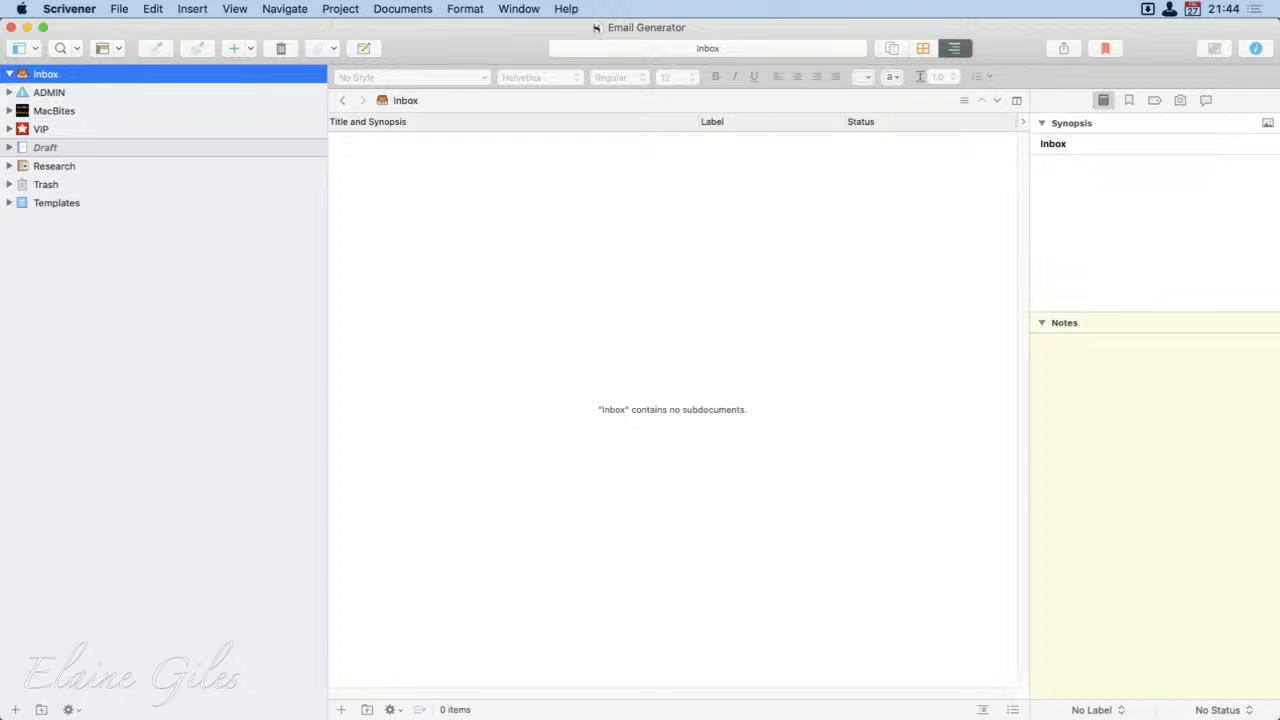
# Step: Clear the Draft folder's name in the Scrivener binder so it is blank, and return to the Inbox
pyautogui.click(68, 150)
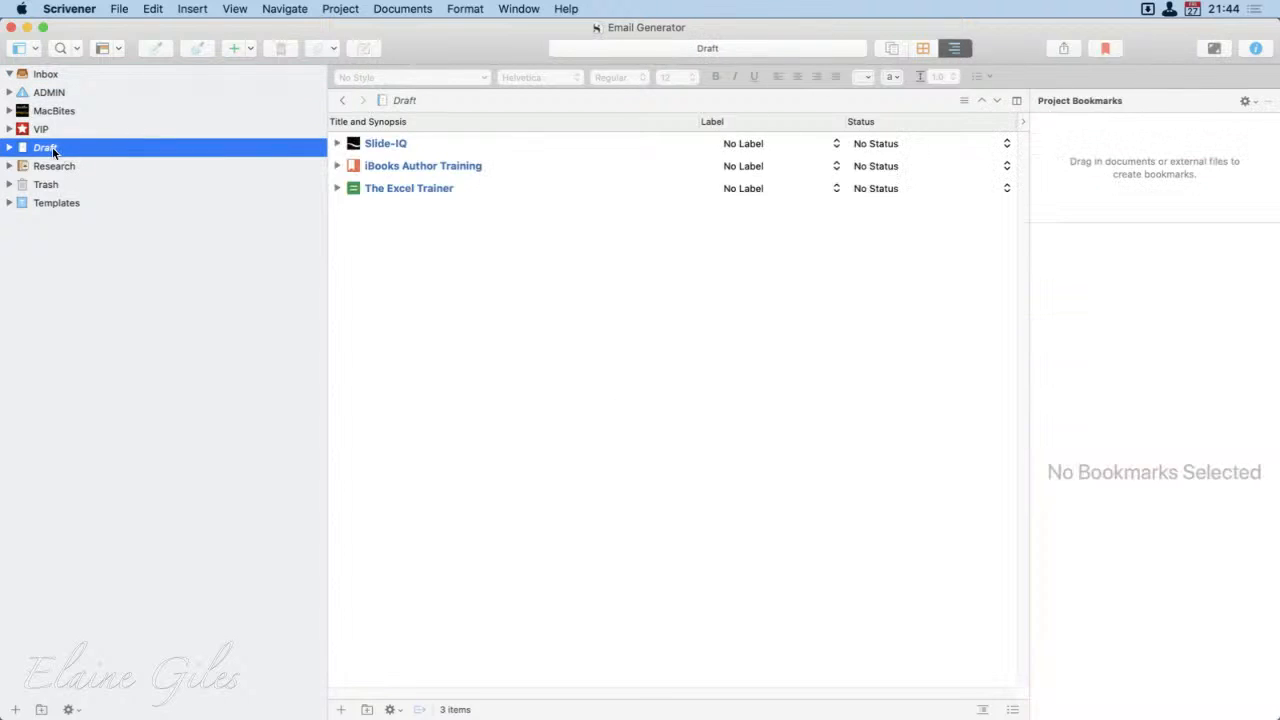
pyautogui.doubleClick(53, 149)
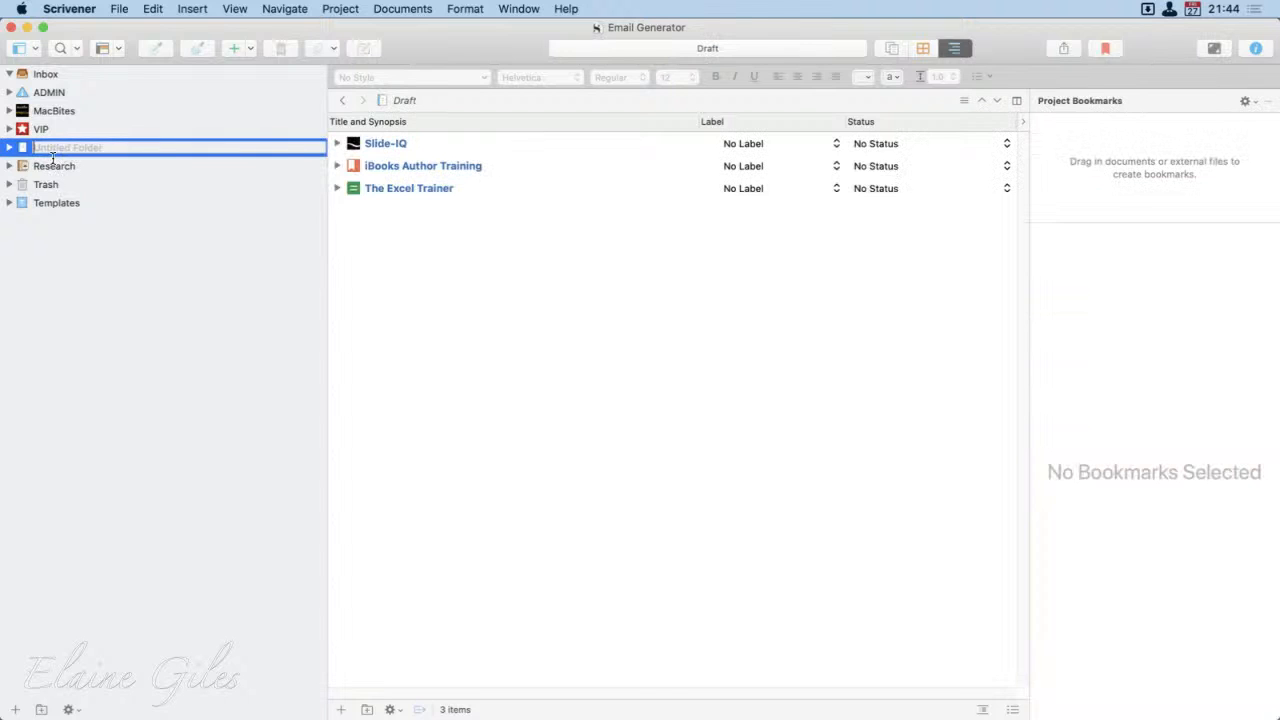
pyautogui.write('P')
pyautogui.press('Return')
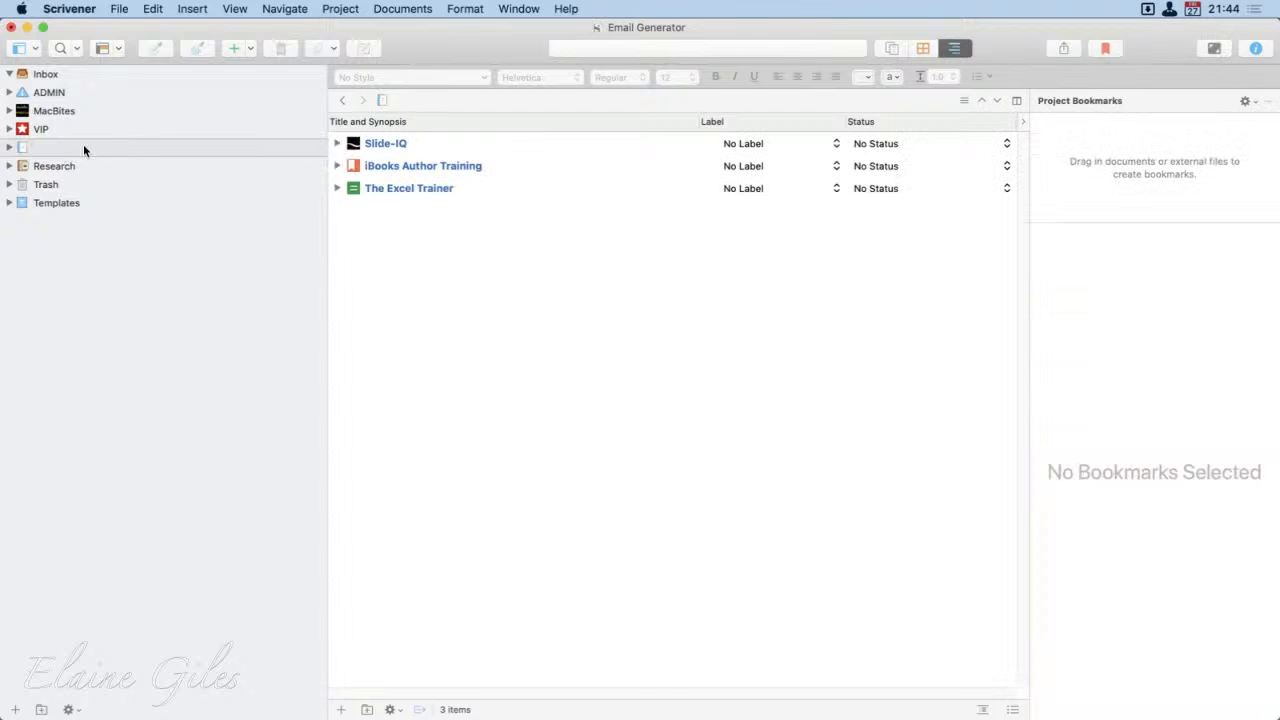
pyautogui.click(96, 72)
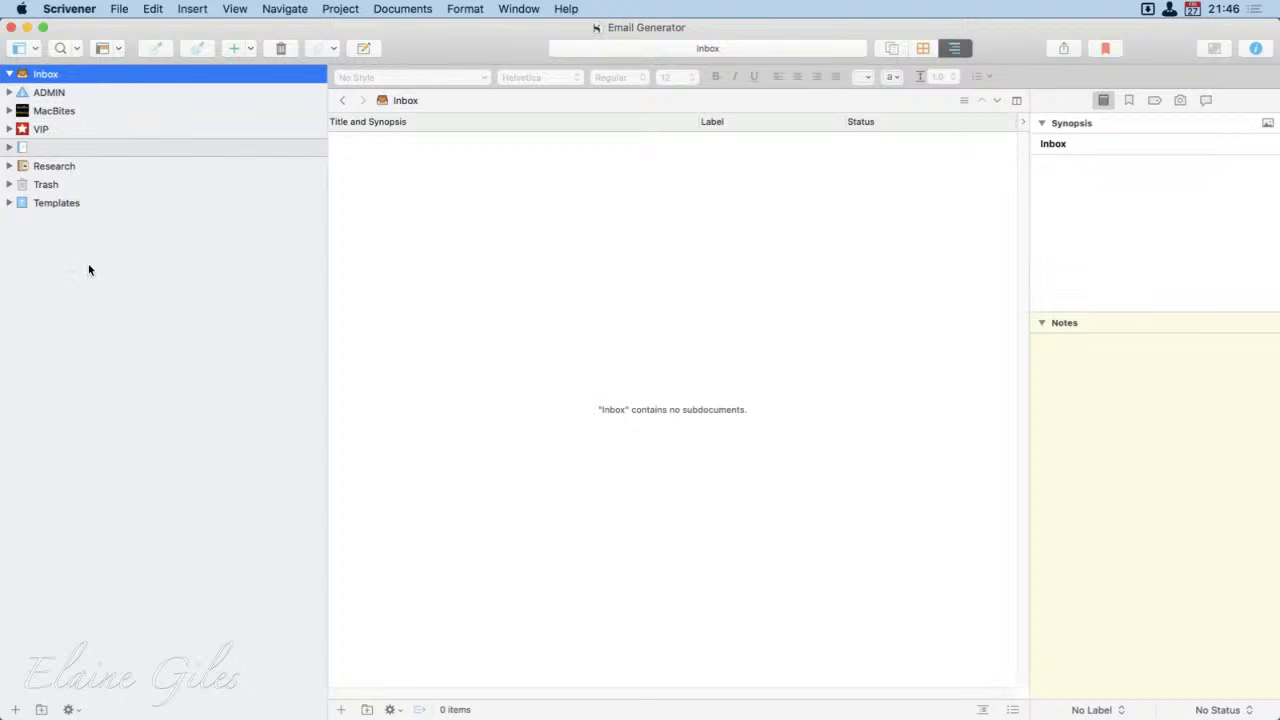
# Step: Expand the ADMIN and MacBites folders in the binder to look over their contents, and collapse them again
pyautogui.click(9, 92)
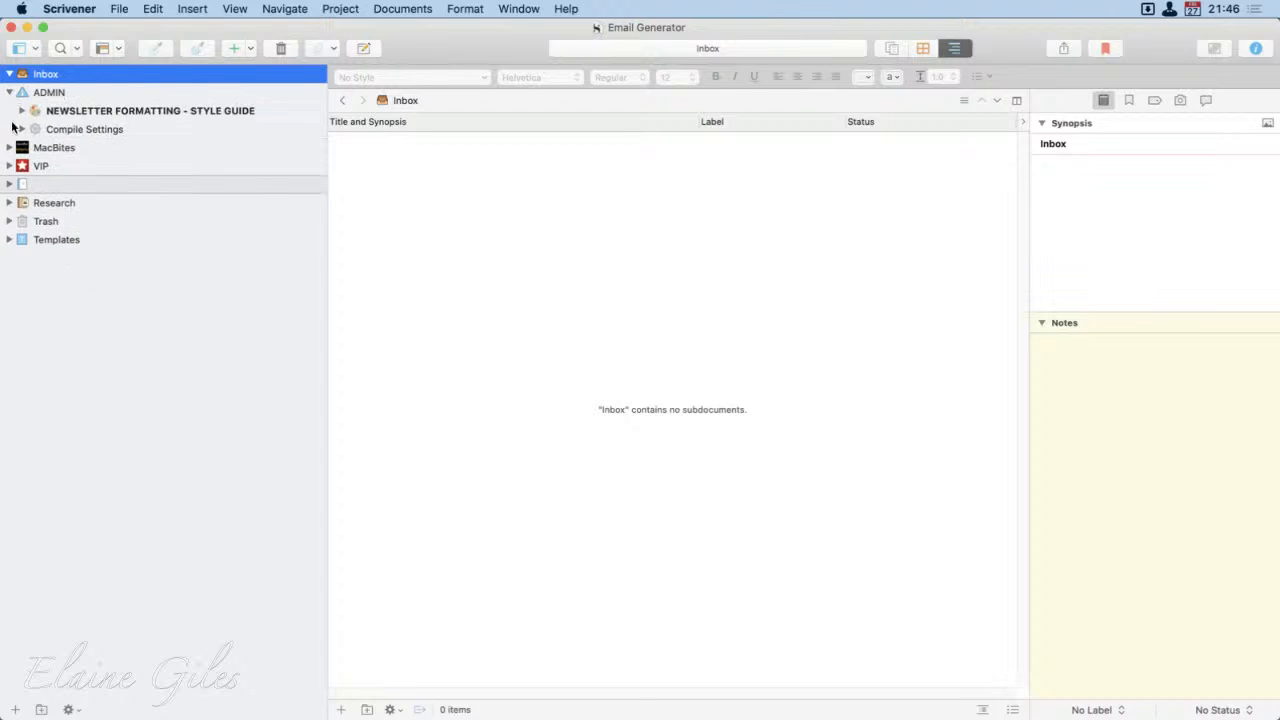
pyautogui.click(9, 147)
pyautogui.click(9, 147)
pyautogui.click(9, 92)
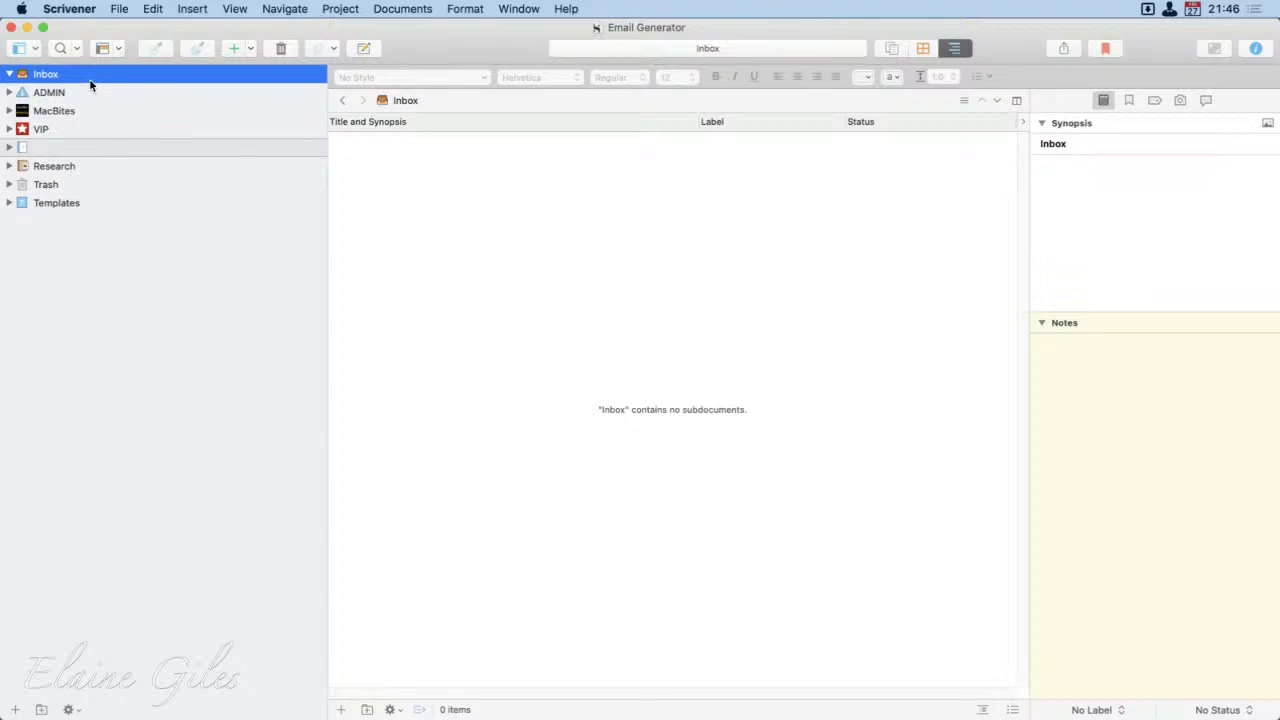
# Step: View the Inbox as scrivenings, on the corkboard and in the outliner
pyautogui.click(891, 50)
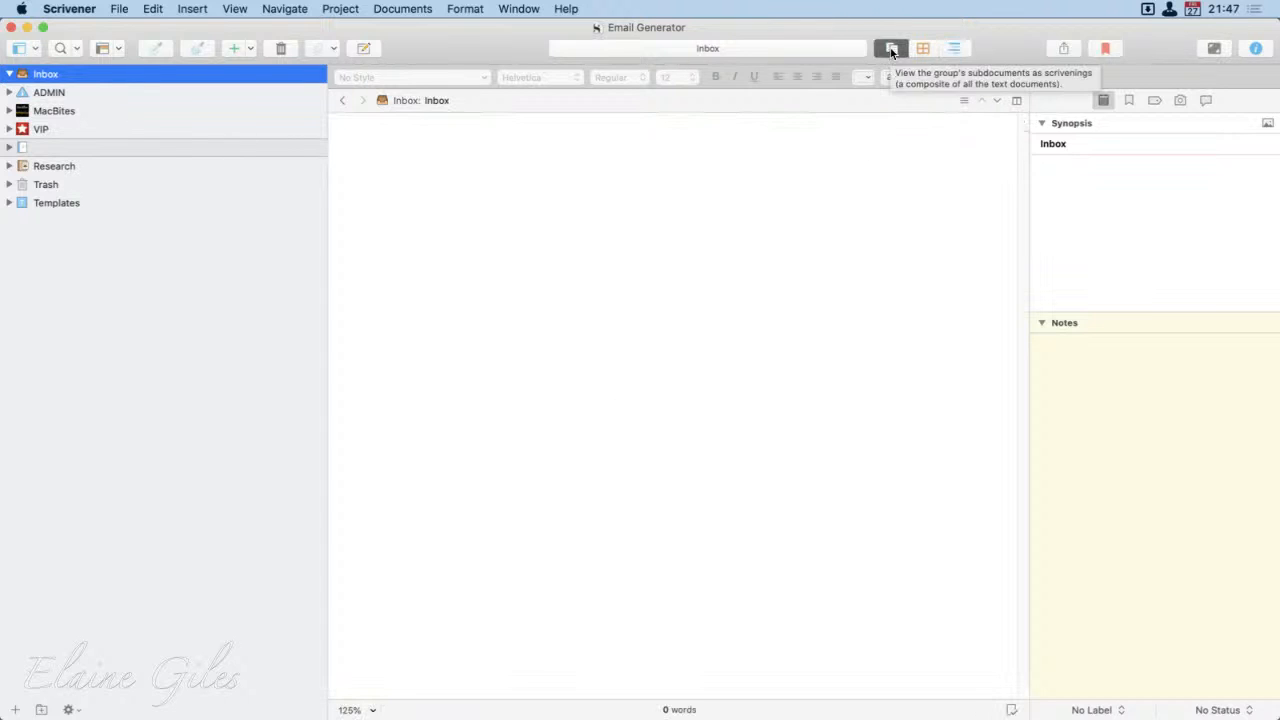
pyautogui.click(922, 48)
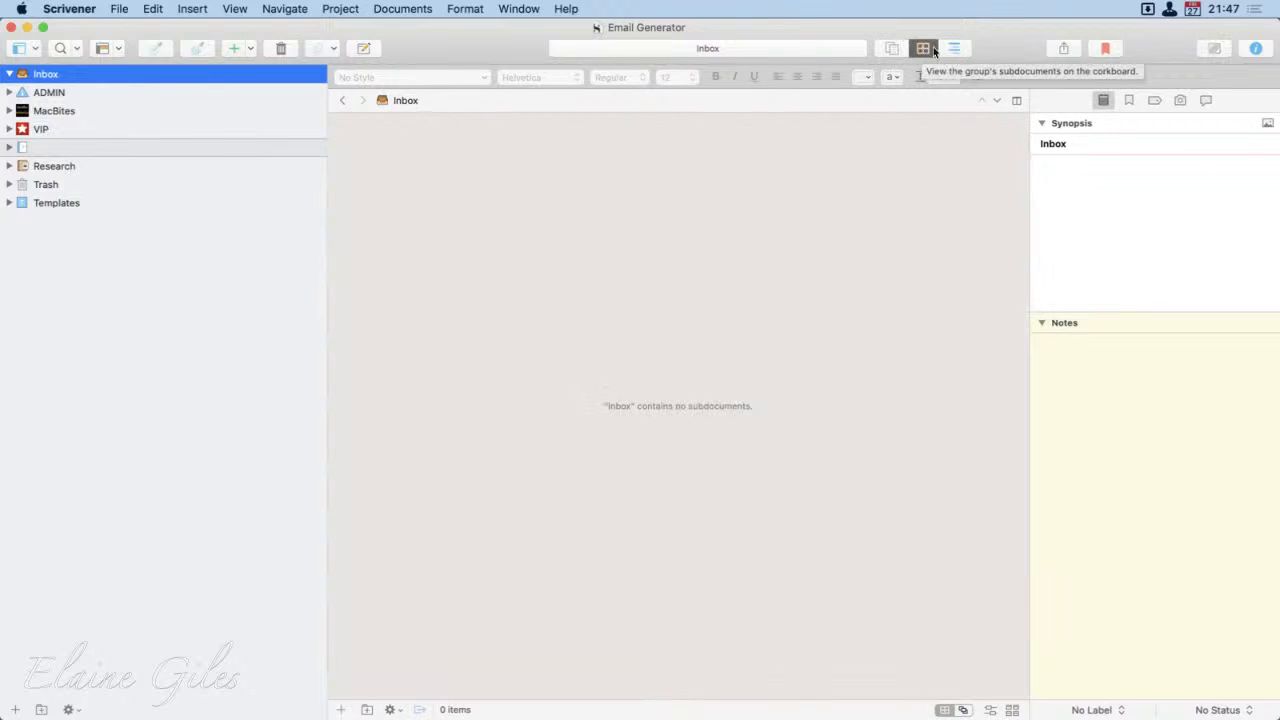
pyautogui.click(956, 47)
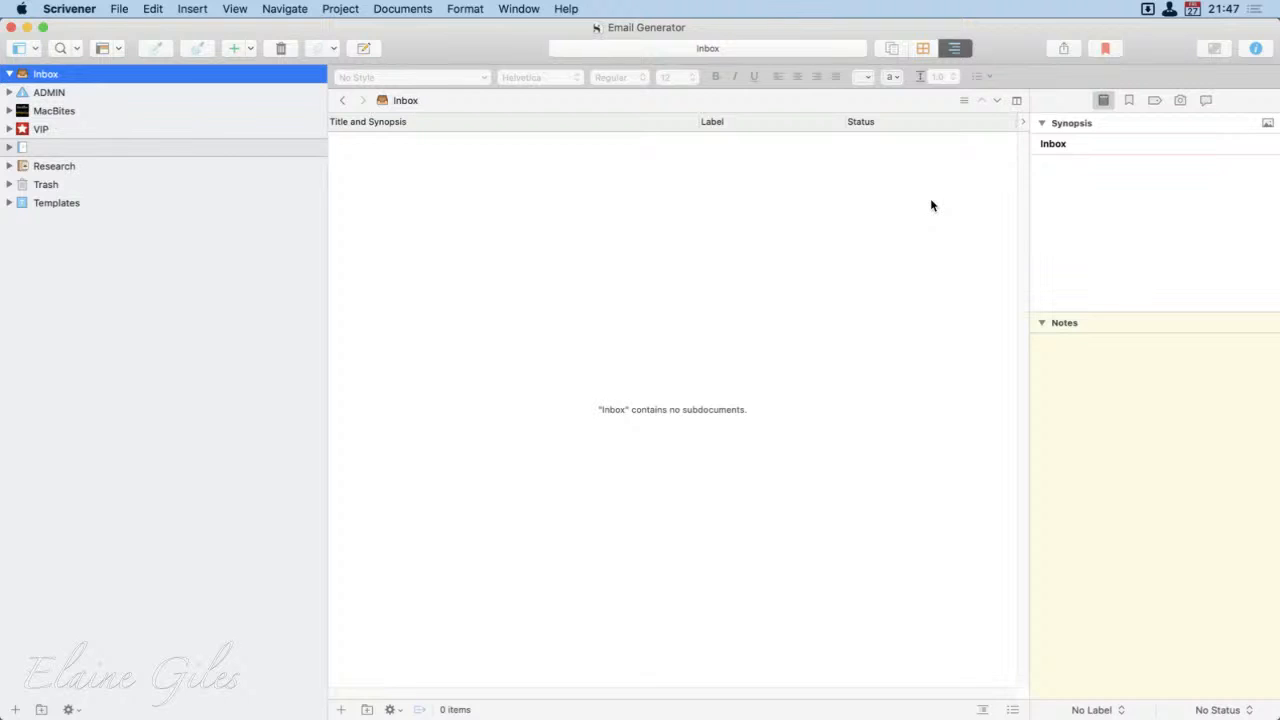
# Step: Open the Advent Days 2019 folder under MacBites > Advent Days to view its mails in the outliner, keeping its subdocuments collapsed
pyautogui.click(9, 111)
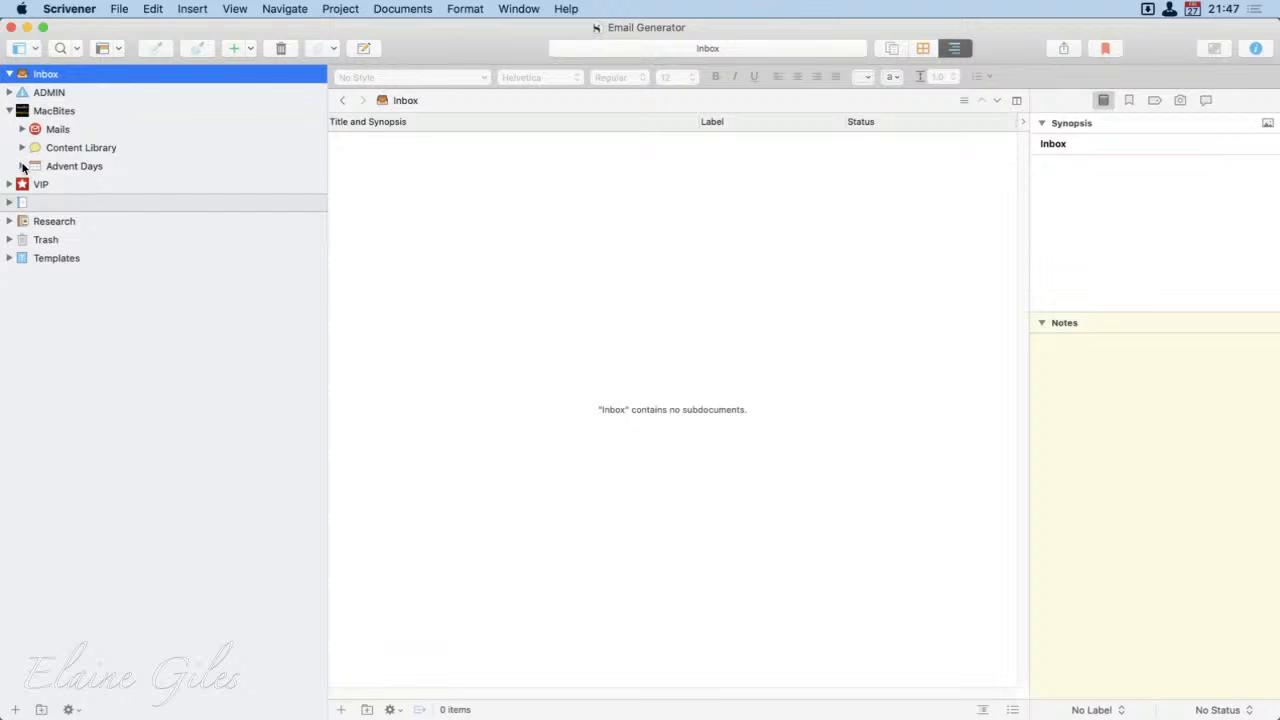
pyautogui.click(22, 166)
pyautogui.click(116, 188)
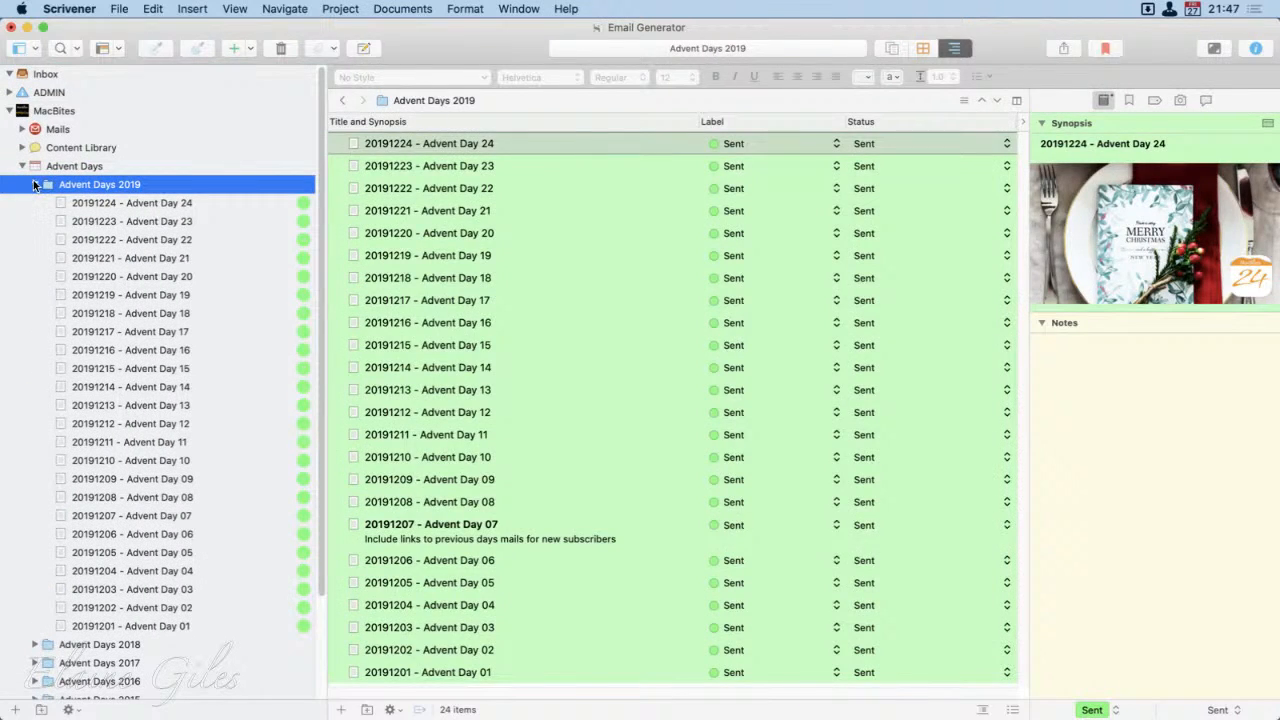
pyautogui.click(35, 184)
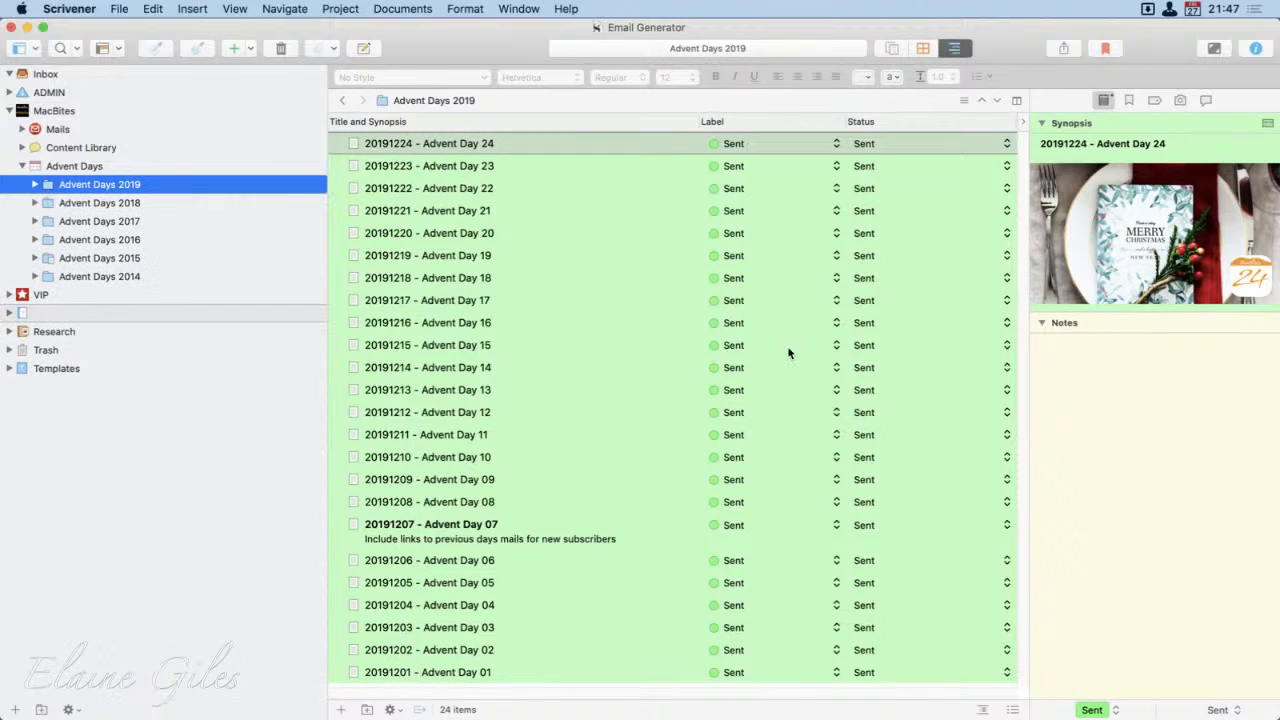
# Step: View Advent Days 2019 on the corkboard and as scrivenings, and mark the divider between the Day 24 and Day 23 mails
pyautogui.click(922, 48)
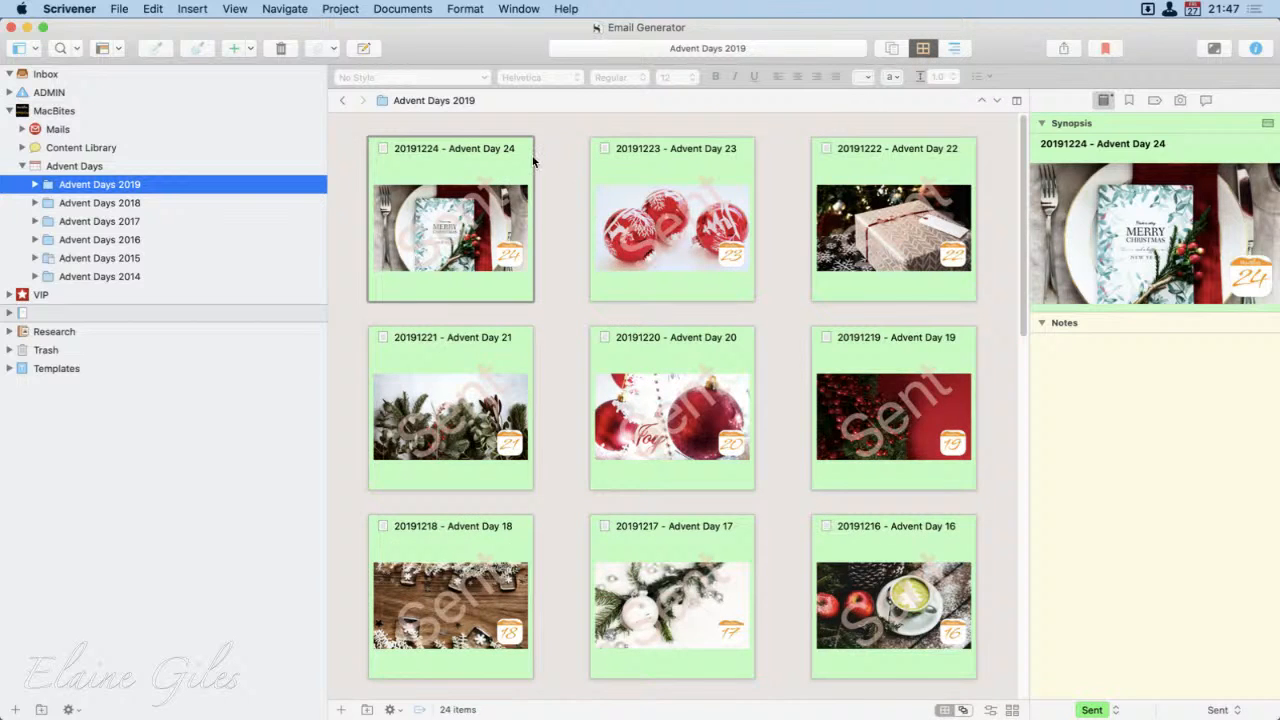
pyautogui.click(890, 48)
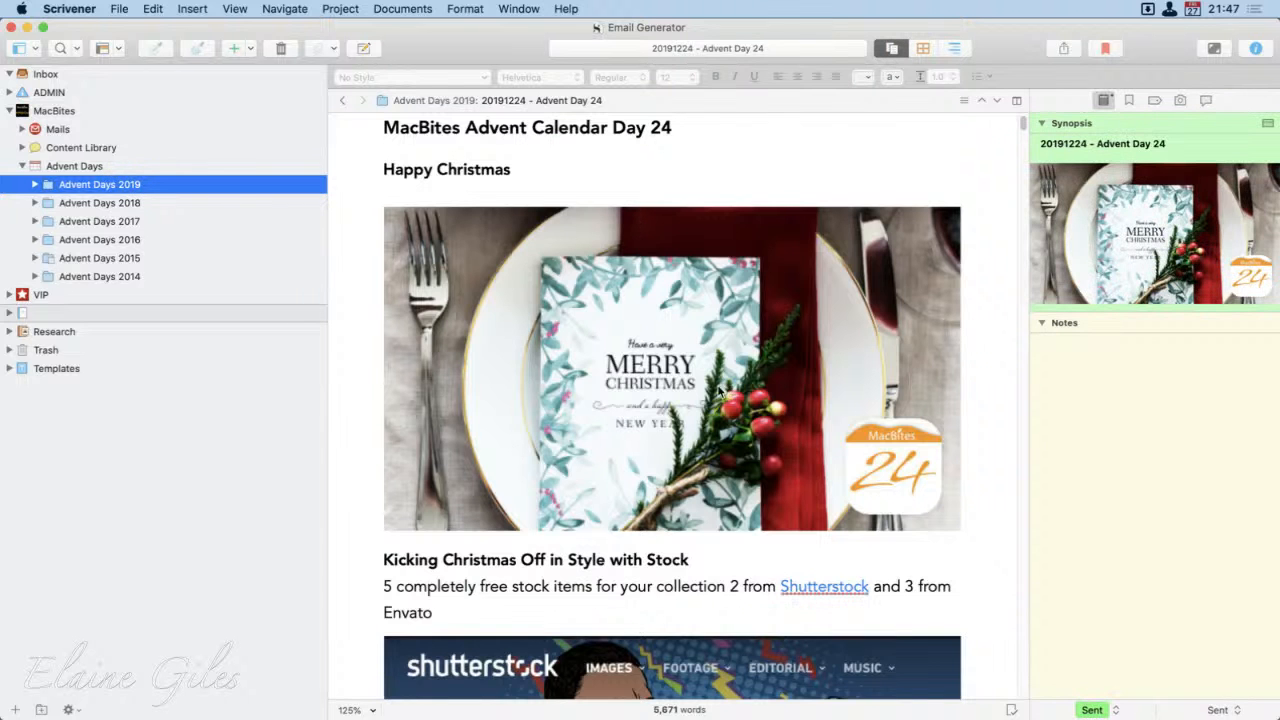
pyautogui.scroll(-10, 980, 573)
pyautogui.scroll(-15, 980, 575)
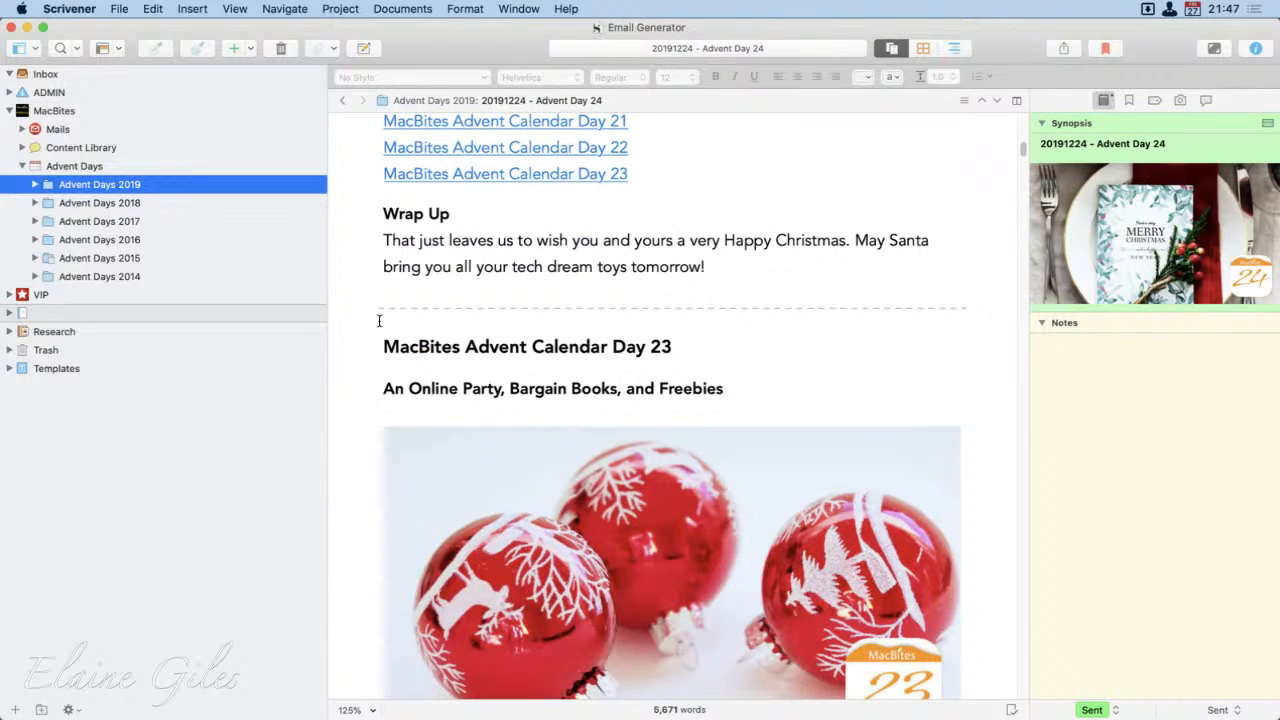
pyautogui.moveTo(353, 291)
pyautogui.mouseDown()
pyautogui.moveTo(480, 337)
pyautogui.moveTo(1034, 331)
pyautogui.moveTo(986, 326)
pyautogui.mouseUp()
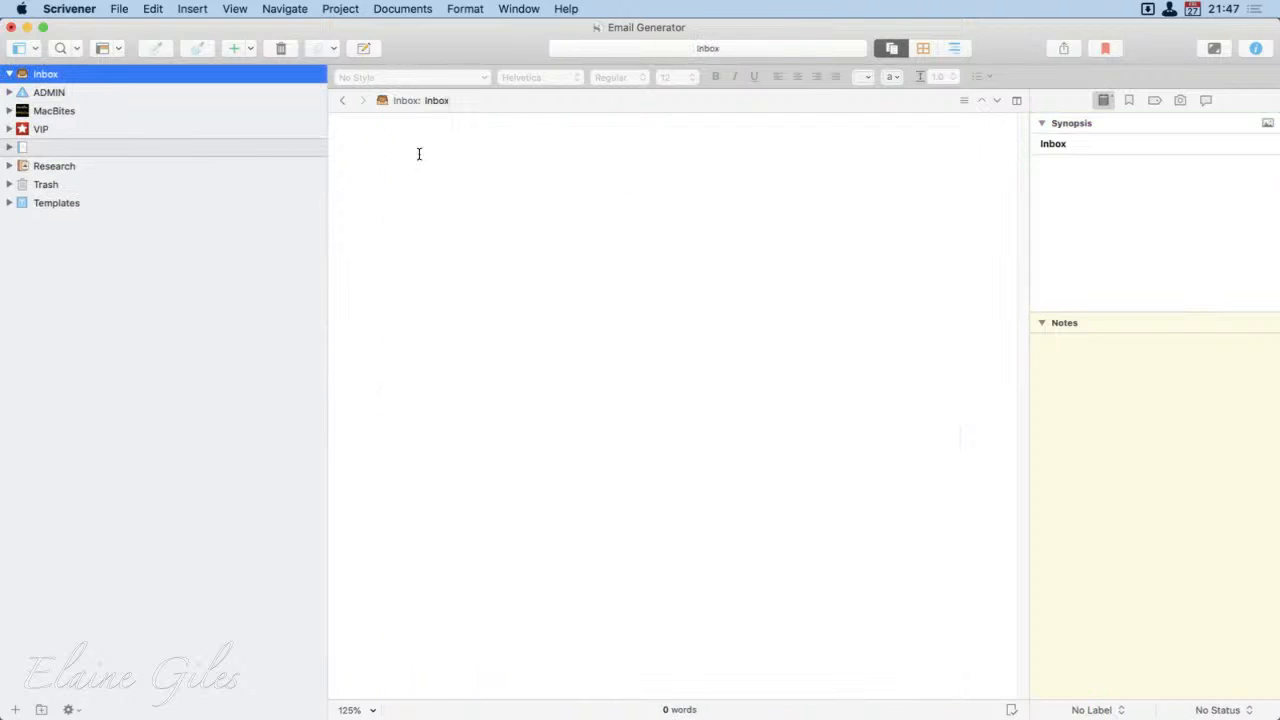
# Step: Cycle the empty Inbox through the corkboard and outliner views and back to scrivenings
pyautogui.click(922, 48)
pyautogui.click(955, 48)
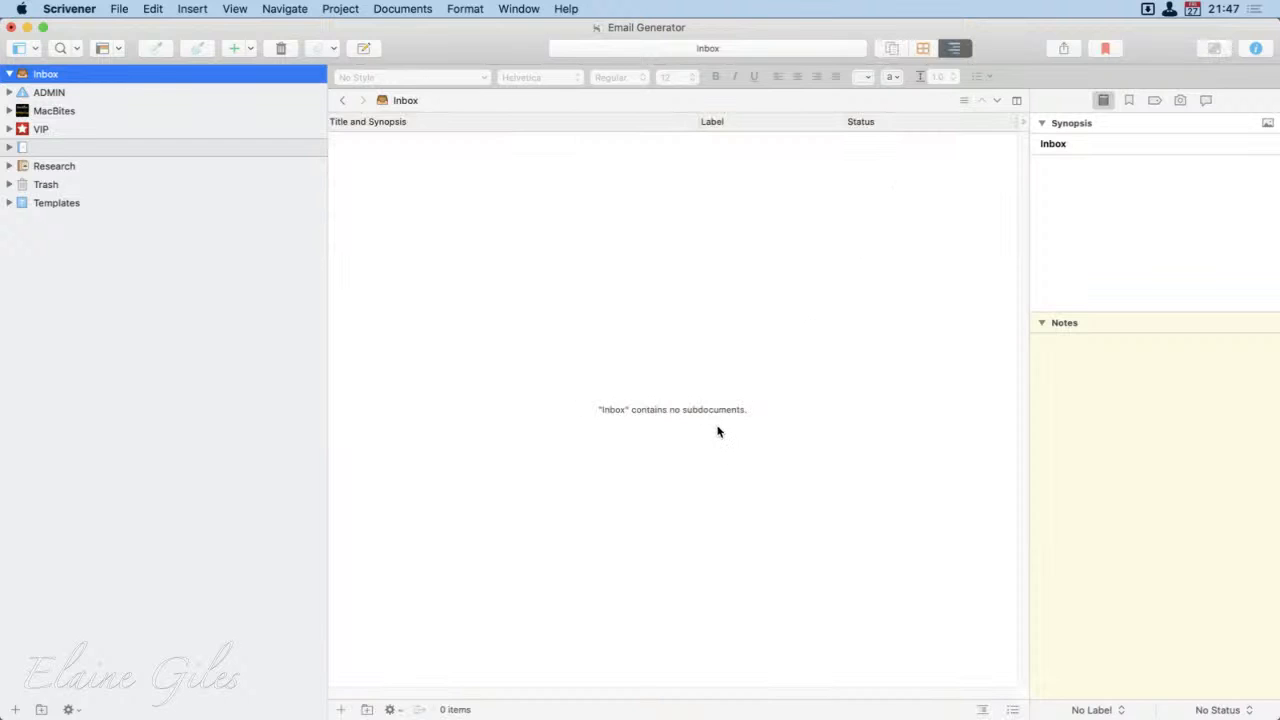
pyautogui.press('super+1')
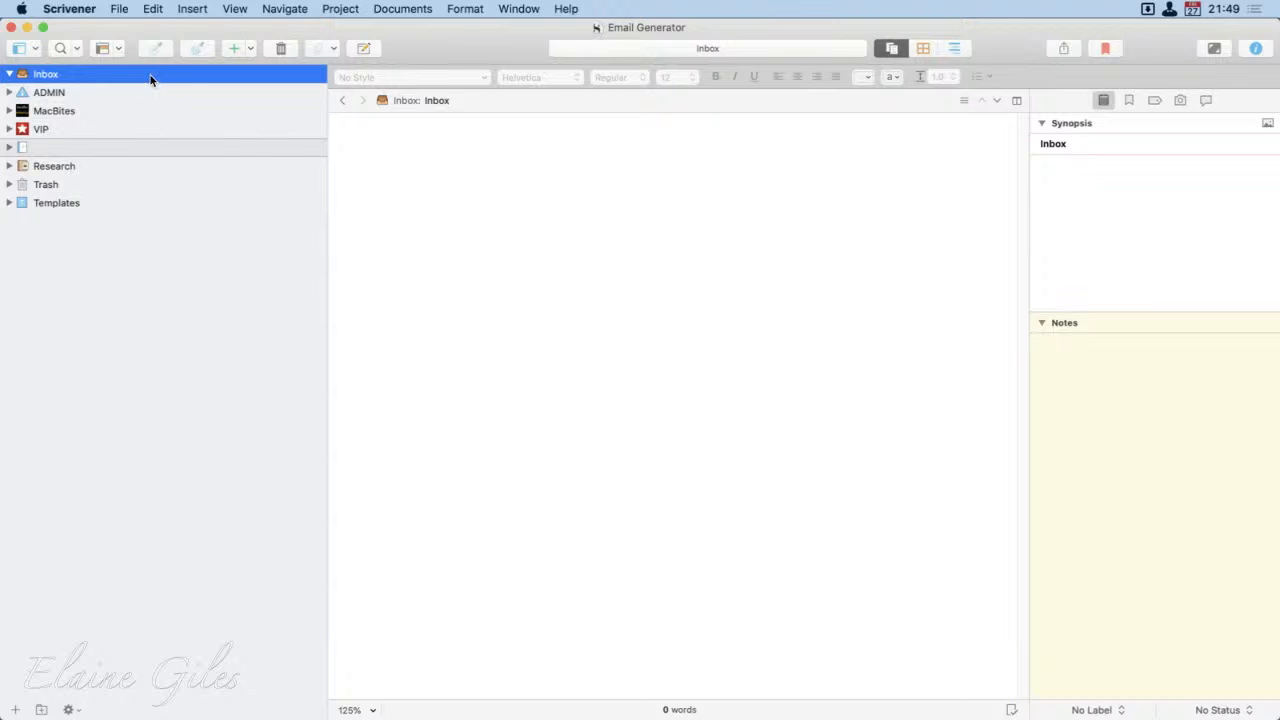
# Step: Open the ADMIN folder as scrivenings and compare it with its corkboard and outliner views
pyautogui.click(22, 93)
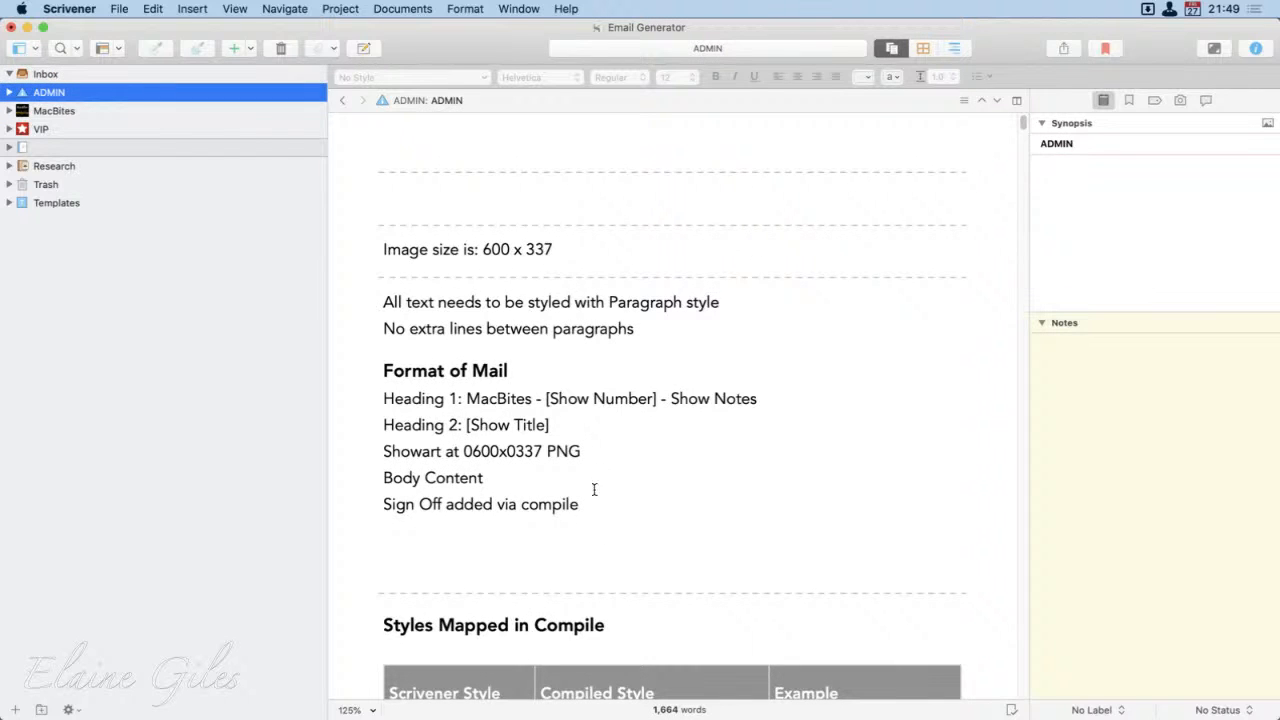
pyautogui.click(922, 48)
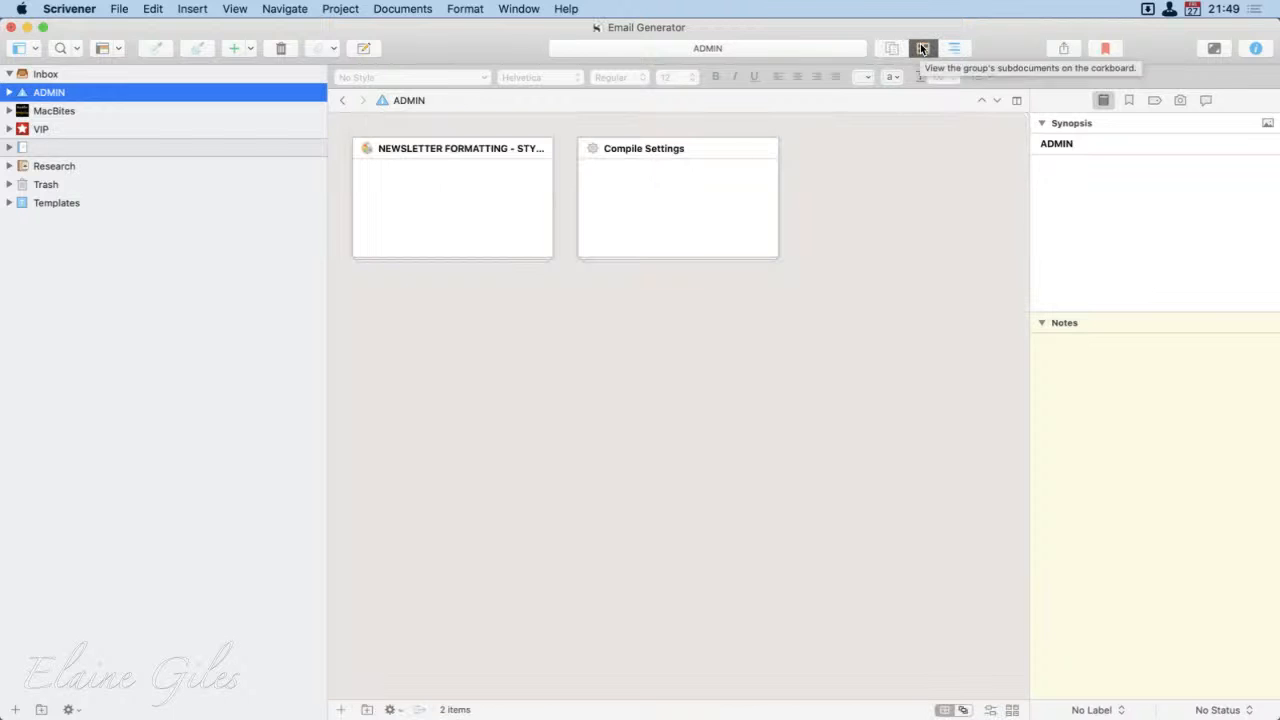
pyautogui.click(956, 48)
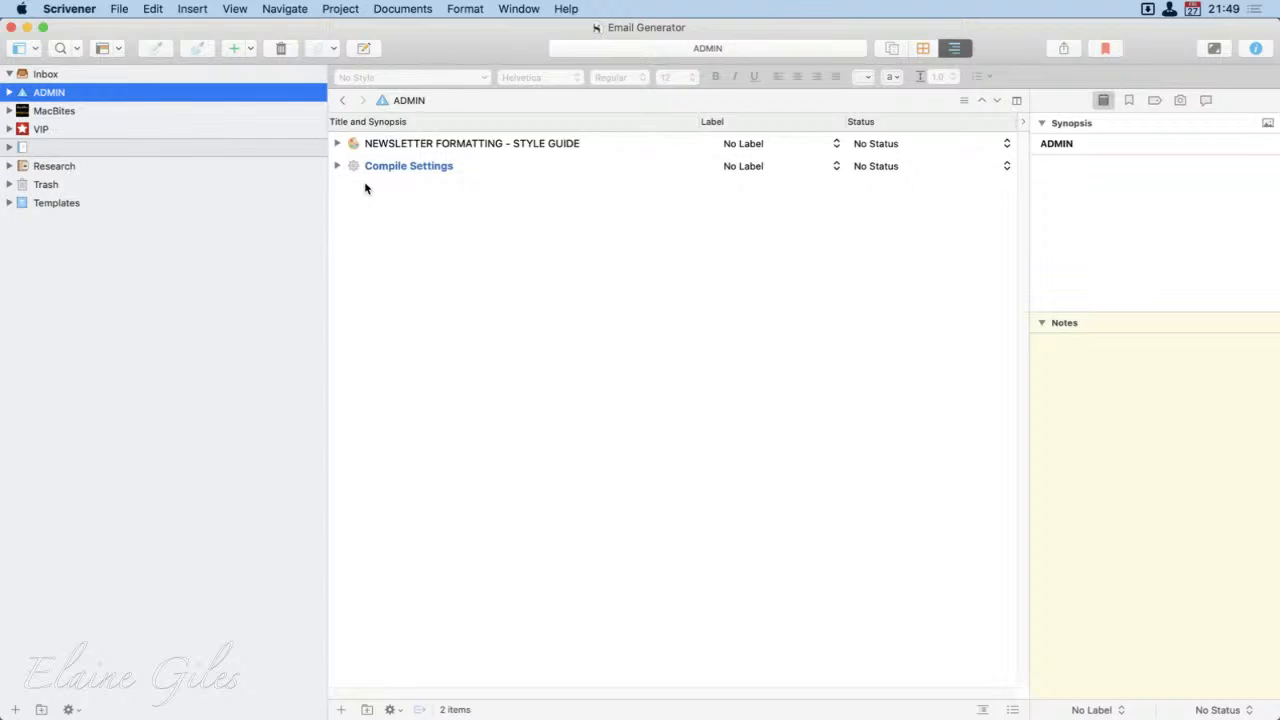
# Step: Open Newsletter Styles: After Hours from the NEWSLETTER FORMATTING - STYLE GUIDE folder in ADMIN, and hide the inspector
pyautogui.click(8, 92)
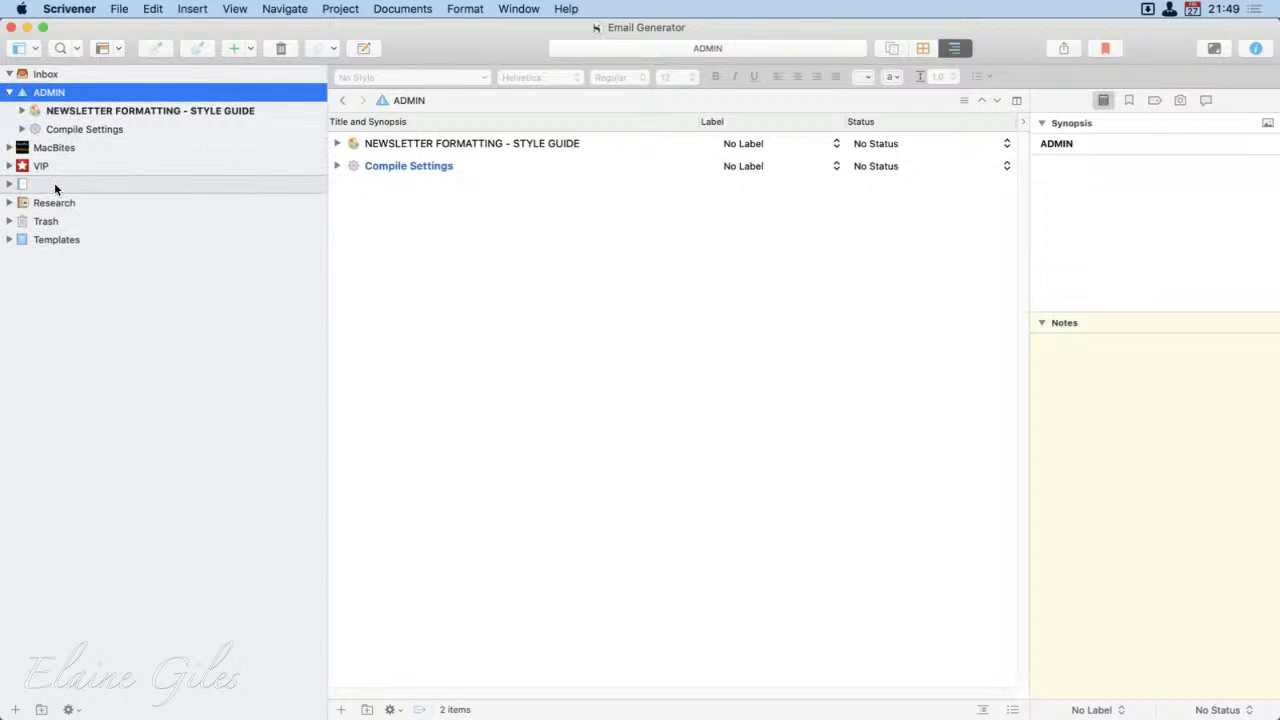
pyautogui.click(21, 110)
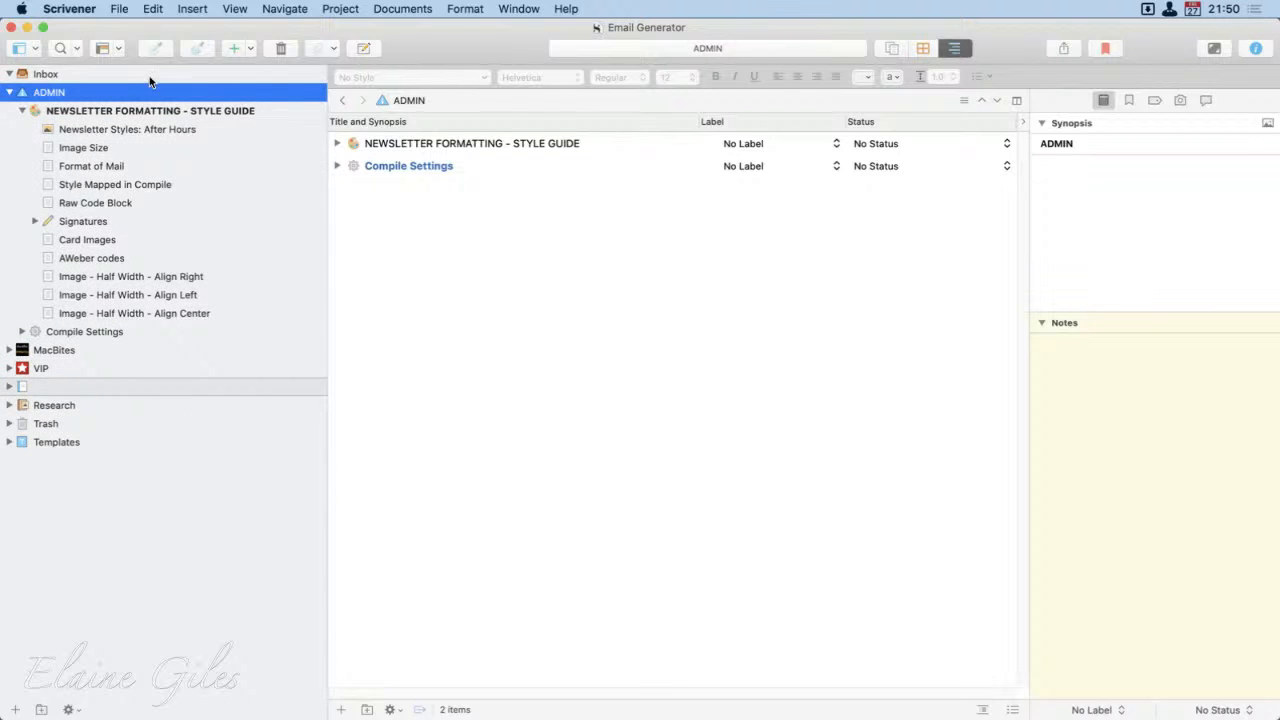
pyautogui.click(139, 130)
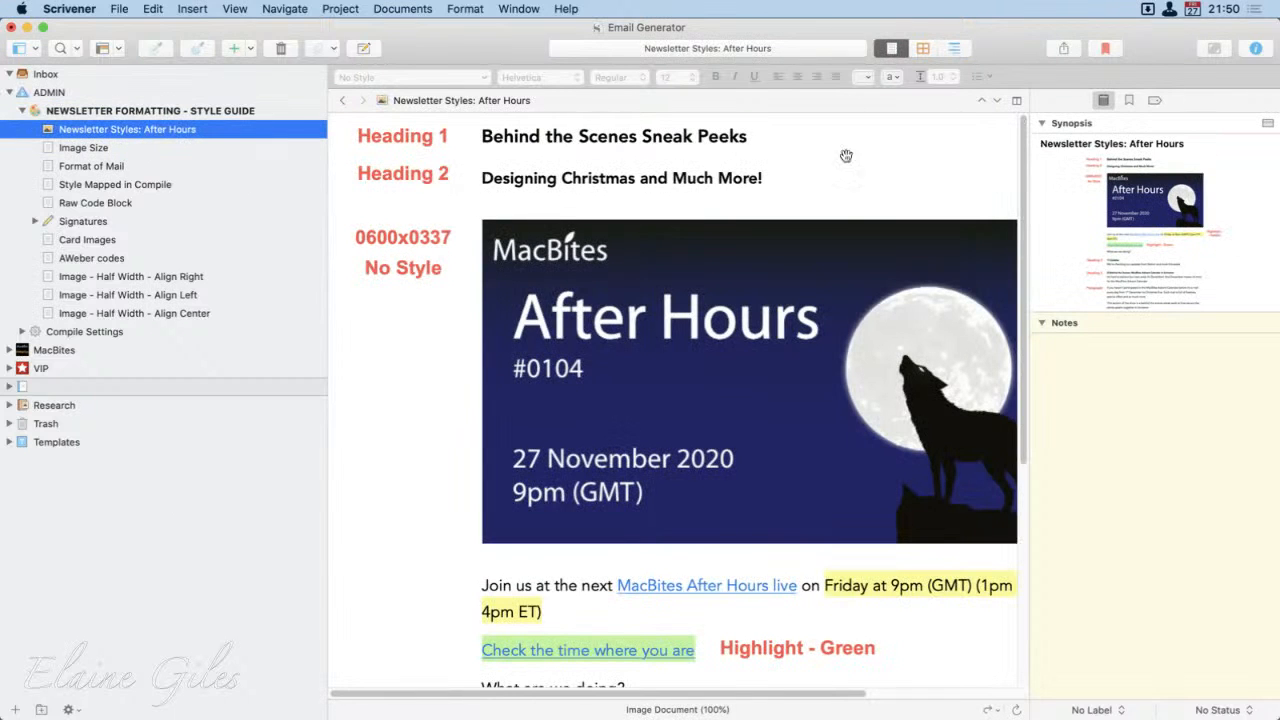
pyautogui.hscroll(5, 846, 155)
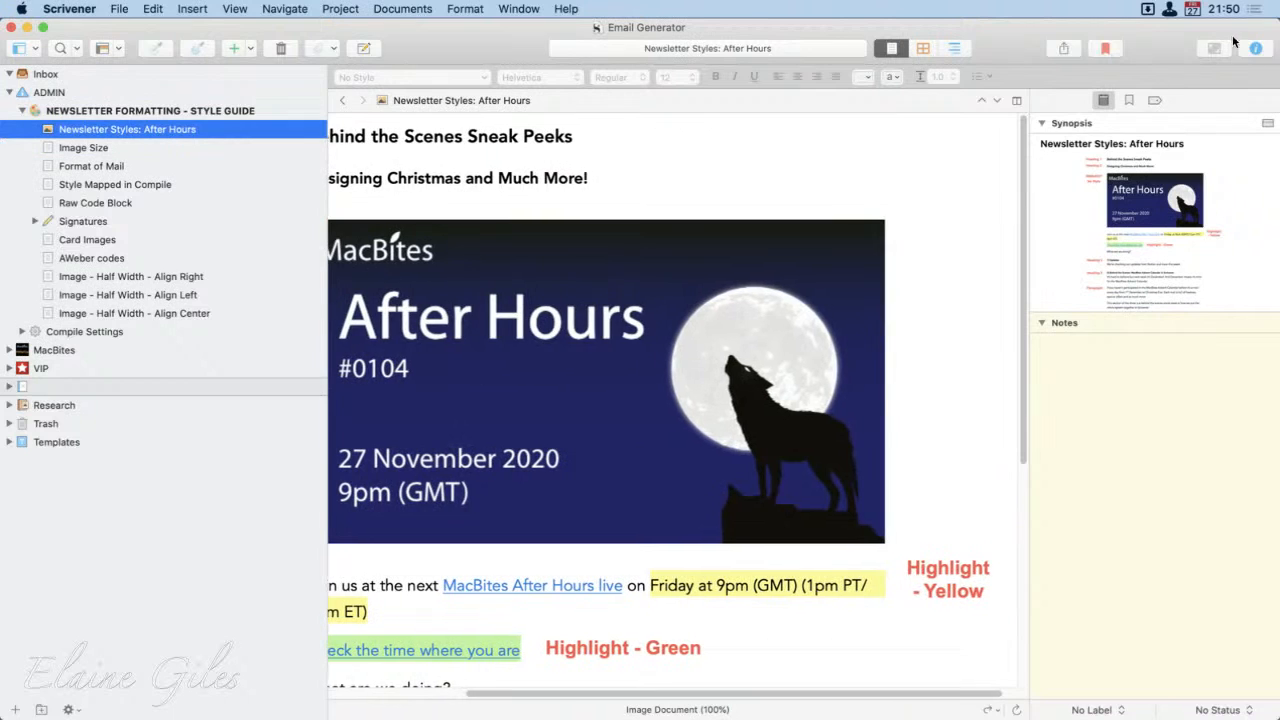
pyautogui.click(1255, 48)
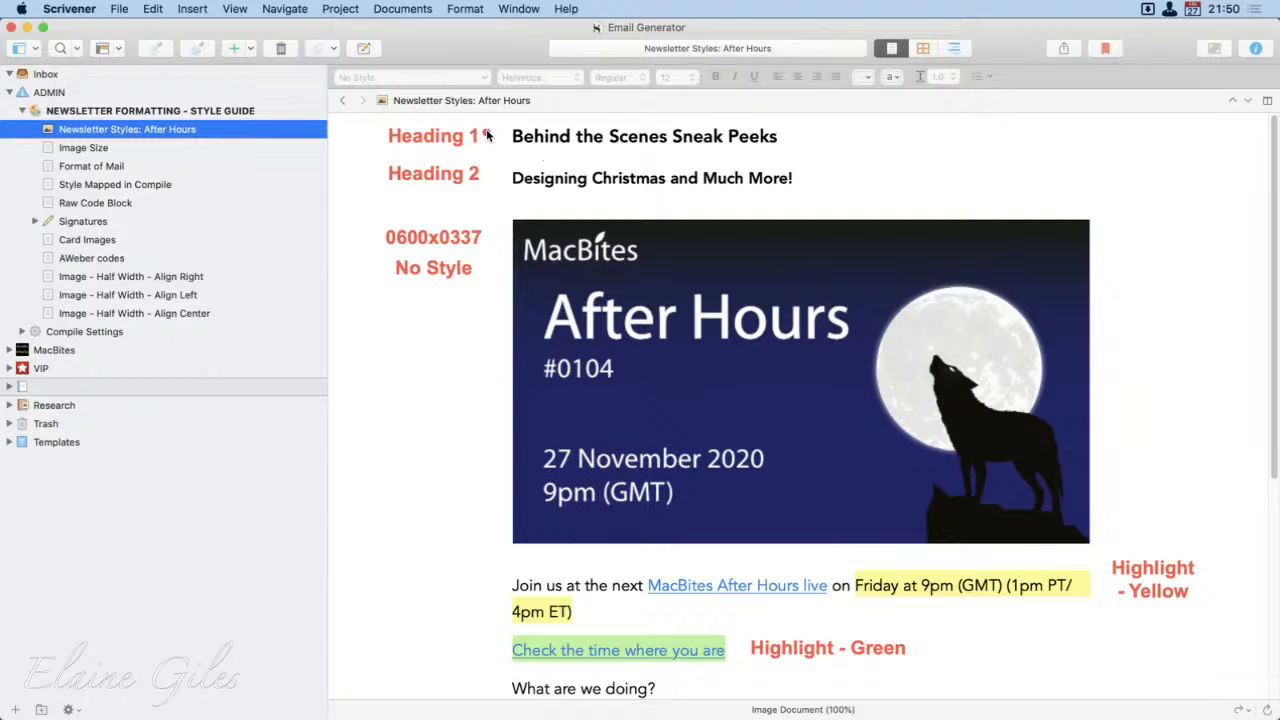
# Step: Draw screen arrows pointing out the Heading 1 and Heading 2 lines, the show image, the highlighted text and "What are we doing?"
pyautogui.moveTo(487, 135); pyautogui.dragTo(565, 137)
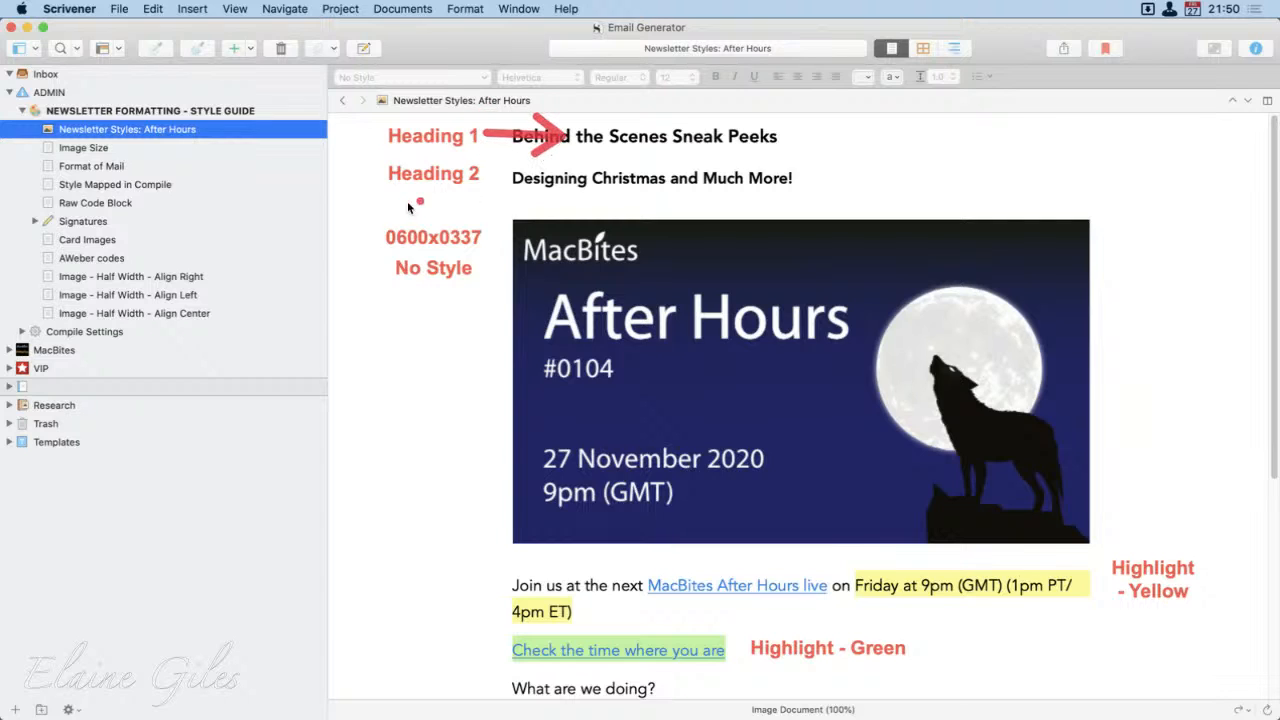
pyautogui.moveTo(414, 190); pyautogui.dragTo(556, 183)
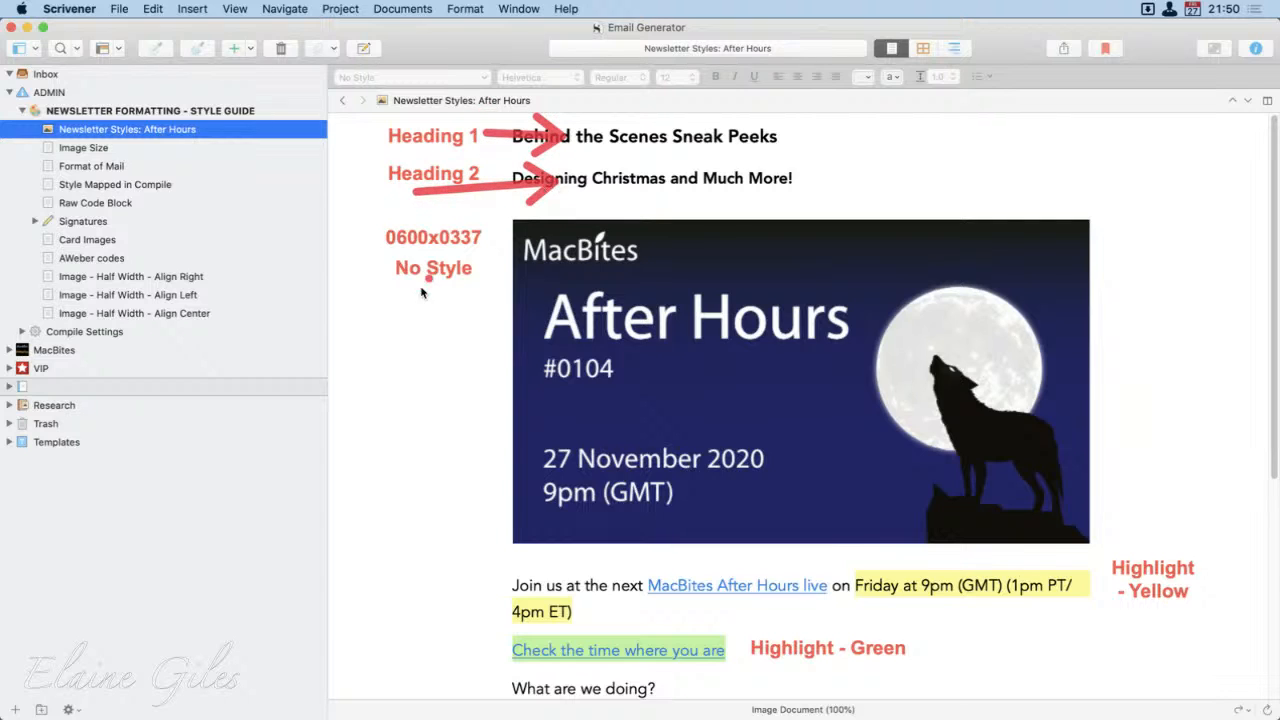
pyautogui.moveTo(371, 326); pyautogui.dragTo(575, 322)
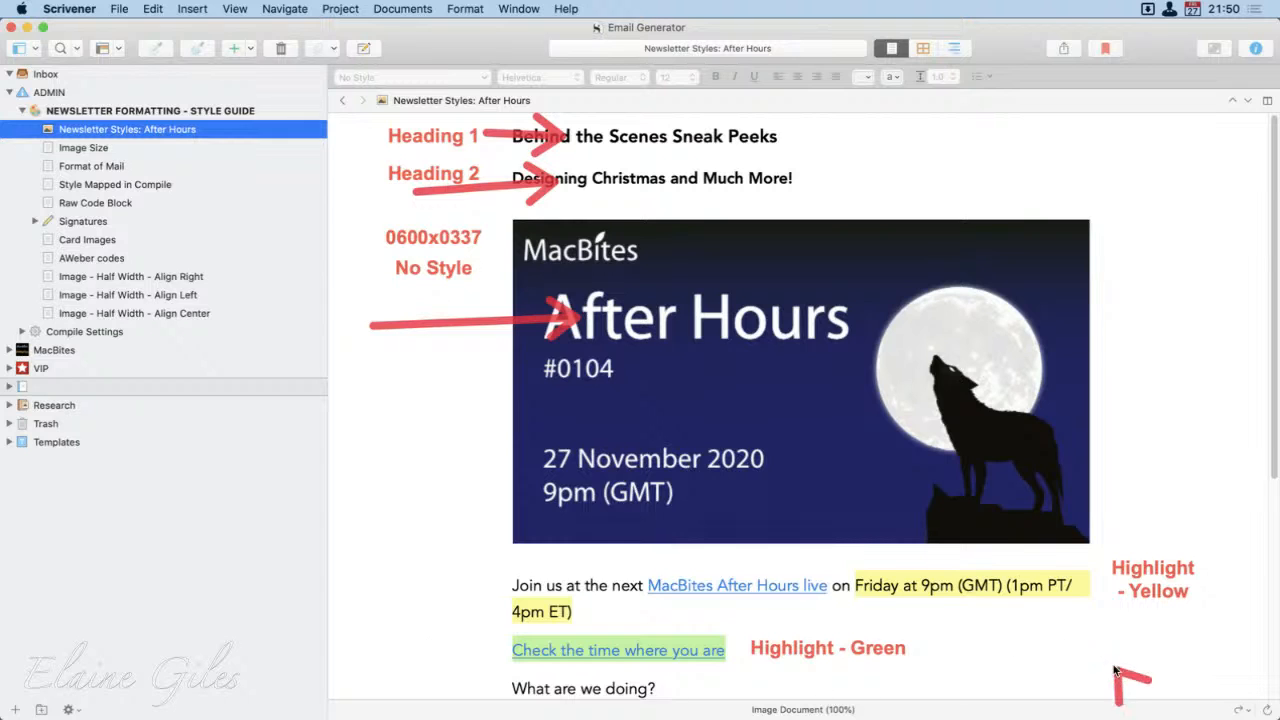
pyautogui.moveTo(1122, 675); pyautogui.dragTo(1037, 609)
pyautogui.moveTo(378, 662); pyautogui.dragTo(502, 645)
# Step: Review the rest of the newsletter style sample, including its Heading 3 and Paragraph labels, and return to its beginning
pyautogui.scroll(-2, 946, 637)
pyautogui.scroll(-1, 946, 637)
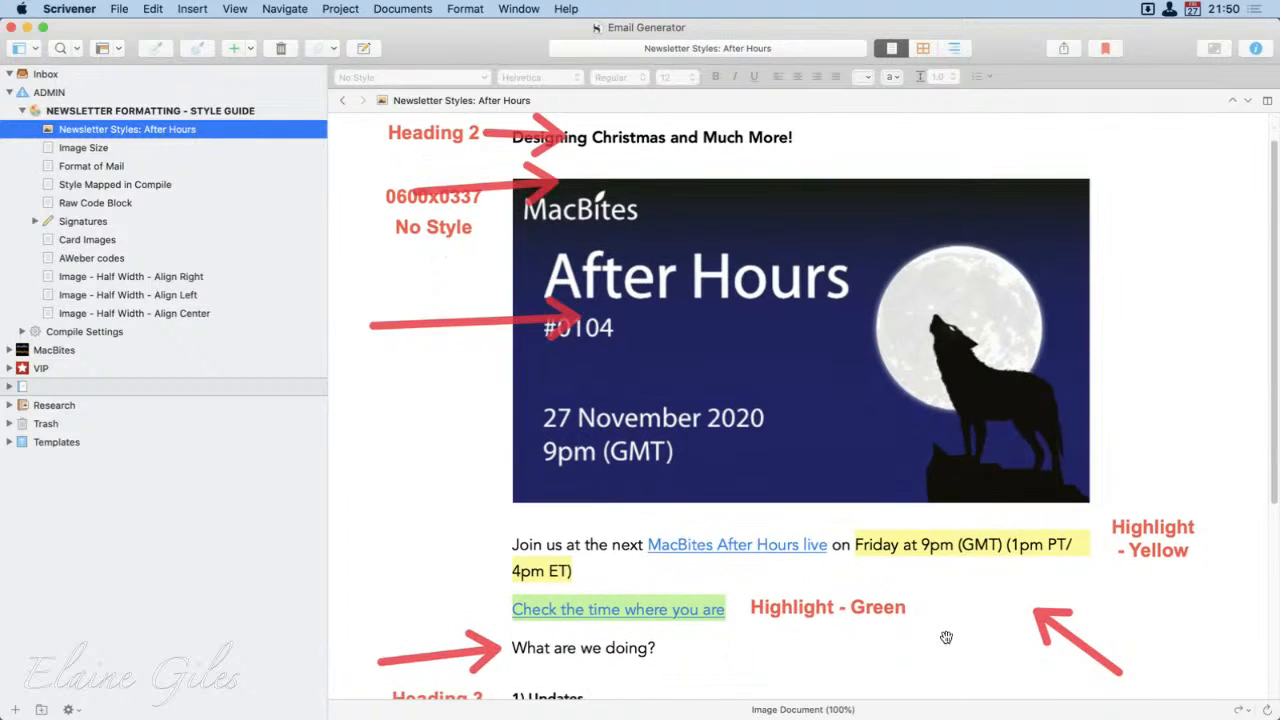
pyautogui.scroll(-10, 846, 610)
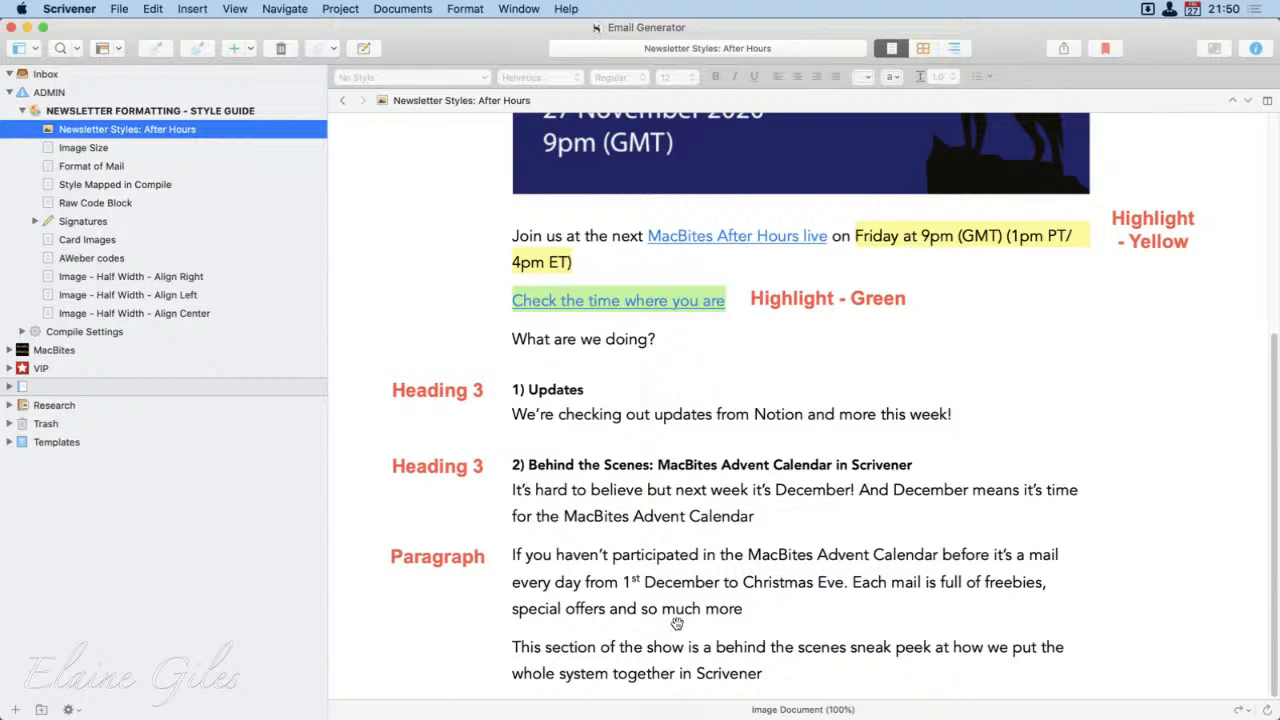
pyautogui.scroll(5, 675, 626)
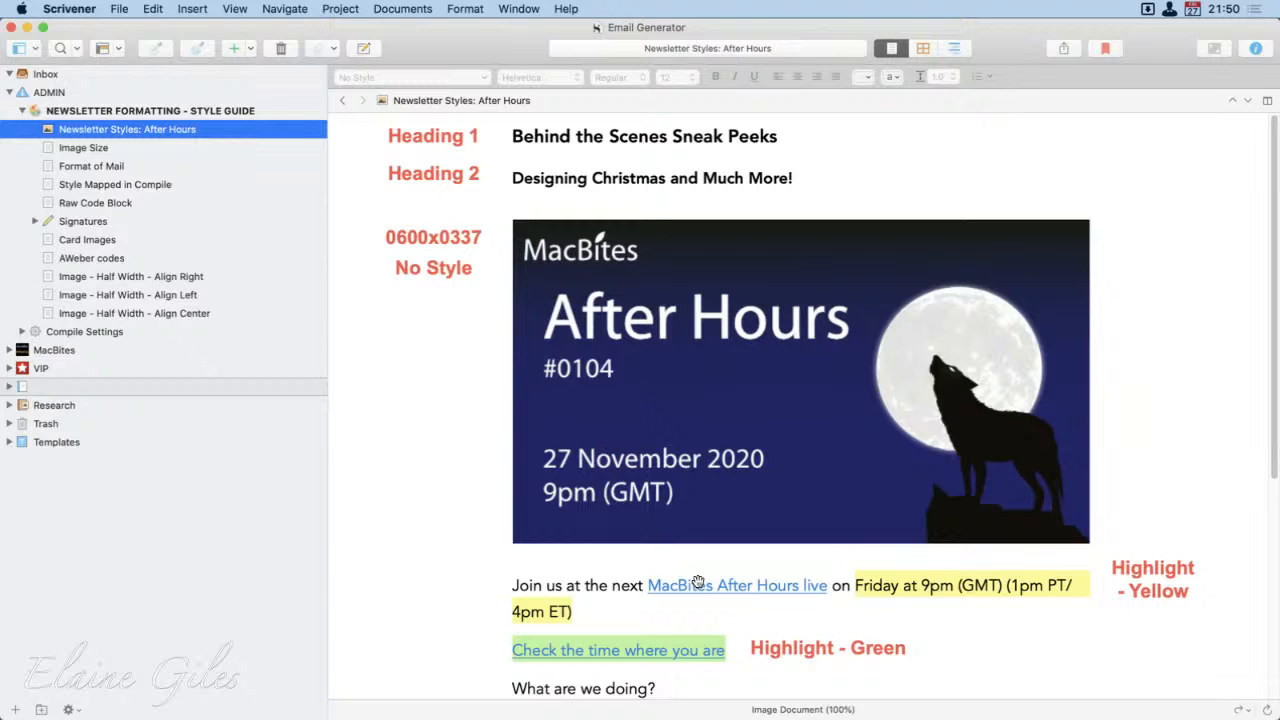
# Step: View the Image Size and Format of Mail documents, and highlight the Heading 1 line in Format of Mail
pyautogui.click(102, 148)
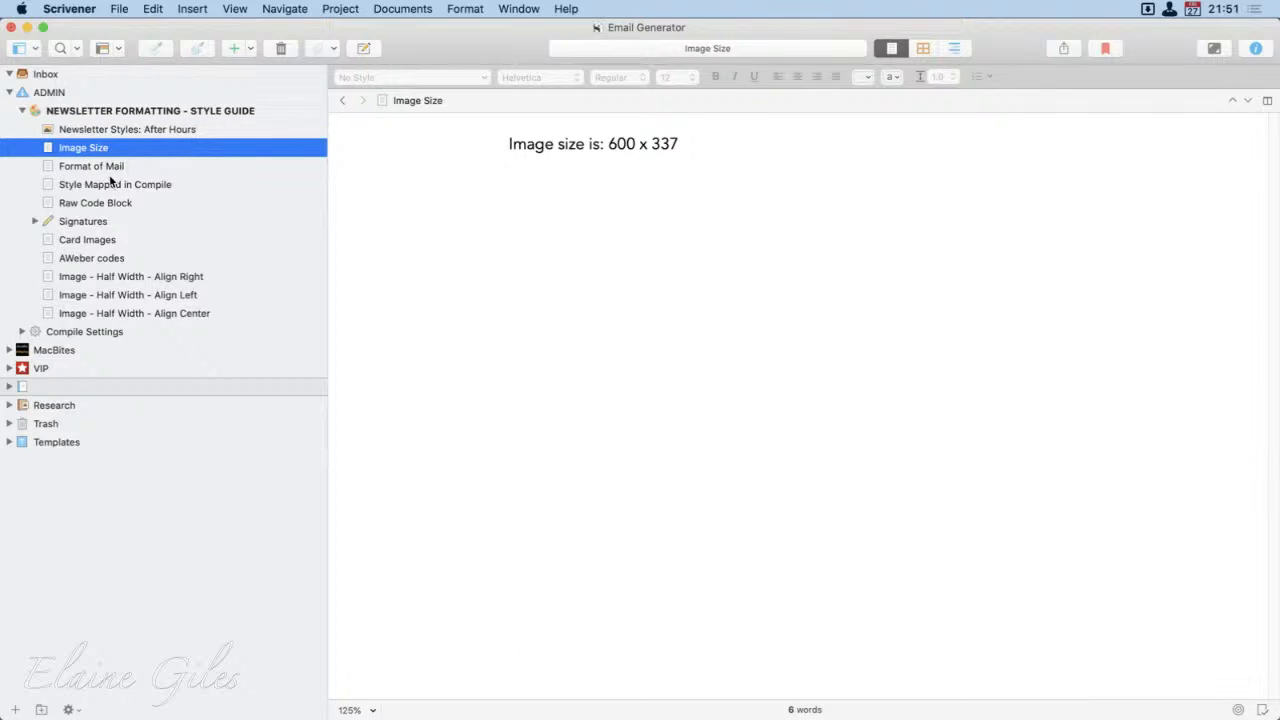
pyautogui.click(113, 165)
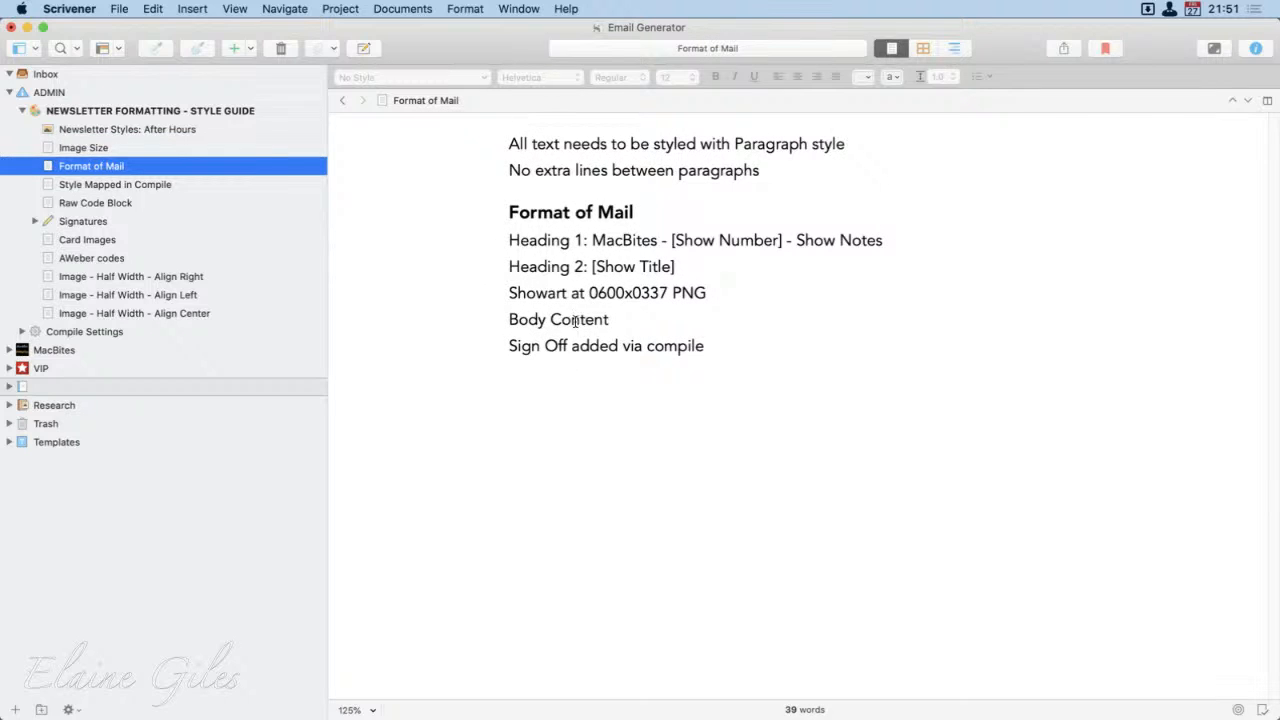
pyautogui.moveTo(509, 243); pyautogui.dragTo(877, 251)
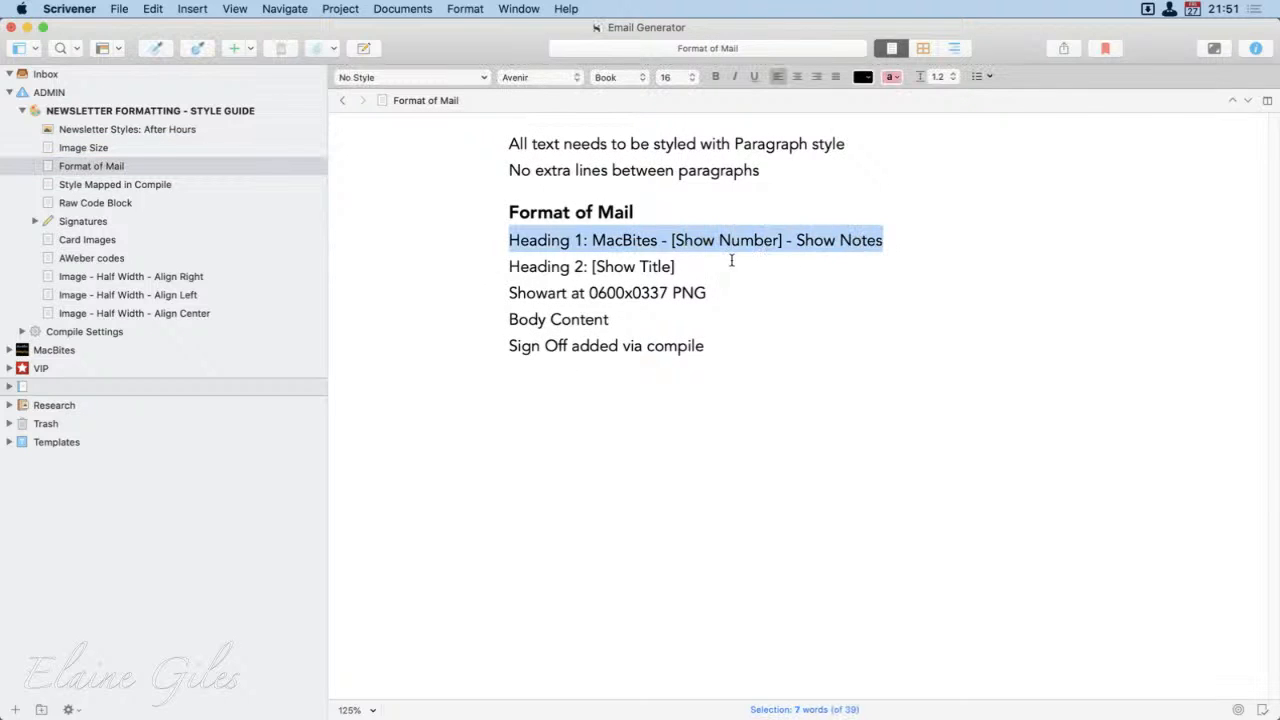
# Step: Highlight the Show Number placeholder in Format of Mail, and review the styles table in Style Mapped in Compile
pyautogui.moveTo(779, 250); pyautogui.dragTo(675, 252)
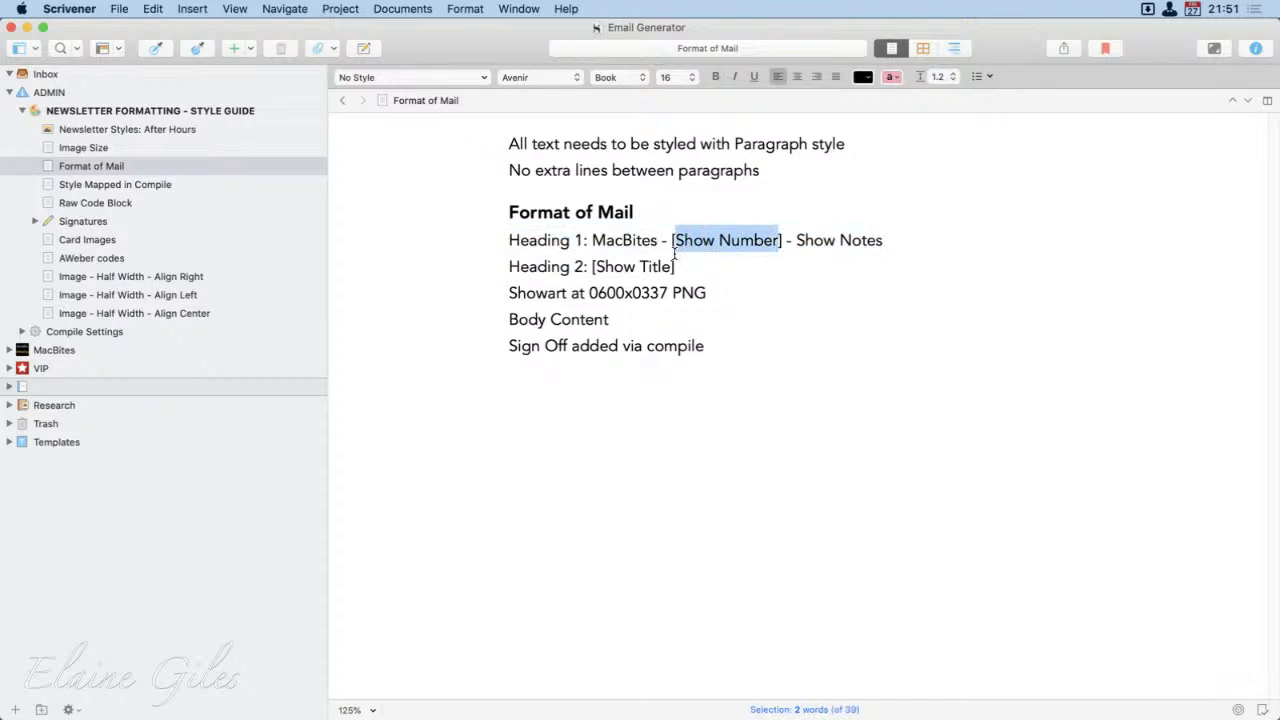
pyautogui.click(749, 312)
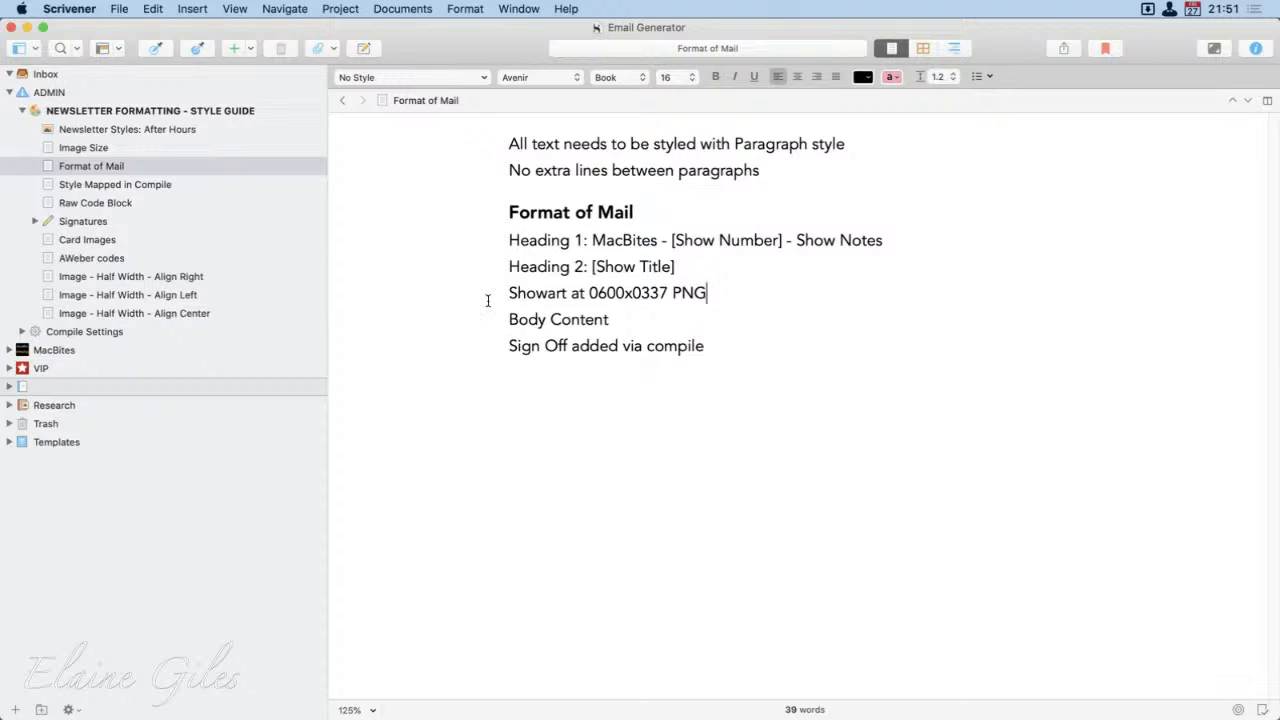
pyautogui.click(106, 185)
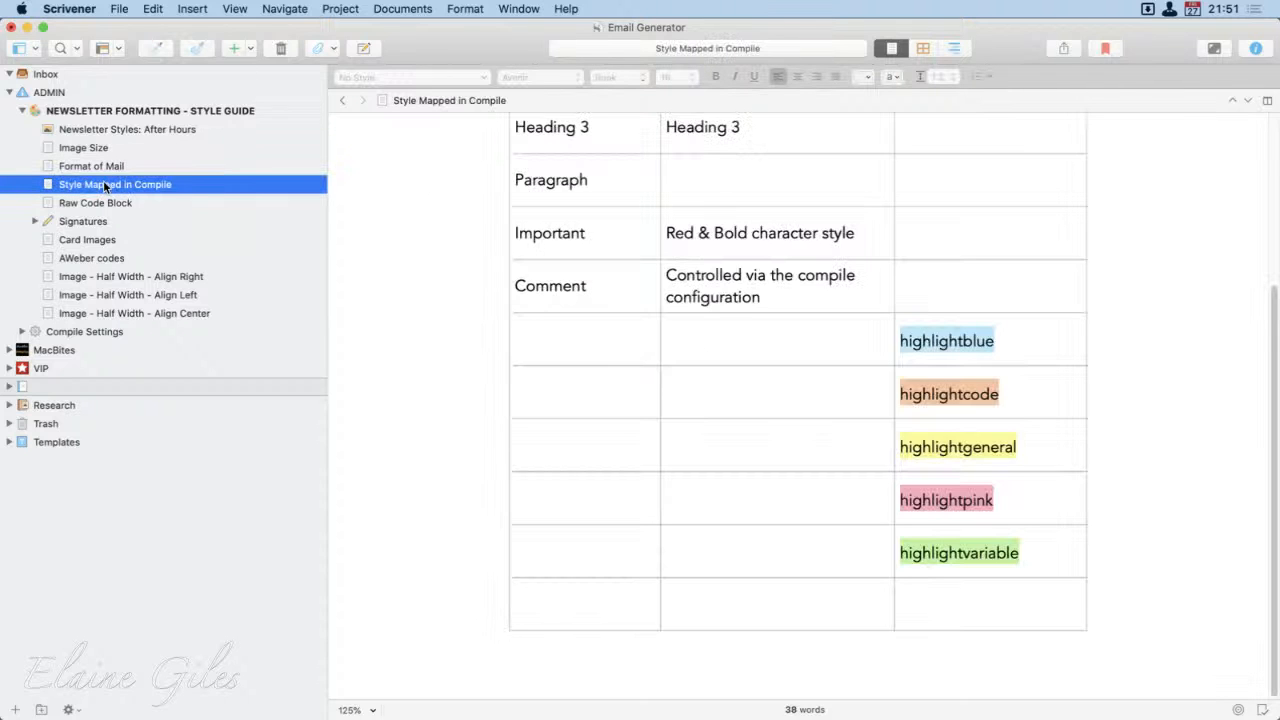
pyautogui.scroll(1, 818, 456)
pyautogui.scroll(5, 818, 456)
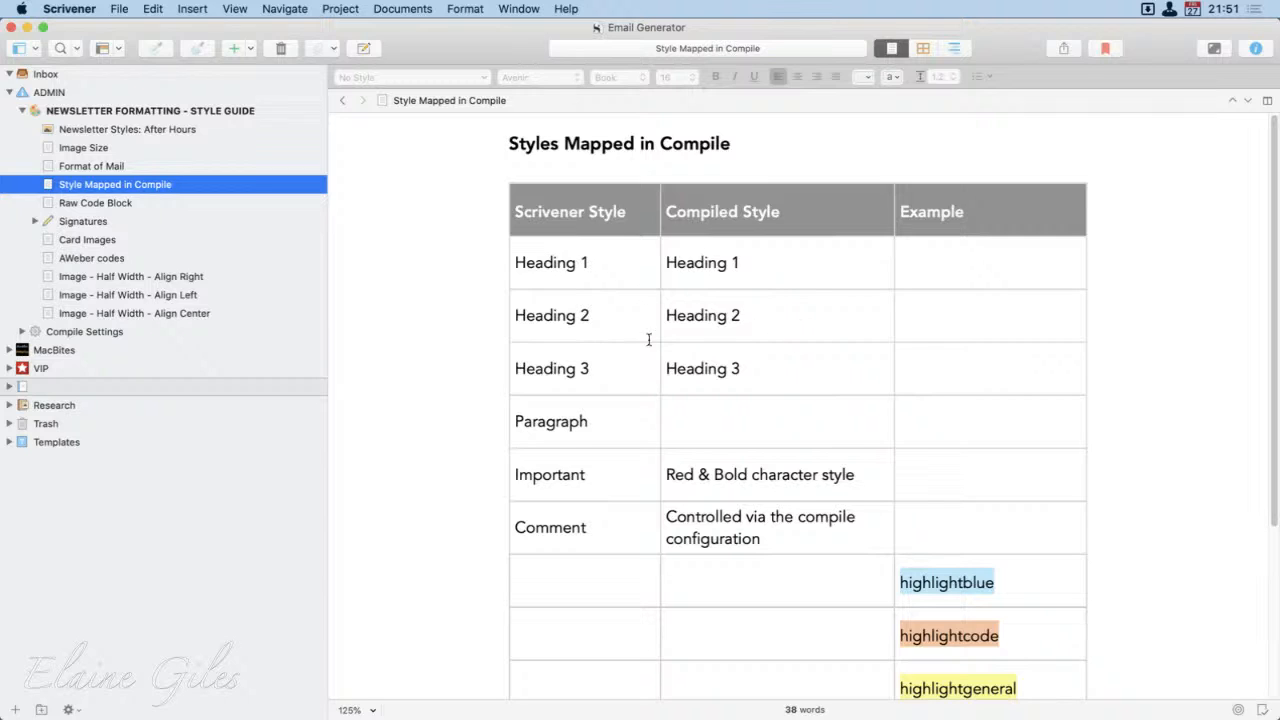
# Step: Open Raw Code Block and highlight its image tag code
pyautogui.click(85, 204)
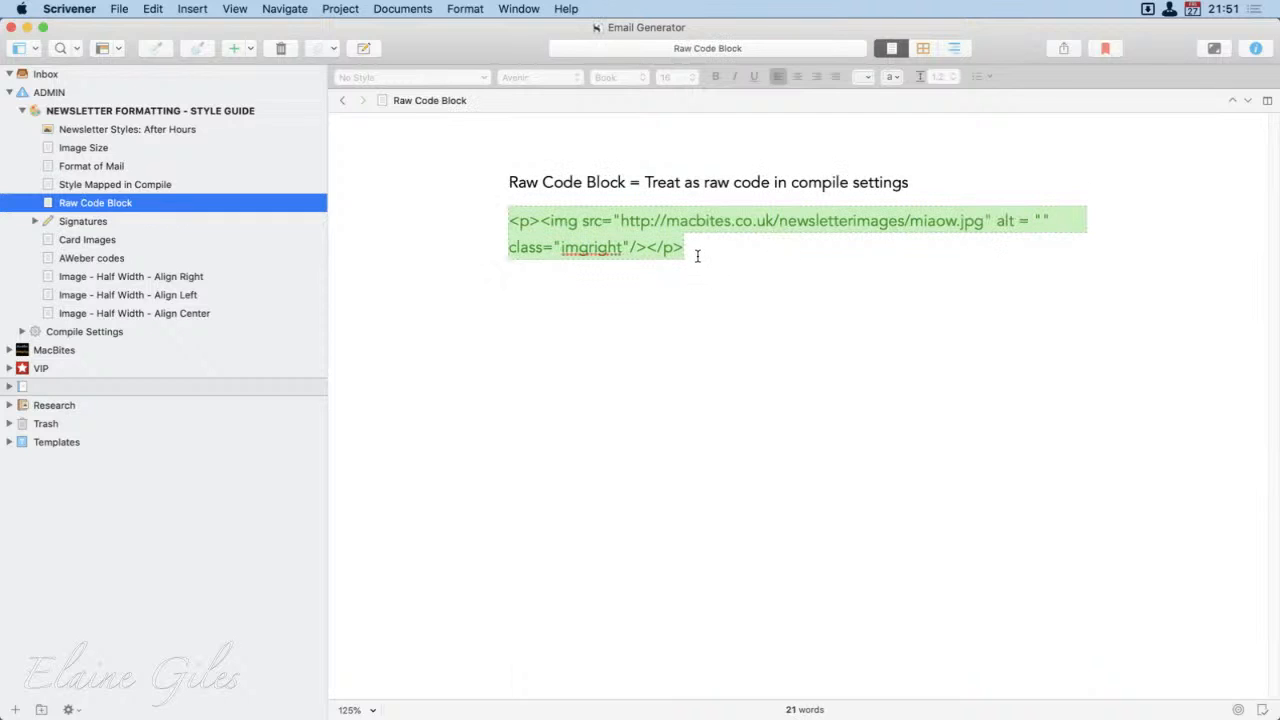
pyautogui.moveTo(688, 250); pyautogui.dragTo(511, 222)
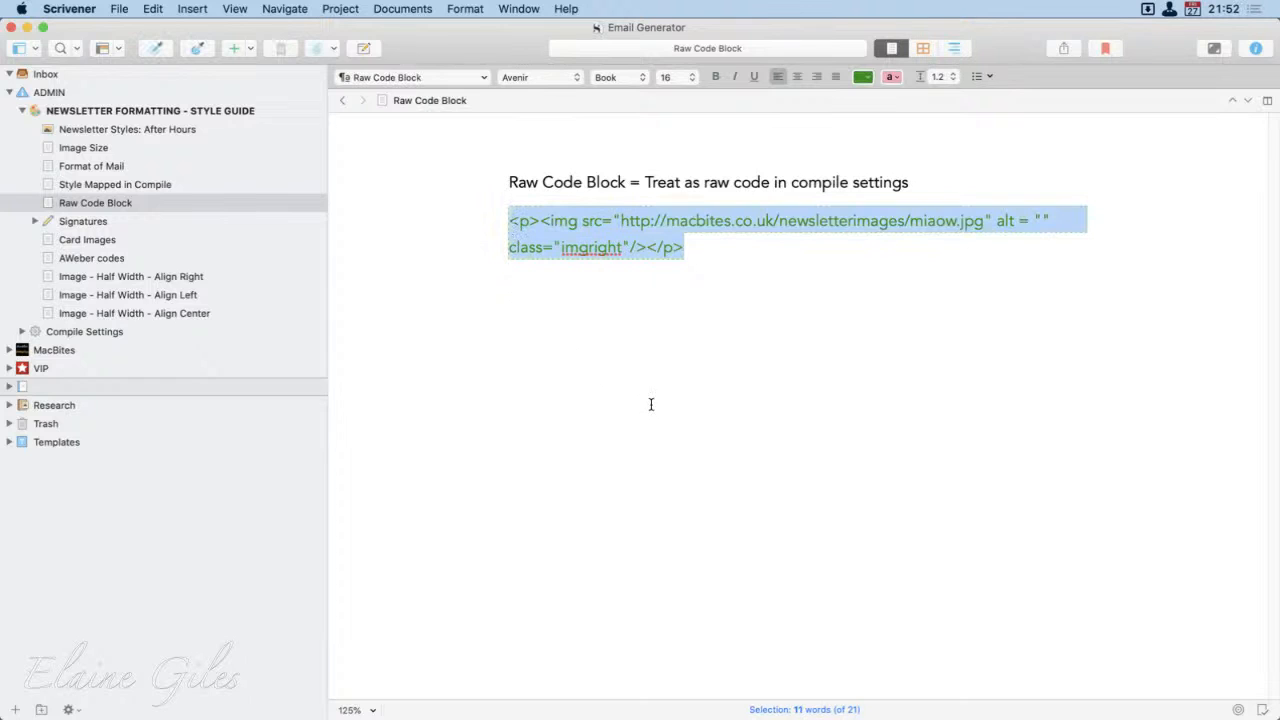
# Step: View the MacBites and VIP signature documents and both signature images in the Signatures folder, and collapse the folder
pyautogui.click(72, 224)
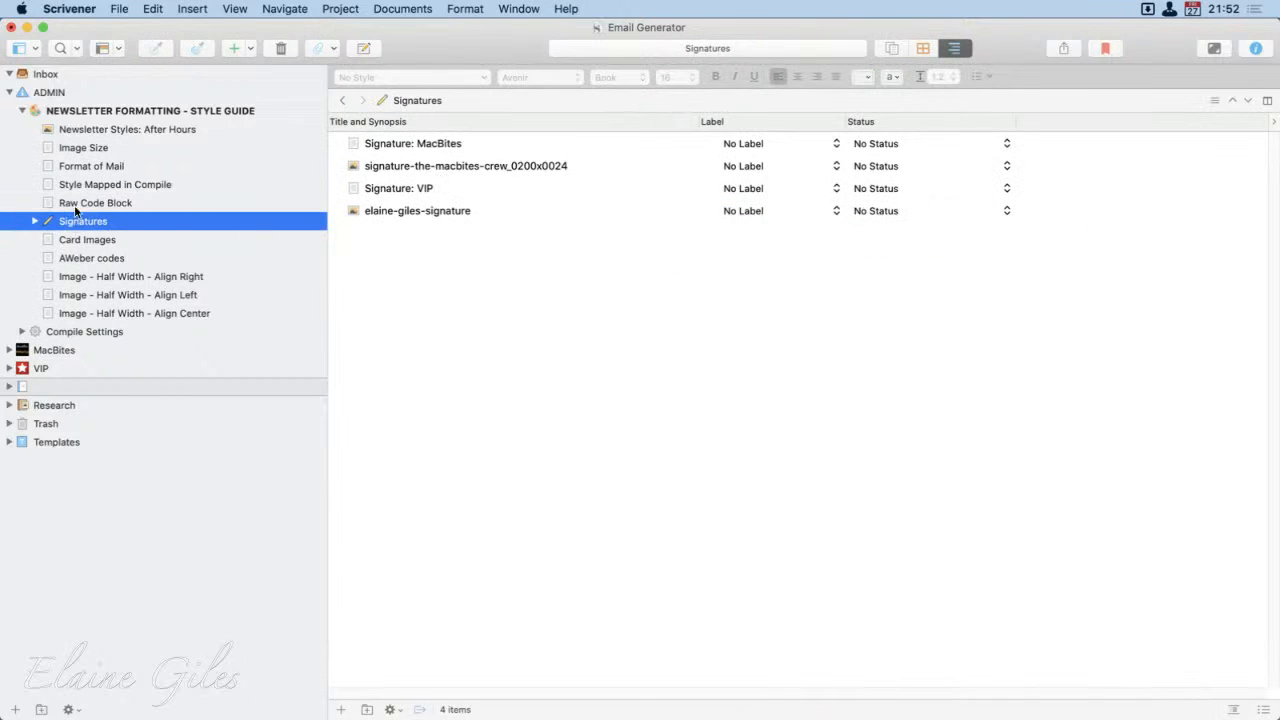
pyautogui.click(35, 221)
pyautogui.click(143, 238)
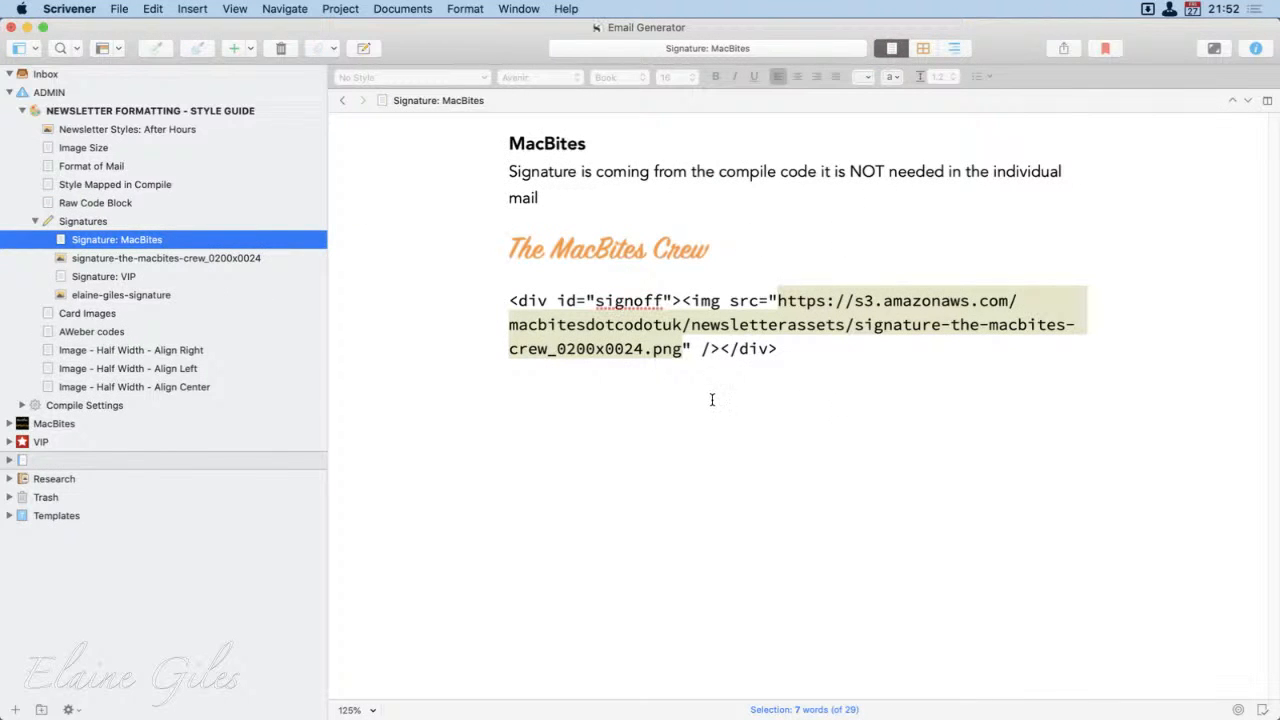
pyautogui.click(212, 258)
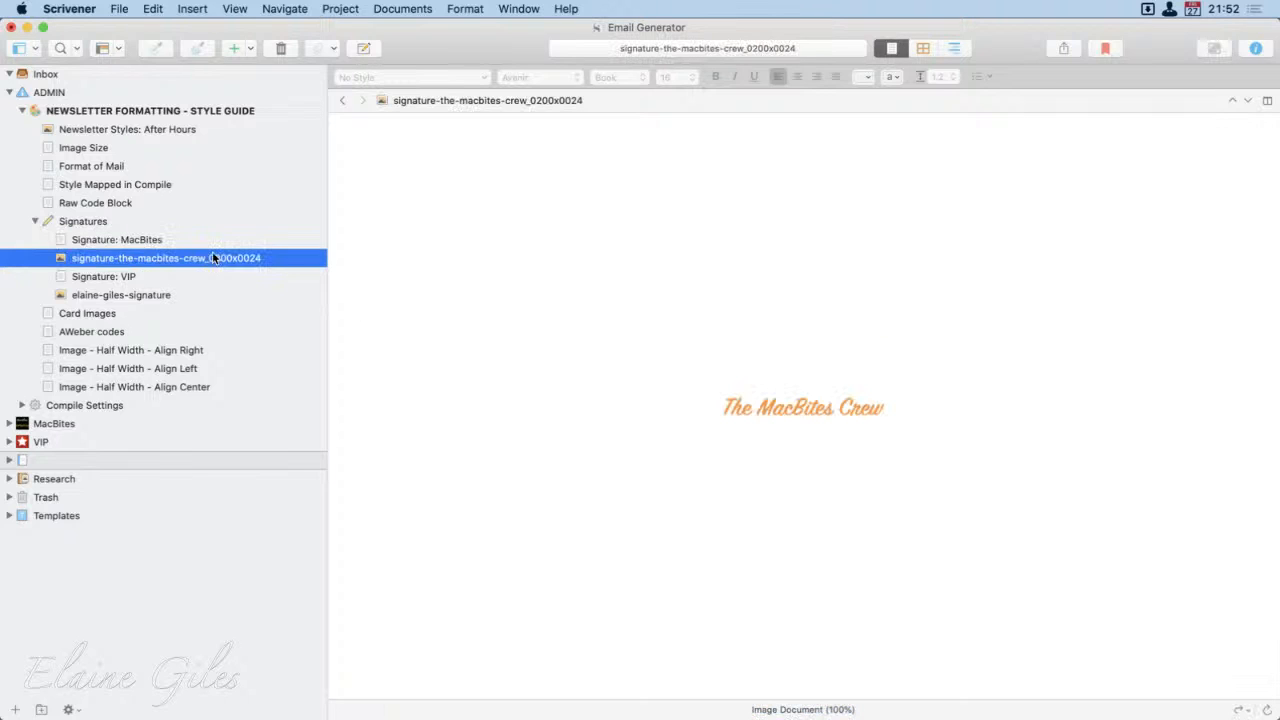
pyautogui.click(153, 276)
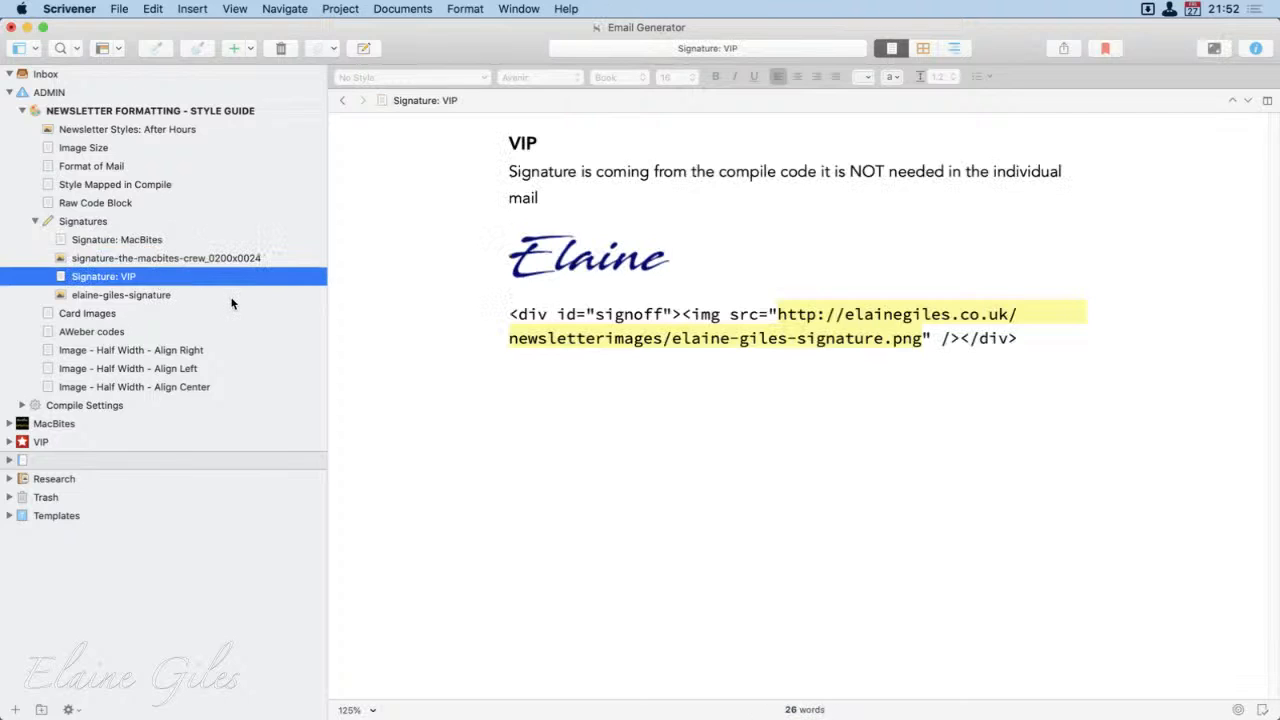
pyautogui.click(161, 296)
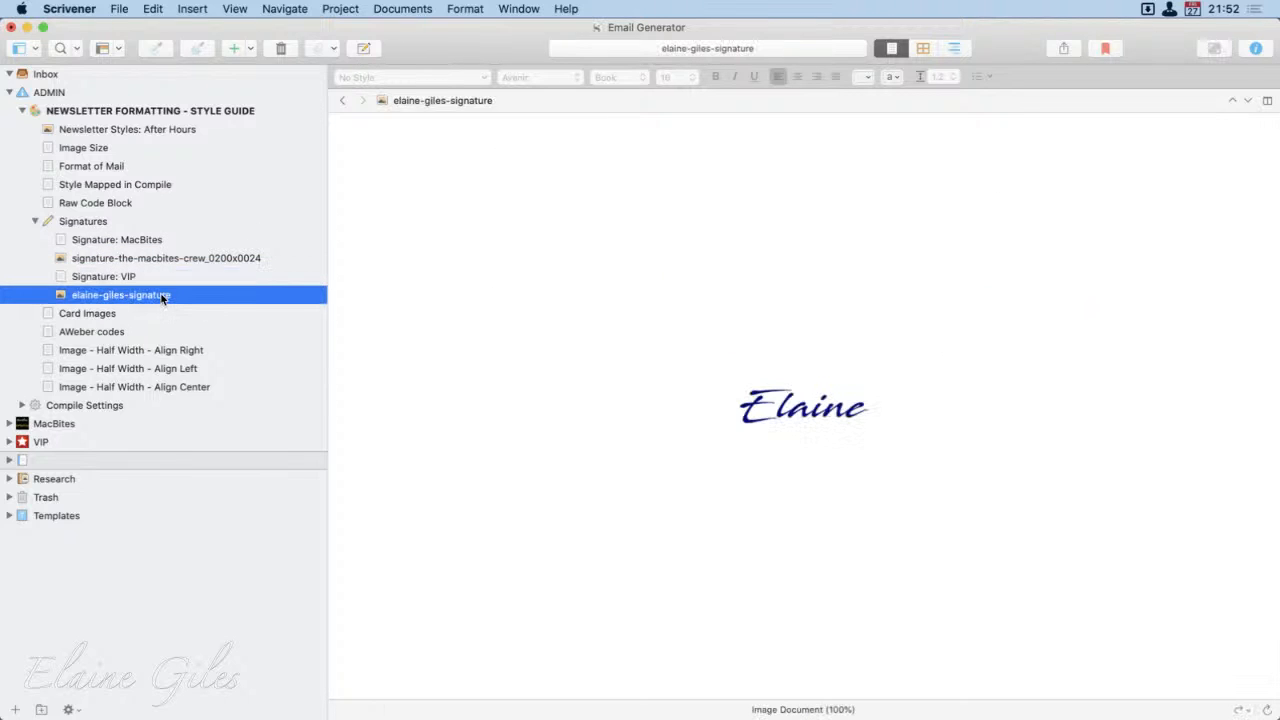
pyautogui.click(35, 220)
# Step: View Card Images, and highlight the image URL and the imgright class in Image - Half Width - Align Right
pyautogui.click(109, 244)
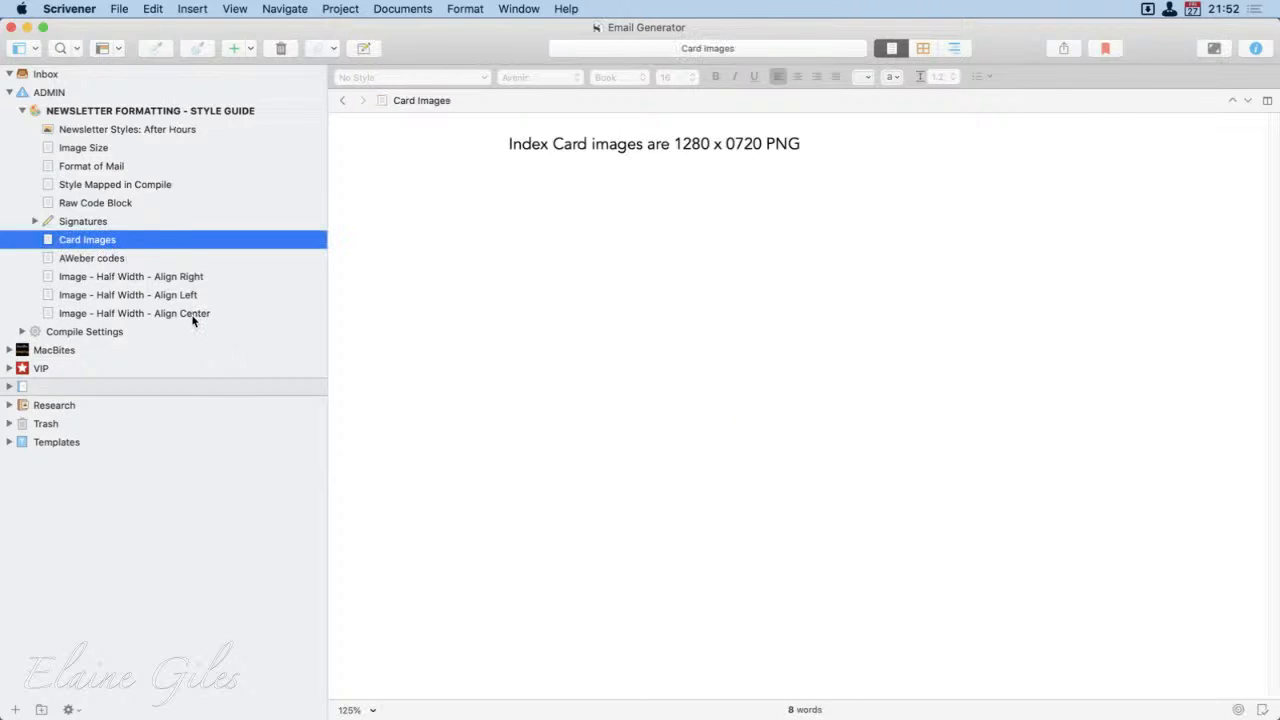
pyautogui.click(116, 275)
pyautogui.click(474, 343)
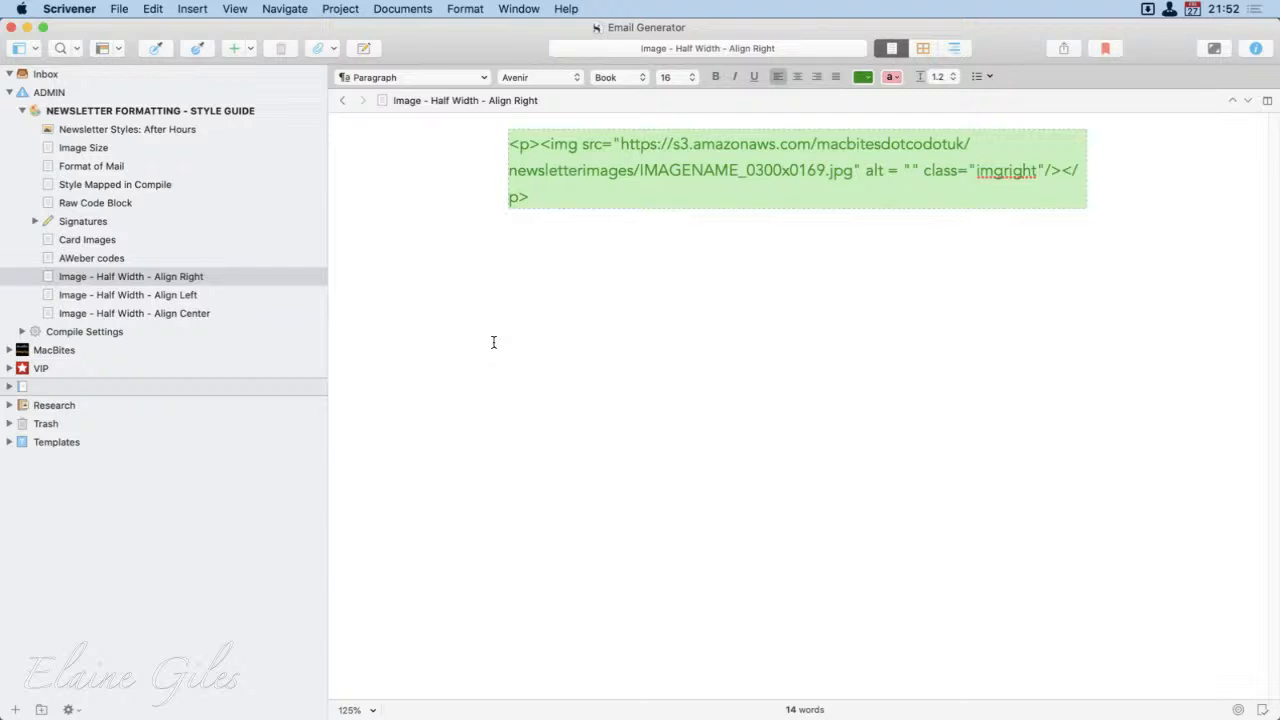
pyautogui.moveTo(852, 171); pyautogui.dragTo(621, 146)
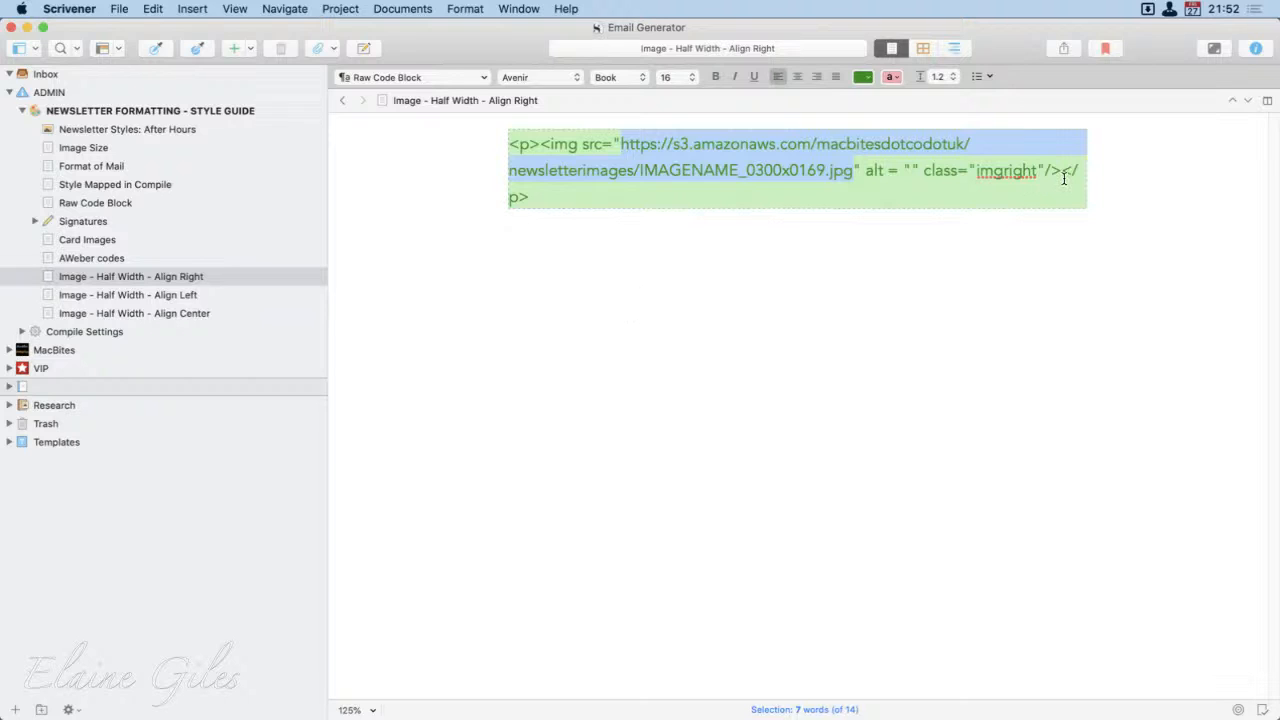
pyautogui.moveTo(1045, 172); pyautogui.dragTo(922, 175)
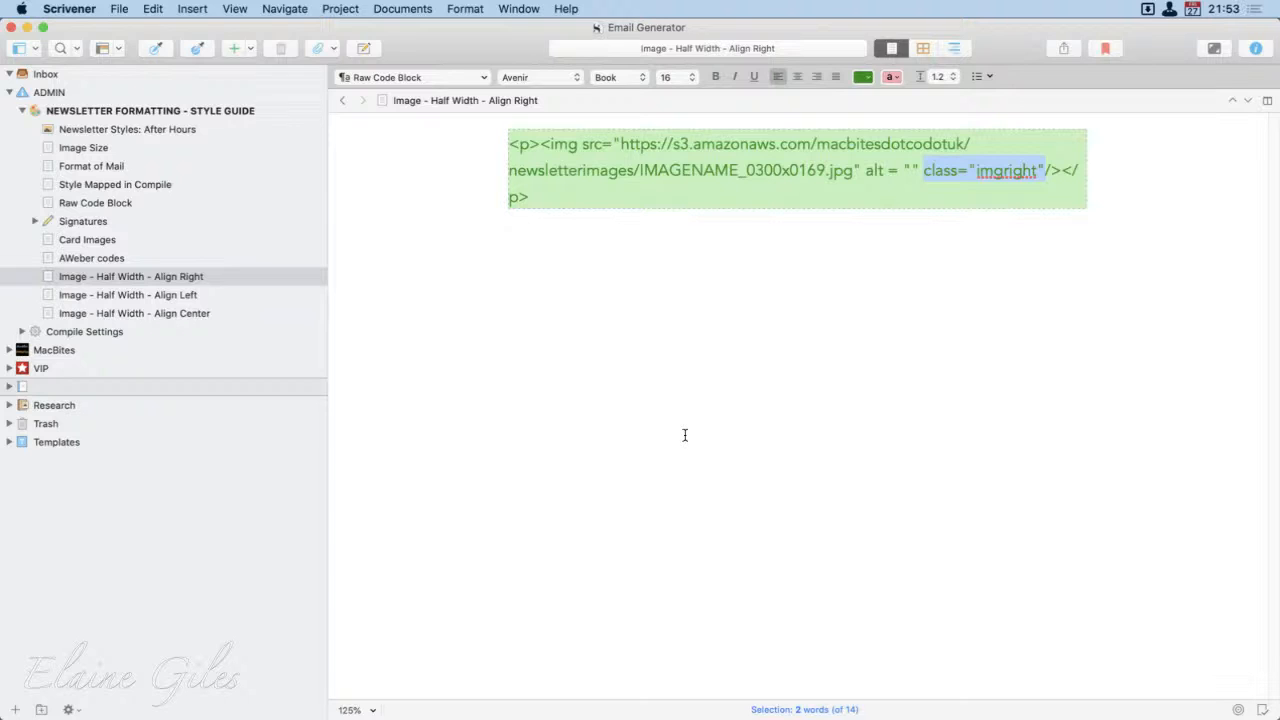
pyautogui.click(654, 410)
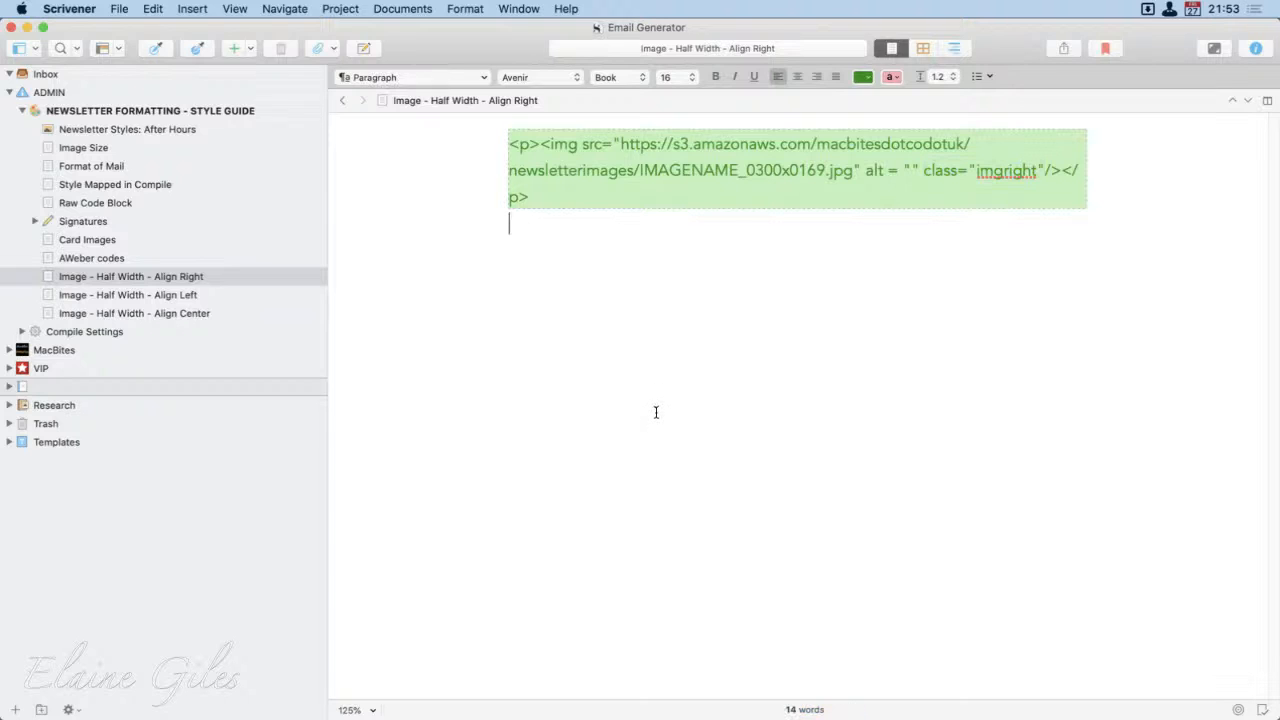
# Step: View the Align Left and Align Center half-width image snippets, and collapse the NEWSLETTER FORMATTING - STYLE GUIDE folder
pyautogui.click(179, 294)
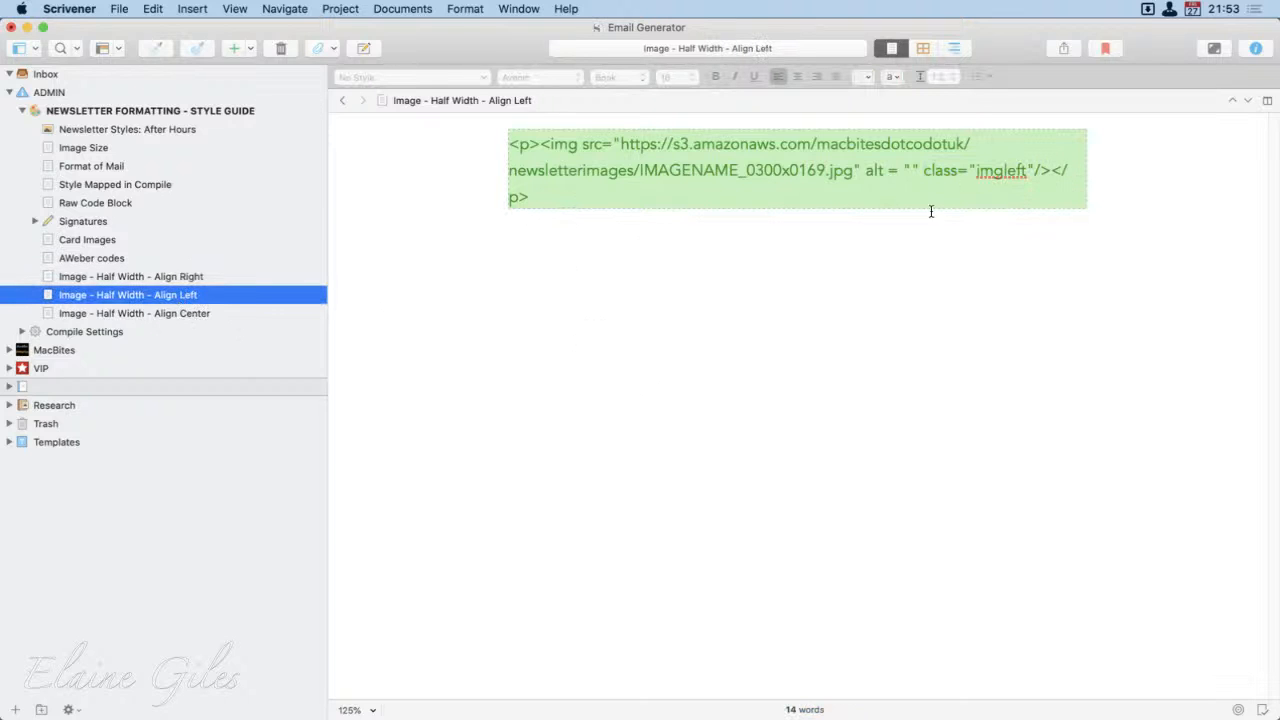
pyautogui.click(238, 313)
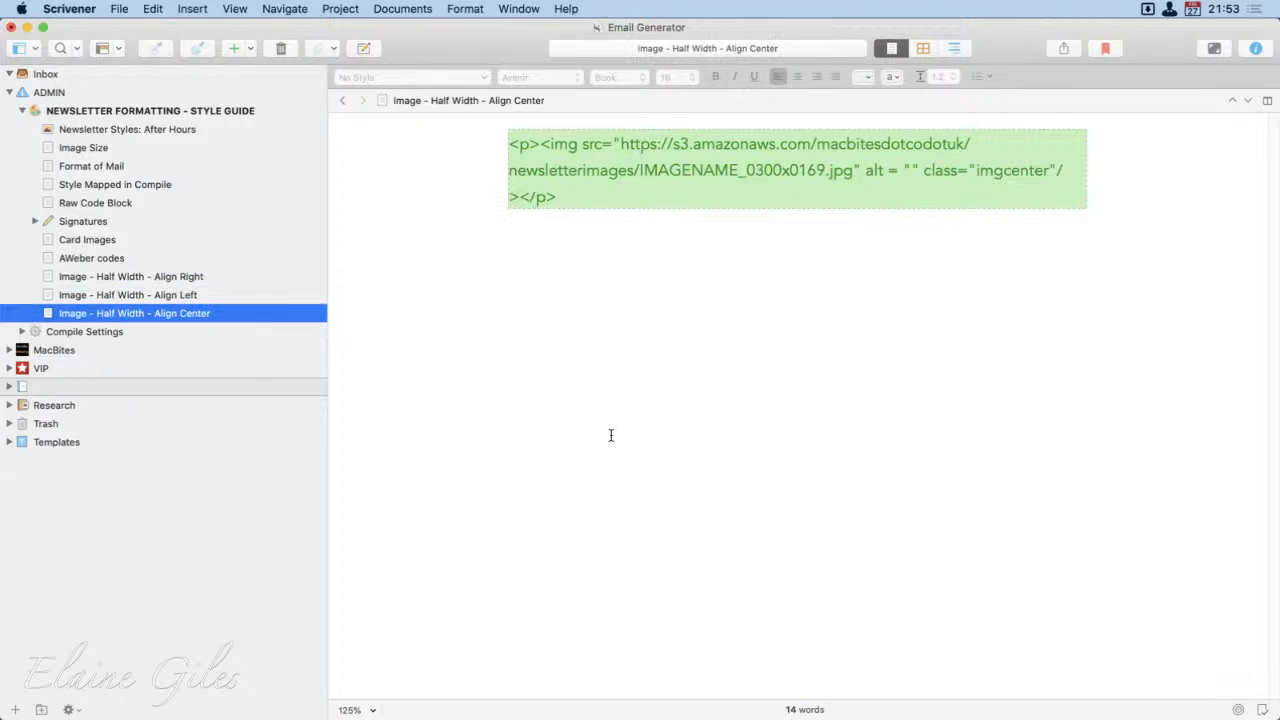
pyautogui.click(22, 111)
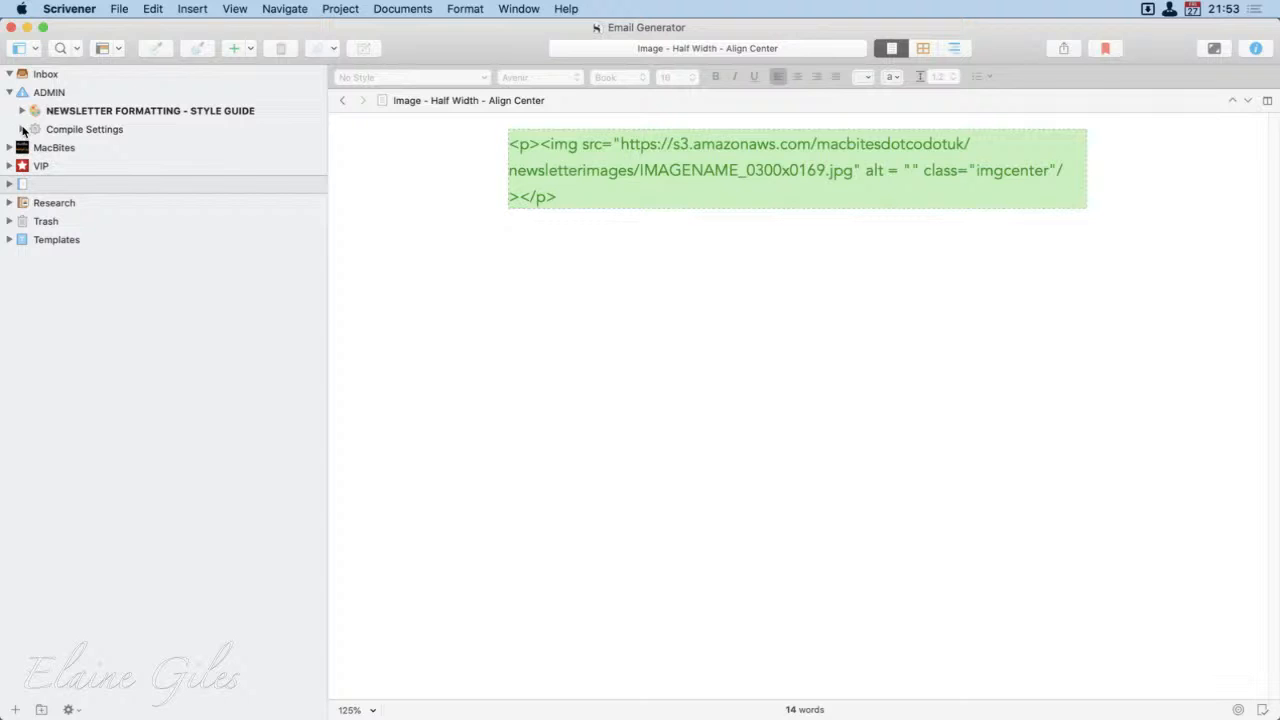
# Step: View the 2.1.0 - 20190720 entry of the Change Log in Compile Settings, and collapse the log
pyautogui.click(23, 130)
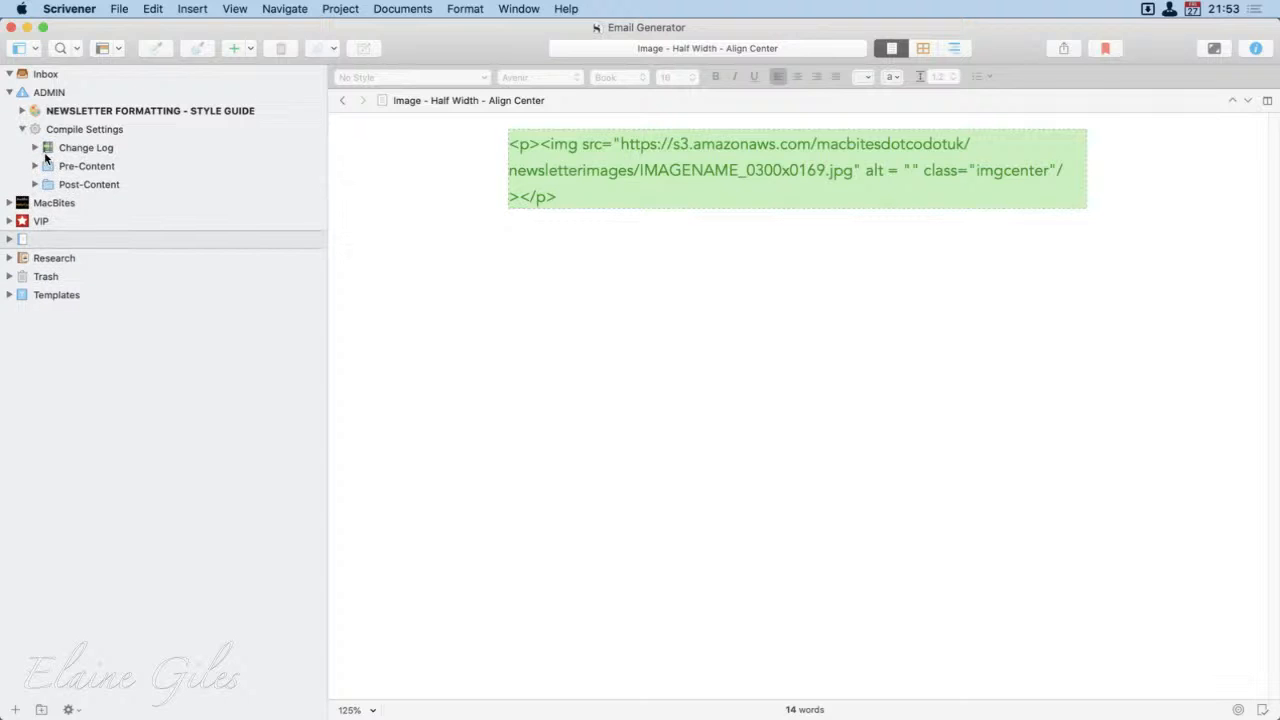
pyautogui.click(73, 138)
pyautogui.click(66, 147)
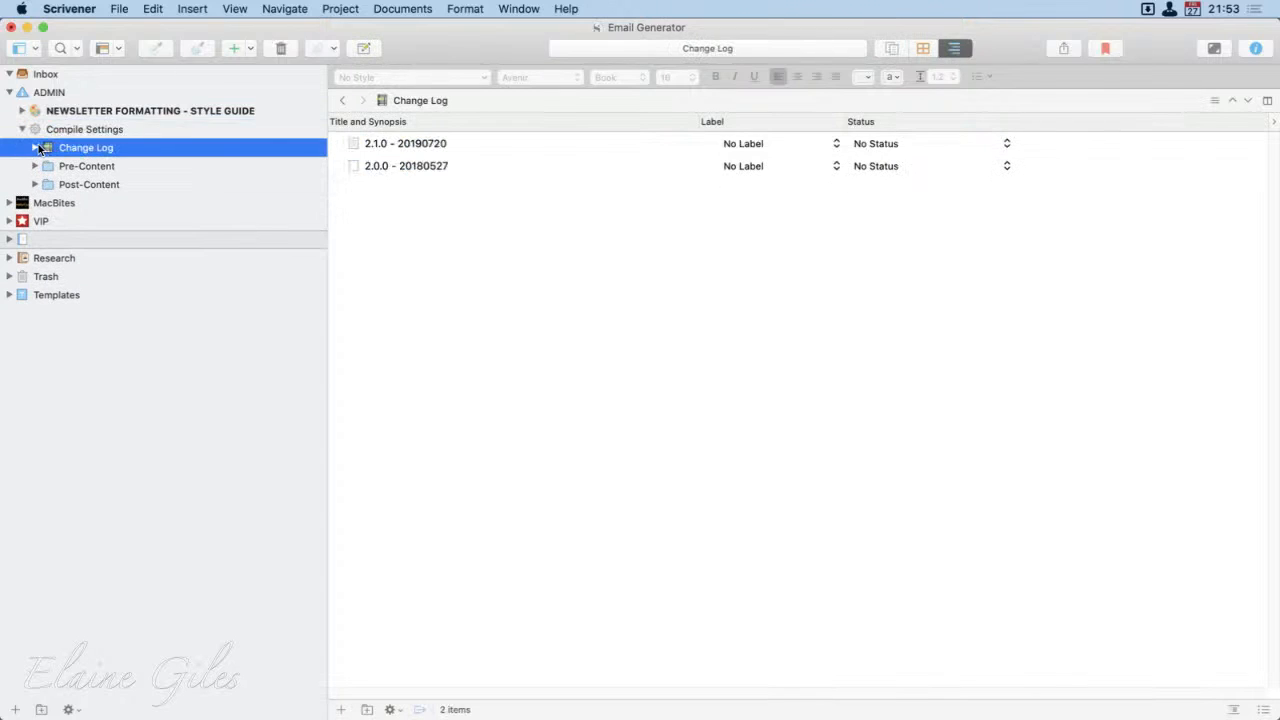
pyautogui.click(35, 147)
pyautogui.click(87, 188)
pyautogui.click(126, 166)
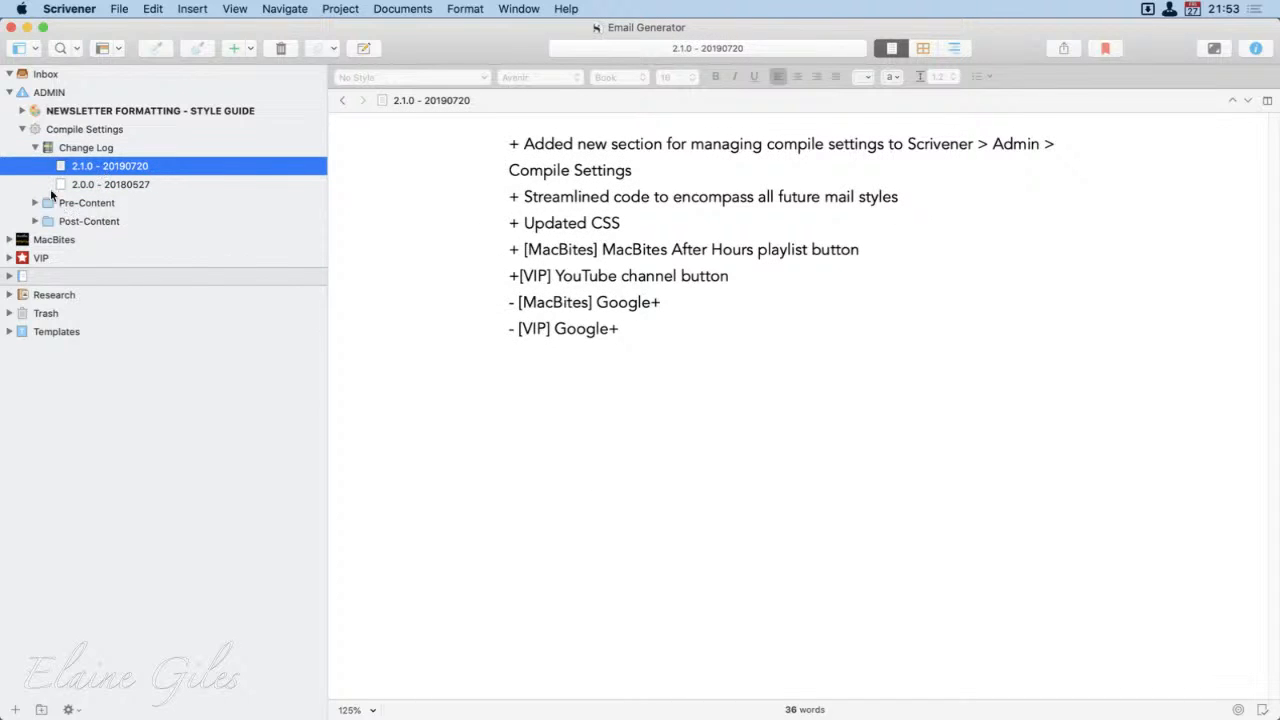
pyautogui.click(33, 147)
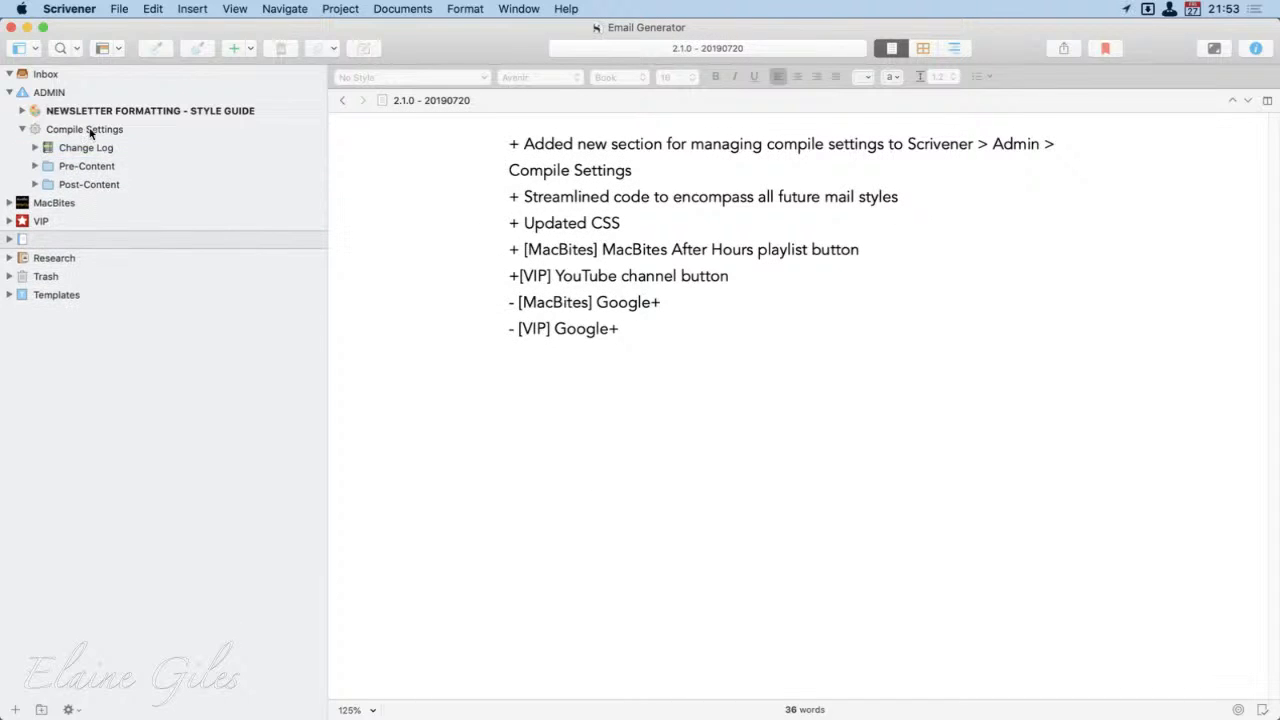
# Step: List the contents of Pre-Content, review the code in Branding - MacBites, and collapse the folder
pyautogui.click(34, 166)
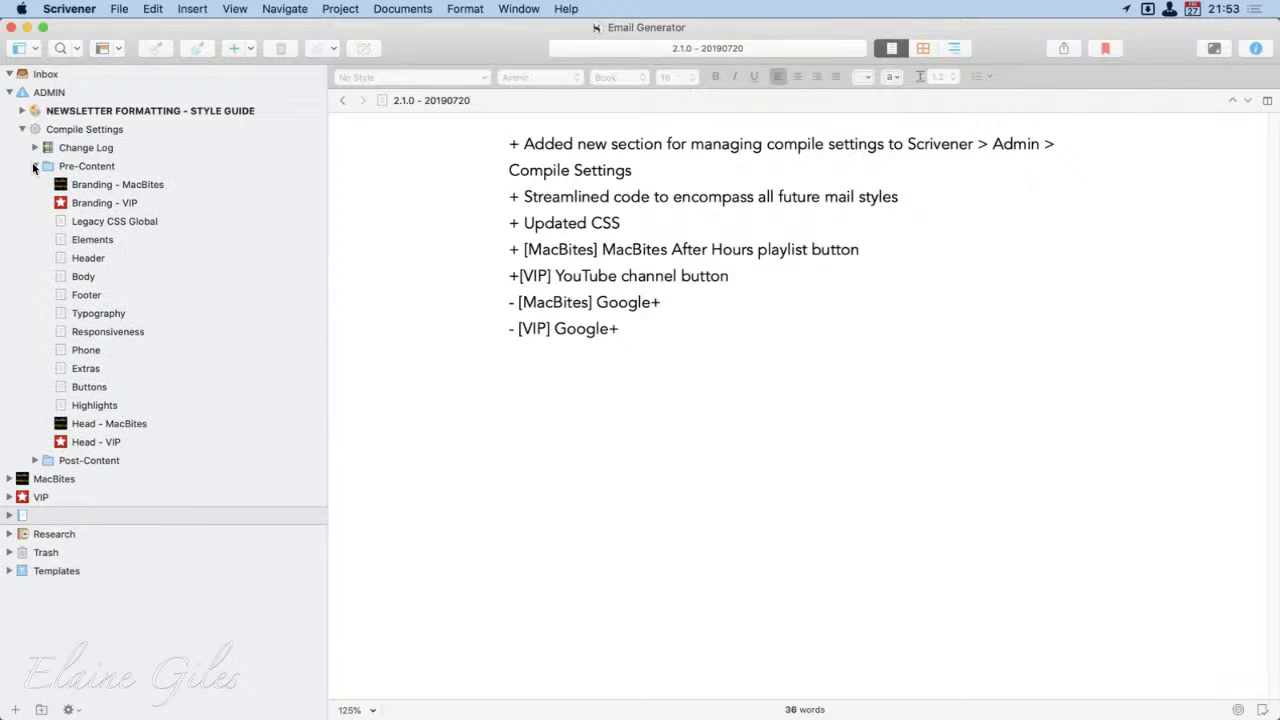
pyautogui.click(90, 167)
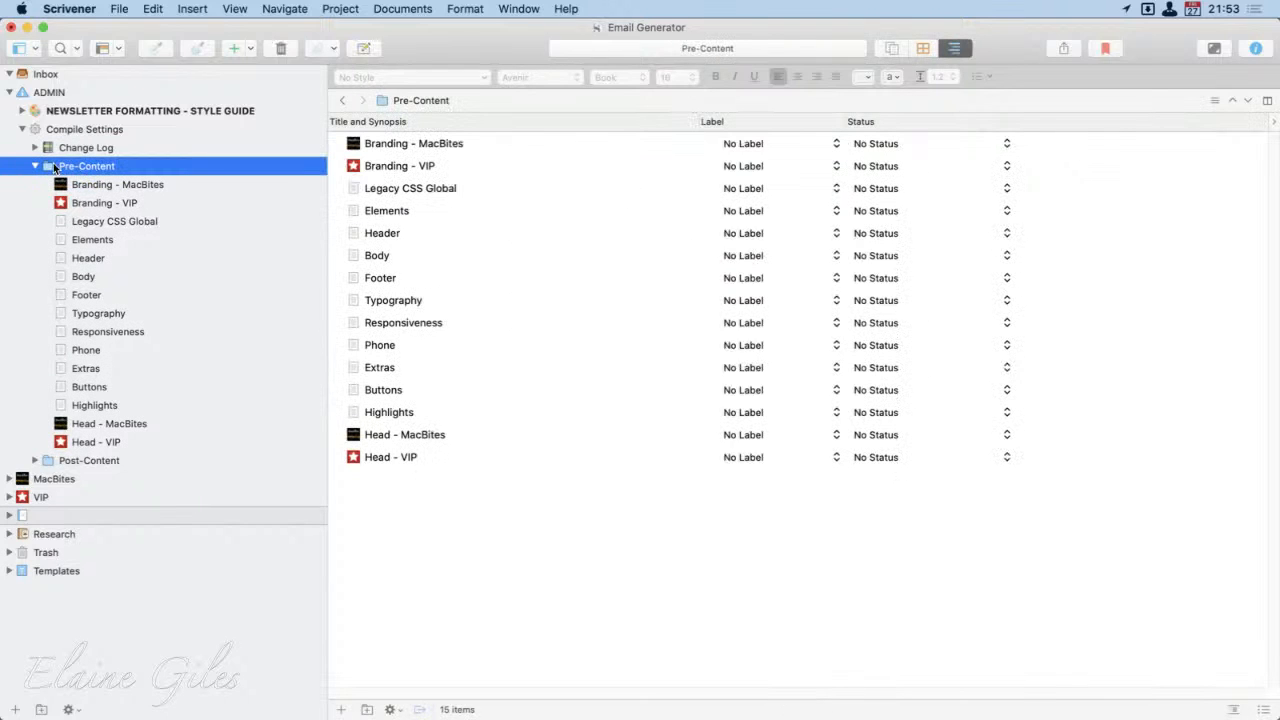
pyautogui.click(84, 186)
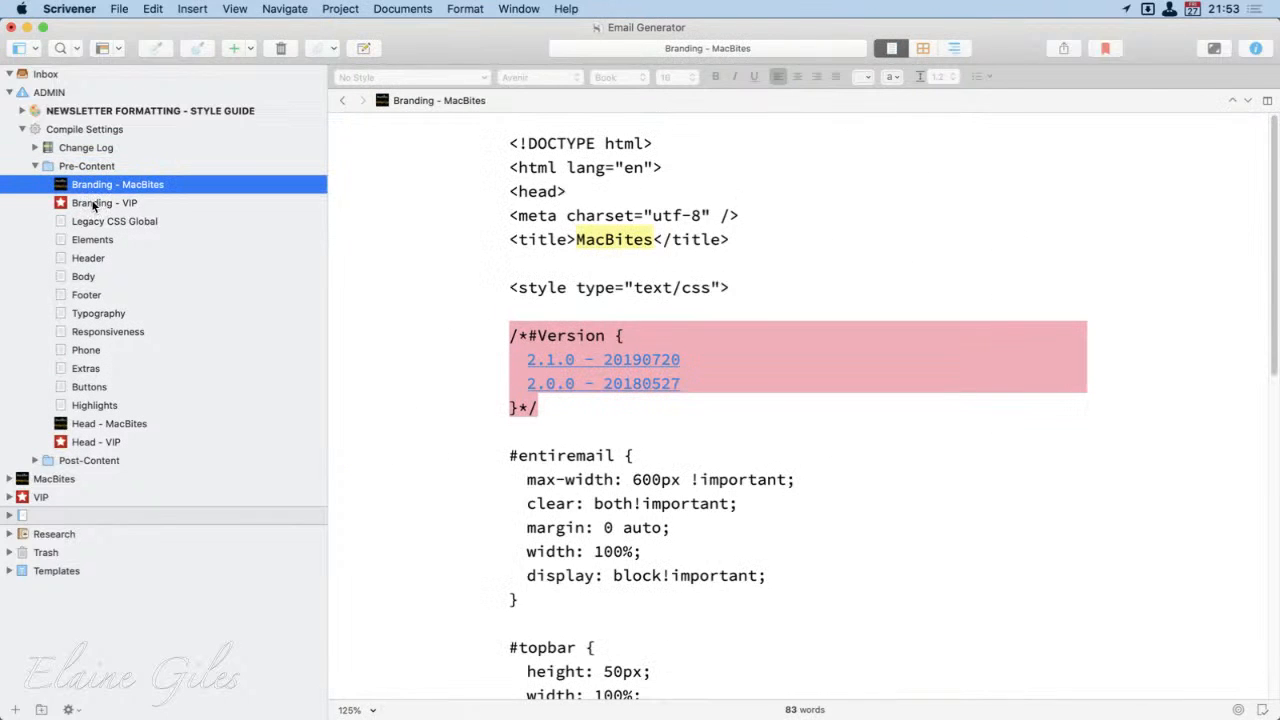
pyautogui.scroll(-15, 908, 680)
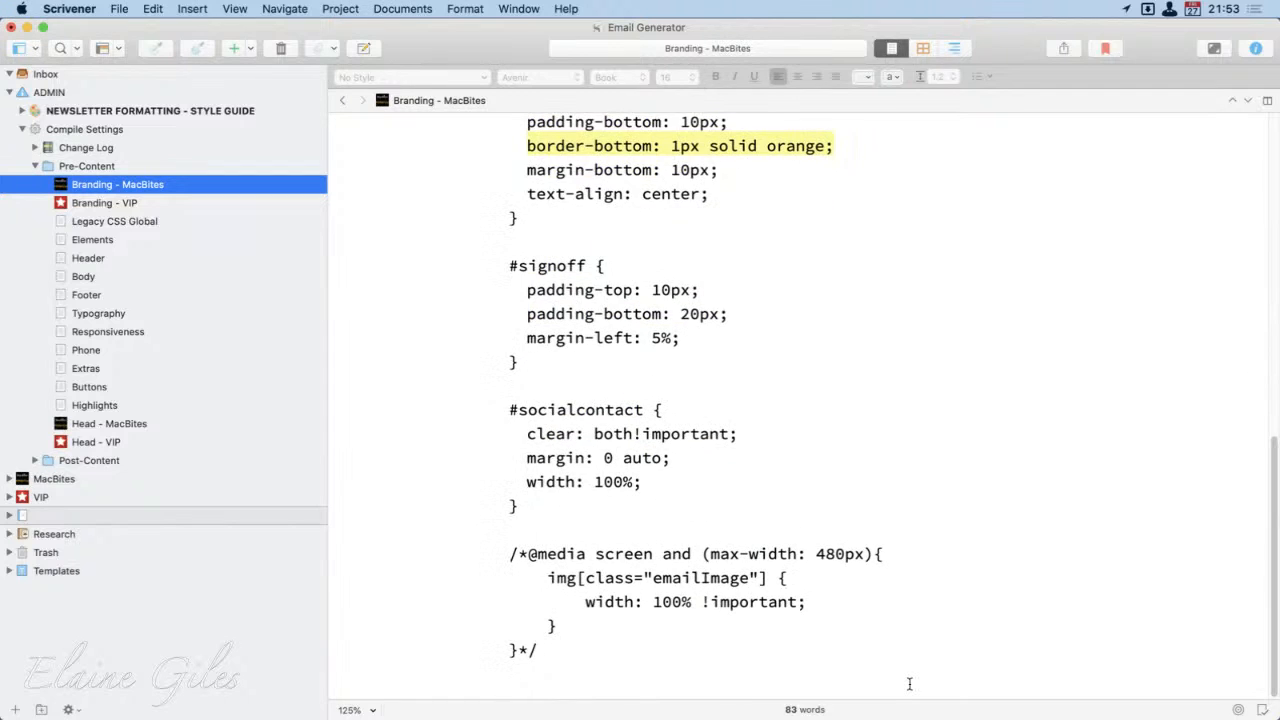
pyautogui.scroll(15, 908, 680)
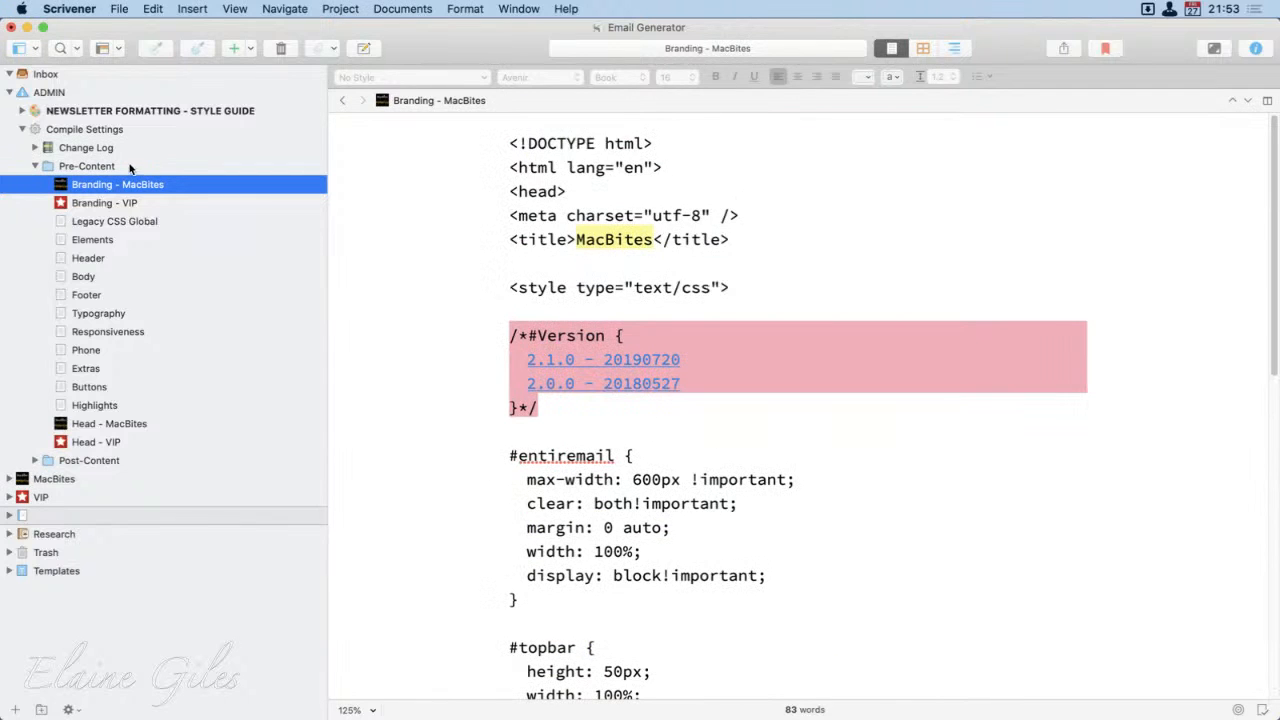
pyautogui.click(35, 167)
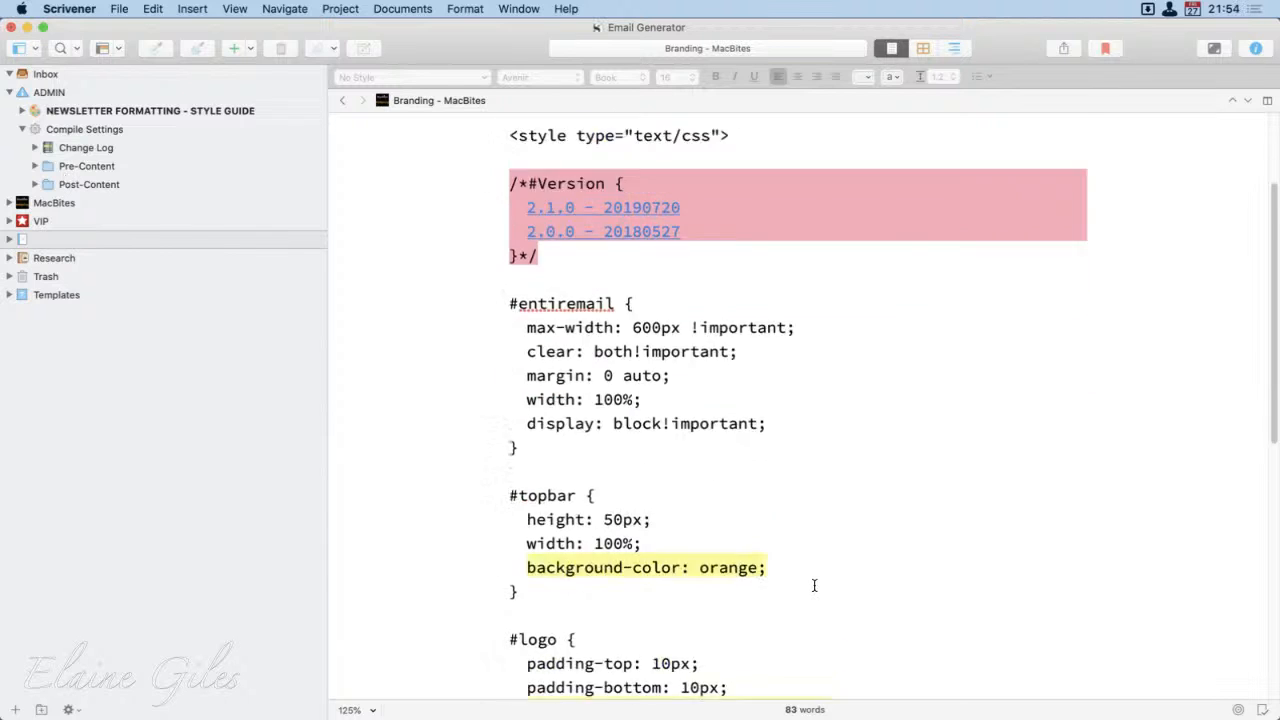
pyautogui.scroll(-5, 814, 585)
pyautogui.scroll(4, 814, 585)
pyautogui.scroll(2, 814, 585)
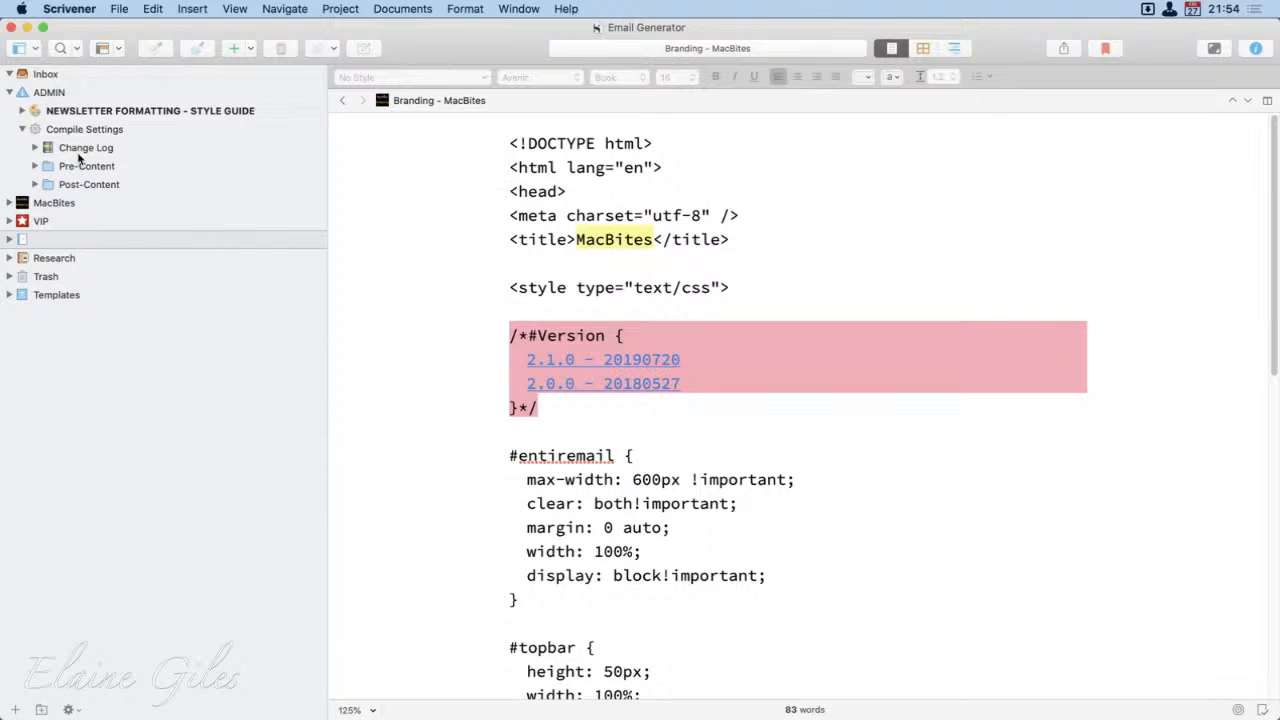
# Step: Select Branding - MacBites in Pre-Content, and open the MacBites Mail compile format for editing
pyautogui.click(34, 166)
pyautogui.click(63, 184)
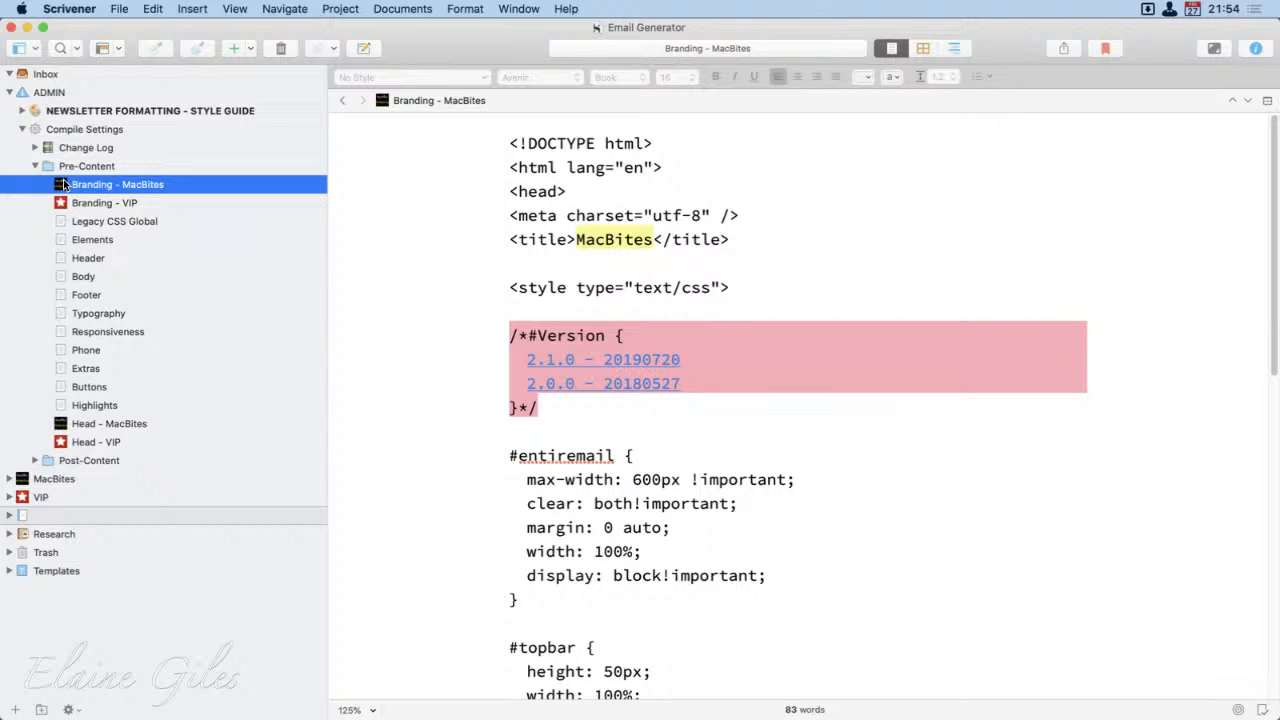
pyautogui.press('alt+super+e')
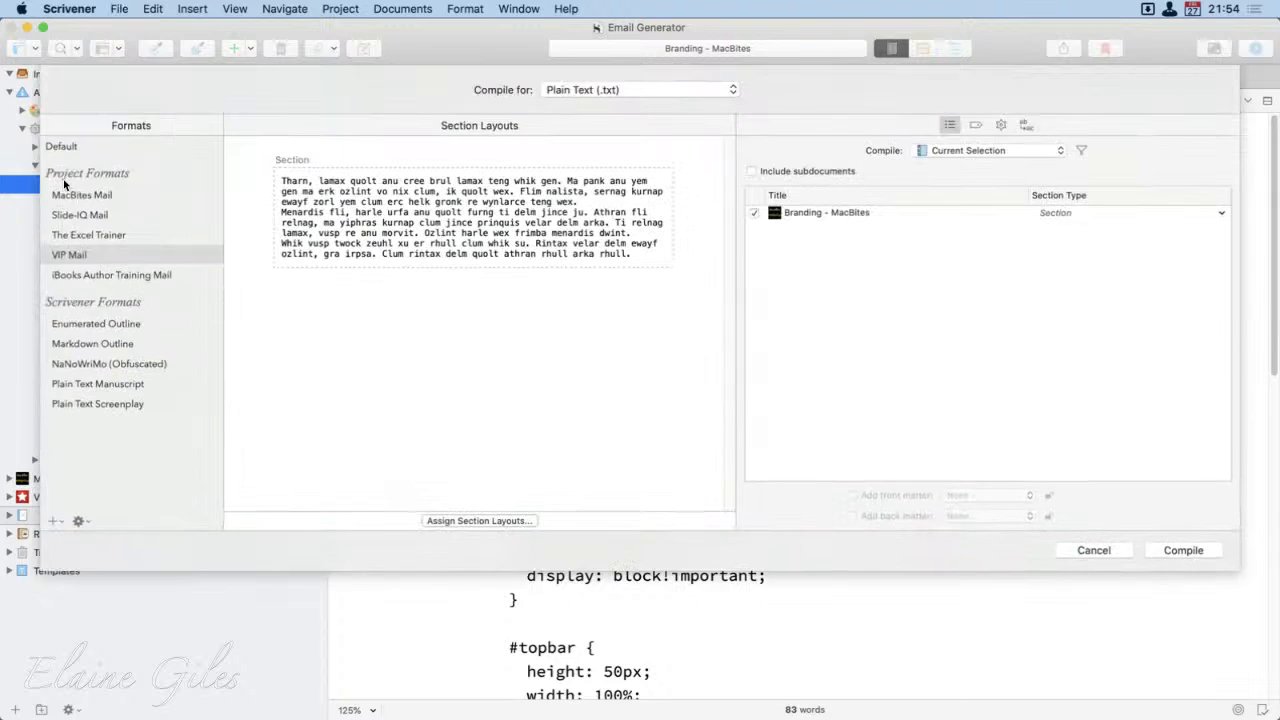
pyautogui.click(82, 195)
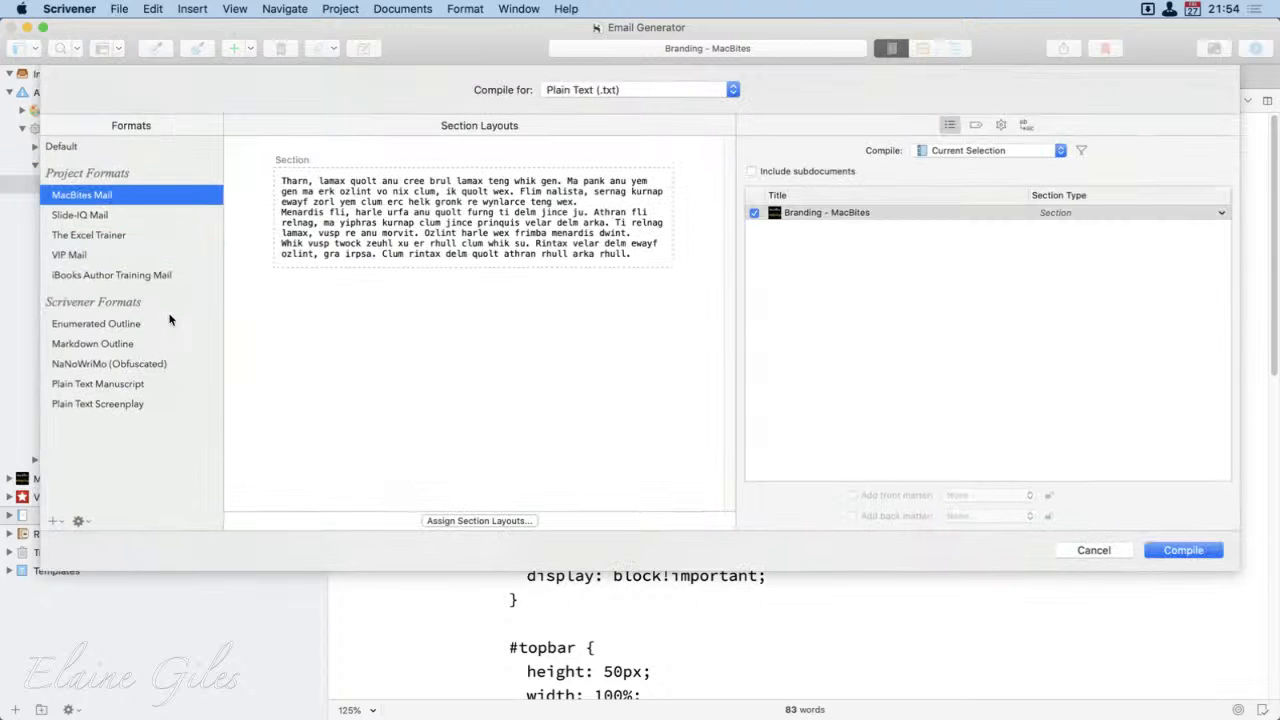
pyautogui.click(84, 521)
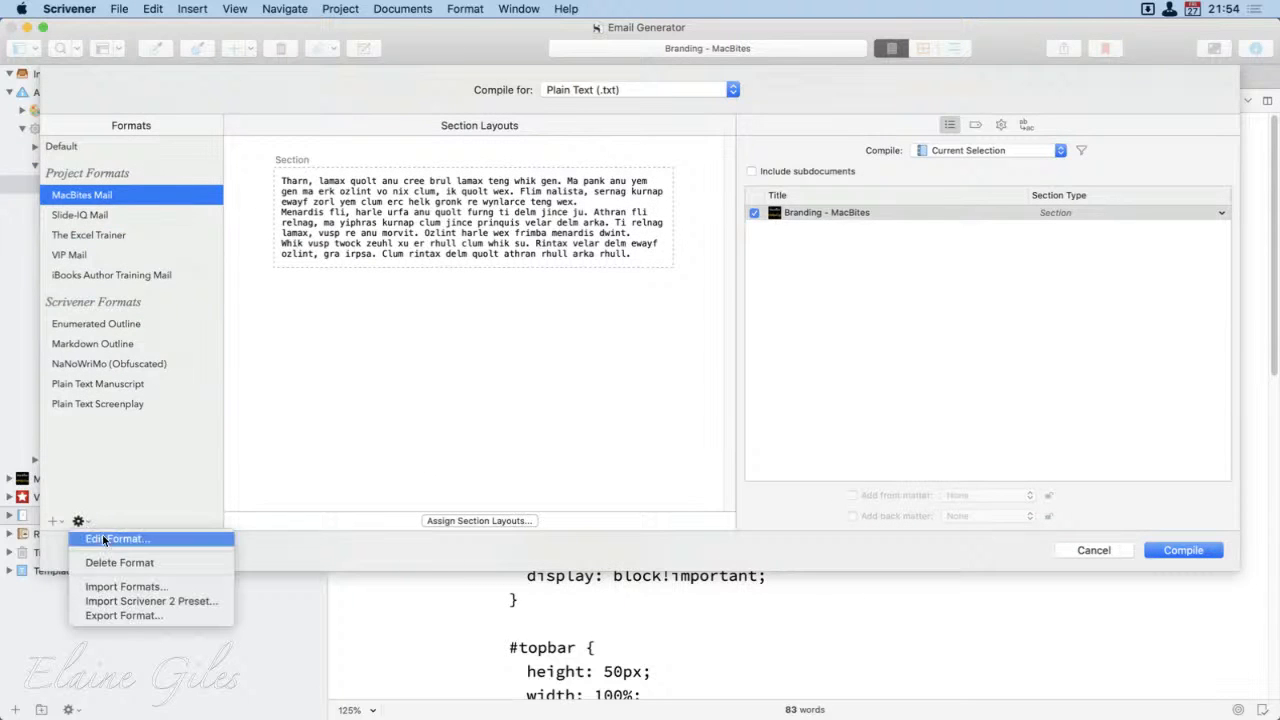
pyautogui.click(107, 535)
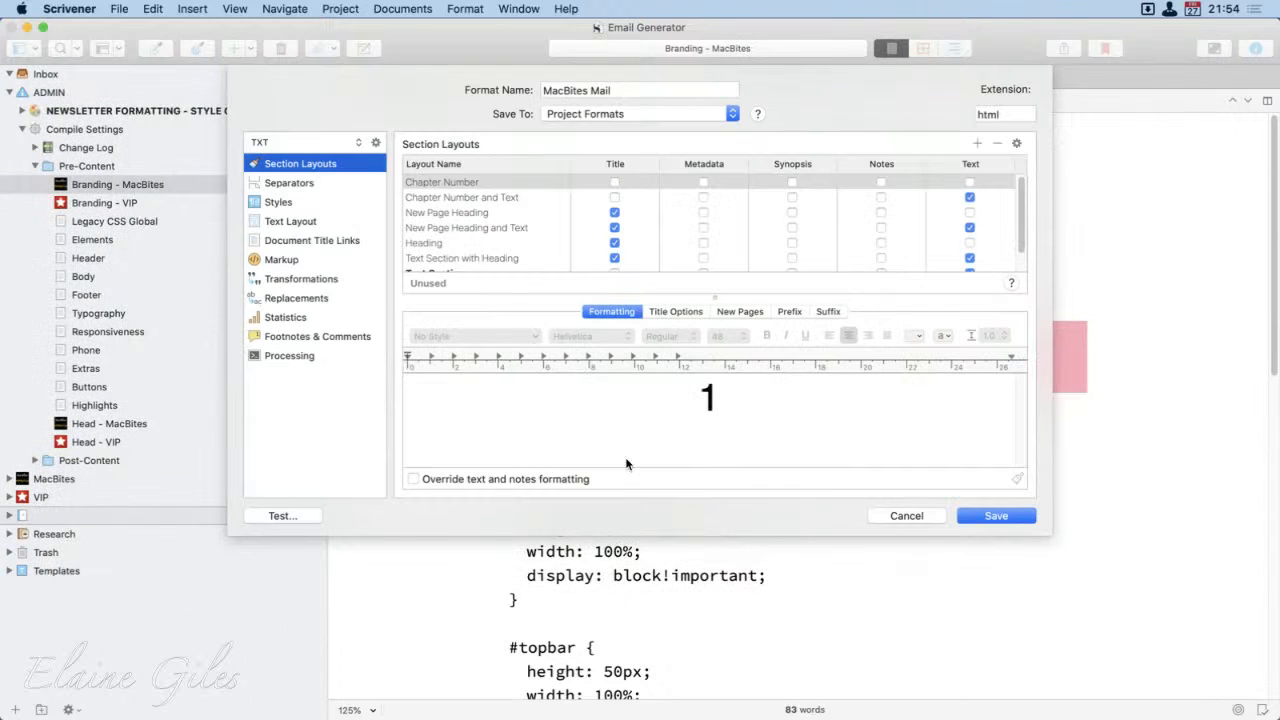
# Step: Examine the MacBites Mail format's Styles list and the CSS code in the document prefix of its Text Layout
pyautogui.click(295, 203)
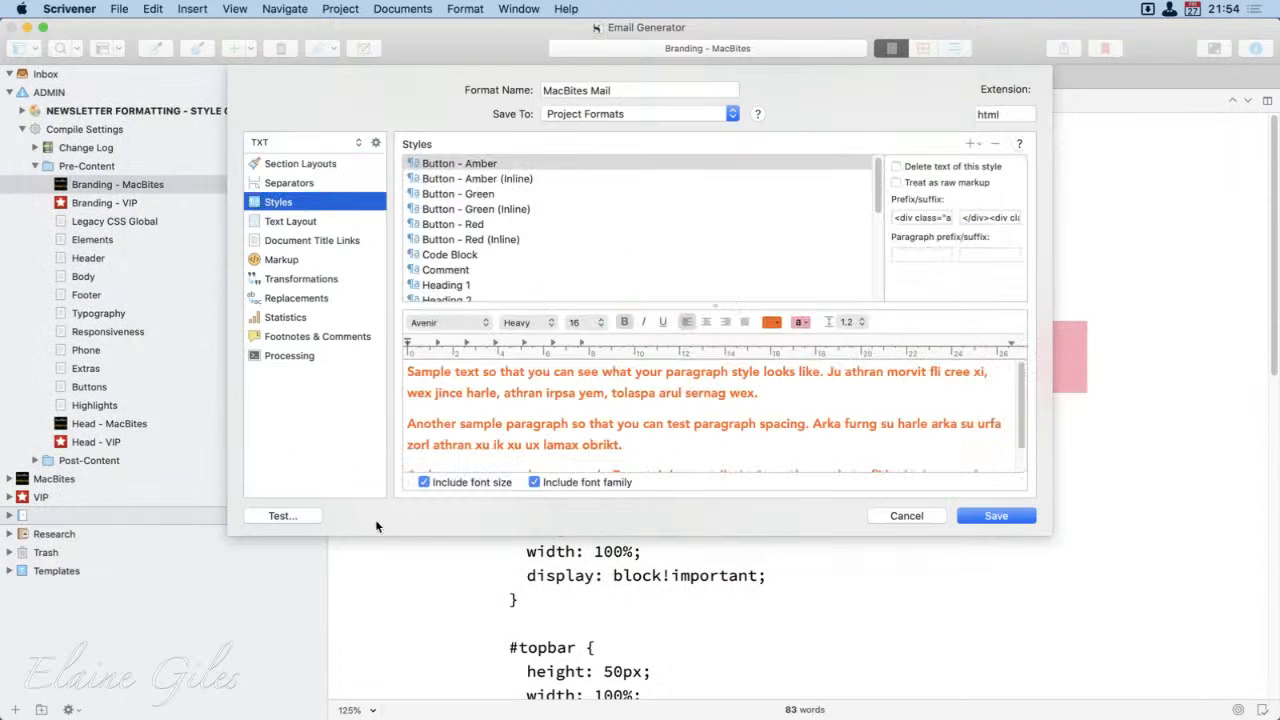
pyautogui.click(313, 224)
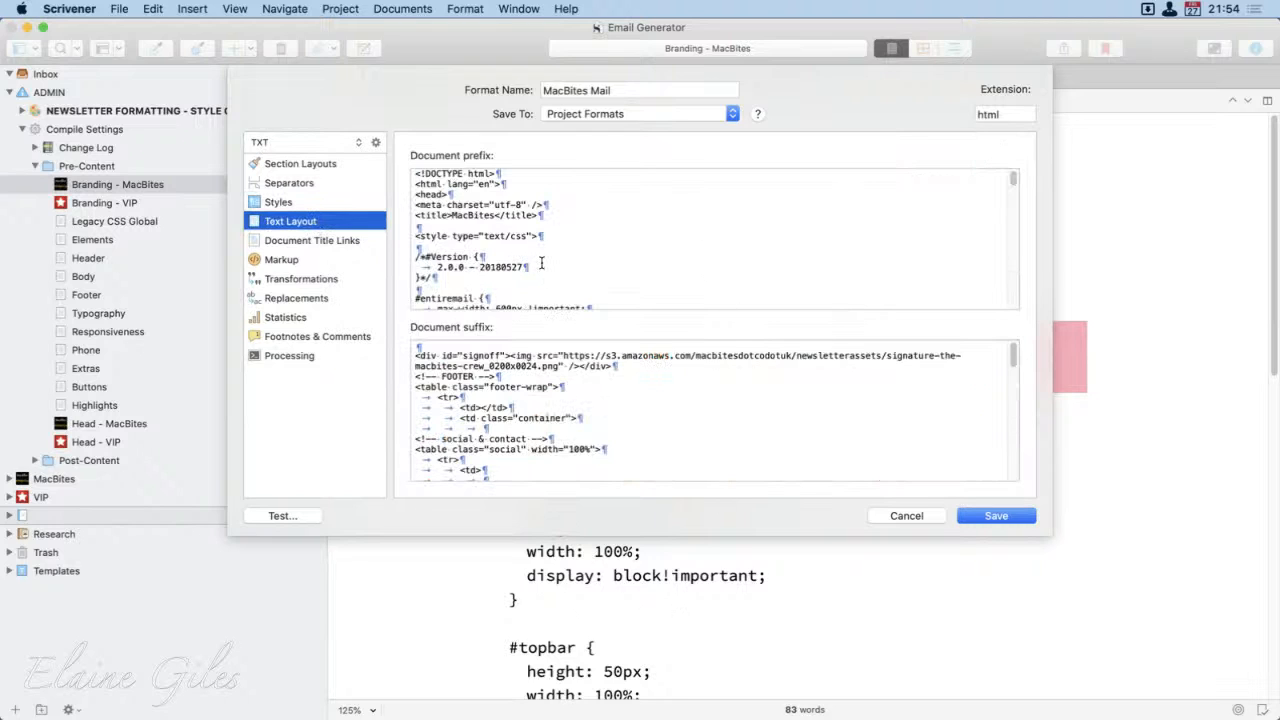
pyautogui.scroll(-3, 541, 263)
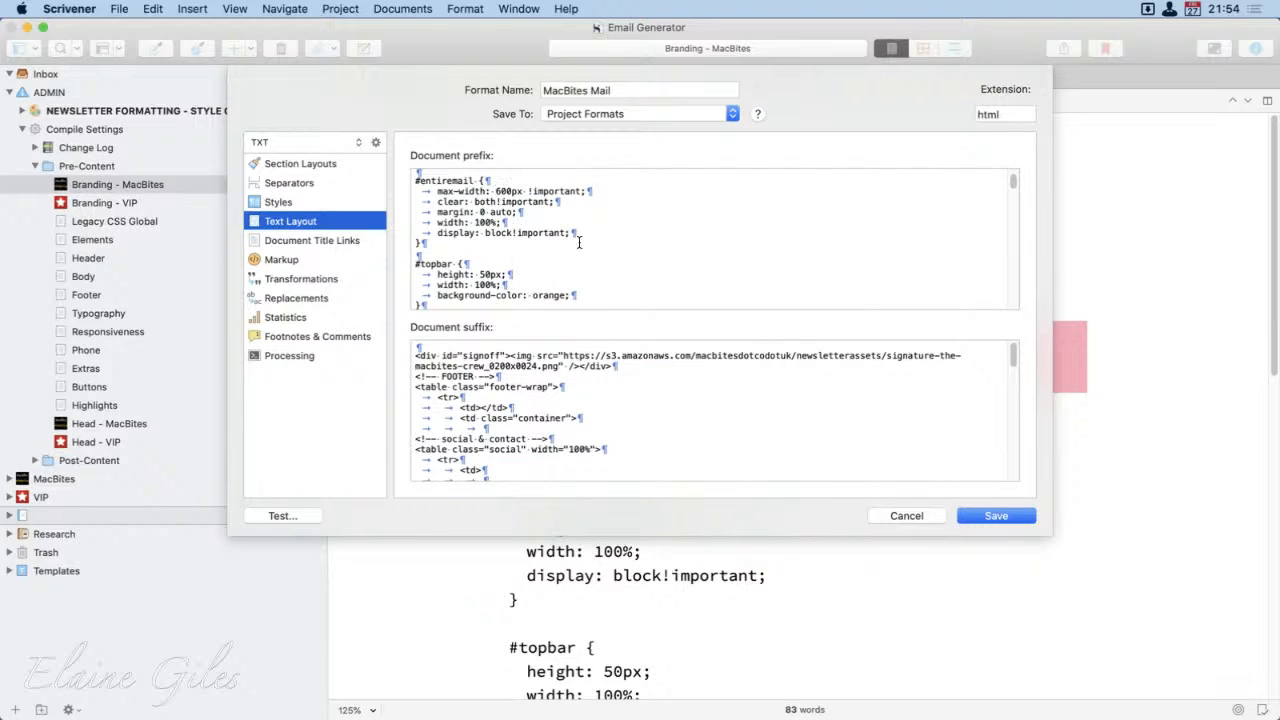
pyautogui.scroll(-5, 599, 267)
pyautogui.scroll(-10, 599, 267)
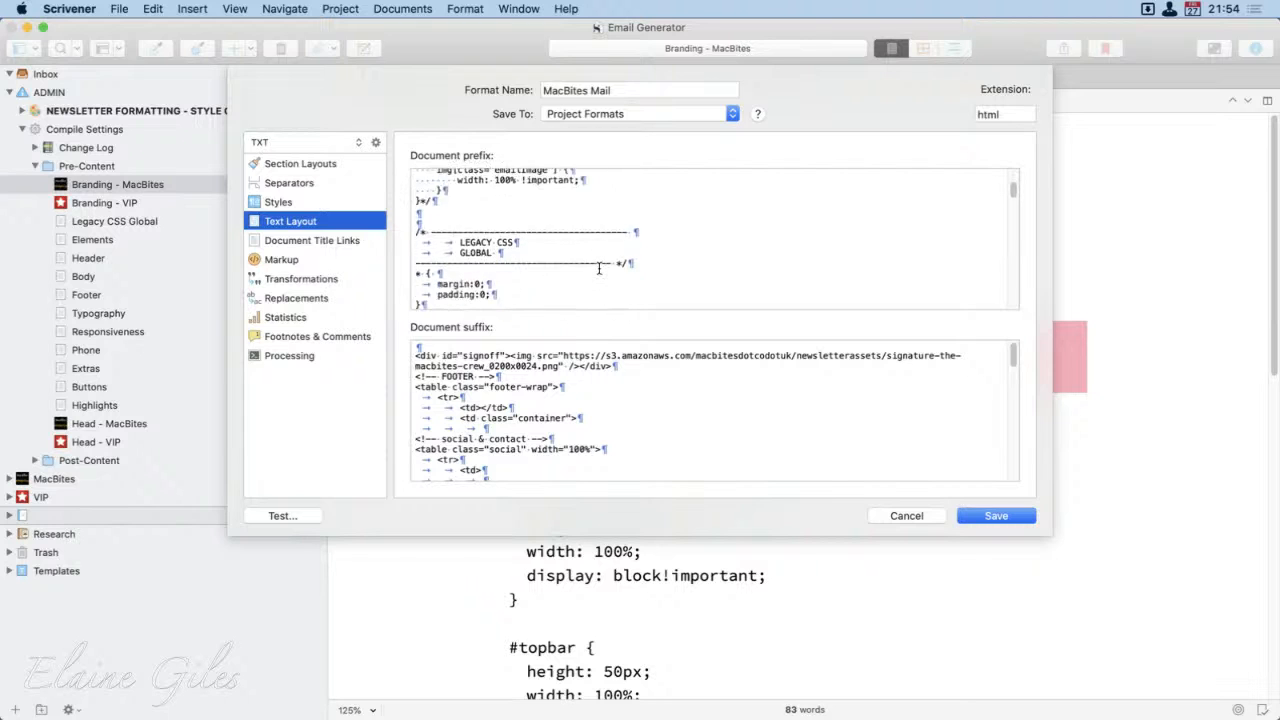
pyautogui.scroll(-10, 599, 267)
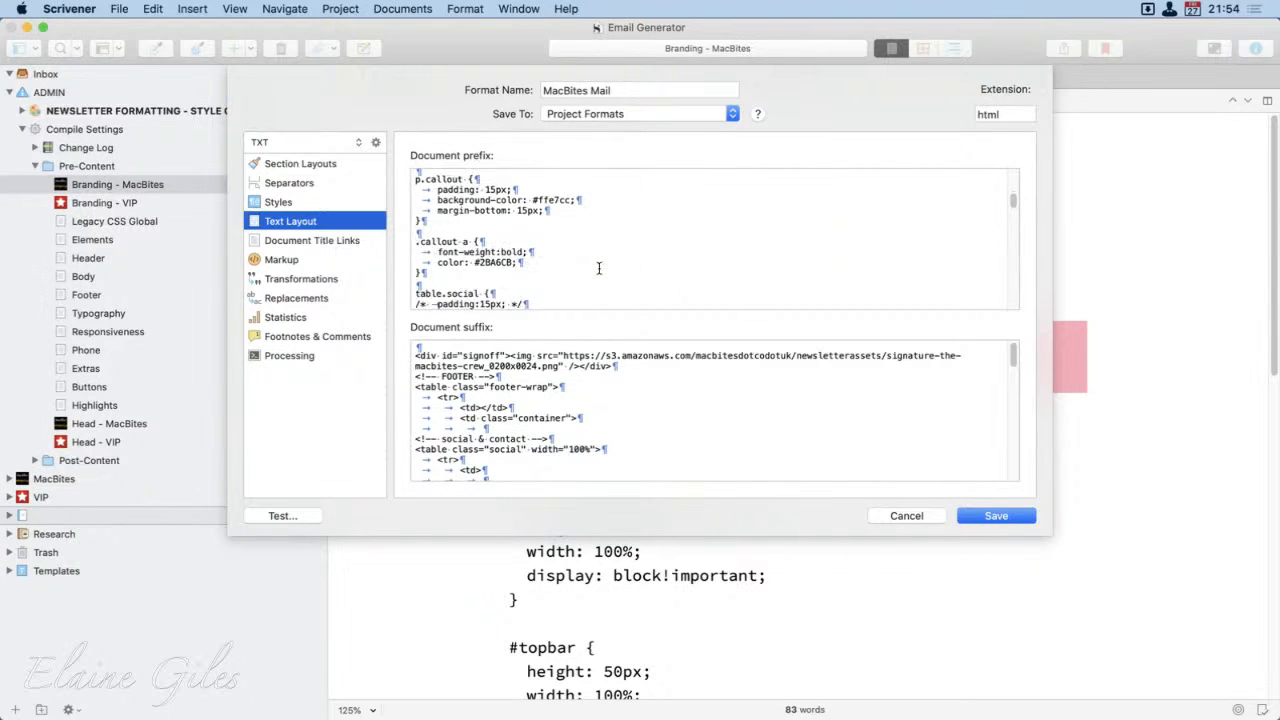
pyautogui.scroll(-10, 599, 267)
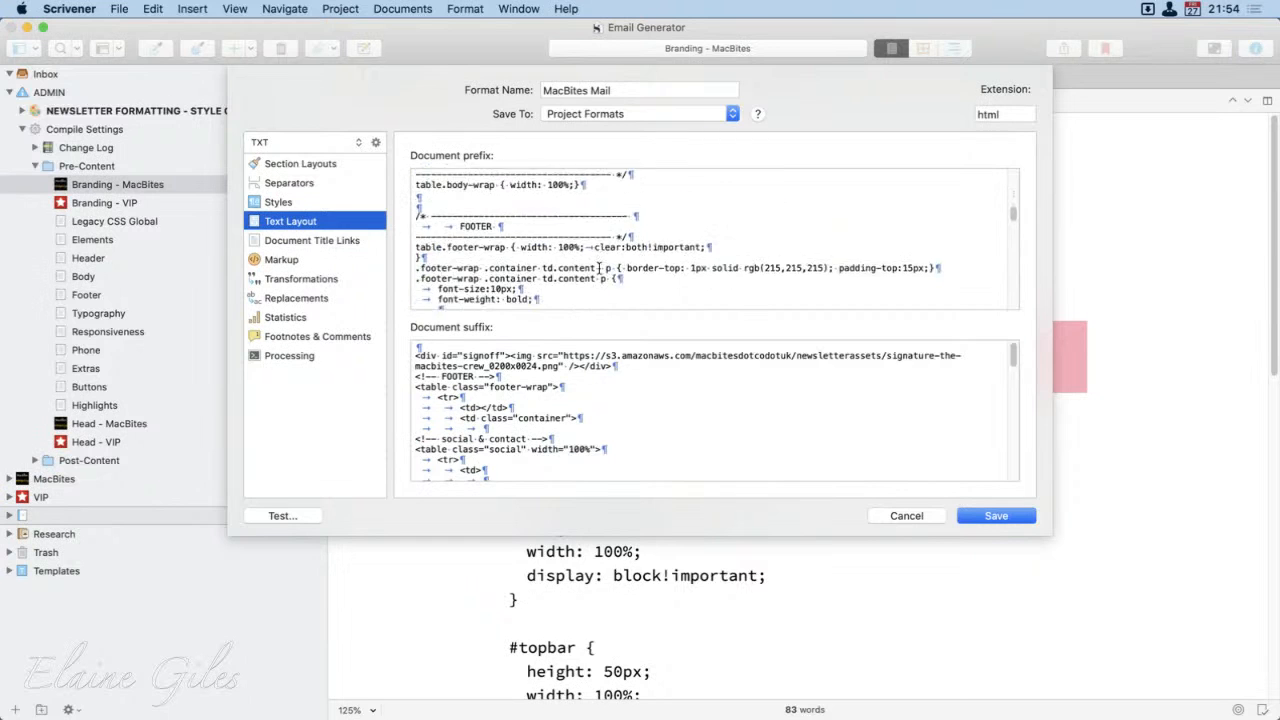
pyautogui.scroll(-10, 599, 267)
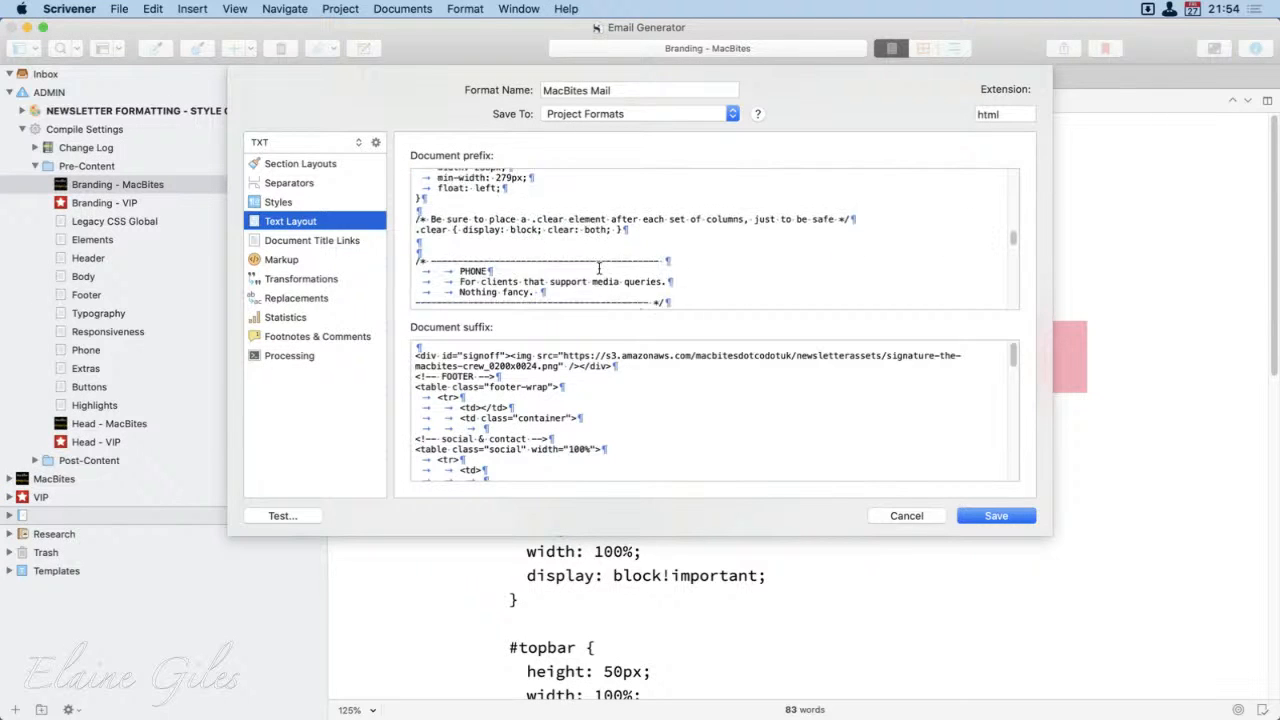
pyautogui.scroll(-3, 599, 267)
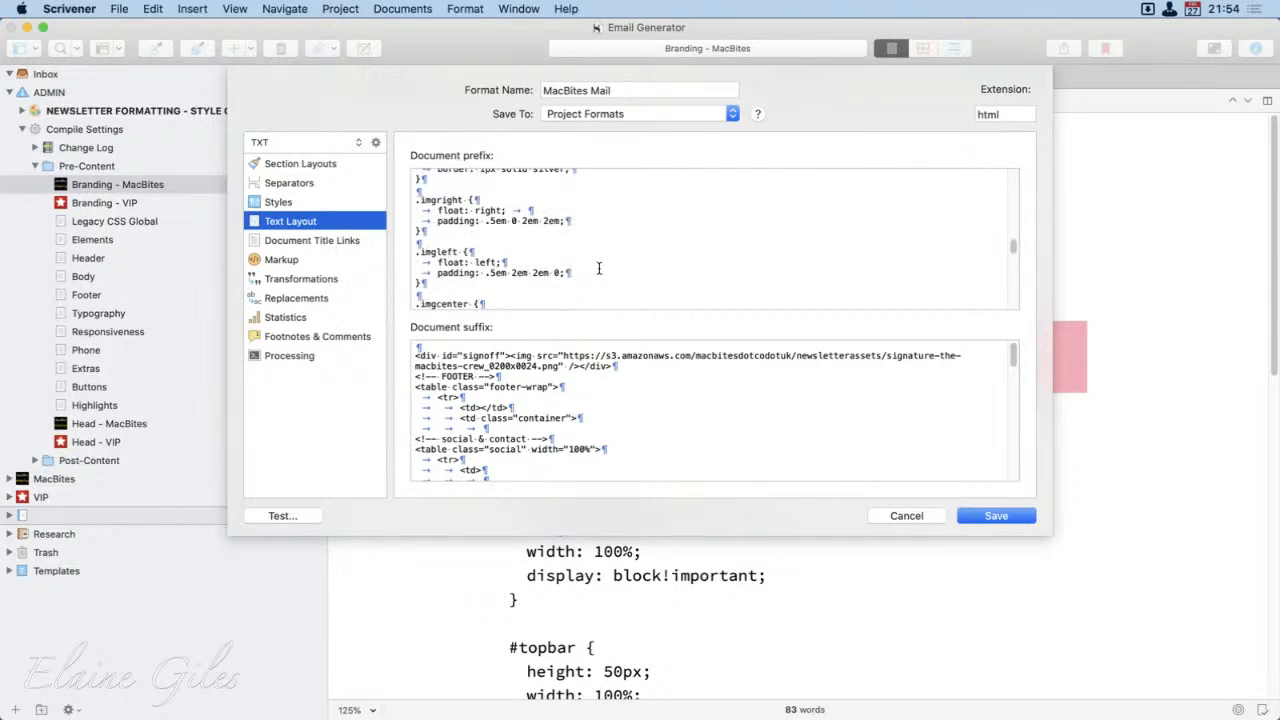
pyautogui.scroll(-10, 599, 267)
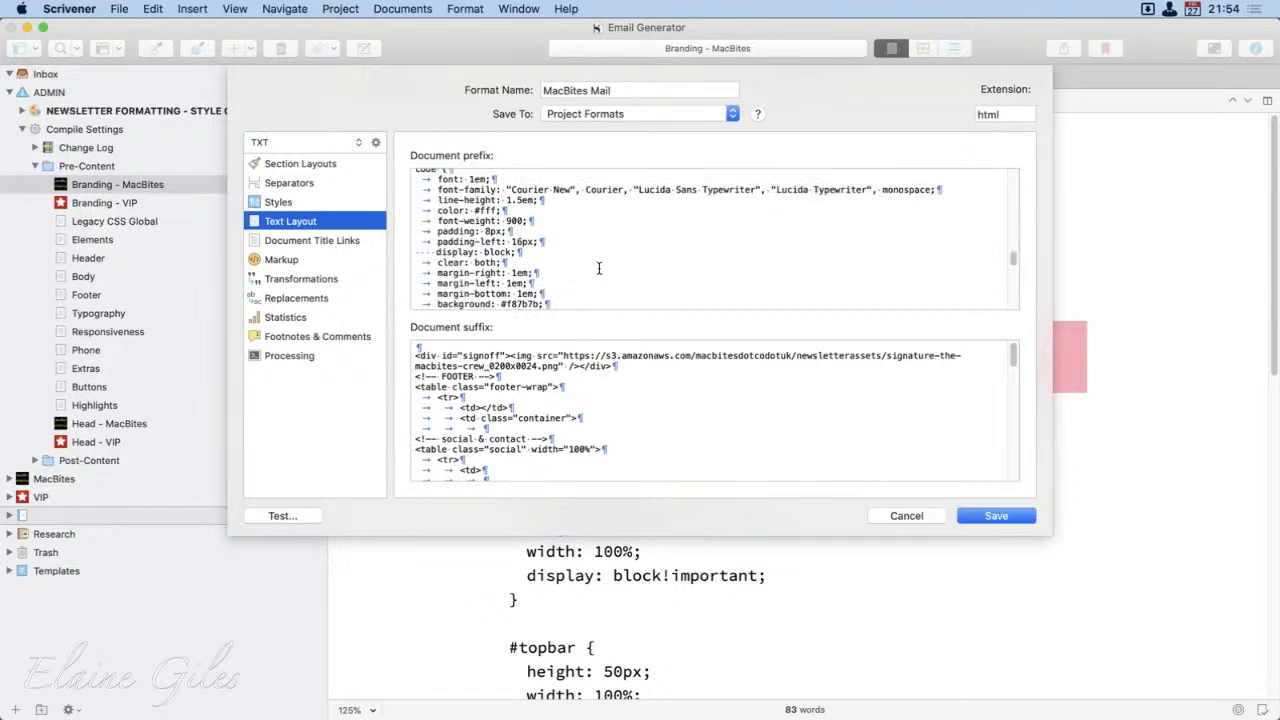
# Step: Review the document suffix code through to the closing html tag, and close the MacBites Mail format without saving
pyautogui.scroll(-8, 583, 442)
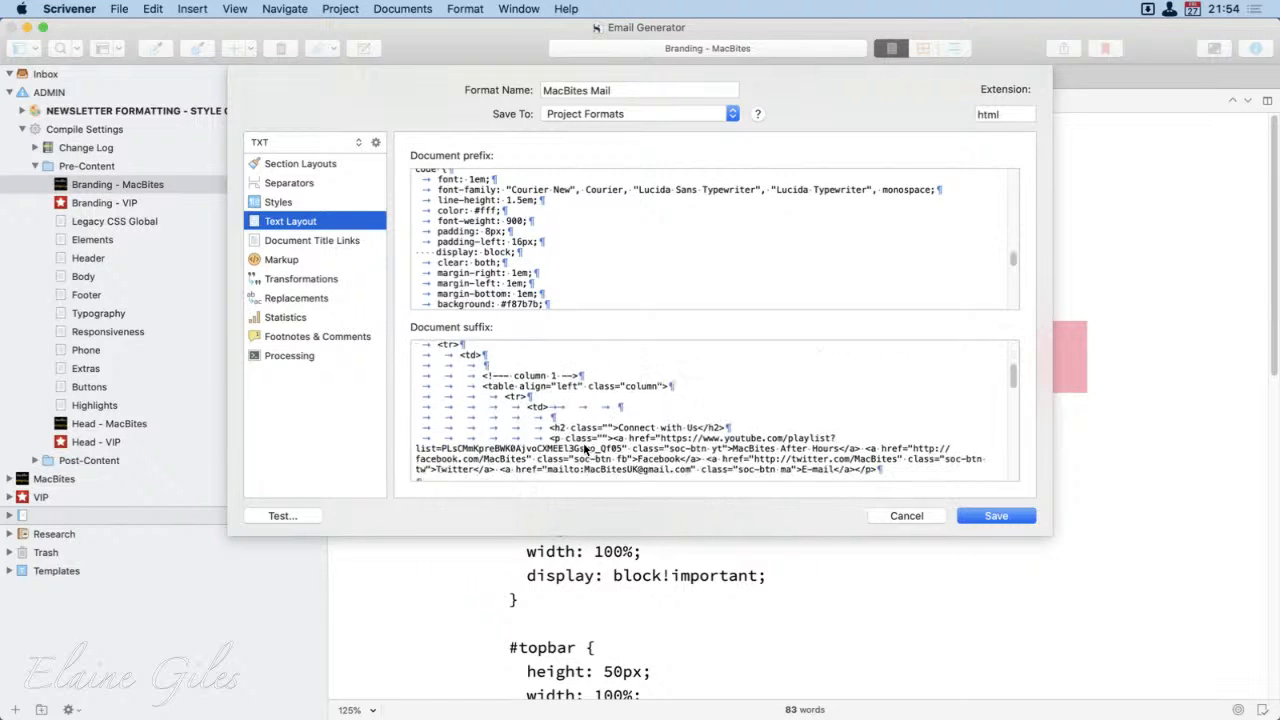
pyautogui.scroll(-10, 585, 450)
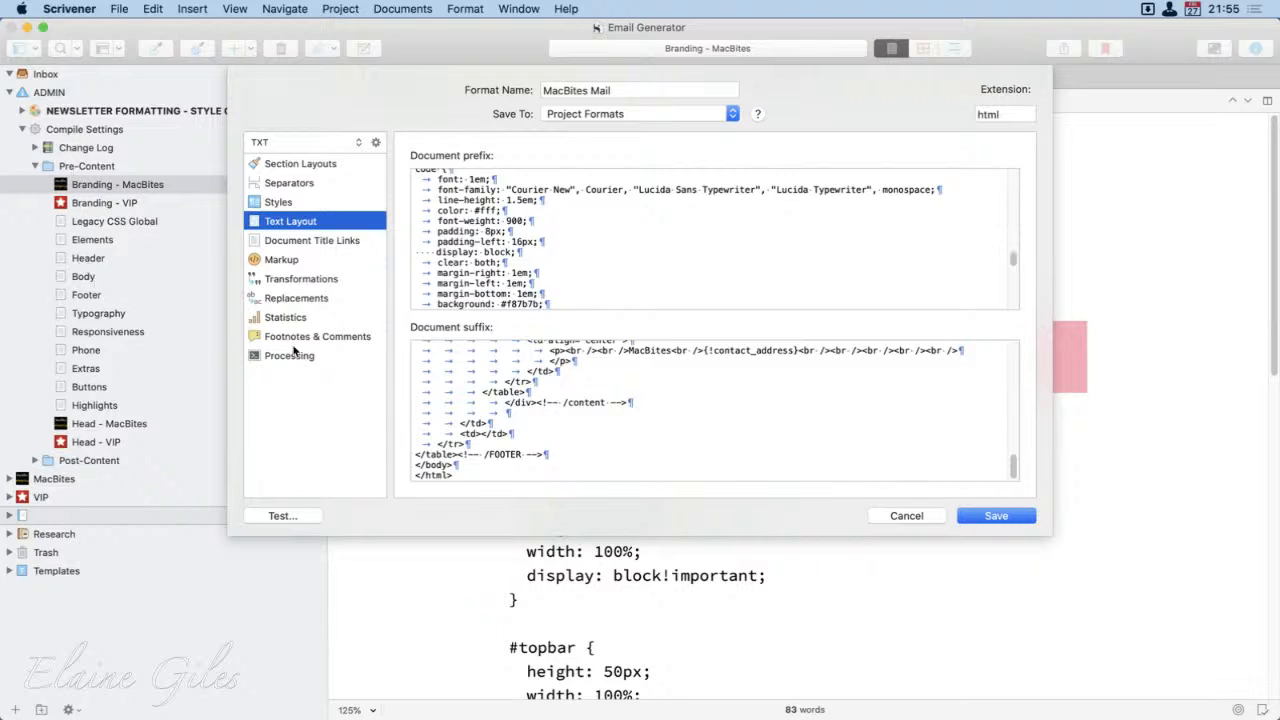
pyautogui.click(888, 516)
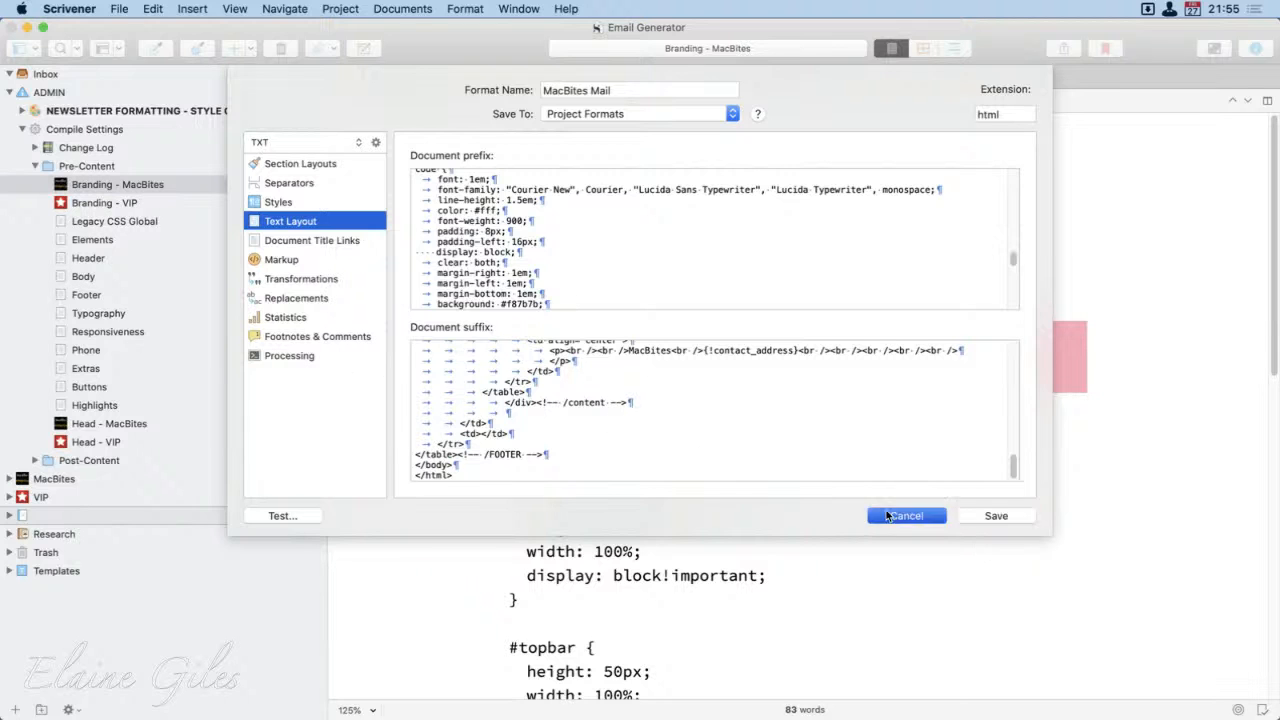
pyautogui.click(1090, 550)
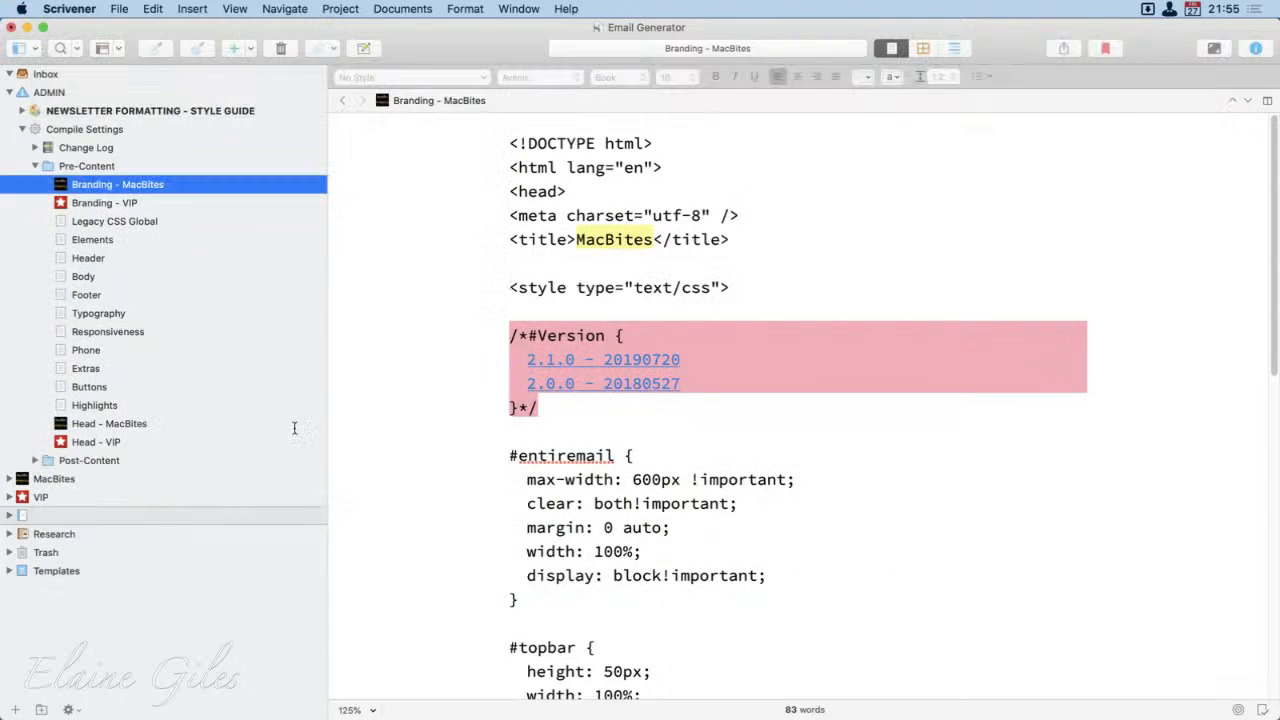
# Step: Collapse Pre-Content and list the contents of Post-Content, then collapse the Compile Settings and ADMIN folders
pyautogui.click(35, 167)
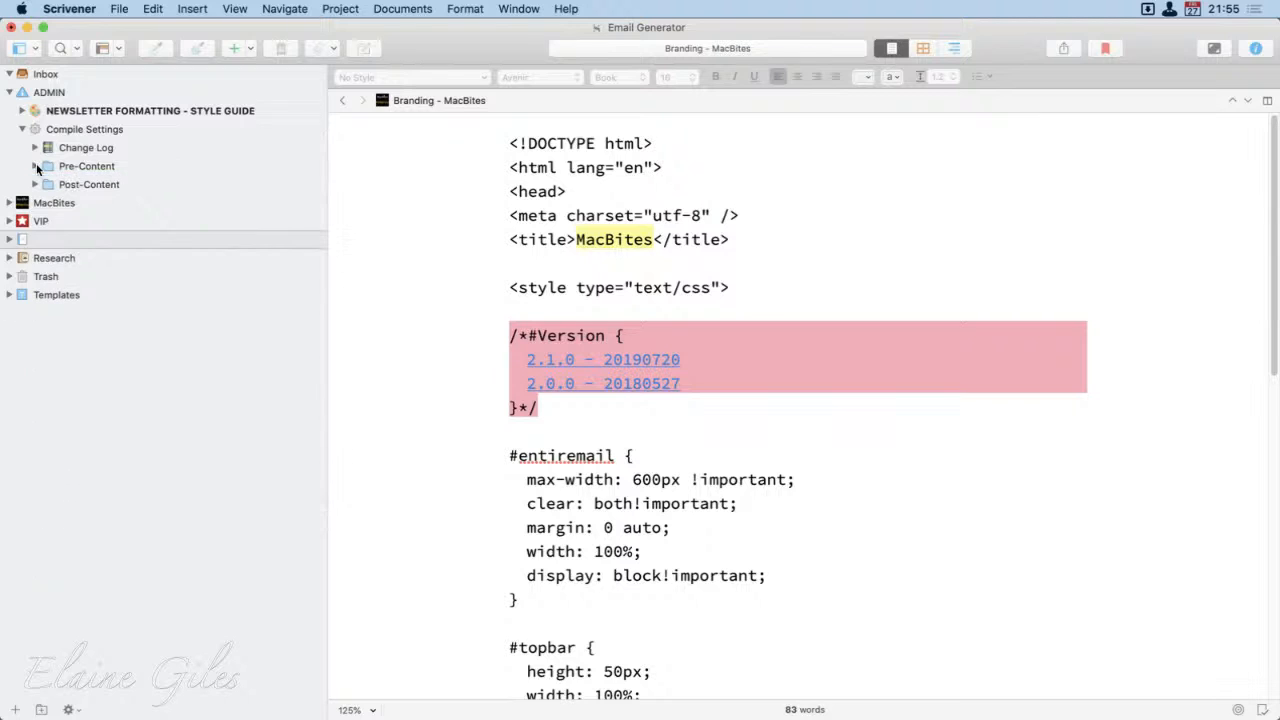
pyautogui.click(137, 167)
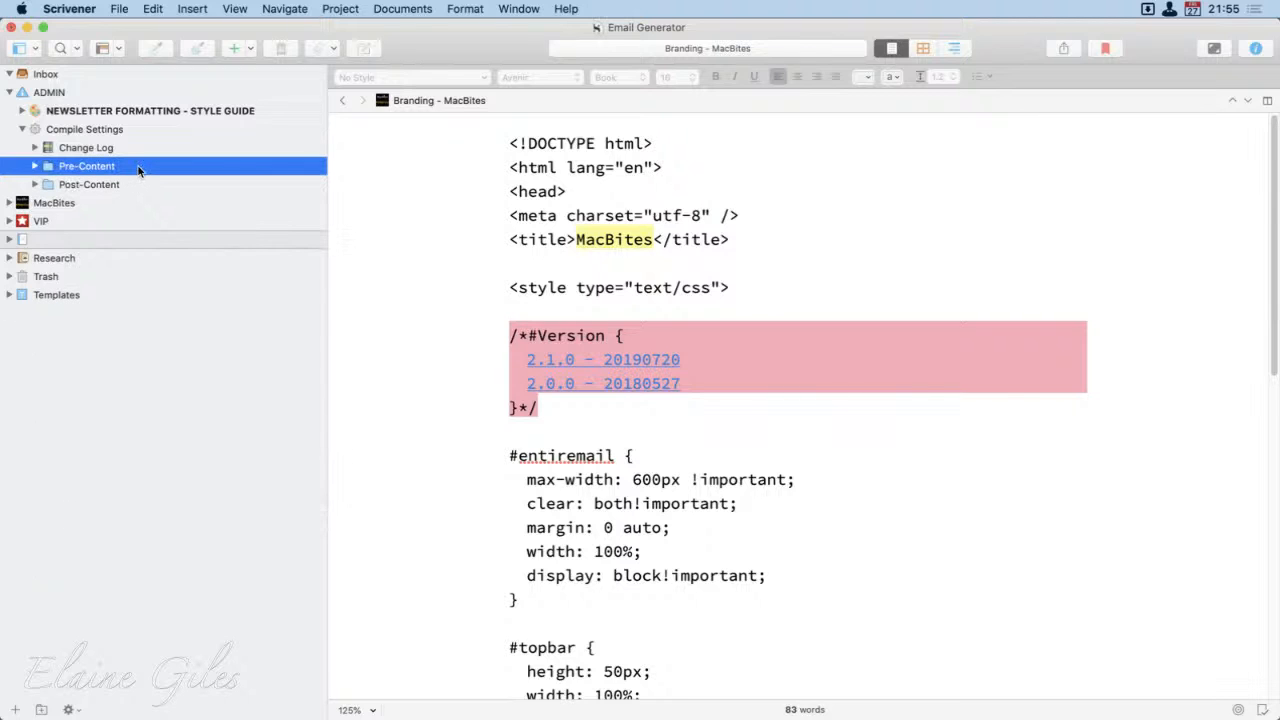
pyautogui.click(132, 184)
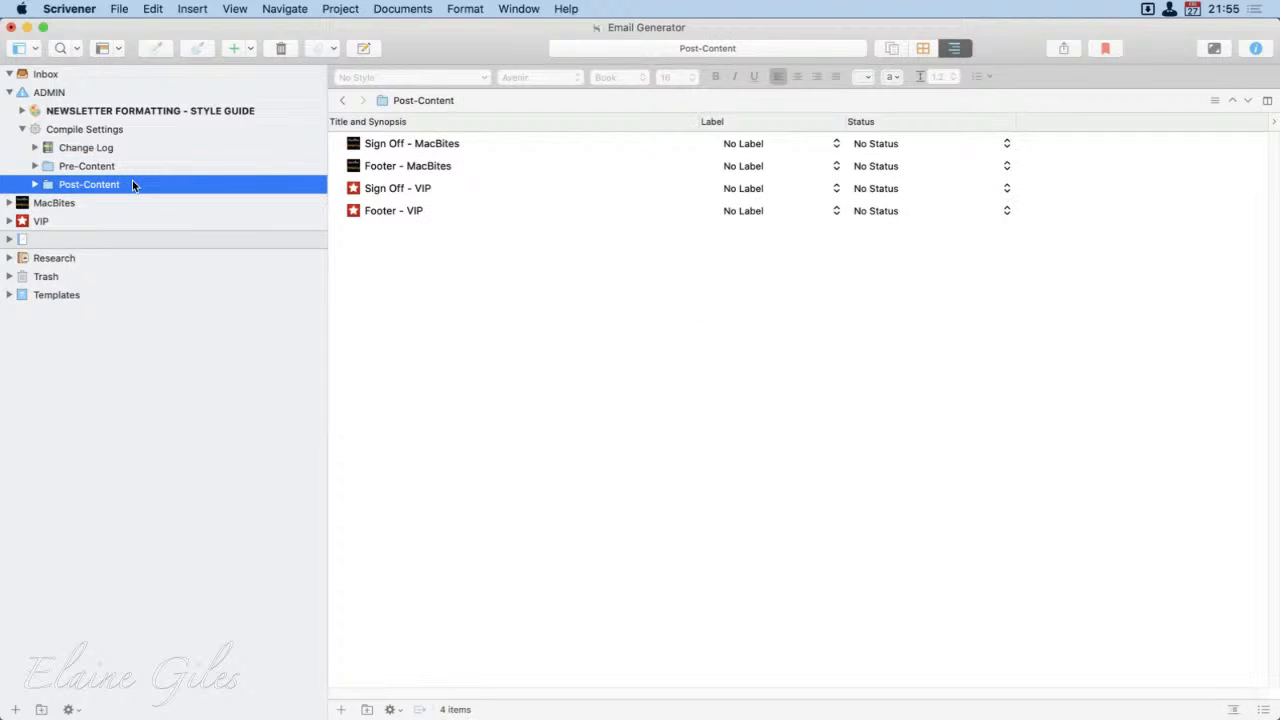
pyautogui.click(23, 129)
pyautogui.click(9, 92)
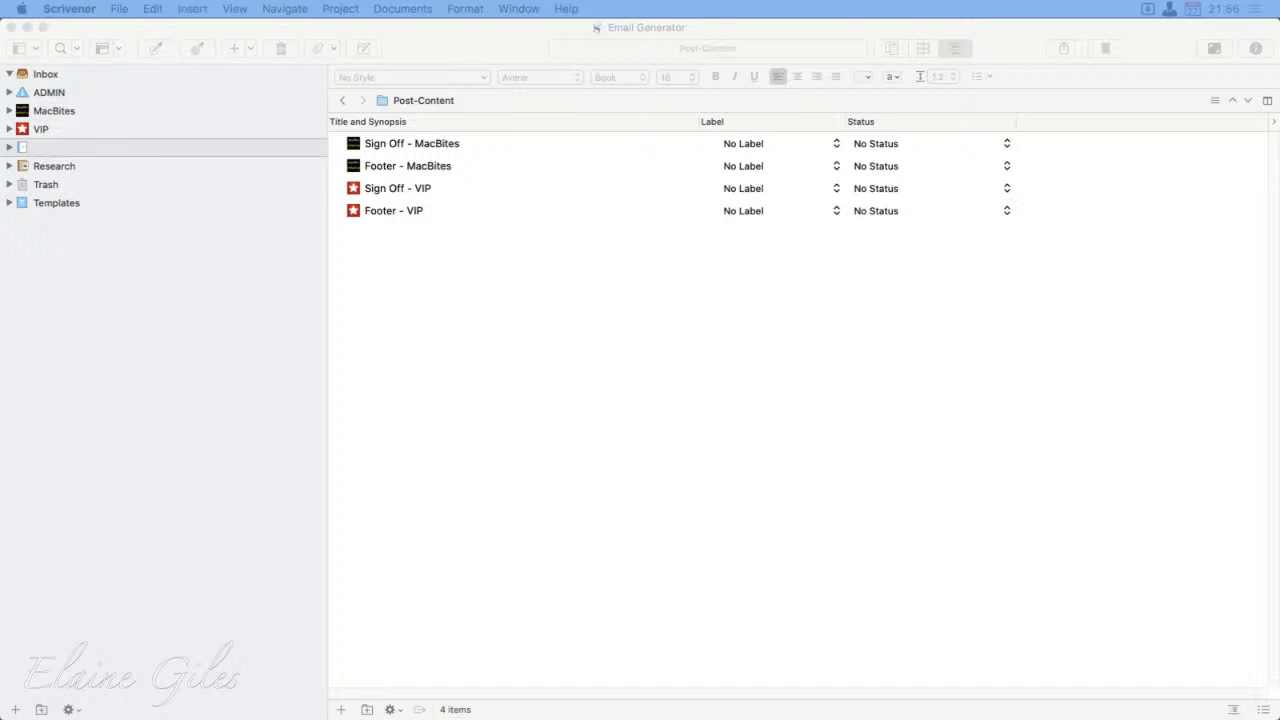
# Step: Open the Emails folder on Google Drive in Finder with the launcher keyword fm, and browse its __Archive folder
pyautogui.click(244, 391)
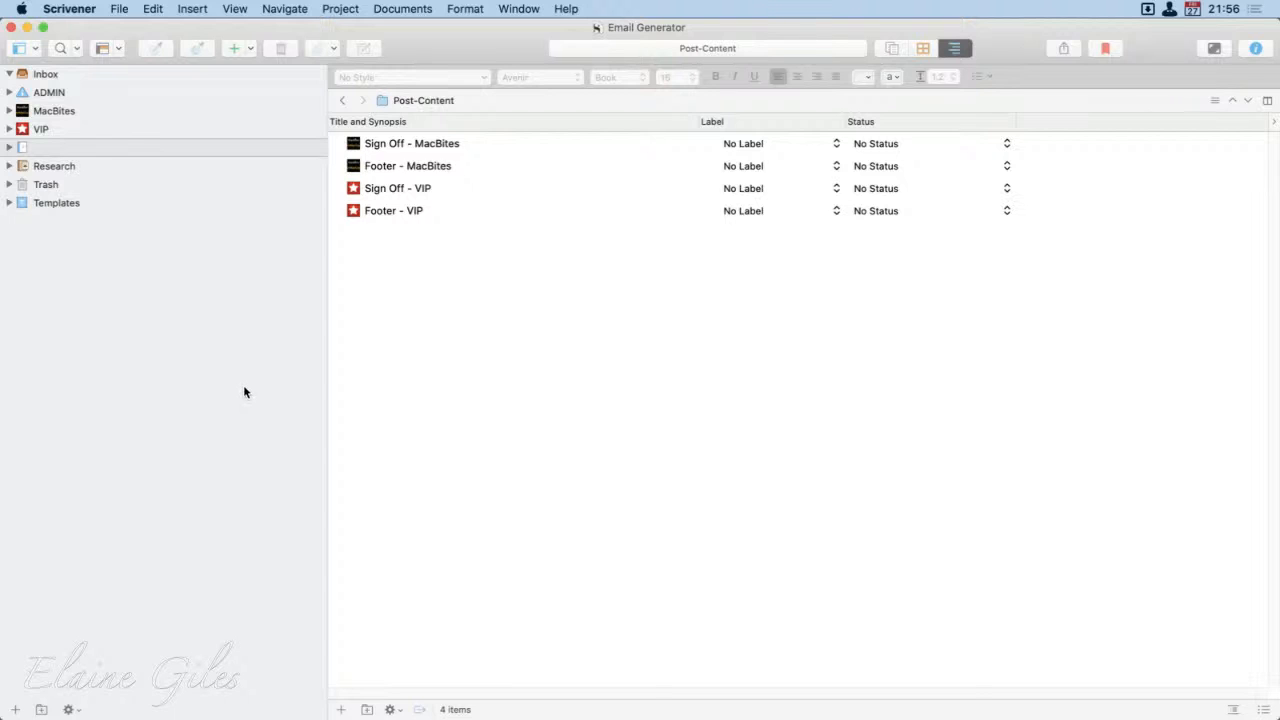
pyautogui.hotkey('alt', 'space')
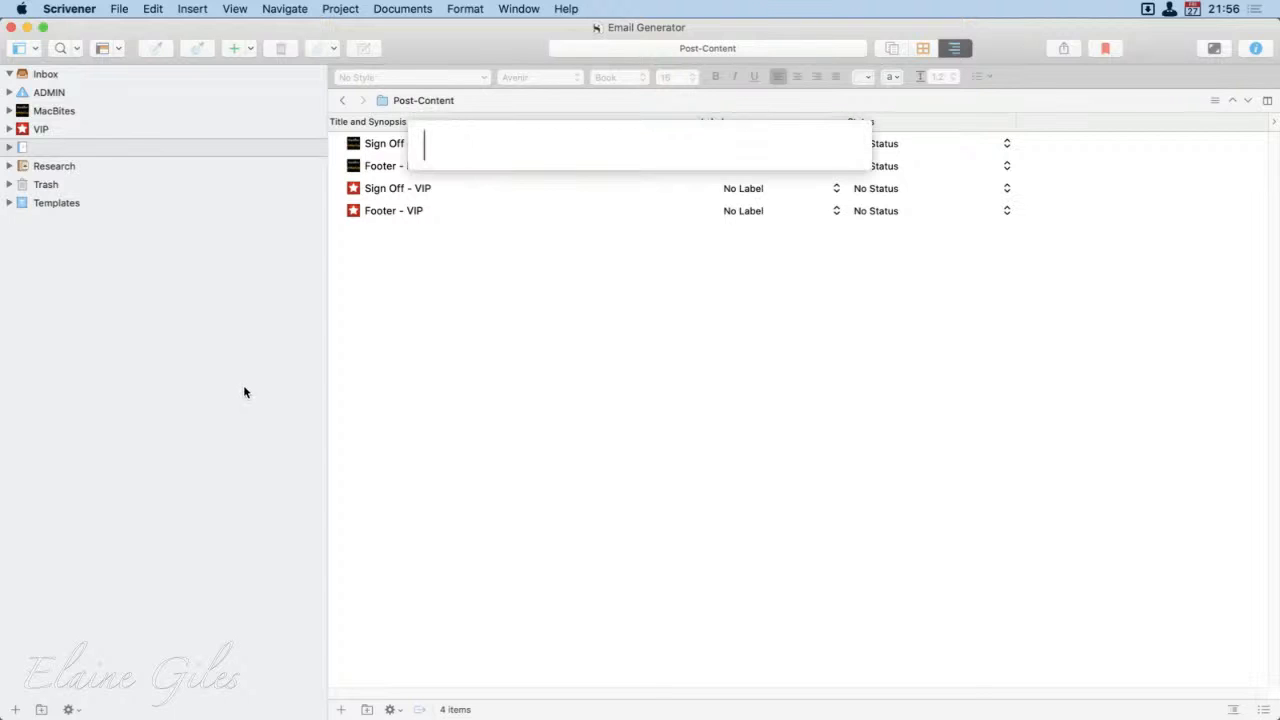
pyautogui.write('fm')
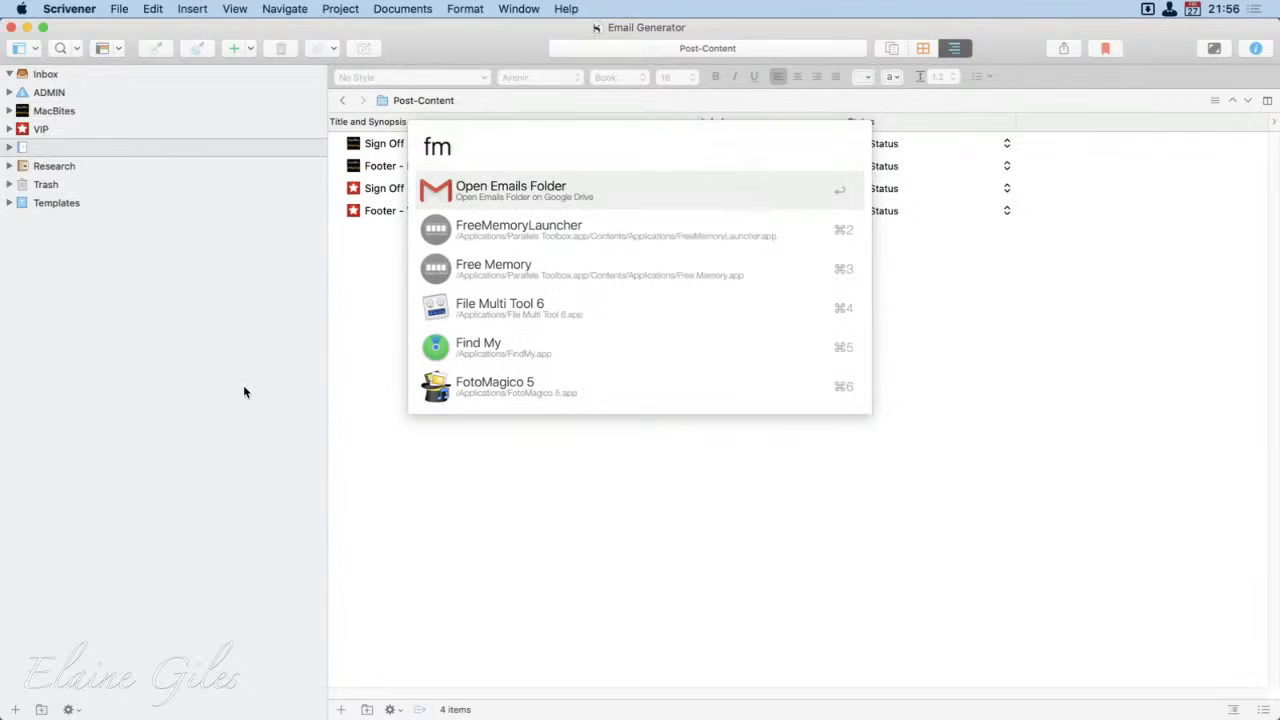
pyautogui.press('Return')
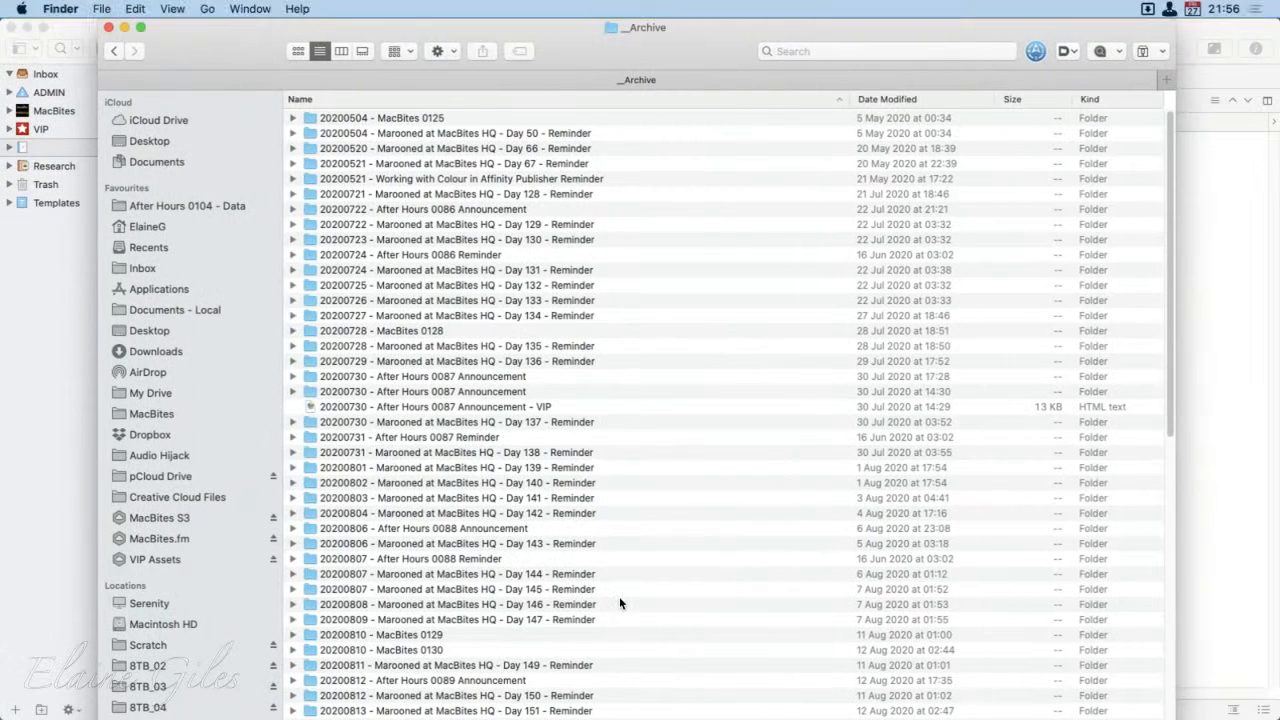
pyautogui.scroll(-10, 619, 603)
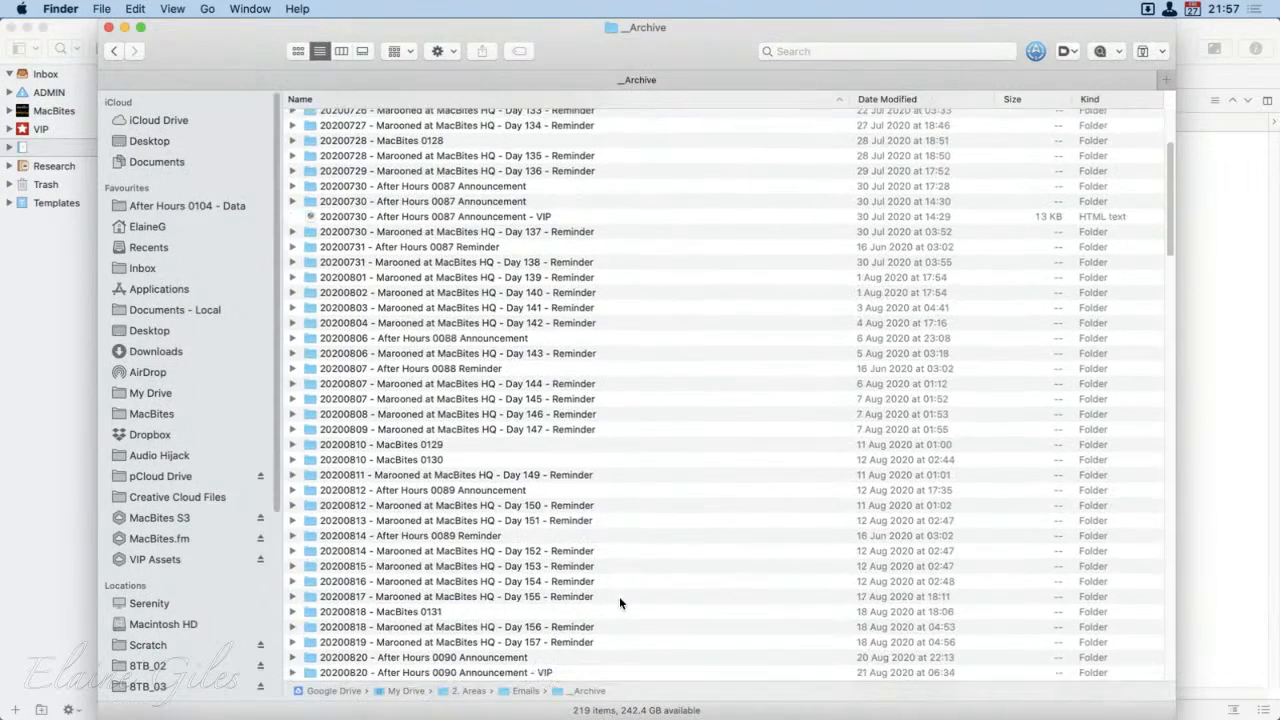
pyautogui.scroll(-3, 619, 603)
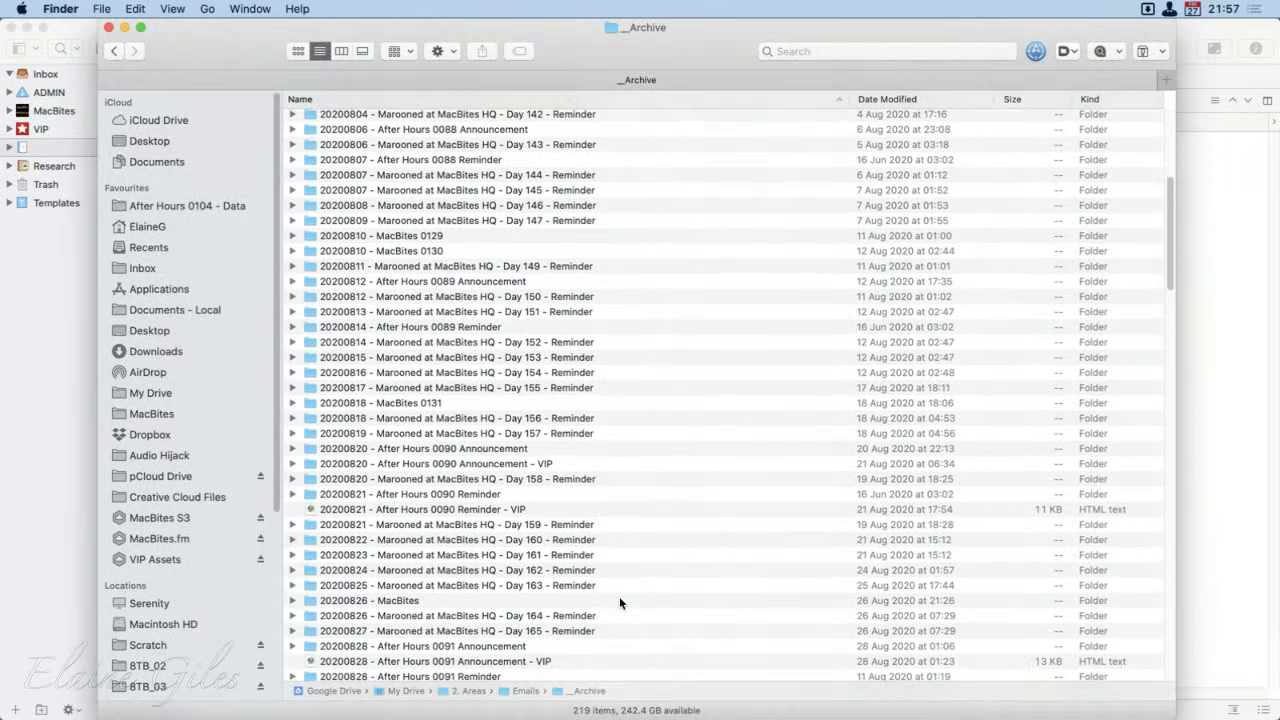
# Step: Select the HTML file 20200821 - After Hours 0090 Reminder - VIP, and bring up the launcher's file actions for it
pyautogui.click(513, 510)
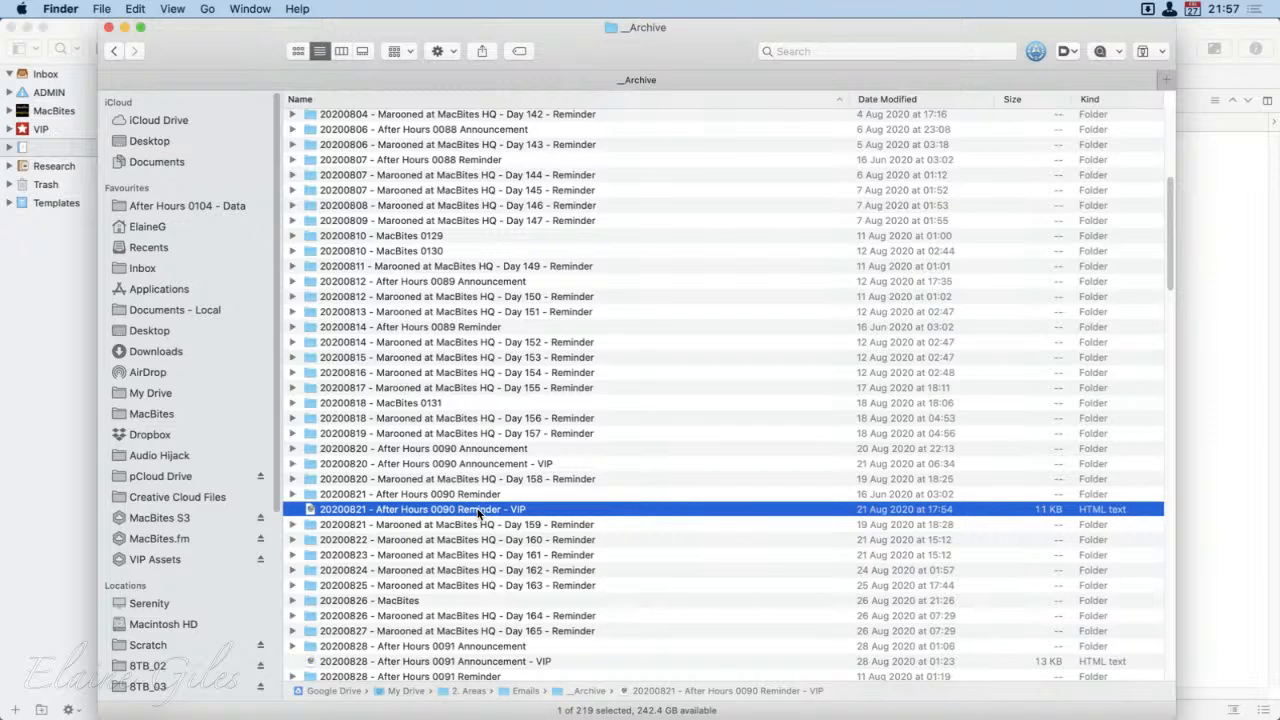
pyautogui.press('super+c')
pyautogui.press('alt+super+backslash')
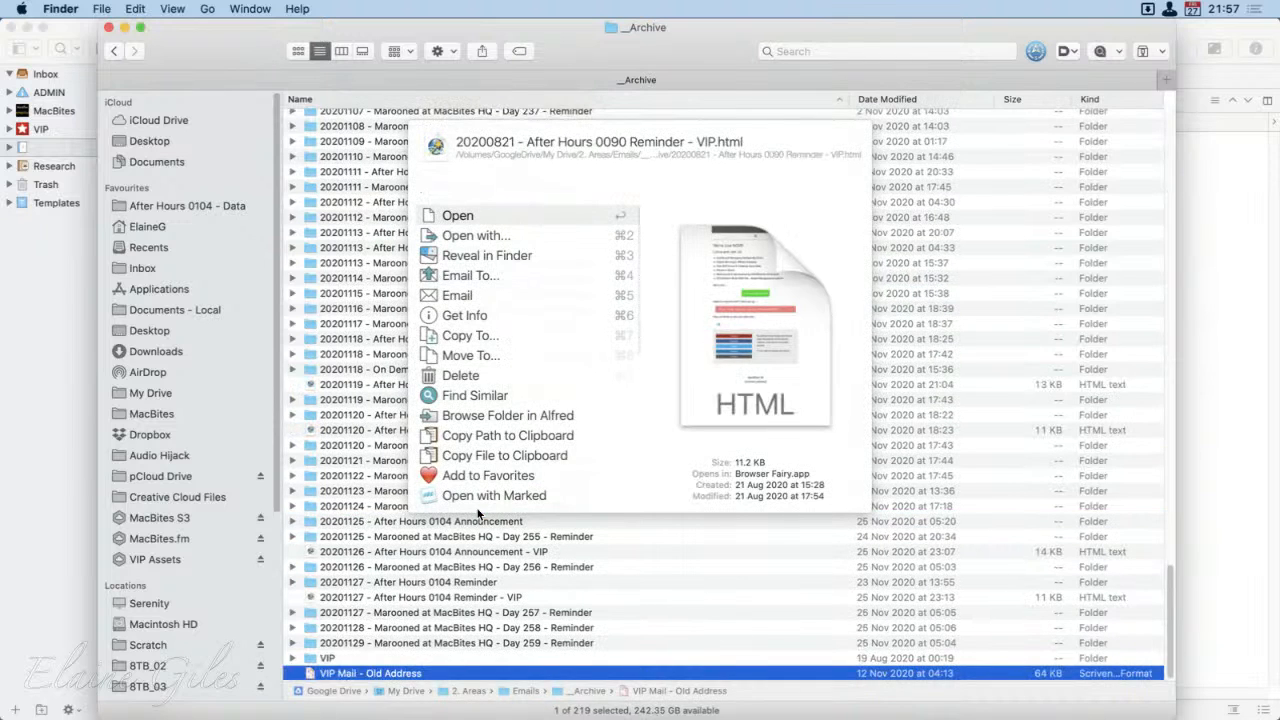
pyautogui.write('whu')
pyautogui.press('BackSpace')
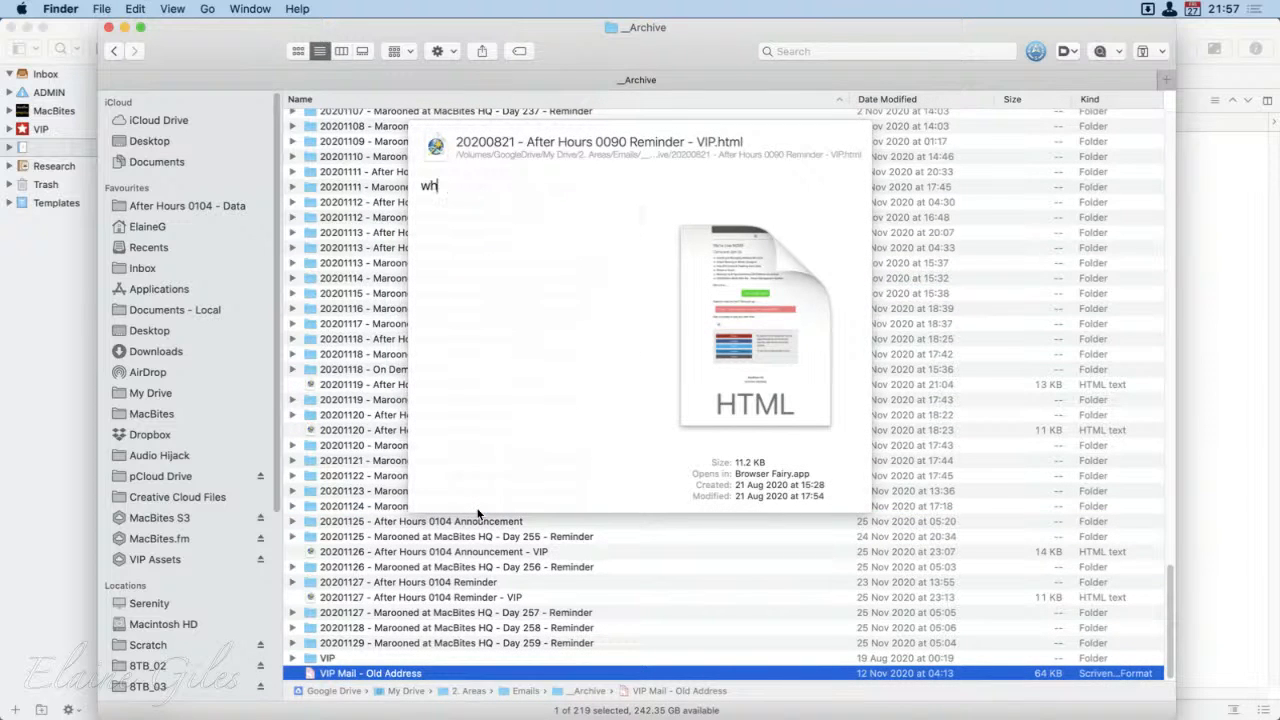
pyautogui.write('i')
pyautogui.press('BackSpace')
pyautogui.press('BackSpace')
pyautogui.press('BackSpace')
# Step: Open the After Hours 0090 Reminder - VIP file with Whisk
pyautogui.press('Down')
pyautogui.press('Return')
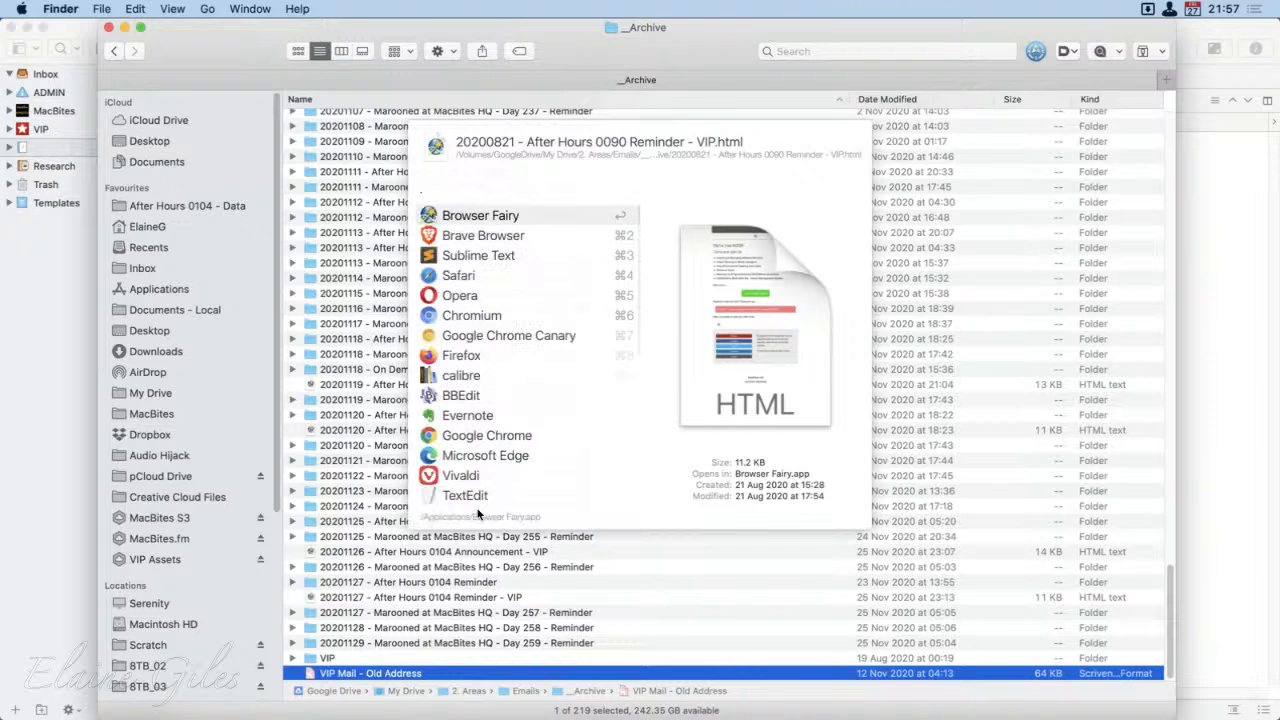
pyautogui.write('whis')
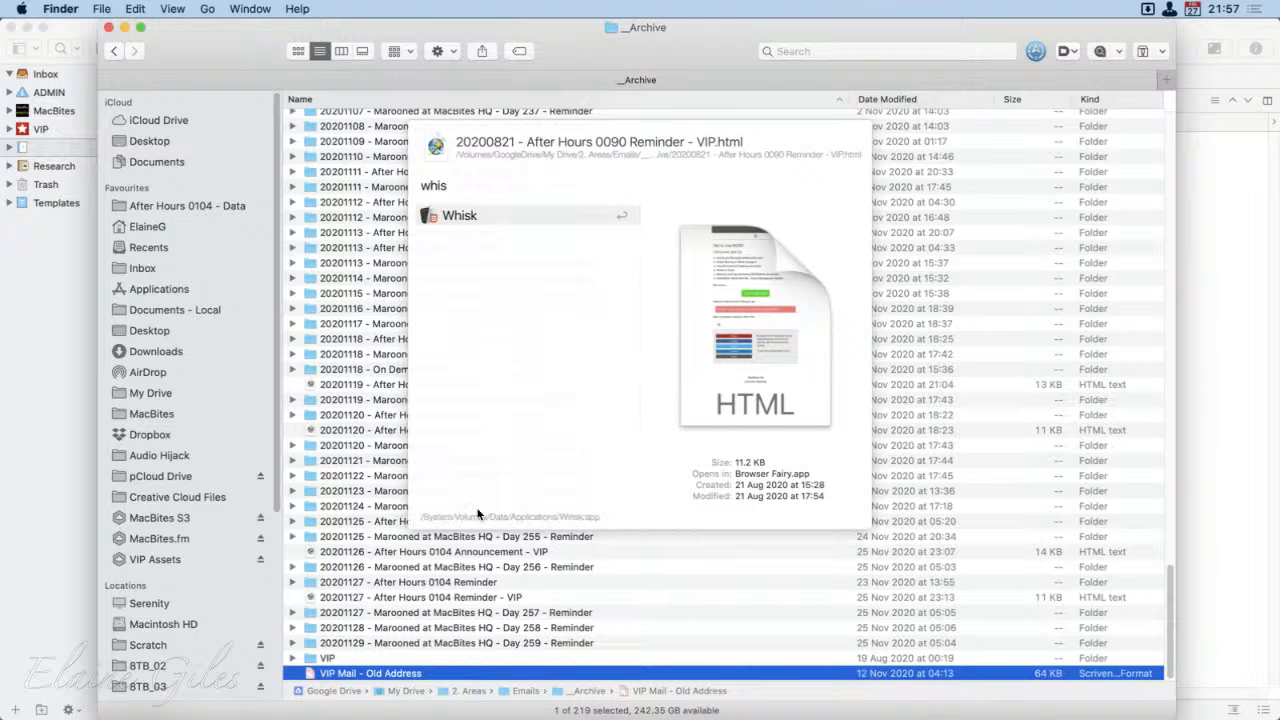
pyautogui.press('Return')
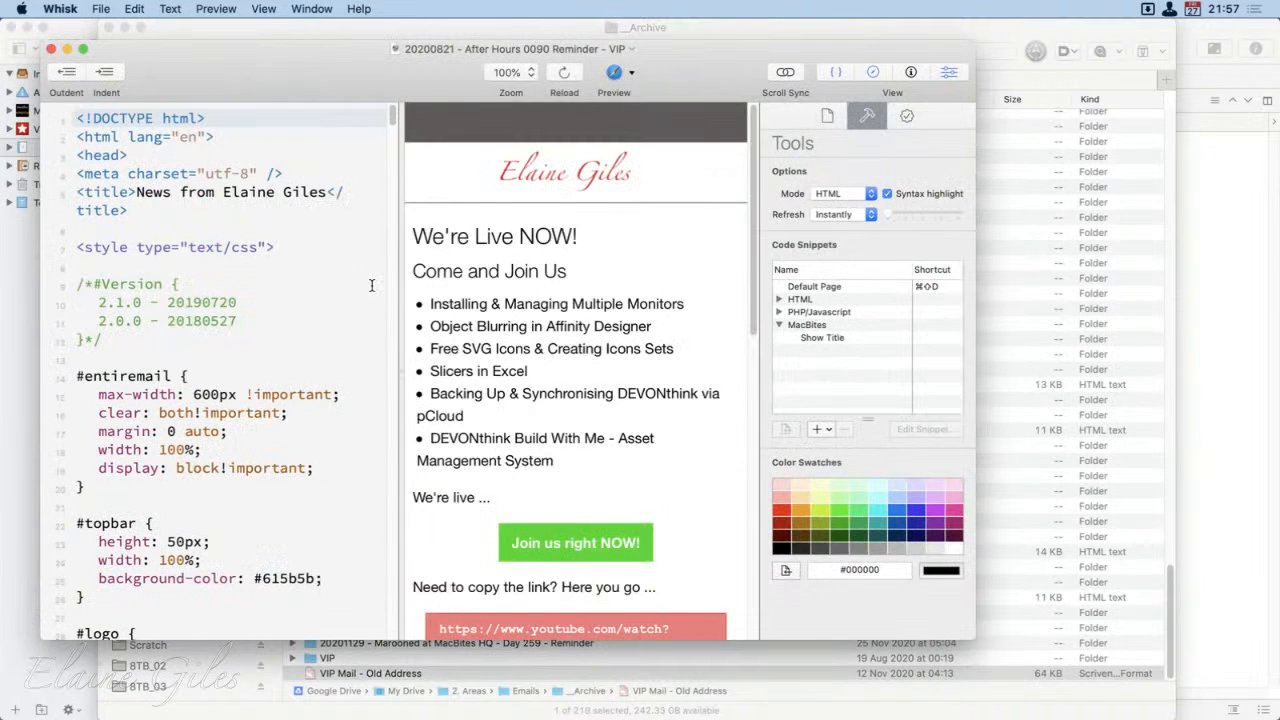
# Step: Maximise the Whisk window, and examine the version comment in the code and the email preview down to its footer
pyautogui.hotkey('ctrl', 'alt', 'Return')
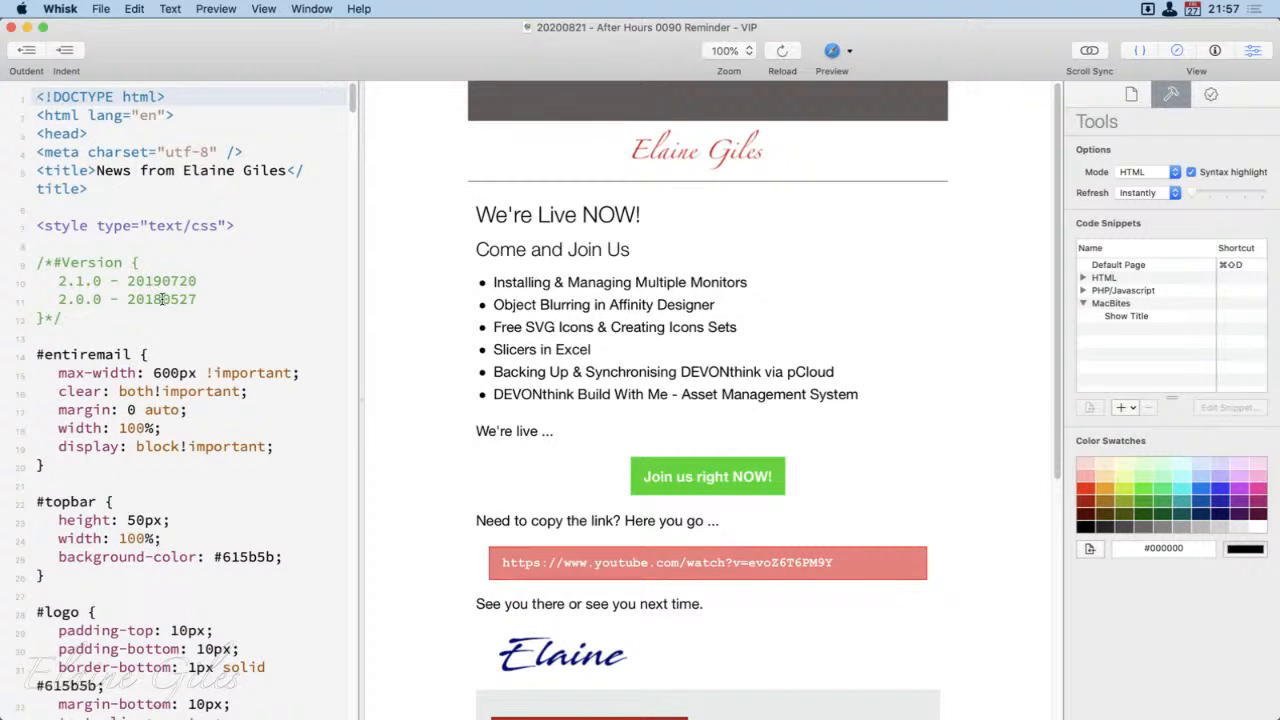
pyautogui.moveTo(200, 299); pyautogui.dragTo(38, 264)
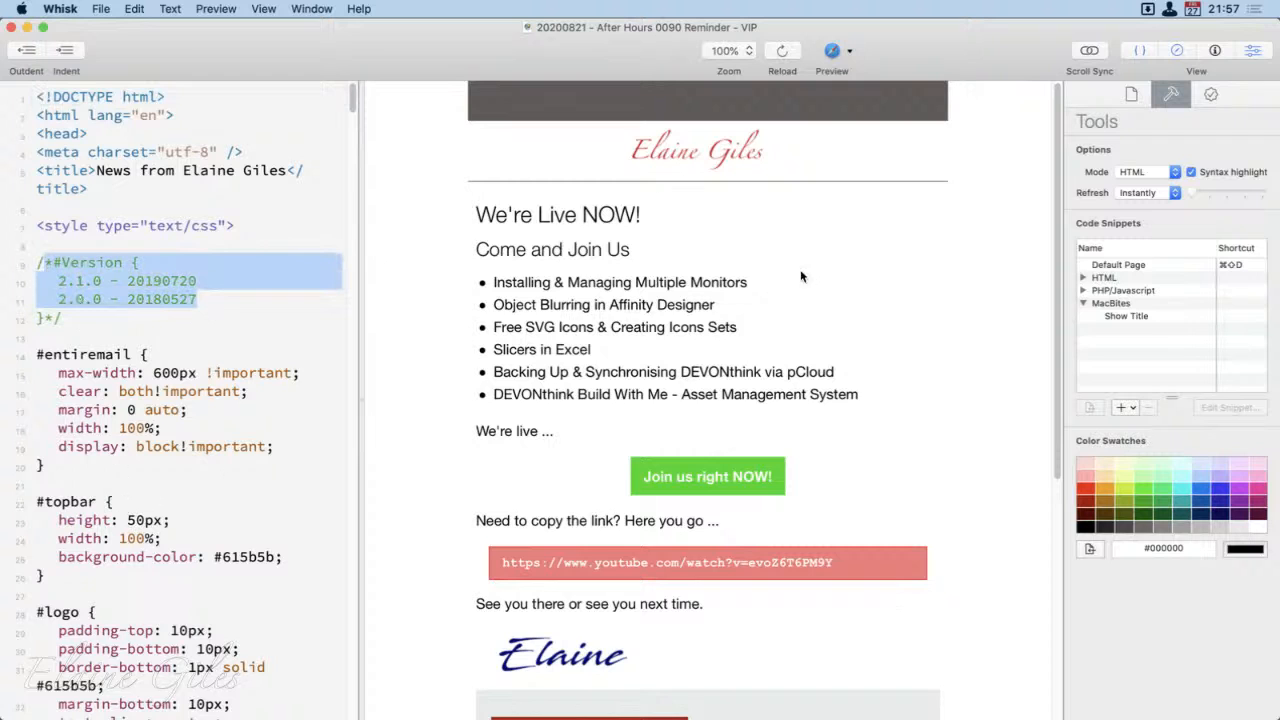
pyautogui.scroll(-5, 978, 415)
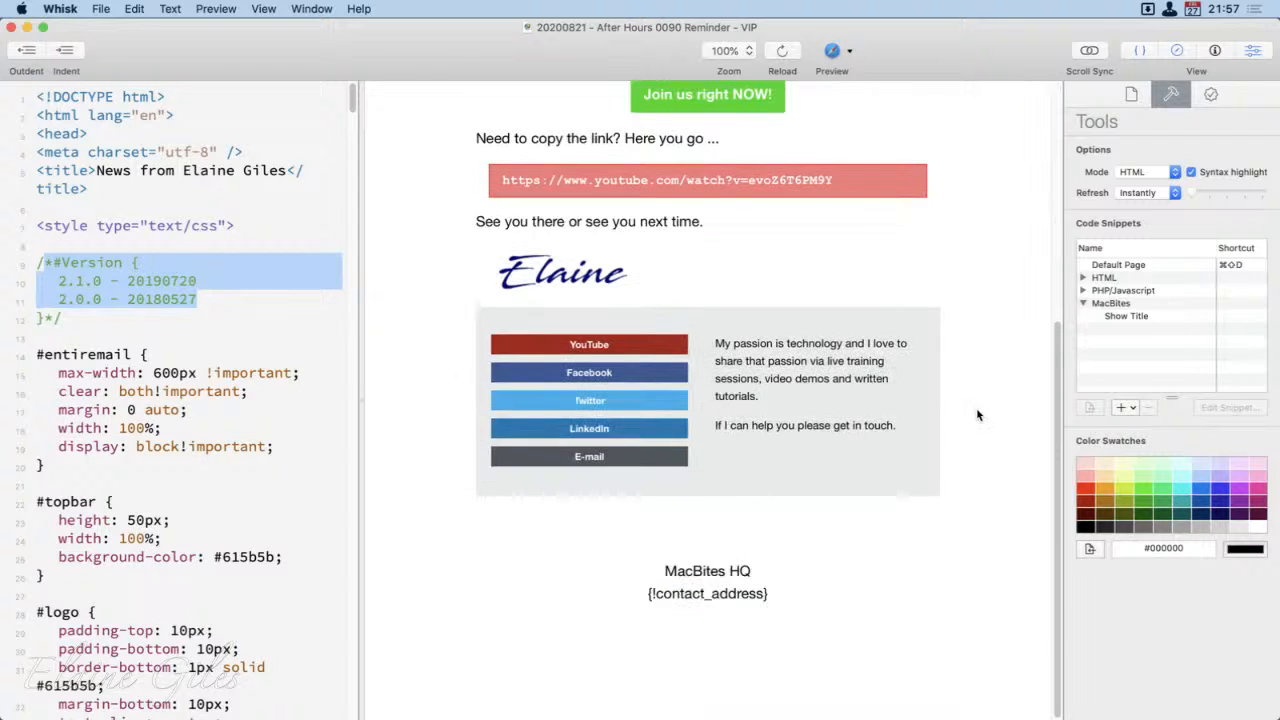
pyautogui.scroll(5, 978, 415)
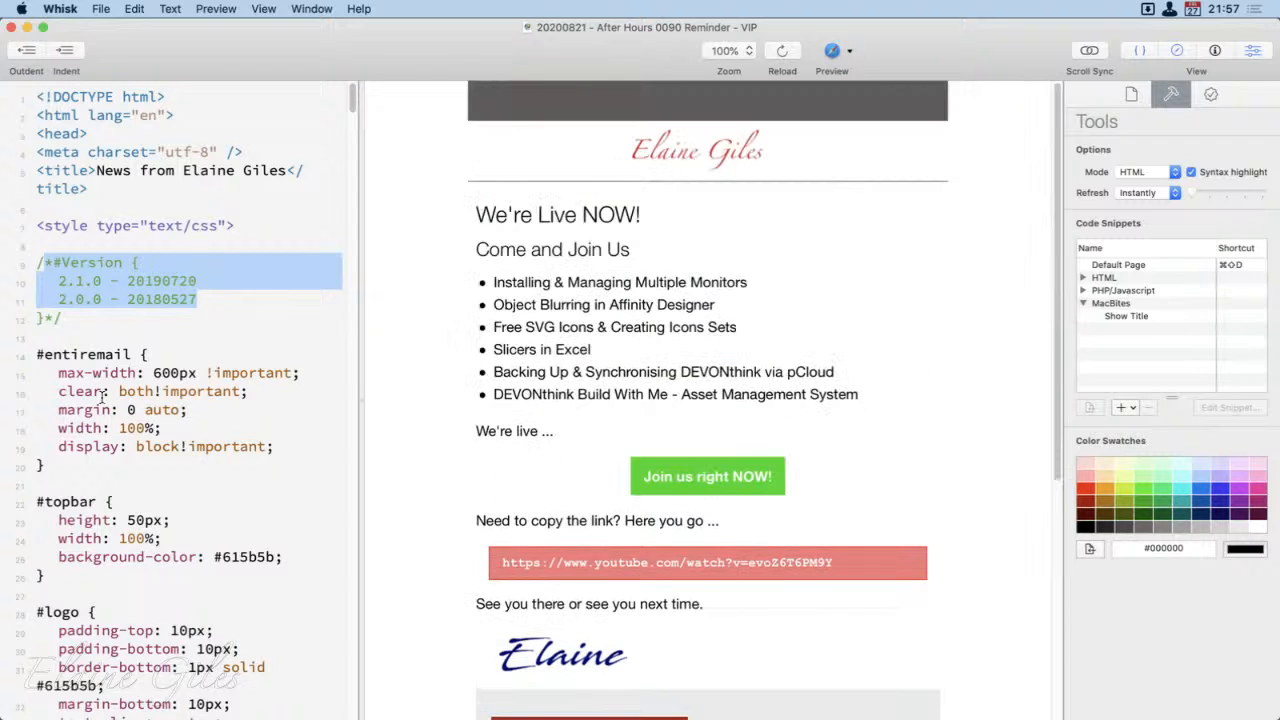
# Step: Select the HTML code from the doctype down to the closing head tag, reviewing the phone, extras, buttons and highlights CSS sections
pyautogui.moveTo(38, 97); pyautogui.dragTo(235, 718)
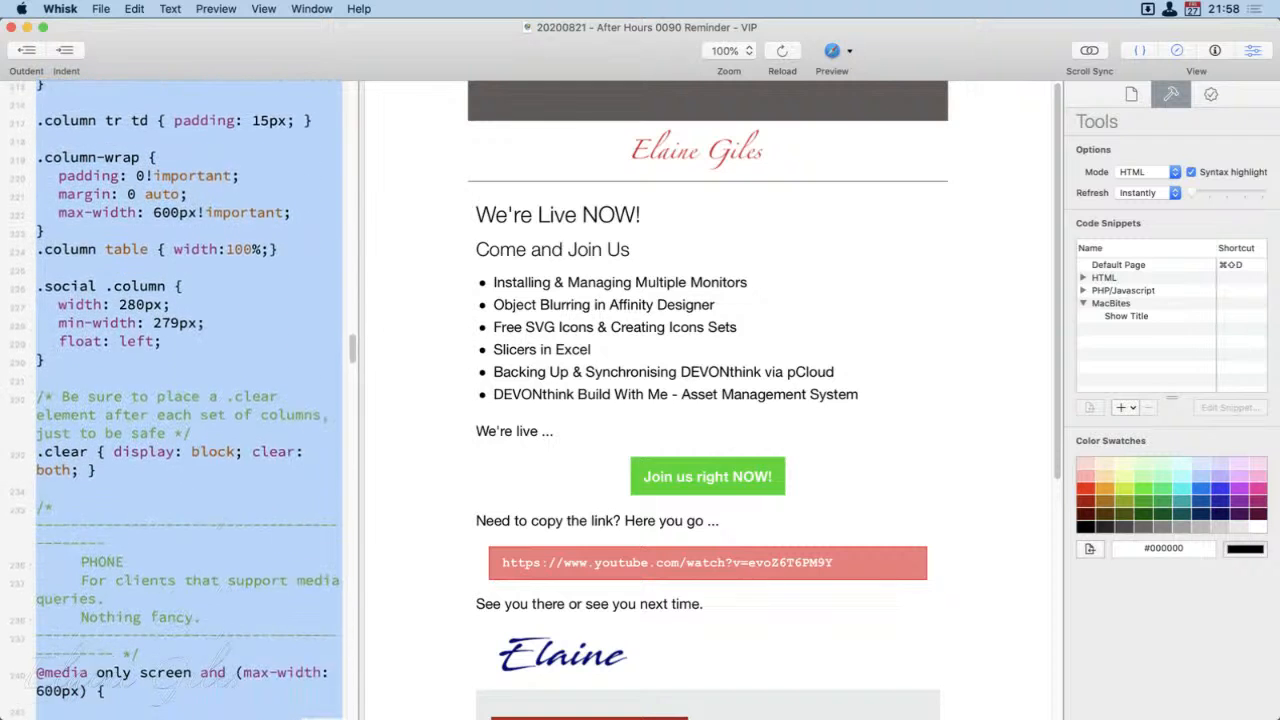
pyautogui.scroll(-8, 190, 400)
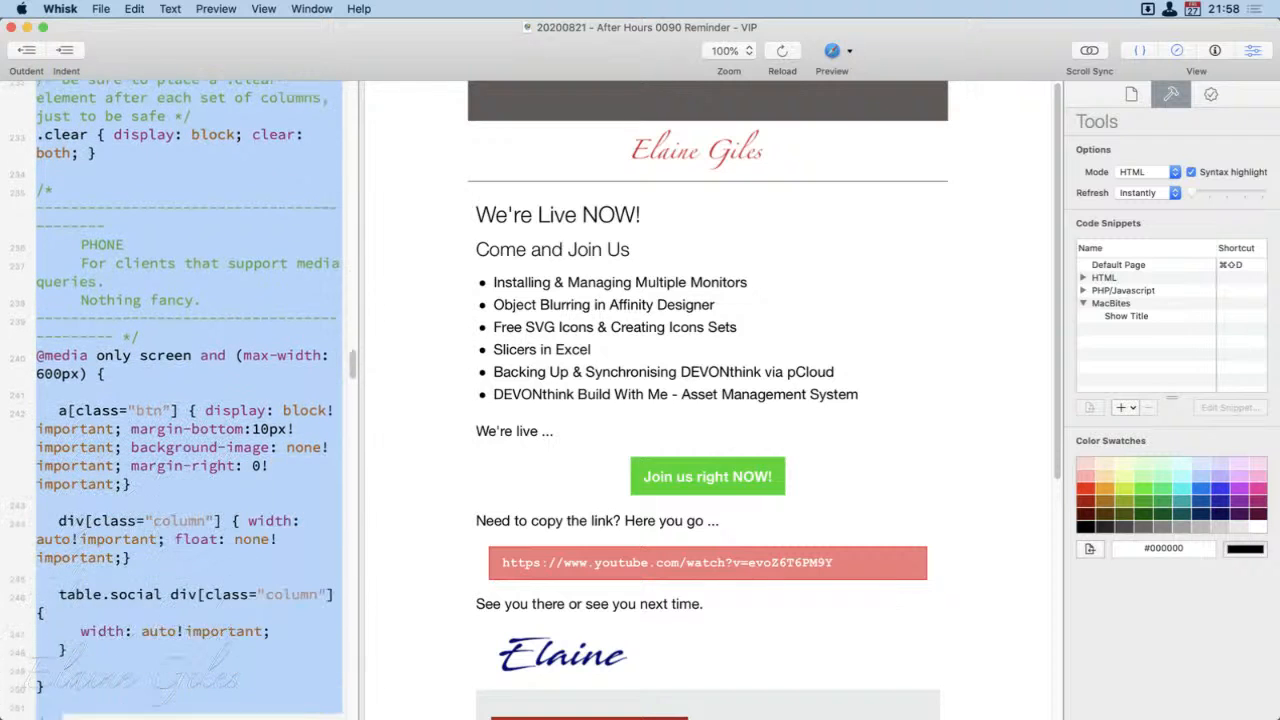
pyautogui.scroll(-8, 190, 400)
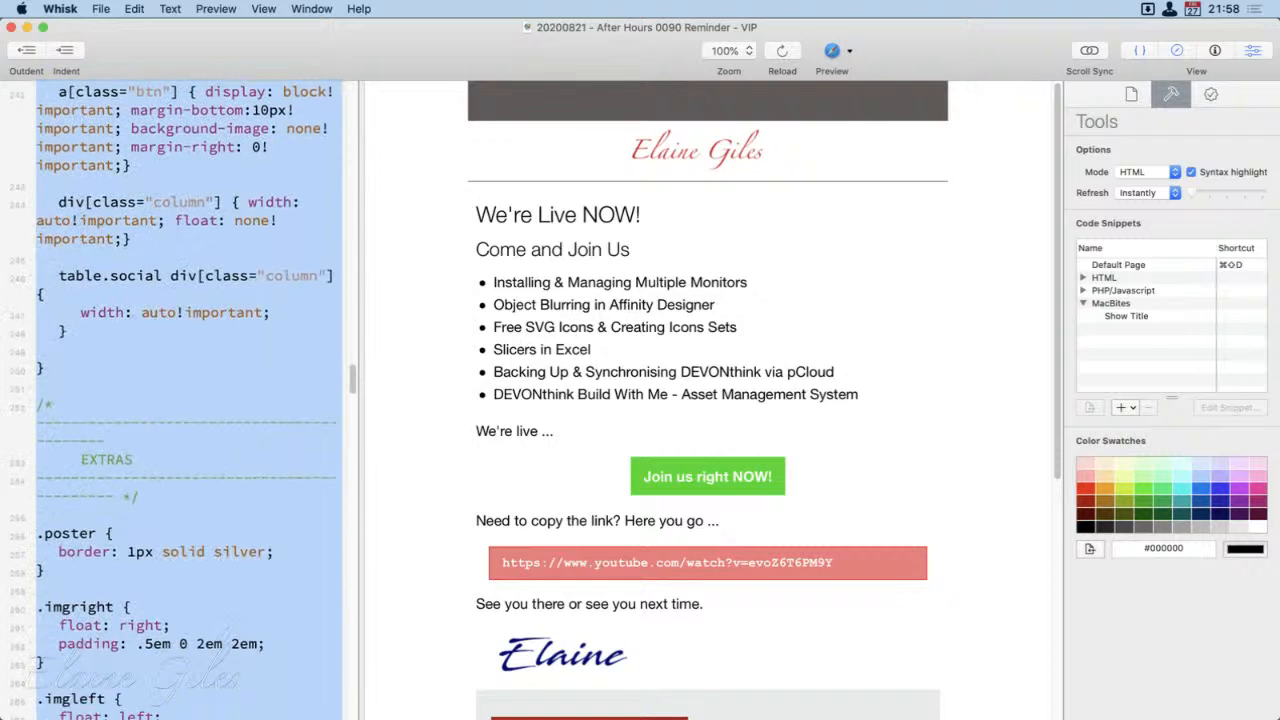
pyautogui.scroll(-2, 190, 400)
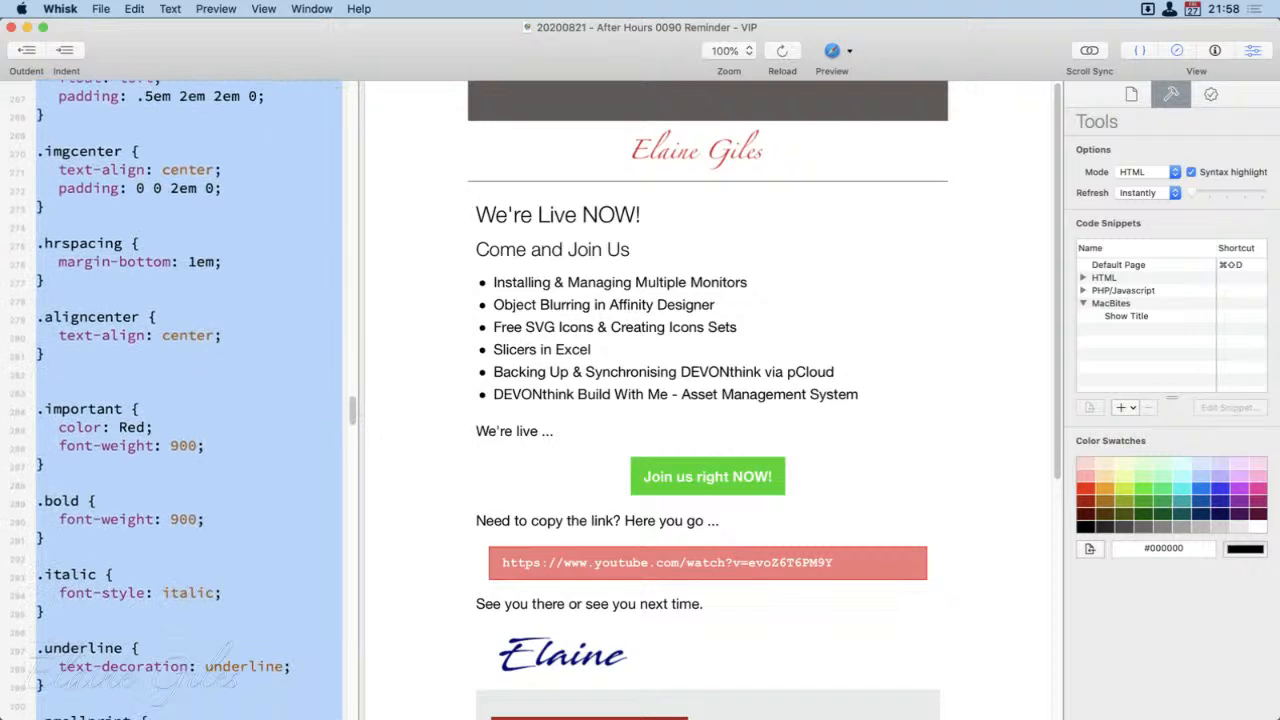
pyautogui.scroll(-8, 190, 400)
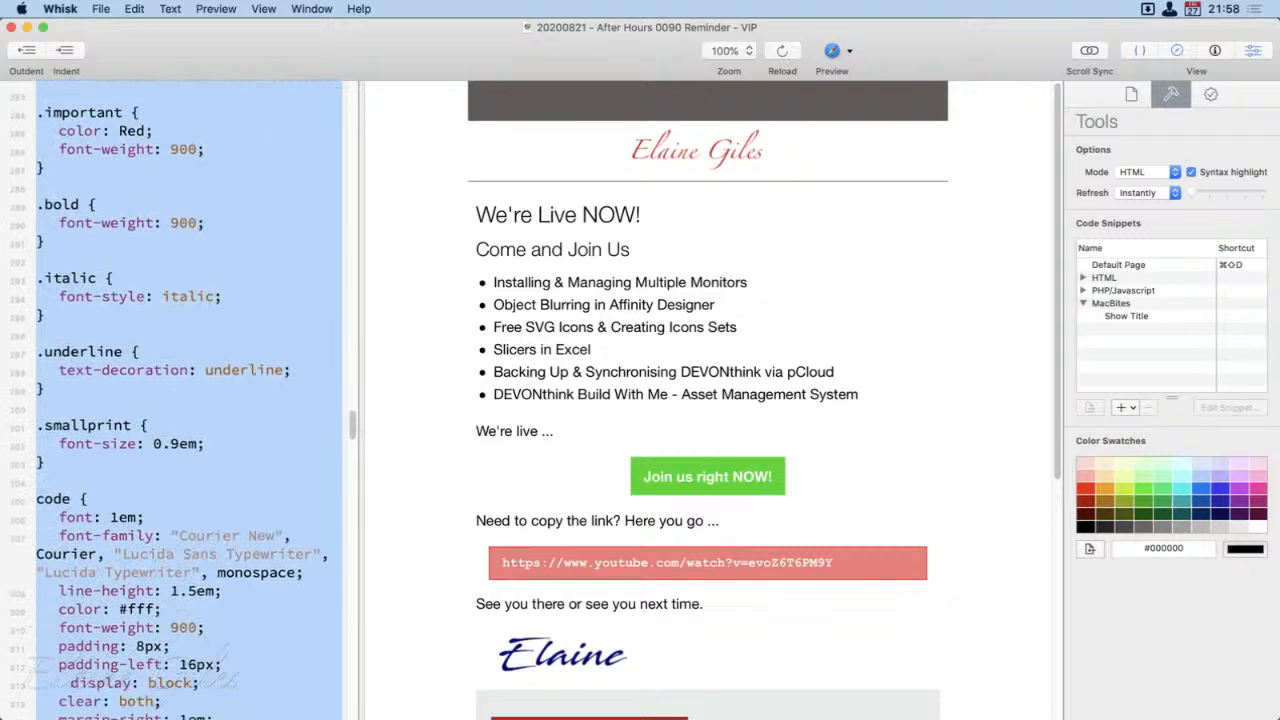
pyautogui.scroll(-8, 190, 400)
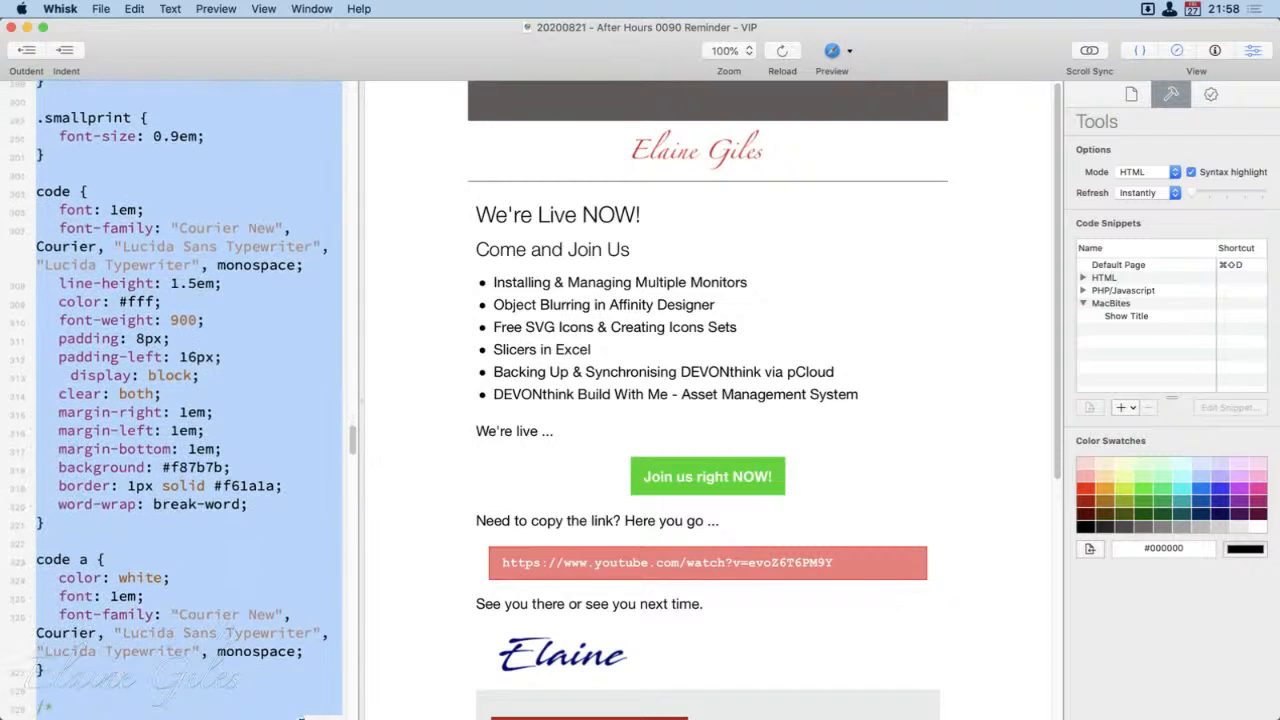
pyautogui.scroll(-8, 300, 716)
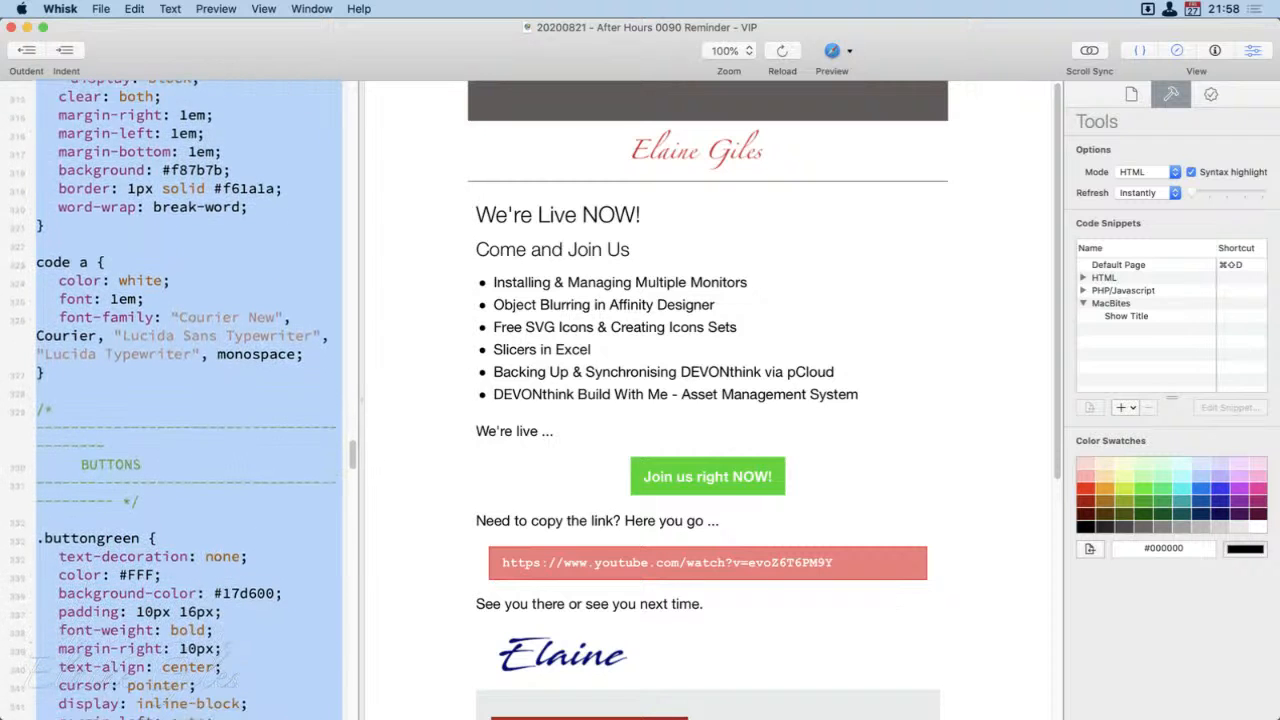
pyautogui.scroll(-8, 190, 400)
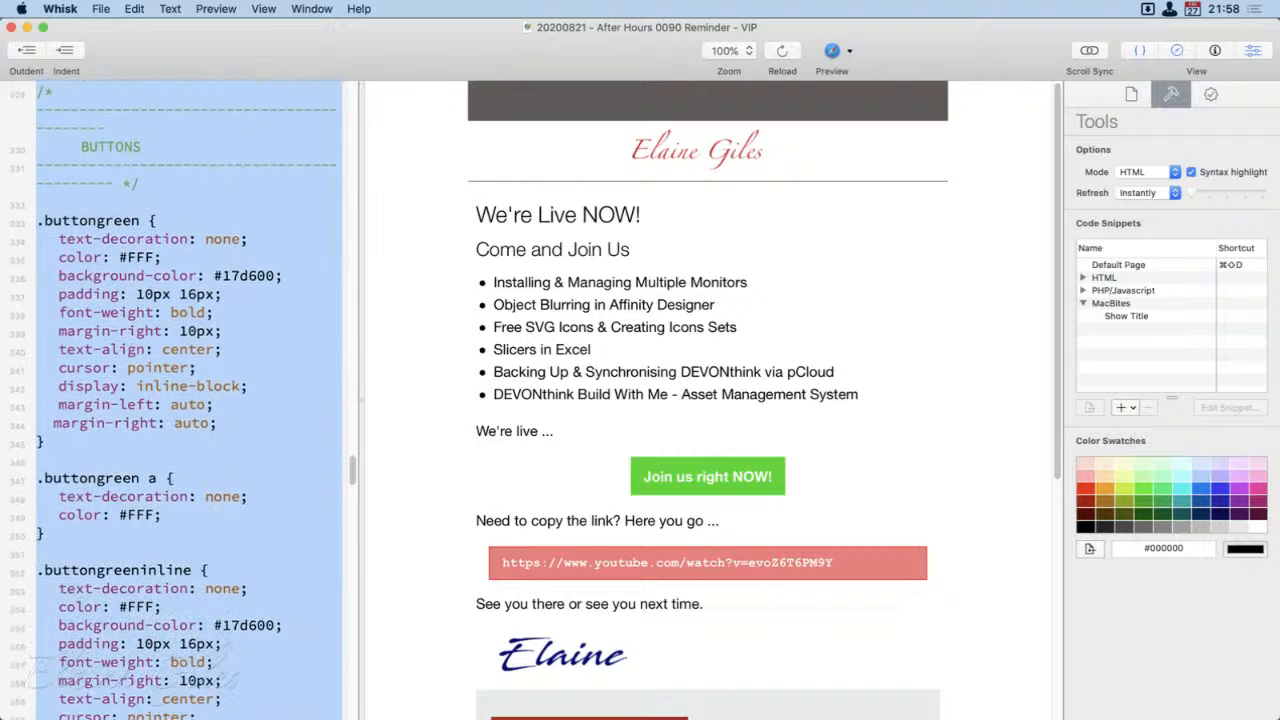
pyautogui.scroll(-2, 190, 400)
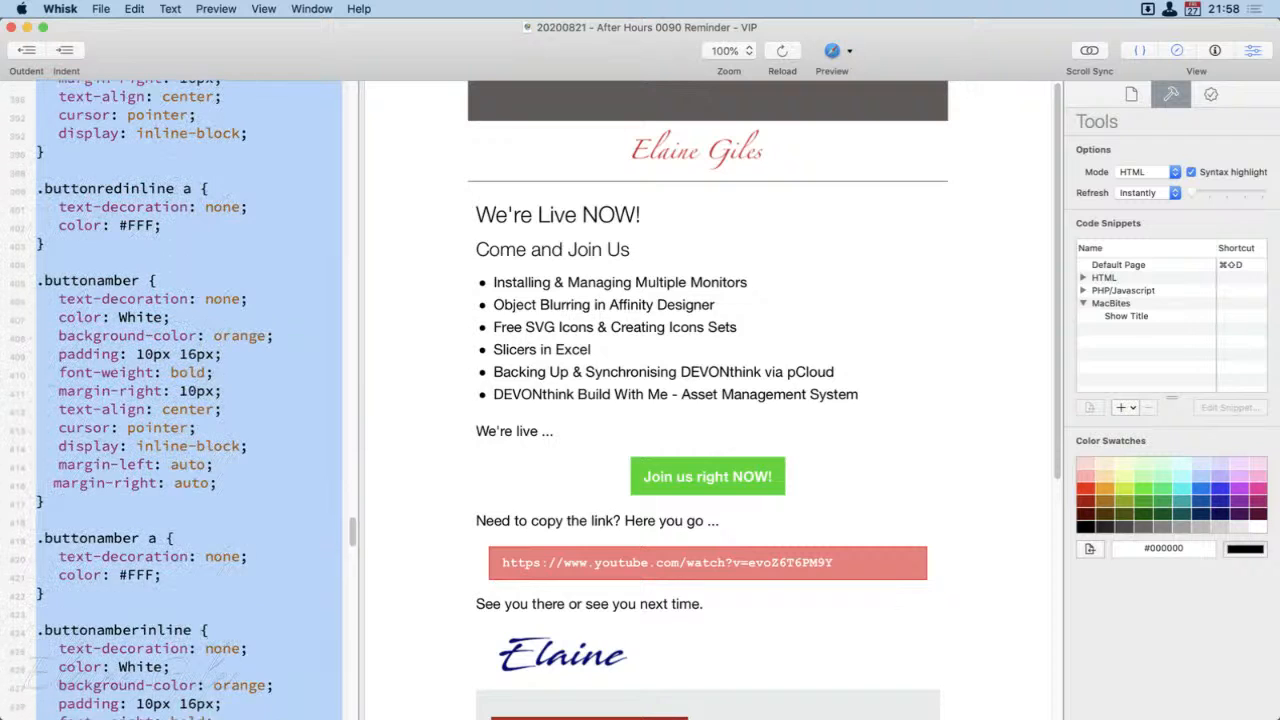
pyautogui.scroll(-6, 190, 400)
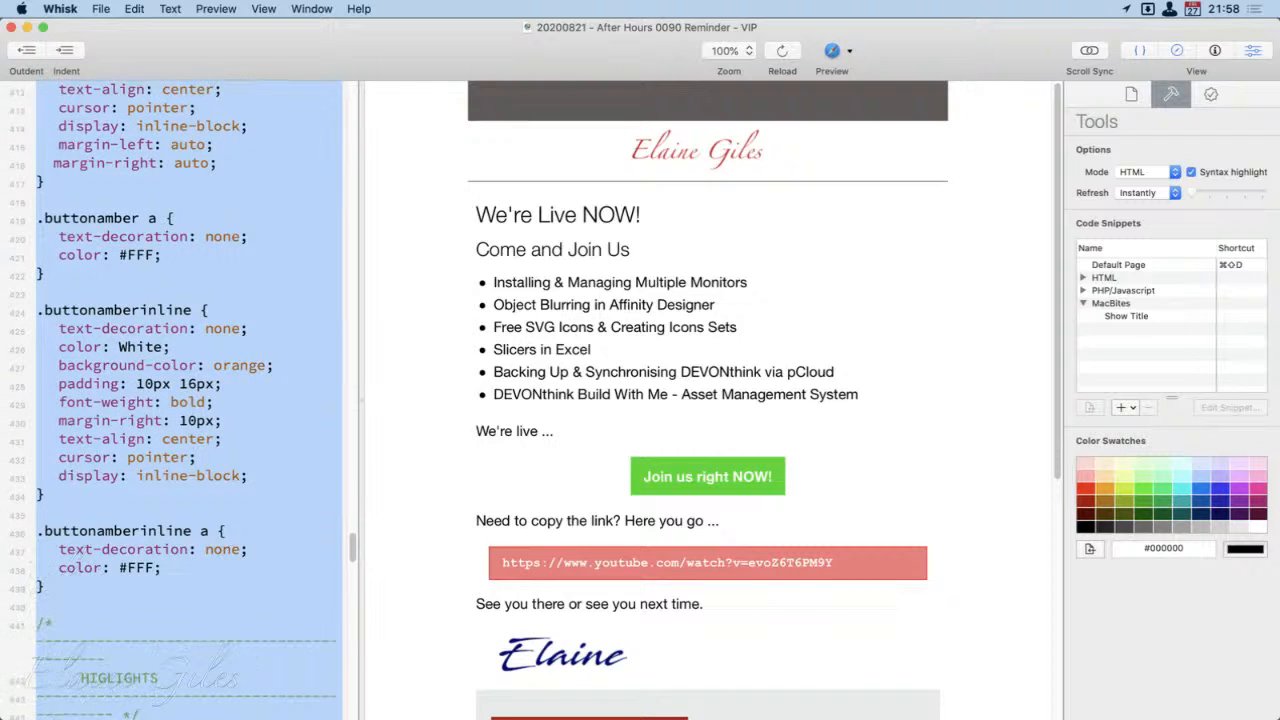
pyautogui.scroll(-6, 190, 400)
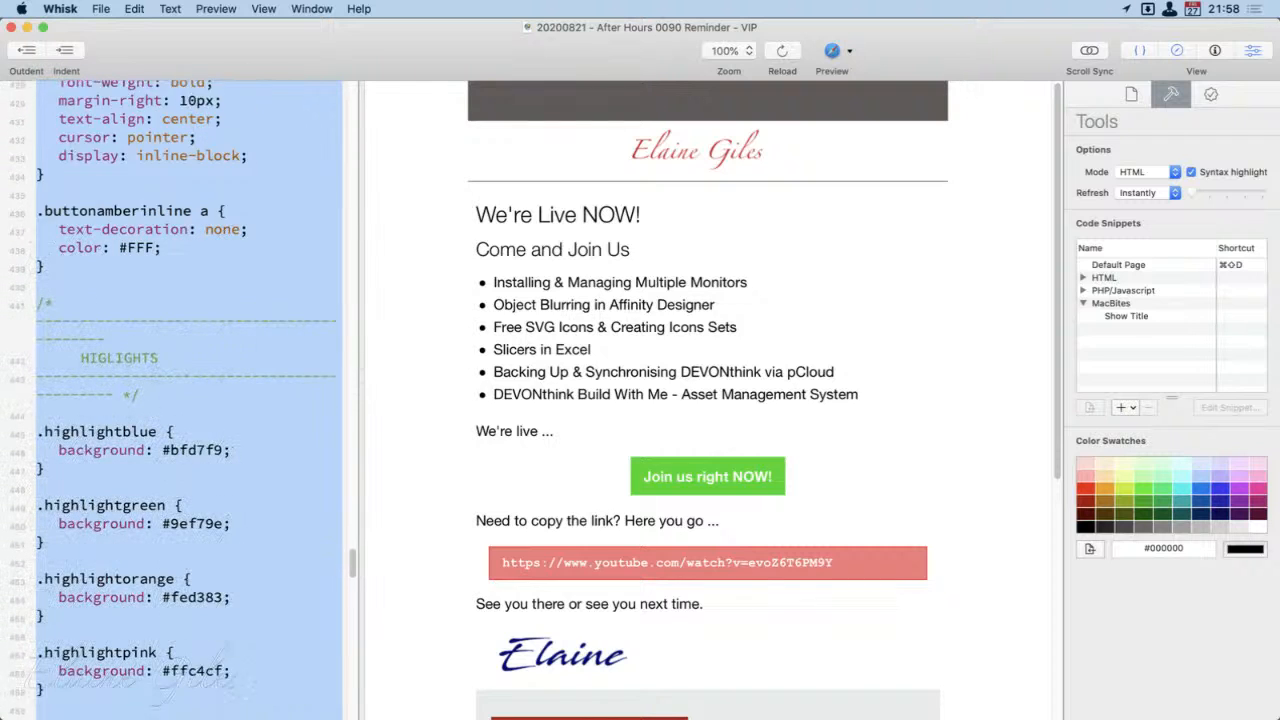
pyautogui.scroll(-6, 190, 400)
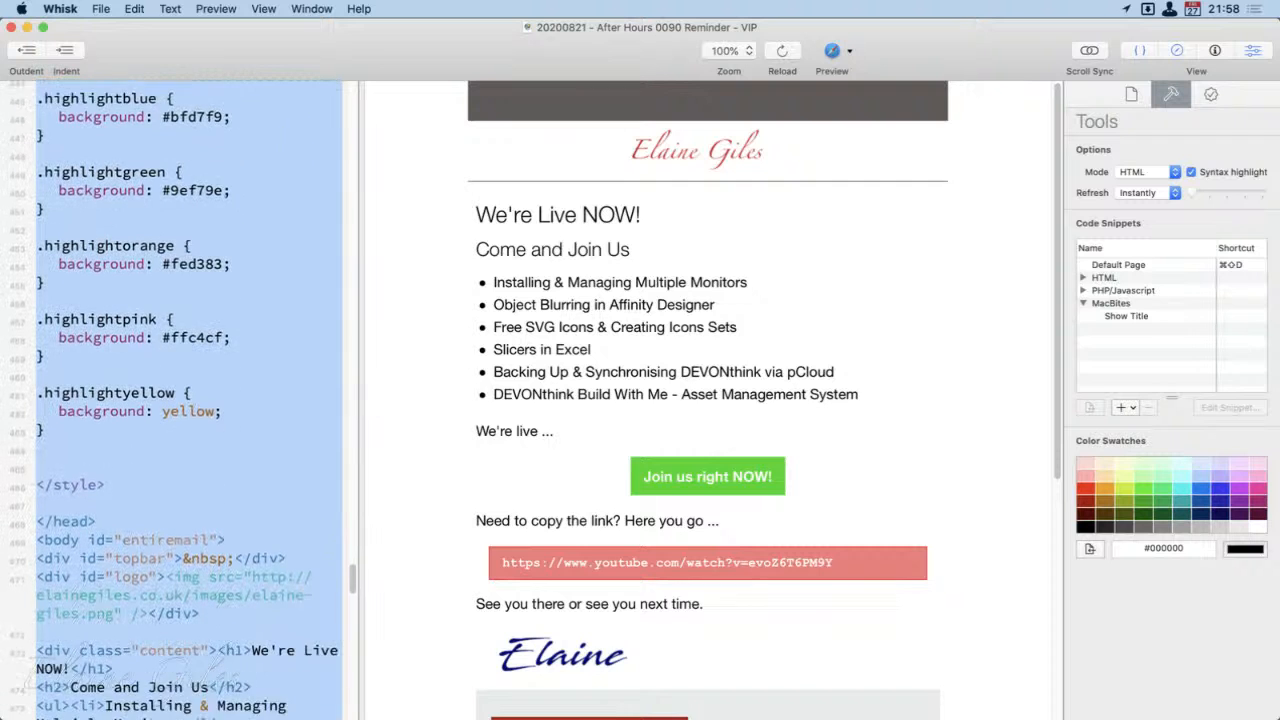
pyautogui.moveTo(300, 712); pyautogui.dragTo(281, 301)
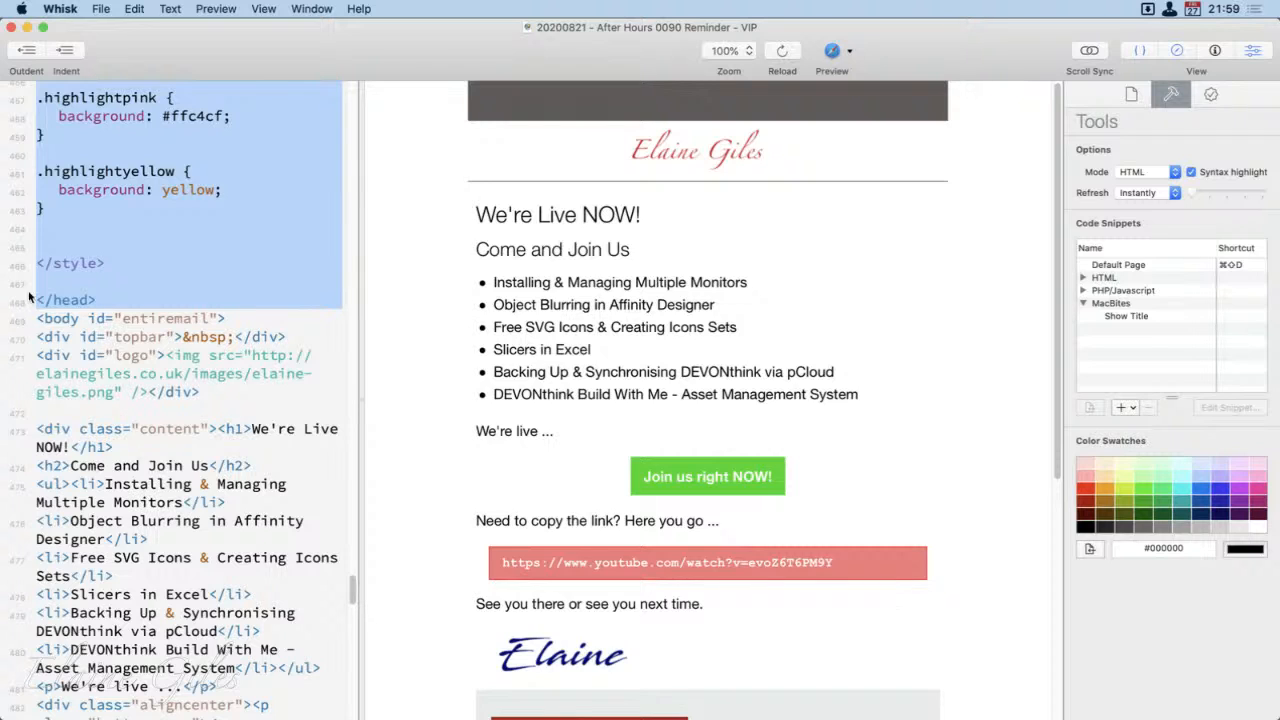
# Step: Select the email's body code from the opening body tag through the sign-off signature div, and review its content lines
pyautogui.click(38, 320)
pyautogui.moveTo(38, 320); pyautogui.dragTo(240, 455)
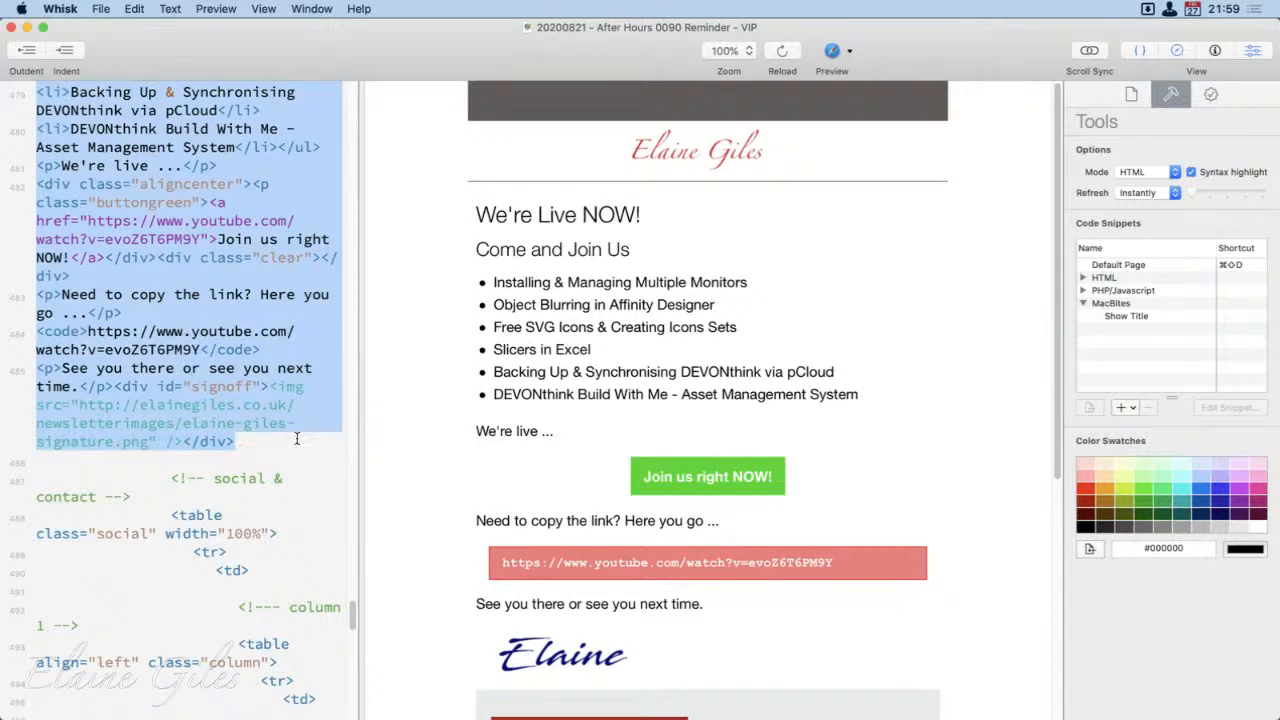
pyautogui.scroll(5, 296, 438)
pyautogui.scroll(2, 296, 438)
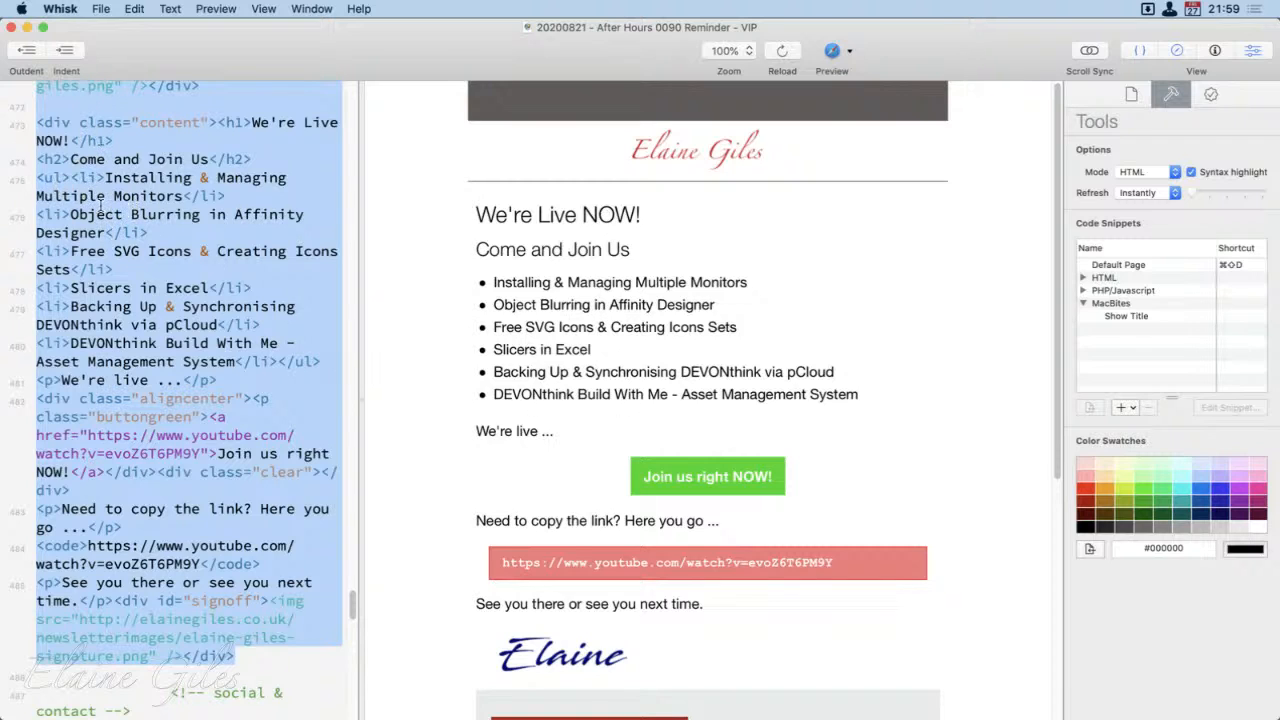
pyautogui.scroll(-10, 160, 455)
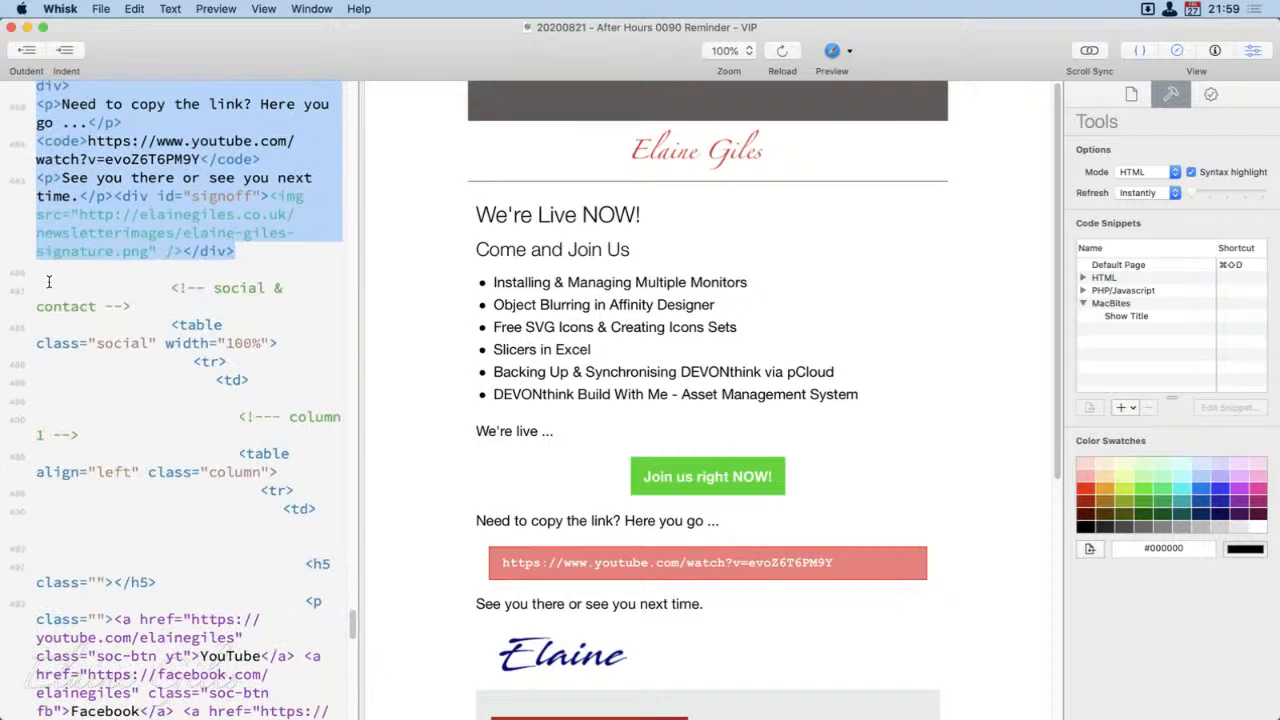
# Step: Select the social and footer code down to the closing html tag, and close Whisk and the Finder __Archive window
pyautogui.moveTo(48, 282); pyautogui.dragTo(40, 712)
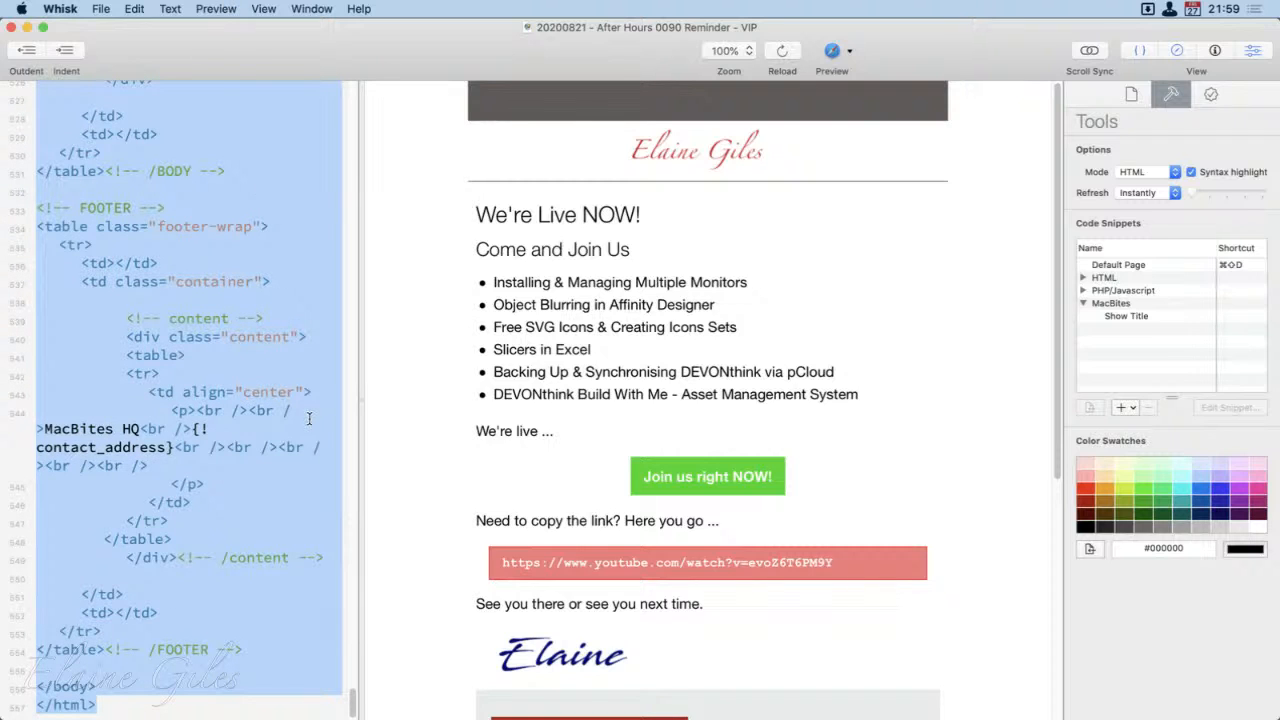
pyautogui.press('super+q')
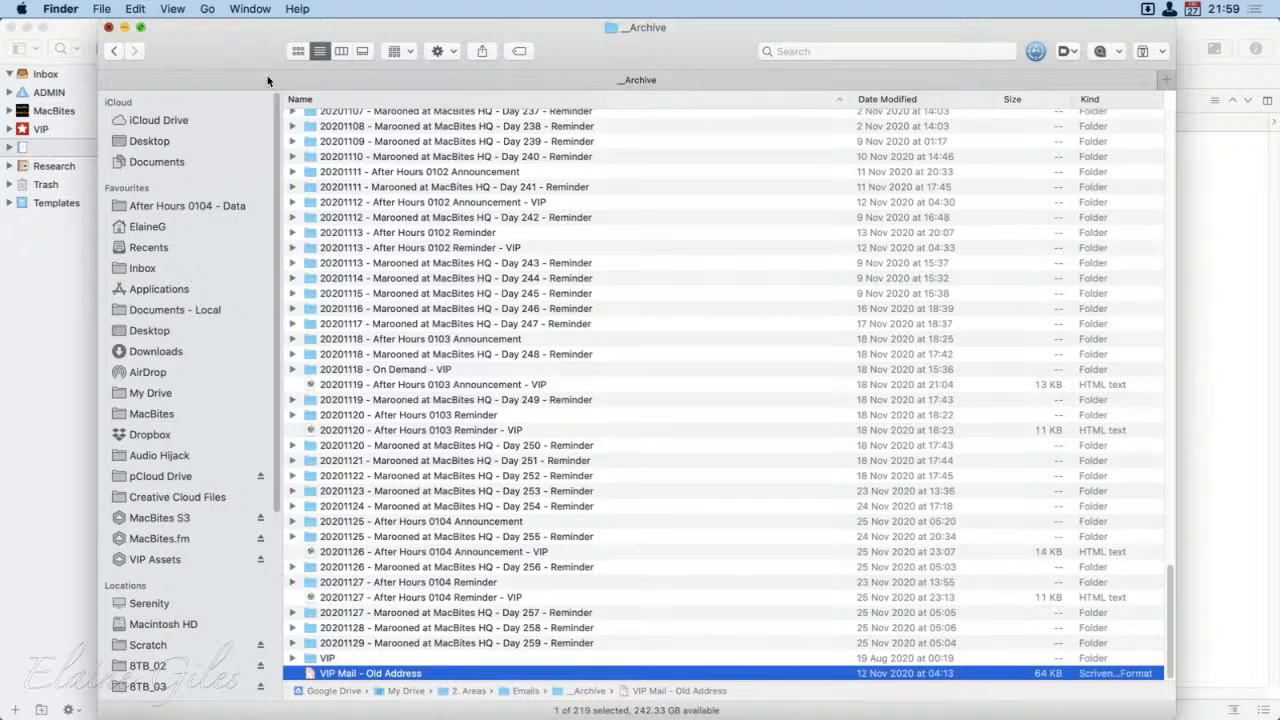
pyautogui.click(109, 28)
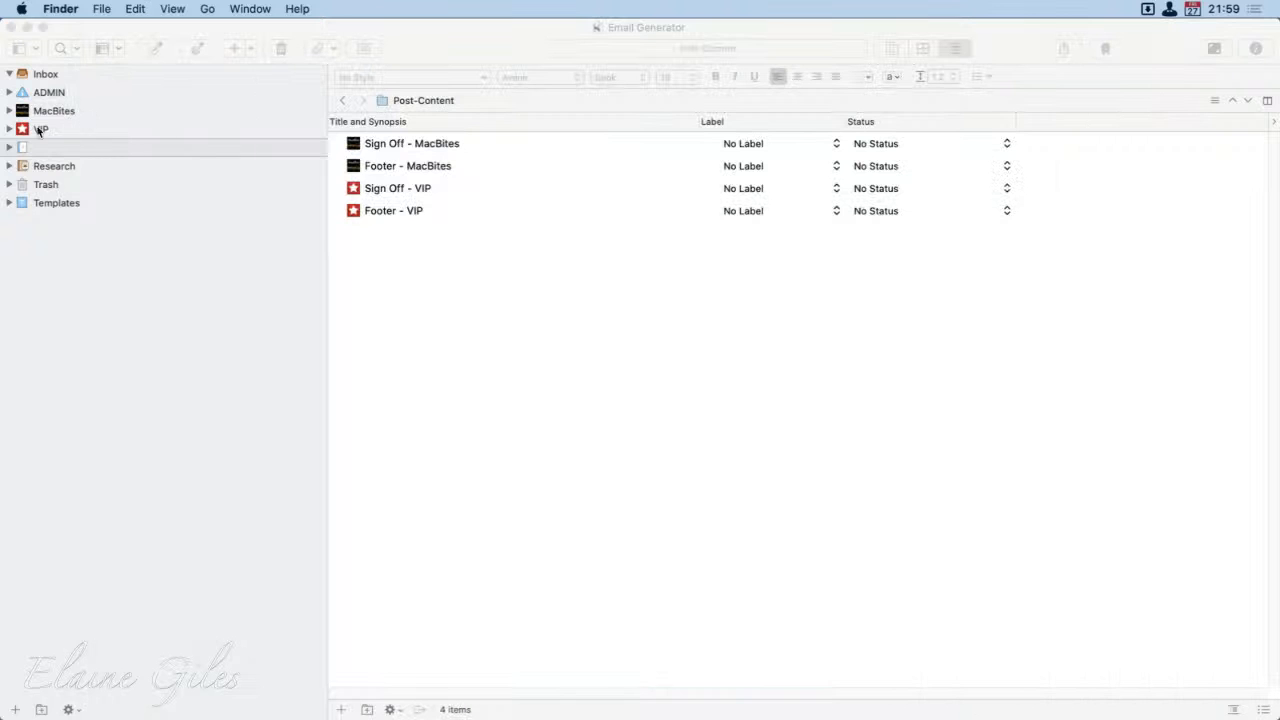
# Step: Expand ADMIN, MacBites and Advent Days 2019 in Scrivener's binder, and open the document 20191224 - Advent Day 24
pyautogui.click(9, 93)
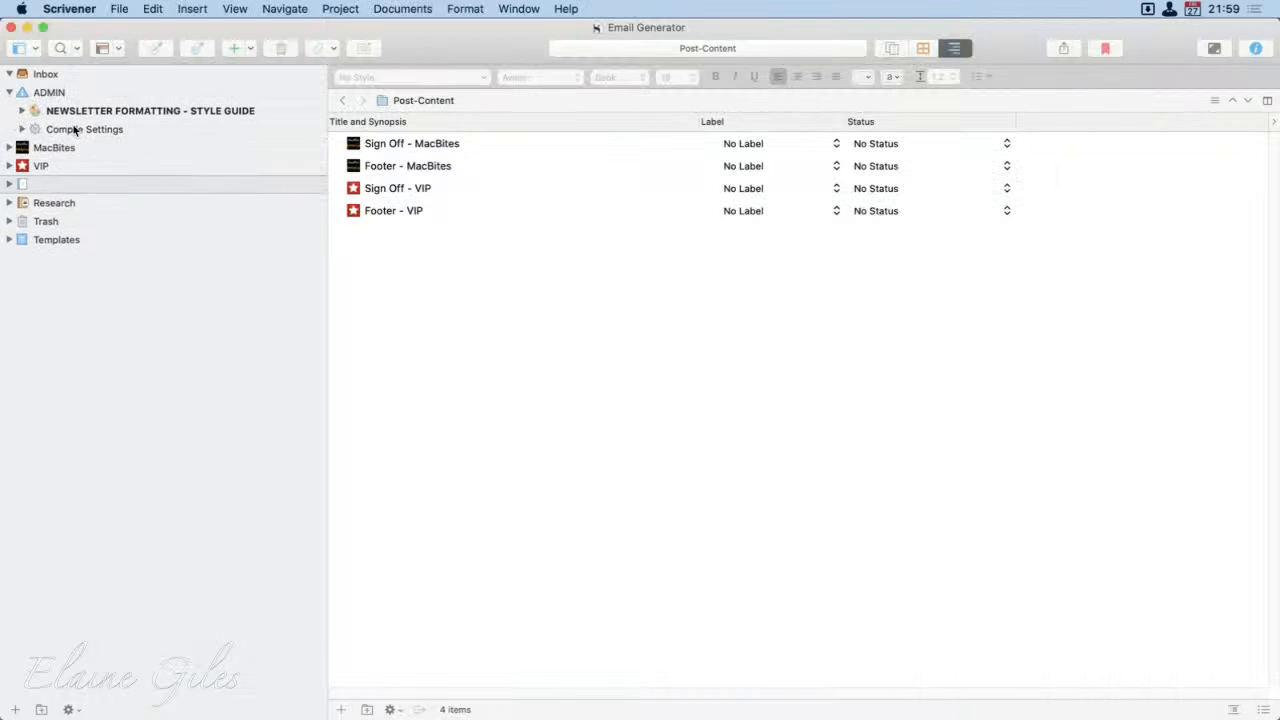
pyautogui.click(9, 147)
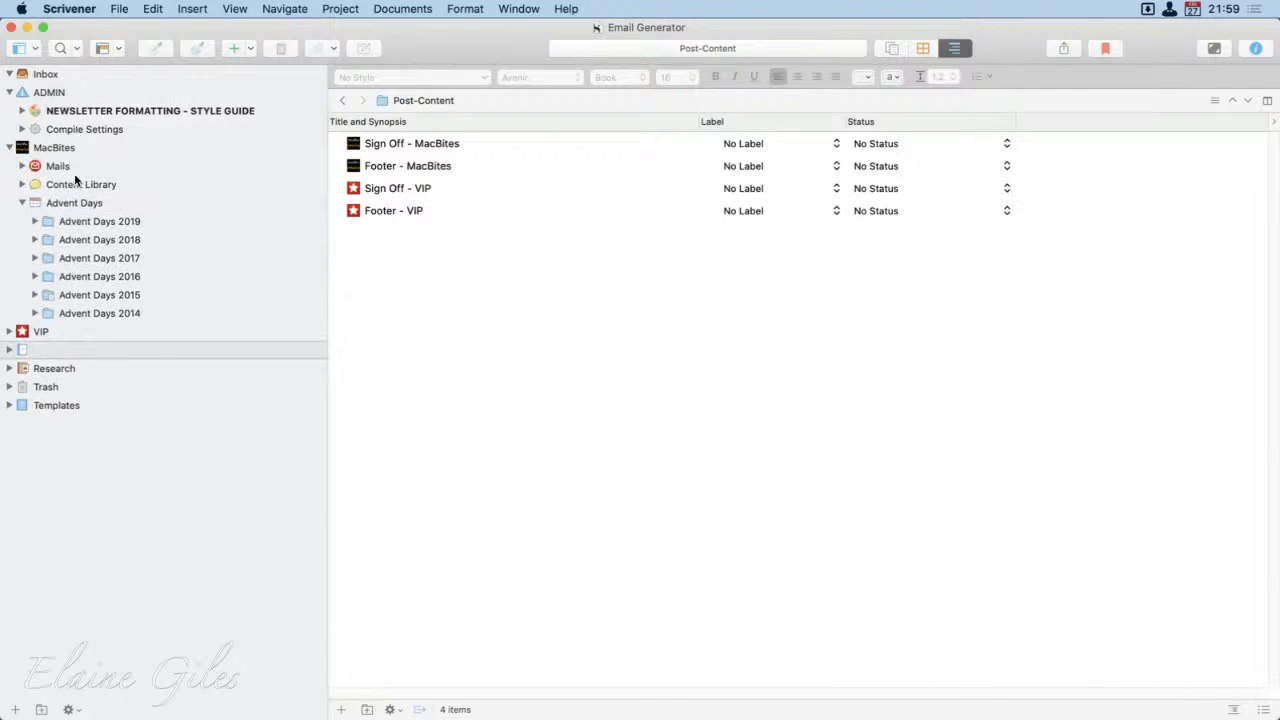
pyautogui.click(34, 221)
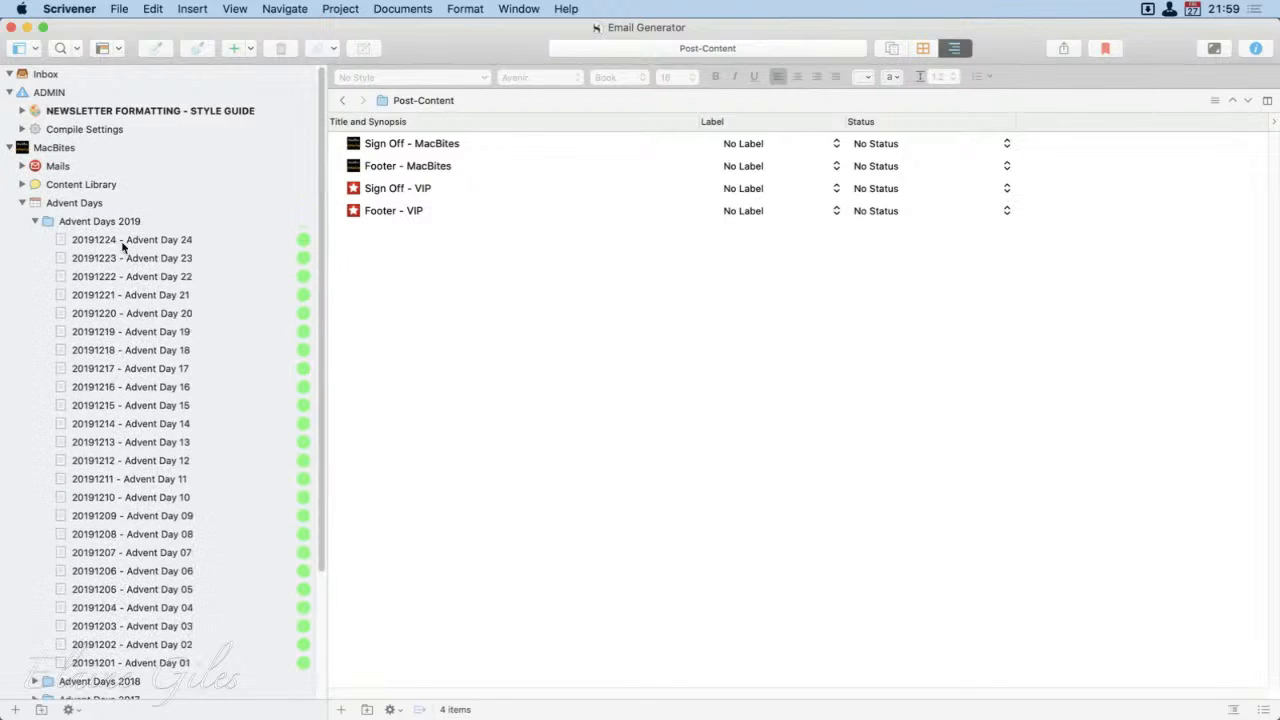
pyautogui.click(125, 240)
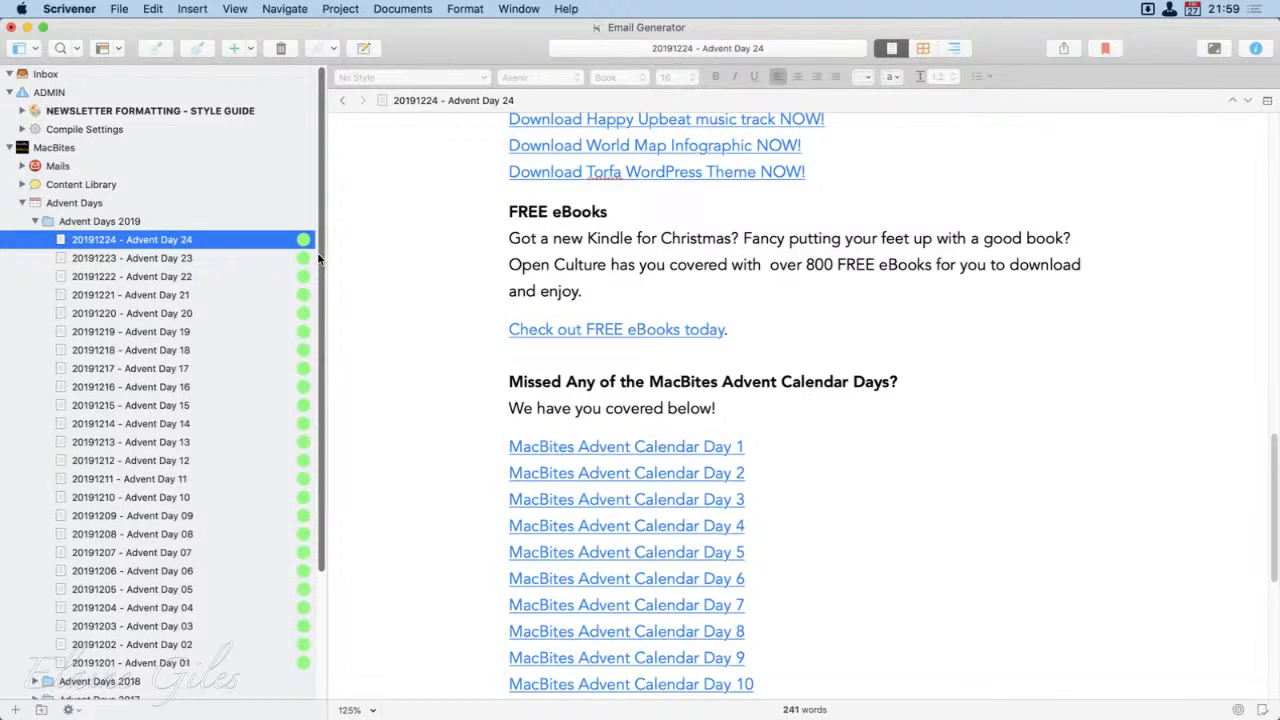
# Step: Bring up the compile settings for the Advent Day 24 document and open the MacBites Mail format for editing
pyautogui.press('super+s')
pyautogui.press('super+alt+e')
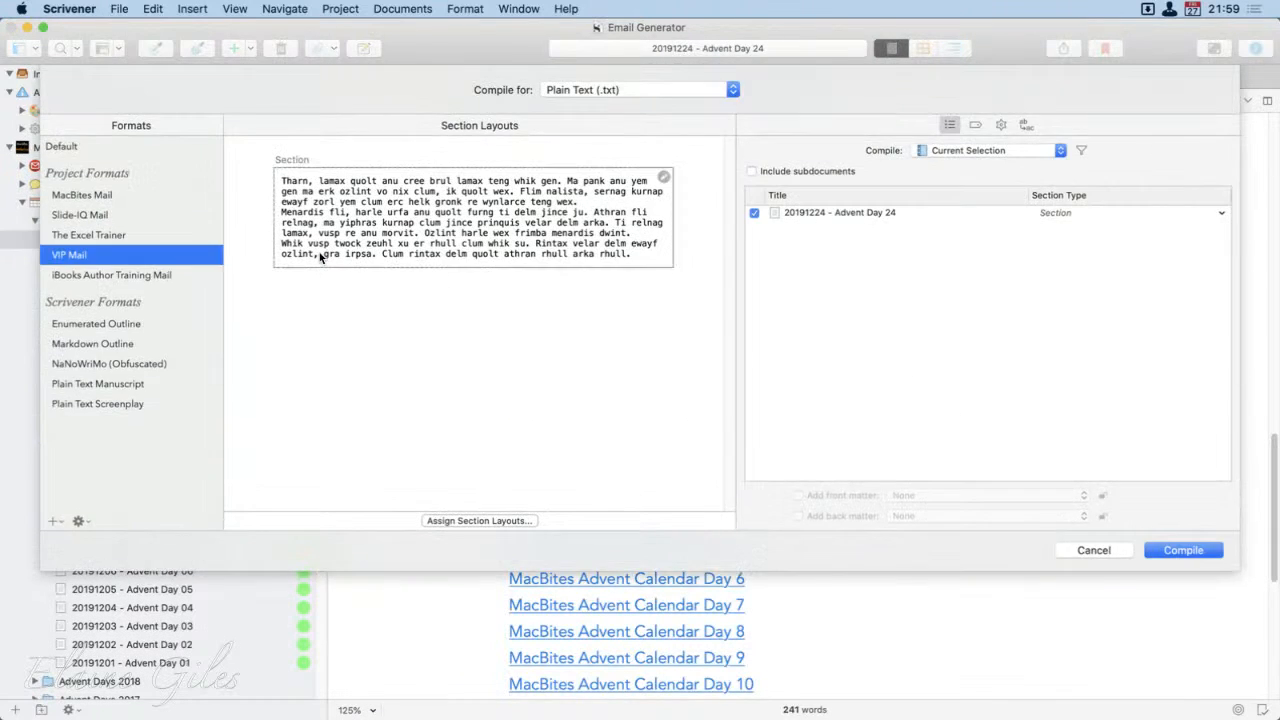
pyautogui.click(95, 195)
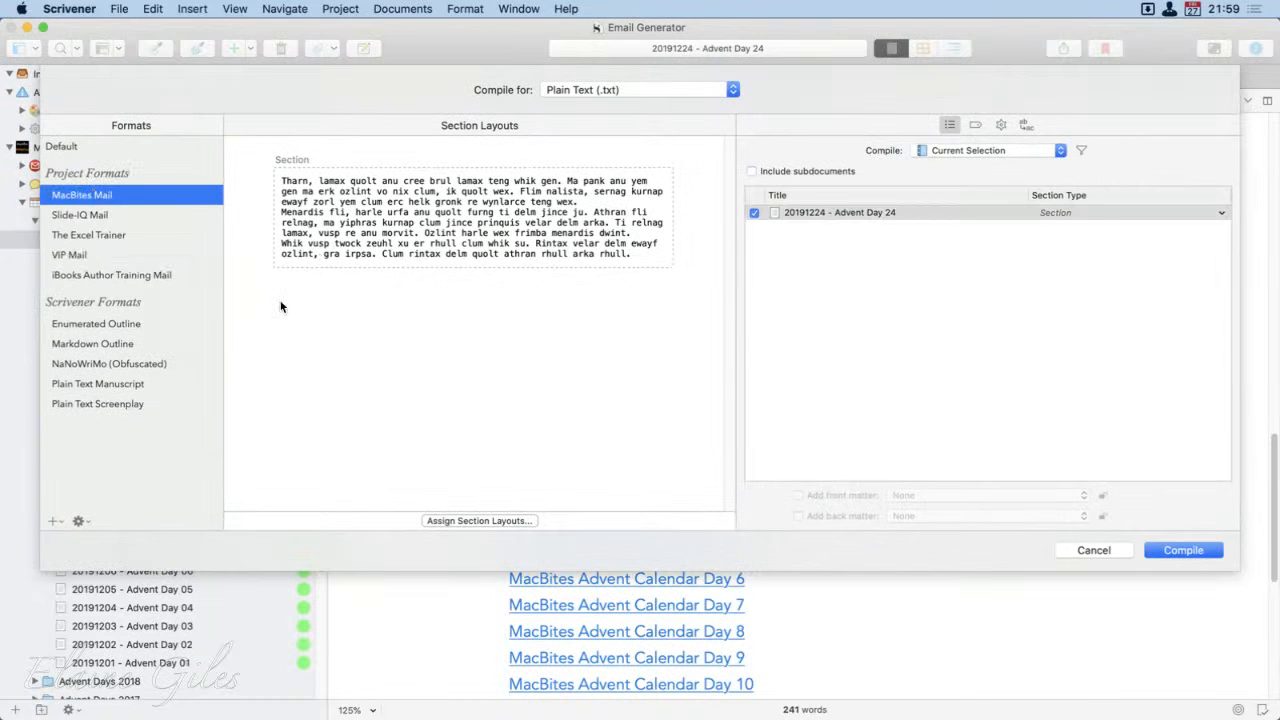
pyautogui.click(78, 521)
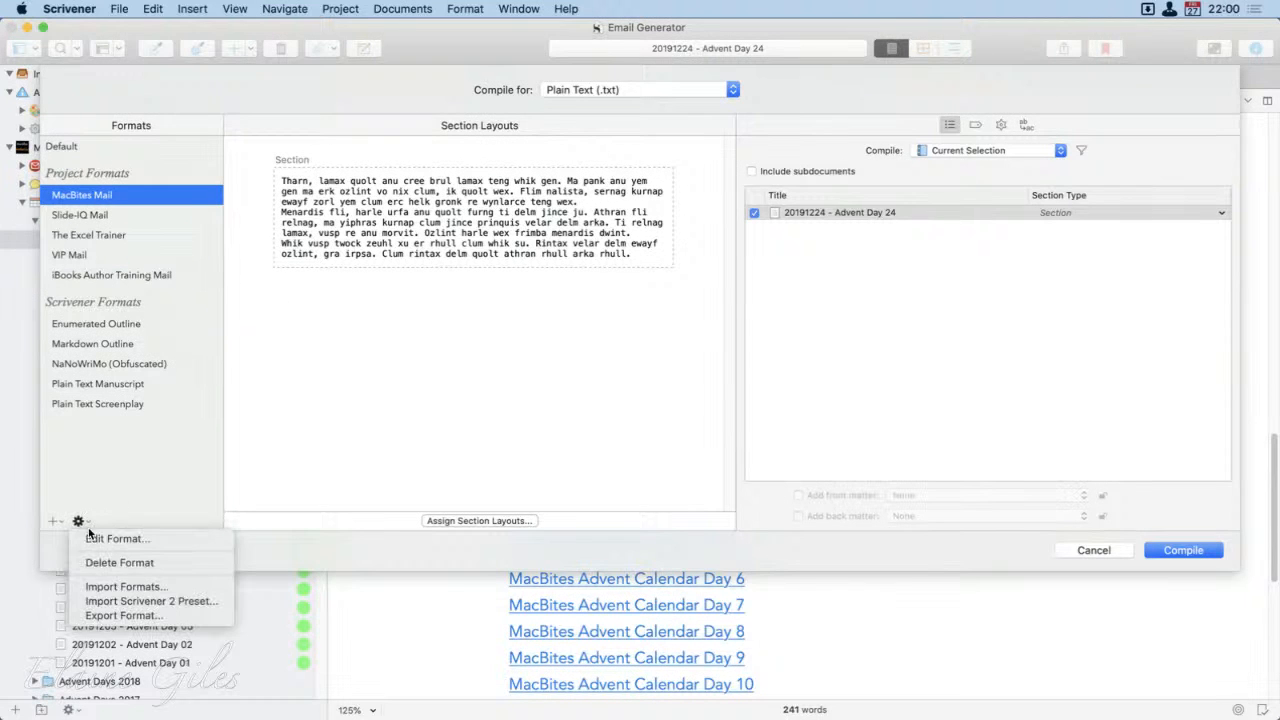
pyautogui.click(115, 538)
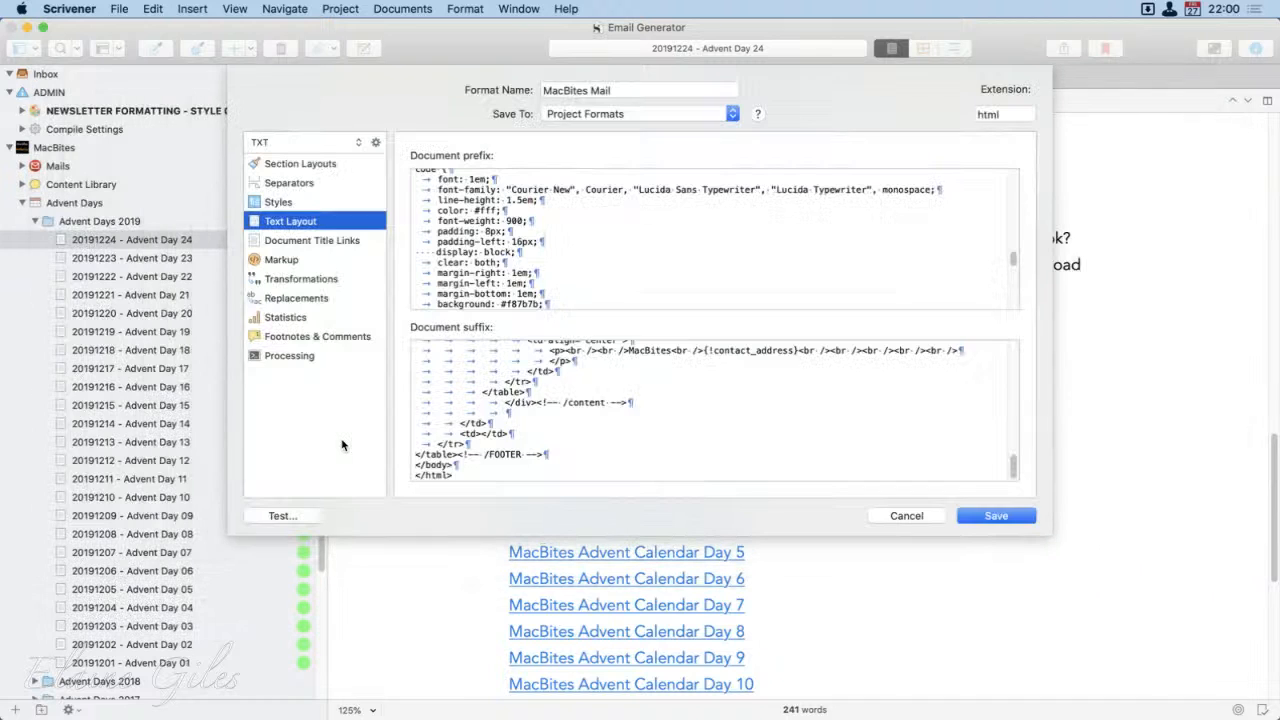
# Step: Examine the document prefix and suffix code in the format's Text Layout, and leave the format editor and compile dialog
pyautogui.click(632, 226)
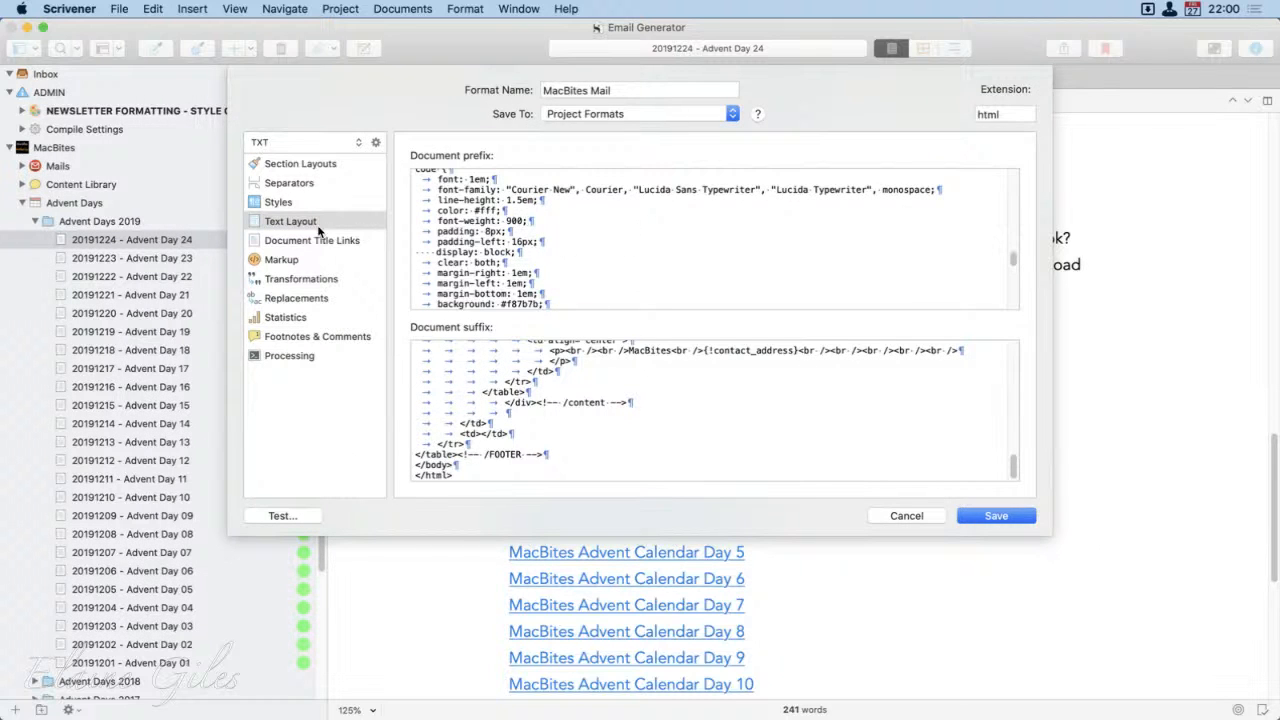
pyautogui.click(657, 247)
pyautogui.click(910, 515)
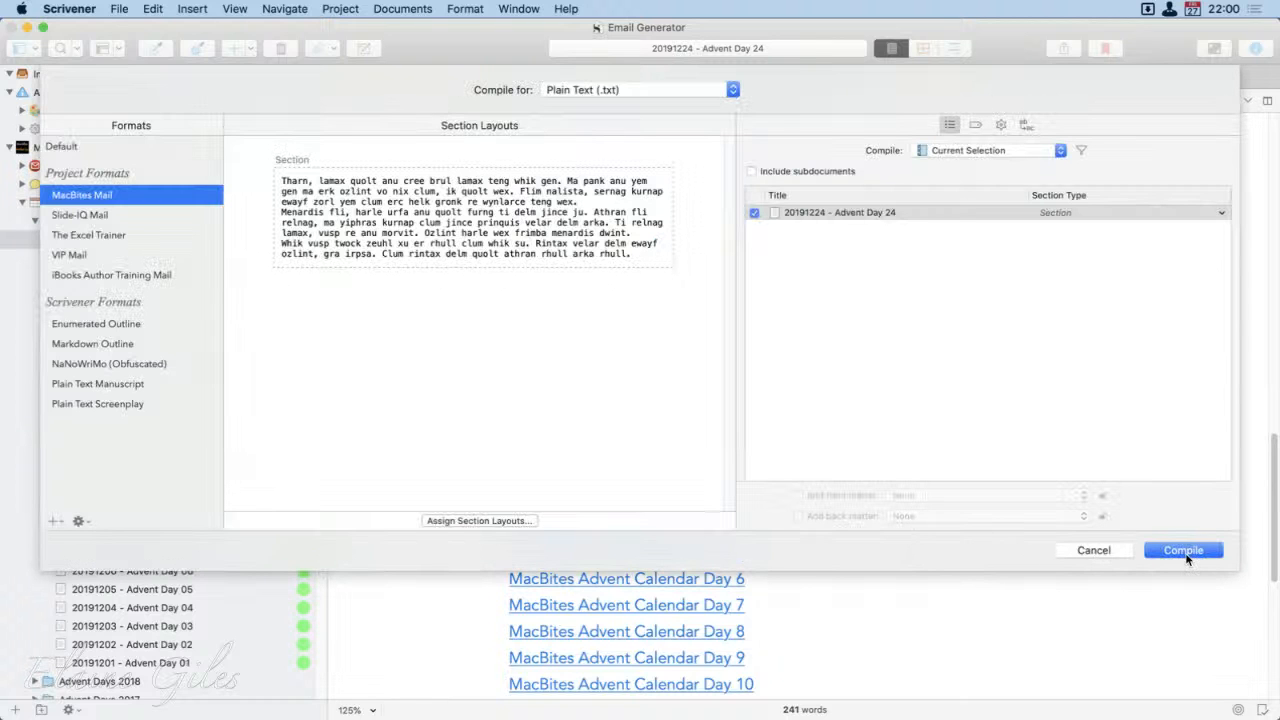
pyautogui.click(1184, 551)
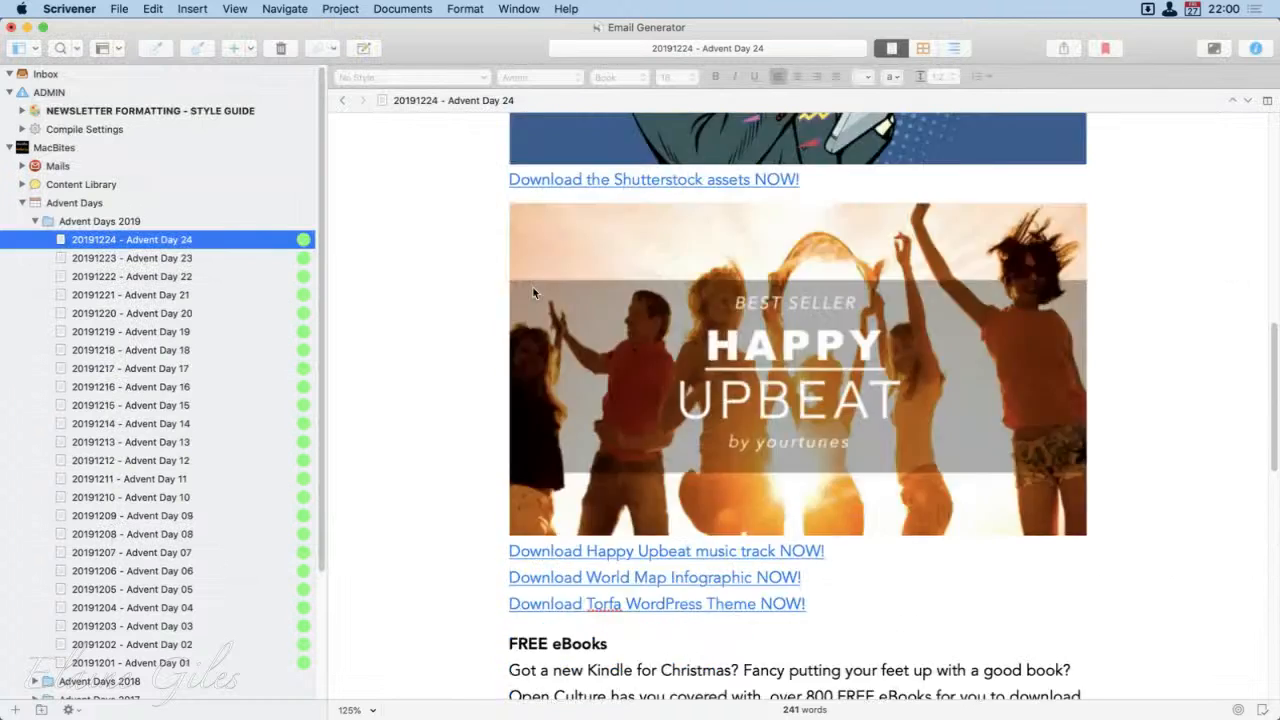
# Step: Select the entire Advent Day 24 text from its MacBites Advent Calendar heading down to the end of the Wrap Up paragraph
pyautogui.scroll(10, 532, 294)
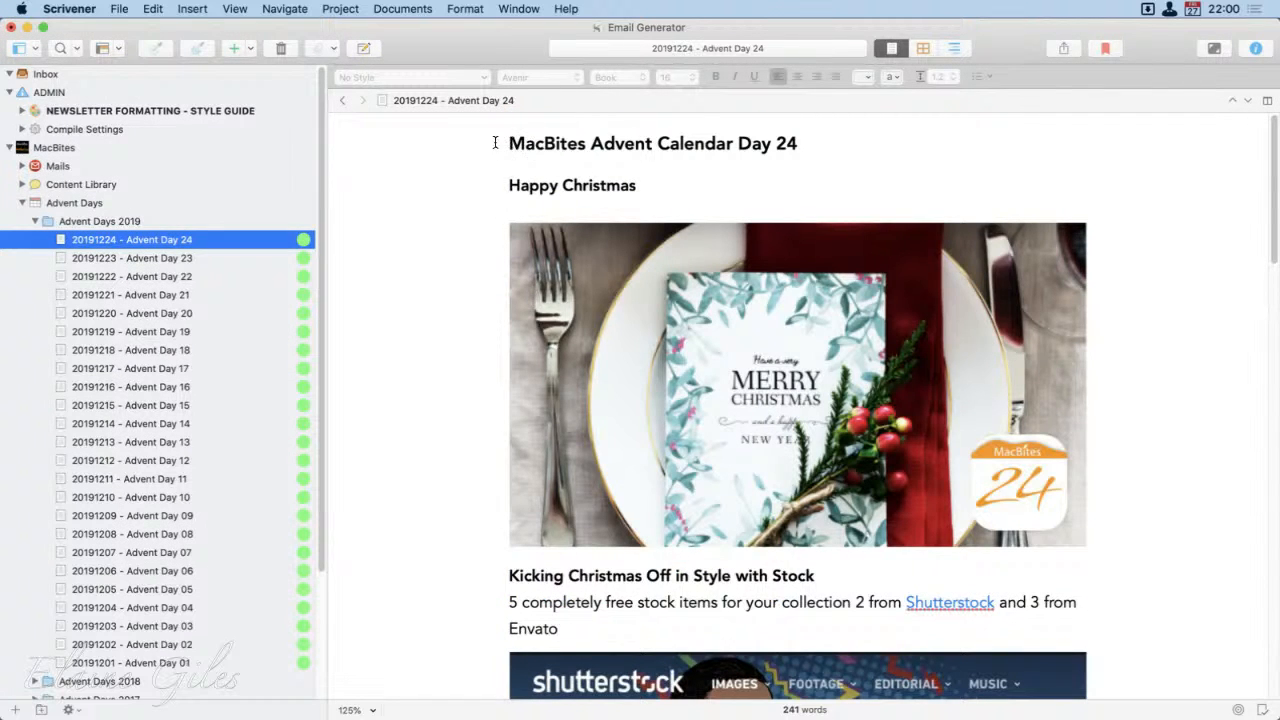
pyautogui.moveTo(494, 140); pyautogui.dragTo(1054, 595)
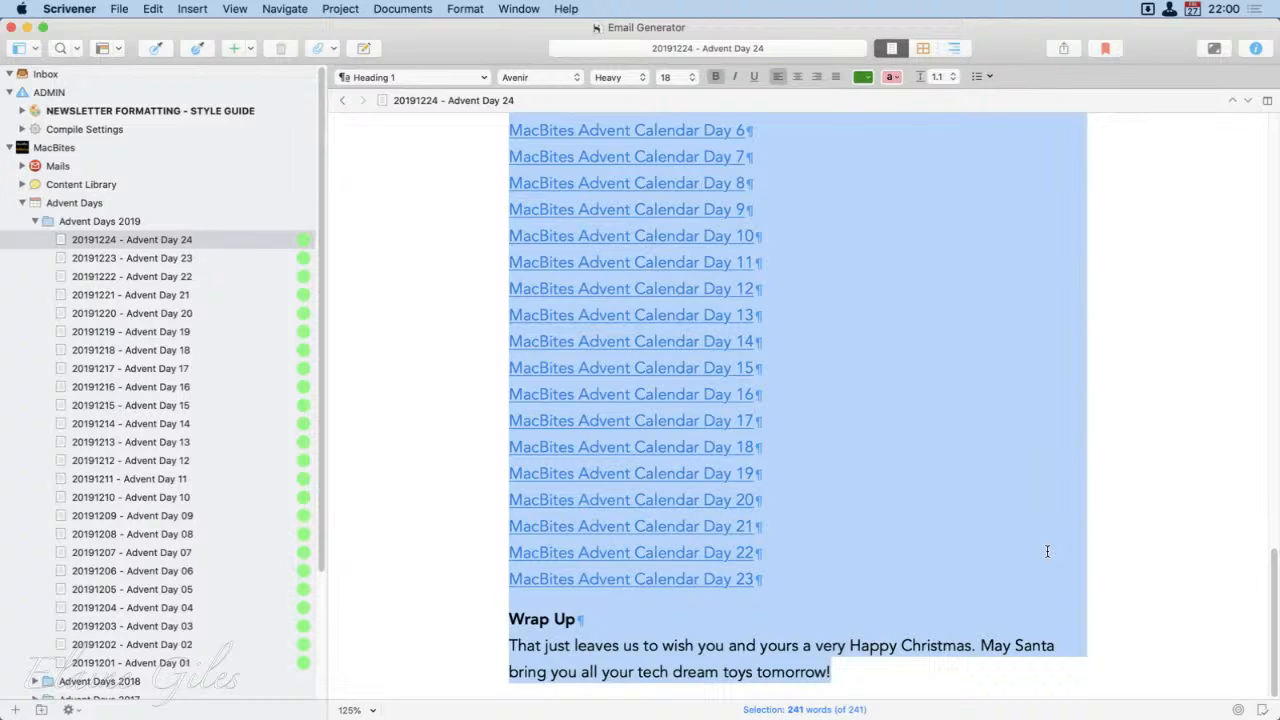
# Step: Collapse the Advent Days, ADMIN and MacBites groups in the binder, leaving the MacBites folder selected
pyautogui.click(34, 220)
pyautogui.click(20, 187)
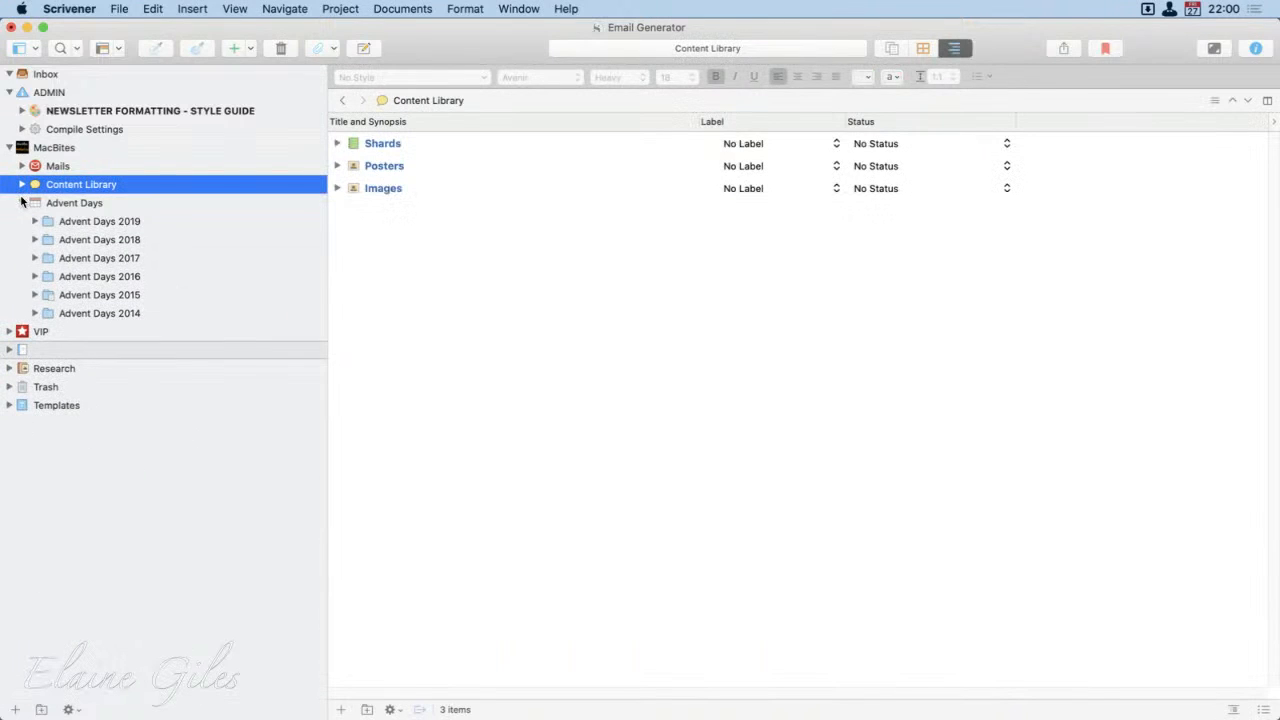
pyautogui.click(22, 202)
pyautogui.click(9, 92)
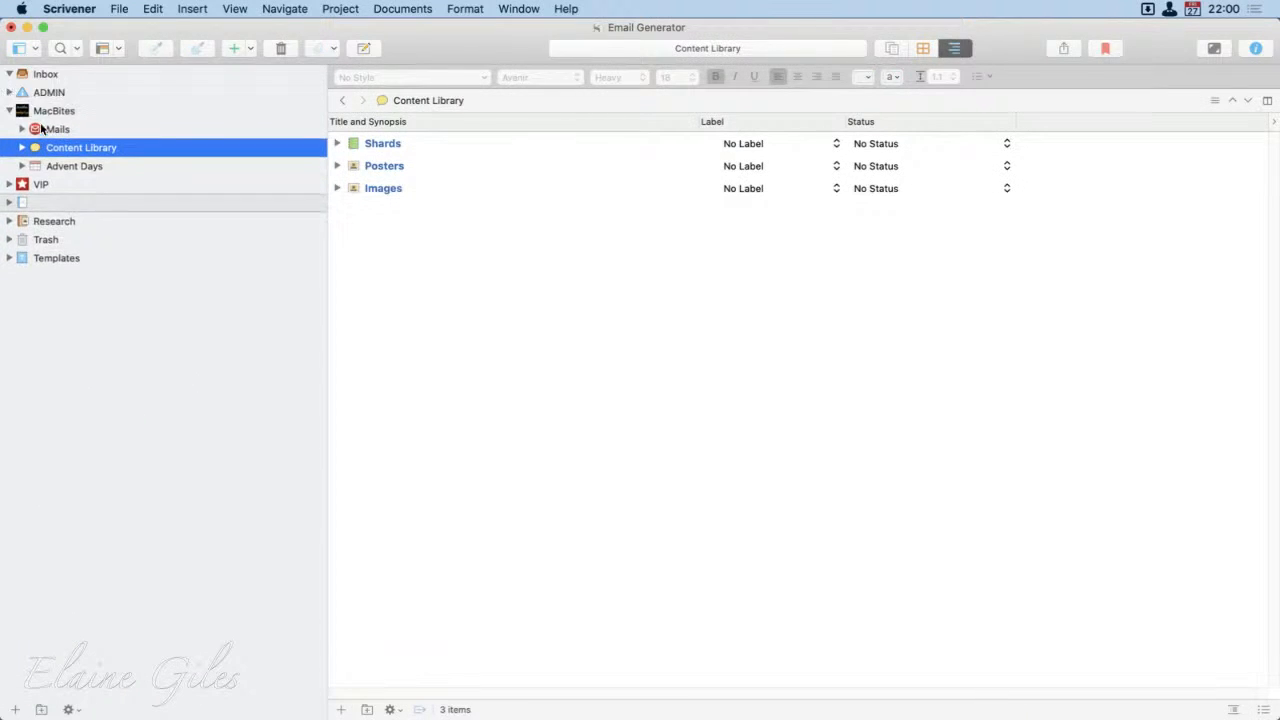
pyautogui.click(40, 111)
pyautogui.click(9, 110)
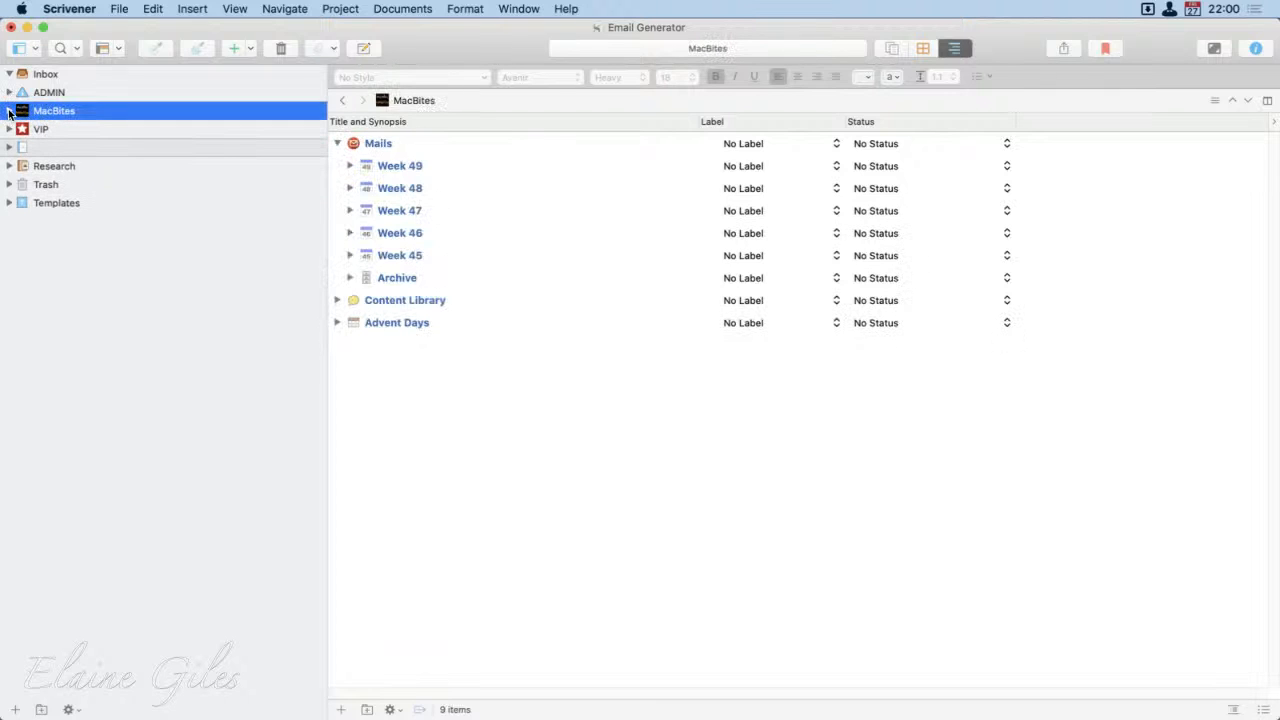
# Step: View the contents of the unnamed binder folder, and expand the MacBites folder down to the weeks inside Mails
pyautogui.click(51, 148)
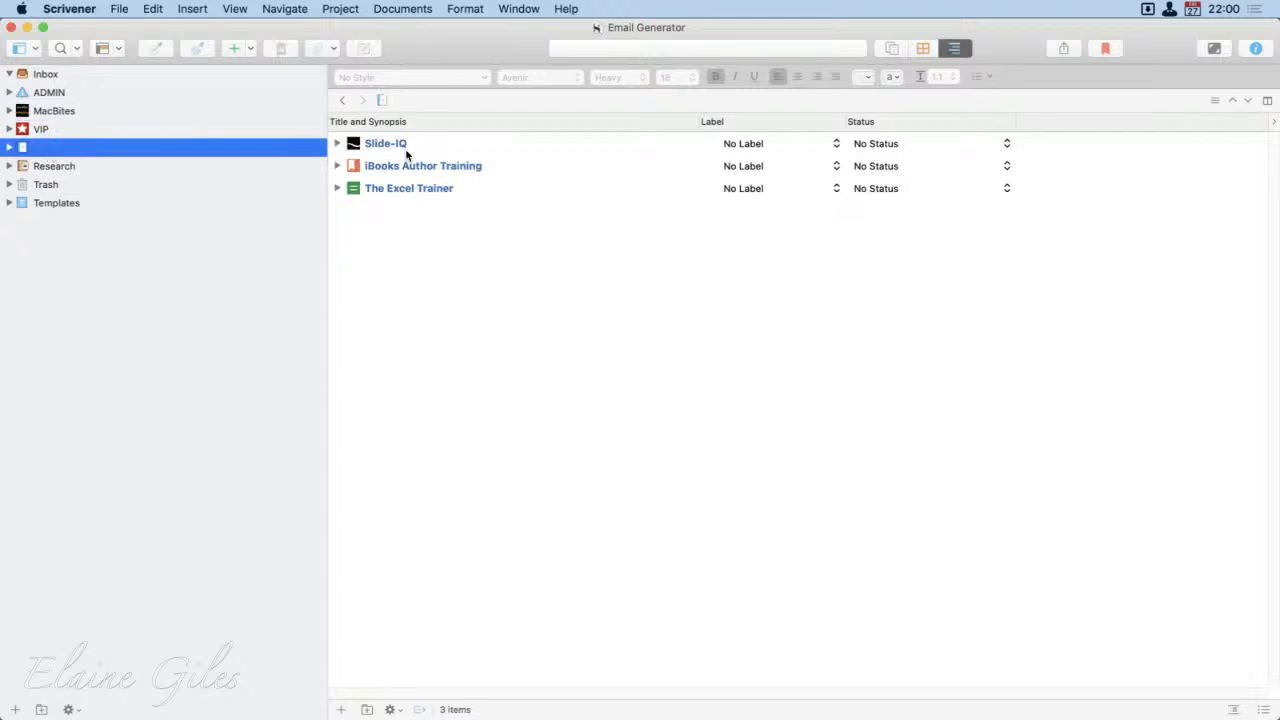
pyautogui.click(40, 110)
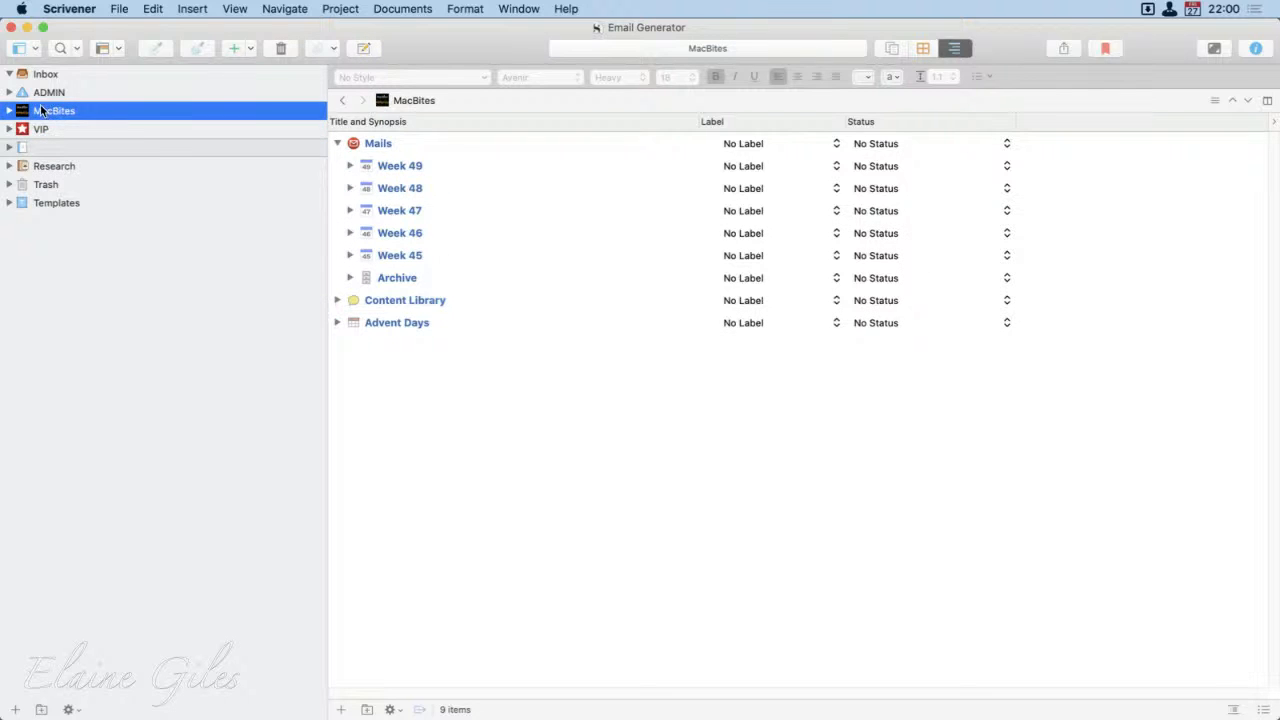
pyautogui.click(10, 111)
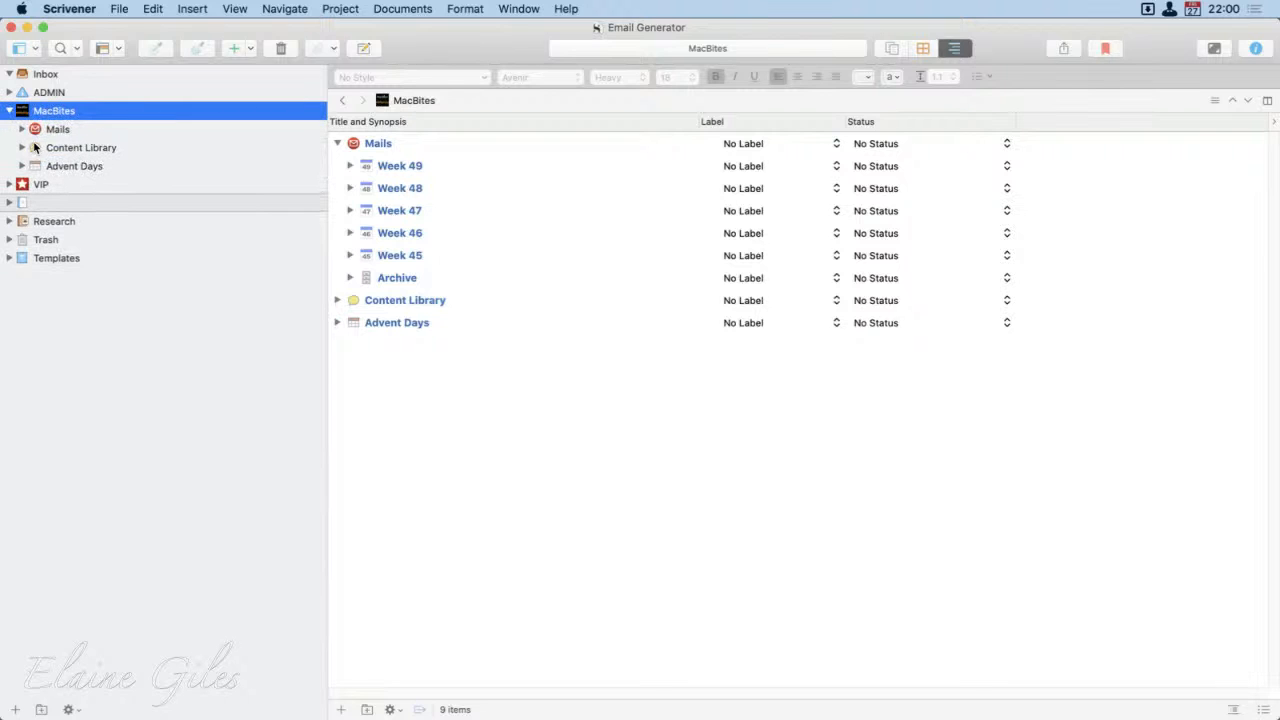
pyautogui.click(22, 129)
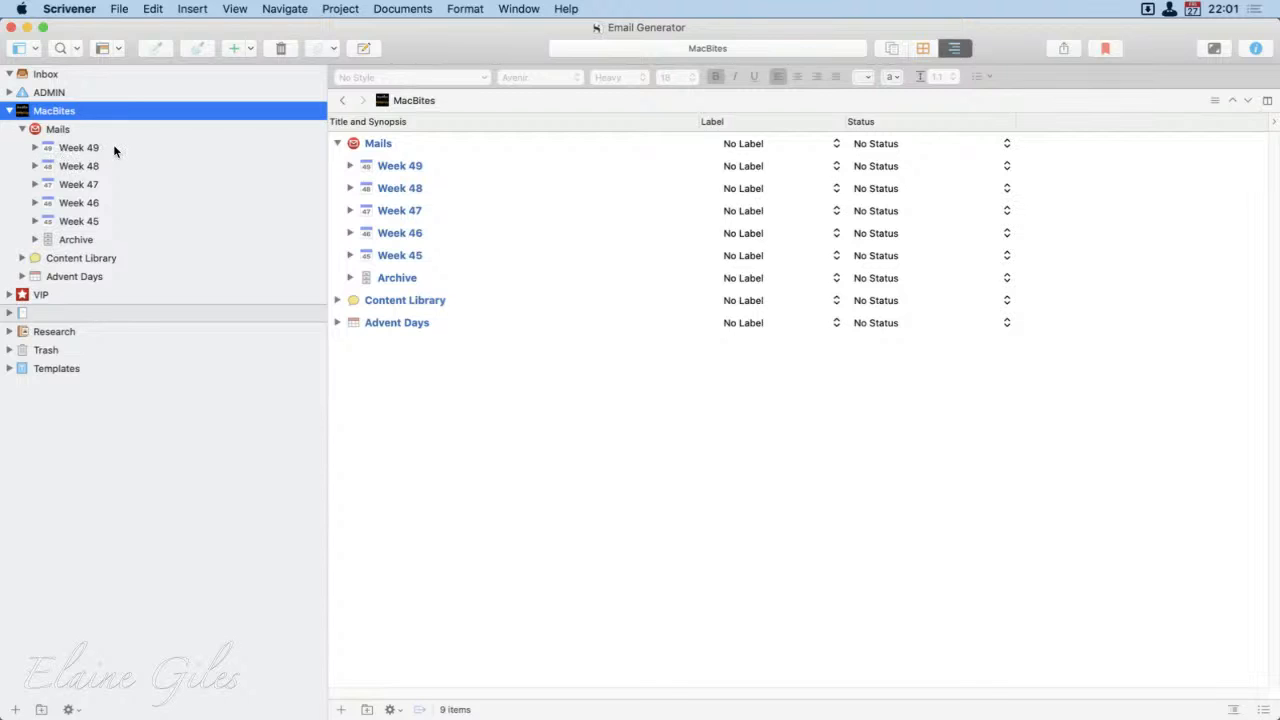
# Step: Expand the Archive under Mails and look at the pre-written groups stored in its 2021 folder, collapsing 2021 again
pyautogui.click(35, 240)
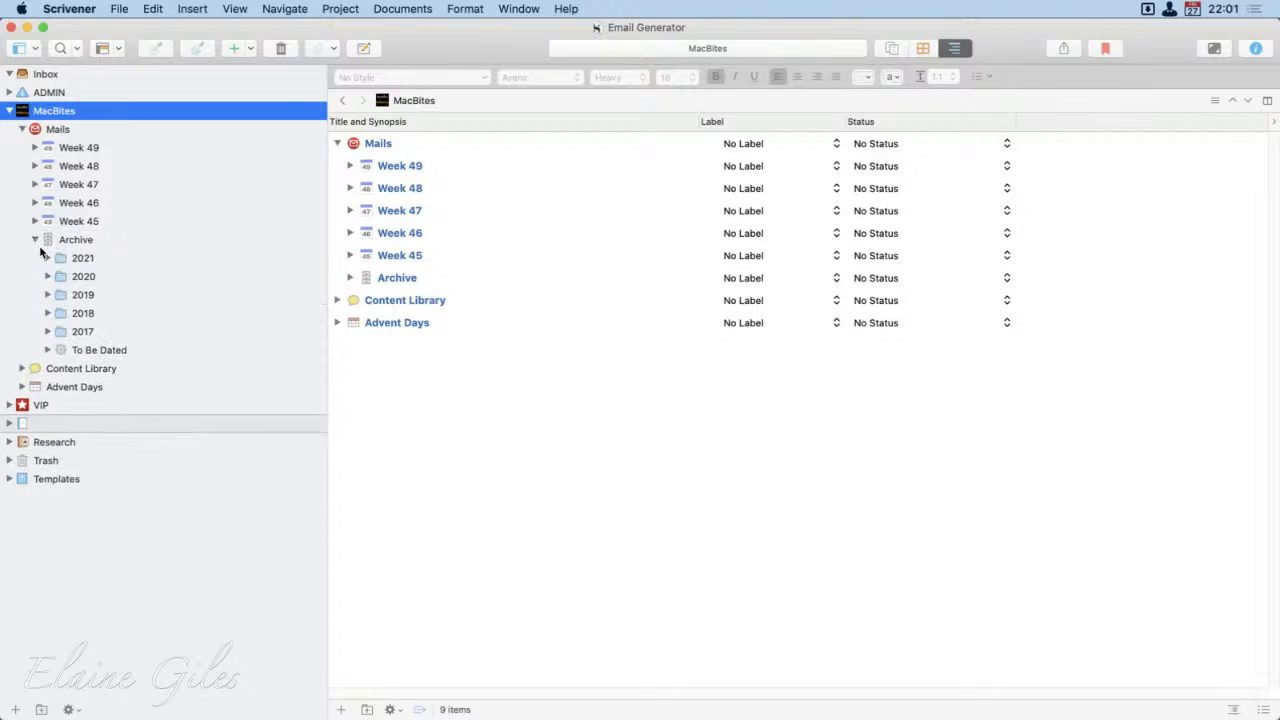
pyautogui.click(48, 257)
pyautogui.click(49, 257)
pyautogui.click(47, 257)
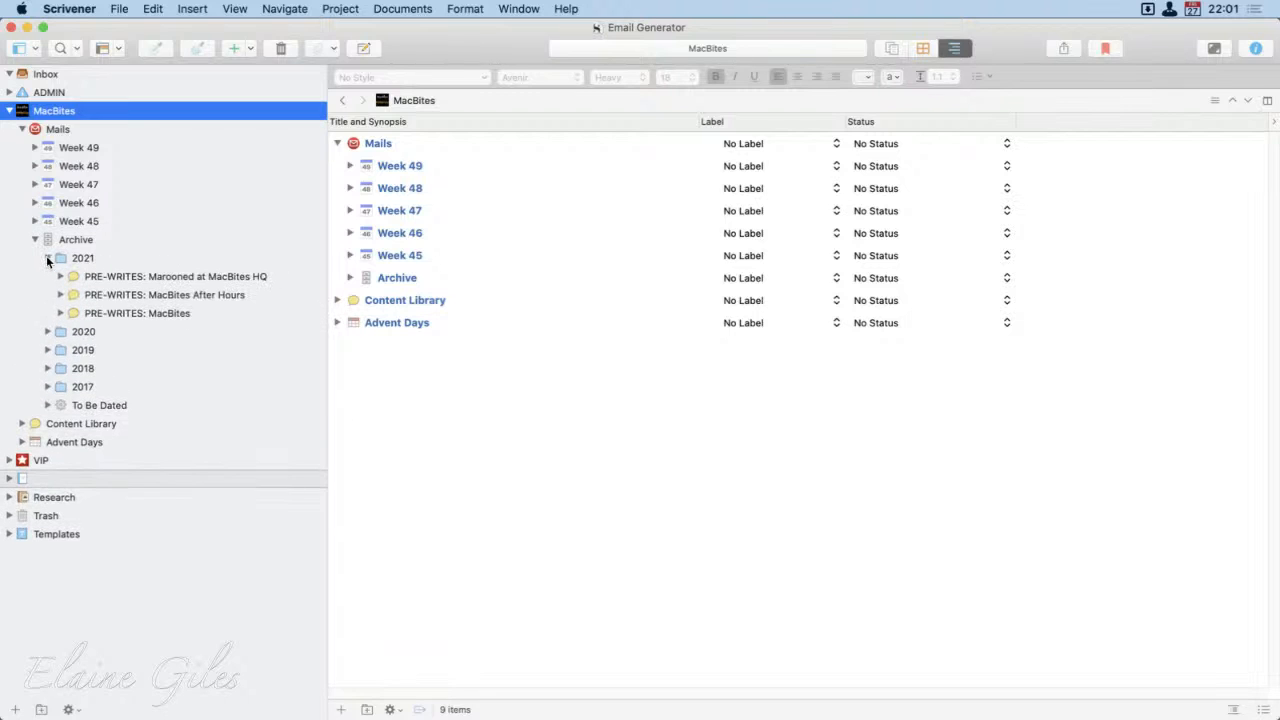
pyautogui.click(47, 257)
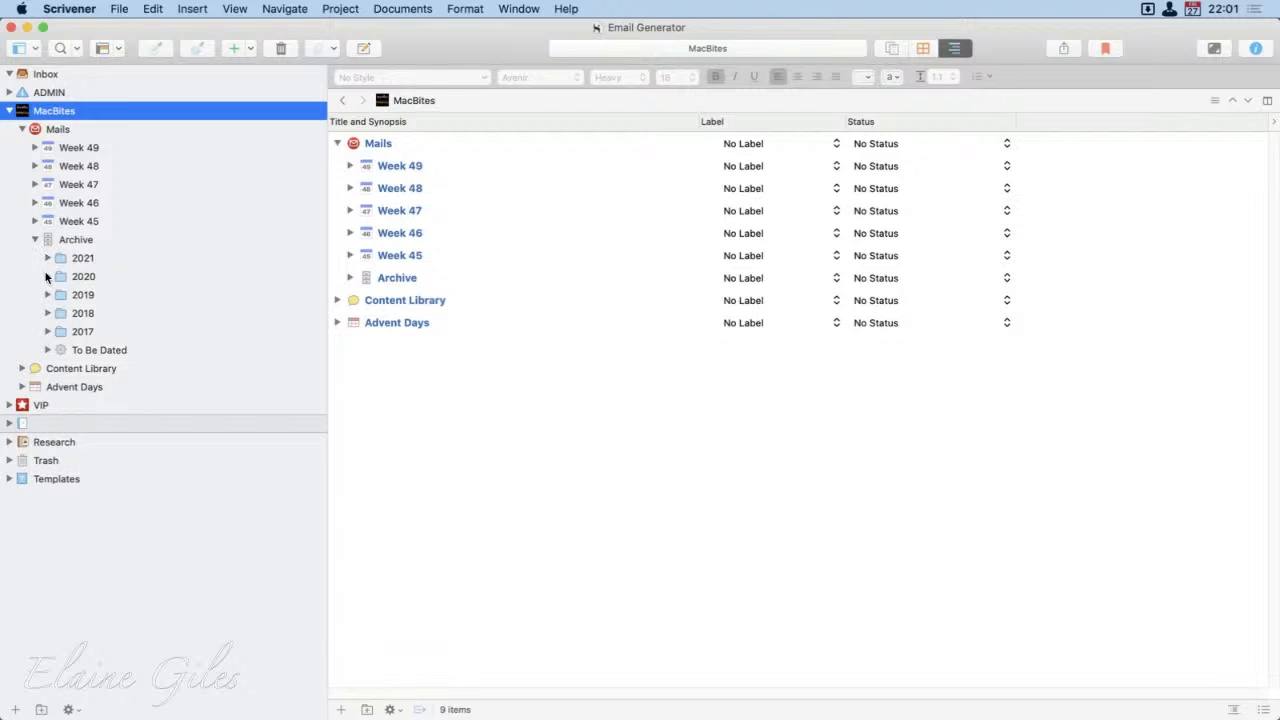
# Step: Browse the weekly folders and dated emails in the Archive's 2020 folder, and collapse 2020 and the Archive
pyautogui.click(47, 276)
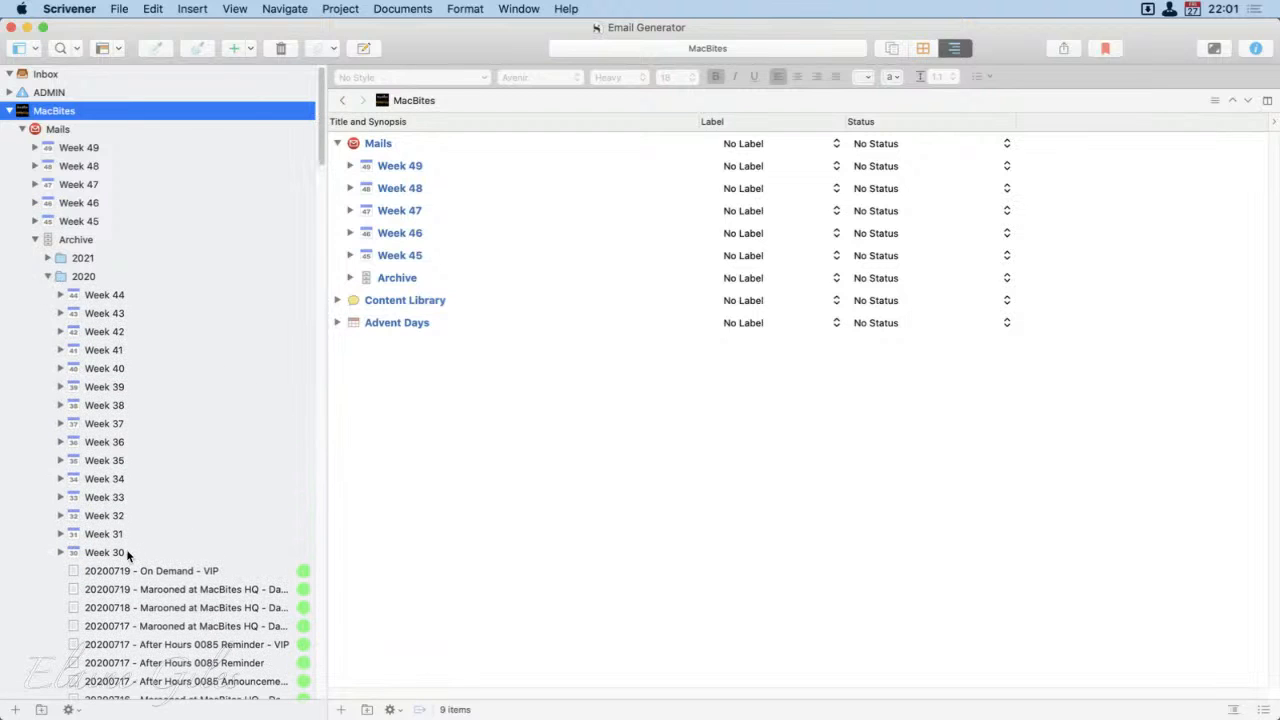
pyautogui.scroll(-10, 206, 535)
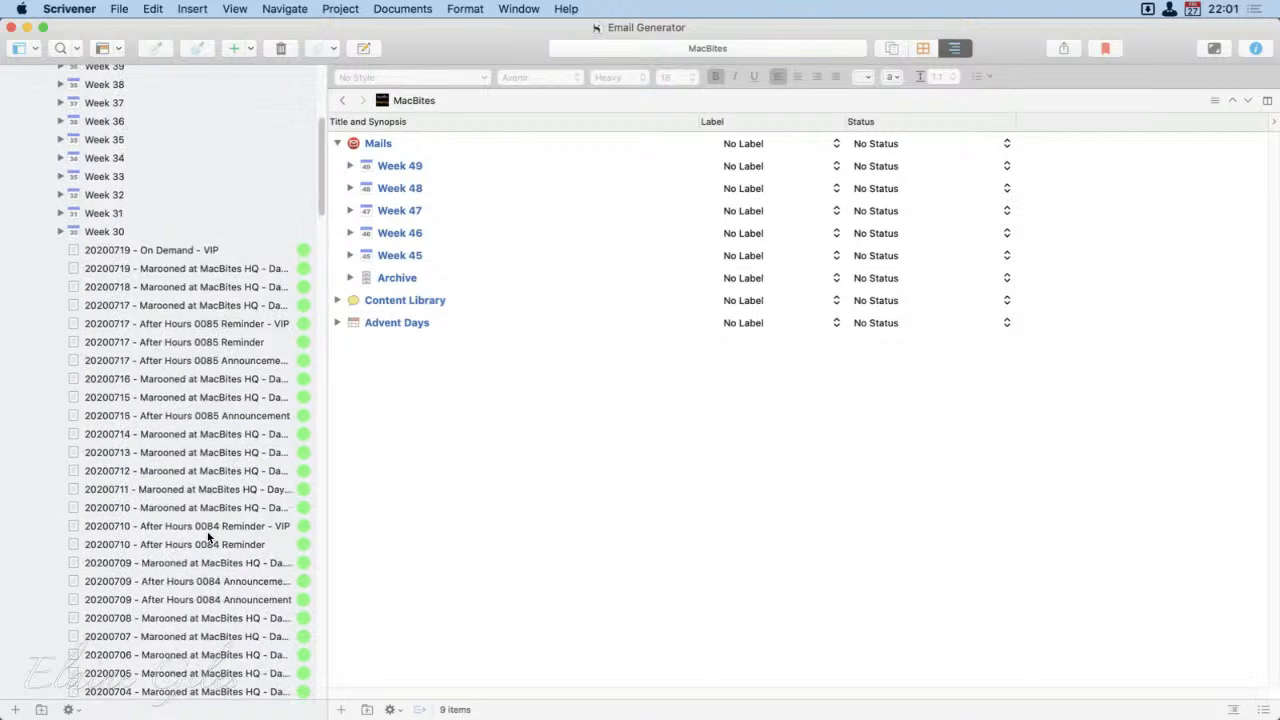
pyautogui.scroll(-7, 208, 537)
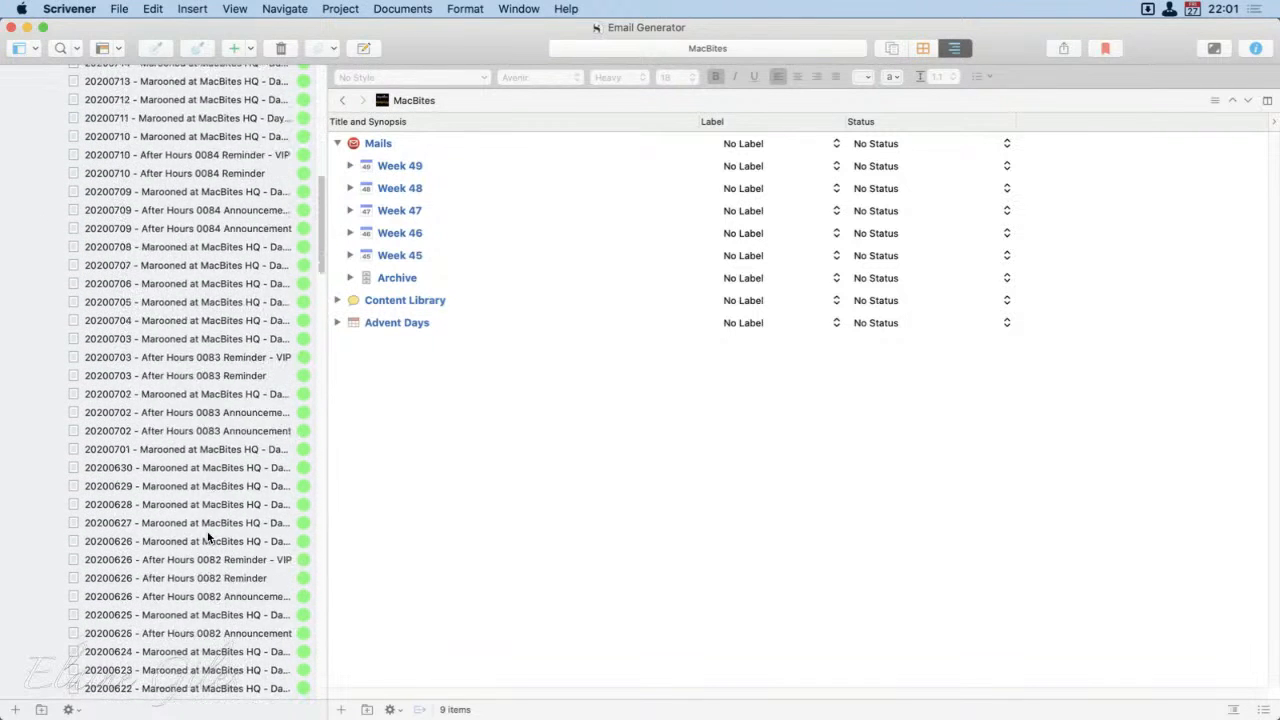
pyautogui.scroll(-3, 208, 537)
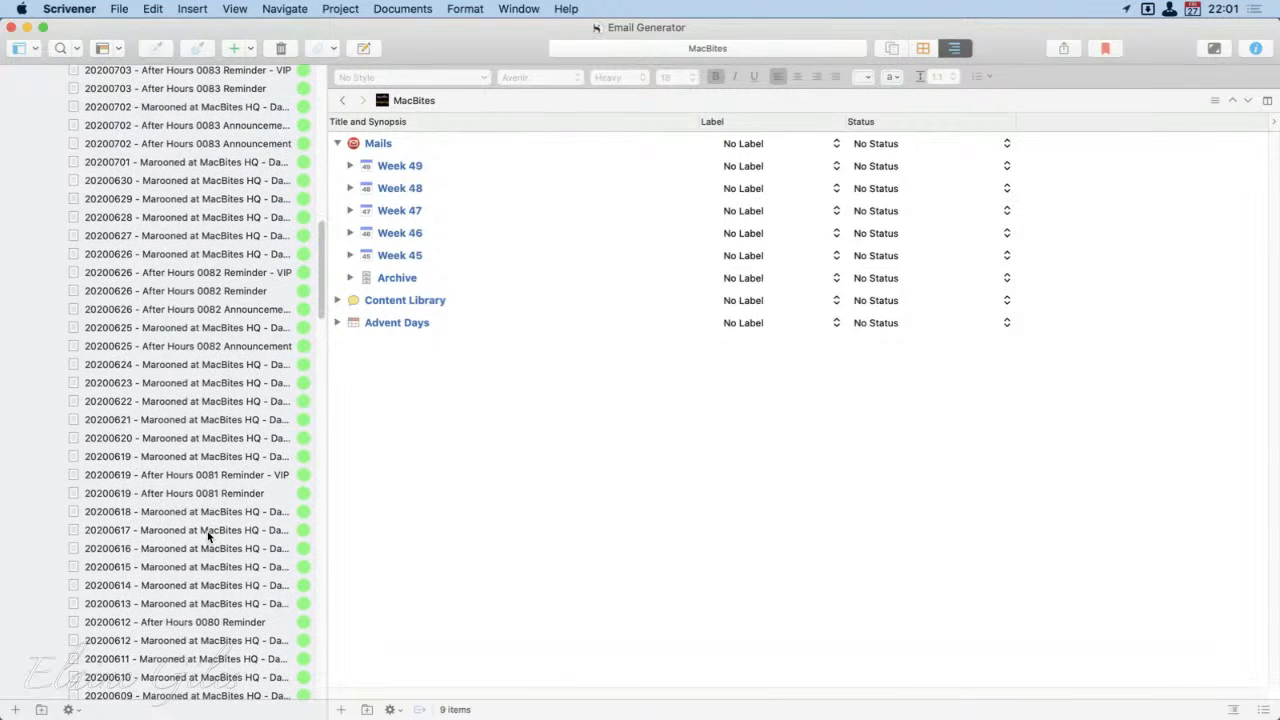
pyautogui.scroll(20, 207, 531)
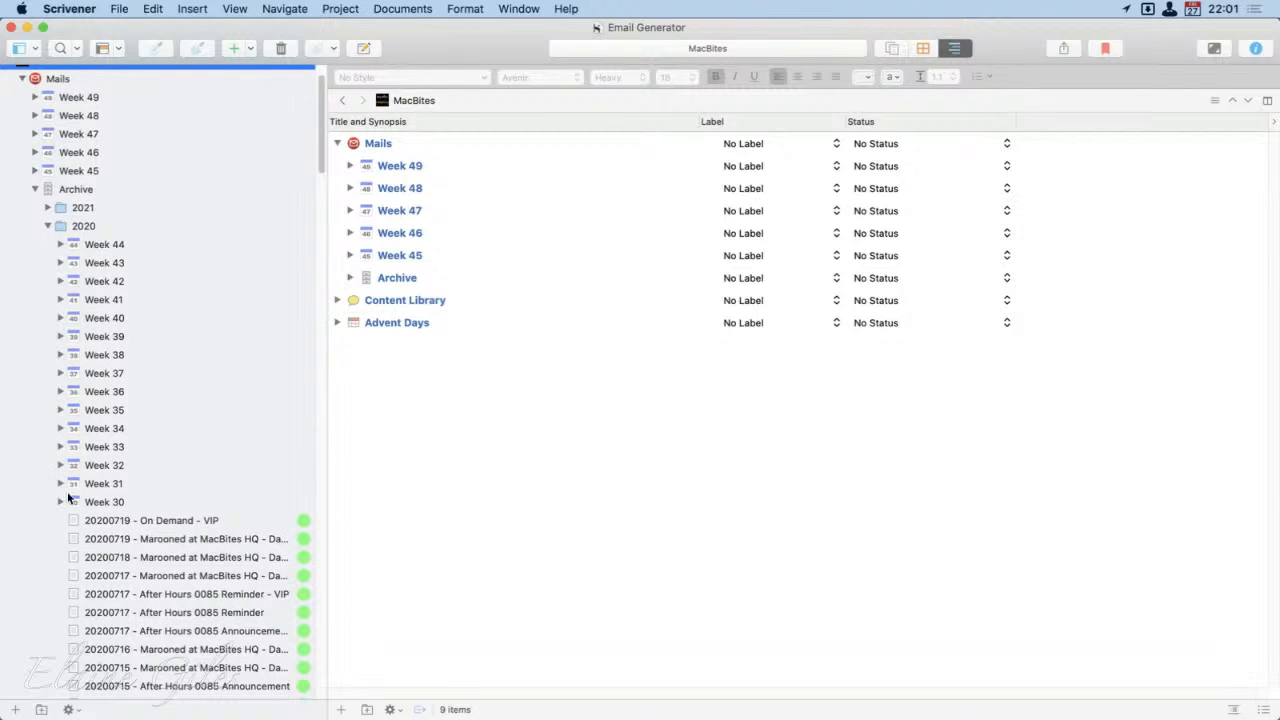
pyautogui.click(48, 225)
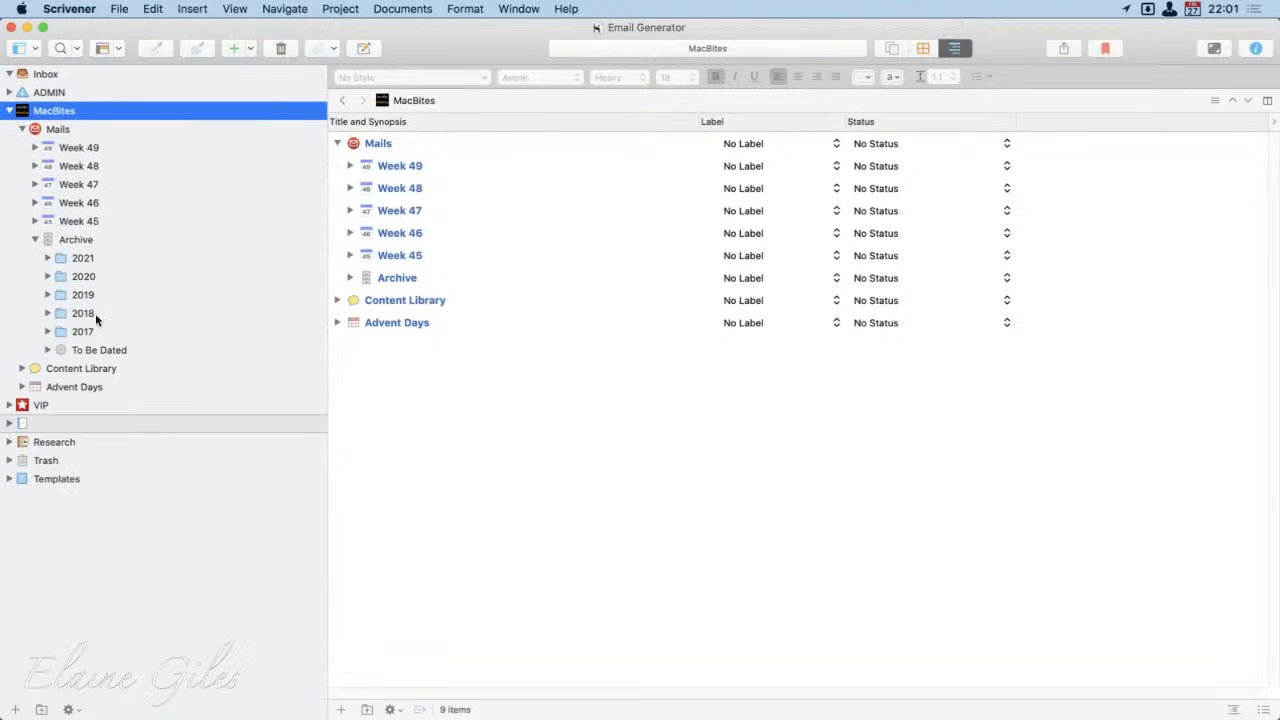
pyautogui.click(35, 240)
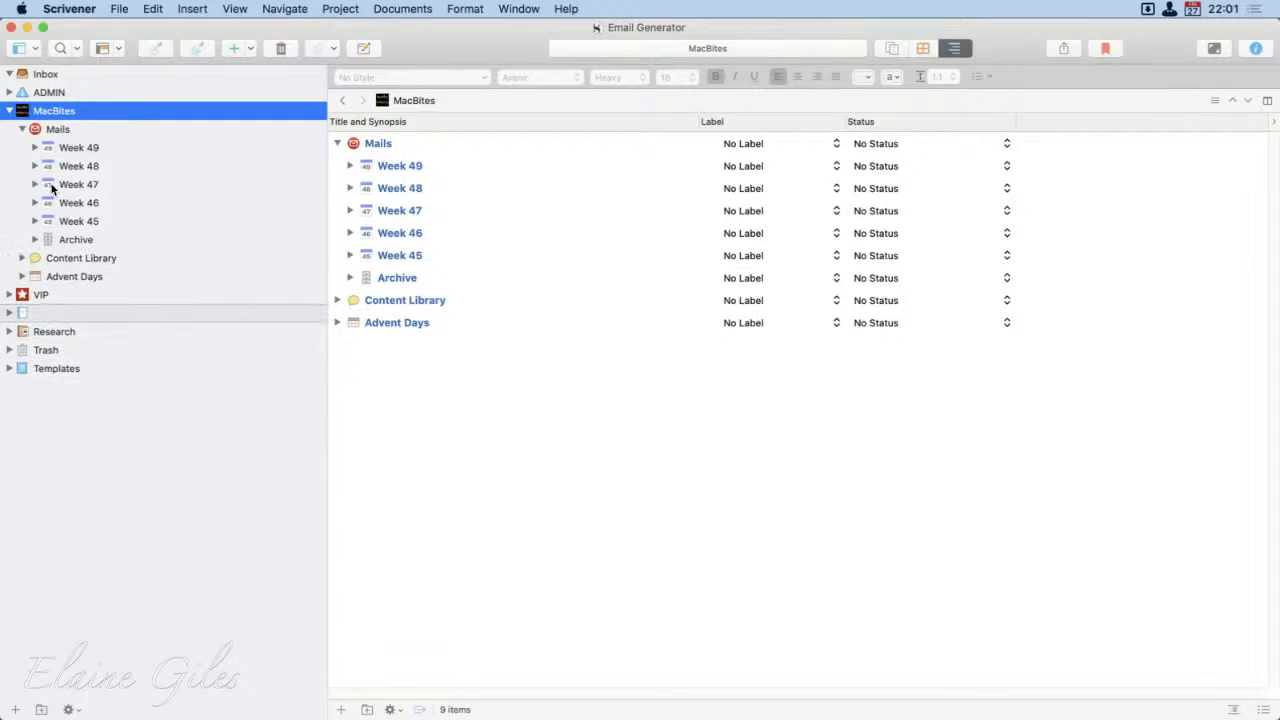
# Step: Review the Week 47 and Week 46 outlines, and delete the not-started "20201121 - On Demand - VIP" document from Week 47's Saturday
pyautogui.click(72, 186)
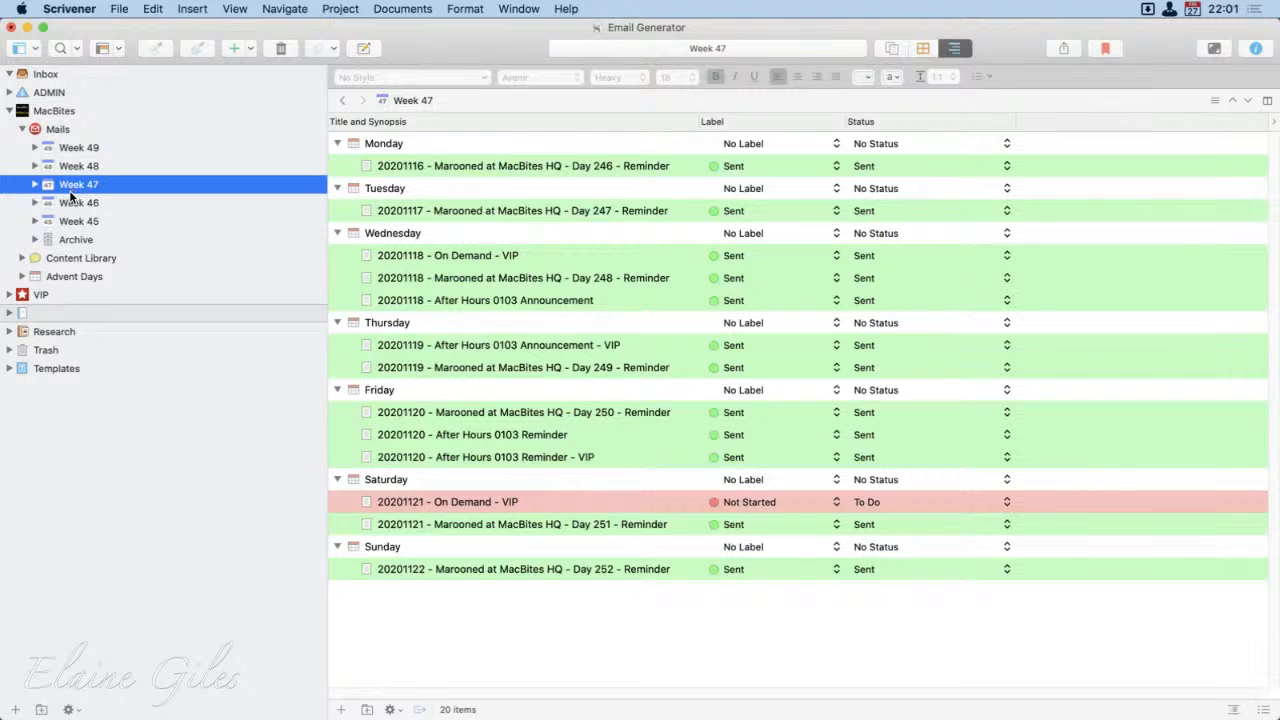
pyautogui.click(70, 204)
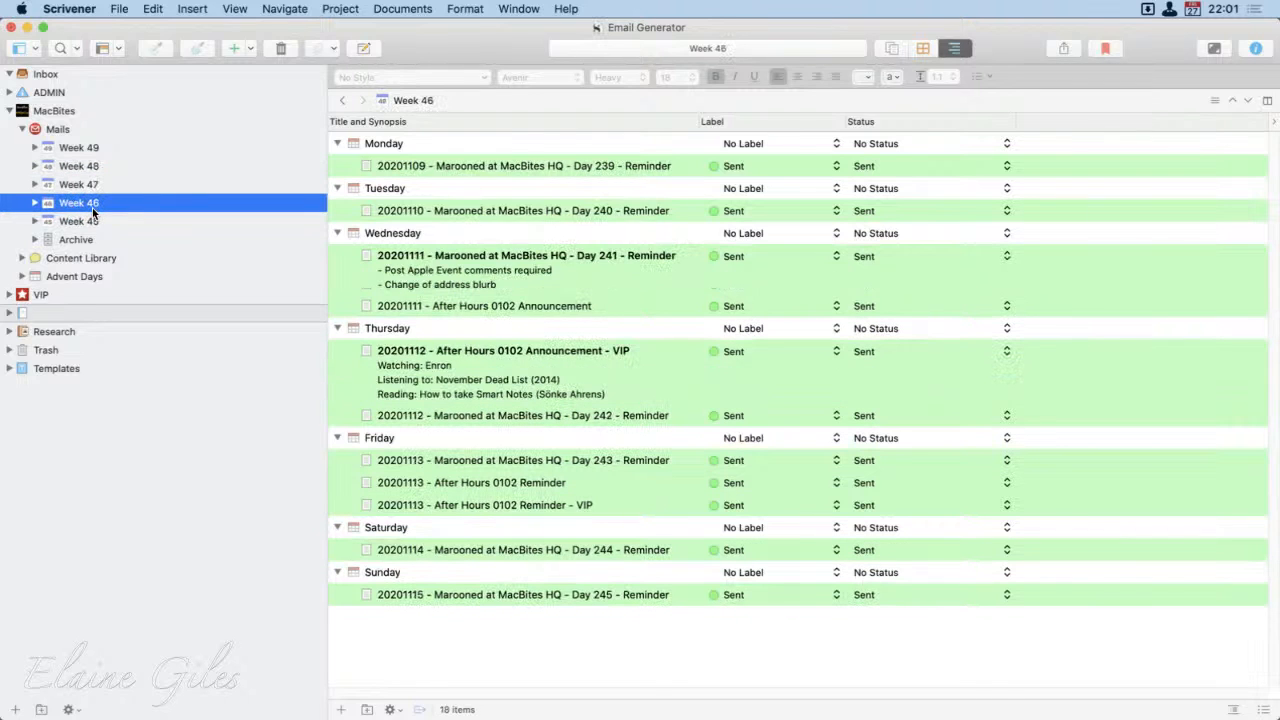
pyautogui.click(88, 189)
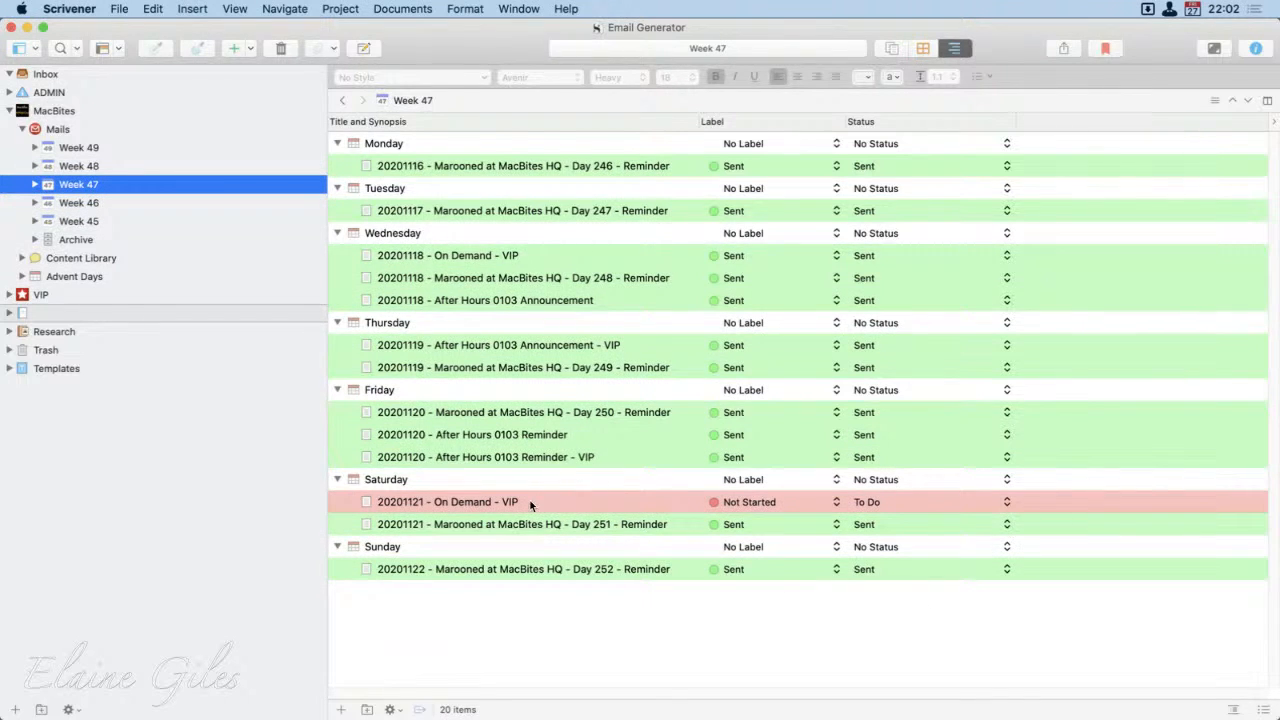
pyautogui.click(539, 502)
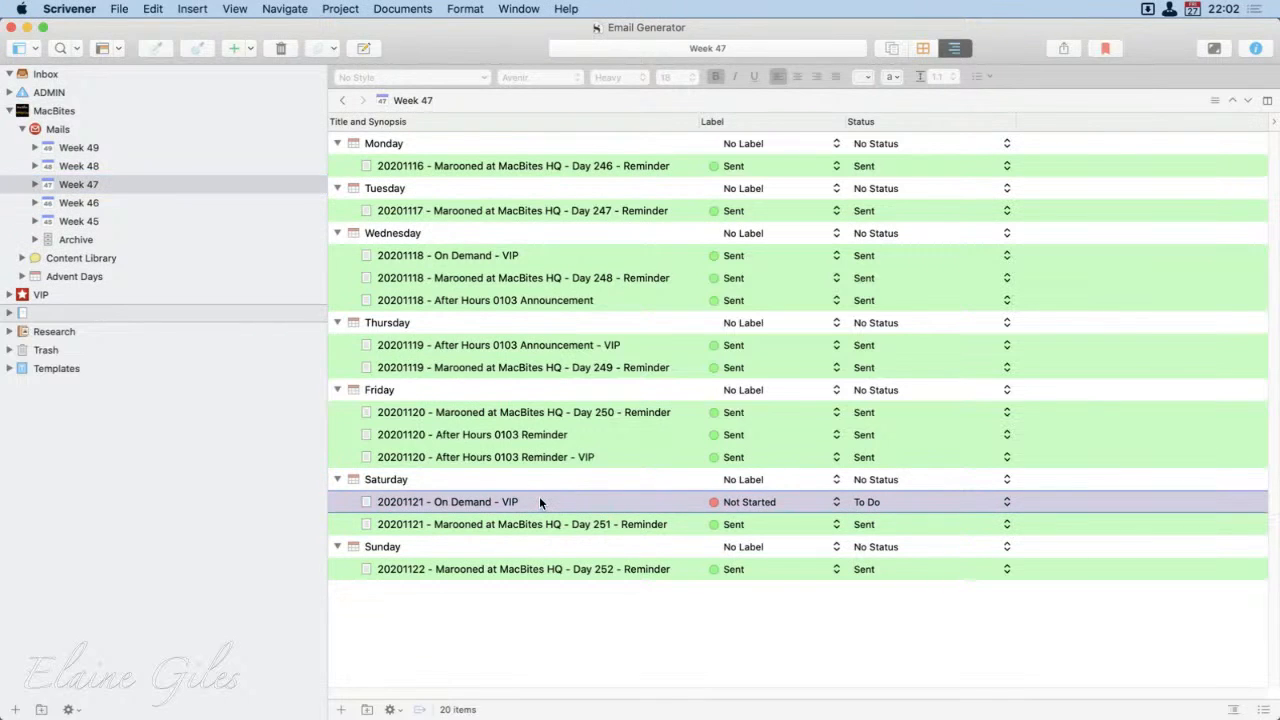
pyautogui.press('super+BackSpace')
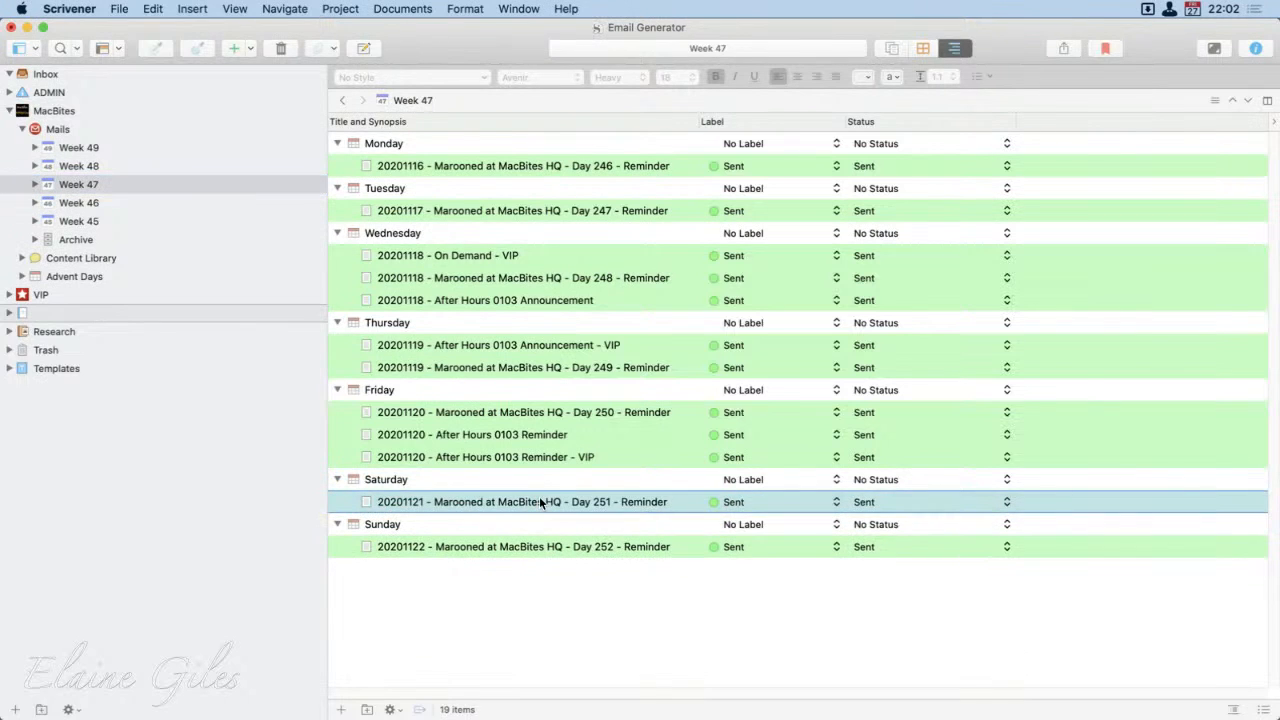
pyautogui.click(775, 643)
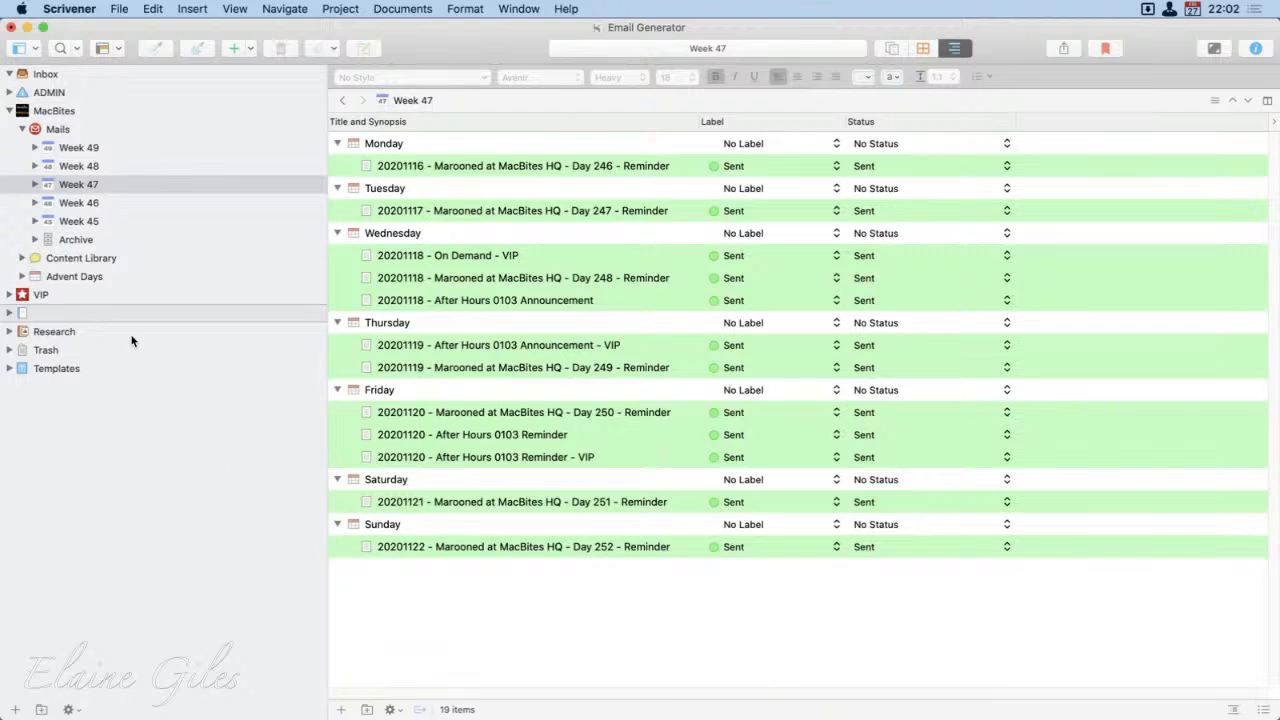
# Step: Expand Week 47 in the binder together with all its day folders down to the individual emails
pyautogui.click(35, 184)
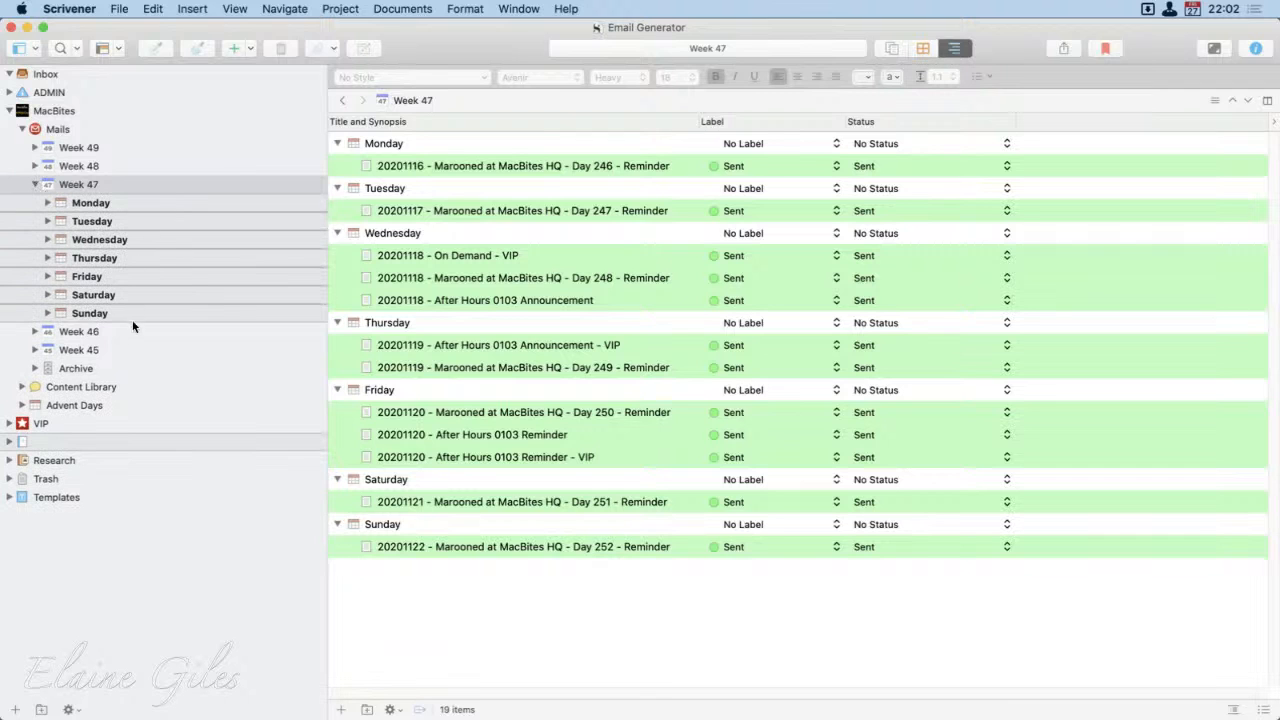
pyautogui.click(35, 184)
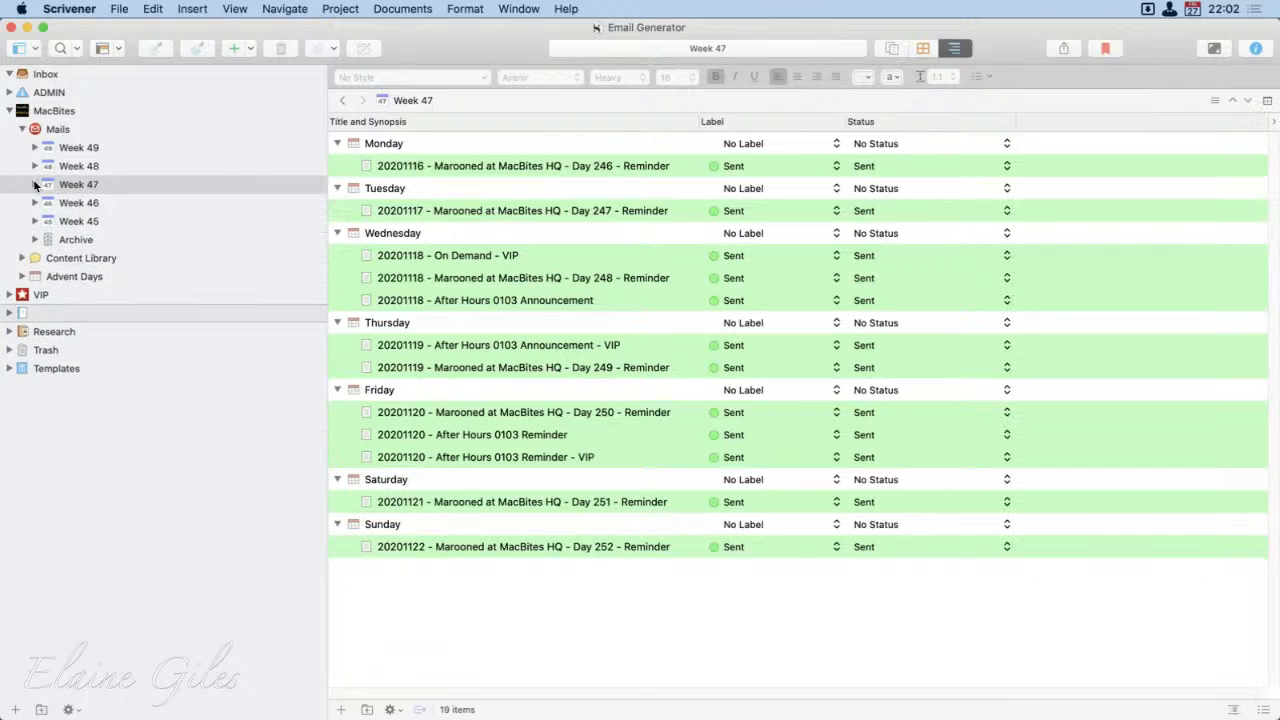
pyautogui.keyDown('alt'); pyautogui.click(35, 184); pyautogui.keyUp('alt')
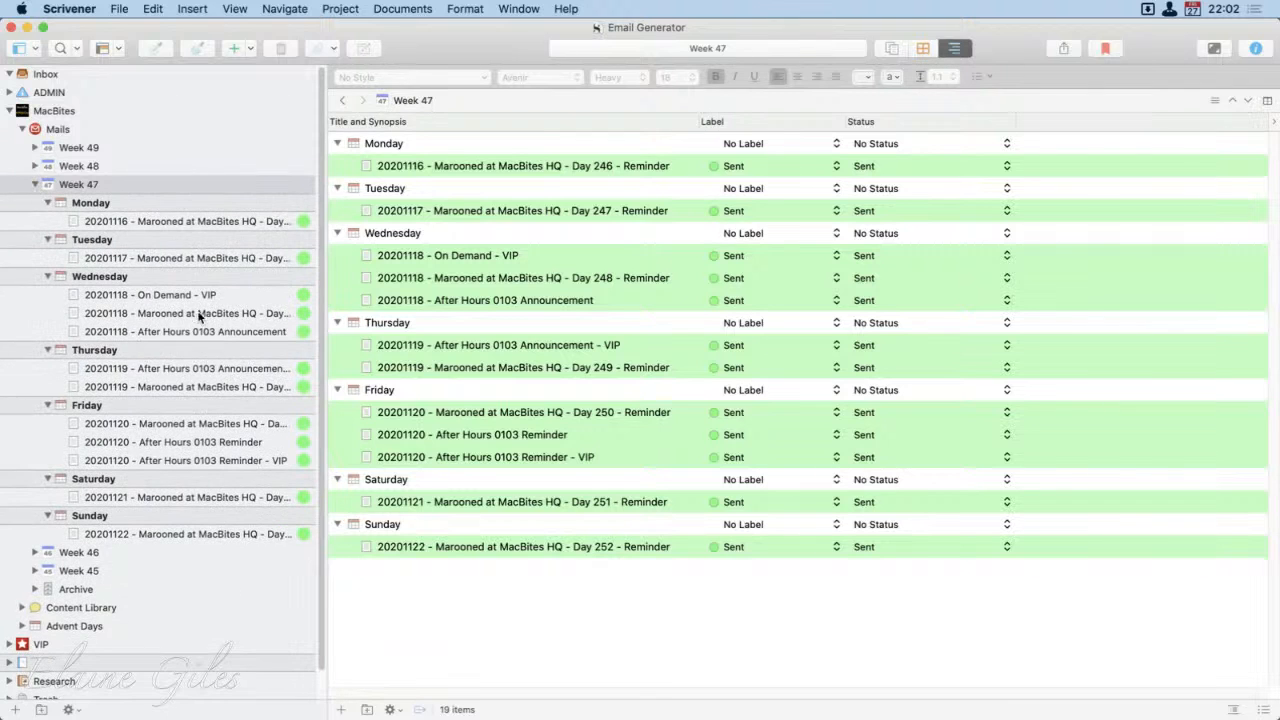
# Step: Read through Week 47's Monday and Tuesday Marooned at MacBites HQ reminder emails for Day 246 and Day 247
pyautogui.click(247, 222)
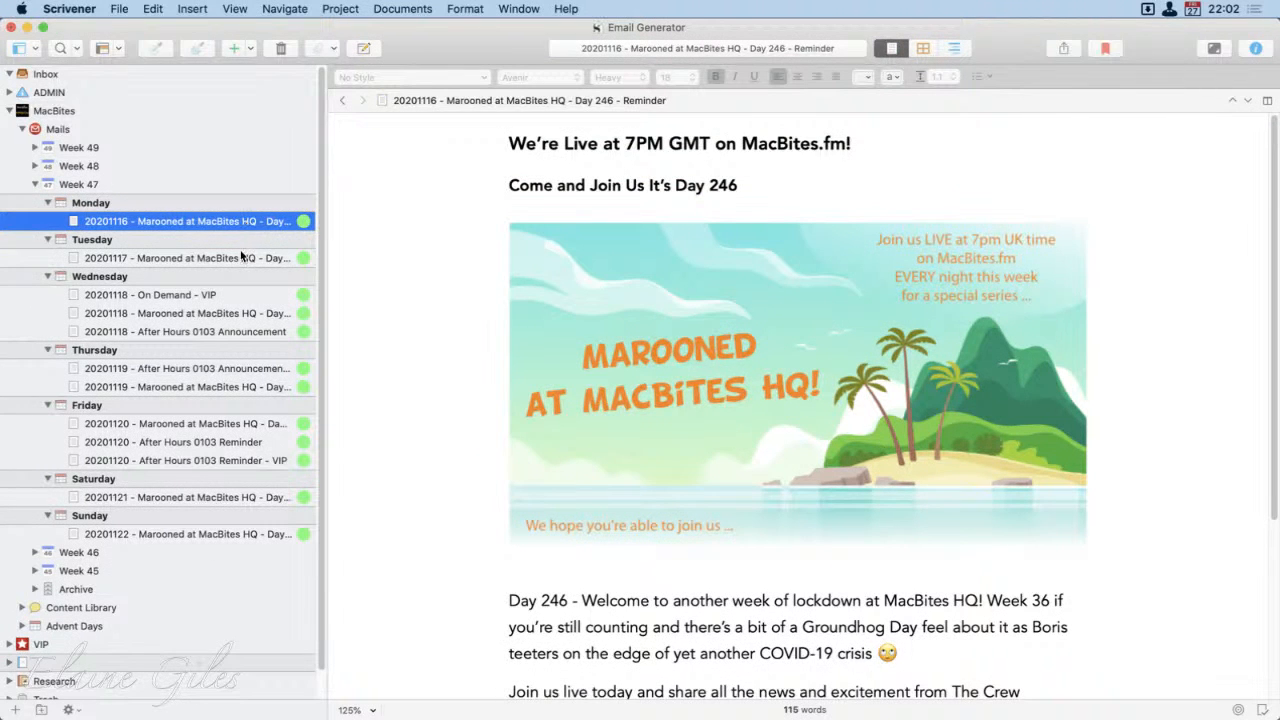
pyautogui.click(240, 258)
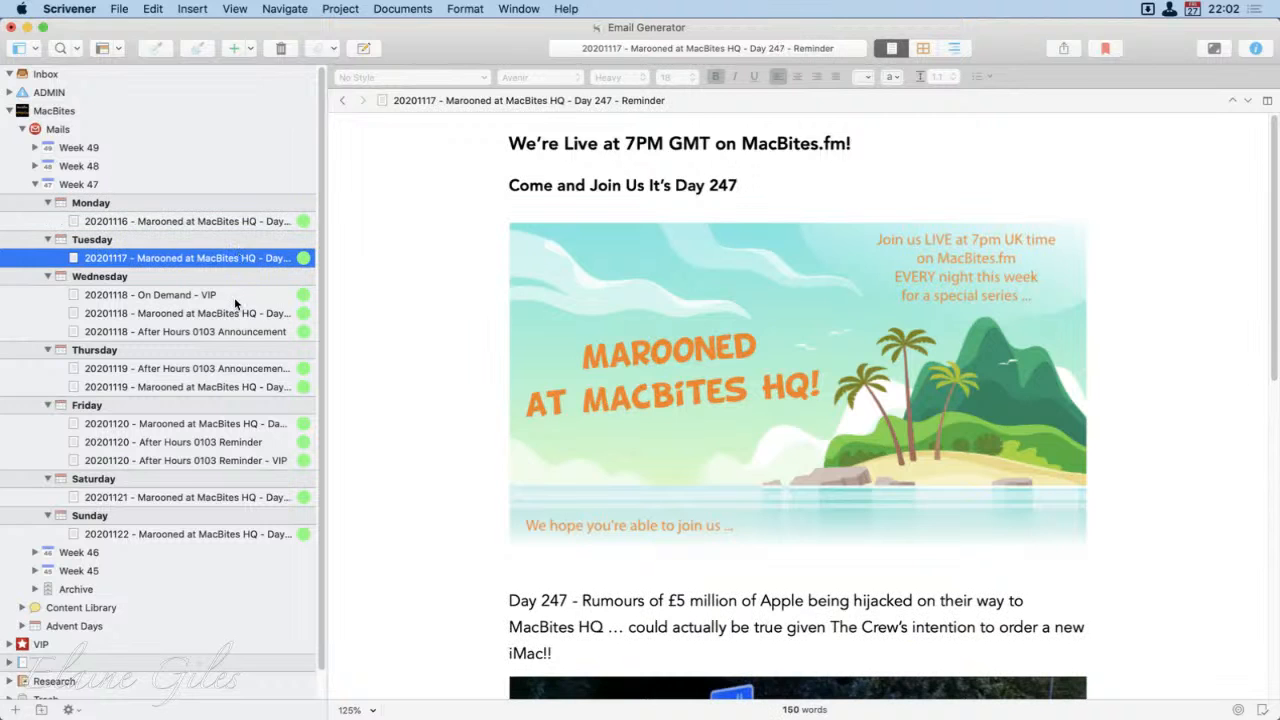
pyautogui.scroll(-10, 484, 497)
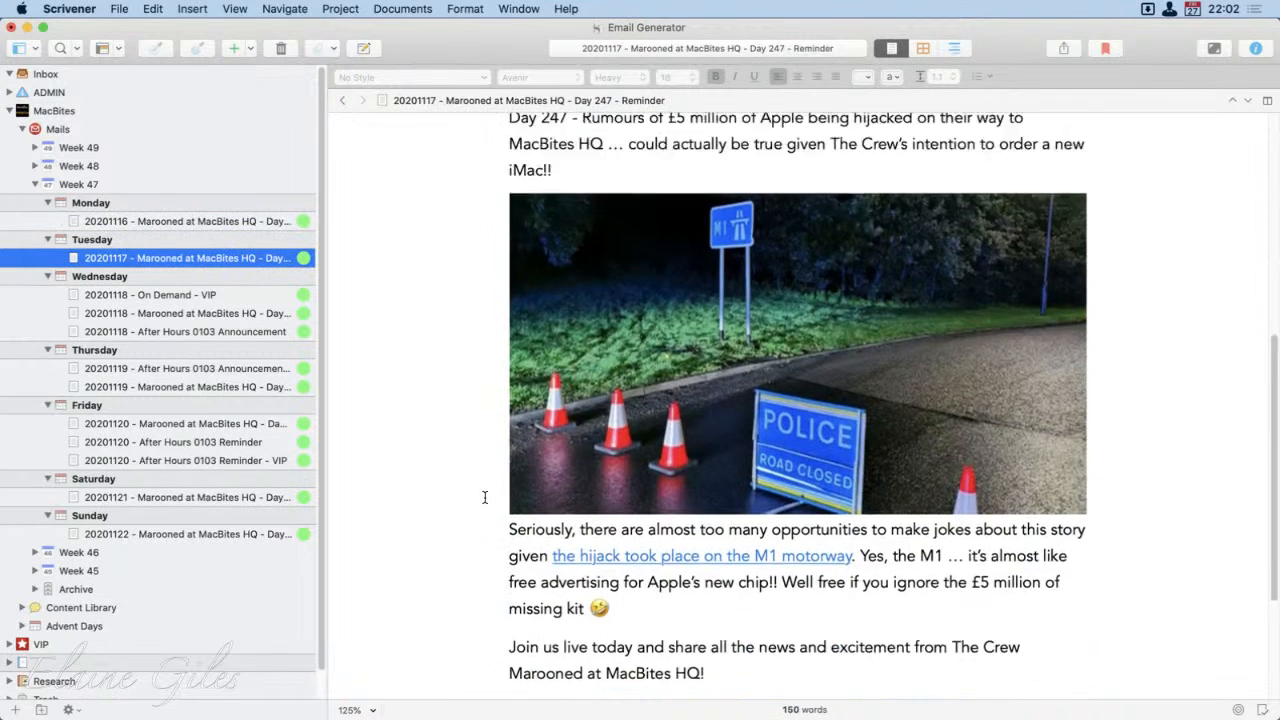
pyautogui.scroll(10, 484, 497)
# Step: Read the "20201118 - On Demand - VIP" email from its Did You Miss It? heading to the Next Time section
pyautogui.click(206, 295)
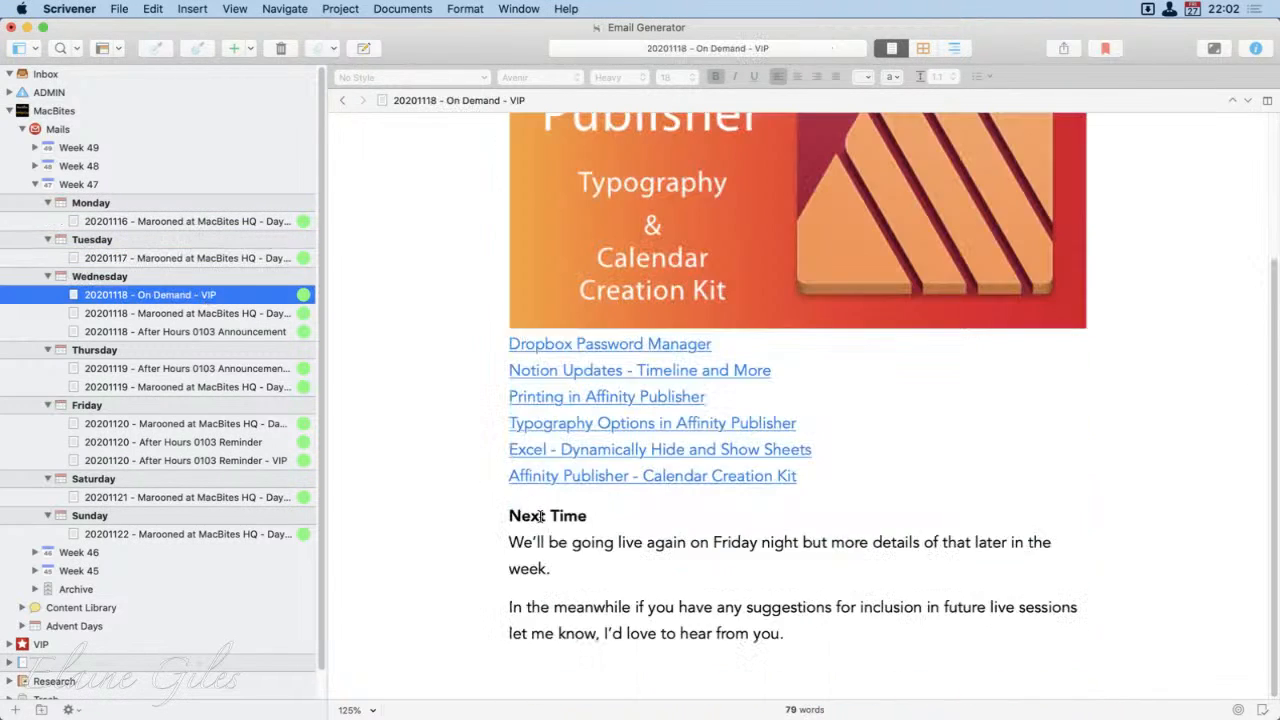
pyautogui.scroll(5, 894, 580)
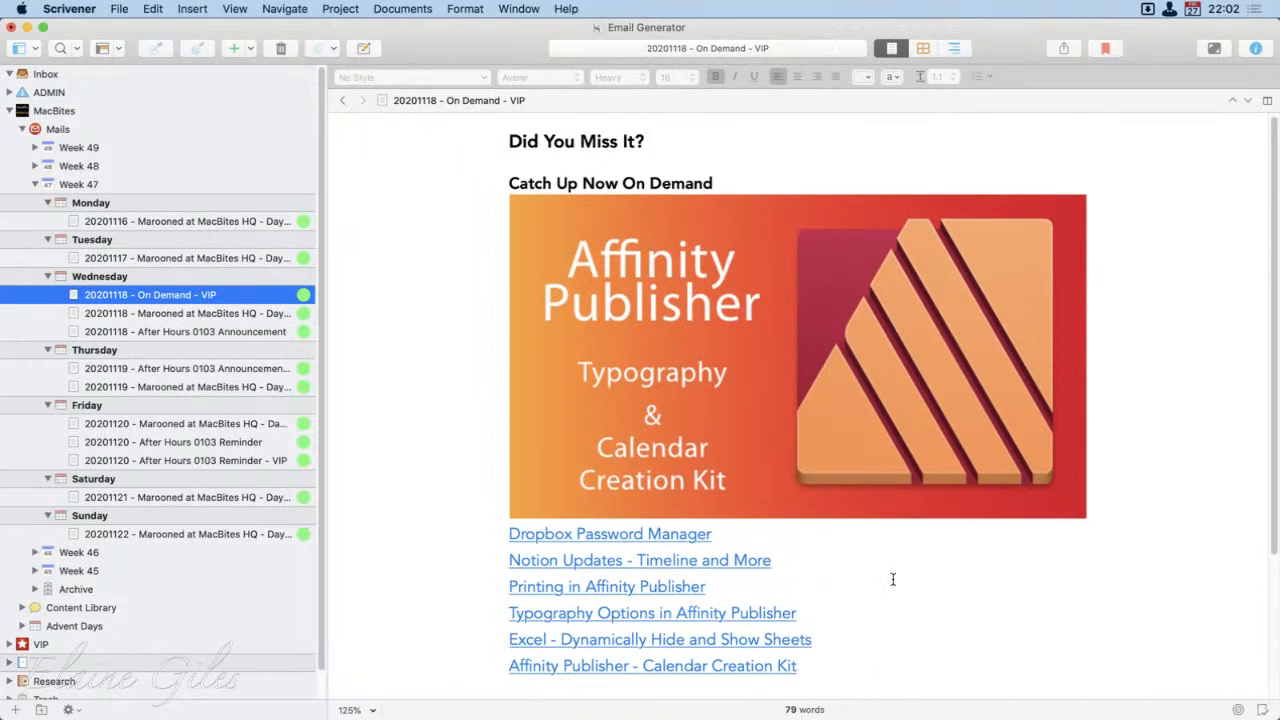
pyautogui.scroll(-5, 893, 580)
pyautogui.scroll(4, 894, 574)
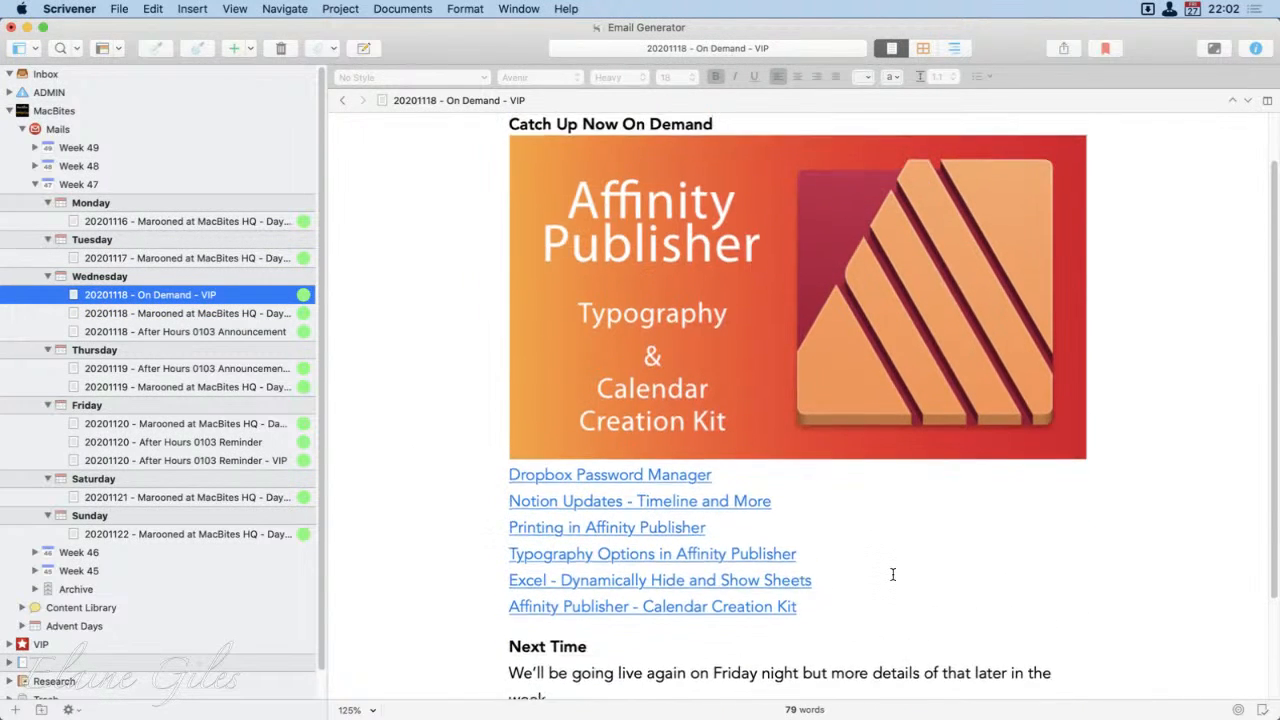
pyautogui.scroll(1, 893, 574)
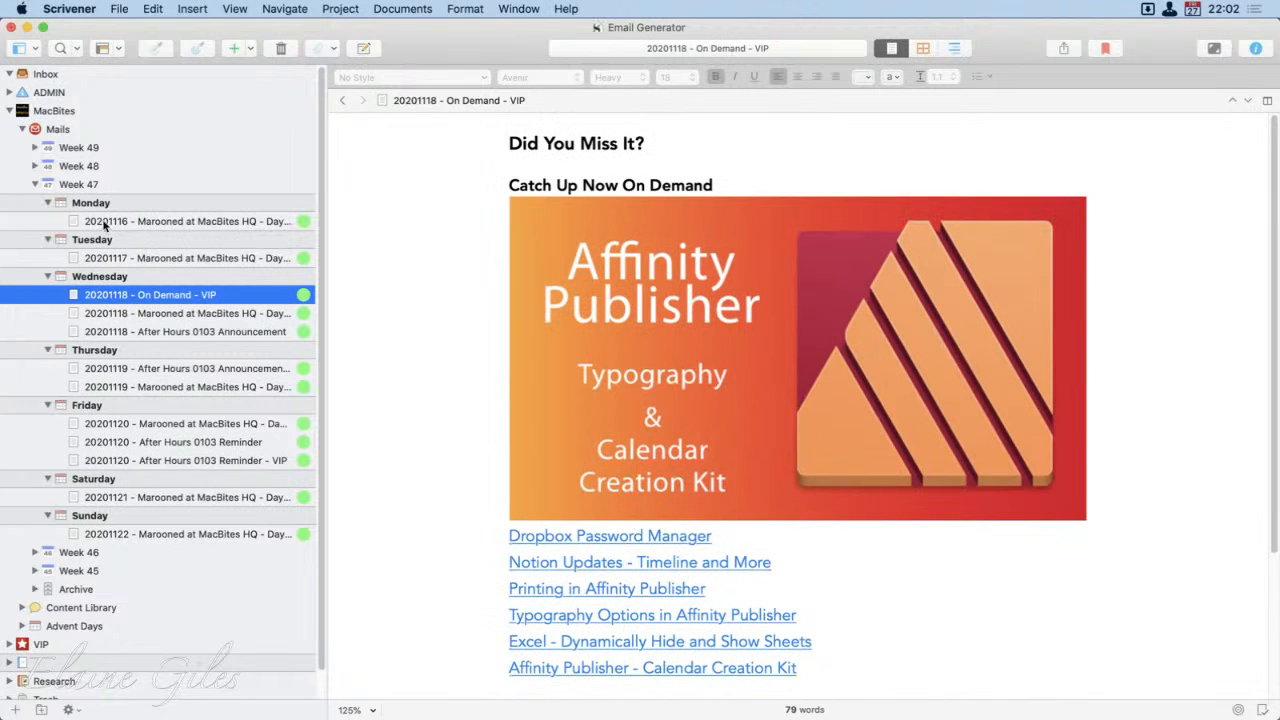
# Step: View Friday's three Week 47 emails, and check the style of the "Join us right NOW!" line in the After Hours 0103 Reminder - VIP
pyautogui.click(127, 423)
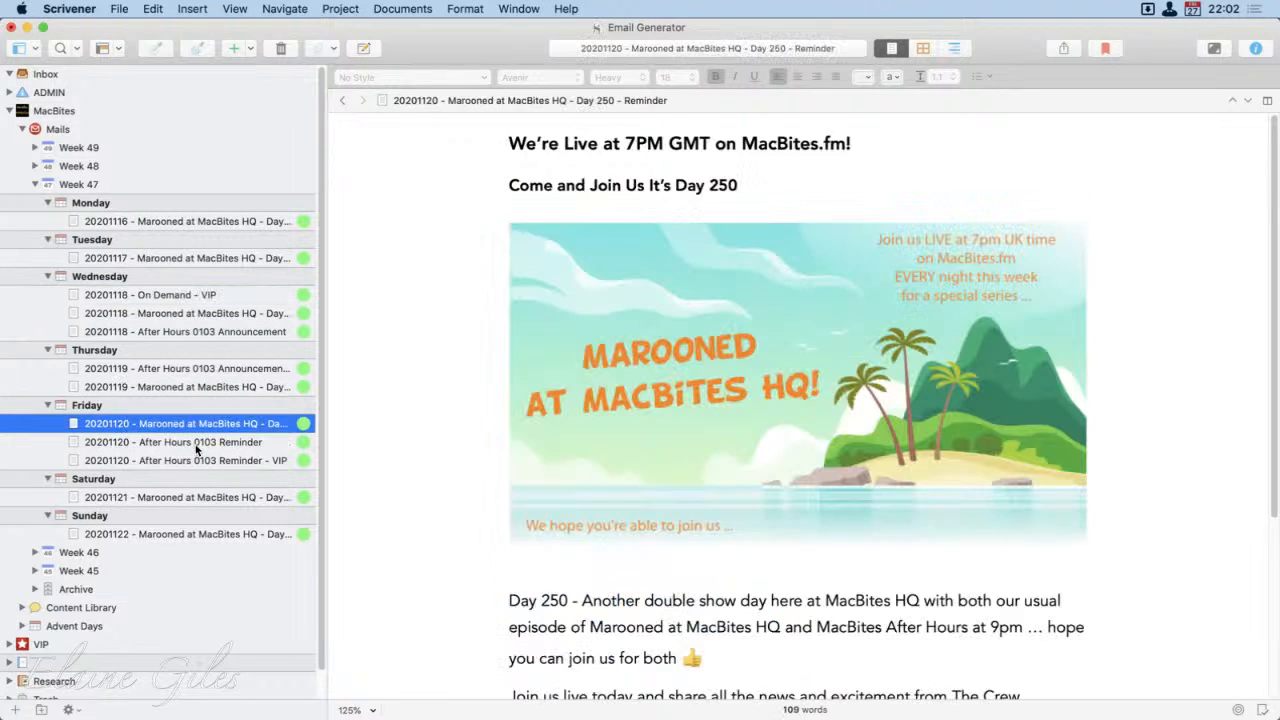
pyautogui.click(190, 444)
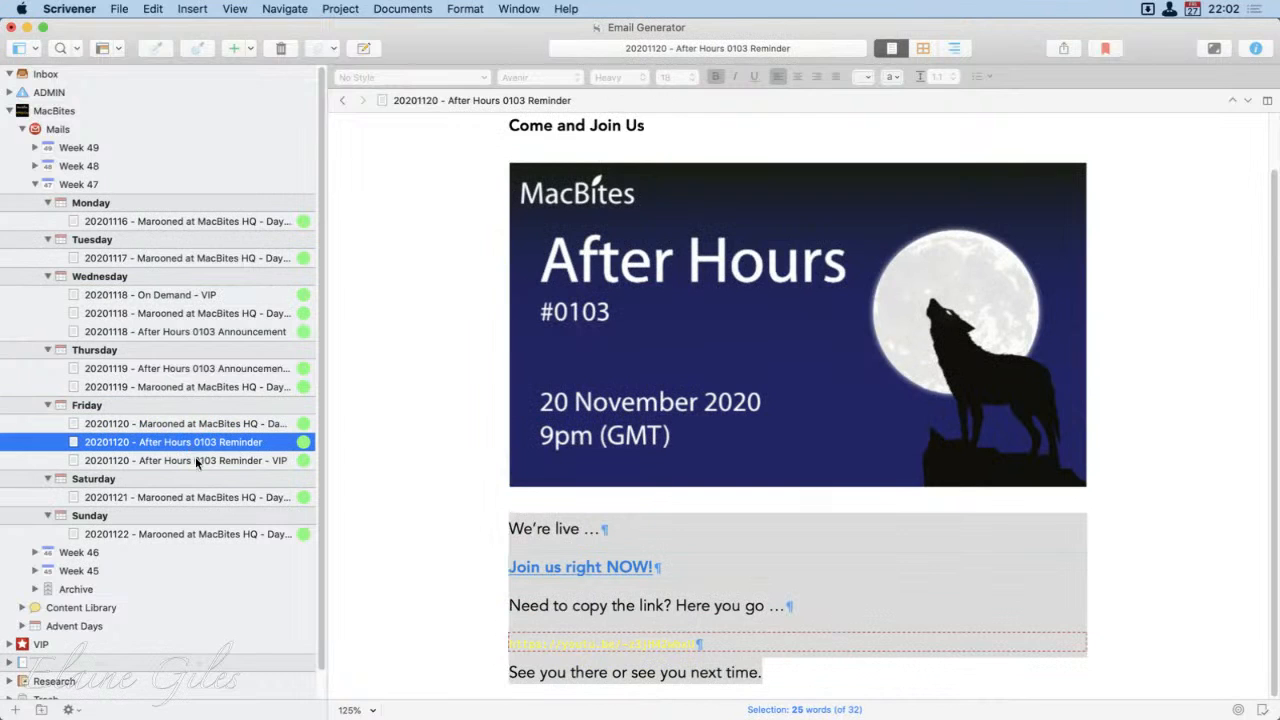
pyautogui.click(421, 510)
pyautogui.click(172, 461)
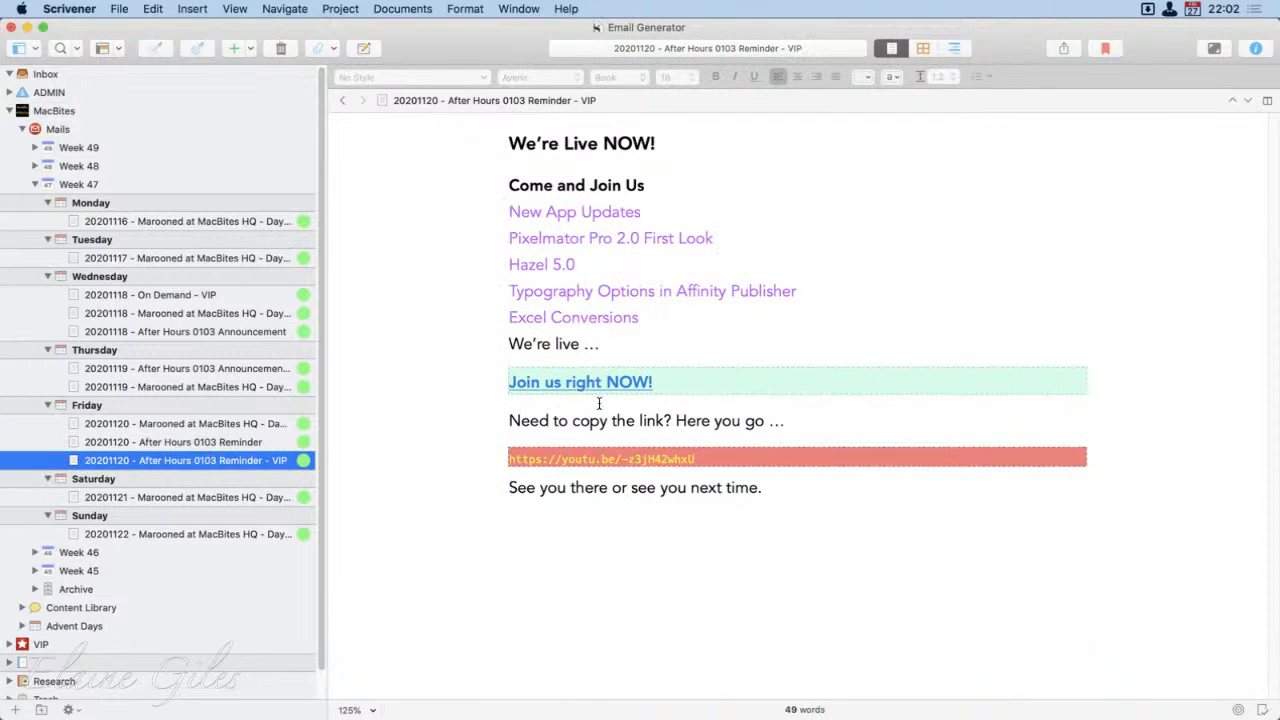
pyautogui.moveTo(655, 383); pyautogui.dragTo(508, 383)
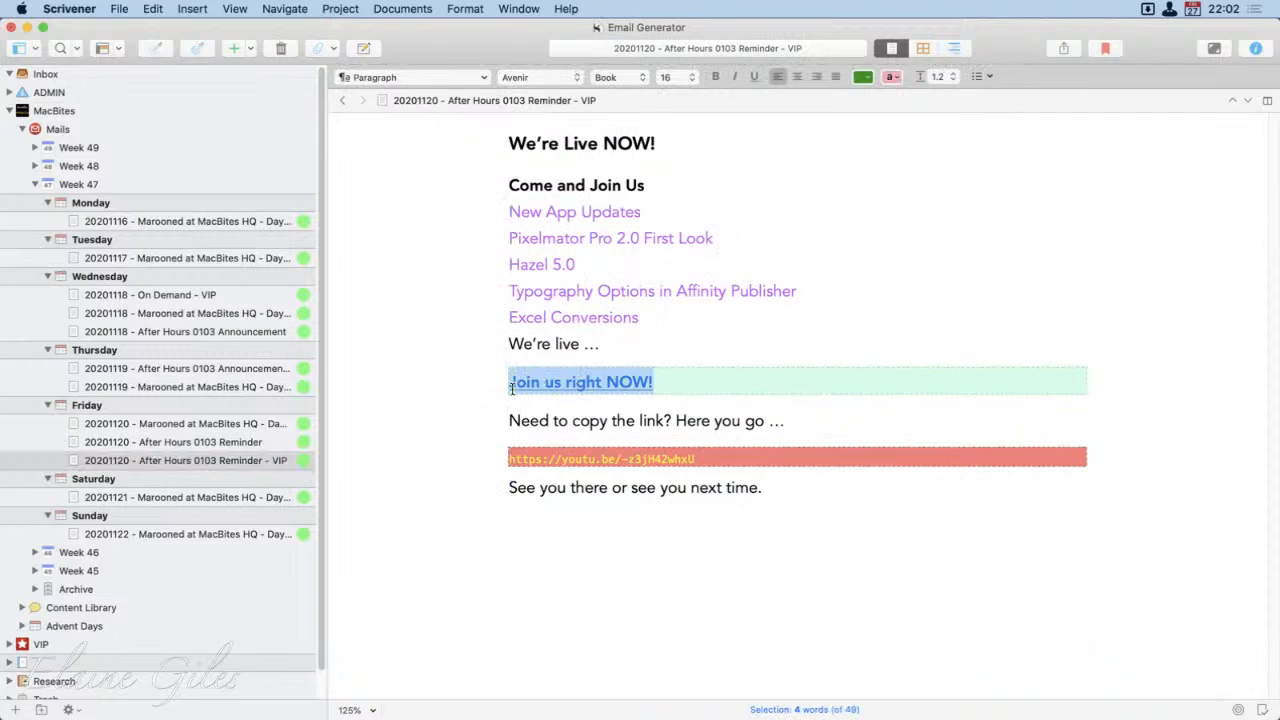
pyautogui.click(695, 390)
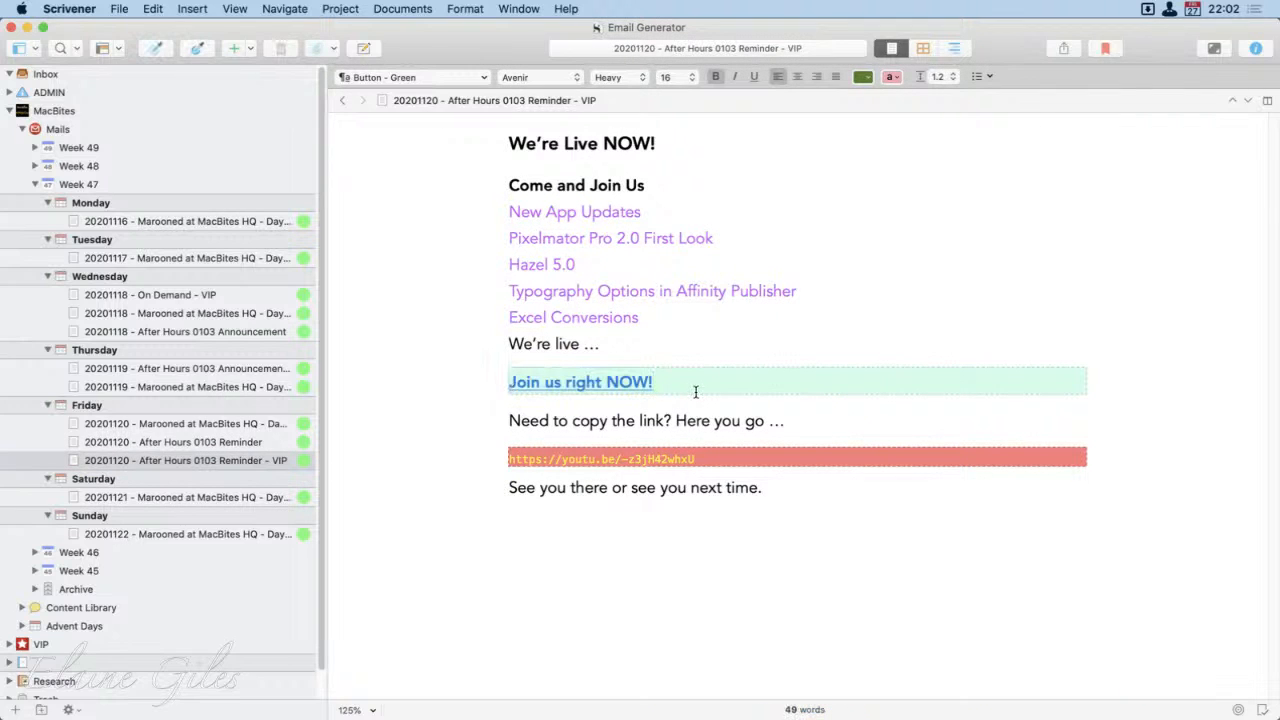
# Step: Check the style applied to the five purple topic lines, from New App Updates to Excel Conversions, in the After Hours 0103 Reminder - VIP
pyautogui.moveTo(642, 320); pyautogui.dragTo(500, 222)
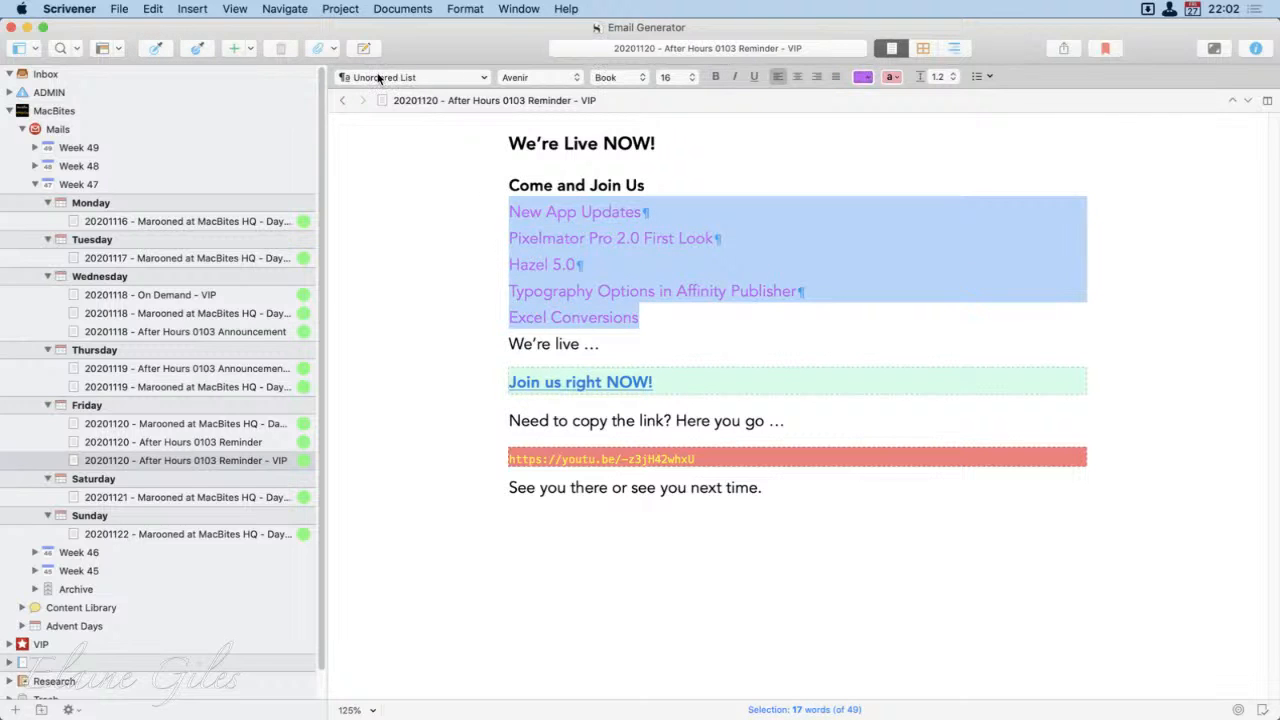
pyautogui.click(689, 328)
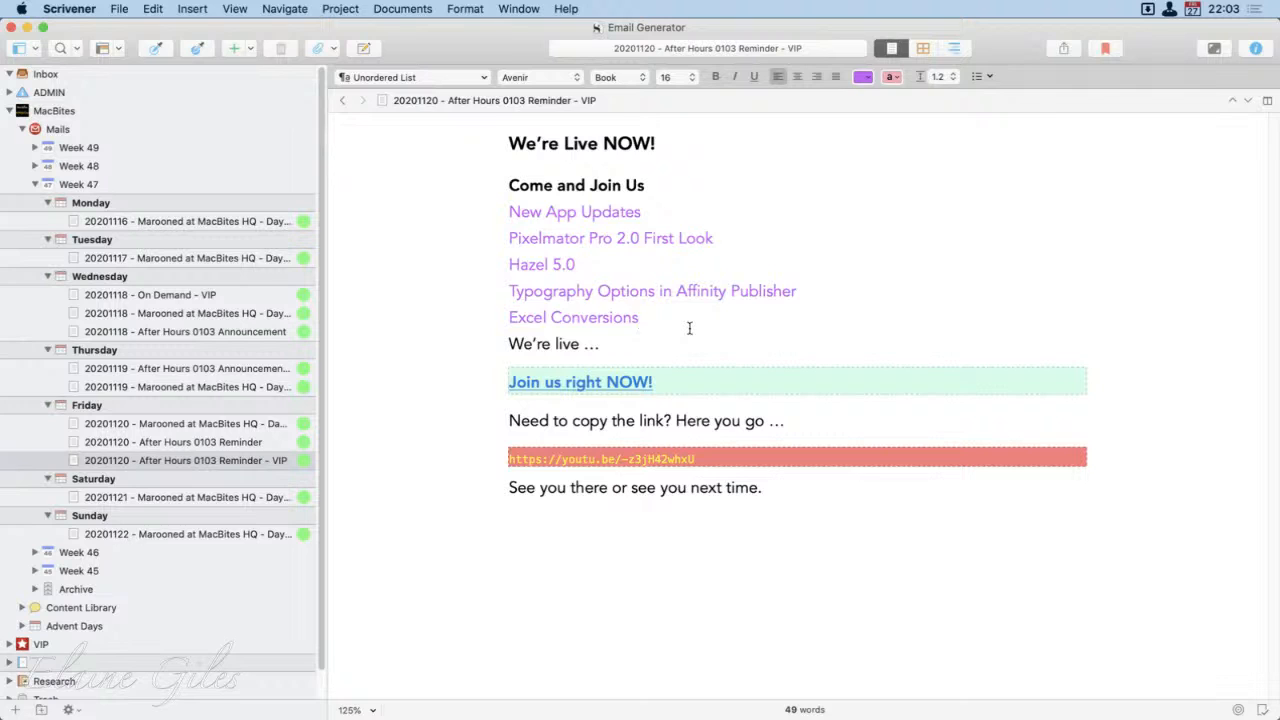
pyautogui.moveTo(686, 317); pyautogui.dragTo(474, 226)
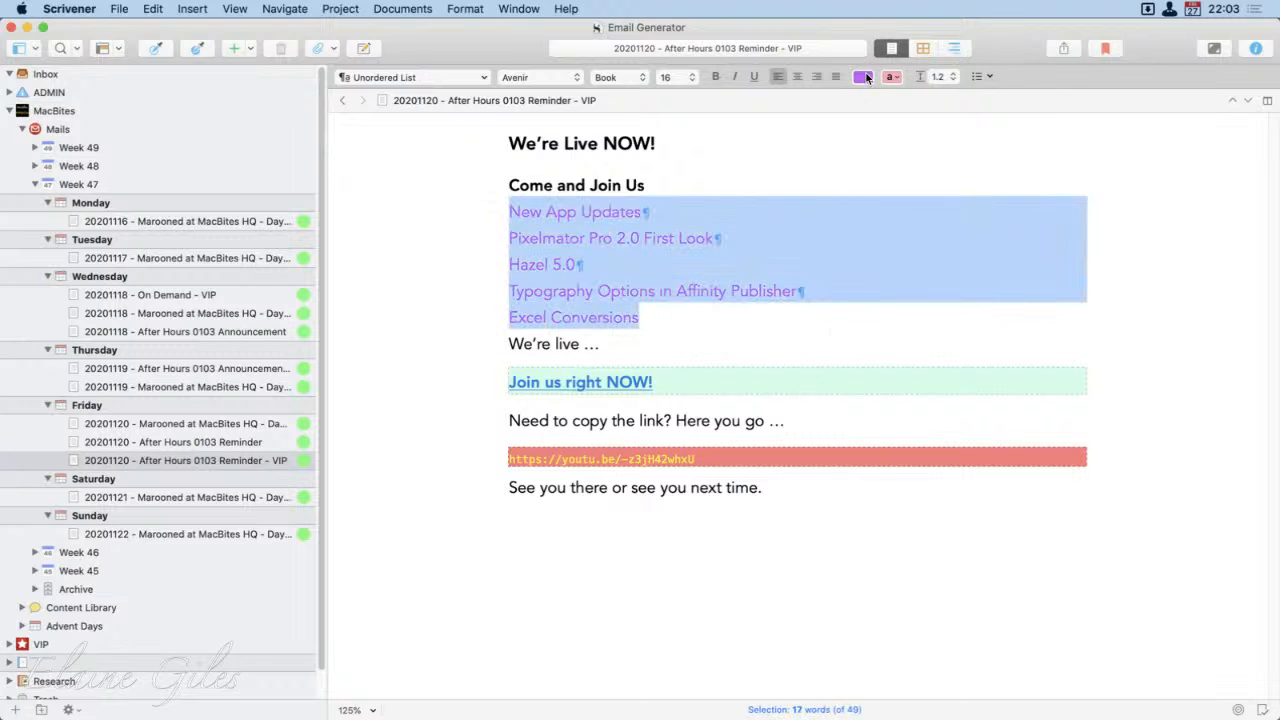
pyautogui.click(650, 320)
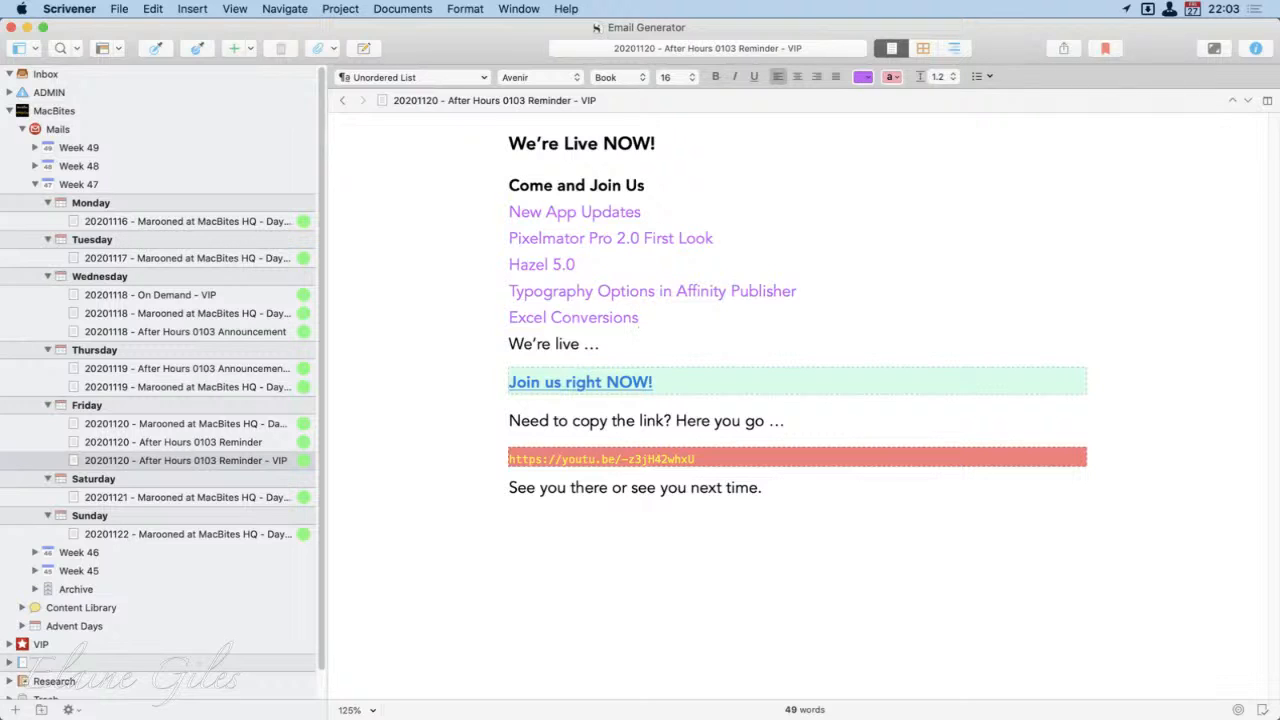
# Step: Split the editor side by side and show Week 47 as an outline in the second pane
pyautogui.click(1266, 101)
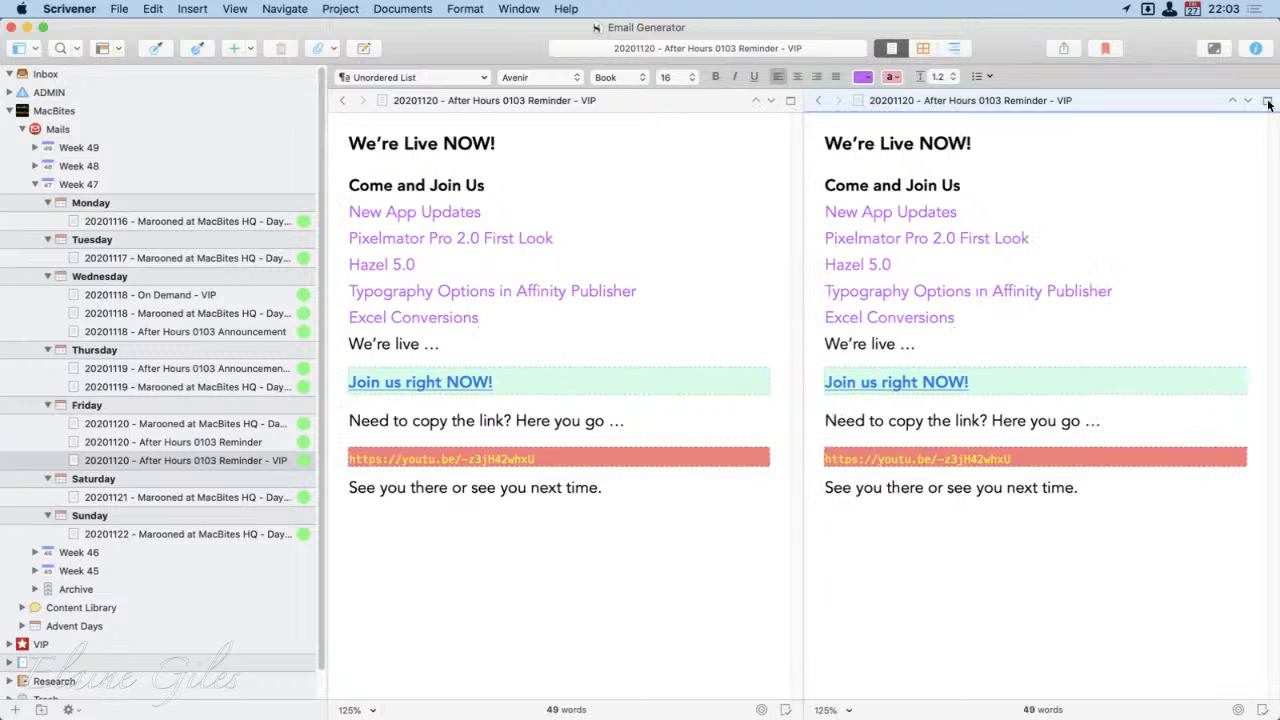
pyautogui.click(1053, 212)
pyautogui.click(953, 47)
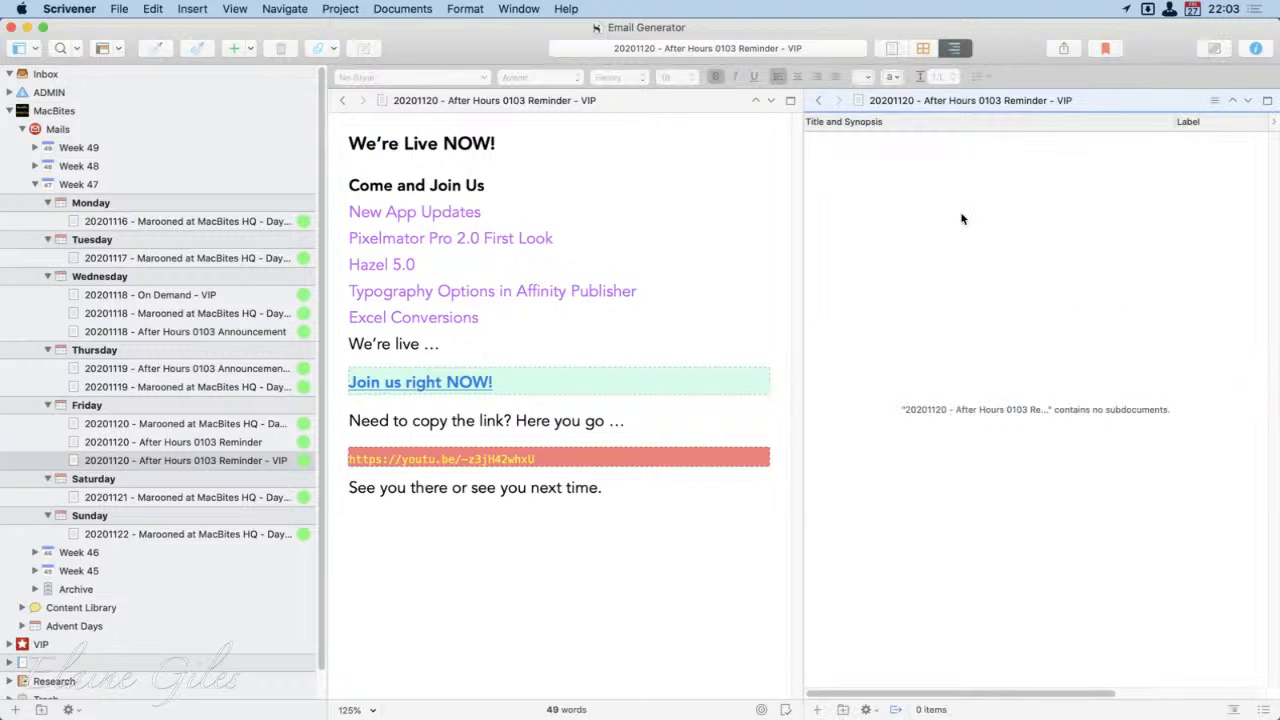
pyautogui.click(83, 187)
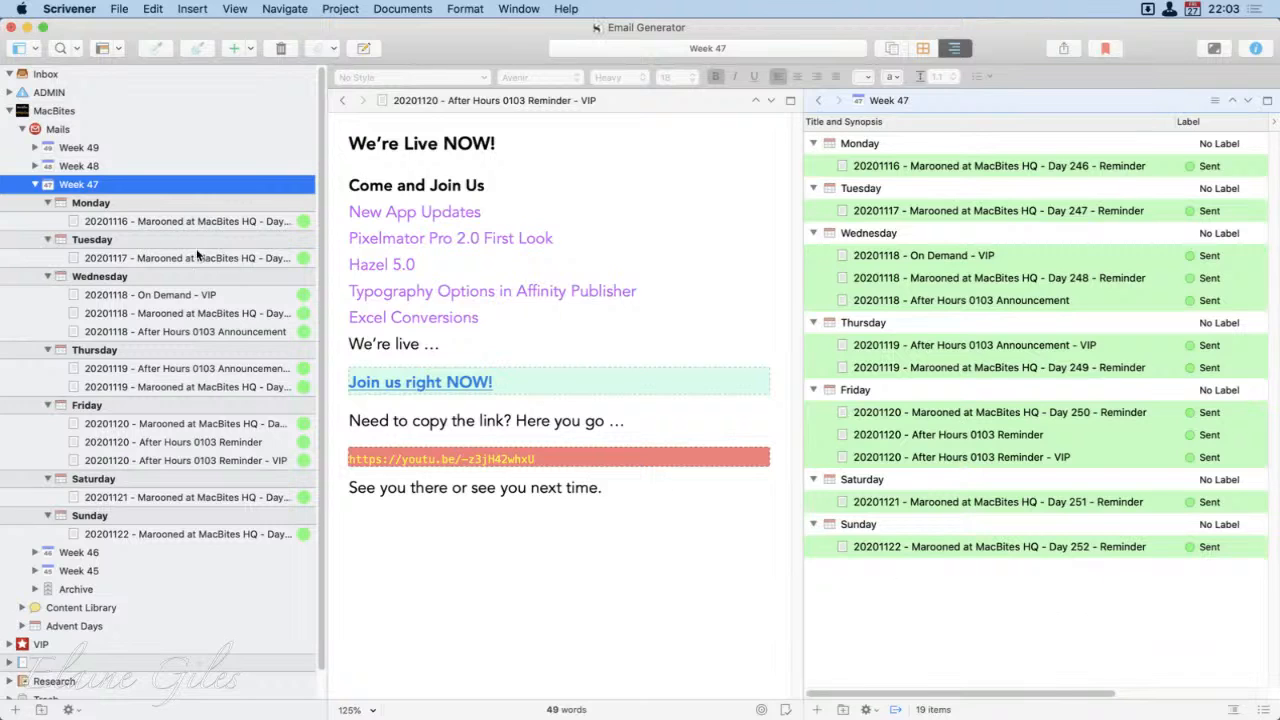
# Step: Show Week 49 in the outline and expand all its day folders down to the individual emails
pyautogui.click(70, 150)
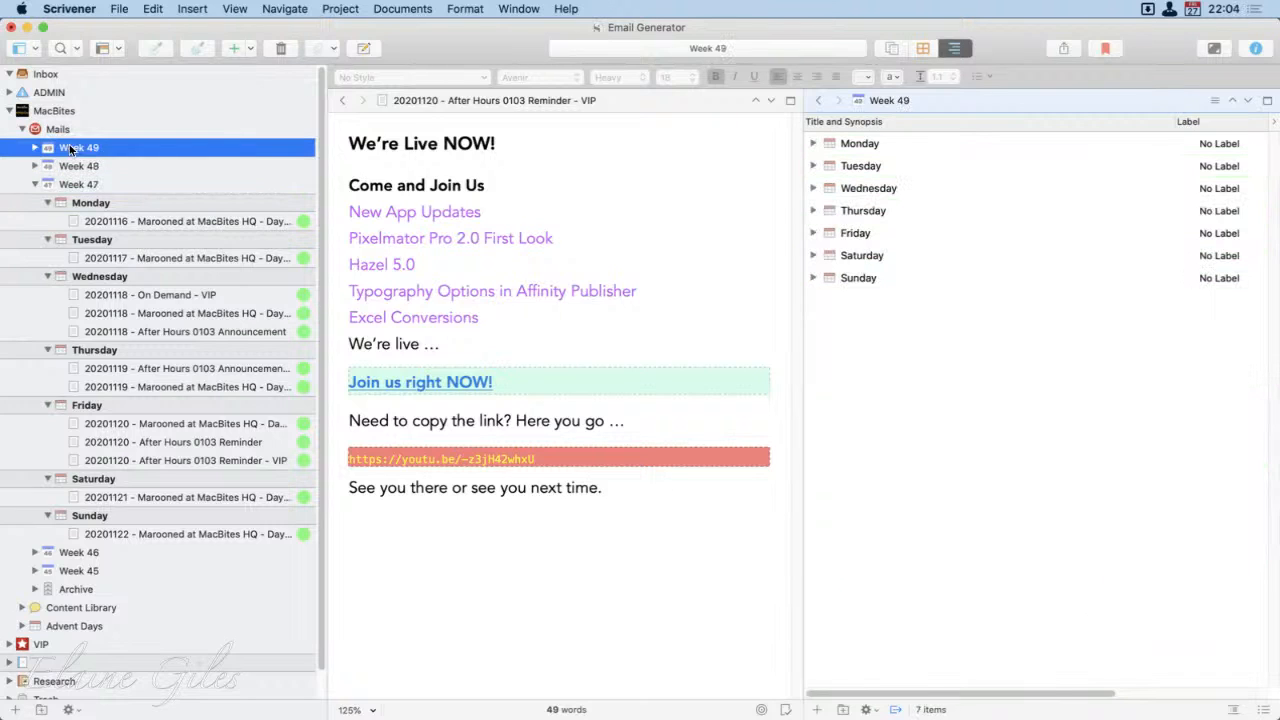
pyautogui.click(1059, 529)
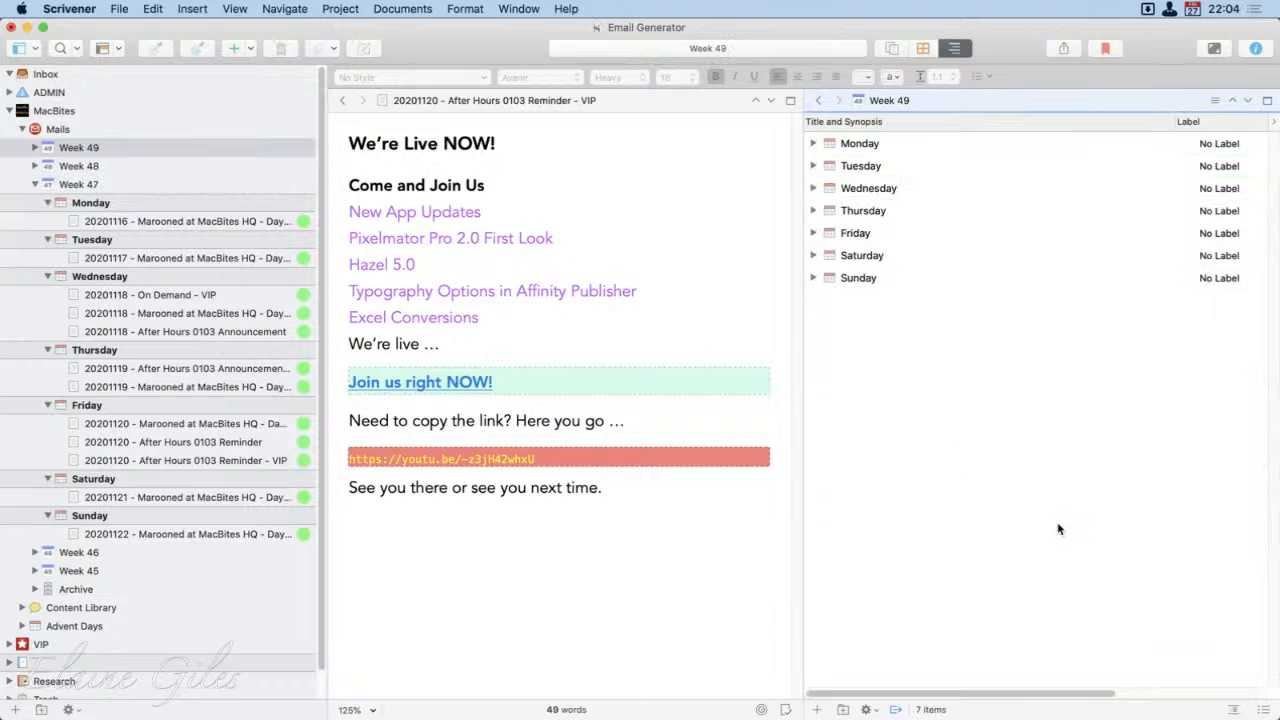
pyautogui.press('super+9')
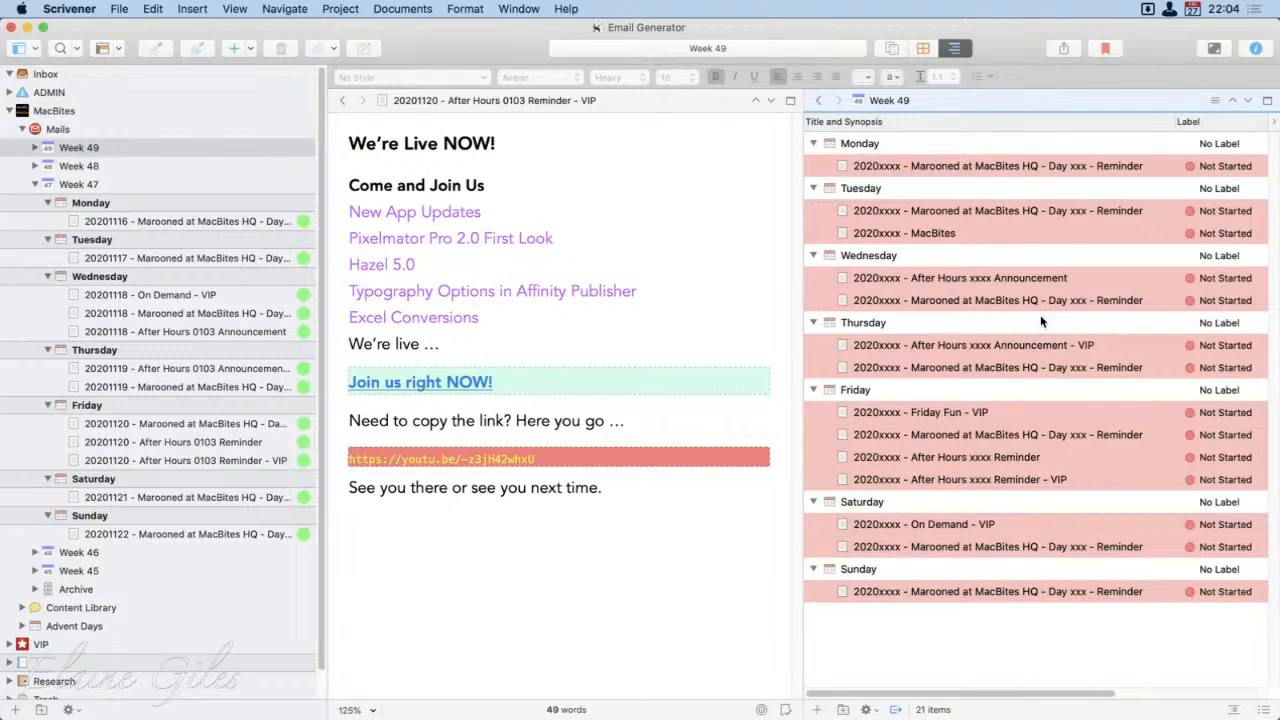
# Step: Return the outline to Week 47 and narrow the binder to give the two editor panes more room
pyautogui.click(106, 184)
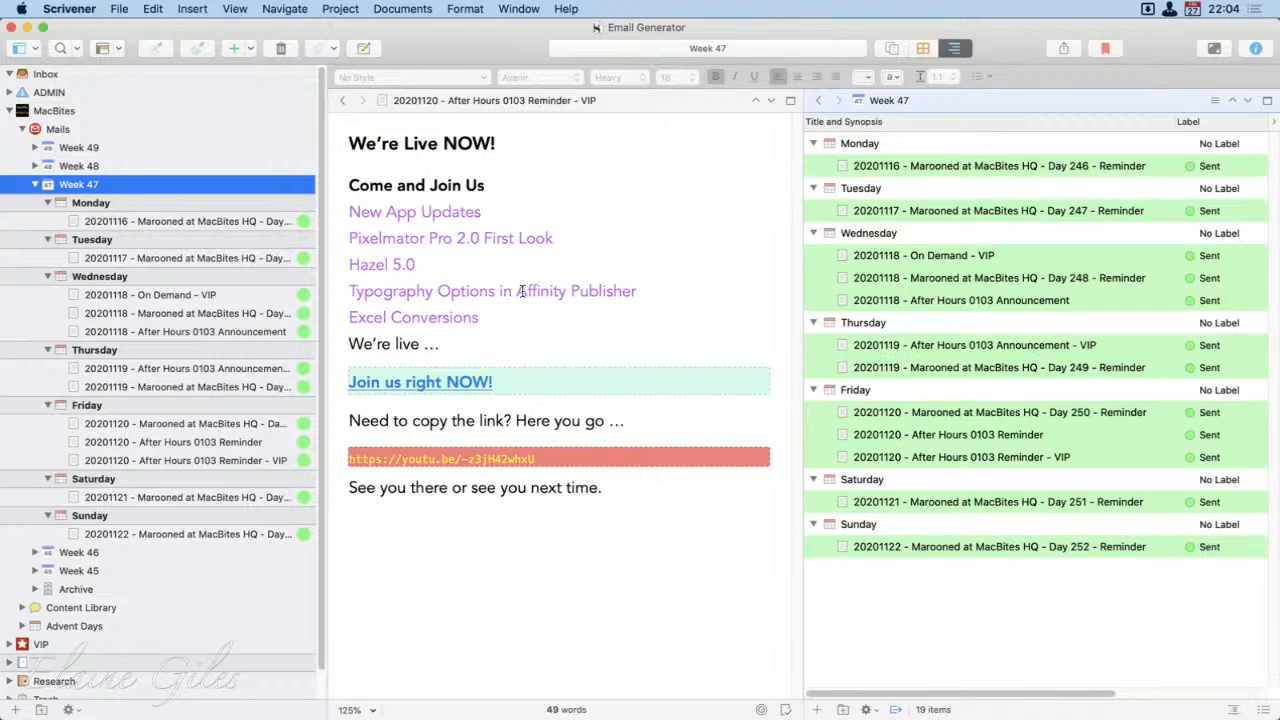
pyautogui.click(530, 590)
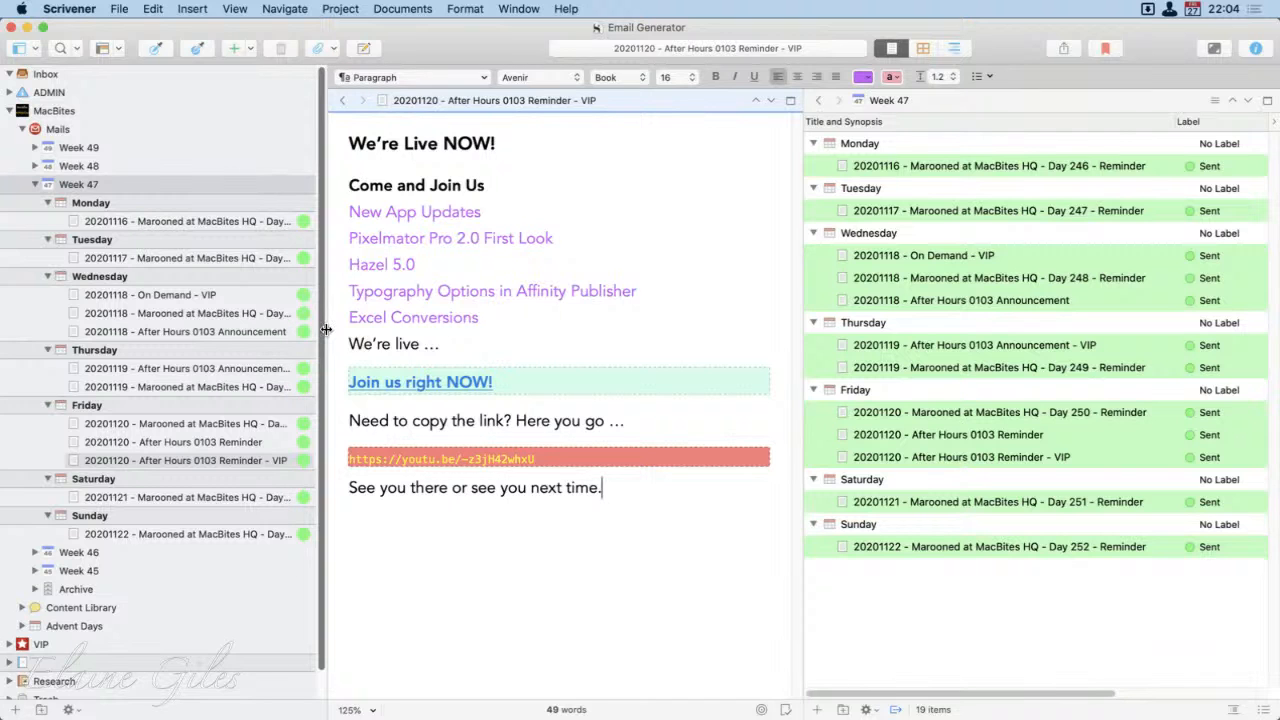
pyautogui.moveTo(324, 330); pyautogui.dragTo(245, 336)
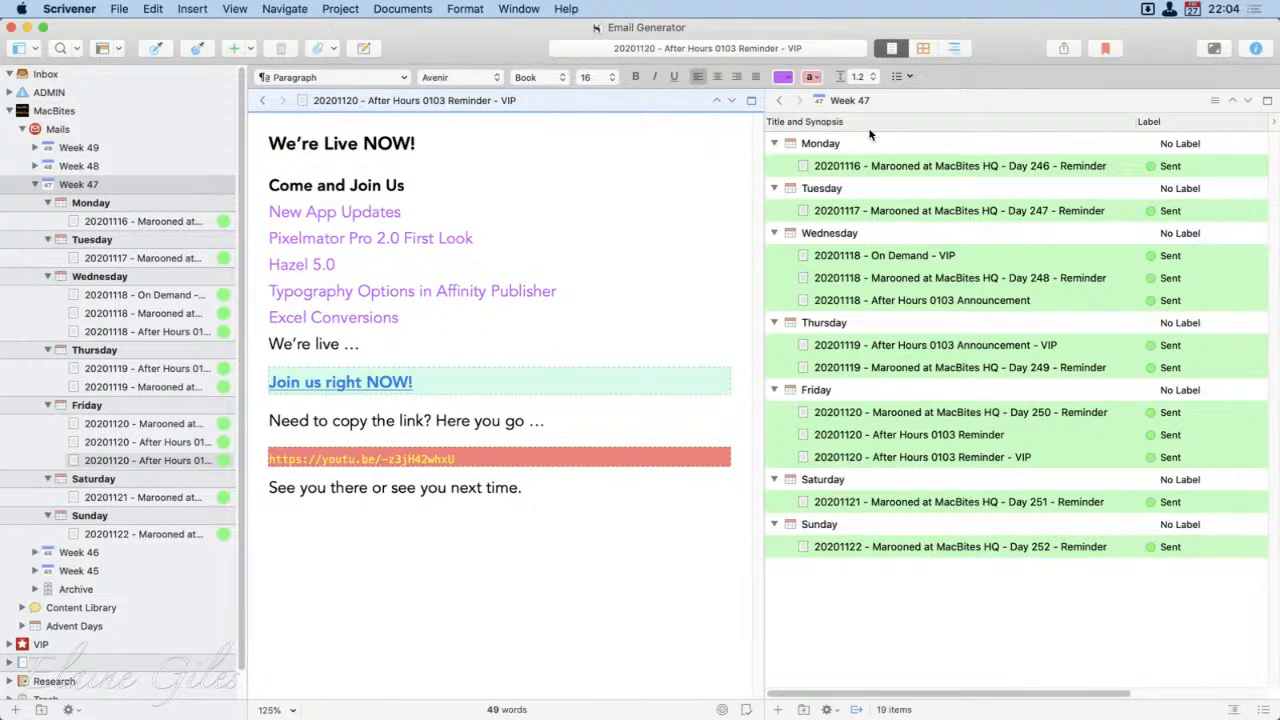
pyautogui.click(945, 600)
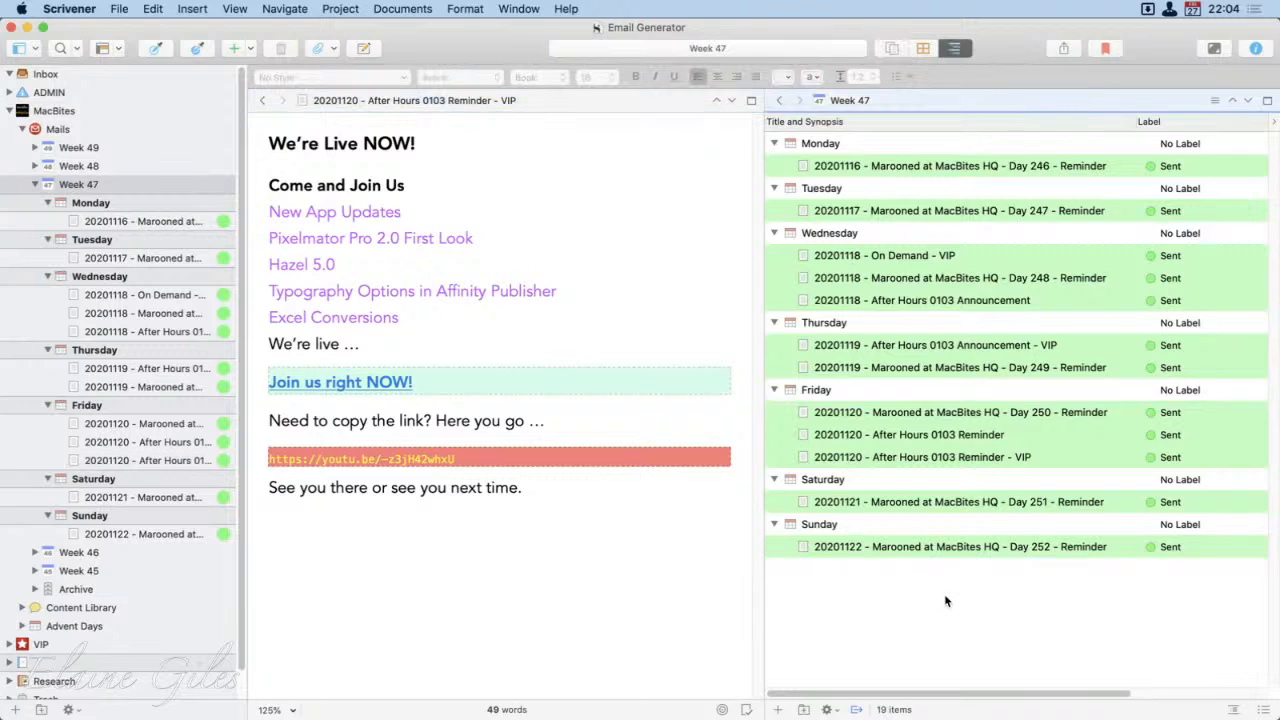
# Step: View Wednesday's On Demand - VIP and Day 248 Reminder emails from the Week 47 outline
pyautogui.click(924, 258)
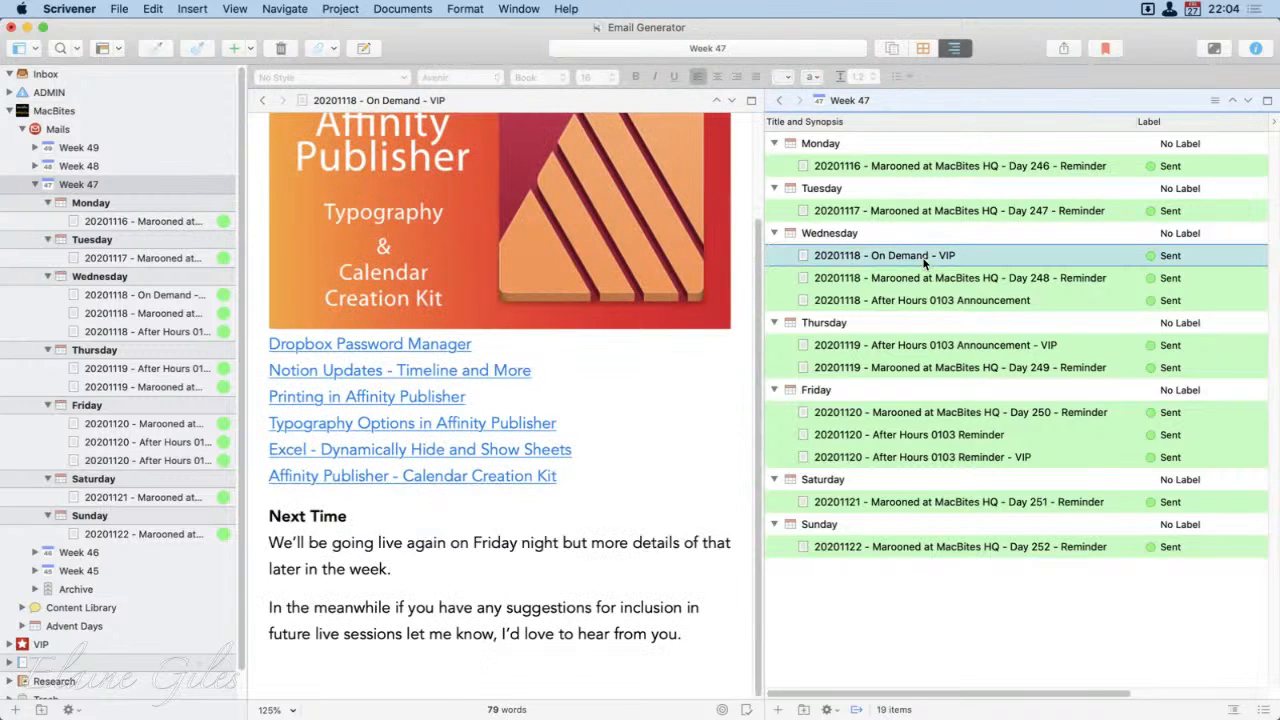
pyautogui.click(922, 286)
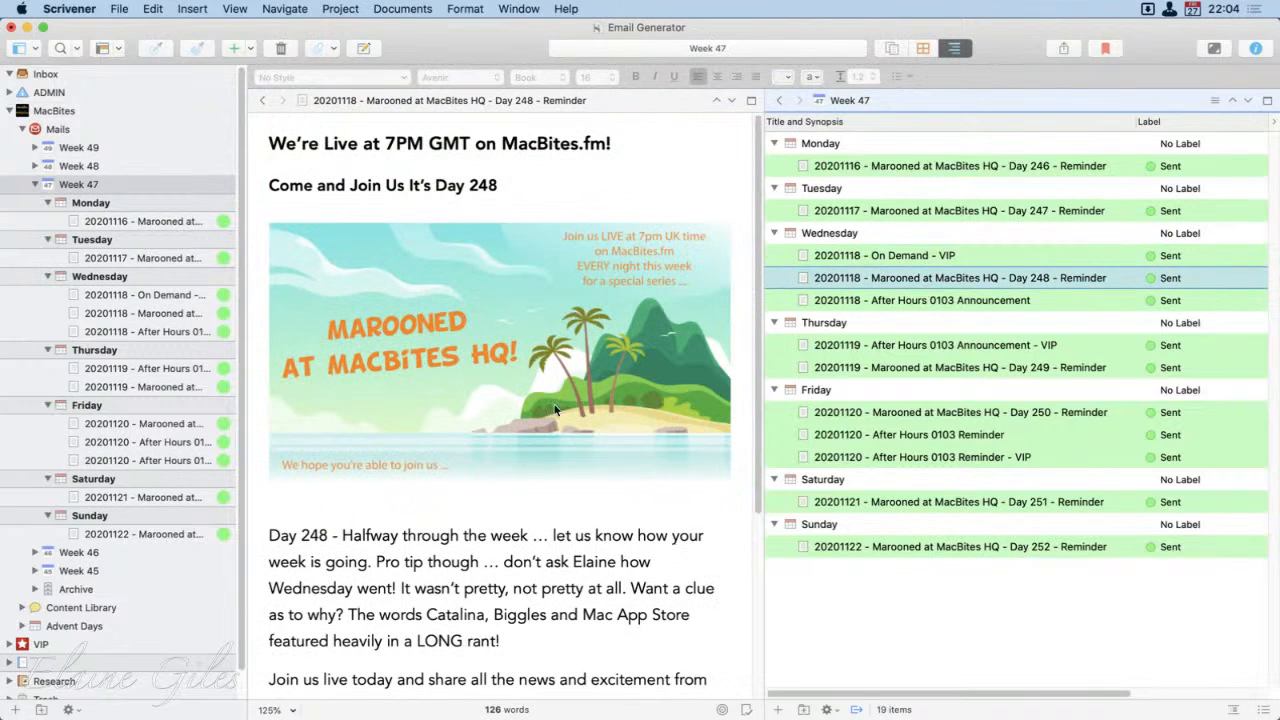
pyautogui.click(576, 541)
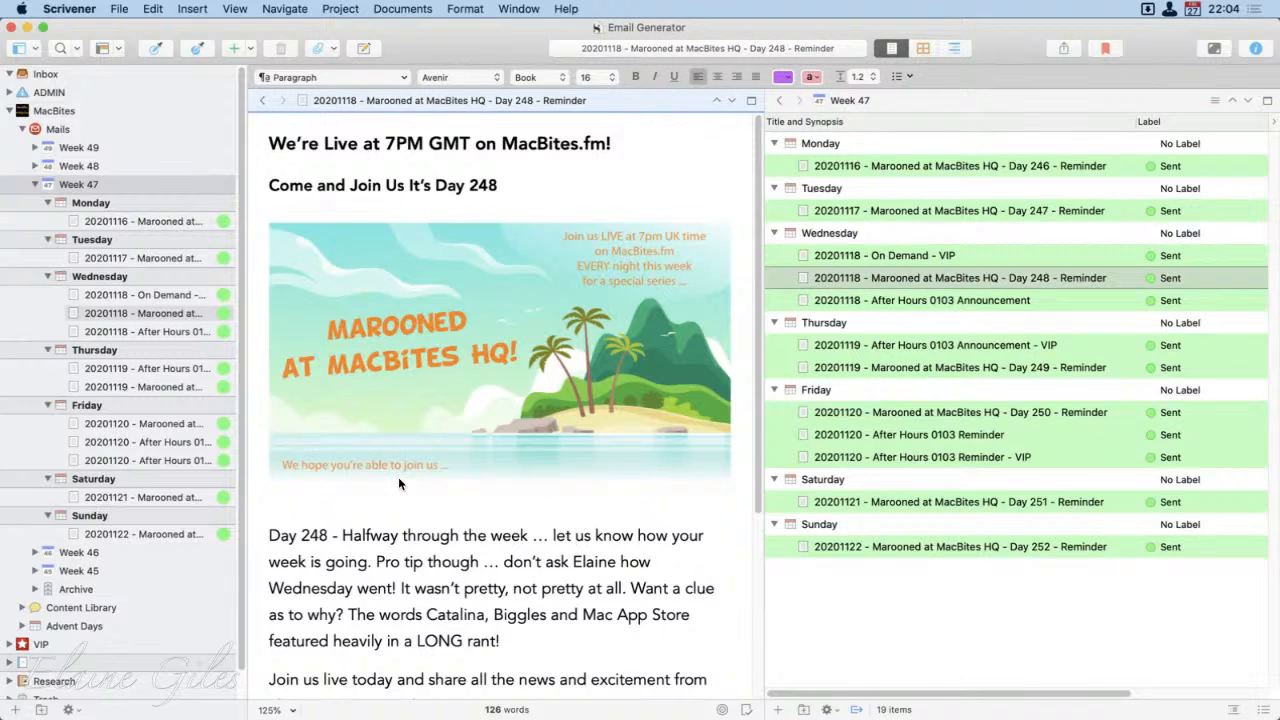
# Step: Collapse Week 47 in the binder and show Week 48 in the outline pane
pyautogui.click(35, 185)
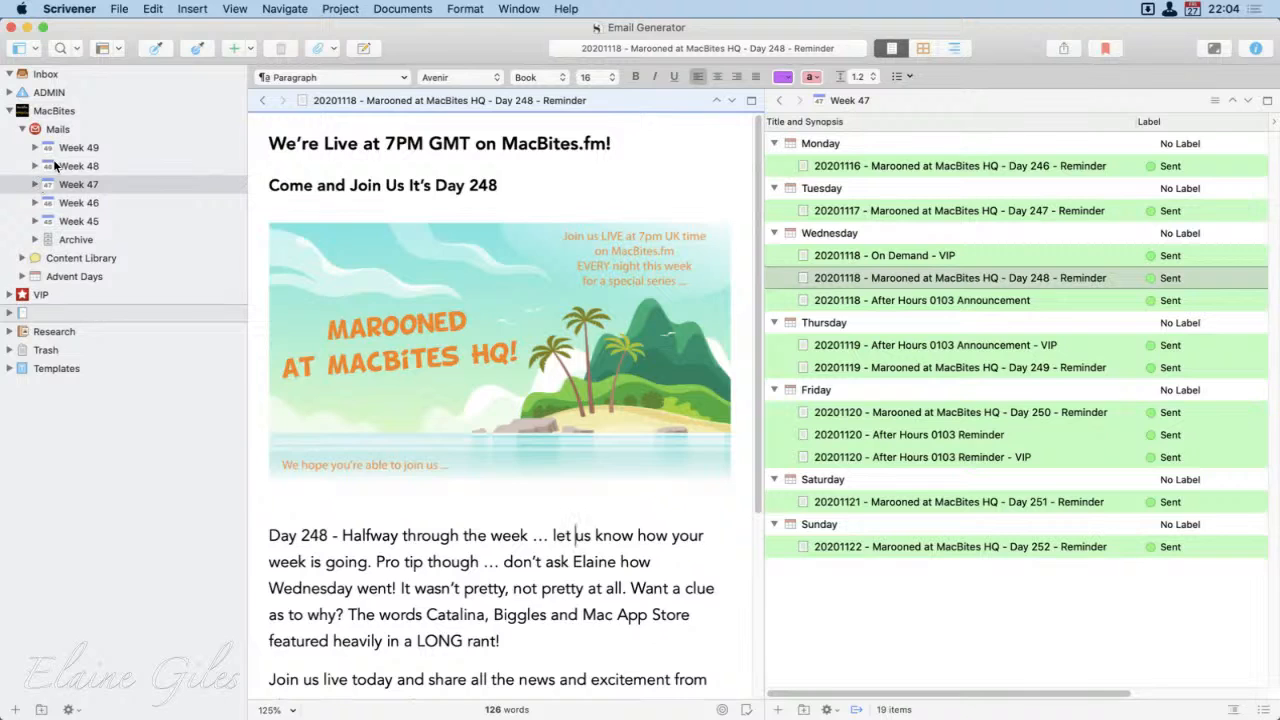
pyautogui.click(56, 167)
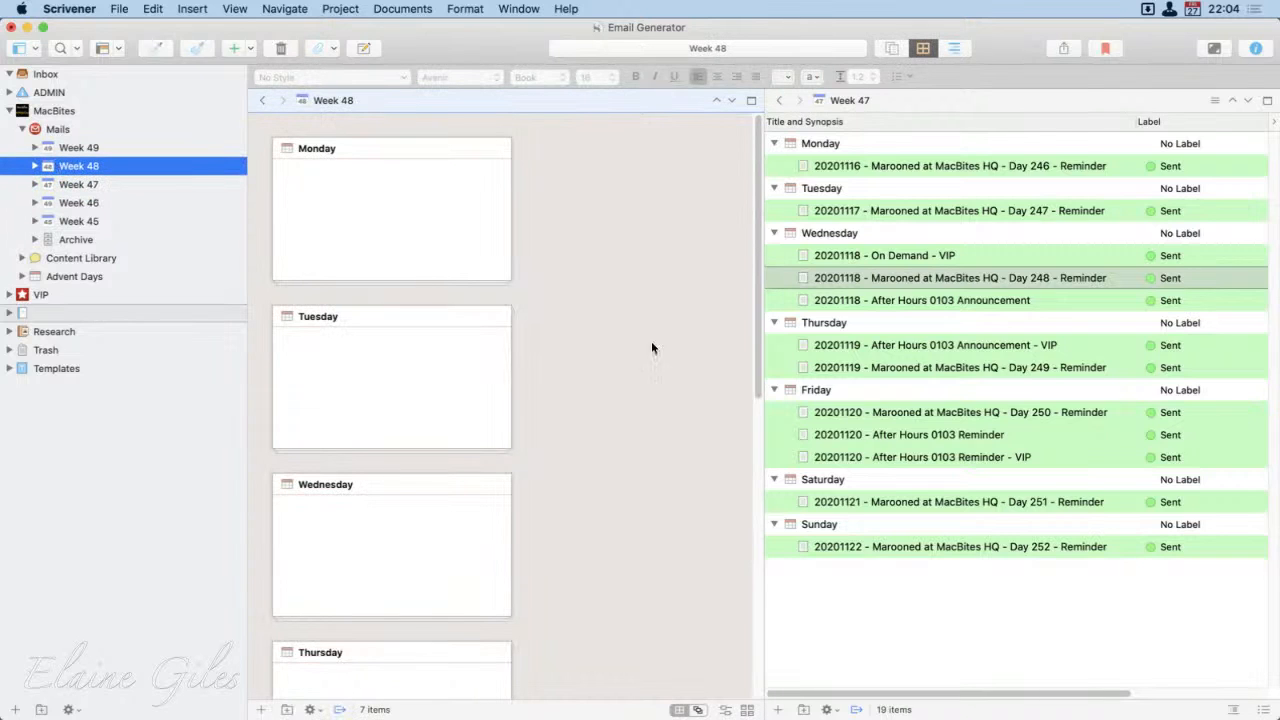
pyautogui.click(931, 598)
pyautogui.click(143, 172)
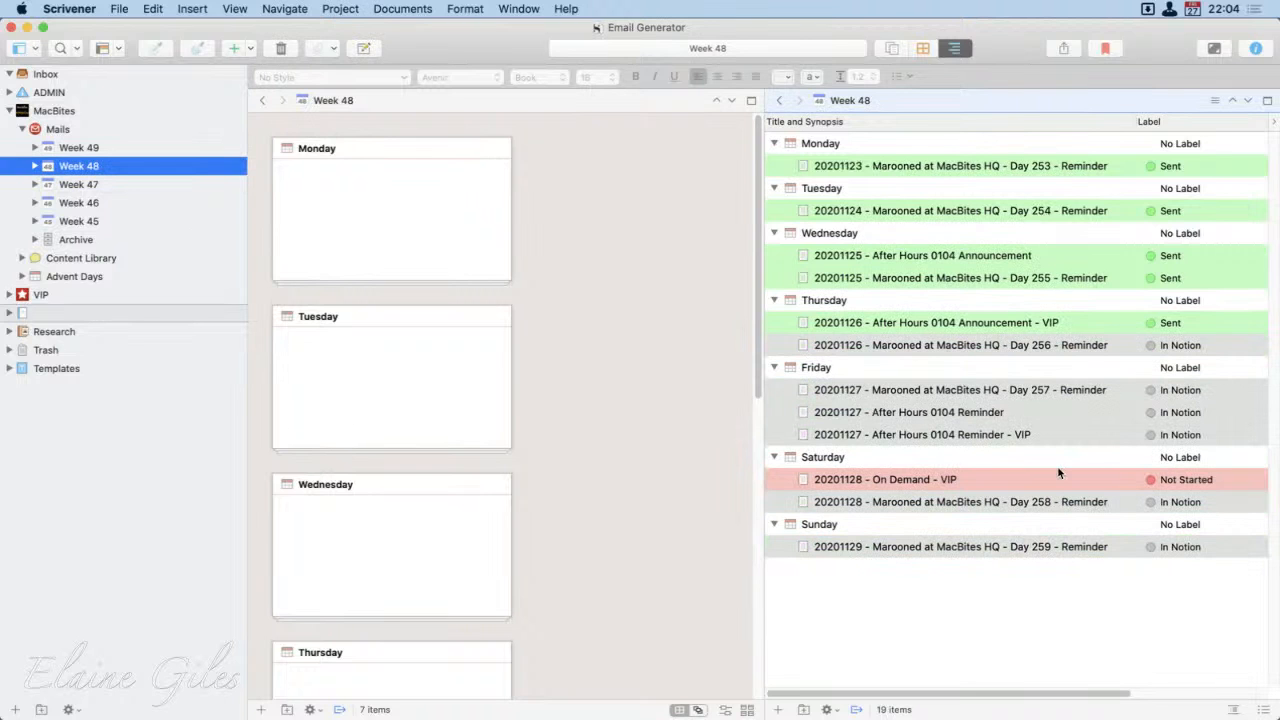
# Step: Set the label of Week 48's Day 256 Reminder and all three Friday emails to Sent
pyautogui.click(1030, 346)
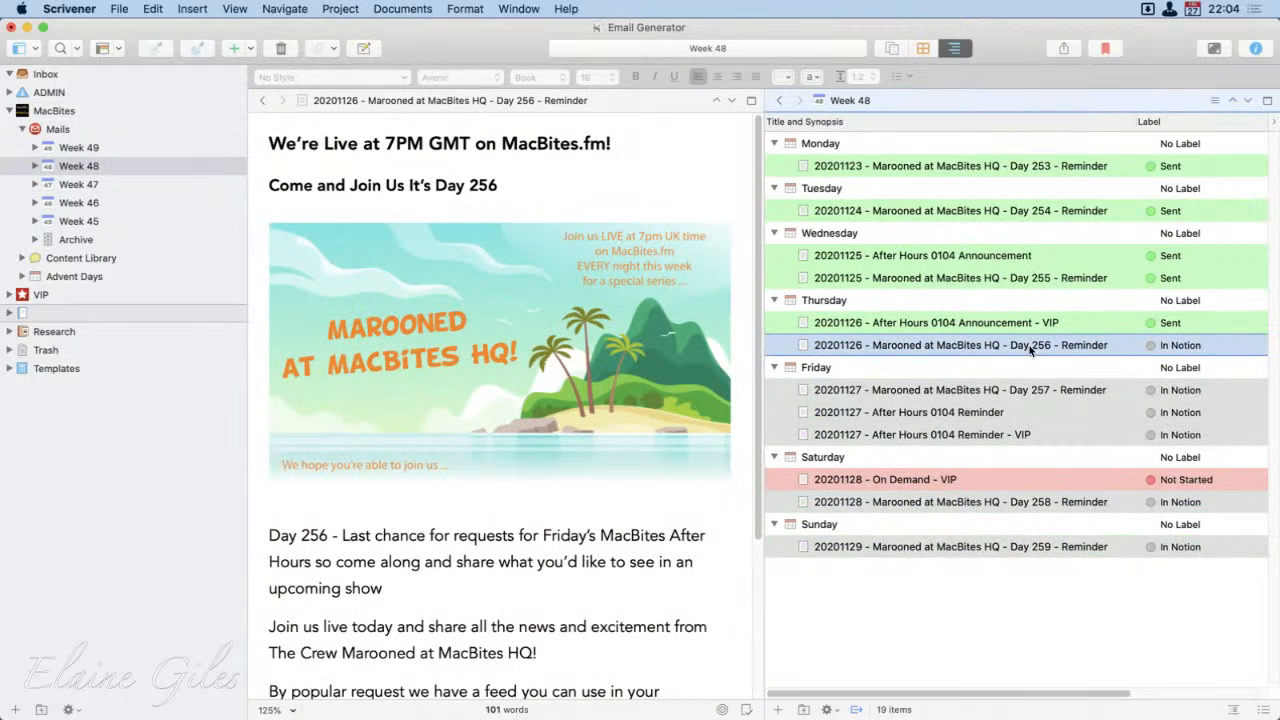
pyautogui.keyDown('super'); pyautogui.click(1031, 391); pyautogui.keyUp('super')
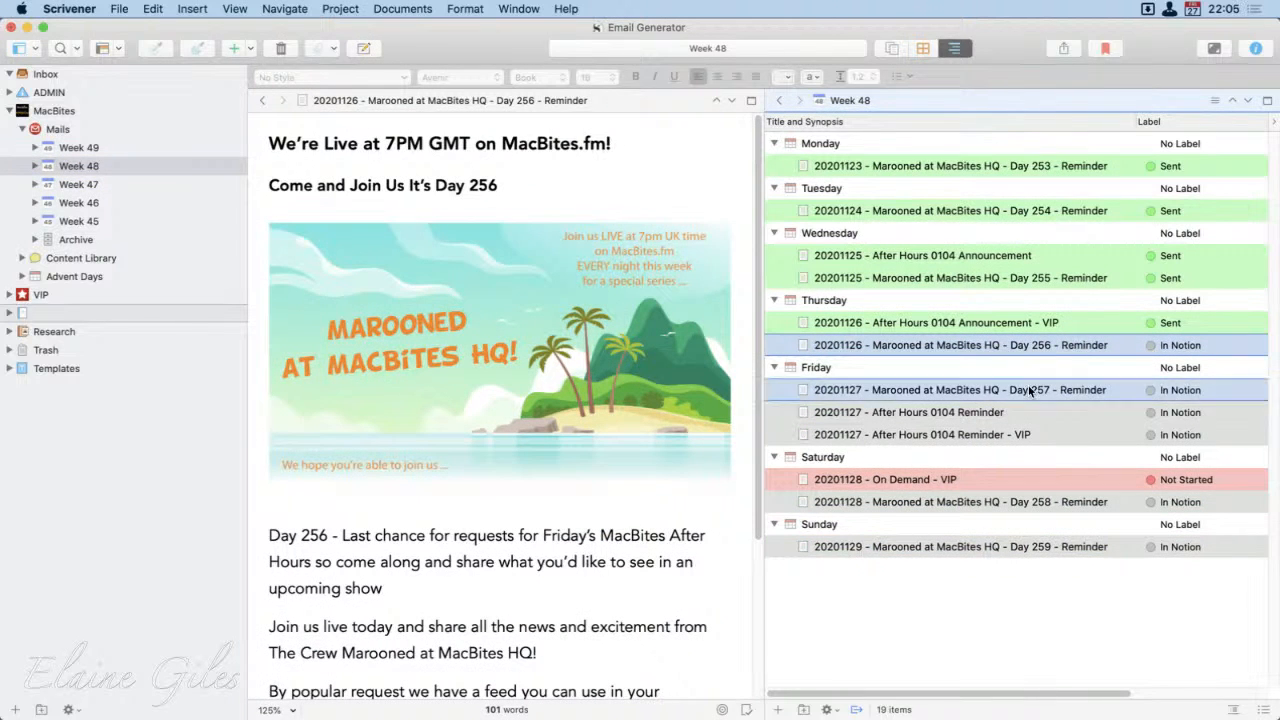
pyautogui.keyDown('super'); pyautogui.click(1029, 411); pyautogui.keyUp('super')
pyautogui.keyDown('super'); pyautogui.click(1031, 432); pyautogui.keyUp('super')
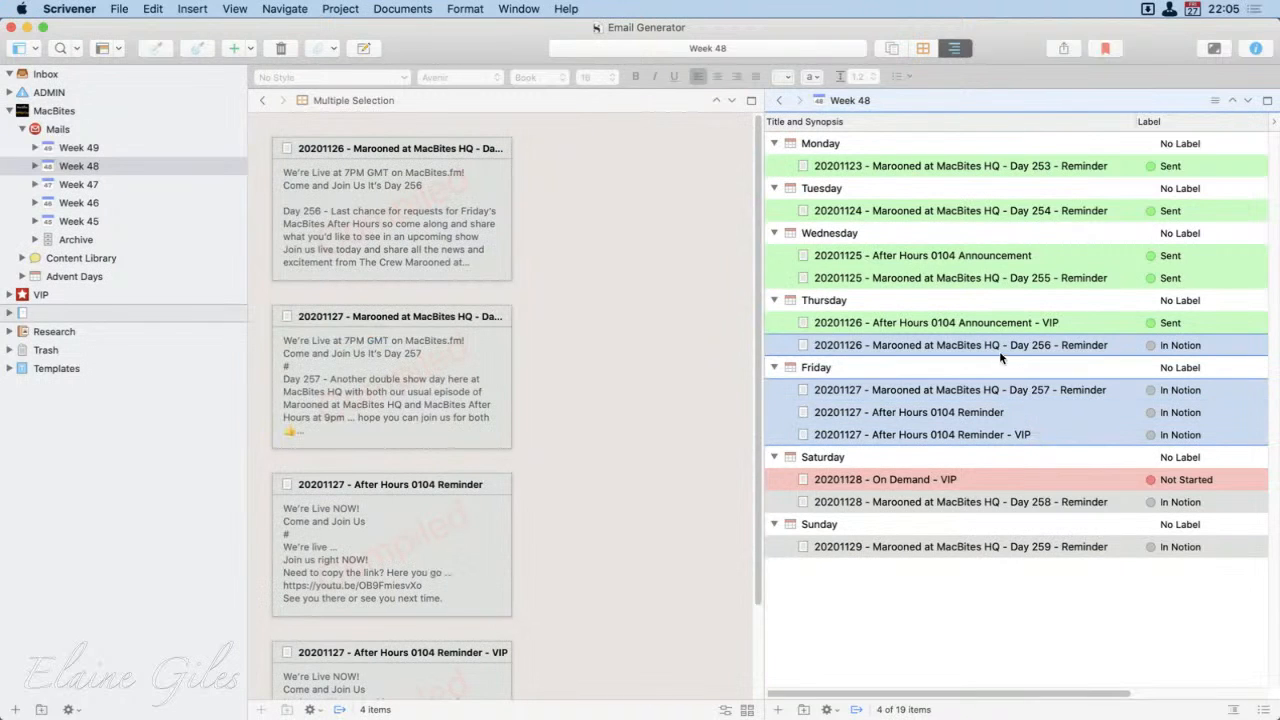
pyautogui.rightClick(996, 384)
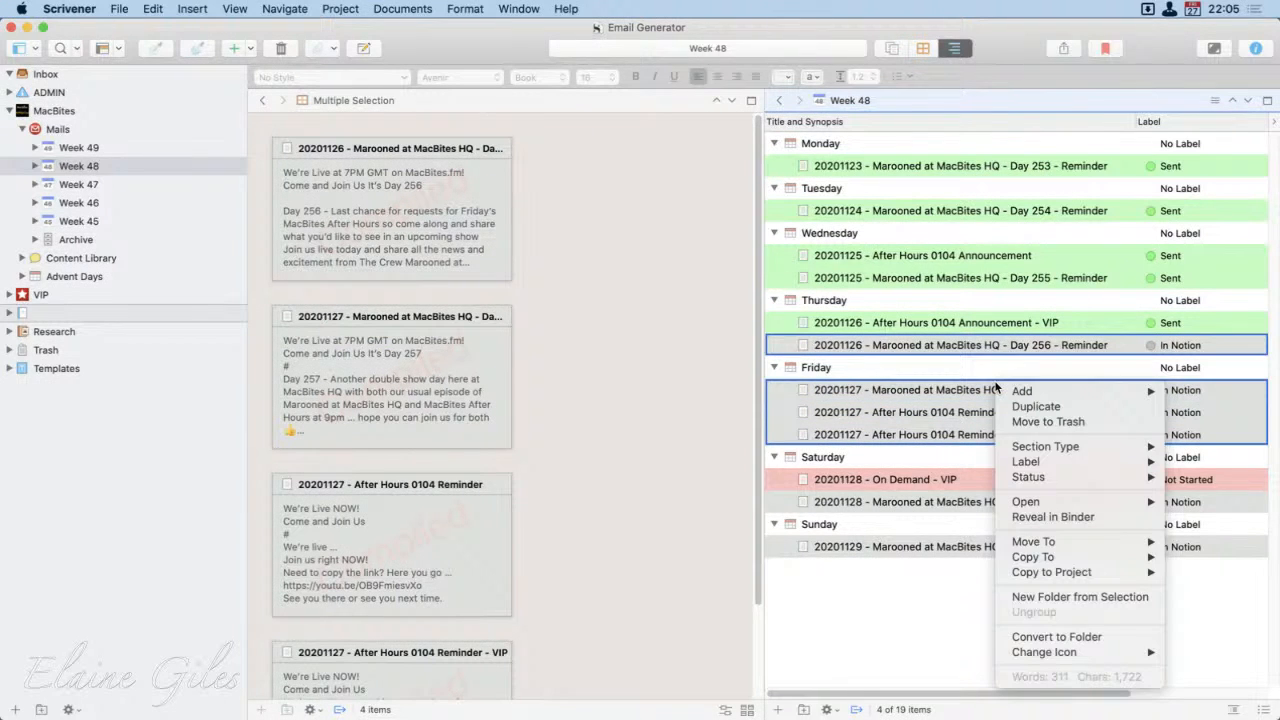
pyautogui.moveTo(1035, 461)
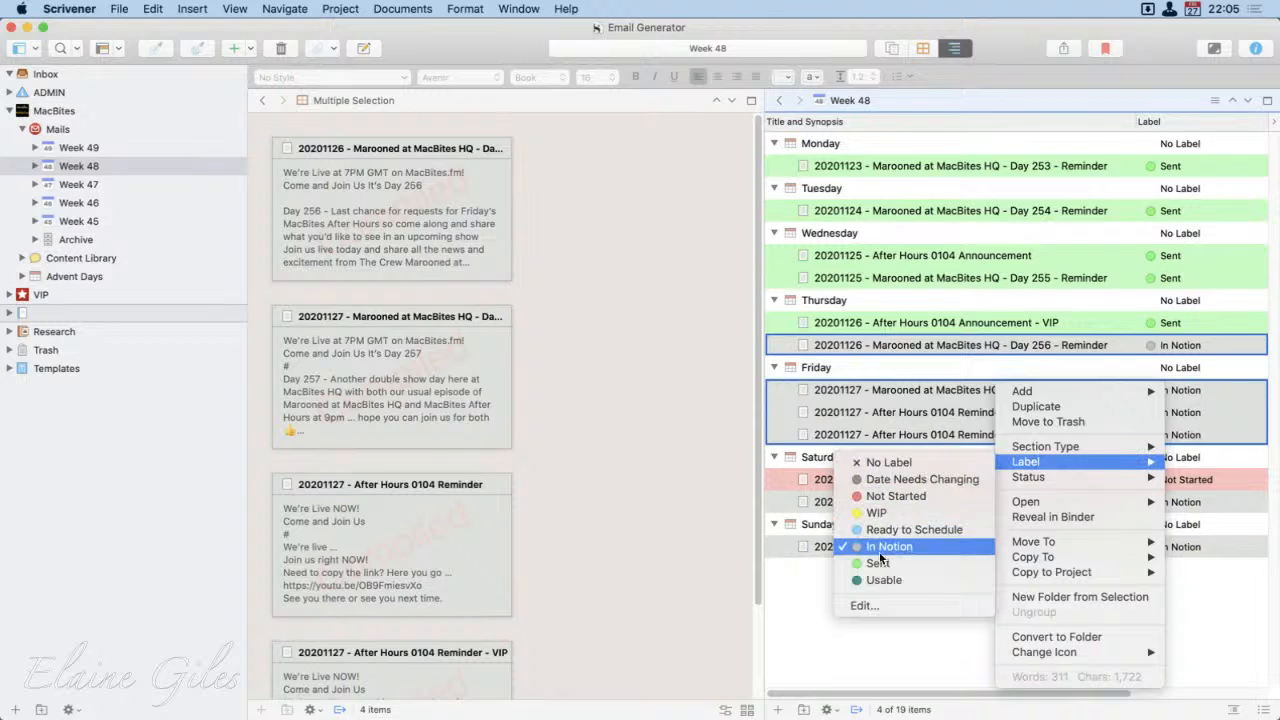
pyautogui.click(878, 563)
# Step: Set the status of the same four Week 48 emails to Sent
pyautogui.rightClick(1019, 398)
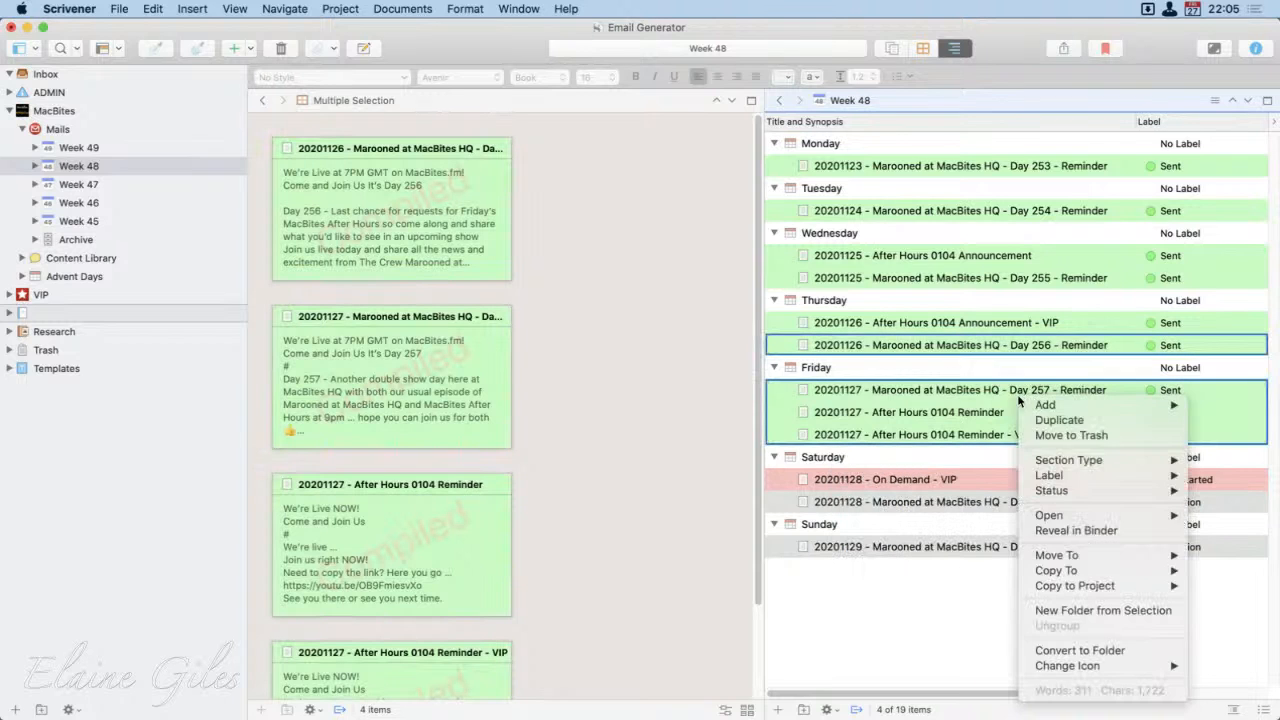
pyautogui.moveTo(1098, 493)
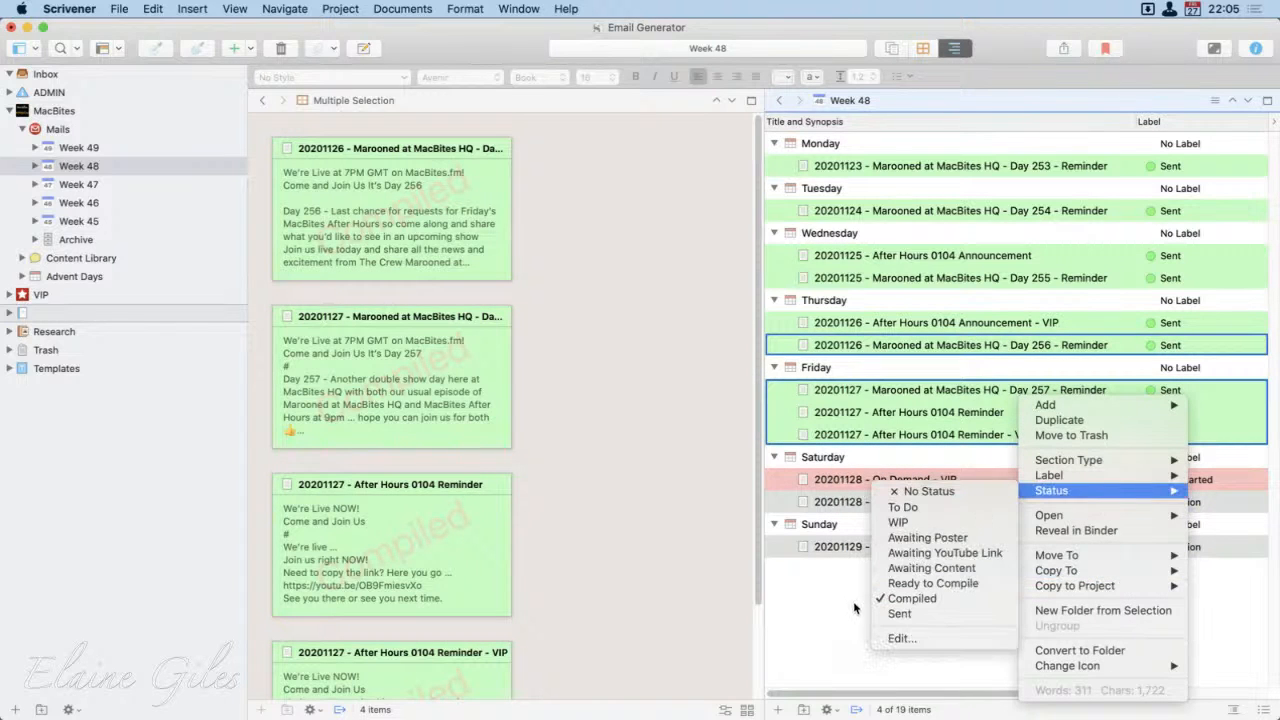
pyautogui.click(899, 613)
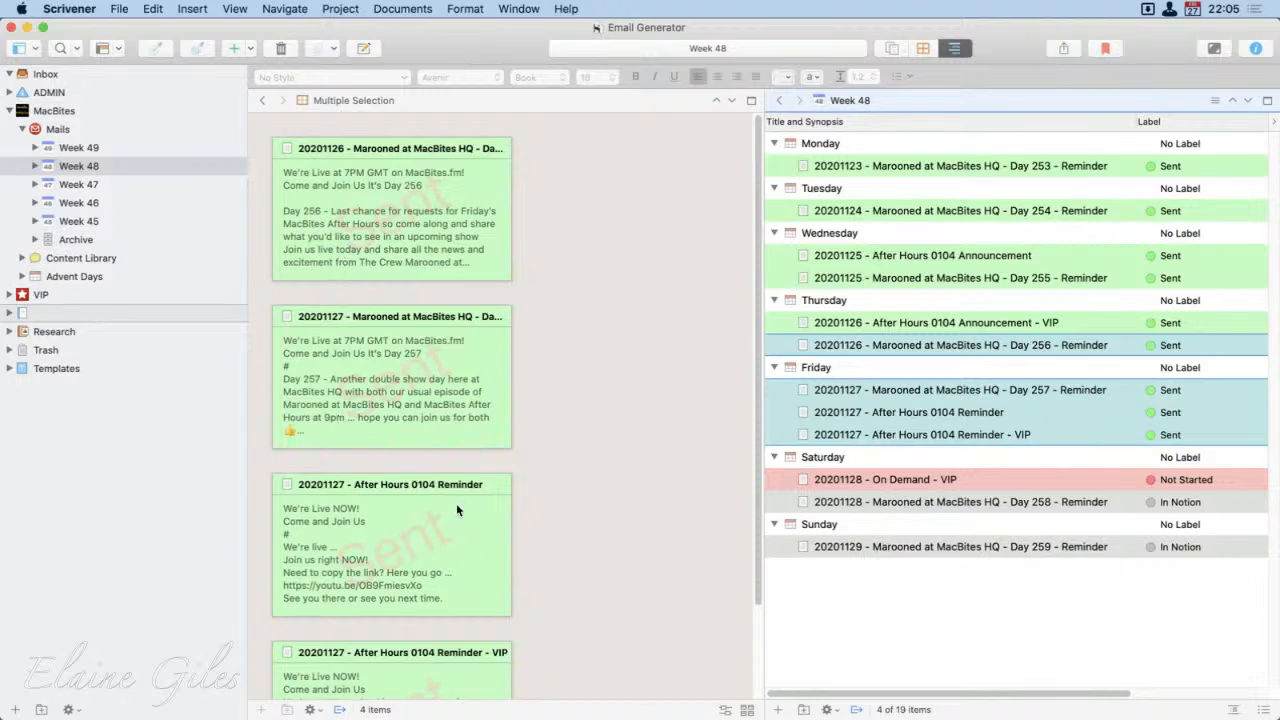
pyautogui.click(878, 604)
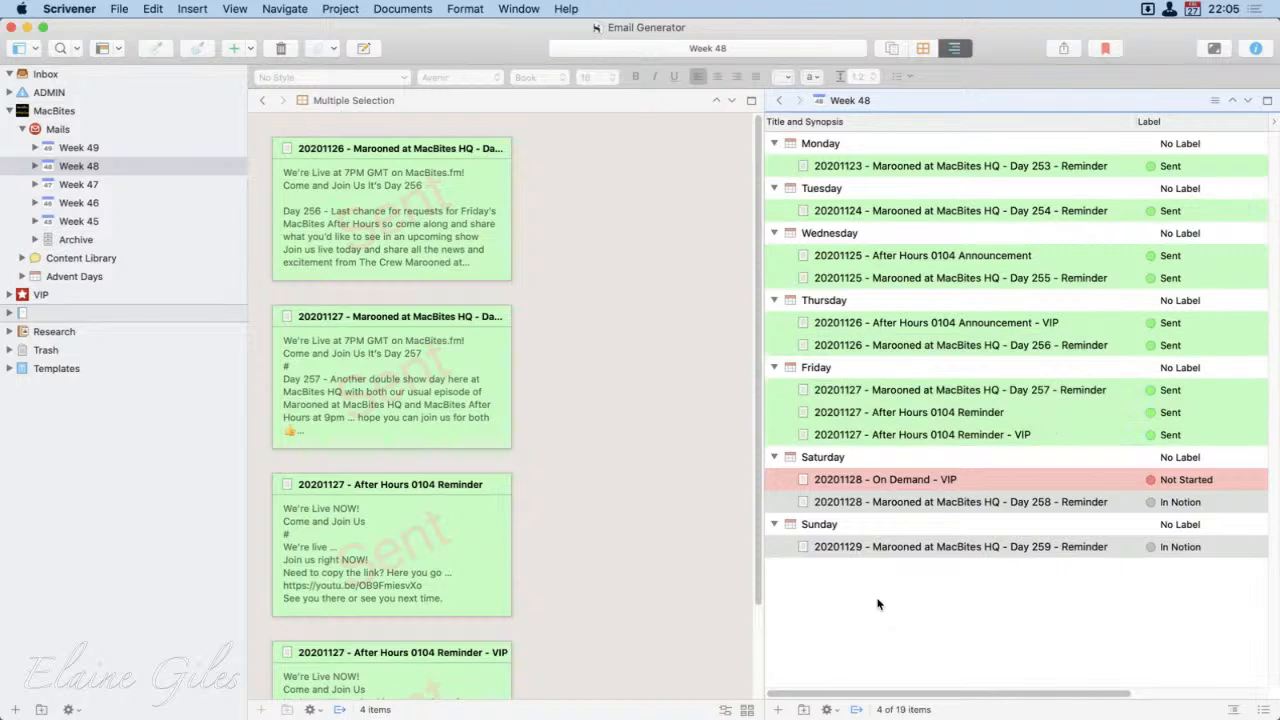
# Step: Examine the available label and status choices for Friday's After Hours 0104 Reminder - VIP, leaving both unaltered
pyautogui.click(1172, 436)
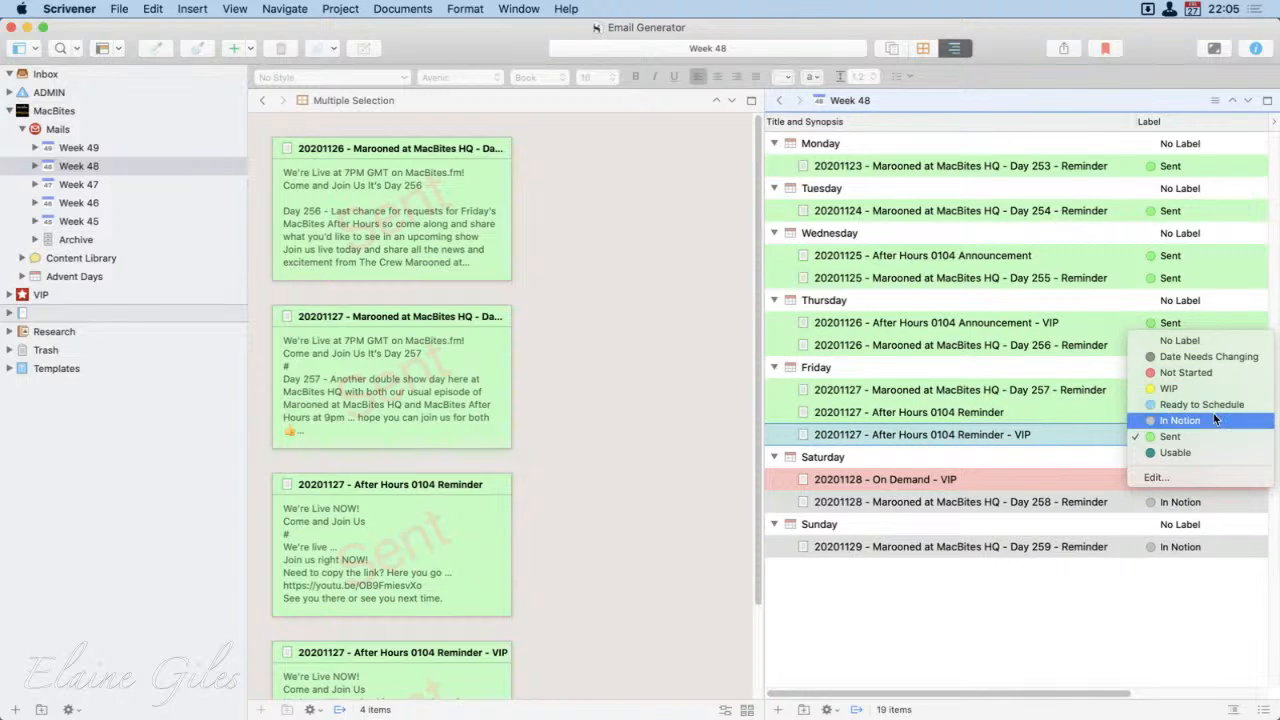
pyautogui.click(1210, 605)
pyautogui.rightClick(1040, 423)
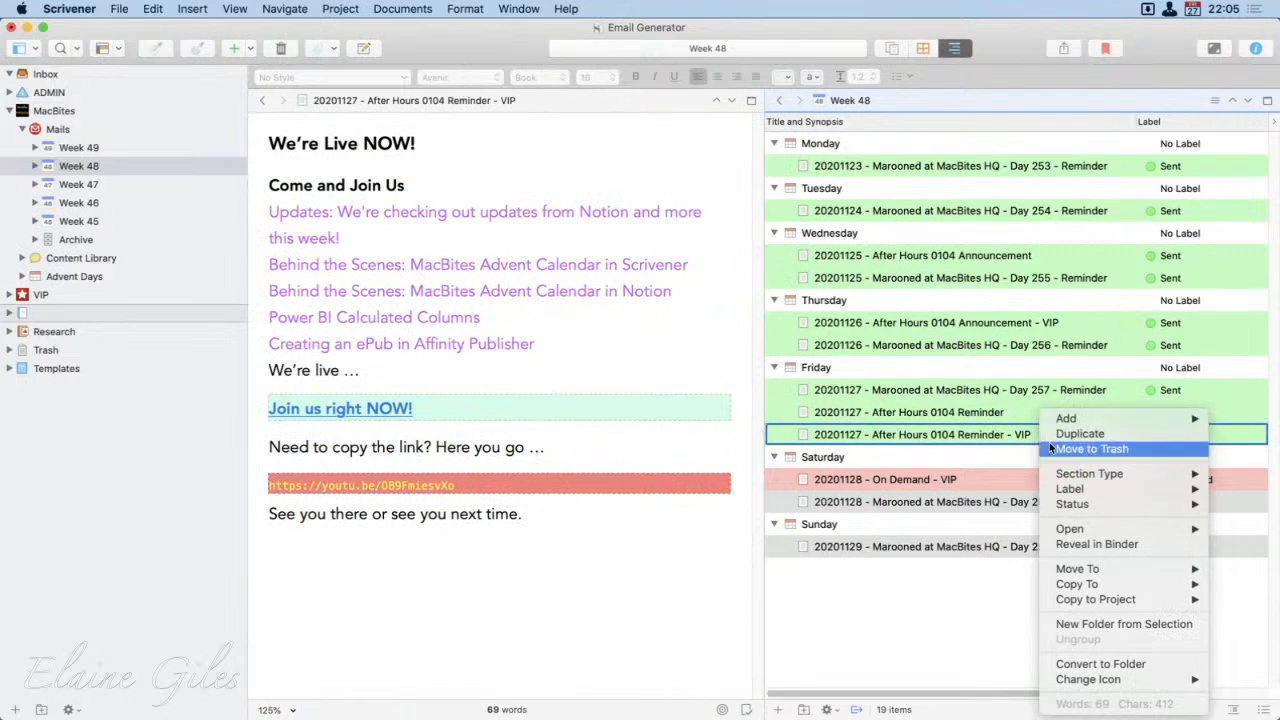
pyautogui.moveTo(1097, 510)
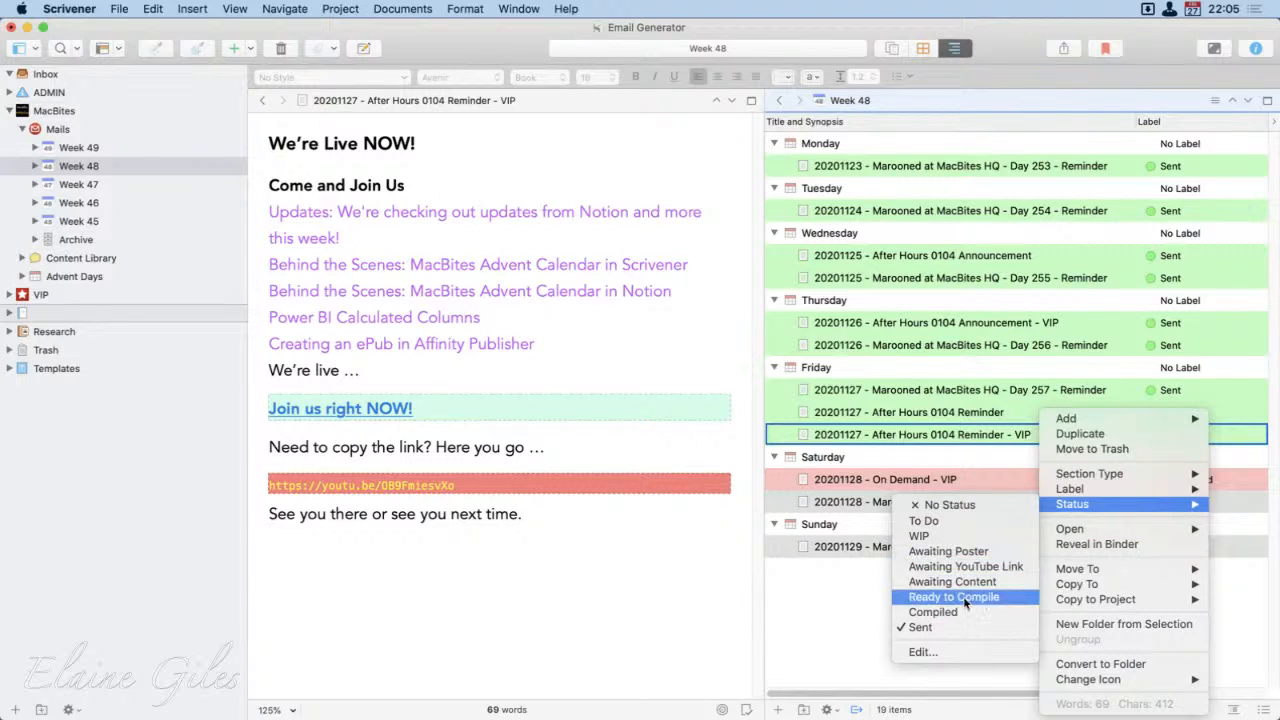
pyautogui.click(827, 594)
pyautogui.click(921, 594)
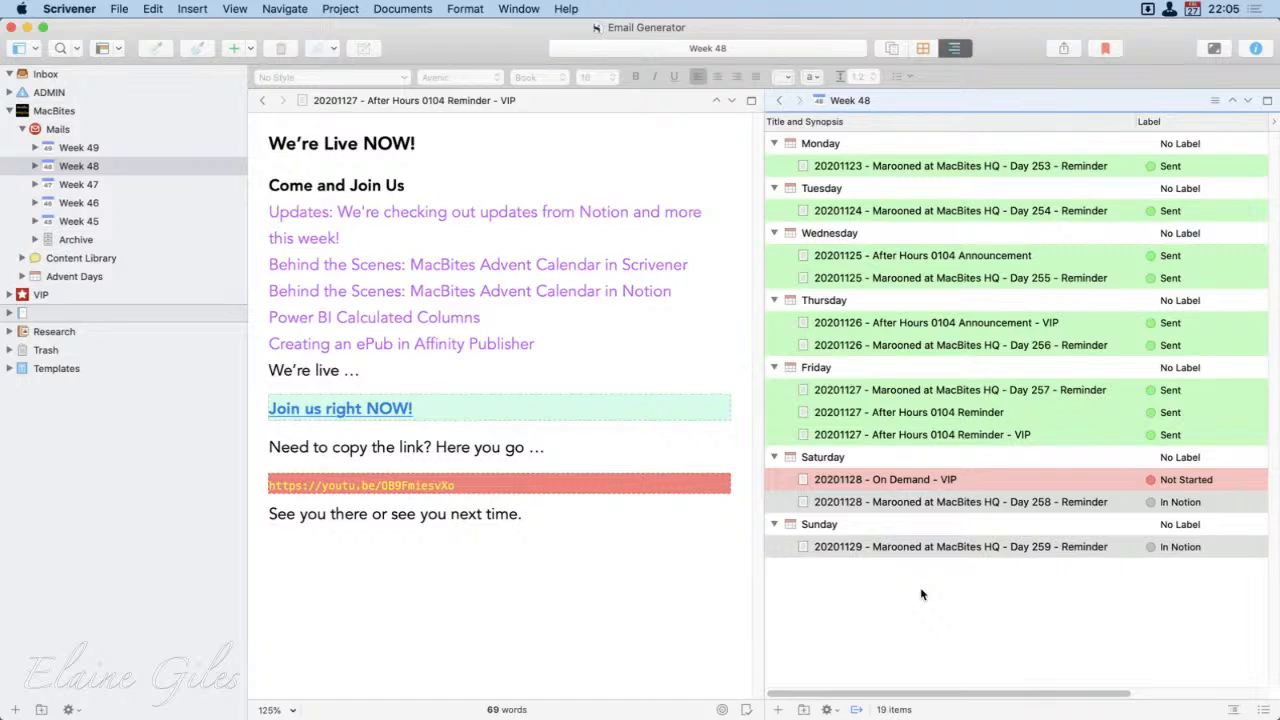
# Step: Show Week 49 in the outline and view Monday's Marooned at MacBites HQ - Day xxx - Reminder beside it
pyautogui.click(71, 149)
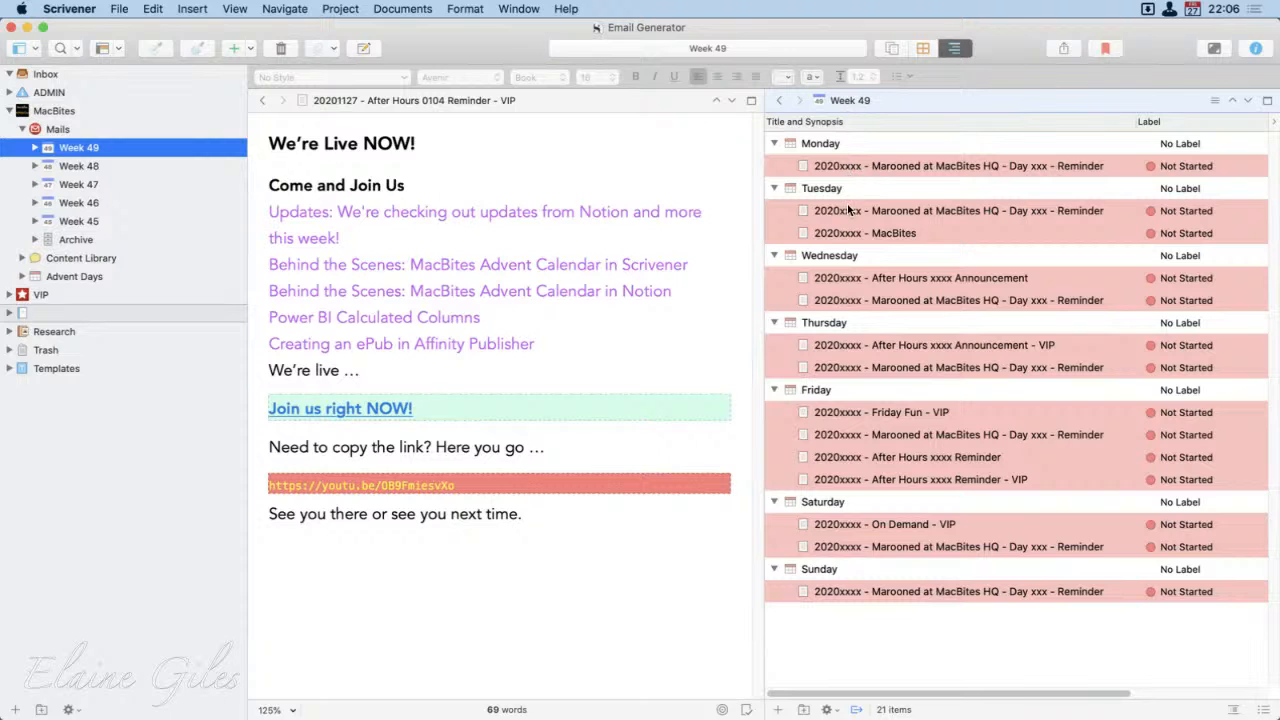
pyautogui.click(894, 165)
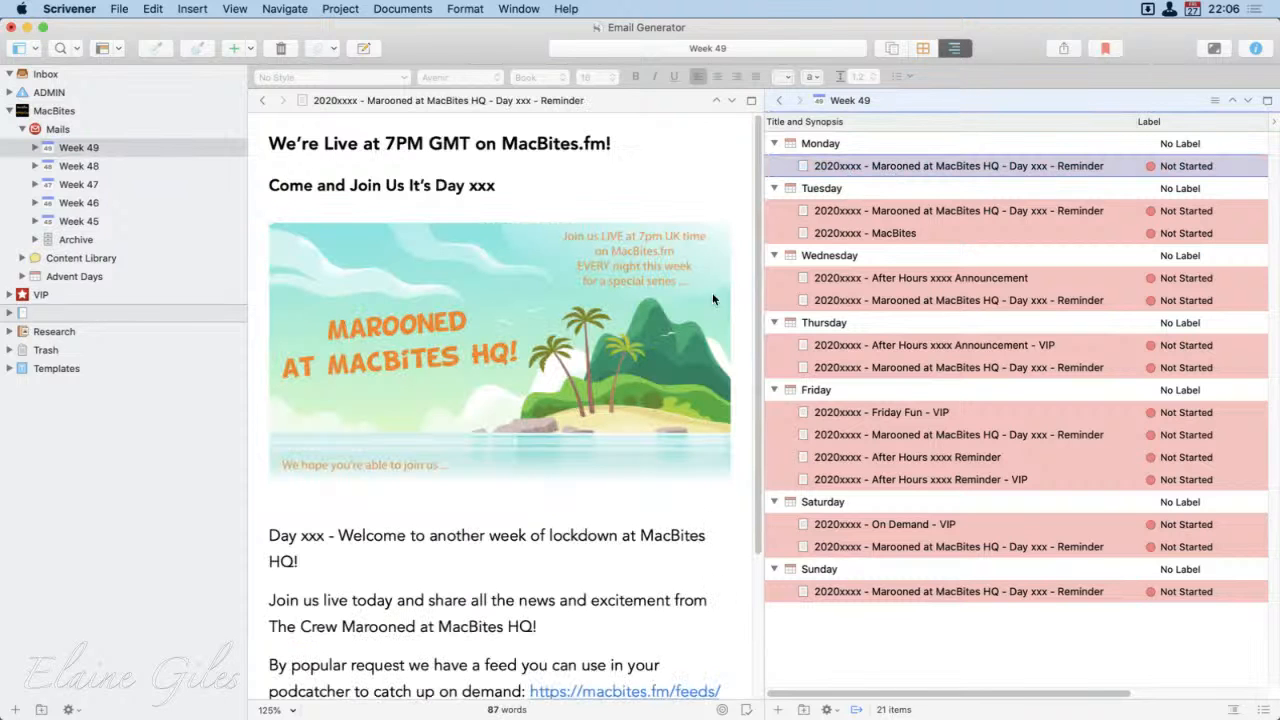
# Step: Examine the xxx day-number placeholders in the heading and body of Monday's Marooned at MacBites HQ reminder
pyautogui.scroll(-1, 623, 367)
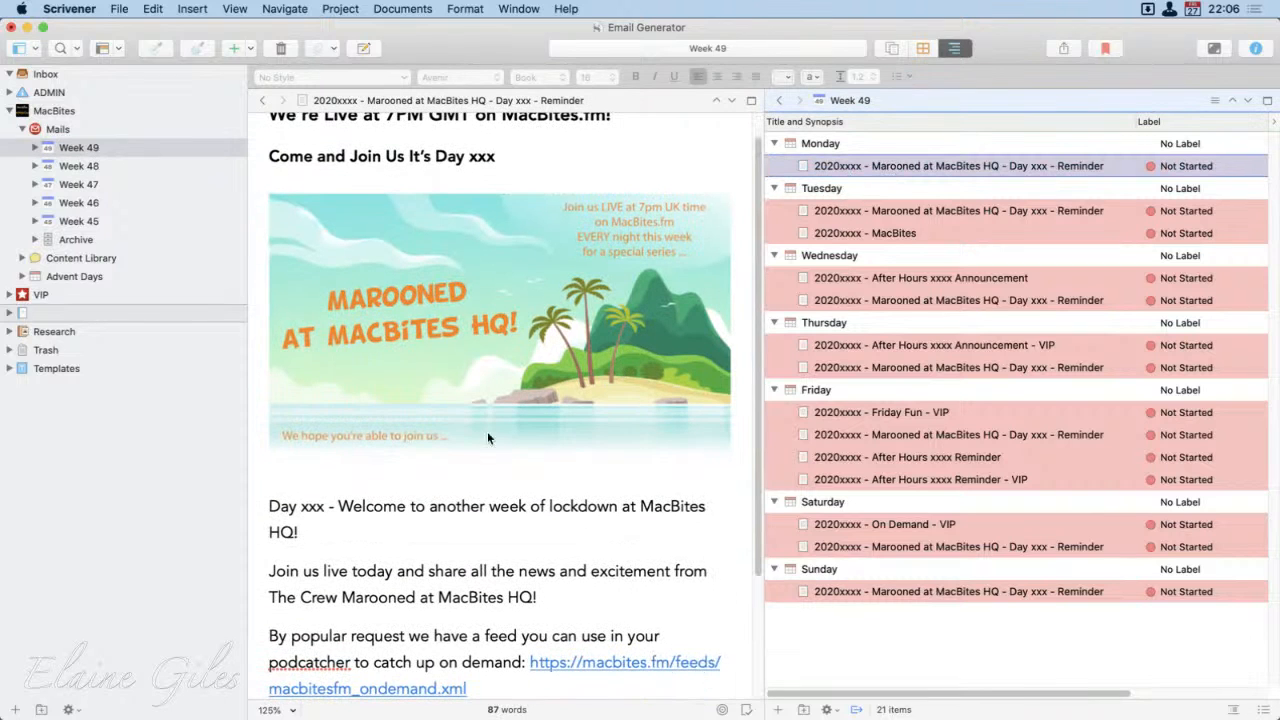
pyautogui.doubleClick(310, 508)
pyautogui.doubleClick(482, 158)
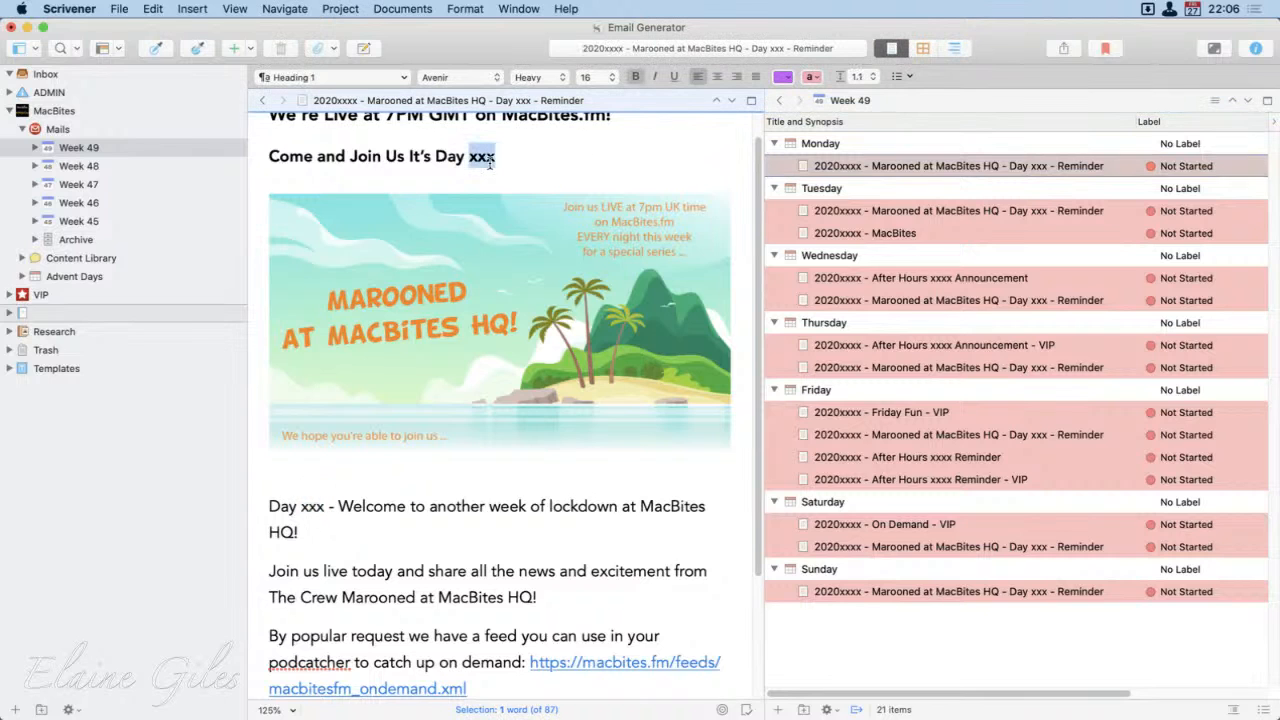
pyautogui.scroll(1, 566, 318)
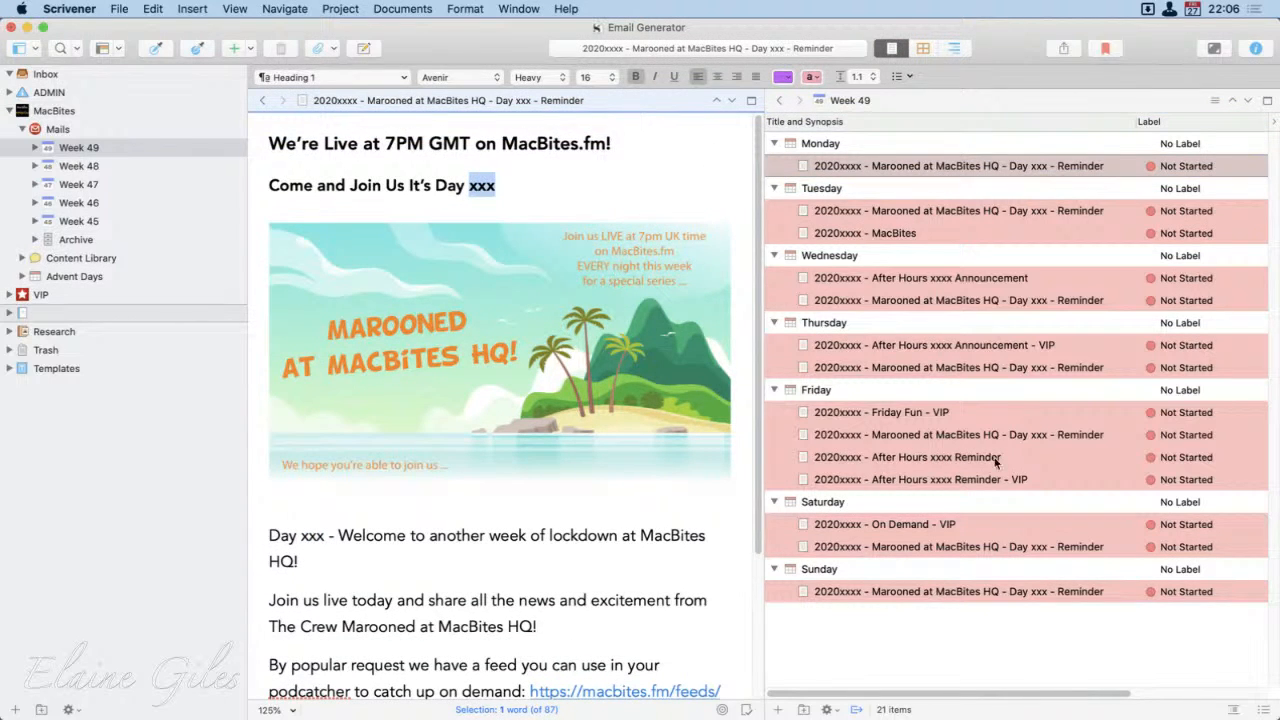
pyautogui.click(991, 626)
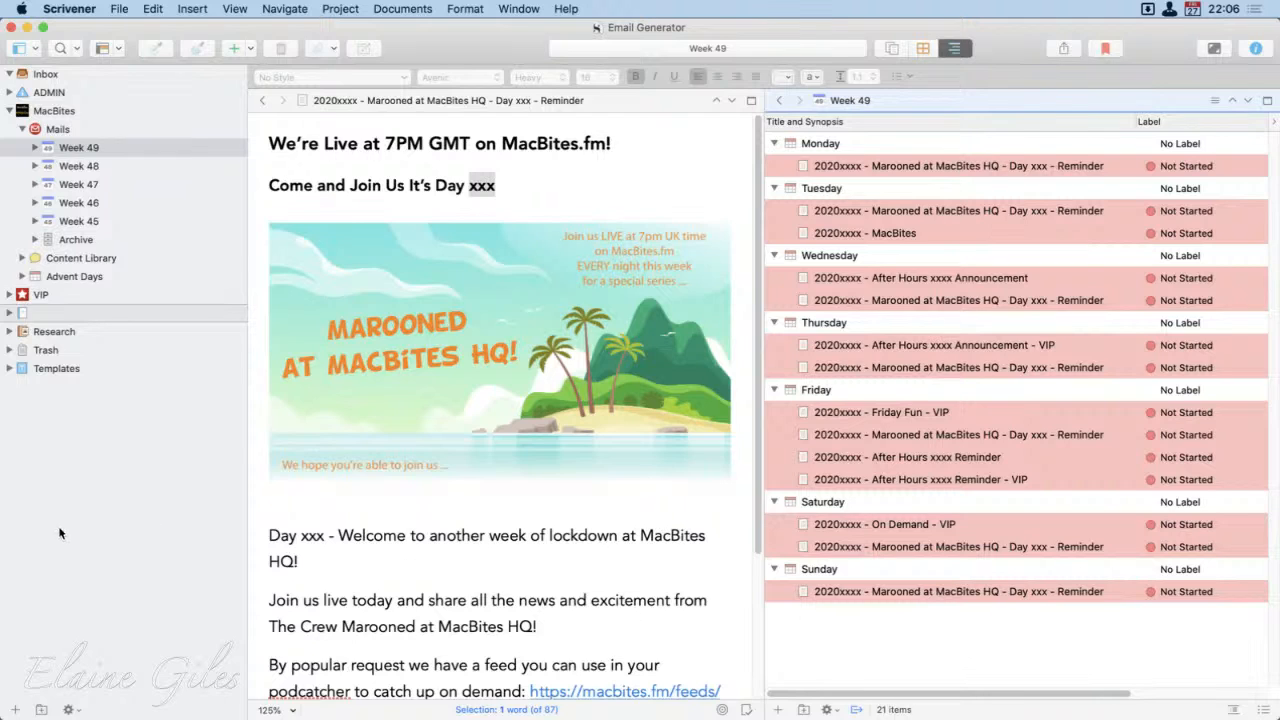
# Step: View the Mails folder in the outline, then check the Special Folders project settings for the templates folder without altering them
pyautogui.click(145, 490)
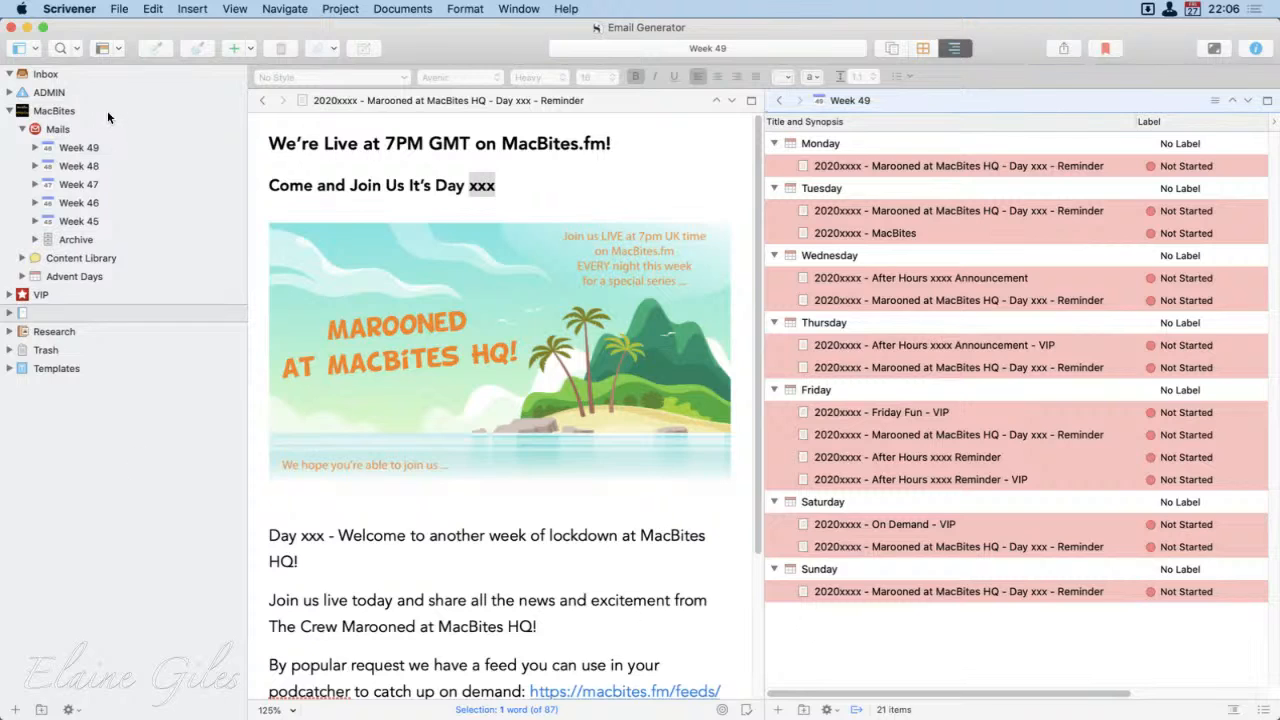
pyautogui.click(60, 130)
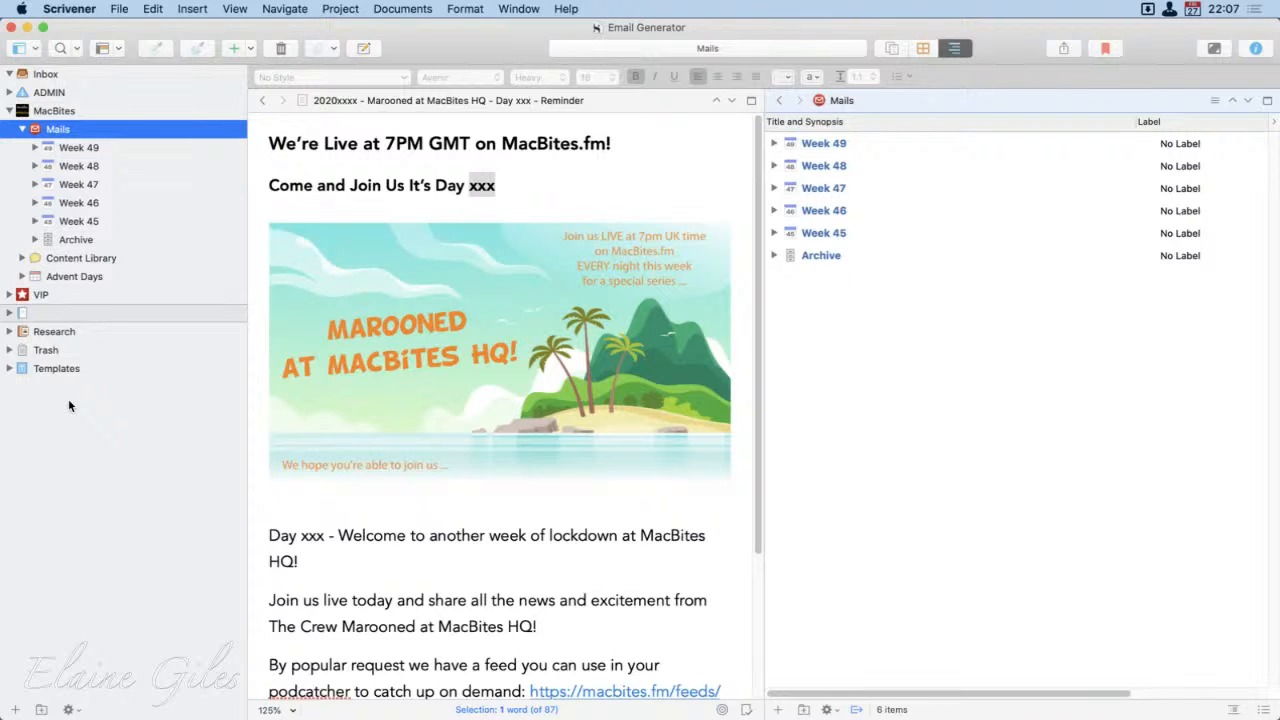
pyautogui.click(41, 317)
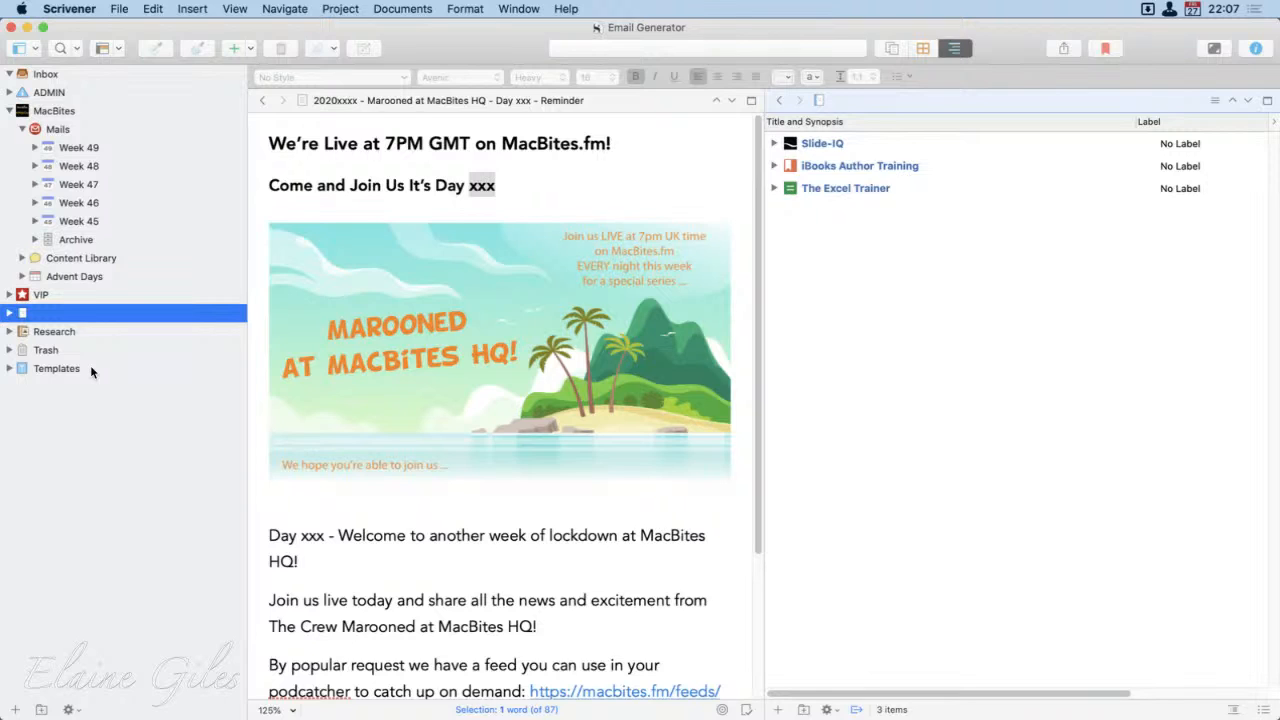
pyautogui.click(340, 8)
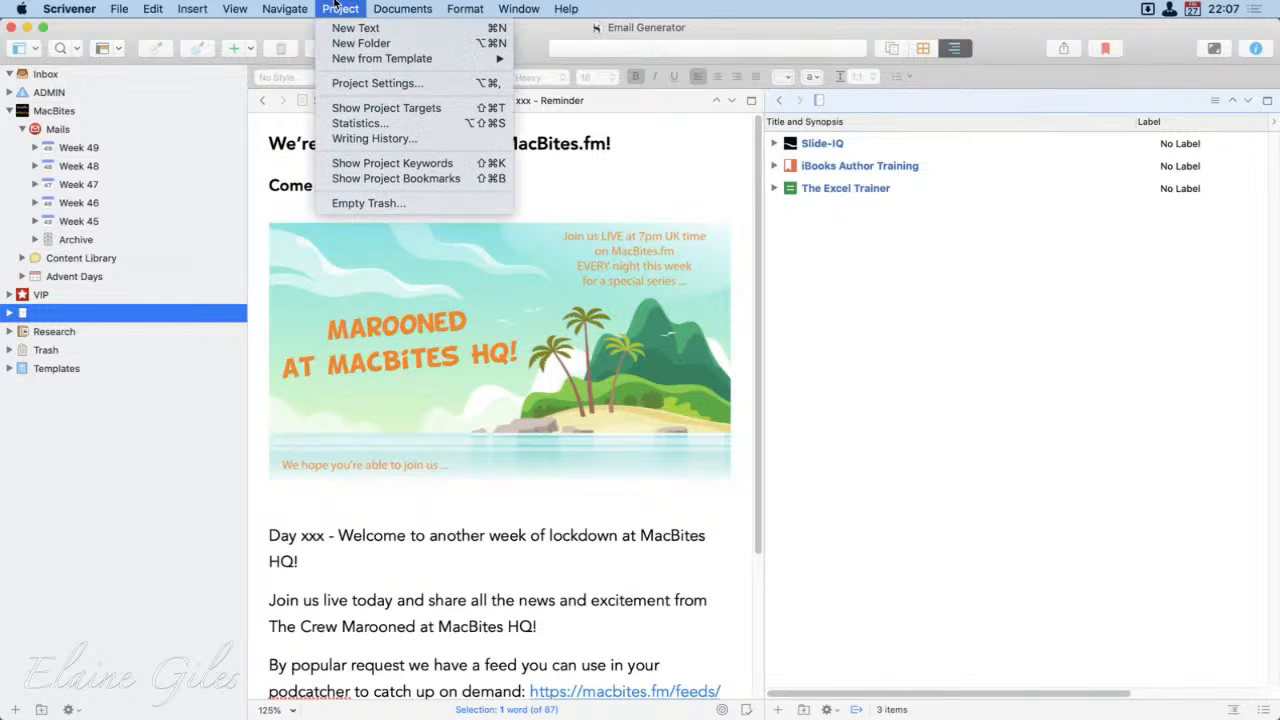
pyautogui.click(355, 79)
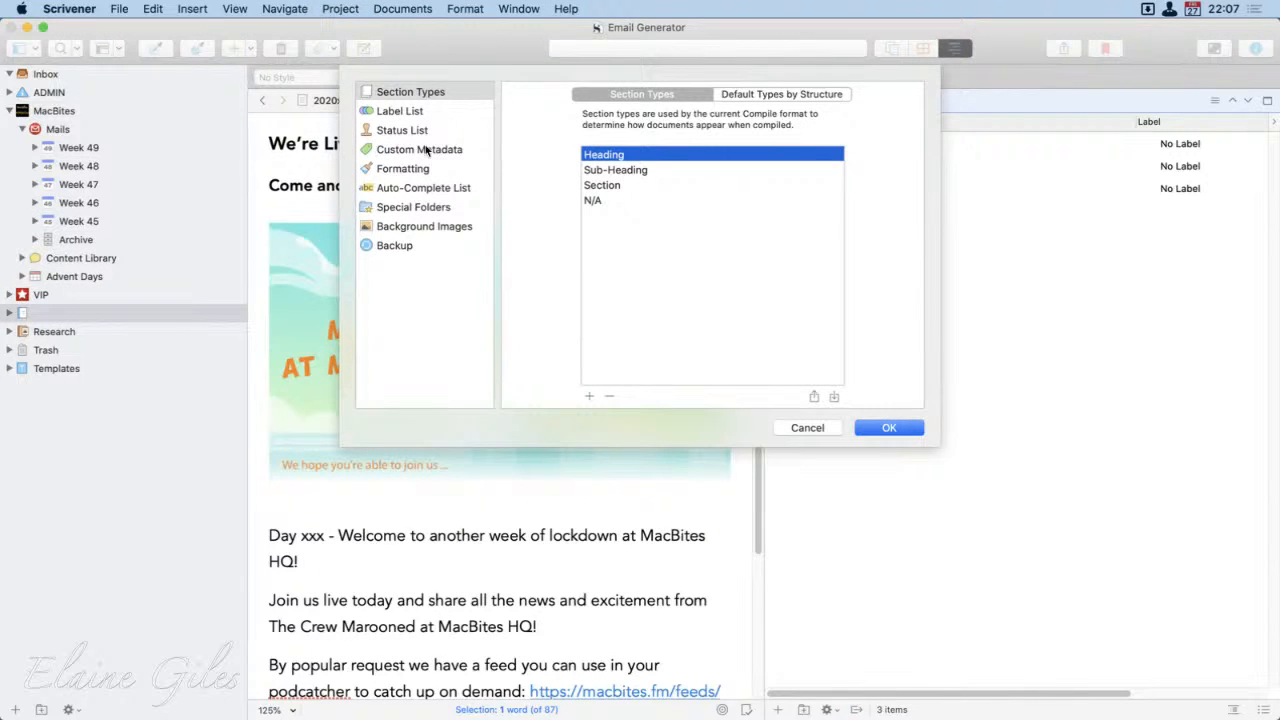
pyautogui.click(424, 208)
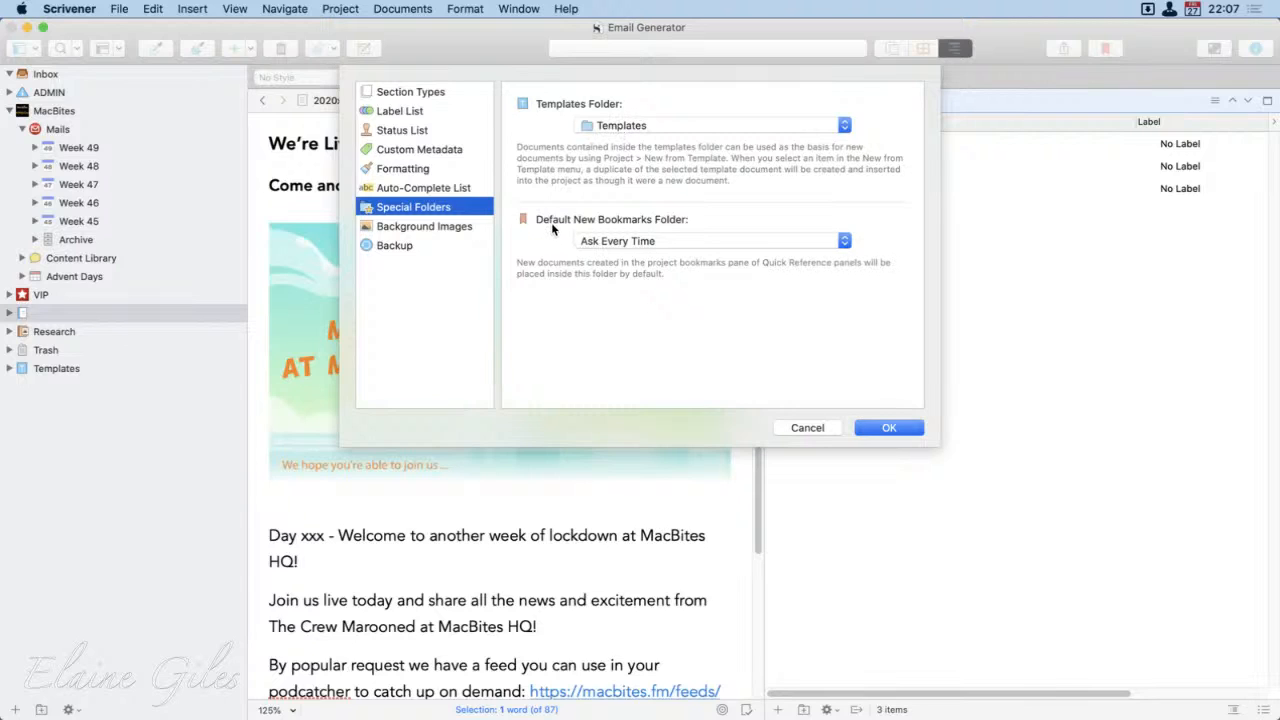
pyautogui.click(808, 428)
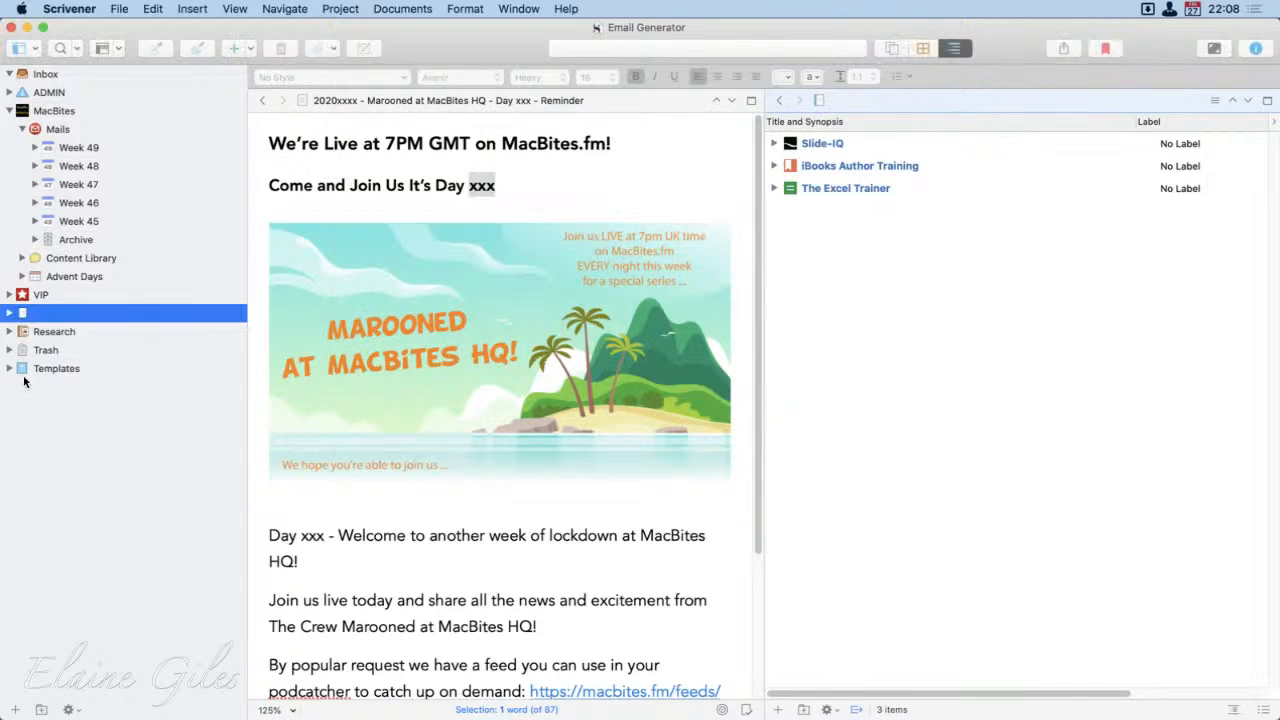
# Step: View the day folders of the Weekly Mails template inside the Templates folder, then collapse Templates again
pyautogui.click(25, 431)
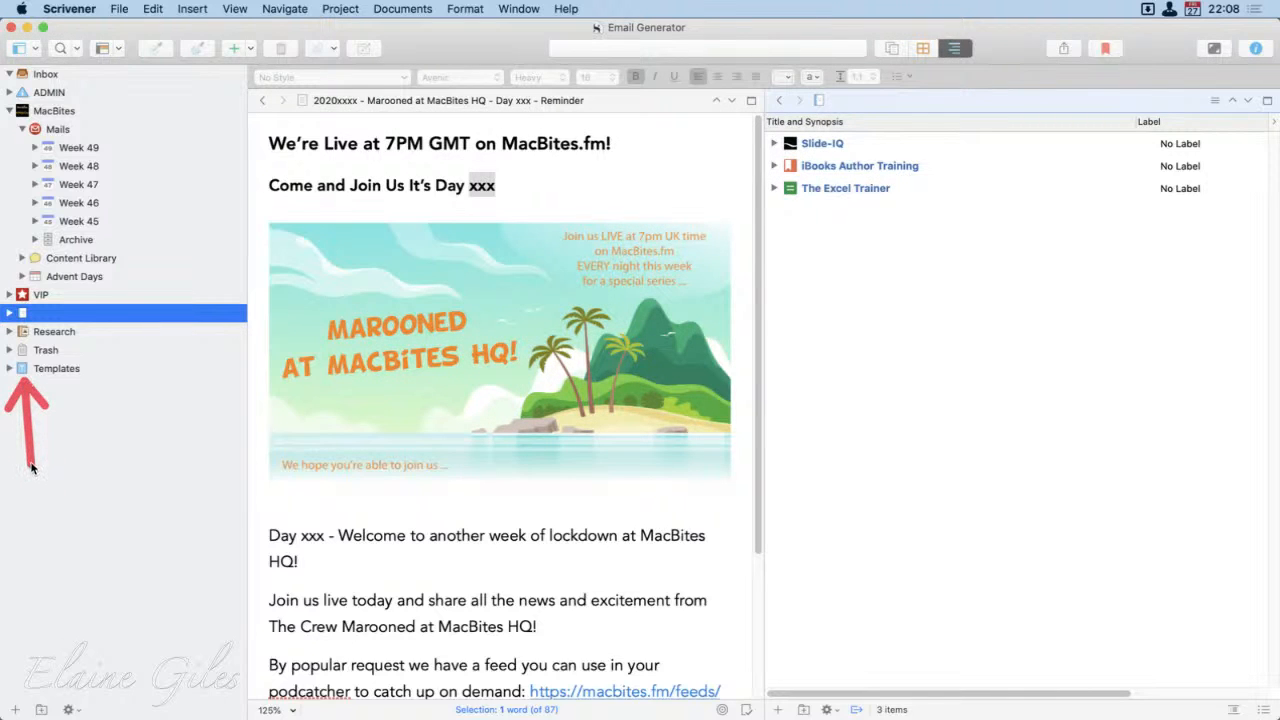
pyautogui.click(9, 368)
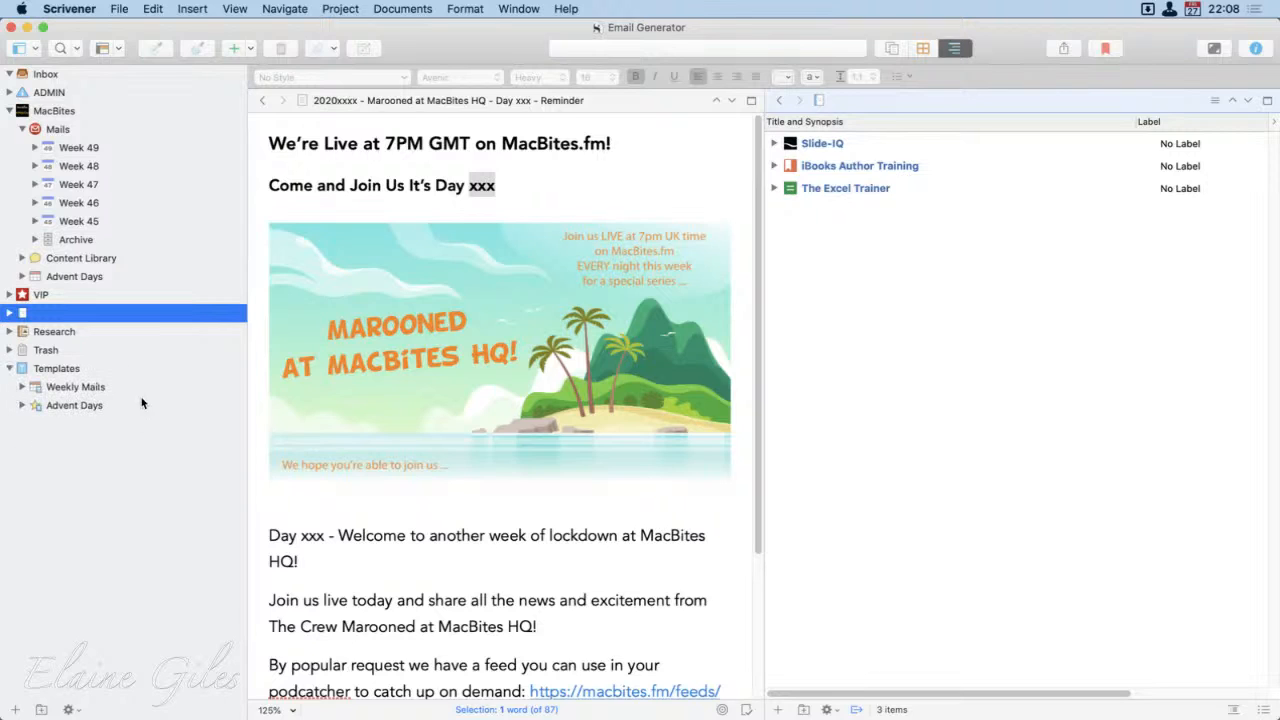
pyautogui.click(85, 387)
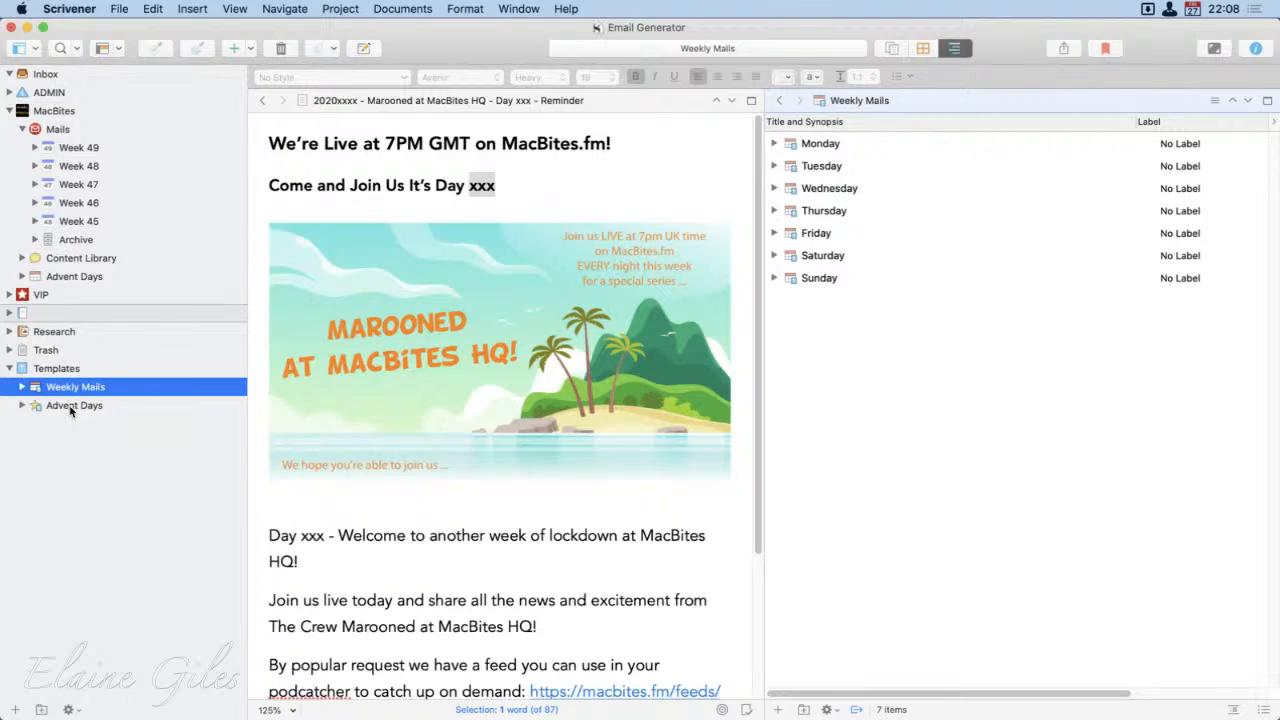
pyautogui.click(9, 368)
# Step: Add a new set of emails from the whole Weekly Mails template directly below Week 49 in the Mails folder
pyautogui.click(58, 130)
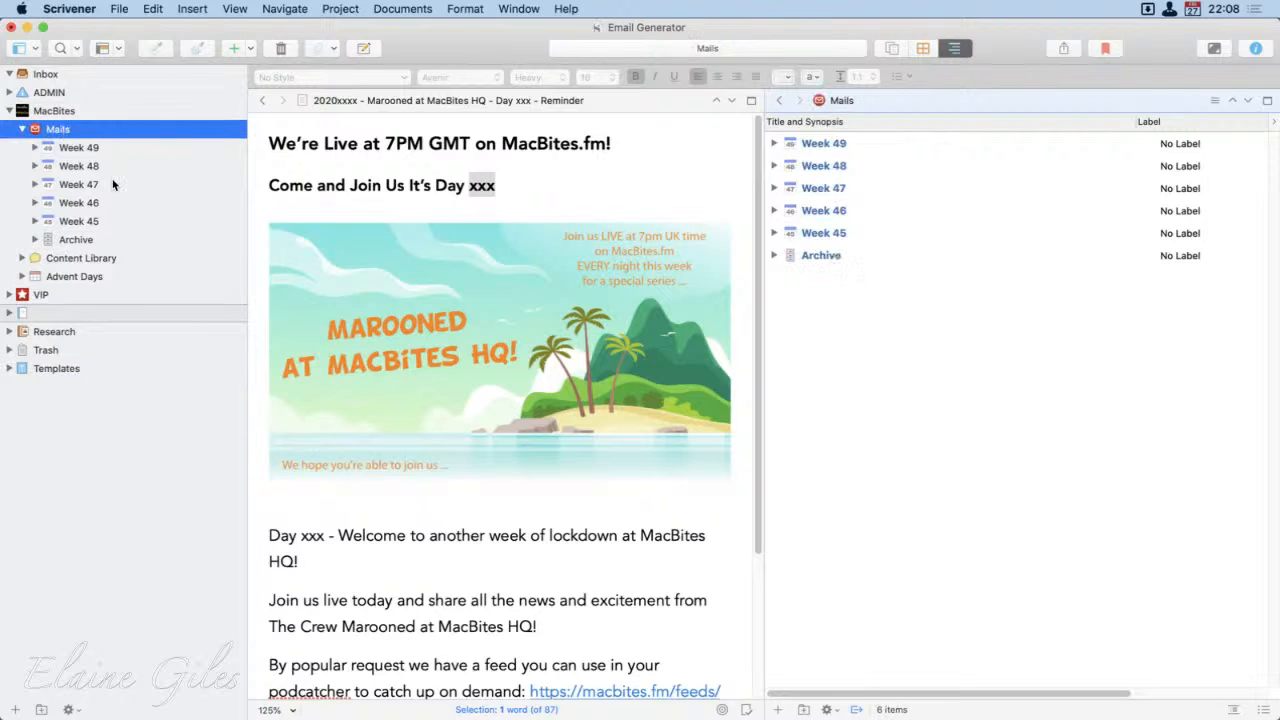
pyautogui.click(108, 148)
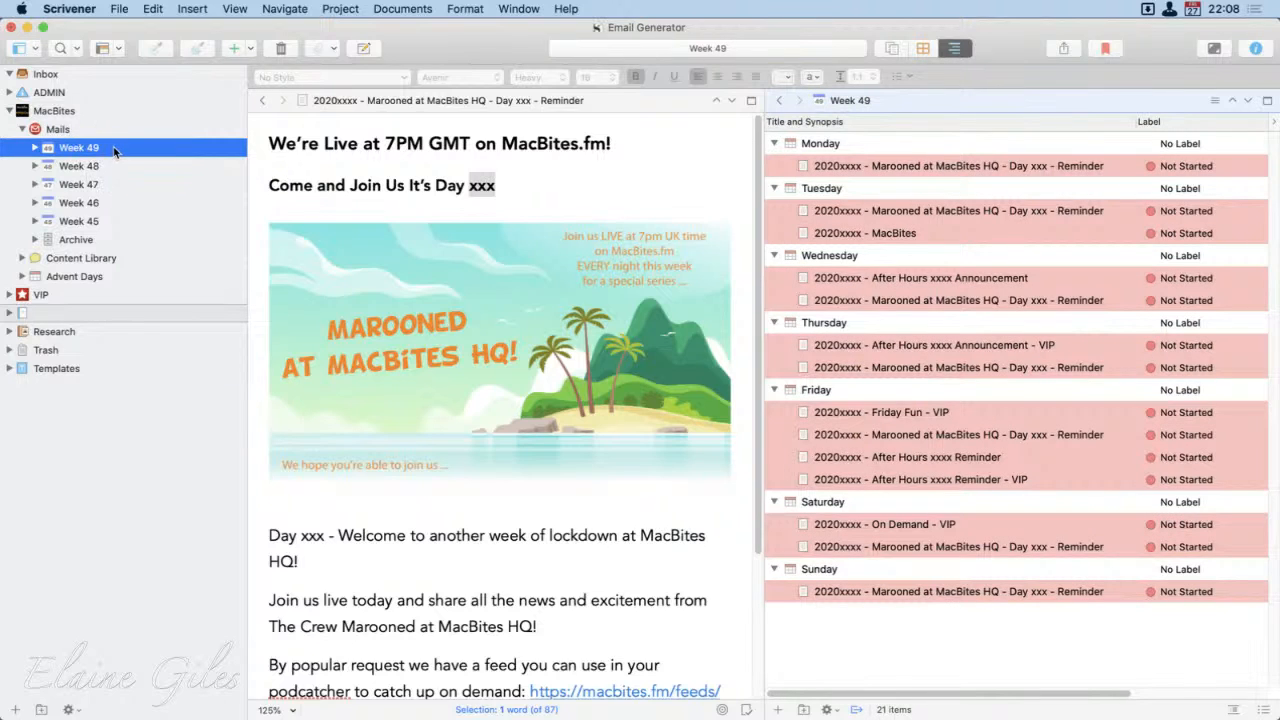
pyautogui.click(251, 48)
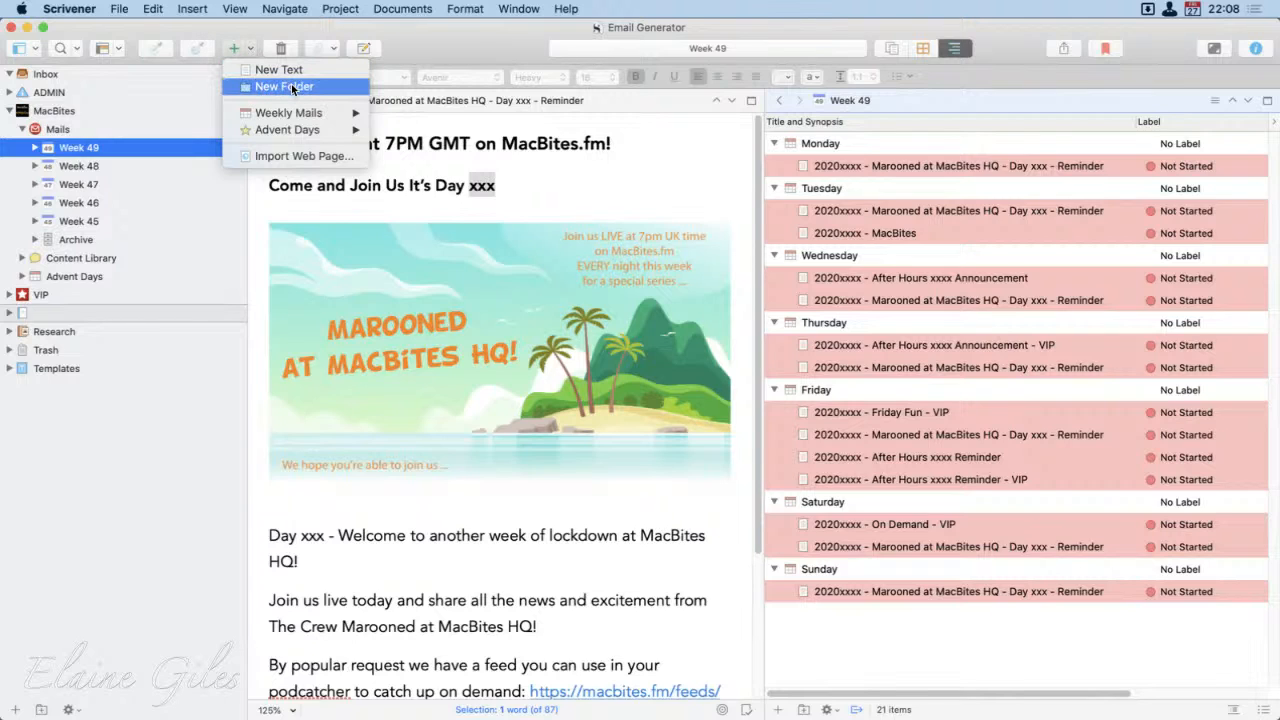
pyautogui.moveTo(291, 112)
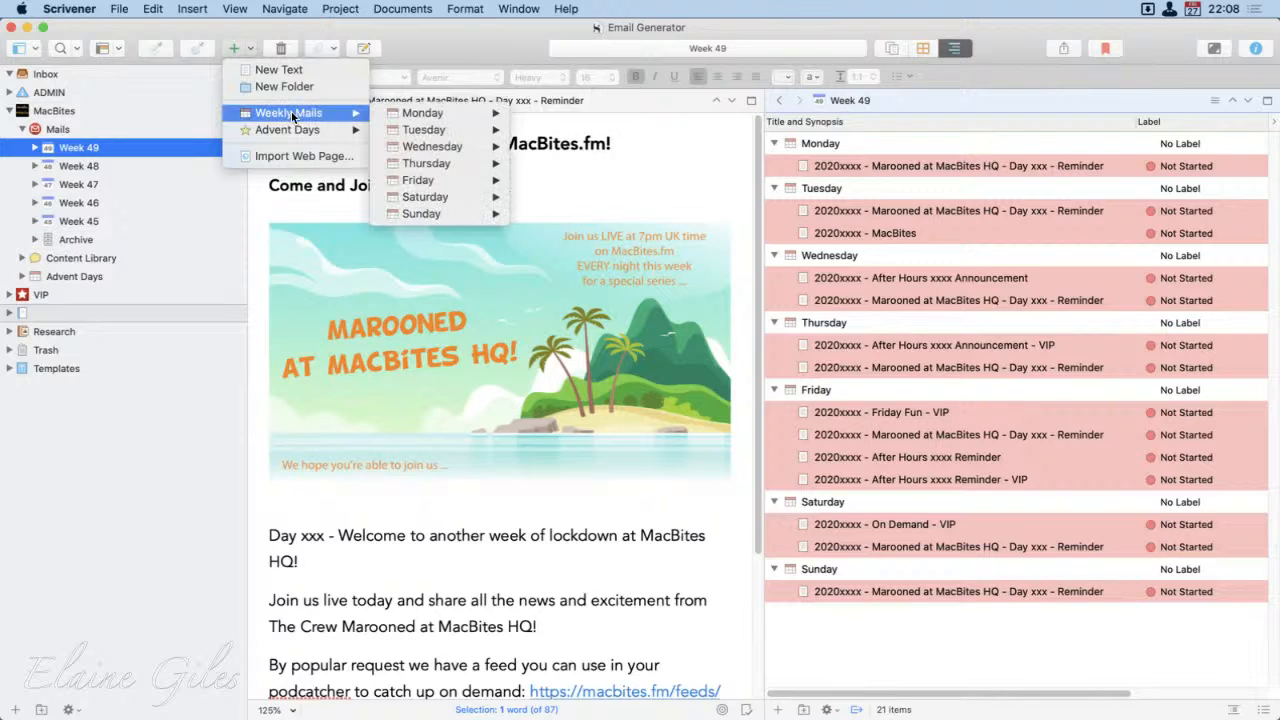
pyautogui.moveTo(451, 118)
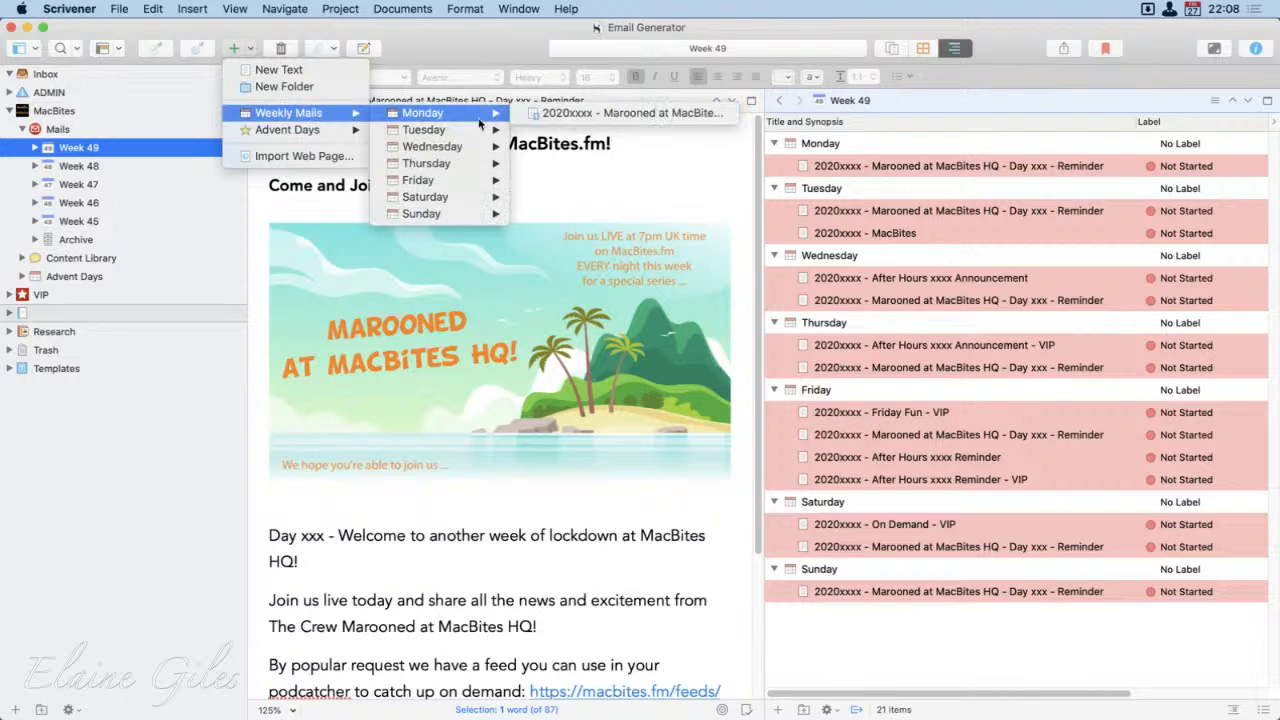
pyautogui.moveTo(450, 177)
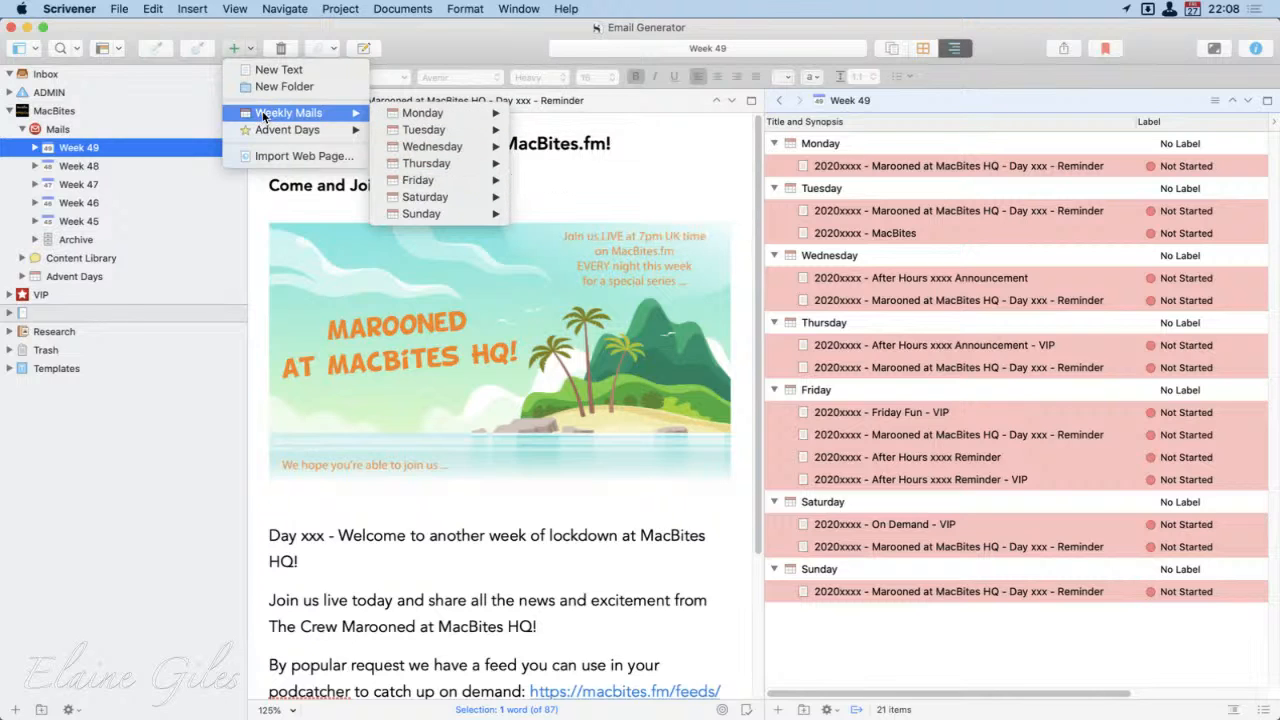
pyautogui.press('Escape')
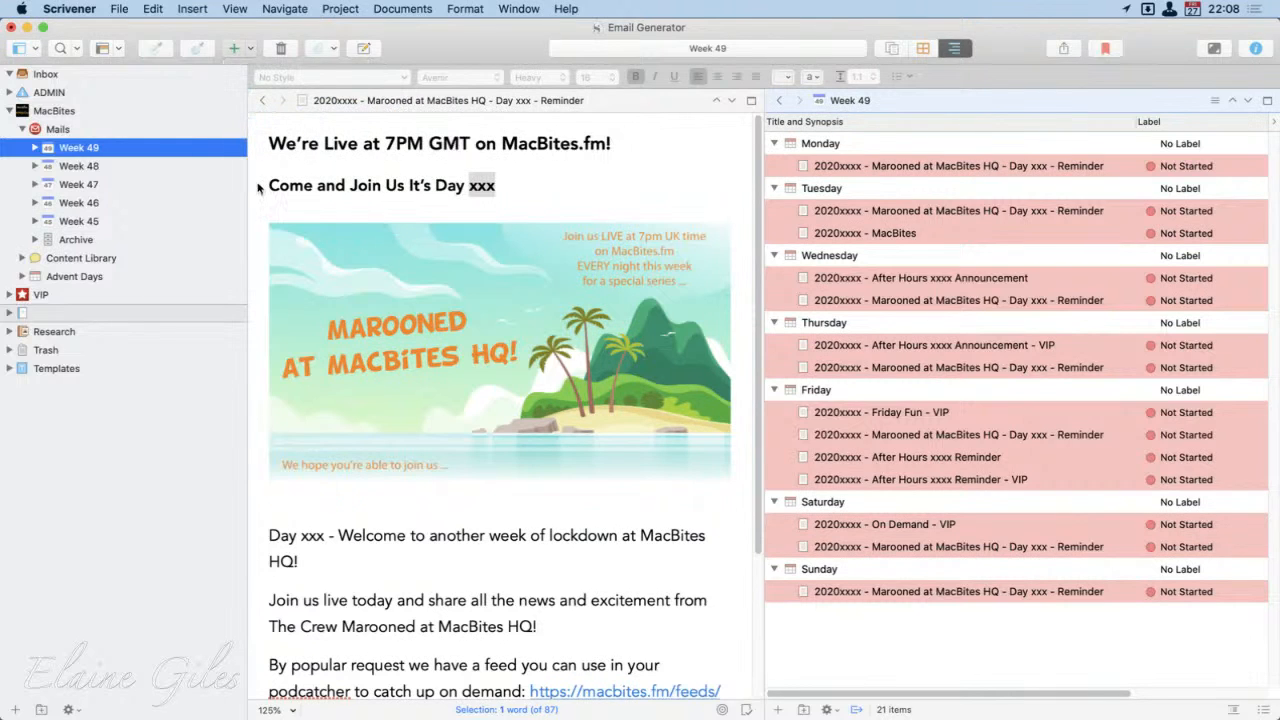
pyautogui.press('super+n')
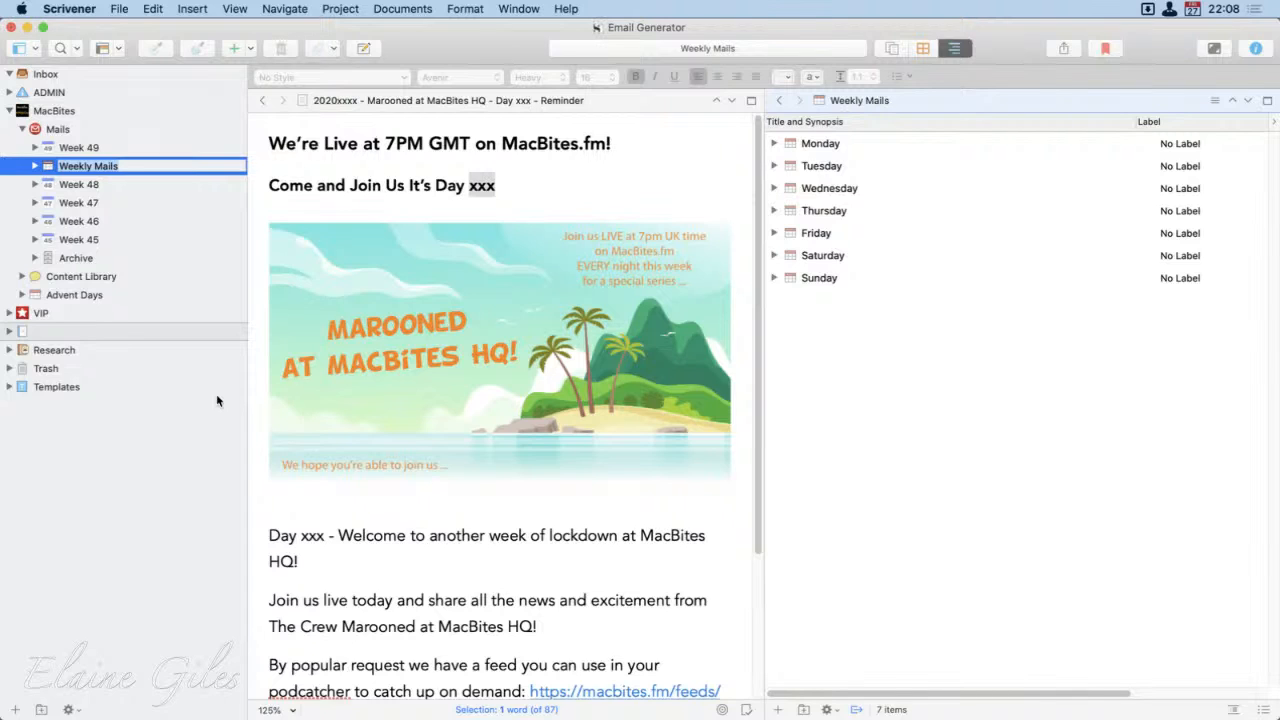
# Step: Name the new weekly folder Week 50 and move it above Week 49
pyautogui.write('Week 50')
pyautogui.press('Return')
pyautogui.press('ctrl+super+Up')
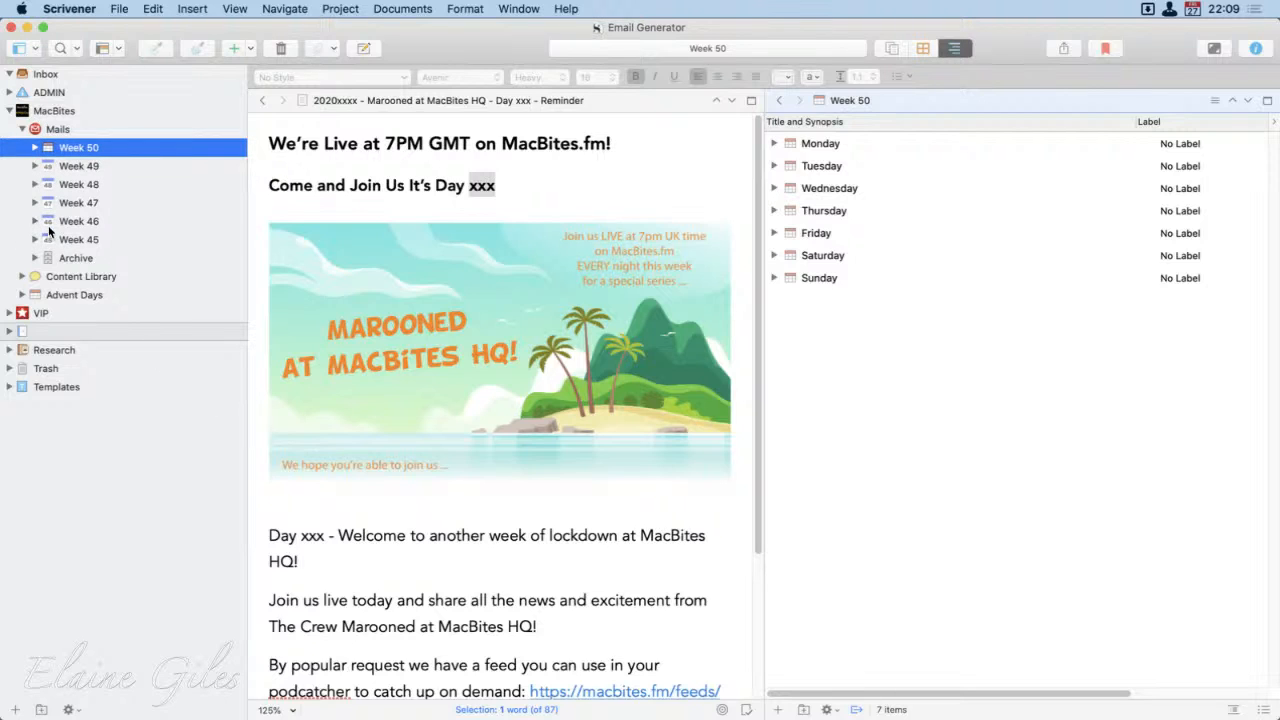
# Step: Change the Week 50 folder's icon to the calendar icon numbered 50
pyautogui.rightClick(48, 149)
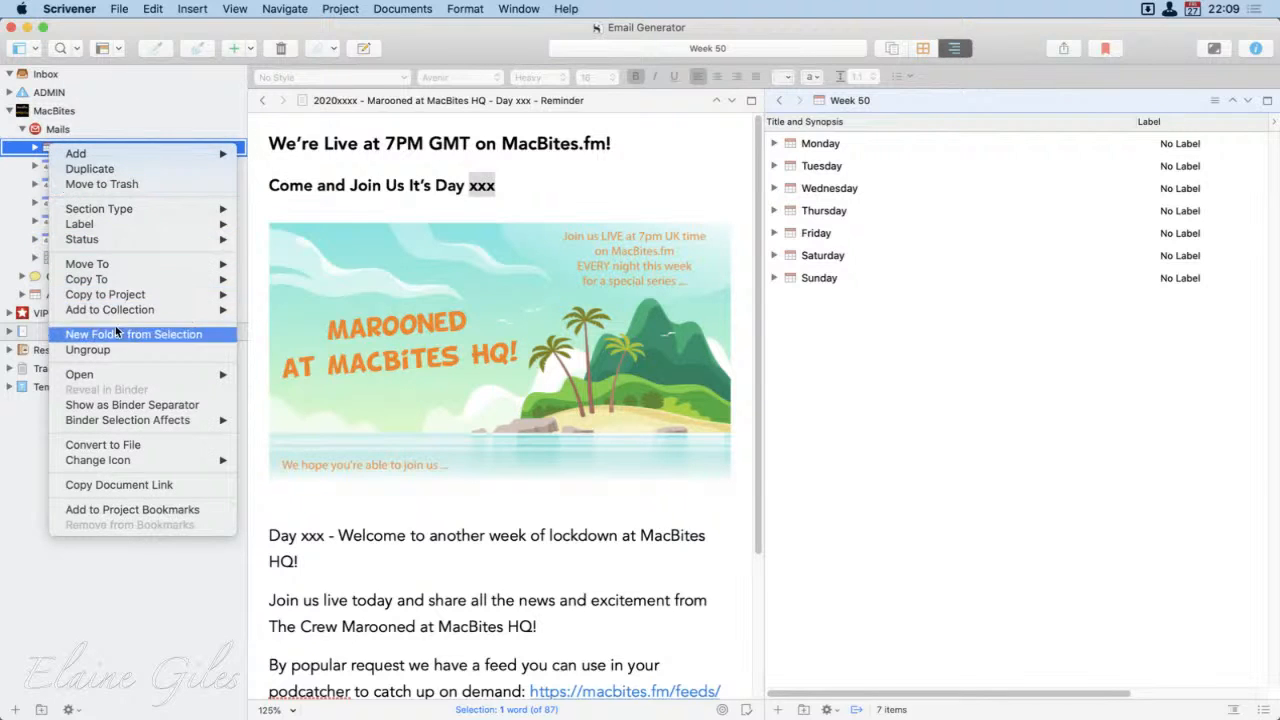
pyautogui.moveTo(198, 460)
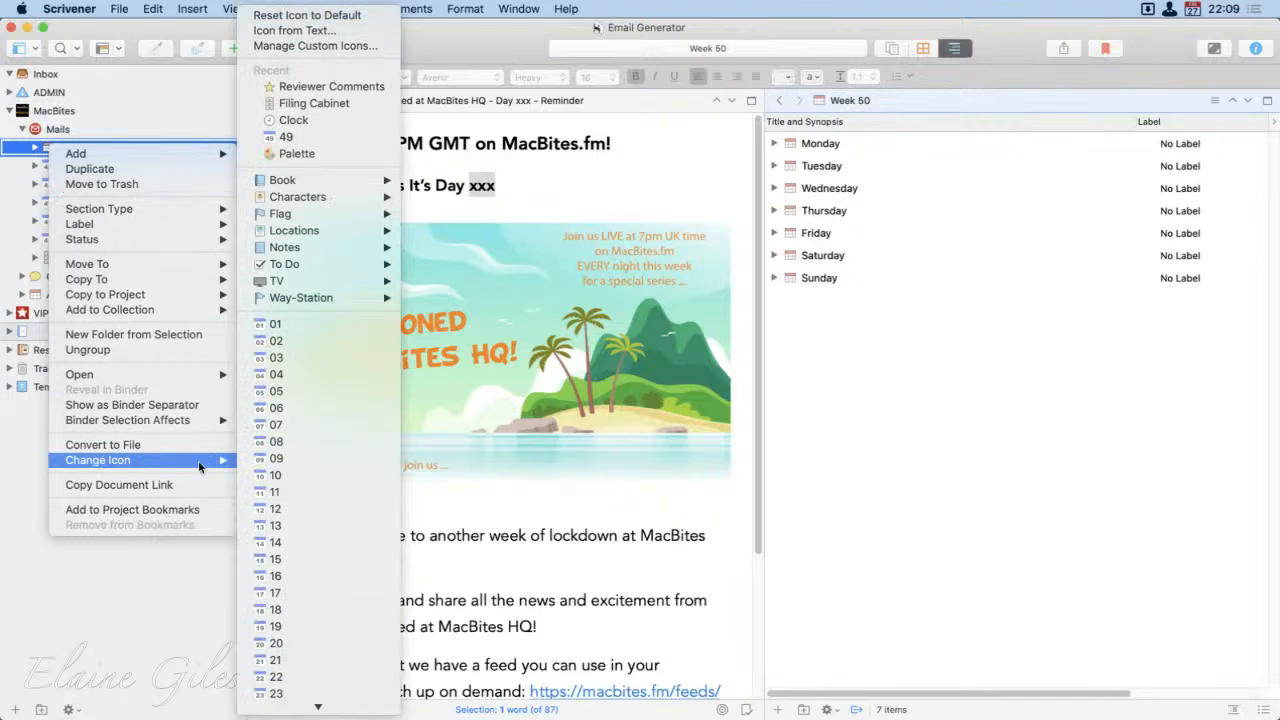
pyautogui.scroll(-10, 349, 498)
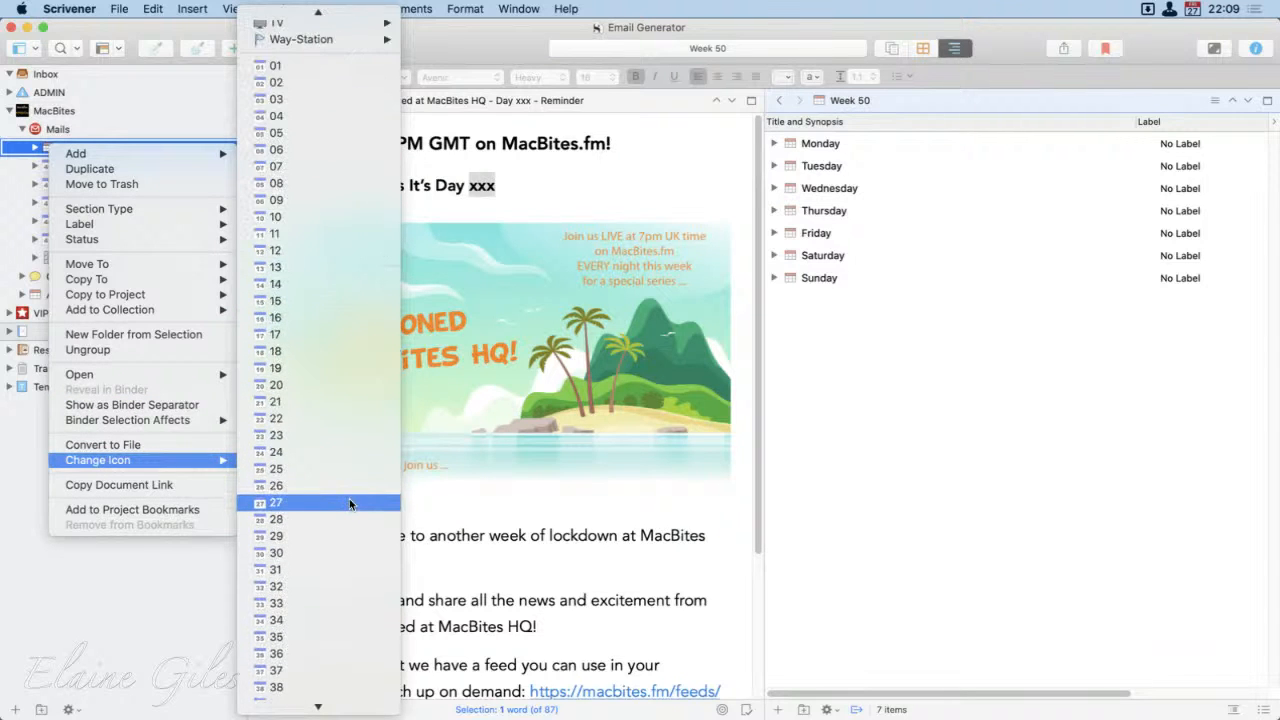
pyautogui.scroll(-2, 349, 498)
pyautogui.scroll(12, 349, 498)
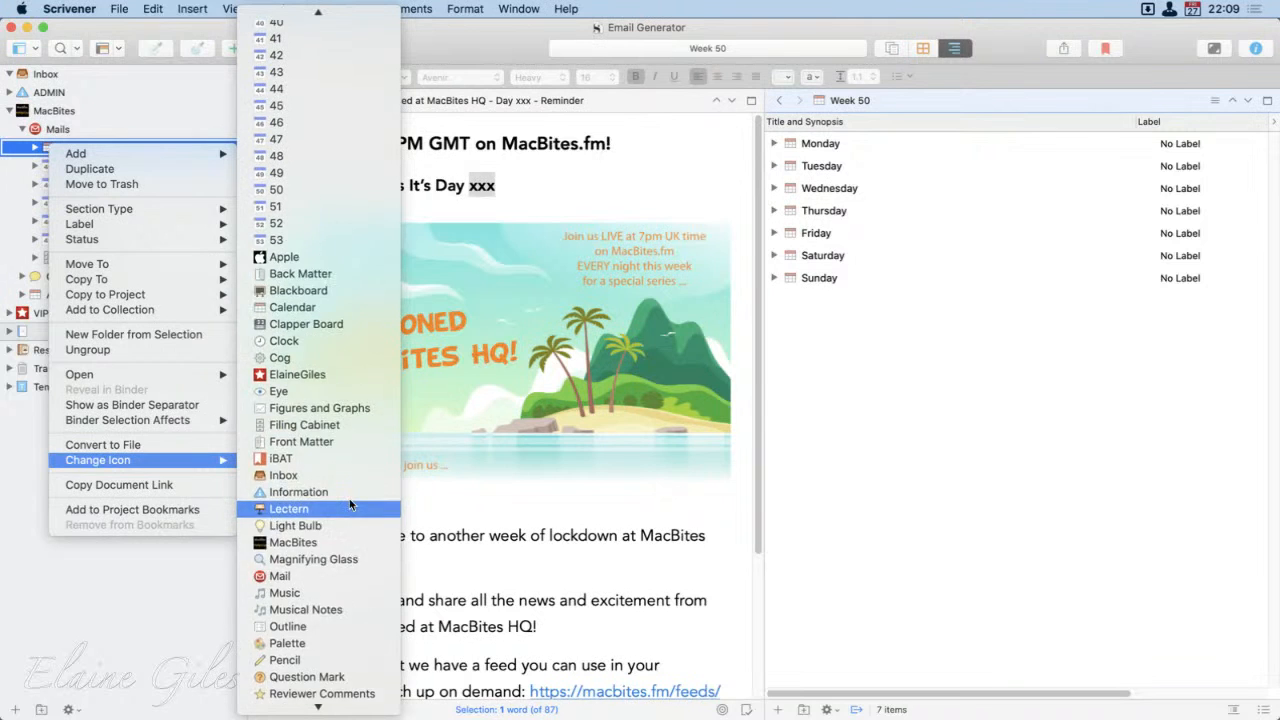
pyautogui.scroll(1, 349, 498)
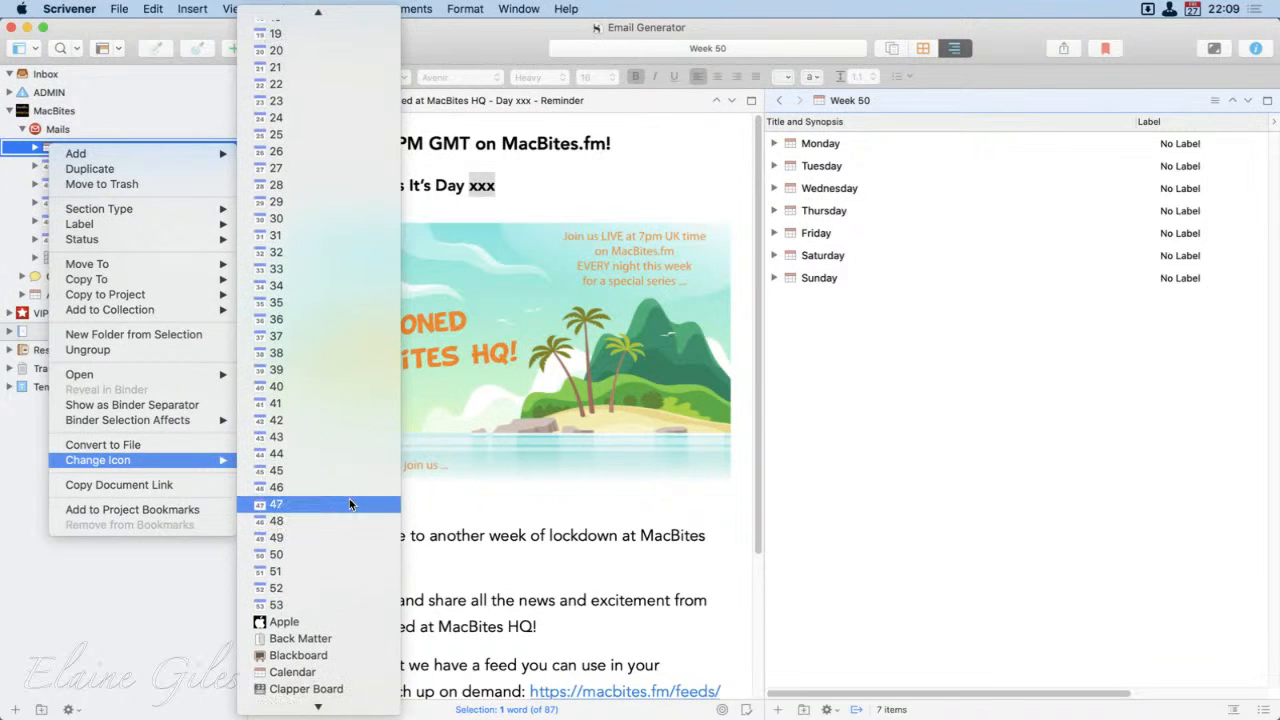
pyautogui.click(327, 557)
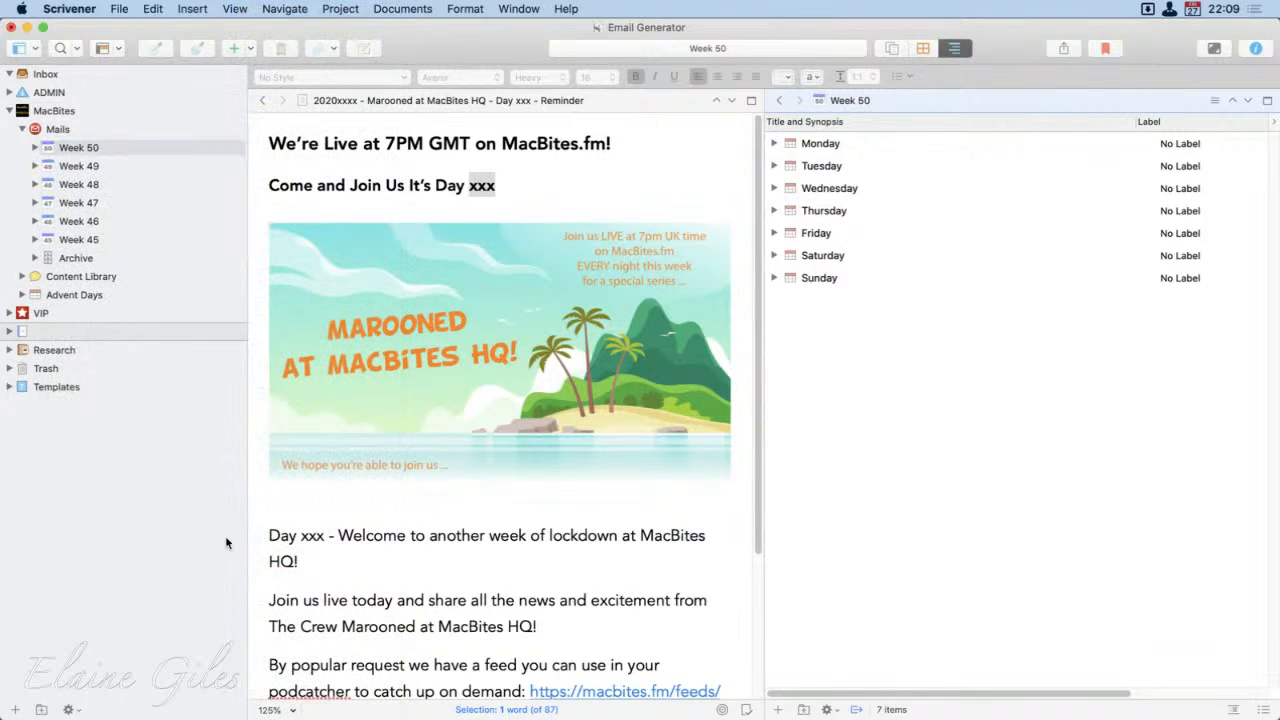
# Step: Expand all the day folders of Week 50 in the outline
pyautogui.click(127, 150)
pyautogui.click(940, 375)
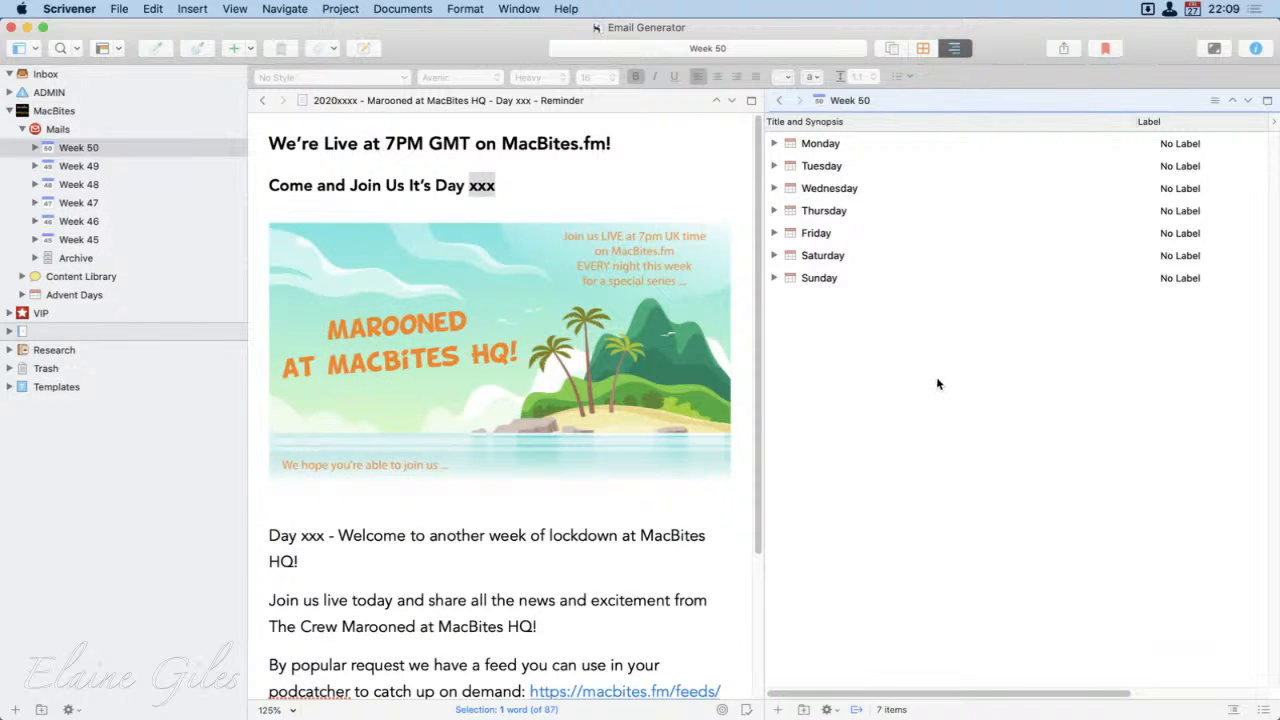
pyautogui.press('super+9')
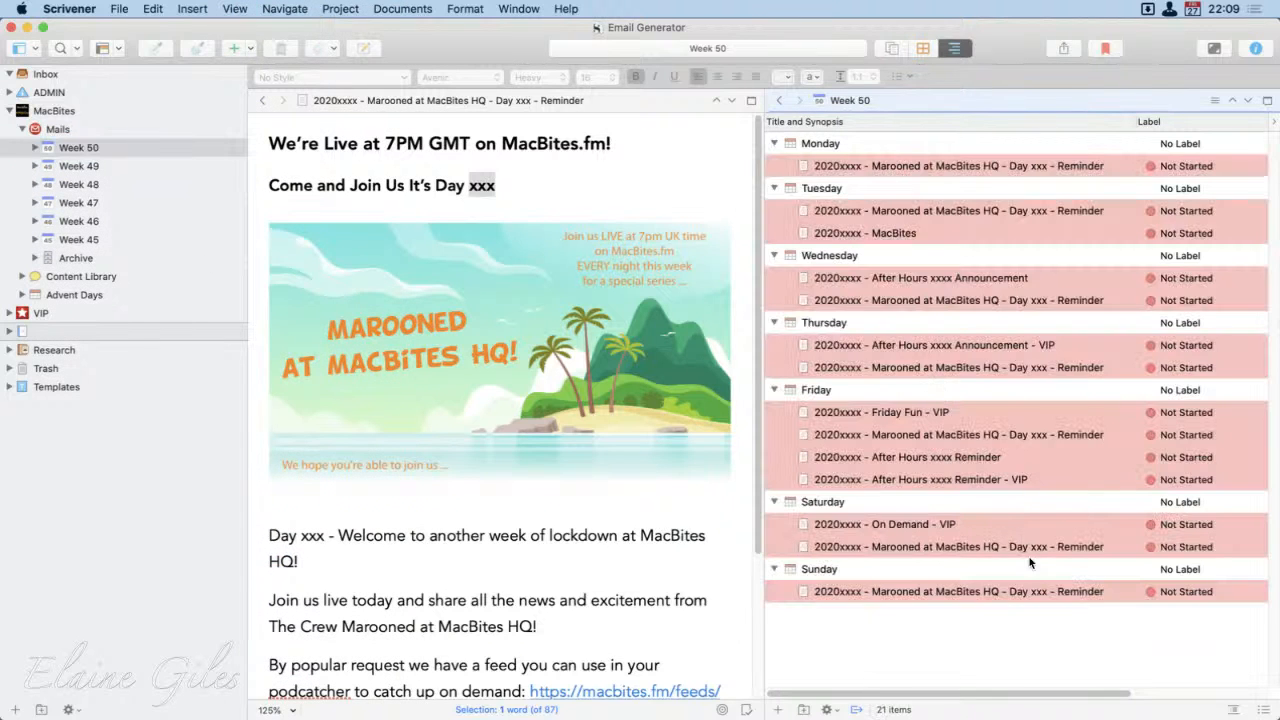
# Step: Compare the outlines of Week 49 and Week 50, then view Week 50's Friday Marooned reminder and After Hours xxxx Reminder
pyautogui.click(98, 167)
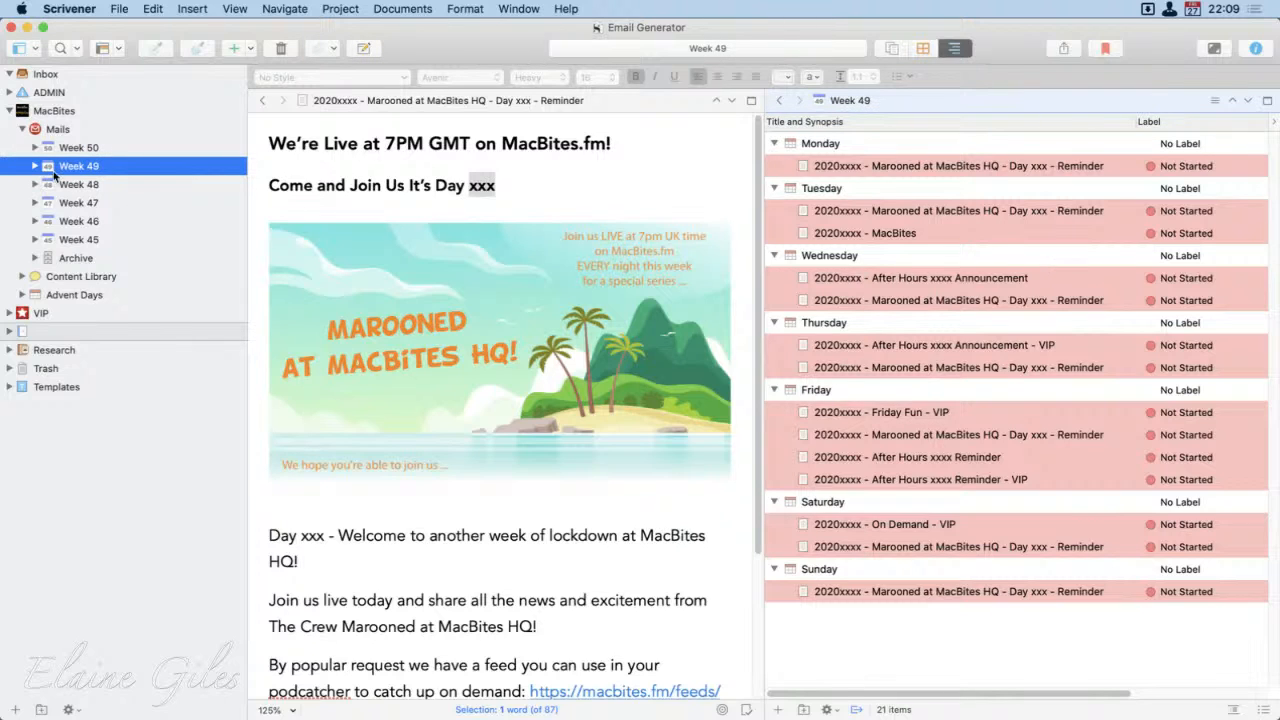
pyautogui.click(100, 148)
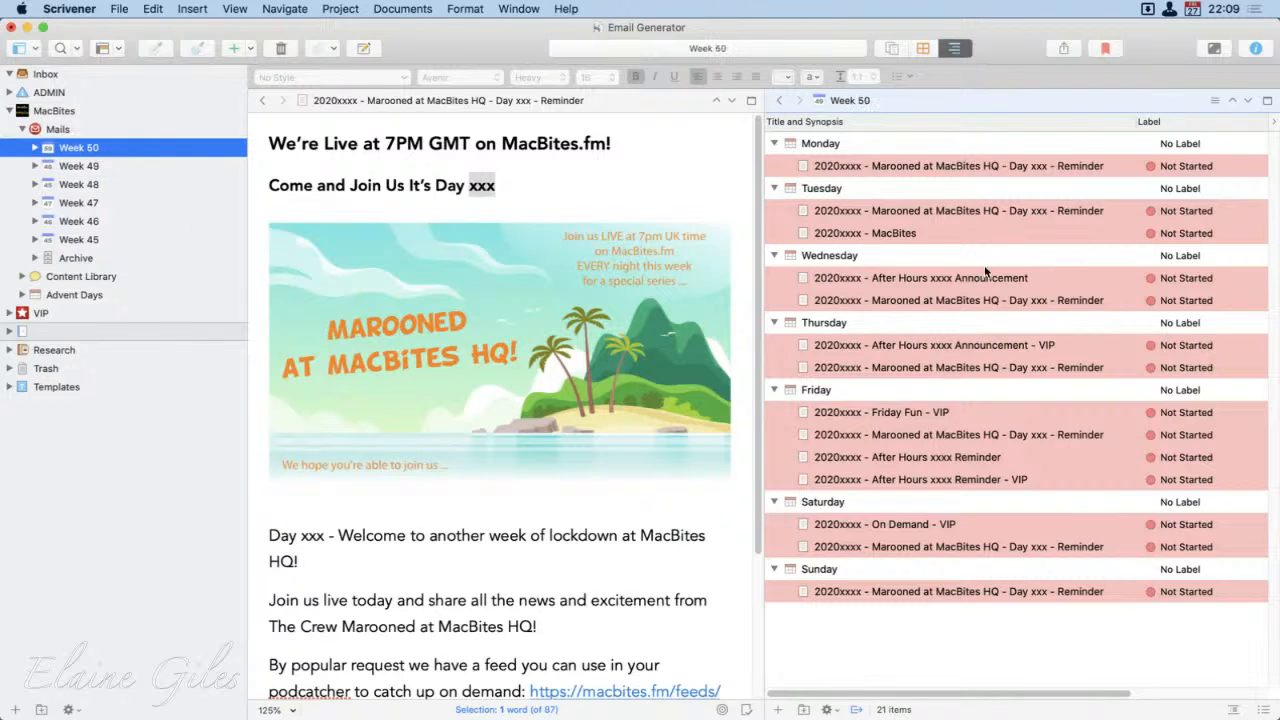
pyautogui.click(838, 425)
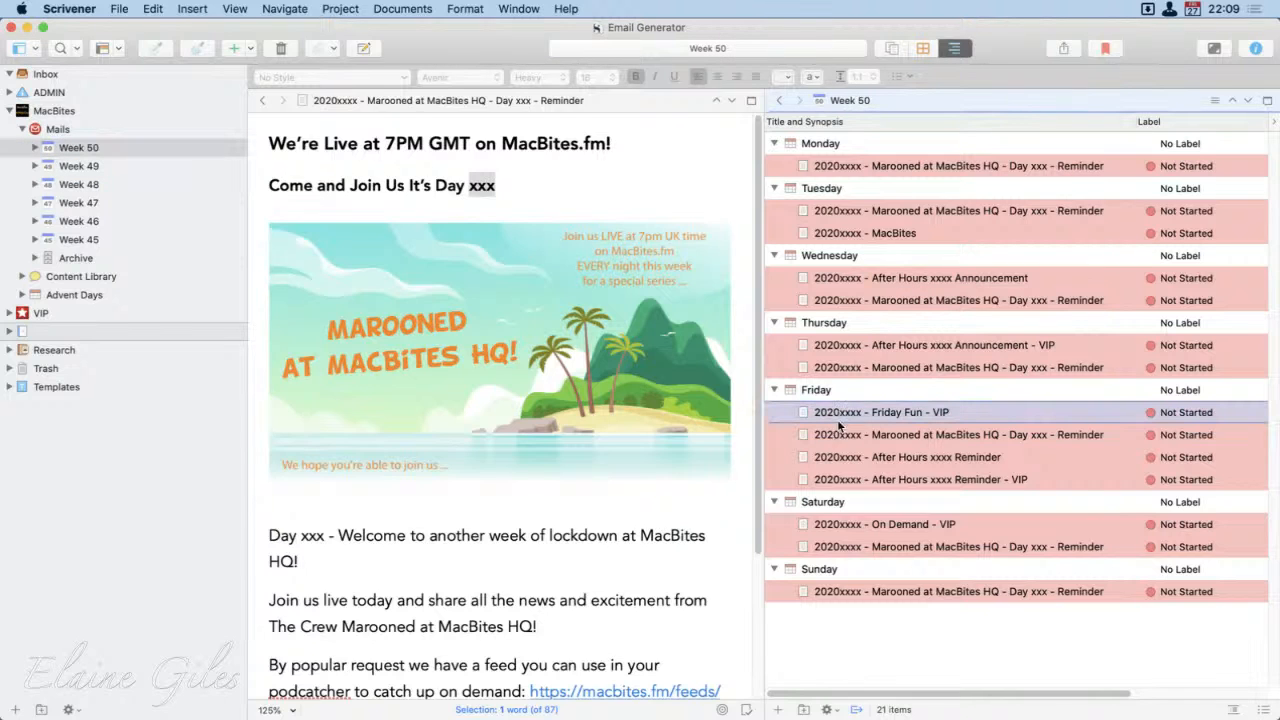
pyautogui.press('Down')
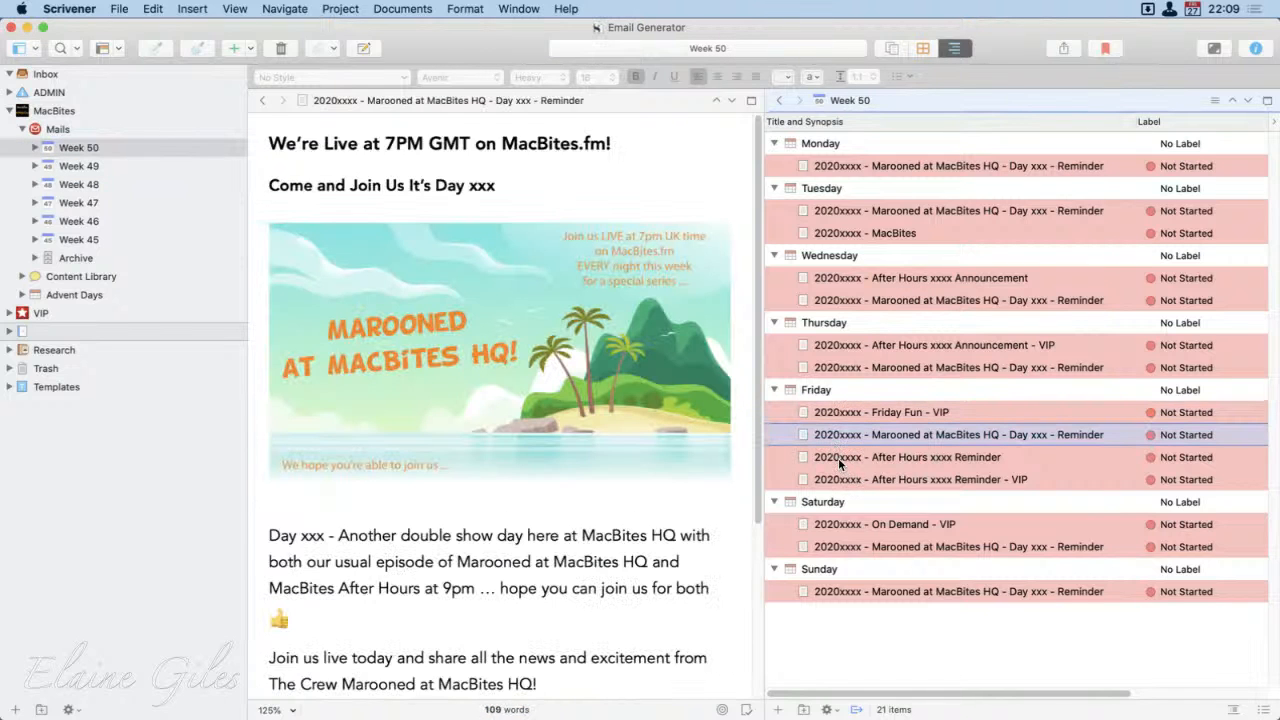
pyautogui.click(838, 457)
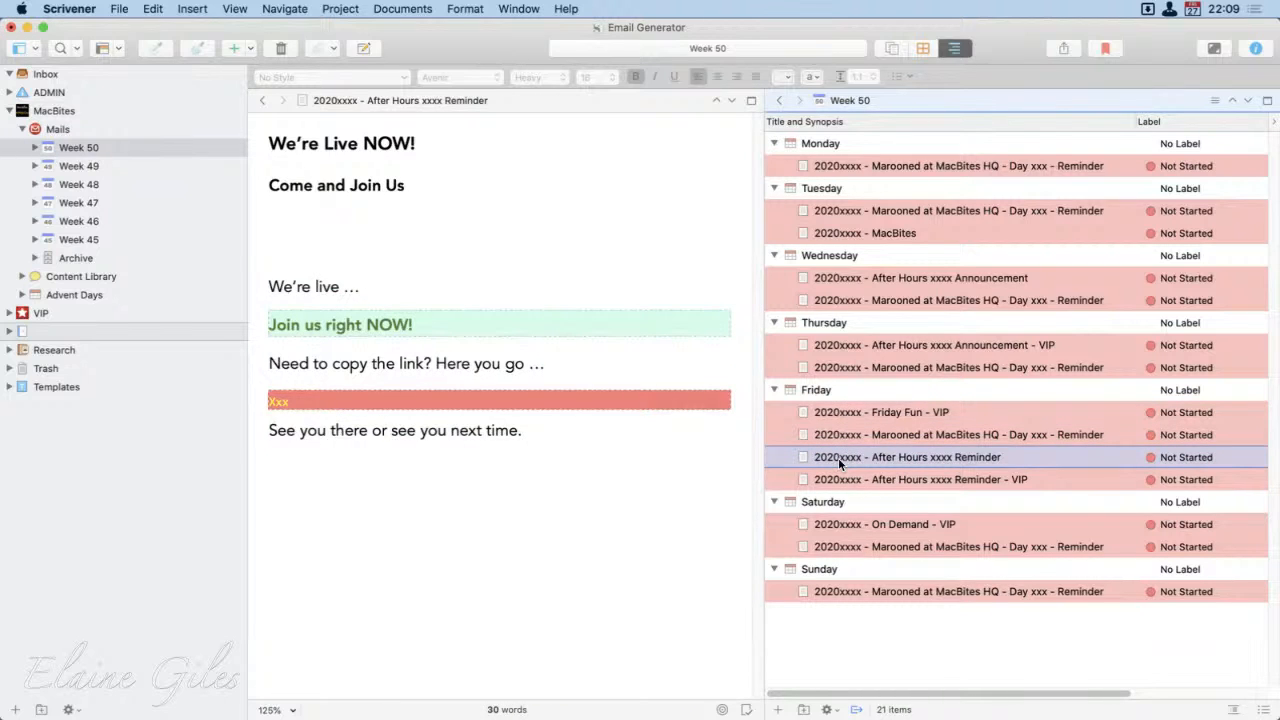
# Step: Rename Week 50's Friday After Hours xxxx Reminder, the non-VIP one, as "20201211 - After Hours 0106 Reminder"
pyautogui.click(838, 457)
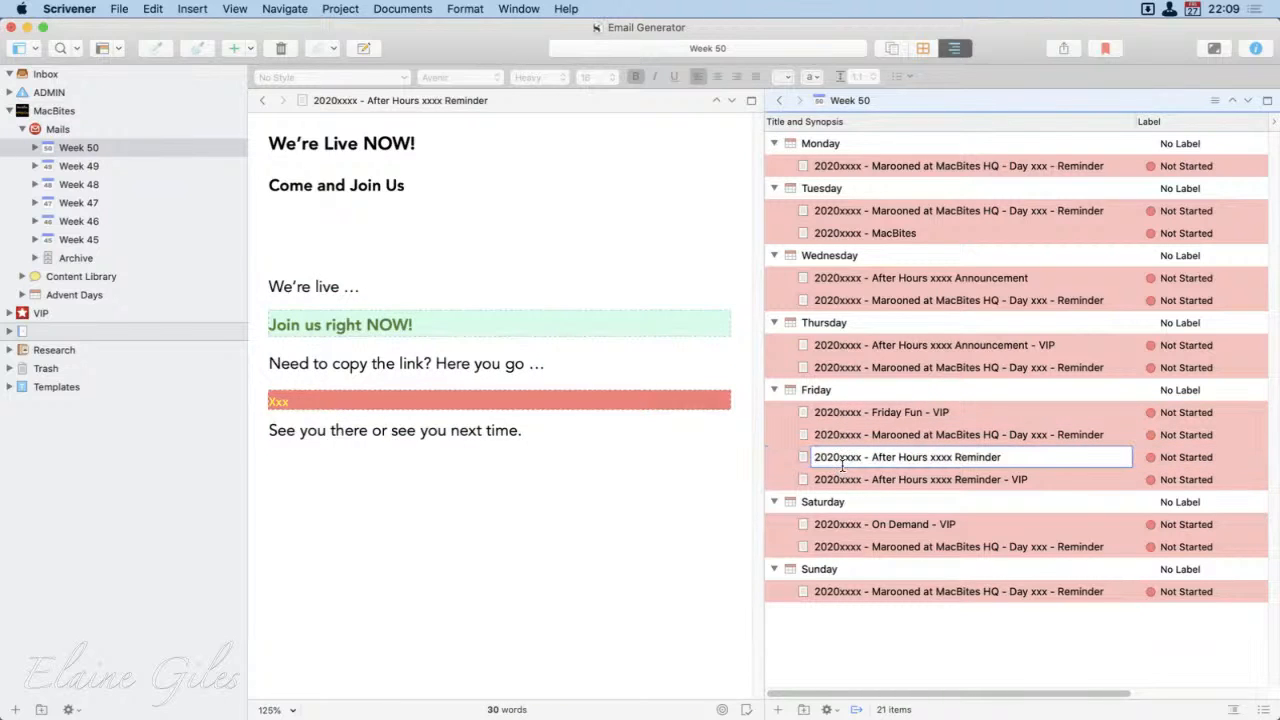
pyautogui.write('12')
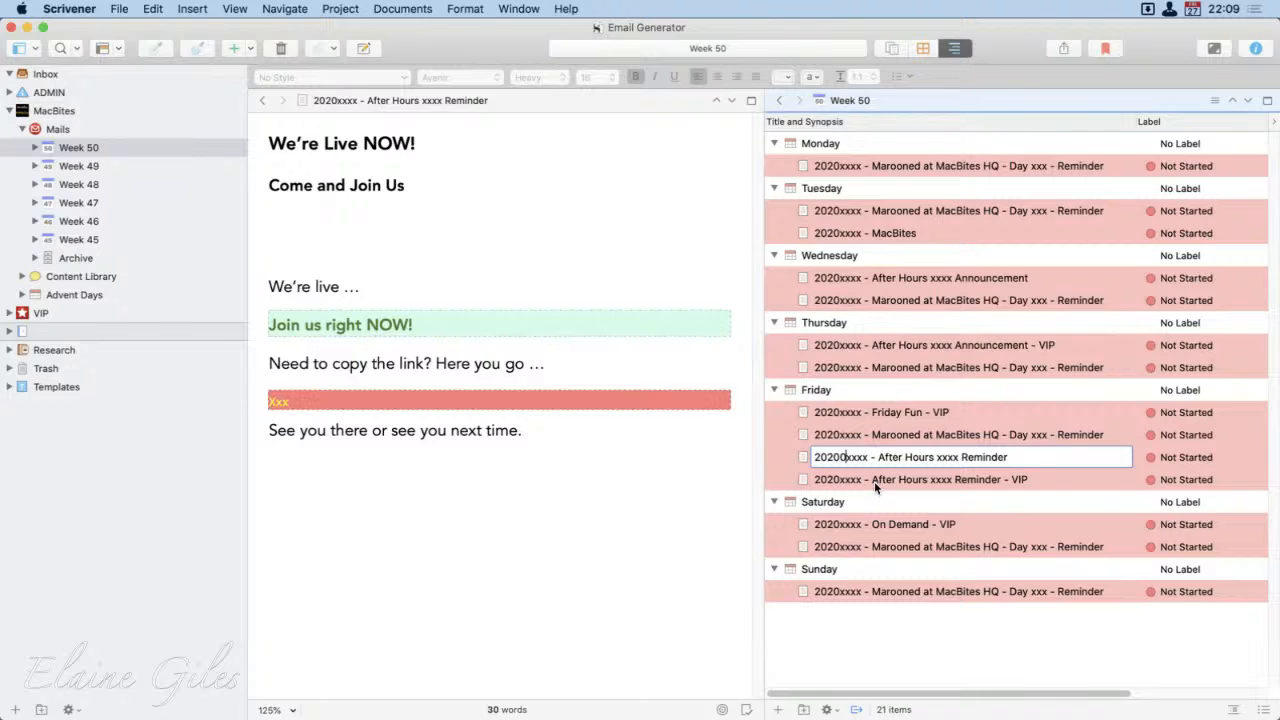
pyautogui.write('11')
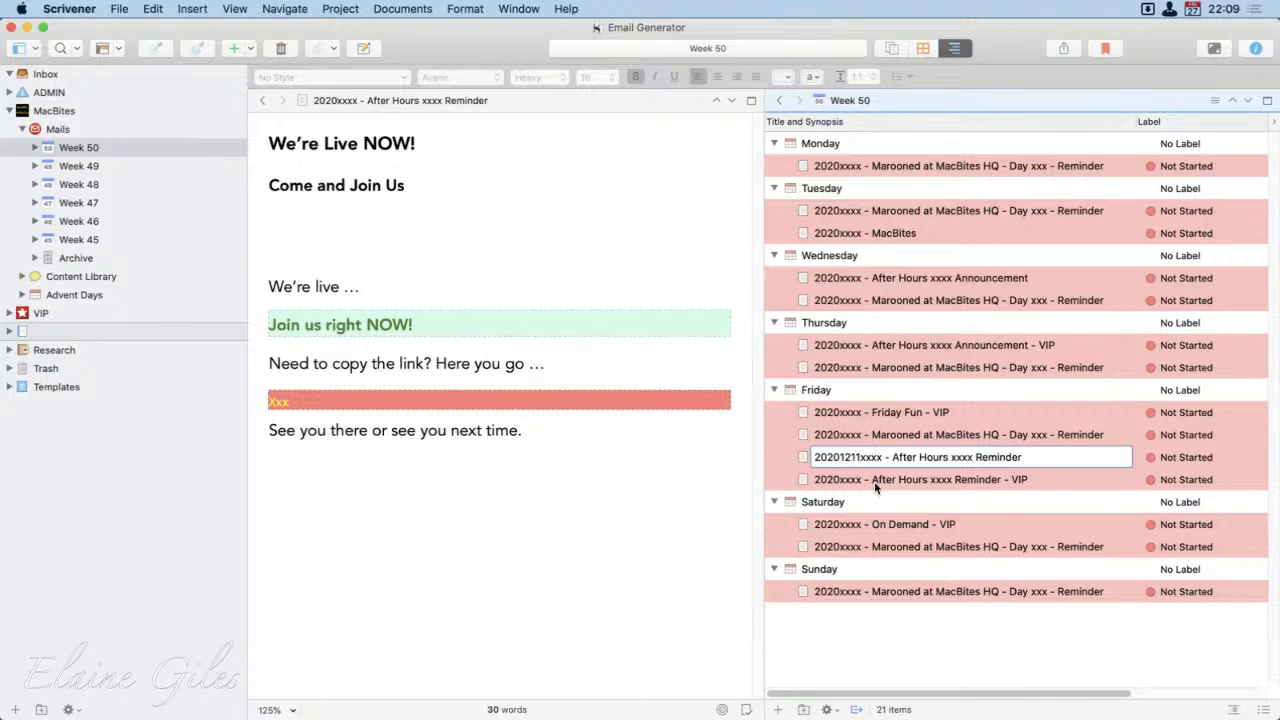
pyautogui.press('Delete')
pyautogui.press('Delete')
pyautogui.press('Delete')
pyautogui.press('Delete')
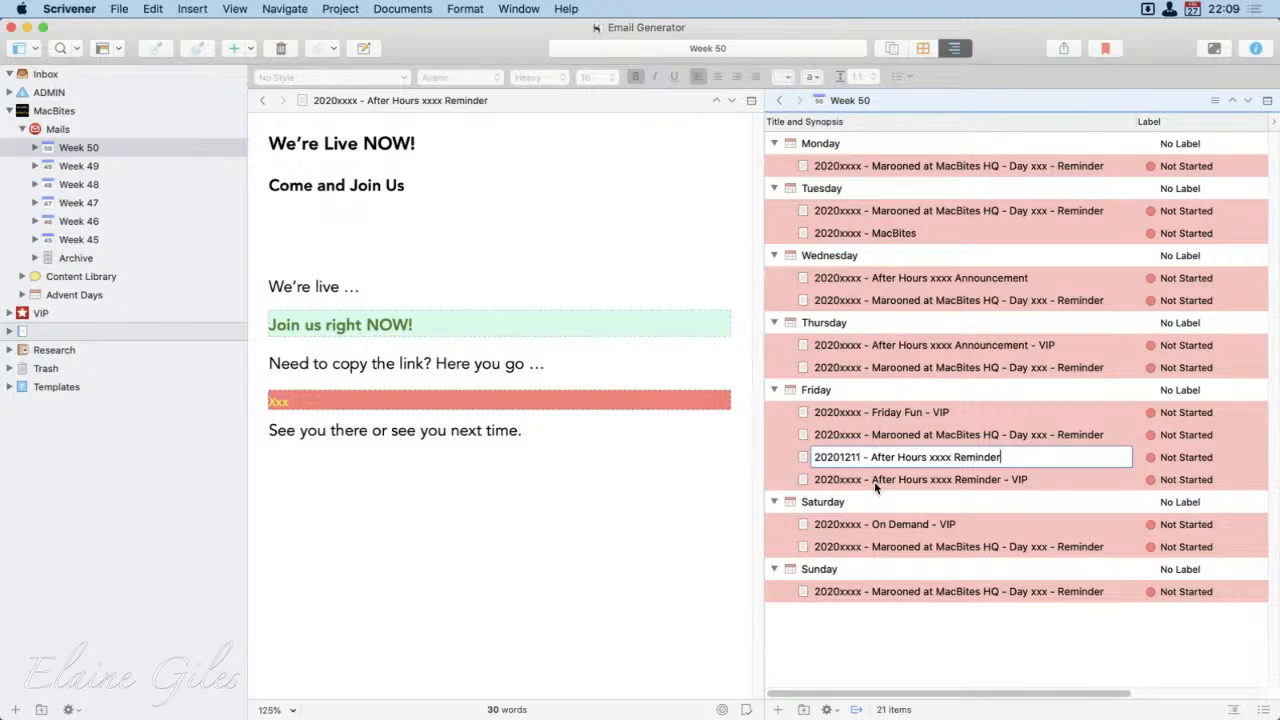
pyautogui.hotkey('alt', 'Left')
pyautogui.hotkey('alt', 'Left')
pyautogui.hotkey('alt', 'shift', 'Right')
pyautogui.write('0106')
pyautogui.click(985, 645)
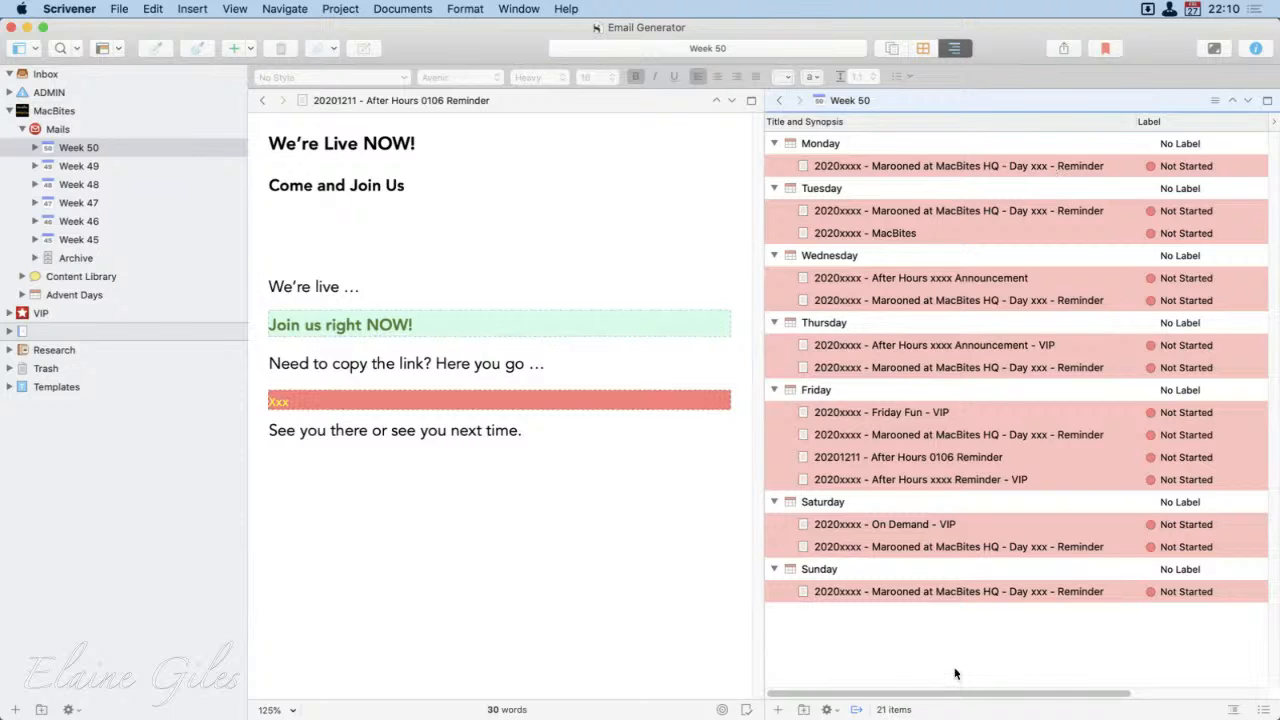
# Step: View Week 48's outline, then collapse Mails and open the DEVONthink (Z-A) document from the Content Library's Shards
pyautogui.click(85, 184)
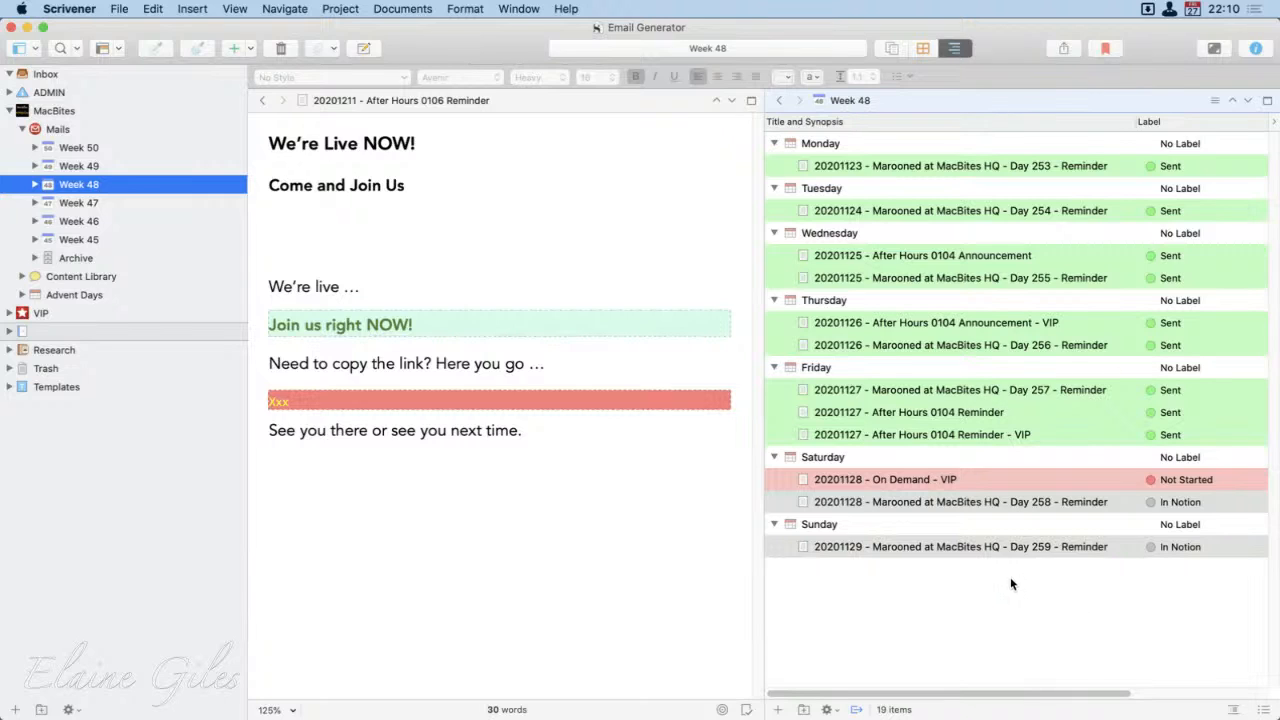
pyautogui.click(23, 129)
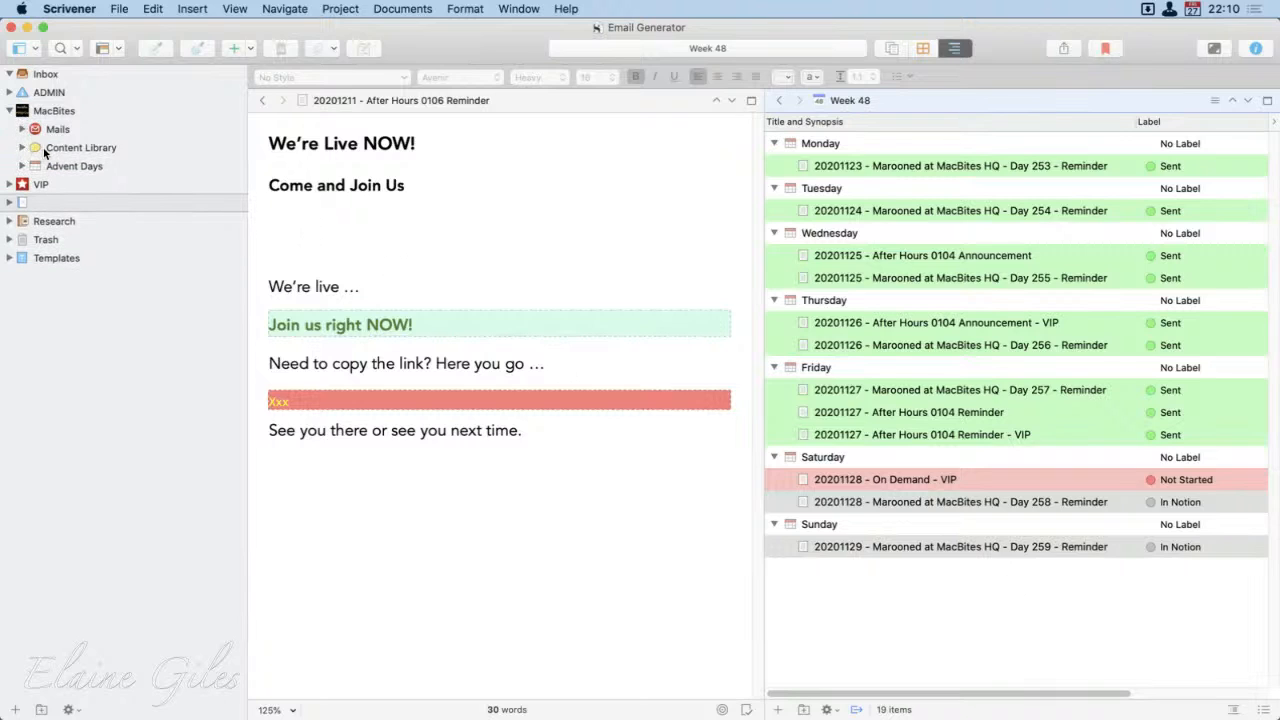
pyautogui.click(22, 148)
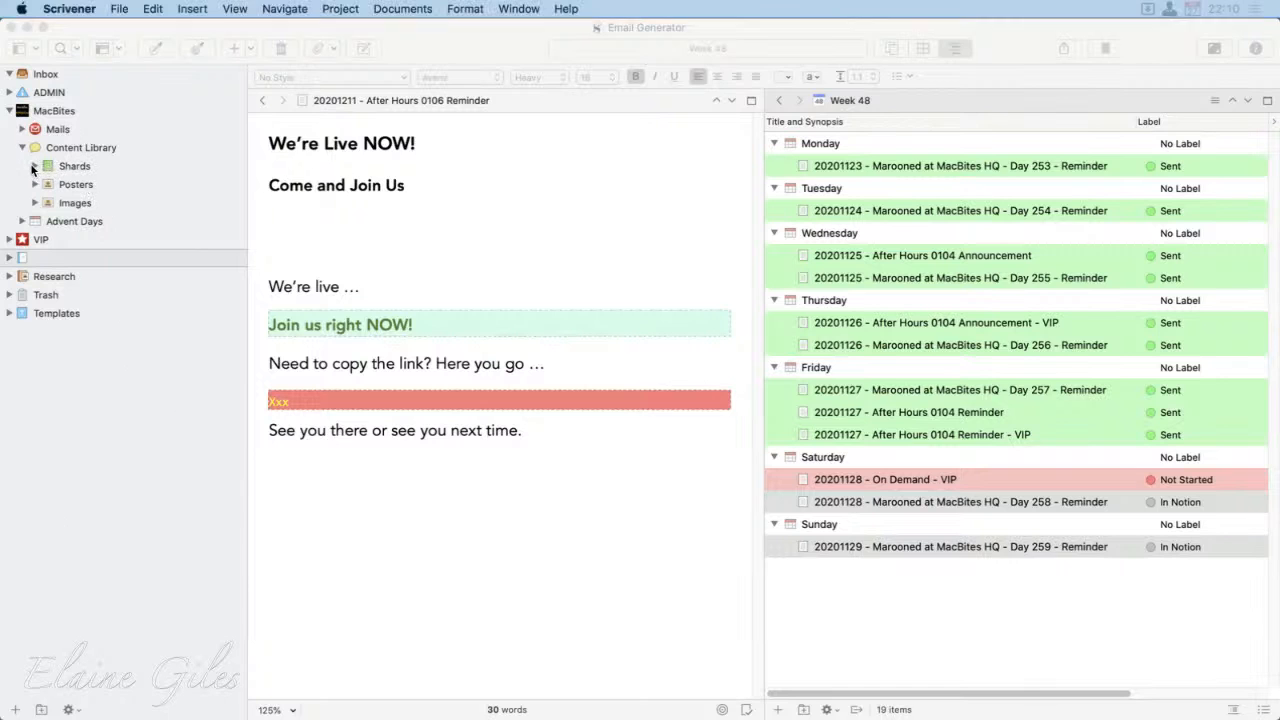
pyautogui.click(35, 166)
pyautogui.click(80, 185)
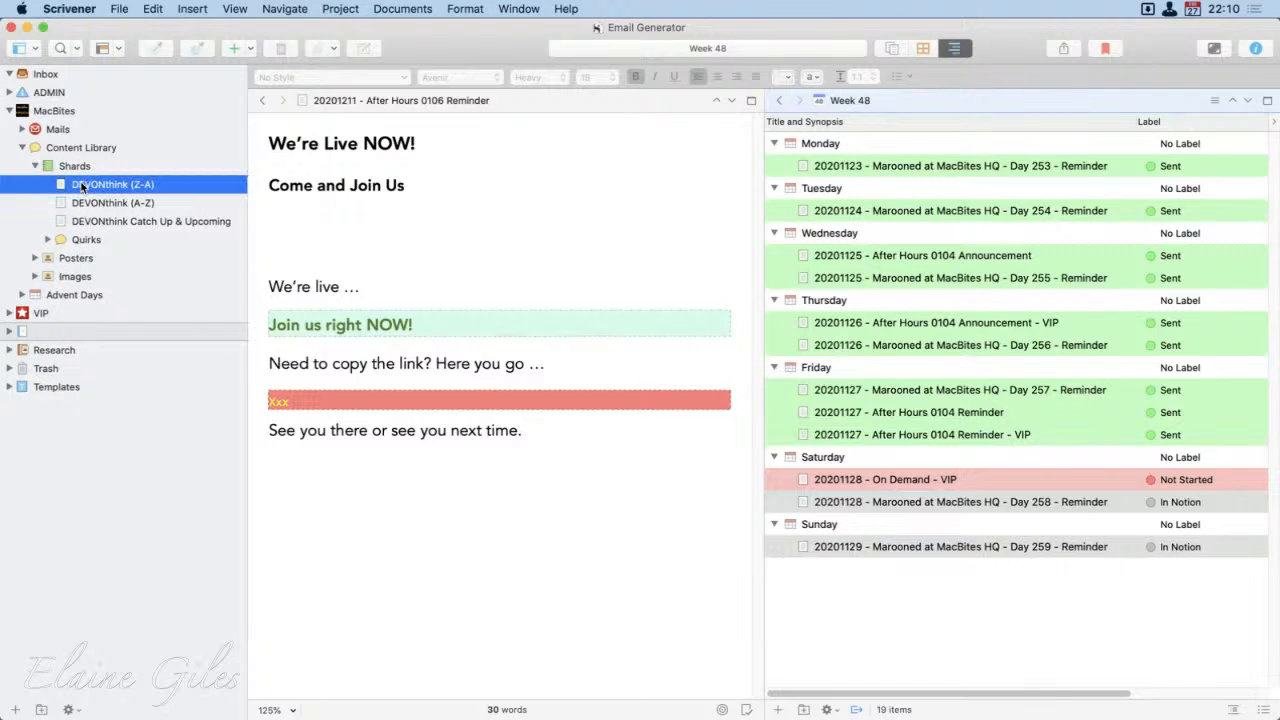
pyautogui.scroll(8, 1023, 520)
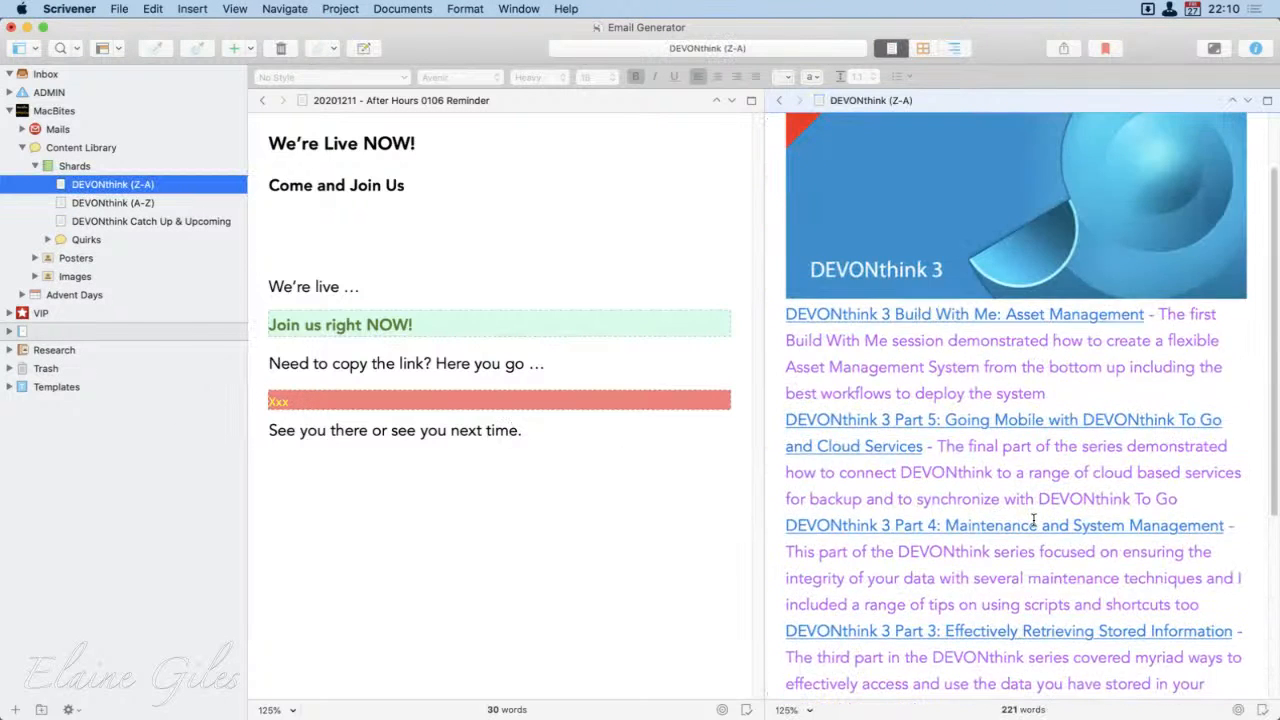
# Step: Close the split so DEVONthink (Z-A) fills the editor and look through its banner image and linked session descriptions
pyautogui.click(523, 237)
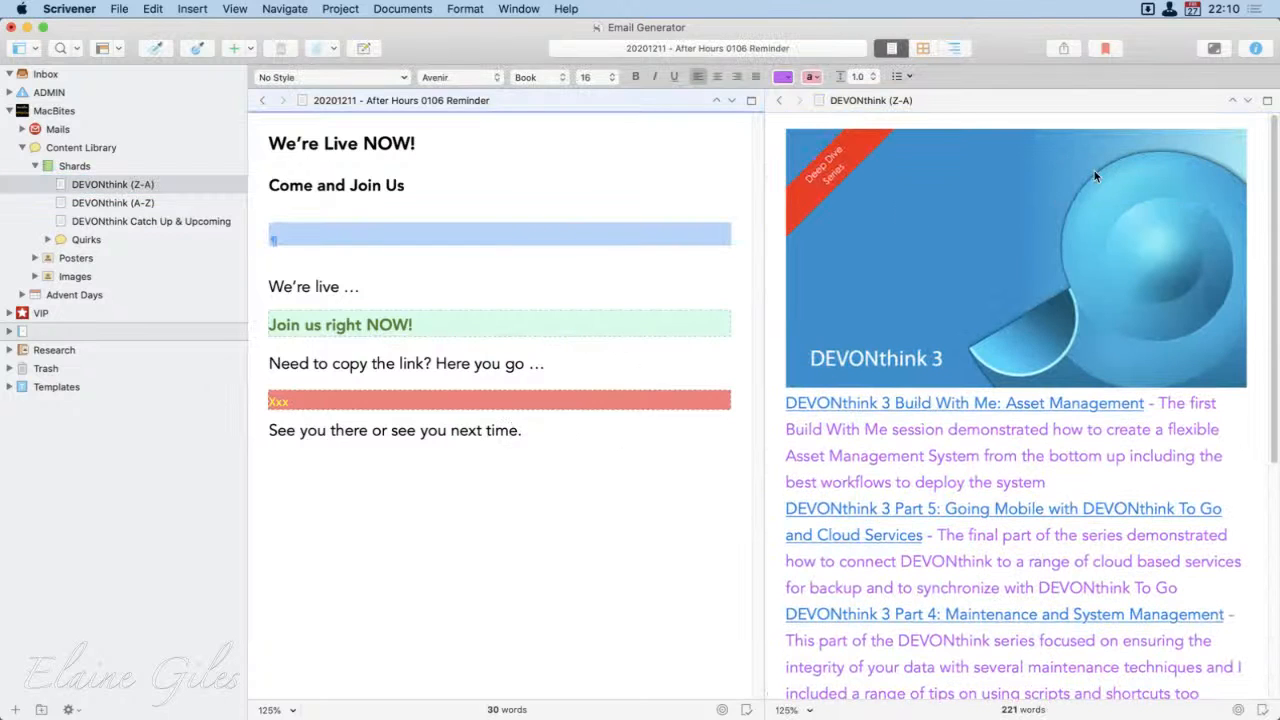
pyautogui.click(1267, 100)
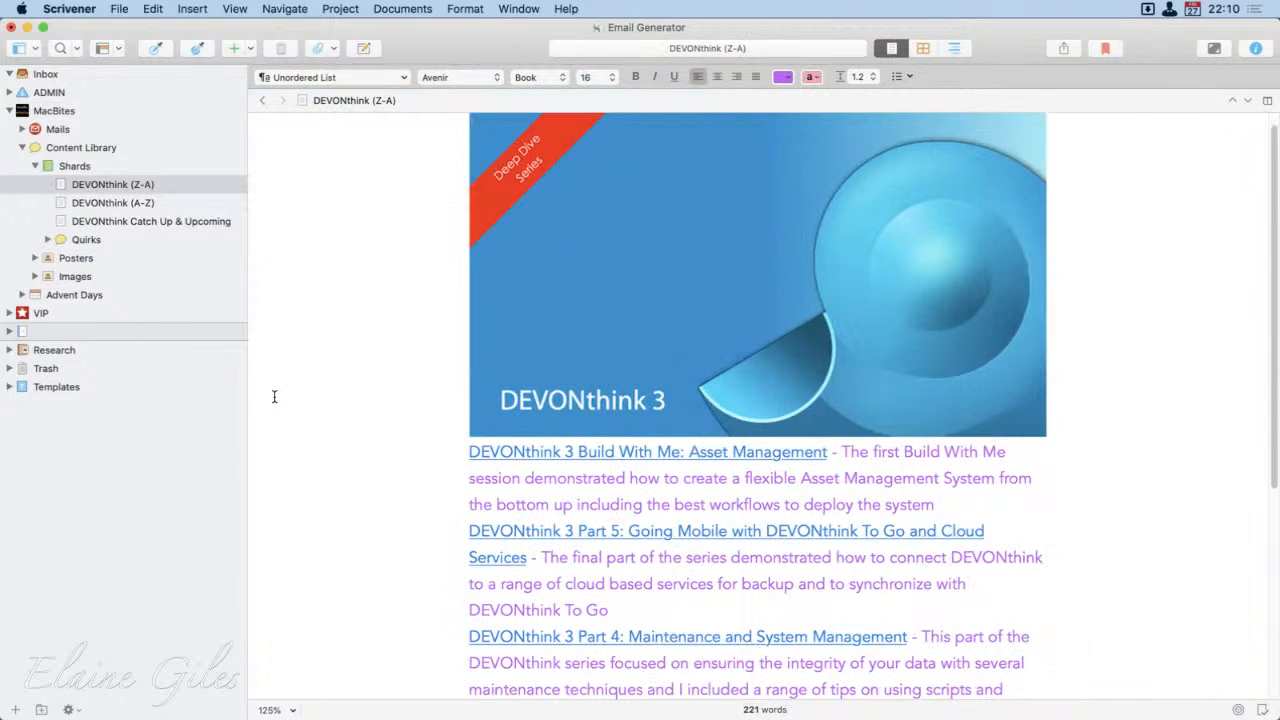
pyautogui.scroll(1, 274, 396)
pyautogui.scroll(1, 274, 396)
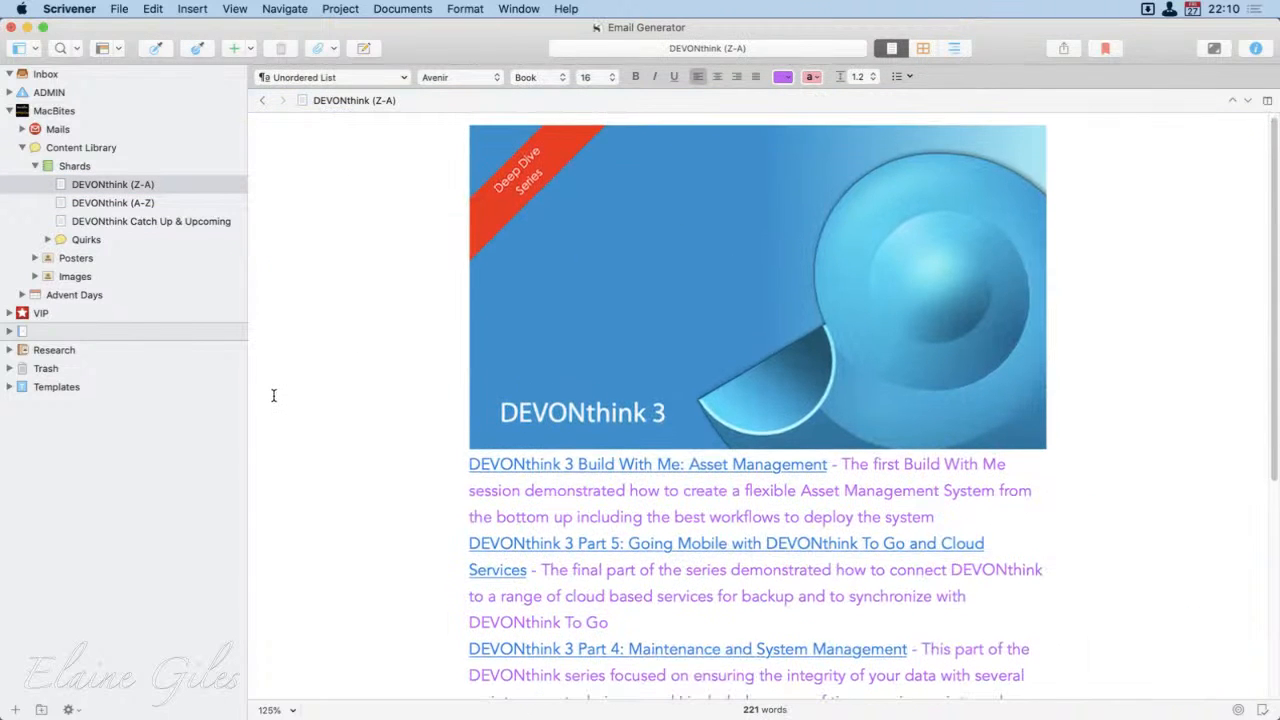
pyautogui.scroll(-5, 273, 393)
pyautogui.scroll(-15, 273, 393)
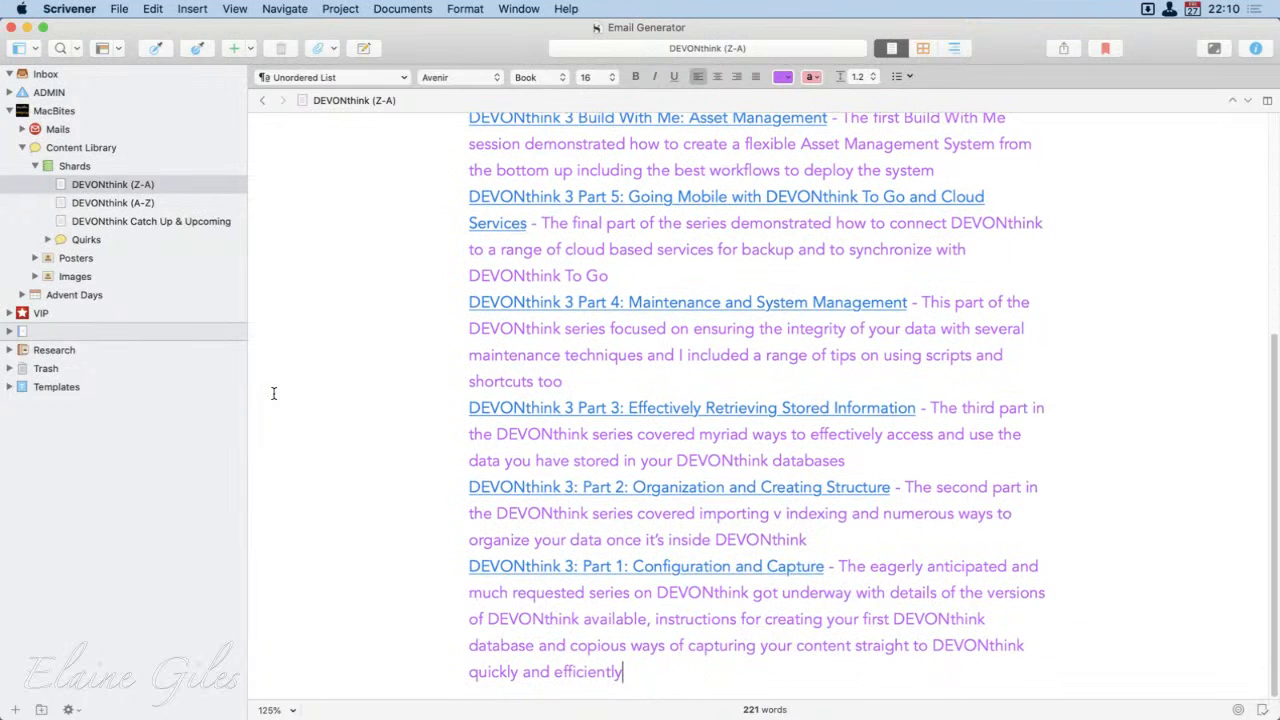
pyautogui.scroll(15, 273, 393)
pyautogui.scroll(2, 273, 393)
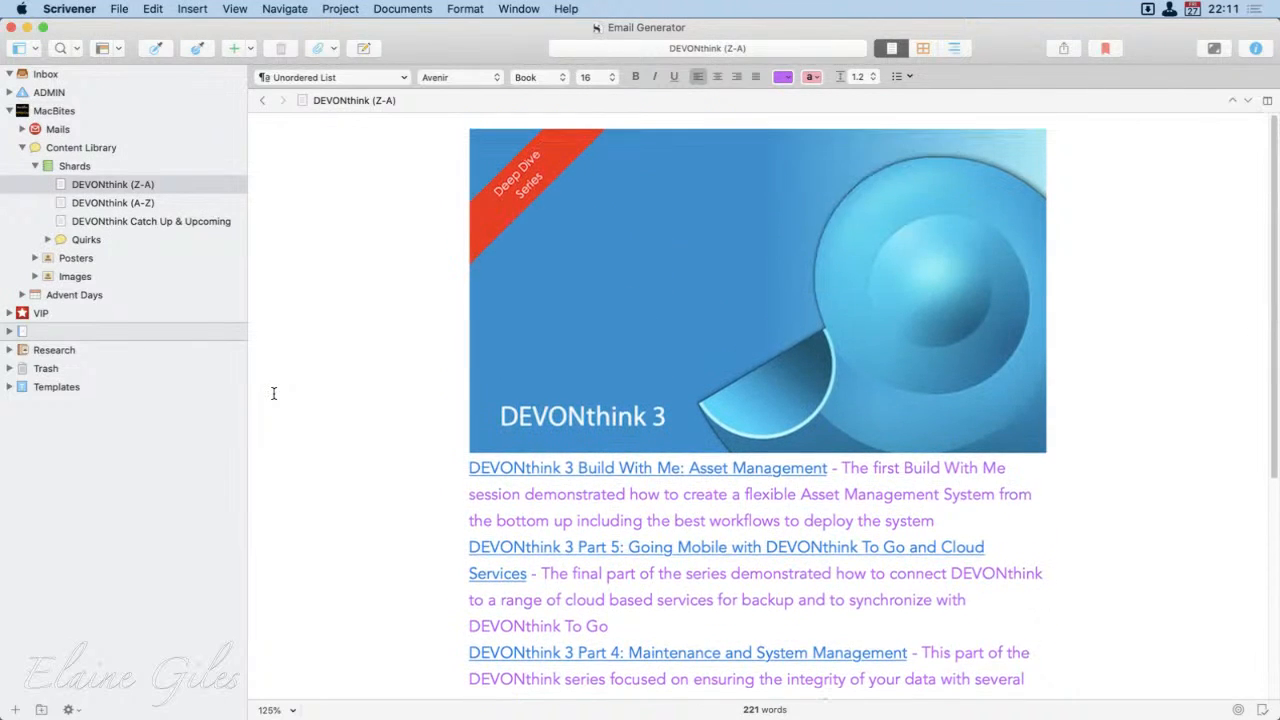
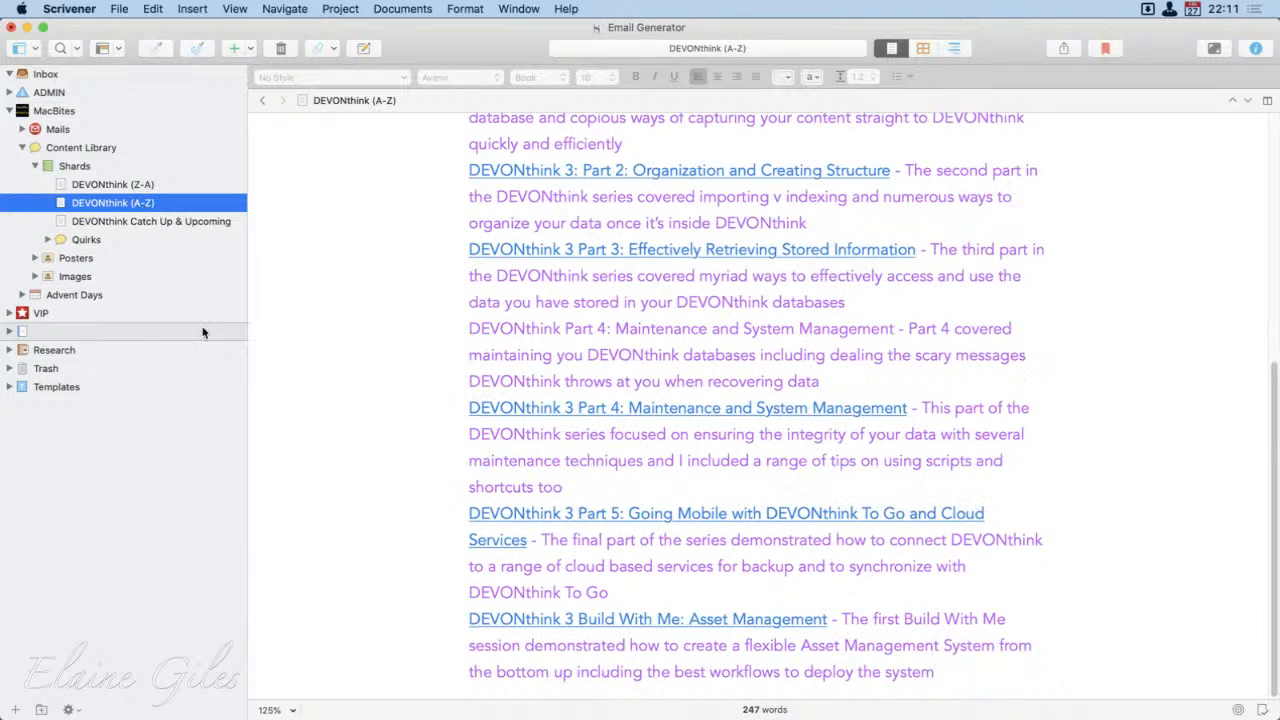
# Step: Review the DEVONthink (A-Z) and DEVONthink Catch Up & Upcoming shards and the folders inside Quirks, leaving Shards collapsed
pyautogui.scroll(6, 585, 432)
pyautogui.scroll(2, 585, 432)
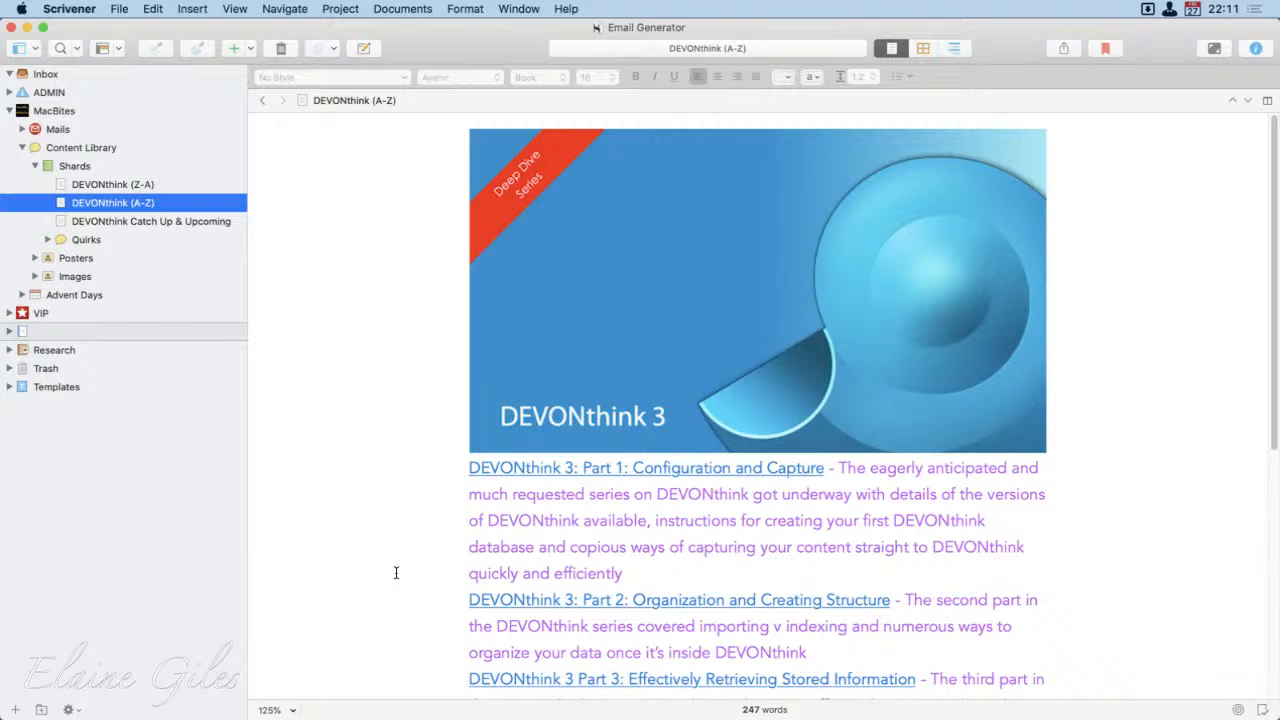
pyautogui.click(140, 221)
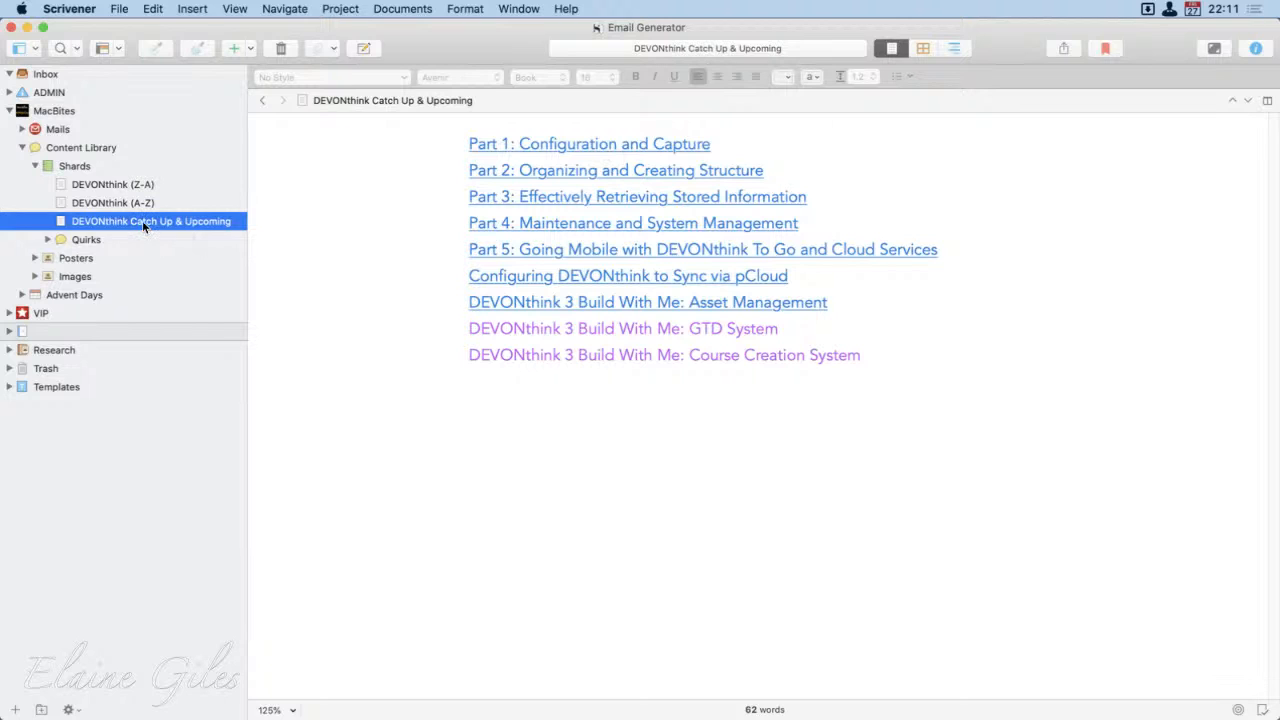
pyautogui.click(35, 166)
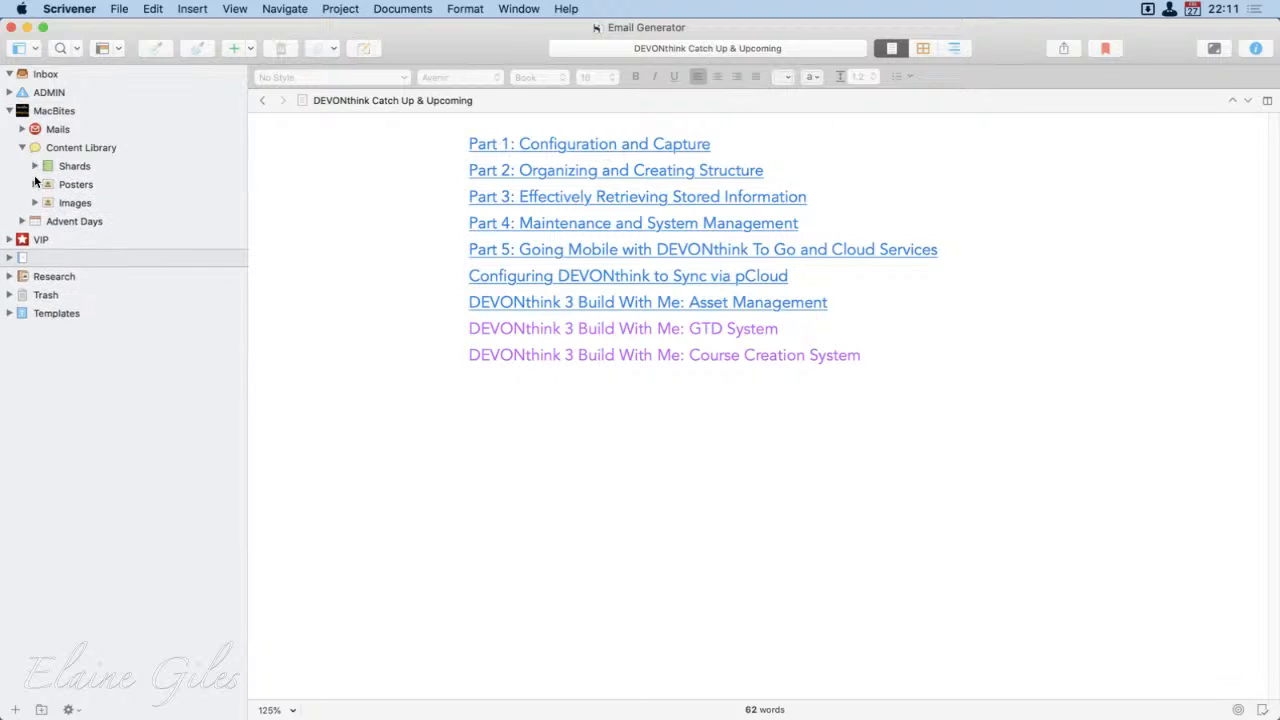
pyautogui.click(35, 166)
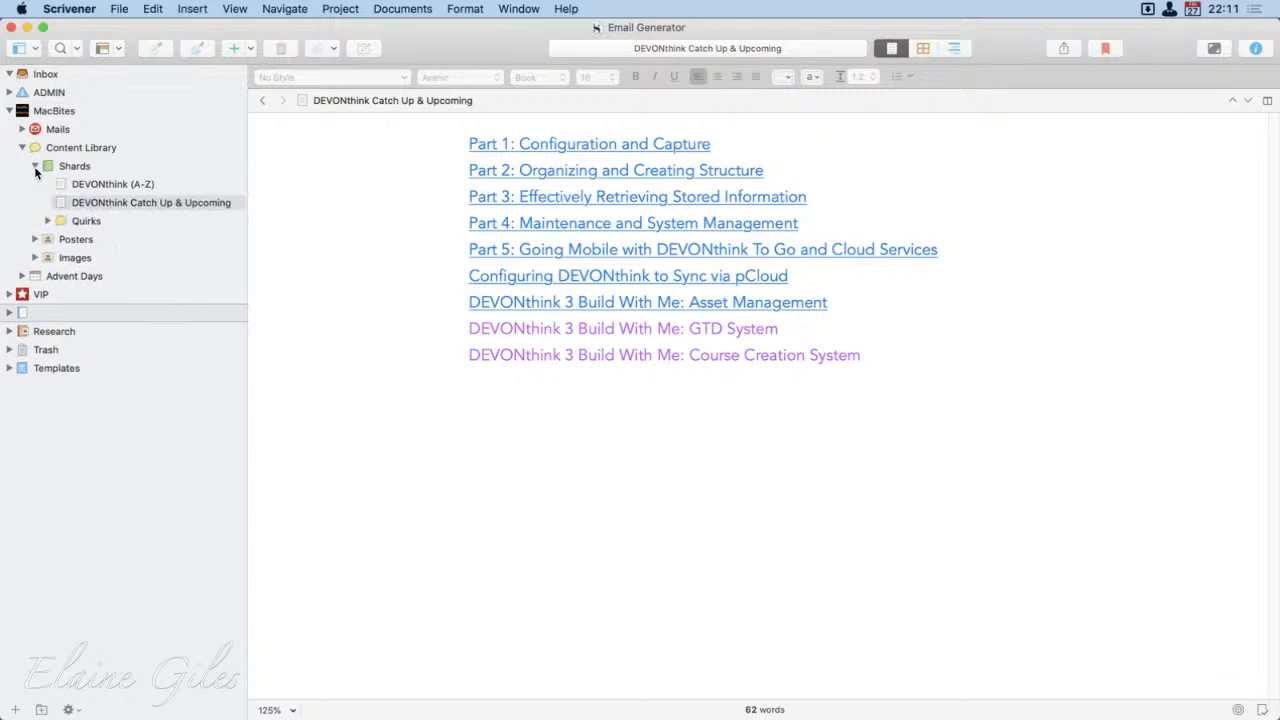
pyautogui.click(45, 232)
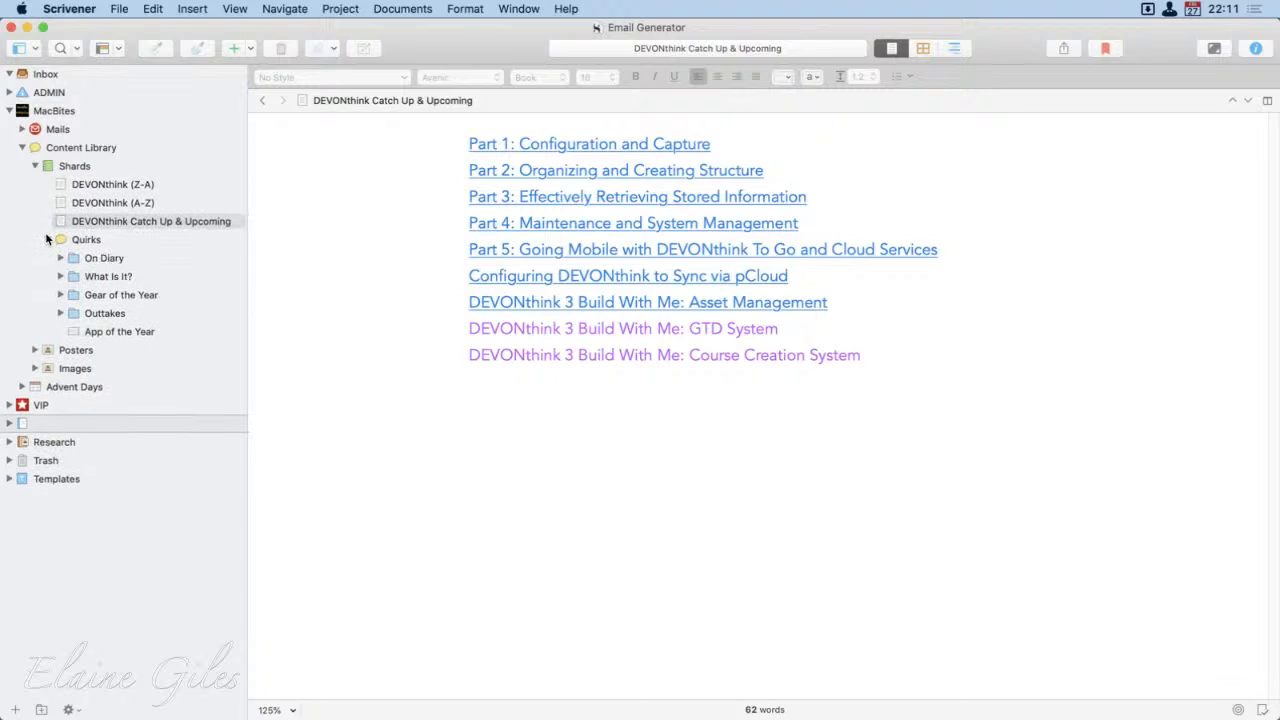
pyautogui.click(45, 232)
pyautogui.click(37, 167)
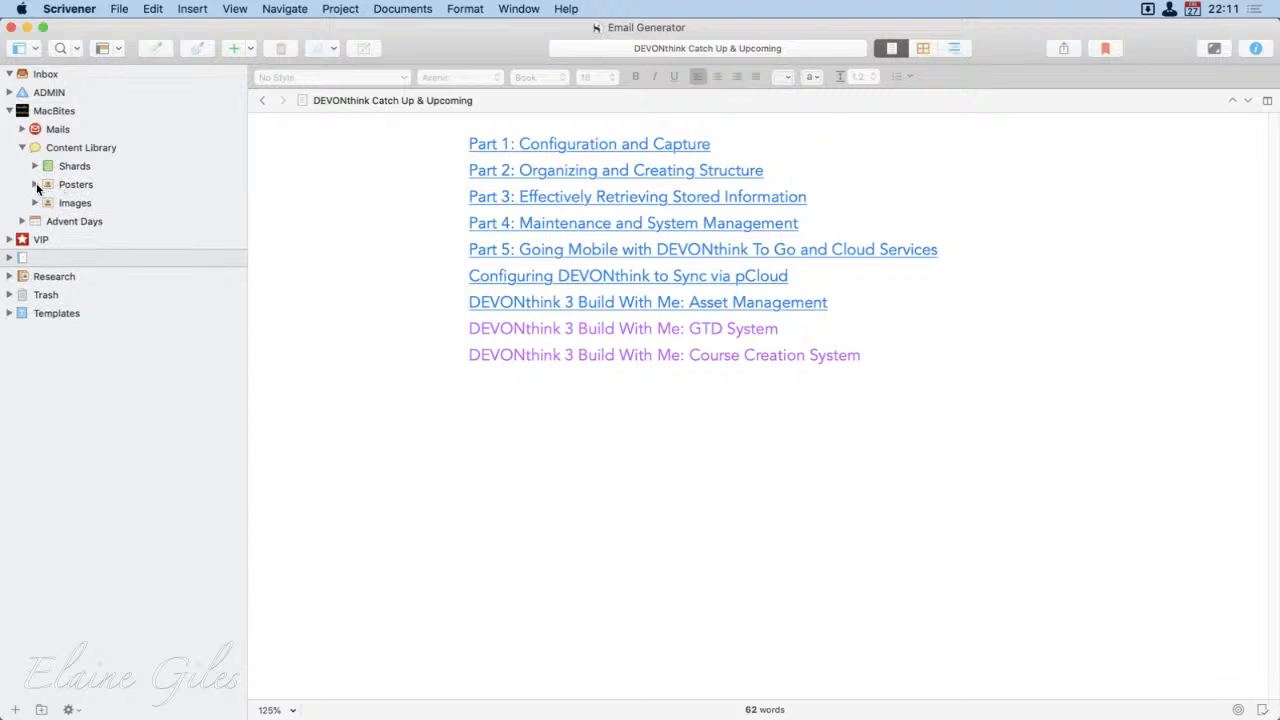
# Step: Expand the Content Library's Posters and browse the After Hours posters from 0109 down to 0105, returning to 0106
pyautogui.click(35, 184)
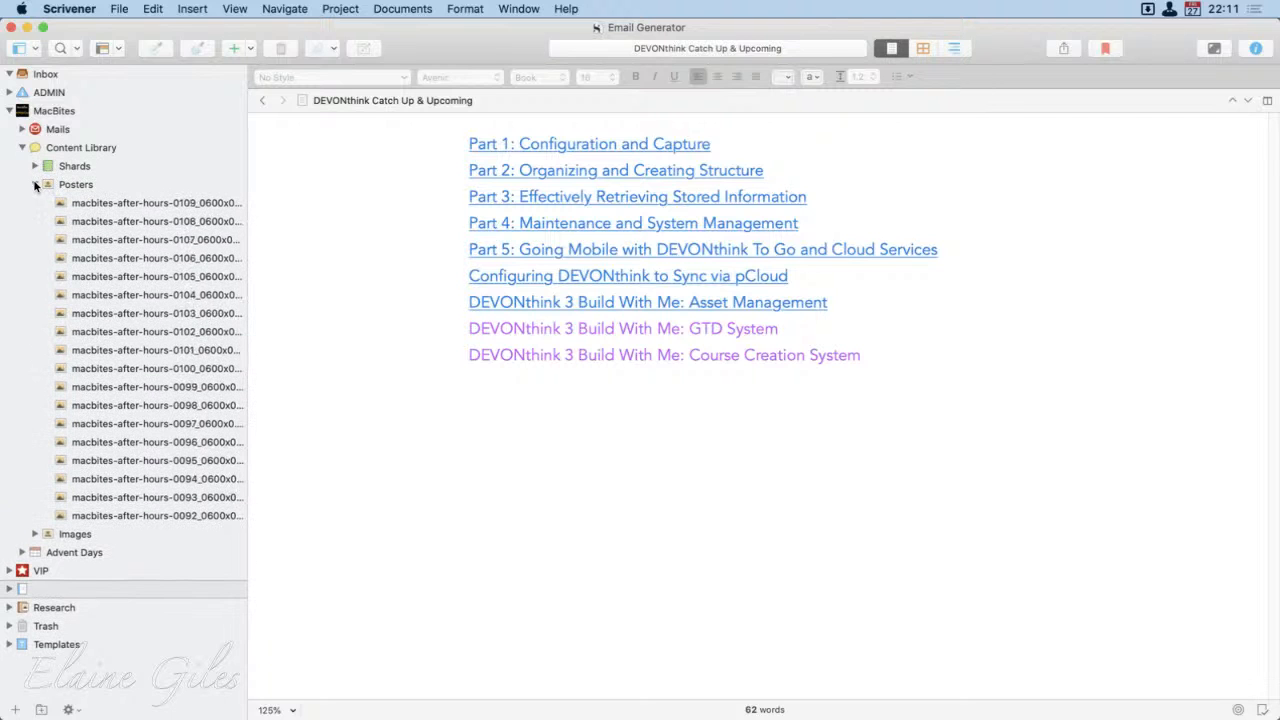
pyautogui.click(160, 205)
pyautogui.click(160, 224)
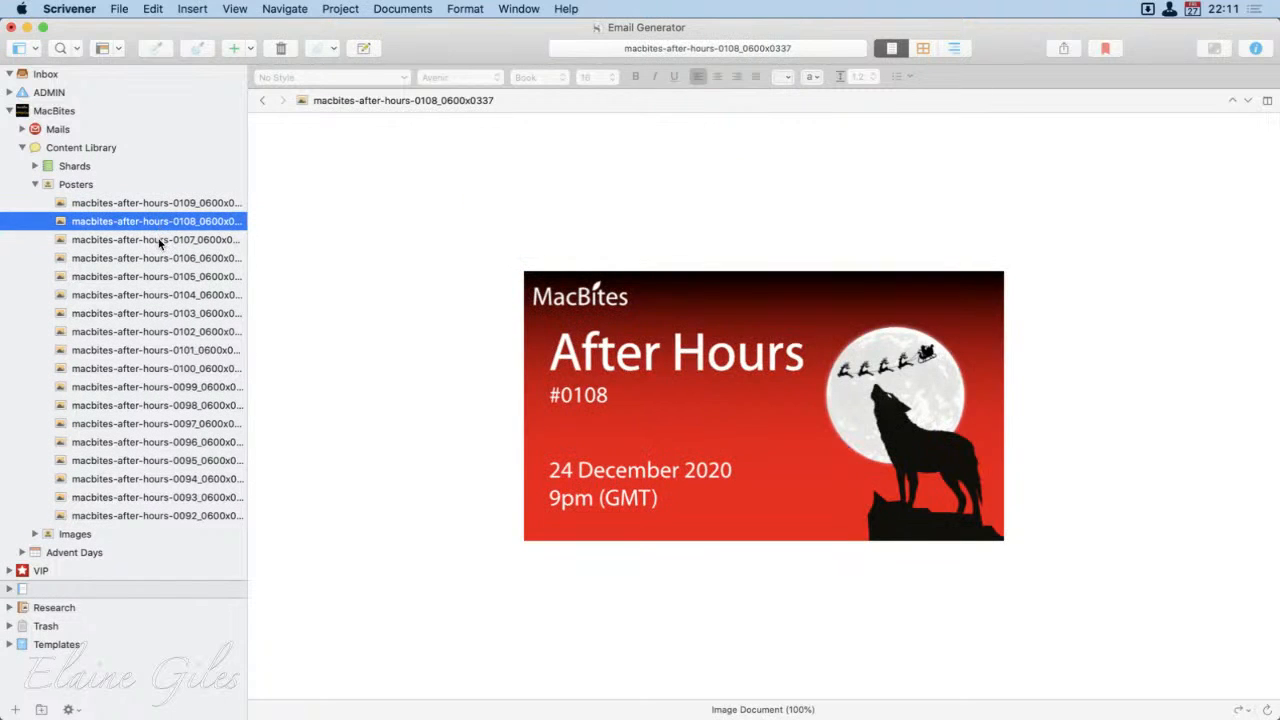
pyautogui.click(160, 239)
pyautogui.click(160, 257)
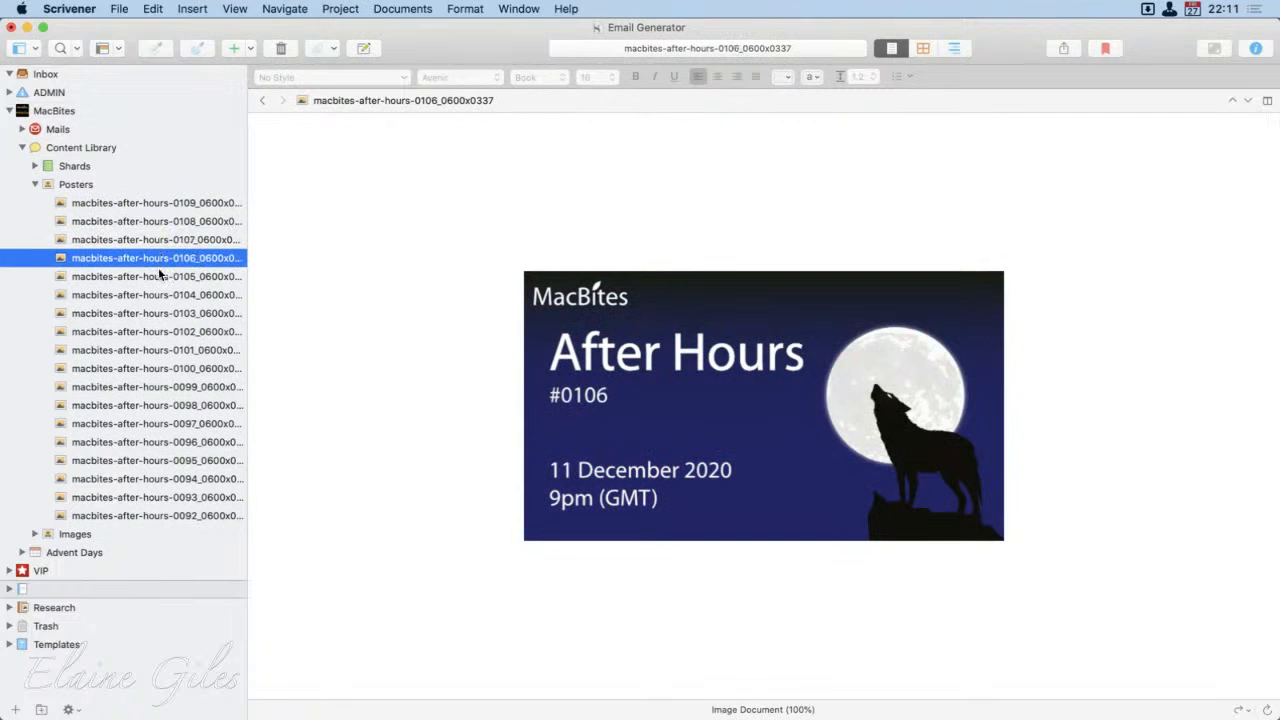
pyautogui.click(159, 276)
pyautogui.click(159, 262)
# Step: Split the editor and open Week 50's Friday "20201211 - After Hours 0106 Reminder" beside the After Hours 0106 poster
pyautogui.click(1267, 101)
pyautogui.click(935, 585)
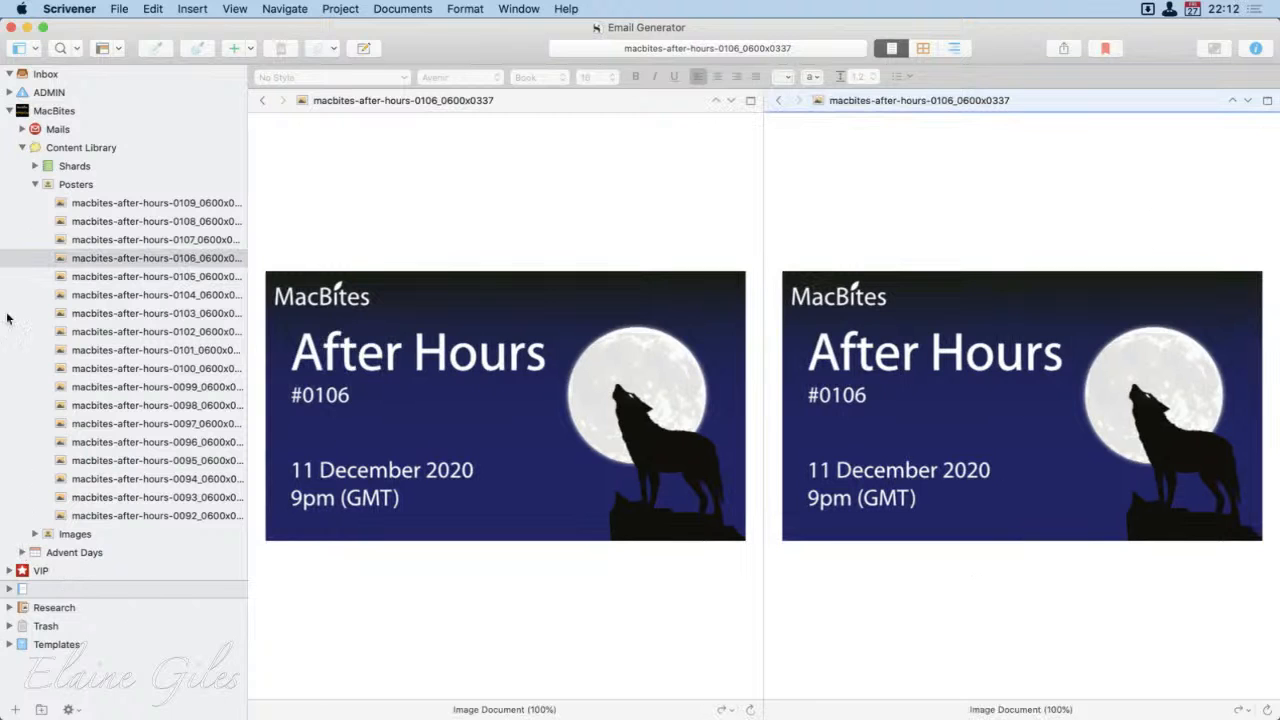
pyautogui.click(22, 130)
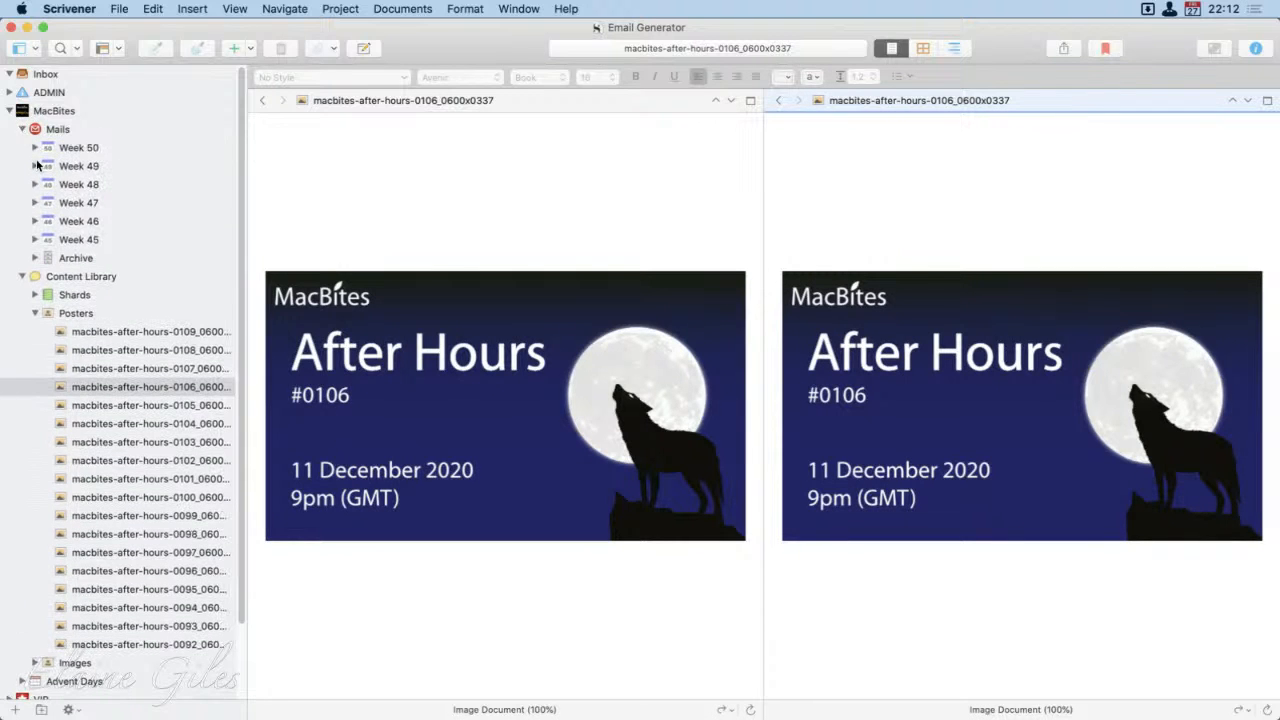
pyautogui.click(35, 148)
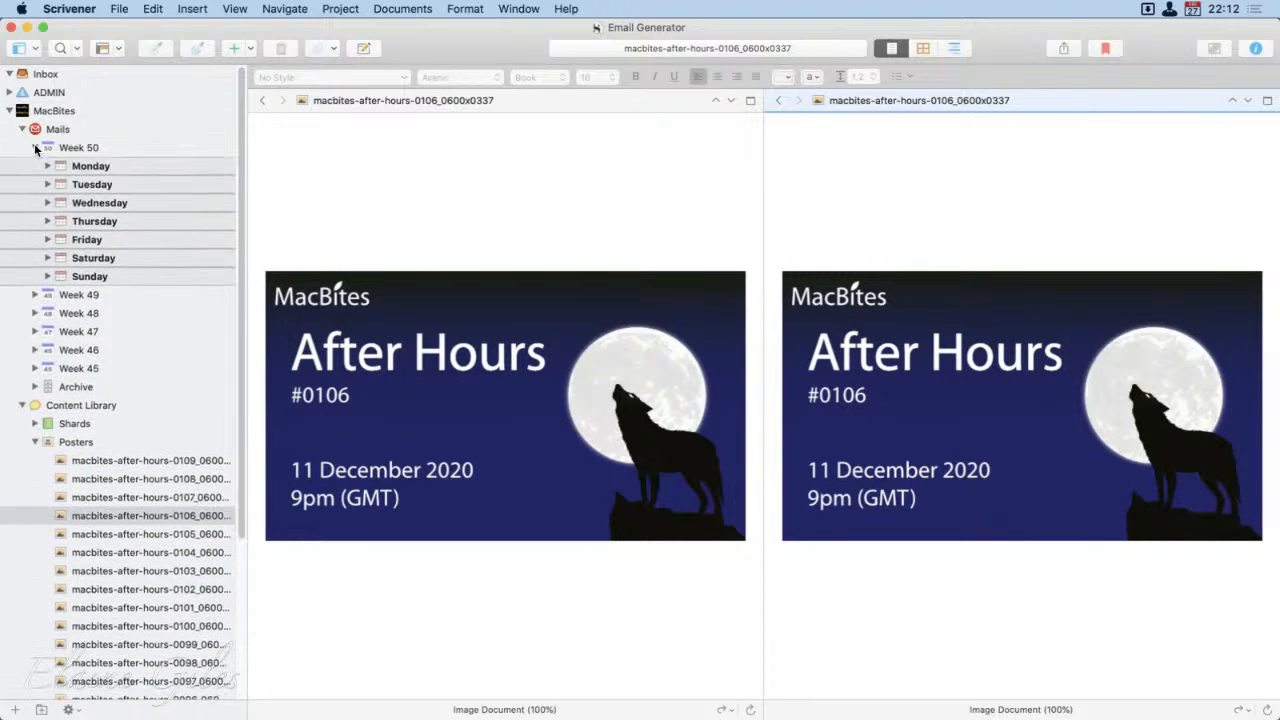
pyautogui.click(112, 242)
pyautogui.click(47, 239)
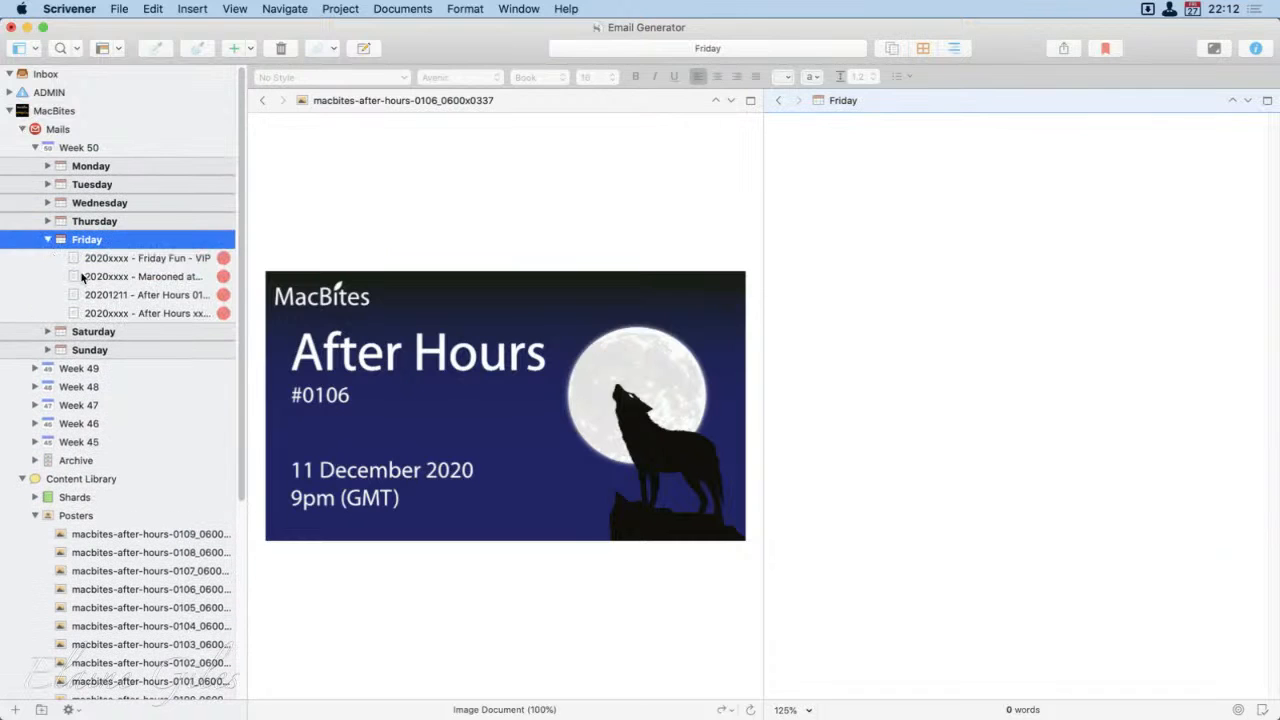
pyautogui.click(146, 298)
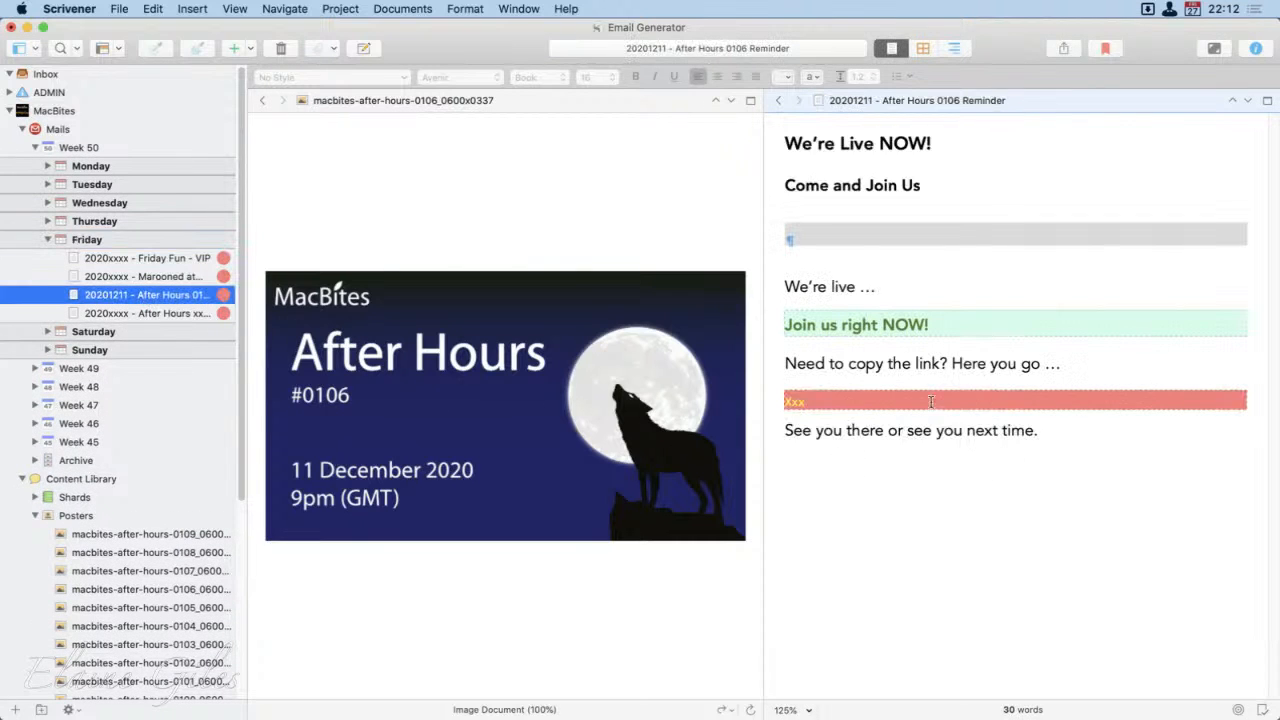
# Step: Insert the After Hours 0106 poster from the Content Library into the reminder's blank line below "Come and Join Us"
pyautogui.click(853, 249)
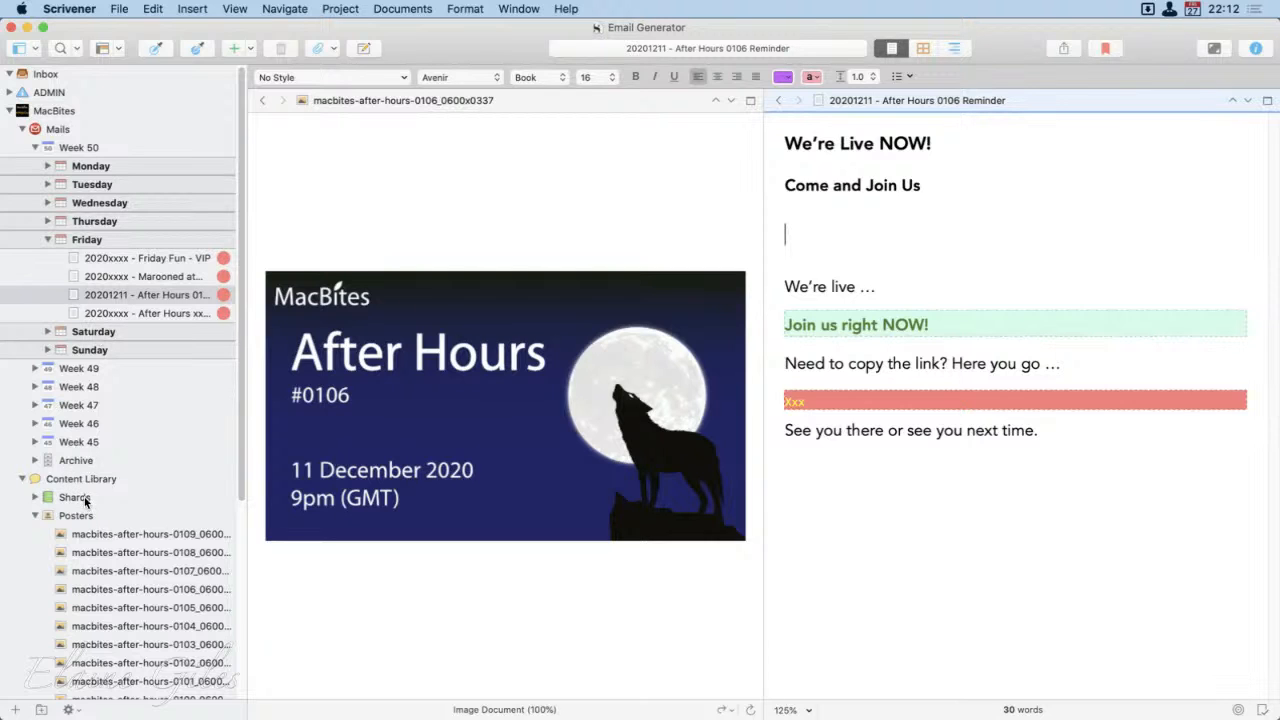
pyautogui.scroll(-5, 84, 497)
pyautogui.scroll(1, 84, 496)
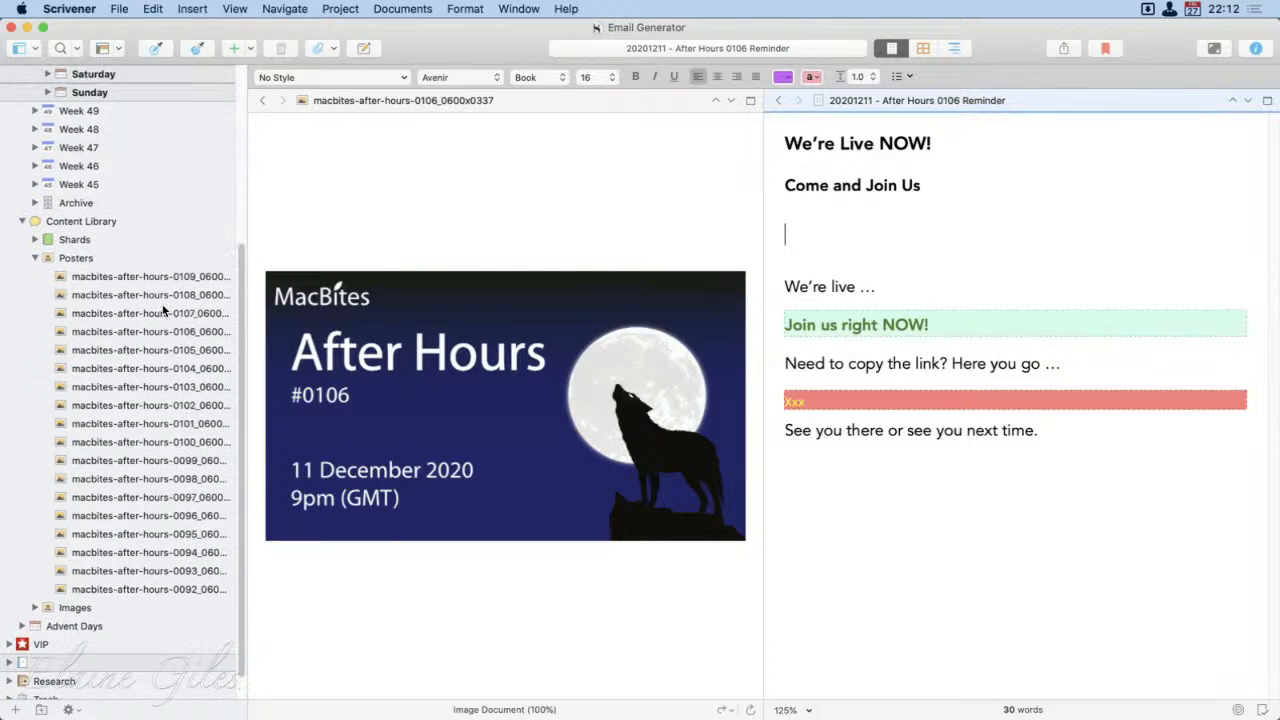
pyautogui.click(138, 334)
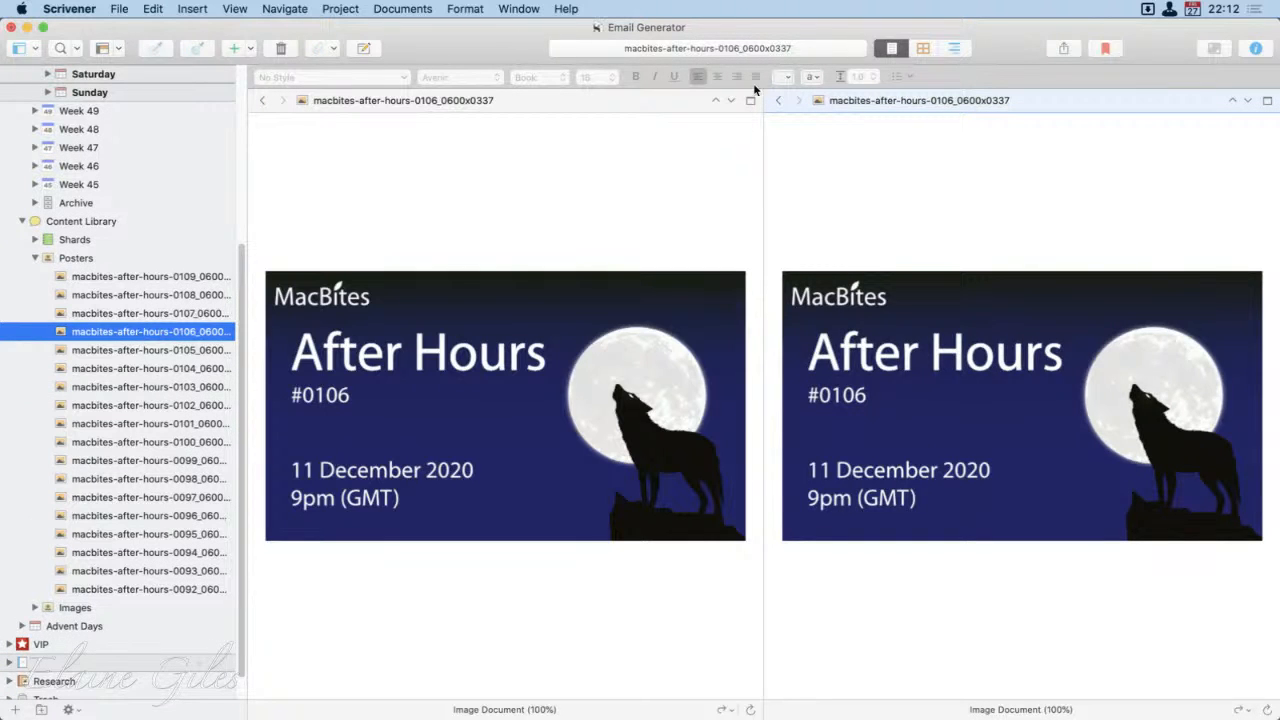
pyautogui.click(779, 101)
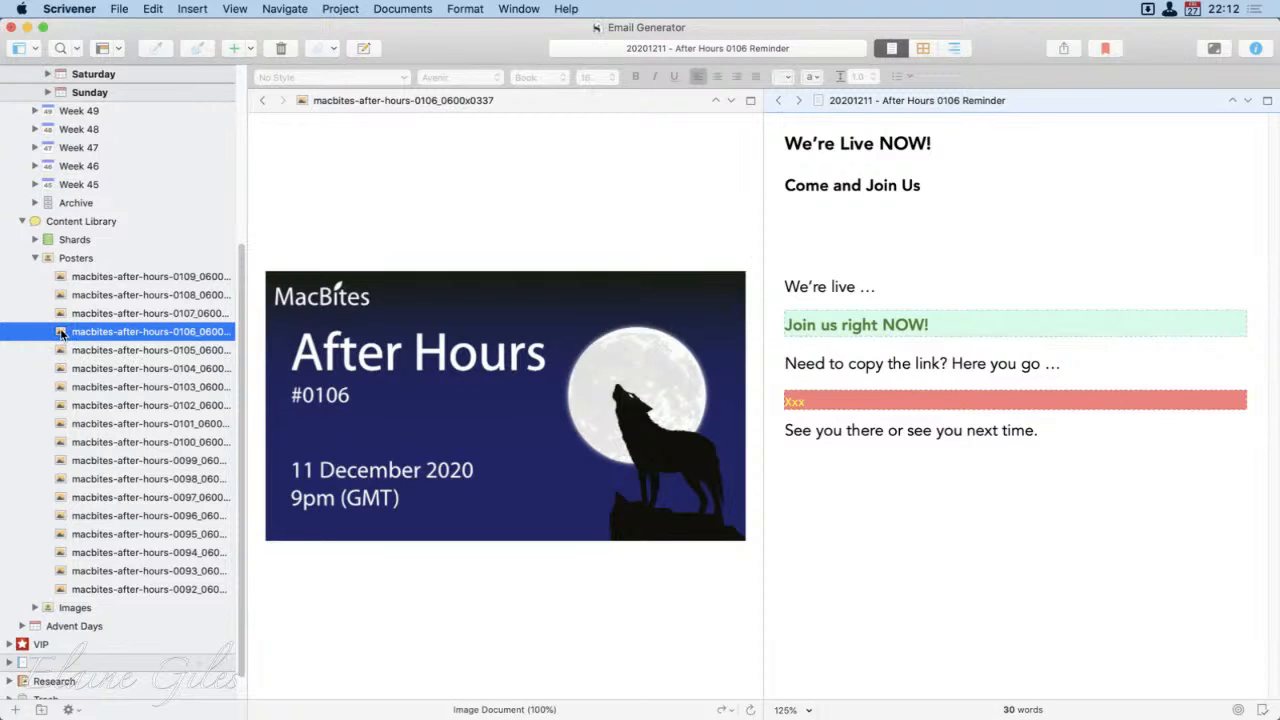
pyautogui.moveTo(63, 334); pyautogui.dragTo(800, 238)
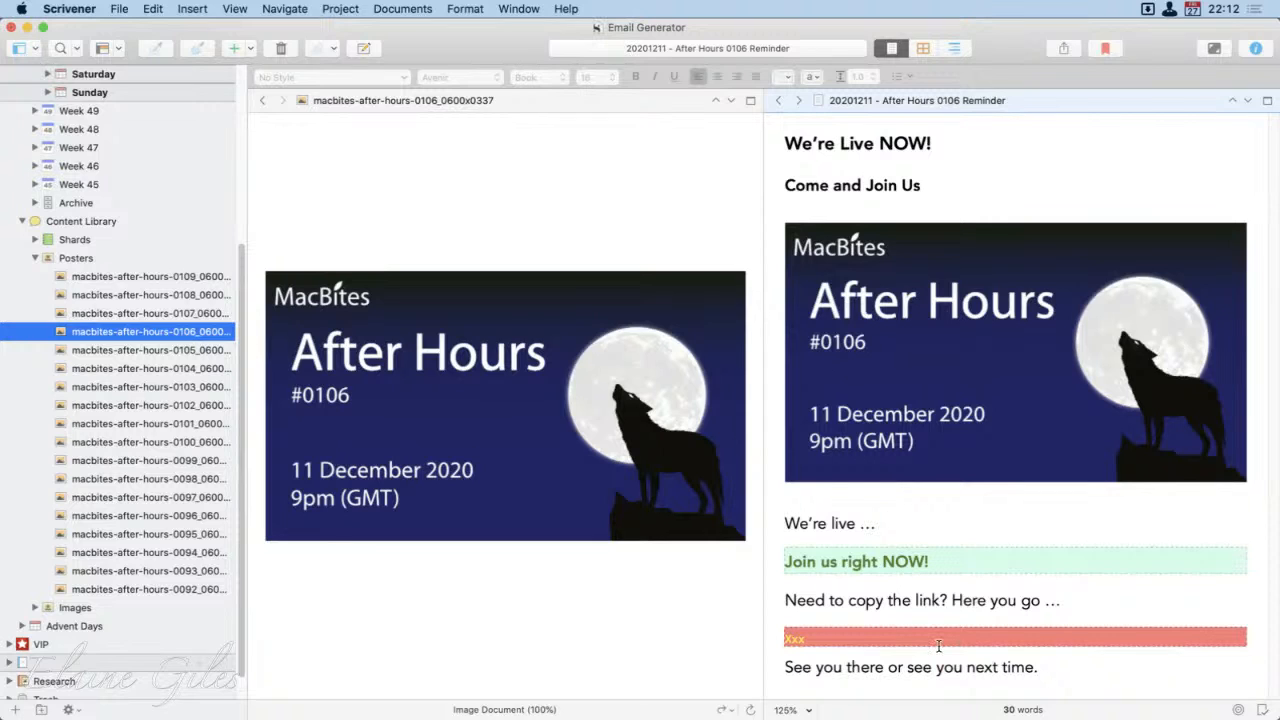
# Step: Open Week 49's Friday non-VIP After Hours xxxx Reminder in the second editor, keeping the poster in the first
pyautogui.click(354, 219)
pyautogui.scroll(5, 100, 276)
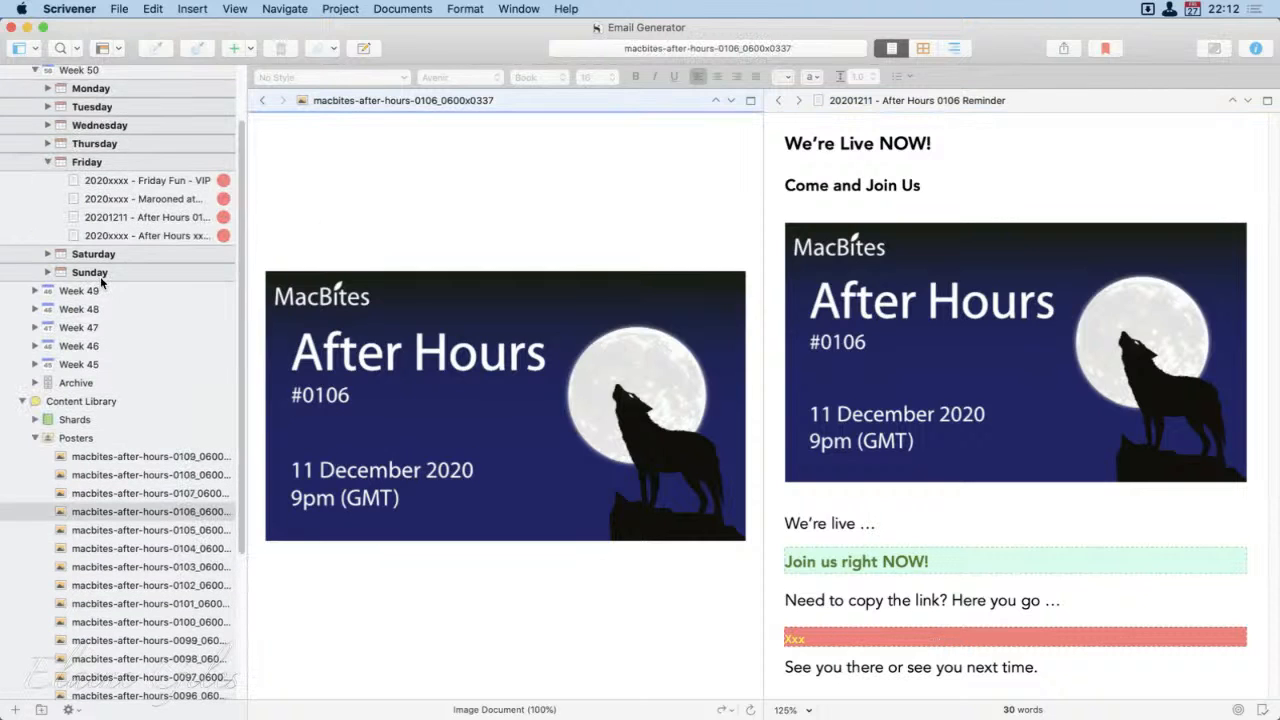
pyautogui.click(35, 291)
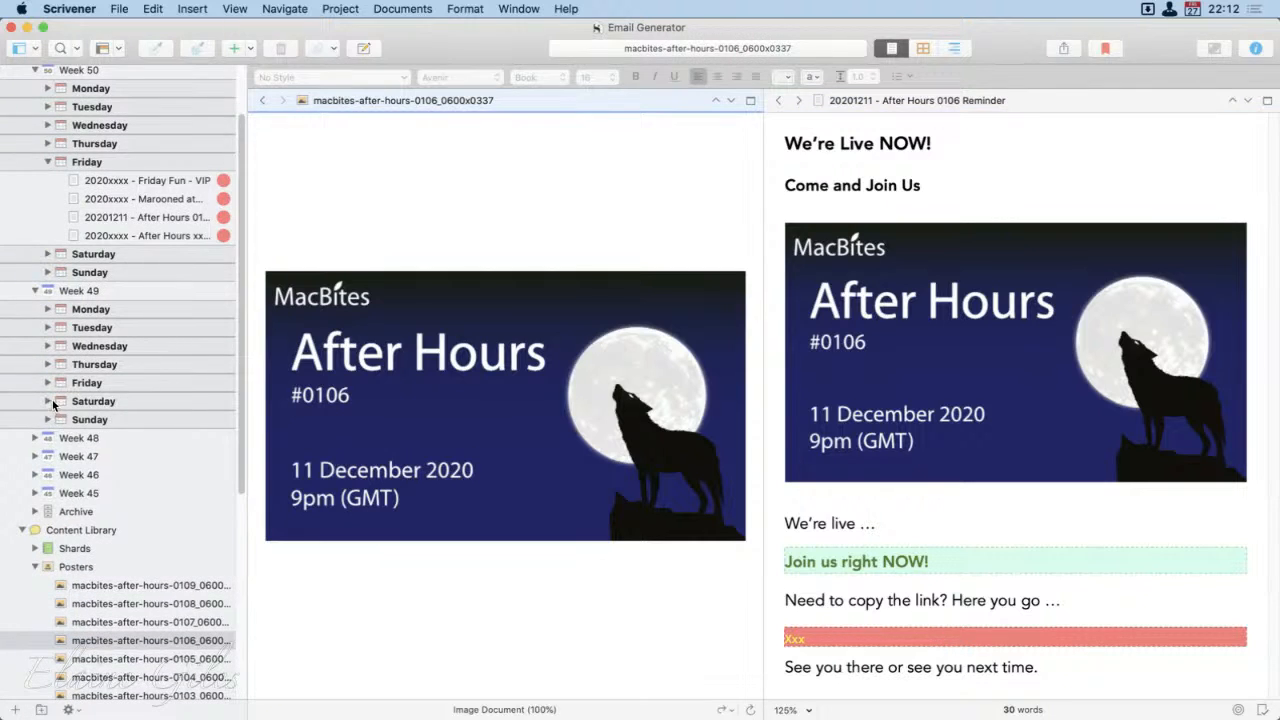
pyautogui.click(47, 384)
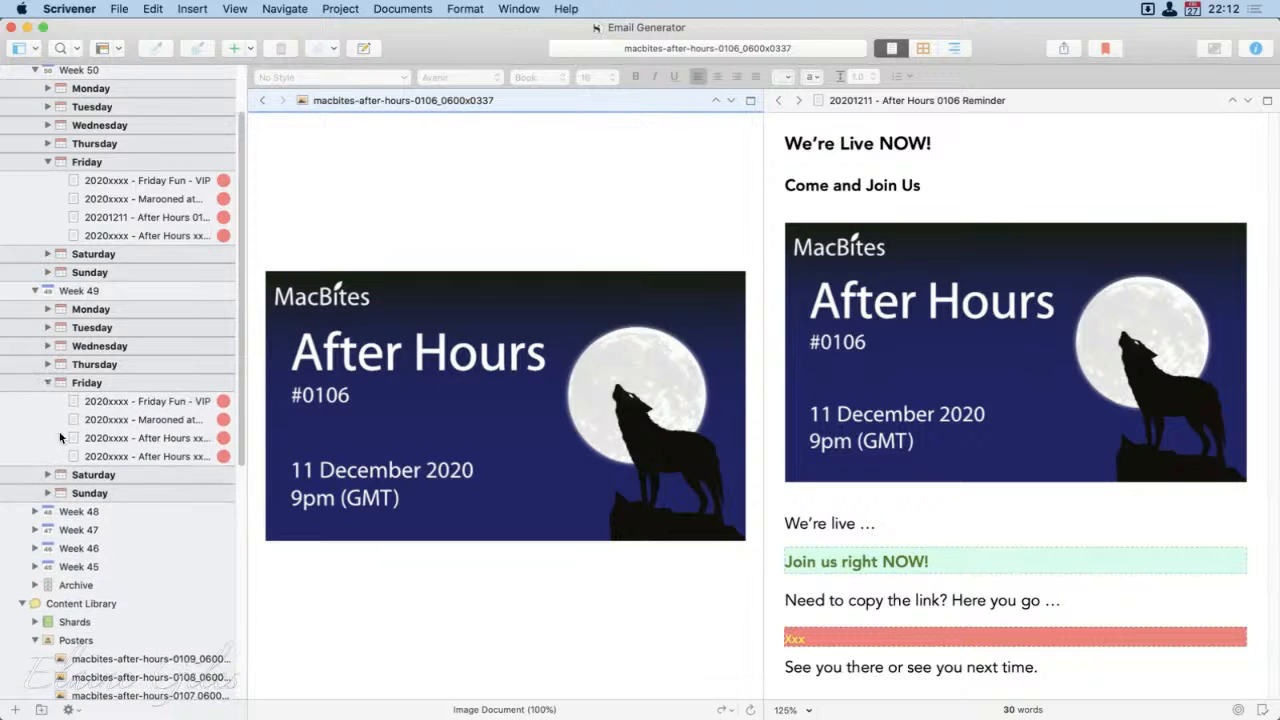
pyautogui.click(153, 440)
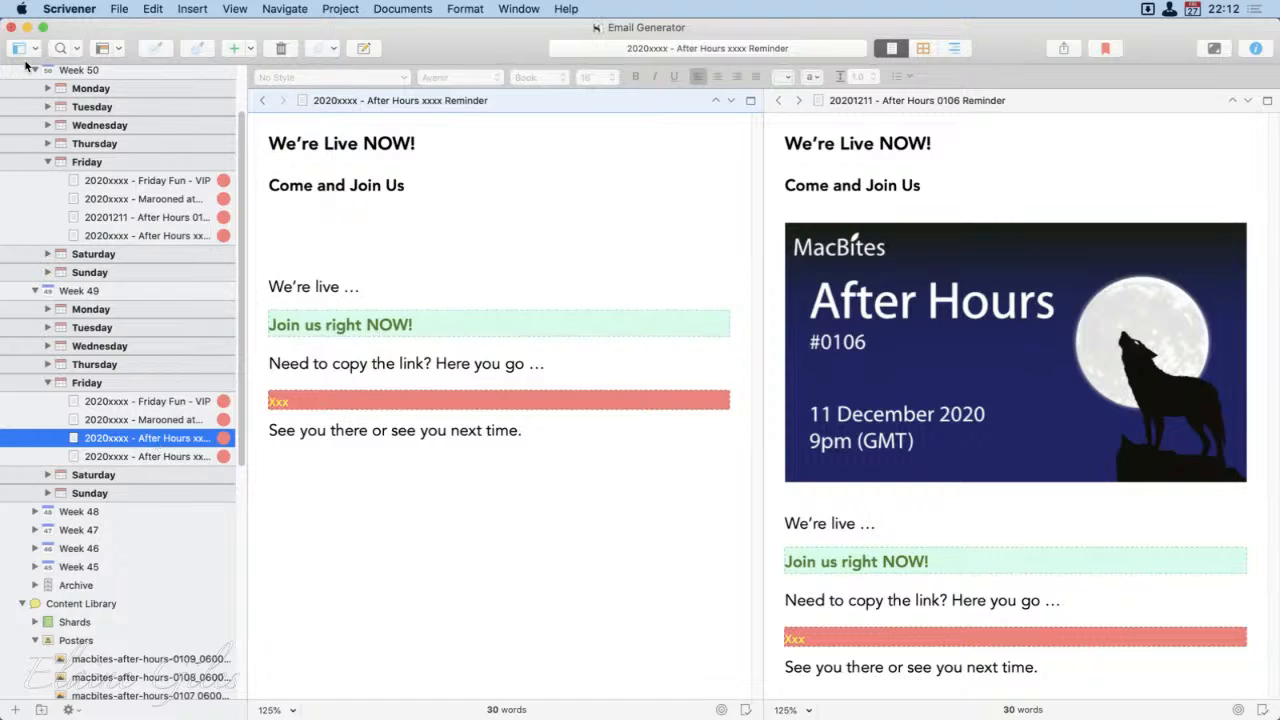
pyautogui.click(264, 100)
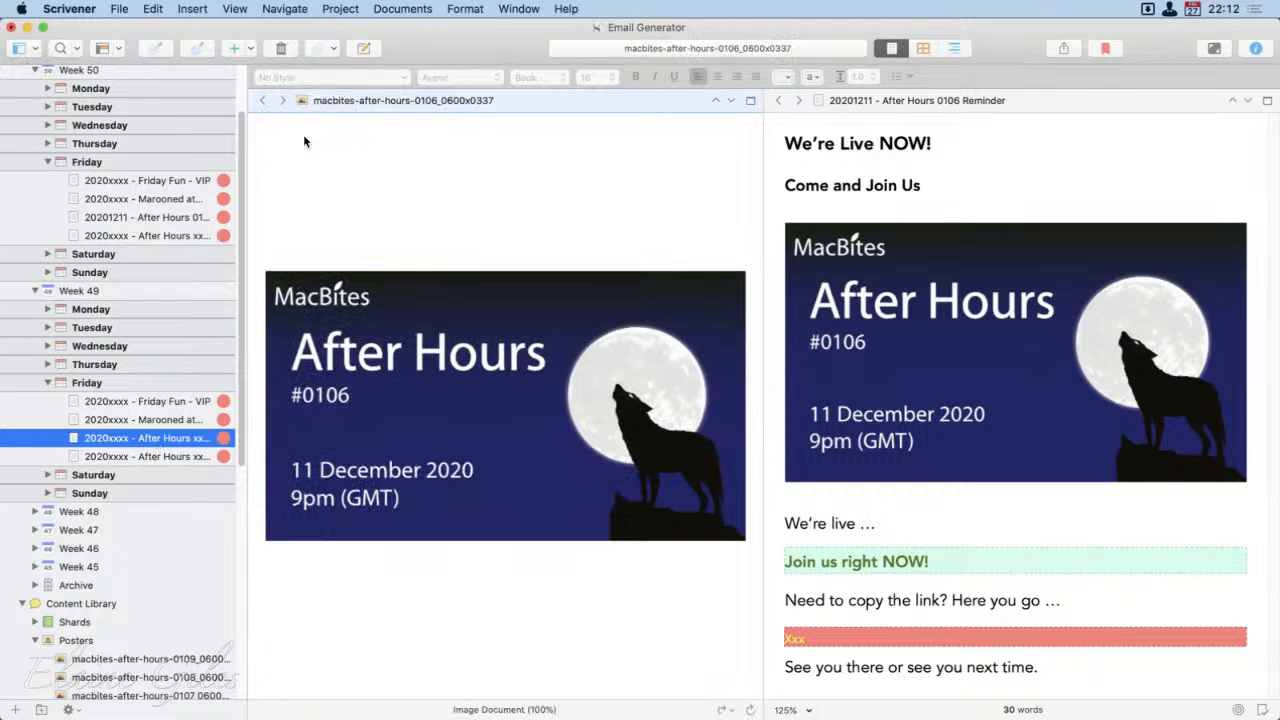
pyautogui.click(1078, 185)
pyautogui.click(98, 438)
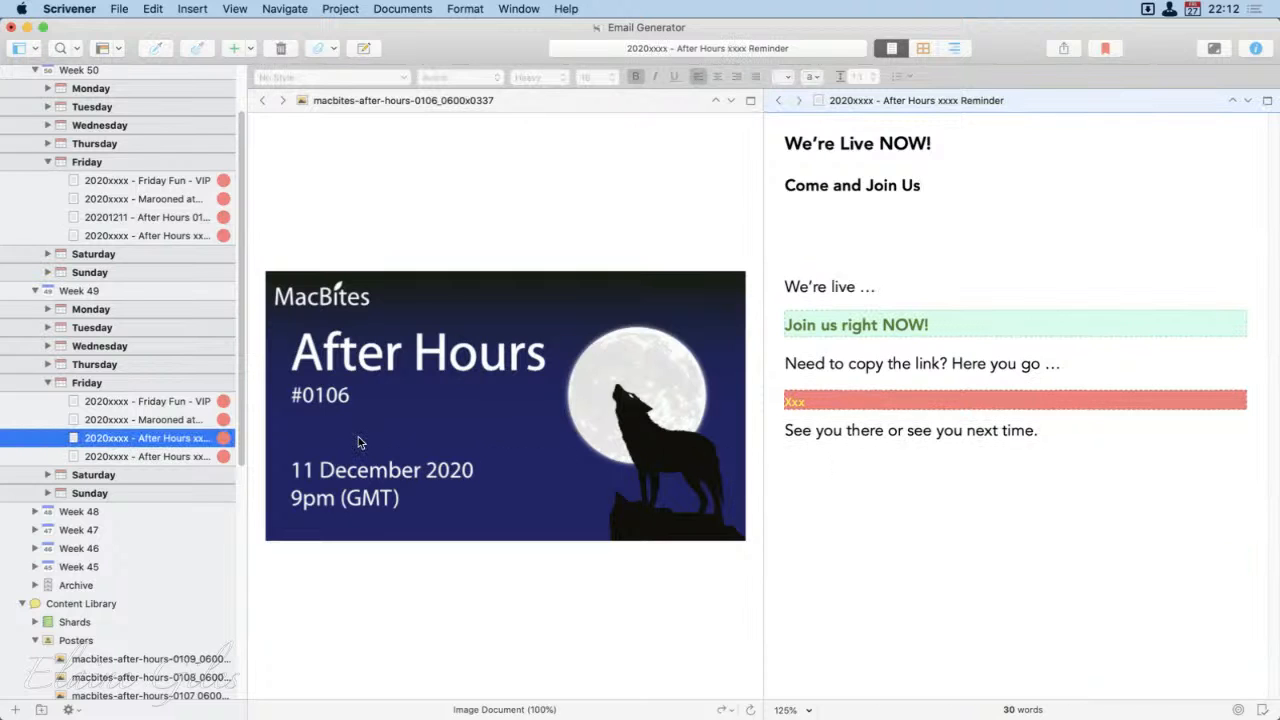
# Step: View the After Hours 0105 poster beside Week 49's reminder and insert it into the blank line below "Come and Join Us"
pyautogui.scroll(3, 100, 255)
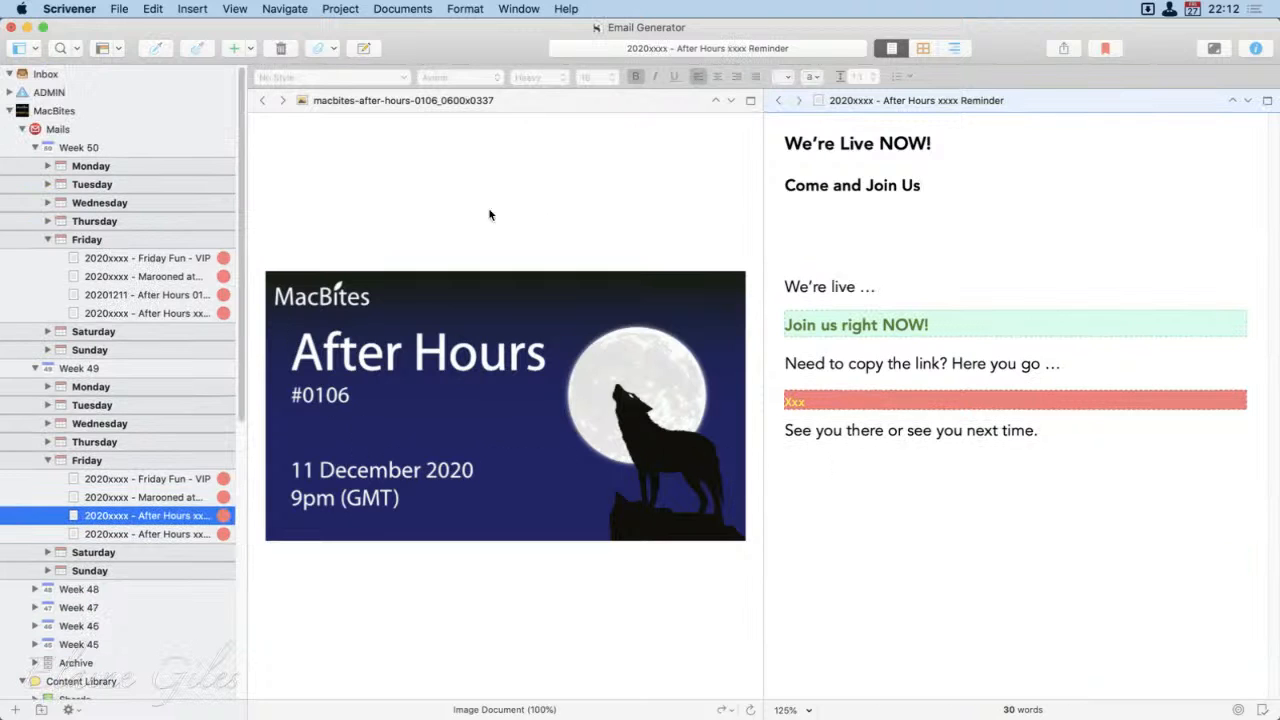
pyautogui.click(489, 211)
pyautogui.scroll(-2, 208, 519)
pyautogui.scroll(-5, 208, 519)
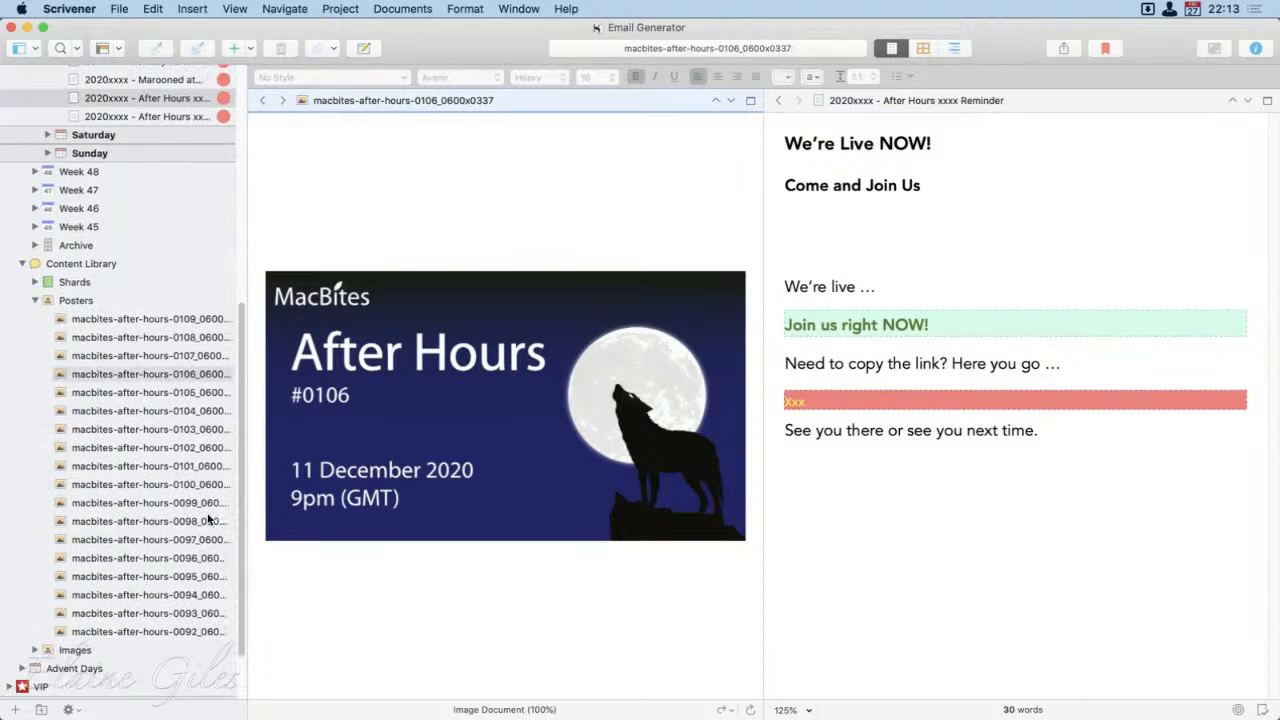
pyautogui.click(162, 390)
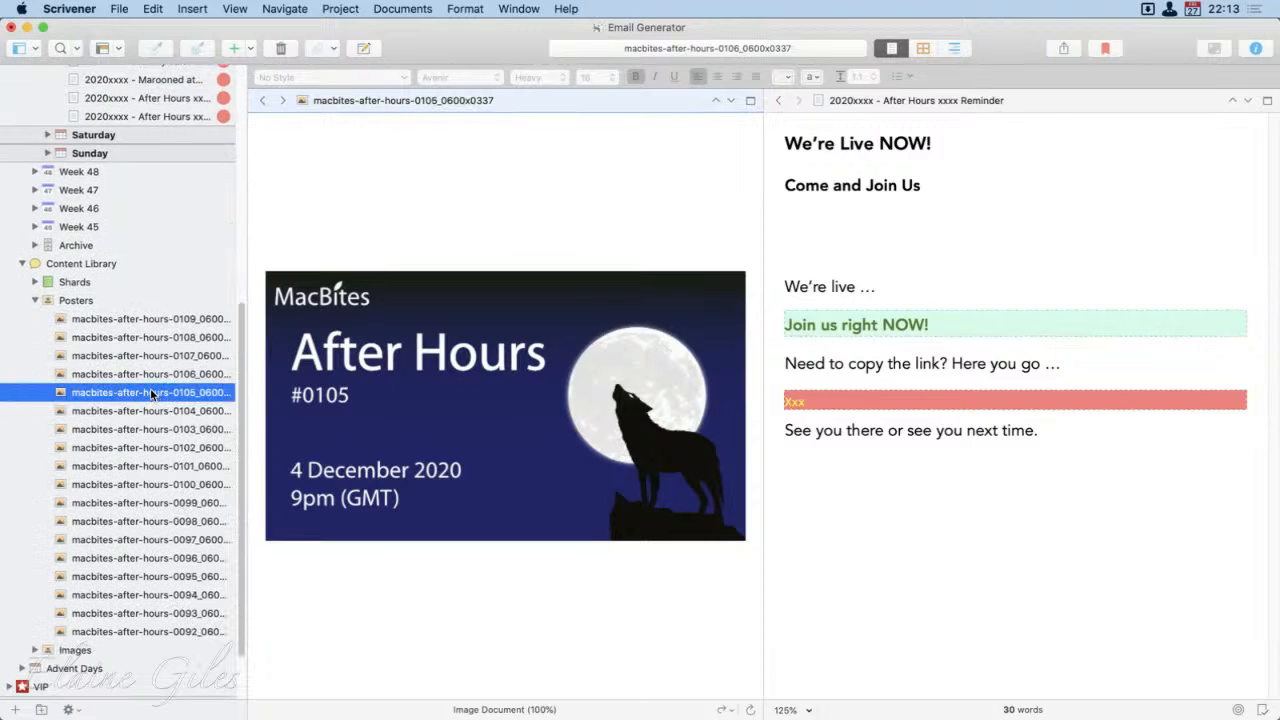
pyautogui.moveTo(152, 394); pyautogui.dragTo(907, 235)
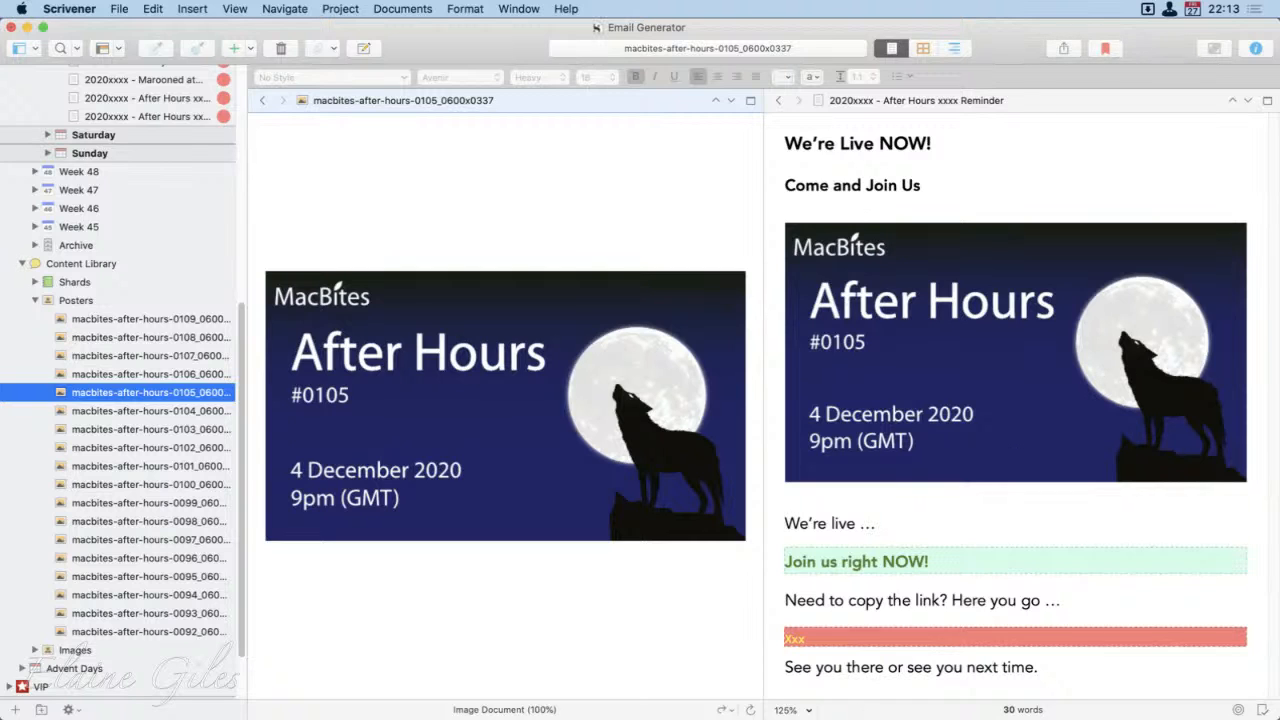
# Step: Close the split so the Week 49 reminder fills the editor, and collapse Week 50 and Week 49 in the project outline
pyautogui.click(1267, 100)
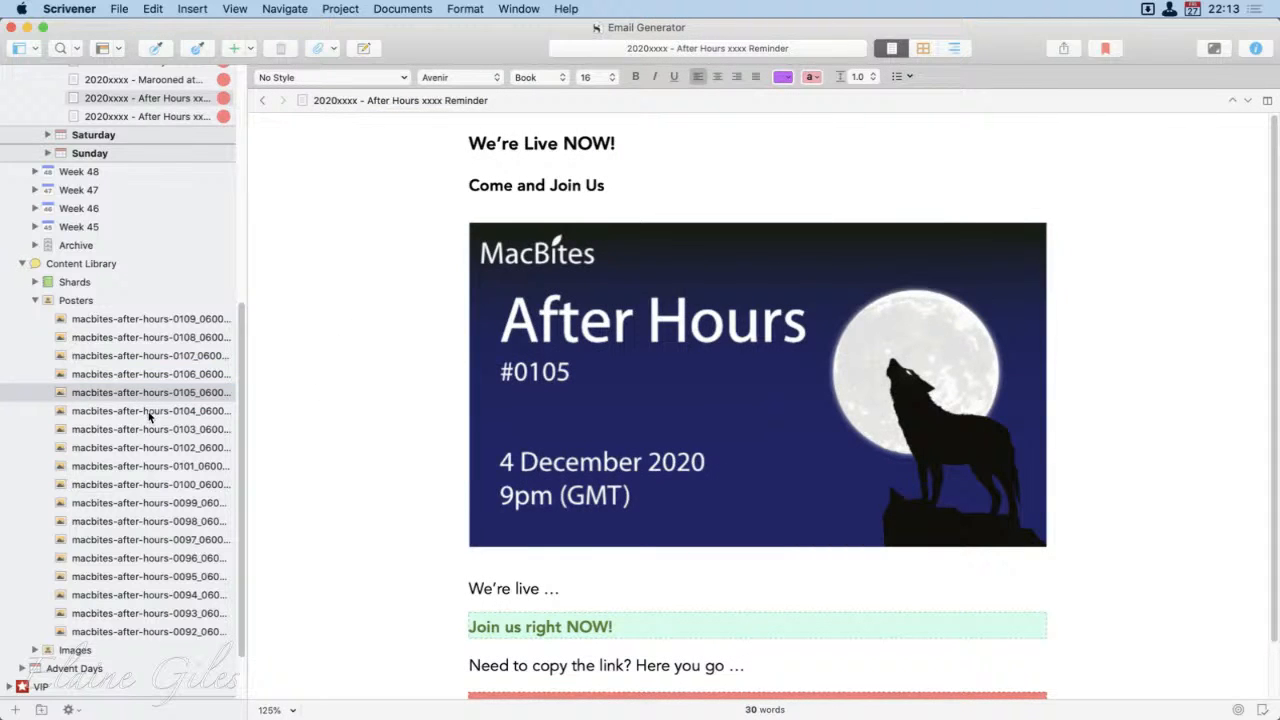
pyautogui.scroll(5, 36, 300)
pyautogui.scroll(5, 40, 318)
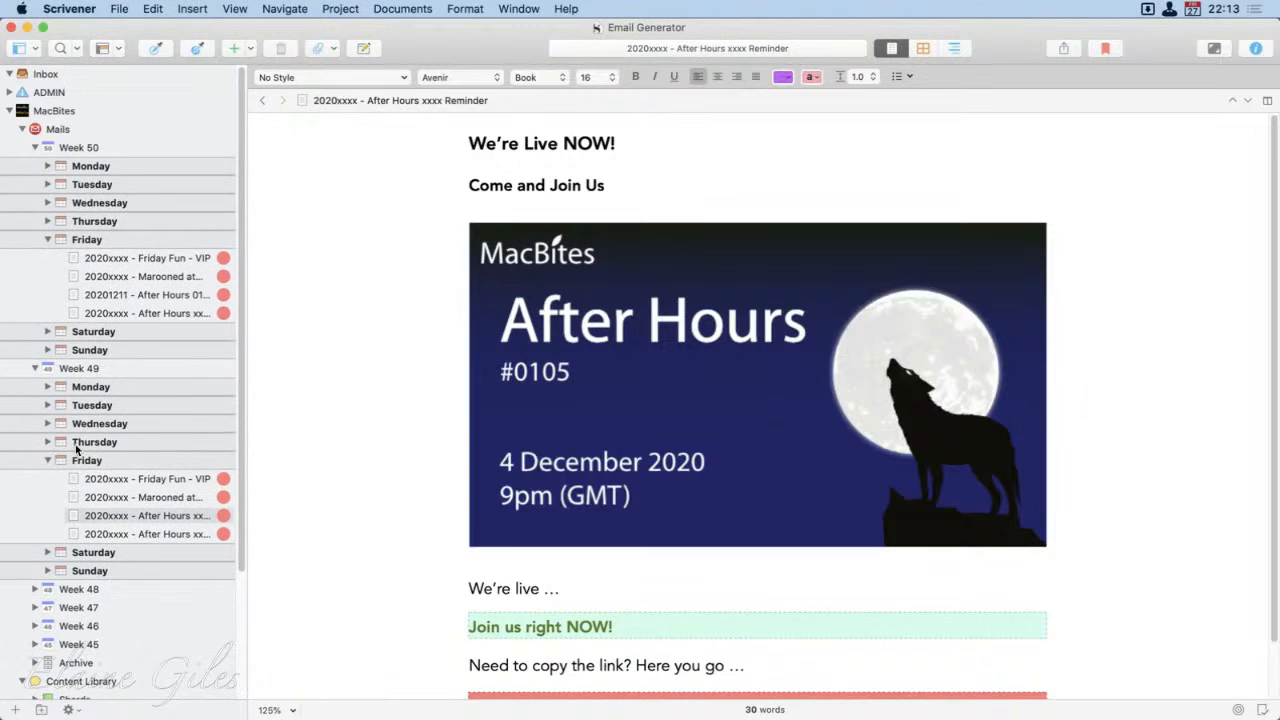
pyautogui.click(34, 147)
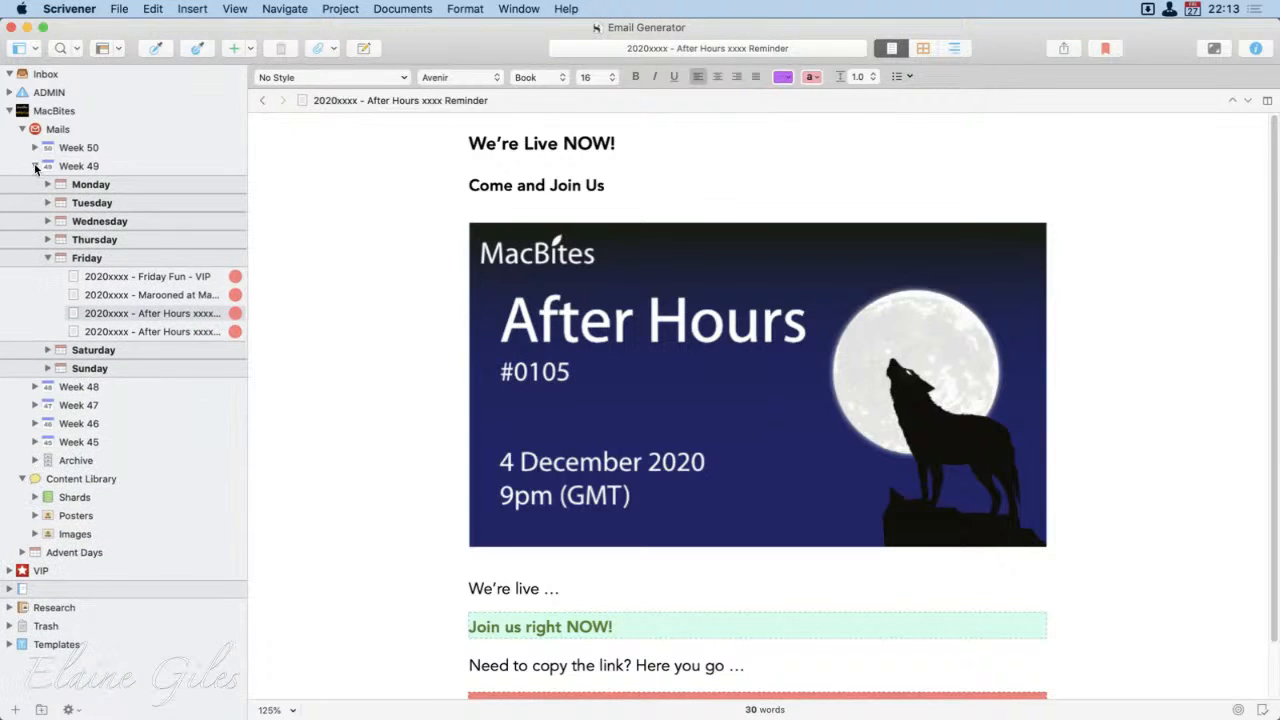
pyautogui.click(34, 166)
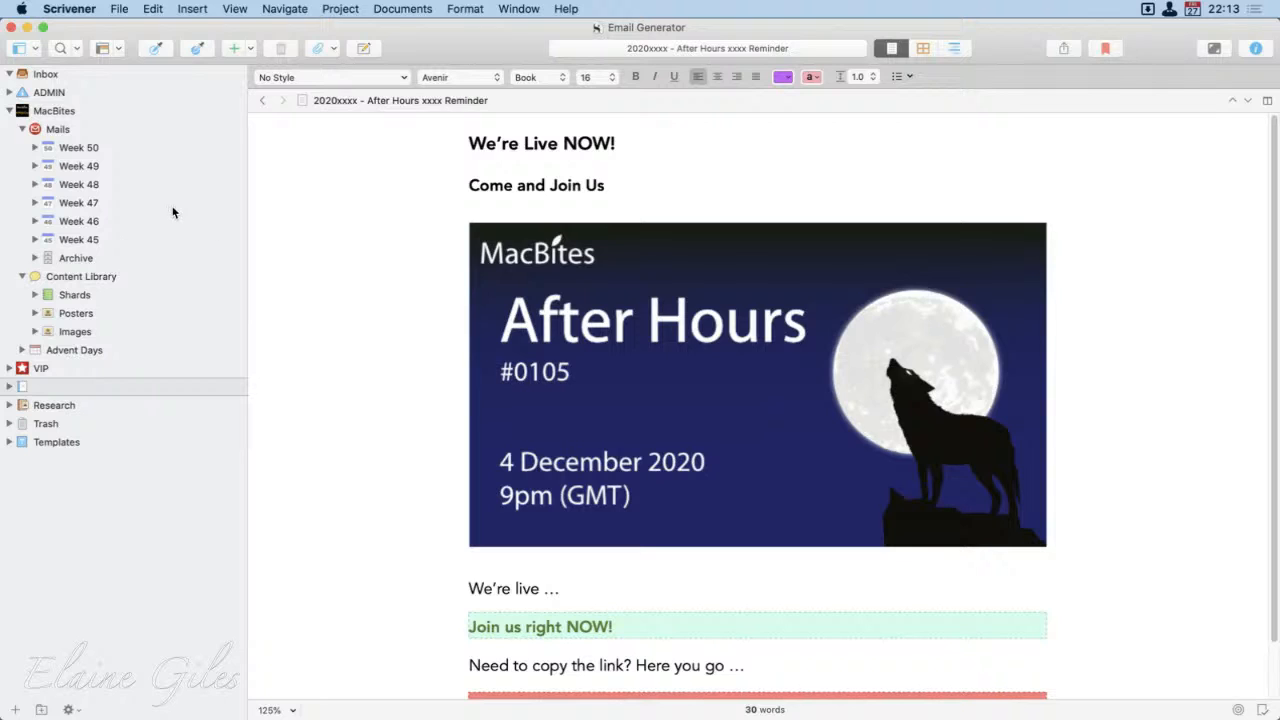
# Step: View the outlines of the Content Library's Images and Posters folders
pyautogui.click(66, 333)
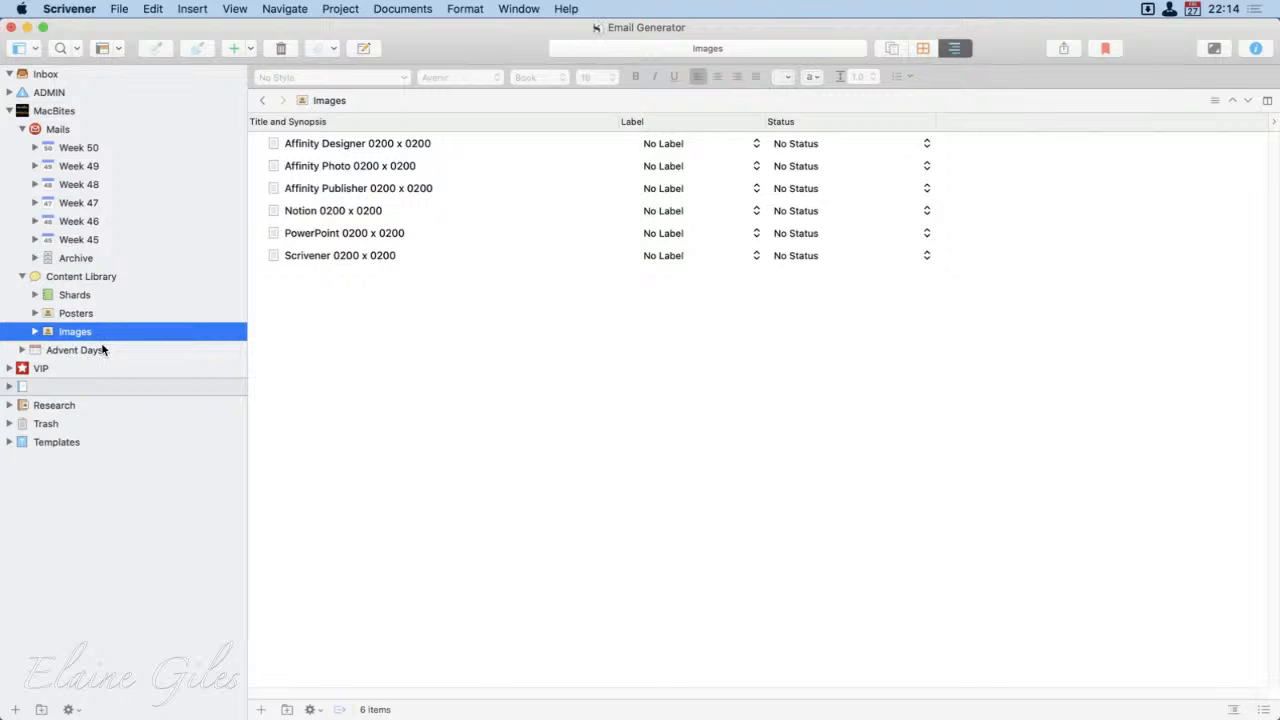
pyautogui.click(77, 316)
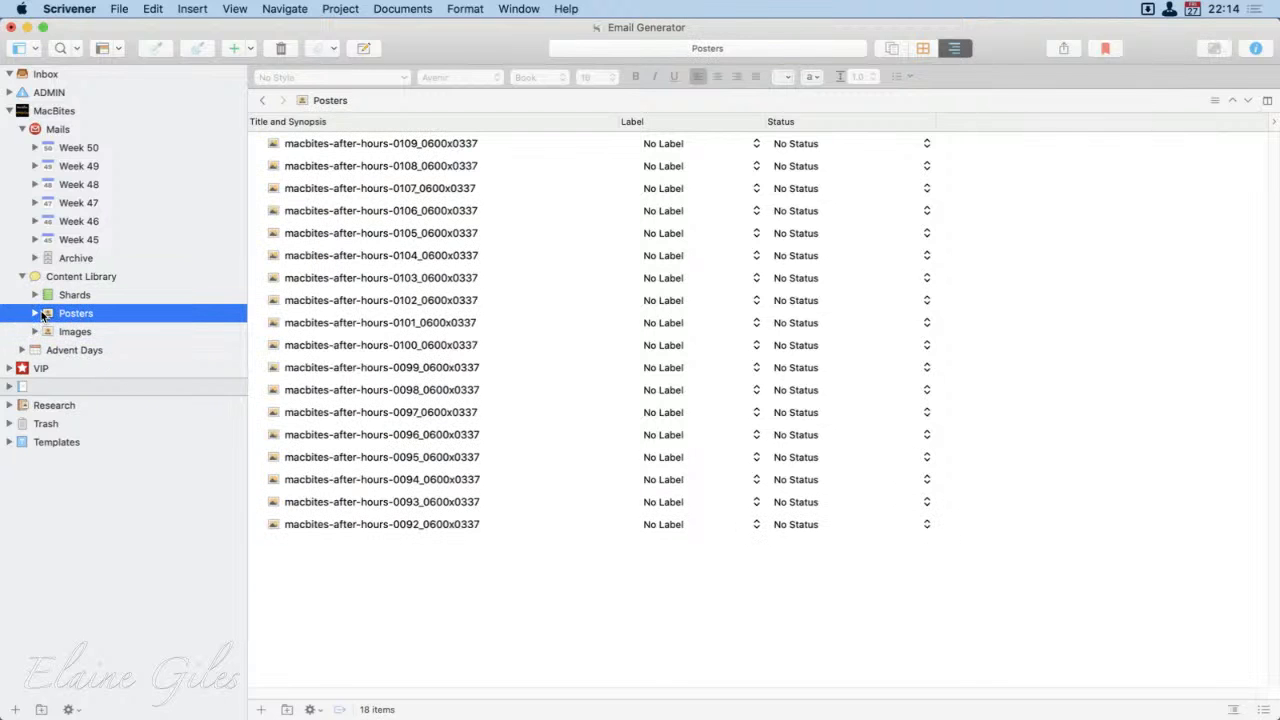
# Step: Expand the Posters folder, view the After Hours 0108, 0104 and 0097 posters, and collapse the folder again
pyautogui.click(36, 313)
pyautogui.click(105, 350)
pyautogui.click(140, 426)
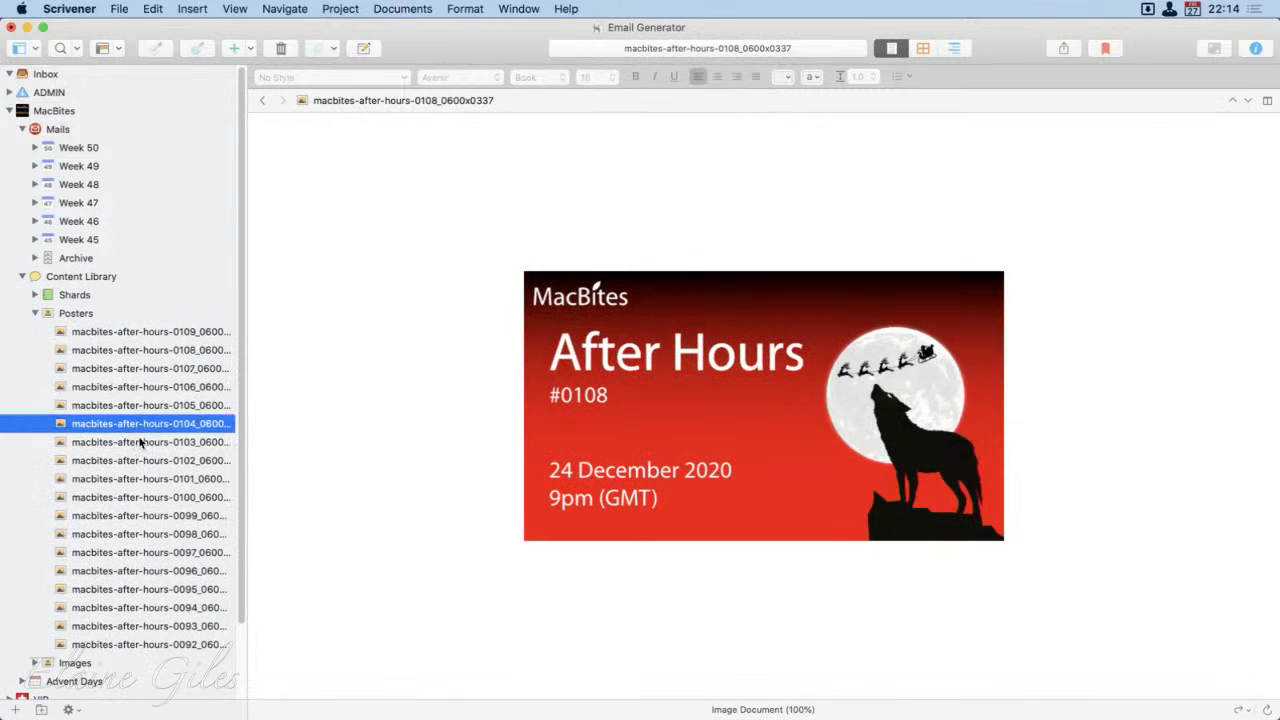
pyautogui.click(150, 552)
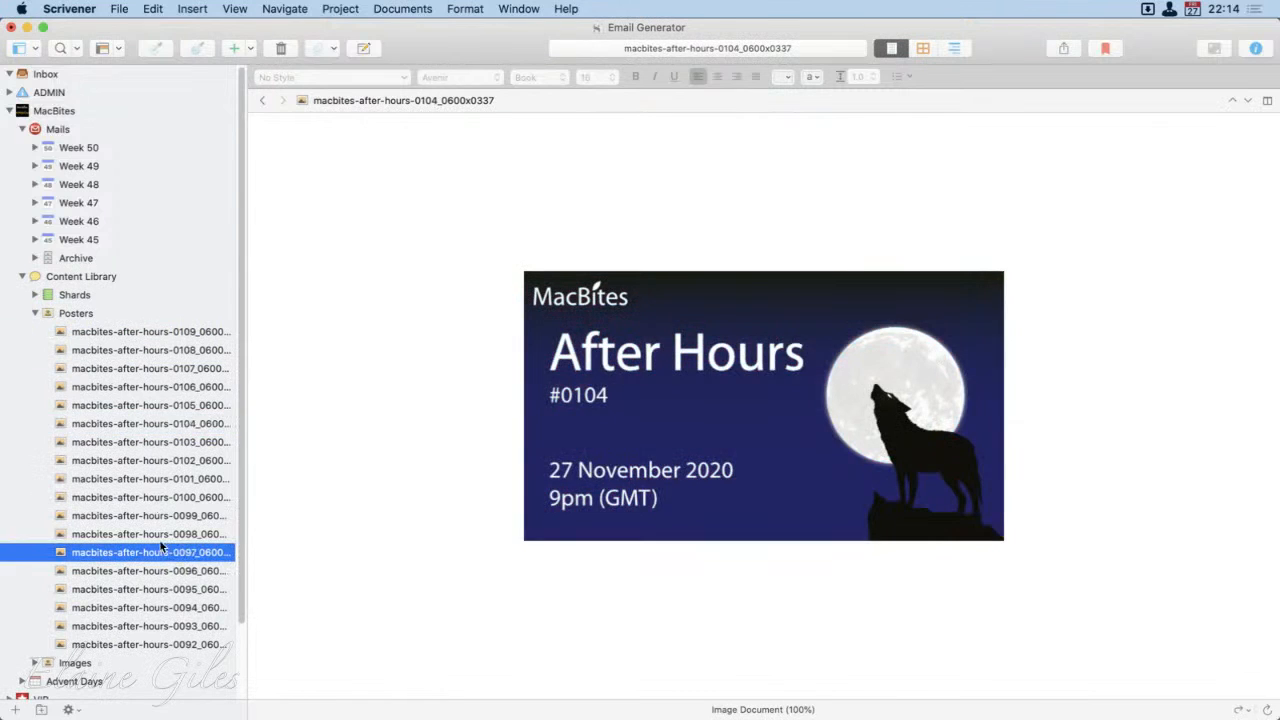
pyautogui.click(36, 313)
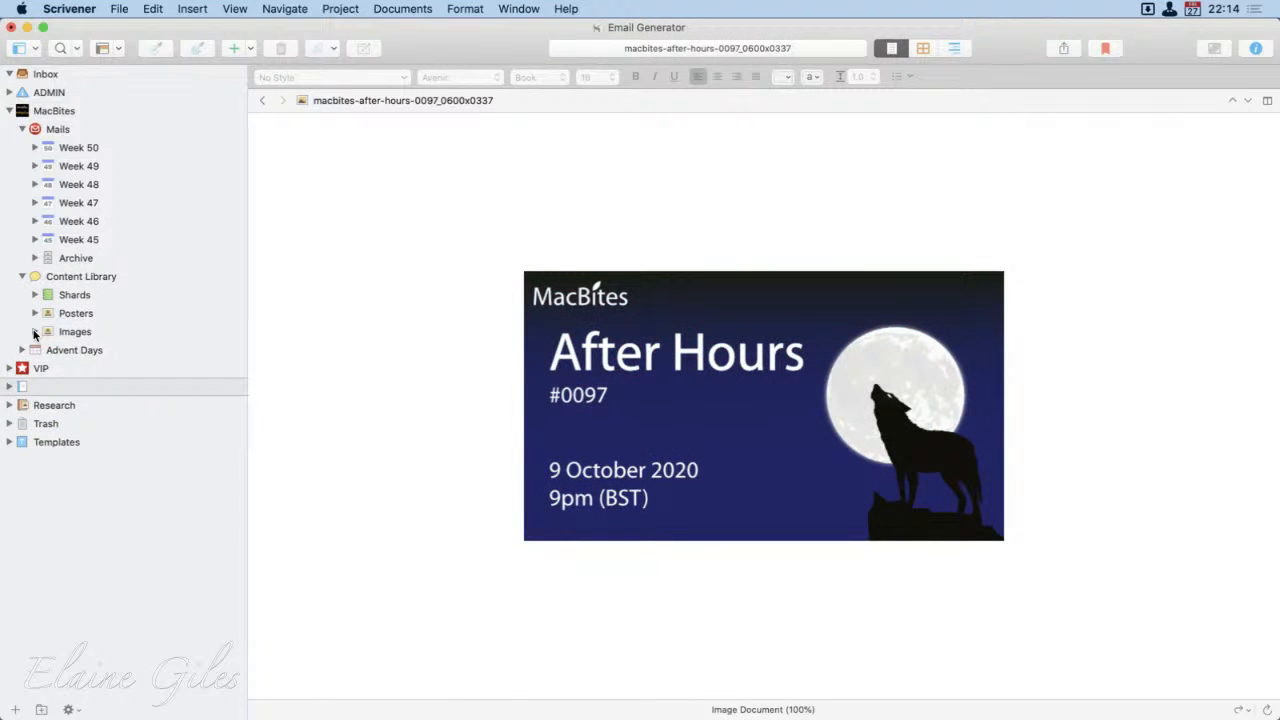
# Step: Expand the Images folder and examine the HTML image code stored for Affinity Designer, Affinity Photo and Affinity Publisher
pyautogui.click(35, 332)
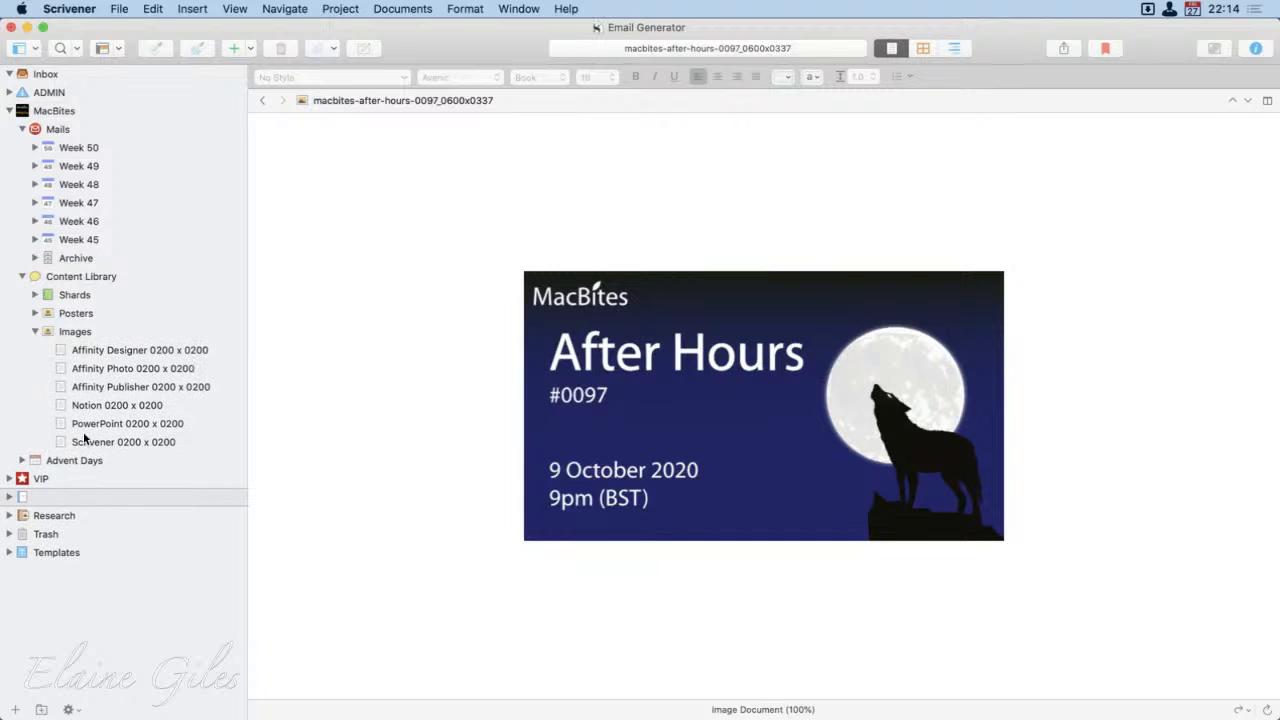
pyautogui.click(95, 352)
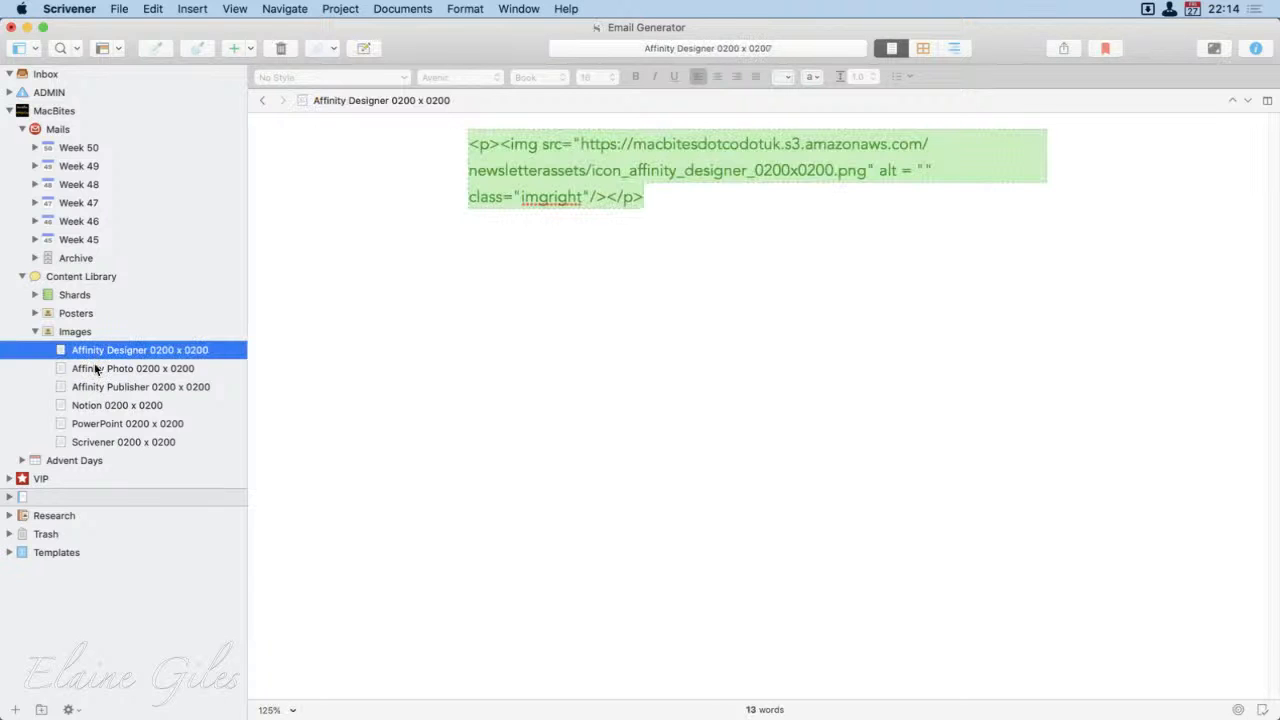
pyautogui.click(96, 368)
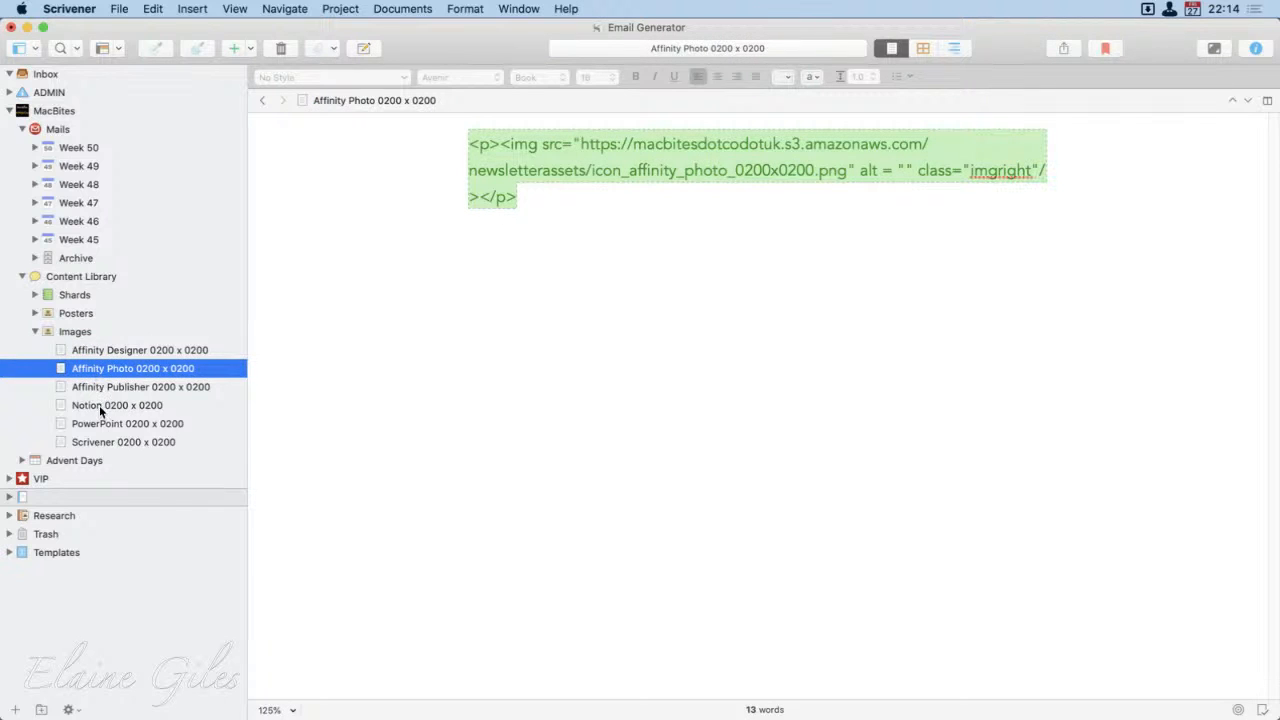
pyautogui.click(106, 387)
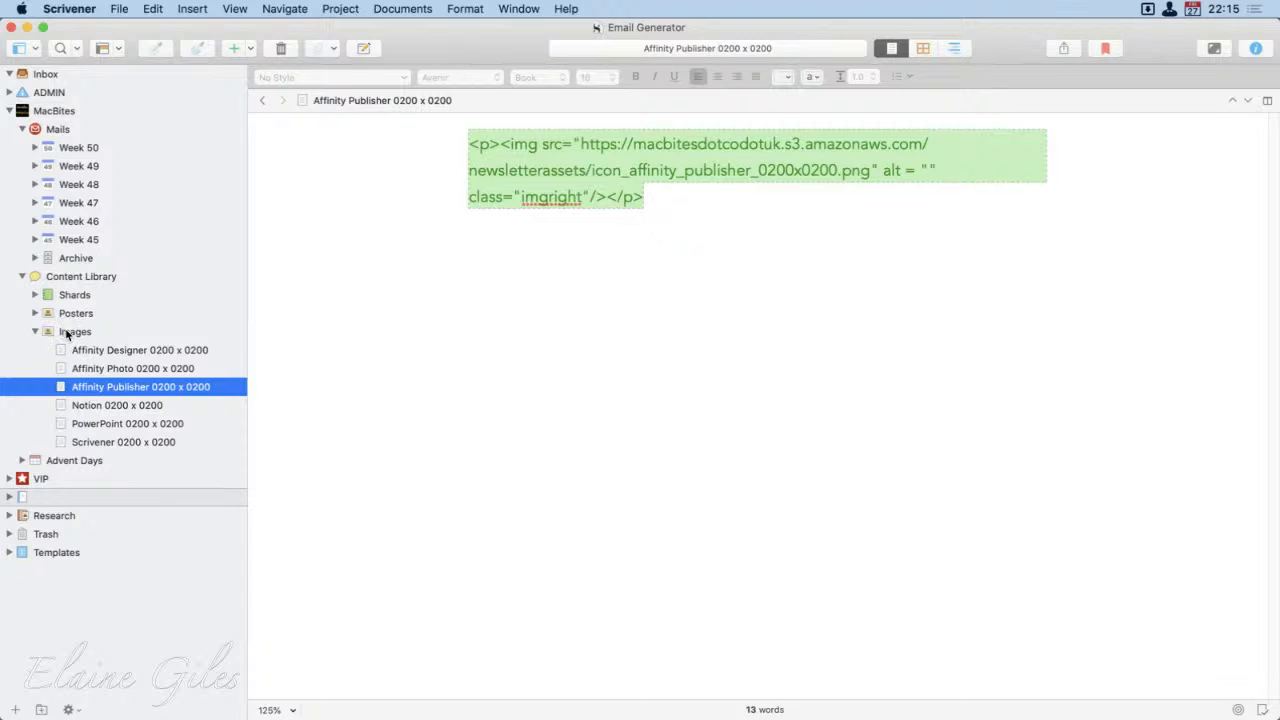
pyautogui.moveTo(733, 211); pyautogui.dragTo(430, 147)
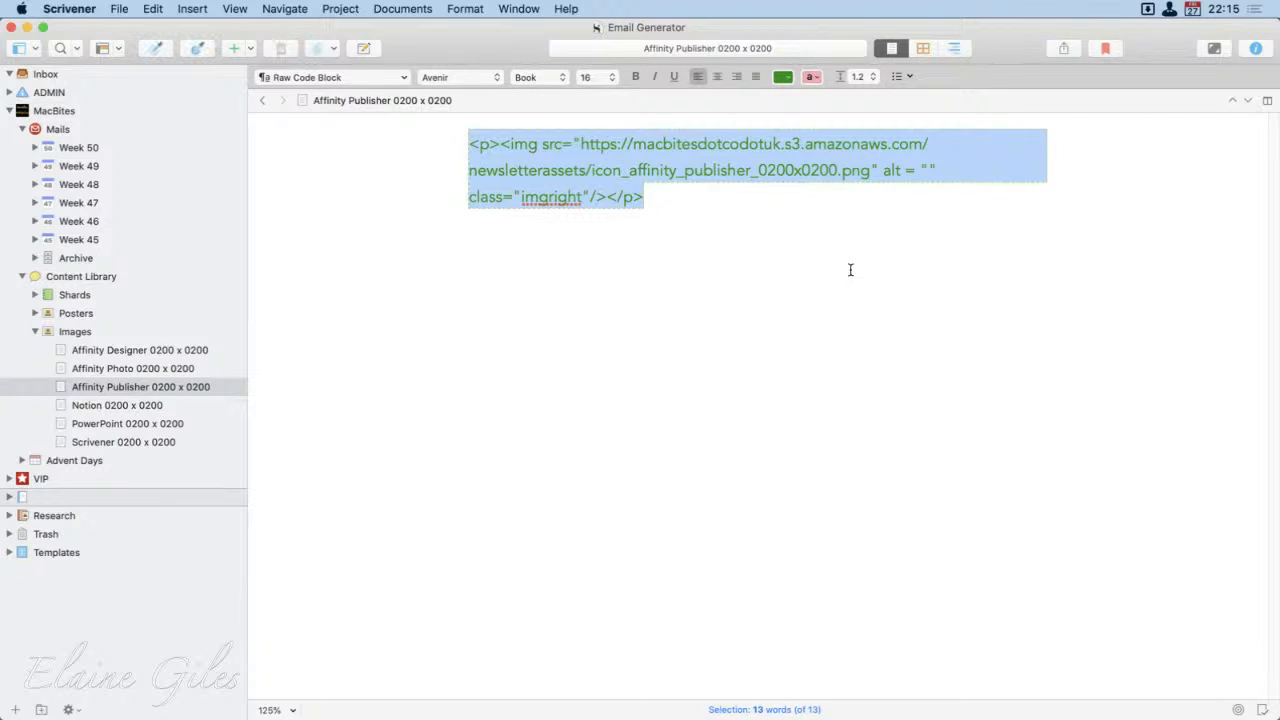
pyautogui.click(834, 303)
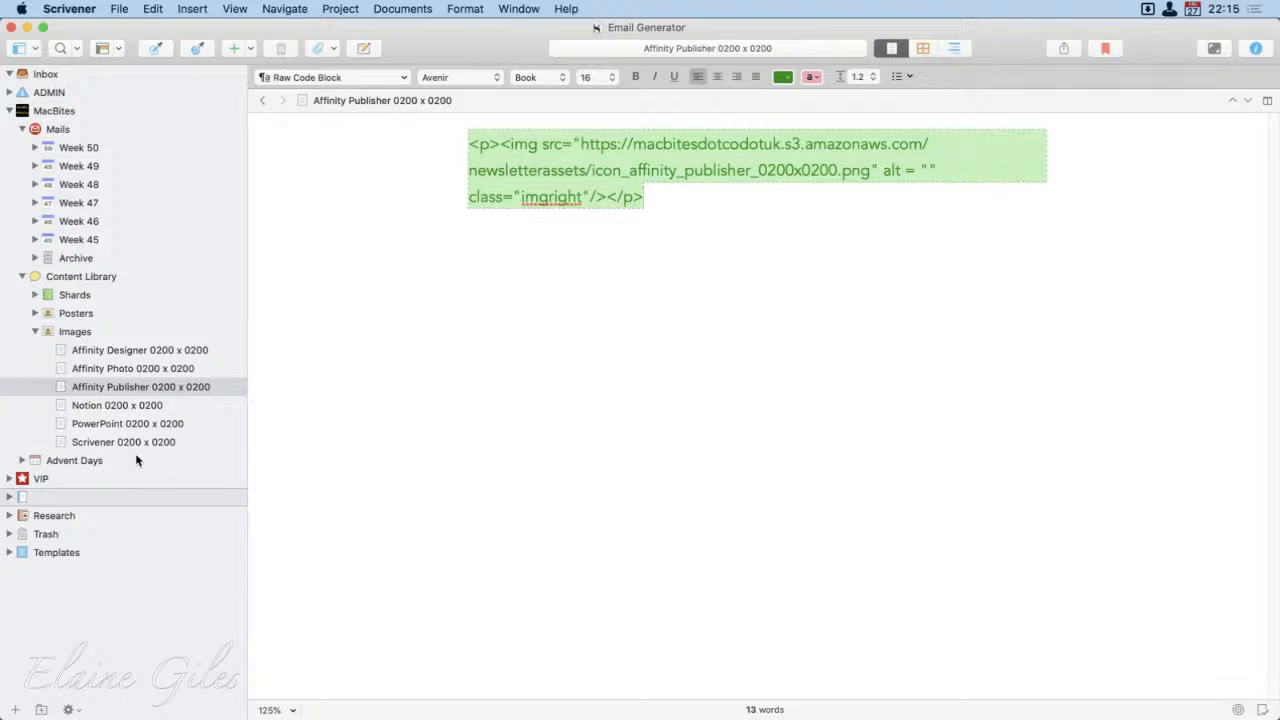
# Step: View the image code of the Notion, PowerPoint and Scrivener documents in the Images folder
pyautogui.click(137, 406)
pyautogui.click(148, 424)
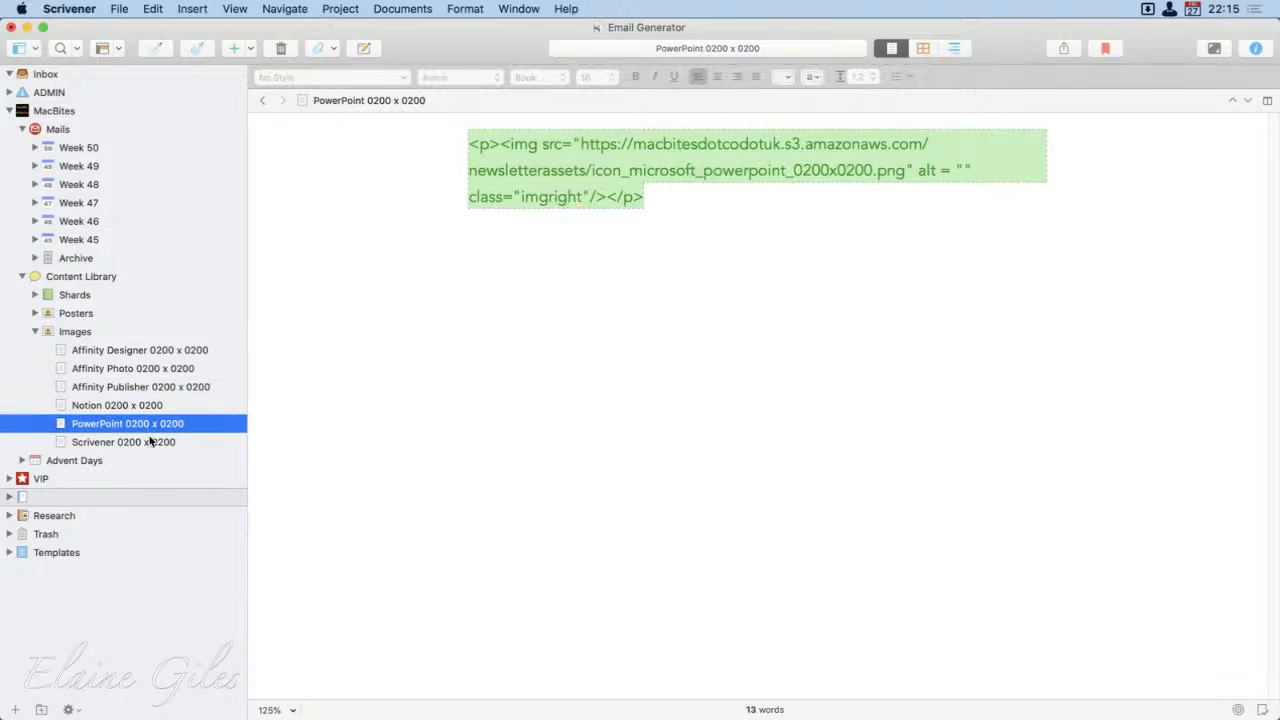
pyautogui.click(150, 442)
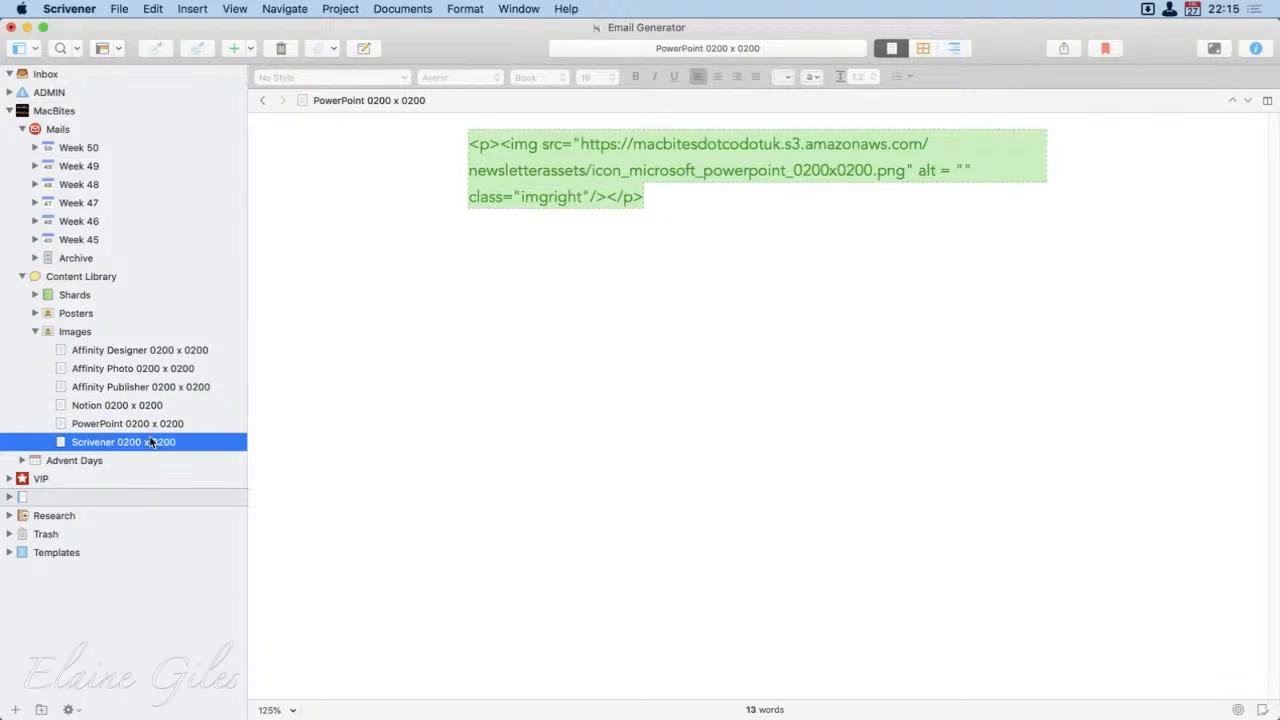
# Step: Open the image URL inside the Affinity Designer 0200 x 0200 snippet in the web browser
pyautogui.click(126, 348)
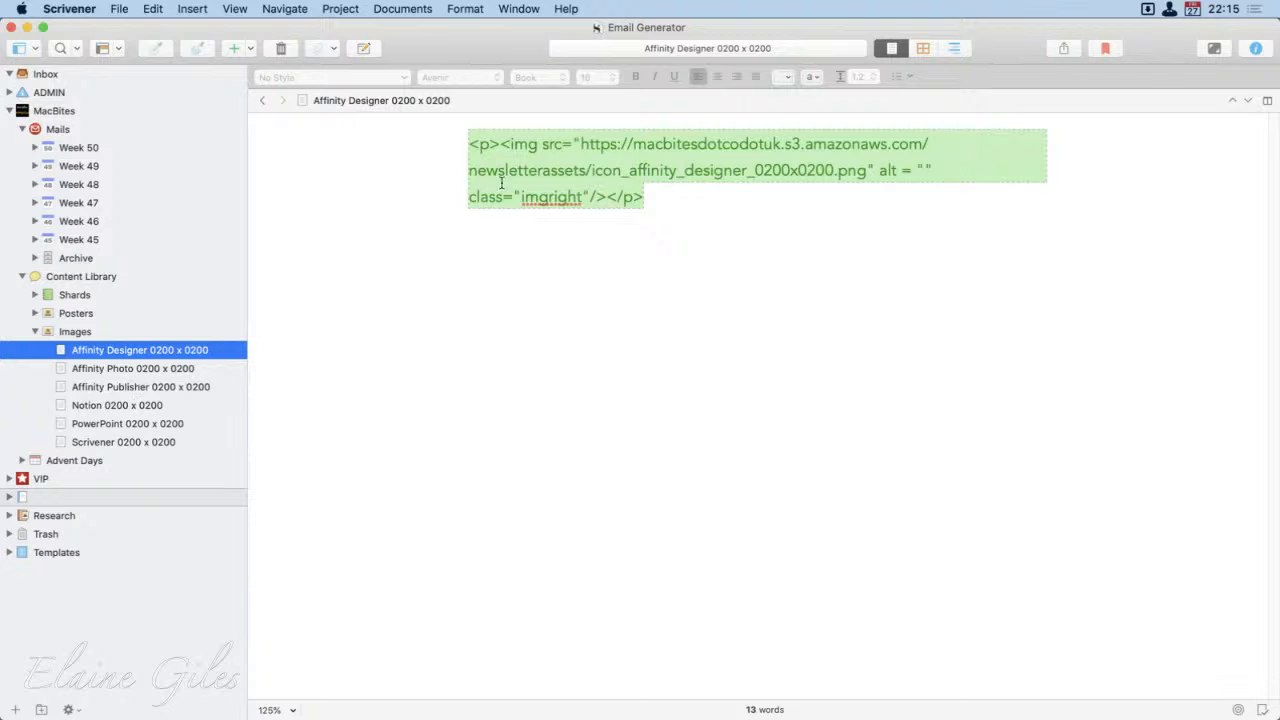
pyautogui.click(864, 176)
pyautogui.moveTo(864, 176); pyautogui.dragTo(582, 155)
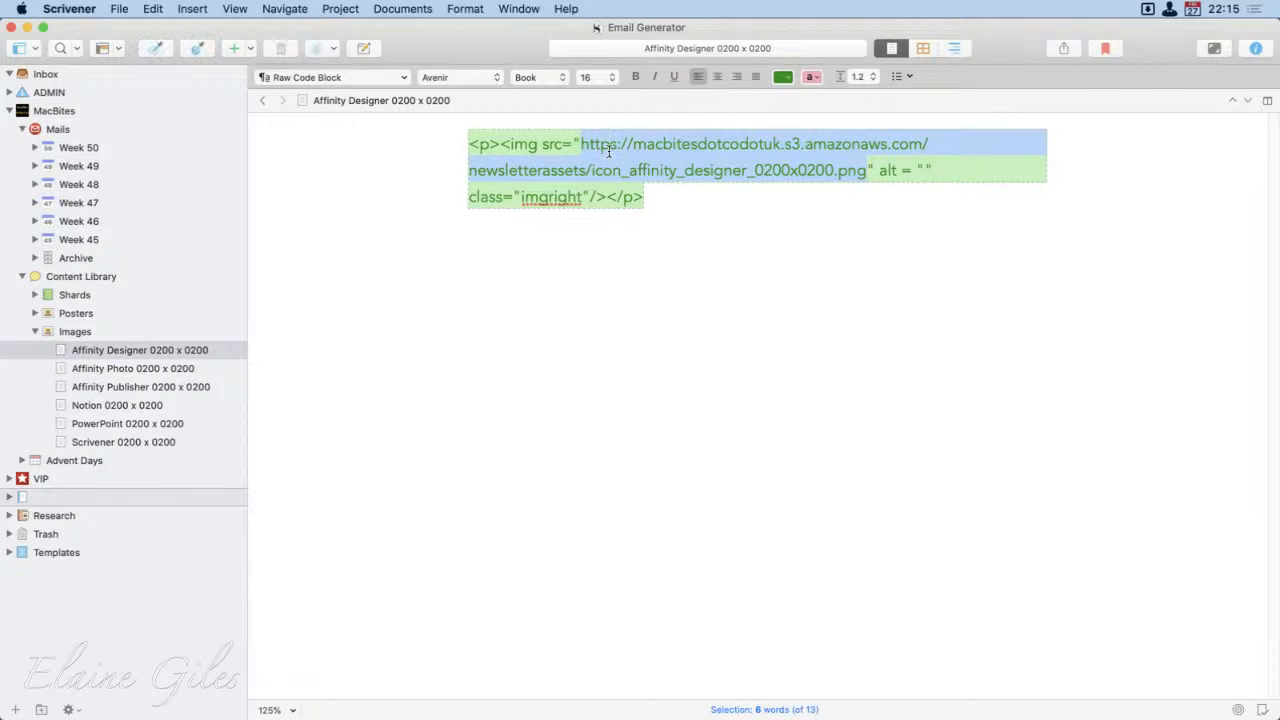
pyautogui.rightClick(609, 141)
pyautogui.click(645, 151)
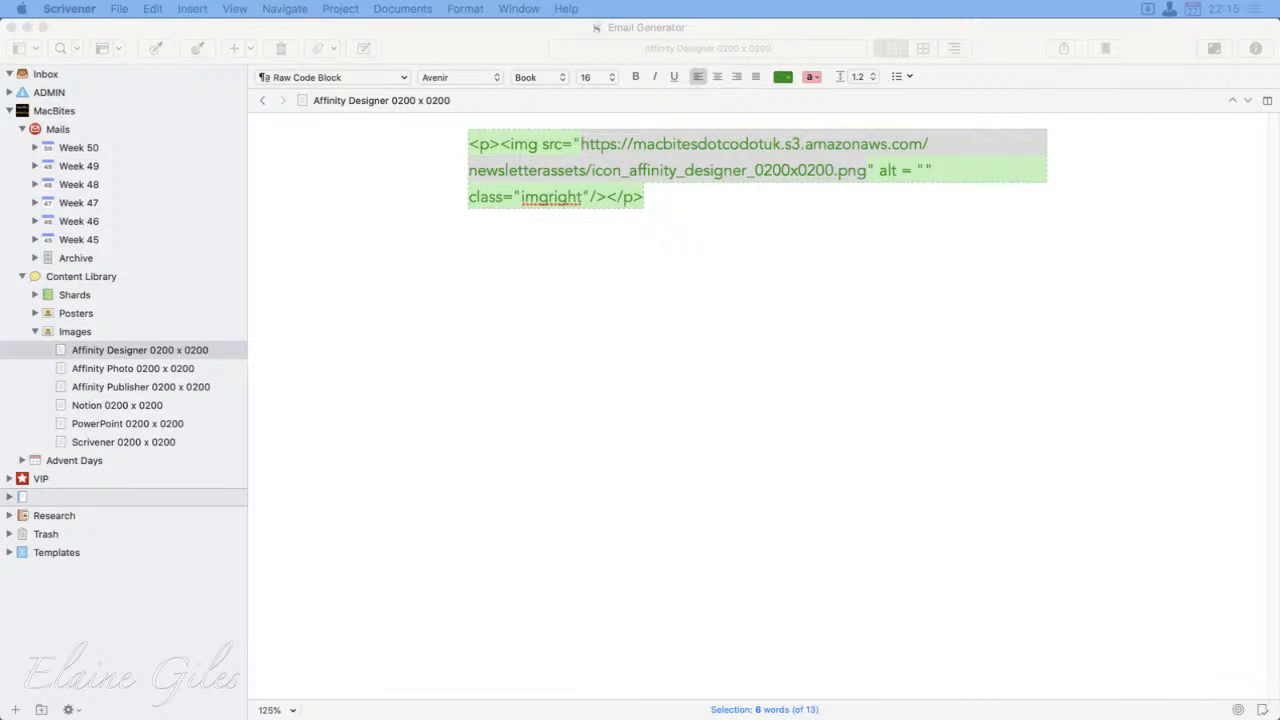
# Step: Open the image URL from the Affinity Publisher 0200 x 0200 snippet in the browser, and return to the Scrivener project
pyautogui.click(200, 388)
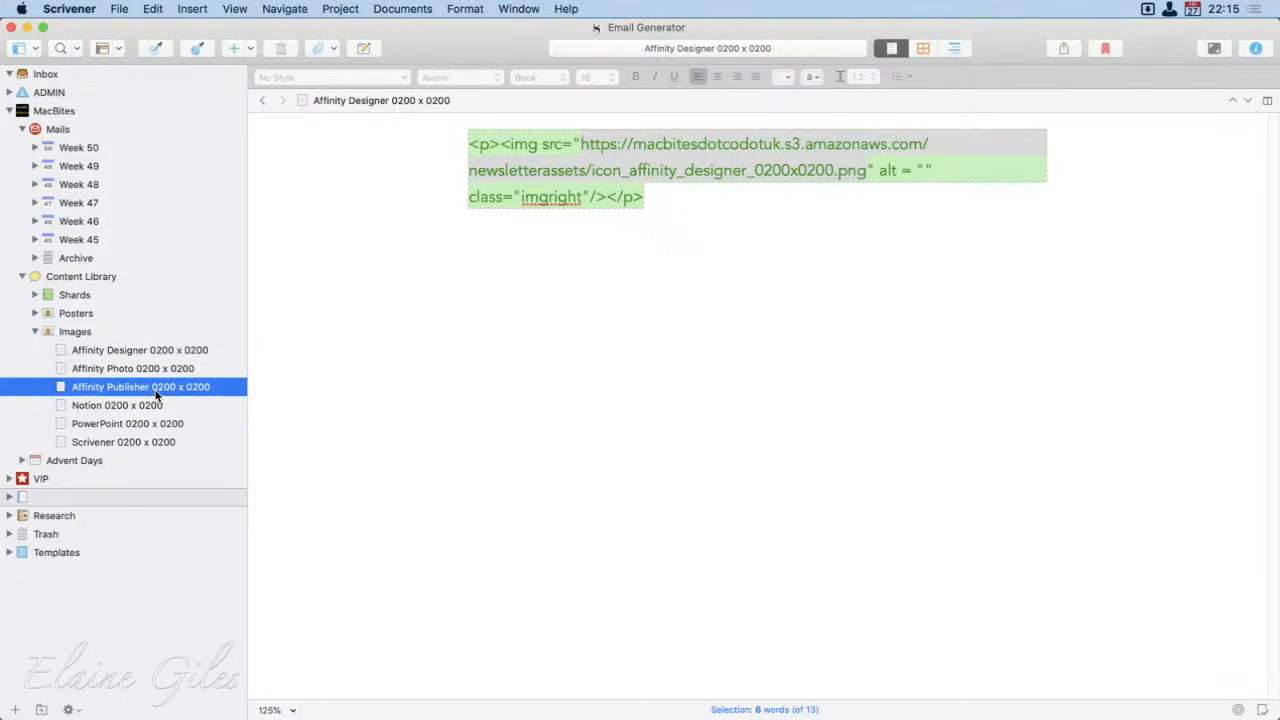
pyautogui.moveTo(871, 175); pyautogui.dragTo(583, 150)
pyautogui.rightClick(588, 150)
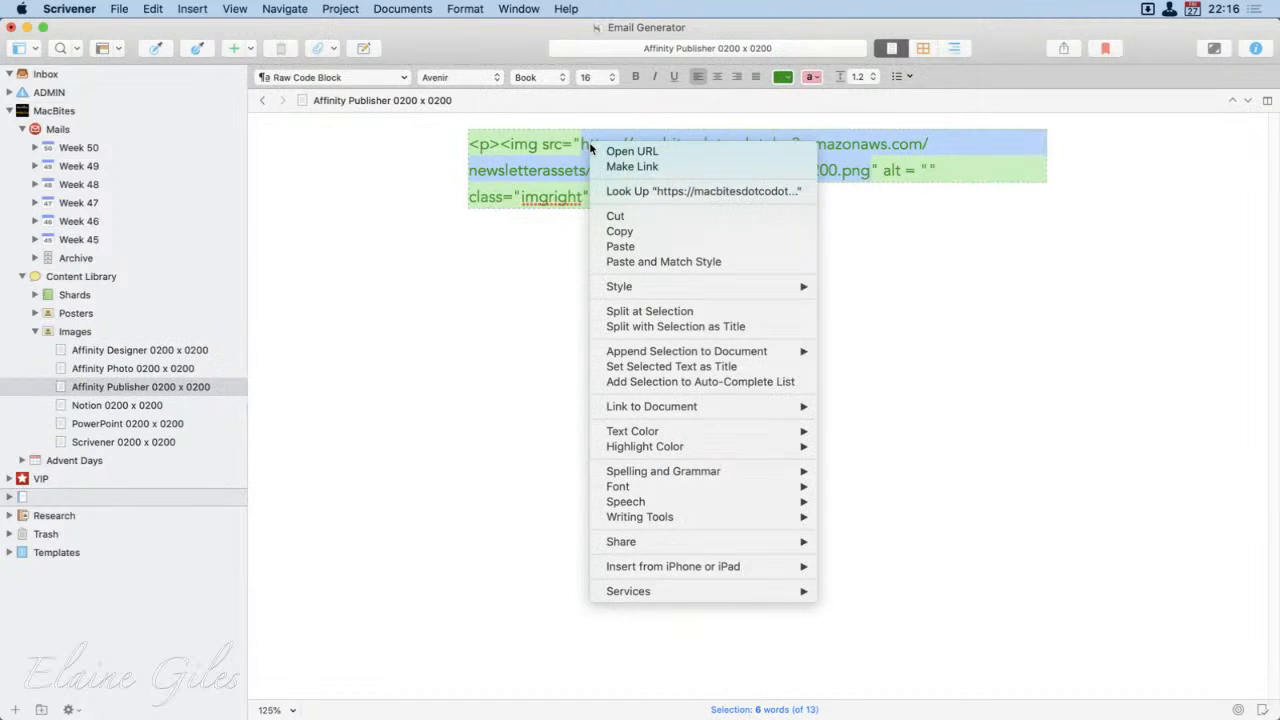
pyautogui.click(633, 152)
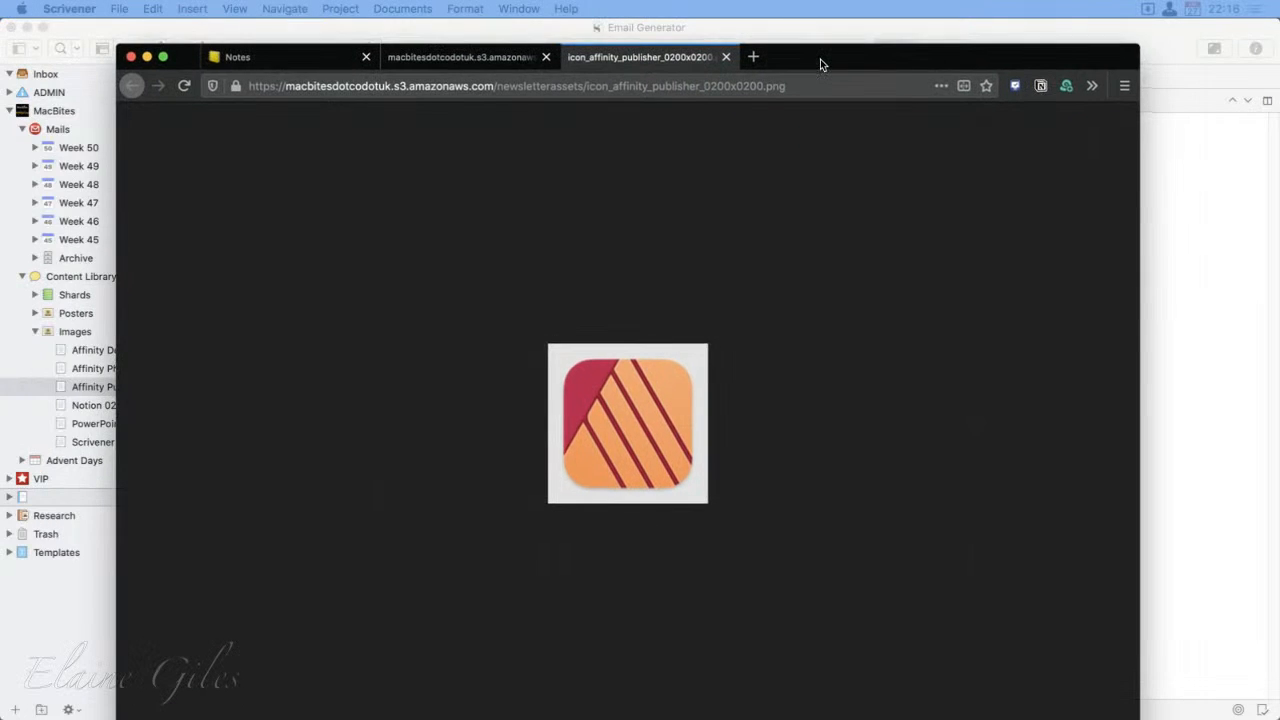
pyautogui.moveTo(821, 65); pyautogui.dragTo(0, 464)
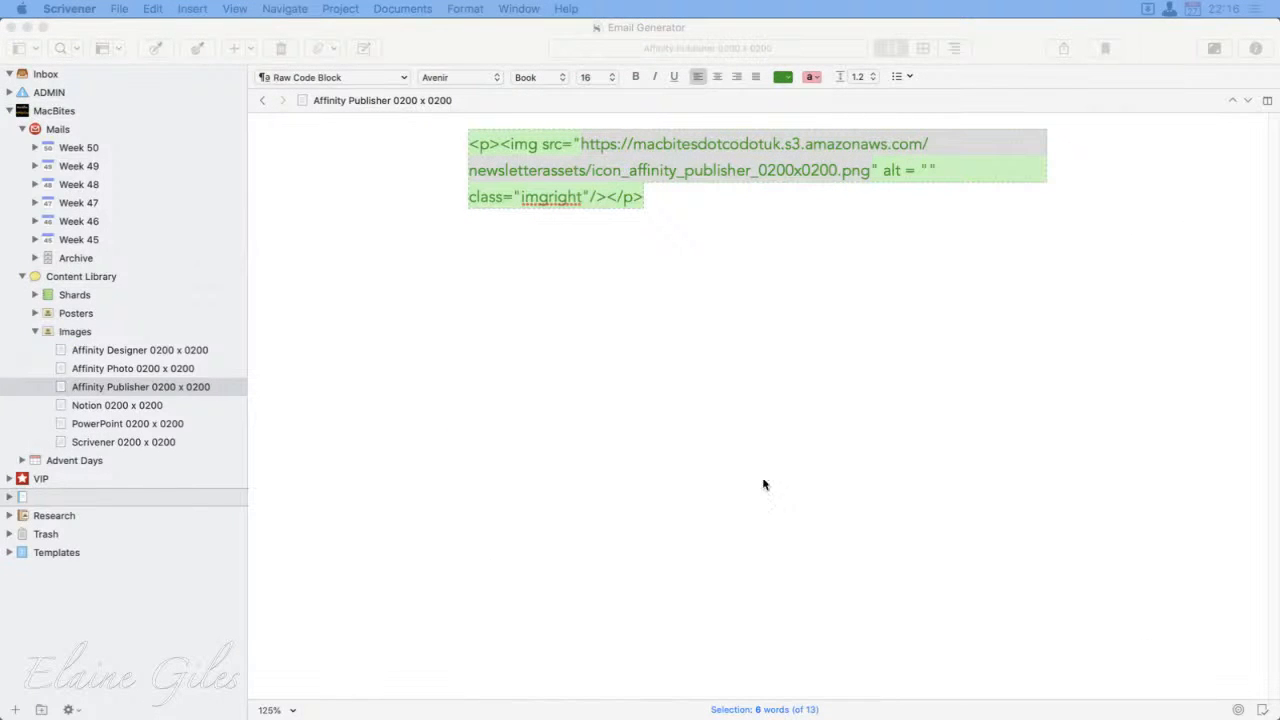
pyautogui.click(869, 375)
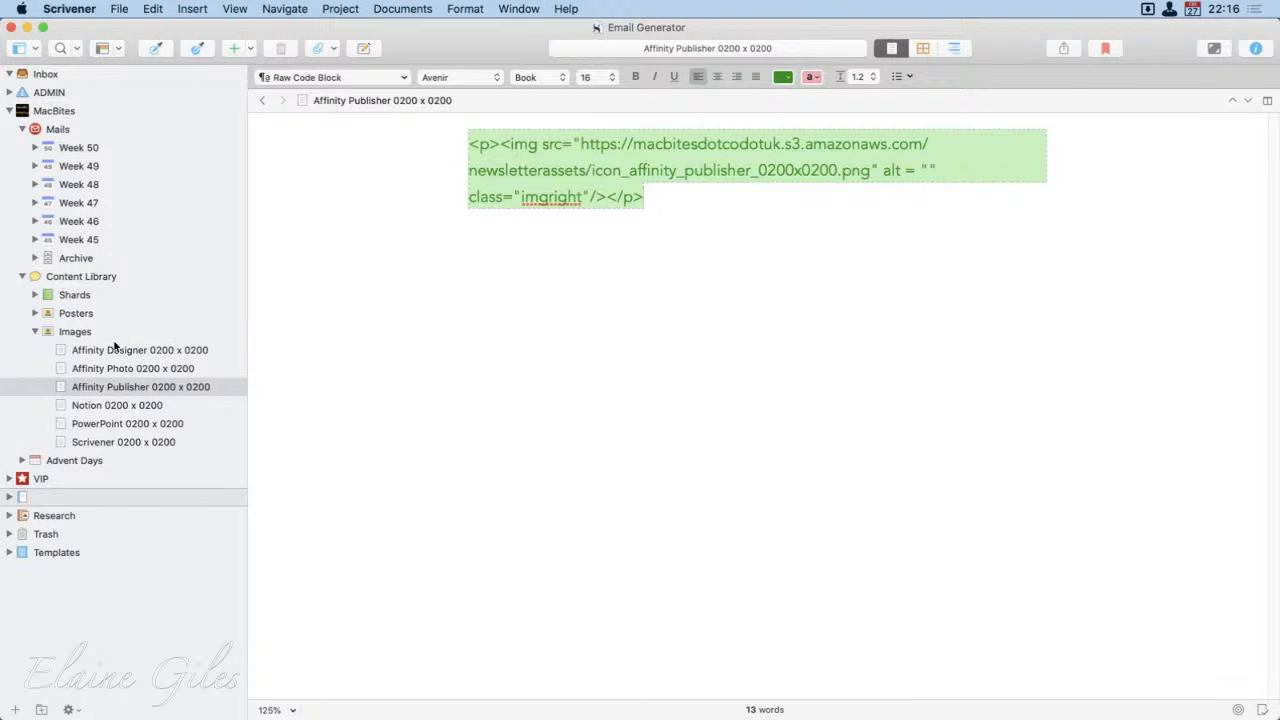
# Step: Look through the Affinity snippets and show the Inspector with the Affinity Publisher document's synopsis
pyautogui.click(152, 350)
pyautogui.click(152, 368)
pyautogui.click(116, 390)
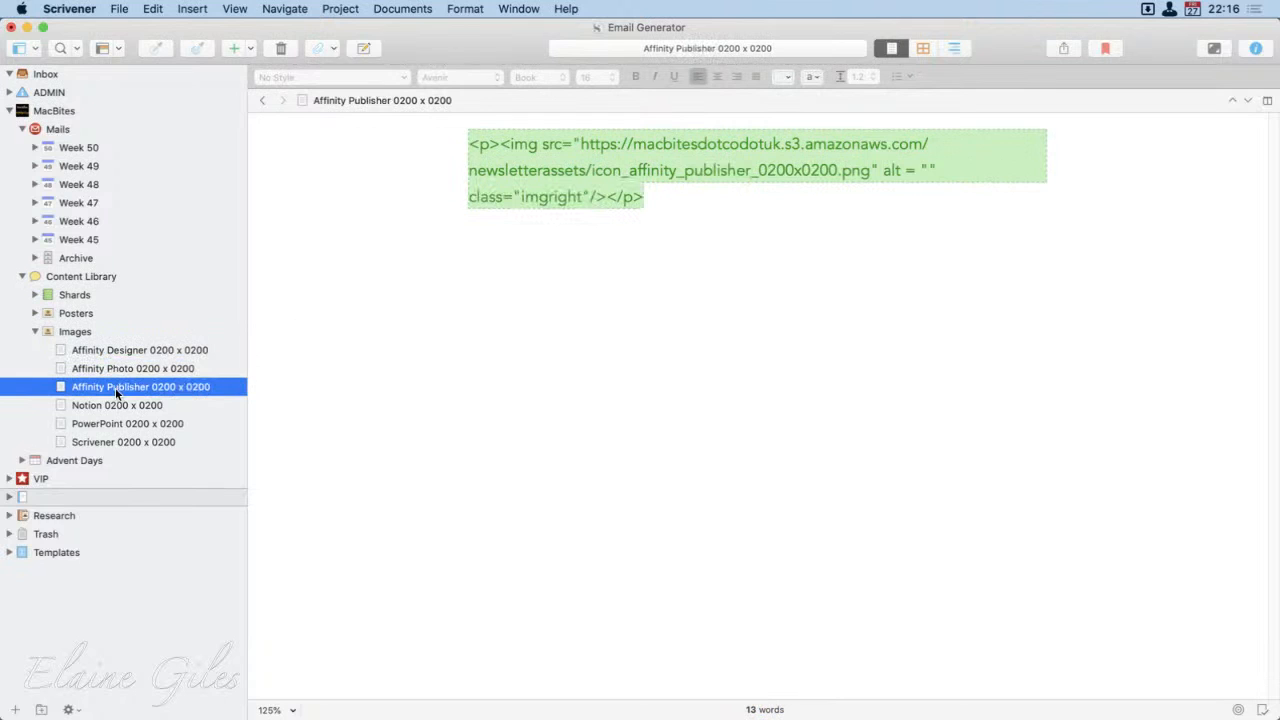
pyautogui.click(1256, 48)
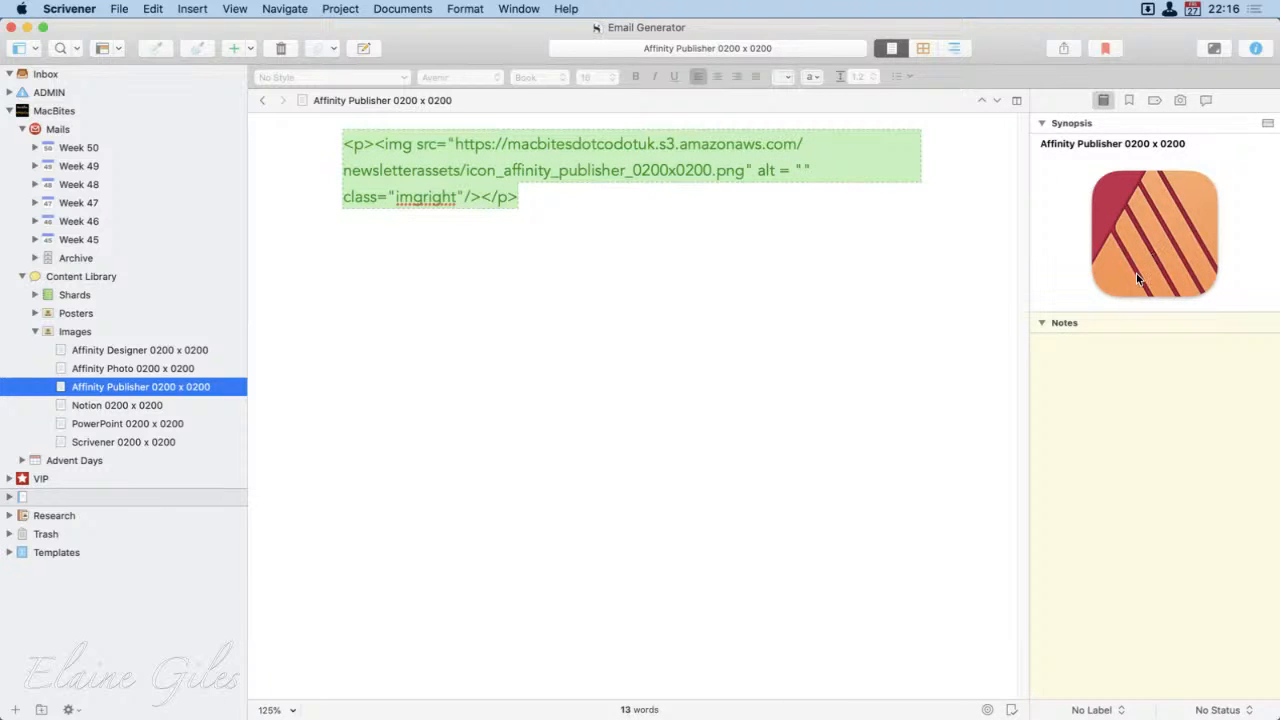
# Step: Show the Images folder as a corkboard and examine the PowerPoint and Scrivener cards, leaving the Scrivener card selected
pyautogui.click(78, 332)
pyautogui.click(836, 371)
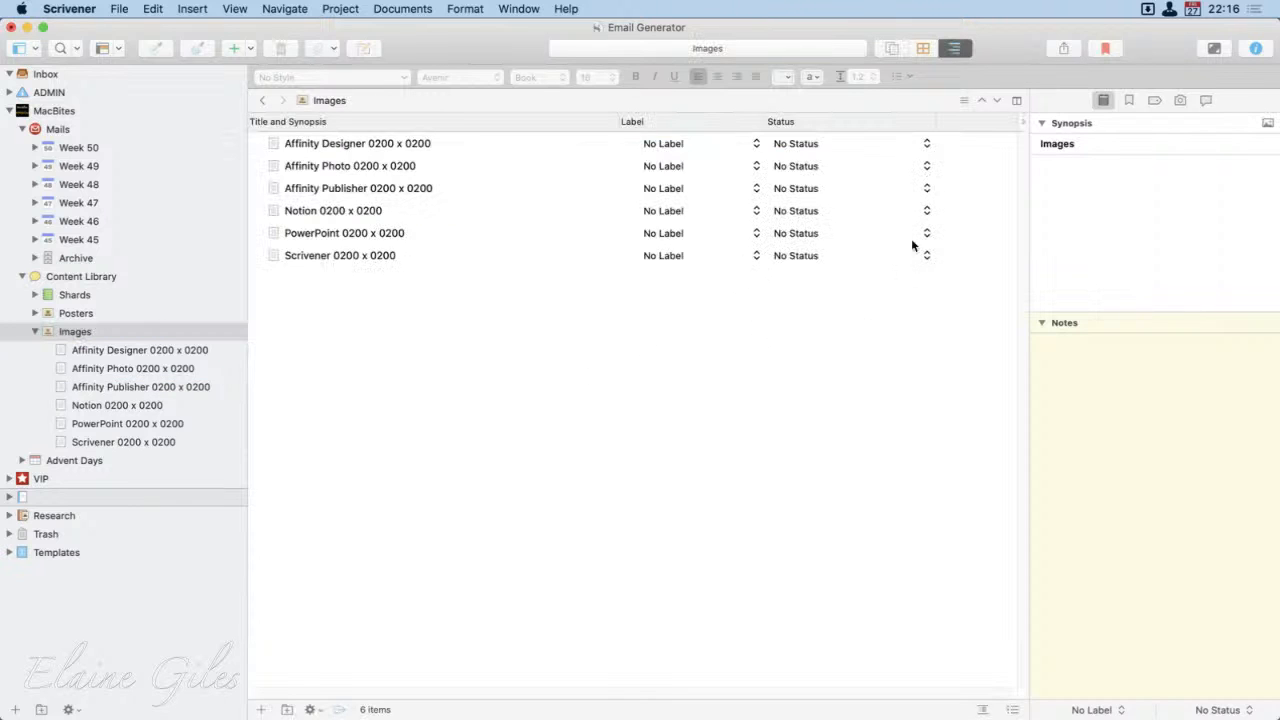
pyautogui.click(918, 46)
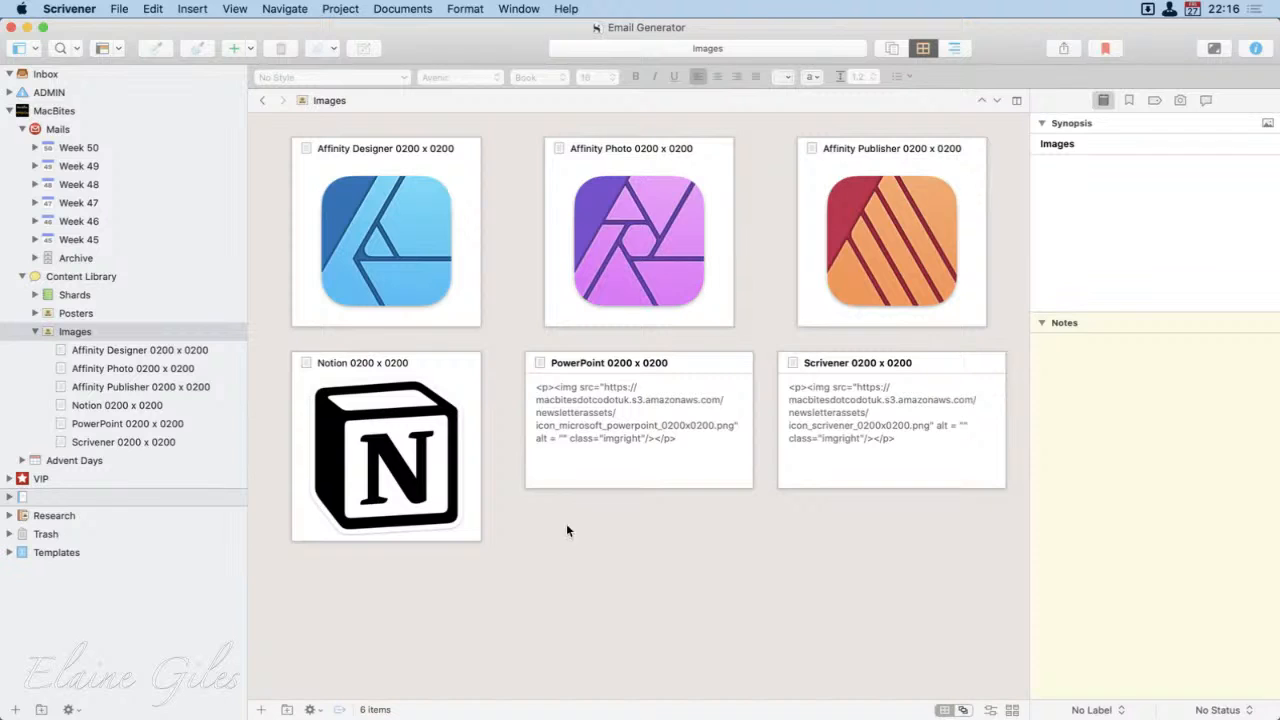
pyautogui.click(637, 413)
pyautogui.click(877, 418)
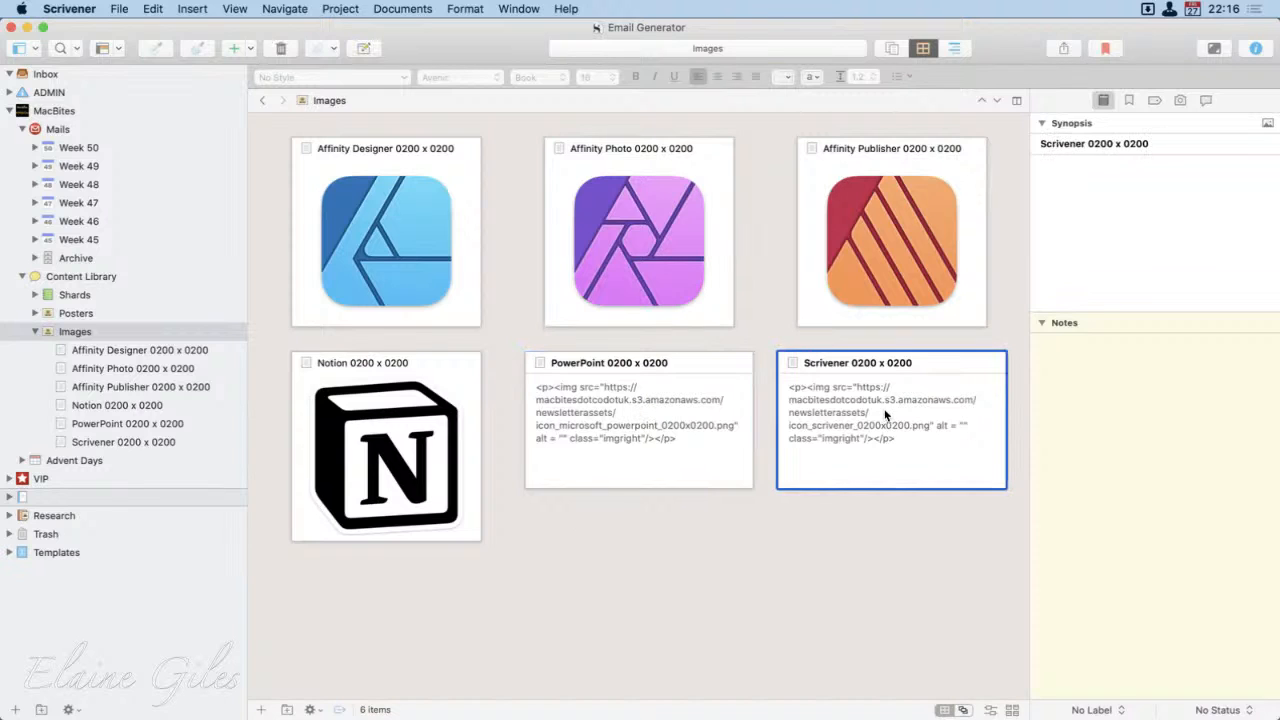
pyautogui.click(665, 426)
pyautogui.click(838, 428)
pyautogui.press('super+Tab')
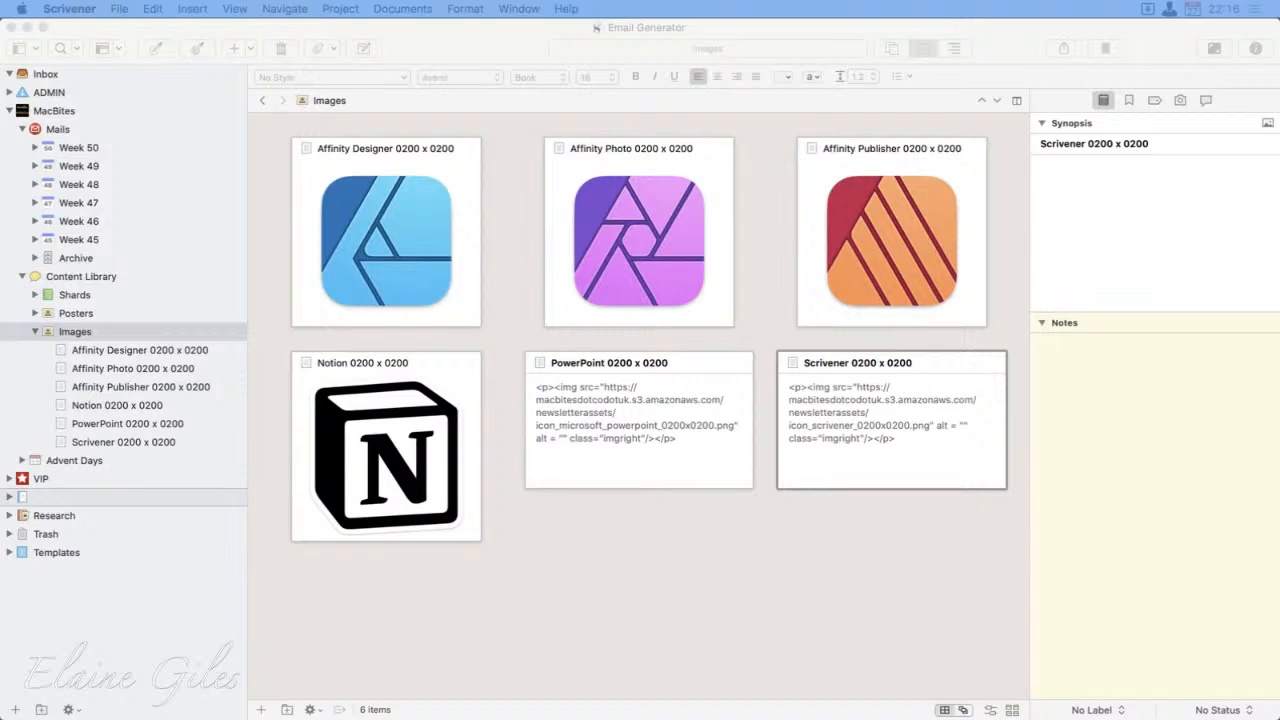
pyautogui.hotkey('alt', 'space')
pyautogui.write('hs')
pyautogui.press('Return')
pyautogui.click(755, 25)
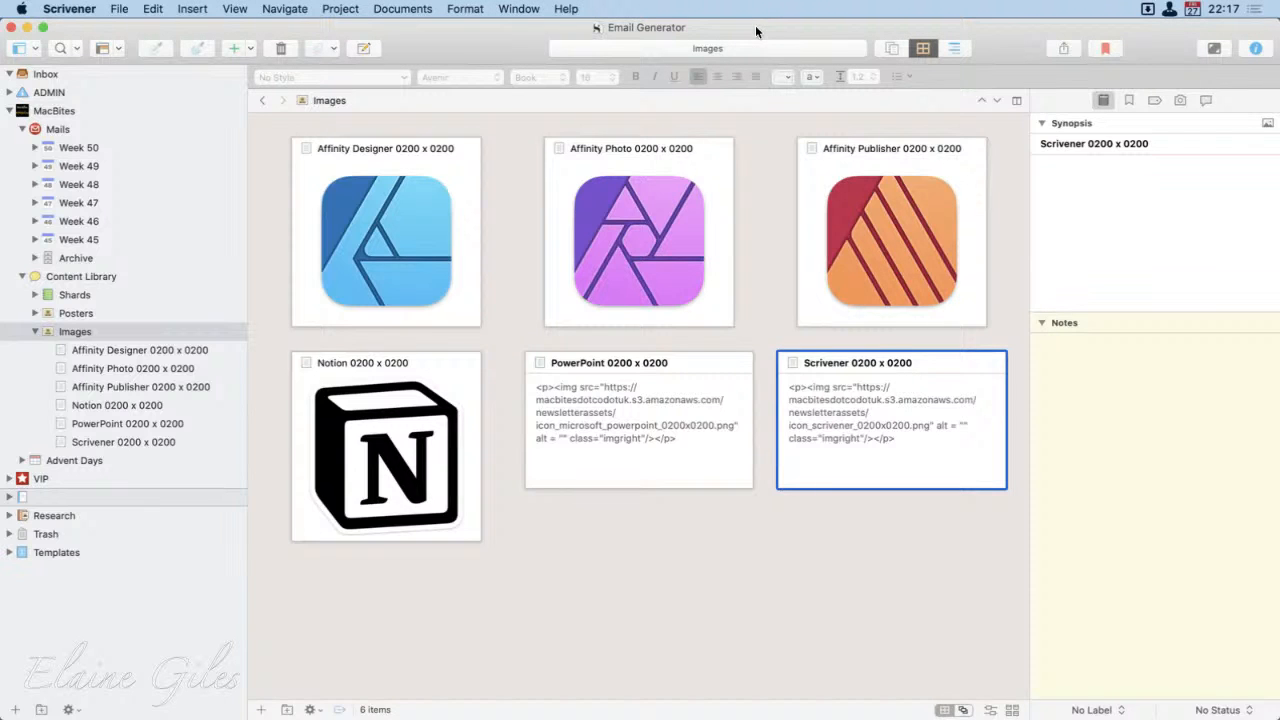
# Step: Extract the Scrivener app icon with the launcher's icon search for "scriv"
pyautogui.hotkey('alt', 'space')
pyautogui.write('icon ')
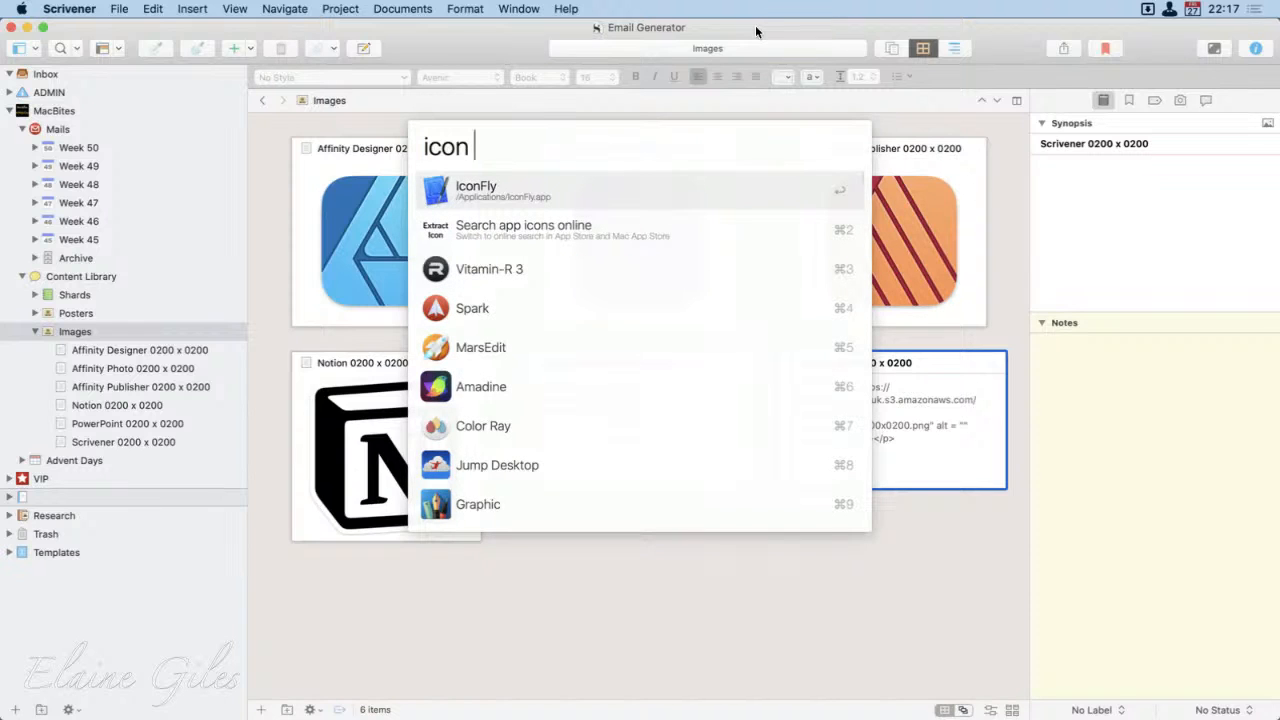
pyautogui.write('scriv')
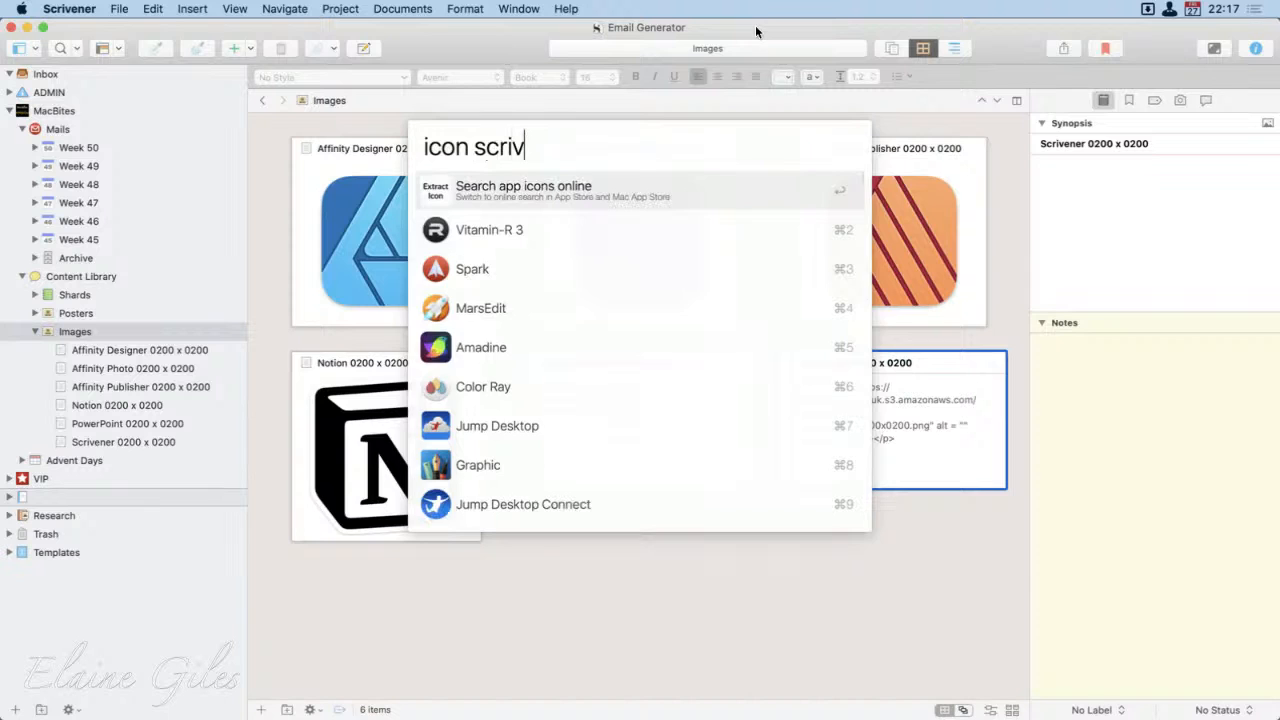
pyautogui.press('Down')
pyautogui.press('Return')
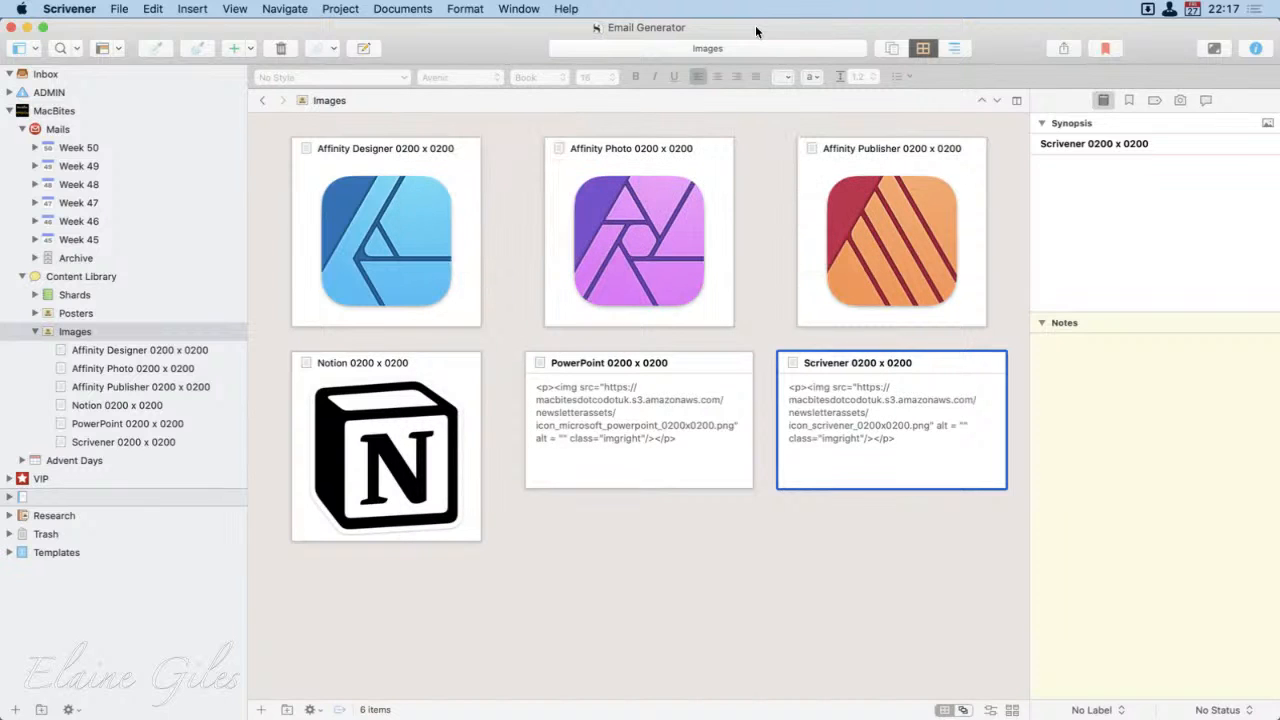
# Step: Extract the Microsoft PowerPoint app icon with the launcher's icon search for "power"
pyautogui.hotkey('alt', 'space')
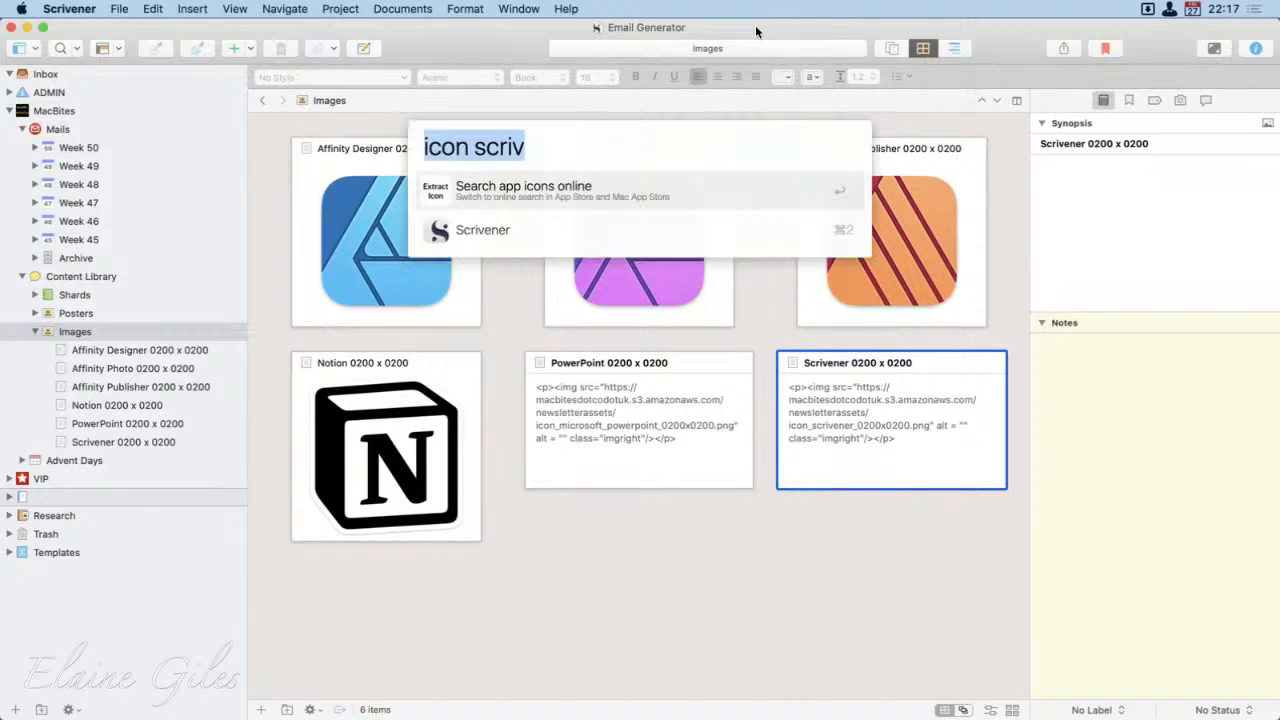
pyautogui.write('icon ')
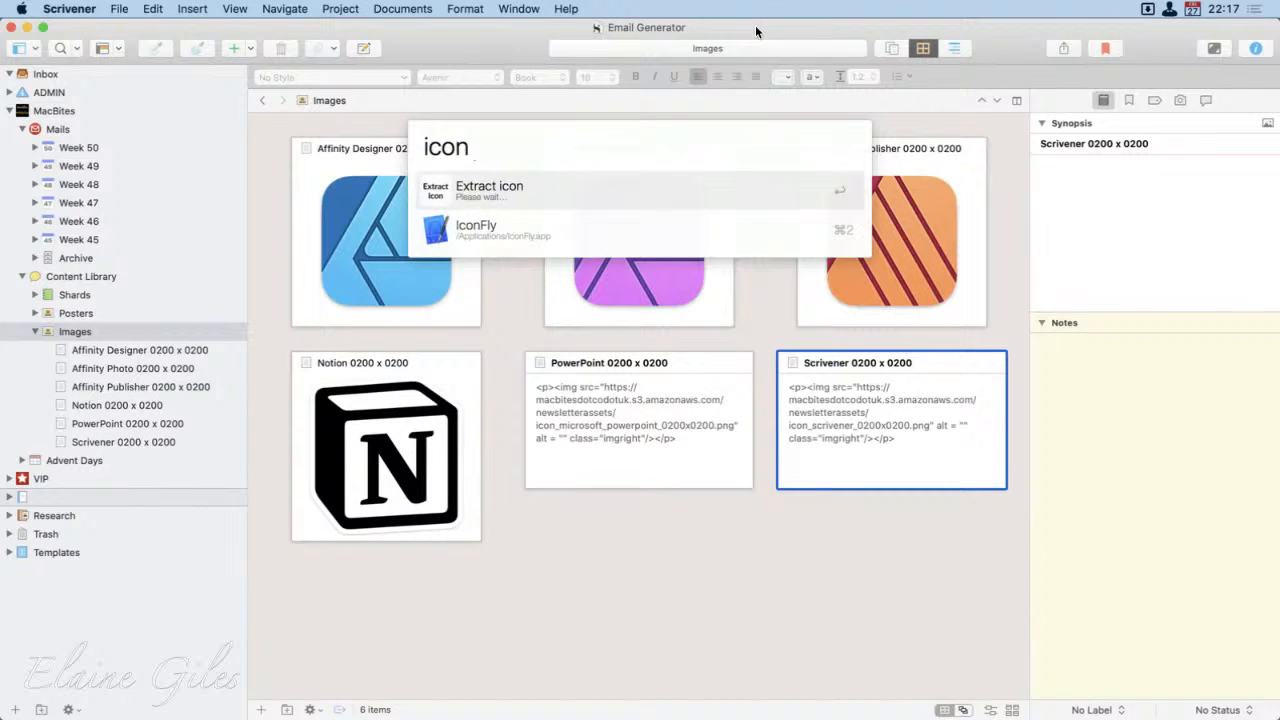
pyautogui.write('power')
pyautogui.press('Down')
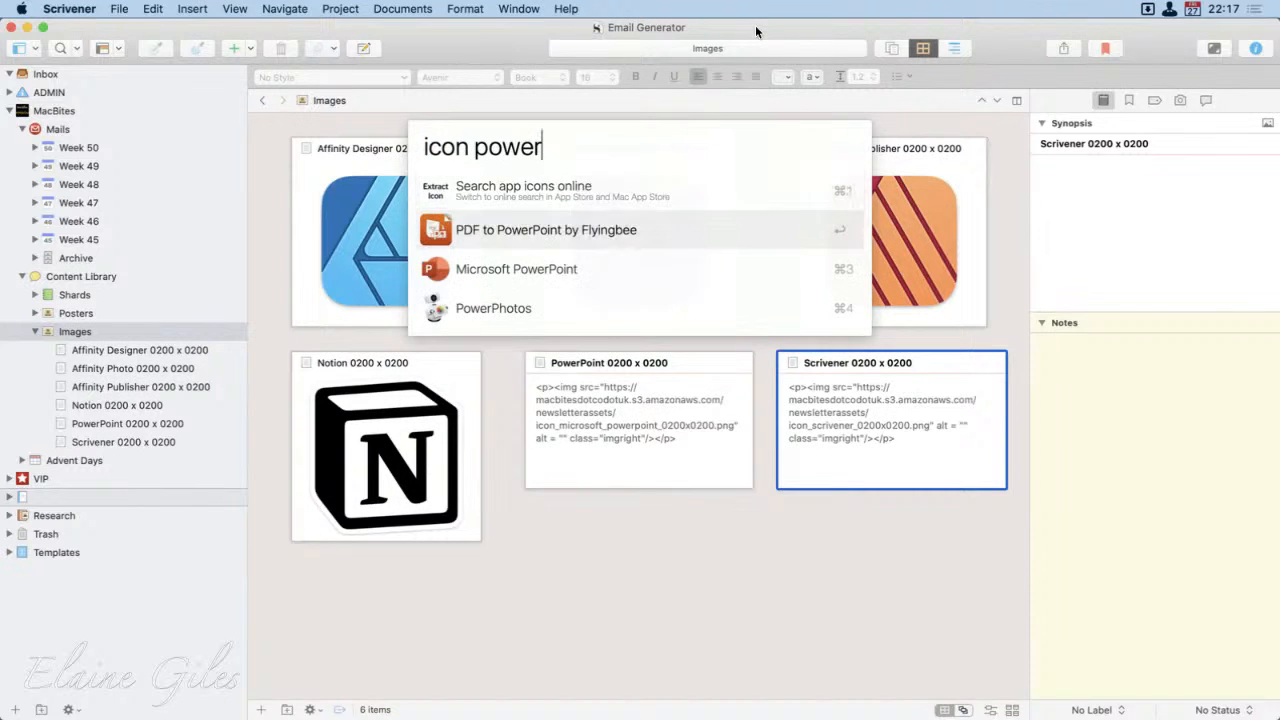
pyautogui.press('Down')
pyautogui.press('Return')
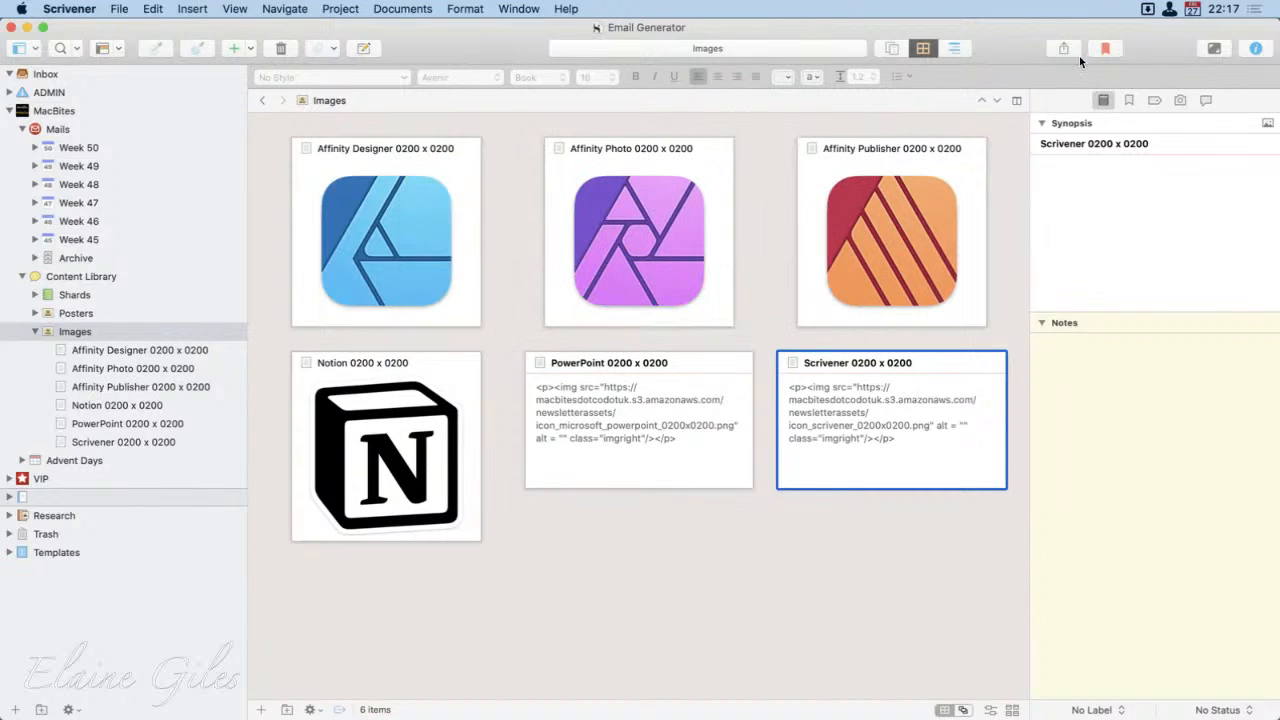
# Step: Uncover the desktop icons and set Scrivener.png as the synopsis image of the Scrivener 0200 x 0200 card
pyautogui.moveTo(1011, 35); pyautogui.dragTo(1010, 181)
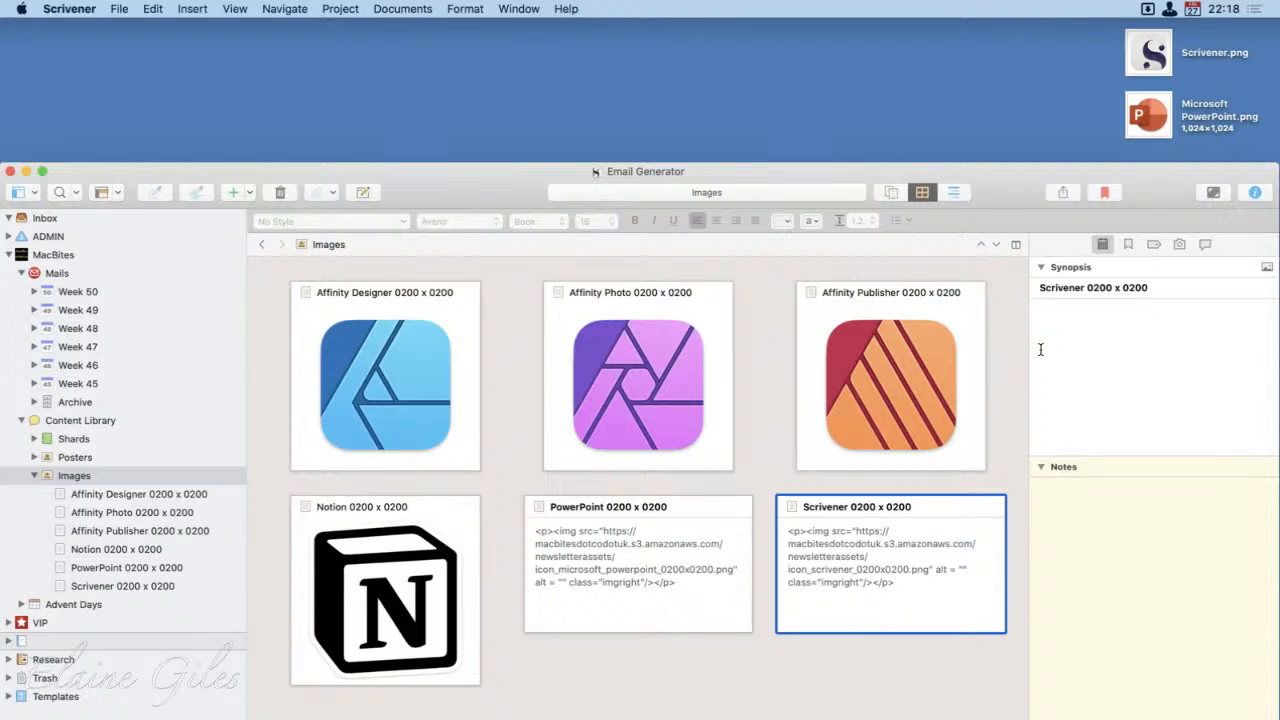
pyautogui.click(924, 418)
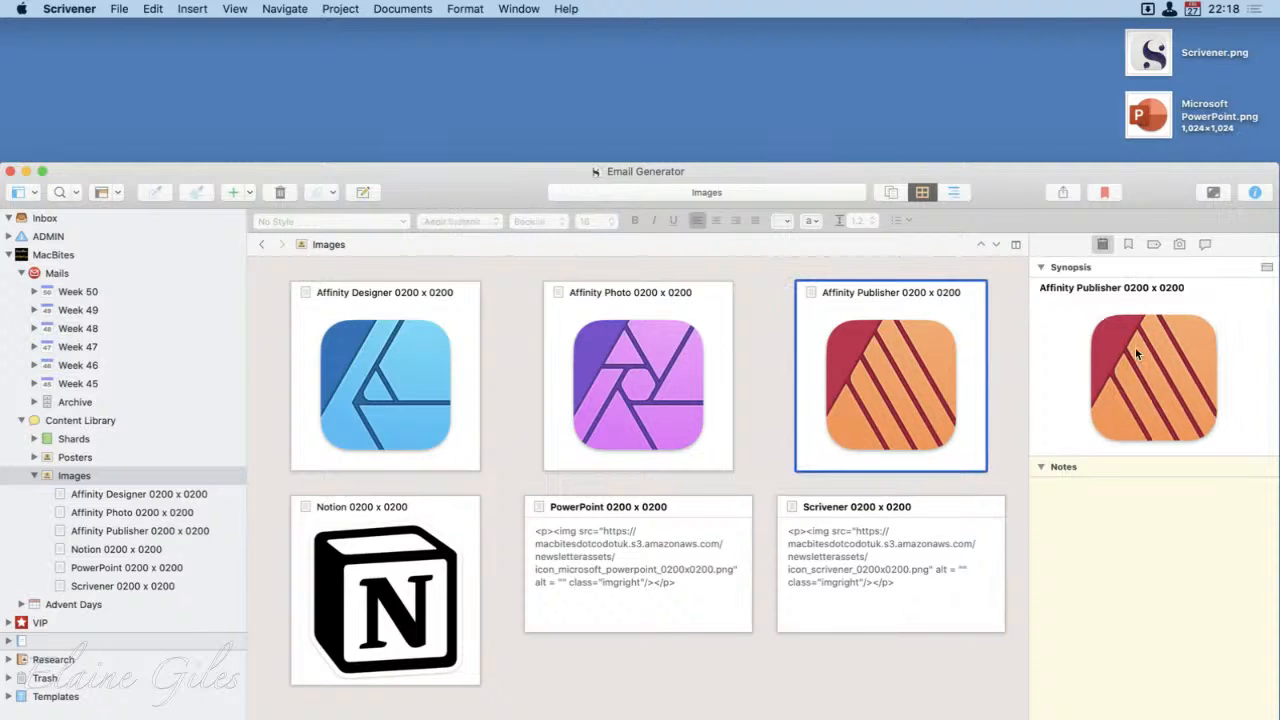
pyautogui.click(915, 555)
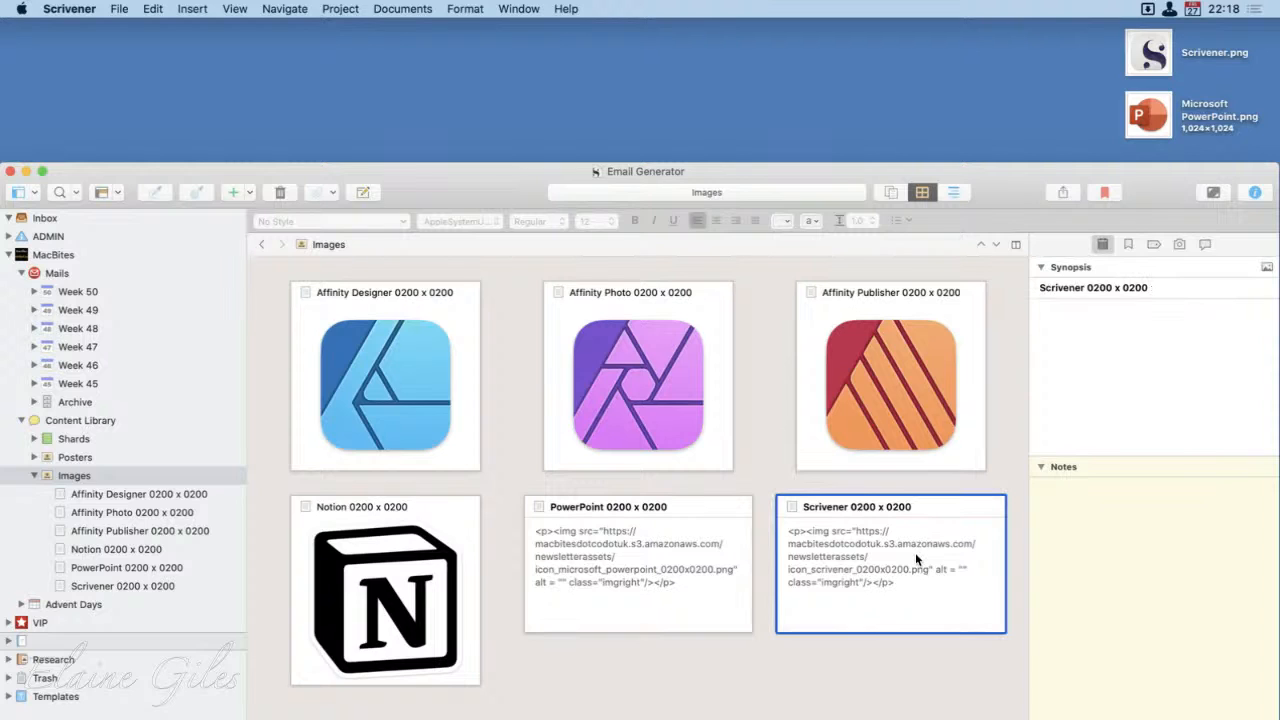
pyautogui.click(1149, 107)
pyautogui.moveTo(1148, 55); pyautogui.dragTo(1138, 372)
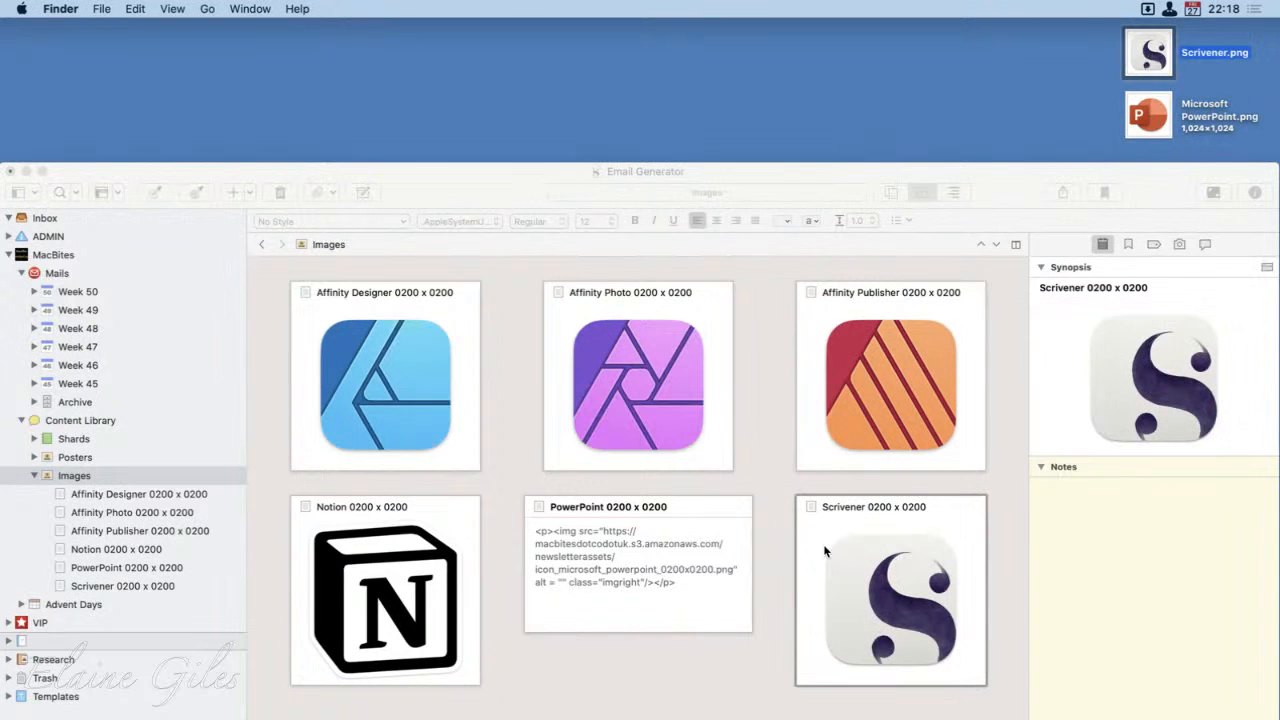
# Step: Set Microsoft PowerPoint.png as the synopsis image of the PowerPoint 0200 x 0200 card, and move the project window back up
pyautogui.click(580, 552)
pyautogui.click(700, 556)
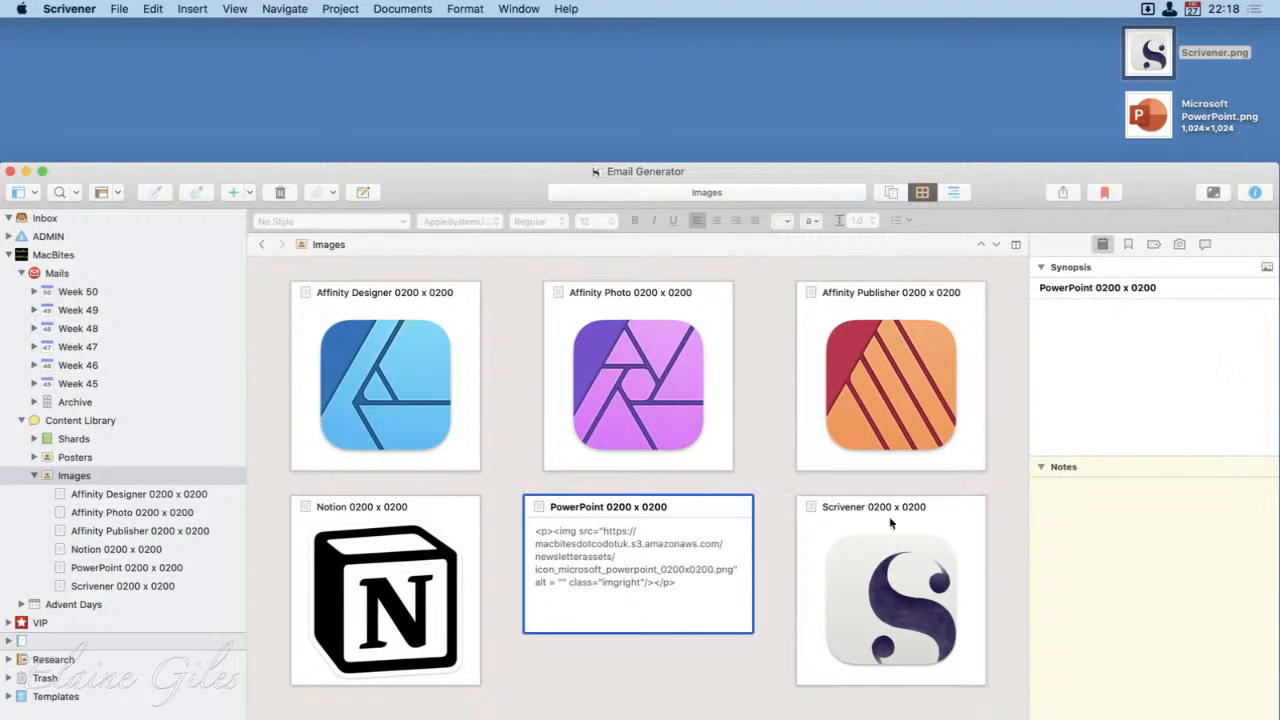
pyautogui.moveTo(1123, 117); pyautogui.dragTo(1130, 338)
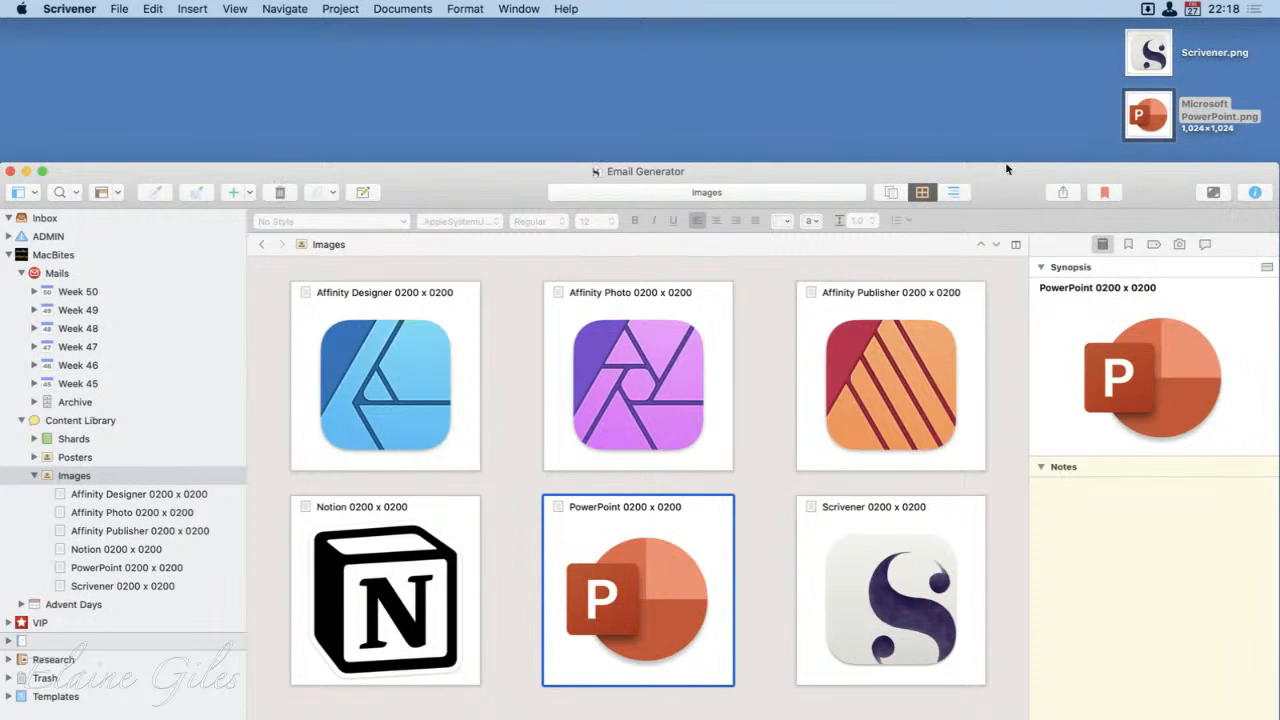
pyautogui.moveTo(1013, 177); pyautogui.dragTo(1020, 33)
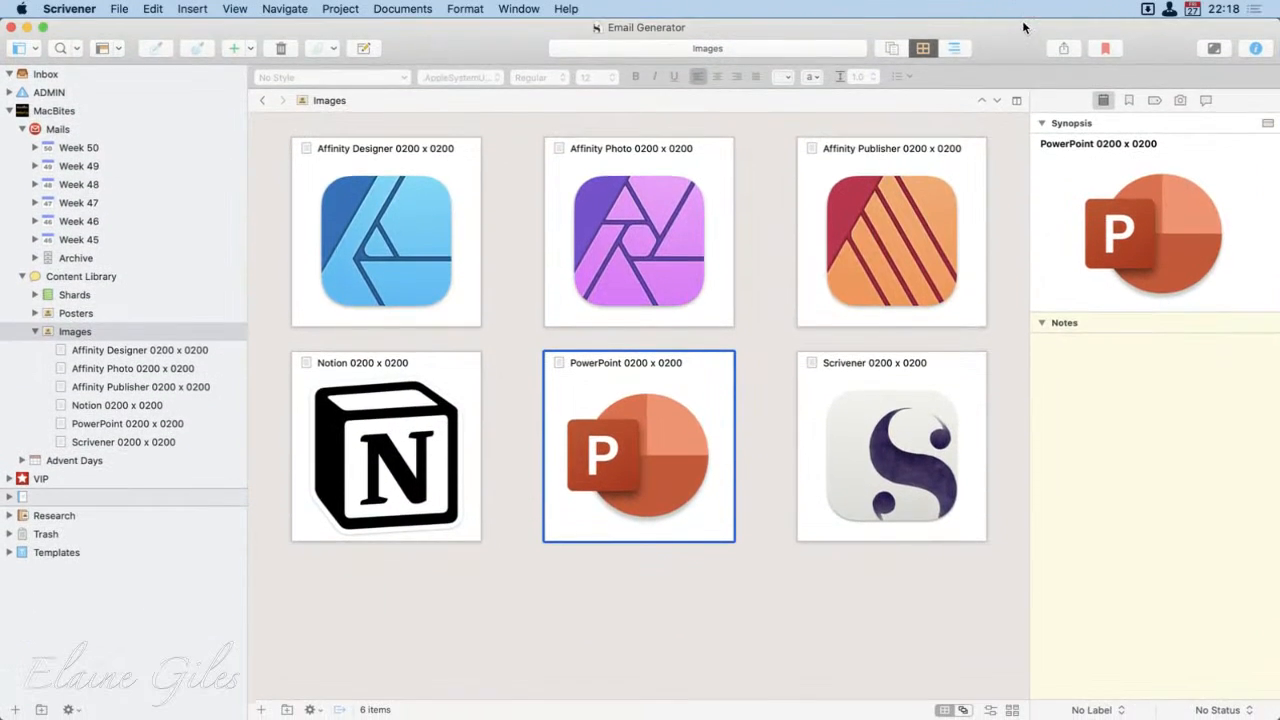
# Step: Compare the text and image views of the PowerPoint card's synopsis, ending on the image
pyautogui.click(1267, 123)
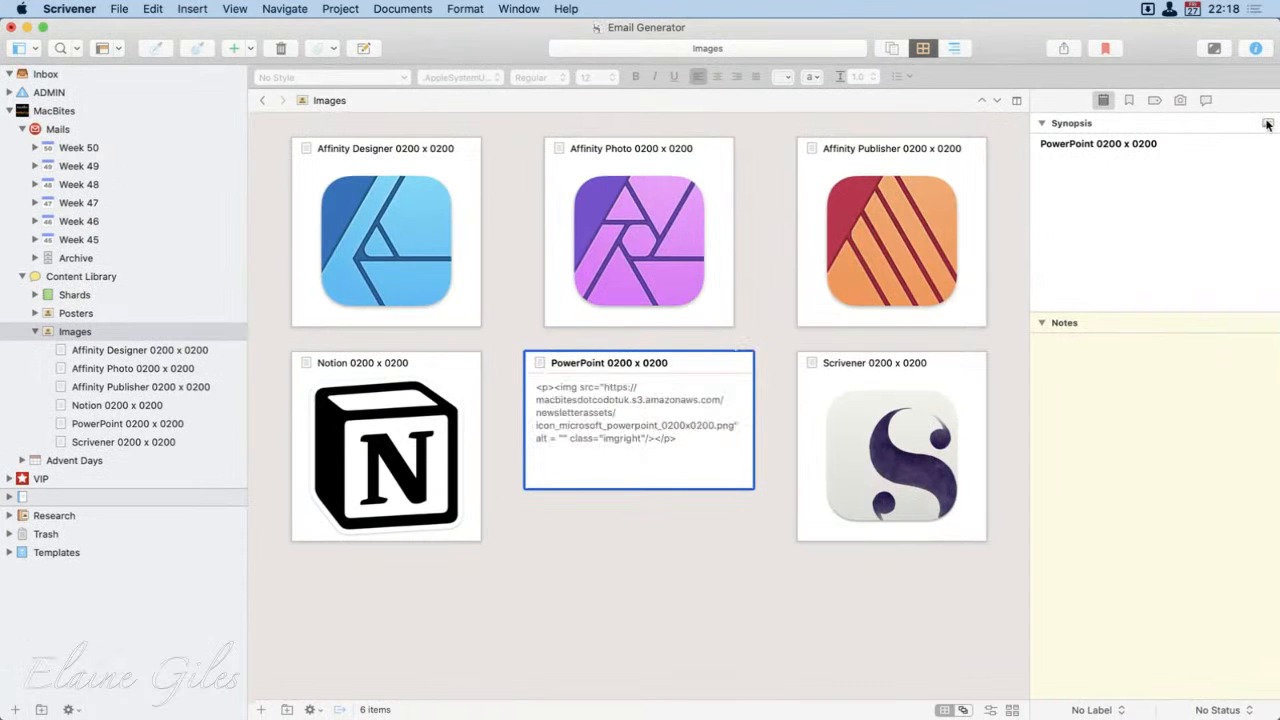
pyautogui.click(1268, 124)
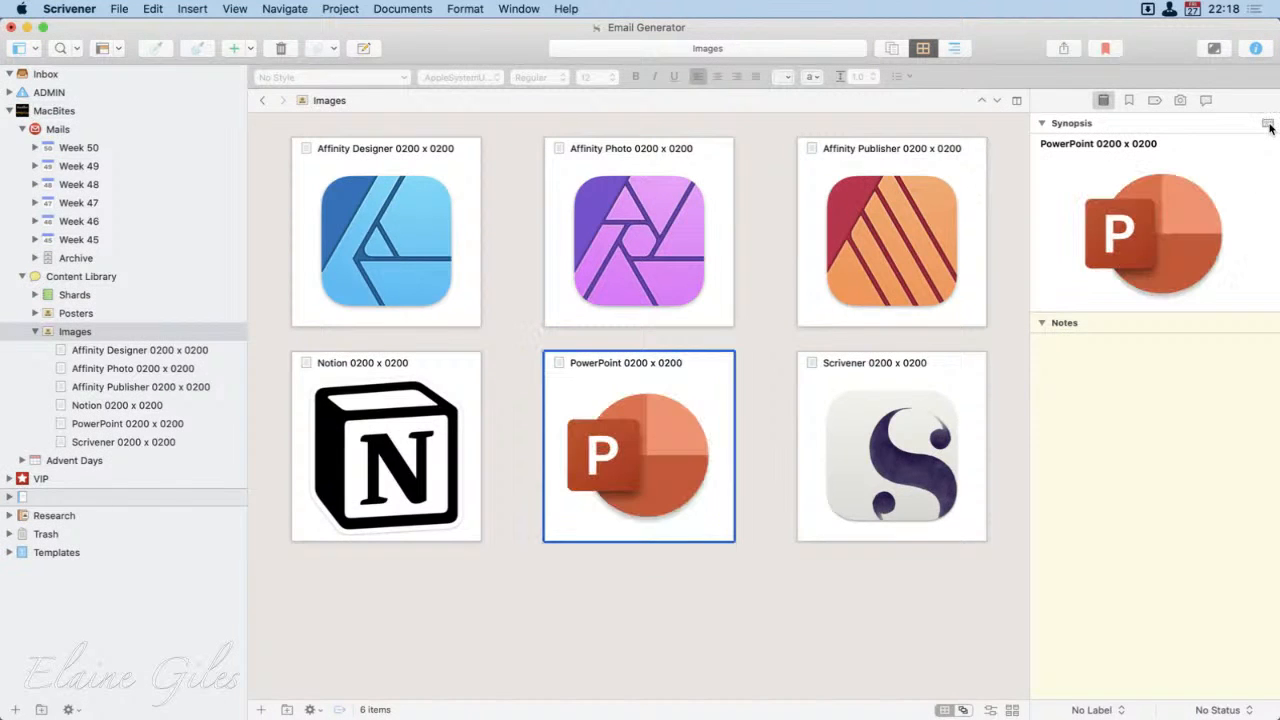
pyautogui.click(1268, 124)
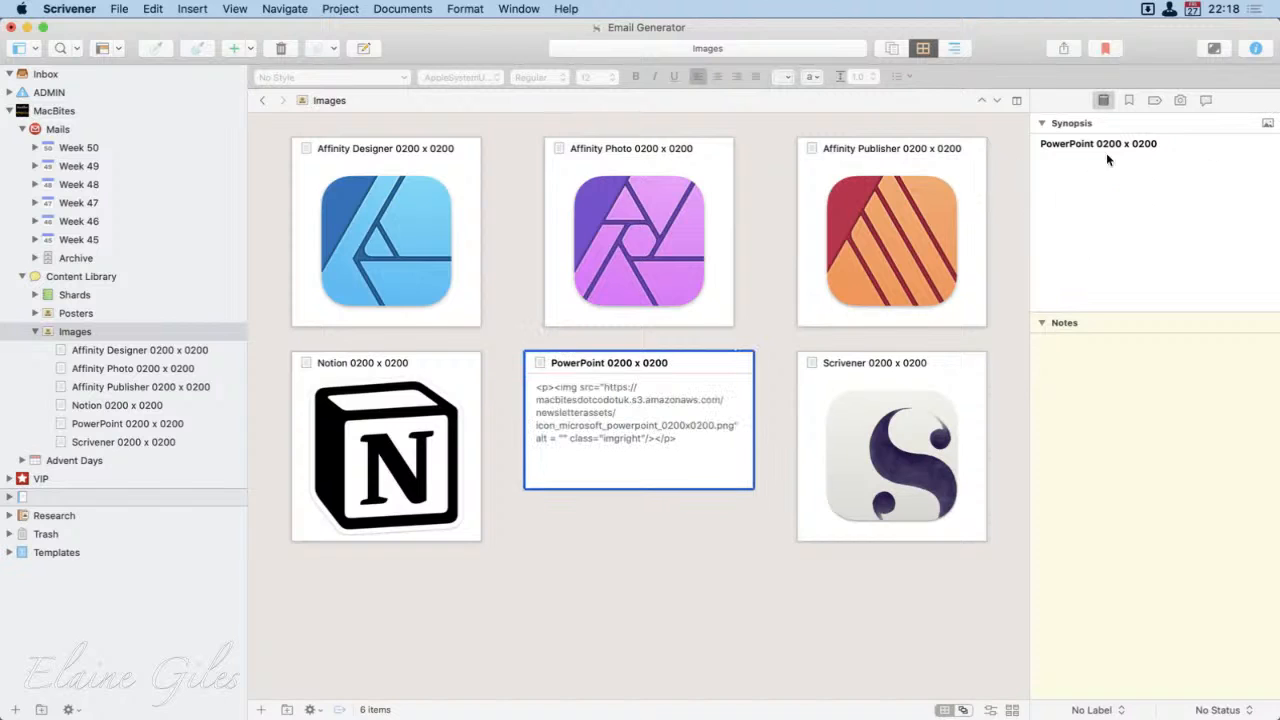
pyautogui.click(1267, 123)
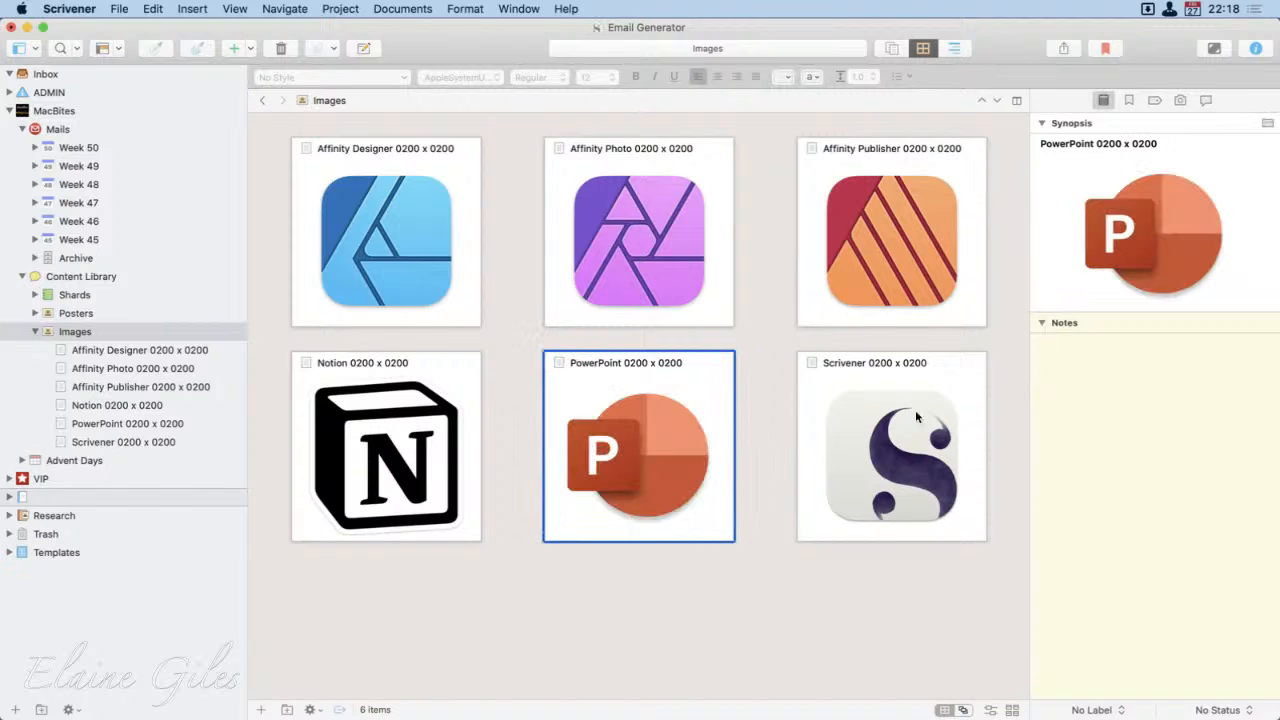
# Step: Switch the Scrivener card's synopsis to text and enter "New in November 2020"
pyautogui.click(861, 466)
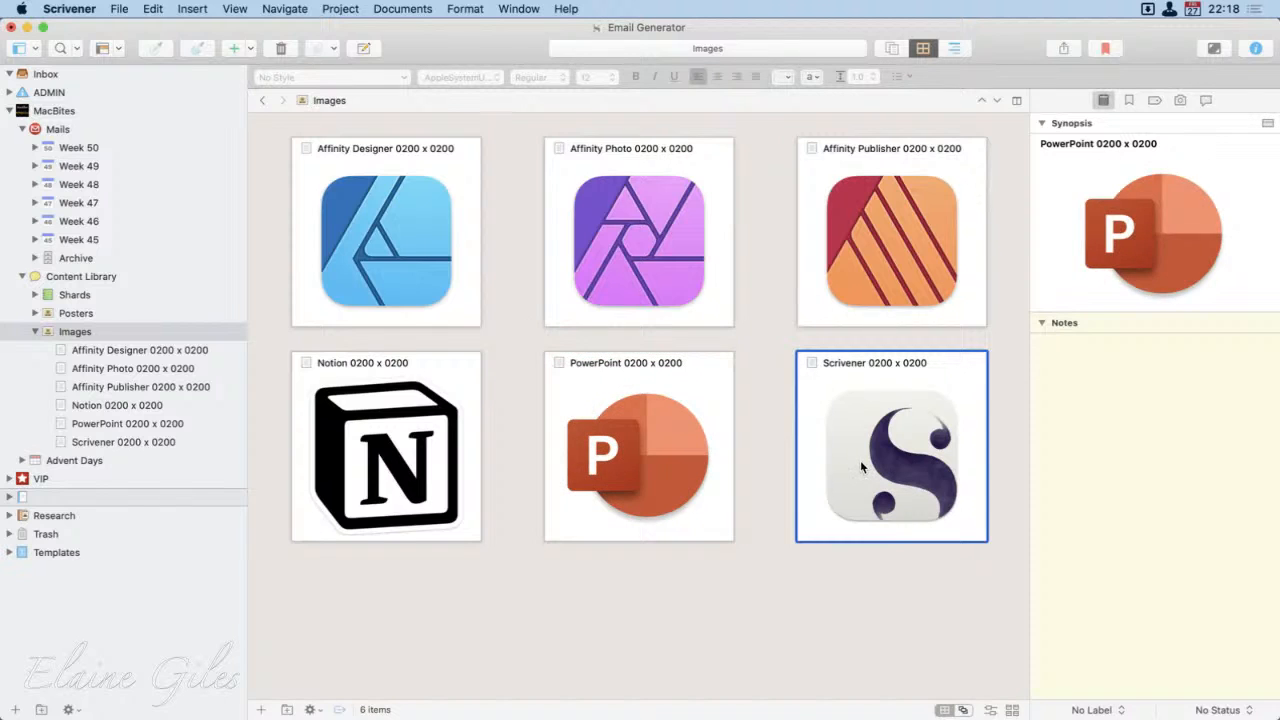
pyautogui.click(1267, 123)
pyautogui.click(1151, 215)
pyautogui.write('New')
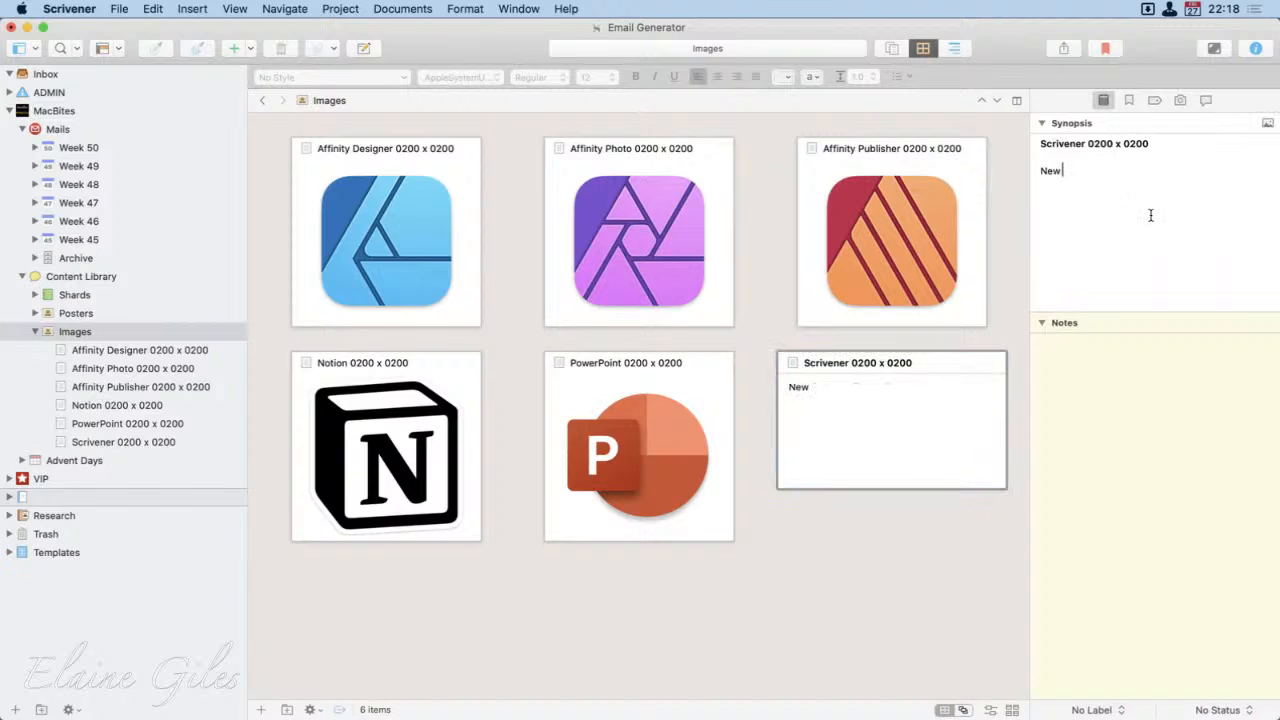
pyautogui.write(' in November ')
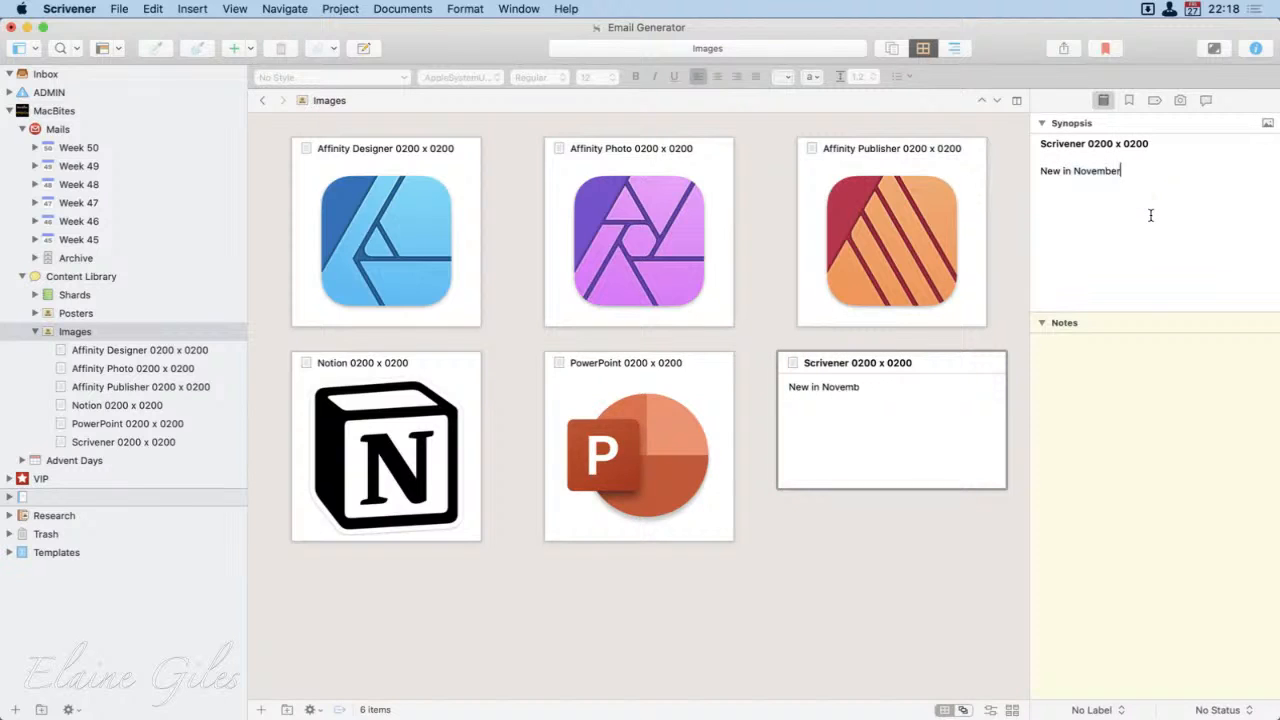
pyautogui.write('2020')
pyautogui.click(837, 594)
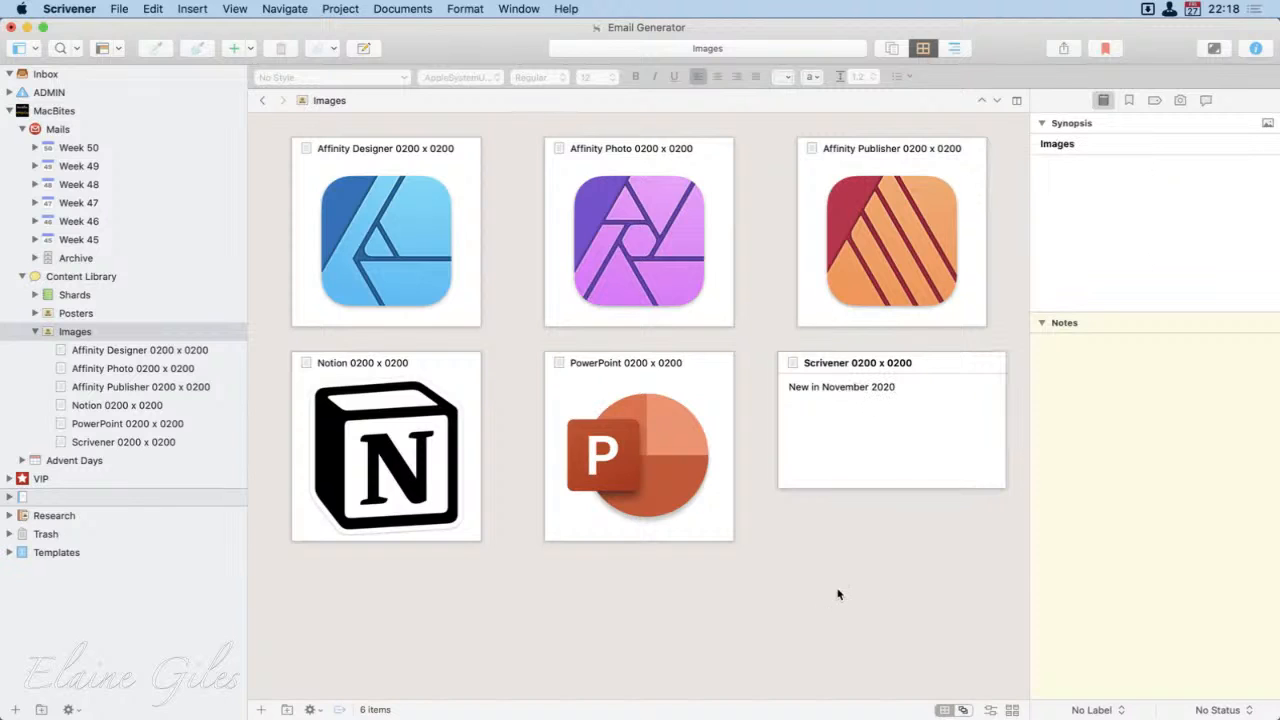
# Step: Switch the Scrivener 0200 x 0200 card's synopsis back to its image and deselect the card
pyautogui.click(897, 452)
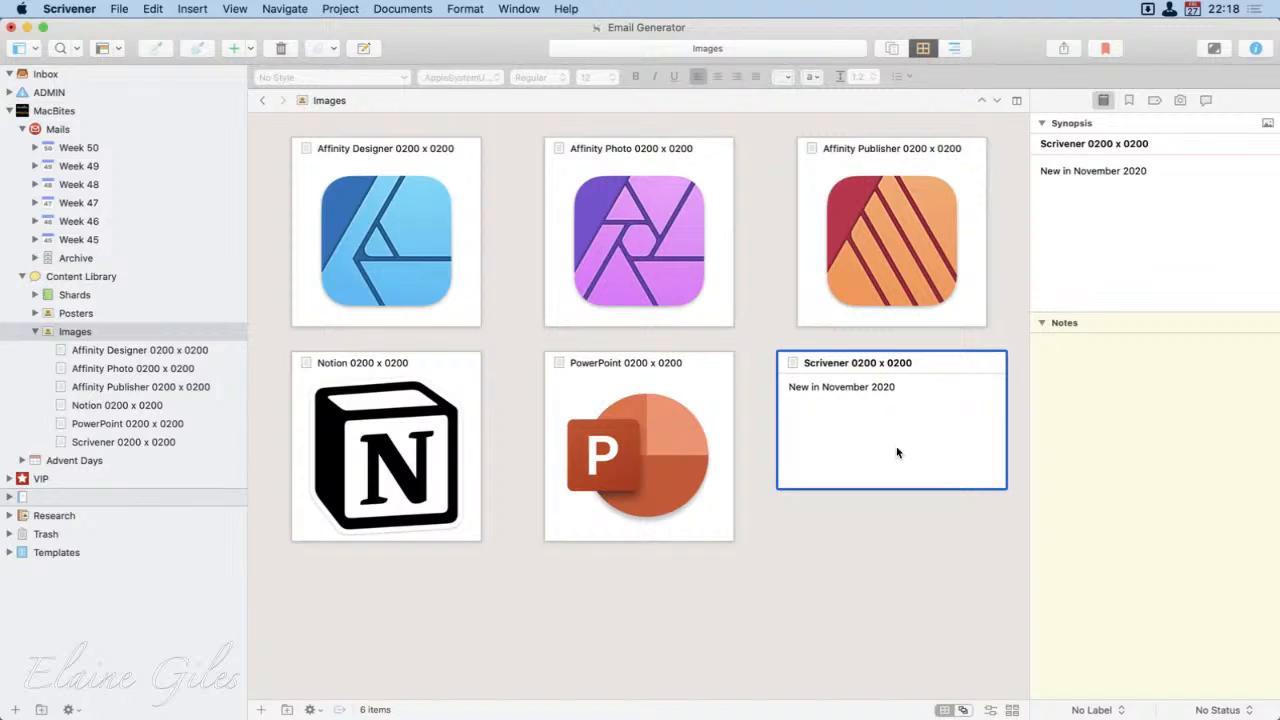
pyautogui.click(1268, 122)
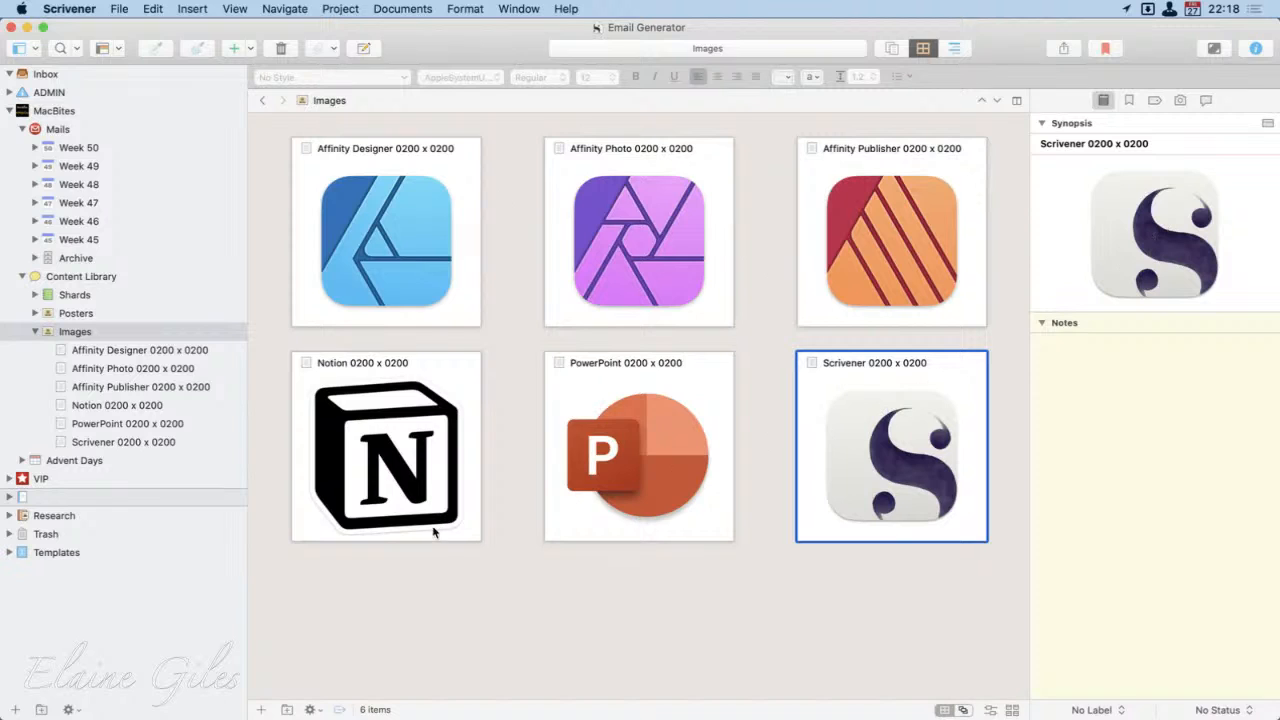
pyautogui.click(648, 608)
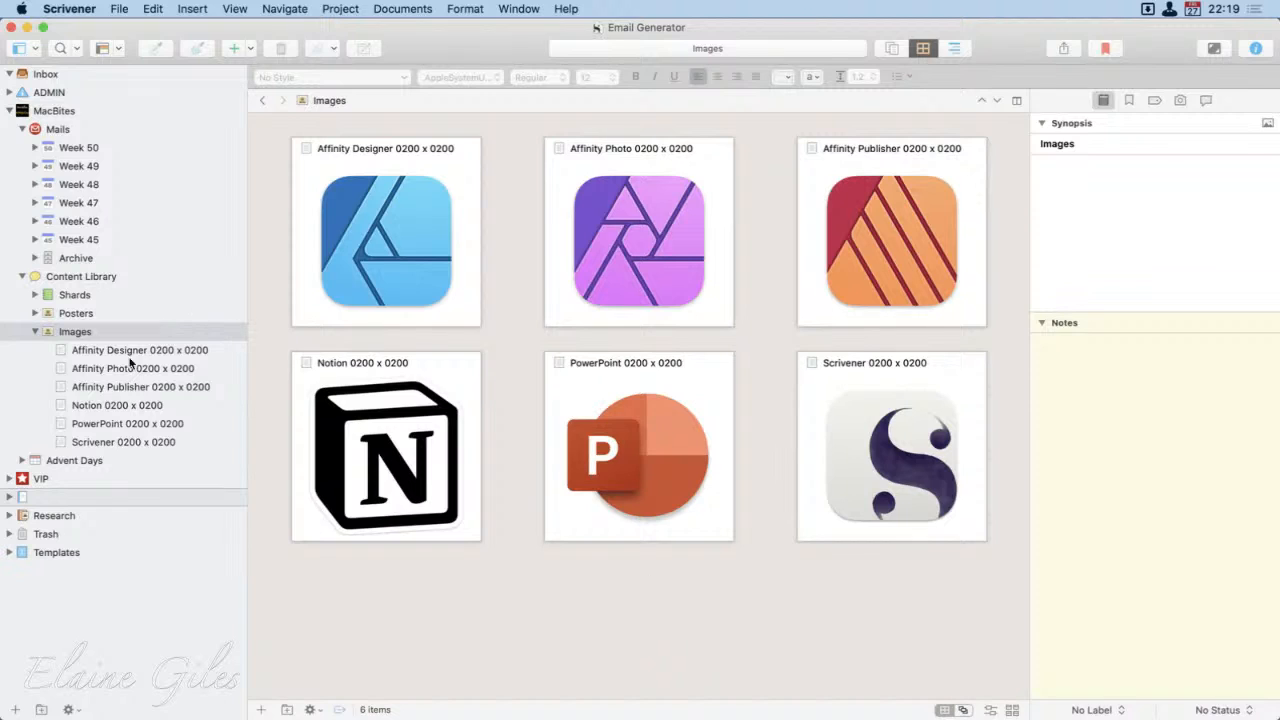
# Step: Open the Affinity Publisher 0200 x 0200 snippet and examine its HTML image code and paragraph style
pyautogui.click(139, 389)
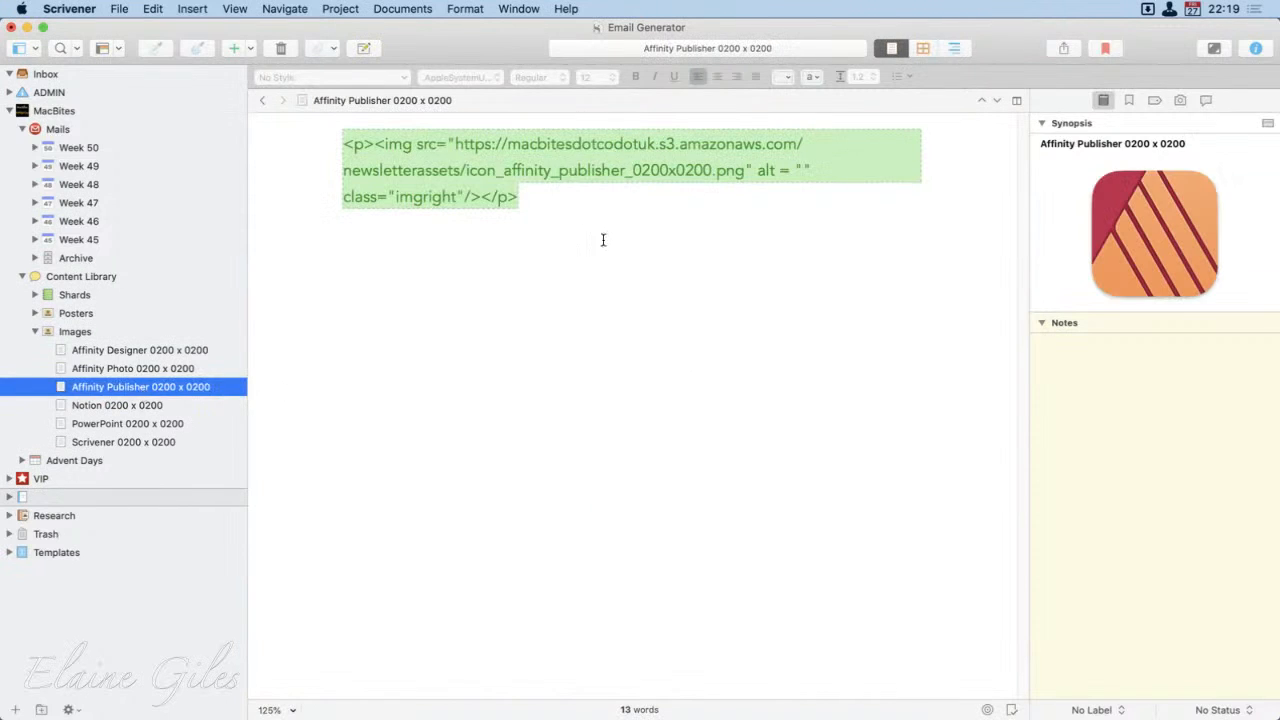
pyautogui.click(603, 237)
pyautogui.press('cmd+a')
pyautogui.click(557, 417)
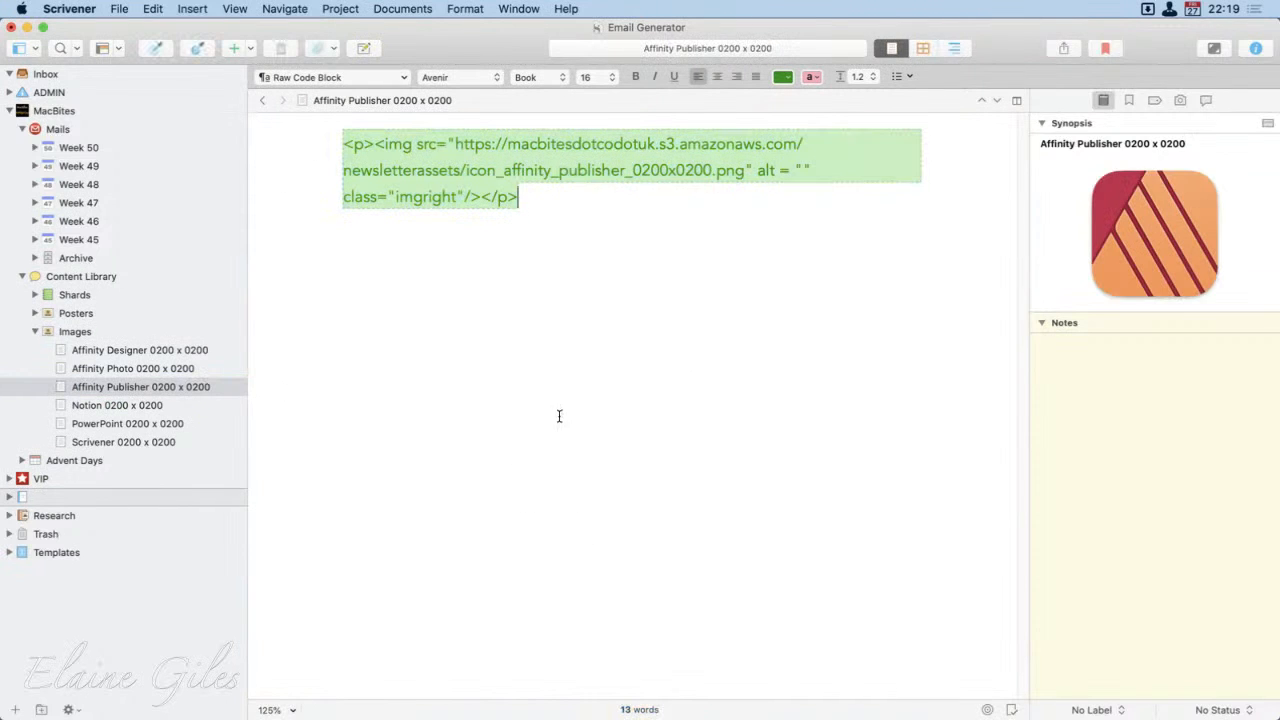
# Step: Collapse the Images, Content Library and Mails folders in the binder, leaving Mails selected
pyautogui.click(34, 331)
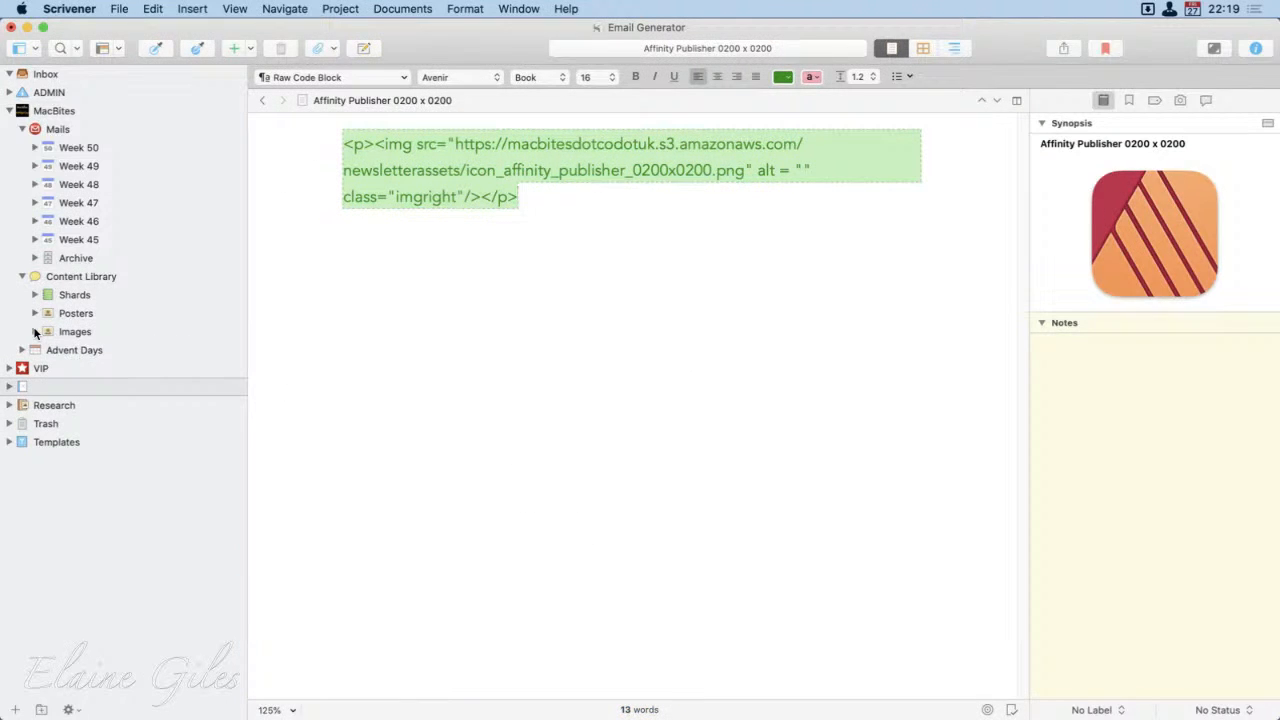
pyautogui.click(22, 276)
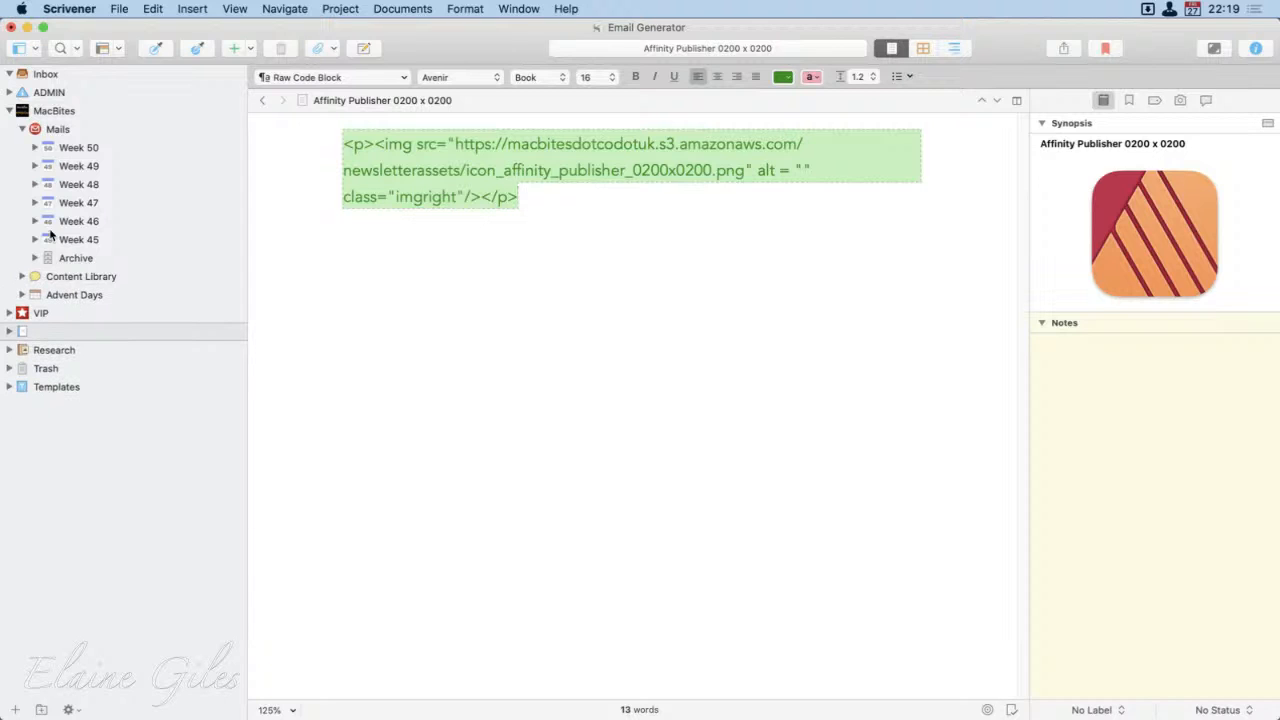
pyautogui.click(31, 129)
pyautogui.click(24, 130)
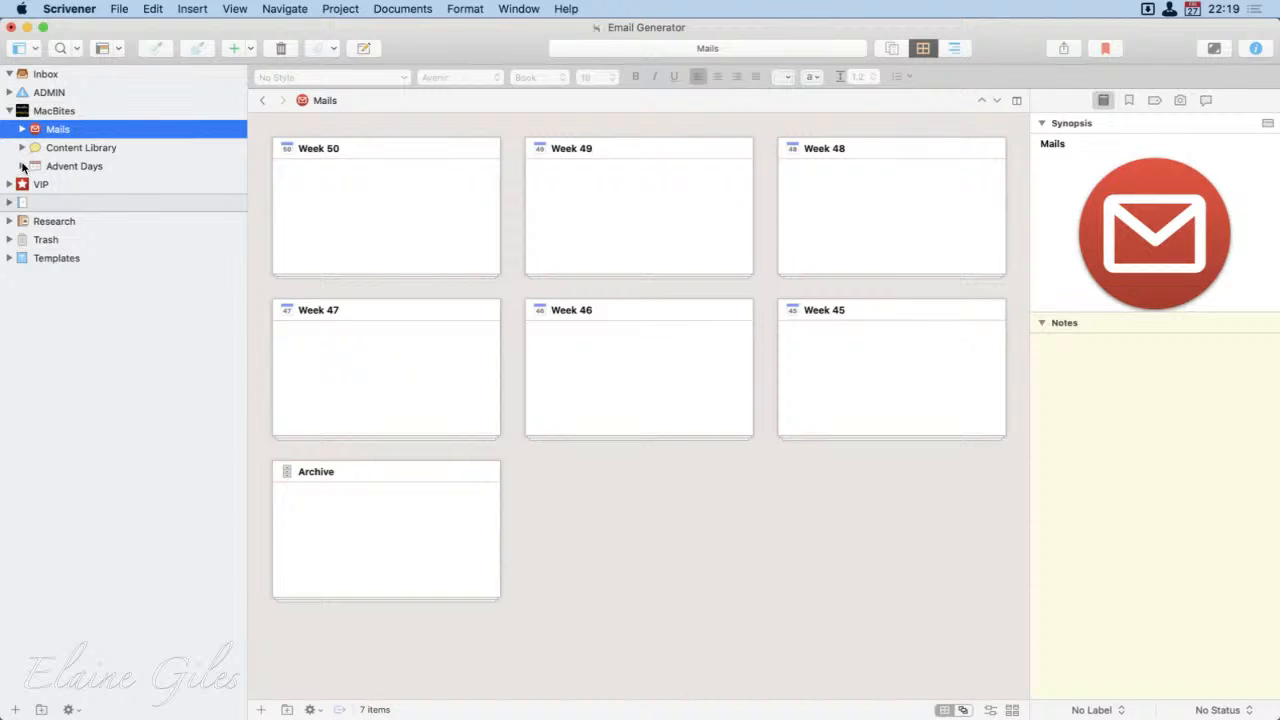
# Step: Expand Advent Days and its Advent Days 2019 folder, and view the 2019 emails on the corkboard
pyautogui.click(23, 166)
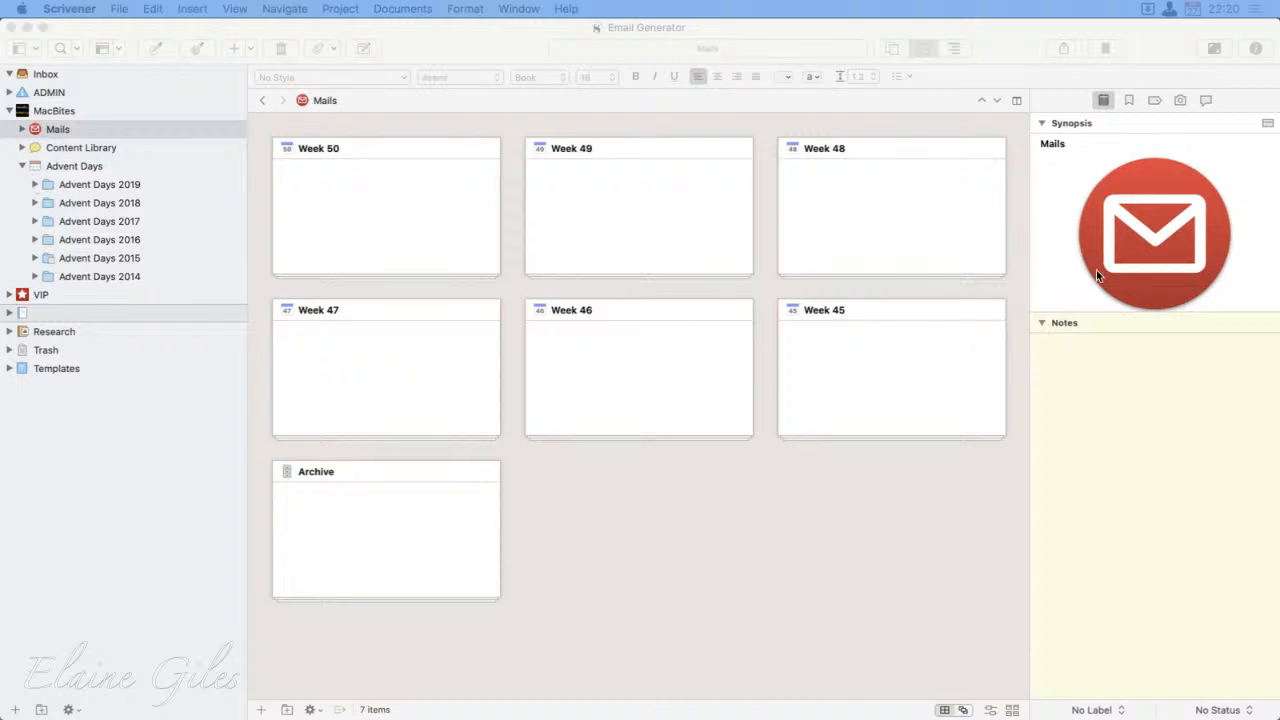
pyautogui.click(78, 166)
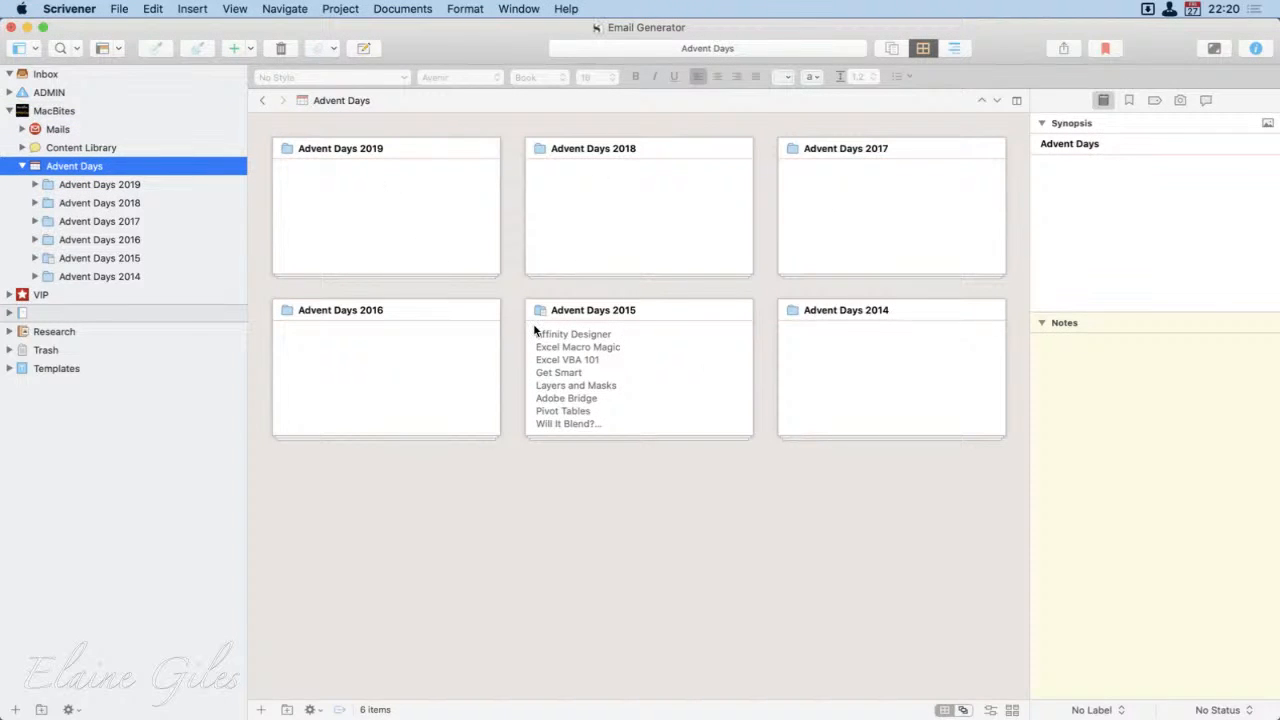
pyautogui.click(100, 184)
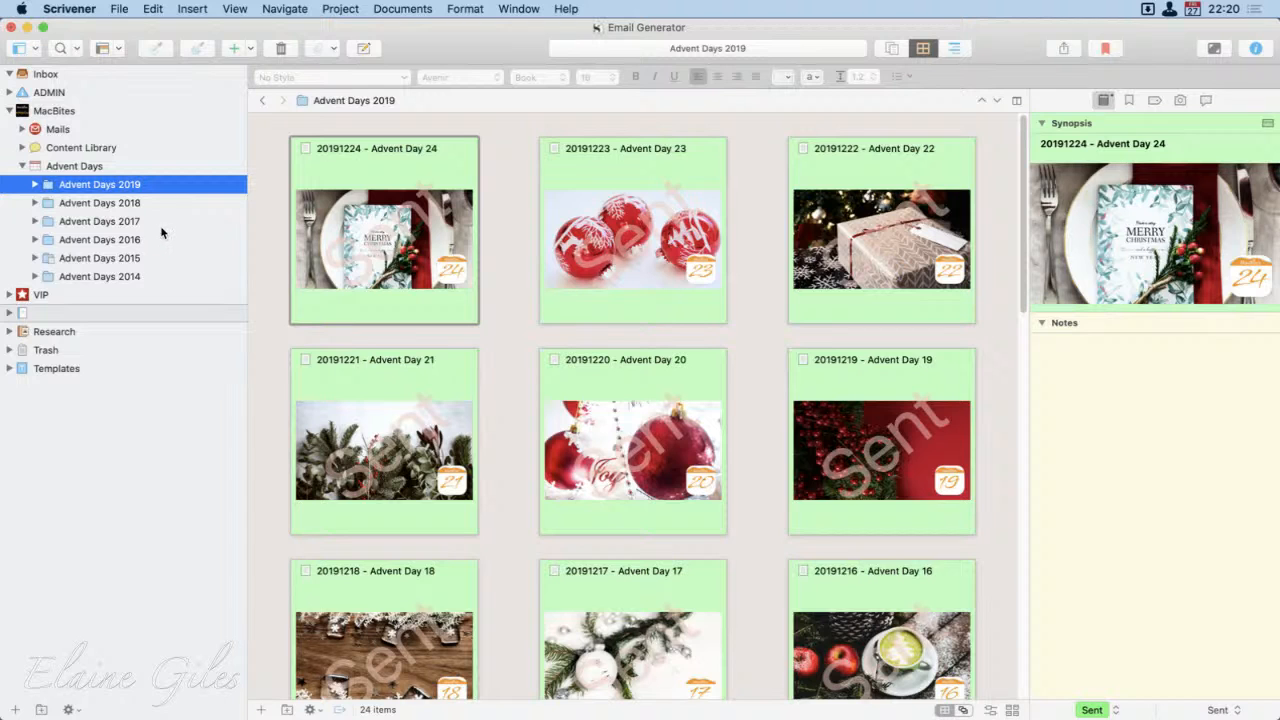
pyautogui.click(33, 184)
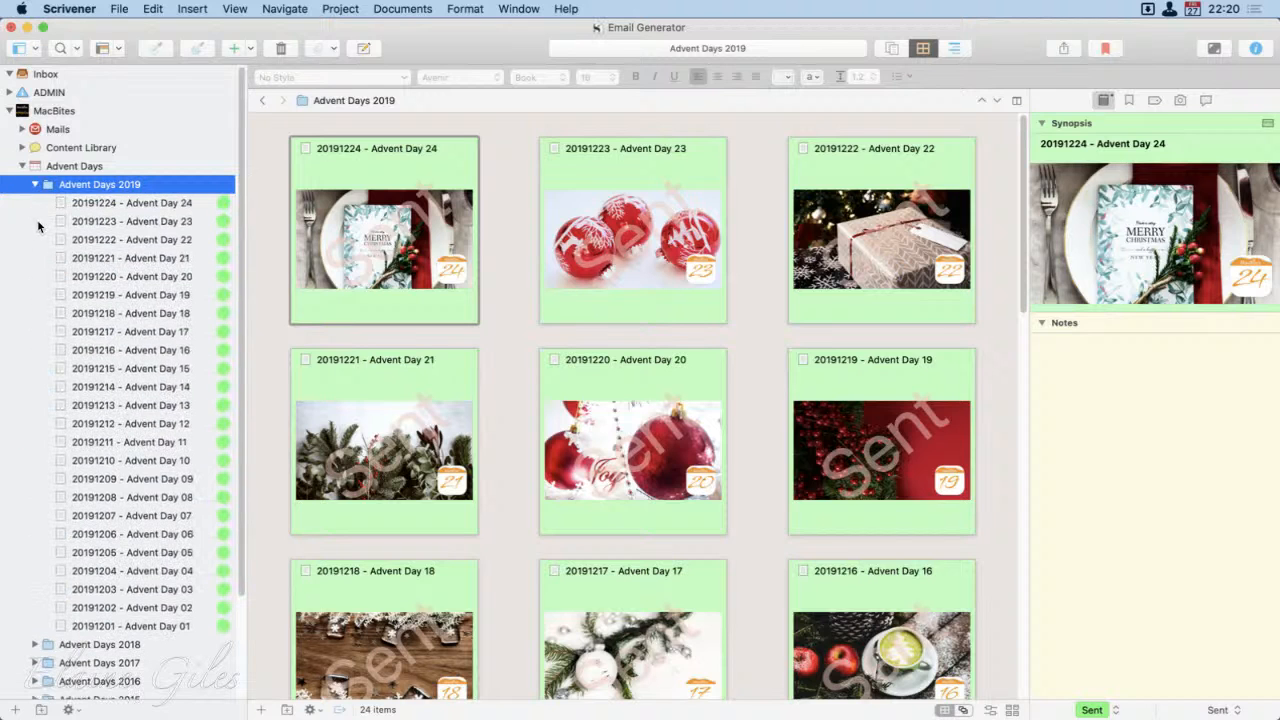
# Step: Open the 20191224 - Advent Day 24 email and examine its heading styles, embedded images and download links
pyautogui.click(140, 206)
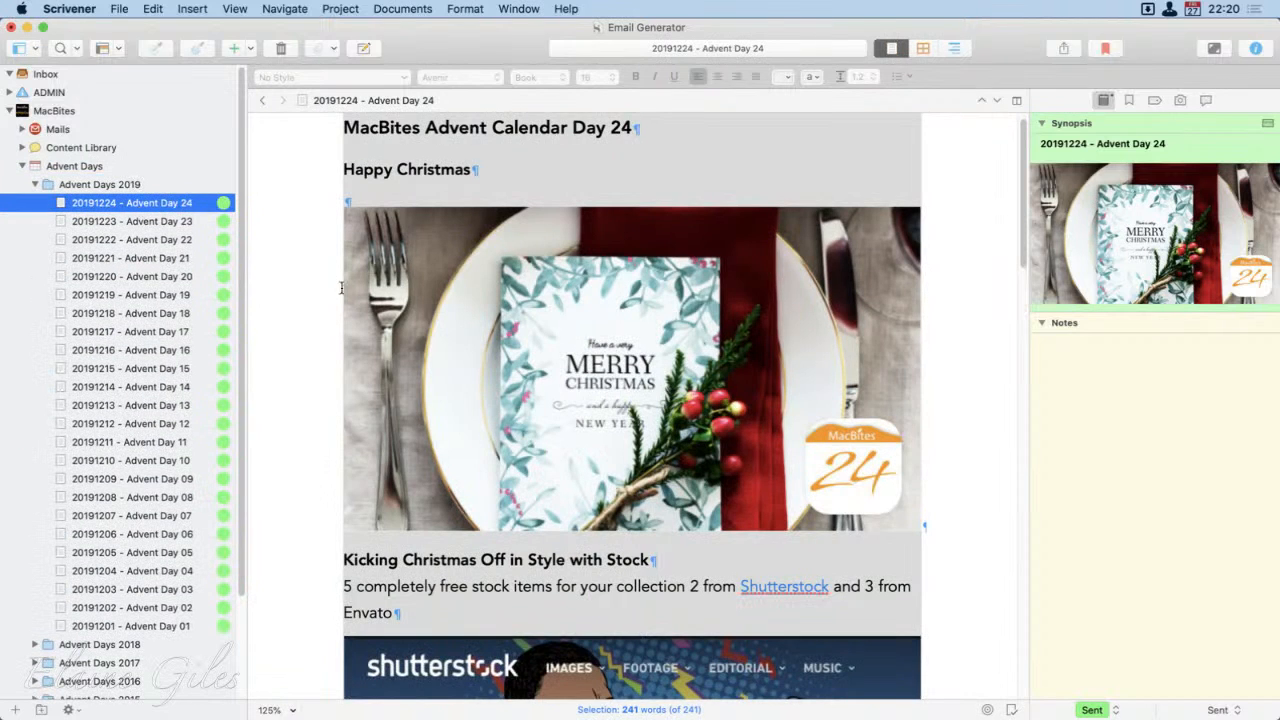
pyautogui.click(321, 272)
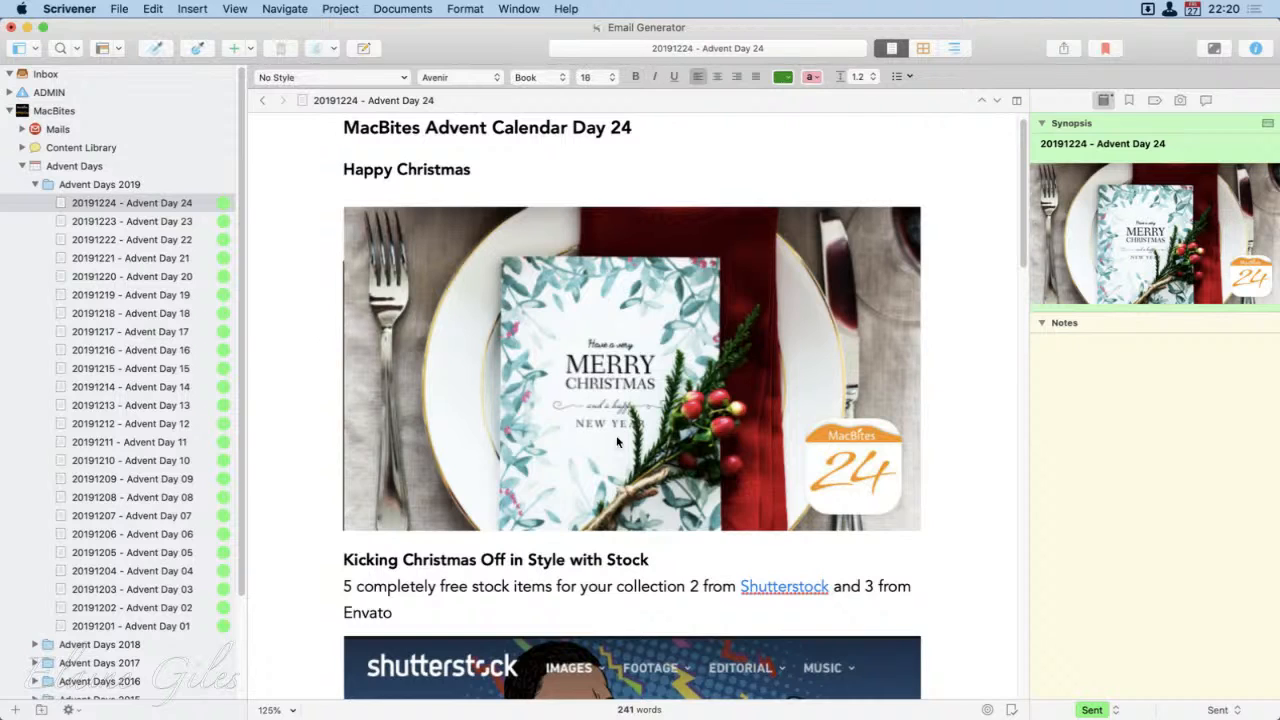
pyautogui.scroll(1, 552, 181)
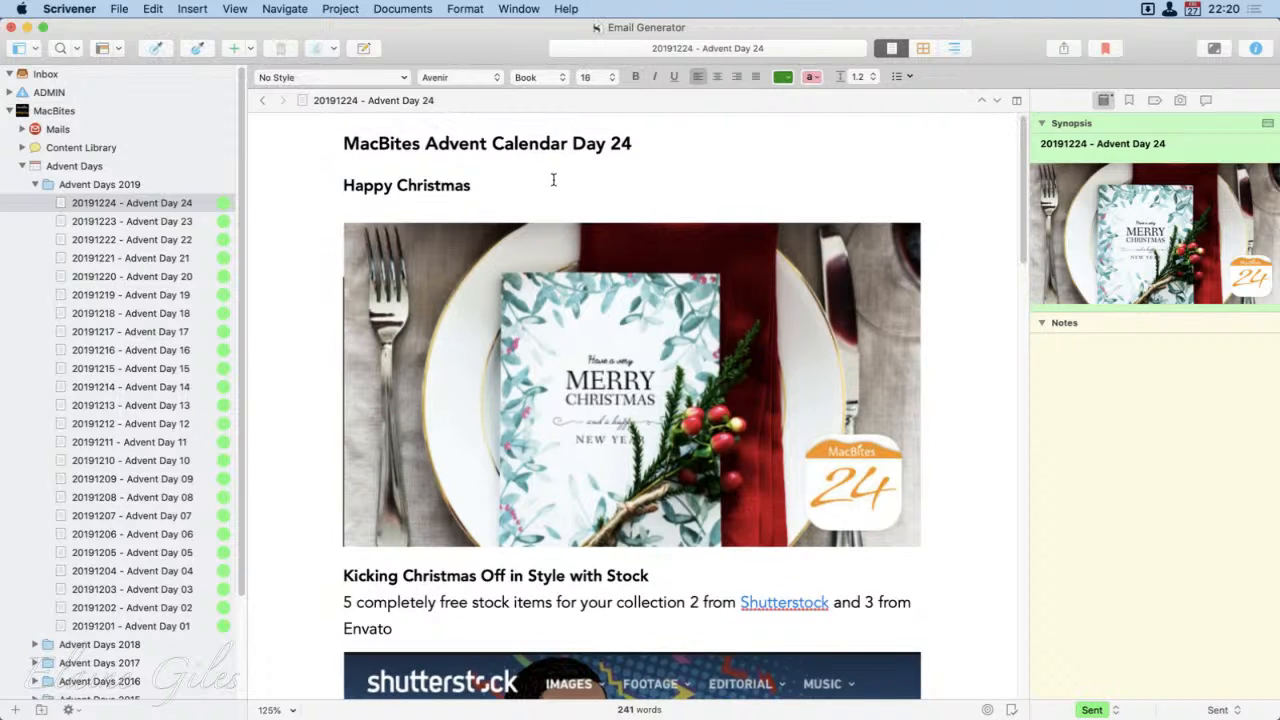
pyautogui.click(657, 149)
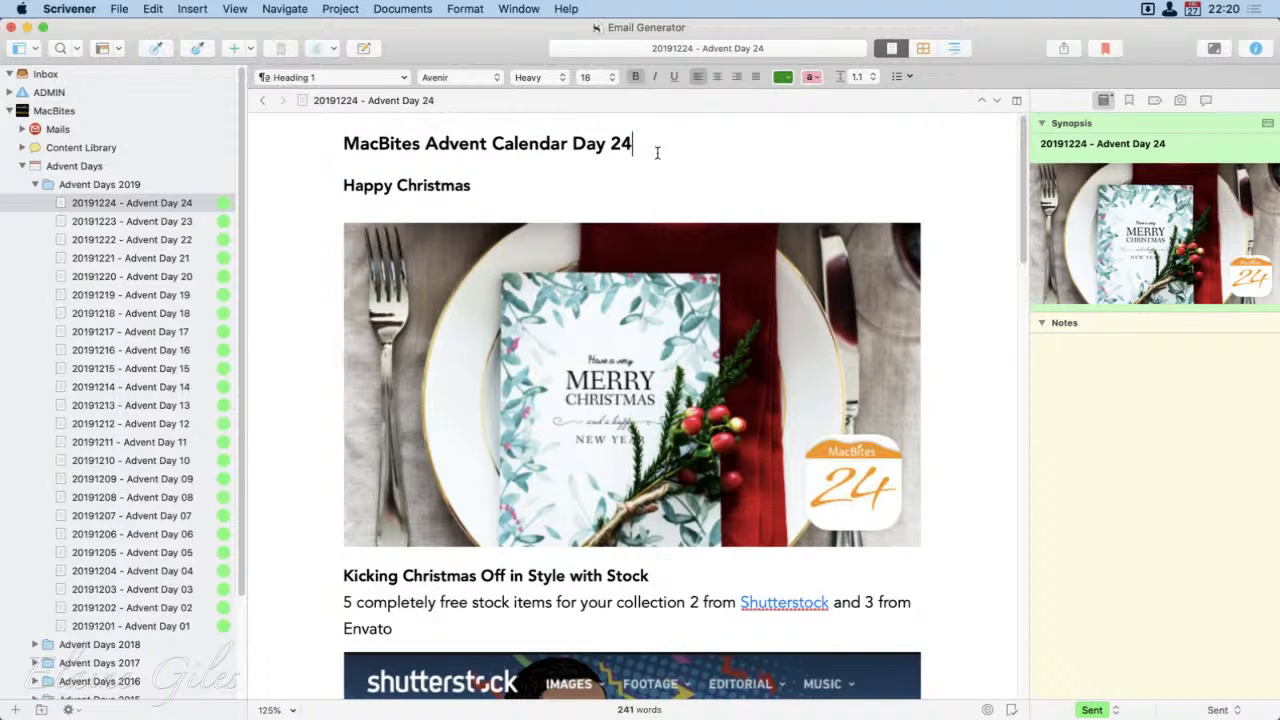
pyautogui.click(485, 193)
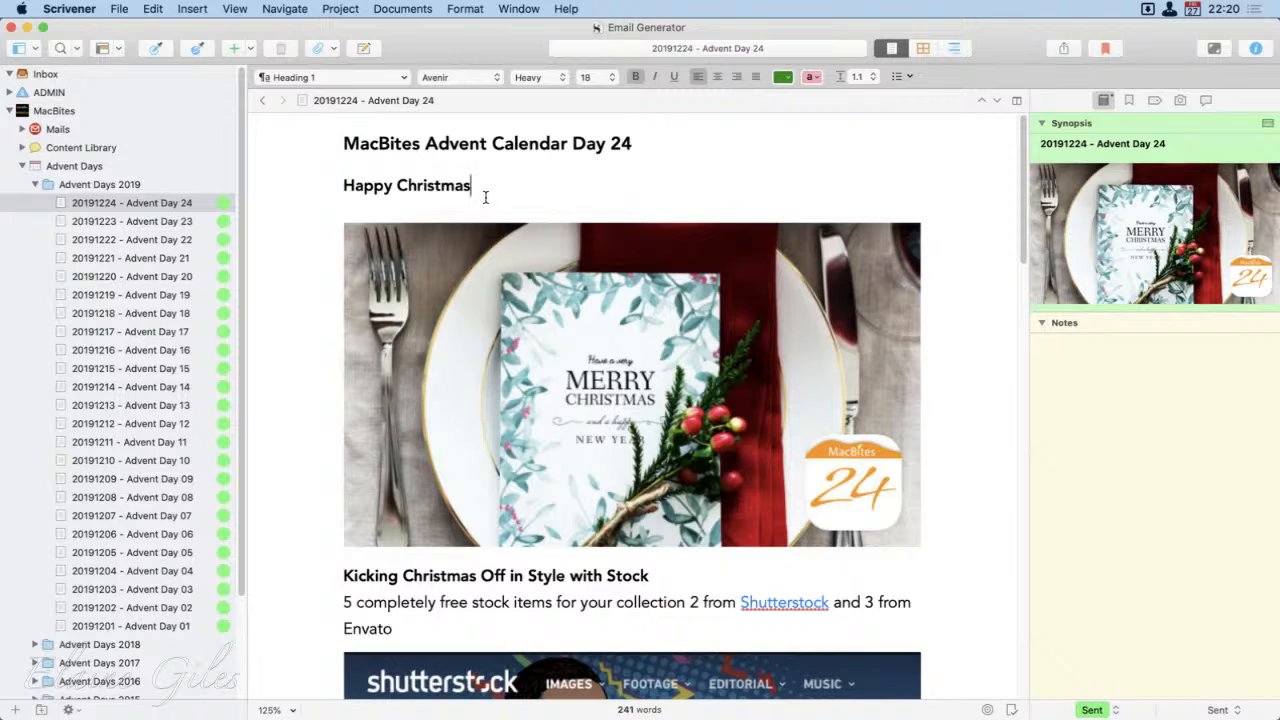
pyautogui.click(925, 430)
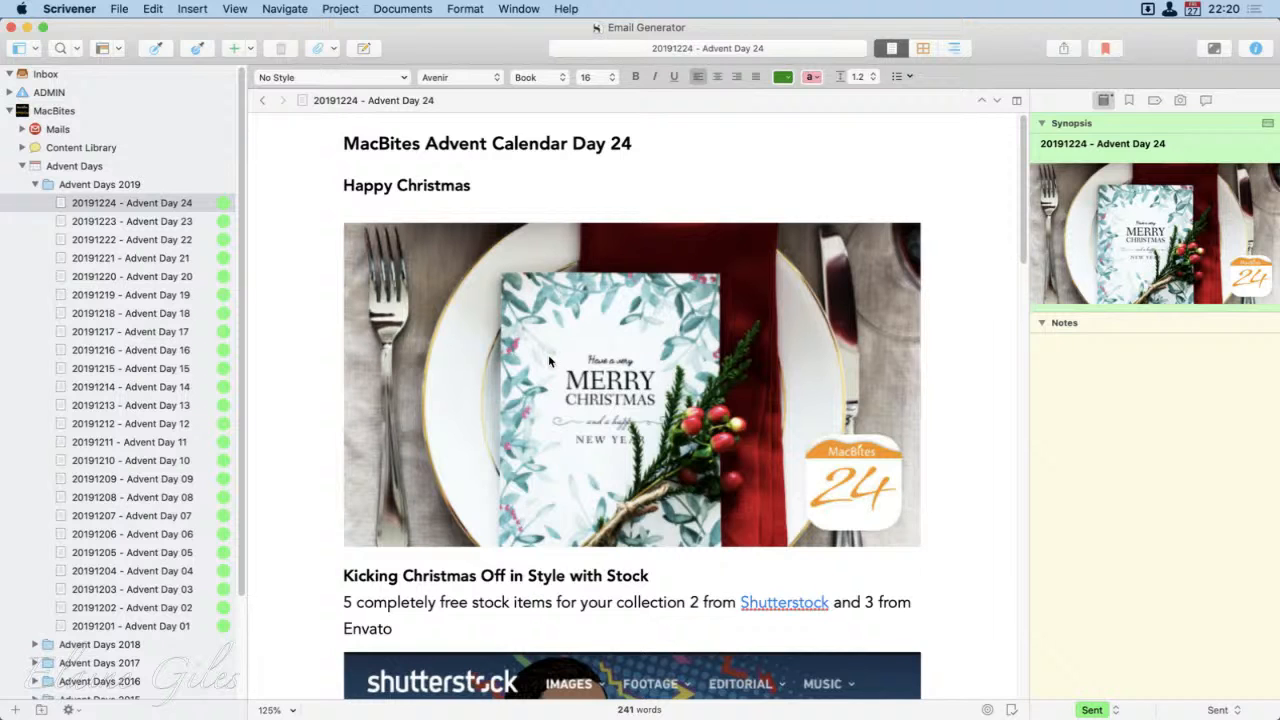
pyautogui.scroll(-2, 558, 365)
pyautogui.scroll(-5, 558, 368)
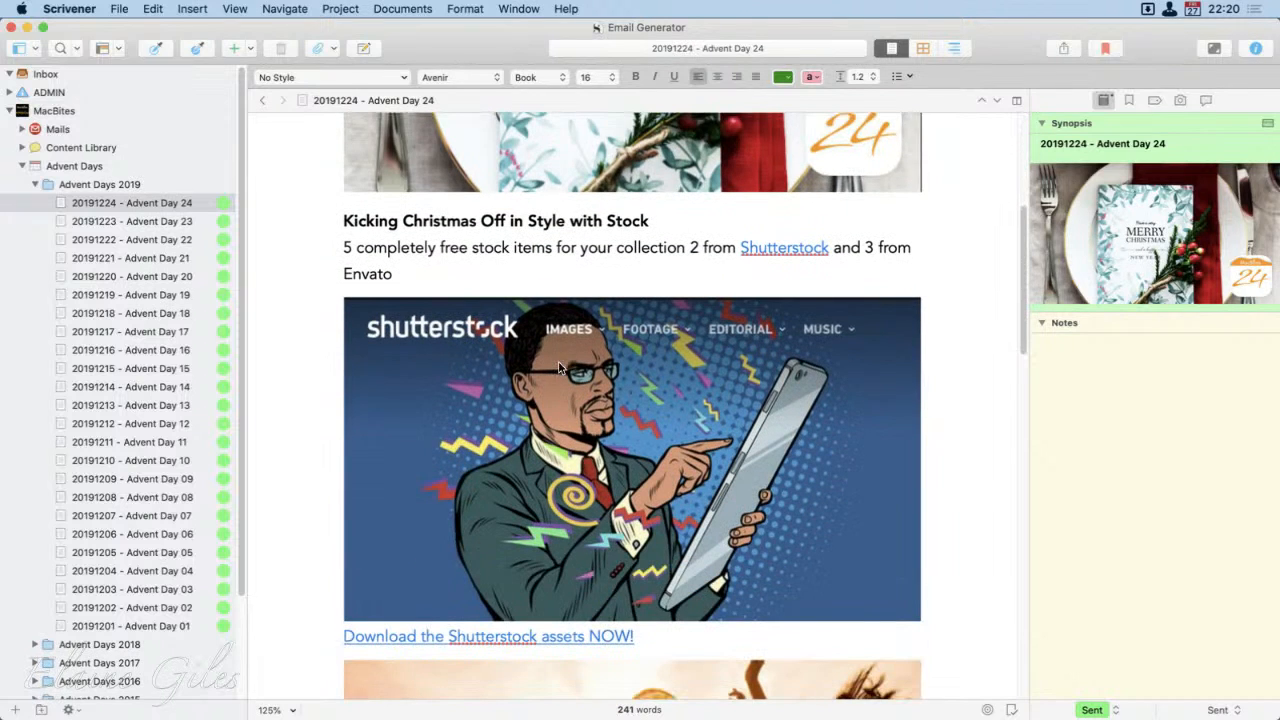
pyautogui.scroll(-4, 544, 285)
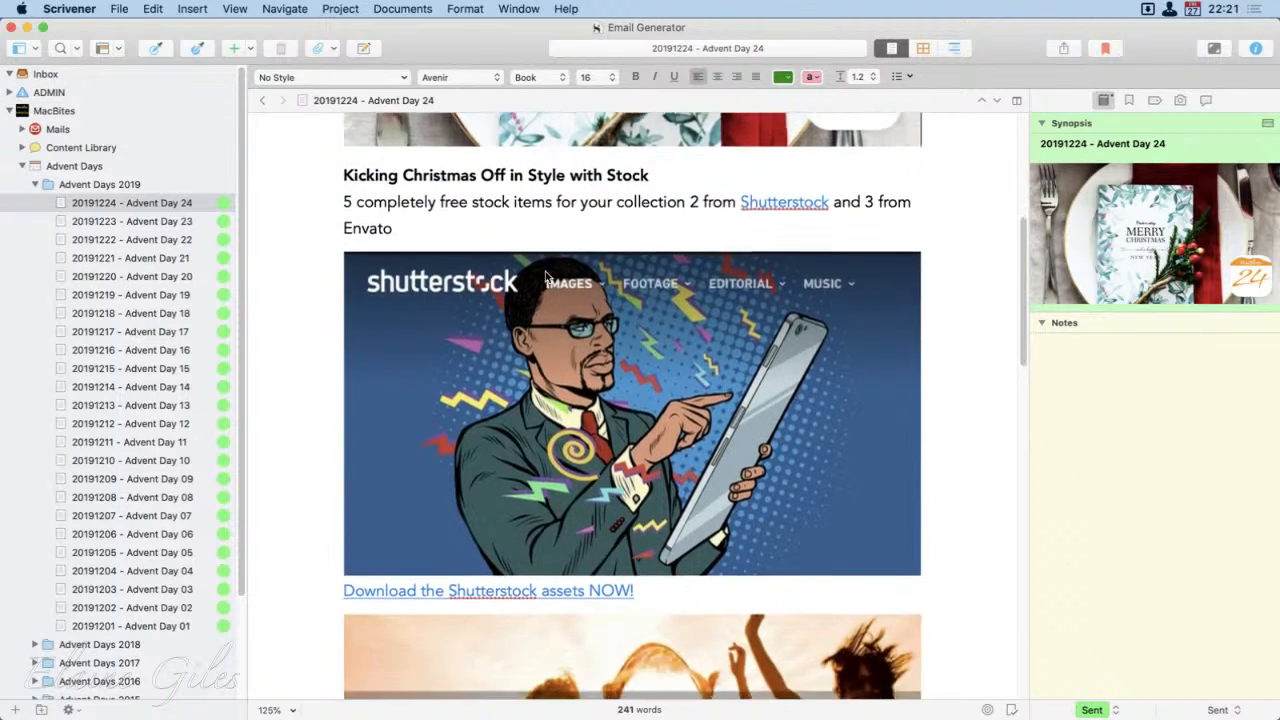
pyautogui.scroll(-9, 545, 271)
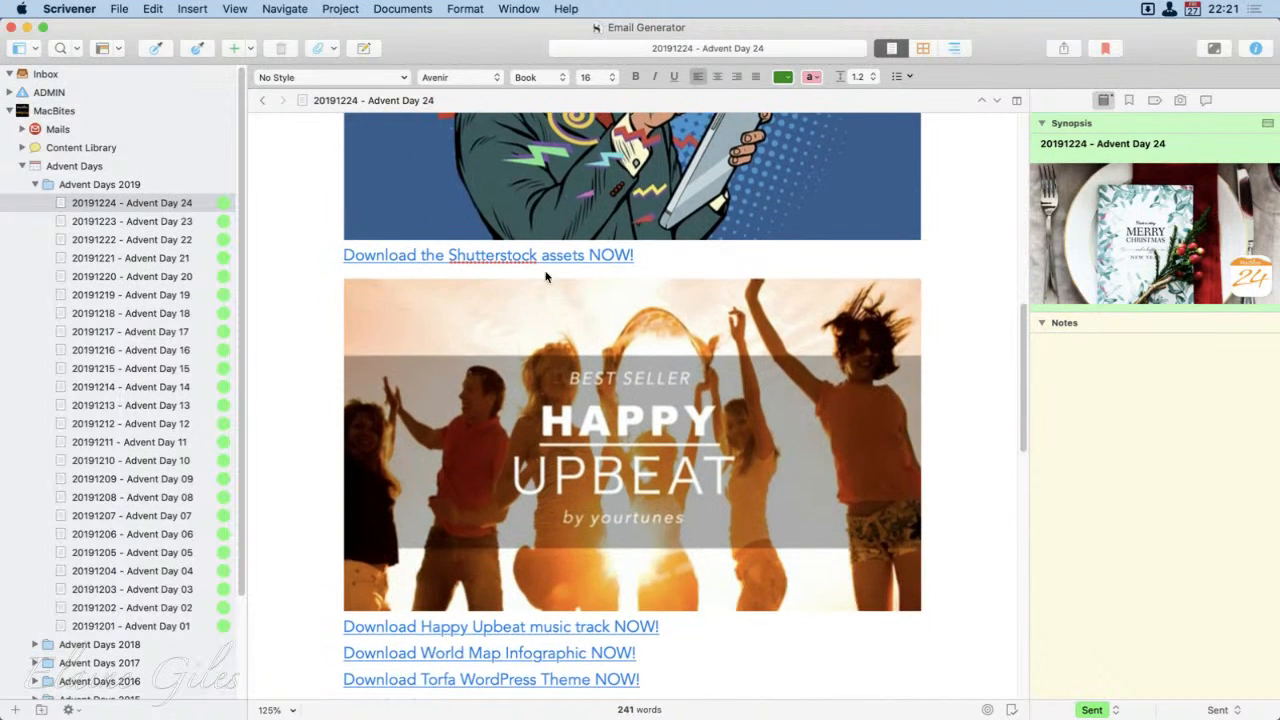
# Step: Review the rest of the Advent Day 24 email, including its links to the earlier MacBites Advent Calendar days
pyautogui.scroll(-6, 545, 281)
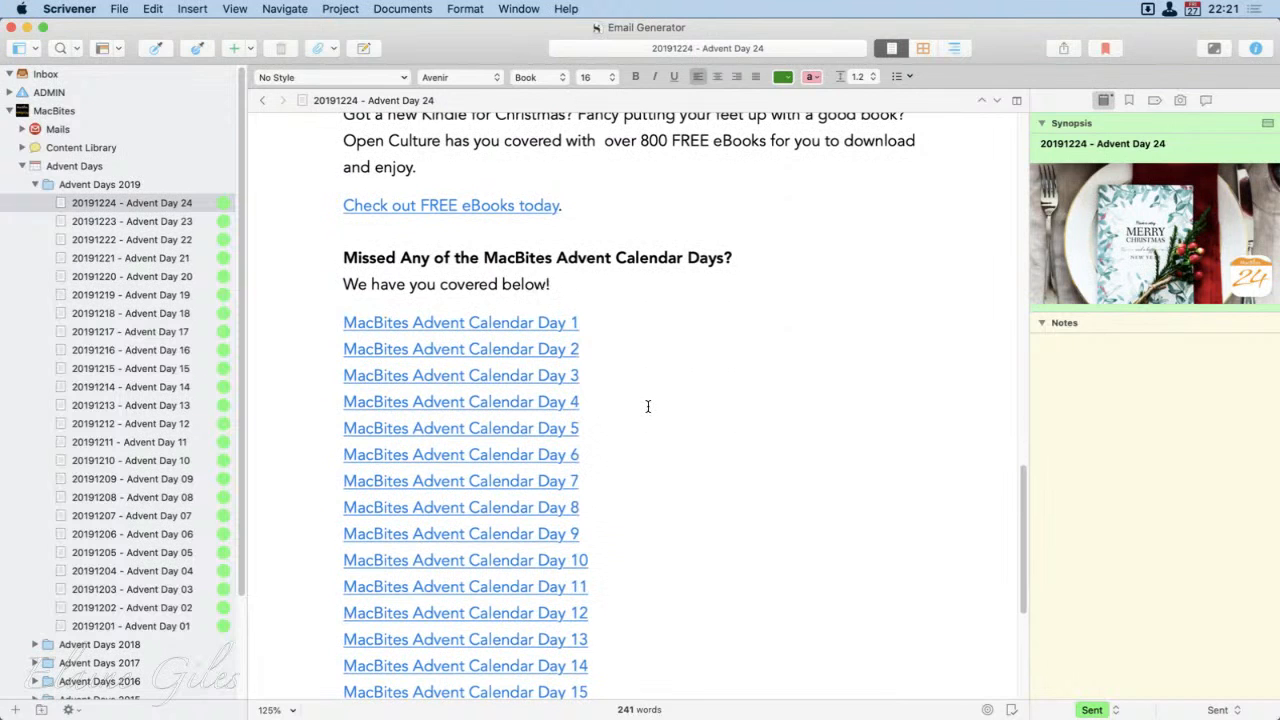
pyautogui.scroll(-2, 648, 406)
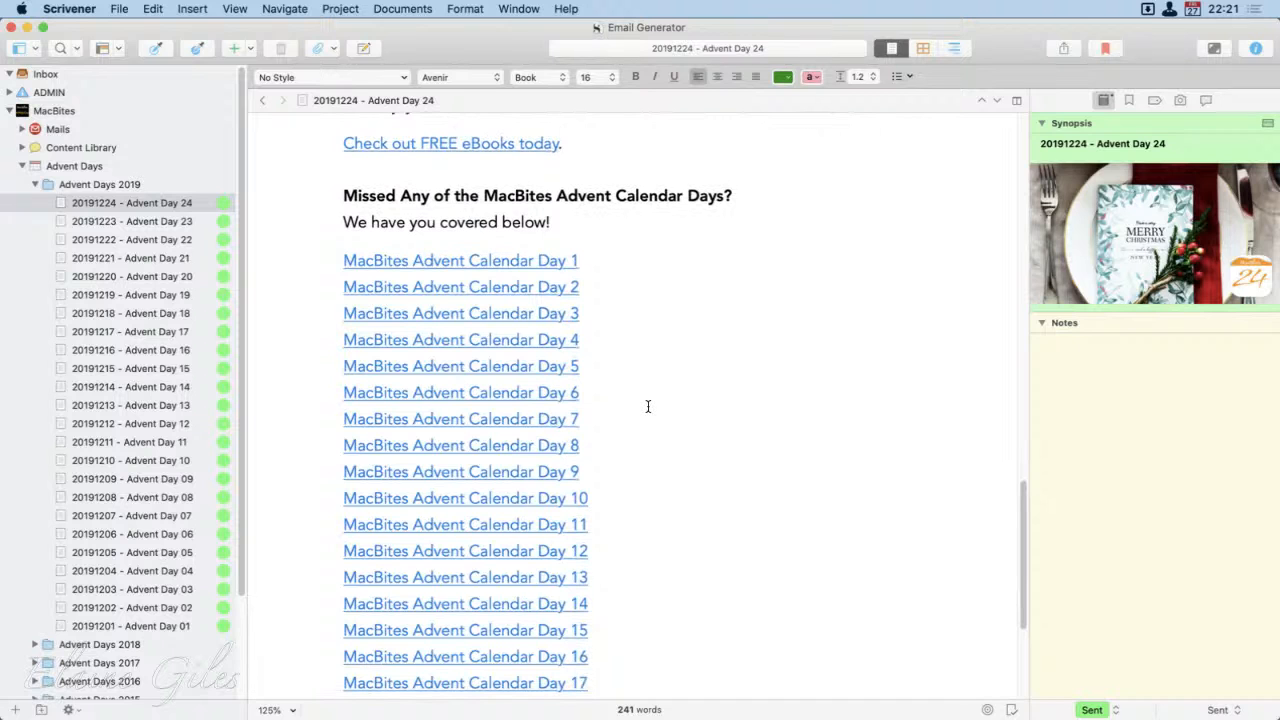
pyautogui.scroll(-3, 543, 440)
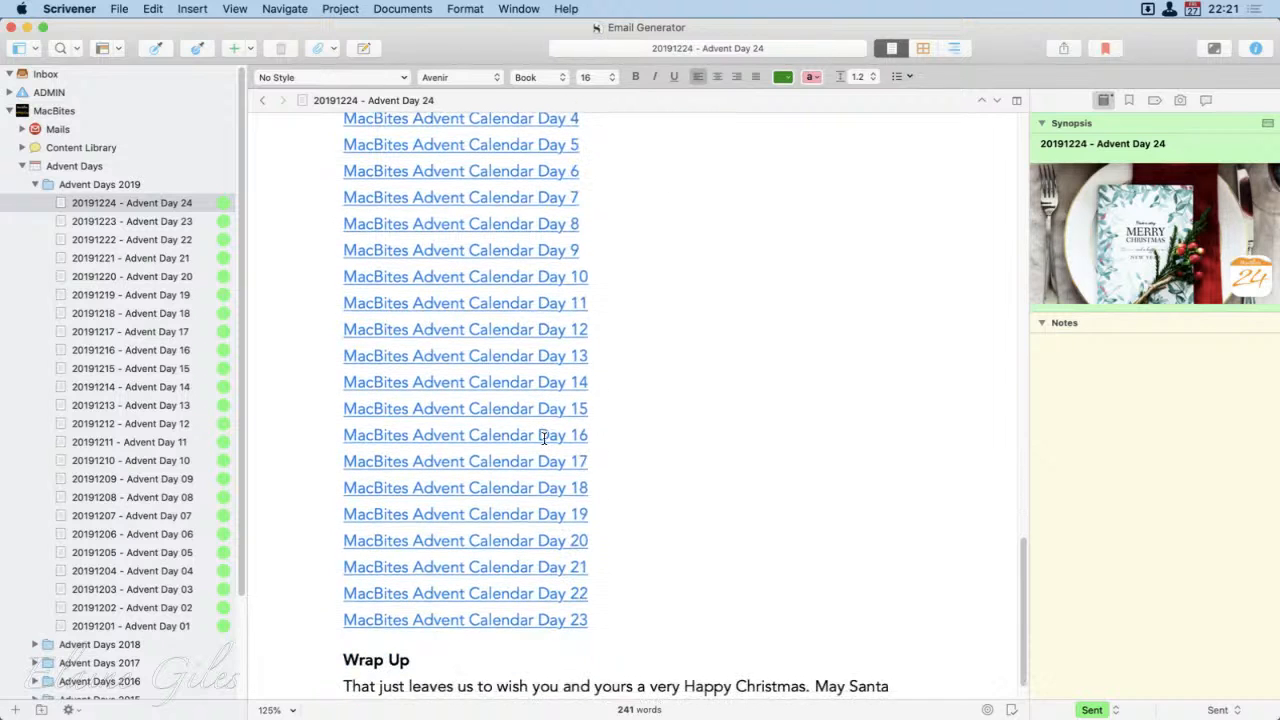
pyautogui.scroll(3, 543, 437)
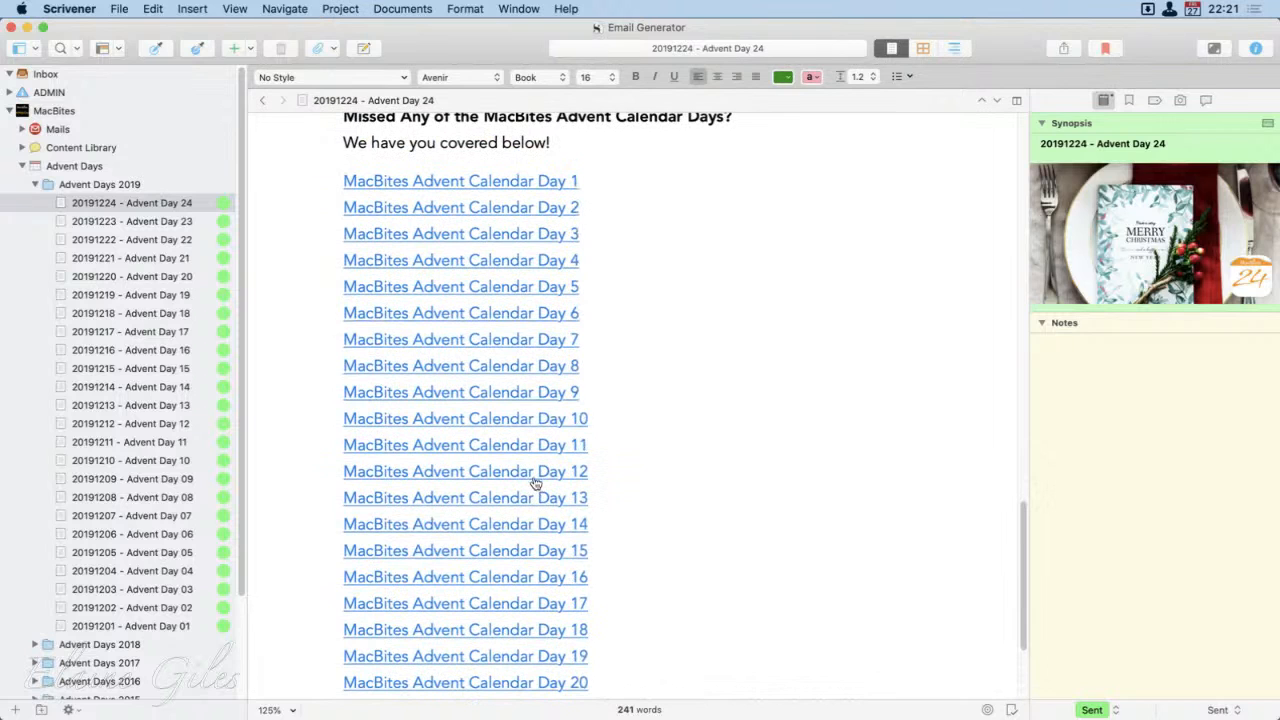
# Step: Open the MacBites Advent Calendar Day 1 link in Firefox, enlarge the browser window and read the archived email
pyautogui.scroll(-1, 555, 563)
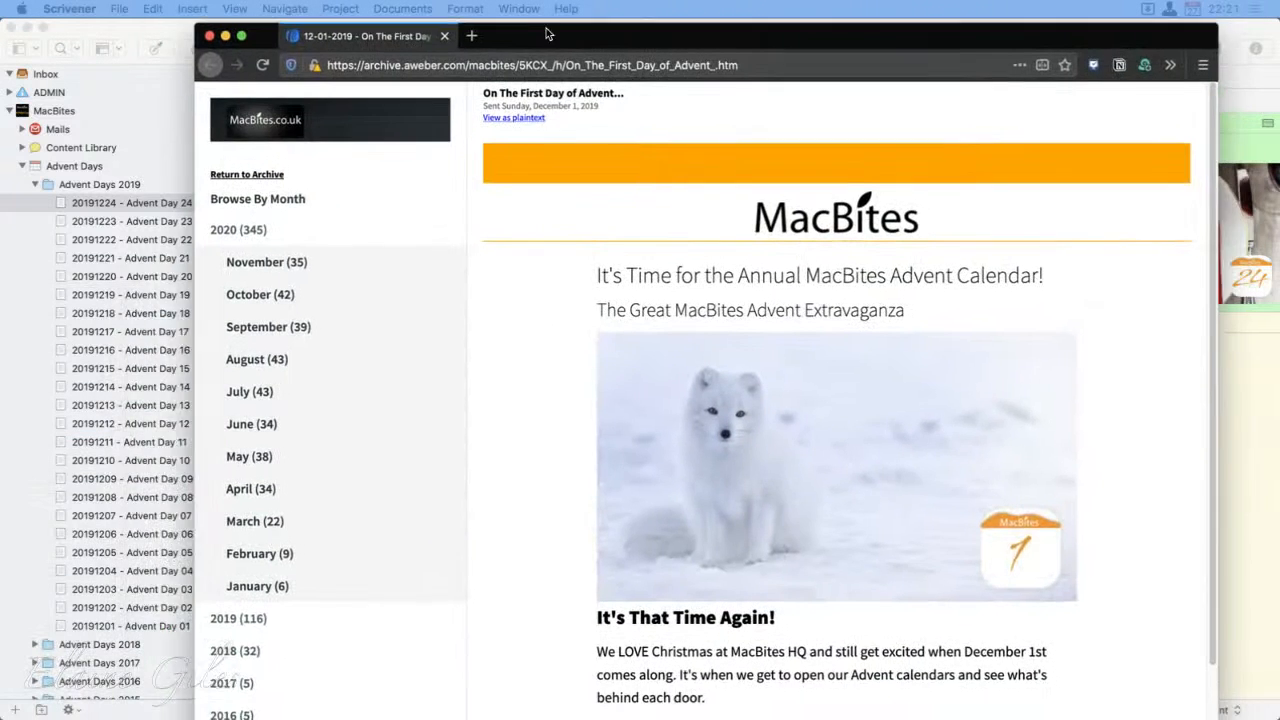
pyautogui.hotkey('ctrl', 'alt', 'Return')
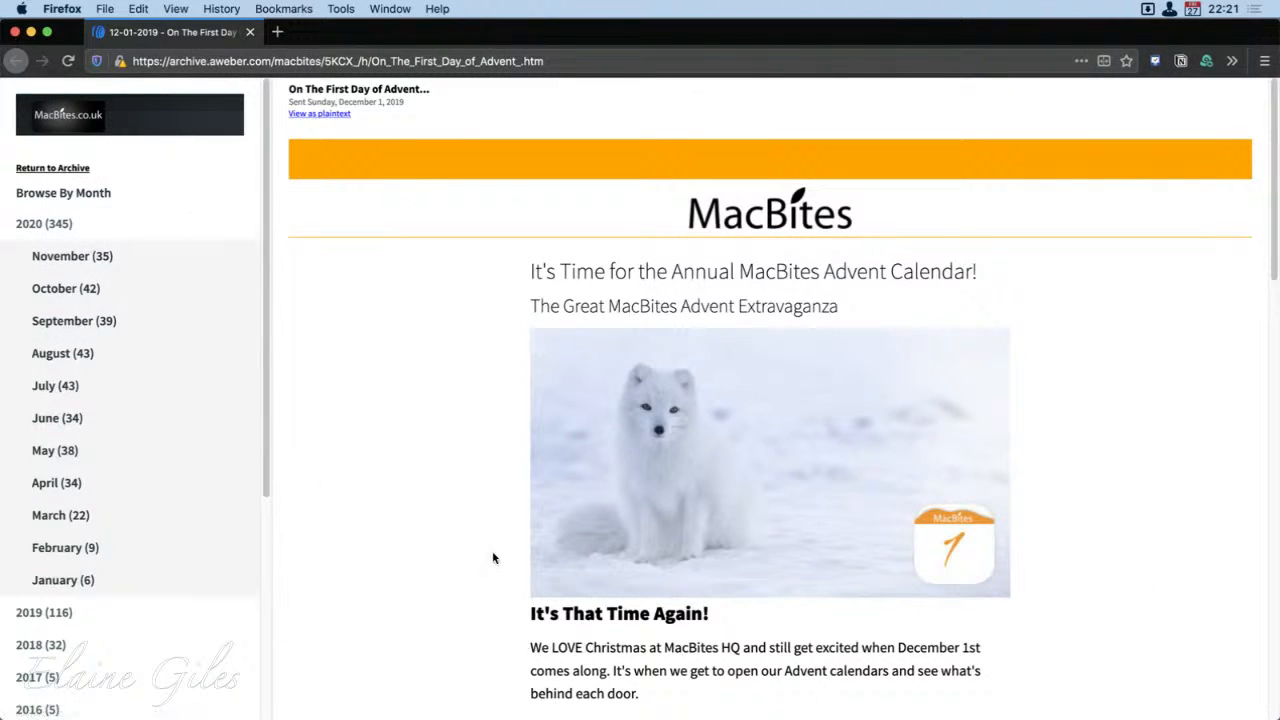
pyautogui.scroll(-2, 464, 576)
pyautogui.scroll(-15, 464, 576)
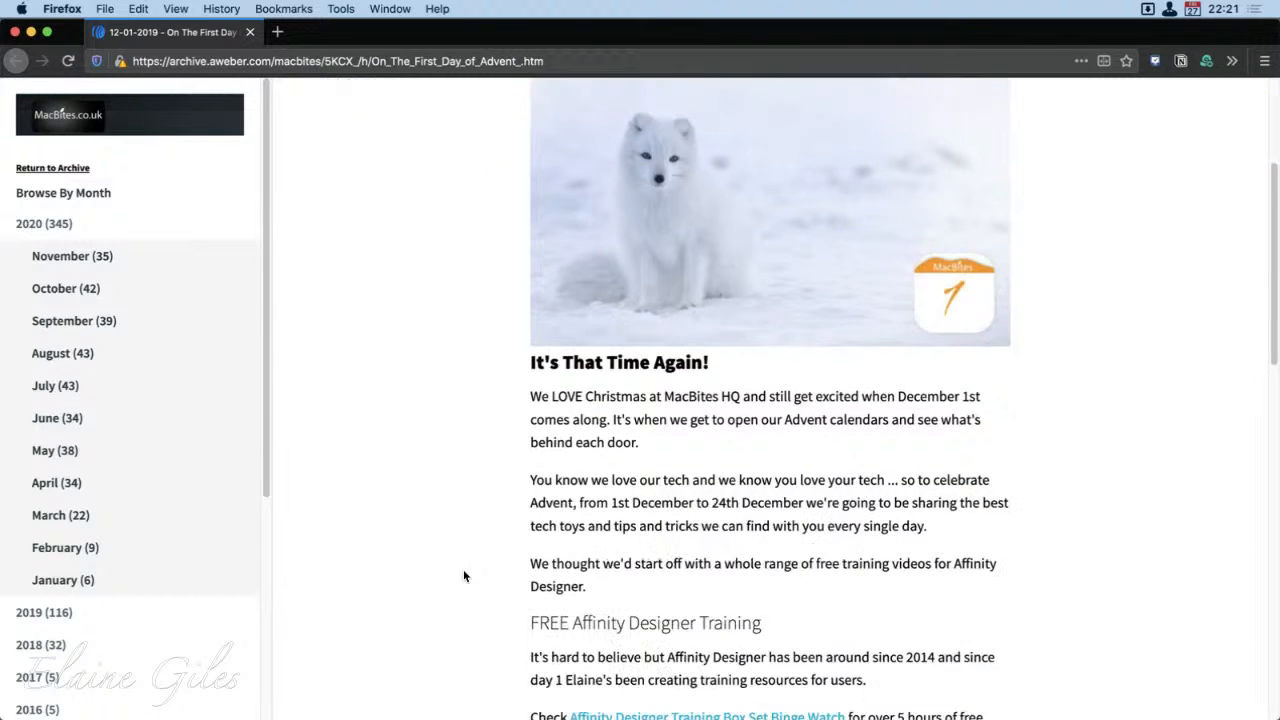
pyautogui.scroll(10, 463, 576)
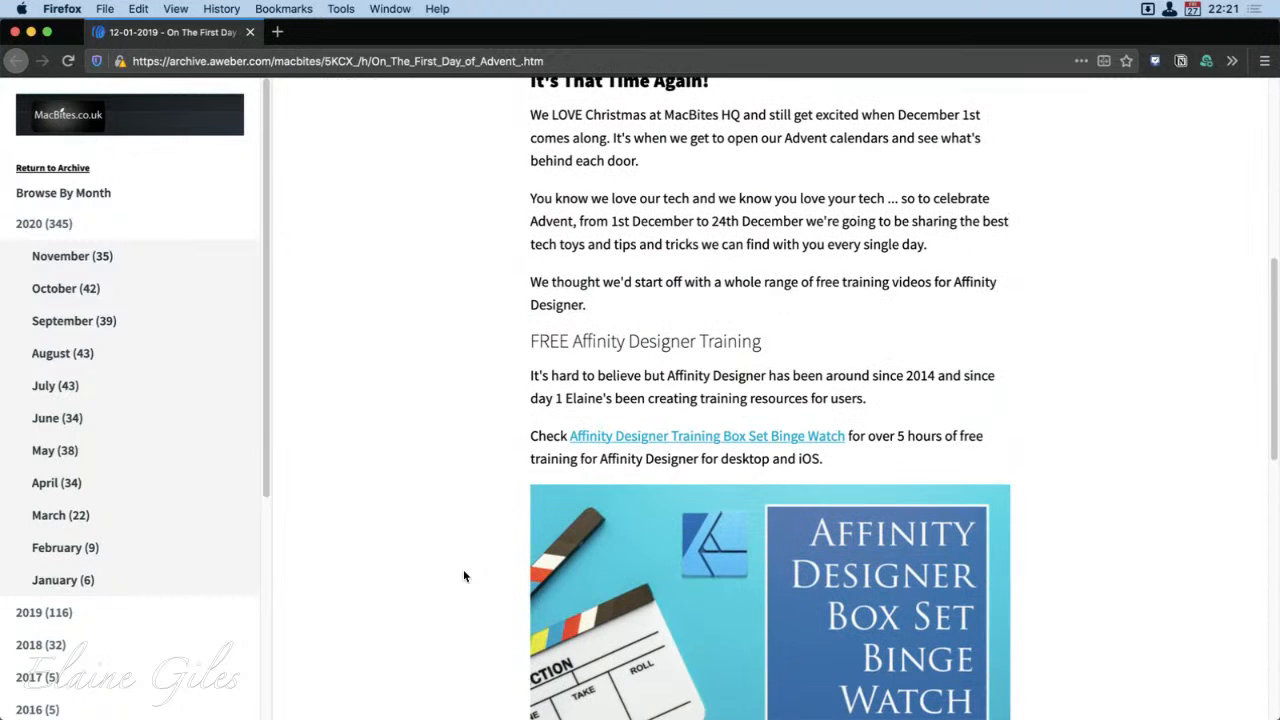
# Step: Browse the October 2020 emails and the archive's list of years, and close the archive page
pyautogui.click(62, 290)
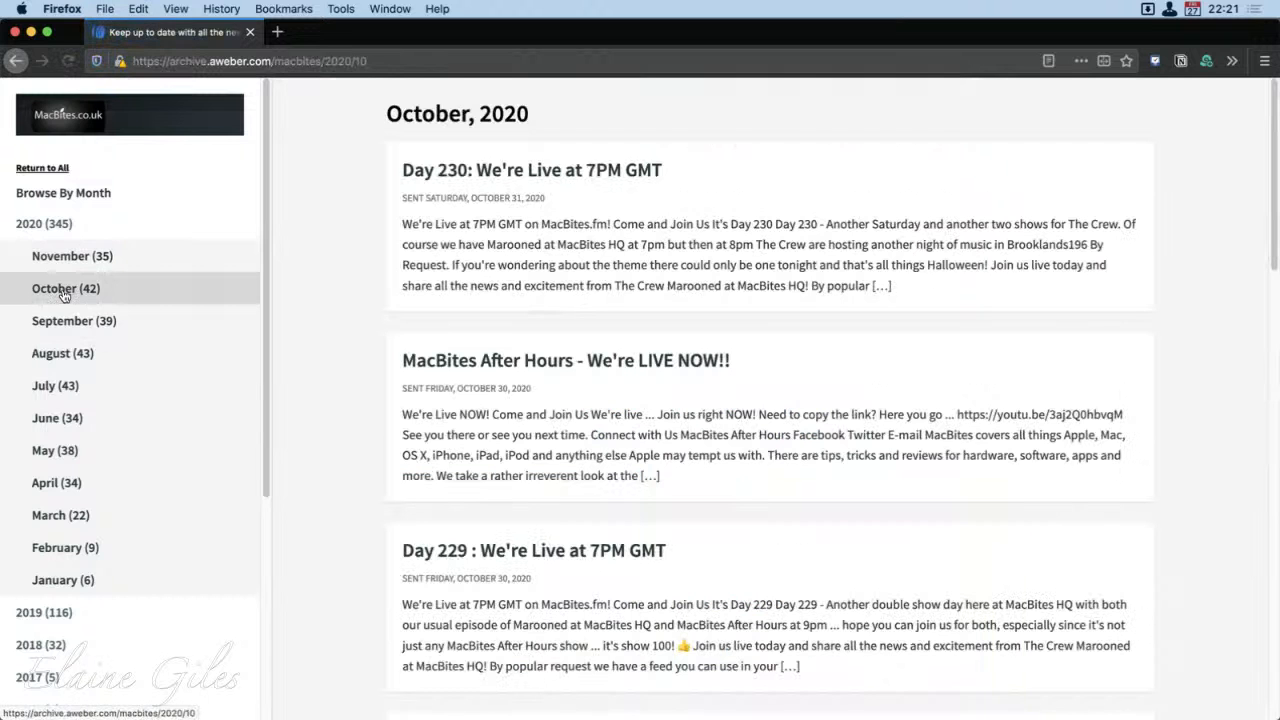
pyautogui.scroll(-3, 806, 511)
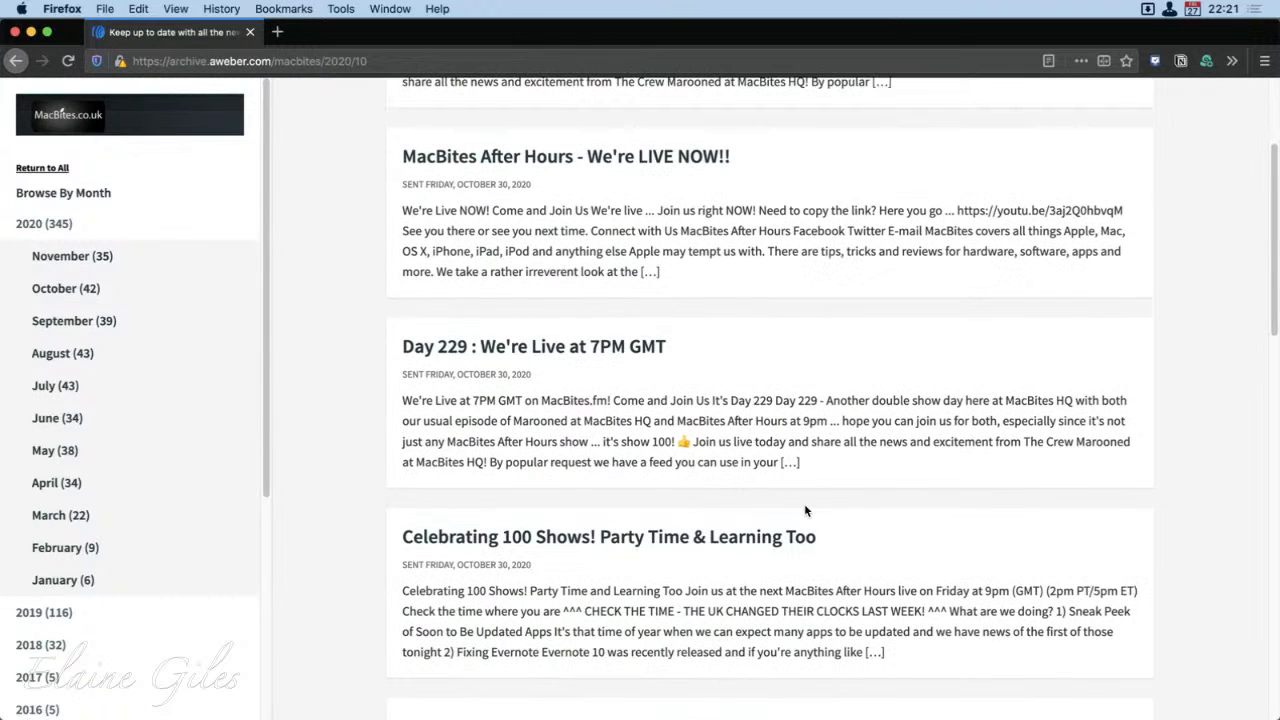
pyautogui.scroll(-3, 806, 580)
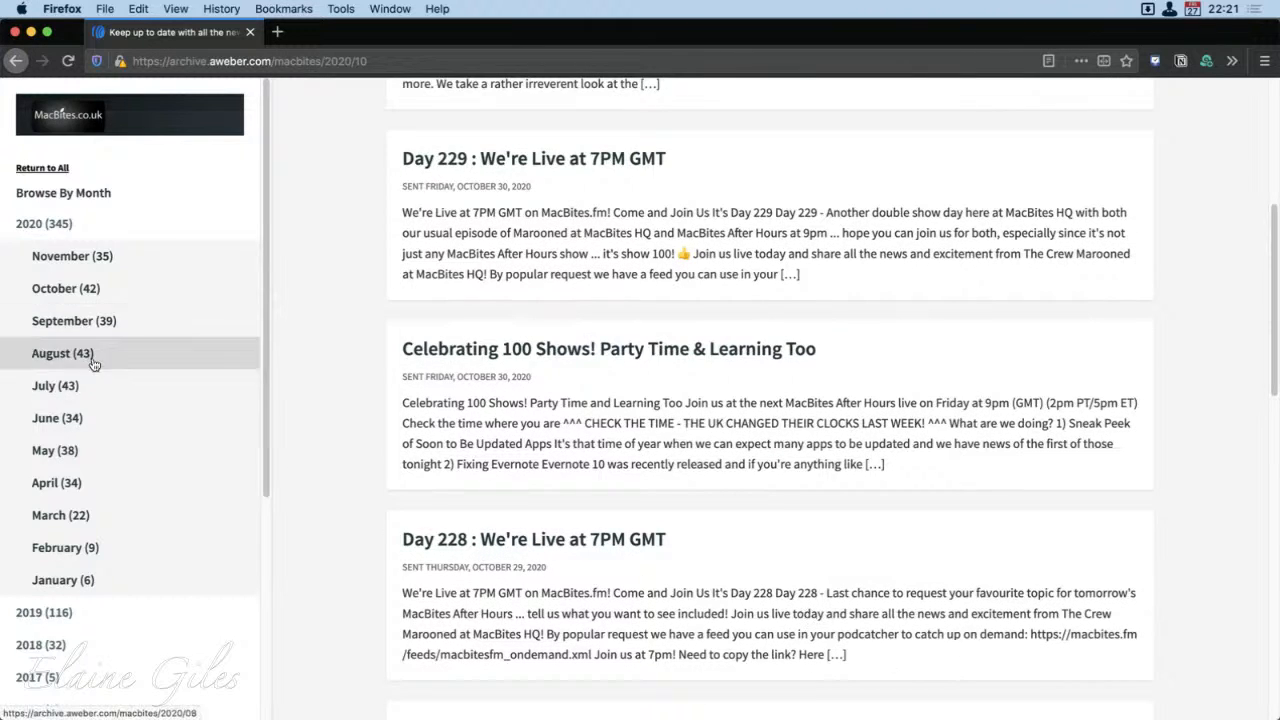
pyautogui.scroll(-5, 141, 544)
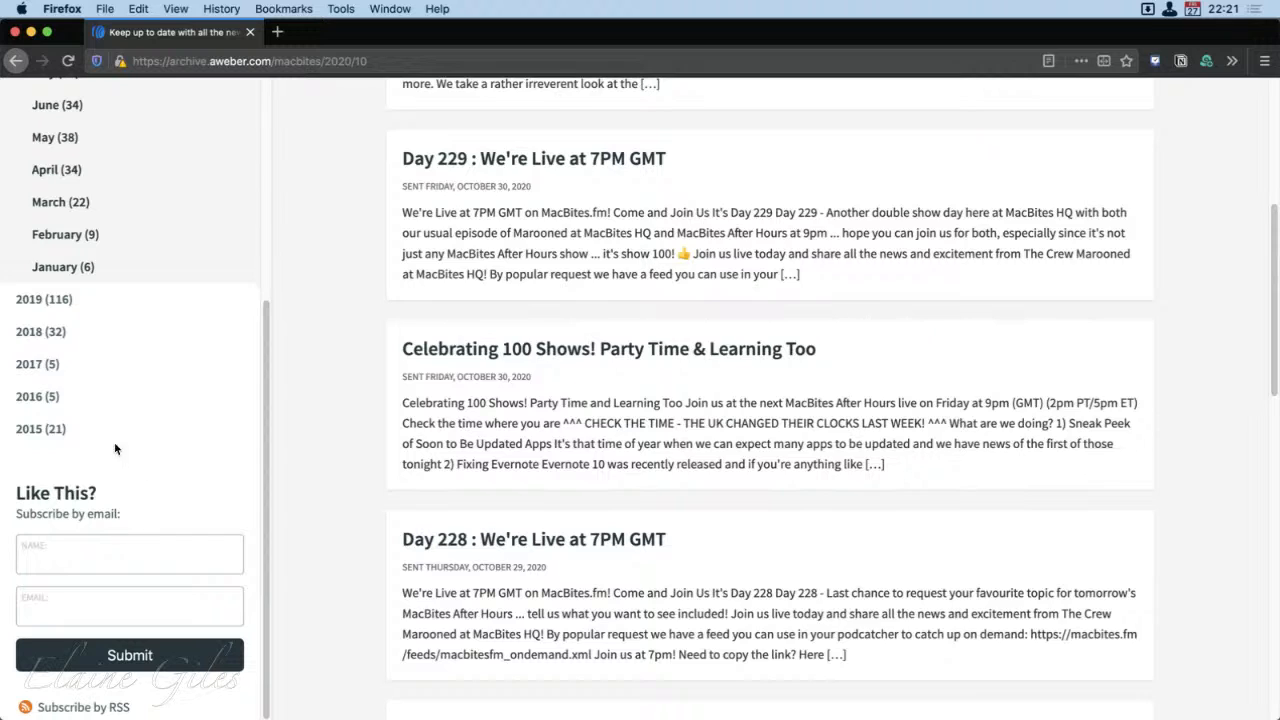
pyautogui.scroll(2, 67, 435)
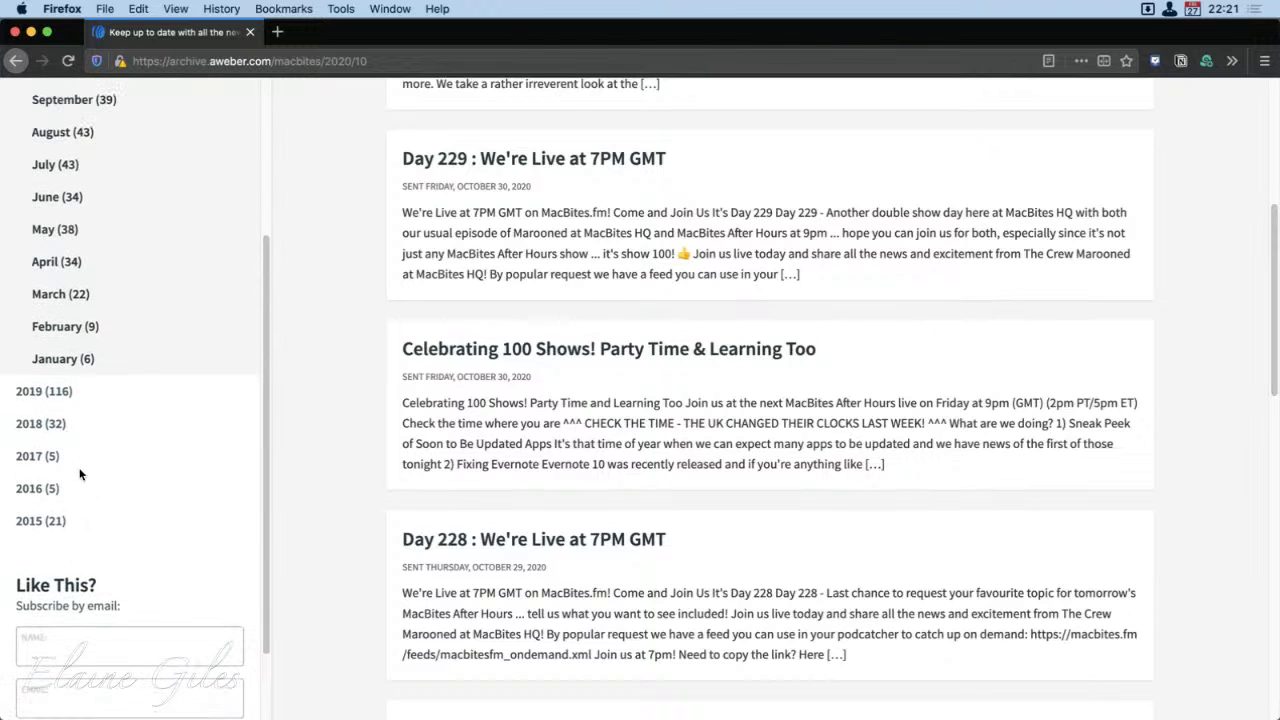
pyautogui.scroll(5, 80, 455)
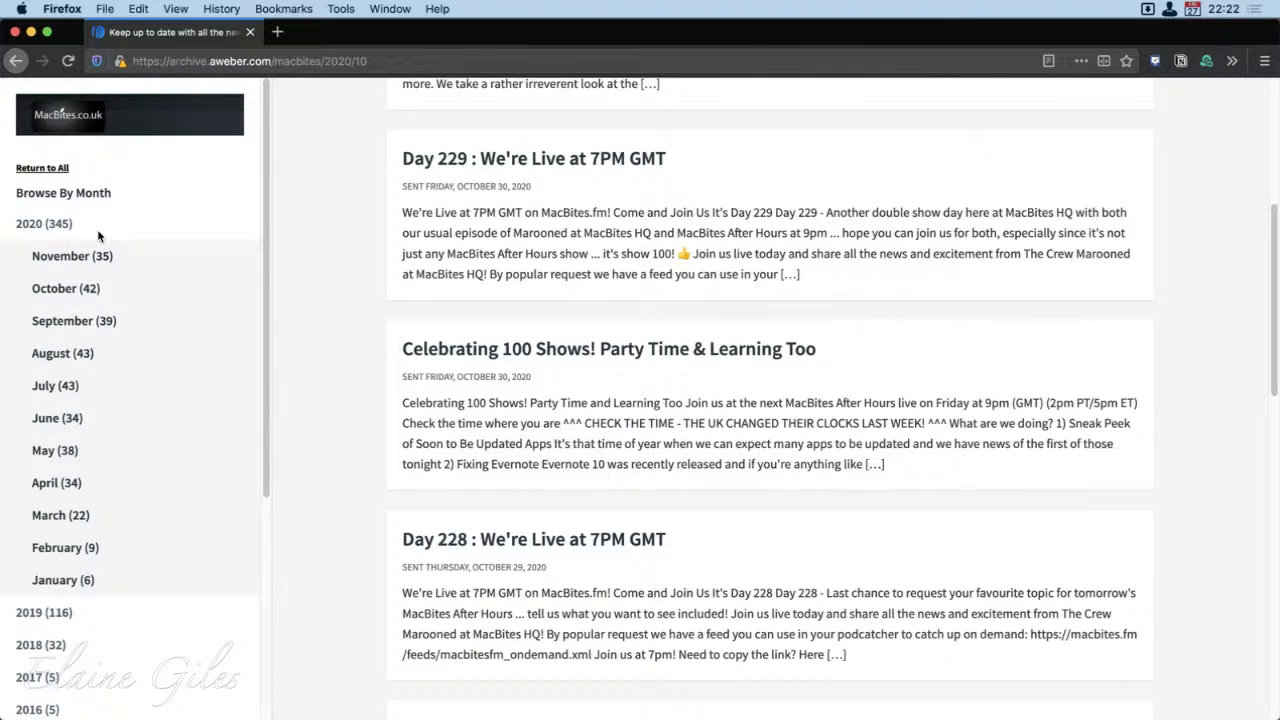
pyautogui.click(247, 33)
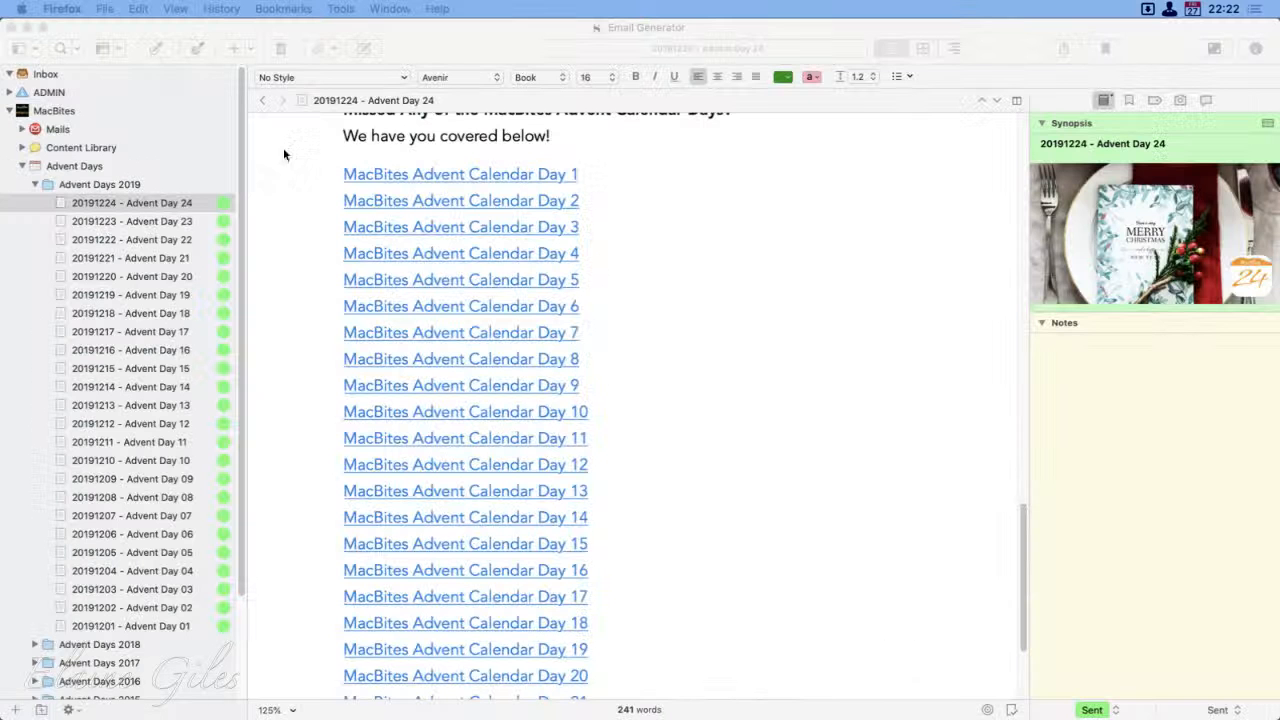
# Step: View the Wrap Up section of the Day 24 email in Scrivener, and open 20191201 - Advent Day 01
pyautogui.scroll(-4, 727, 603)
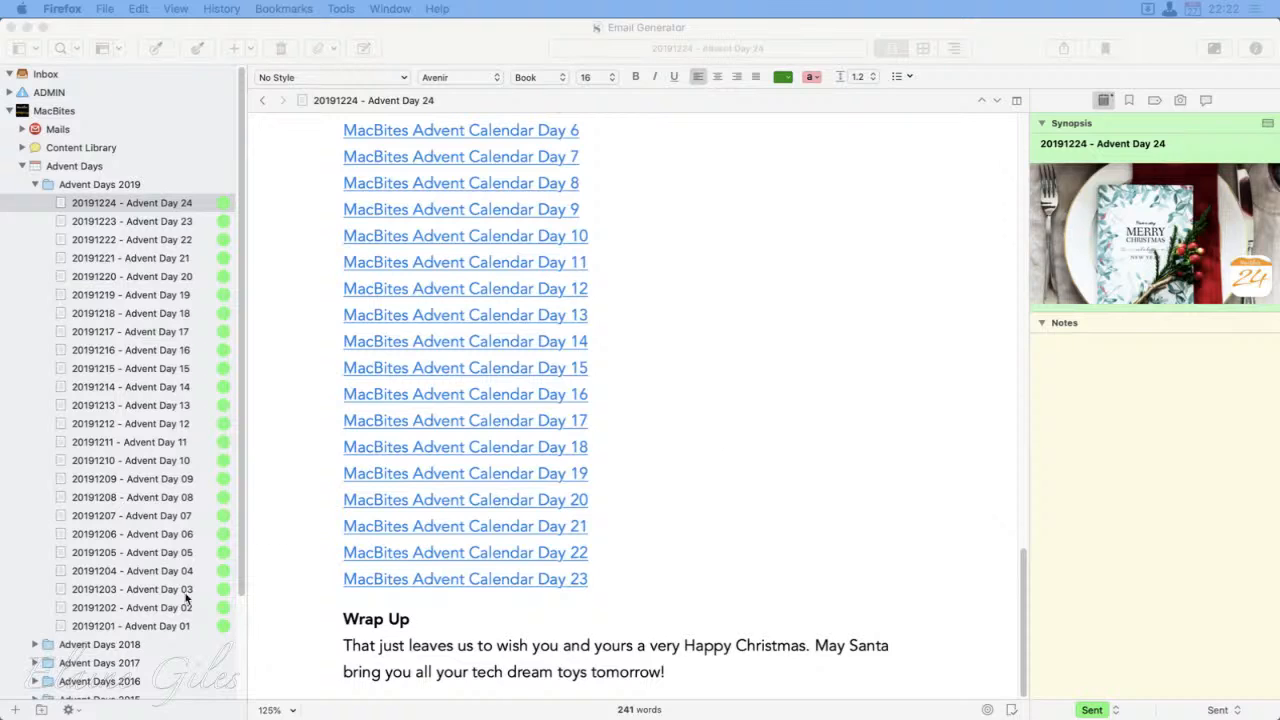
pyautogui.click(148, 625)
pyautogui.click(150, 623)
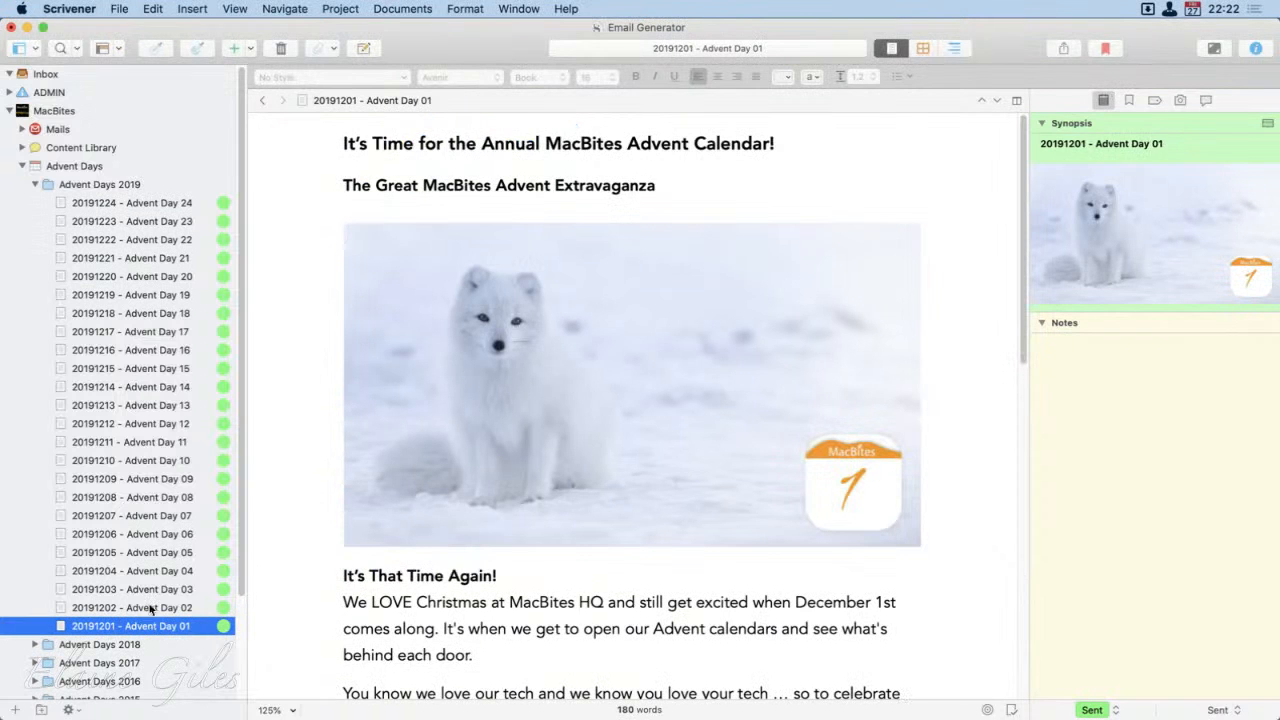
# Step: Collapse Advent Days 2019, expand Advent Days 2014, and examine the HTML image code in its Day 01 email
pyautogui.click(35, 185)
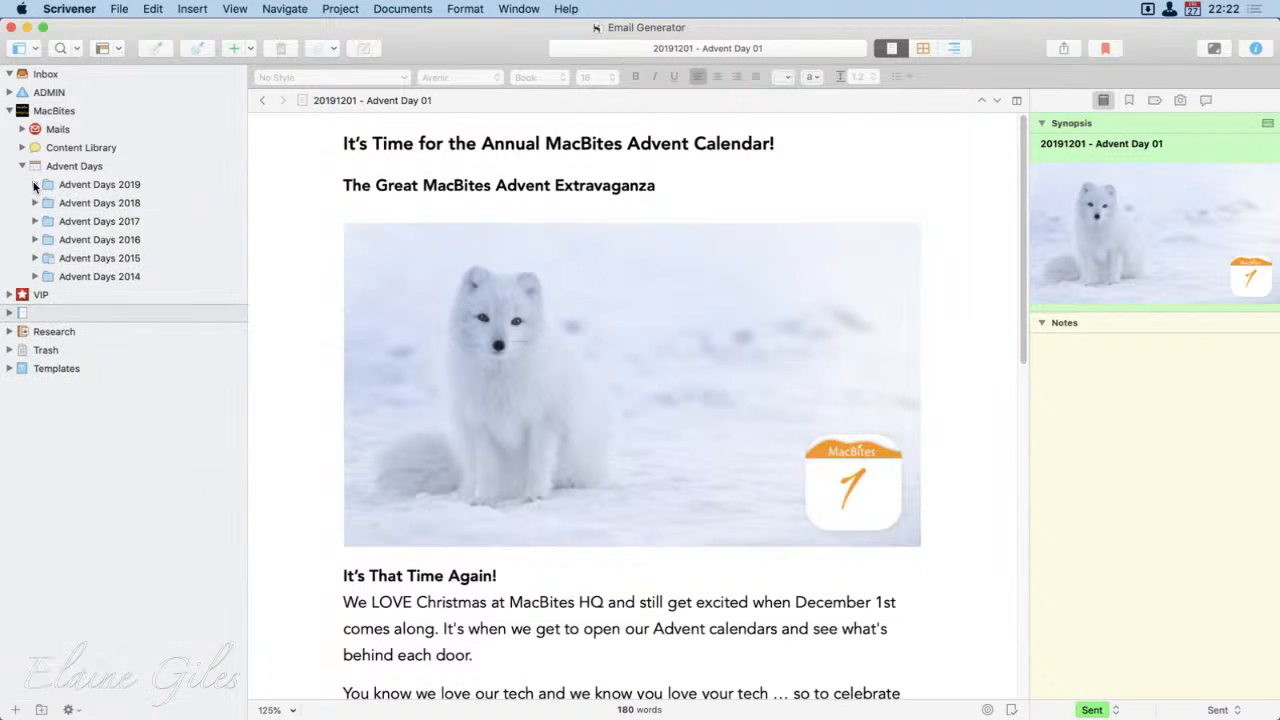
pyautogui.click(35, 277)
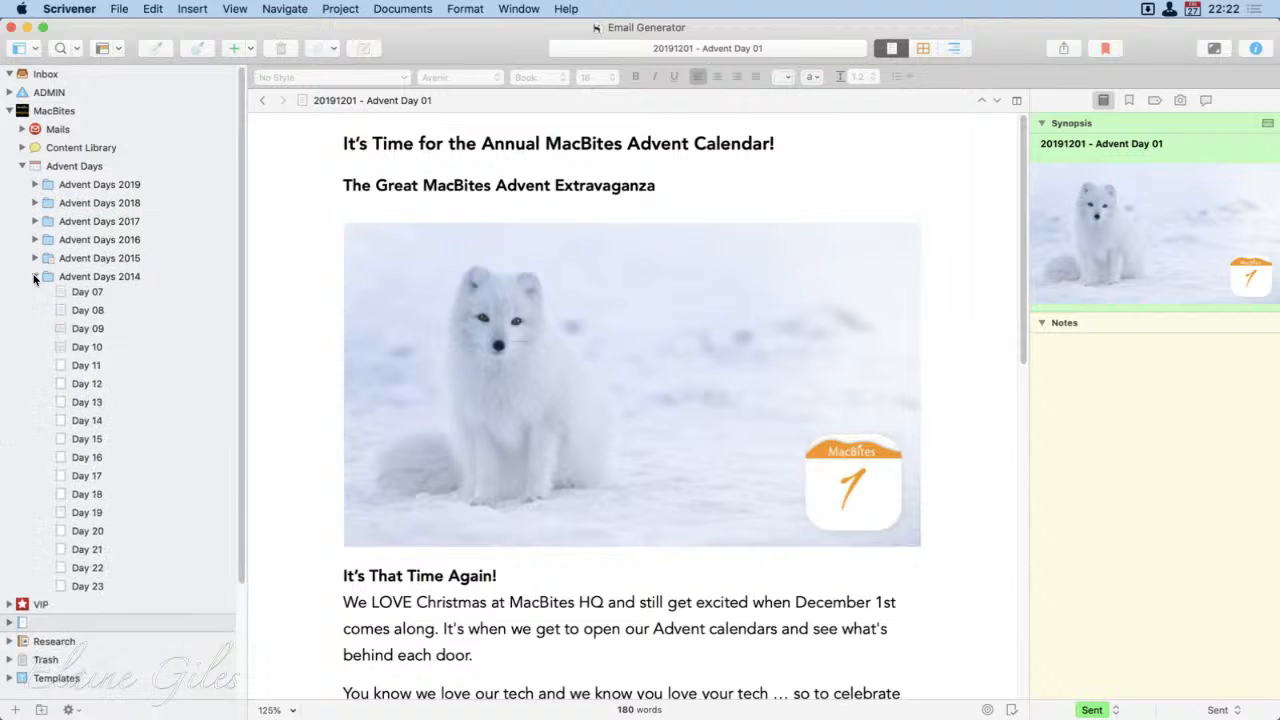
pyautogui.click(126, 292)
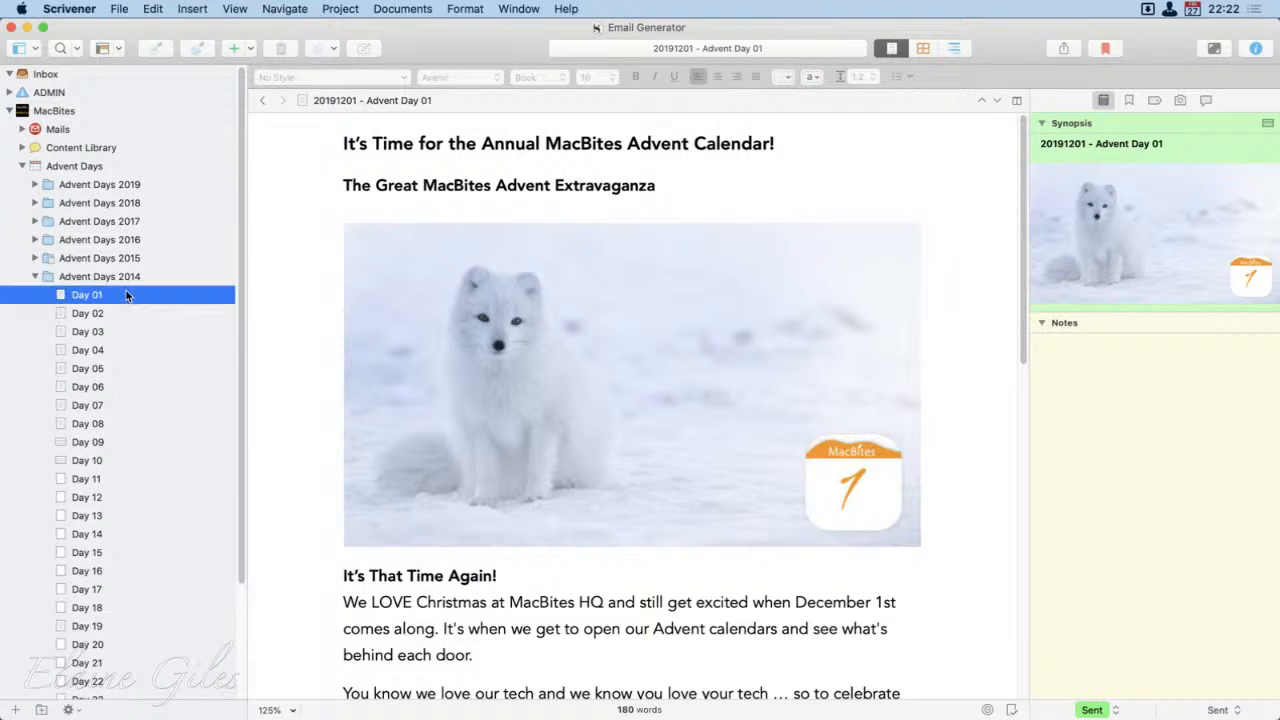
pyautogui.click(381, 405)
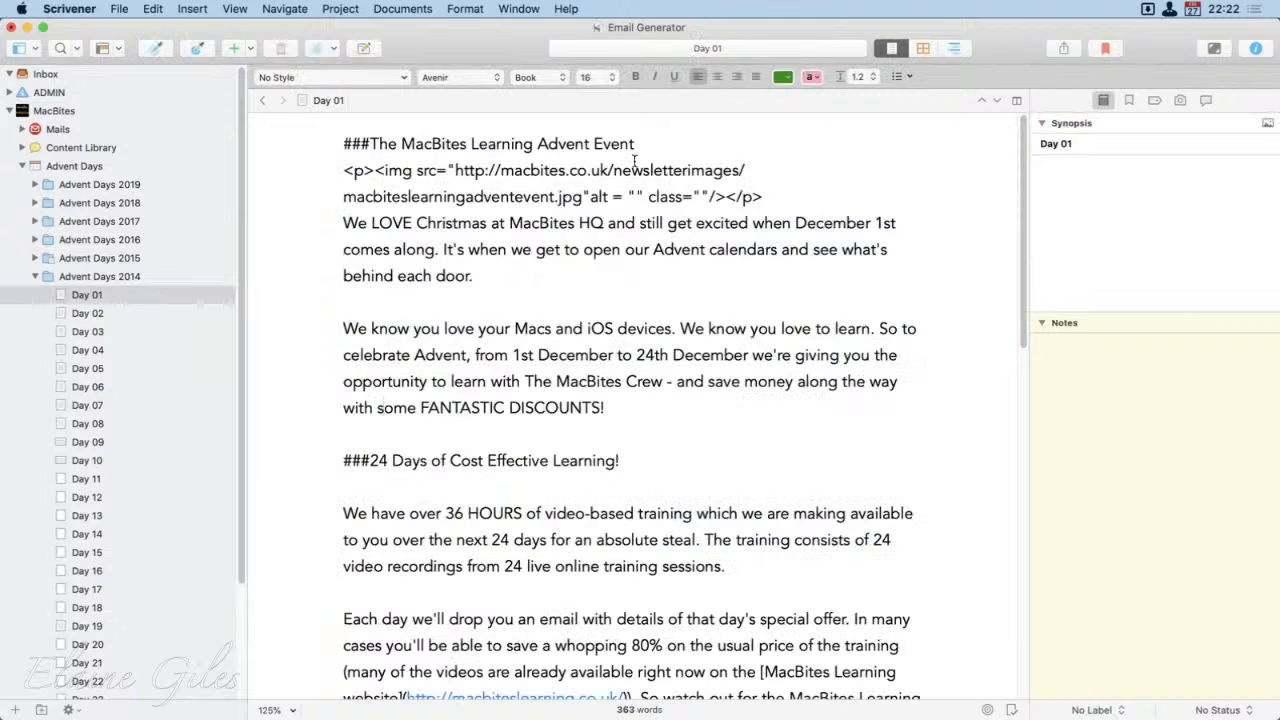
pyautogui.moveTo(764, 198); pyautogui.dragTo(342, 172)
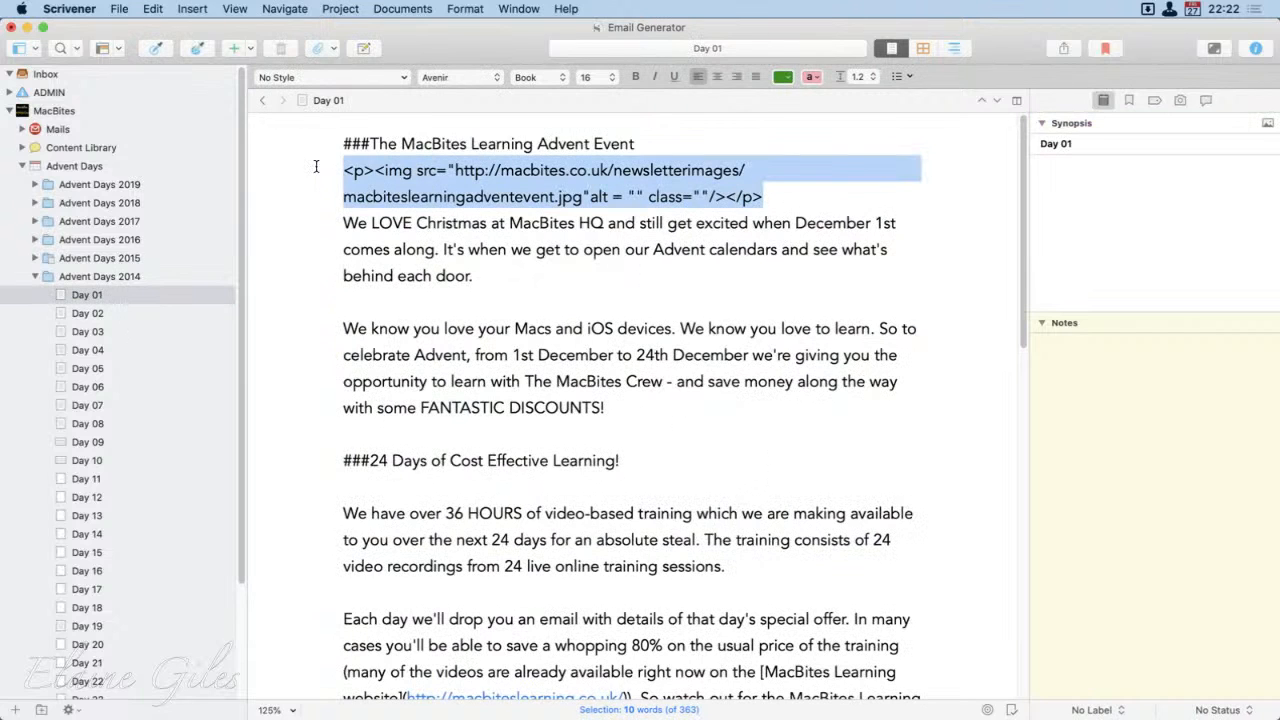
pyautogui.click(347, 148)
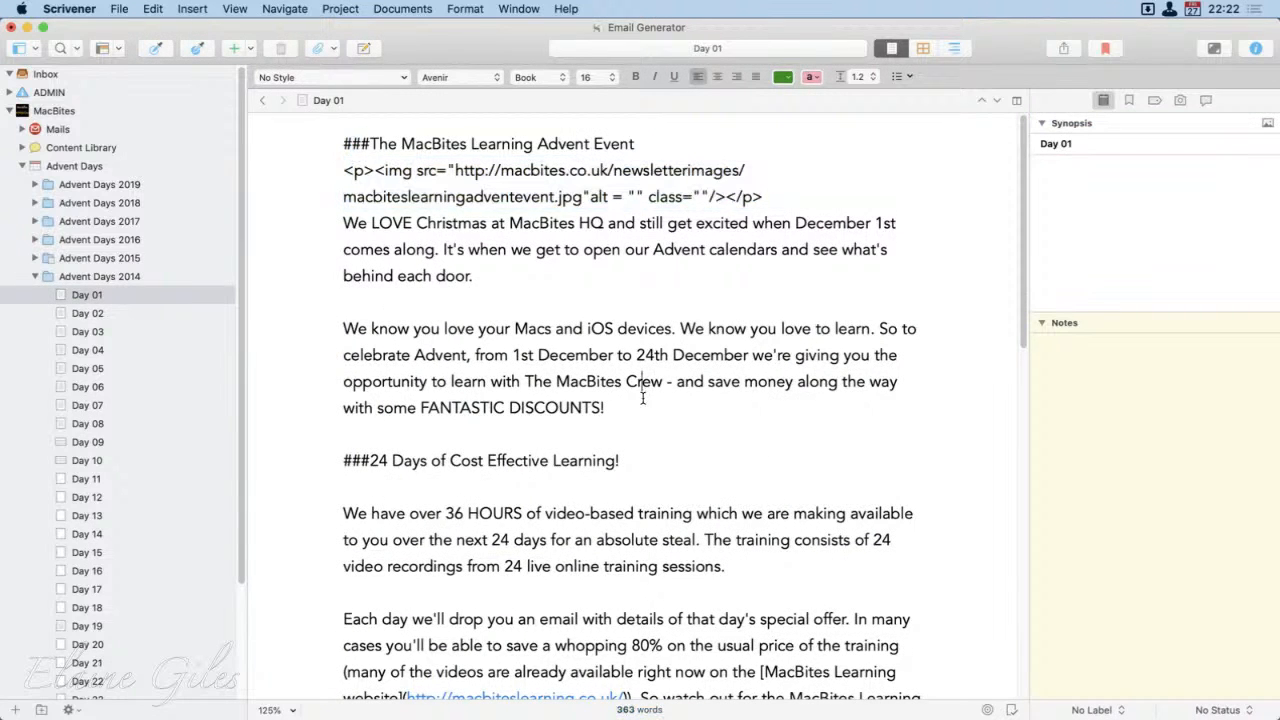
# Step: Look through the Advent Days 2014 emails Day 02, 03, 04, 08, 11, 12, 13 and 15
pyautogui.click(87, 314)
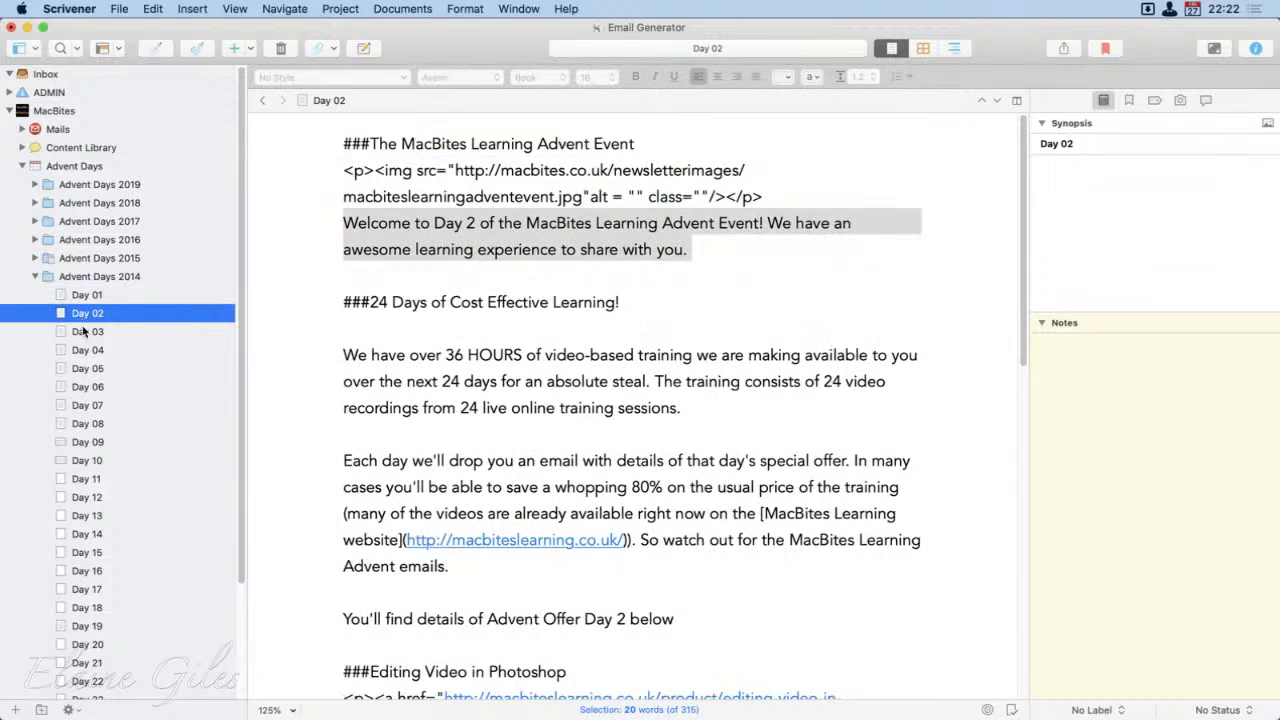
pyautogui.click(87, 331)
pyautogui.click(88, 350)
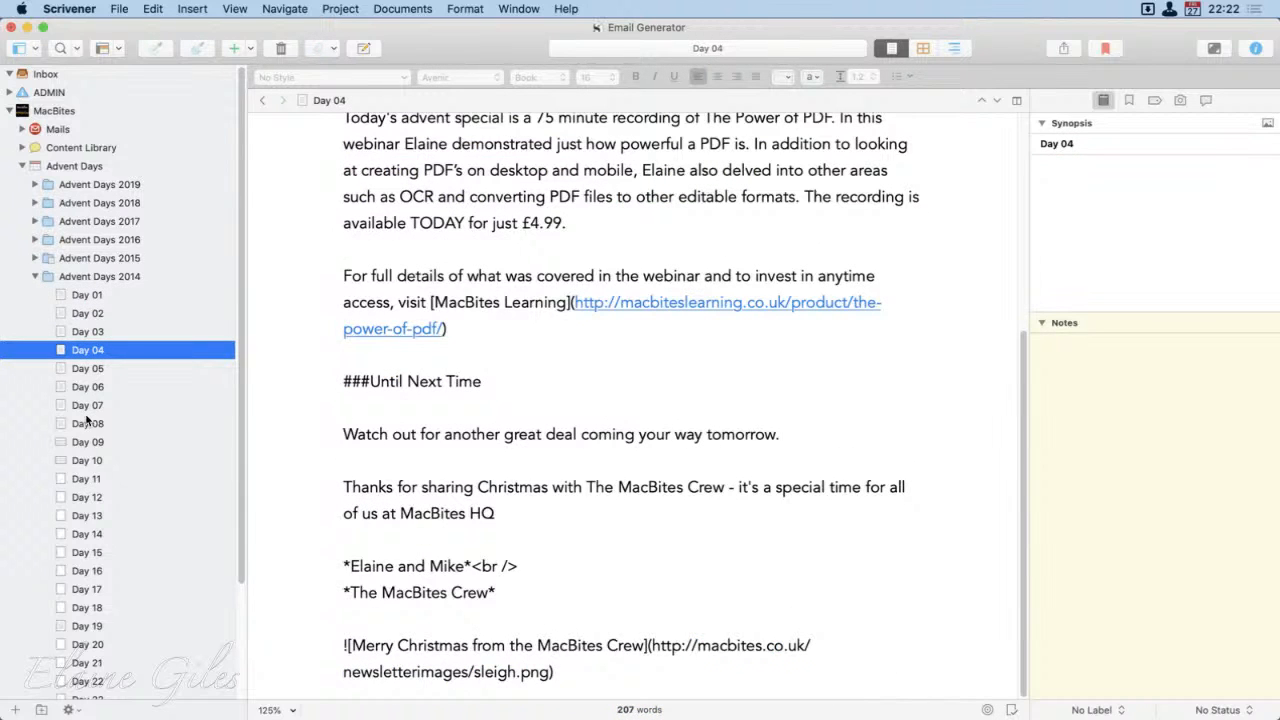
pyautogui.click(88, 421)
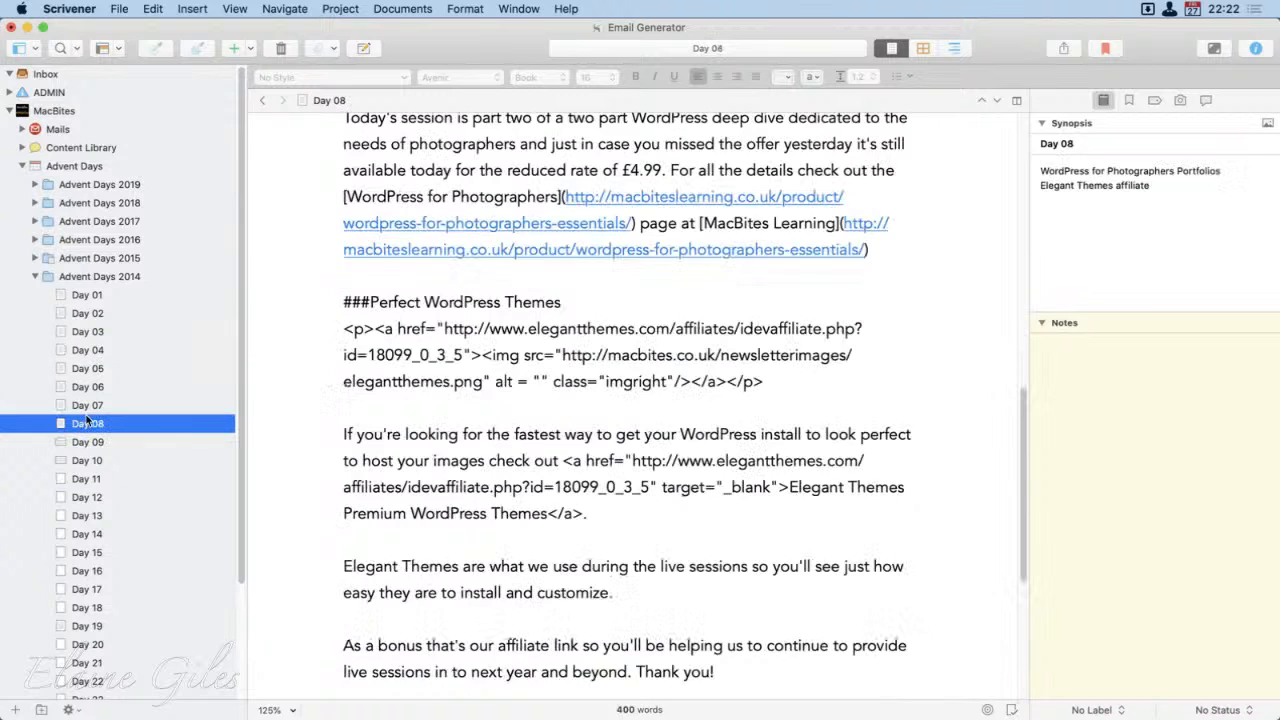
pyautogui.click(82, 481)
pyautogui.click(84, 497)
pyautogui.click(84, 516)
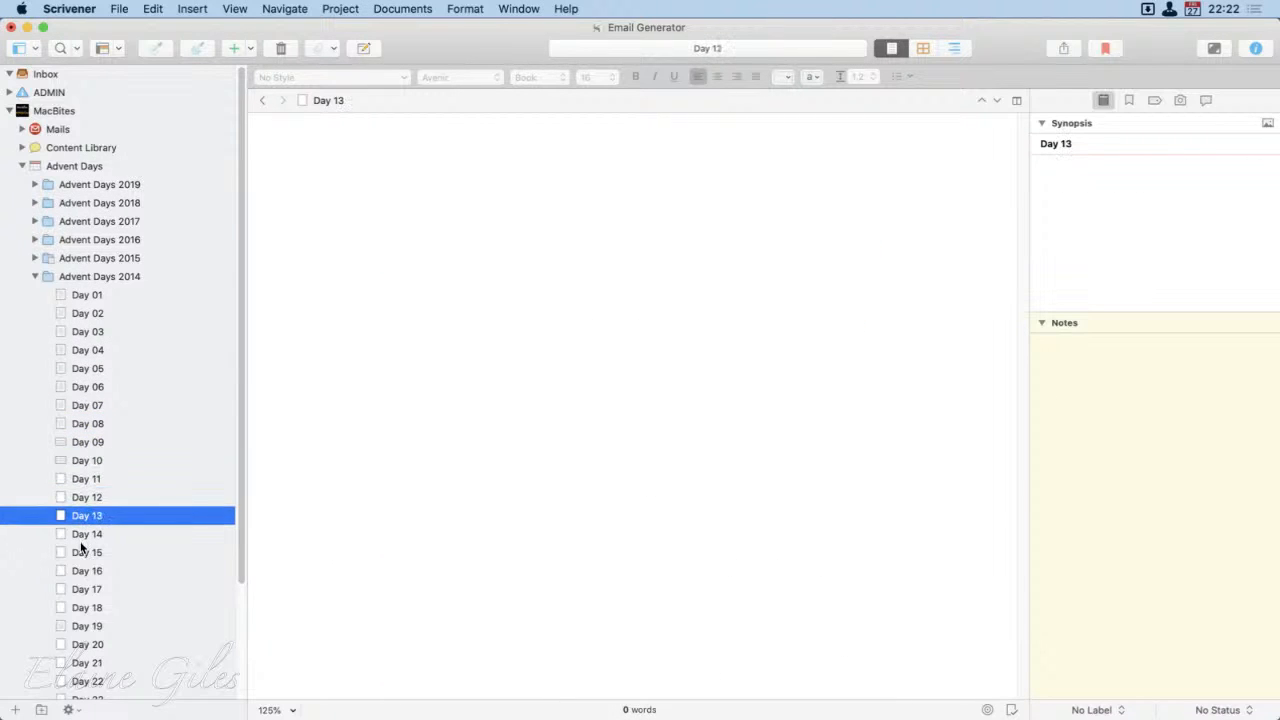
pyautogui.click(82, 553)
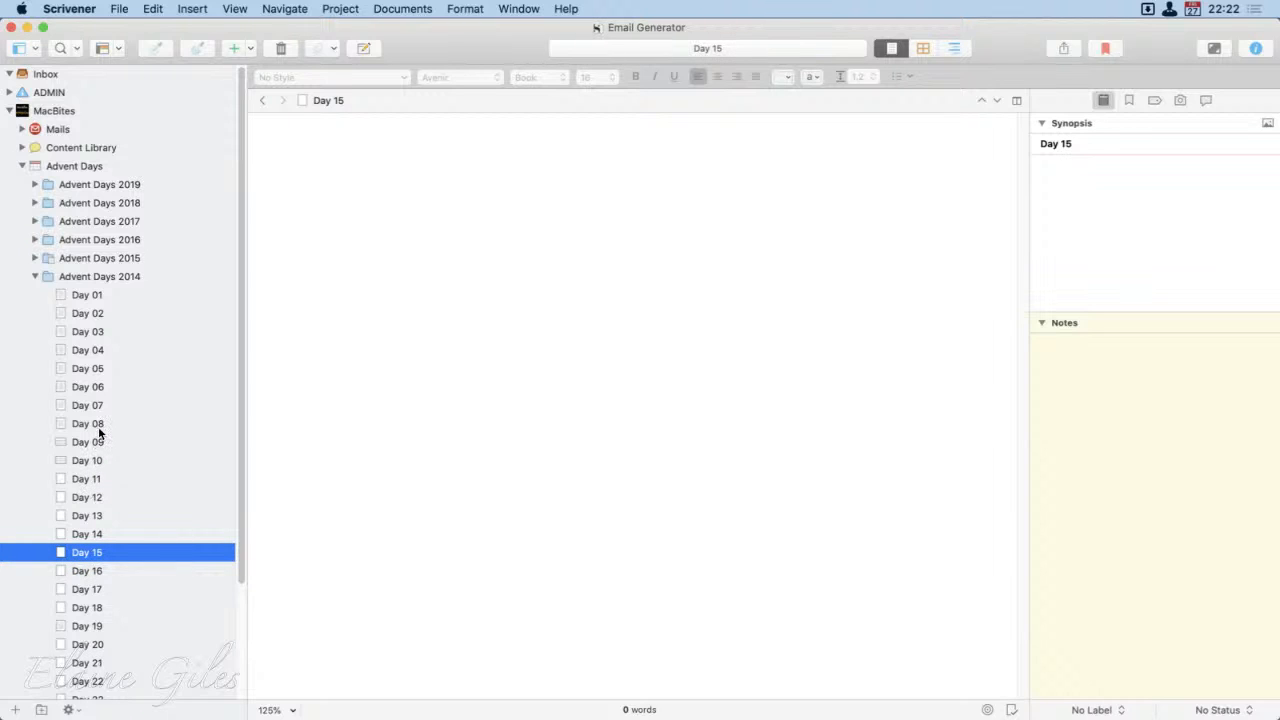
# Step: Open the Day 19 email in Advent Days 2014 and read it through to the end
pyautogui.click(86, 626)
pyautogui.scroll(3, 672, 606)
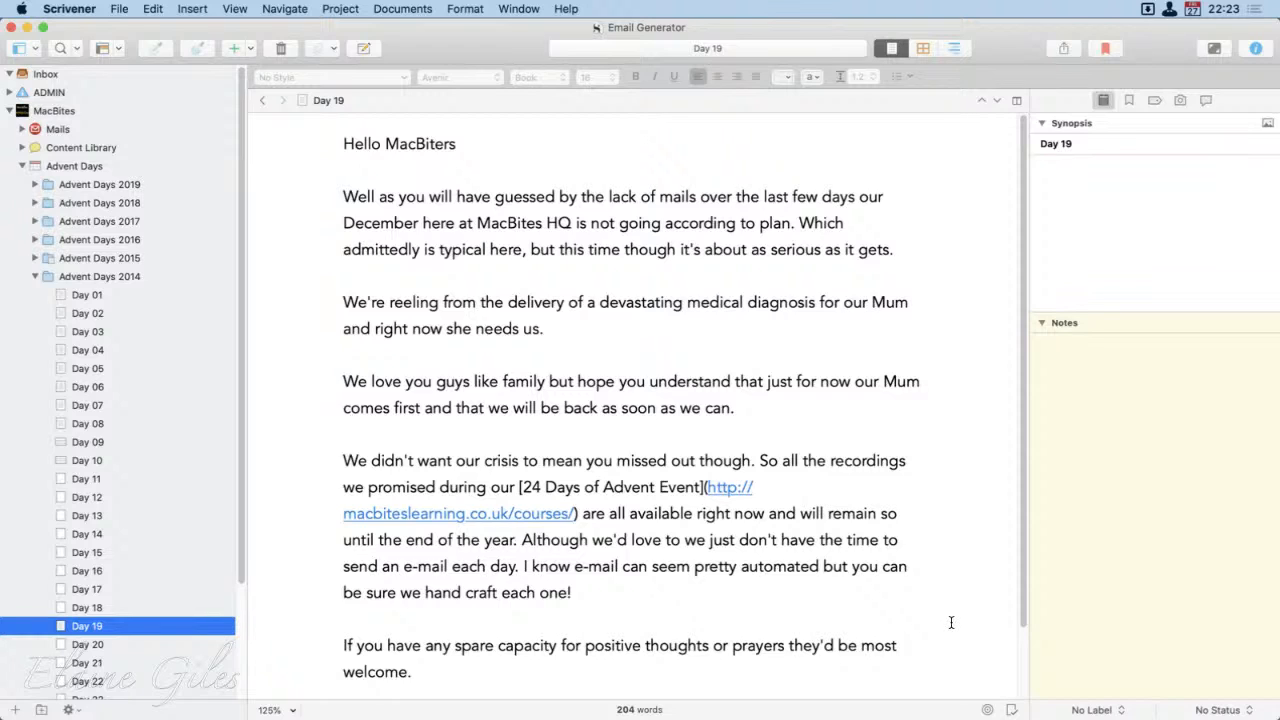
pyautogui.scroll(-4, 951, 622)
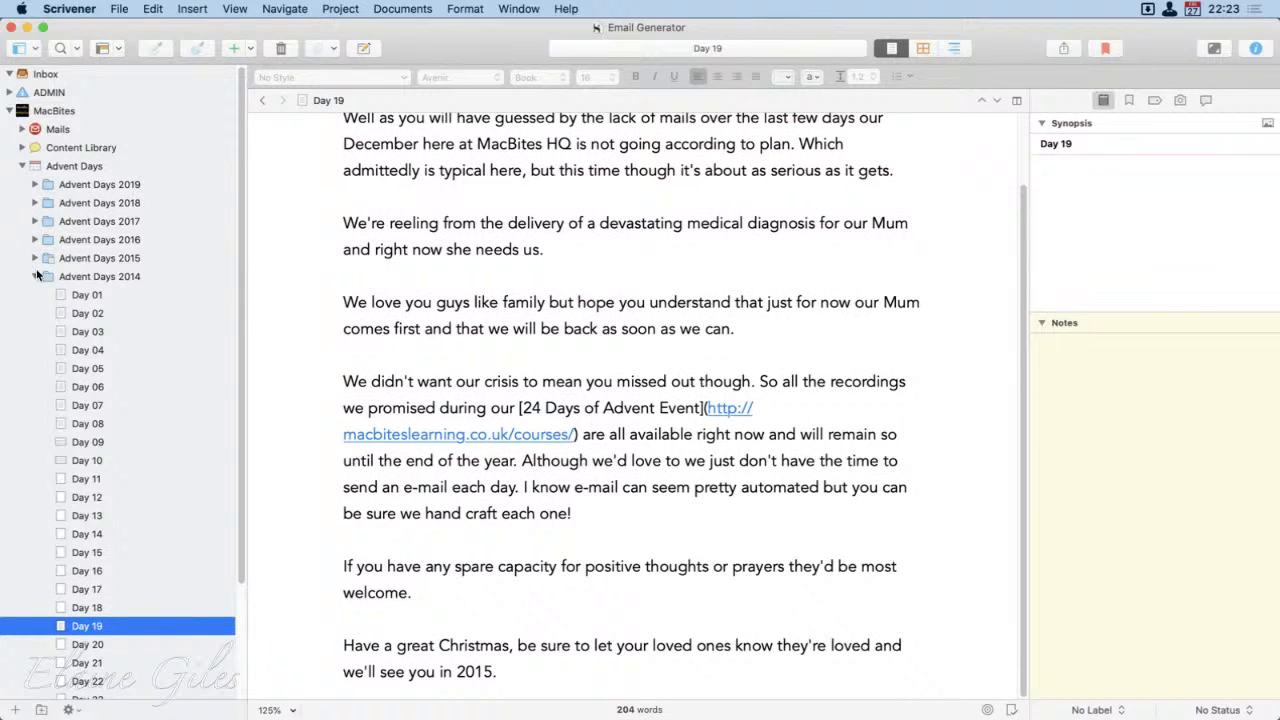
# Step: Collapse the Advent Days 2014 folder and view Advent Days 2019 on the corkboard, leaving its folder collapsed and deselected in the binder
pyautogui.click(35, 277)
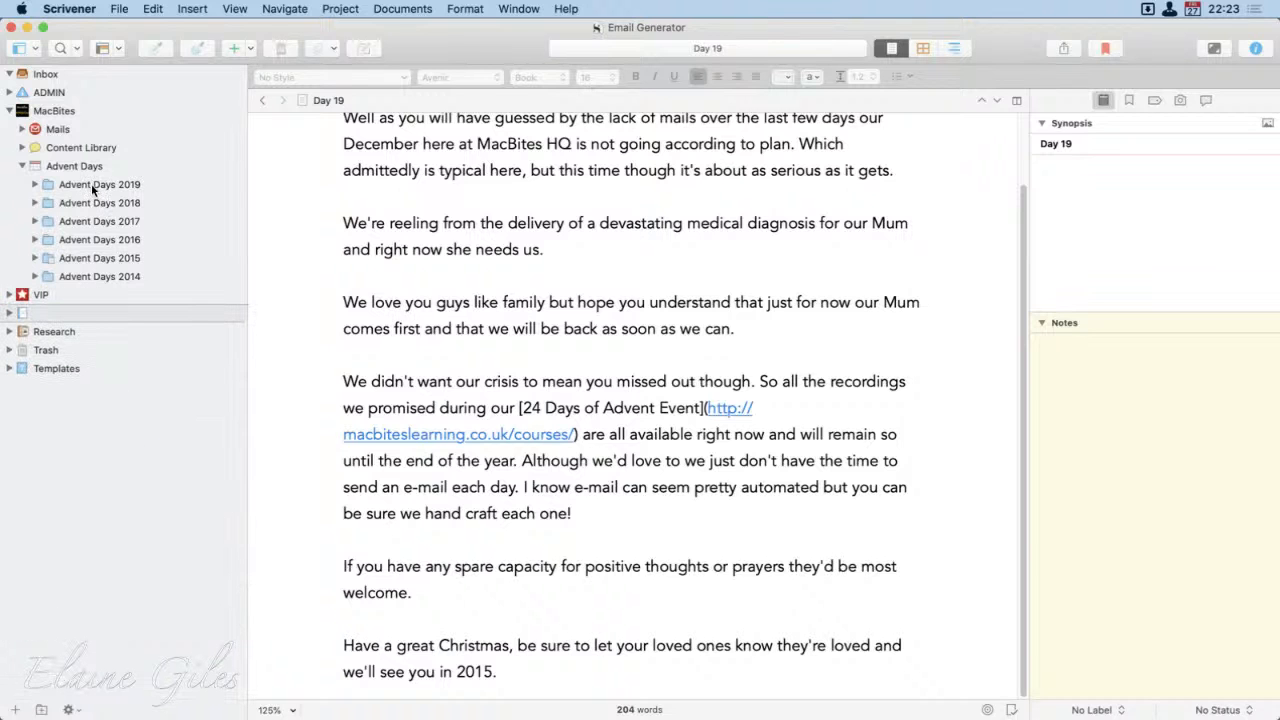
pyautogui.click(91, 184)
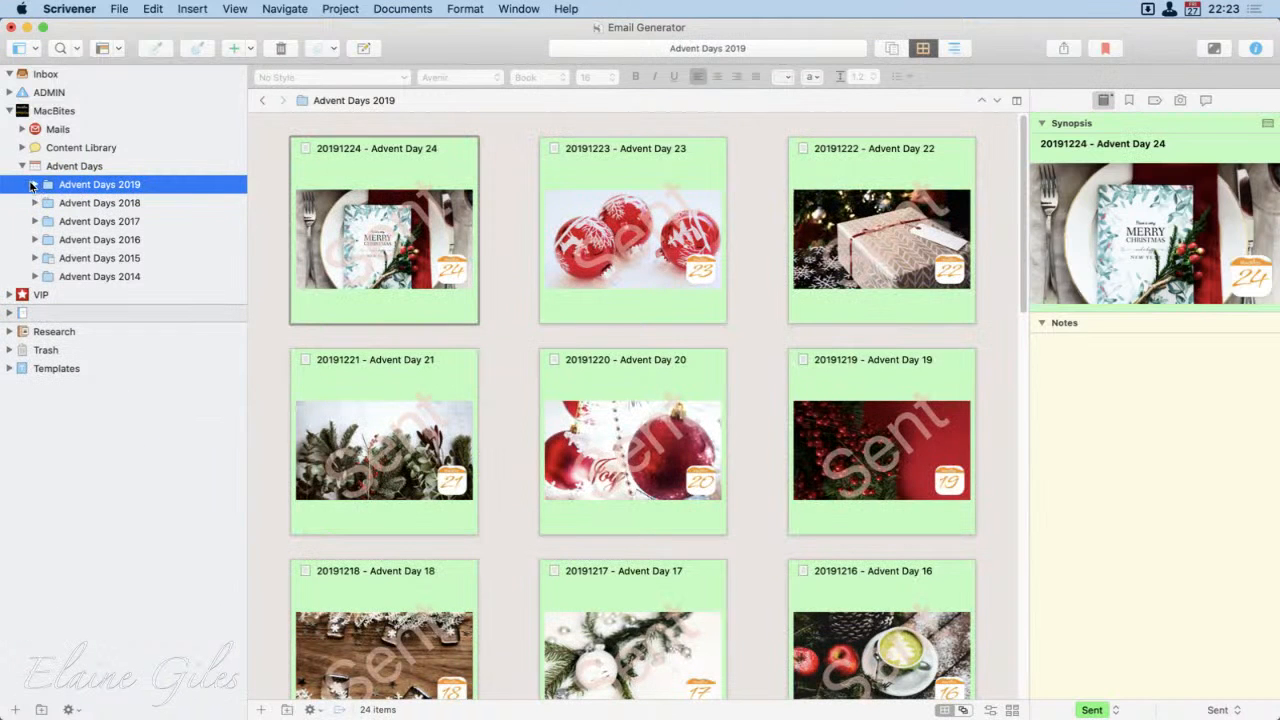
pyautogui.click(34, 185)
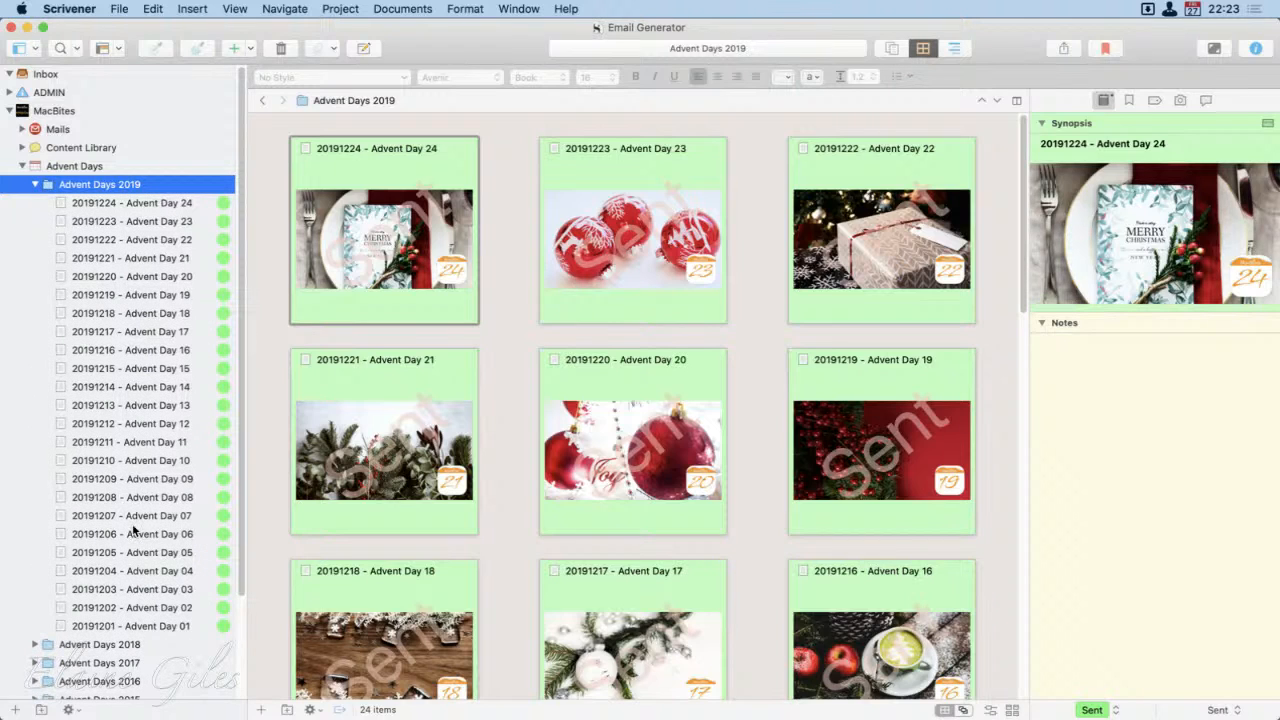
pyautogui.click(35, 185)
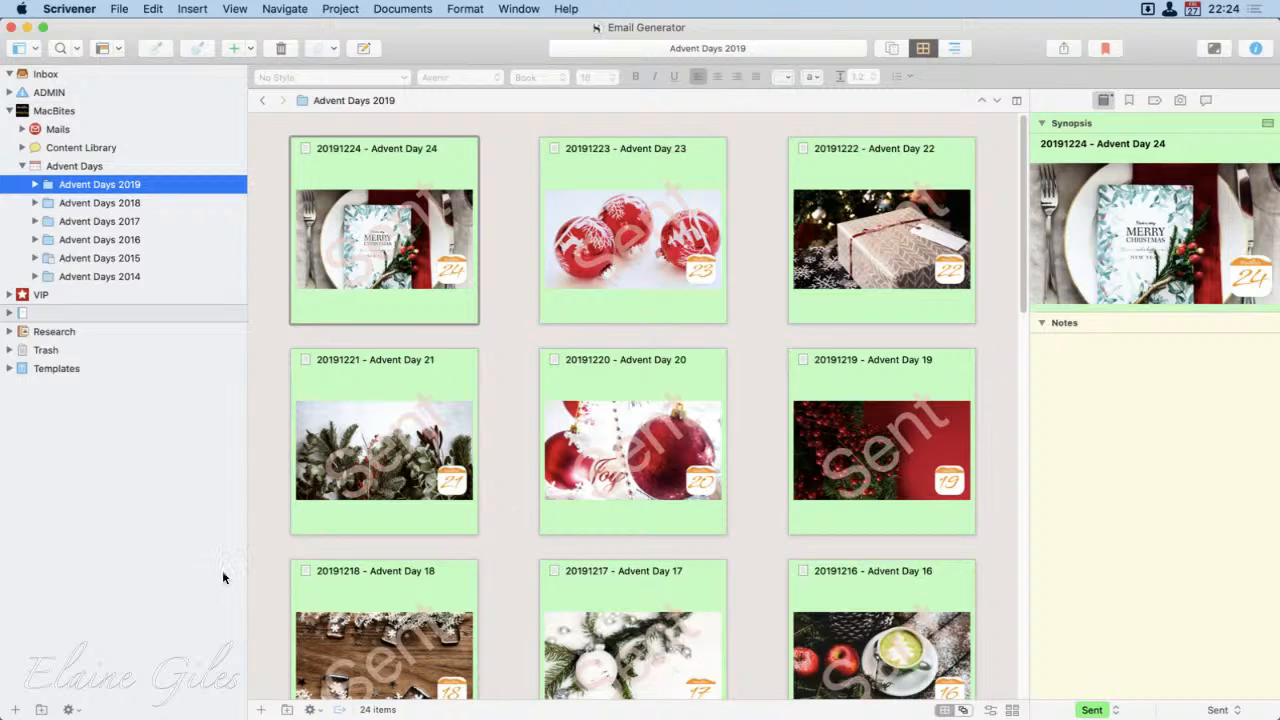
pyautogui.click(142, 553)
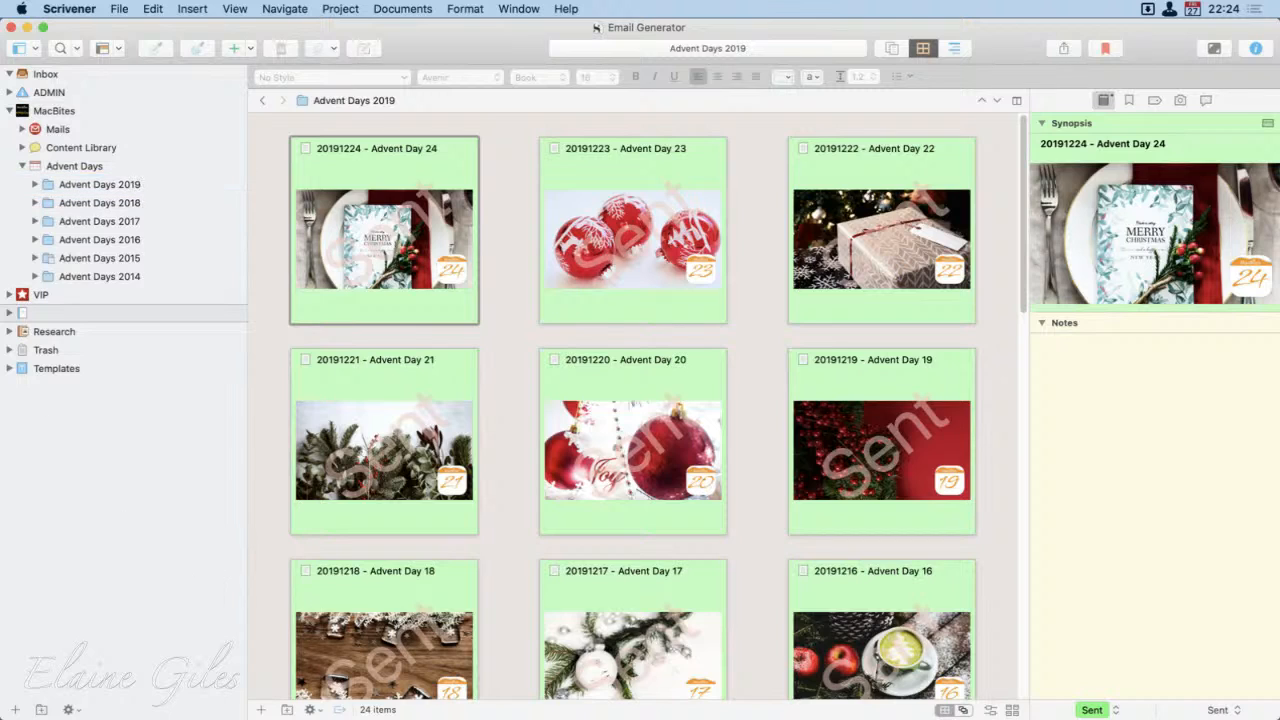
# Step: Expand the Templates folder and its Advent Days template, and view the Day 24 and Day 23 template emails
pyautogui.click(10, 369)
pyautogui.click(82, 406)
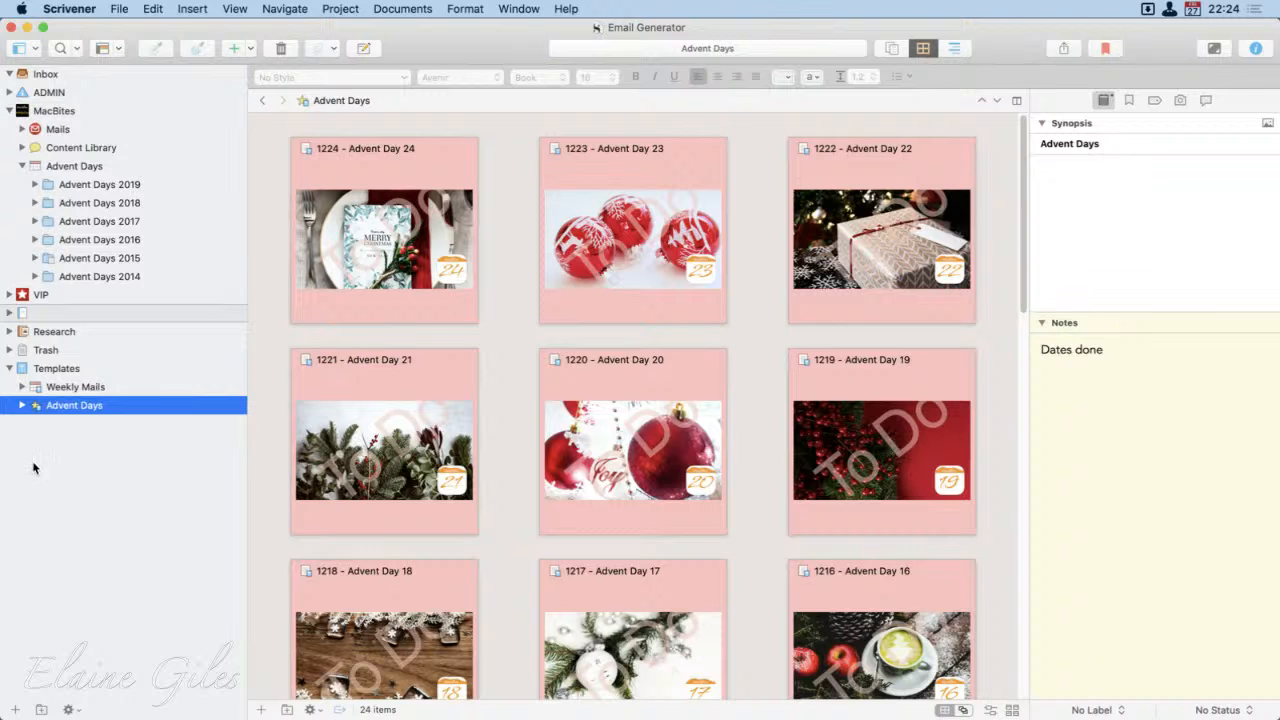
pyautogui.click(22, 408)
pyautogui.scroll(-5, 112, 595)
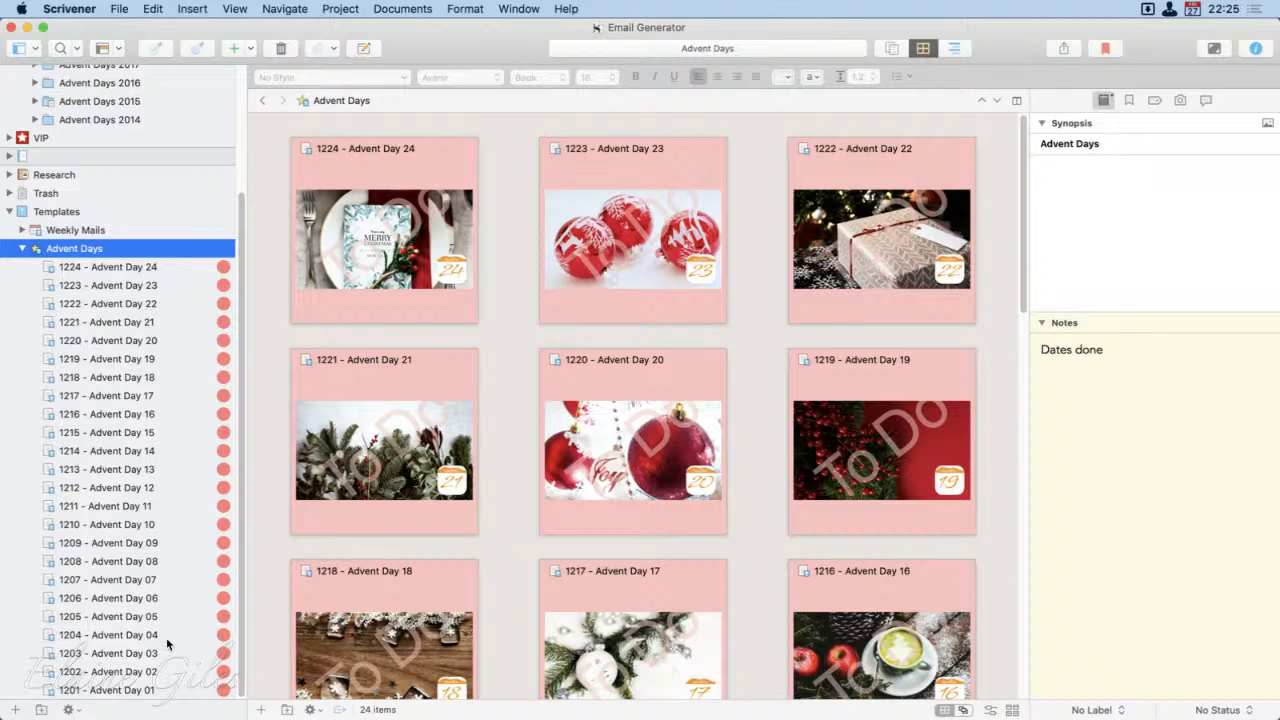
pyautogui.click(174, 267)
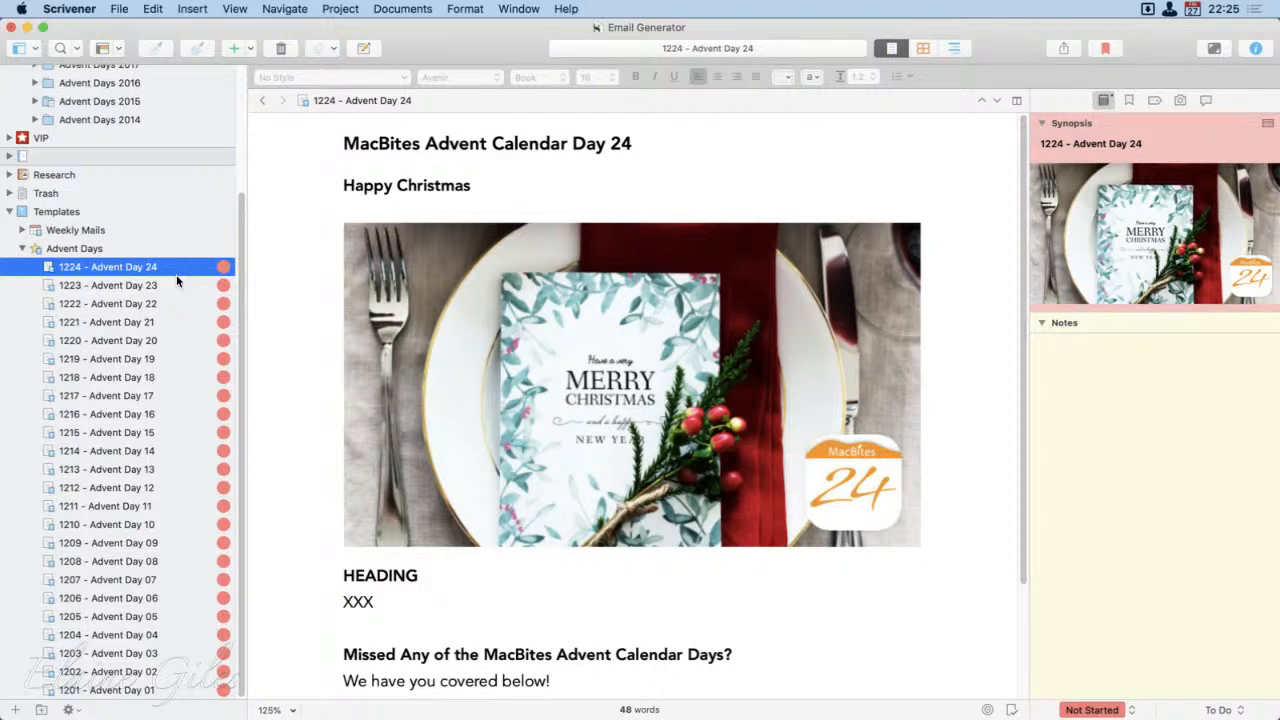
pyautogui.click(153, 287)
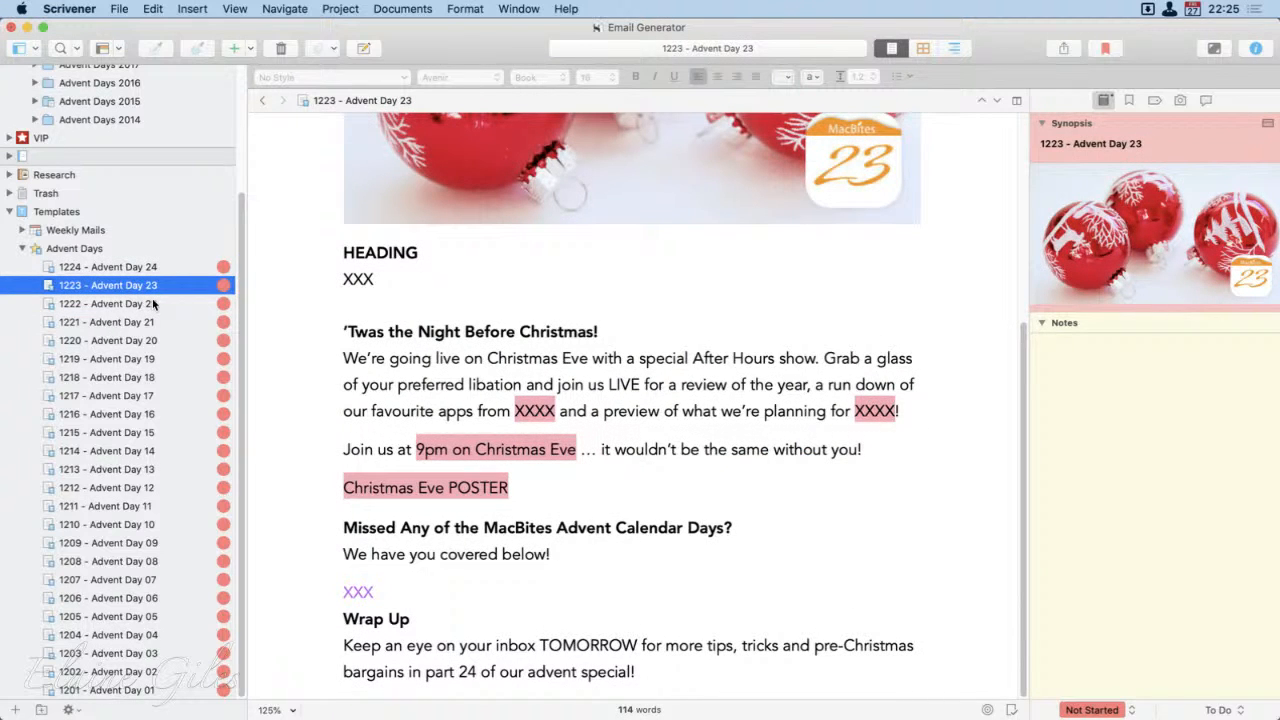
# Step: Examine the Day 22 template email's placeholders: the XXX body text, the purple XXX list entry and the SUBHEADING line
pyautogui.click(153, 303)
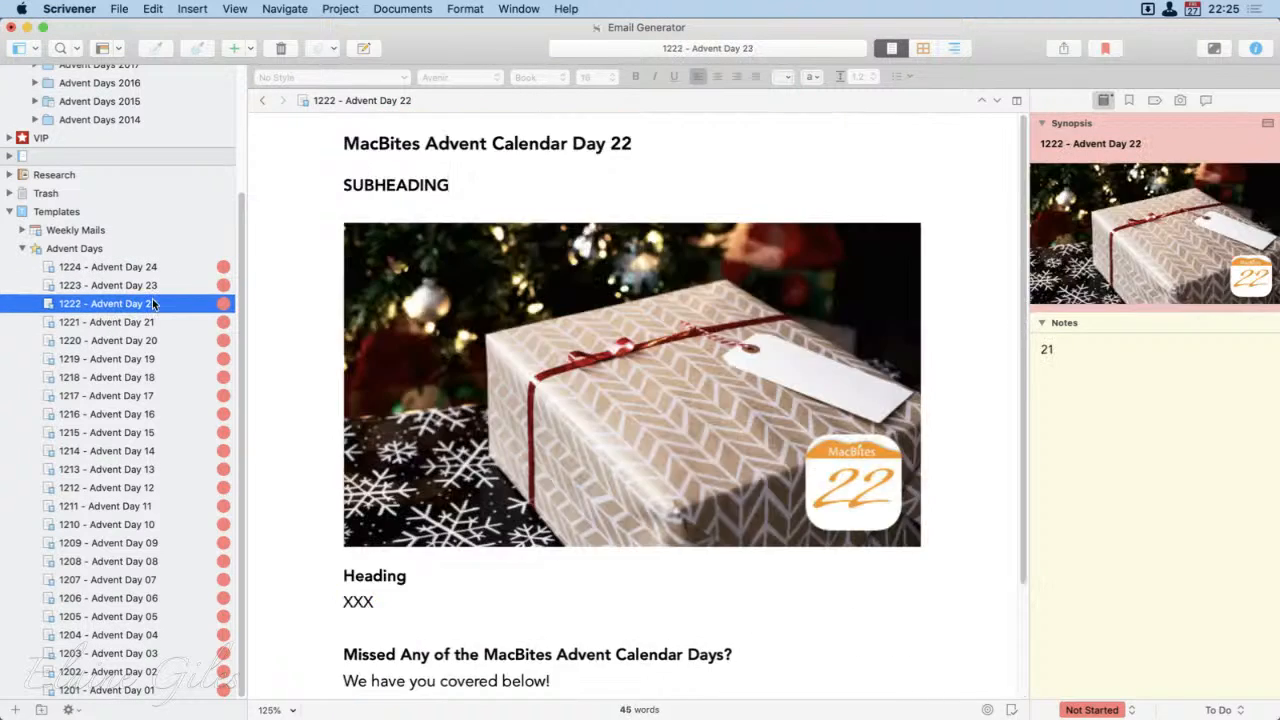
pyautogui.scroll(-2, 380, 438)
pyautogui.scroll(-1, 380, 440)
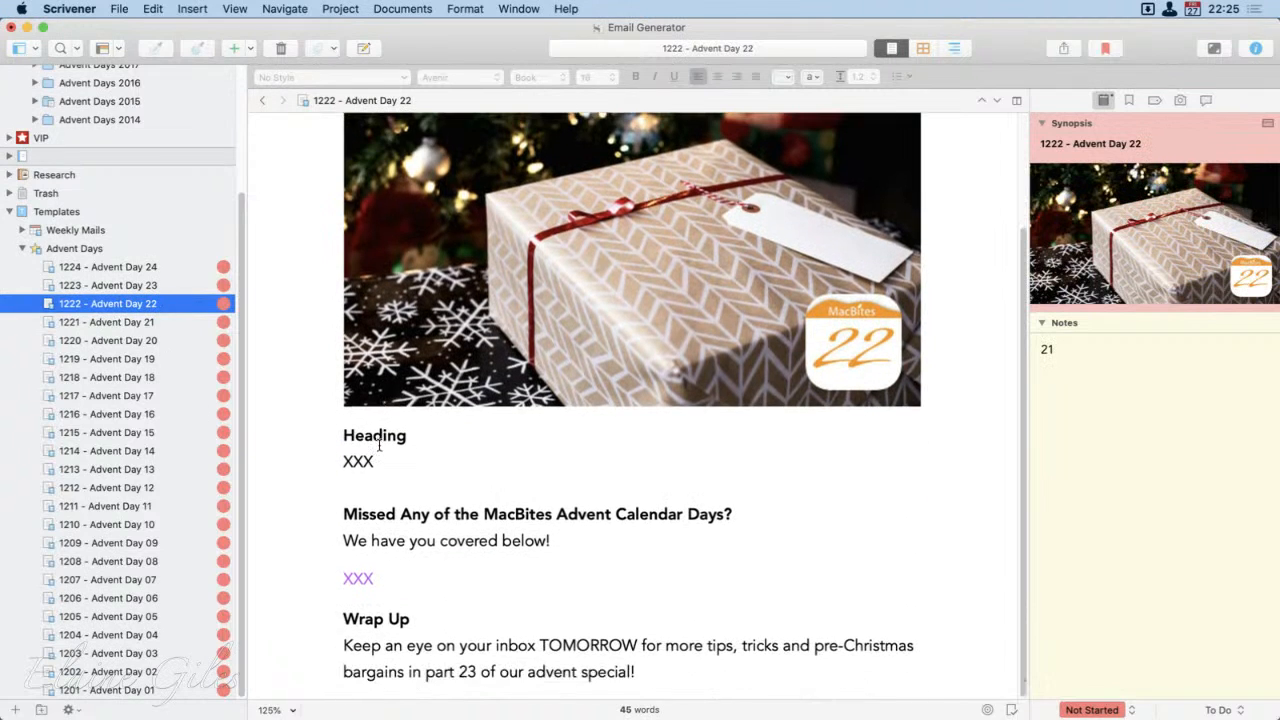
pyautogui.doubleClick(362, 461)
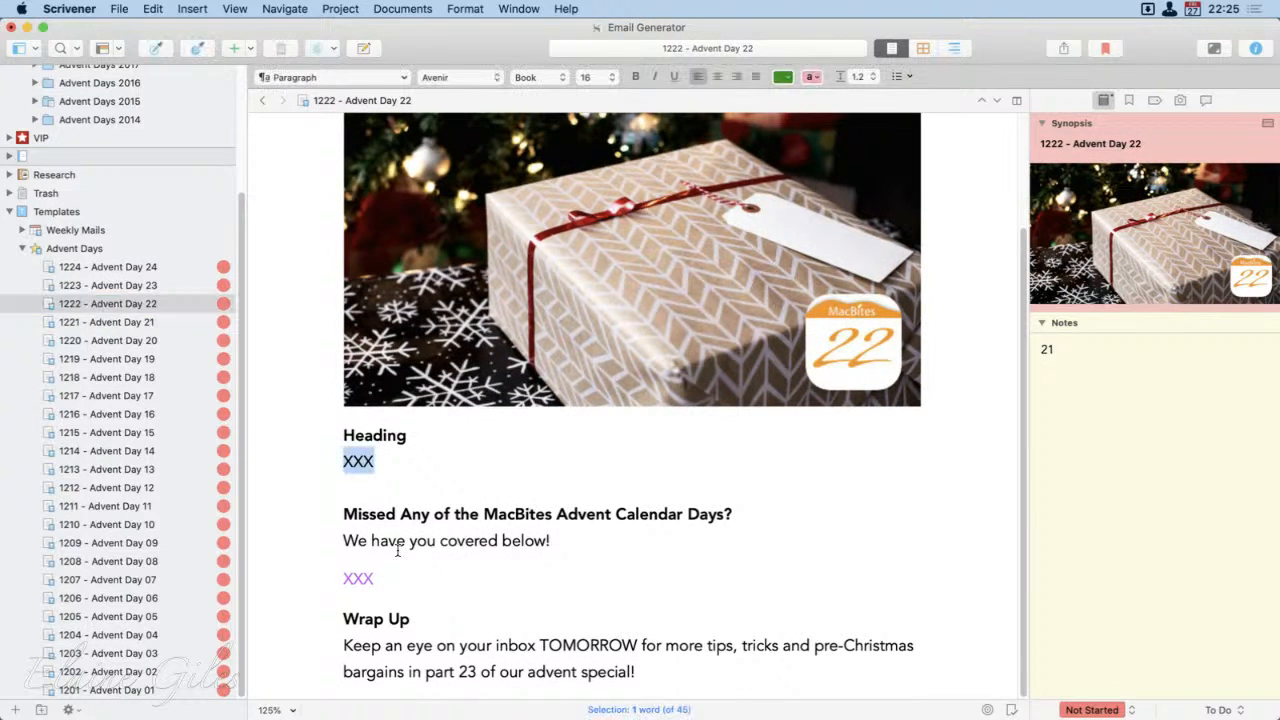
pyautogui.doubleClick(360, 579)
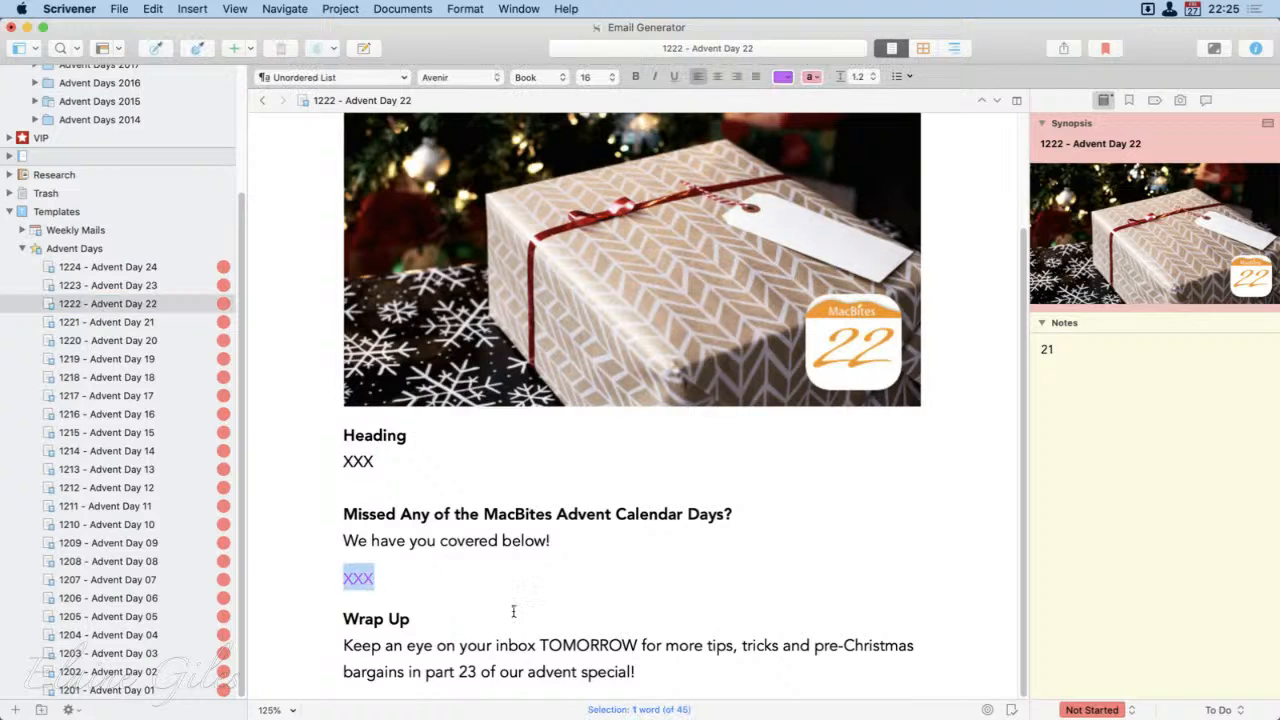
pyautogui.scroll(2, 512, 612)
pyautogui.scroll(2, 513, 610)
pyautogui.doubleClick(409, 190)
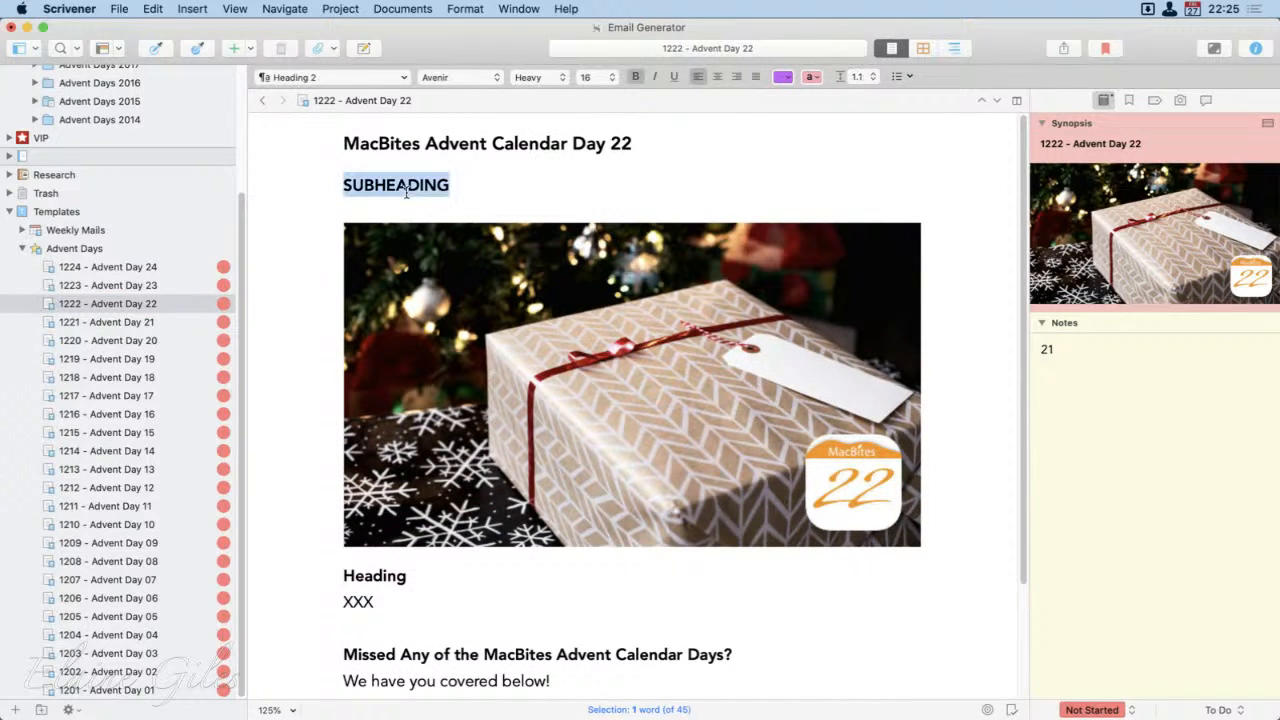
pyautogui.click(590, 608)
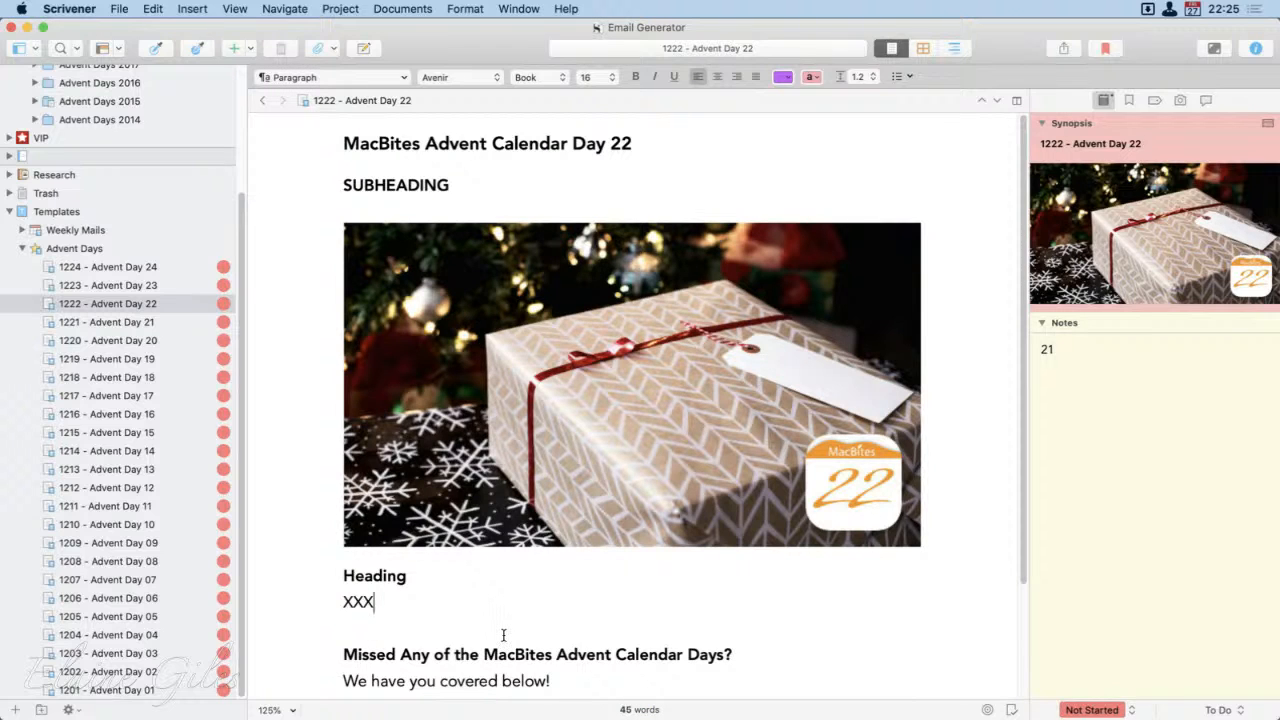
# Step: Clear the document notes of the Day 22 template email
pyautogui.click(150, 311)
pyautogui.click(158, 318)
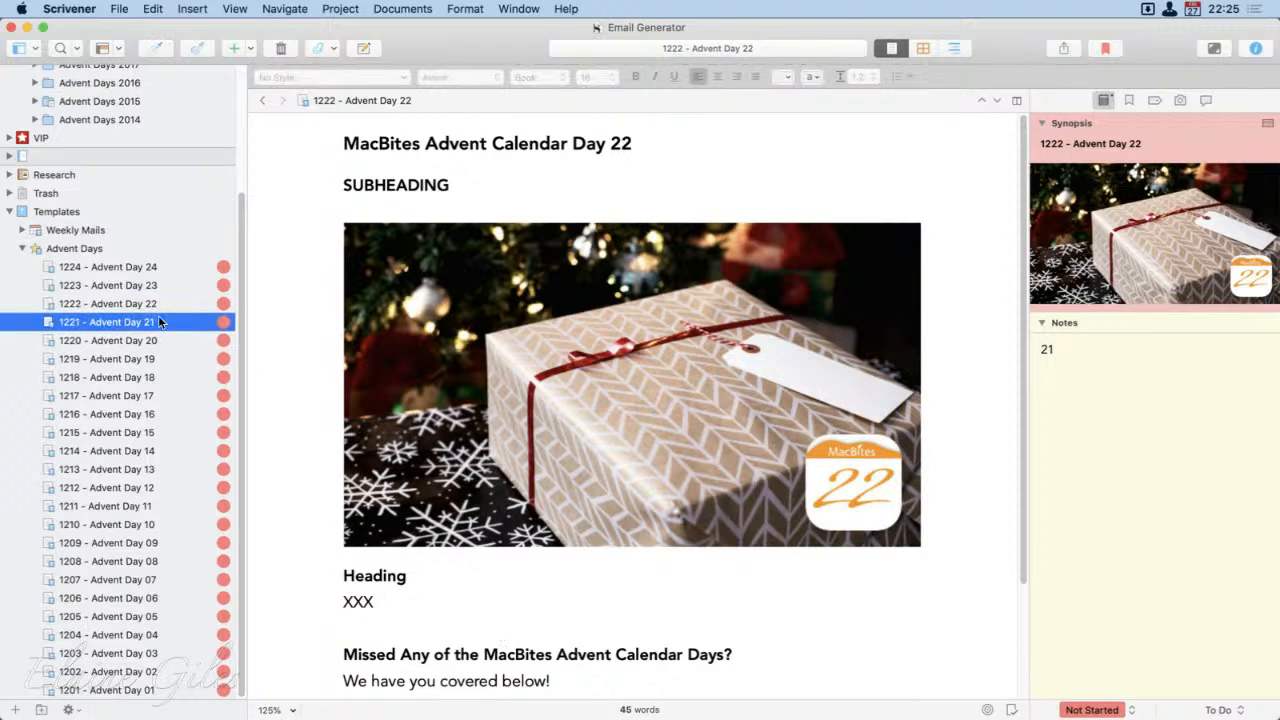
pyautogui.click(157, 305)
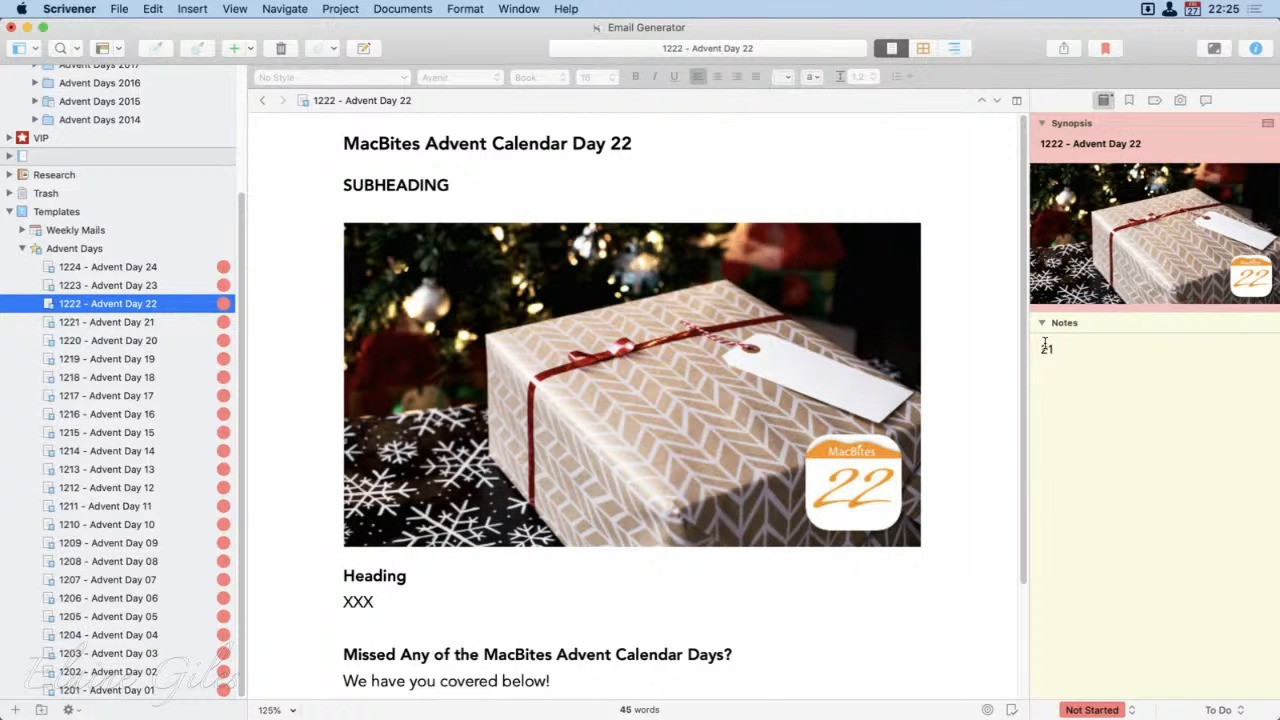
pyautogui.doubleClick(1046, 349)
pyautogui.press('BackSpace')
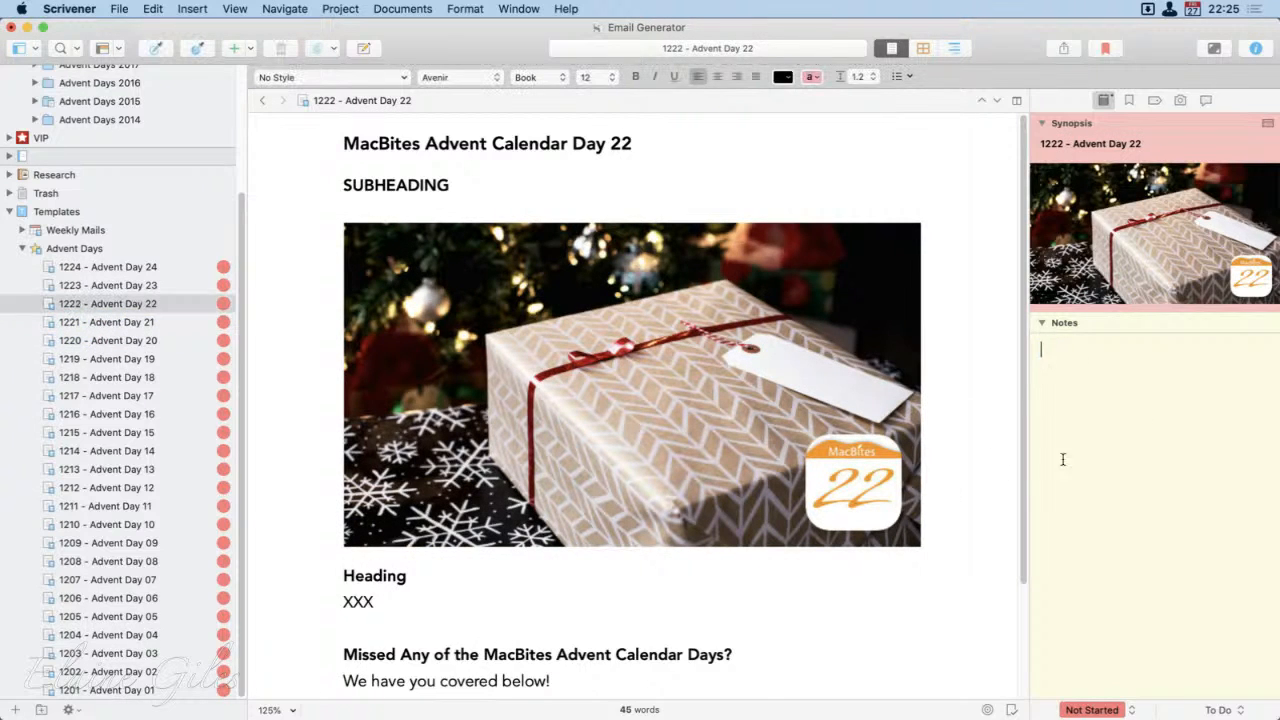
# Step: Look through the Advent Days template emails for Day 23, 24, 21, 20, 19 and 18, finishing on Day 24
pyautogui.click(170, 285)
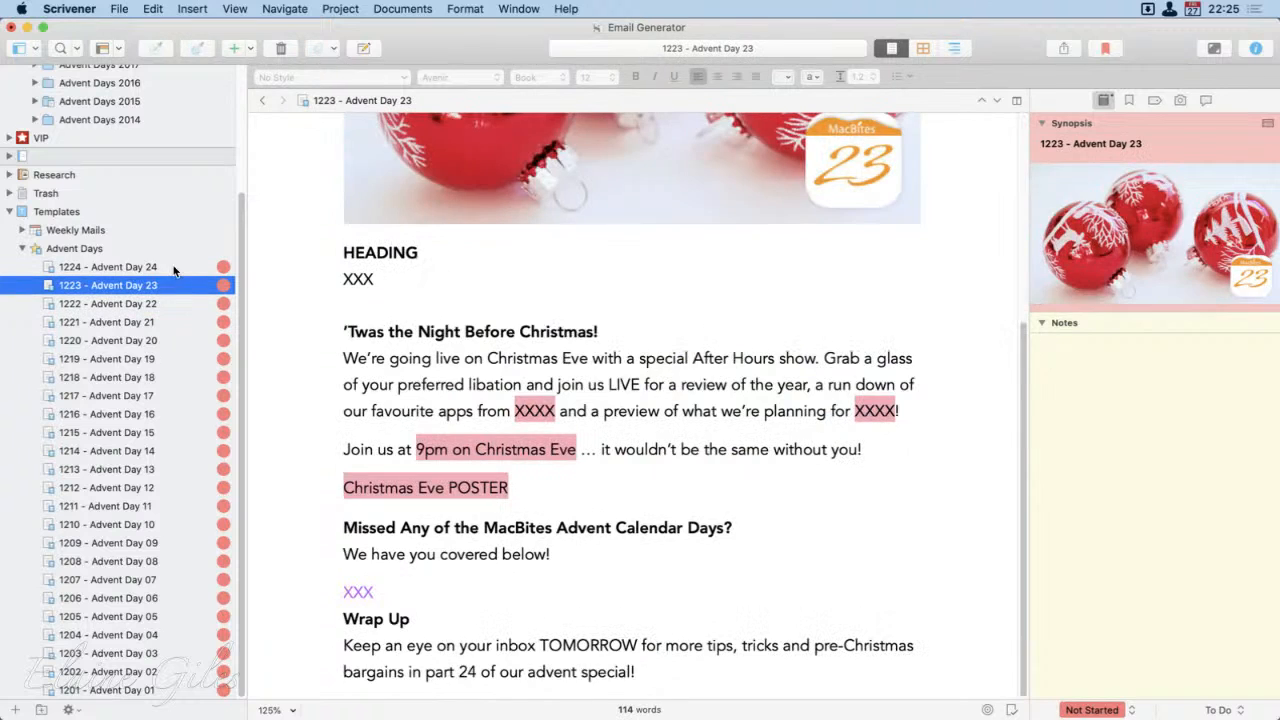
pyautogui.click(165, 267)
pyautogui.click(149, 322)
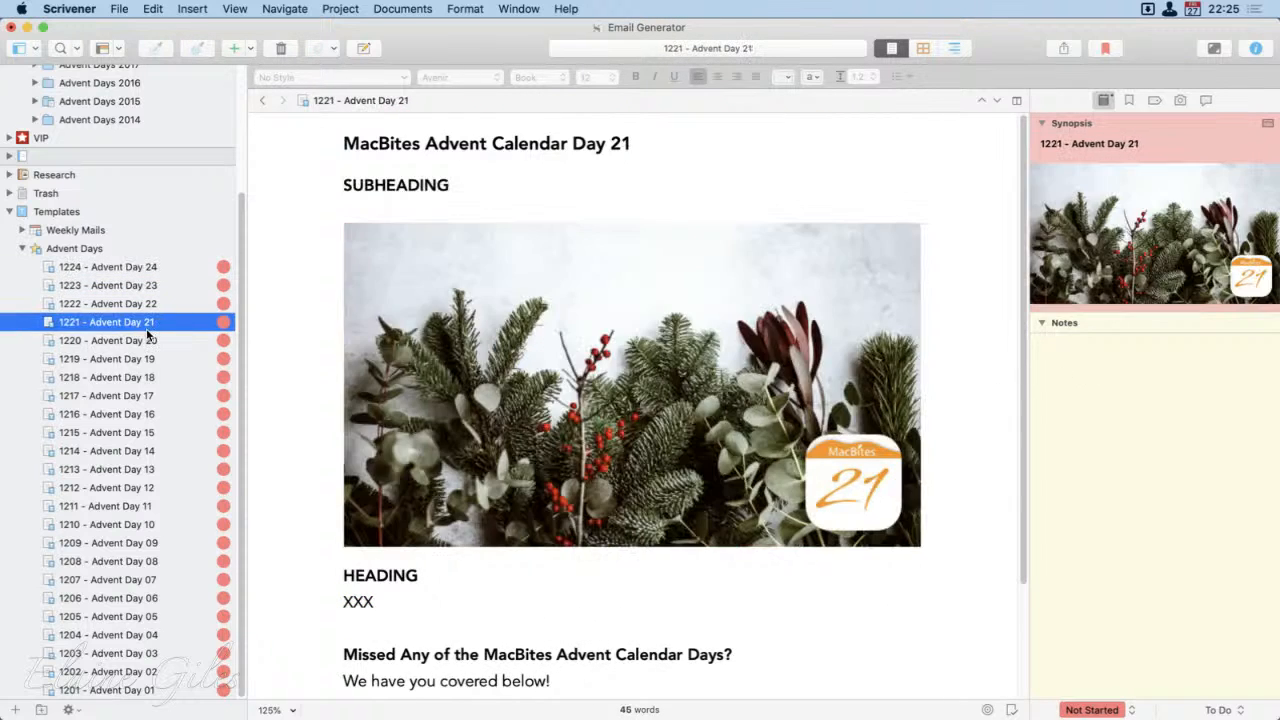
pyautogui.click(146, 340)
pyautogui.click(144, 358)
pyautogui.click(144, 376)
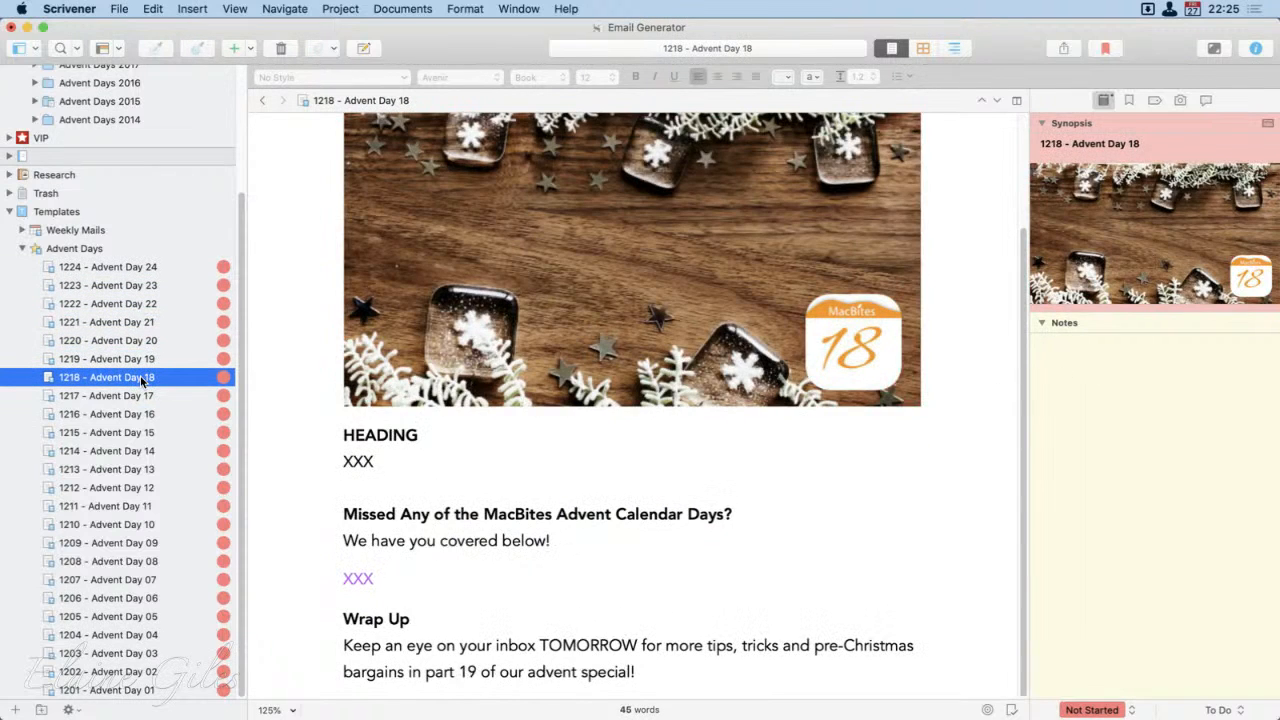
pyautogui.click(106, 267)
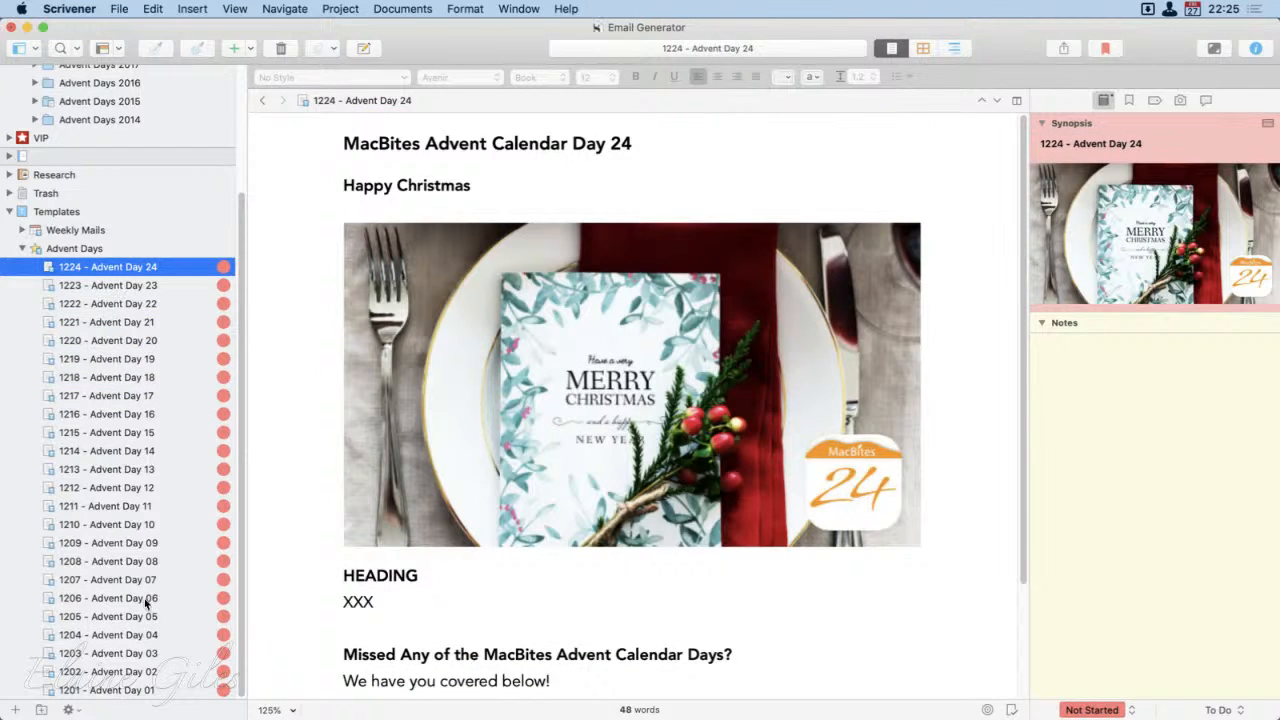
# Step: View the Advent Days template on the corkboard, and collapse both it and the Templates folder in the binder
pyautogui.click(75, 248)
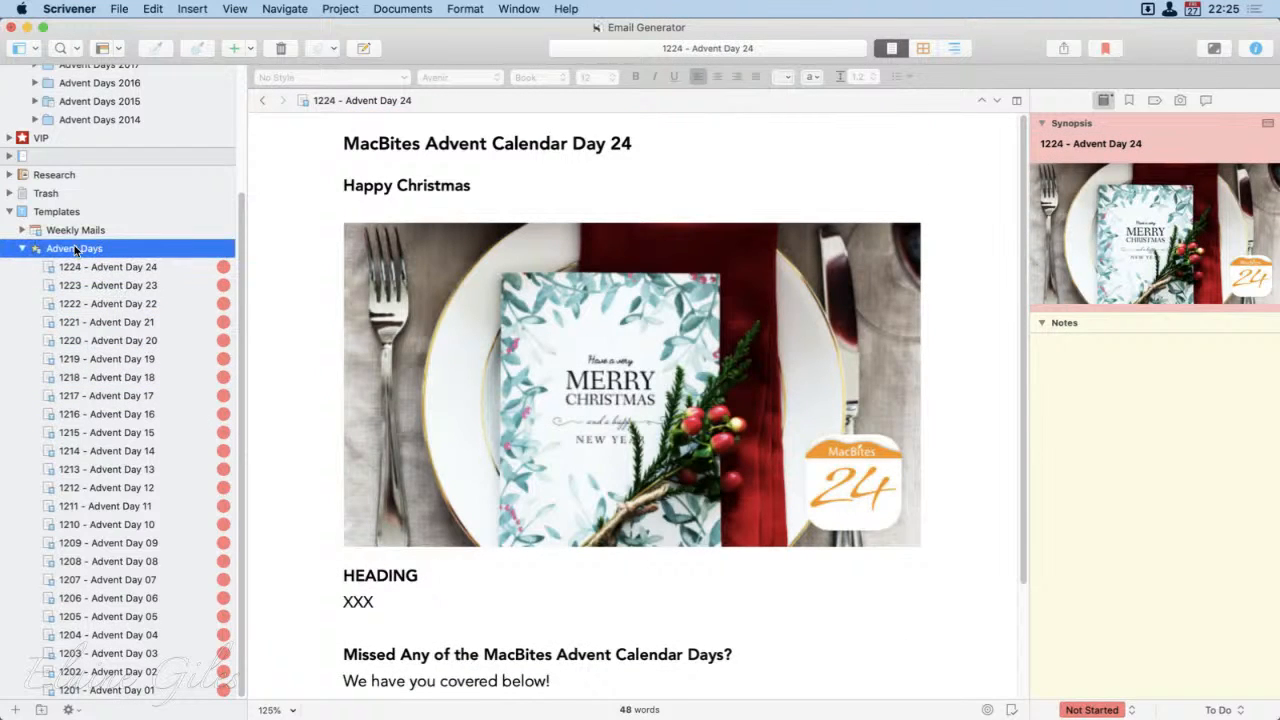
pyautogui.click(22, 248)
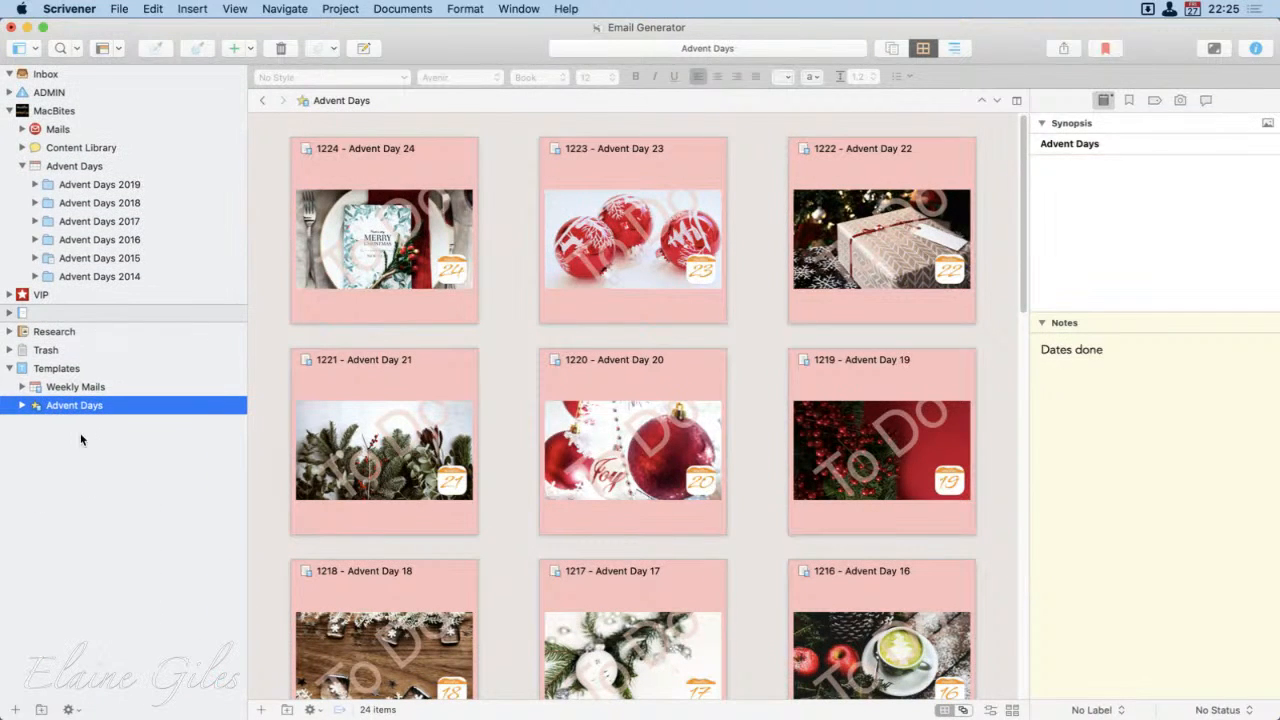
pyautogui.click(10, 368)
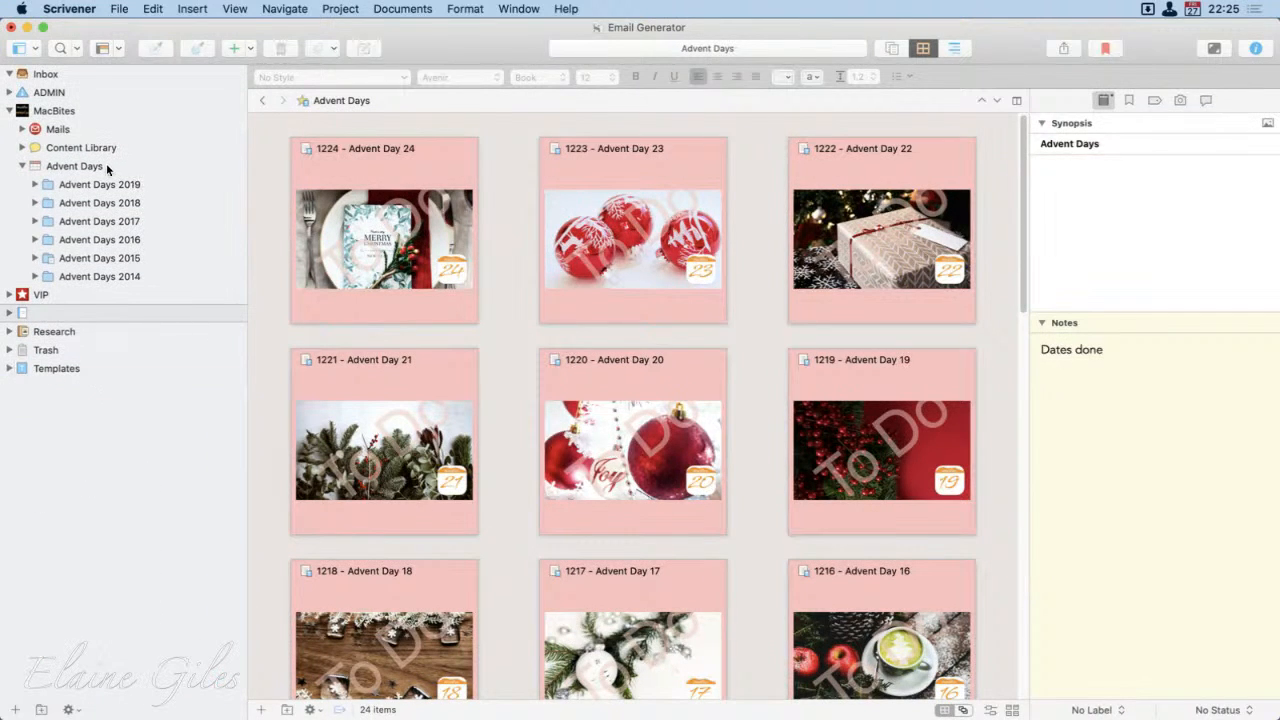
# Step: Create a new item from the Advent Days template directly after the Advent Days 2019 folder
pyautogui.click(108, 184)
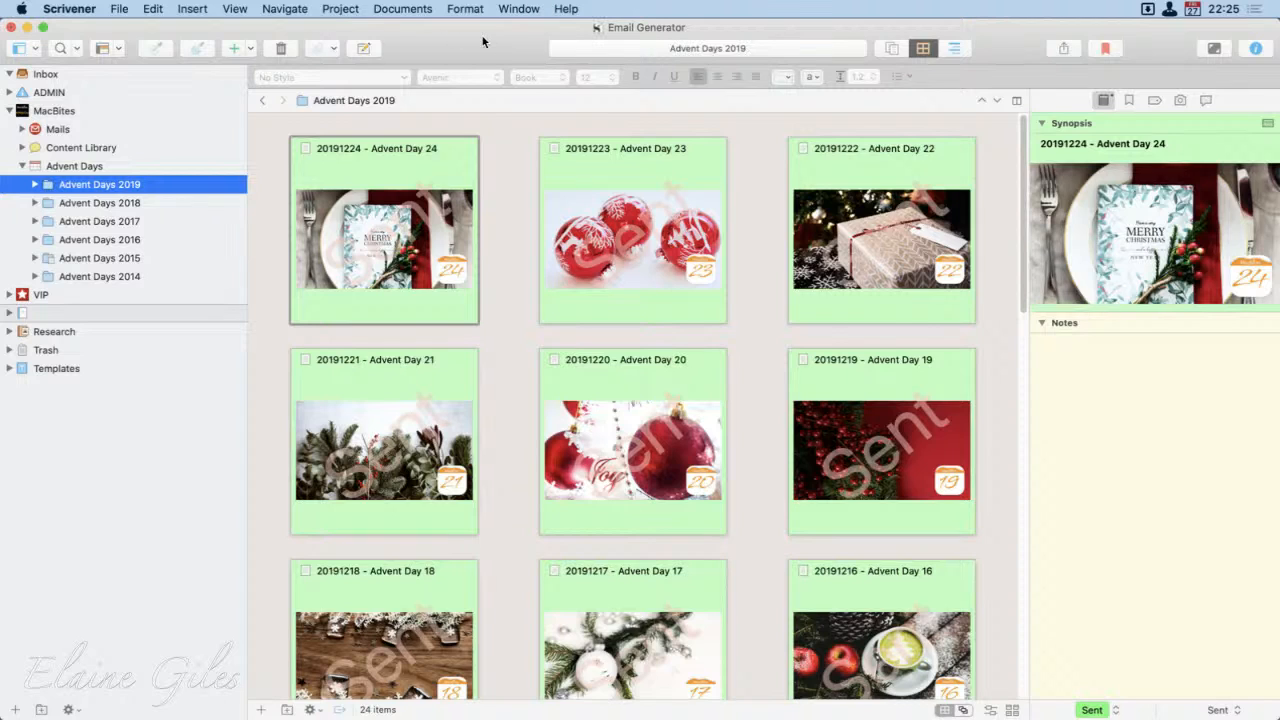
pyautogui.click(252, 47)
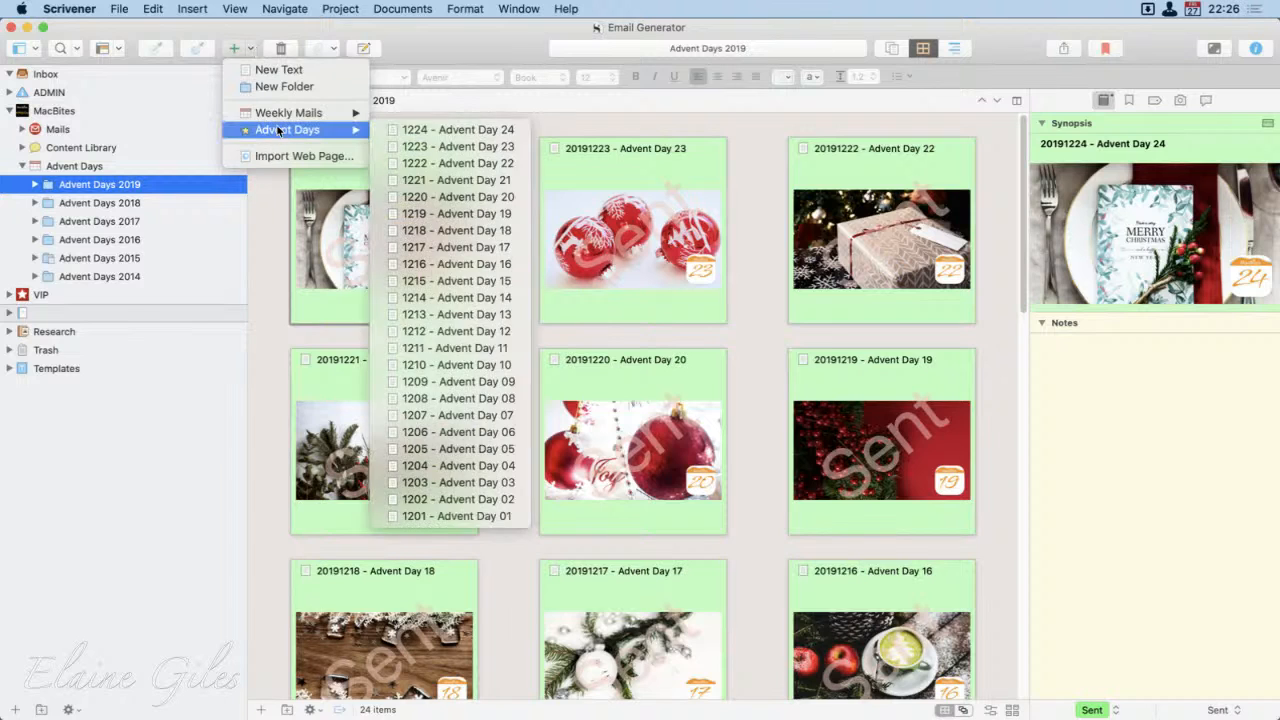
pyautogui.press('Escape')
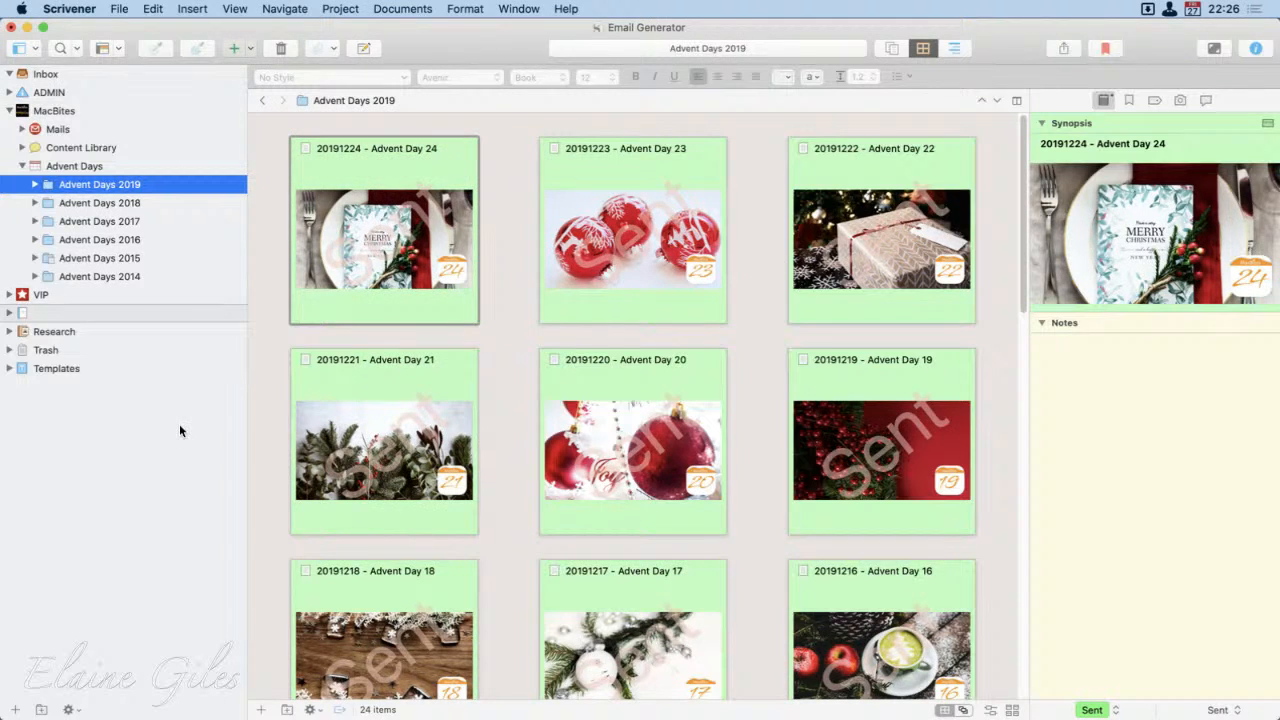
pyautogui.press('Return')
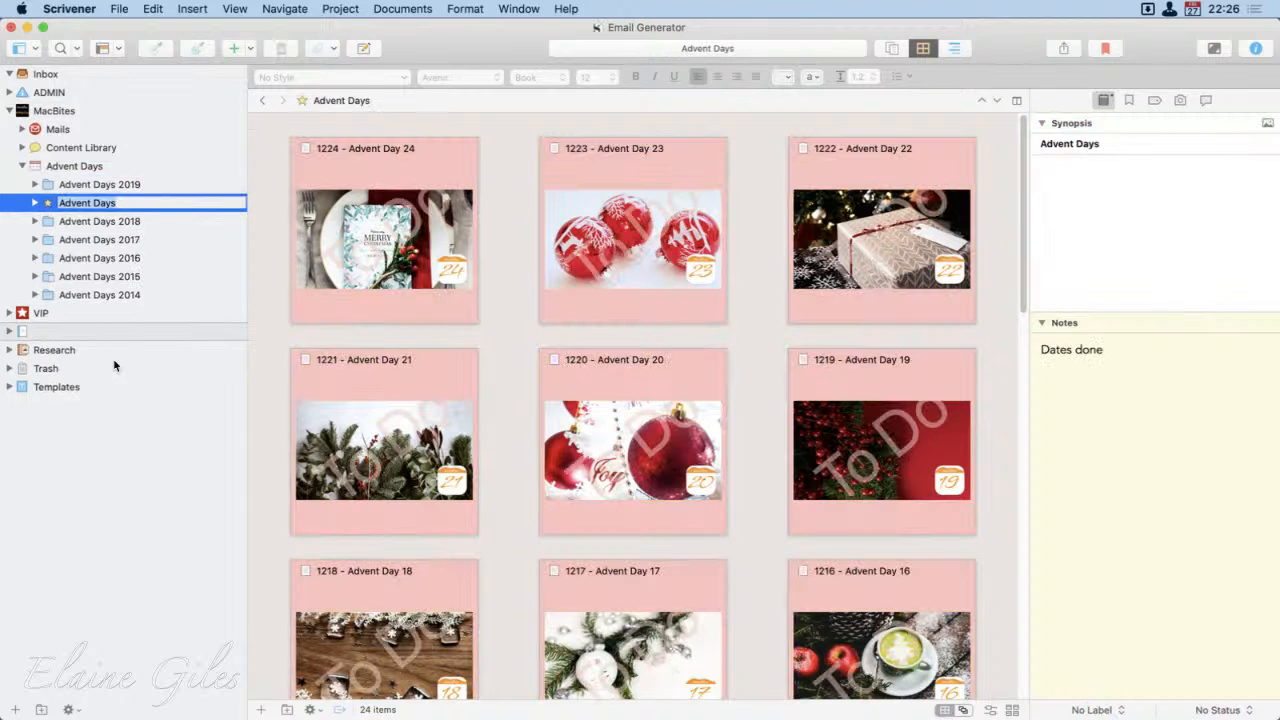
# Step: Name the new item Advent Days 2020 and move it above Advent Days 2019 in the binder
pyautogui.press('Left')
pyautogui.press('super+Right')
pyautogui.write('2020')
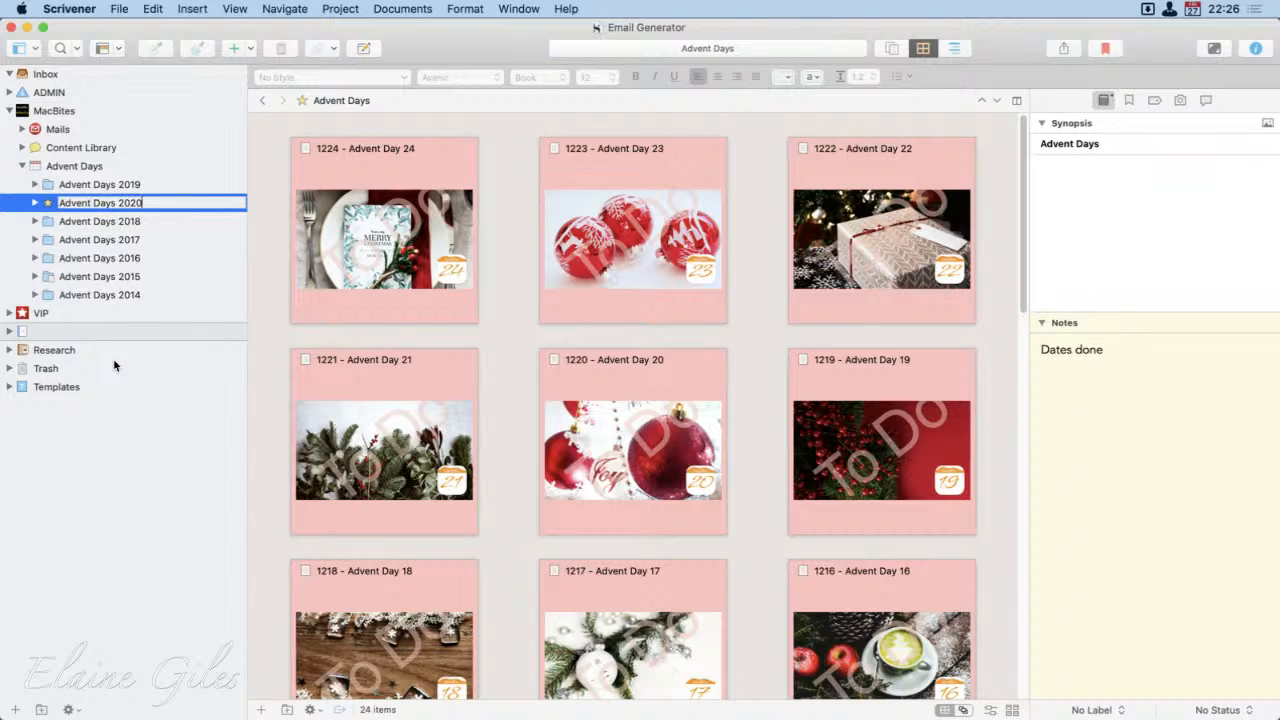
pyautogui.press('Return')
pyautogui.press('ctrl+super+Up')
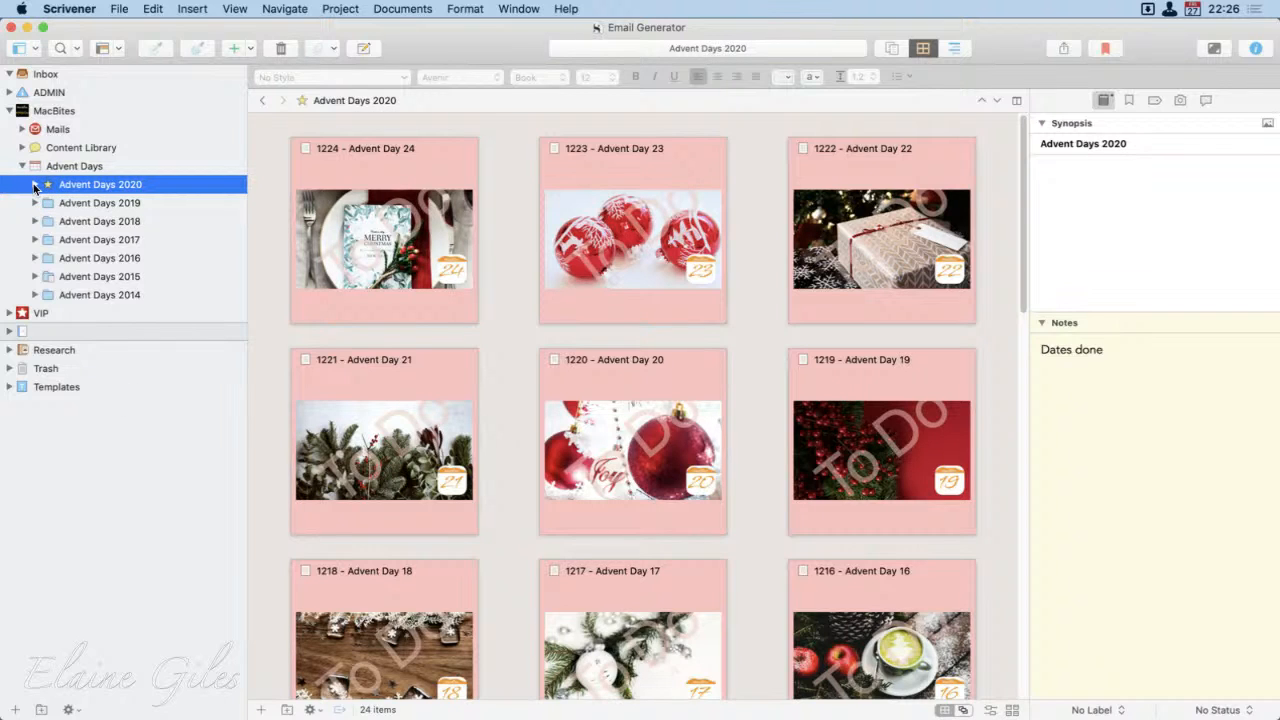
# Step: Expand Advent Days 2020 and view its Day 01 email from the top
pyautogui.click(35, 185)
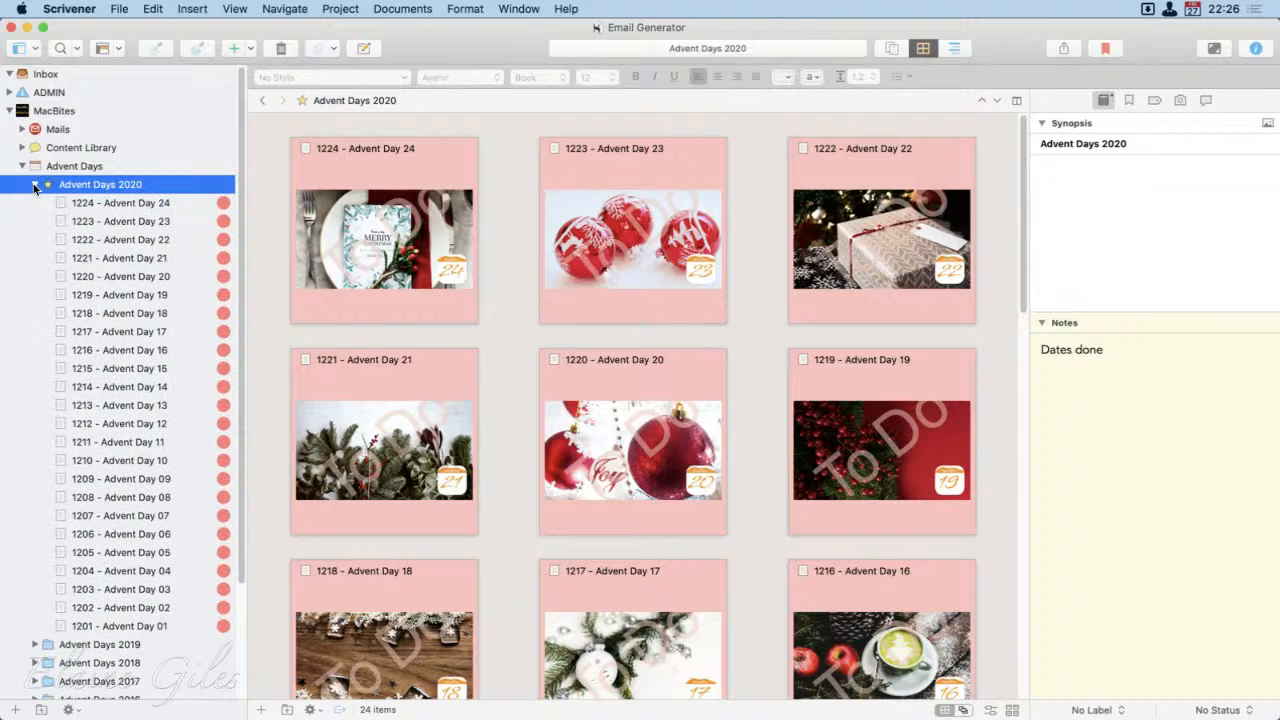
pyautogui.click(145, 624)
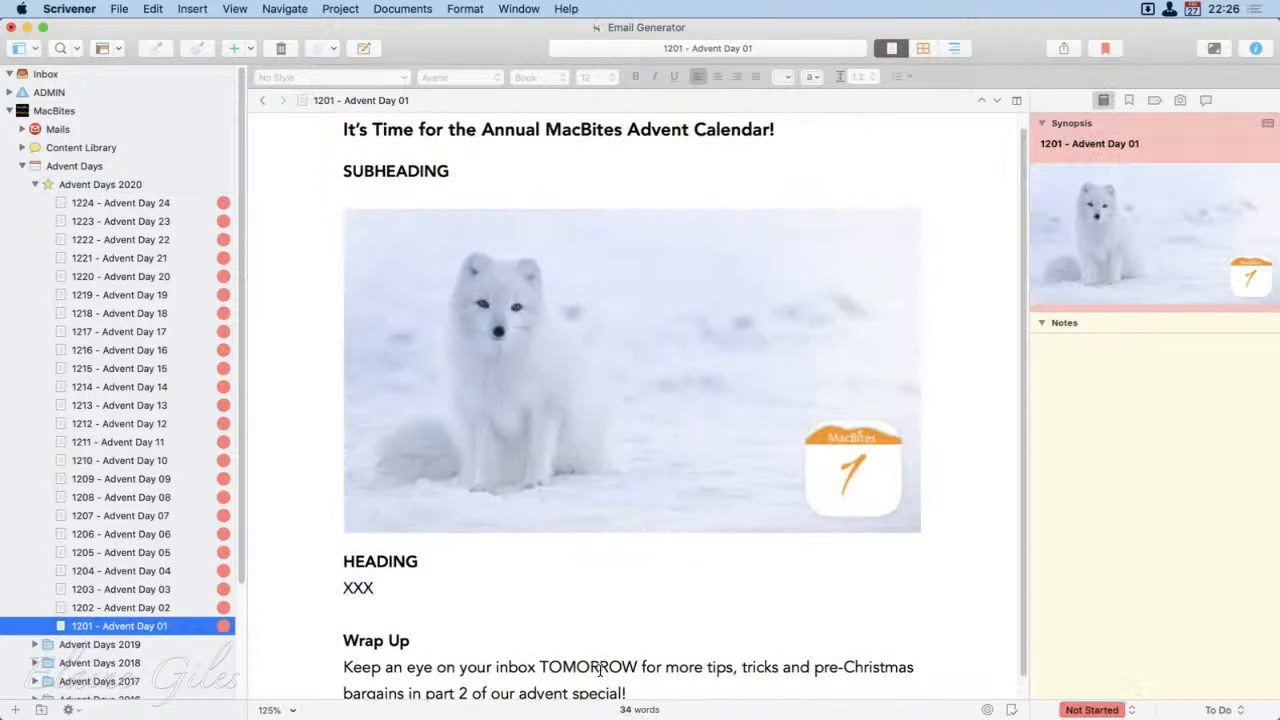
pyautogui.scroll(2, 600, 670)
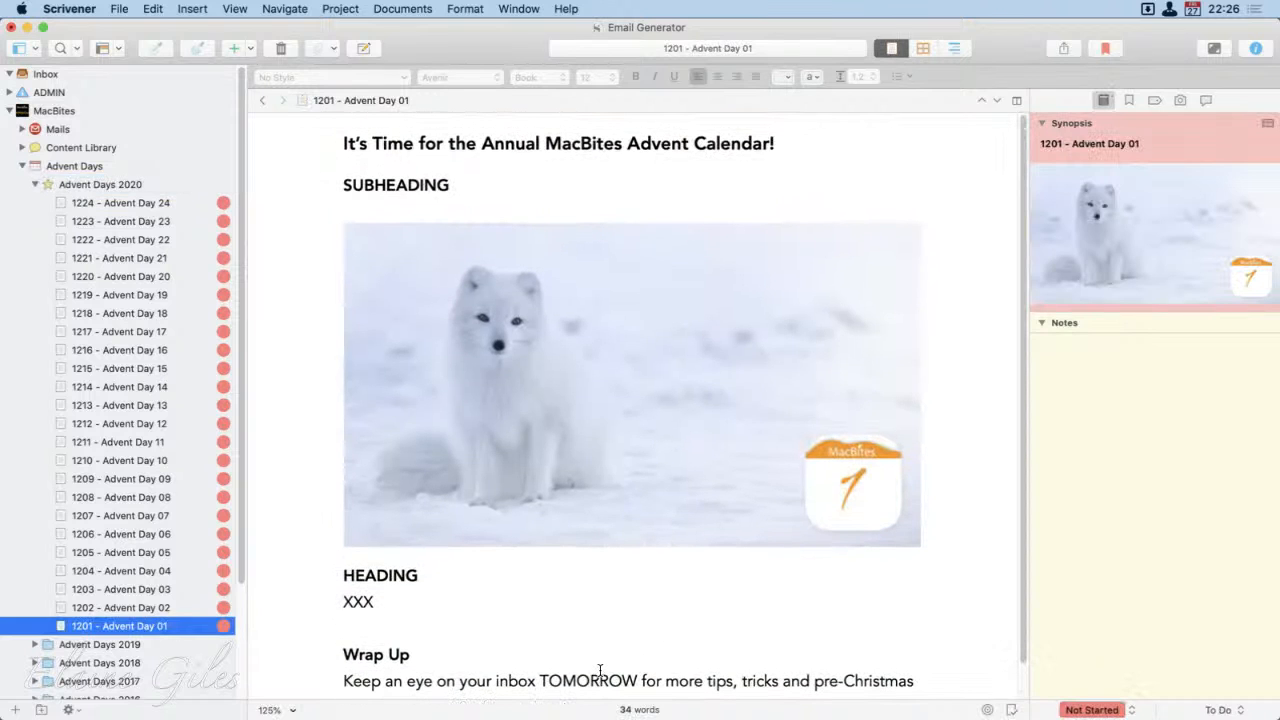
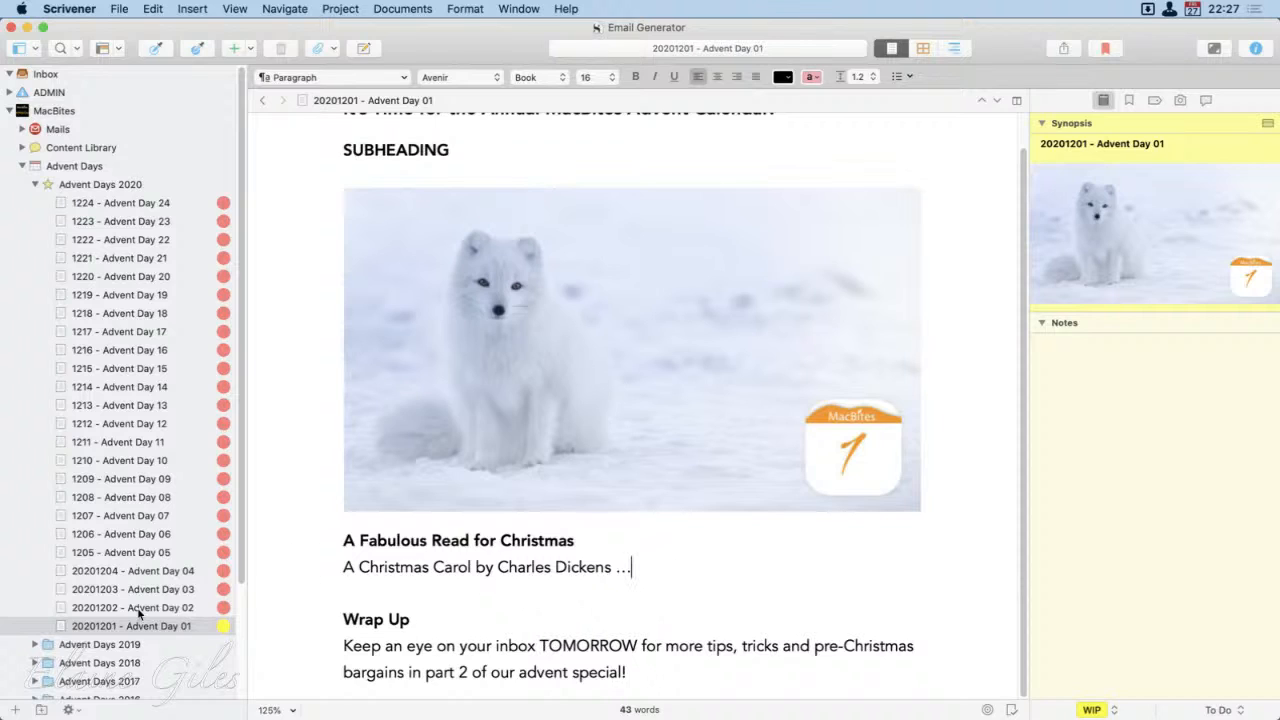
# Step: Collapse the Advent Days folders, expand Week 49 within Mails, and open Monday's Marooned at MacBites HQ reminder email
pyautogui.click(34, 184)
pyautogui.click(22, 166)
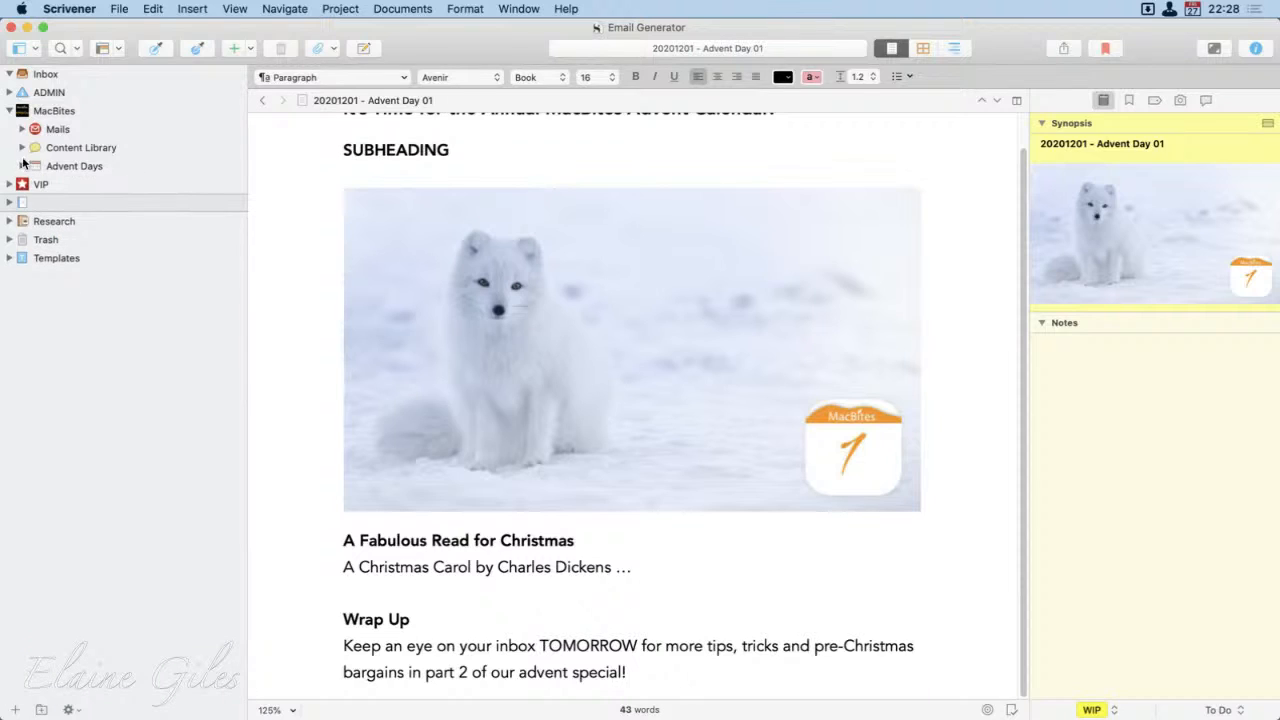
pyautogui.click(22, 130)
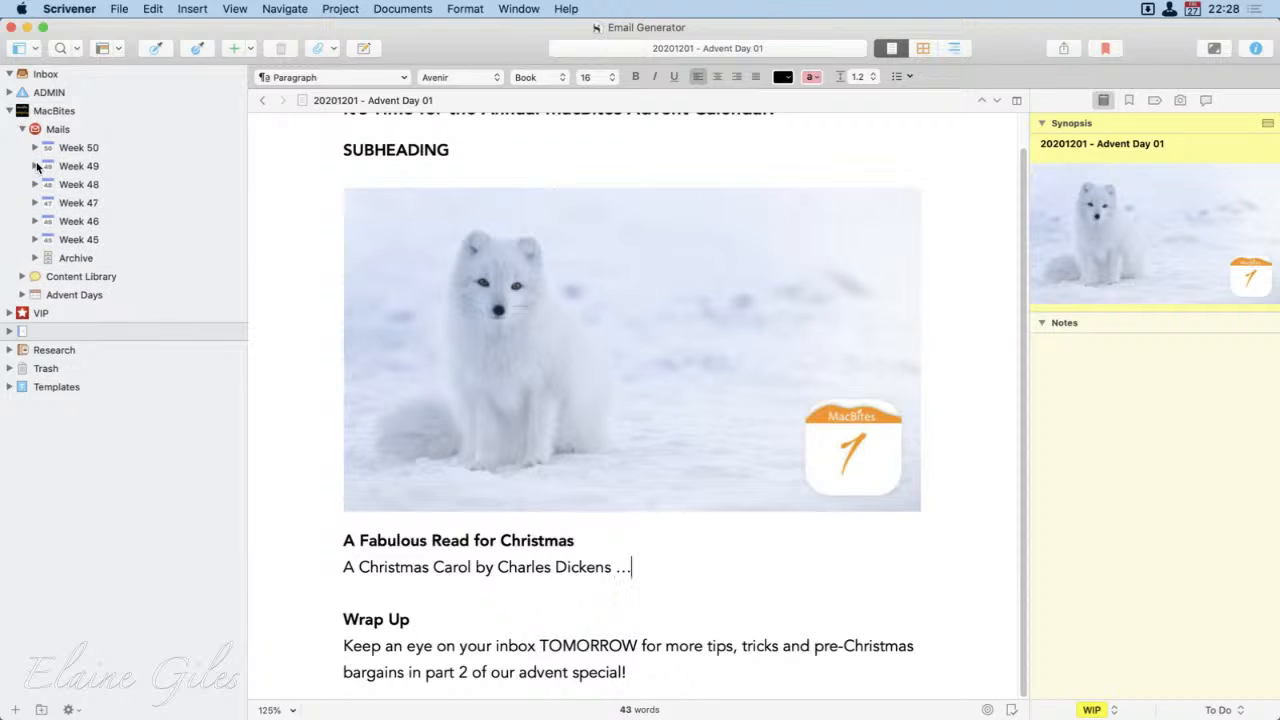
pyautogui.click(35, 166)
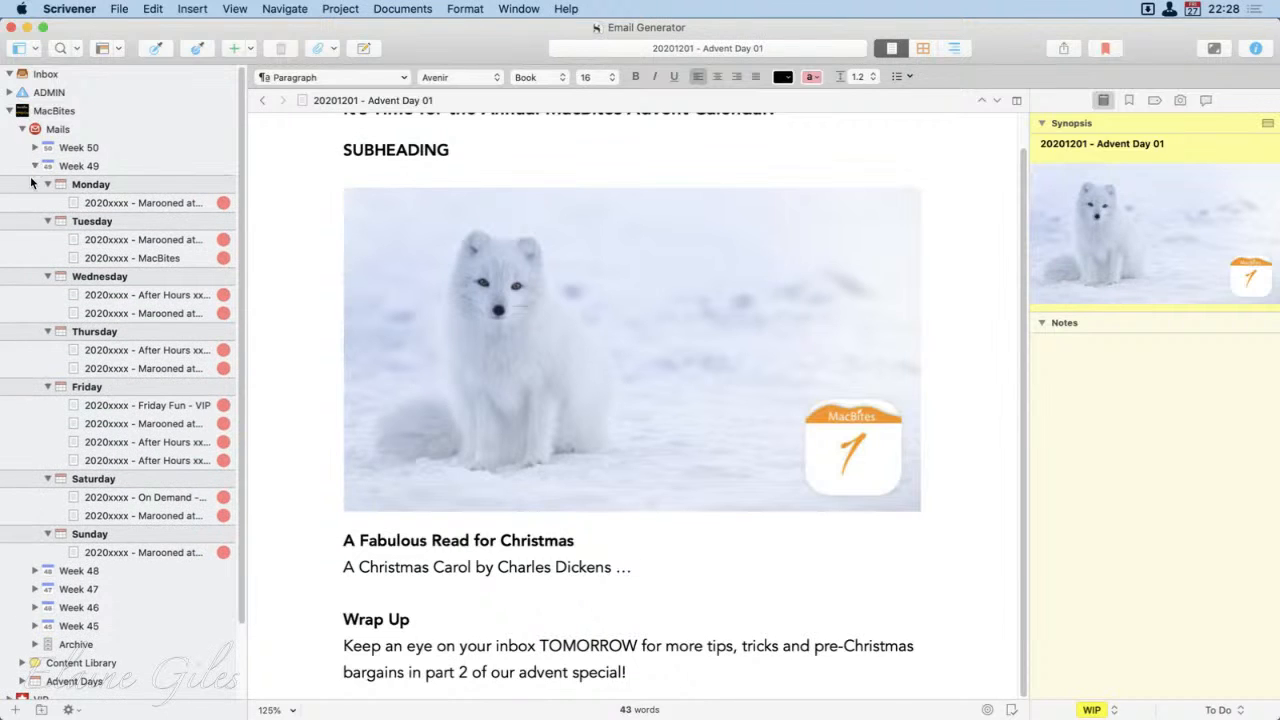
pyautogui.click(118, 200)
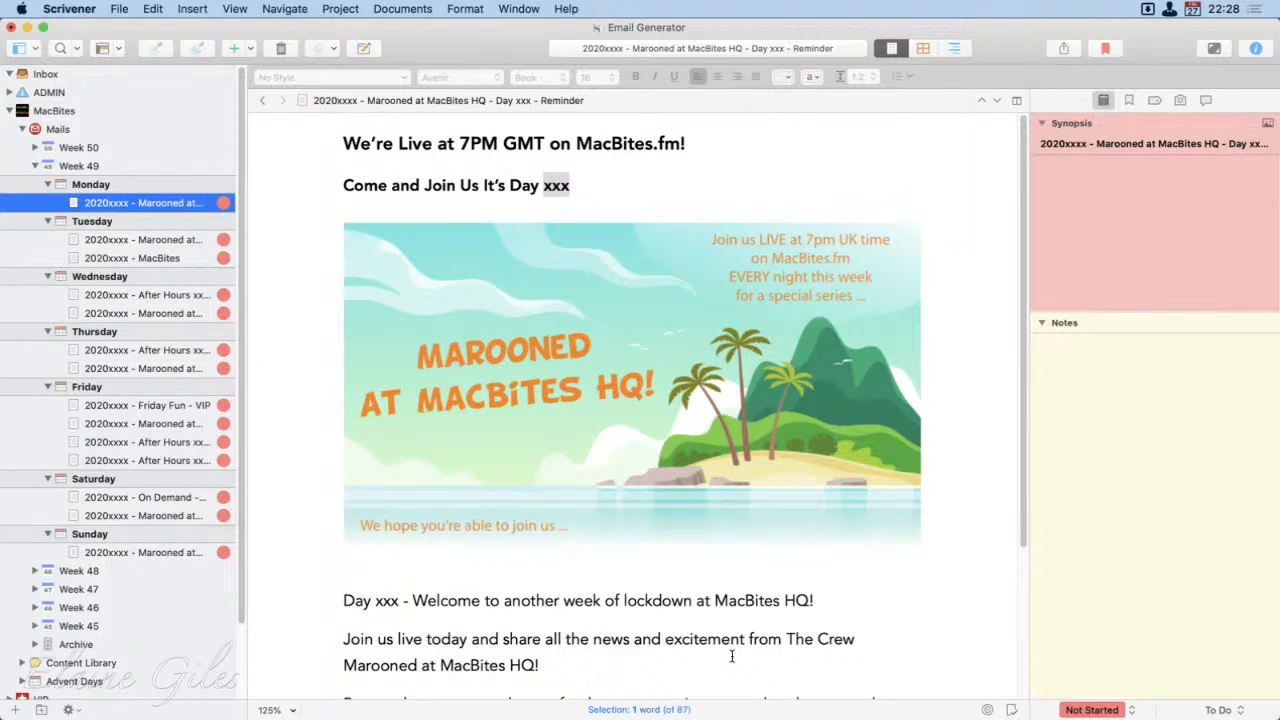
# Step: Replace the placeholders in the email's title so it reads "20201130 - Marooned at MacBites HQ - Day 260 - Reminder"
pyautogui.doubleClick(556, 187)
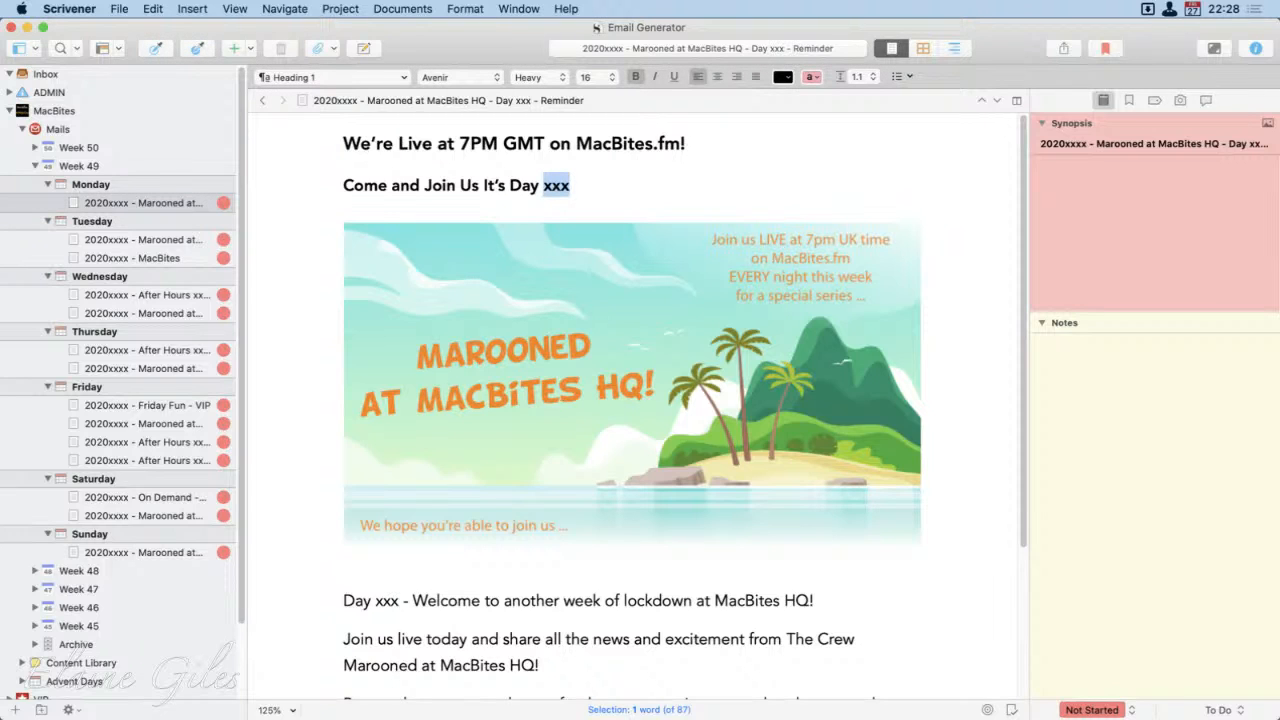
pyautogui.doubleClick(333, 101)
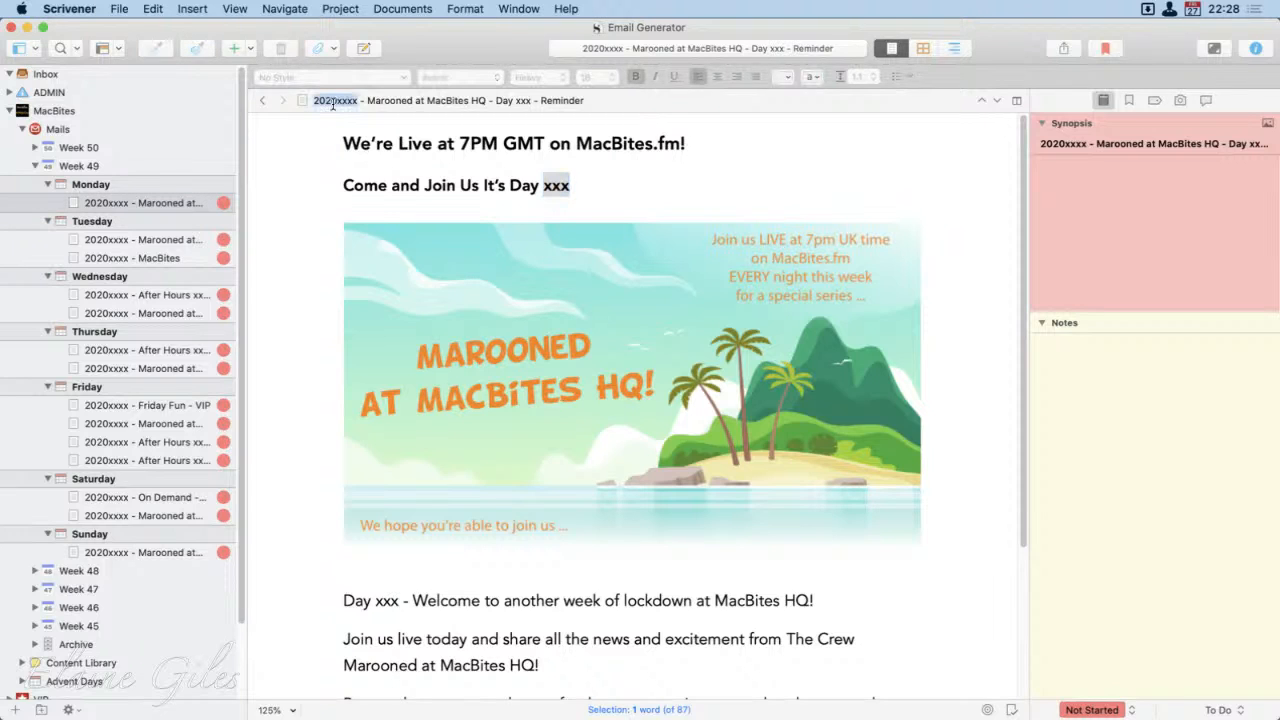
pyautogui.write('20201130')
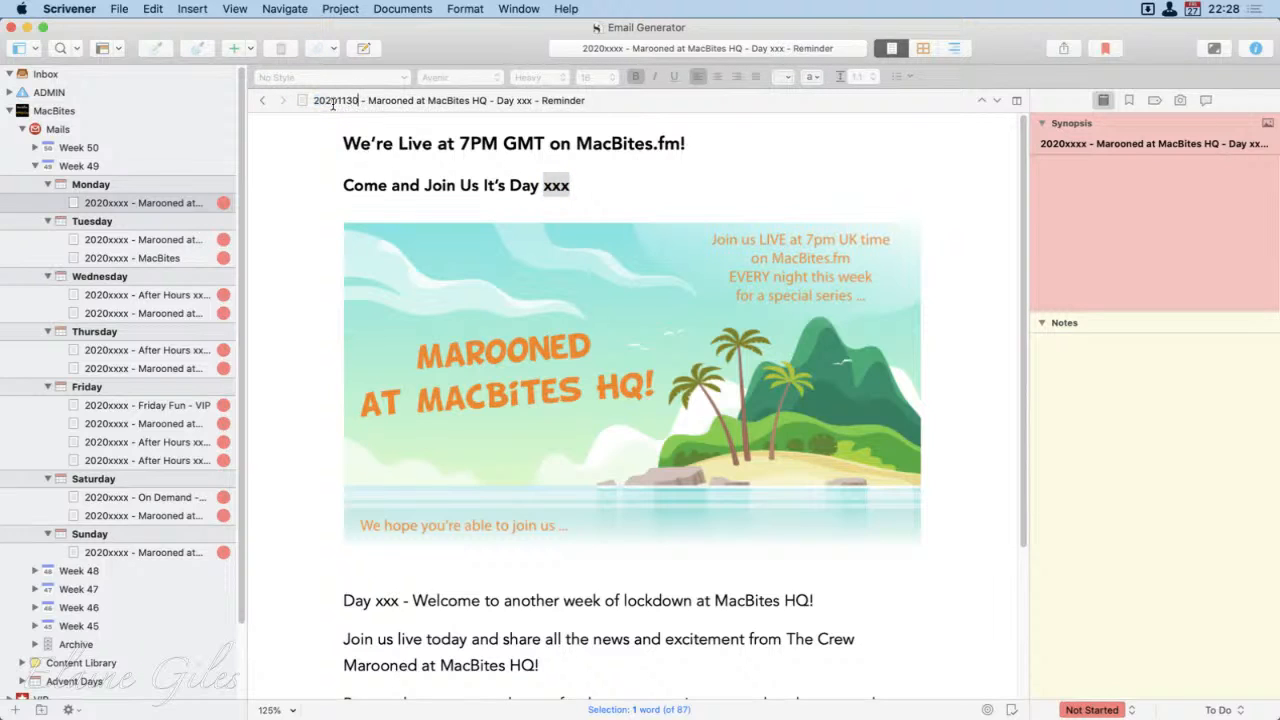
pyautogui.hotkey('alt', 'Right')
pyautogui.hotkey('alt', 'Right')
pyautogui.hotkey('alt', 'Right')
pyautogui.hotkey('alt', 'Right')
pyautogui.hotkey('shift', 'alt', 'Left')
pyautogui.write('260')
# Step: Copy 260 from the title over the xxx placeholders in the "Come and Join Us" heading and the welcome line
pyautogui.doubleClick(525, 104)
pyautogui.press('super+c')
pyautogui.click(551, 193)
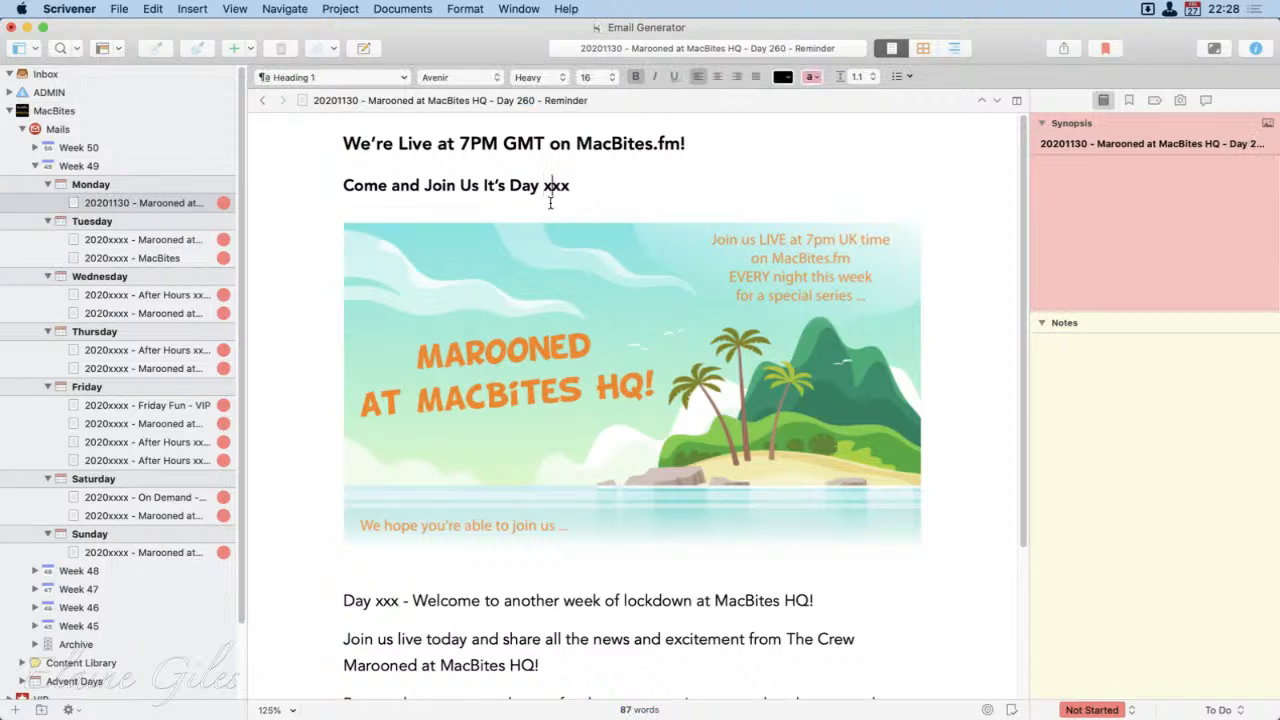
pyautogui.doubleClick(556, 186)
pyautogui.press('super+v')
pyautogui.scroll(-1, 513, 657)
pyautogui.doubleClick(386, 595)
pyautogui.press('super+v')
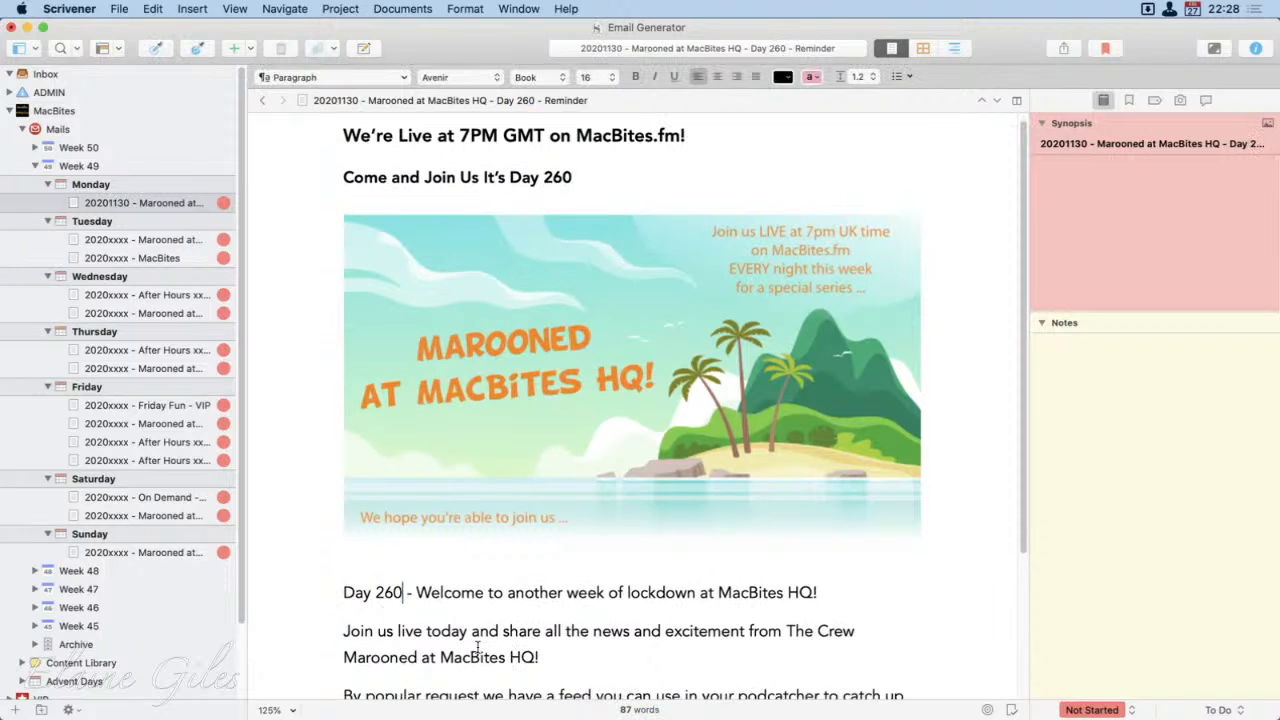
# Step: Start a new paragraph below the Day 260 welcome line with "If you have watched MacBites After Hours 0104"
pyautogui.click(843, 604)
pyautogui.press('Return')
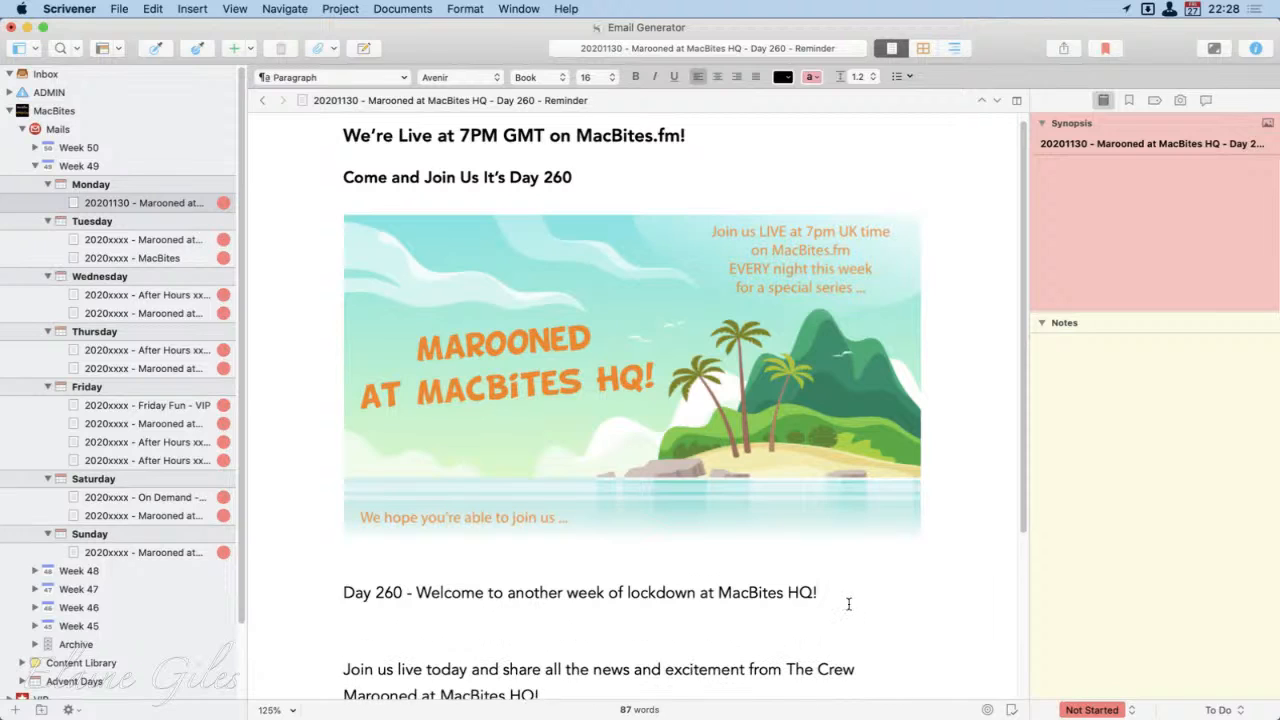
pyautogui.write('If you have wa')
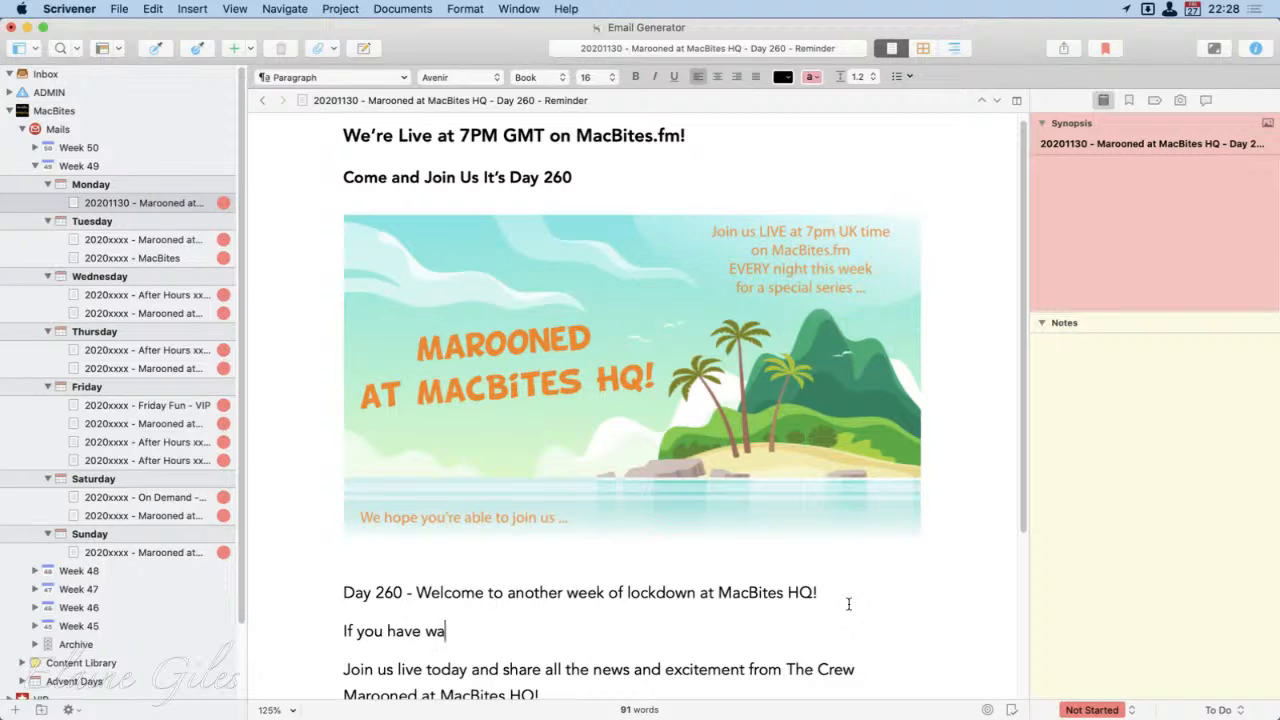
pyautogui.write('tched MacBites Af')
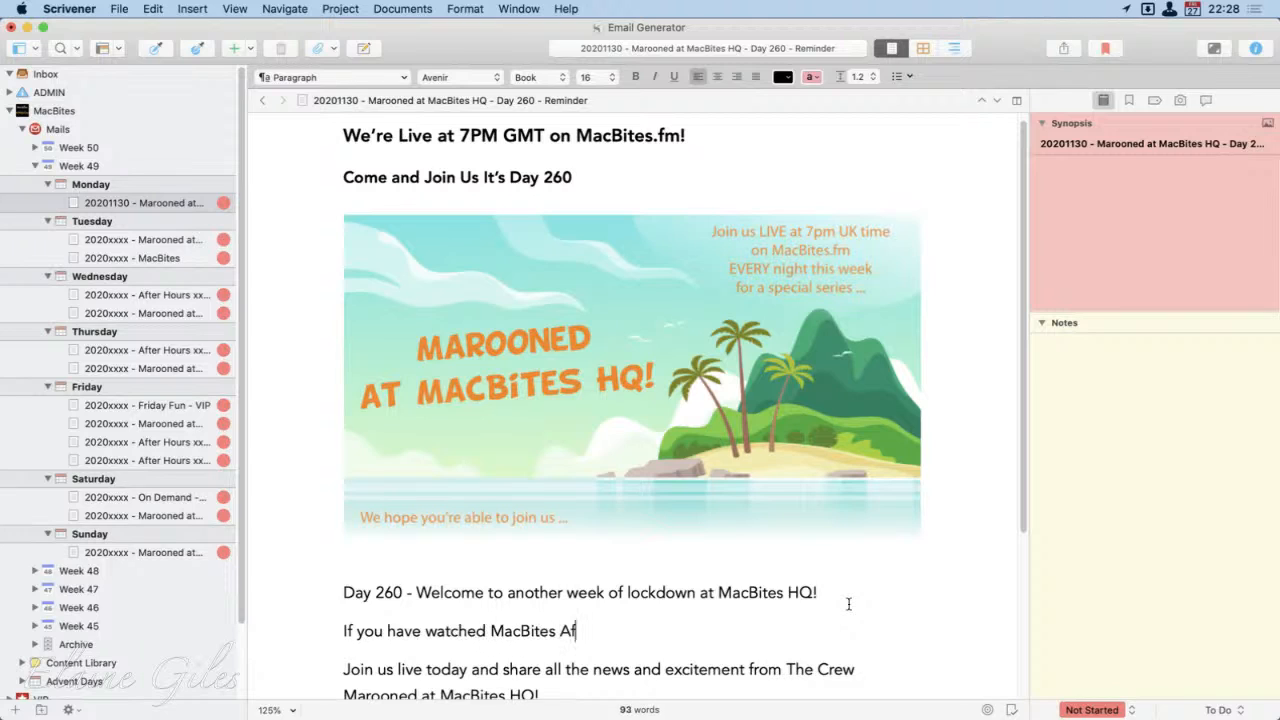
pyautogui.write('ter Hours 0104')
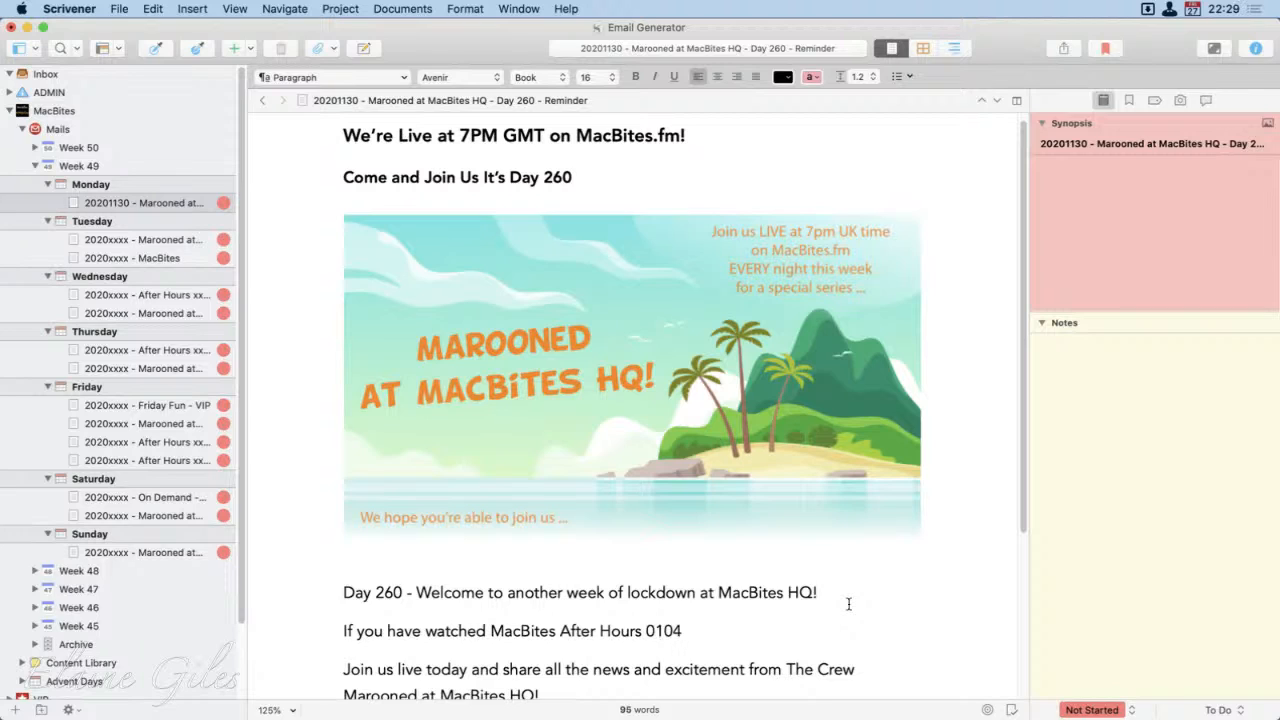
pyautogui.write(' you will have ')
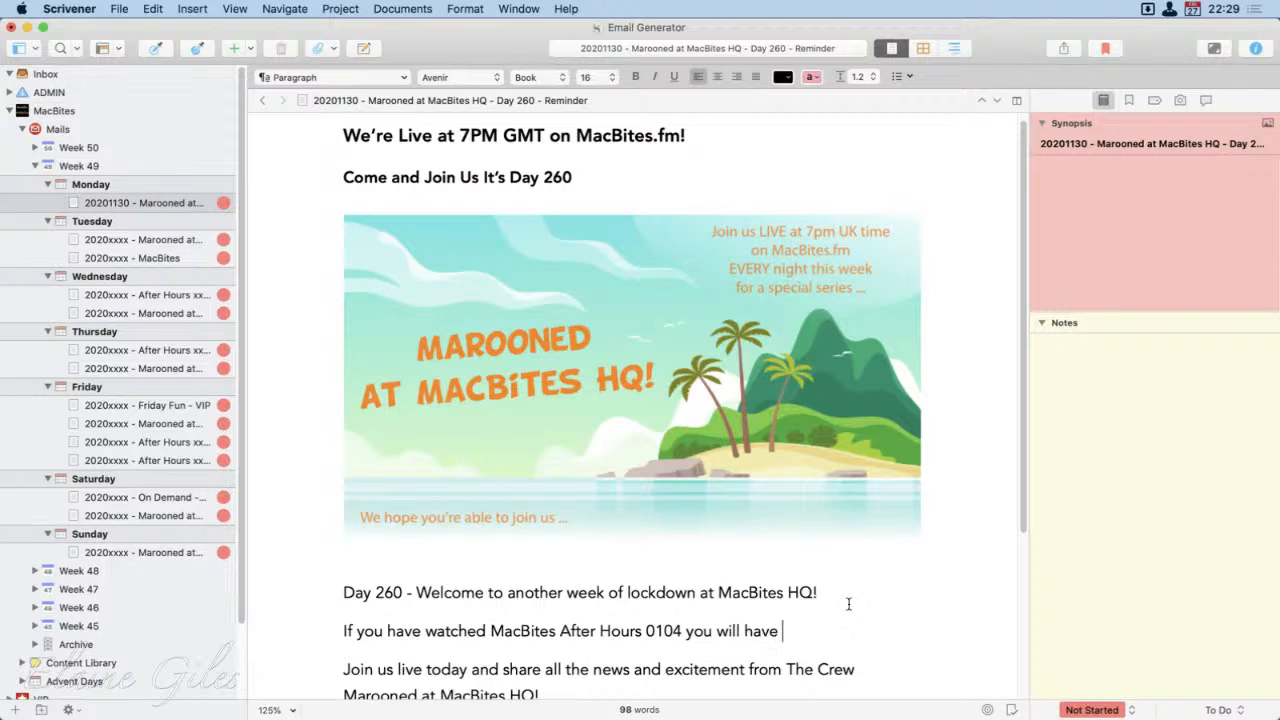
pyautogui.write('seen this mail bein')
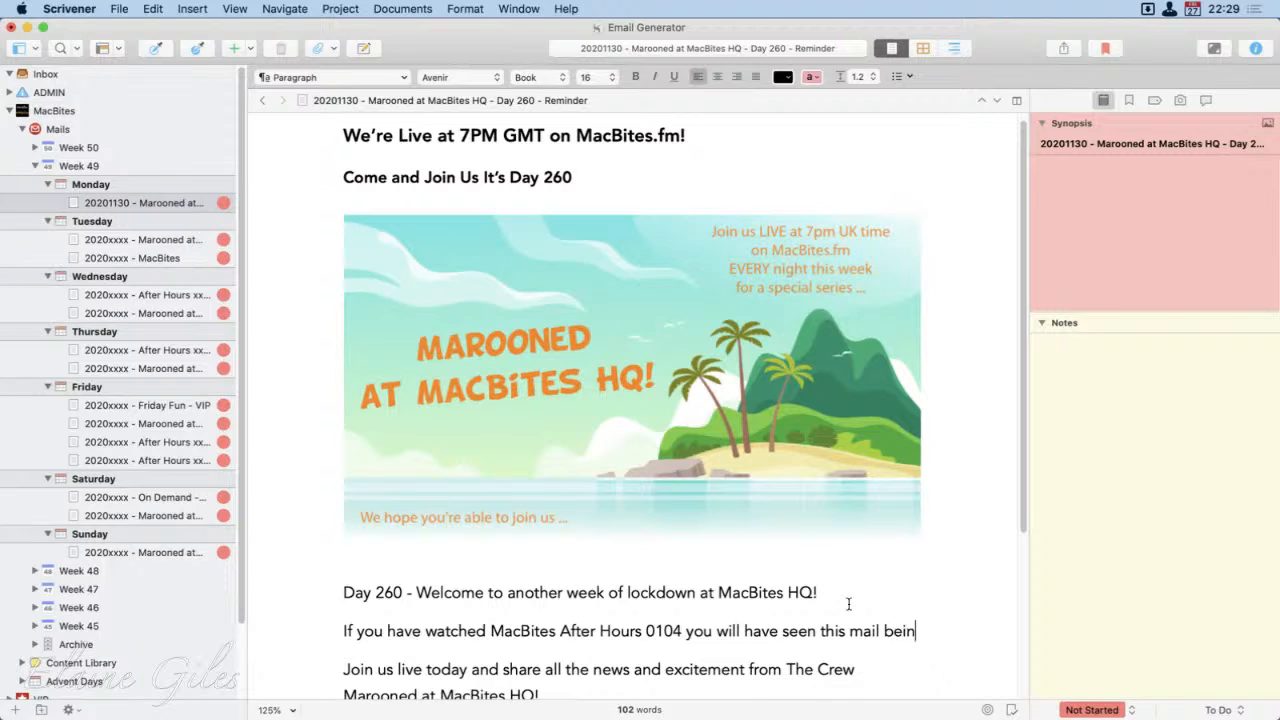
# Step: Continue the new paragraph with "you will have seen this mail being written!!"
pyautogui.write('g writ')
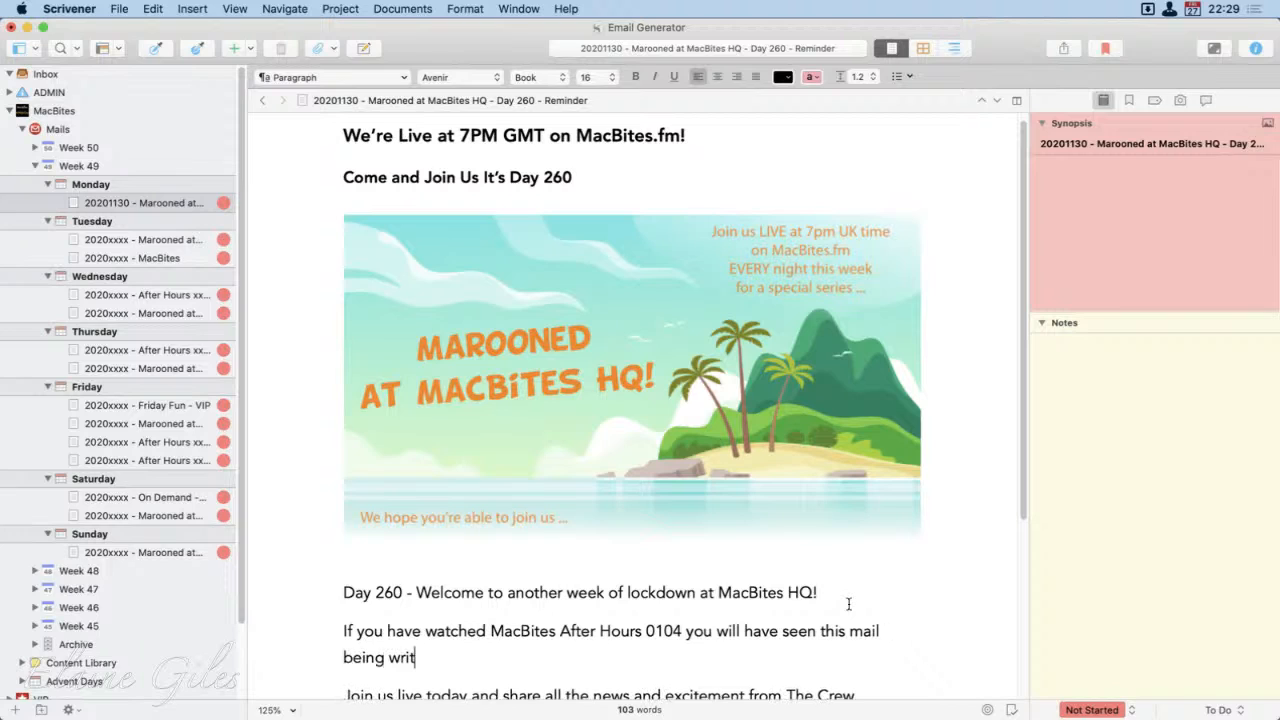
pyautogui.write('en')
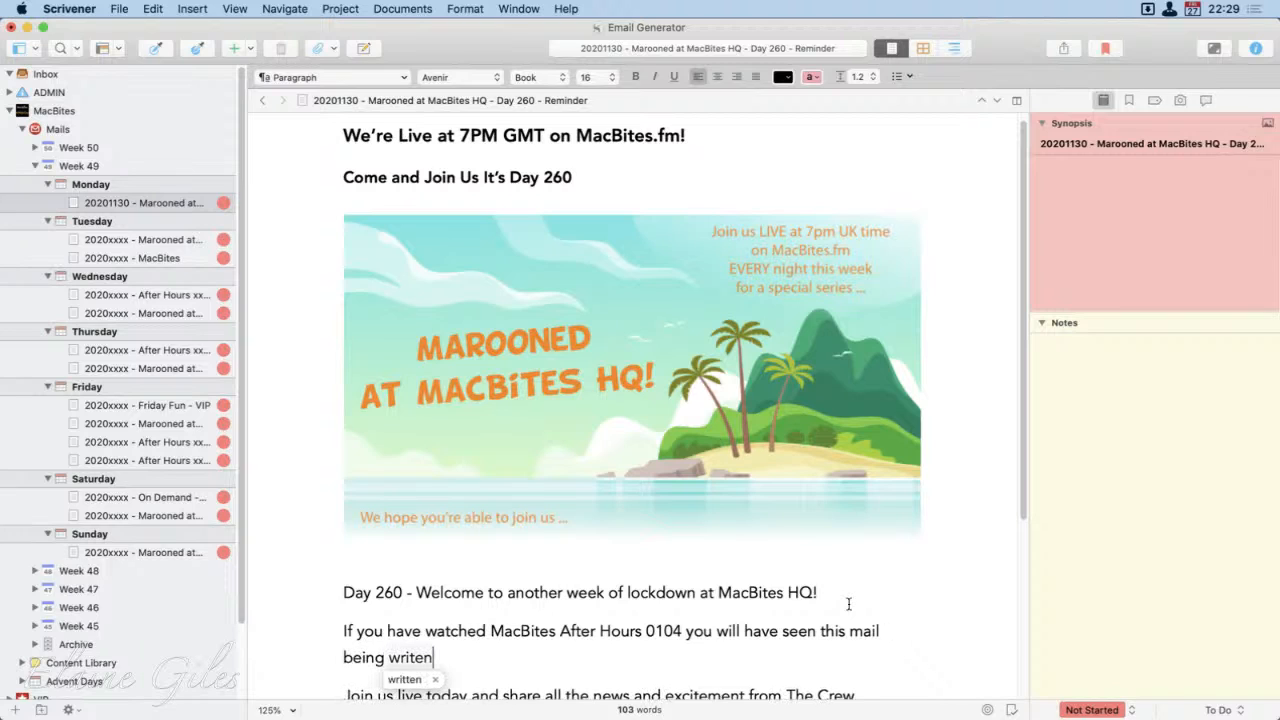
pyautogui.press('BackSpace')
pyautogui.press('BackSpace')
pyautogui.write('ten!!')
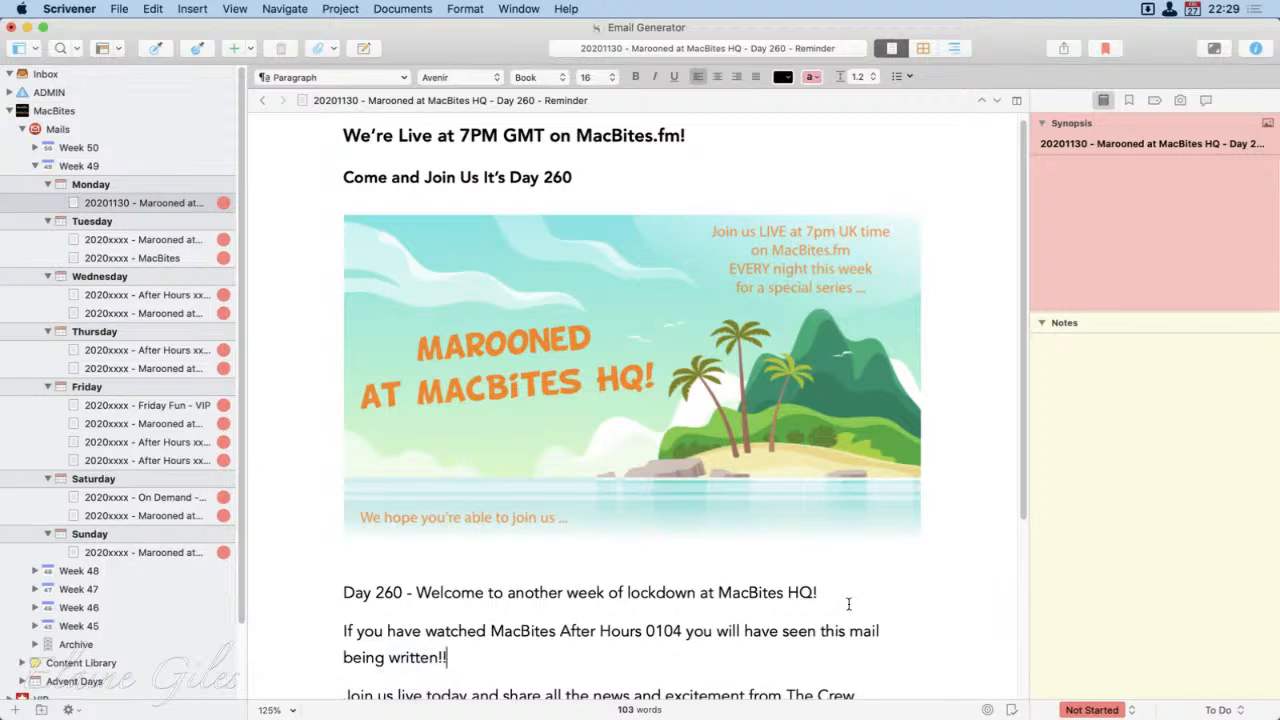
pyautogui.write(" And now it'")
pyautogui.write('s in t')
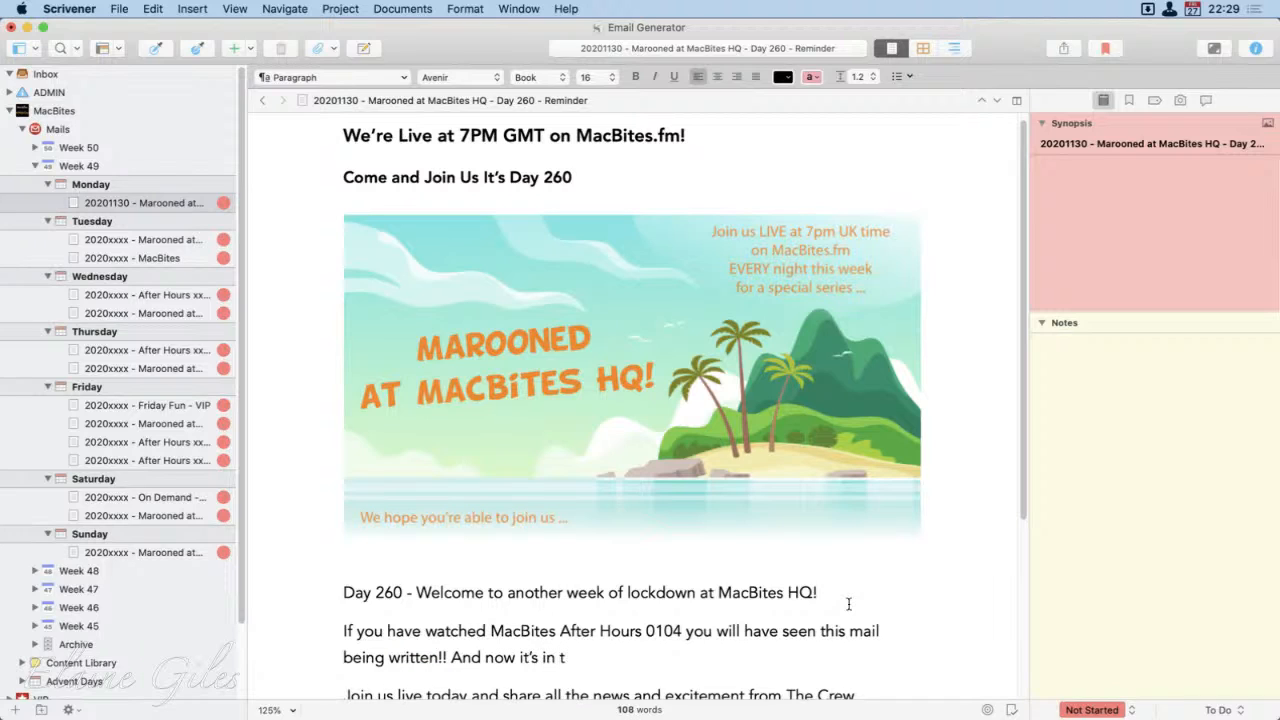
# Step: Finish the paragraph with "And now it's in your hands" followed by the rolling-on-the-floor laughing emoji
pyautogui.press('BackSpace')
pyautogui.write('your hands')
pyautogui.press('ctrl+super+space')
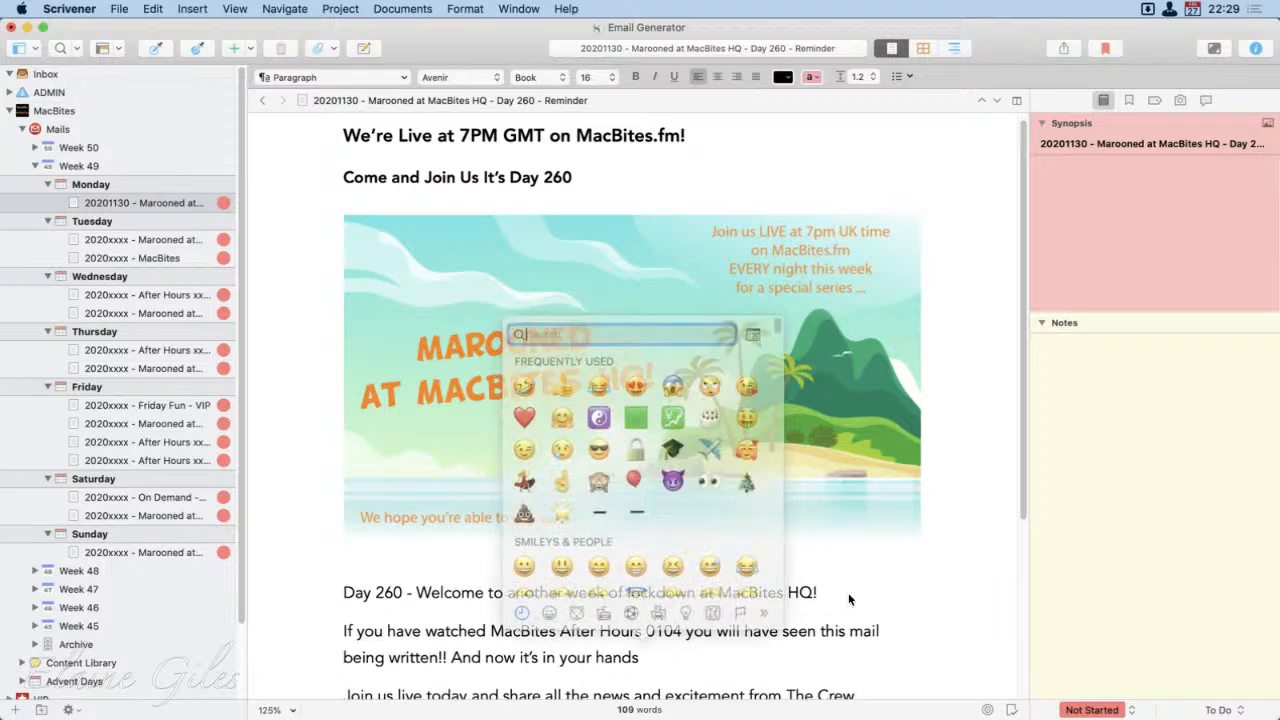
pyautogui.press('Return')
pyautogui.press('Return')
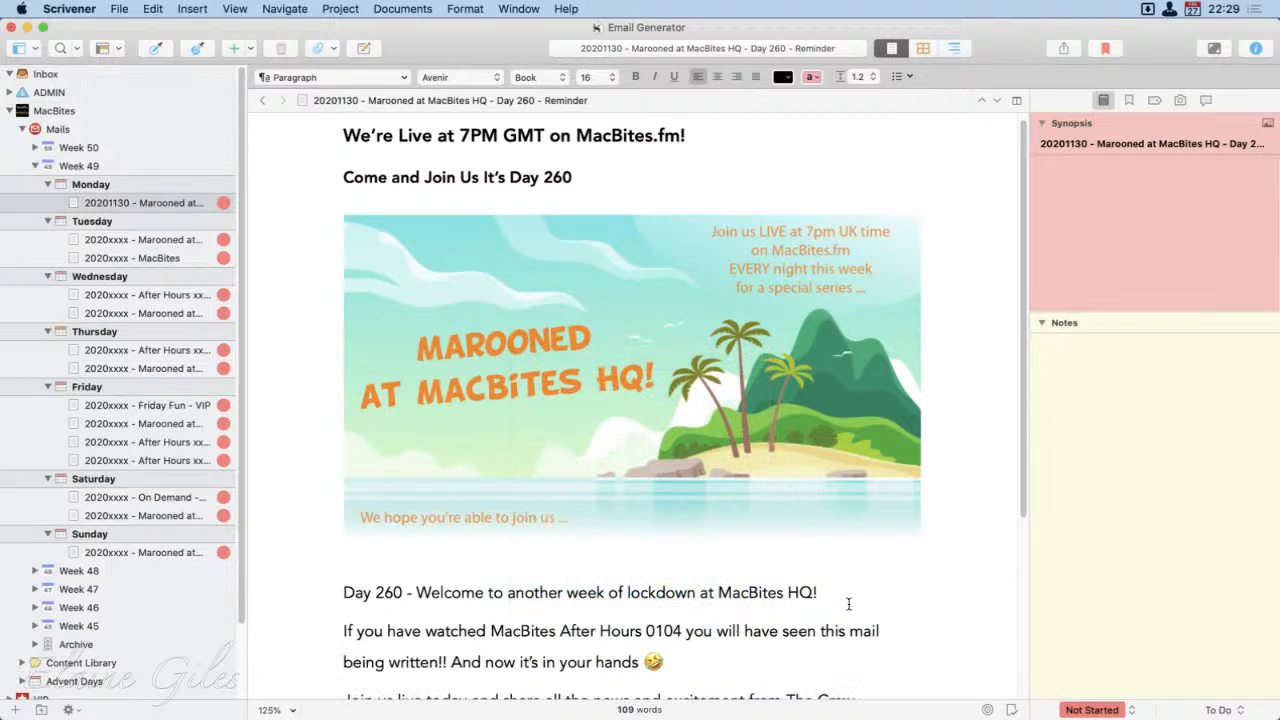
# Step: Start another paragraph below it with "If you haven't seen MacBites After Hours 0104 you will have"
pyautogui.write('If ')
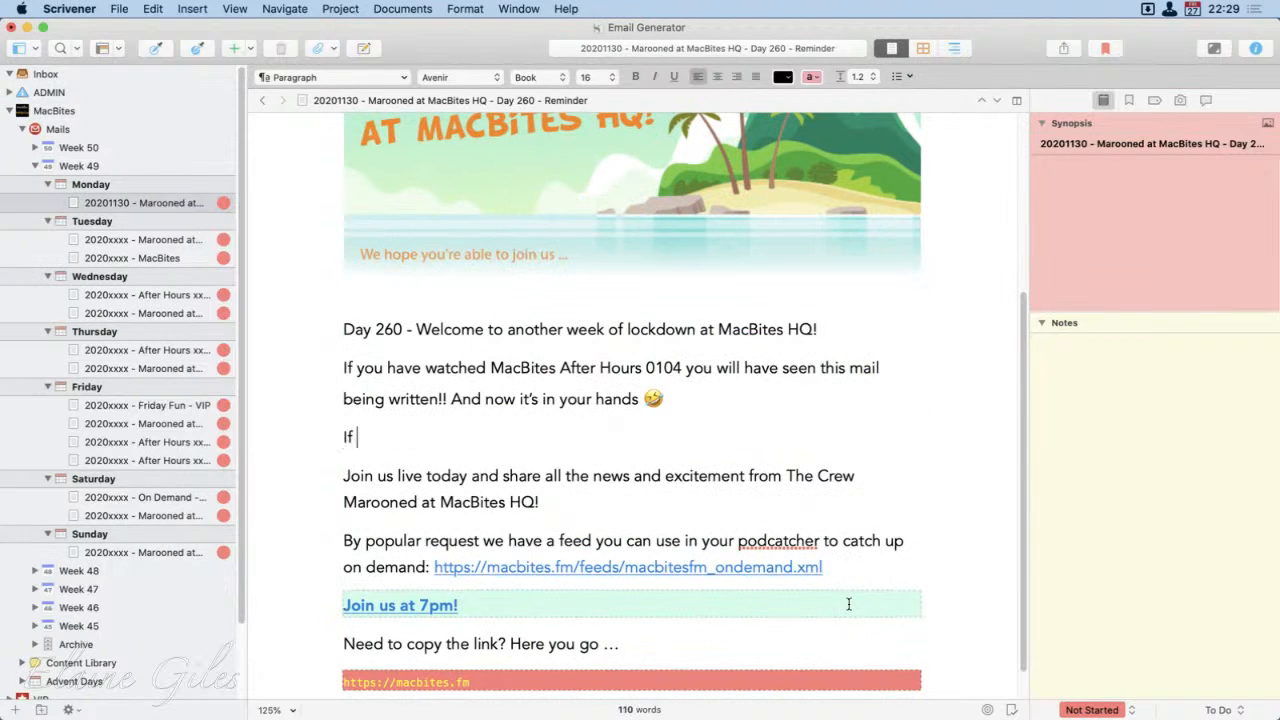
pyautogui.write("you haven't seen ")
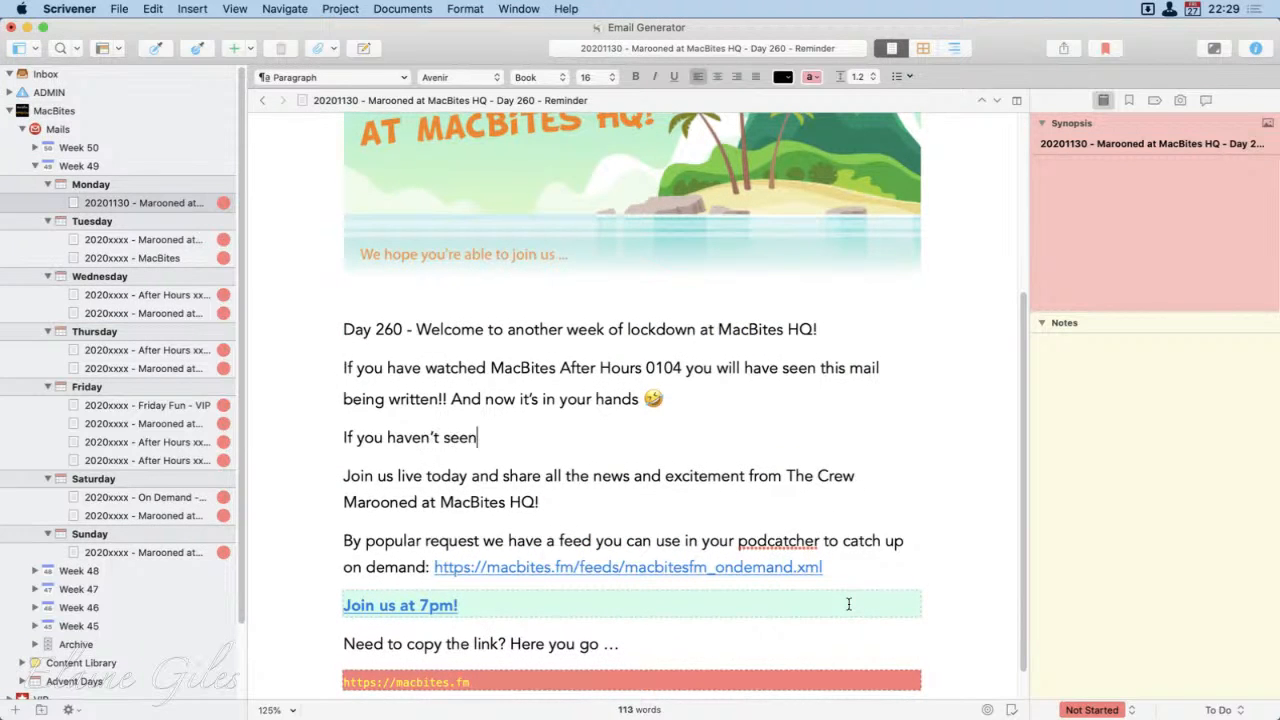
pyautogui.write('M')
pyautogui.press('BackSpace')
pyautogui.write('MacBites ')
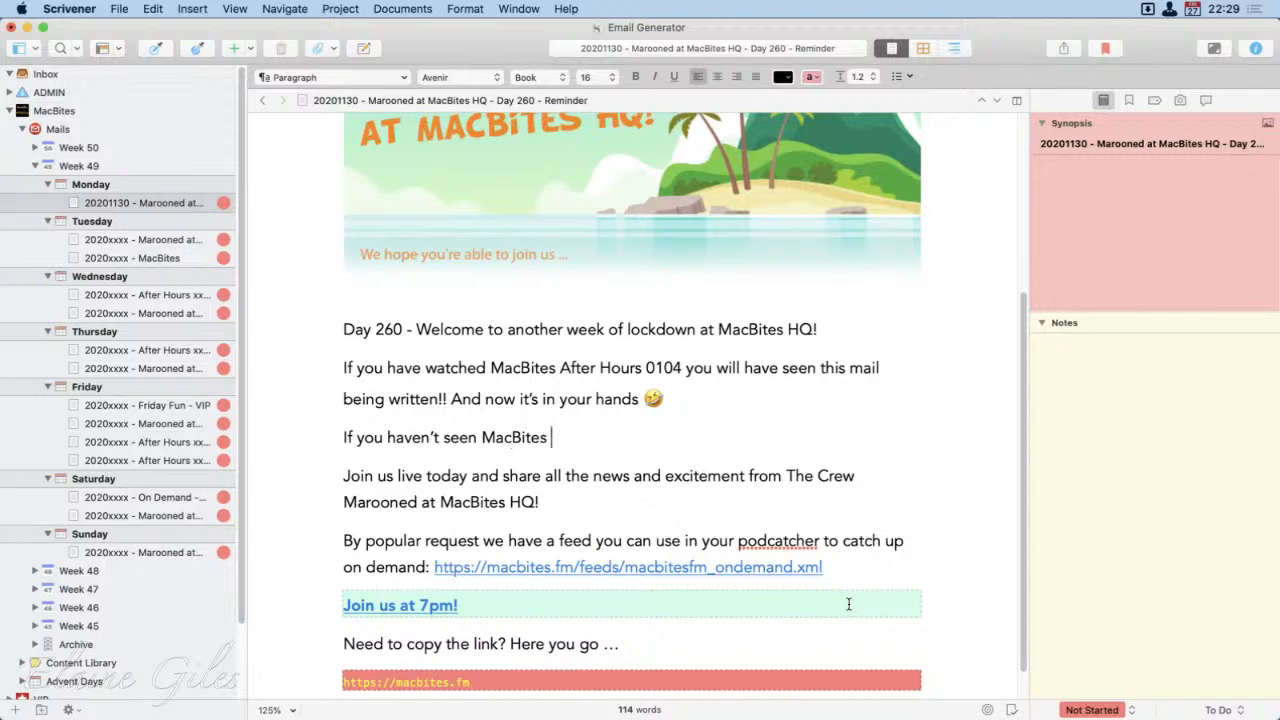
pyautogui.write('After Hours 0104 you wi')
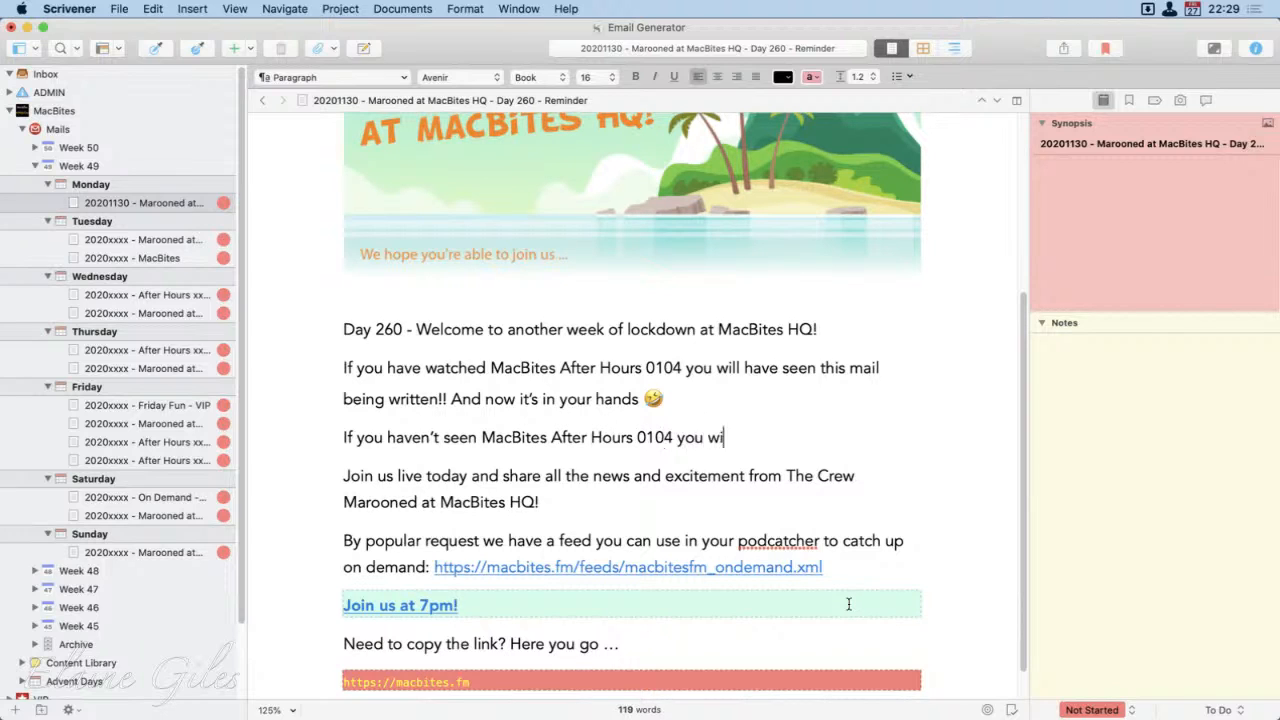
pyautogui.write('ll have no idea of')
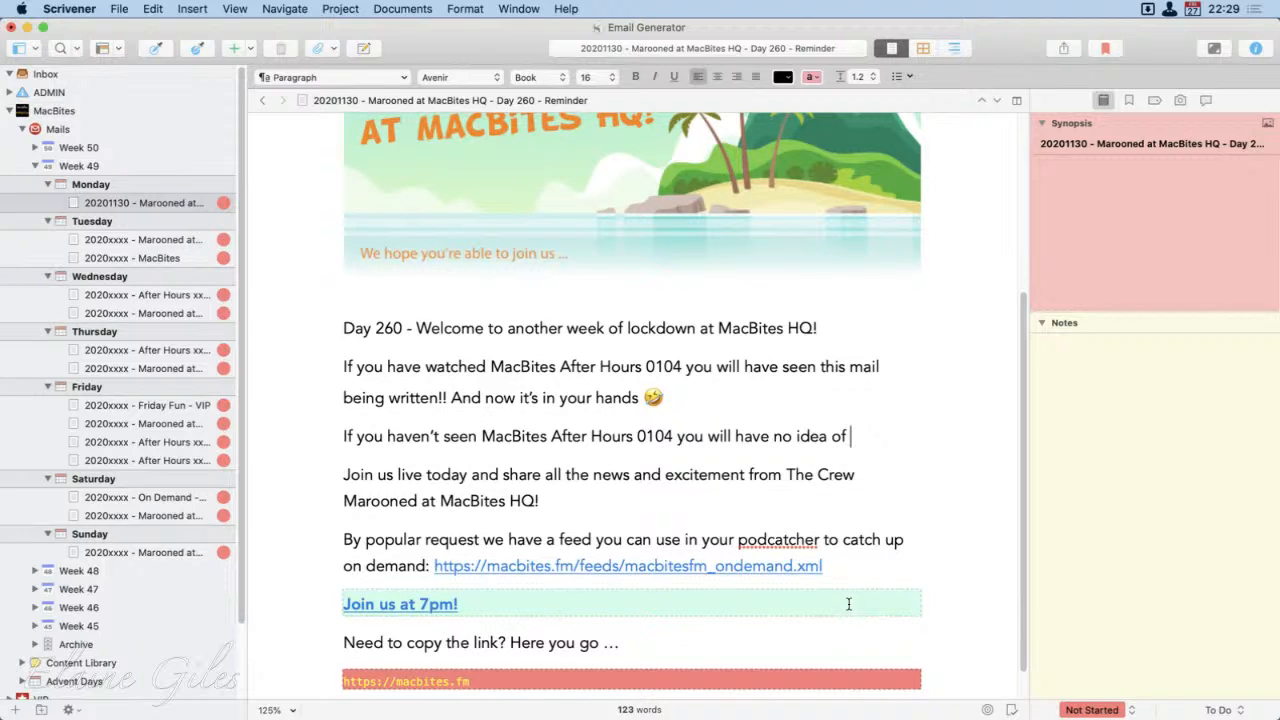
# Step: Complete the second paragraph with "no idea what I'm talking about … move along nothing to see!!"
pyautogui.press('BackSpace')
pyautogui.press('BackSpace')
pyautogui.press('BackSpace')
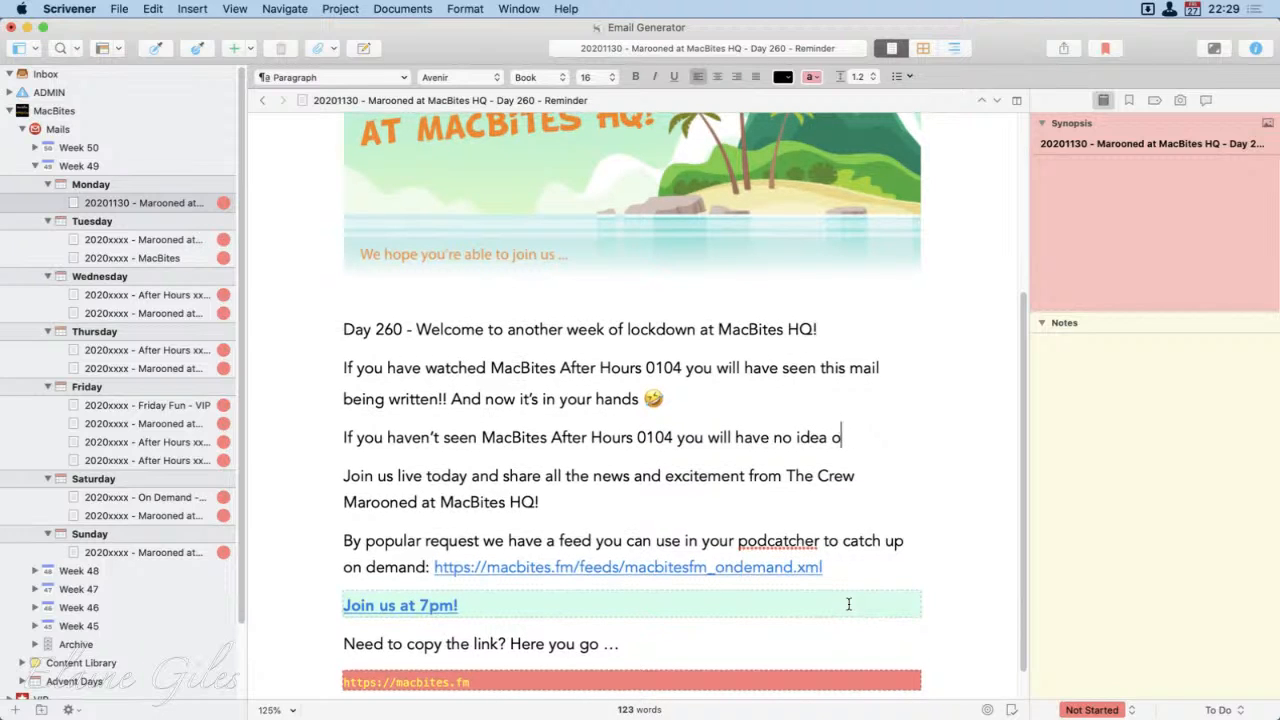
pyautogui.write('what ')
pyautogui.write("I'm talking ")
pyautogui.write('about ...')
pyautogui.write(' move along noth')
pyautogui.write('ing to see!!')
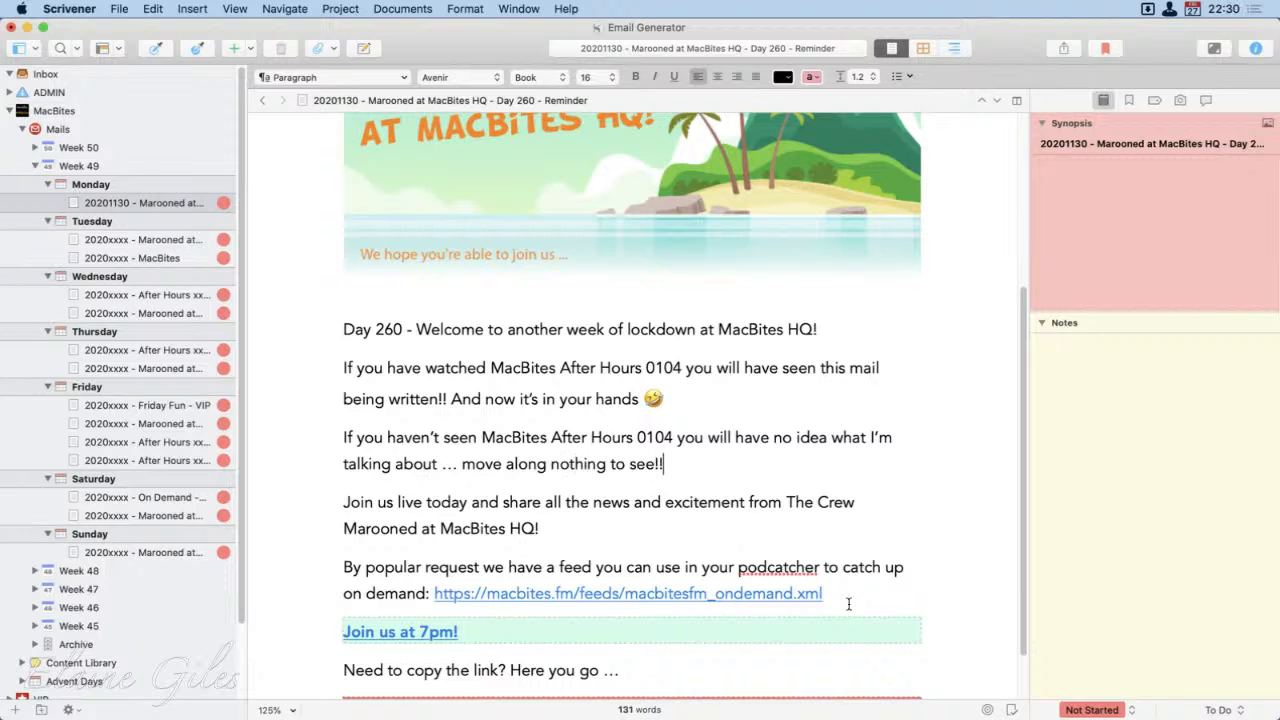
# Step: Review the whole email, checking the styles of the "Join us at 7pm!" button and the macbites.fm link block, and its title
pyautogui.scroll(-1, 846, 602)
pyautogui.scroll(5, 842, 599)
pyautogui.scroll(2, 840, 597)
pyautogui.scroll(-8, 838, 595)
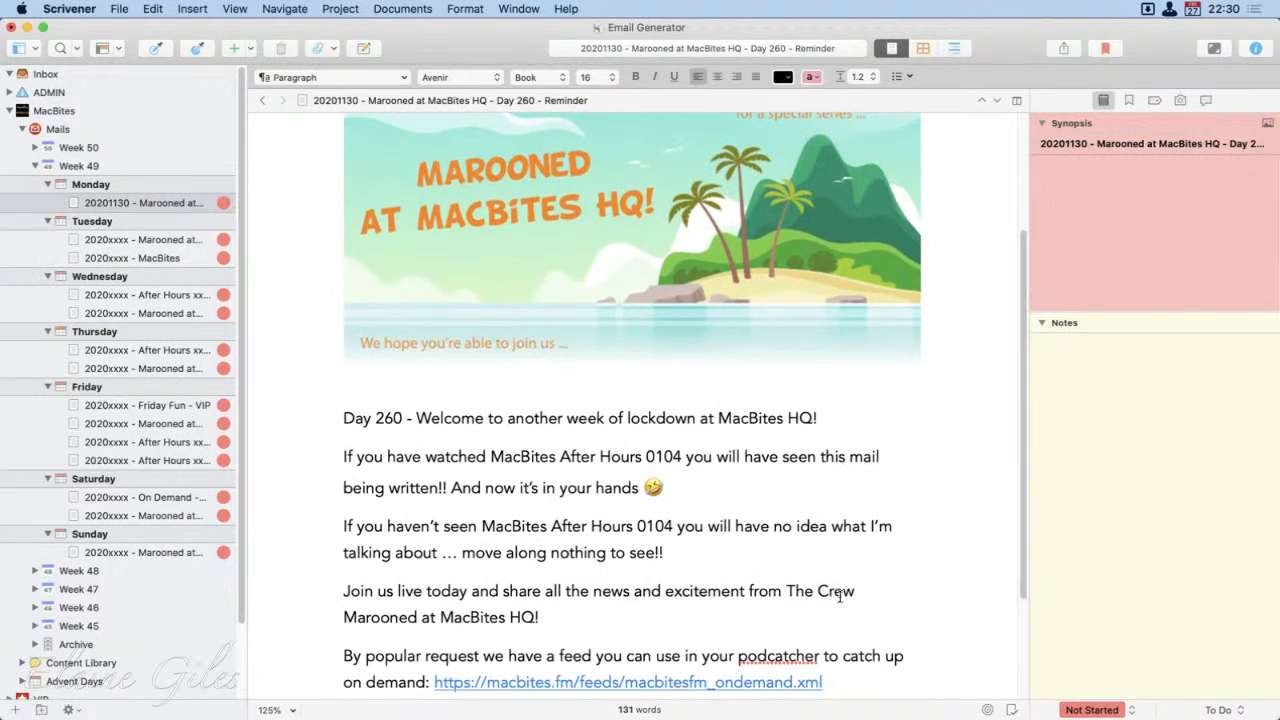
pyautogui.click(468, 570)
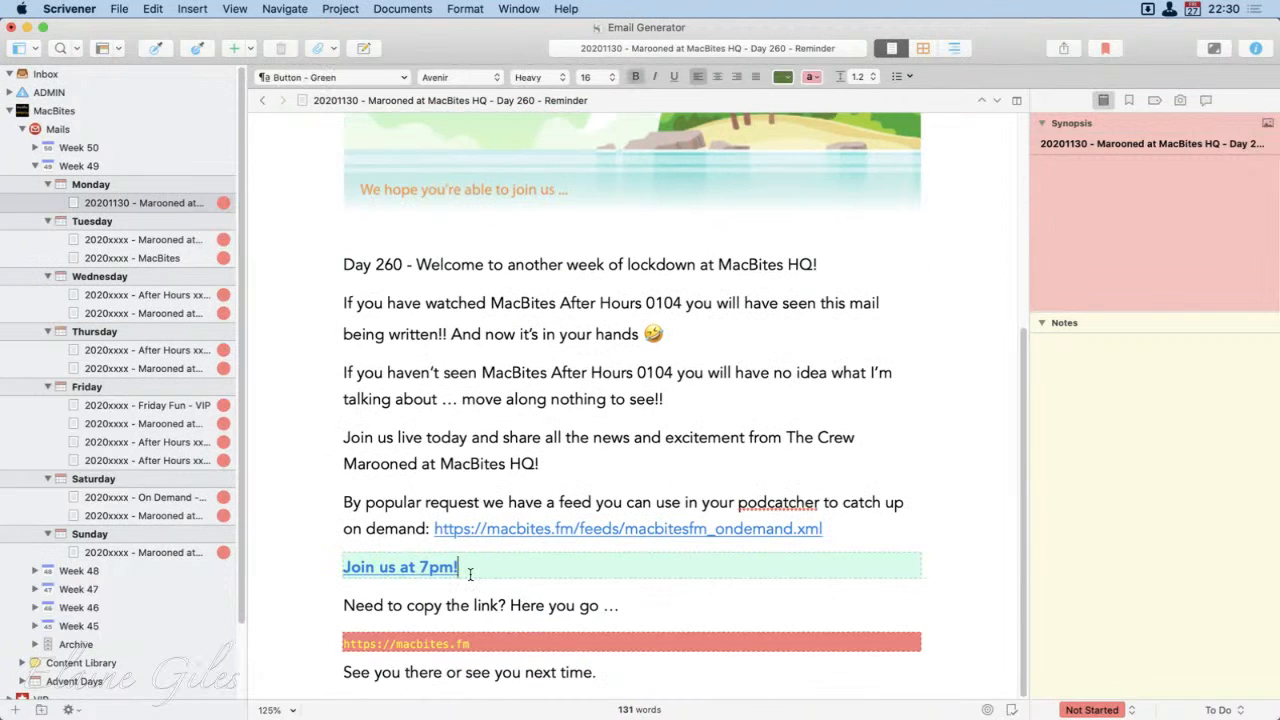
pyautogui.click(484, 645)
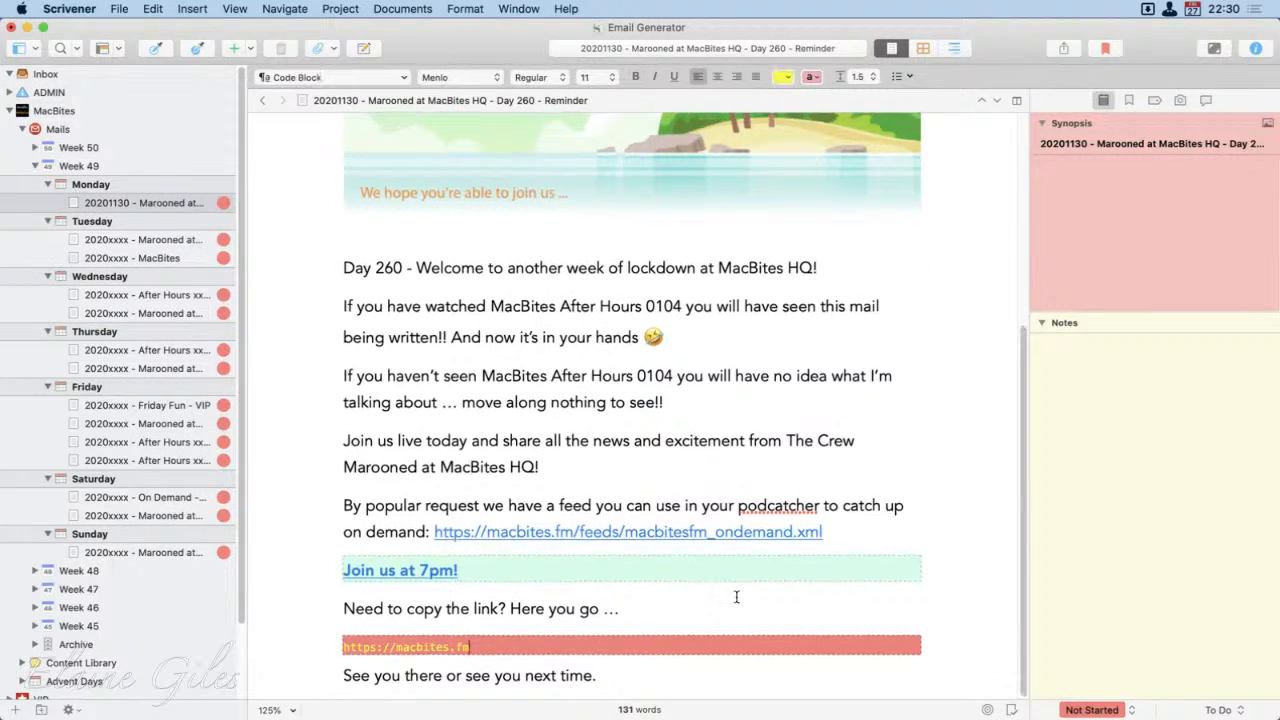
pyautogui.scroll(5, 712, 560)
pyautogui.click(472, 101)
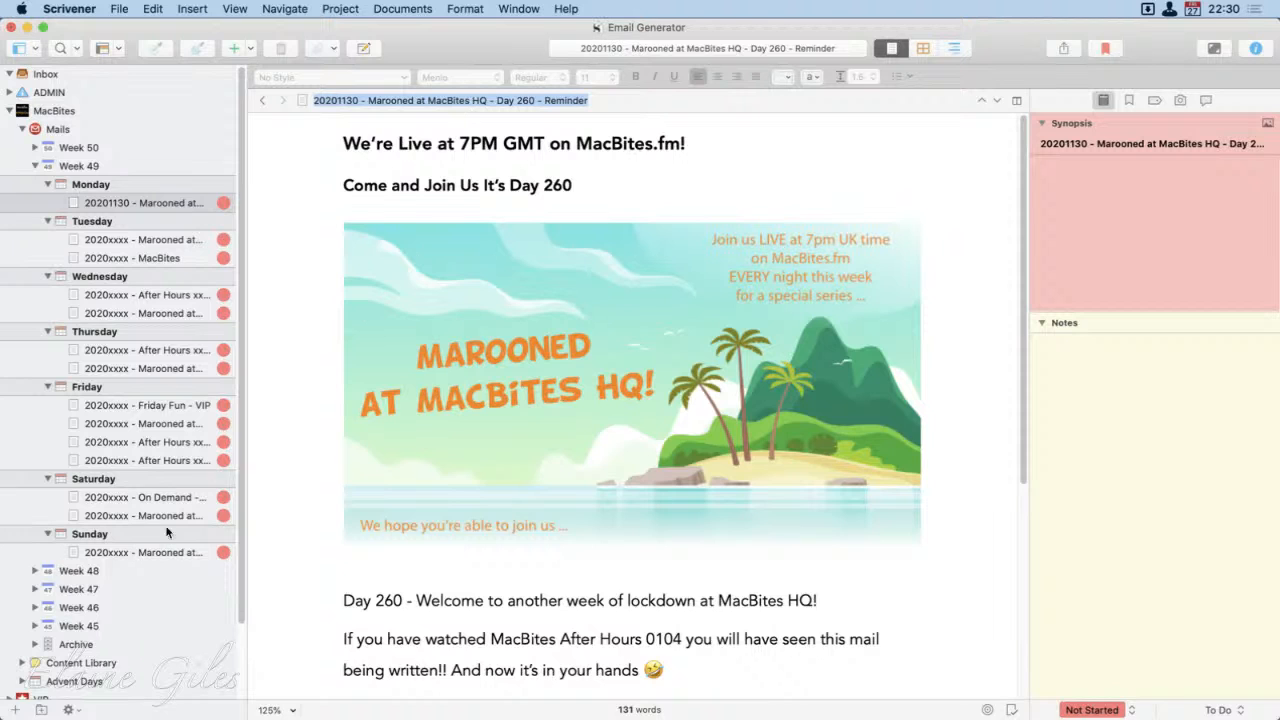
# Step: Compile only the Day 260 reminder with the MacBites Mail format and export it as an .html file to the Emails folder
pyautogui.click(74, 199)
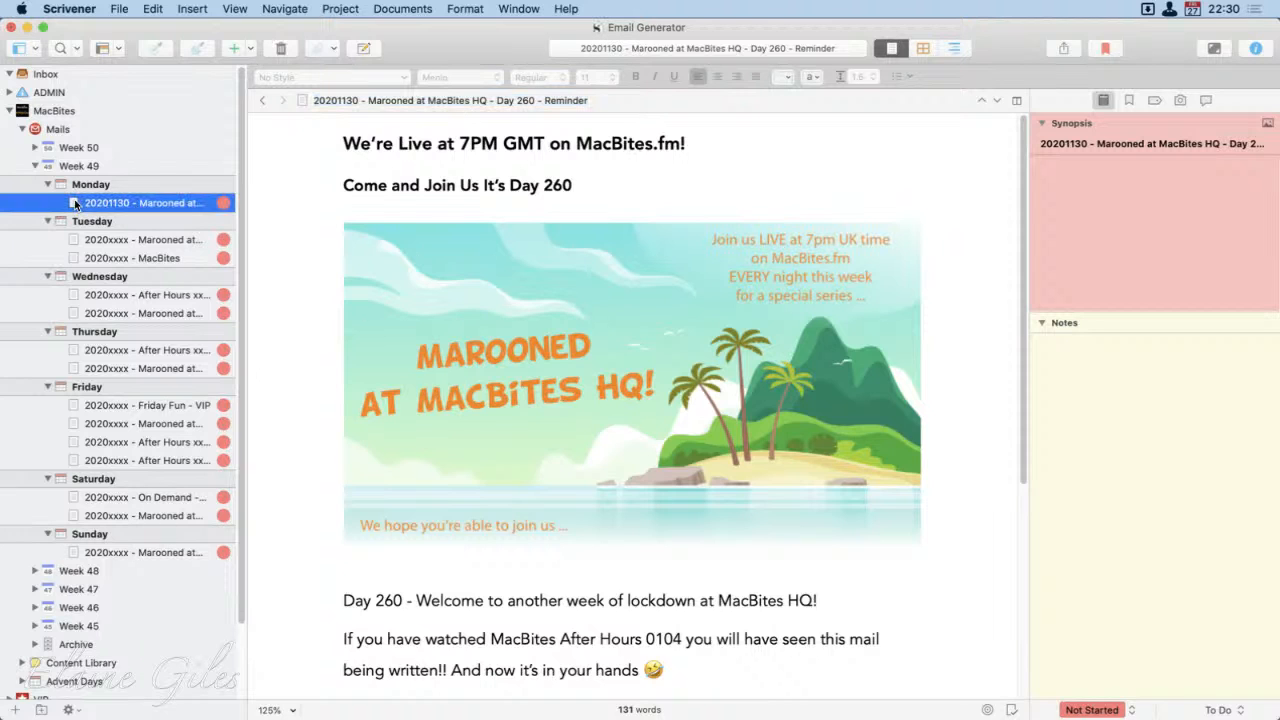
pyautogui.press('super+alt+e')
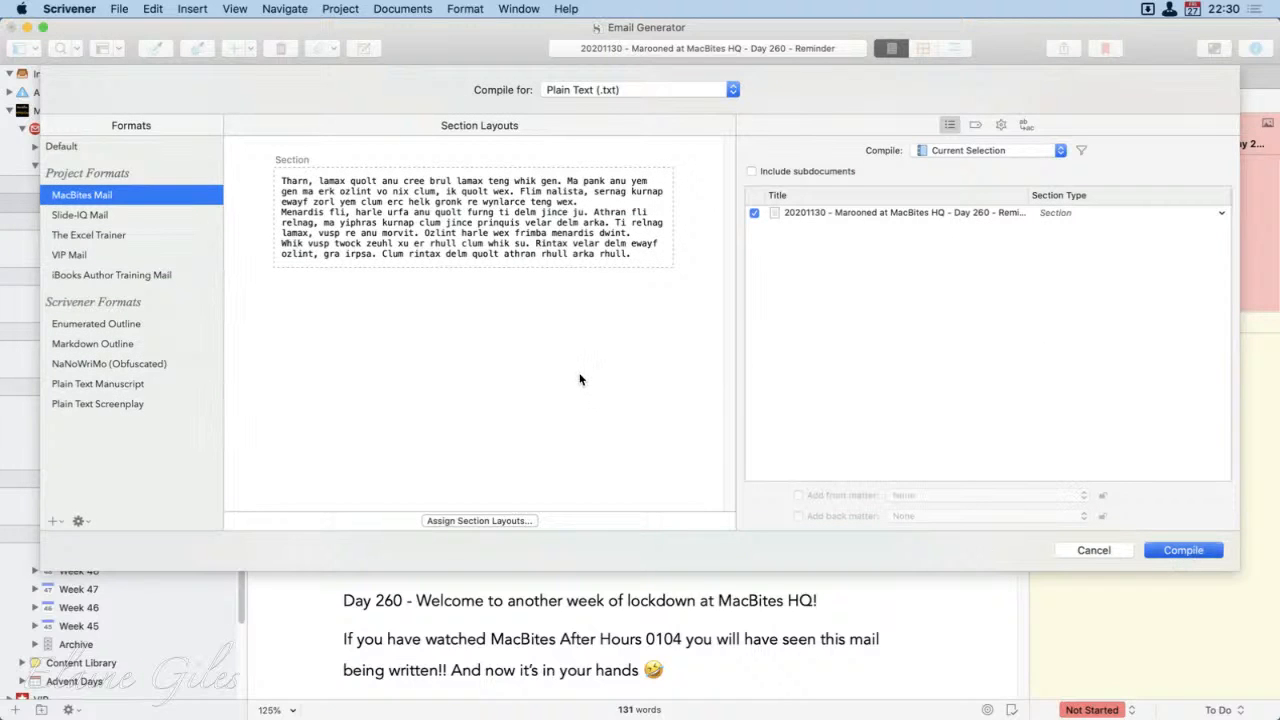
pyautogui.press('Return')
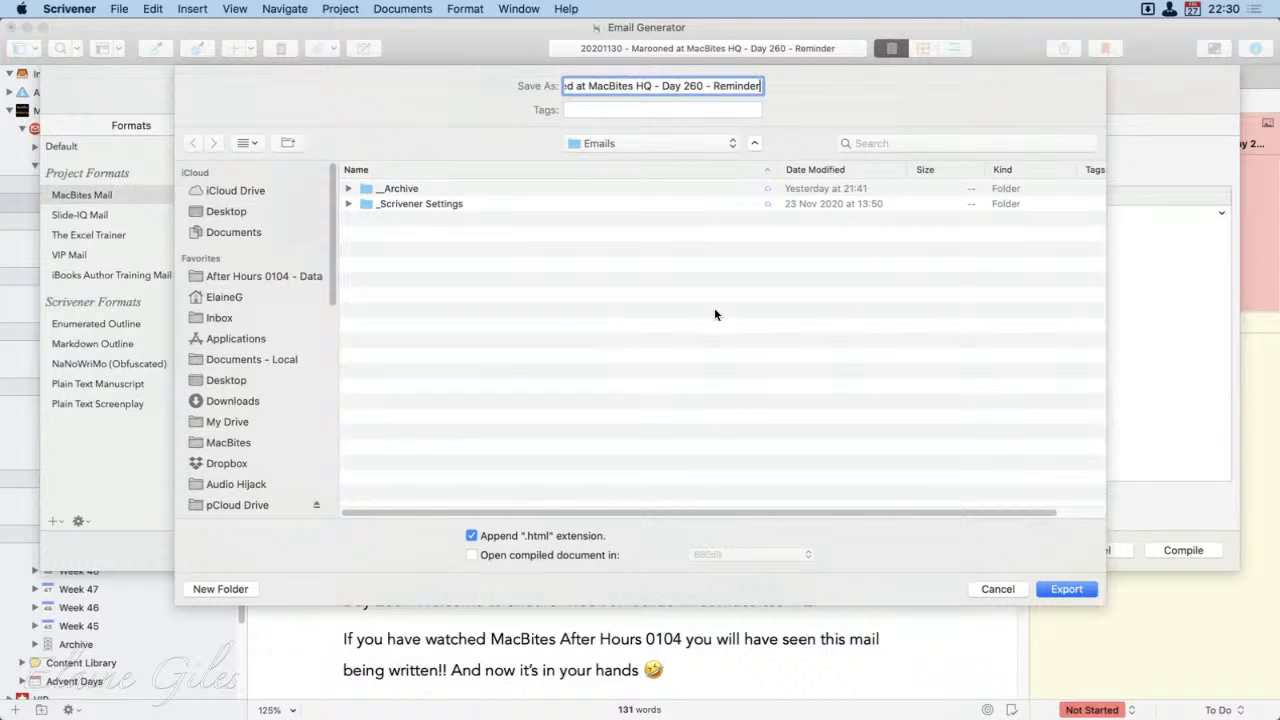
pyautogui.click(1075, 590)
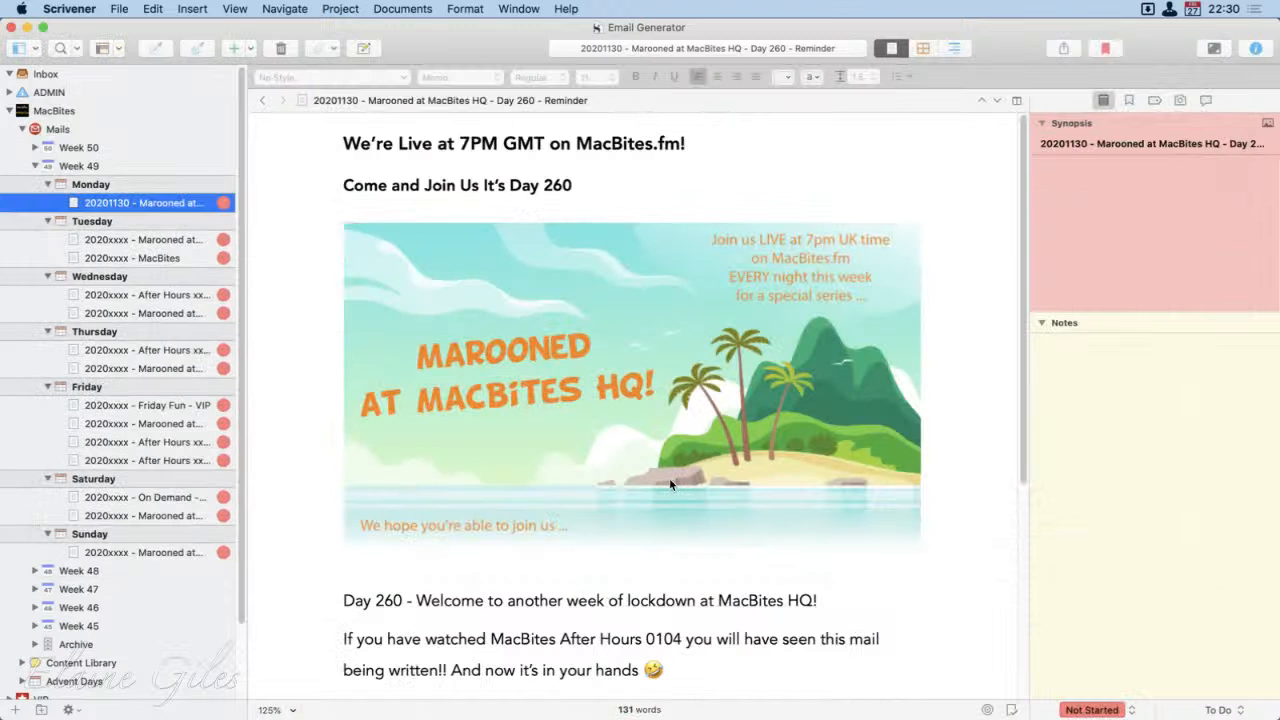
# Step: Minimize the Email Generator project window and clear the Scrivener and PowerPoint image files from the desktop
pyautogui.click(28, 29)
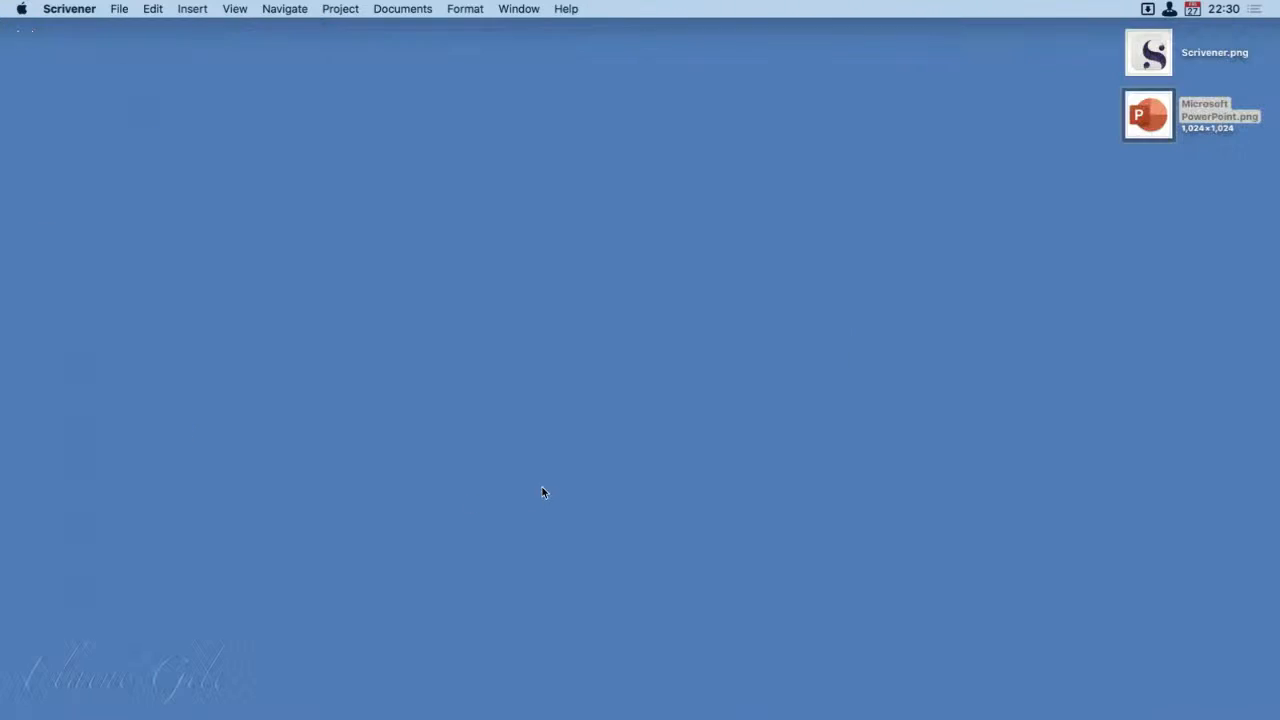
pyautogui.press('super+BackSpace')
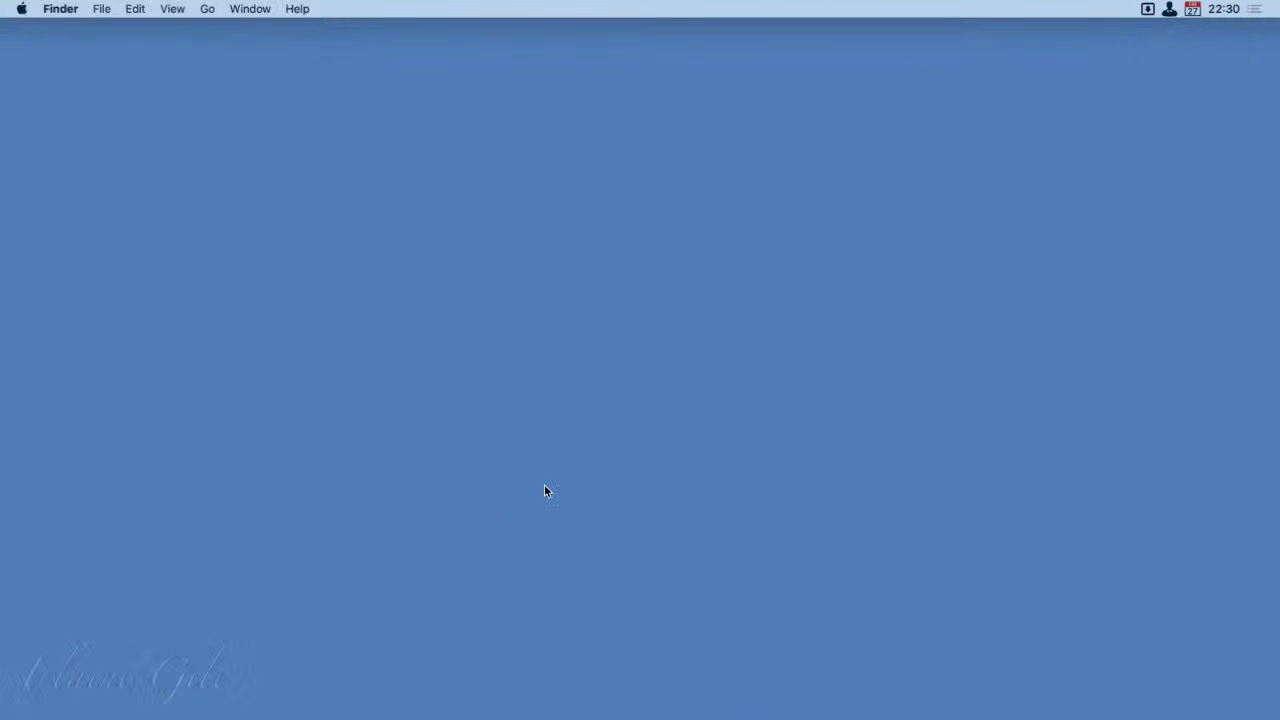
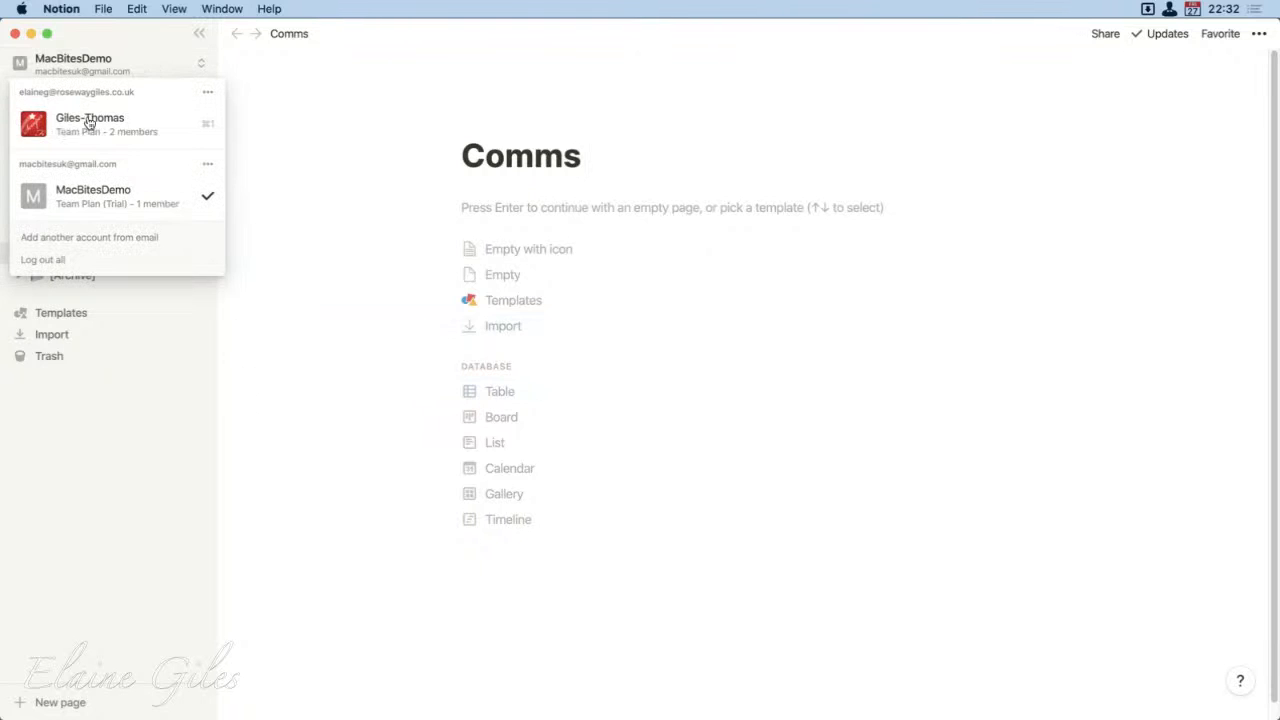
# Step: Switch to the two-member Team Plan workspace in Notion, open the Comms page under MacBites 2.0, and hide the sidebar
pyautogui.click(84, 128)
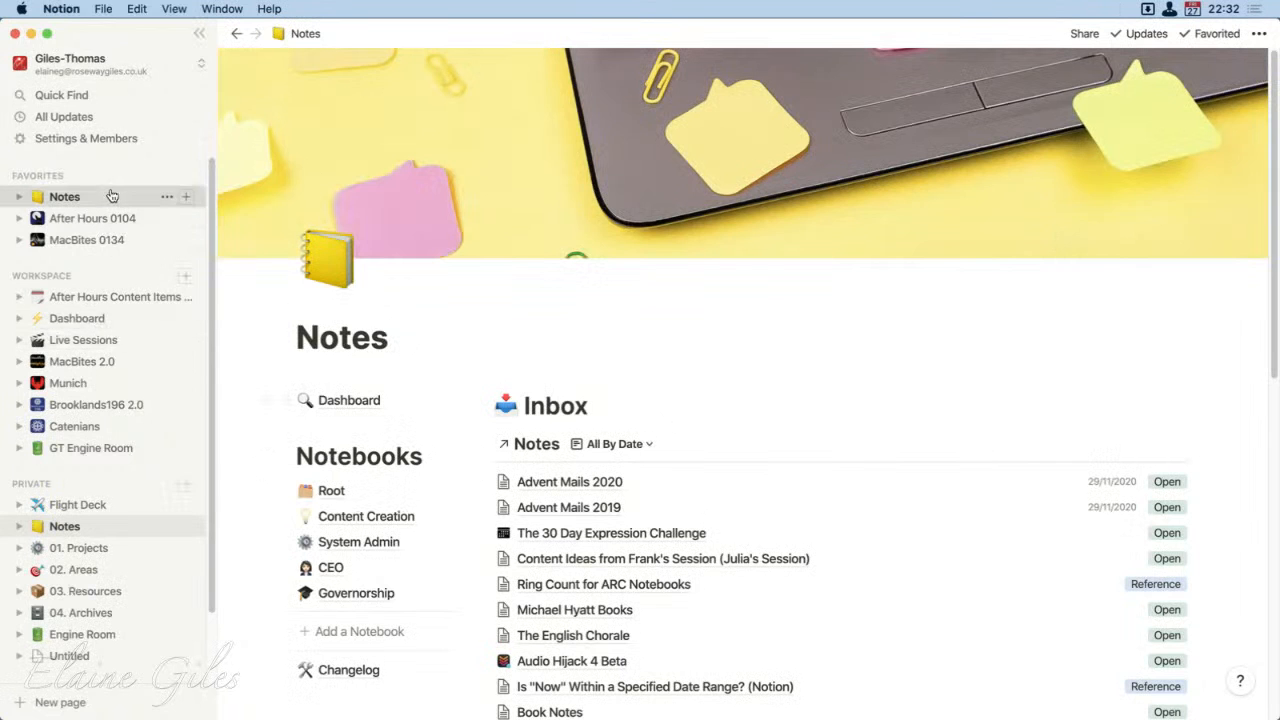
pyautogui.click(97, 361)
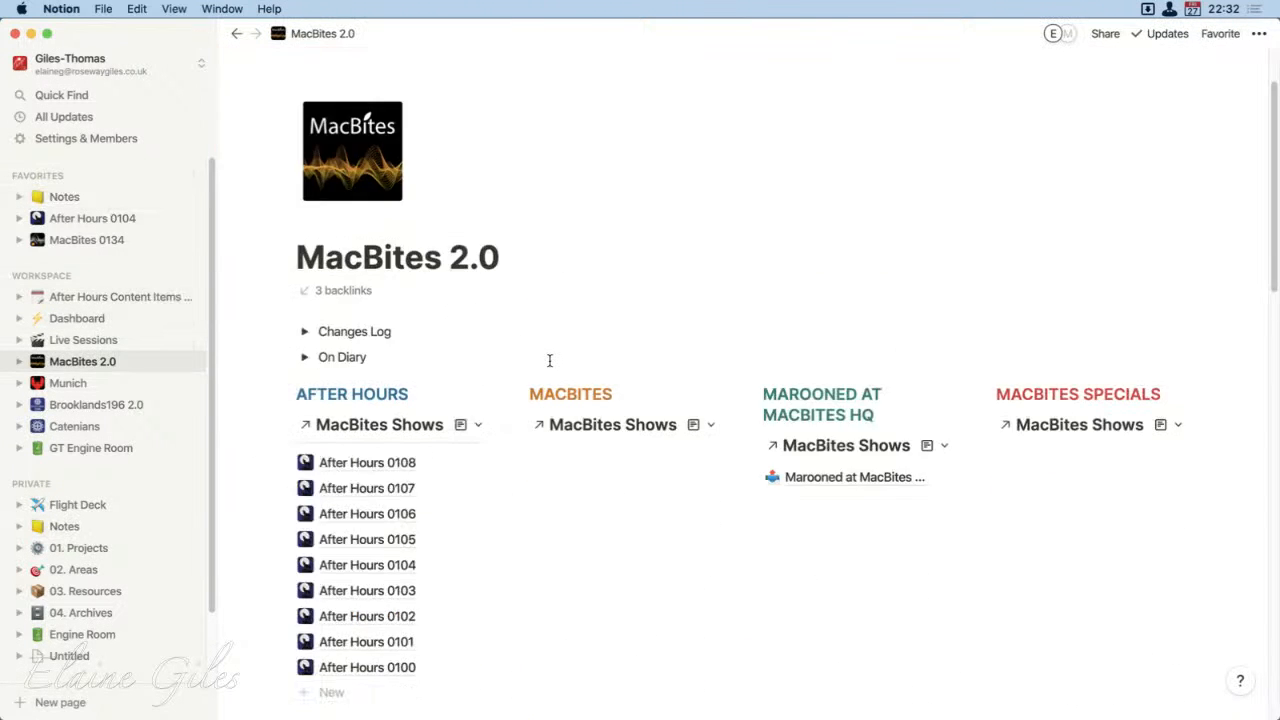
pyautogui.scroll(-10, 549, 360)
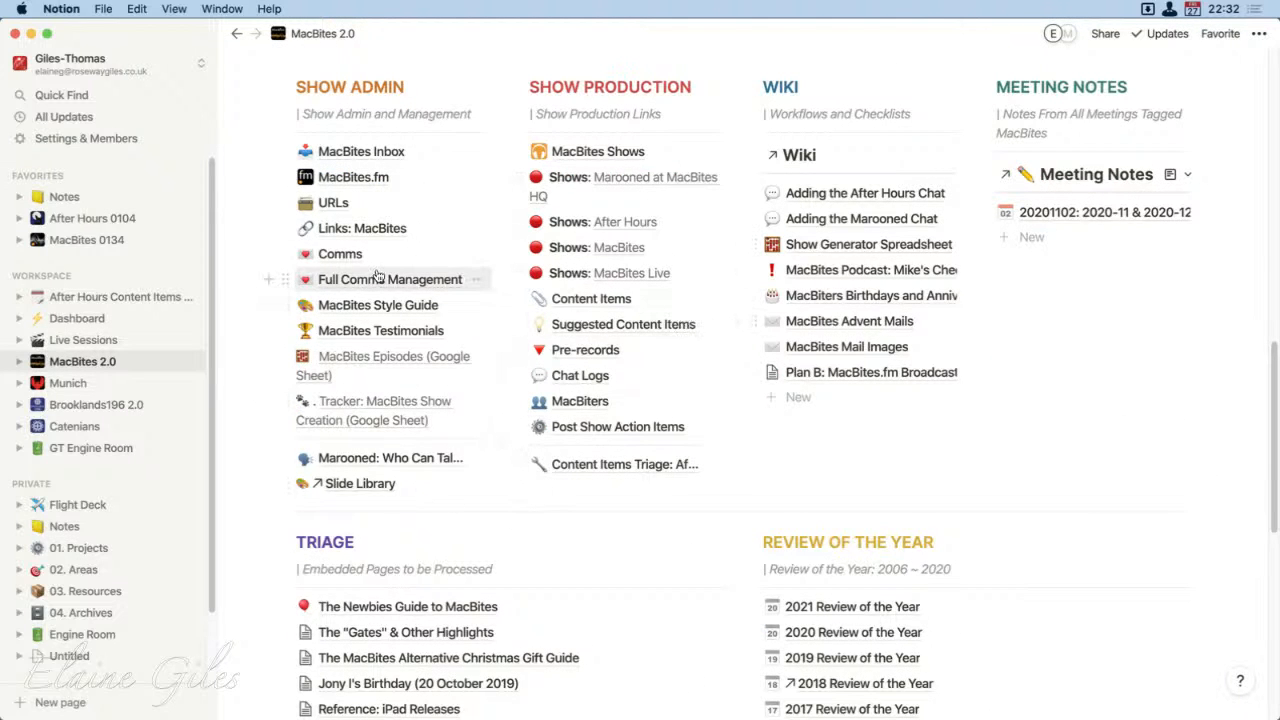
pyautogui.click(340, 255)
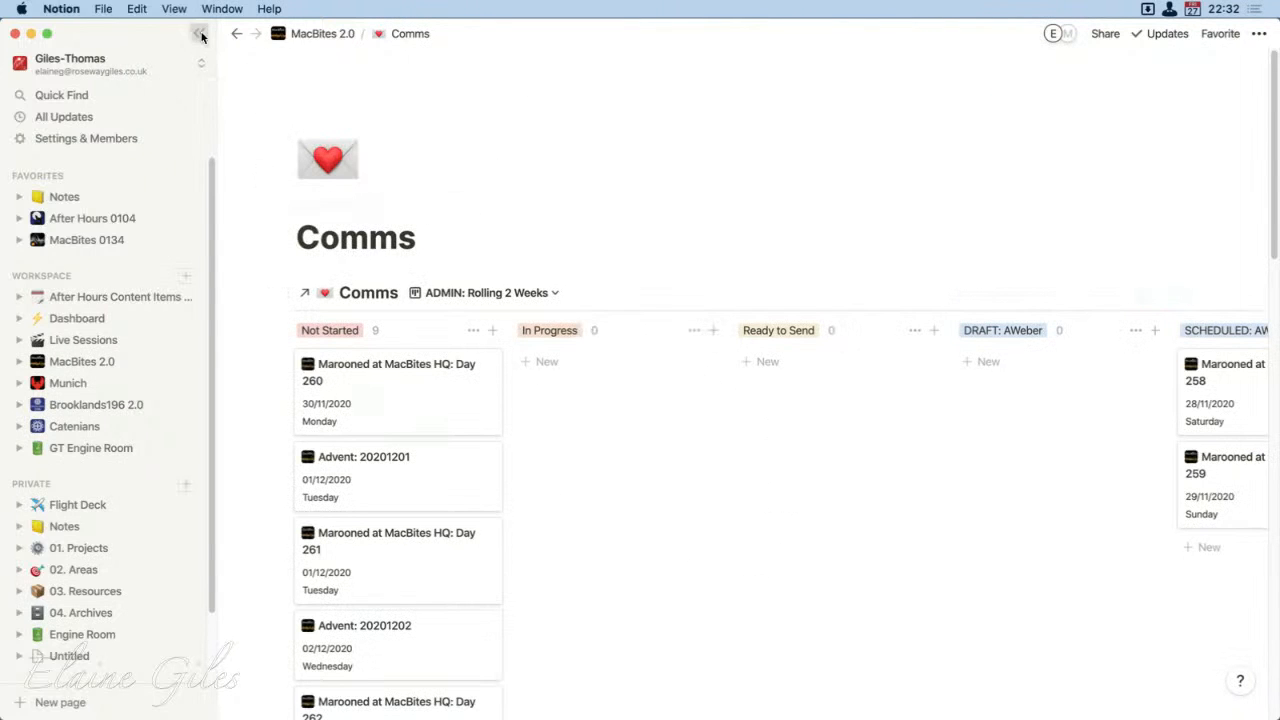
pyautogui.click(199, 33)
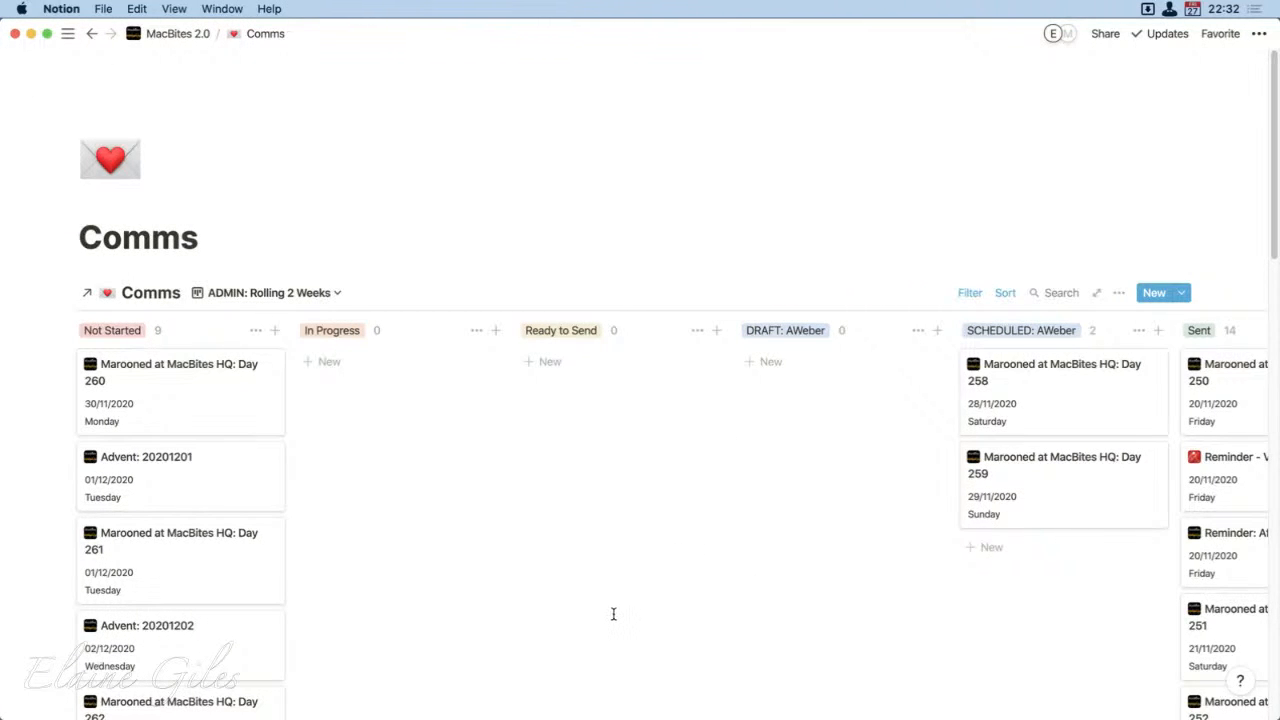
# Step: Review the Comms board's status columns and the Not Started, scheduled and sent emails in its Rolling 2 Weeks view
pyautogui.scroll(-3, 613, 614)
pyautogui.scroll(-2, 613, 614)
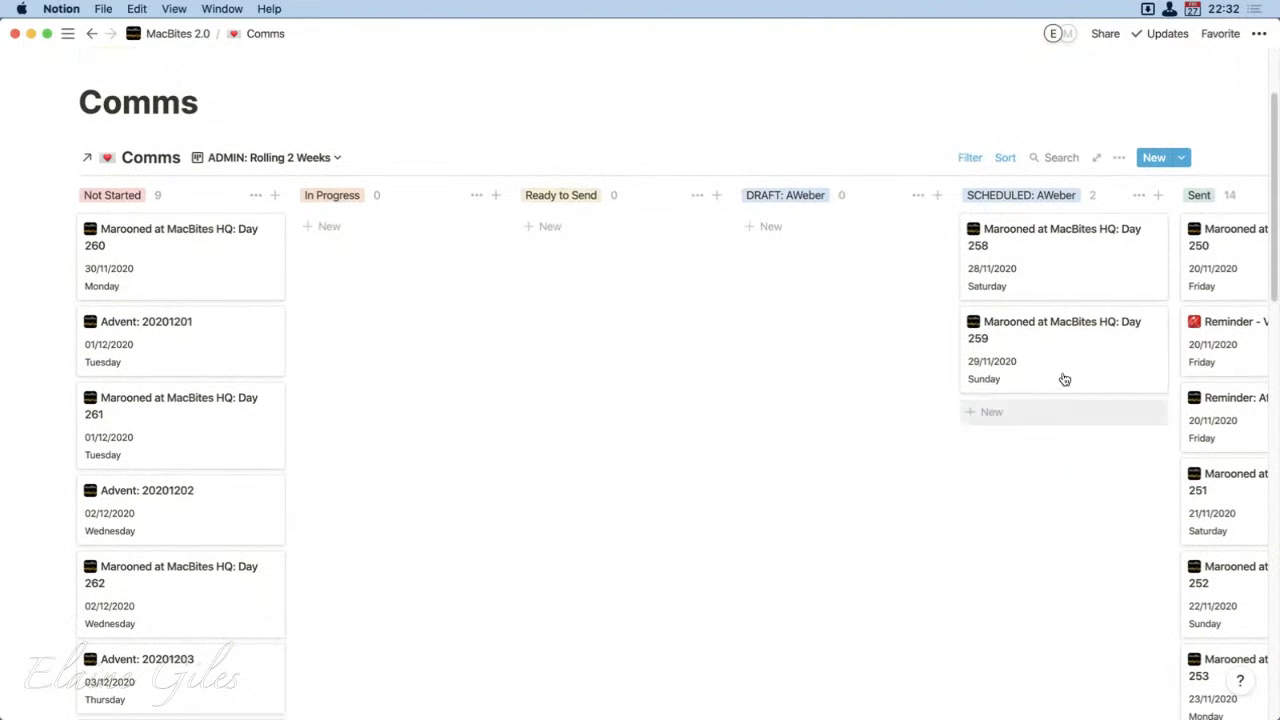
pyautogui.hscroll(4, 1074, 374)
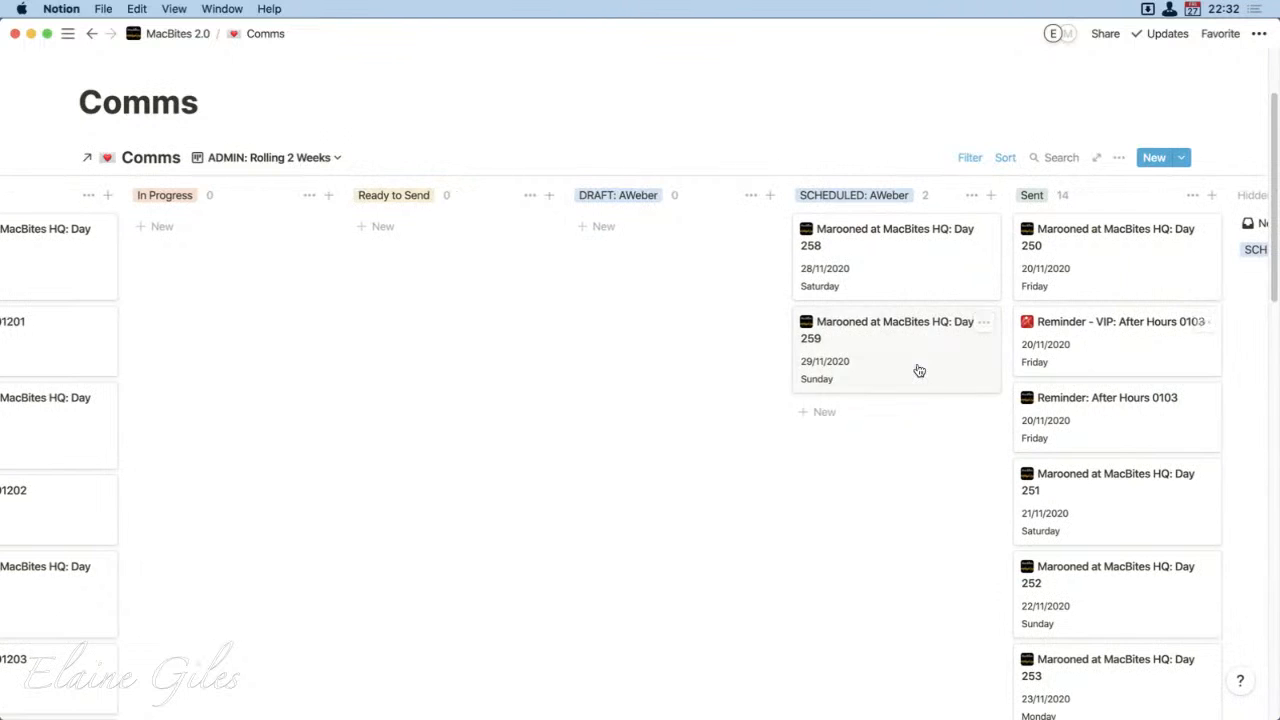
pyautogui.hscroll(8, 919, 371)
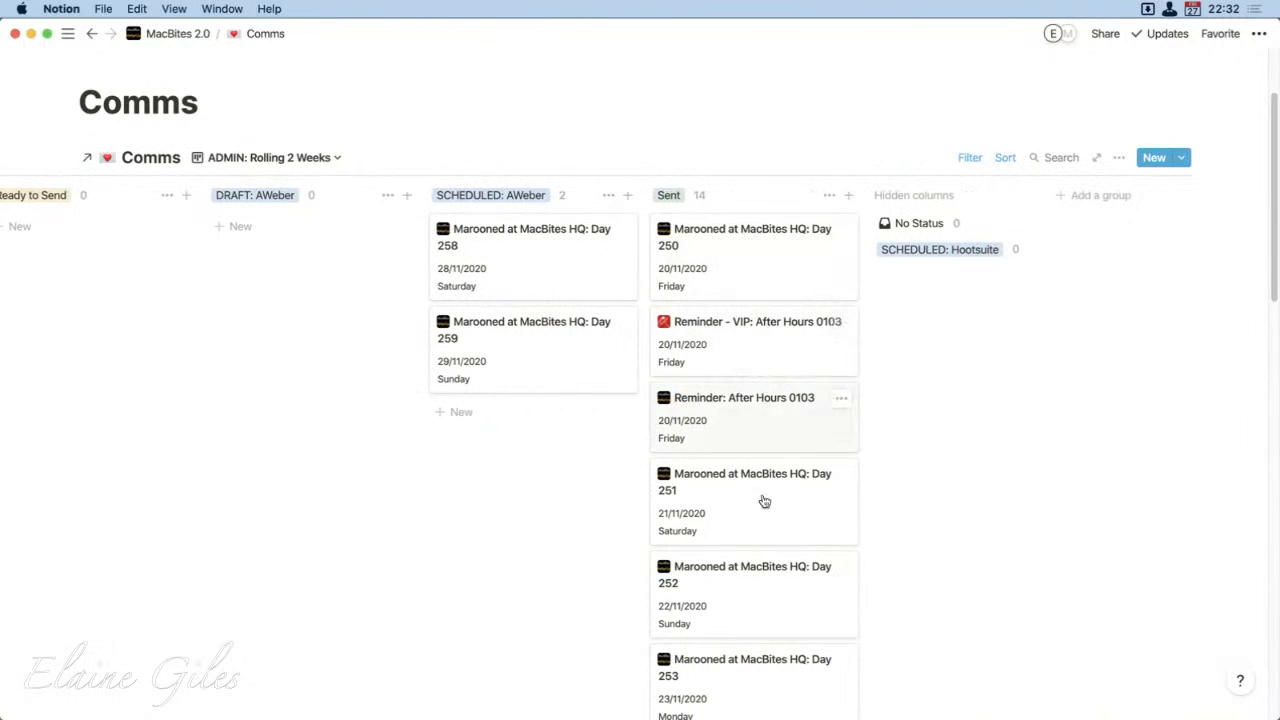
pyautogui.scroll(-15, 777, 658)
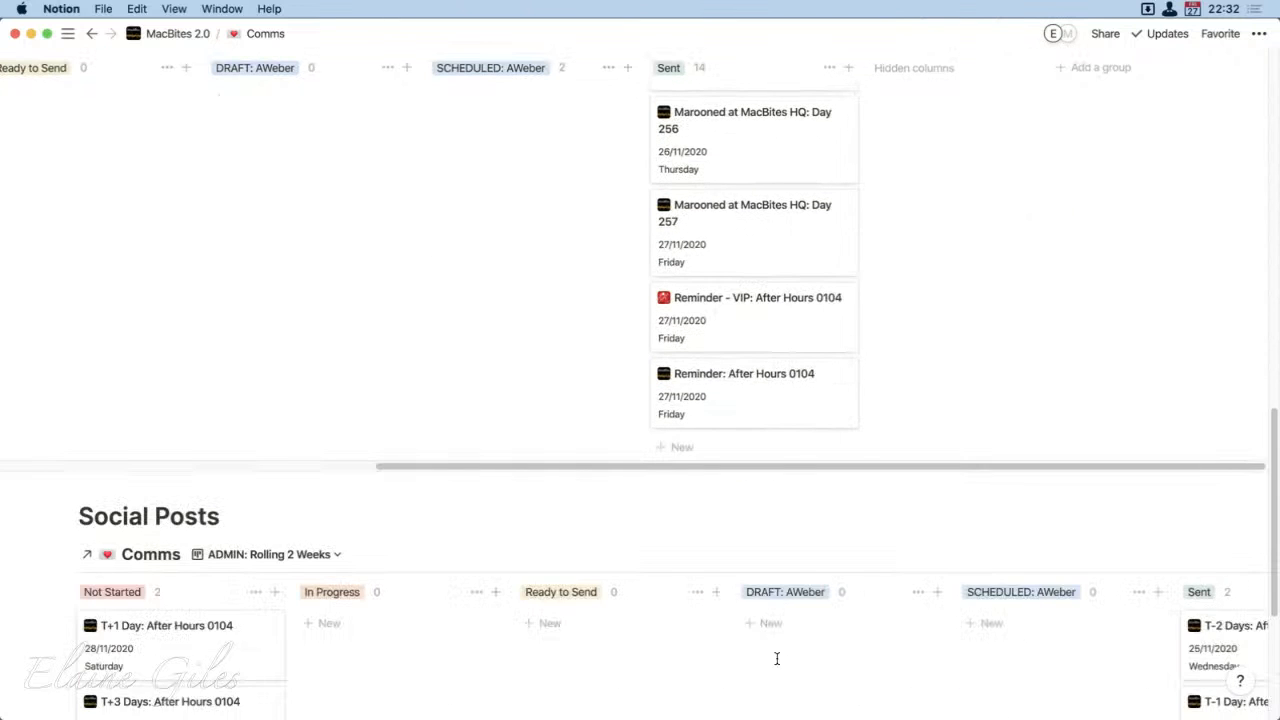
pyautogui.scroll(15, 780, 450)
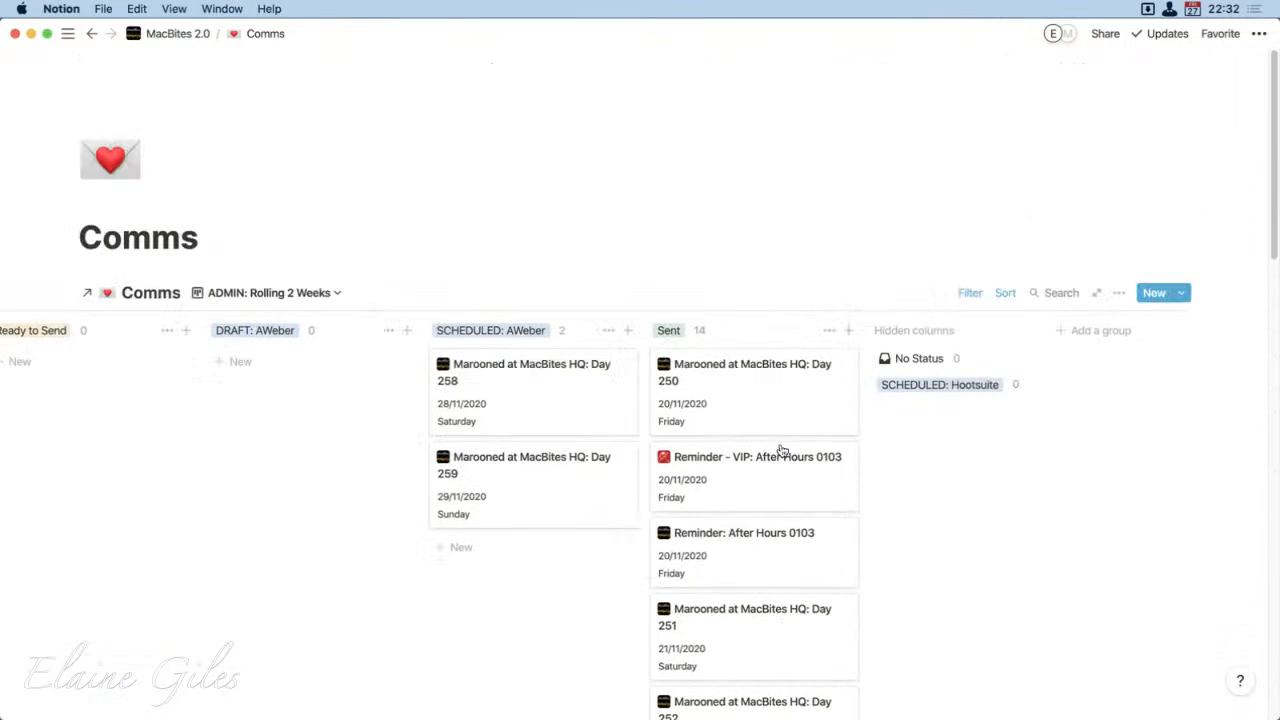
pyautogui.hscroll(-6, 781, 451)
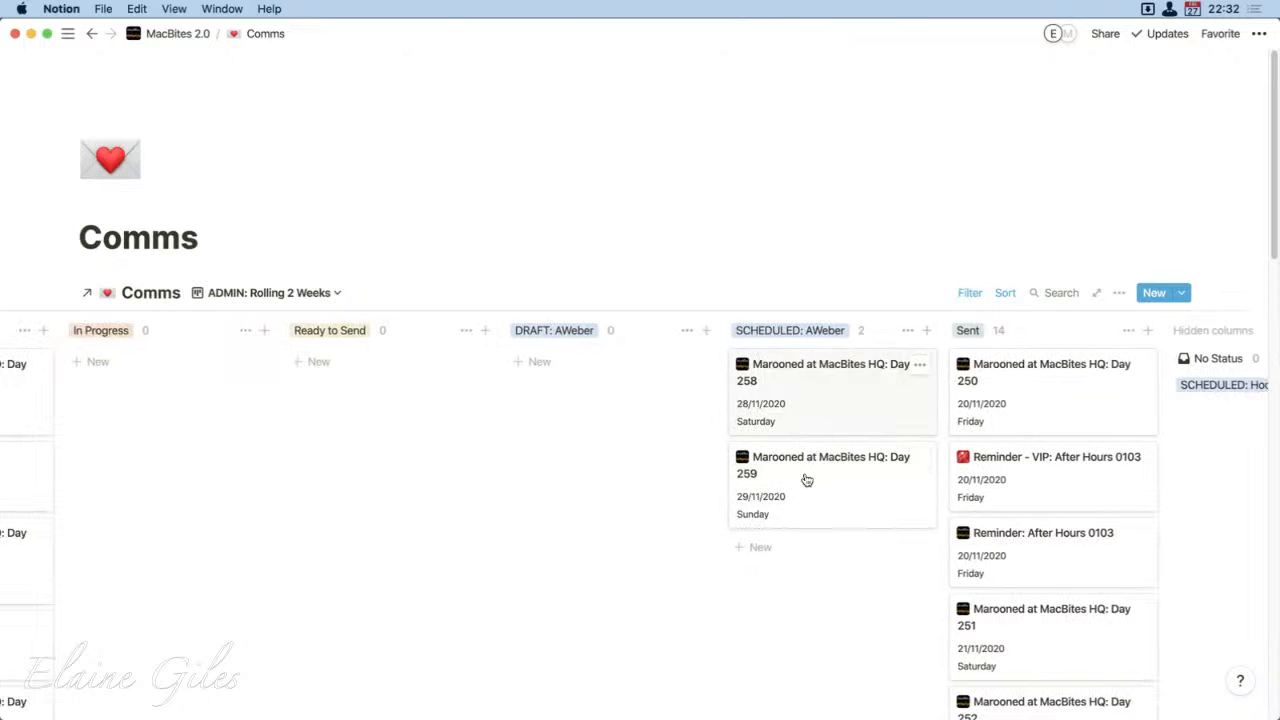
pyautogui.hscroll(-5, 661, 468)
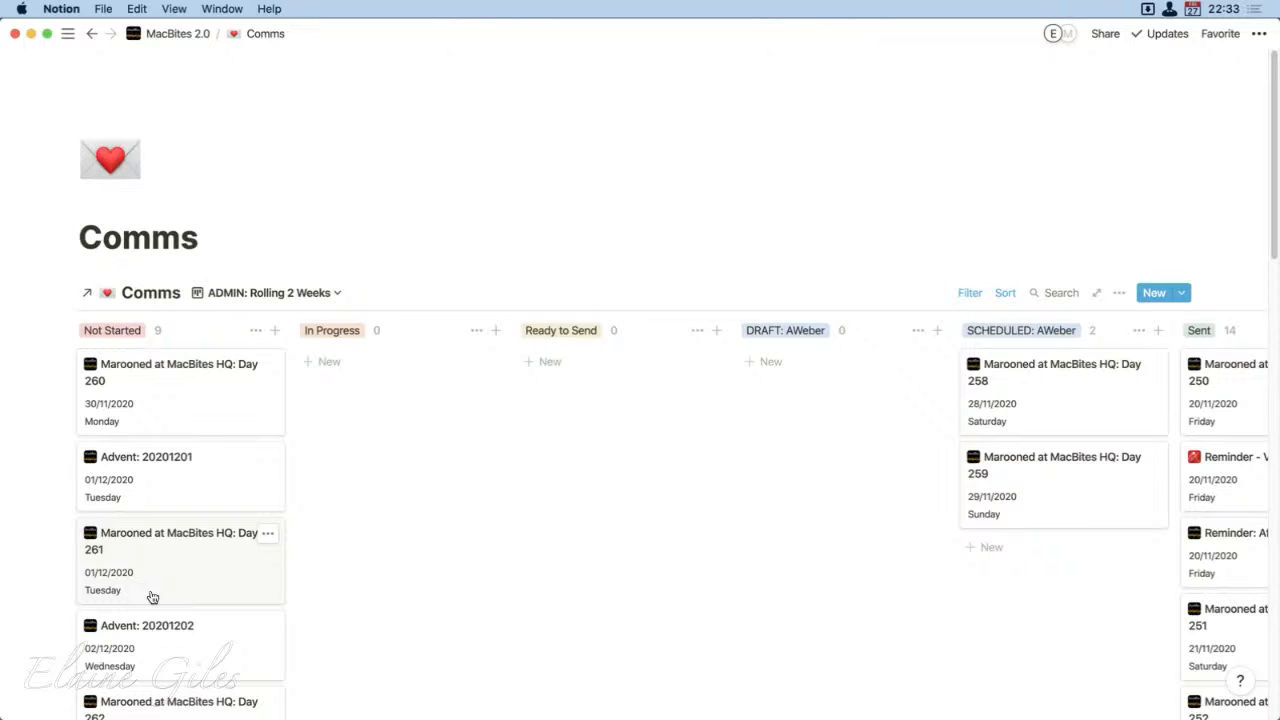
pyautogui.scroll(-8, 152, 597)
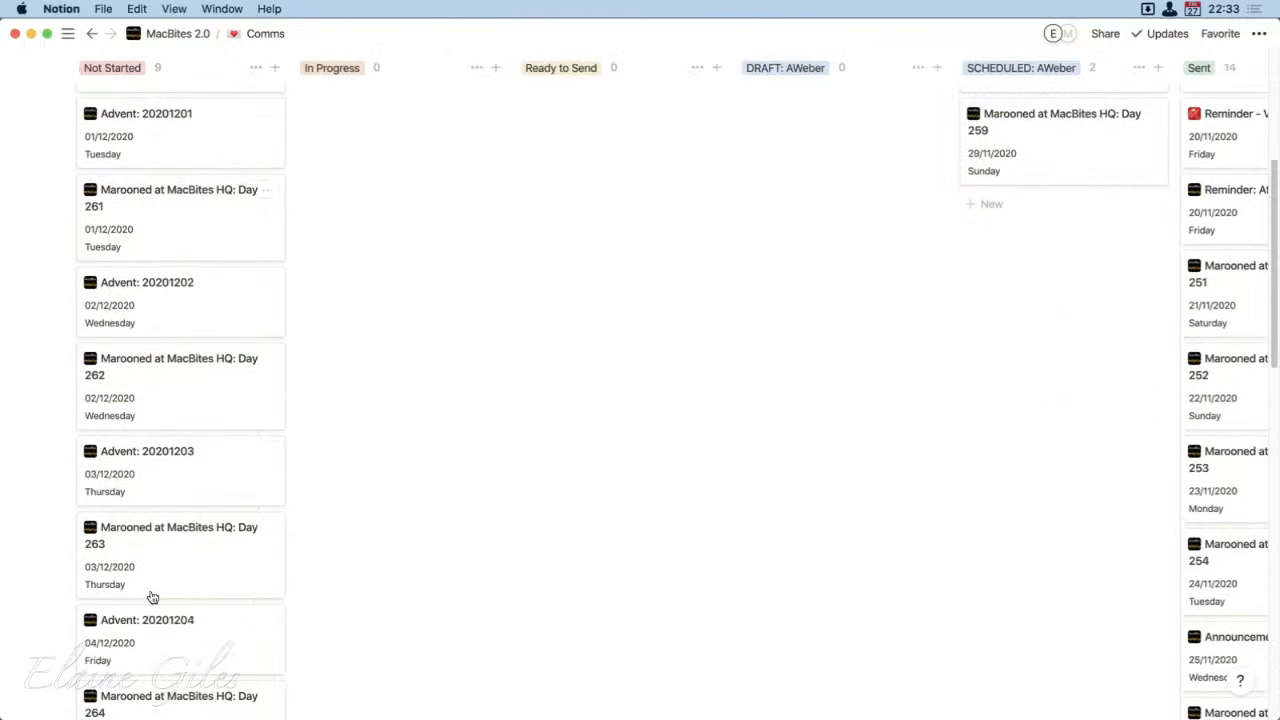
pyautogui.scroll(8, 152, 597)
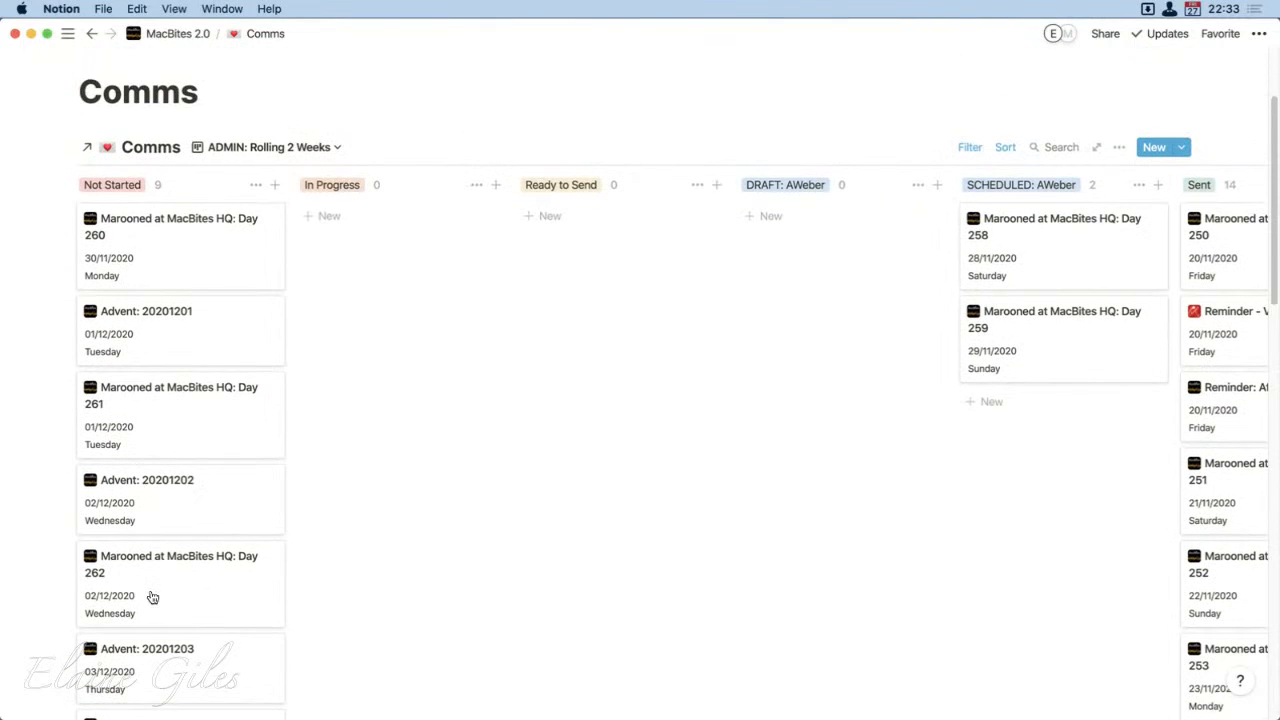
pyautogui.scroll(3, 152, 597)
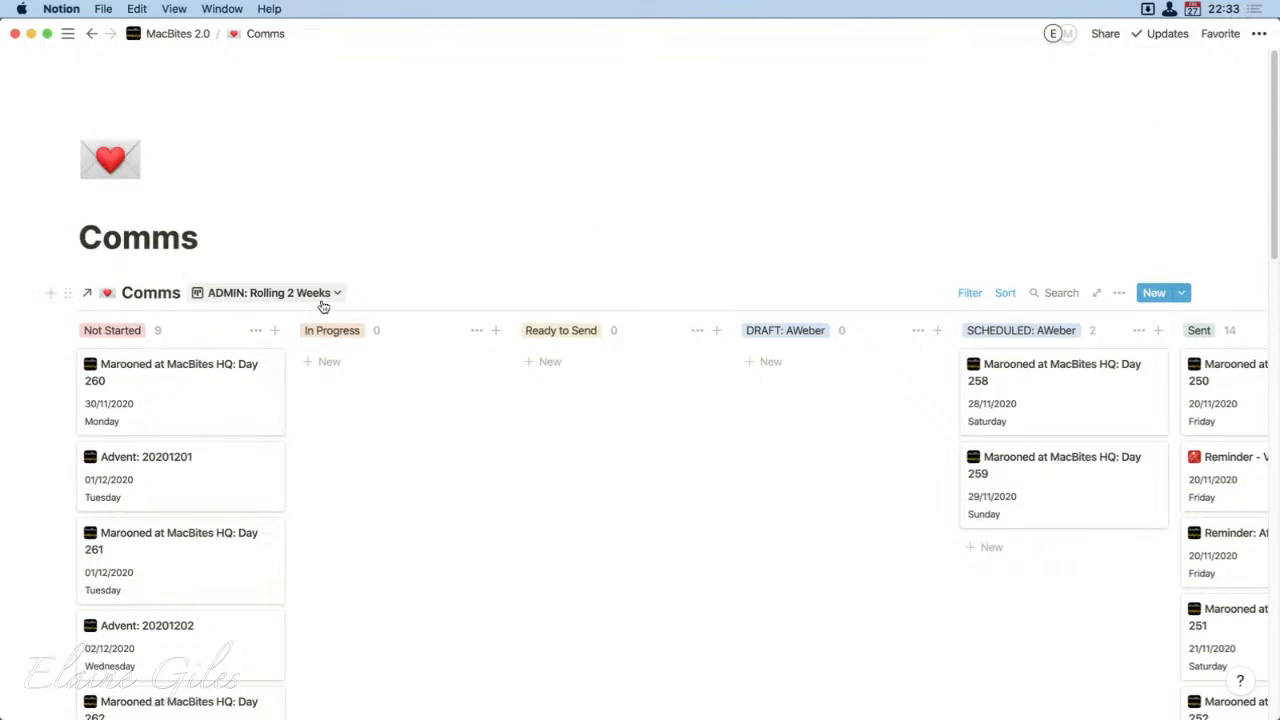
pyautogui.scroll(-12, 257, 586)
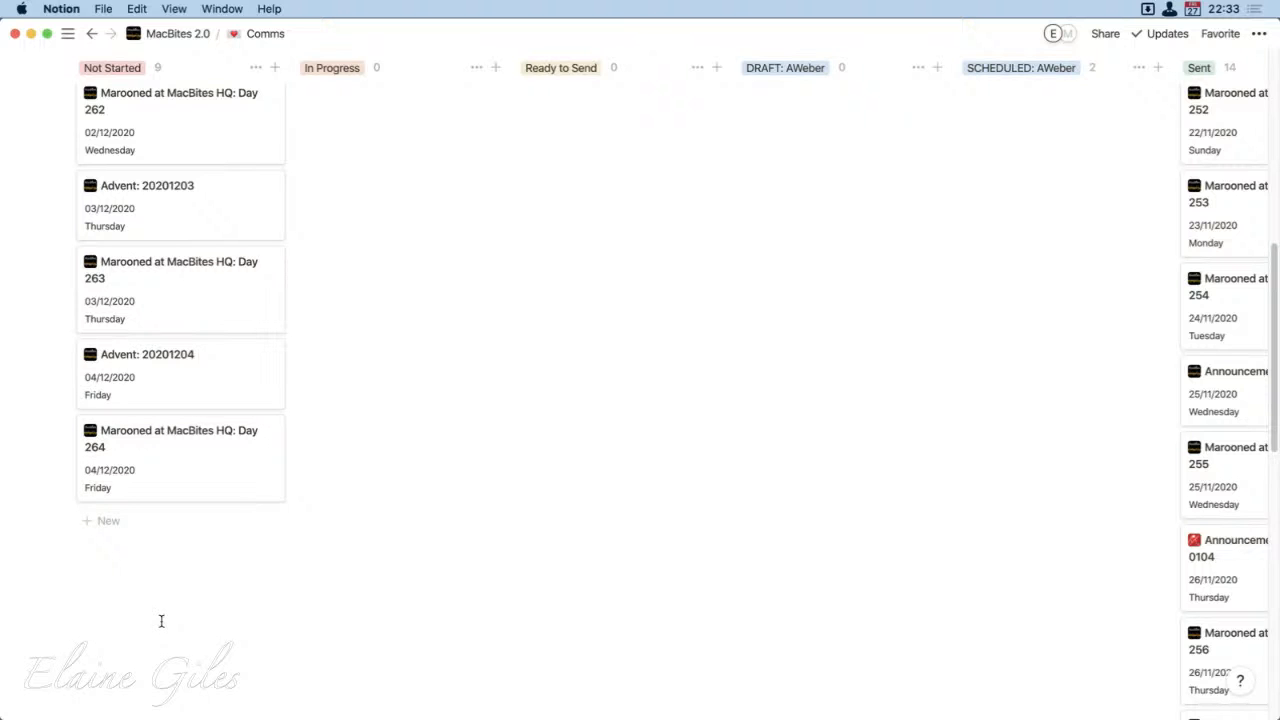
pyautogui.scroll(10, 162, 614)
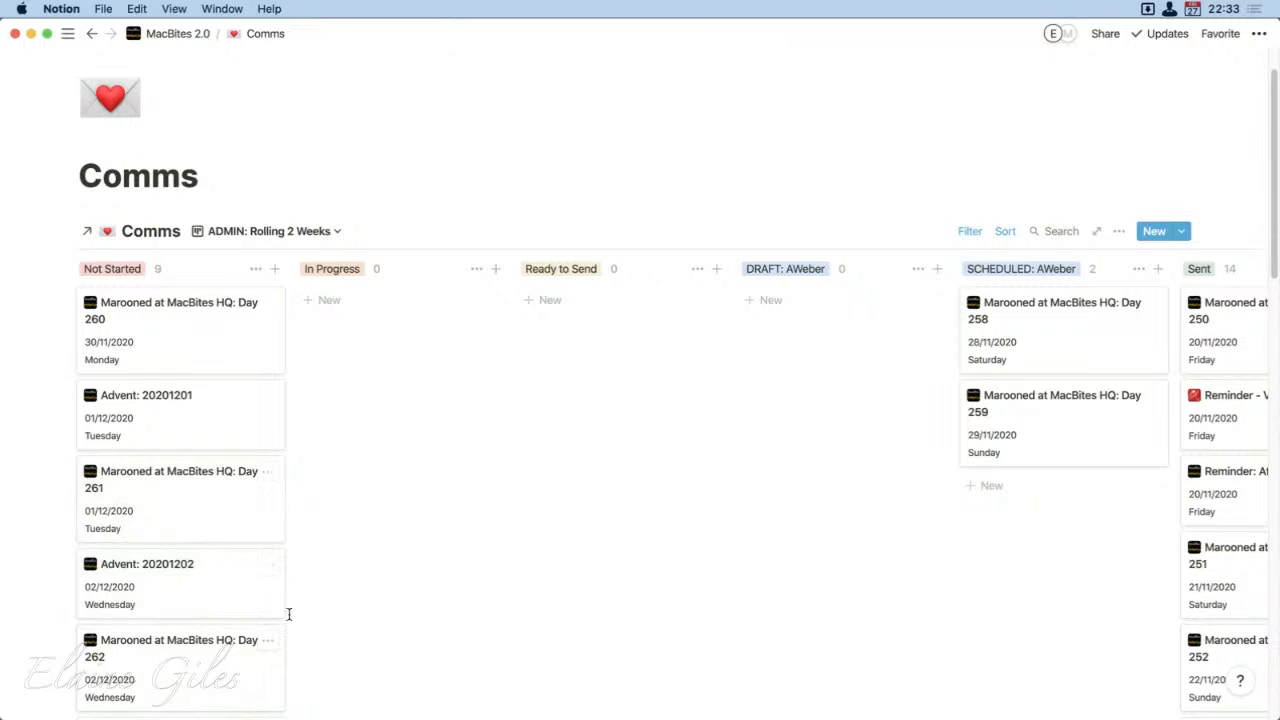
# Step: Open the "Marooned at MacBites HQ: Day 260" card and apply the MAIL: Marooned template to it
pyautogui.click(165, 336)
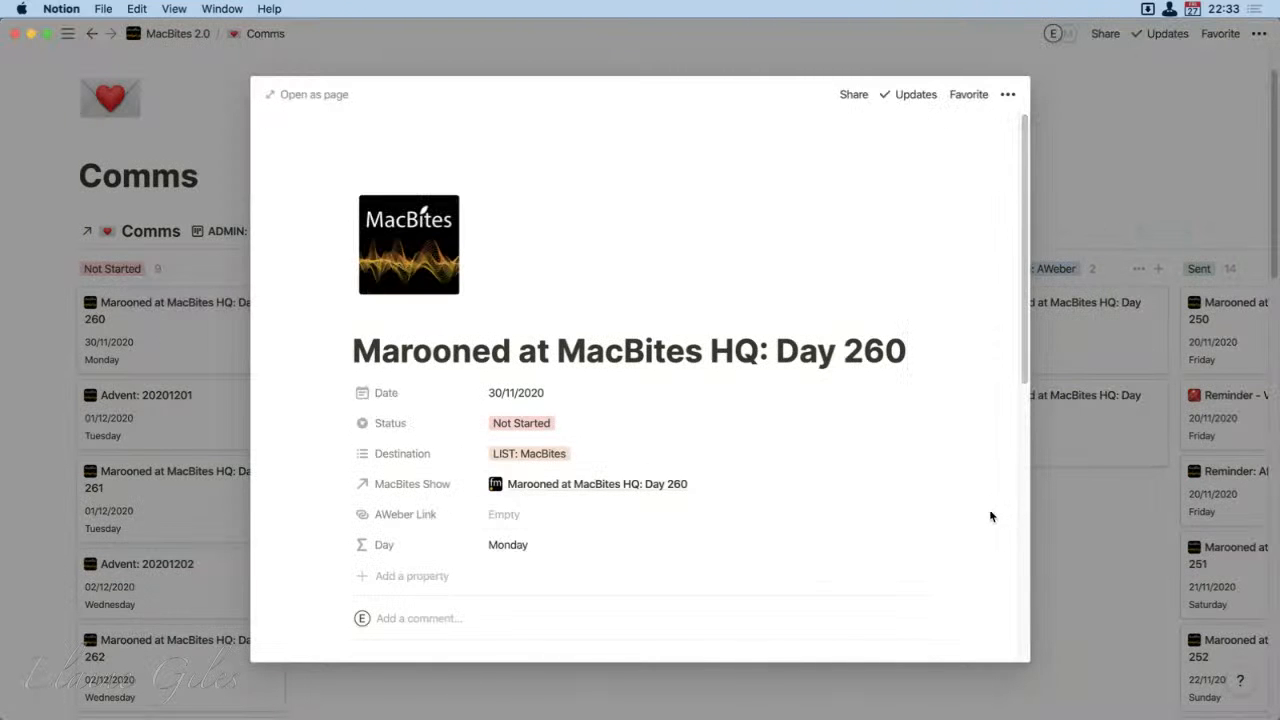
pyautogui.scroll(-2, 990, 516)
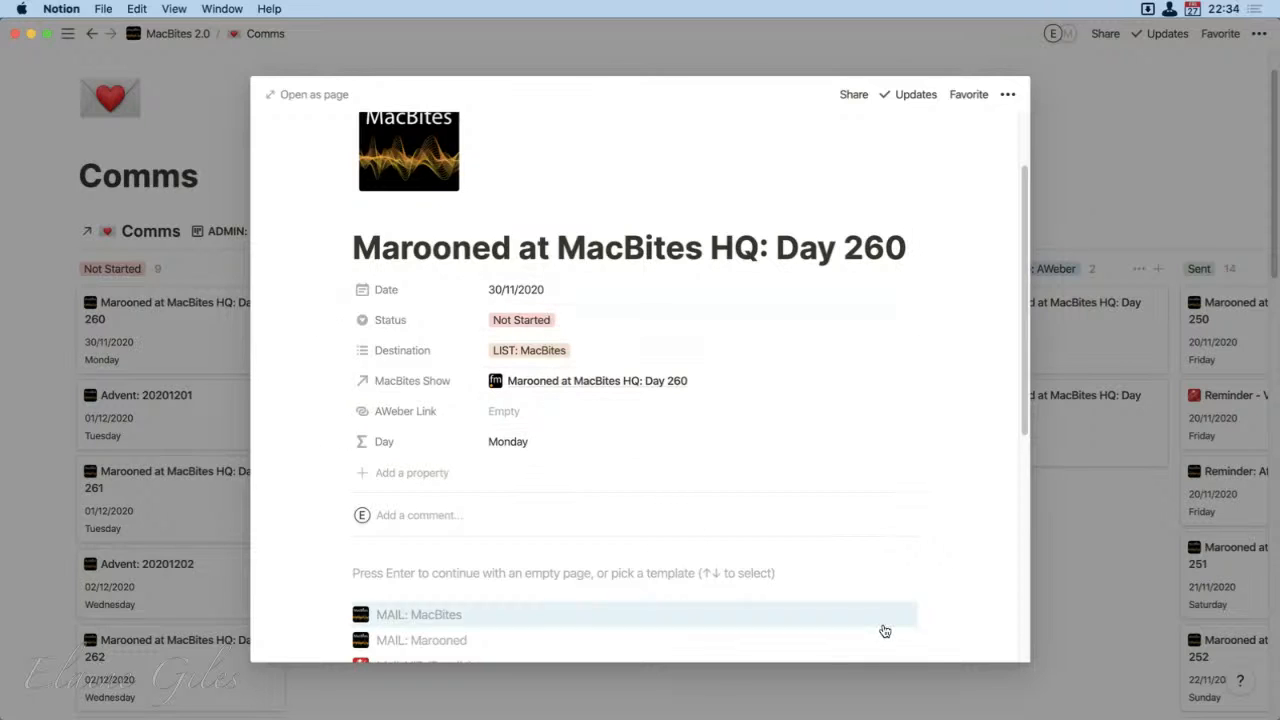
pyautogui.scroll(-10, 882, 619)
pyautogui.scroll(2, 882, 619)
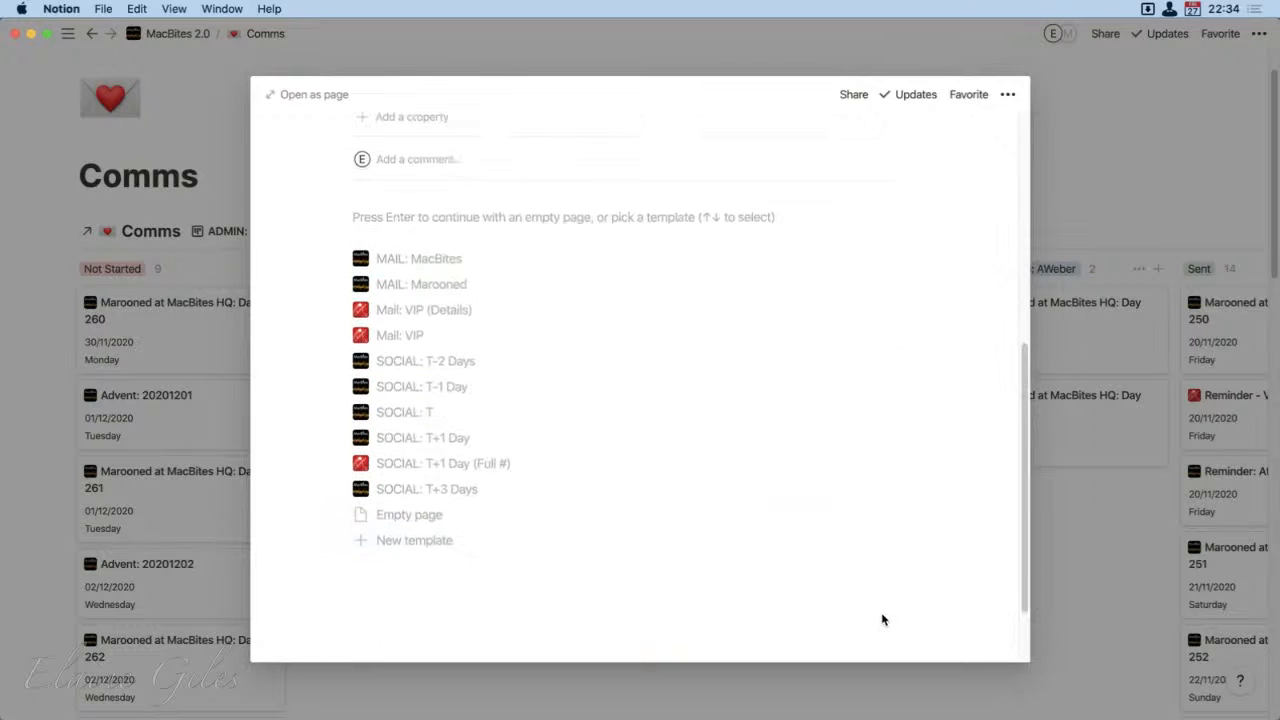
pyautogui.scroll(5, 493, 516)
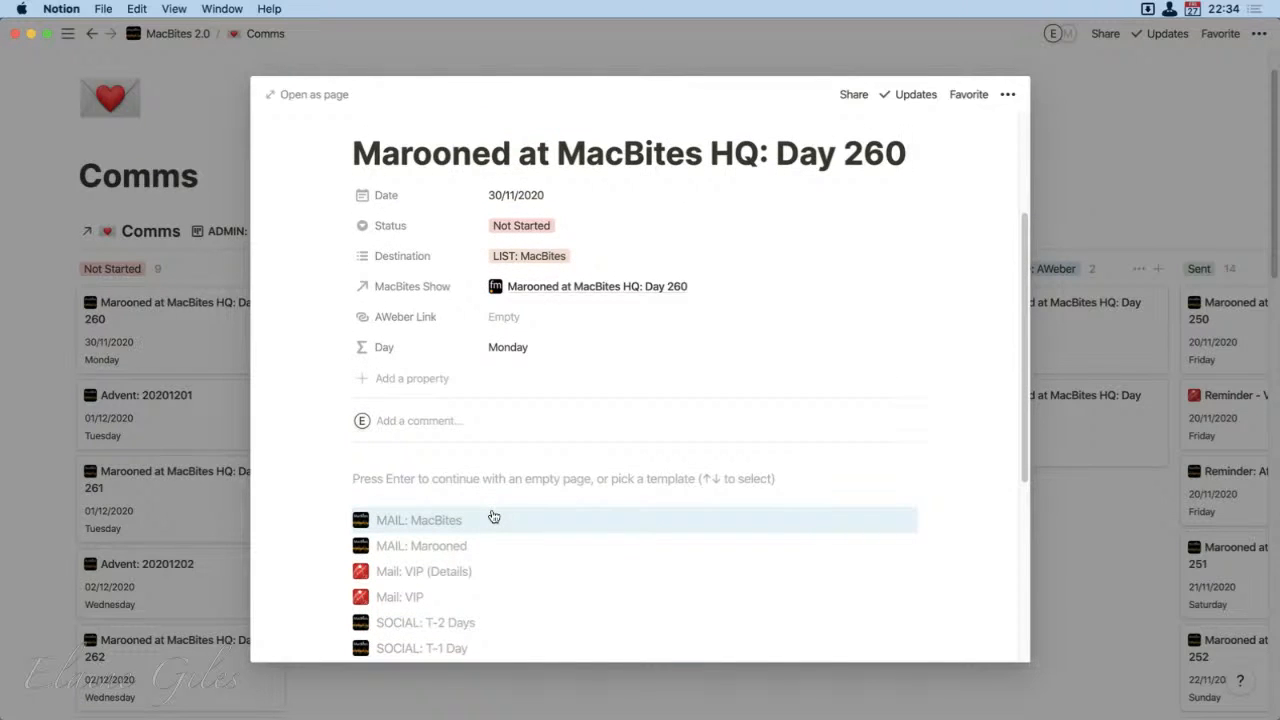
pyautogui.click(392, 550)
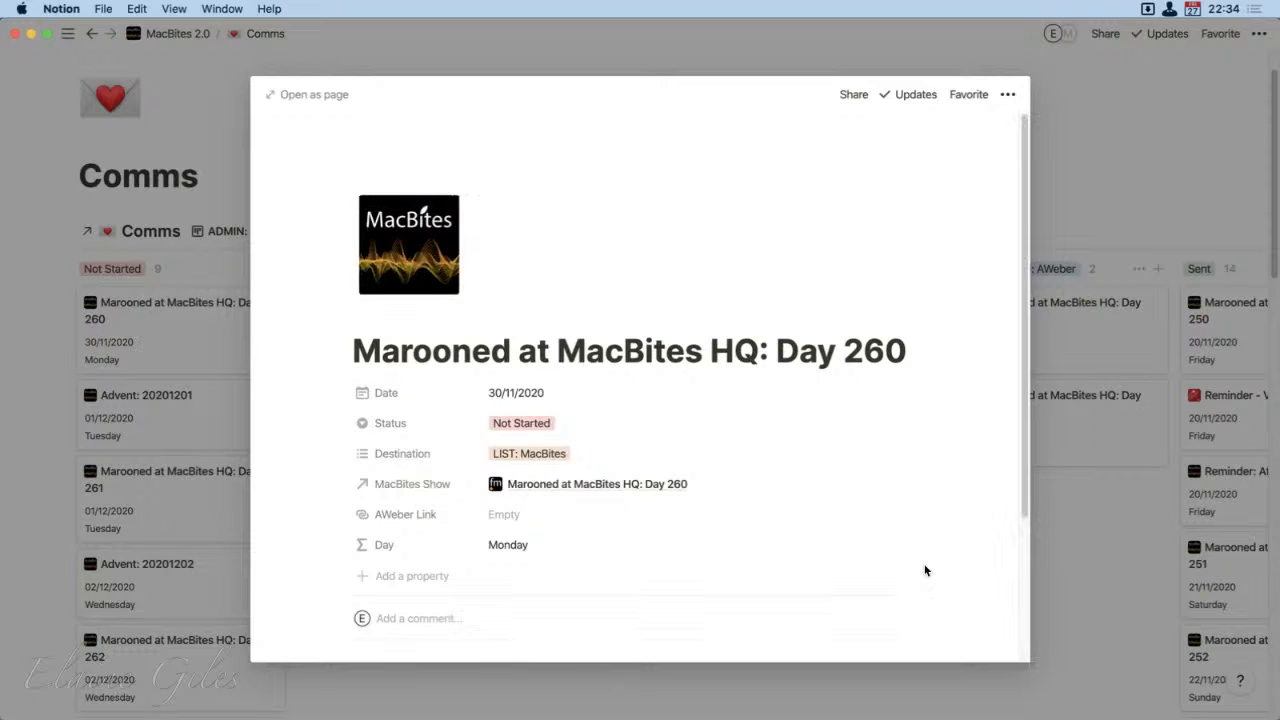
# Step: Place the cursor in the card's empty body, then switch to Finder and open the Day 260 Reminder folder inside Emails
pyautogui.scroll(-3, 925, 571)
pyautogui.click(544, 570)
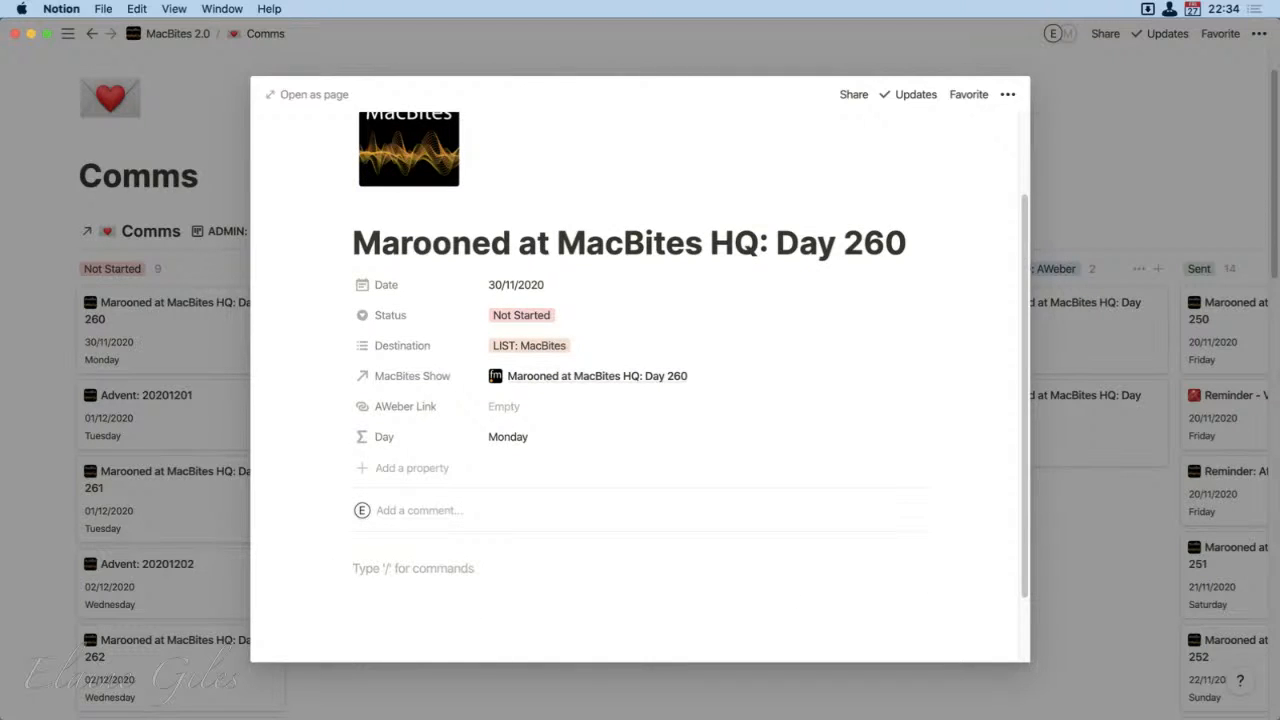
pyautogui.press('super+space')
pyautogui.write('fm')
pyautogui.press('Return')
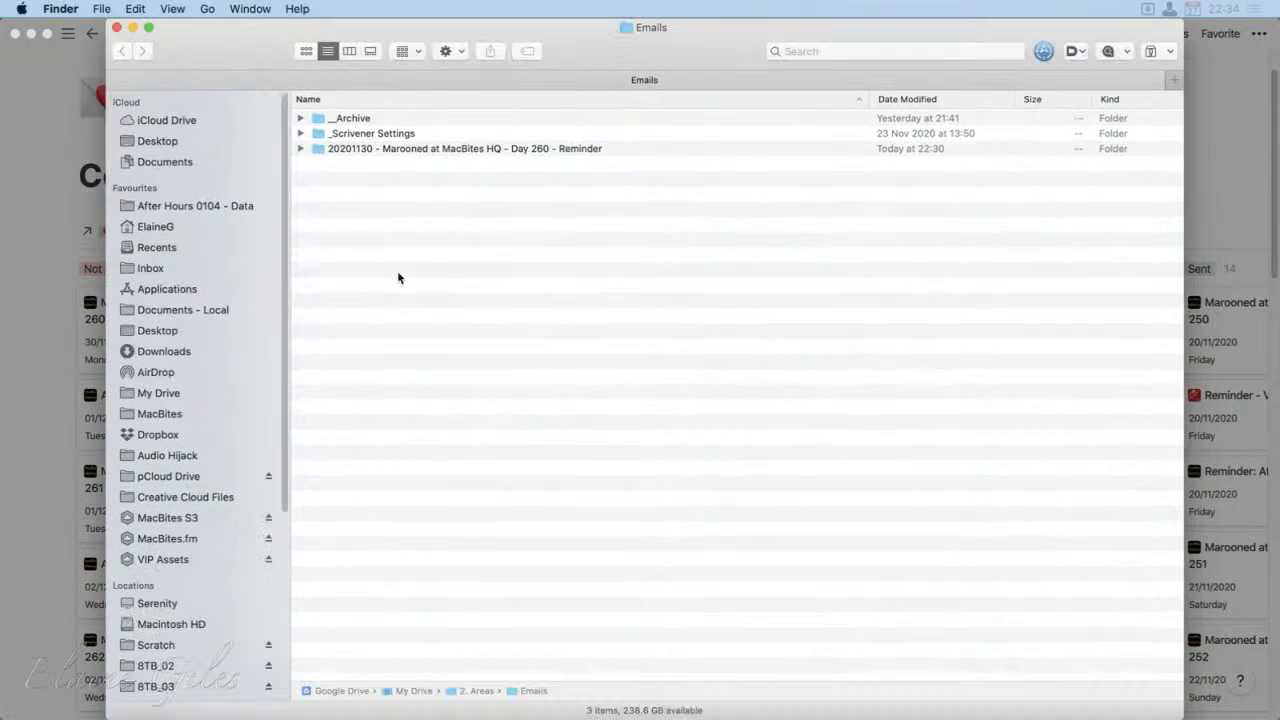
pyautogui.doubleClick(457, 148)
# Step: Preview the marooned-at-macbites-hq_0600x0337.png image and the compiled Day 260 reminder .html file
pyautogui.click(549, 131)
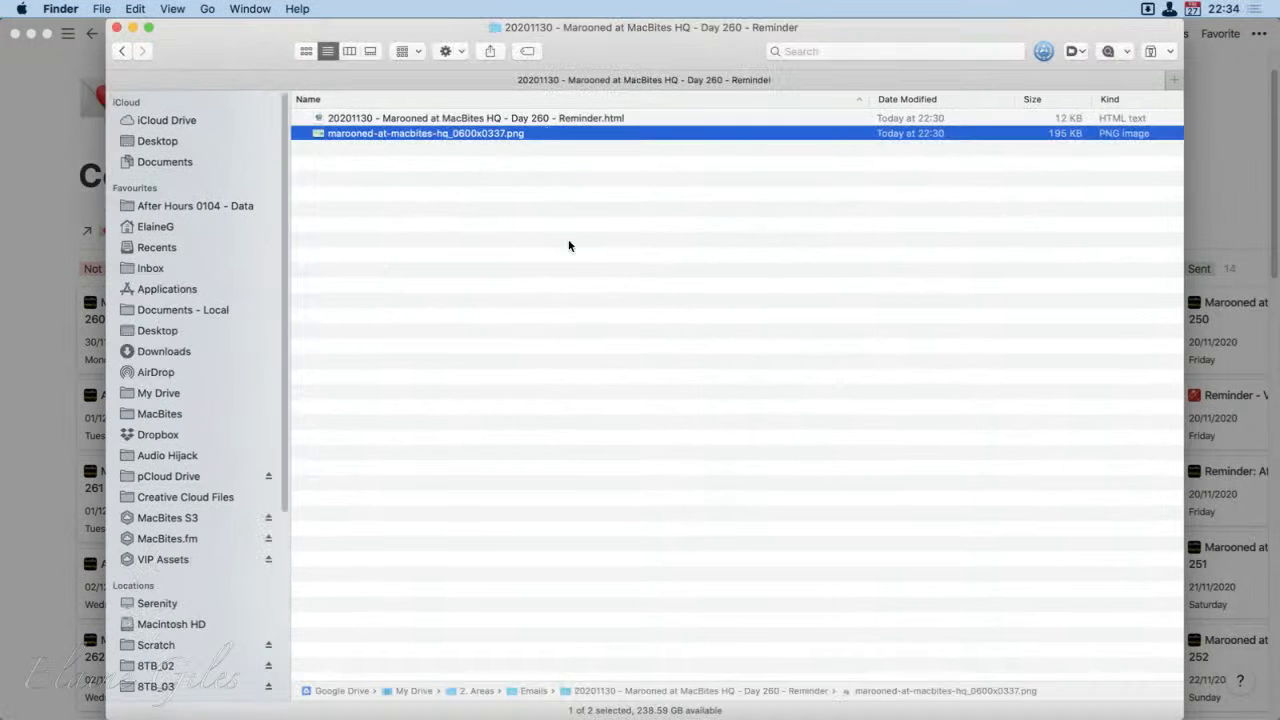
pyautogui.press('space')
pyautogui.press('space')
pyautogui.click(574, 120)
pyautogui.press('space')
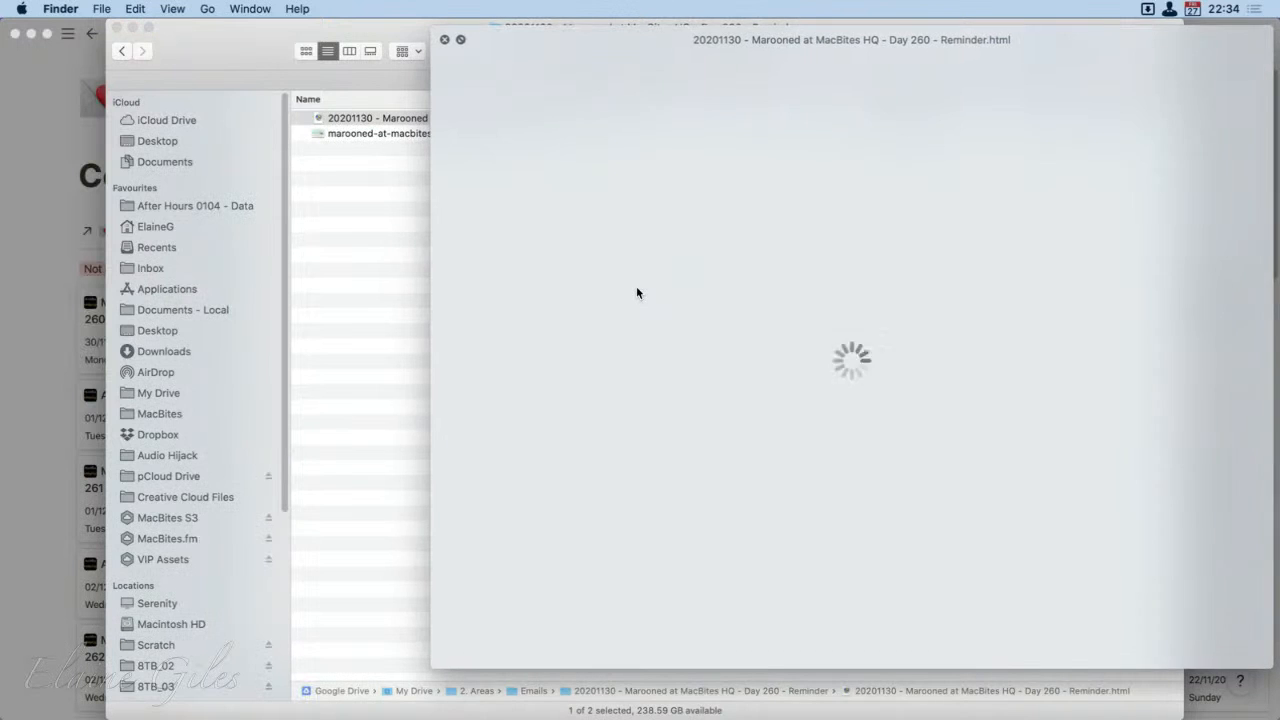
pyautogui.press('space')
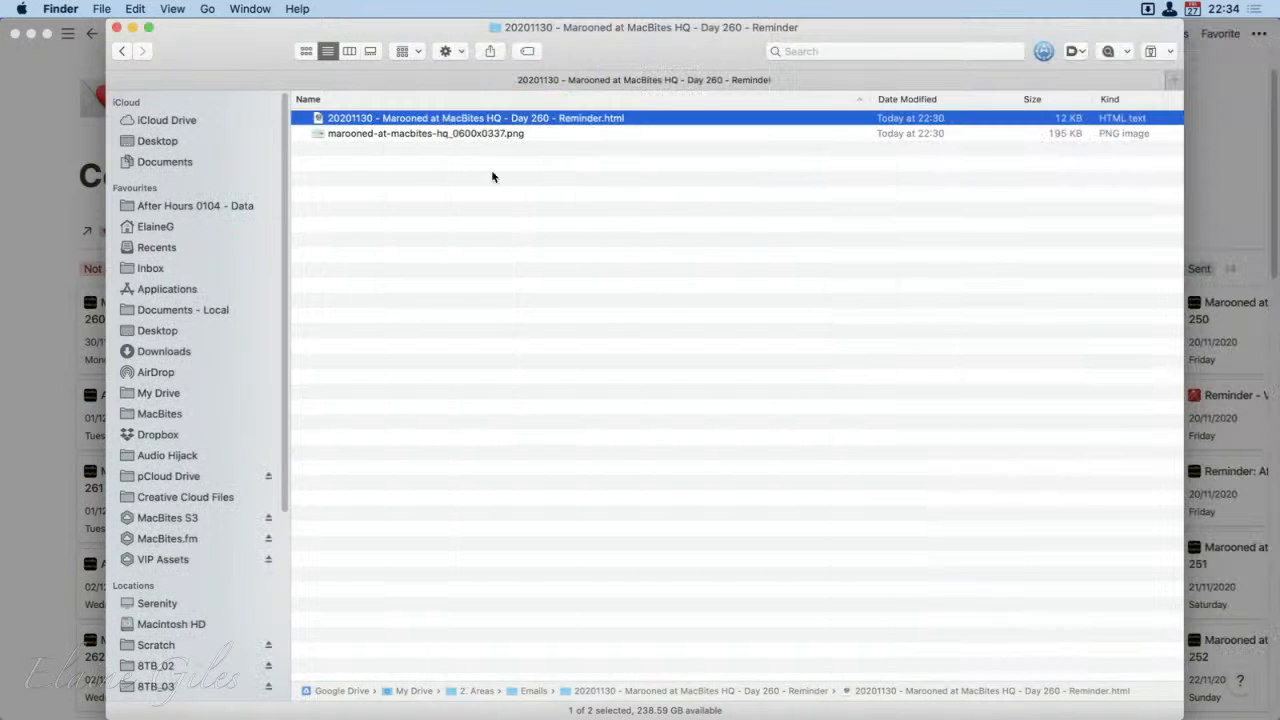
# Step: Attach "20201130 - Marooned at MacBites HQ - Day 260 - Reminder.html" to the Day 260 card's body and set its status to Ready to Send
pyautogui.press('cmd+w')
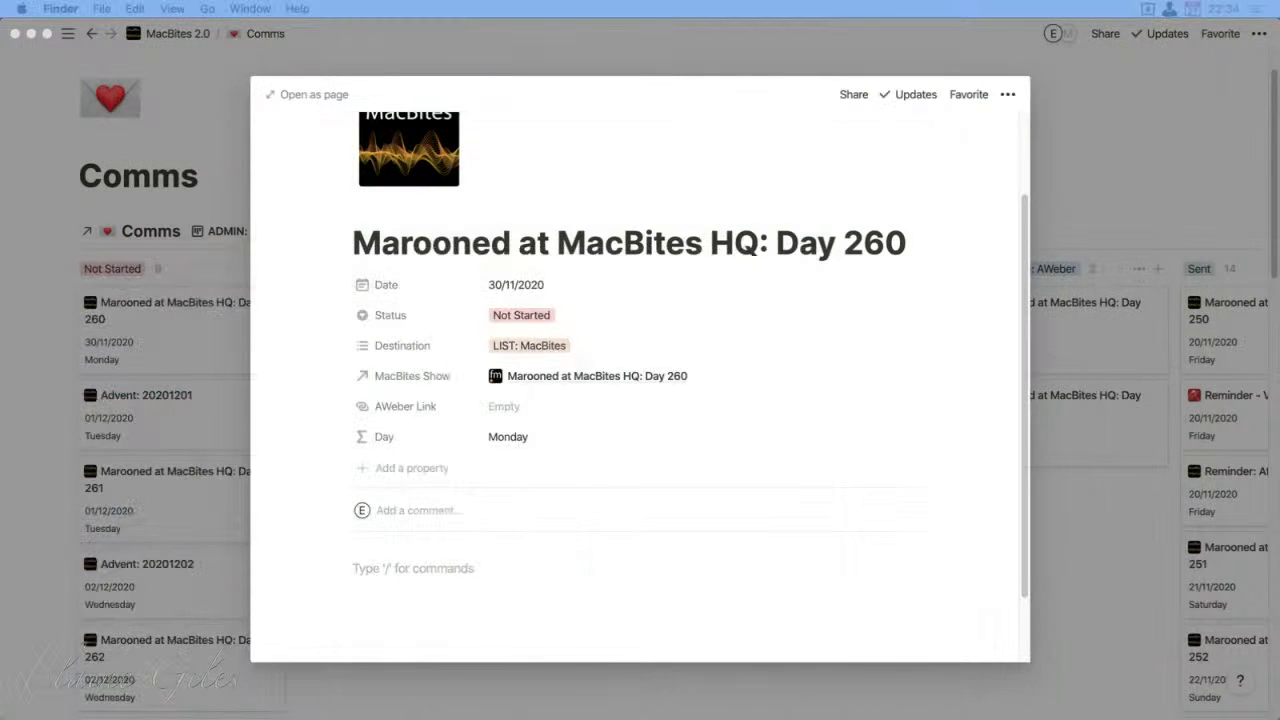
pyautogui.moveTo(130, 585); pyautogui.dragTo(495, 552)
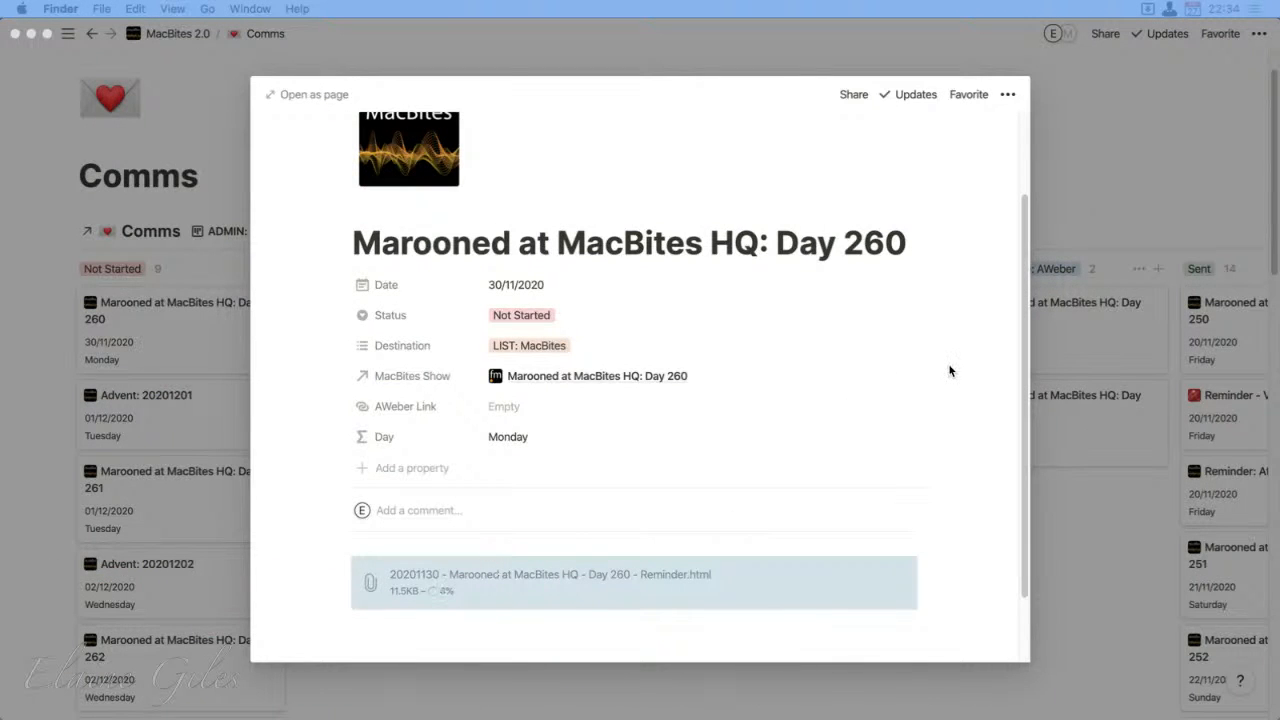
pyautogui.click(592, 318)
pyautogui.click(566, 412)
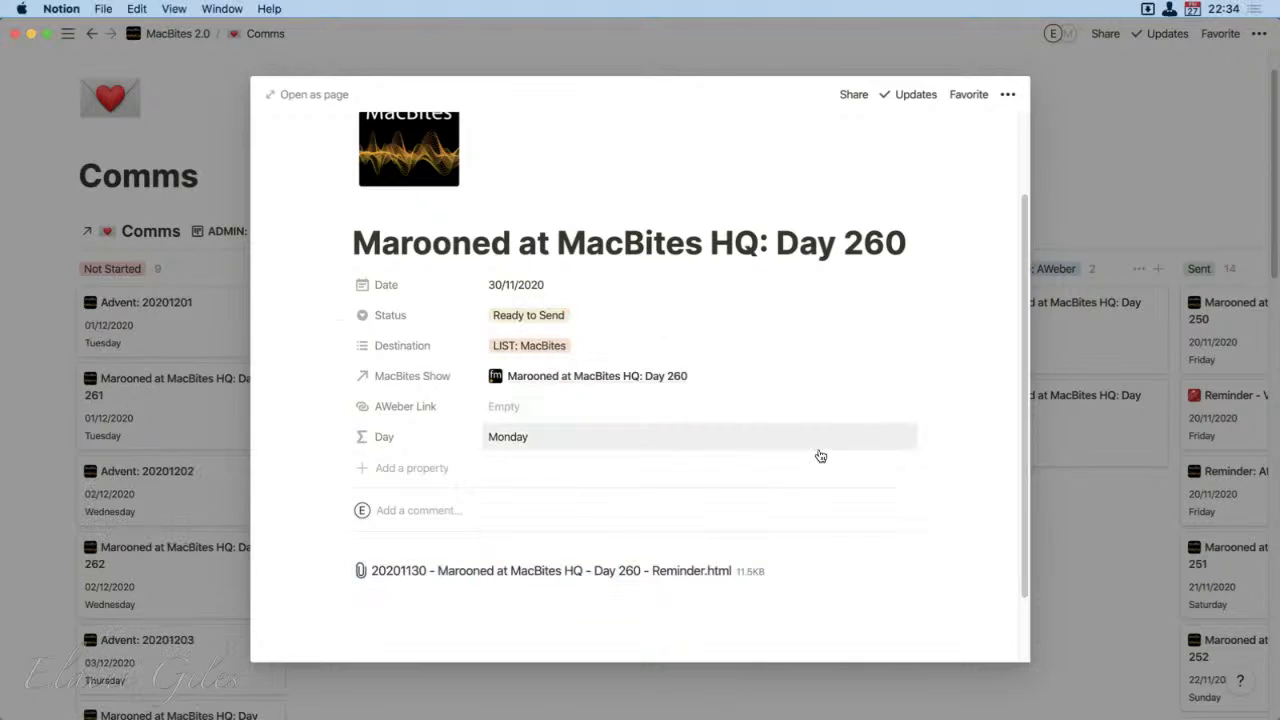
pyautogui.click(1089, 146)
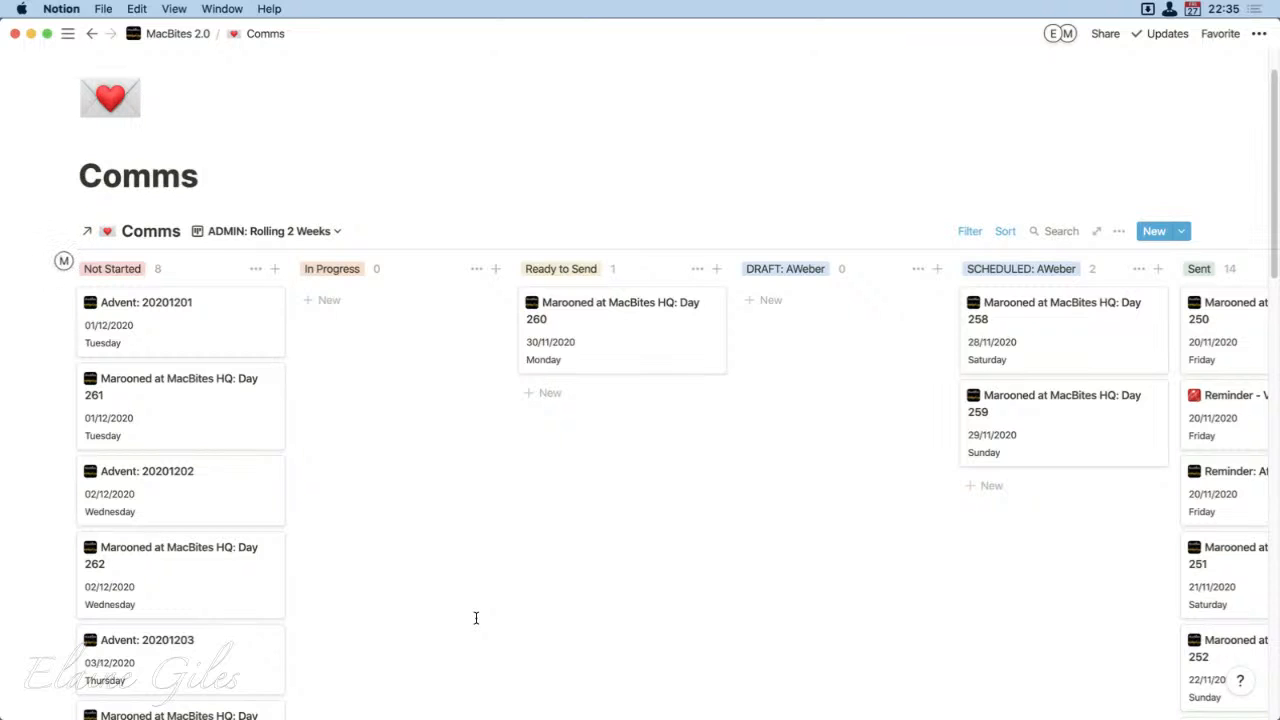
# Step: Look over the Comms email board and the Social Posts board below it
pyautogui.scroll(2, 476, 618)
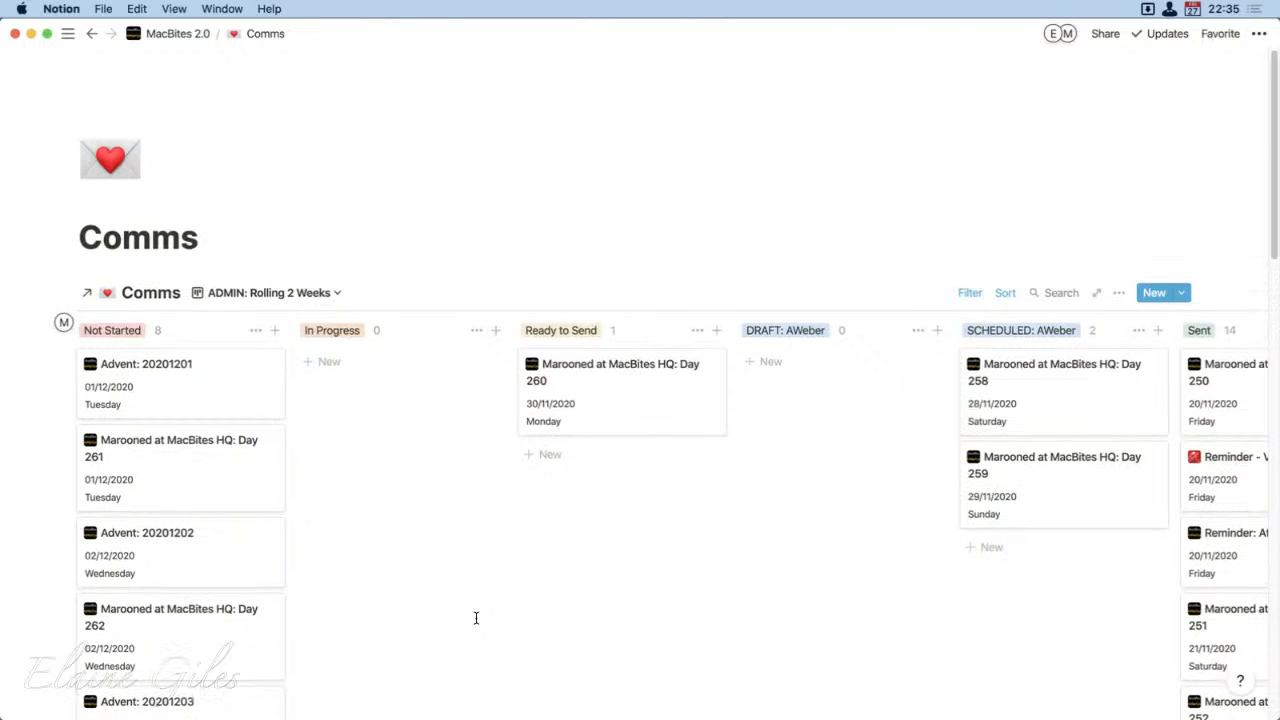
pyautogui.scroll(-15, 476, 618)
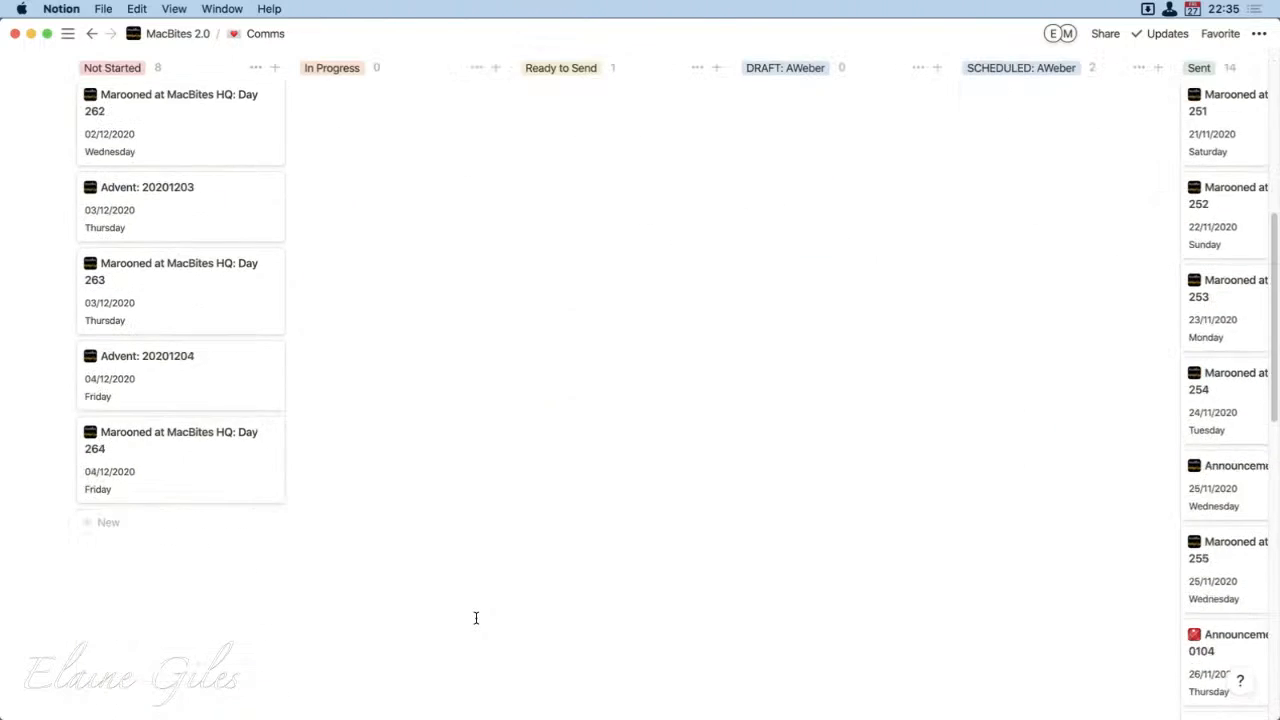
pyautogui.scroll(-10, 476, 618)
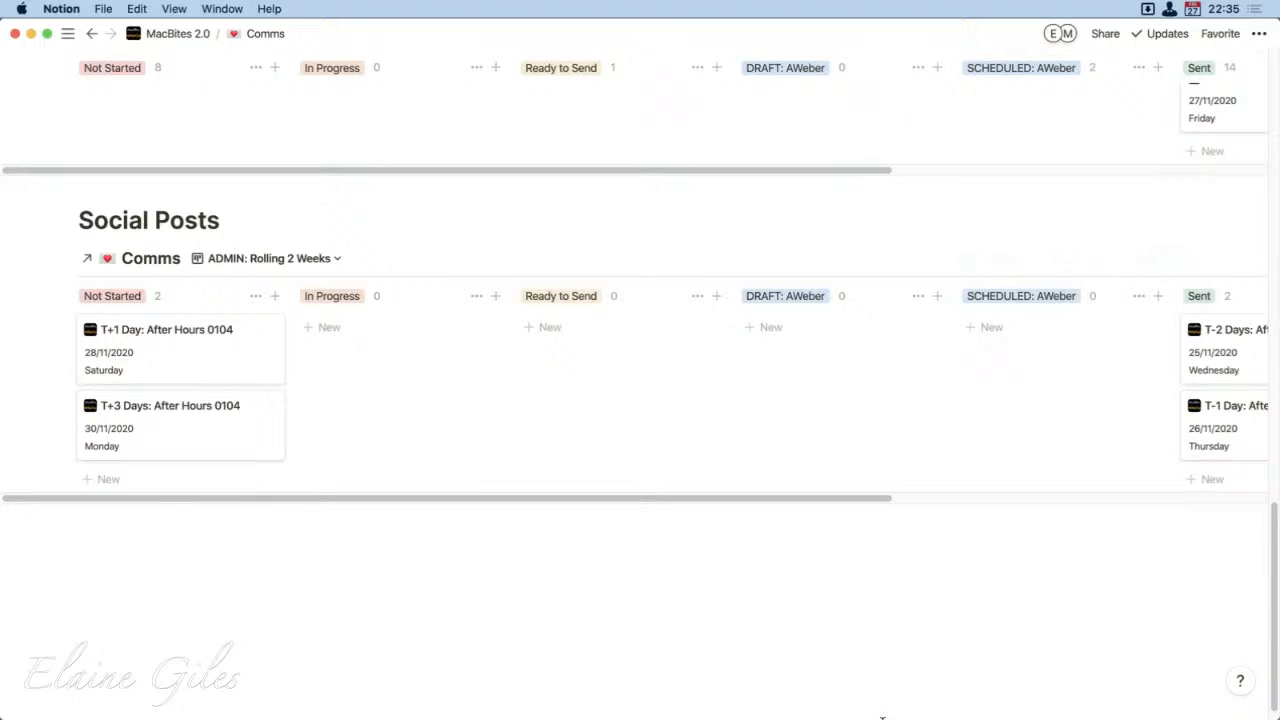
pyautogui.scroll(3, 715, 680)
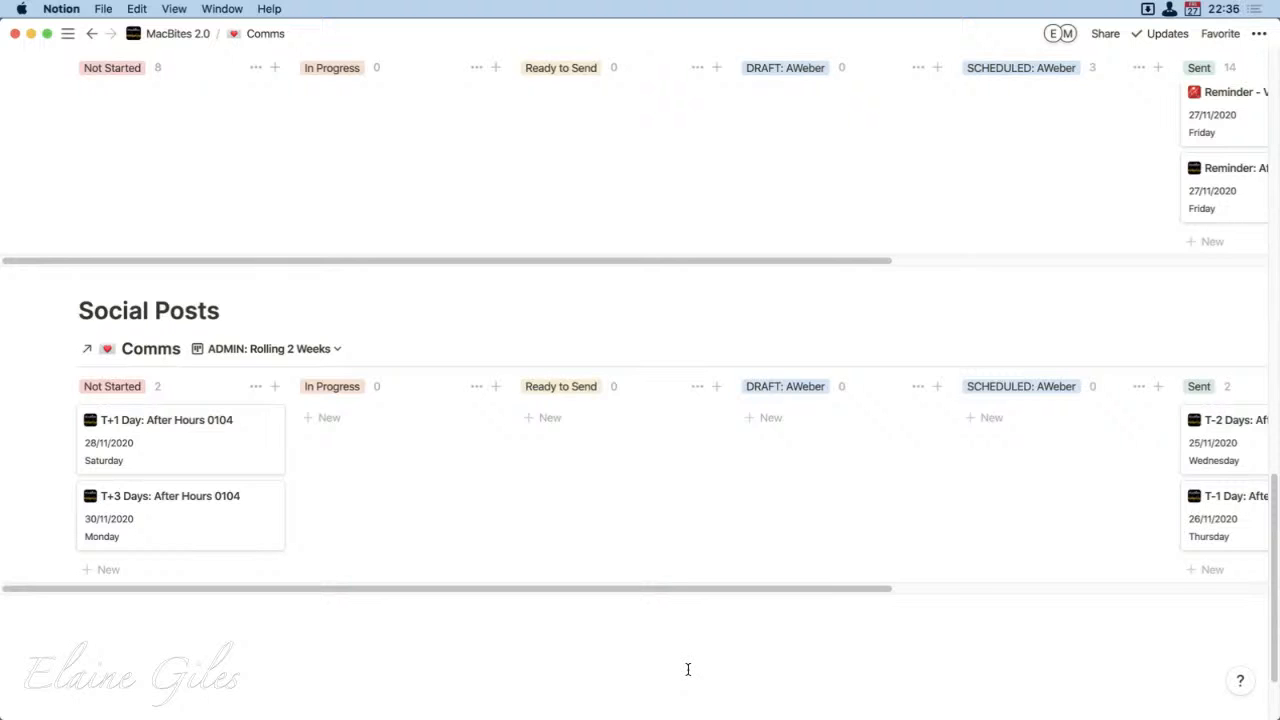
# Step: Return to the email board at the start of the Comms page and switch it to the Advent Mails 2020 Gallery view
pyautogui.scroll(2, 688, 669)
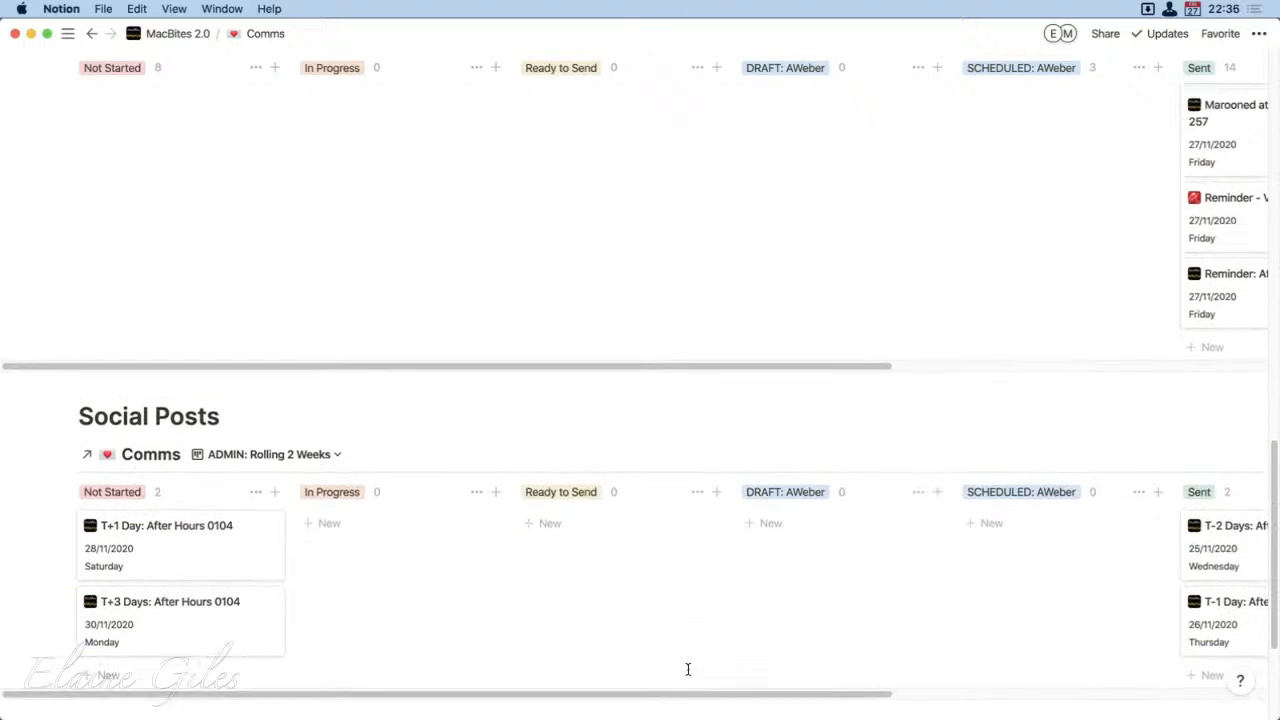
pyautogui.scroll(1, 688, 669)
pyautogui.scroll(10, 688, 669)
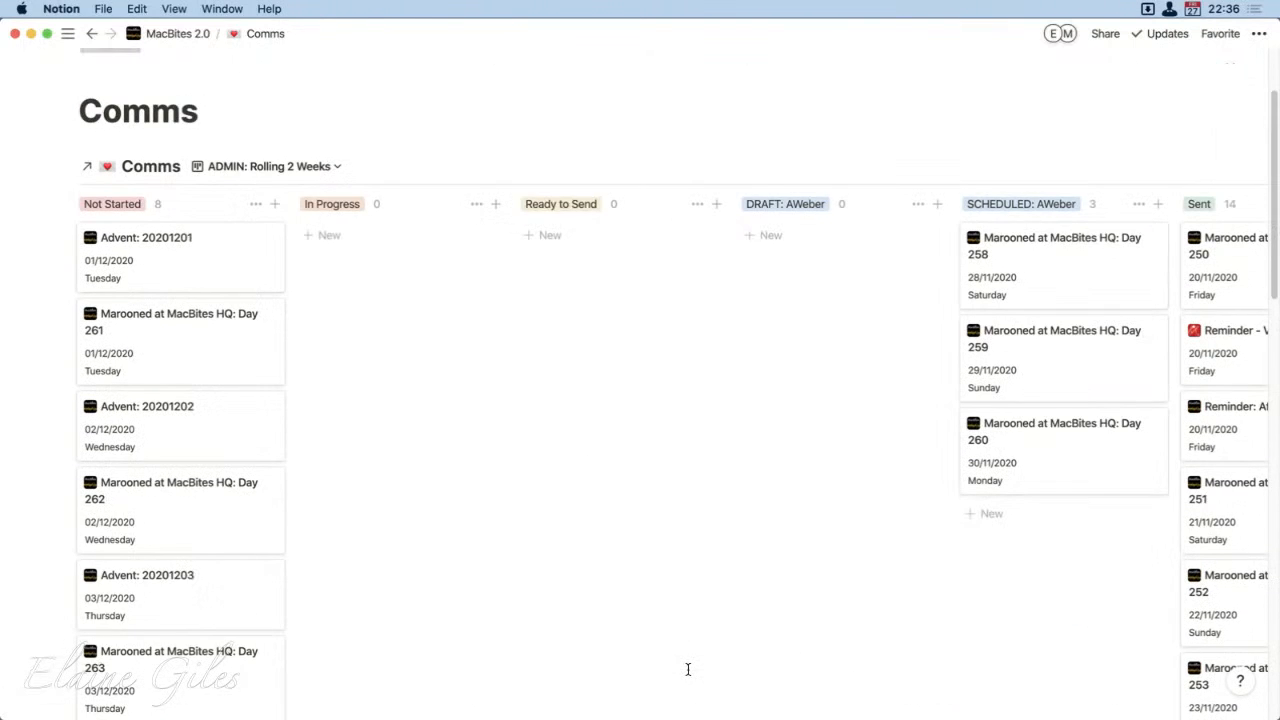
pyautogui.scroll(-1, 688, 669)
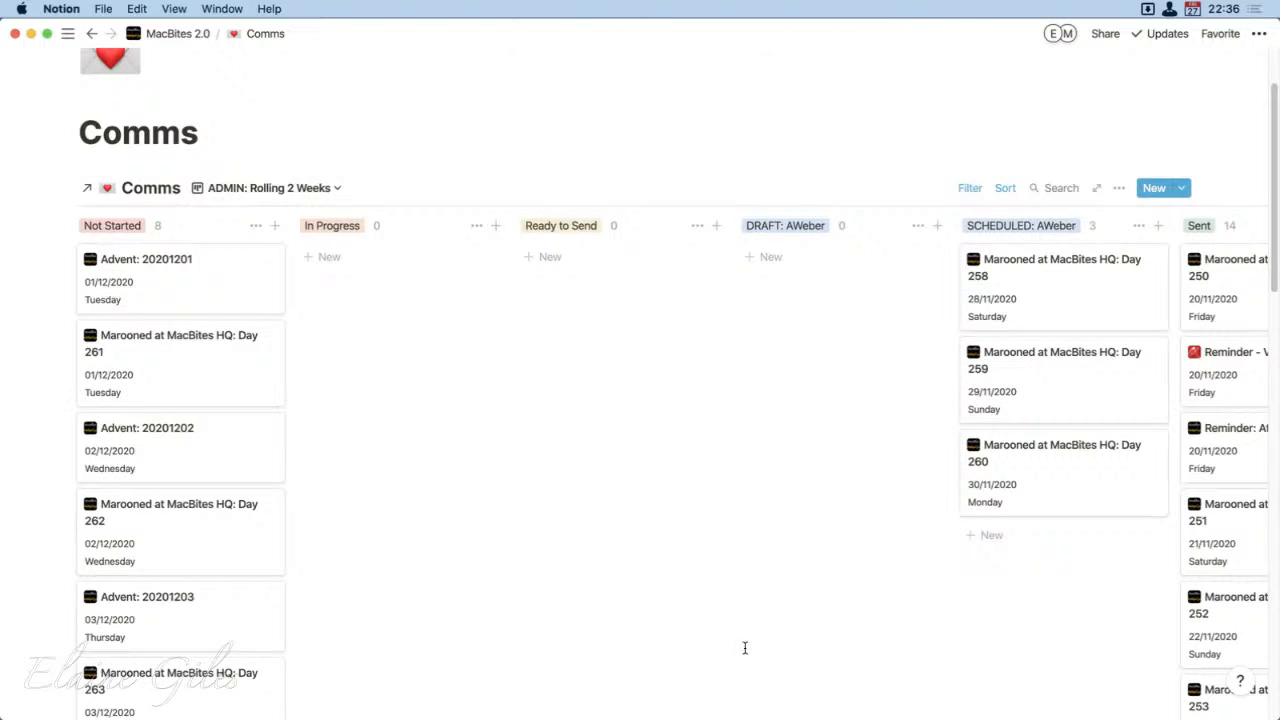
pyautogui.scroll(1, 745, 648)
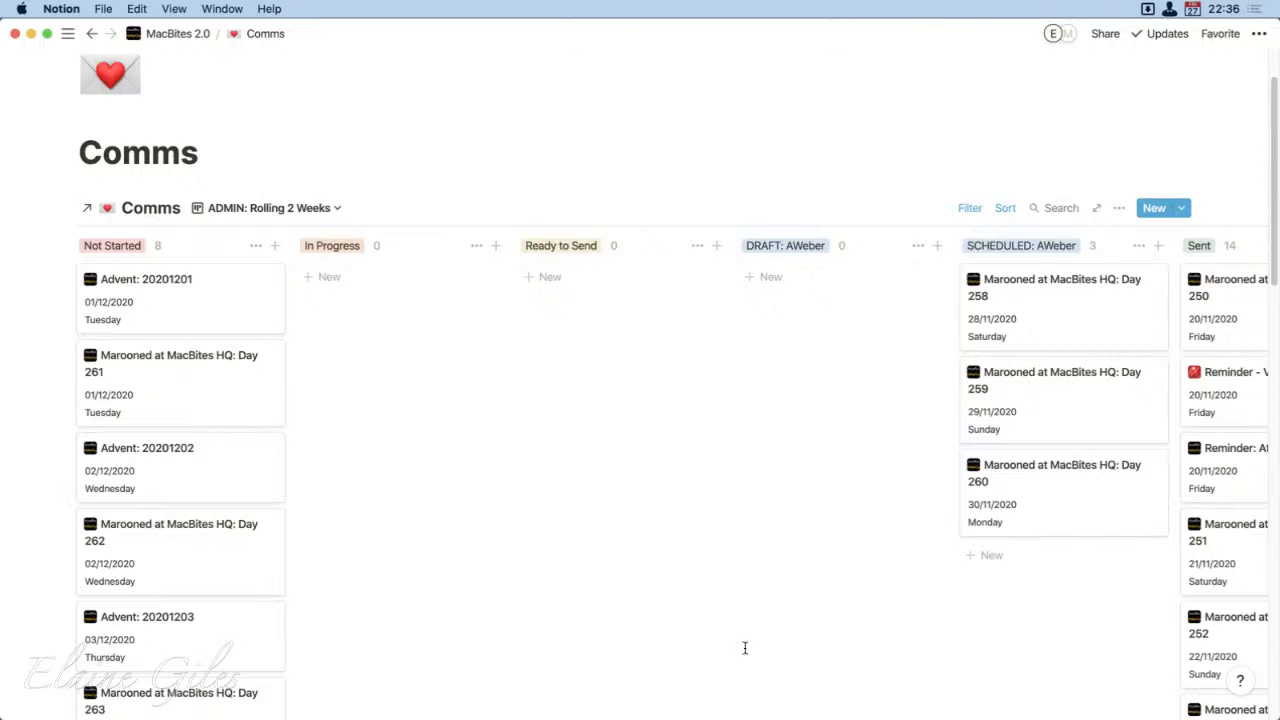
pyautogui.click(335, 213)
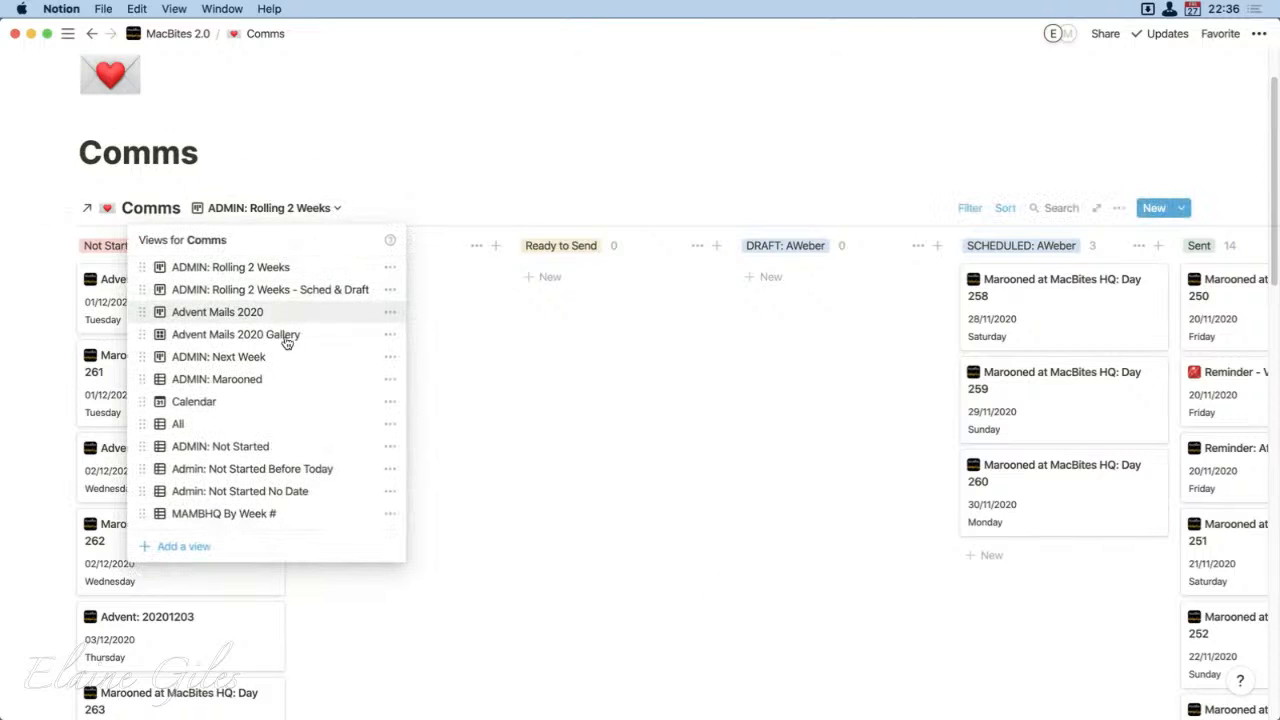
pyautogui.click(229, 340)
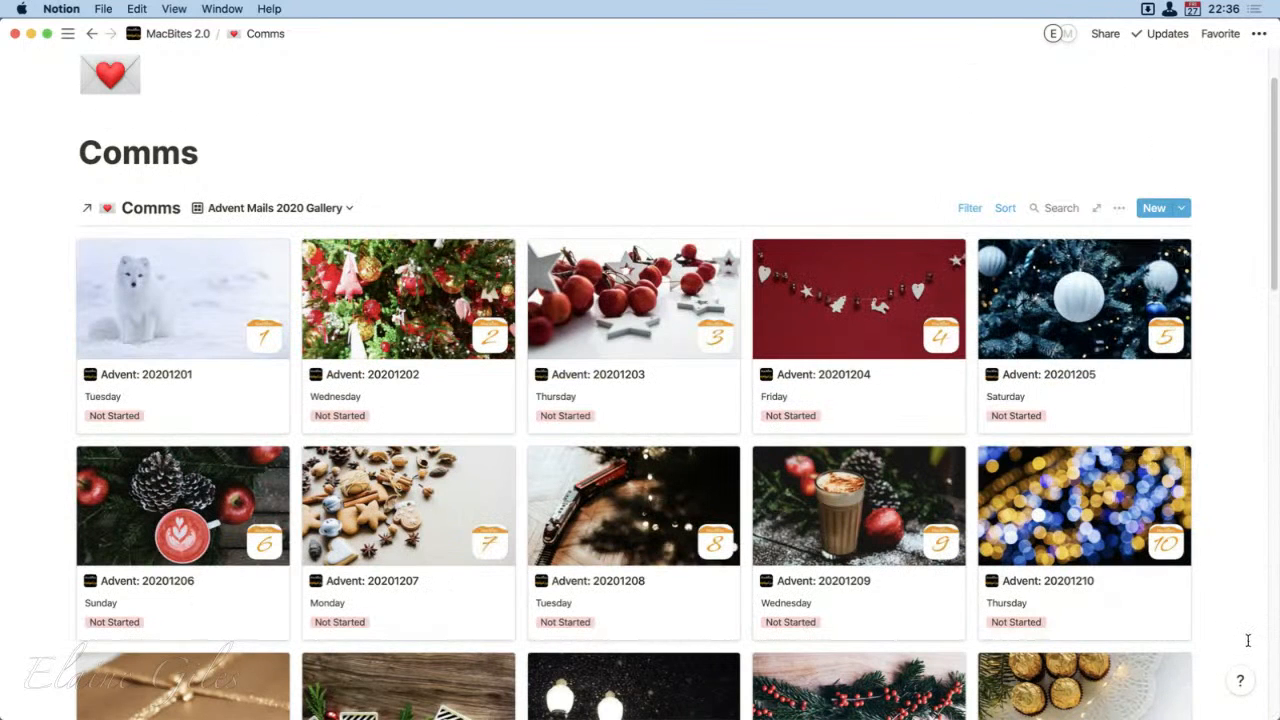
# Step: Look through the Advent cards in the gallery, then open Advent: 20201201 and view its body image and properties
pyautogui.scroll(-2, 1242, 621)
pyautogui.scroll(-8, 1242, 621)
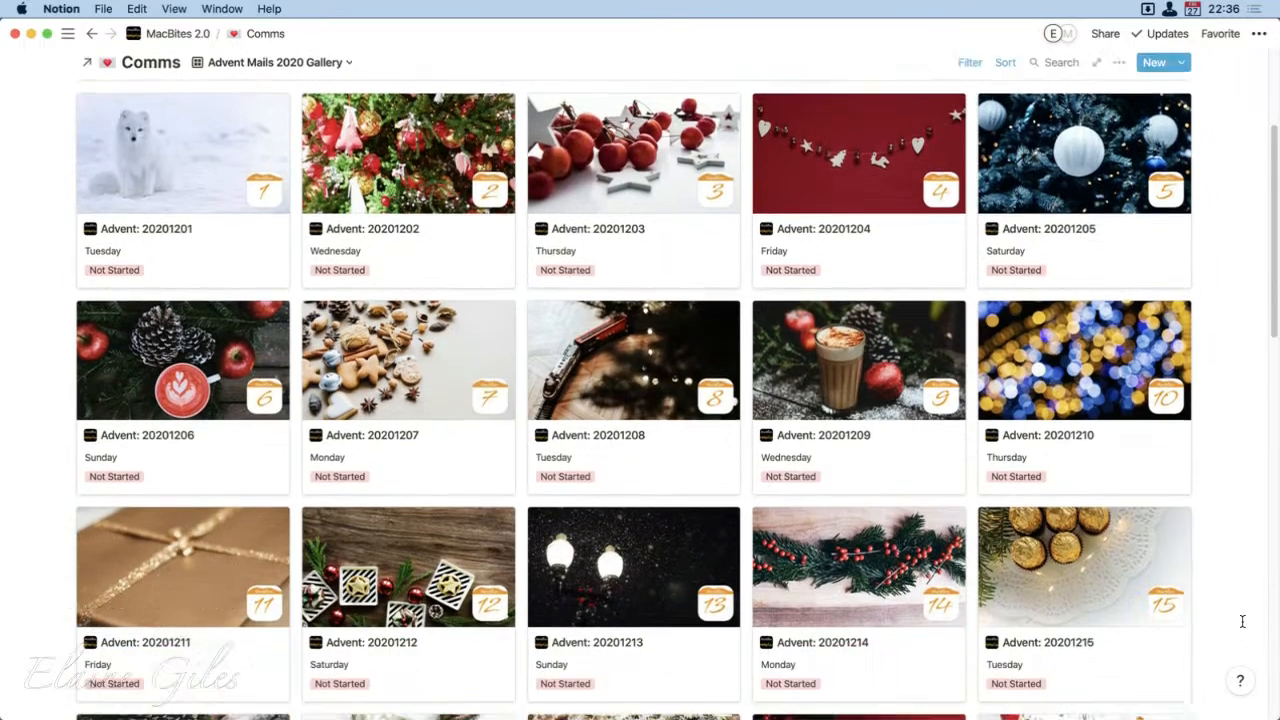
pyautogui.scroll(-4, 1242, 621)
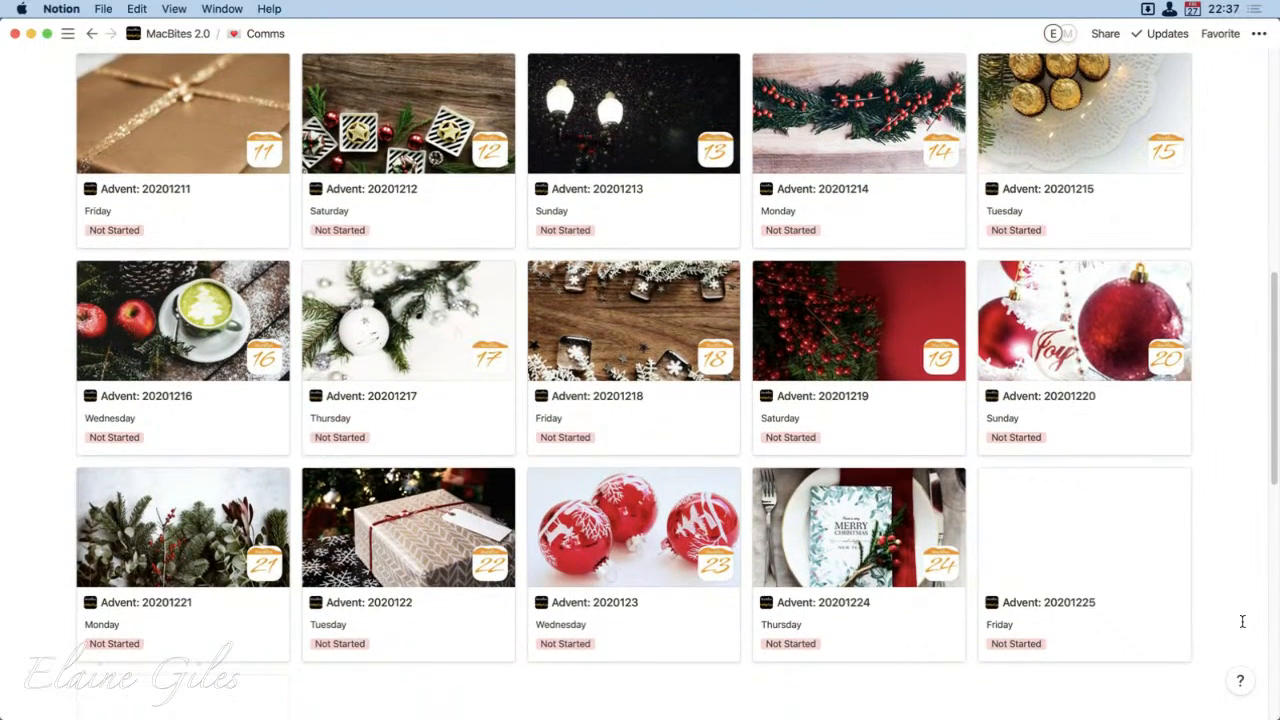
pyautogui.scroll(15, 1242, 621)
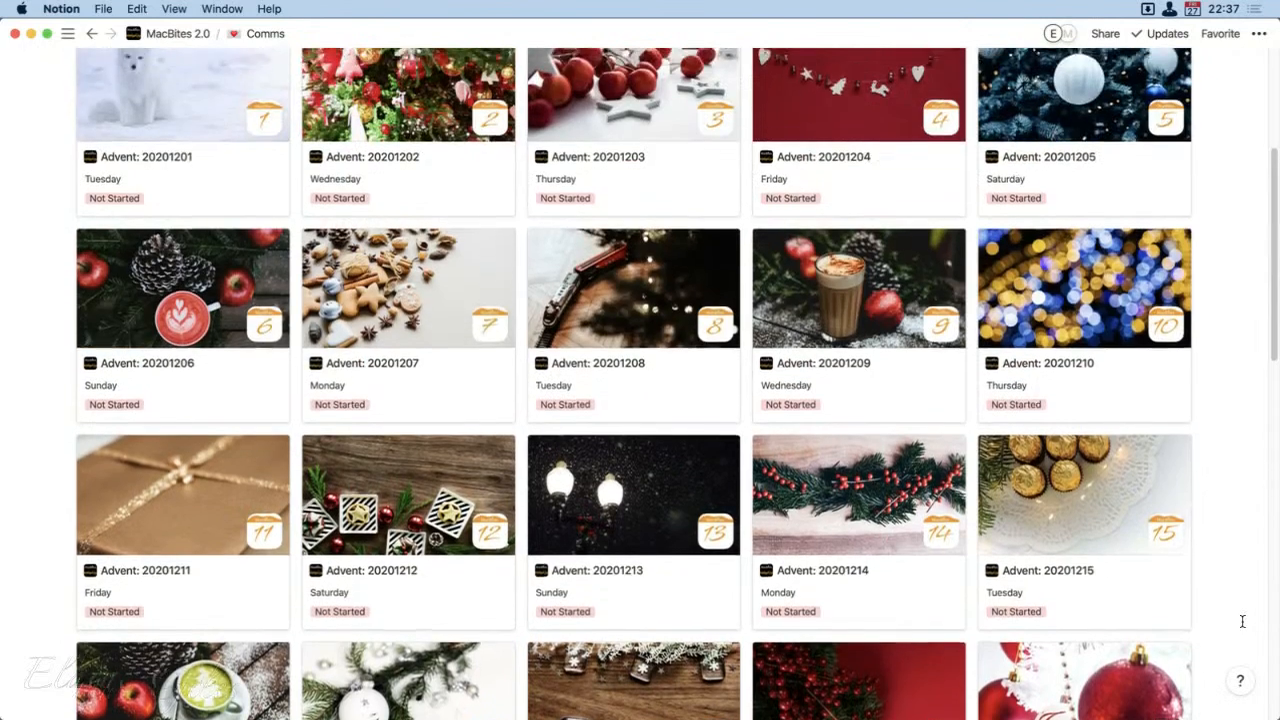
pyautogui.scroll(-5, 1242, 621)
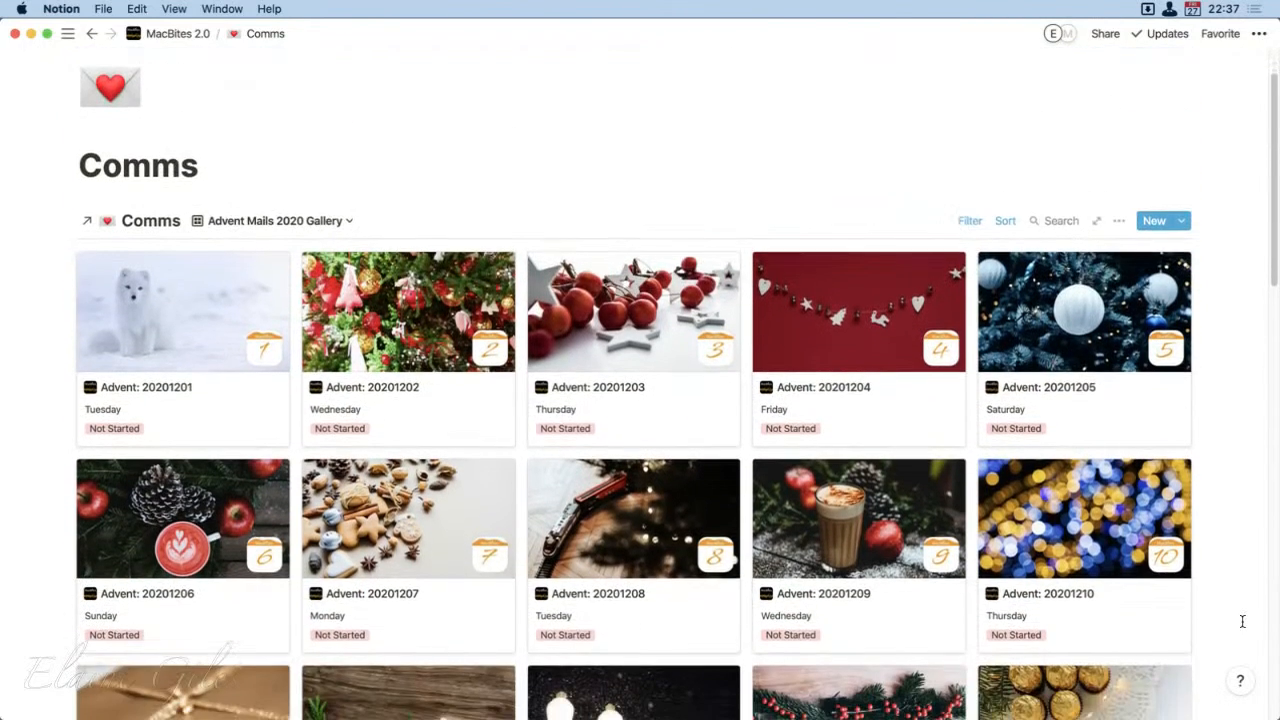
pyautogui.scroll(-1, 1242, 621)
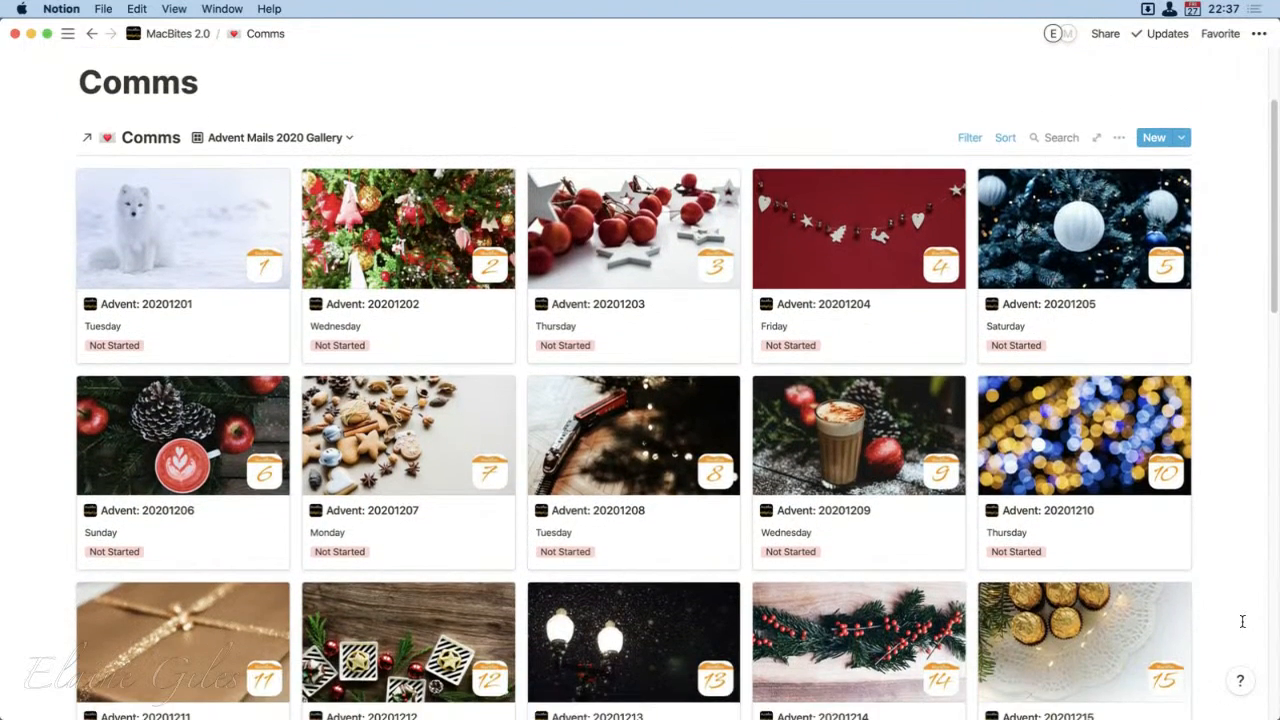
pyautogui.click(192, 305)
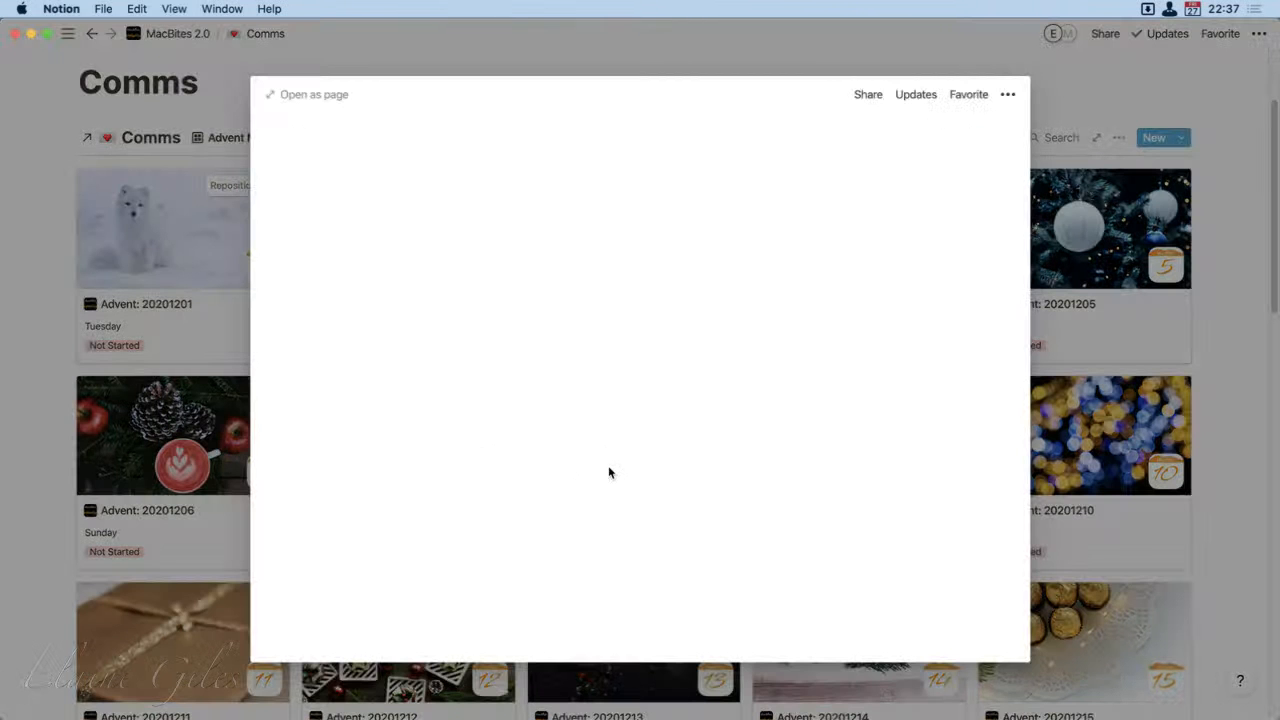
pyautogui.scroll(-3, 661, 501)
pyautogui.scroll(-5, 661, 501)
pyautogui.click(375, 595)
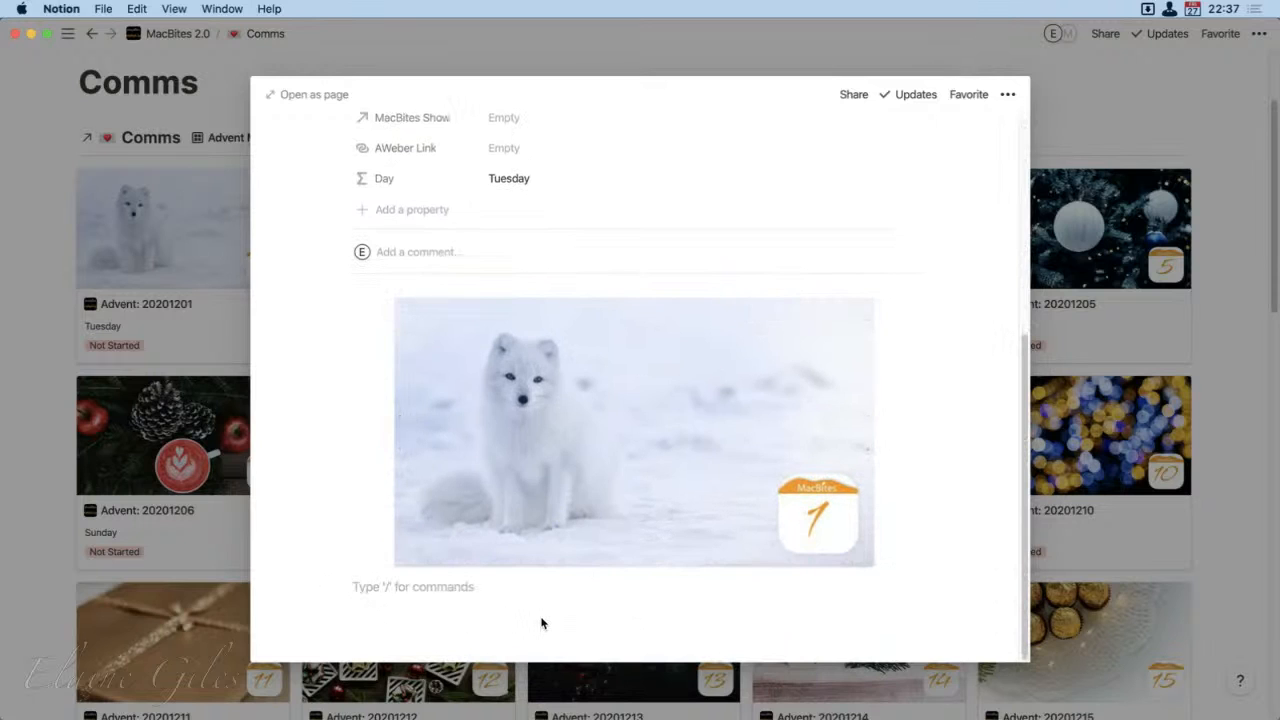
pyautogui.scroll(5, 608, 623)
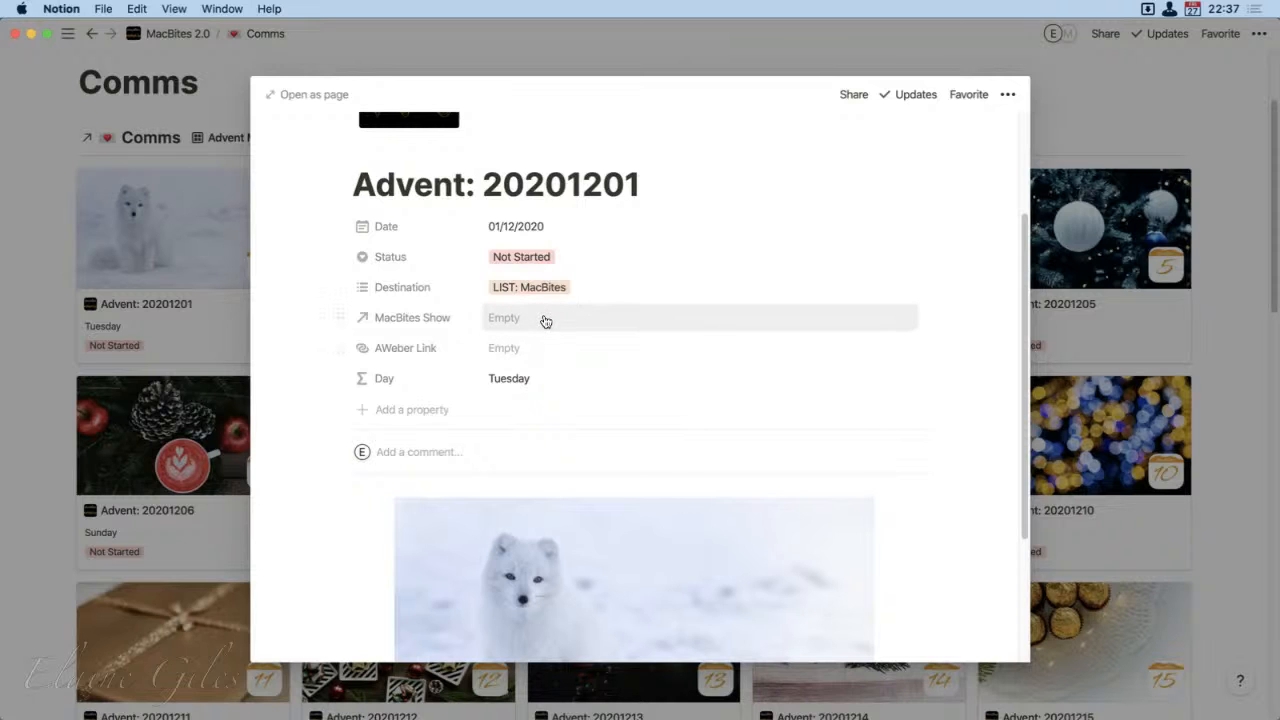
# Step: Link the Advent: 20201201 card to the MacBites 0134 show through its MacBites Show property
pyautogui.click(535, 320)
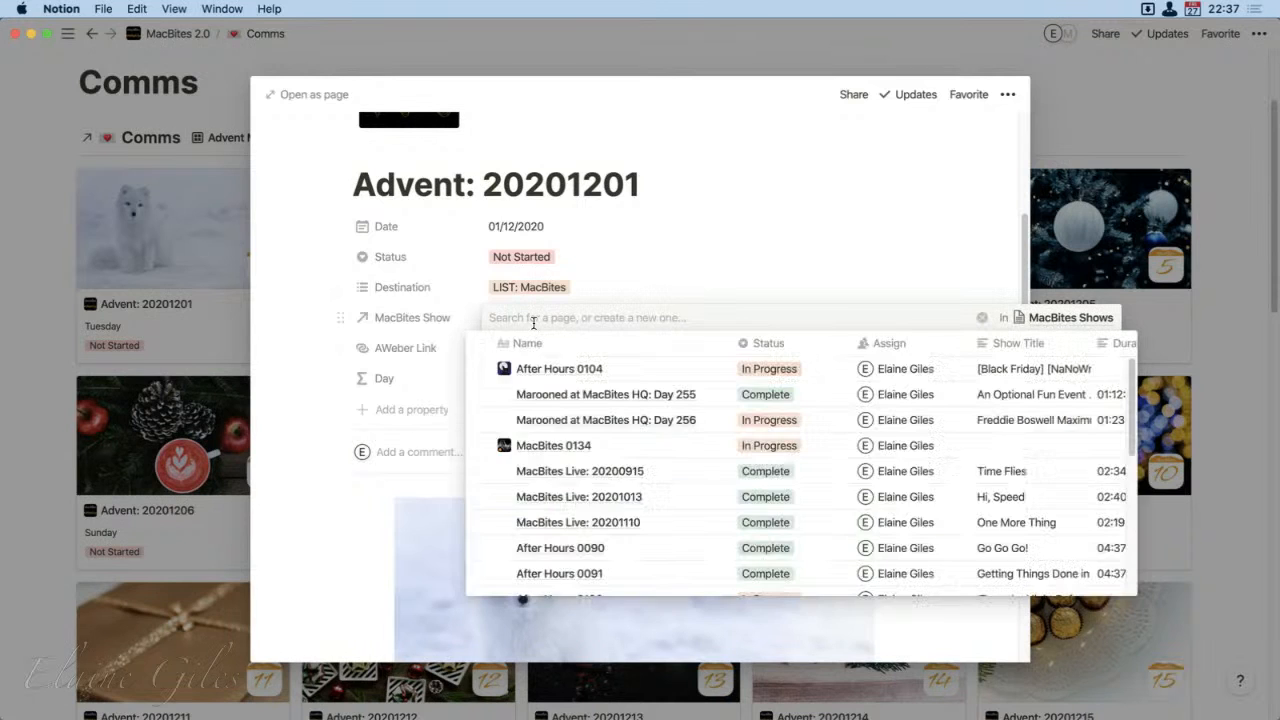
pyautogui.write('0134')
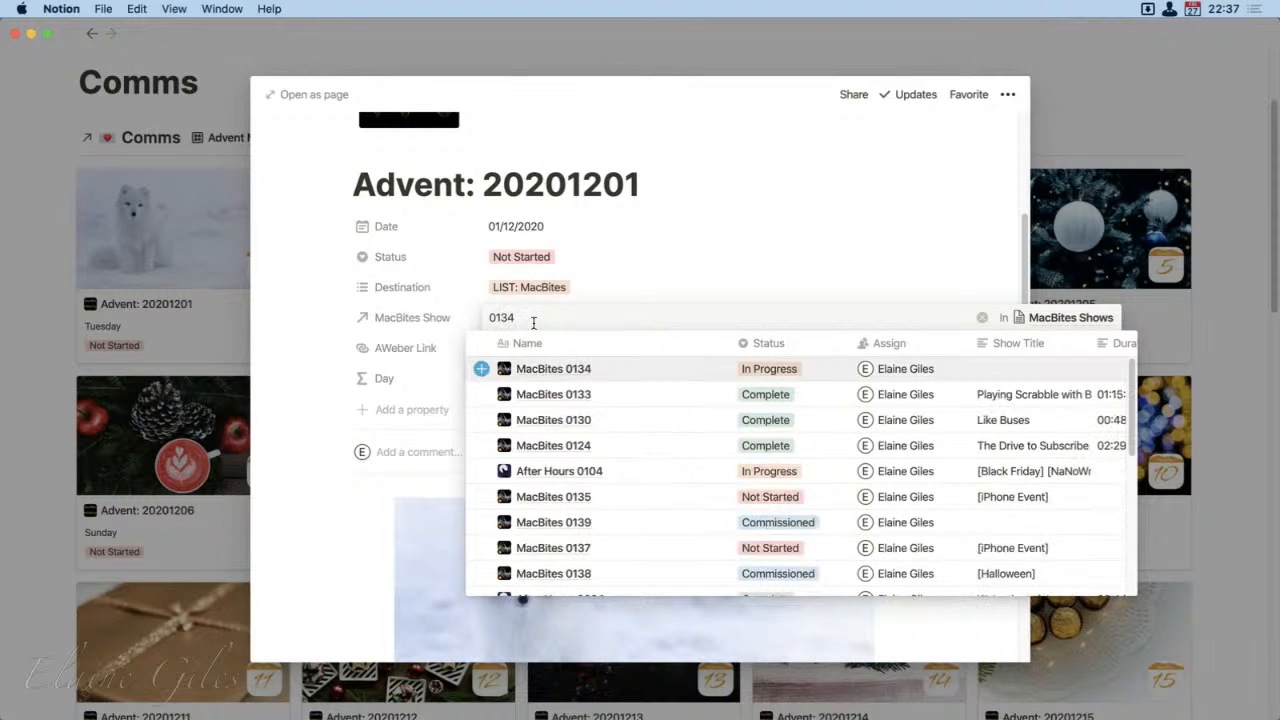
pyautogui.press('Return')
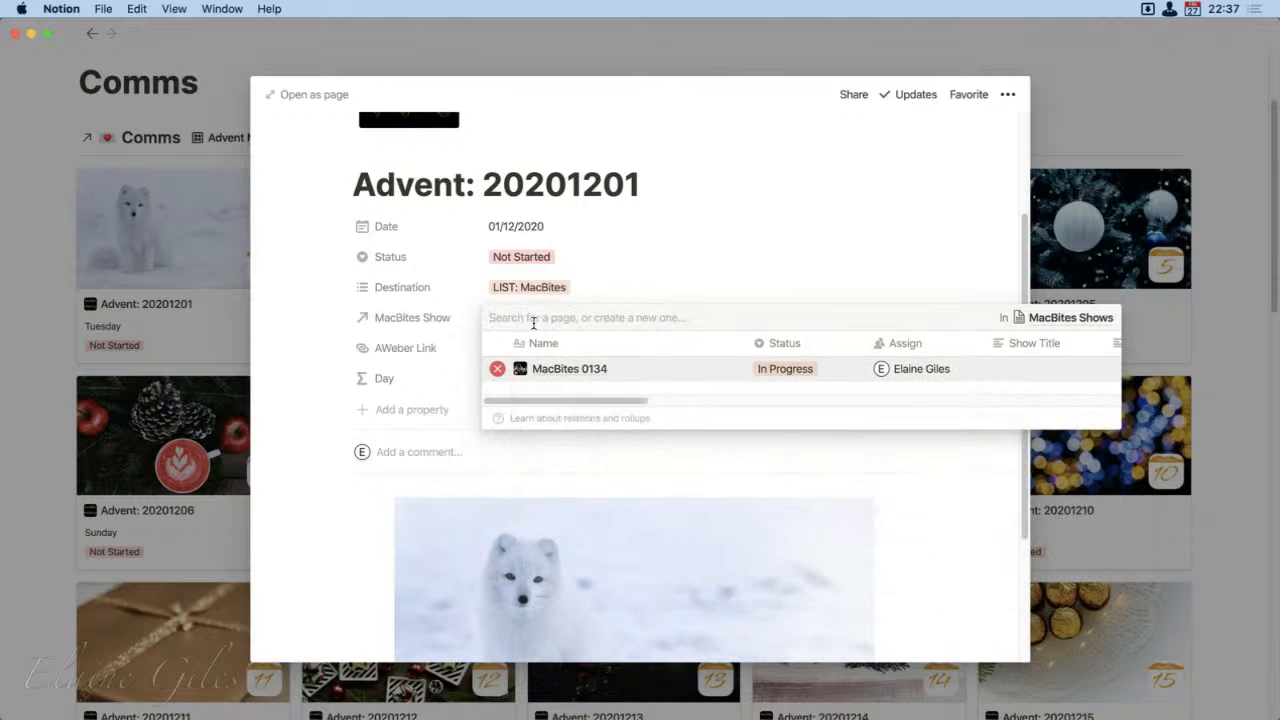
pyautogui.click(830, 194)
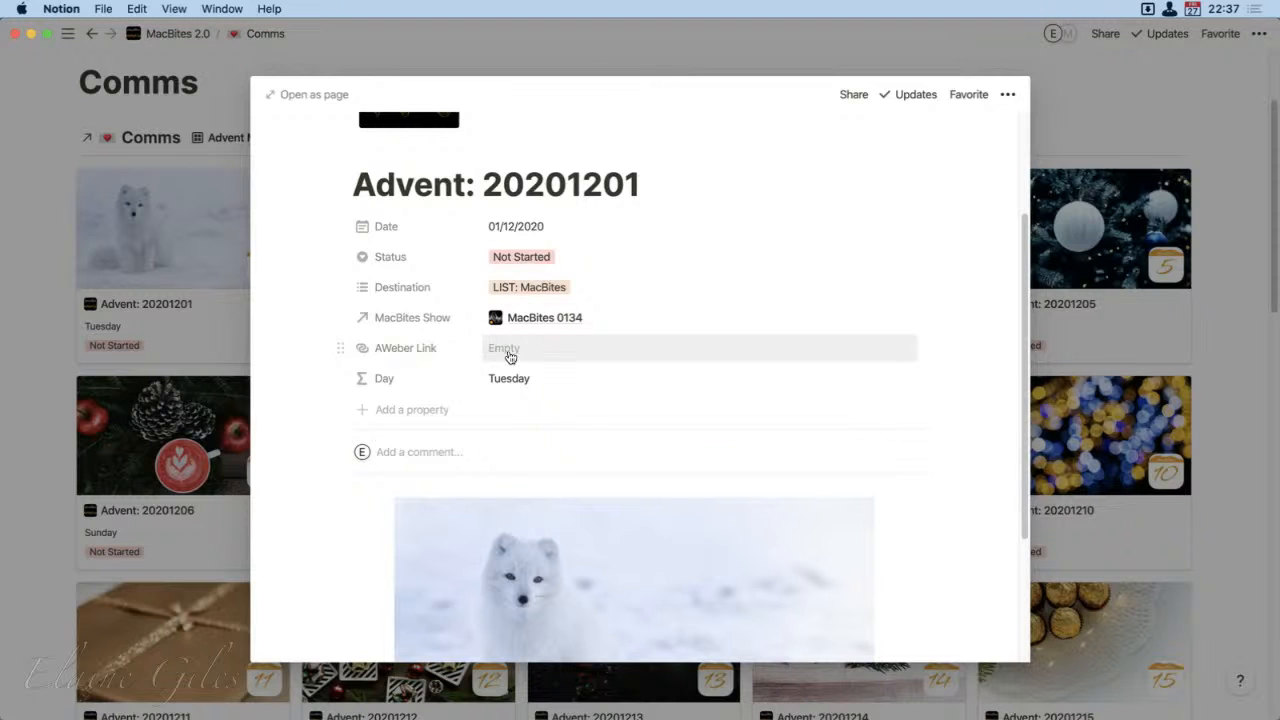
# Step: View the card's available Status options without choosing one, then close the card
pyautogui.click(553, 257)
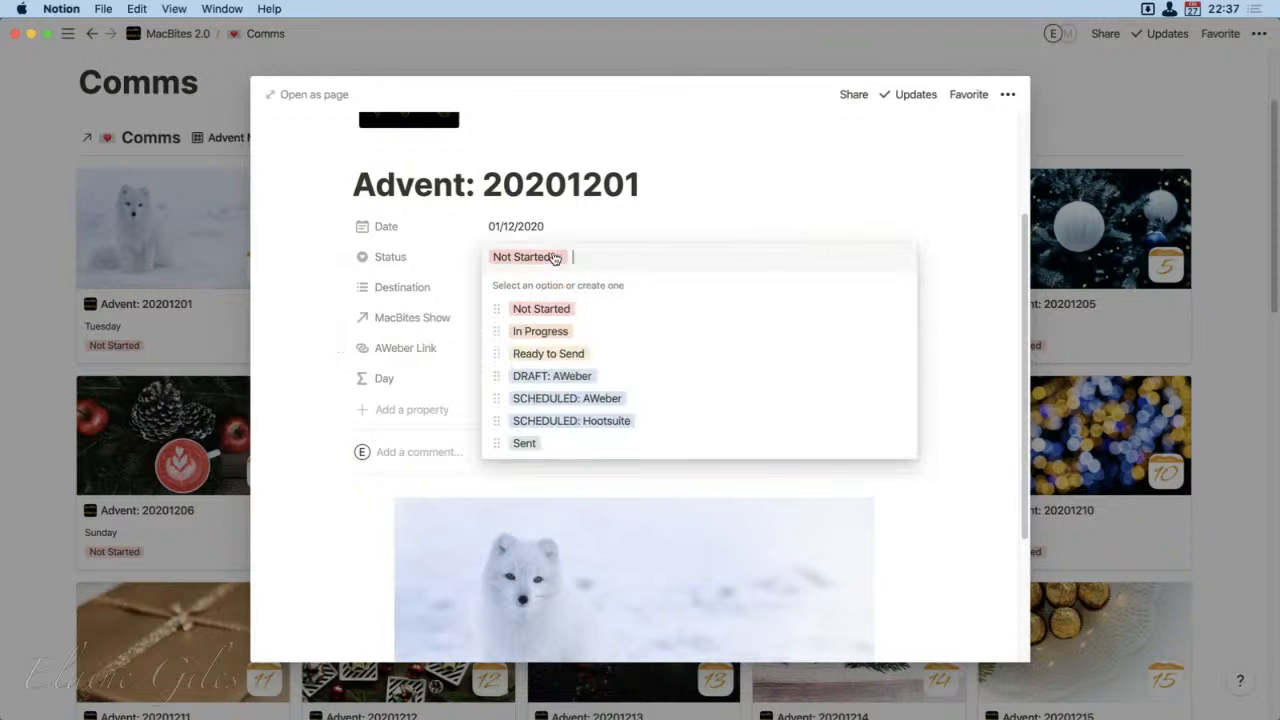
pyautogui.click(903, 171)
pyautogui.click(1078, 95)
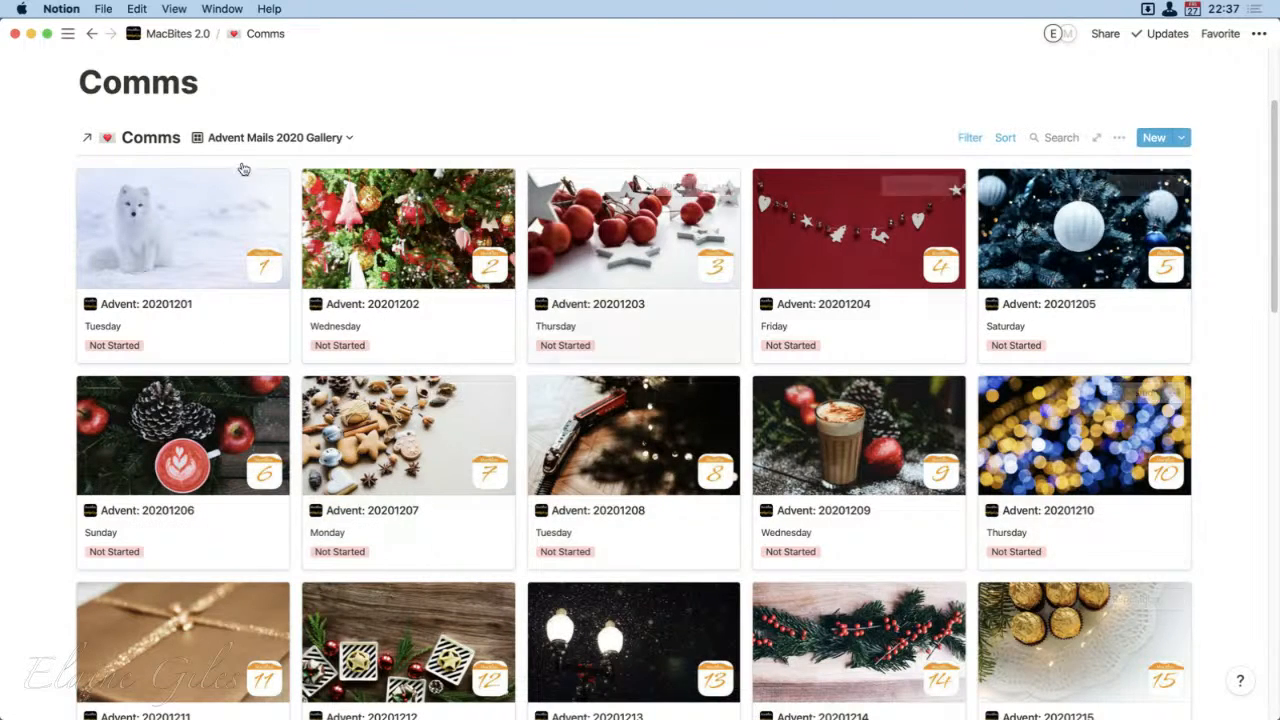
# Step: Review the Not Started cards in the Advent Mails 2020 board view, then return to the Advent Mails 2020 Gallery view
pyautogui.click(352, 138)
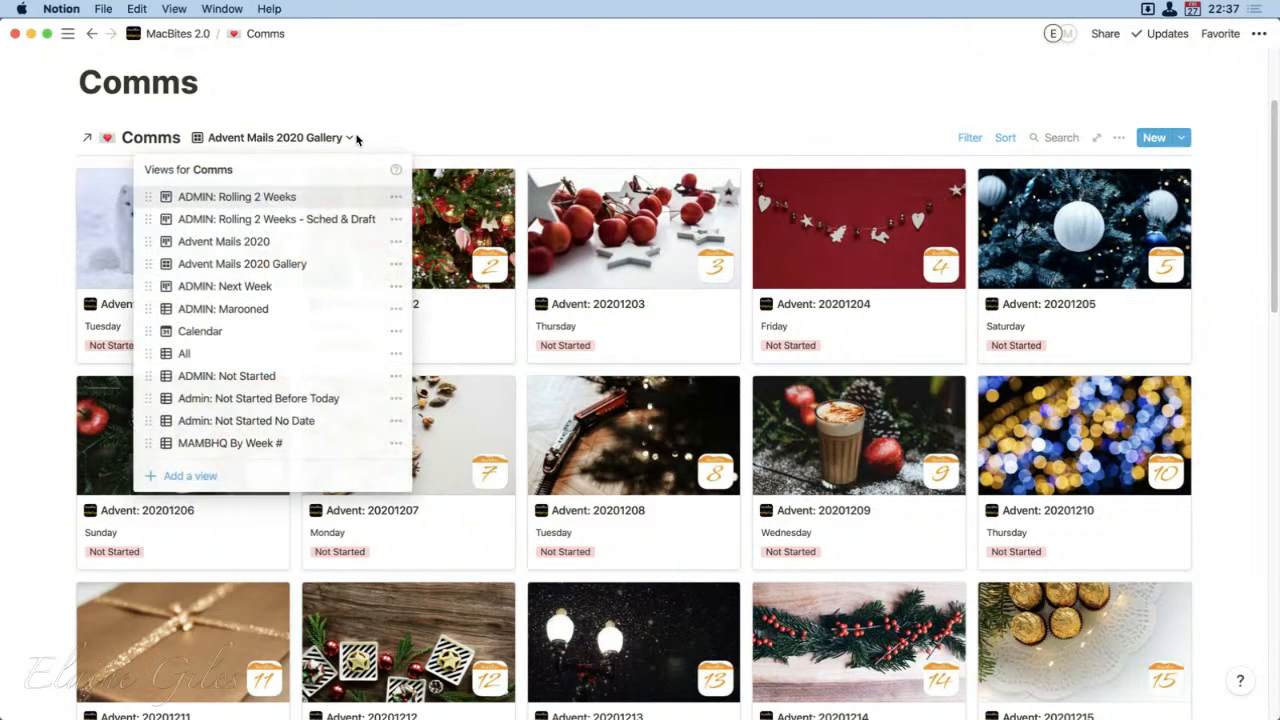
pyautogui.click(308, 242)
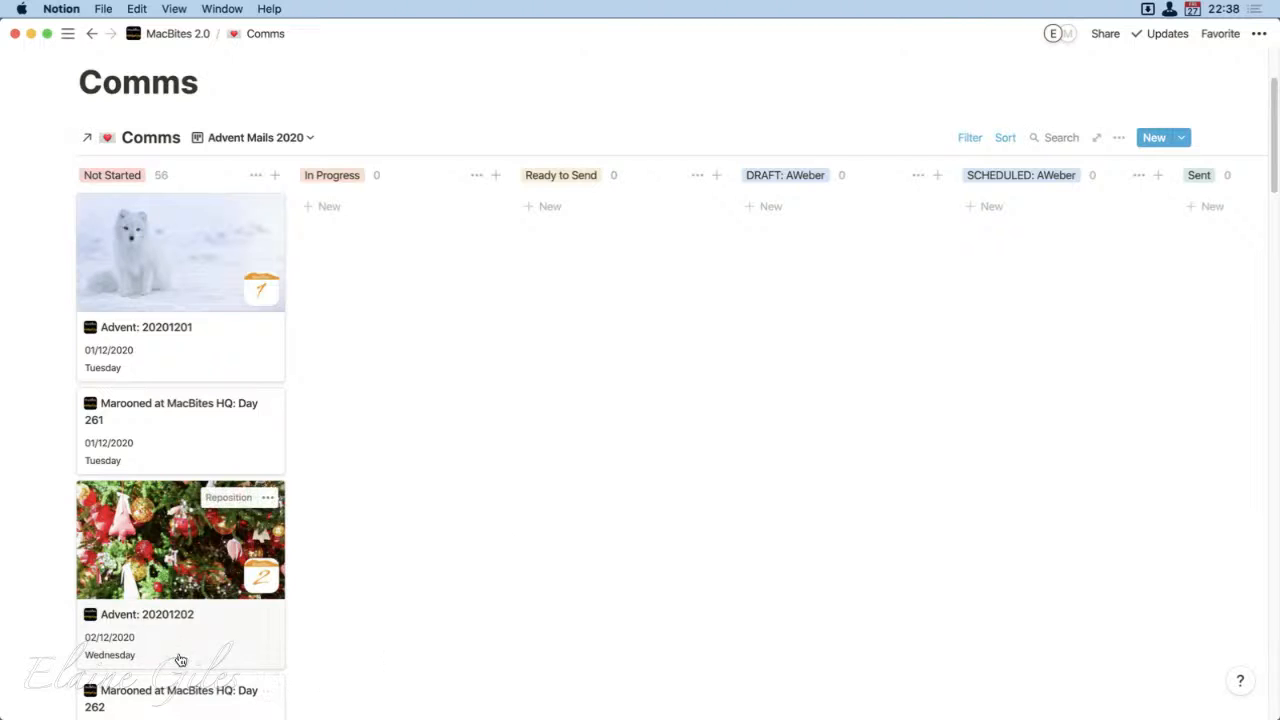
pyautogui.scroll(-2, 180, 660)
pyautogui.scroll(-15, 180, 660)
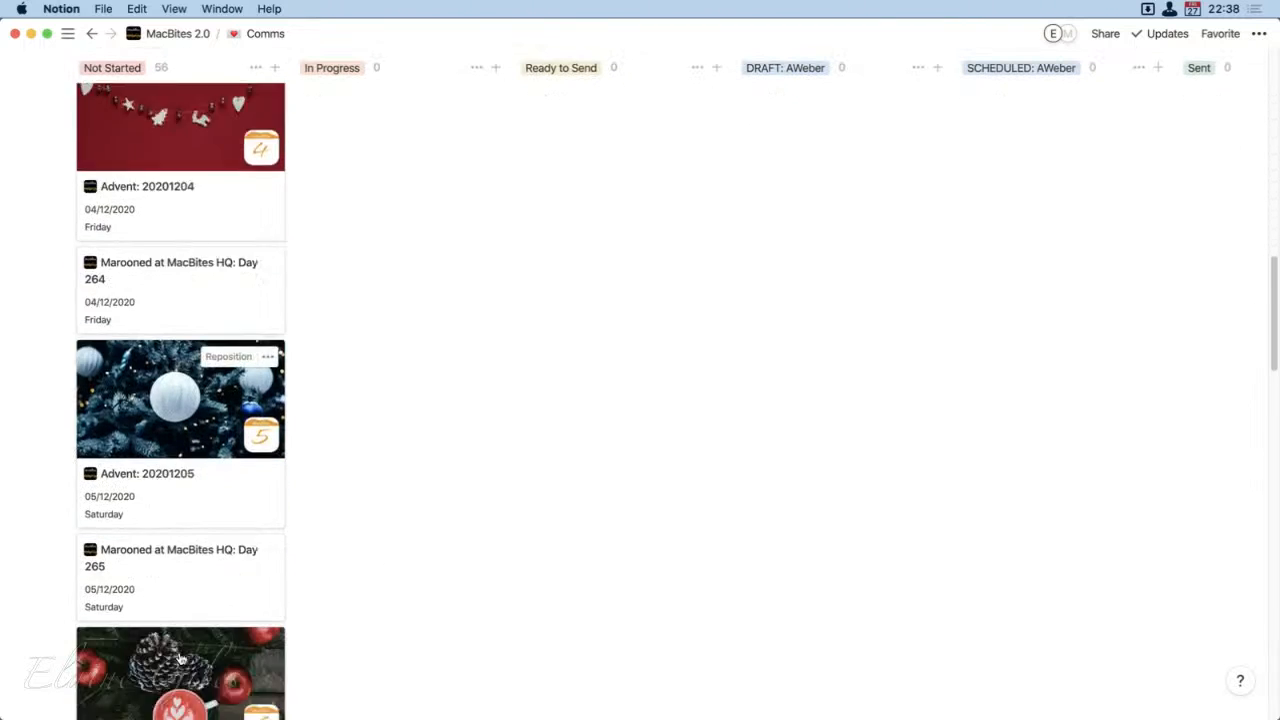
pyautogui.scroll(-10, 180, 658)
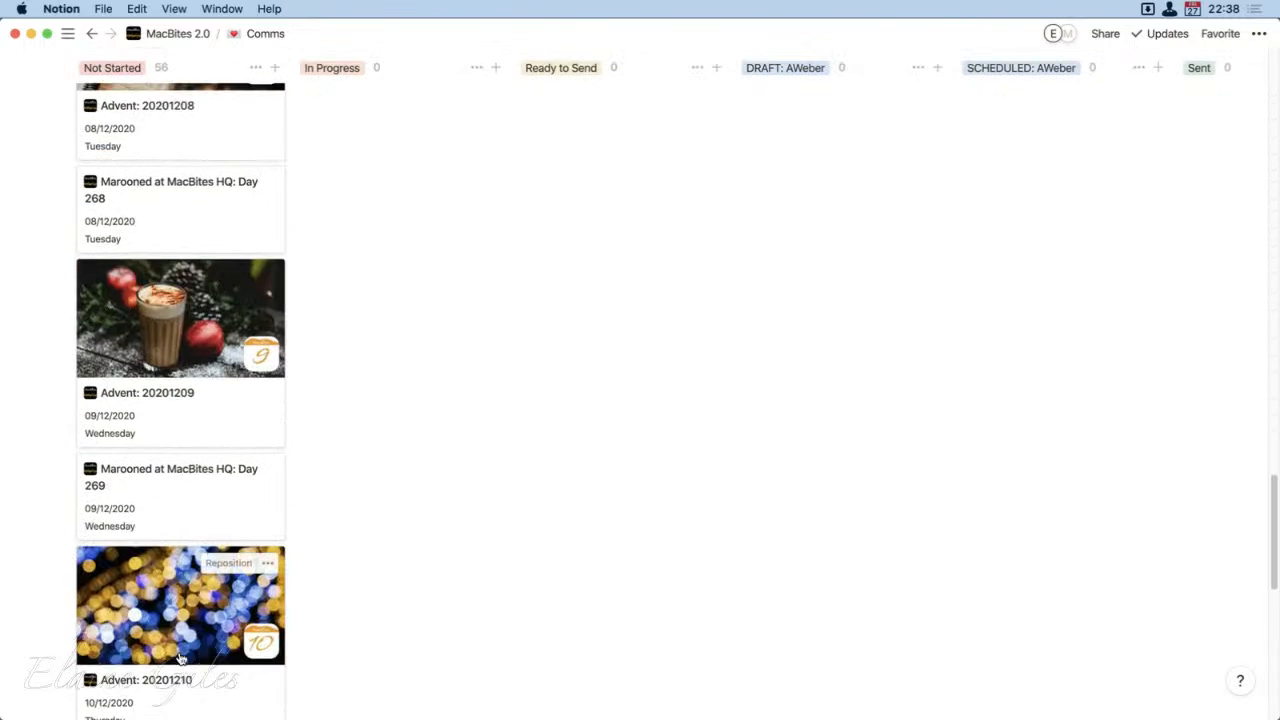
pyautogui.scroll(-3, 180, 658)
pyautogui.scroll(20, 180, 658)
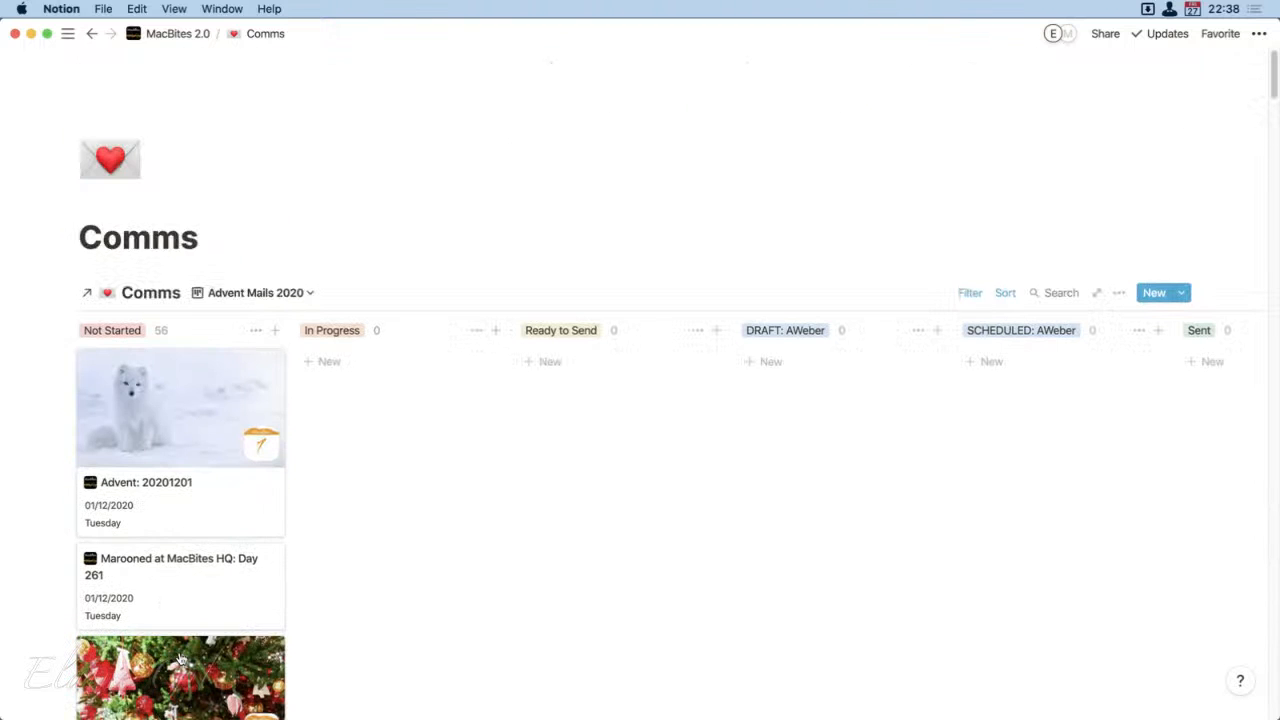
pyautogui.click(308, 293)
pyautogui.click(275, 420)
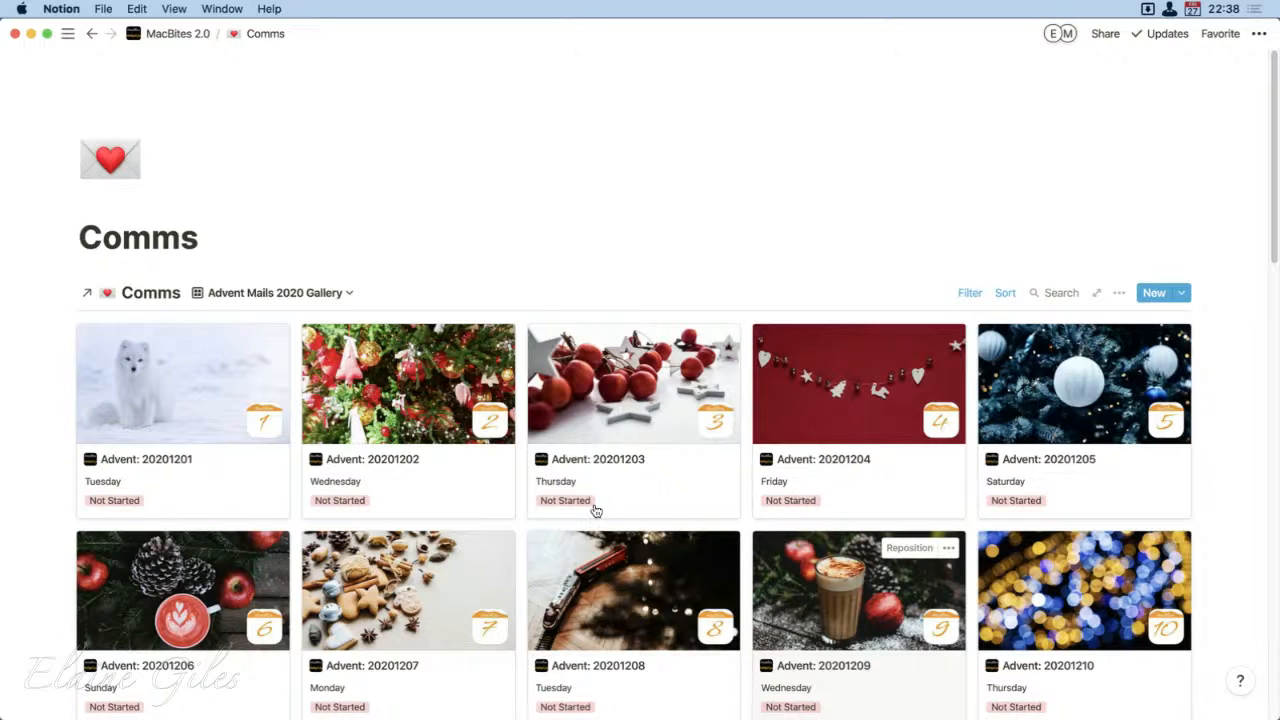
# Step: Switch to the MacBitesDemo workspace, open its private Comms page and hide the sidebar
pyautogui.moveTo(67, 33)
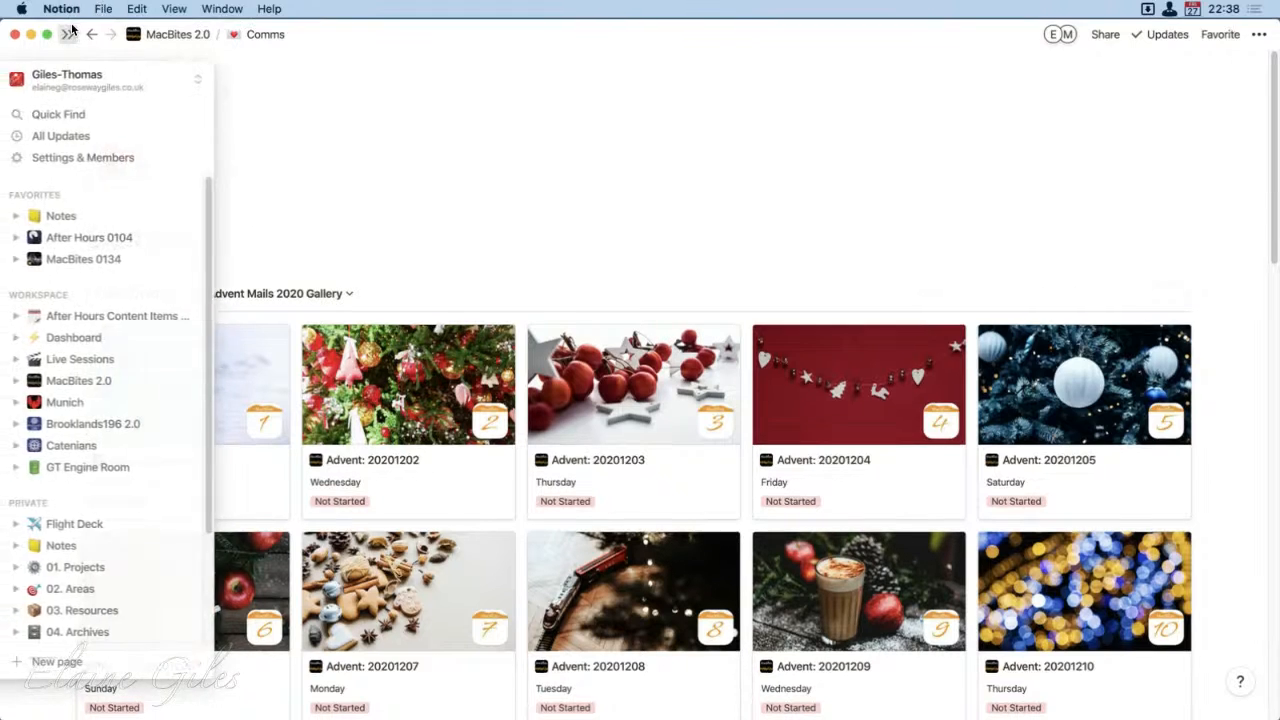
pyautogui.click(67, 33)
pyautogui.click(67, 62)
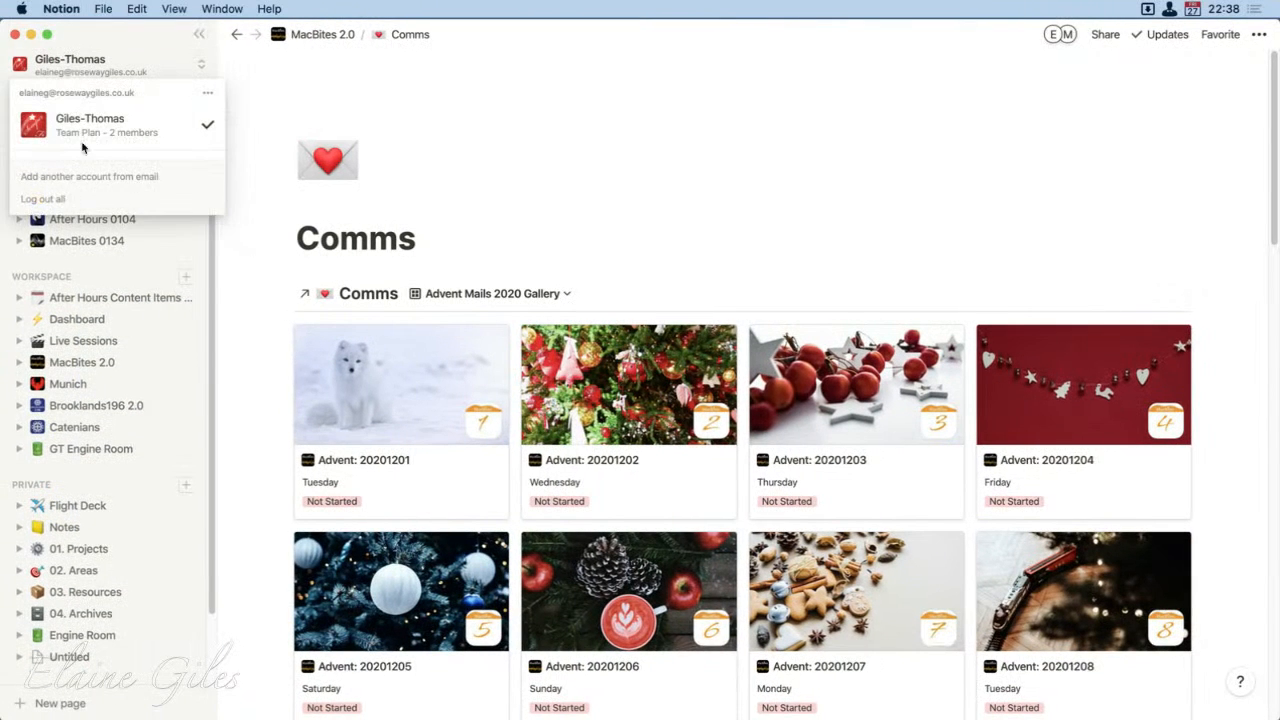
pyautogui.click(66, 197)
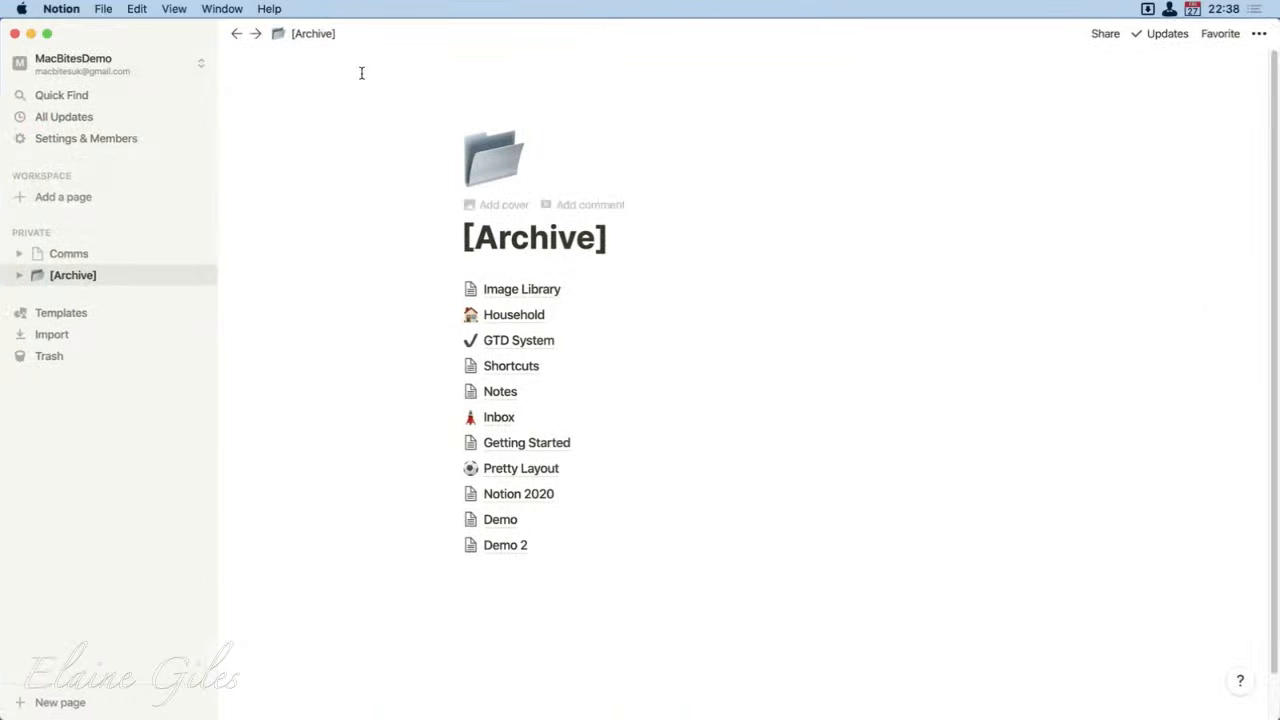
pyautogui.click(68, 253)
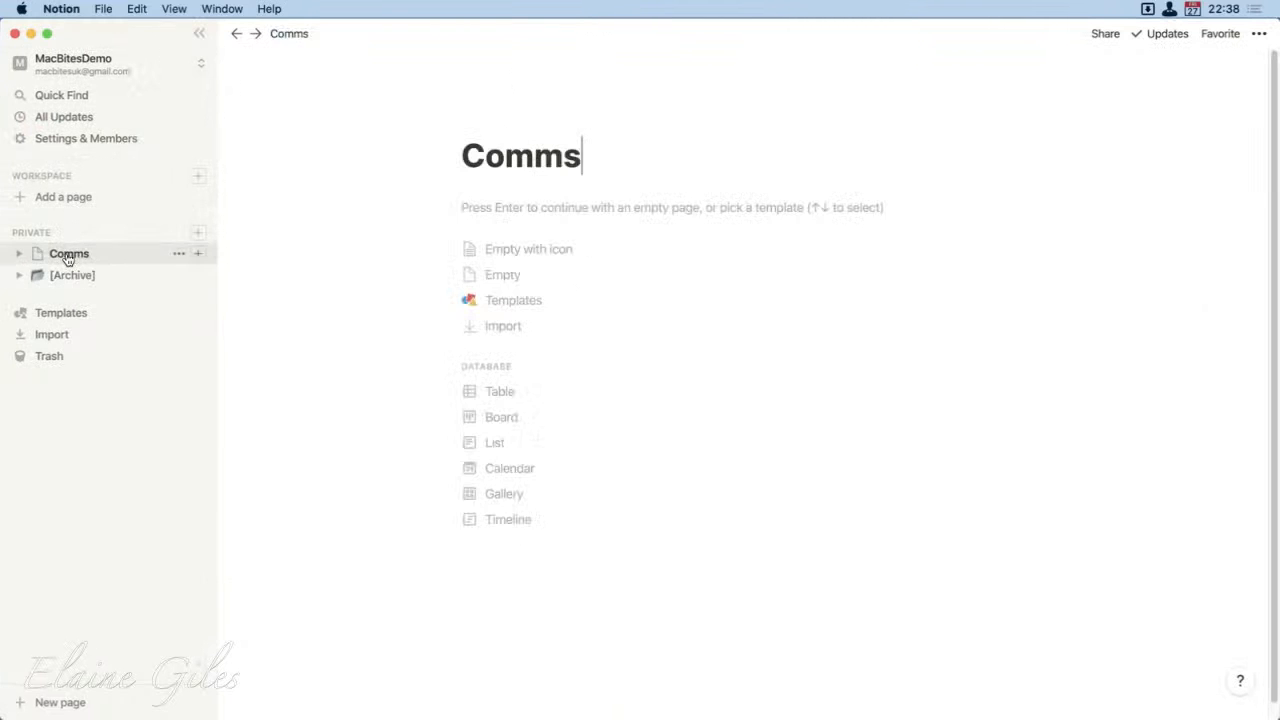
pyautogui.click(205, 38)
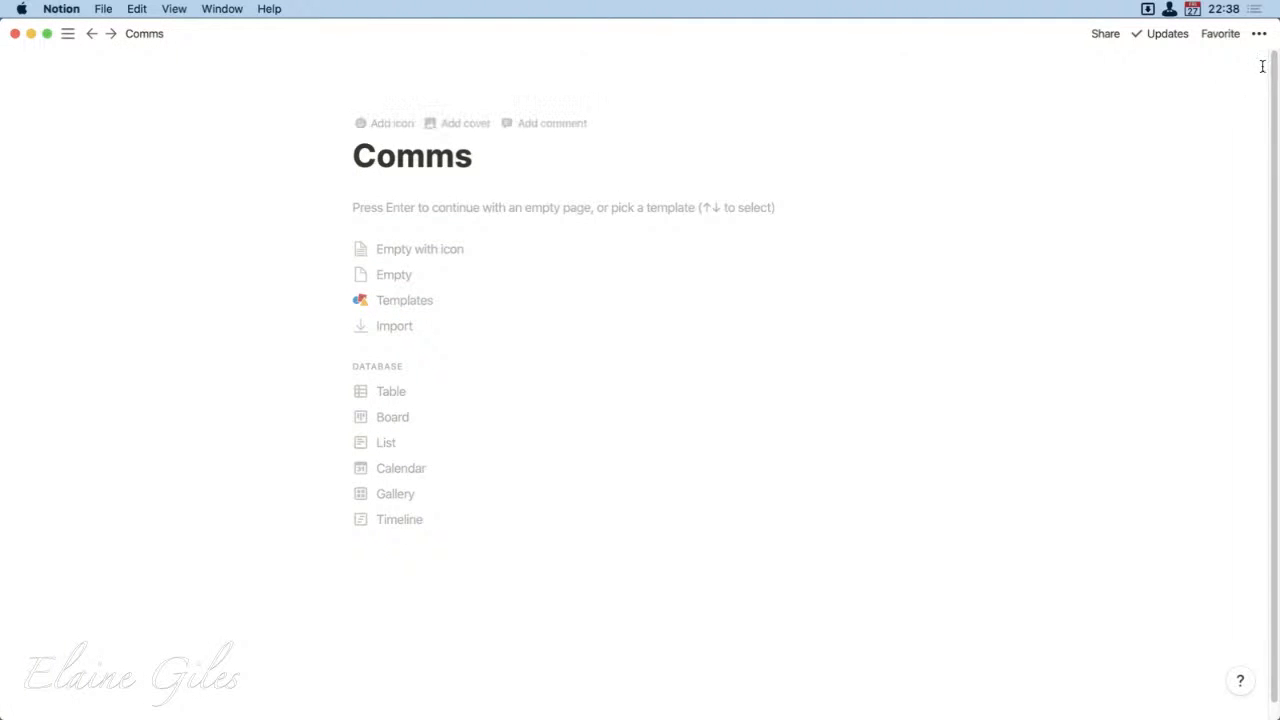
# Step: Set the empty Comms page to full width
pyautogui.click(1259, 33)
pyautogui.click(1245, 171)
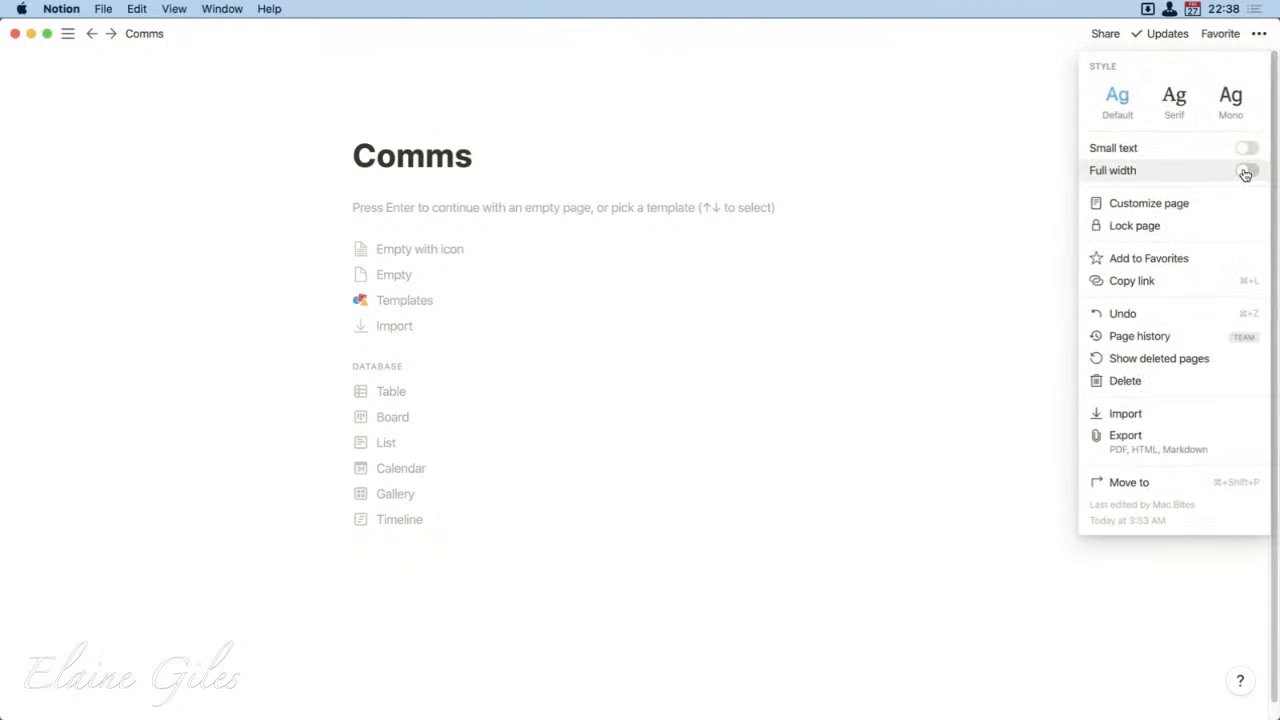
pyautogui.click(115, 621)
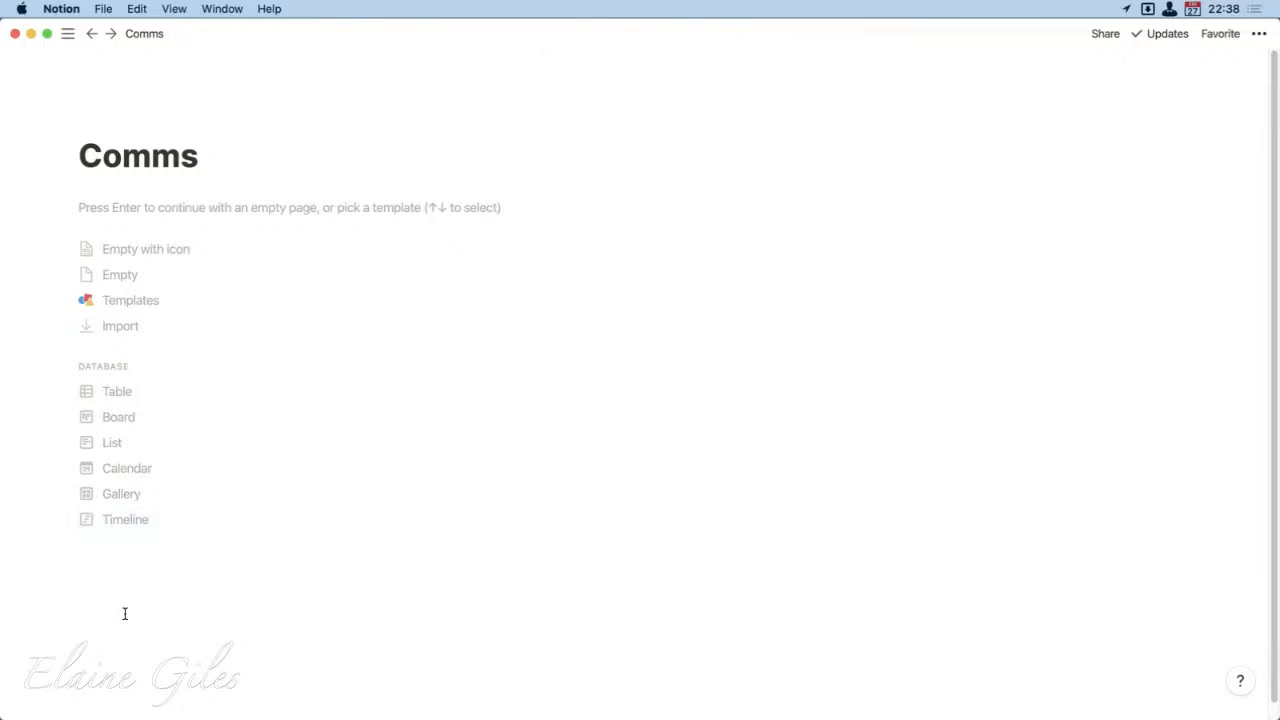
# Step: Turn the empty Comms page into a table database and add a Multi-select property named Destination
pyautogui.click(90, 391)
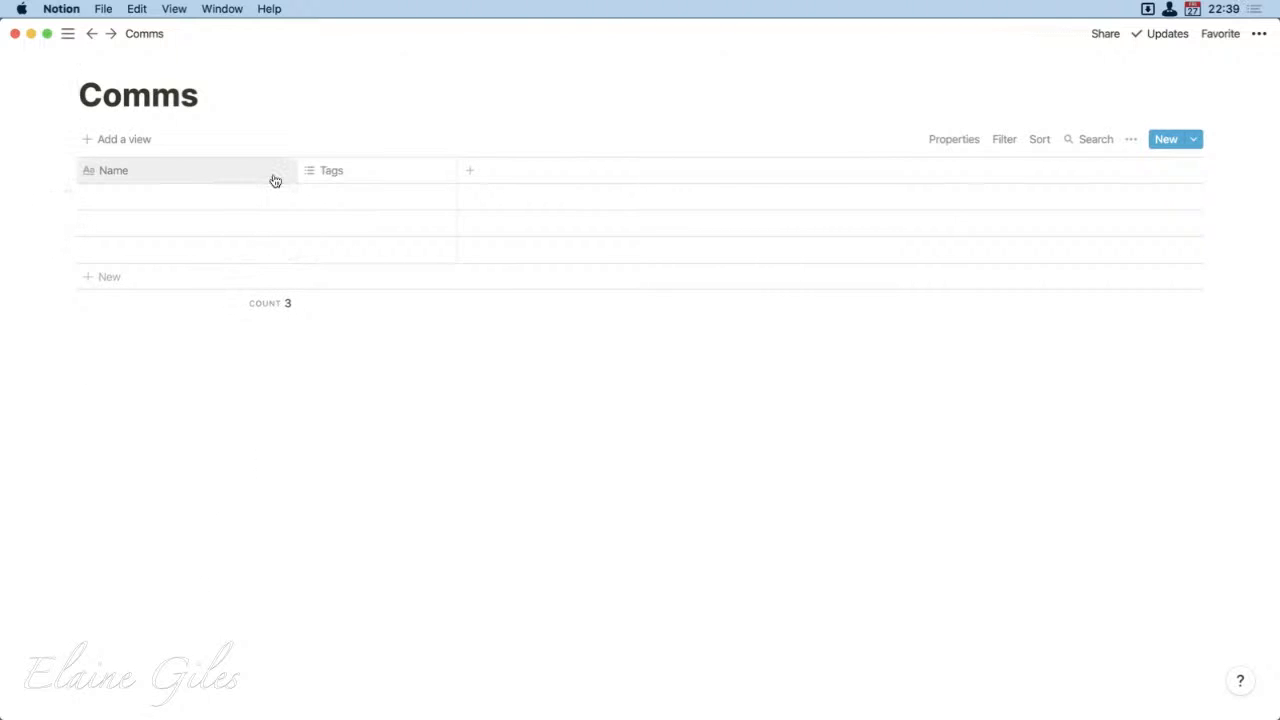
pyautogui.click(466, 175)
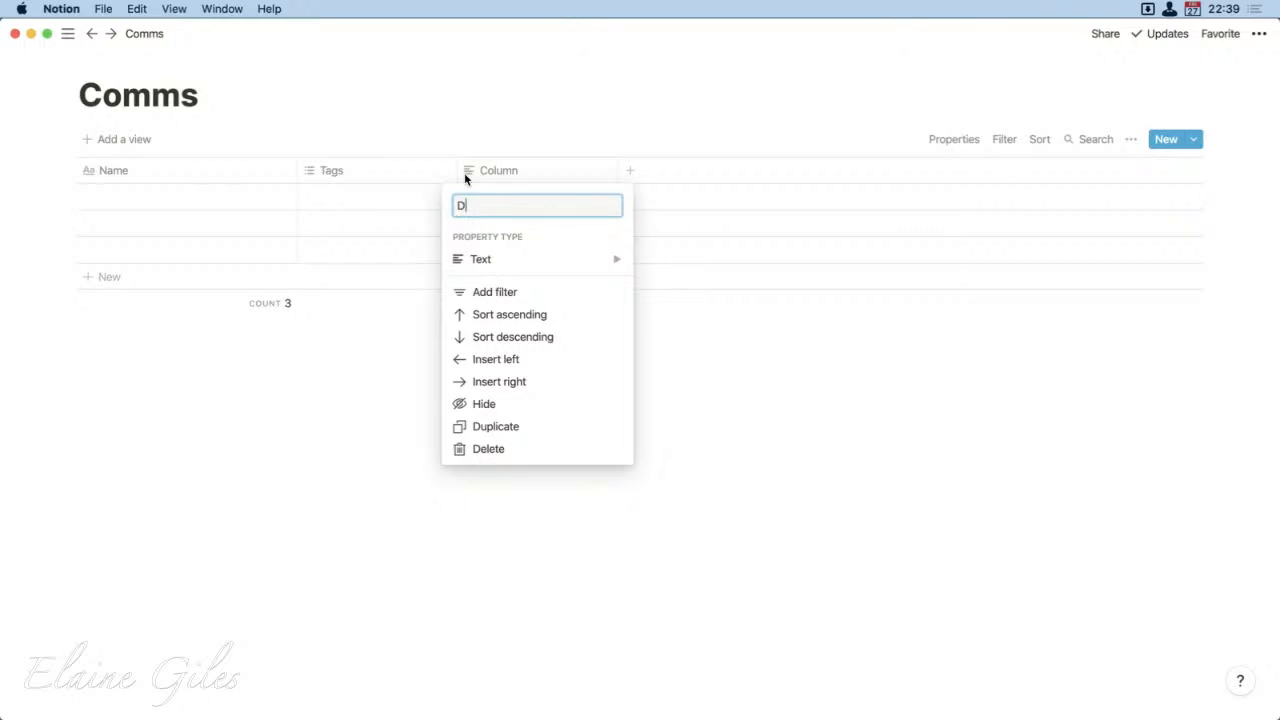
pyautogui.write('Destination')
pyautogui.moveTo(508, 264)
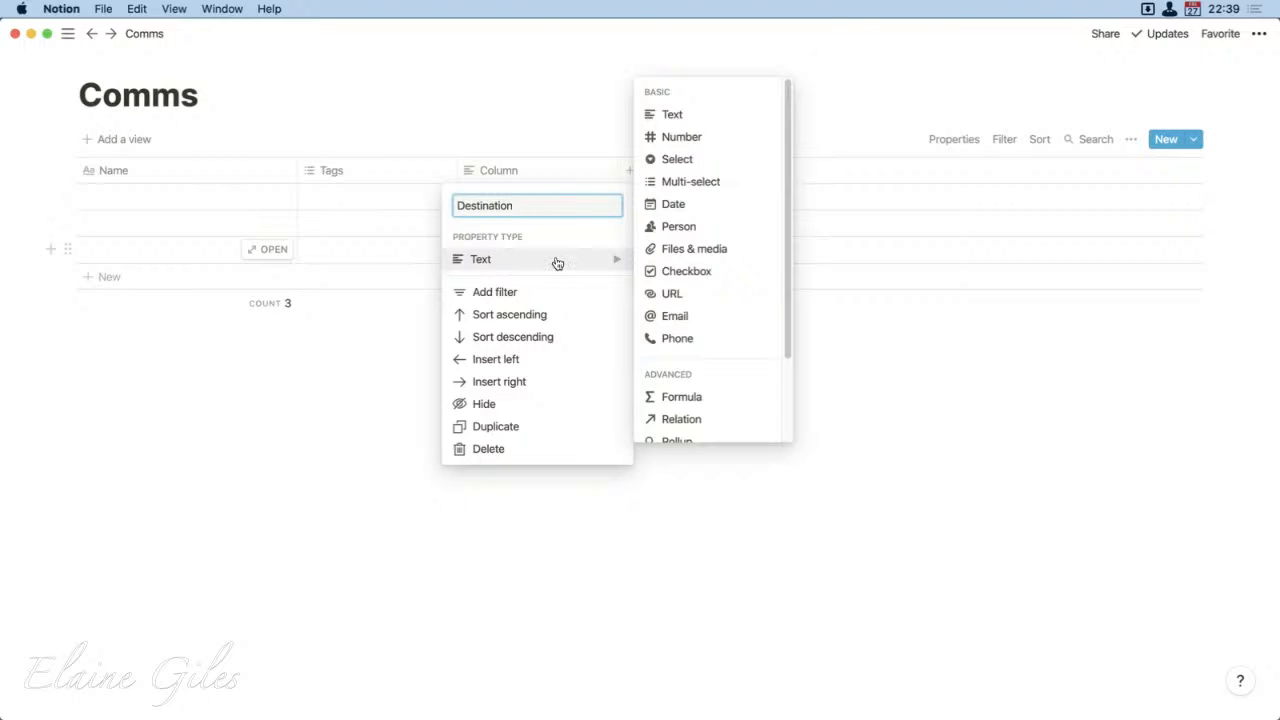
pyautogui.click(688, 181)
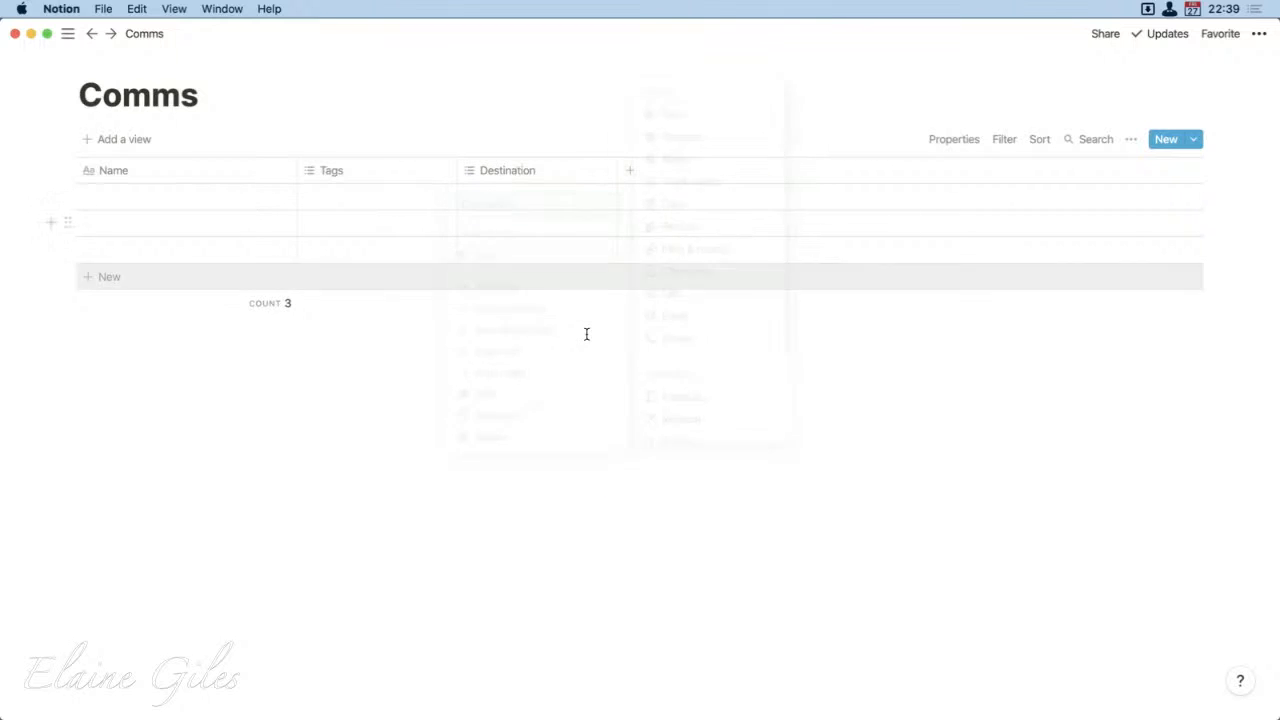
pyautogui.click(540, 172)
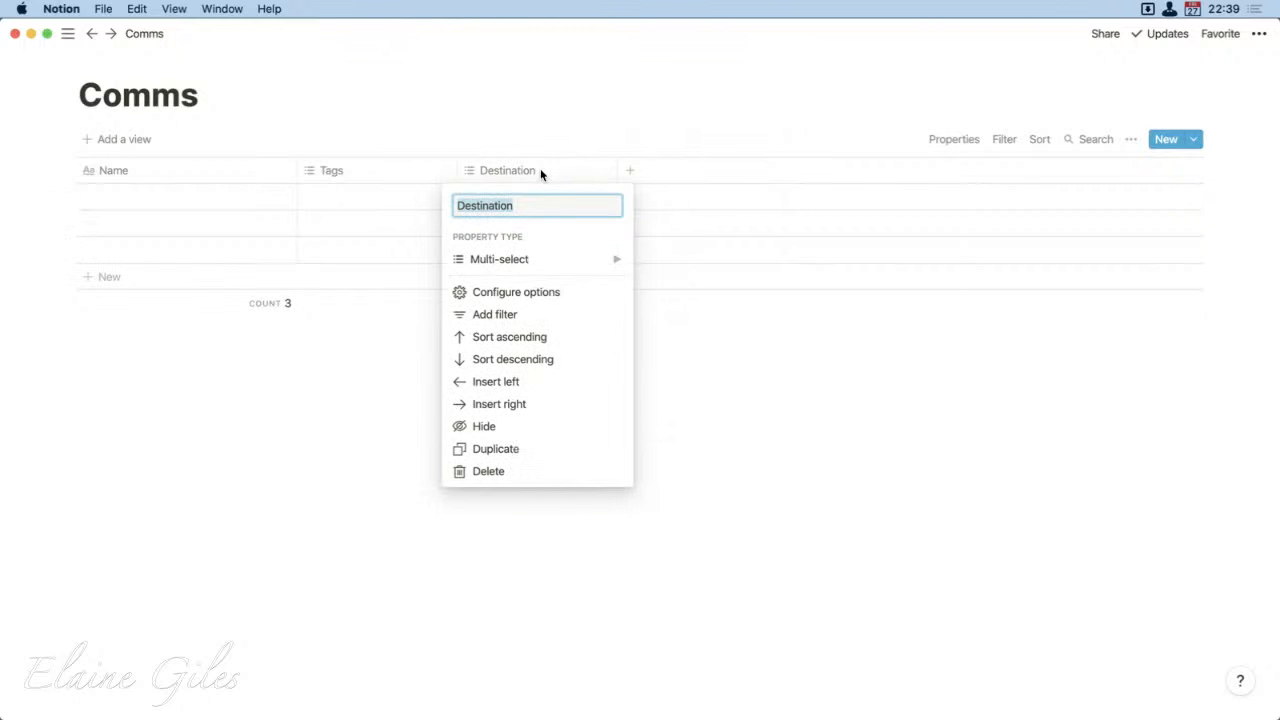
pyautogui.click(554, 123)
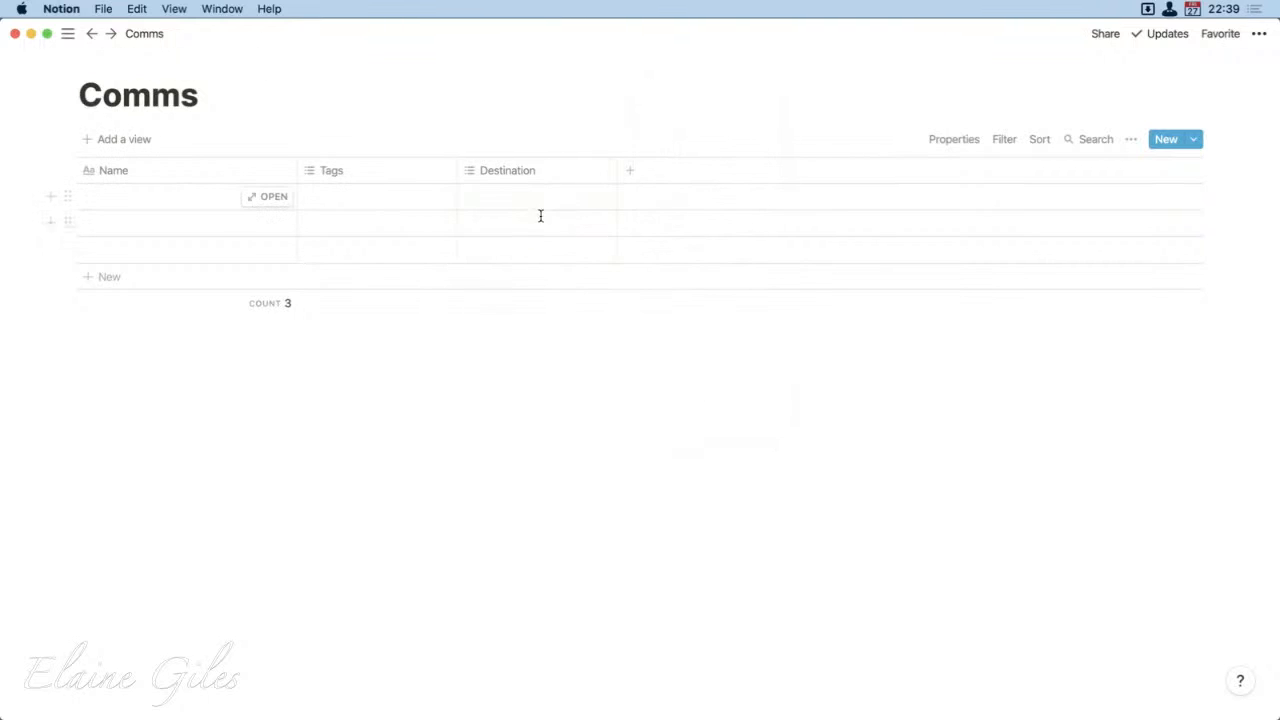
# Step: Create the Destination options "List: MacBites" and "List: VIP" and assign both to the first row
pyautogui.click(538, 206)
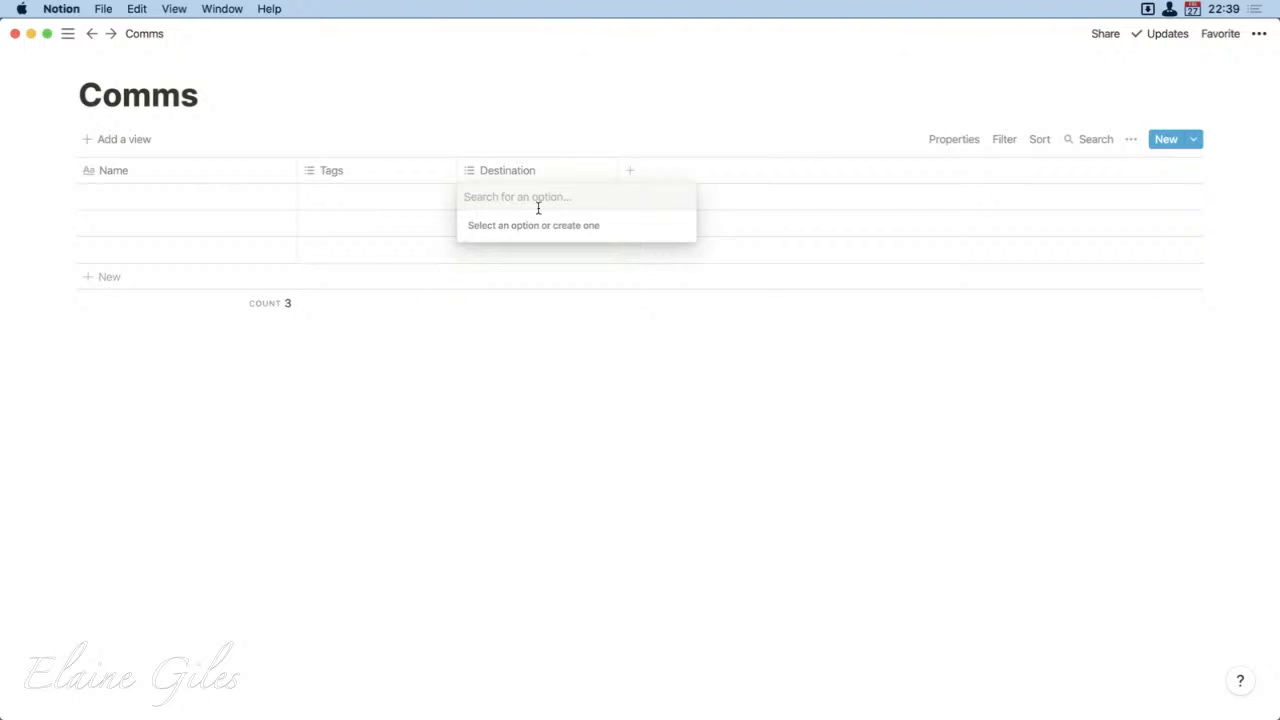
pyautogui.write('MacBites')
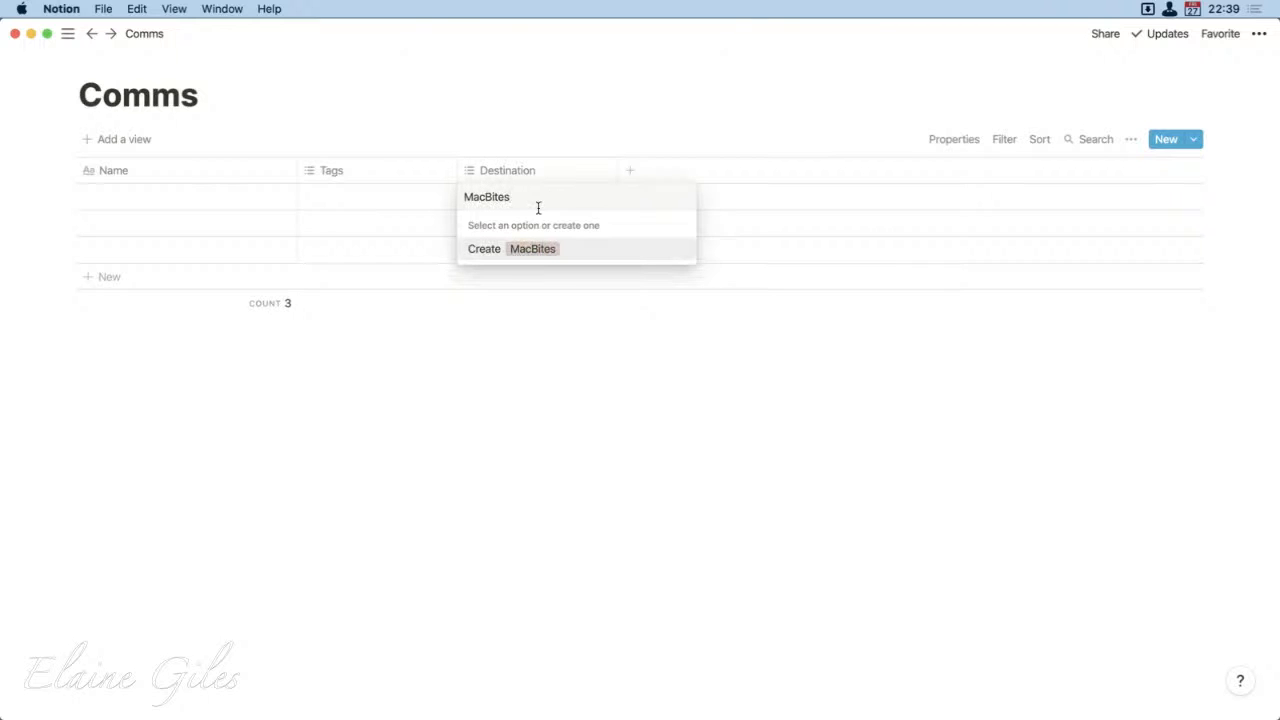
pyautogui.press('super+Left')
pyautogui.write('List:')
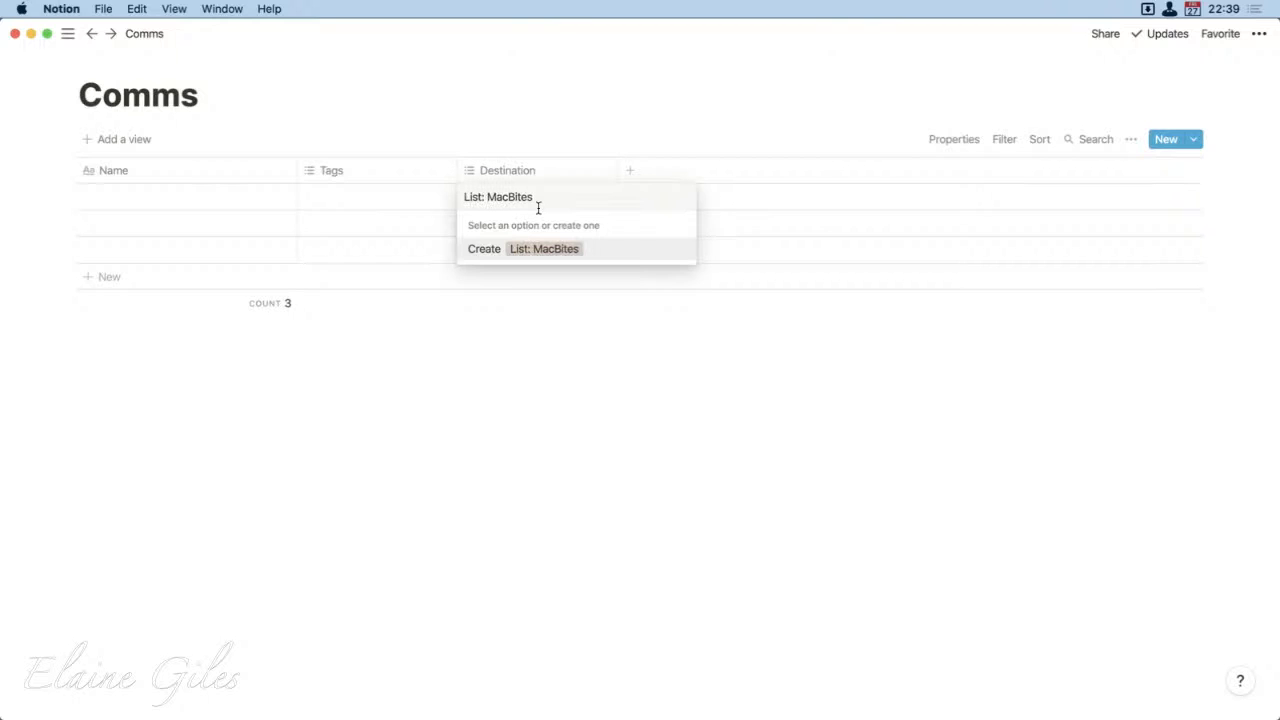
pyautogui.press('Return')
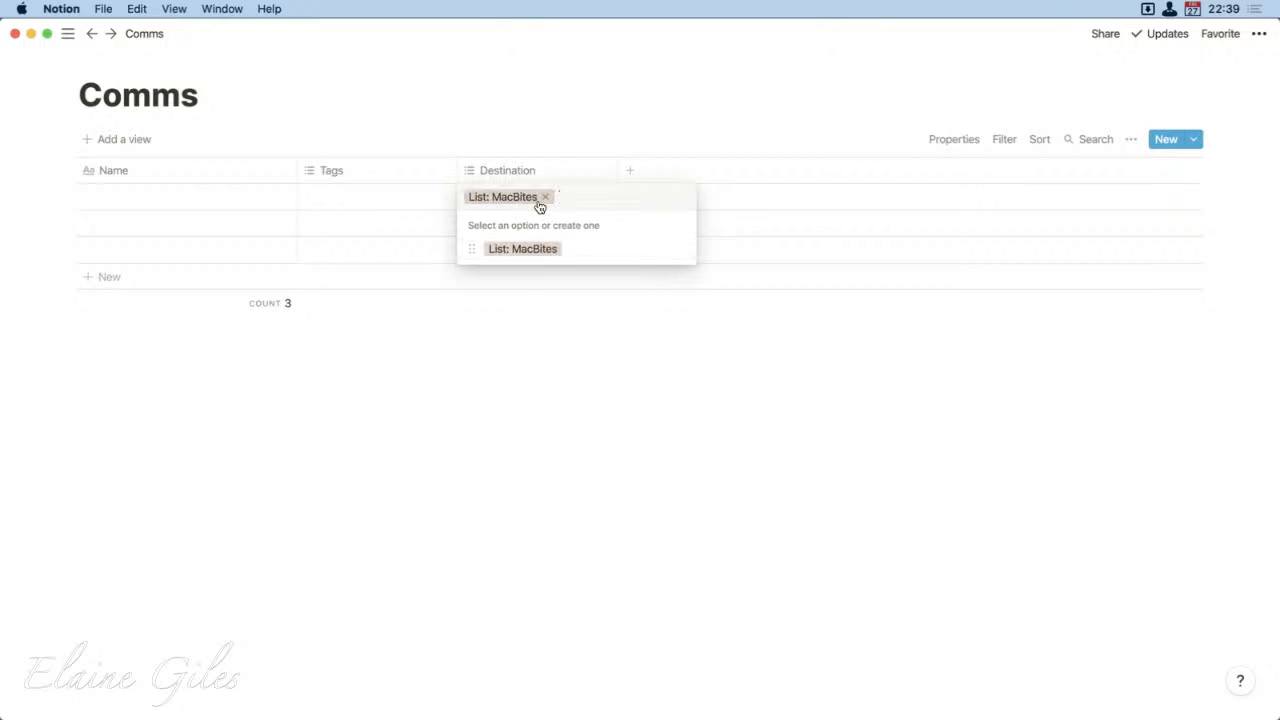
pyautogui.write('List')
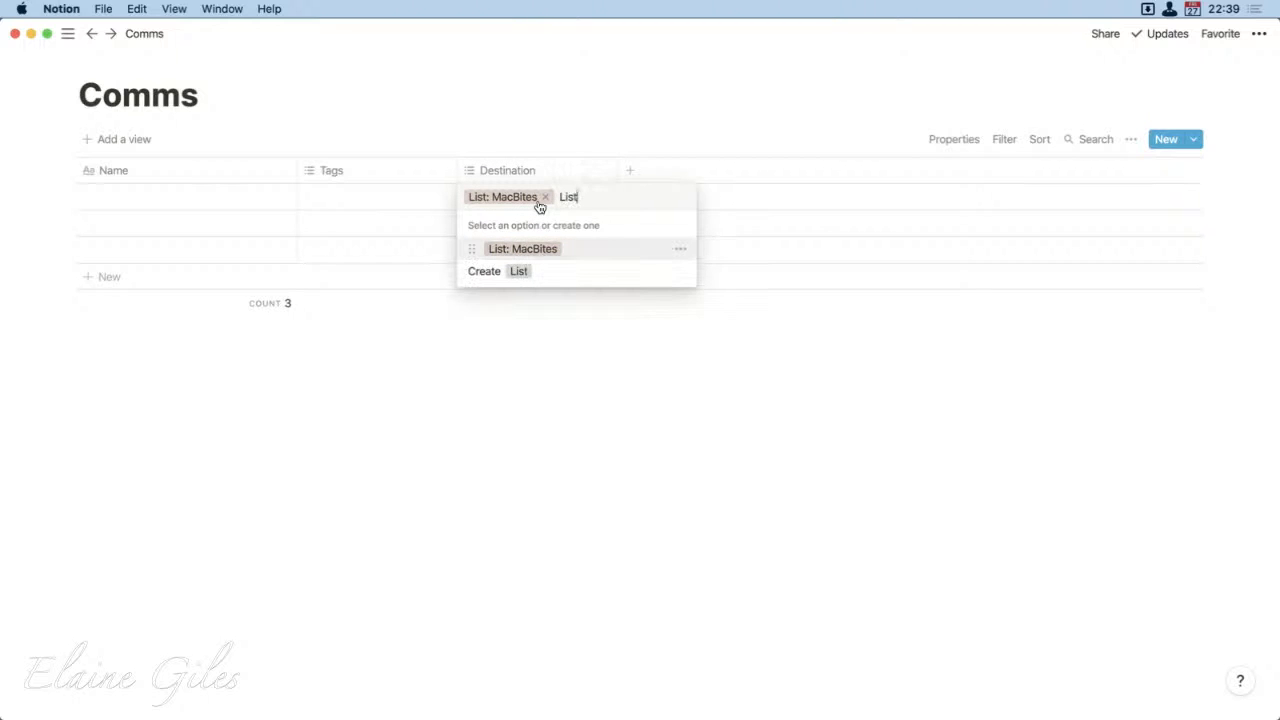
pyautogui.write(': VIP')
pyautogui.press('Return')
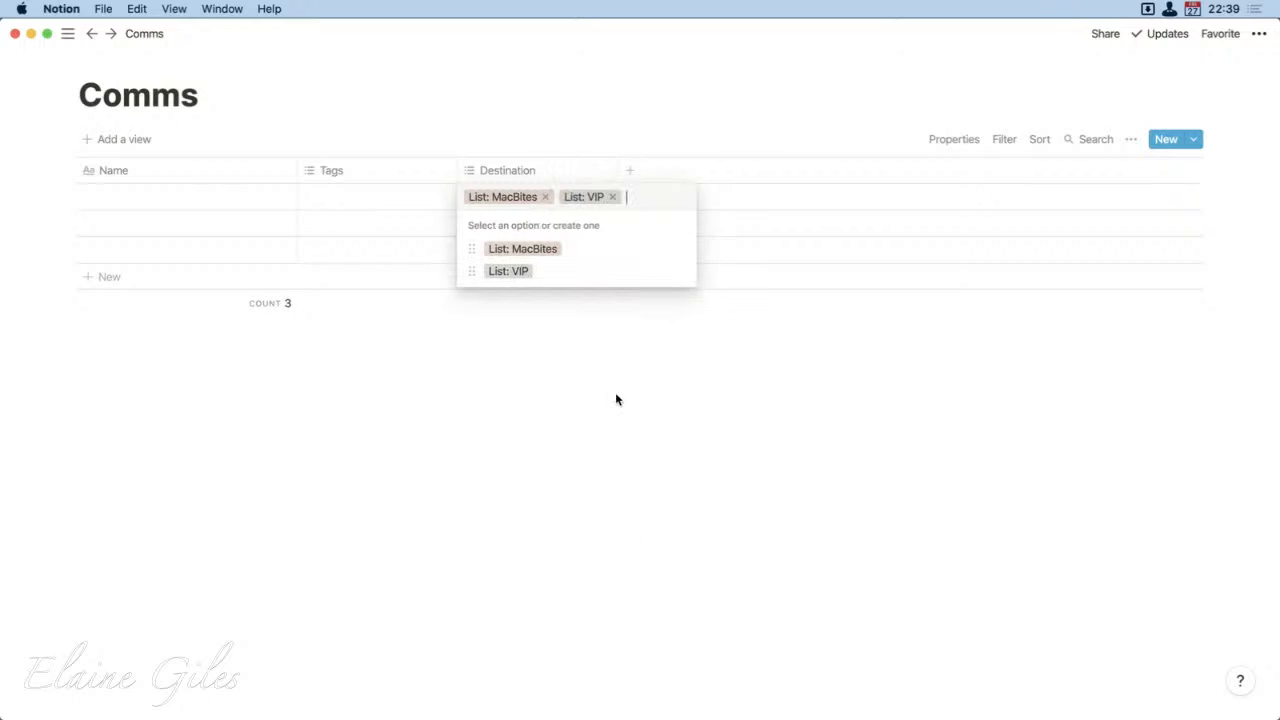
pyautogui.press('Escape')
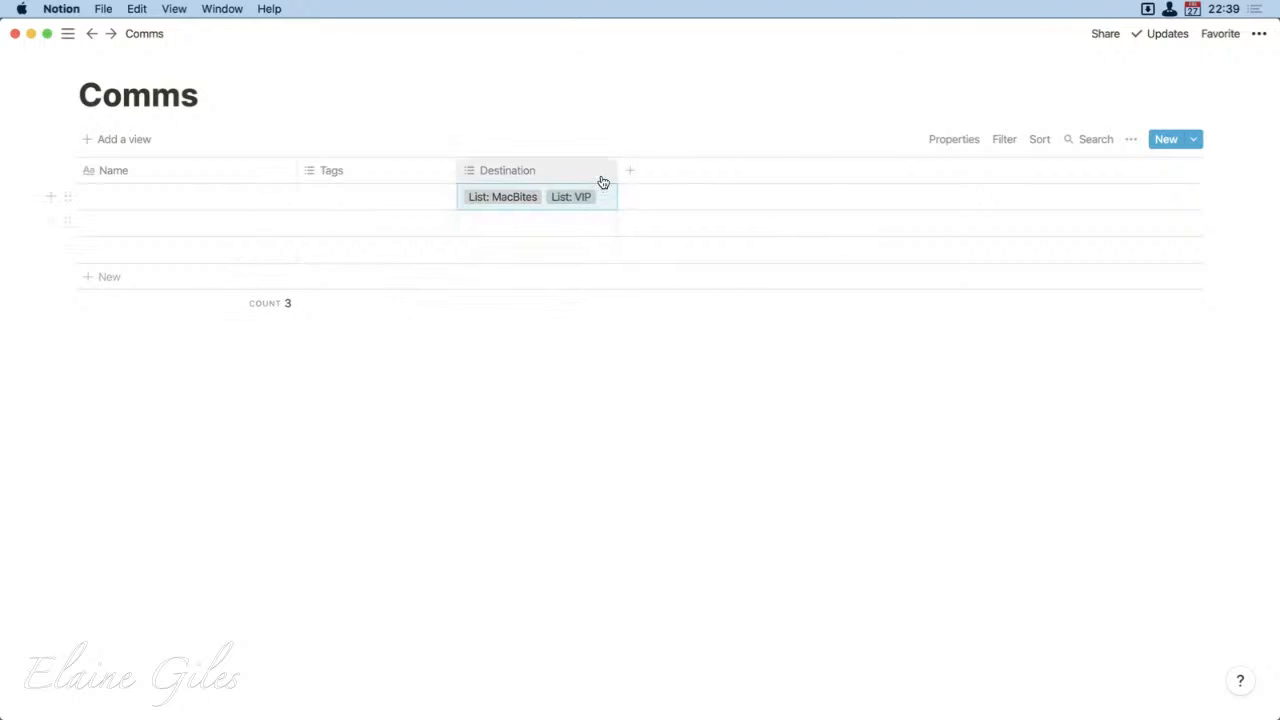
# Step: Widen the Destination column and place it directly before the Tags column
pyautogui.moveTo(615, 178); pyautogui.dragTo(700, 179)
pyautogui.moveTo(355, 172); pyautogui.dragTo(547, 214)
# Step: Add a property named Date with the Date type after the existing columns
pyautogui.click(708, 172)
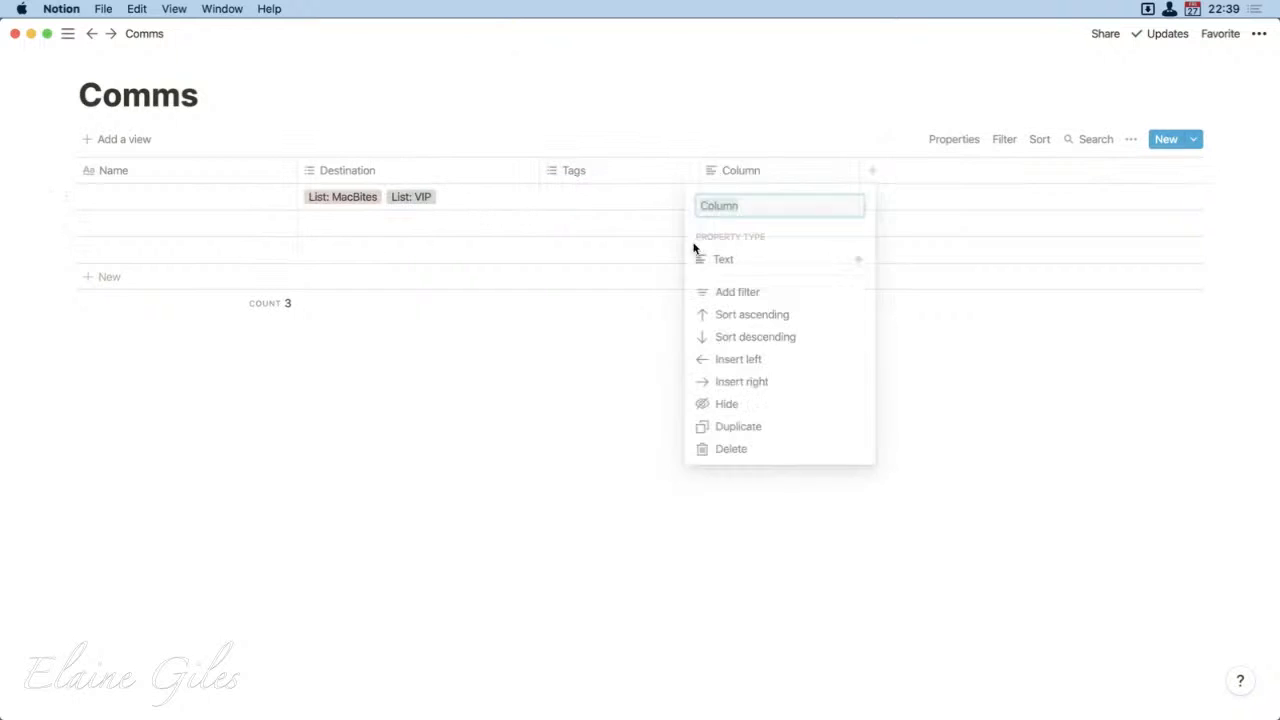
pyautogui.moveTo(694, 268)
pyautogui.write('Date')
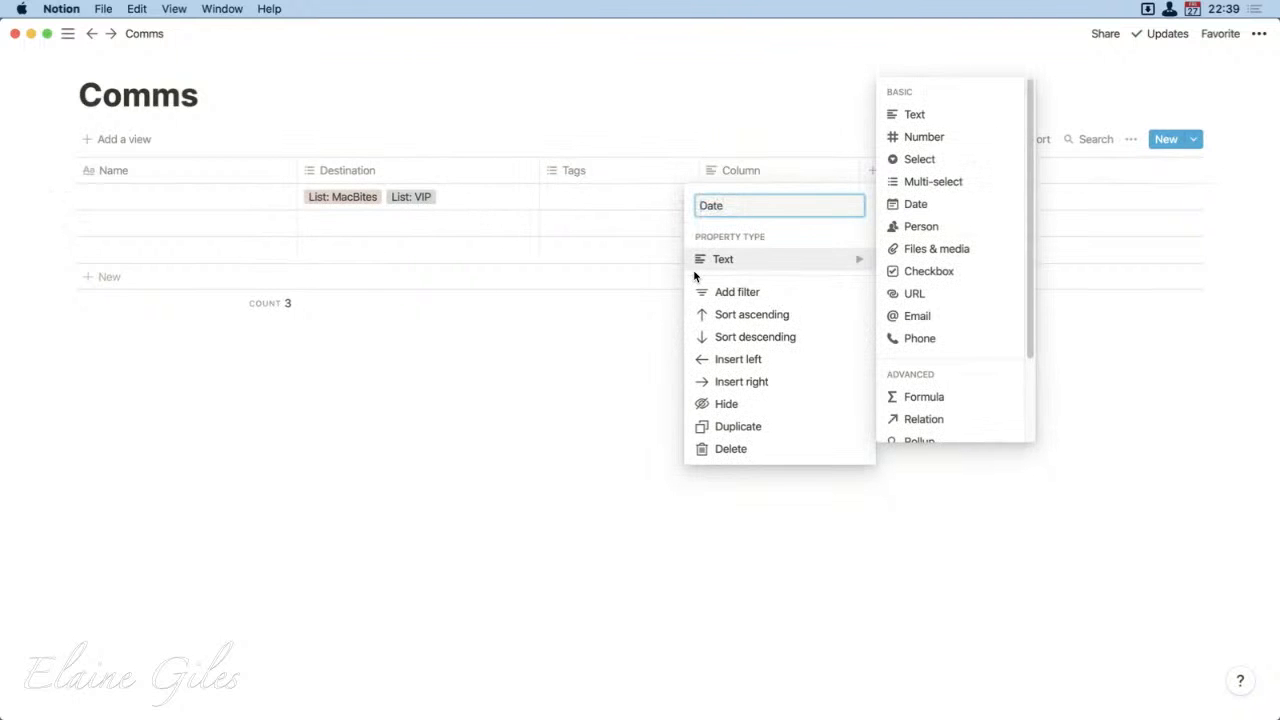
pyautogui.click(915, 204)
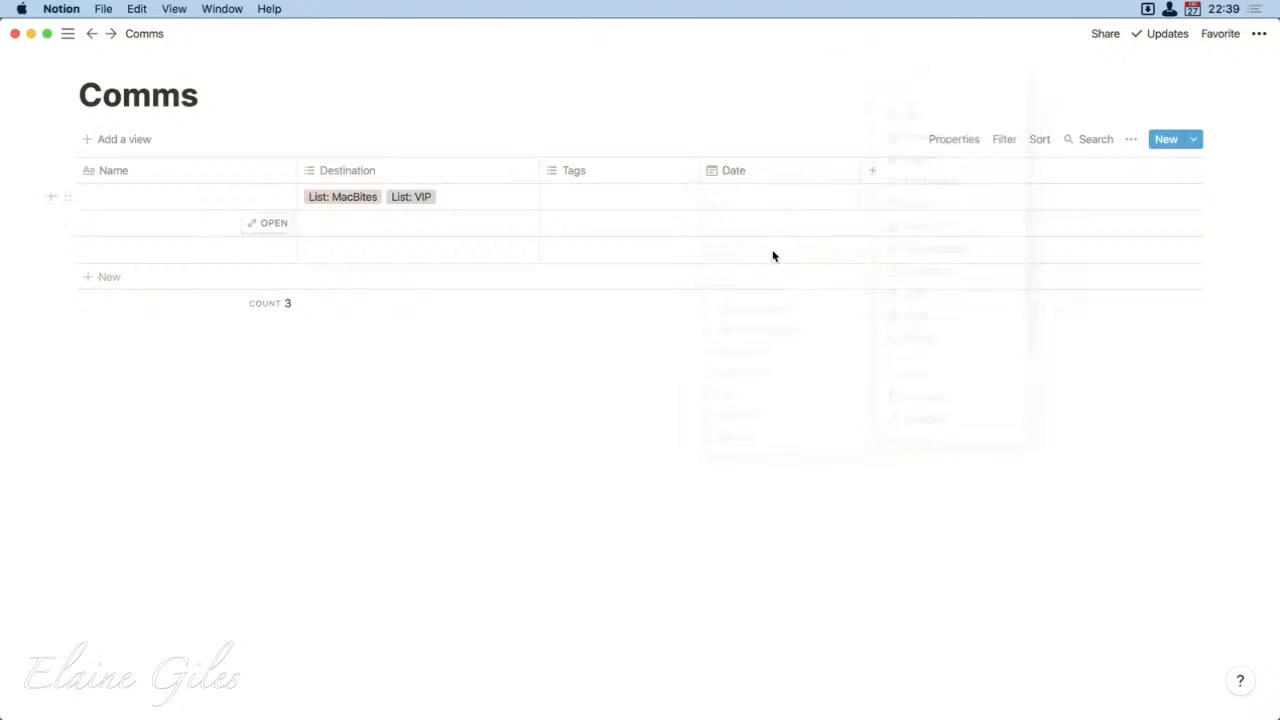
# Step: Set the Date property's date format to Day/Month/Year and reorder the columns so that Date comes before Tags
pyautogui.click(753, 166)
pyautogui.moveTo(851, 260)
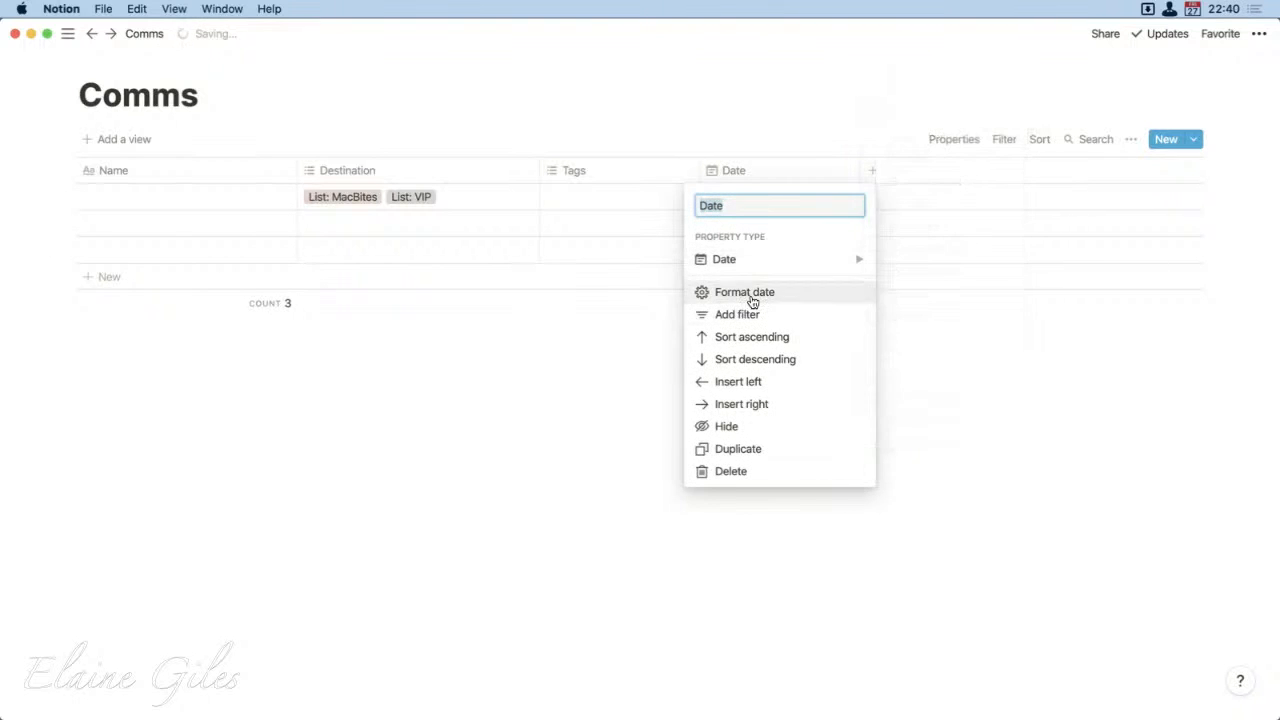
pyautogui.click(751, 292)
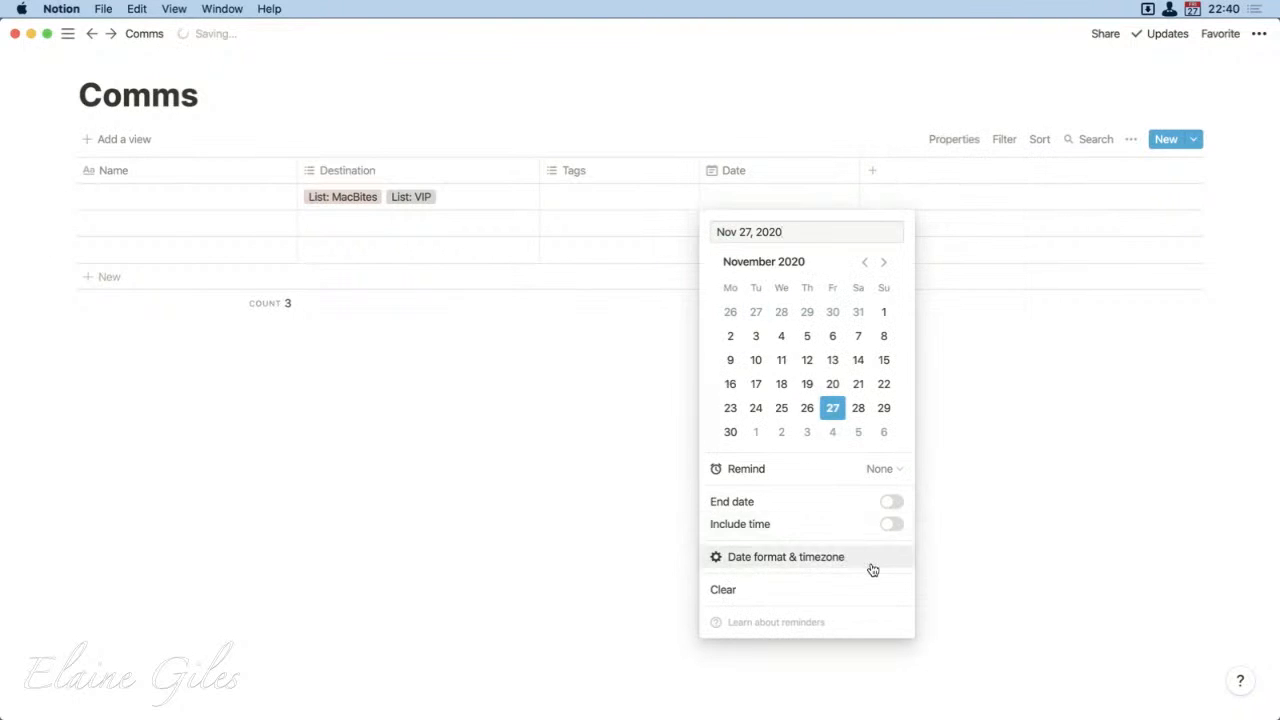
pyautogui.moveTo(870, 557)
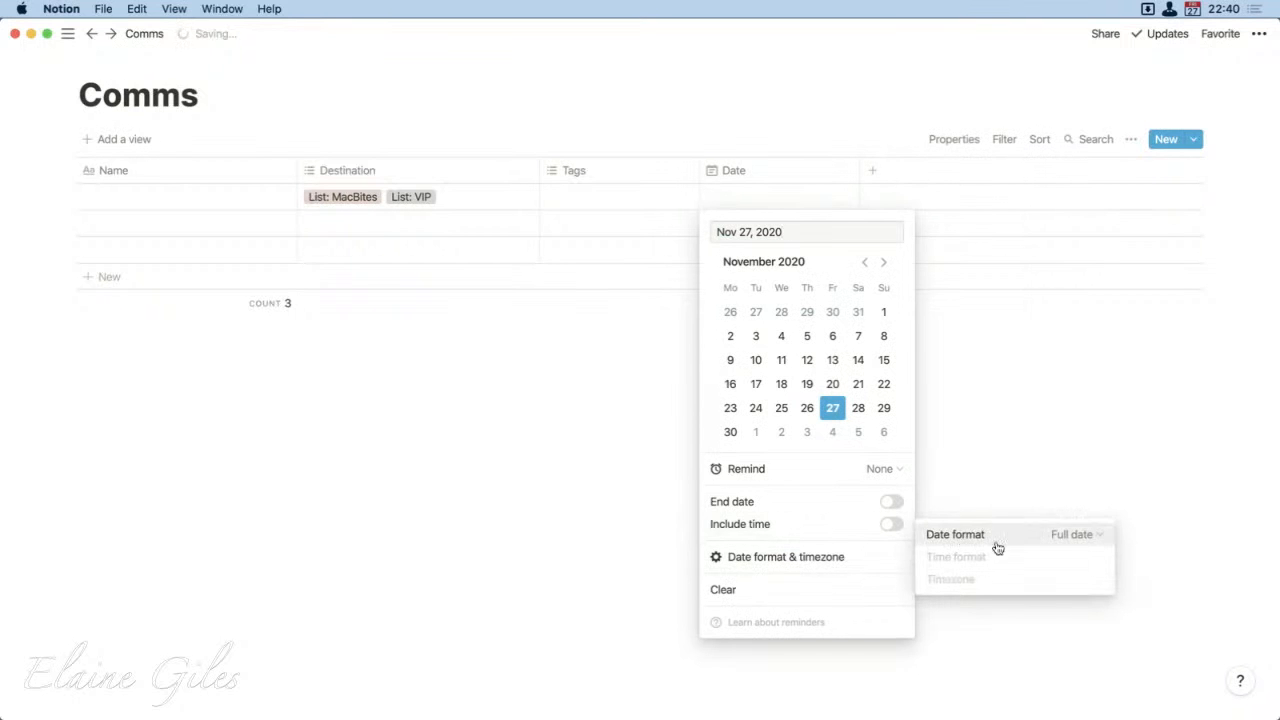
pyautogui.click(1093, 540)
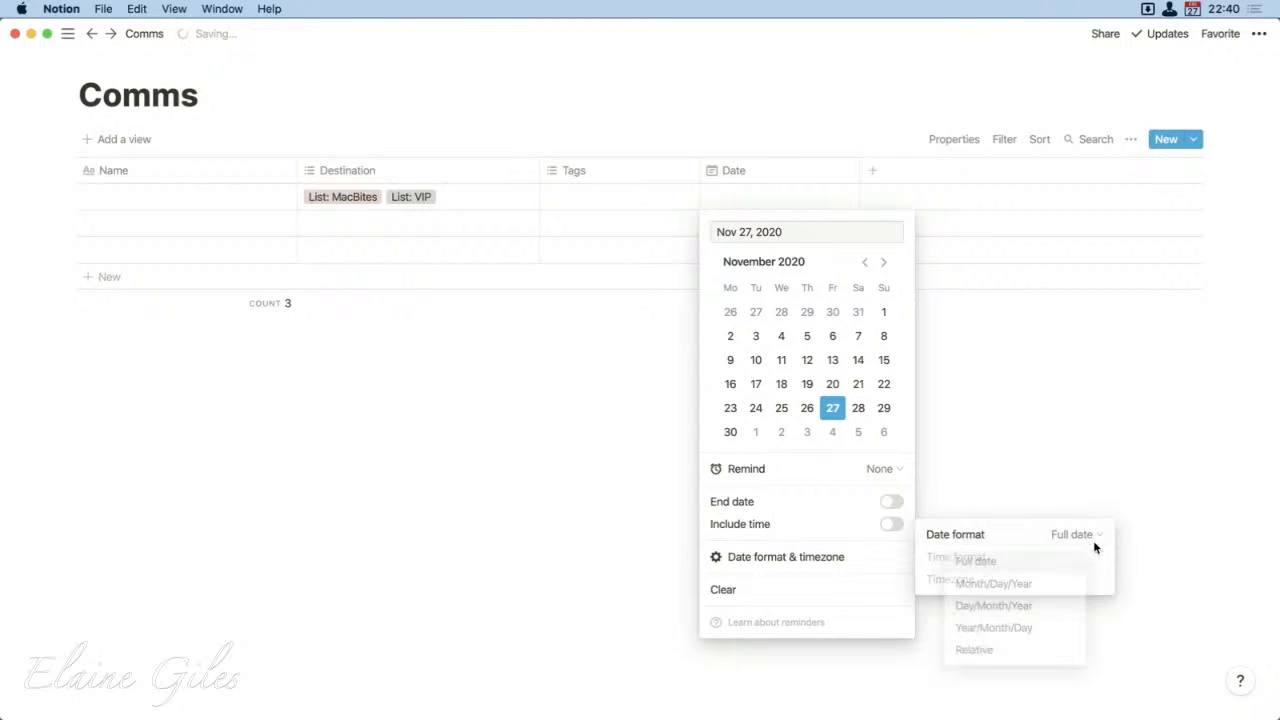
pyautogui.click(1037, 612)
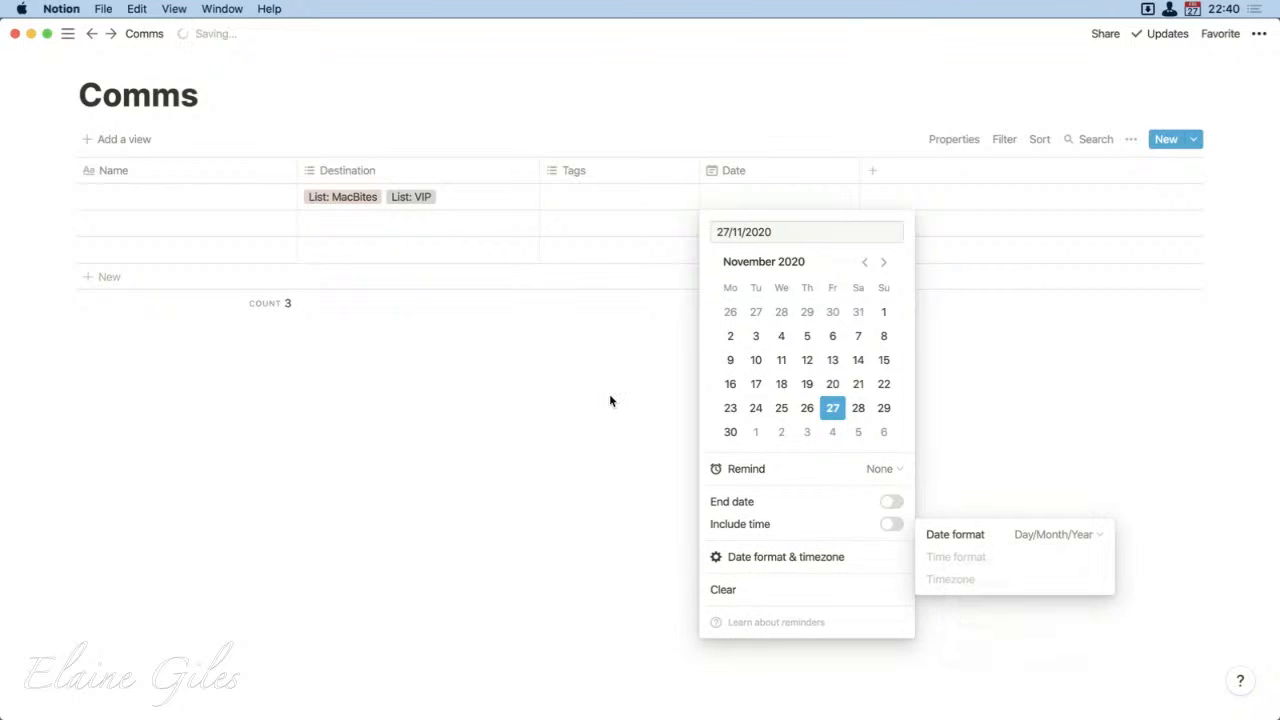
pyautogui.press('Escape')
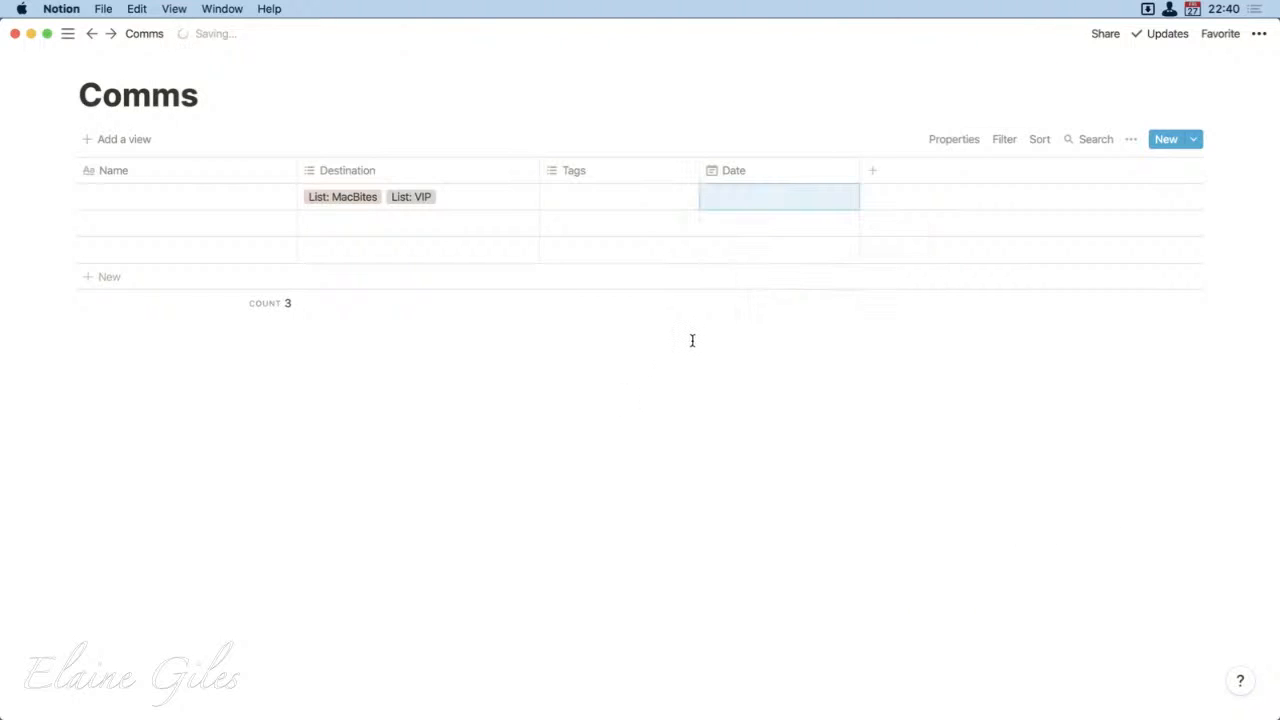
pyautogui.moveTo(620, 180); pyautogui.dragTo(857, 186)
# Step: Add a Select property named Status after the Tags column
pyautogui.click(872, 172)
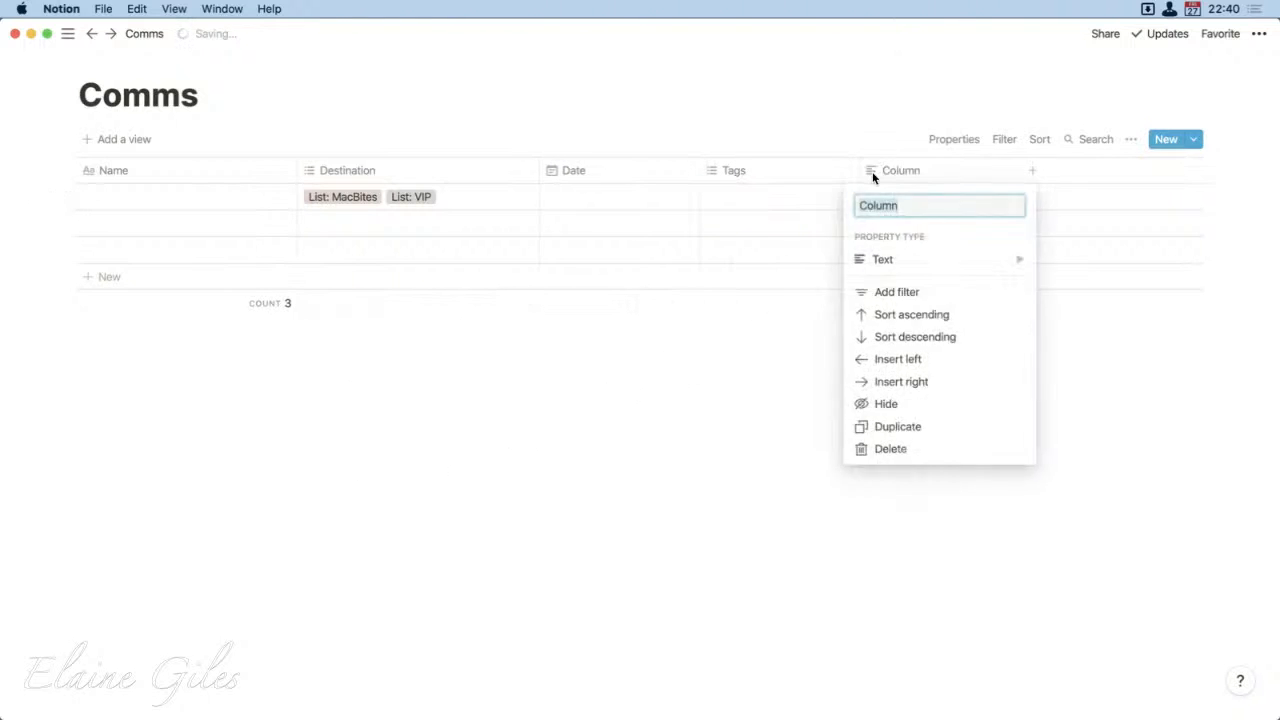
pyautogui.write('S')
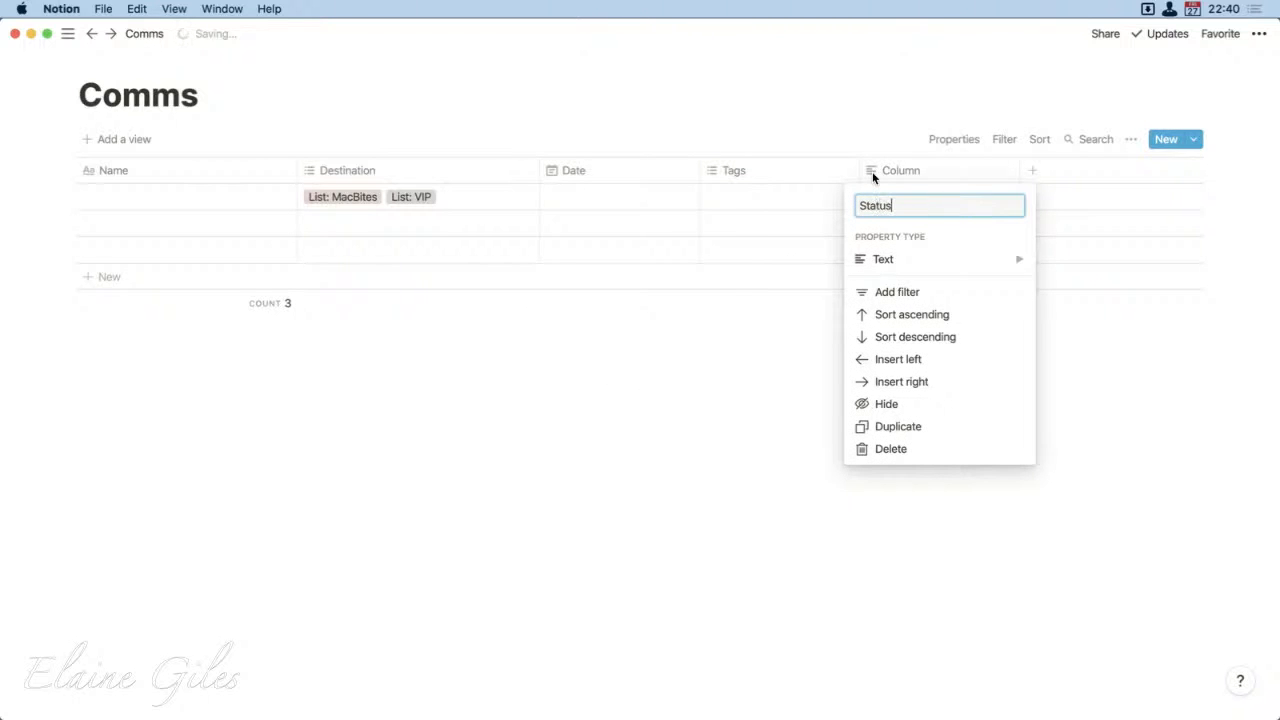
pyautogui.write('tatus')
pyautogui.moveTo(911, 262)
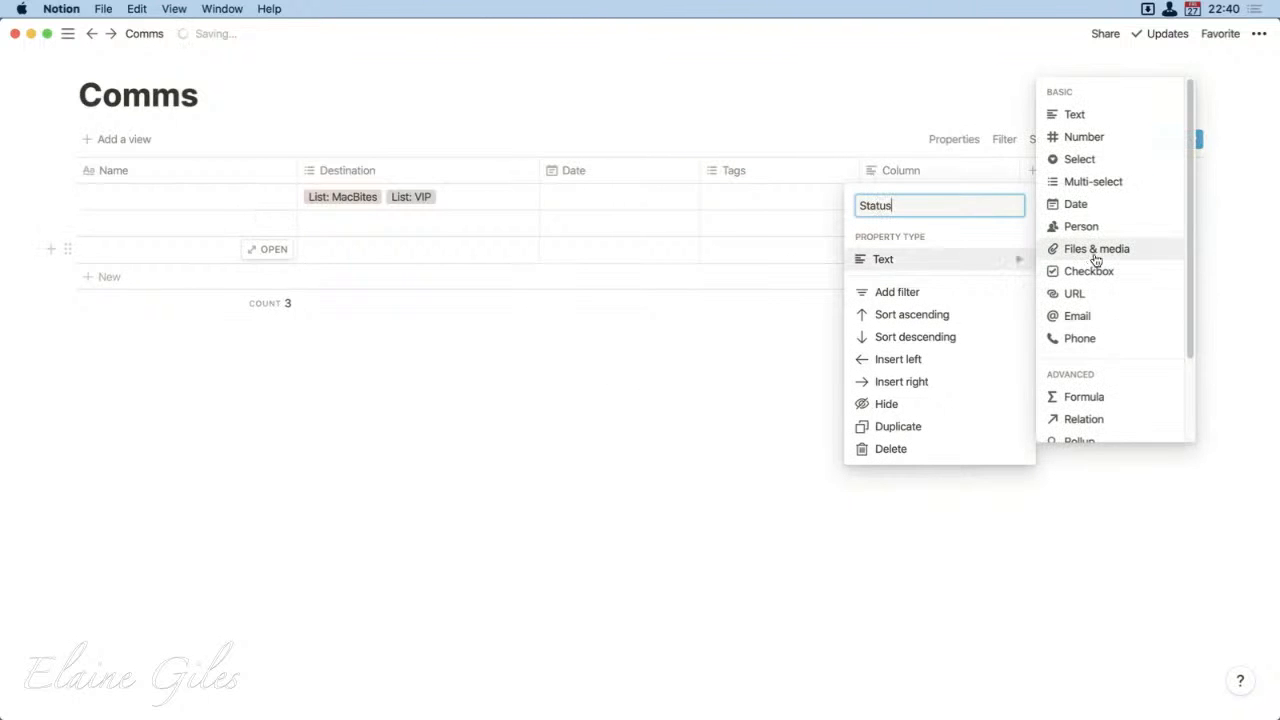
pyautogui.click(1079, 159)
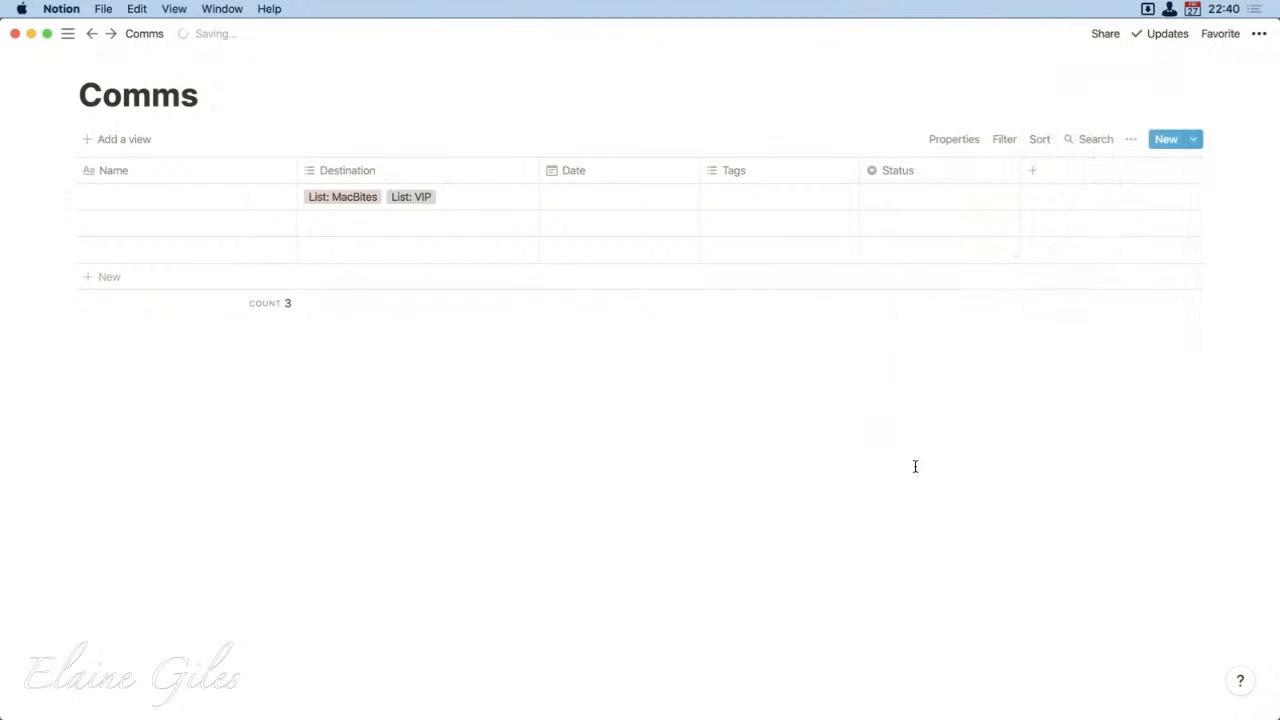
# Step: Create the Status option "Not Started" and assign it to the first row
pyautogui.click(914, 195)
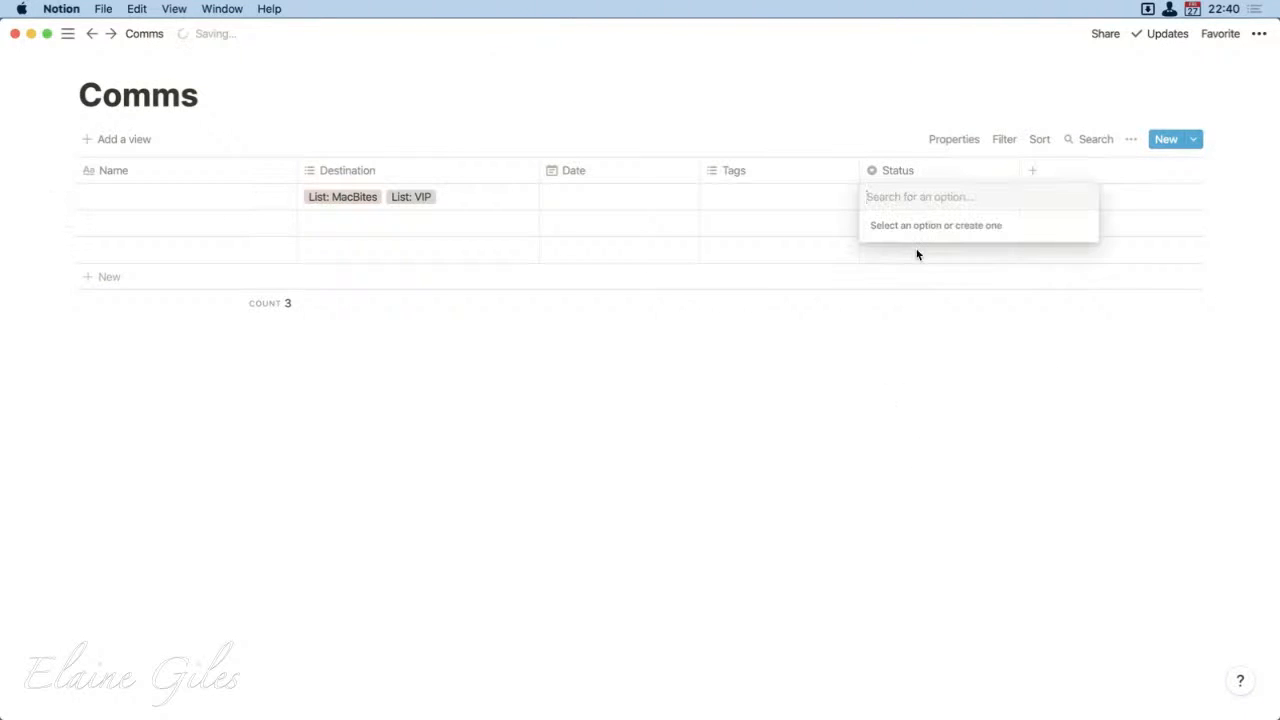
pyautogui.write('Not')
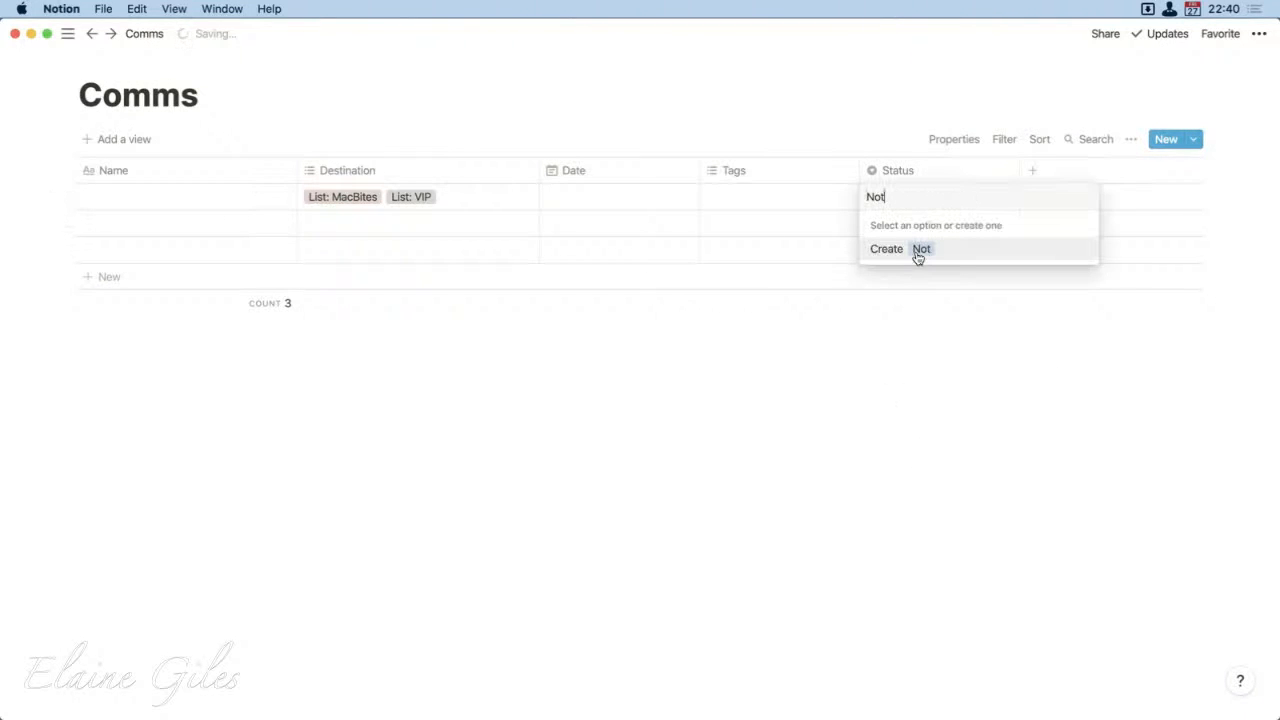
pyautogui.write(' Started')
pyautogui.click(918, 257)
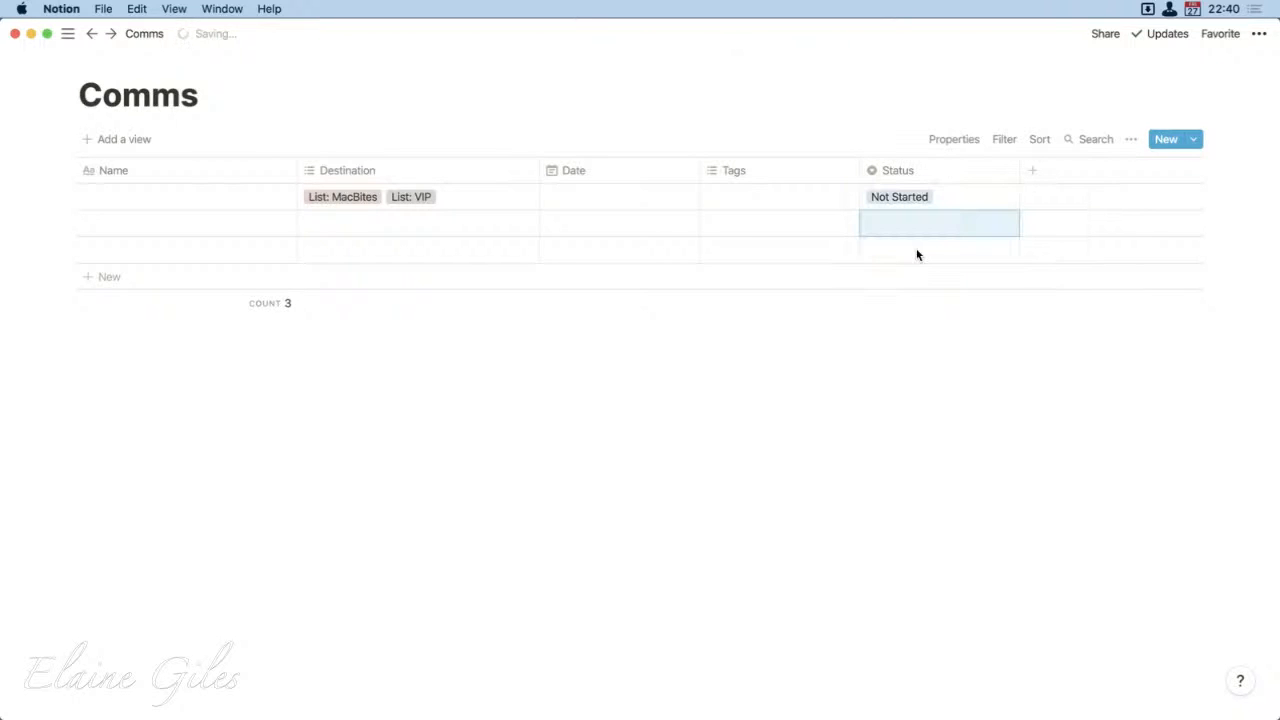
# Step: Create the Status options "In Progress" for the second row and "Sent" for the third row
pyautogui.write('WIP')
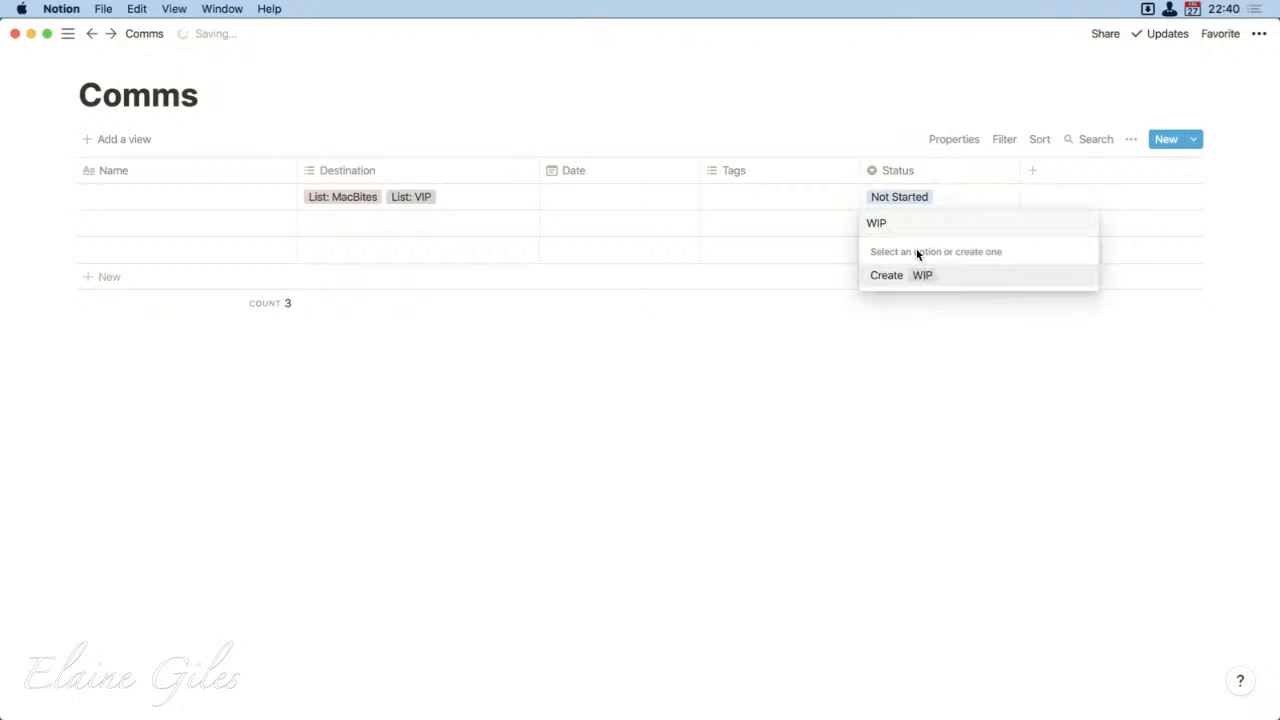
pyautogui.press('super+a')
pyautogui.write('In Prog')
pyautogui.write('ro')
pyautogui.press('BackSpace')
pyautogui.press('BackSpace')
pyautogui.write('ress')
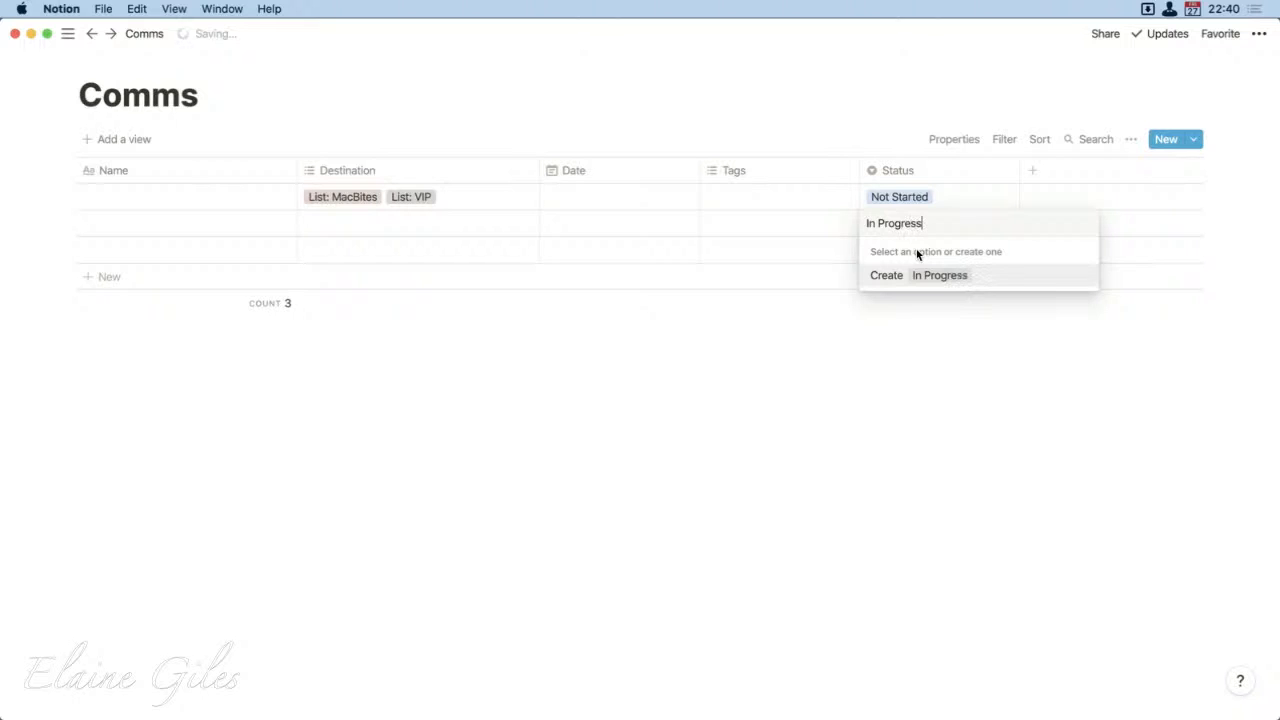
pyautogui.press('Return')
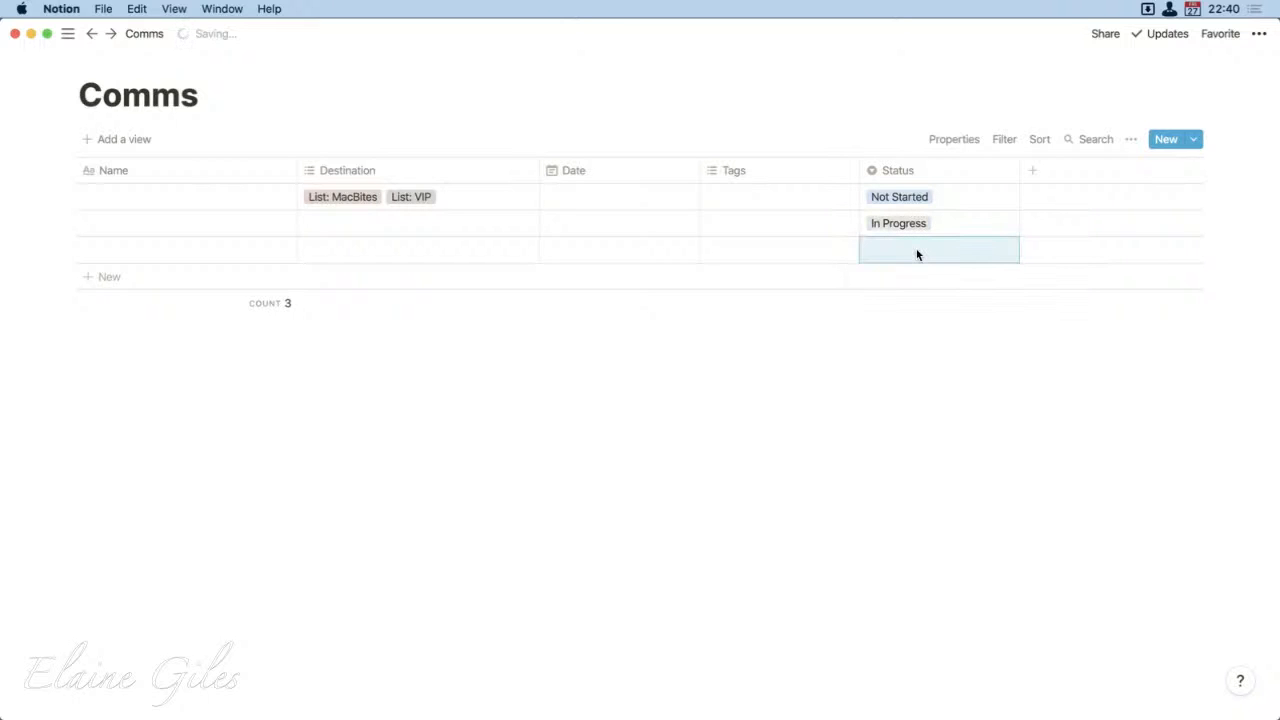
pyautogui.write('Sent')
pyautogui.press('Return')
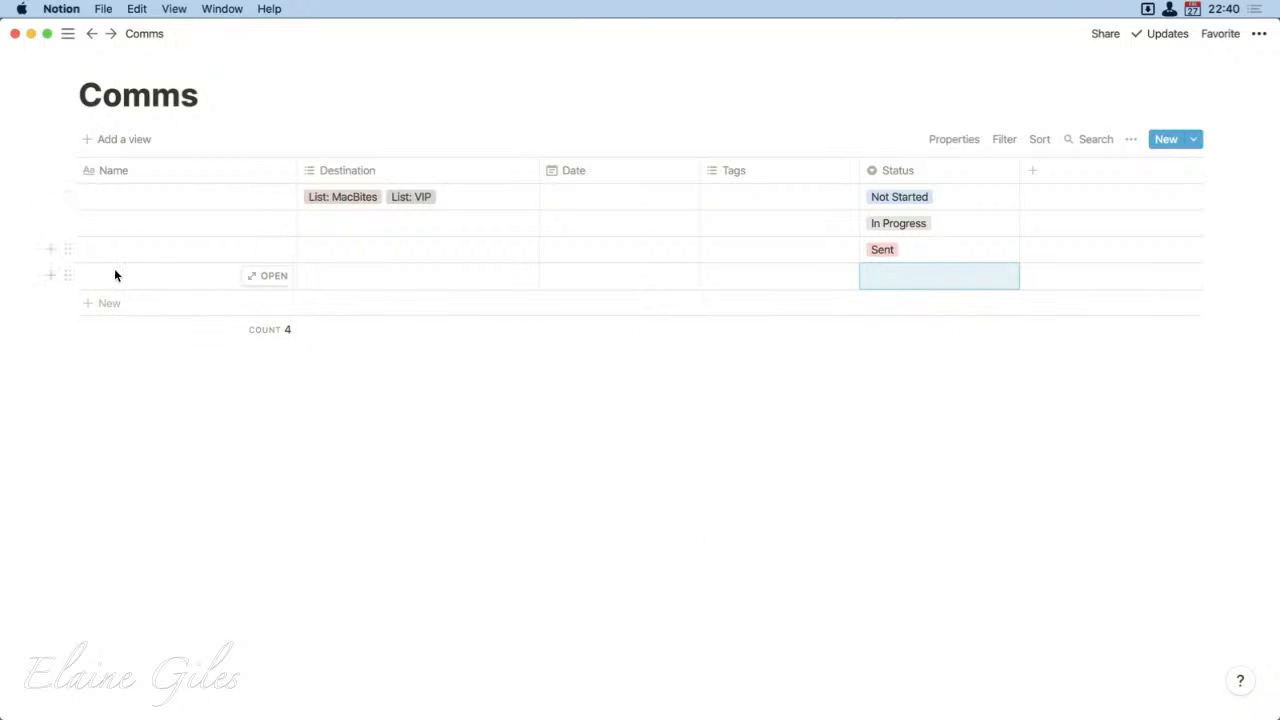
# Step: Name the first entry in the table "Advent: 20201201"
pyautogui.click(111, 204)
pyautogui.write('Ad')
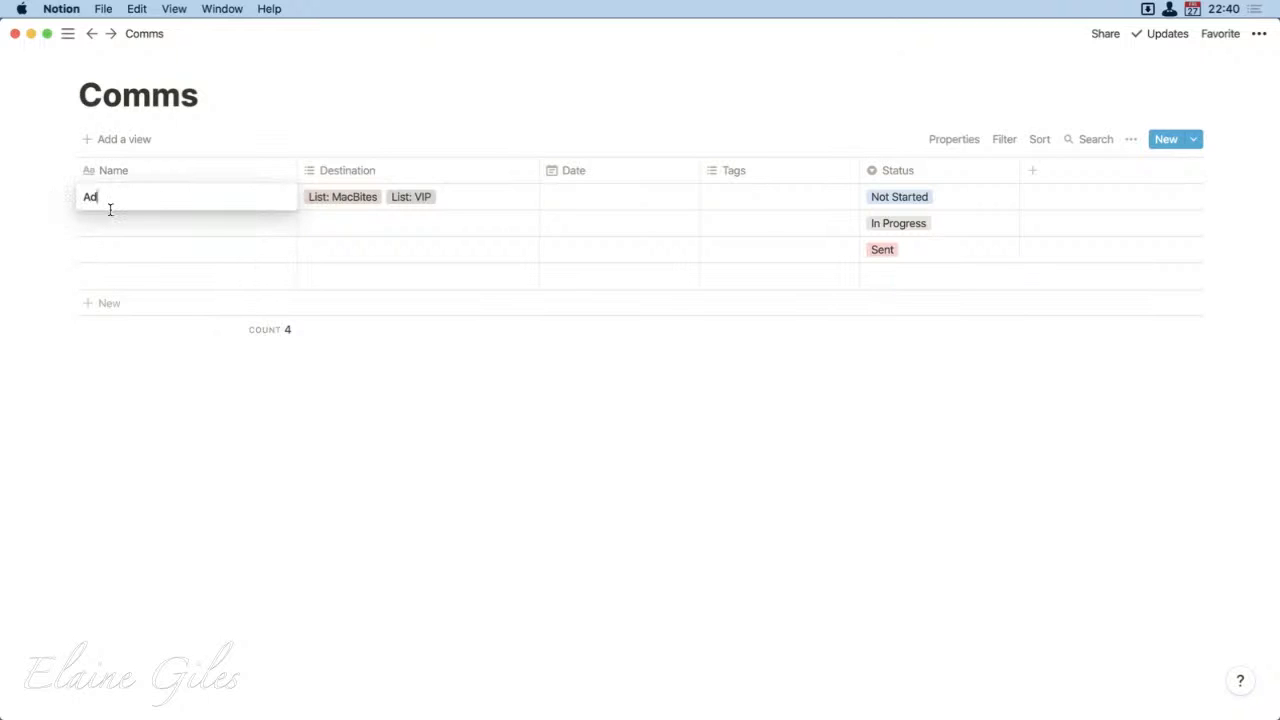
pyautogui.write('vent: 20201201')
pyautogui.press('Return')
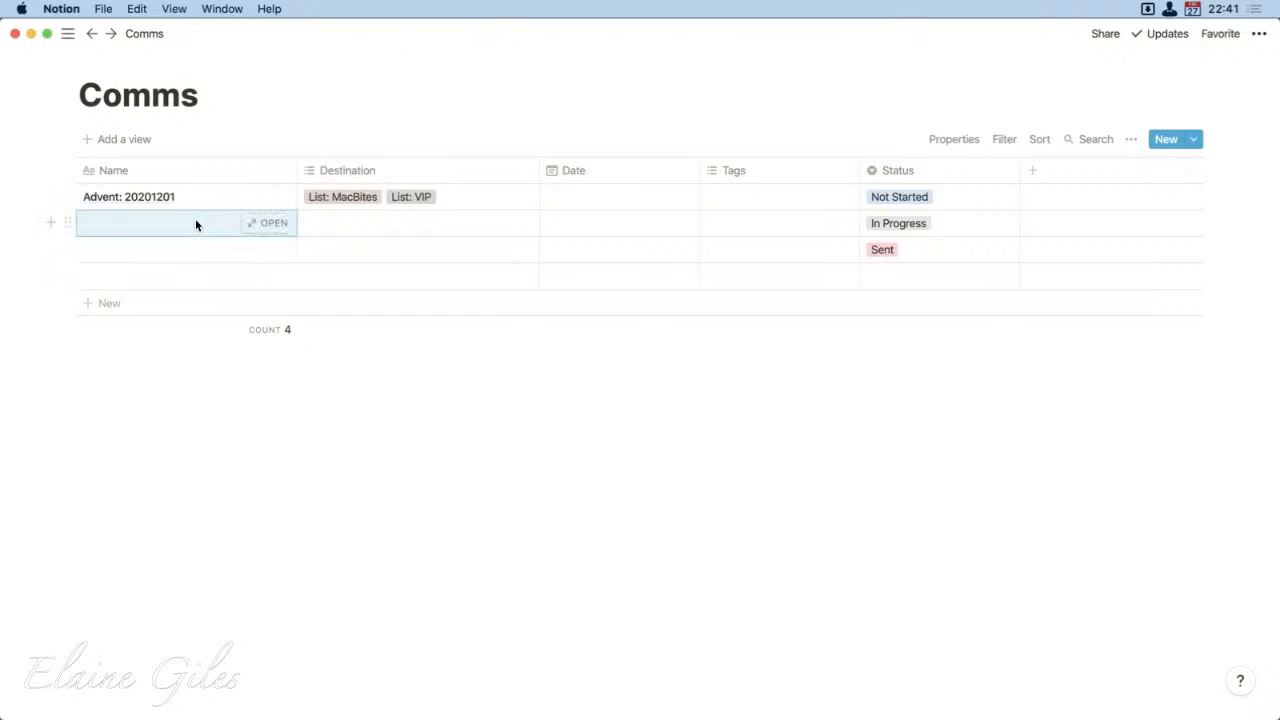
# Step: Switch to Sublime Text and enter the line "Advent: 20201201" in the empty untitled document
pyautogui.hotkey('alt', 'space')
pyautogui.write('sub')
pyautogui.press('Return')
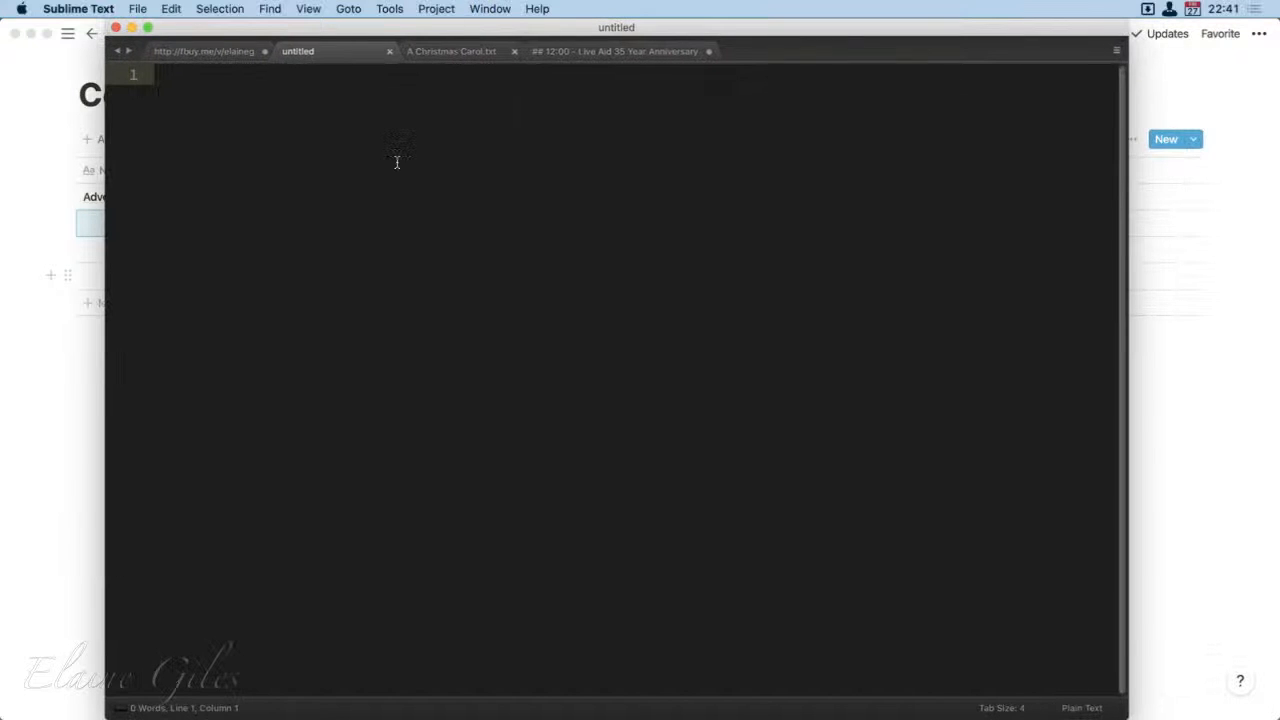
pyautogui.write('Adven')
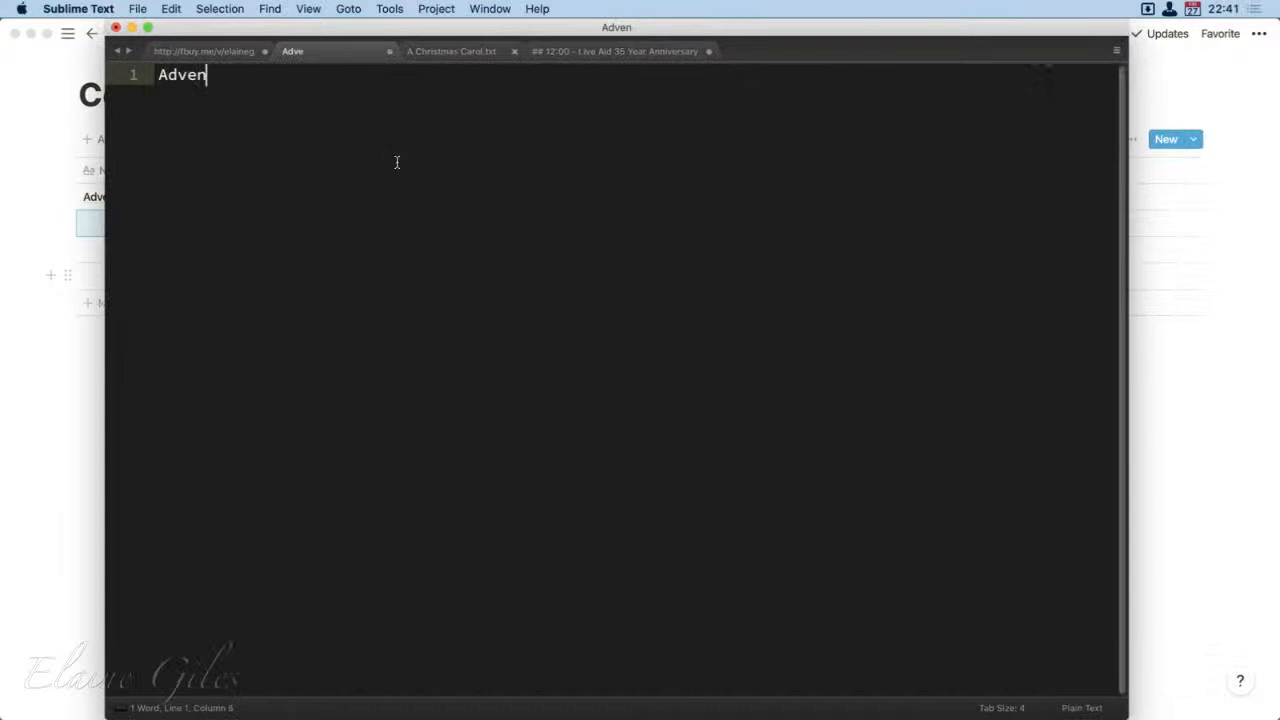
pyautogui.write('t: 2020')
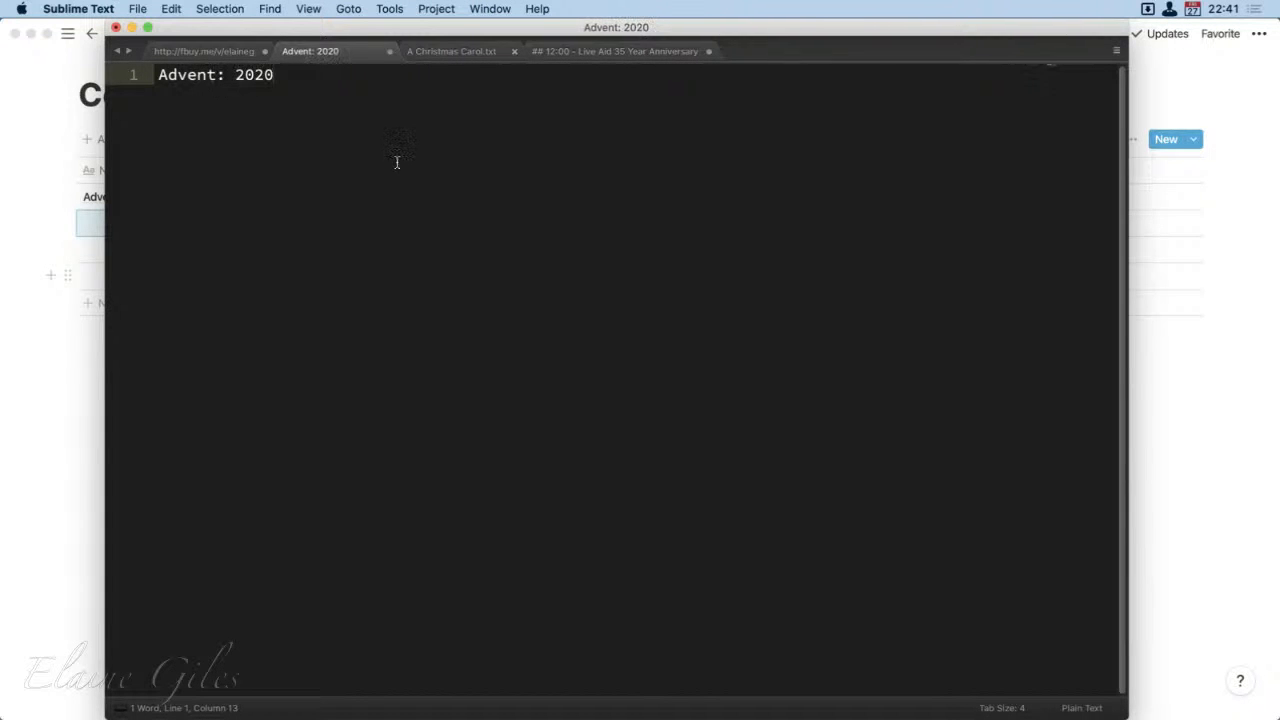
pyautogui.write('1201')
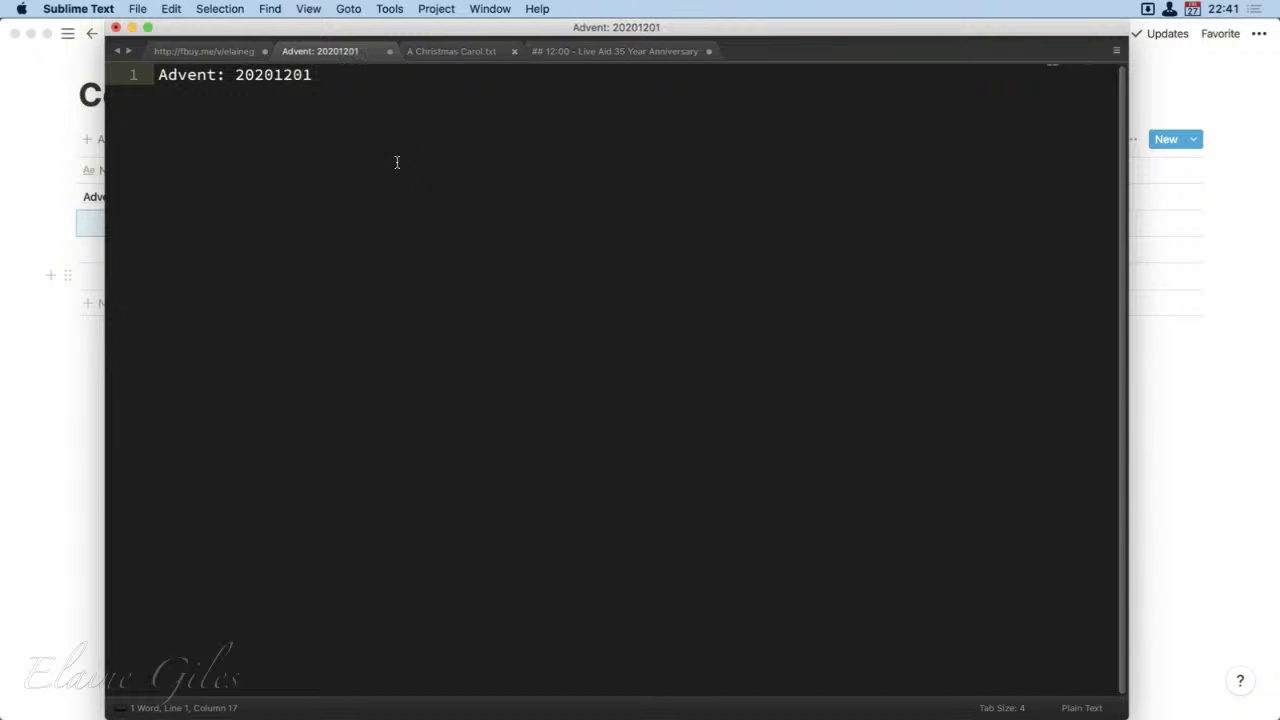
# Step: Duplicate the line twice and change the copies to "Advent: 20201202" and "Advent: 20201203"
pyautogui.hotkey('alt', 'shift', 'Left')
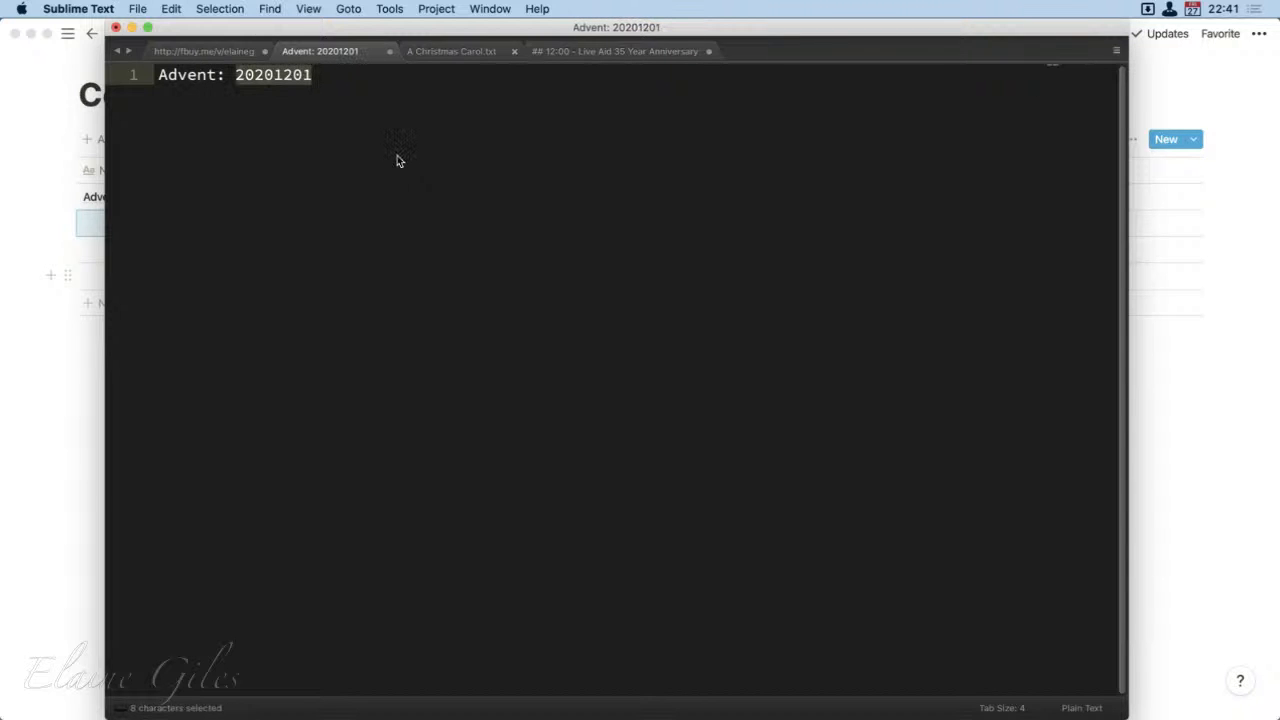
pyautogui.press('super+shift+Left')
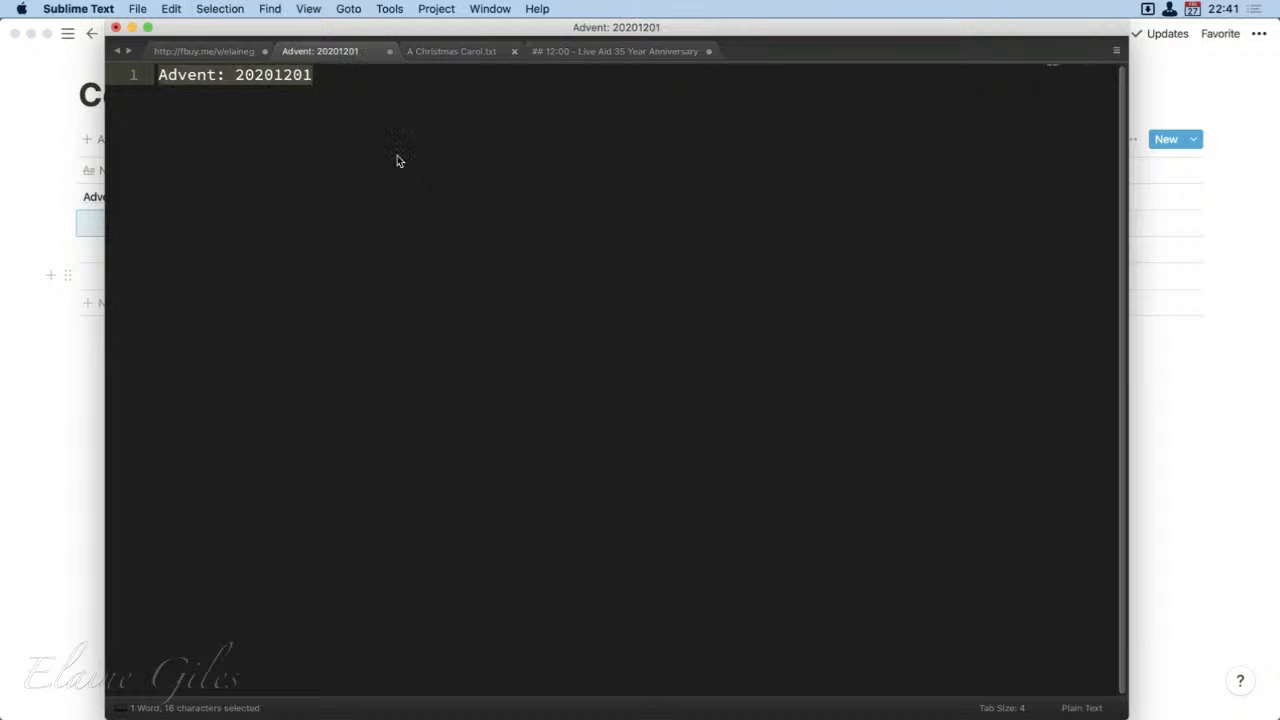
pyautogui.press('Right')
pyautogui.press('super+shift+d')
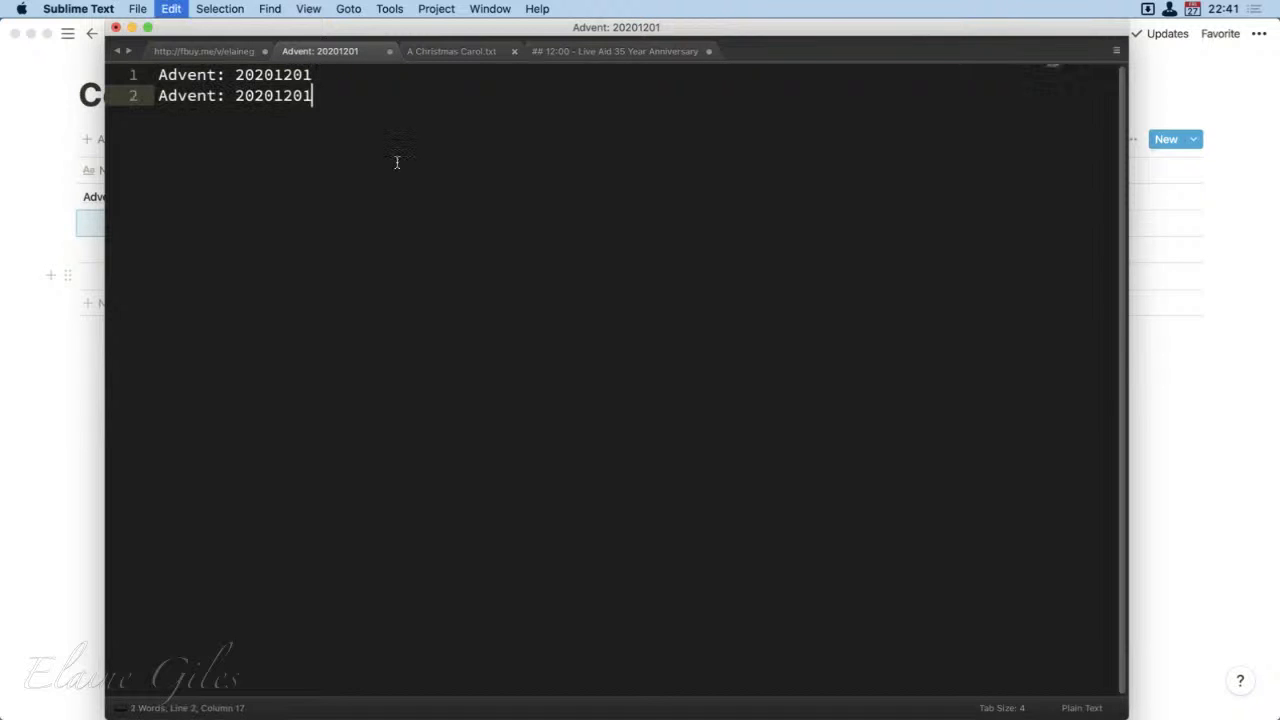
pyautogui.press('BackSpace')
pyautogui.write('2')
pyautogui.press('Return')
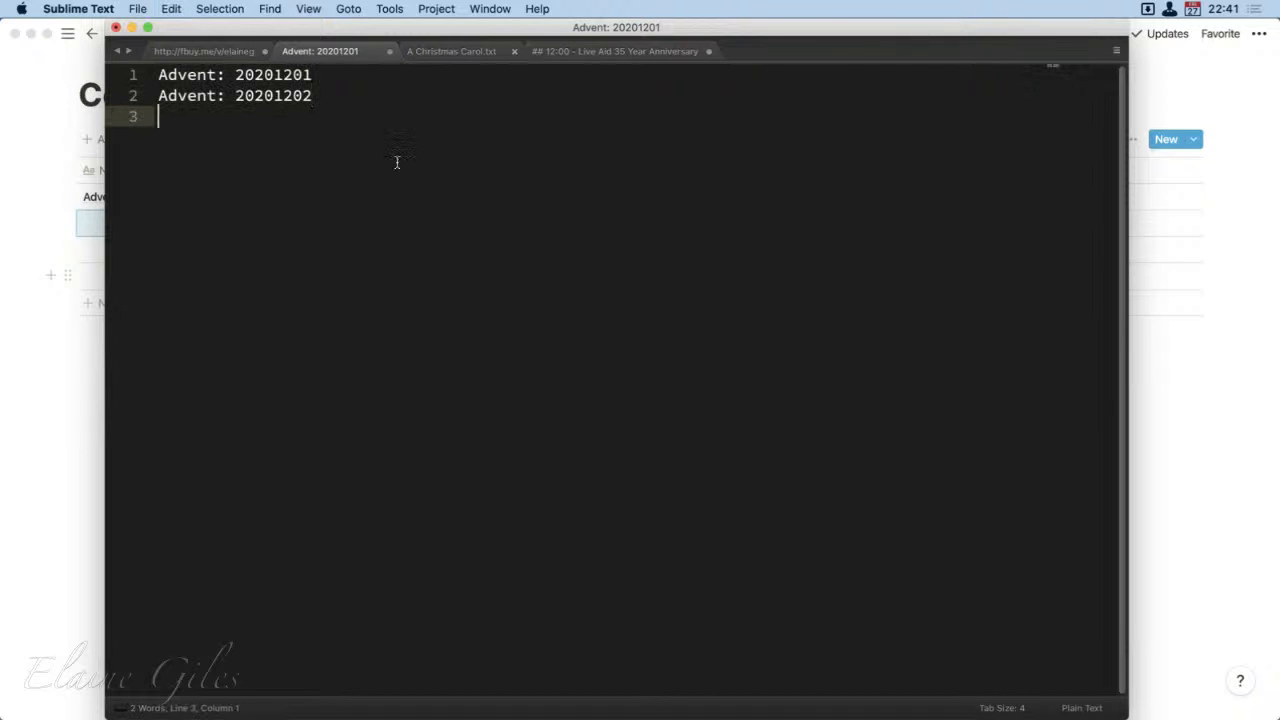
pyautogui.press('Up')
pyautogui.press('super+shift+d')
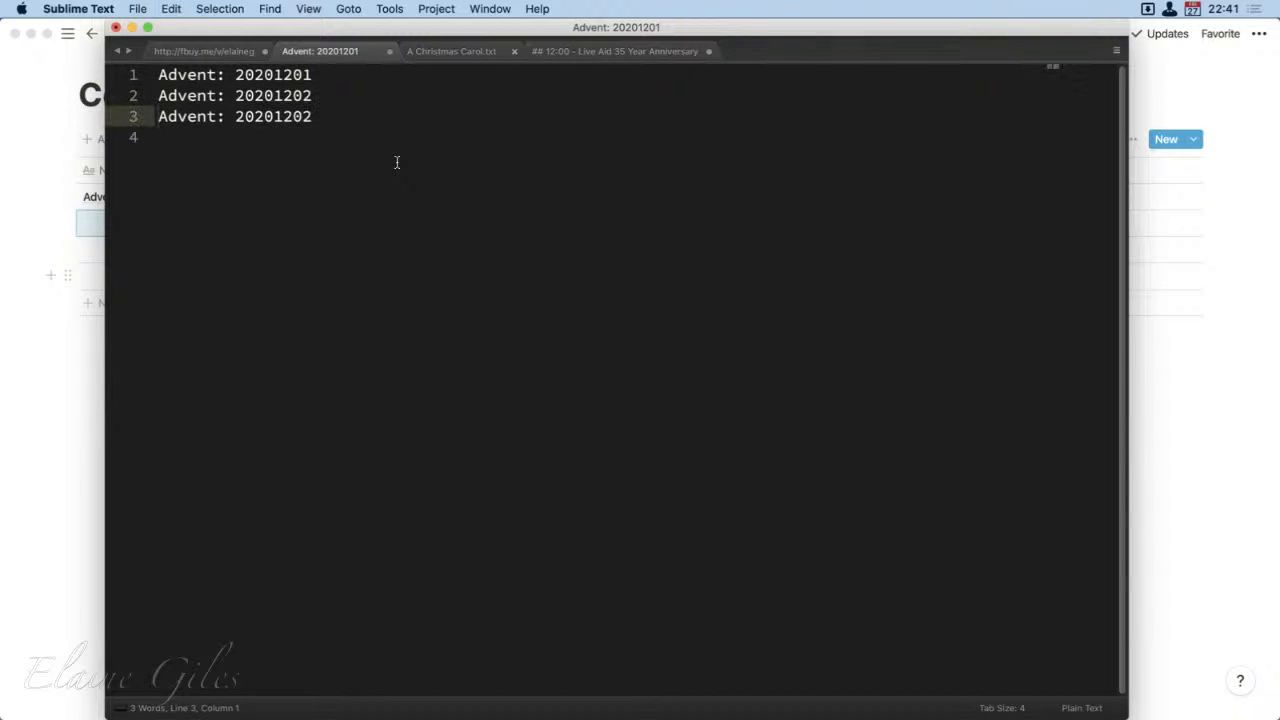
pyautogui.press('super+Right')
pyautogui.press('BackSpace')
pyautogui.write('3')
# Step: Copy all three Advent lines and get the text editor window out of the way of the Comms page
pyautogui.moveTo(316, 97); pyautogui.dragTo(177, 75)
pyautogui.click(320, 117)
pyautogui.moveTo(320, 117); pyautogui.dragTo(157, 74)
pyautogui.press('super+c')
pyautogui.doubleClick(790, 27)
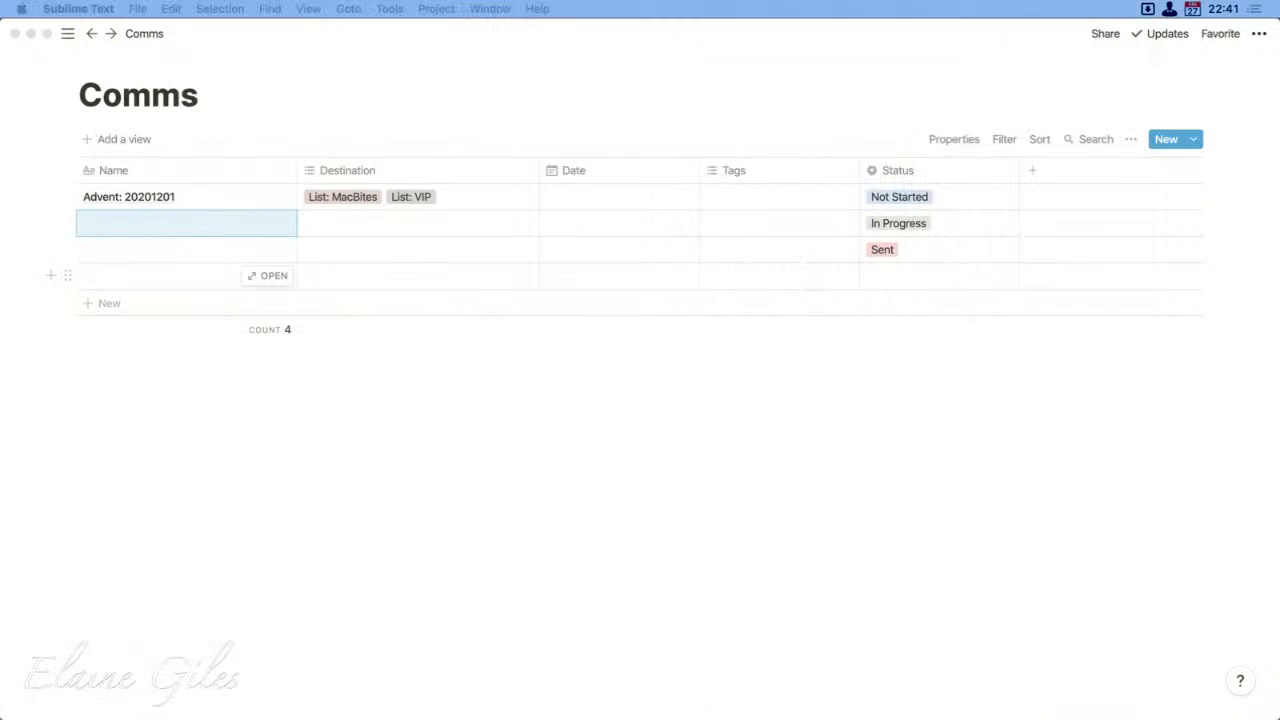
# Step: Clear the name of the first entry in the Comms table
pyautogui.click(242, 202)
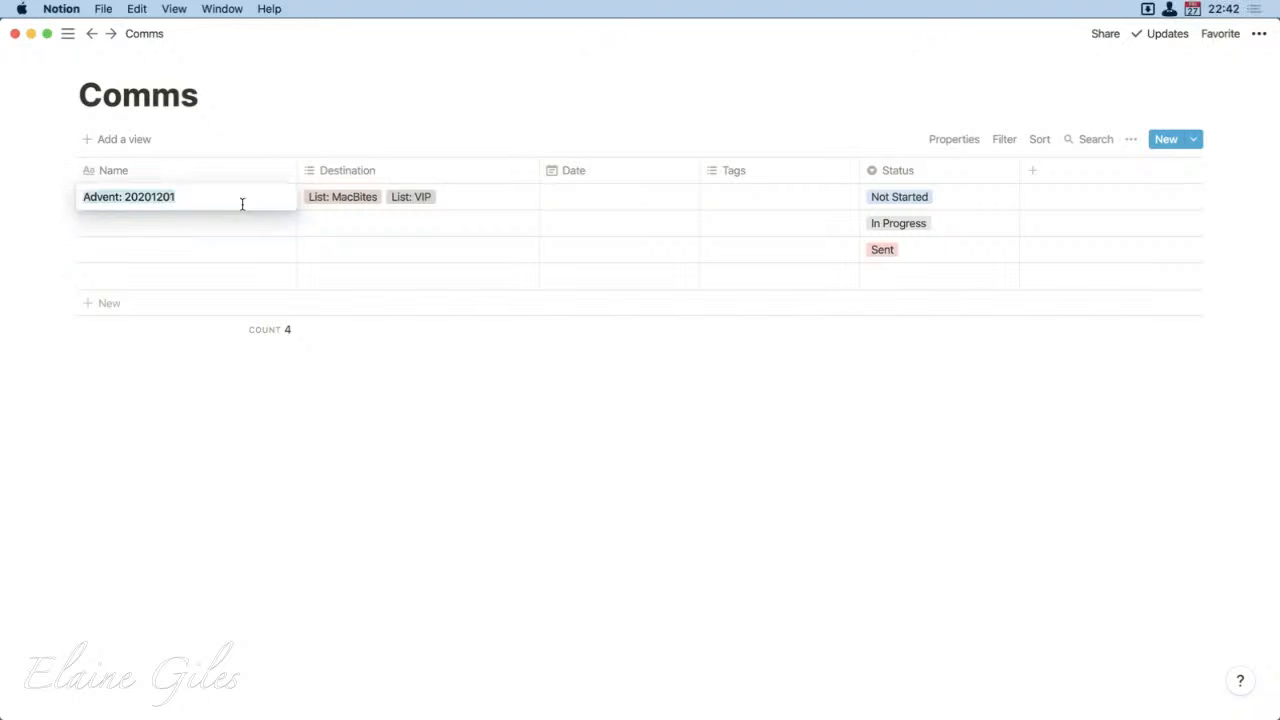
pyautogui.press('BackSpace')
pyautogui.press('Escape')
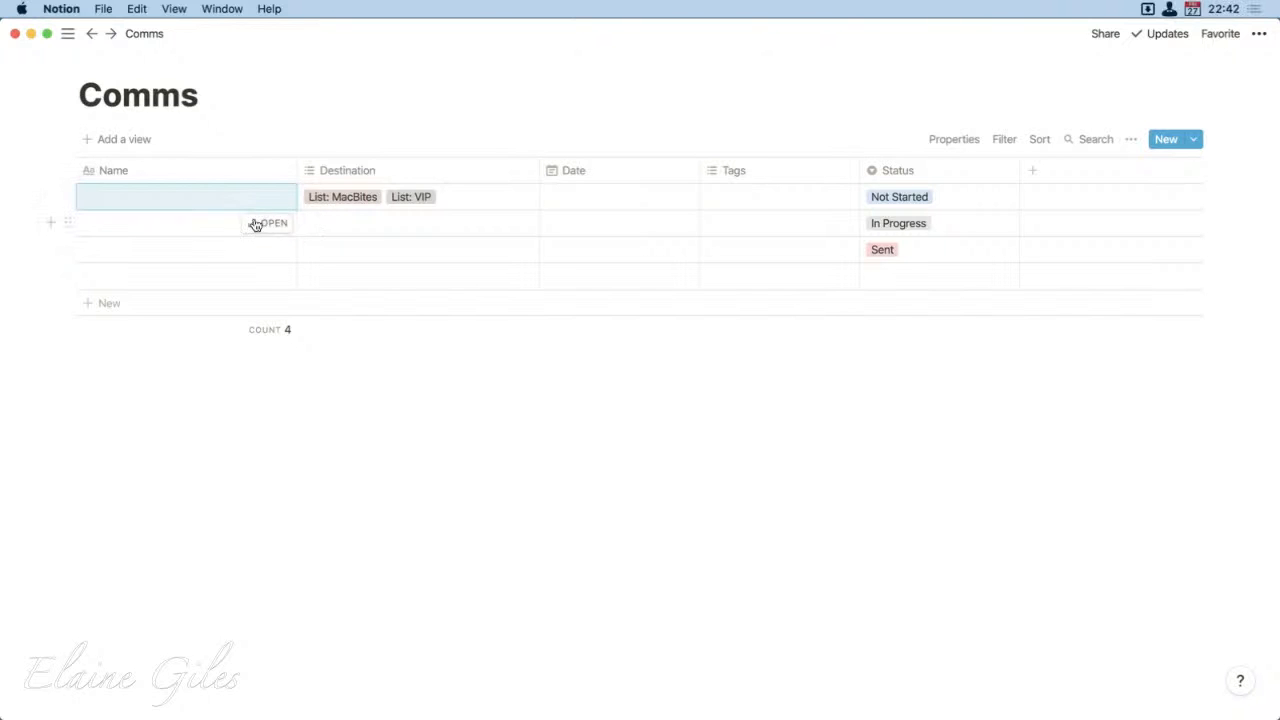
pyautogui.click(165, 249)
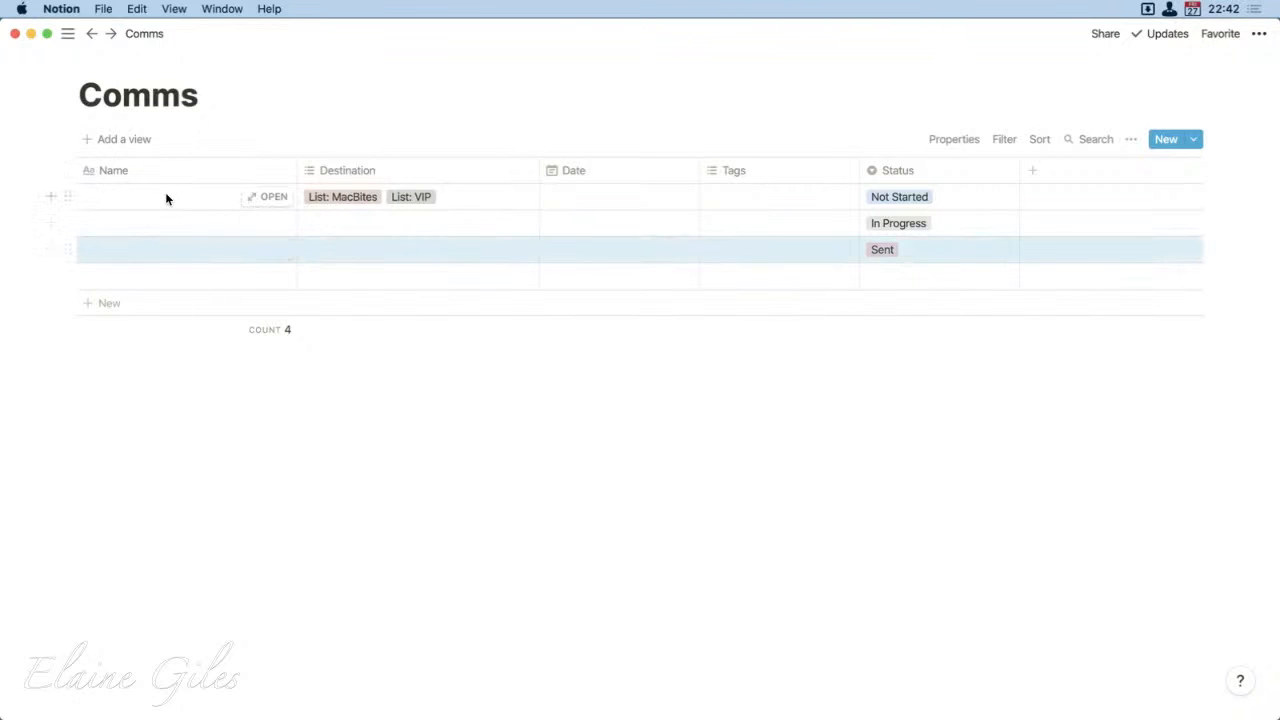
pyautogui.click(160, 200)
pyautogui.click(157, 241)
pyautogui.click(176, 203)
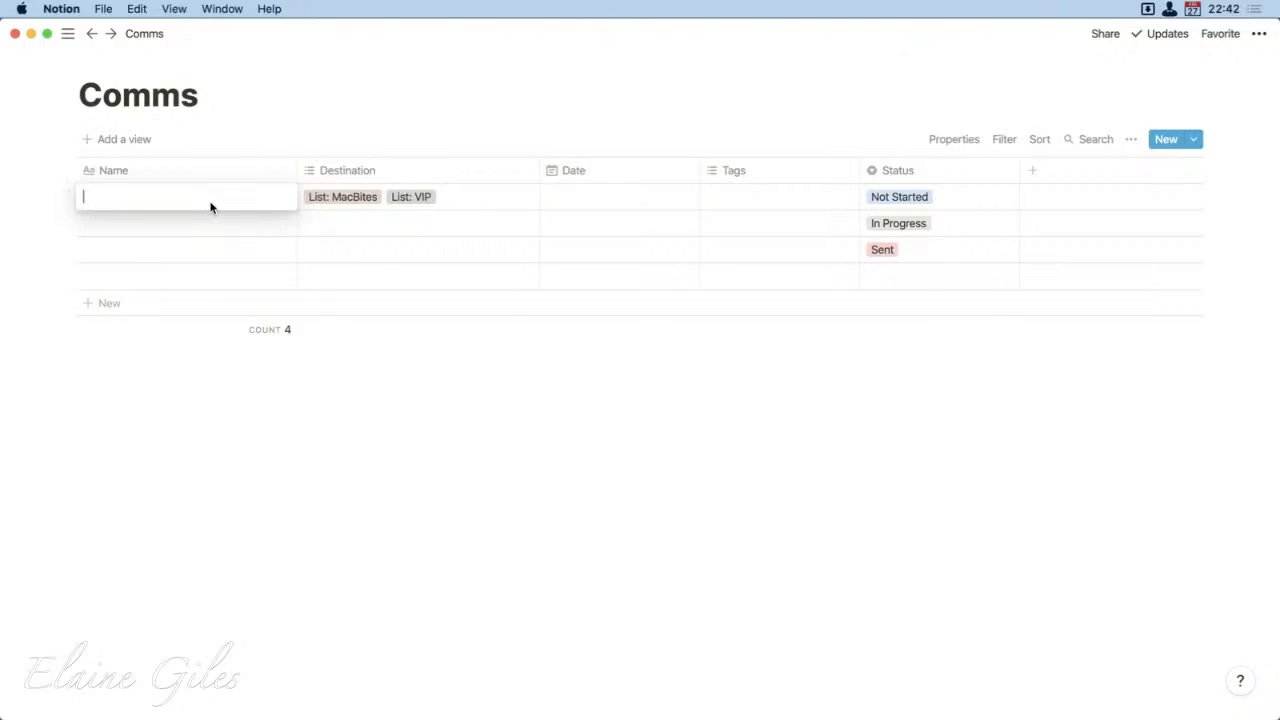
pyautogui.write('s')
pyautogui.press('BackSpace')
pyautogui.press('Tab')
pyautogui.hotkey('shift', 'Tab')
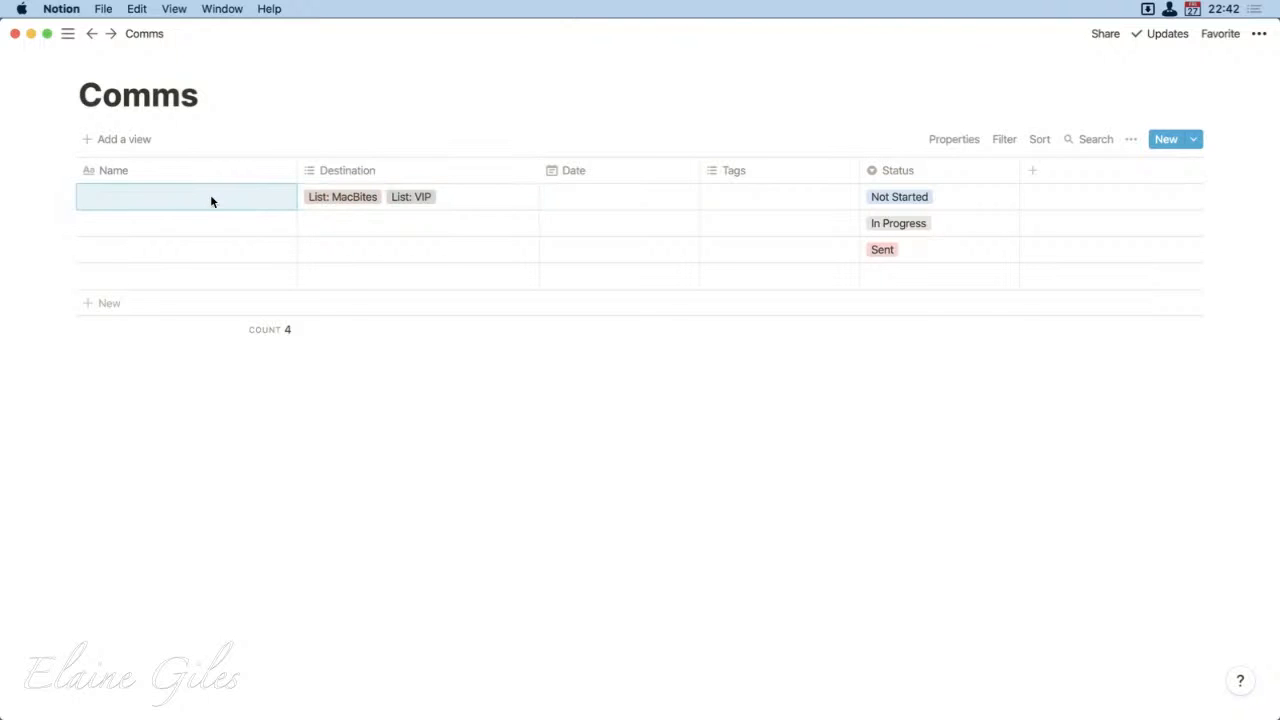
# Step: Select the empty Name cells of the first four rows and copy them
pyautogui.hotkey('shift', 'Down')
pyautogui.hotkey('shift', 'Down')
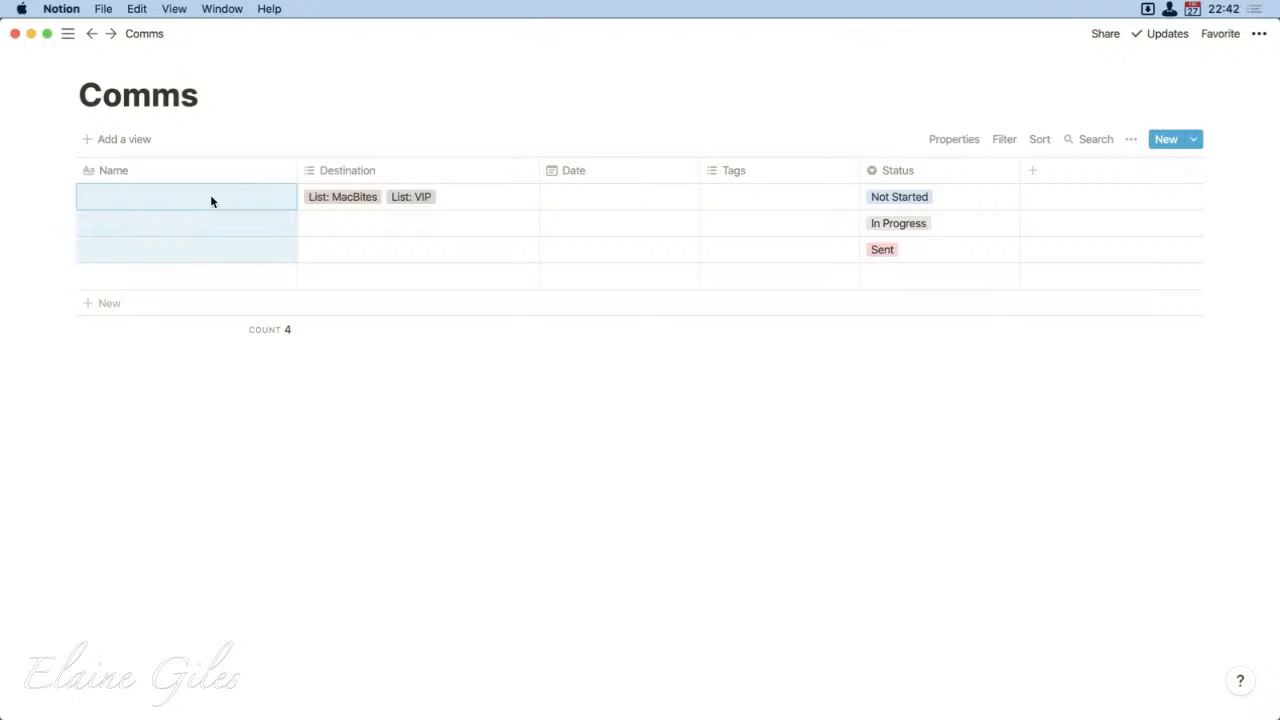
pyautogui.hotkey('shift', 'Down')
pyautogui.press('super+c')
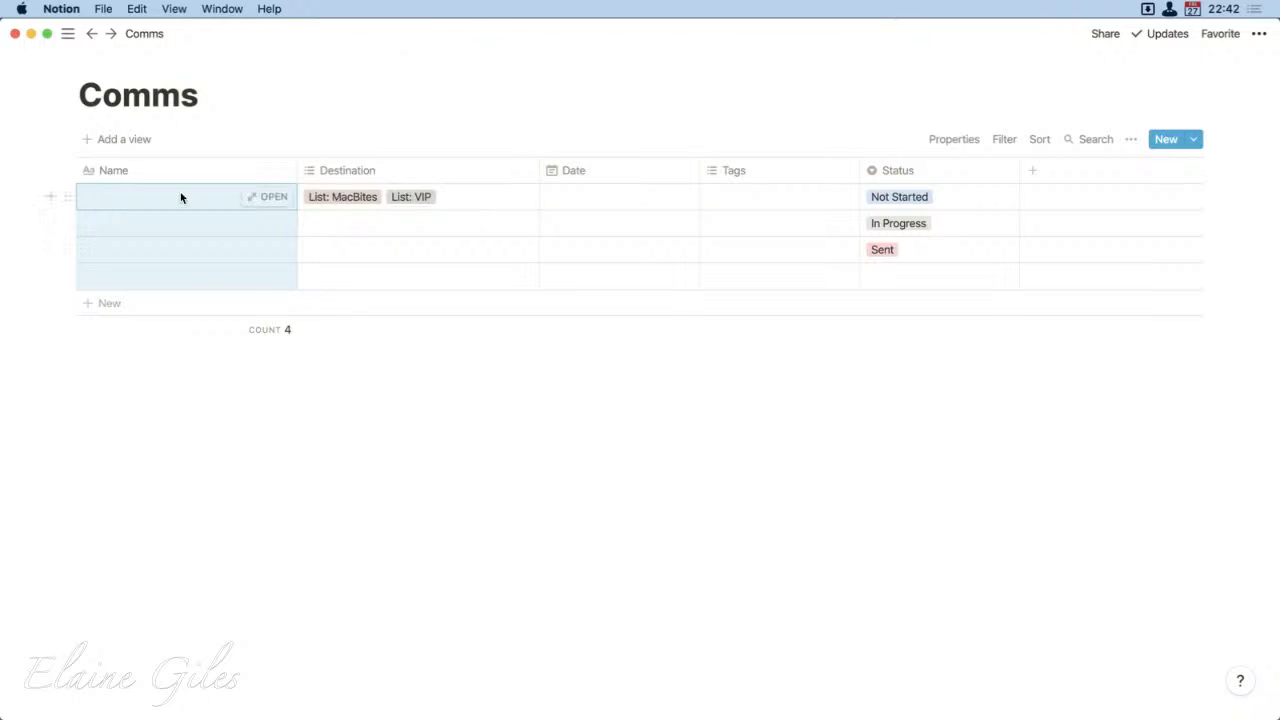
# Step: Switch to Finder and preview advent-header-01.jpg in the Hero Headers folder
pyautogui.press('super+Tab')
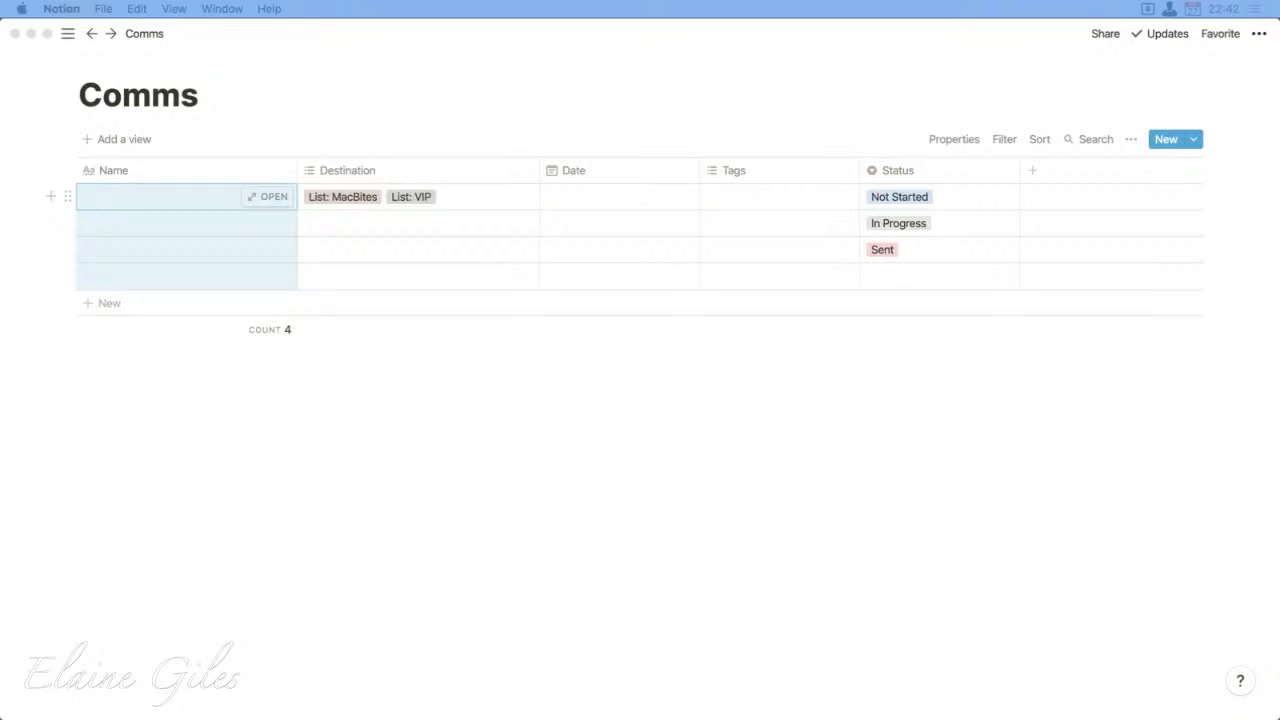
pyautogui.moveTo(0, 300); pyautogui.dragTo(217, 41)
pyautogui.click(439, 117)
pyautogui.press('space')
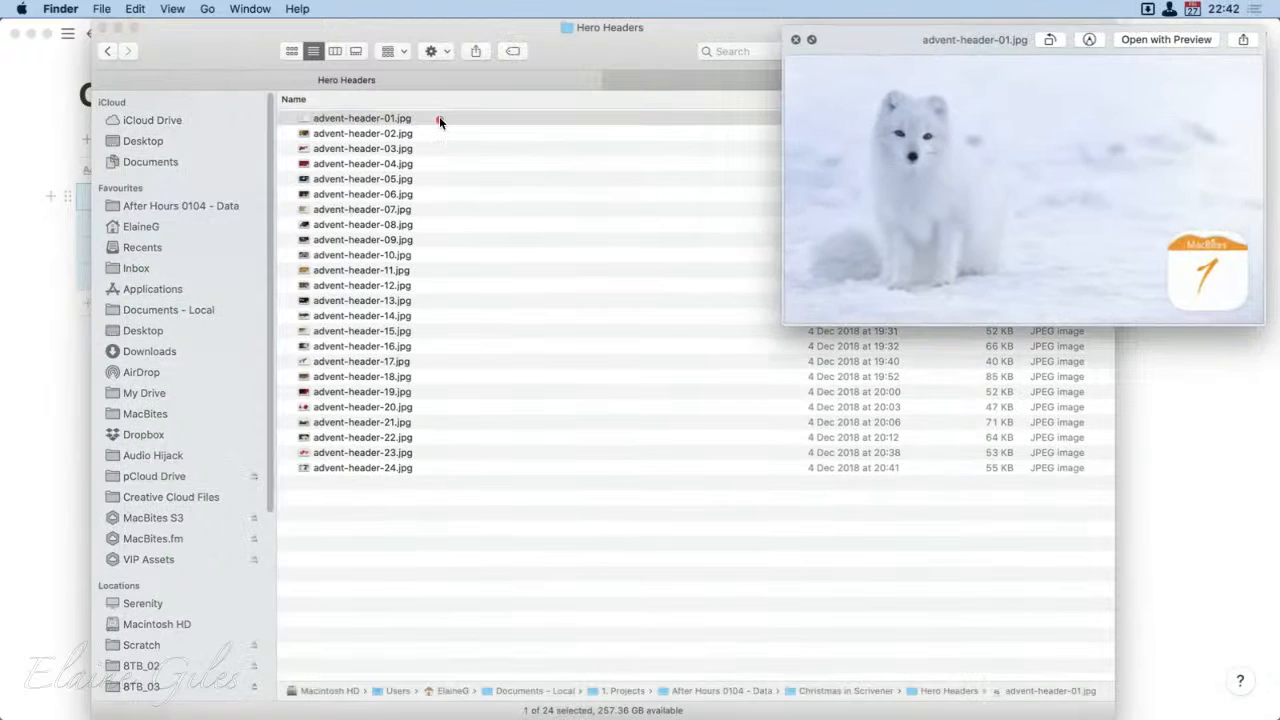
# Step: Look through the header image previews up to advent-header-12.jpg, then close the preview
pyautogui.hotkey('ctrl', 'alt', 'c')
pyautogui.press('Down')
pyautogui.press('Down')
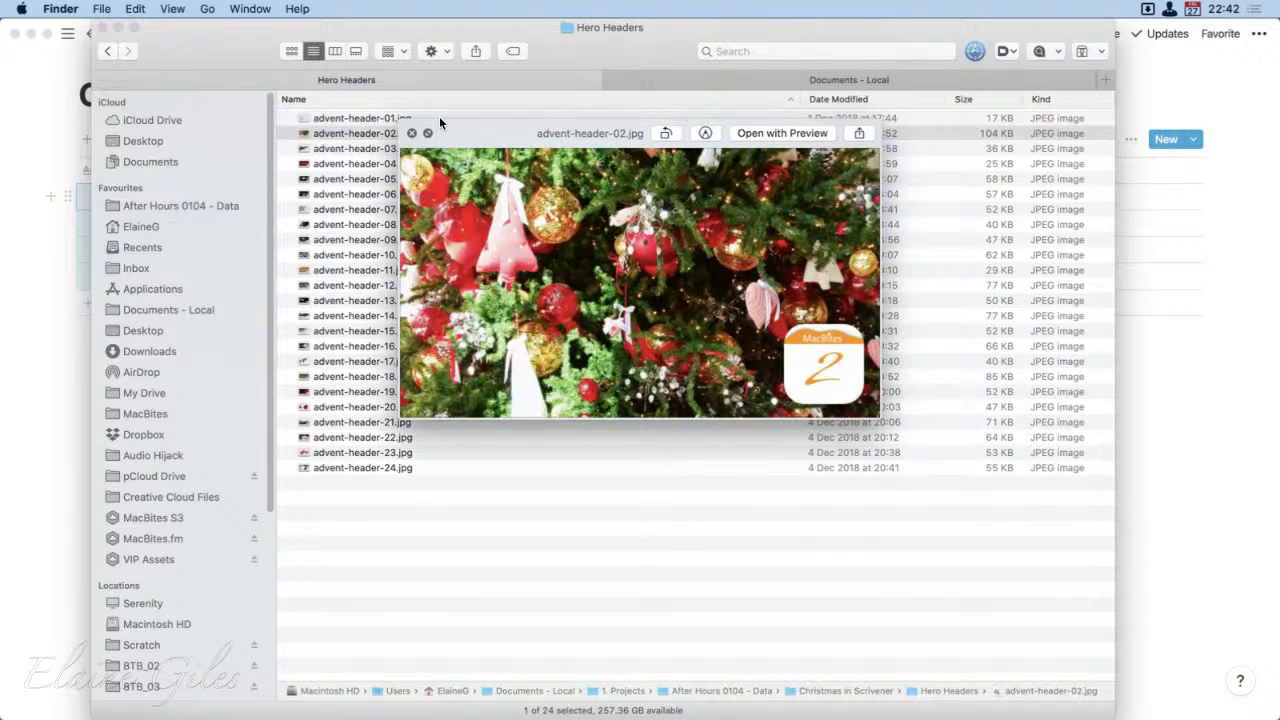
pyautogui.press('Down')
pyautogui.press('Down')
pyautogui.press('Down')
pyautogui.press('Down')
pyautogui.press('Down')
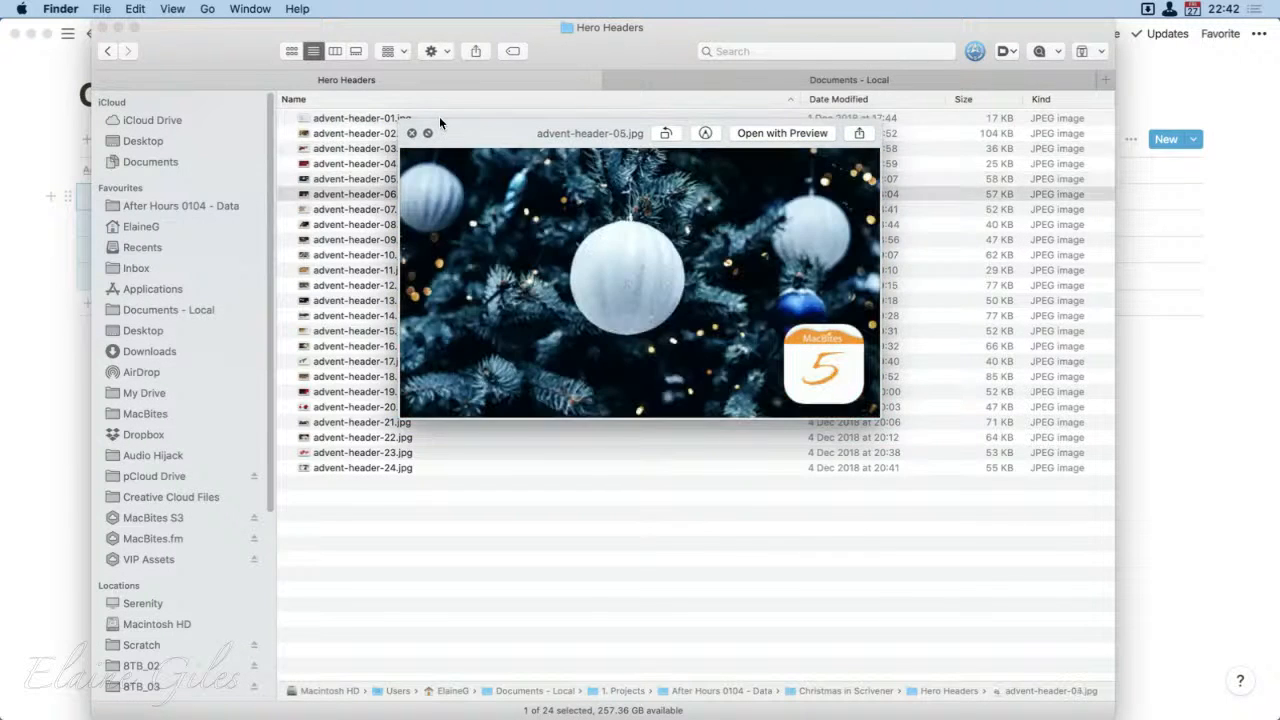
pyautogui.press('Down')
pyautogui.press('Down')
pyautogui.press('Down')
pyautogui.press('Down')
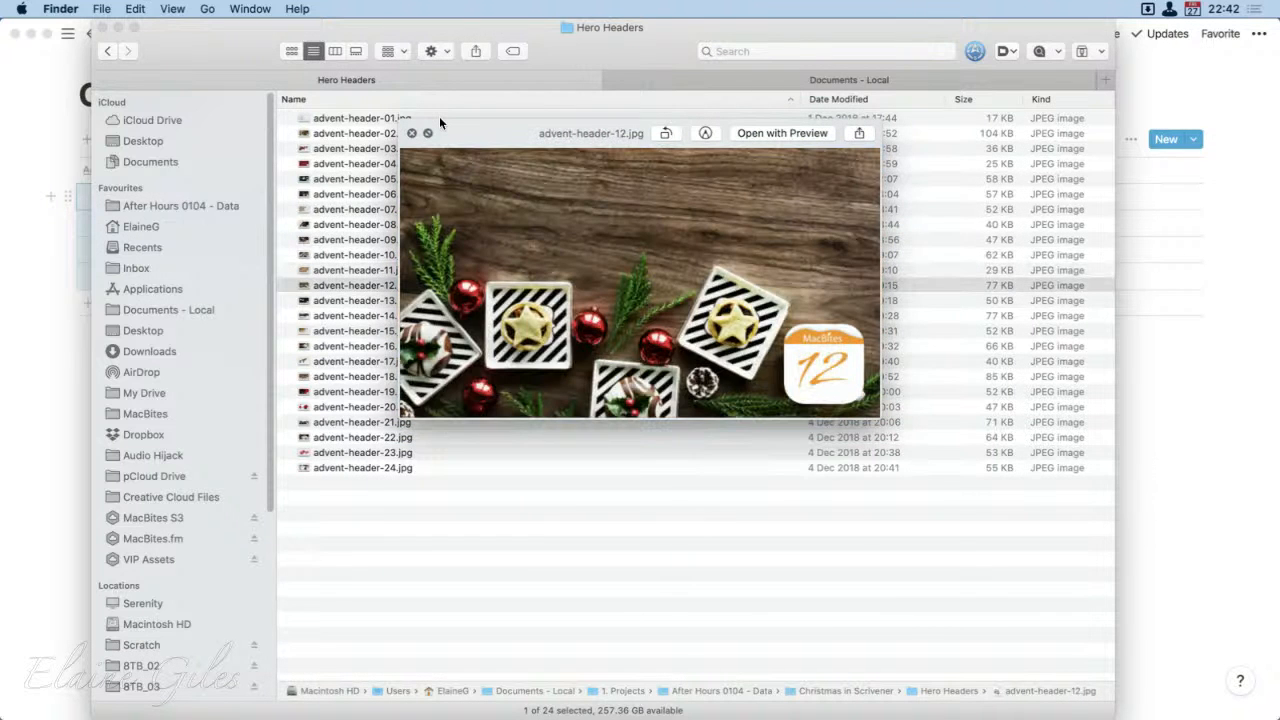
pyautogui.press('space')
# Step: Import the 24 images advent-header-01 to advent-header-24 from Finder into the Comms table as new entries and clear the selection
pyautogui.moveTo(194, 58); pyautogui.dragTo(2, 600)
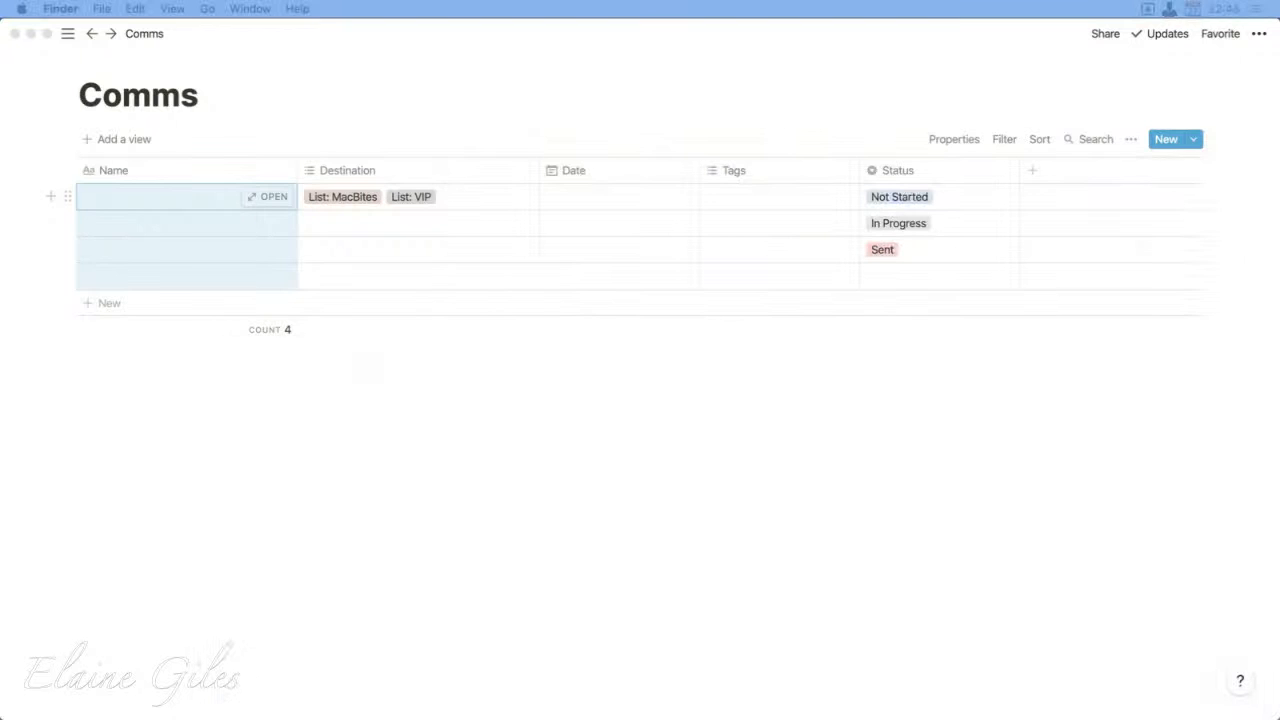
pyautogui.moveTo(1279, 385); pyautogui.dragTo(203, 292)
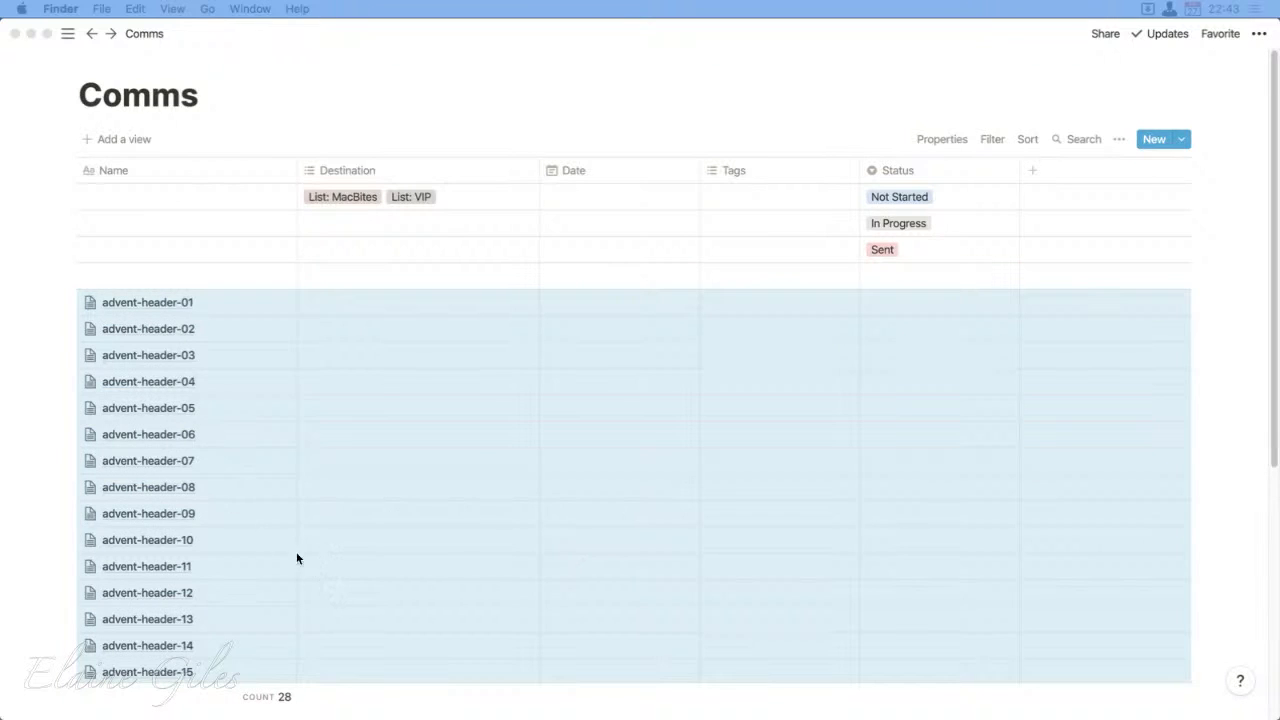
pyautogui.scroll(-5, 307, 564)
pyautogui.click(209, 609)
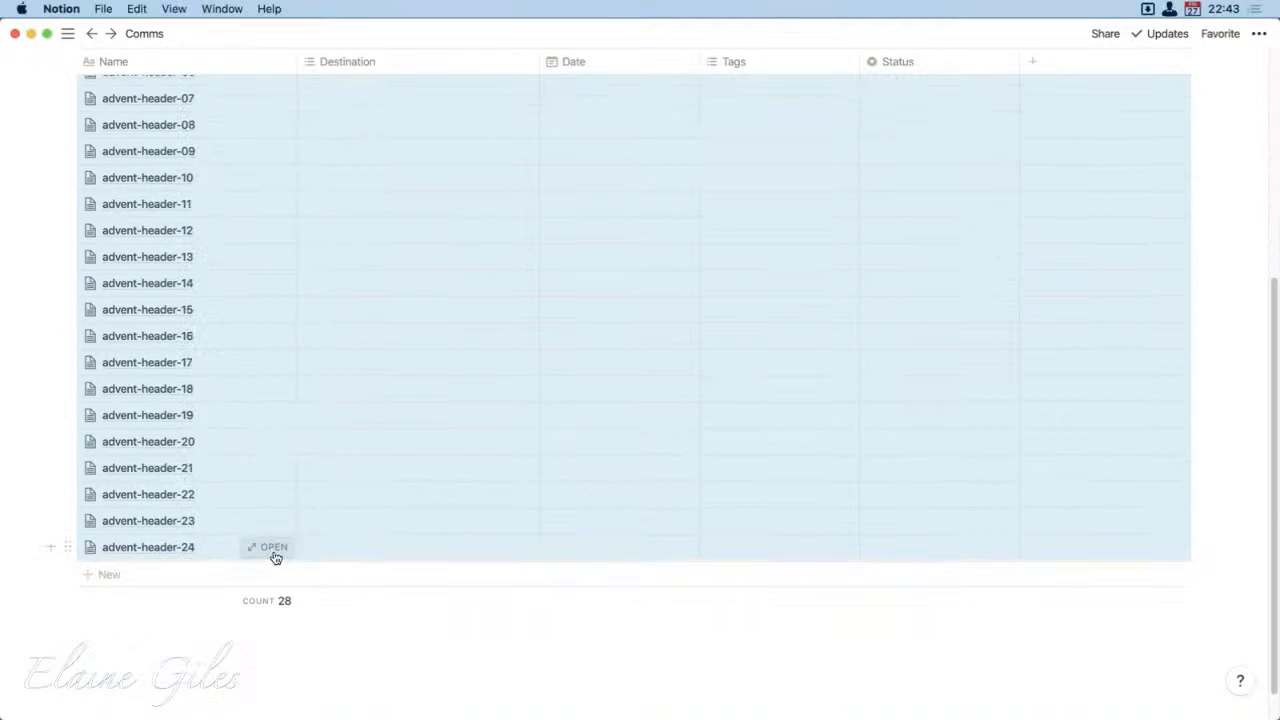
pyautogui.click(145, 660)
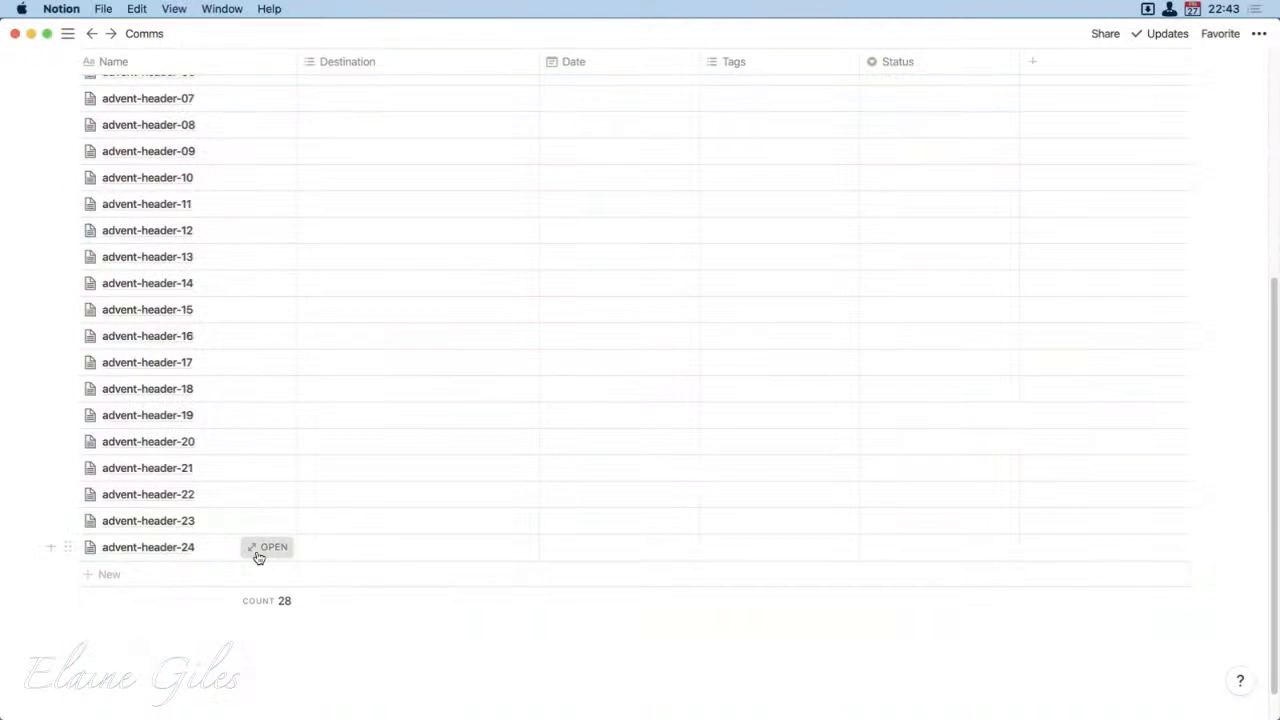
# Step: Open the advent-header-24 entry to check its embedded image, then close it and return to the start of the table
pyautogui.click(266, 547)
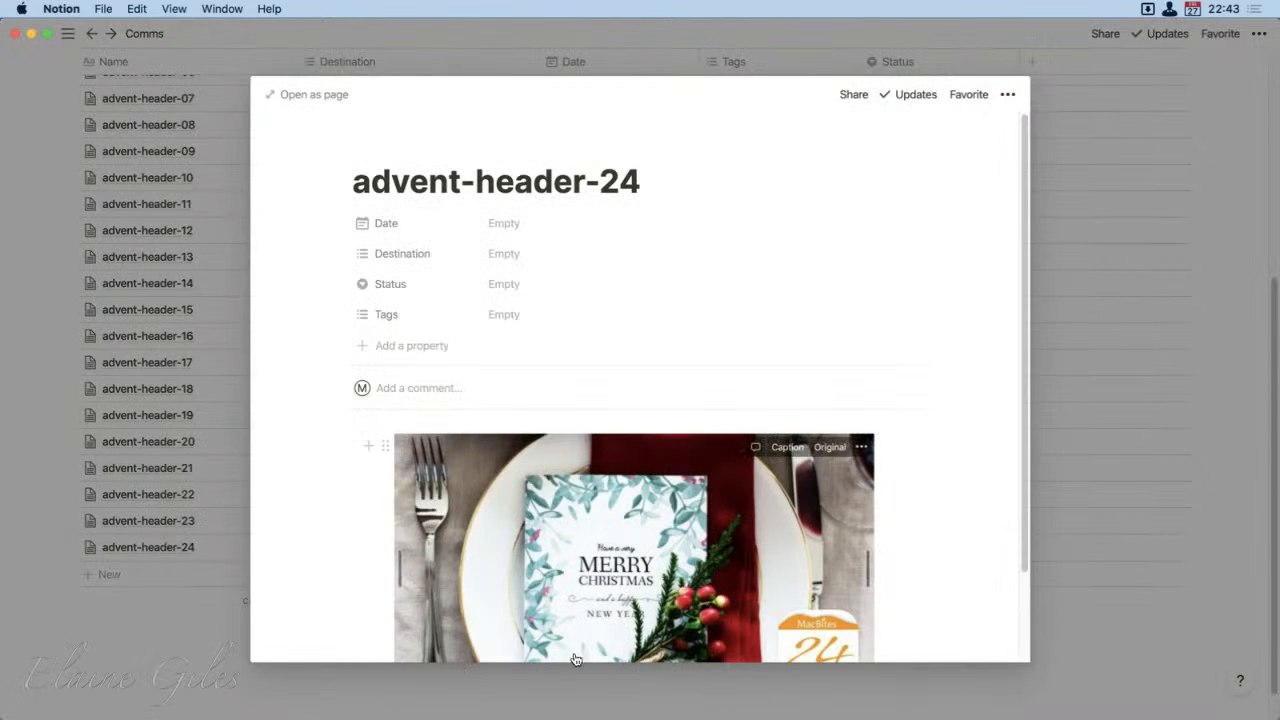
pyautogui.click(162, 622)
pyautogui.scroll(5, 290, 572)
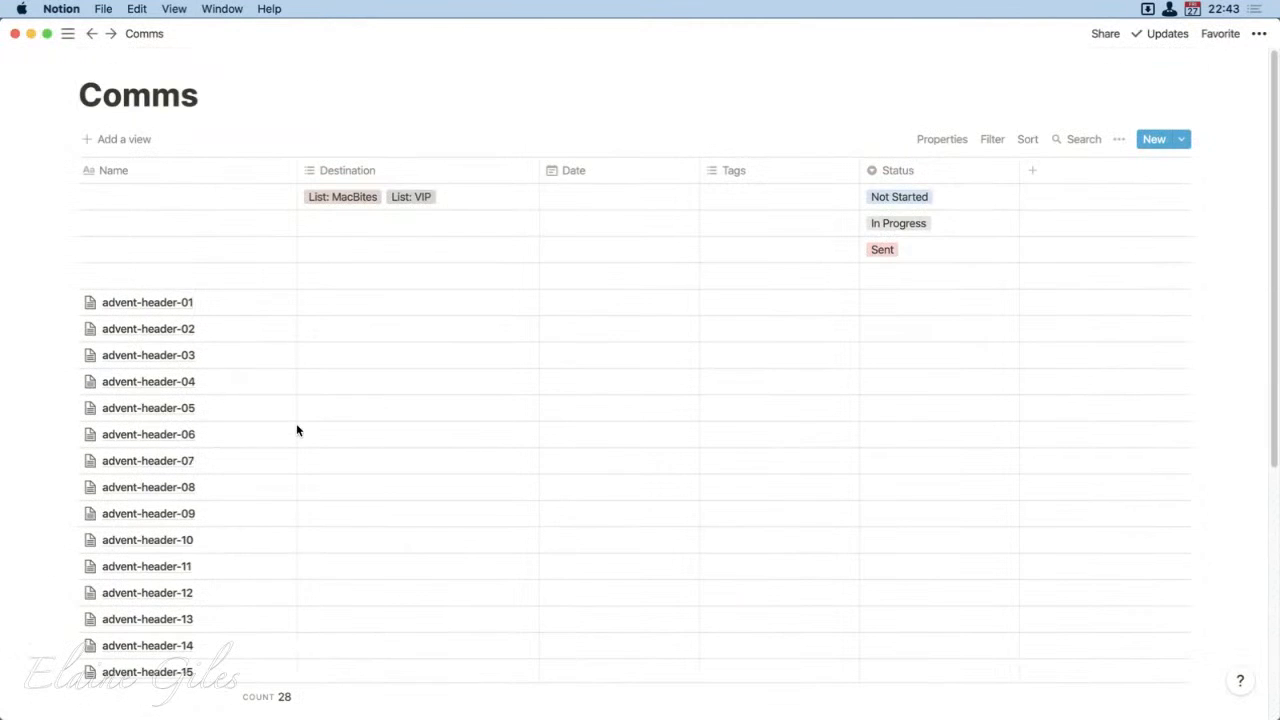
# Step: Name the four unnamed entries at the start of the table "a", "b", "c" and "d"
pyautogui.click(178, 205)
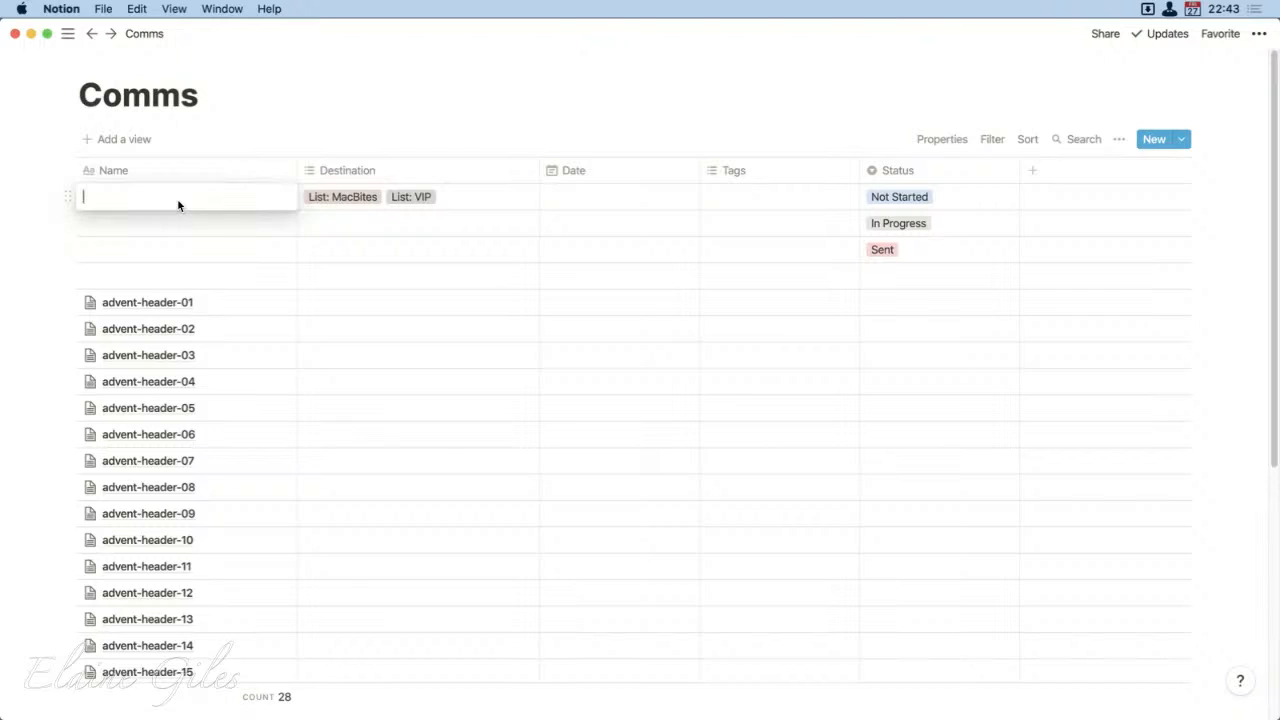
pyautogui.write('a')
pyautogui.press('Return')
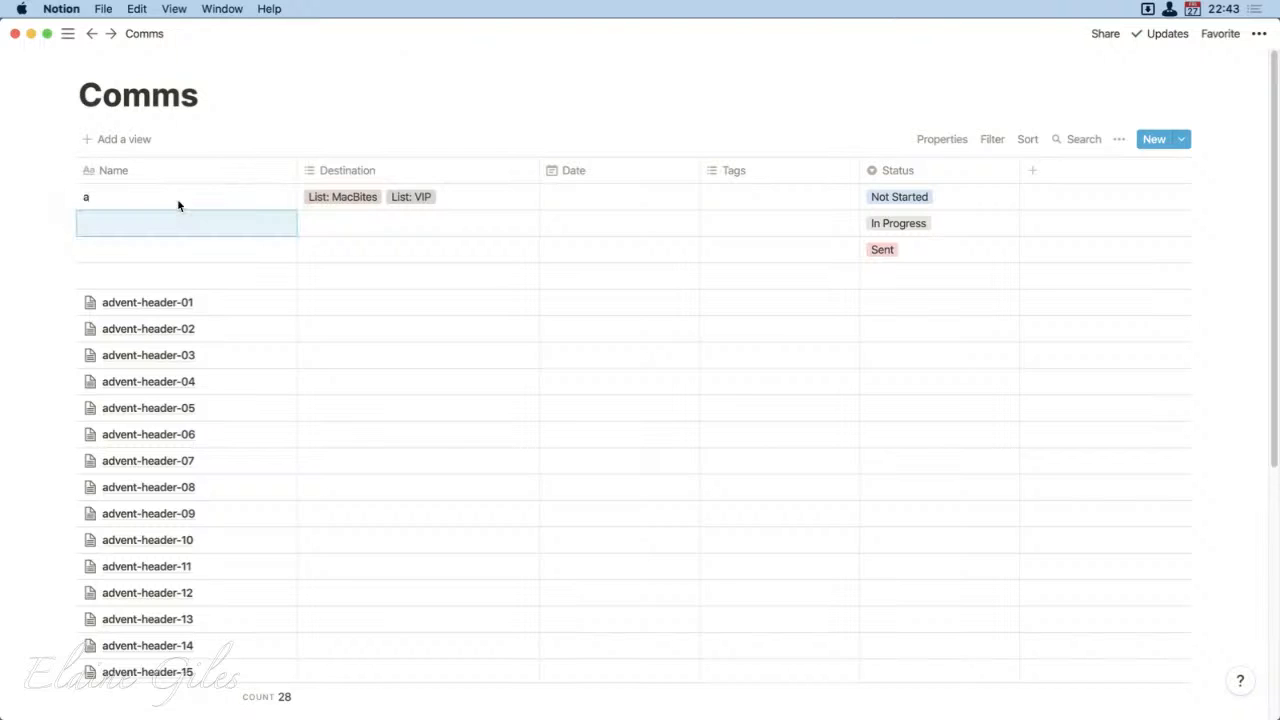
pyautogui.write('b')
pyautogui.press('Return')
pyautogui.write('c')
pyautogui.press('Return')
pyautogui.write('d')
pyautogui.press('Return')
pyautogui.press('Up')
pyautogui.press('Up')
pyautogui.press('Up')
pyautogui.press('Up')
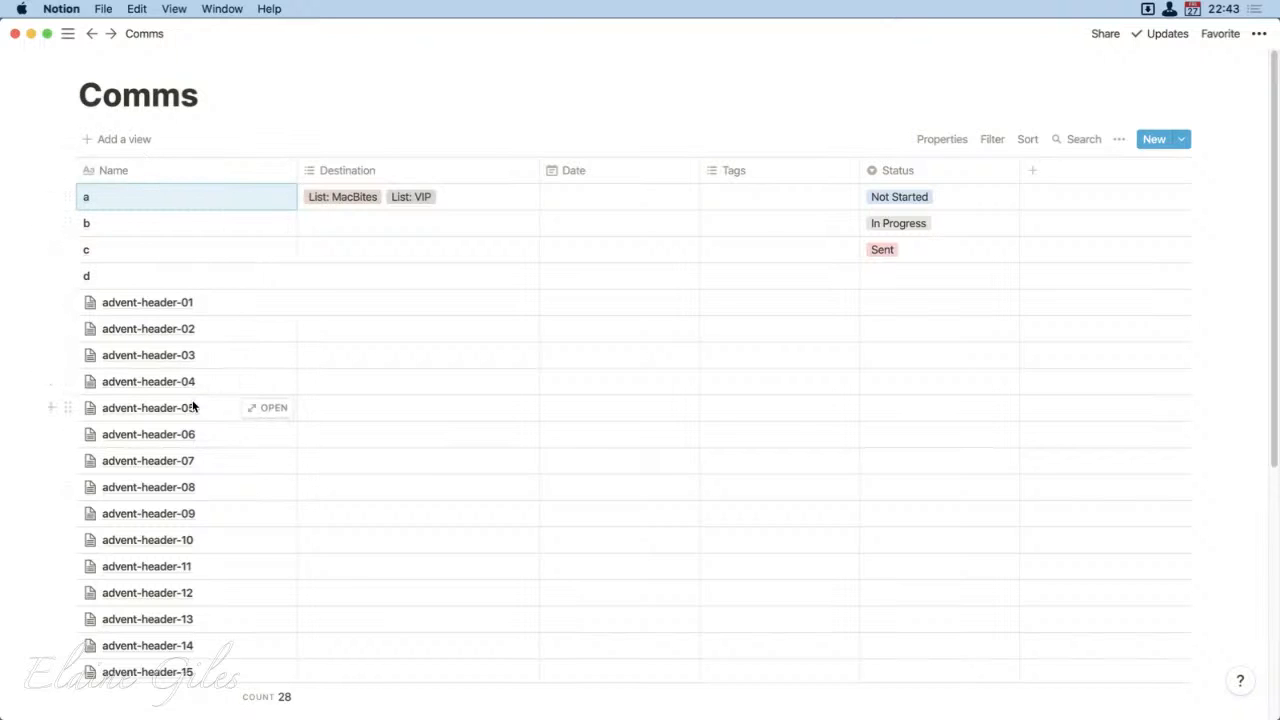
# Step: Add a Gallery view named "Gallery" to the Comms database
pyautogui.click(137, 143)
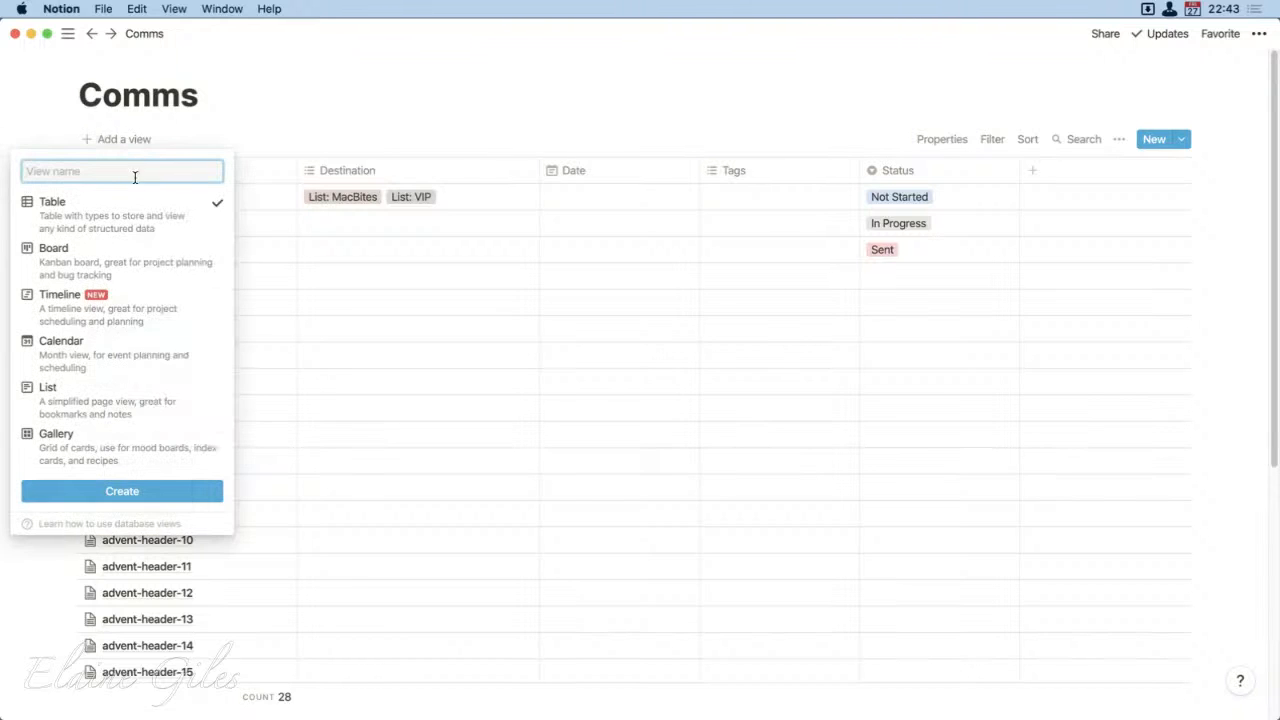
pyautogui.click(82, 444)
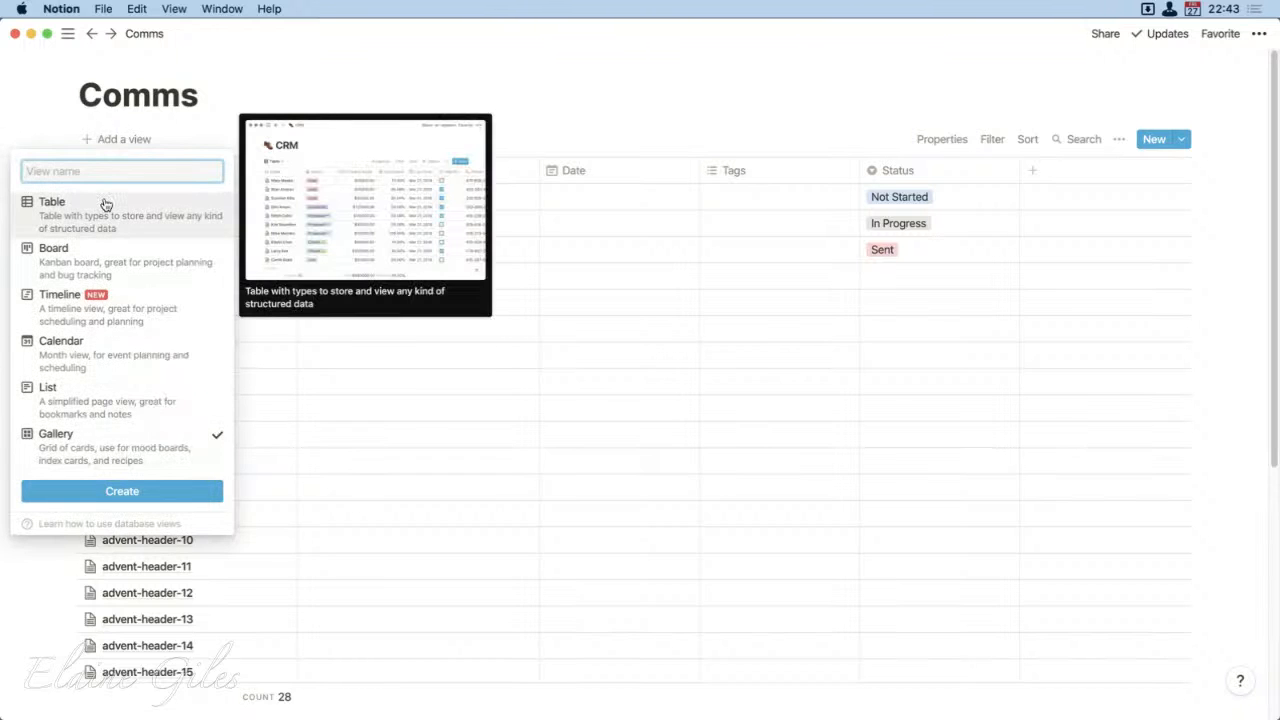
pyautogui.write('Gallery')
pyautogui.press('Return')
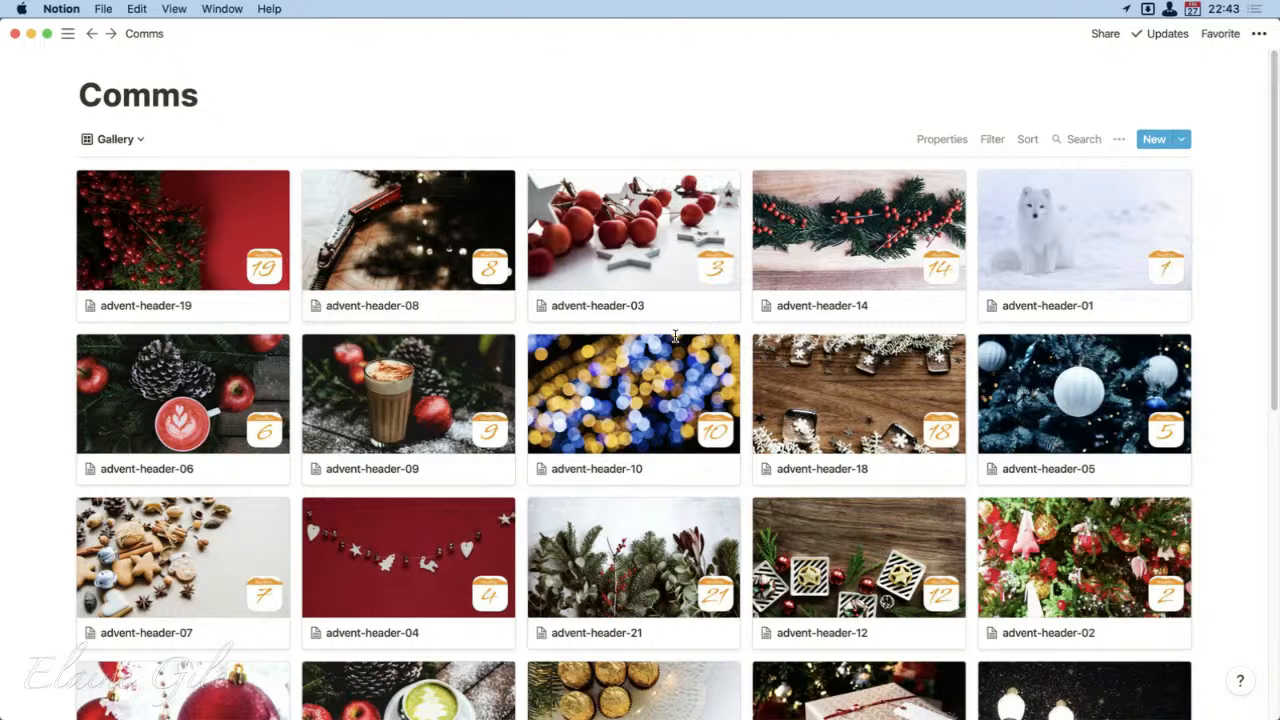
# Step: Switch the Comms database to Default view and add a Files & media property named "Cover"
pyautogui.click(140, 145)
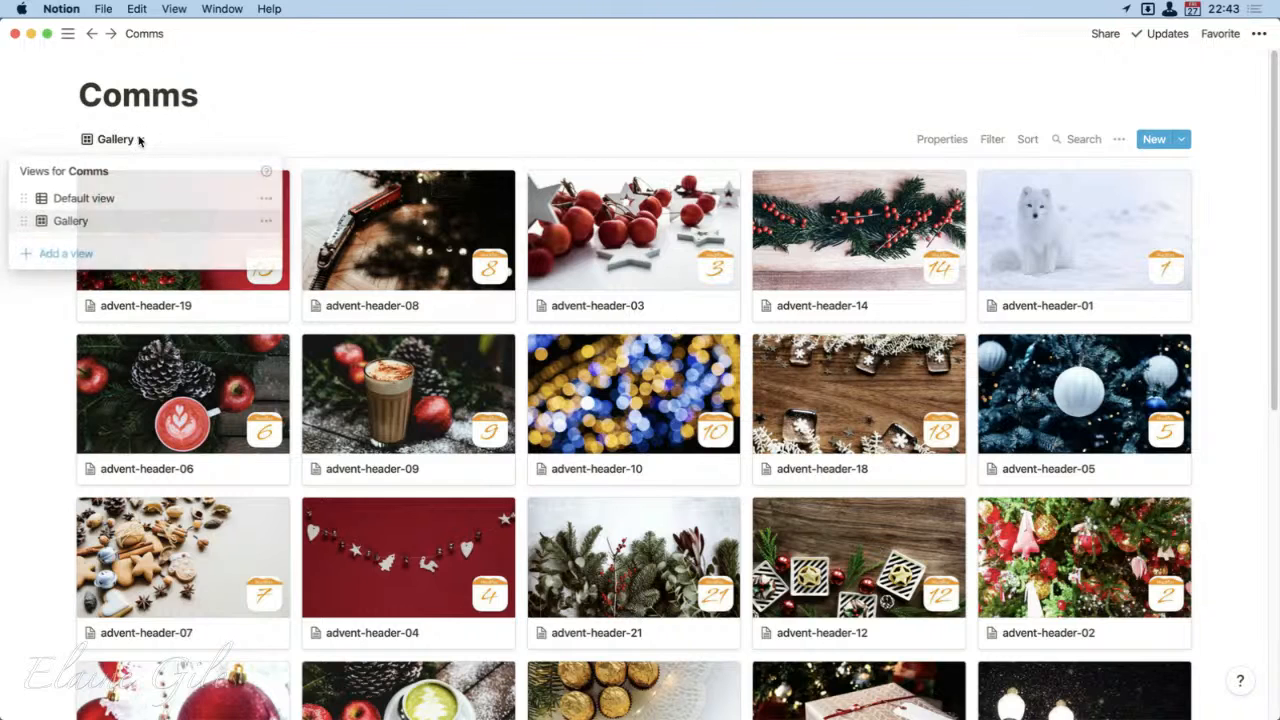
pyautogui.click(121, 207)
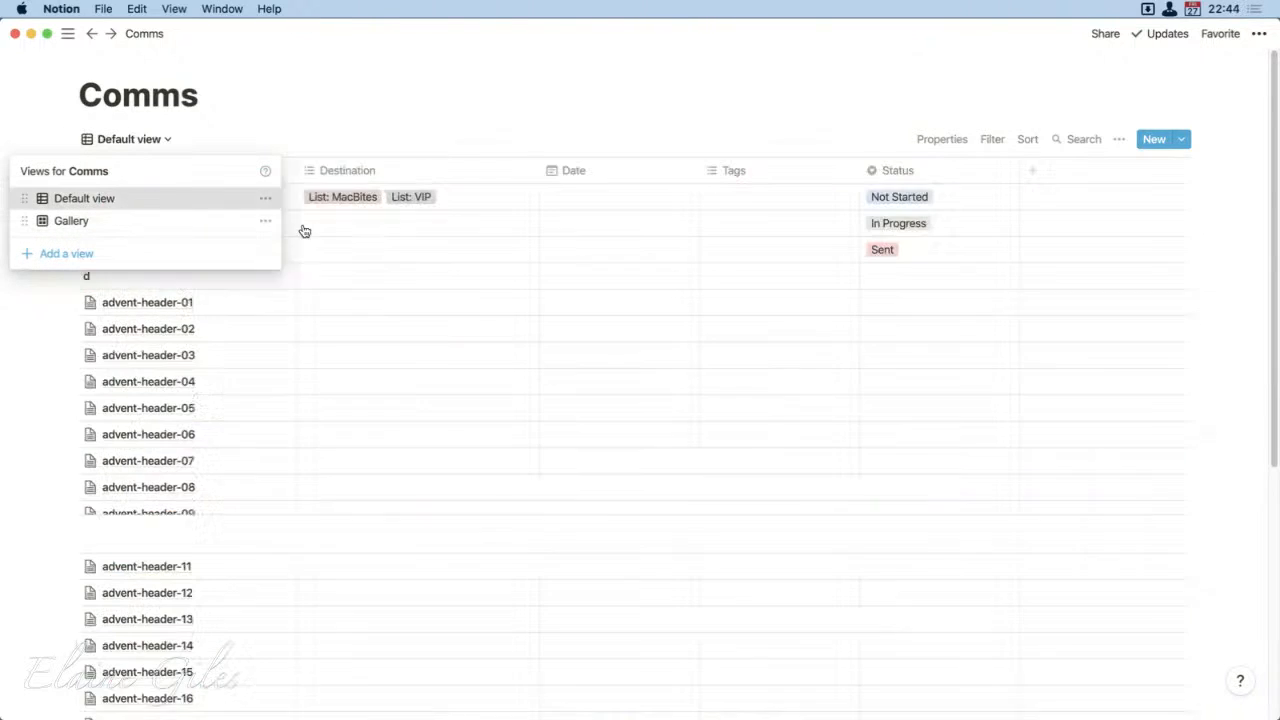
pyautogui.click(1044, 180)
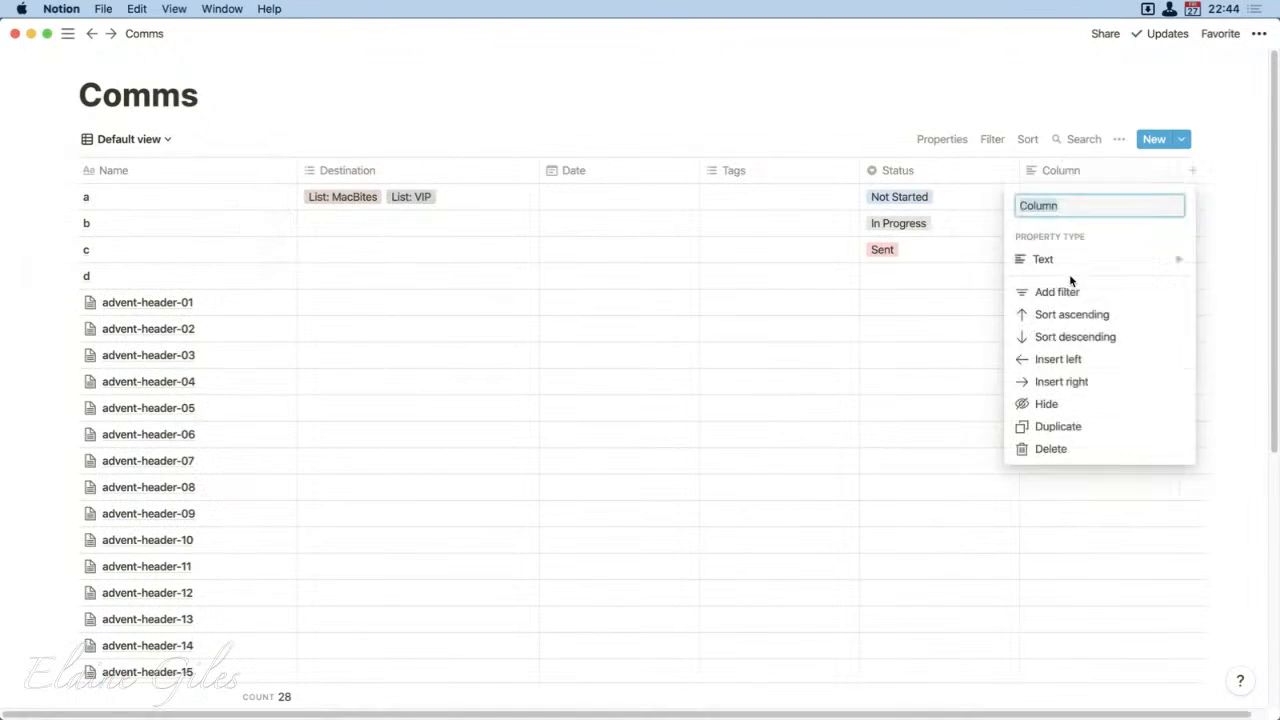
pyautogui.moveTo(1071, 277)
pyautogui.write('Cover')
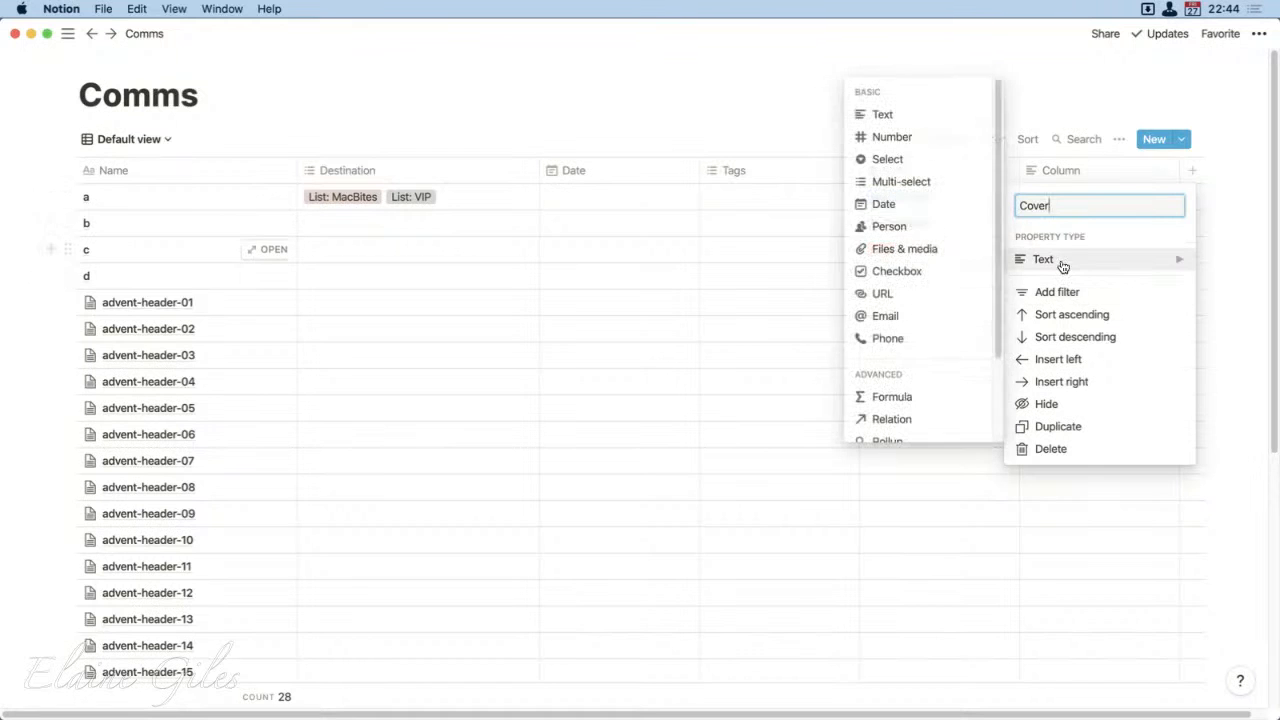
pyautogui.click(905, 250)
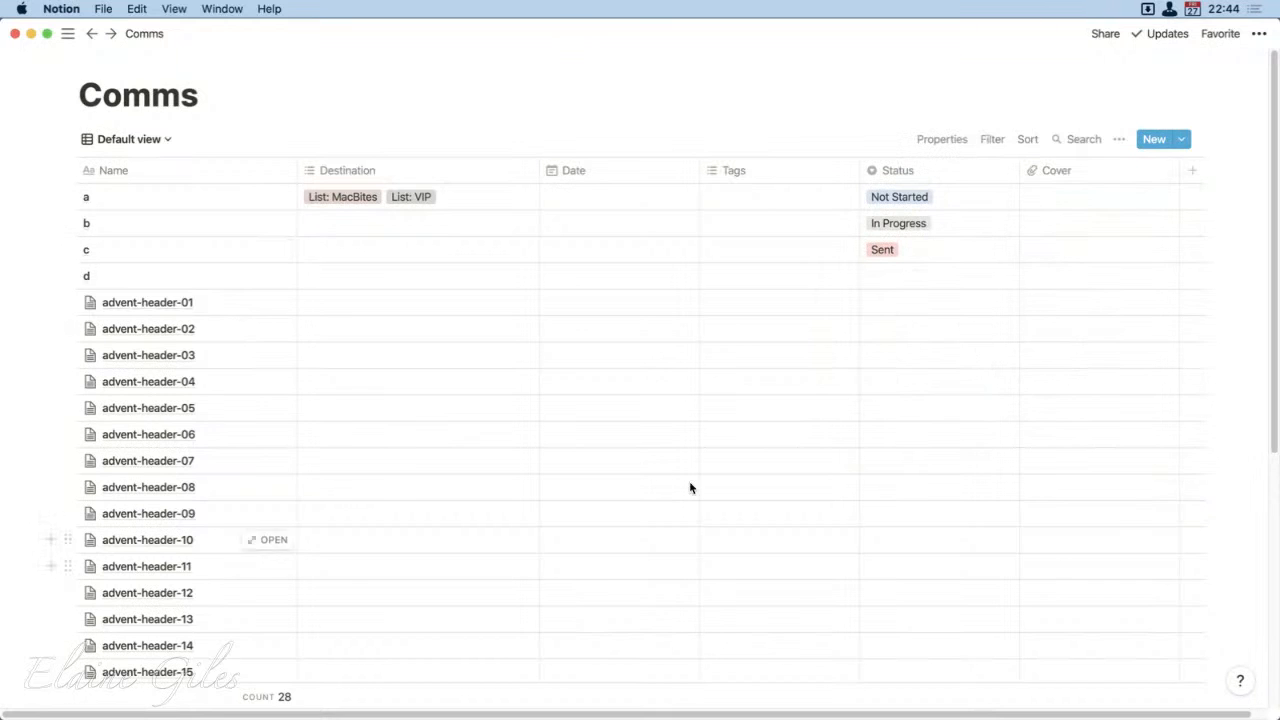
# Step: Add the matching header images from Finder to the Cover property of the advent-header-01 and advent-header-02 entries
pyautogui.click(1058, 302)
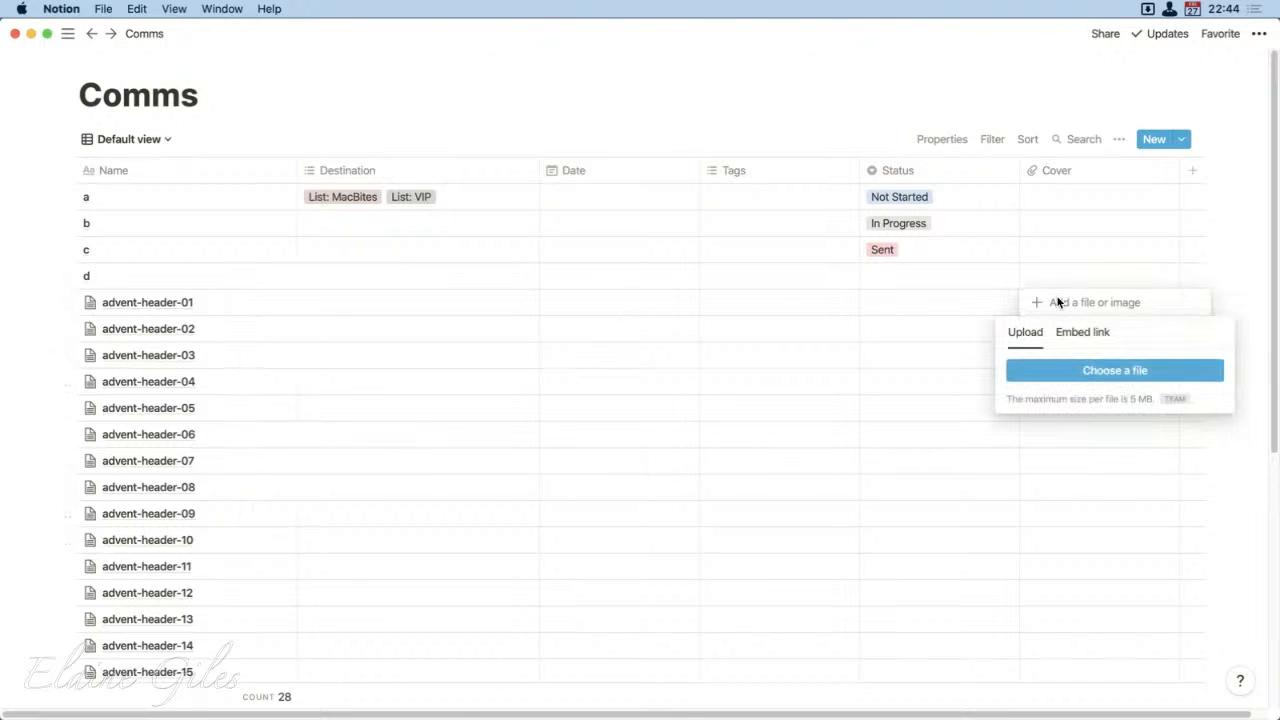
pyautogui.click(957, 283)
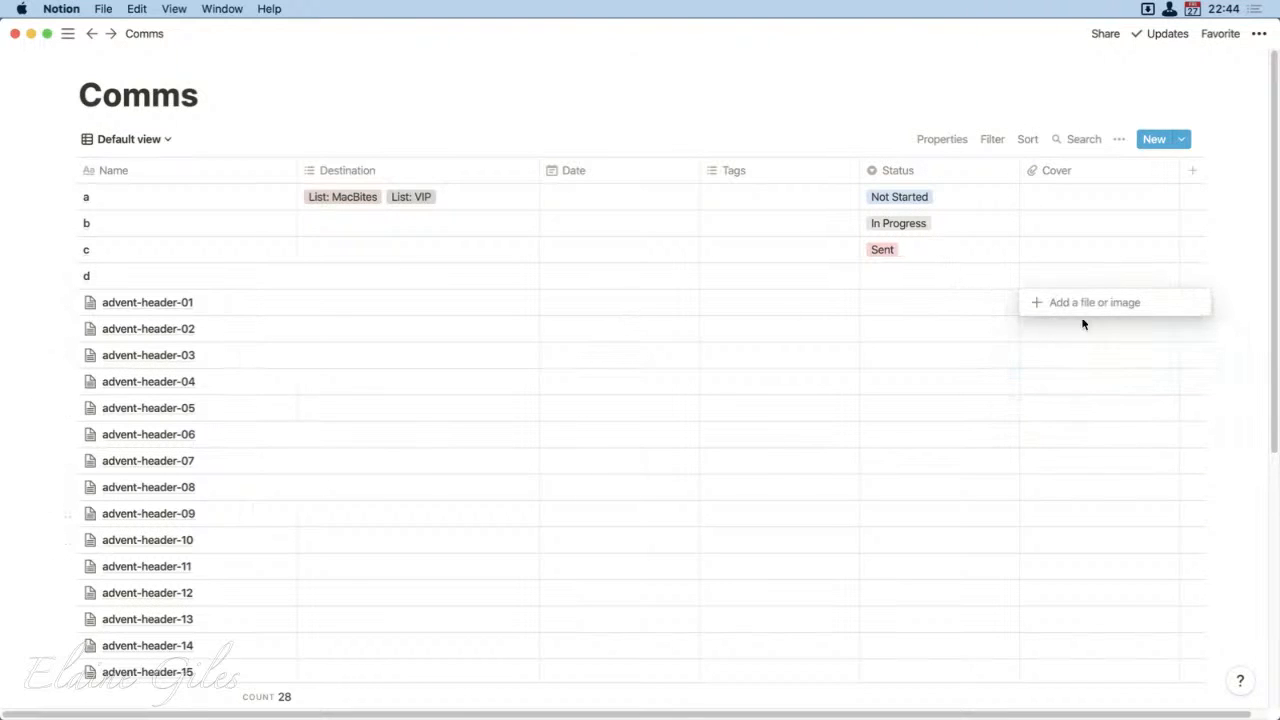
pyautogui.press('Escape')
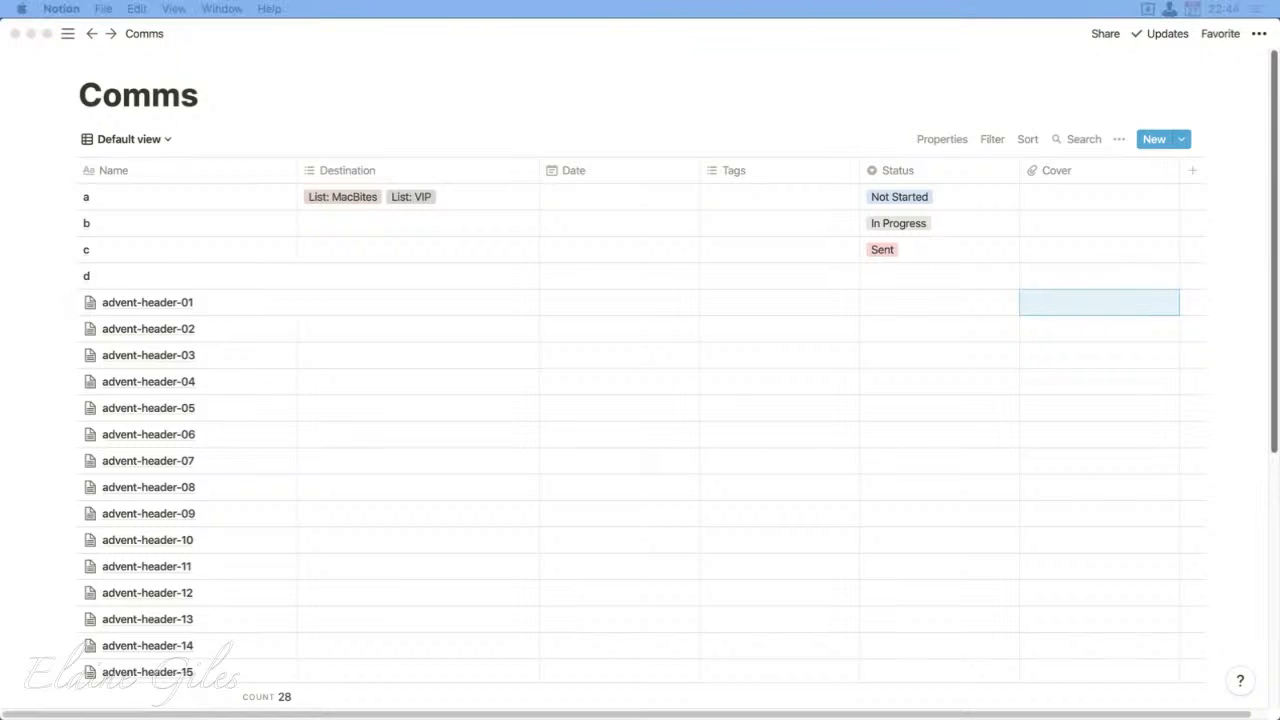
pyautogui.moveTo(1279, 440); pyautogui.dragTo(1116, 297)
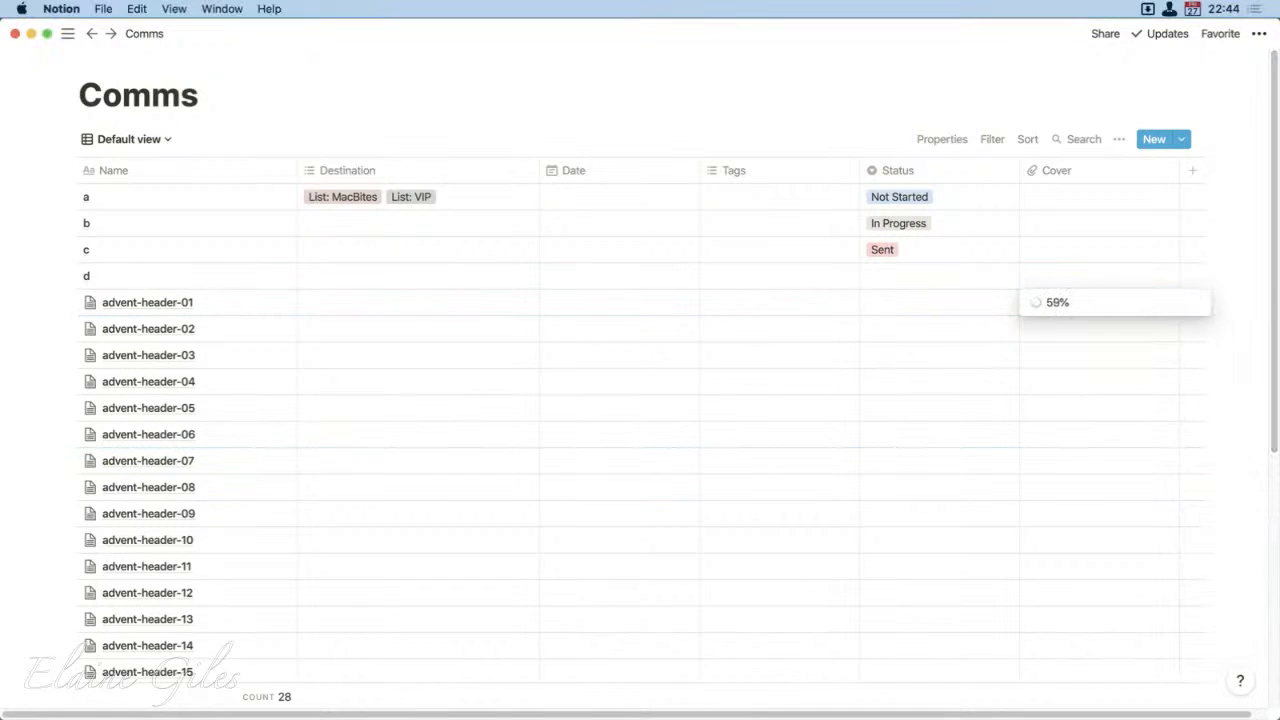
pyautogui.click(908, 51)
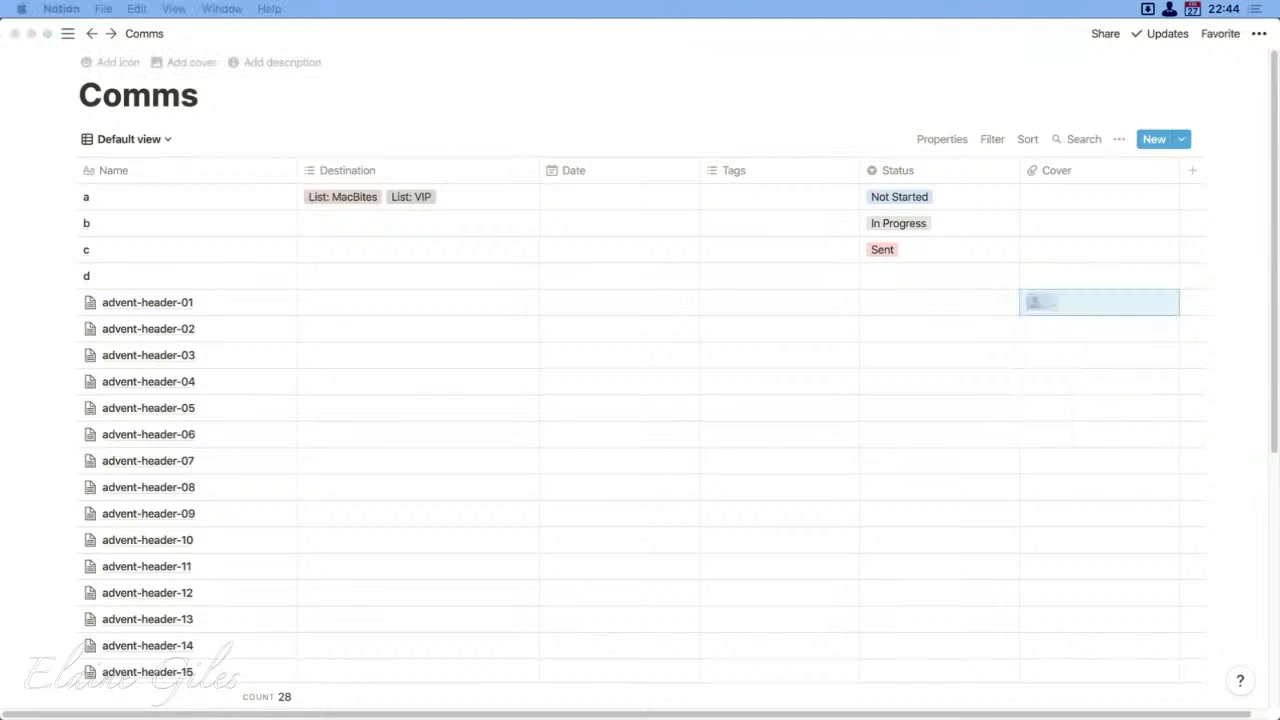
pyautogui.moveTo(1278, 443); pyautogui.dragTo(1024, 329)
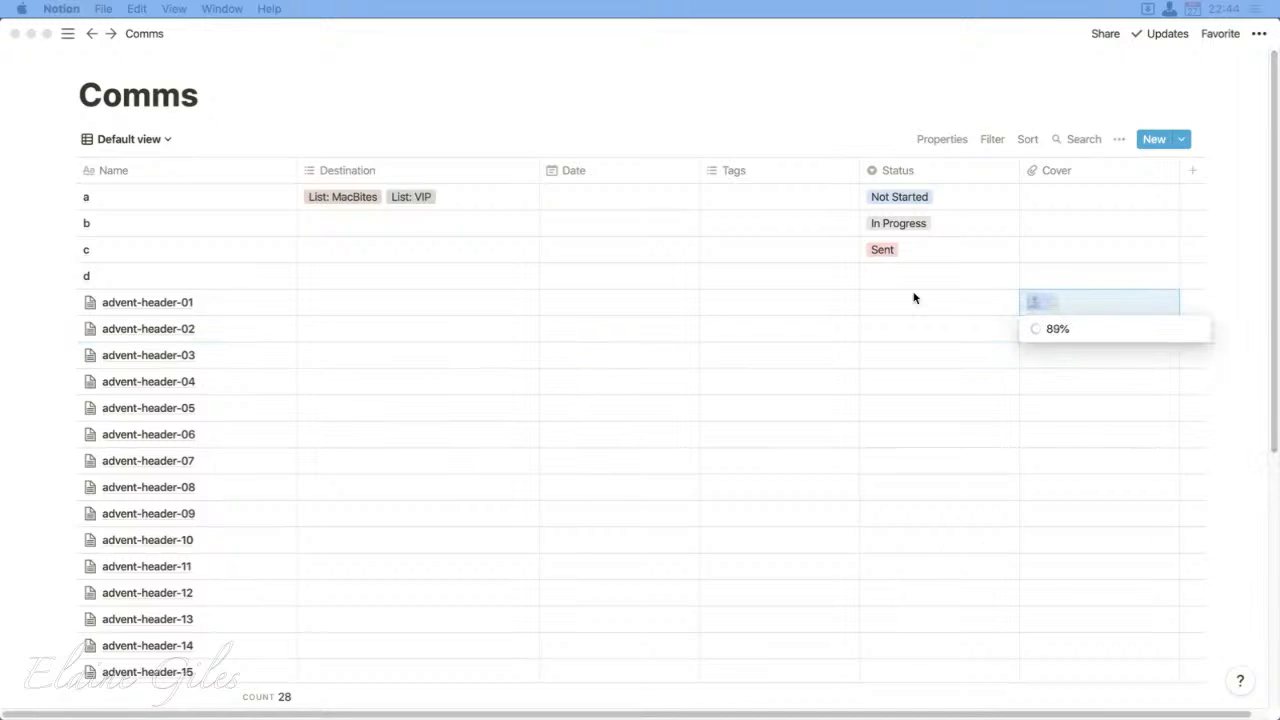
pyautogui.click(897, 80)
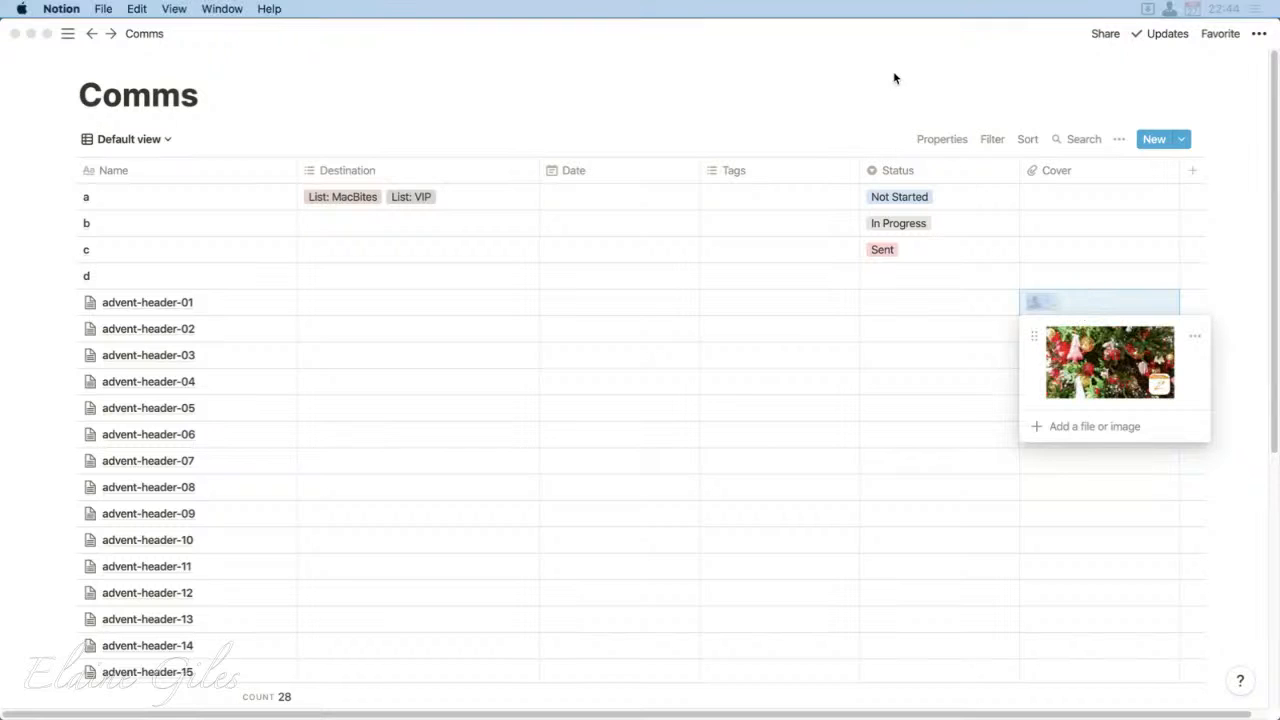
pyautogui.press('Escape')
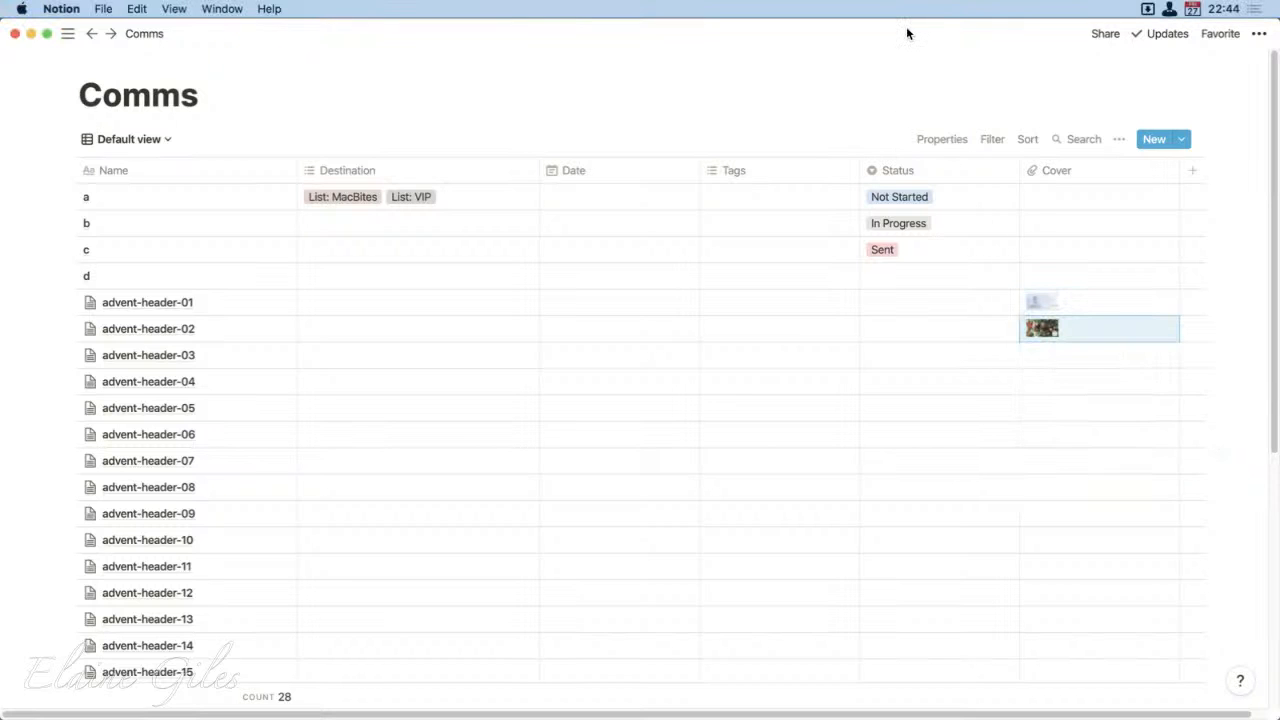
# Step: Reorder the Comms views so Gallery comes before Default view, and switch to Gallery
pyautogui.click(163, 140)
pyautogui.moveTo(170, 205); pyautogui.dragTo(168, 224)
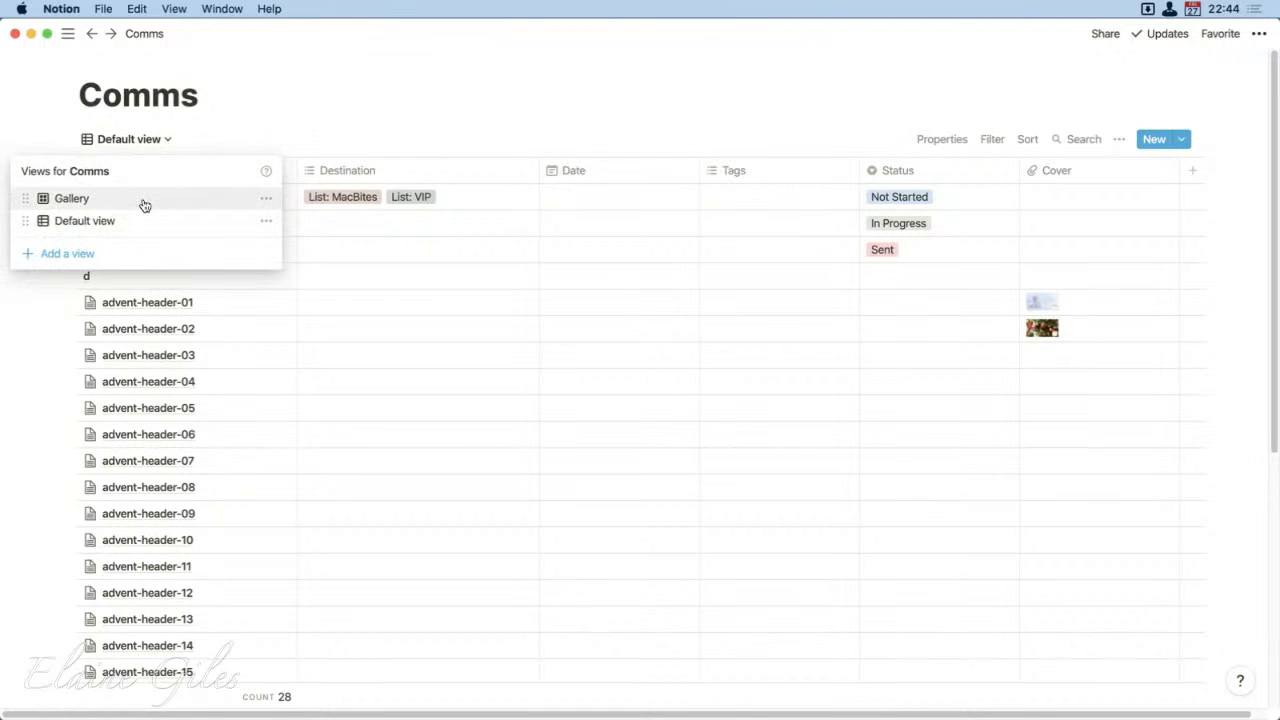
pyautogui.click(145, 205)
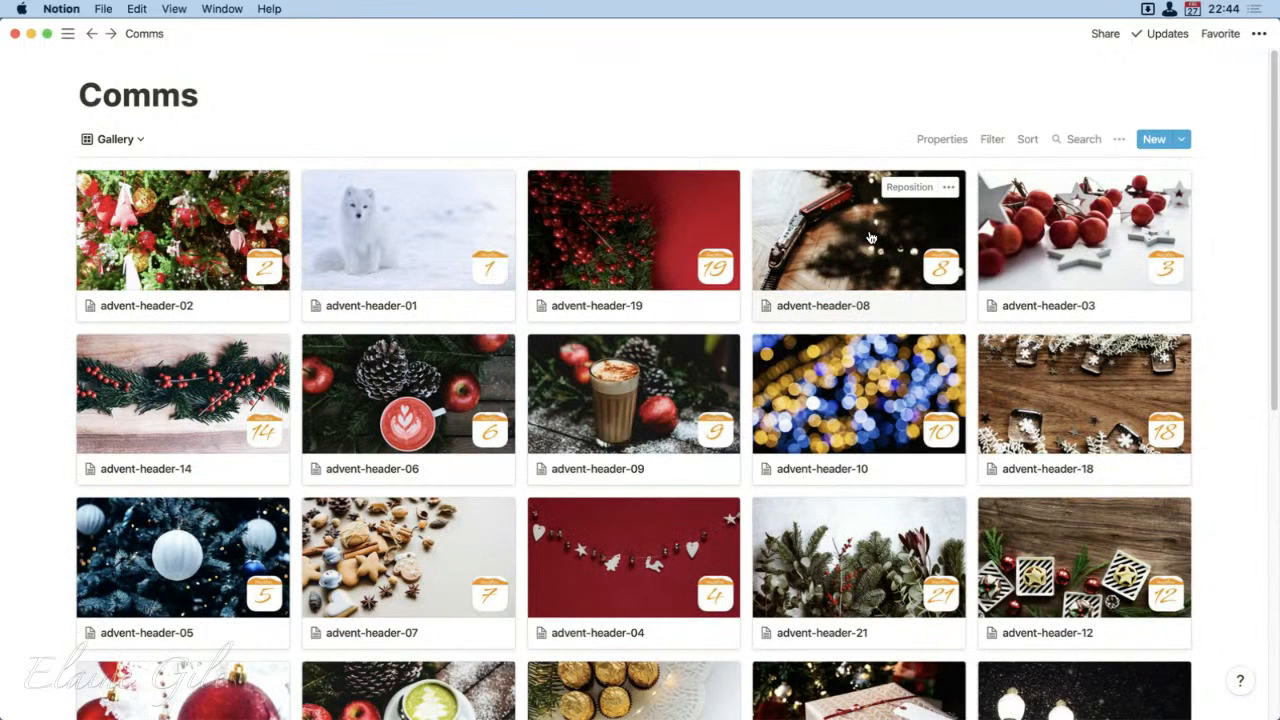
# Step: Set the Gallery view's card preview to the Cover property and look through the cards
pyautogui.click(1121, 141)
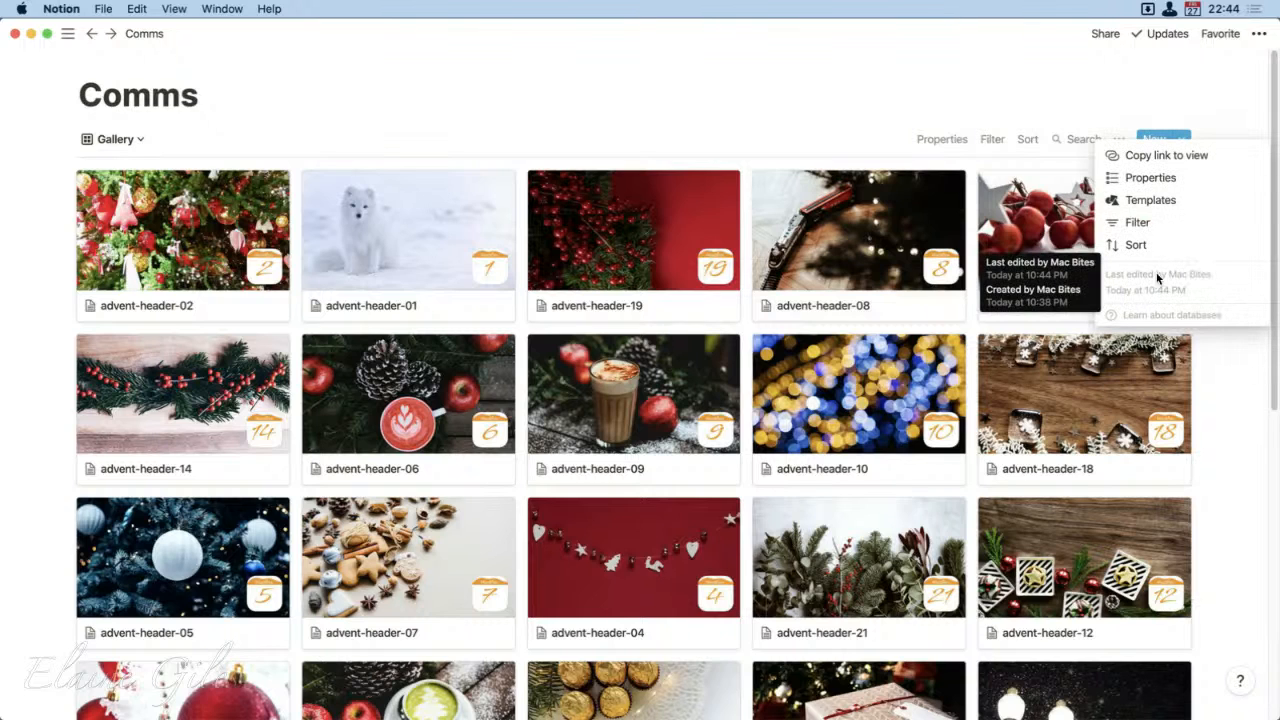
pyautogui.click(1163, 178)
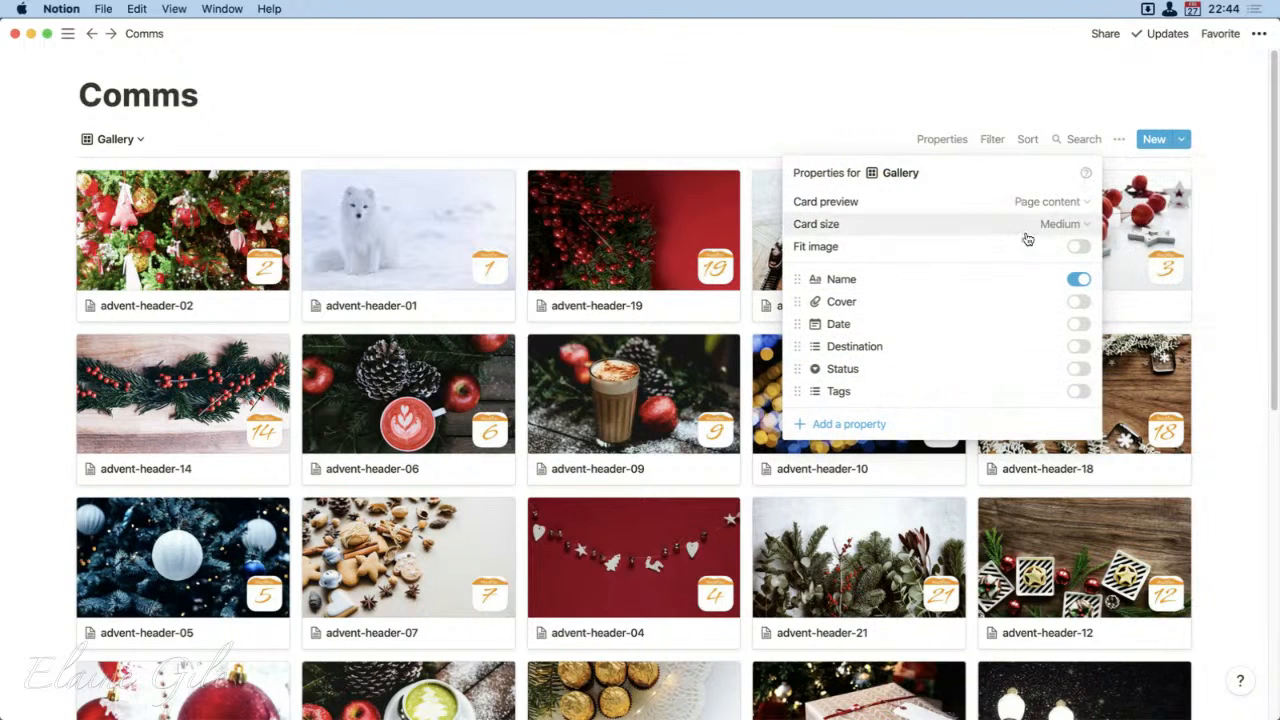
pyautogui.click(1078, 204)
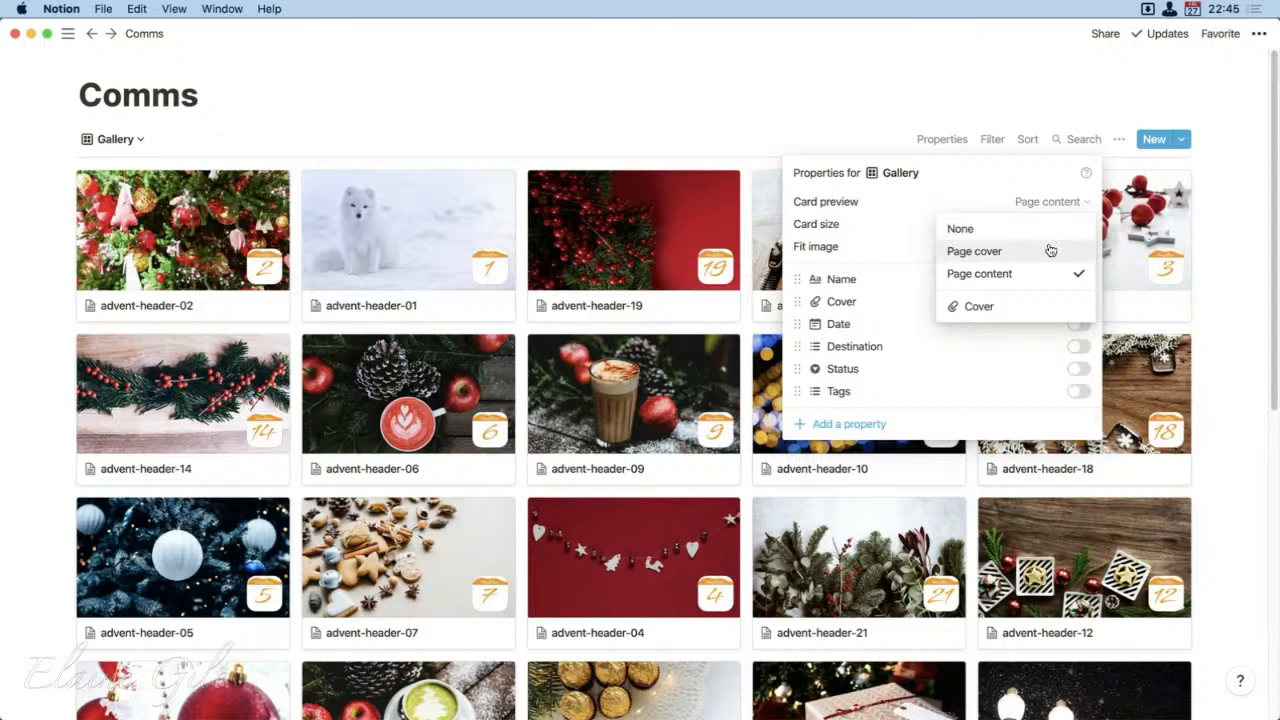
pyautogui.click(1031, 313)
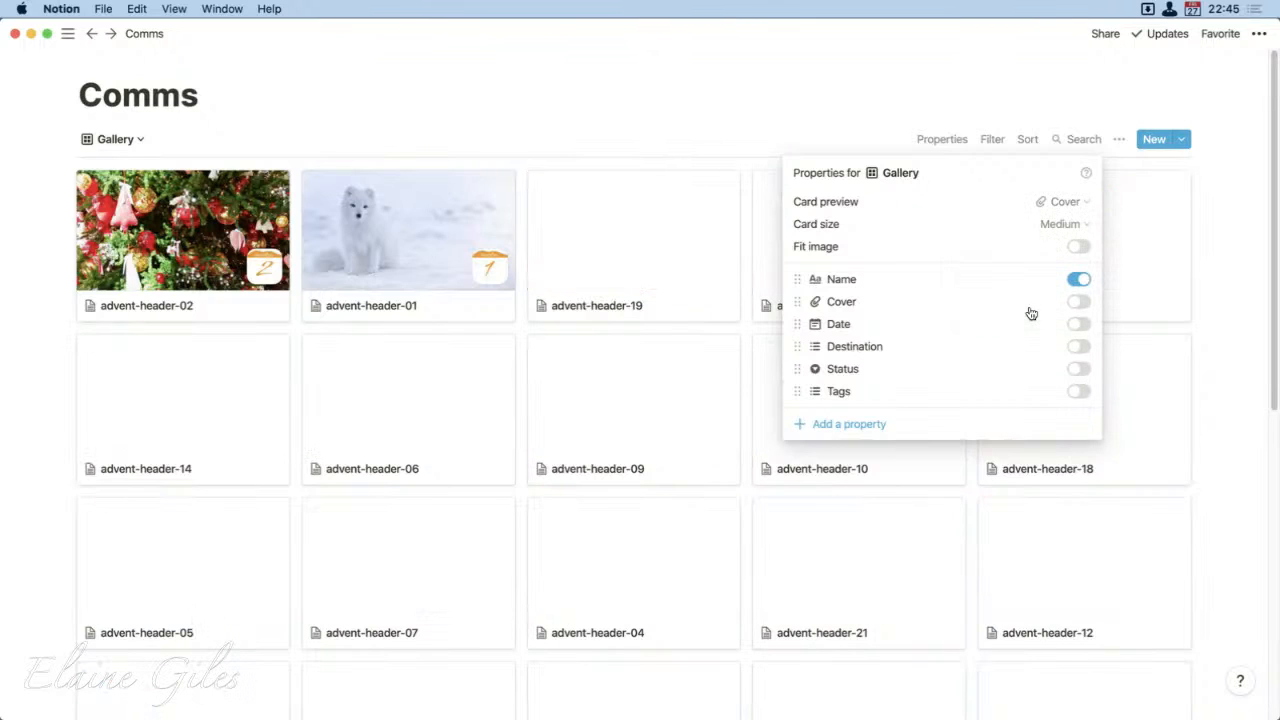
pyautogui.click(745, 82)
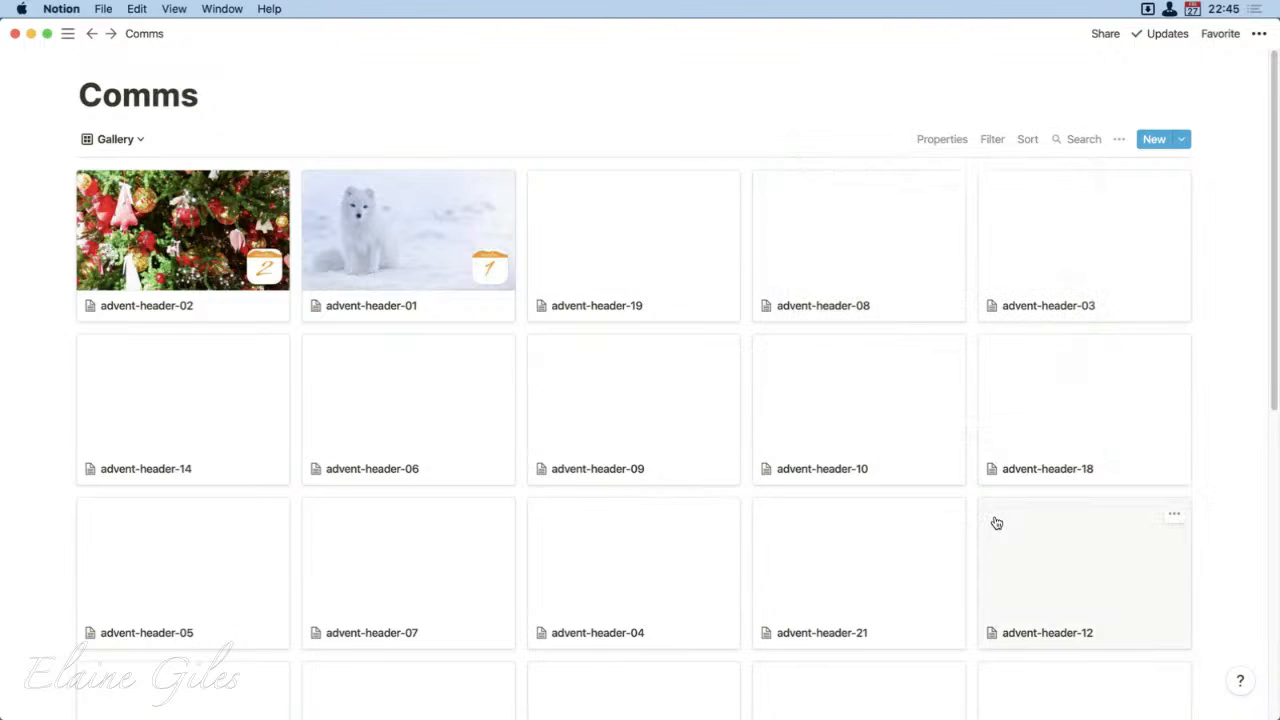
pyautogui.scroll(-10, 691, 523)
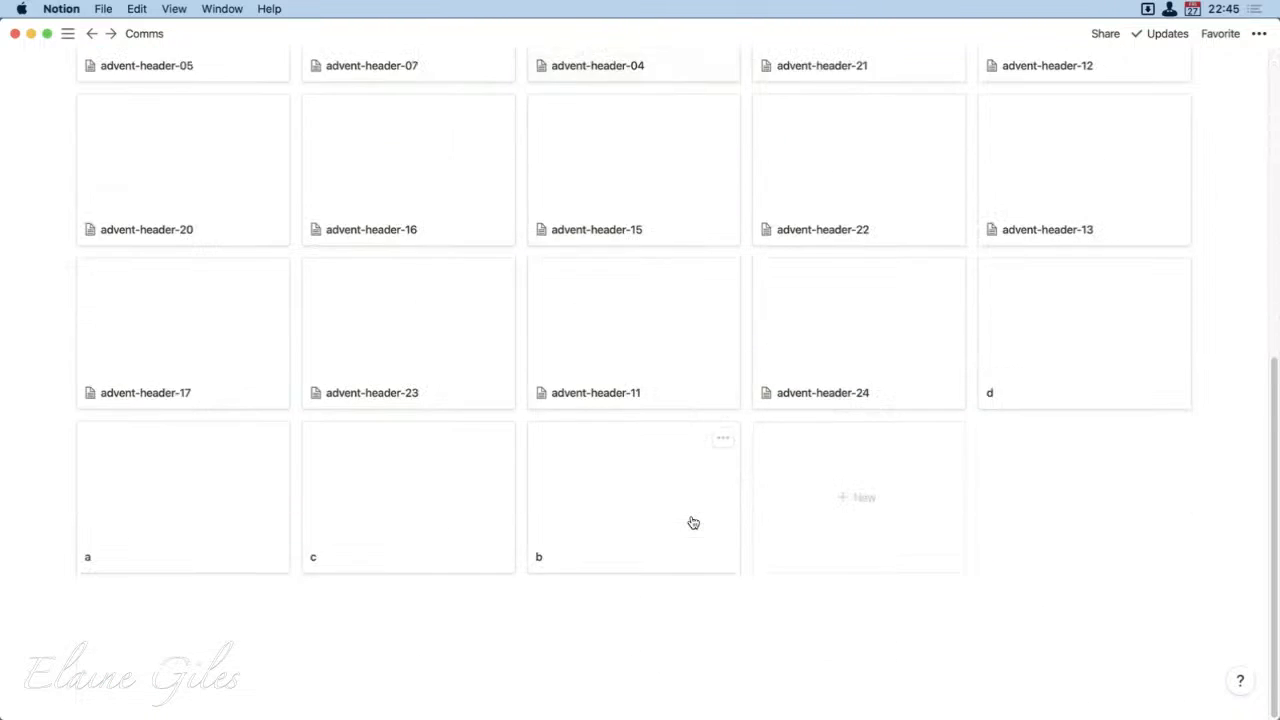
pyautogui.scroll(8, 693, 522)
pyautogui.scroll(3, 693, 522)
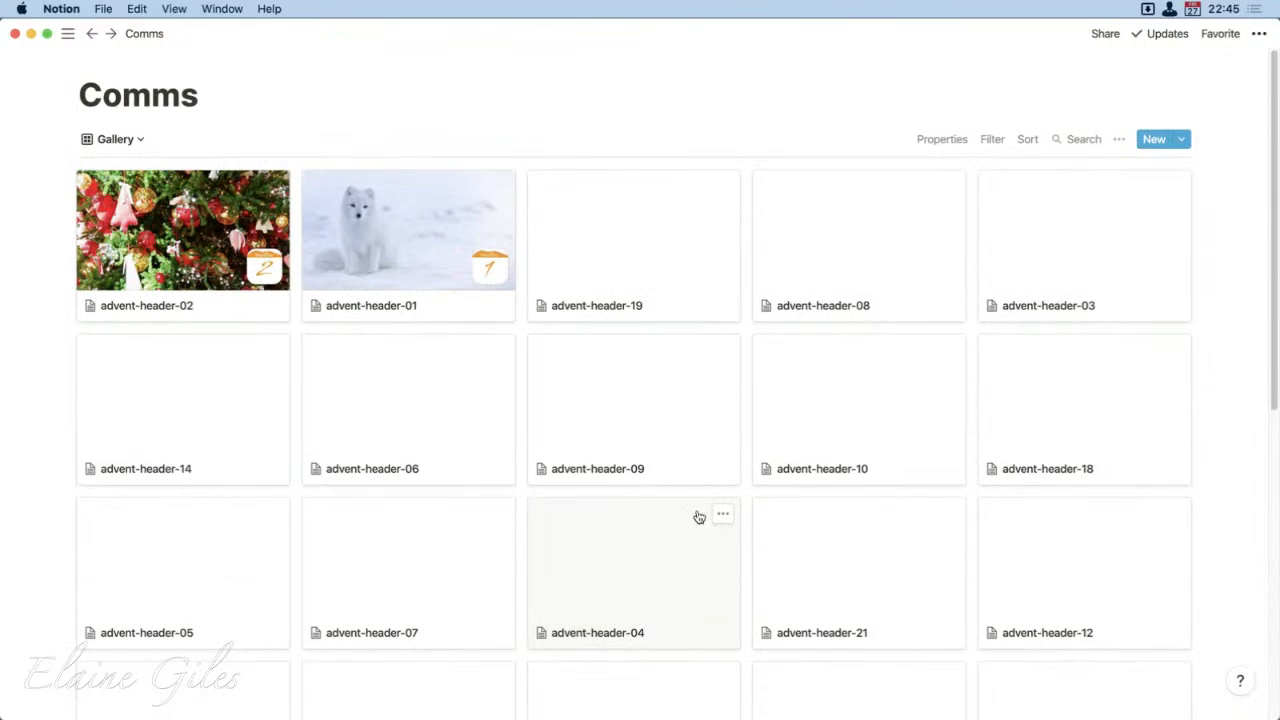
# Step: Set the Gallery view's card preview back to Page content
pyautogui.click(1118, 142)
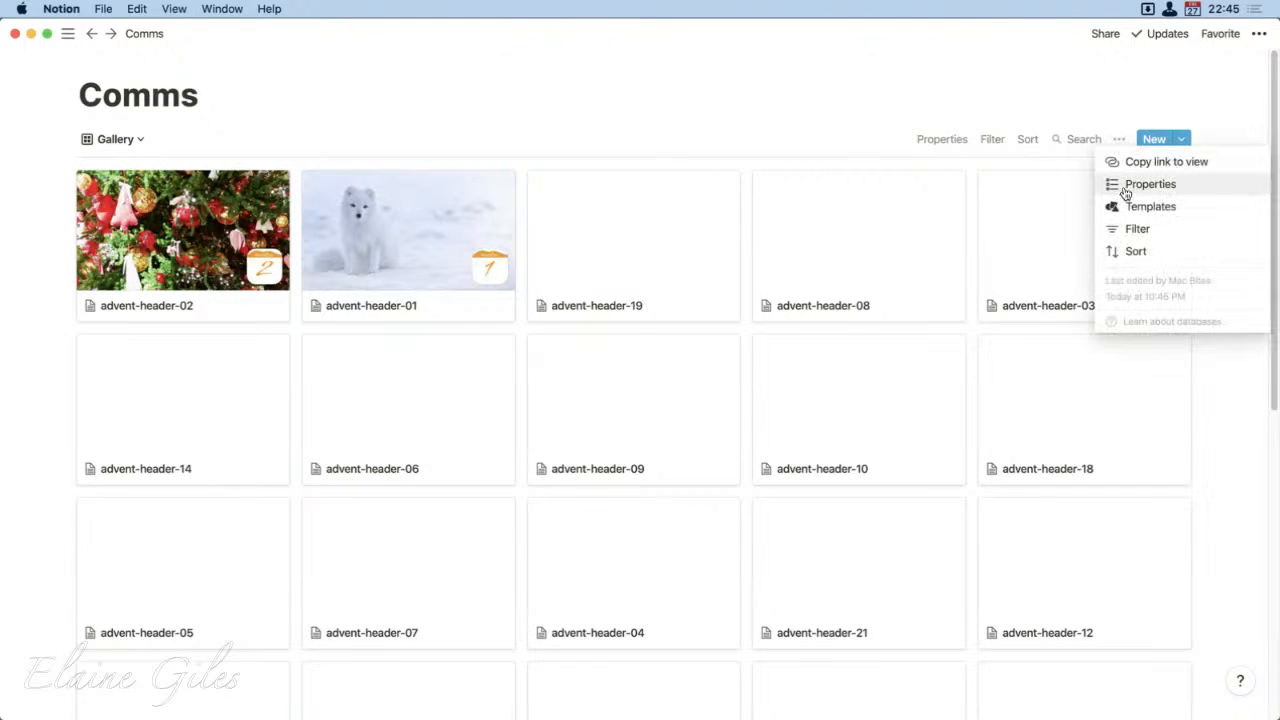
pyautogui.click(1124, 184)
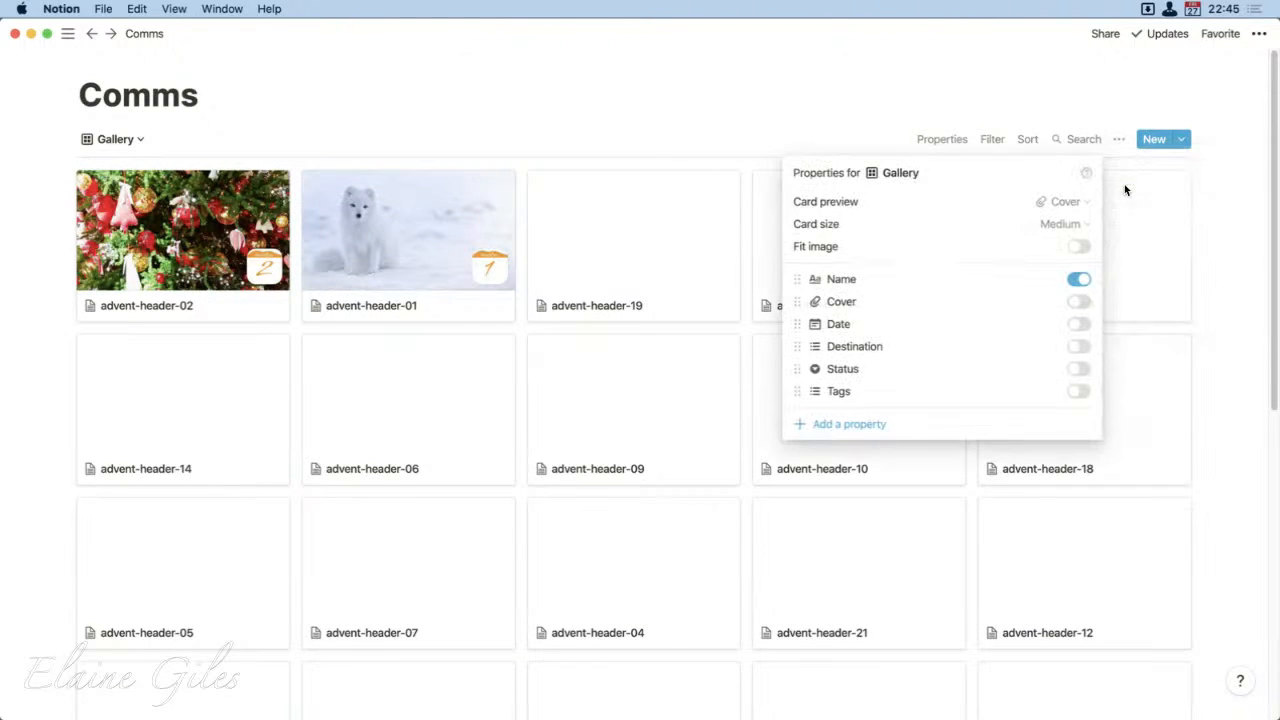
pyautogui.click(1070, 203)
pyautogui.click(1017, 275)
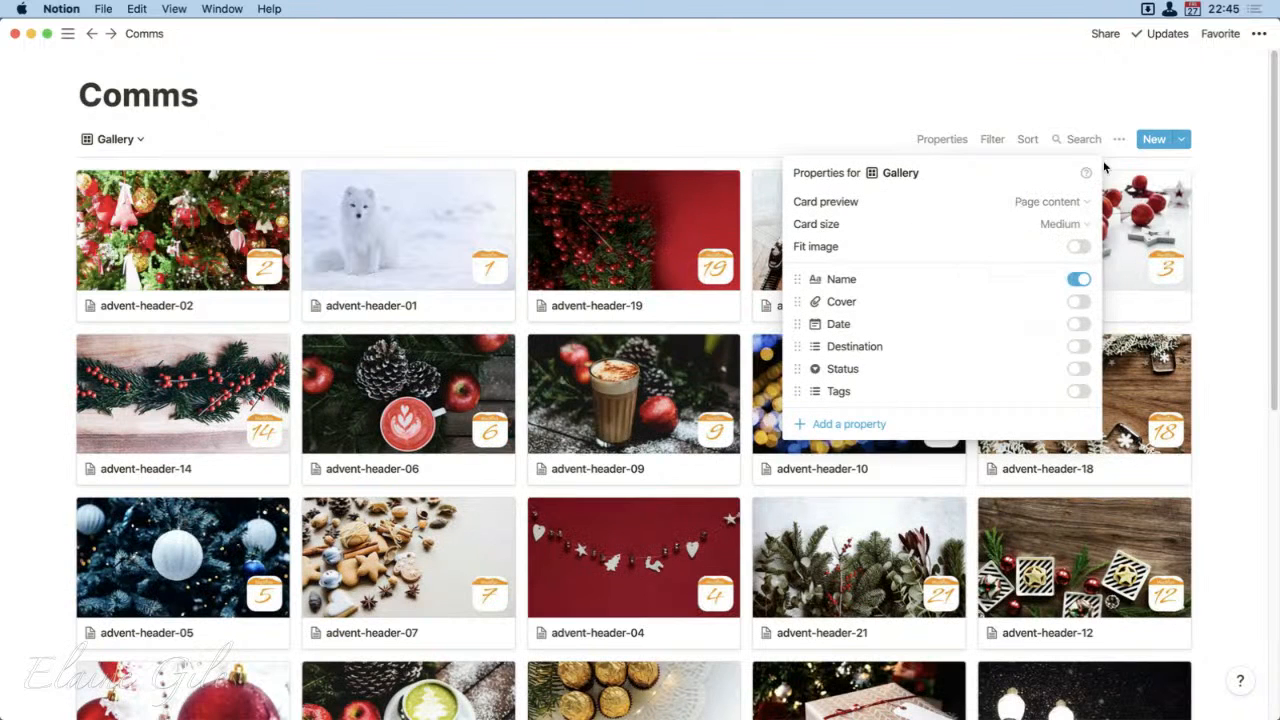
pyautogui.click(1004, 70)
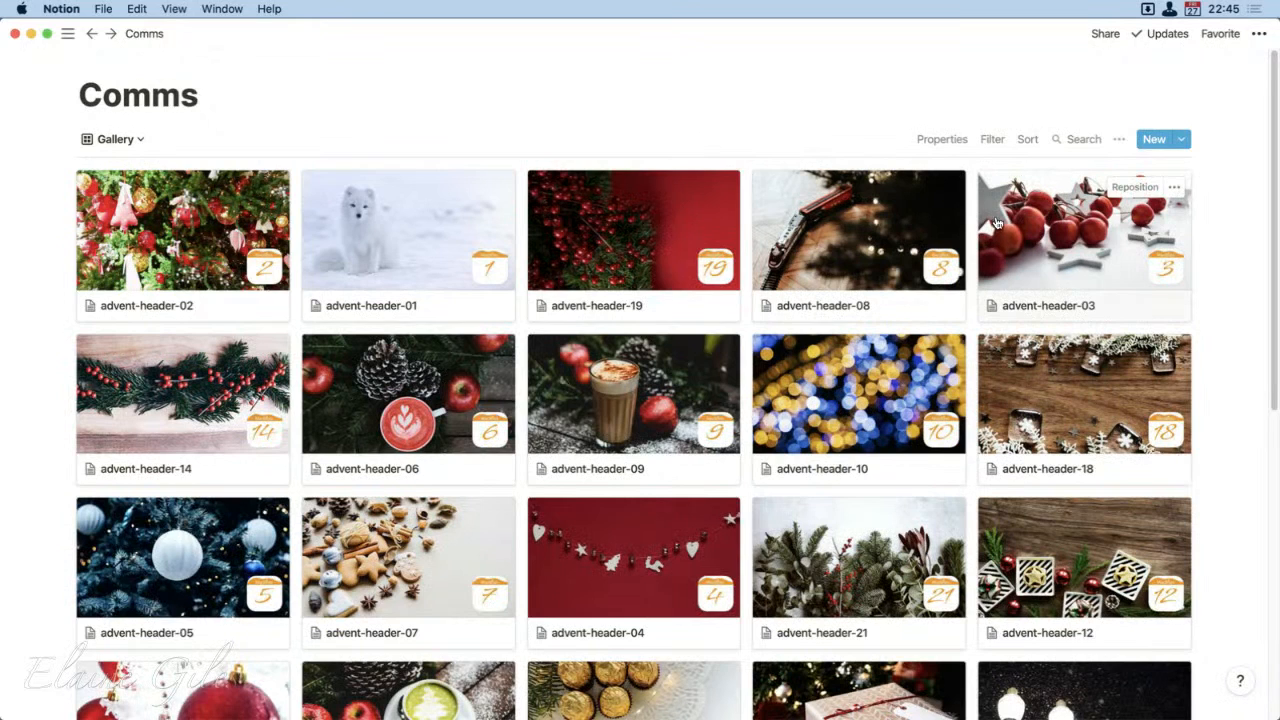
# Step: Add a sort by Name to the Gallery view, try it in descending order, and set it back to ascending
pyautogui.click(1028, 146)
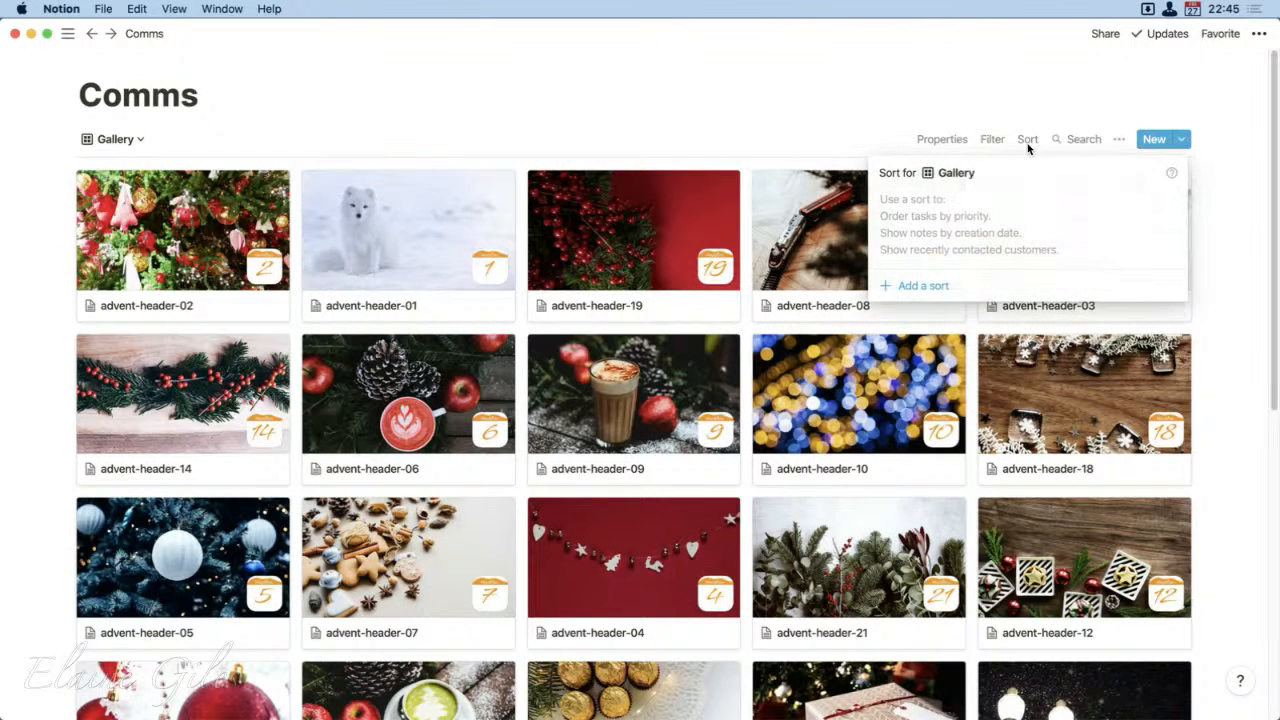
pyautogui.click(922, 289)
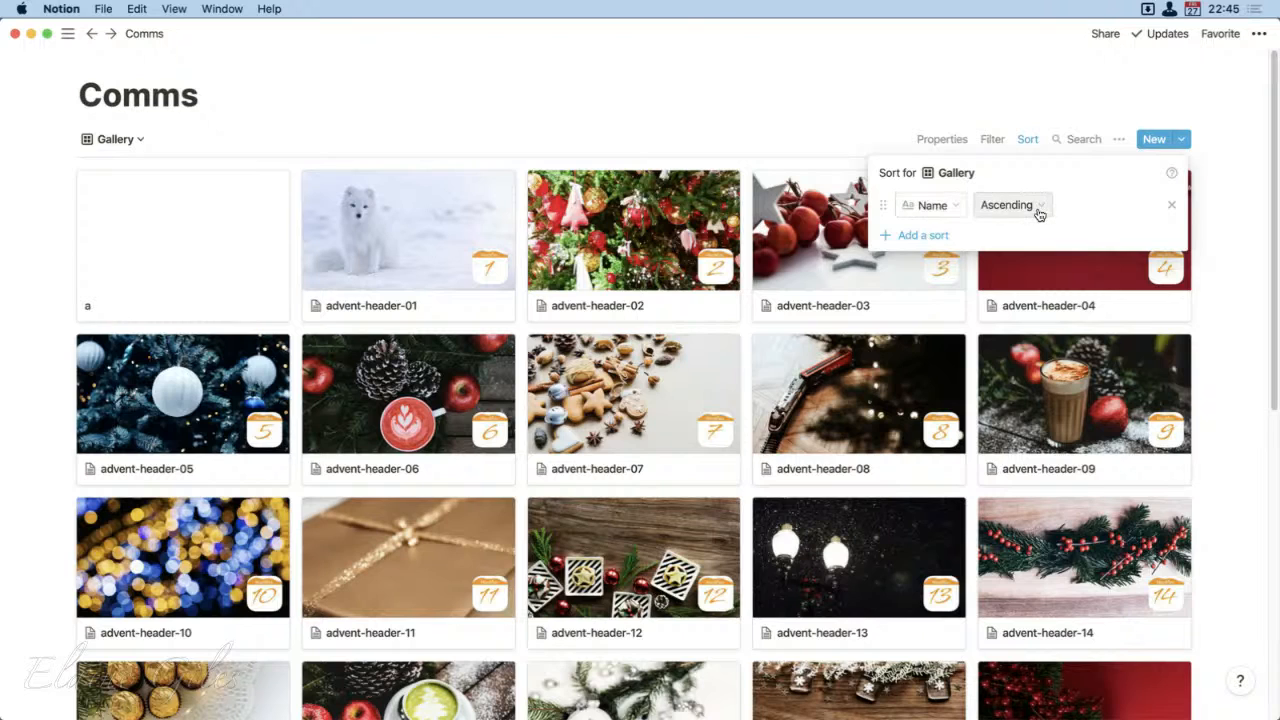
pyautogui.click(1045, 206)
pyautogui.click(1055, 250)
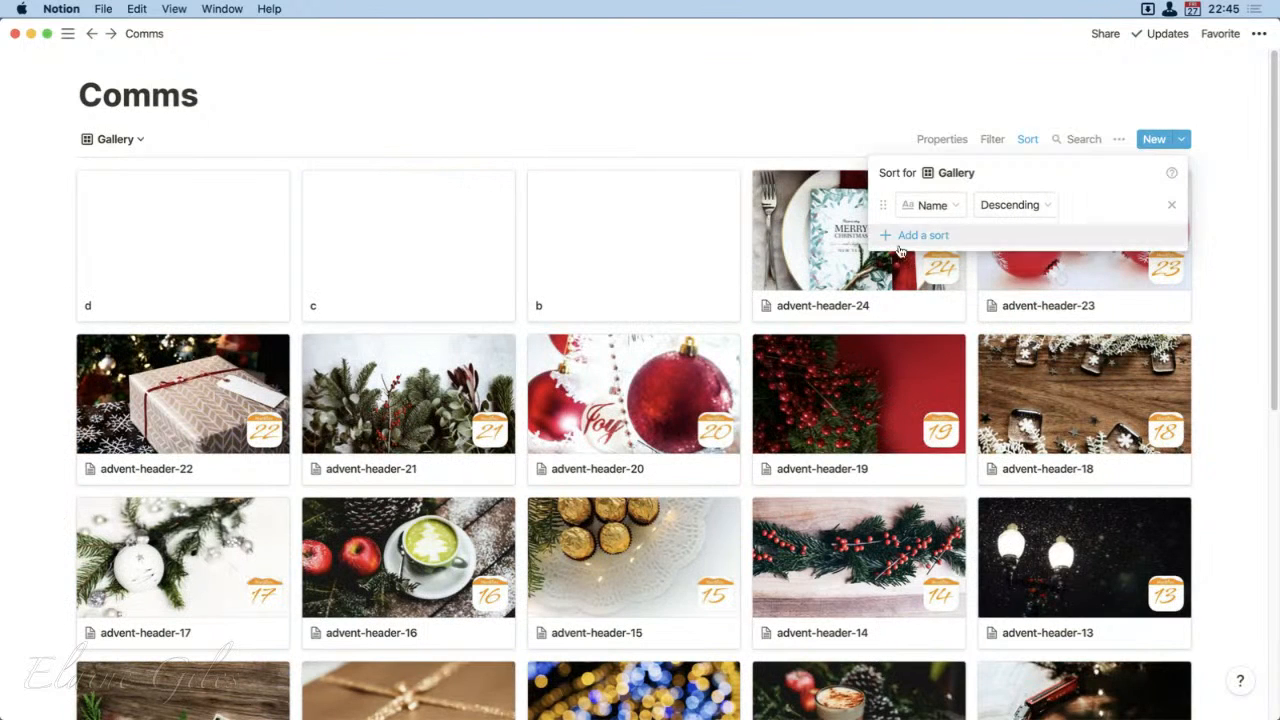
pyautogui.click(1058, 212)
pyautogui.click(1035, 234)
pyautogui.click(830, 88)
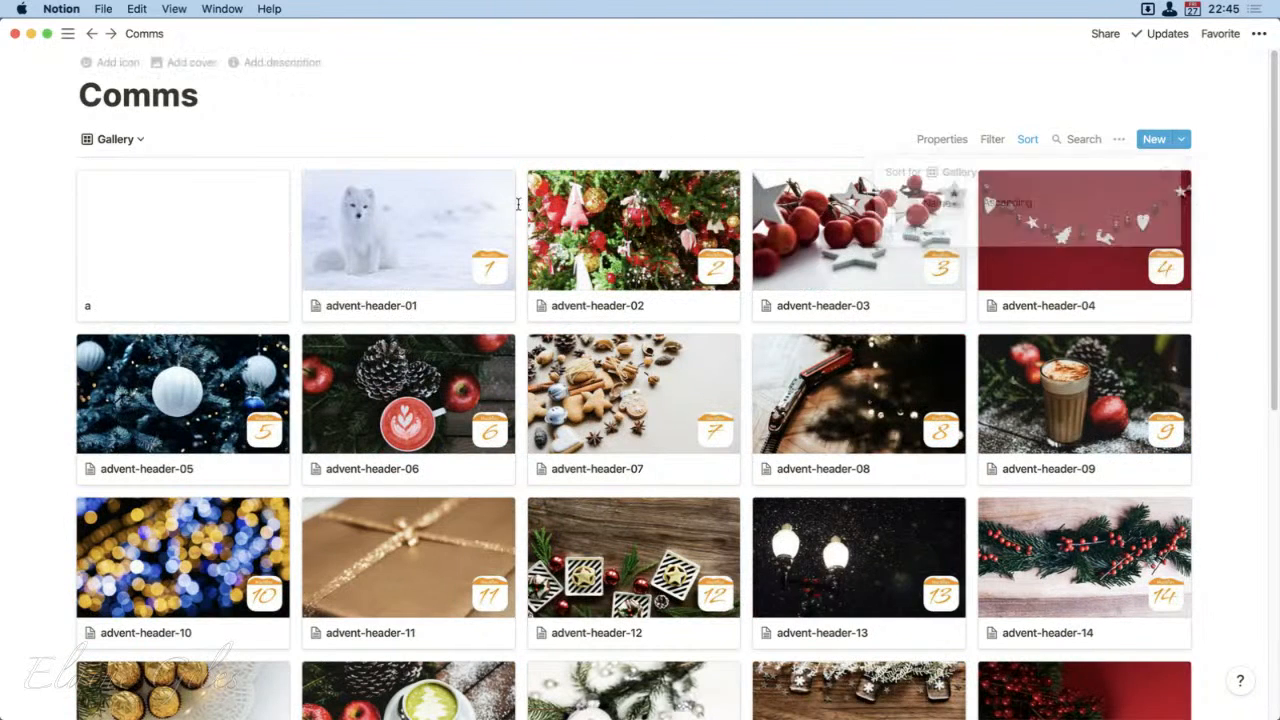
# Step: Delete the entries "a" and "b" from the Comms gallery
pyautogui.click(187, 213)
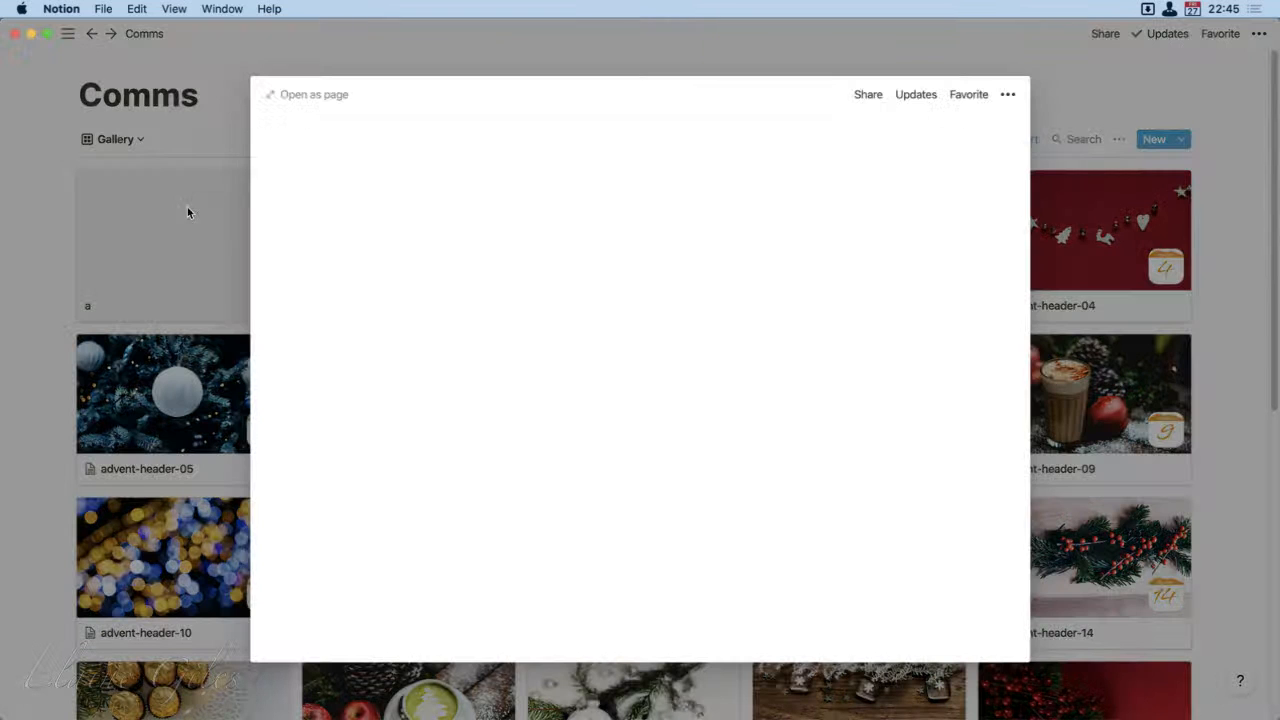
pyautogui.click(1008, 94)
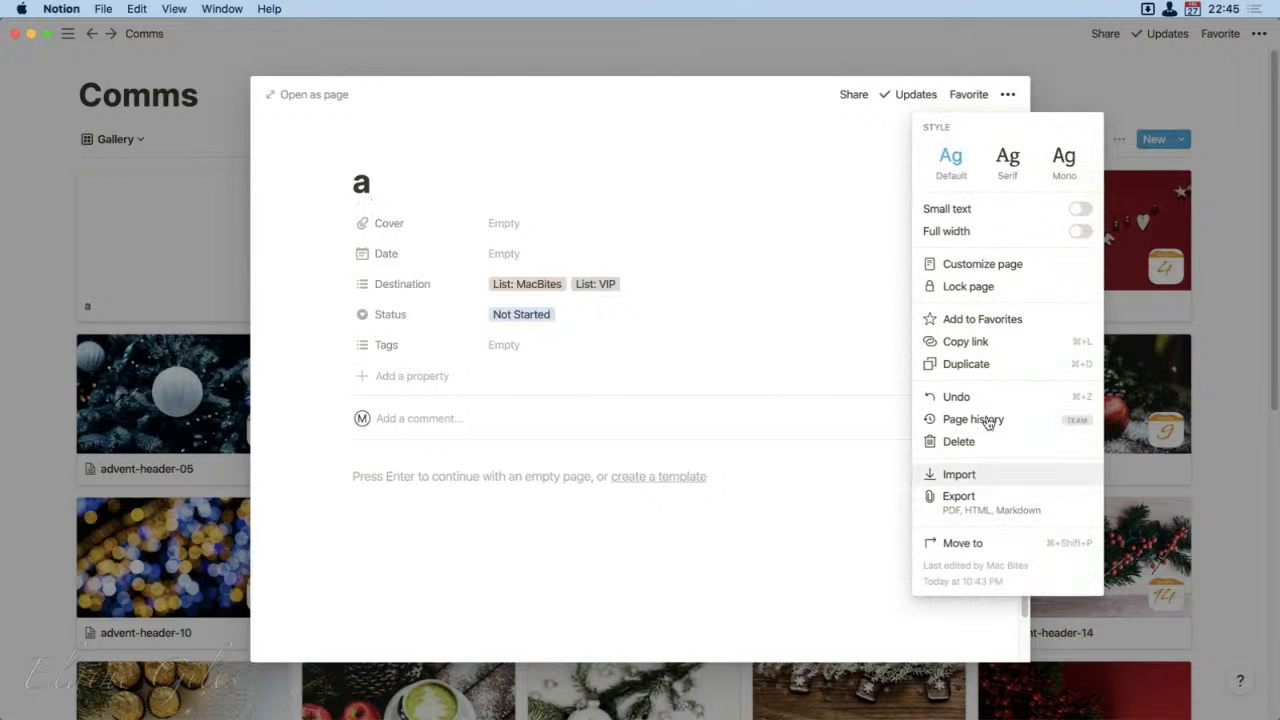
pyautogui.click(952, 442)
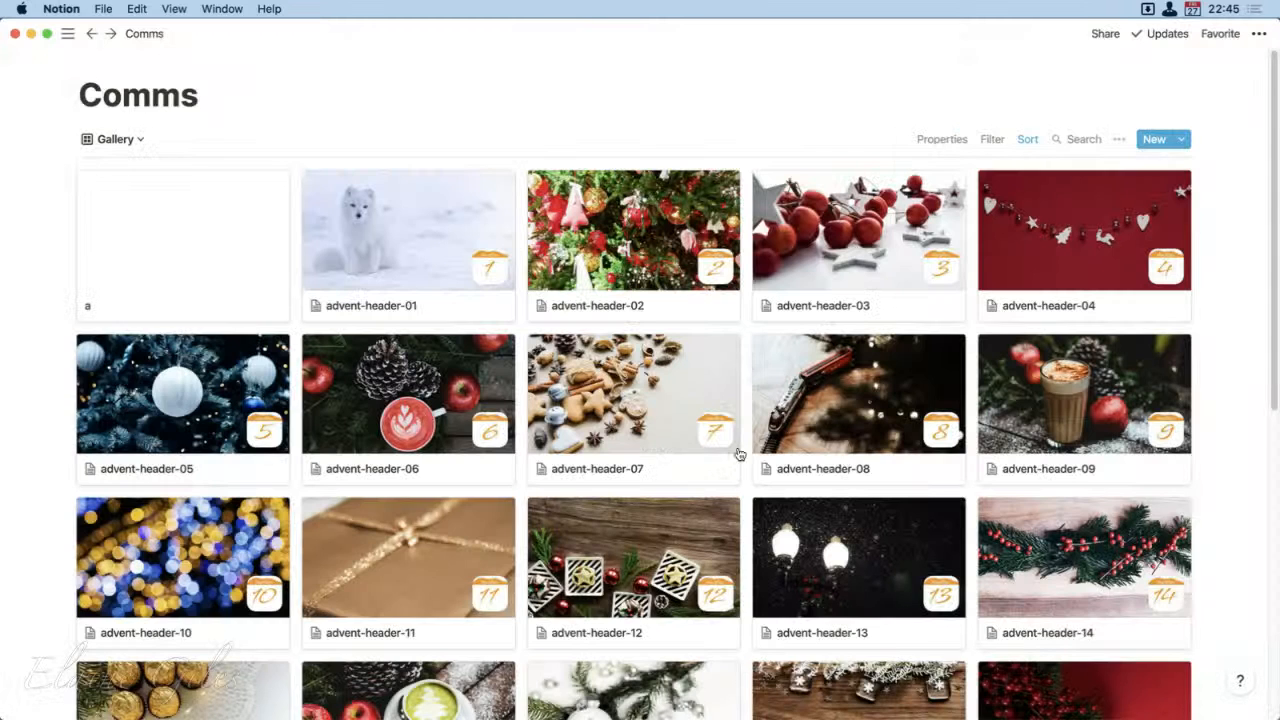
pyautogui.scroll(-10, 535, 447)
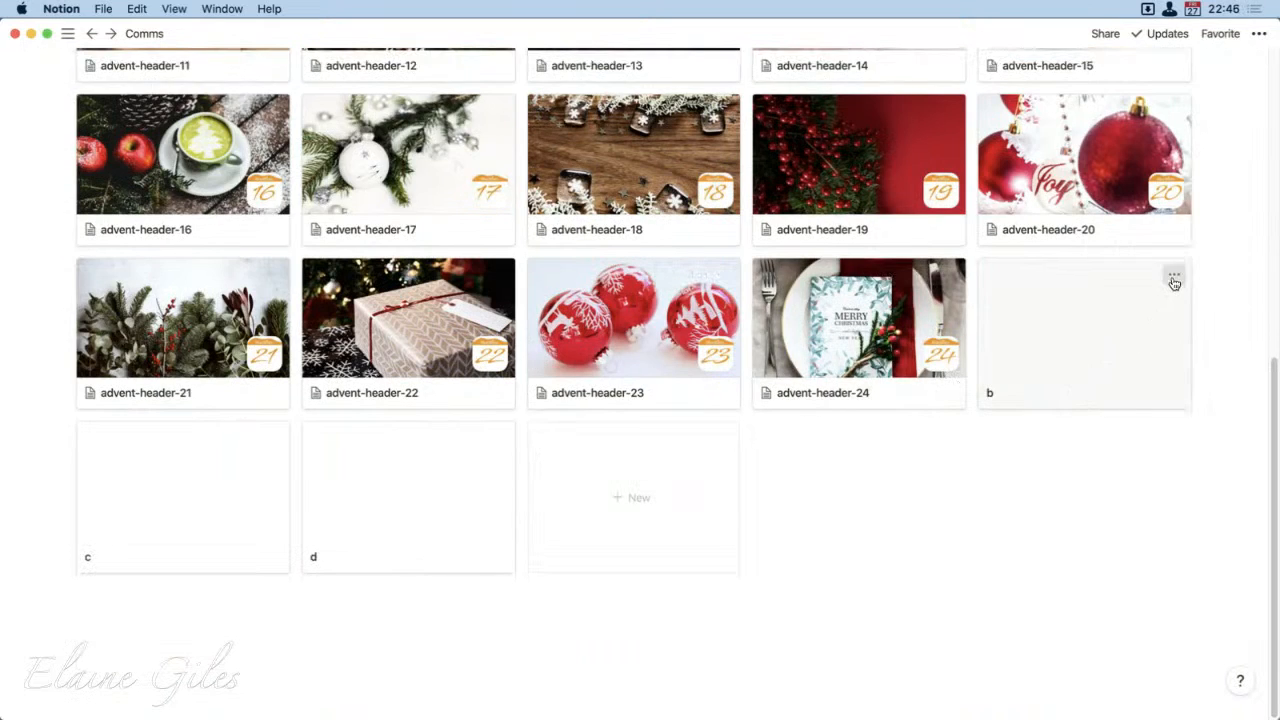
pyautogui.click(1174, 283)
pyautogui.click(1150, 333)
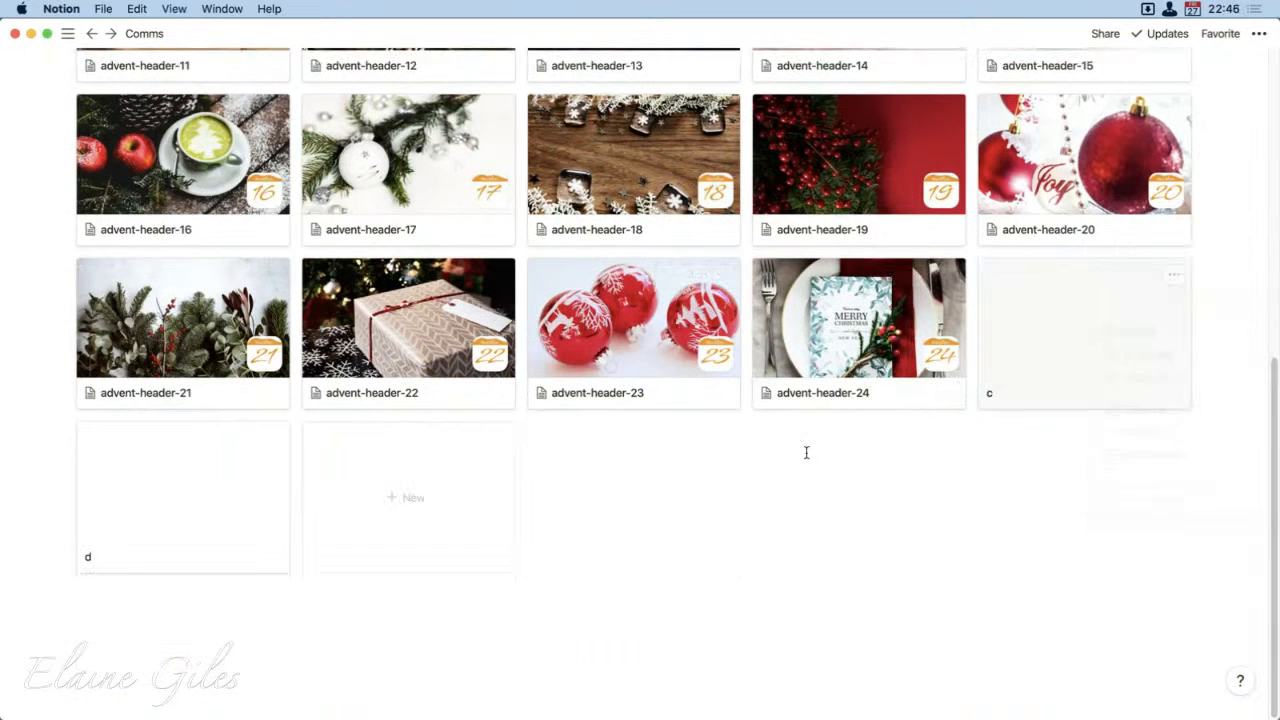
# Step: Delete the entries "d" and "c" from the Comms gallery
pyautogui.click(271, 433)
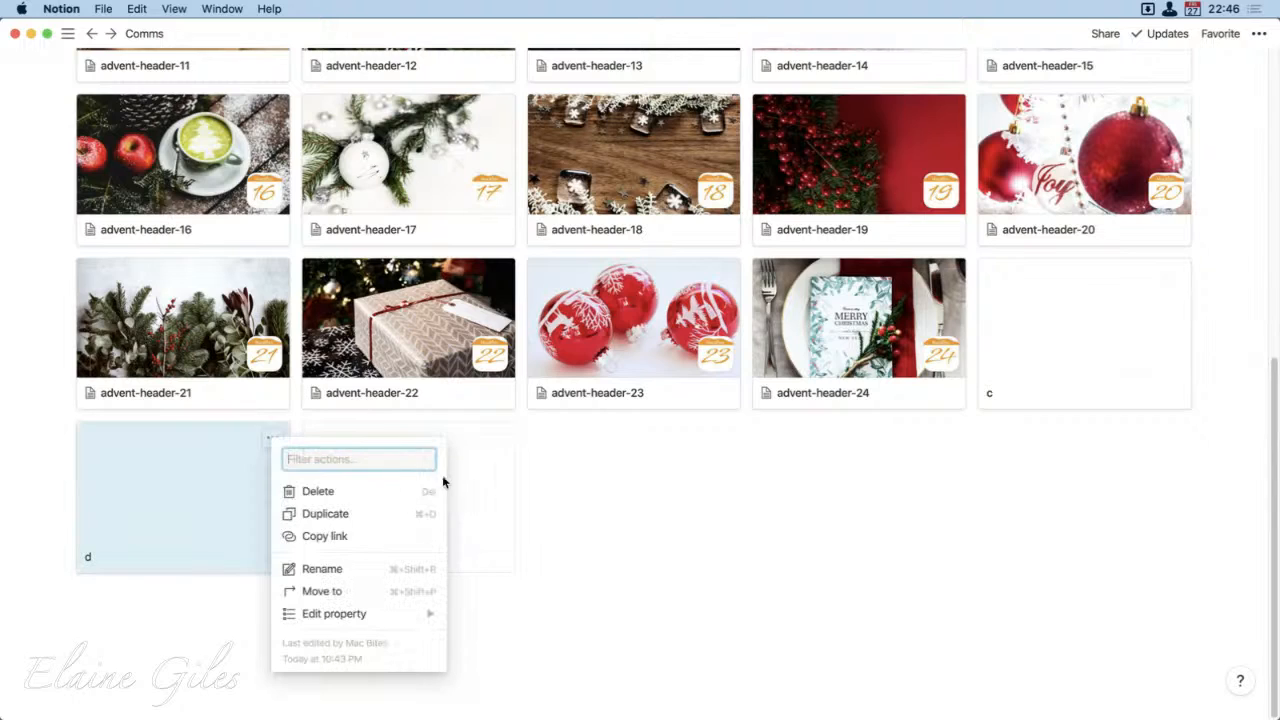
pyautogui.click(344, 500)
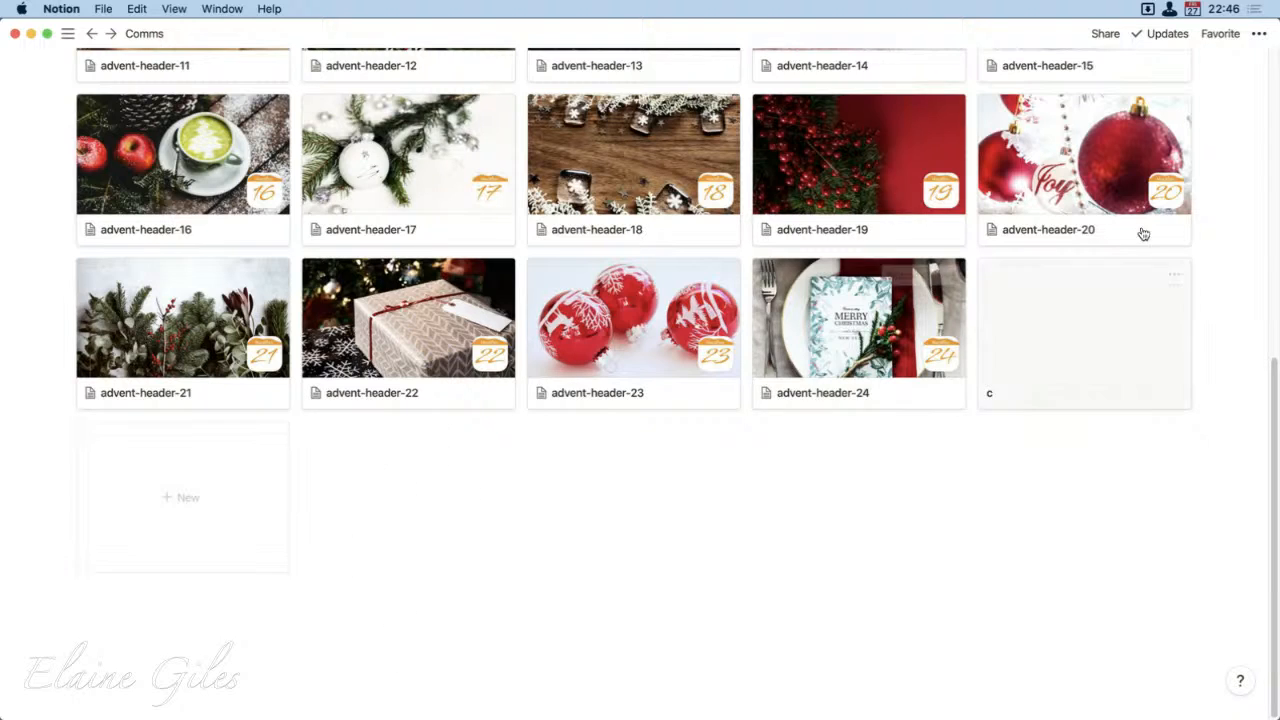
pyautogui.click(1172, 277)
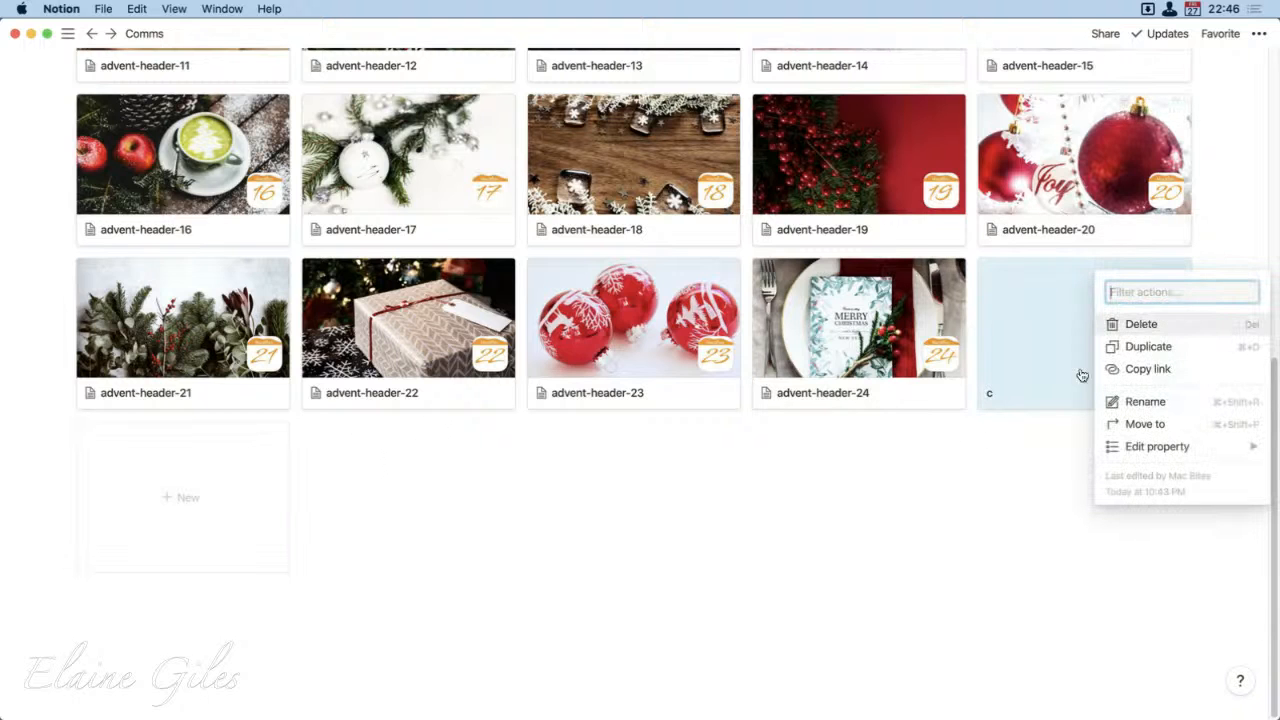
pyautogui.click(1141, 326)
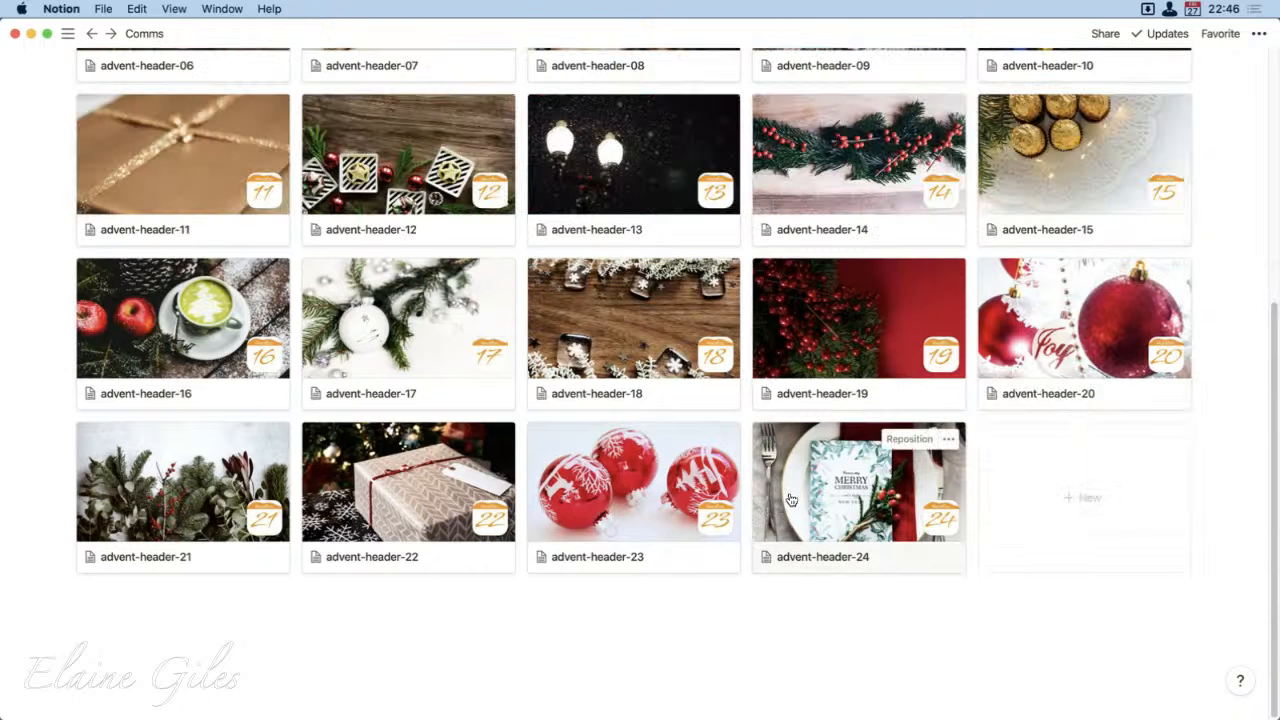
pyautogui.scroll(10, 655, 375)
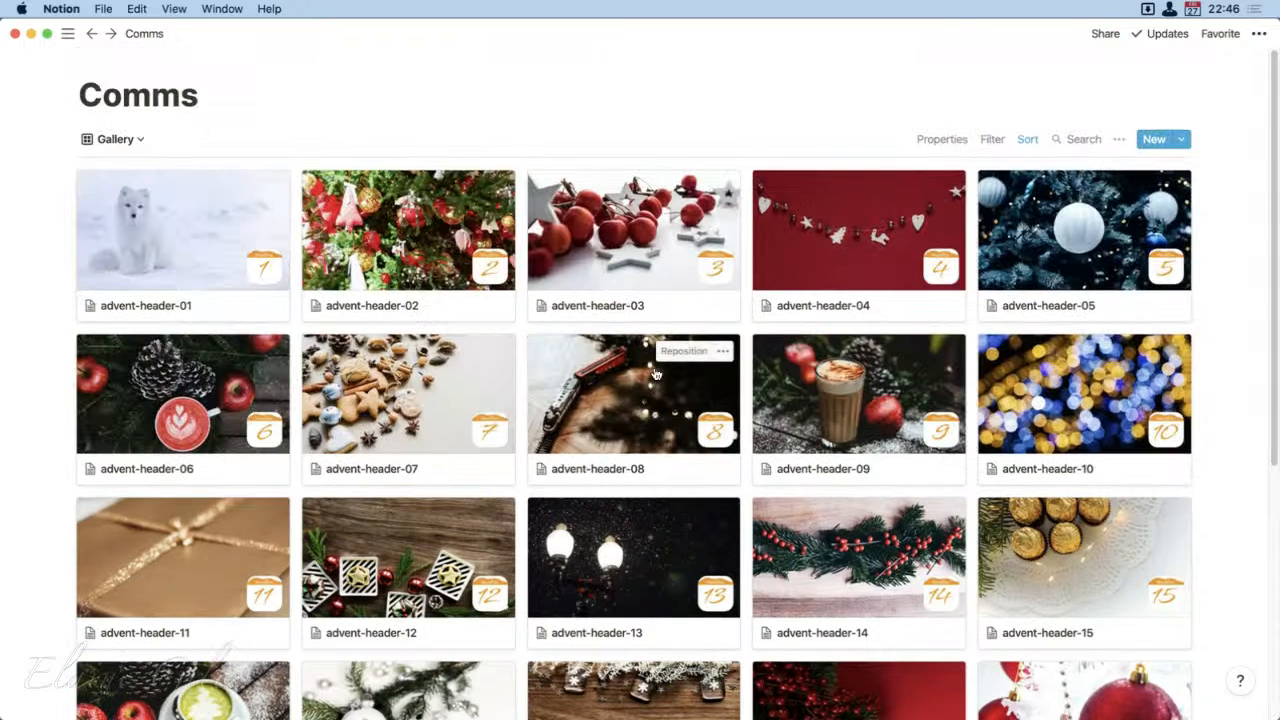
# Step: Open the advent-header-01 entry and add a code block containing "Plain text" below its image
pyautogui.click(177, 203)
pyautogui.scroll(-3, 540, 500)
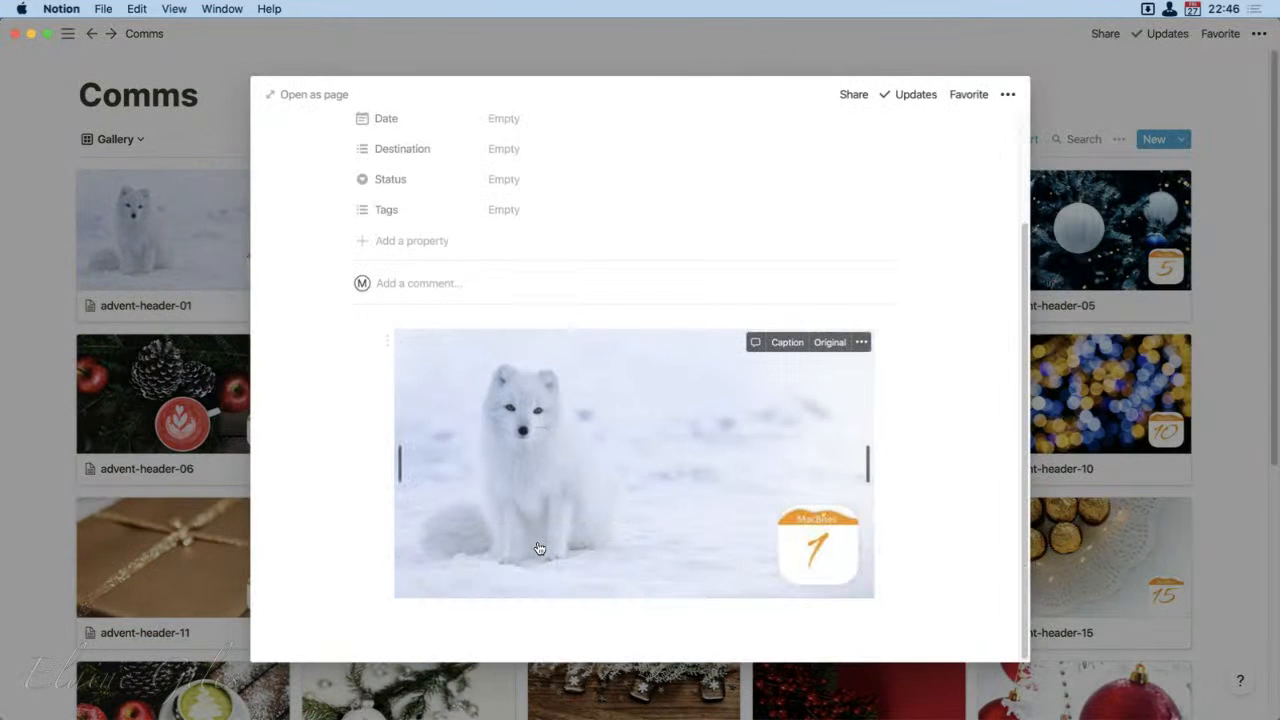
pyautogui.click(394, 617)
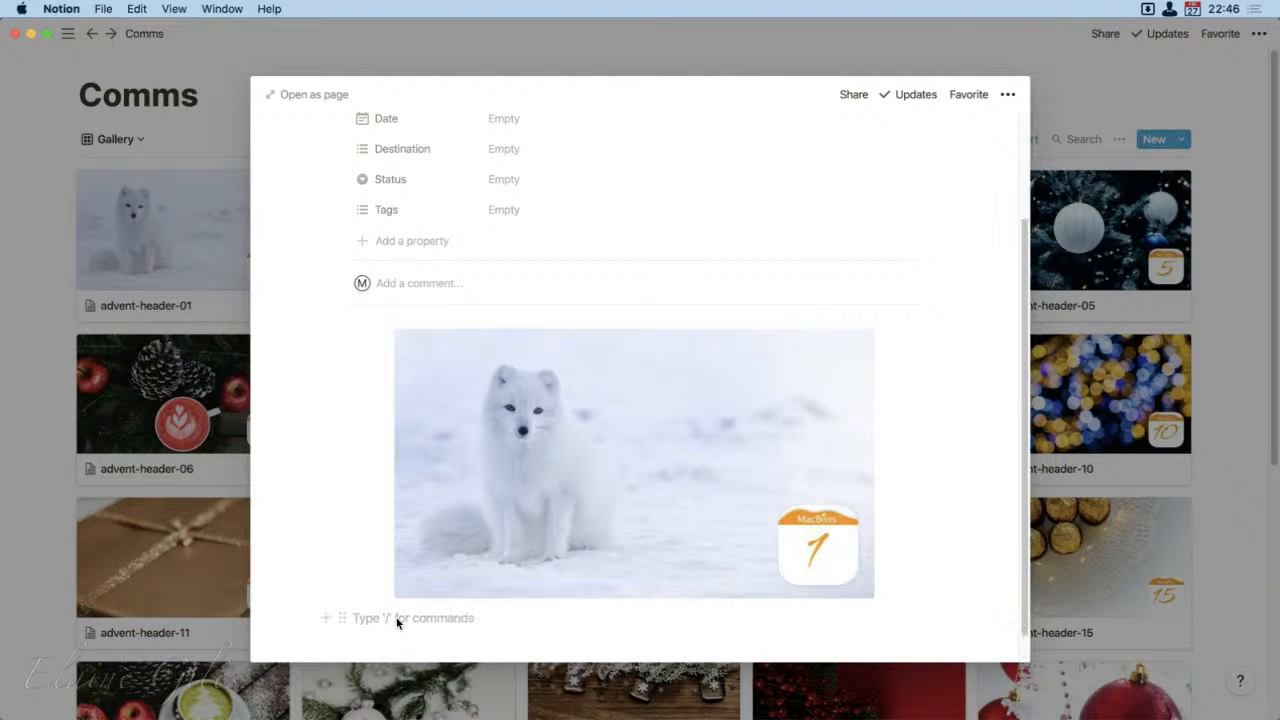
pyautogui.write('/code')
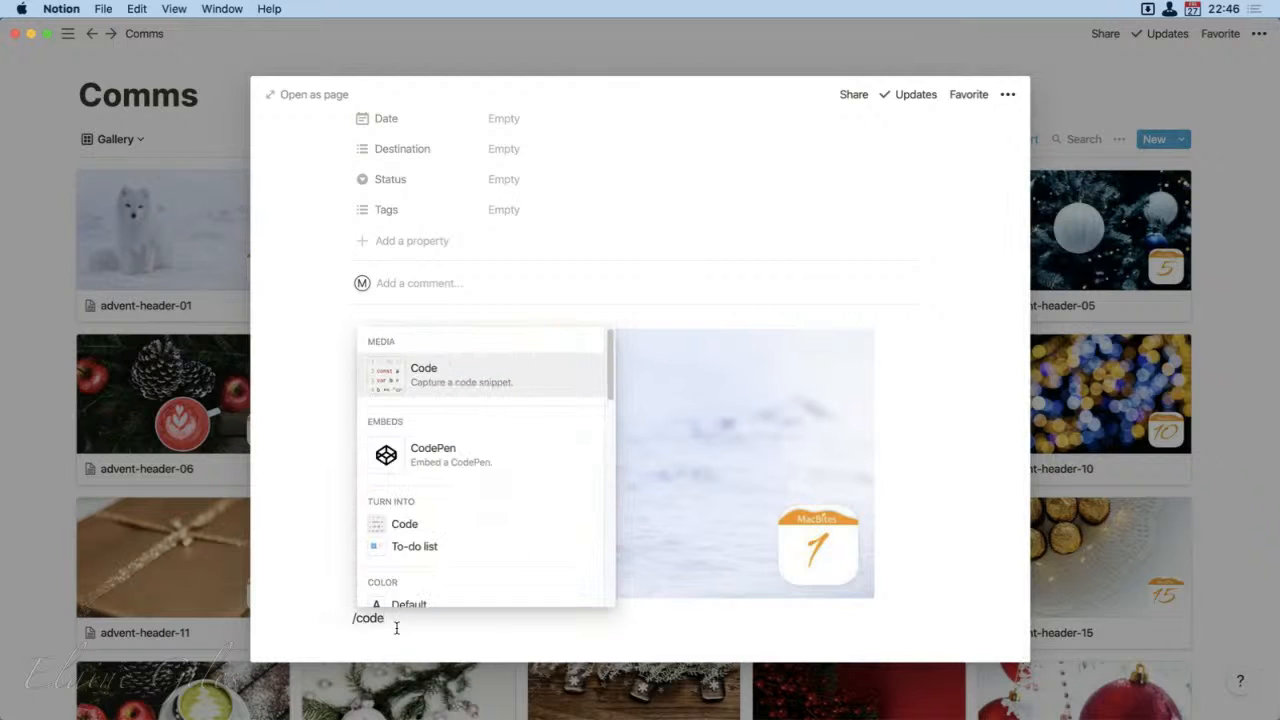
pyautogui.press('Return')
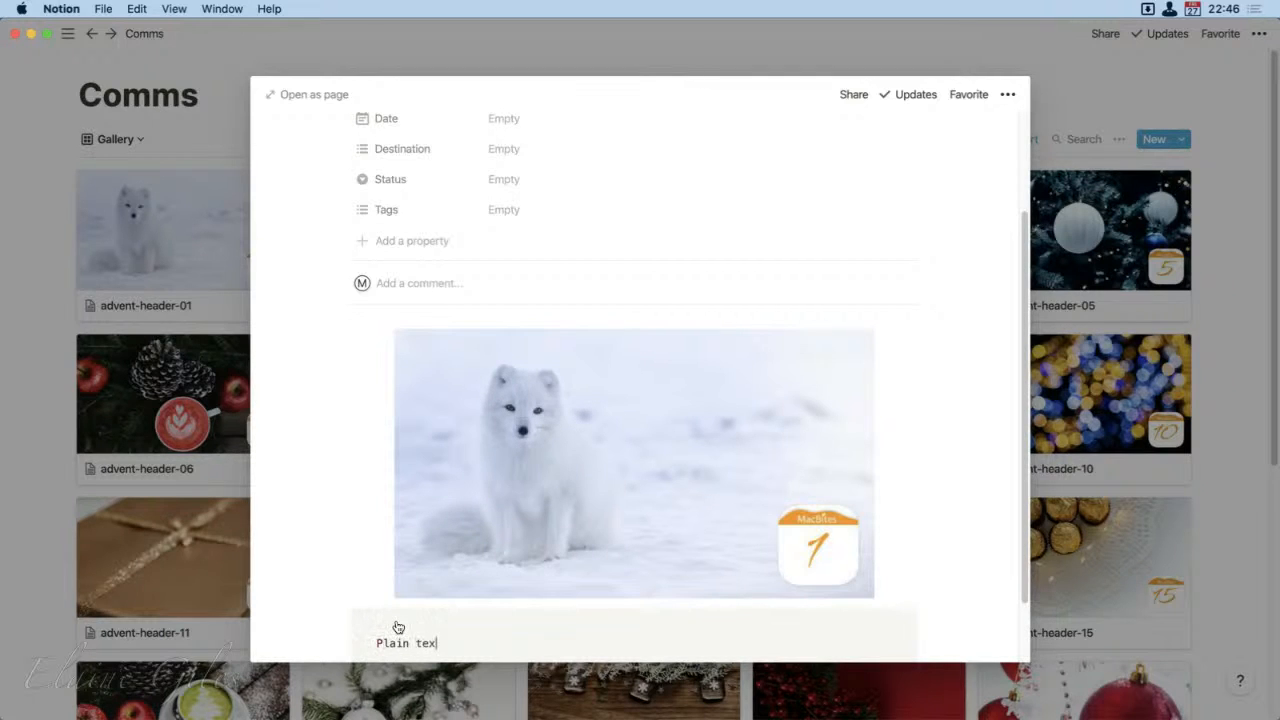
pyautogui.write('Plain text')
pyautogui.scroll(-2, 846, 602)
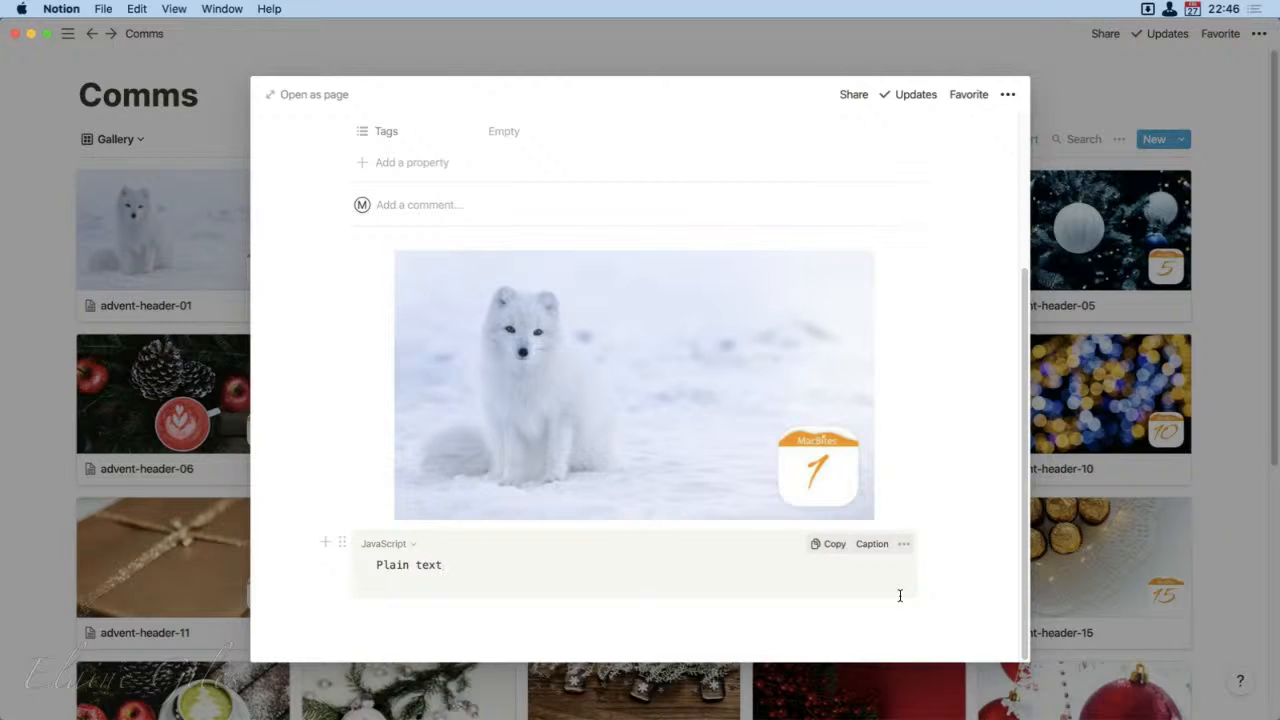
# Step: Set the code block's language to Plain Text
pyautogui.click(409, 545)
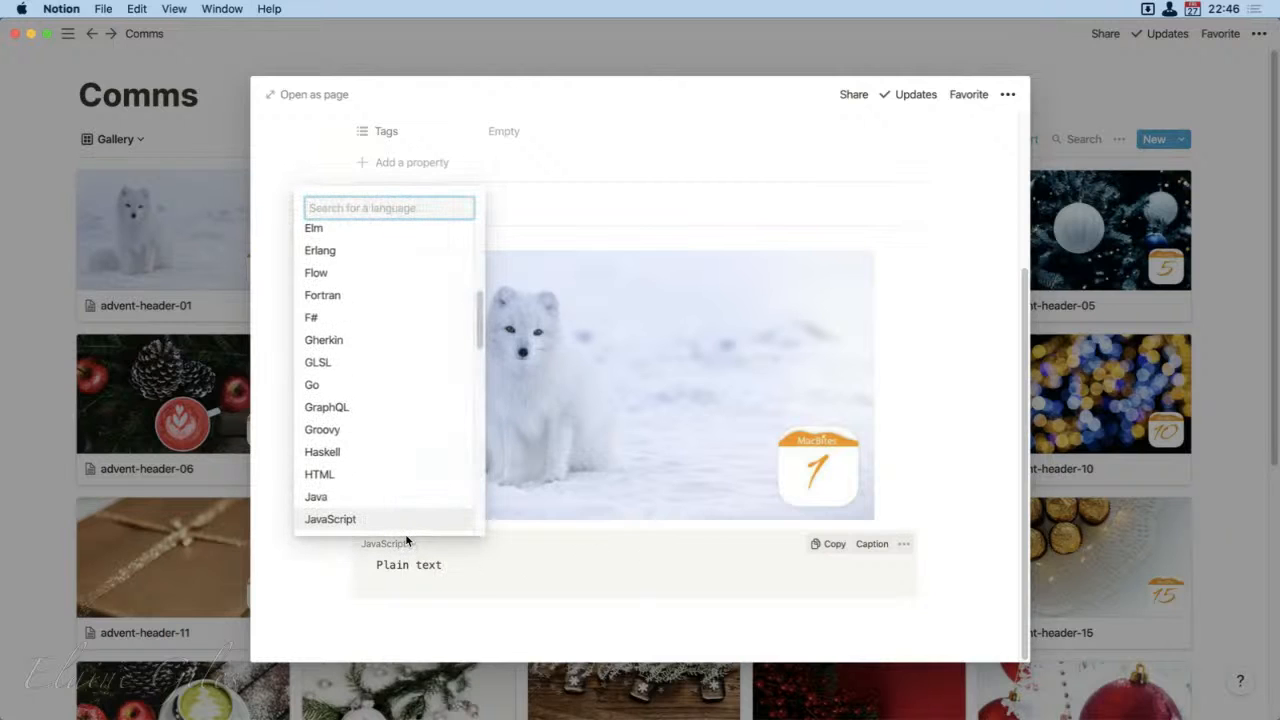
pyautogui.write('[')
pyautogui.press('BackSpace')
pyautogui.write('plain')
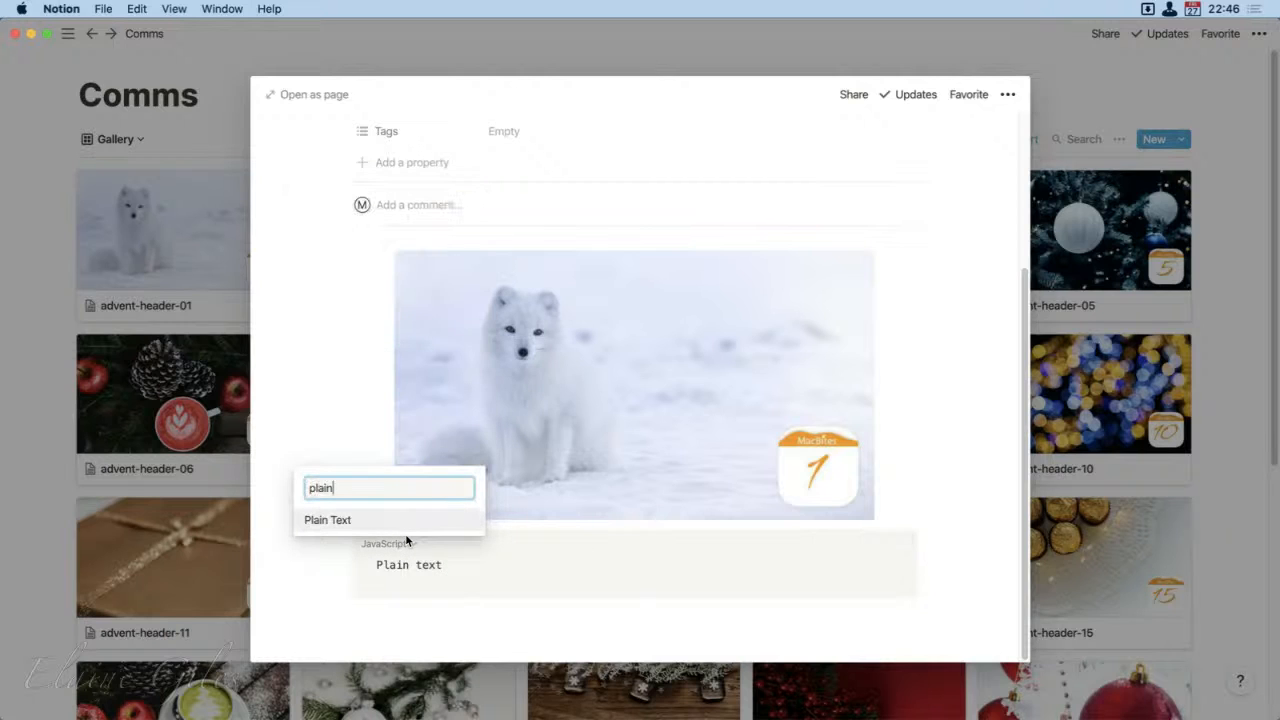
pyautogui.press('Return')
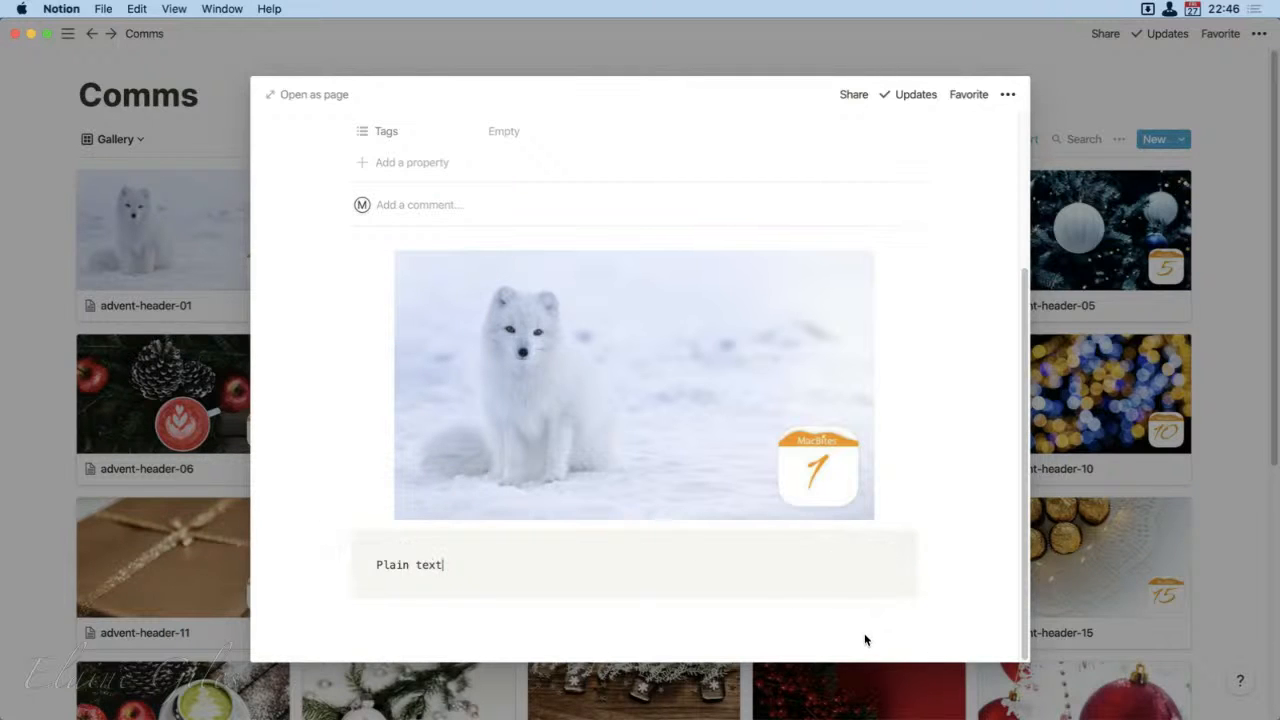
pyautogui.click(948, 619)
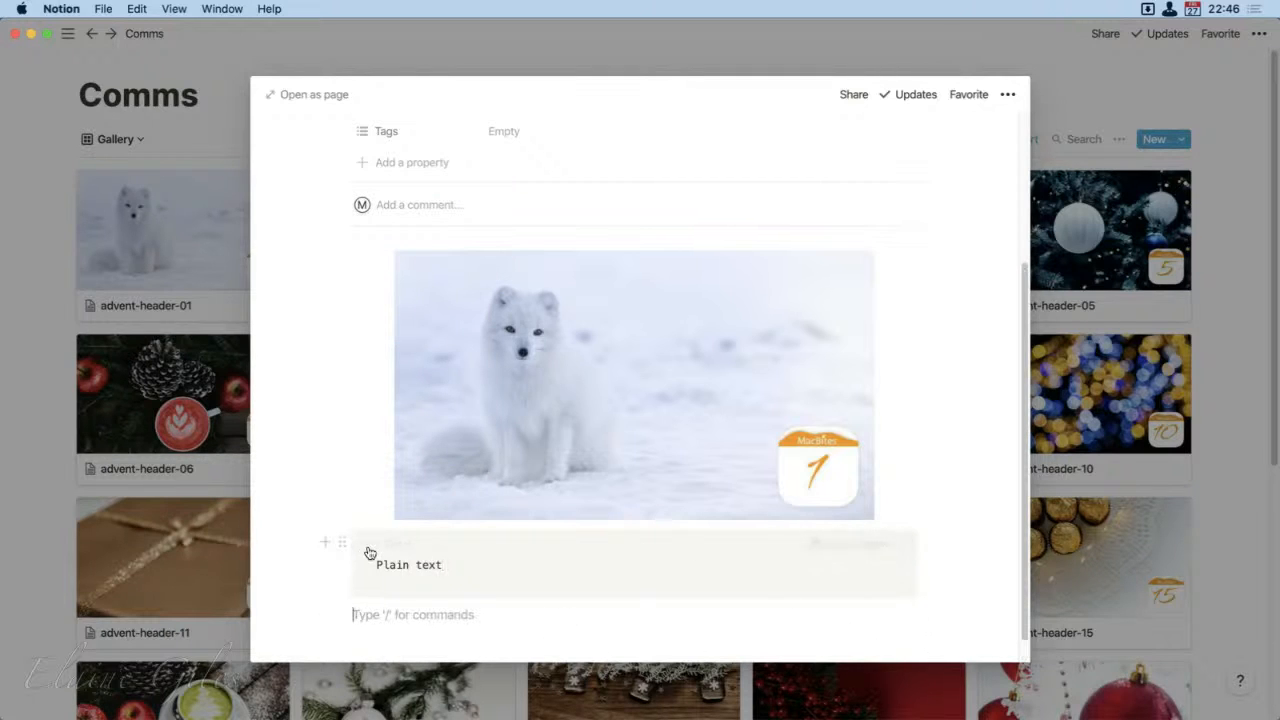
# Step: Delete the code block from the advent-header-01 entry and return to the Comms gallery
pyautogui.click(341, 544)
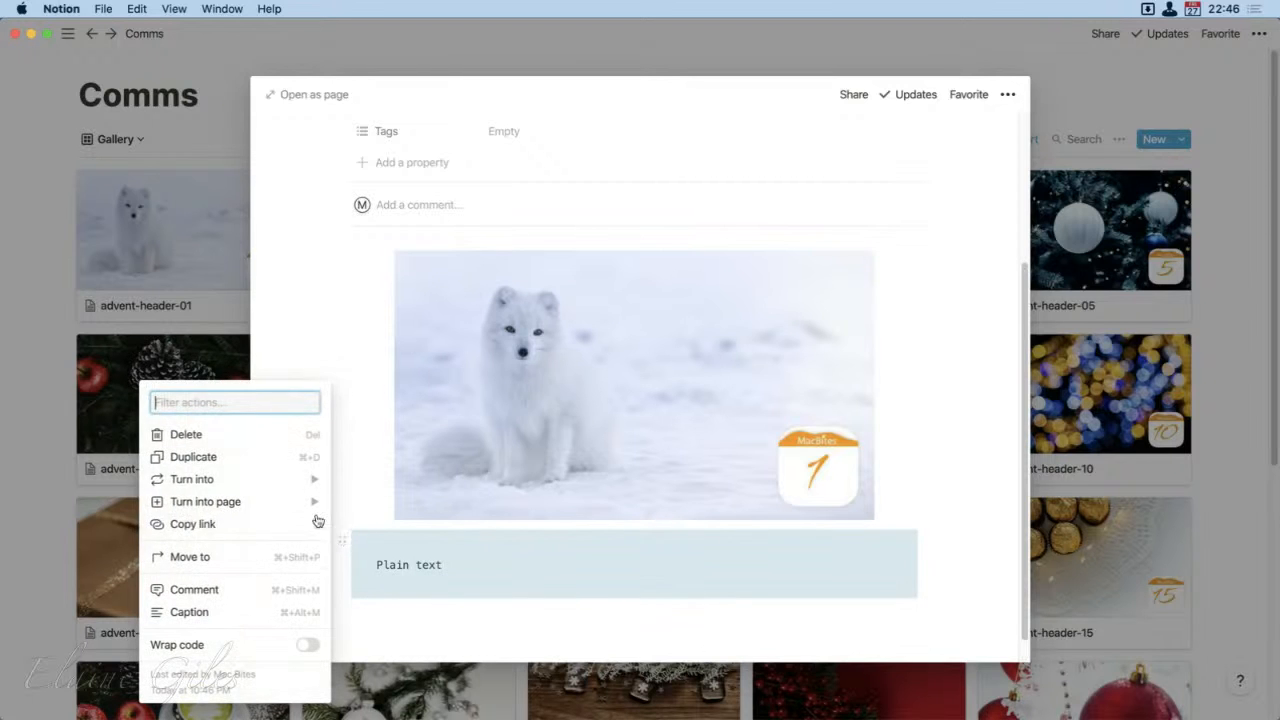
pyautogui.click(246, 434)
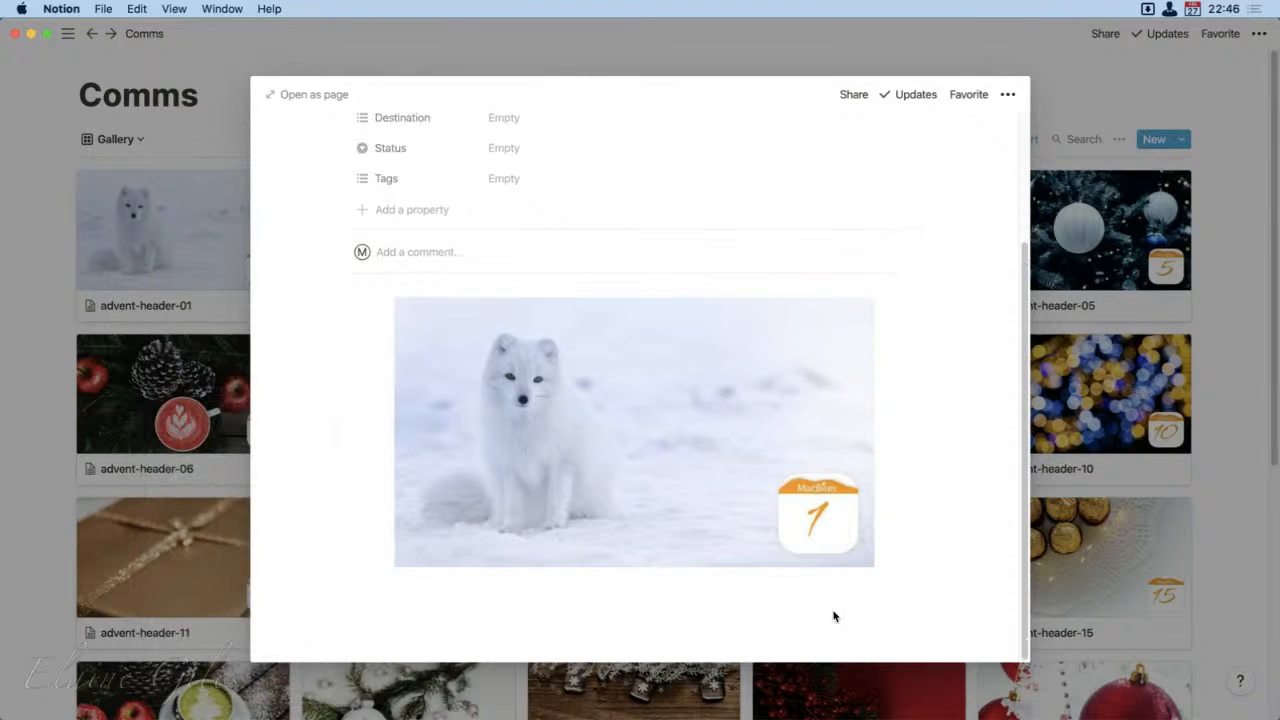
pyautogui.click(1072, 101)
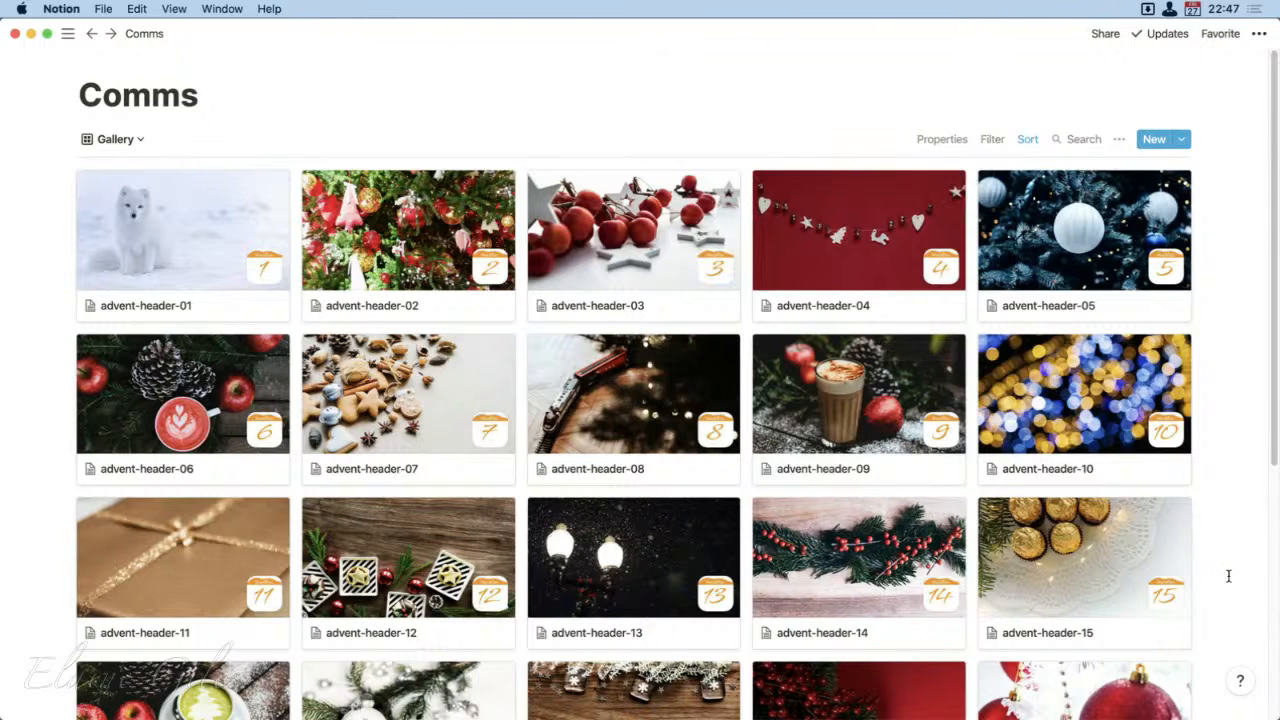
# Step: Look through the gallery, visit the workspace that holds the Notes page, and return to the demo Comms gallery with the sidebar hidden
pyautogui.scroll(-5, 1228, 576)
pyautogui.scroll(5, 1228, 576)
pyautogui.click(67, 34)
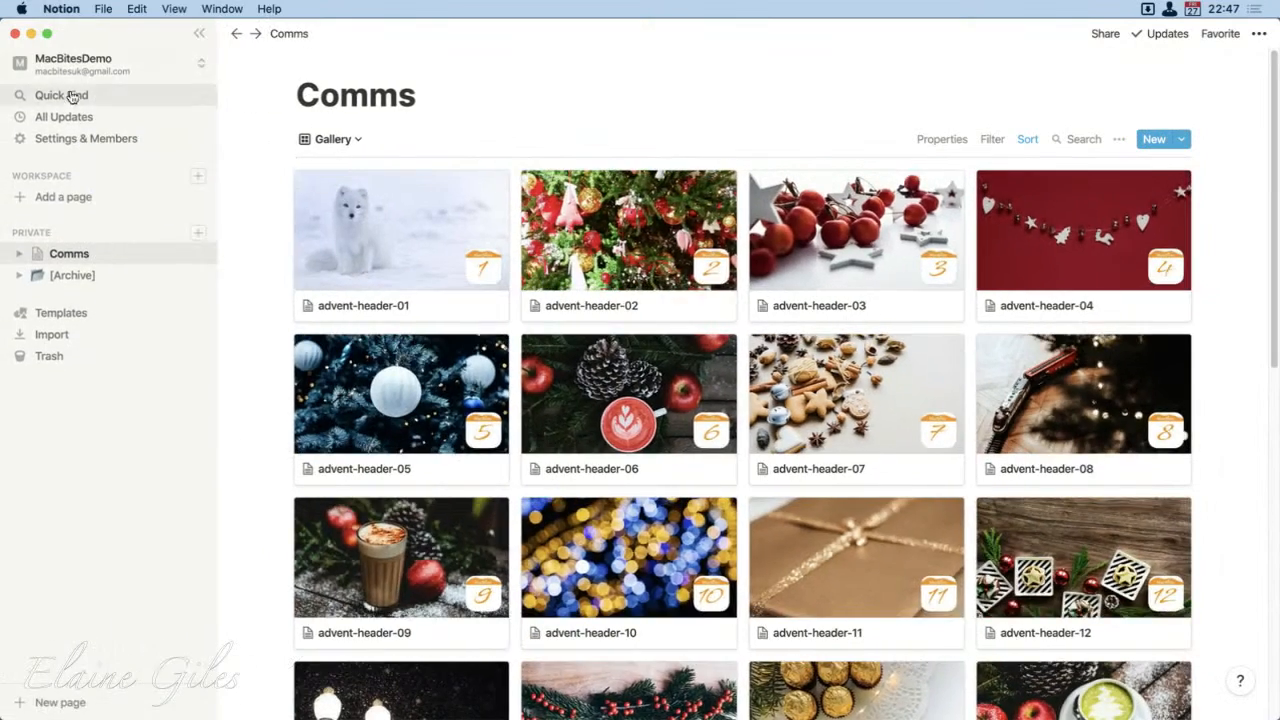
pyautogui.click(73, 60)
pyautogui.click(76, 124)
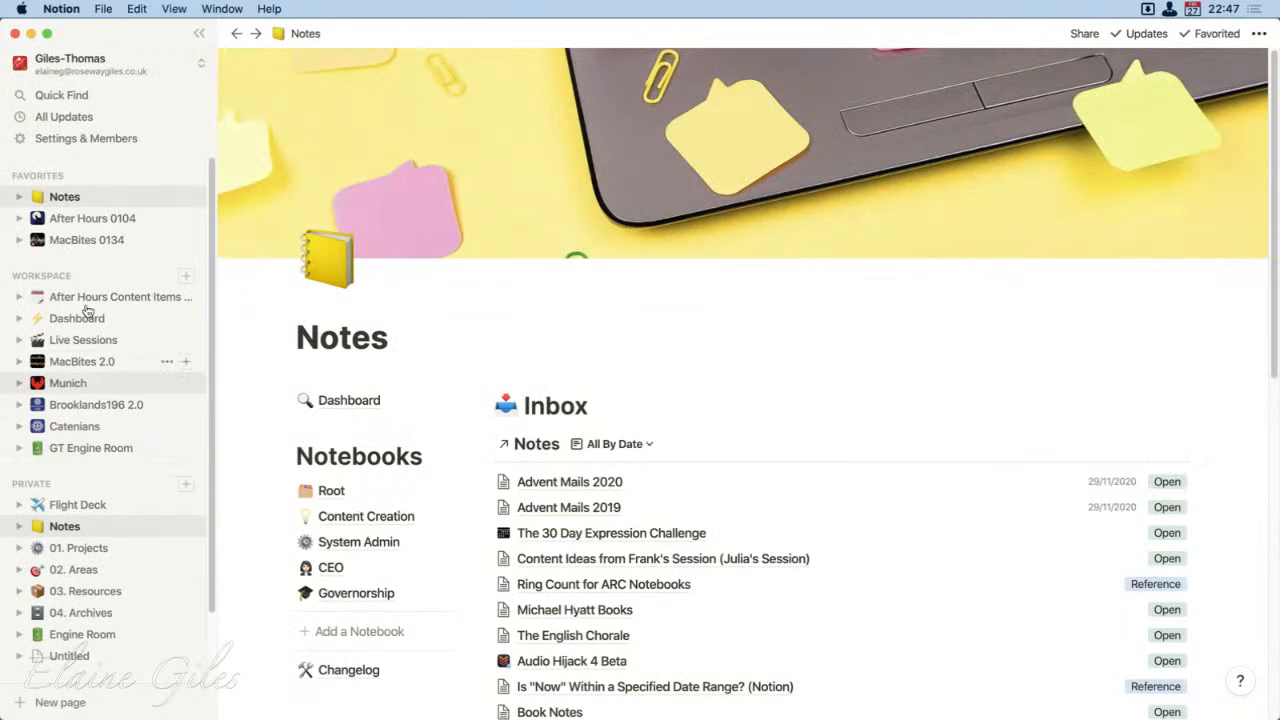
pyautogui.click(237, 33)
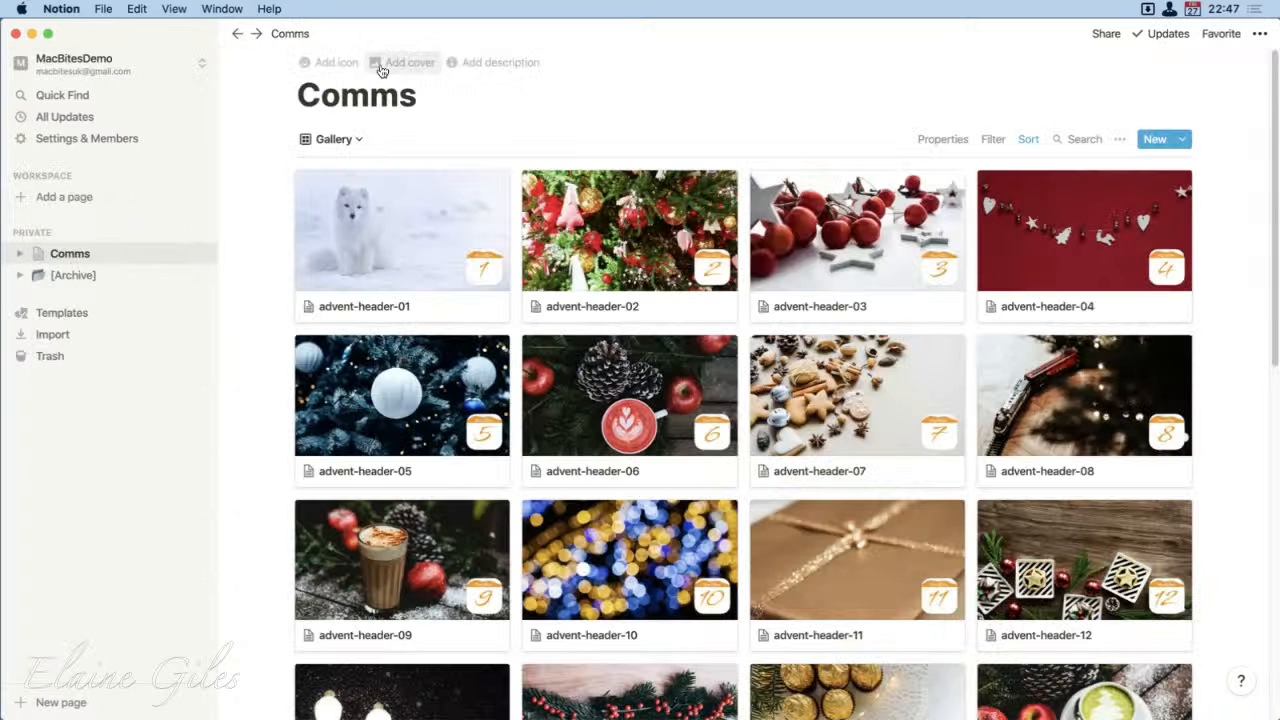
pyautogui.click(200, 34)
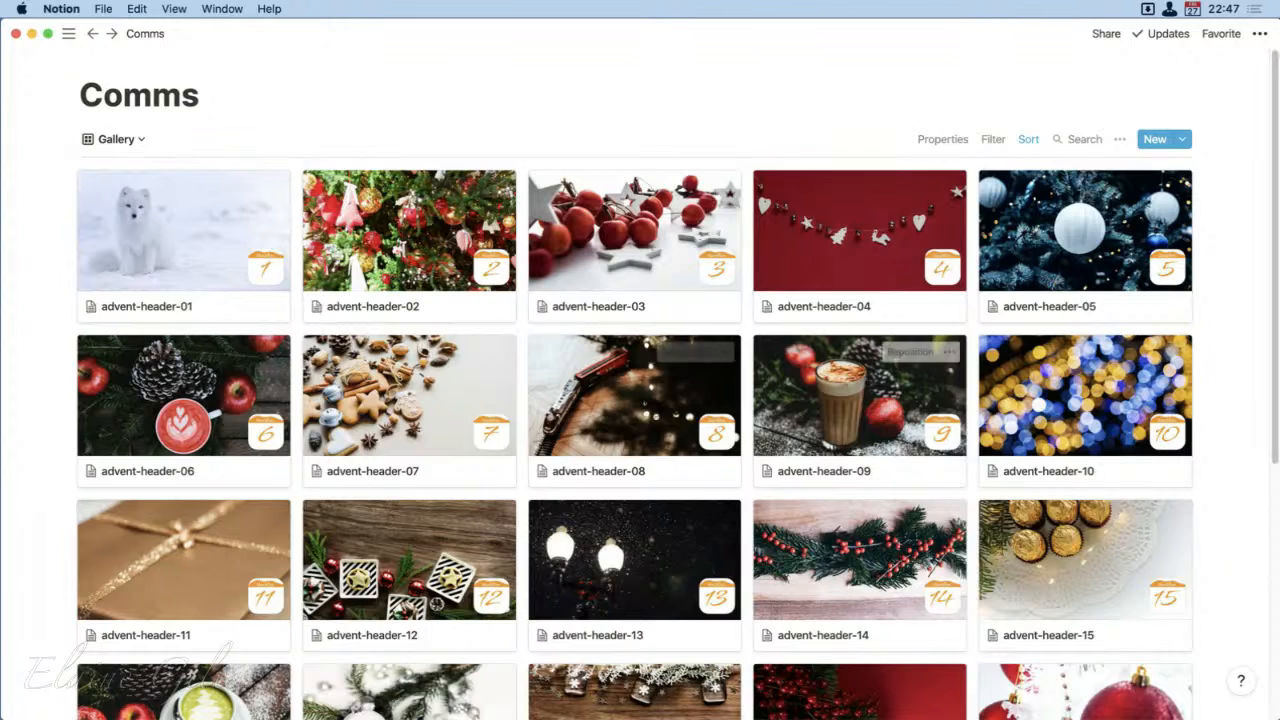
# Step: Switch to the workspace that holds the Notes page and look through its MacBites 2.0 page
pyautogui.click(73, 34)
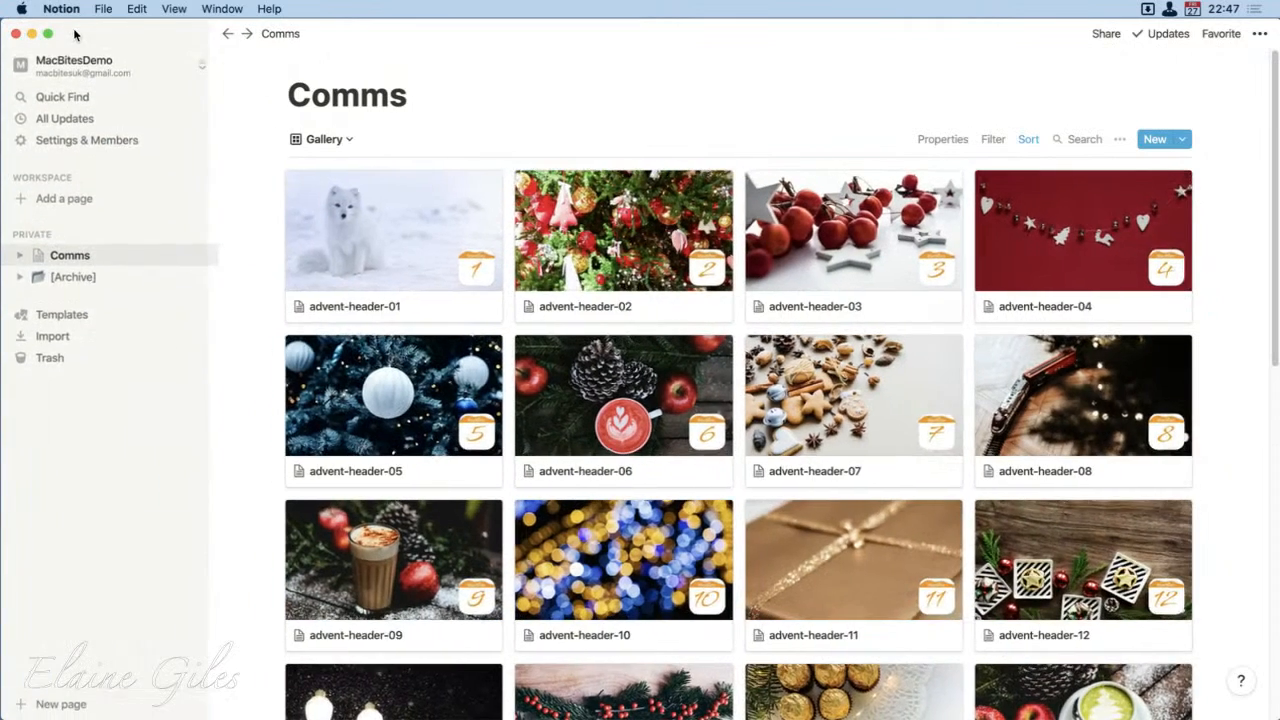
pyautogui.click(74, 58)
pyautogui.click(76, 131)
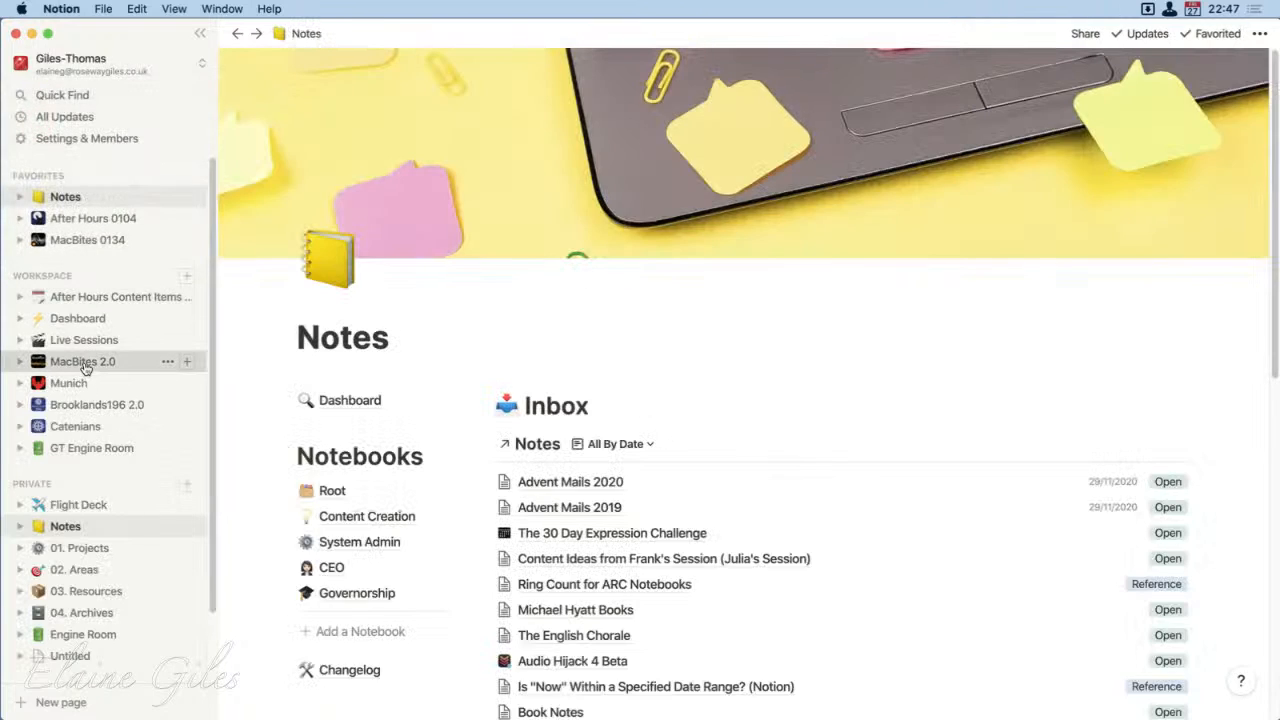
pyautogui.click(85, 364)
pyautogui.scroll(-10, 771, 432)
pyautogui.scroll(-7, 771, 432)
pyautogui.scroll(4, 771, 432)
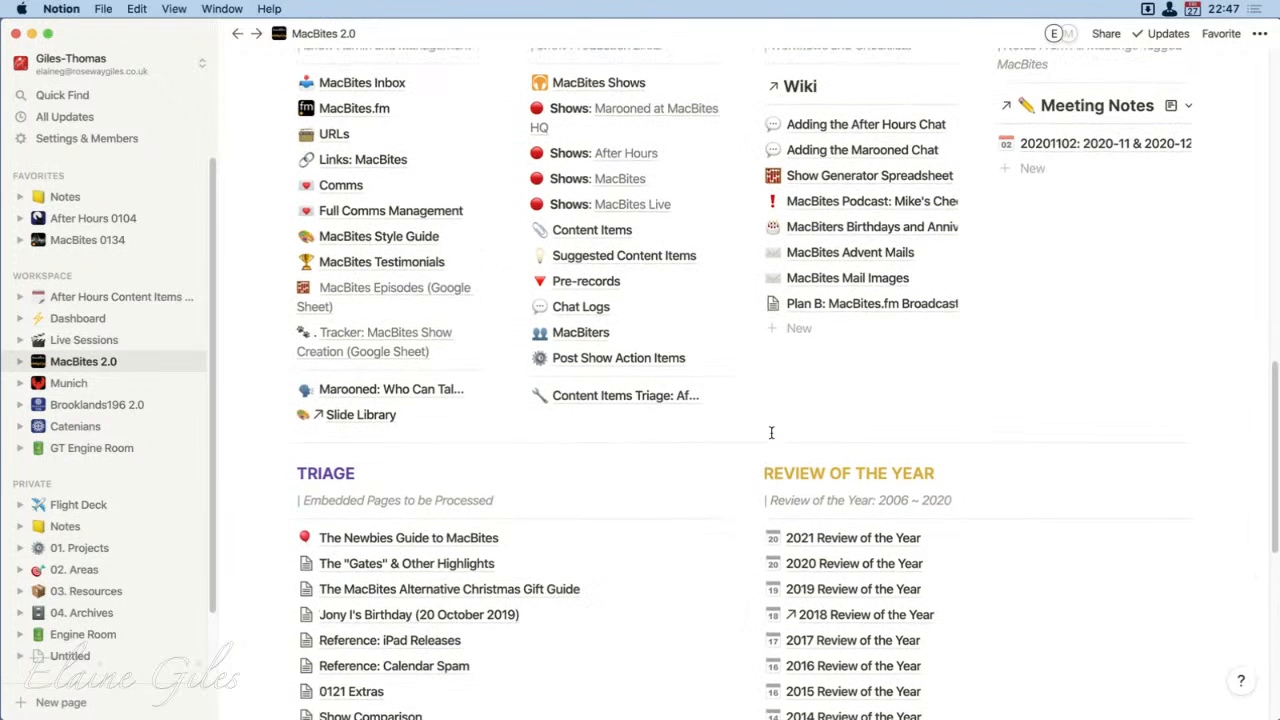
# Step: Open the Comms page from MacBites 2.0, view its Advent Mails 2020 Gallery with the sidebar hidden, and close the window
pyautogui.click(340, 187)
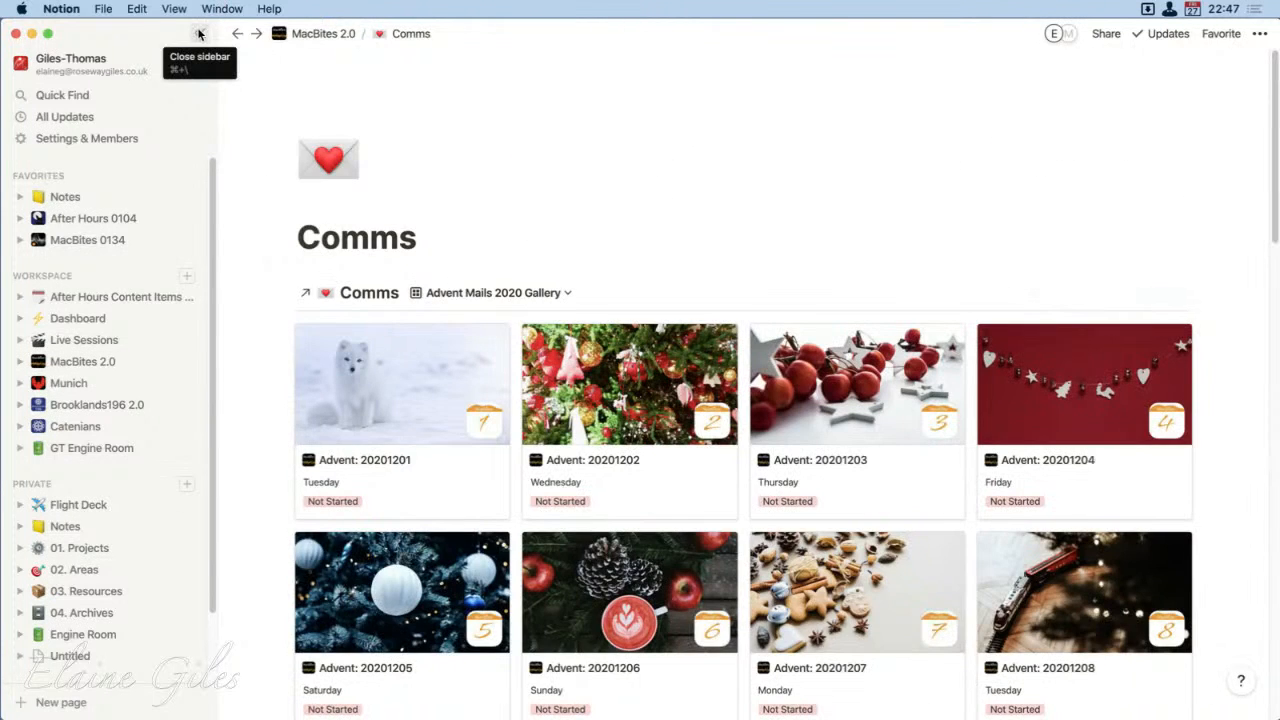
pyautogui.click(199, 34)
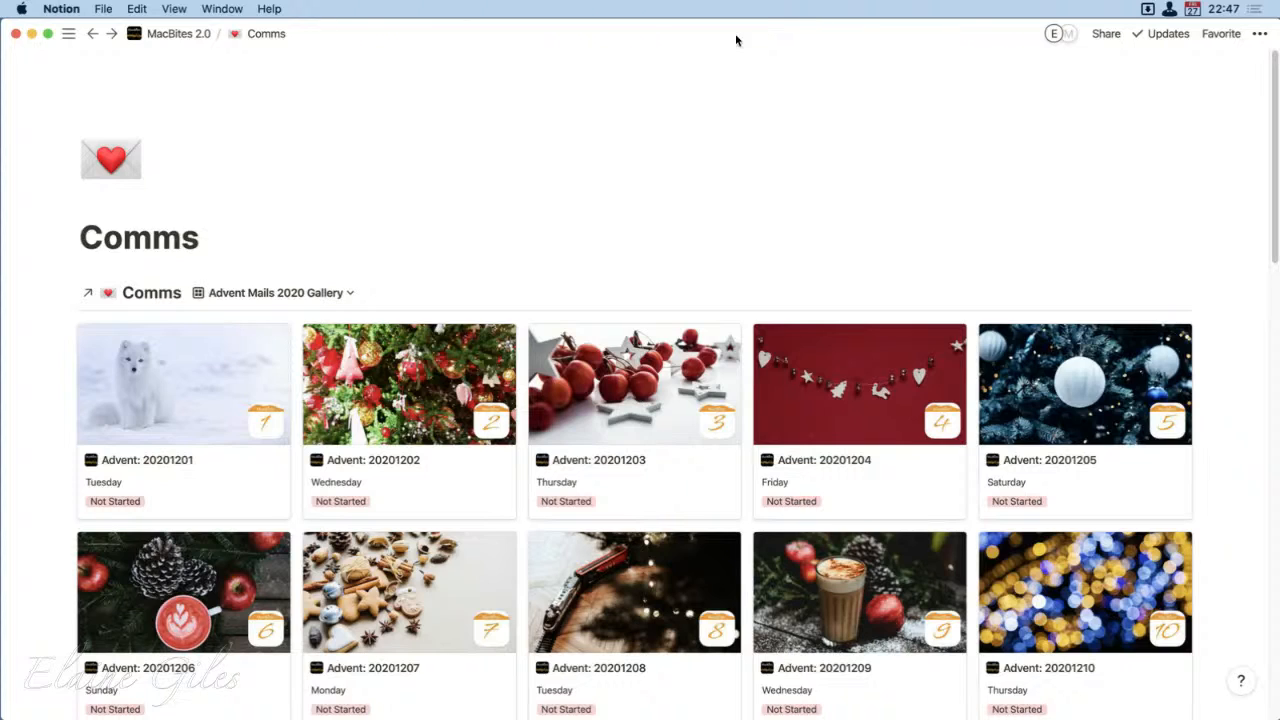
pyautogui.click(15, 34)
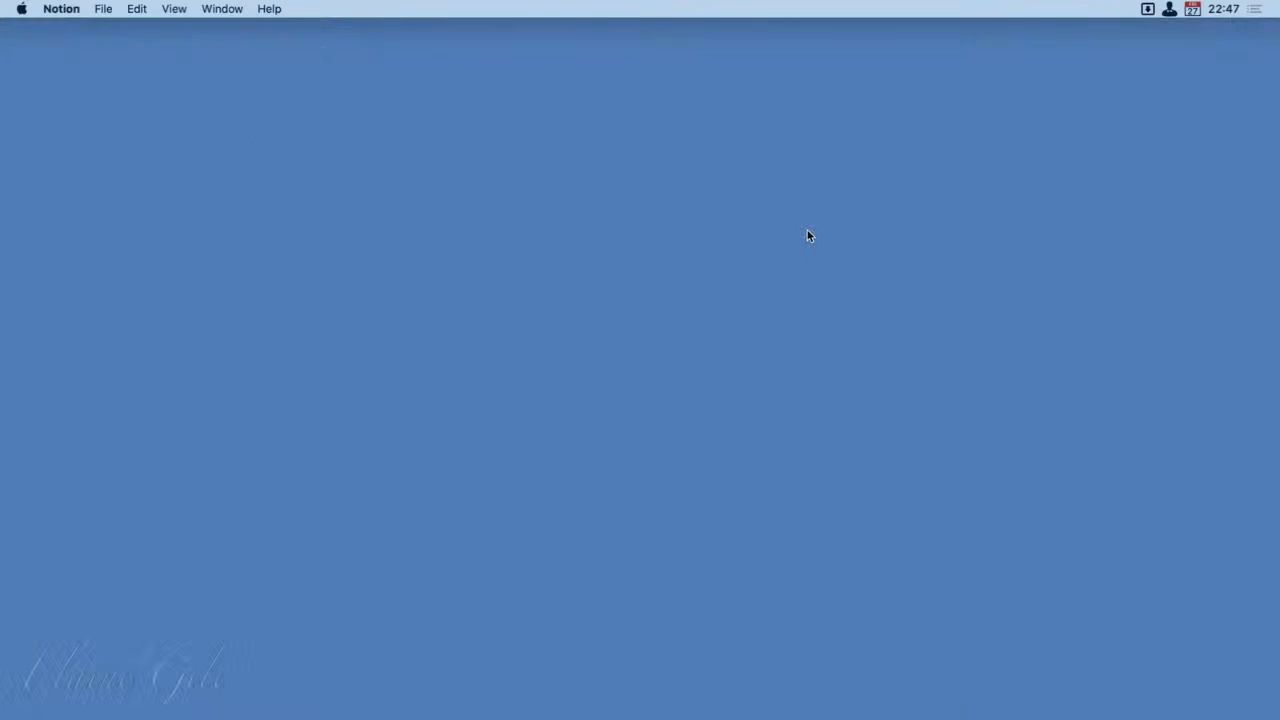
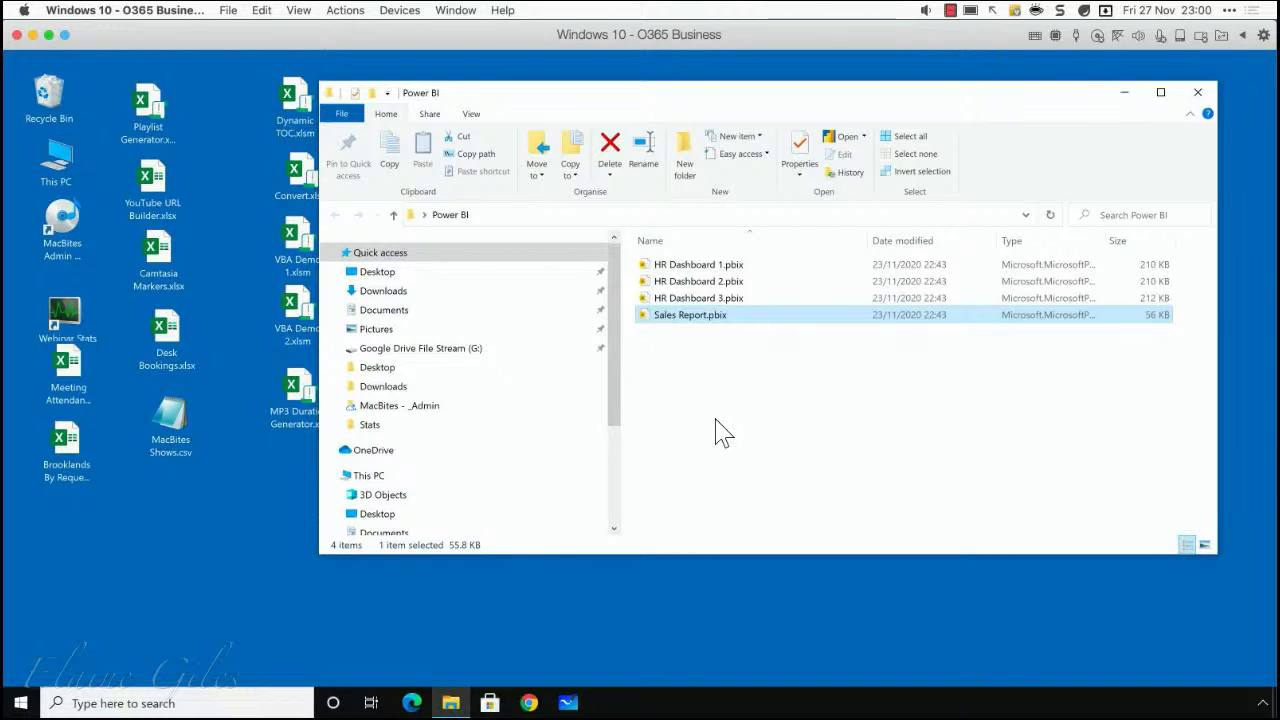
# Step: Open Sales Report.pbix in Power BI Desktop and show the rows of the Sales table
pyautogui.doubleClick(689, 318)
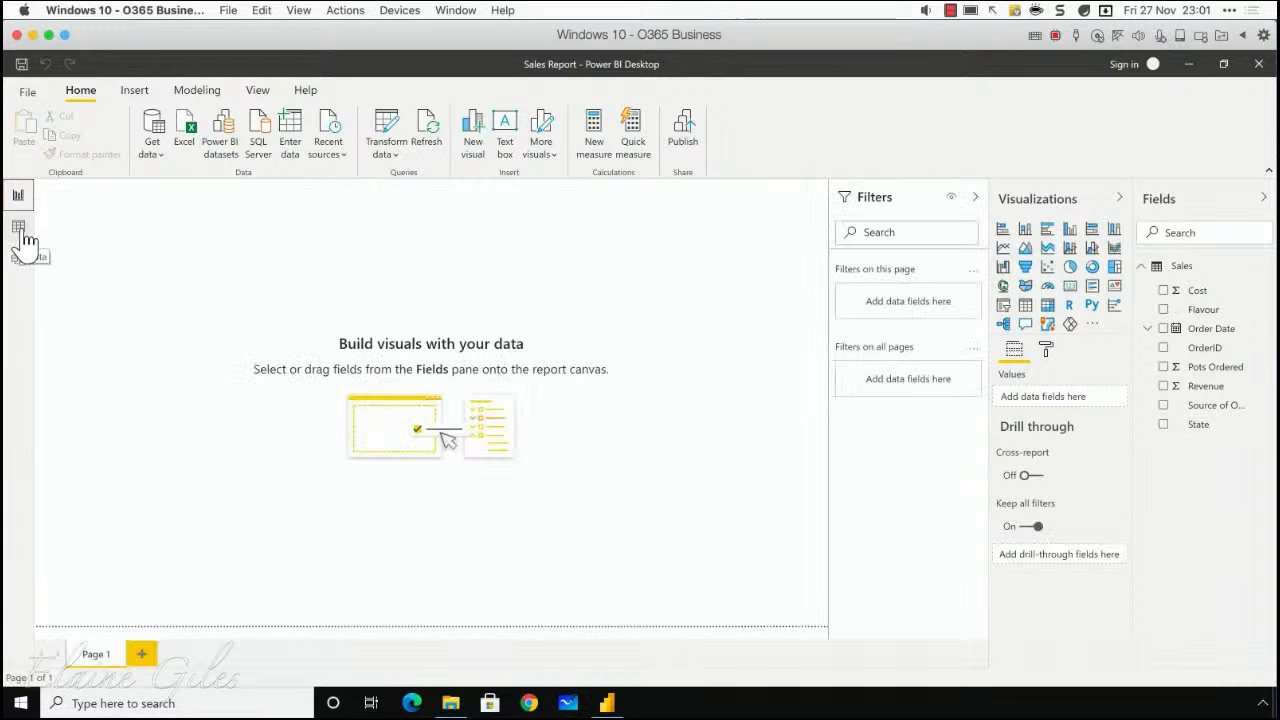
pyautogui.click(24, 234)
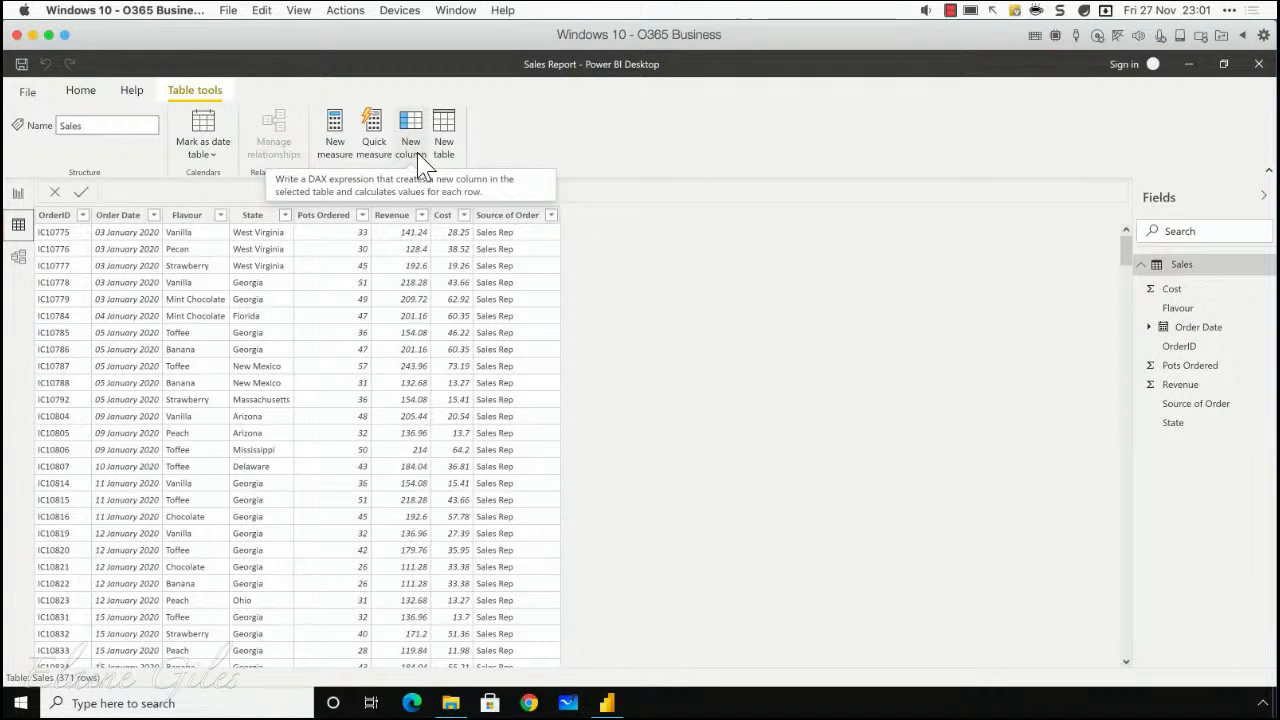
# Step: Add a calculated column to the Sales table with the formula Profit = Sales[Revenue]- Sales[Cost]
pyautogui.click(80, 90)
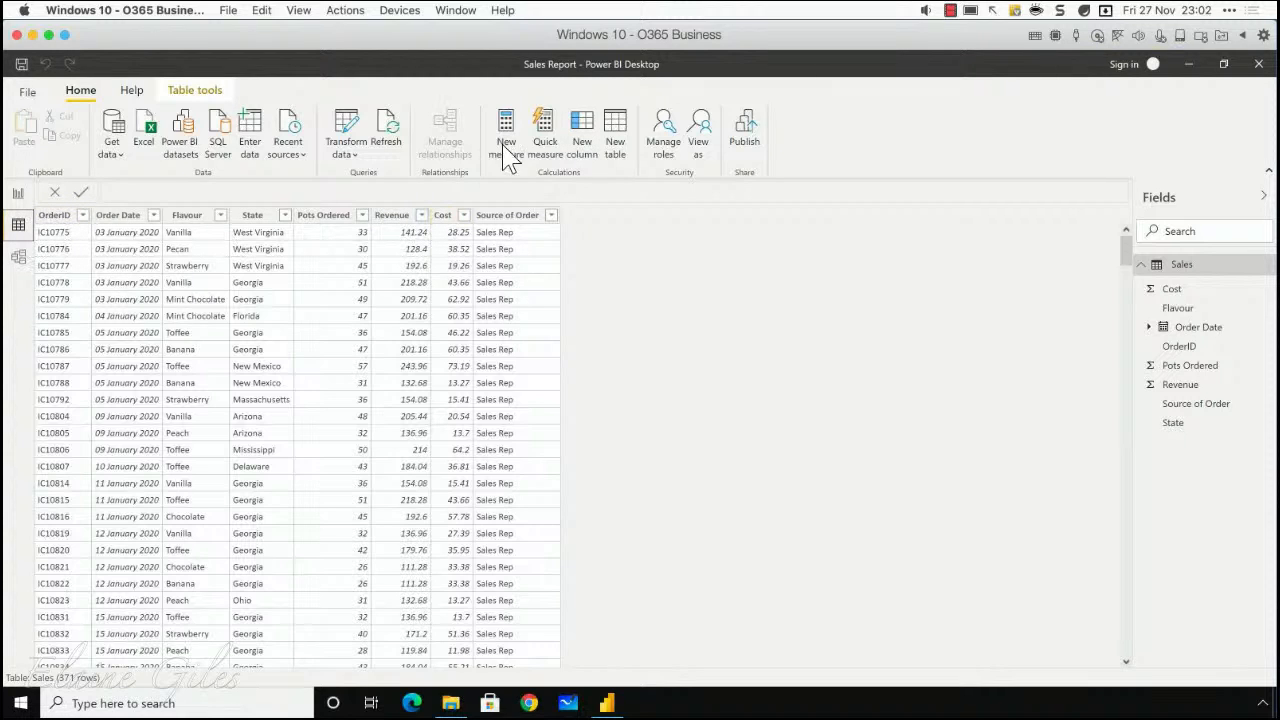
pyautogui.click(585, 130)
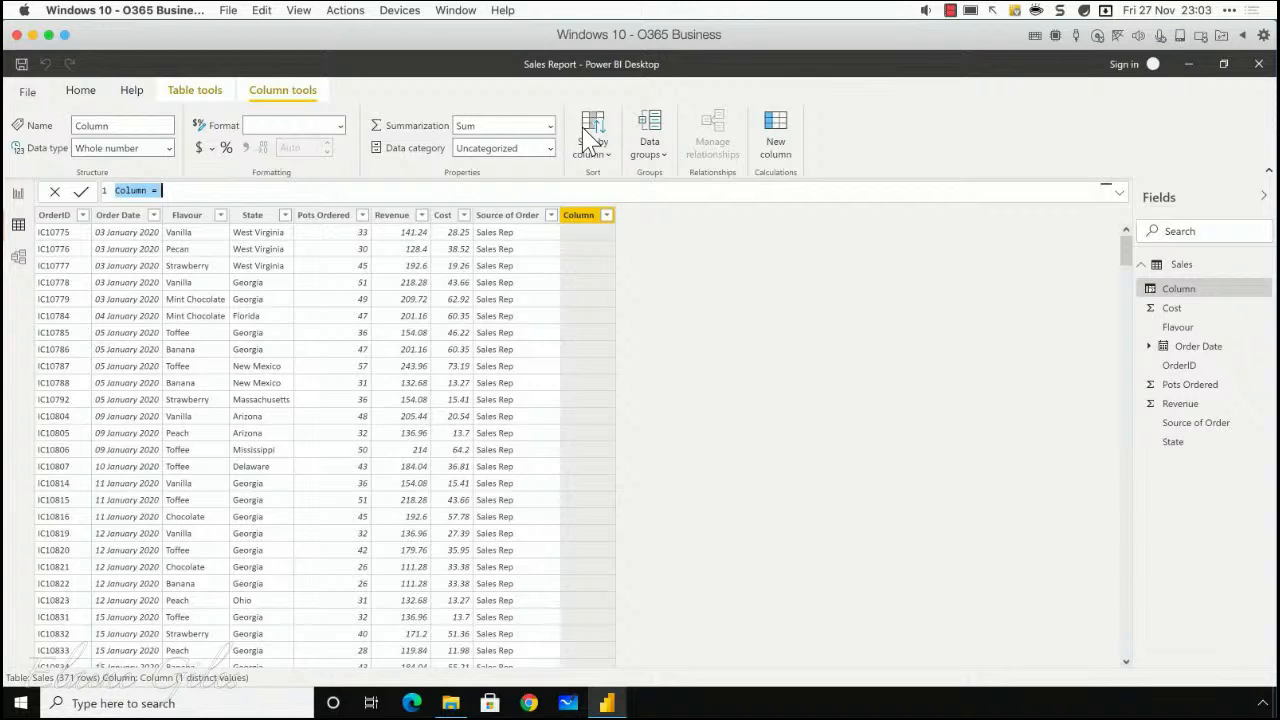
pyautogui.write('Profit =')
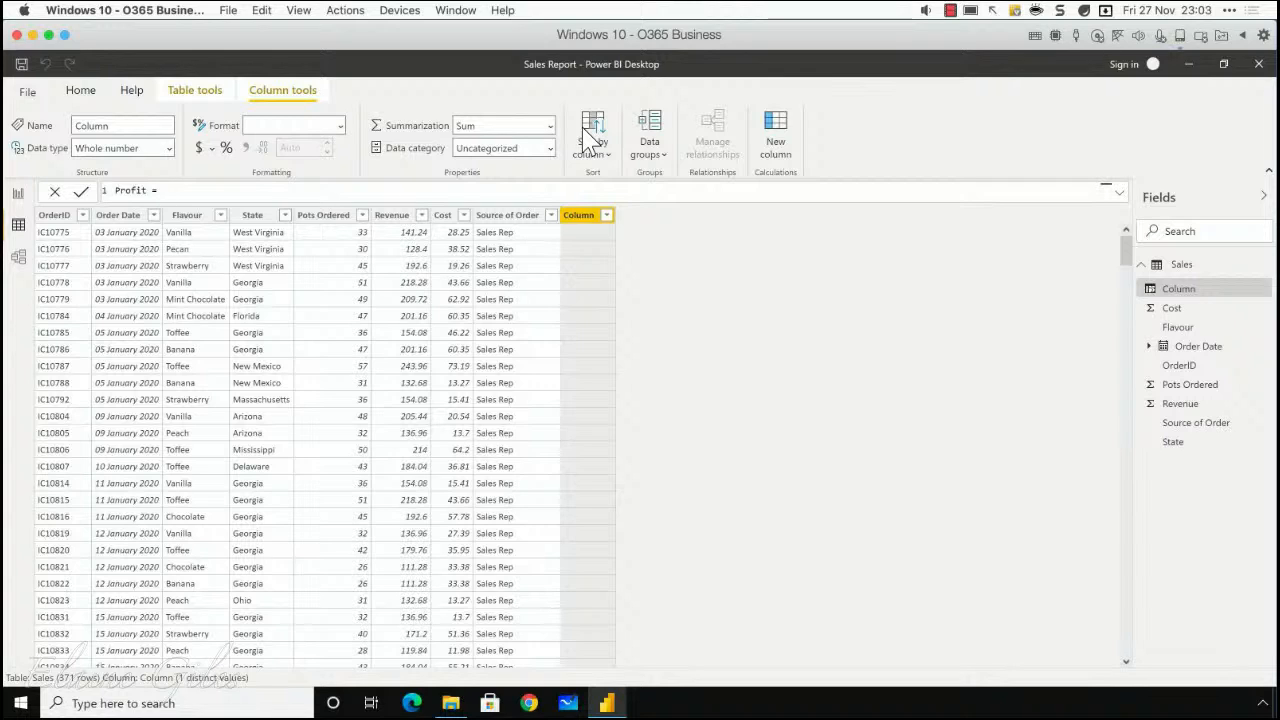
pyautogui.write('r')
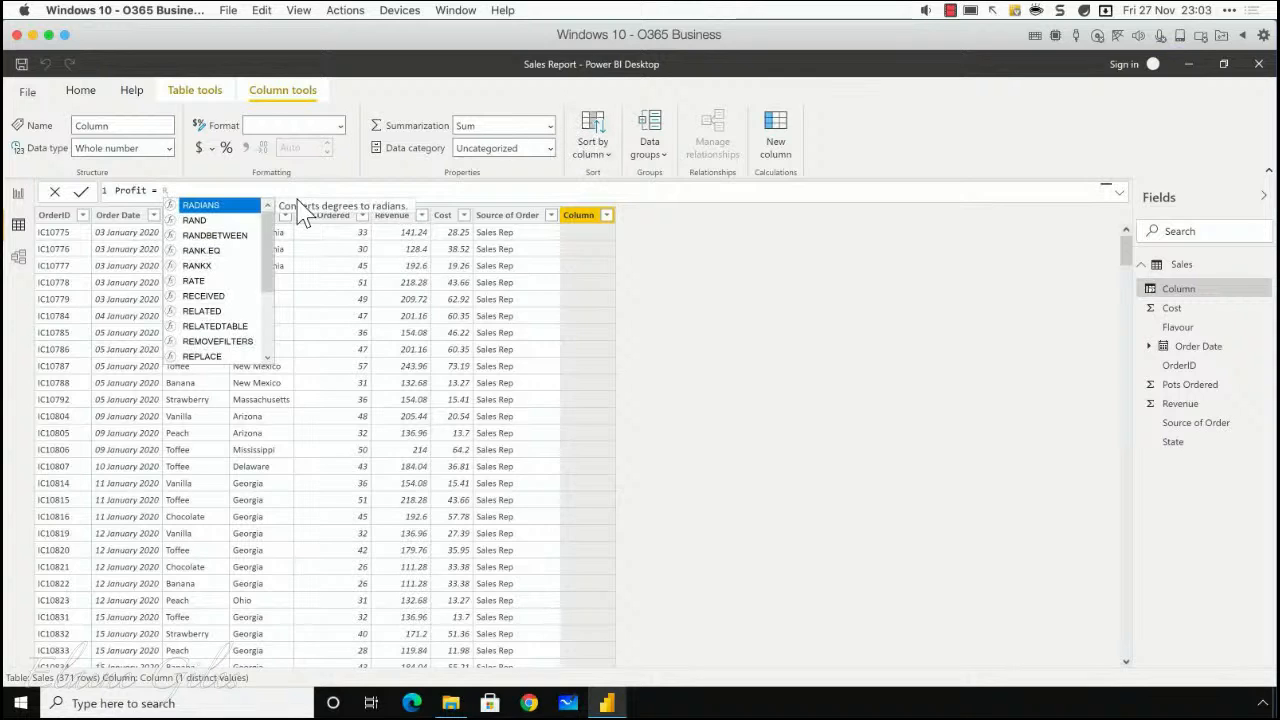
pyautogui.moveTo(270, 244); pyautogui.dragTo(271, 329)
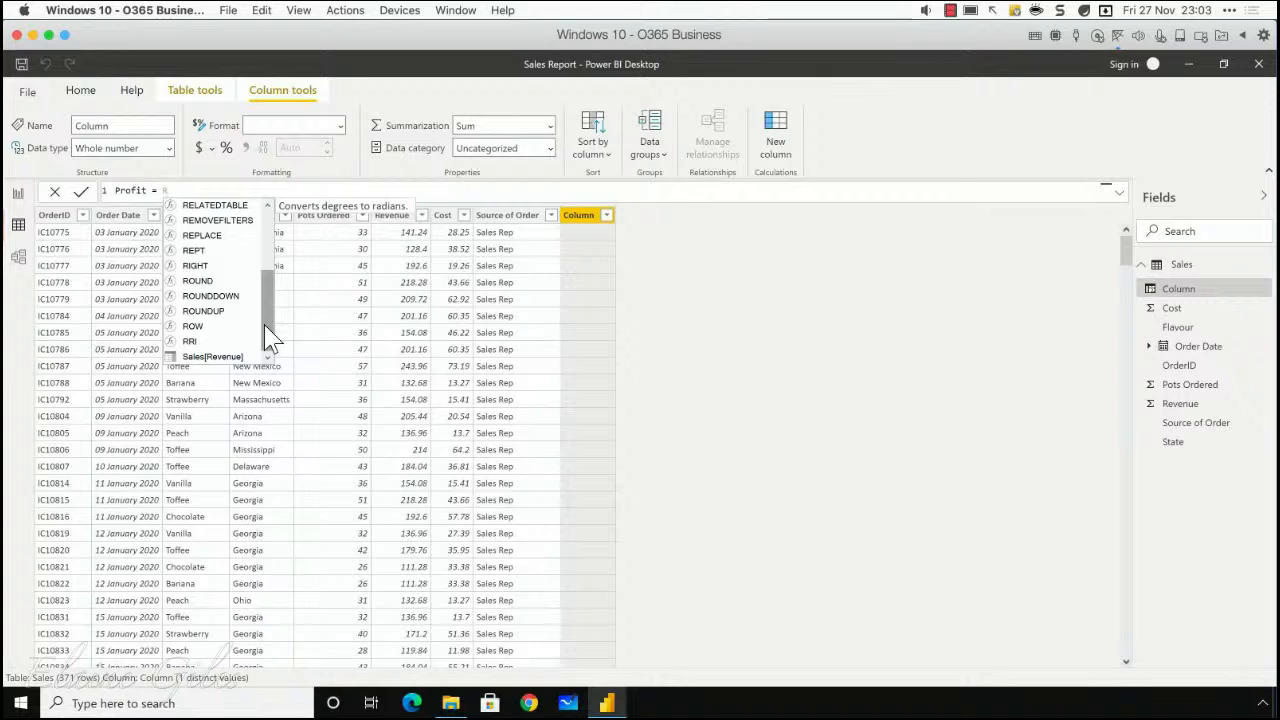
pyautogui.moveTo(265, 325); pyautogui.dragTo(280, 357)
pyautogui.click(208, 357)
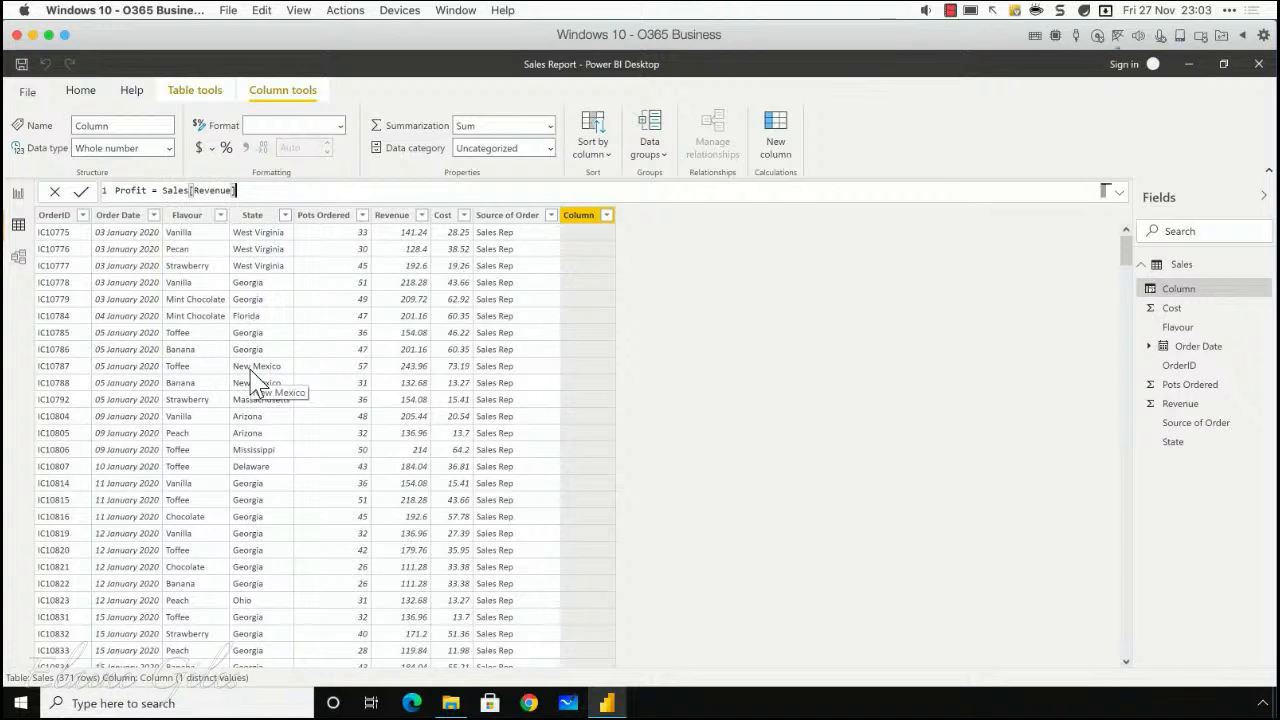
pyautogui.write('- Cos')
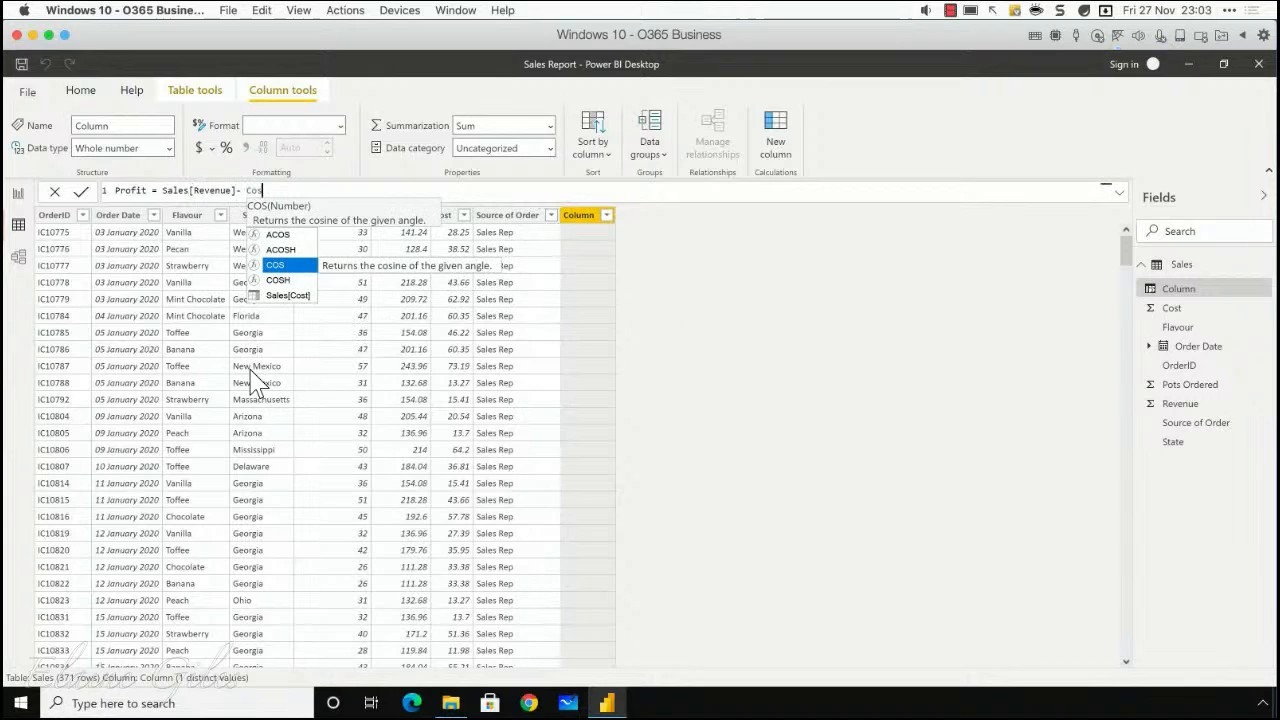
pyautogui.click(290, 296)
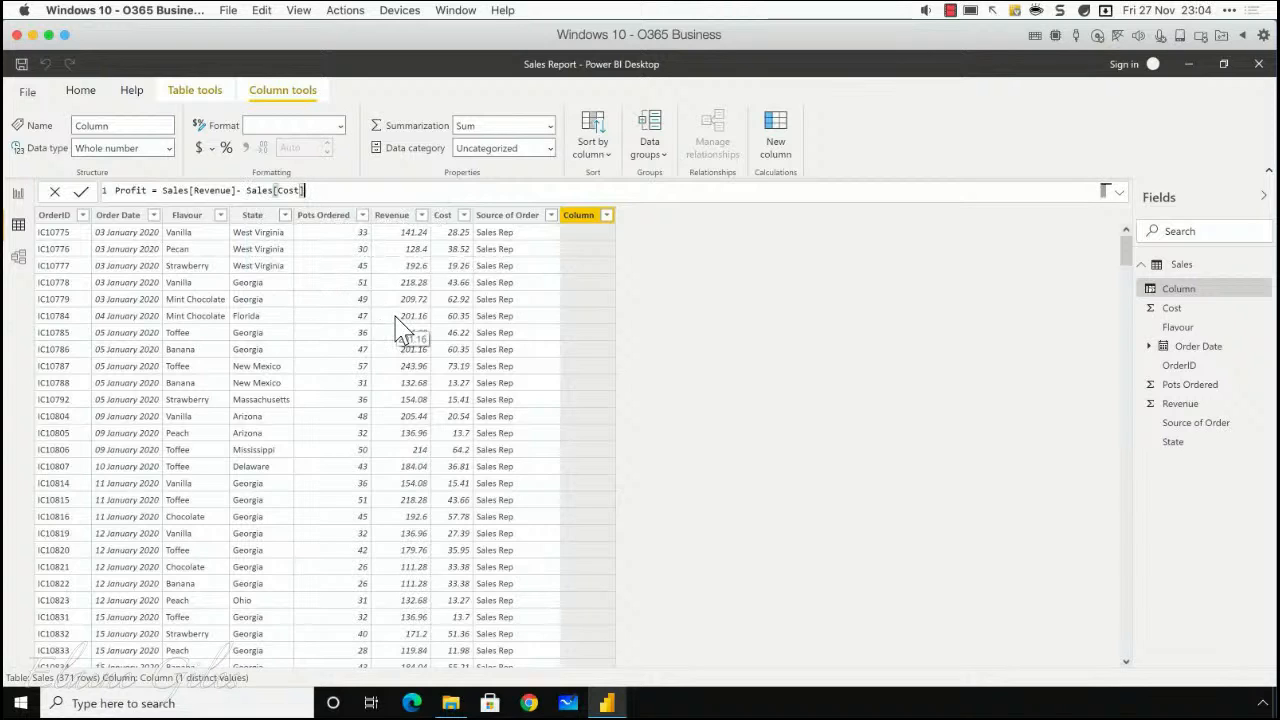
pyautogui.click(84, 194)
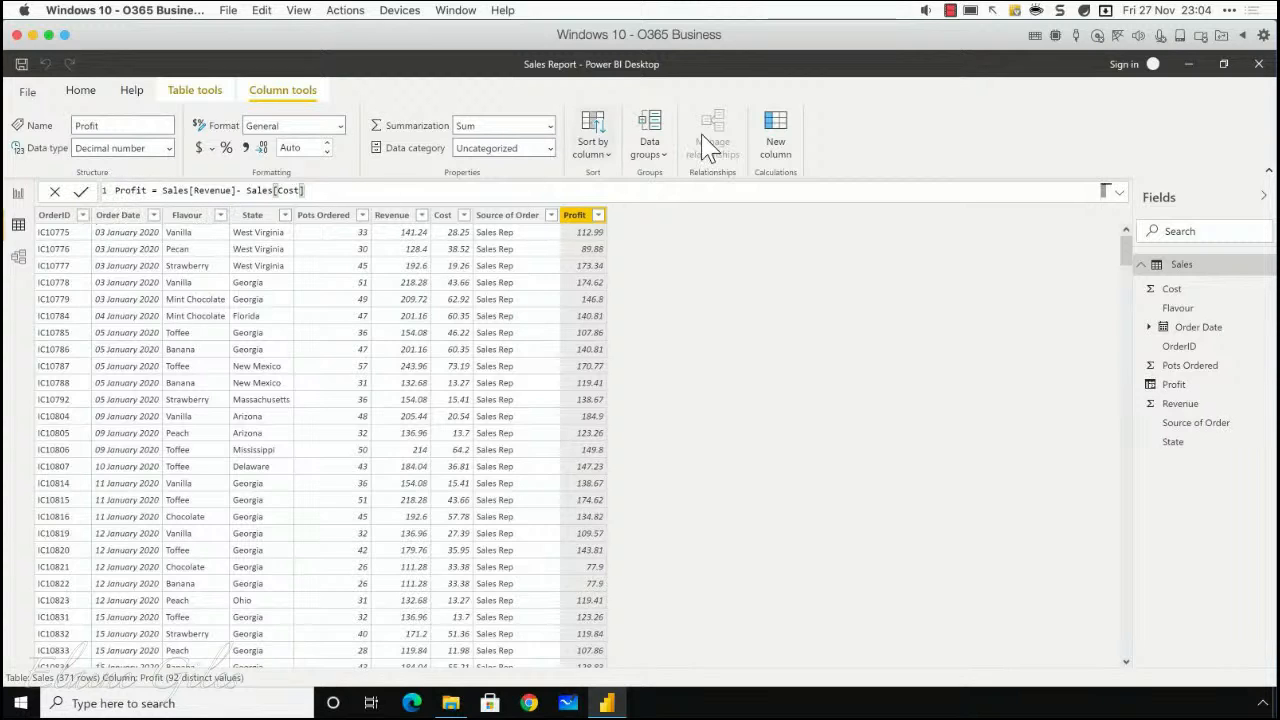
# Step: Start another calculated column named Month of Order whose formula begins with the Format function
pyautogui.click(776, 147)
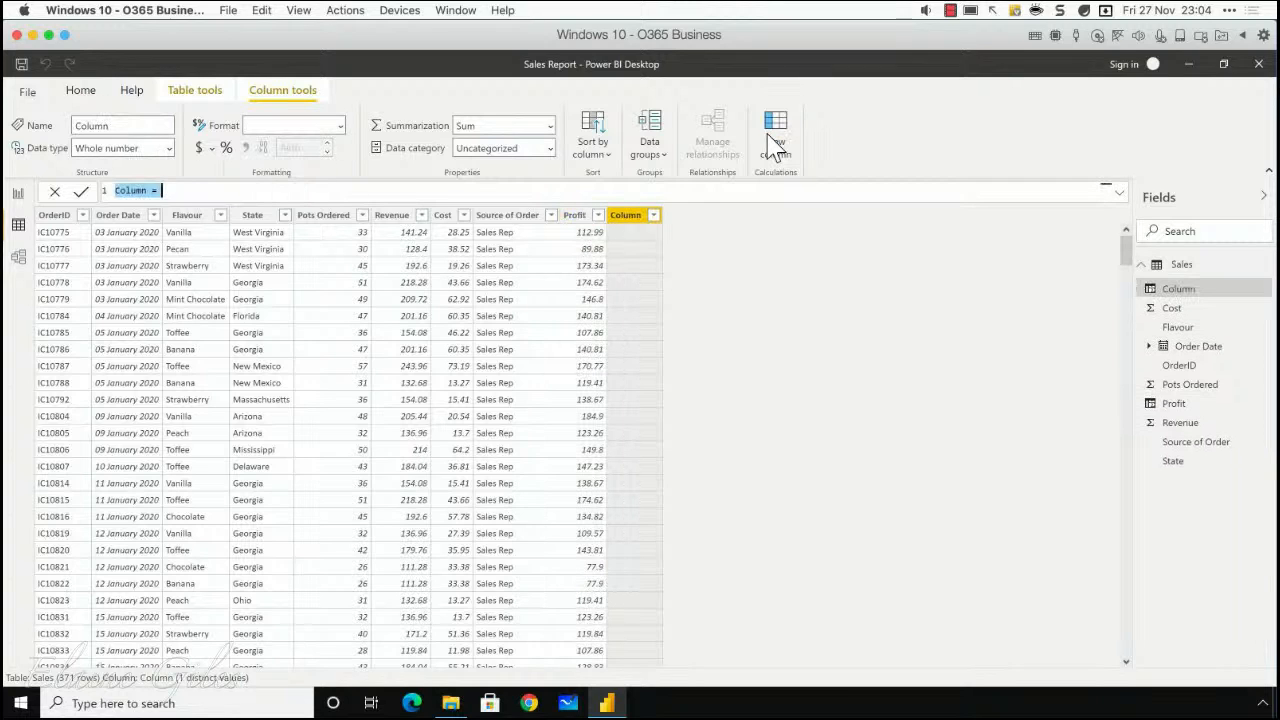
pyautogui.write('Month of ')
pyautogui.write('Orde')
pyautogui.write('e')
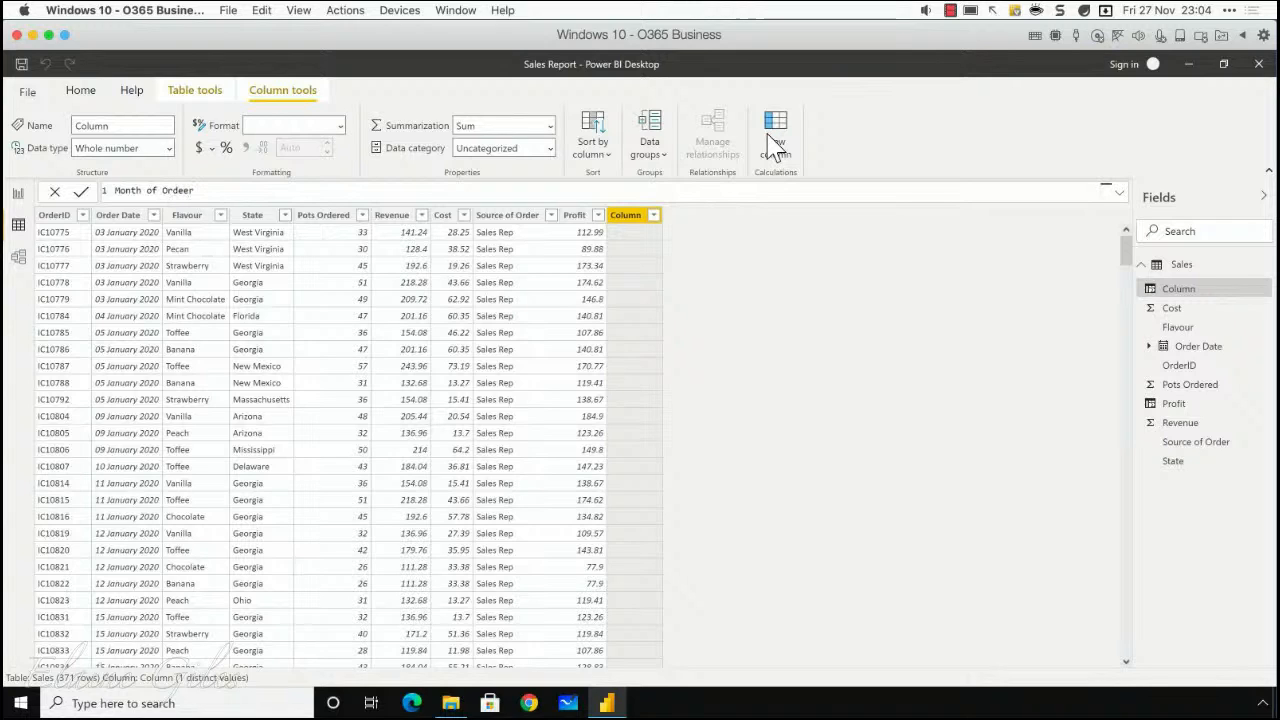
pyautogui.write('r =')
pyautogui.write('Format')
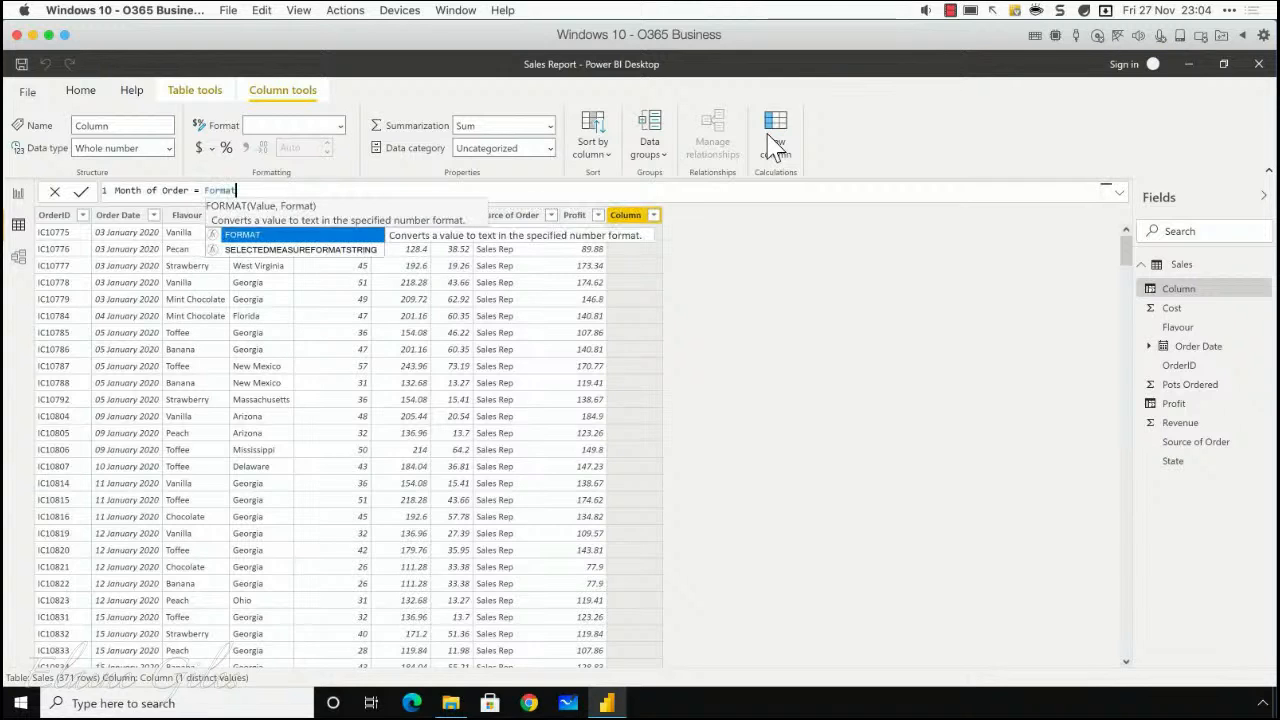
pyautogui.write('(')
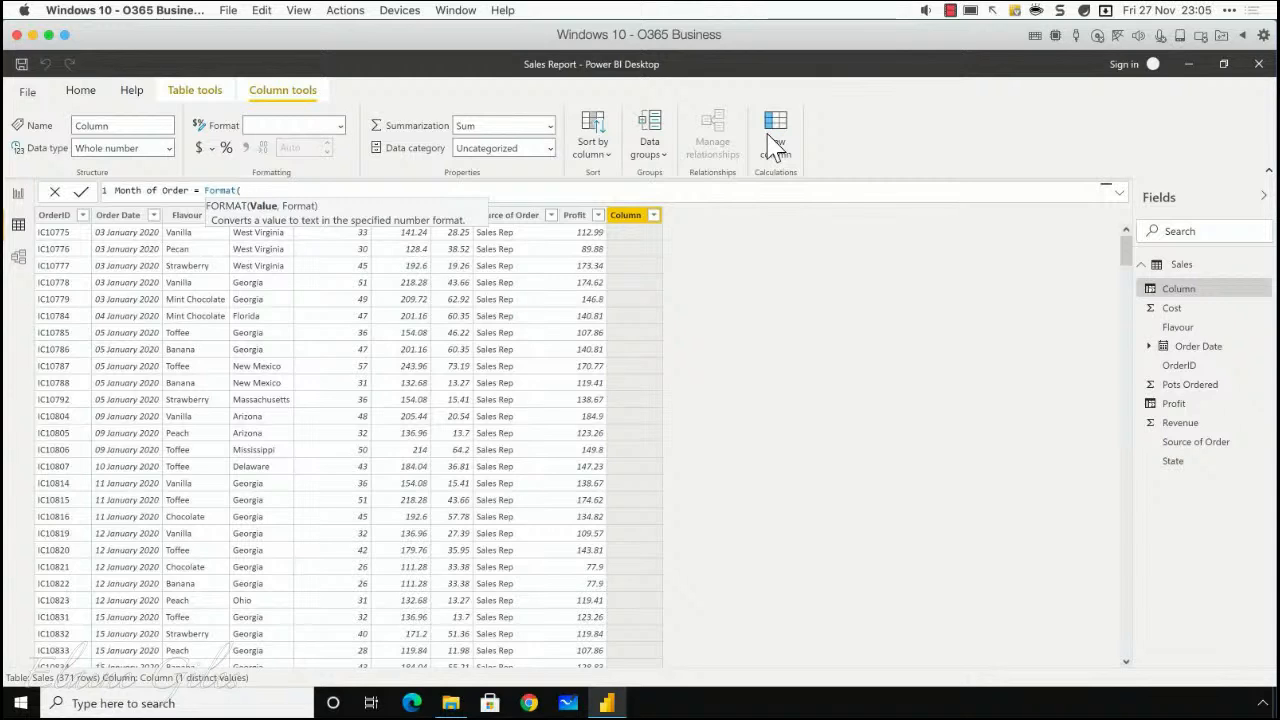
# Step: Complete the Format function with Sales[Order Date] and the format "MMMM", and commit the Month of Order column
pyautogui.write('or')
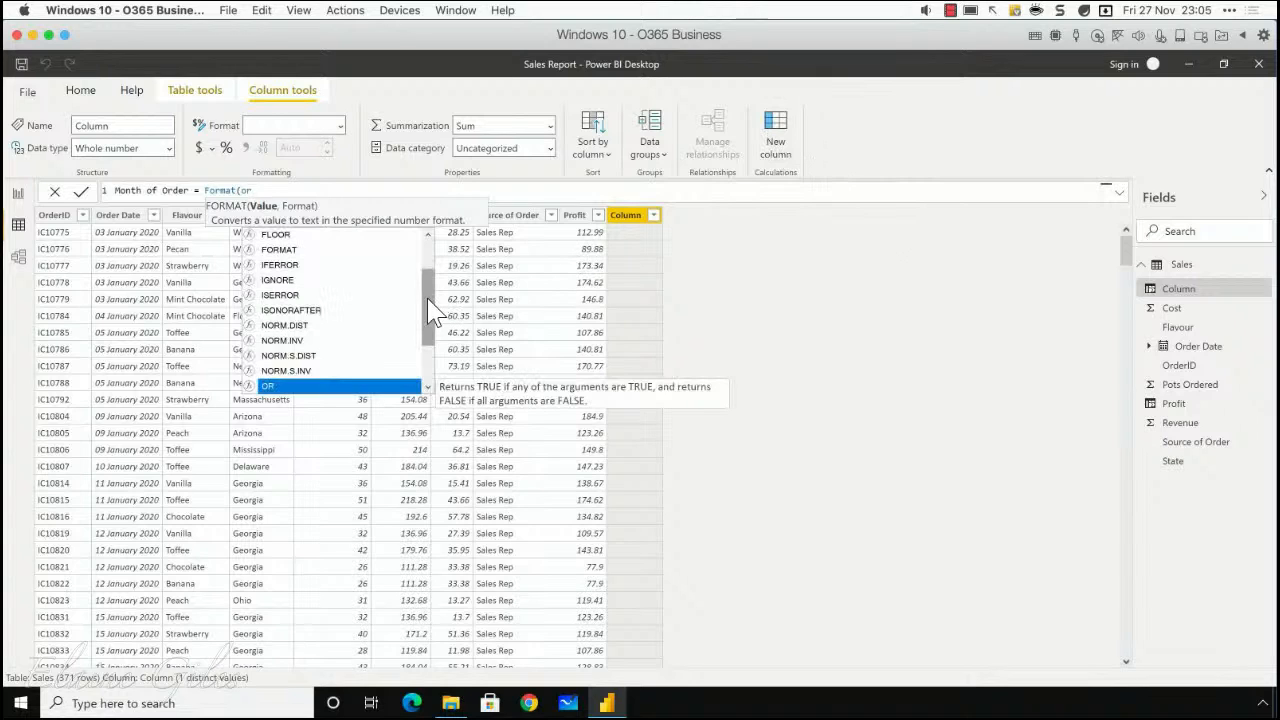
pyautogui.moveTo(428, 302); pyautogui.dragTo(428, 342)
pyautogui.doubleClick(304, 343)
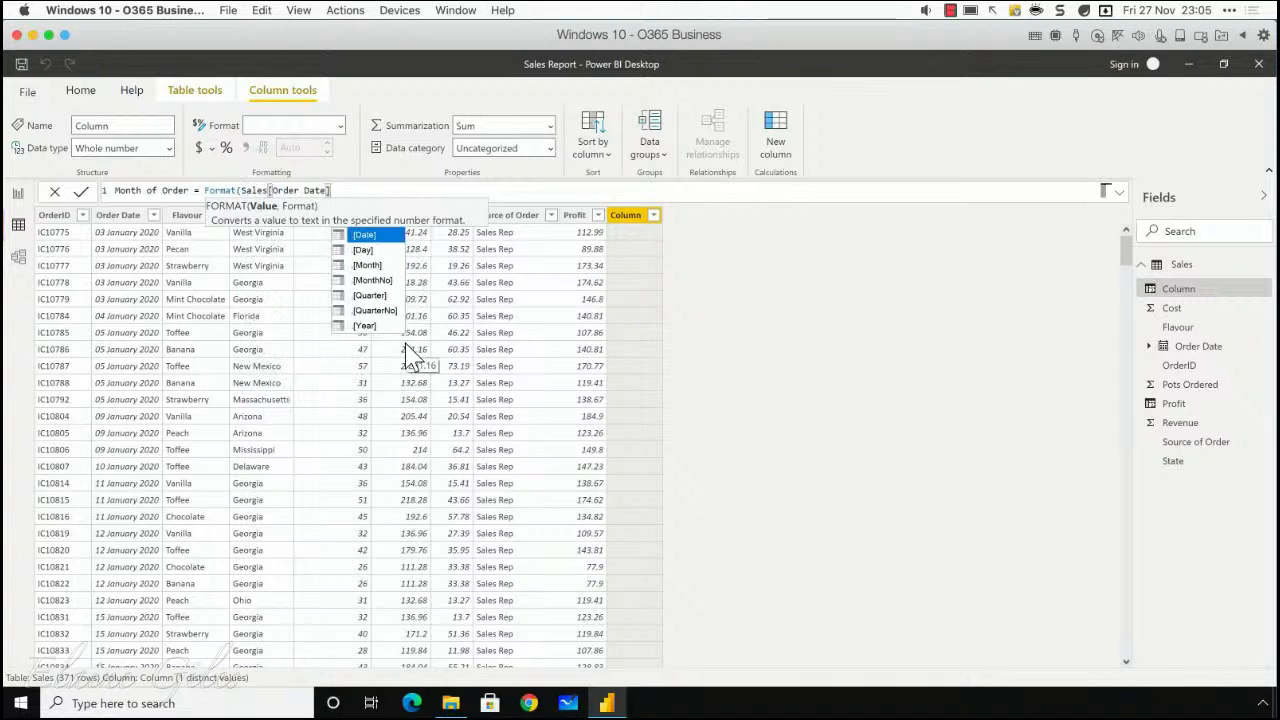
pyautogui.write(',')
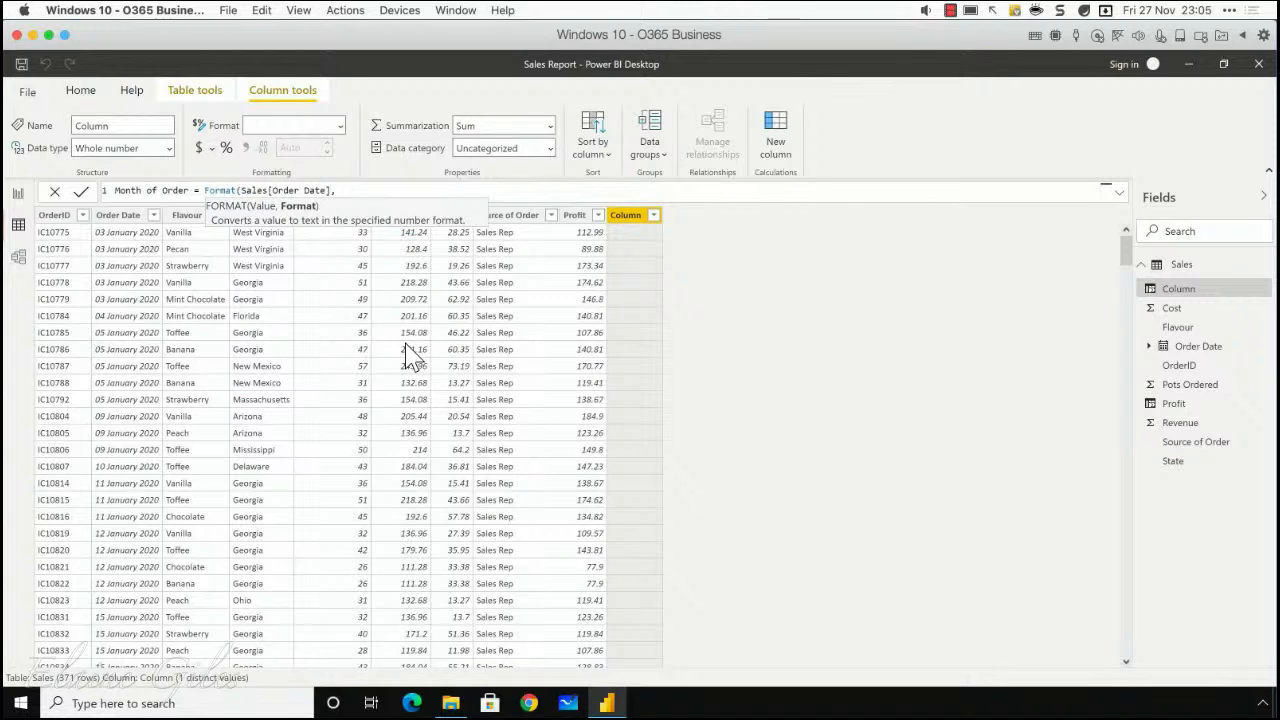
pyautogui.write('"MMMM"')
pyautogui.write(')')
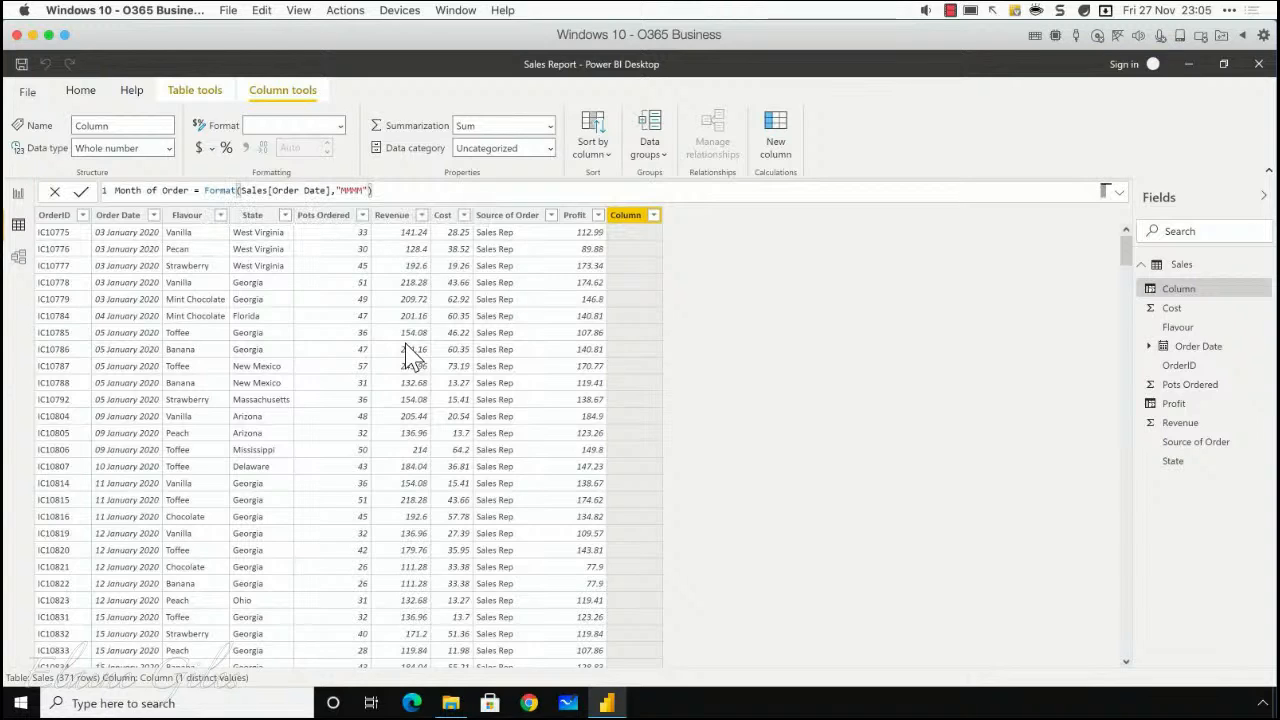
pyautogui.press('Return')
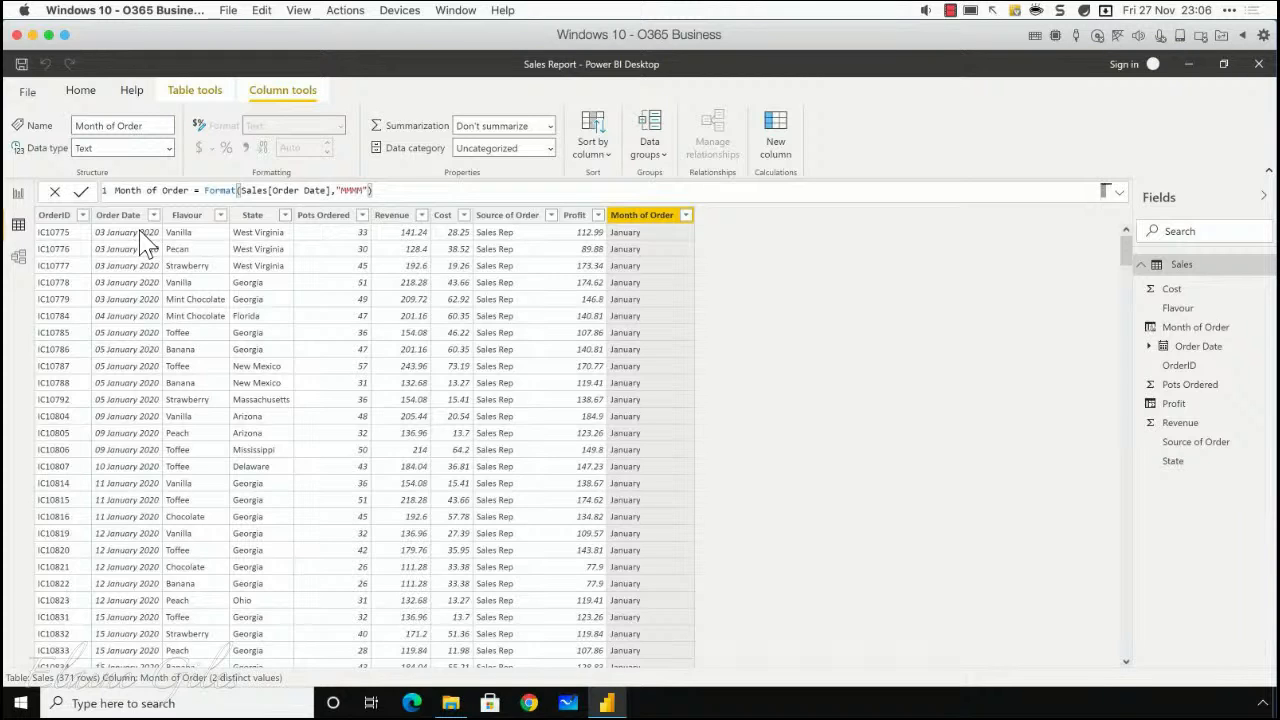
# Step: Start a new calculated column named Age whose formula begins with TODAY()-
pyautogui.click(782, 152)
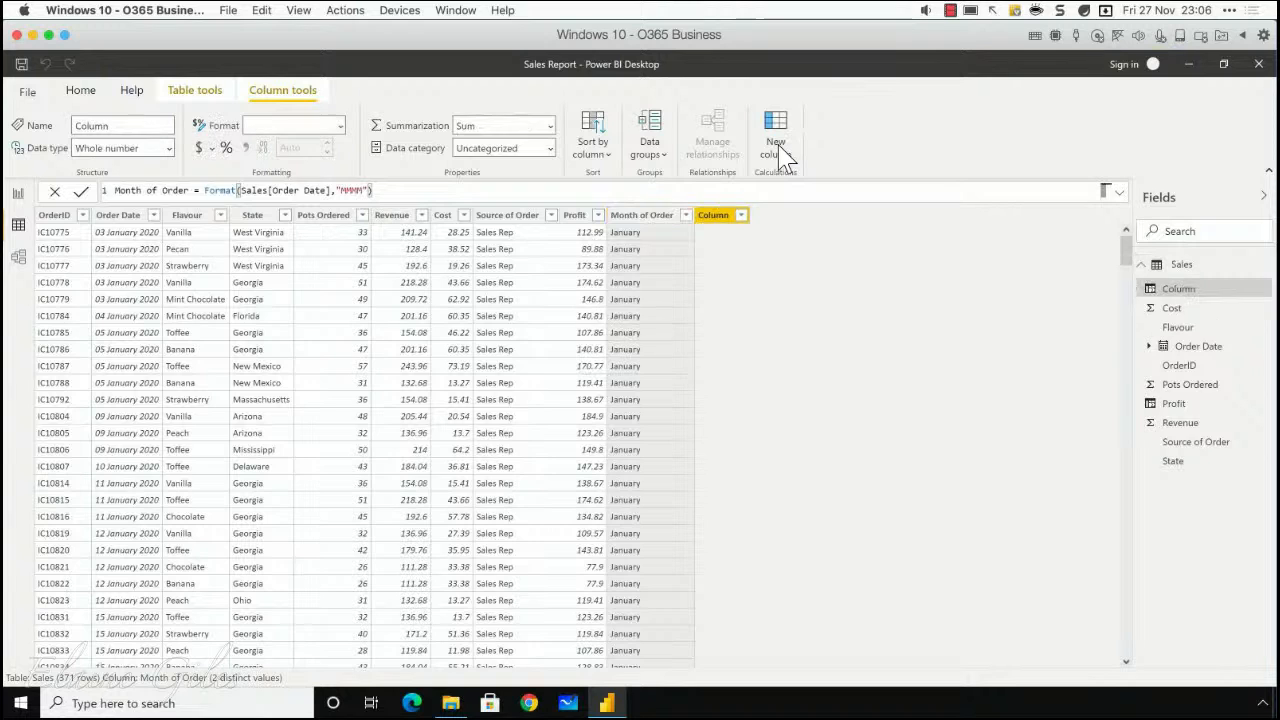
pyautogui.write('Age =')
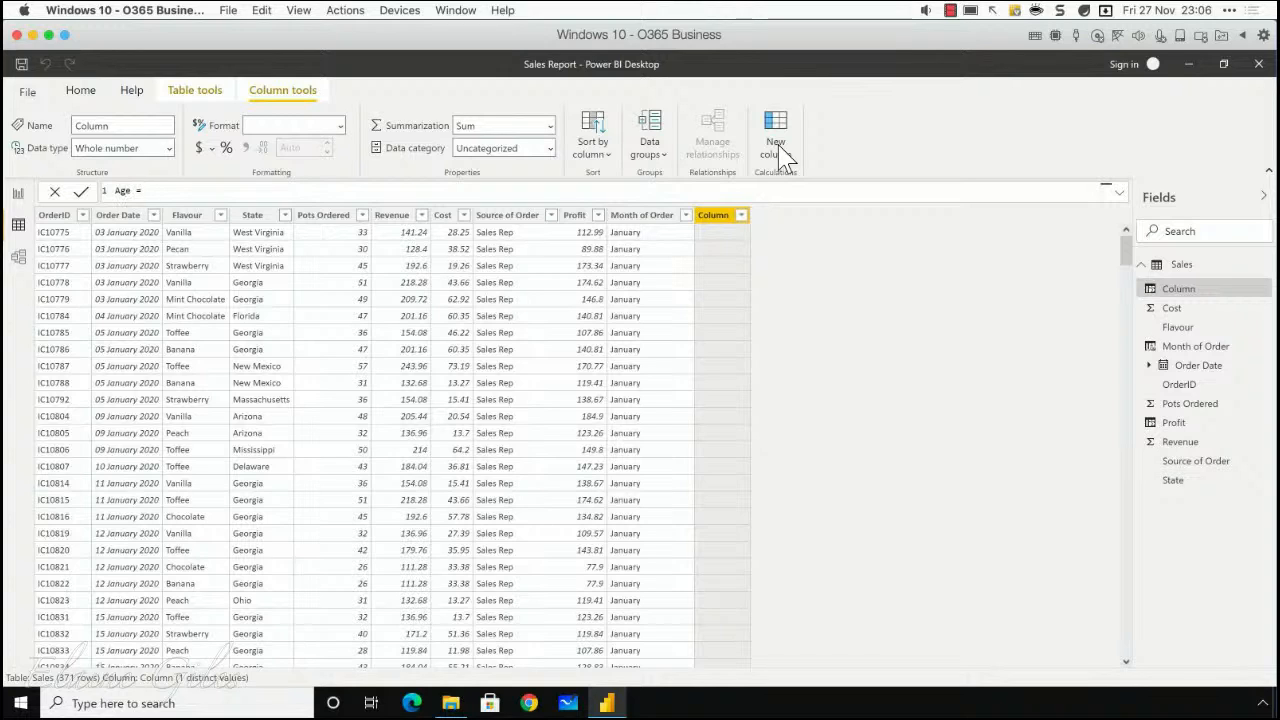
pyautogui.write('Today')
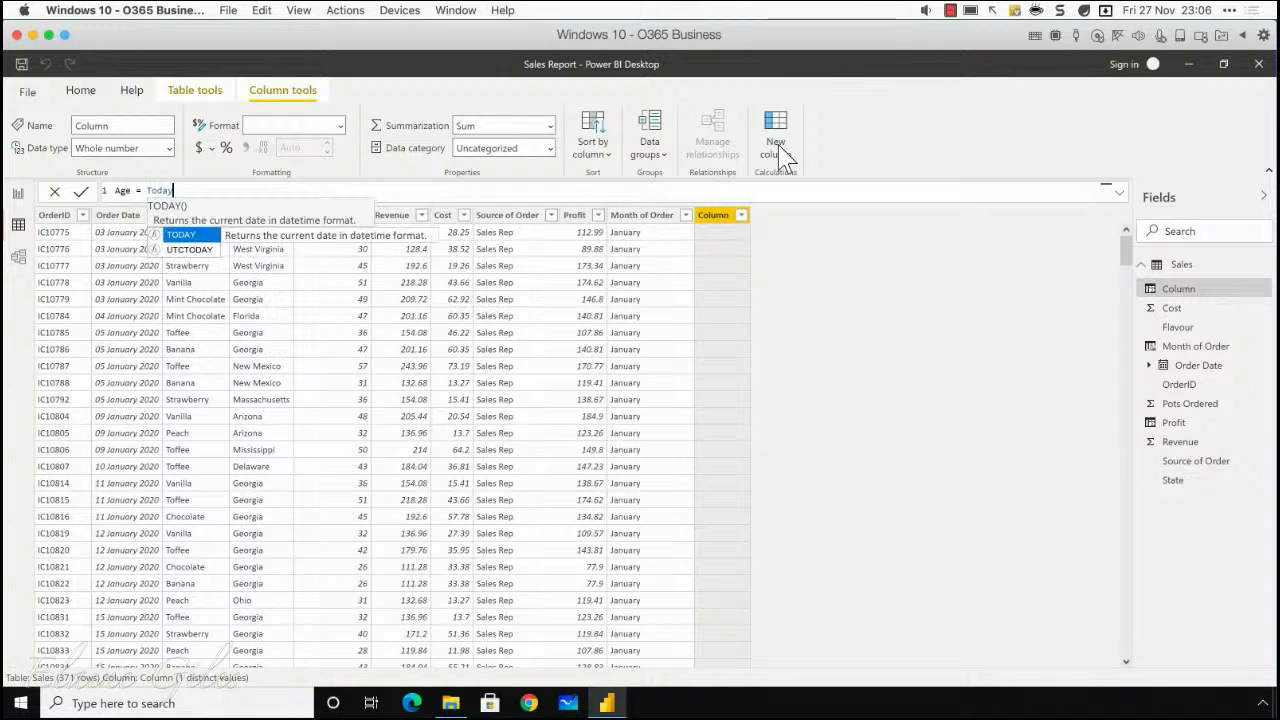
pyautogui.click(169, 236)
pyautogui.write('-')
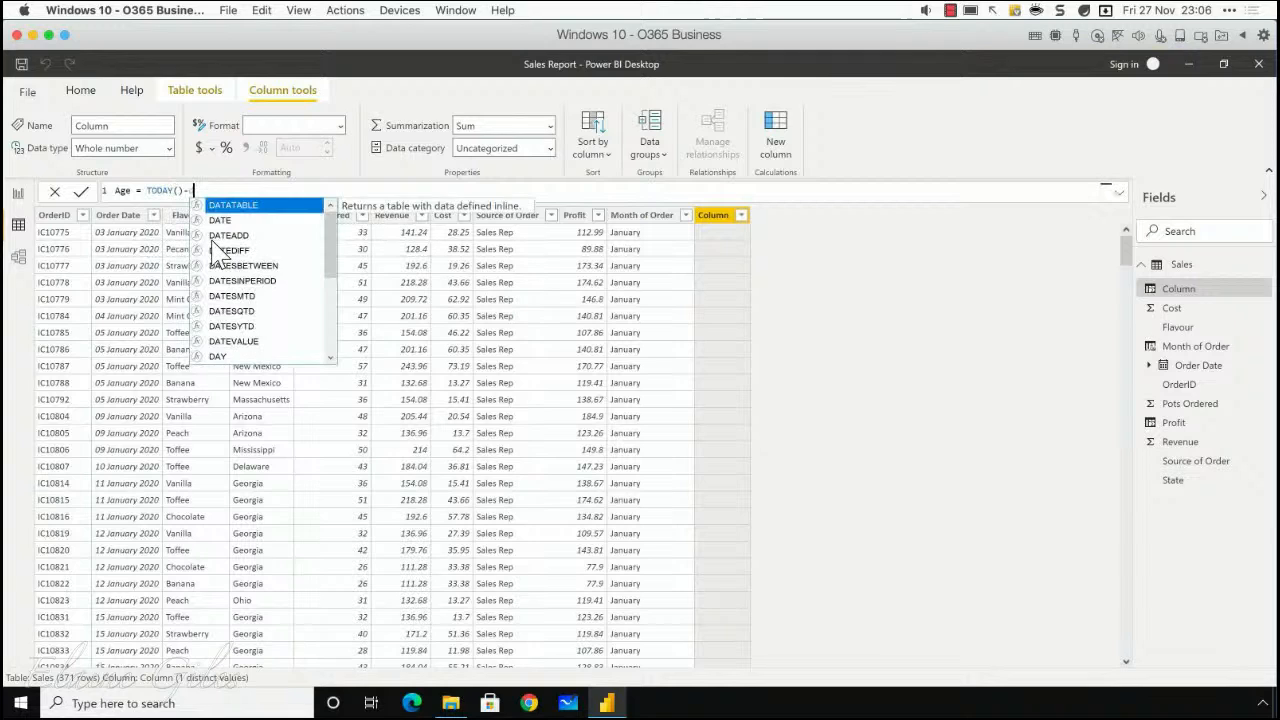
pyautogui.write('dat')
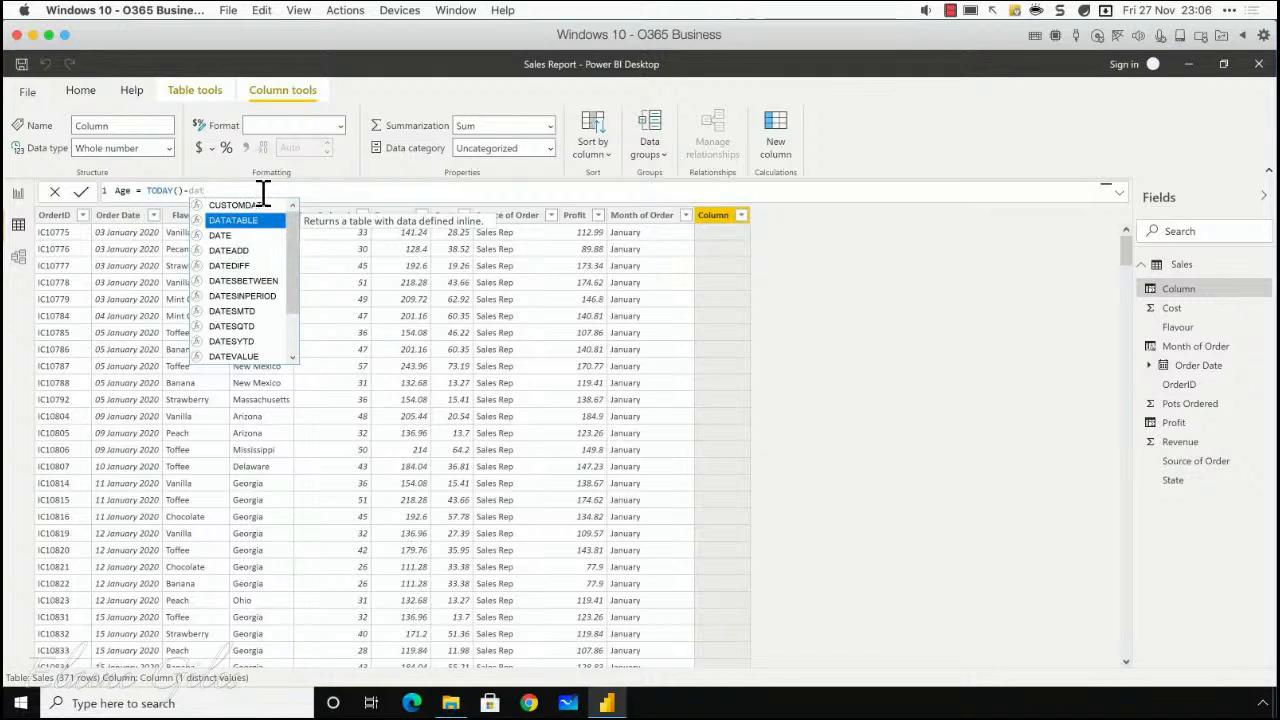
pyautogui.press('BackSpace')
pyautogui.press('BackSpace')
pyautogui.press('BackSpace')
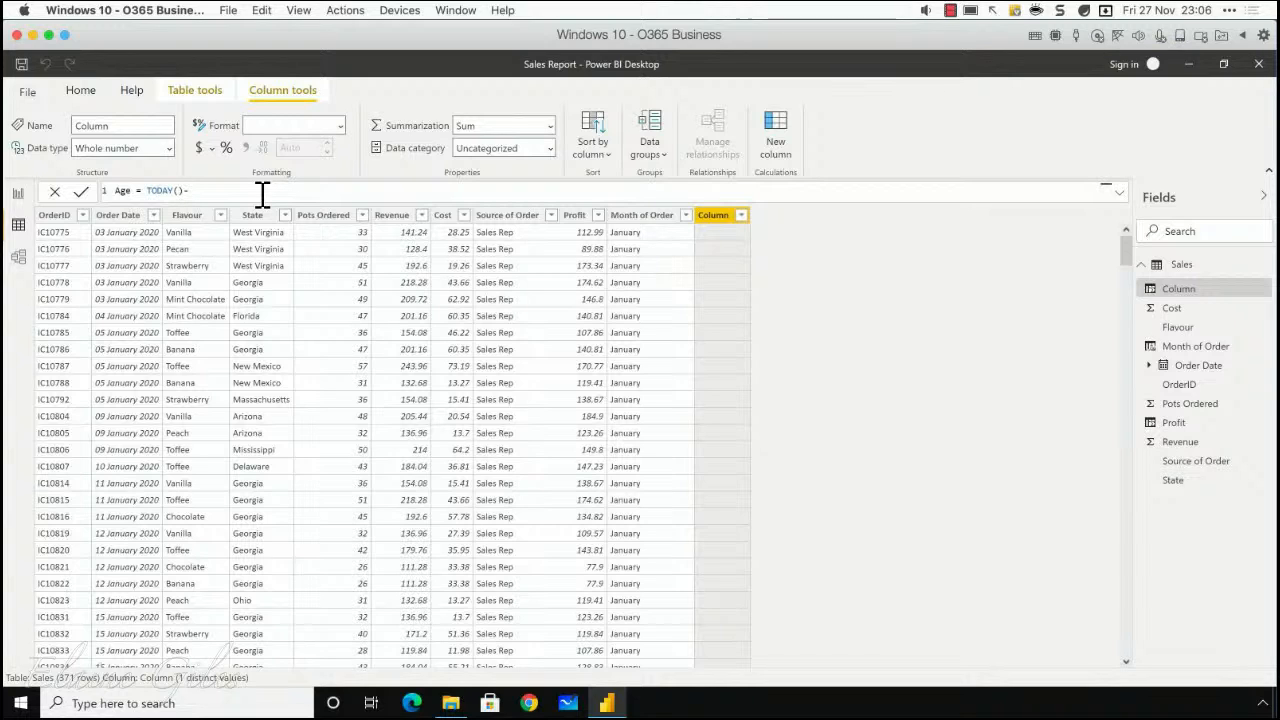
# Step: Complete the Age column's formula as (TODAY()-Sales[Order Date])/365.25 and commit it
pyautogui.write('Orde')
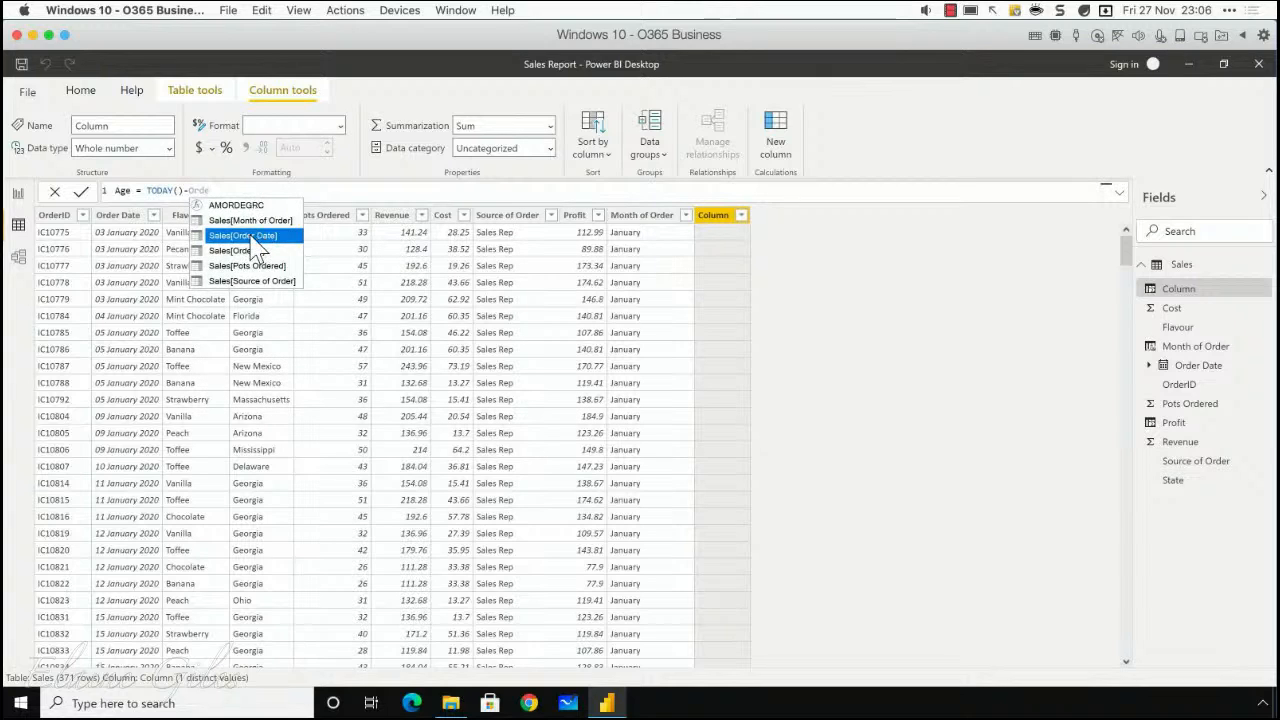
pyautogui.click(248, 236)
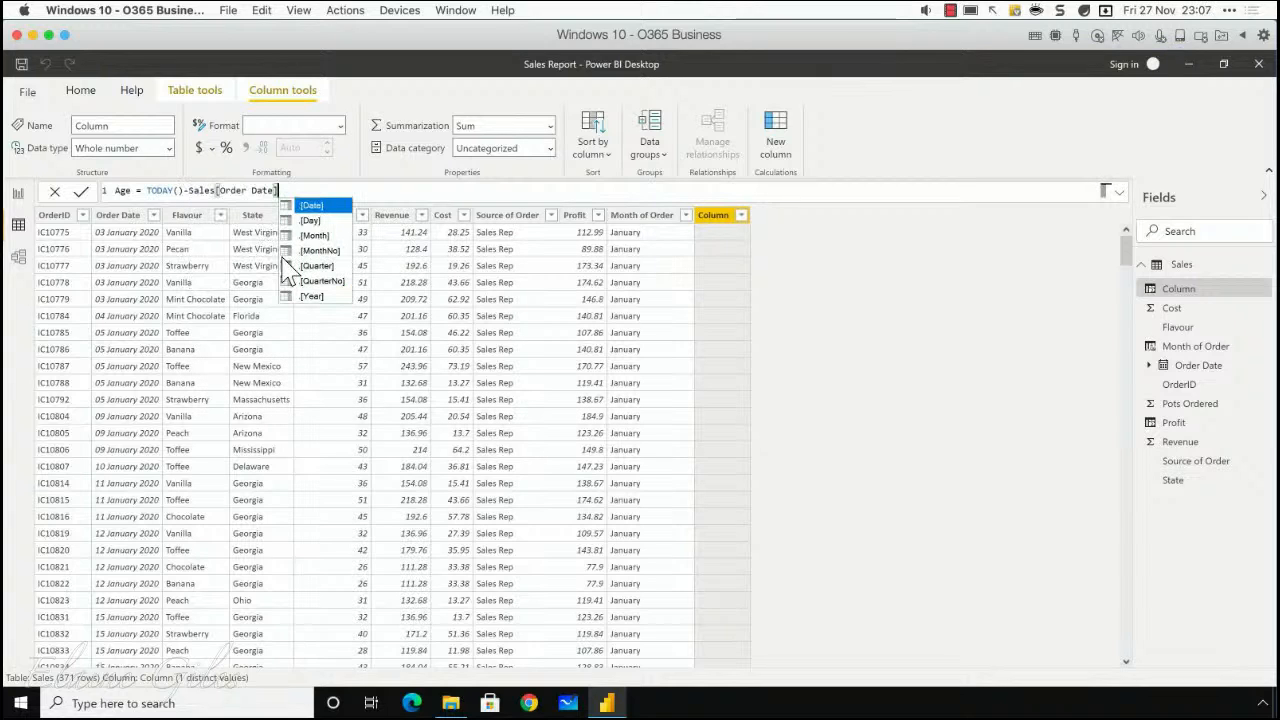
pyautogui.write(')')
pyautogui.click(182, 190)
pyautogui.write(')')
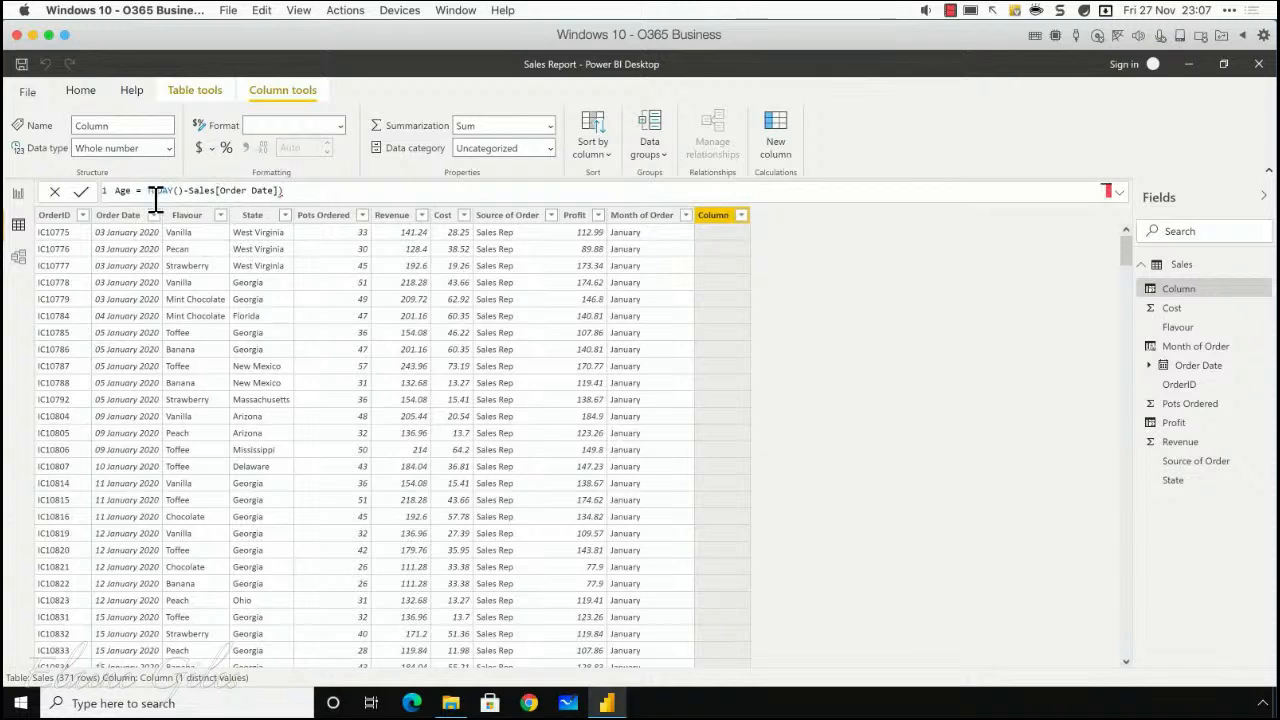
pyautogui.write('(')
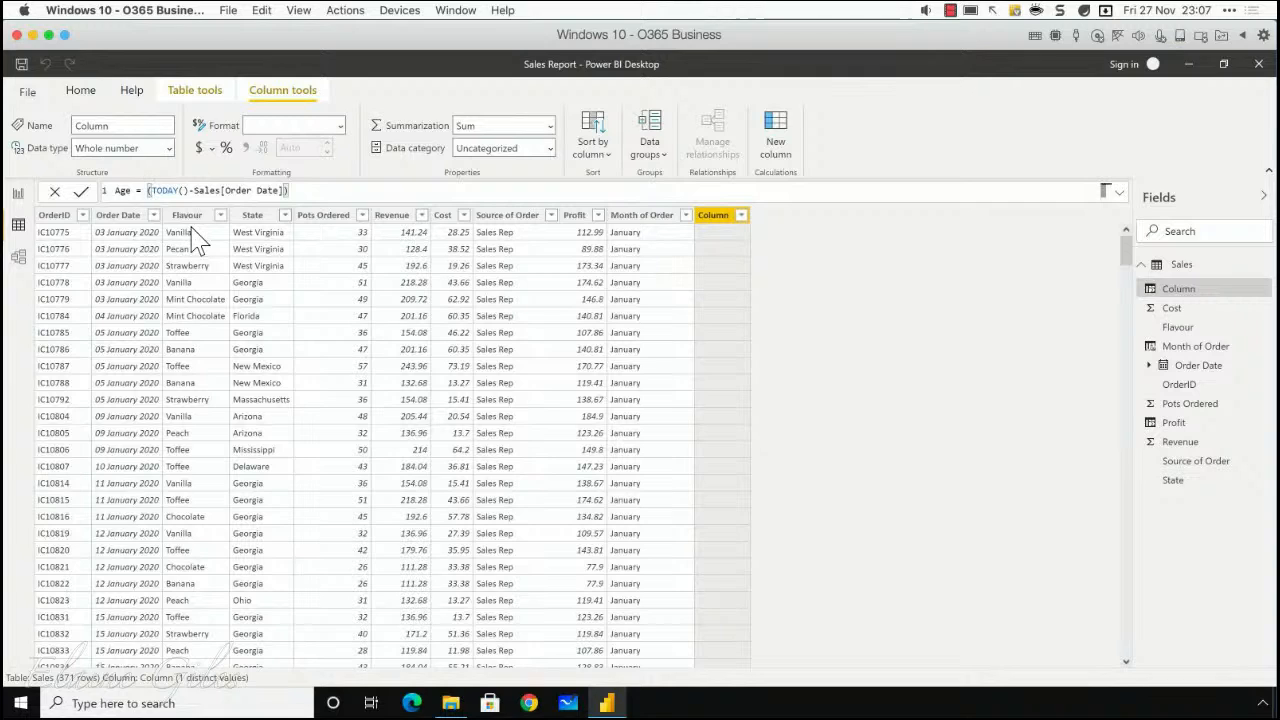
pyautogui.write('/365.25')
pyautogui.press('Return')
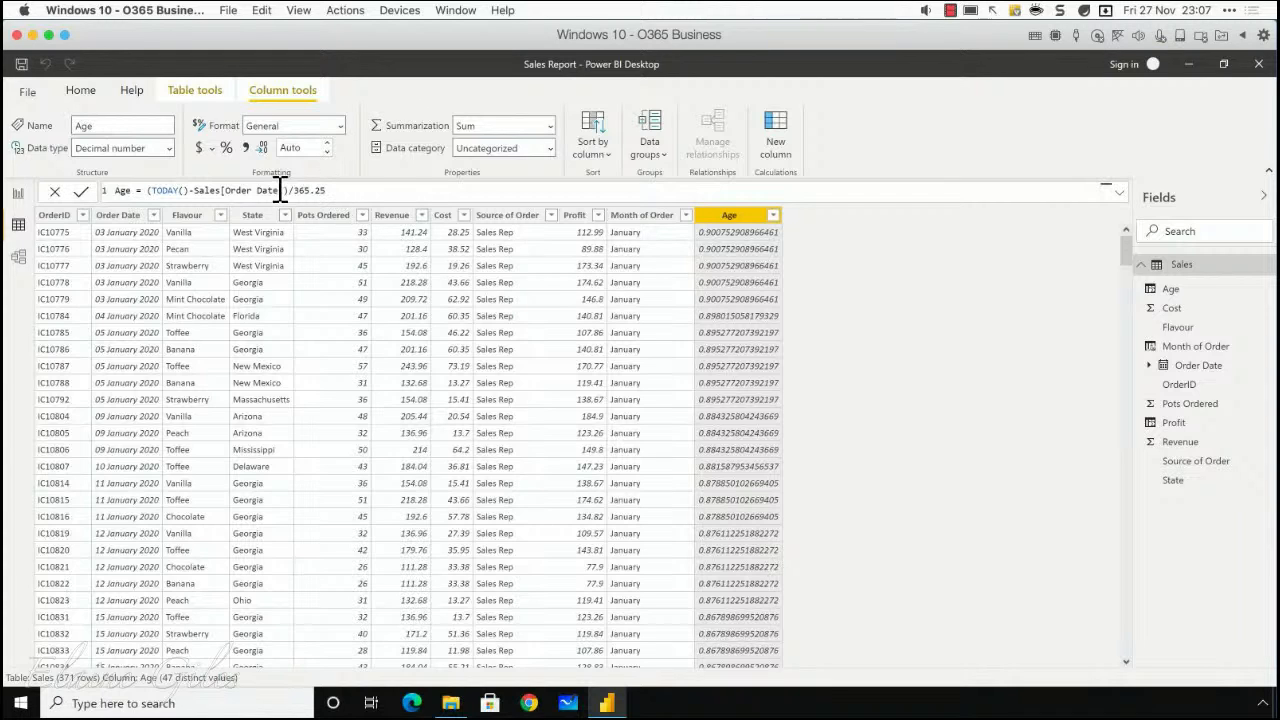
# Step: Wrap the whole Age expression in the INT function to round it down to whole years
pyautogui.click(151, 190)
pyautogui.click(326, 190)
pyautogui.click(148, 190)
pyautogui.write('INT(')
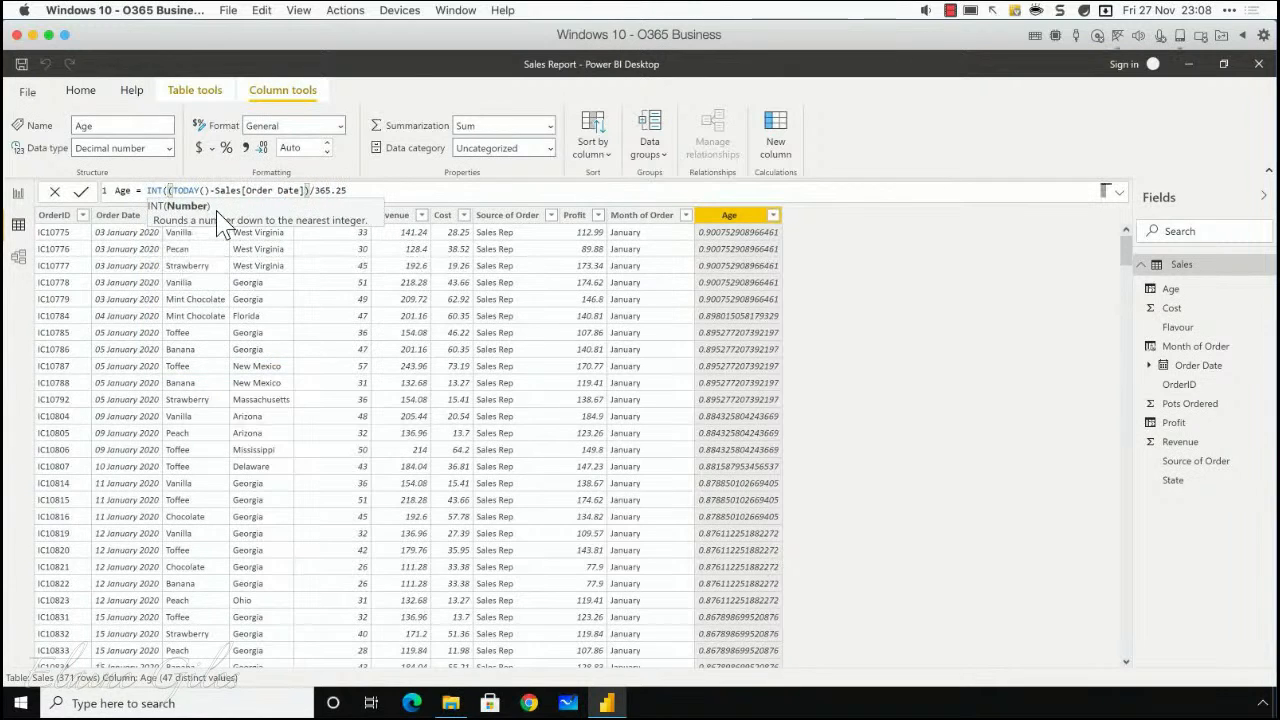
pyautogui.click(365, 191)
pyautogui.write(')')
pyautogui.press('Return')
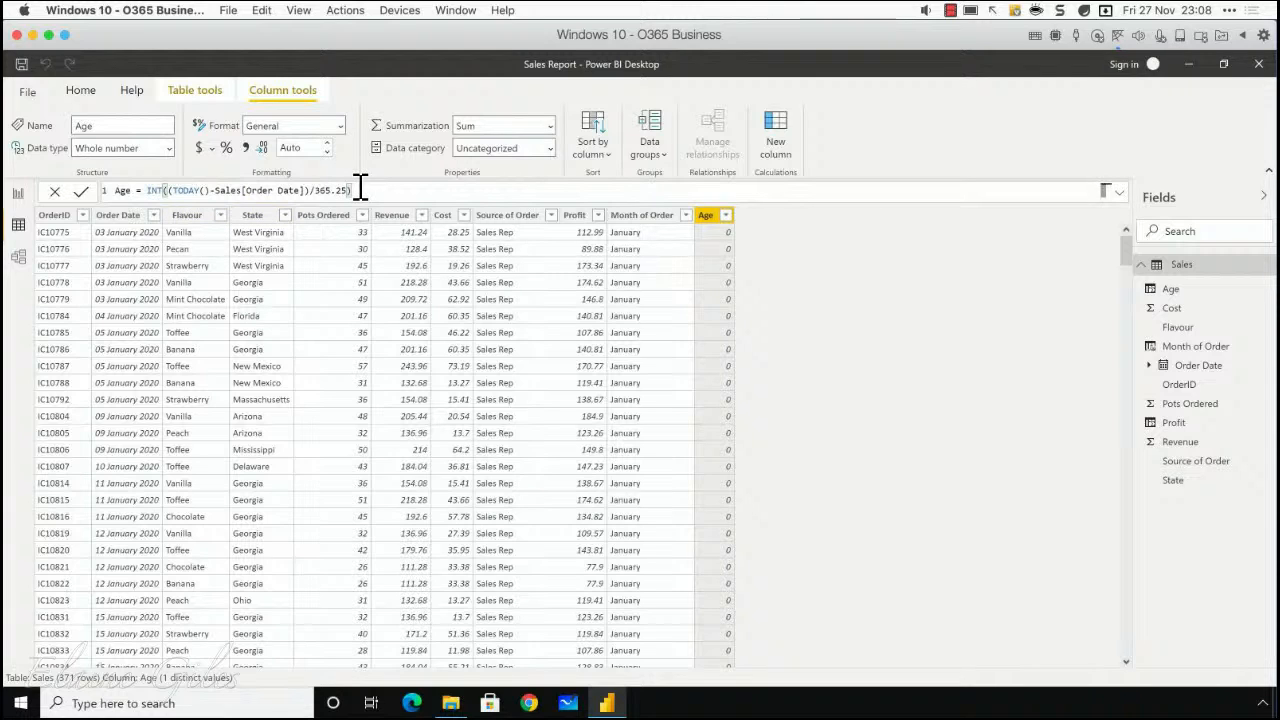
# Step: Replace the Age column's formula with today()-Sales[Order Date].[Date]
pyautogui.moveTo(360, 188); pyautogui.dragTo(147, 192)
pyautogui.press('BackSpace')
pyautogui.write('Today()')
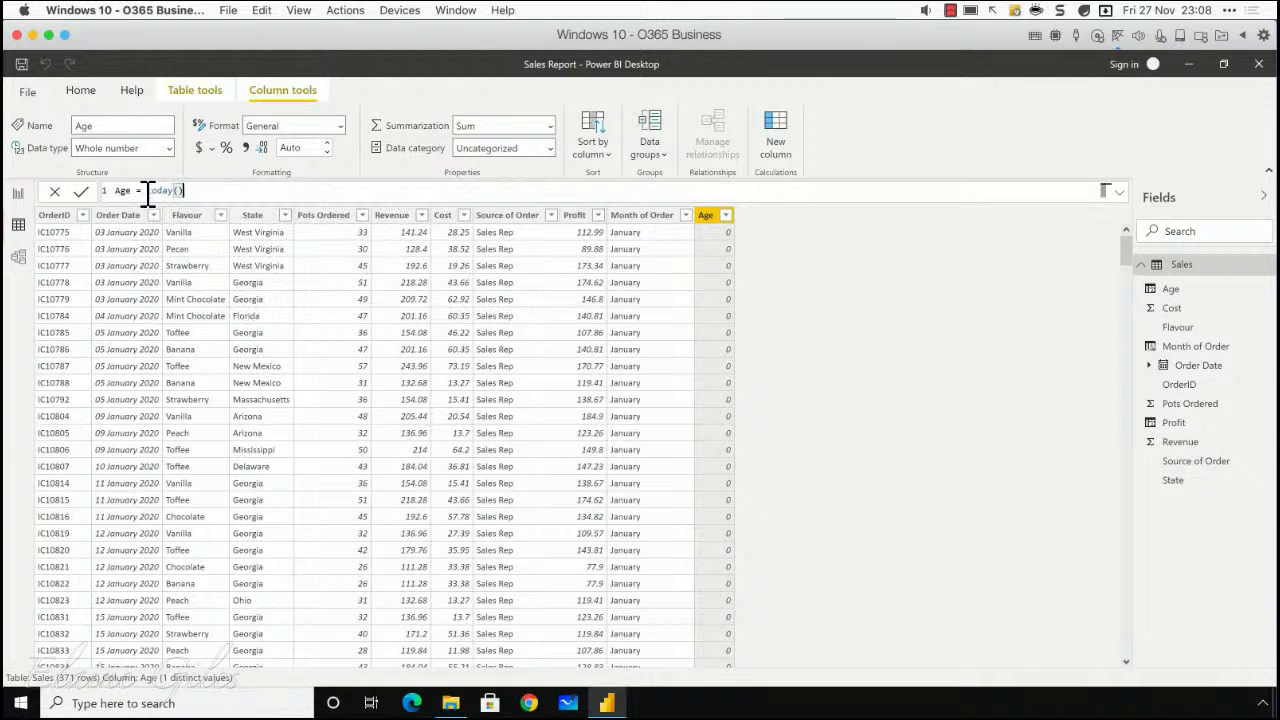
pyautogui.write('-or')
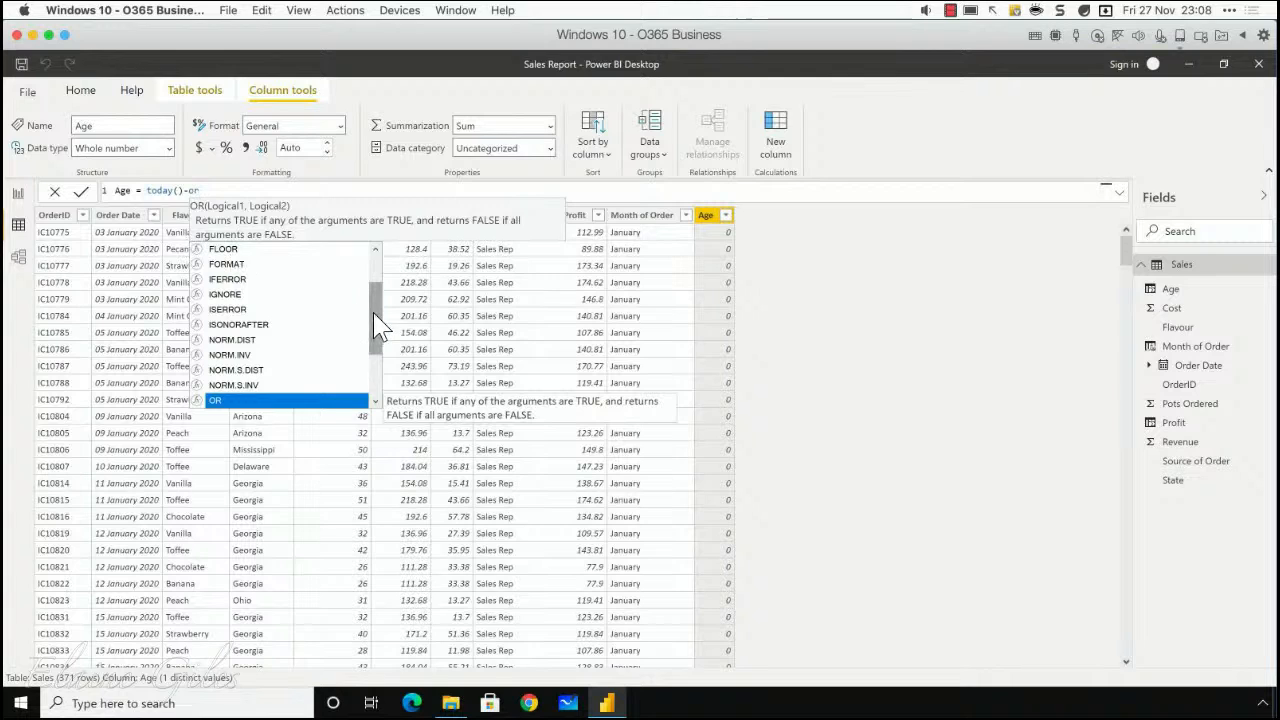
pyautogui.scroll(-2, 378, 320)
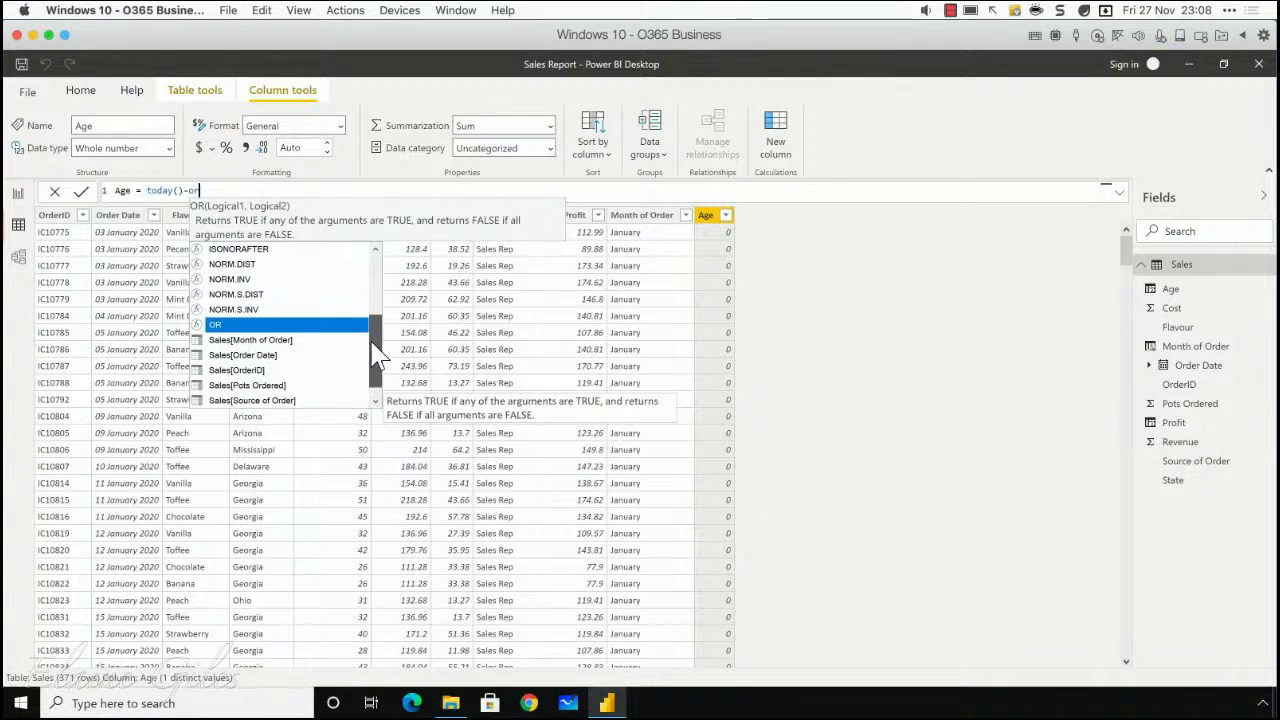
pyautogui.click(268, 356)
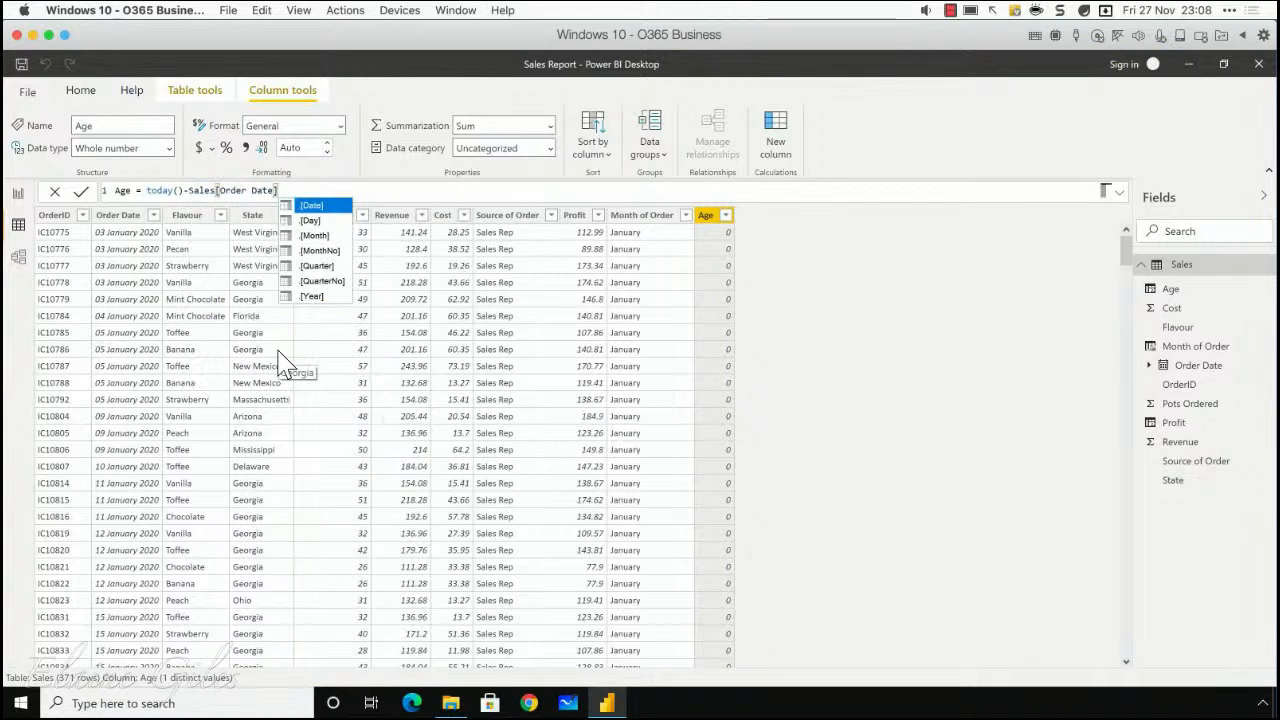
pyautogui.click(314, 207)
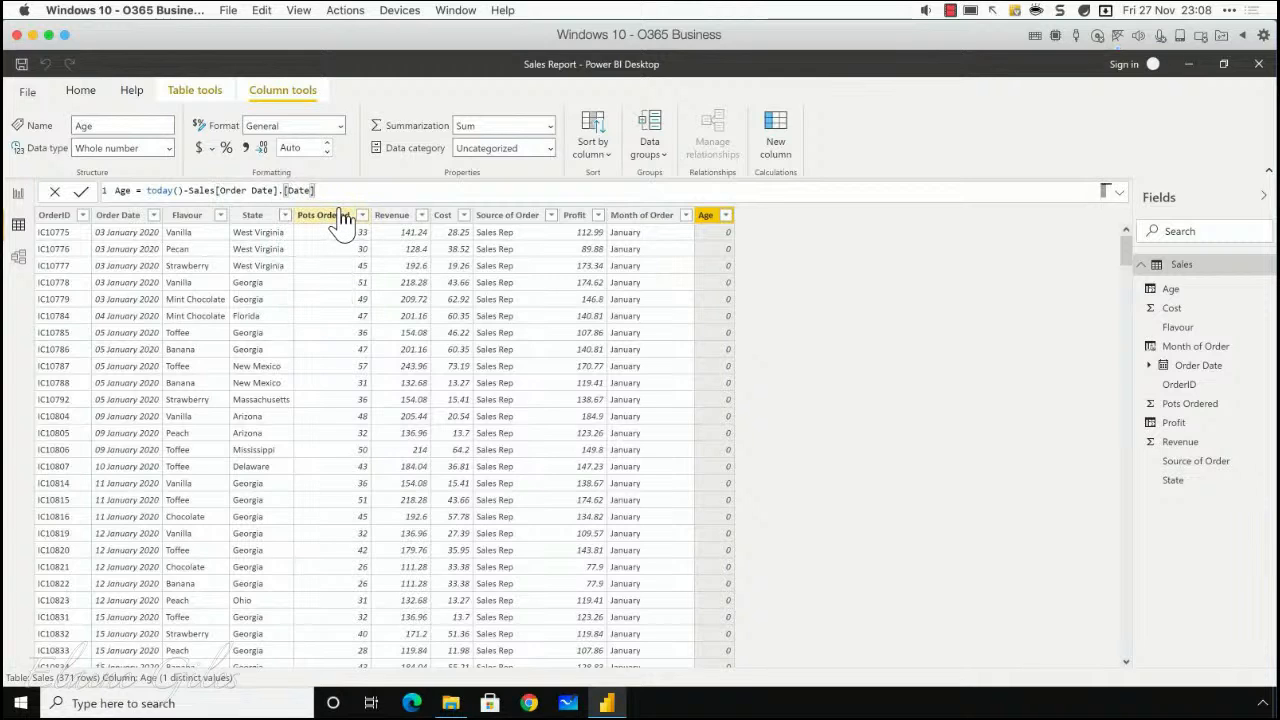
# Step: Enclose the Age column's date subtraction in parentheses, divide it by 365.25 and commit the formula
pyautogui.write(')')
pyautogui.doubleClick(162, 193)
pyautogui.press('Left')
pyautogui.write('(')
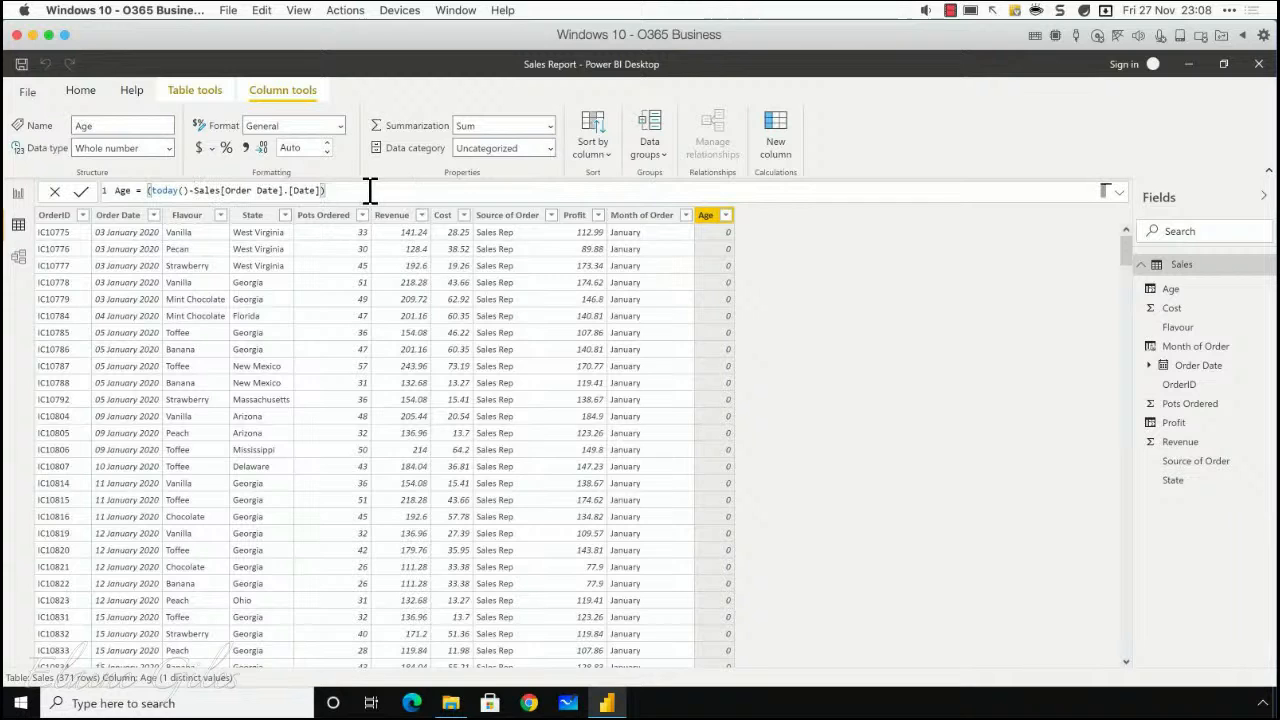
pyautogui.write('/365,')
pyautogui.press('Return')
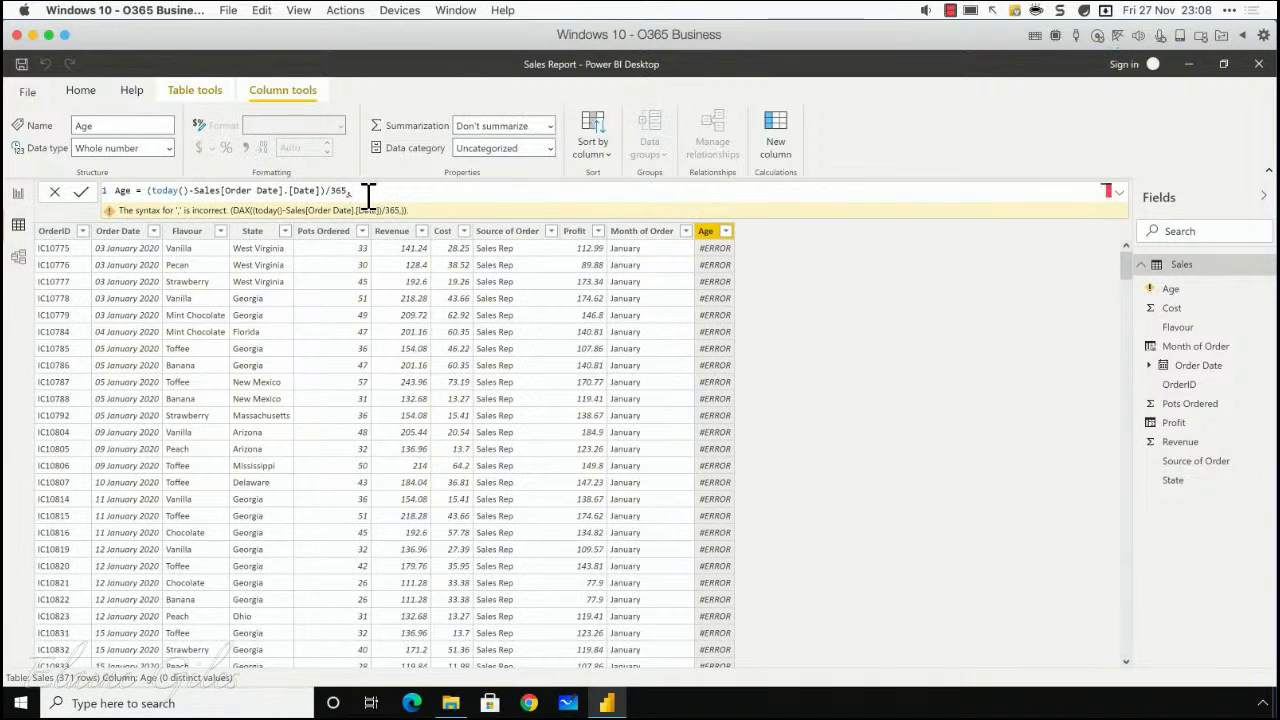
pyautogui.write('.25')
pyautogui.press('Return')
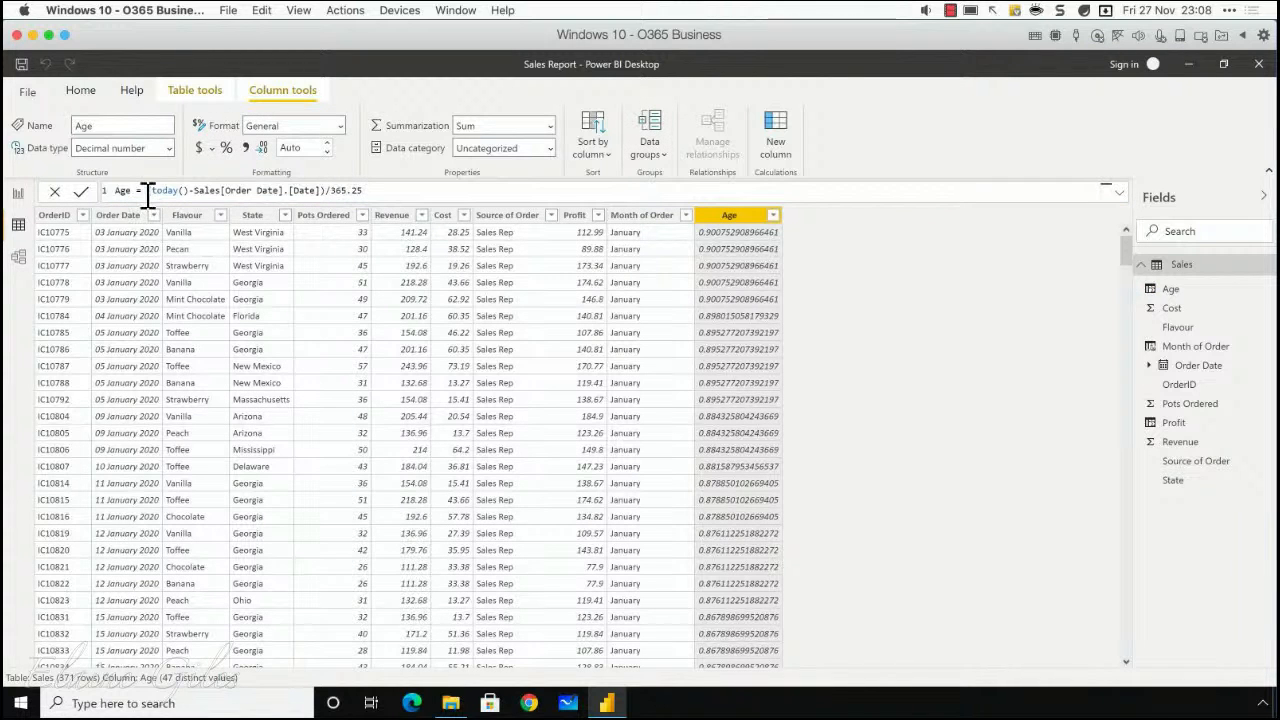
# Step: Delete the Age column from the Sales table
pyautogui.rightClick(716, 230)
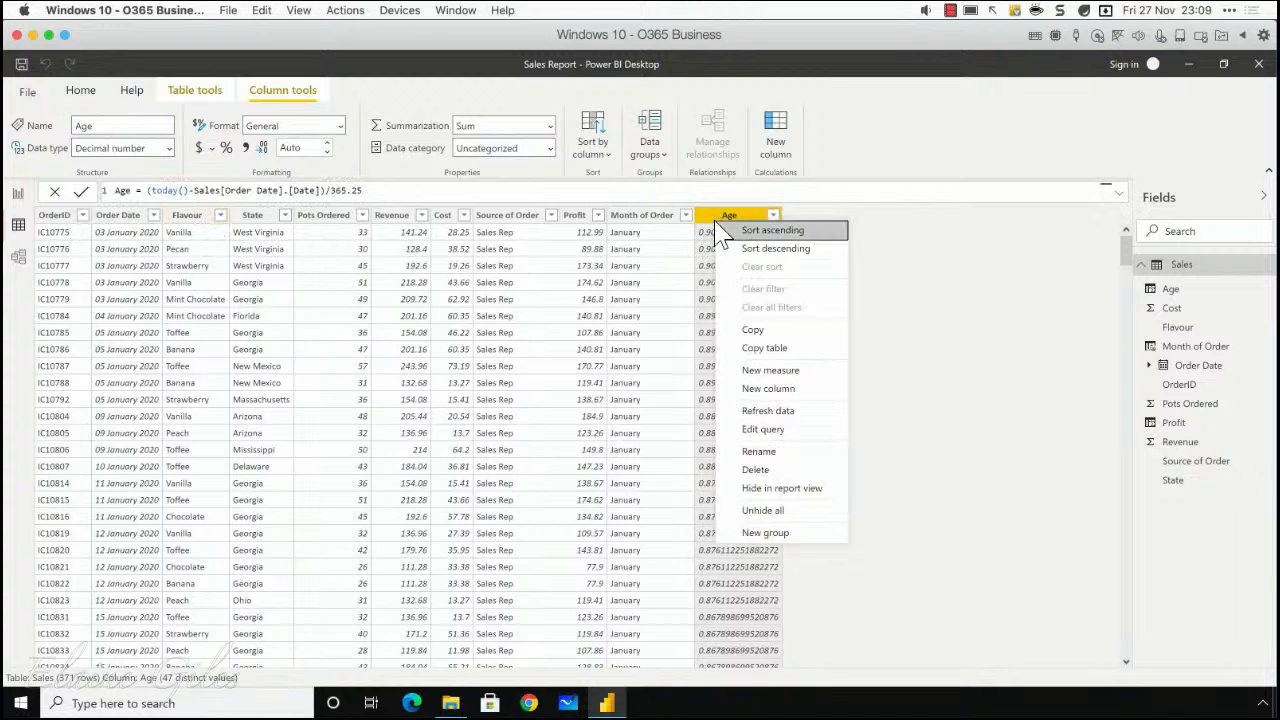
pyautogui.click(775, 472)
pyautogui.click(716, 401)
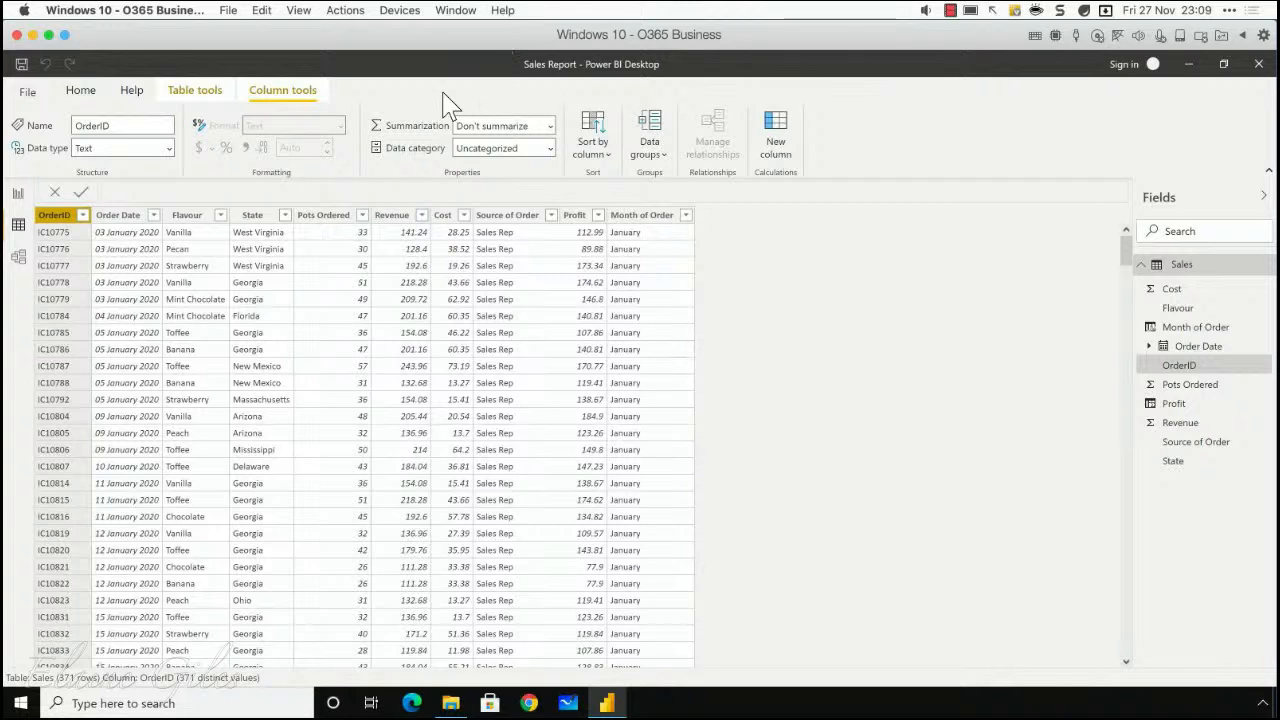
# Step: Save the Sales Report and close it
pyautogui.click(21, 64)
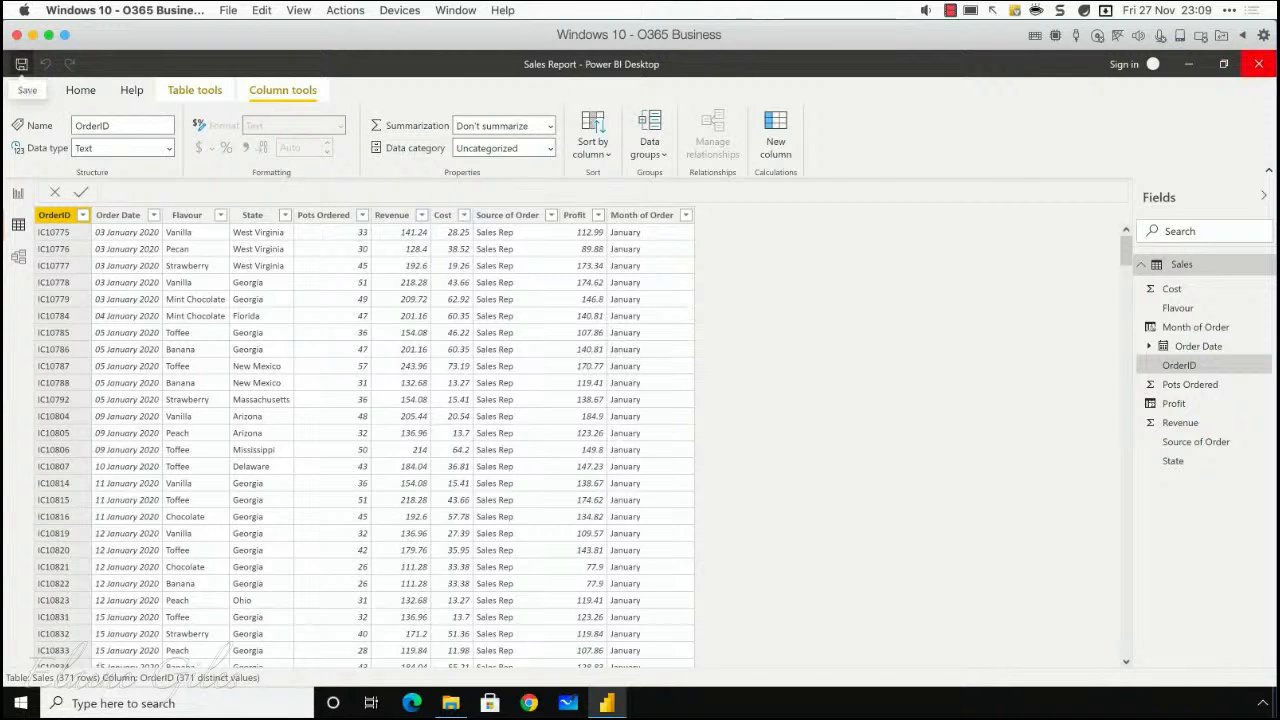
pyautogui.click(1259, 64)
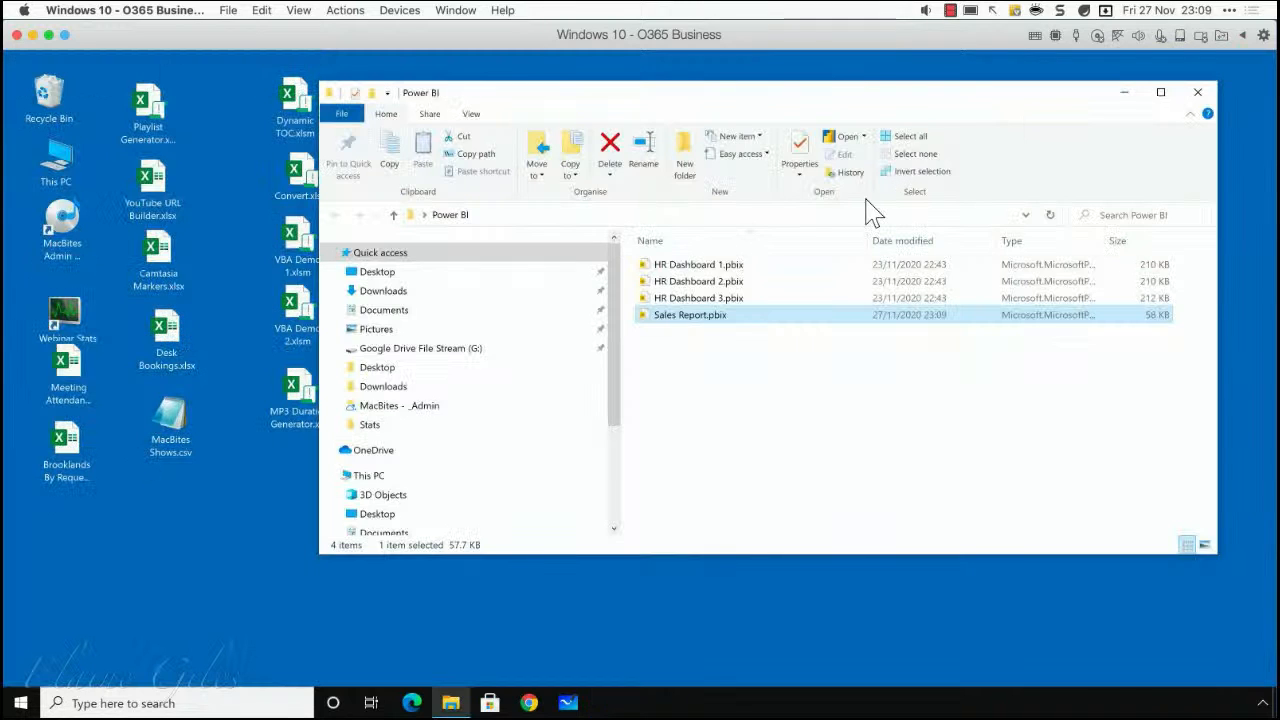
# Step: Open HR Dashboard 1.pbix, examine the Employees table in the data view, and close the file
pyautogui.doubleClick(707, 267)
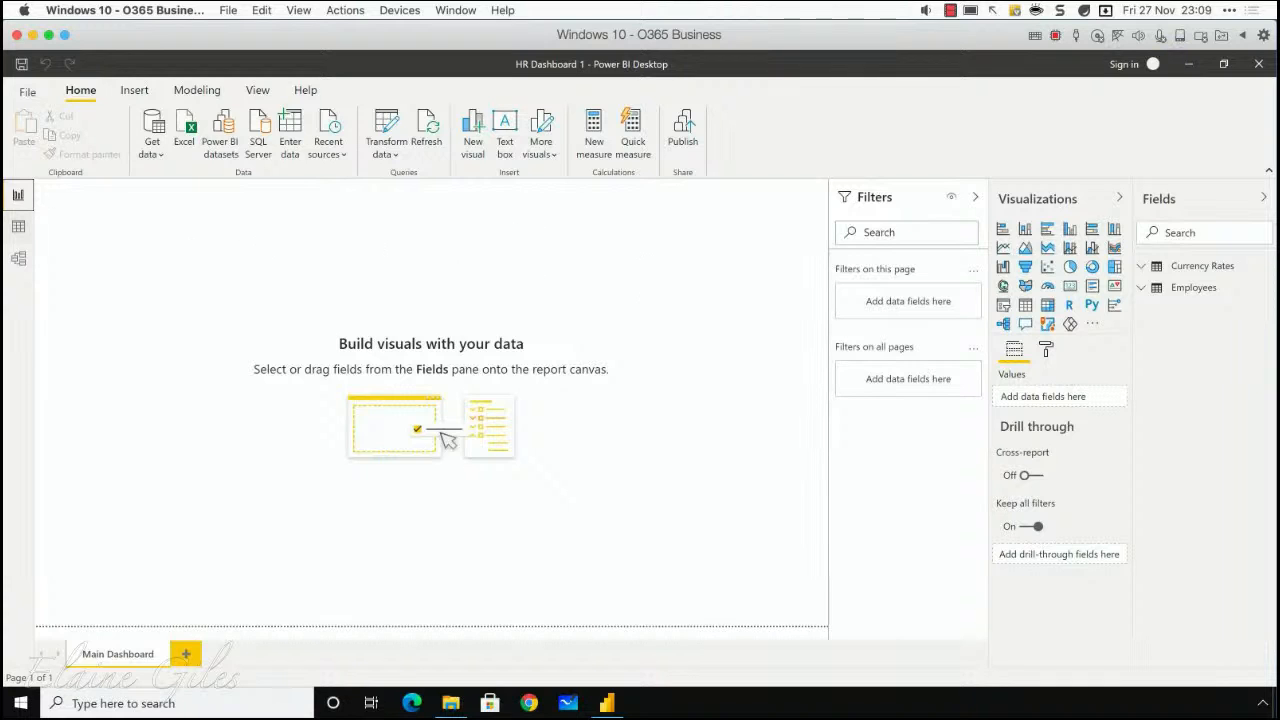
pyautogui.click(20, 230)
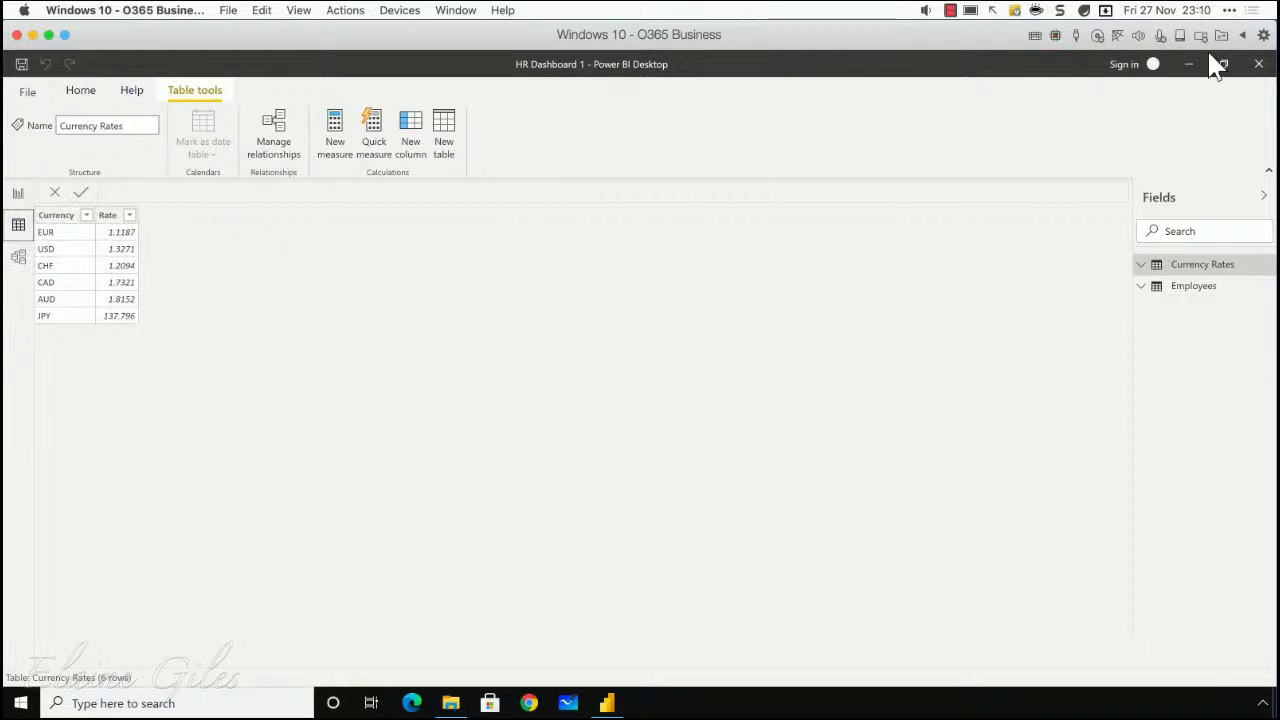
pyautogui.click(1195, 289)
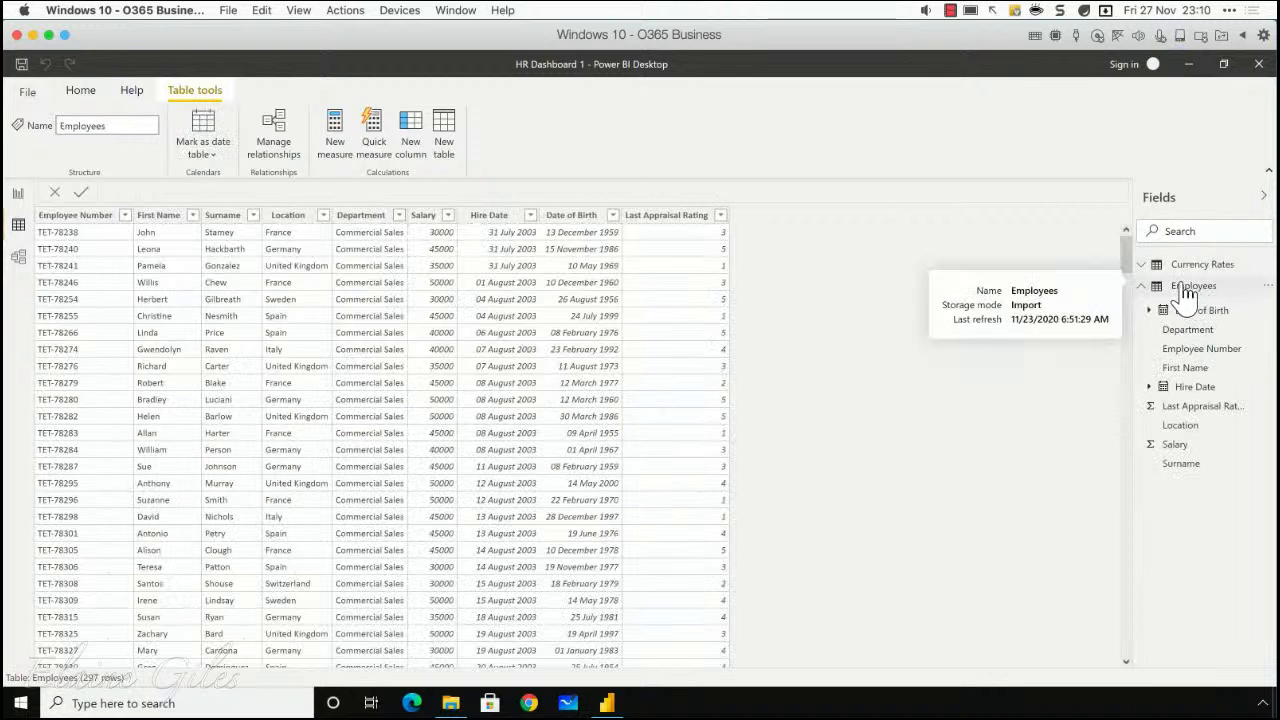
pyautogui.click(1143, 288)
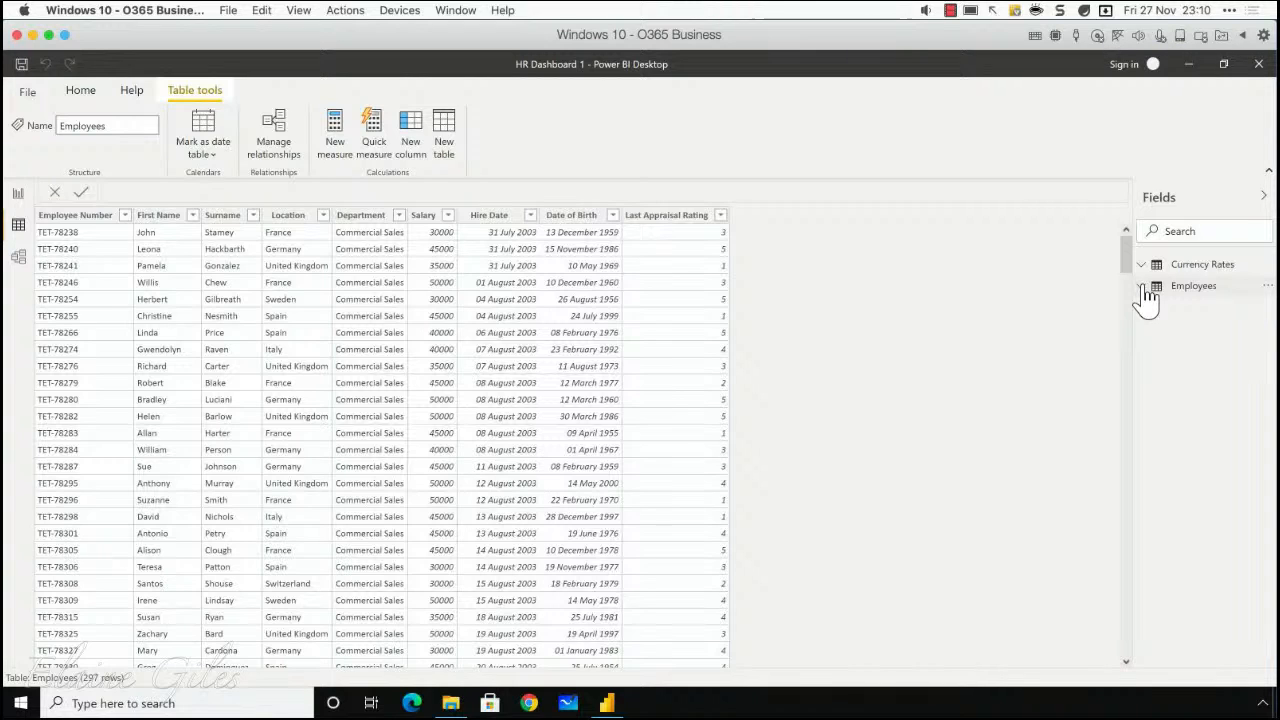
pyautogui.click(1146, 285)
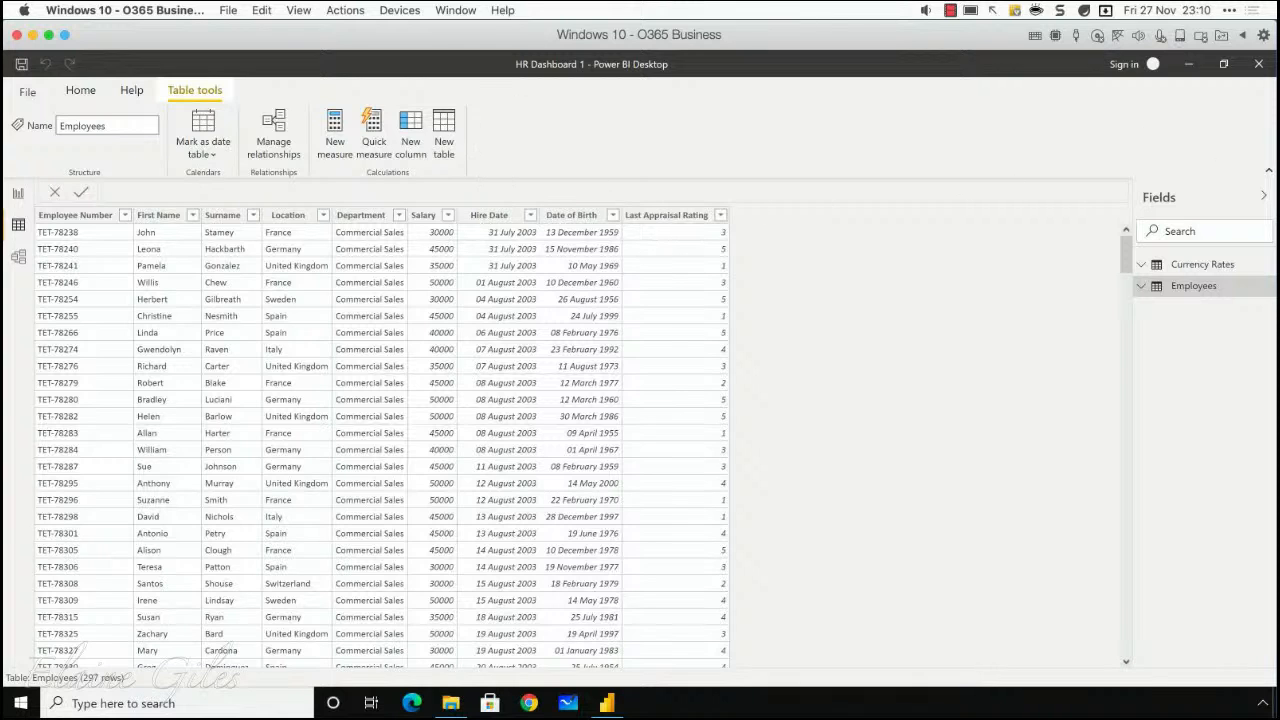
pyautogui.click(1258, 63)
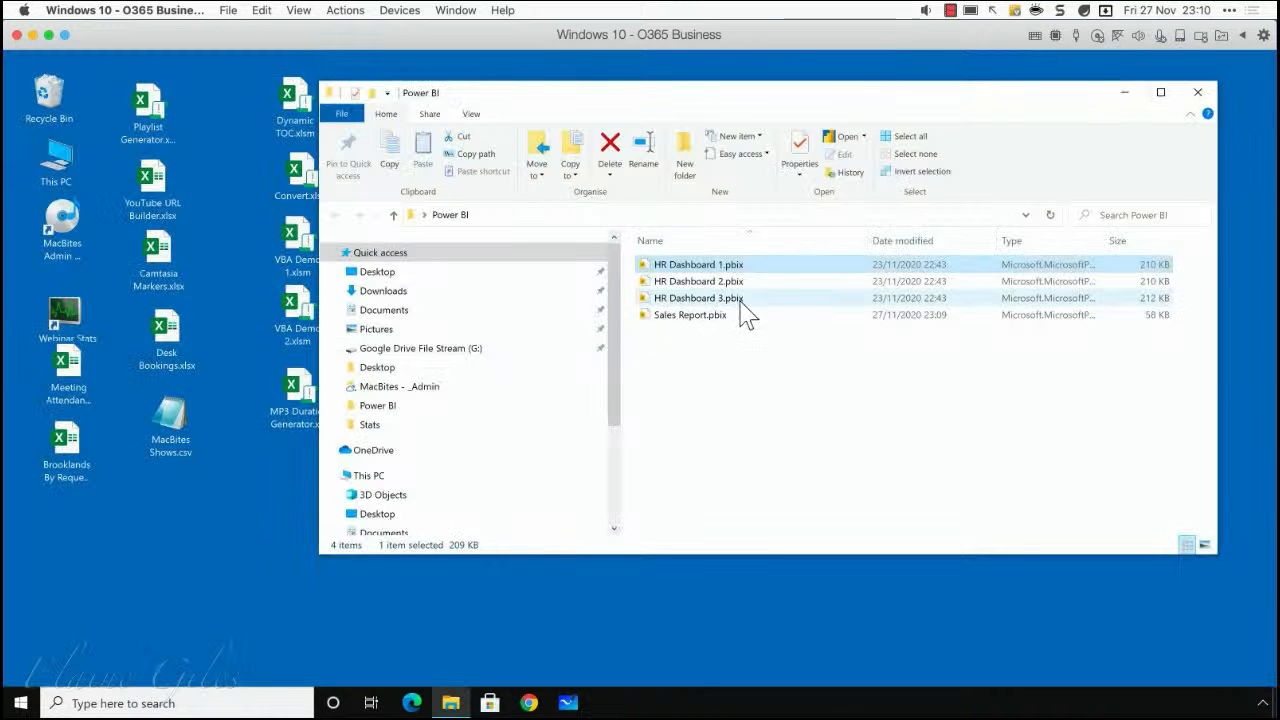
# Step: Open HR Dashboard 2.pbix, examine its Employees table in the data view, and close the file
pyautogui.doubleClick(740, 285)
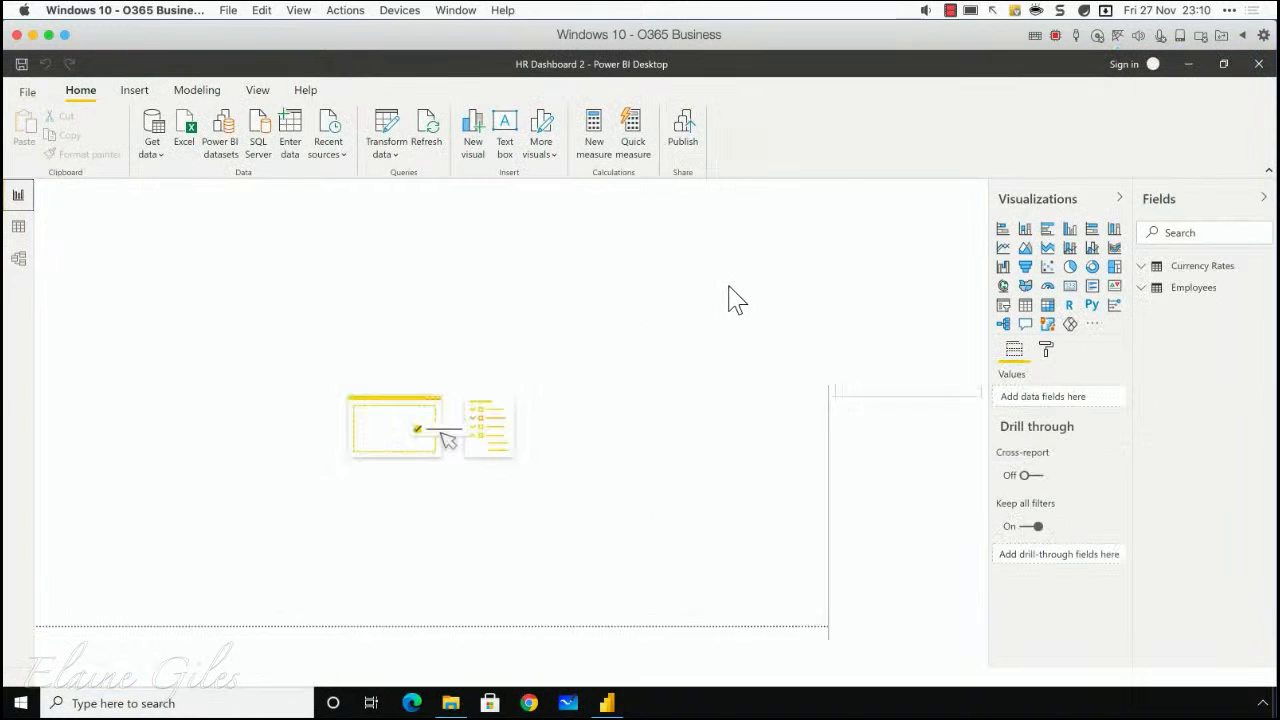
pyautogui.click(19, 228)
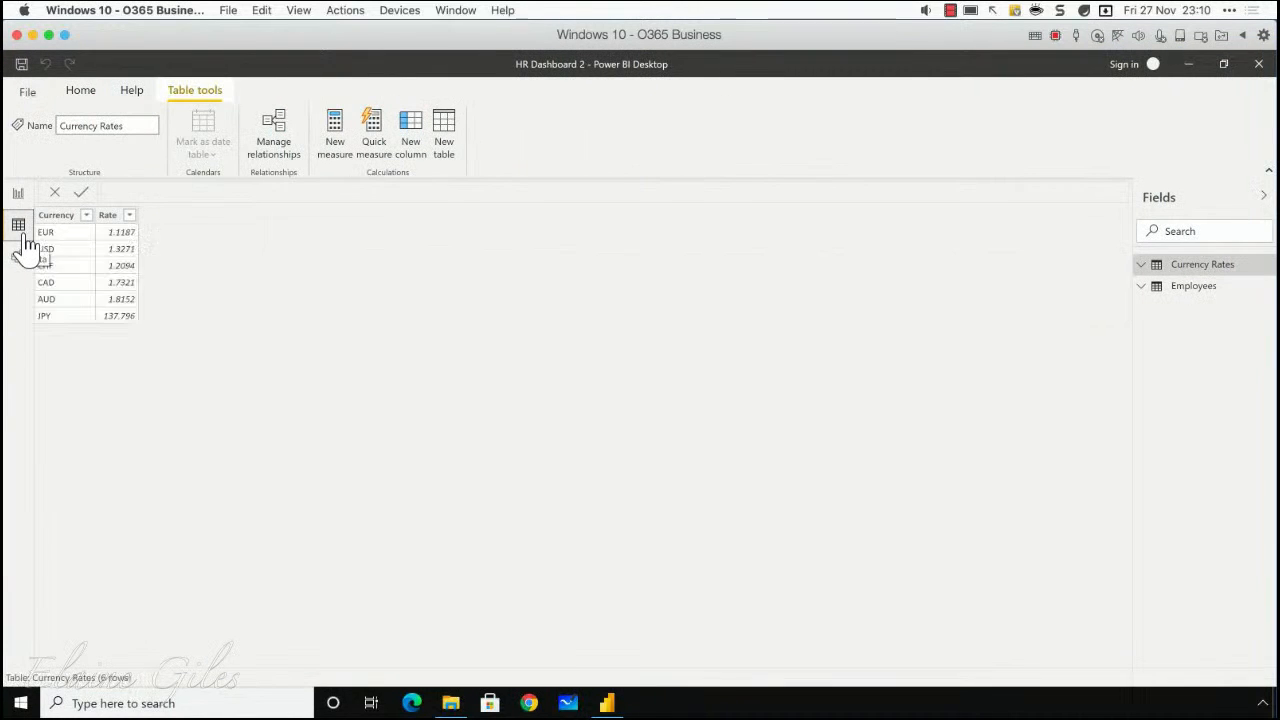
pyautogui.click(1197, 290)
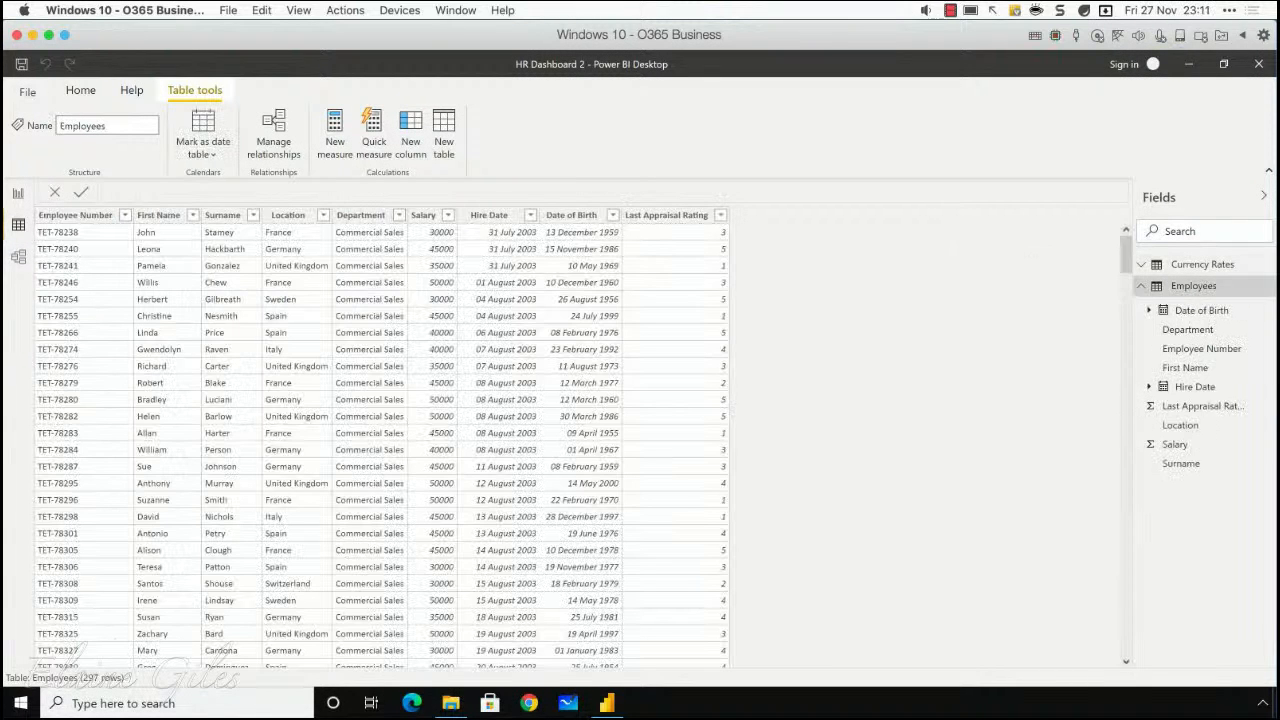
pyautogui.click(1258, 63)
# Step: Open HR Dashboard 1.pbix again and display the Employees table in the data view
pyautogui.doubleClick(740, 268)
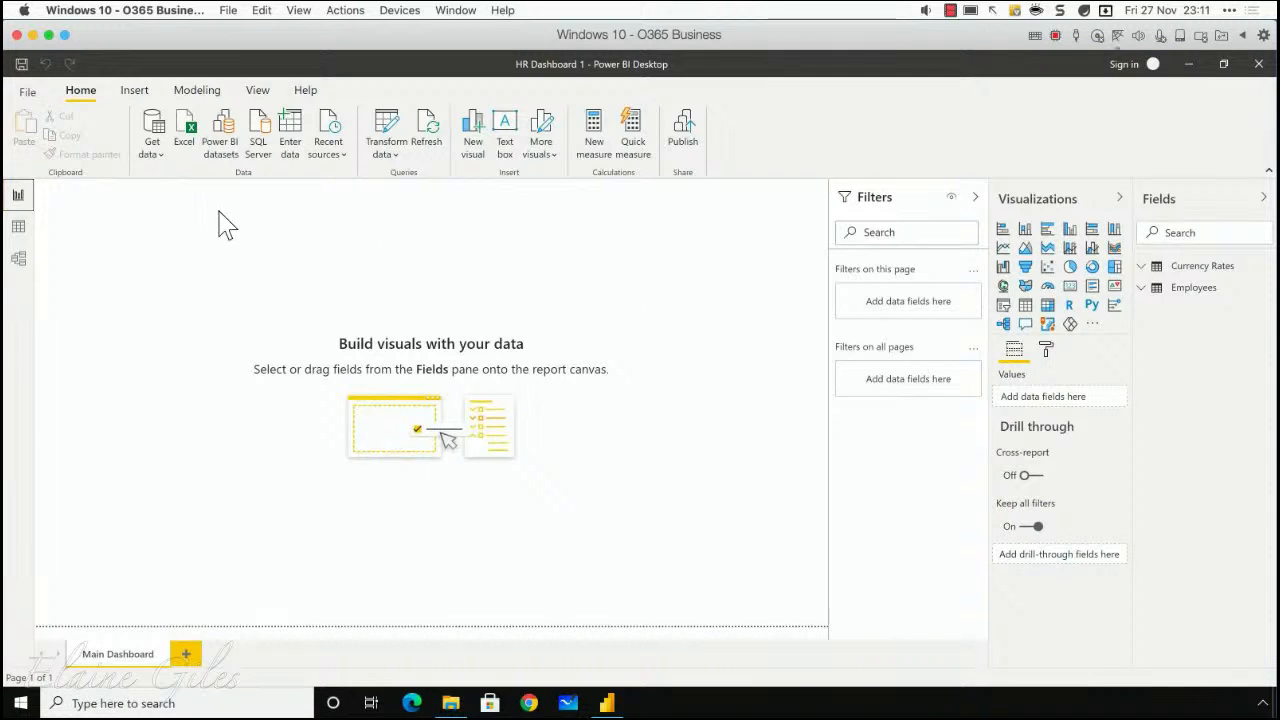
pyautogui.click(20, 230)
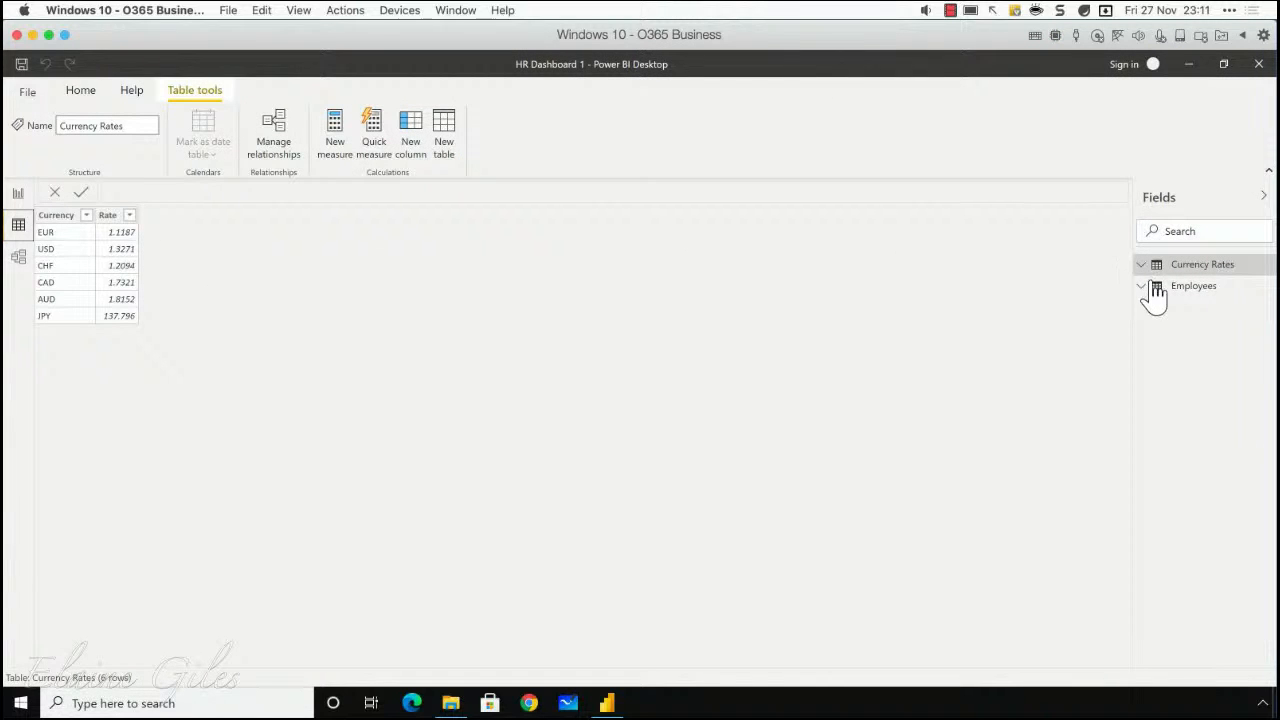
pyautogui.click(1186, 291)
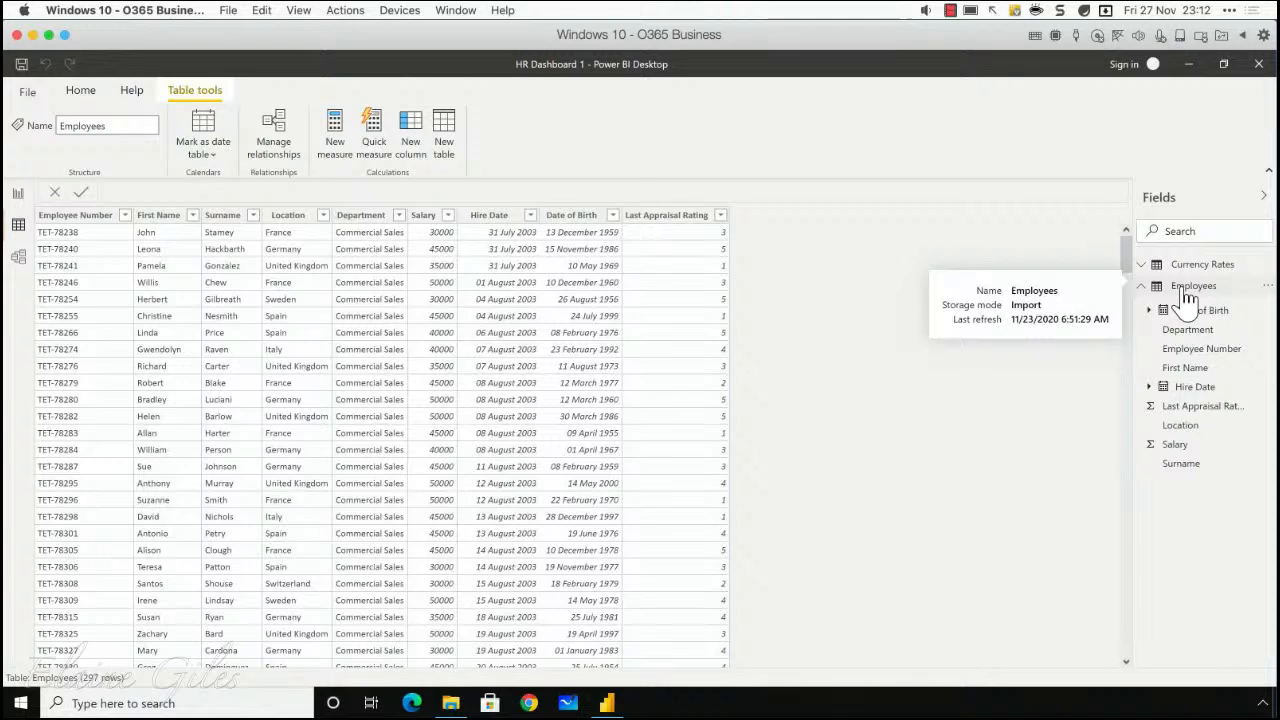
pyautogui.click(1187, 296)
# Step: Add a calculated column named Rating to the Employees table, starting its formula with the IF function
pyautogui.click(424, 134)
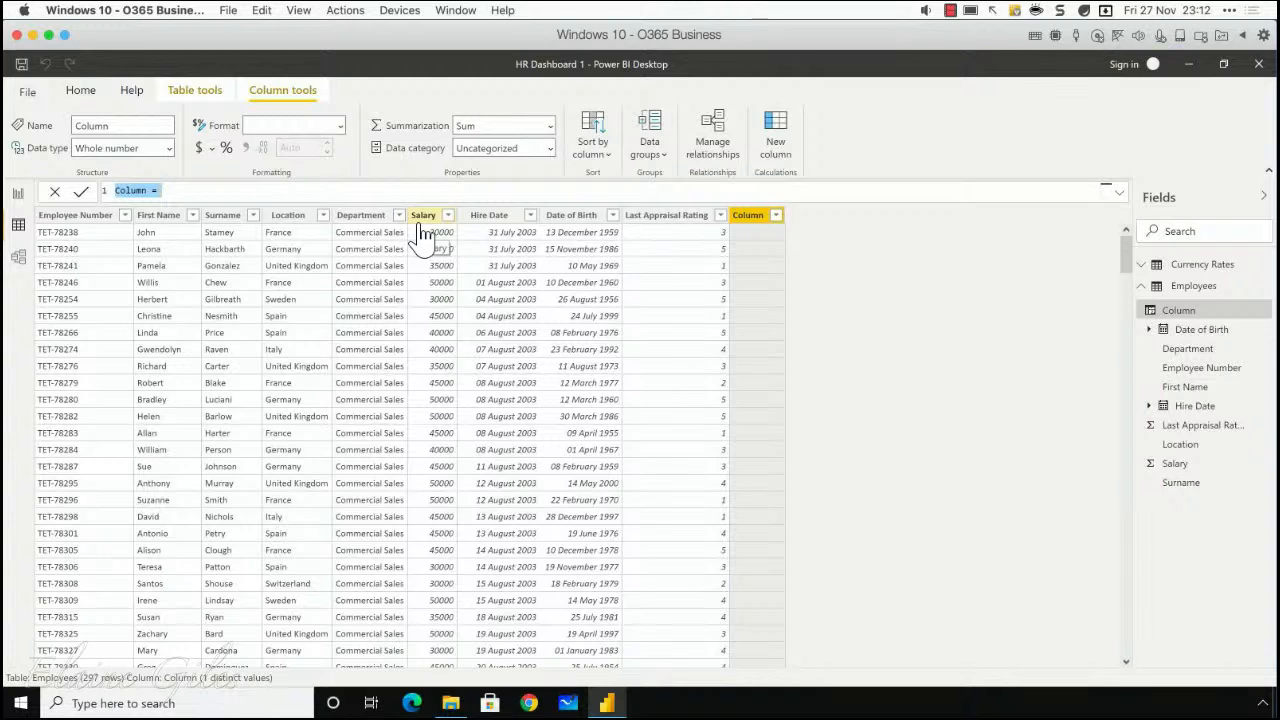
pyautogui.write('Rating')
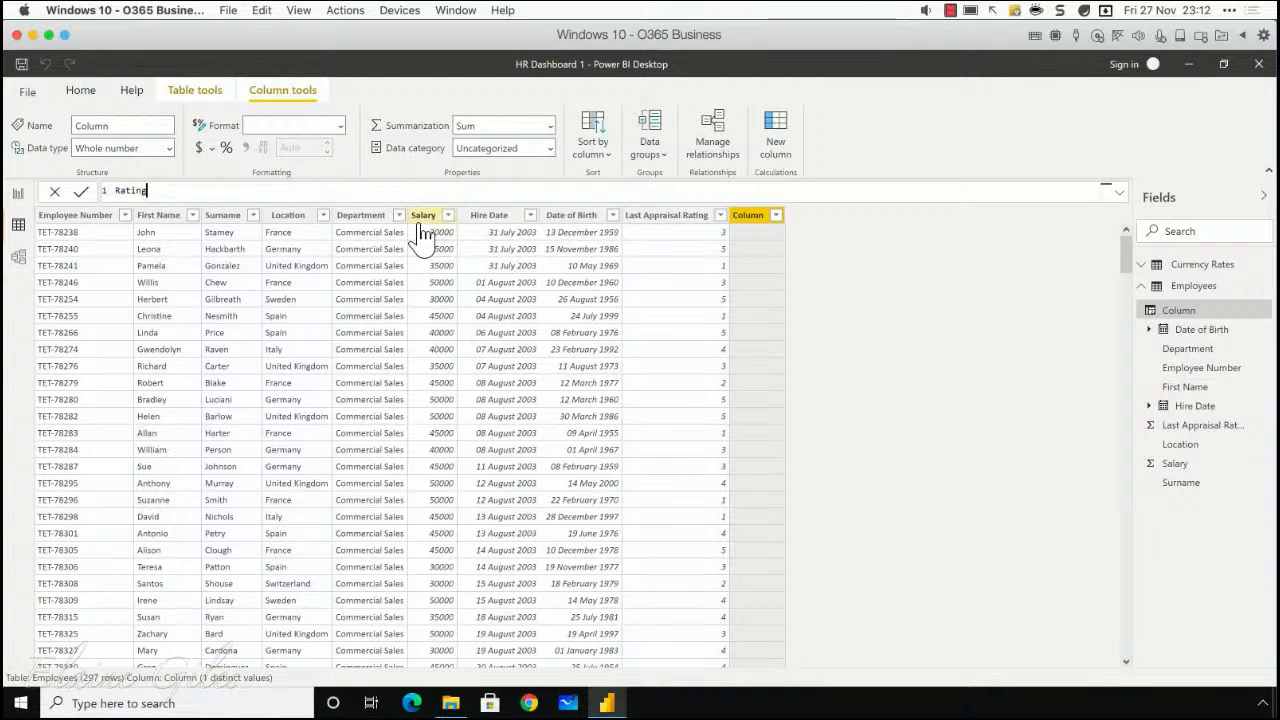
pyautogui.write(' = If')
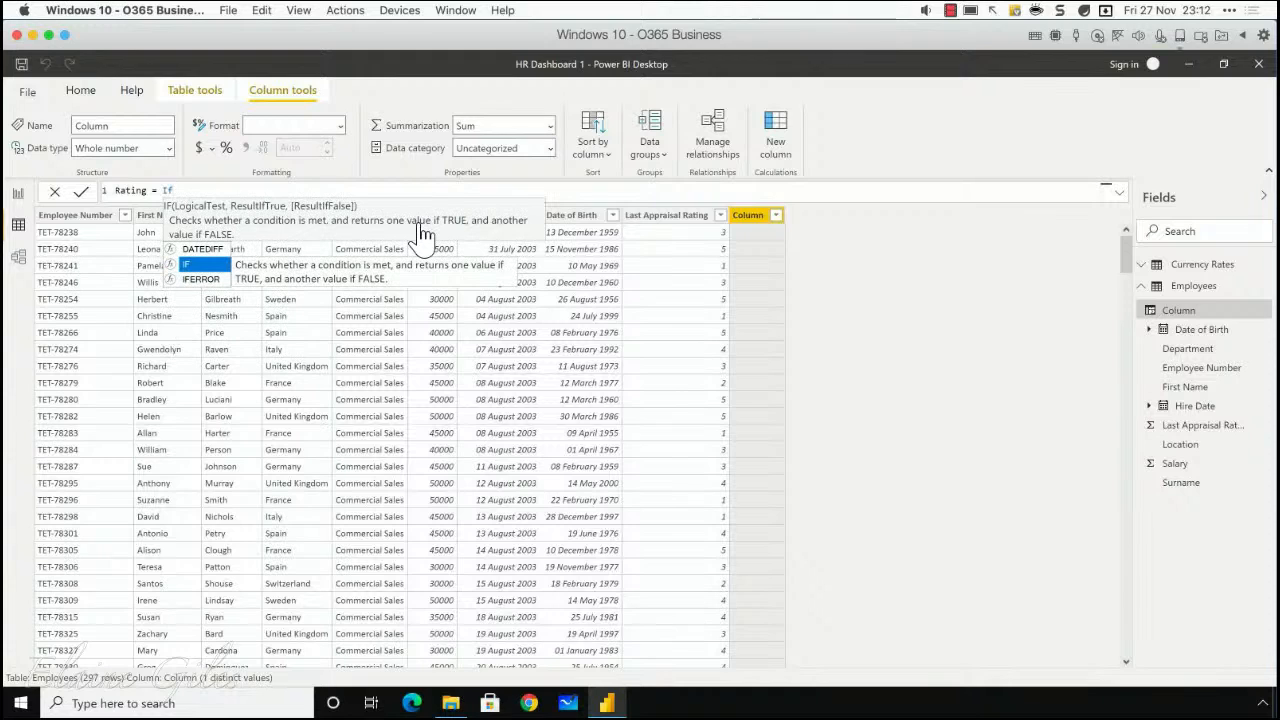
pyautogui.write('(Last')
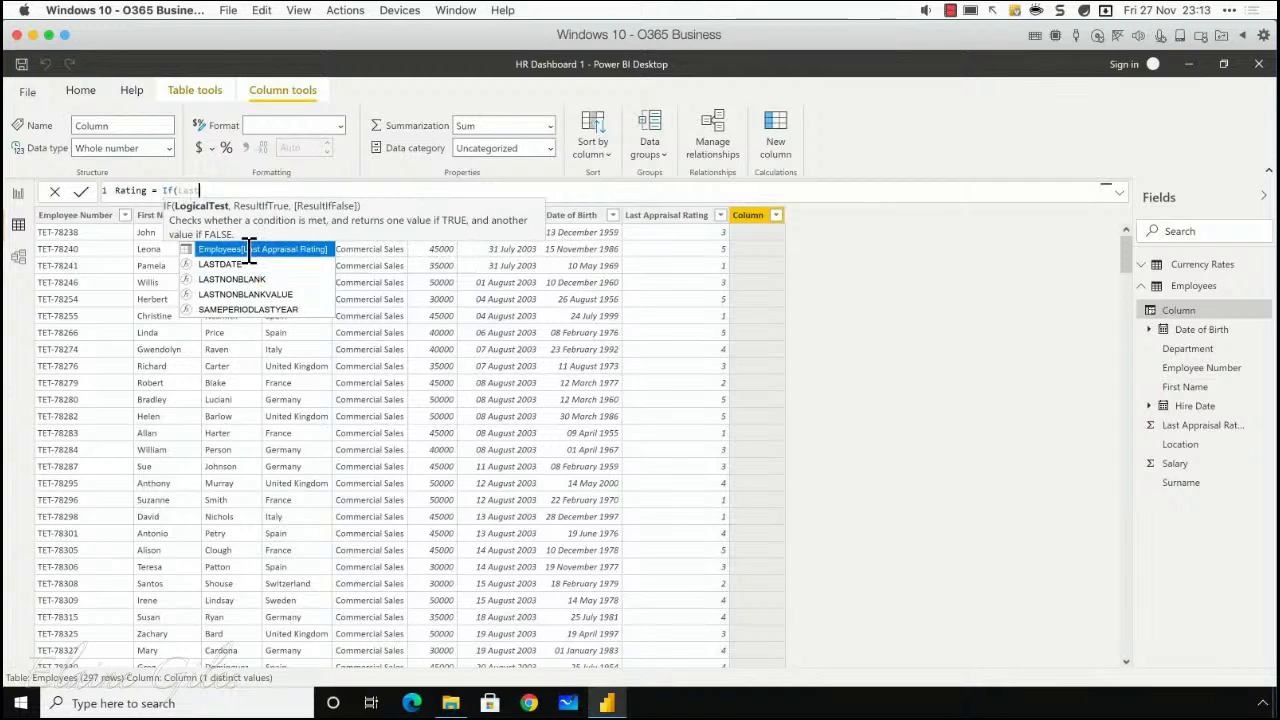
# Step: Enter Employees[Last Appraisal Rating]<3 as the logical test of the Rating column's IF function
pyautogui.click(240, 249)
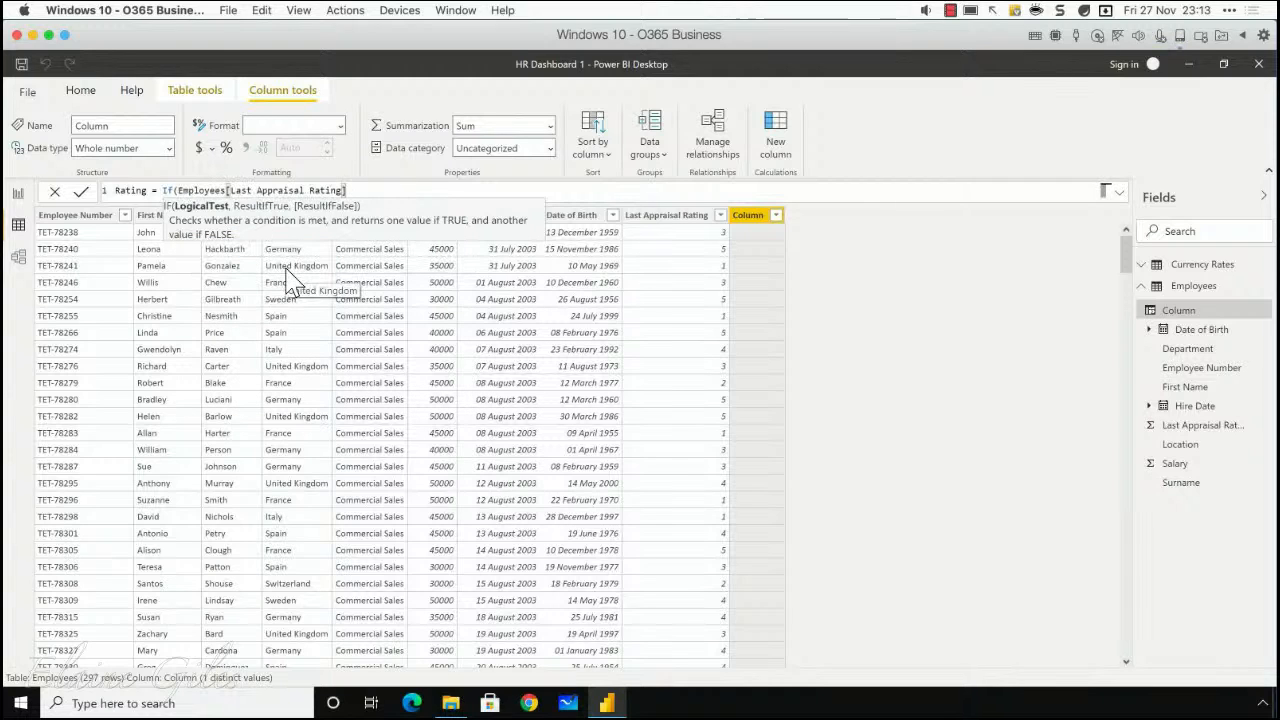
pyautogui.write('<3,"')
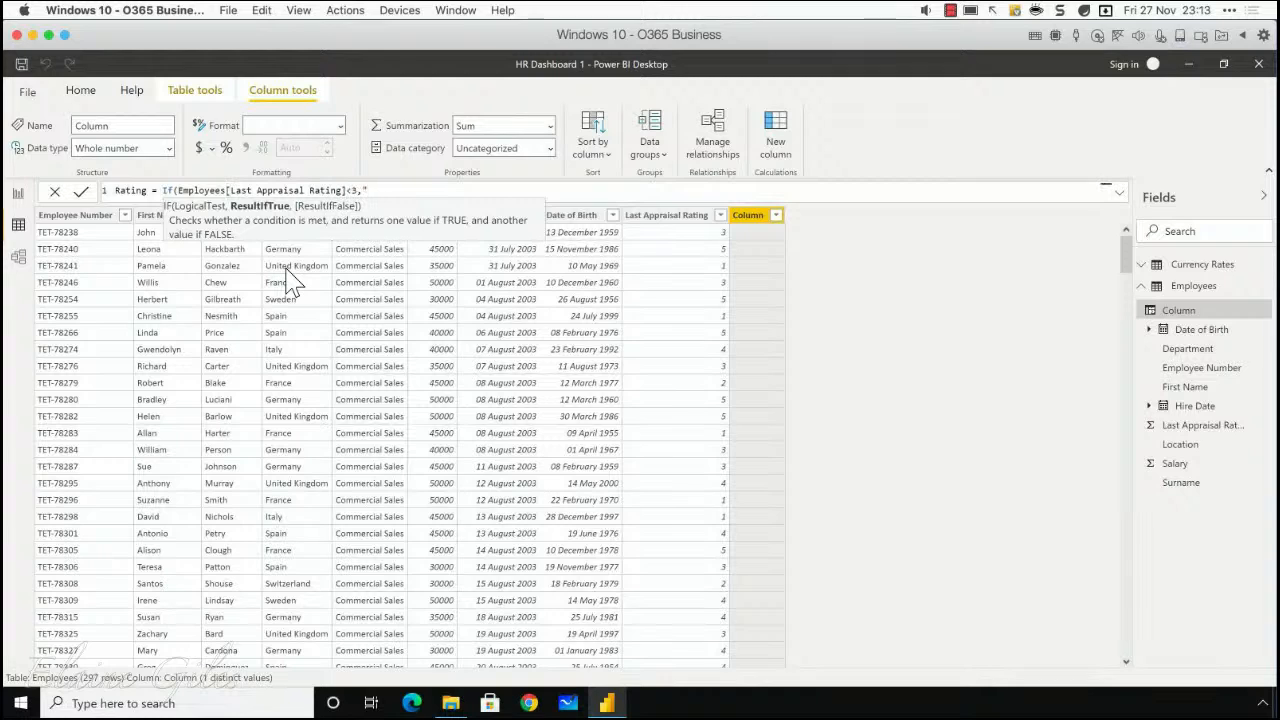
pyautogui.write('Imporv')
# Step: Enter "Improvement Needed" as the IF function's result when the test is true
pyautogui.press('BackSpace')
pyautogui.press('BackSpace')
pyautogui.press('BackSpace')
pyautogui.write('rovement Needed",')
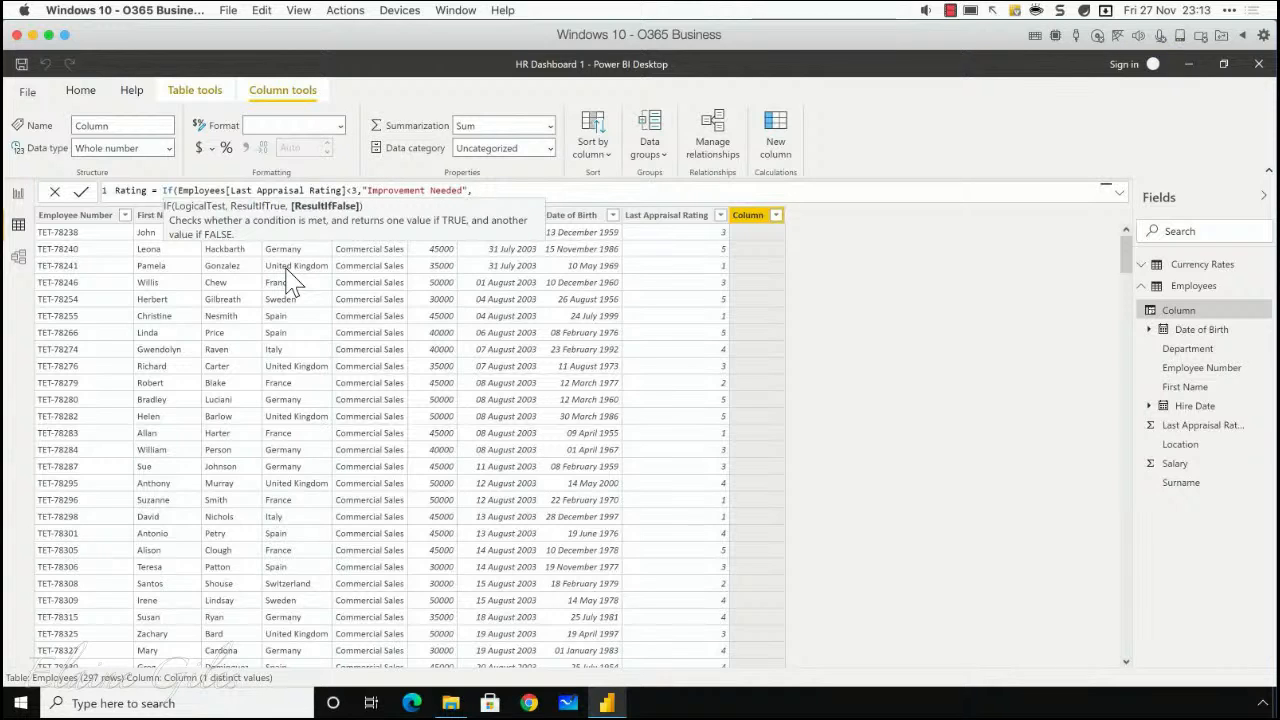
pyautogui.write('IF(')
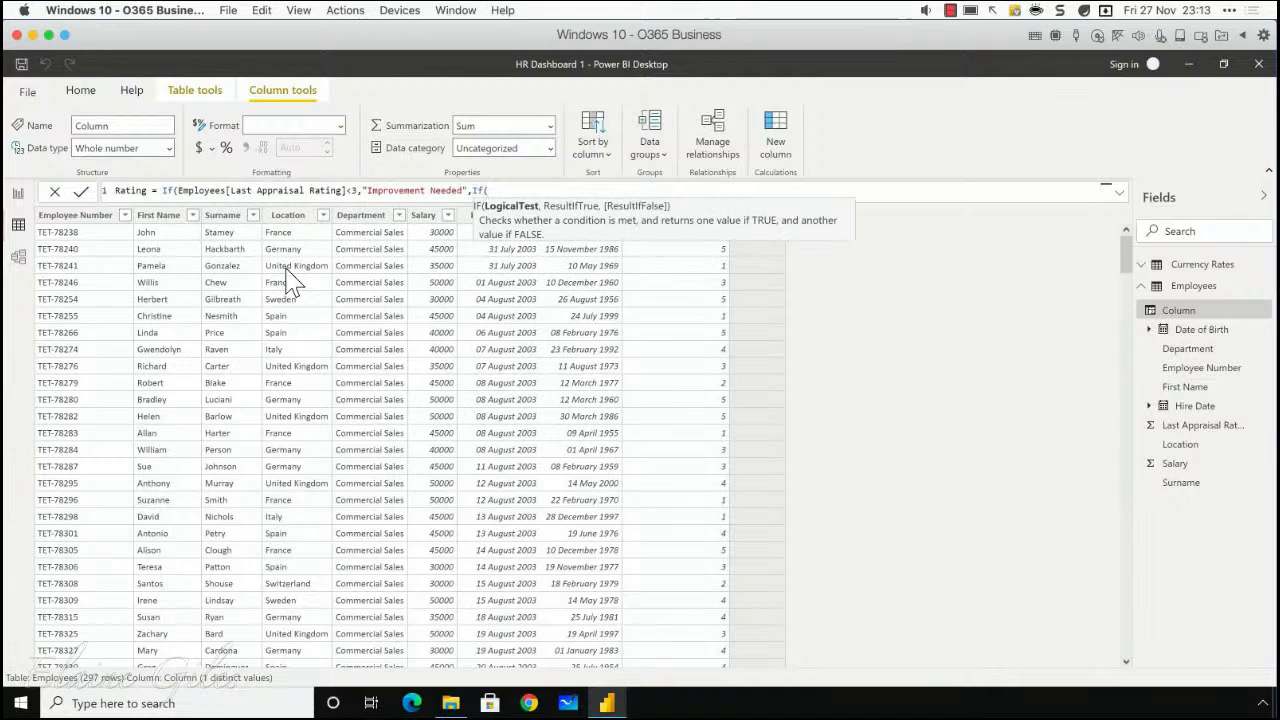
pyautogui.write('Last')
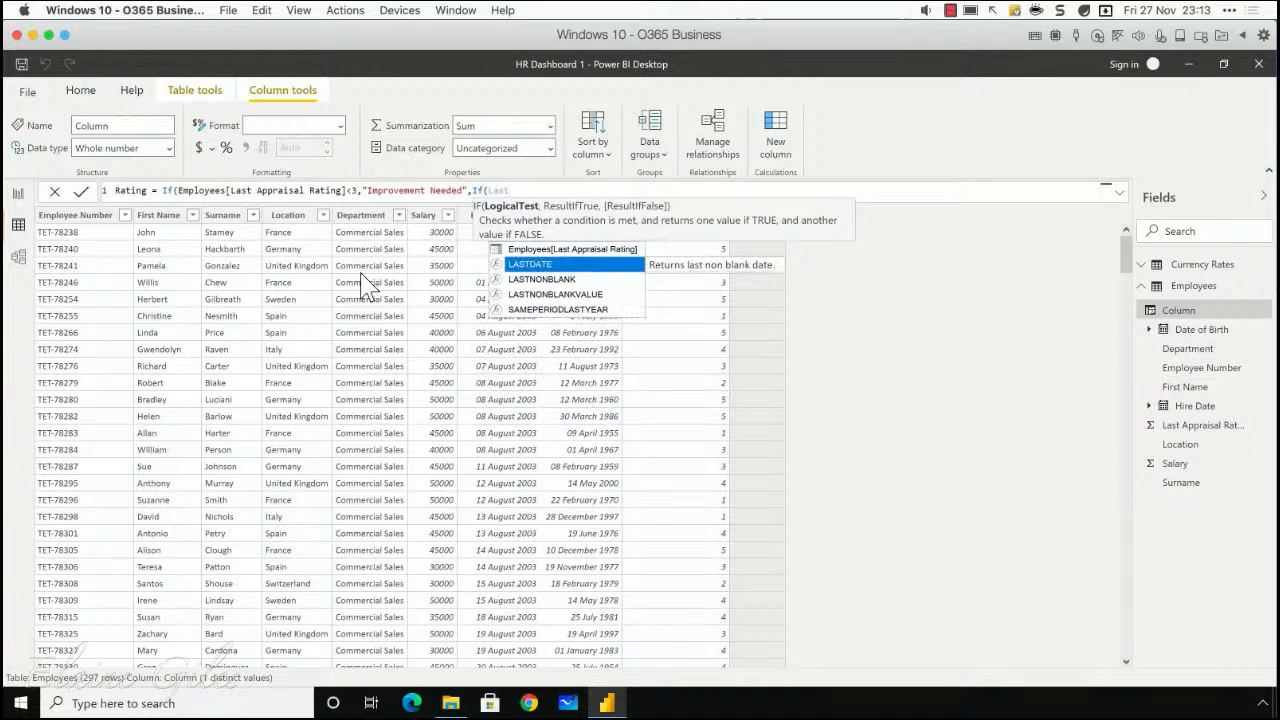
# Step: Nest a second IF as the result if false, with the logical test Employees[Last Appraisal Rating]=3
pyautogui.press('Up')
pyautogui.press('Tab')
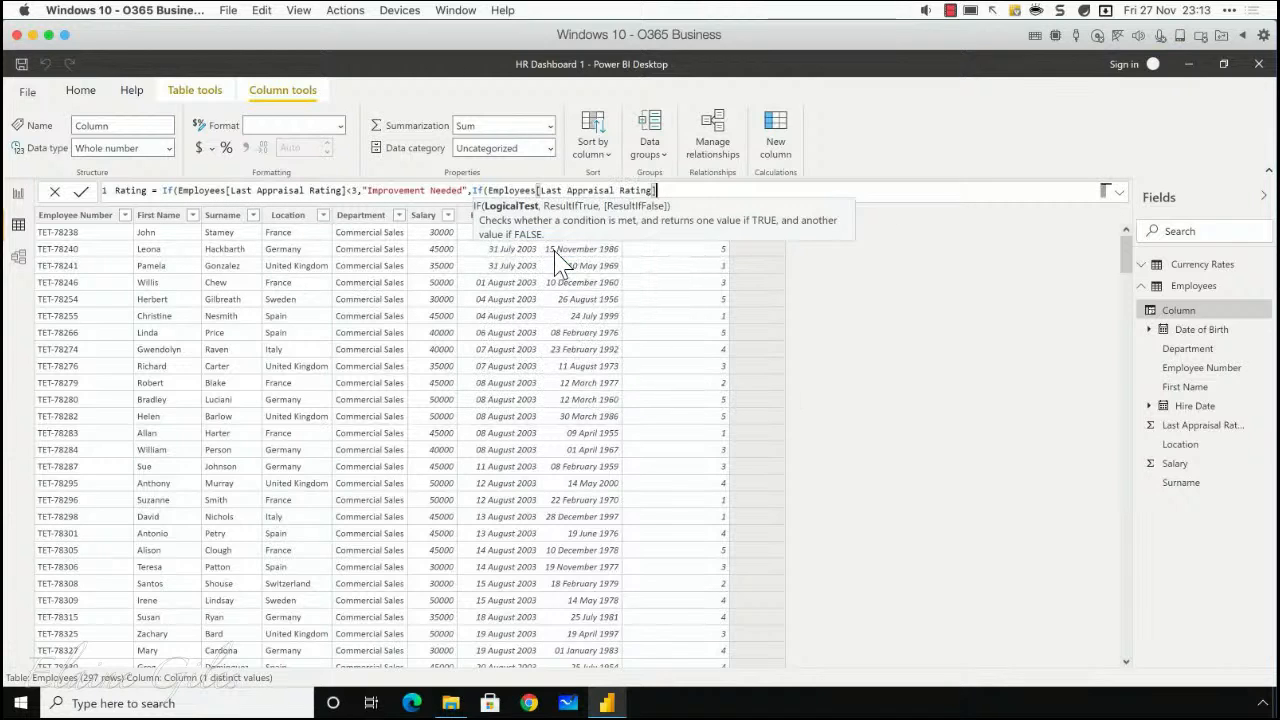
pyautogui.write('=3,')
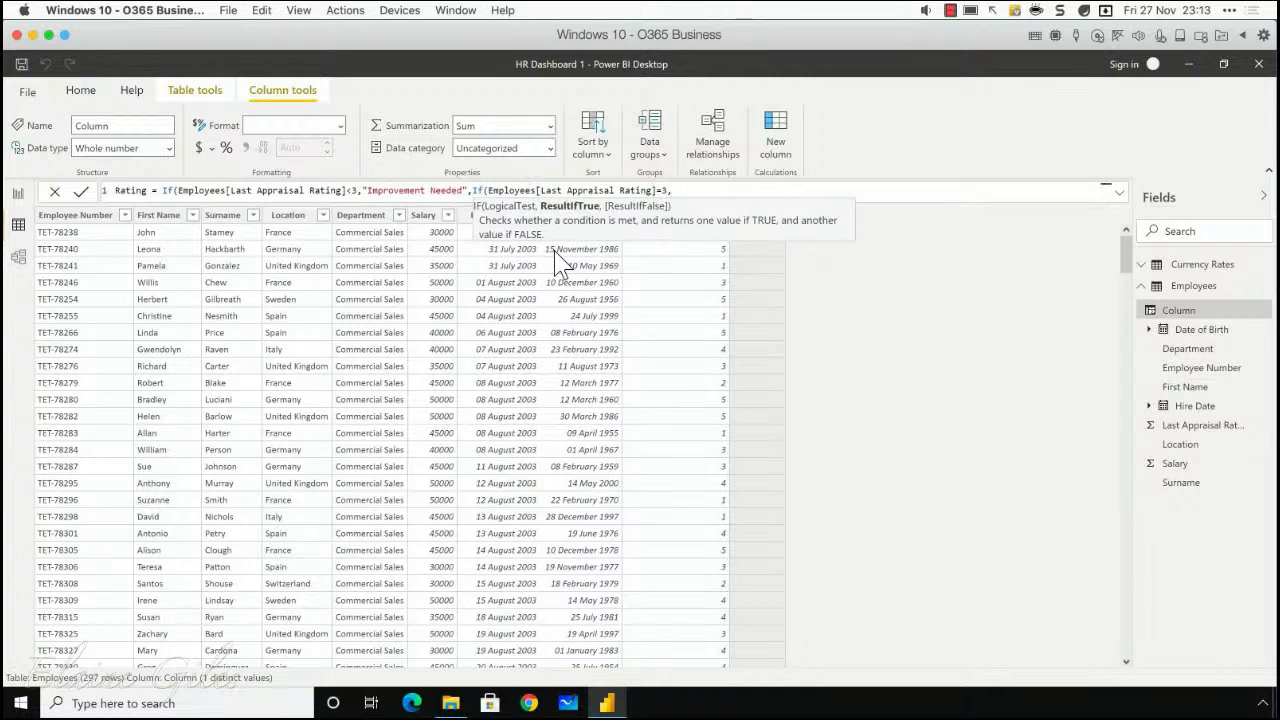
pyautogui.write('"Met expectati')
# Step: Enter "Met expectations" as the nested IF function's result when its test is true
pyautogui.write('on"')
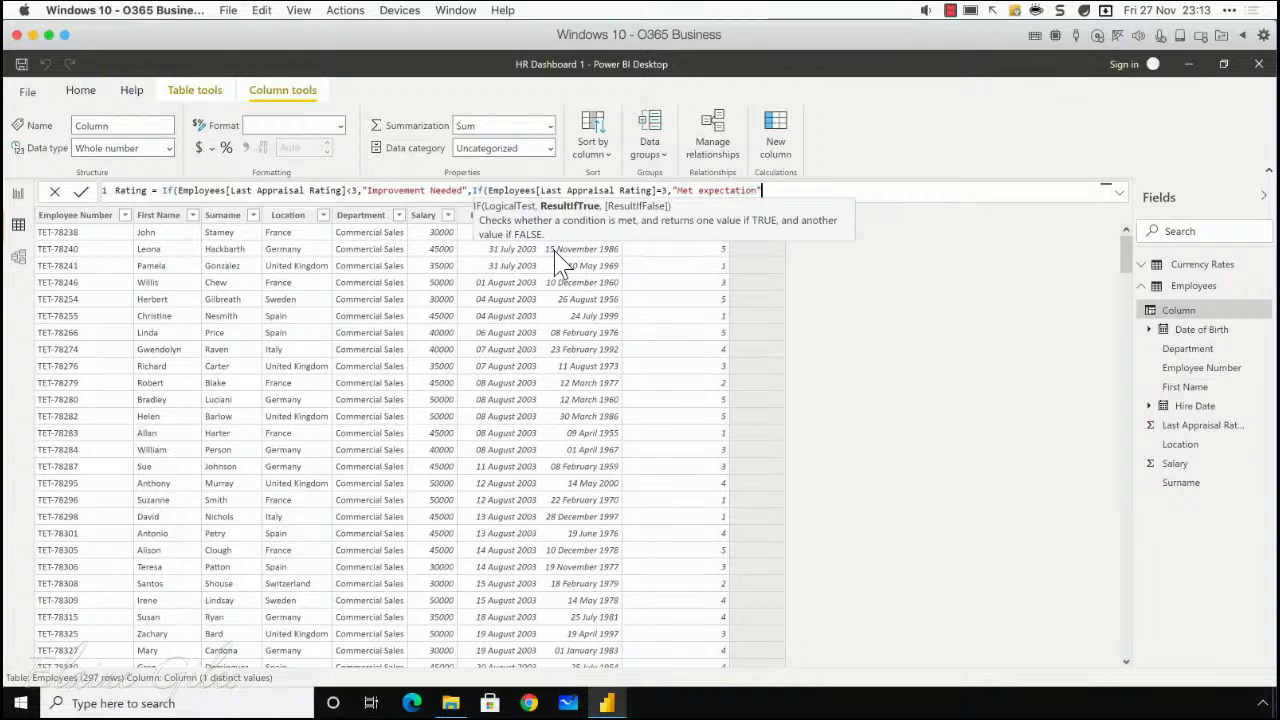
pyautogui.press('BackSpace')
pyautogui.write('s", "E')
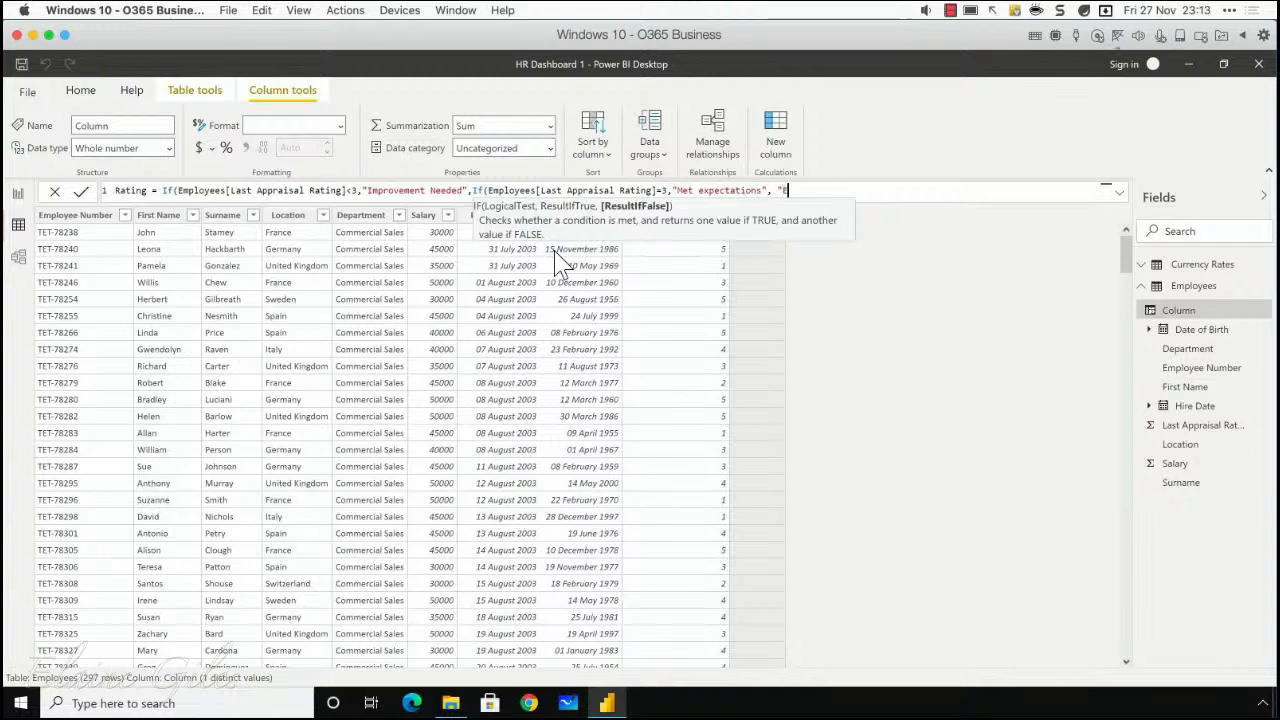
pyautogui.write('xceeded expectation"s")')
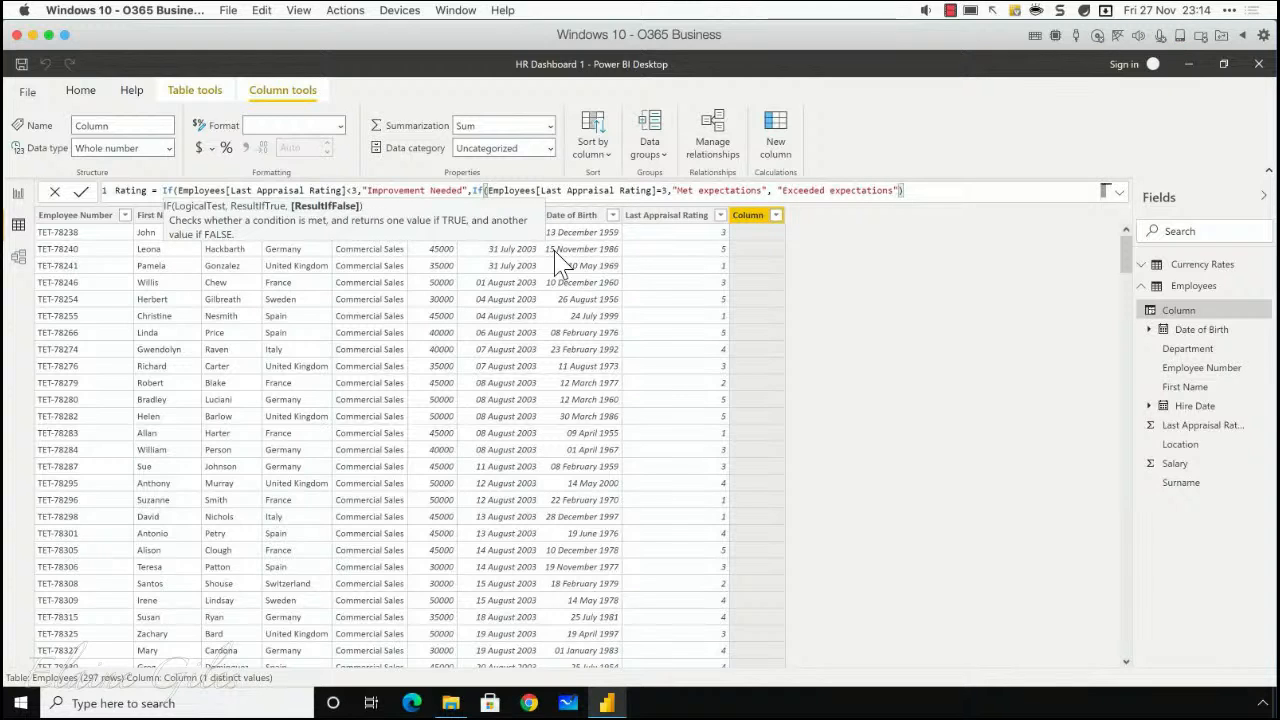
# Step: Enter "Exceeded expectations" as the nested IF's result if false, close both functions and commit the Rating column formula
pyautogui.write(')')
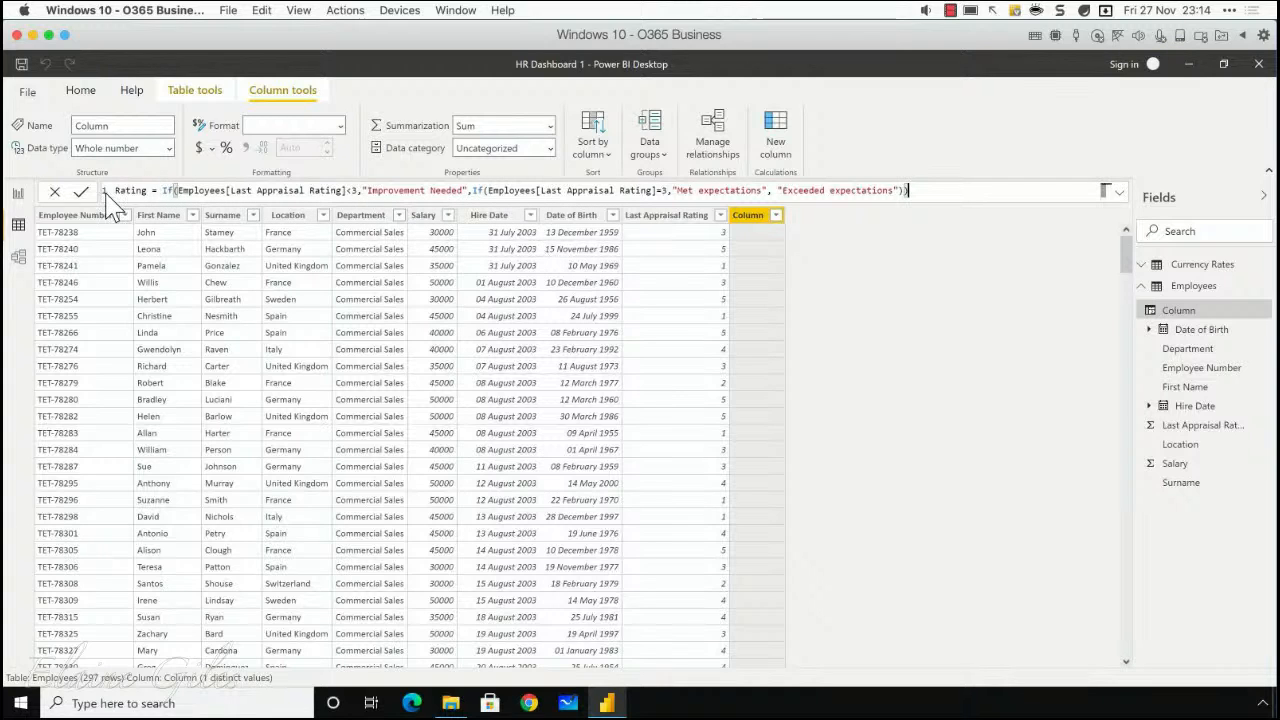
pyautogui.press('Return')
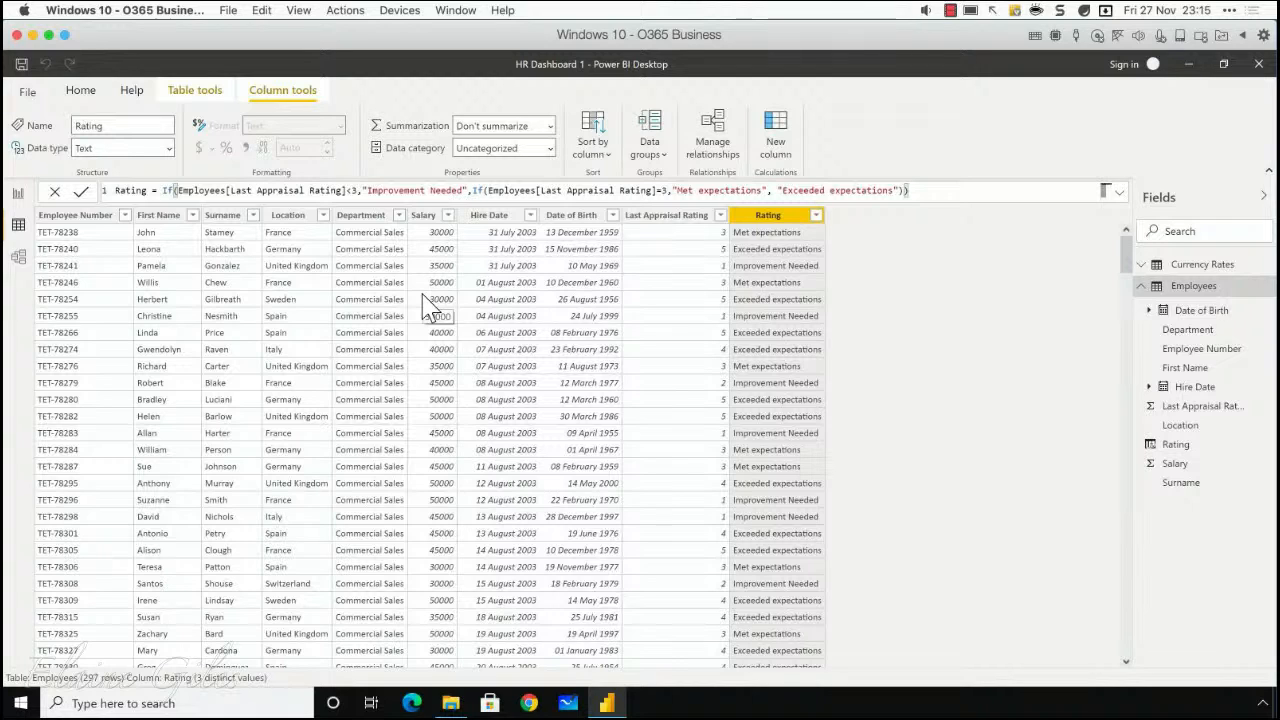
# Step: Review the Employees table's Salary column and the Rate and Currency columns of the Currency Rates table
pyautogui.click(424, 216)
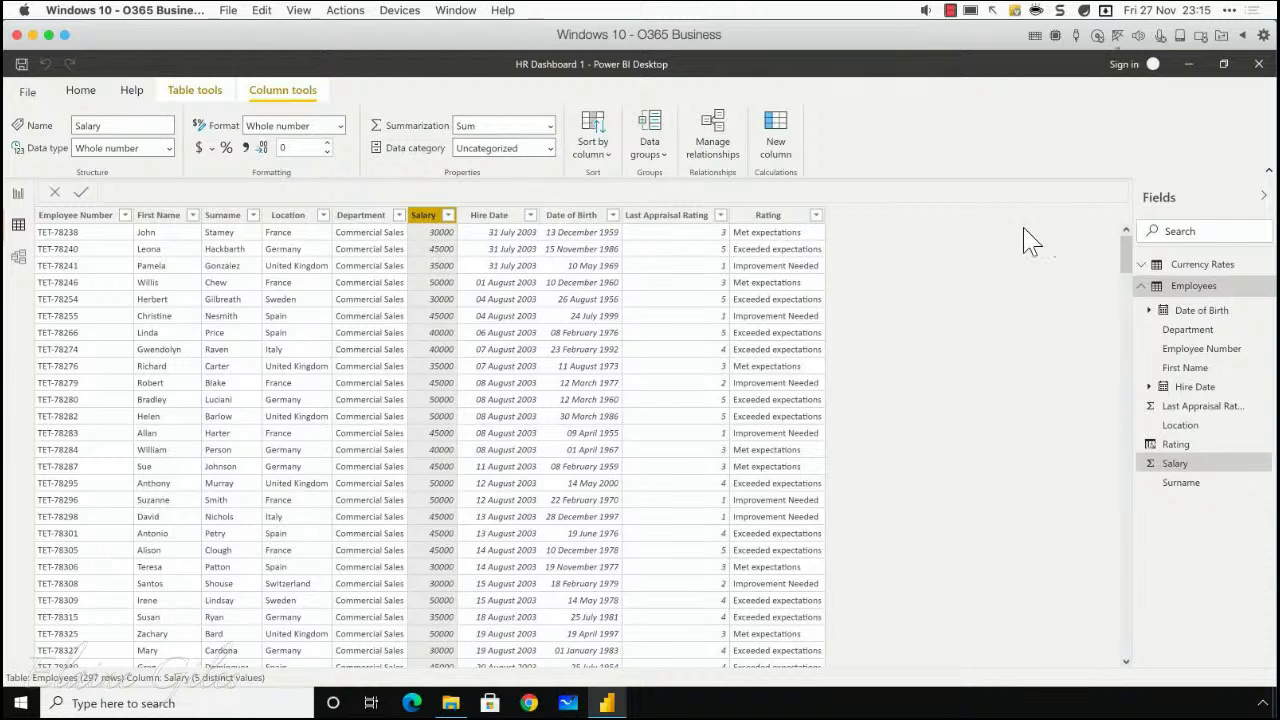
pyautogui.click(1141, 287)
pyautogui.click(1142, 266)
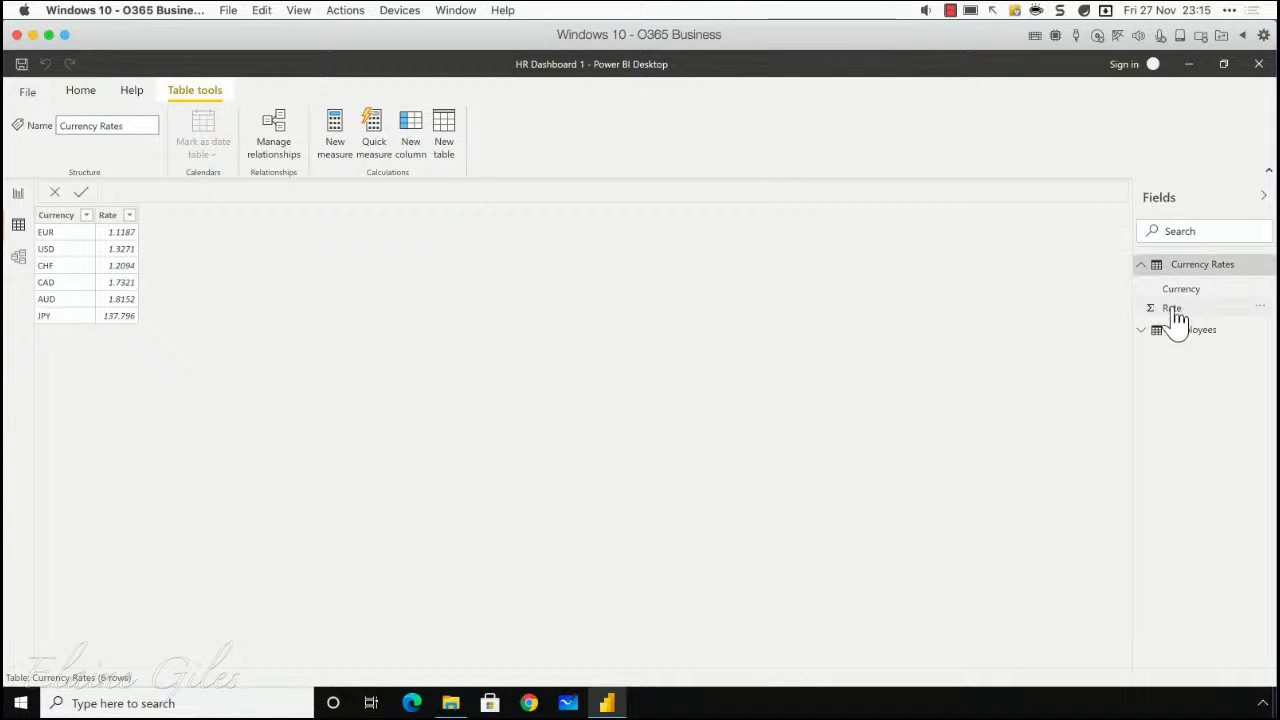
pyautogui.click(108, 216)
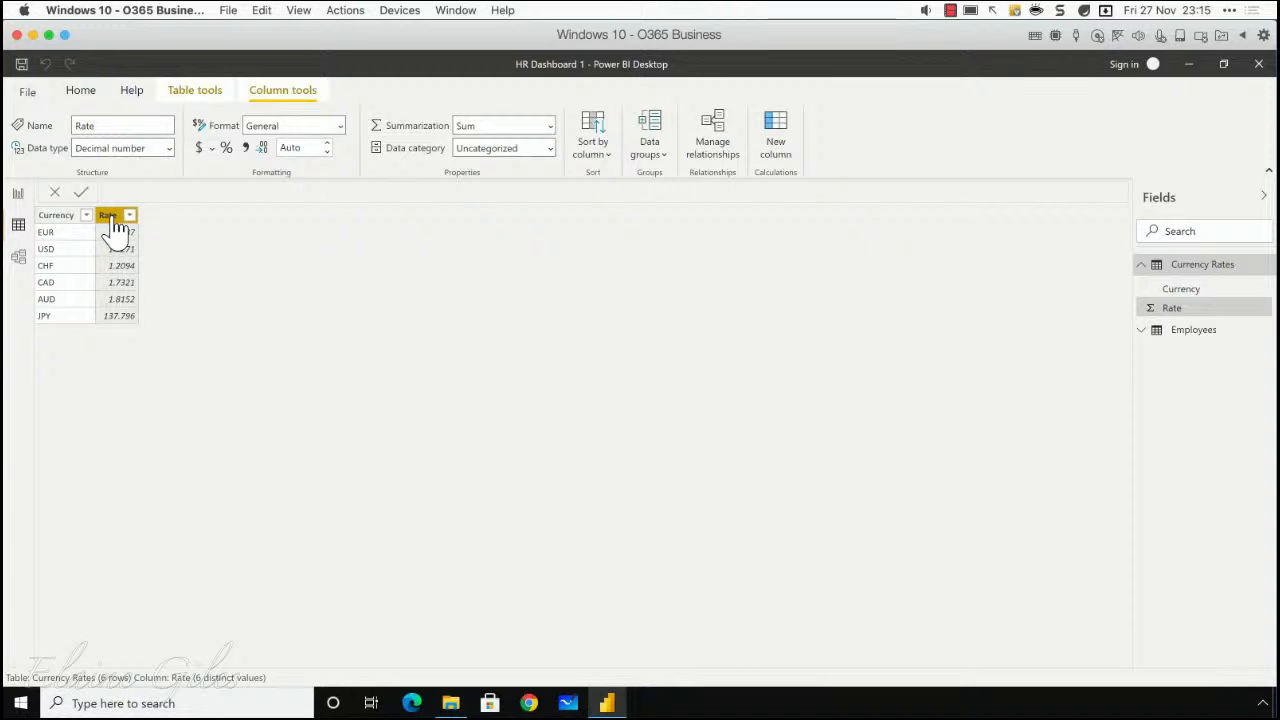
pyautogui.click(45, 249)
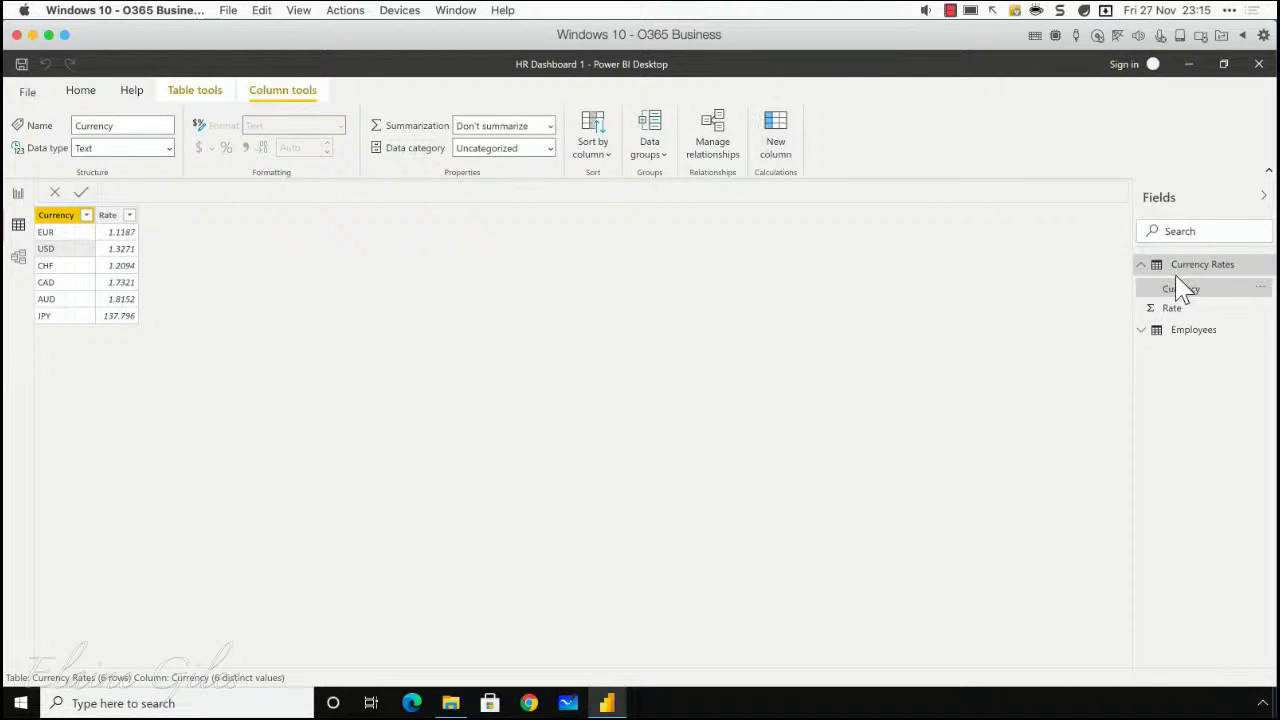
# Step: Add a calculated column named Salary USD to the Employees table, starting its formula with Employees[Salary]
pyautogui.click(1190, 334)
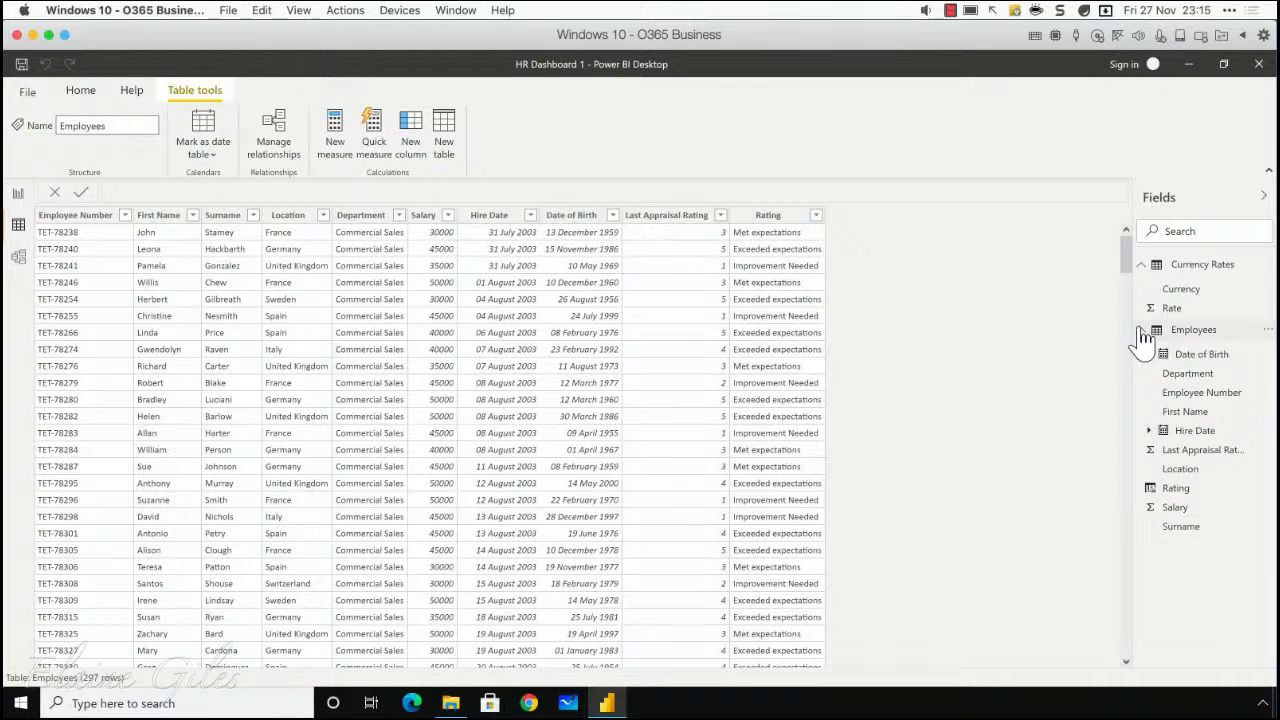
pyautogui.click(413, 130)
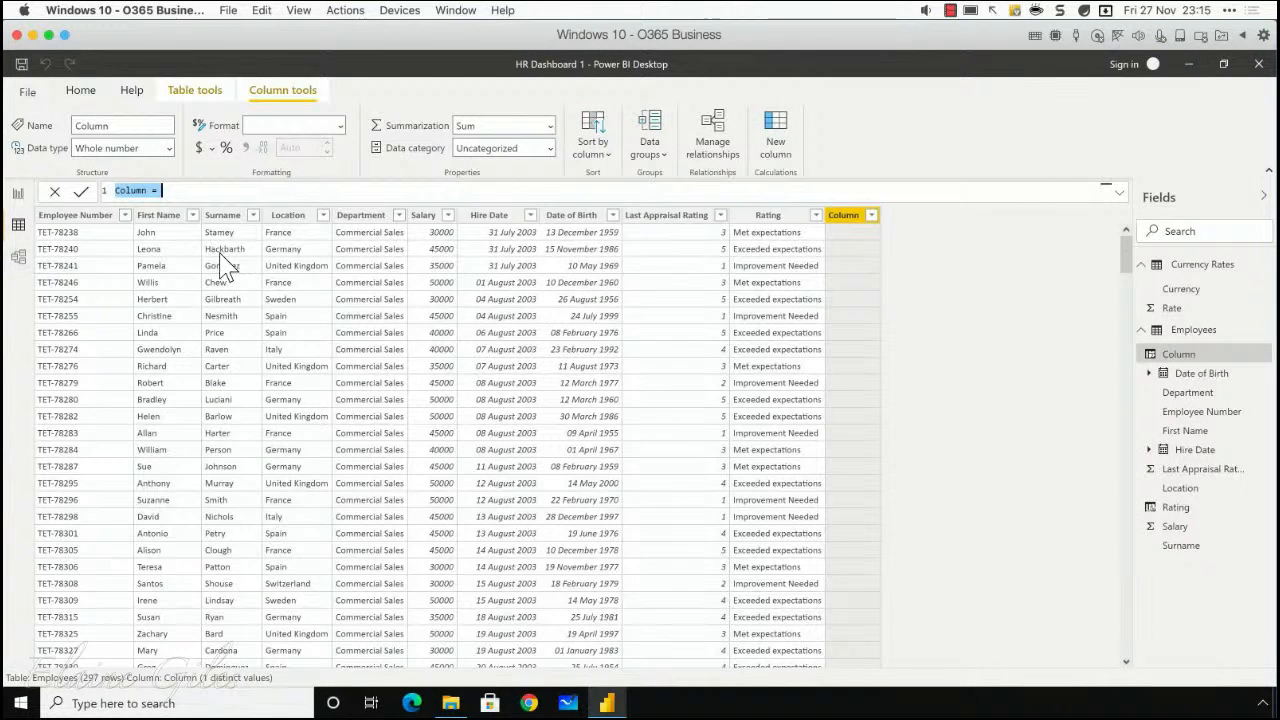
pyautogui.write('Salary')
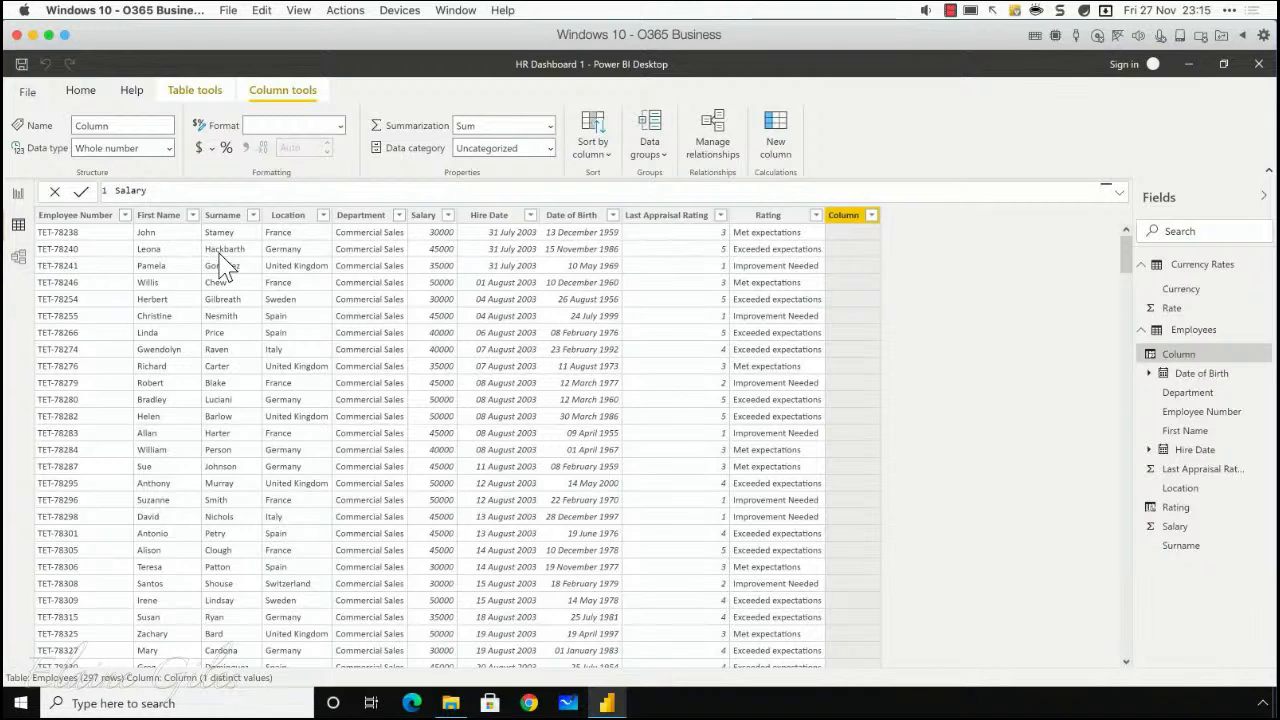
pyautogui.write(' USD = Sa')
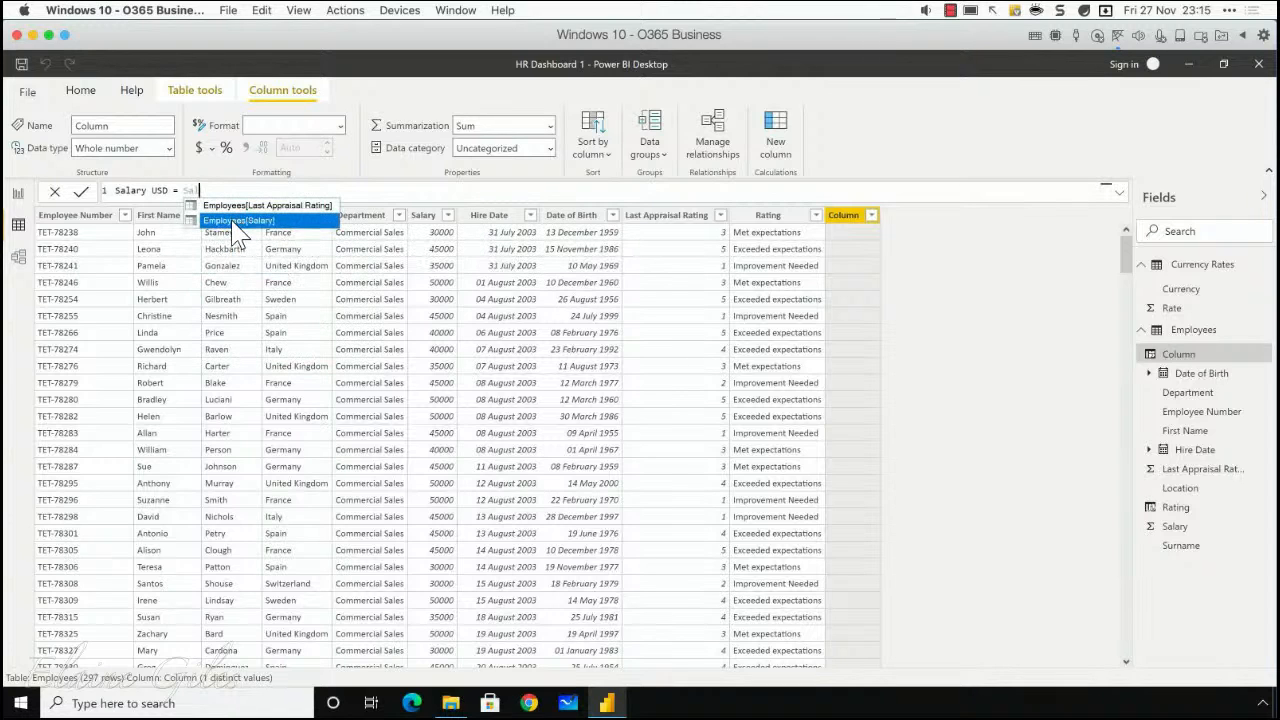
pyautogui.click(238, 221)
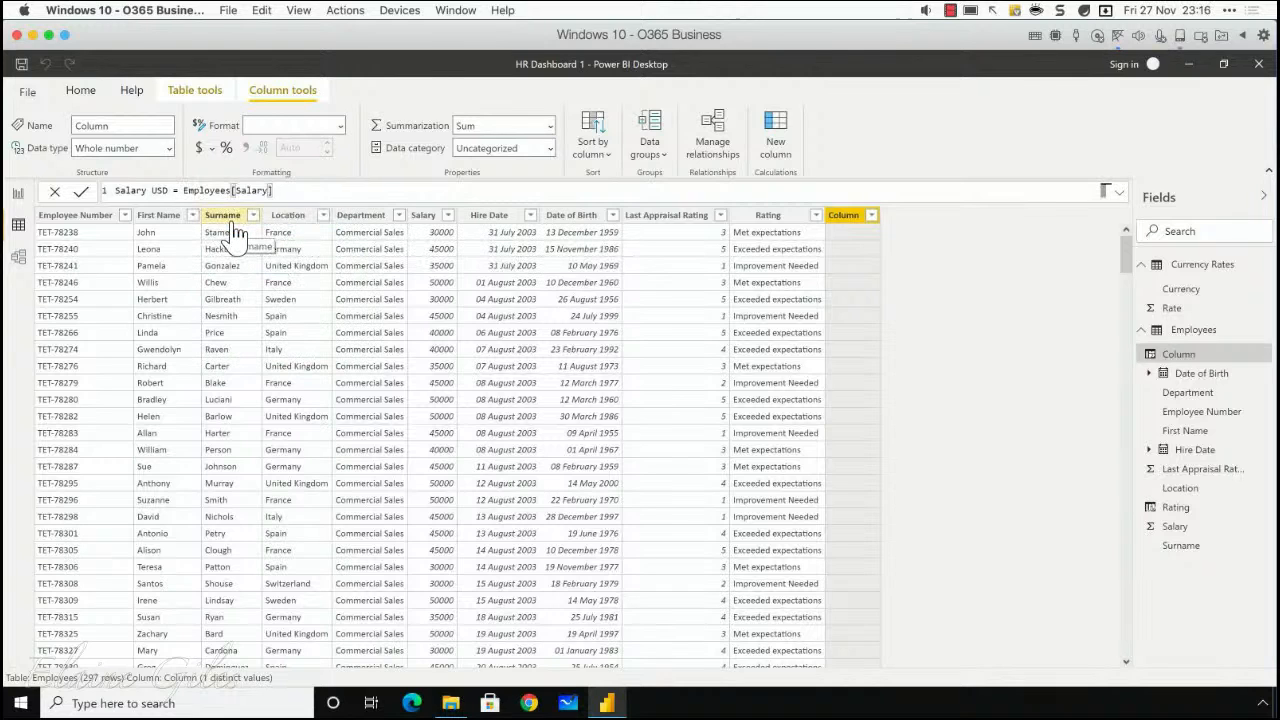
# Step: Multiply the salary by a LOOKUPVALUE function with result column 'Currency Rates'[Rate] and search column 'Currency Rates'[Currency]
pyautogui.write('* look')
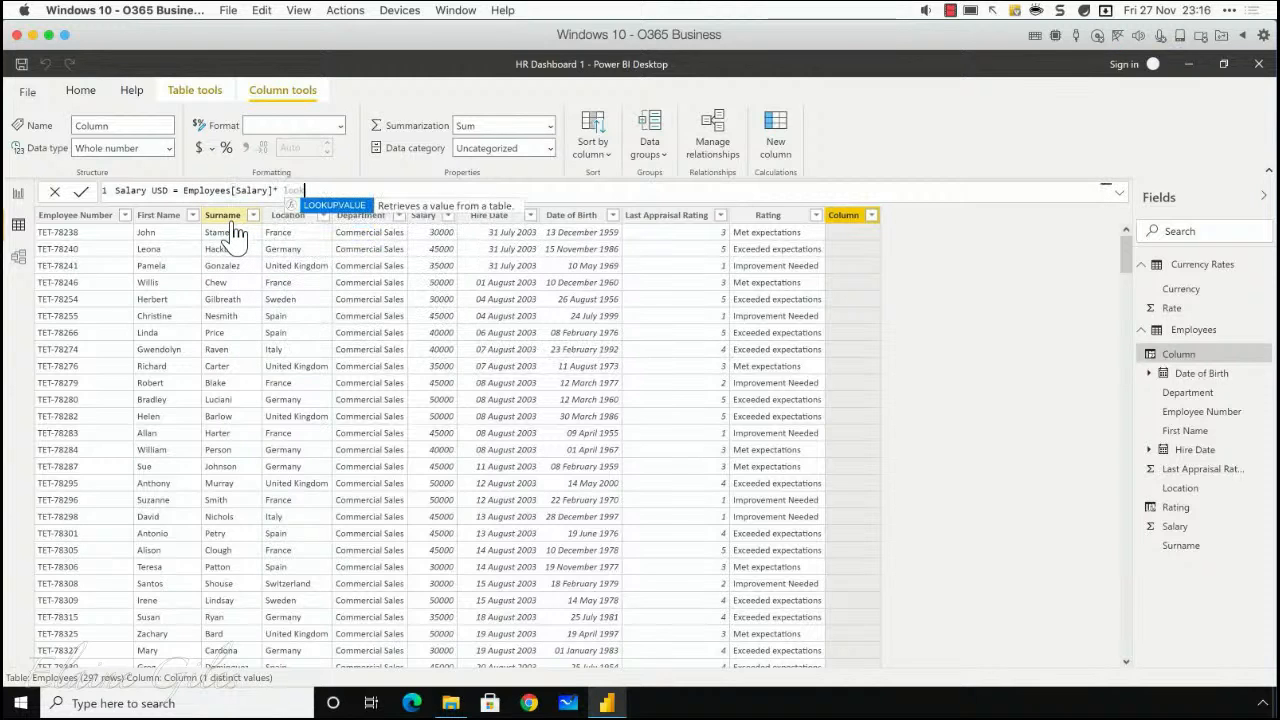
pyautogui.click(310, 205)
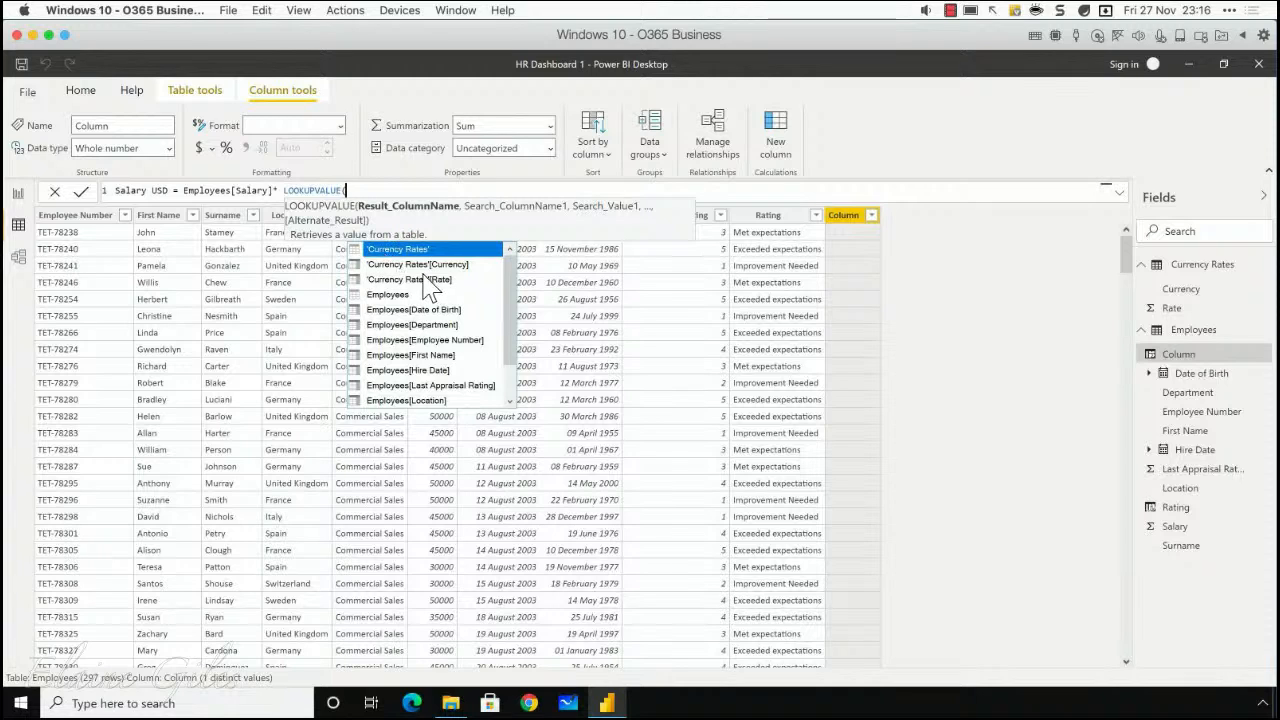
pyautogui.doubleClick(421, 280)
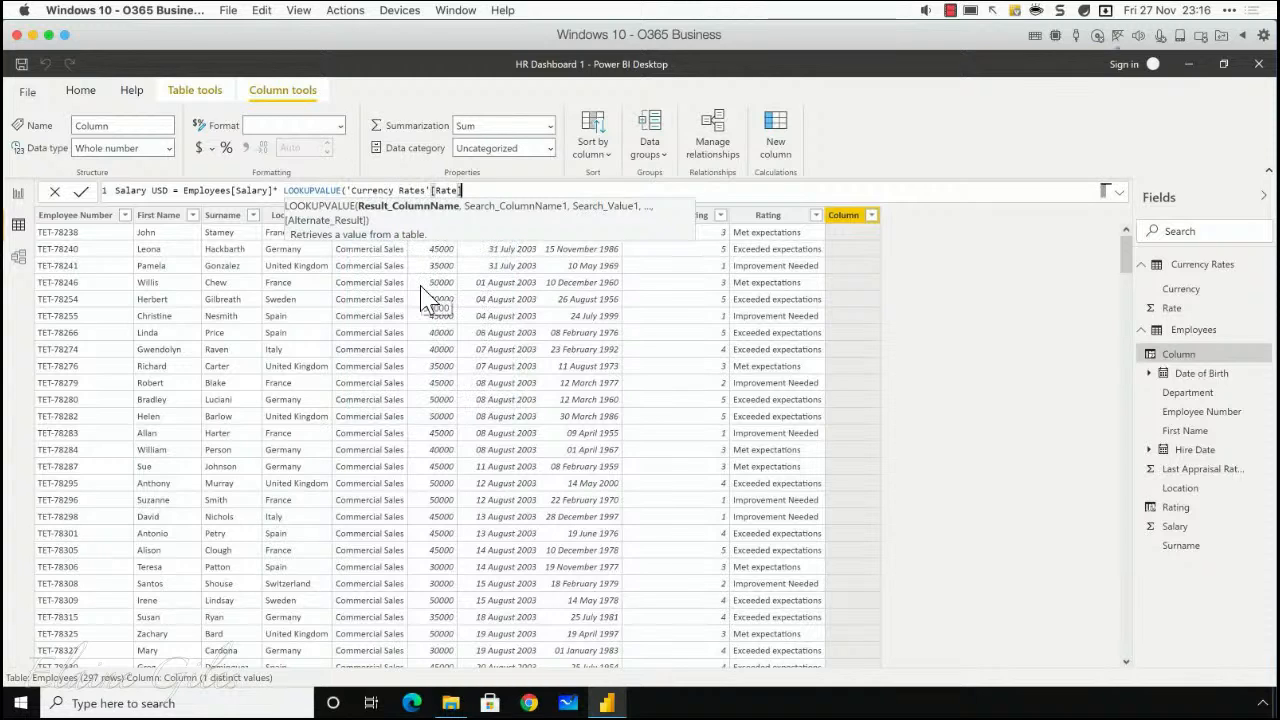
pyautogui.write(',')
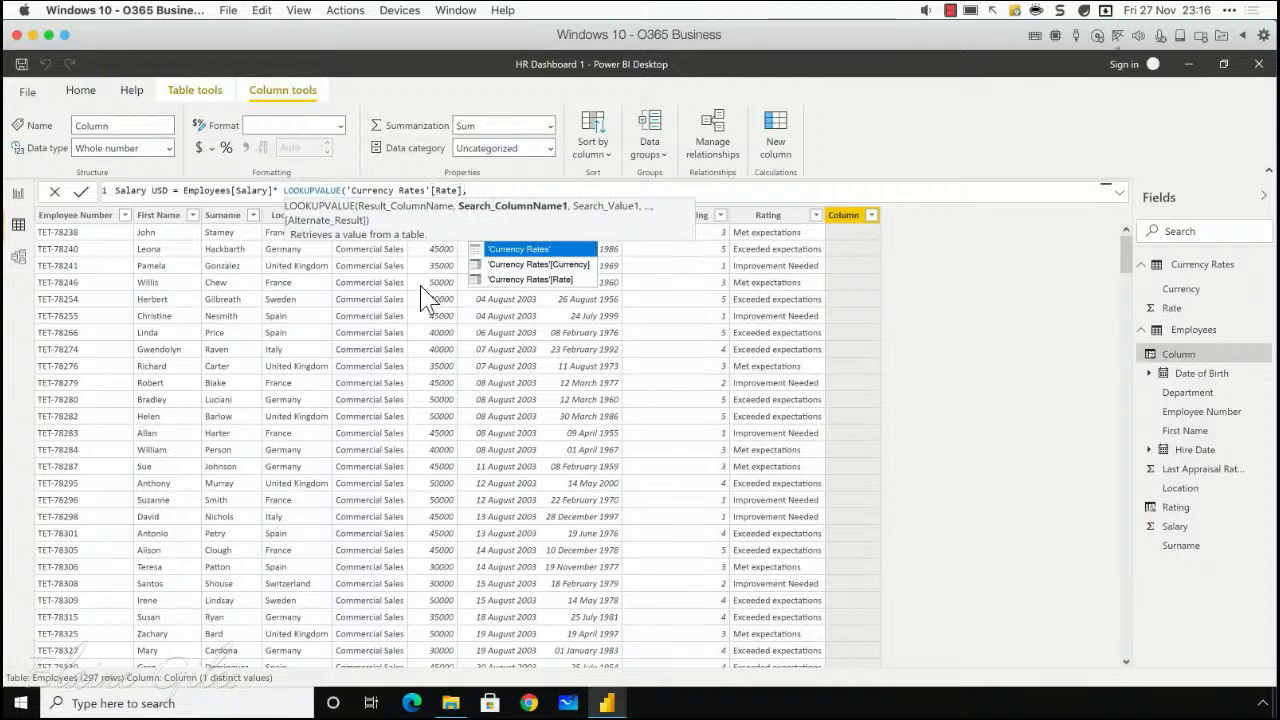
pyautogui.doubleClick(532, 265)
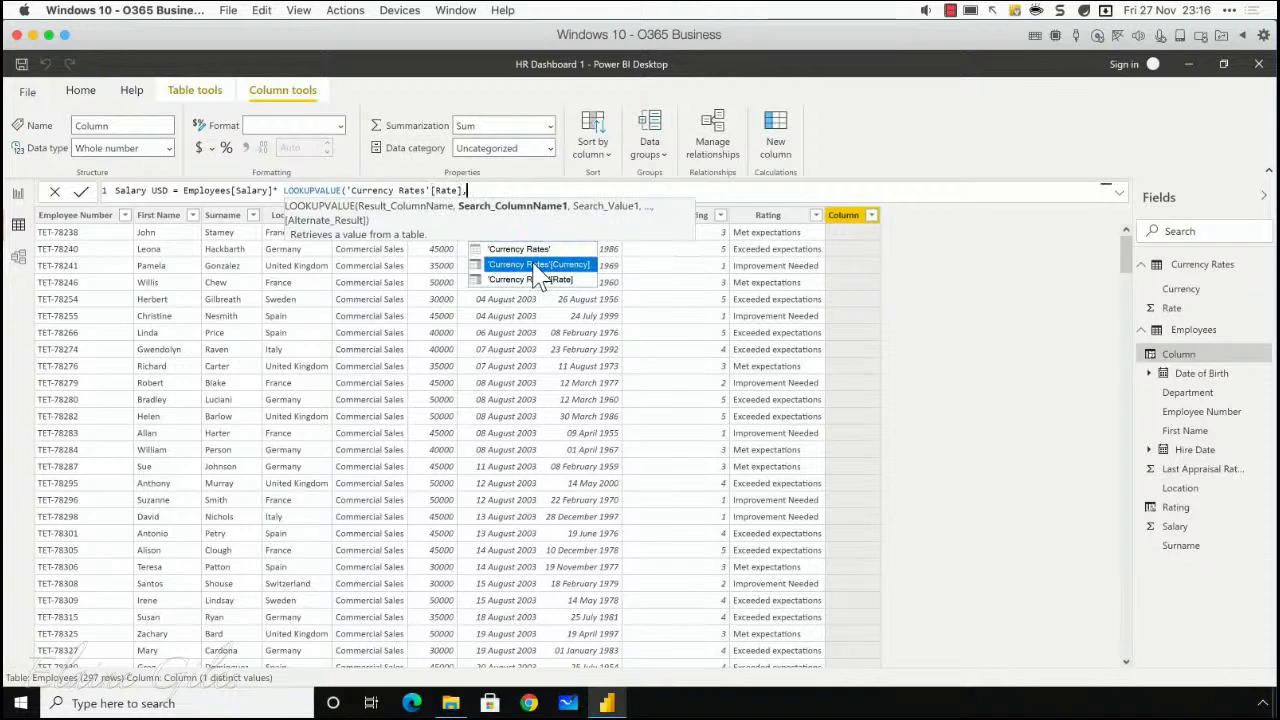
# Step: Append ="USD" to the lookup's search column, close the function and commit the Salary USD formula
pyautogui.write('="USD"')
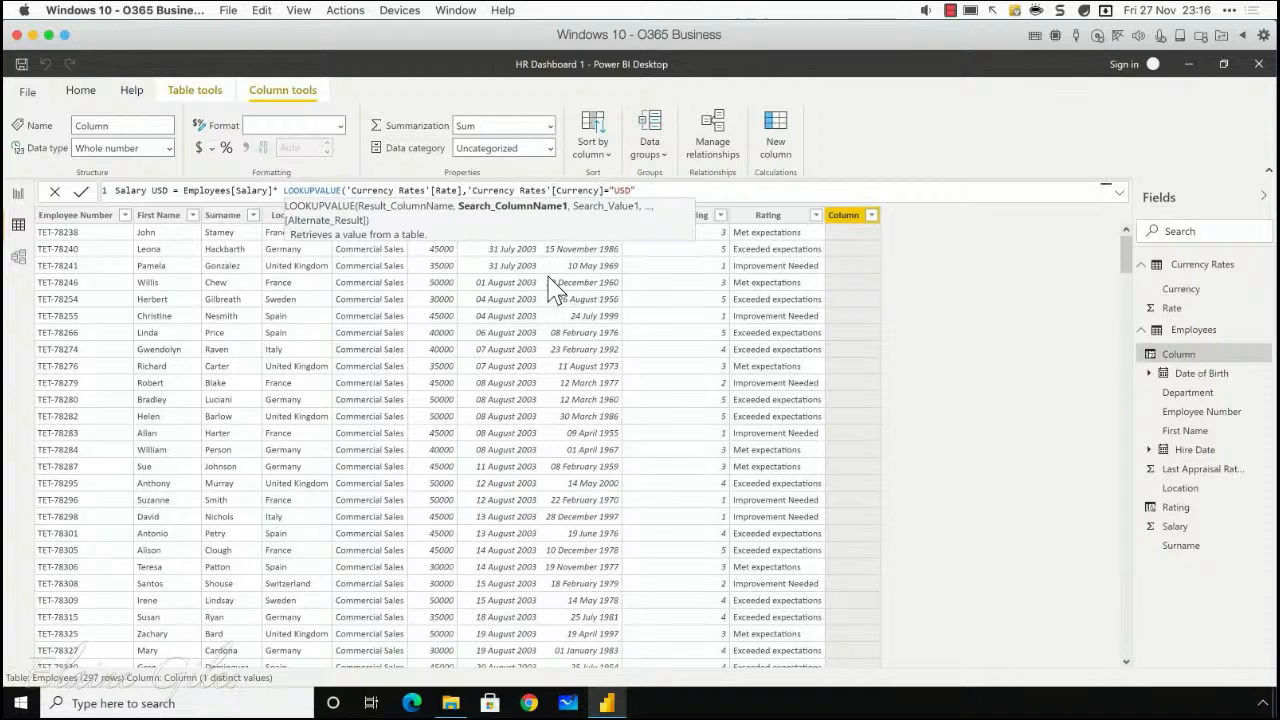
pyautogui.write(')')
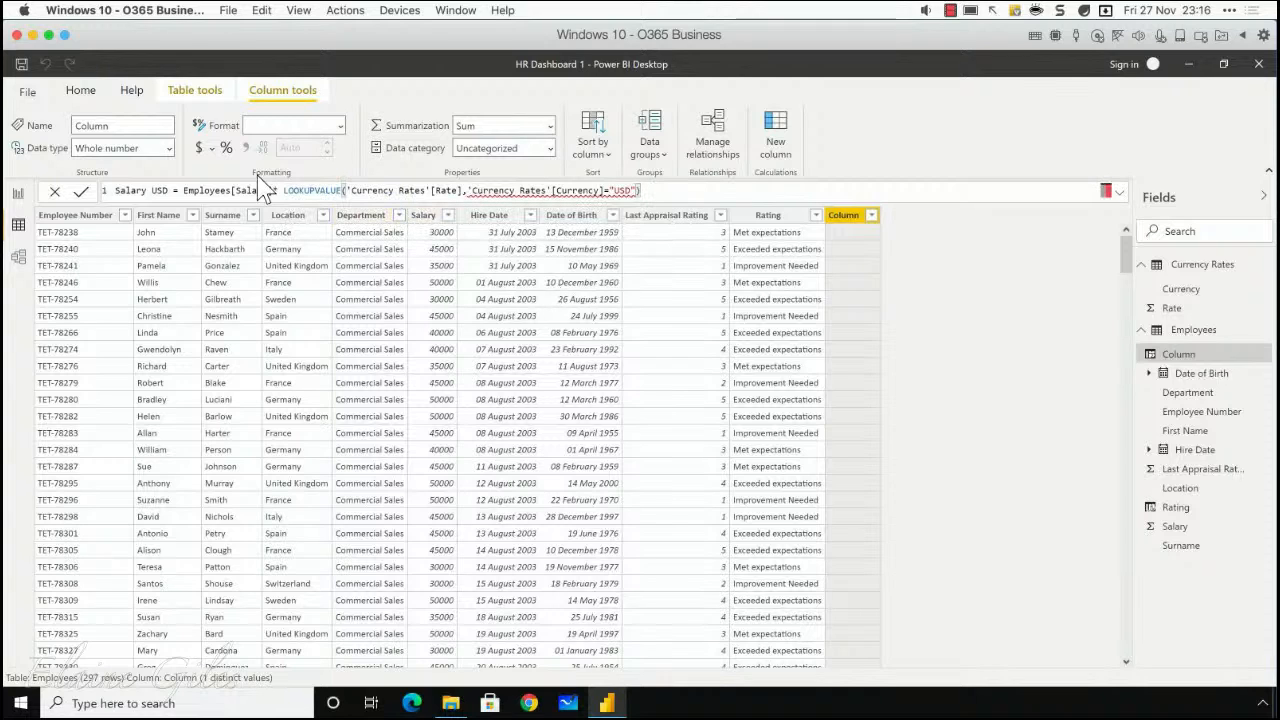
pyautogui.moveTo(271, 192); pyautogui.dragTo(131, 192)
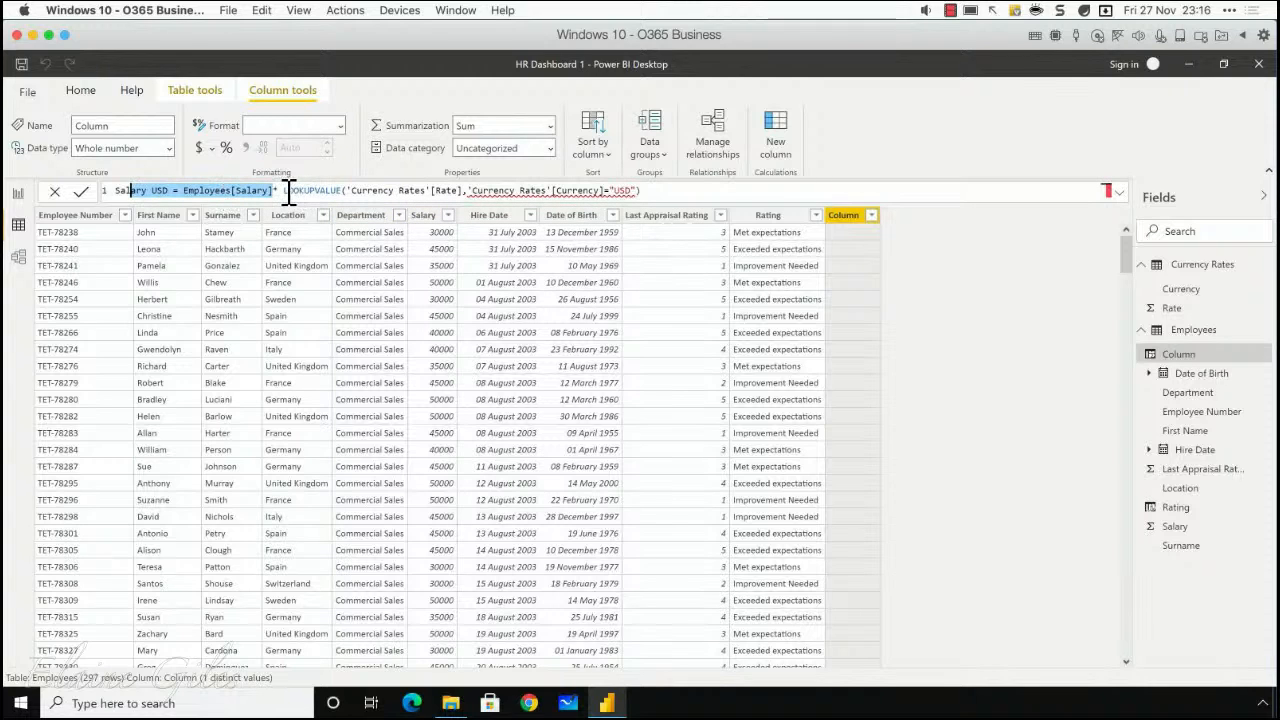
pyautogui.moveTo(283, 192); pyautogui.dragTo(648, 192)
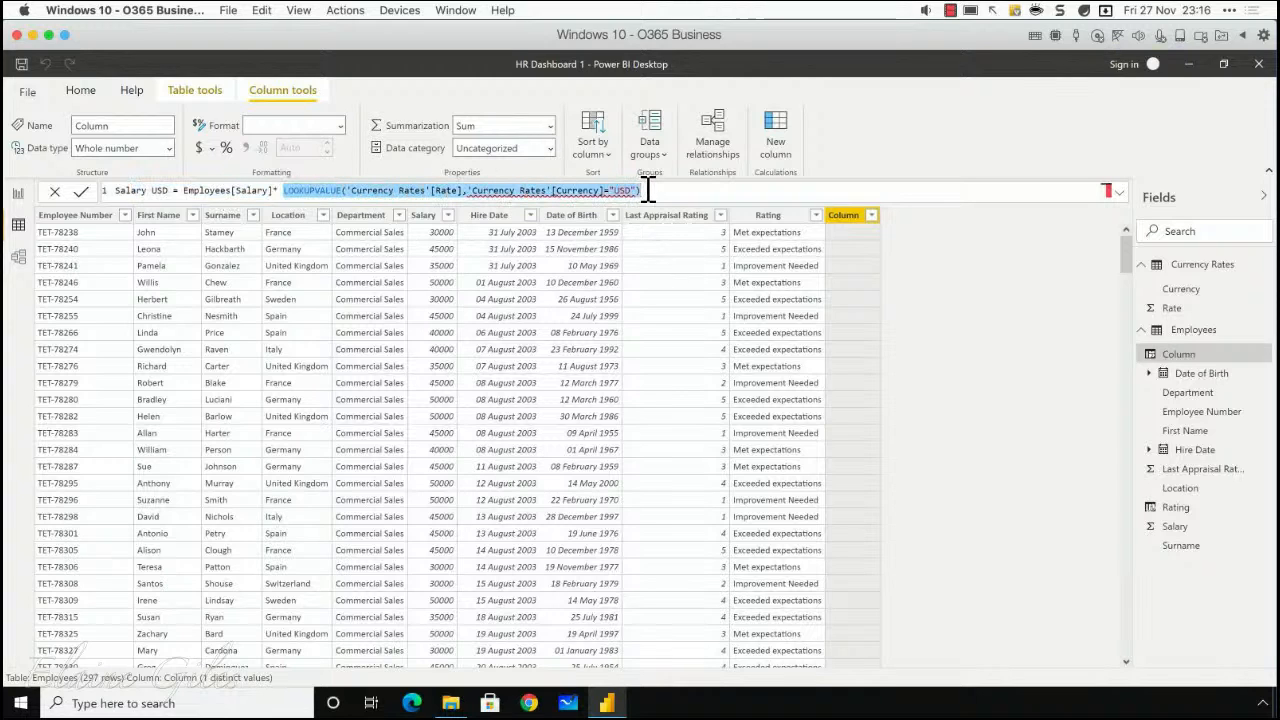
pyautogui.click(655, 192)
pyautogui.press('Return')
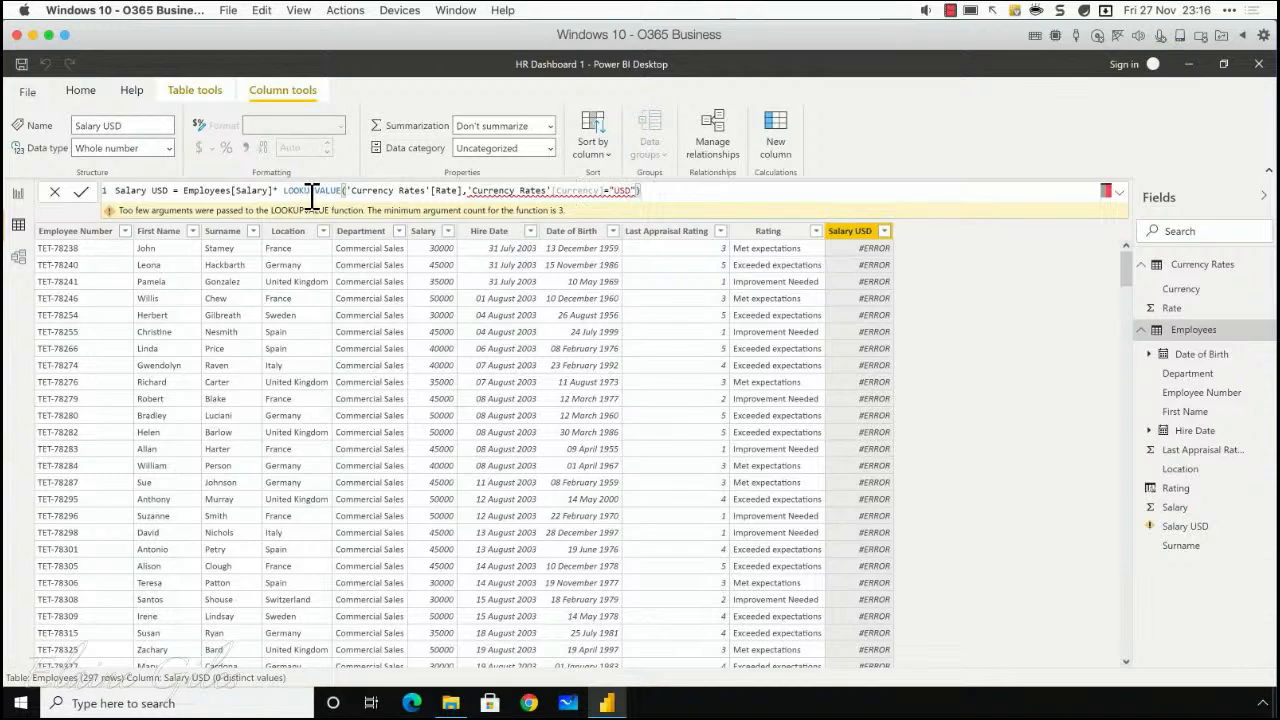
# Step: Replace the equals sign before "USD" with a comma in the LOOKUPVALUE function and recommit the Salary USD formula
pyautogui.click(272, 190)
pyautogui.write('*')
pyautogui.moveTo(554, 192)
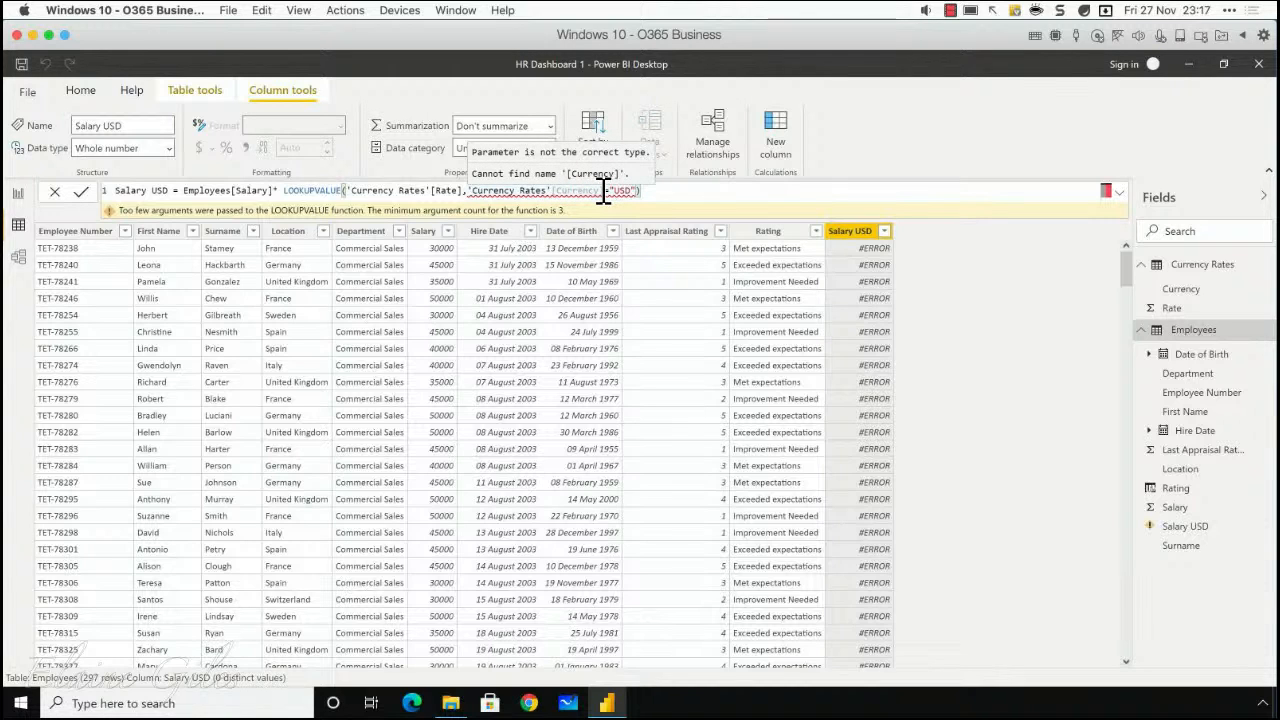
pyautogui.click(598, 192)
pyautogui.write(',')
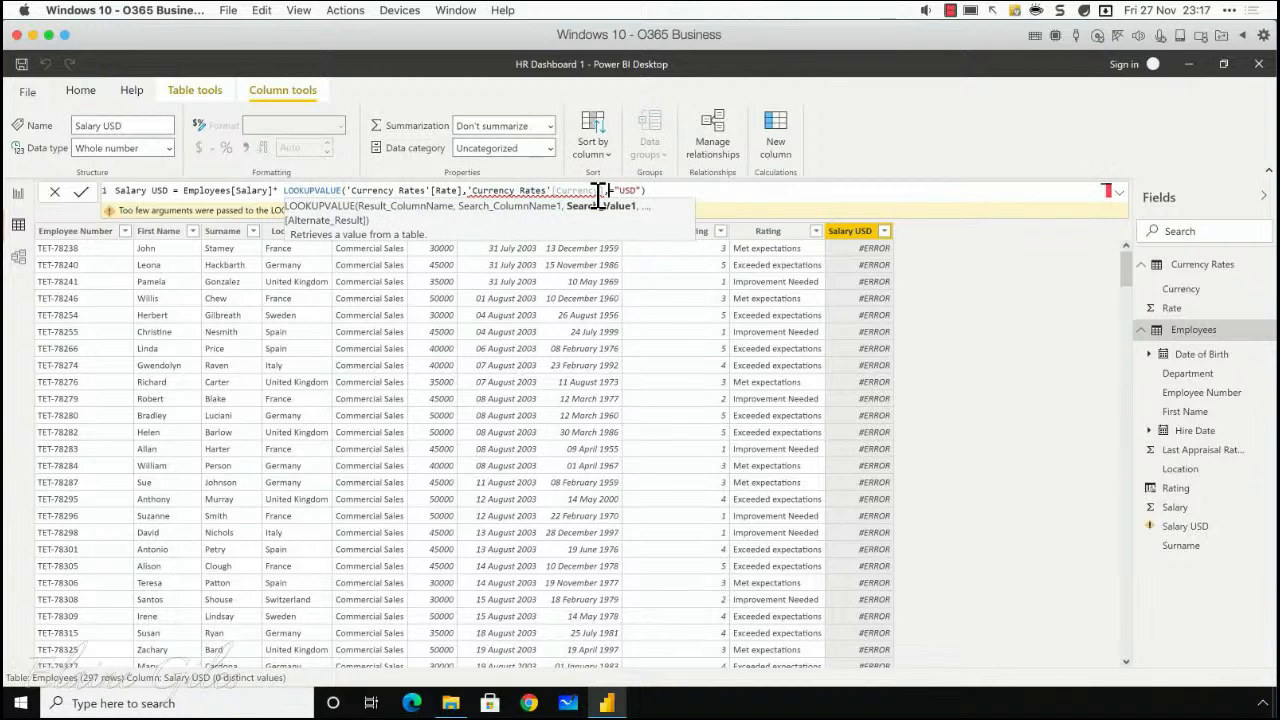
pyautogui.press('Delete')
pyautogui.press('Return')
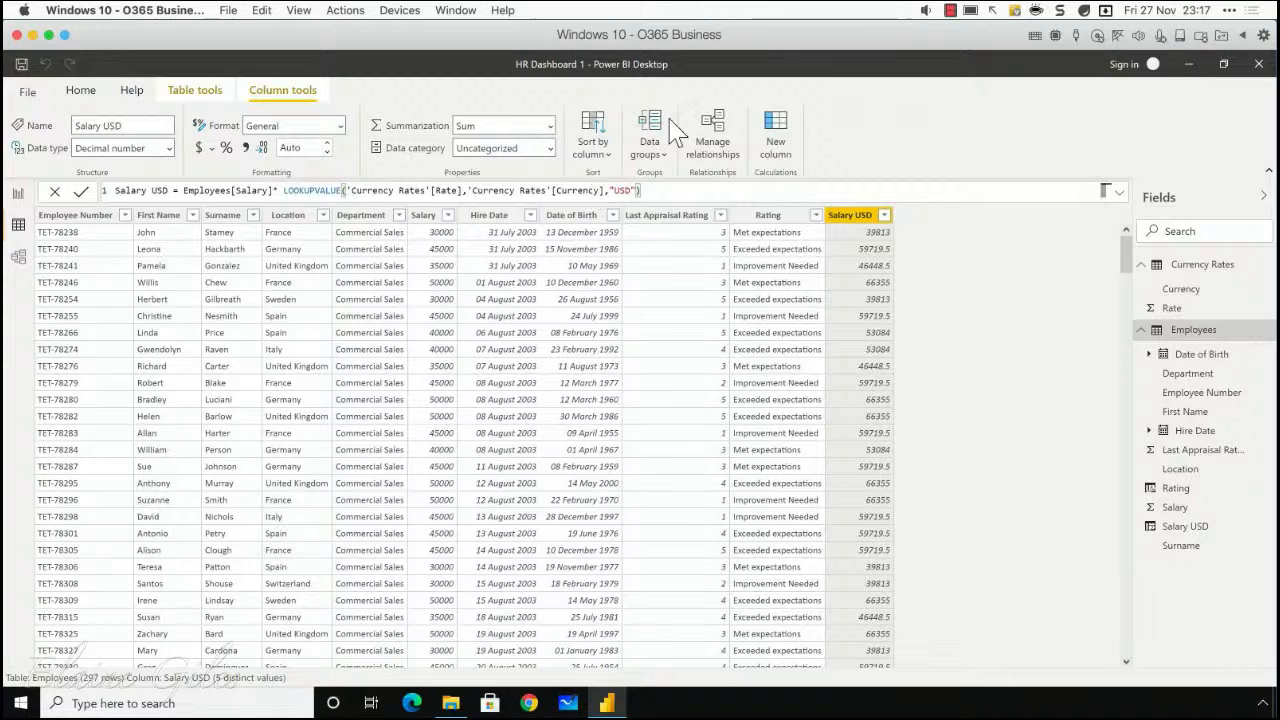
# Step: Save and close HR Dashboard 1, and open HR Dashboard 3 from the Power BI folder
pyautogui.click(21, 64)
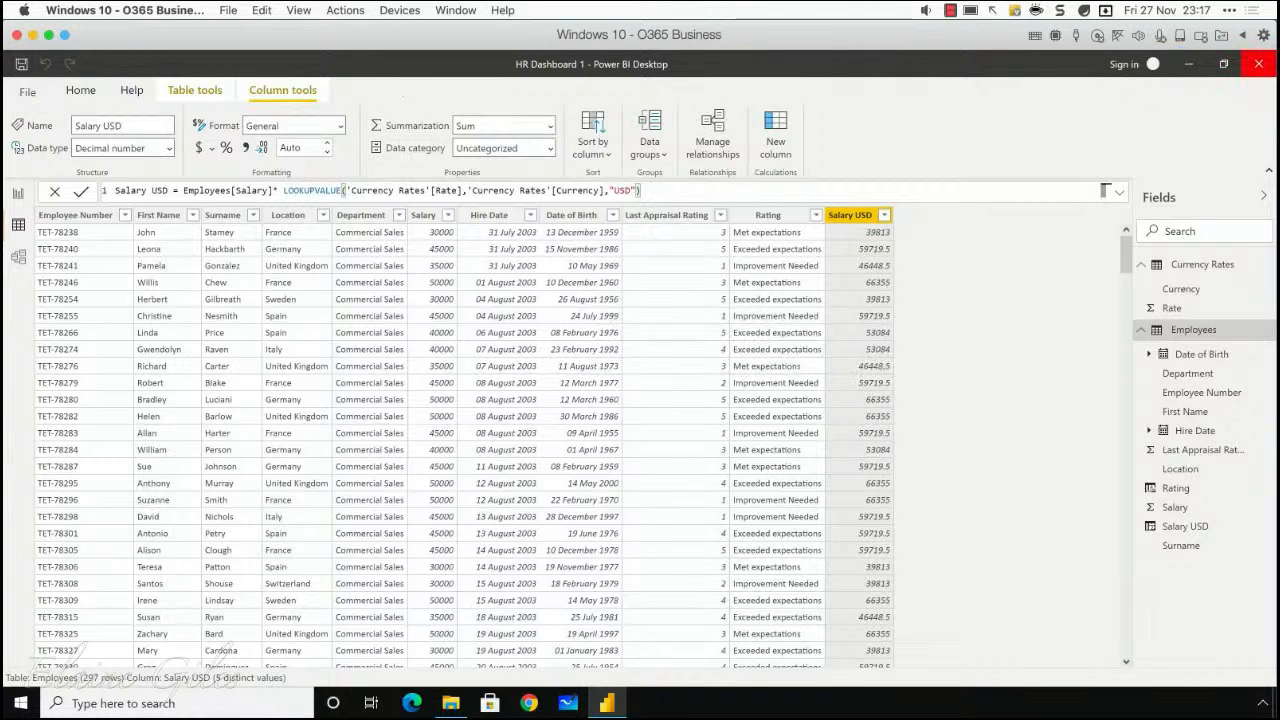
pyautogui.click(1259, 64)
pyautogui.doubleClick(742, 300)
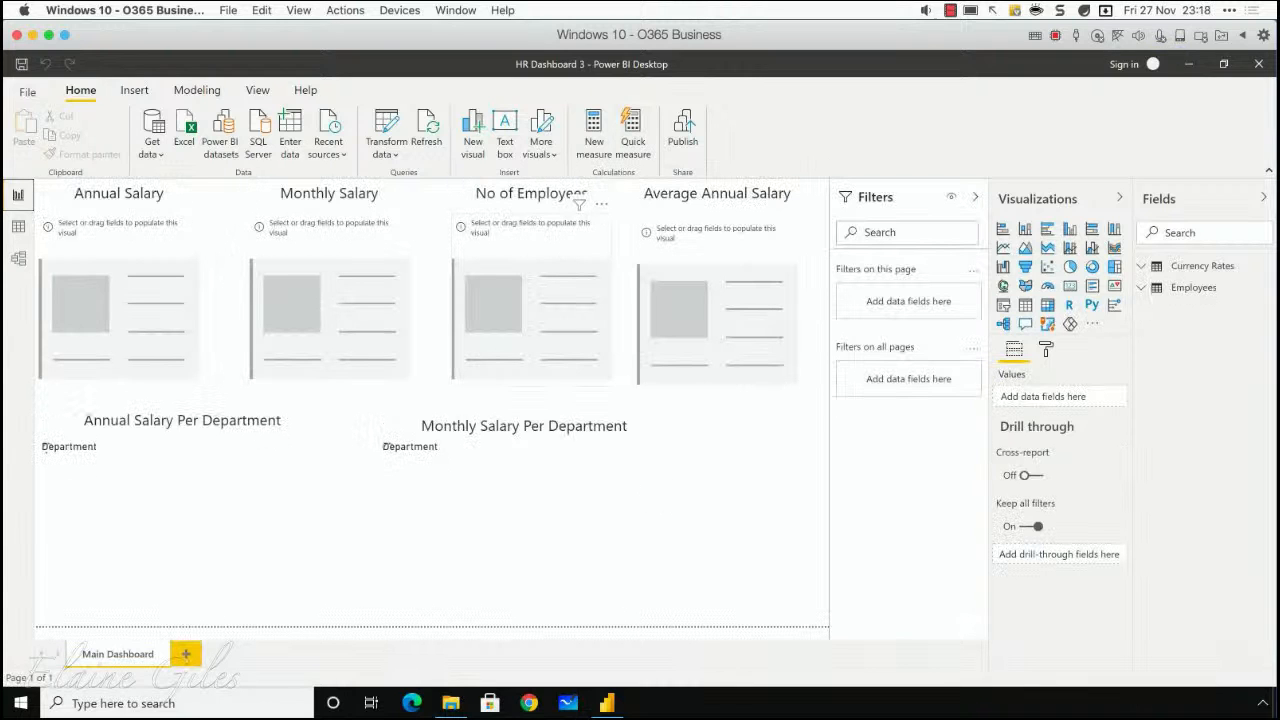
# Step: Examine the Monthly Salary column's formula in the Employees table of HR Dashboard 3 and close the file
pyautogui.click(17, 233)
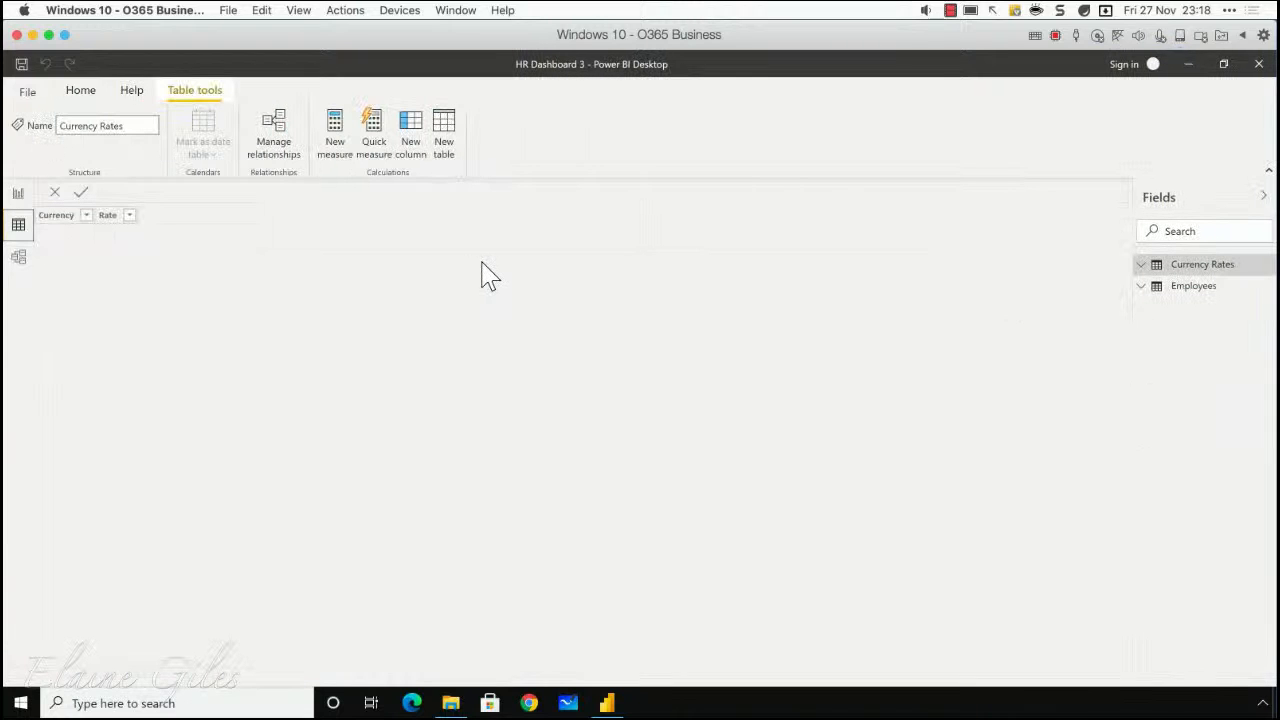
pyautogui.click(1190, 288)
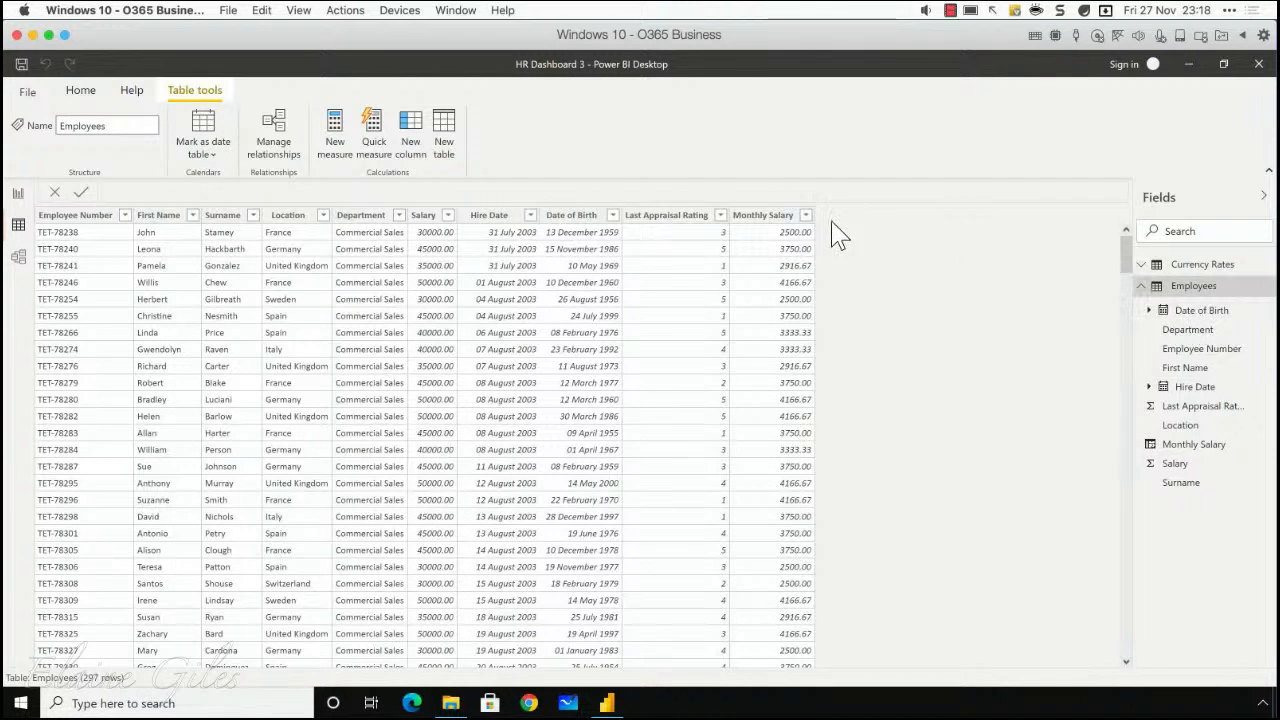
pyautogui.click(770, 216)
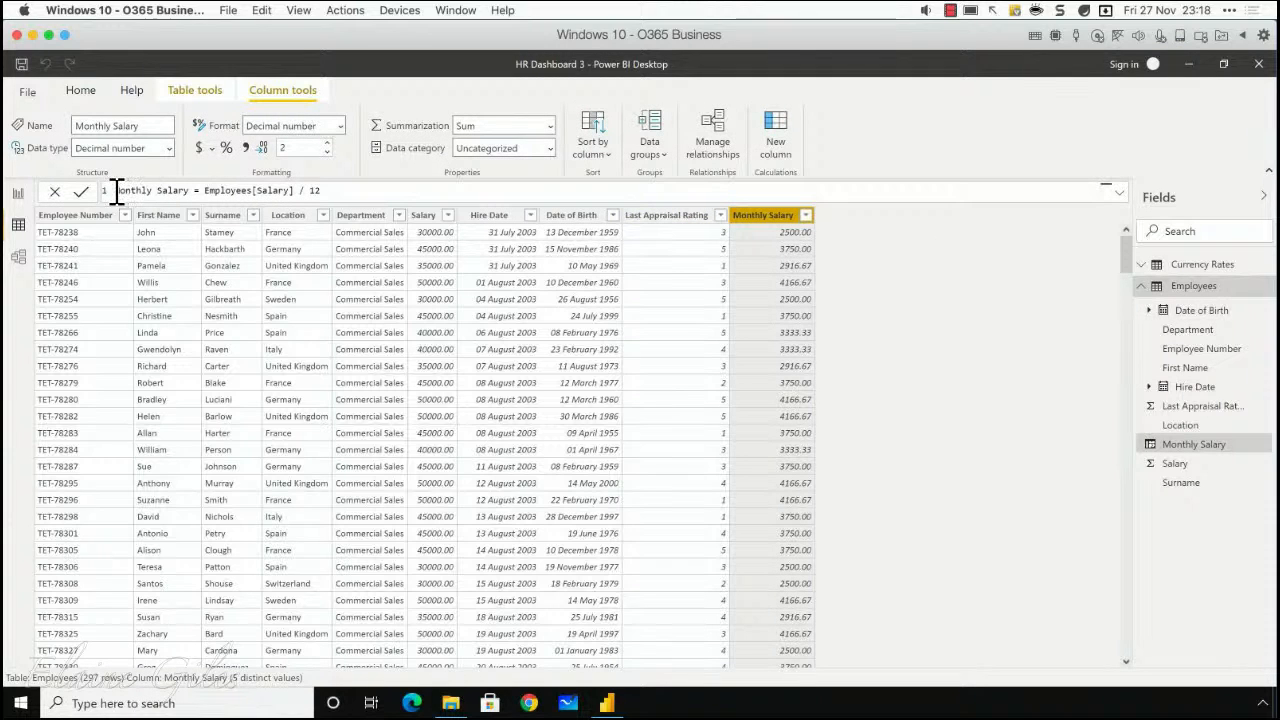
pyautogui.moveTo(114, 190); pyautogui.dragTo(322, 191)
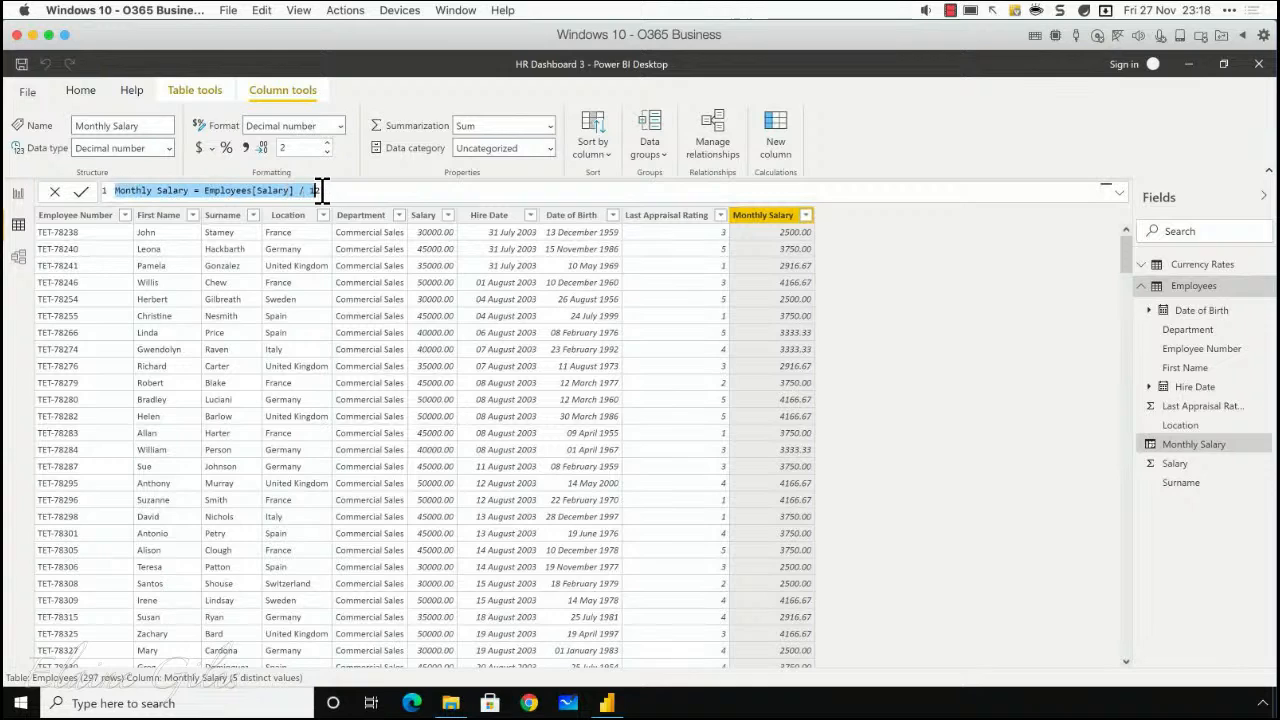
pyautogui.click(338, 191)
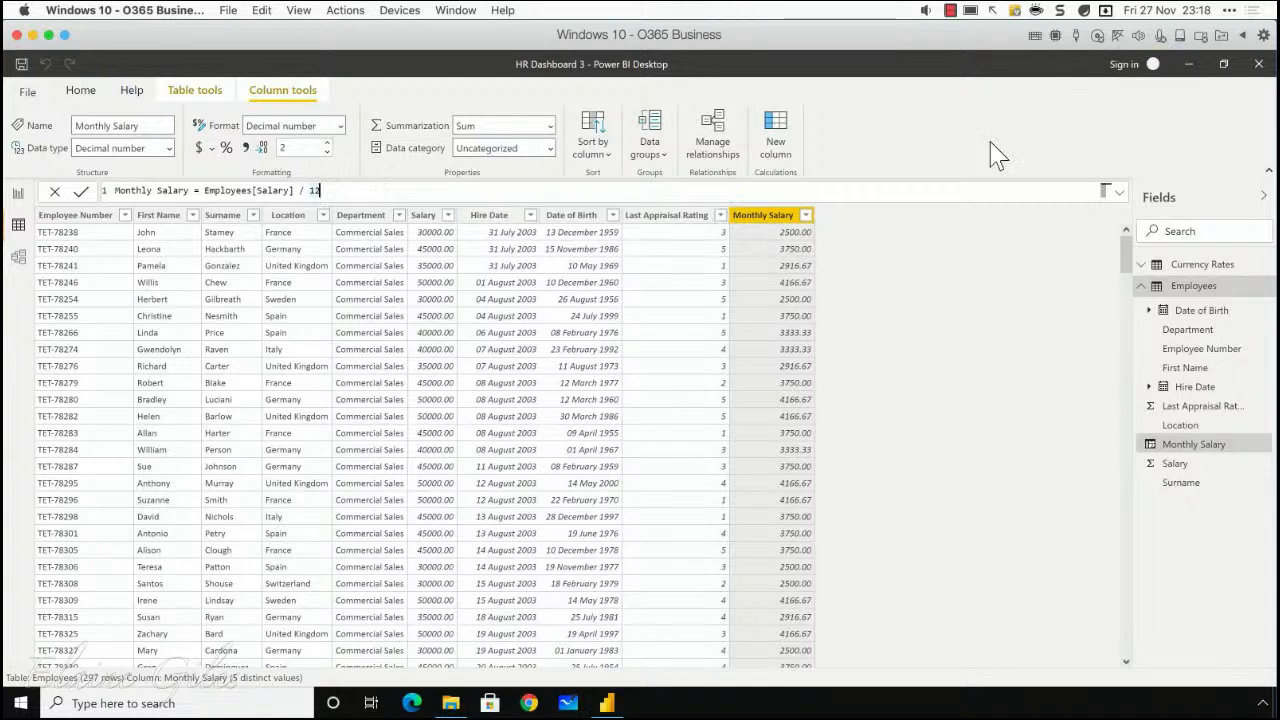
pyautogui.click(1258, 63)
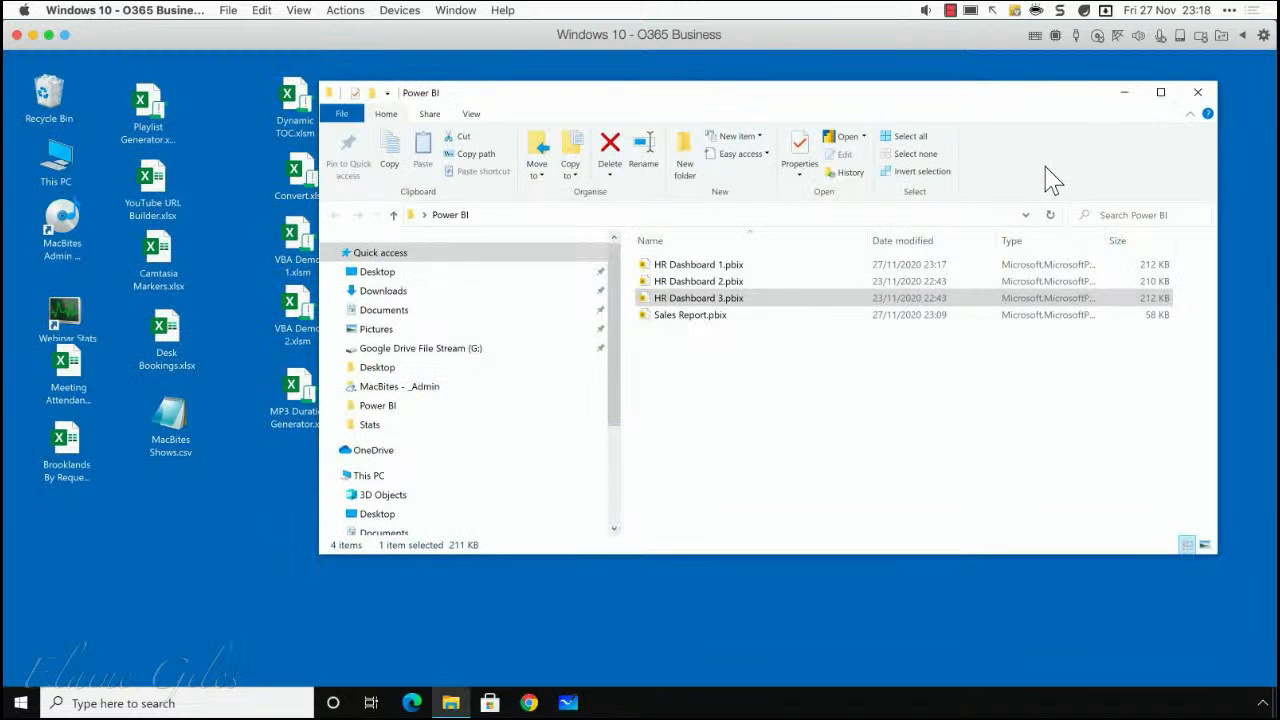
# Step: Open HR Dashboard 2 from the Power BI folder and display the Employees table's data
pyautogui.click(714, 284)
pyautogui.doubleClick(713, 285)
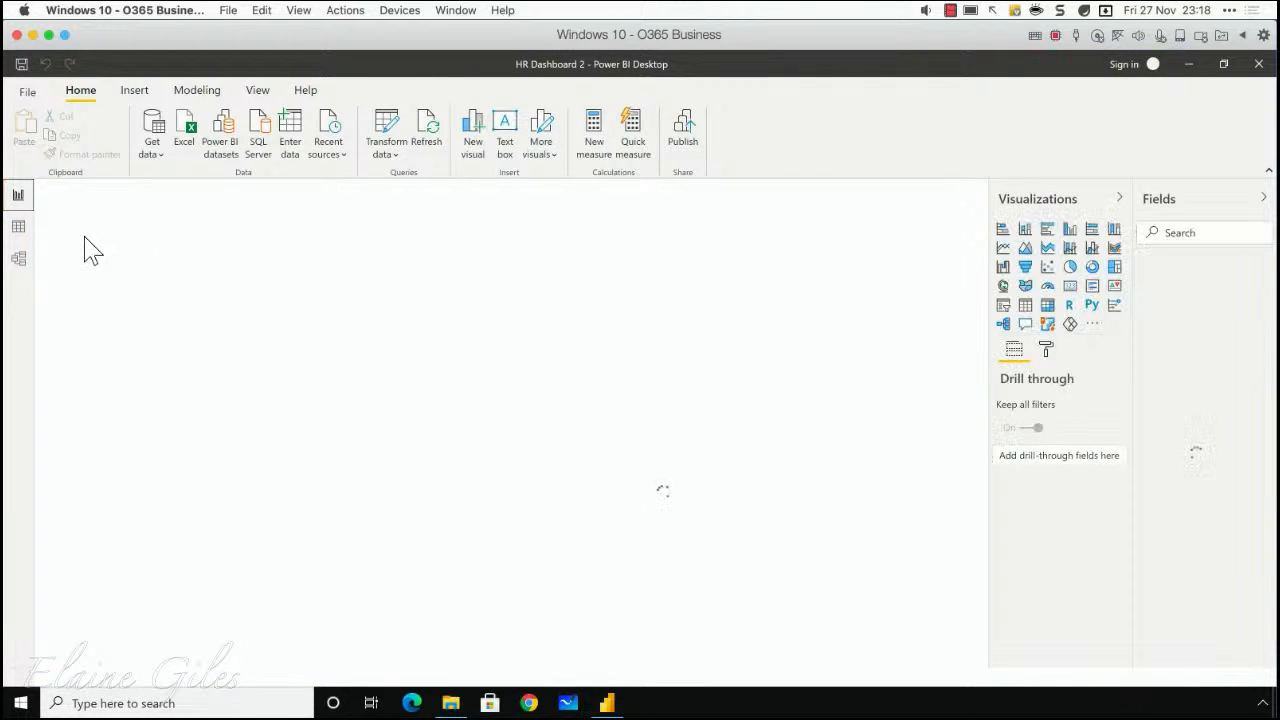
pyautogui.click(22, 232)
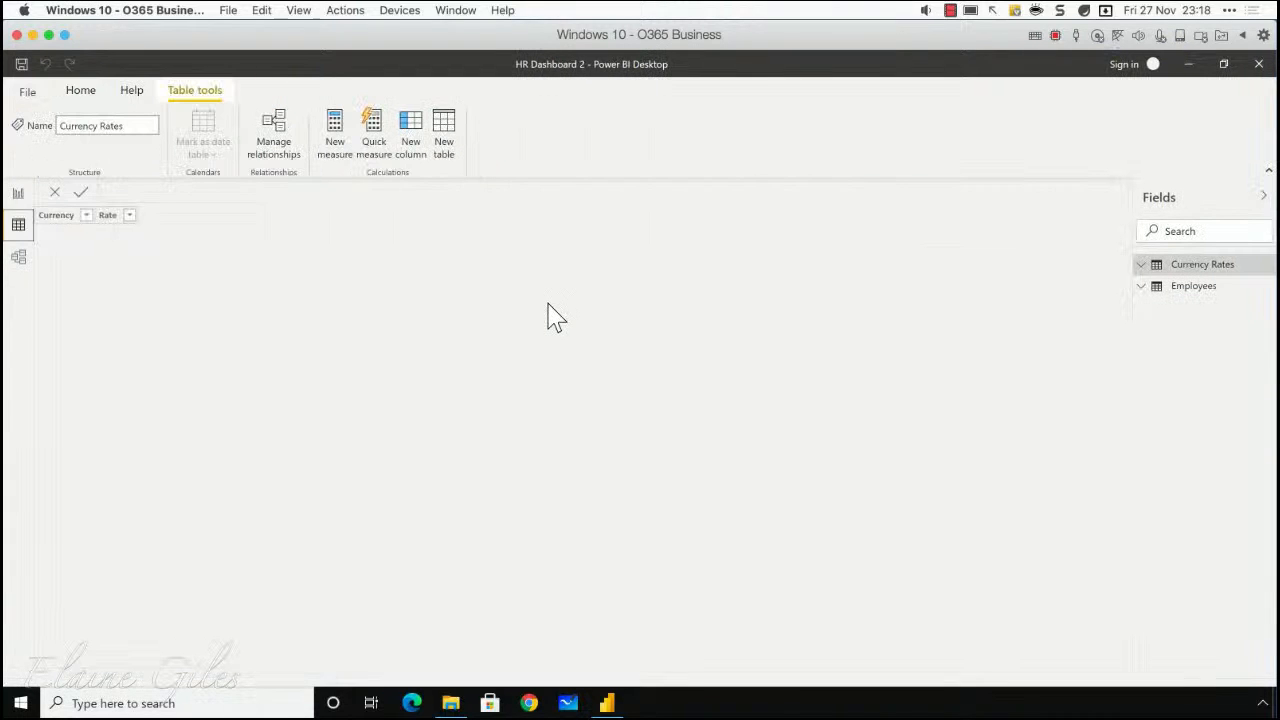
pyautogui.click(1190, 286)
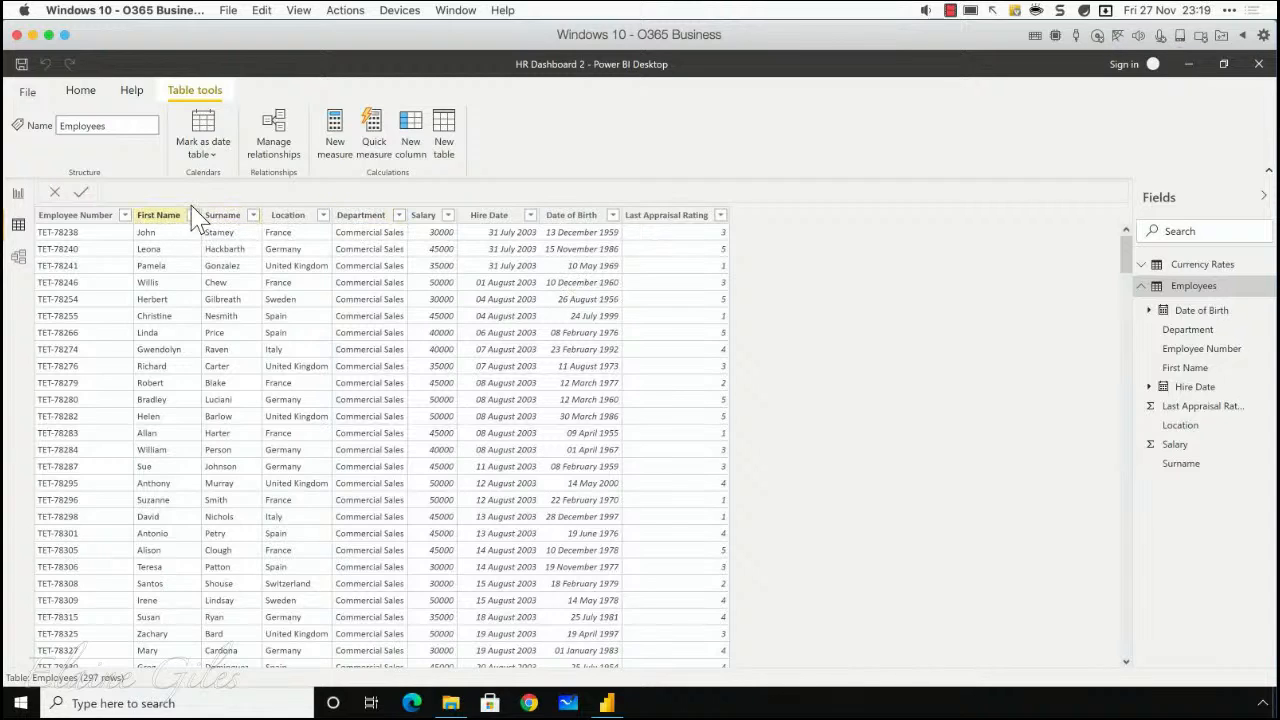
# Step: Open the Power Query Editor and start a custom column named Monthly Salary in the Employees query
pyautogui.click(81, 92)
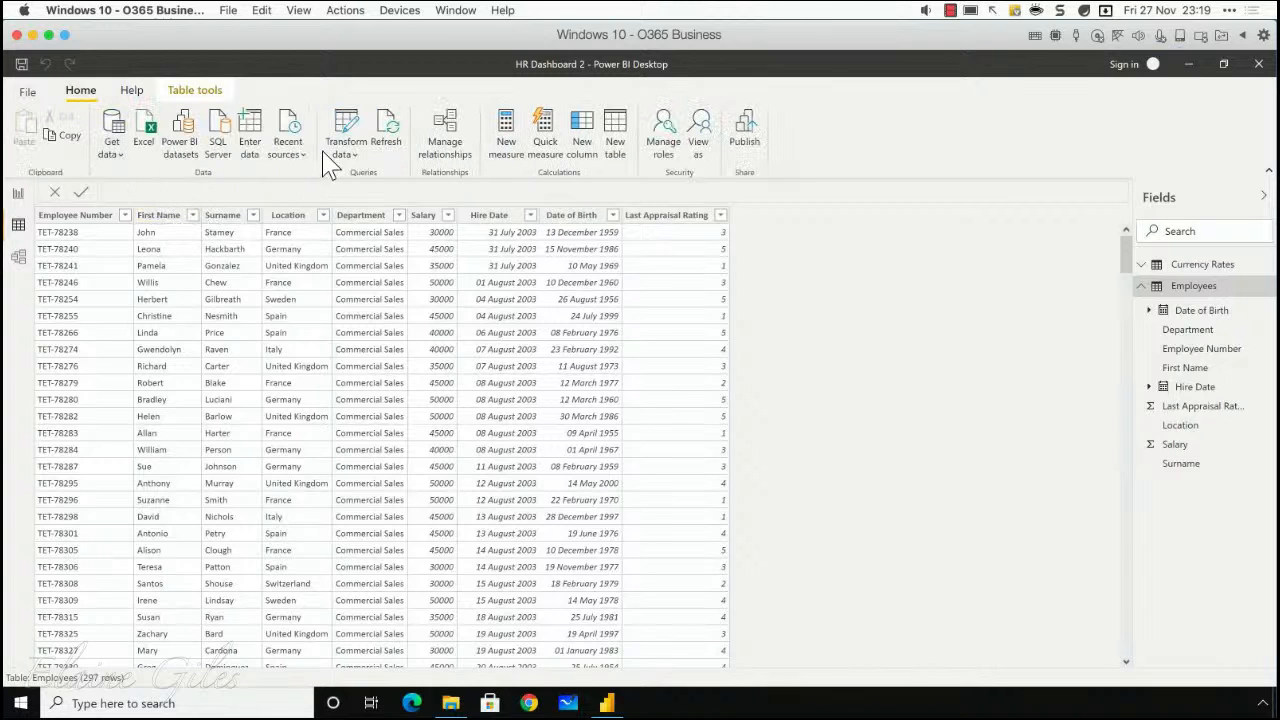
pyautogui.click(343, 130)
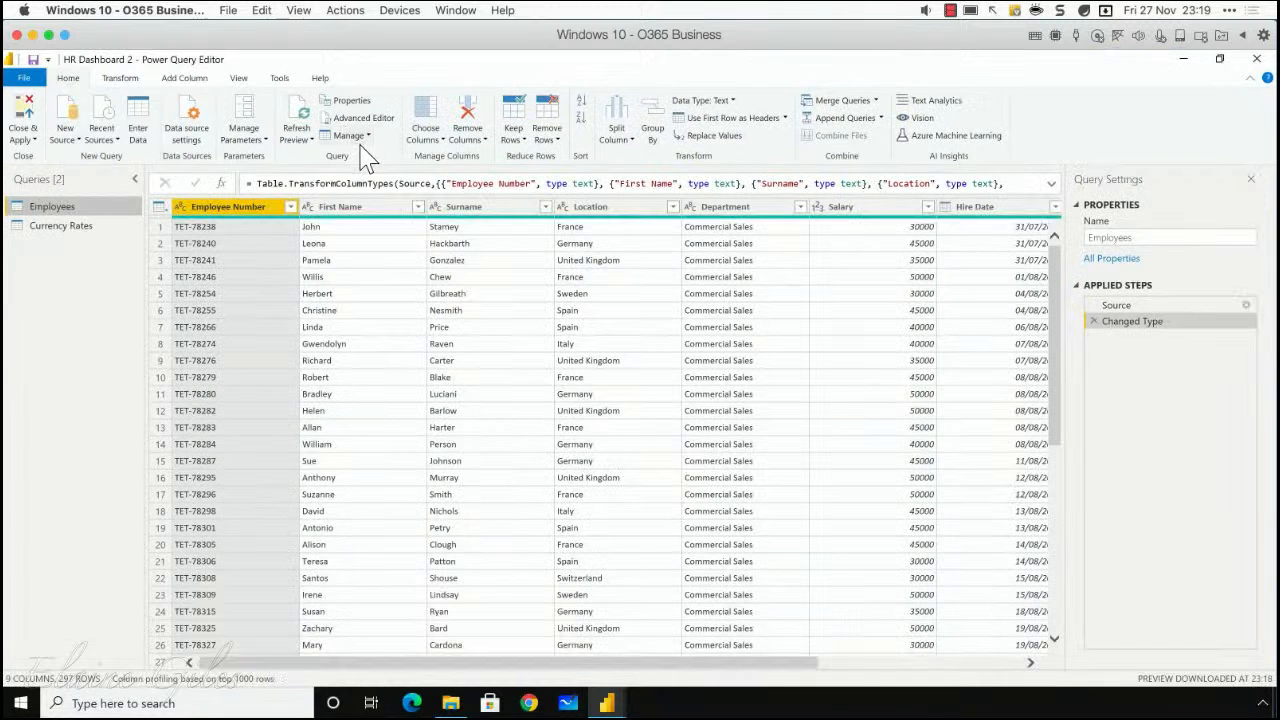
pyautogui.click(184, 79)
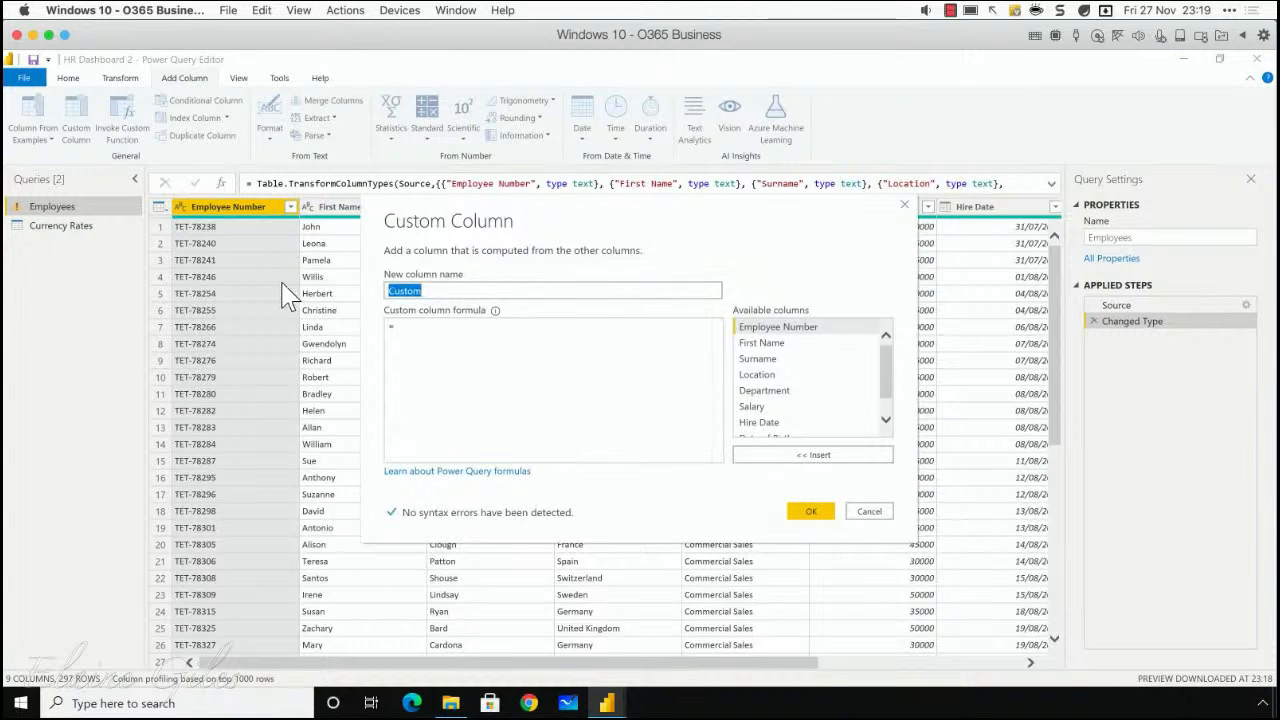
pyautogui.write('Monthly Salary')
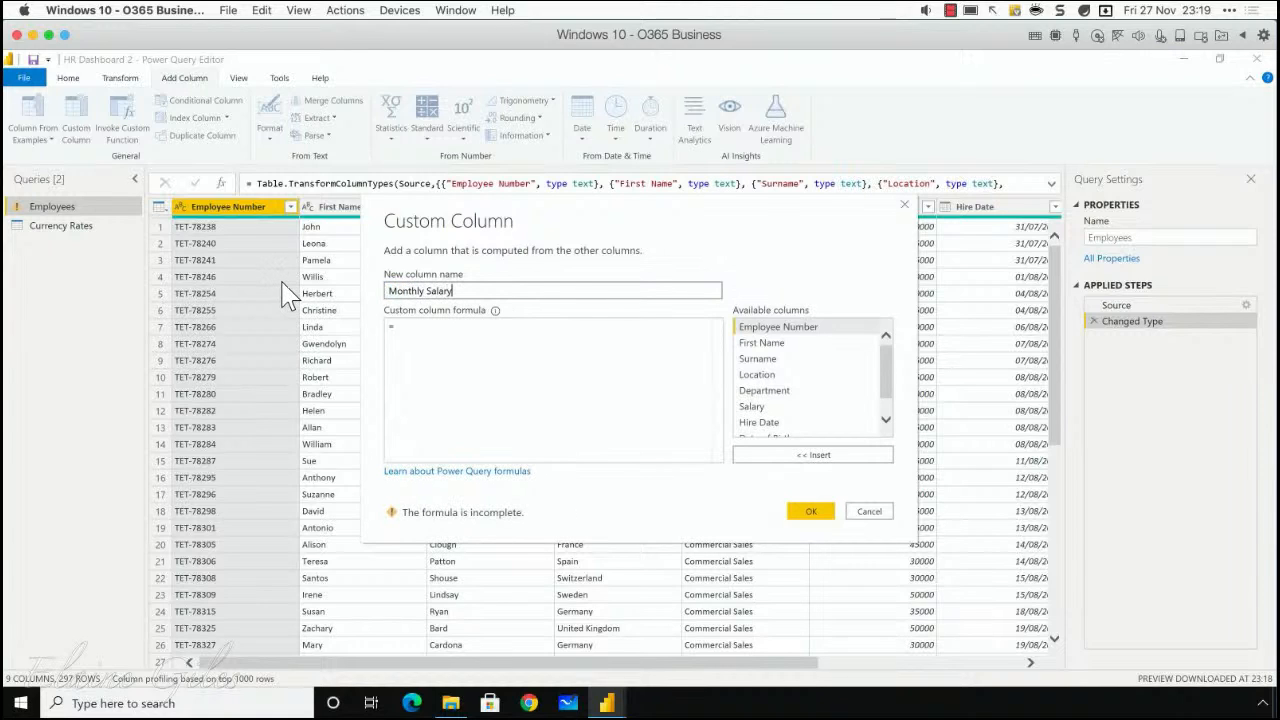
# Step: Add the Monthly Salary column with the formula [Salary]/12, and close the Power Query Editor with the changes applied
pyautogui.click(410, 335)
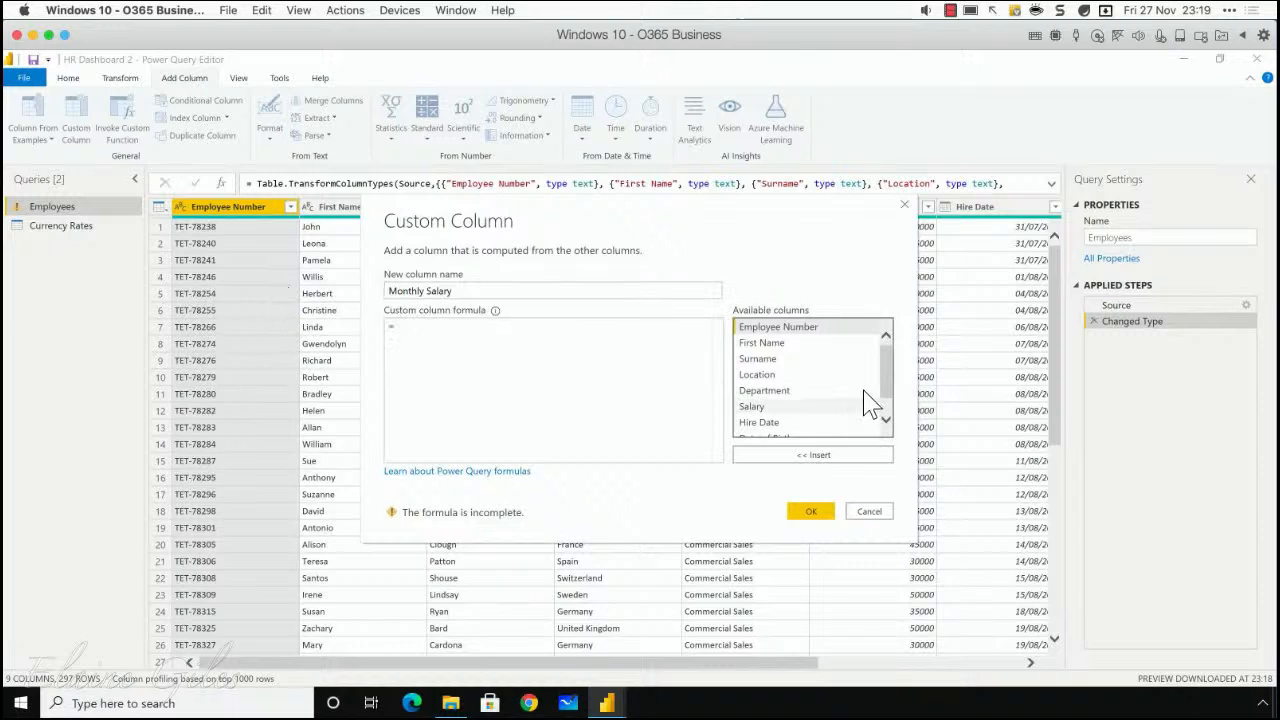
pyautogui.moveTo(886, 360); pyautogui.dragTo(878, 395)
pyautogui.doubleClick(752, 381)
pyautogui.write('/12')
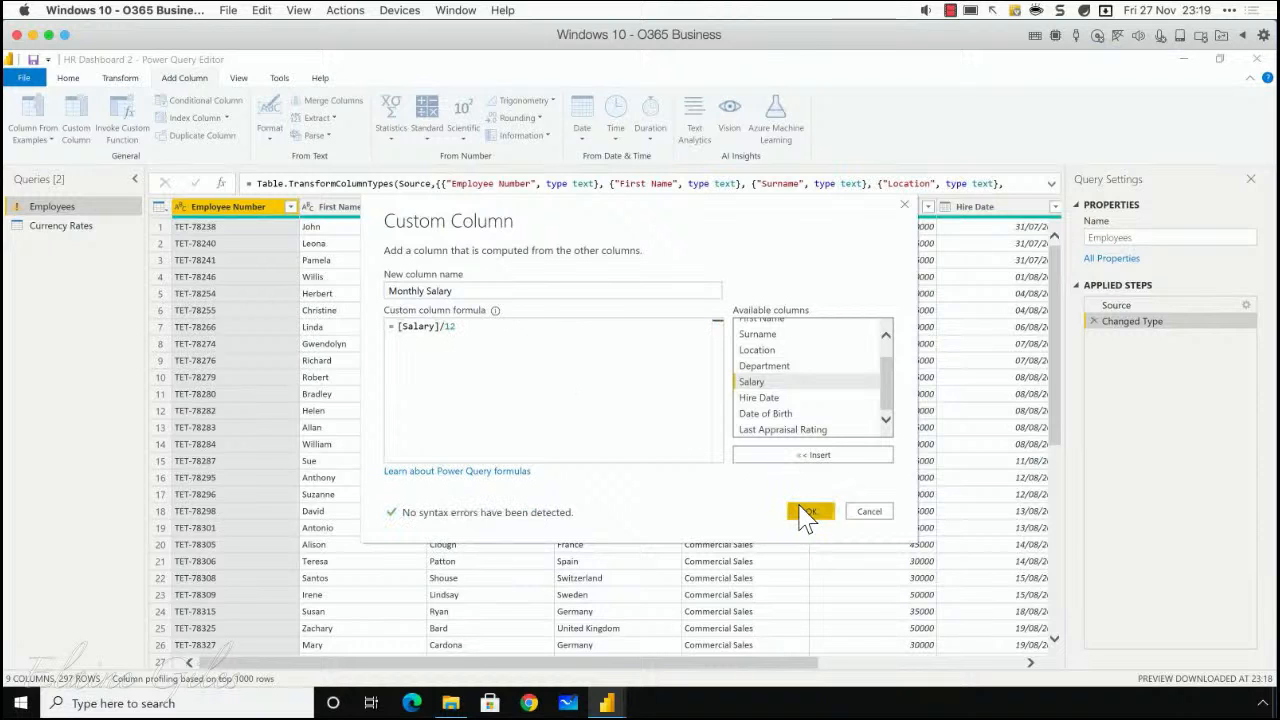
pyautogui.click(810, 512)
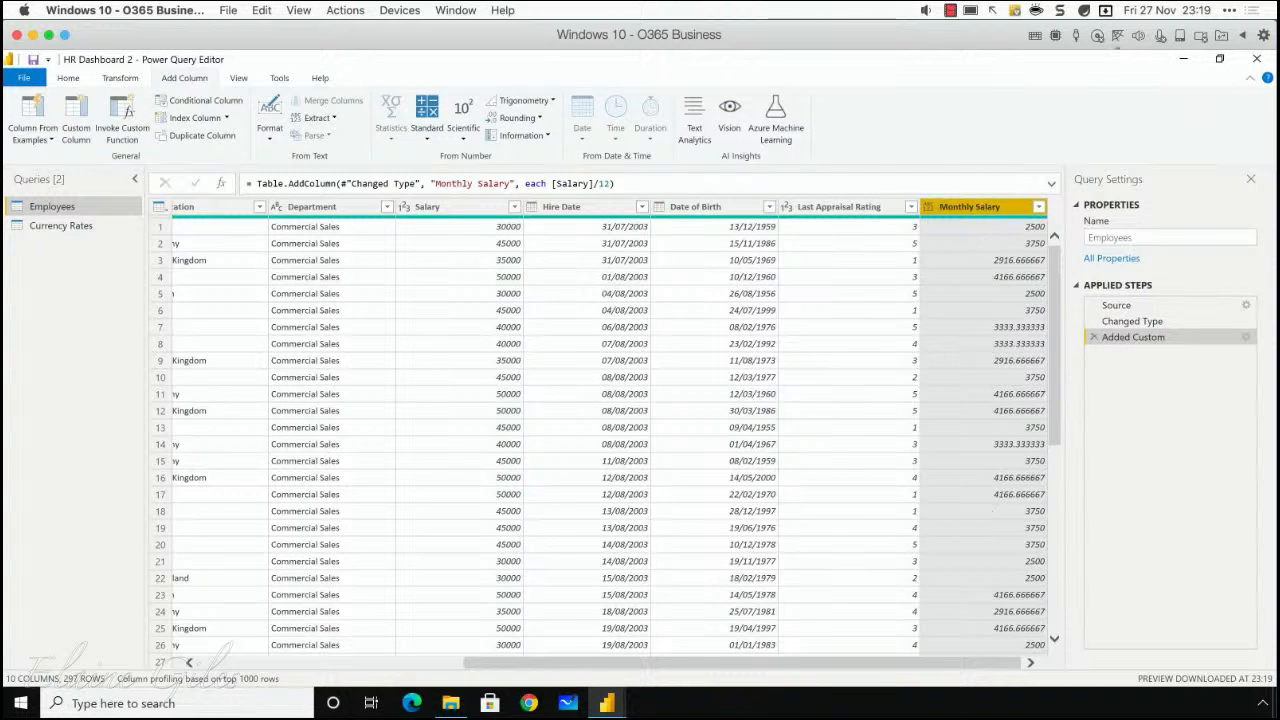
pyautogui.click(1257, 58)
pyautogui.click(656, 401)
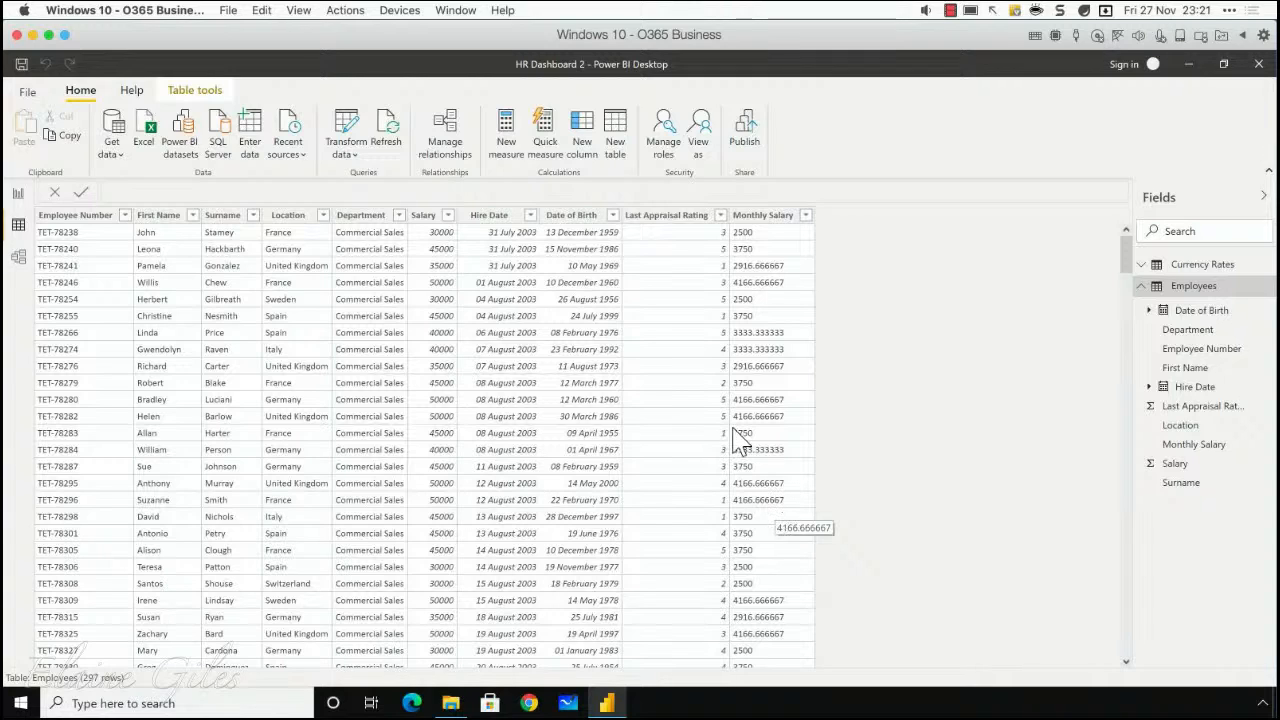
# Step: Reopen the Power Query Editor and start a custom column named Which Company? in the Employees query
pyautogui.click(345, 124)
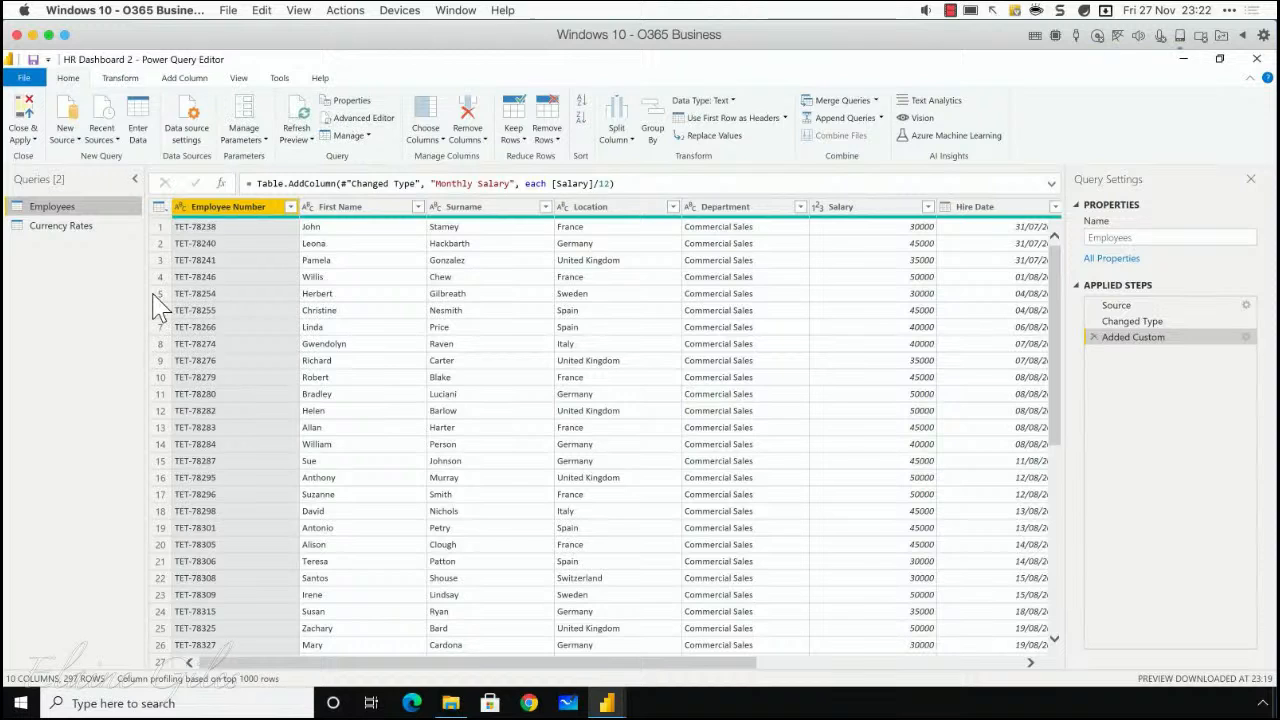
pyautogui.scroll(-5, 185, 340)
pyautogui.scroll(5, 188, 341)
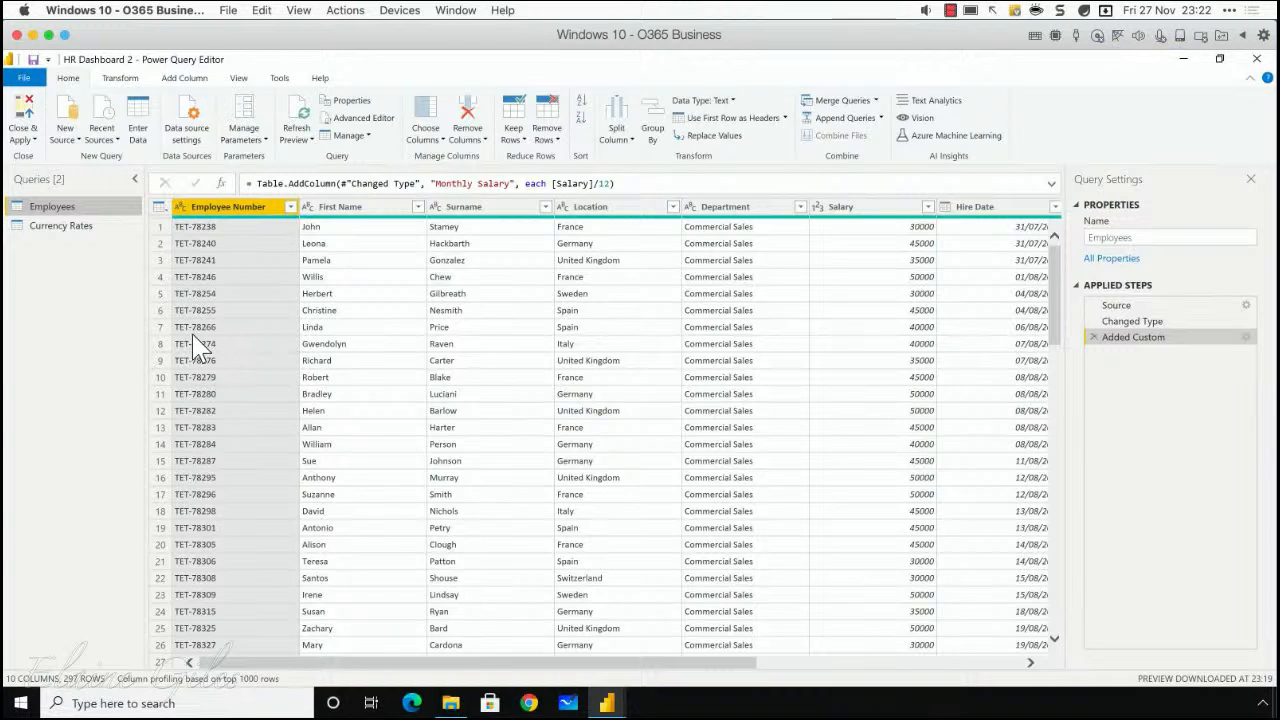
pyautogui.scroll(-20, 195, 340)
pyautogui.scroll(20, 195, 340)
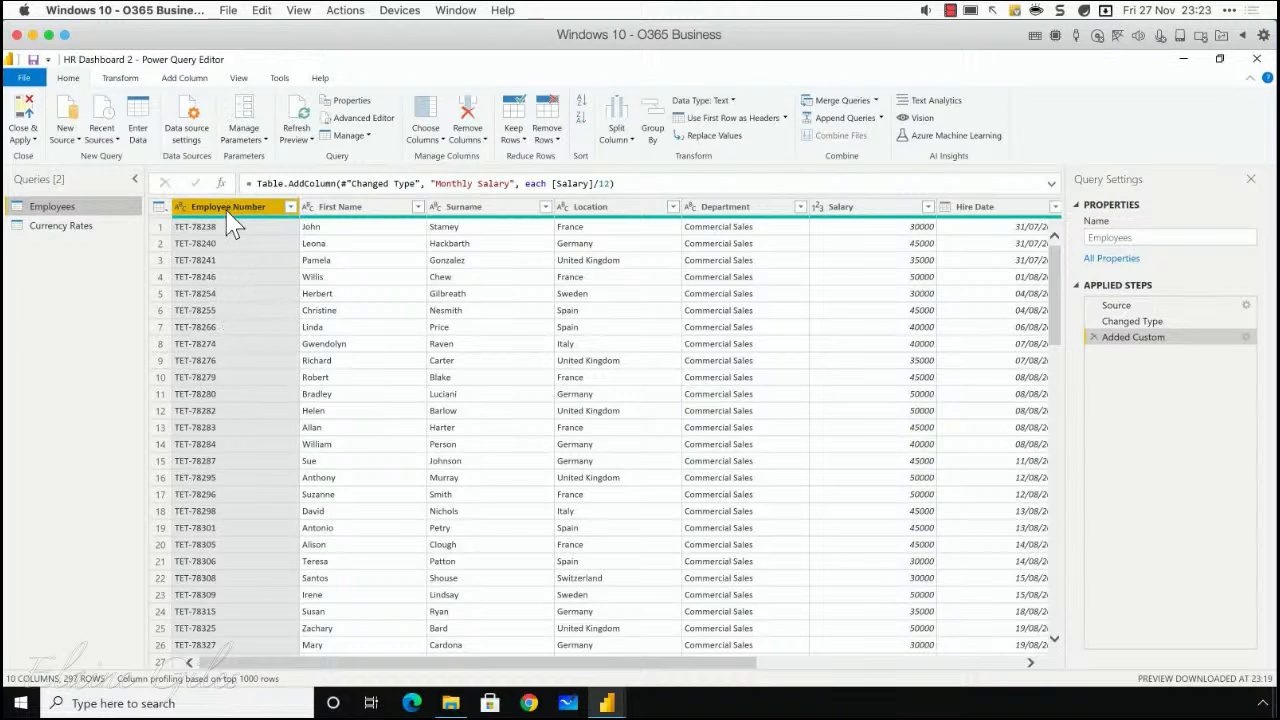
pyautogui.click(121, 80)
pyautogui.click(192, 78)
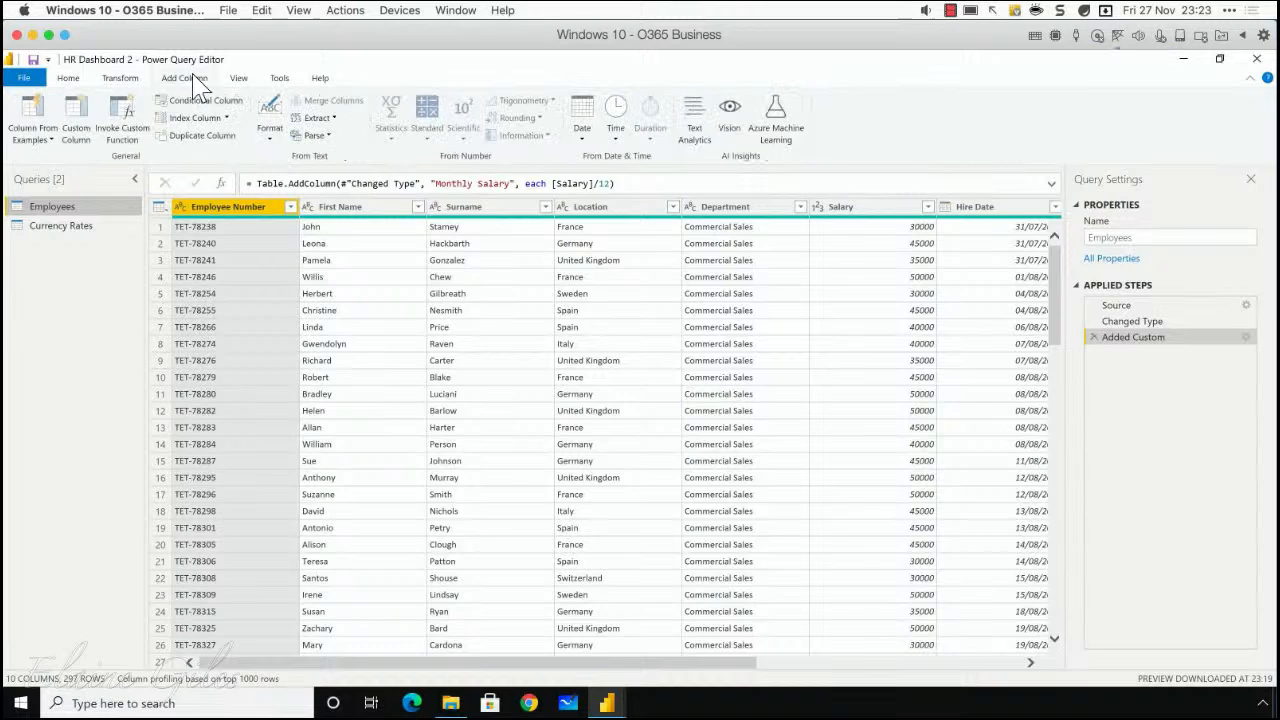
pyautogui.click(79, 118)
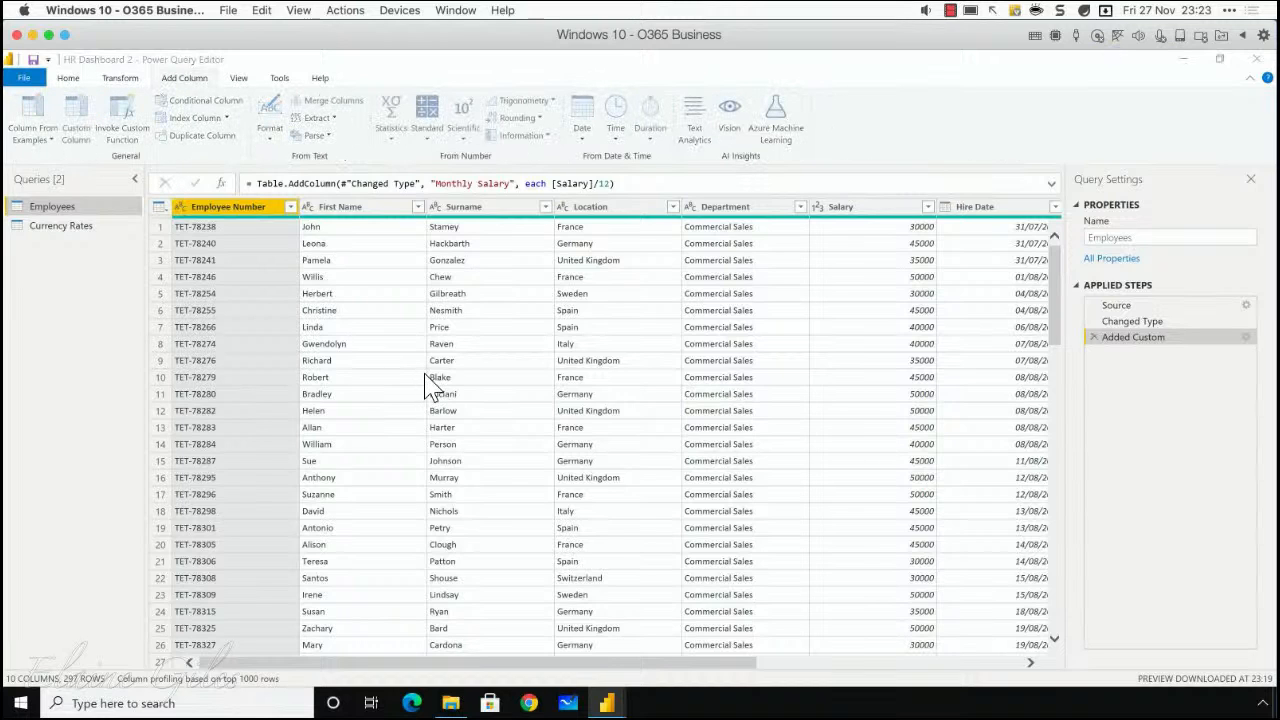
pyautogui.moveTo(433, 291); pyautogui.dragTo(234, 268)
pyautogui.write('Which Co')
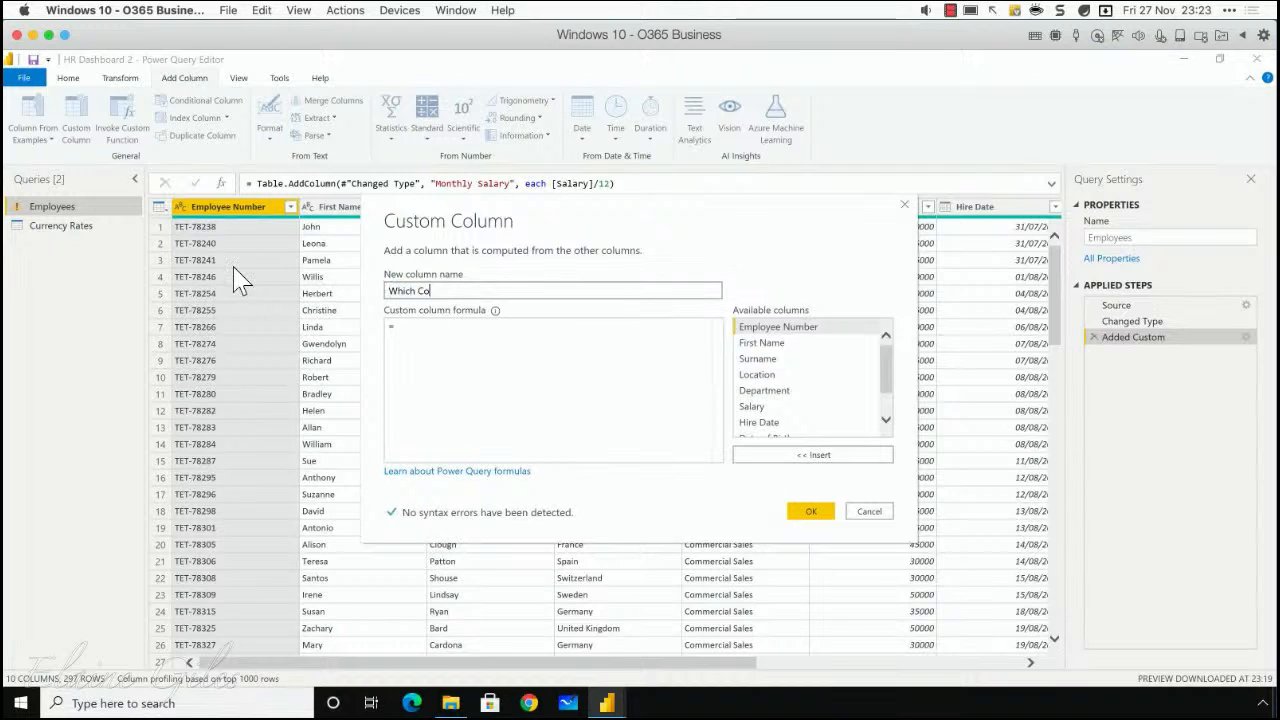
pyautogui.write('mpany?')
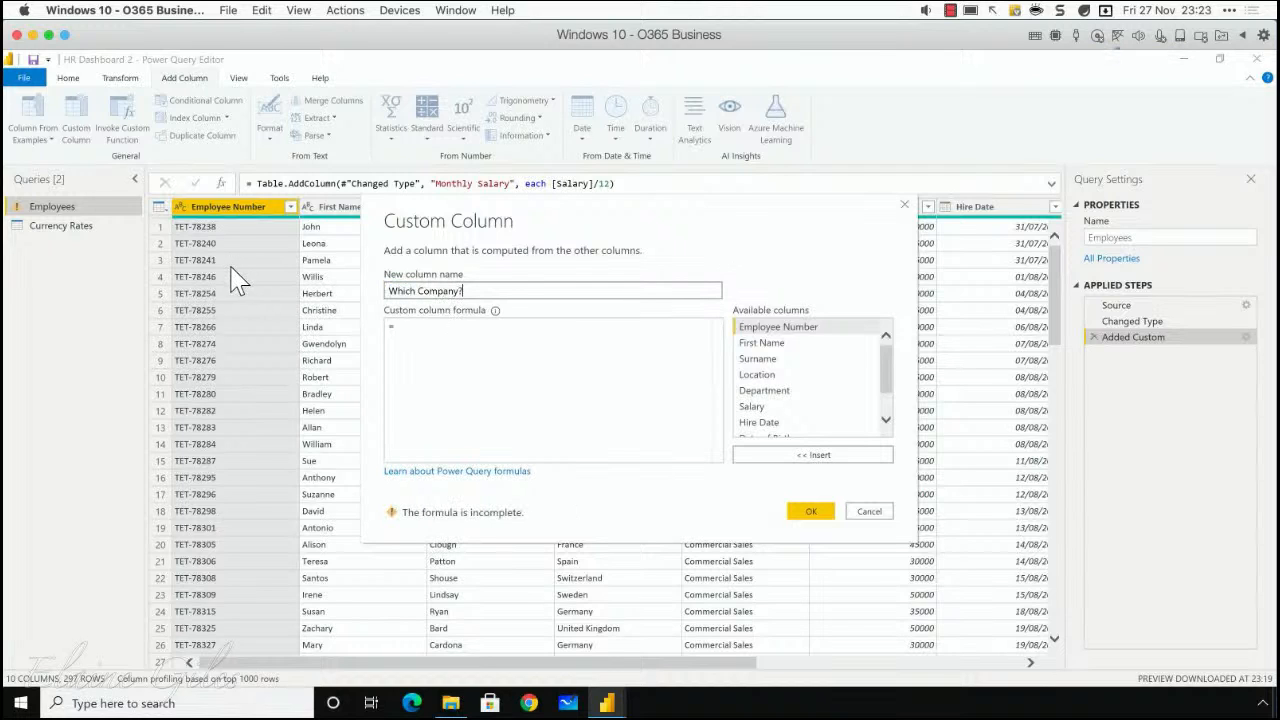
# Step: Begin the custom column formula with if Text.Start([Employee Number],3)
pyautogui.click(414, 332)
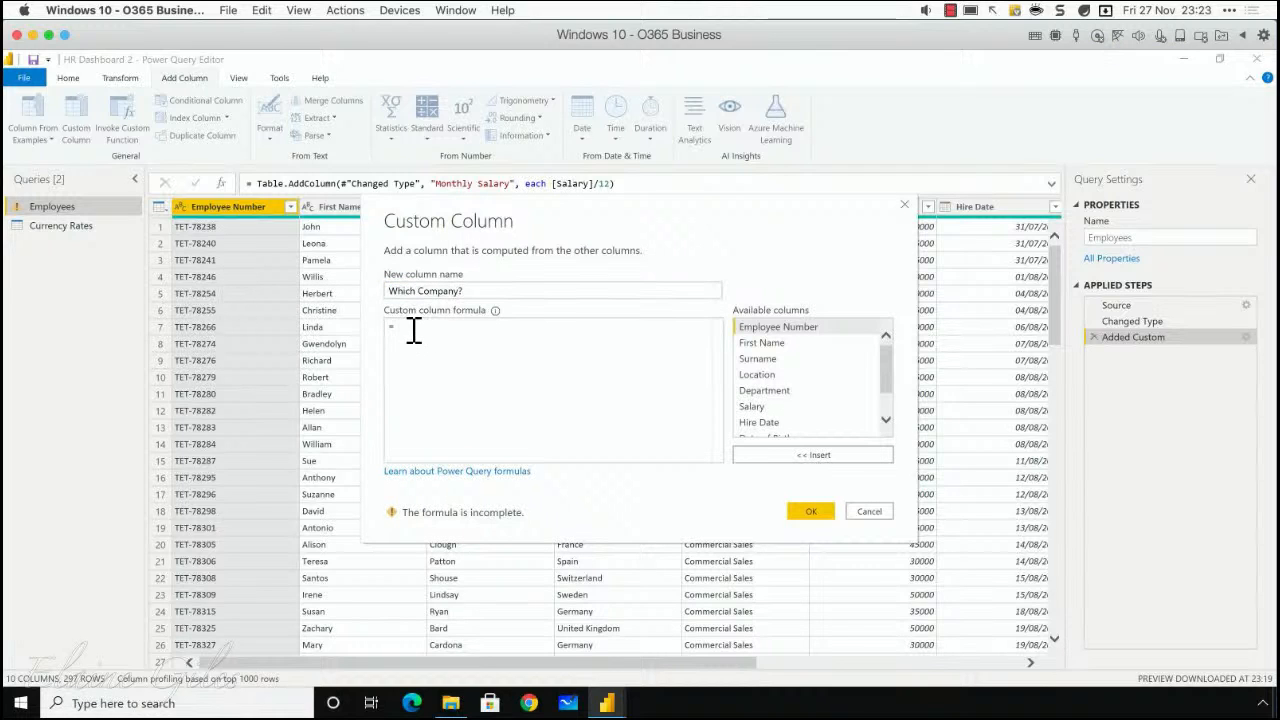
pyautogui.write('if')
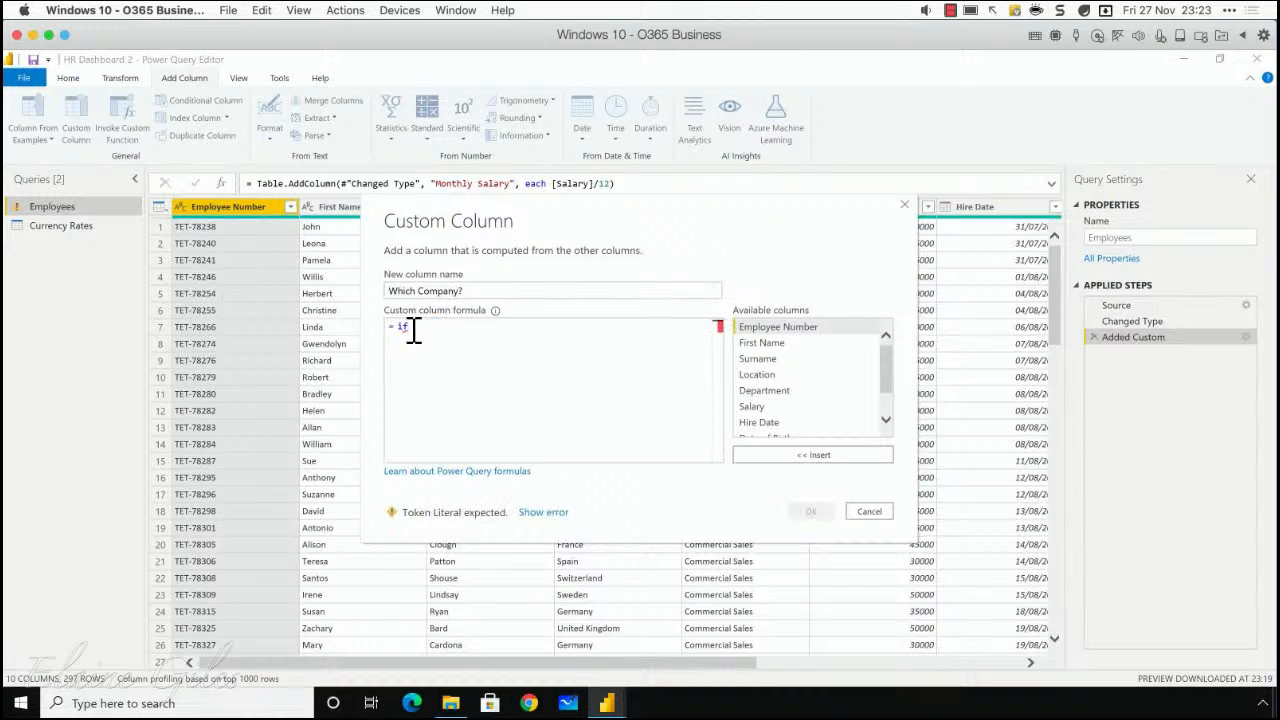
pyautogui.write(' Text')
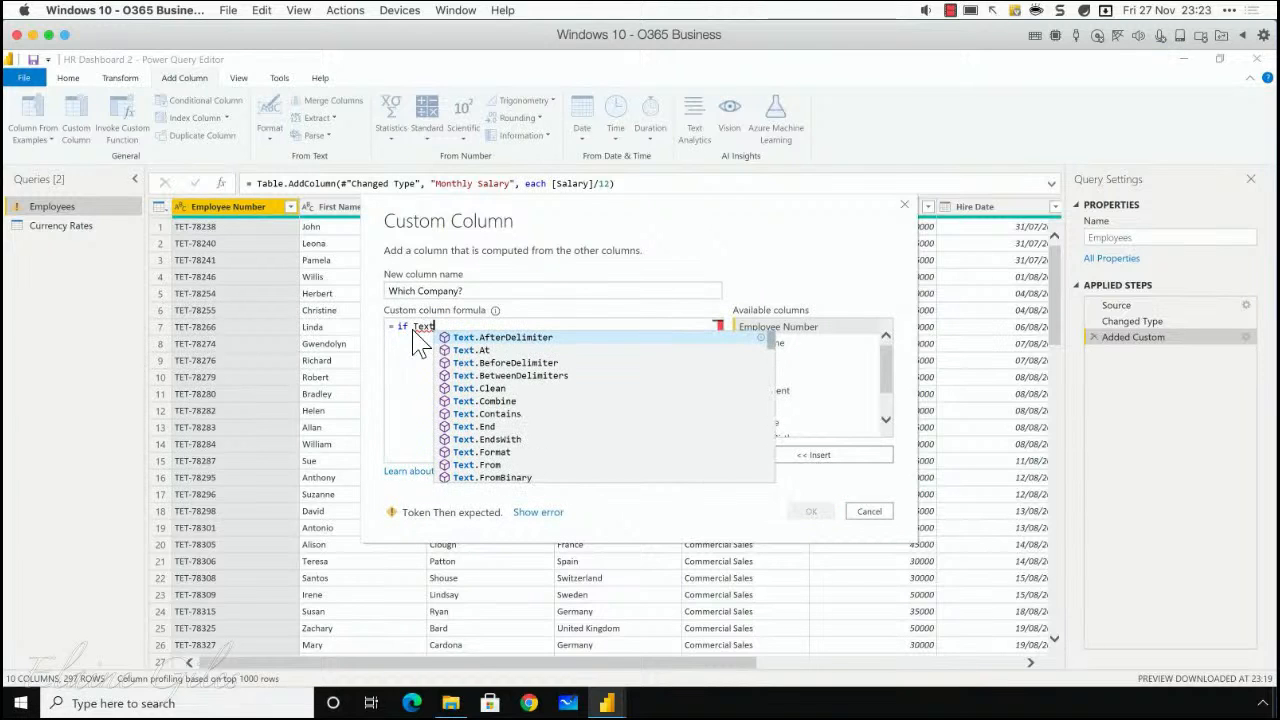
pyautogui.write('.Start')
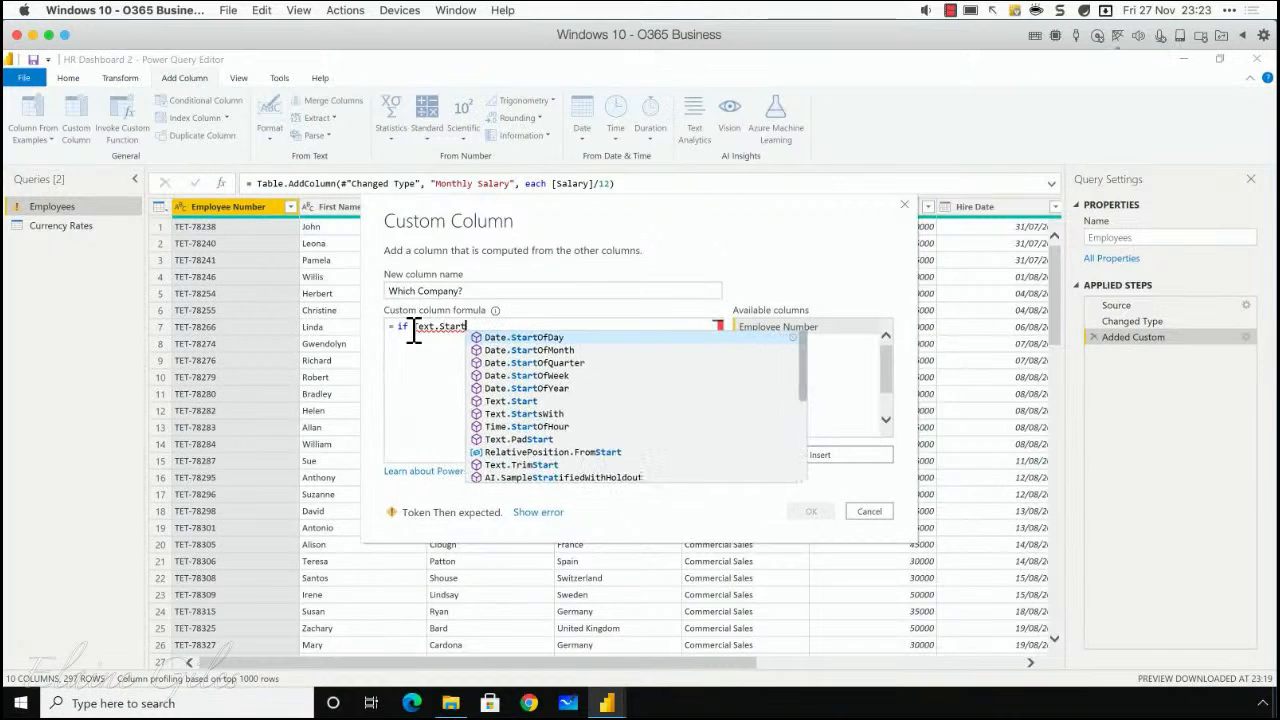
pyautogui.write('(')
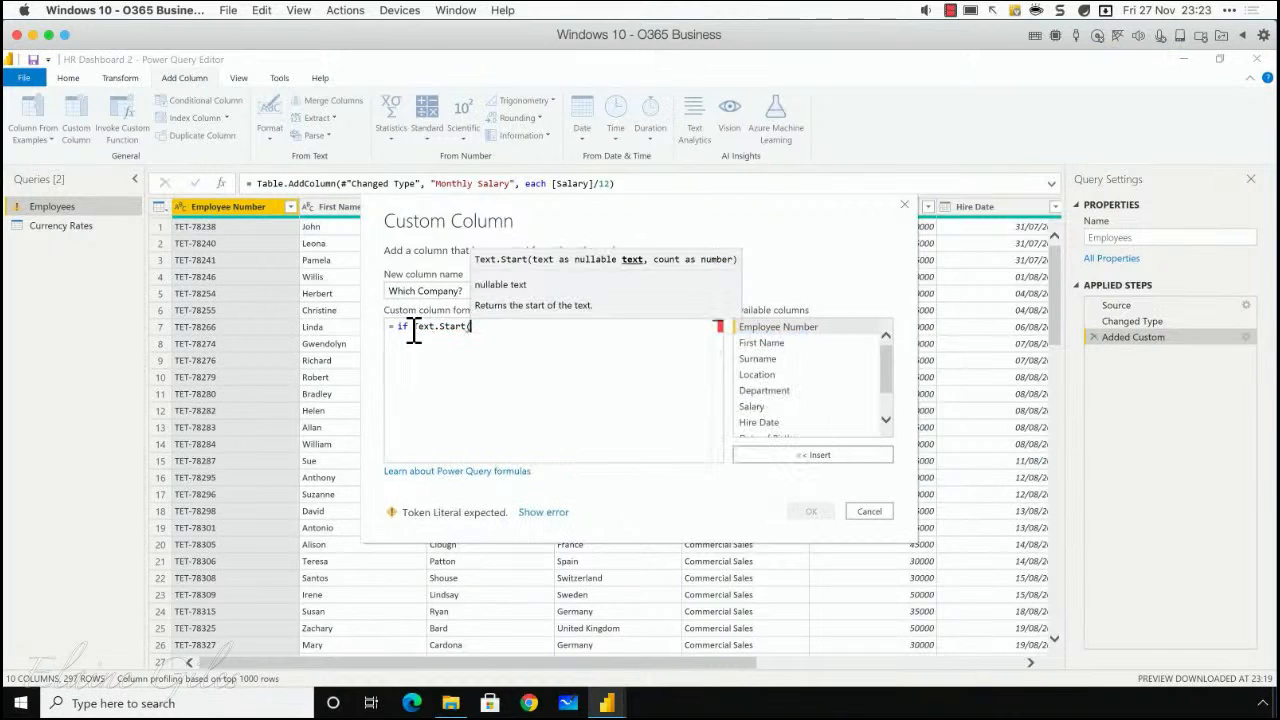
pyautogui.write('empl')
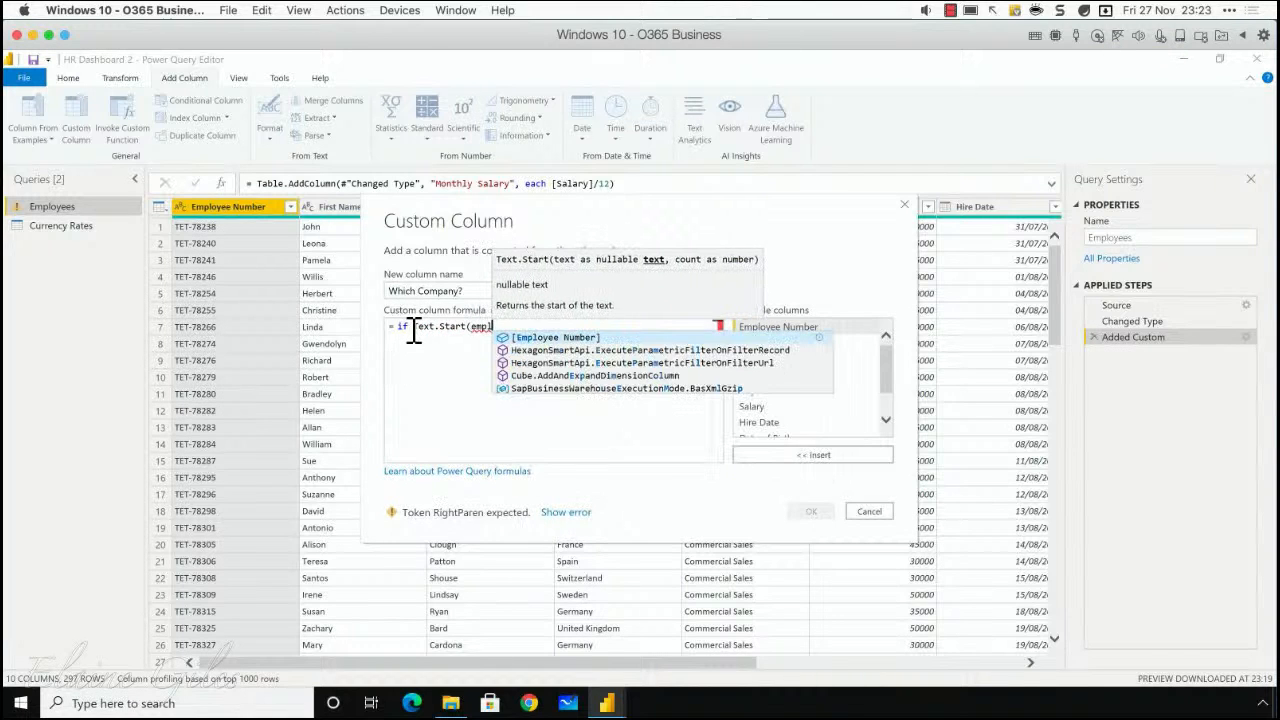
pyautogui.click(524, 337)
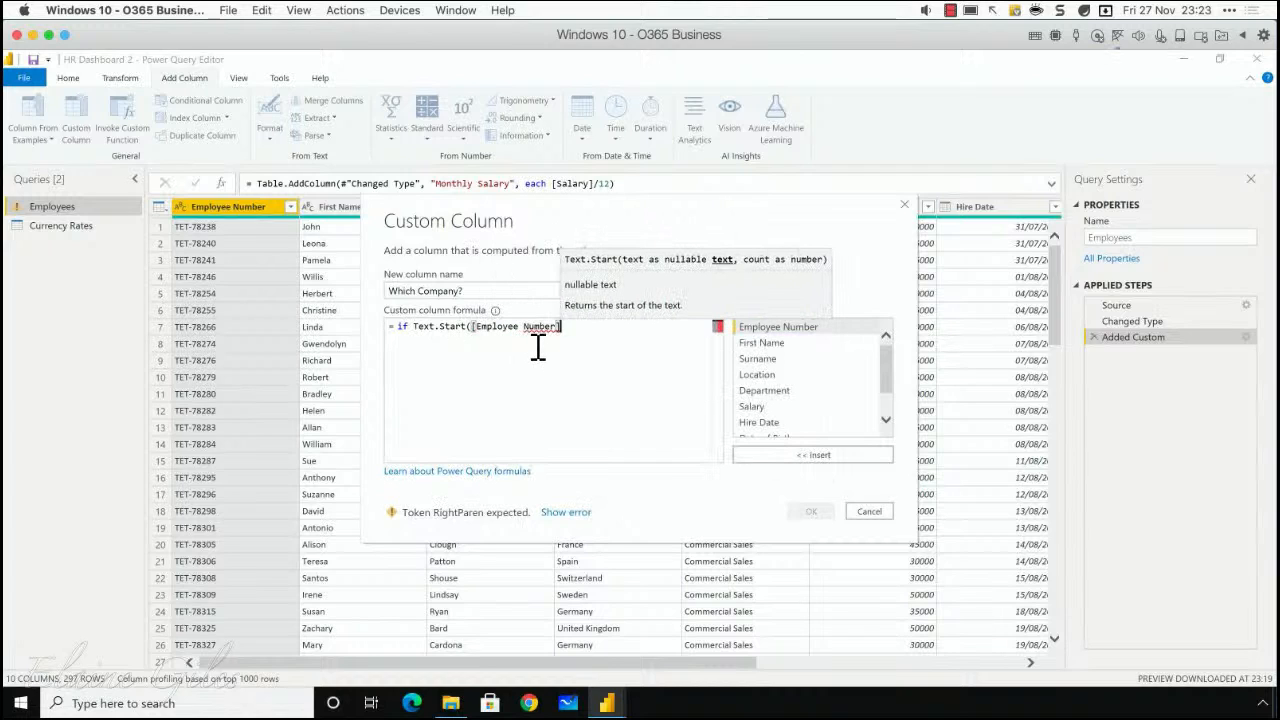
pyautogui.write(',3')
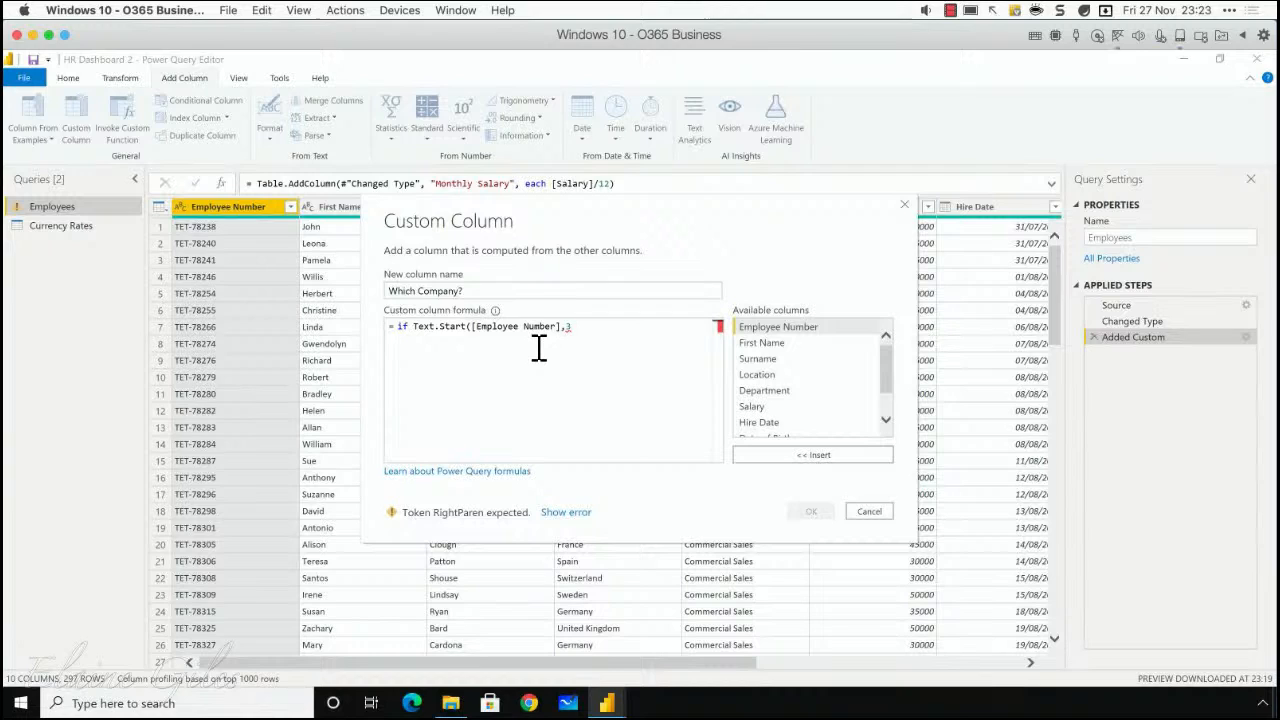
pyautogui.write(')')
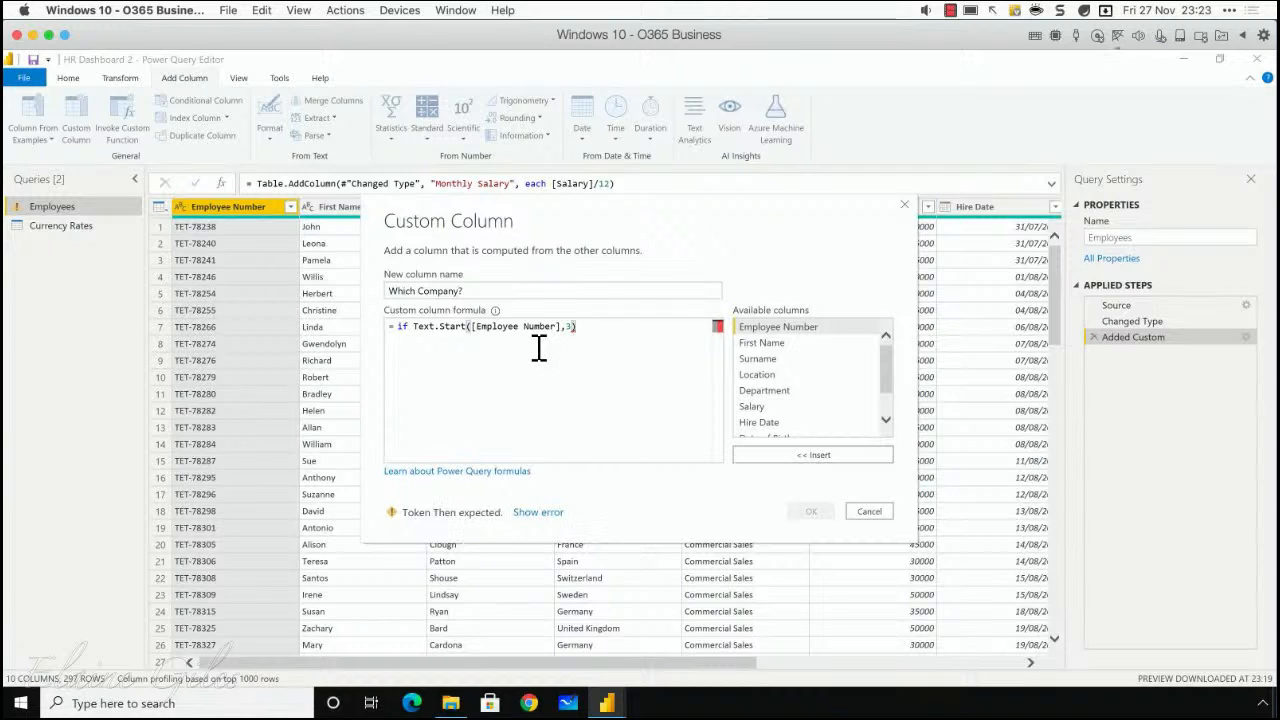
pyautogui.write('="TET" then')
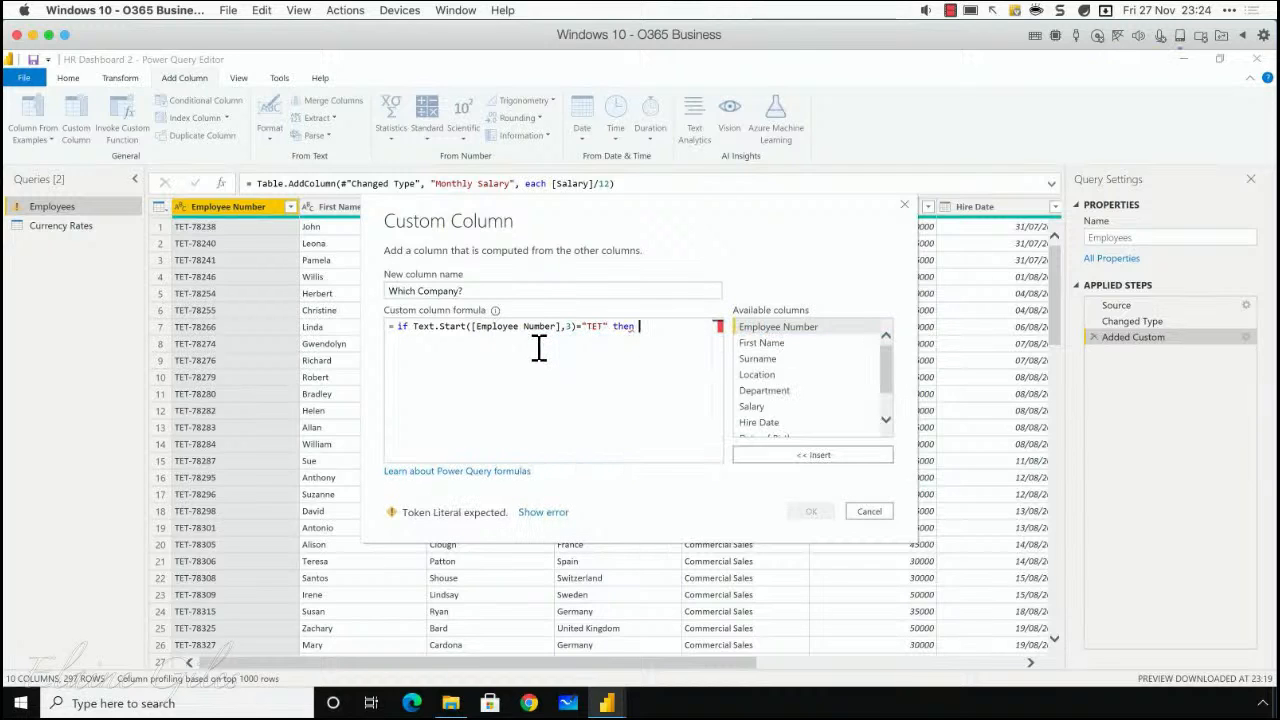
pyautogui.write(' "CompanyA"')
# Step: Complete the formula on a new line with else "CompanyB" and add the Which Company? column
pyautogui.press('Return')
pyautogui.write('else "')
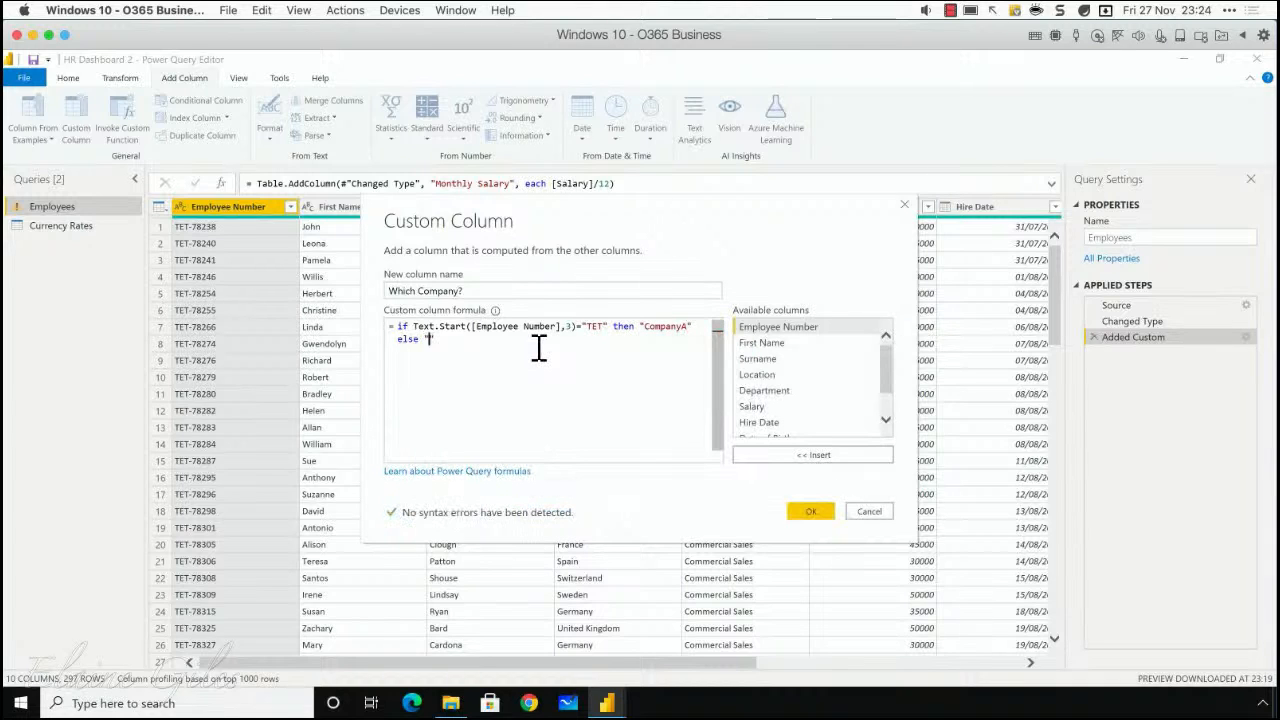
pyautogui.write('CompanyB')
pyautogui.click(506, 341)
pyautogui.click(812, 512)
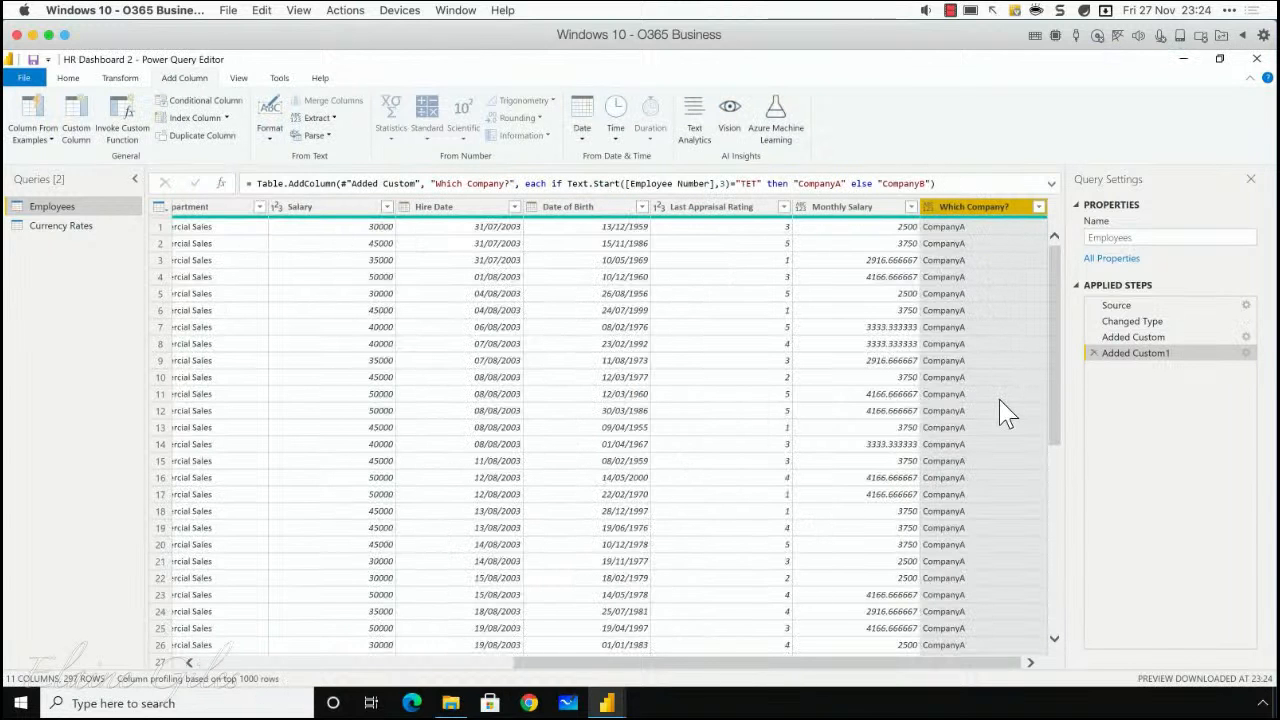
pyautogui.scroll(-8, 1000, 401)
pyautogui.scroll(-20, 1005, 412)
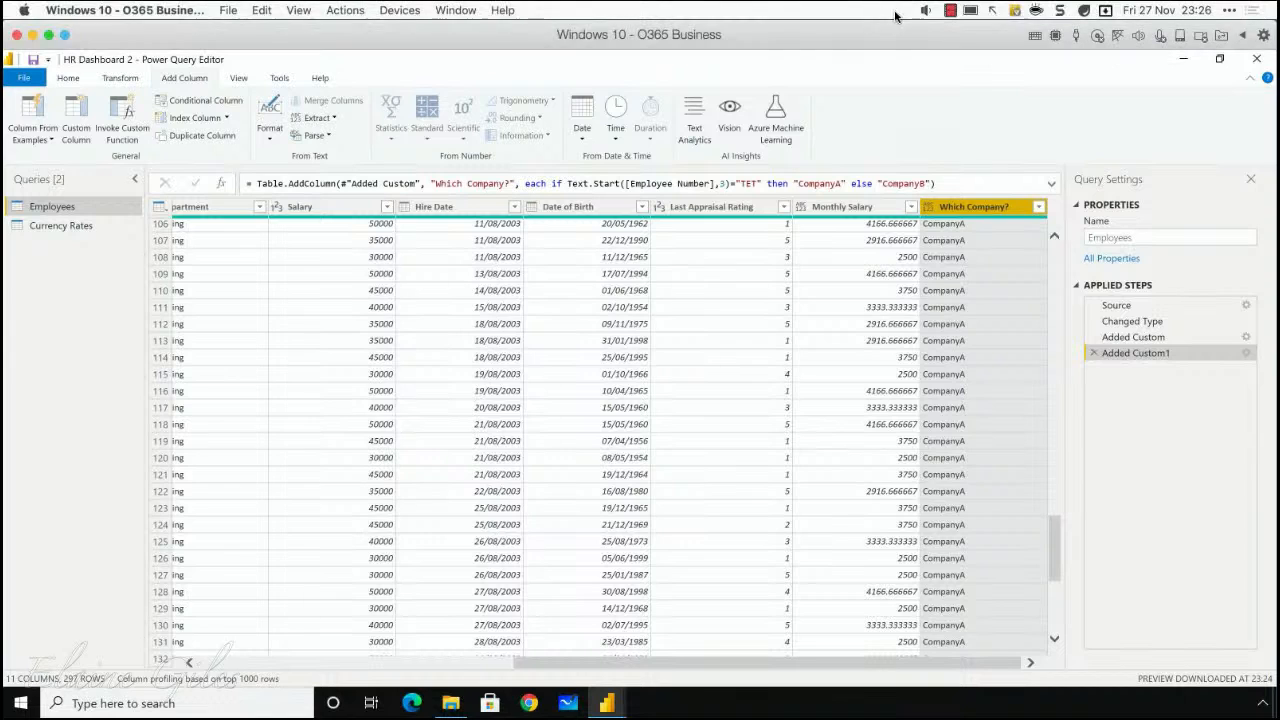
pyautogui.click(950, 11)
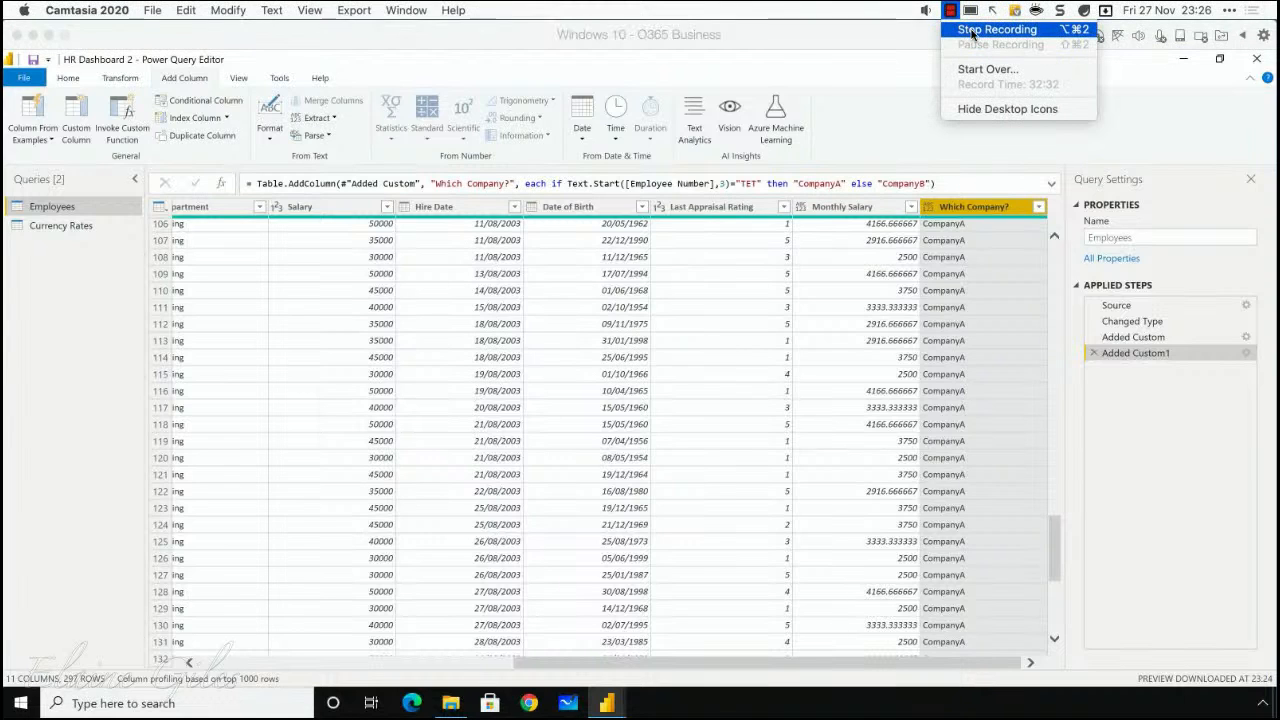
pyautogui.click(971, 33)
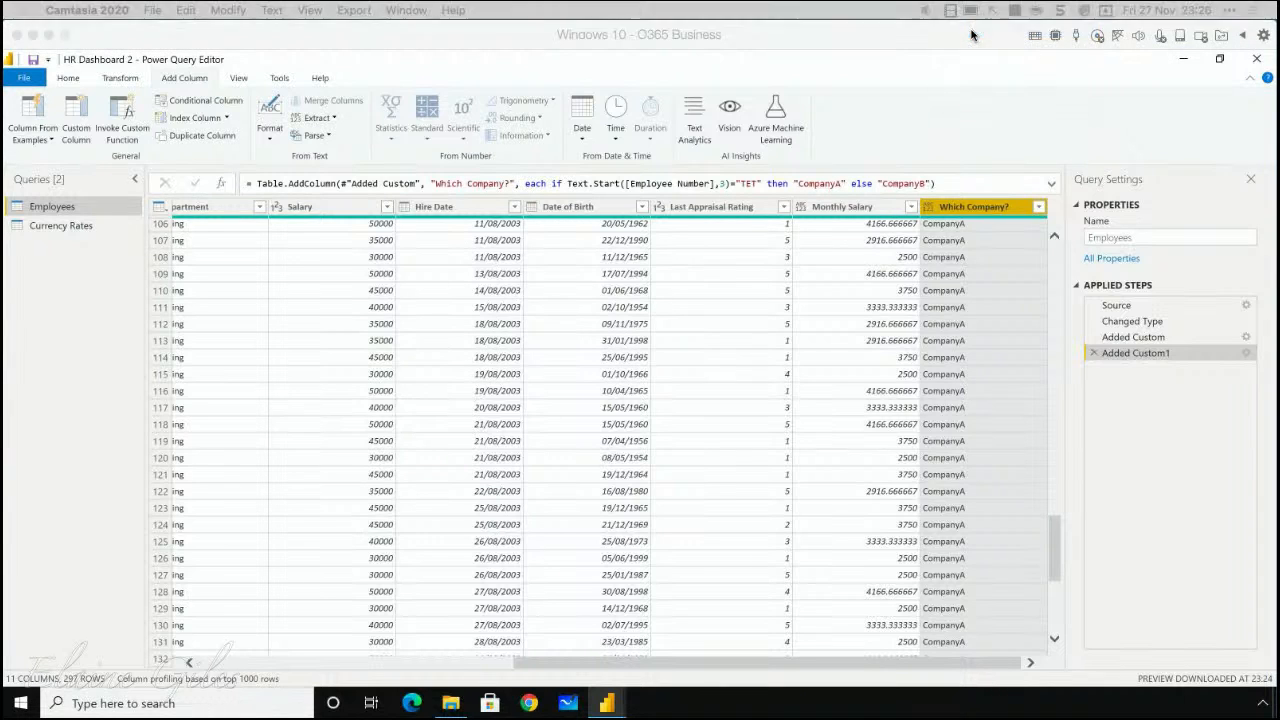
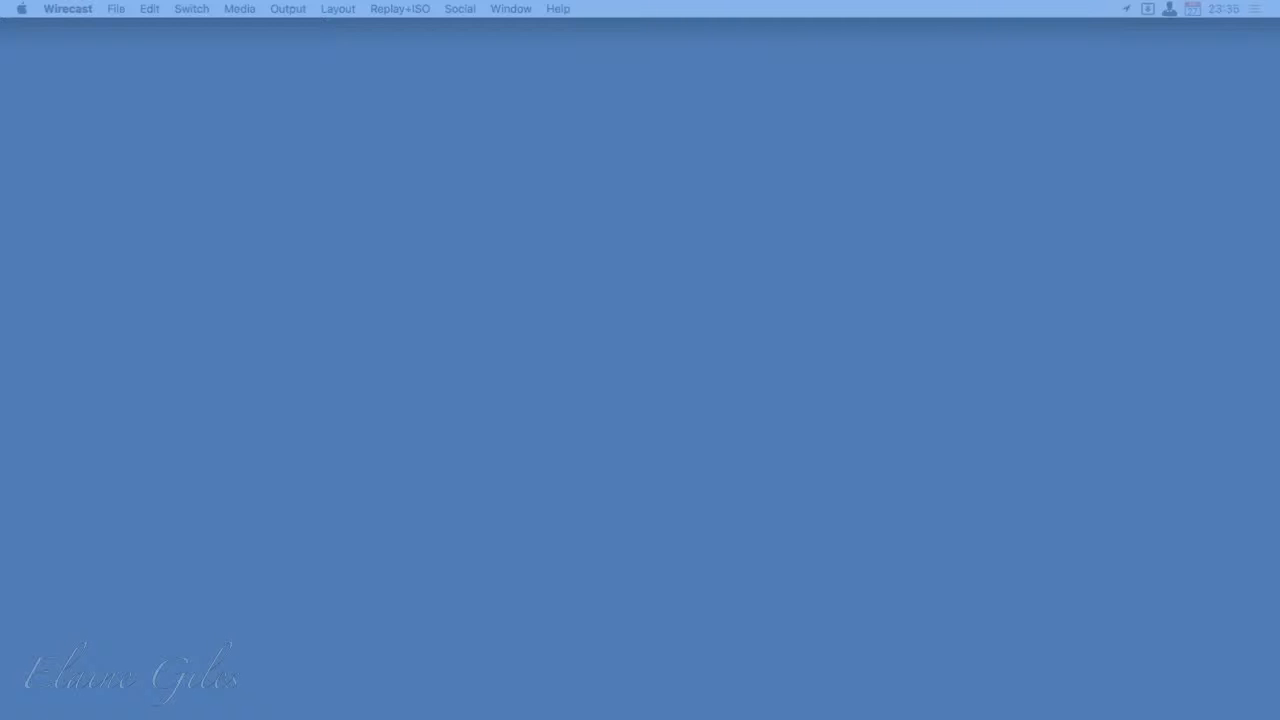
# Step: Switch to Affinity Publisher and move the floating Glyph Browser off the page
pyautogui.hotkey('alt', 'space')
pyautogui.write('aff')
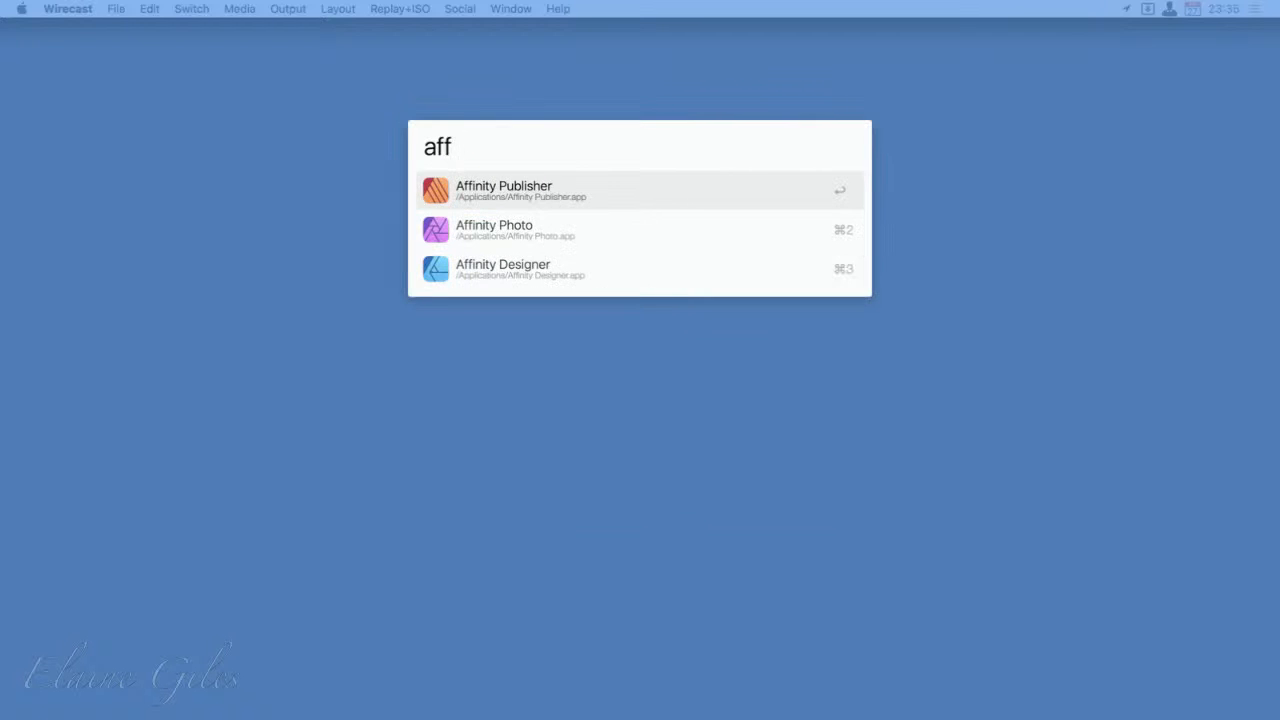
pyautogui.press('Return')
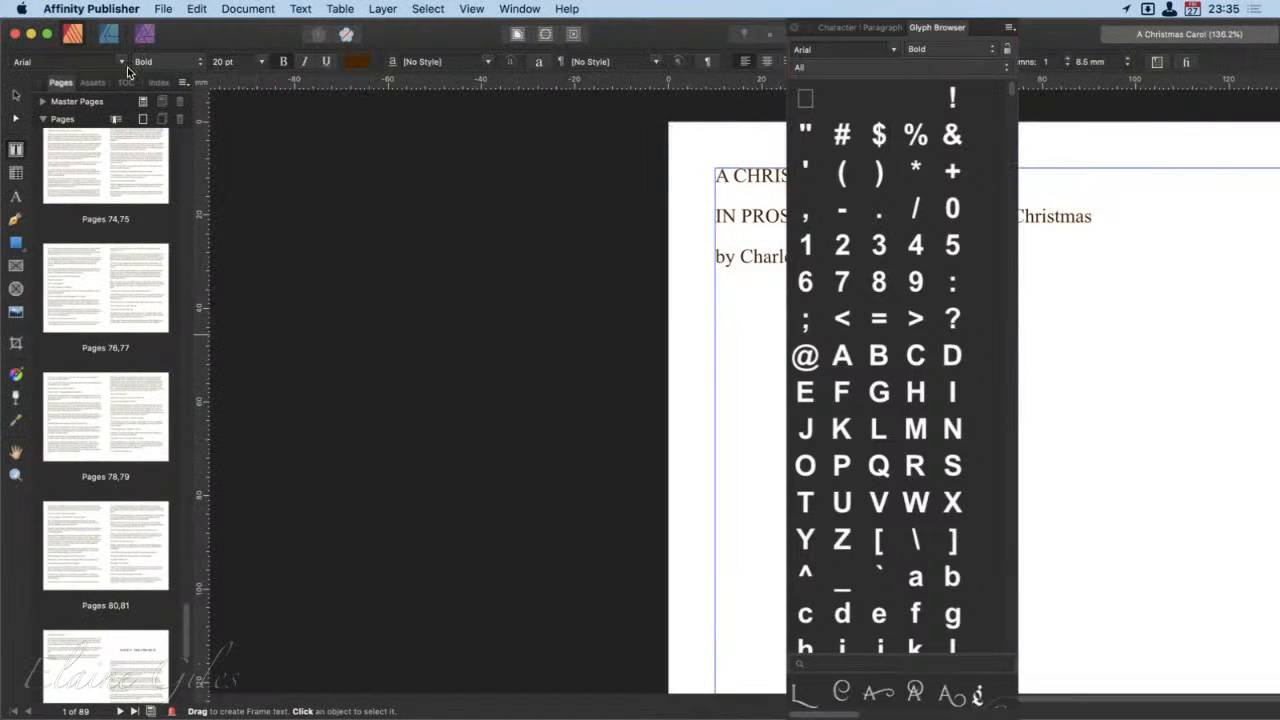
pyautogui.moveTo(975, 28); pyautogui.dragTo(1279, 130)
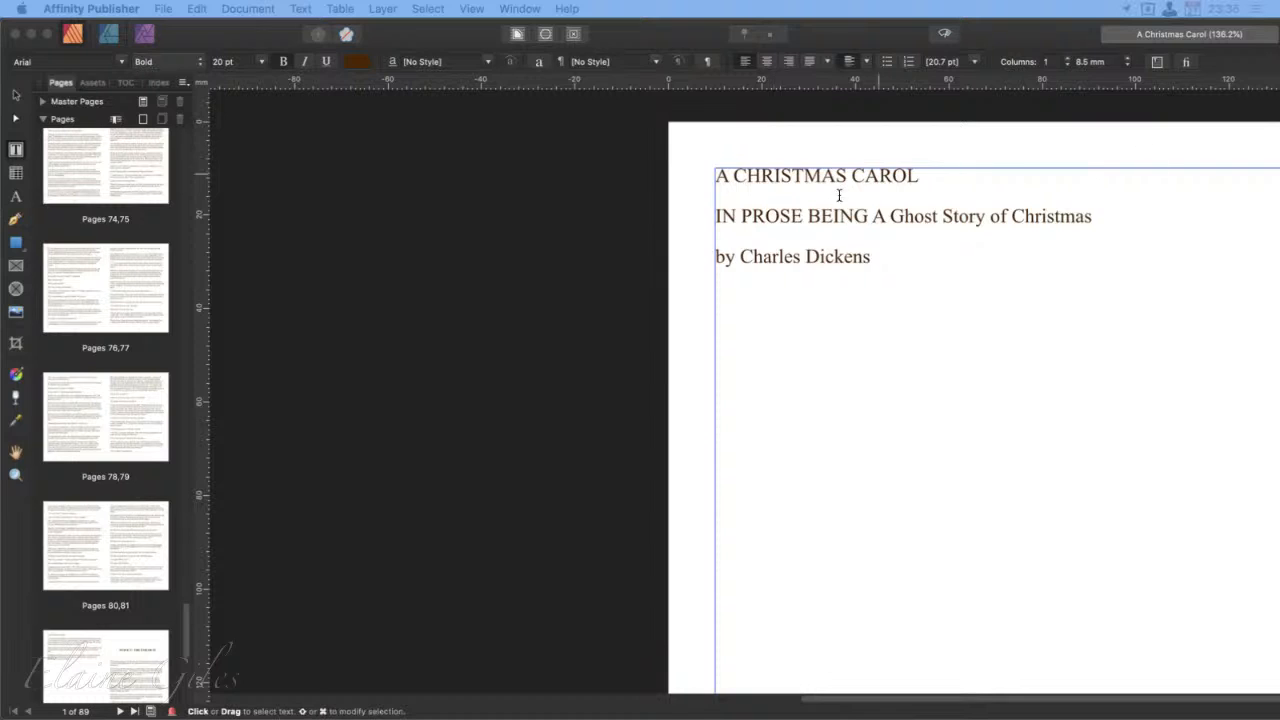
# Step: View the pages 78,79 spread of A Christmas Carol with both facing pages in view
pyautogui.hscroll(5, 826, 200)
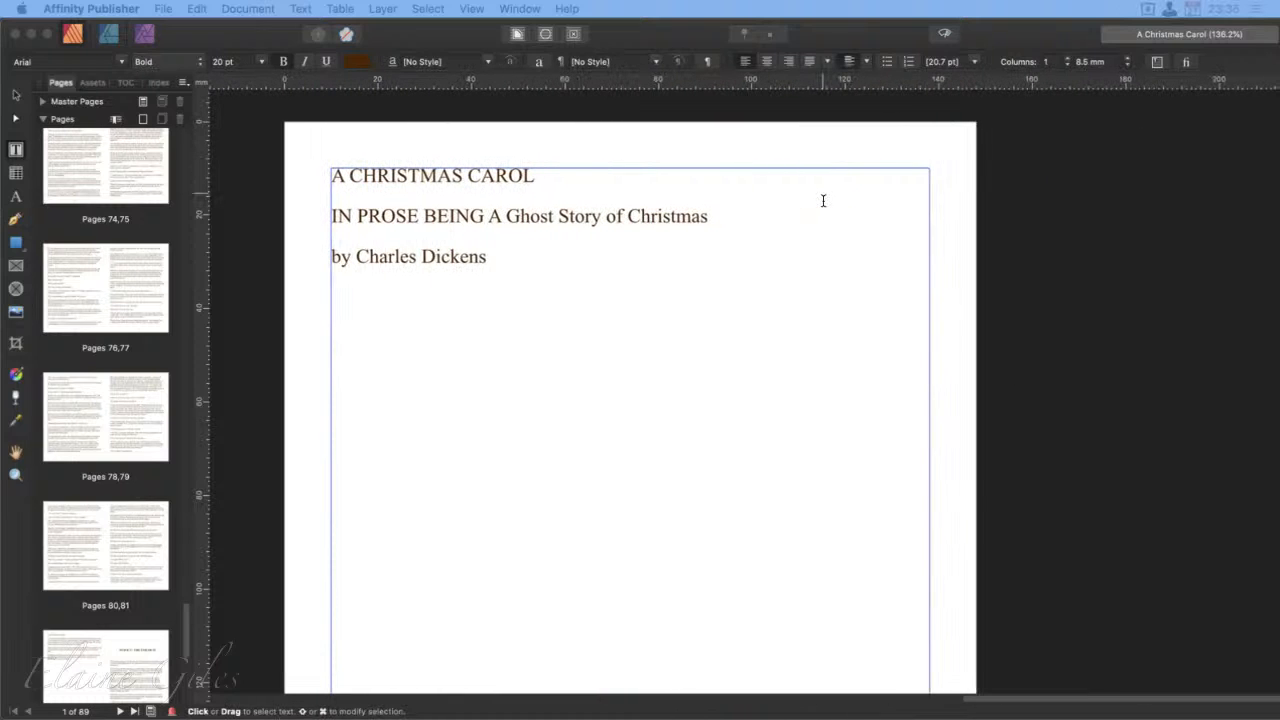
pyautogui.hscroll(-1, 823, 201)
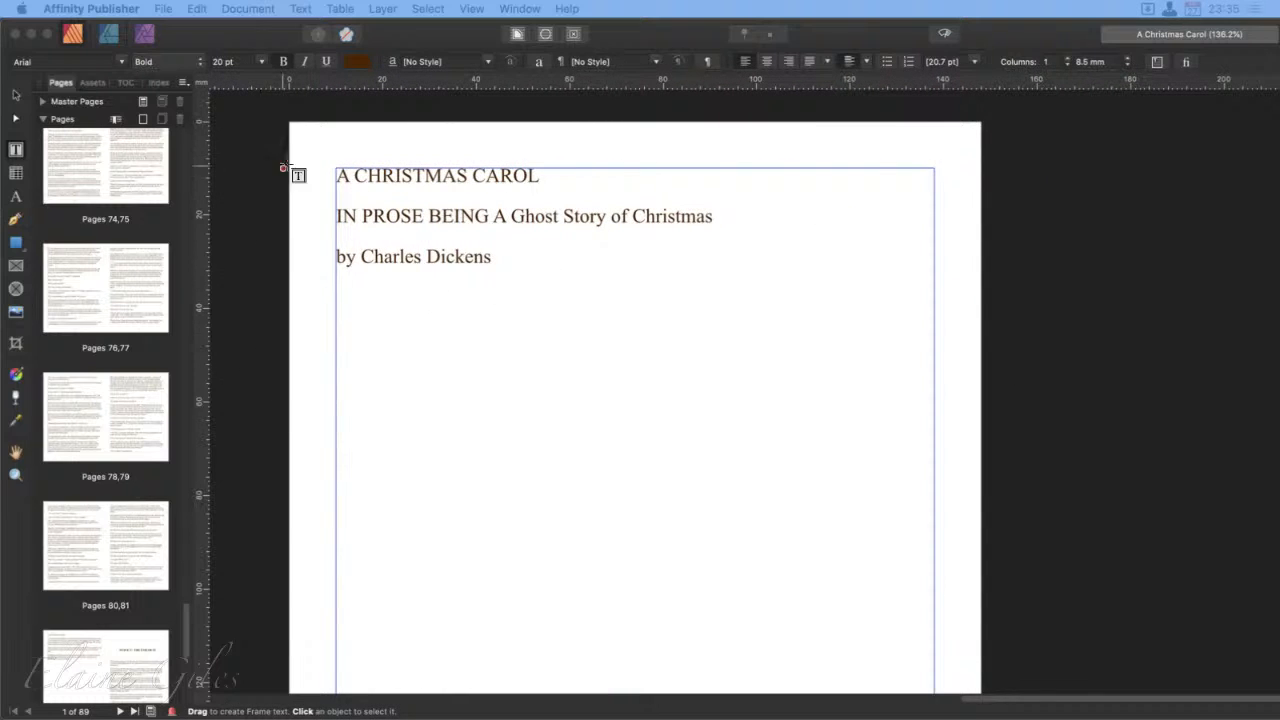
pyautogui.click(256, 31)
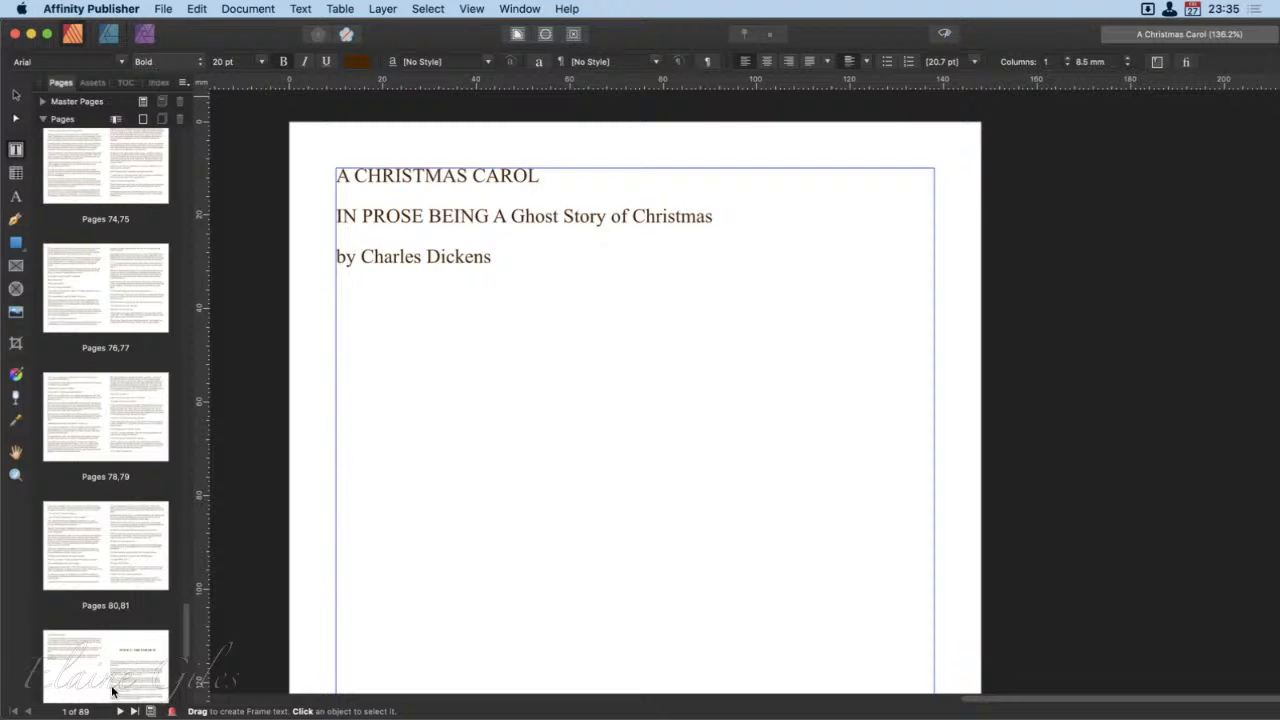
pyautogui.click(112, 421)
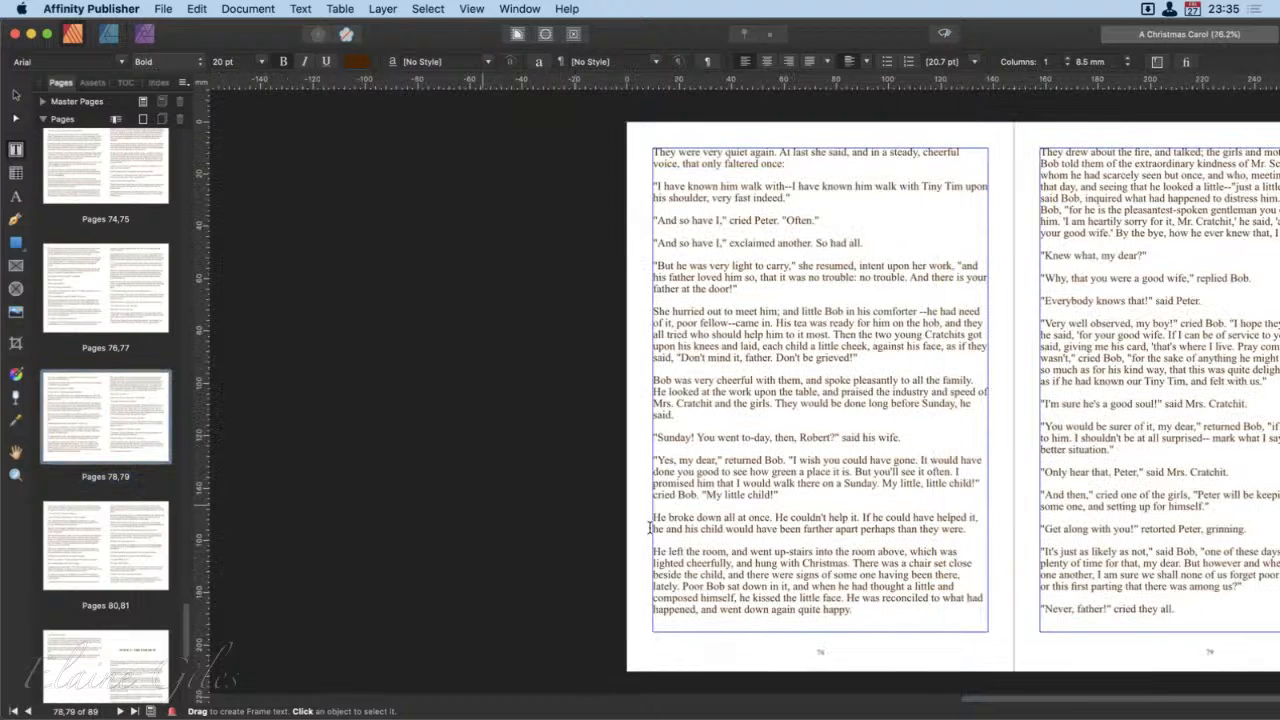
pyautogui.hscroll(5, 766, 541)
pyautogui.hscroll(3, 766, 541)
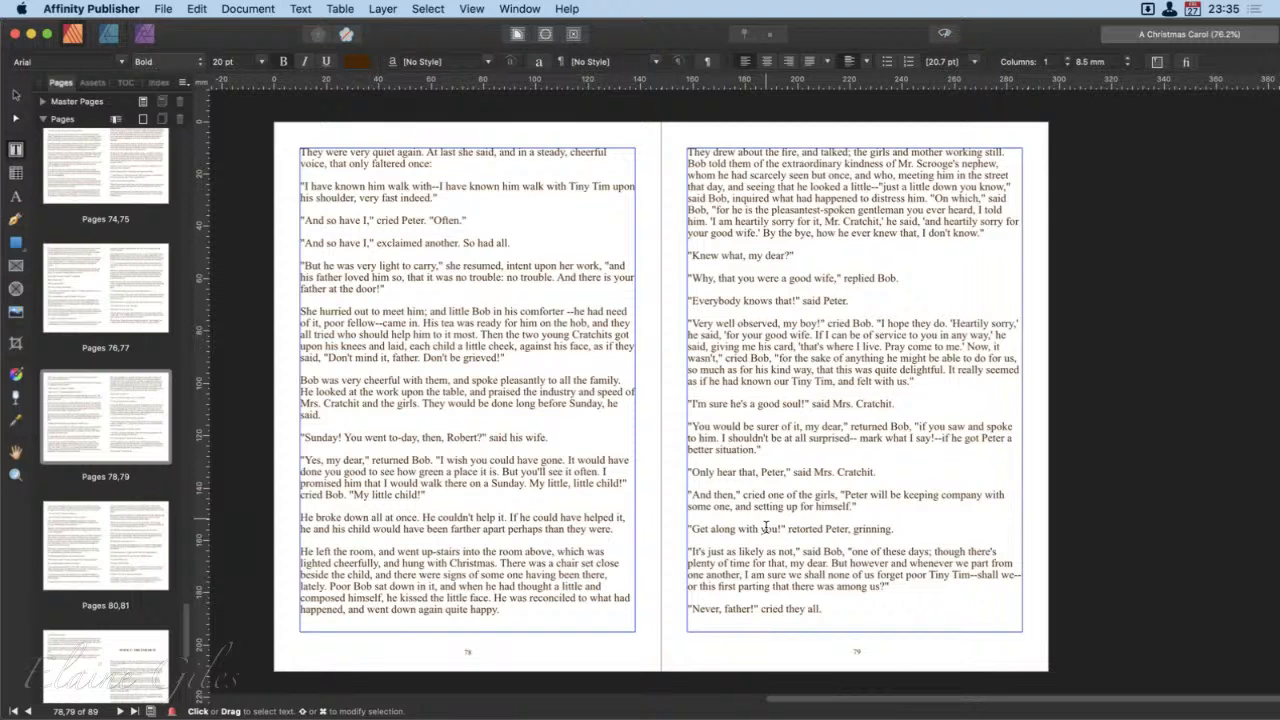
# Step: Start a new document and choose the A5 print preset, 148 mm × 210 mm
pyautogui.press('super+n')
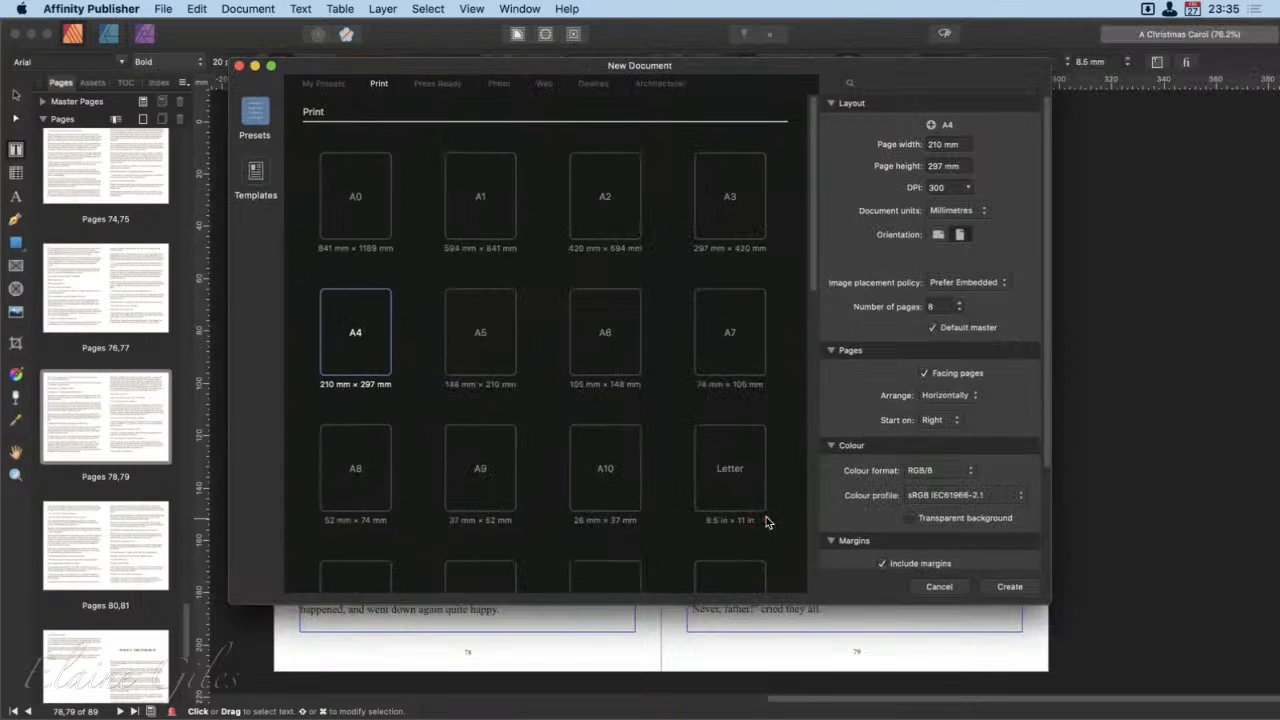
pyautogui.moveTo(733, 64); pyautogui.dragTo(778, 78)
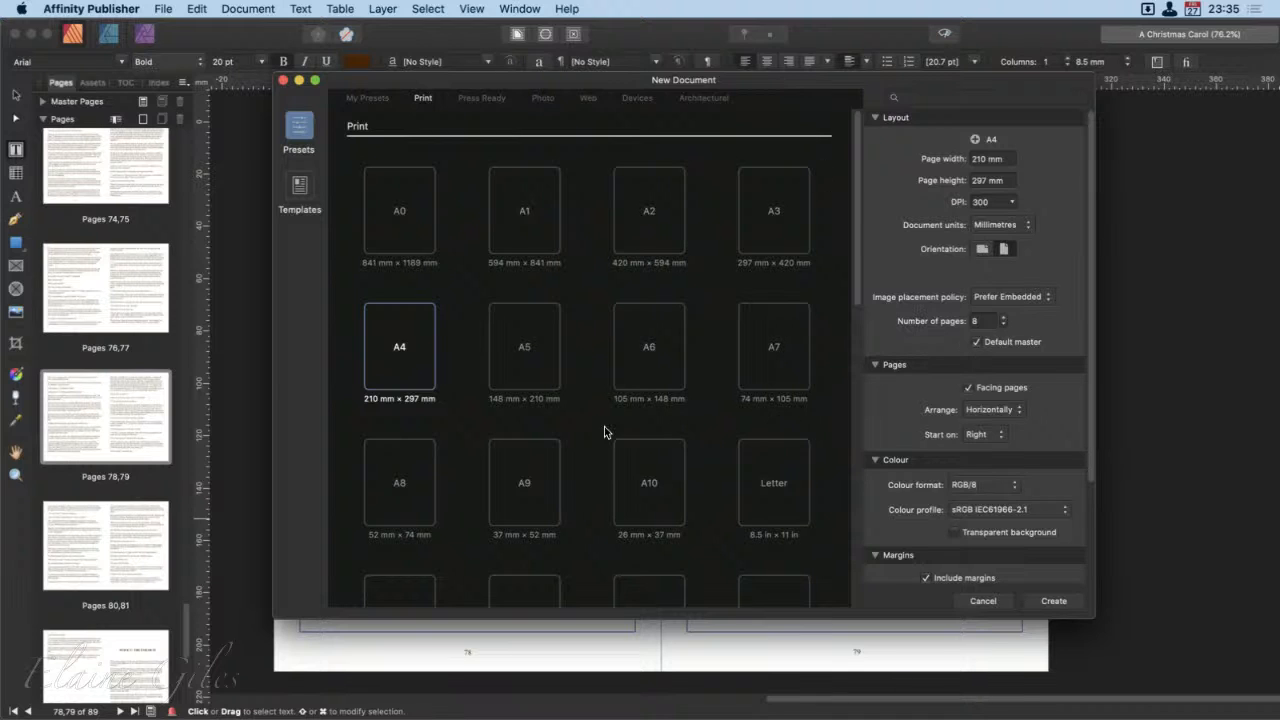
pyautogui.scroll(-3, 603, 521)
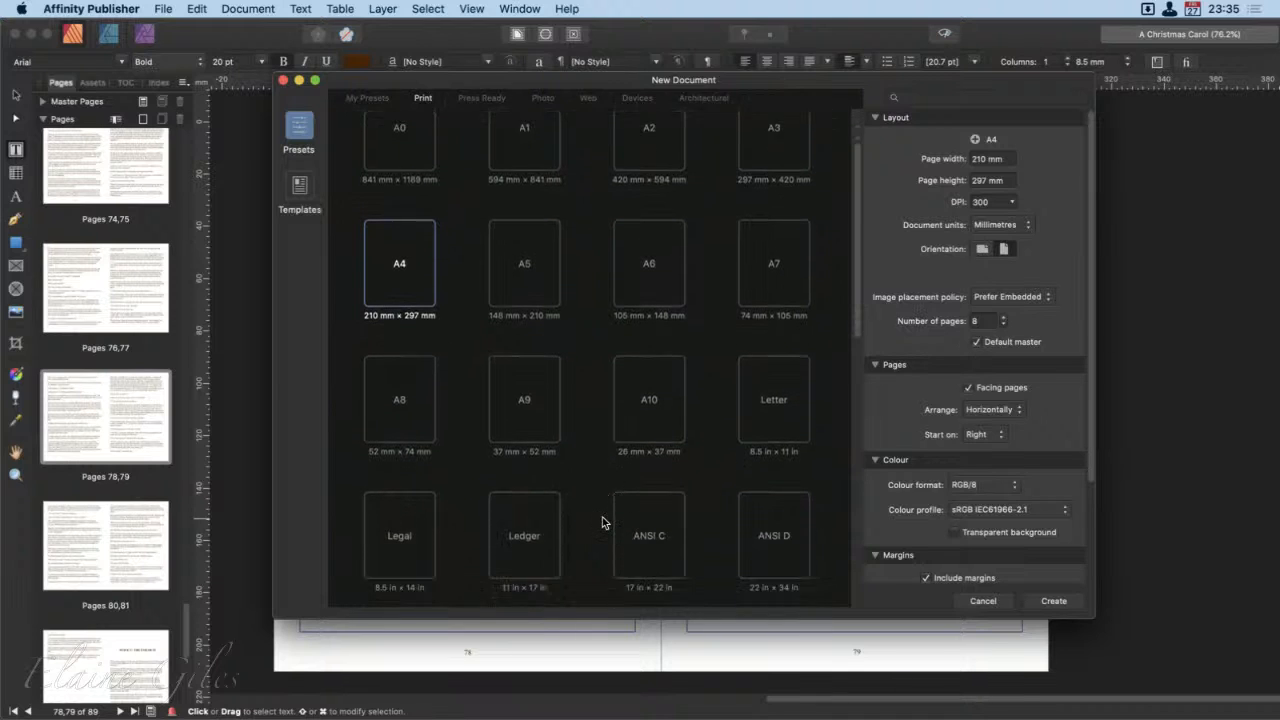
pyautogui.scroll(-3, 603, 521)
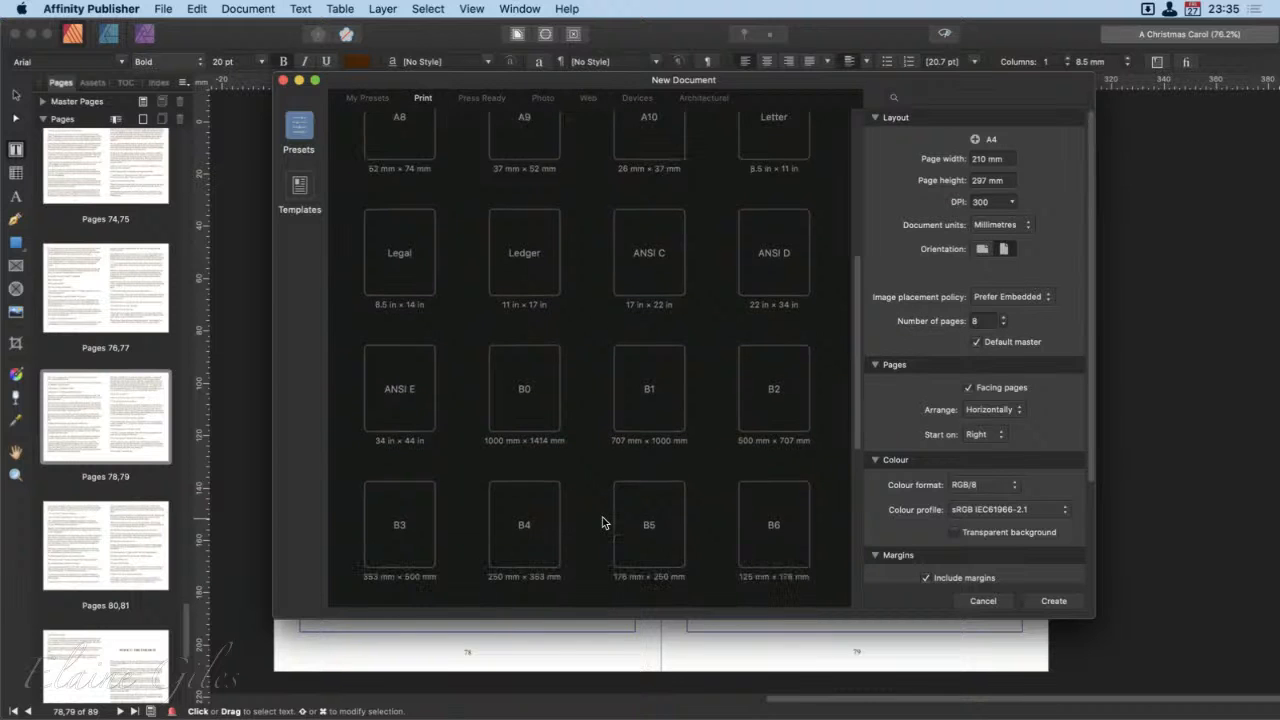
pyautogui.scroll(-3, 603, 521)
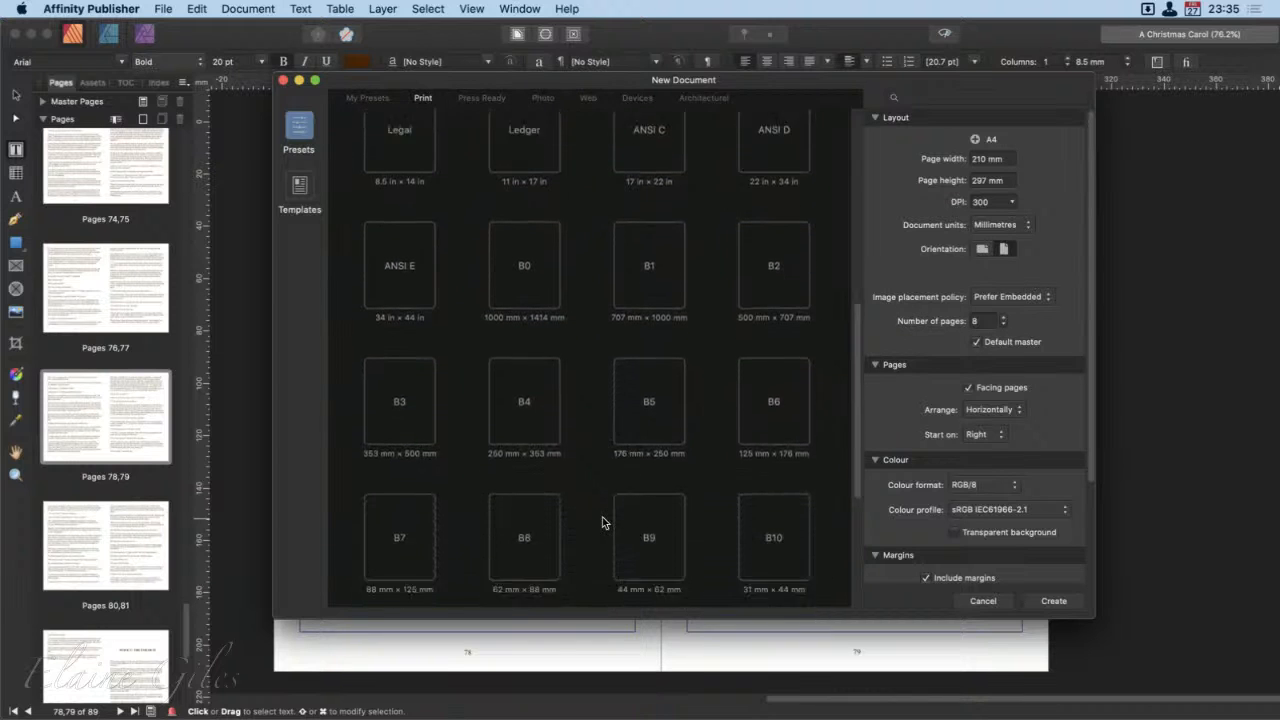
pyautogui.scroll(-3, 603, 521)
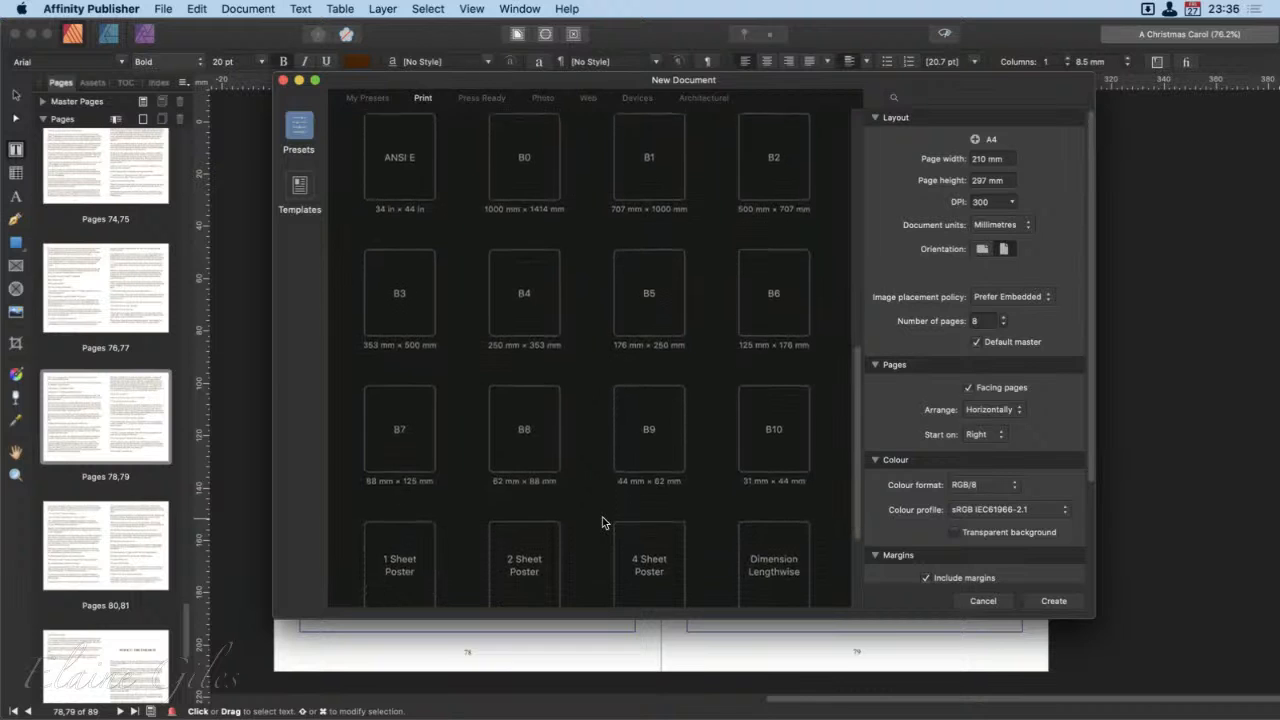
pyautogui.scroll(-2, 603, 521)
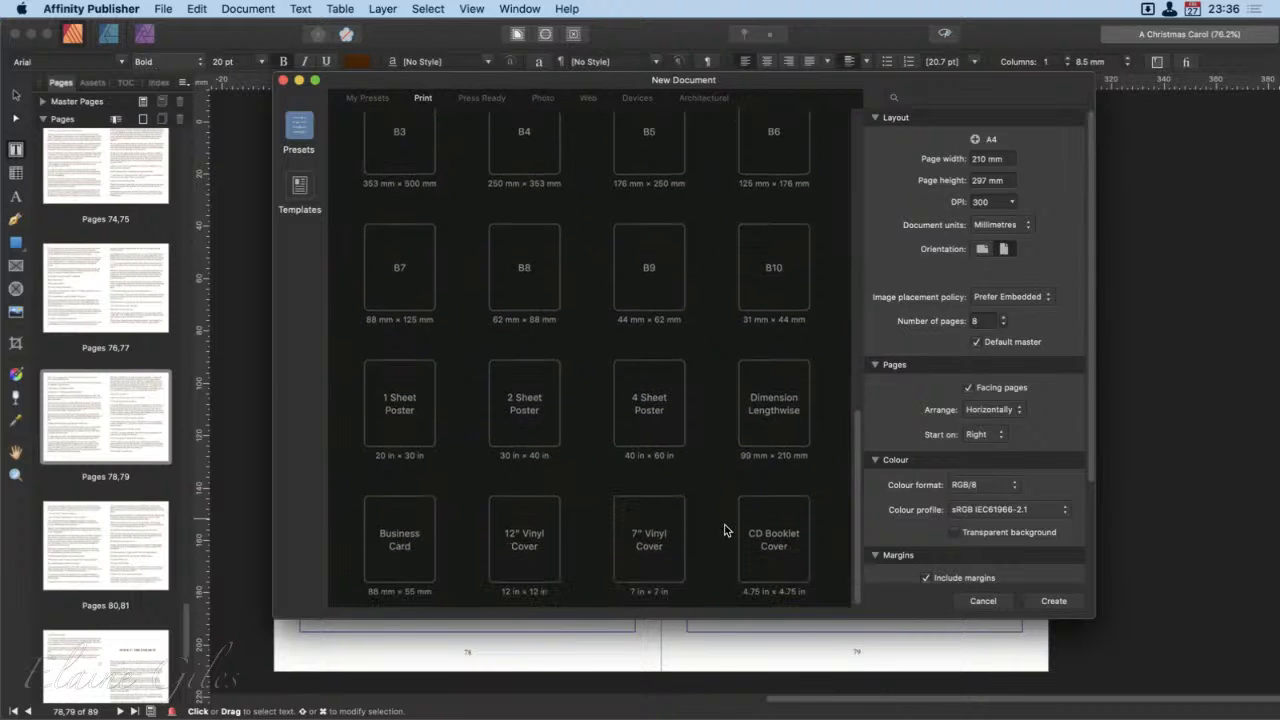
pyautogui.scroll(5, 719, 519)
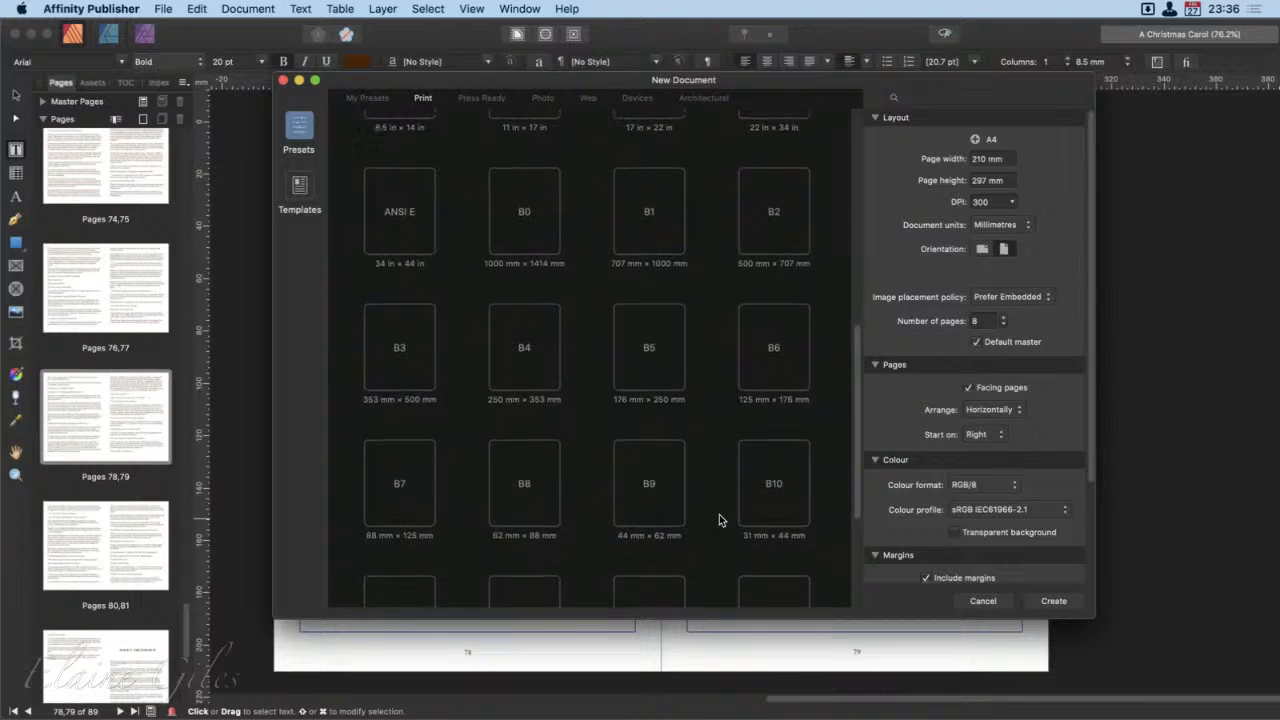
pyautogui.scroll(2, 719, 519)
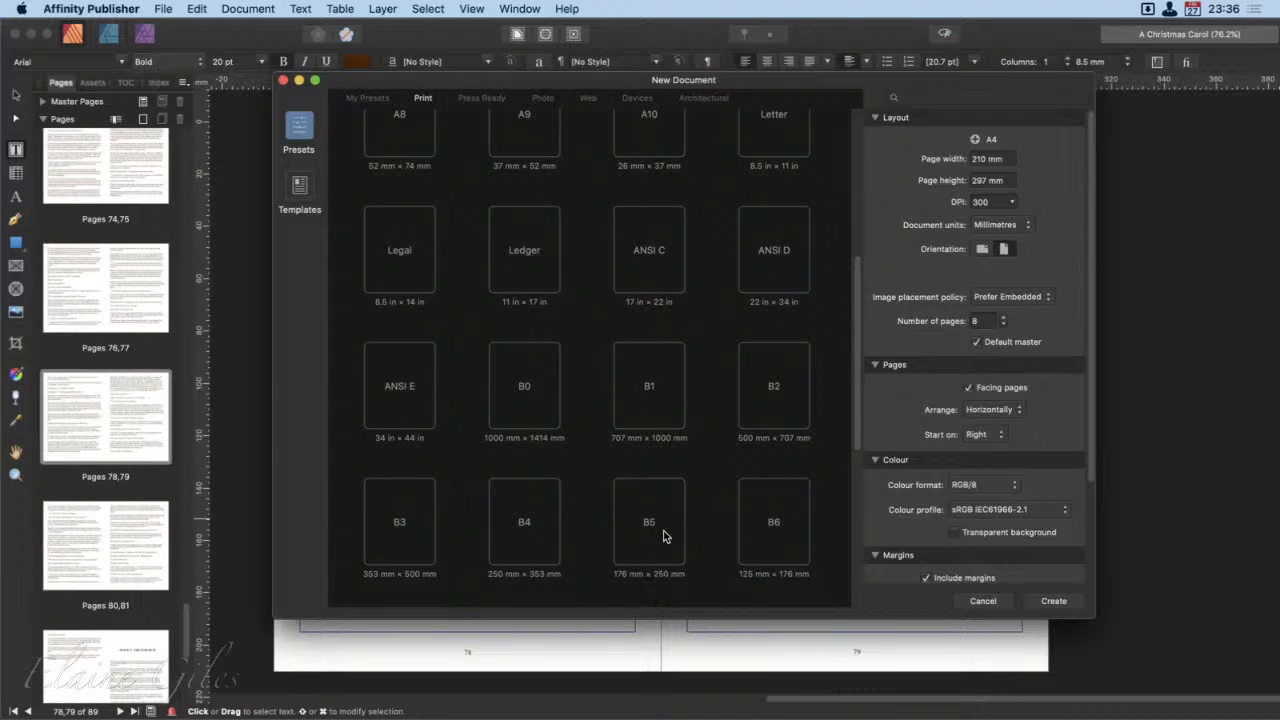
pyautogui.scroll(1, 675, 517)
pyautogui.scroll(4, 675, 517)
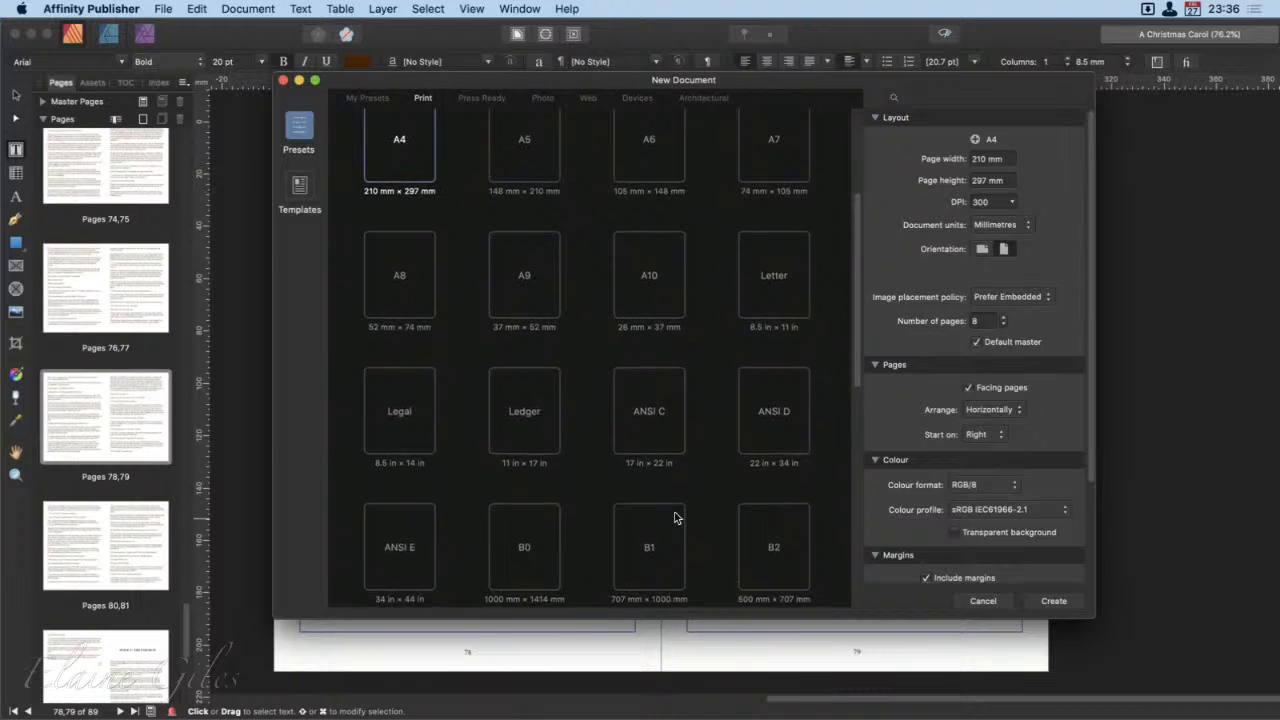
pyautogui.click(551, 197)
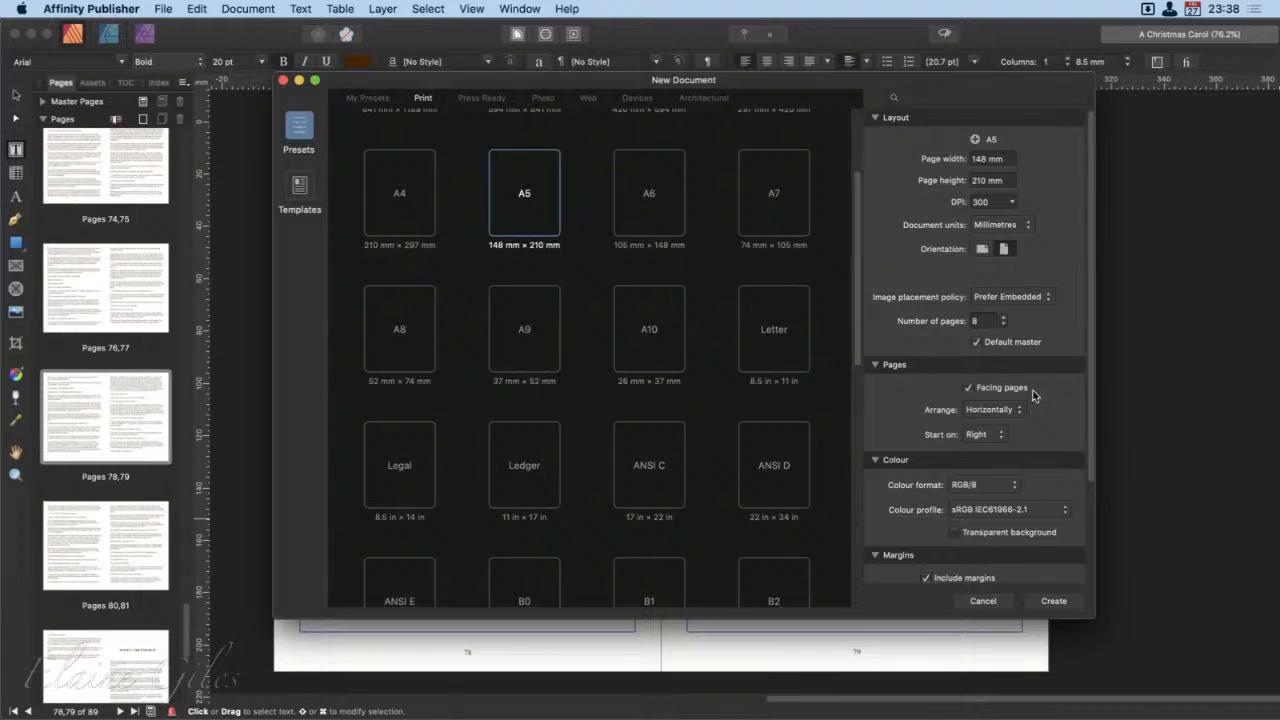
# Step: Turn off facing pages for the new document
pyautogui.scroll(-2, 1067, 379)
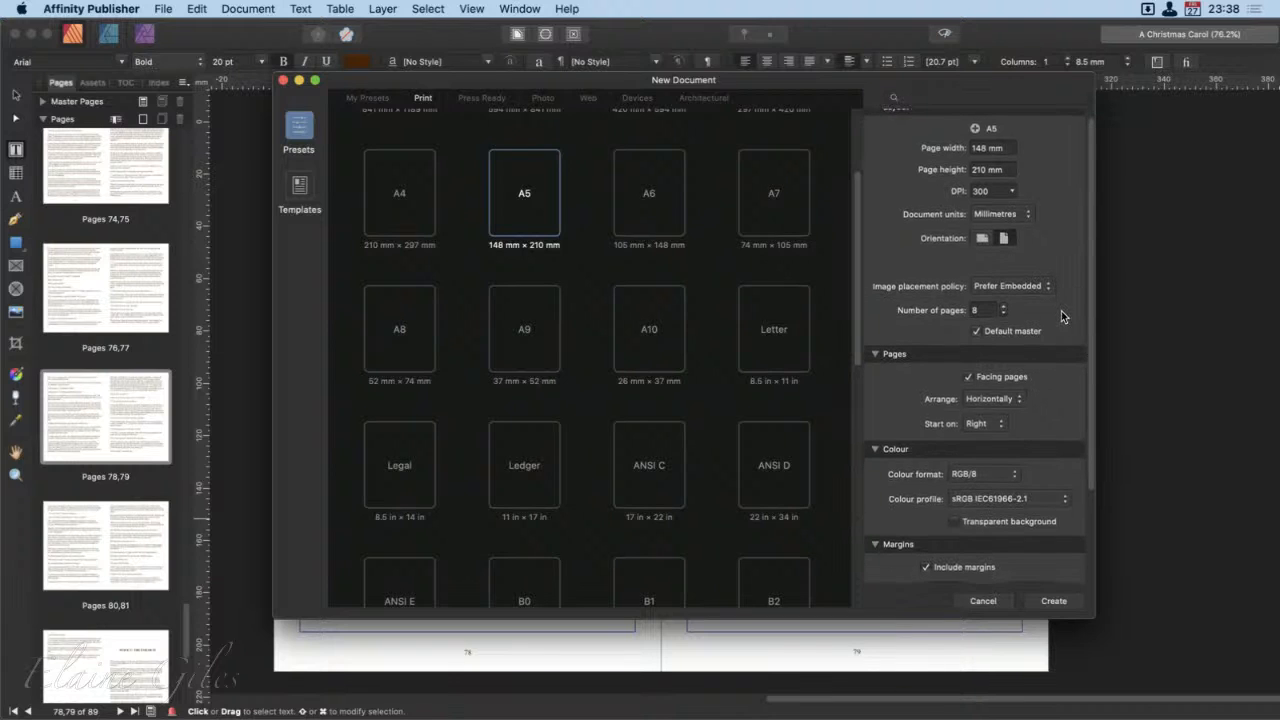
pyautogui.scroll(-2, 1060, 330)
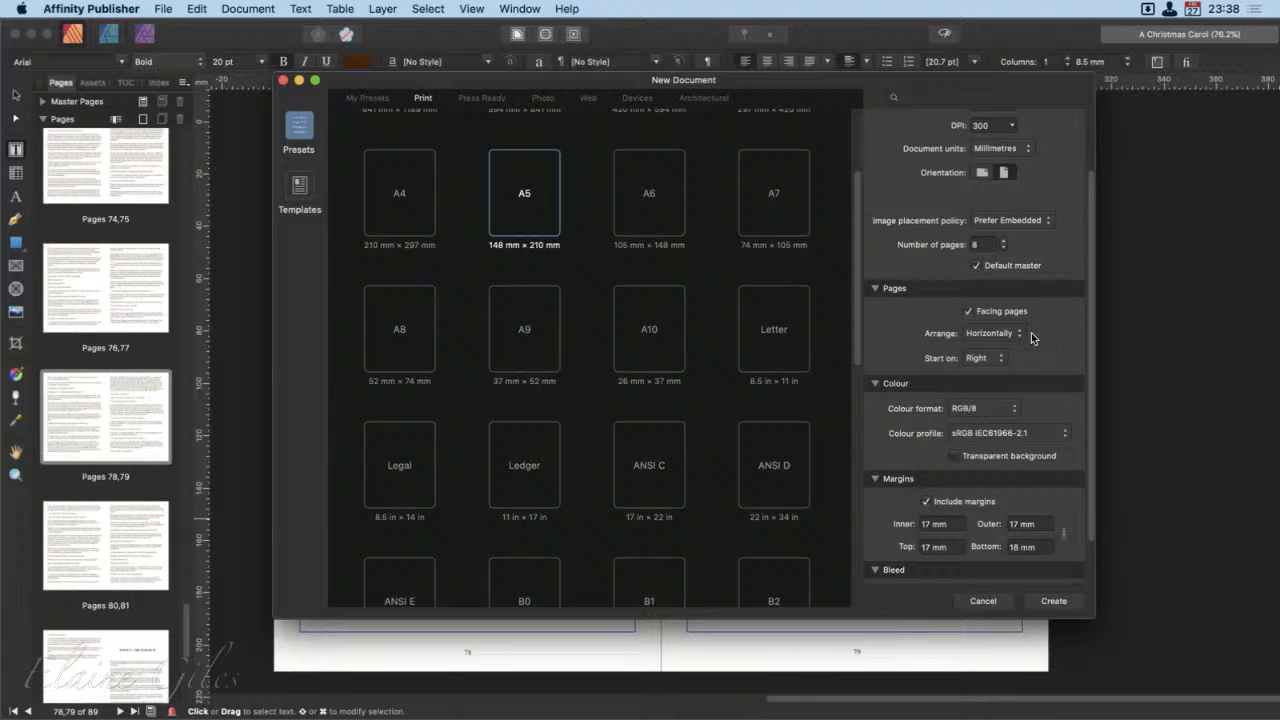
pyautogui.click(997, 311)
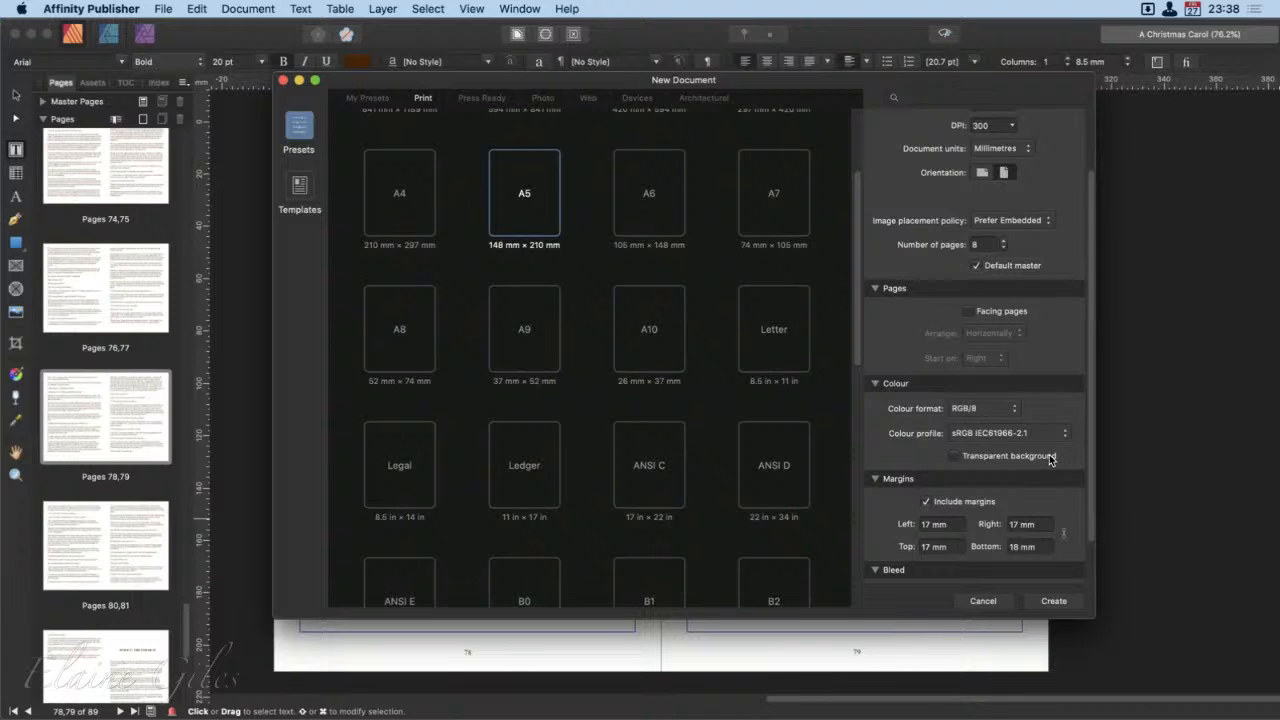
# Step: Set the left, right and top margins to 15 mm and the bottom margin to 20 mm, and create the document
pyautogui.scroll(-2, 1066, 549)
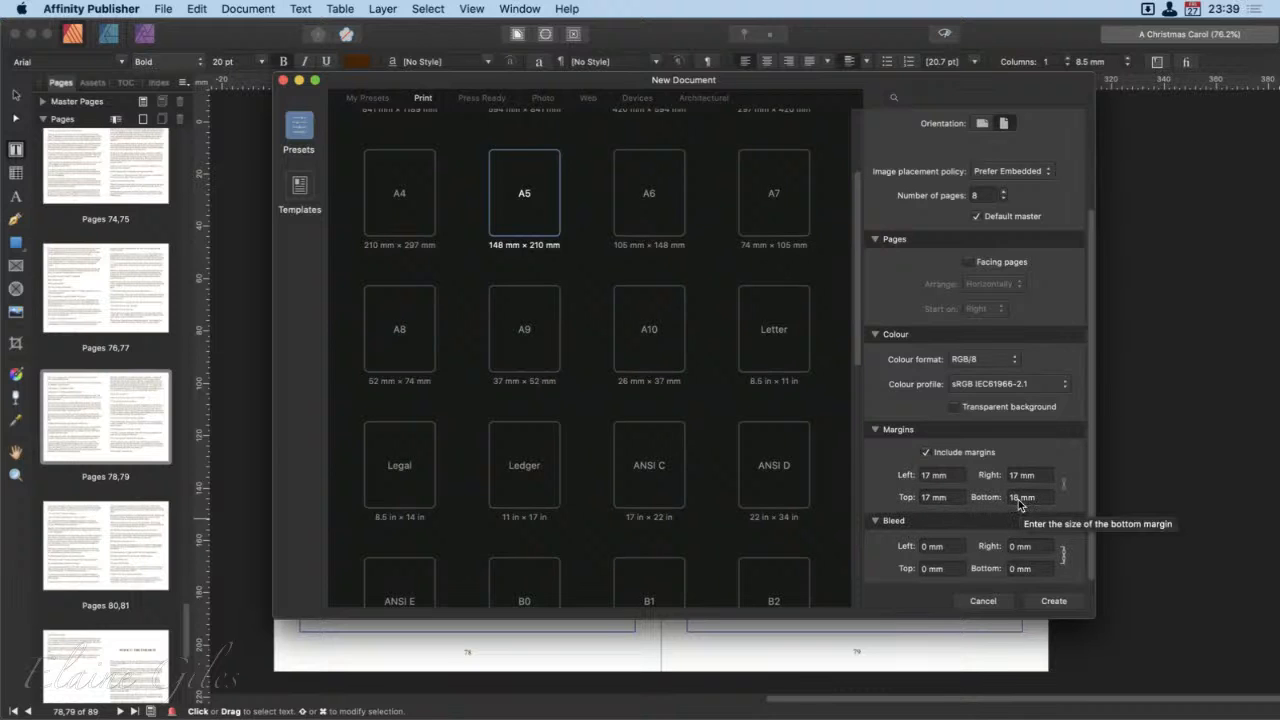
pyautogui.doubleClick(930, 476)
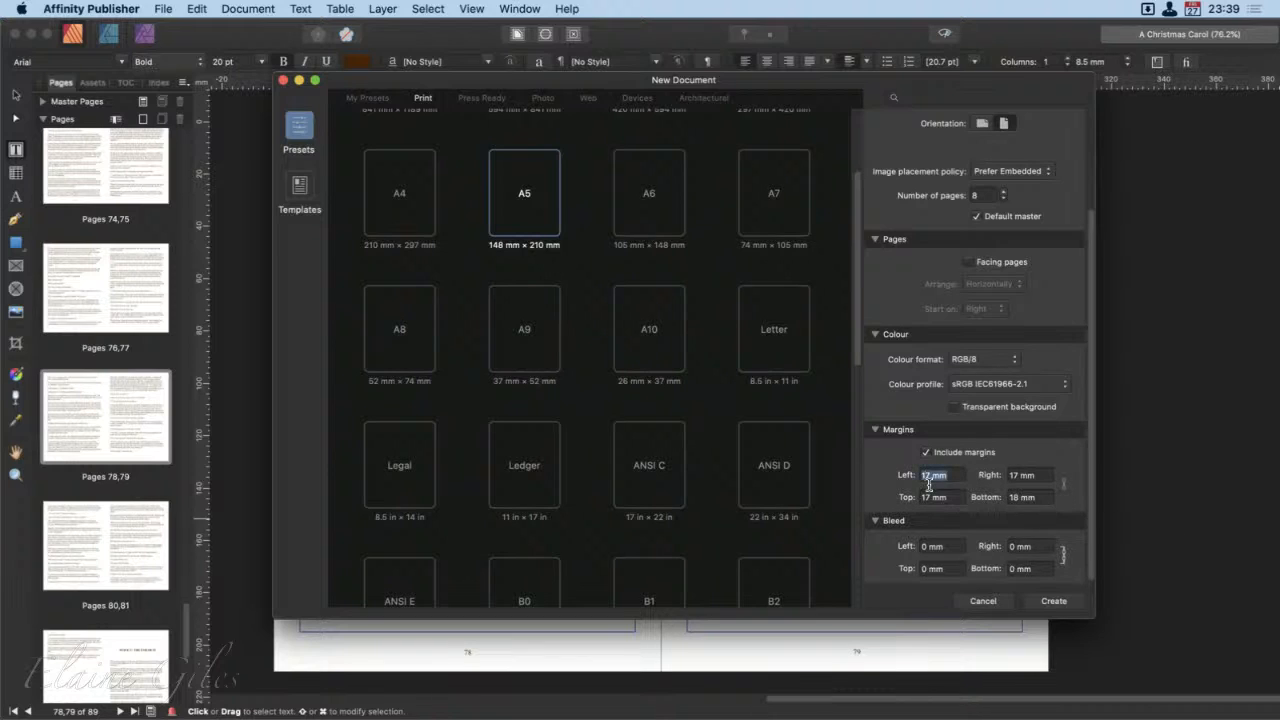
pyautogui.write('18')
pyautogui.press('Tab')
pyautogui.write('15')
pyautogui.press('Tab')
pyautogui.write('15')
pyautogui.press('Tab')
pyautogui.write('20')
pyautogui.press('Tab')
pyautogui.click(1051, 601)
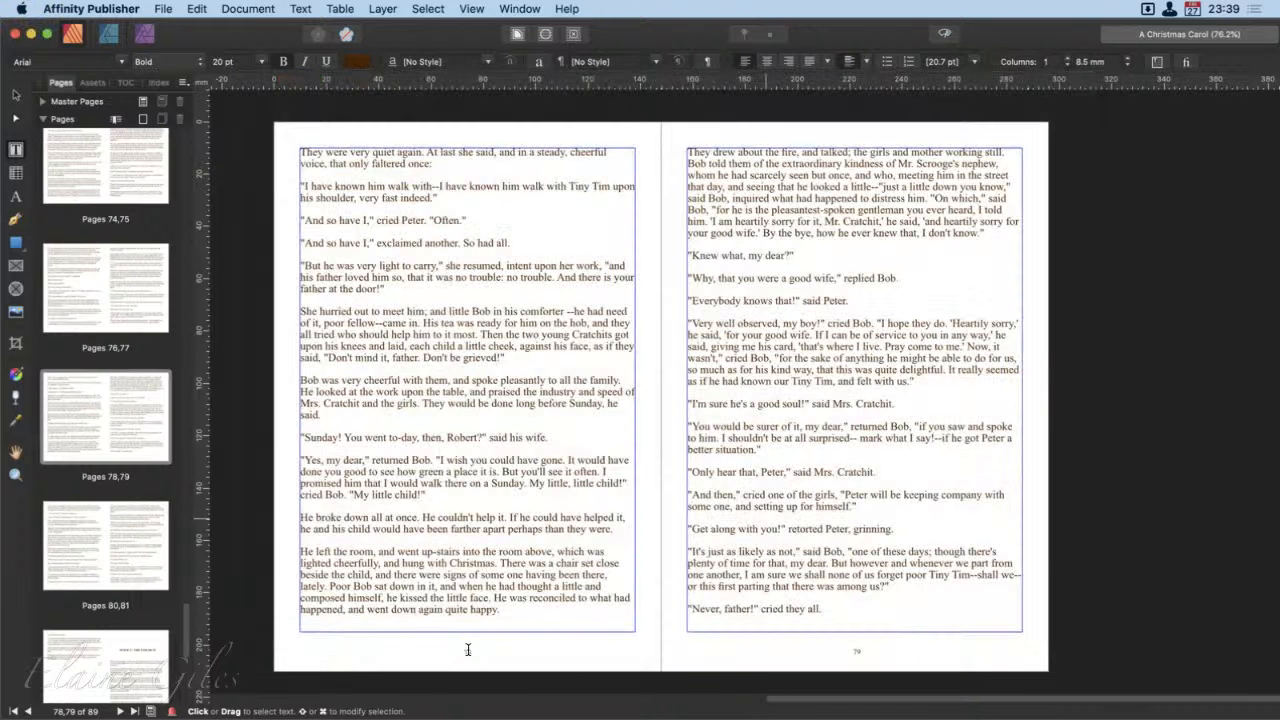
# Step: Look over the new document's blank pages from page 1 to page 8
pyautogui.hscroll(7, 234, 480)
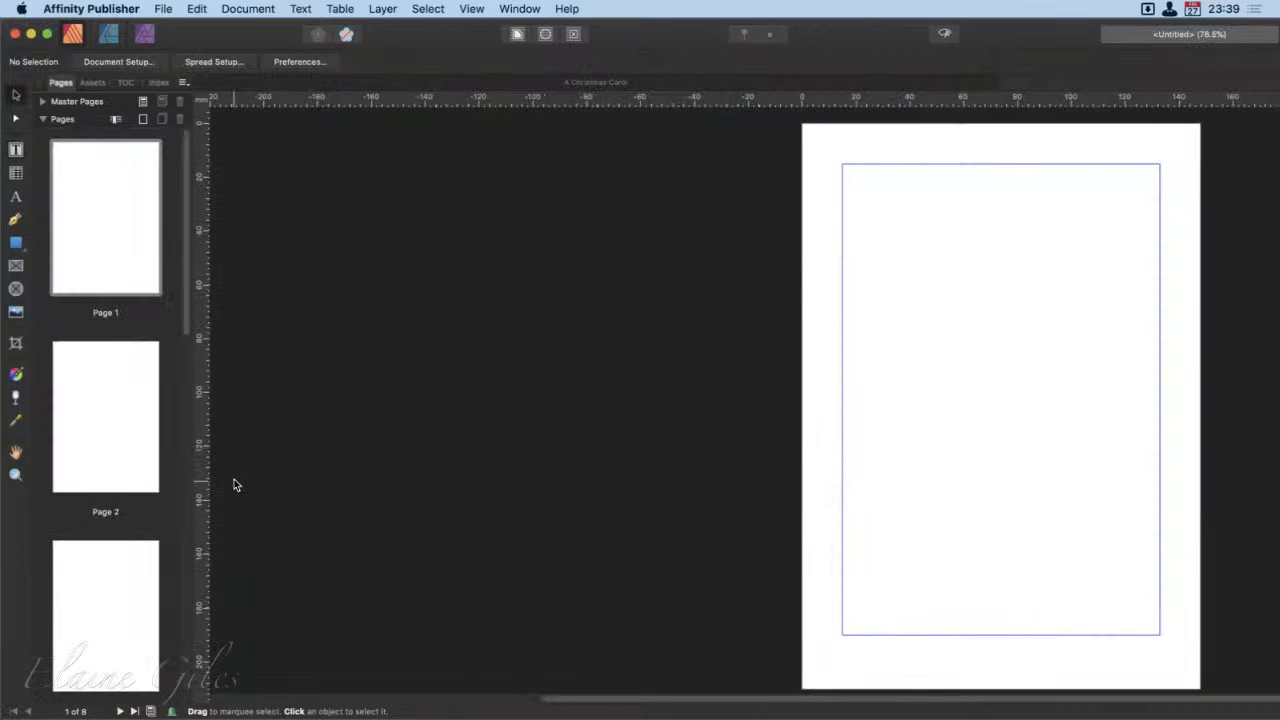
pyautogui.hscroll(-2, 234, 485)
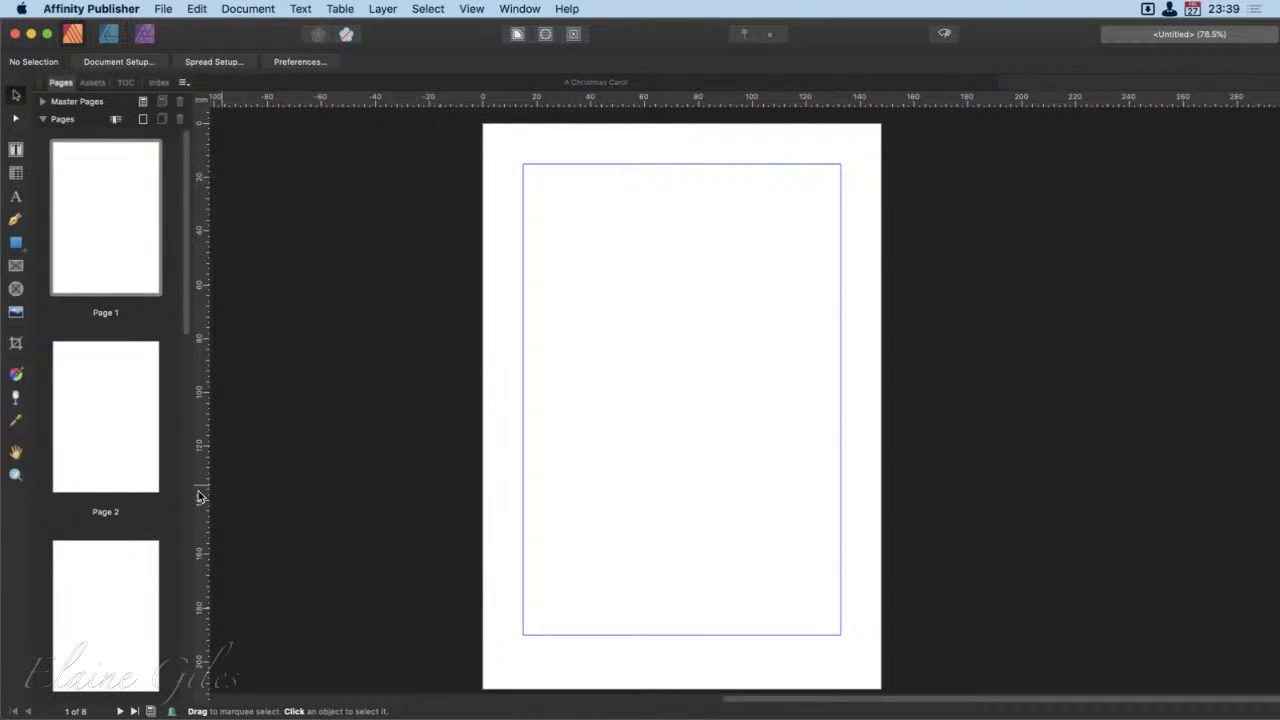
pyautogui.scroll(-5, 113, 589)
pyautogui.scroll(-5, 113, 589)
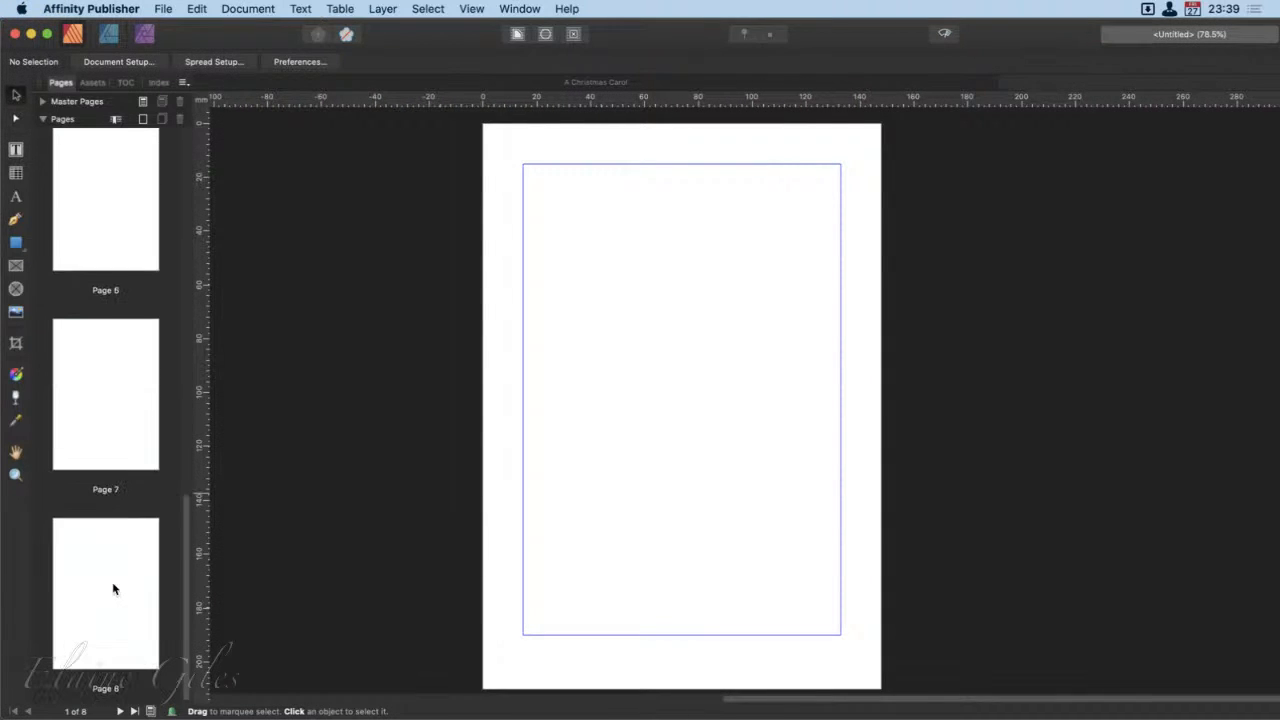
pyautogui.scroll(10, 113, 589)
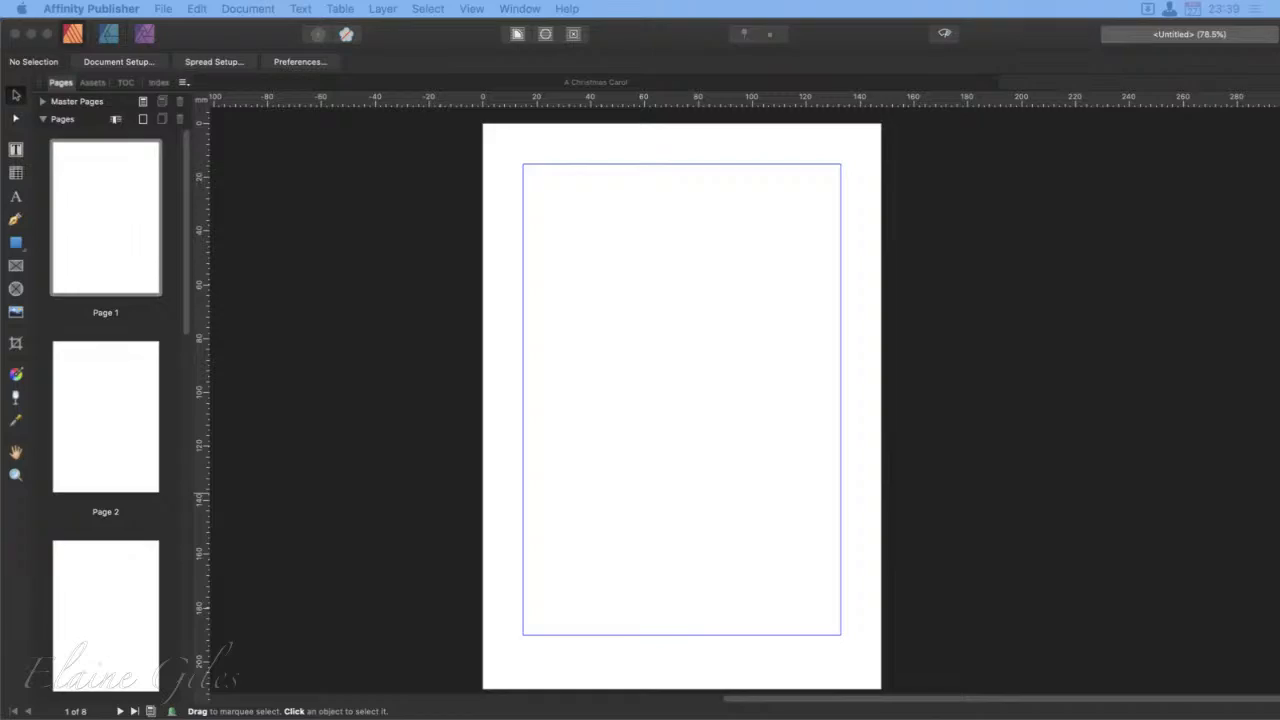
# Step: Switch to A Christmas Carol.txt in Sublime Text, enlarge its window, and place the cursor at the end of the first line
pyautogui.moveTo(0, 425); pyautogui.dragTo(487, 28)
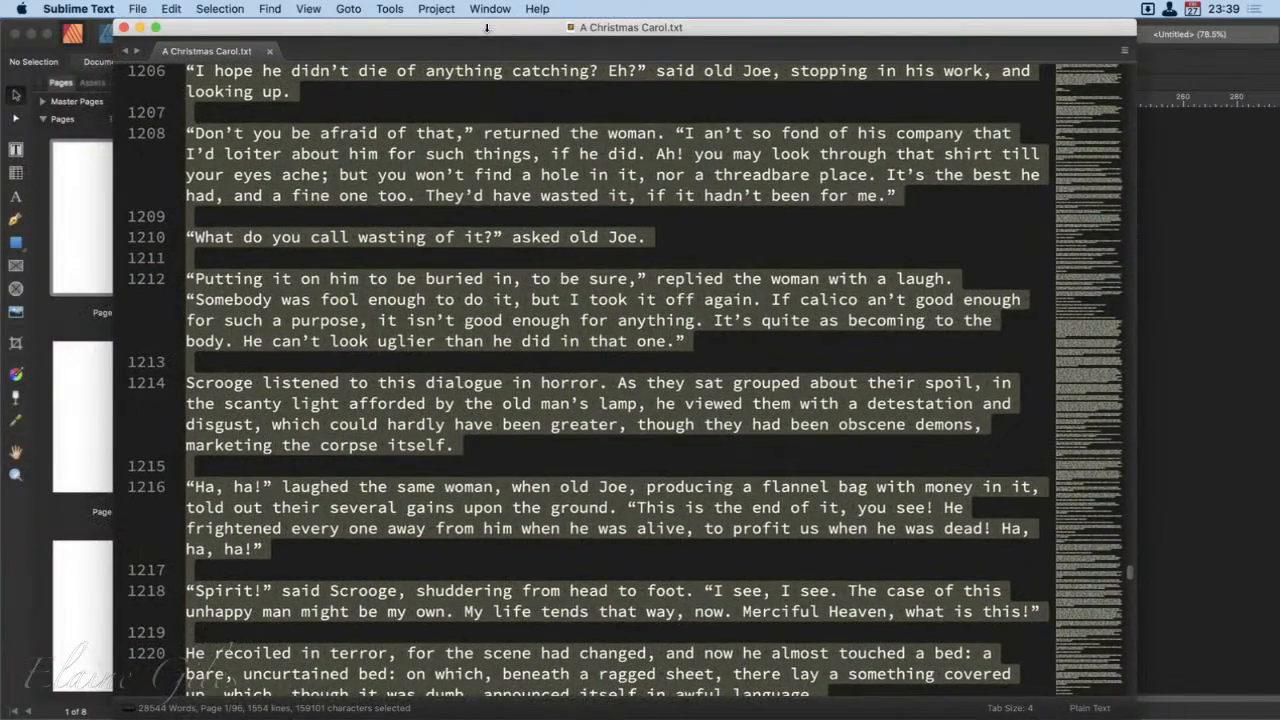
pyautogui.doubleClick(487, 28)
pyautogui.scroll(20, 533, 265)
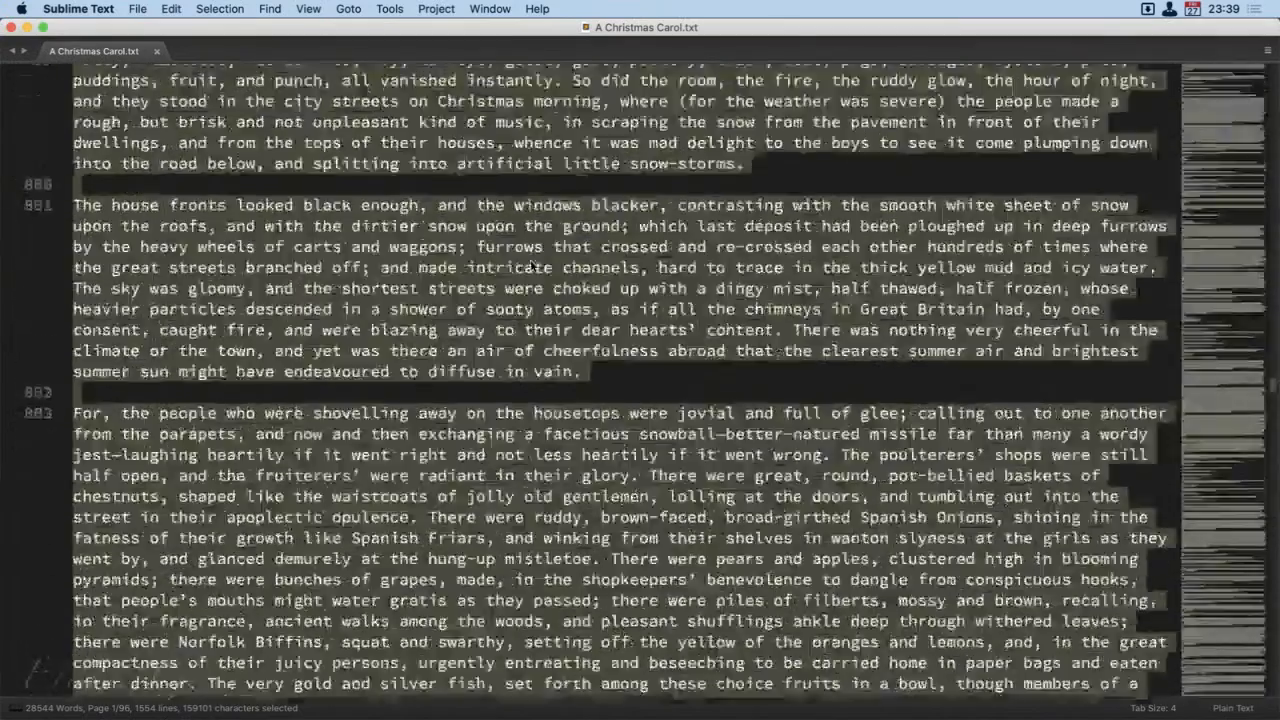
pyautogui.scroll(20, 533, 265)
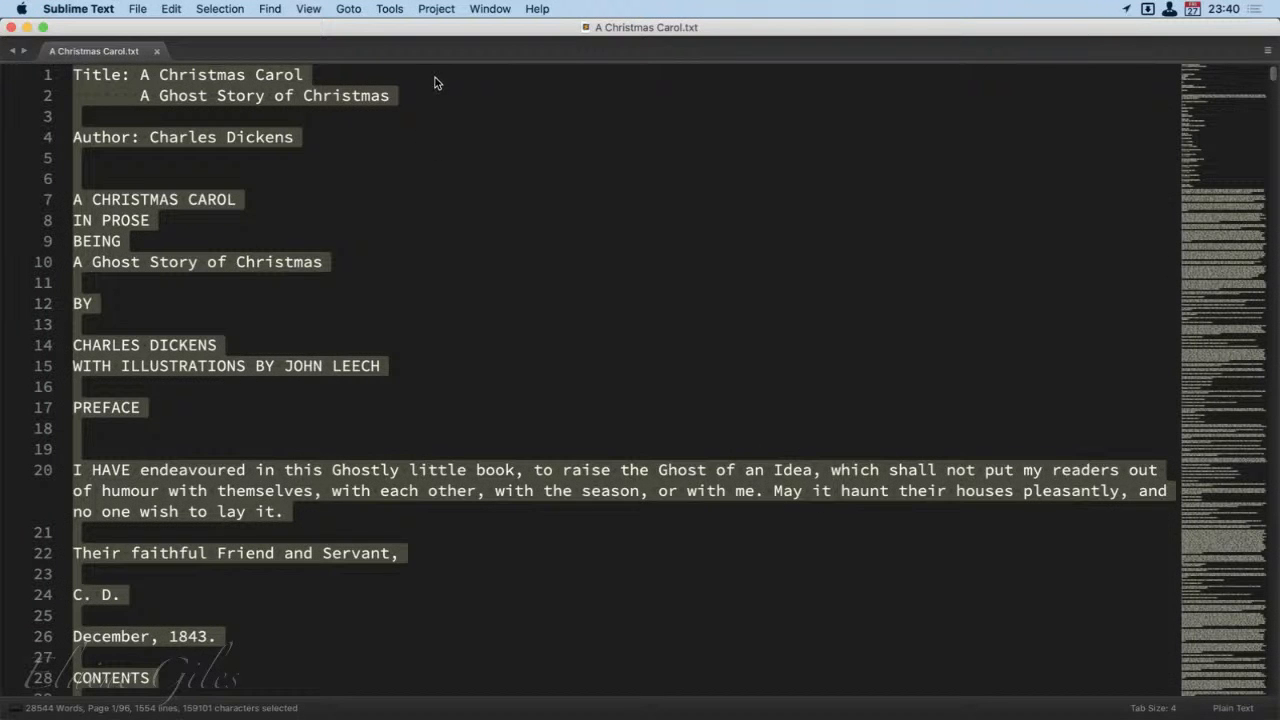
pyautogui.click(362, 79)
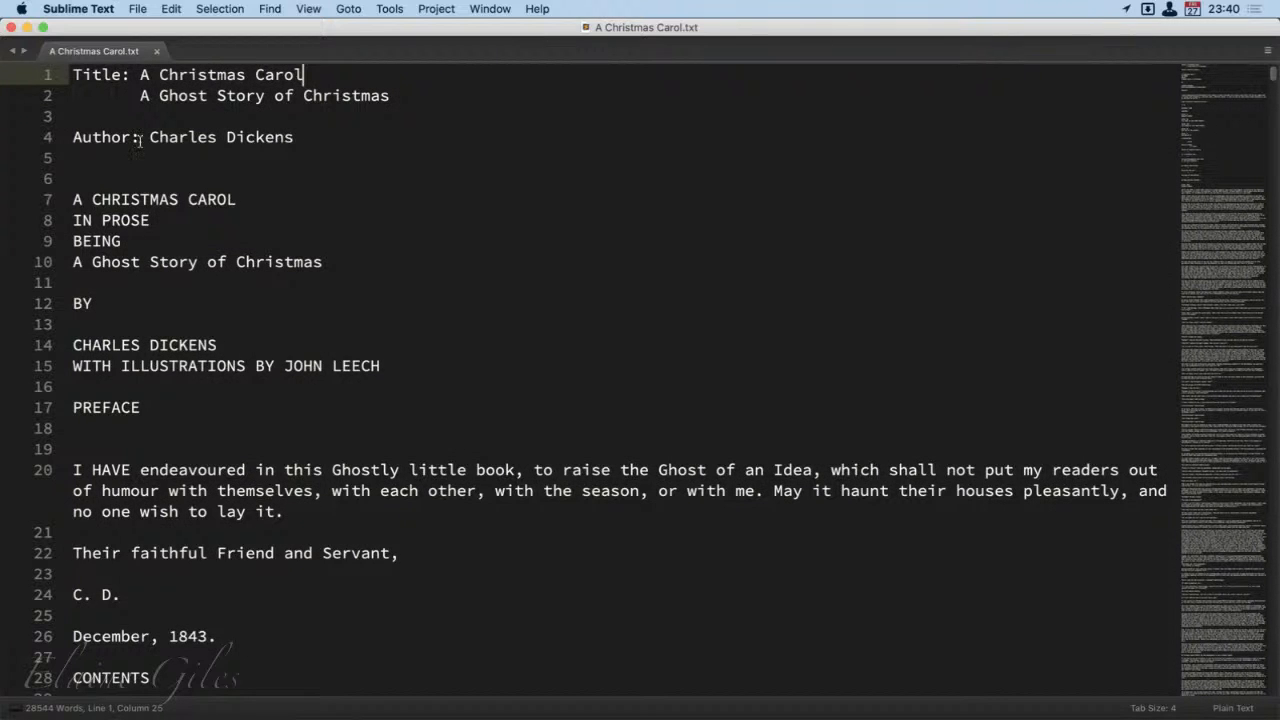
# Step: Examine the title and author lines, and highlight the front matter from the book title to the preface's December, 1843 date
pyautogui.press('Down')
pyautogui.press('Down')
pyautogui.hotkey('shift', 'Up')
pyautogui.hotkey('shift', 'Up')
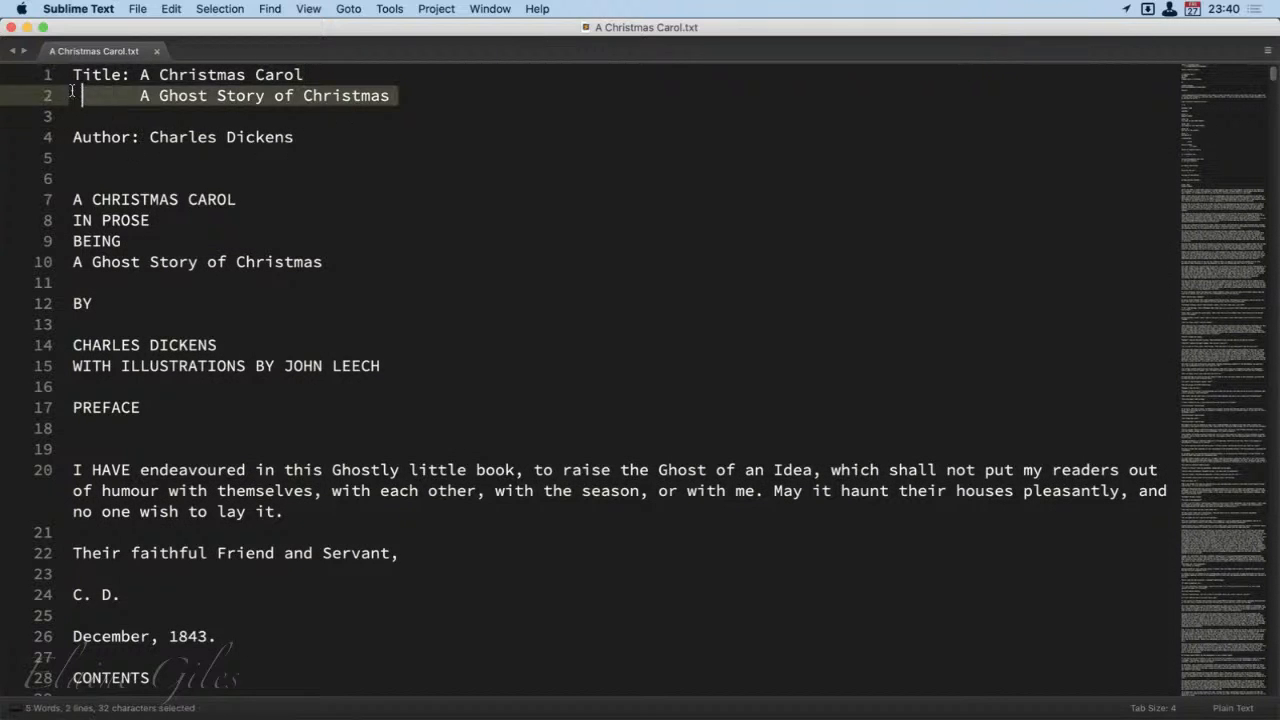
pyautogui.press('Down')
pyautogui.press('Down')
pyautogui.press('Down')
pyautogui.press('Down')
pyautogui.hotkey('shift', 'Up')
pyautogui.hotkey('shift', 'Up')
pyautogui.hotkey('shift', 'Up')
pyautogui.hotkey('shift', 'Up')
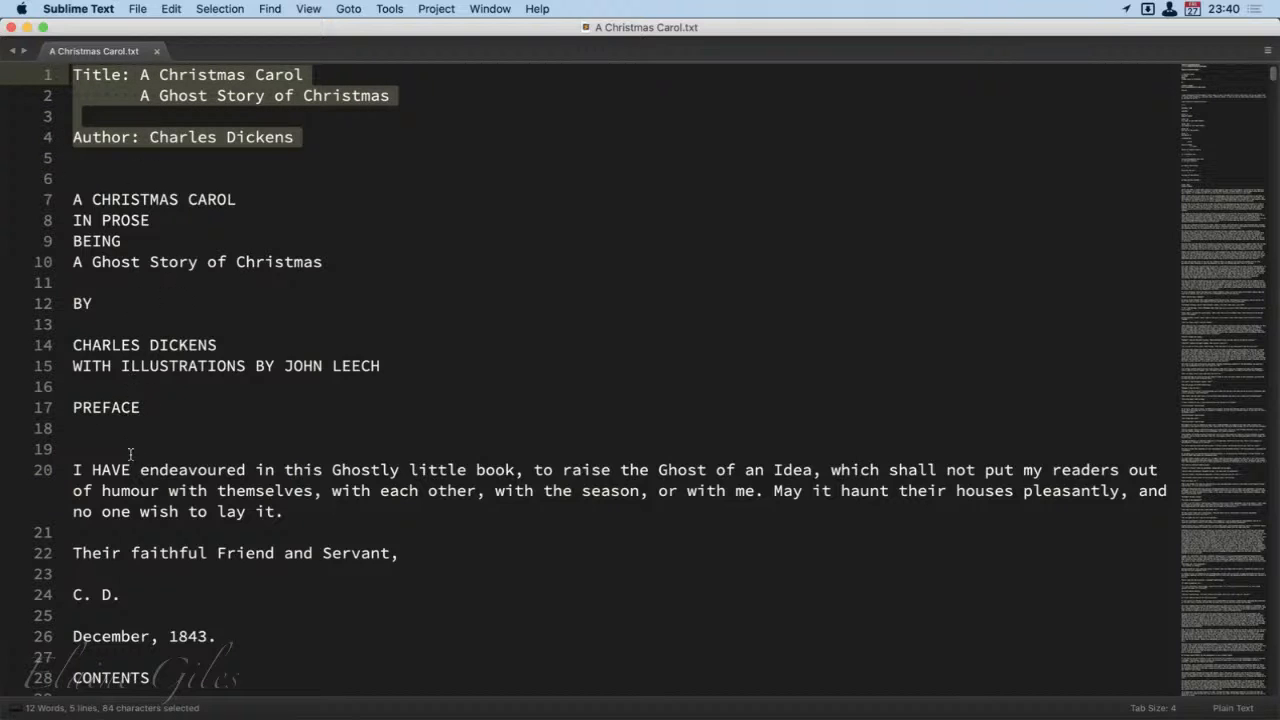
pyautogui.moveTo(216, 637); pyautogui.dragTo(73, 199)
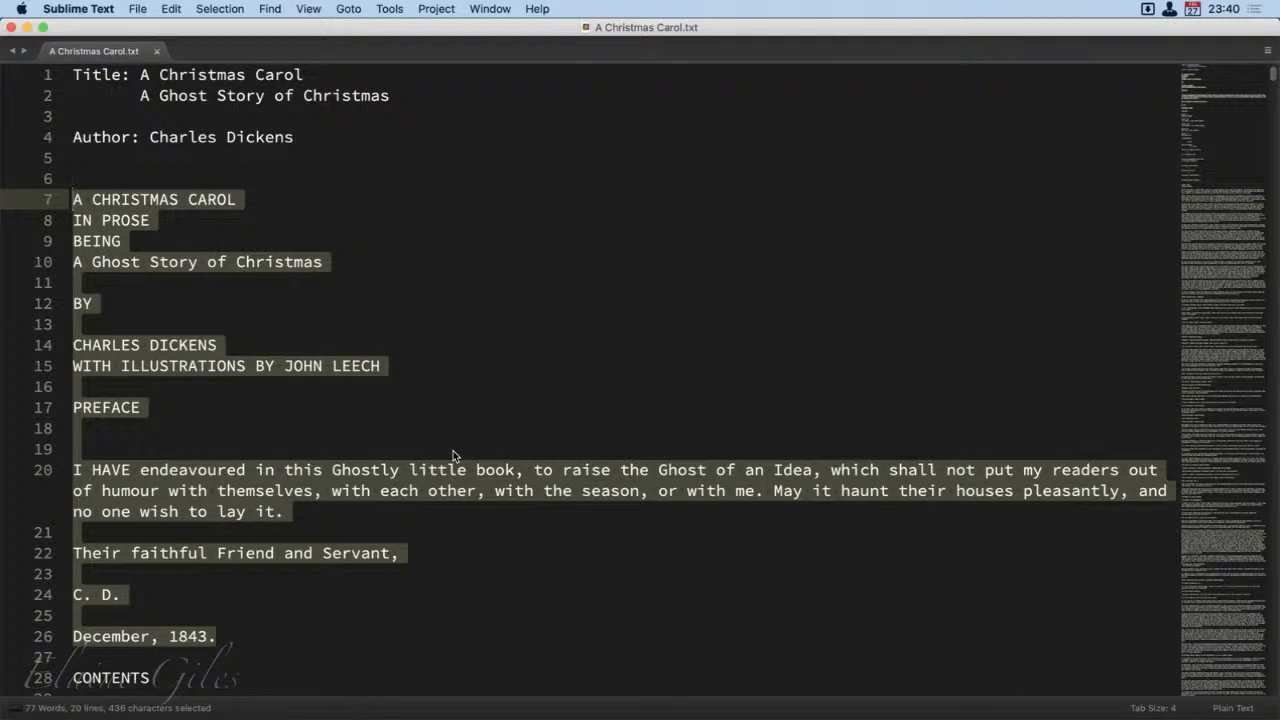
# Step: Look over the contents list of five staves and the start of the illustrations list
pyautogui.scroll(-6, 551, 552)
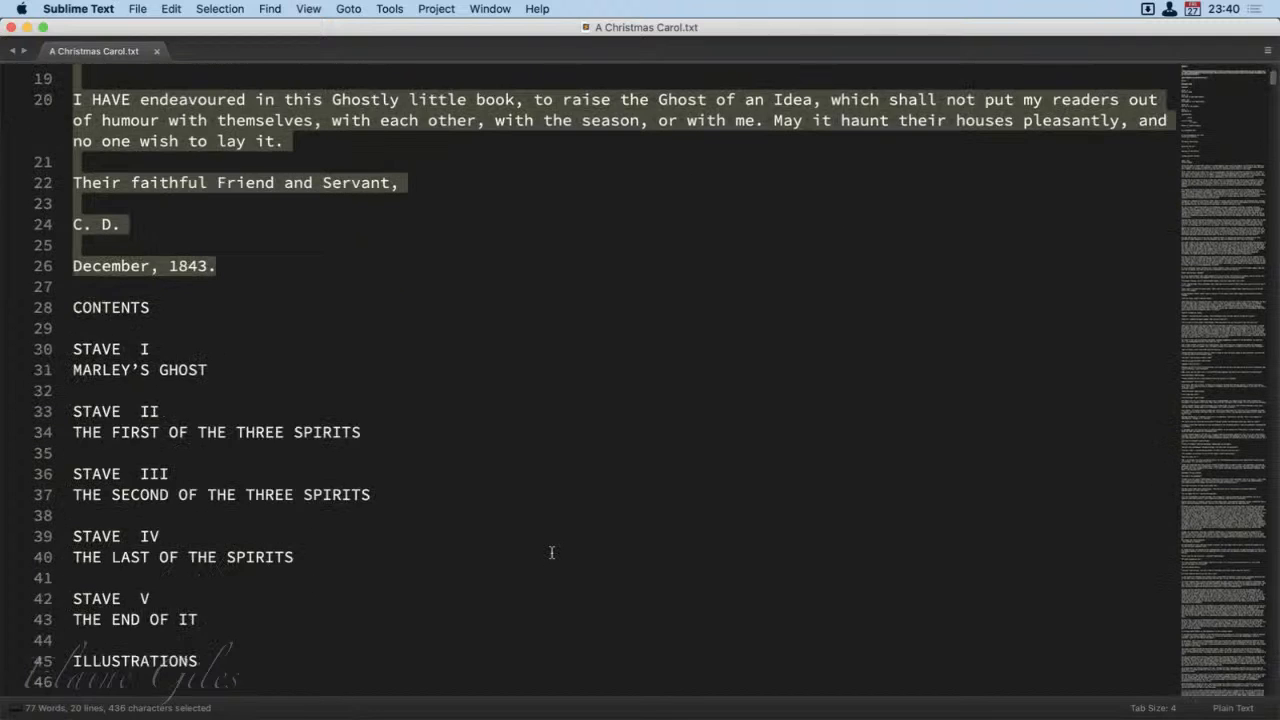
pyautogui.scroll(-1, 551, 552)
pyautogui.click(343, 543)
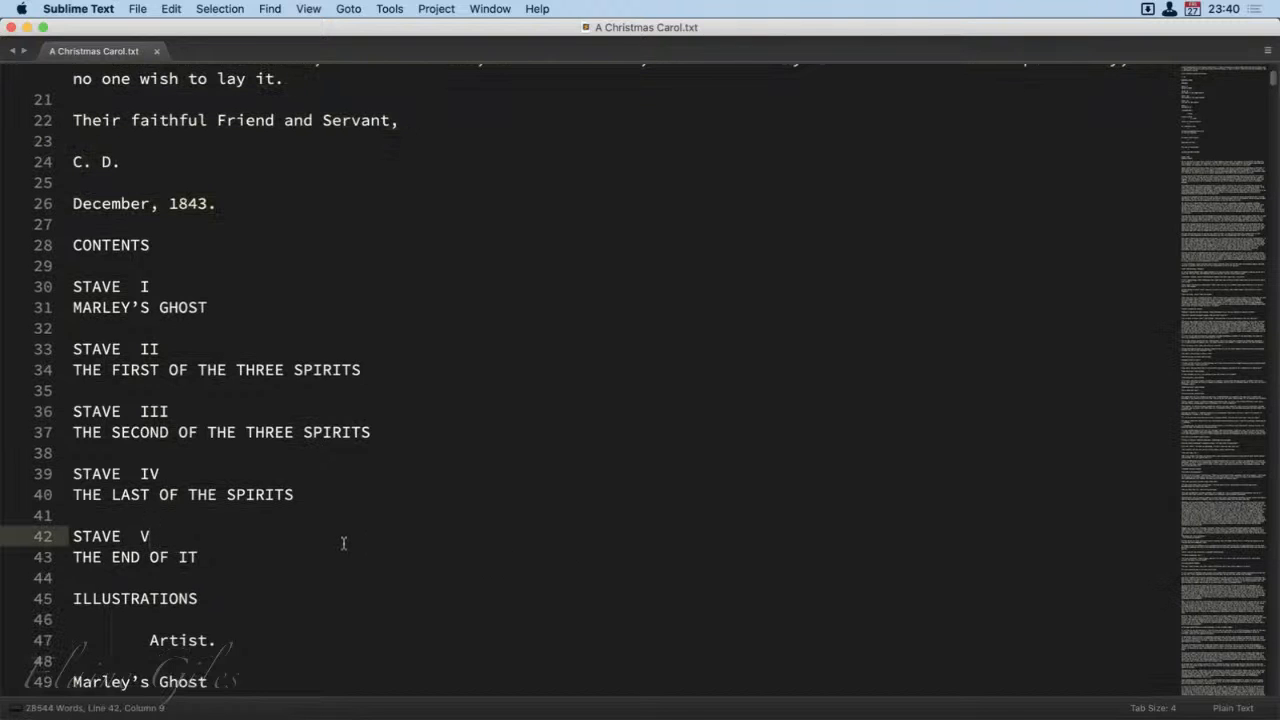
pyautogui.scroll(-2, 345, 545)
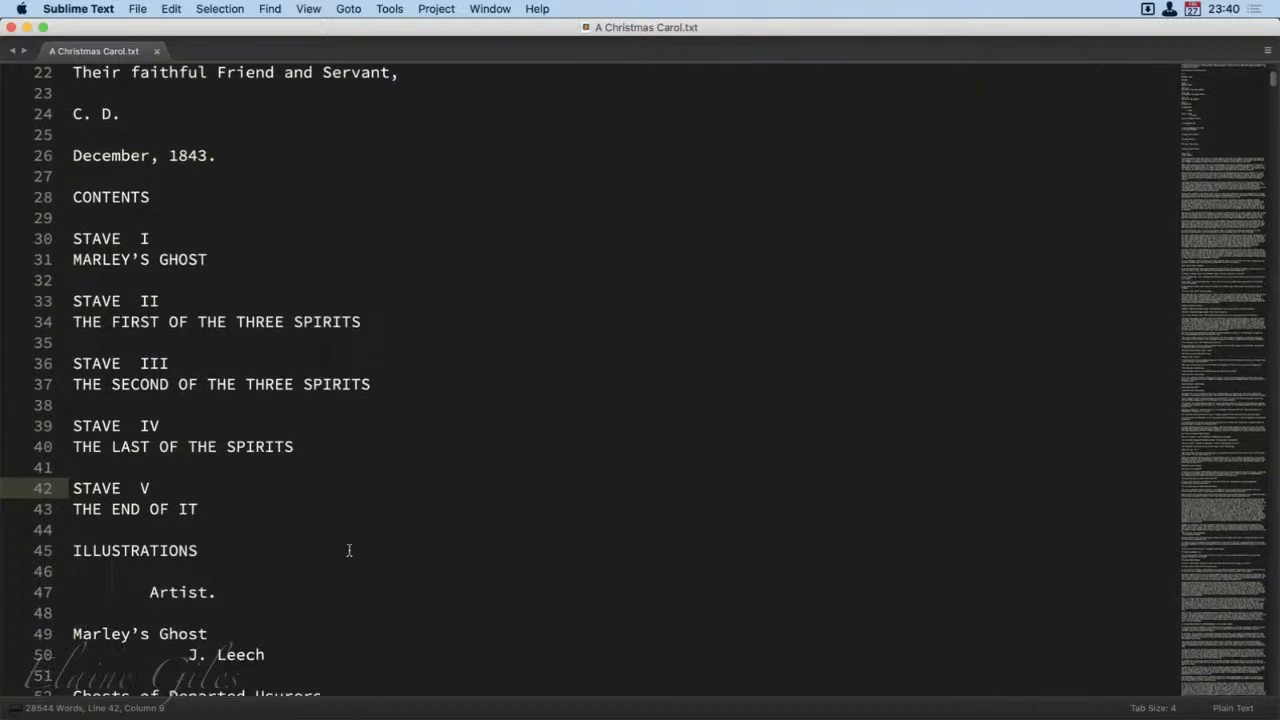
pyautogui.scroll(-3, 349, 550)
pyautogui.click(203, 292)
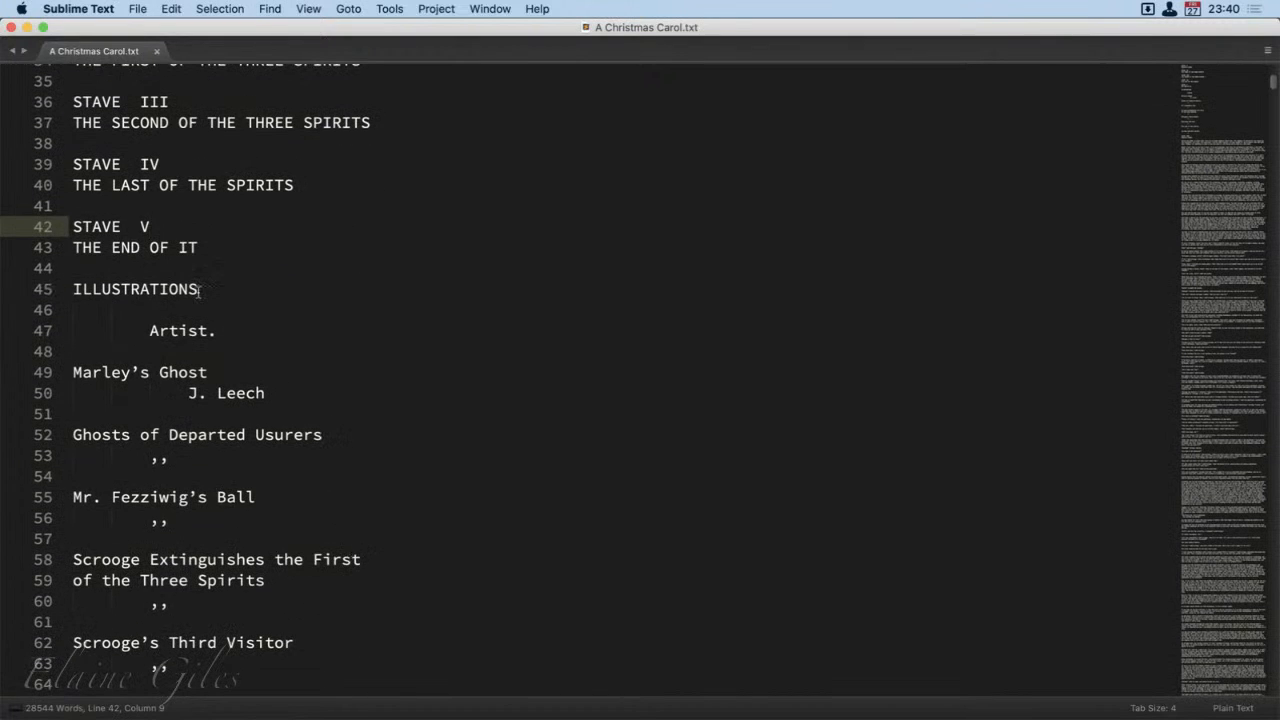
pyautogui.scroll(-2, 372, 527)
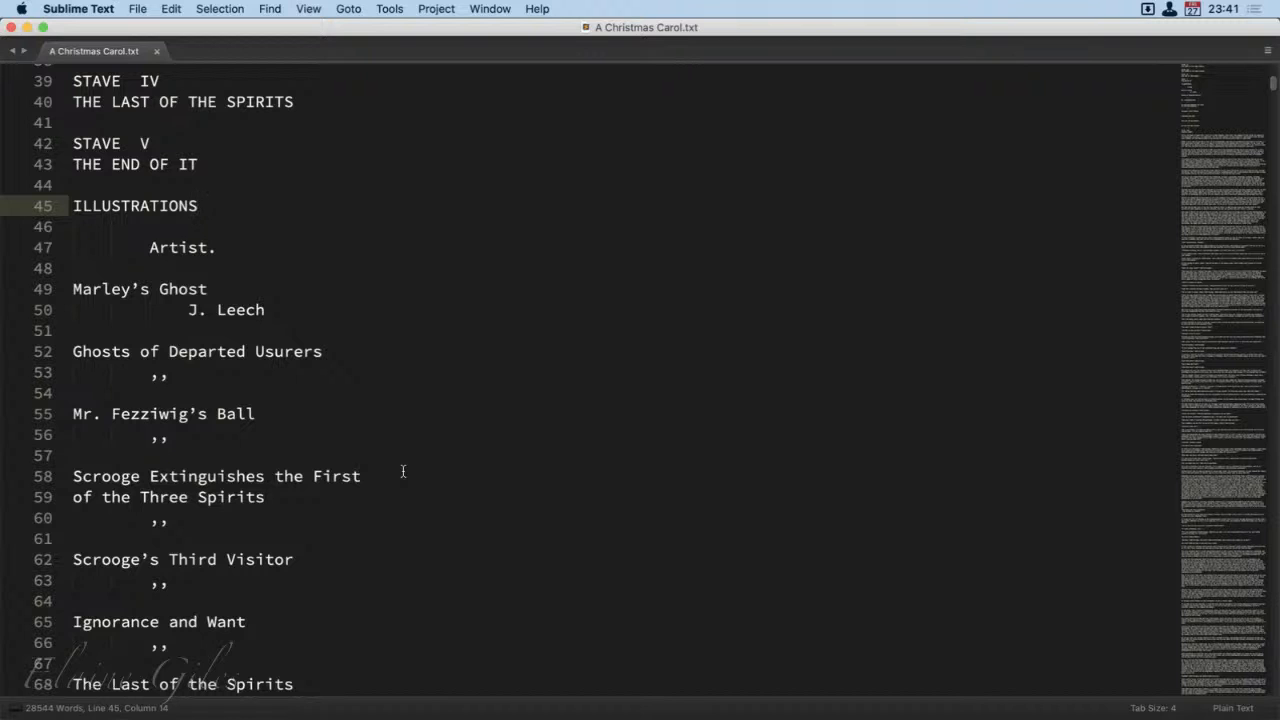
# Step: Look through the rest of the illustrations list and Stave One down to the first image placeholder
pyautogui.scroll(-10, 403, 471)
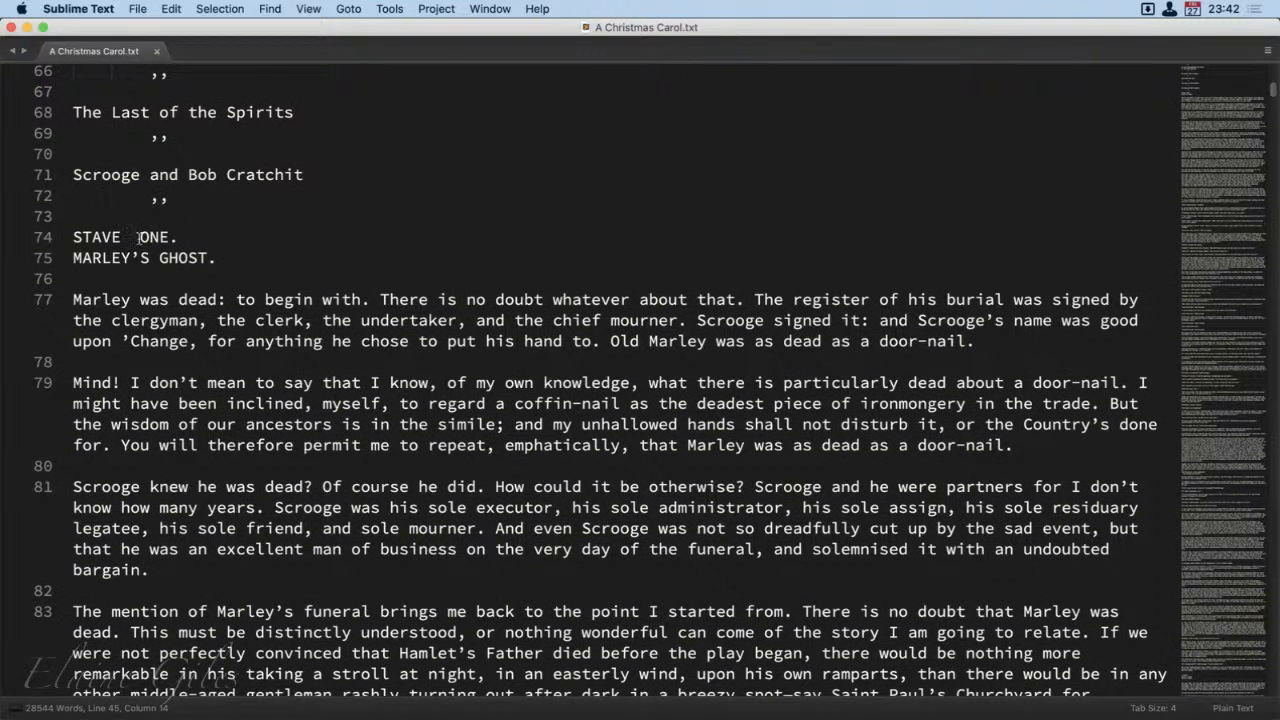
pyautogui.scroll(-5, 262, 418)
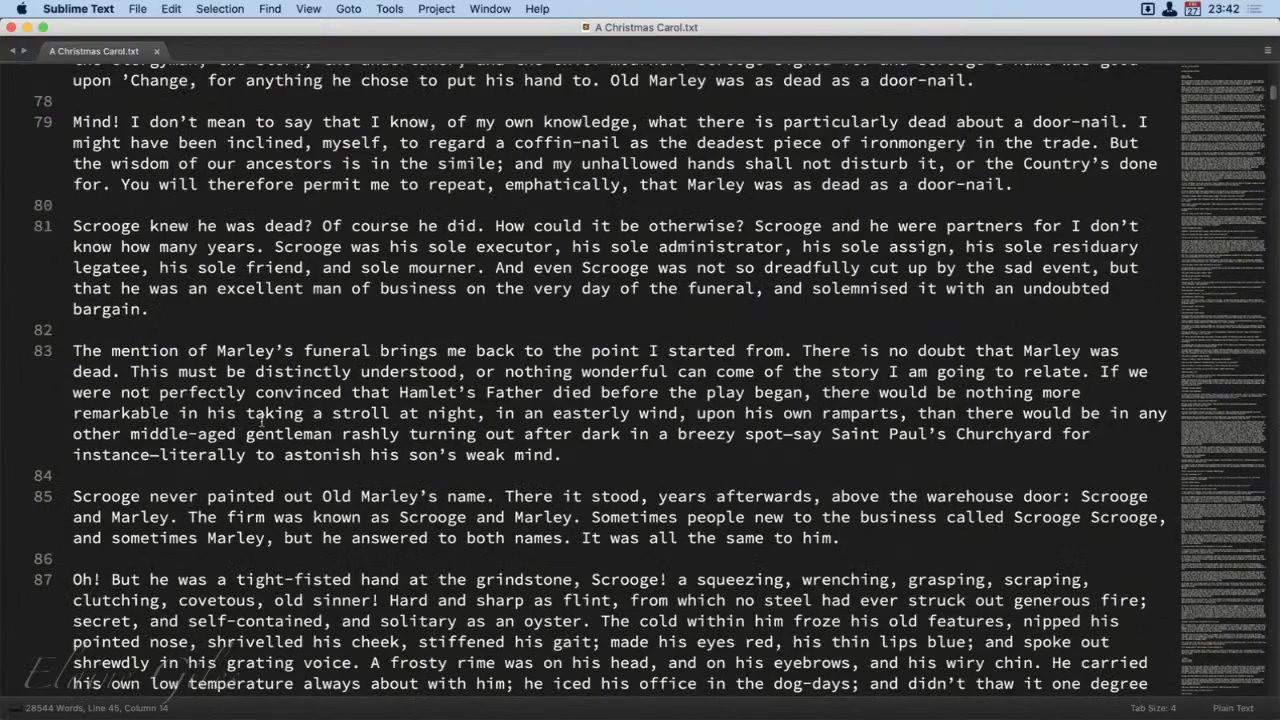
pyautogui.scroll(-10, 261, 422)
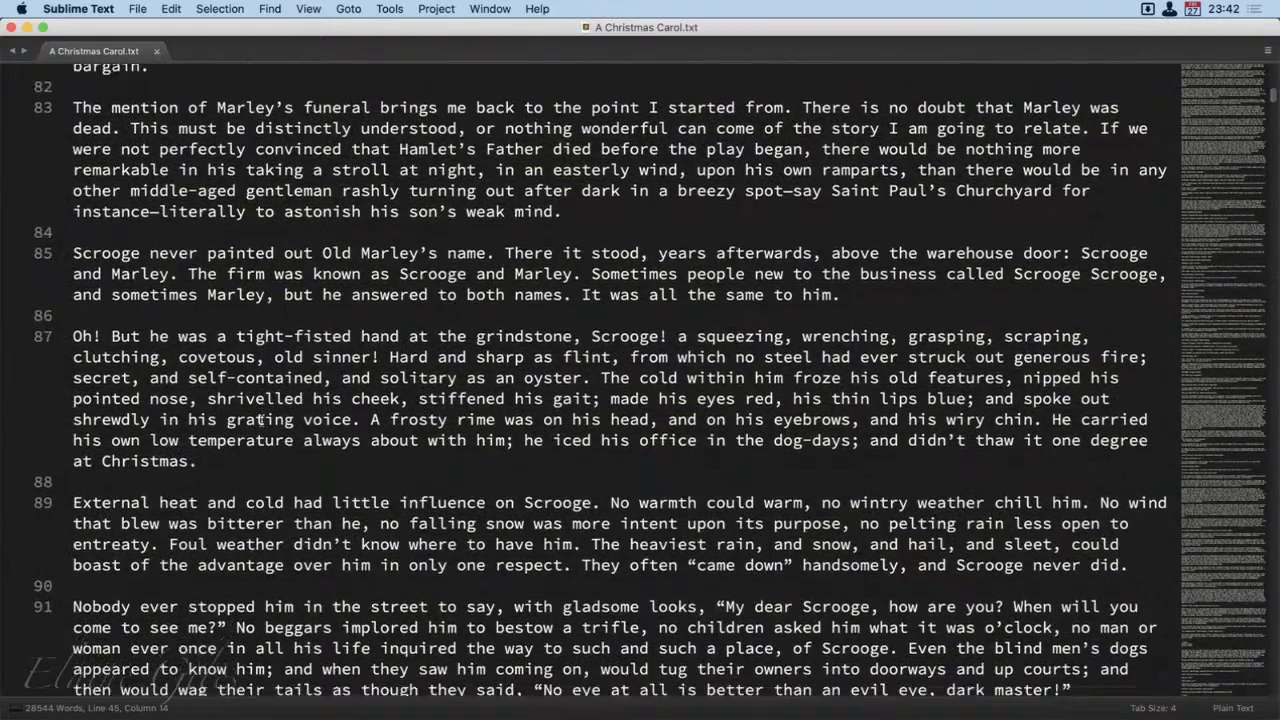
pyautogui.scroll(-10, 262, 420)
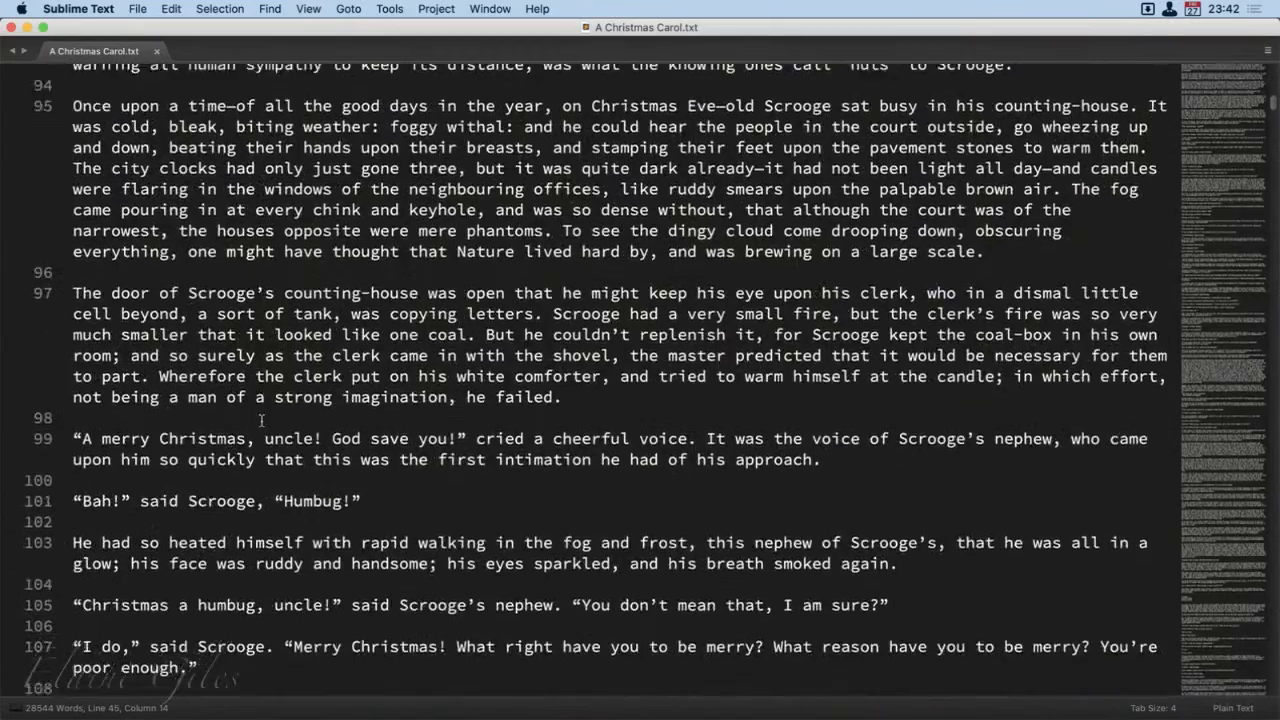
pyautogui.scroll(-15, 262, 421)
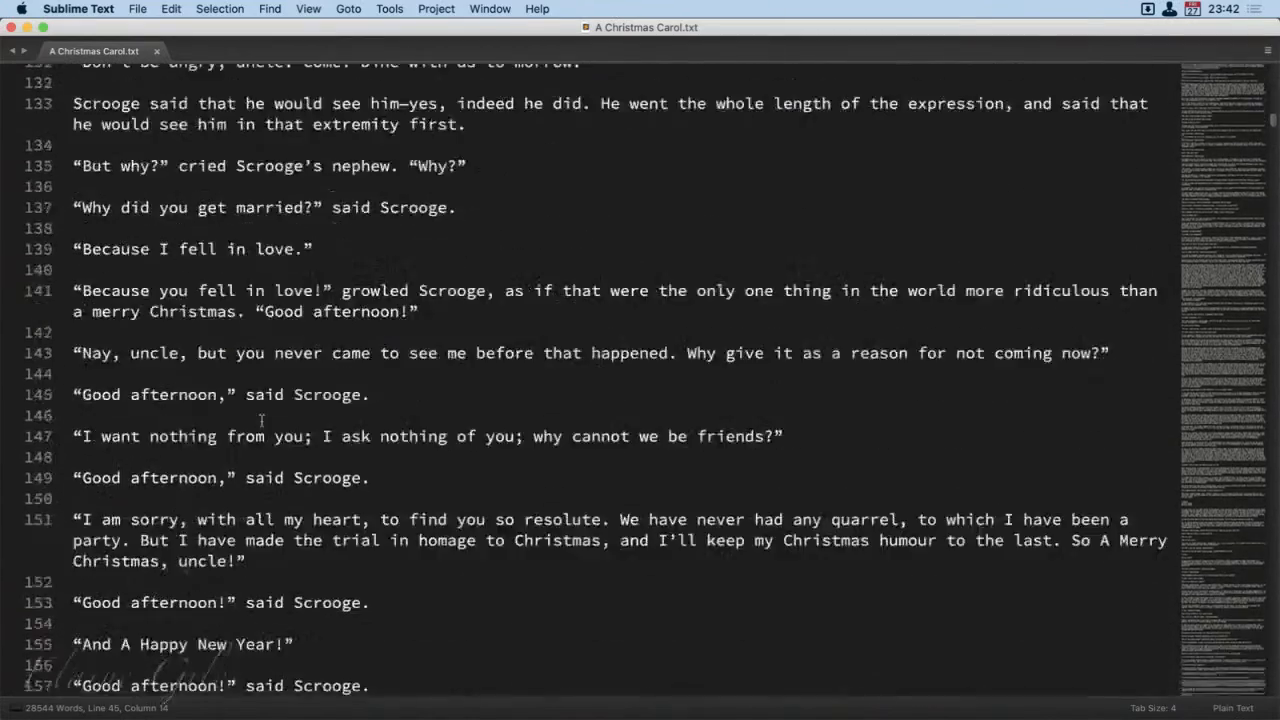
pyautogui.scroll(-15, 262, 421)
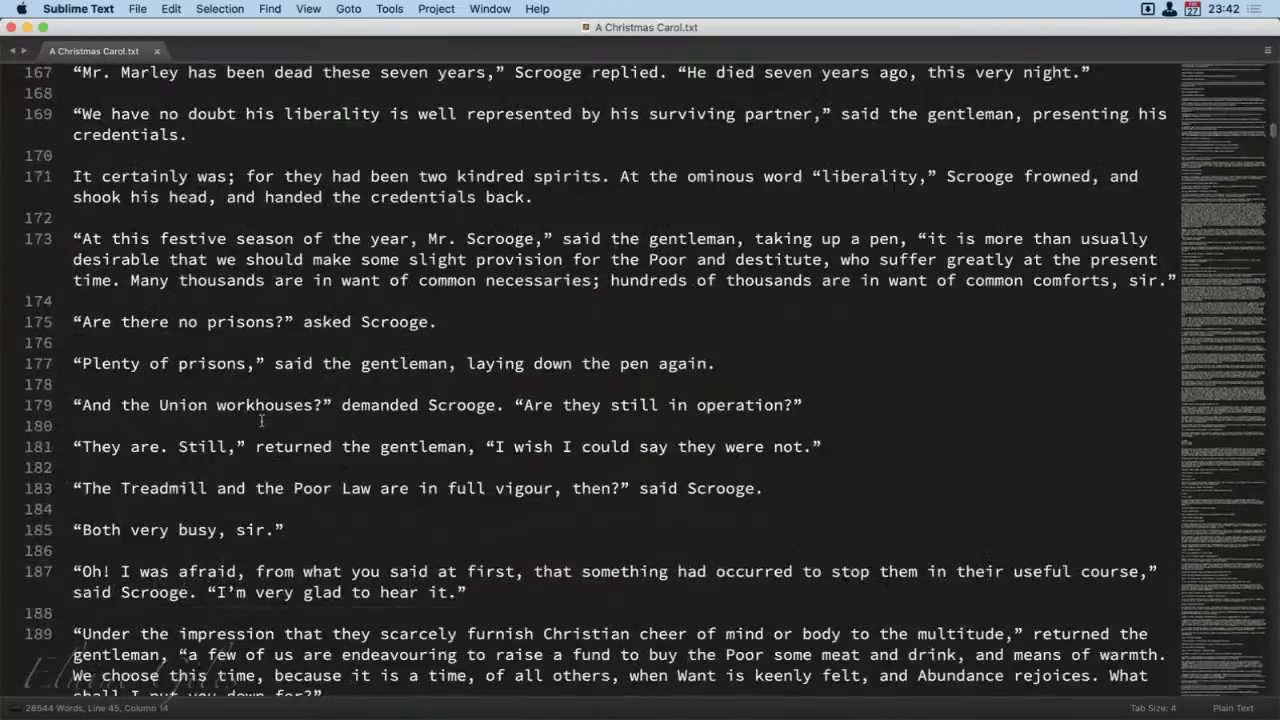
pyautogui.scroll(-5, 262, 421)
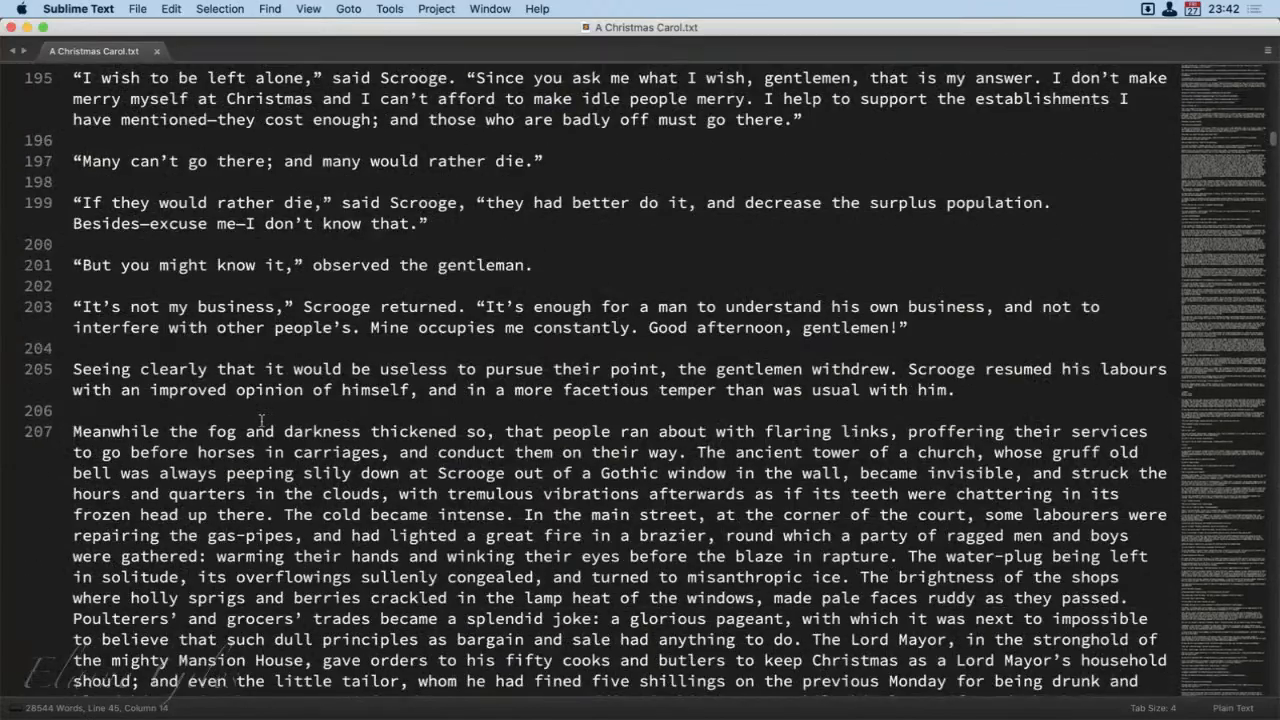
pyautogui.scroll(-10, 262, 421)
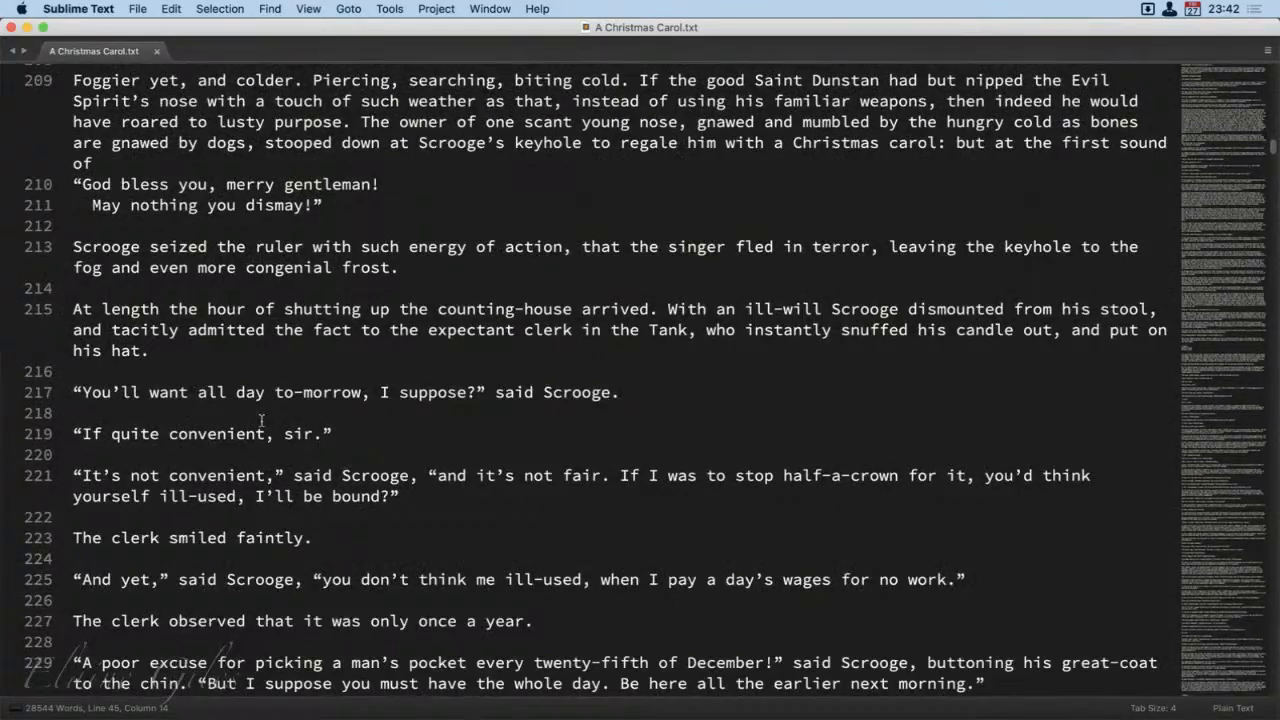
pyautogui.scroll(-8, 262, 420)
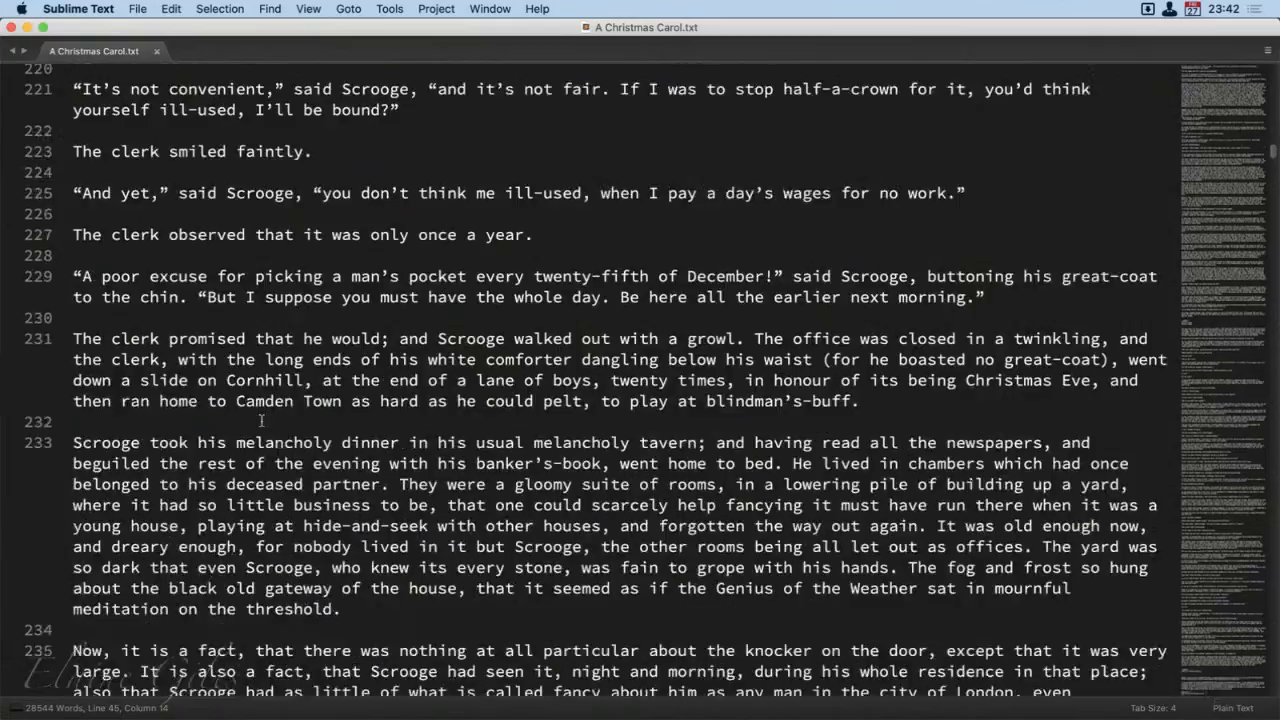
pyautogui.scroll(-12, 262, 421)
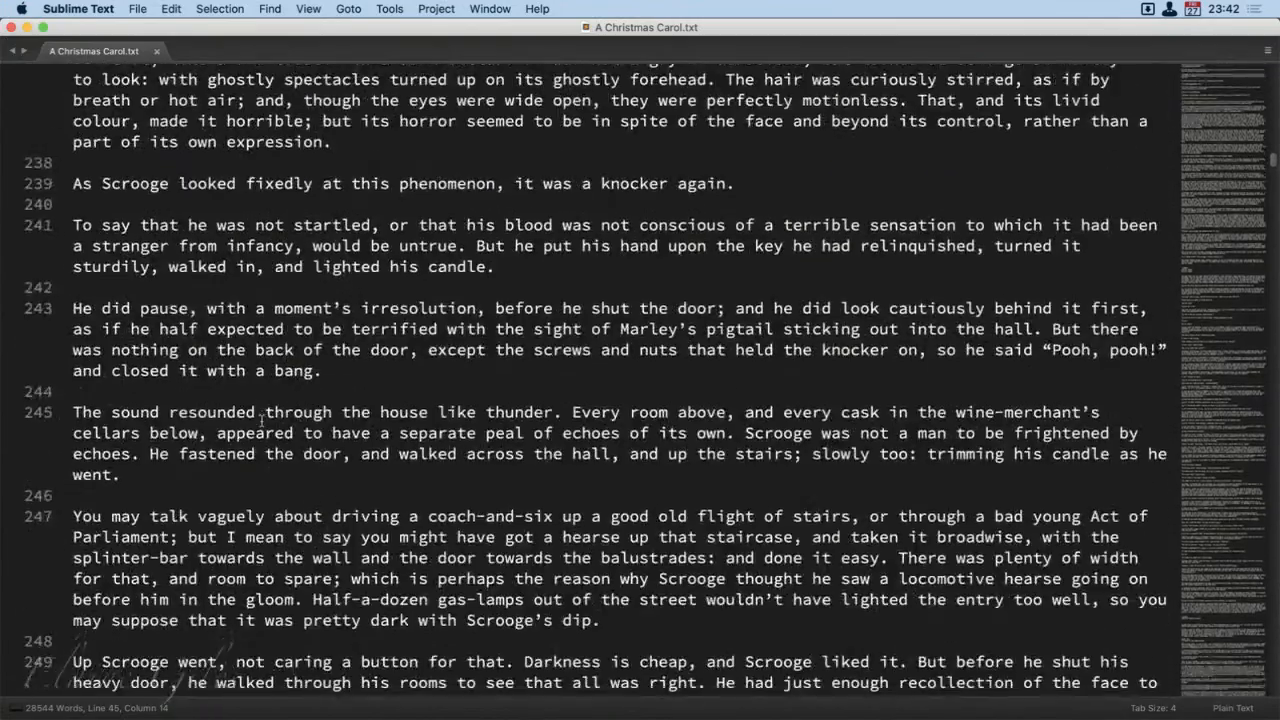
pyautogui.scroll(-12, 262, 421)
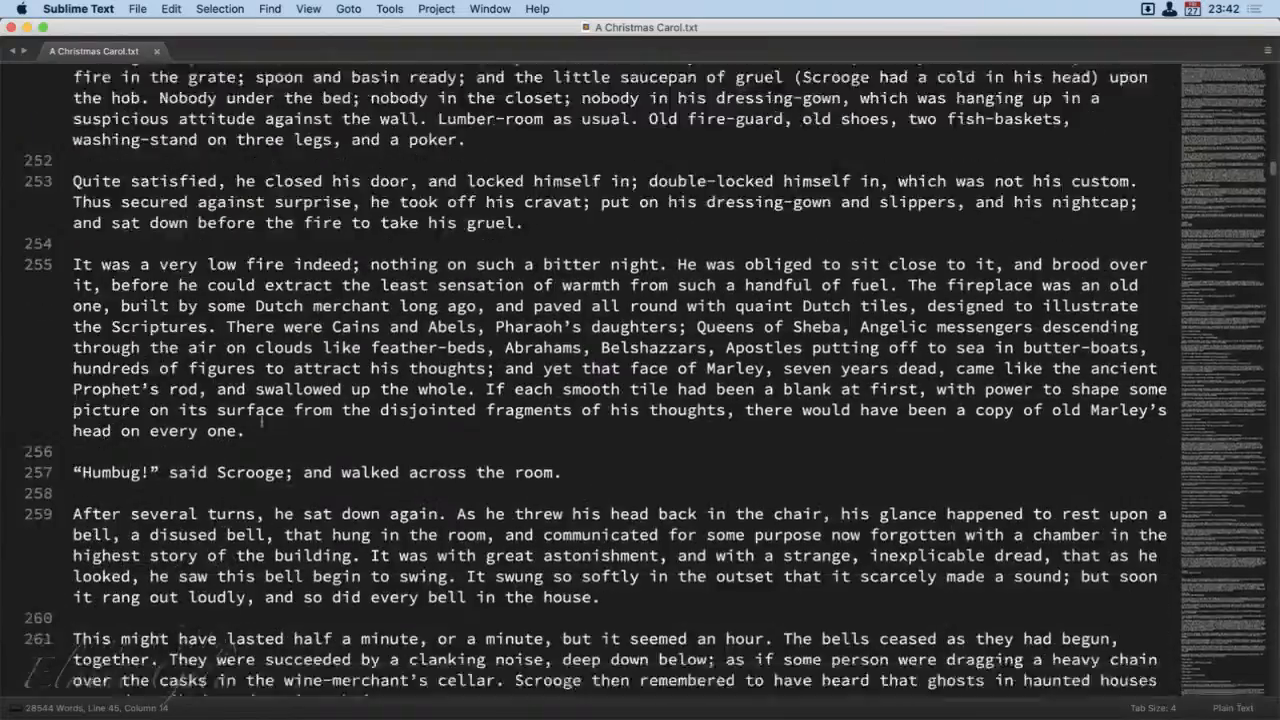
pyautogui.scroll(-15, 262, 421)
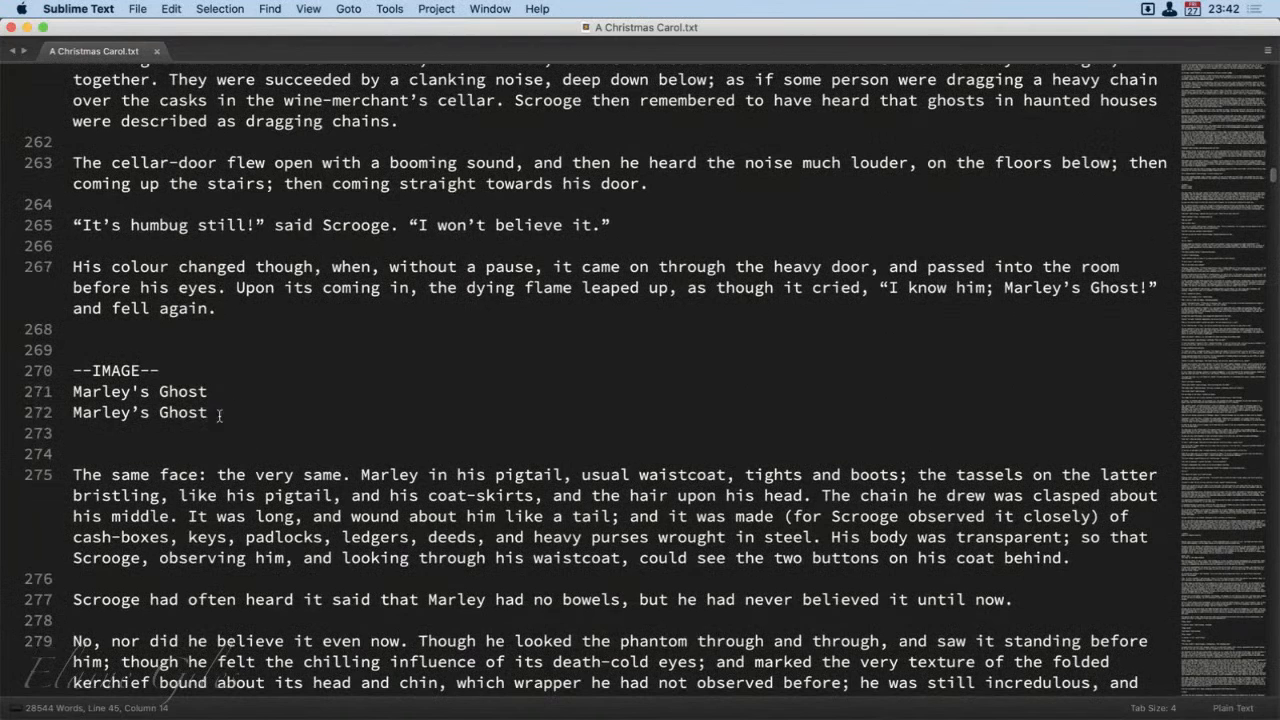
# Step: Highlight the two Marley's Ghost caption lines, and select and copy the --IMAGE-- marker above them
pyautogui.moveTo(219, 414); pyautogui.dragTo(93, 399)
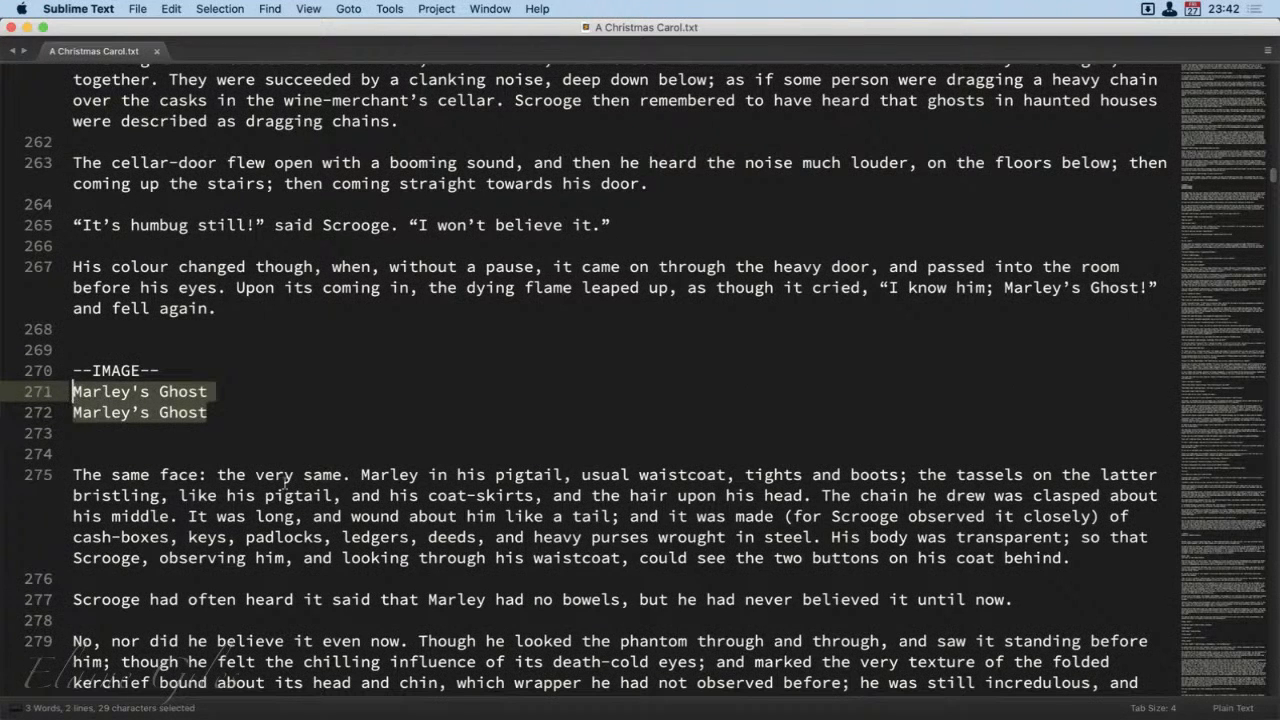
pyautogui.click(218, 389)
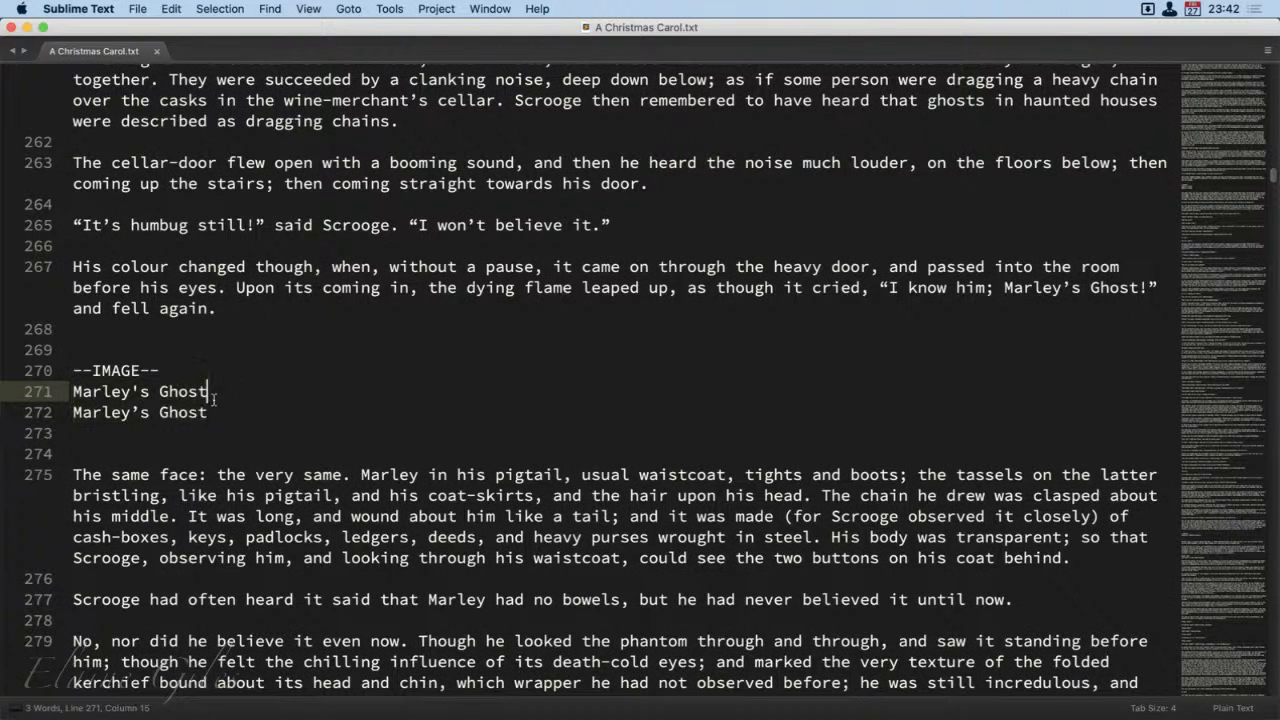
pyautogui.click(212, 411)
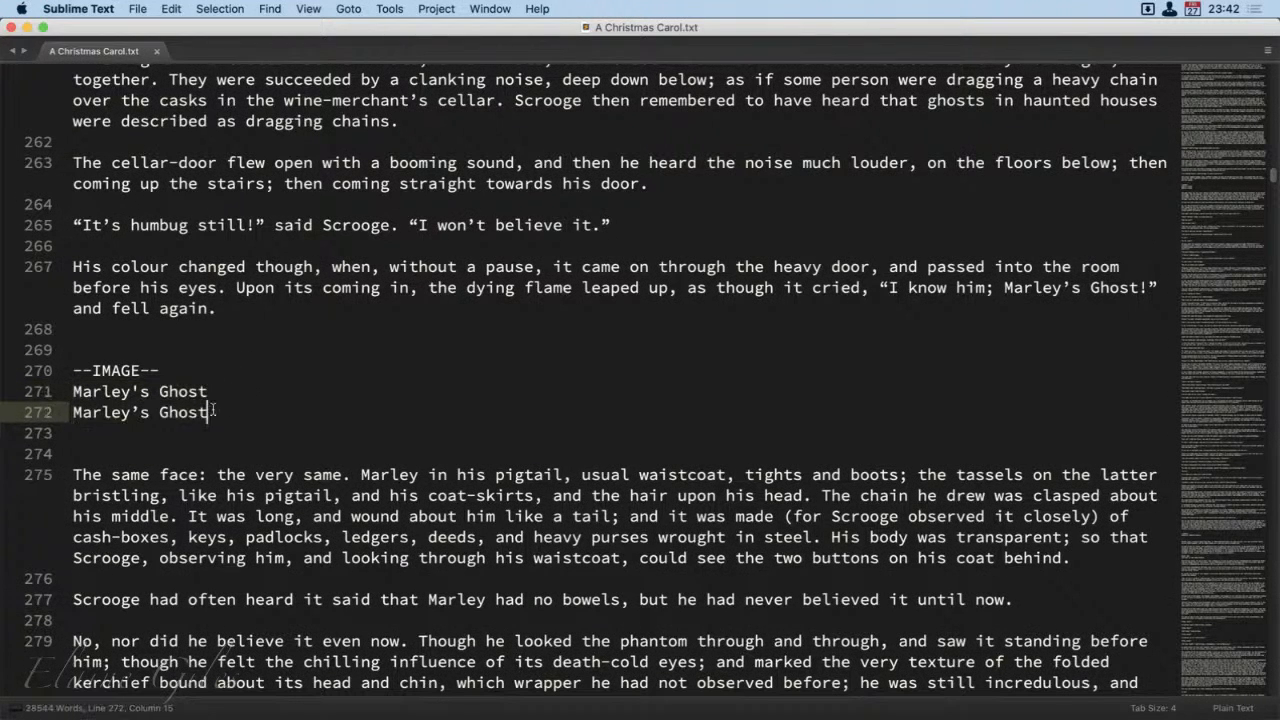
pyautogui.doubleClick(166, 368)
pyautogui.moveTo(166, 368); pyautogui.dragTo(72, 370)
pyautogui.press('super+c')
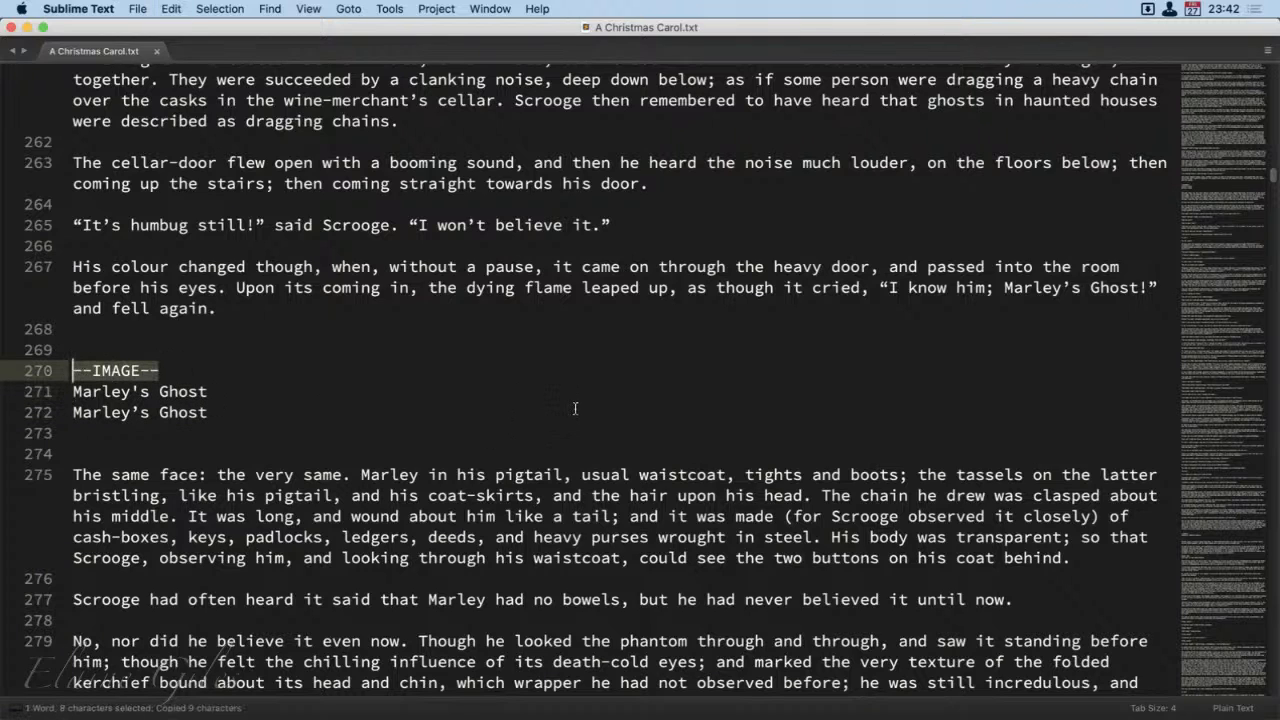
# Step: Find the next image placeholder and highlight the --IMAGE-- marker above Ghosts of Departed Usurers
pyautogui.scroll(-20, 398, 432)
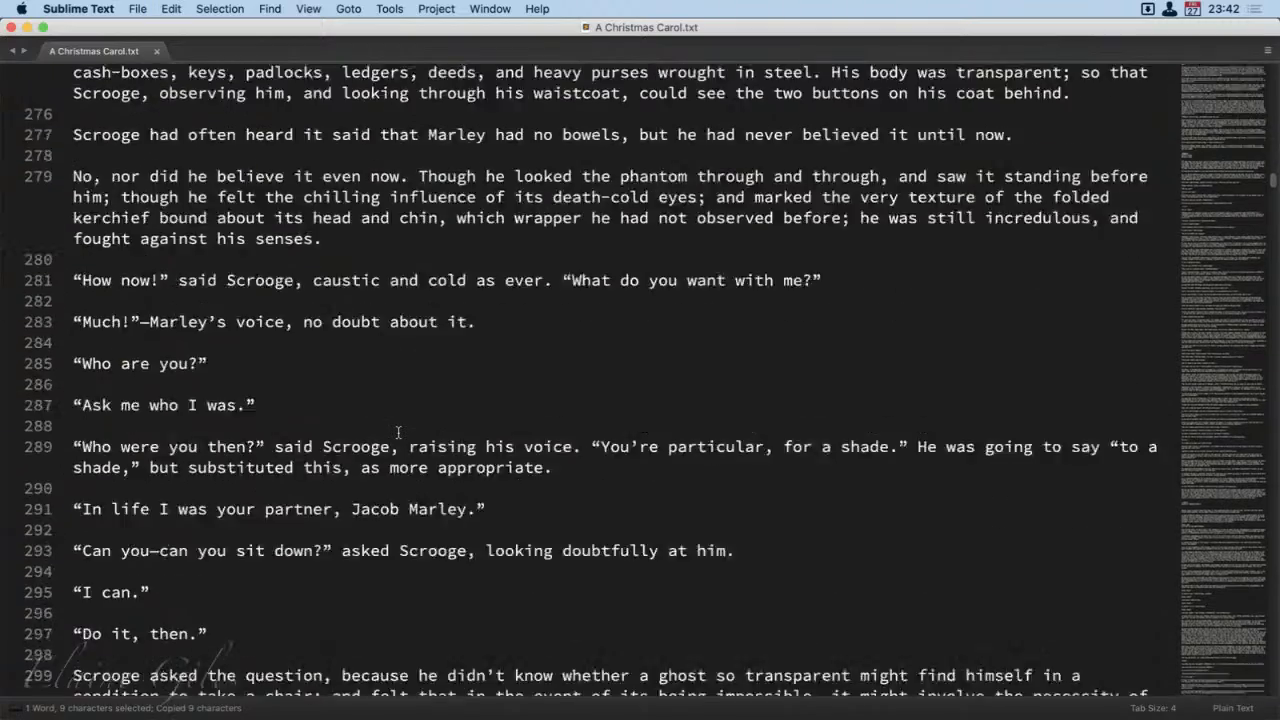
pyautogui.scroll(-15, 398, 432)
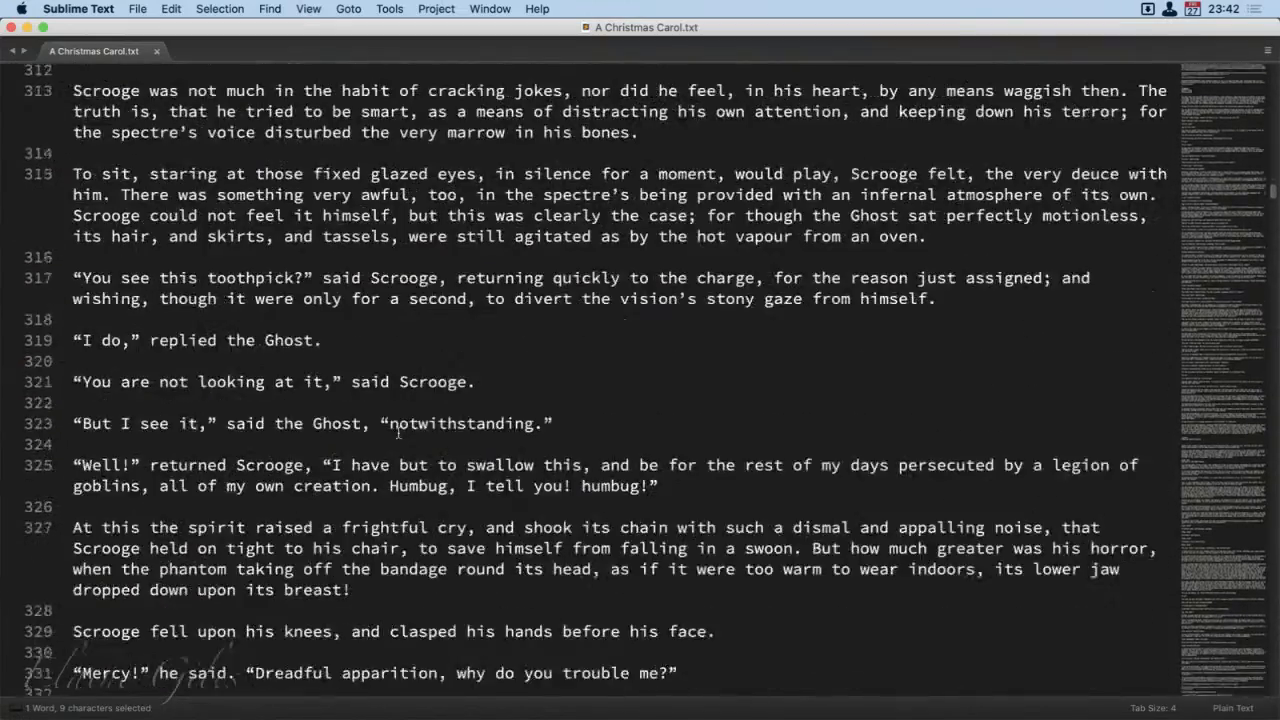
pyautogui.scroll(-20, 398, 432)
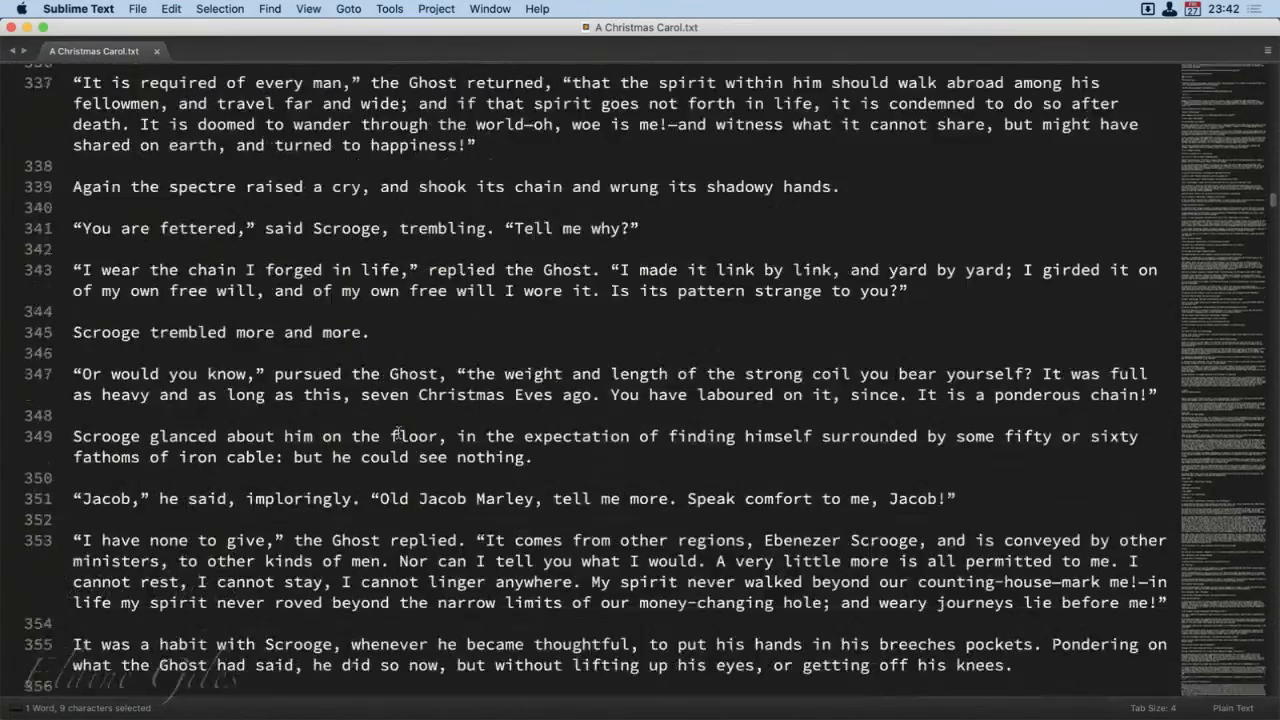
pyautogui.scroll(-20, 398, 432)
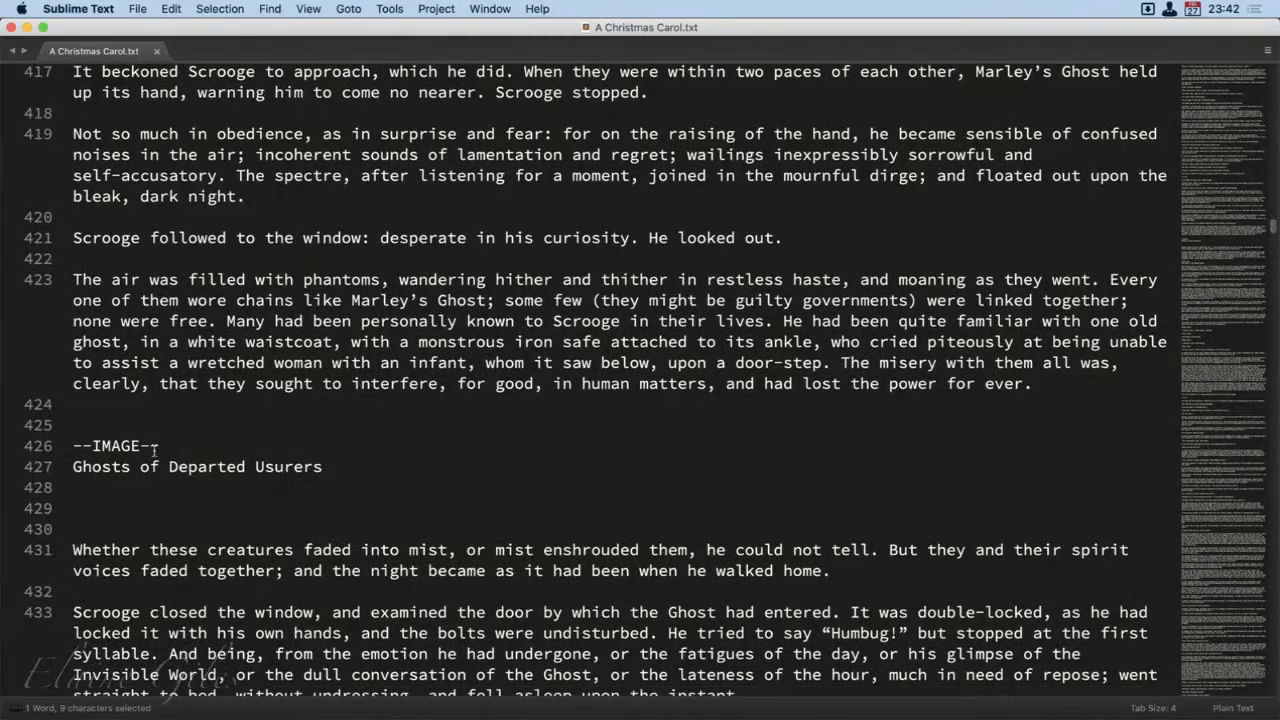
pyautogui.moveTo(159, 446); pyautogui.dragTo(50, 447)
pyautogui.scroll(4, 398, 482)
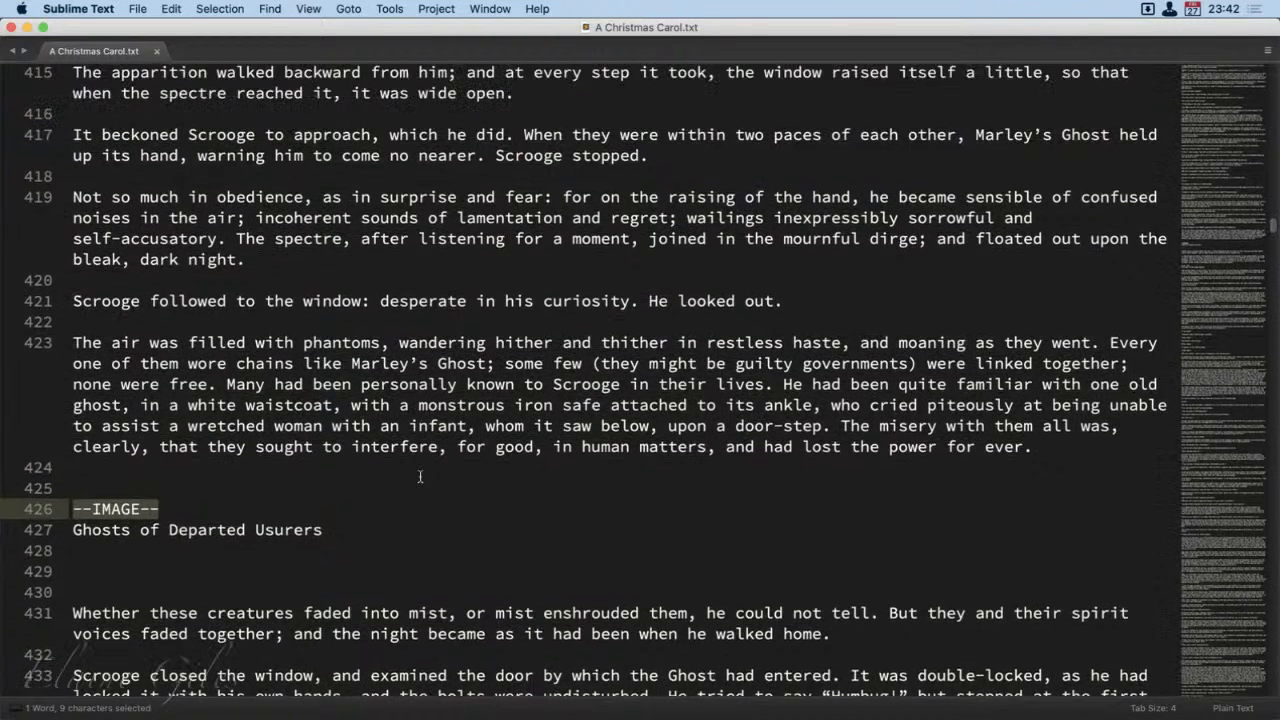
# Step: Select the entire text of A Christmas Carol.txt and copy it
pyautogui.click(540, 425)
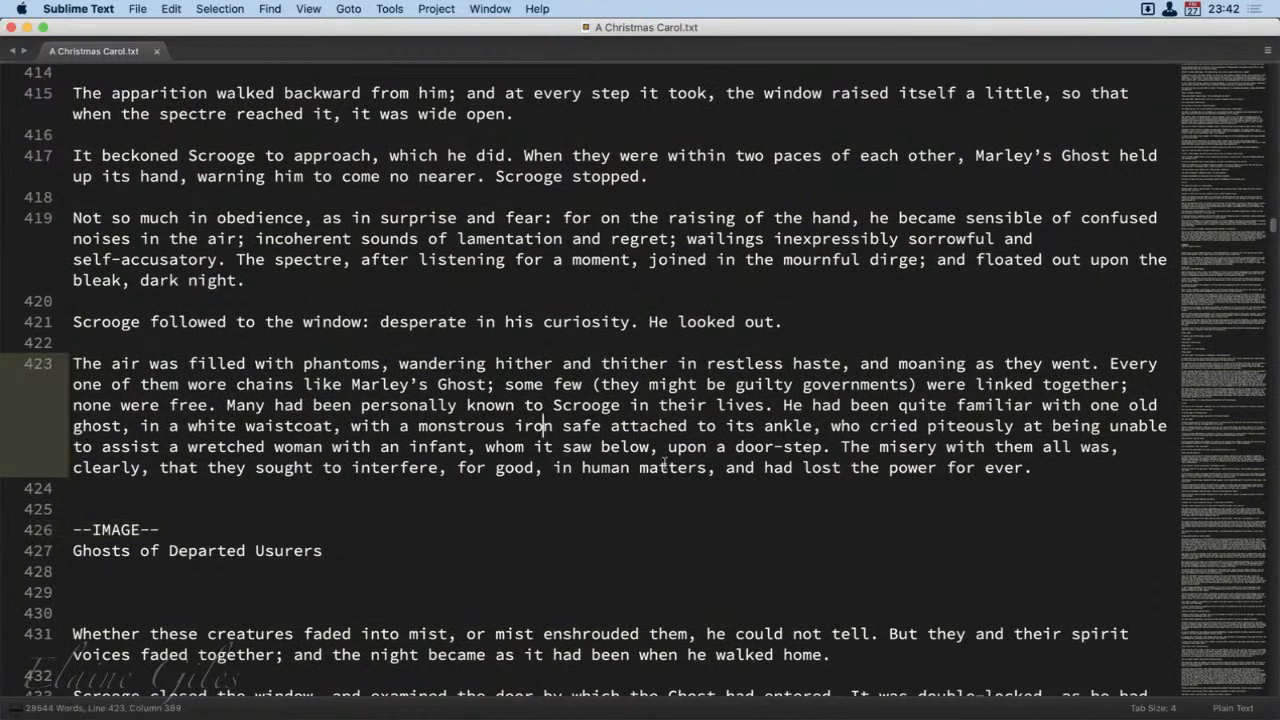
pyautogui.press('super+a')
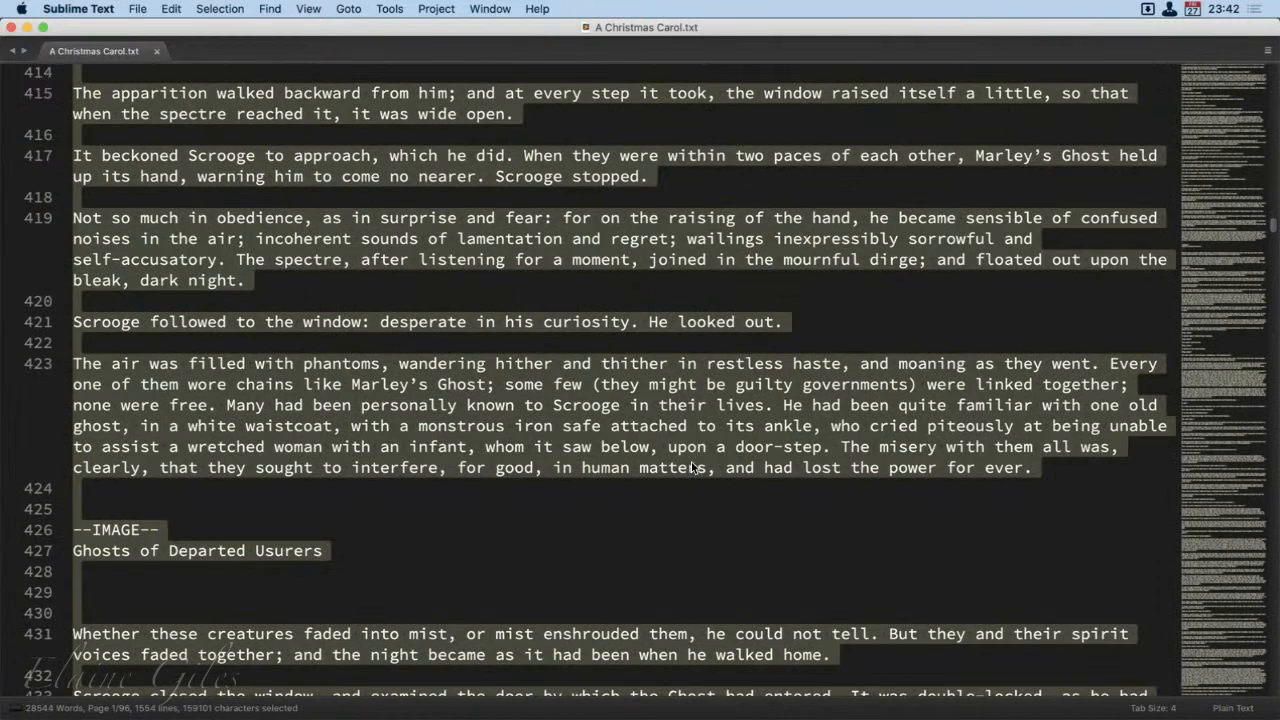
pyautogui.press('super+c')
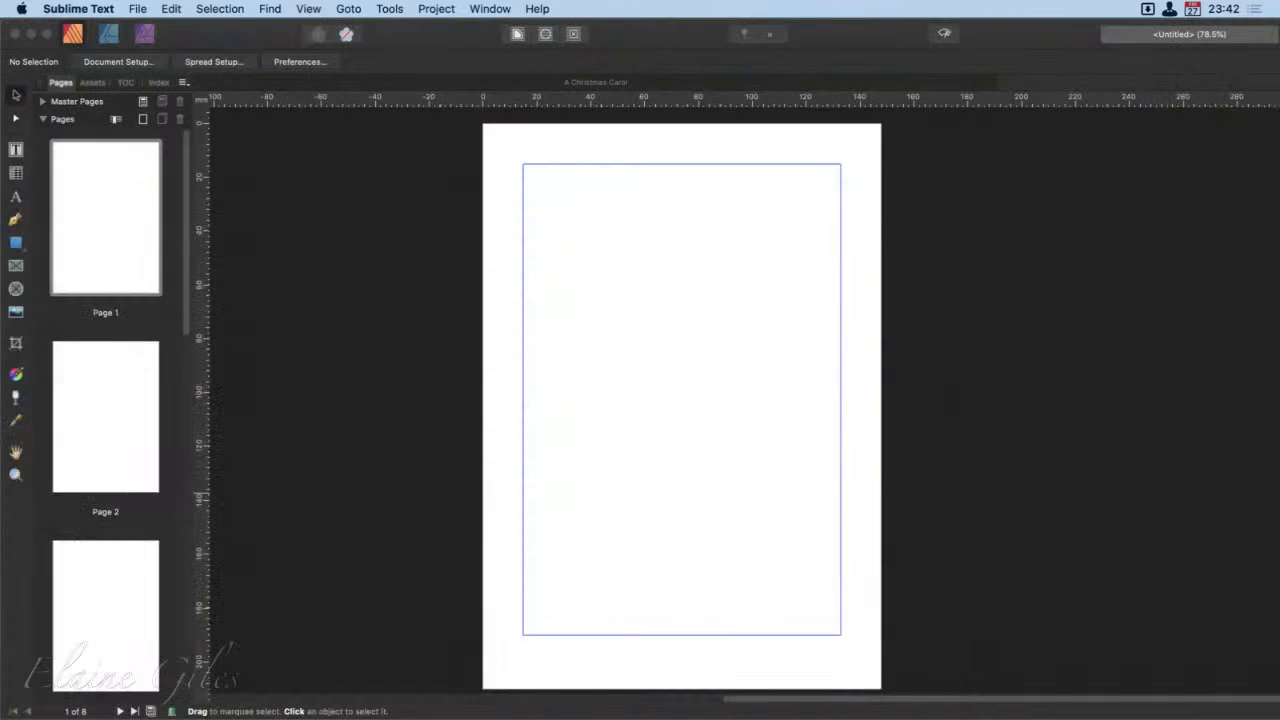
# Step: Switch to Affinity Publisher and draw a text frame on page 1 that fills the area inside the margins
pyautogui.click(601, 208)
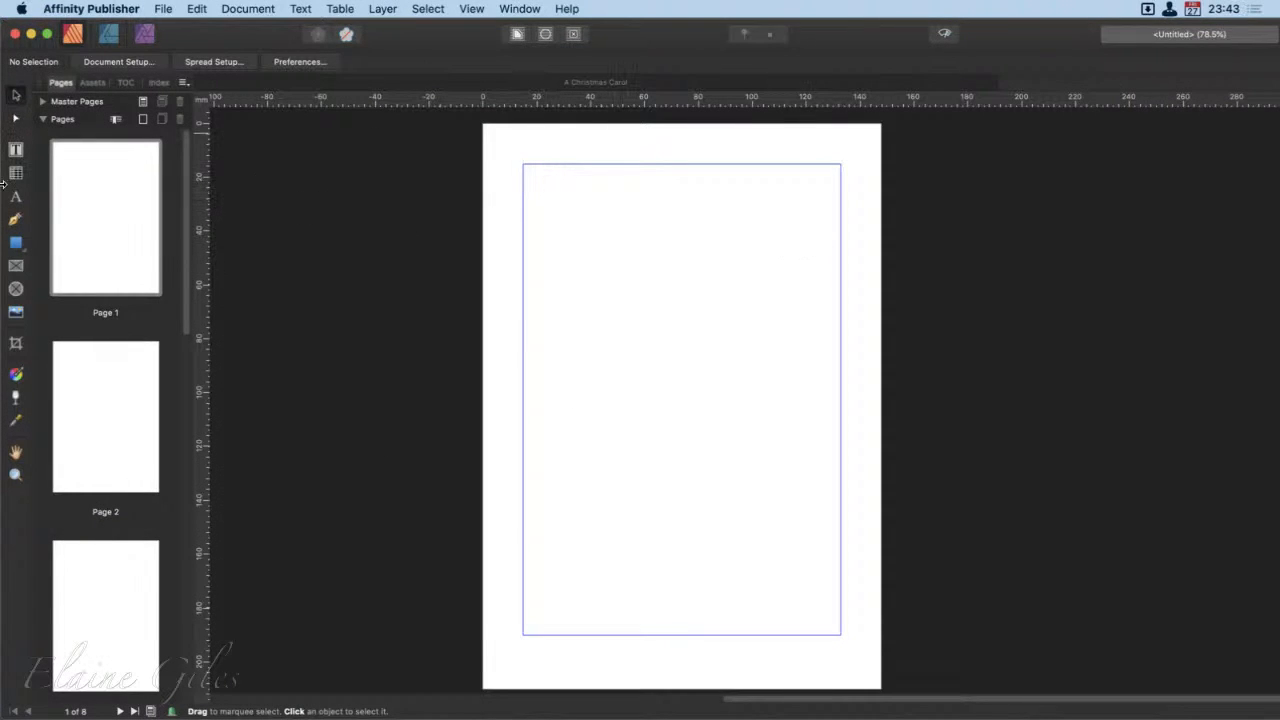
pyautogui.click(15, 149)
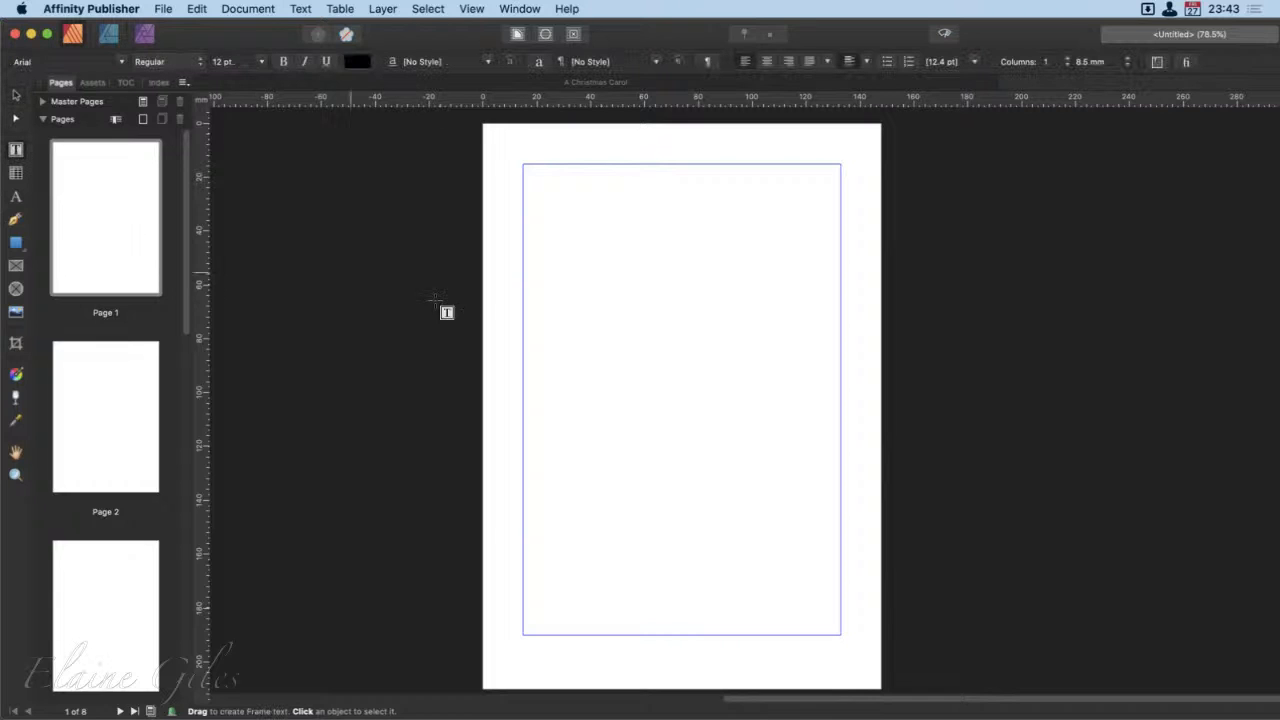
pyautogui.moveTo(520, 189); pyautogui.dragTo(845, 645)
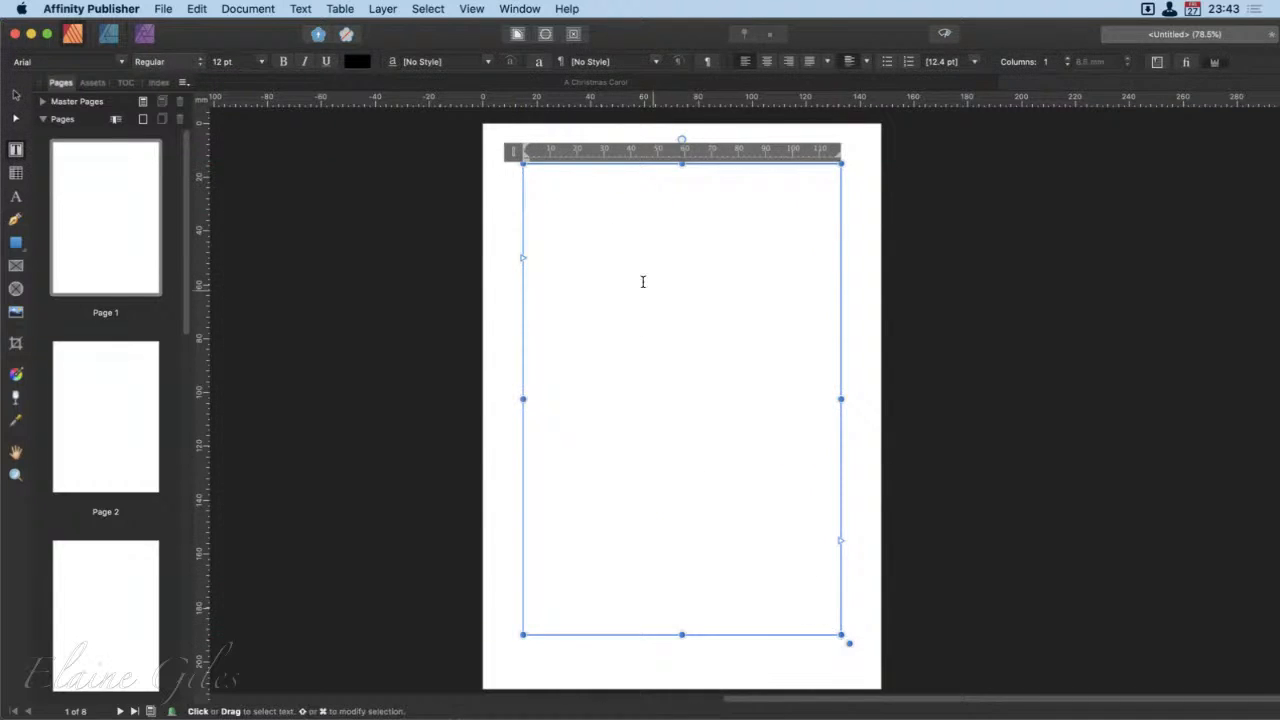
# Step: Paste the copied text of A Christmas Carol into the page 1 text frame and switch to the Move tool
pyautogui.press('super+v')
pyautogui.press('Escape')
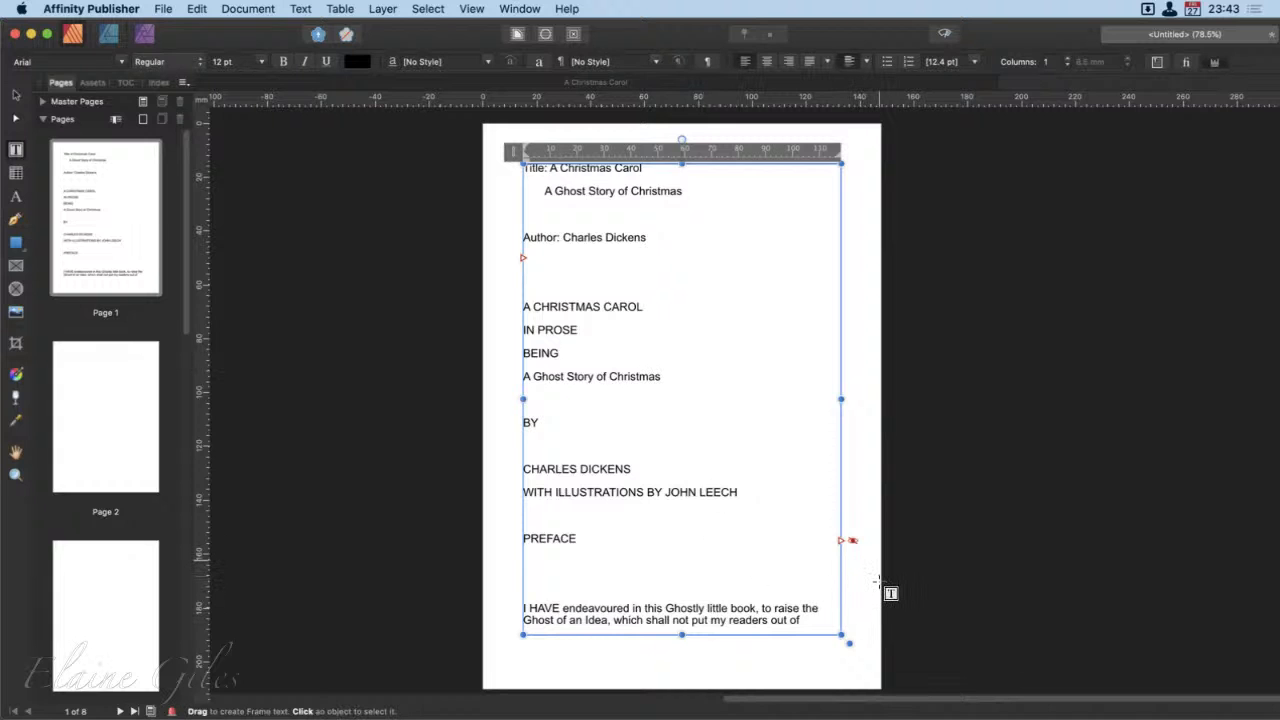
pyautogui.scroll(5, 862, 580)
pyautogui.scroll(5, 873, 578)
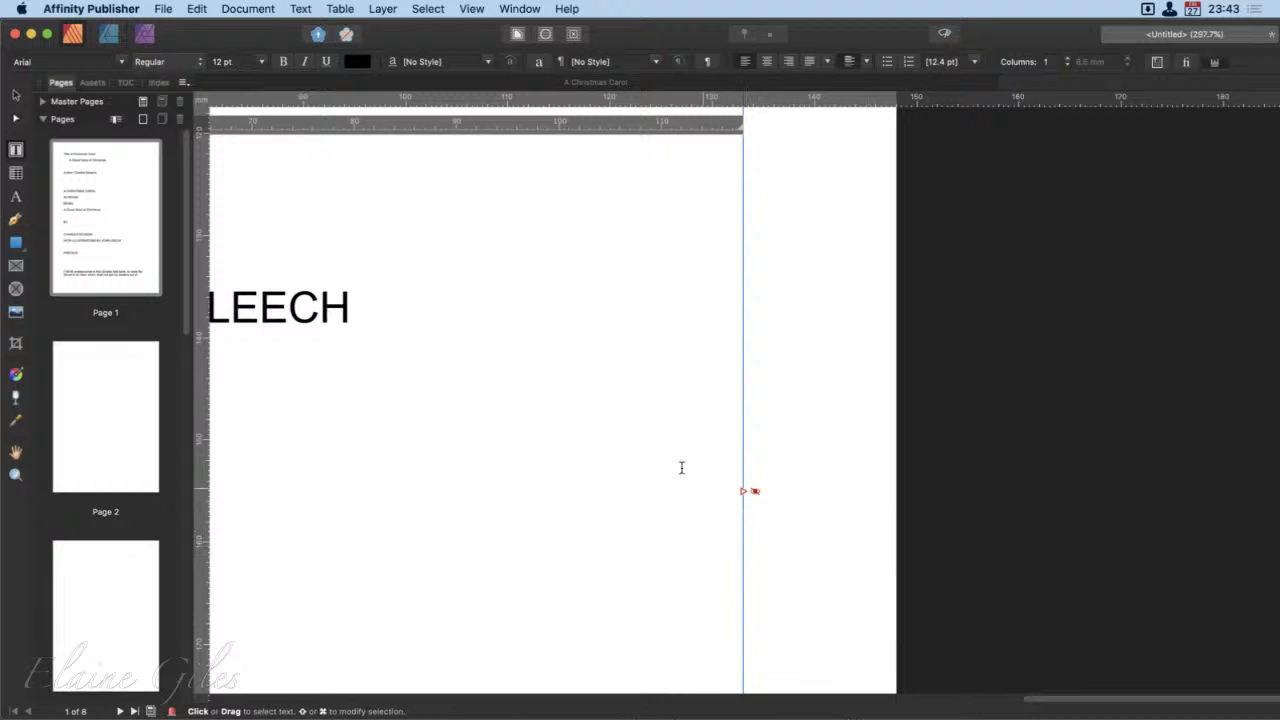
pyautogui.click(17, 96)
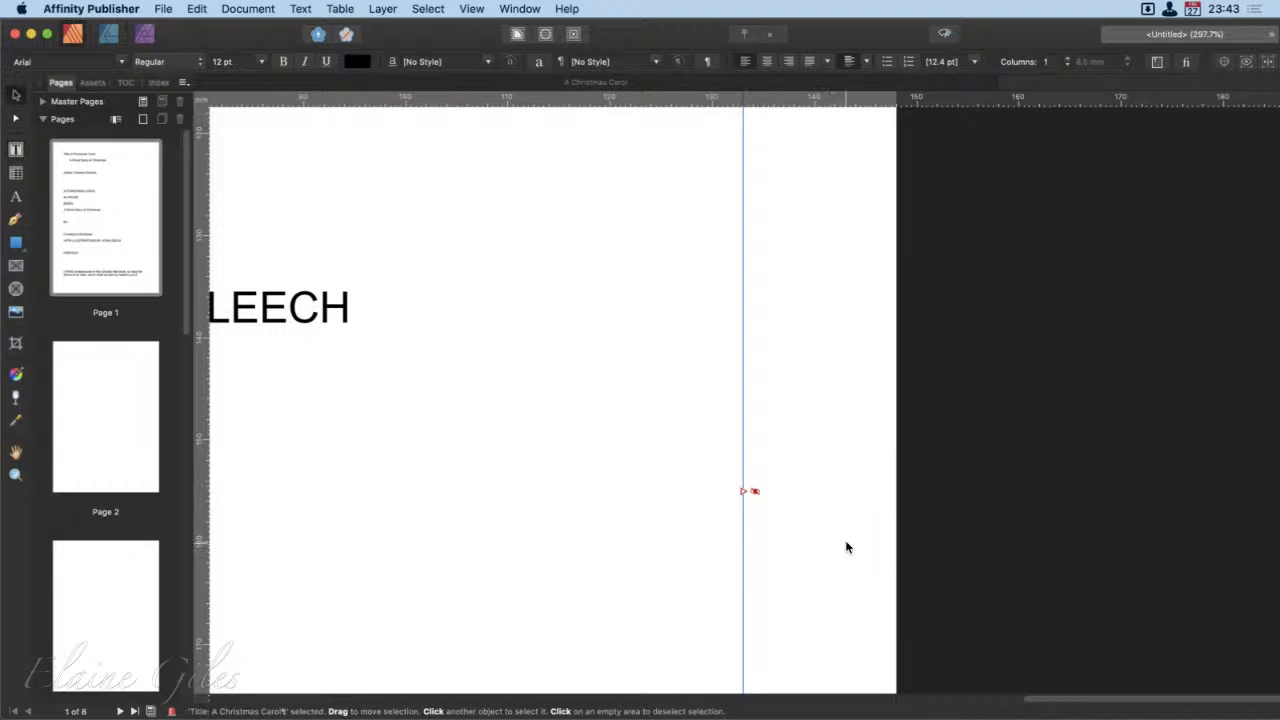
# Step: Show the overflow text of the page 1 frame and hide it again
pyautogui.scroll(-5, 846, 545)
pyautogui.scroll(-3, 846, 547)
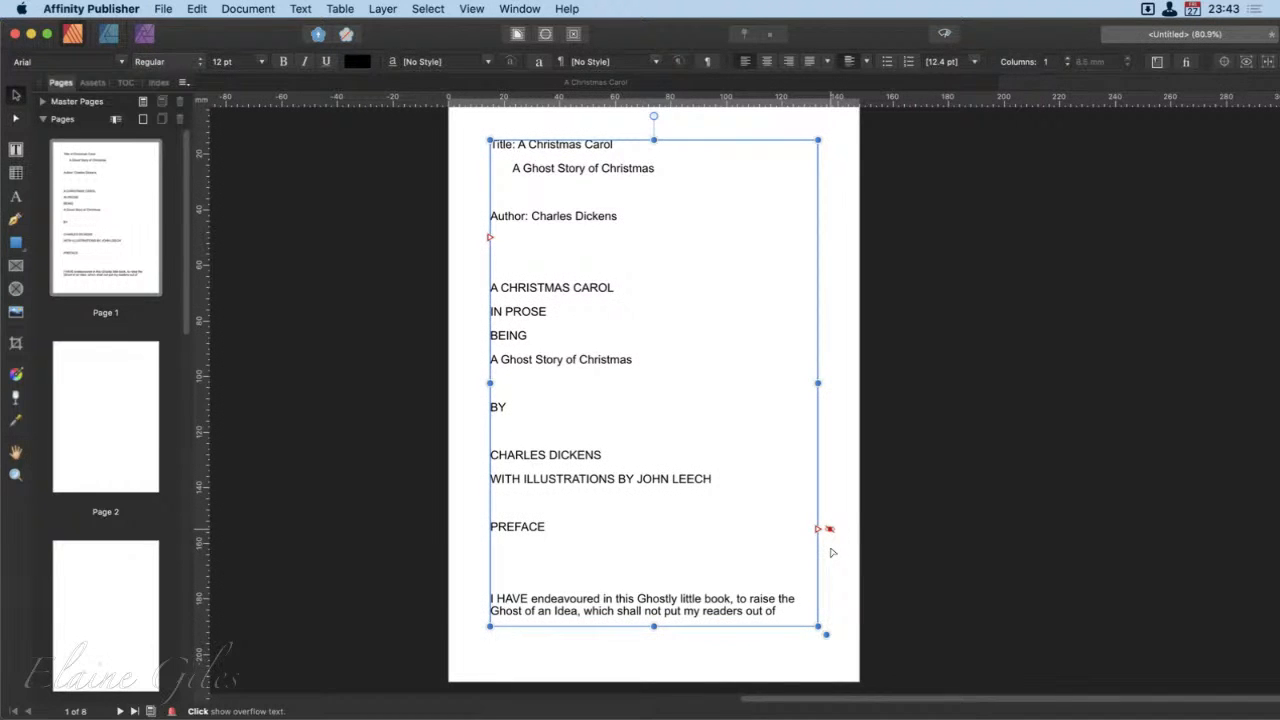
pyautogui.click(831, 550)
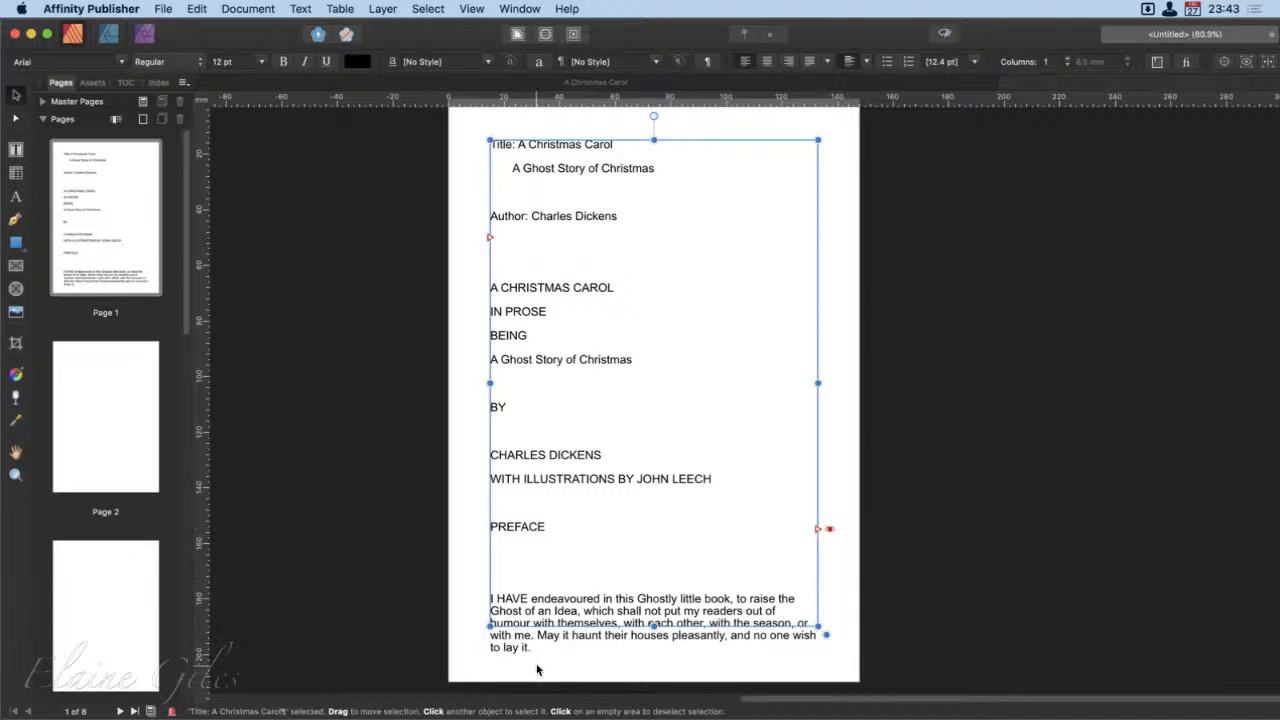
pyautogui.click(830, 550)
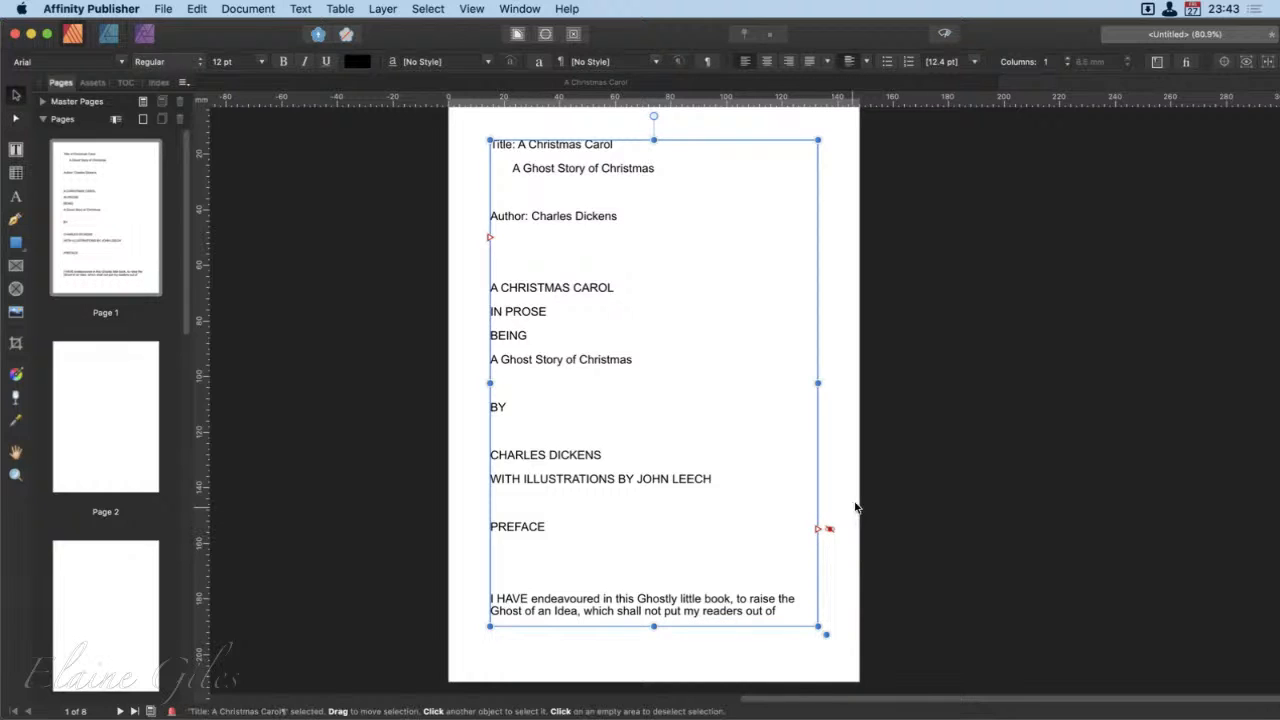
# Step: Fit the Publisher window to the screen and show the overflow text of the page 1 frame
pyautogui.doubleClick(1041, 37)
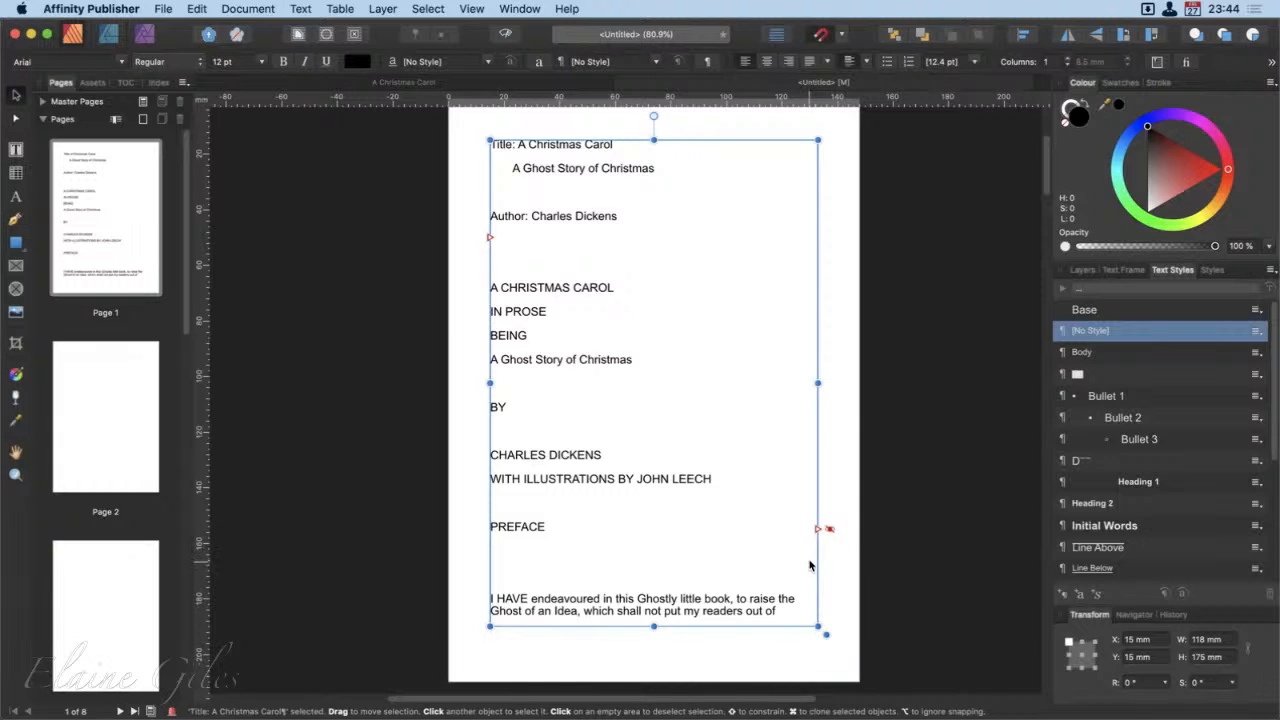
pyautogui.click(830, 530)
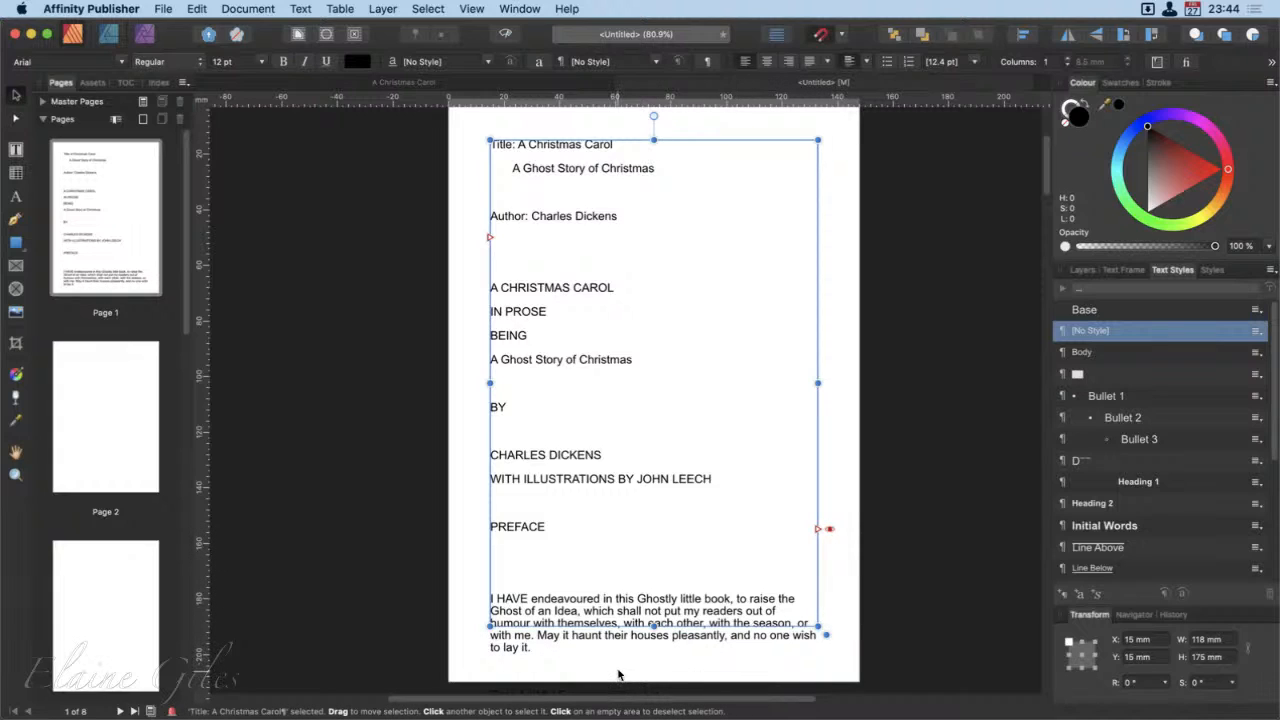
# Step: Try extending the page 1 text frame downwards to a height of 190 mm, and return it to 175 mm
pyautogui.moveTo(651, 636); pyautogui.dragTo(645, 669)
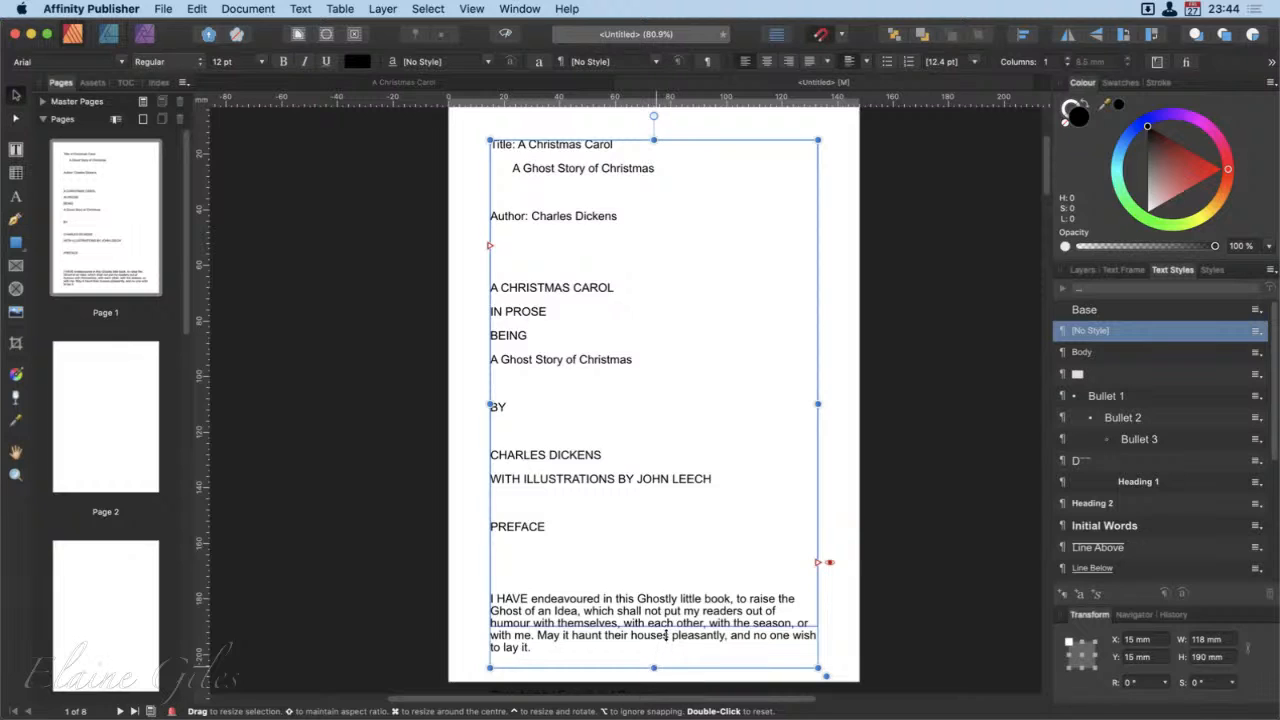
pyautogui.moveTo(666, 635); pyautogui.dragTo(666, 634)
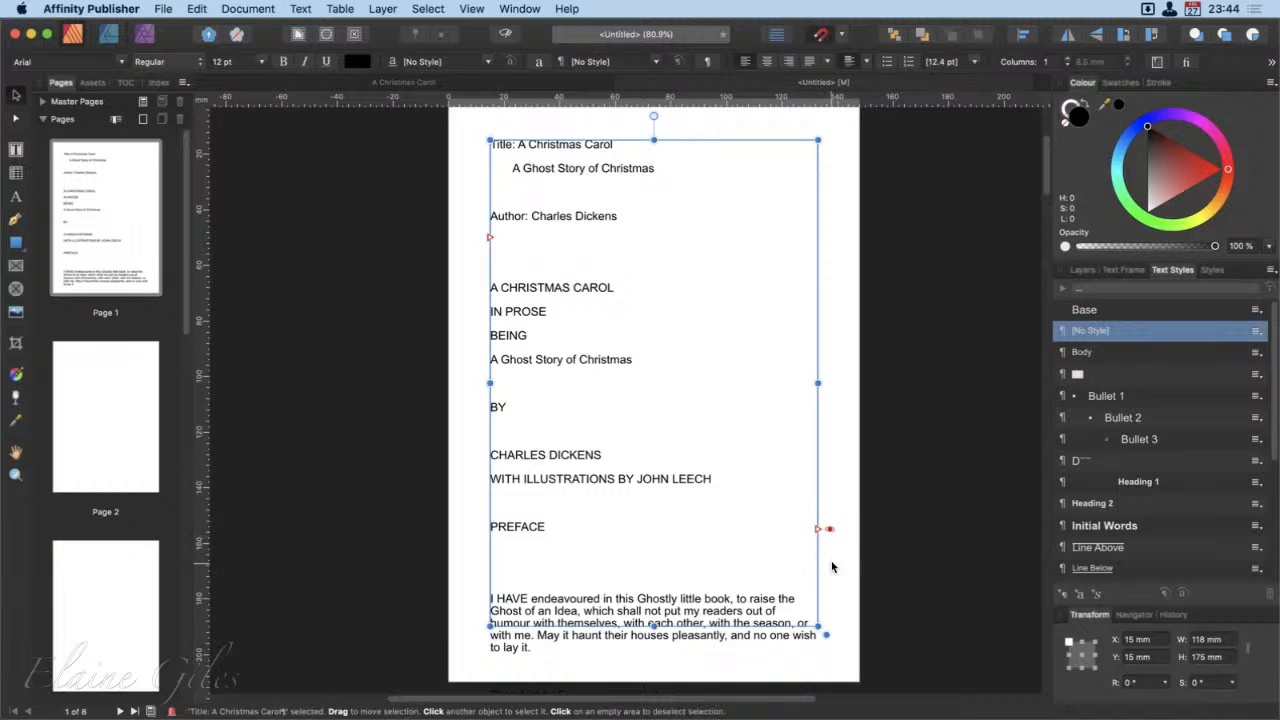
# Step: Examine the overflow text that runs past the bottom of page 1 at close and full-page view
pyautogui.scroll(-3, 840, 579)
pyautogui.scroll(2, 840, 579)
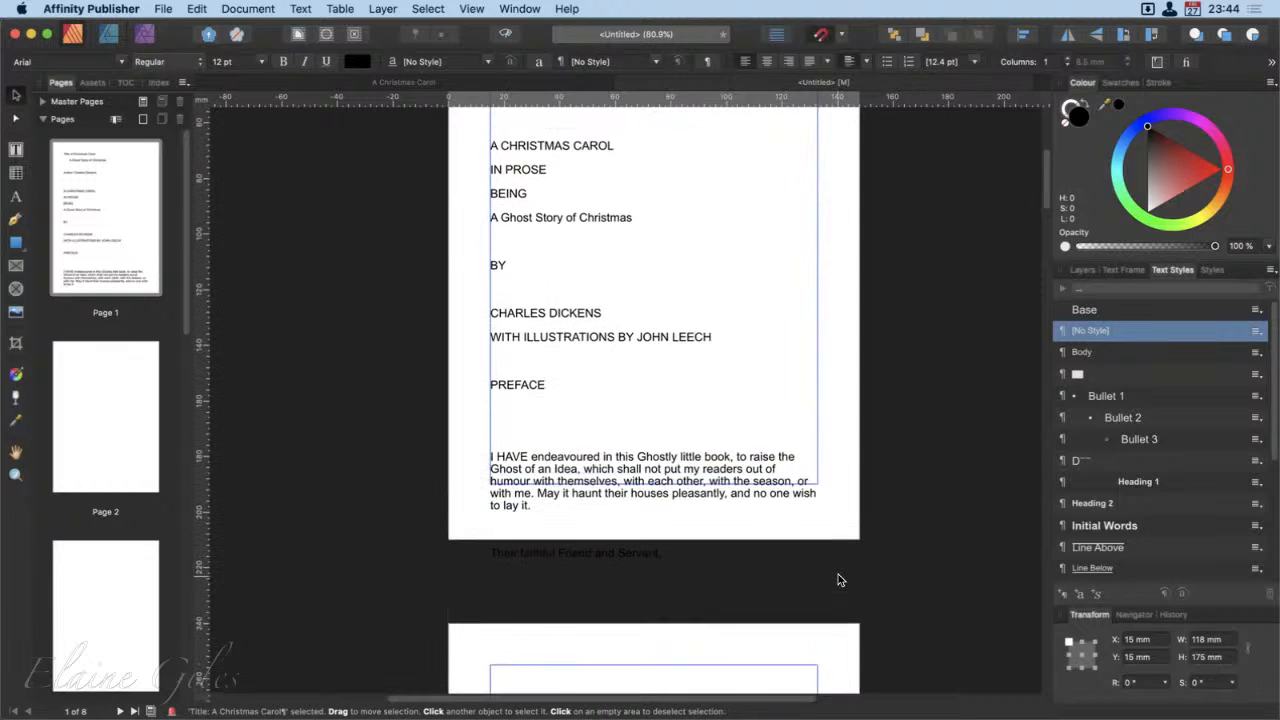
pyautogui.scroll(1, 838, 575)
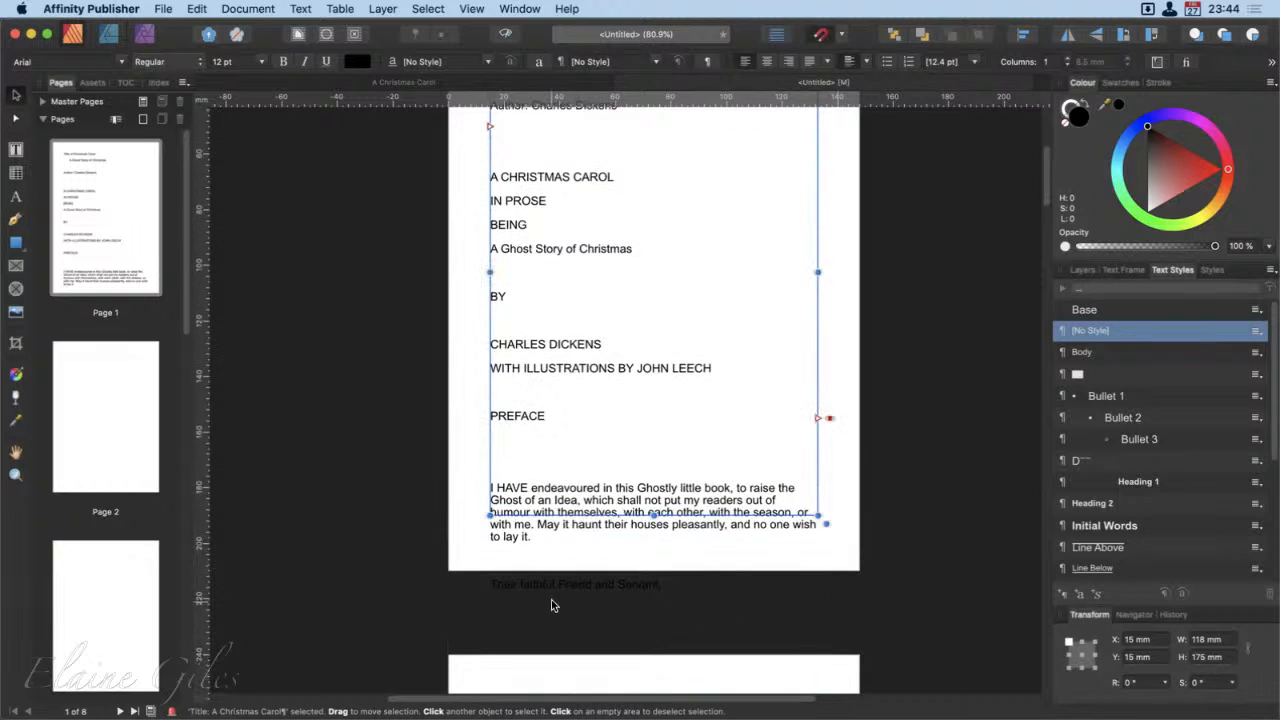
pyautogui.scroll(8, 552, 603)
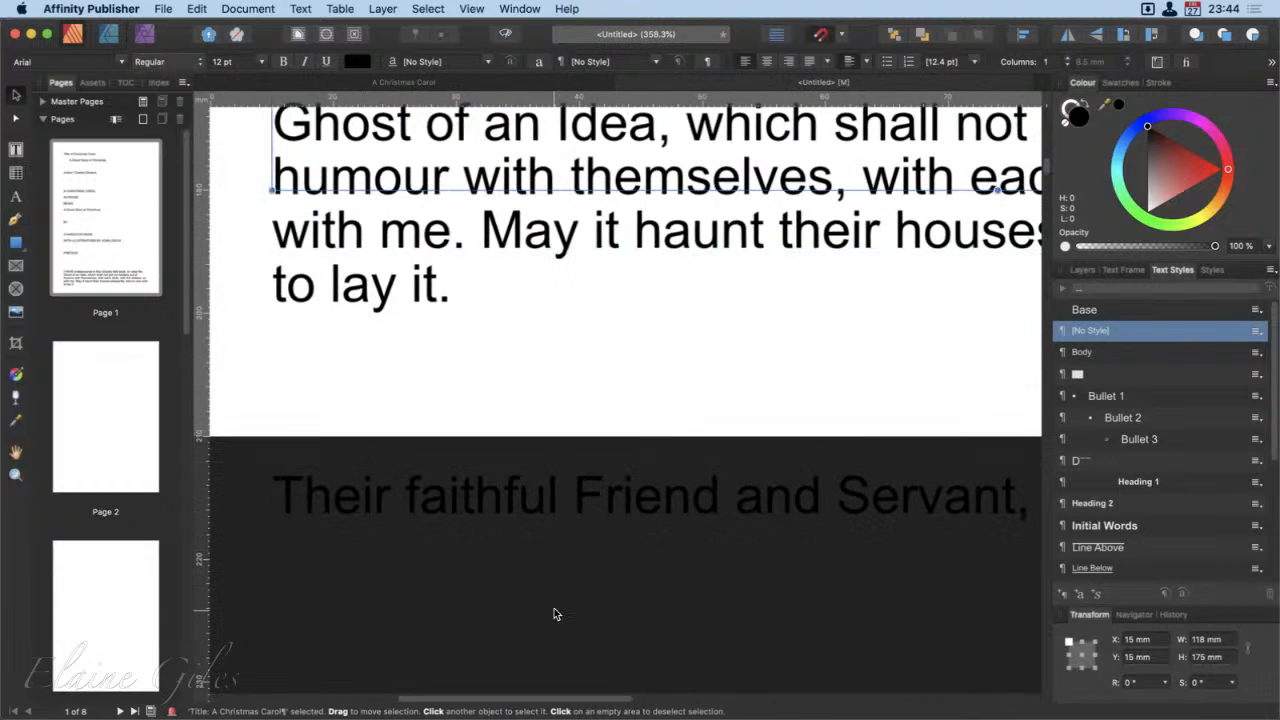
pyautogui.scroll(2, 556, 614)
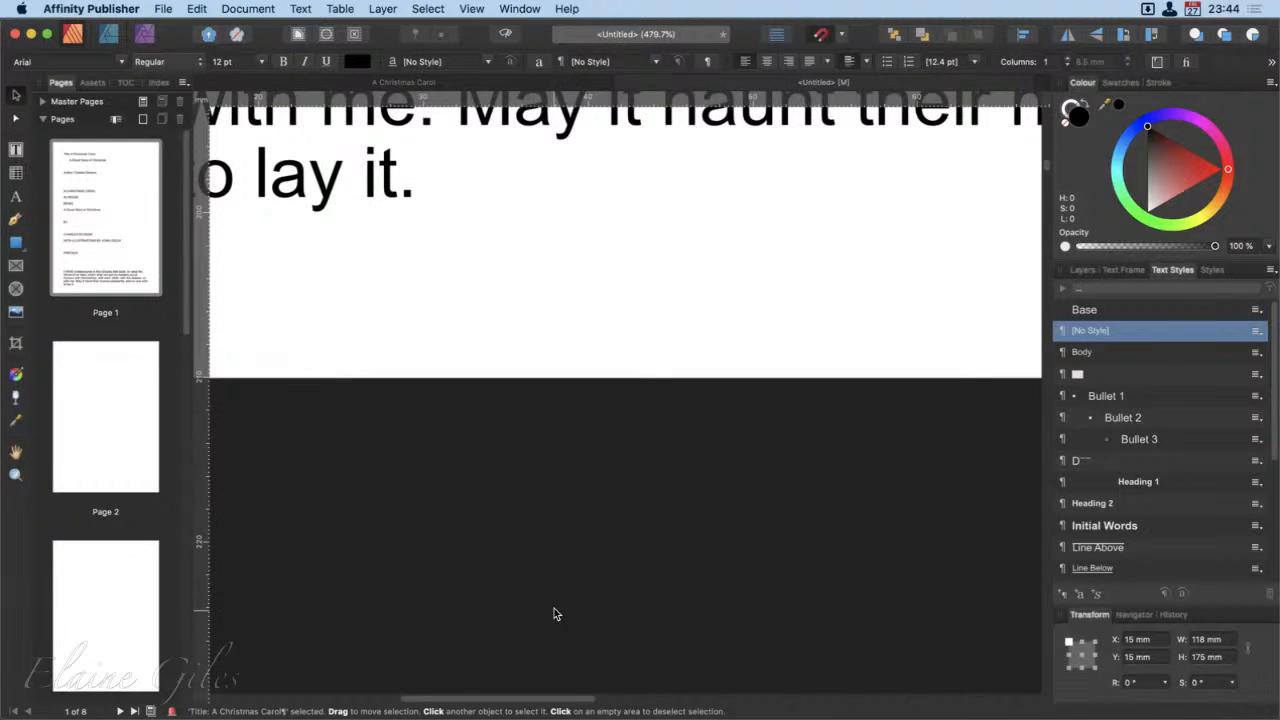
pyautogui.scroll(-10, 556, 614)
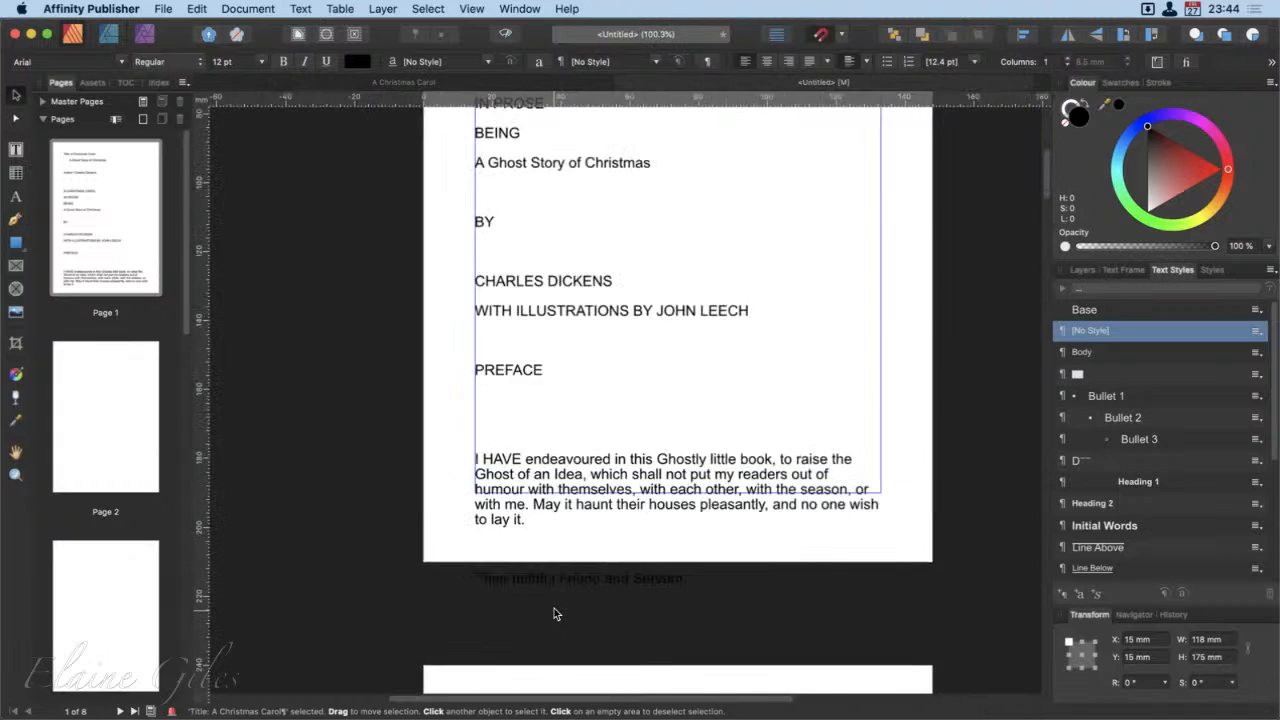
pyautogui.scroll(-3, 556, 614)
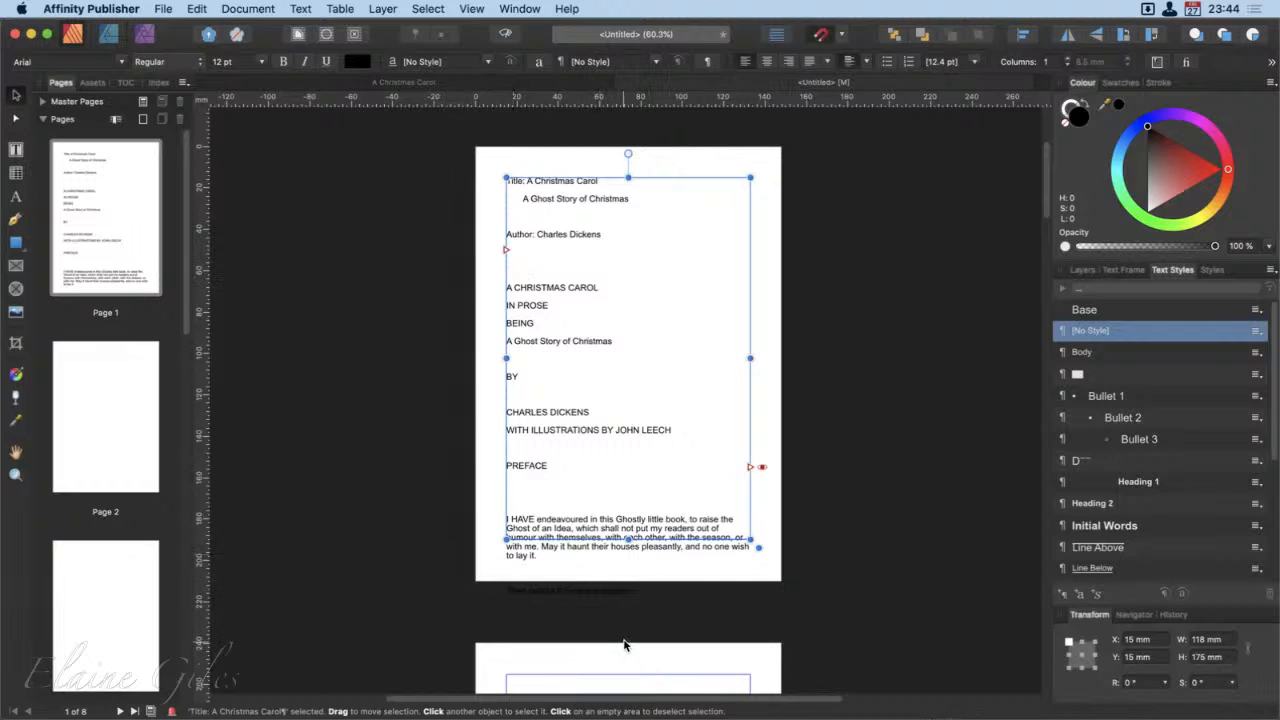
# Step: Flow the overflow text from the page 1 frame into a new frame filling the margin area on page 2
pyautogui.click(753, 490)
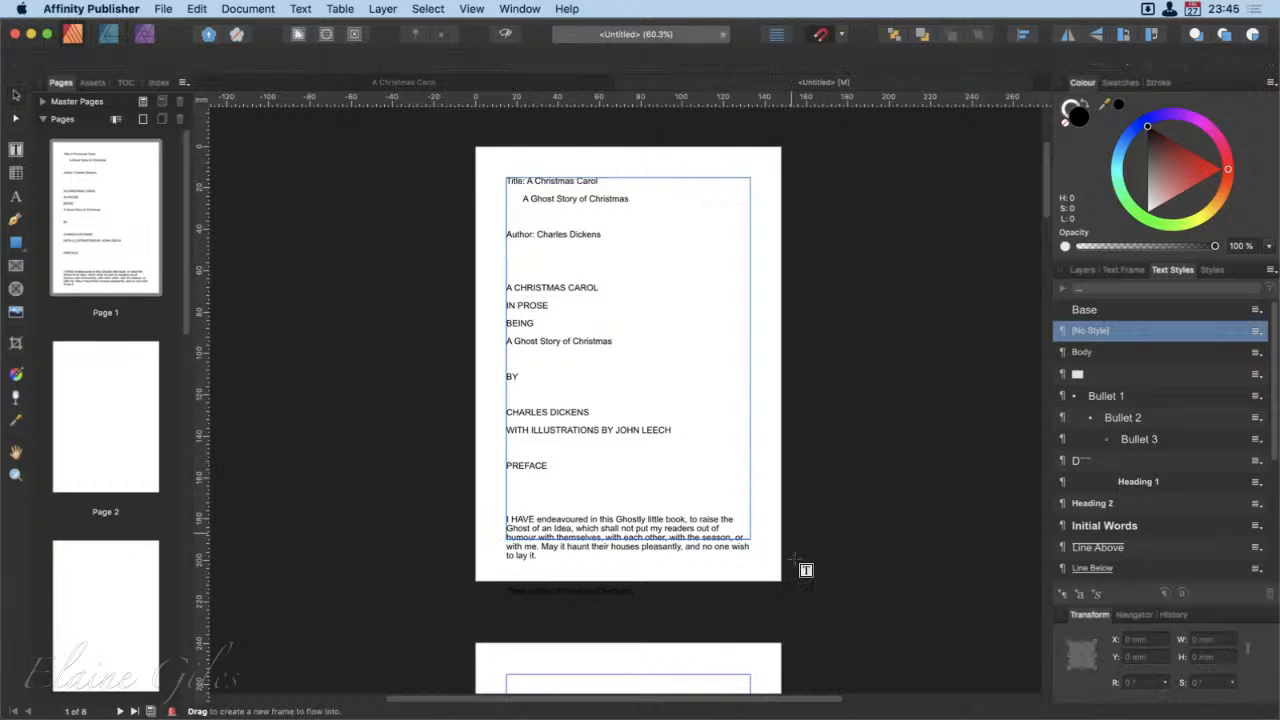
pyautogui.scroll(-5, 805, 568)
pyautogui.scroll(-4, 795, 559)
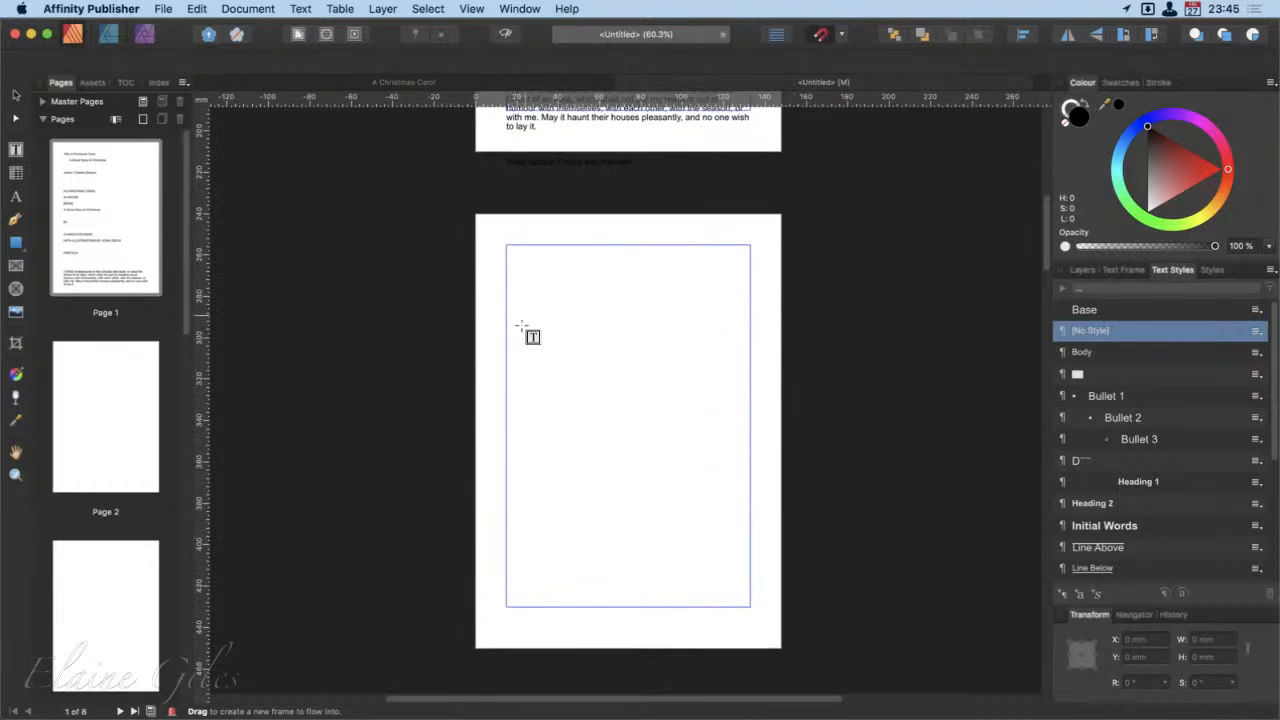
pyautogui.moveTo(506, 246); pyautogui.dragTo(751, 631)
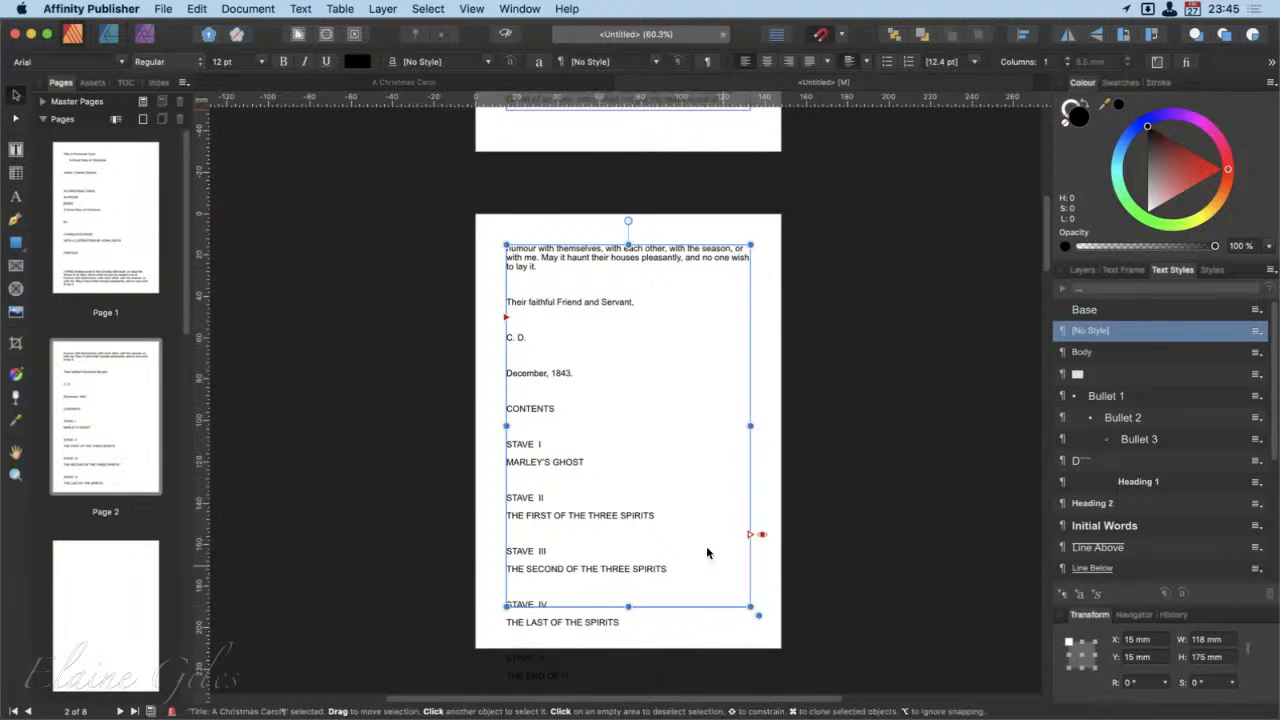
# Step: Select the page 1 frame and the page 2 frame in turn to check how their text flow is linked
pyautogui.scroll(3, 708, 550)
pyautogui.scroll(5, 707, 530)
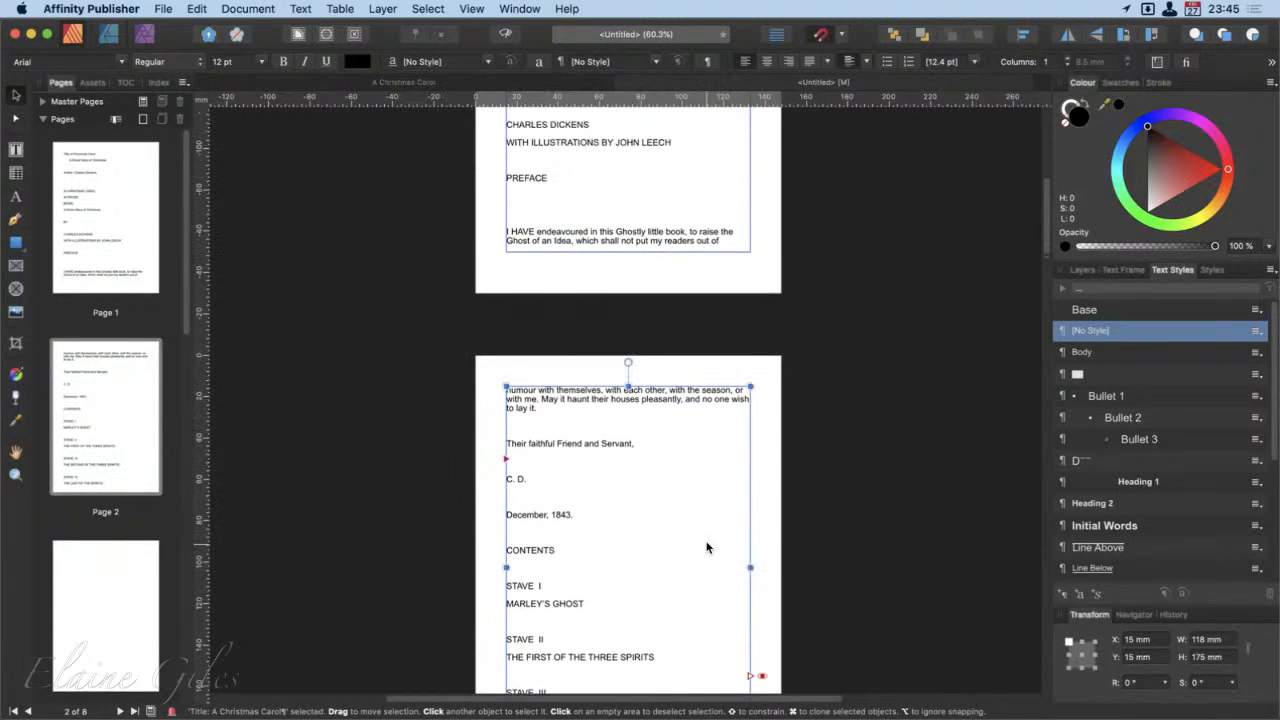
pyautogui.click(692, 175)
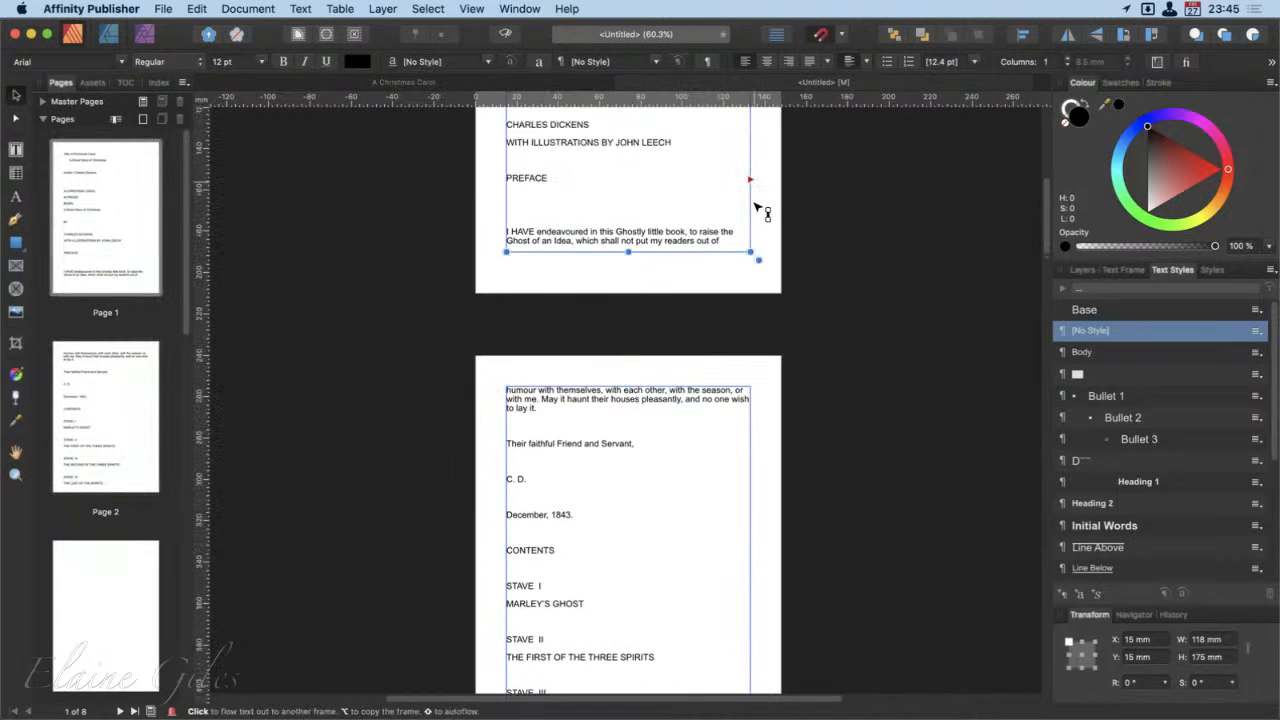
pyautogui.click(504, 482)
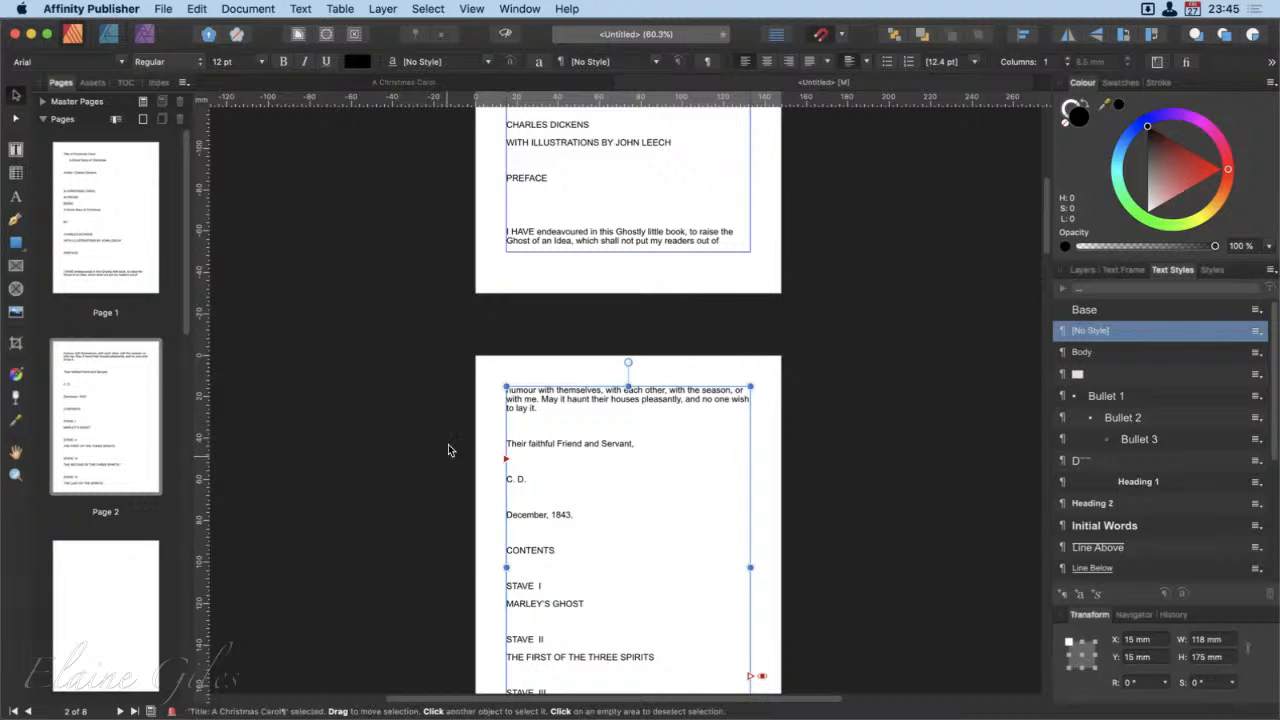
# Step: Autoflow the remaining text from the page 2 frame onto new pages and look through the last pages
pyautogui.scroll(-1, 689, 621)
pyautogui.scroll(-5, 689, 621)
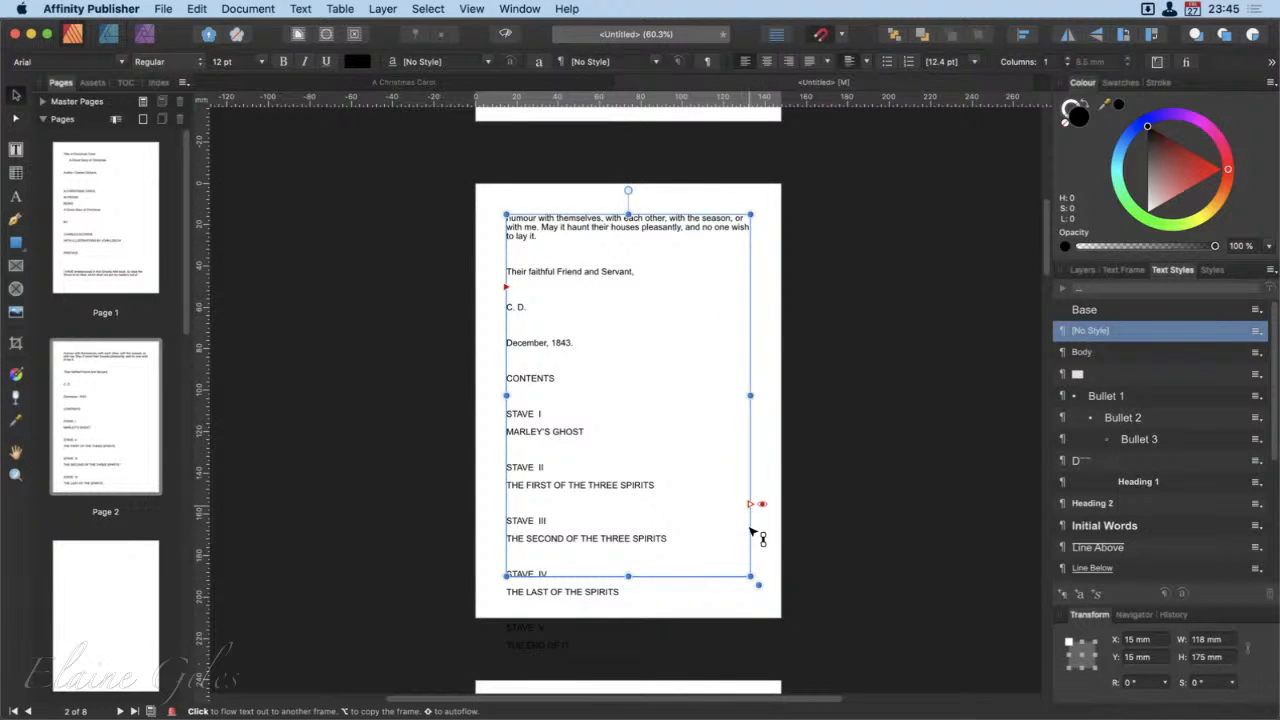
pyautogui.keyDown('shift'); pyautogui.click(752, 530); pyautogui.keyUp('shift')
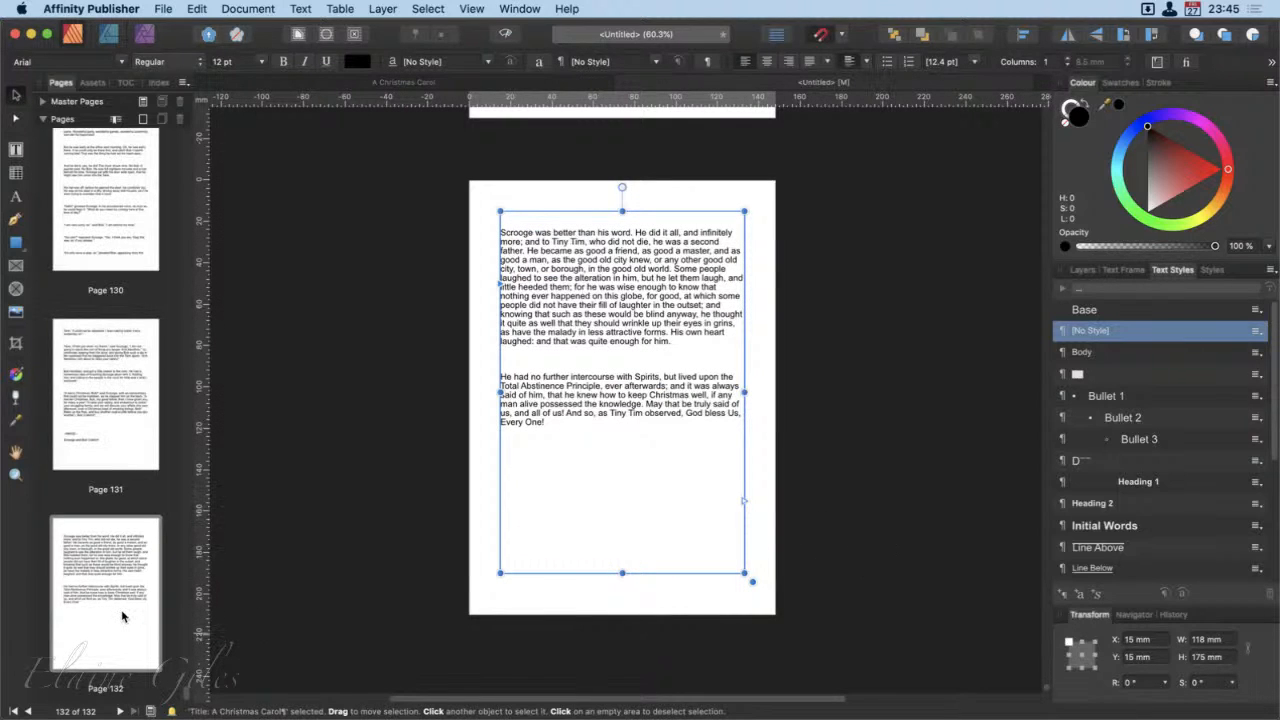
pyautogui.scroll(3, 122, 616)
pyautogui.scroll(10, 122, 616)
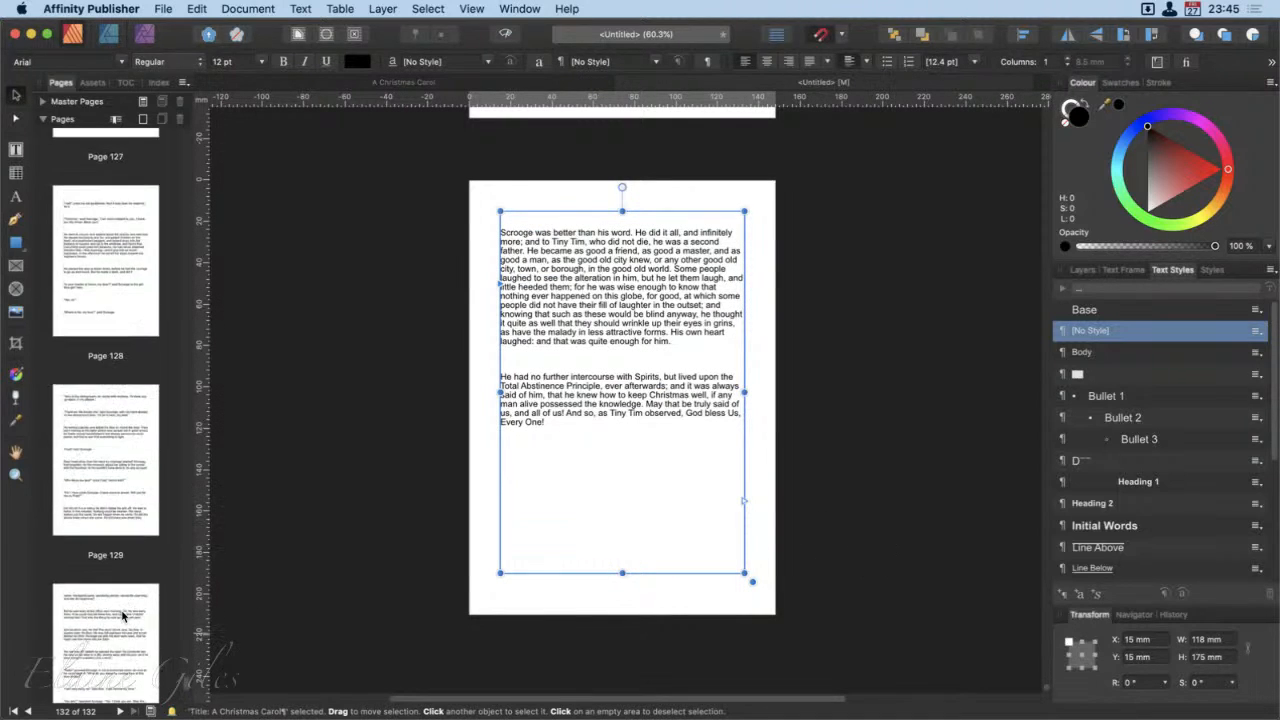
pyautogui.scroll(4, 122, 616)
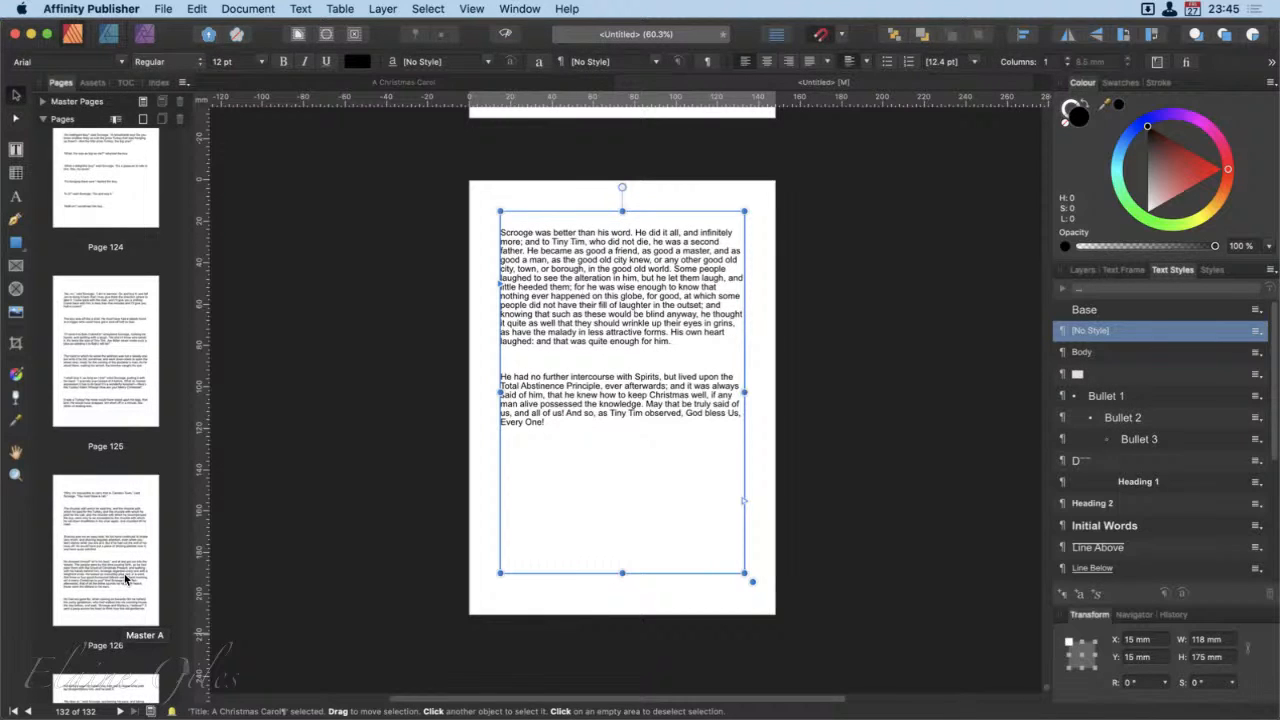
# Step: Undo the autoflow of the story text and look through the document's remaining pages
pyautogui.press('super+z')
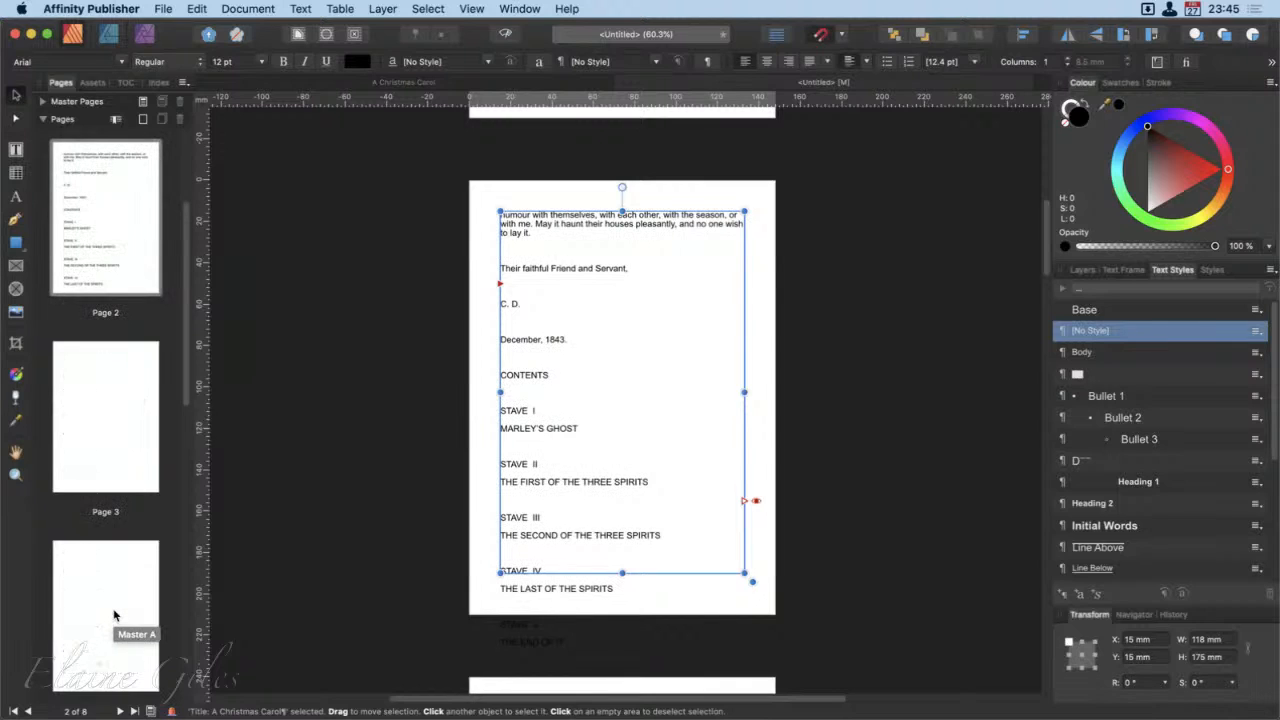
pyautogui.scroll(-5, 114, 615)
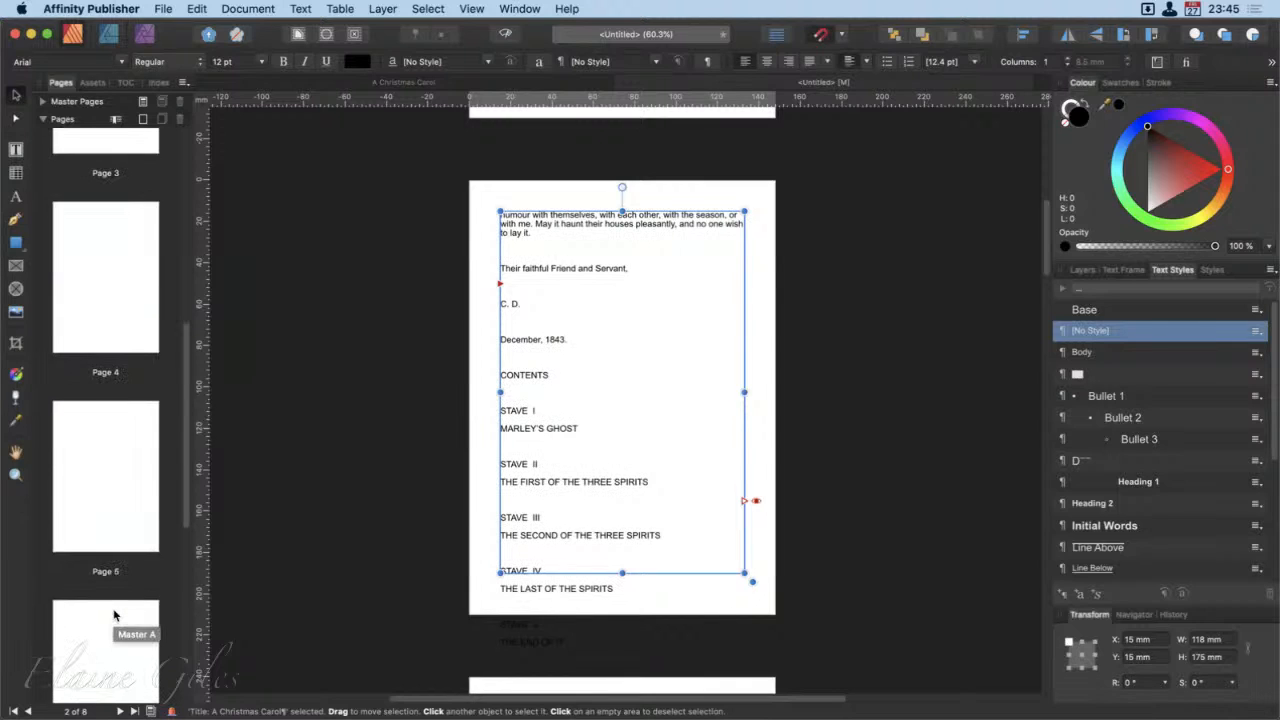
pyautogui.scroll(4, 114, 615)
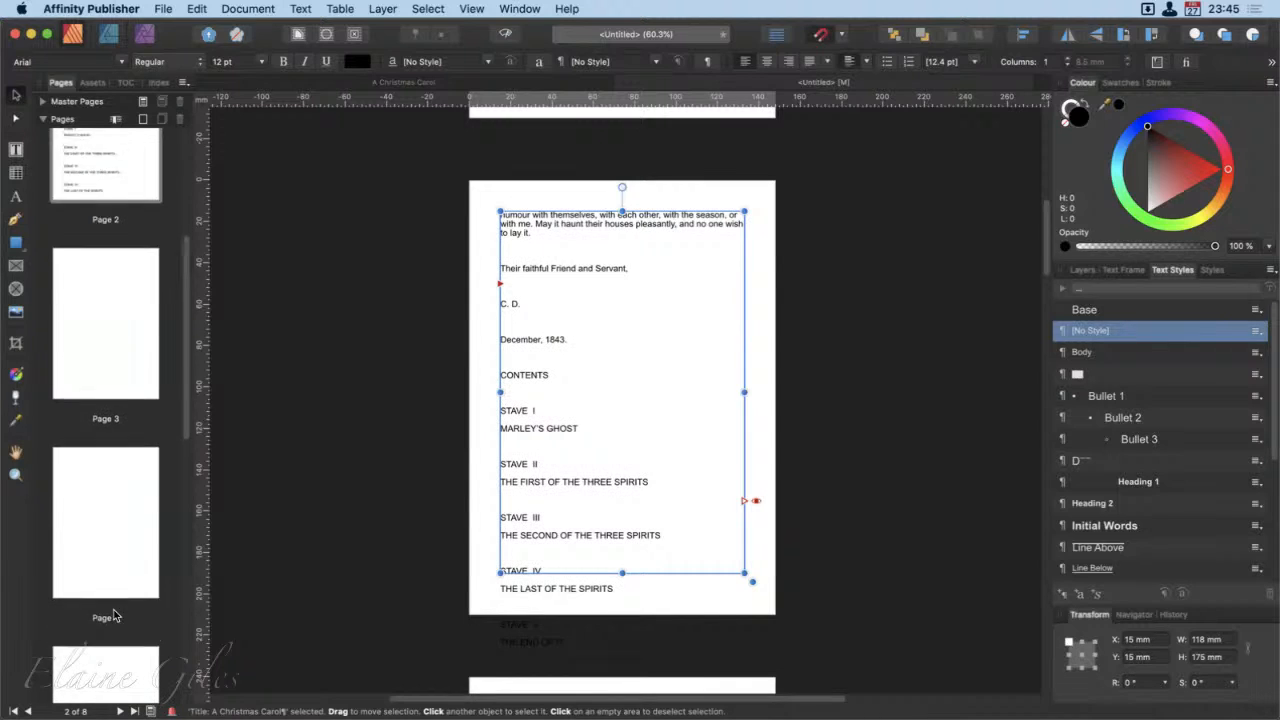
pyautogui.scroll(3, 114, 615)
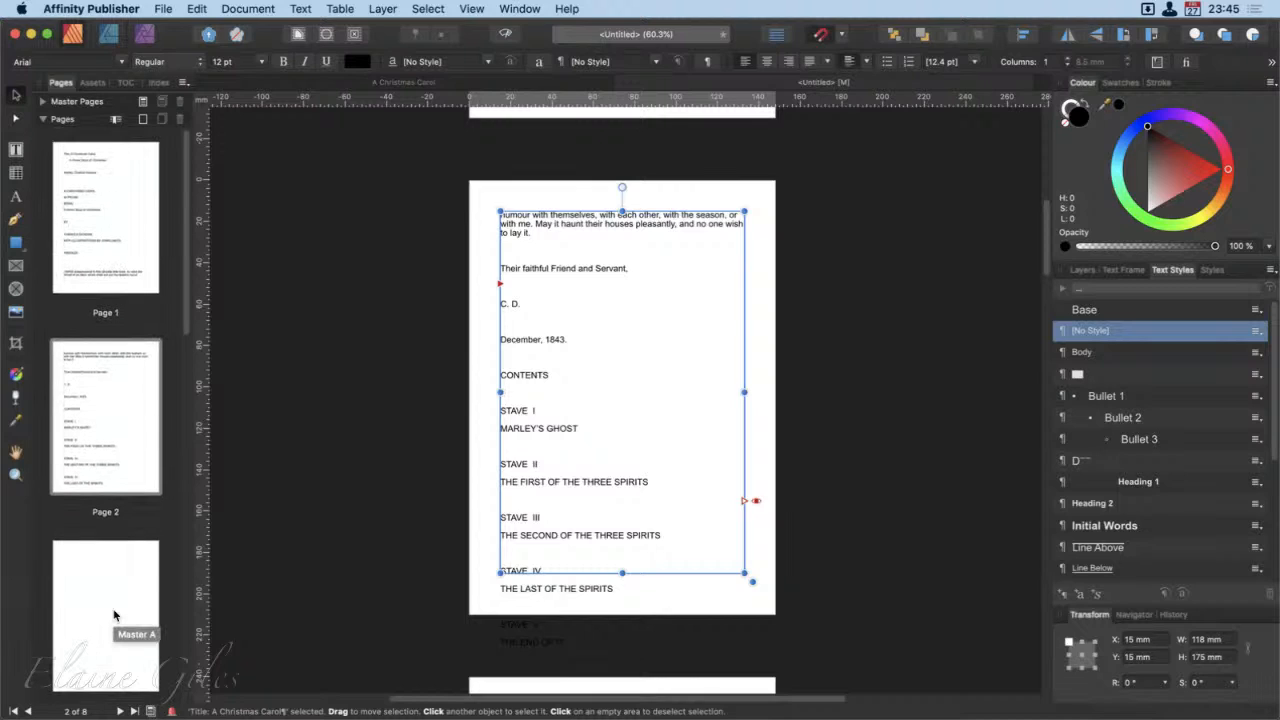
# Step: Expand the master pages list and open Master A to inspect its layout
pyautogui.click(43, 102)
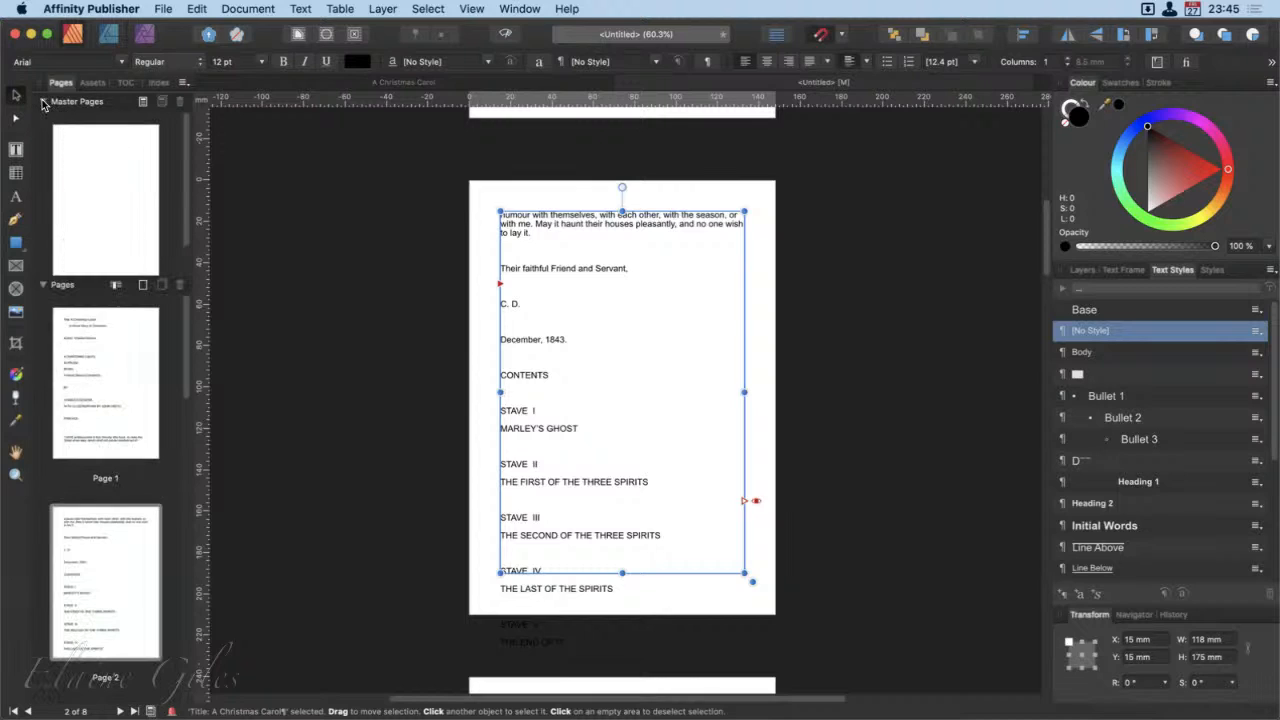
pyautogui.click(121, 209)
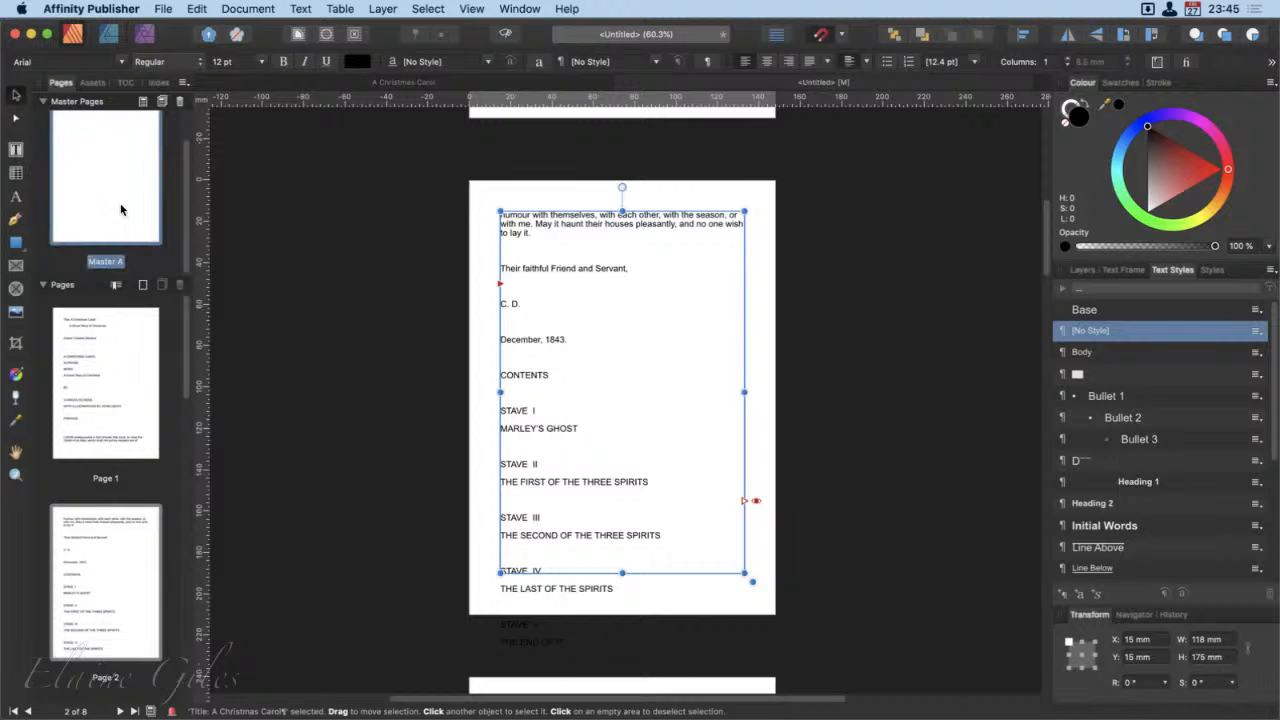
pyautogui.doubleClick(121, 209)
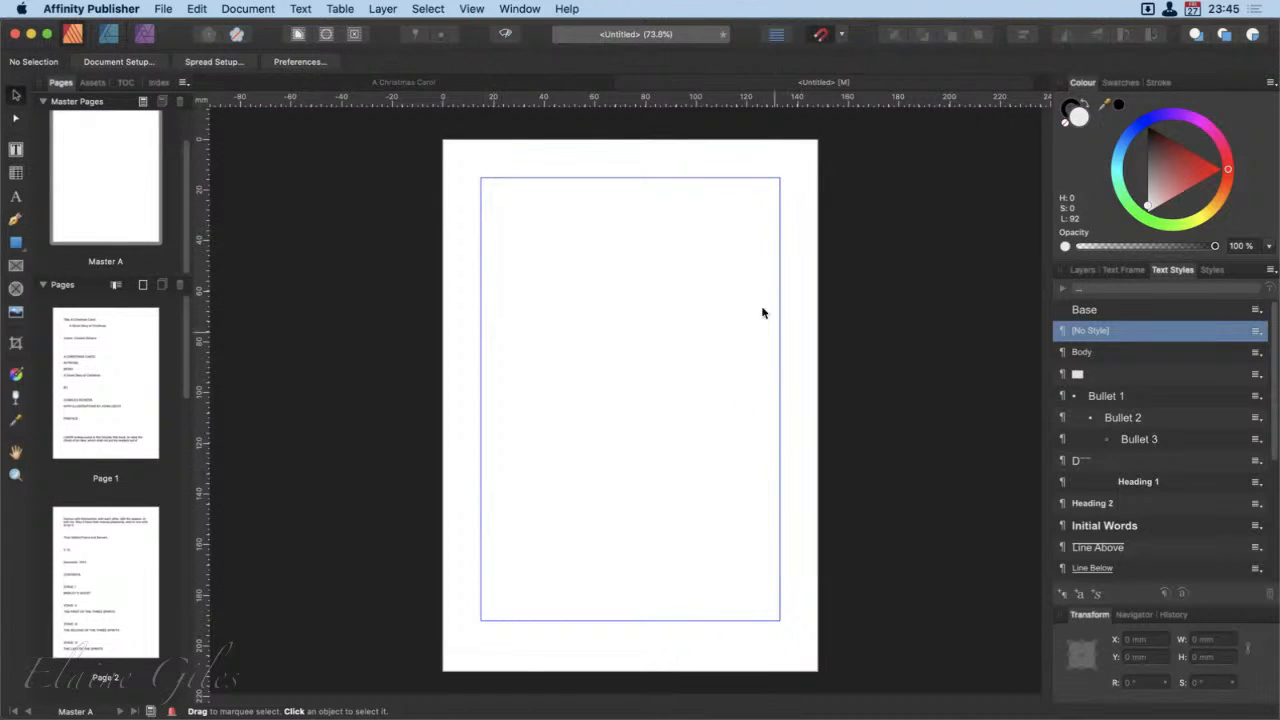
# Step: Collapse the master pages list and open page 4 of the document
pyautogui.click(43, 101)
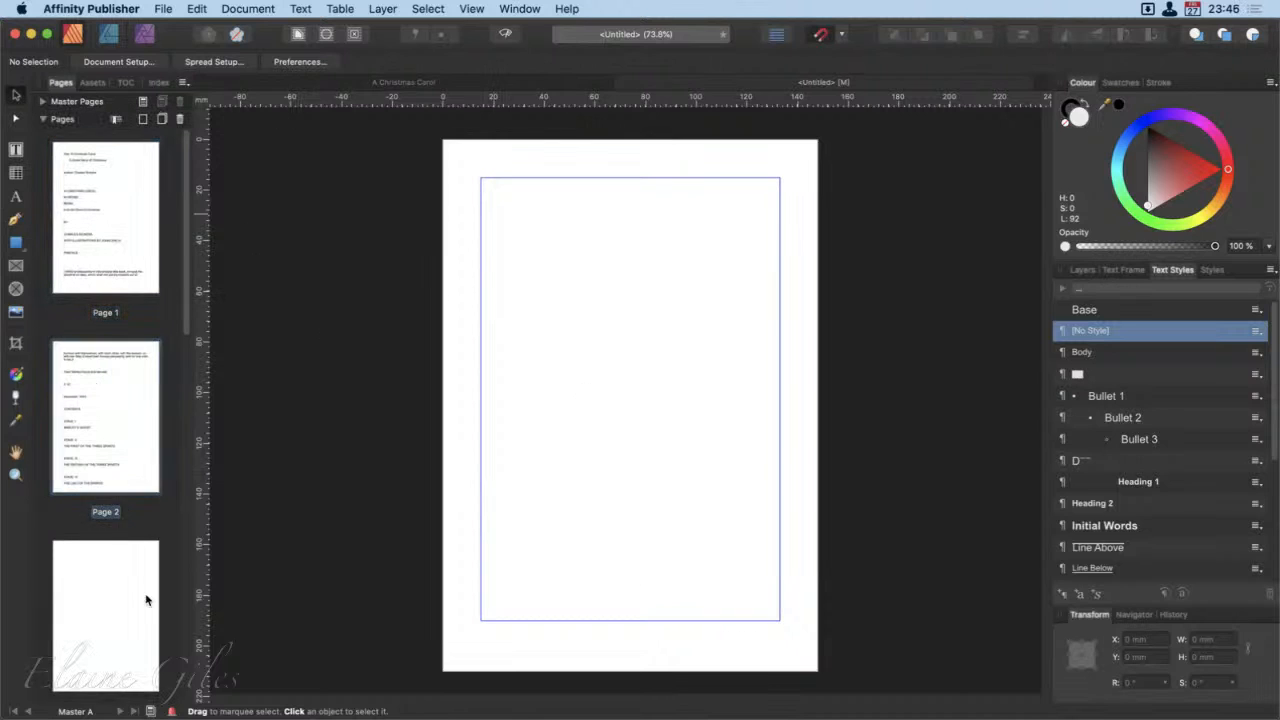
pyautogui.click(123, 619)
pyautogui.scroll(-4, 123, 619)
pyautogui.doubleClick(123, 619)
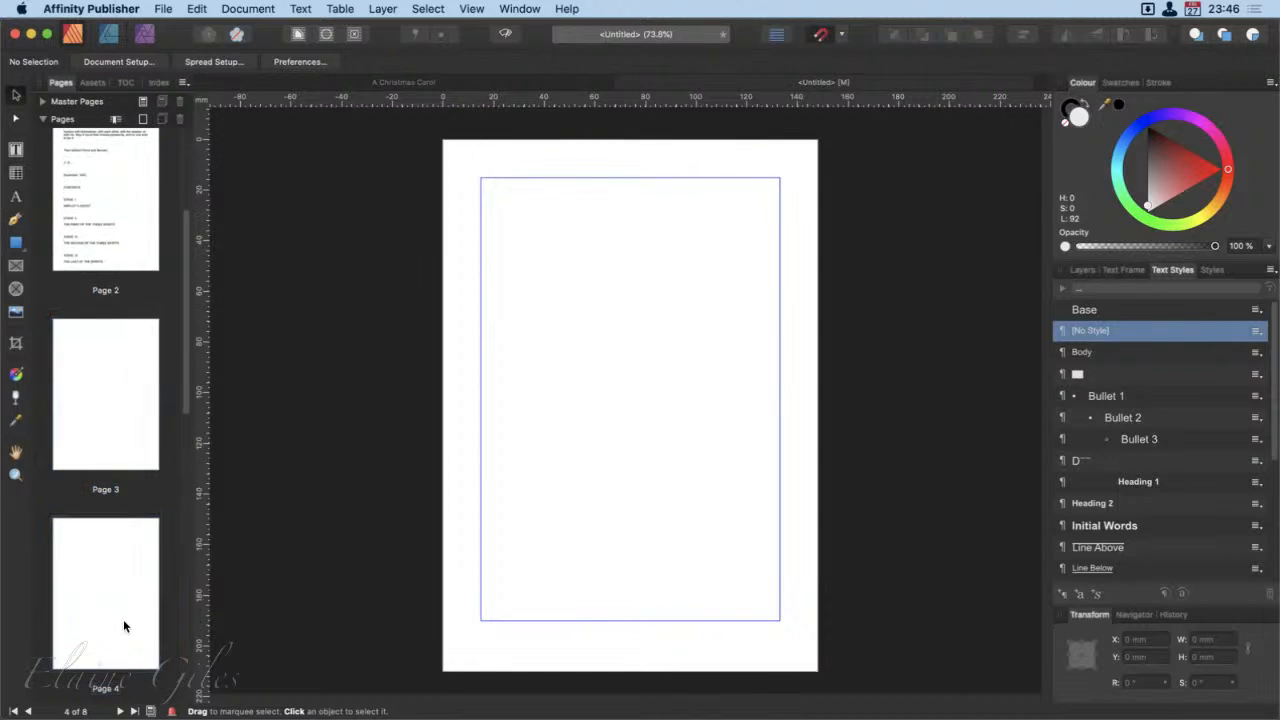
# Step: Look over the thumbnails of the first few pages and open page 2 of the document
pyautogui.scroll(-5, 123, 619)
pyautogui.scroll(-3, 124, 626)
pyautogui.scroll(7, 124, 626)
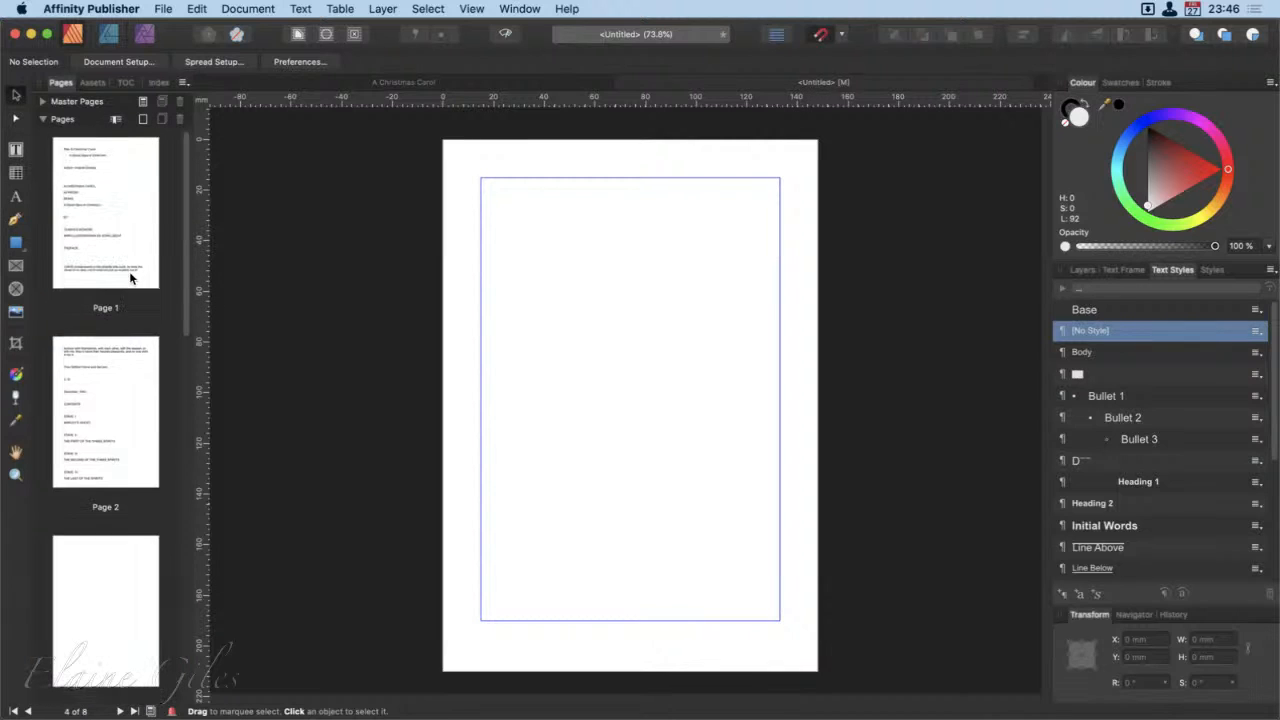
pyautogui.scroll(4, 133, 238)
pyautogui.click(127, 205)
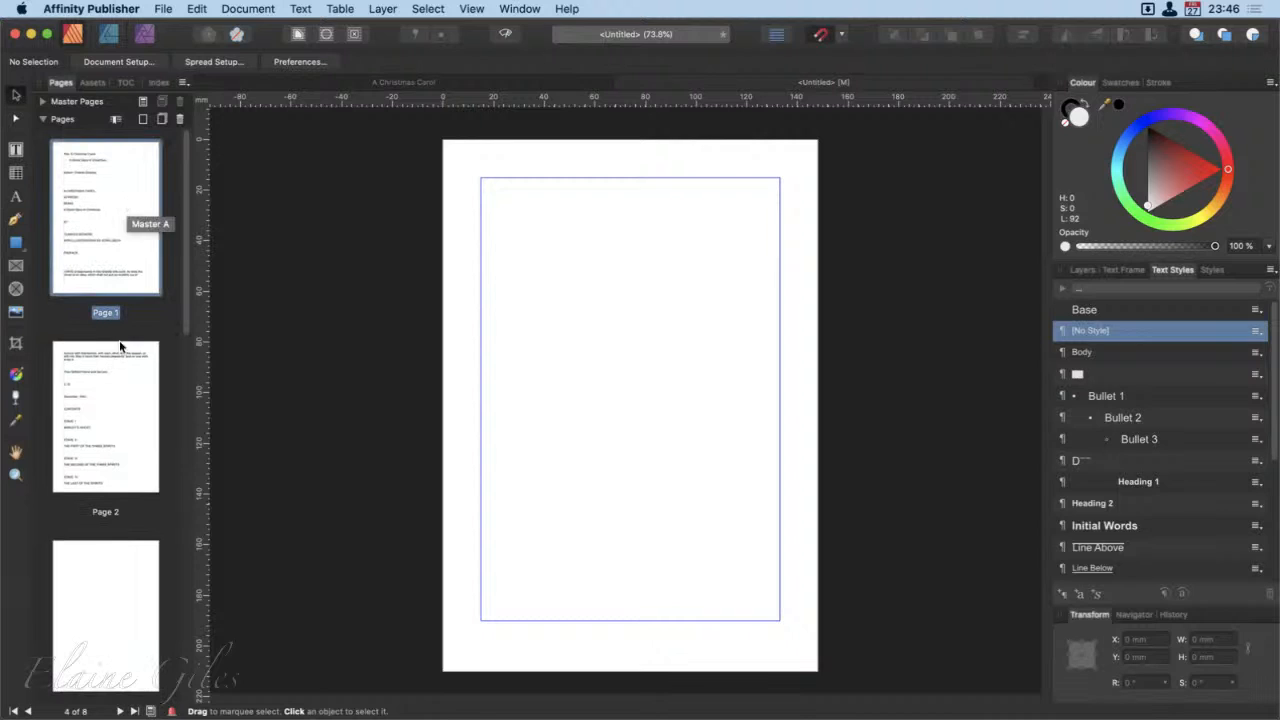
pyautogui.click(118, 395)
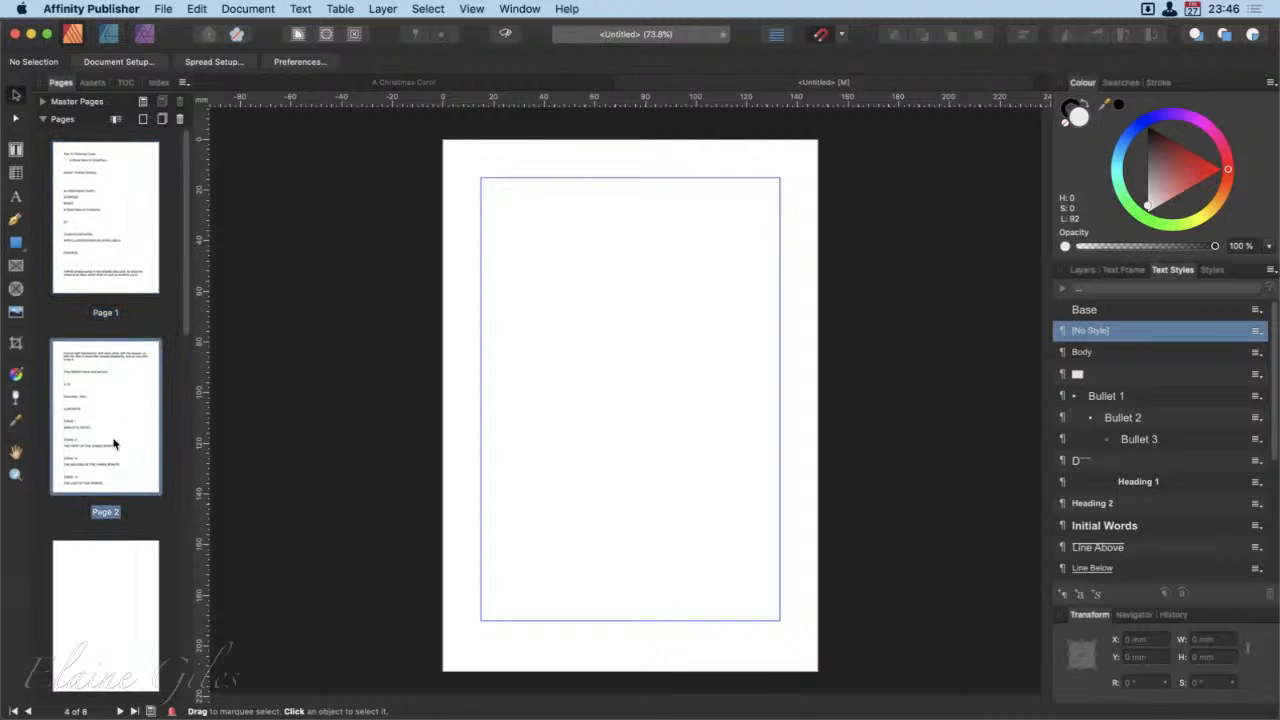
pyautogui.click(117, 584)
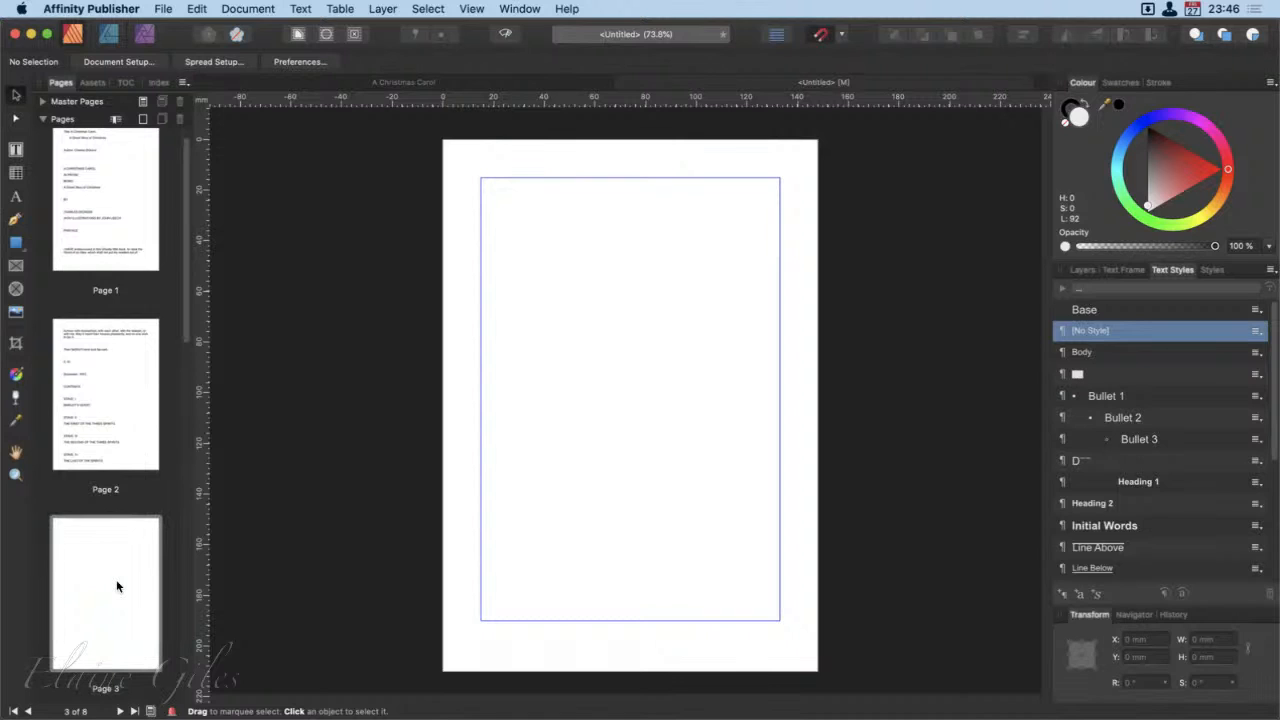
pyautogui.click(117, 432)
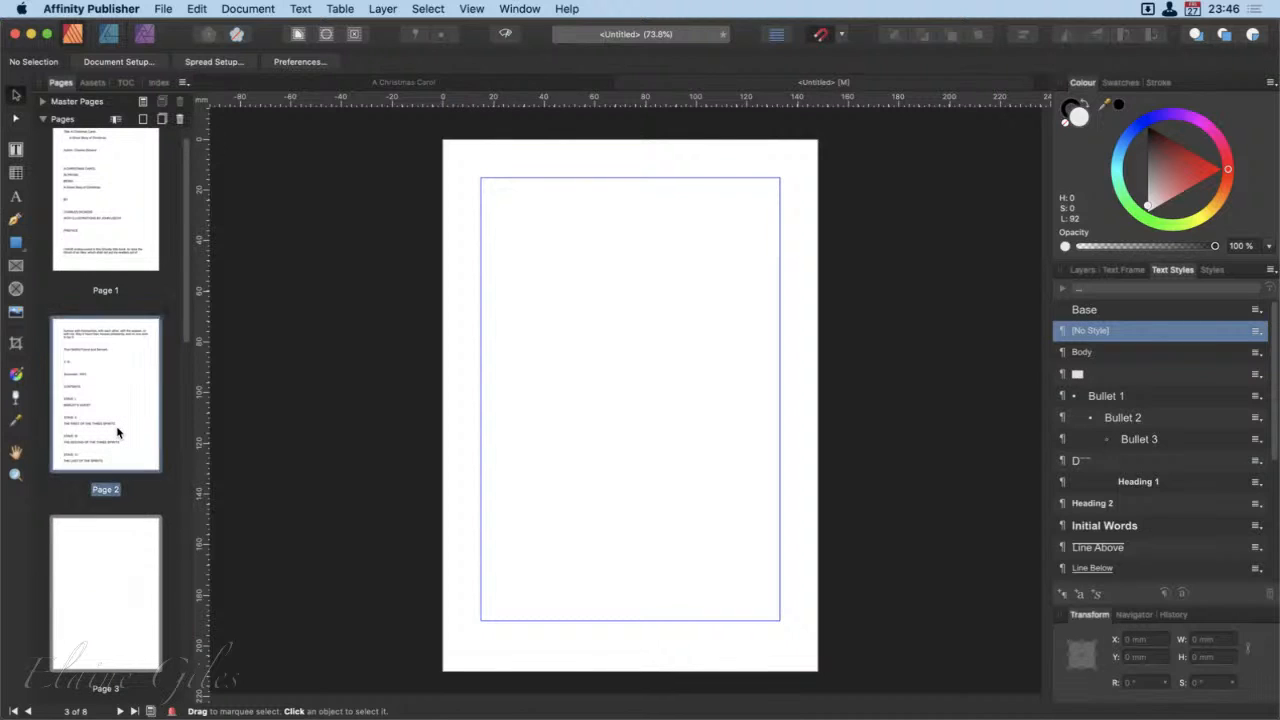
pyautogui.doubleClick(117, 432)
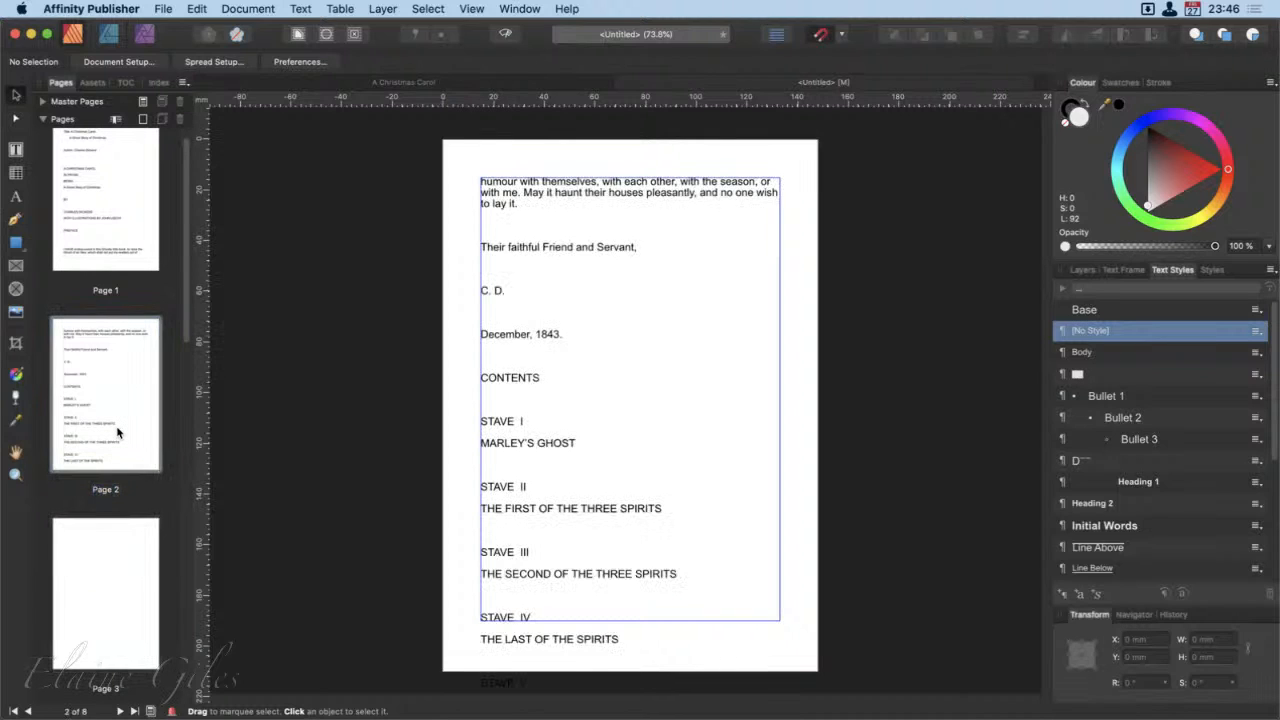
# Step: Flow the overflowing text from the page 2 frame into a new 118 × 175 mm frame drawn to the margins of page 3
pyautogui.click(603, 424)
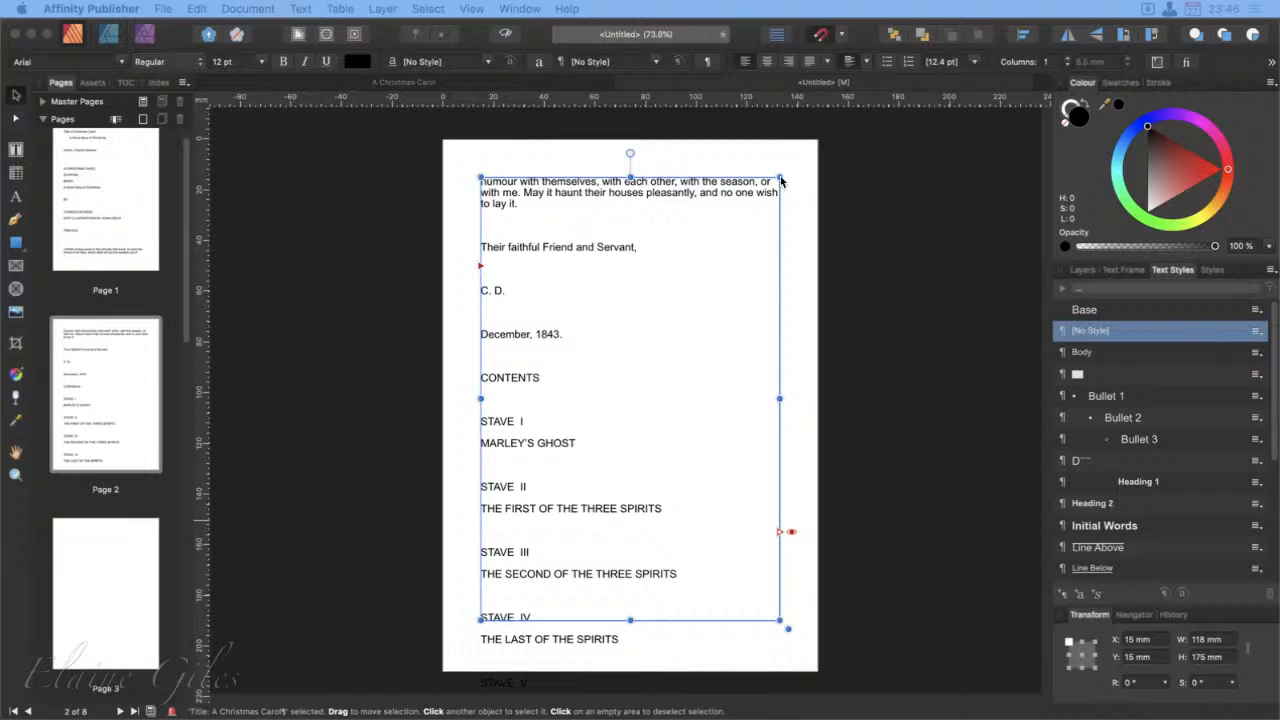
pyautogui.click(866, 33)
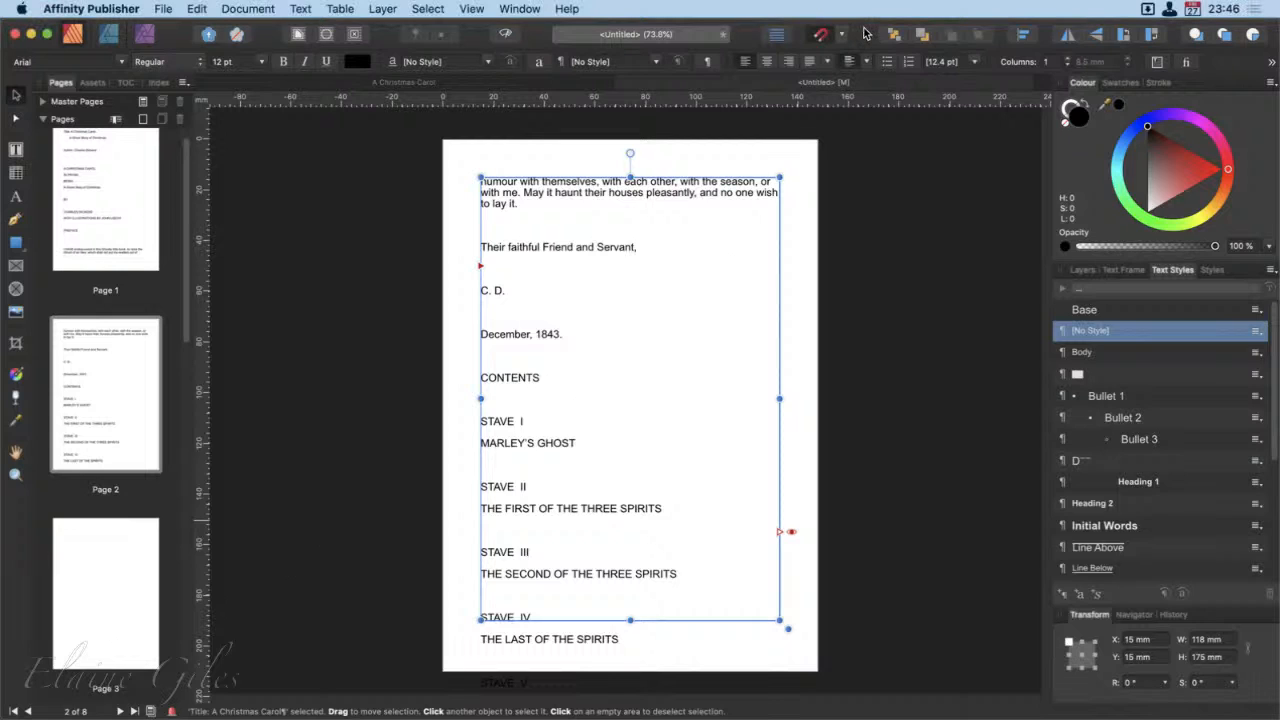
pyautogui.click(781, 553)
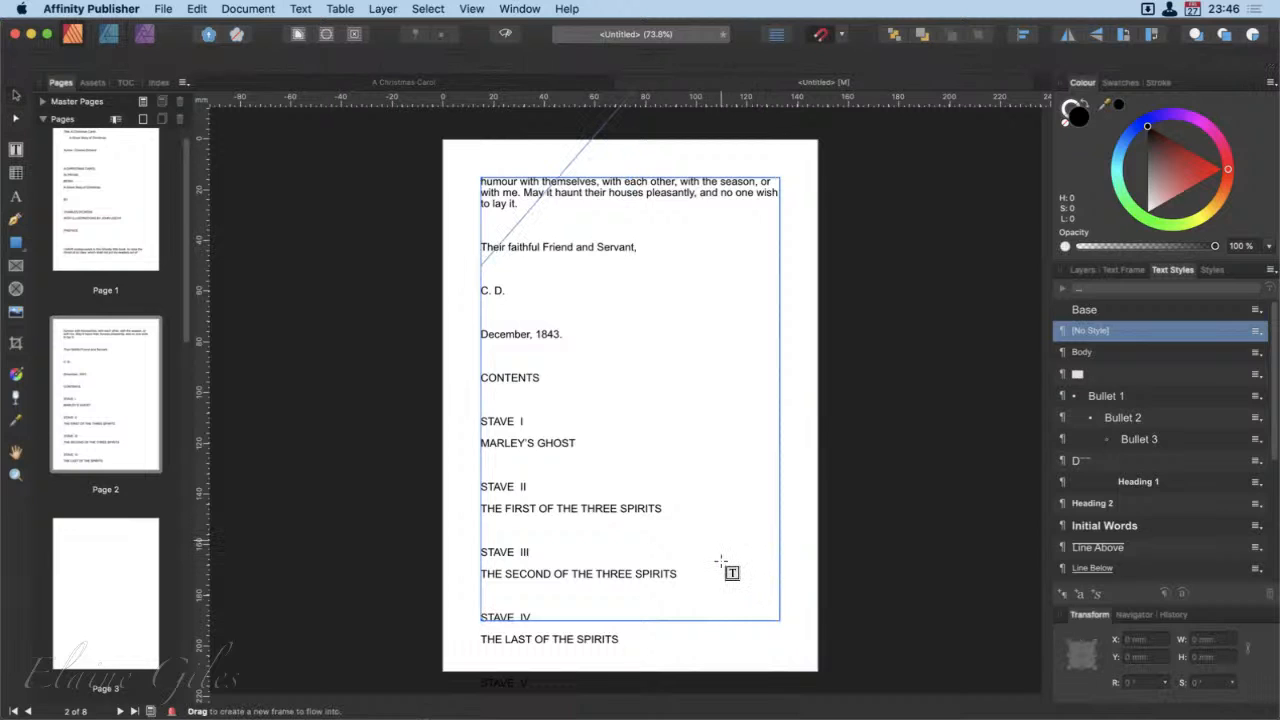
pyautogui.click(93, 547)
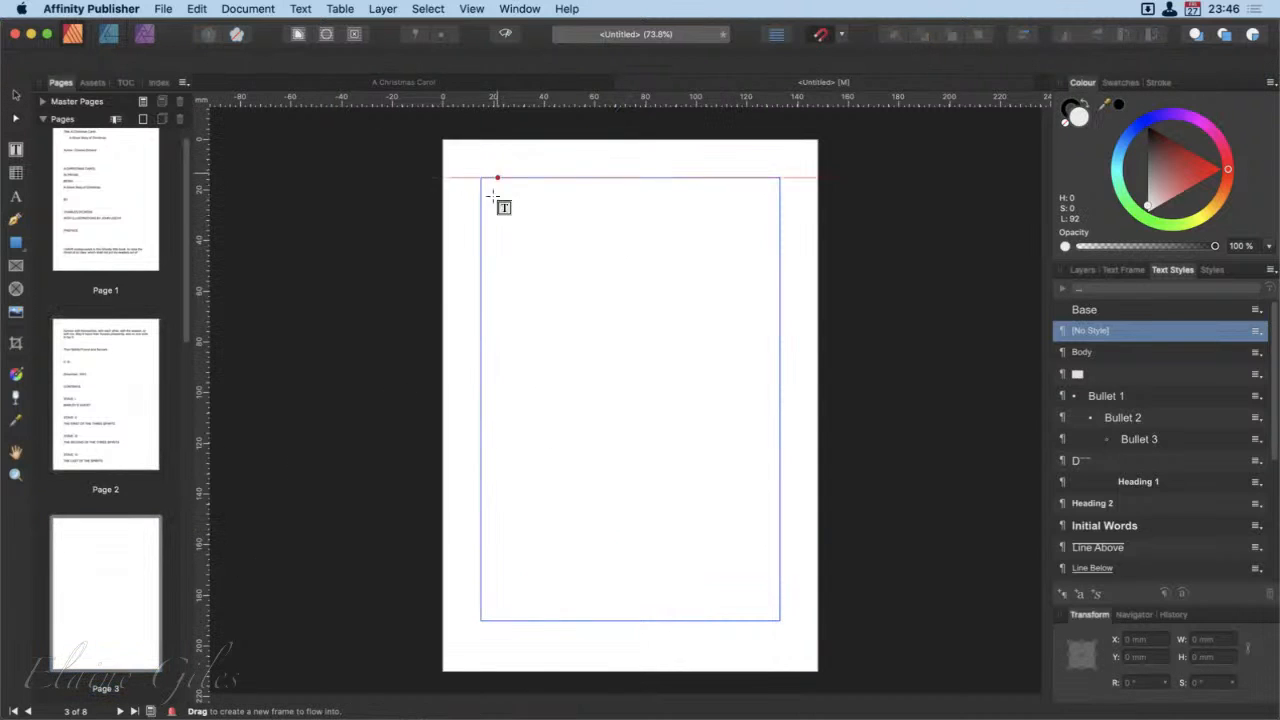
pyautogui.moveTo(481, 187); pyautogui.dragTo(779, 640)
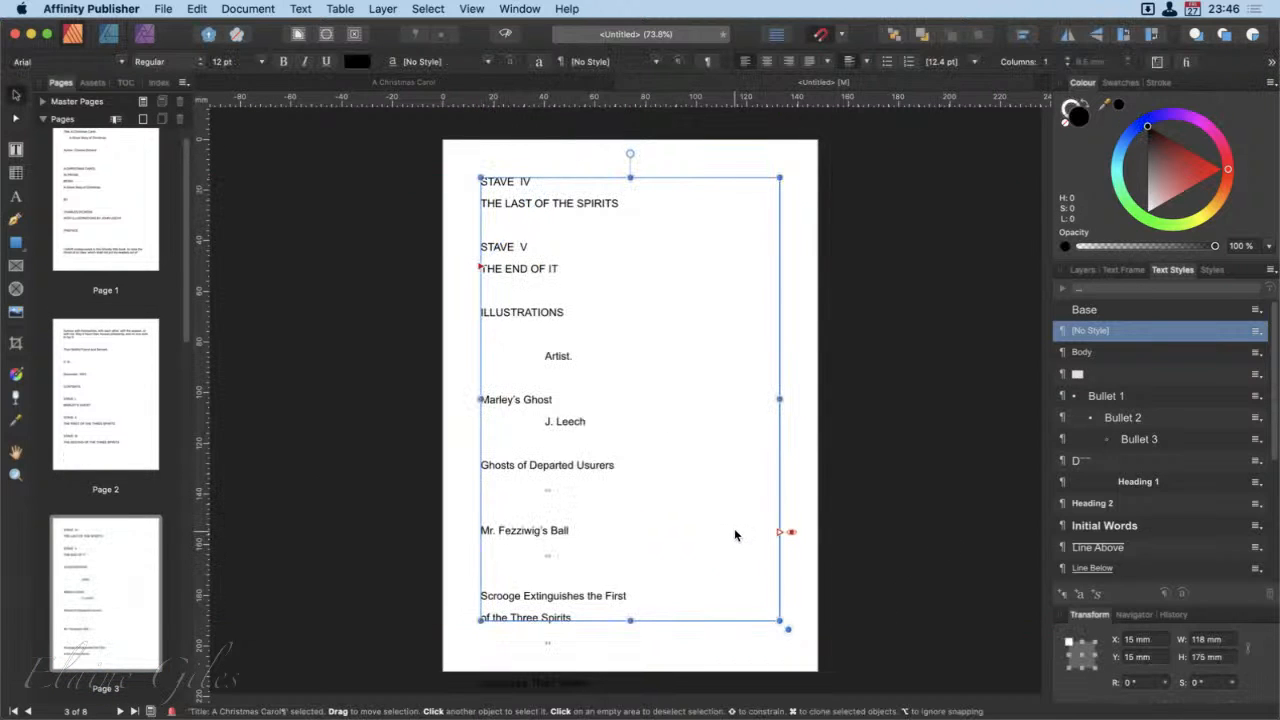
# Step: Autoflow the remaining text from the page 3 frame onto new pages and look back through the generated pages
pyautogui.keyDown('shift'); pyautogui.click(782, 557); pyautogui.keyUp('shift')
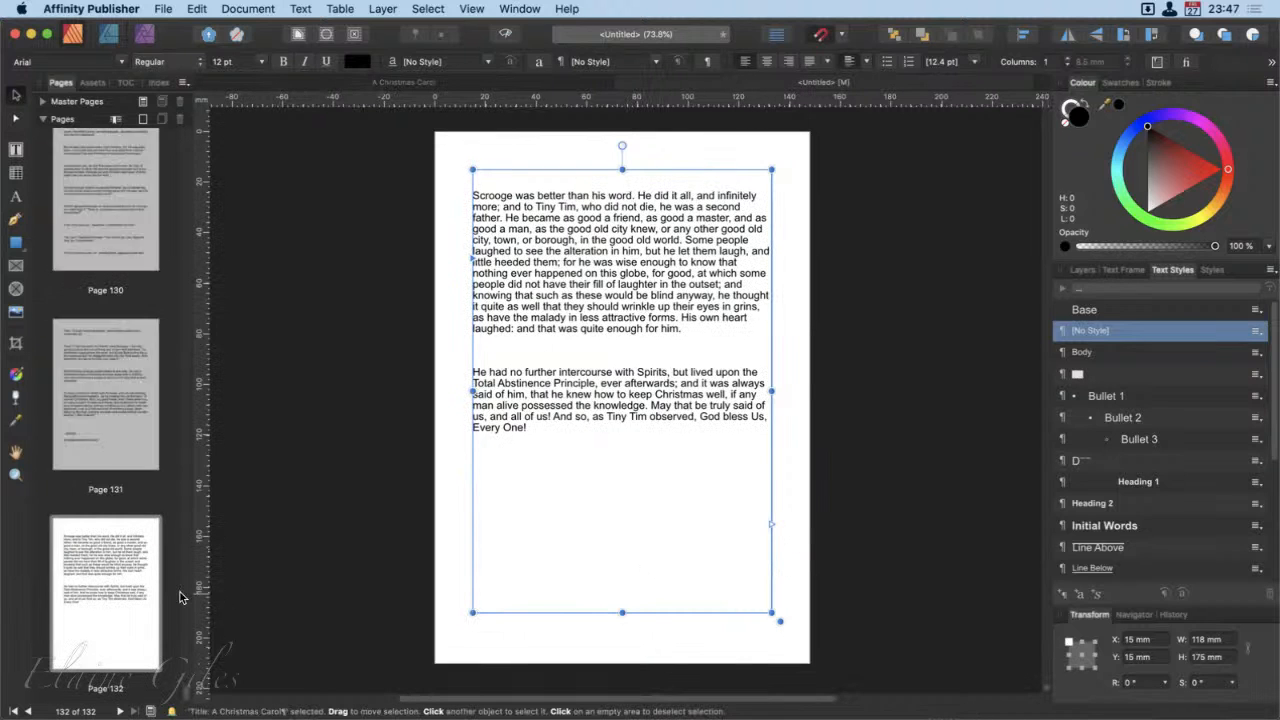
pyautogui.scroll(10, 110, 592)
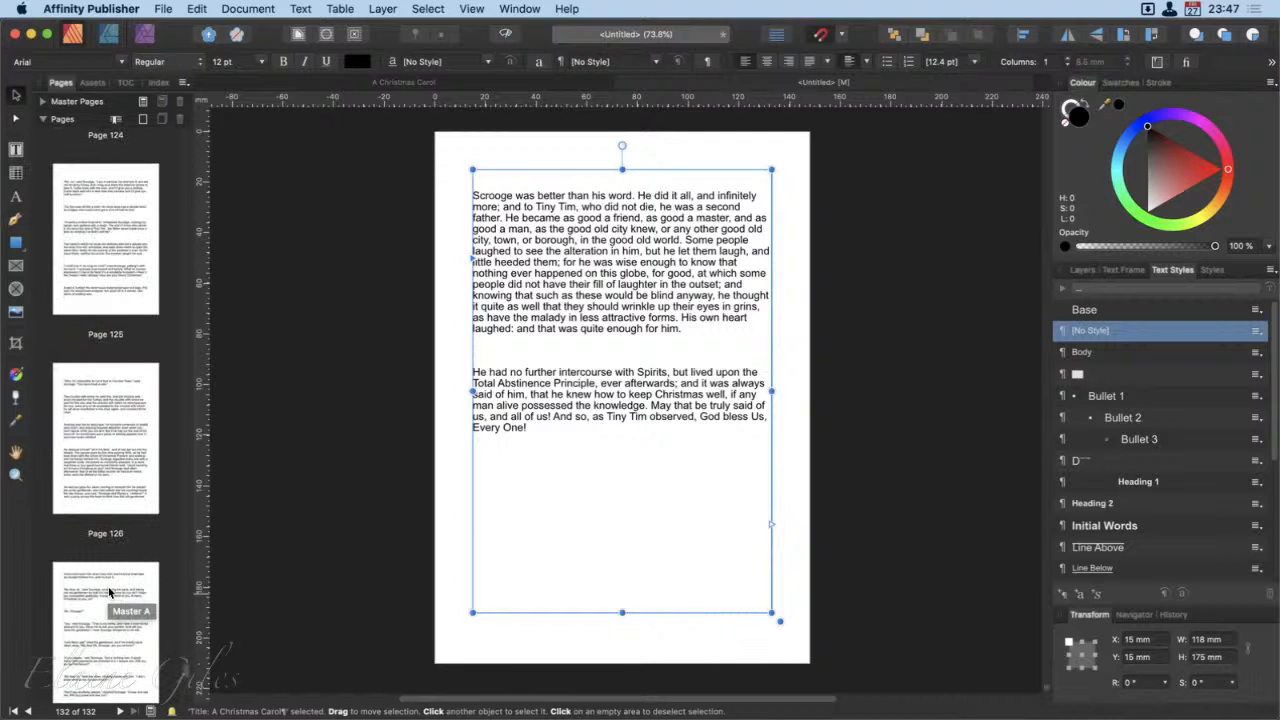
pyautogui.scroll(8, 110, 592)
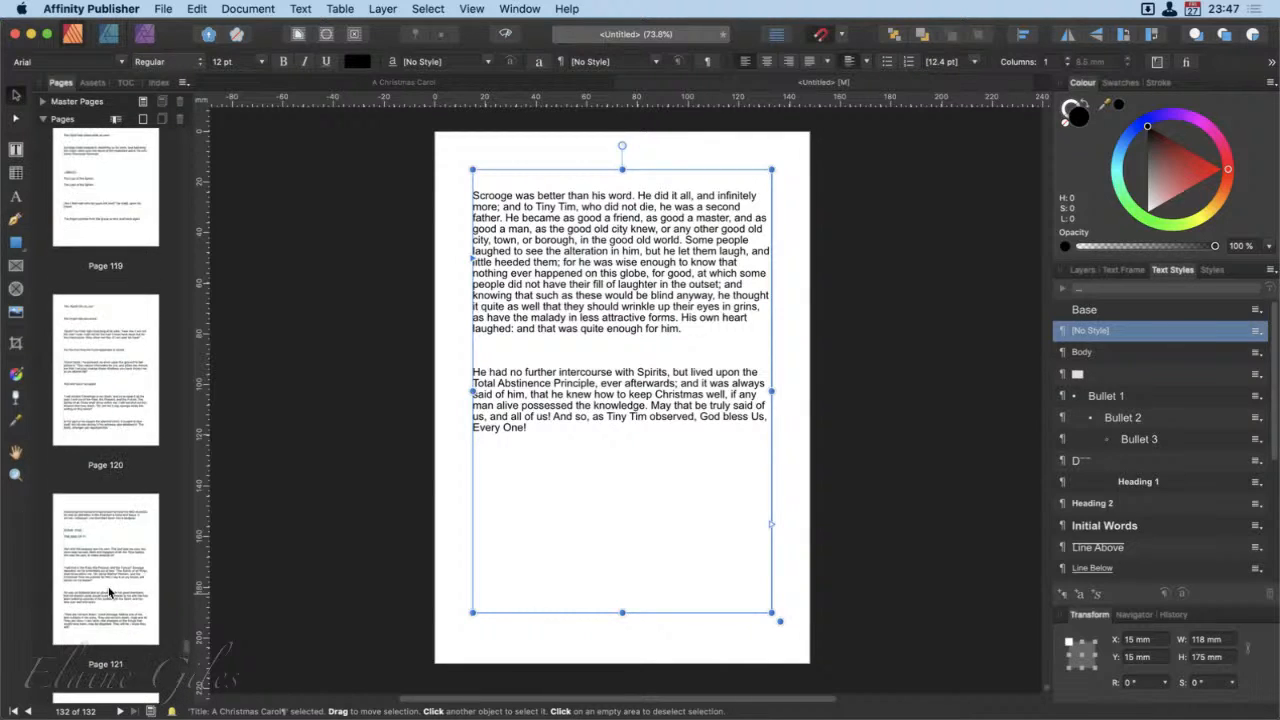
pyautogui.scroll(6, 110, 592)
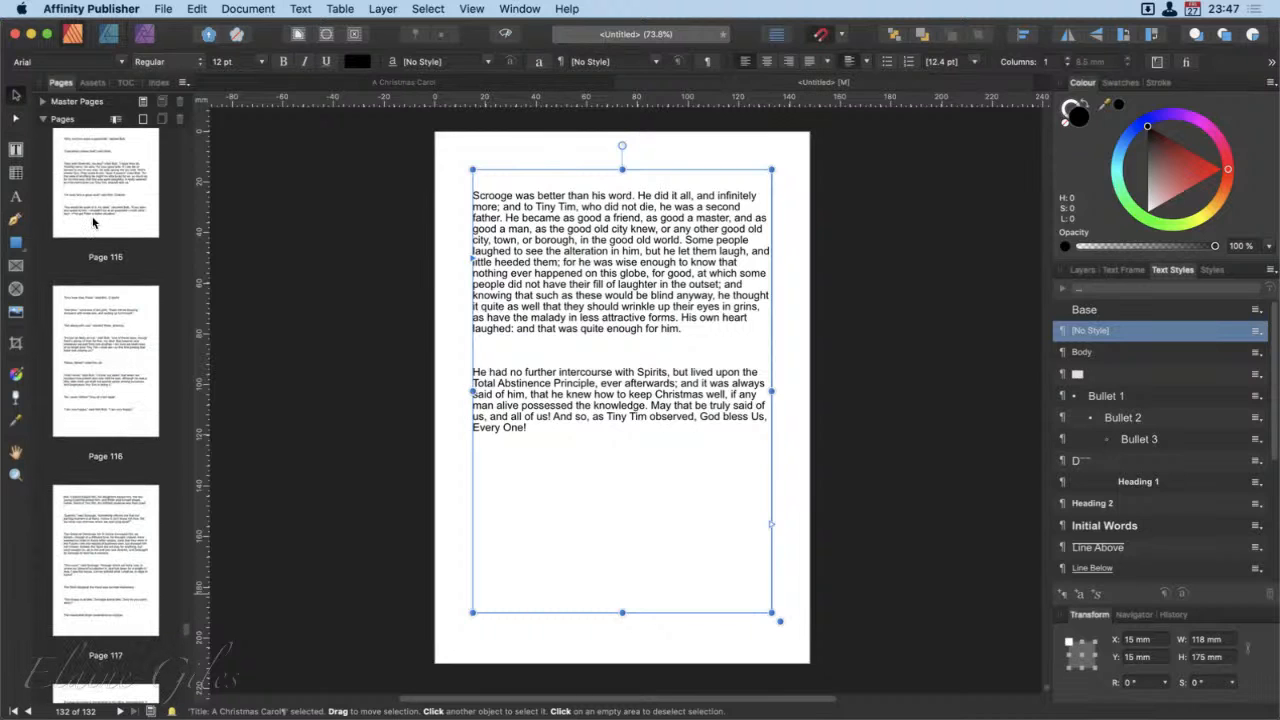
pyautogui.scroll(12, 79, 187)
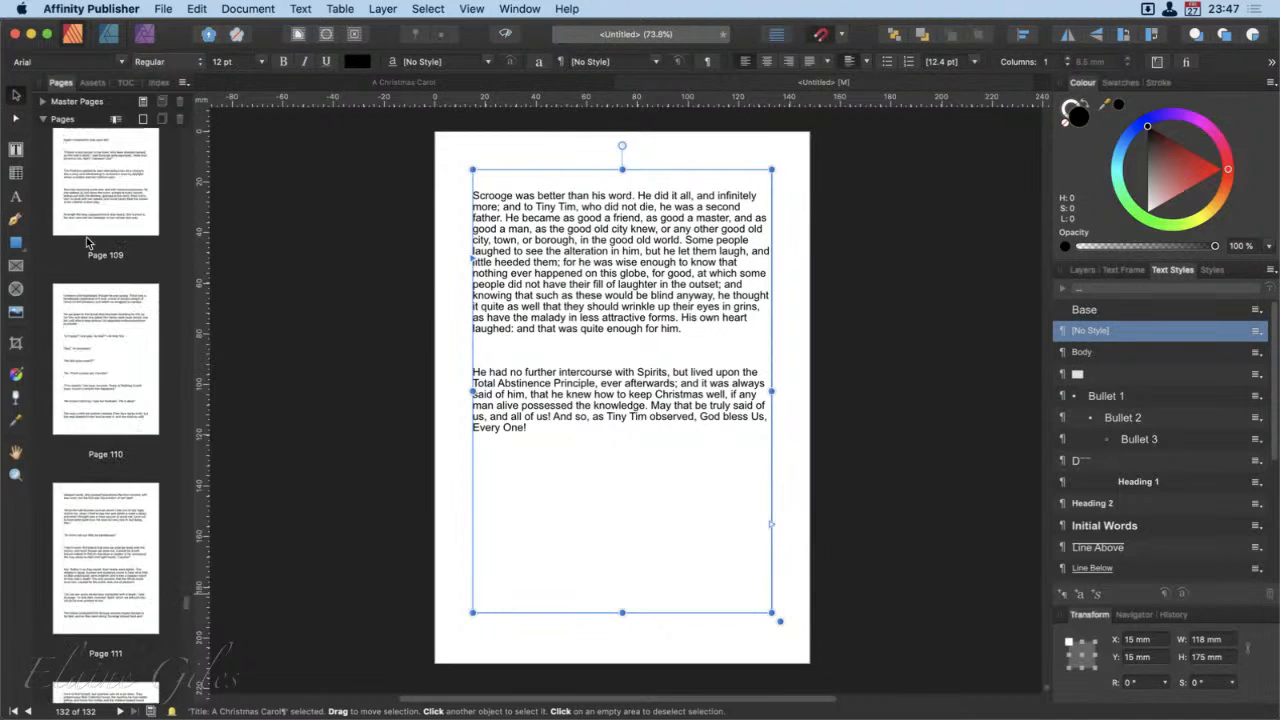
pyautogui.scroll(8, 87, 242)
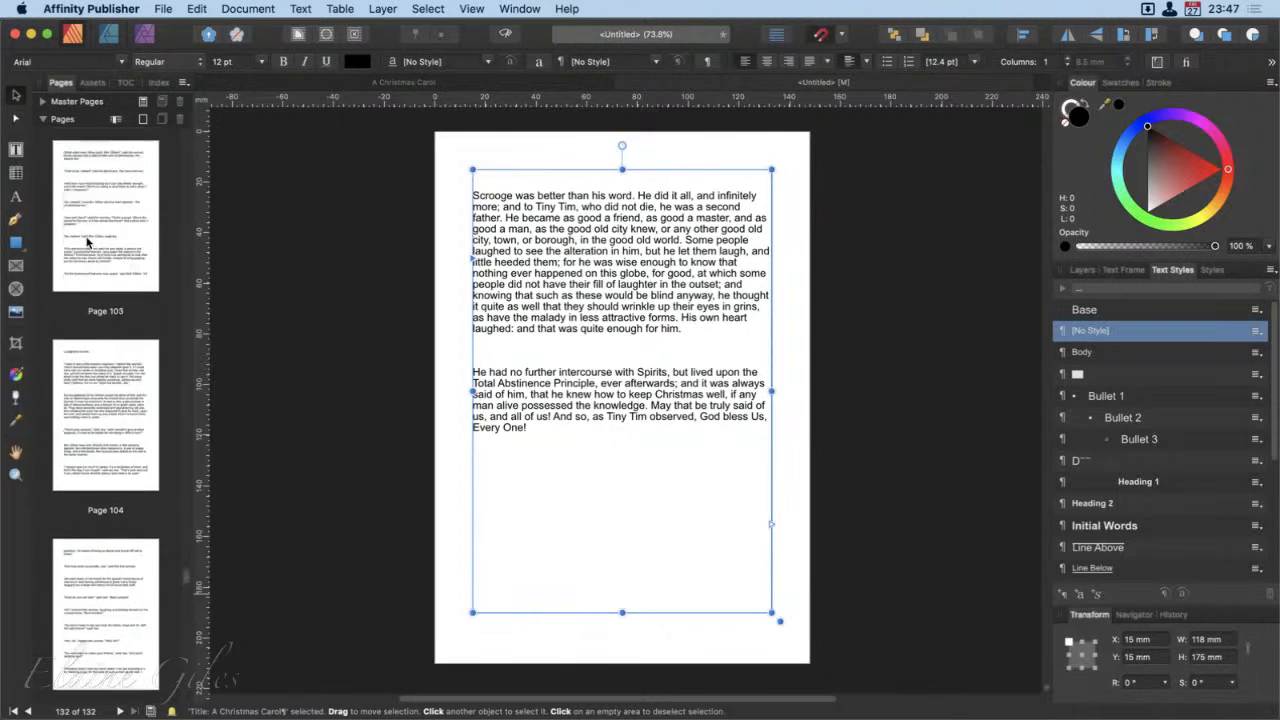
# Step: Place the text cursor in the blank line between the last page's two paragraphs and open Find and Replace
pyautogui.doubleClick(532, 355)
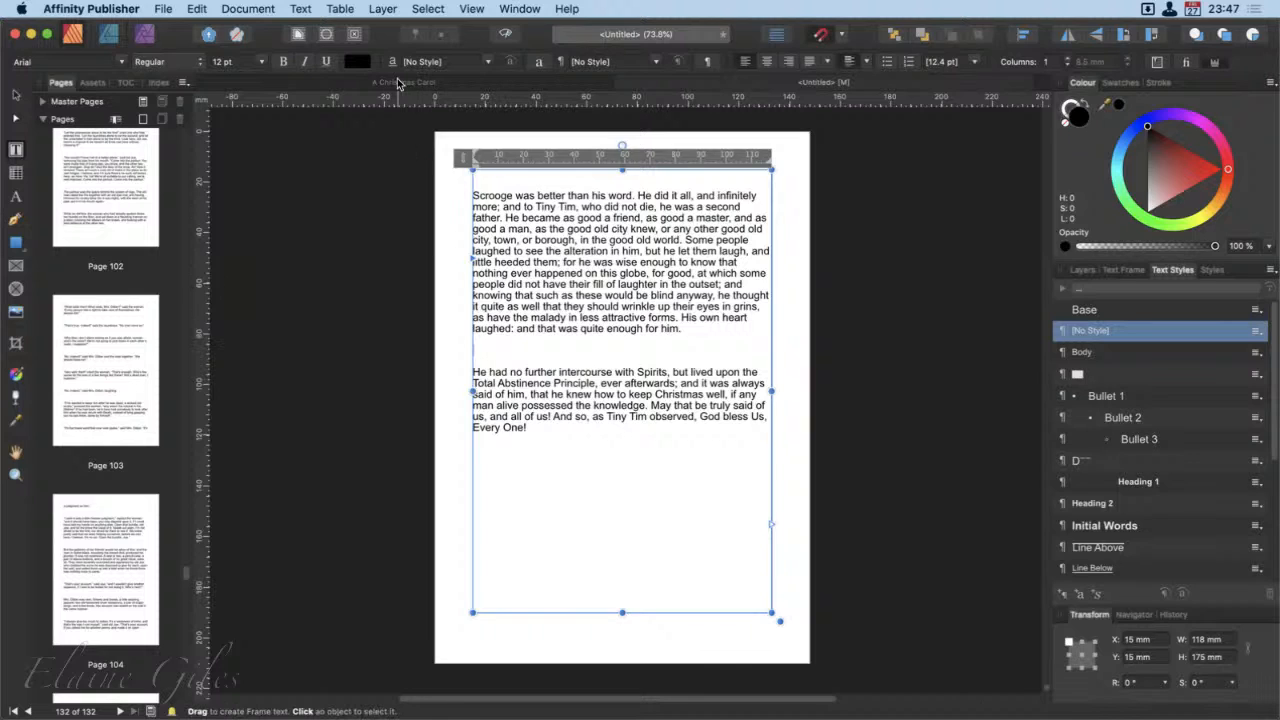
pyautogui.click(472, 8)
pyautogui.click(472, 8)
pyautogui.click(196, 8)
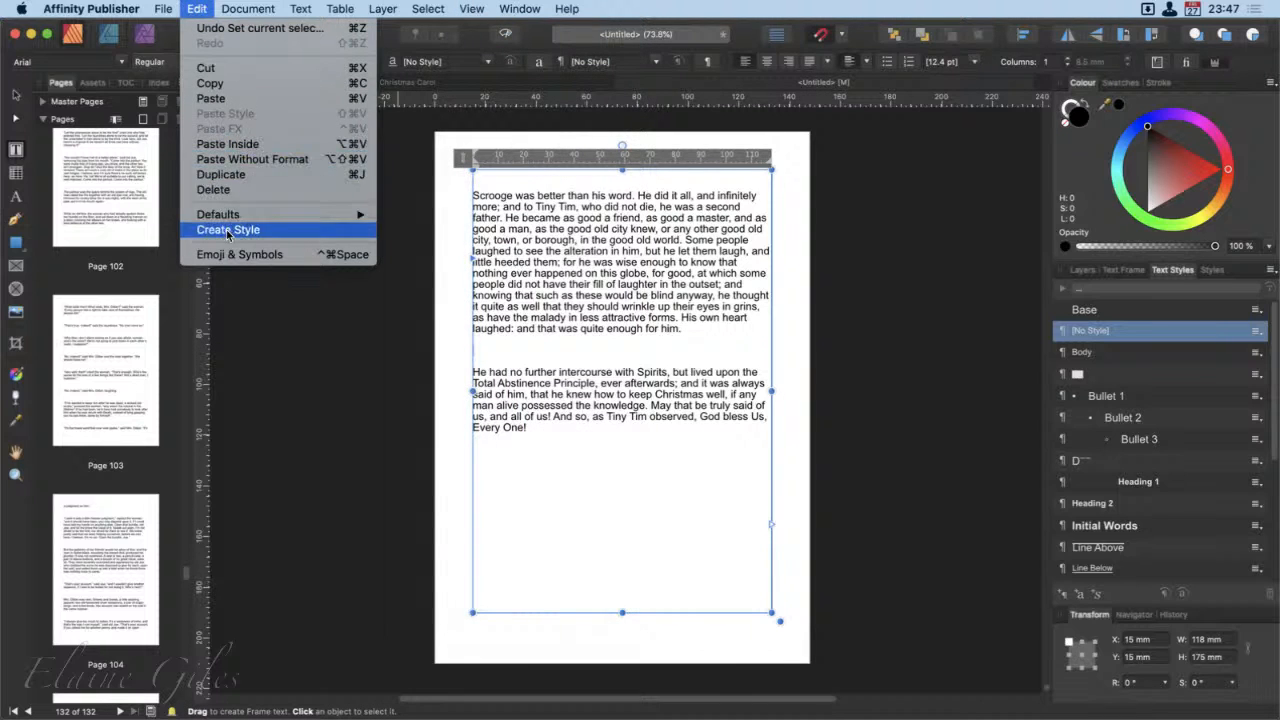
pyautogui.click(580, 4)
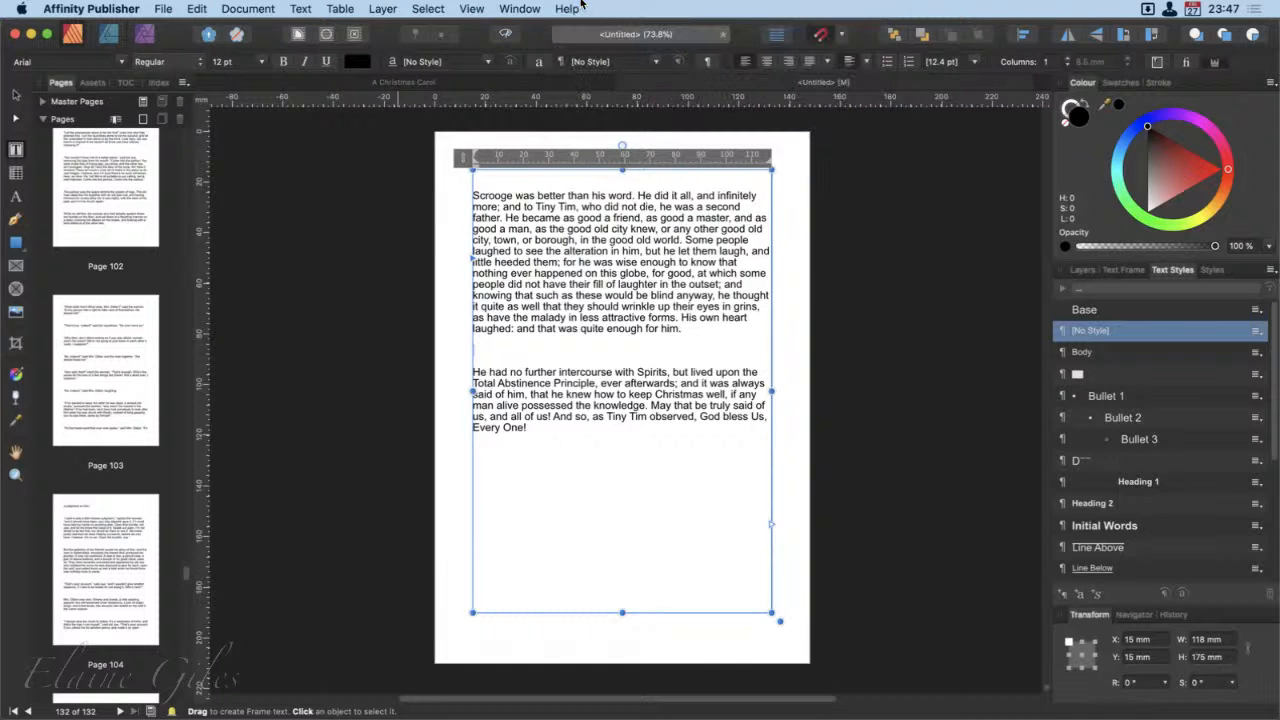
pyautogui.press('super+f')
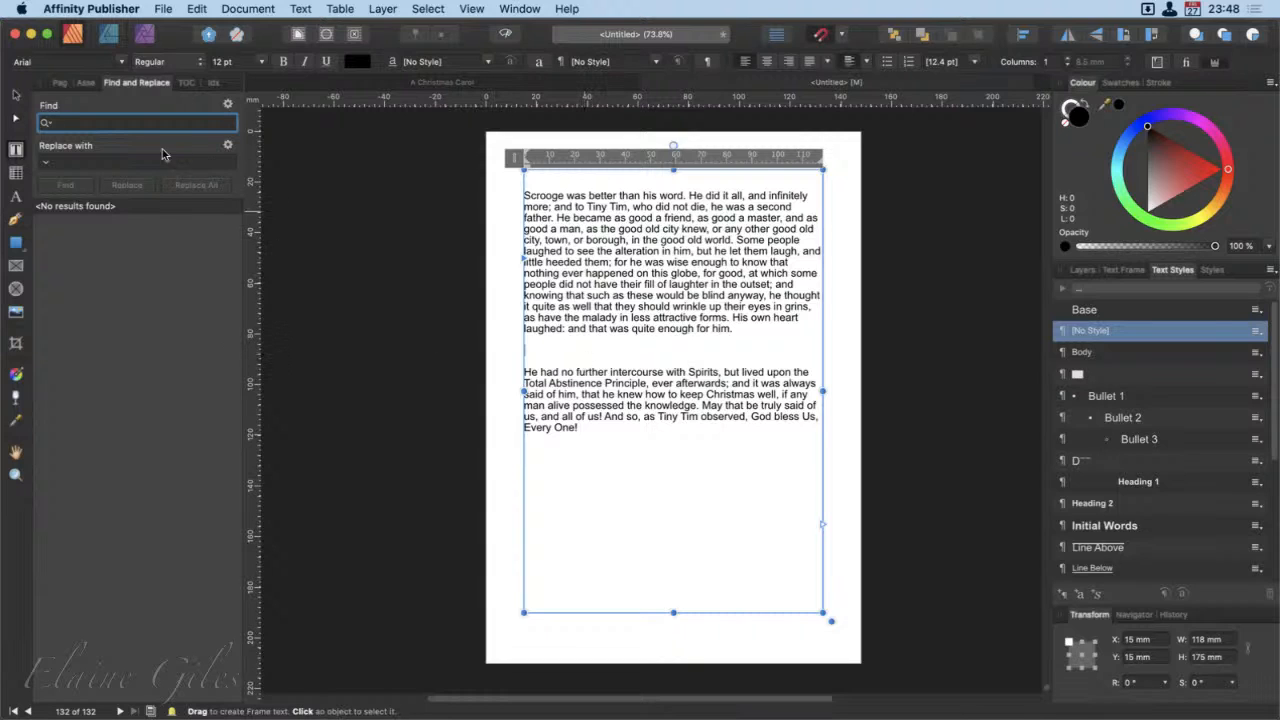
# Step: Set the search term to two consecutive Paragraph Break special characters
pyautogui.click(45, 123)
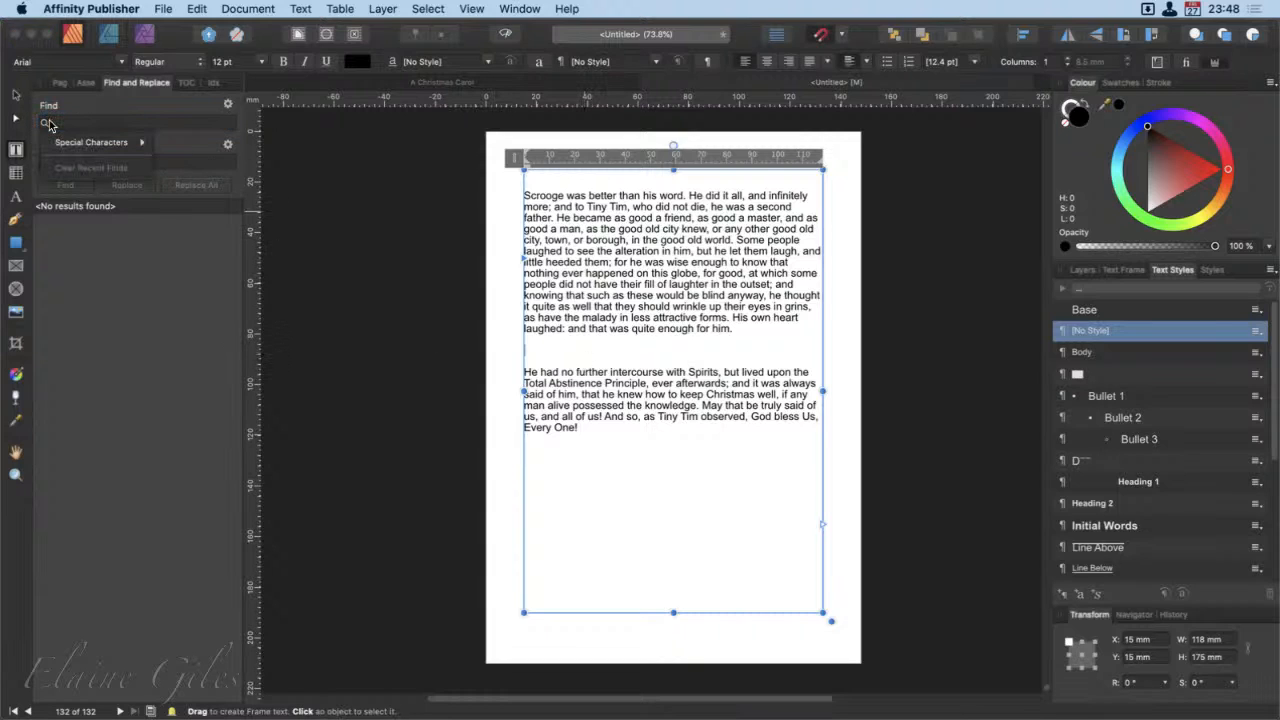
pyautogui.moveTo(71, 145)
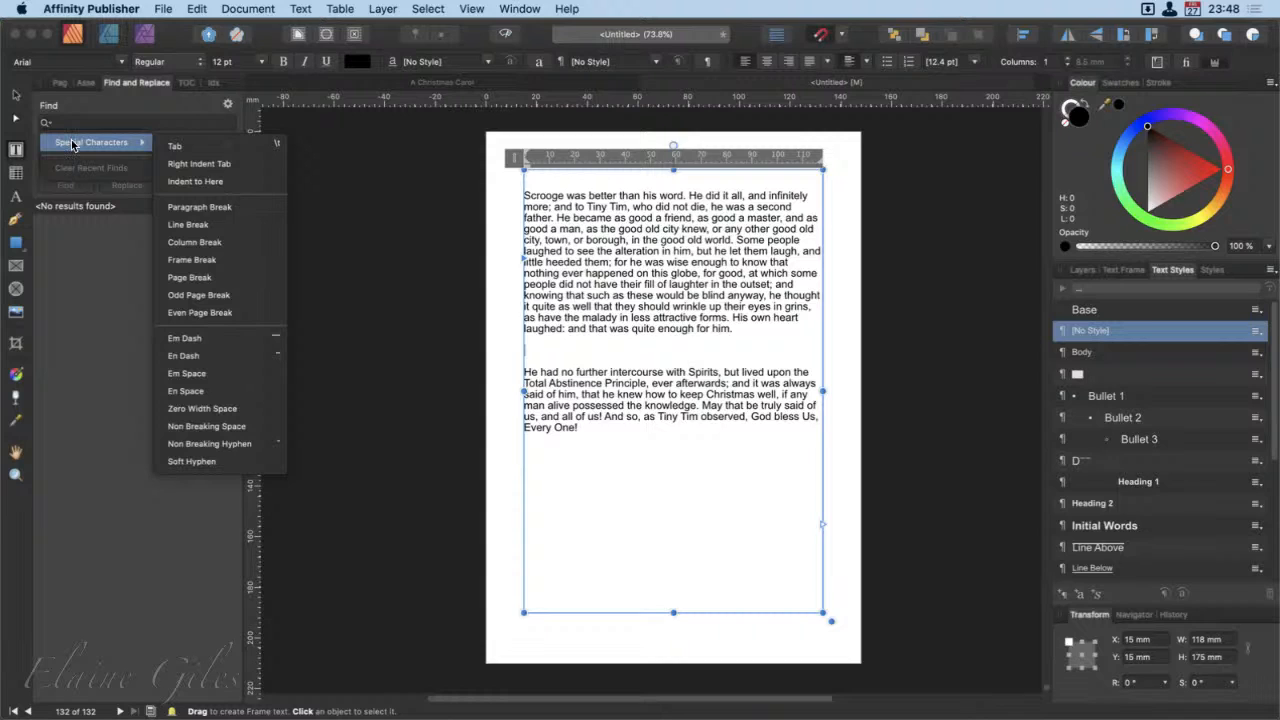
pyautogui.click(195, 207)
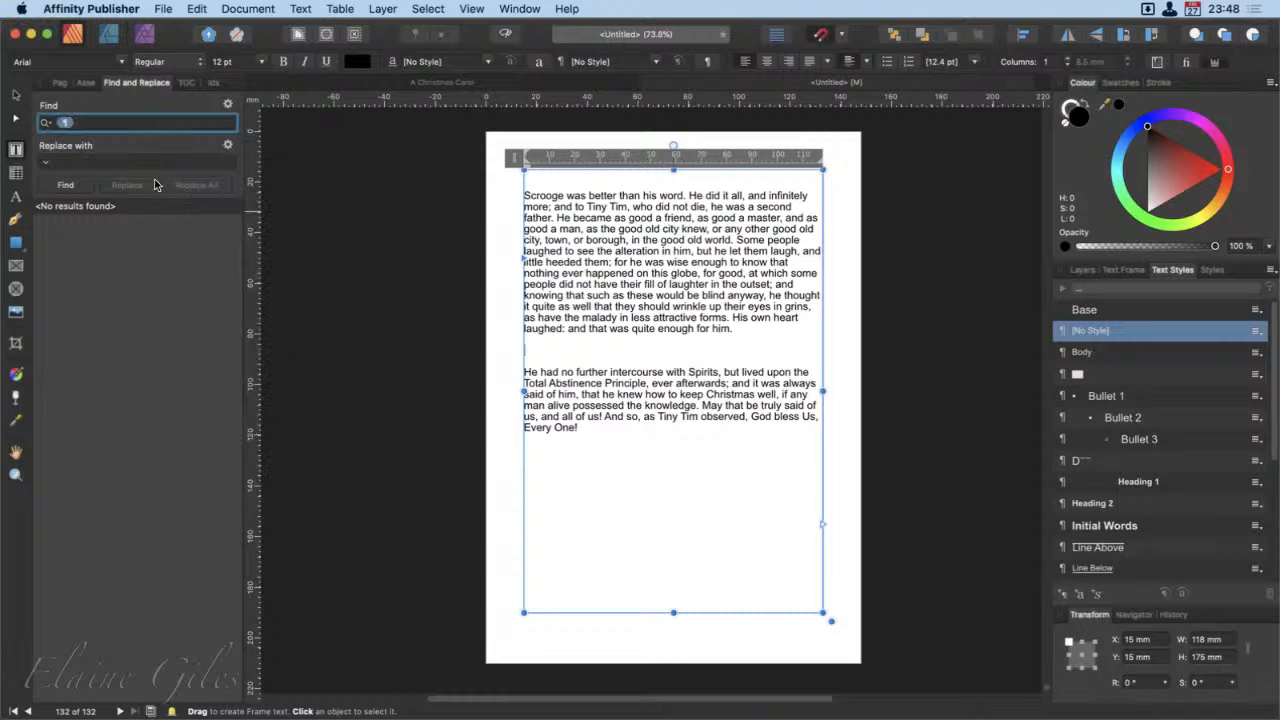
pyautogui.click(46, 123)
pyautogui.moveTo(78, 140)
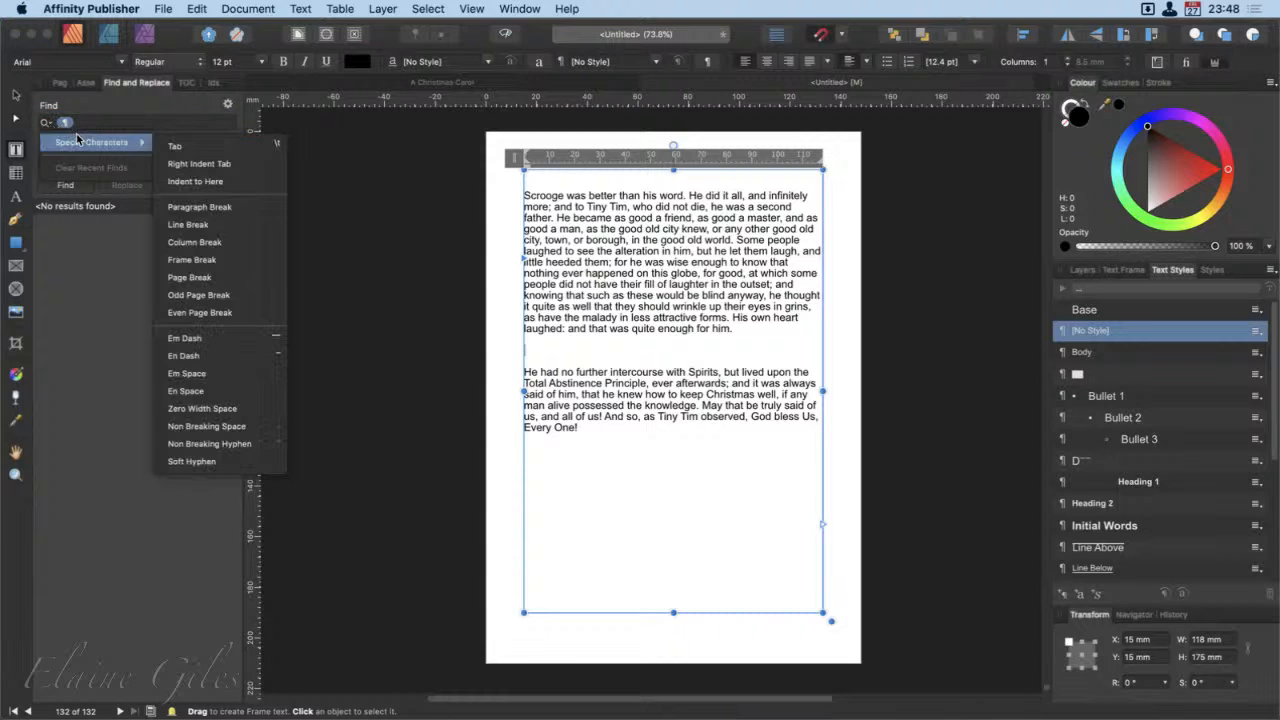
pyautogui.click(222, 207)
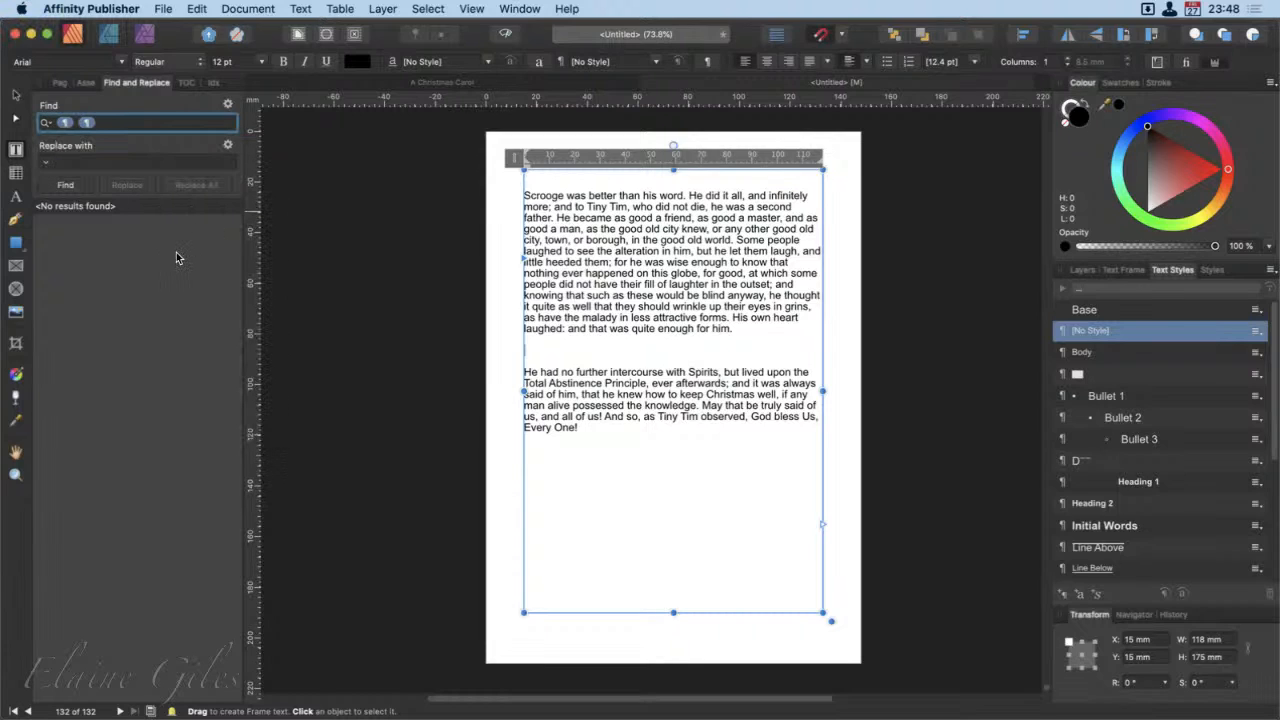
# Step: Set the replacement to a single Paragraph Break special character
pyautogui.click(109, 163)
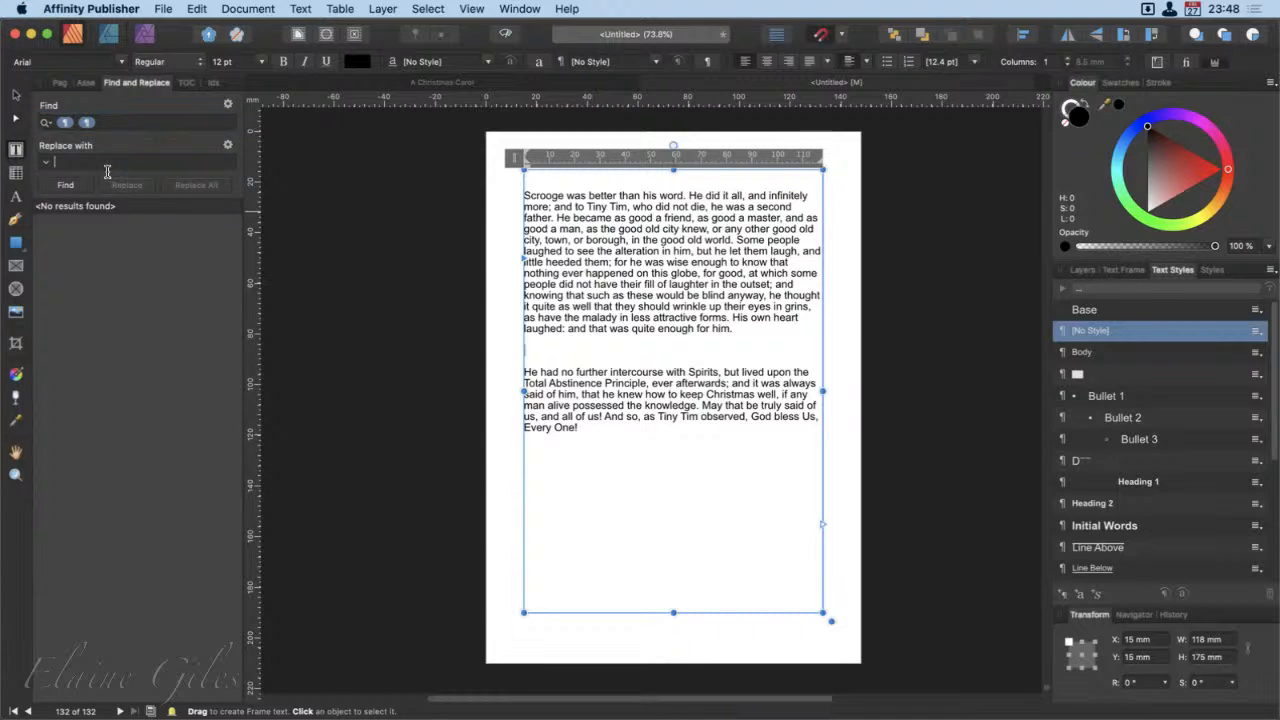
pyautogui.click(45, 163)
pyautogui.moveTo(77, 182)
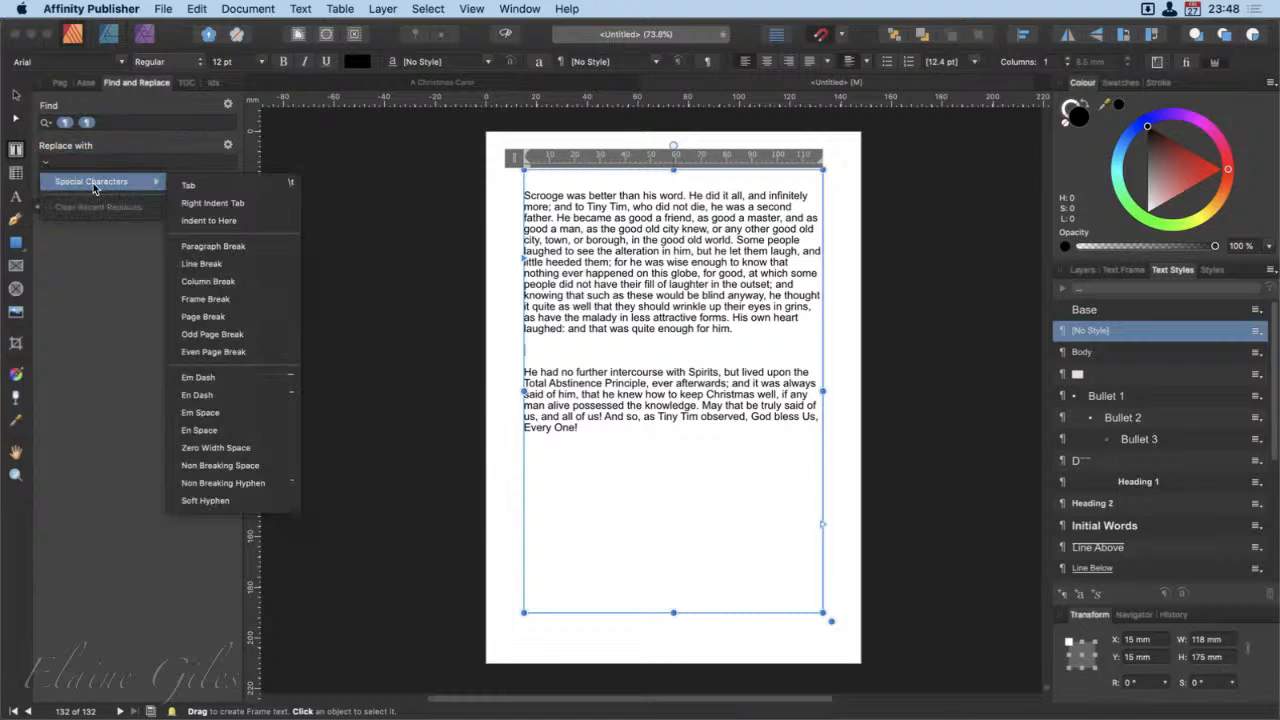
pyautogui.click(214, 247)
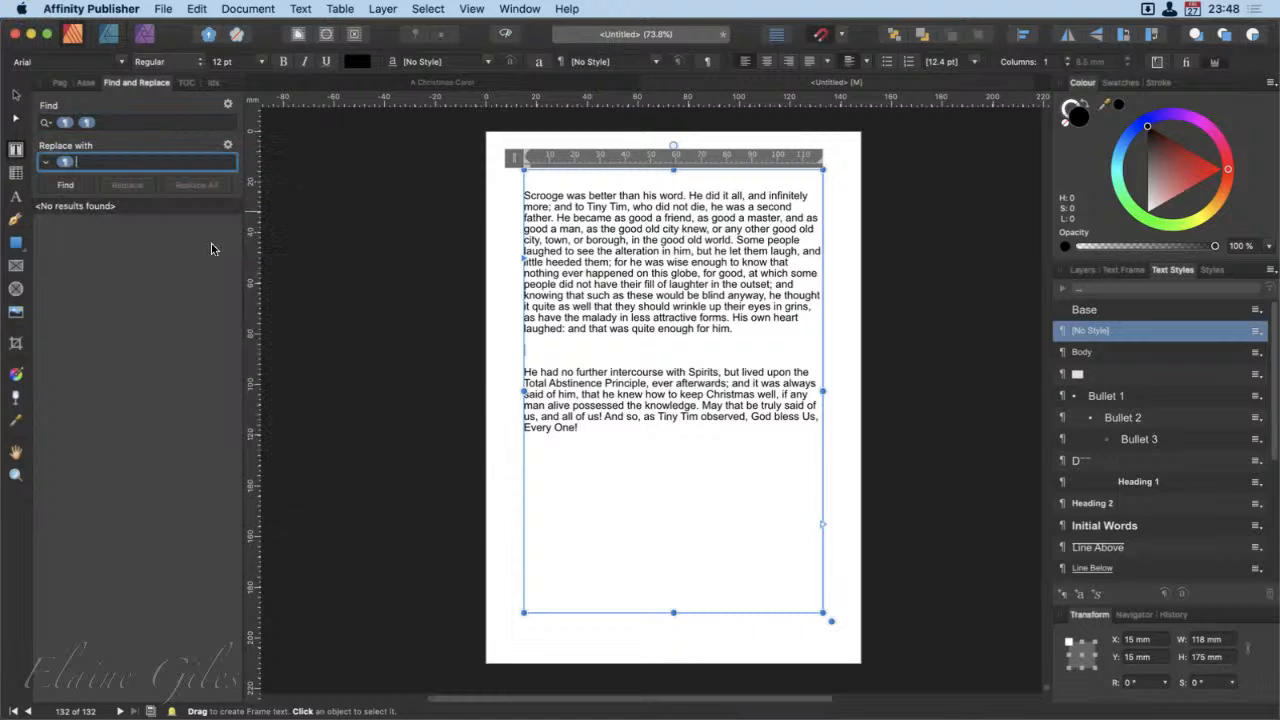
# Step: Find the double paragraph breaks throughout the text, review the matches and replace them all with single breaks
pyautogui.click(70, 185)
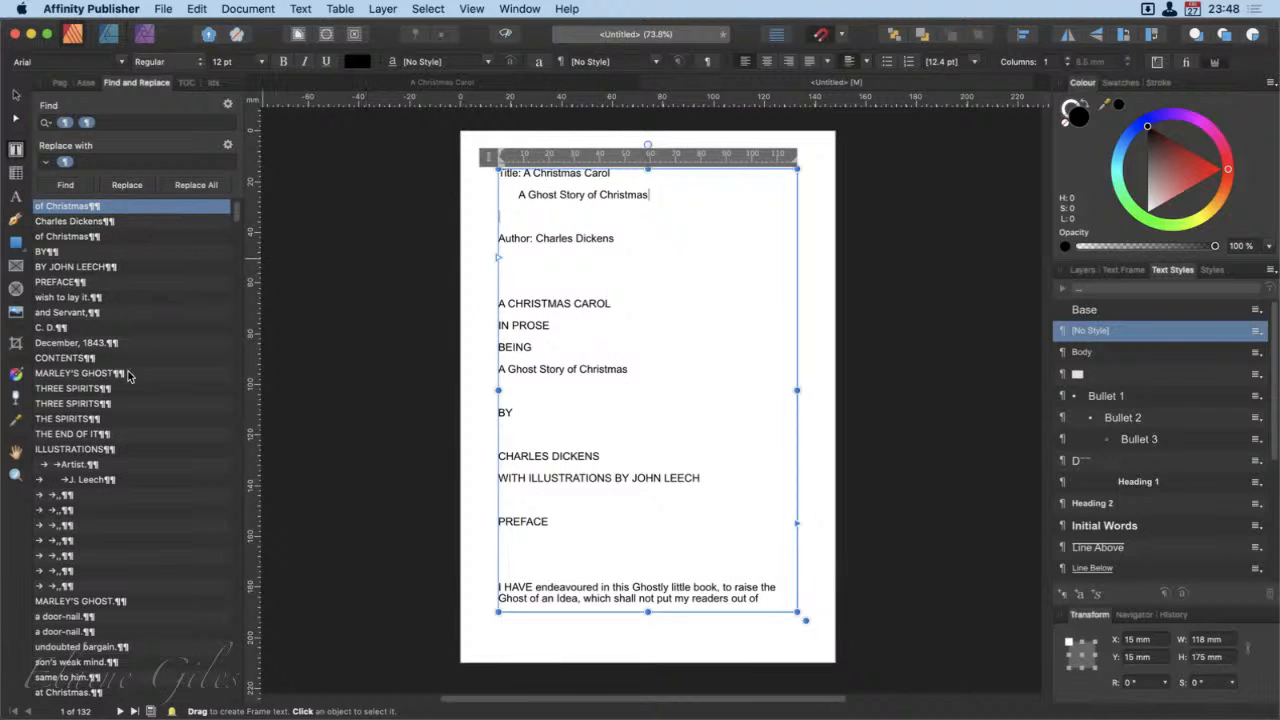
pyautogui.scroll(-15, 151, 670)
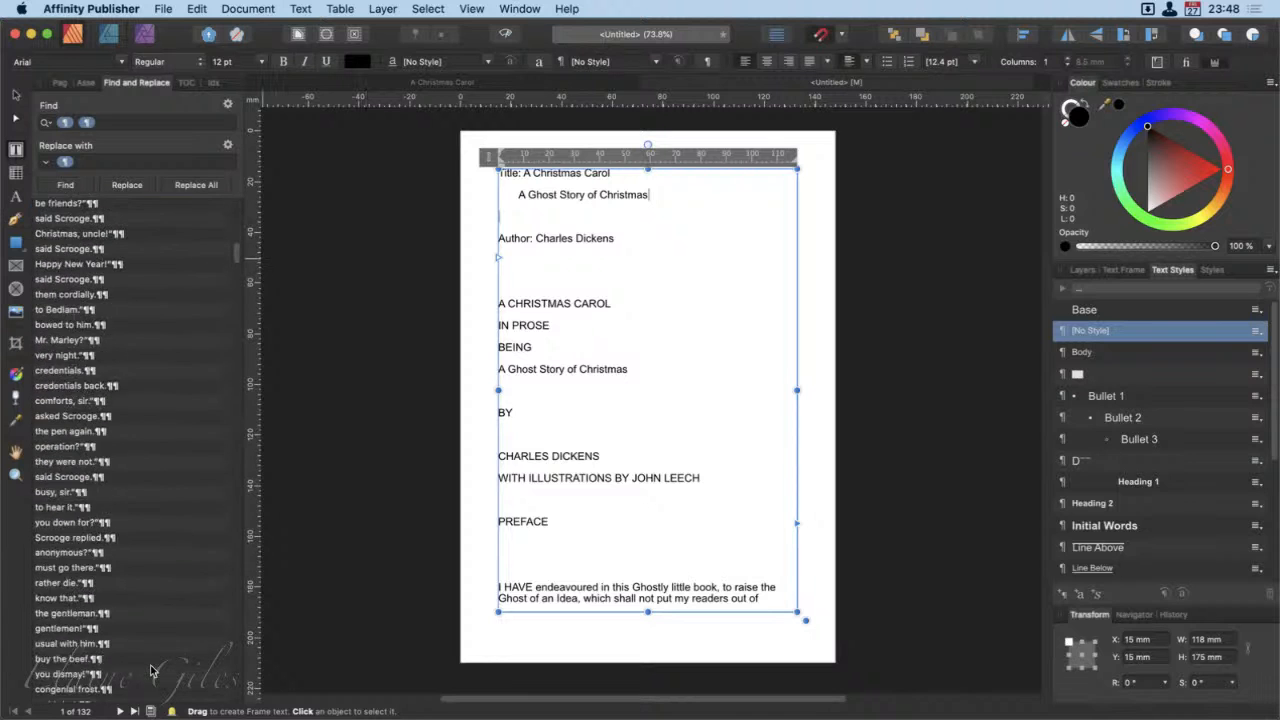
pyautogui.scroll(-15, 151, 670)
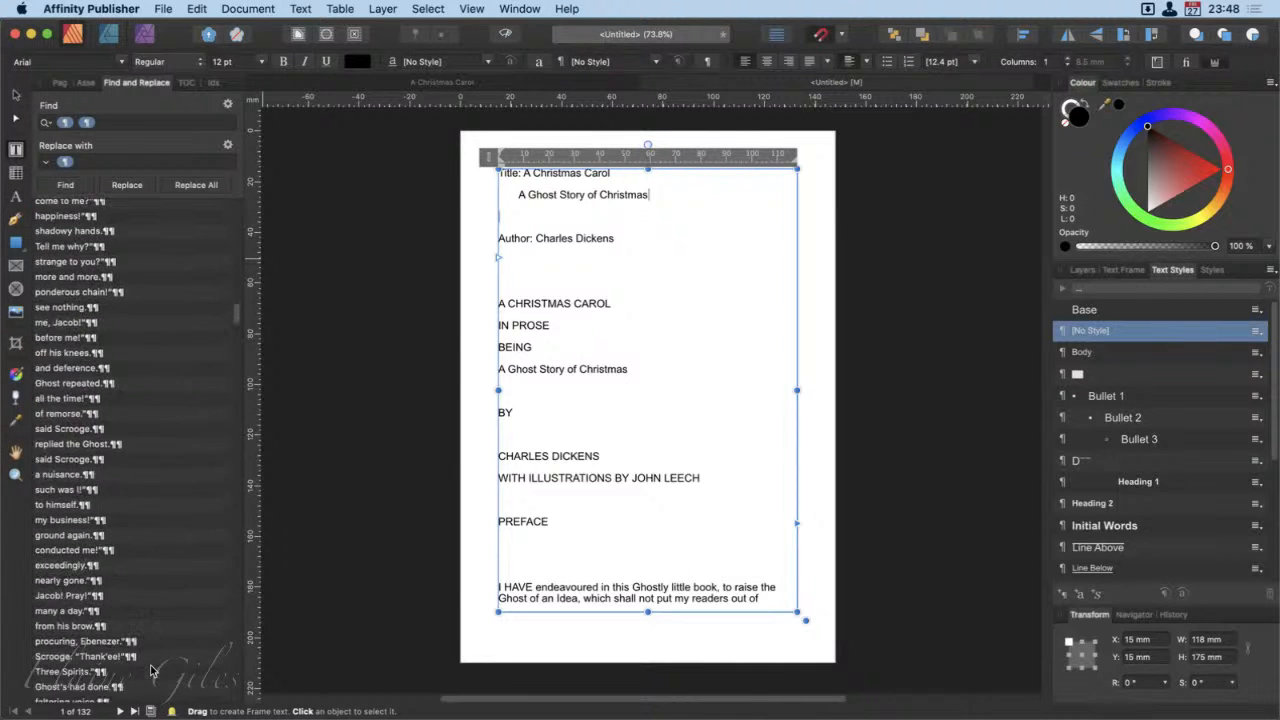
pyautogui.scroll(-15, 151, 670)
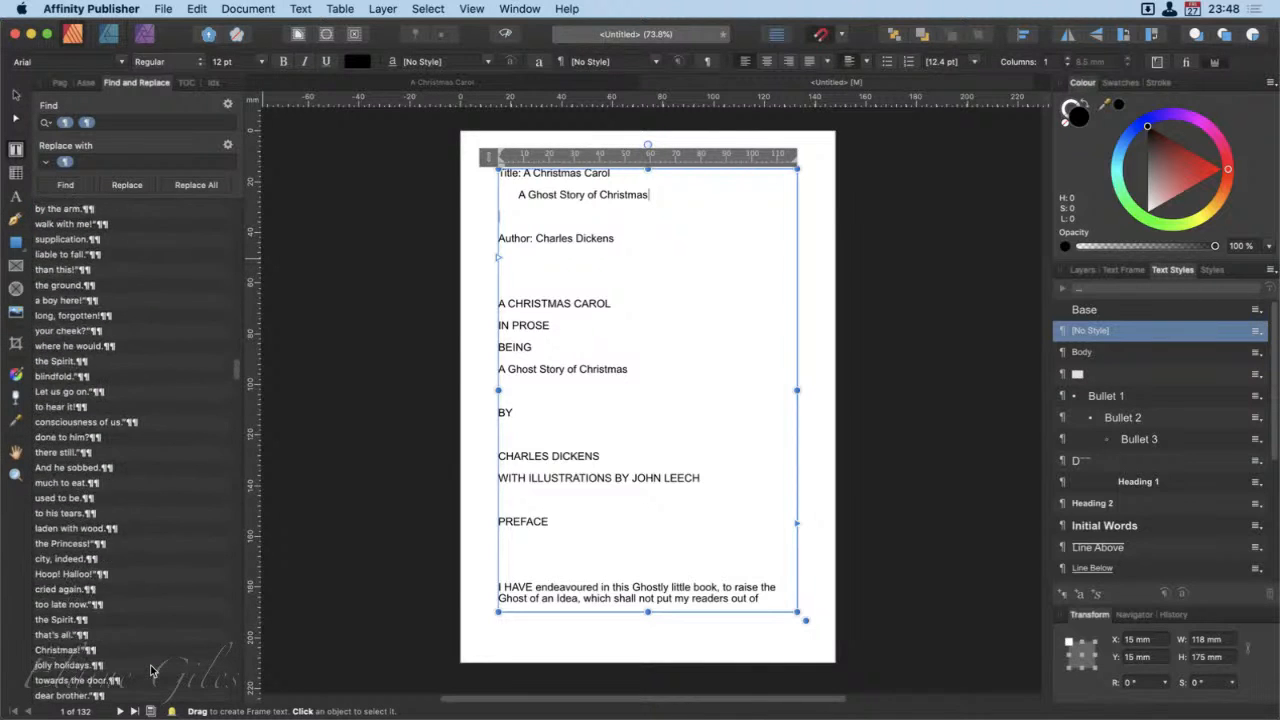
pyautogui.scroll(20, 151, 670)
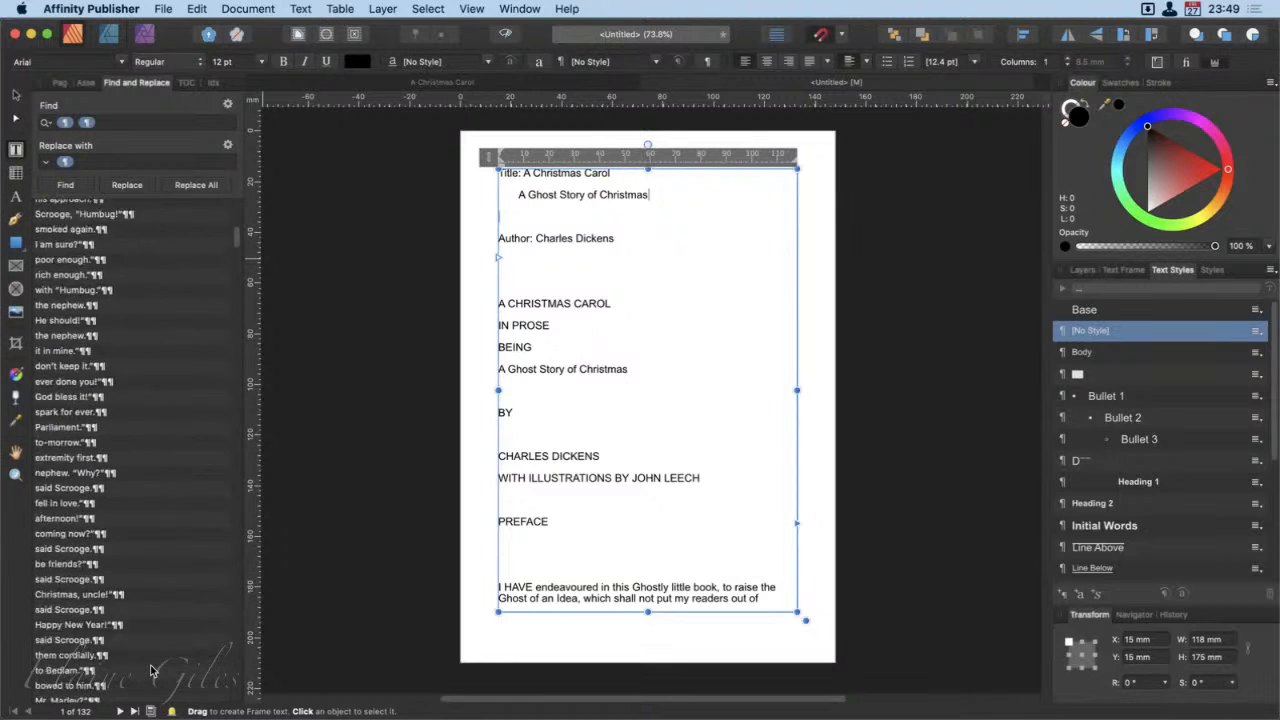
pyautogui.click(205, 186)
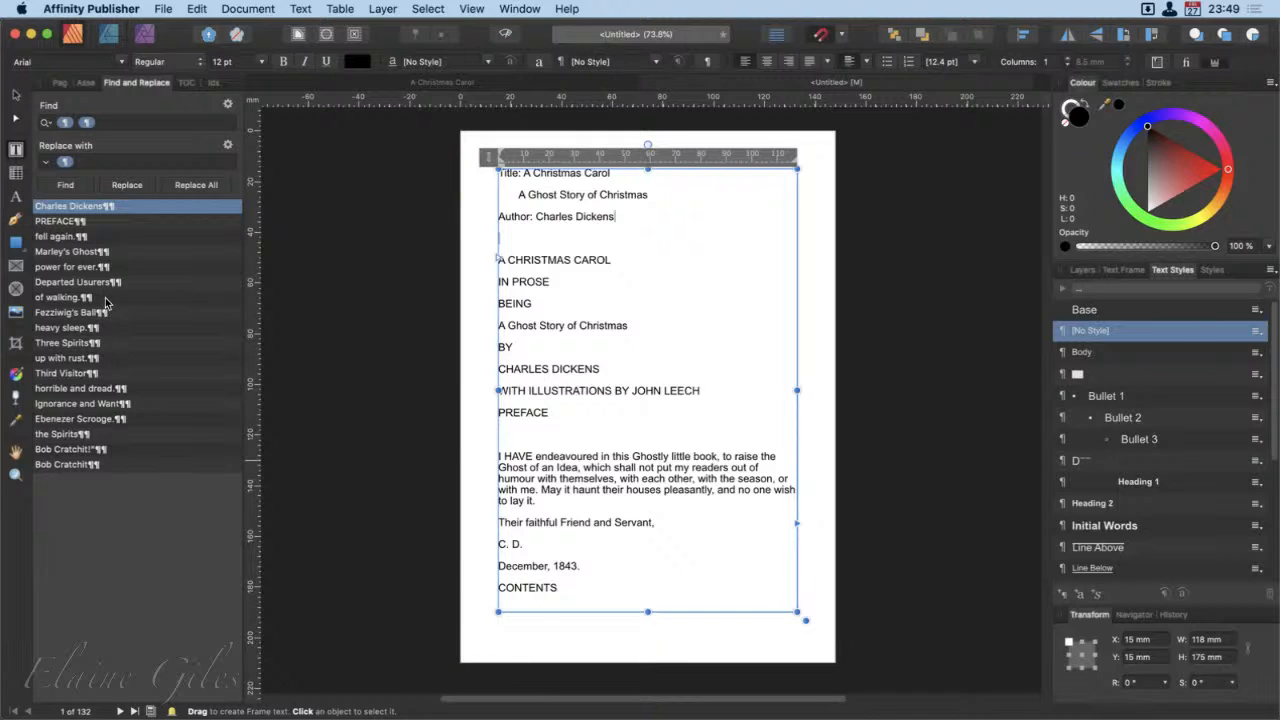
# Step: Check the Bob Cratchit, Three Spirits and Fezziwig's Ball matches, and replace every double paragraph break with a single one
pyautogui.click(119, 552)
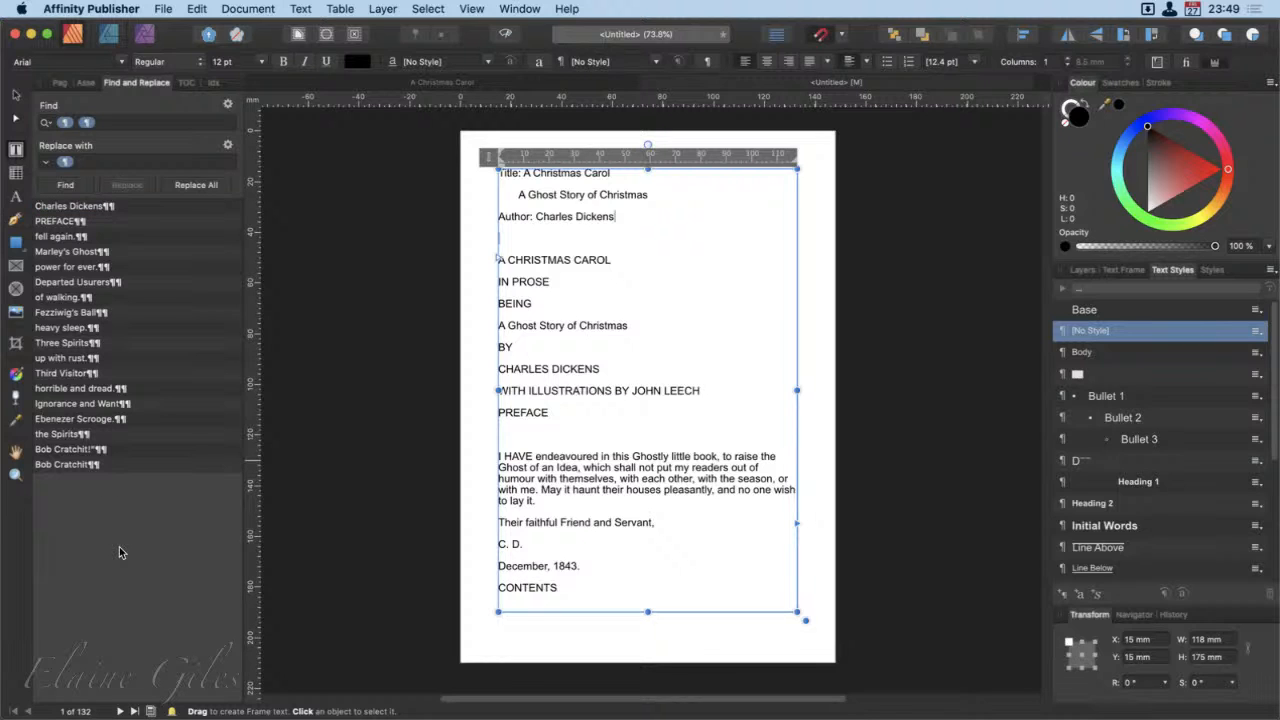
pyautogui.click(114, 465)
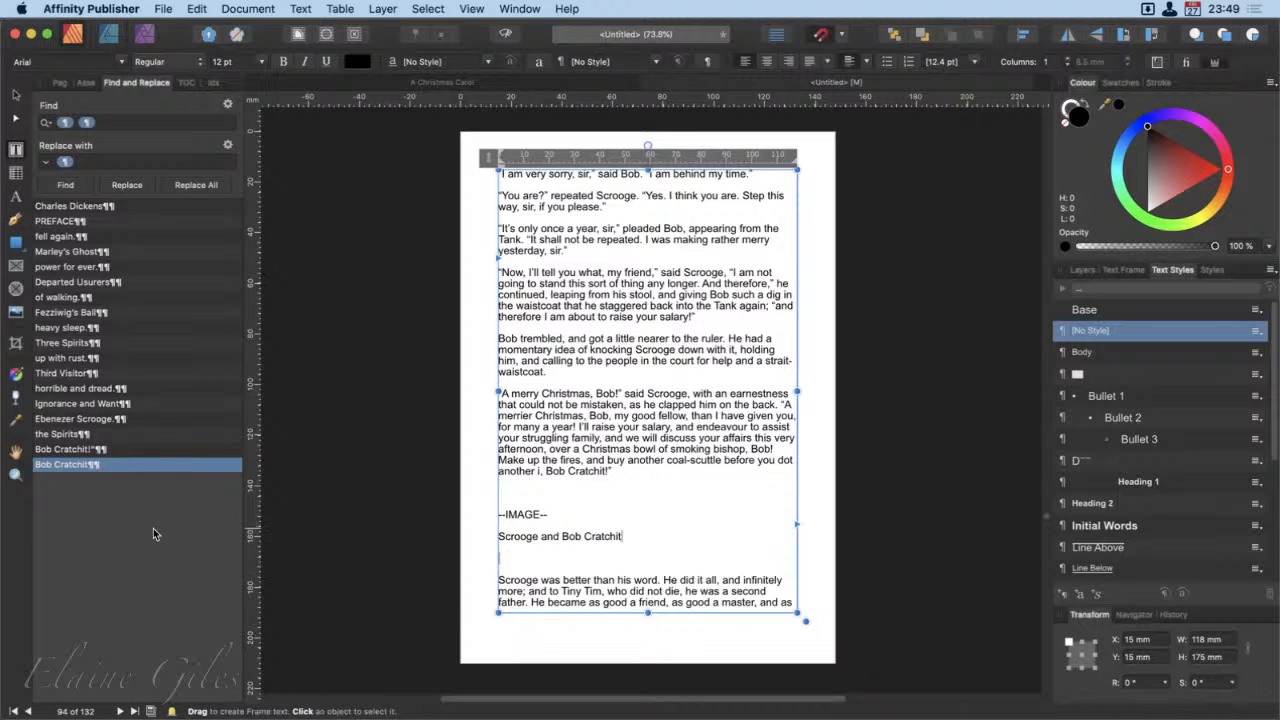
pyautogui.click(123, 342)
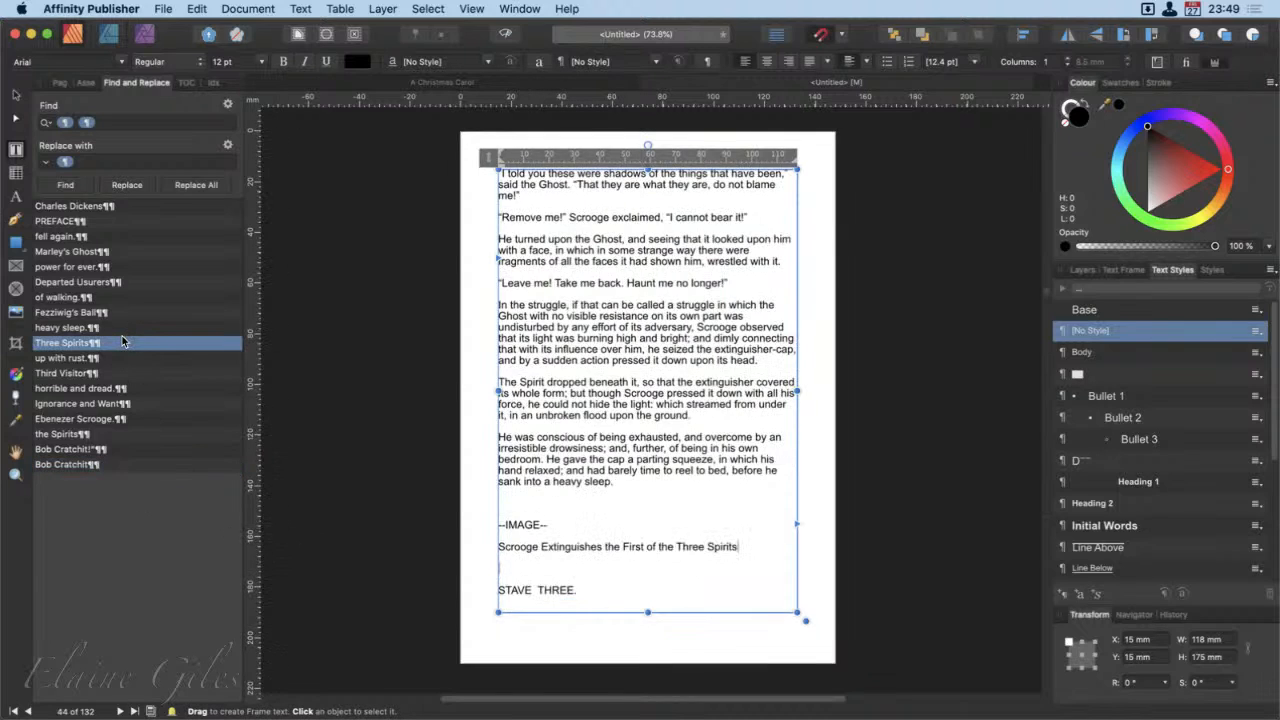
pyautogui.click(136, 312)
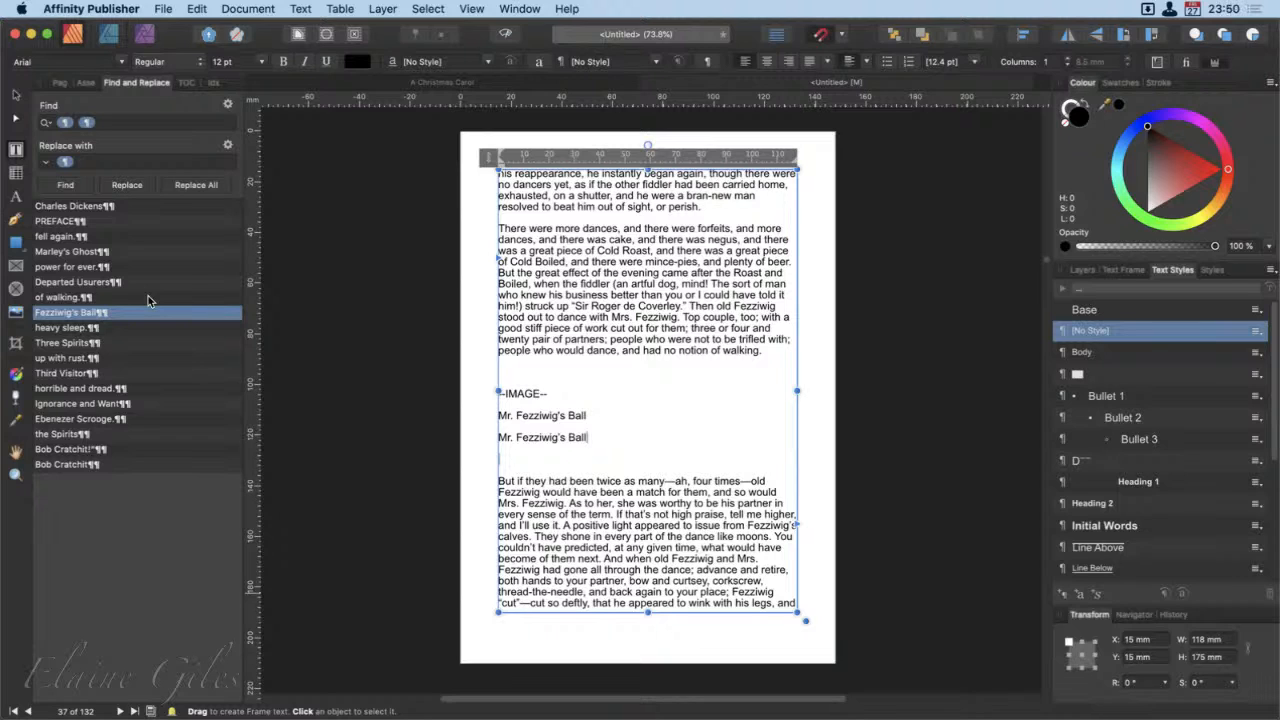
pyautogui.click(197, 186)
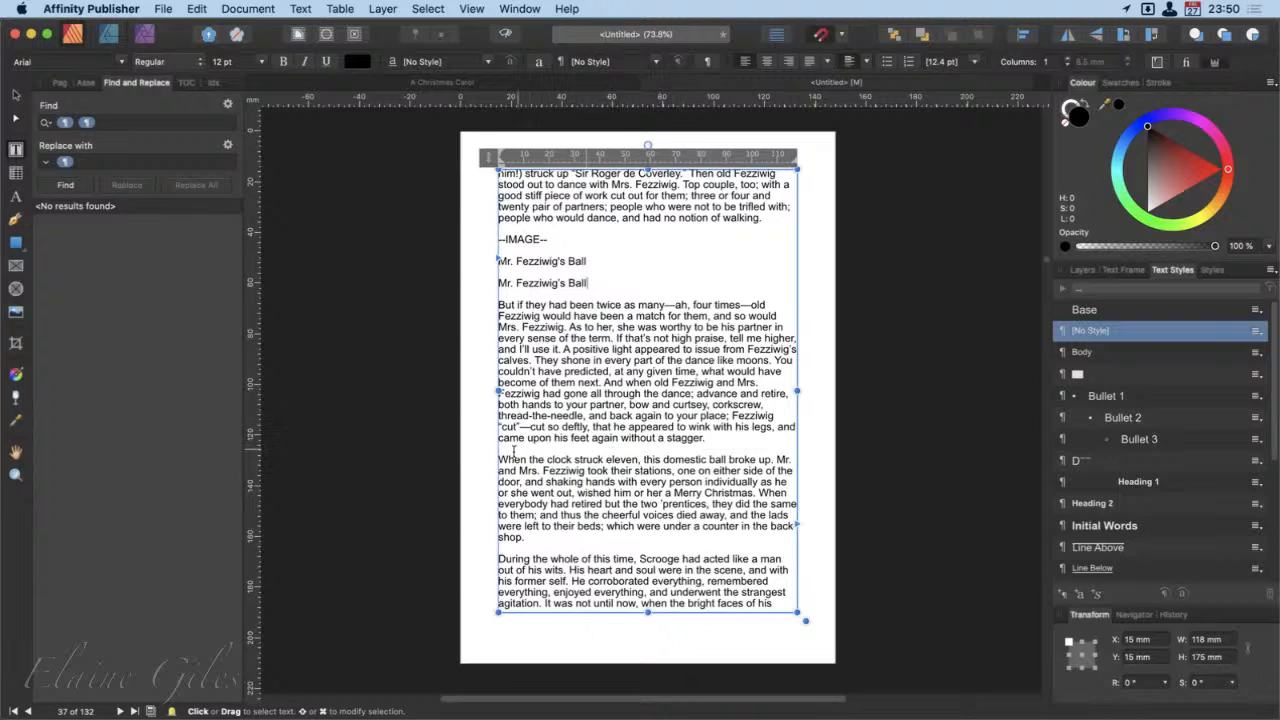
pyautogui.click(717, 445)
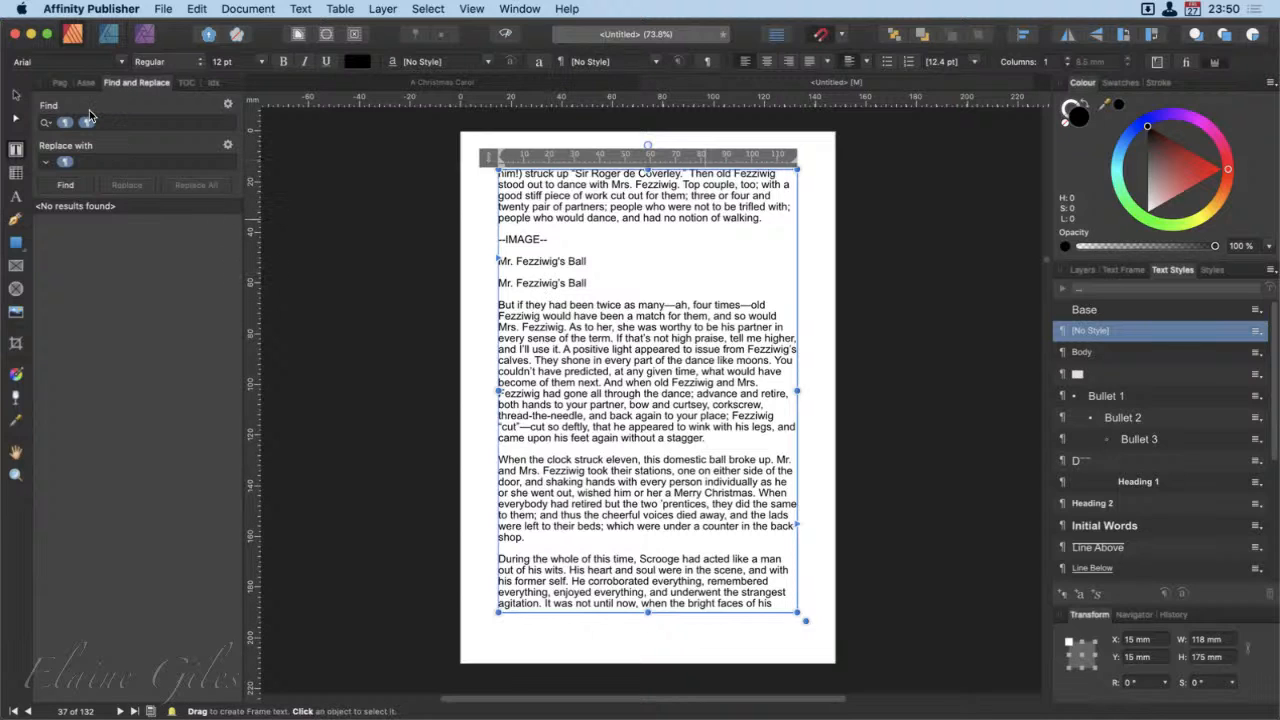
# Step: Look through the page thumbnails back from the document's end for the last page containing text, and open that page
pyautogui.click(60, 83)
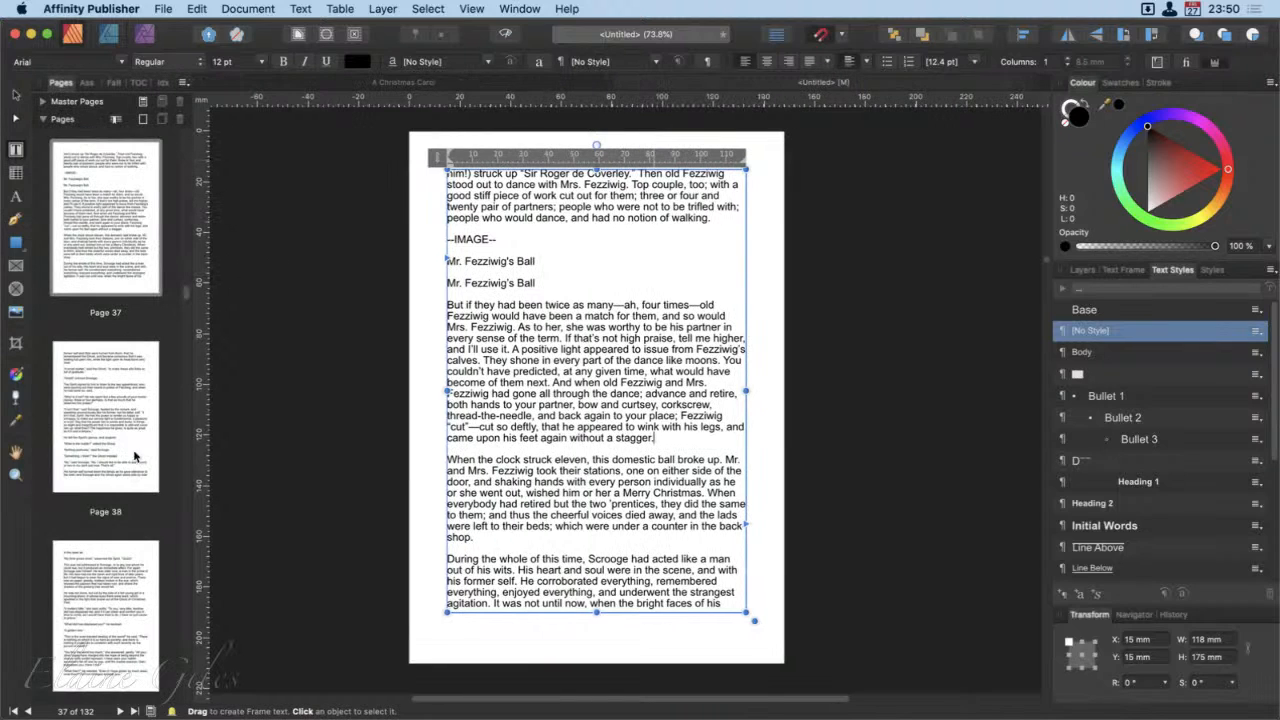
pyautogui.scroll(-5, 130, 480)
pyautogui.scroll(-20, 130, 480)
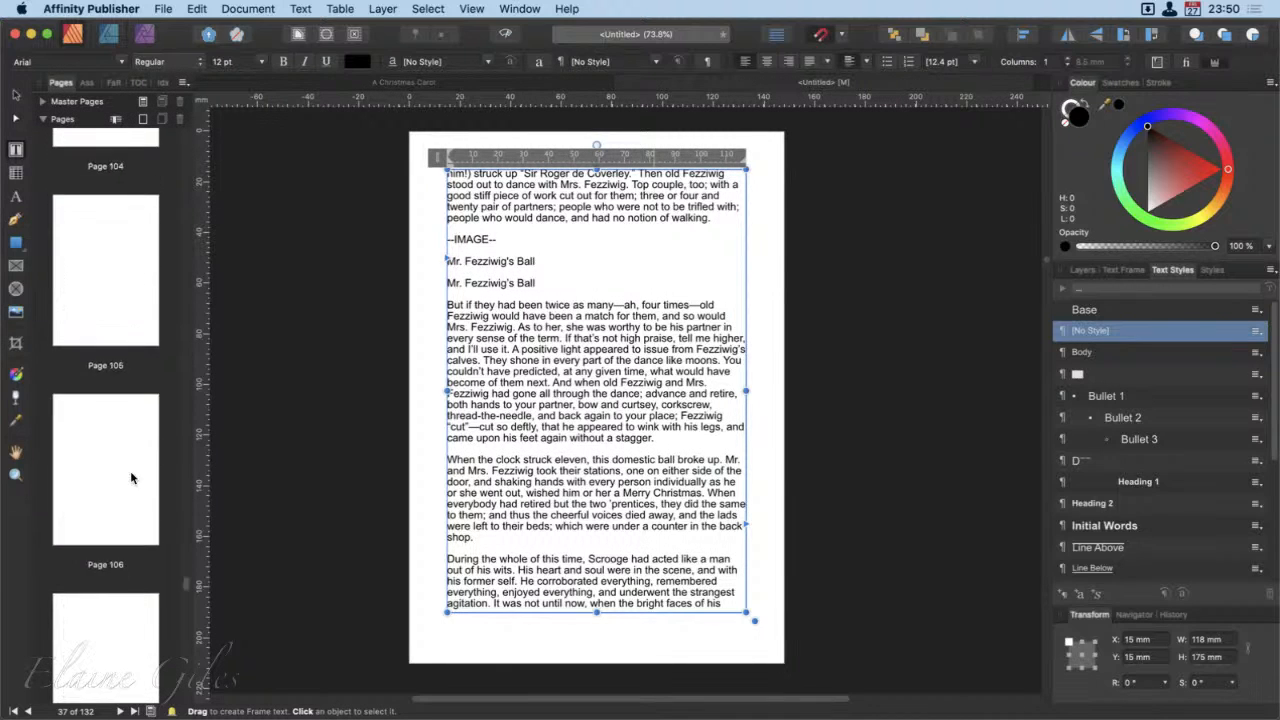
pyautogui.scroll(-5, 131, 478)
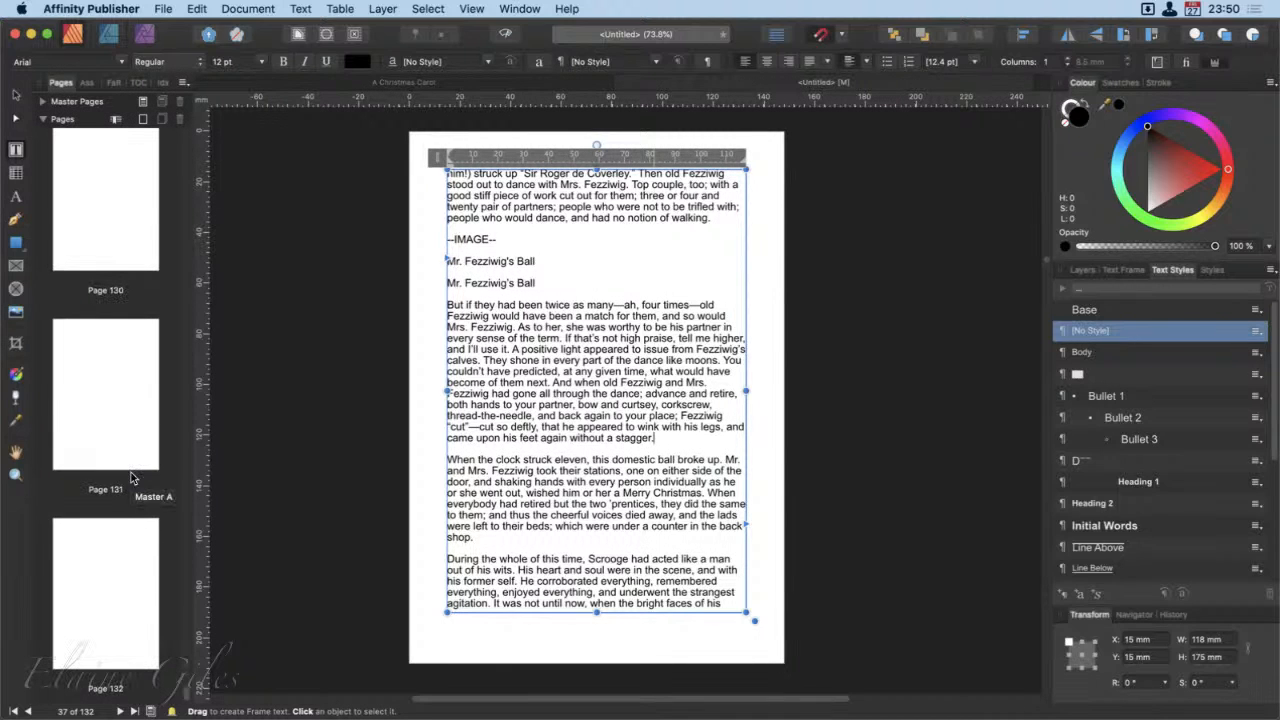
pyautogui.scroll(3, 131, 478)
pyautogui.scroll(4, 131, 478)
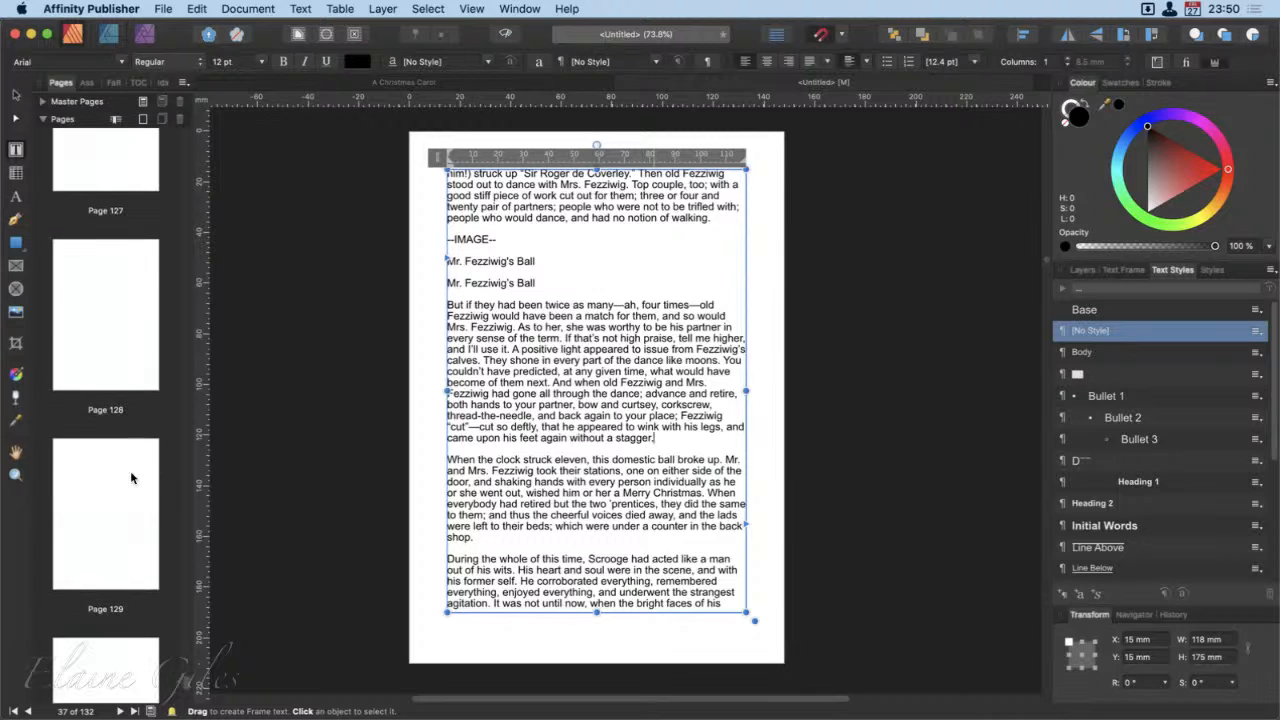
pyautogui.scroll(6, 131, 478)
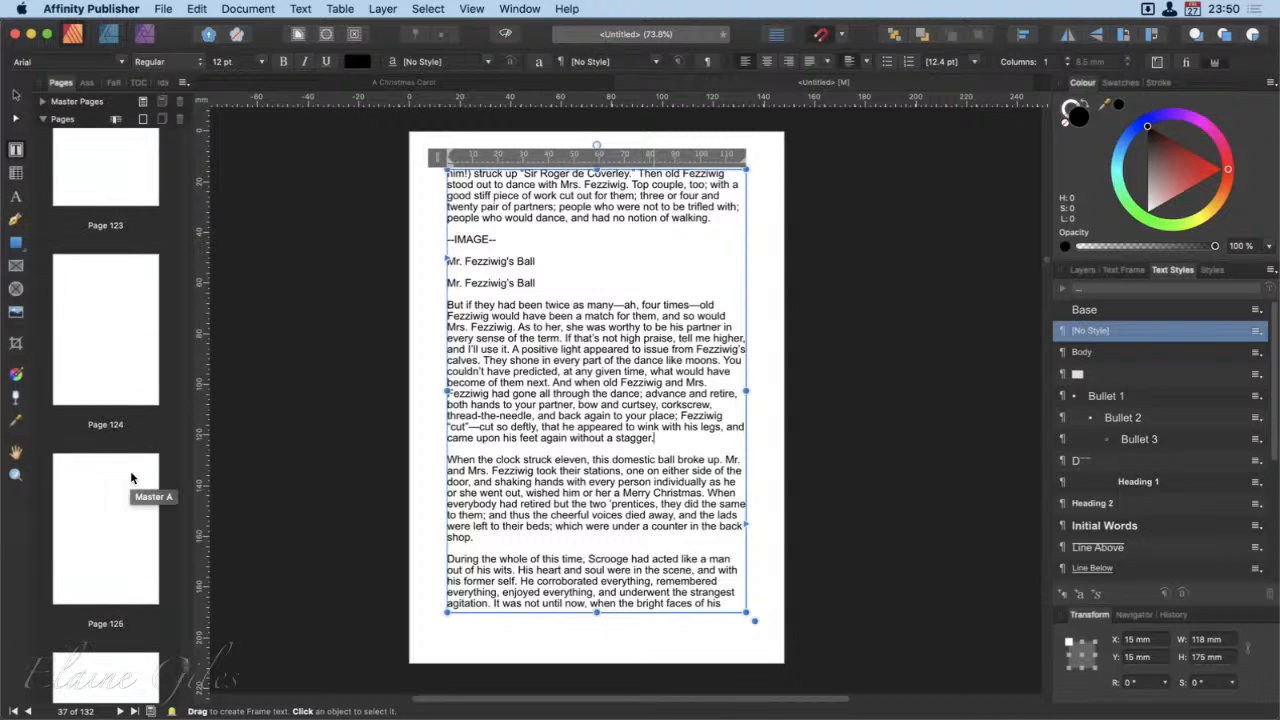
pyautogui.scroll(4, 131, 478)
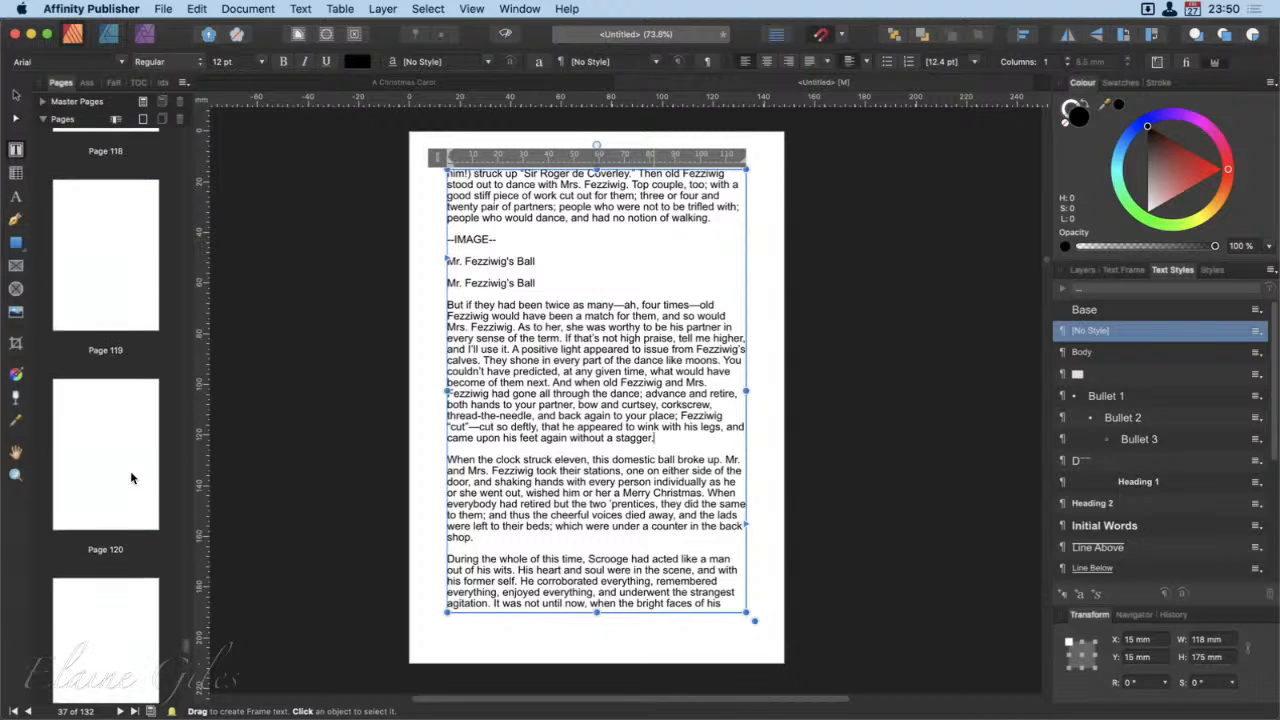
pyautogui.scroll(5, 131, 478)
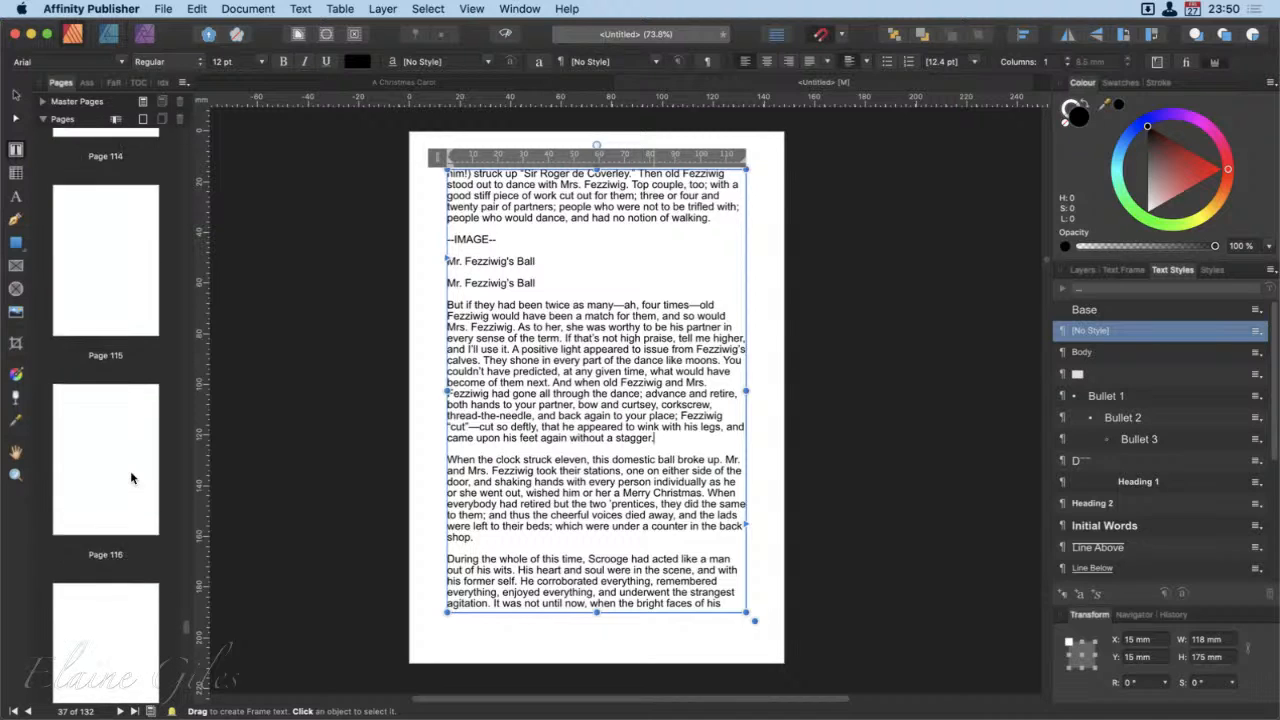
pyautogui.scroll(6, 131, 478)
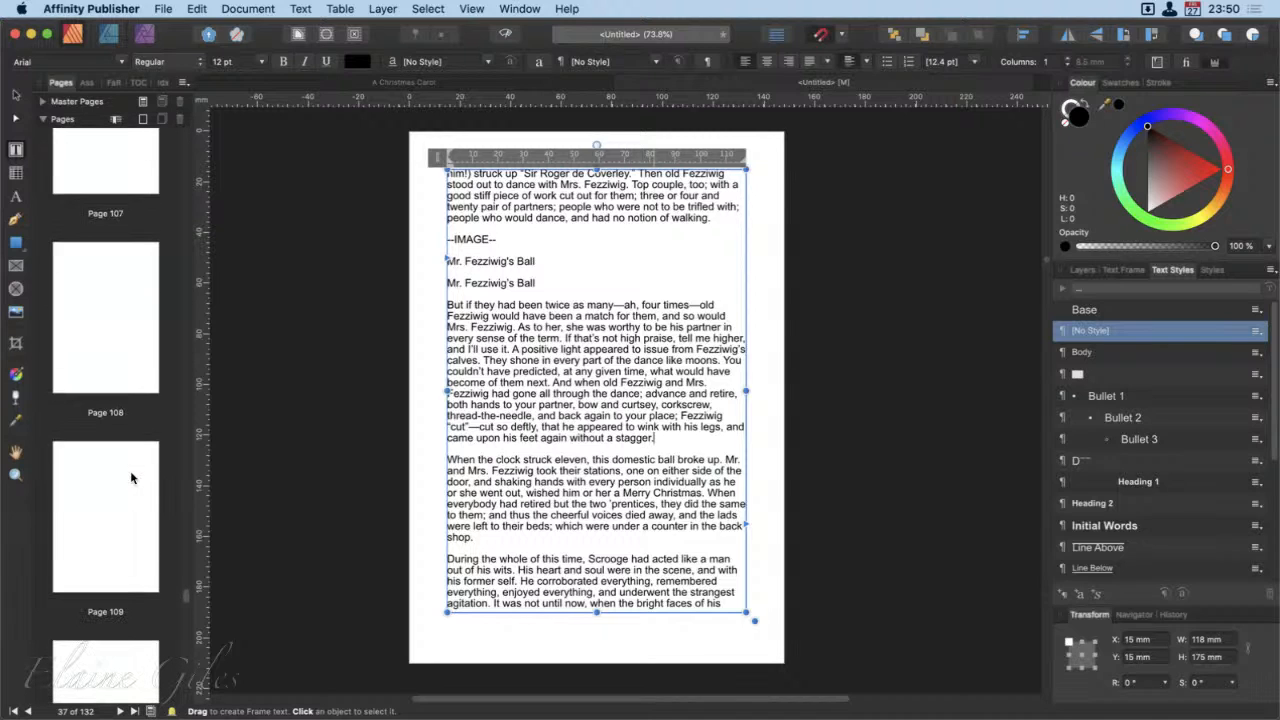
pyautogui.doubleClick(129, 461)
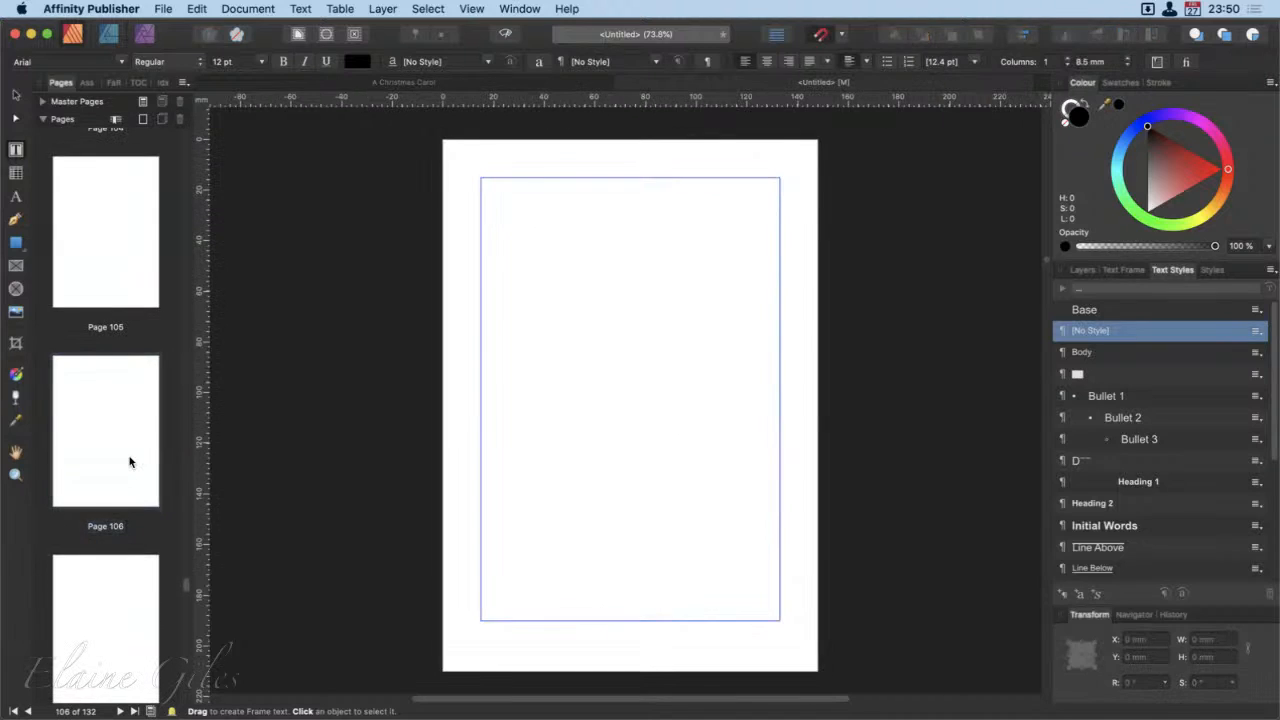
pyautogui.scroll(3, 129, 461)
pyautogui.scroll(4, 129, 461)
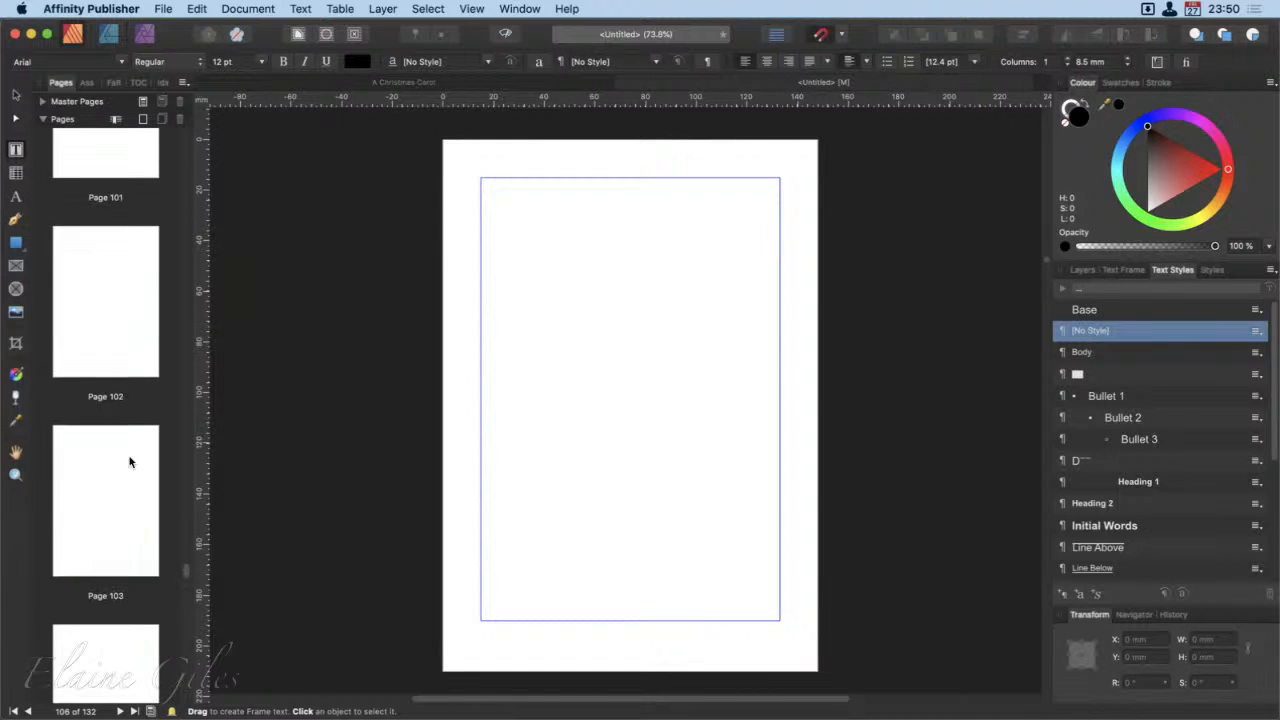
pyautogui.scroll(5, 129, 460)
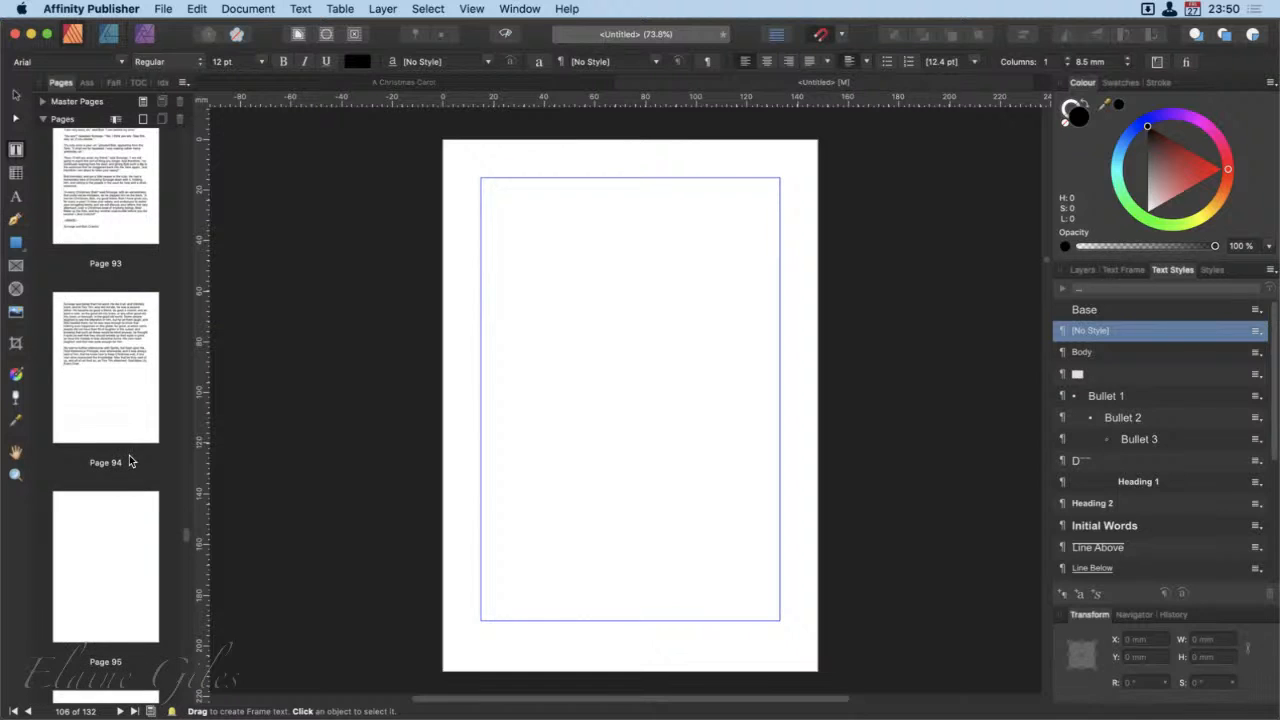
pyautogui.doubleClick(131, 381)
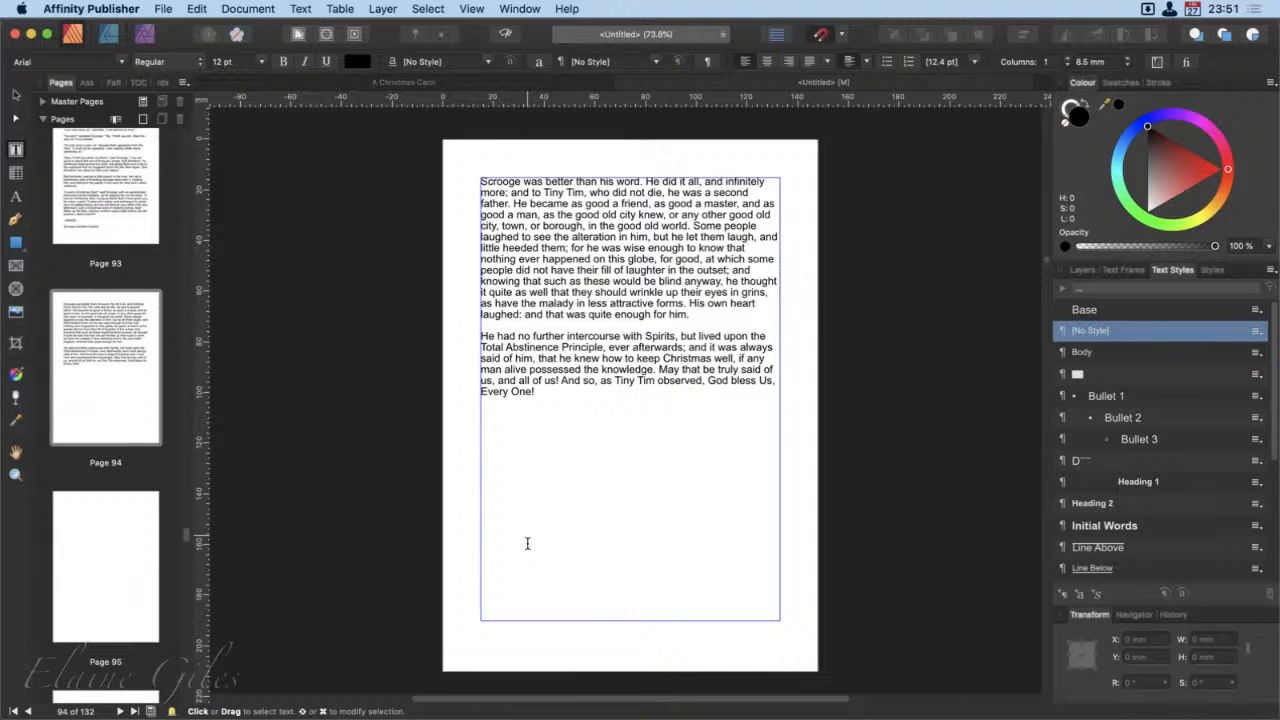
# Step: Select all the blank pages from page 95 to page 132 and delete them
pyautogui.click(102, 536)
pyautogui.scroll(-20, 102, 536)
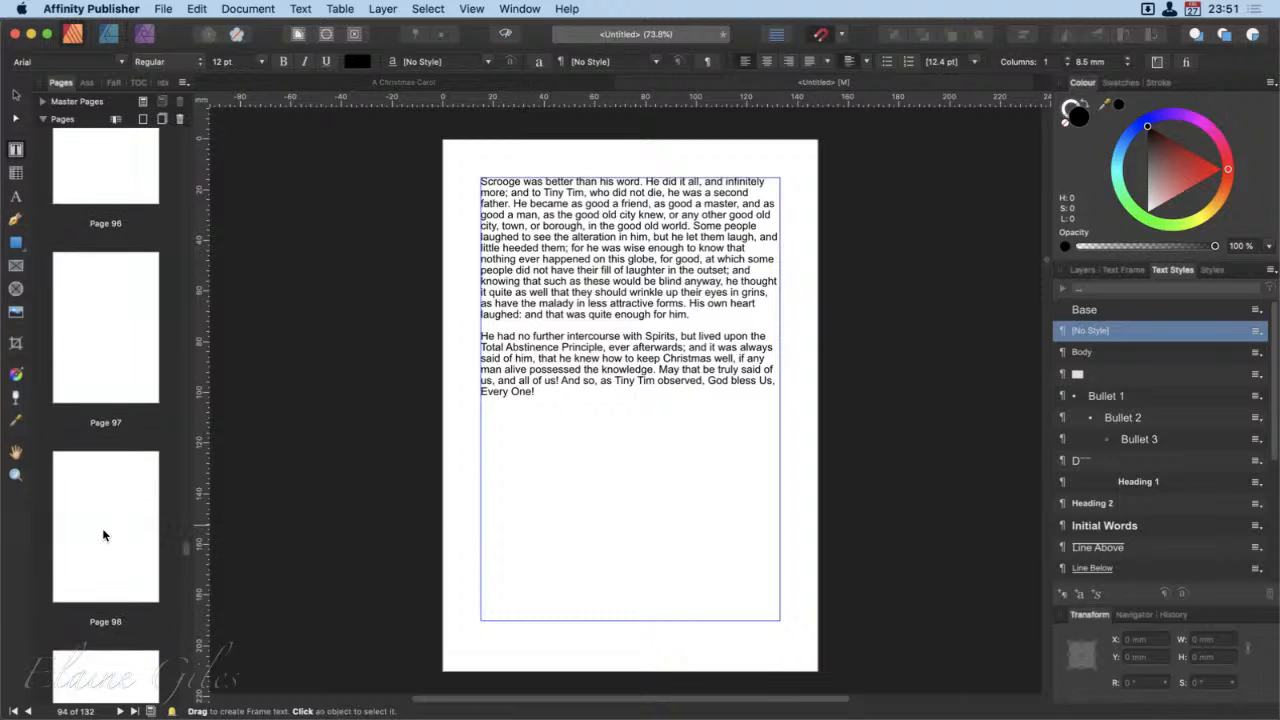
pyautogui.scroll(-5, 102, 536)
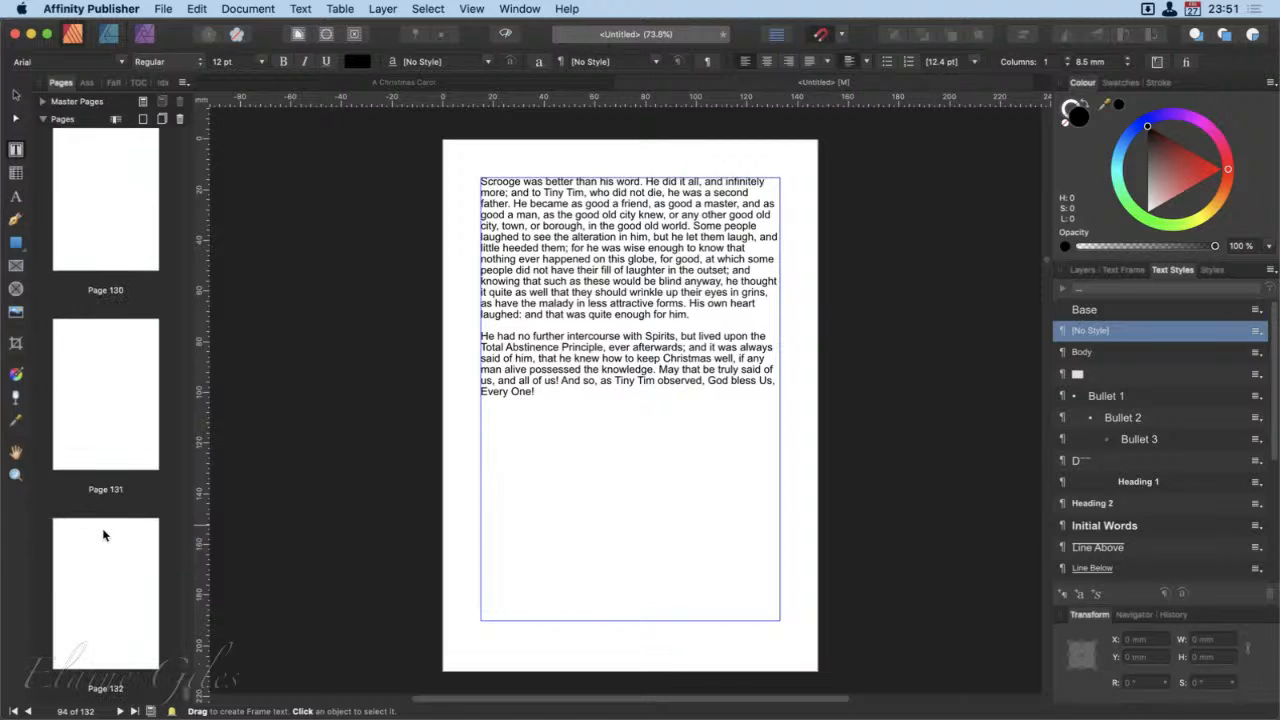
pyautogui.keyDown('shift'); pyautogui.click(107, 600); pyautogui.keyUp('shift')
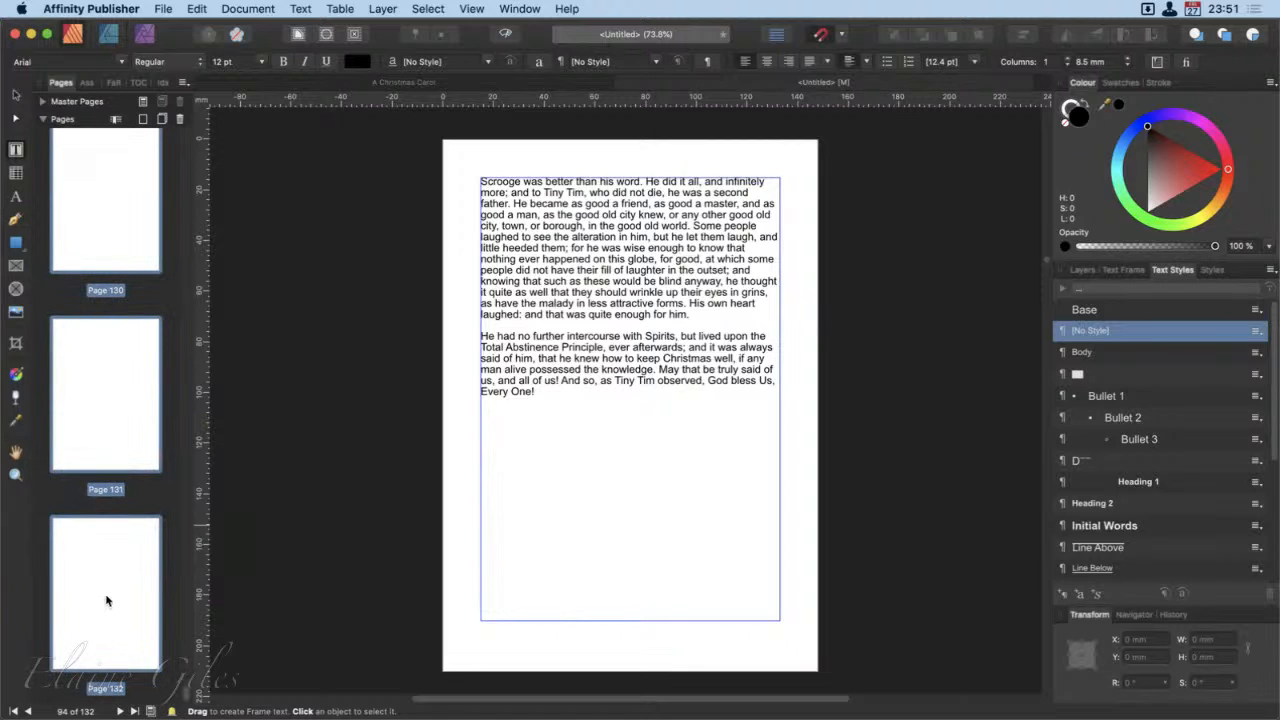
pyautogui.rightClick(106, 589)
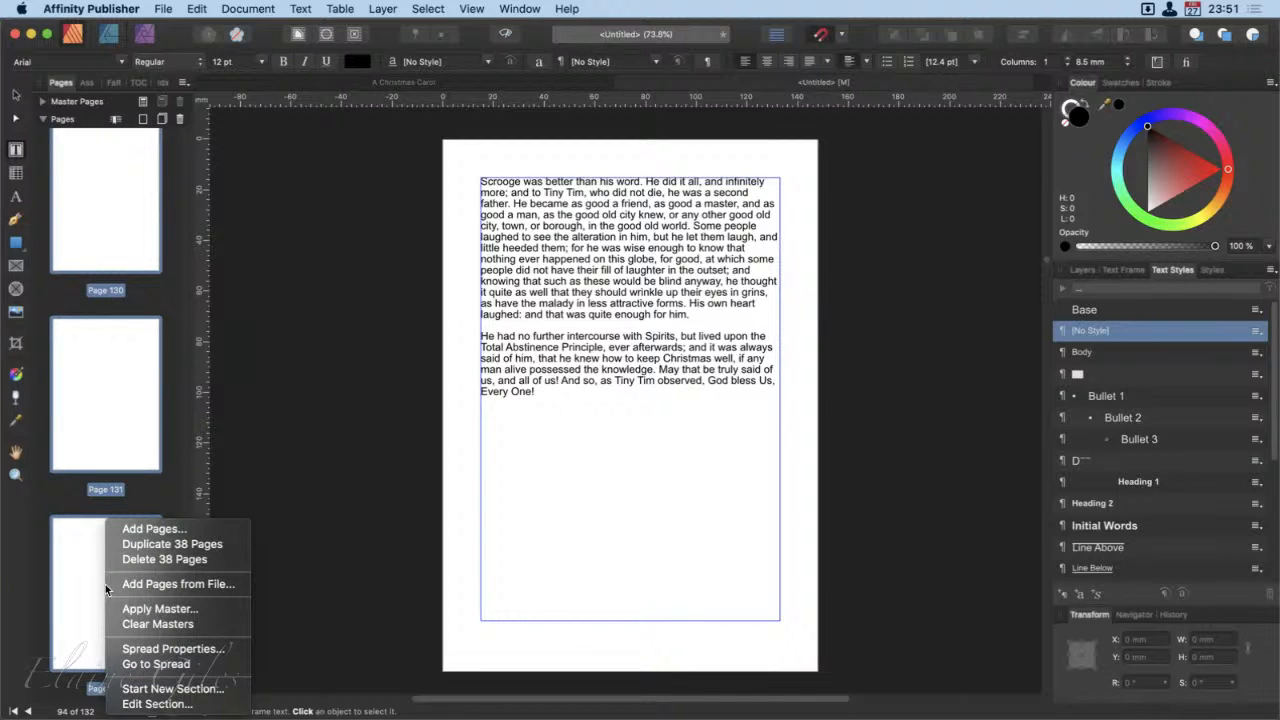
pyautogui.click(152, 561)
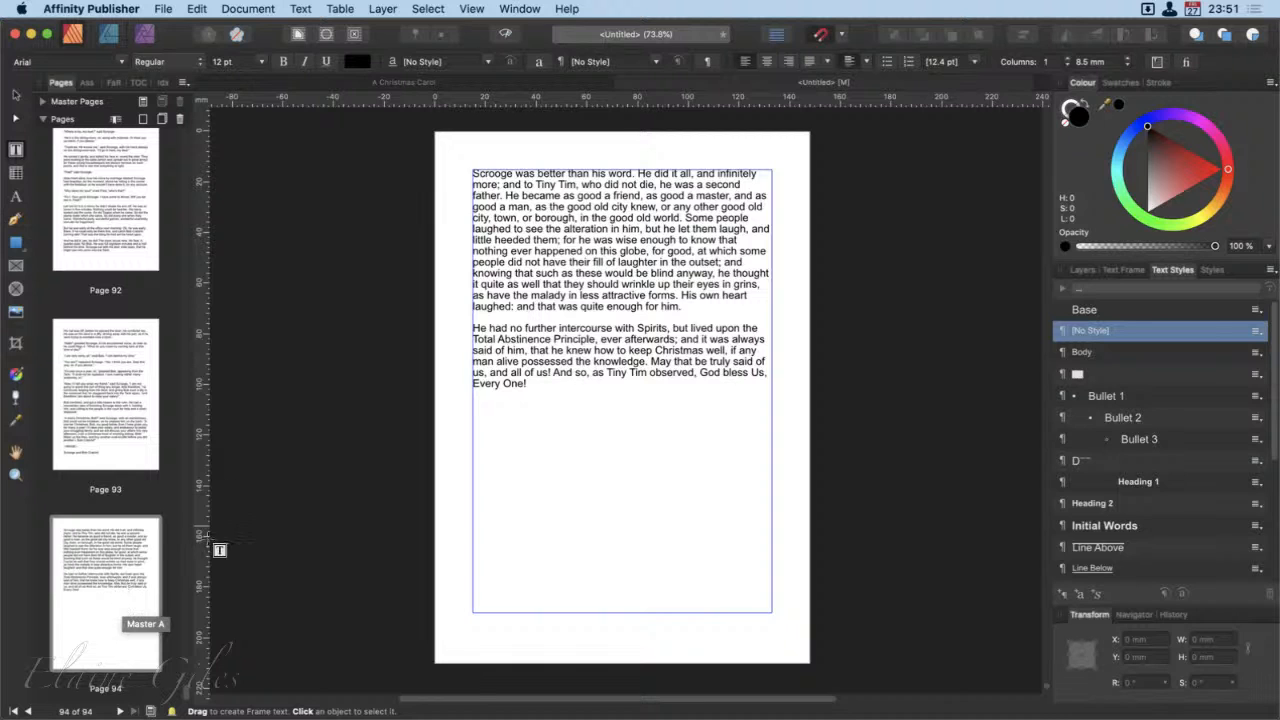
# Step: Return from the last page to page 1 and select the entire book text through its frame
pyautogui.click(564, 445)
pyautogui.press('super+a')
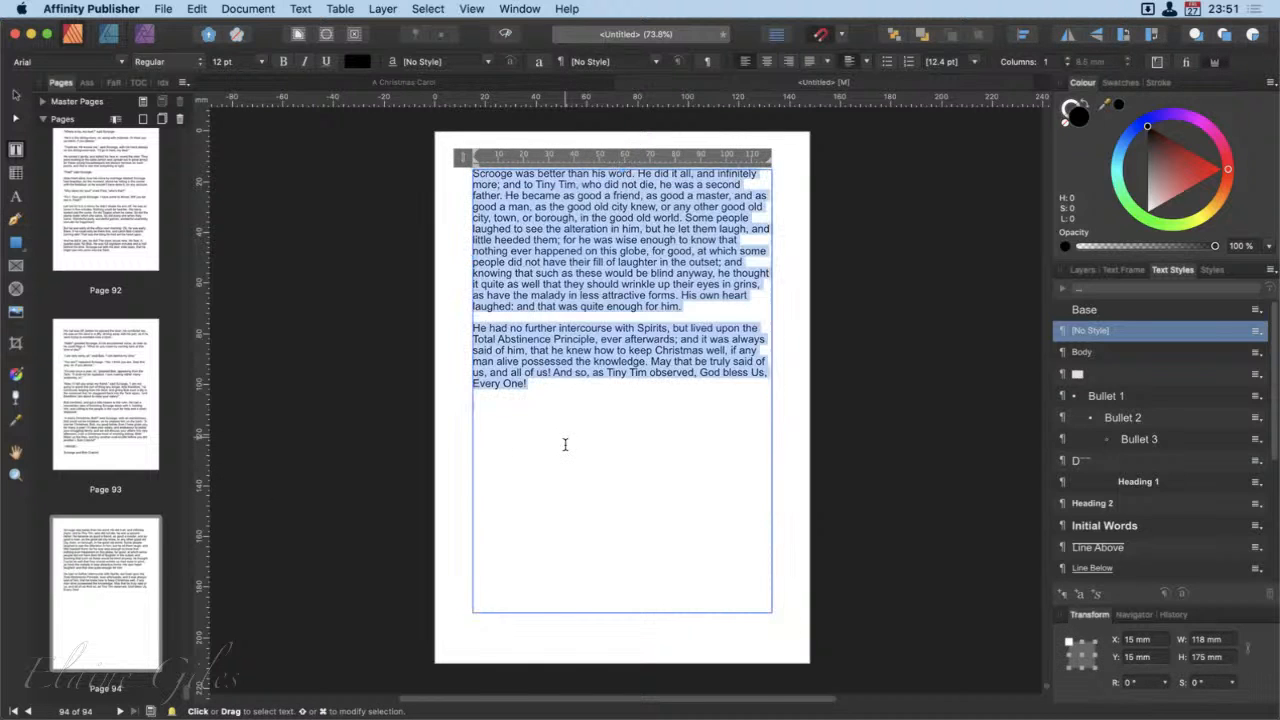
pyautogui.click(118, 385)
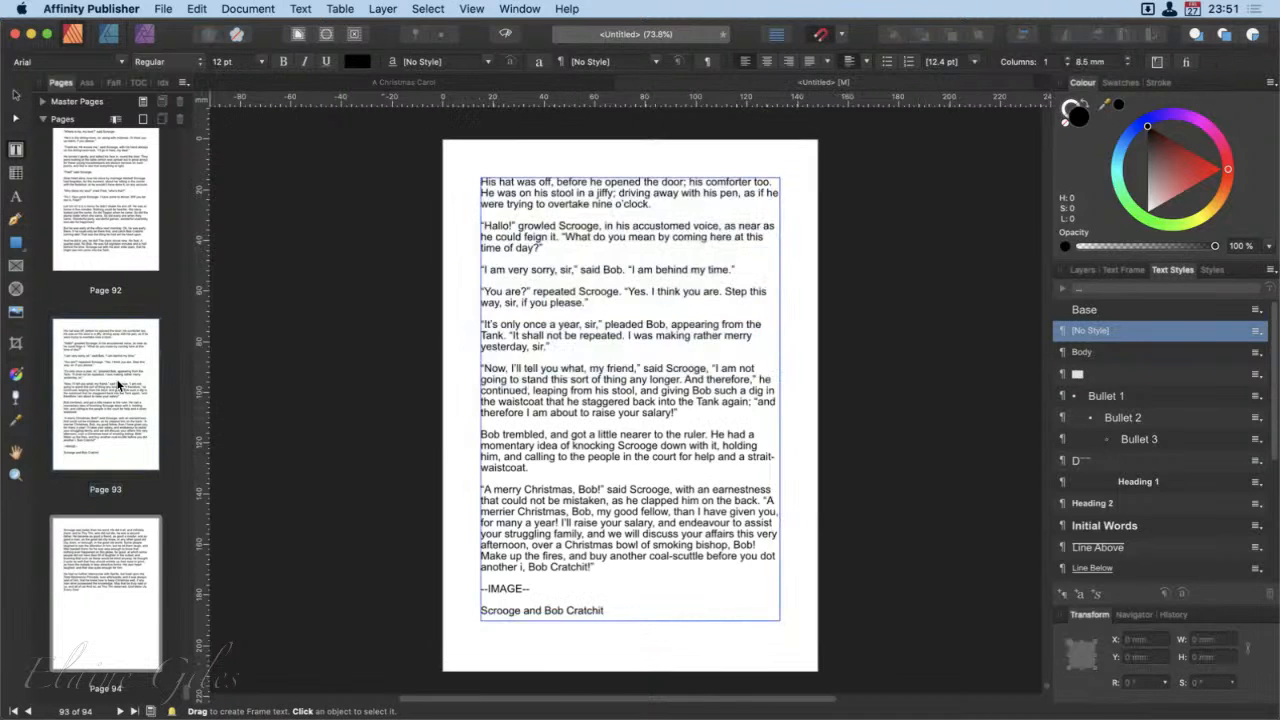
pyautogui.scroll(20, 116, 390)
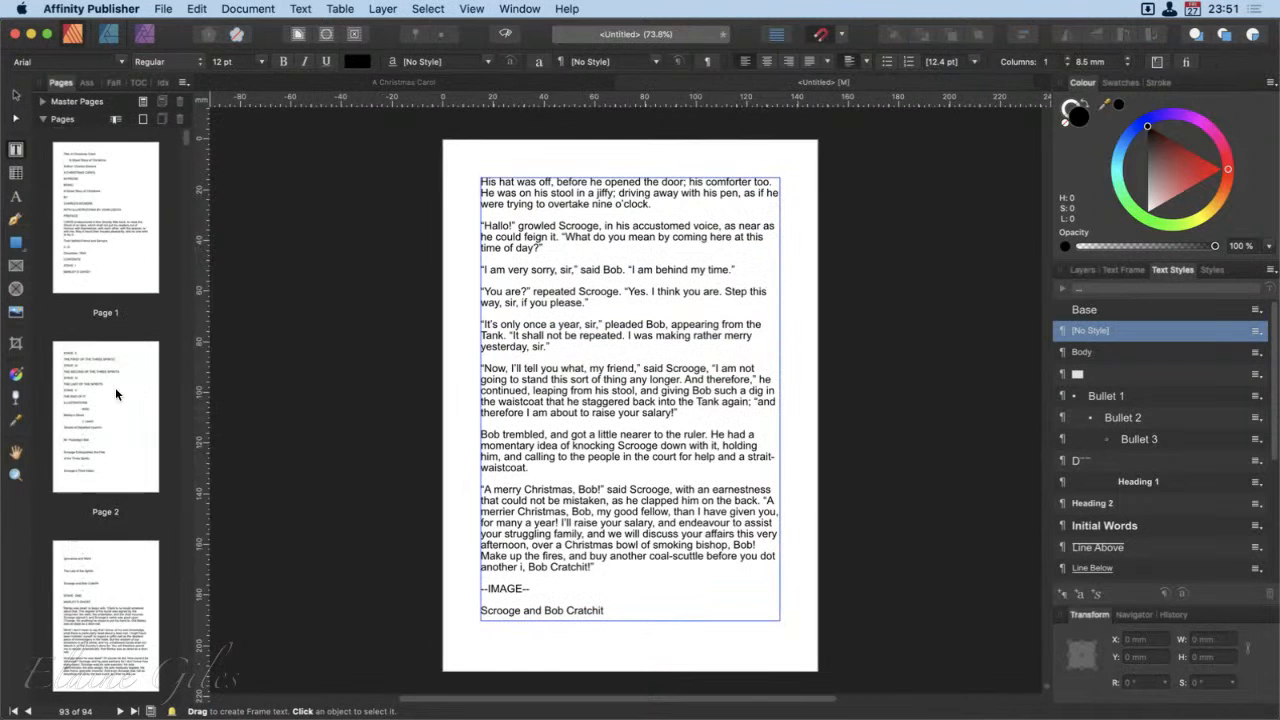
pyautogui.click(91, 176)
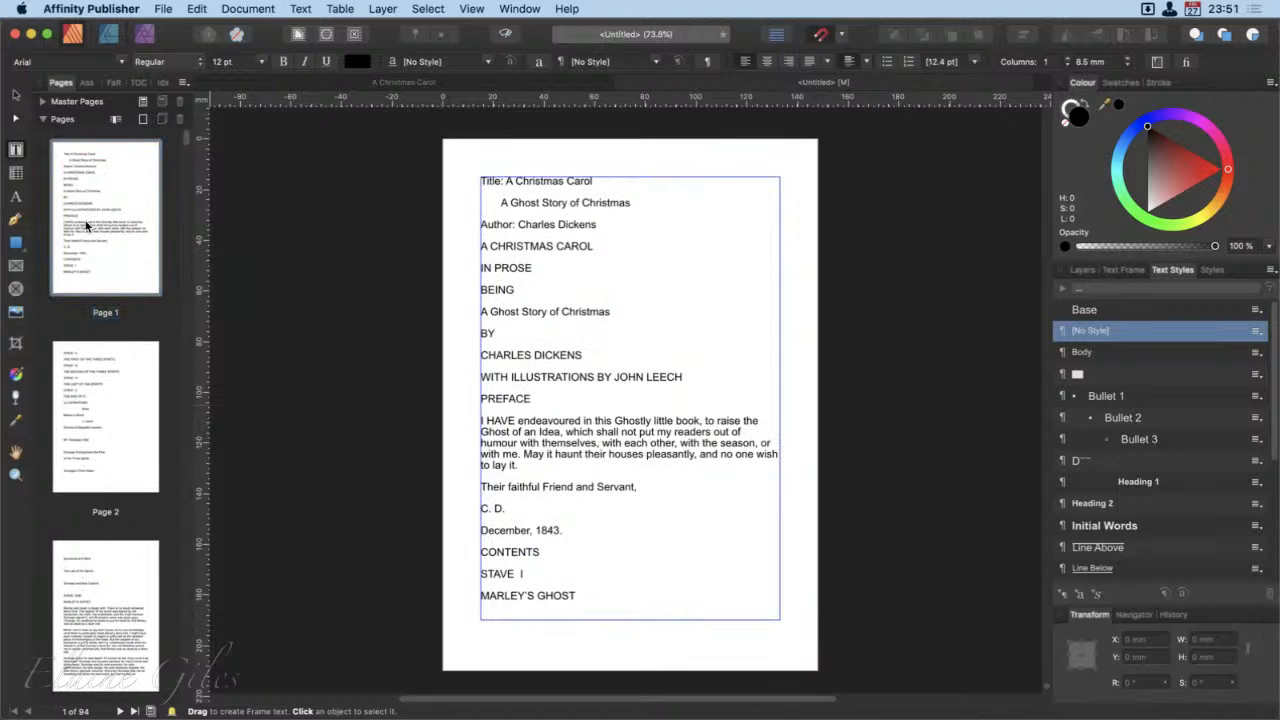
pyautogui.press('Escape')
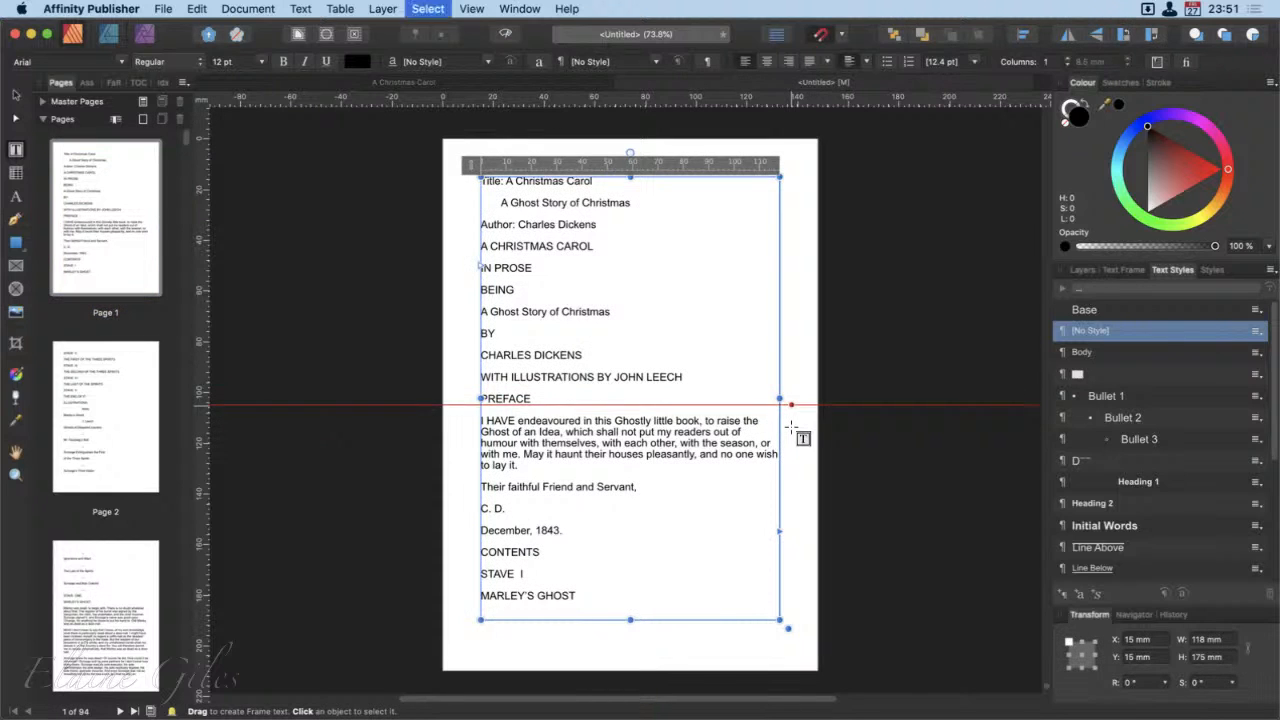
pyautogui.click(701, 479)
pyautogui.press('super+a')
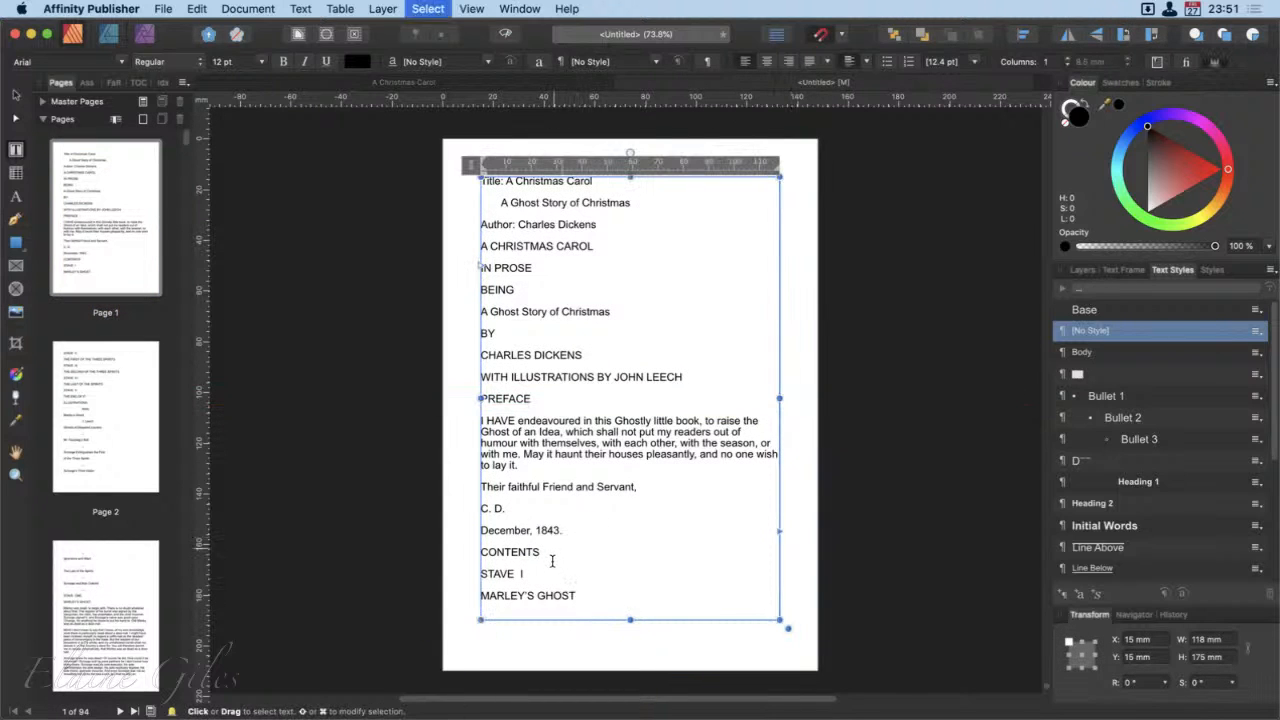
# Step: Set the font size of the selected book text to 13 pt
pyautogui.click(256, 65)
pyautogui.click(260, 62)
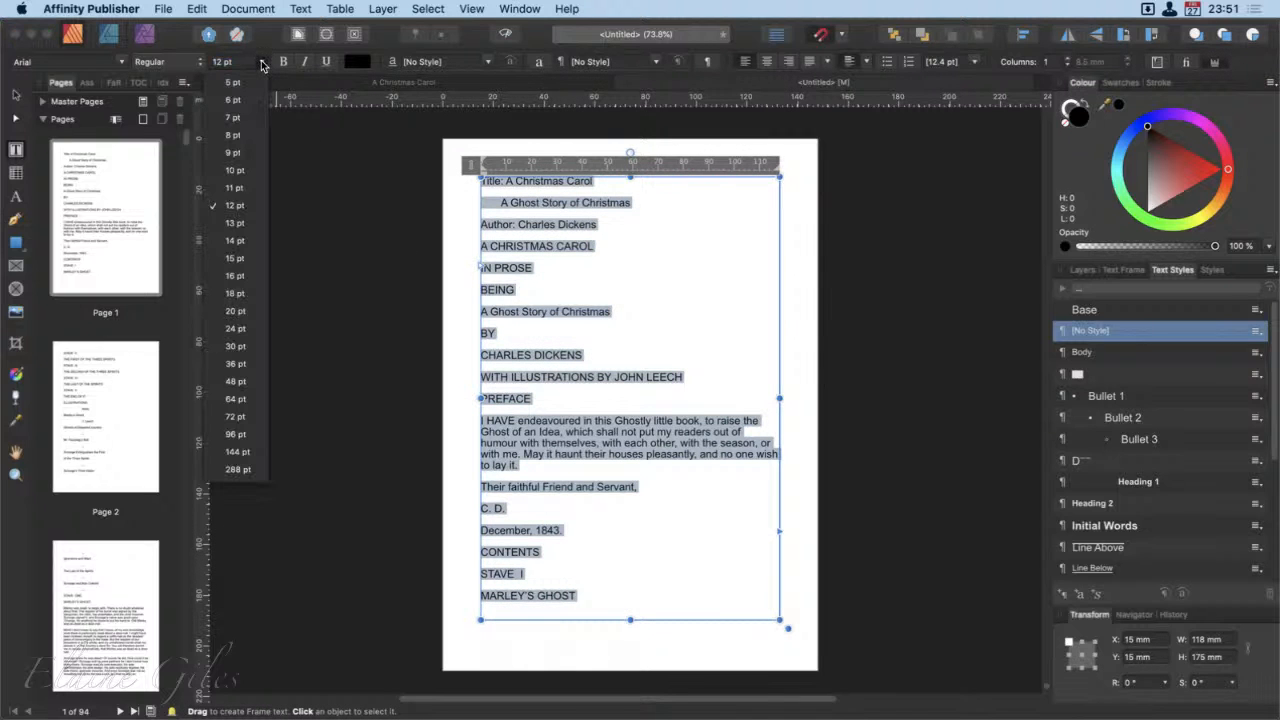
pyautogui.click(245, 226)
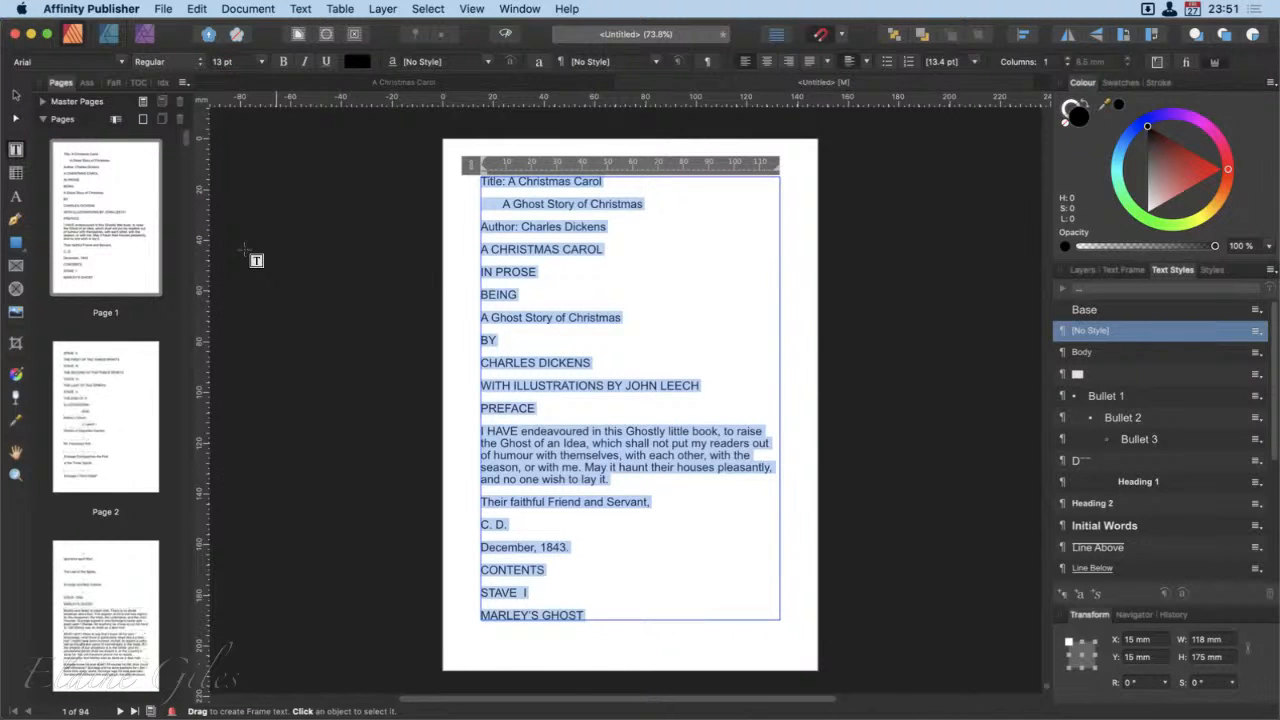
# Step: Check the reflowed page thumbnails, and set the font size of the selected book text to 24 pt
pyautogui.scroll(-10, 115, 600)
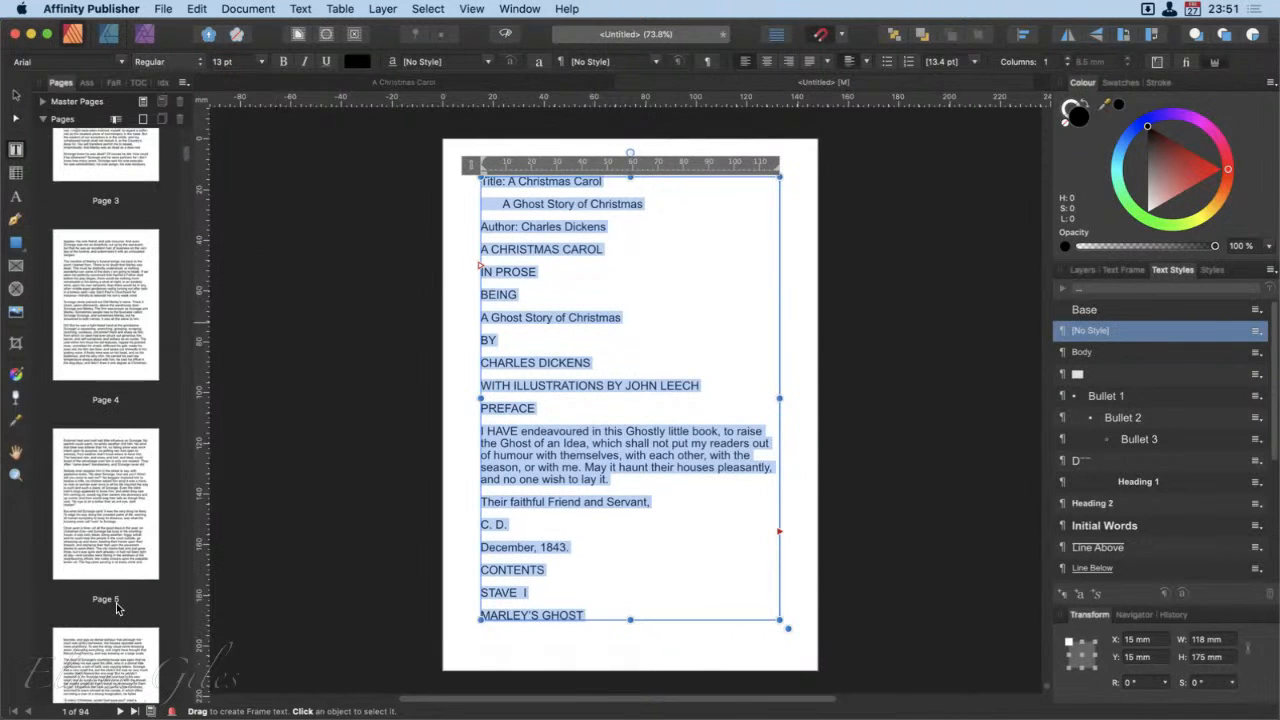
pyautogui.scroll(-10, 117, 607)
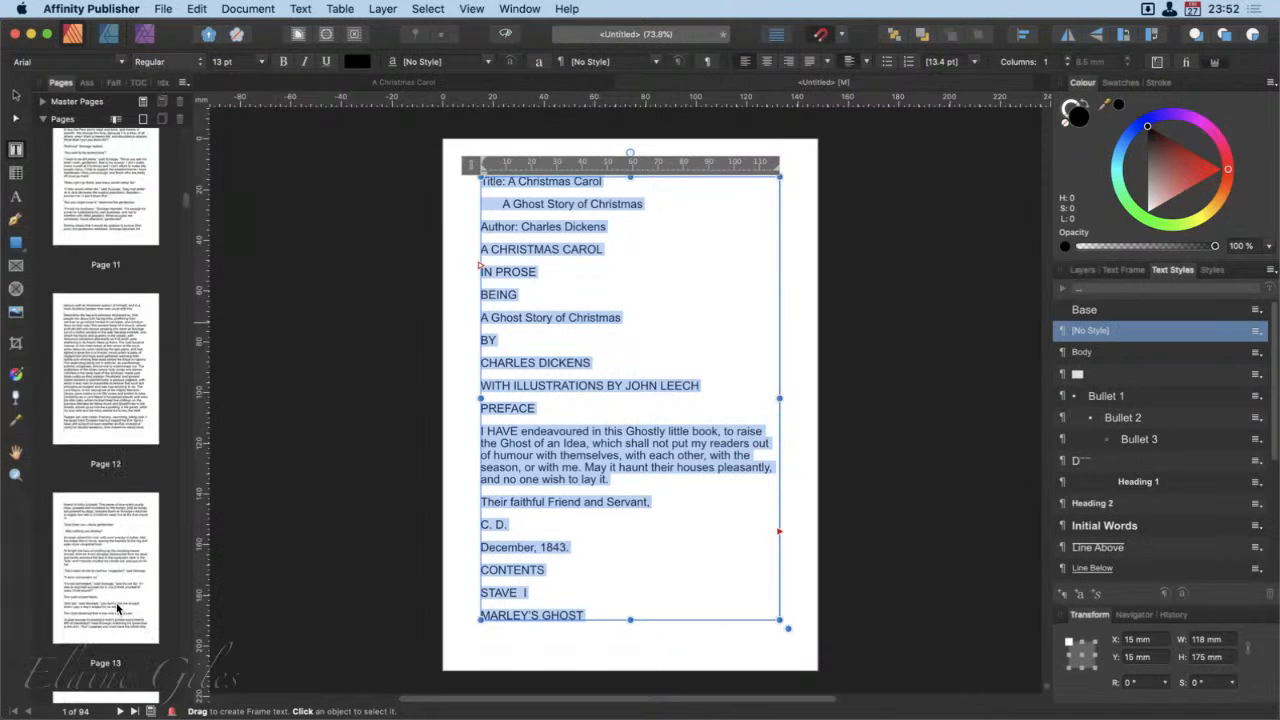
pyautogui.scroll(5, 117, 607)
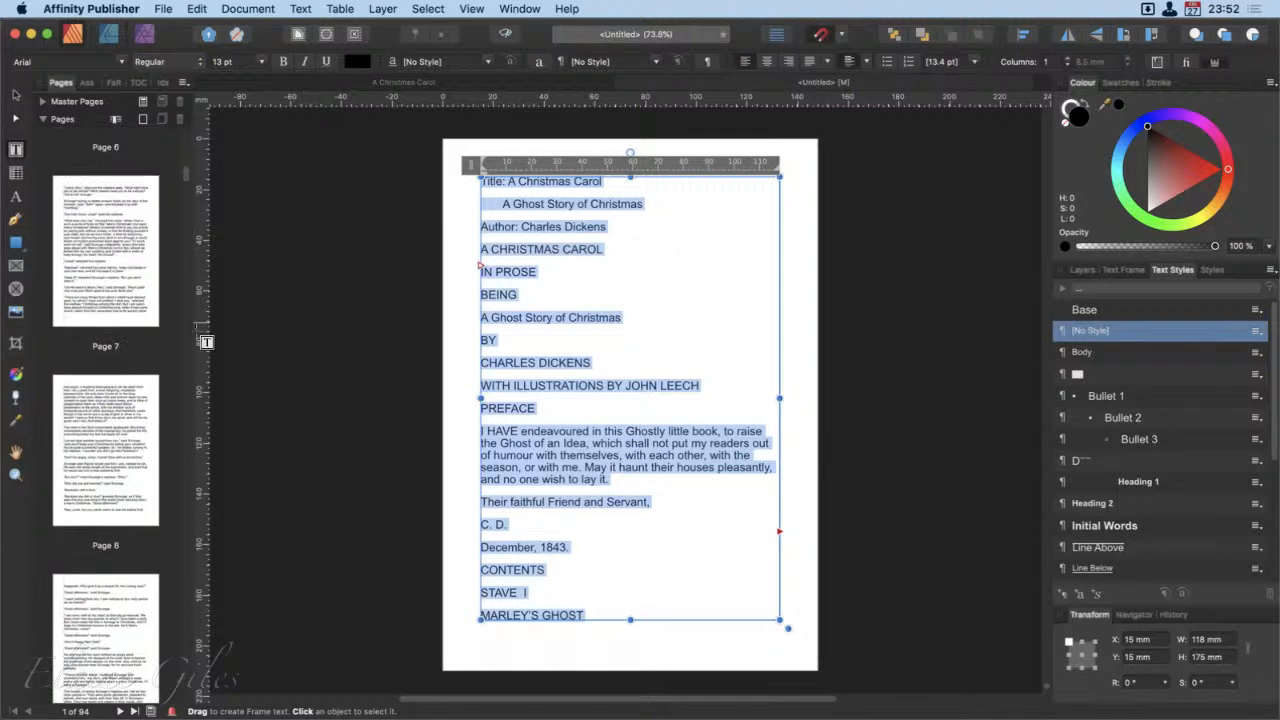
pyautogui.click(264, 62)
pyautogui.click(235, 328)
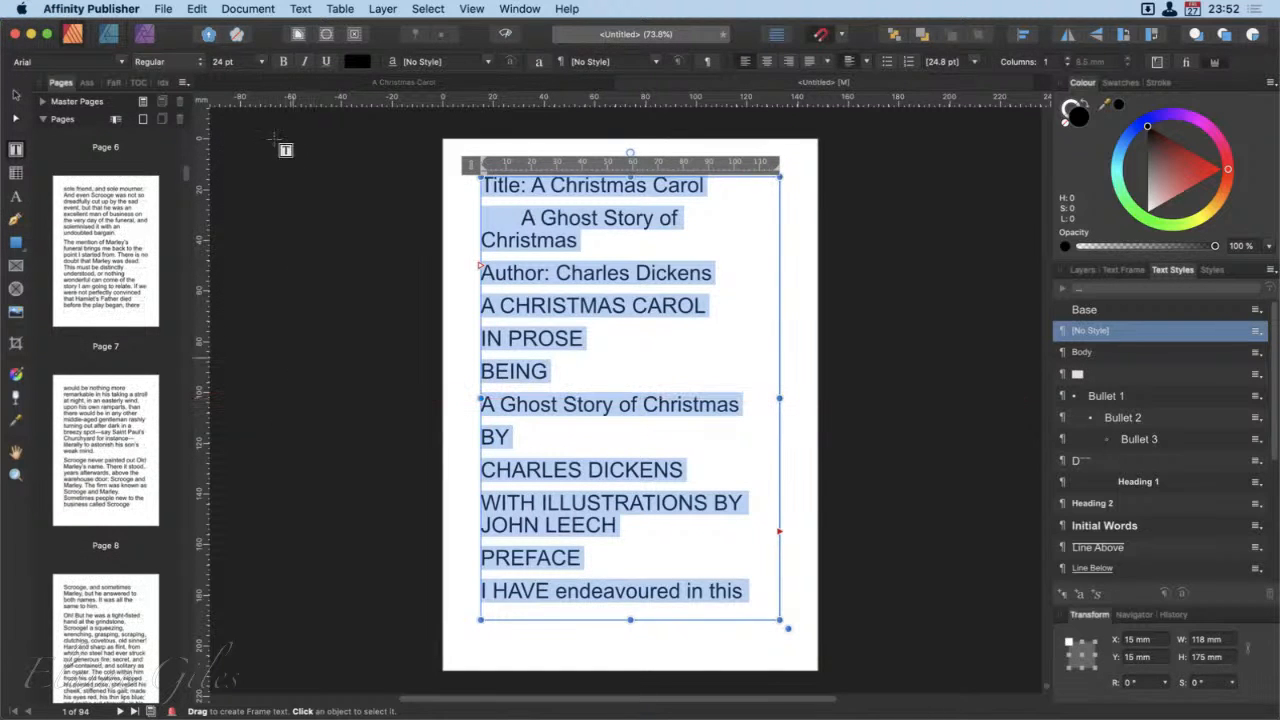
# Step: Set the font size of the selected book text to 18 pt
pyautogui.click(264, 62)
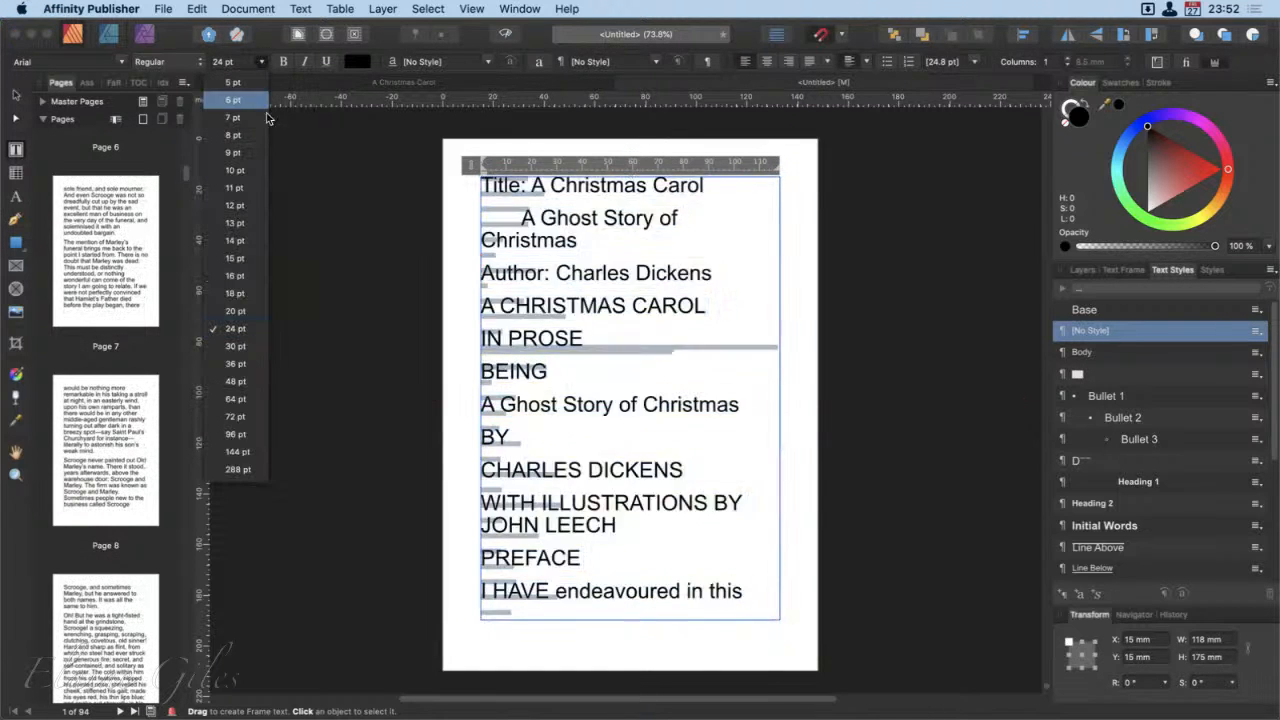
pyautogui.click(235, 293)
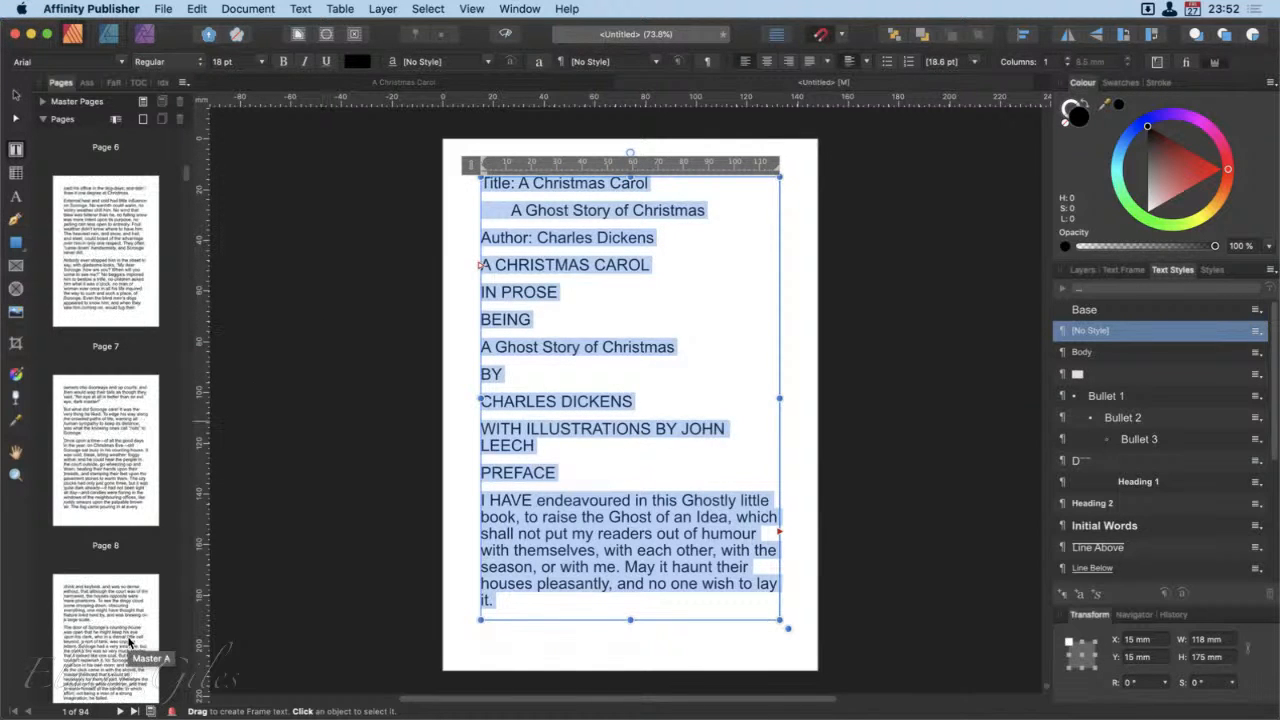
# Step: Go to page 94 and autoflow its overflowing text frame onto newly added pages
pyautogui.scroll(-20, 130, 643)
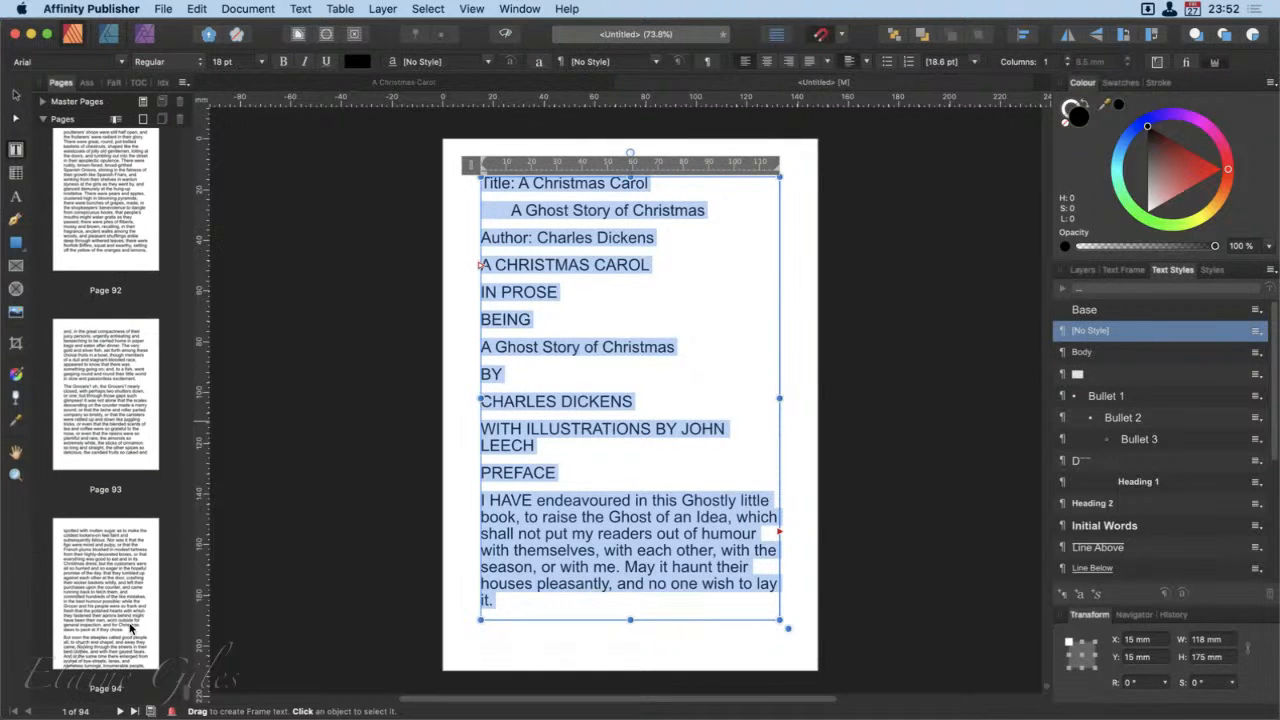
pyautogui.click(130, 628)
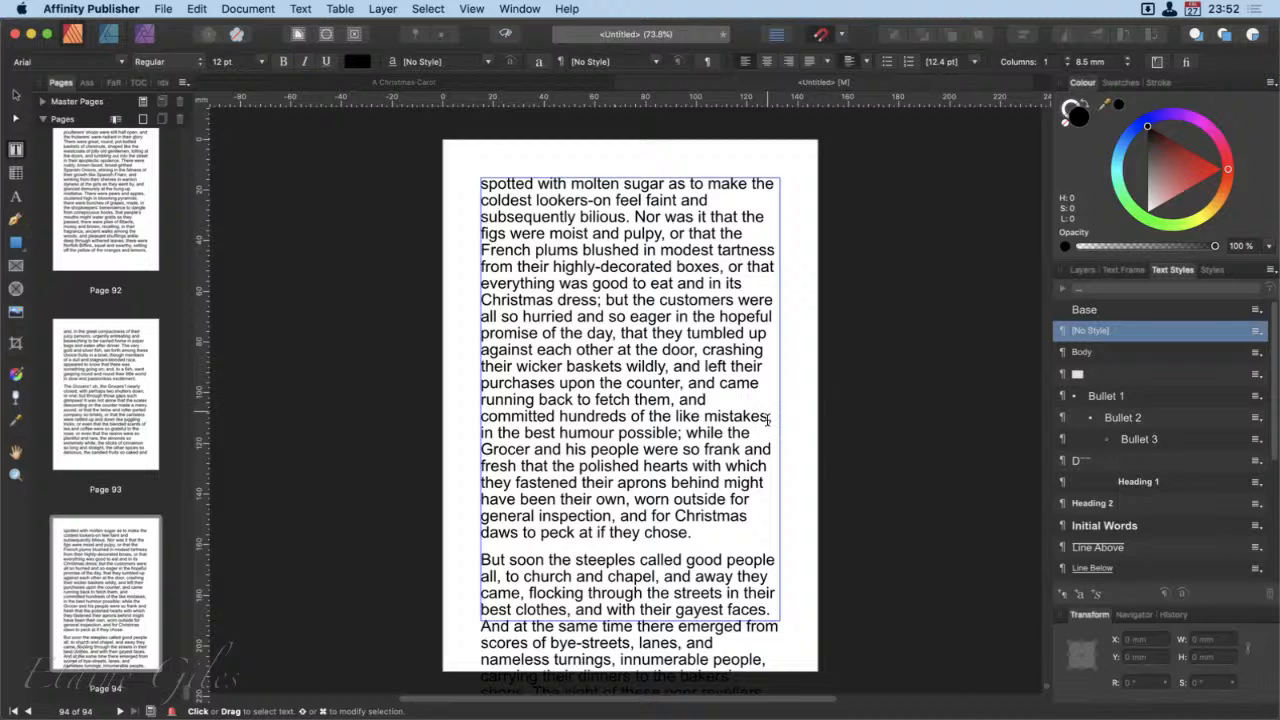
pyautogui.click(713, 452)
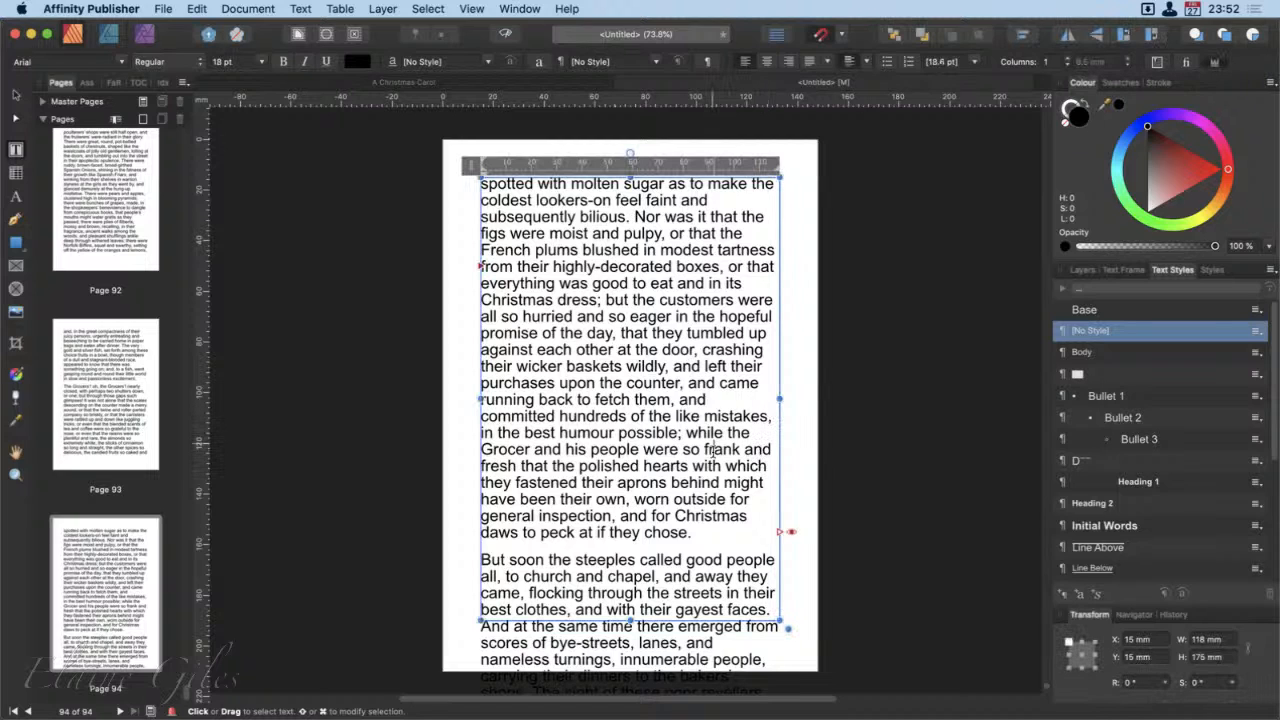
pyautogui.keyDown('shift'); pyautogui.click(785, 561); pyautogui.keyUp('shift')
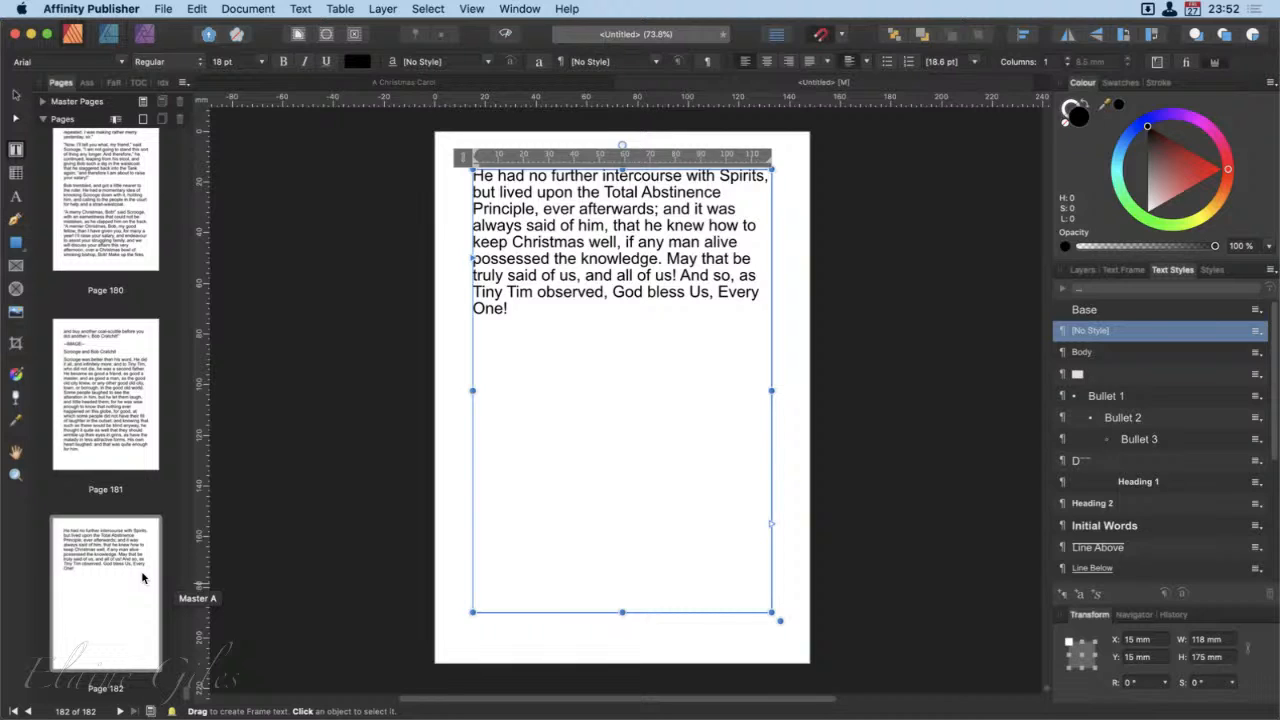
# Step: Check the reflowed page thumbnails from page 1 to the end, and delete page 182
pyautogui.click(142, 577)
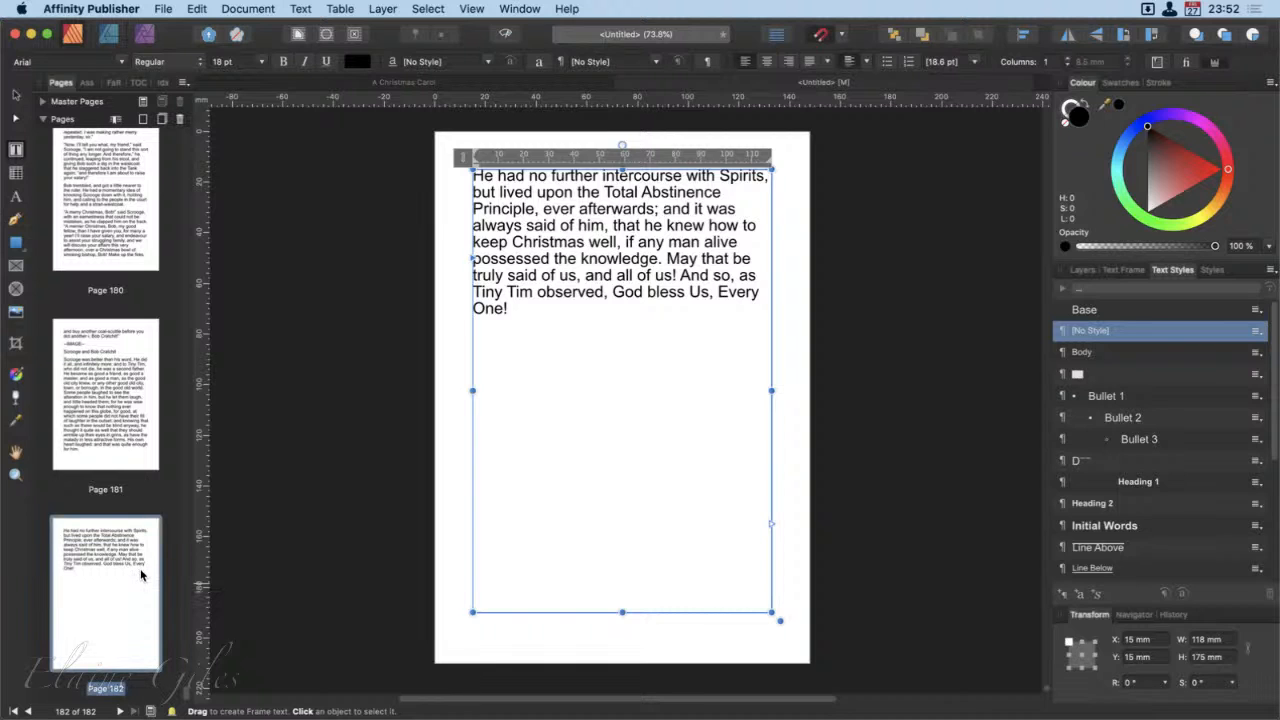
pyautogui.press('super+Up')
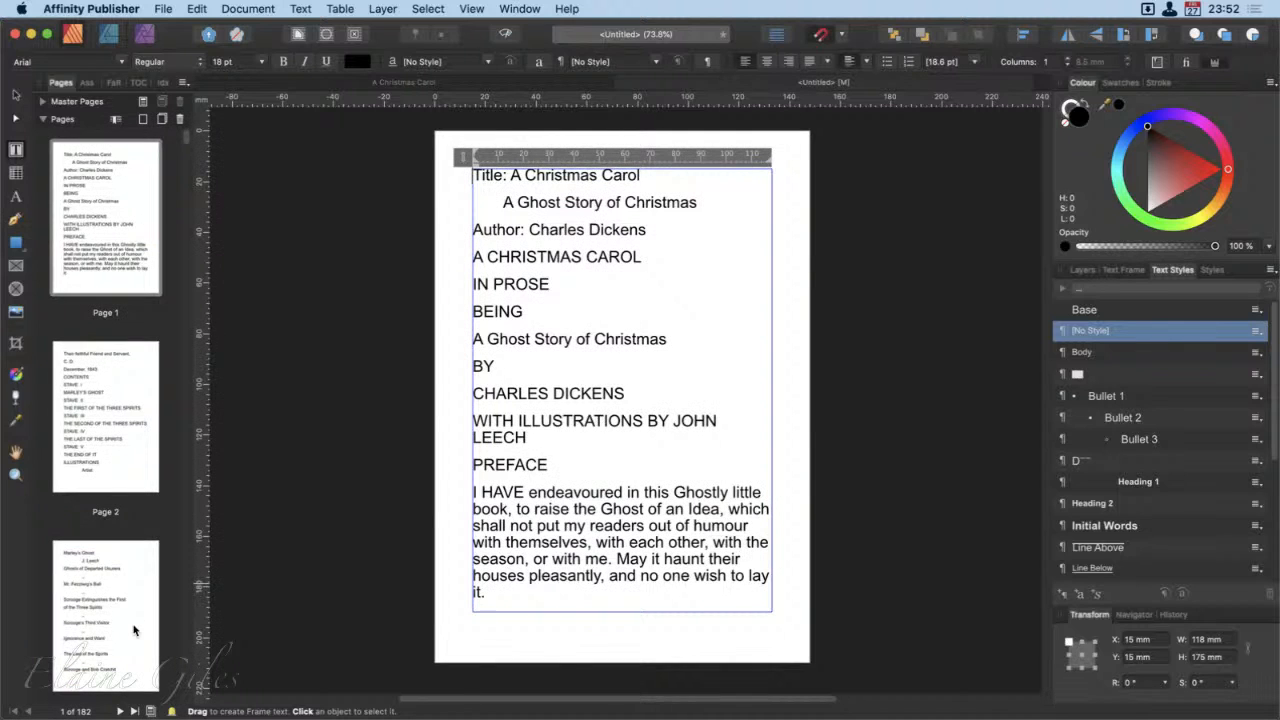
pyautogui.scroll(-15, 135, 630)
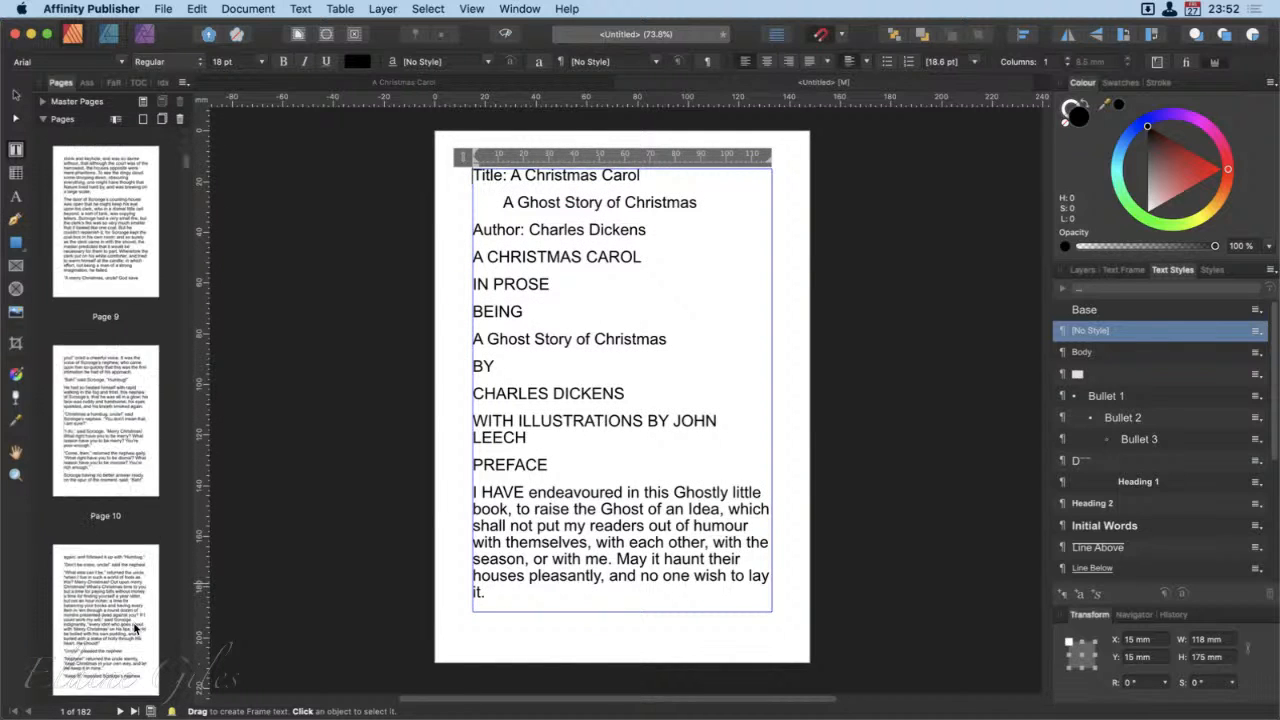
pyautogui.scroll(-20, 135, 630)
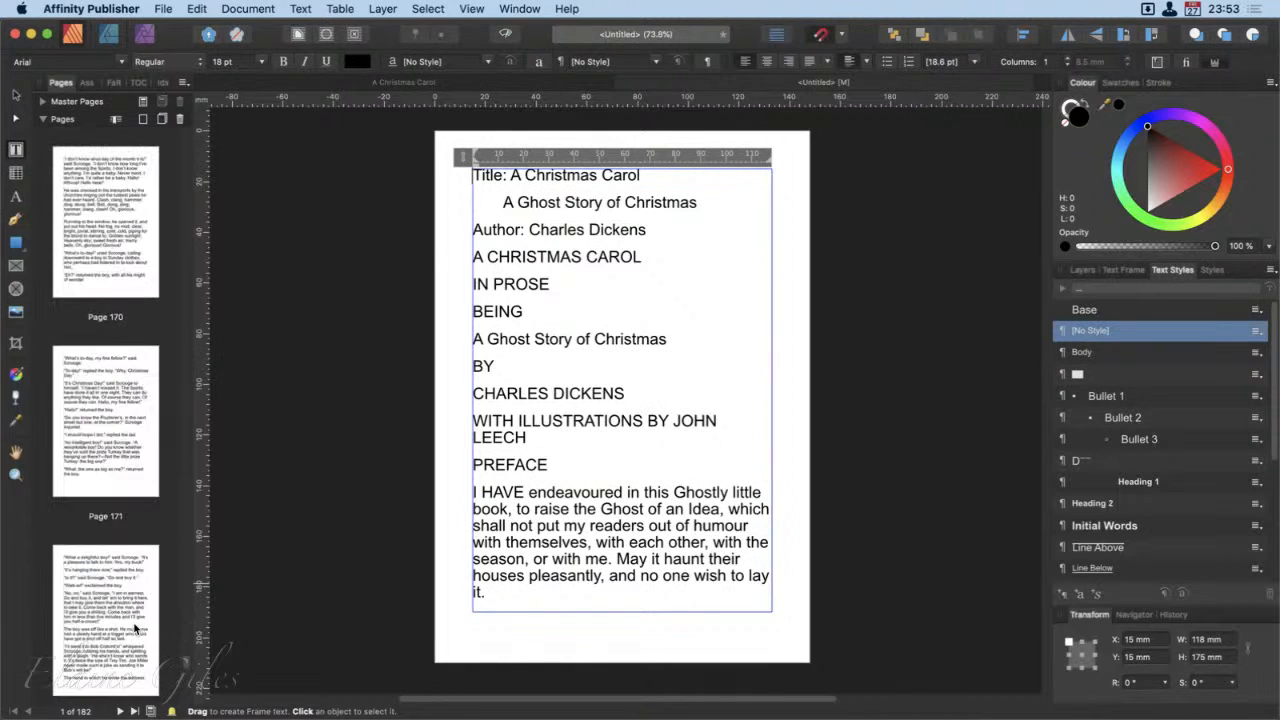
pyautogui.scroll(-5, 135, 628)
pyautogui.rightClick(125, 580)
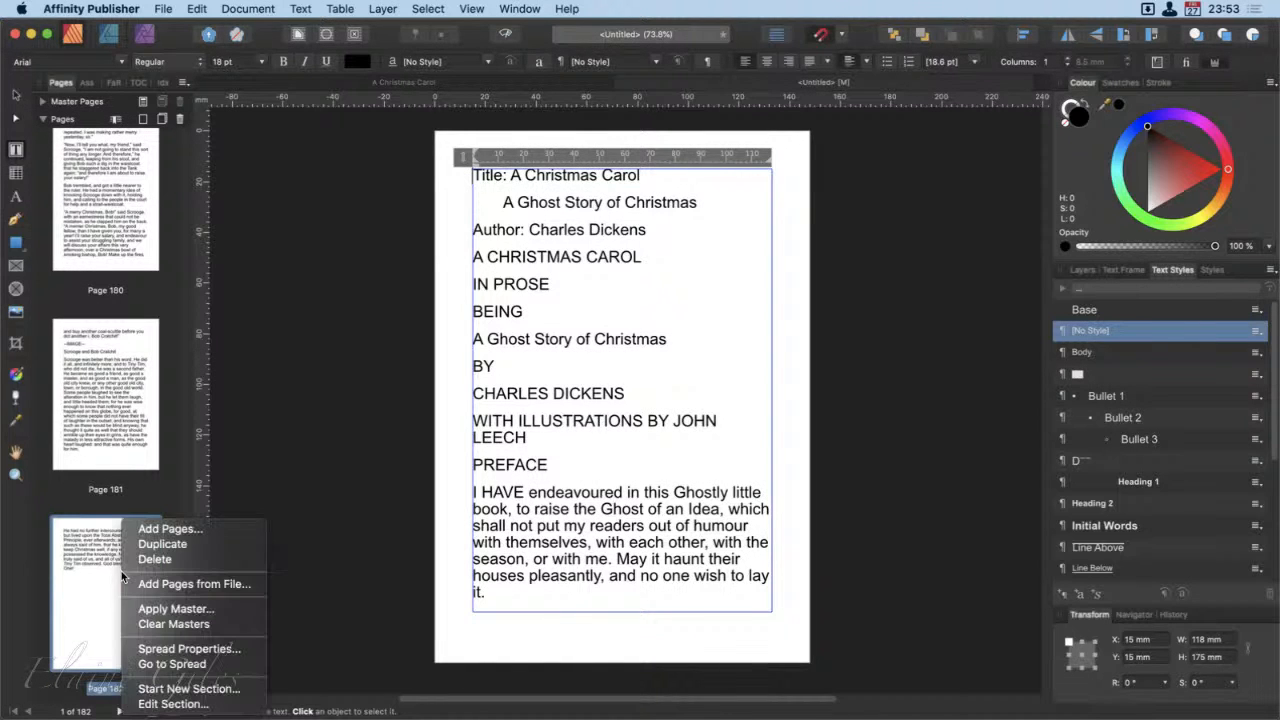
pyautogui.click(145, 561)
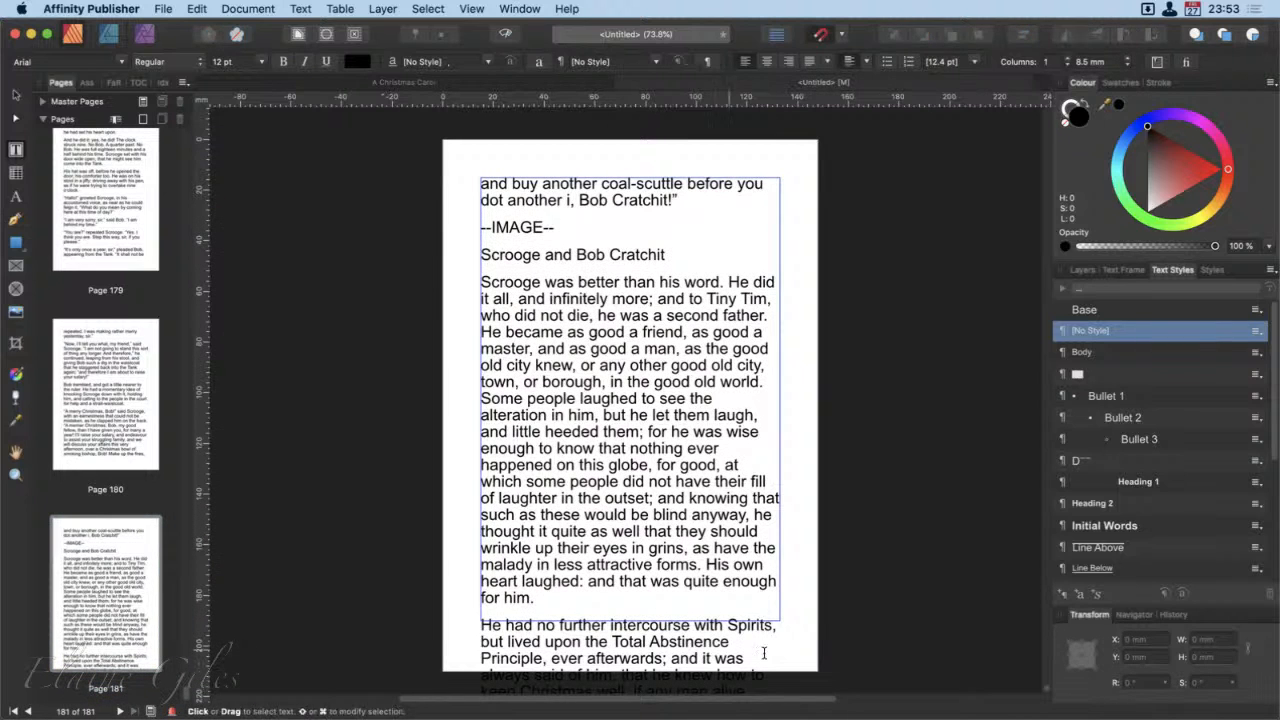
# Step: Hide the overflow text of the frame on page 181 and deselect the frame
pyautogui.click(743, 545)
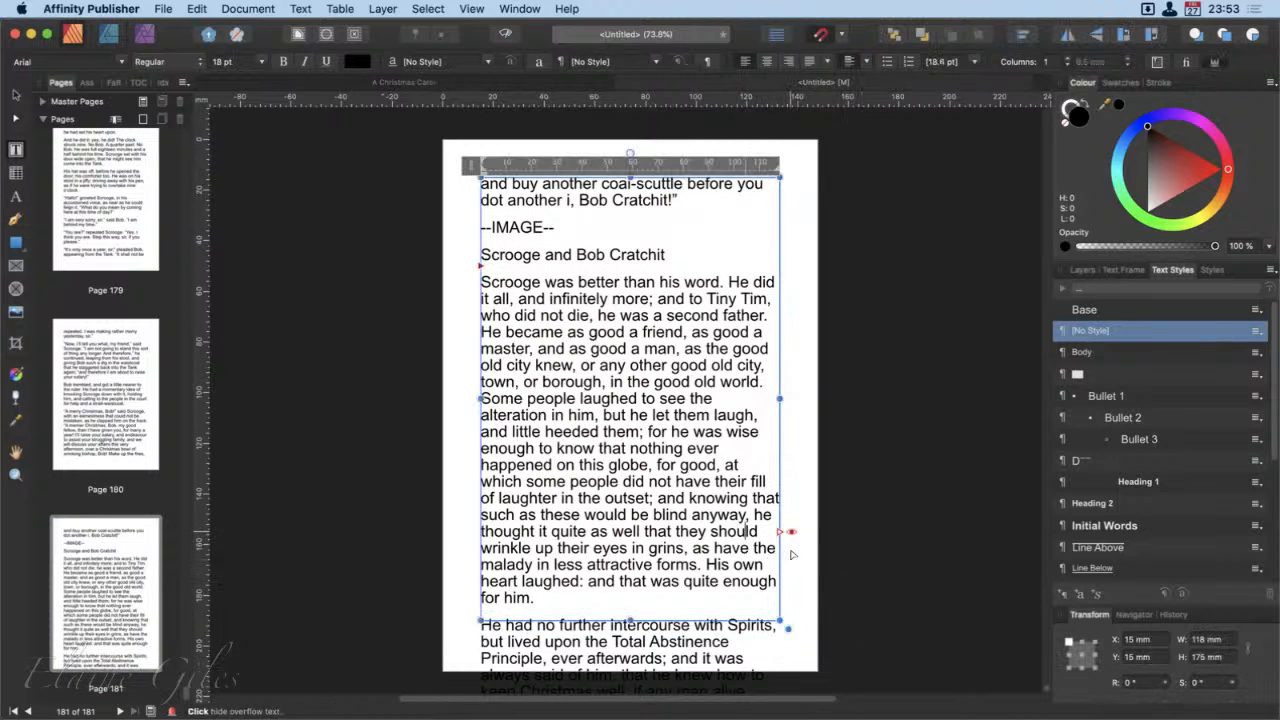
pyautogui.click(791, 533)
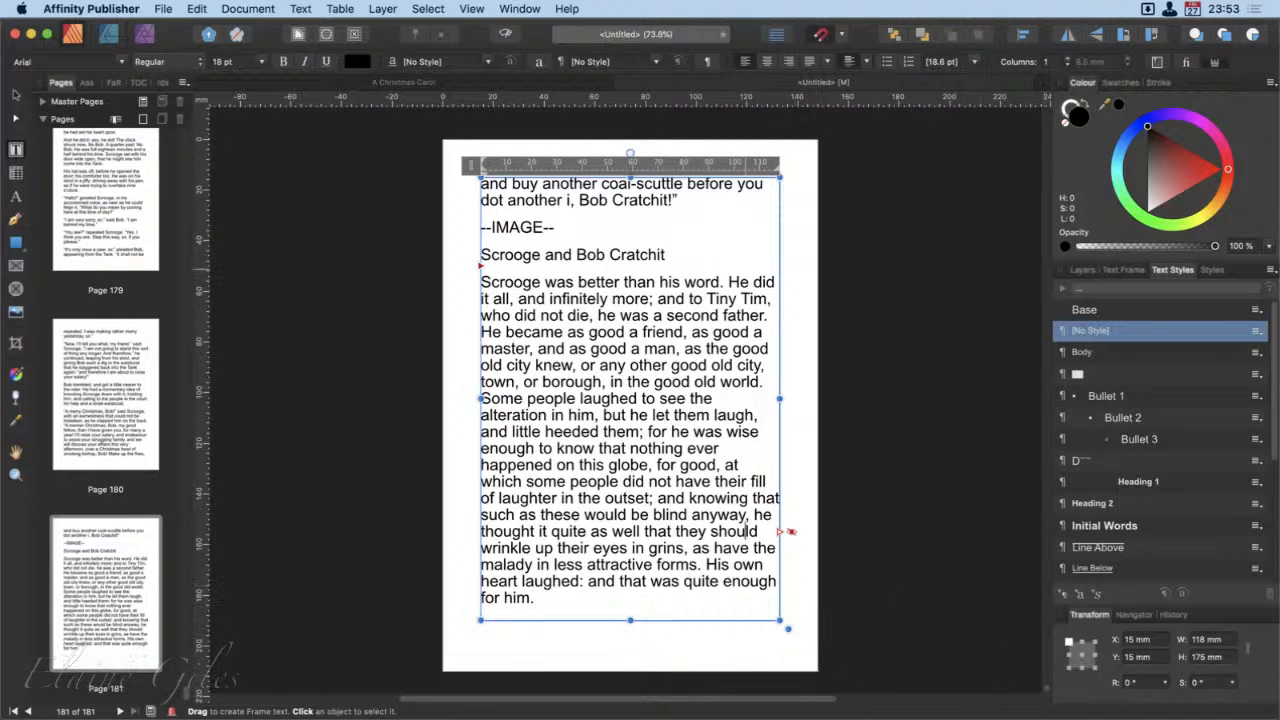
pyautogui.click(16, 95)
pyautogui.click(303, 350)
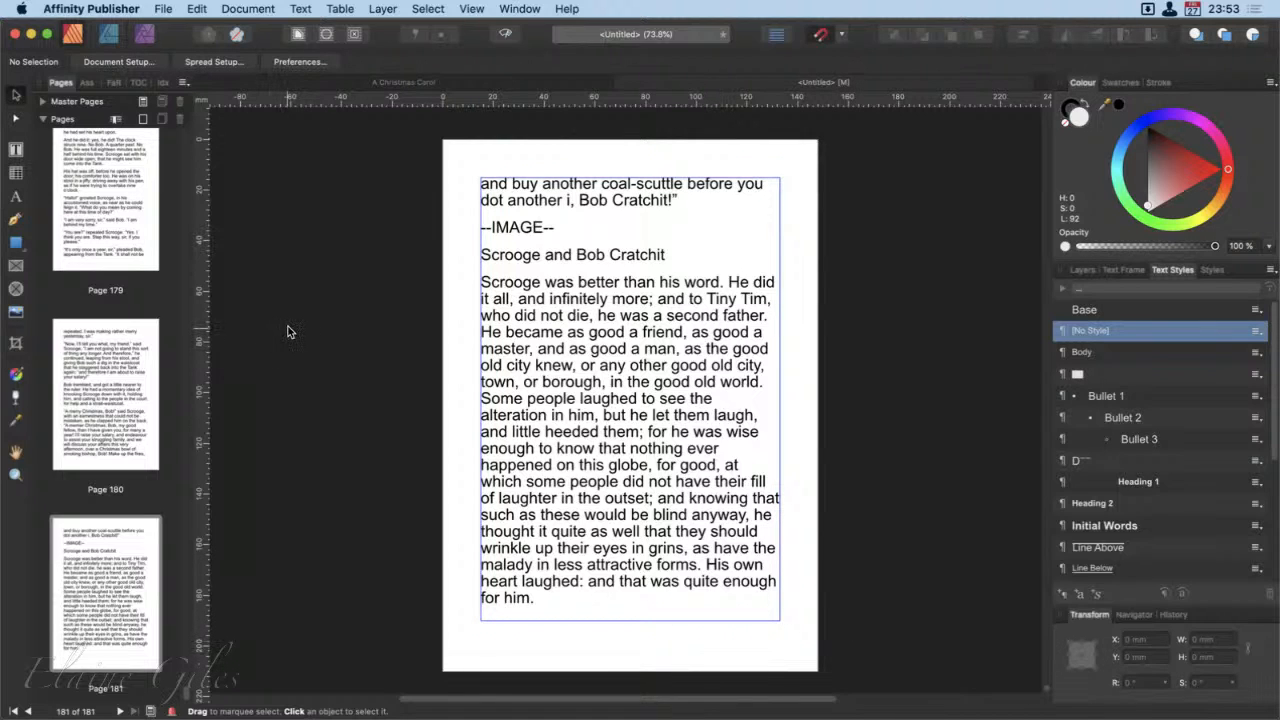
# Step: Try to export the document, and open the list of preflight errors from the warning
pyautogui.press('alt+shift+super+s')
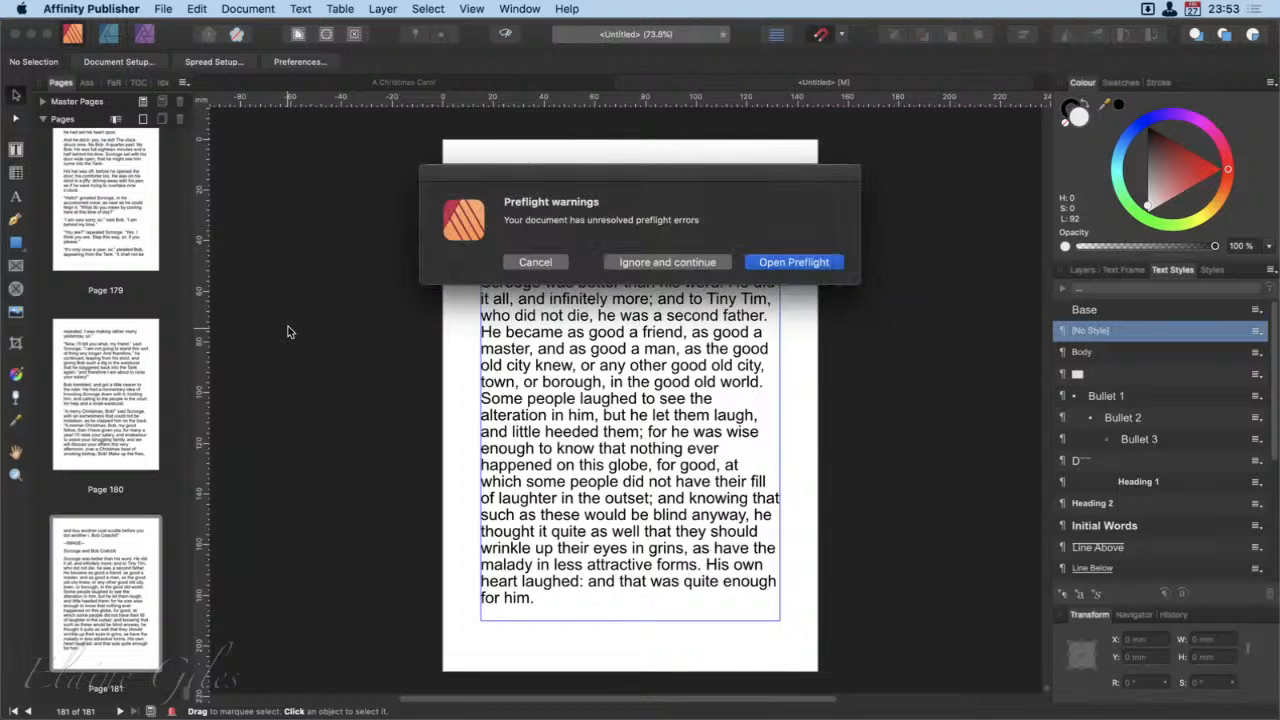
pyautogui.click(533, 261)
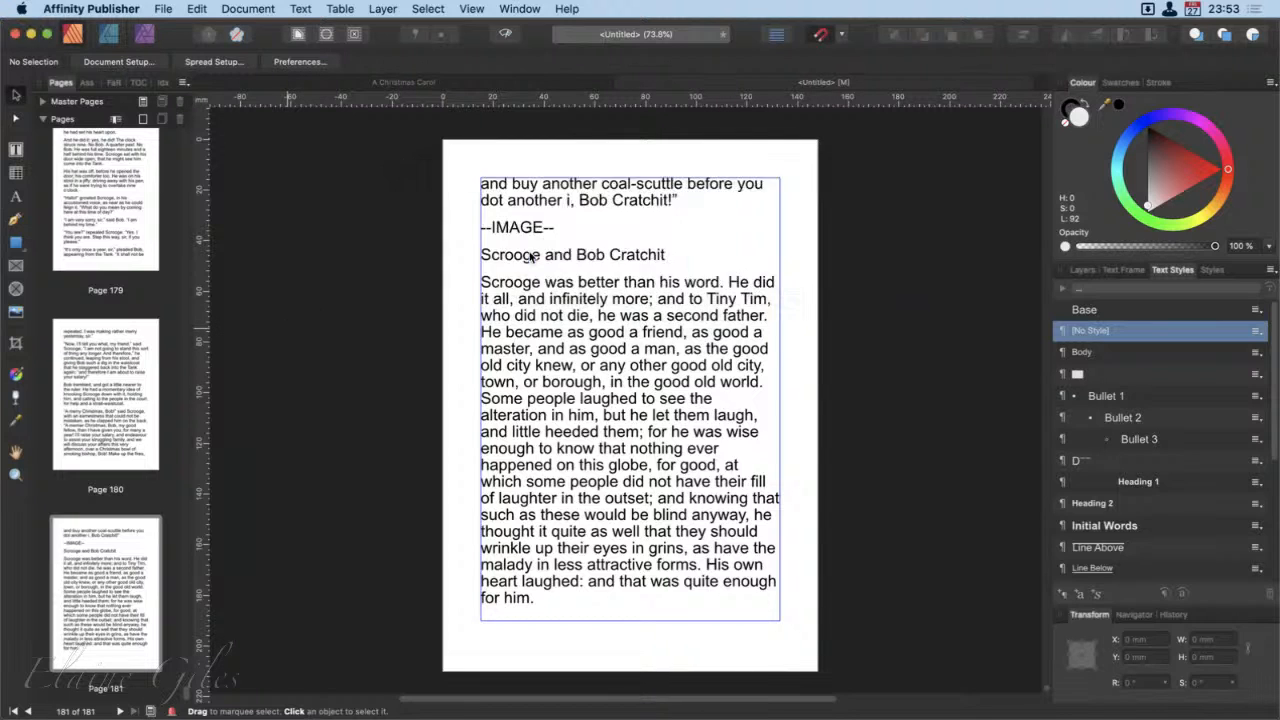
pyautogui.click(162, 8)
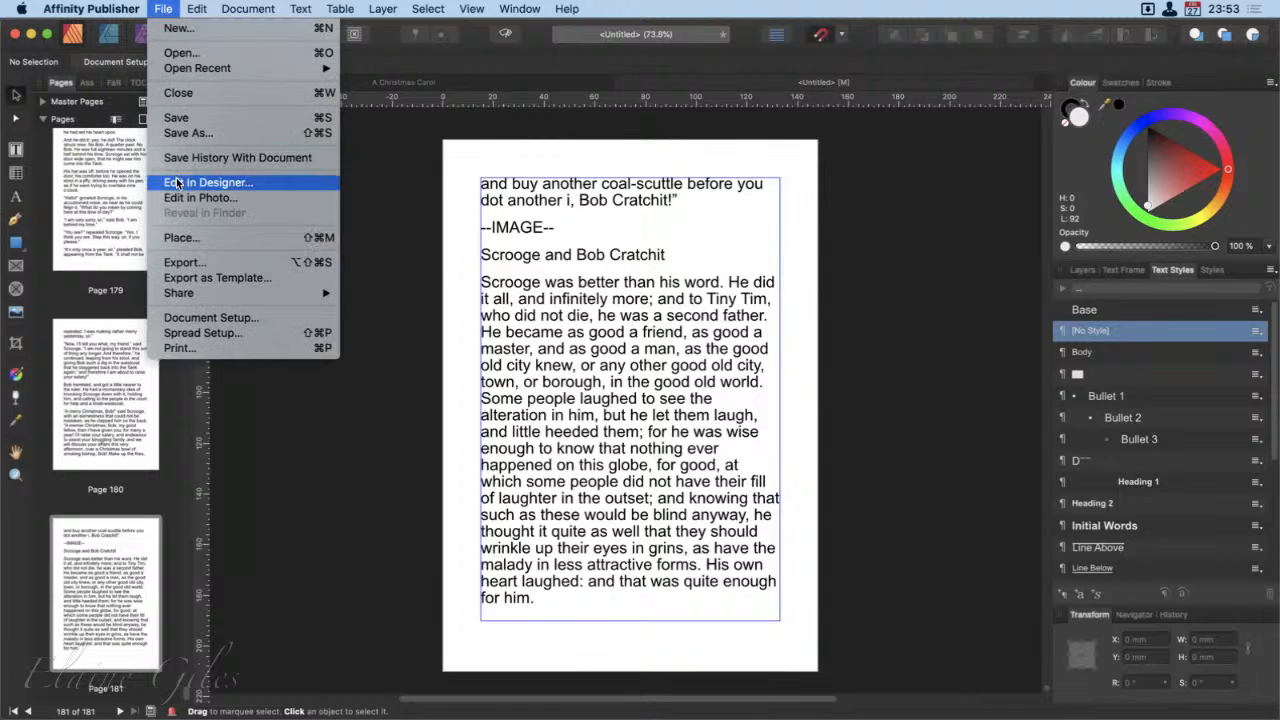
pyautogui.click(200, 262)
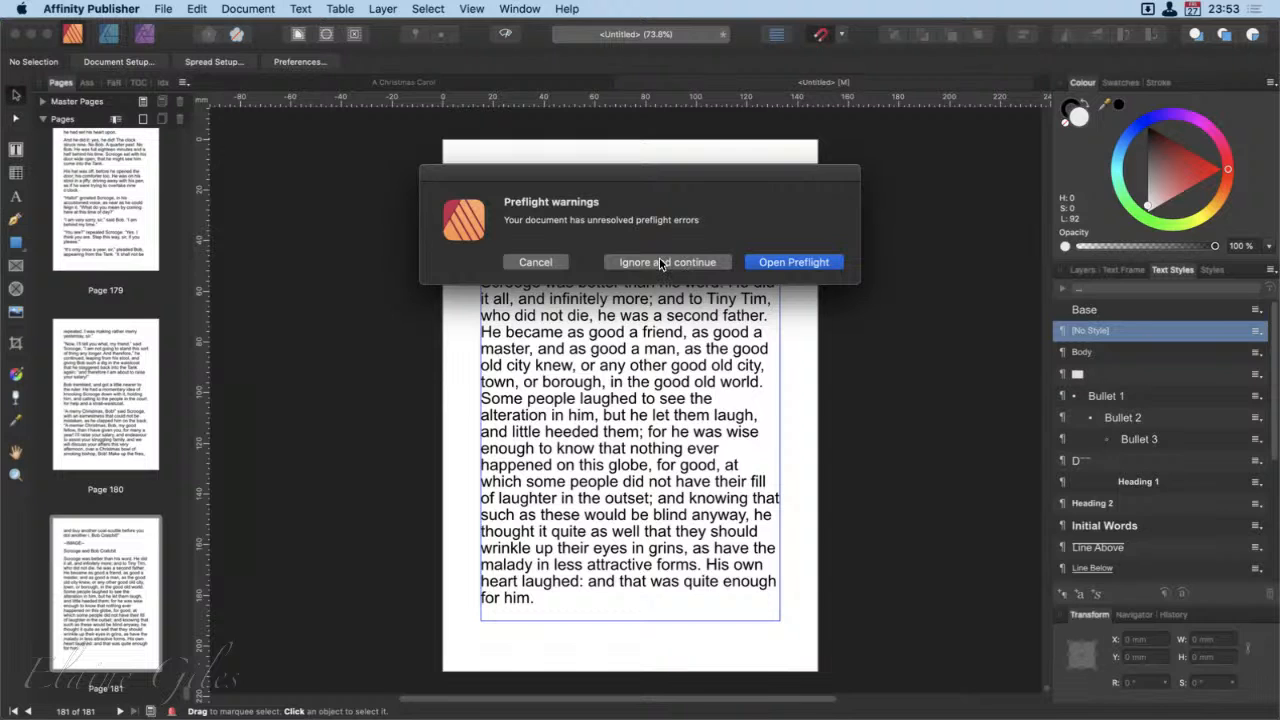
pyautogui.click(808, 262)
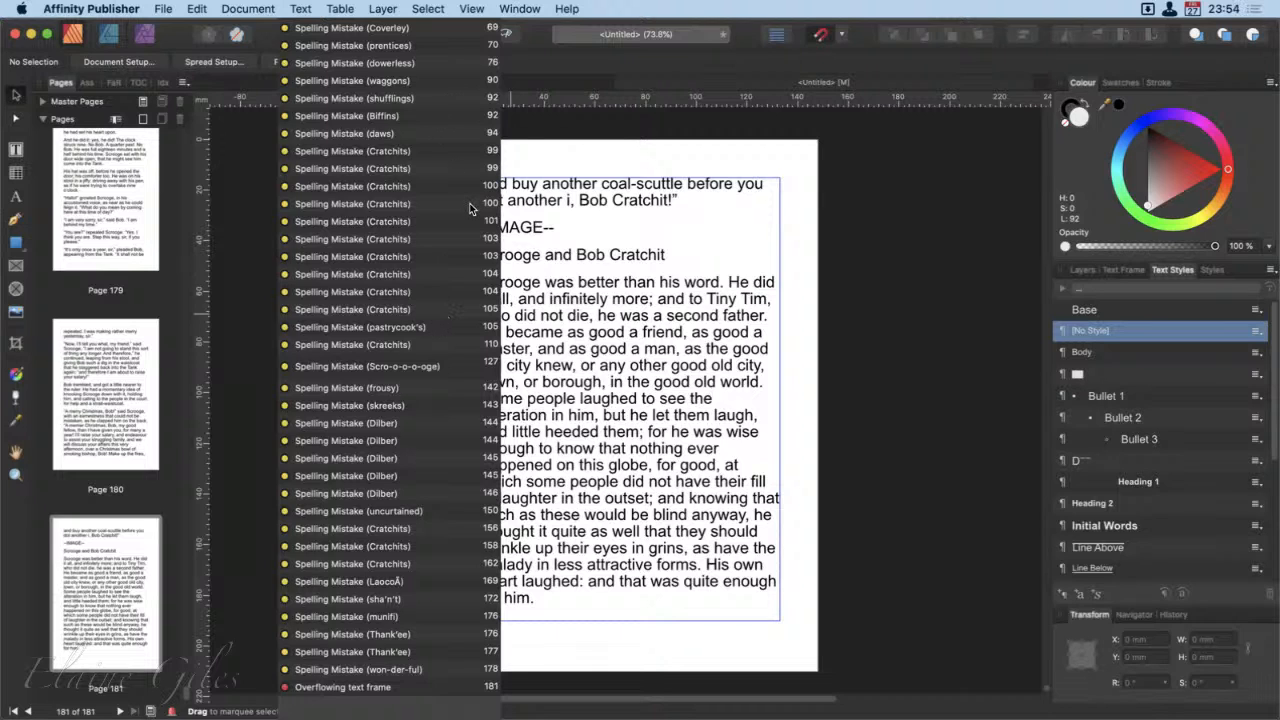
# Step: Locate the overflowing text frame through its preflight error and autoflow its text onto a new page after page 181
pyautogui.press('ctrl+super+f')
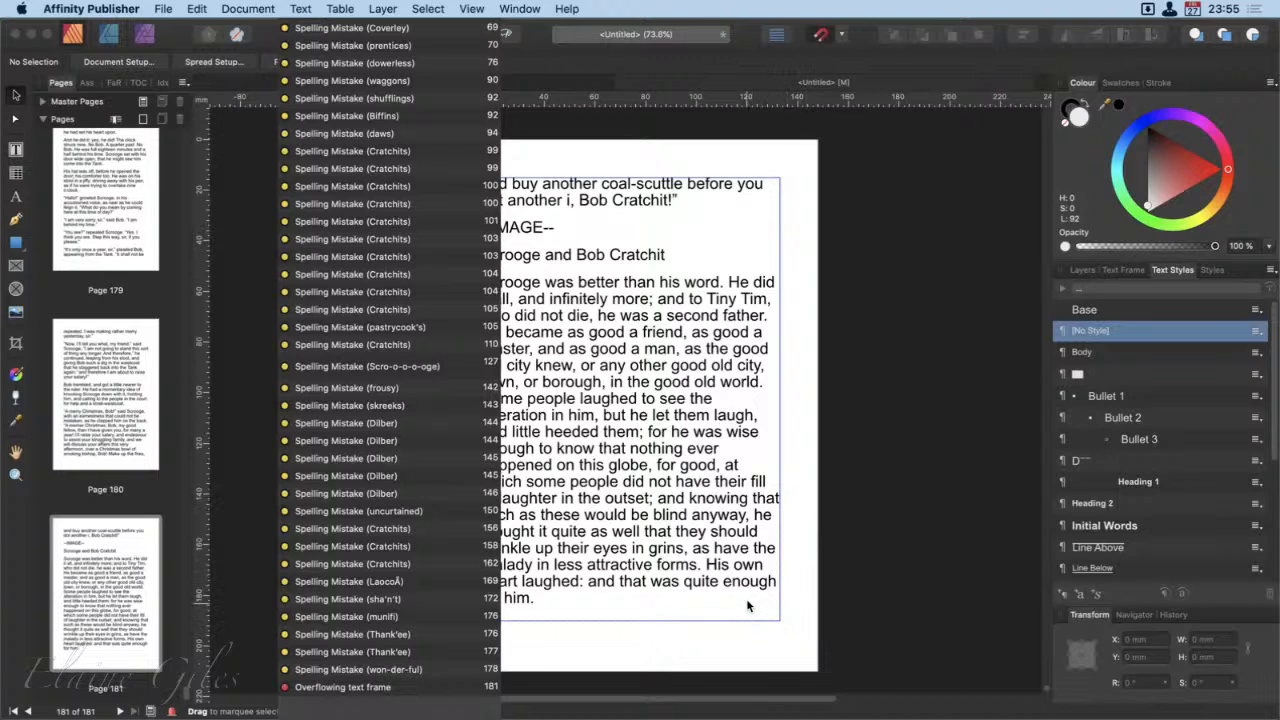
pyautogui.click(351, 688)
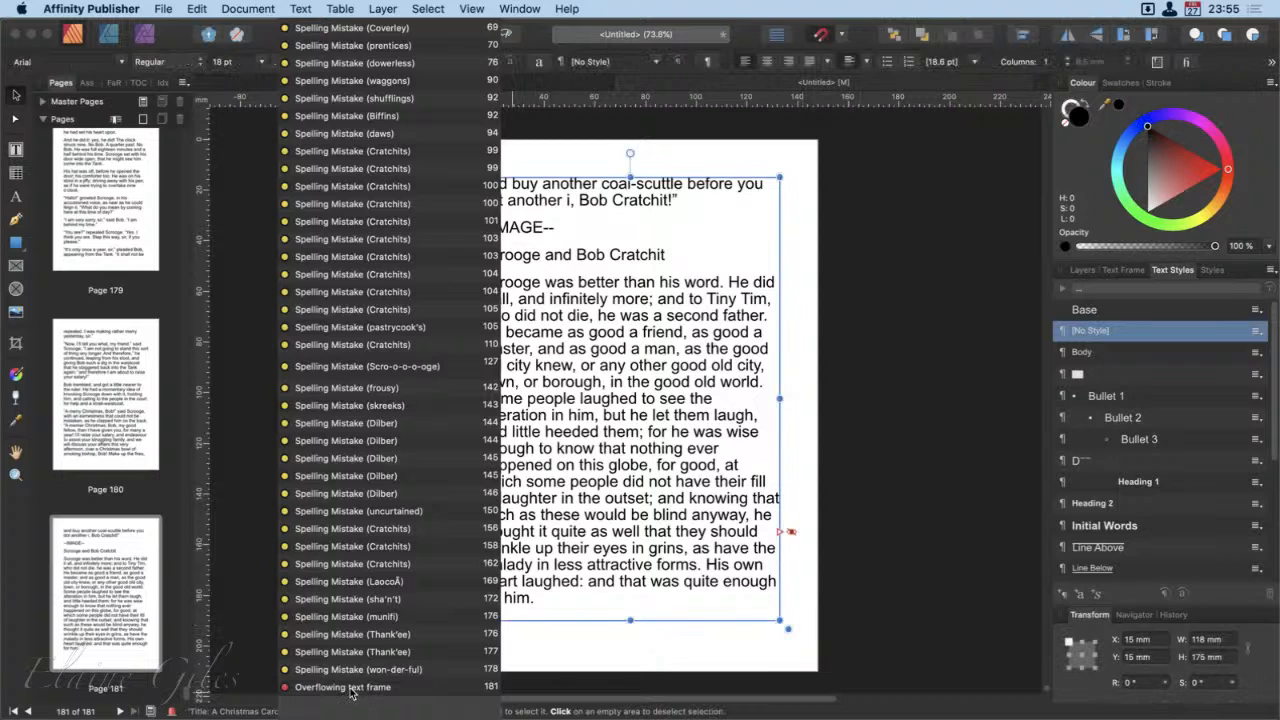
pyautogui.click(792, 534)
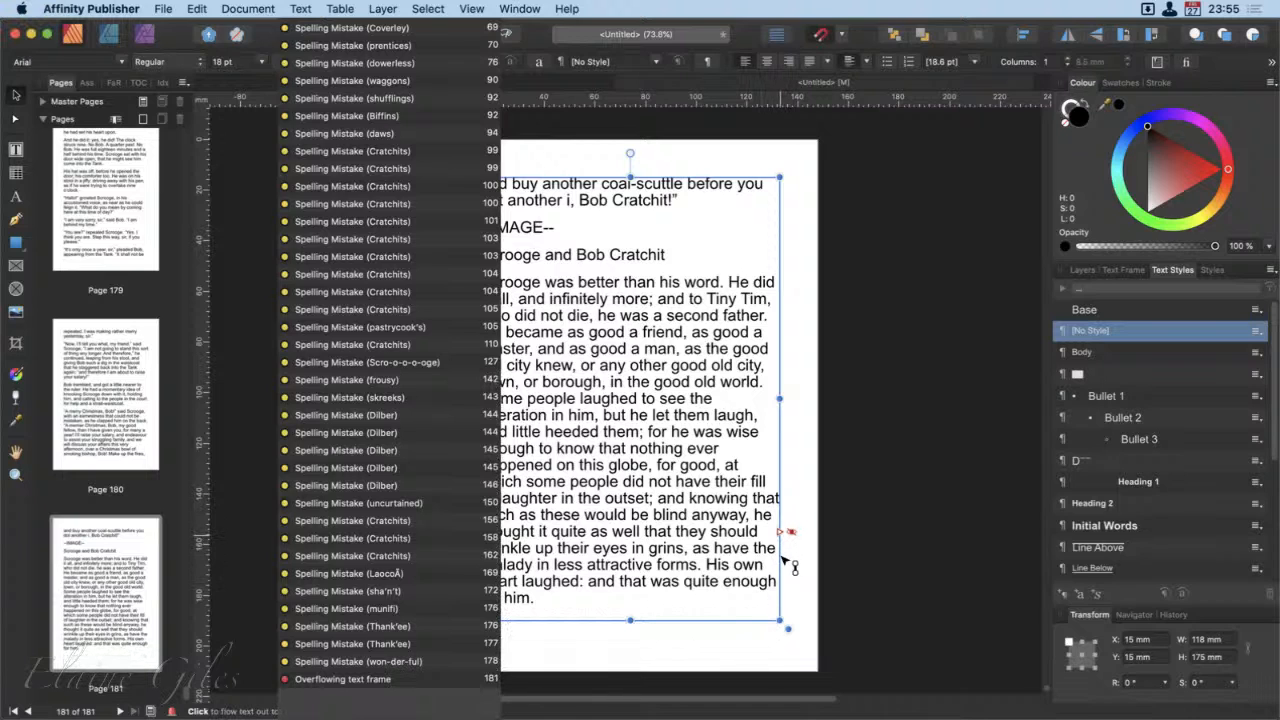
pyautogui.click(784, 556)
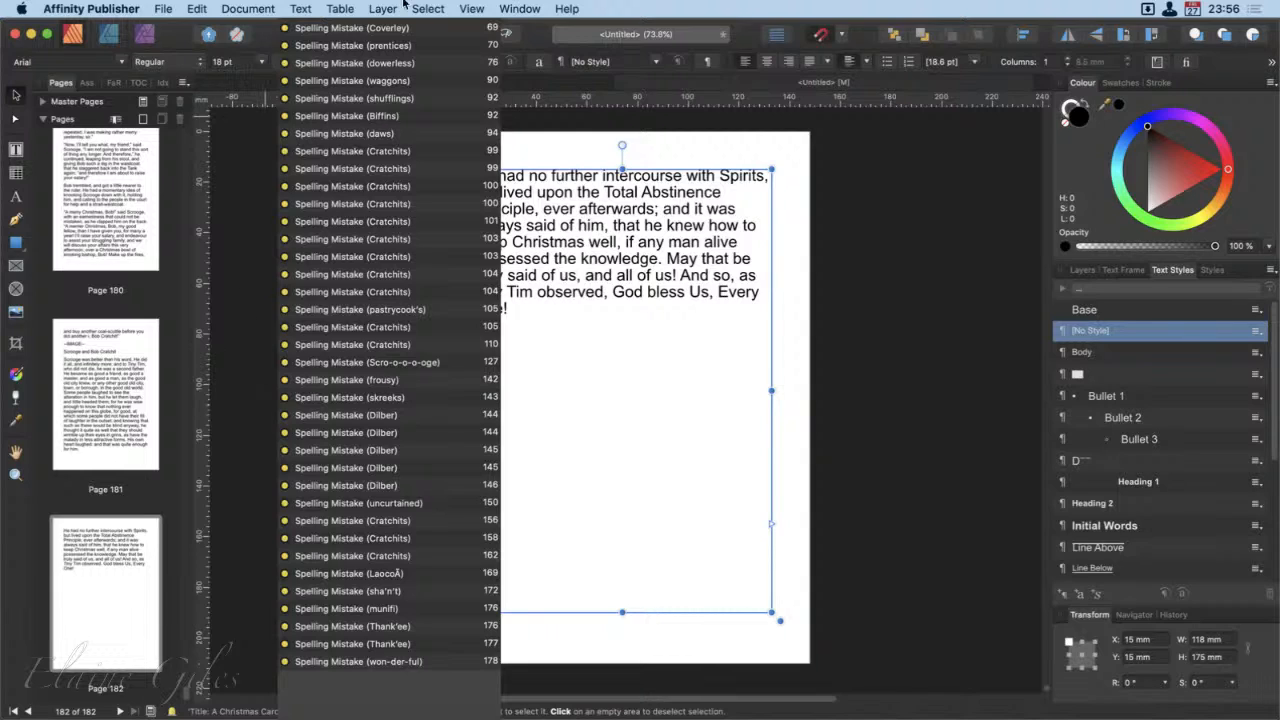
# Step: Hide the Preflight panel from the workspace
pyautogui.click(471, 8)
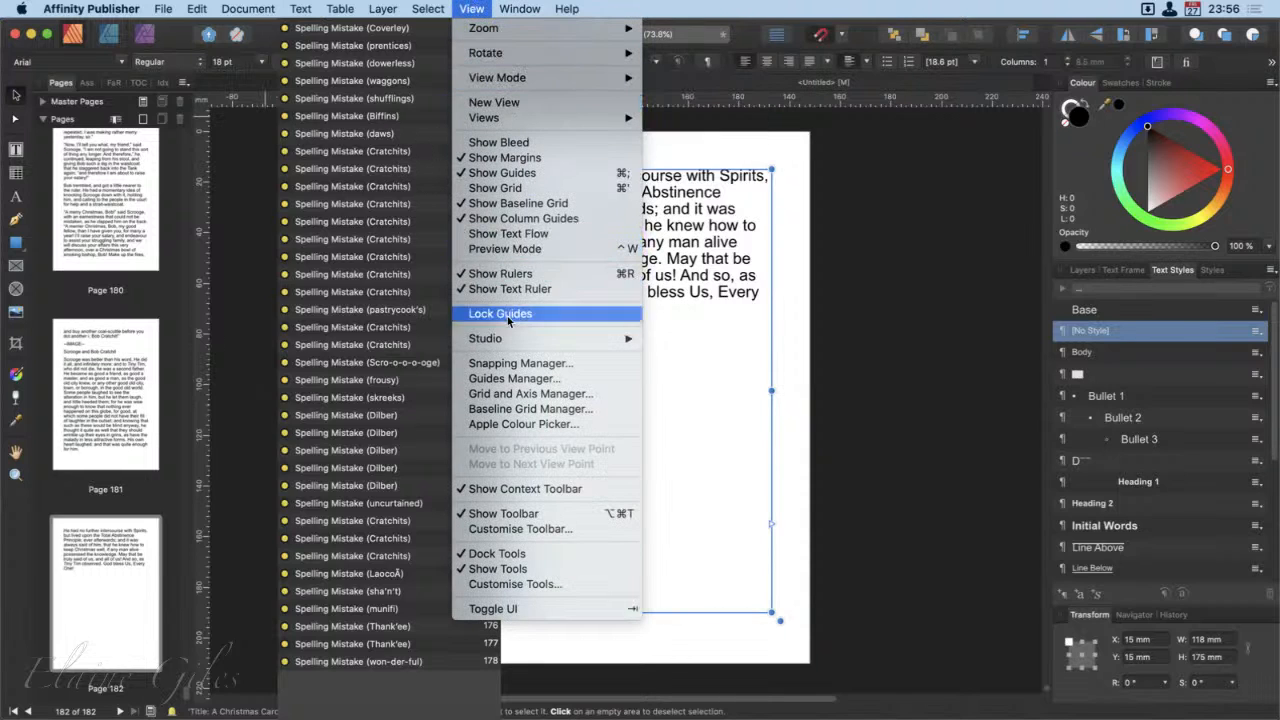
pyautogui.moveTo(526, 343)
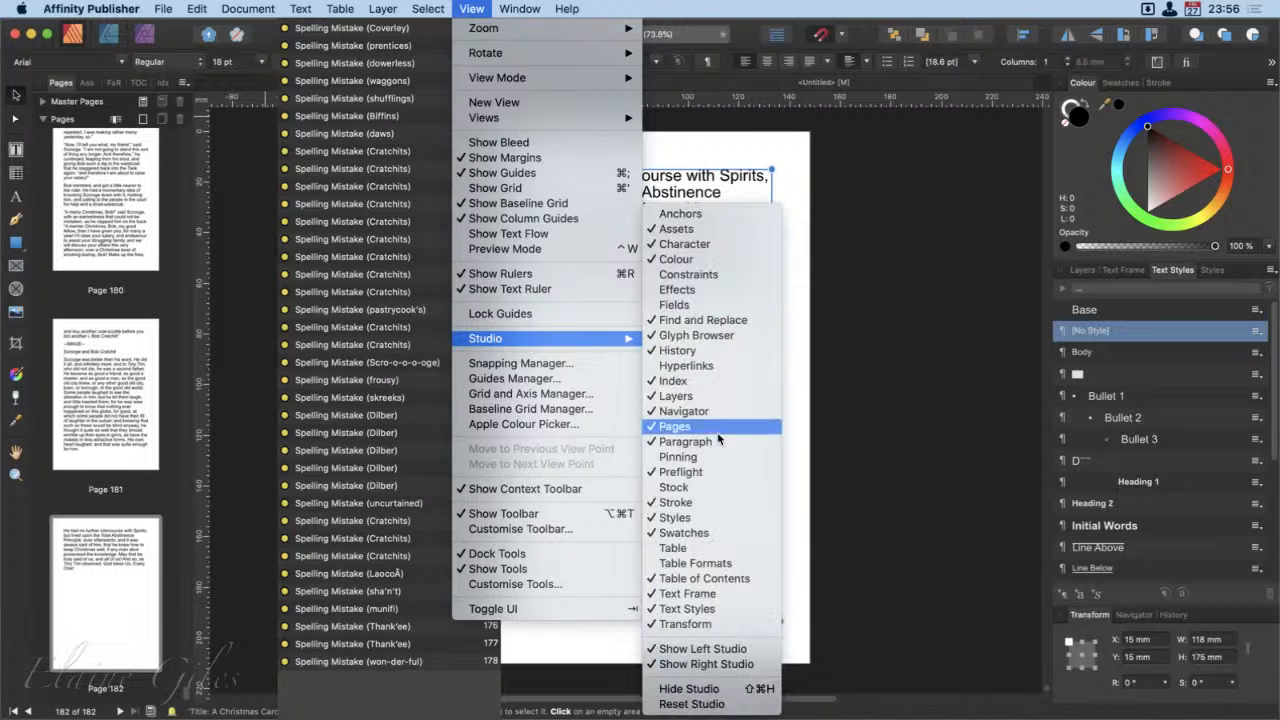
pyautogui.click(715, 474)
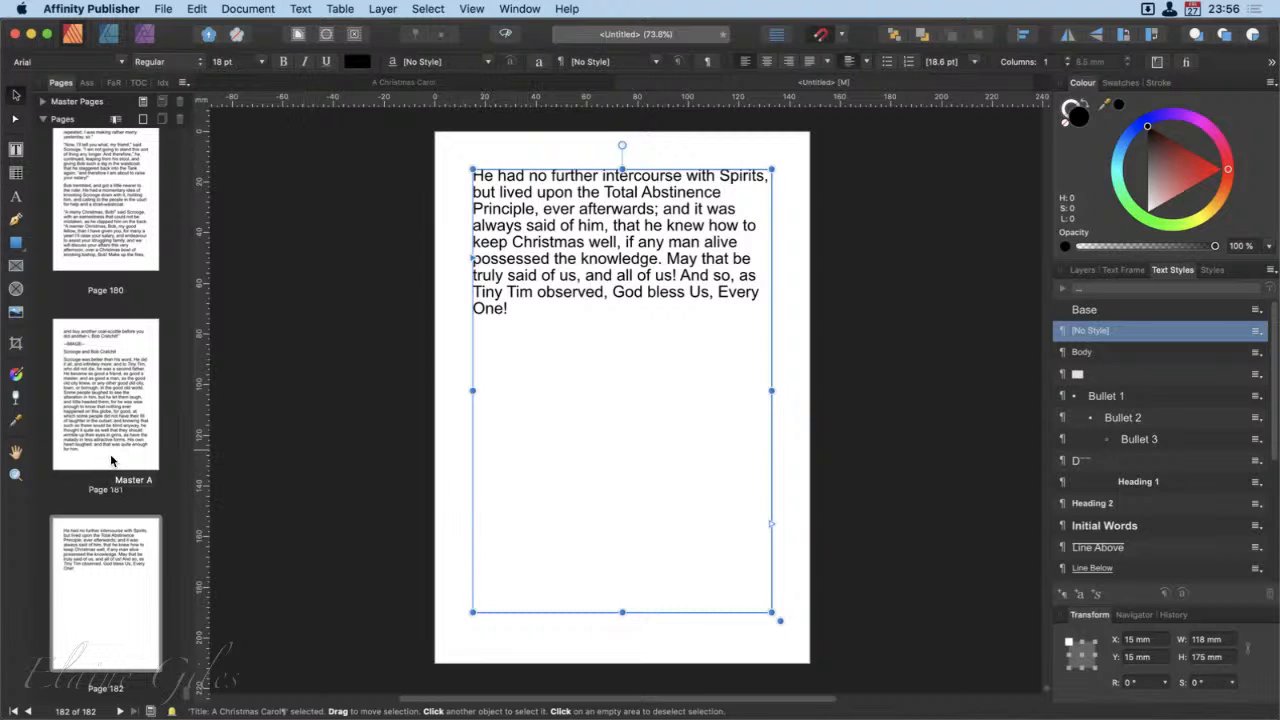
# Step: Review the page thumbnails back to page 1 and open the document's export settings
pyautogui.scroll(10, 112, 460)
pyautogui.scroll(12, 112, 460)
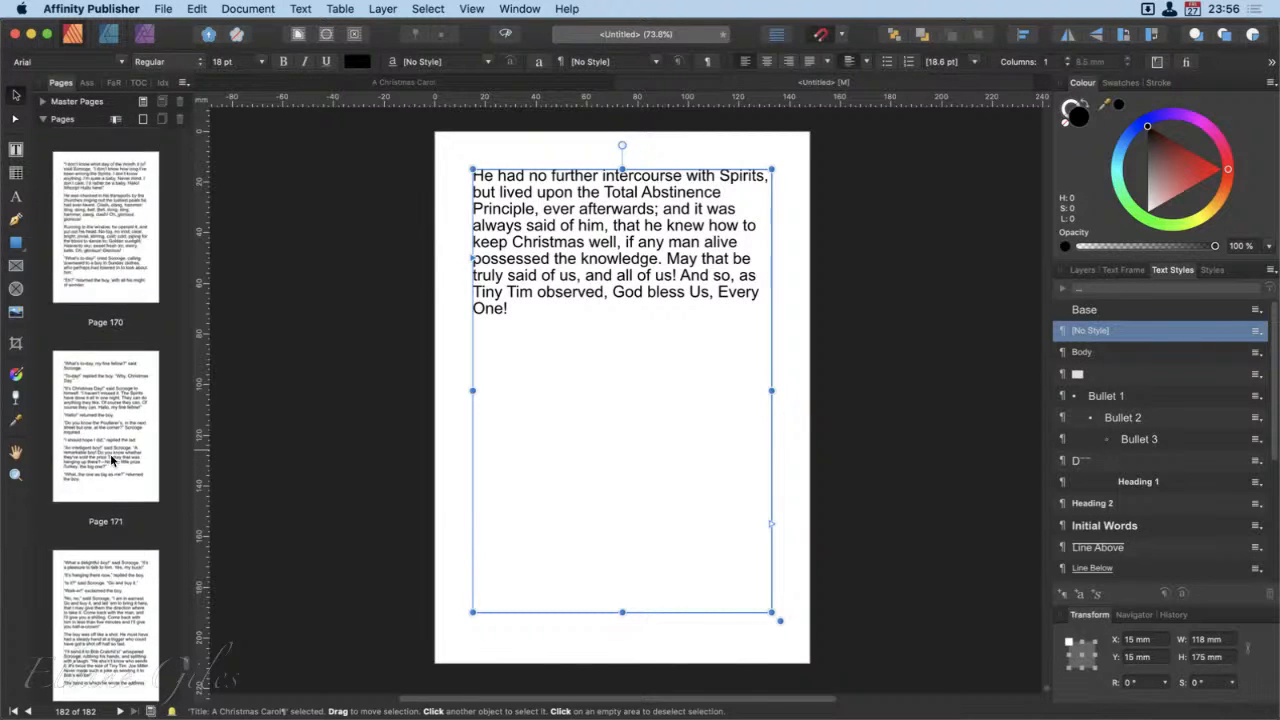
pyautogui.scroll(7, 112, 461)
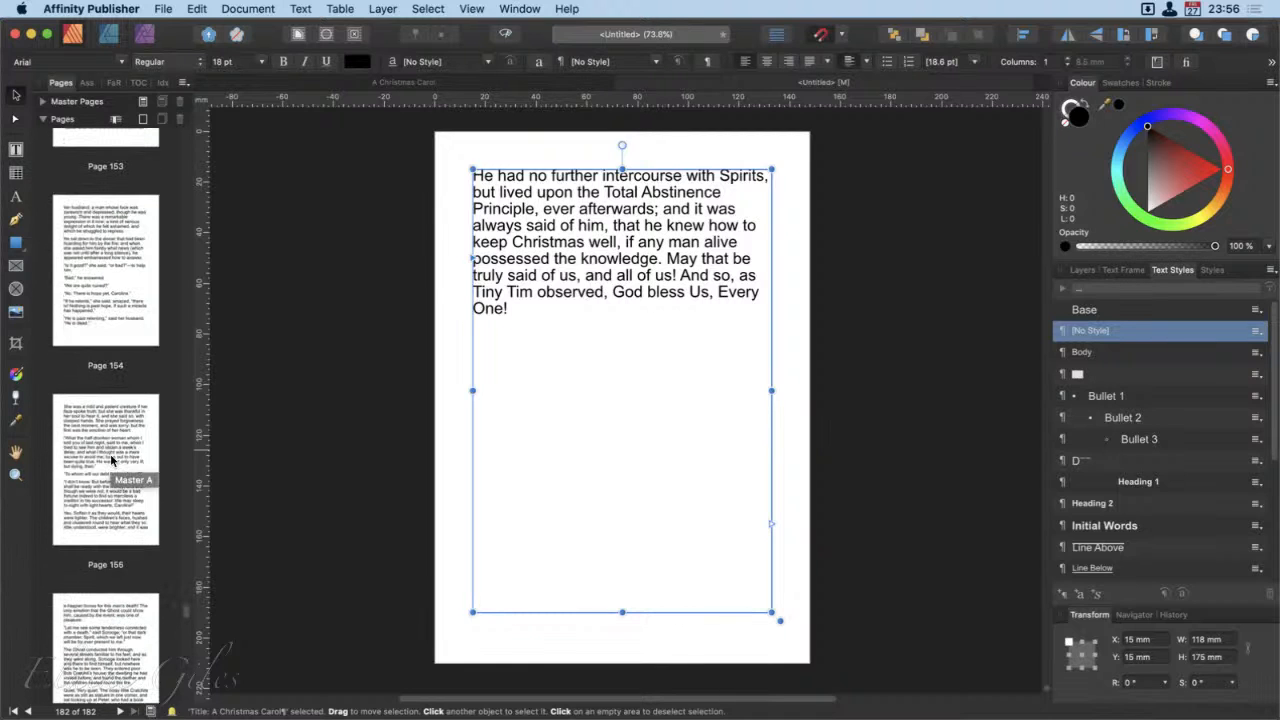
pyautogui.scroll(20, 112, 461)
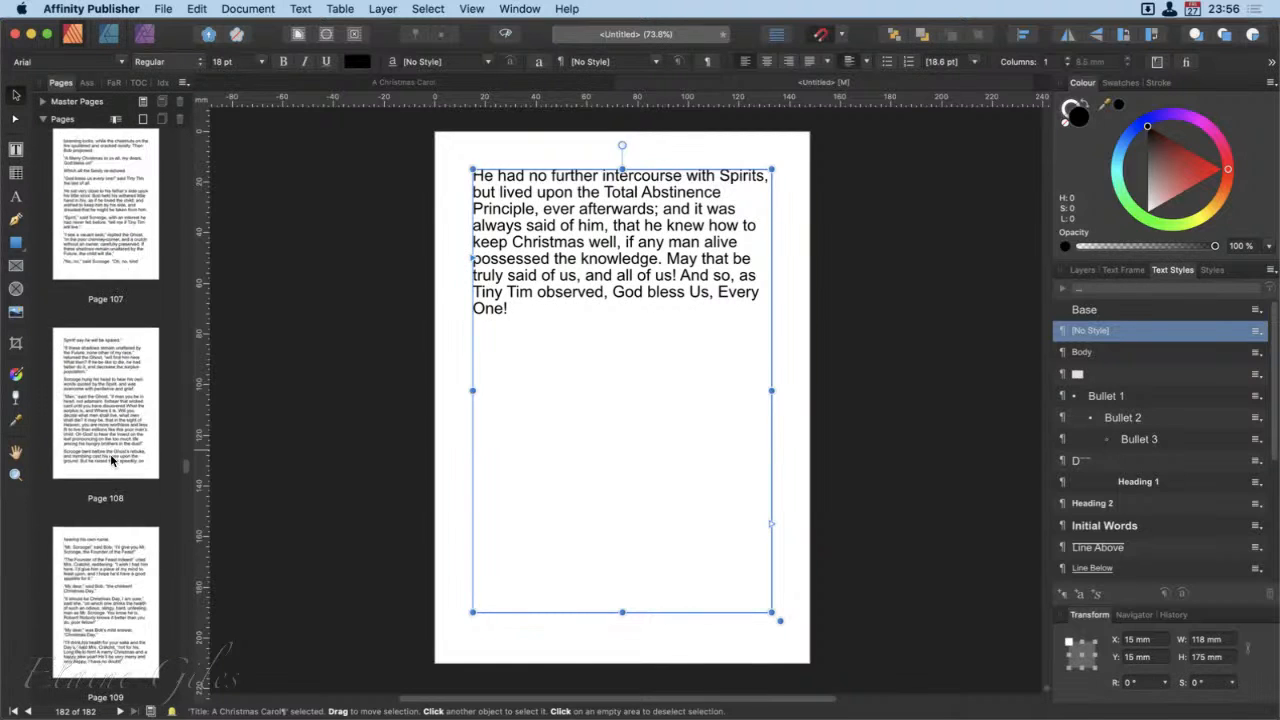
pyautogui.scroll(20, 112, 460)
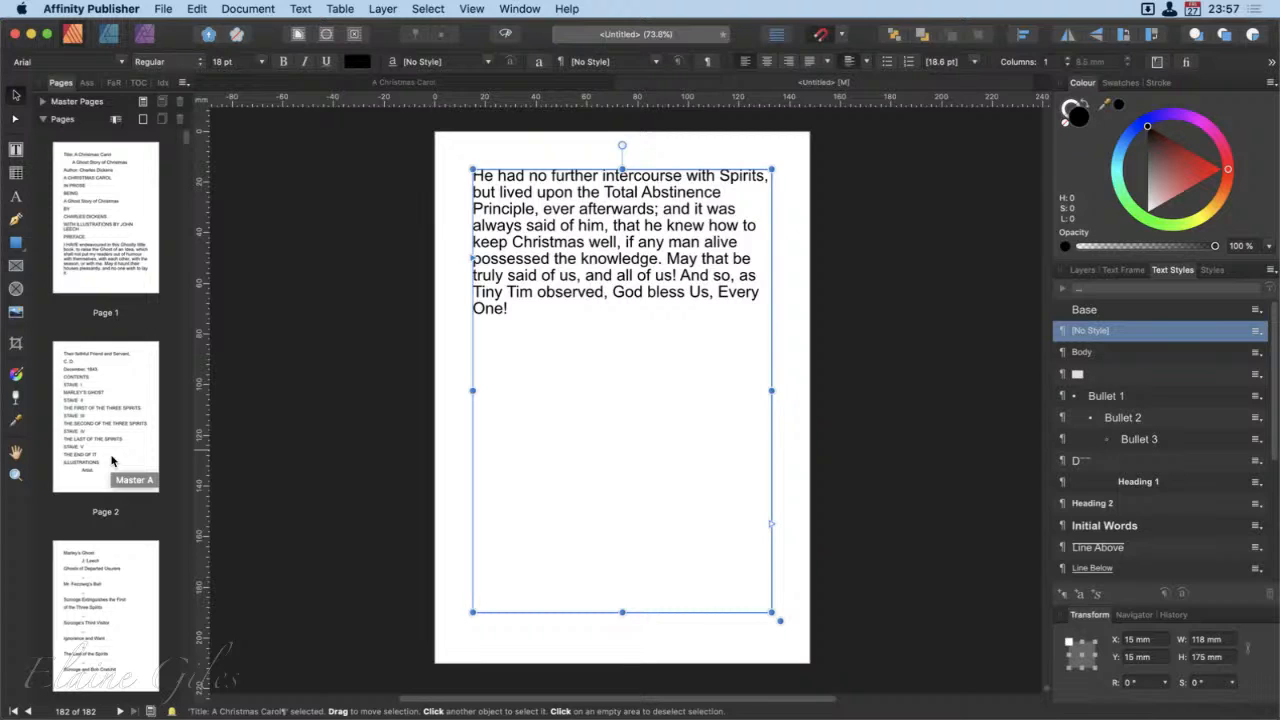
pyautogui.press('super+alt+shift+s')
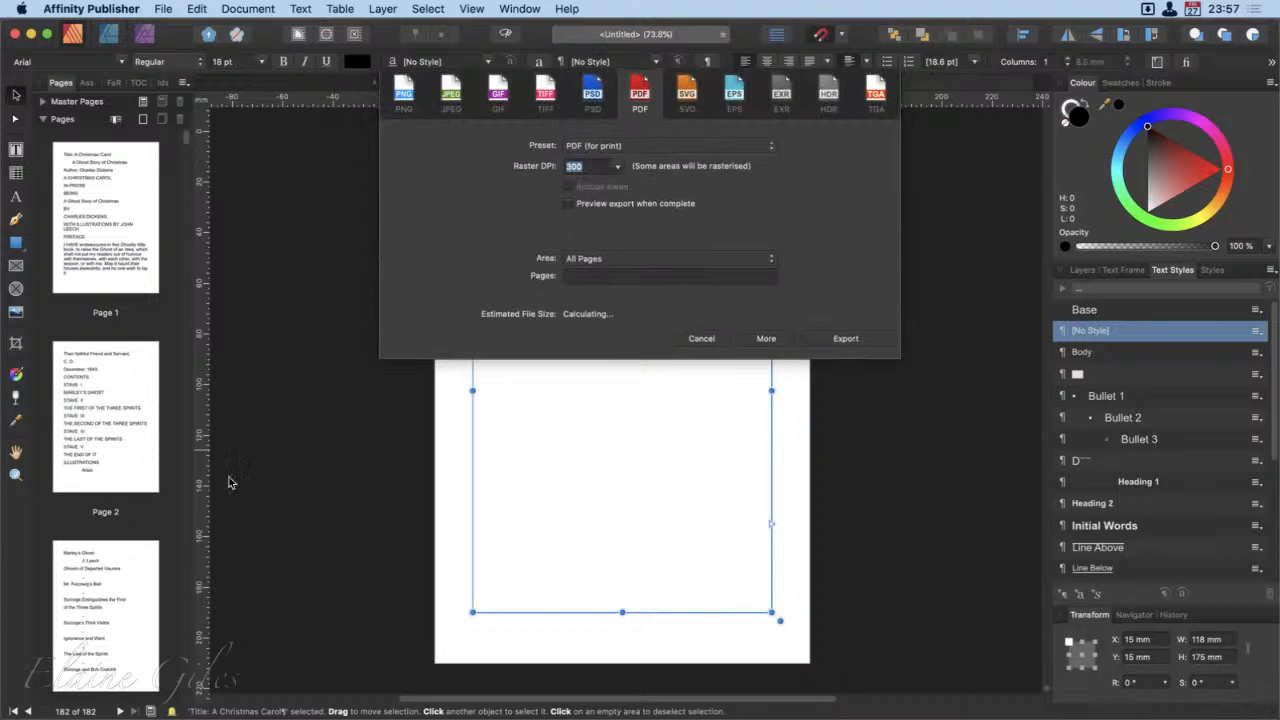
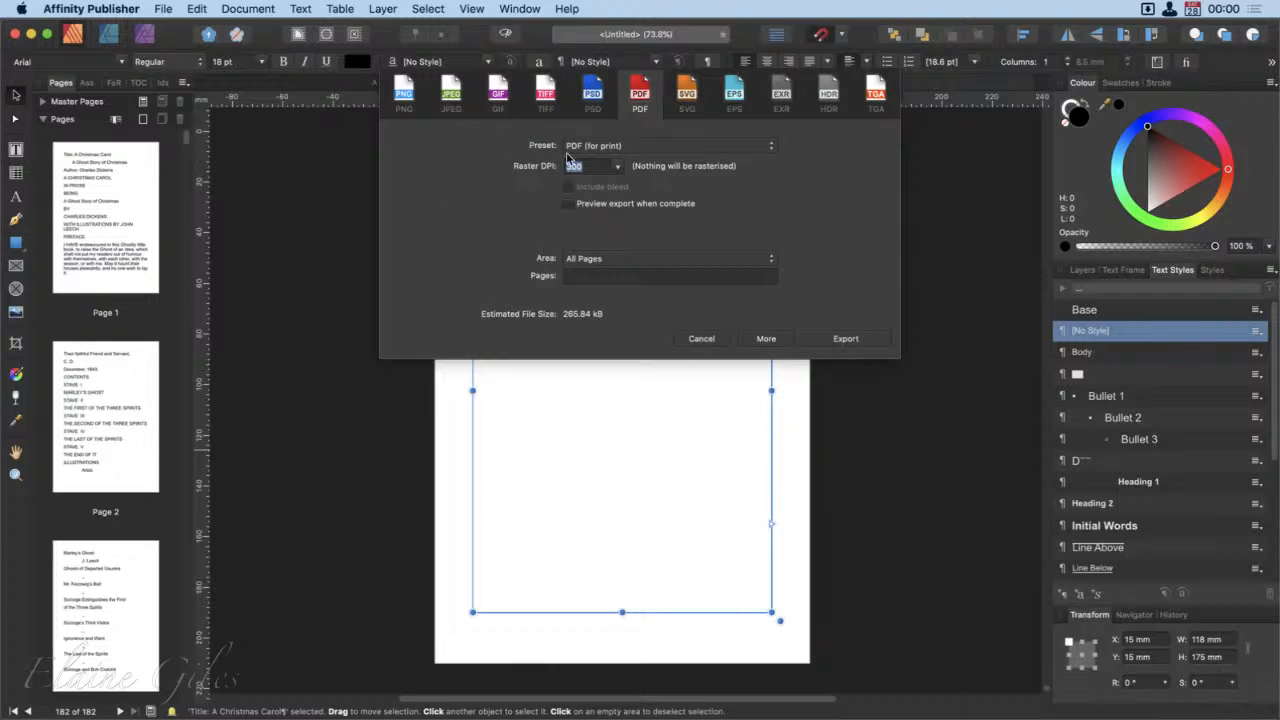
# Step: Review the available PDF export presets and the export area choices, then close the export settings without exporting
pyautogui.click(636, 150)
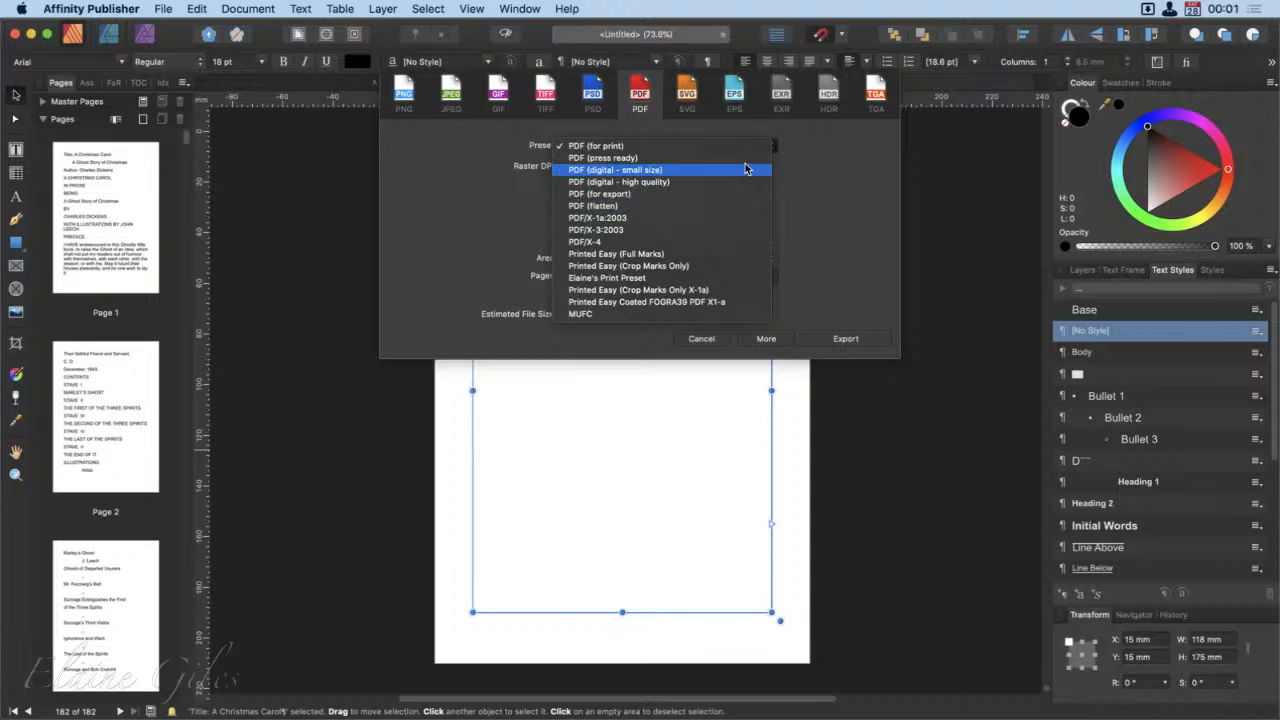
pyautogui.click(865, 147)
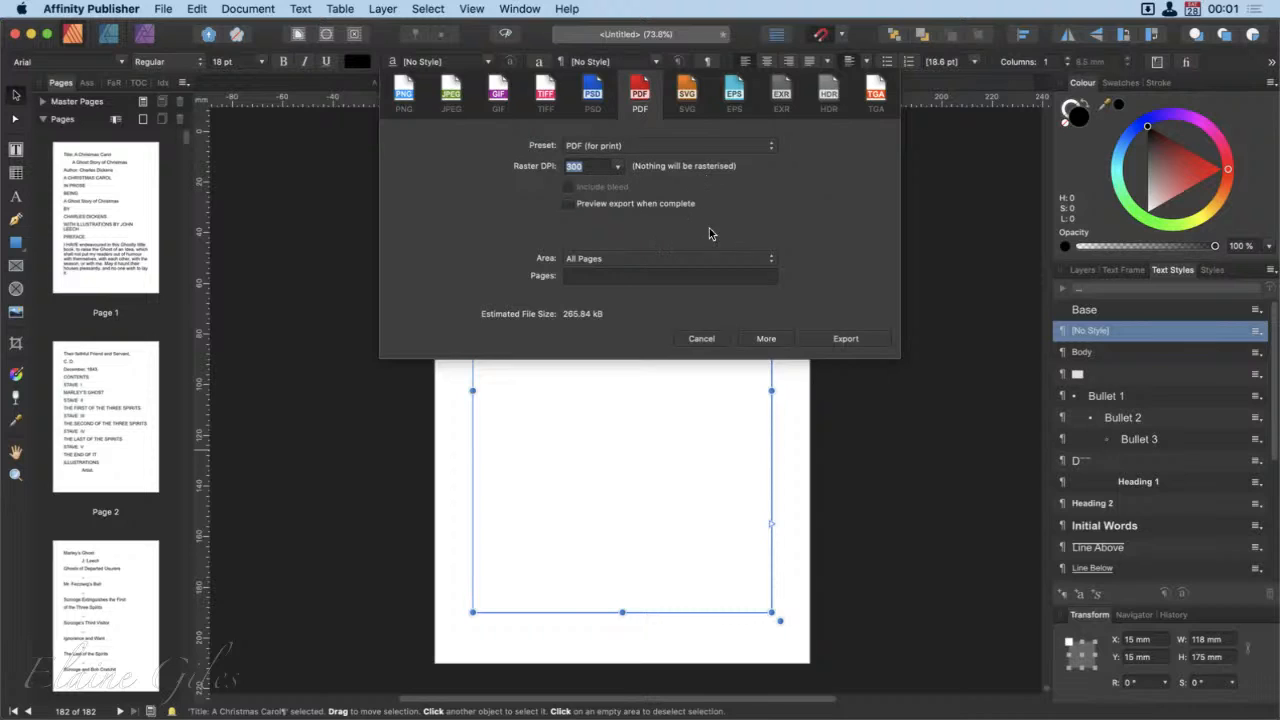
pyautogui.click(614, 260)
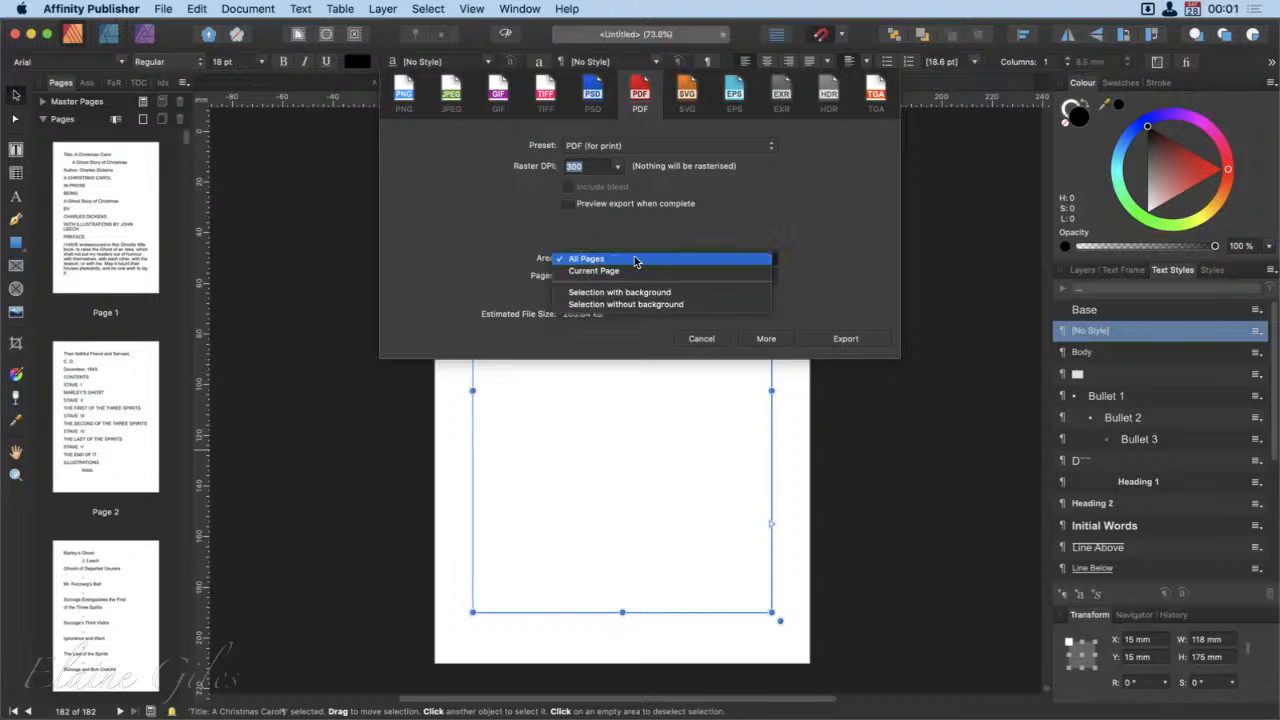
pyautogui.click(898, 217)
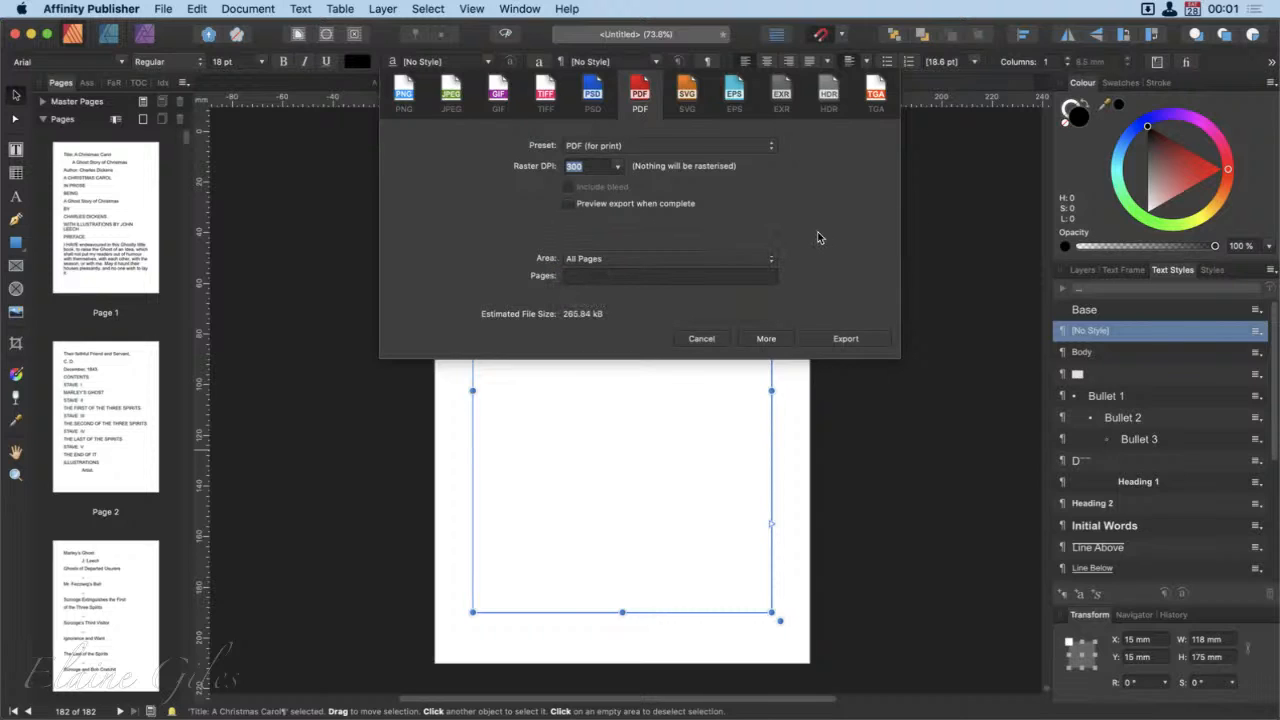
pyautogui.click(718, 340)
# Step: Switch to the A Christmas Carol document and check its export settings despite the preflight warnings, without exporting
pyautogui.click(453, 75)
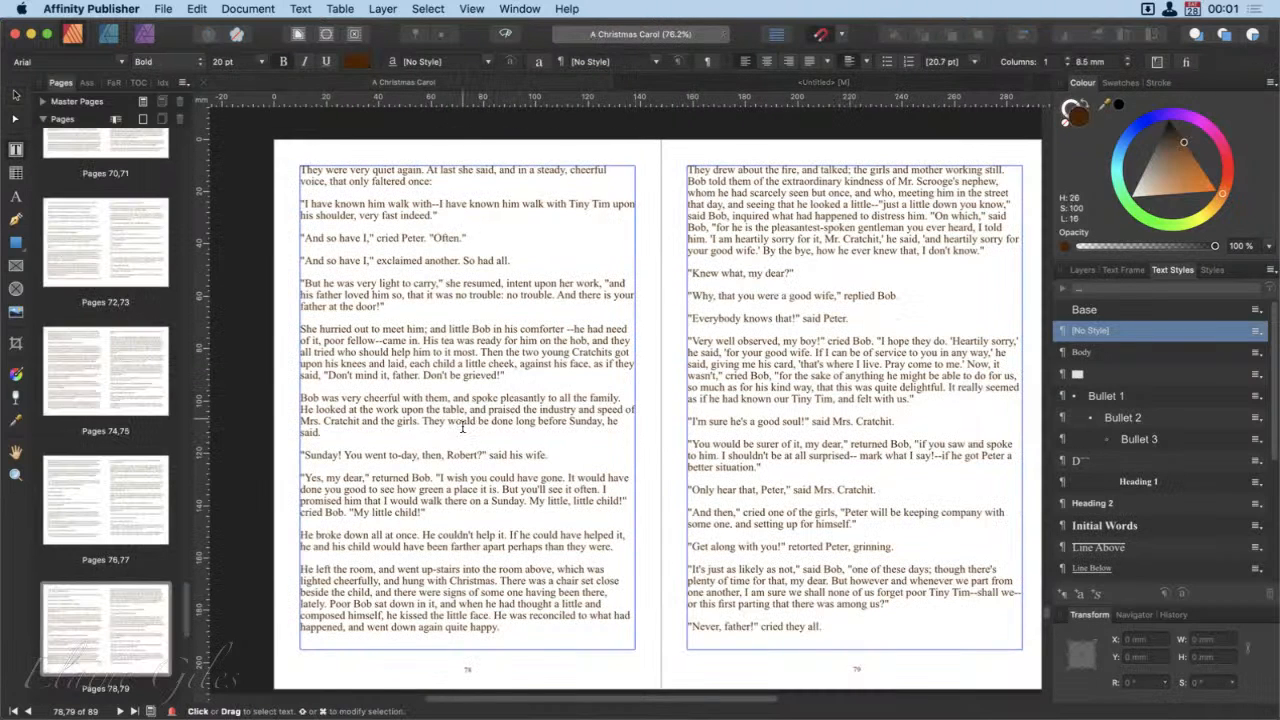
pyautogui.press('super+alt+shift+s')
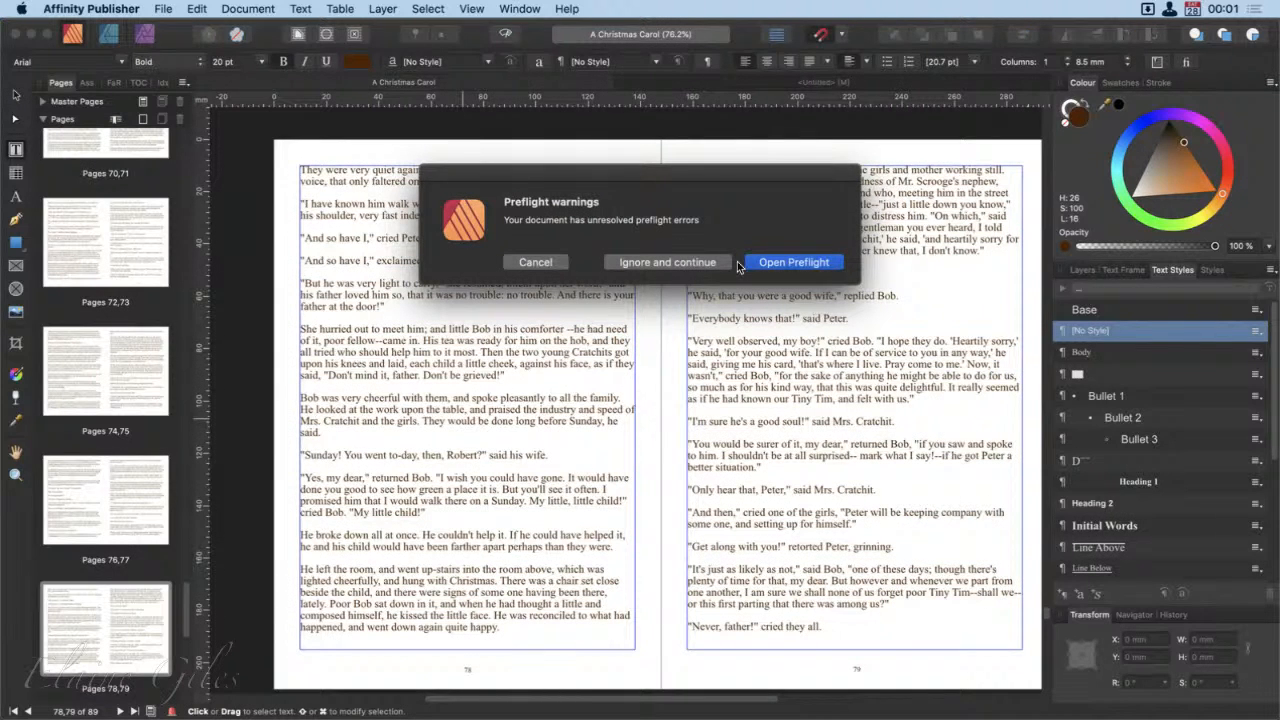
pyautogui.click(683, 260)
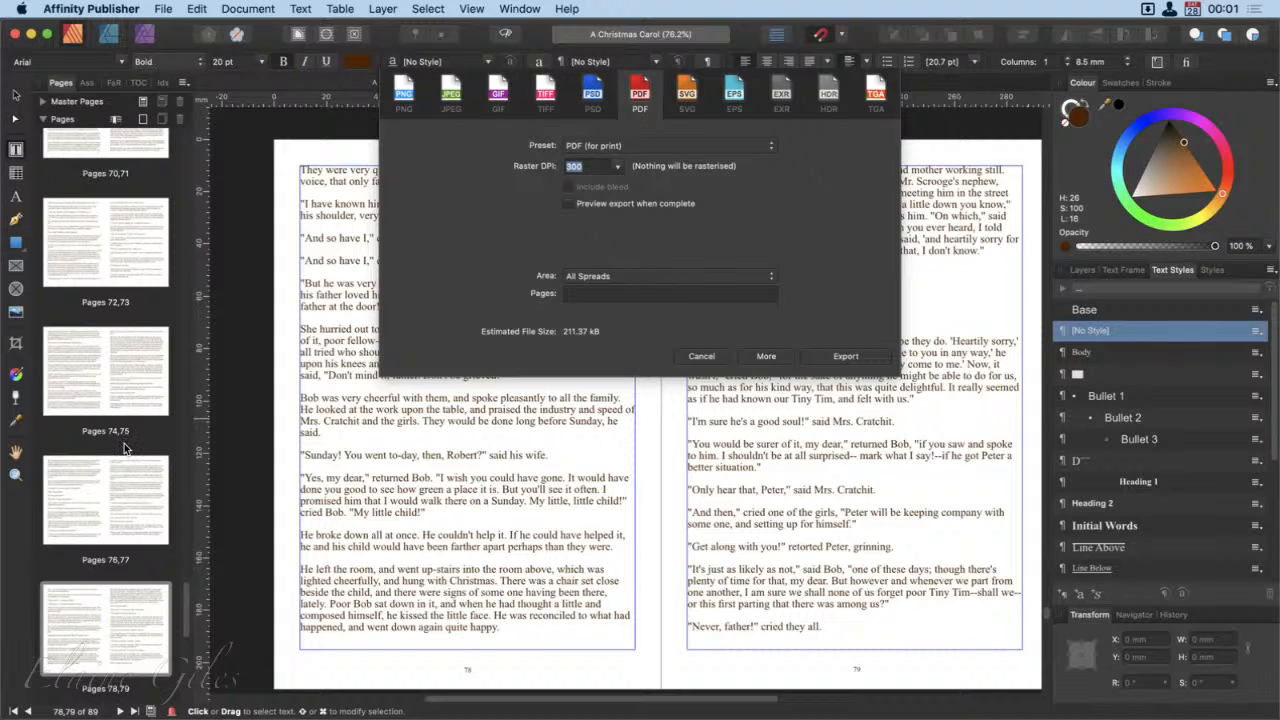
pyautogui.click(699, 356)
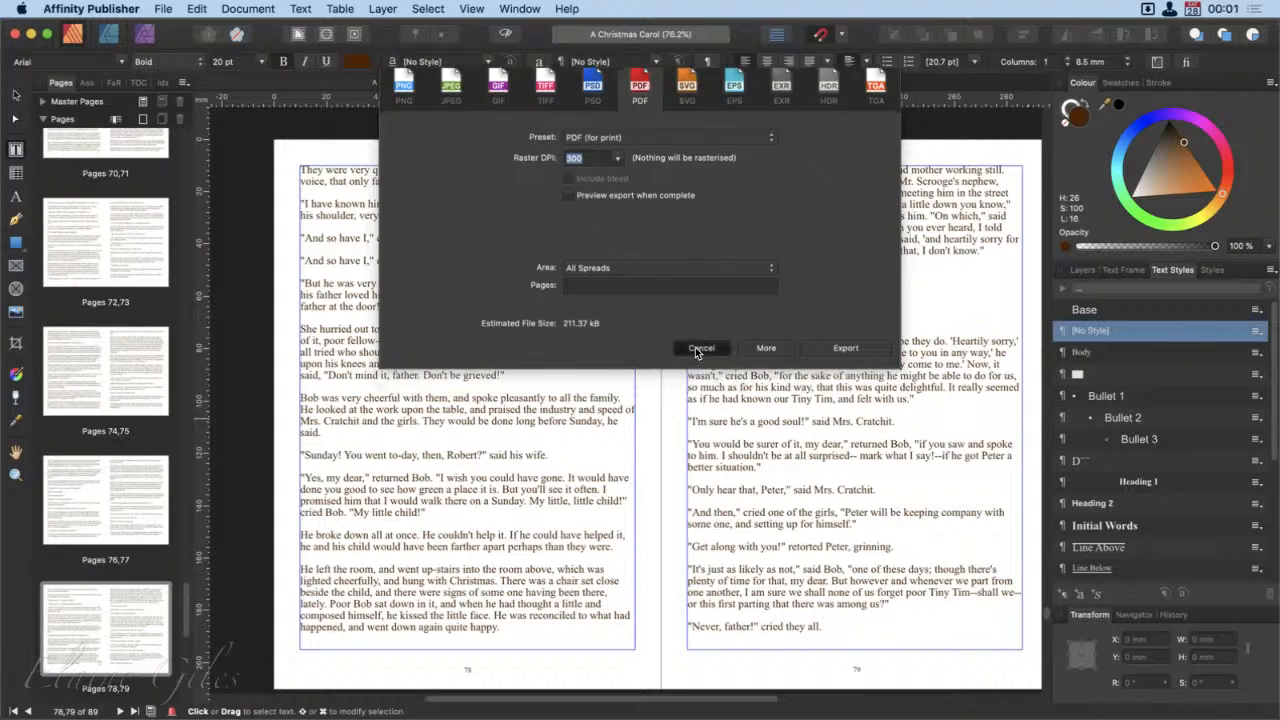
# Step: Compare the untitled document's last page with the closing spread, pages 88 and 89, of A Christmas Carol
pyautogui.click(667, 79)
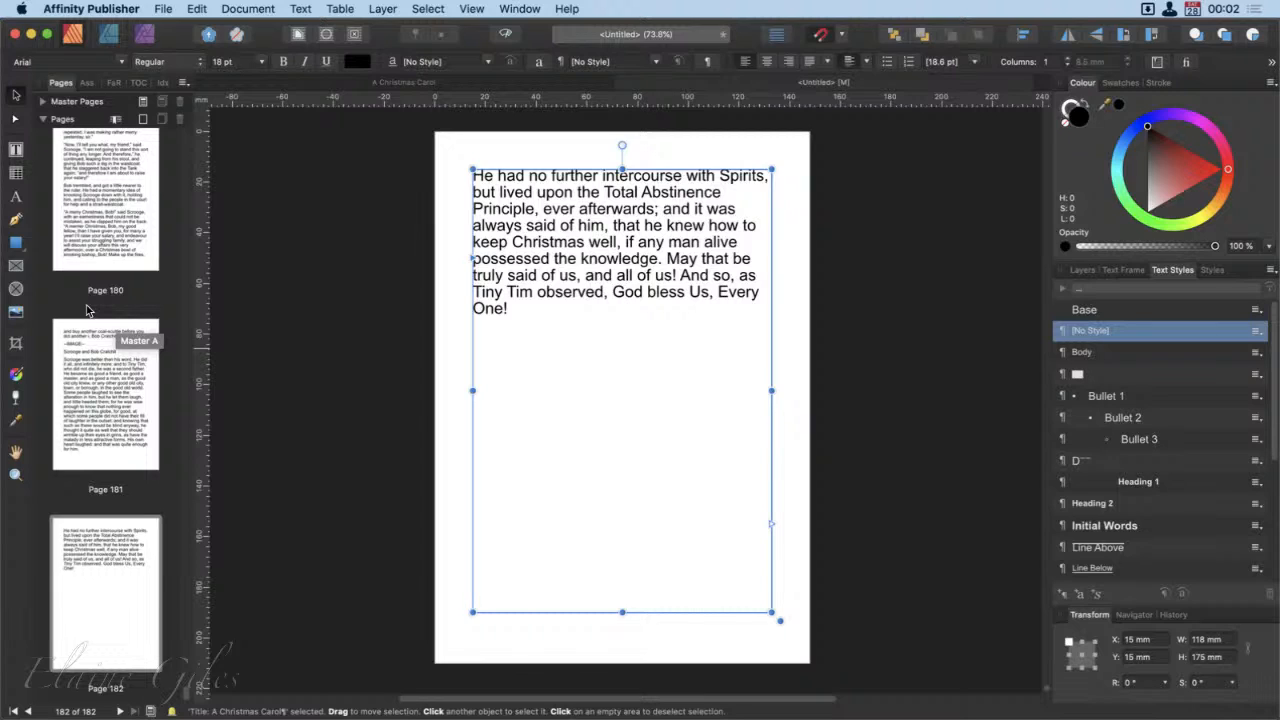
pyautogui.click(450, 80)
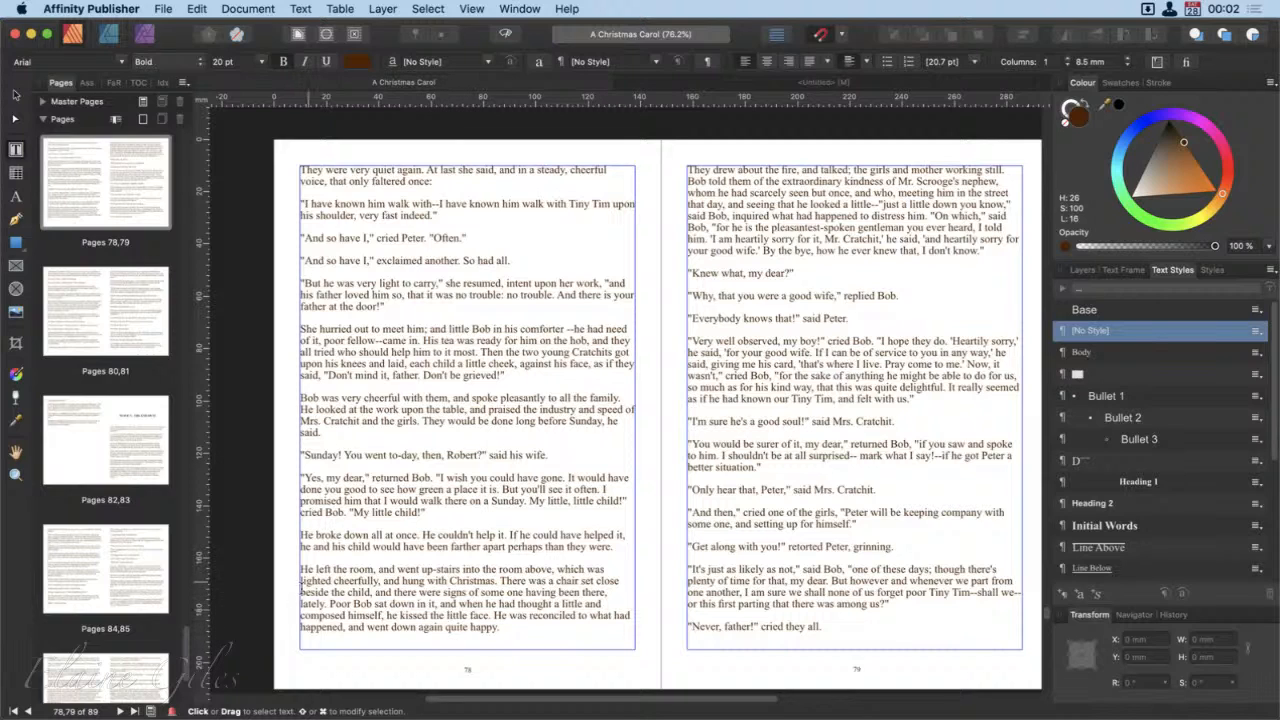
pyautogui.scroll(-4, 95, 571)
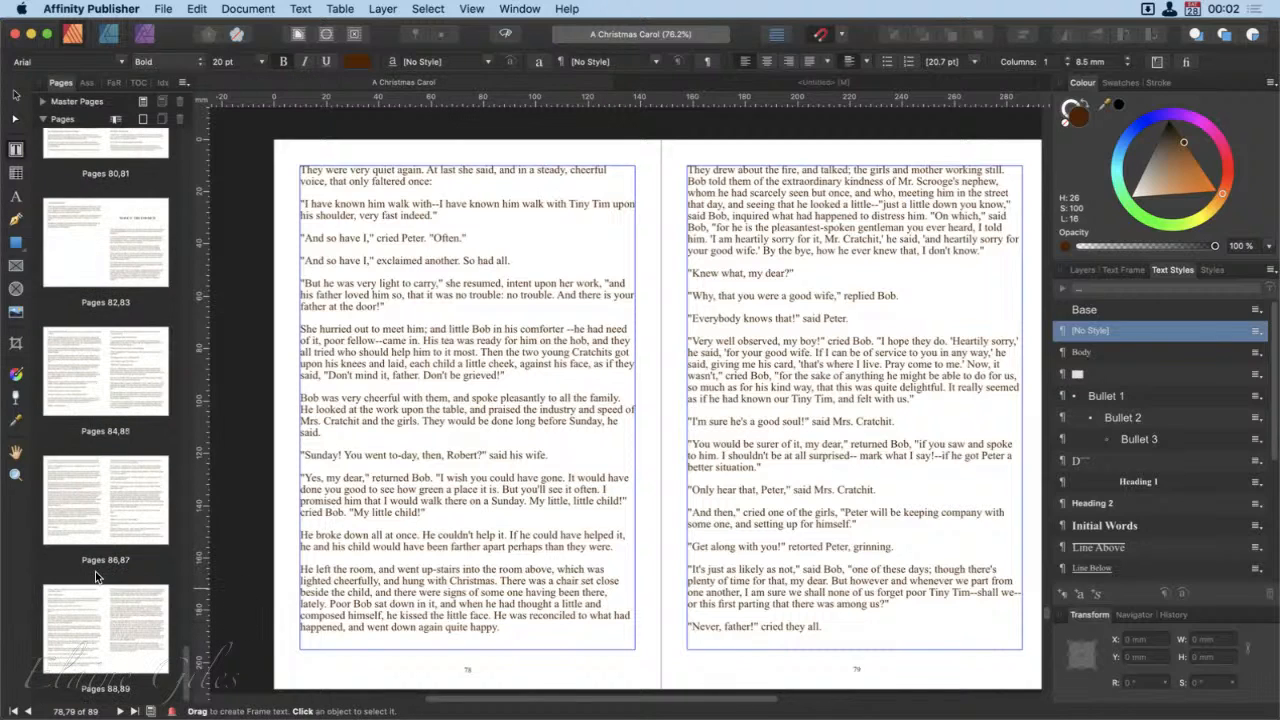
pyautogui.click(122, 643)
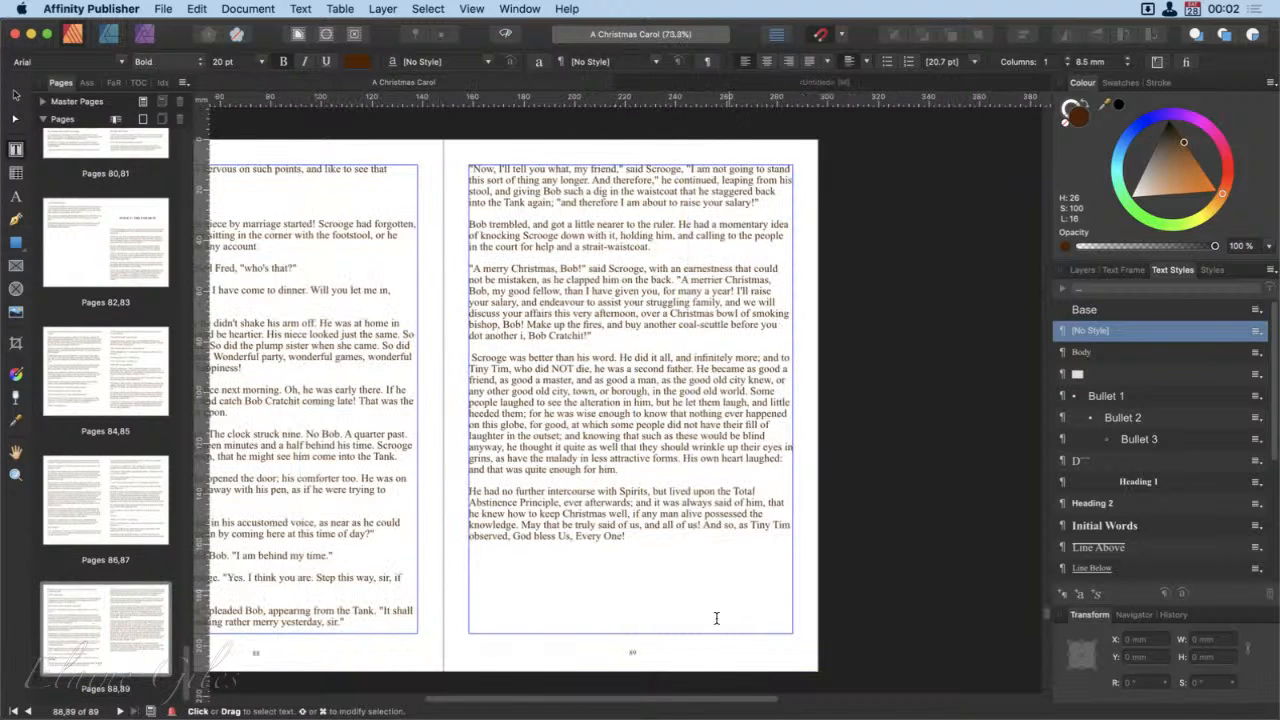
# Step: Examine page 1 and the spreads 2–3, 4–5 and 6–7 of A Christmas Carol against the untitled document's layout
pyautogui.scroll(20, 110, 340)
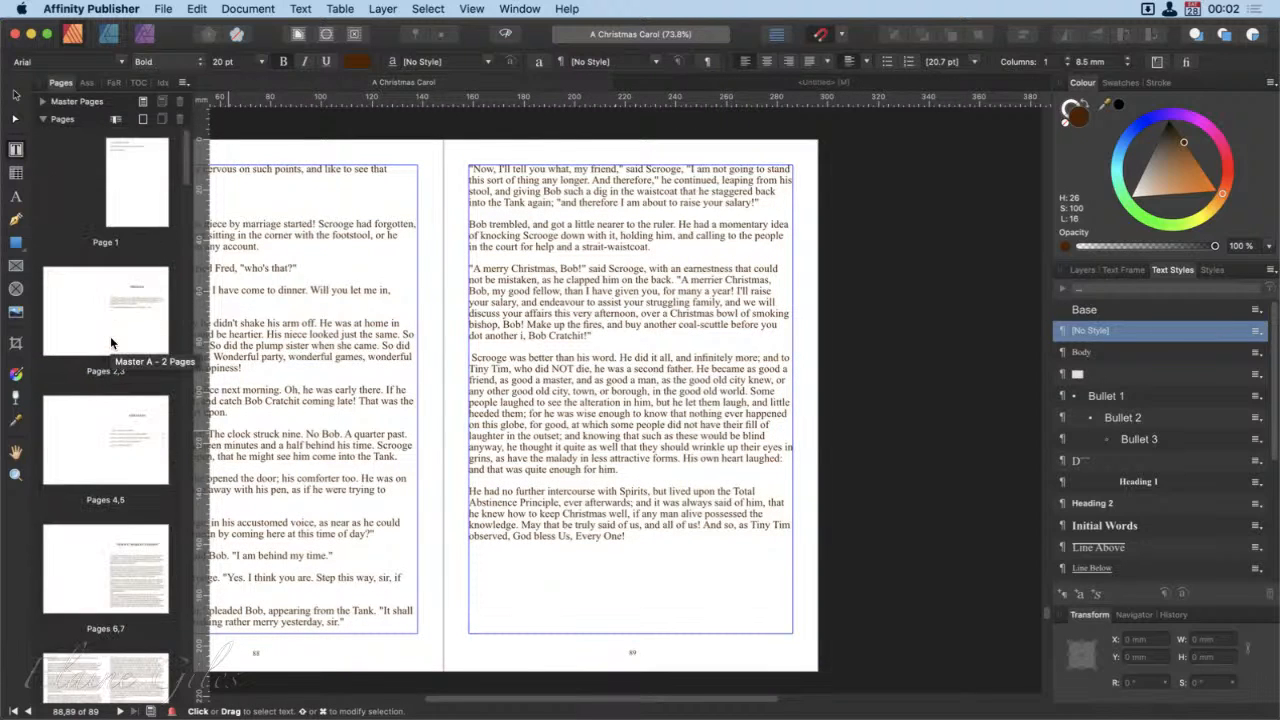
pyautogui.doubleClick(126, 203)
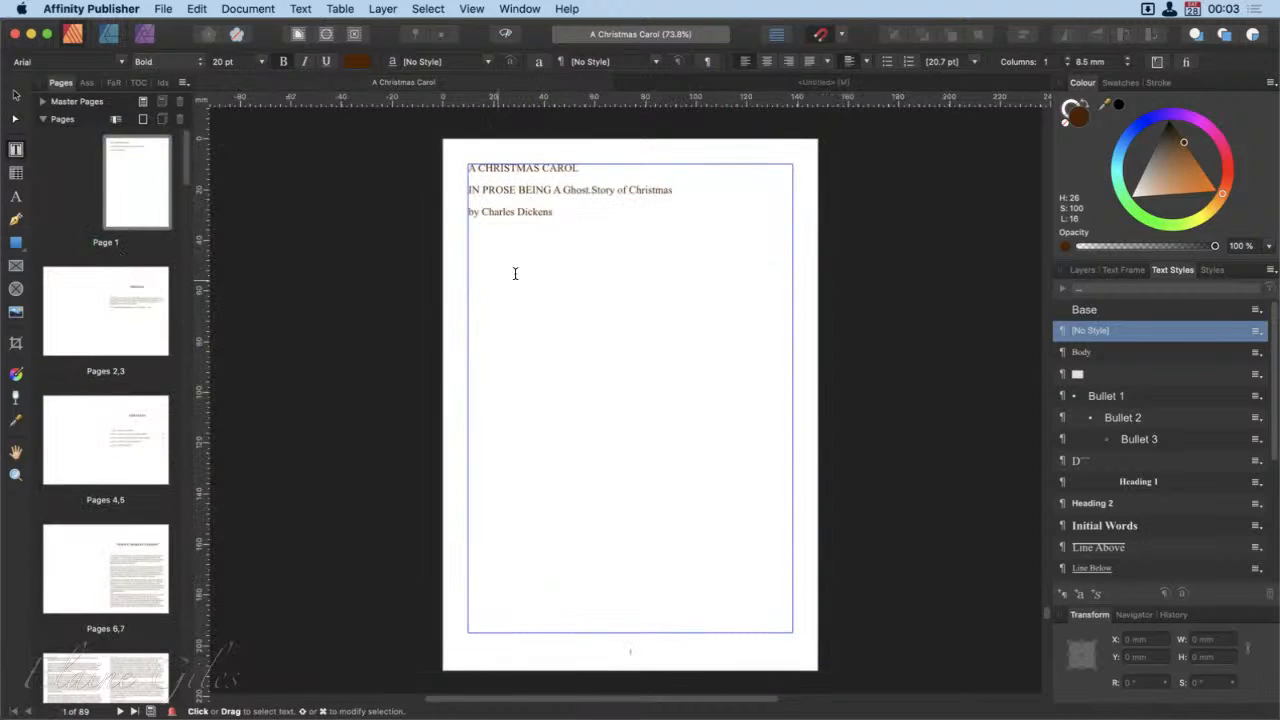
pyautogui.doubleClick(114, 315)
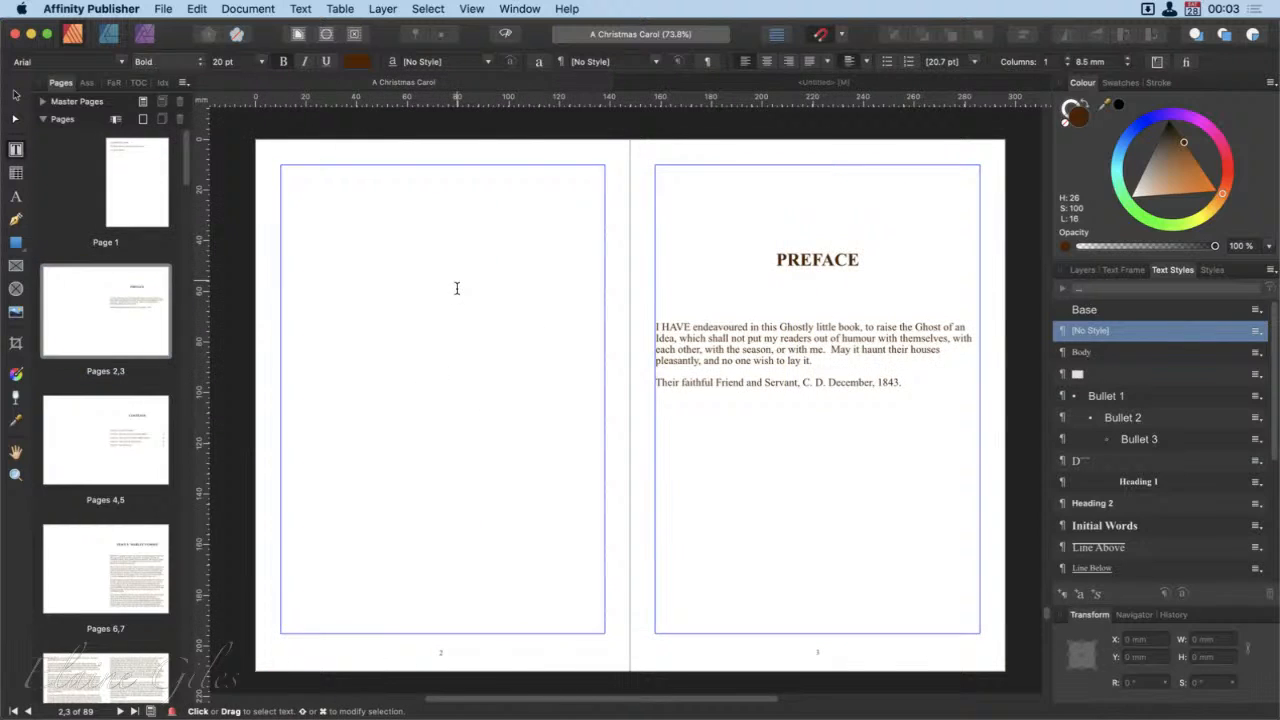
pyautogui.doubleClick(112, 436)
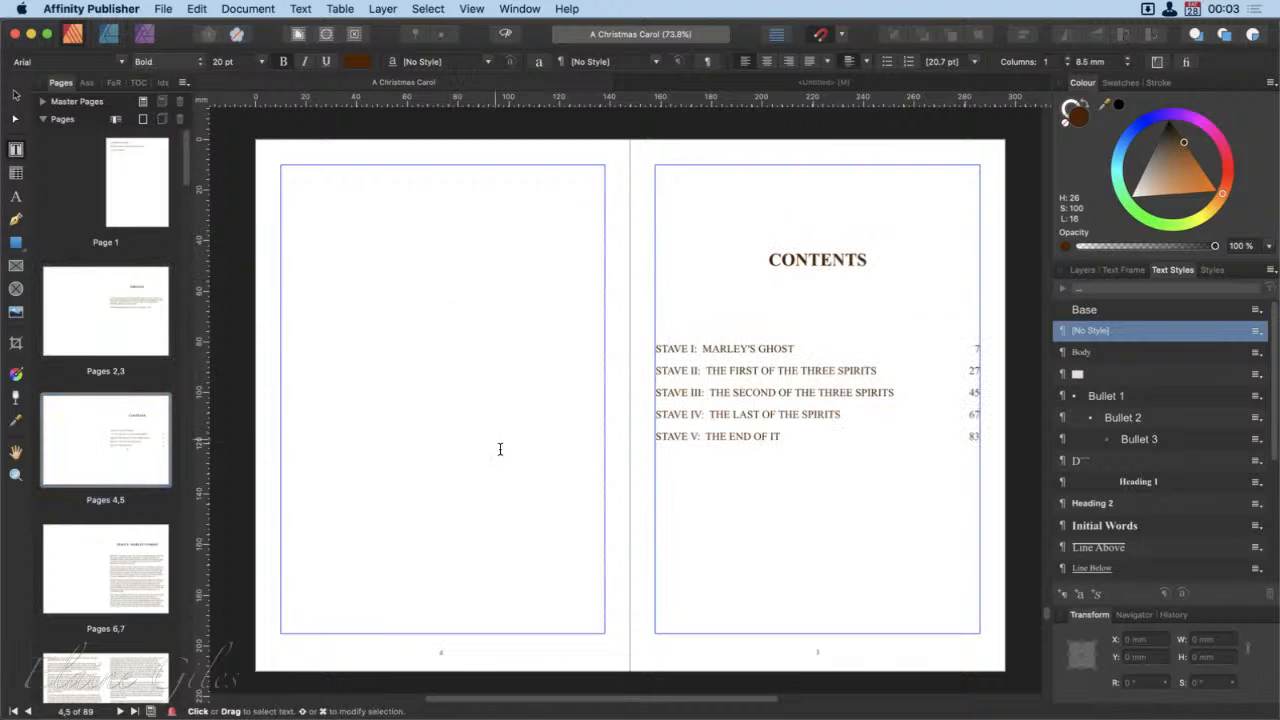
pyautogui.doubleClick(108, 566)
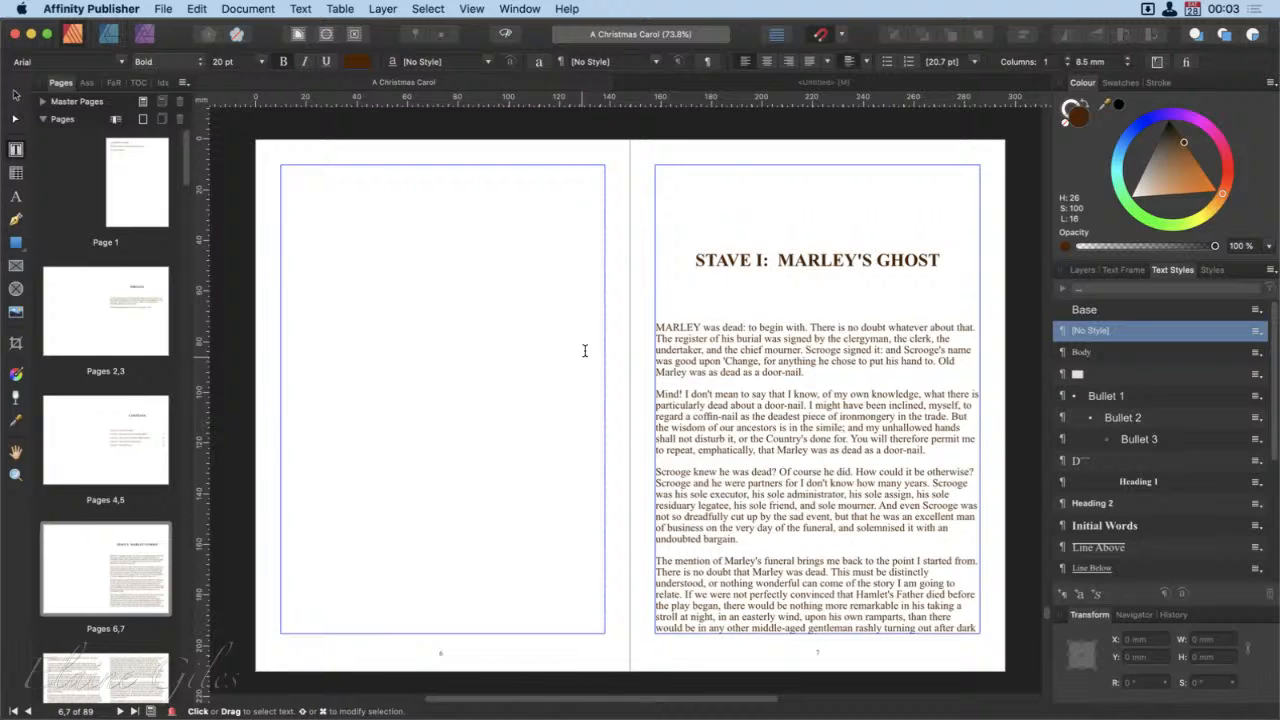
pyautogui.click(736, 83)
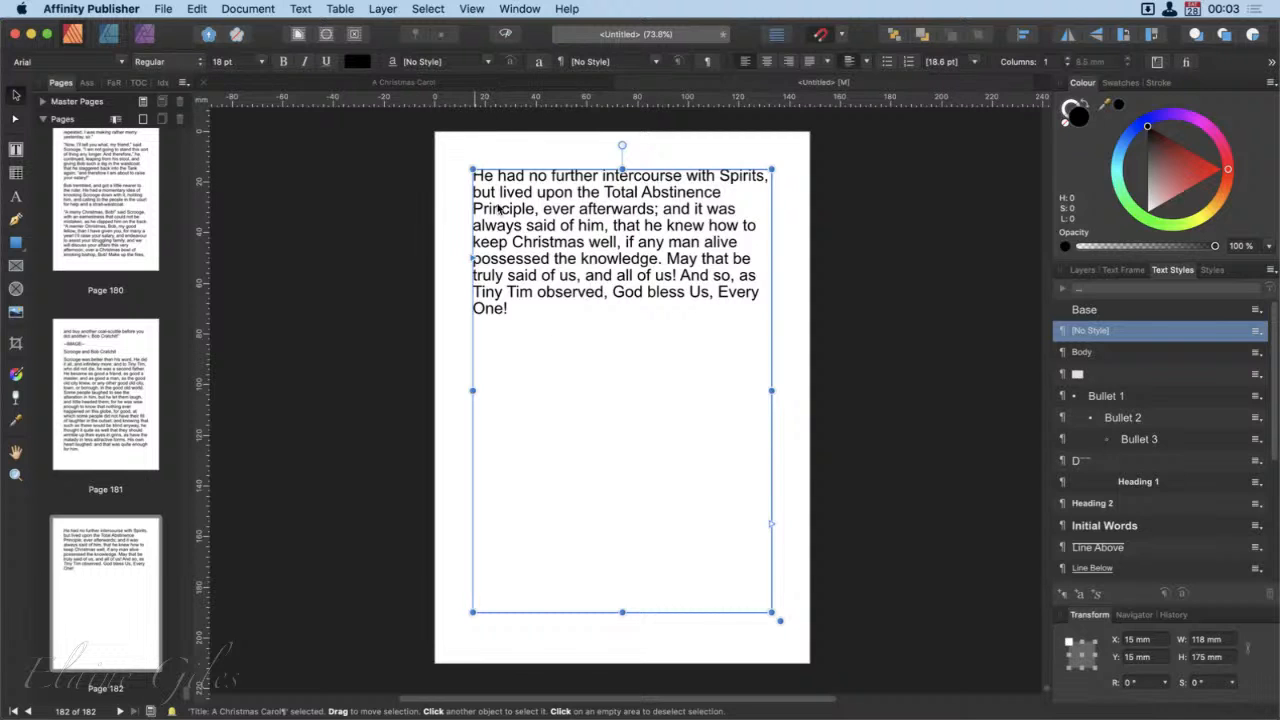
pyautogui.click(424, 83)
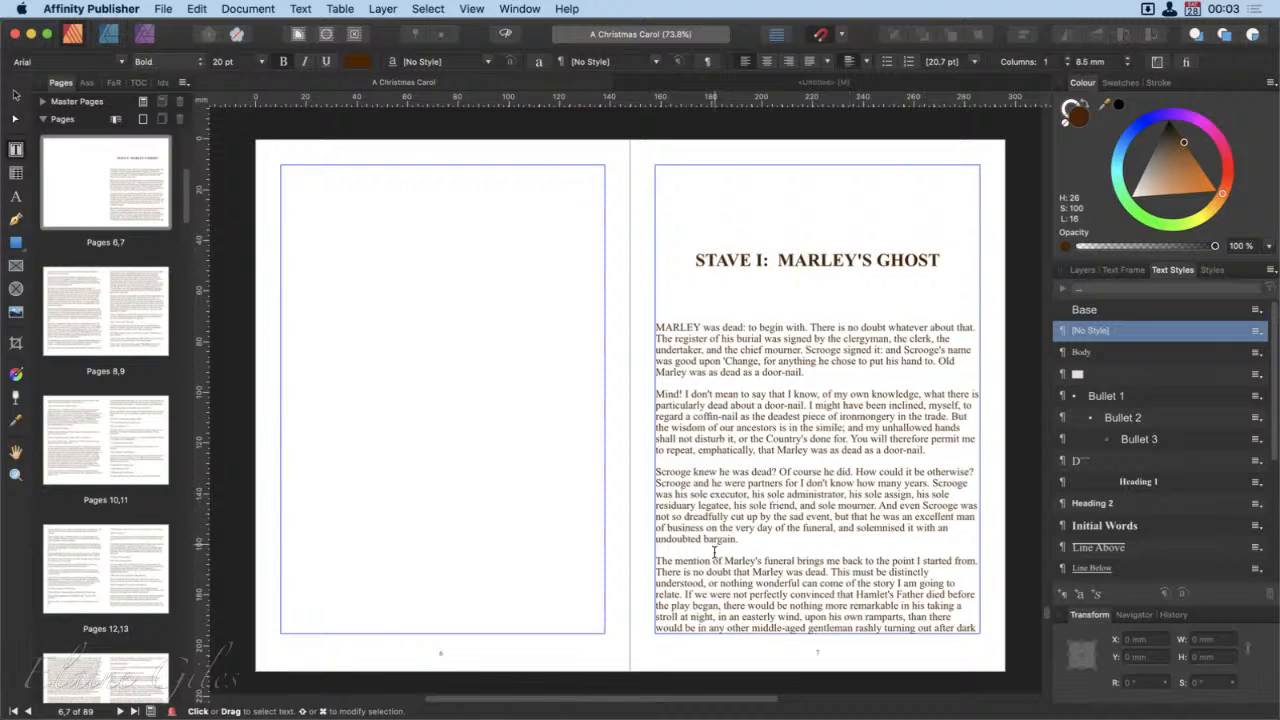
# Step: Expand and enlarge the list of master pages, view Master A and Master B, and return to page 1
pyautogui.scroll(5, 126, 236)
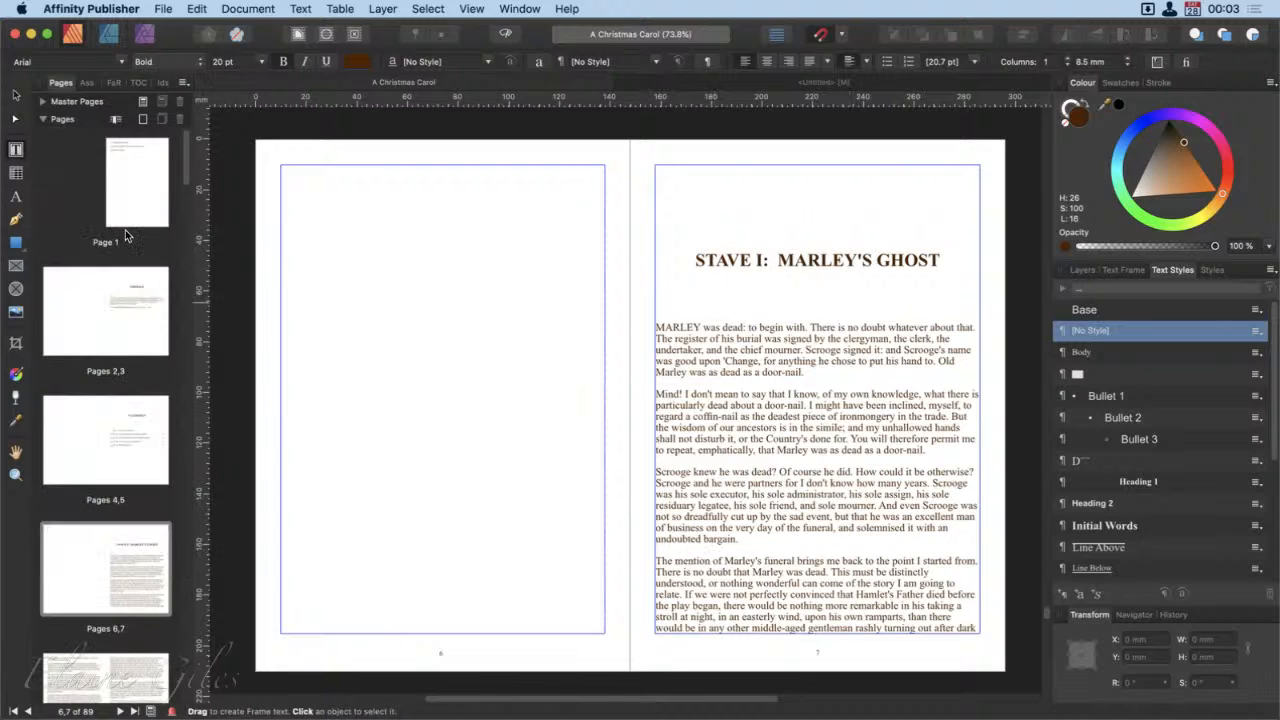
pyautogui.click(42, 101)
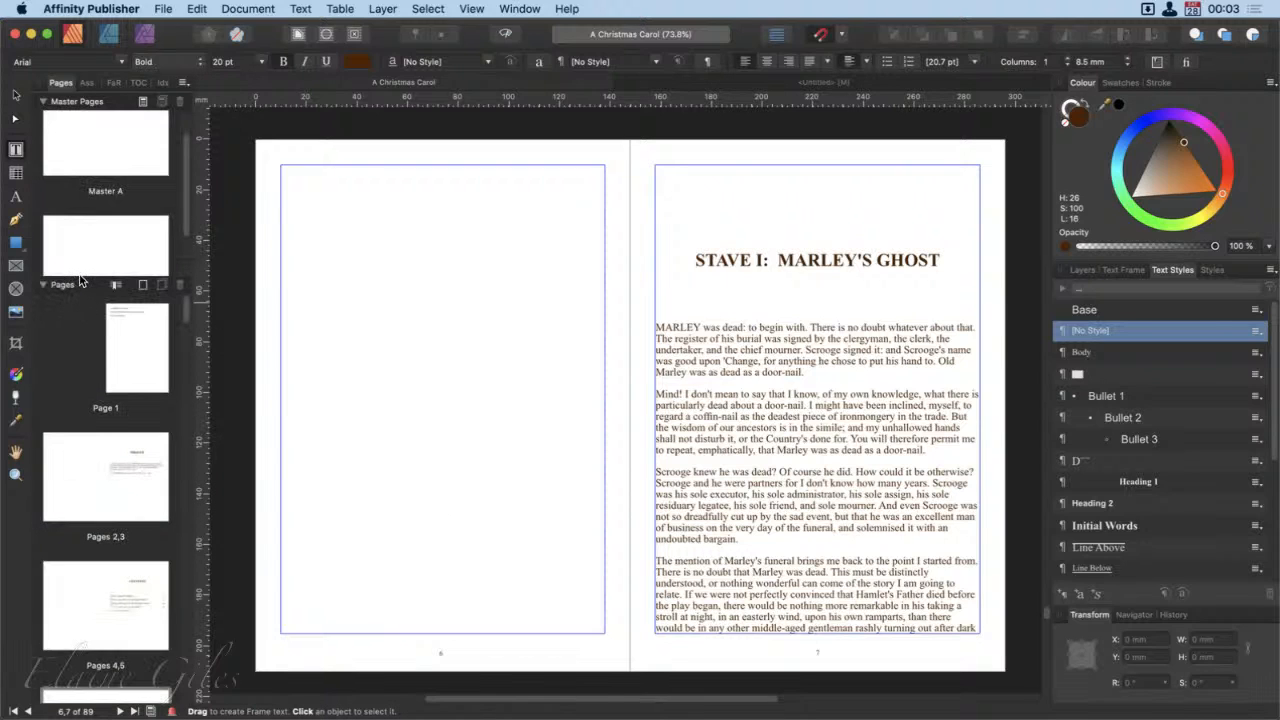
pyautogui.moveTo(78, 283); pyautogui.dragTo(60, 398)
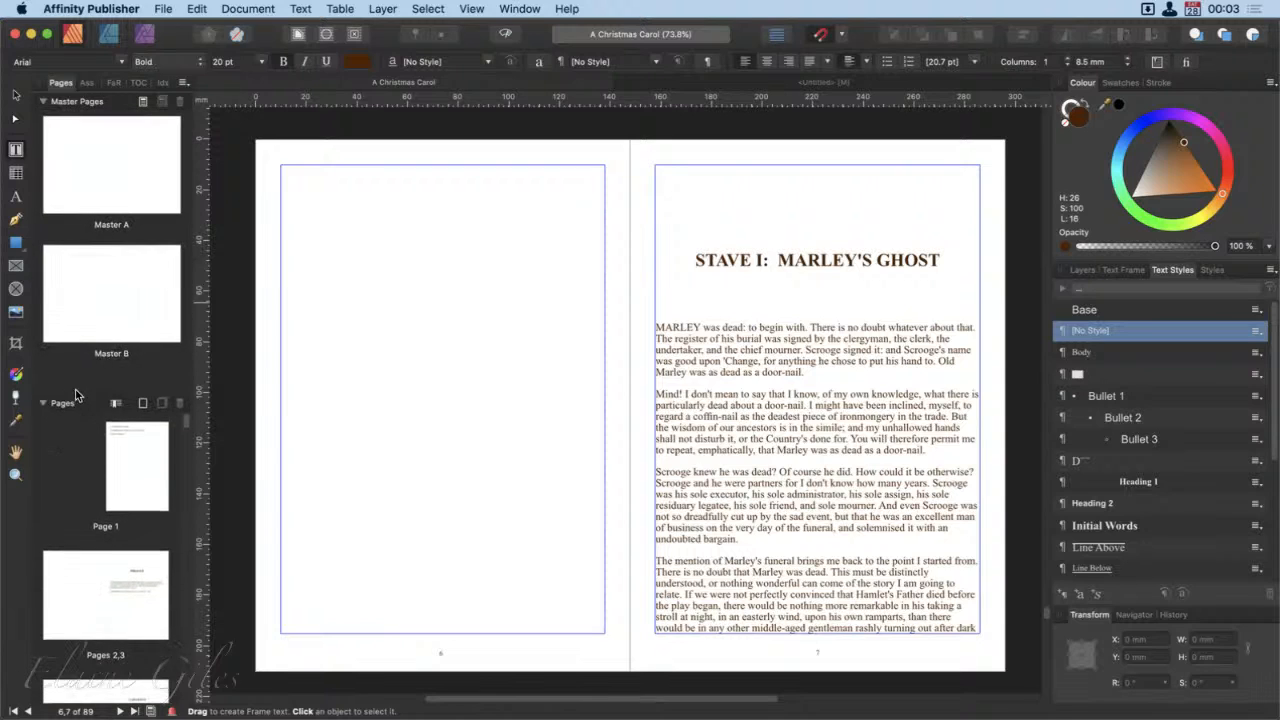
pyautogui.doubleClick(108, 178)
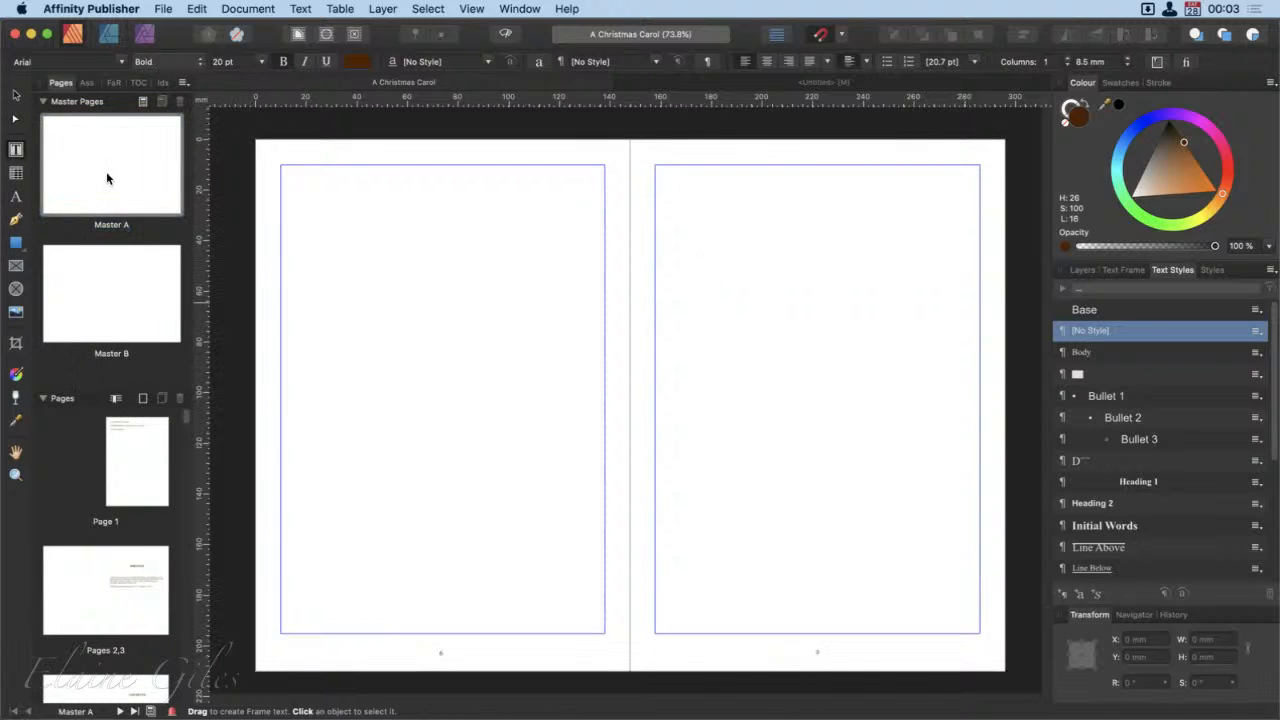
pyautogui.doubleClick(117, 310)
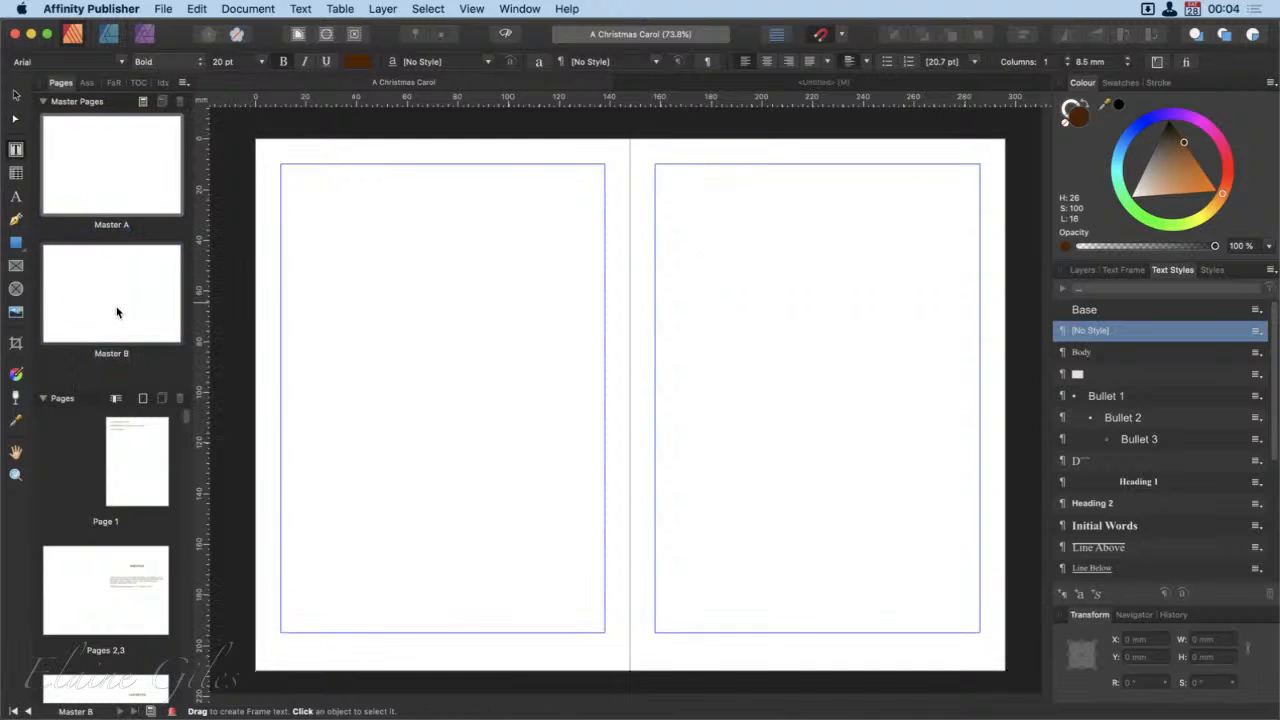
pyautogui.doubleClick(127, 487)
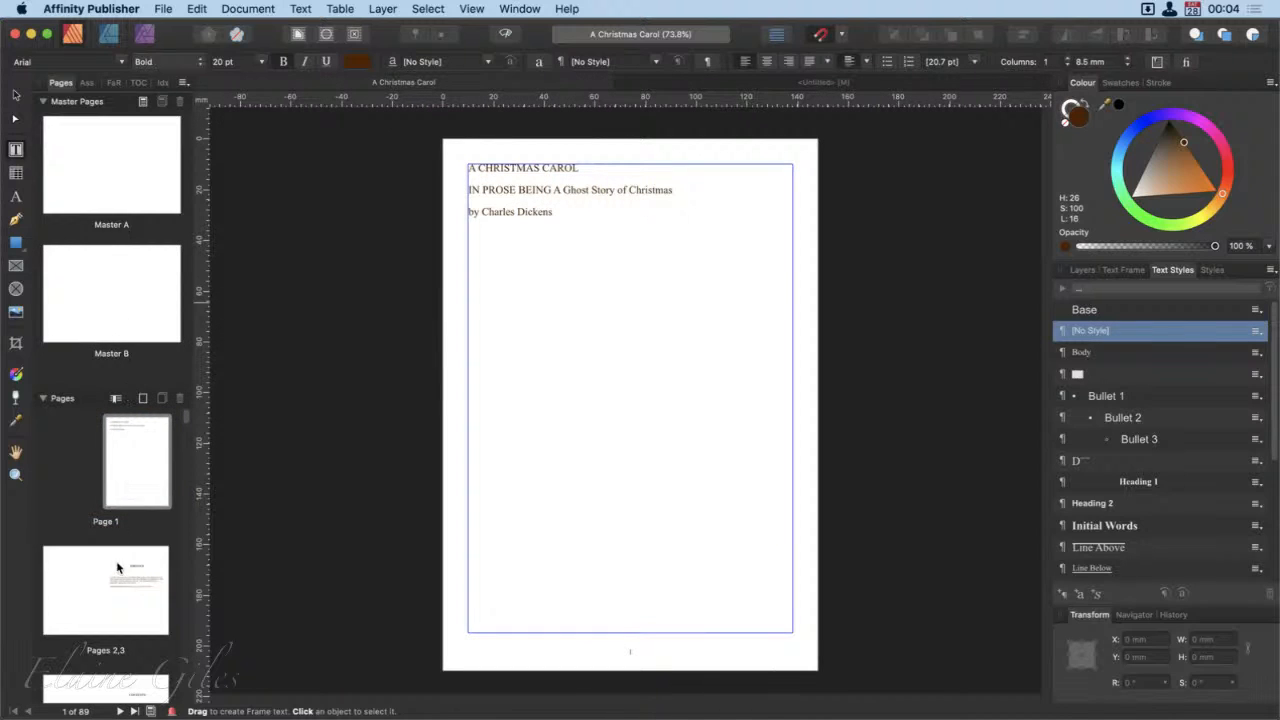
pyautogui.click(125, 469)
pyautogui.rightClick(108, 583)
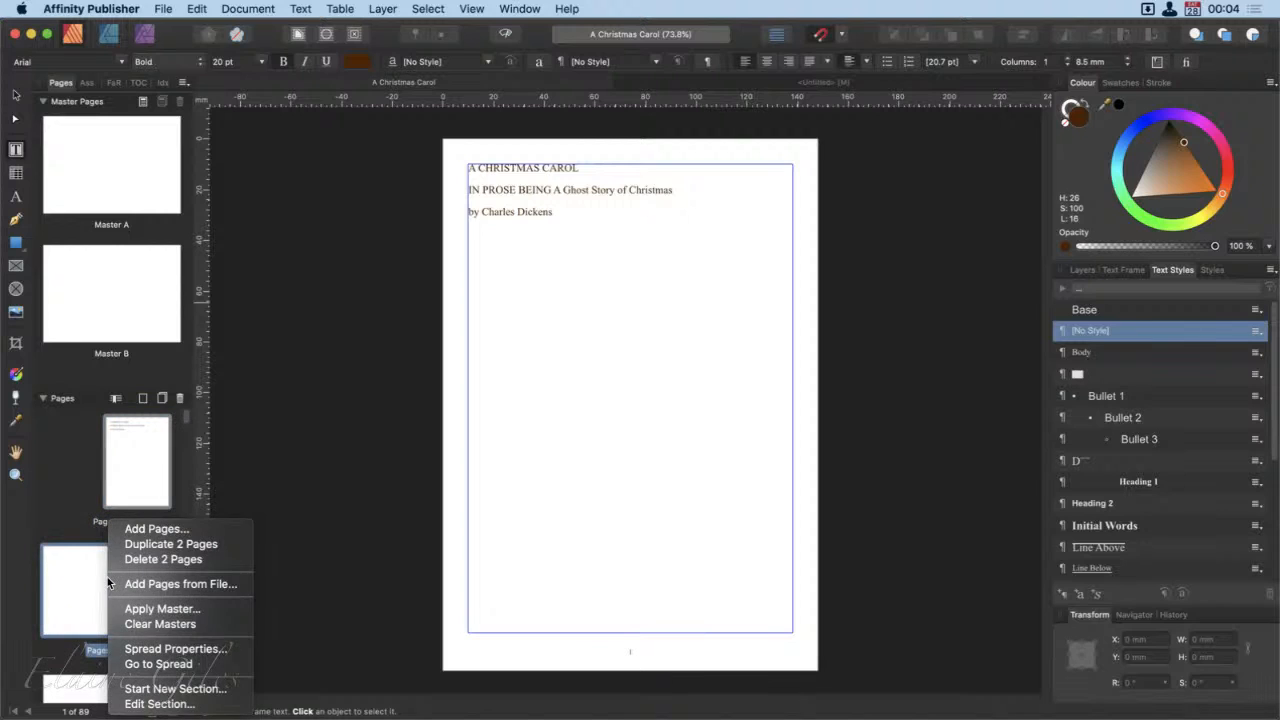
pyautogui.click(54, 571)
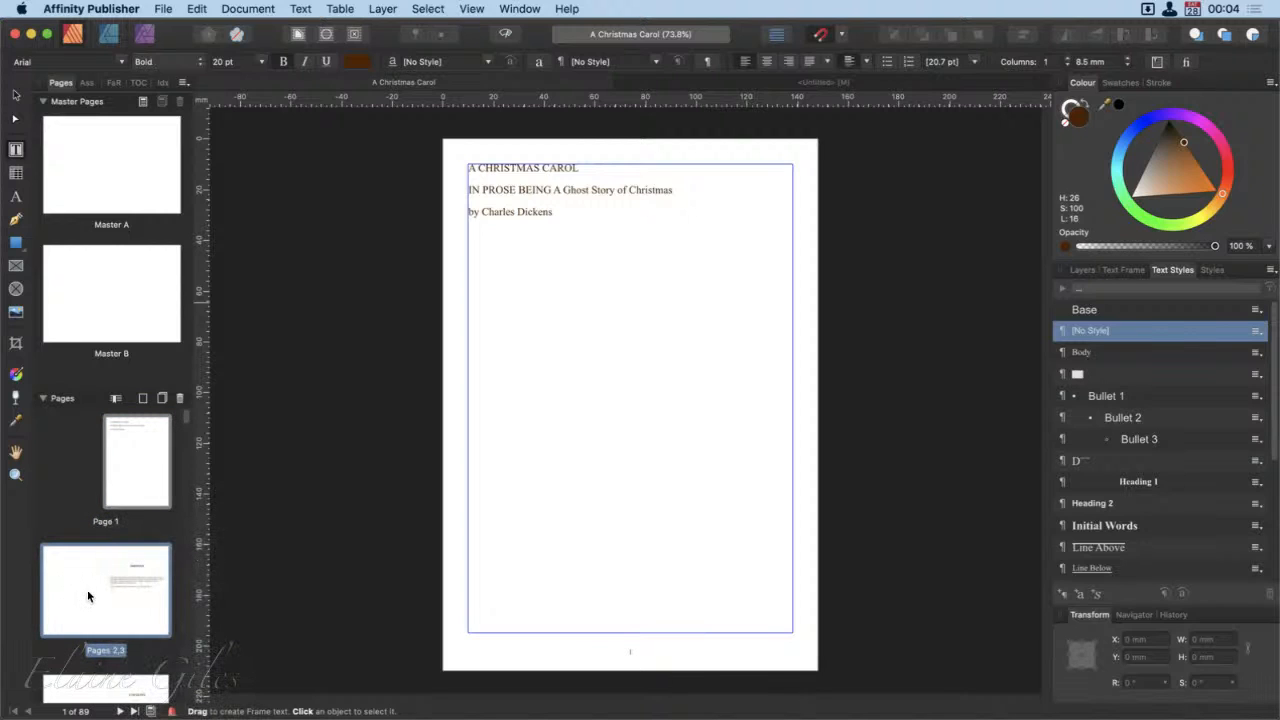
# Step: Apply Master B to pages 1–89 of A Christmas Carol, replacing the existing master and migrating the content
pyautogui.click(150, 488)
pyautogui.scroll(-8, 148, 548)
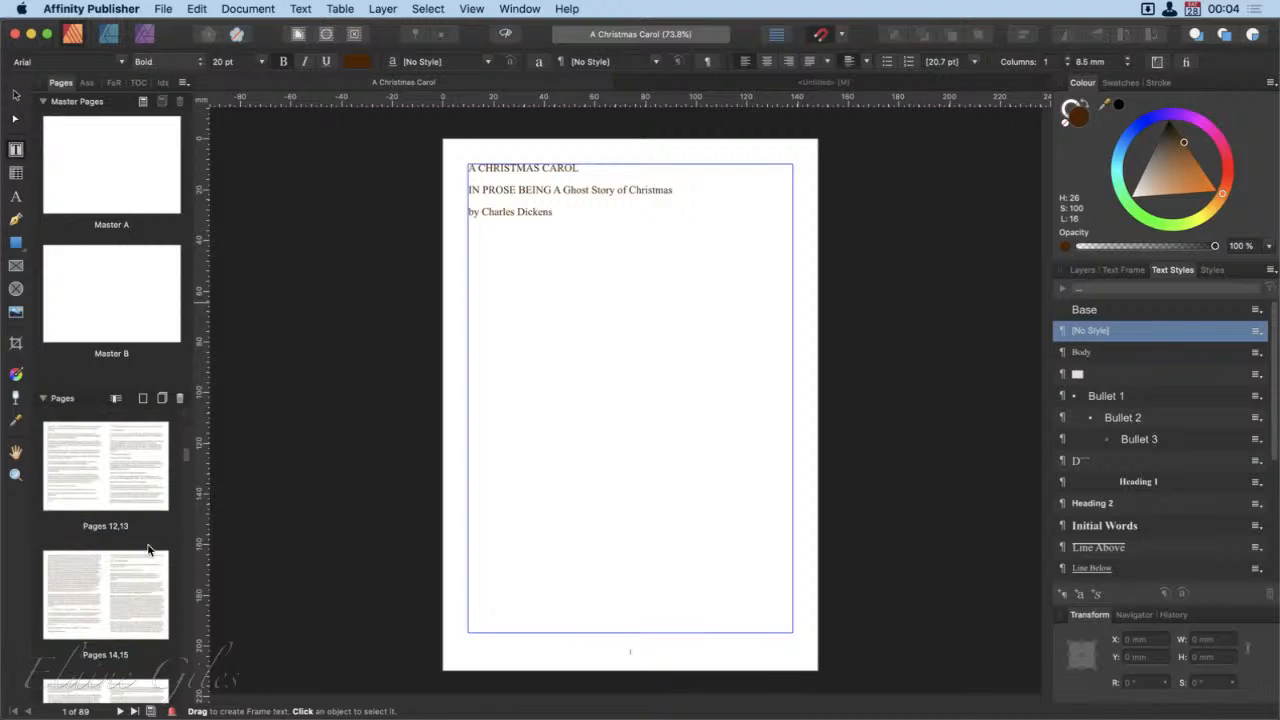
pyautogui.scroll(-15, 148, 548)
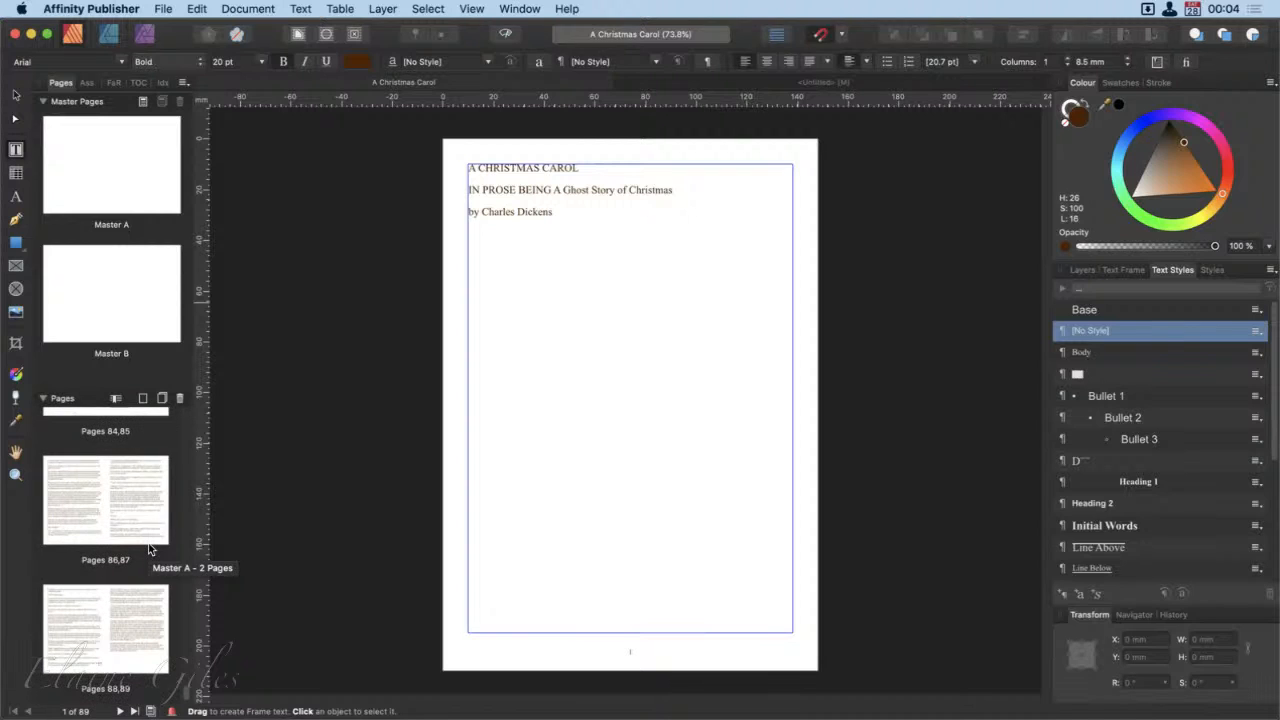
pyautogui.keyDown('shift'); pyautogui.click(109, 644); pyautogui.keyUp('shift')
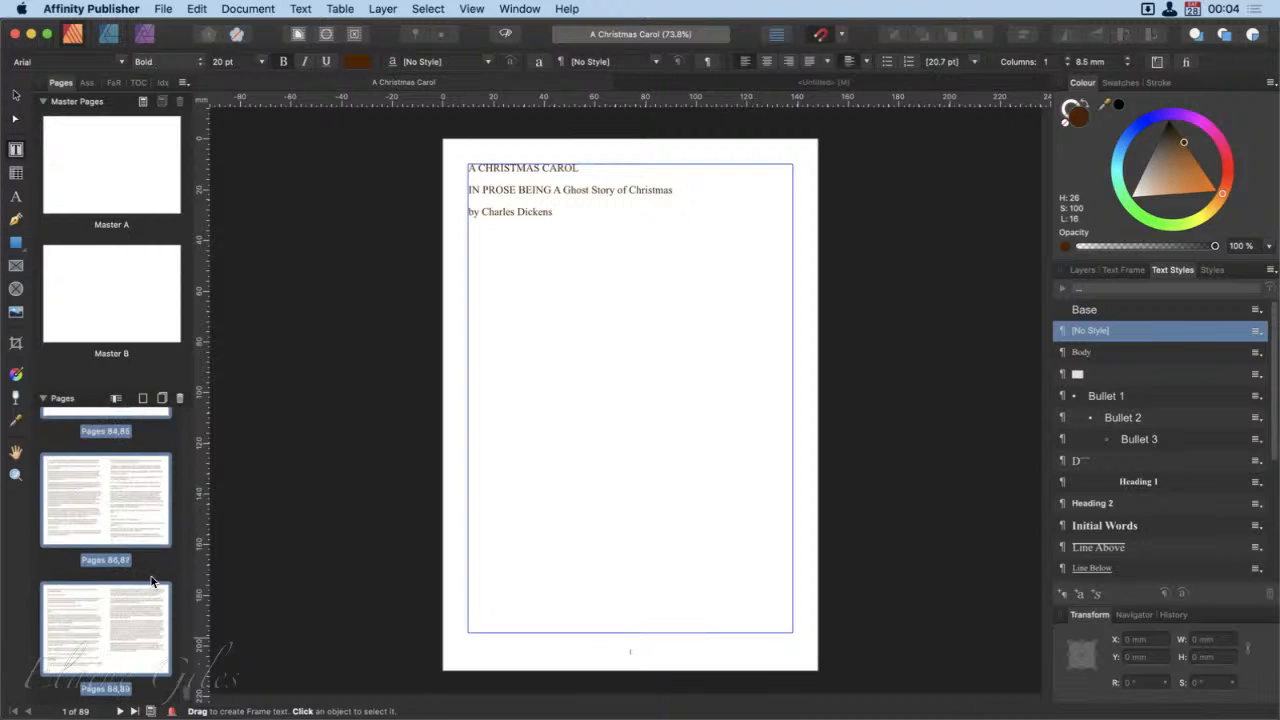
pyautogui.rightClick(143, 491)
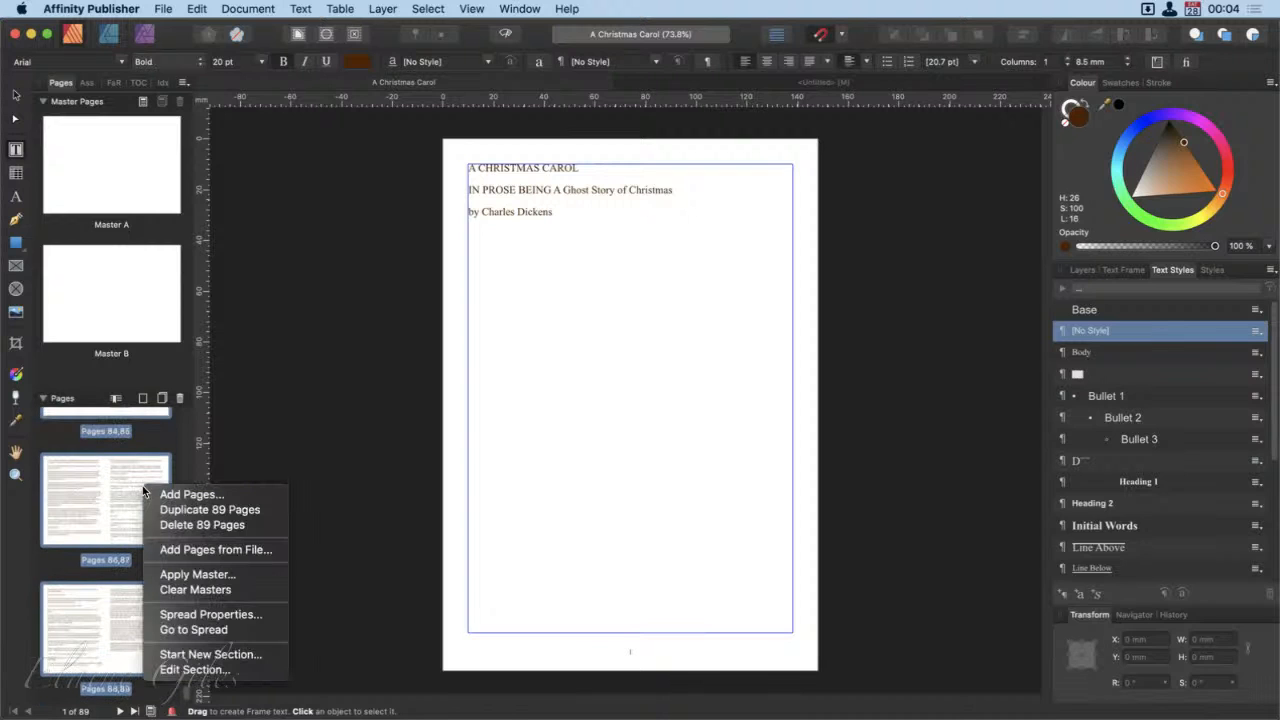
pyautogui.click(178, 576)
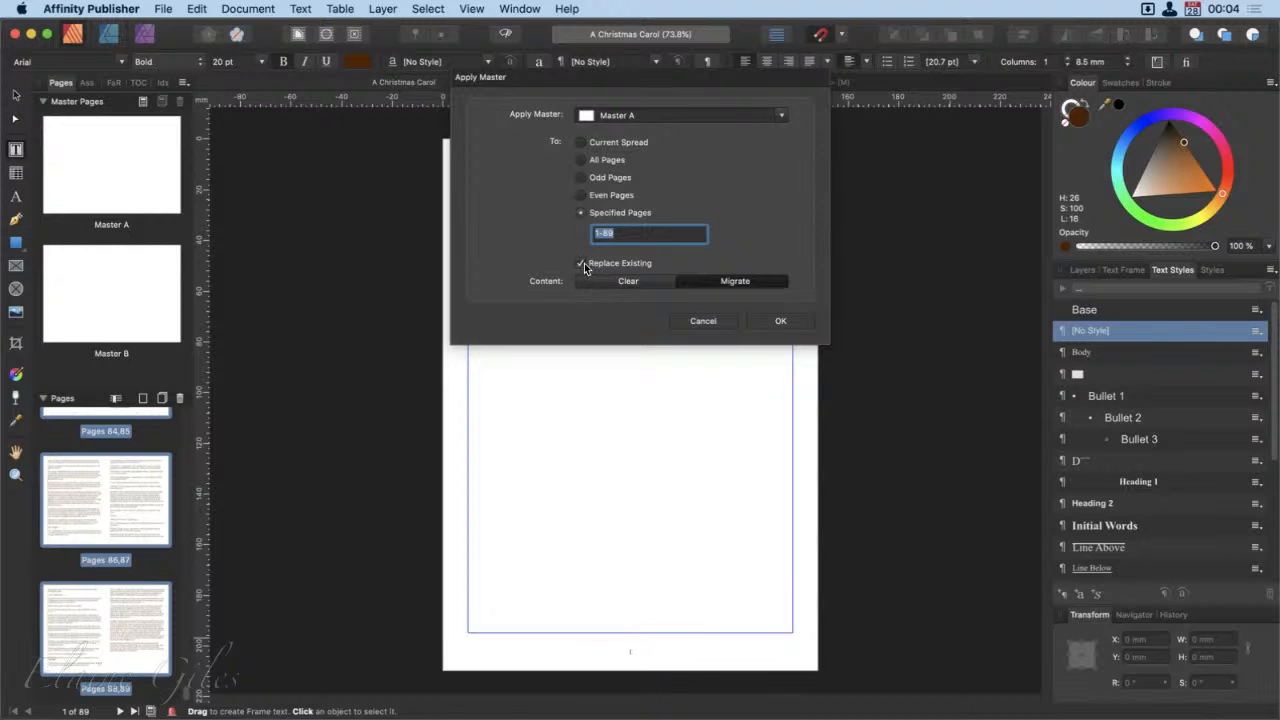
pyautogui.click(767, 115)
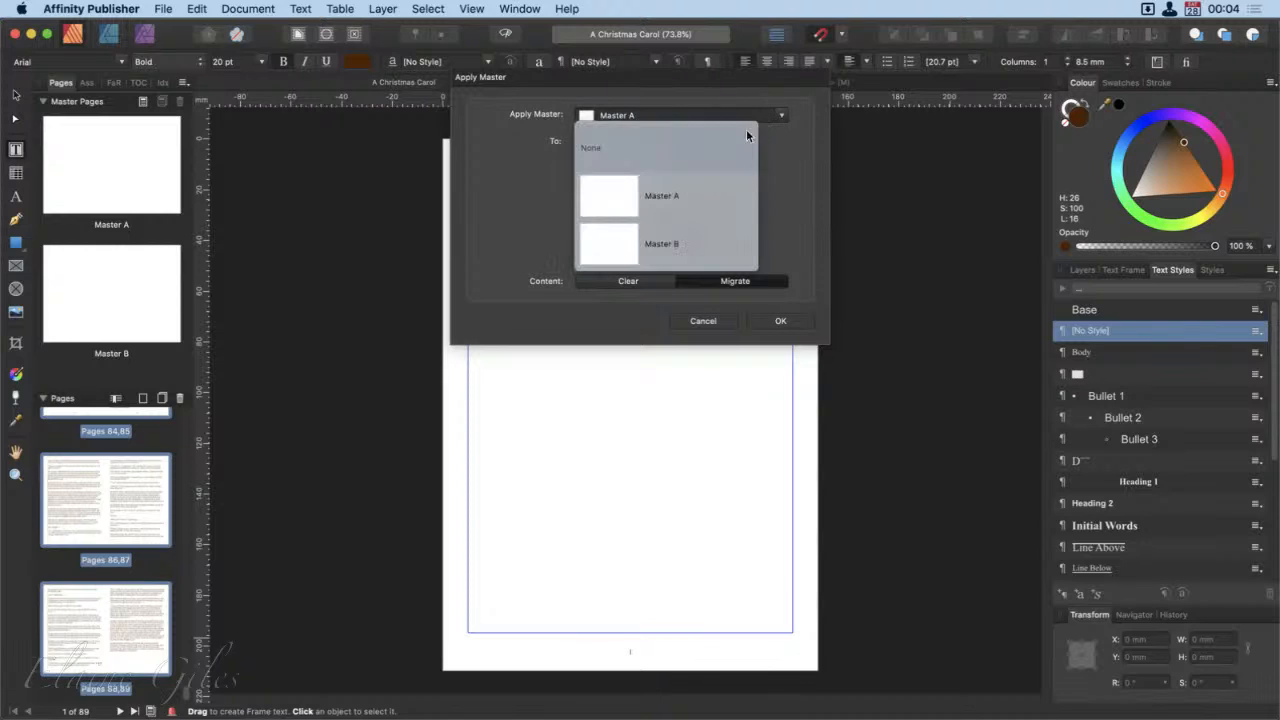
pyautogui.click(657, 243)
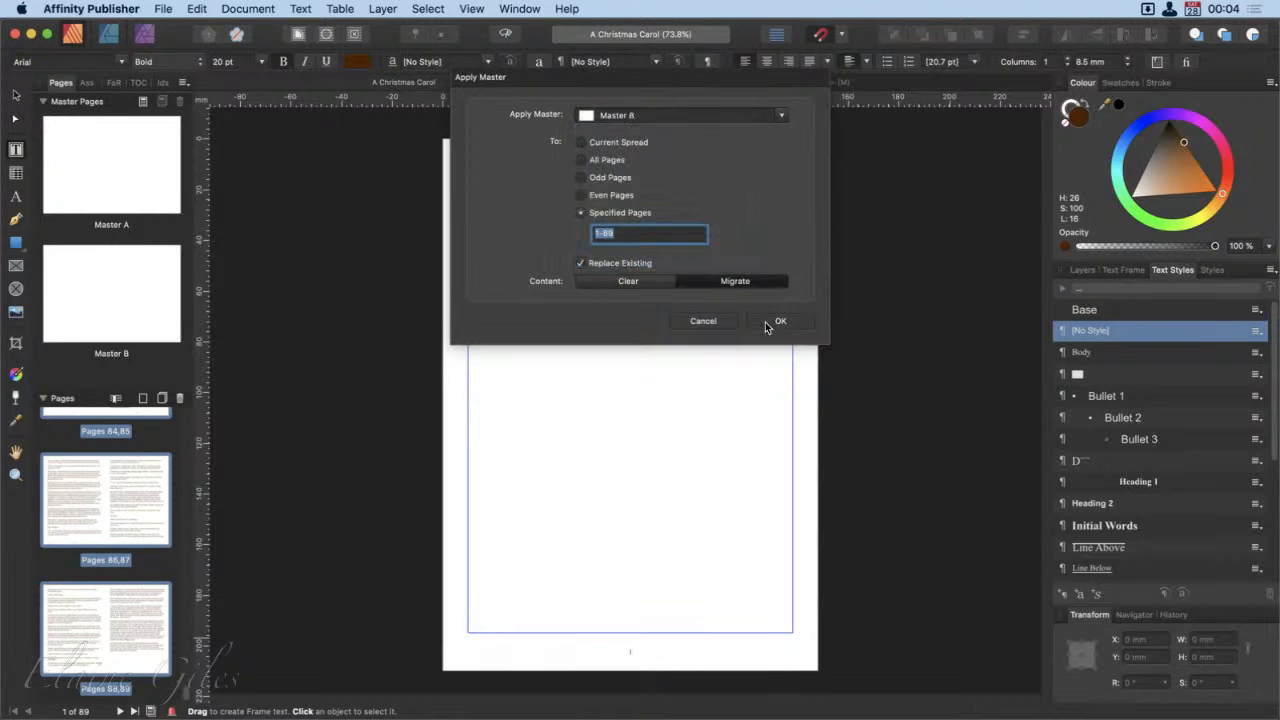
pyautogui.click(766, 327)
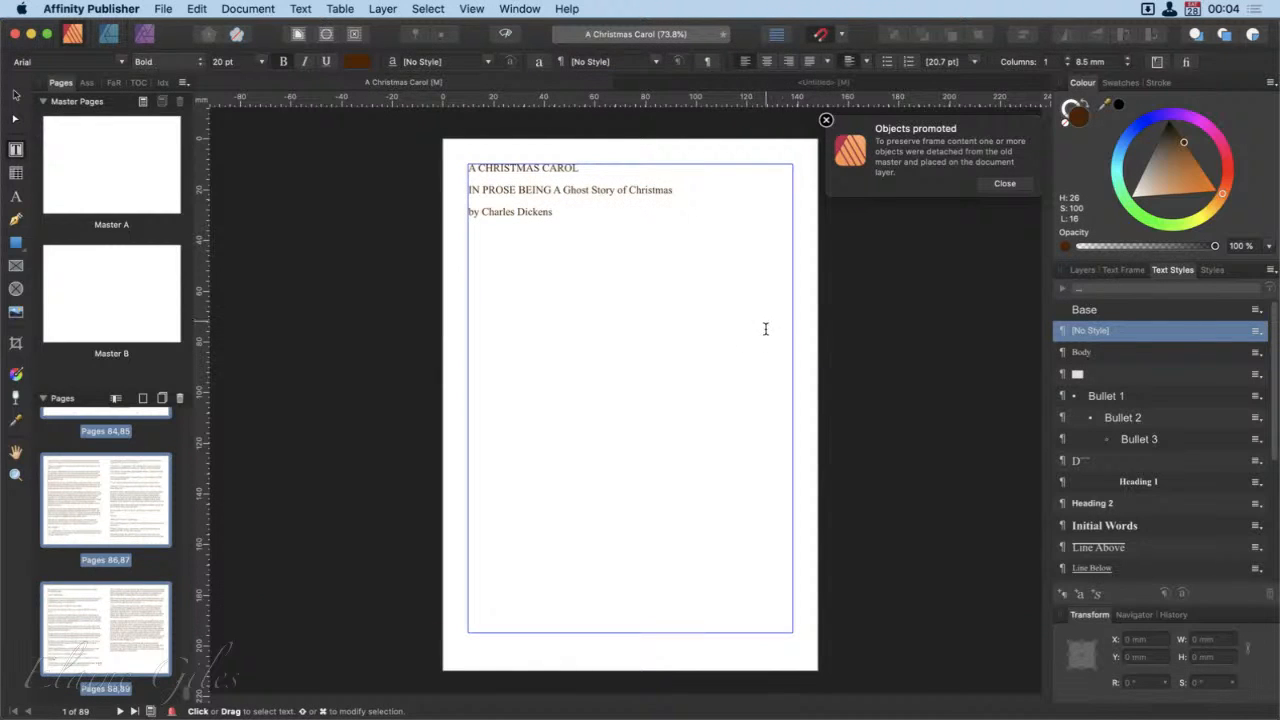
pyautogui.click(996, 184)
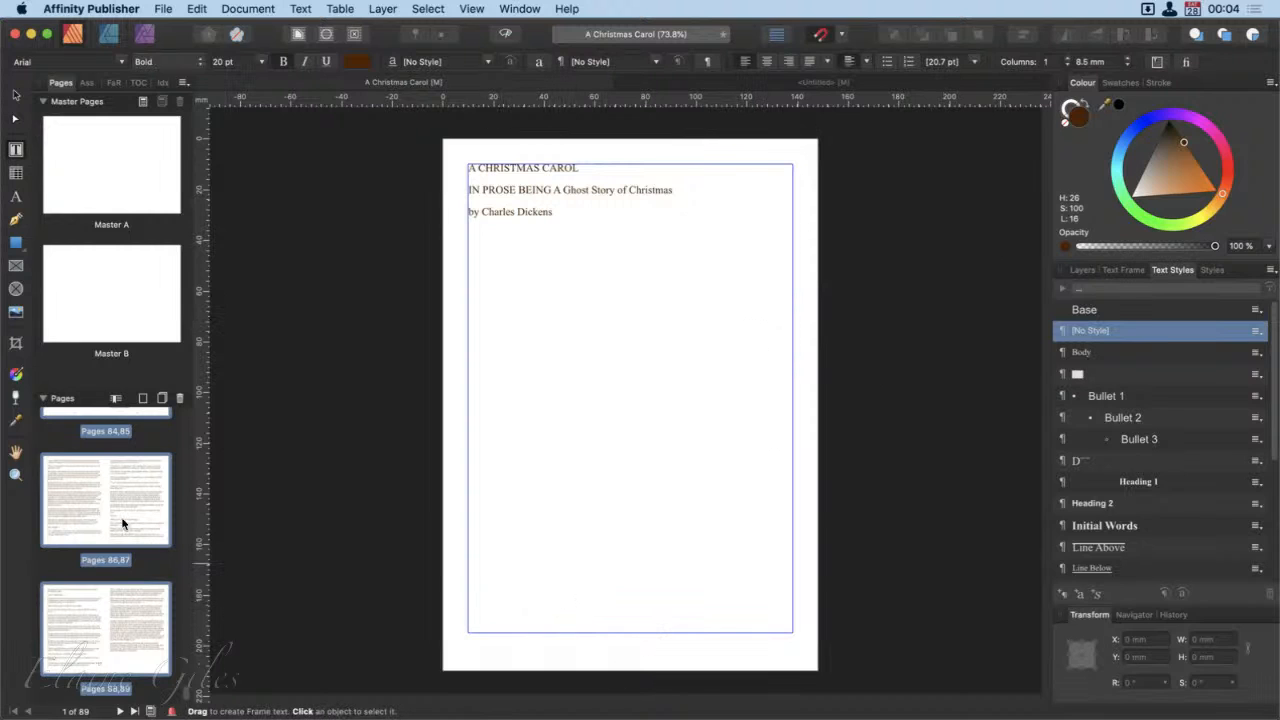
# Step: Check the page thumbnails from the closing spreads back to the beginning and select page 1
pyautogui.scroll(8, 122, 522)
pyautogui.scroll(15, 122, 515)
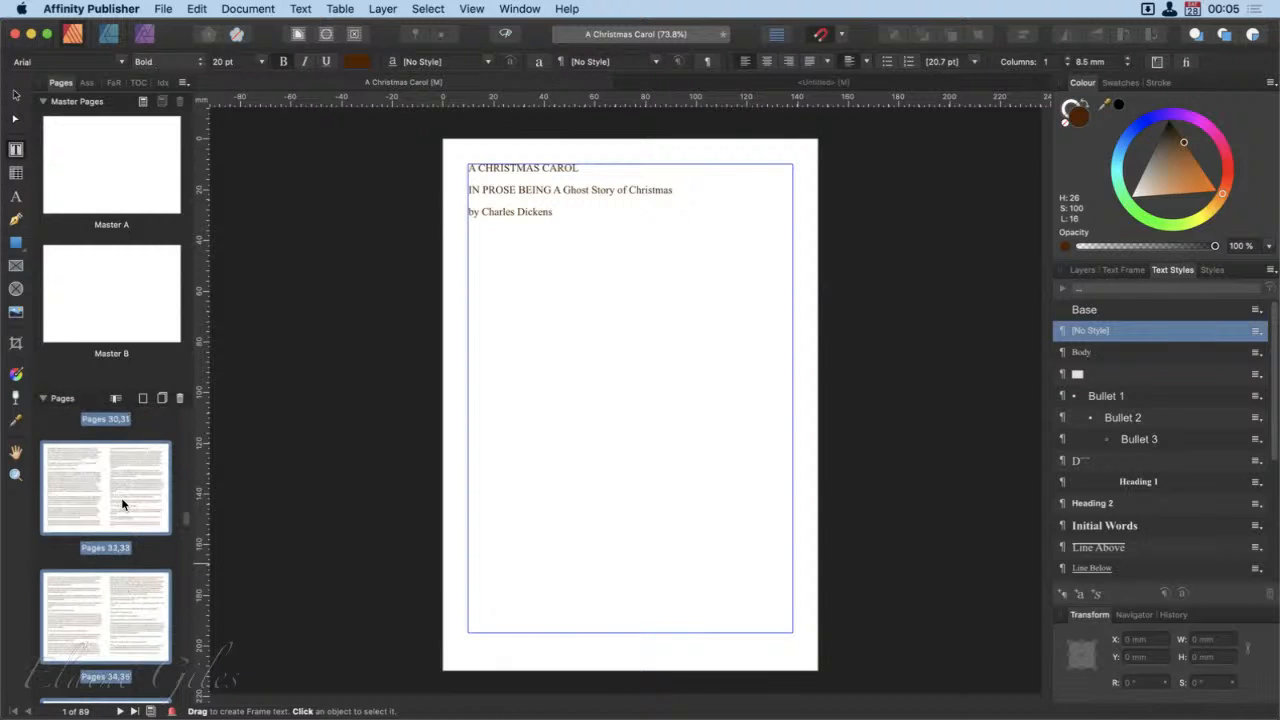
pyautogui.scroll(8, 122, 503)
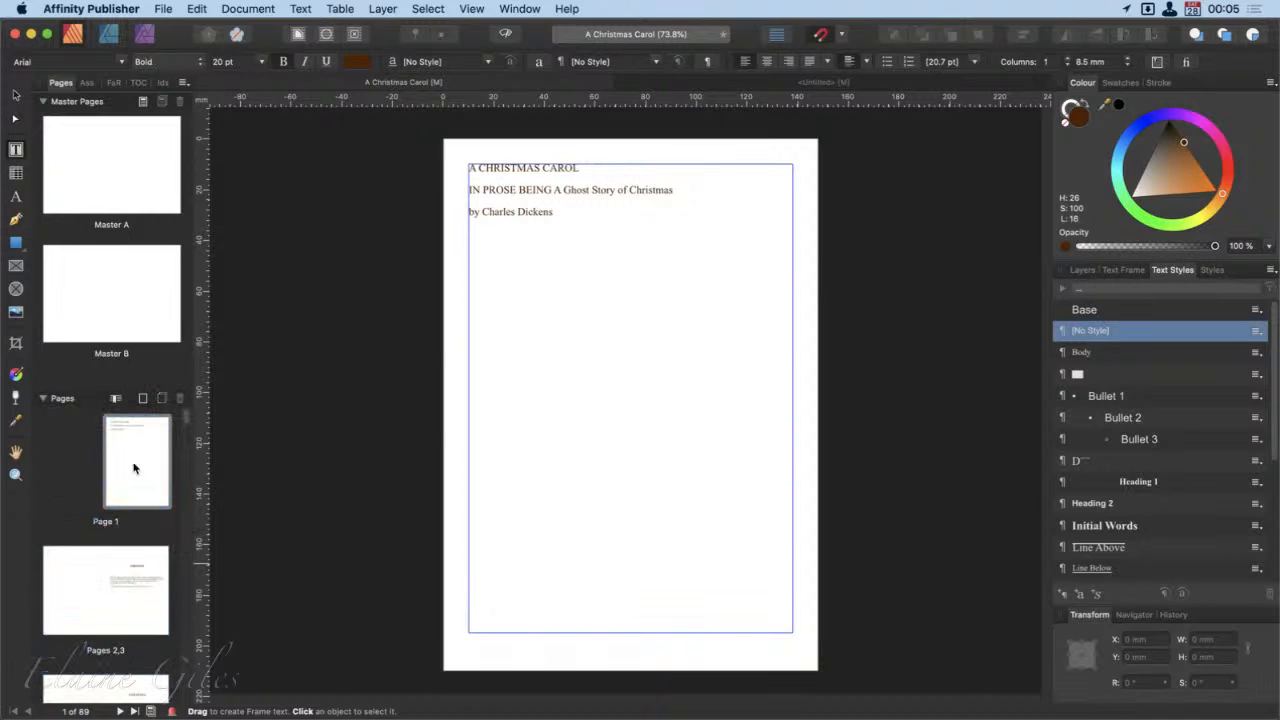
pyautogui.click(139, 455)
# Step: Start an export, review the preflight list of spelling mistakes instead, and dismiss that list
pyautogui.press('alt+shift+super+s')
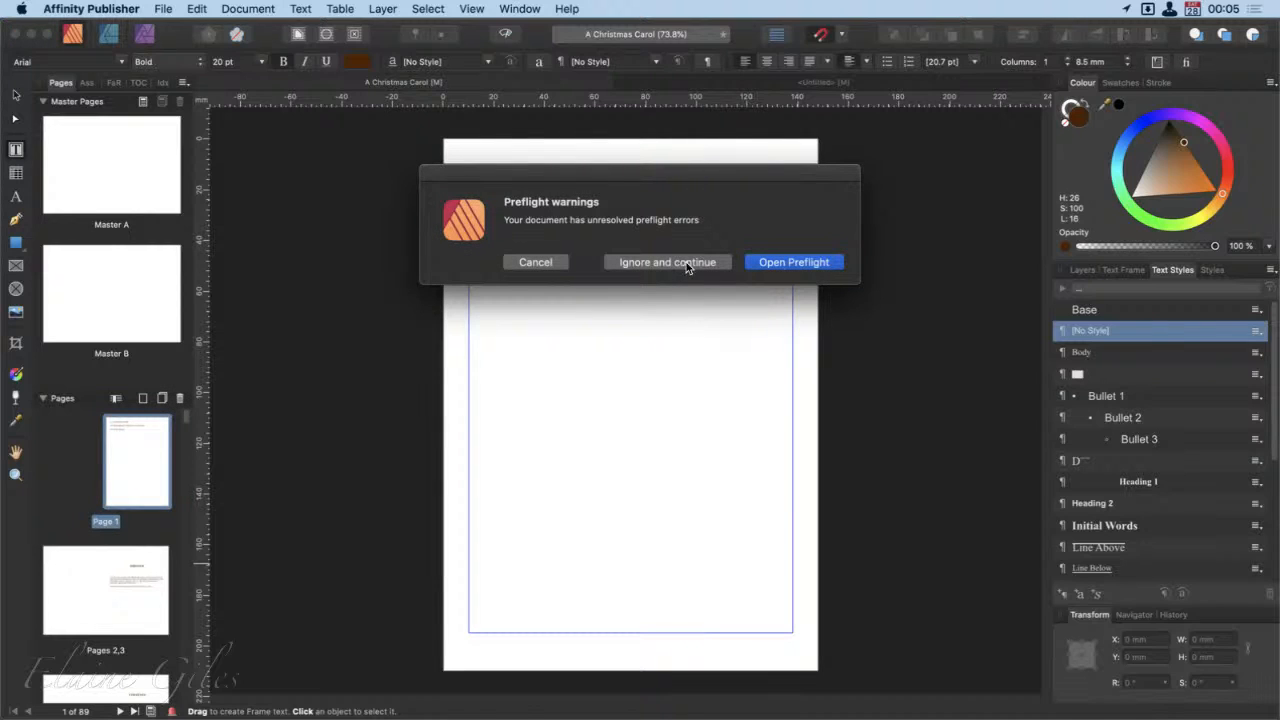
pyautogui.click(788, 263)
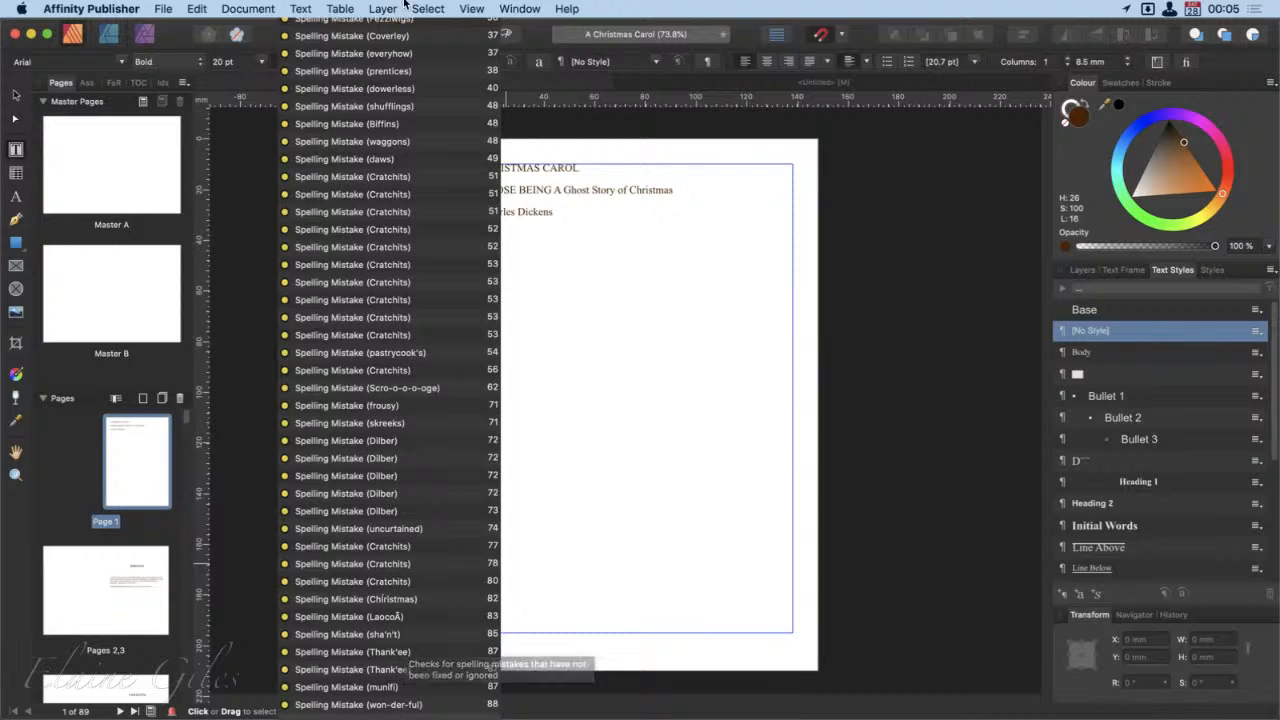
pyautogui.click(471, 8)
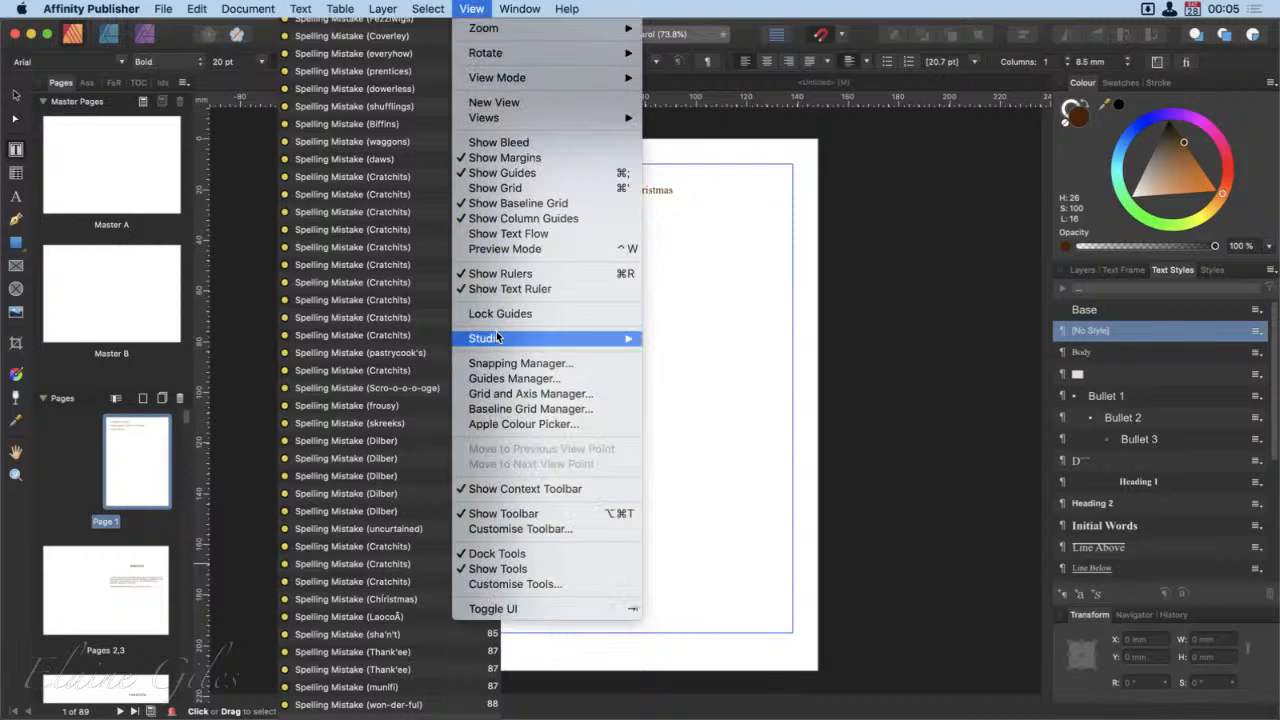
pyautogui.moveTo(500, 338)
pyautogui.click(723, 471)
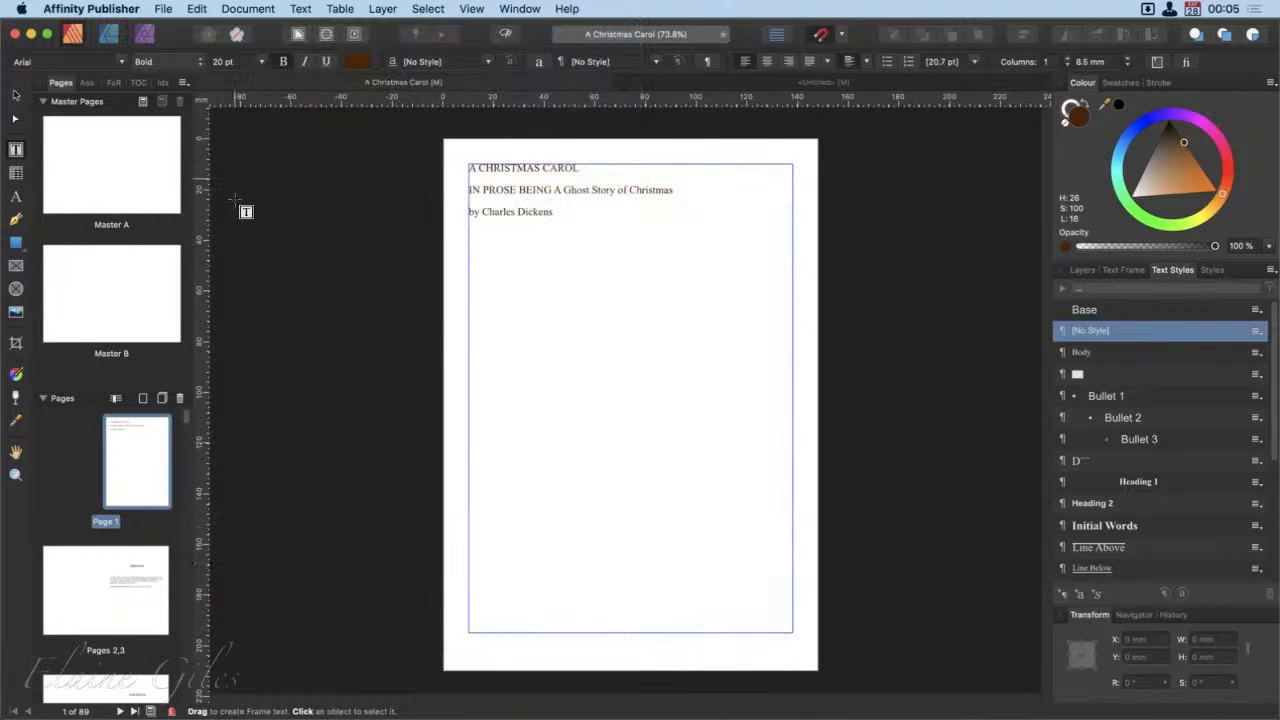
# Step: Export all pages as PDF (for print) to the Desktop as A Christmas Carol, ignoring the preflight warnings
pyautogui.press('ctrl+alt+shift+super+s')
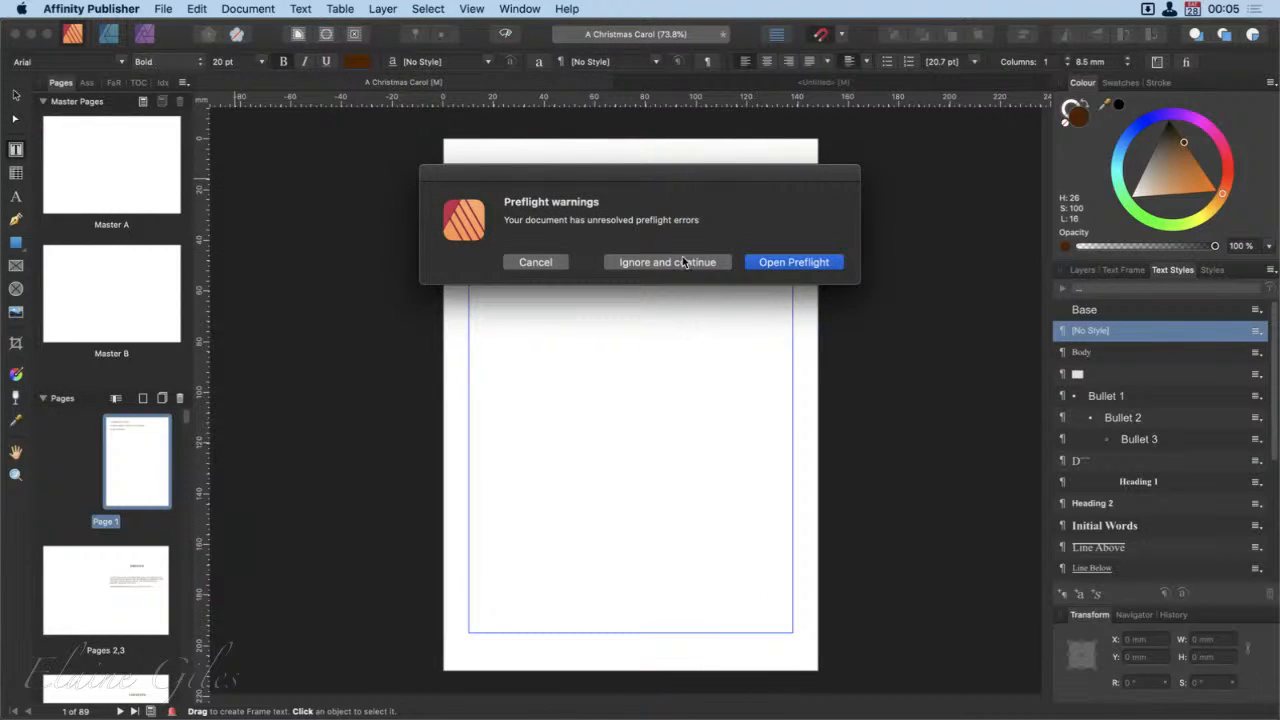
pyautogui.click(684, 262)
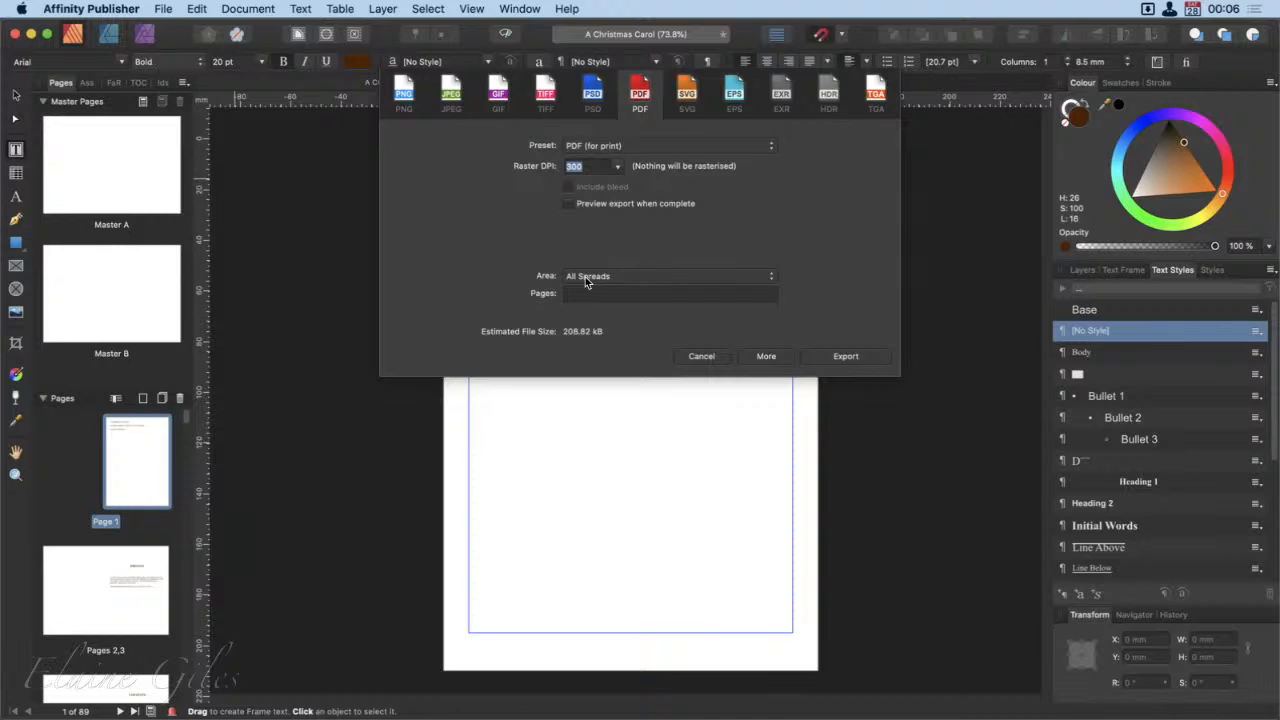
pyautogui.click(685, 281)
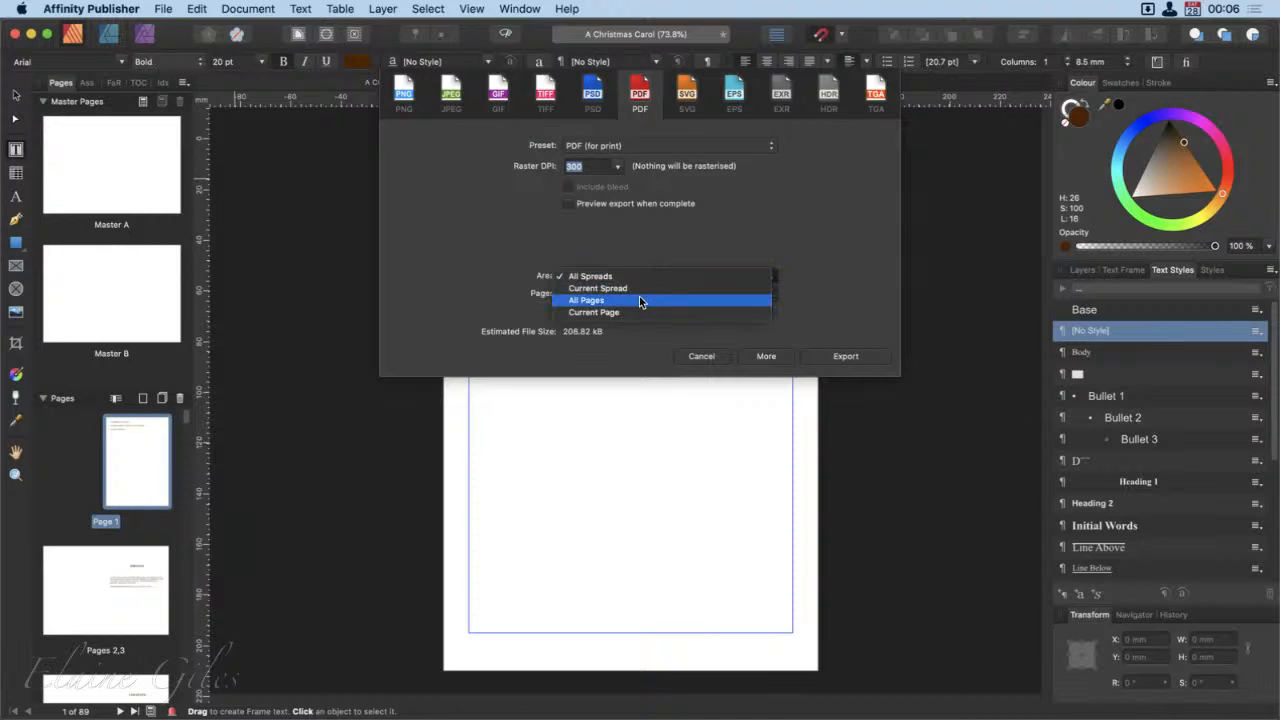
pyautogui.click(640, 302)
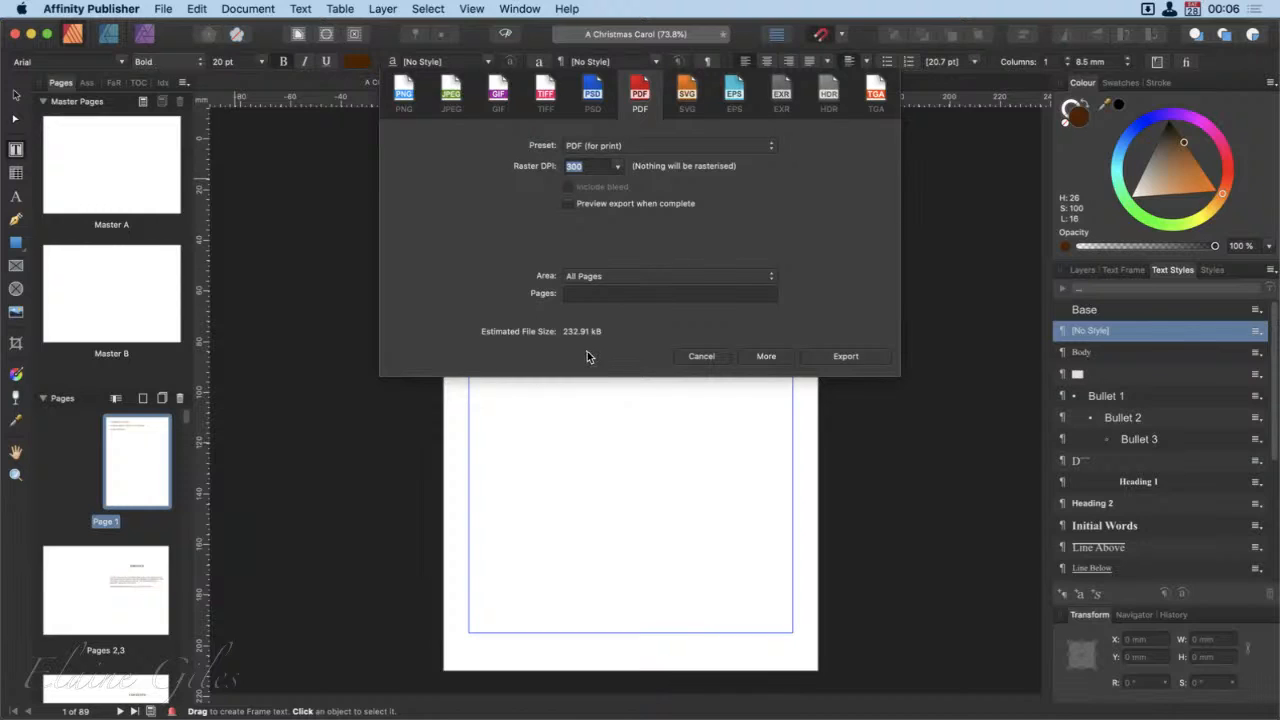
pyautogui.click(845, 357)
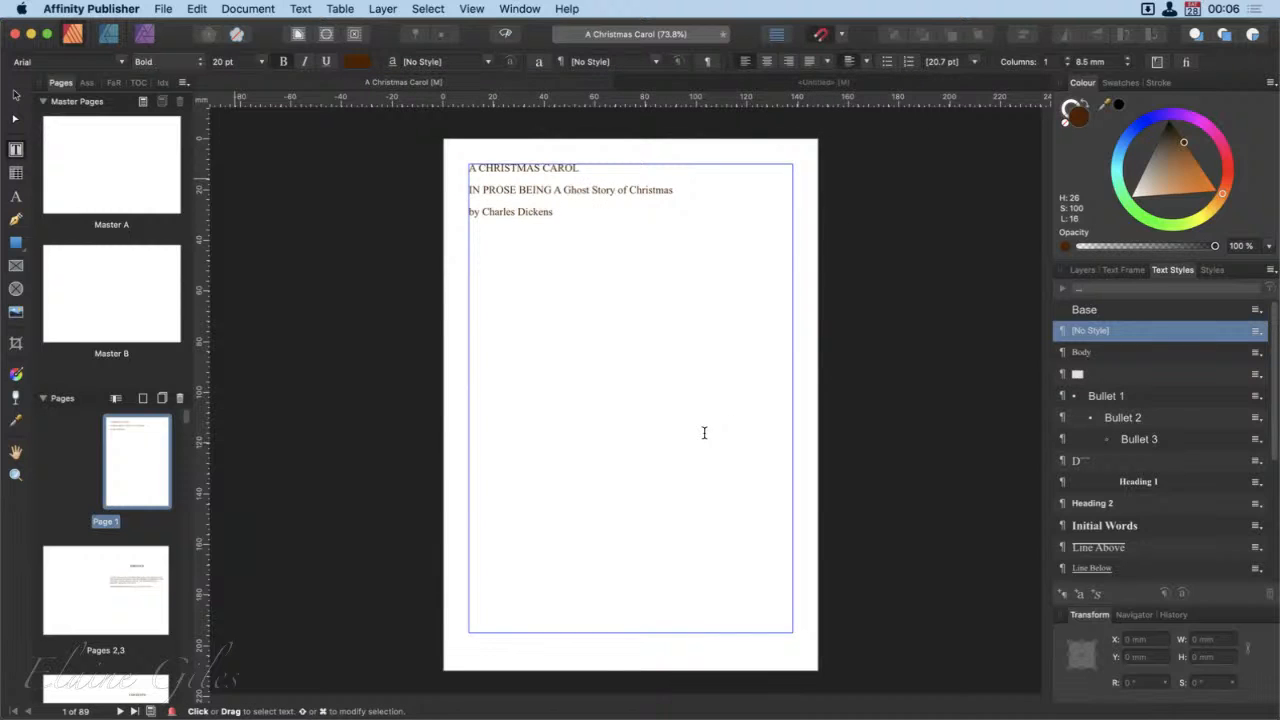
pyautogui.press('super+s')
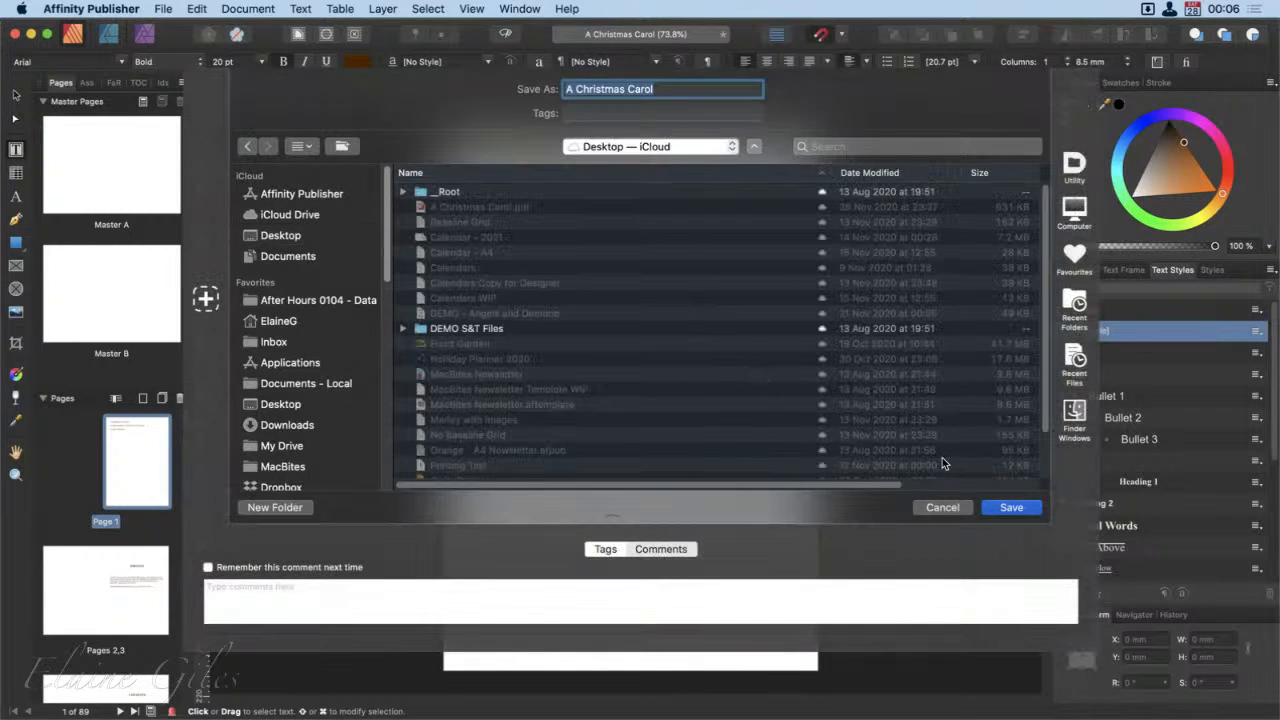
pyautogui.click(270, 235)
pyautogui.click(1008, 507)
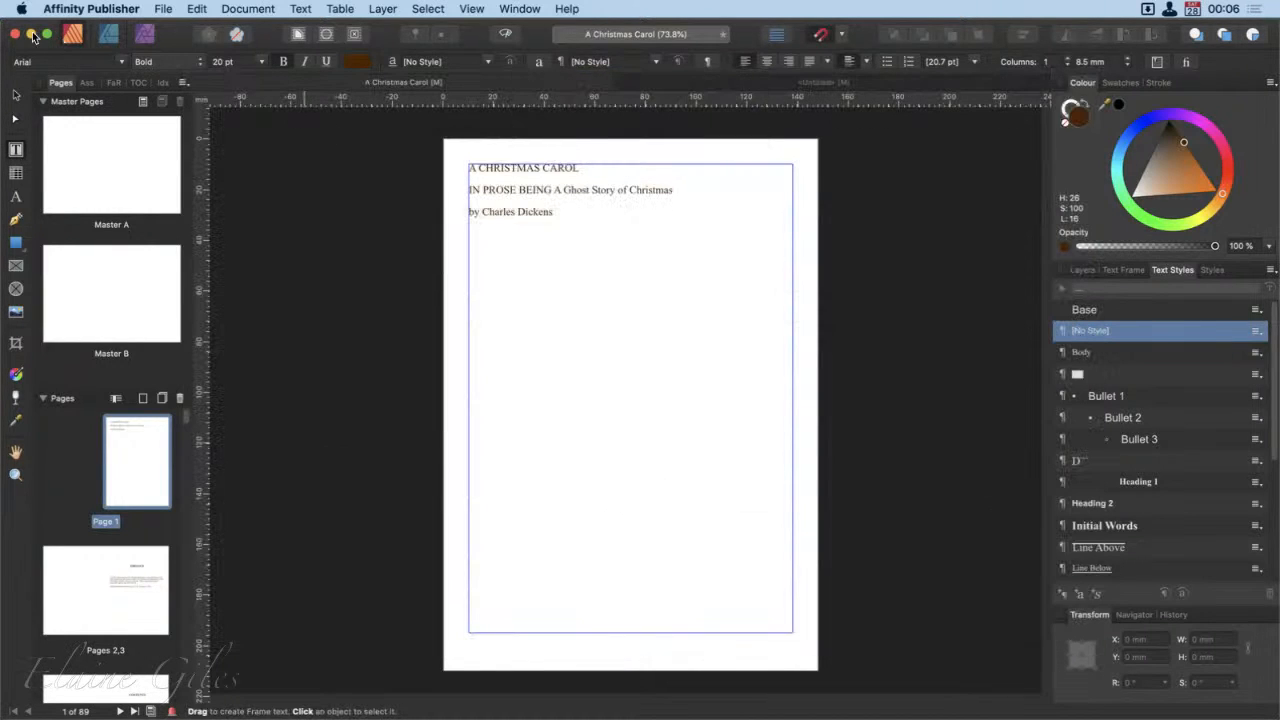
# Step: Minimise the document window and open the exported A Christmas Carol.pdf from the desktop in PDF Expert
pyautogui.click(31, 34)
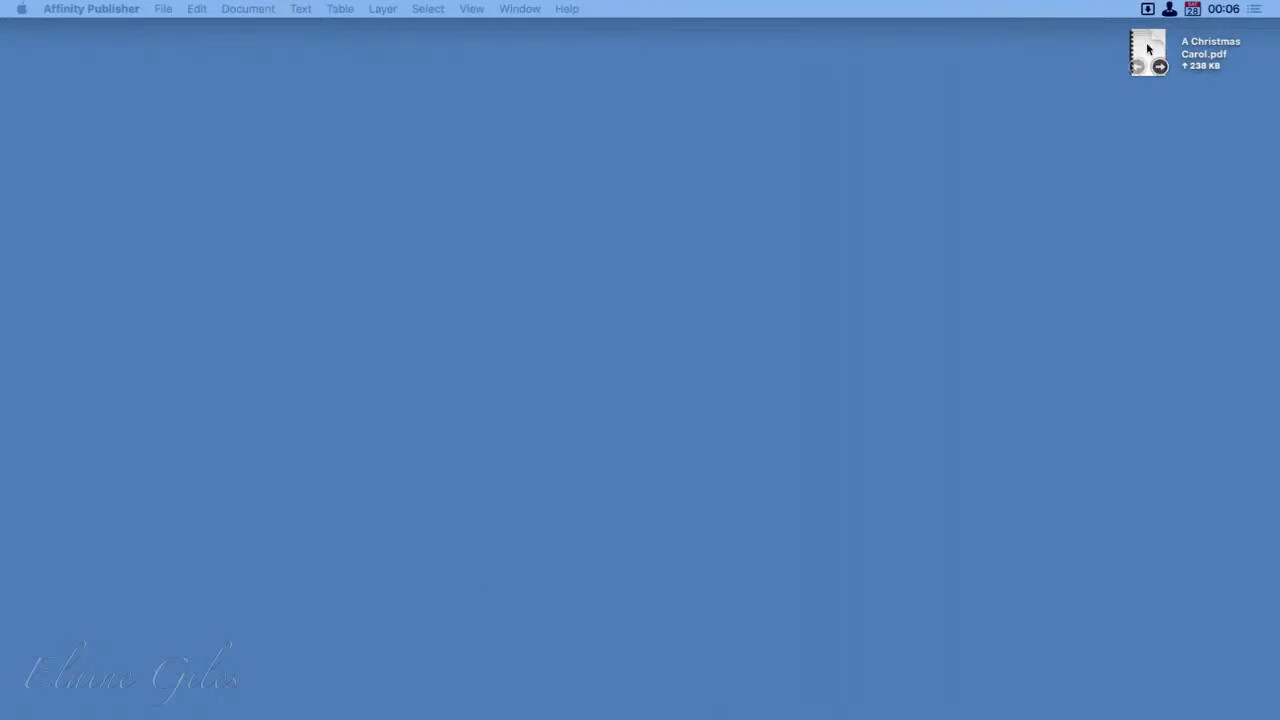
pyautogui.click(1147, 44)
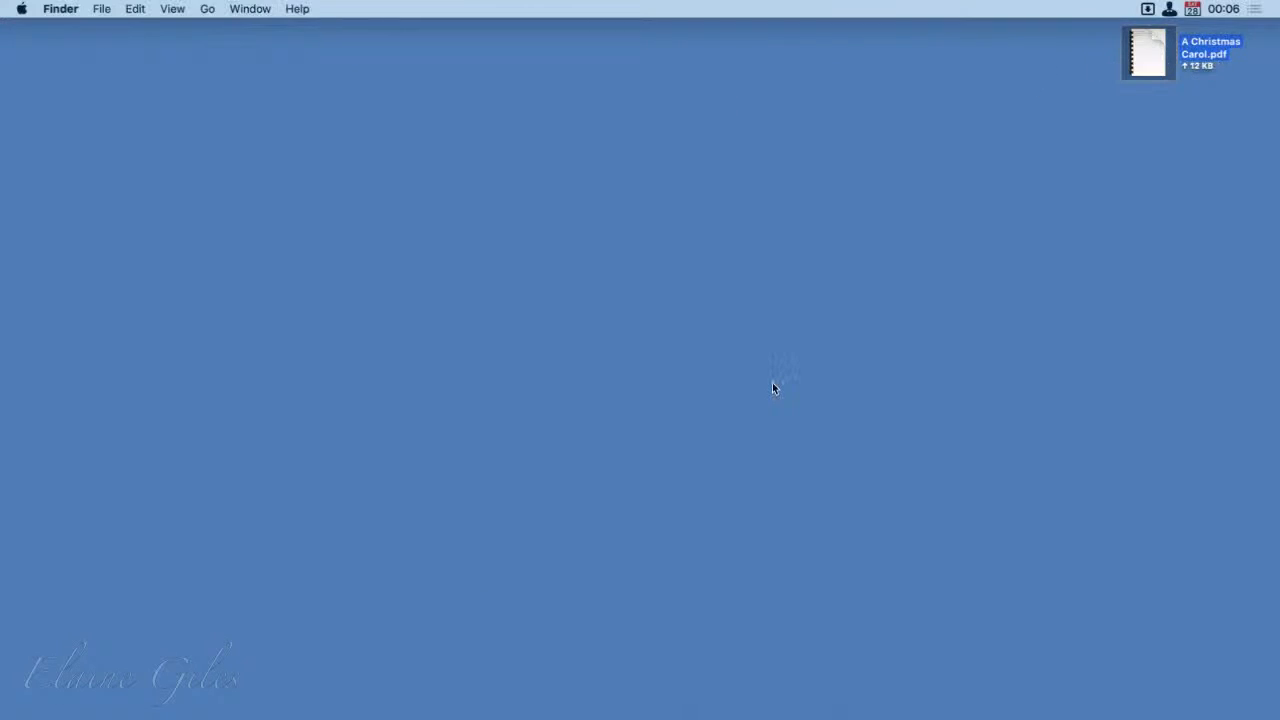
pyautogui.press('space')
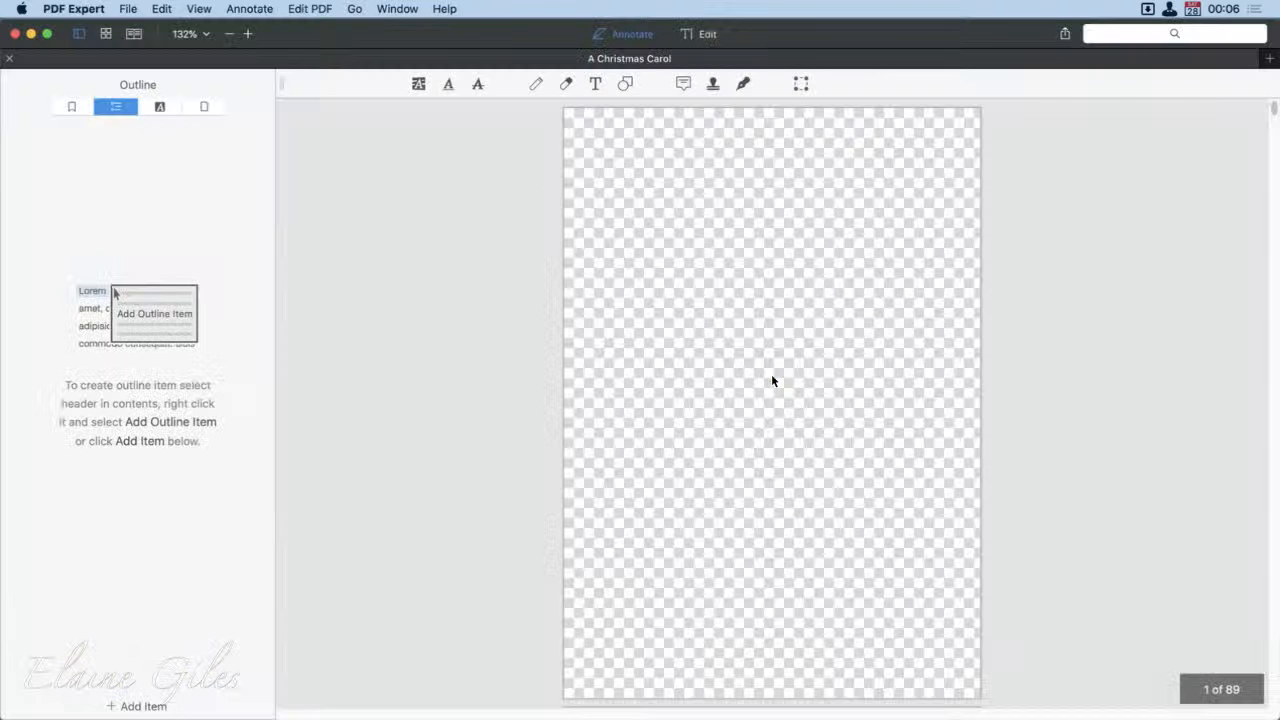
# Step: Examine the exported PDF's single pages from the opening through page 13 and display them as a thumbnail overview
pyautogui.scroll(-10, 772, 456)
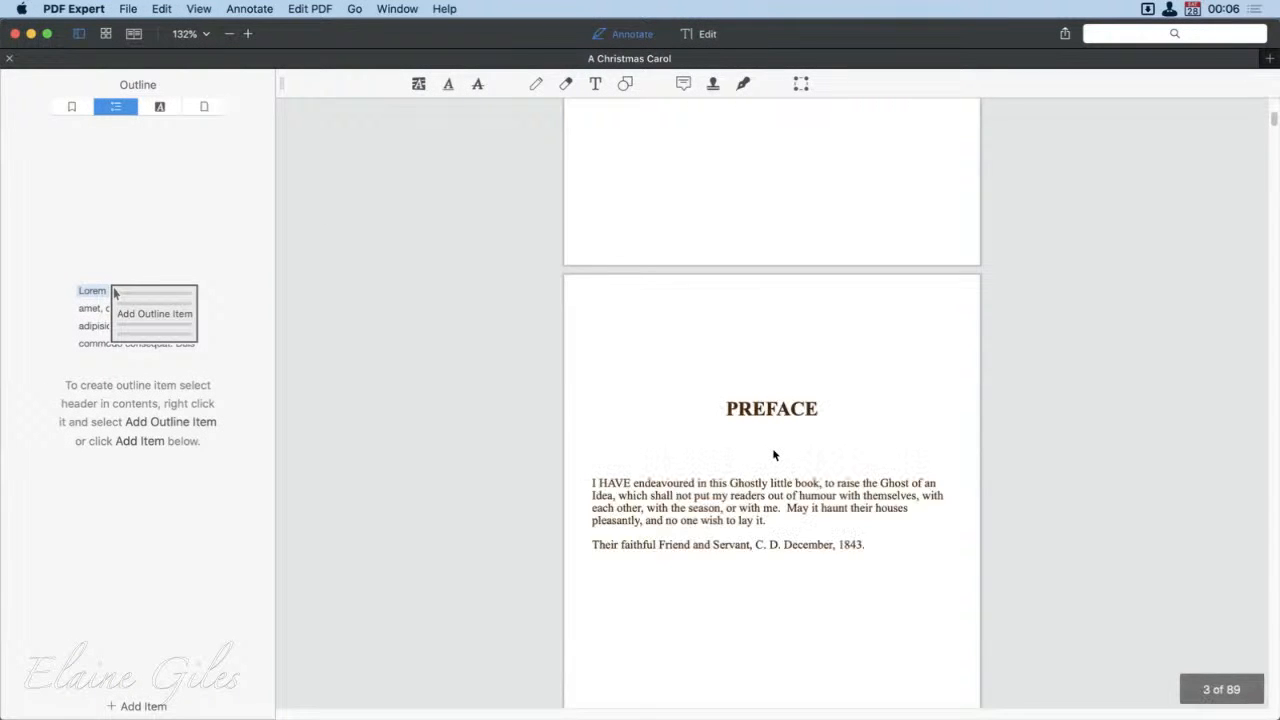
pyautogui.scroll(5, 773, 455)
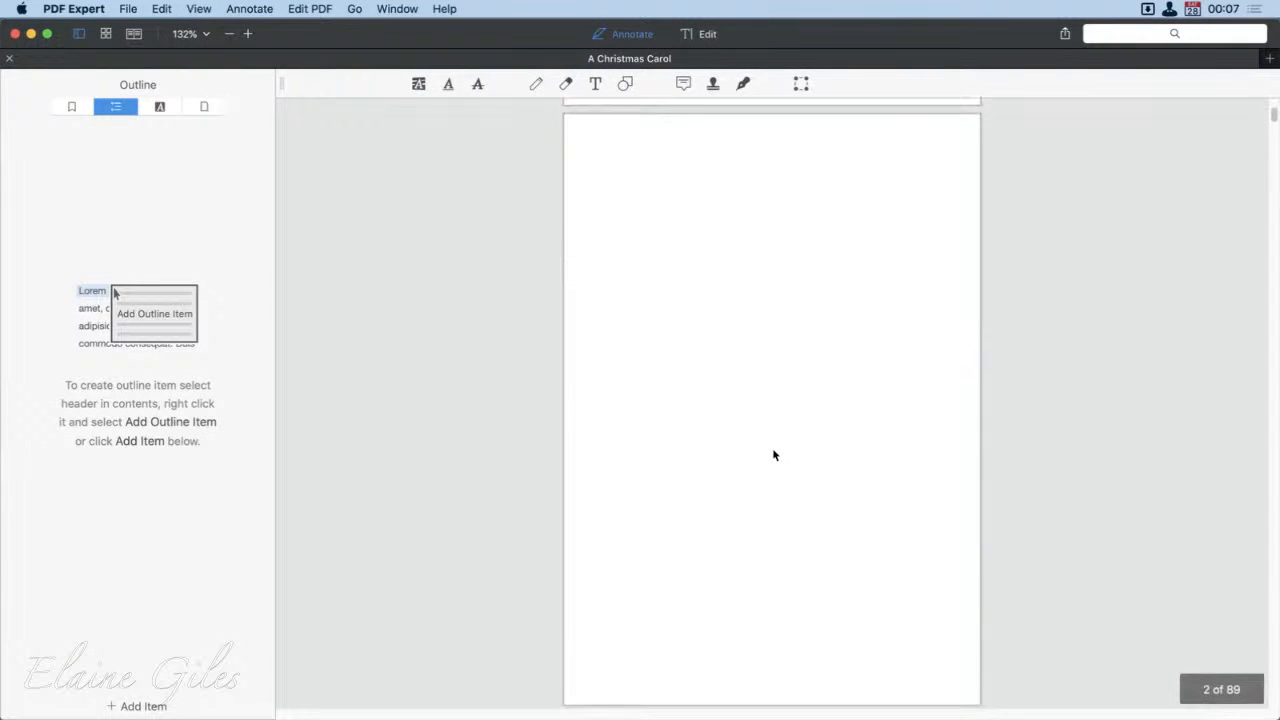
pyautogui.scroll(-1, 773, 455)
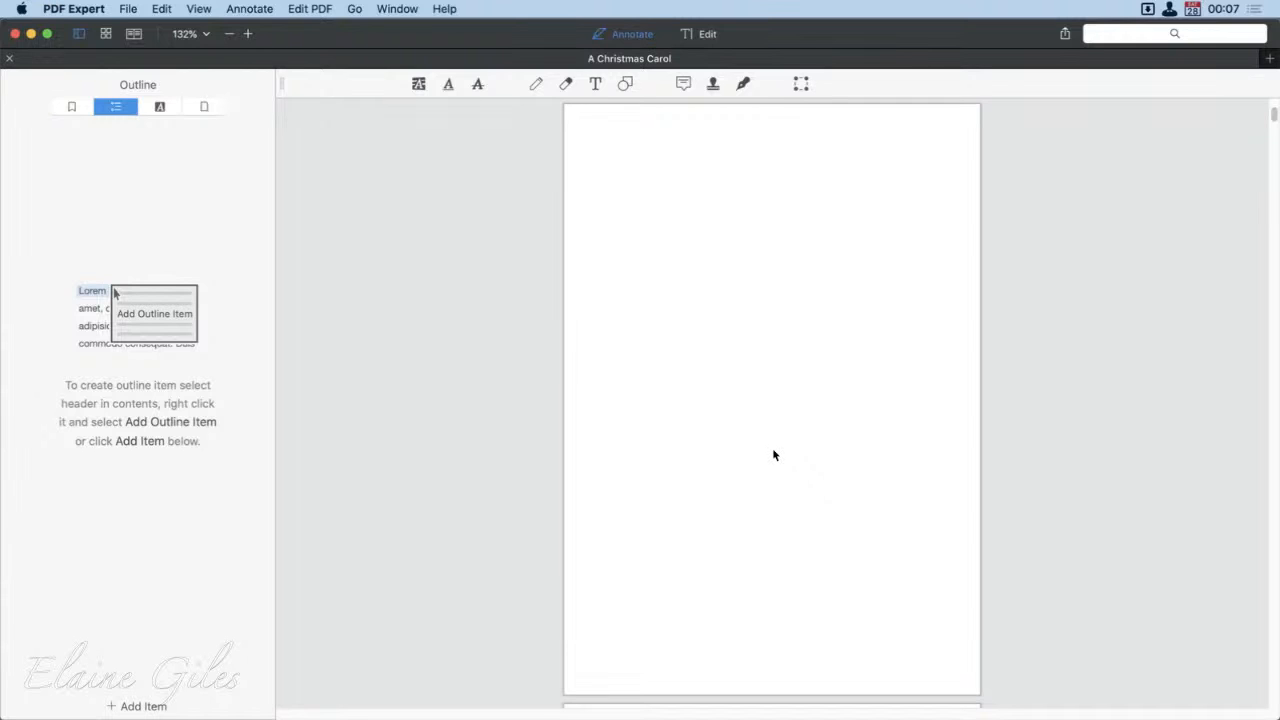
pyautogui.scroll(-5, 773, 455)
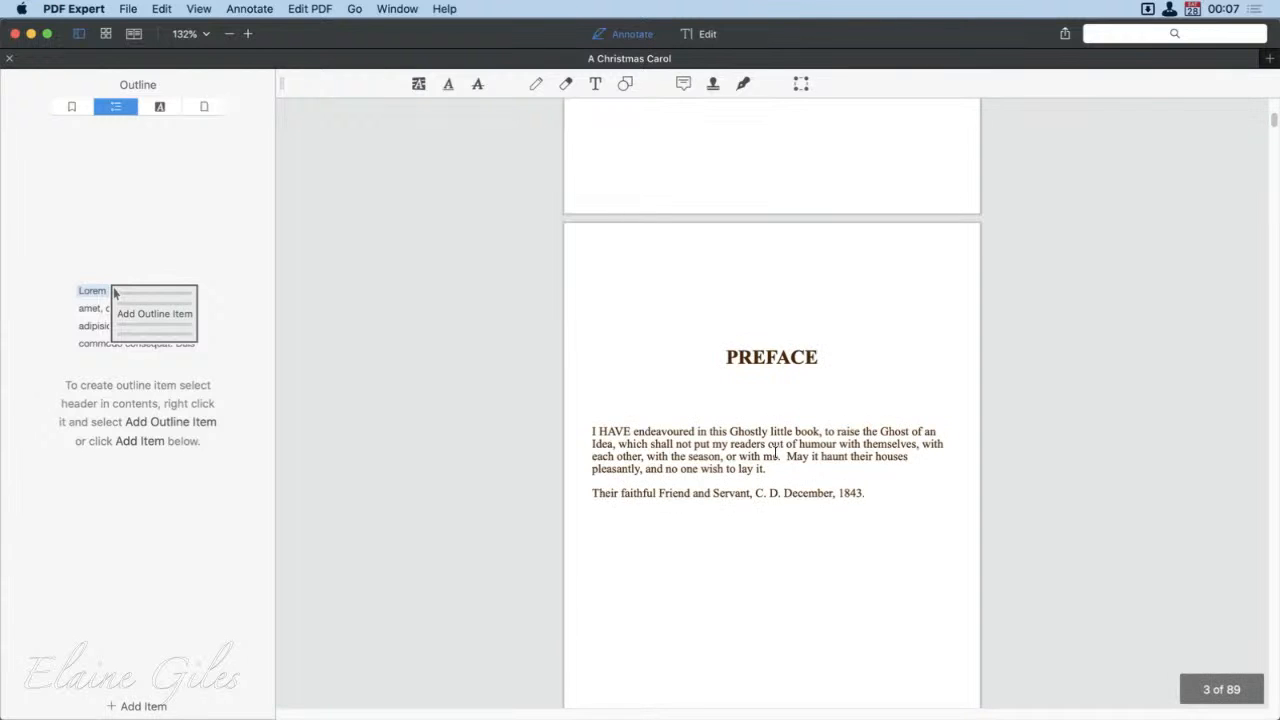
pyautogui.scroll(-15, 776, 452)
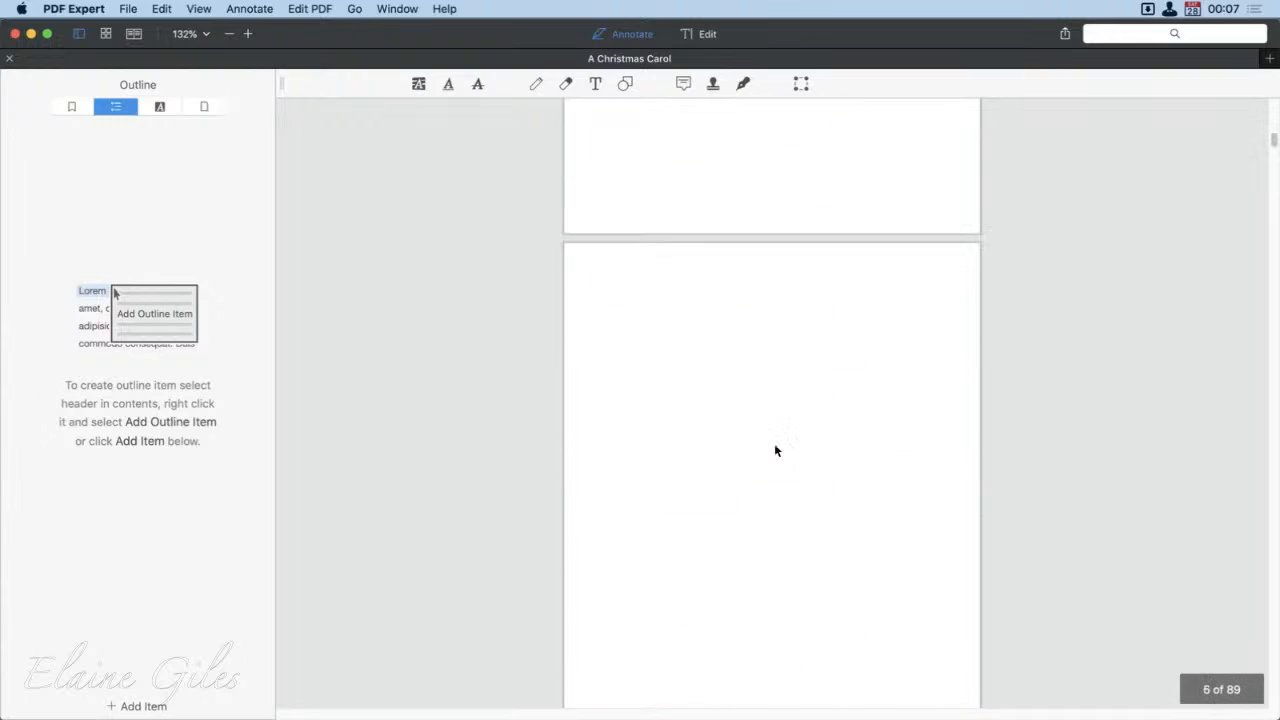
pyautogui.scroll(-15, 775, 450)
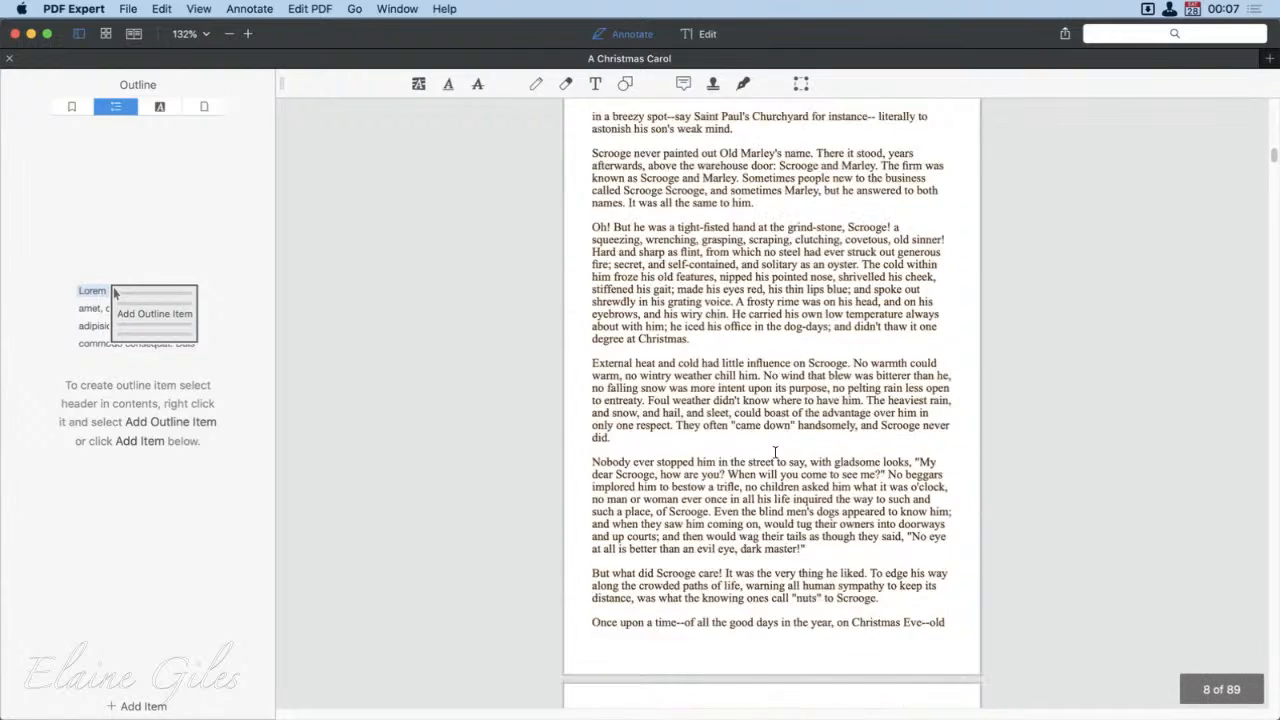
pyautogui.scroll(-10, 775, 452)
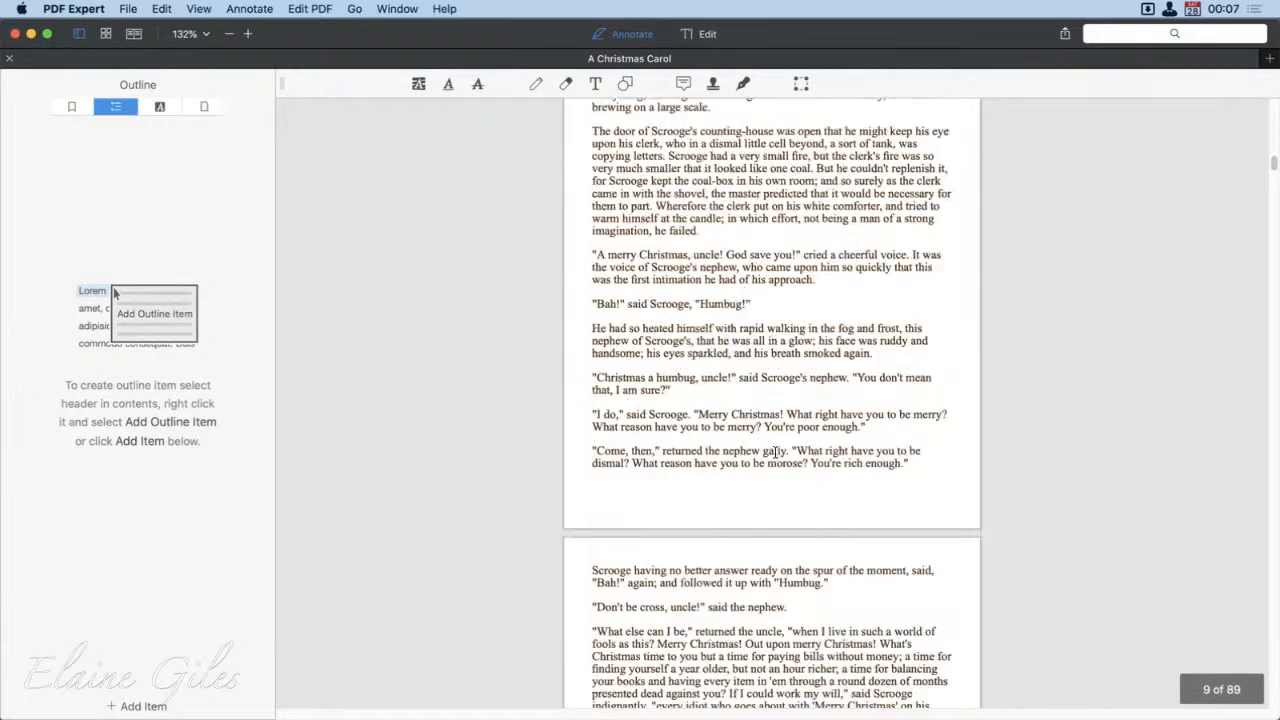
pyautogui.scroll(-15, 775, 452)
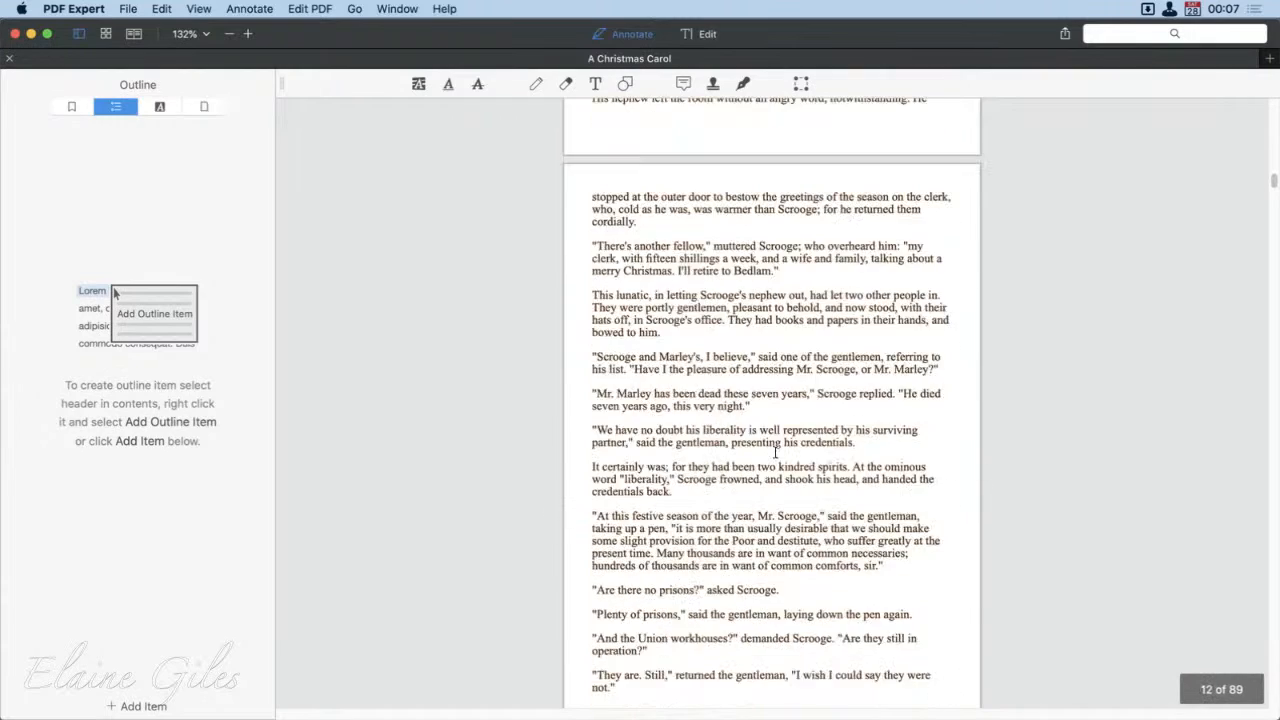
pyautogui.scroll(-10, 775, 452)
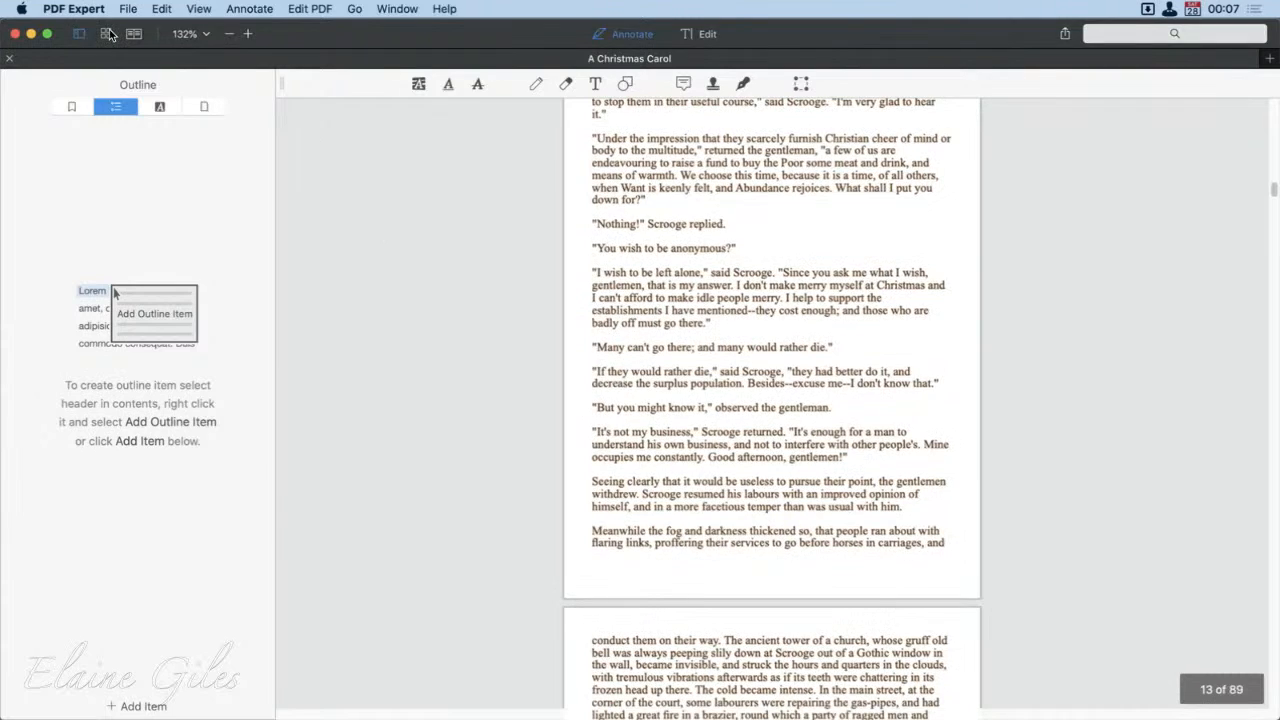
pyautogui.click(108, 34)
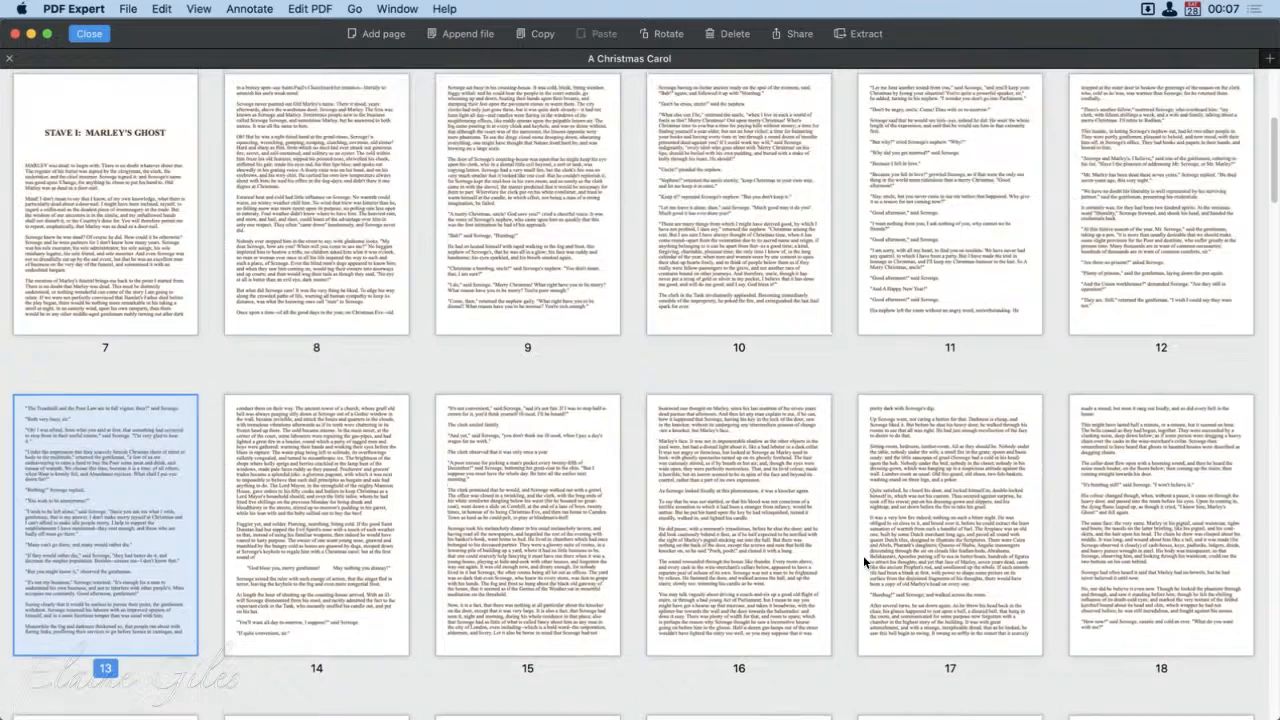
# Step: Delete the six blank pages 2, 4, 6, 26, 44 and 66 from the PDF
pyautogui.scroll(5, 863, 555)
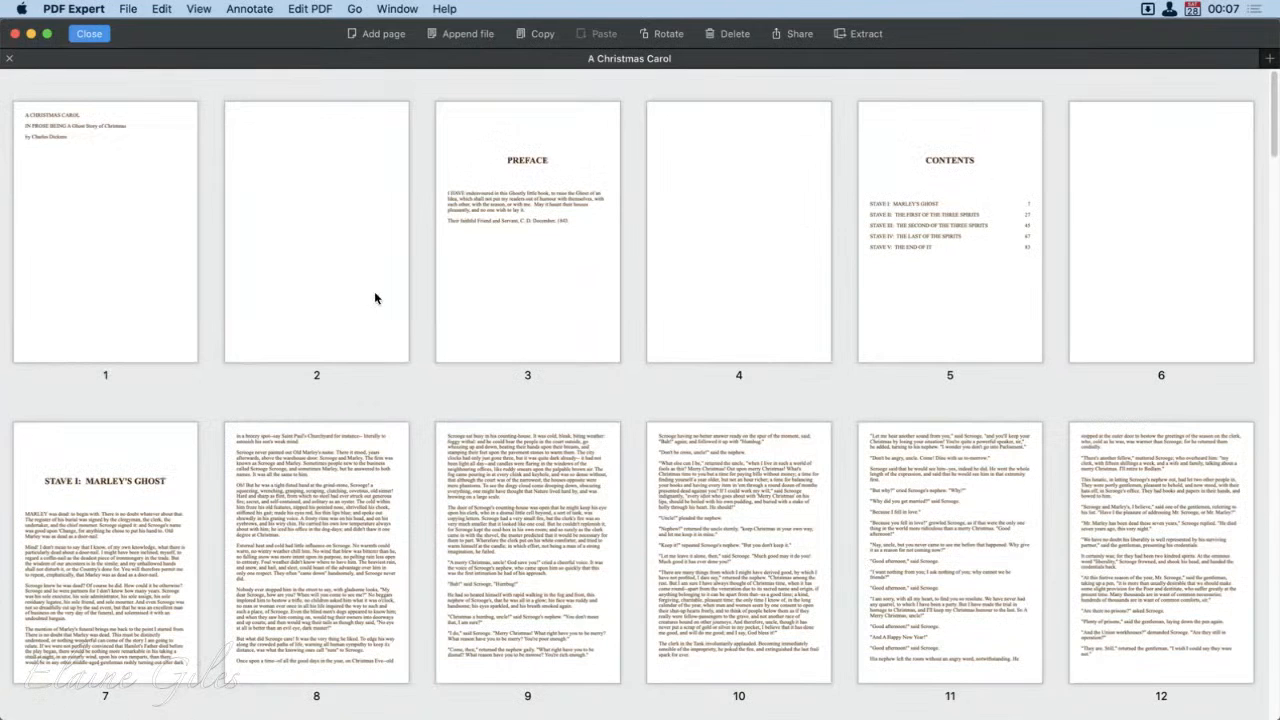
pyautogui.click(340, 251)
pyautogui.keyDown('super'); pyautogui.click(710, 230); pyautogui.keyUp('super')
pyautogui.keyDown('super'); pyautogui.click(1163, 243); pyautogui.keyUp('super')
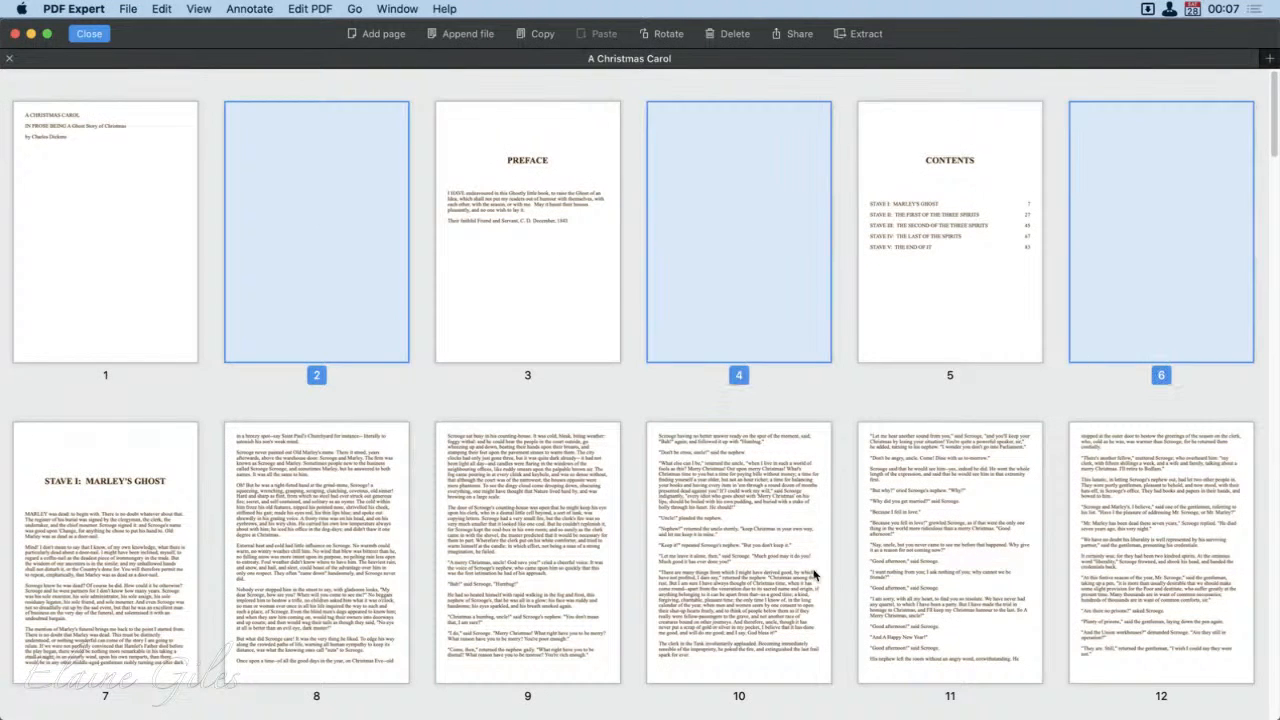
pyautogui.scroll(-6, 814, 574)
pyautogui.scroll(-3, 814, 575)
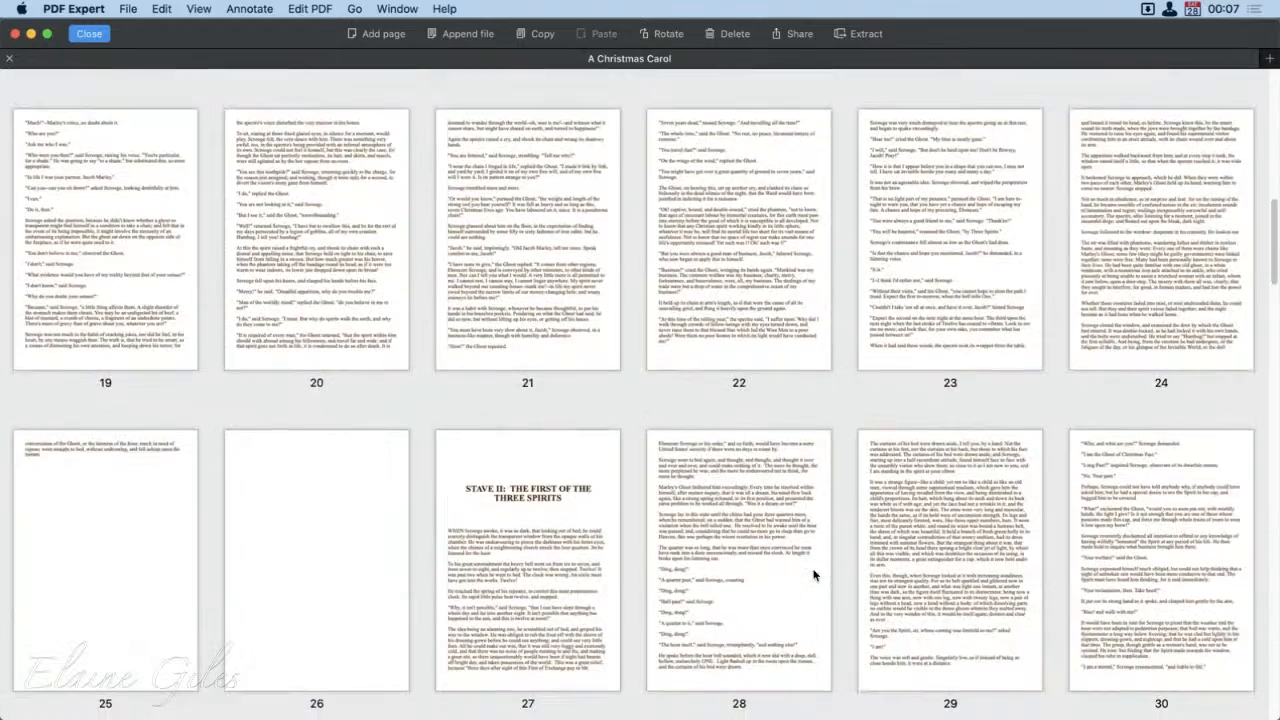
pyautogui.click(266, 554)
pyautogui.scroll(-5, 828, 628)
pyautogui.scroll(-10, 828, 628)
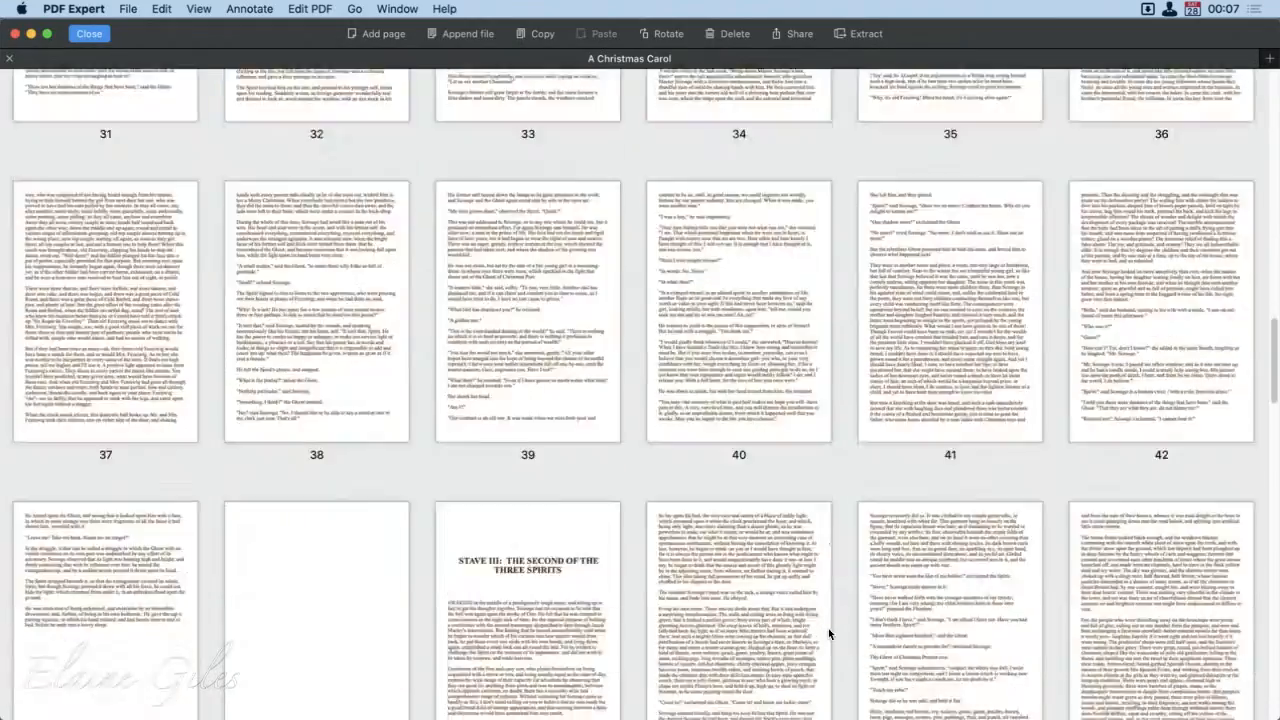
pyautogui.click(340, 254)
pyautogui.scroll(-6, 754, 549)
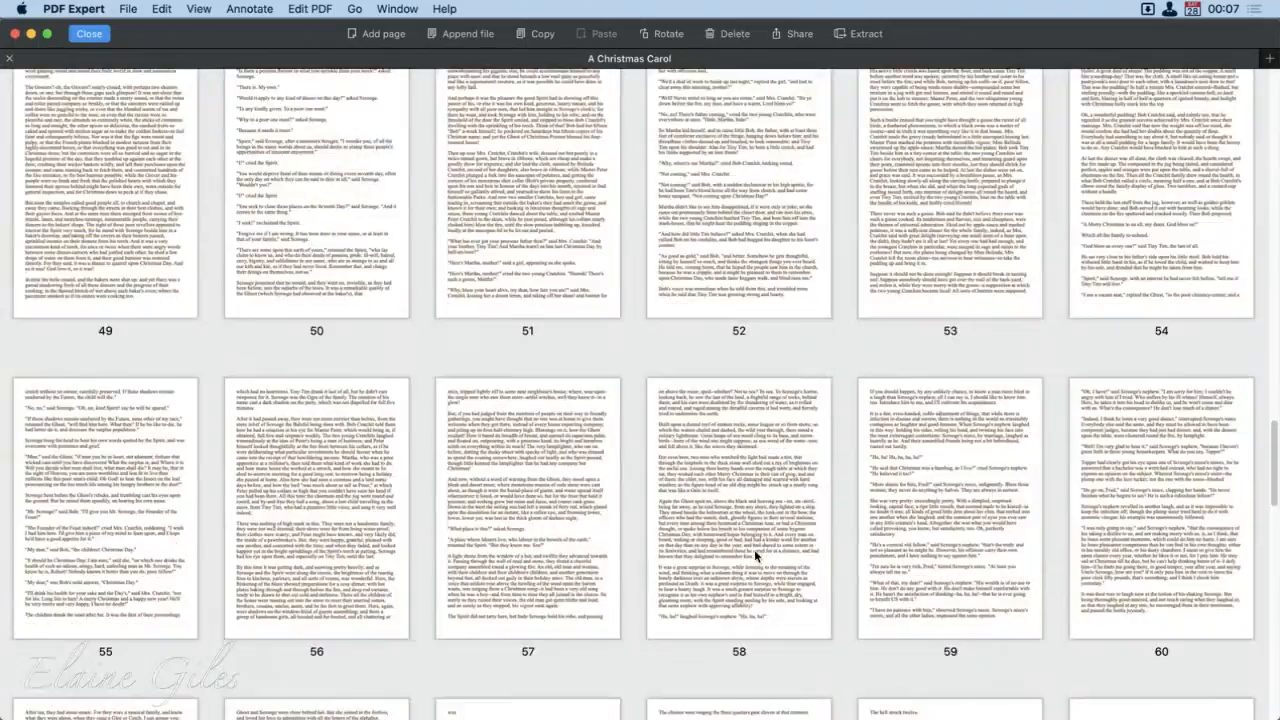
pyautogui.click(1169, 500)
pyautogui.scroll(-10, 714, 608)
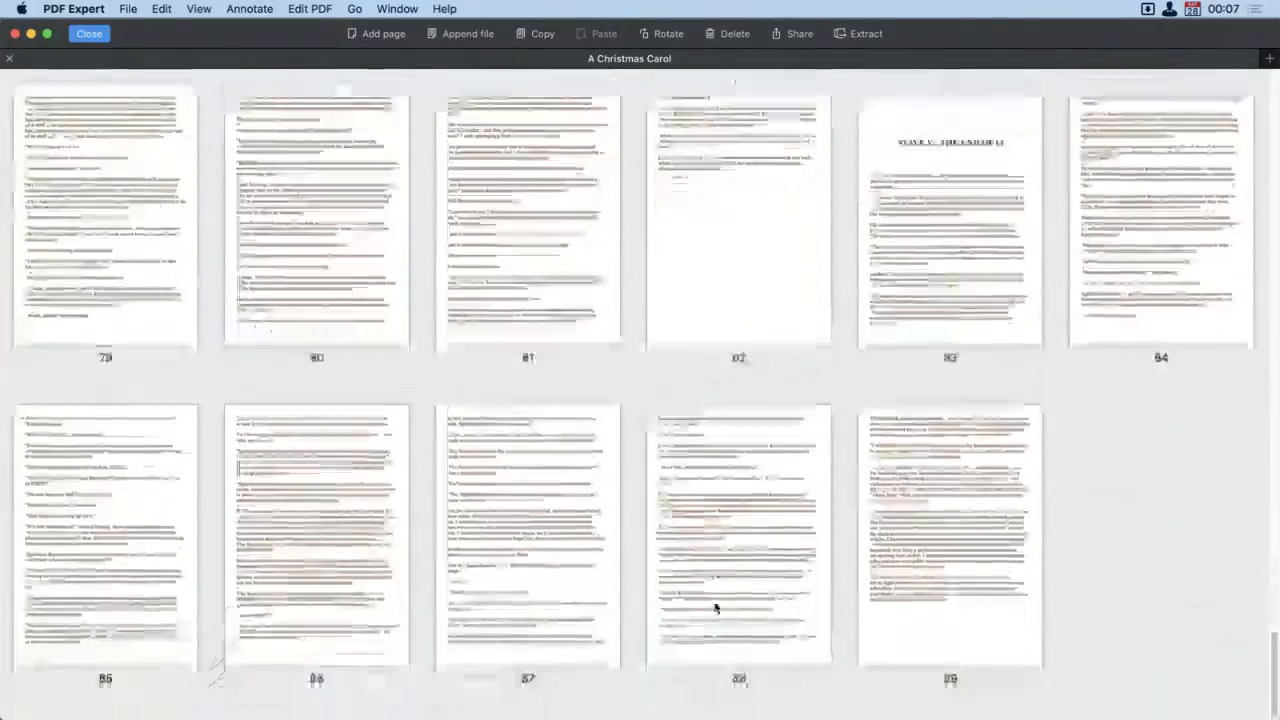
pyautogui.scroll(7, 714, 608)
pyautogui.scroll(4, 715, 607)
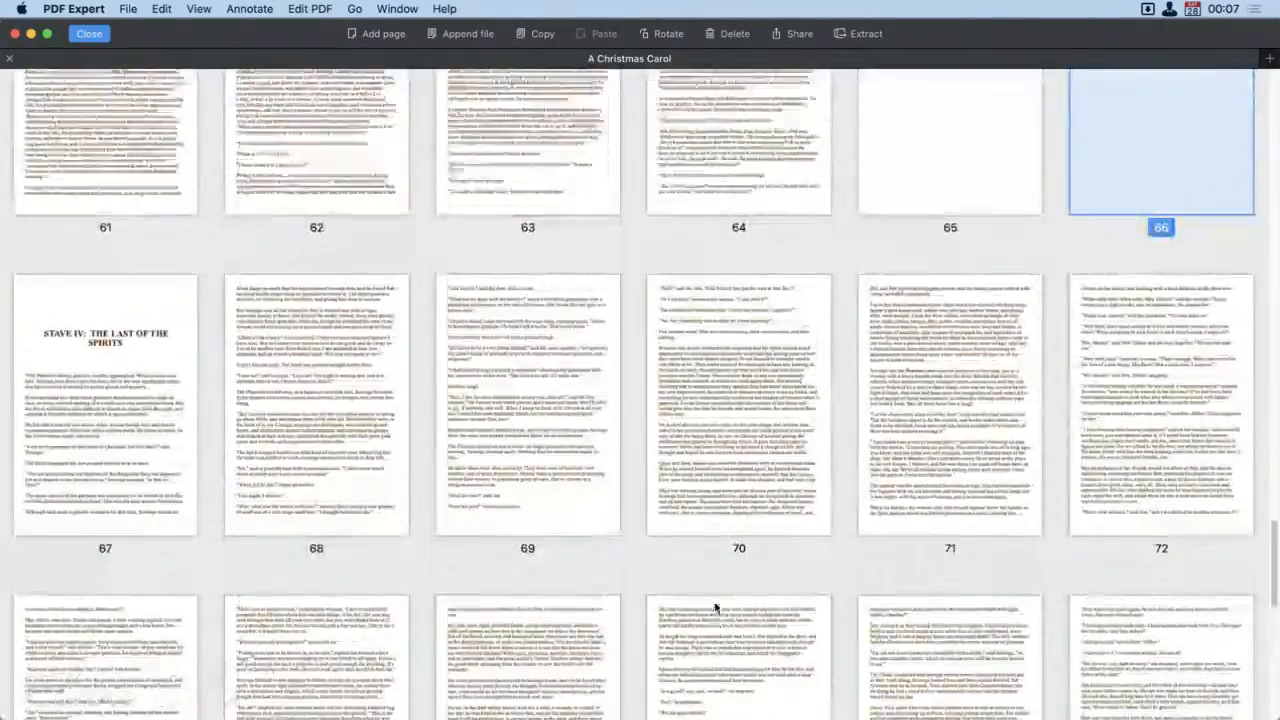
pyautogui.rightClick(1173, 347)
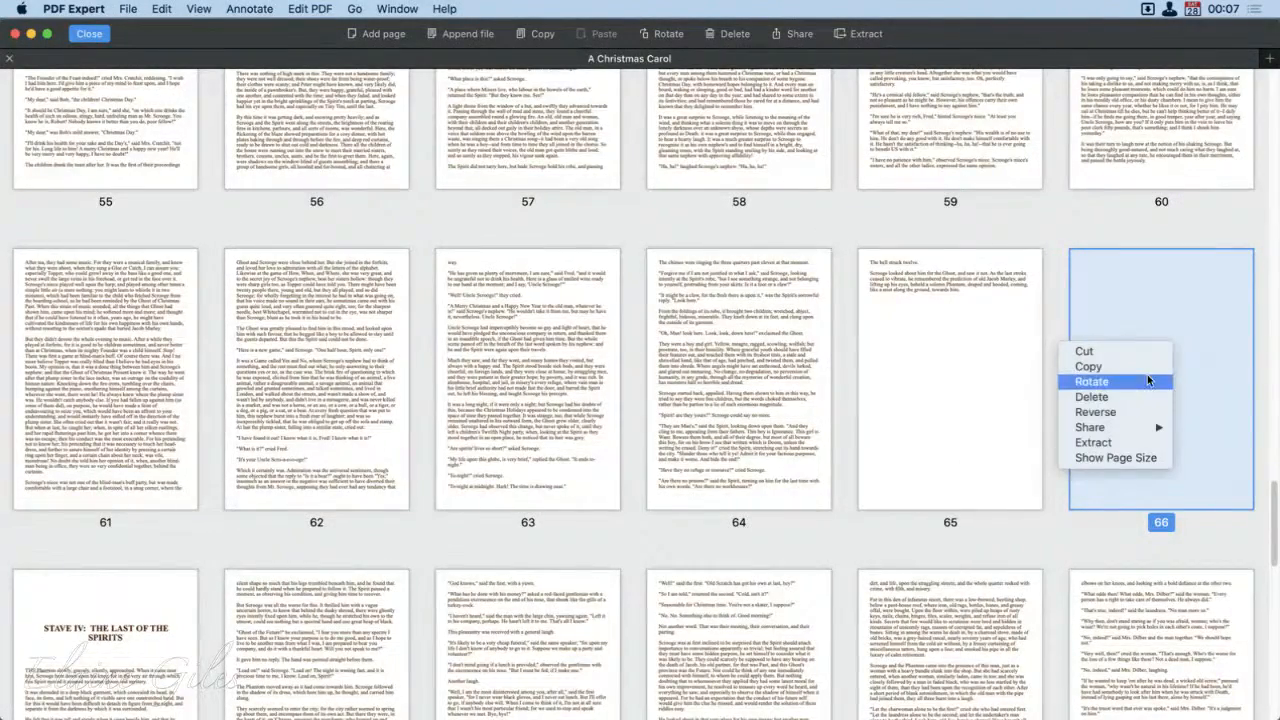
pyautogui.click(1040, 492)
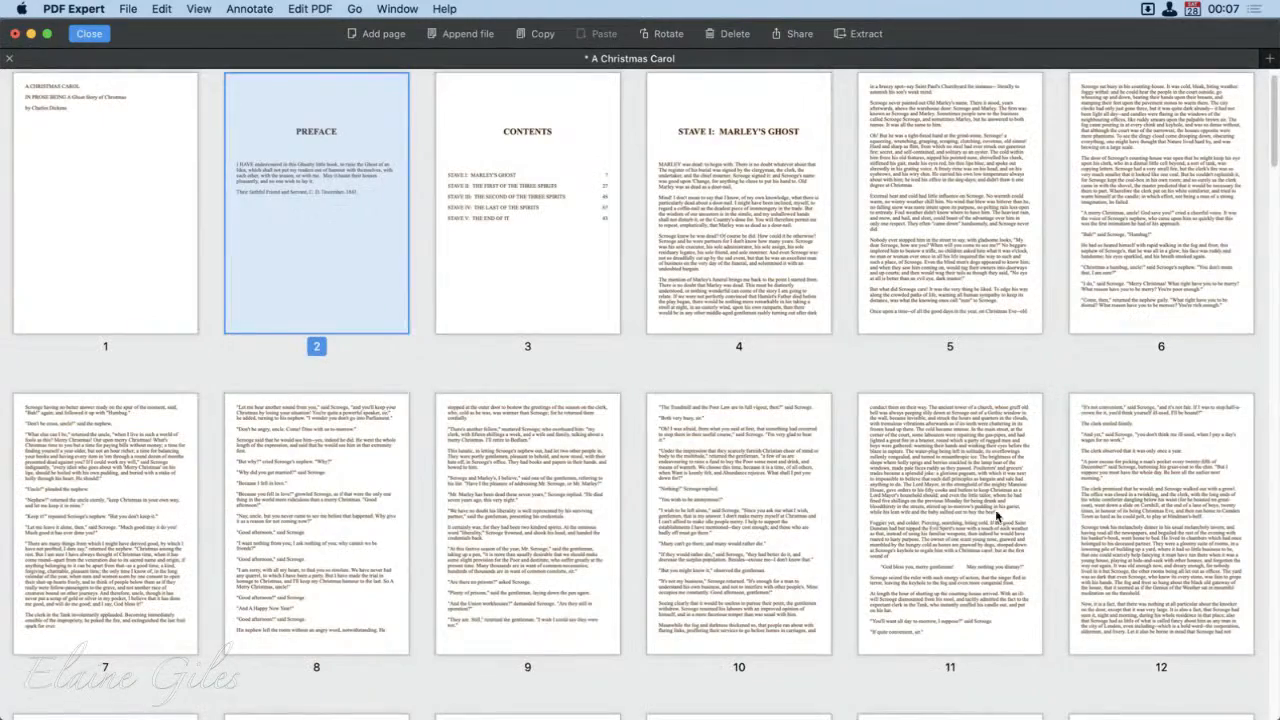
# Step: Open the PDF's last page from the overview to check its closing text, and save the file
pyautogui.scroll(-20, 771, 555)
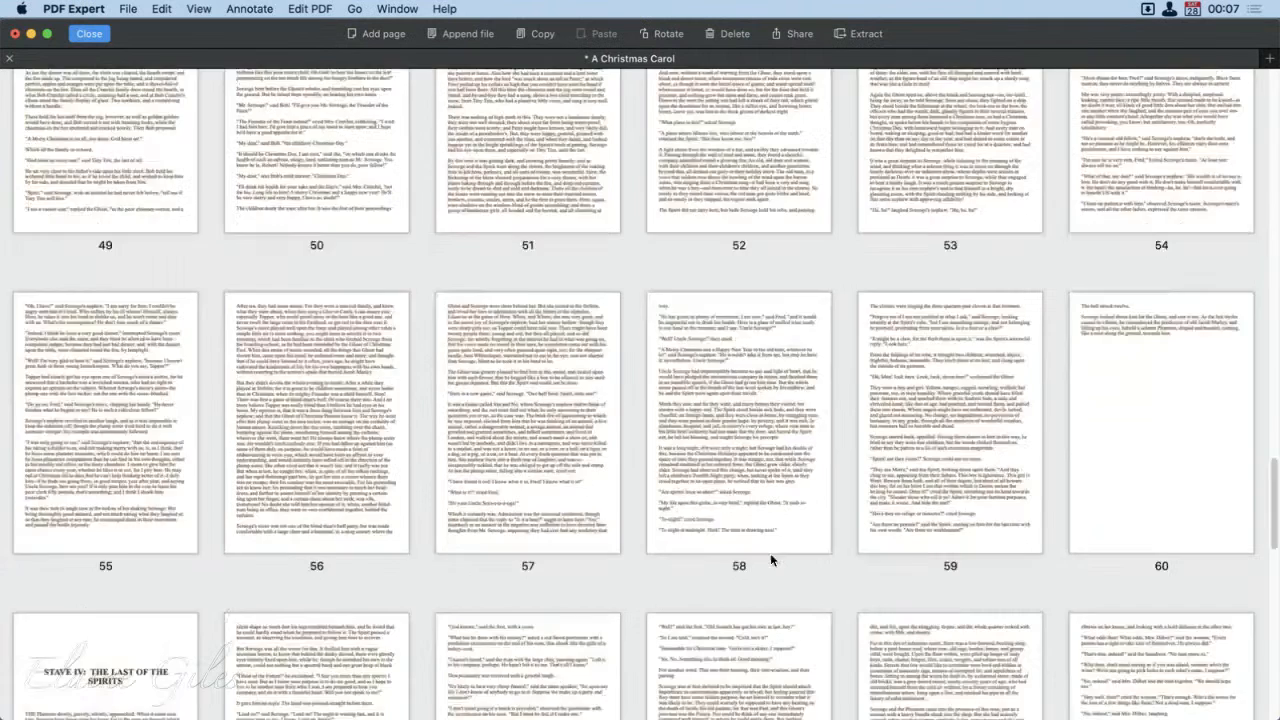
pyautogui.scroll(-10, 770, 553)
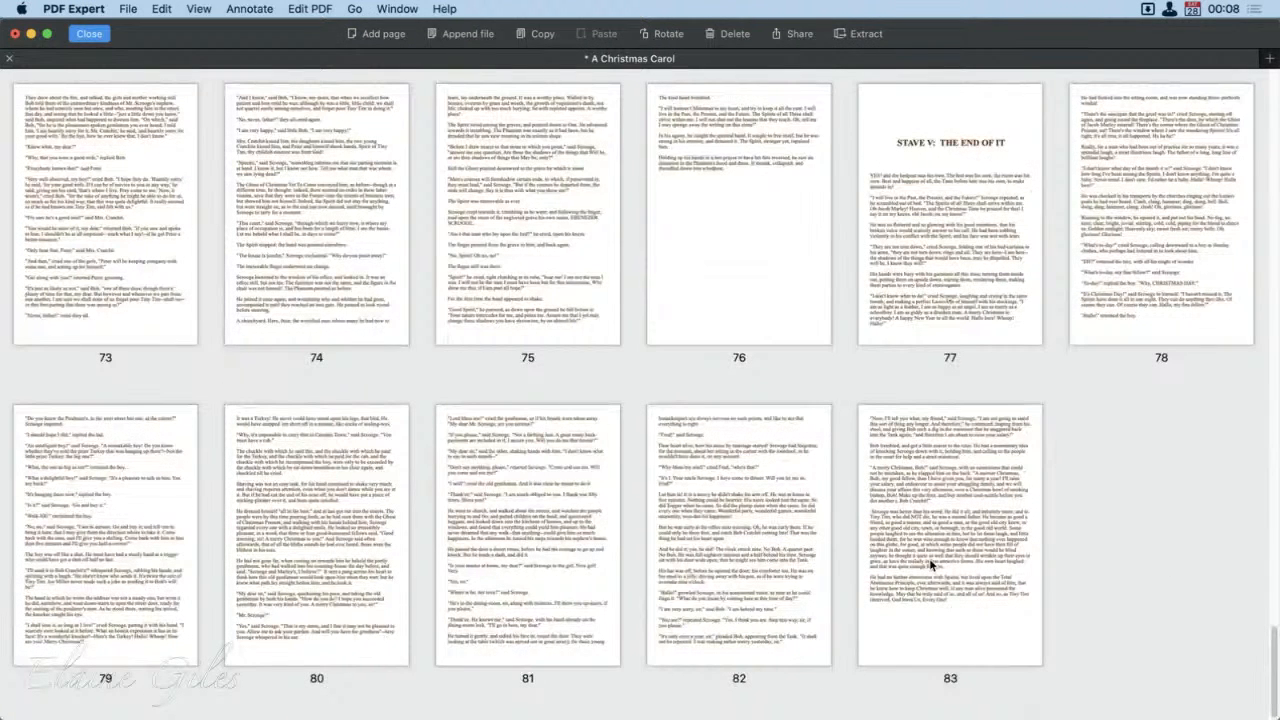
pyautogui.doubleClick(928, 515)
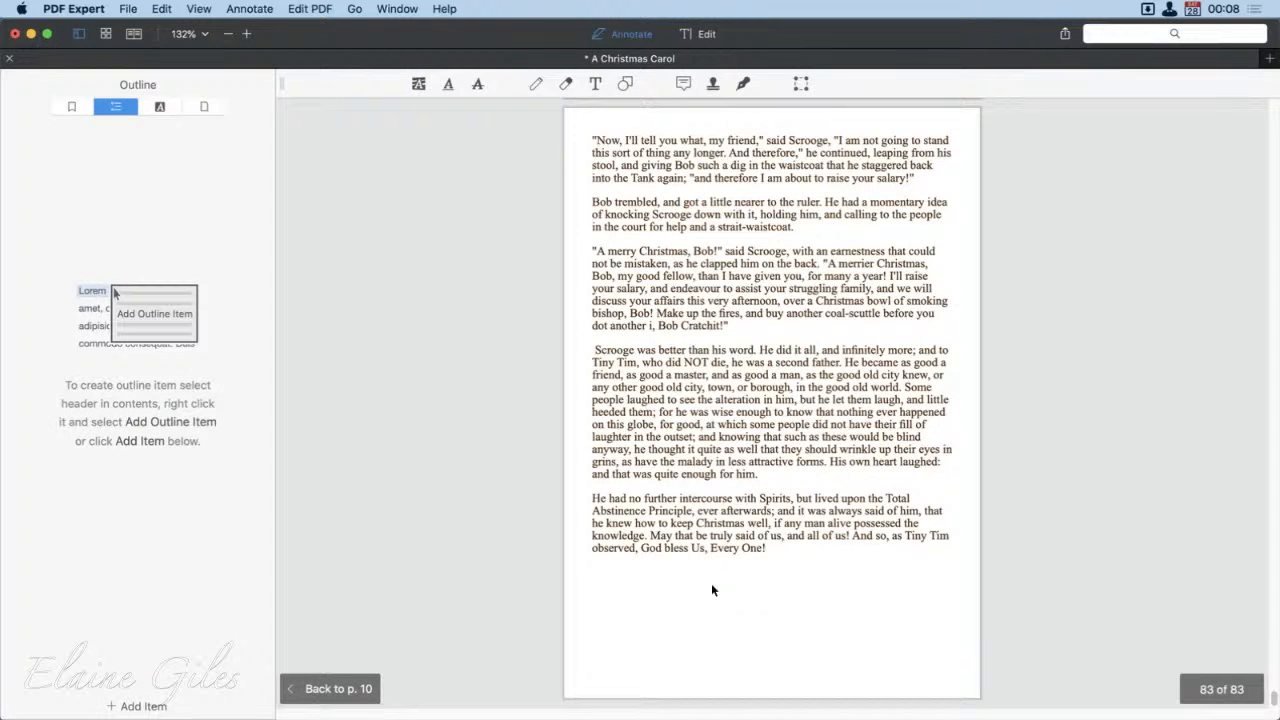
pyautogui.moveTo(643, 547); pyautogui.dragTo(764, 549)
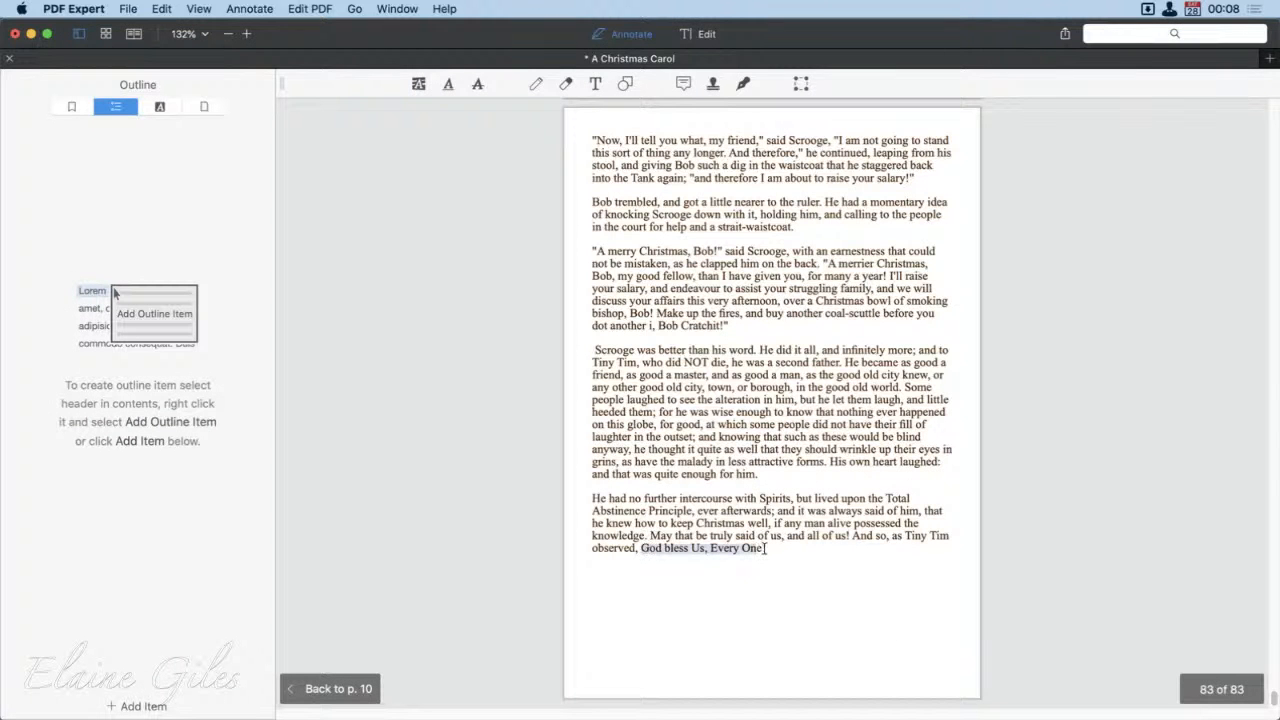
pyautogui.click(826, 628)
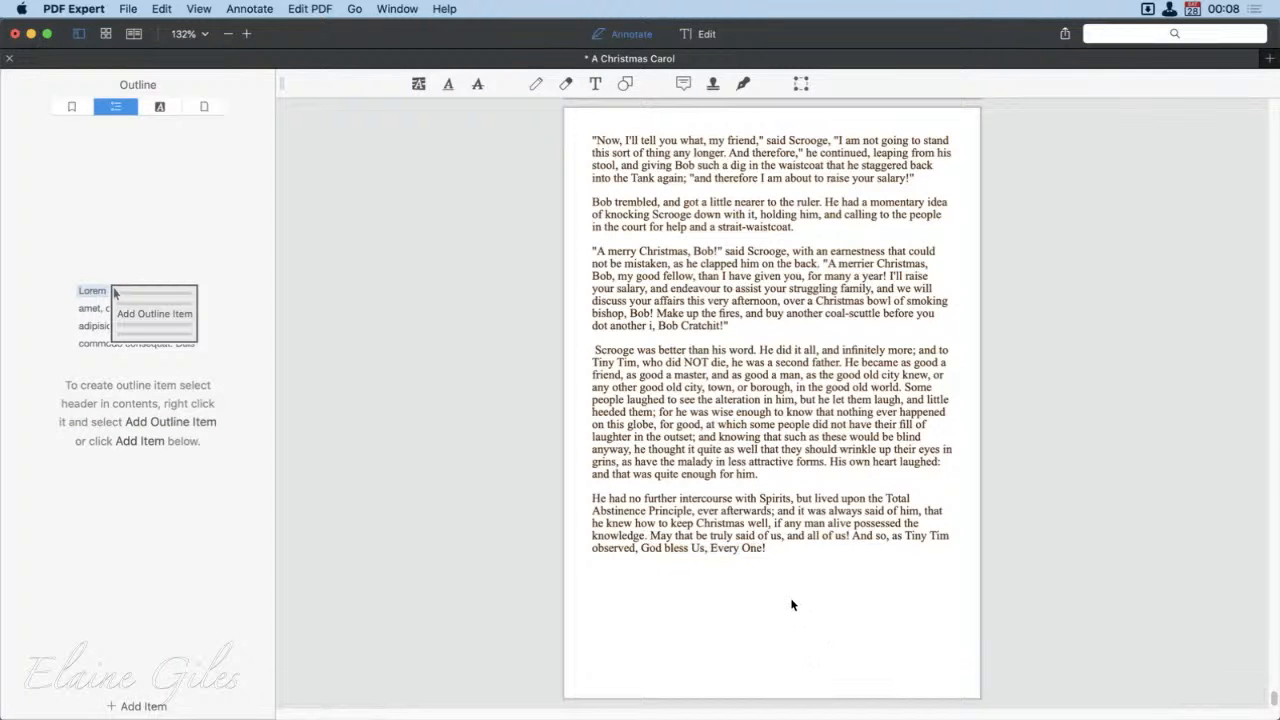
pyautogui.press('super+s')
pyautogui.moveTo(593, 141); pyautogui.dragTo(894, 557)
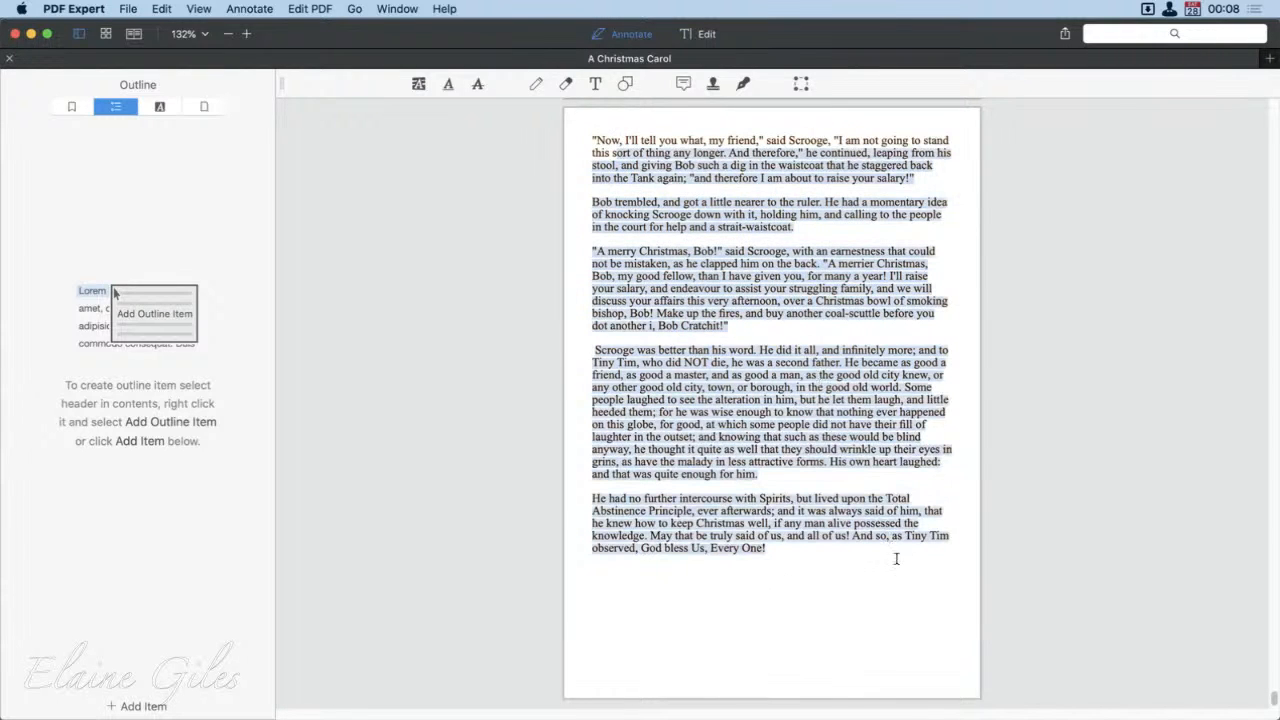
pyautogui.click(805, 637)
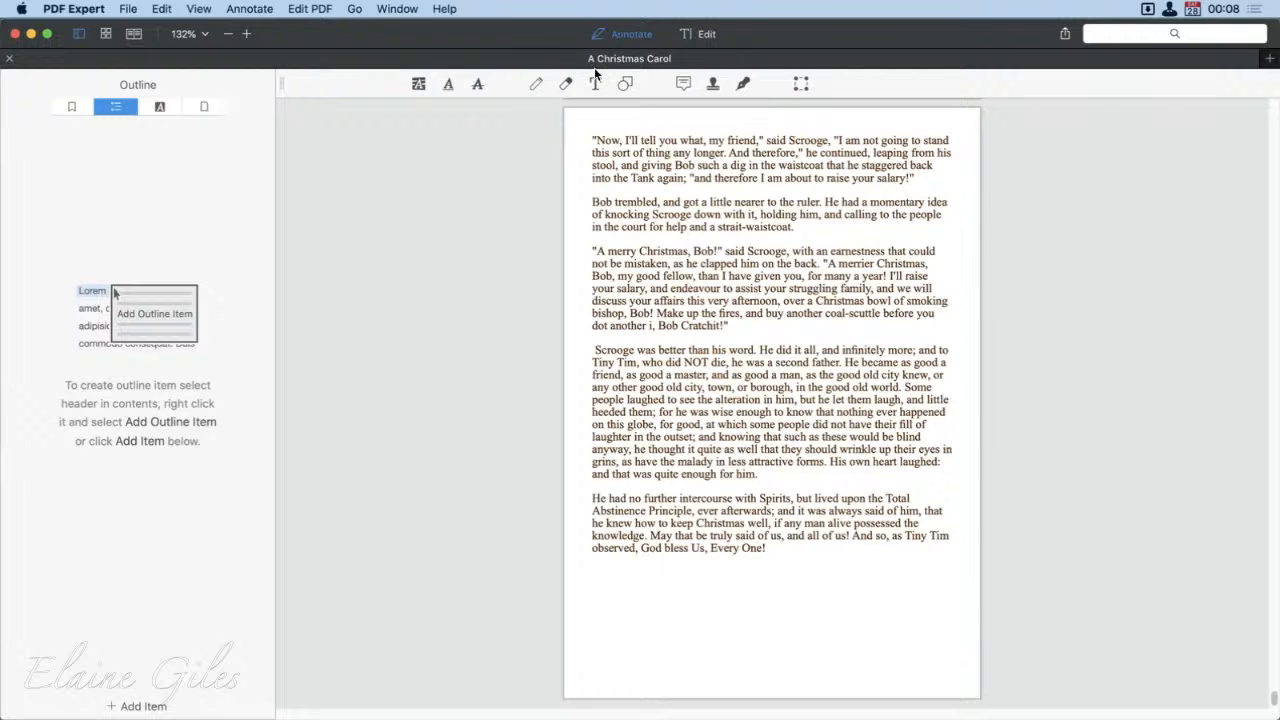
# Step: Edit the PDF text on the last page so the phrase reads "A Merry Christmas, Bob!", and save the file
pyautogui.click(704, 36)
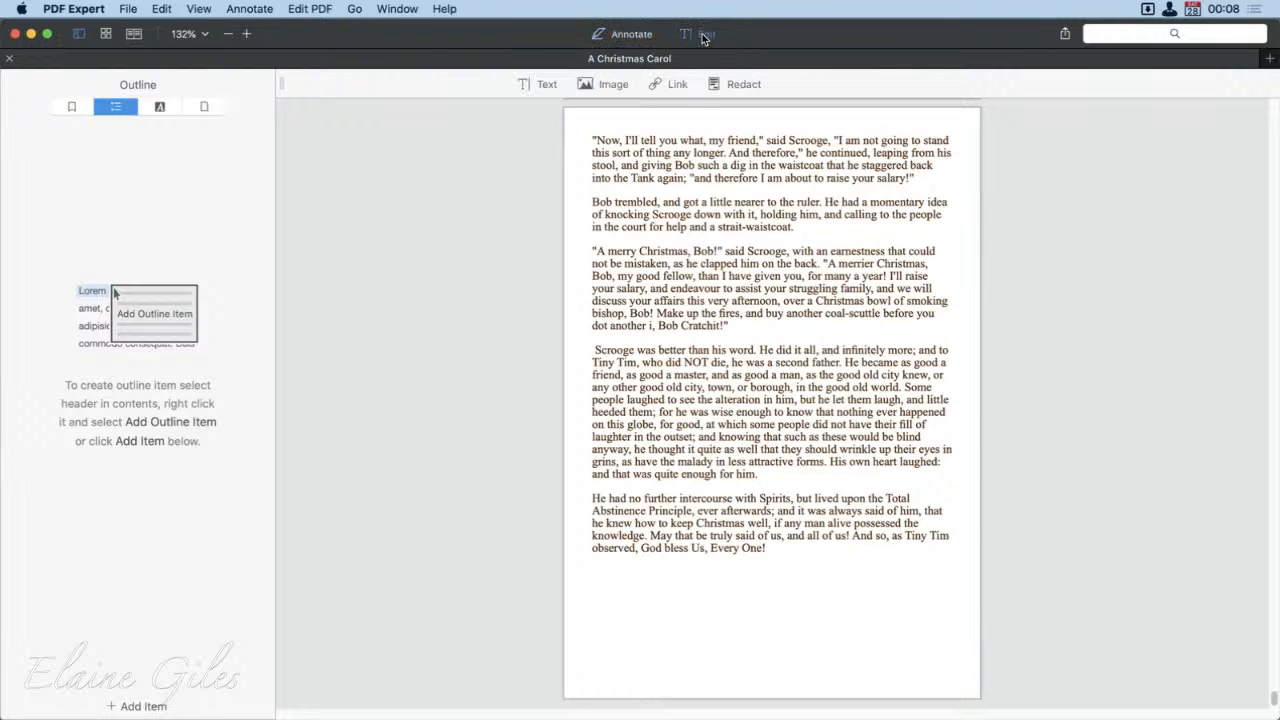
pyautogui.click(541, 84)
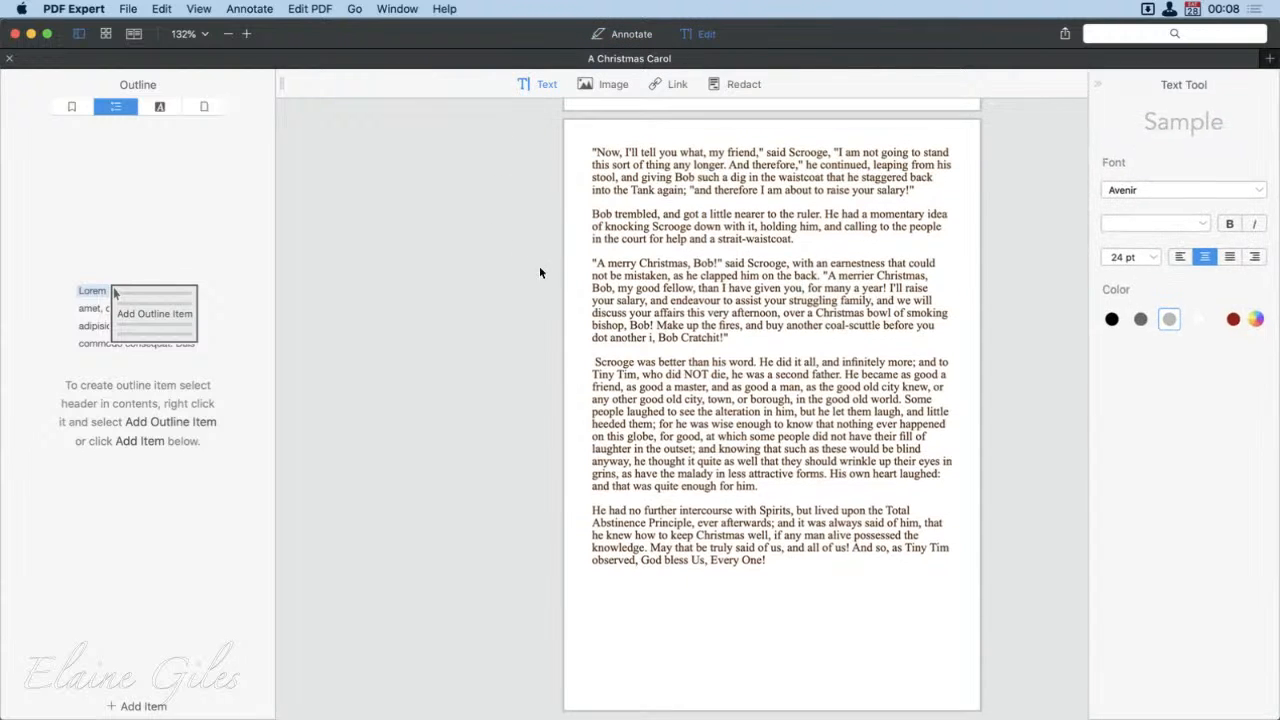
pyautogui.click(611, 266)
pyautogui.press('BackSpace')
pyautogui.write('M')
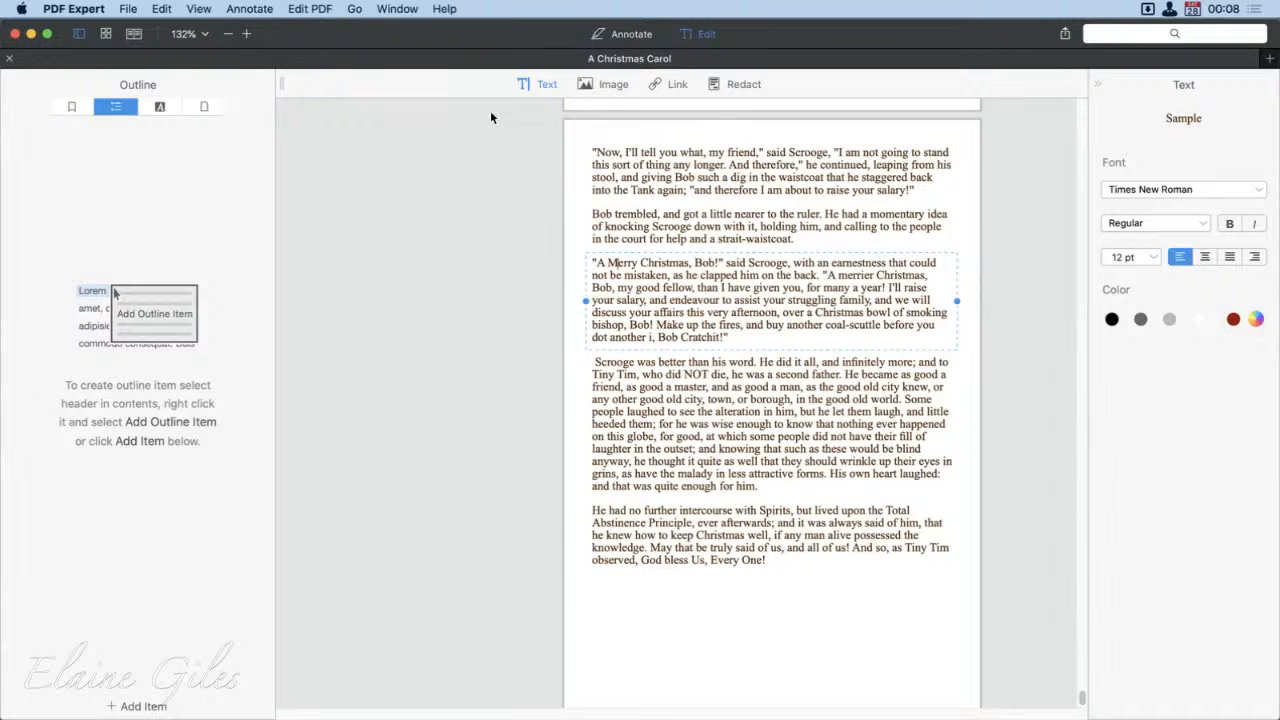
pyautogui.click(454, 258)
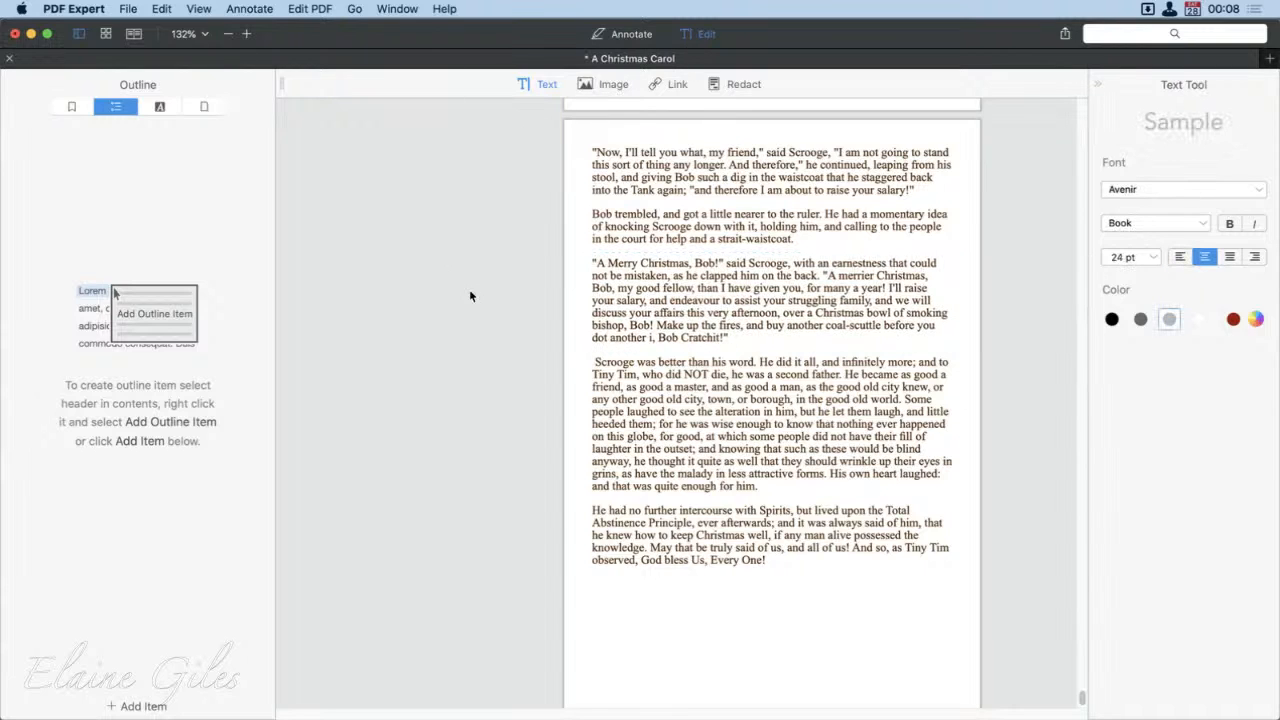
pyautogui.press('super+s')
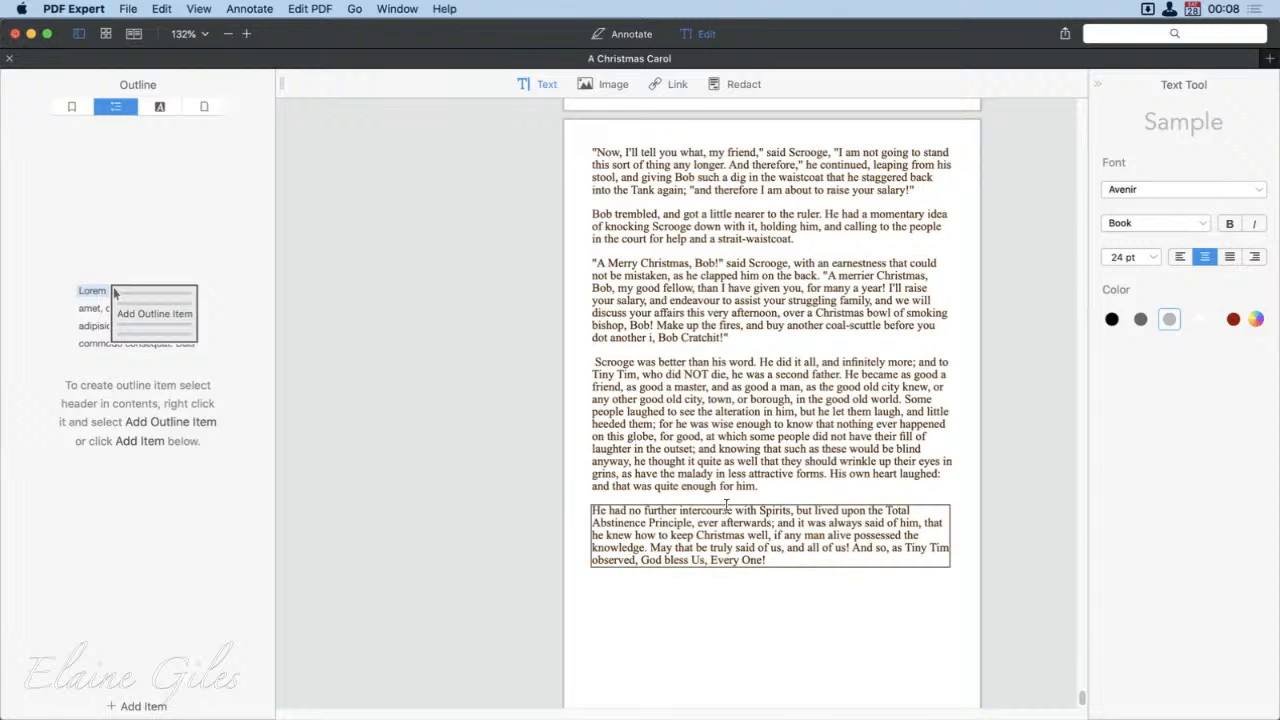
# Step: Inspect the editable text blocks on the last page, leave text editing, and look back through the pages to page 66
pyautogui.click(732, 300)
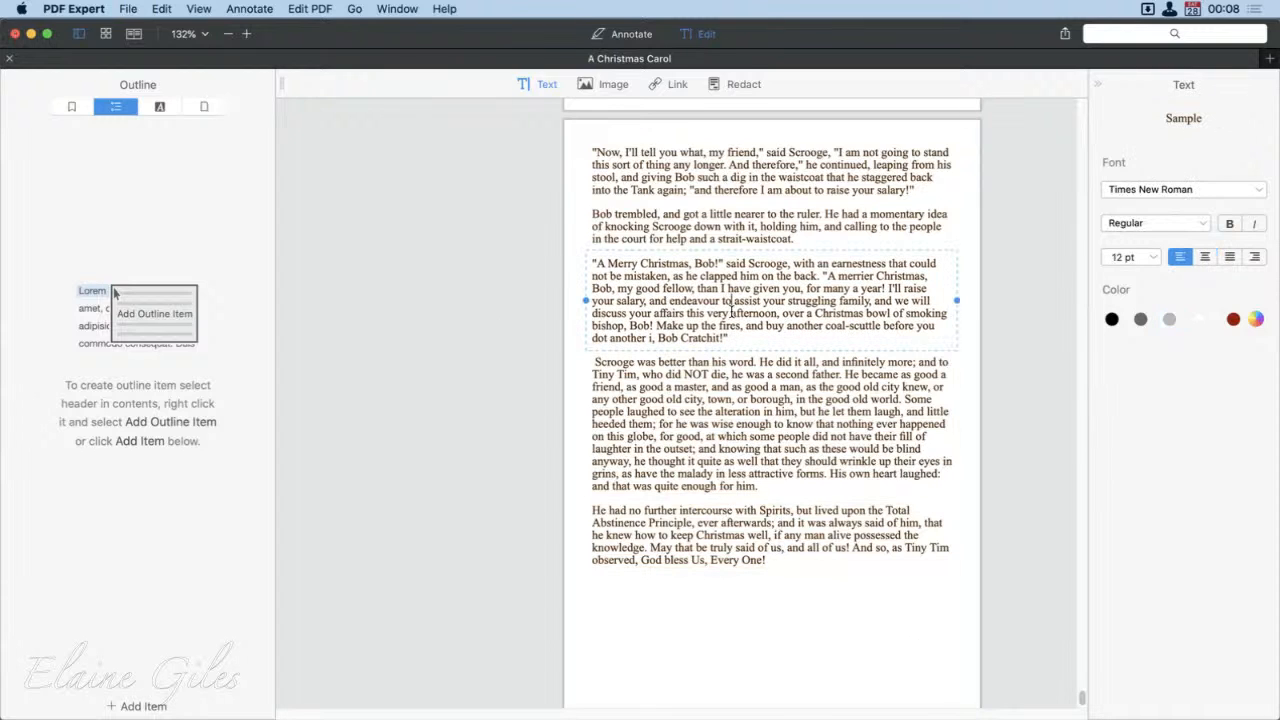
pyautogui.click(742, 226)
pyautogui.click(757, 177)
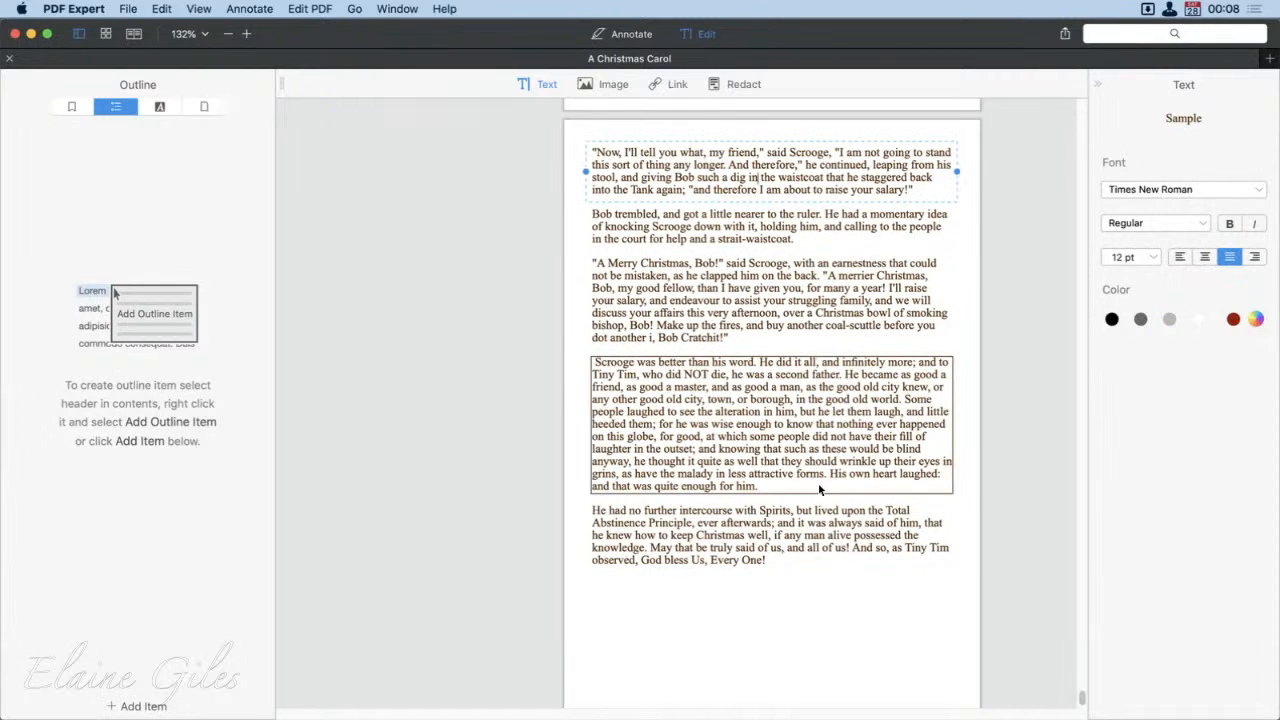
pyautogui.scroll(5, 818, 485)
pyautogui.scroll(8, 818, 492)
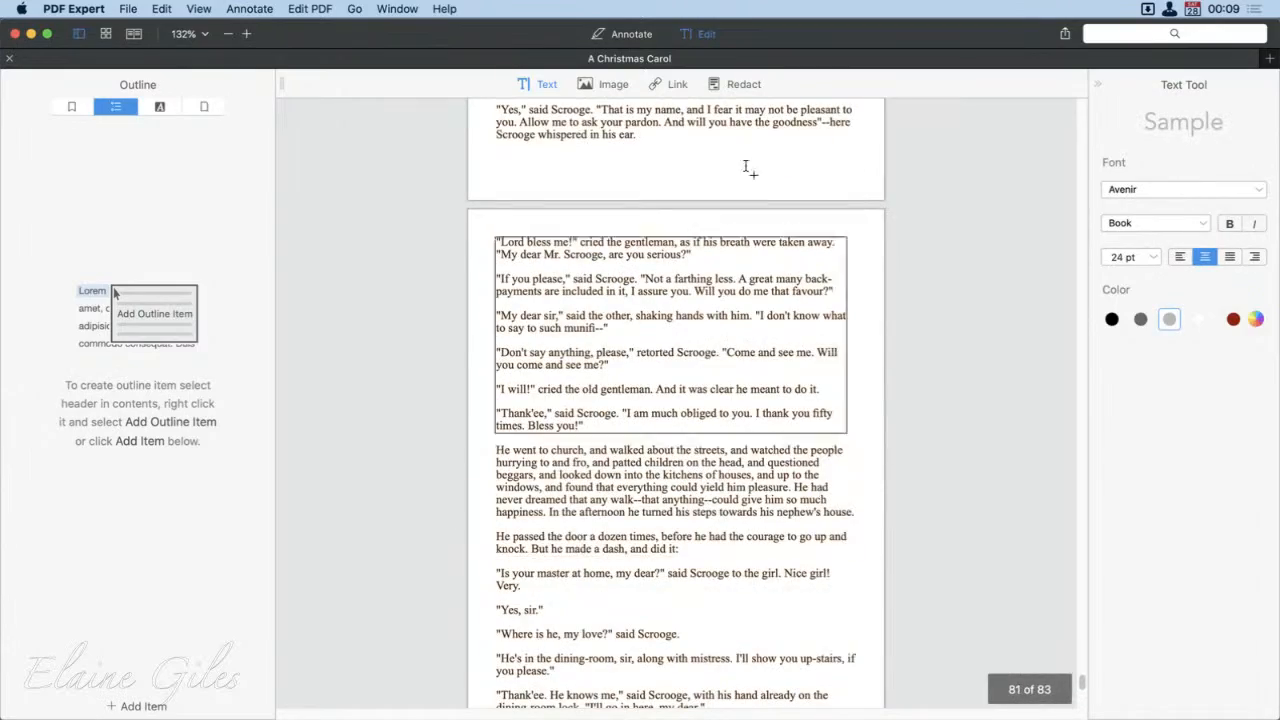
pyautogui.click(688, 38)
pyautogui.scroll(10, 812, 507)
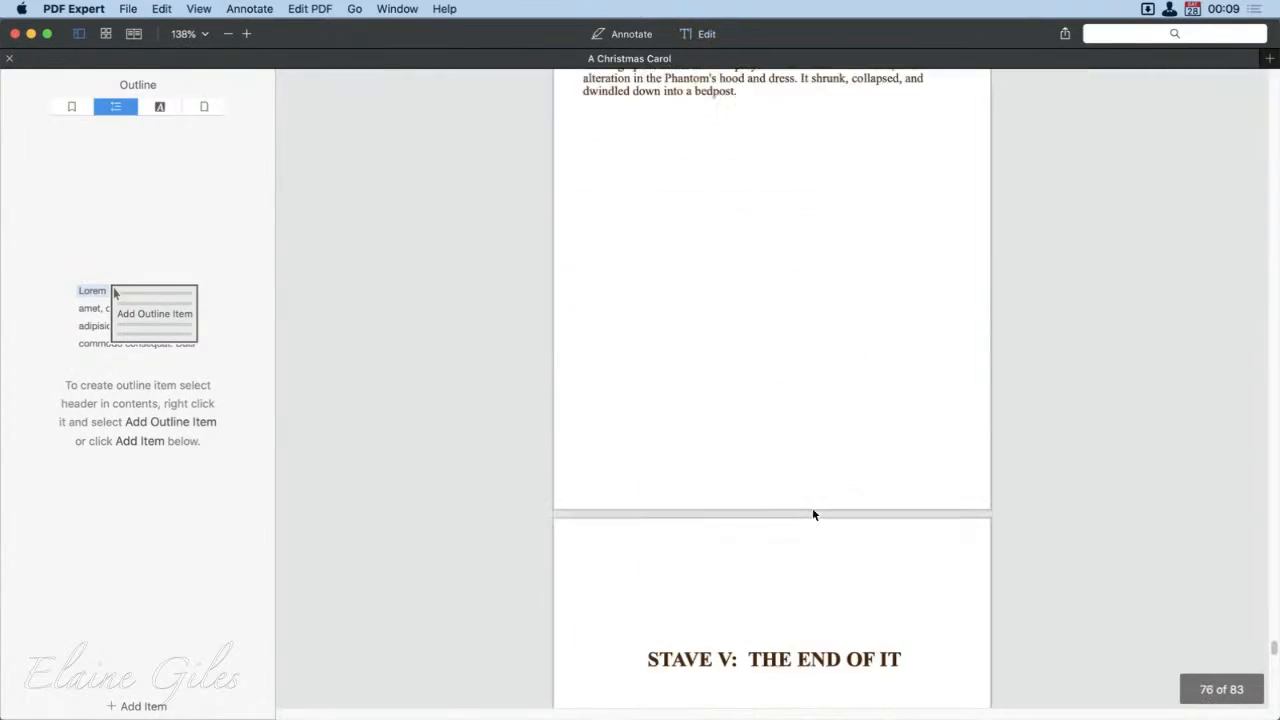
pyautogui.scroll(8, 812, 513)
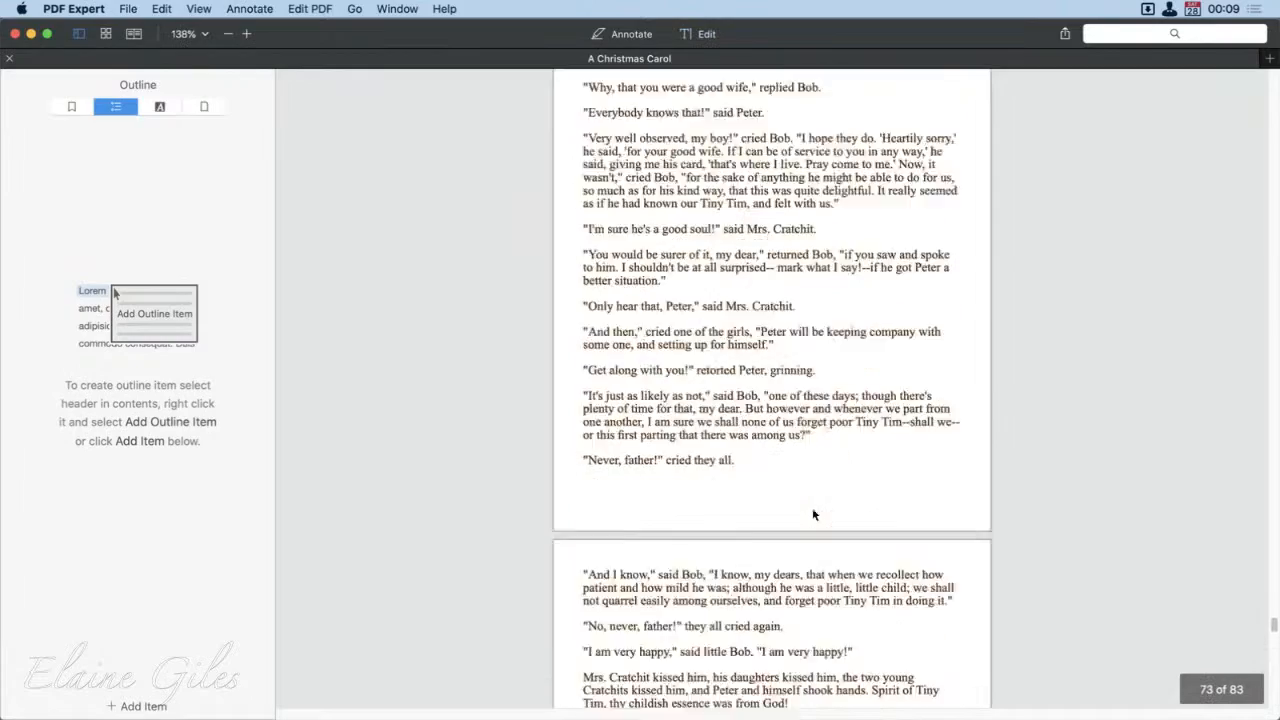
pyautogui.scroll(15, 812, 513)
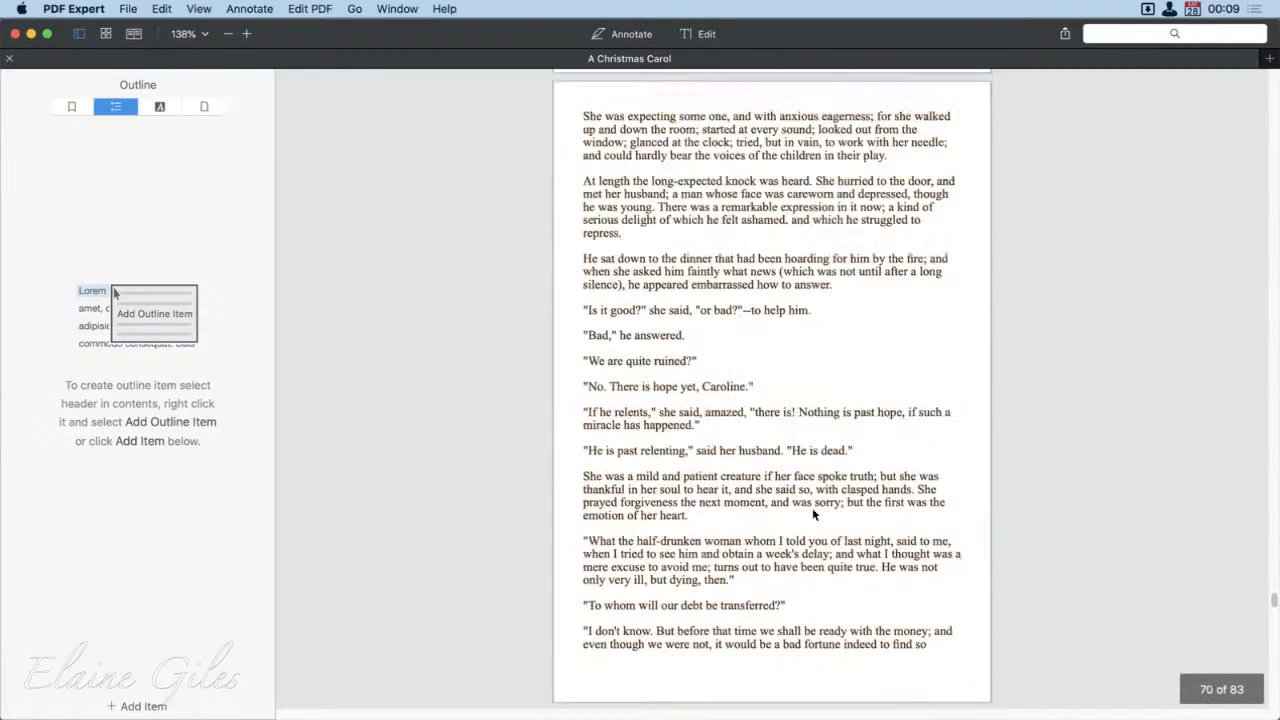
pyautogui.scroll(6, 814, 514)
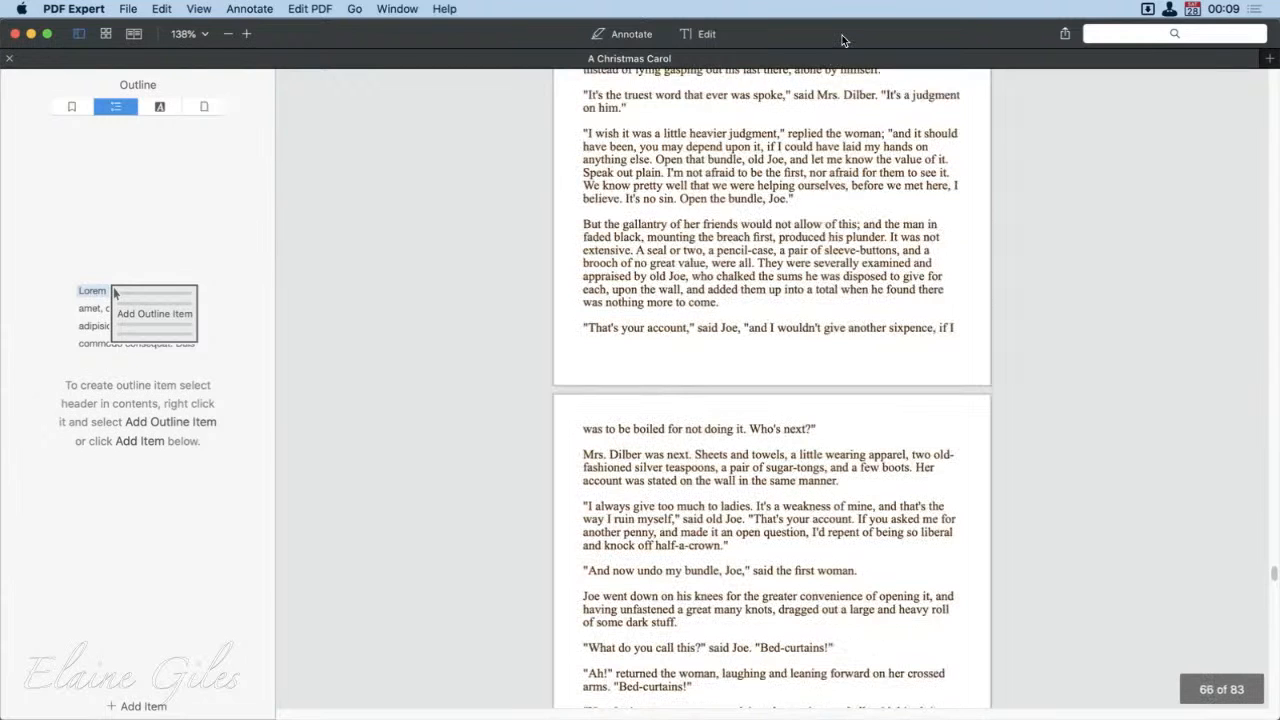
# Step: Quit PDF Expert and launch calibre
pyautogui.press('super+q')
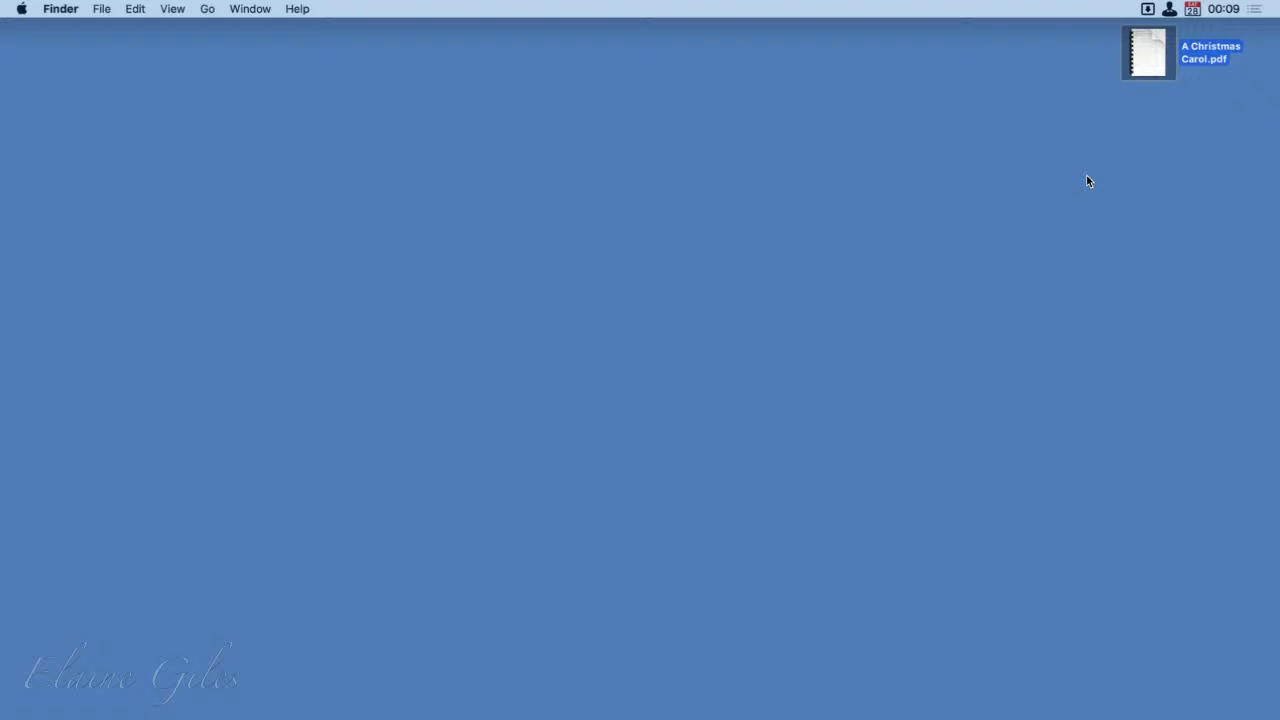
pyautogui.hotkey('alt', 'space')
pyautogui.write('cal')
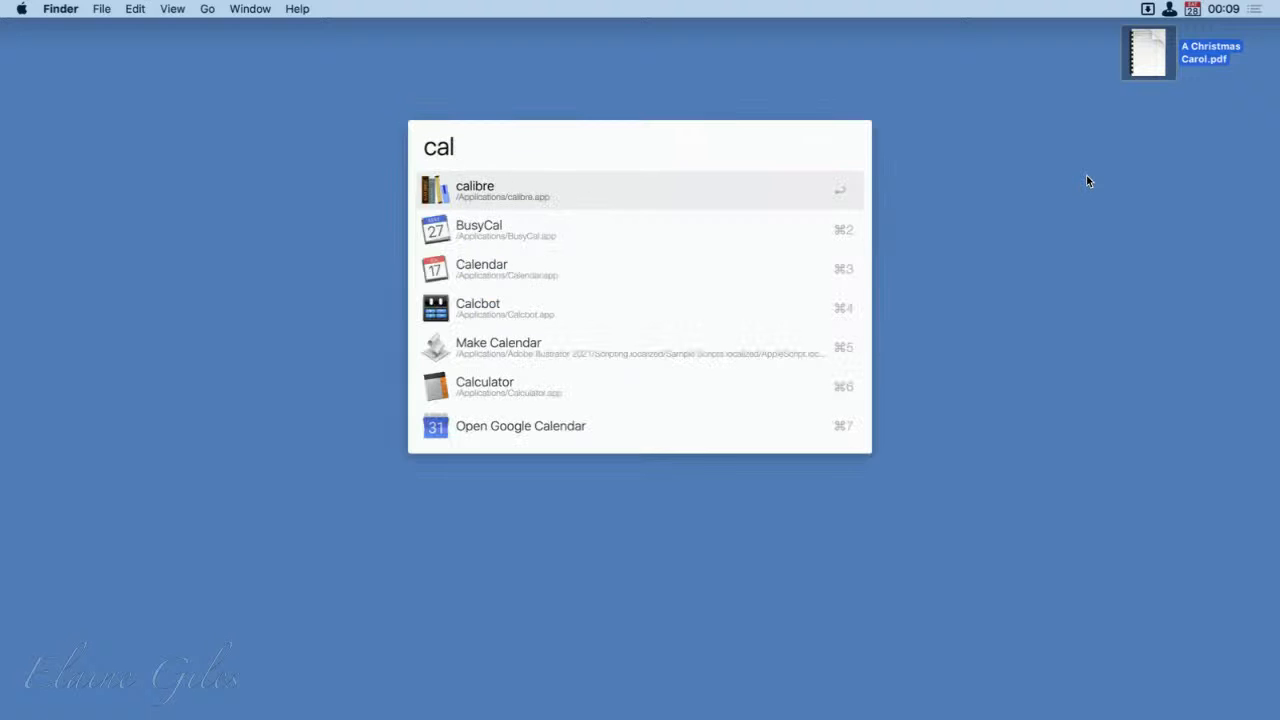
pyautogui.press('Return')
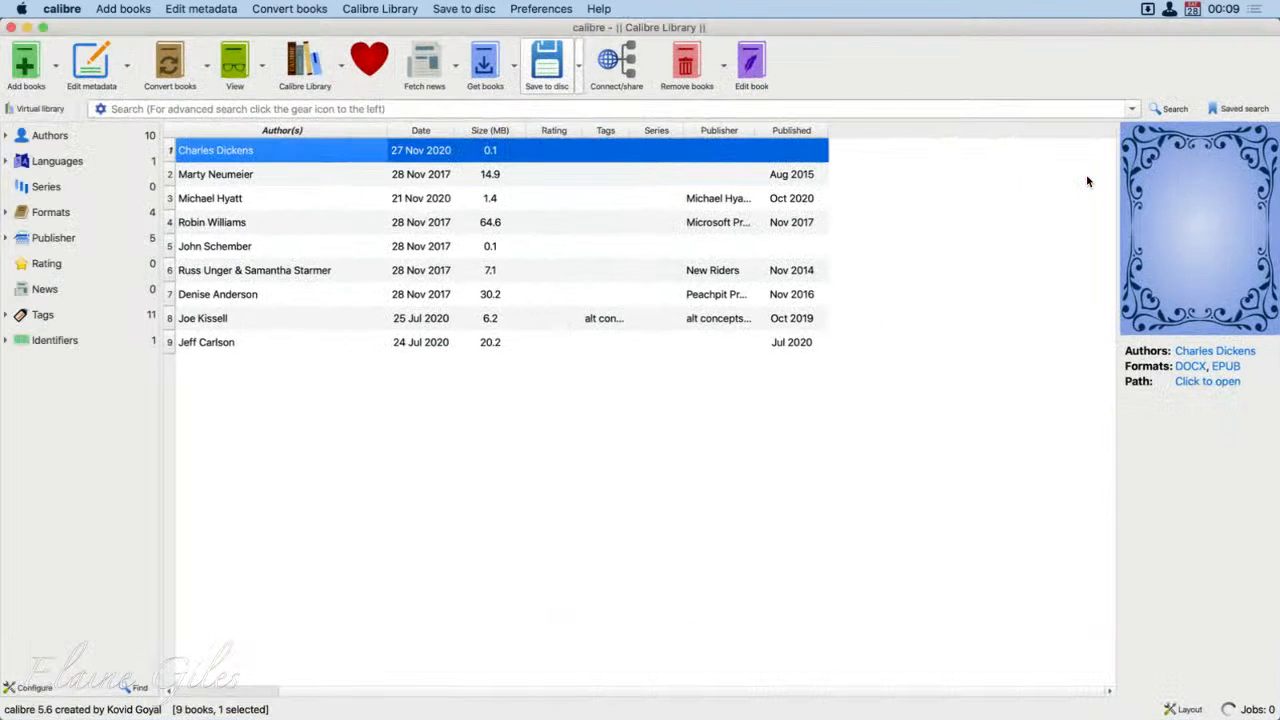
# Step: Remove the existing Charles Dickens book from the Calibre Library and leave no book selected
pyautogui.rightClick(255, 152)
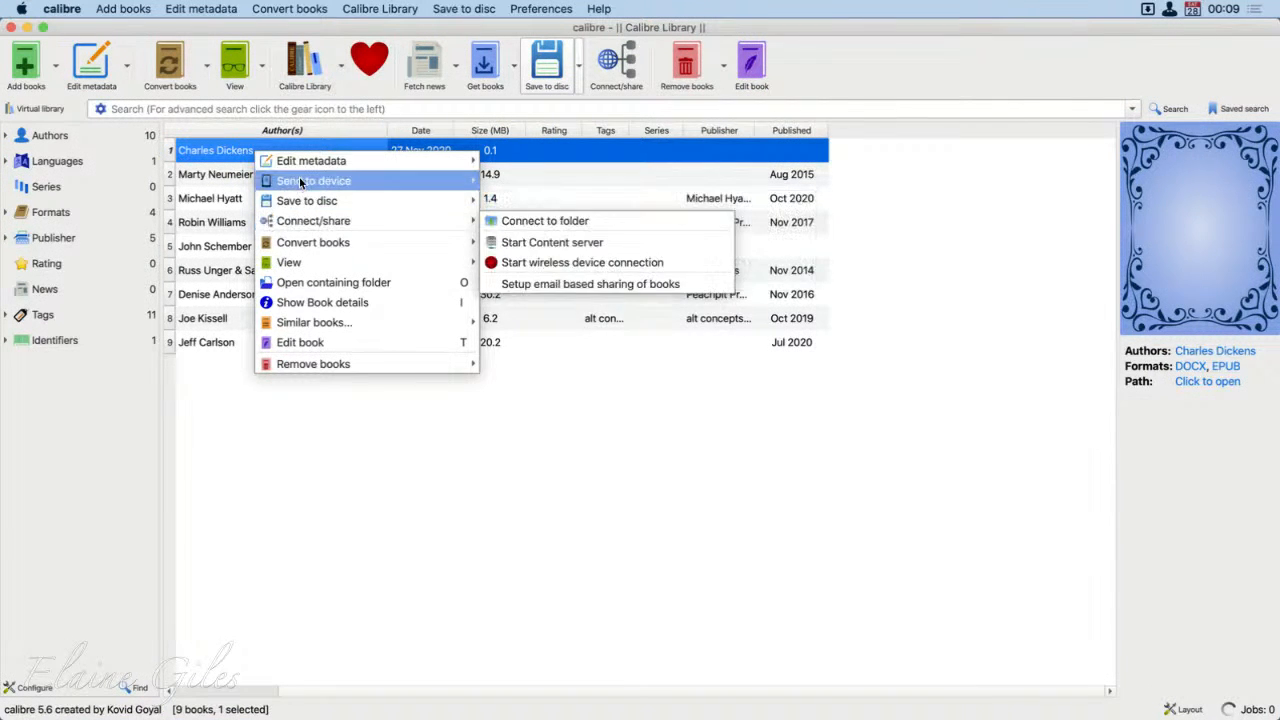
pyautogui.moveTo(320, 322)
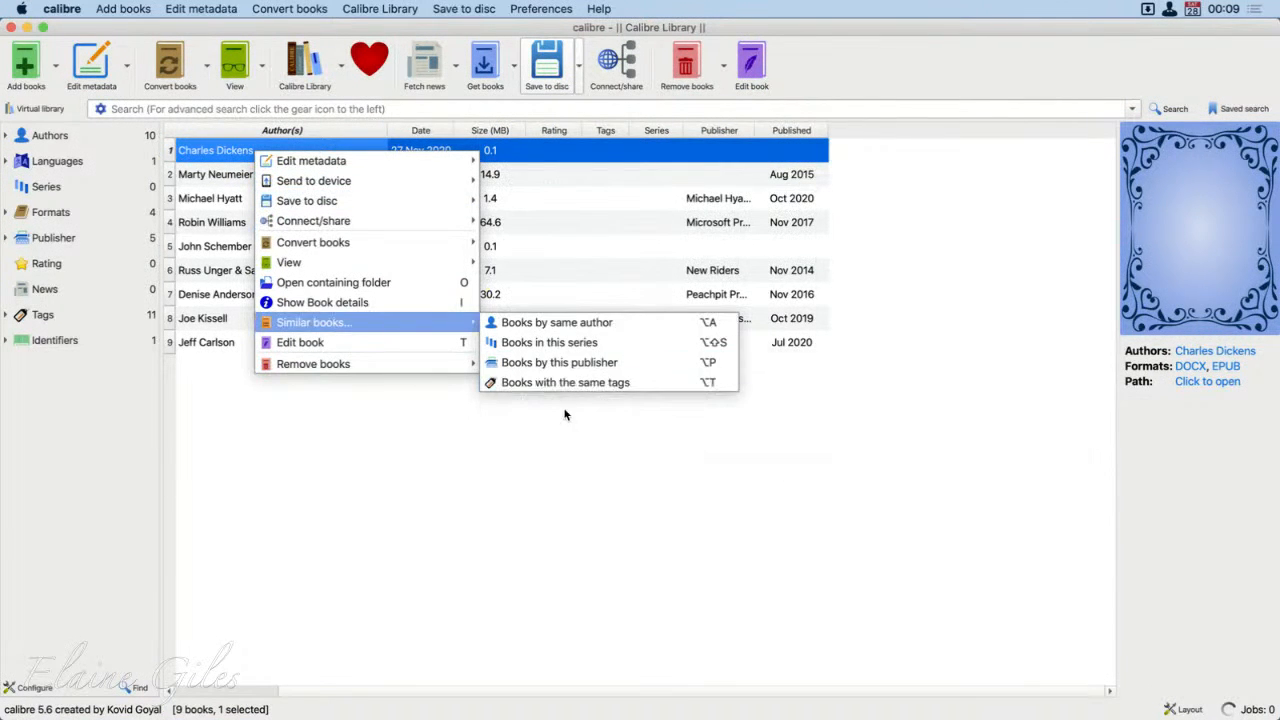
pyautogui.moveTo(398, 363)
pyautogui.click(560, 367)
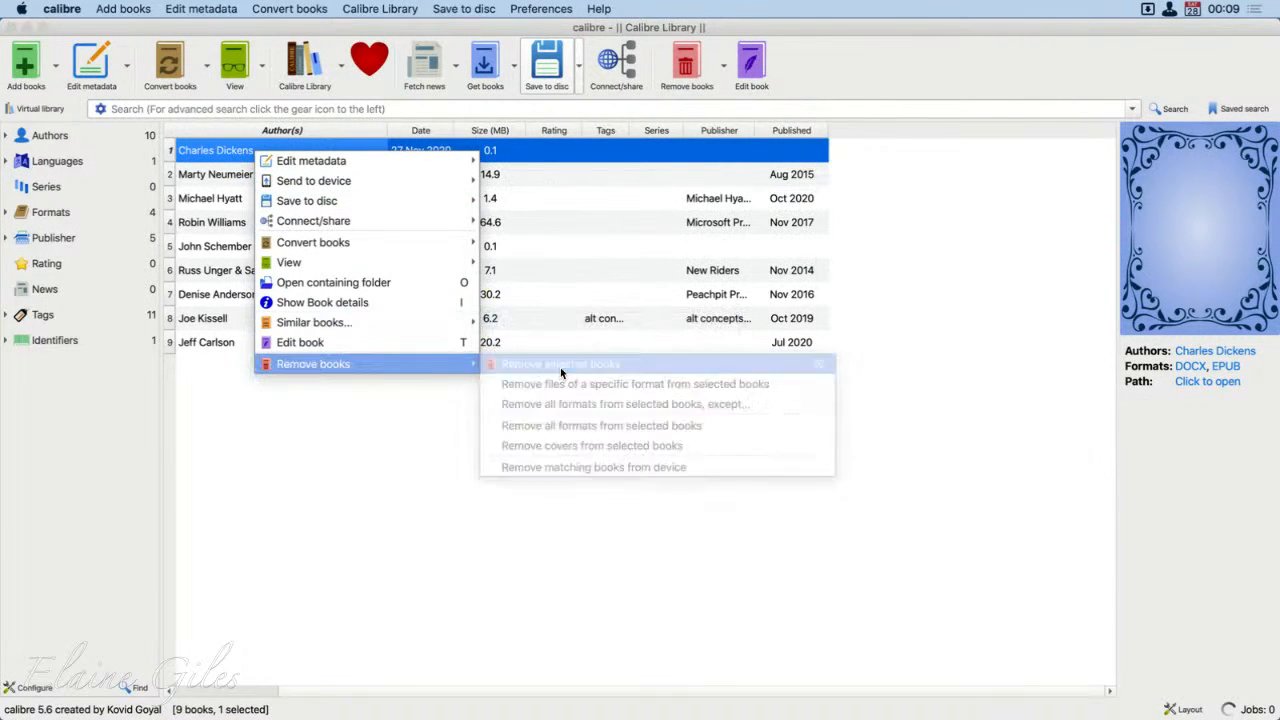
pyautogui.click(775, 404)
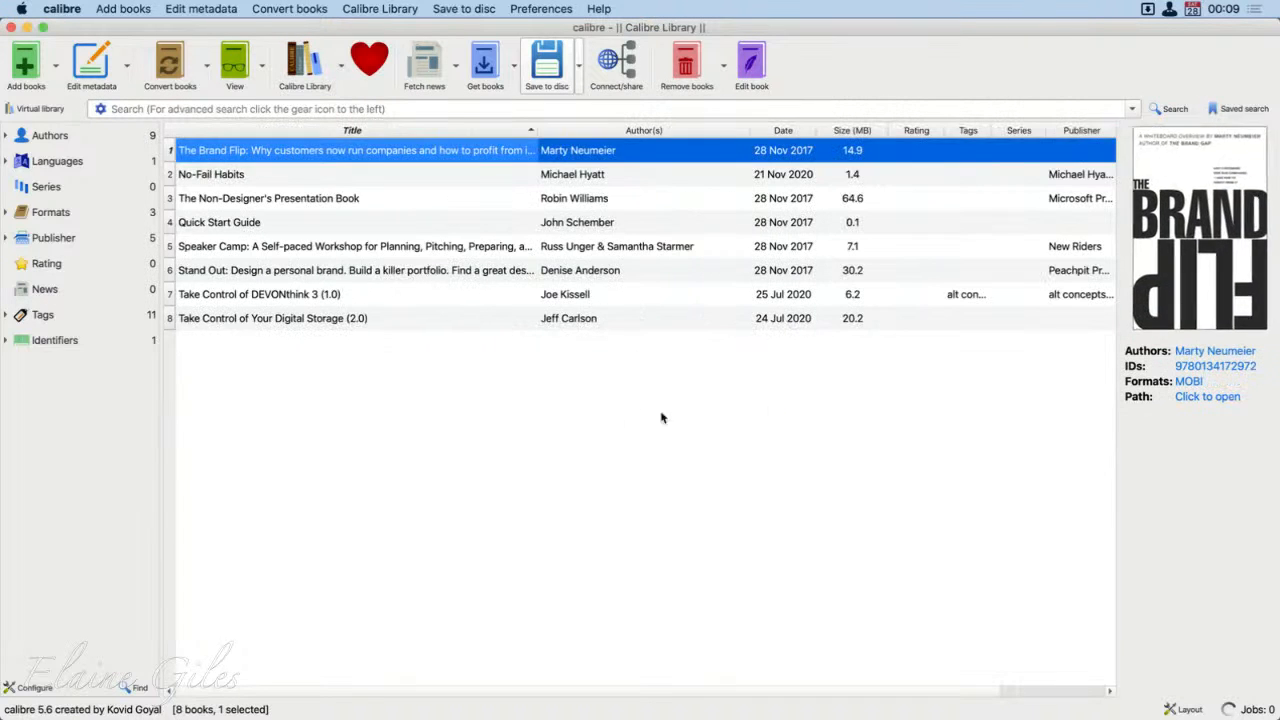
pyautogui.click(532, 458)
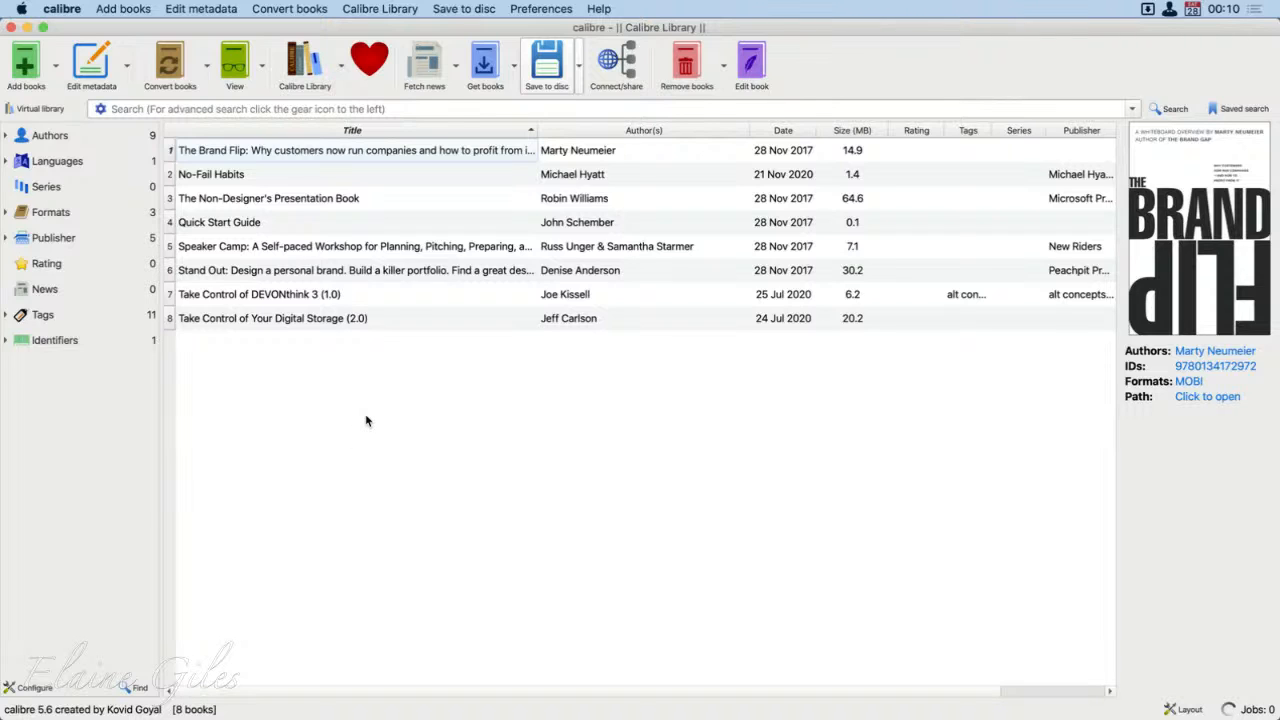
# Step: Open Take Control of DEVONthink 3 (1.0) in the E-book Viewer, examine how its pages and page numbers converted, and close it
pyautogui.click(395, 298)
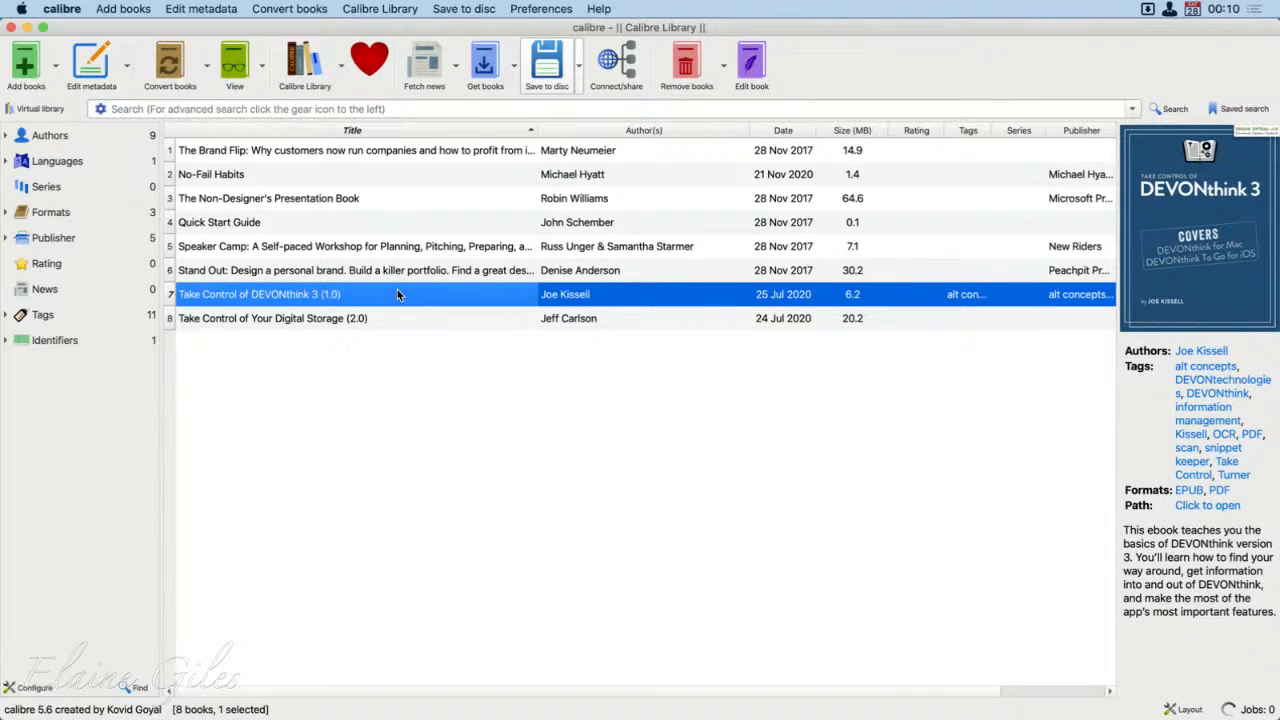
pyautogui.doubleClick(397, 294)
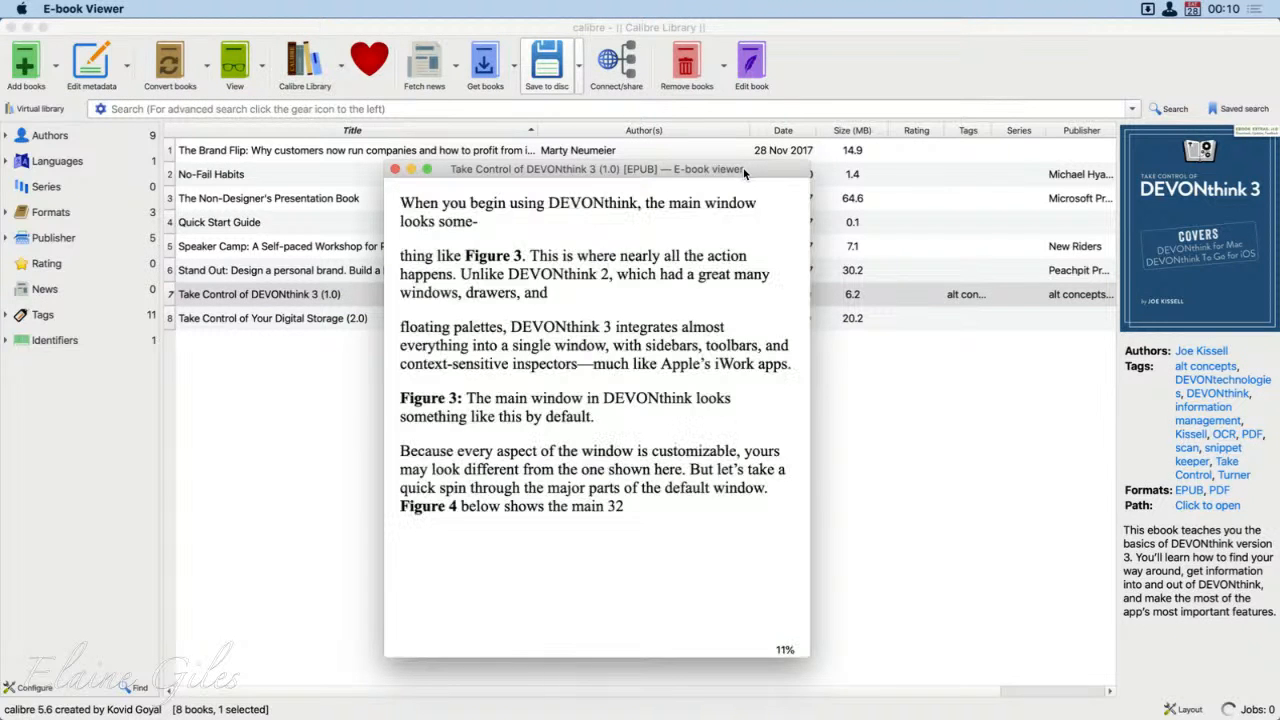
pyautogui.moveTo(743, 168); pyautogui.dragTo(718, 82)
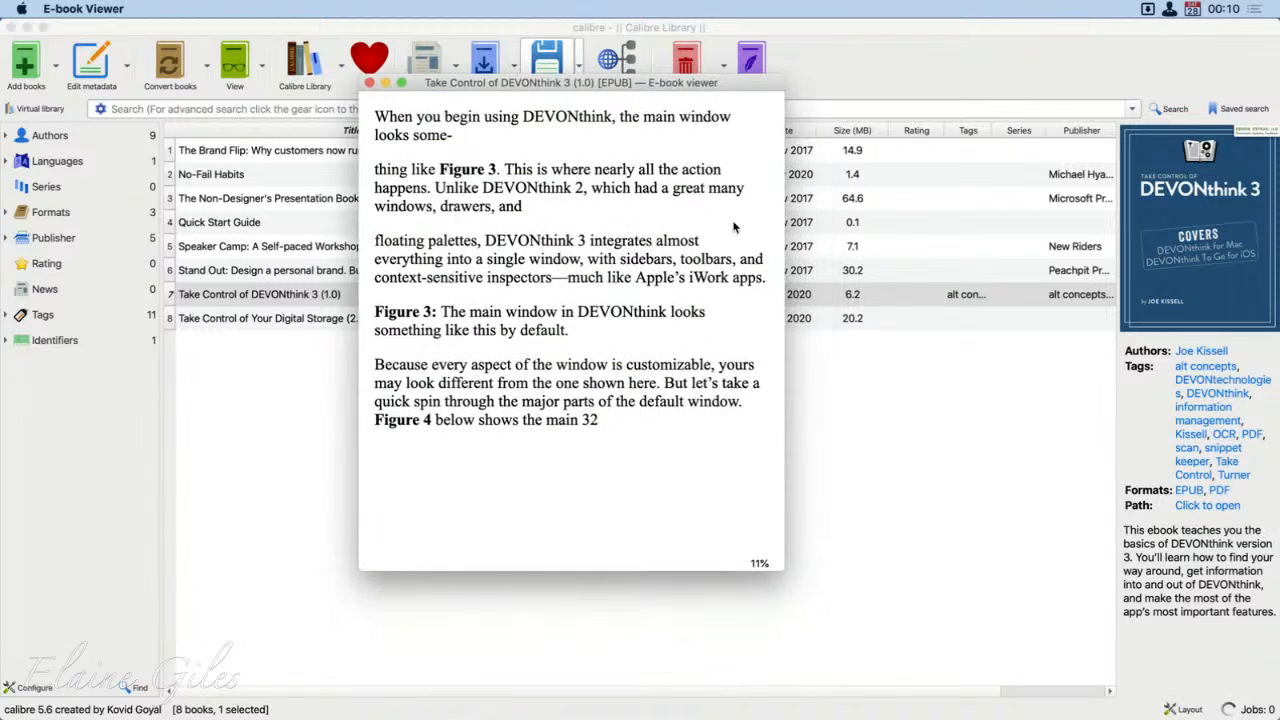
pyautogui.click(776, 332)
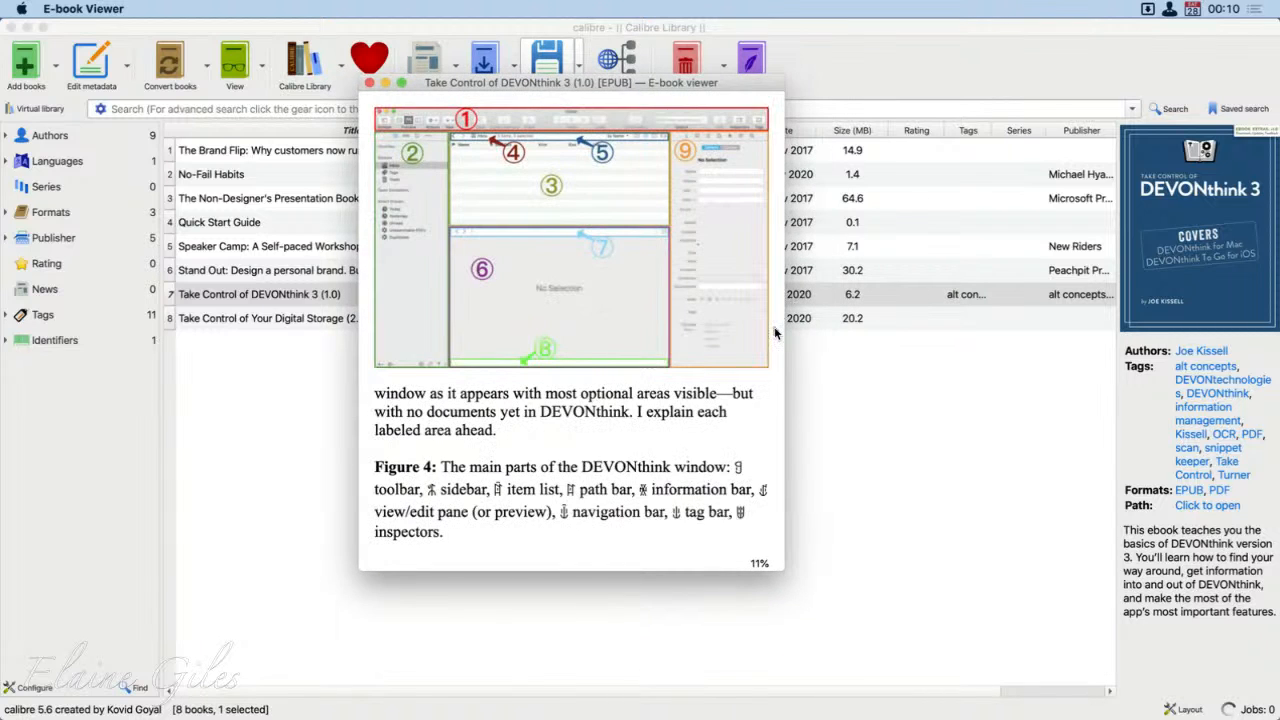
pyautogui.click(776, 332)
pyautogui.click(776, 332)
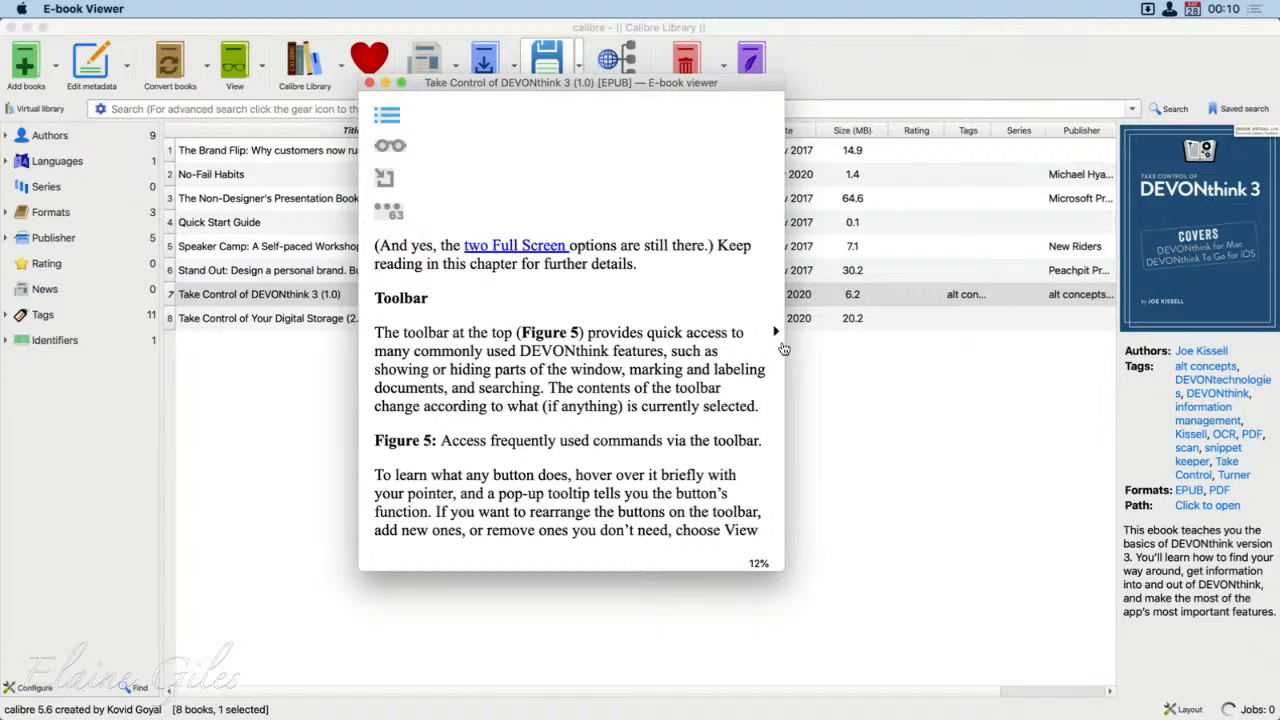
pyautogui.click(776, 332)
pyautogui.click(776, 332)
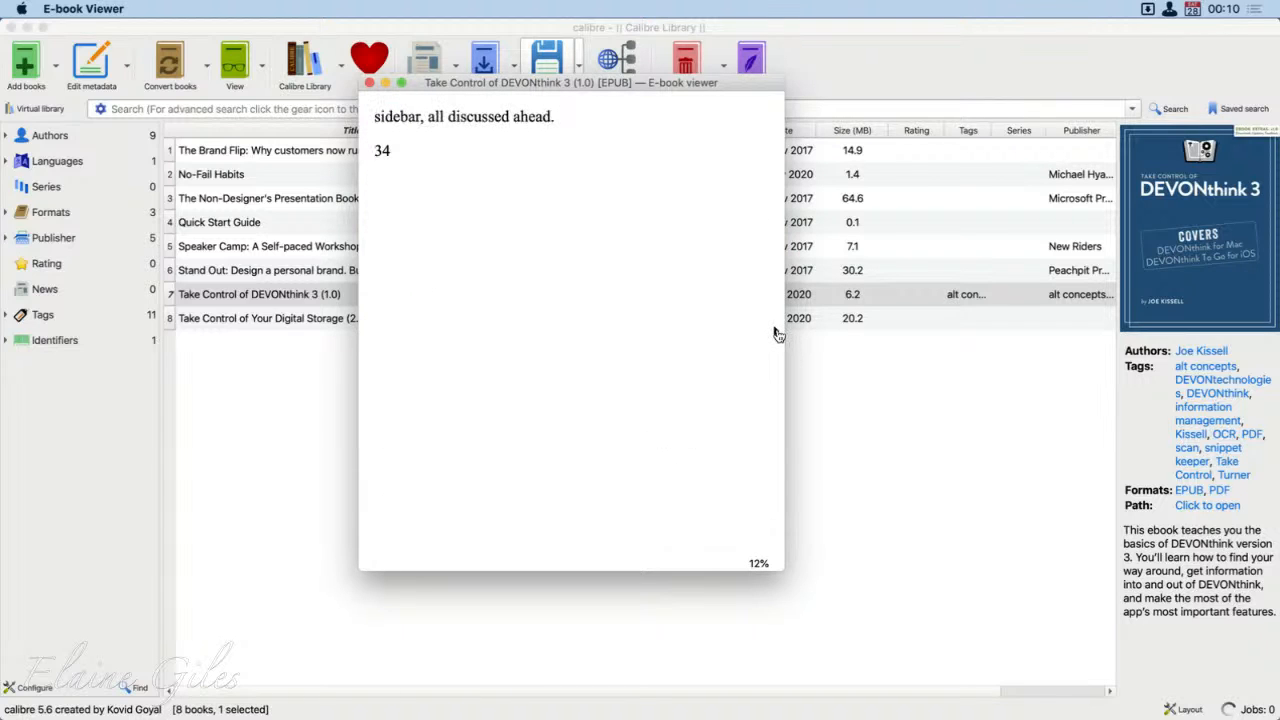
pyautogui.moveTo(397, 151); pyautogui.dragTo(371, 151)
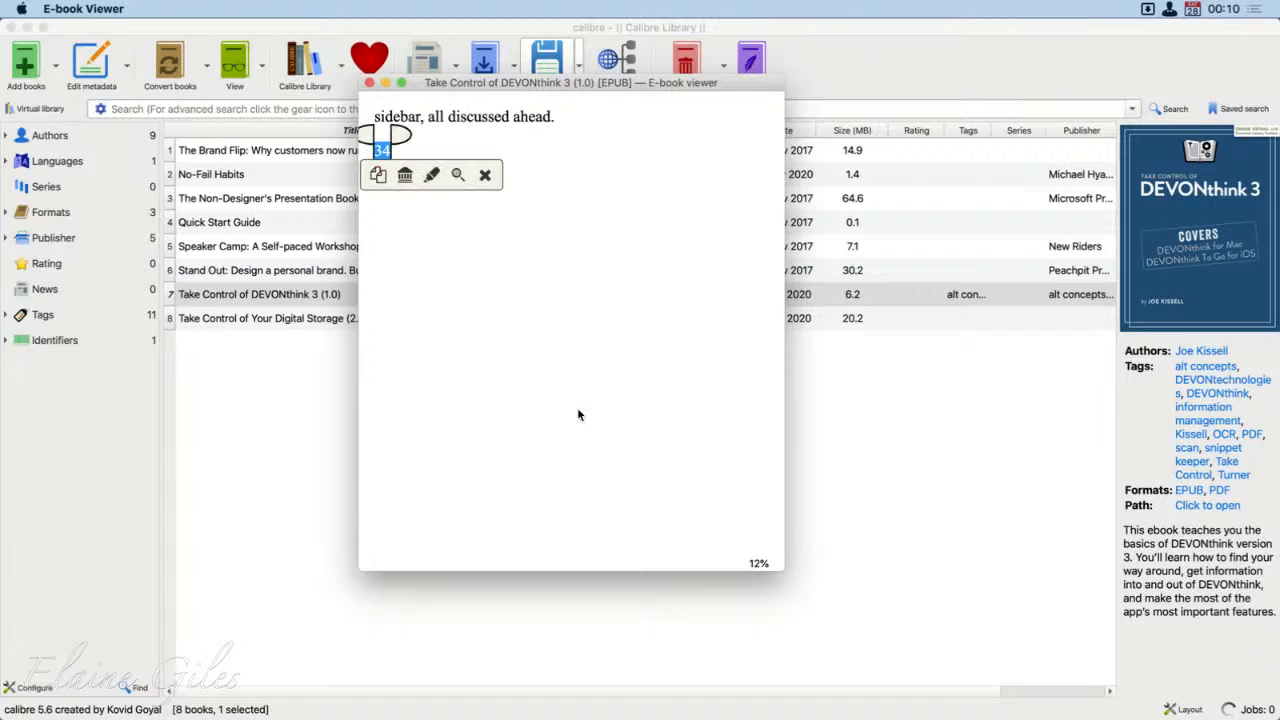
pyautogui.click(760, 519)
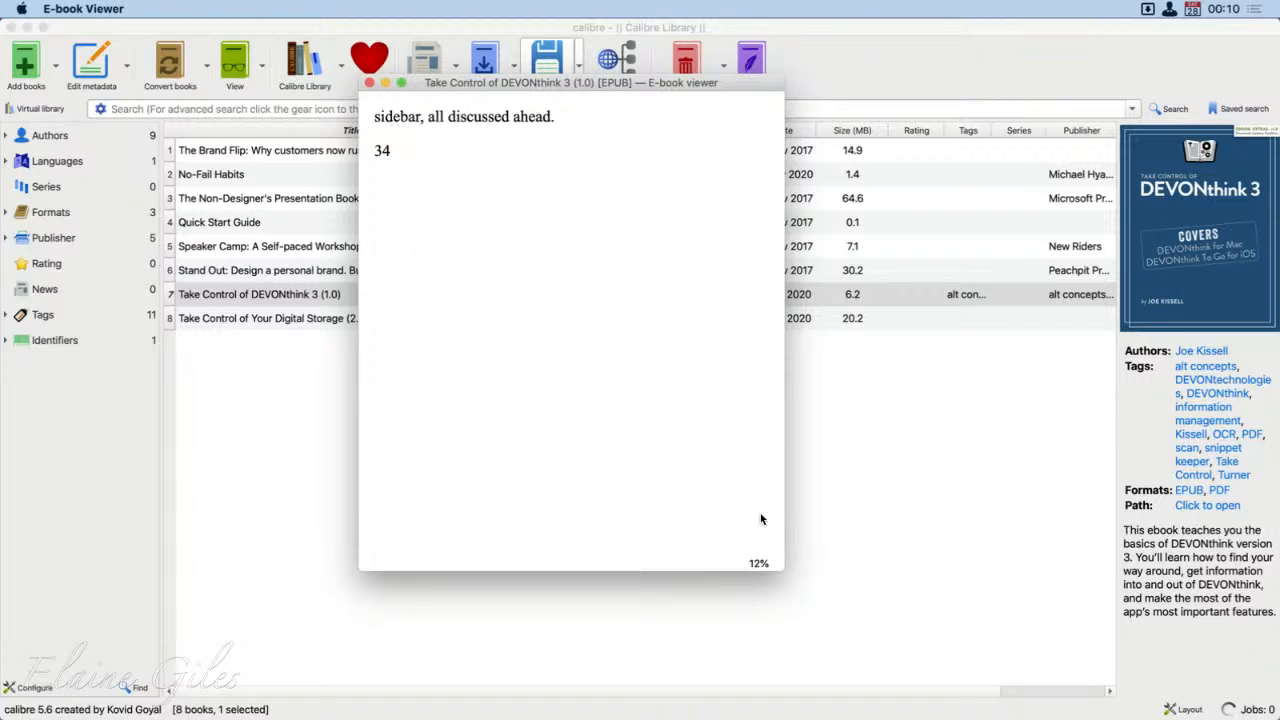
pyautogui.click(370, 84)
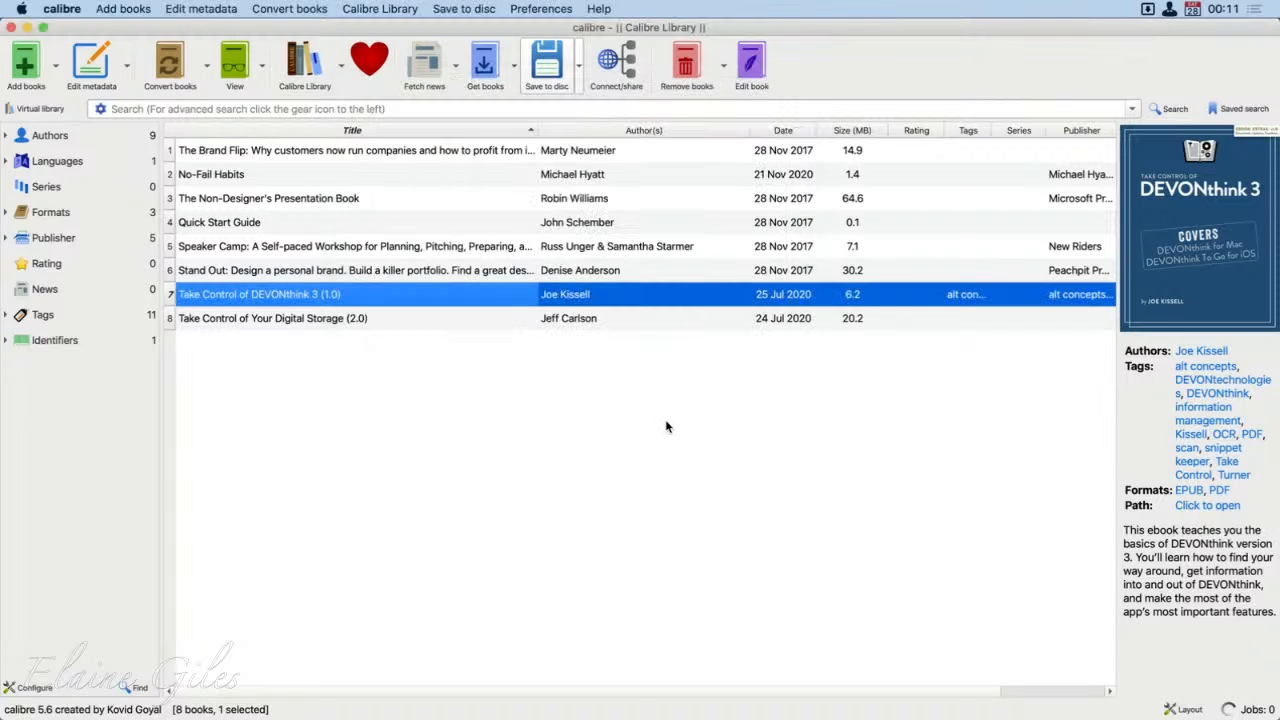
pyautogui.click(789, 509)
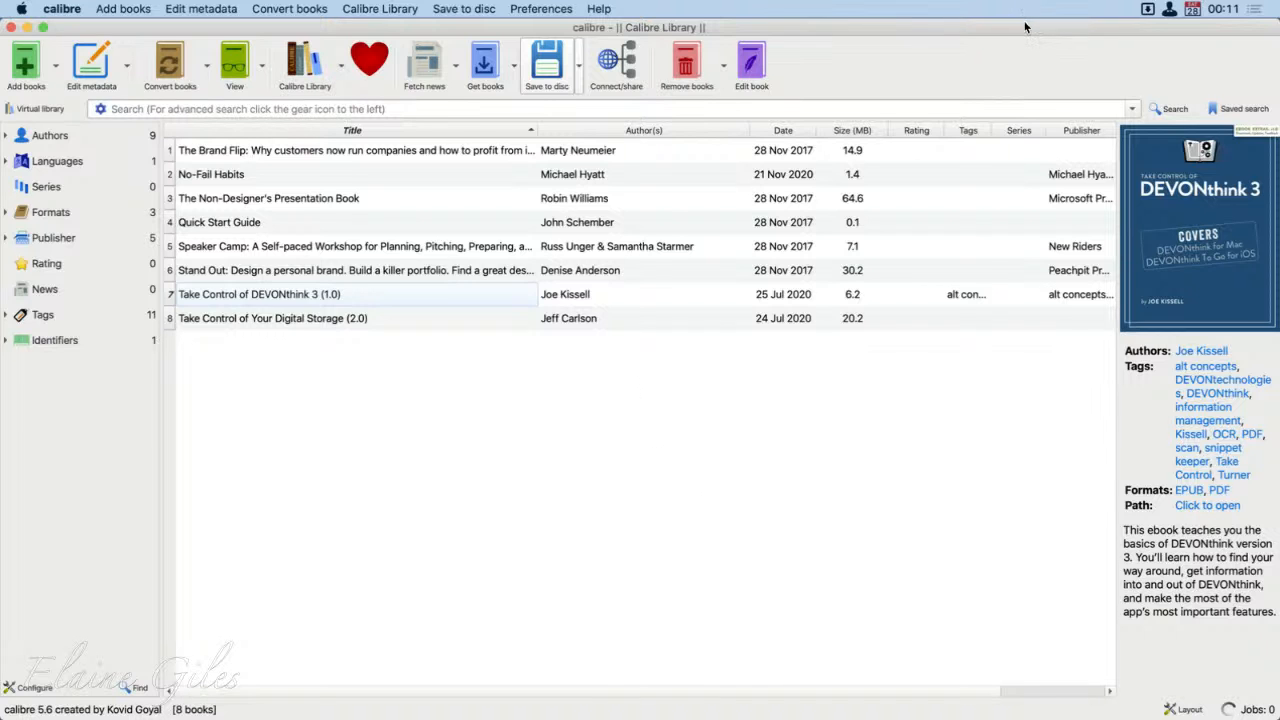
# Step: Add A Christmas Carol.pdf from the desktop to the Calibre Library and restore the library window to full size
pyautogui.moveTo(1020, 20); pyautogui.dragTo(1020, 97)
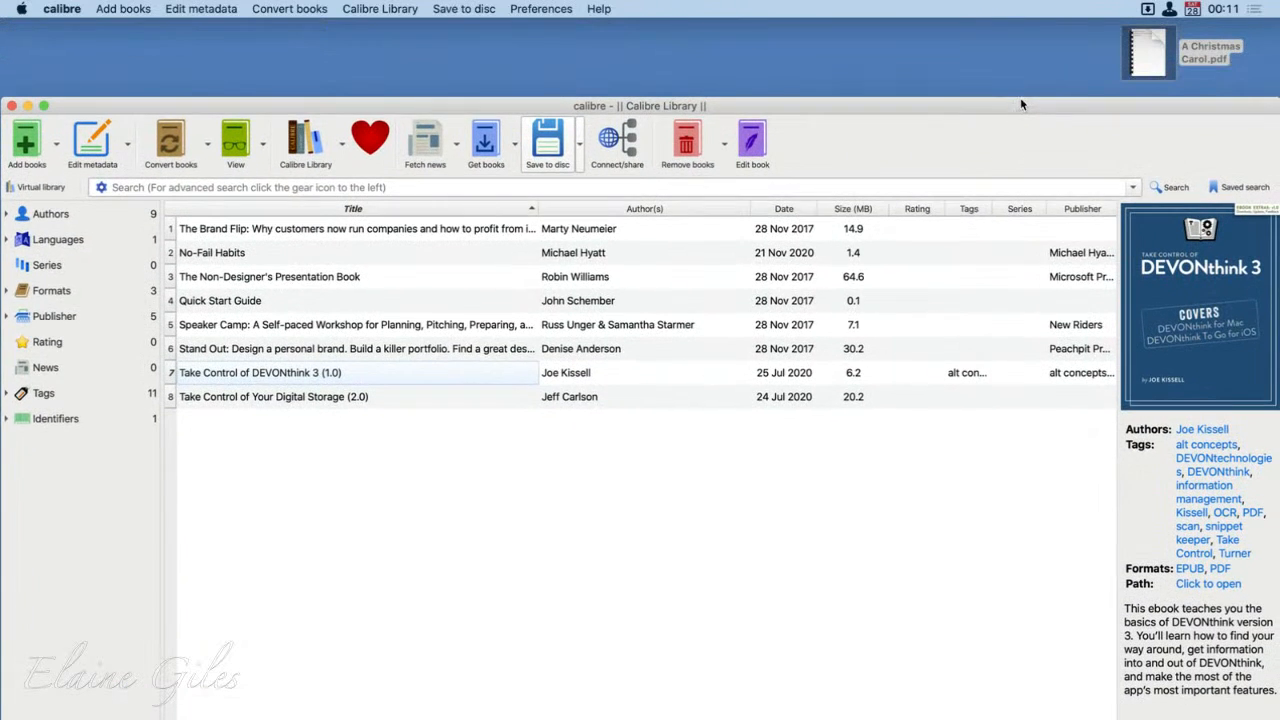
pyautogui.click(1153, 45)
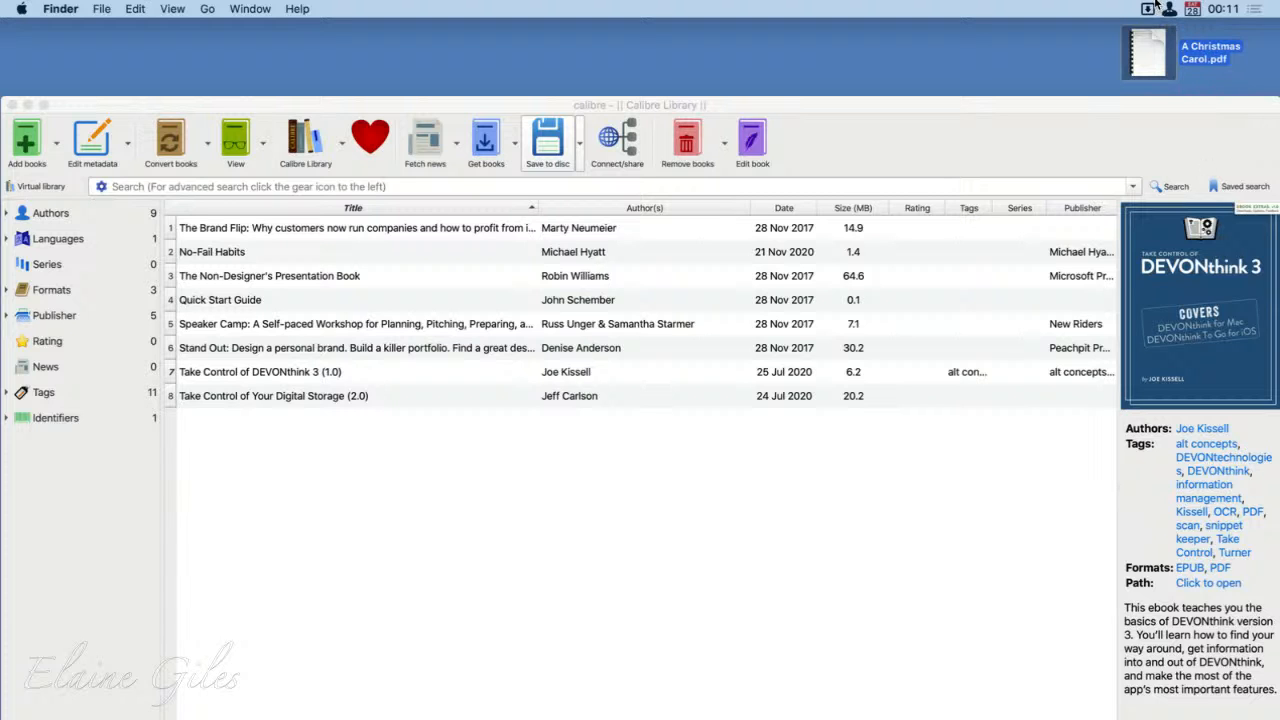
pyautogui.moveTo(1155, 46)
pyautogui.moveTo(1153, 43); pyautogui.dragTo(730, 473)
pyautogui.doubleClick(1012, 106)
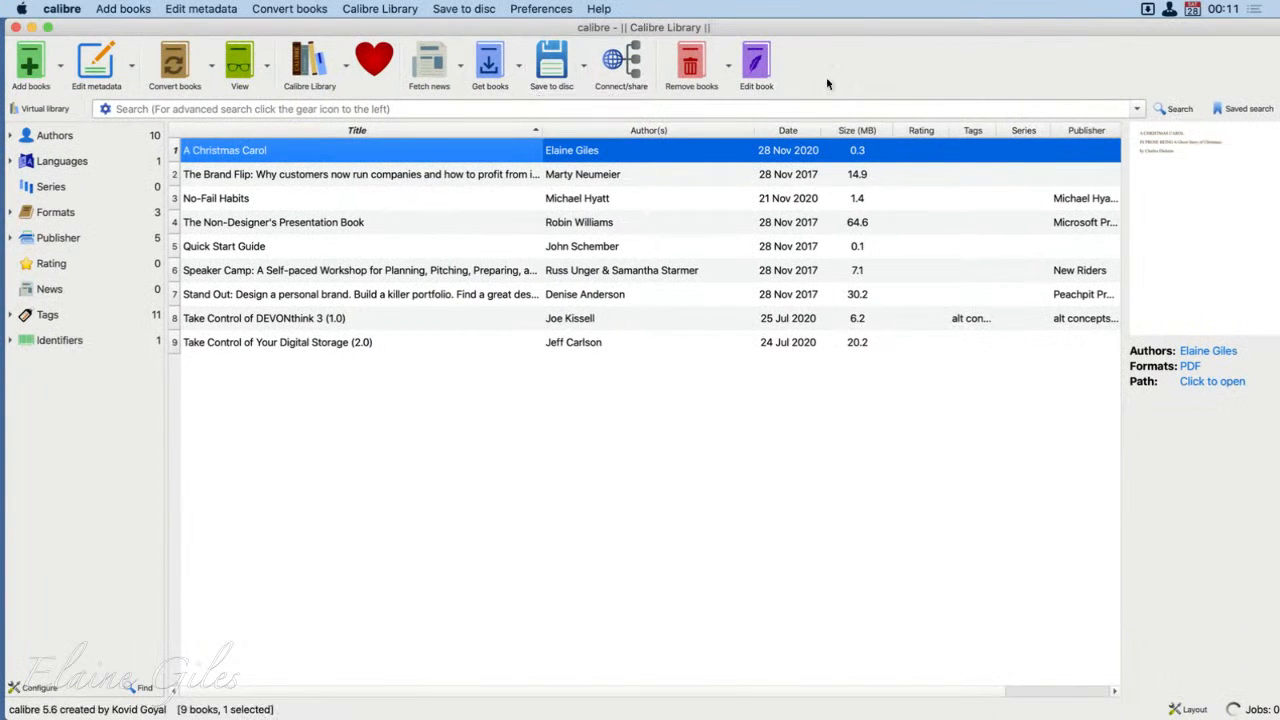
pyautogui.moveTo(860, 28); pyautogui.dragTo(856, 28)
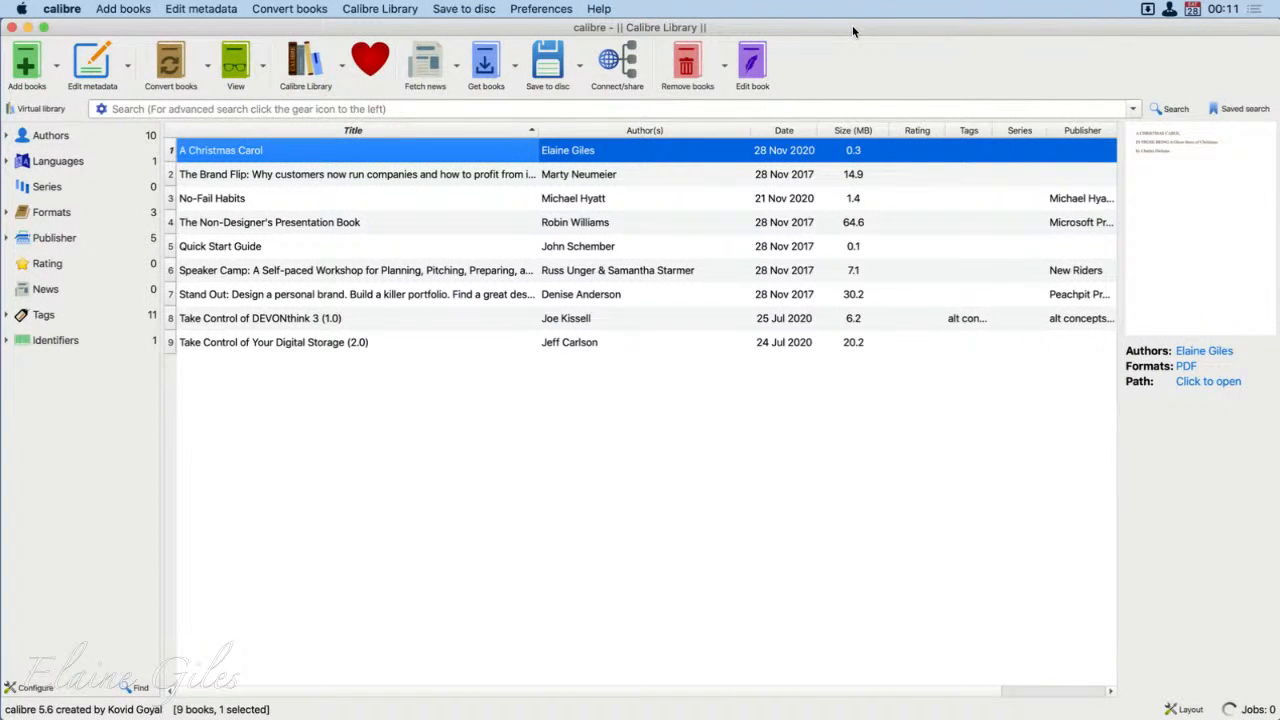
# Step: Change the author of A Christmas Carol to Charles Dickens in the book list
pyautogui.click(609, 148)
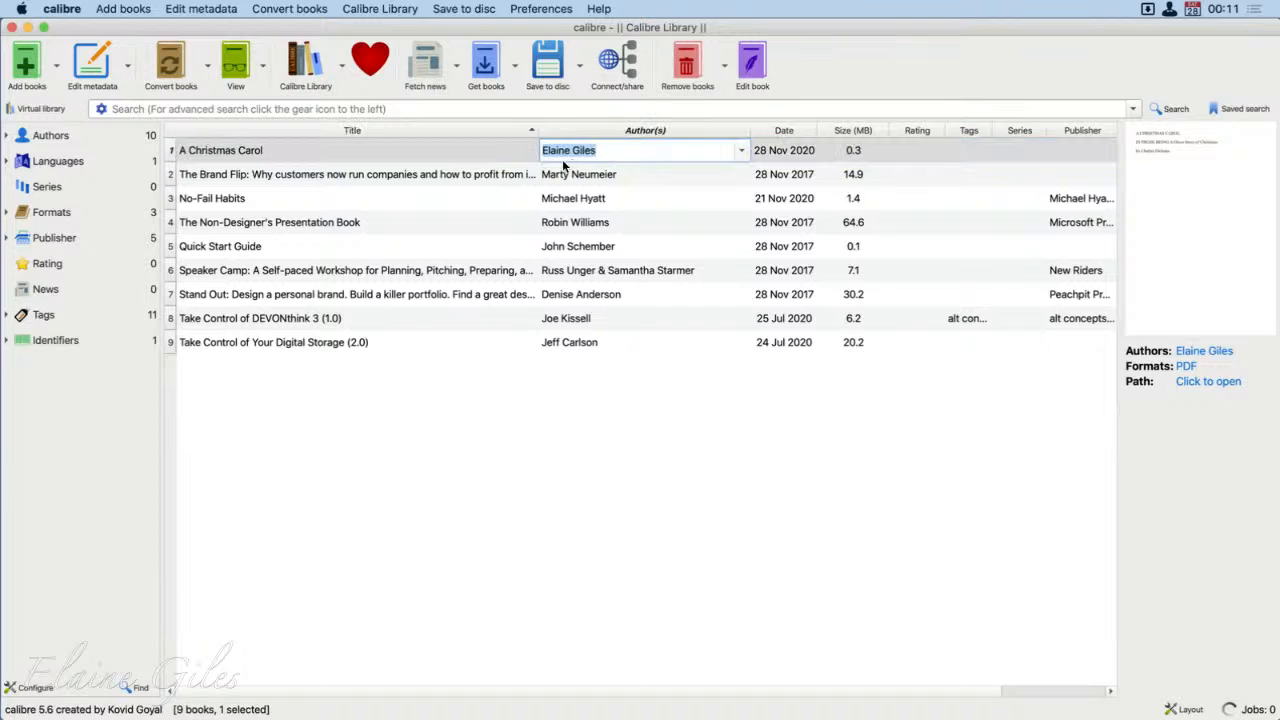
pyautogui.write('Charles Dickens')
pyautogui.press('Tab')
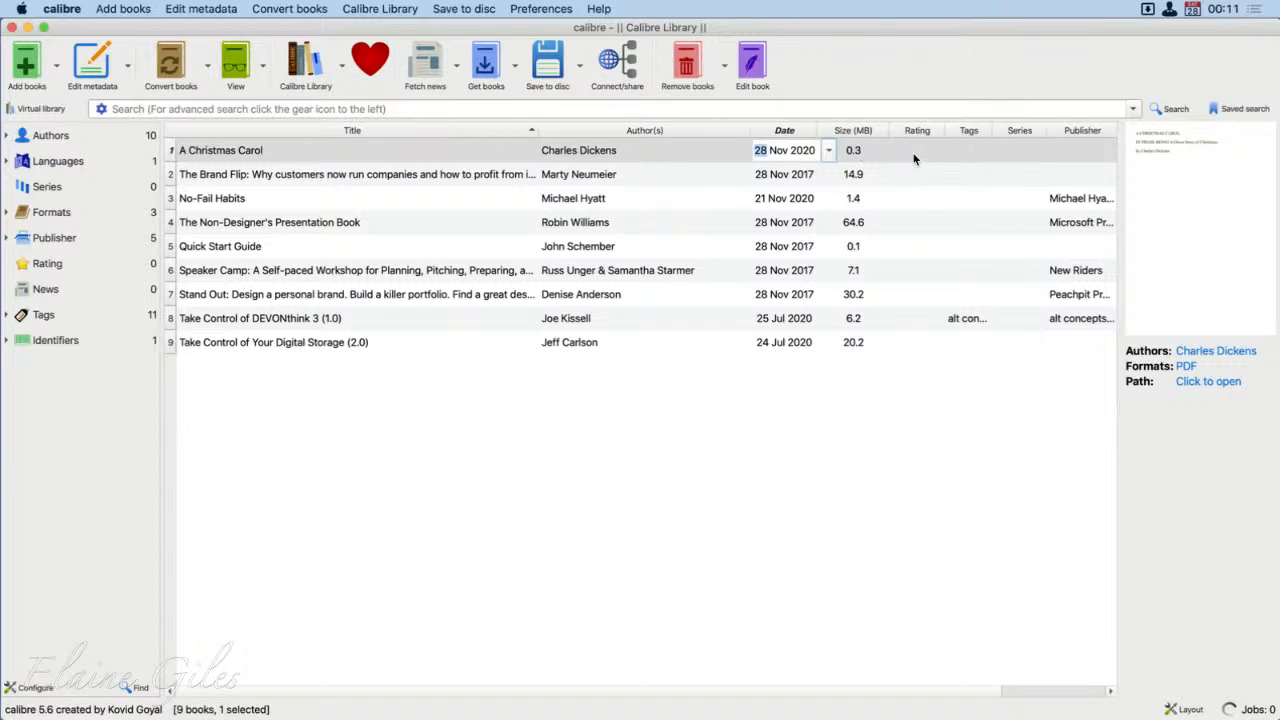
# Step: Set the published date of A Christmas Carol to Dec 1853 and deselect the book
pyautogui.hscroll(2, 913, 157)
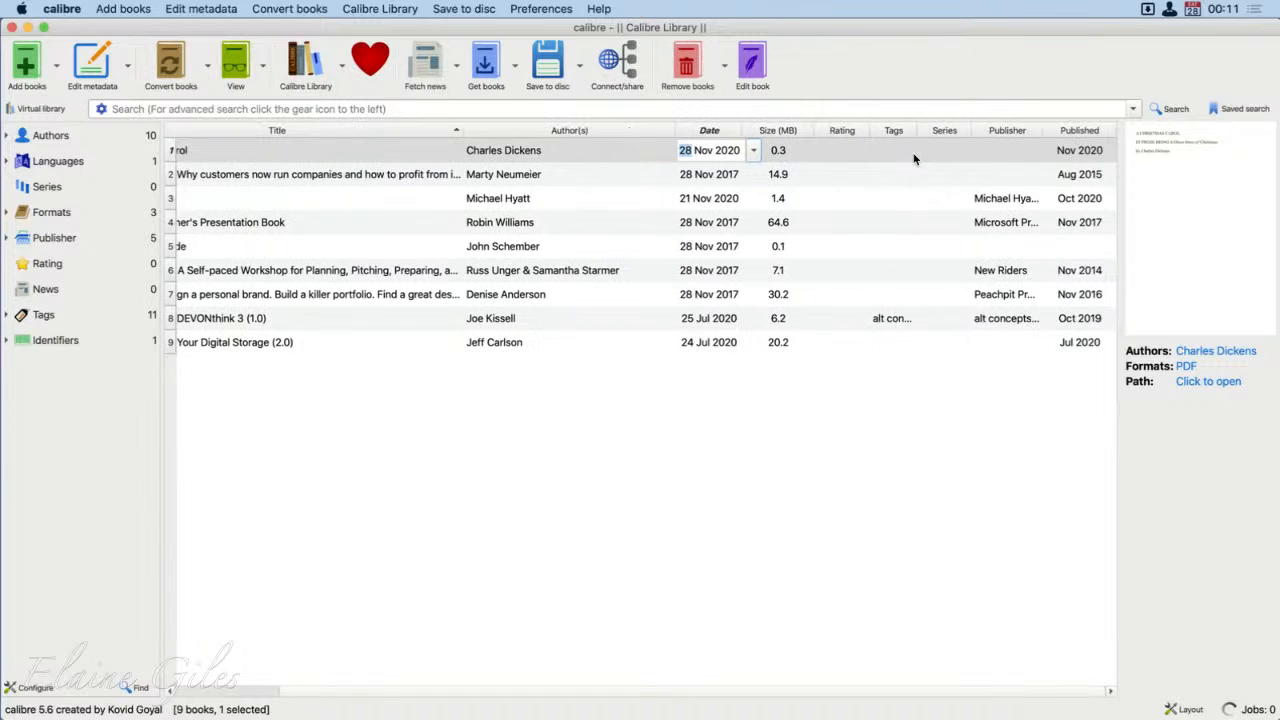
pyautogui.doubleClick(1078, 150)
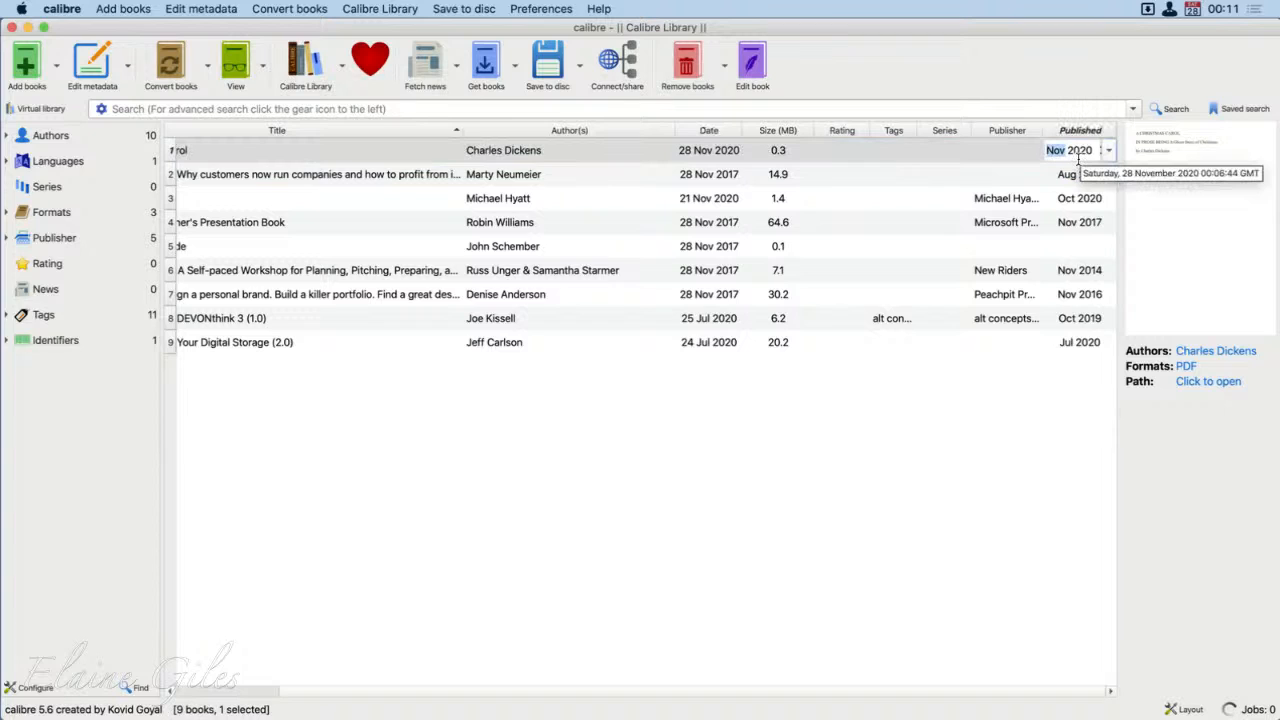
pyautogui.write('12')
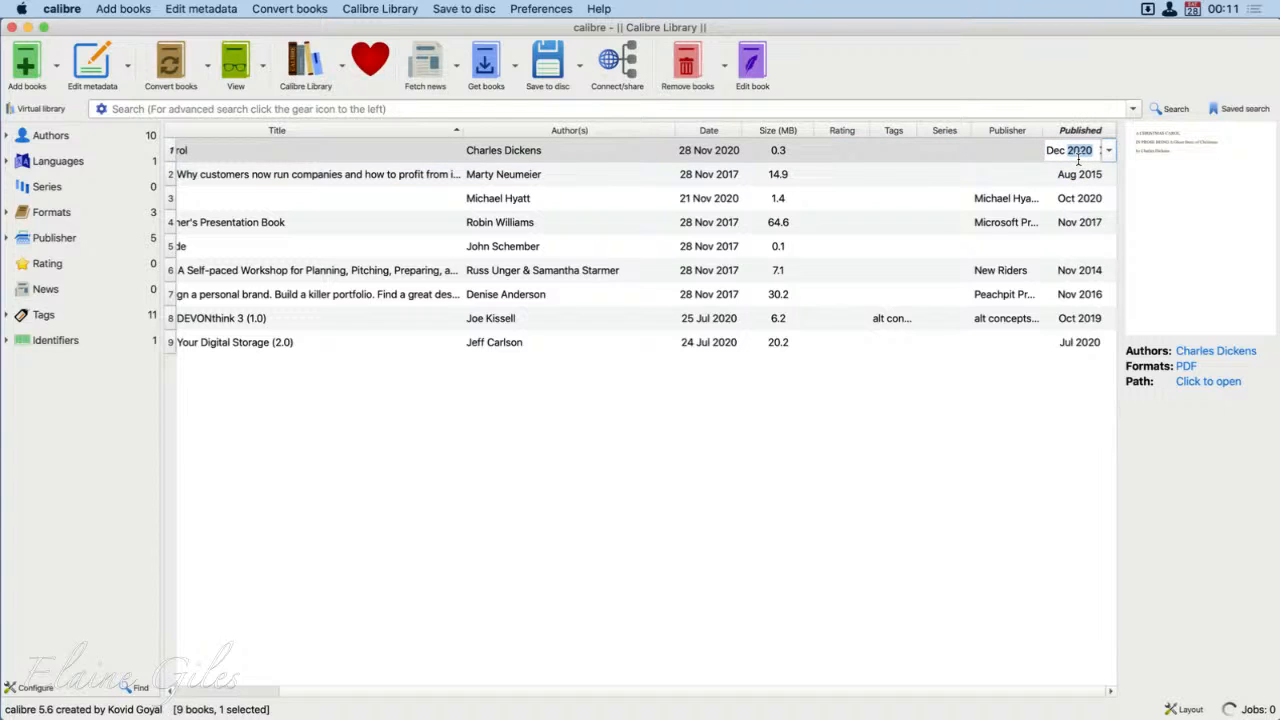
pyautogui.write('1853')
pyautogui.press('Return')
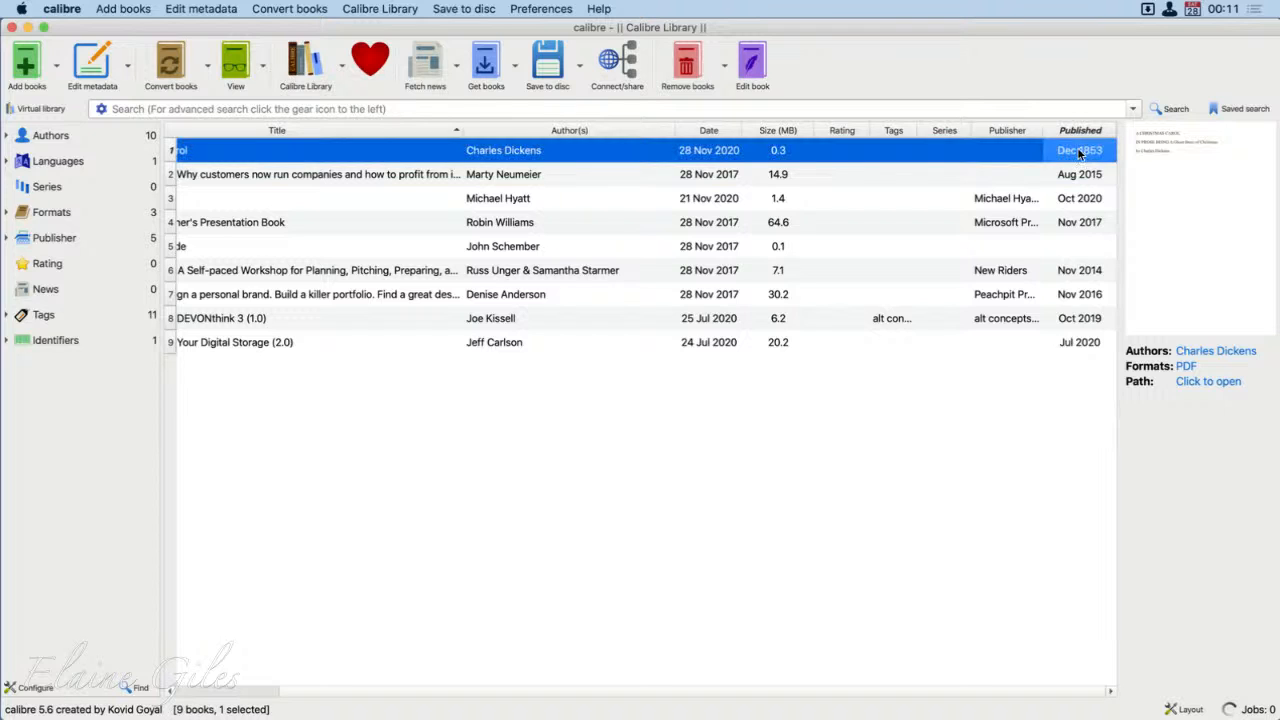
pyautogui.click(871, 434)
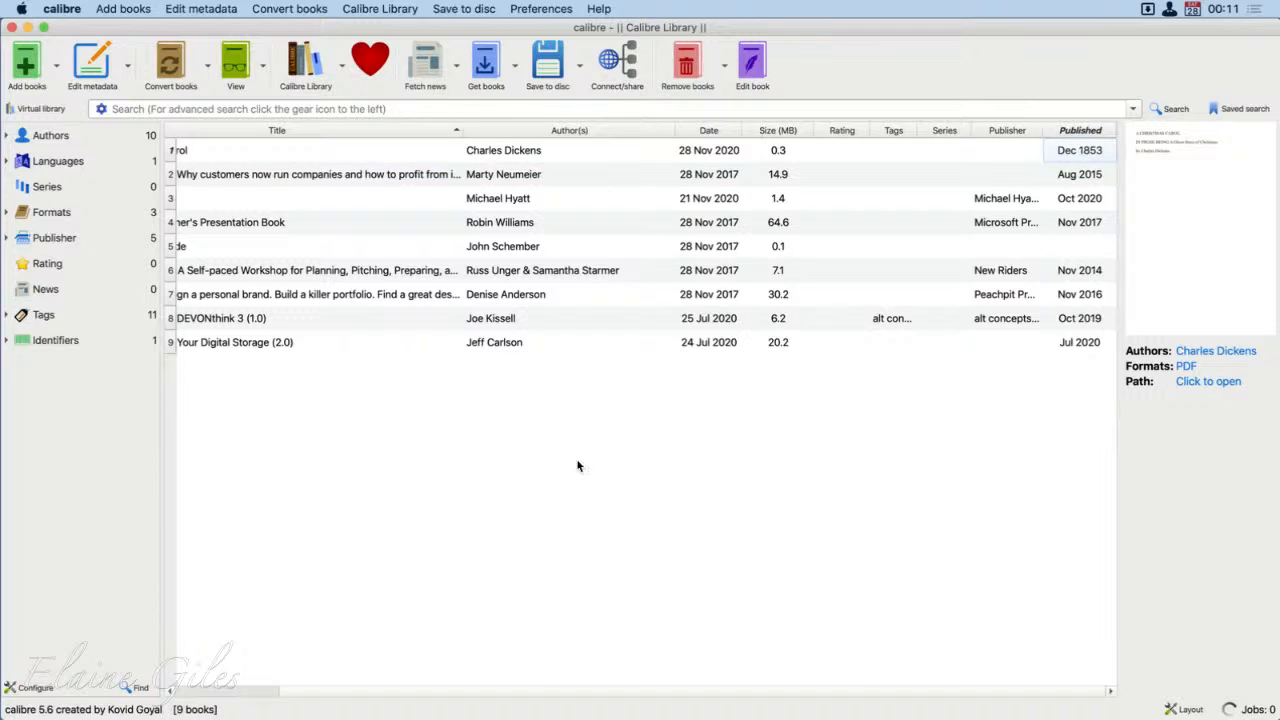
# Step: Open A Christmas Carol from the library to view its PDF, and quit PDF Expert to return to calibre
pyautogui.hscroll(-5, 434, 264)
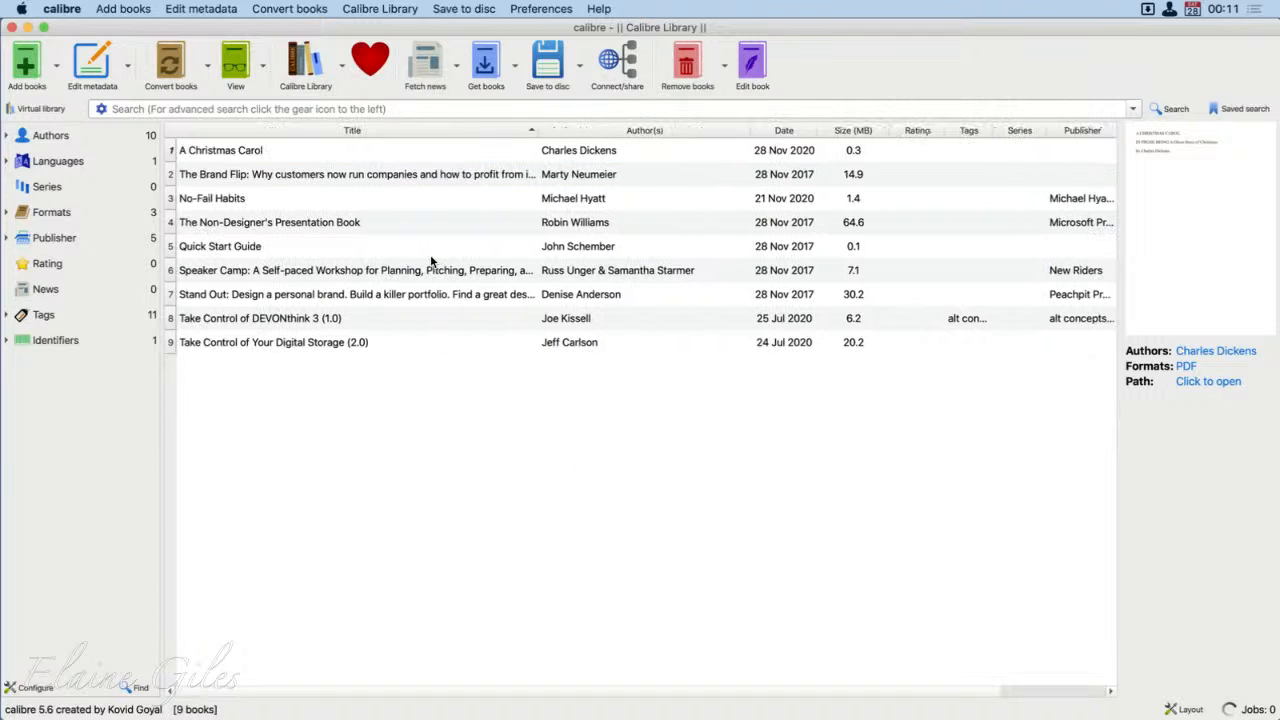
pyautogui.click(265, 150)
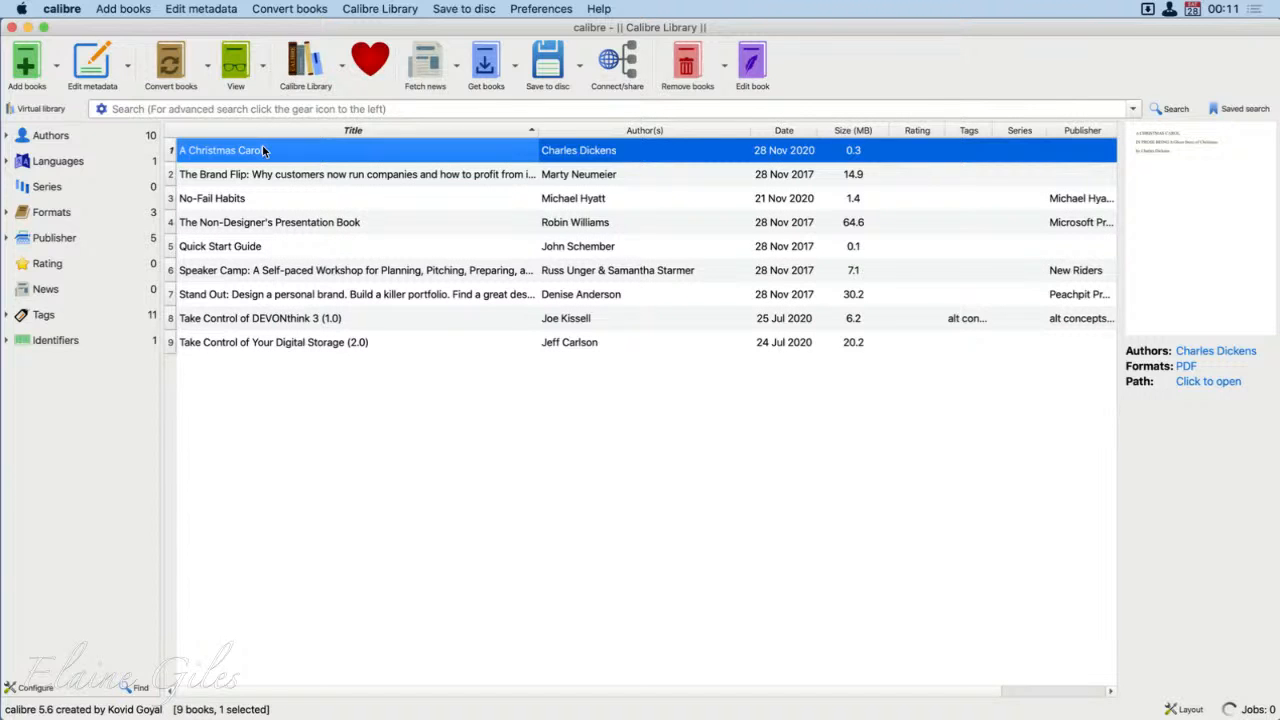
pyautogui.doubleClick(265, 150)
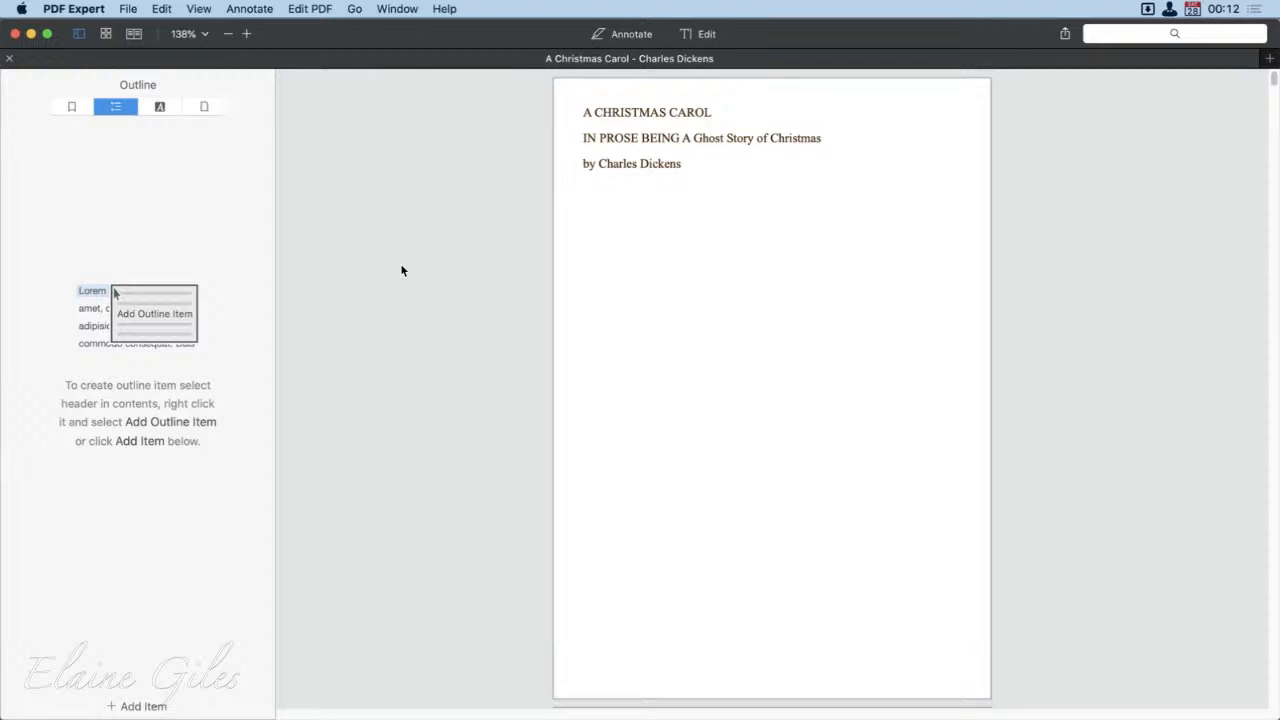
pyautogui.press('super+q')
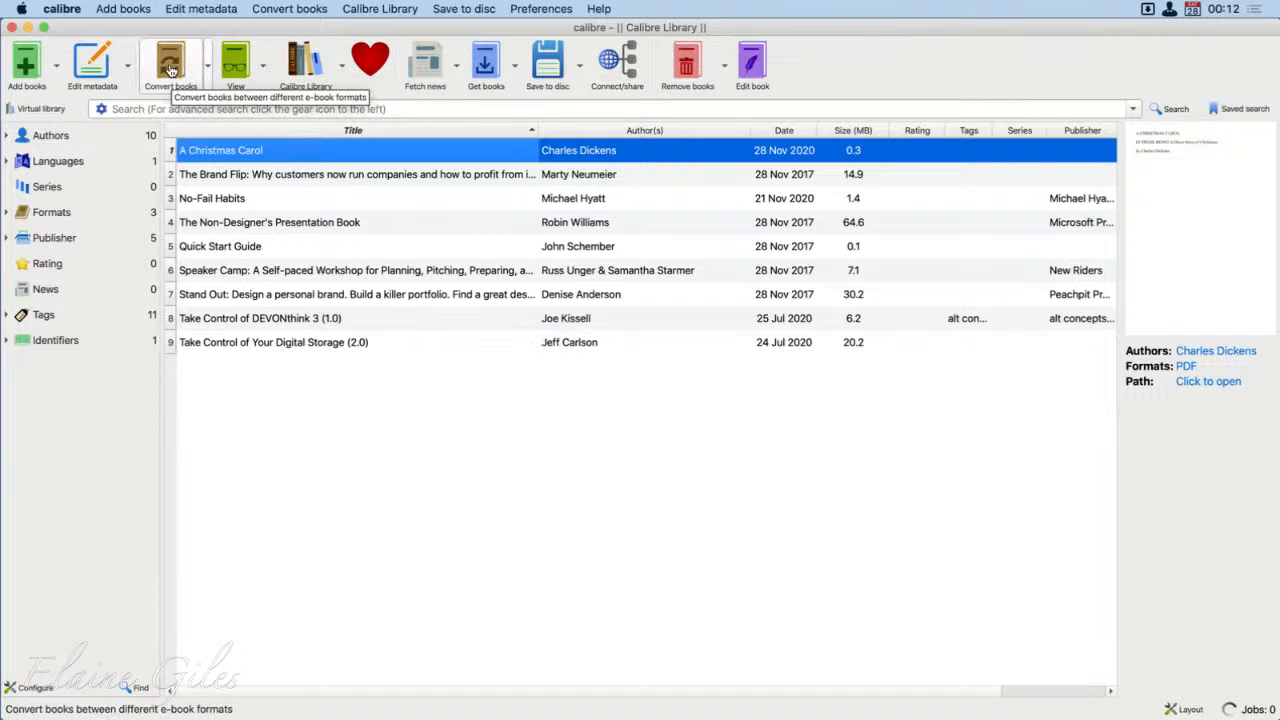
# Step: Start an individual conversion of A Christmas Carol with PDF as the input format and EPUB as the output format
pyautogui.click(210, 63)
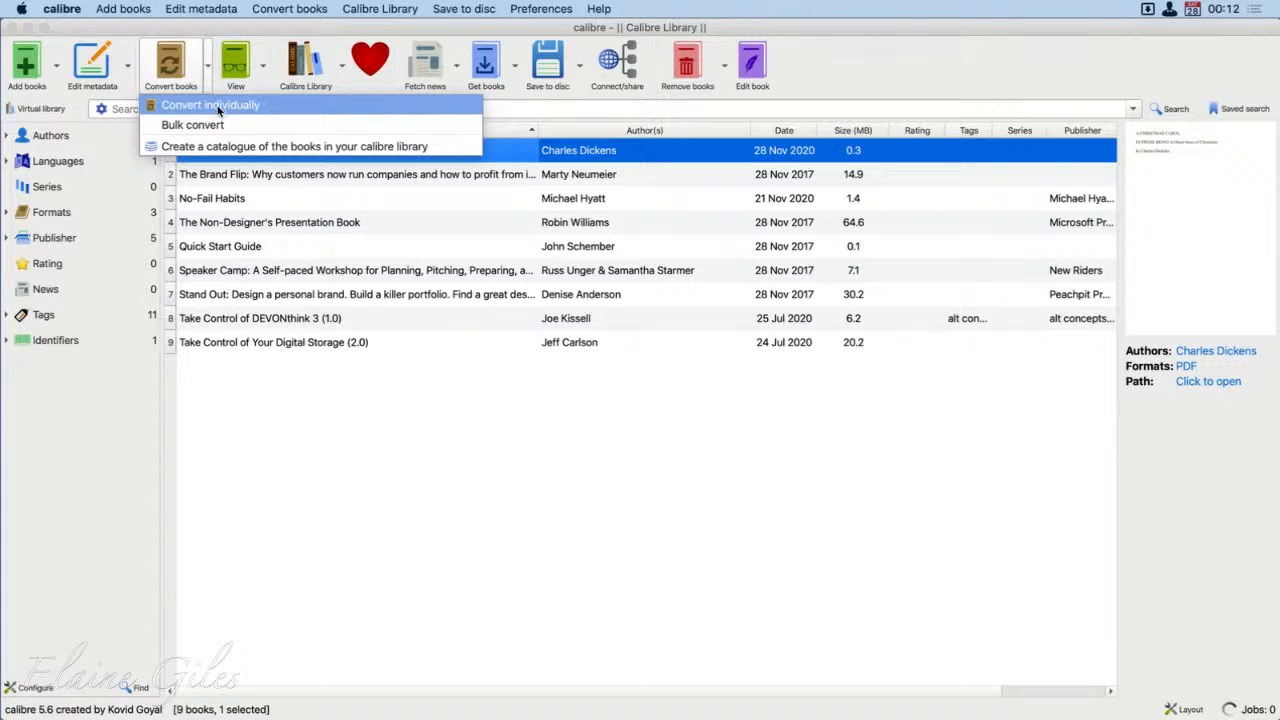
pyautogui.click(218, 108)
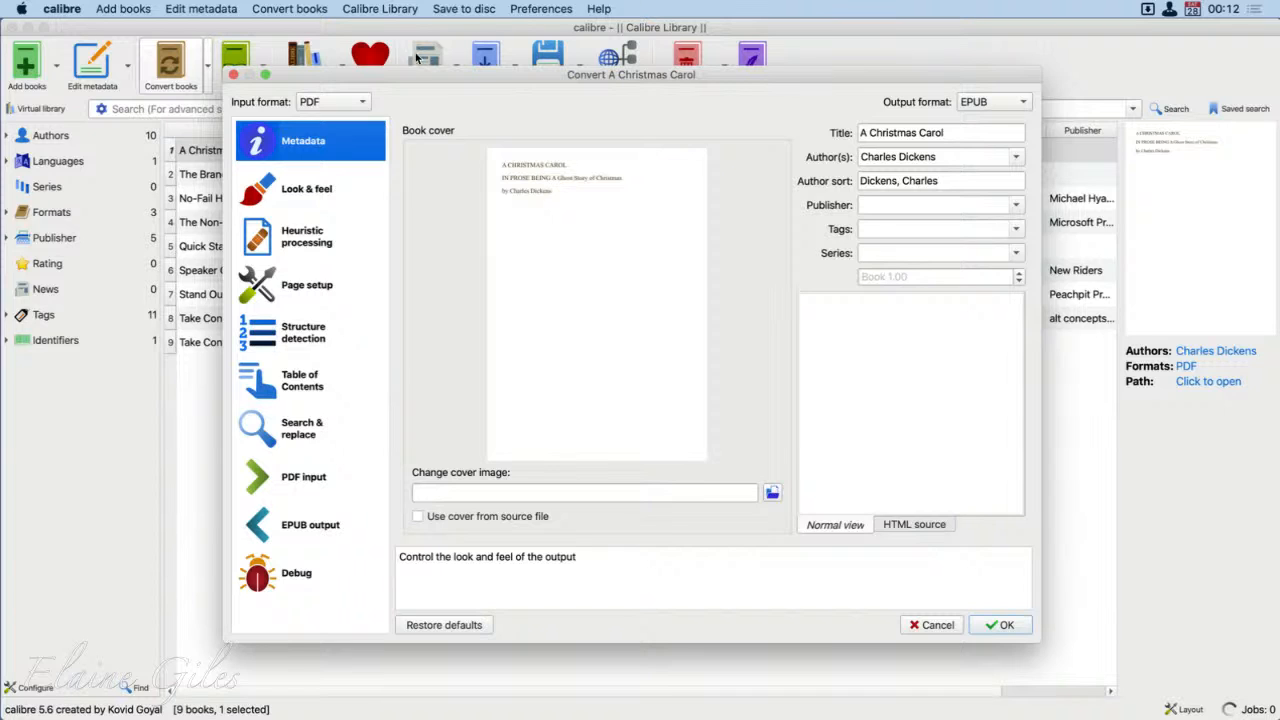
pyautogui.click(364, 103)
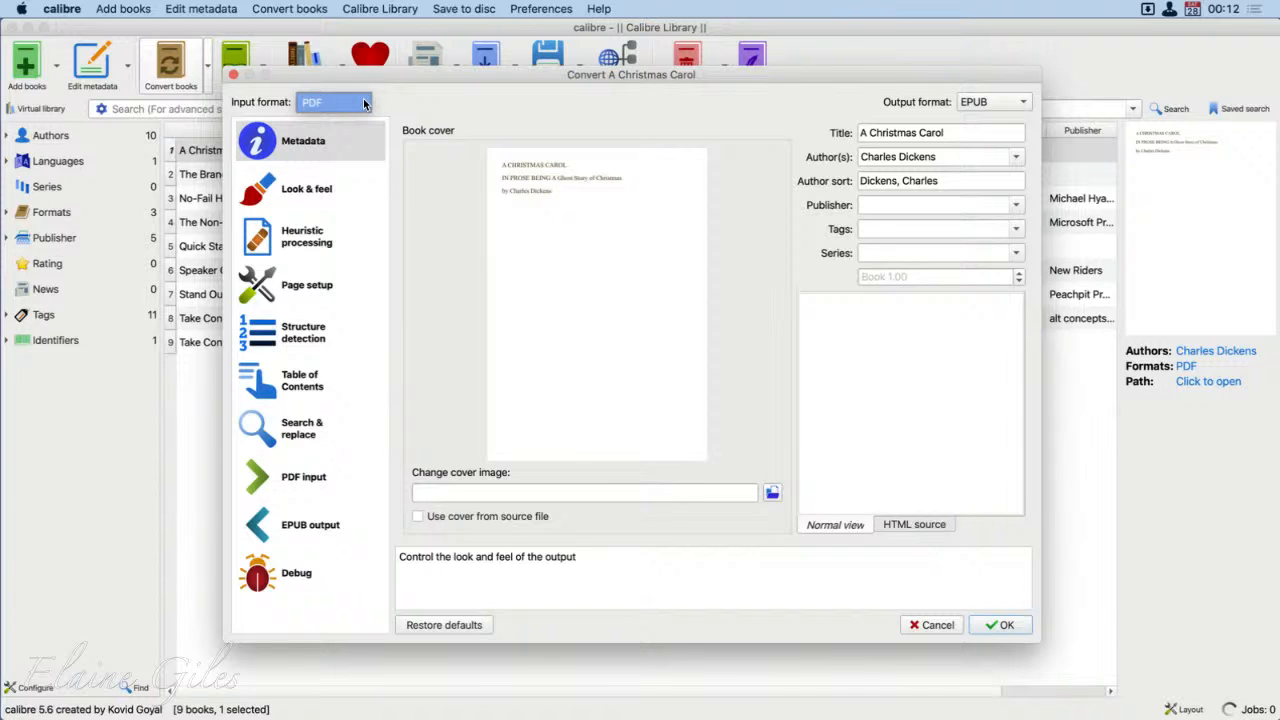
pyautogui.click(364, 103)
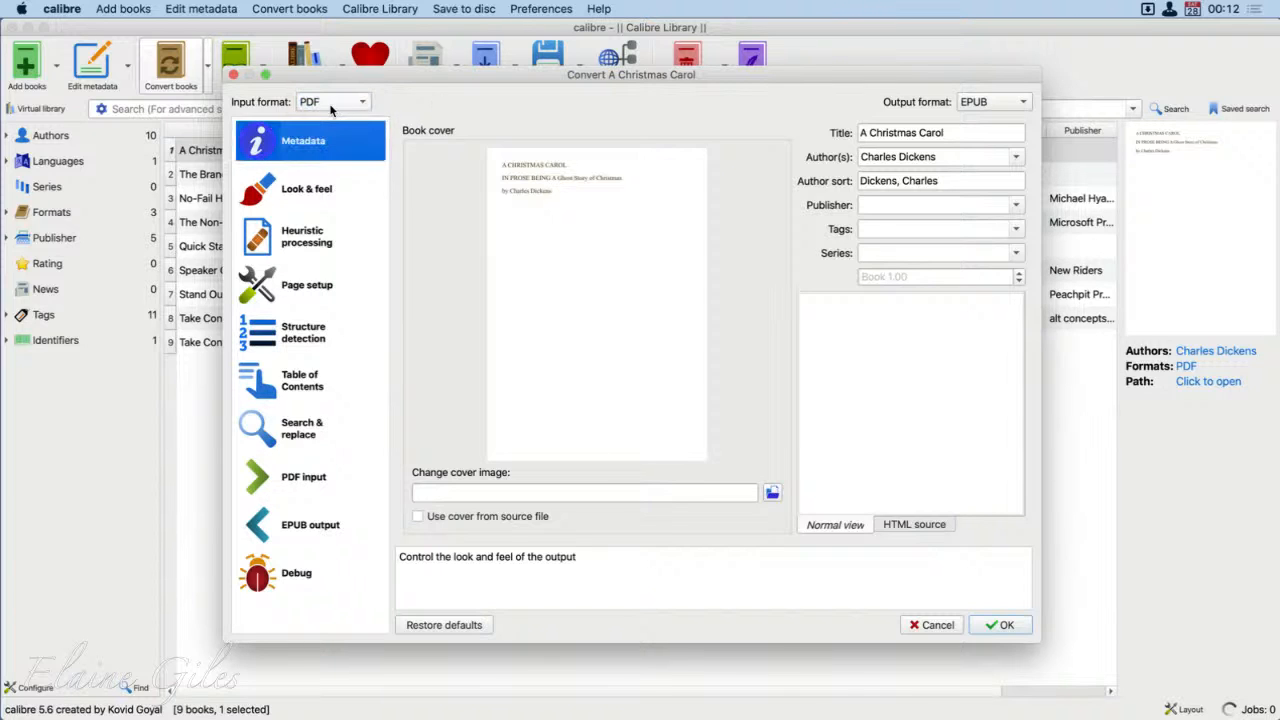
pyautogui.click(1025, 104)
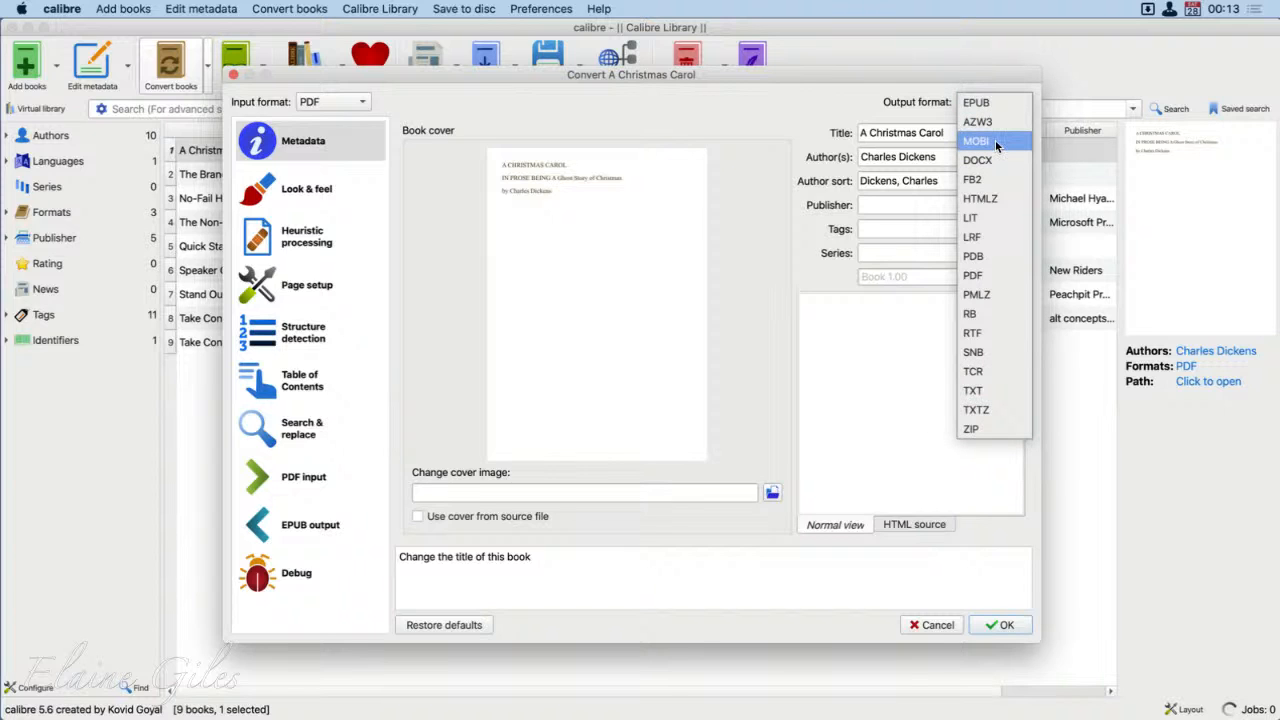
pyautogui.click(985, 102)
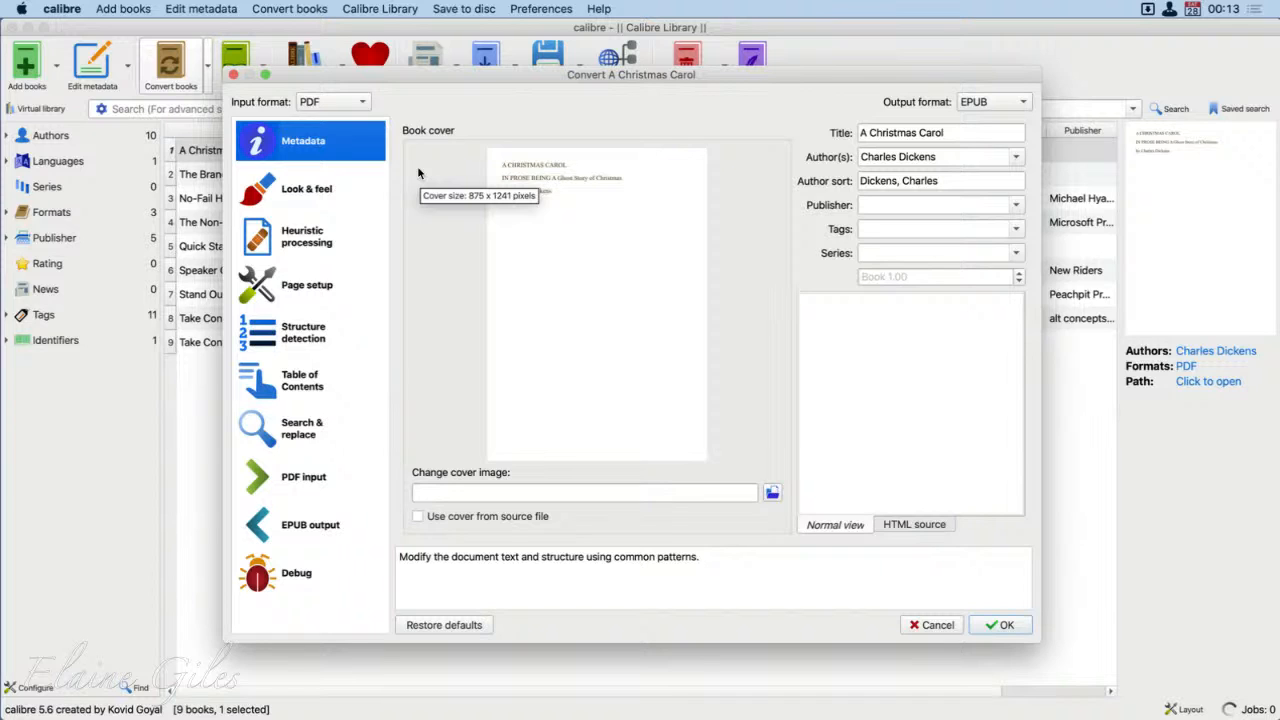
# Step: Set the publisher to MacBites in the conversion metadata and check the existing tag and series choices
pyautogui.click(1019, 206)
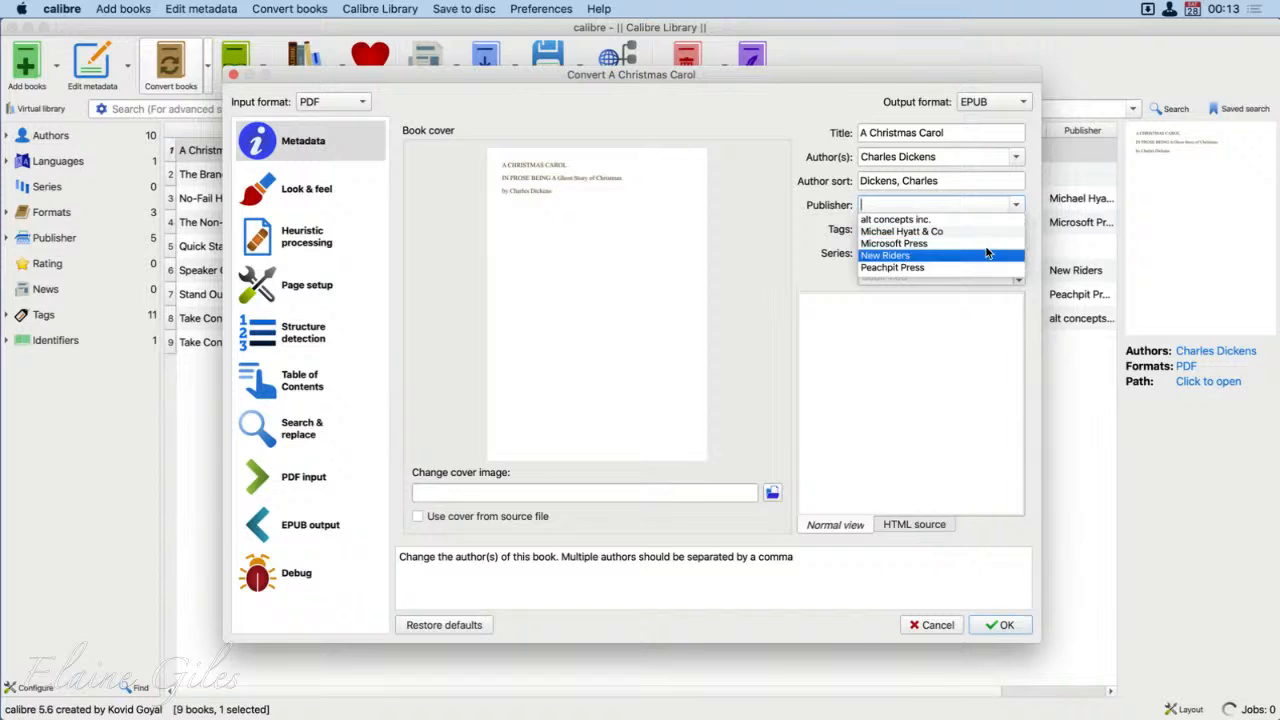
pyautogui.click(938, 210)
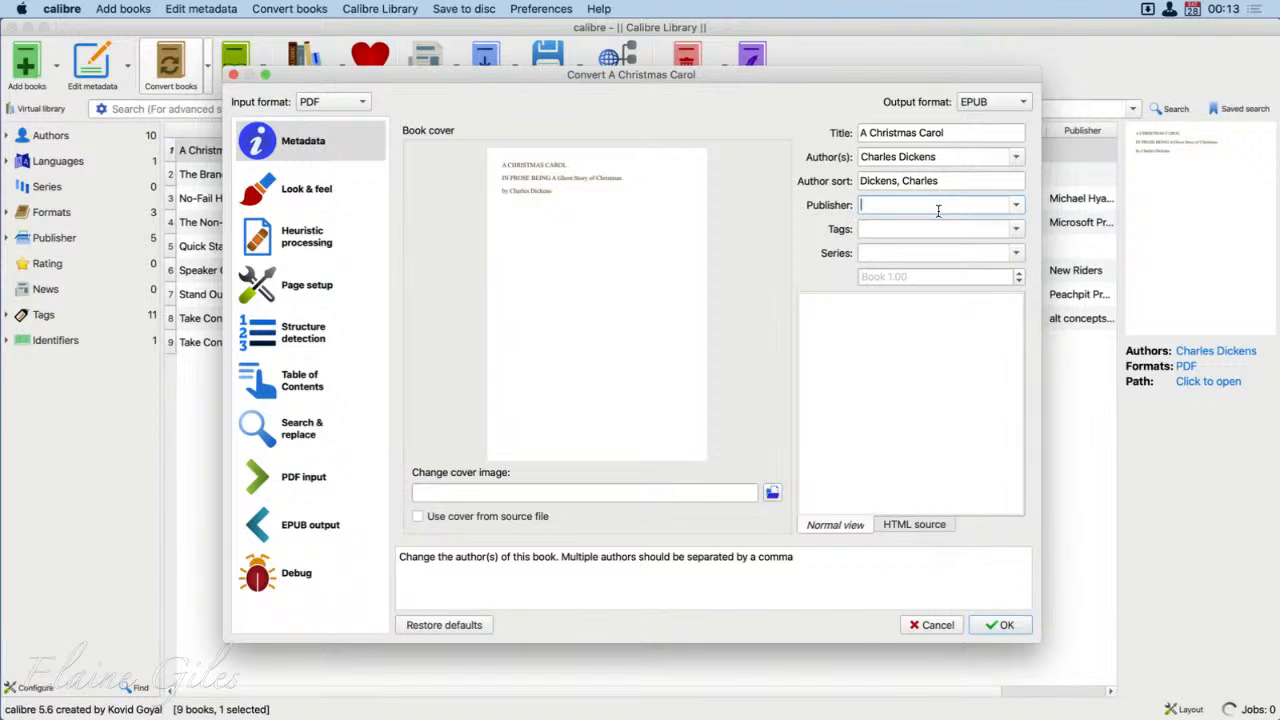
pyautogui.write('MacBites')
pyautogui.press('Tab')
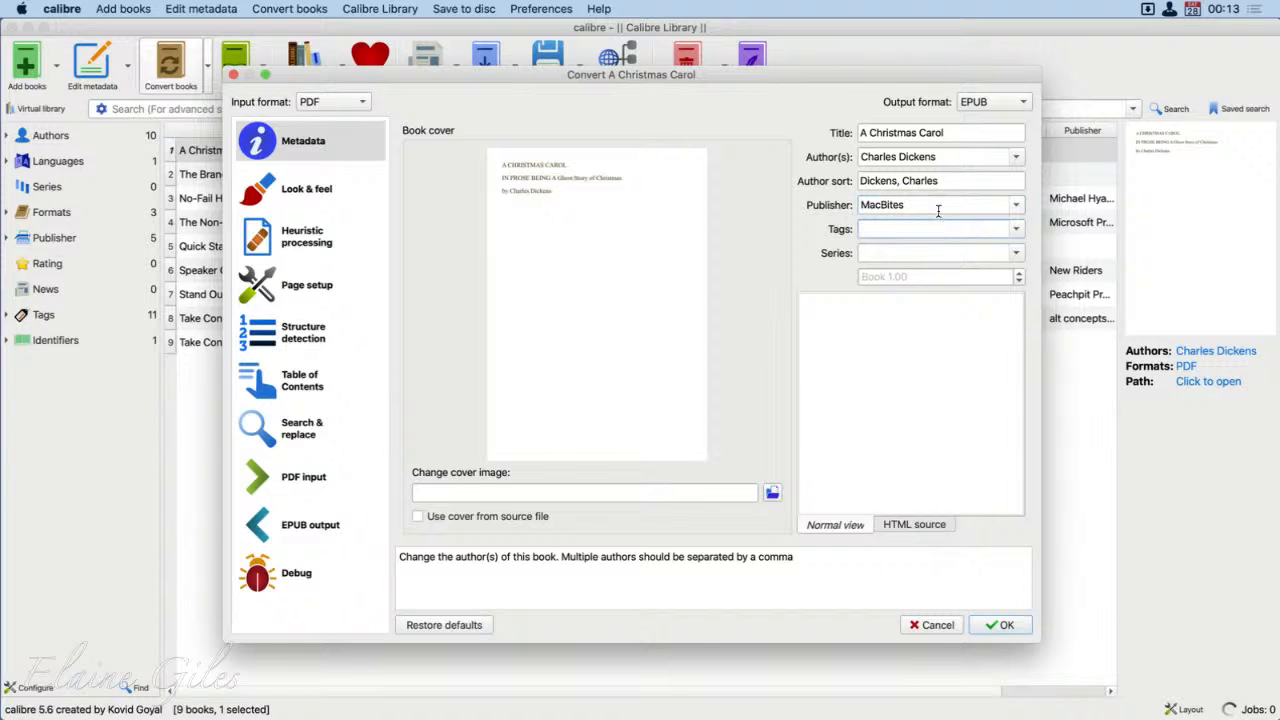
pyautogui.click(1017, 229)
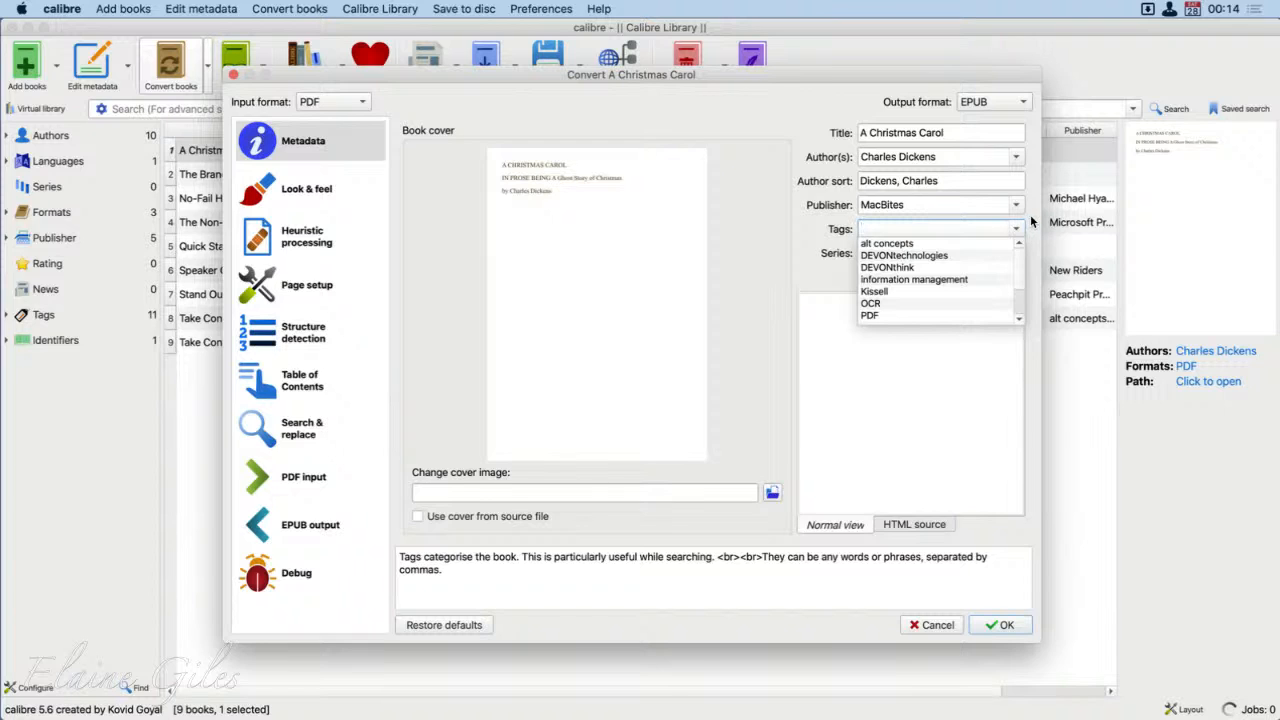
pyautogui.click(1020, 229)
pyautogui.click(1011, 249)
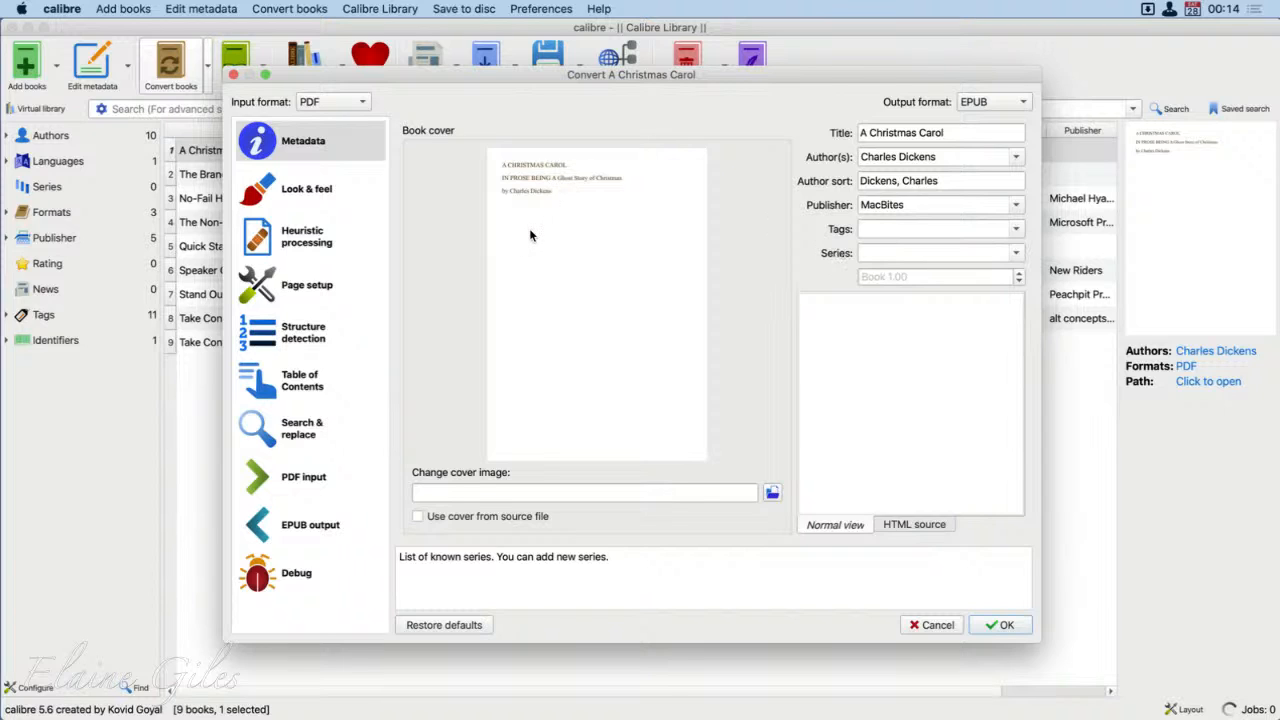
# Step: Examine the Look & feel conversion options: the embeddable font families, text, layout, styling and style transformation rules
pyautogui.moveTo(529, 234)
pyautogui.click(298, 193)
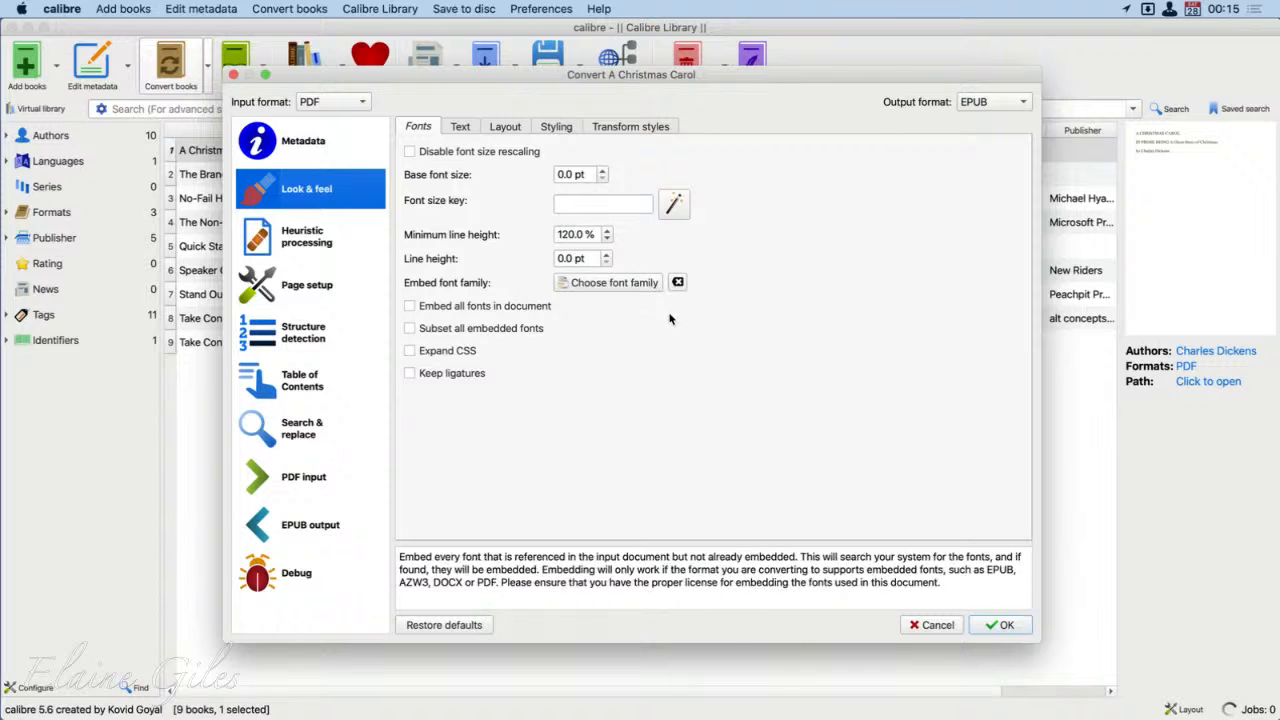
pyautogui.click(628, 284)
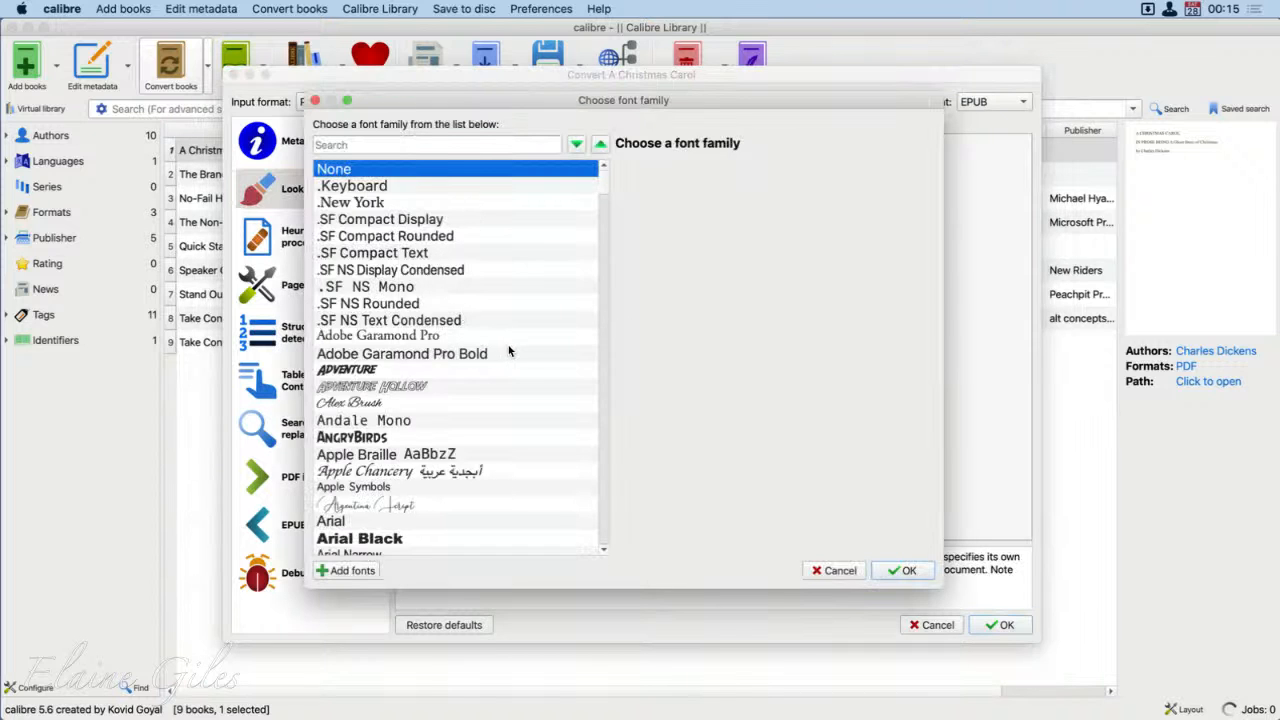
pyautogui.scroll(-10, 509, 350)
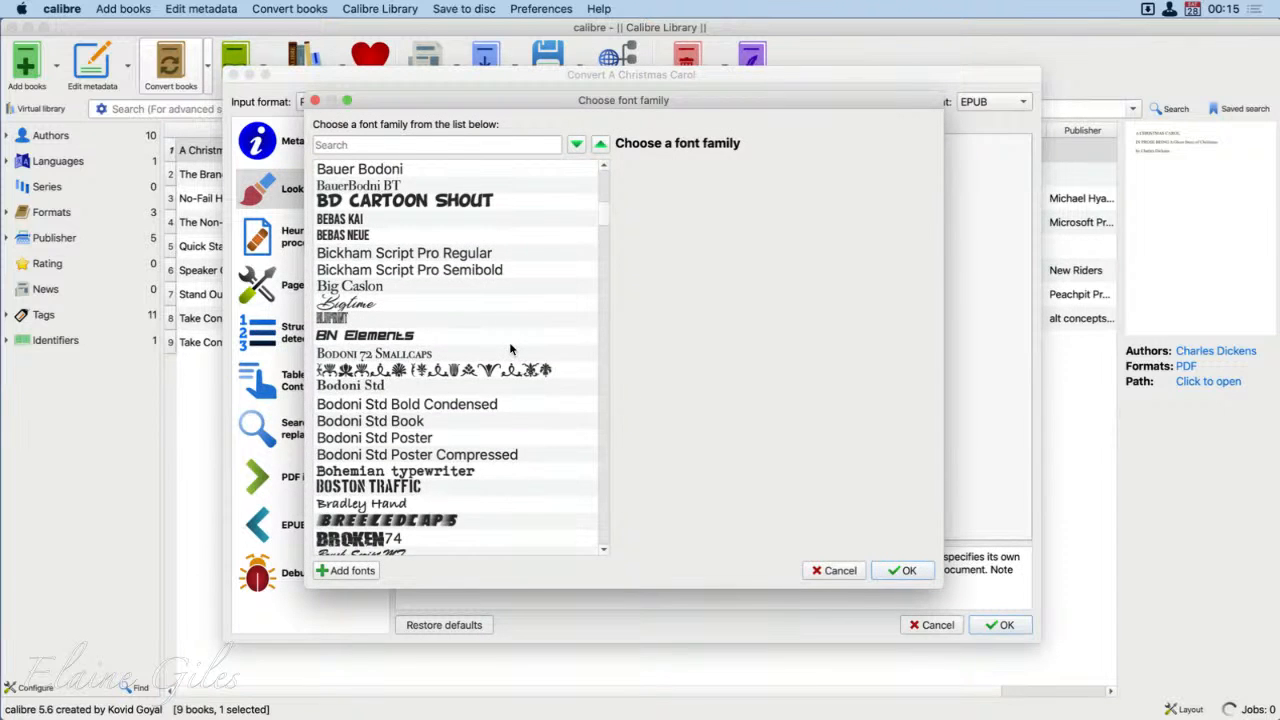
pyautogui.scroll(-1, 509, 348)
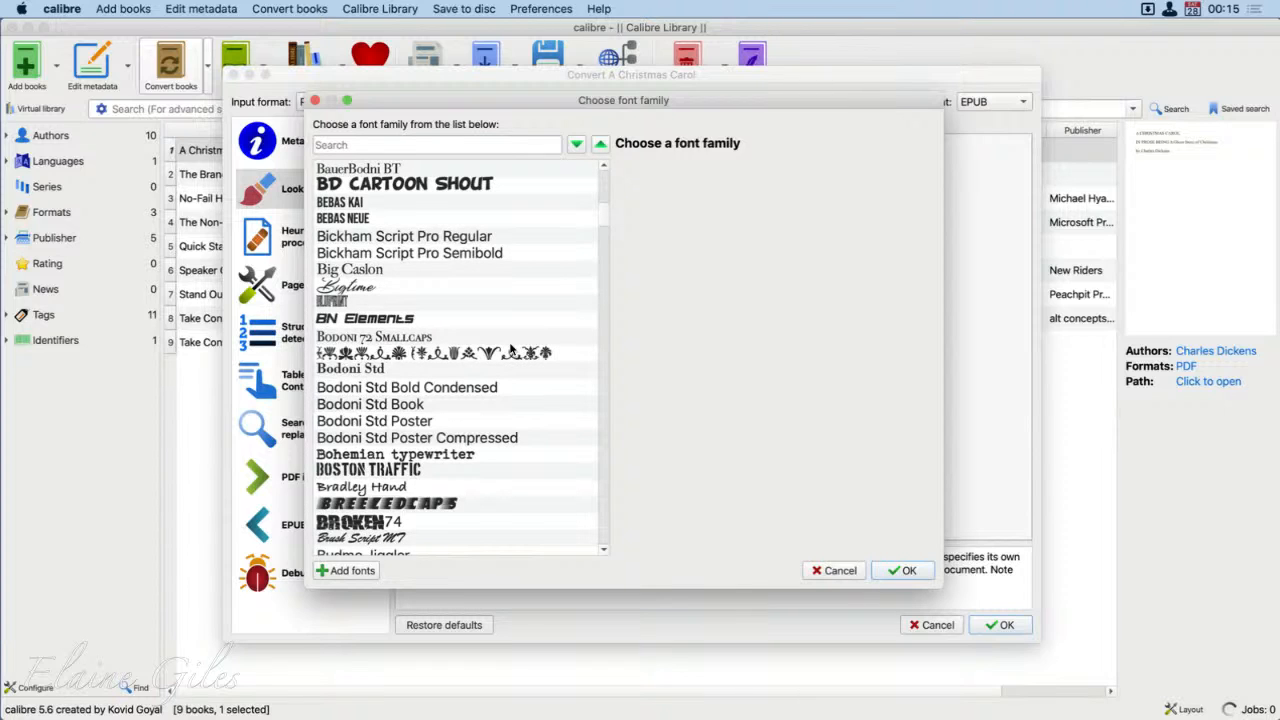
pyautogui.click(832, 571)
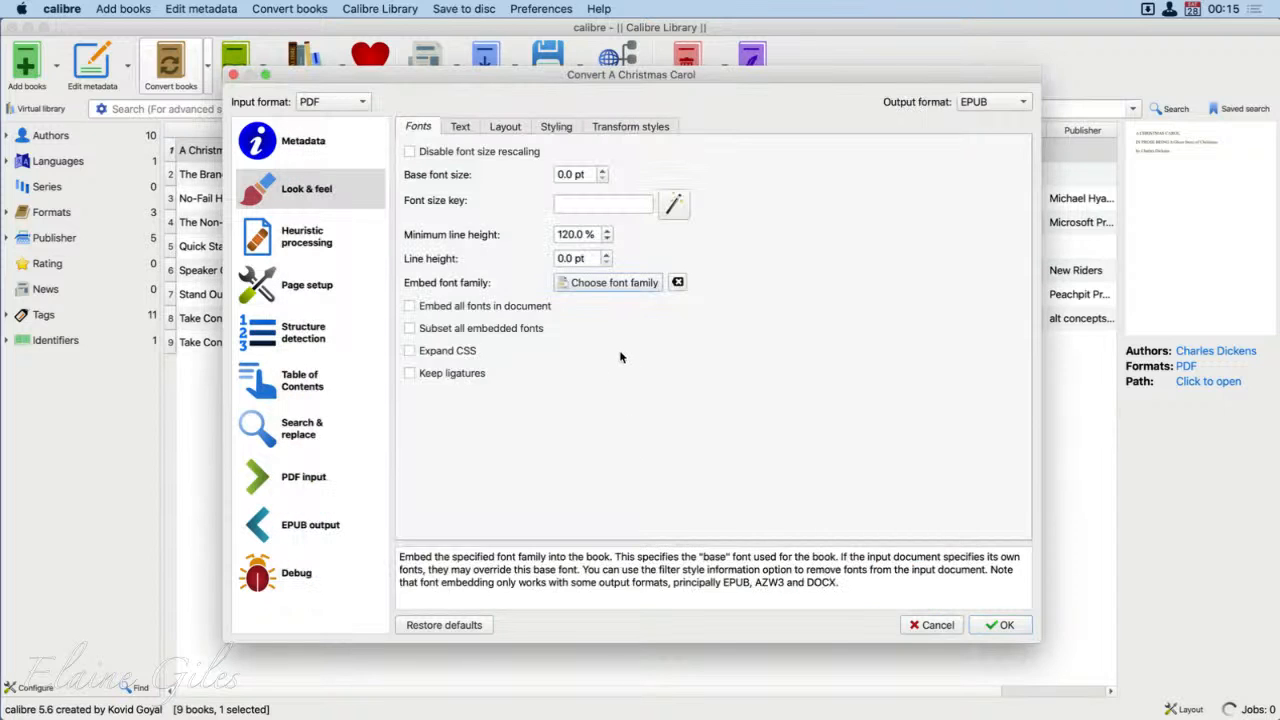
pyautogui.click(463, 128)
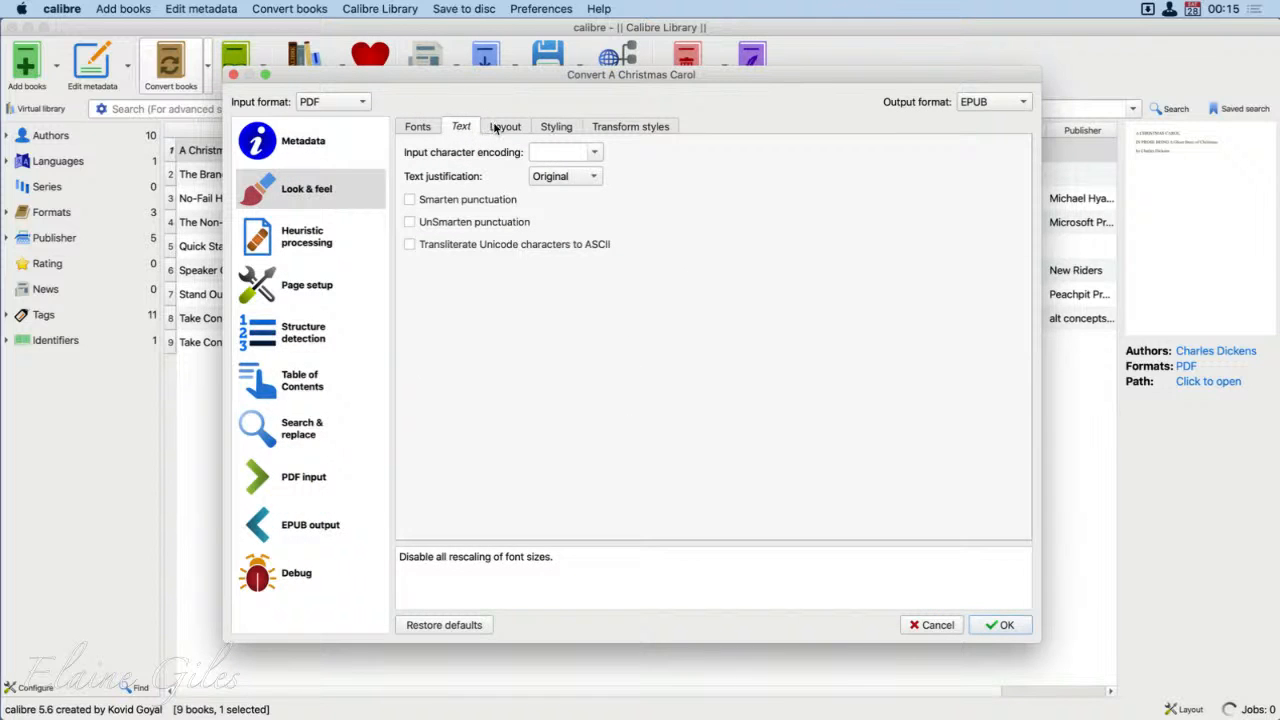
pyautogui.click(507, 127)
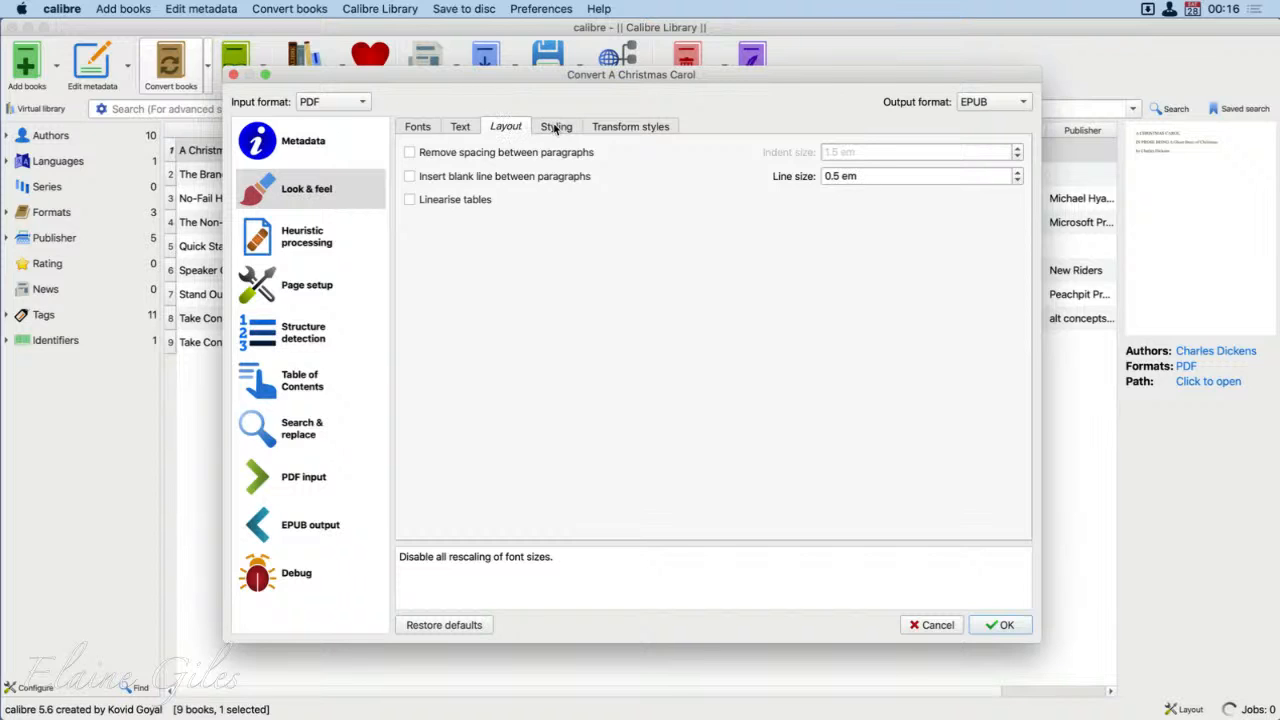
pyautogui.click(557, 127)
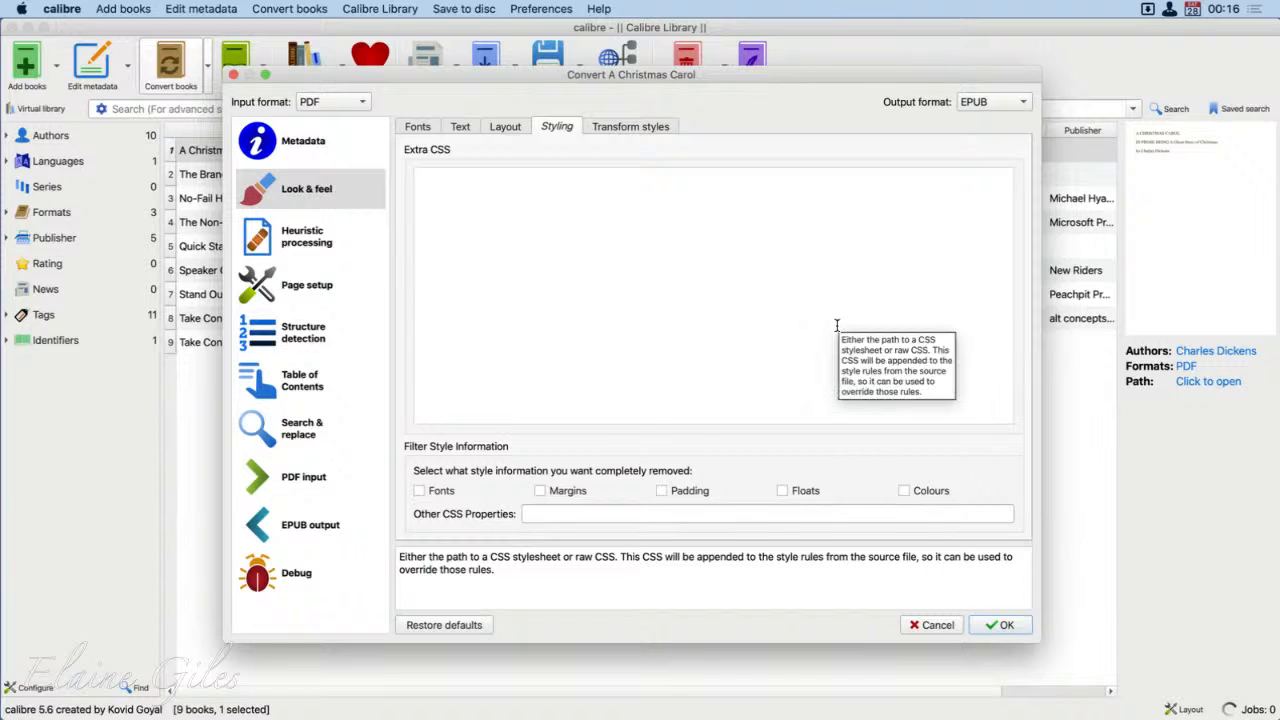
pyautogui.click(620, 128)
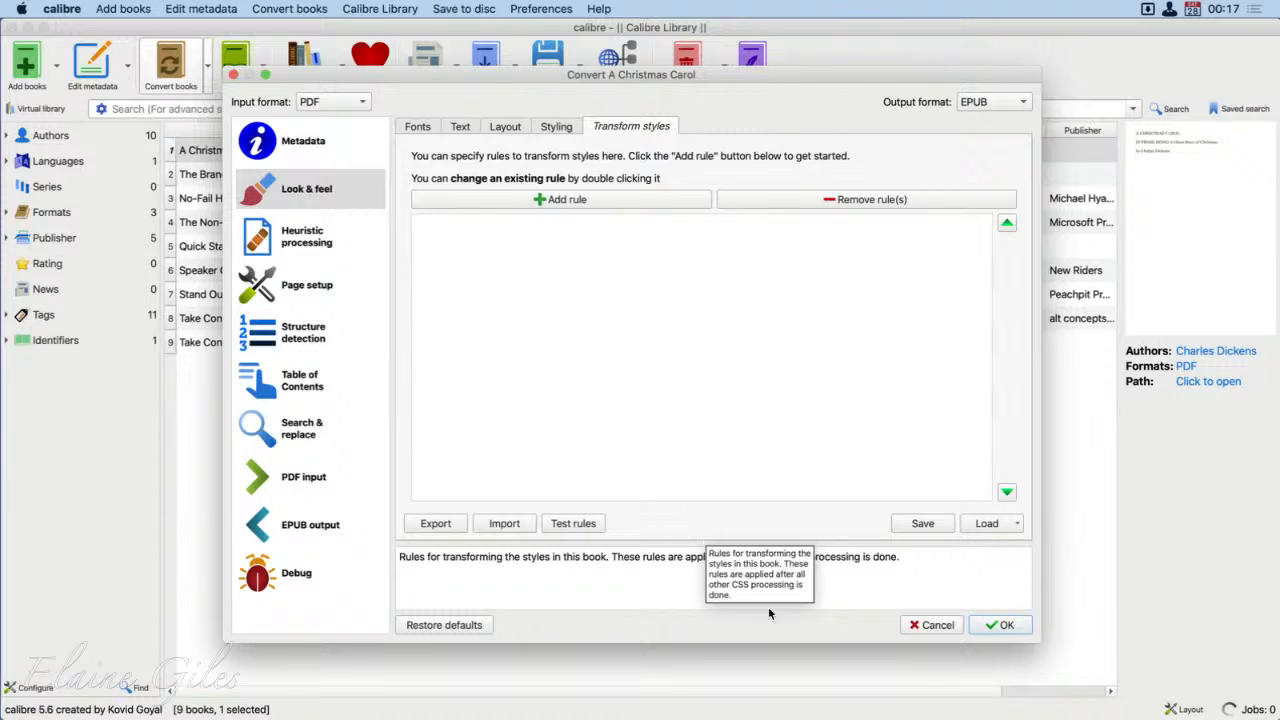
# Step: Examine the heuristic processing options and the device output profiles, input profiles and margins in the page setup
pyautogui.click(320, 238)
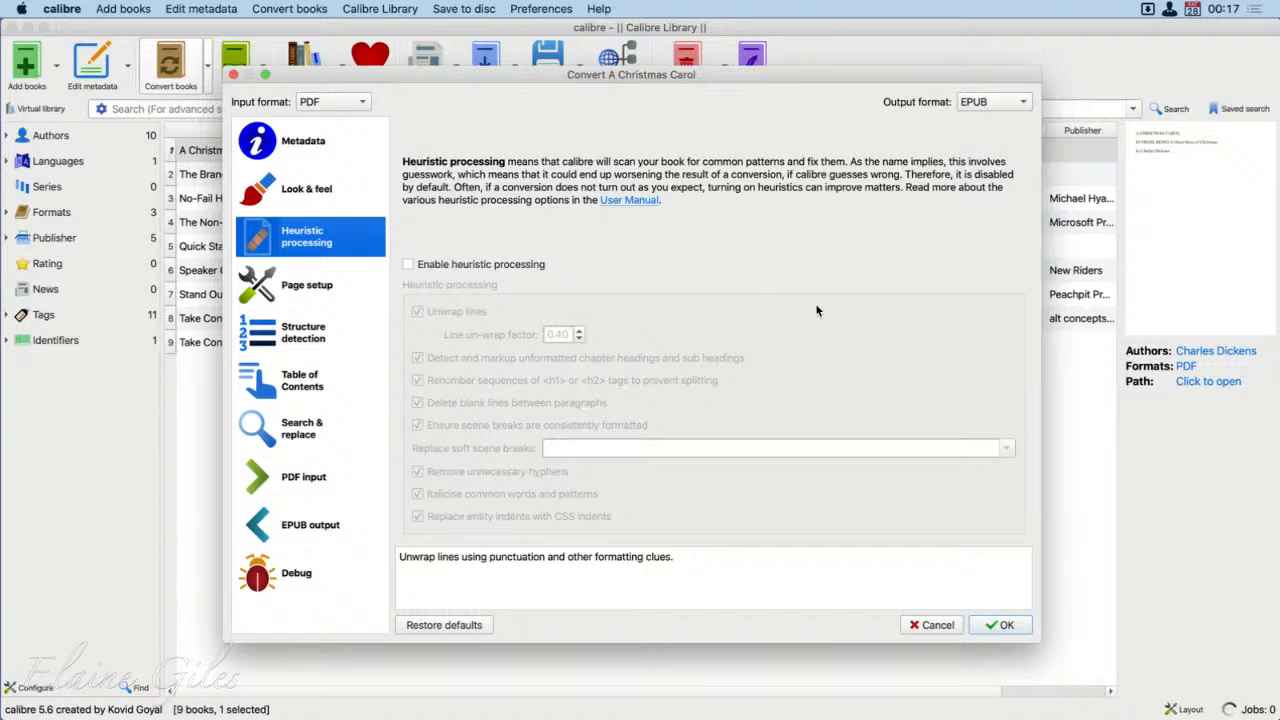
pyautogui.click(289, 270)
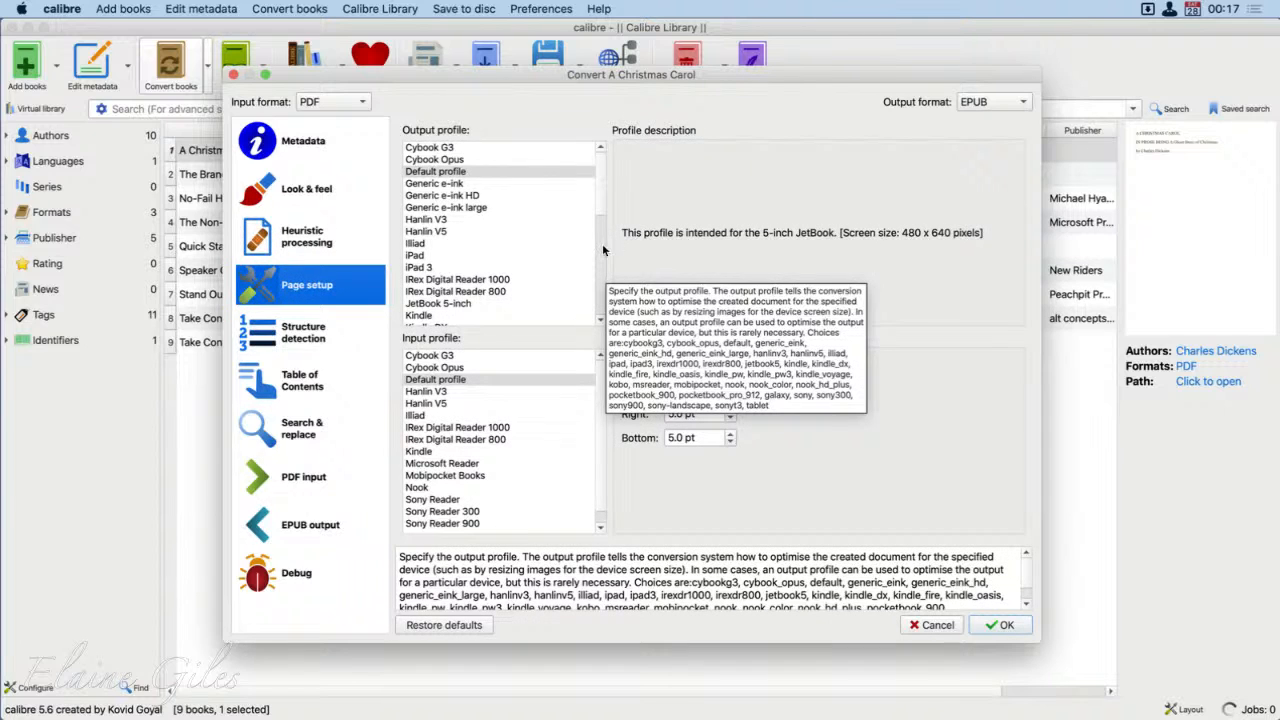
pyautogui.scroll(-5, 586, 184)
pyautogui.scroll(5, 600, 188)
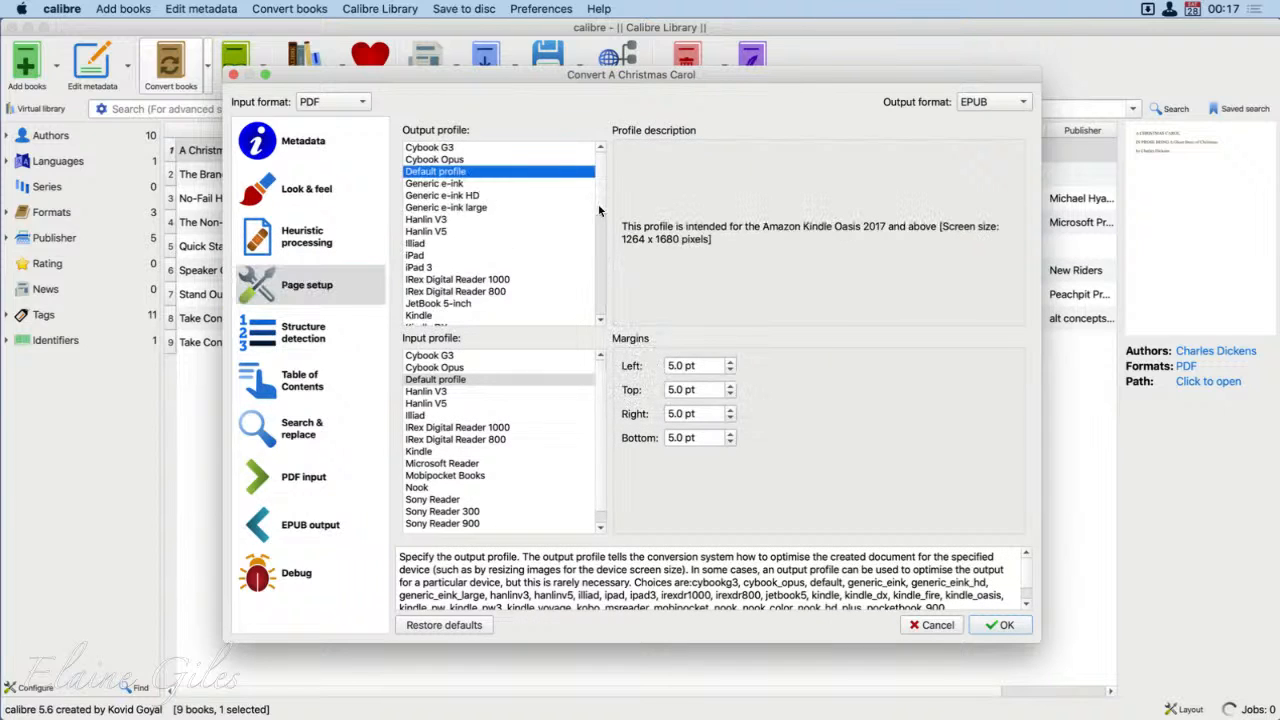
pyautogui.scroll(-3, 605, 215)
pyautogui.scroll(-4, 601, 269)
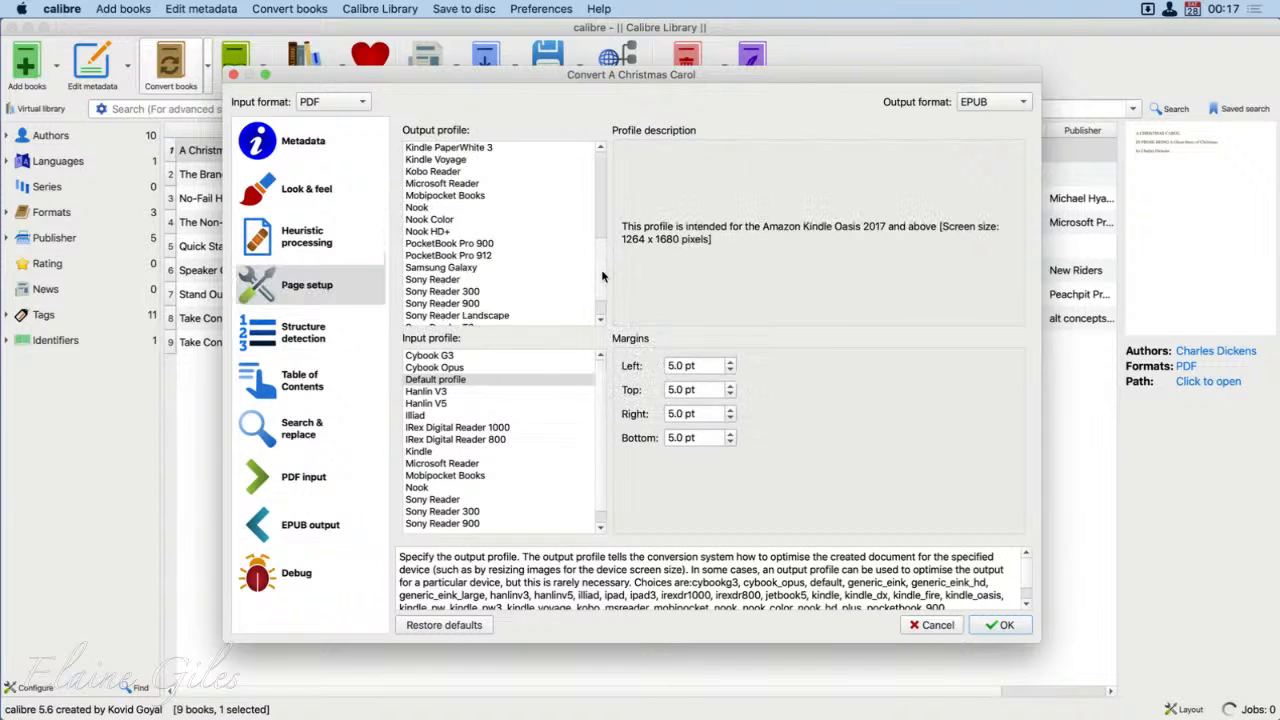
pyautogui.scroll(7, 603, 187)
pyautogui.scroll(1, 605, 175)
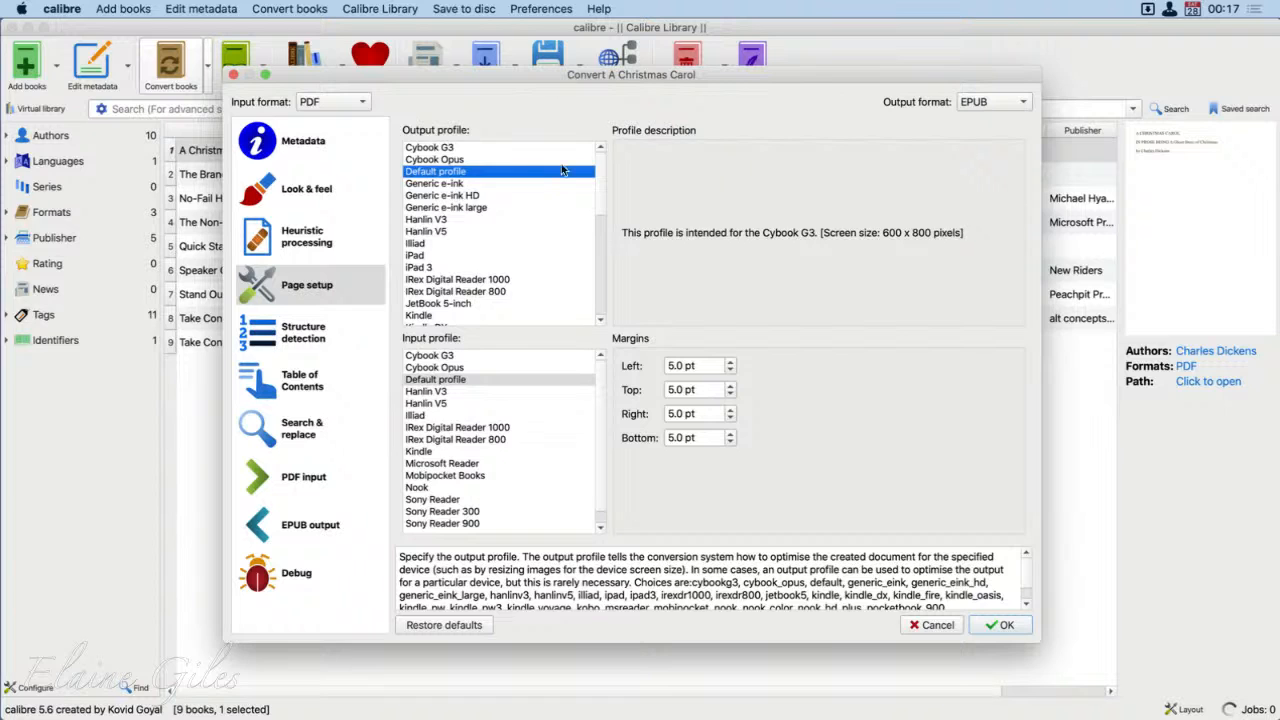
pyautogui.scroll(-6, 552, 228)
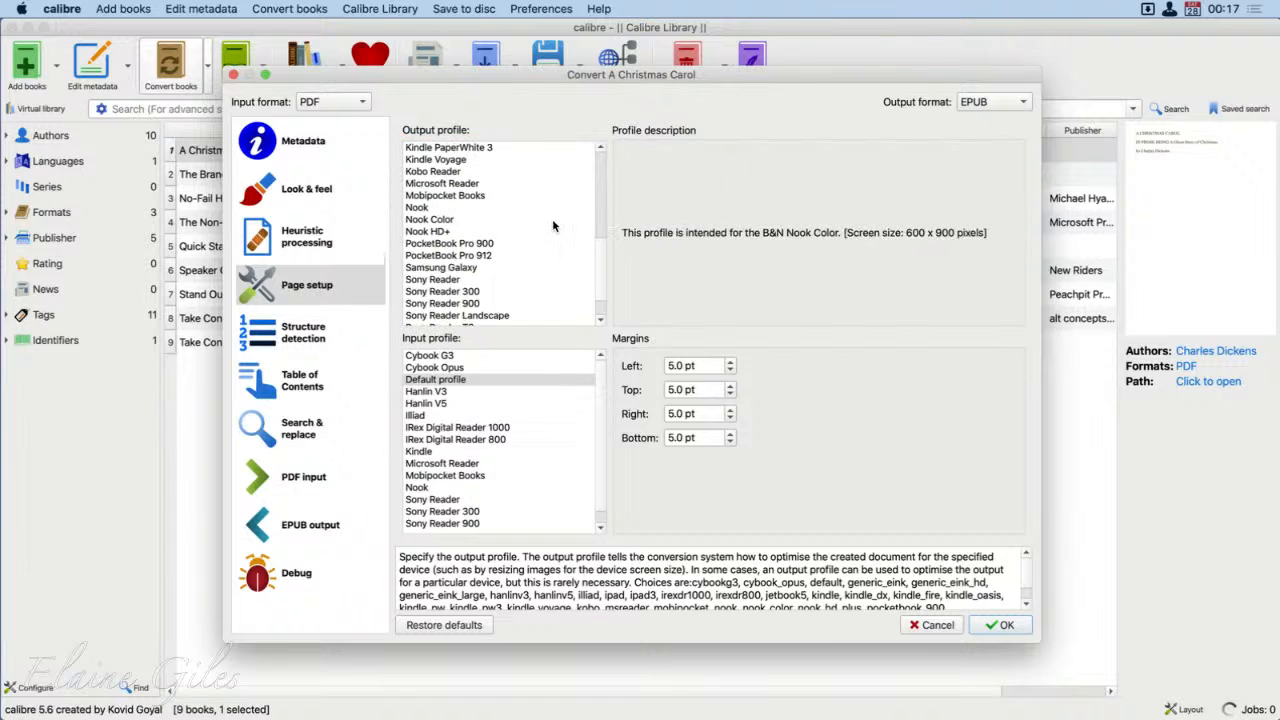
pyautogui.scroll(-3, 552, 226)
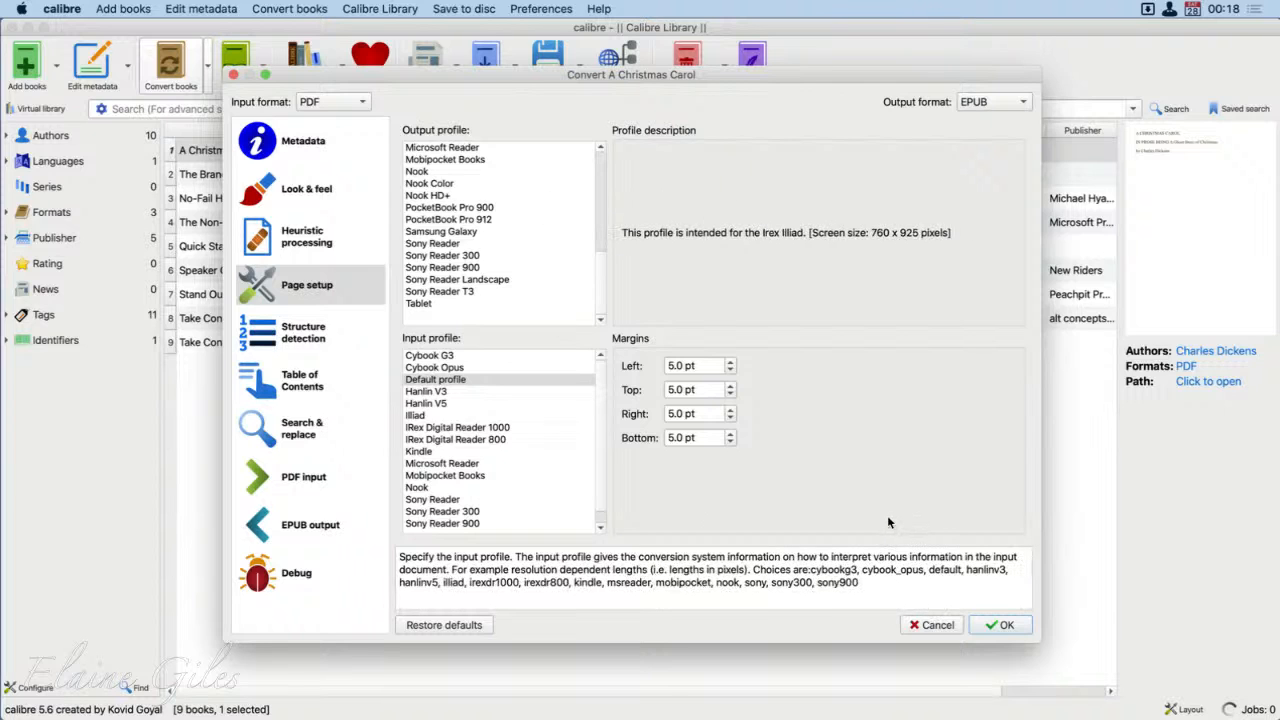
# Step: Examine the structure detection, Table of Contents and search and replace options for the conversion
pyautogui.click(267, 330)
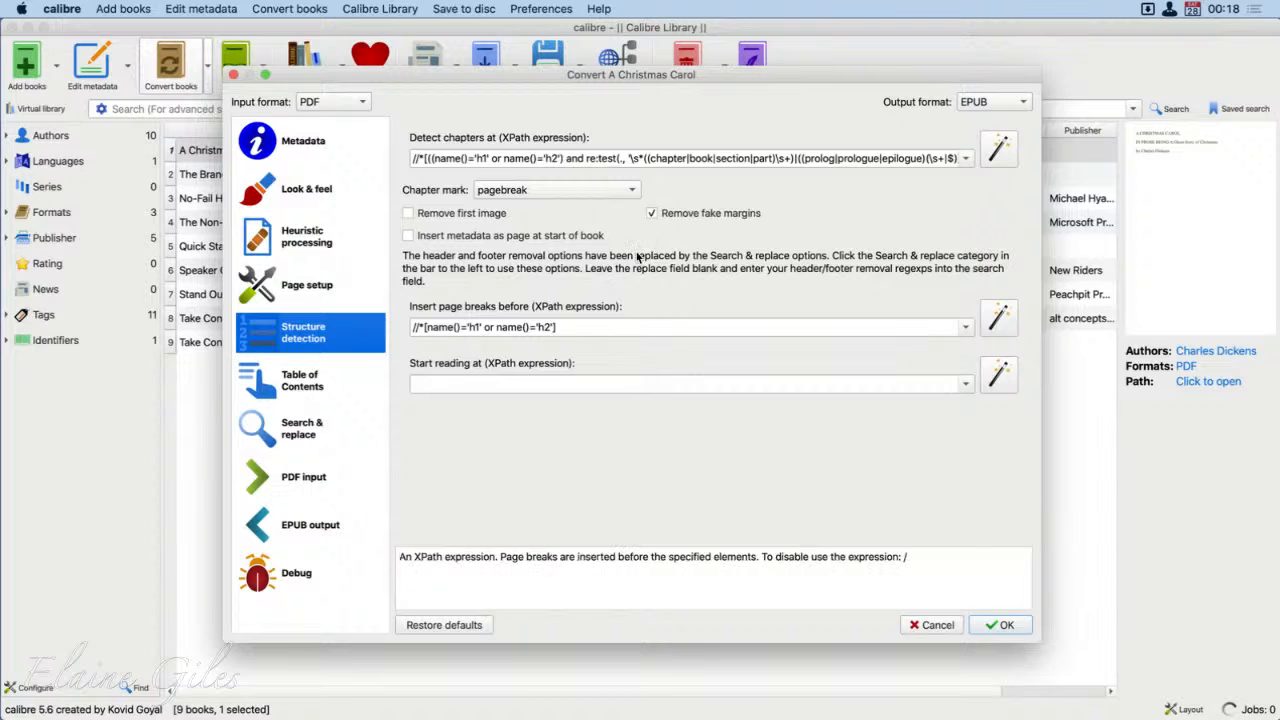
pyautogui.moveTo(628, 410)
pyautogui.mouseDown()
pyautogui.moveTo(666, 194)
pyautogui.moveTo(690, 175)
pyautogui.moveTo(660, 172)
pyautogui.moveTo(902, 172)
pyautogui.moveTo(658, 175)
pyautogui.moveTo(871, 175)
pyautogui.moveTo(776, 185)
pyautogui.moveTo(632, 175)
pyautogui.mouseUp()
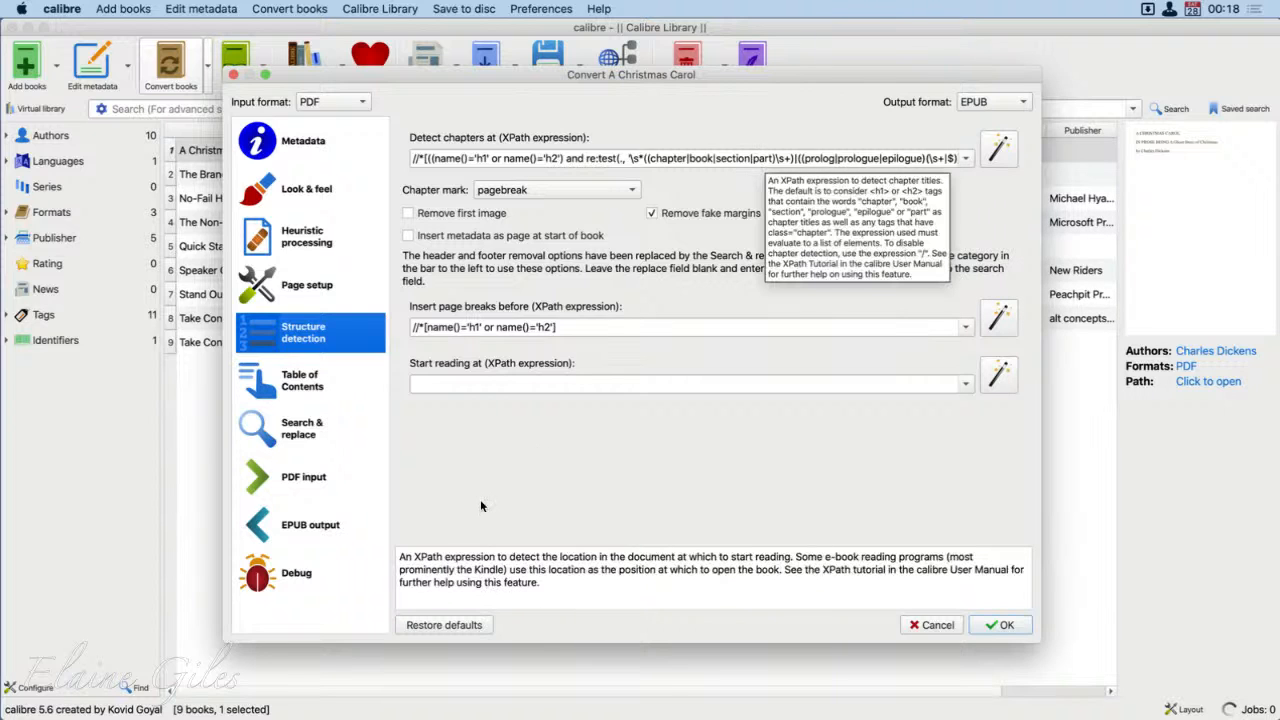
pyautogui.click(302, 381)
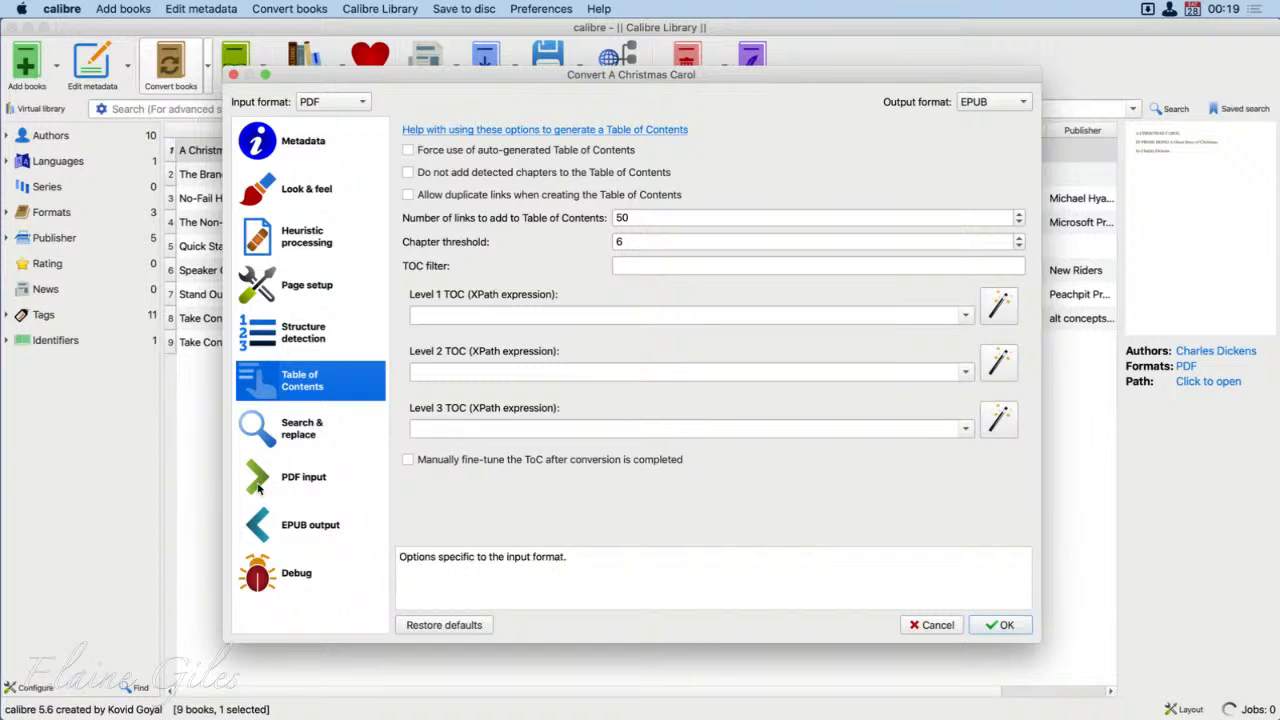
pyautogui.click(310, 422)
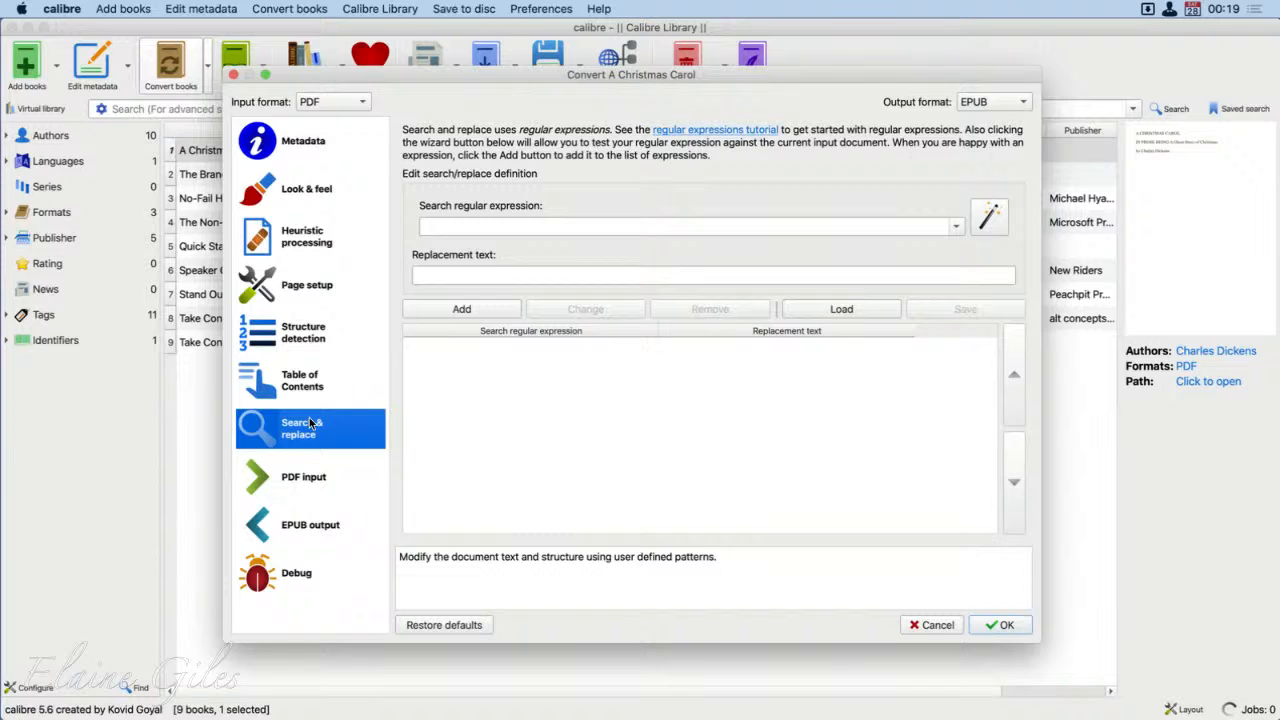
# Step: Examine the PDF input options, the EPUB output options including cover and EPUB version, and the debug settings
pyautogui.click(310, 480)
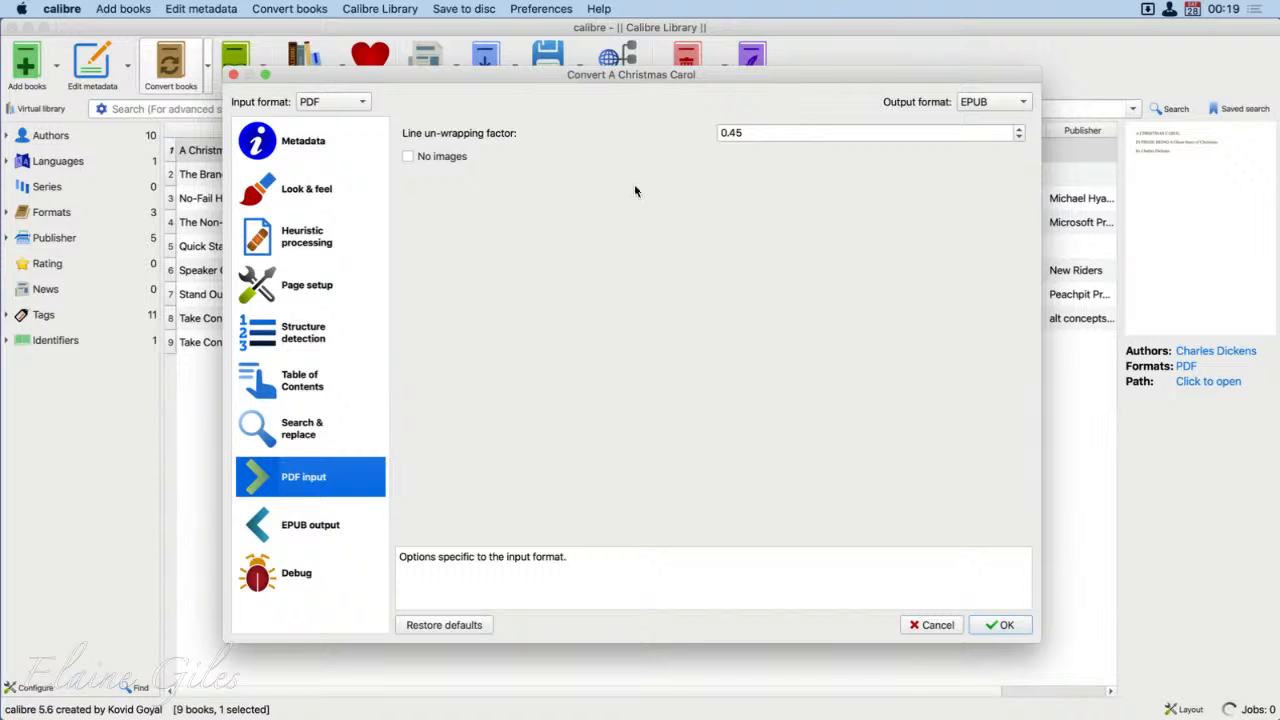
pyautogui.moveTo(686, 134)
pyautogui.moveTo(428, 156)
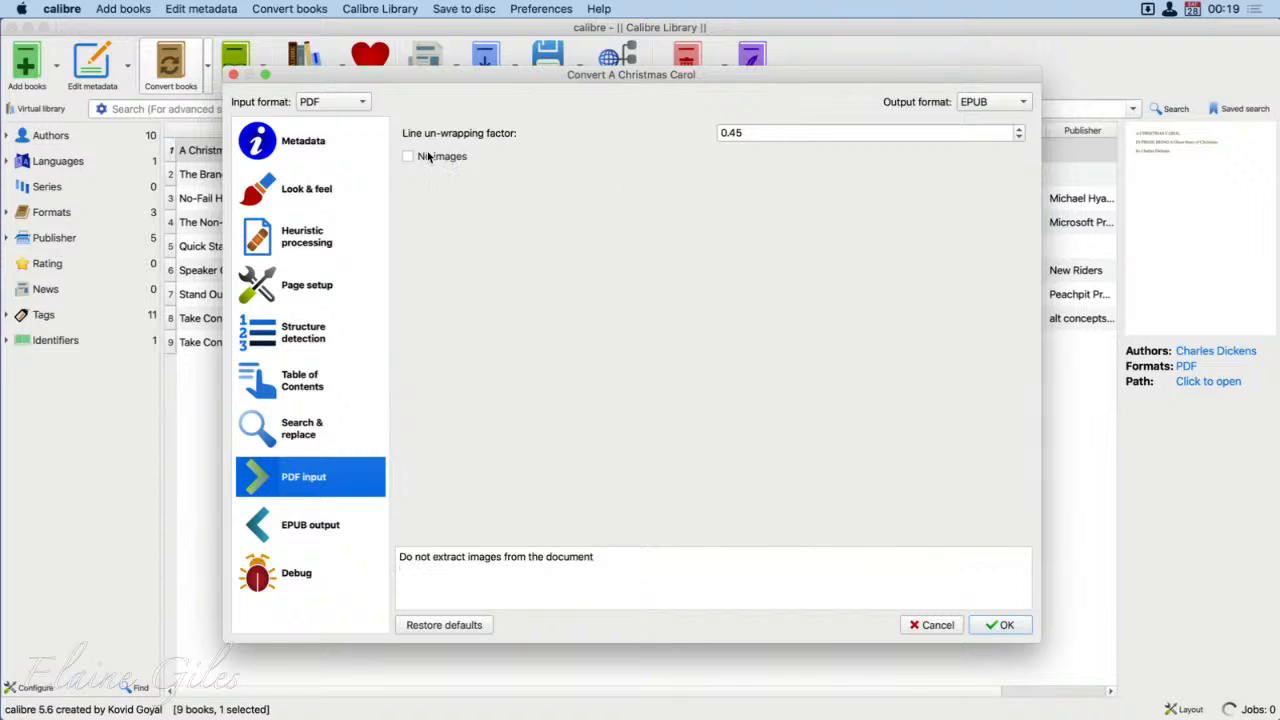
pyautogui.click(287, 527)
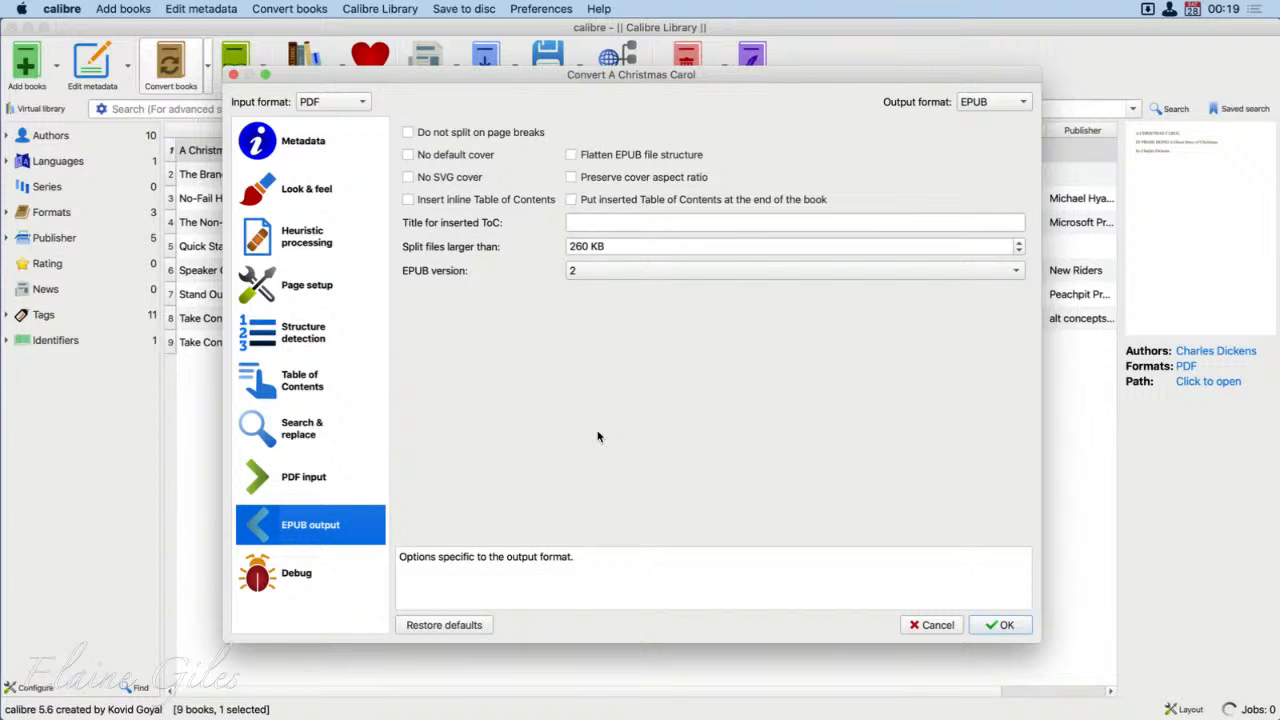
pyautogui.moveTo(495, 147)
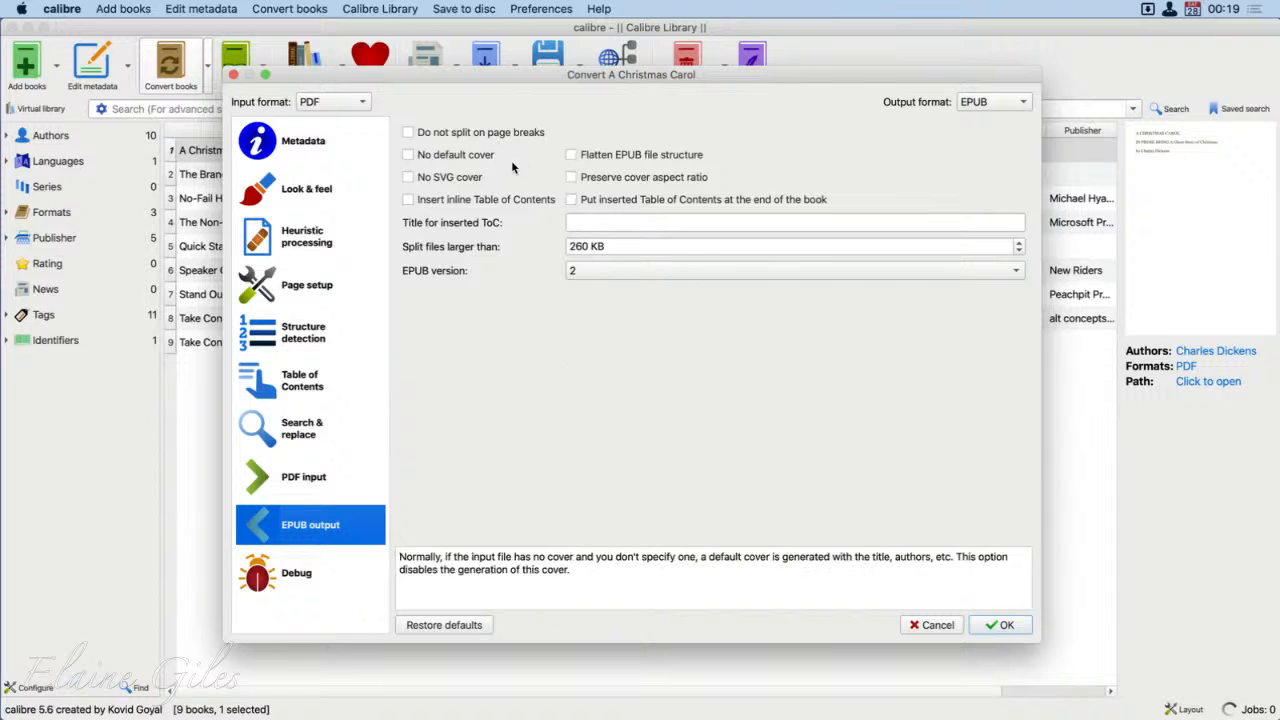
pyautogui.moveTo(508, 170)
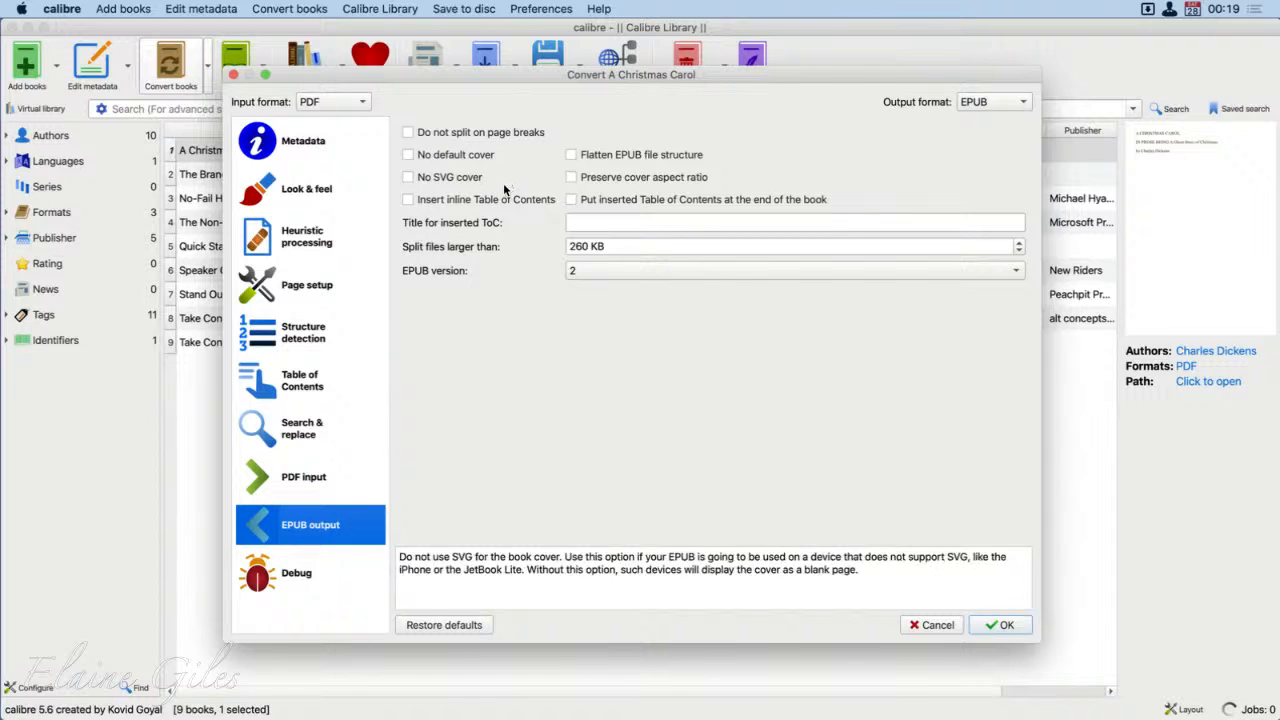
pyautogui.moveTo(680, 272)
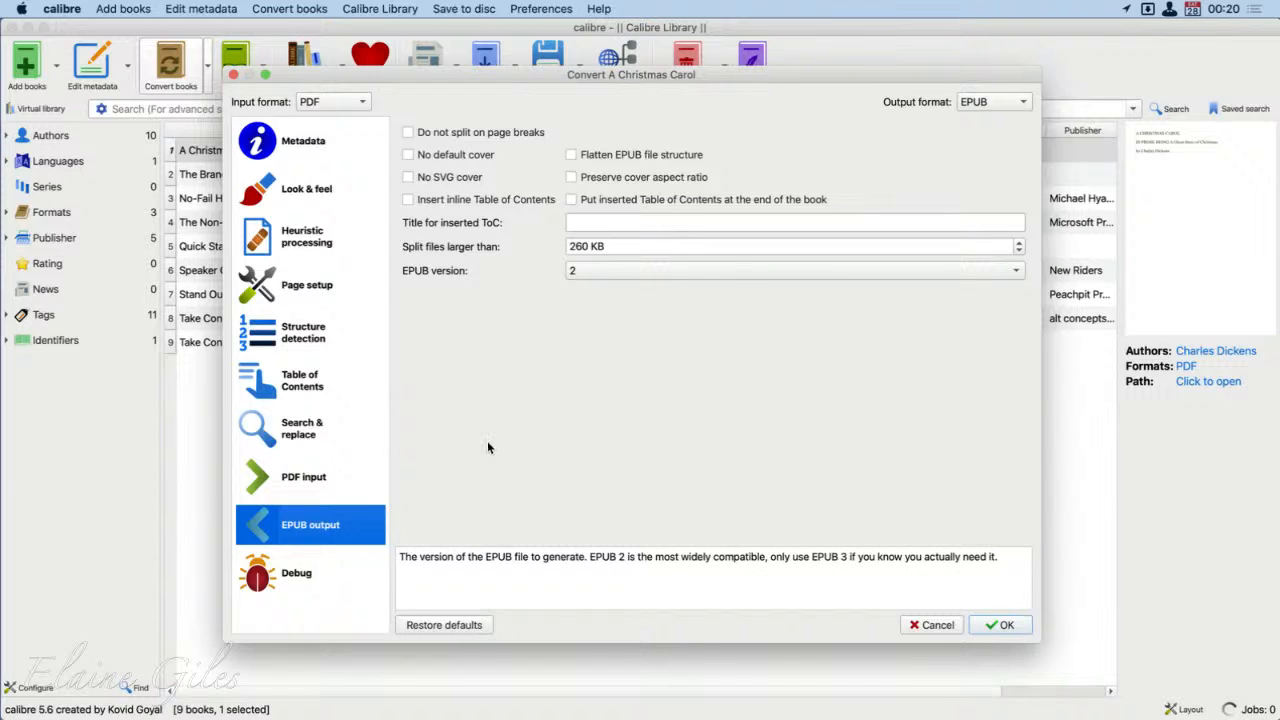
pyautogui.click(274, 581)
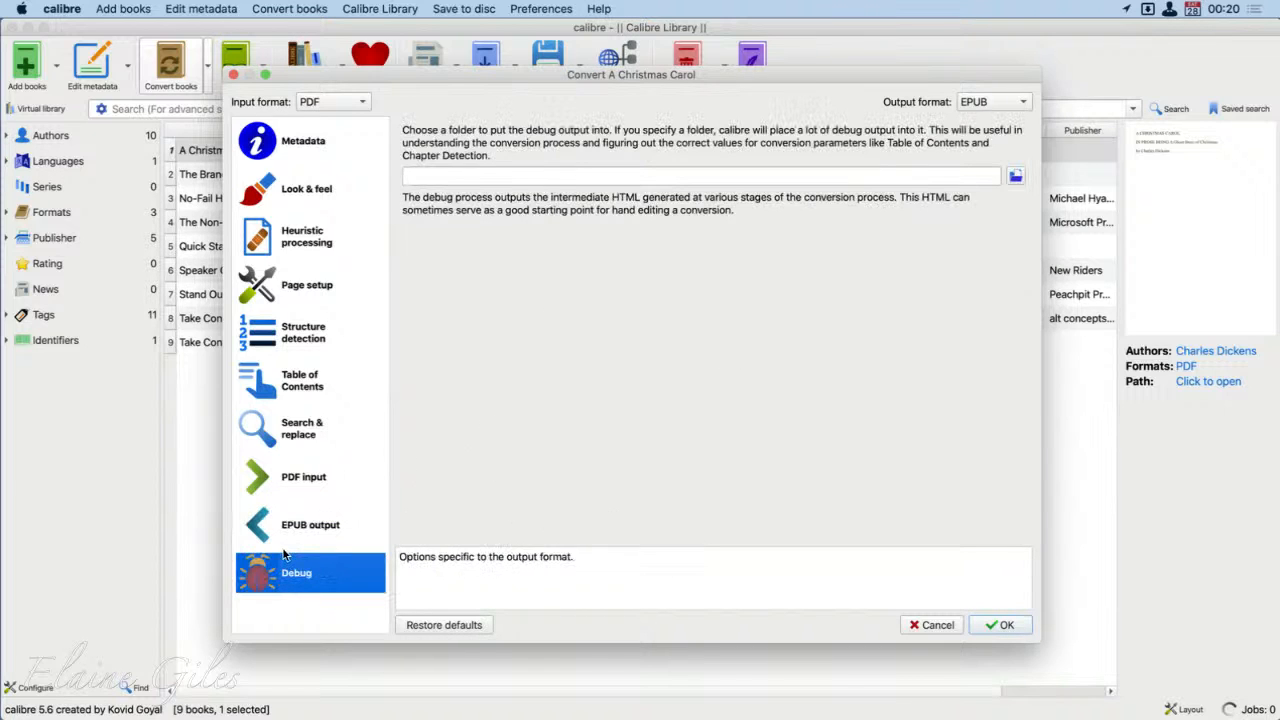
# Step: Recheck the metadata, run the EPUB conversion of A Christmas Carol, and minimise the calibre window to switch to the Finder desktop
pyautogui.click(276, 145)
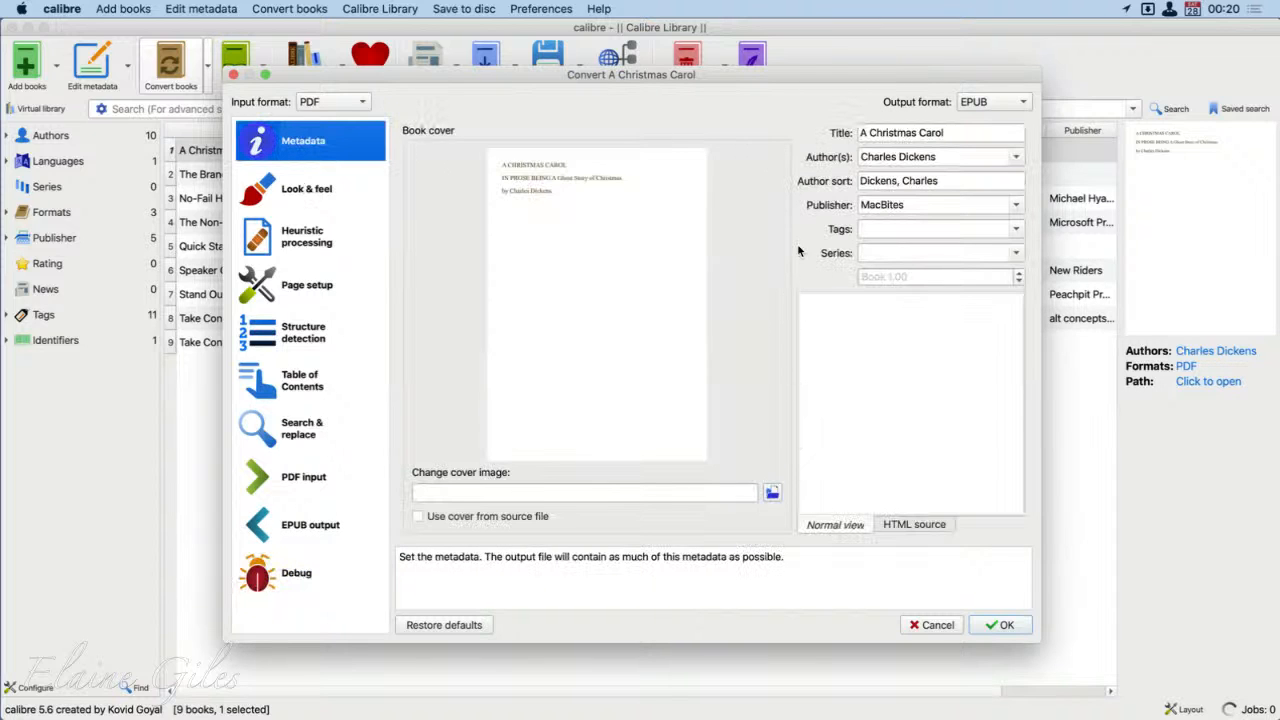
pyautogui.click(1004, 625)
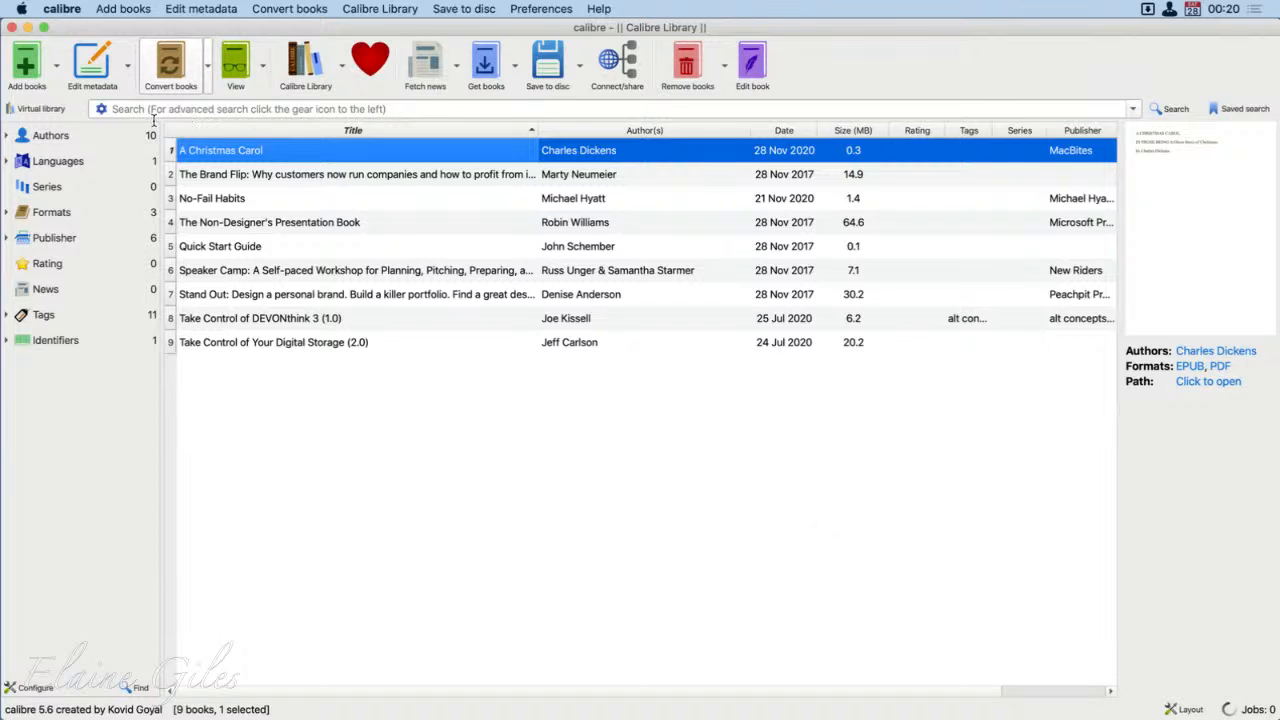
pyautogui.click(28, 27)
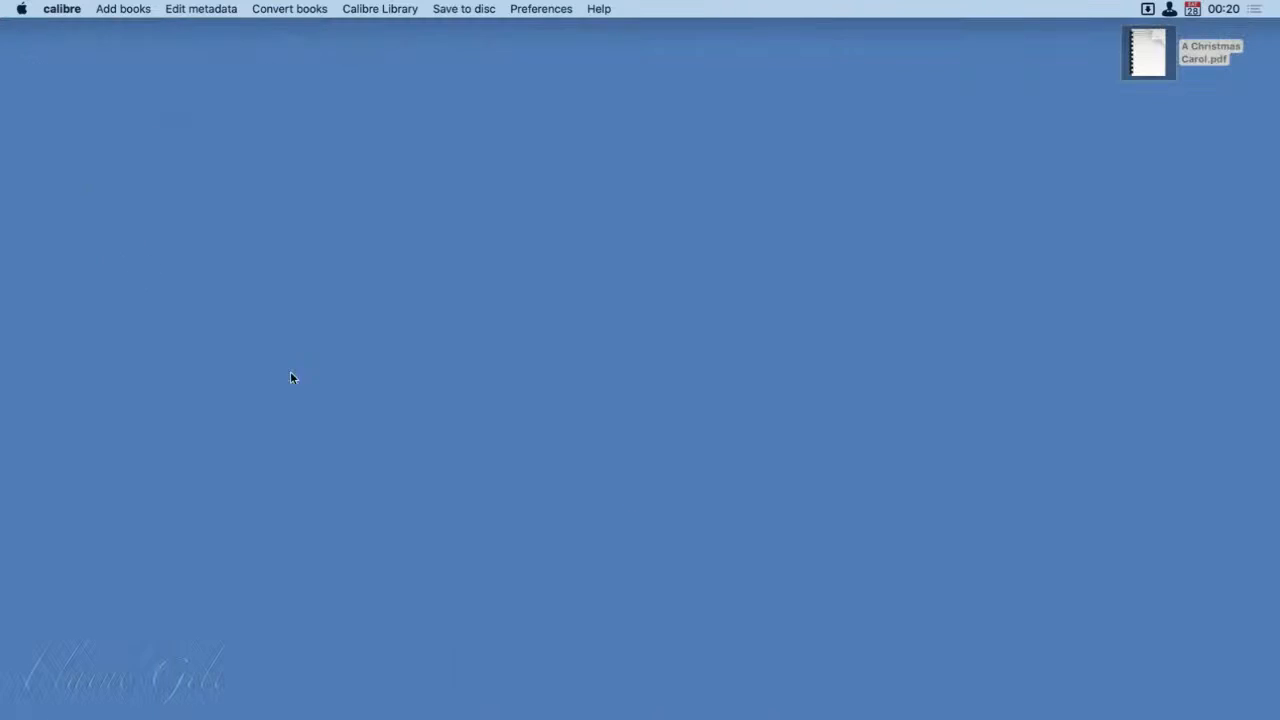
pyautogui.click(1126, 127)
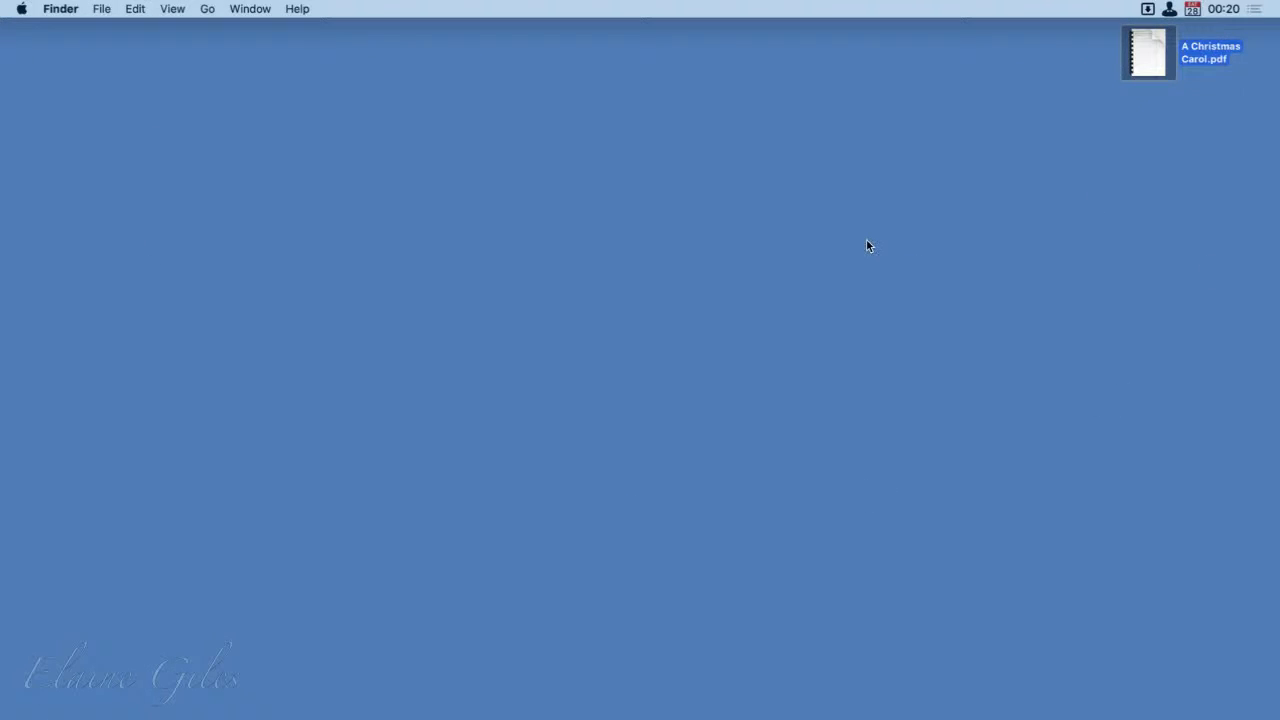
# Step: Bring the calibre library back to the front and clear the book selection
pyautogui.hotkey('alt', 'space')
pyautogui.write('cl')
pyautogui.press('BackSpace')
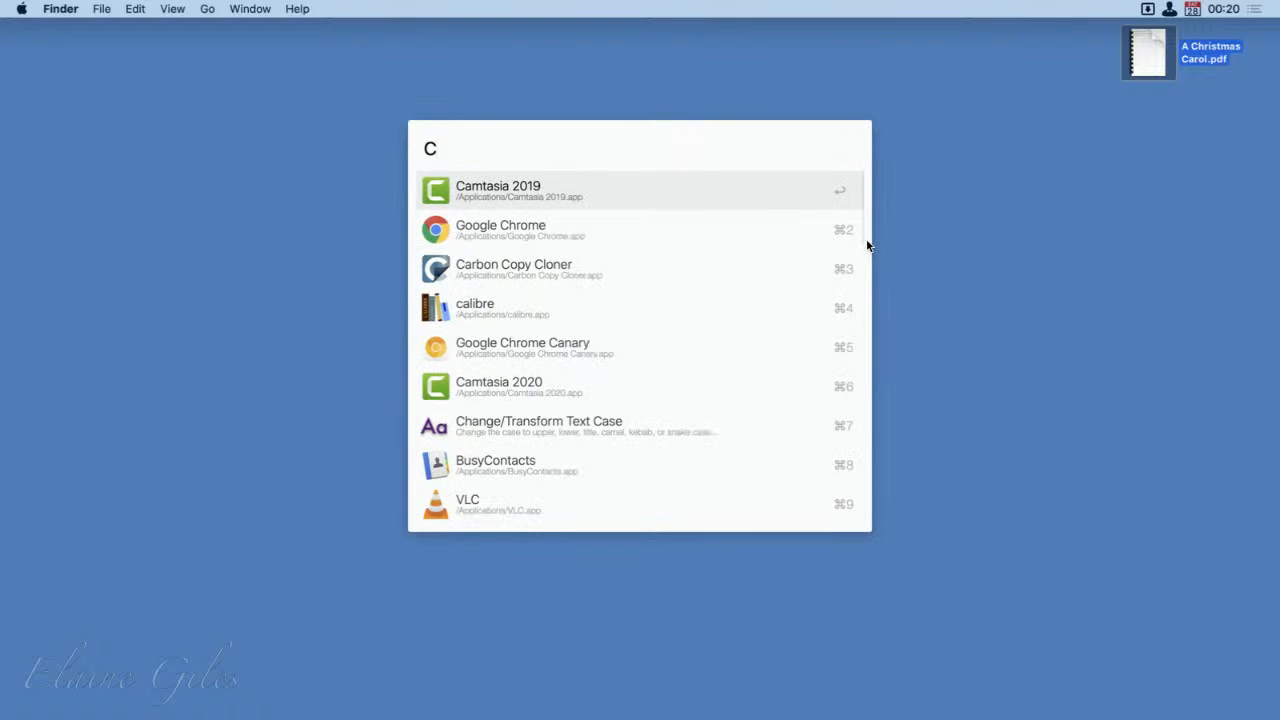
pyautogui.write('al')
pyautogui.press('Return')
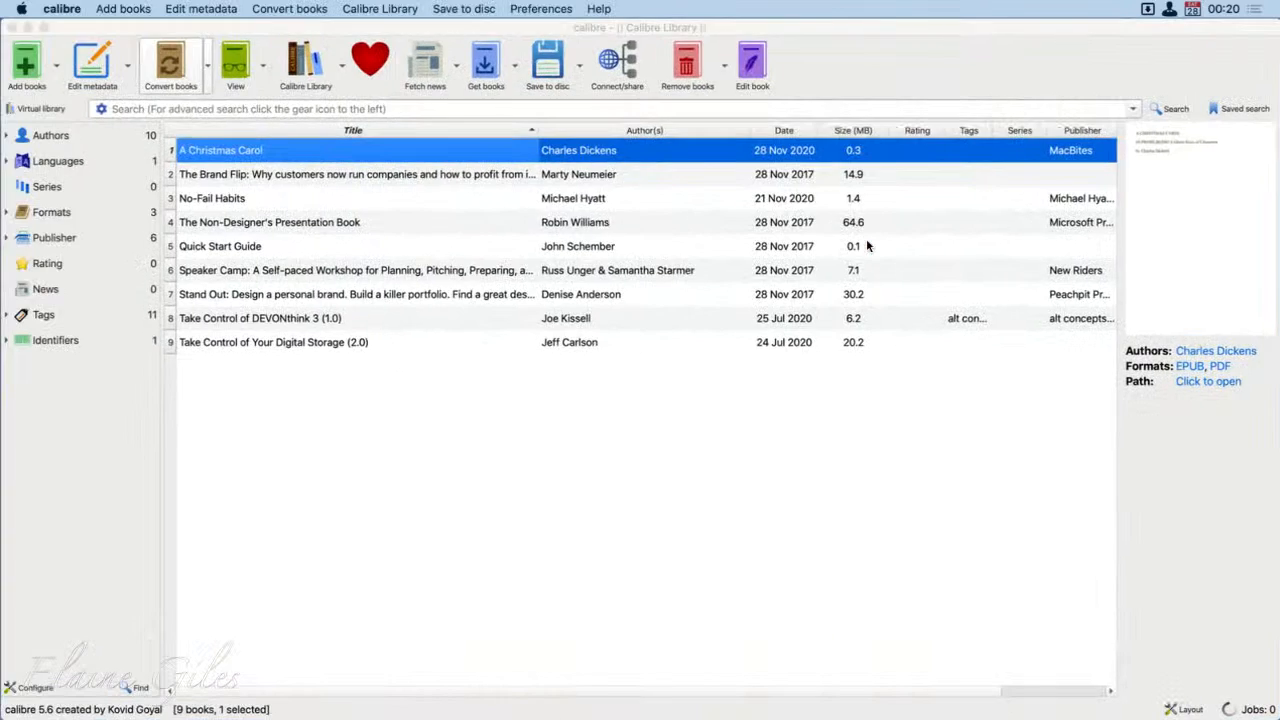
pyautogui.click(307, 606)
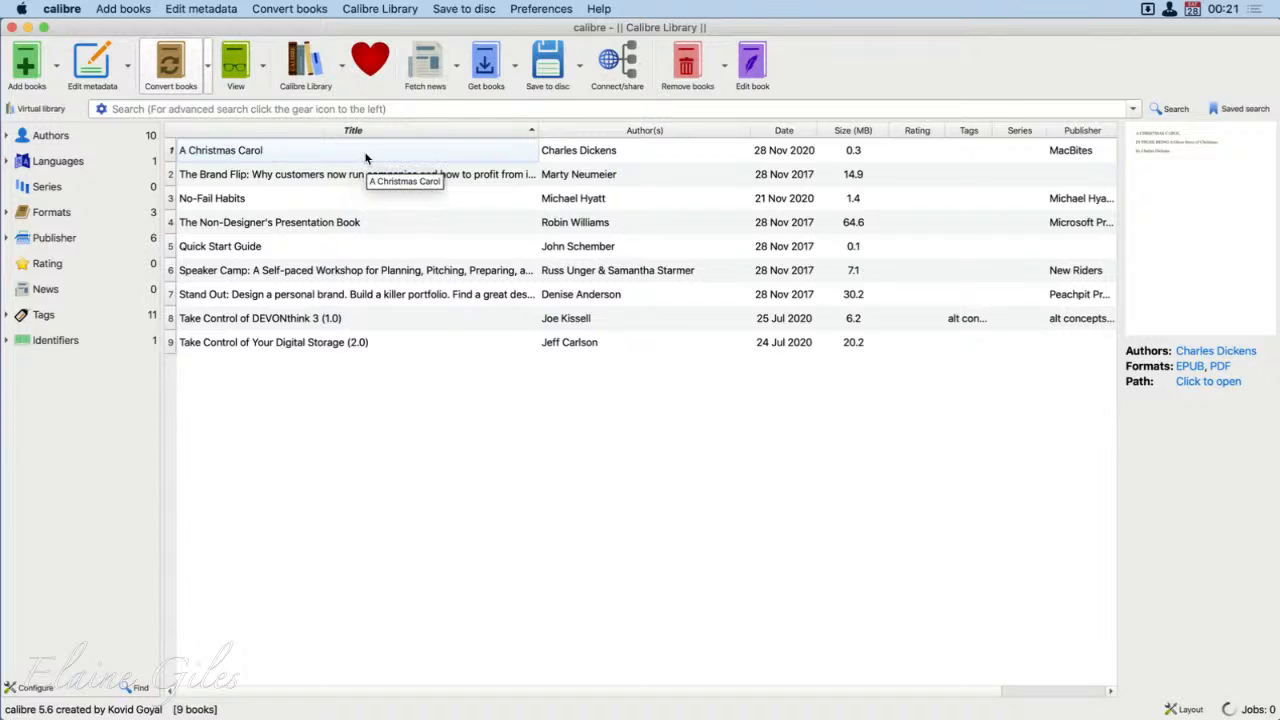
# Step: Check the available formats of Take Control of DEVONthink 3, Take Control of Your Digital Storage, Quick Start Guide and The Non-Designer's Presentation Book
pyautogui.click(366, 325)
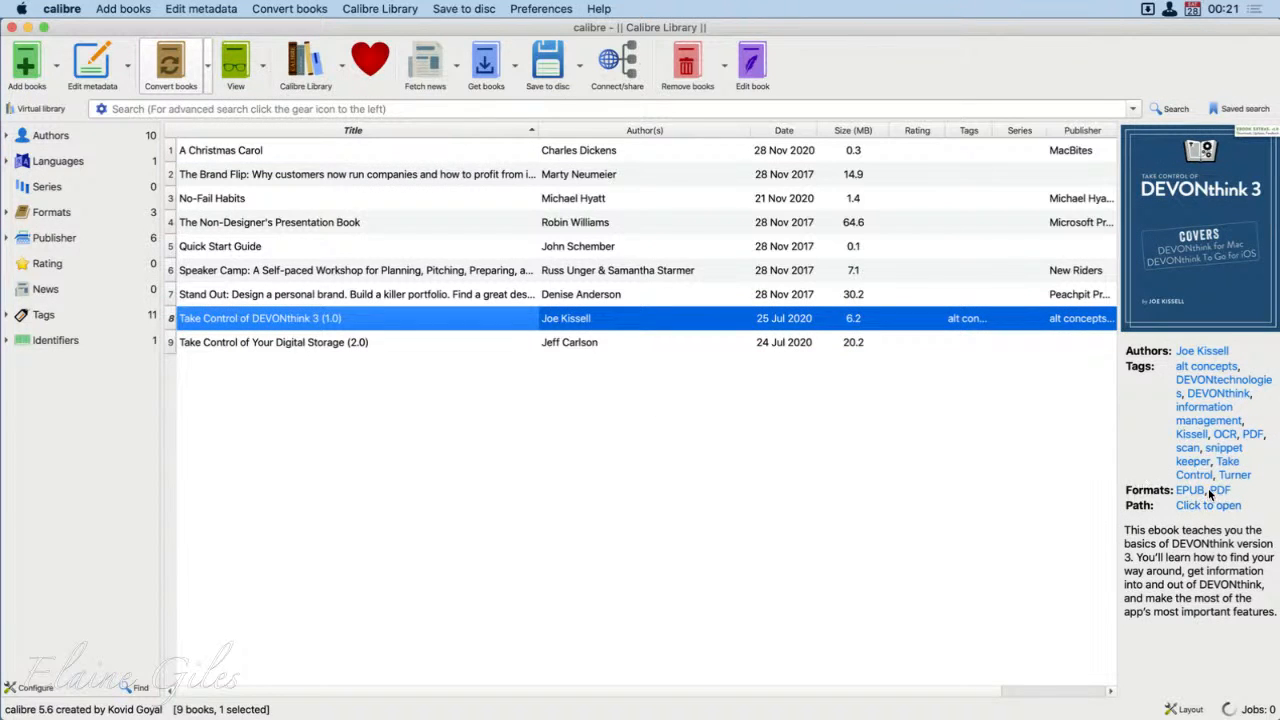
pyautogui.click(434, 342)
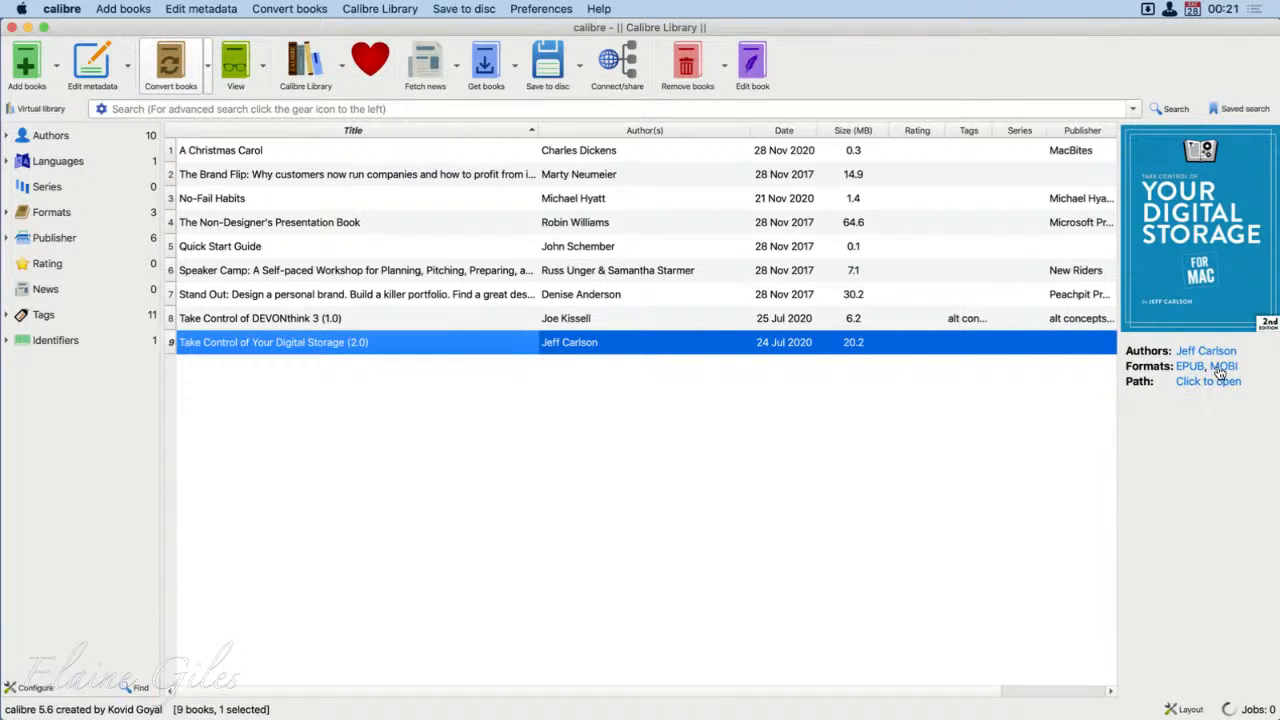
pyautogui.click(359, 245)
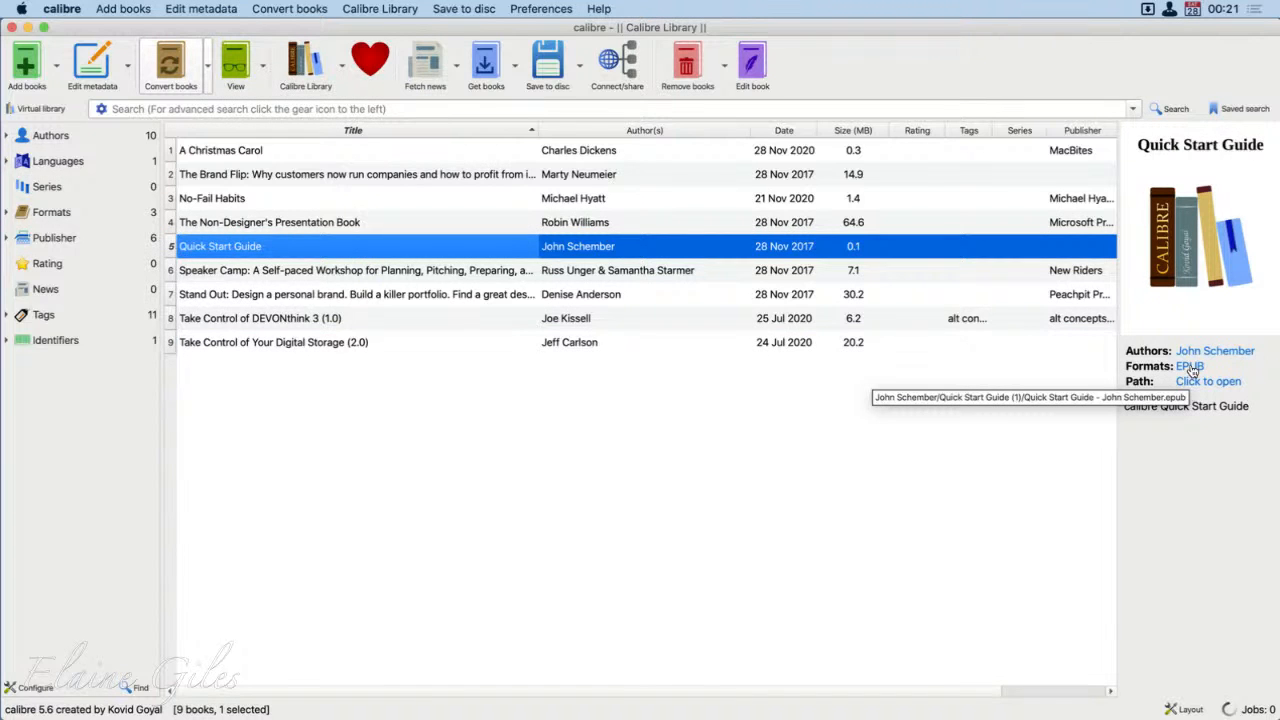
pyautogui.click(380, 222)
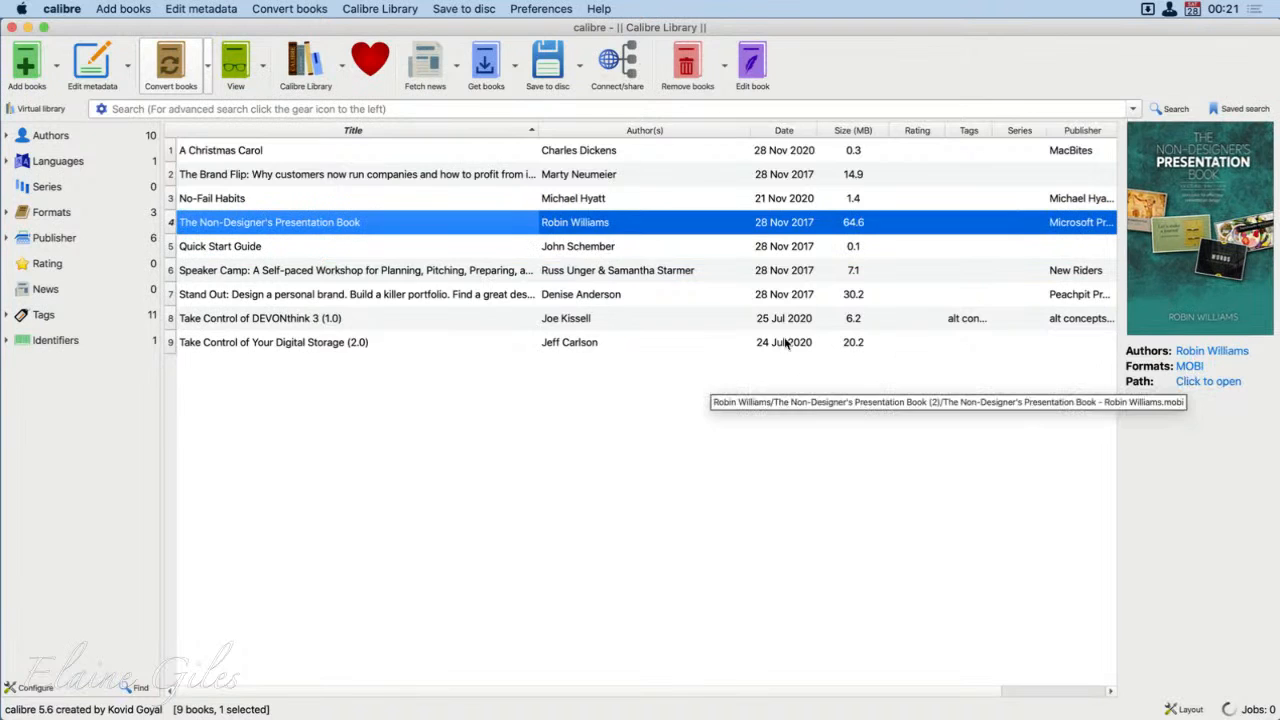
# Step: Open the EPUB of A Christmas Carol in the e-book viewer and move its window higher over the library
pyautogui.click(272, 150)
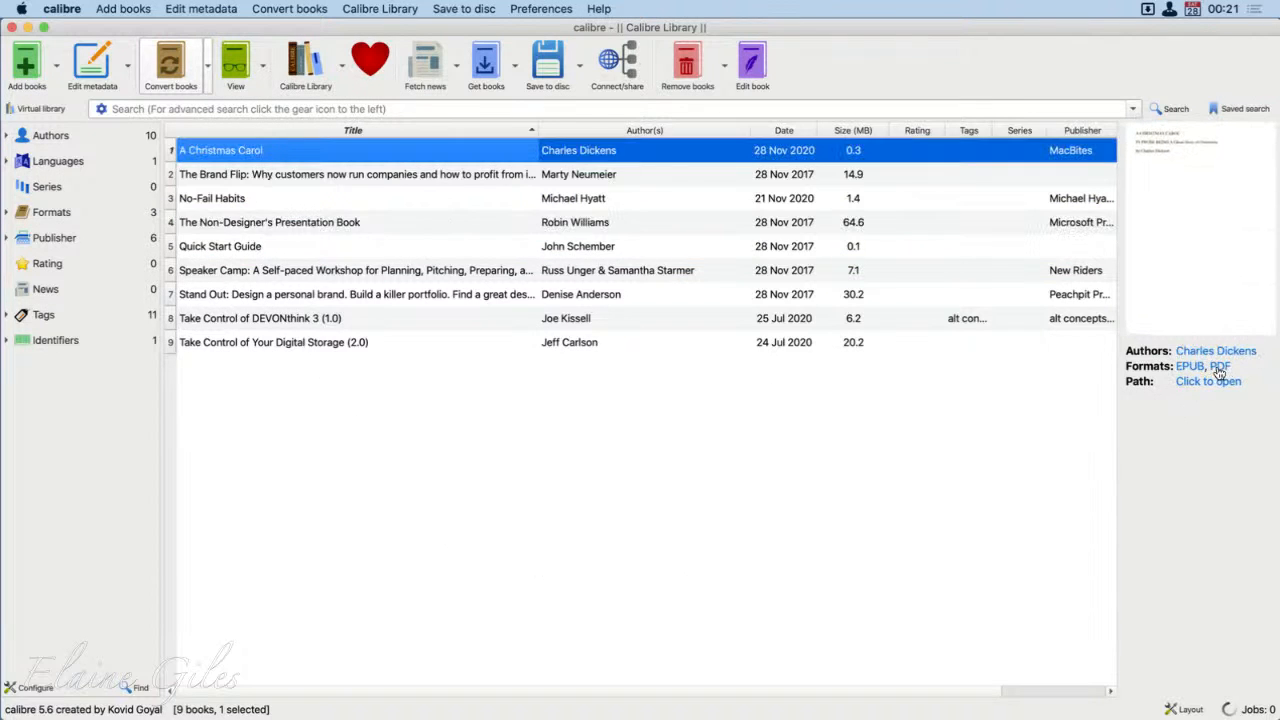
pyautogui.doubleClick(384, 152)
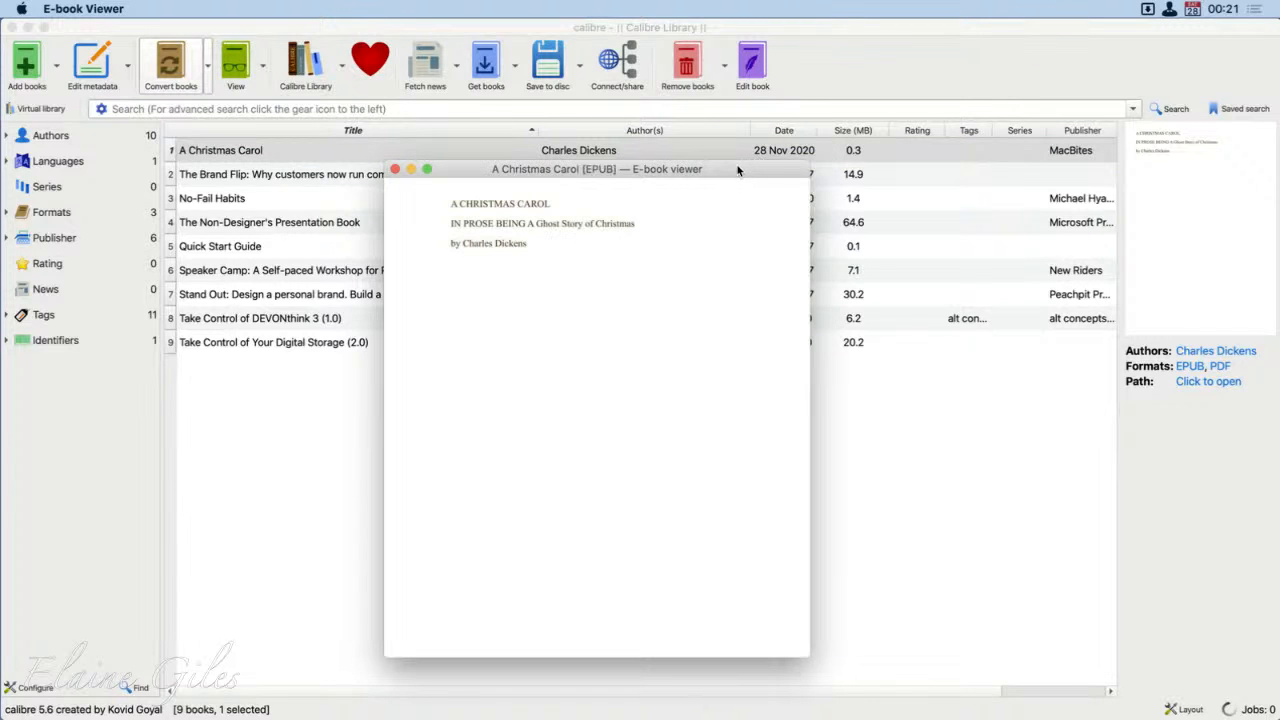
pyautogui.moveTo(743, 171); pyautogui.dragTo(786, 102)
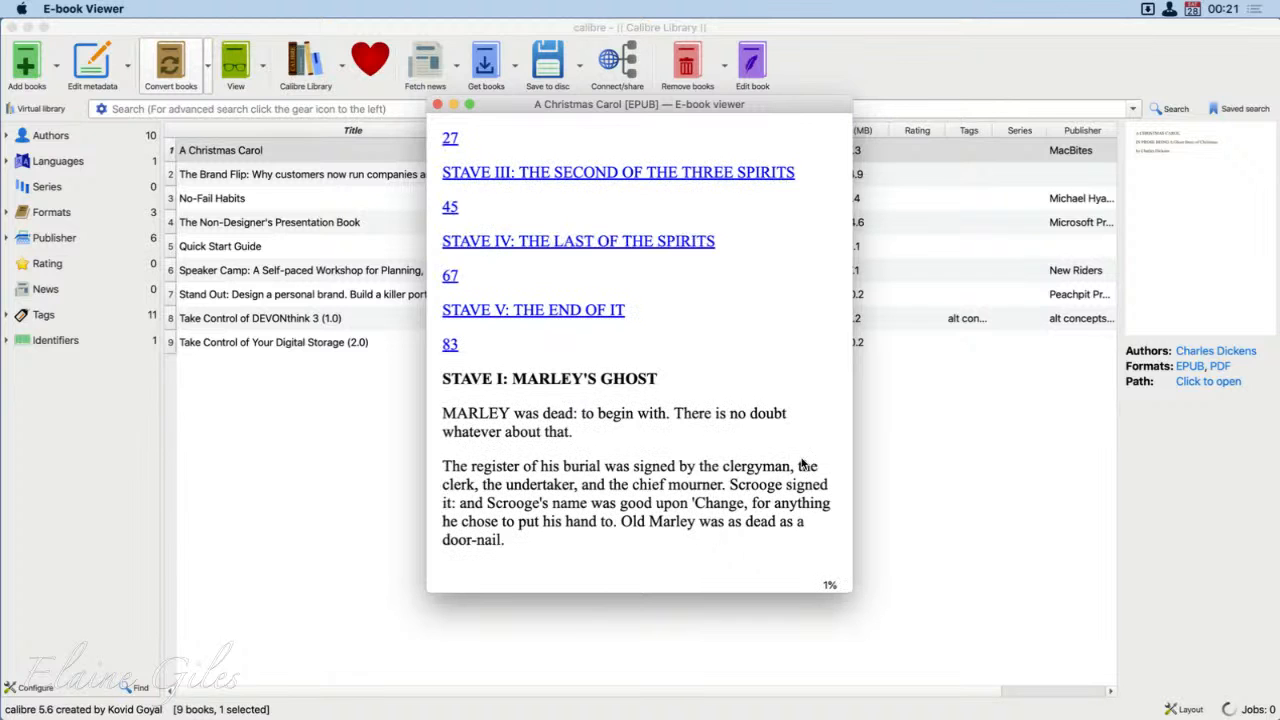
# Step: Page forward through the converted book from the contents list into Stave I, examining the text flow and paragraph breaks
pyautogui.click(825, 392)
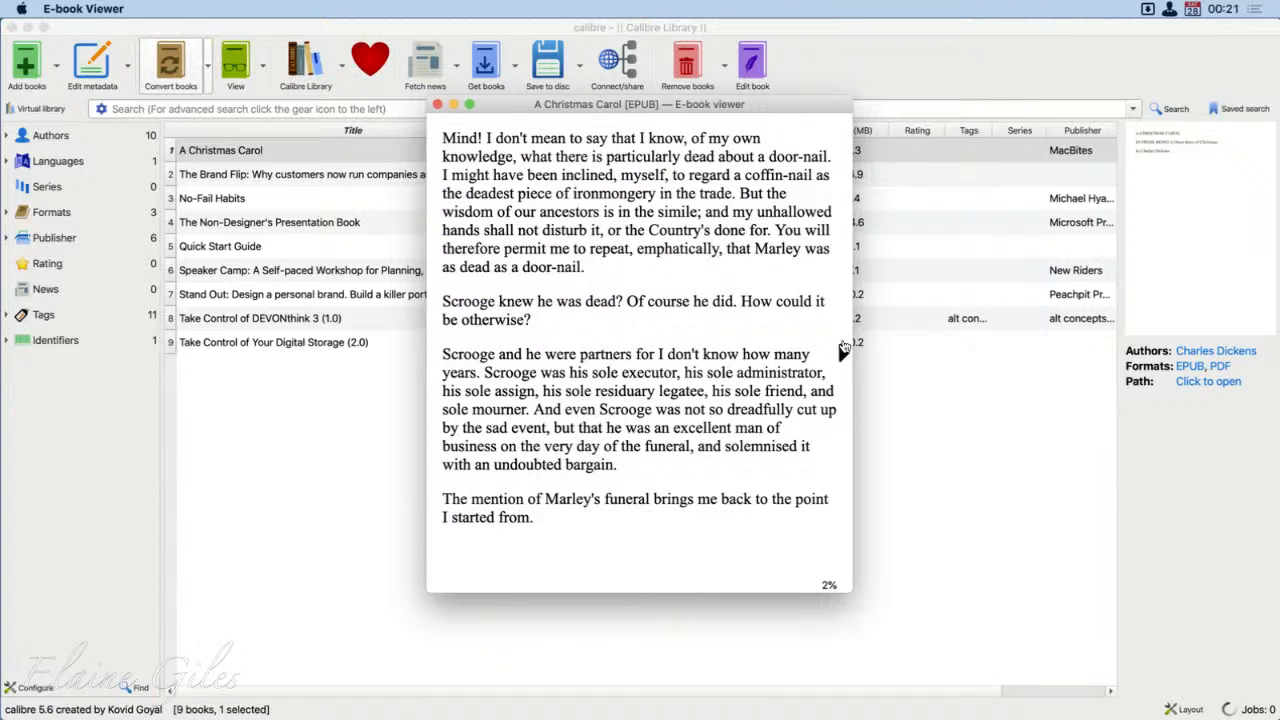
pyautogui.click(843, 346)
pyautogui.click(843, 350)
pyautogui.click(843, 354)
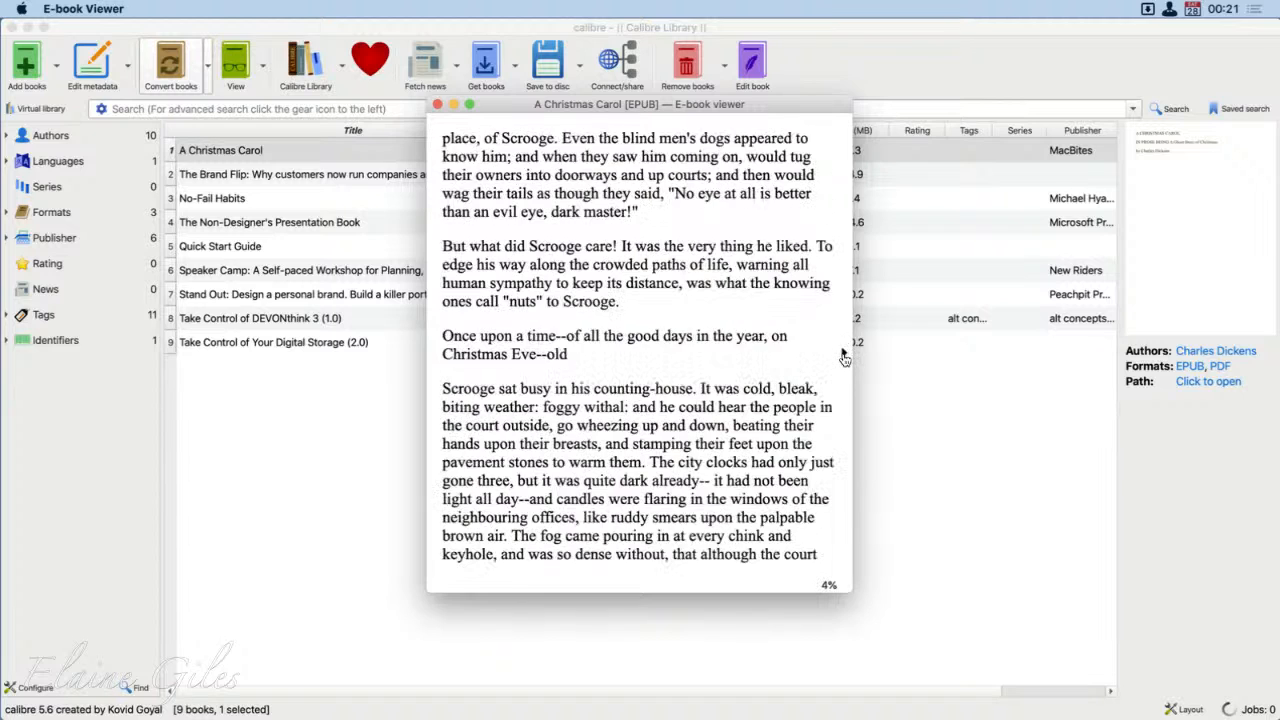
pyautogui.click(843, 357)
pyautogui.click(843, 358)
pyautogui.click(843, 358)
pyautogui.click(843, 358)
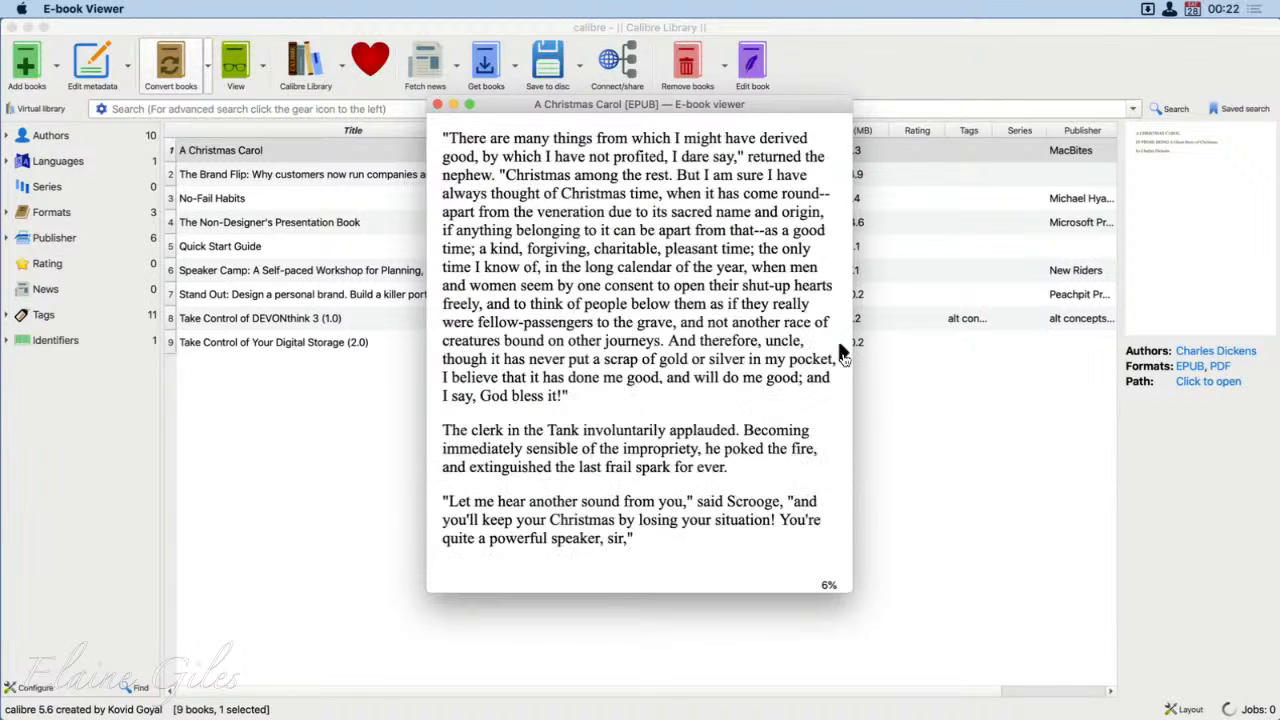
pyautogui.click(843, 358)
pyautogui.click(843, 355)
pyautogui.click(843, 353)
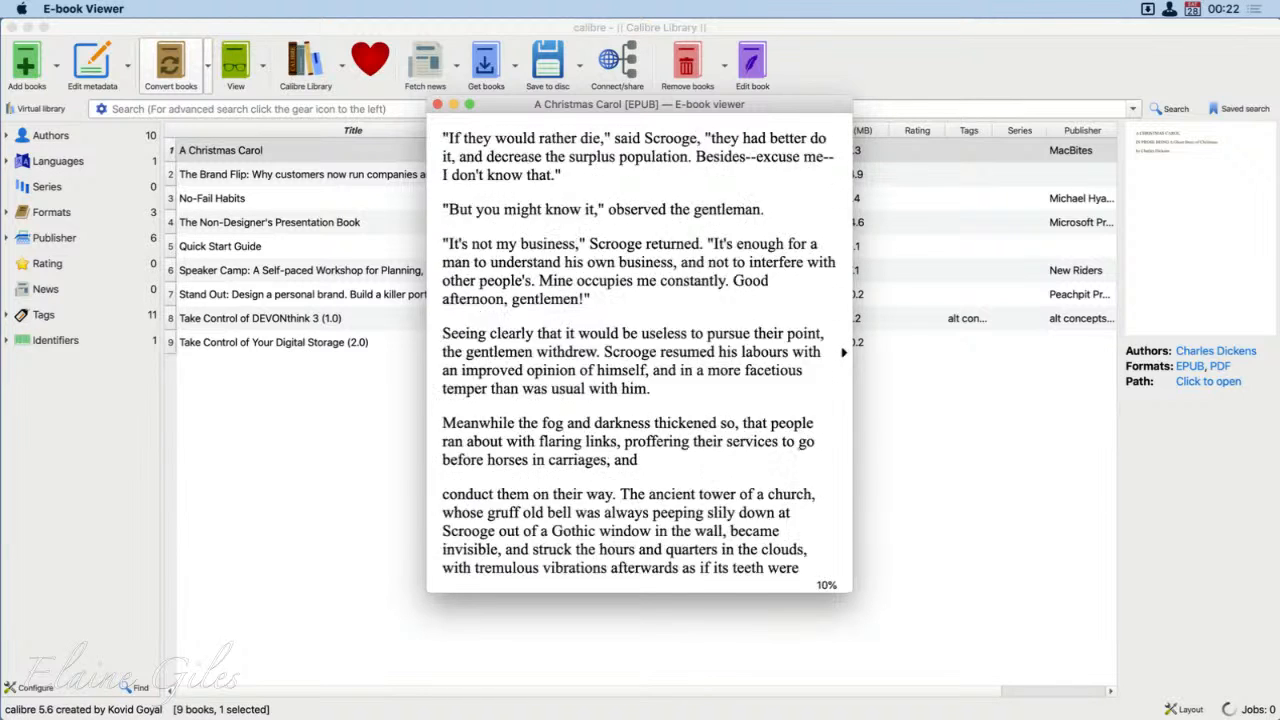
pyautogui.click(843, 352)
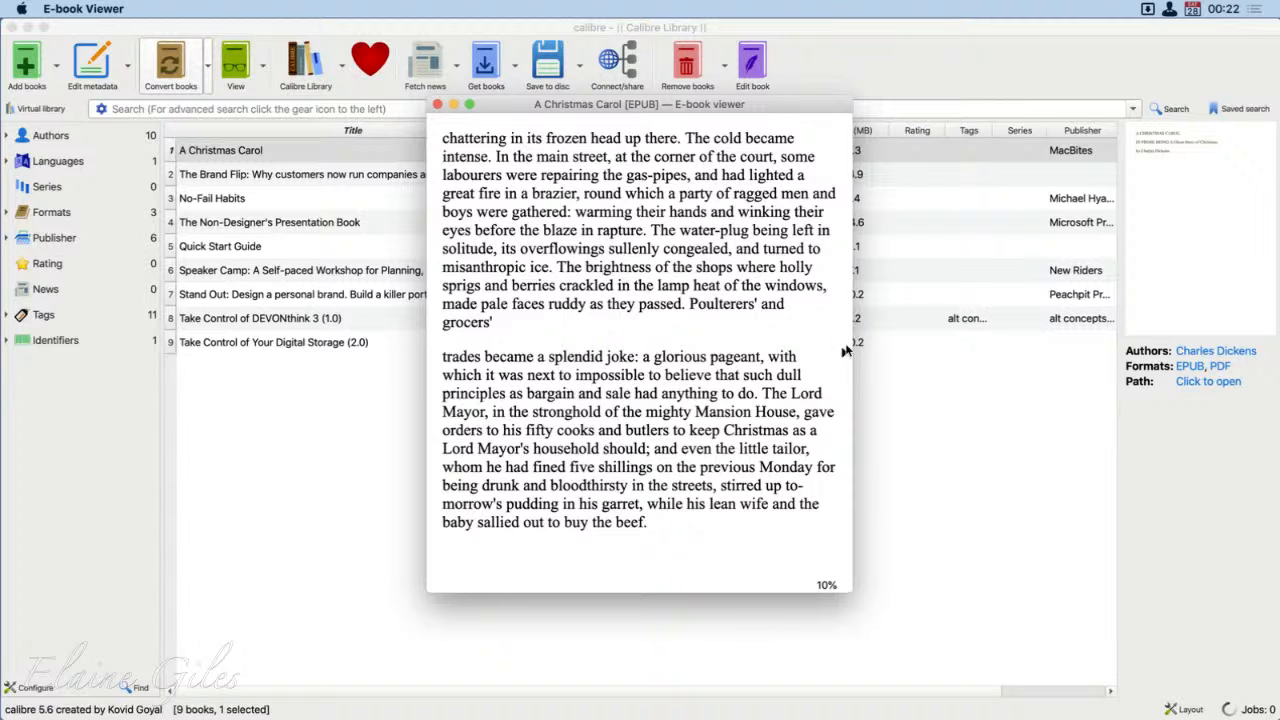
pyautogui.click(843, 354)
pyautogui.click(843, 354)
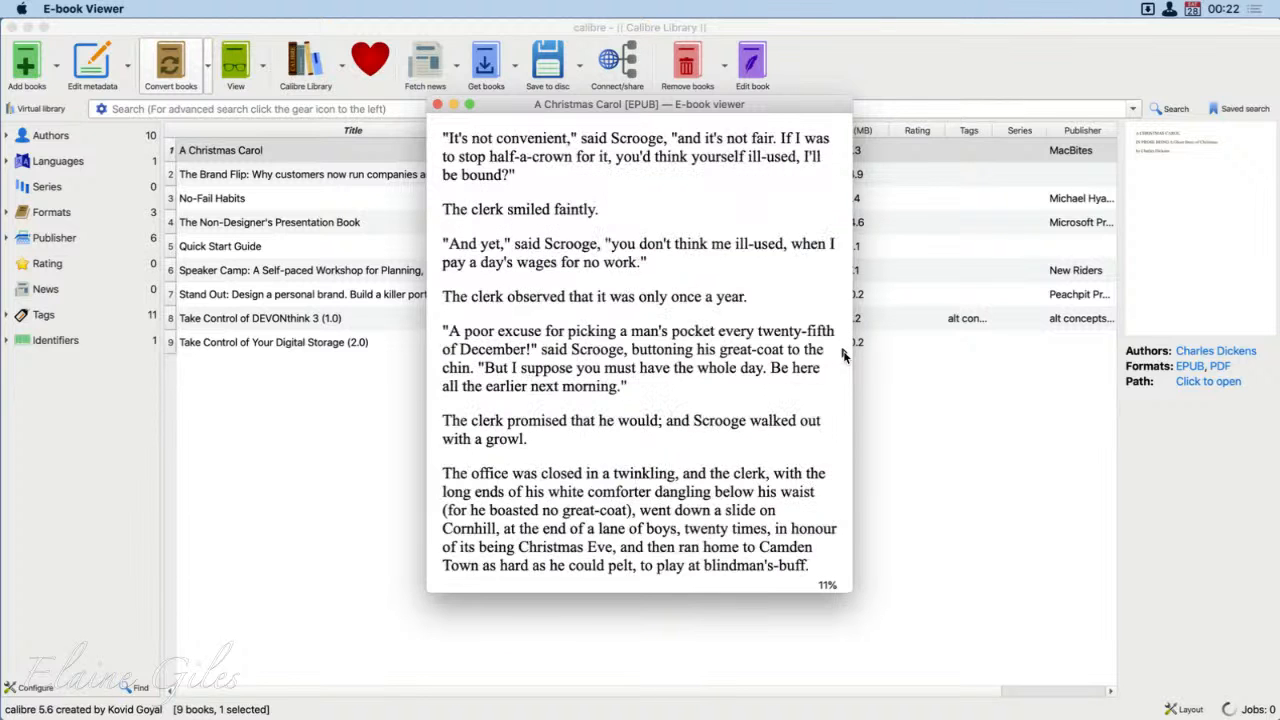
pyautogui.click(843, 354)
pyautogui.click(843, 354)
pyautogui.click(843, 354)
pyautogui.click(843, 354)
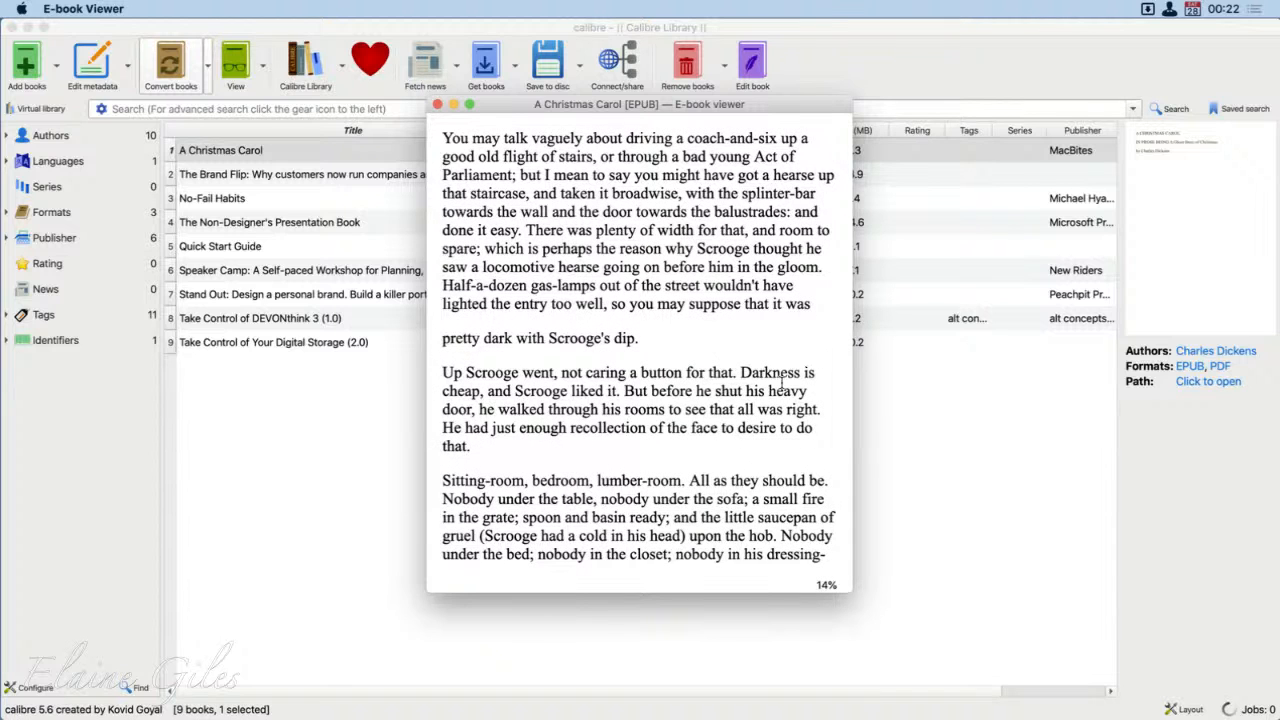
# Step: Search the e-book for "Dilber" and go through the matches in Stave IV one by one
pyautogui.click(622, 280)
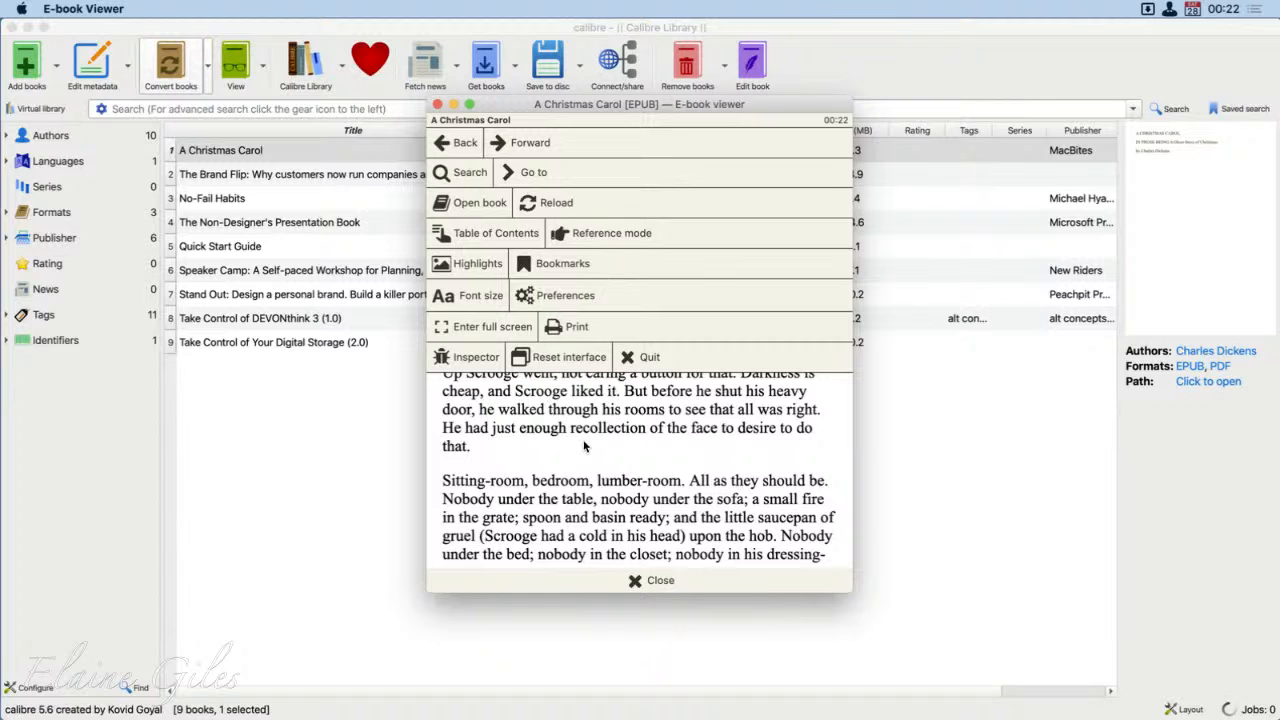
pyautogui.click(470, 173)
pyautogui.write('of')
pyautogui.press('Return')
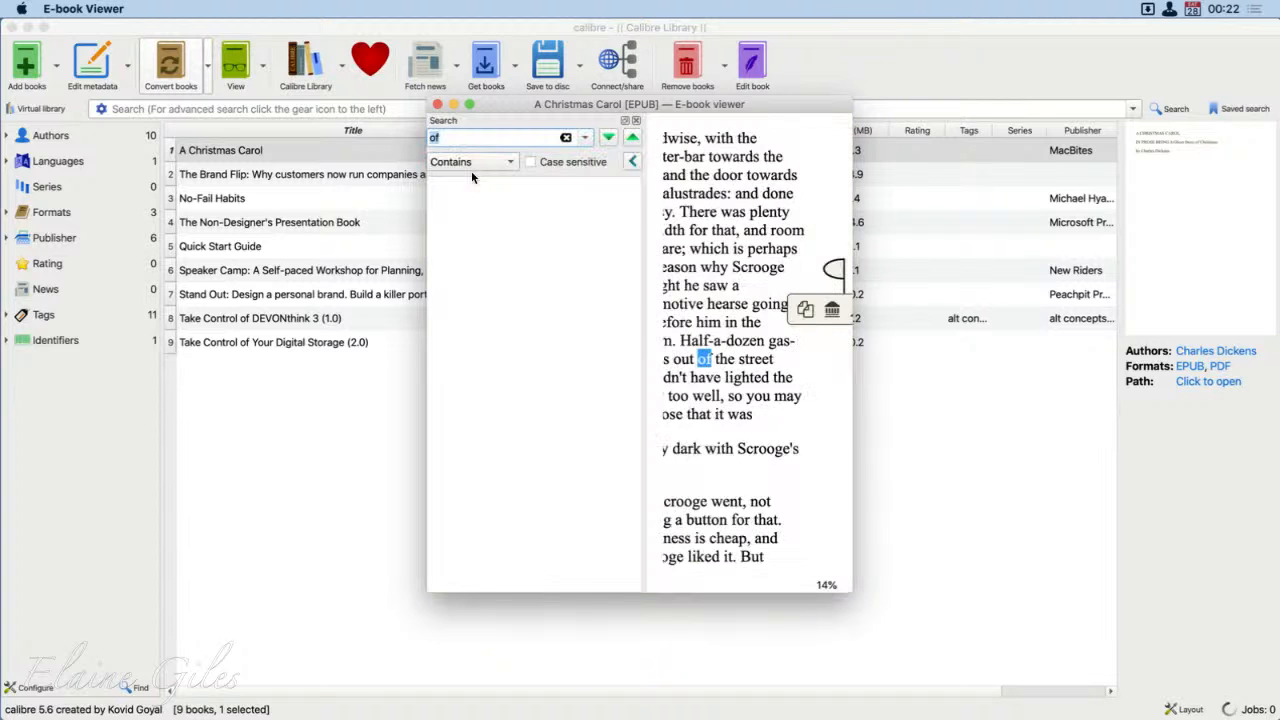
pyautogui.write('Dilber')
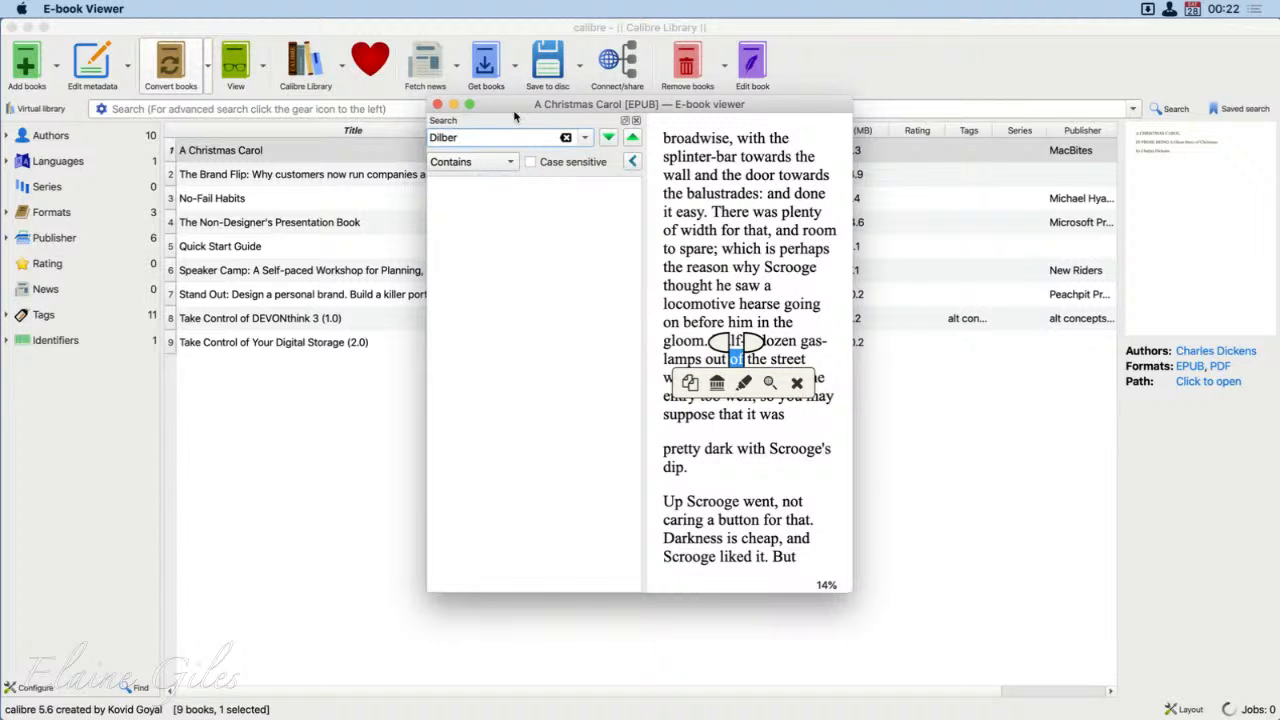
pyautogui.click(609, 137)
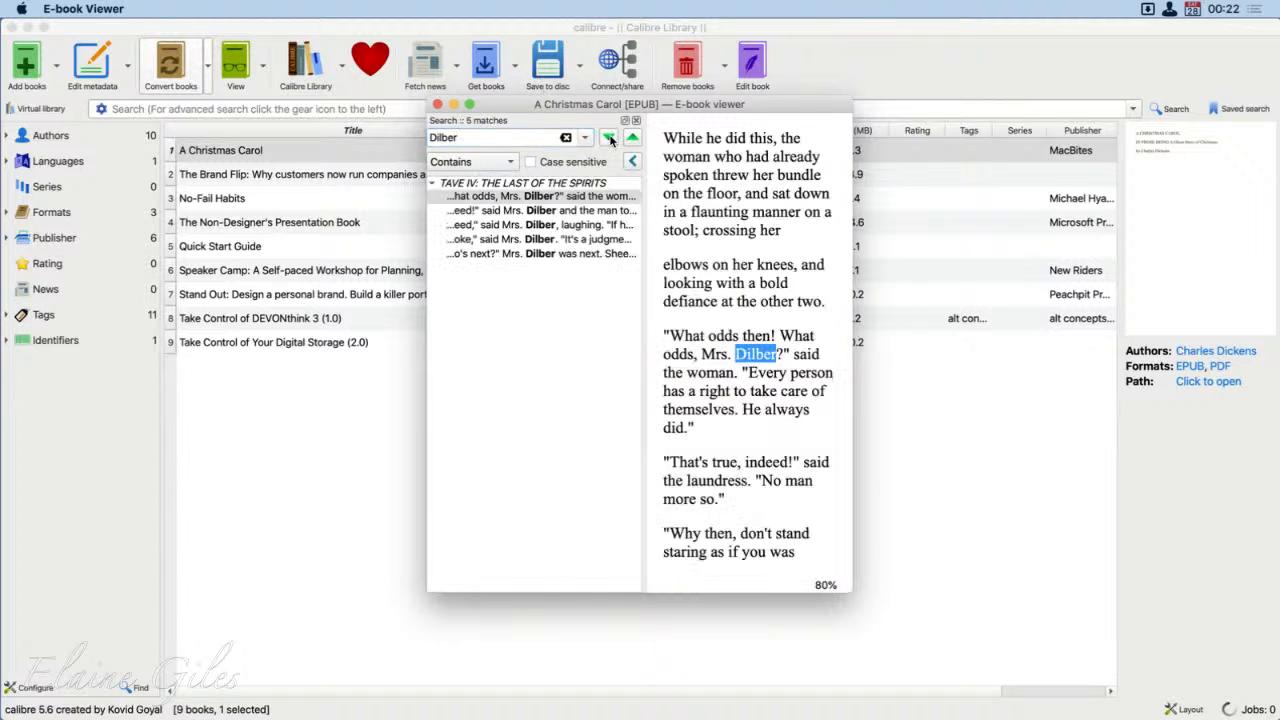
pyautogui.click(548, 210)
pyautogui.click(545, 224)
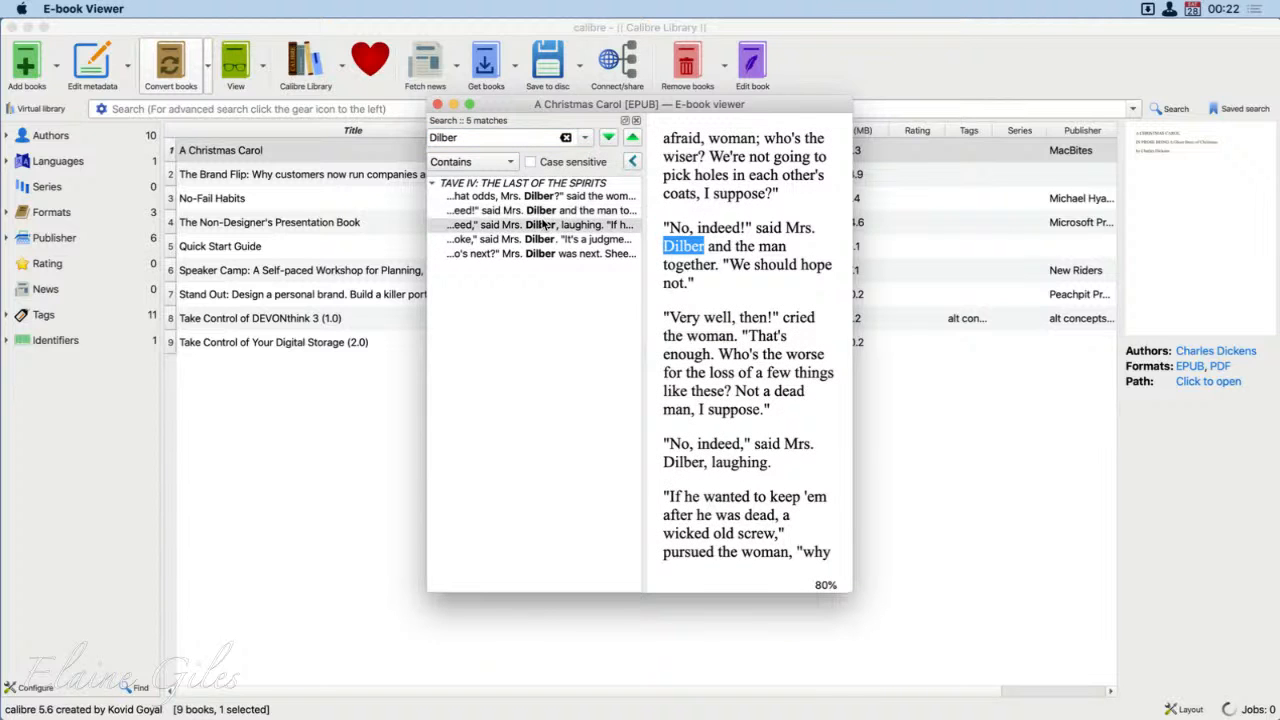
pyautogui.click(541, 238)
pyautogui.click(545, 253)
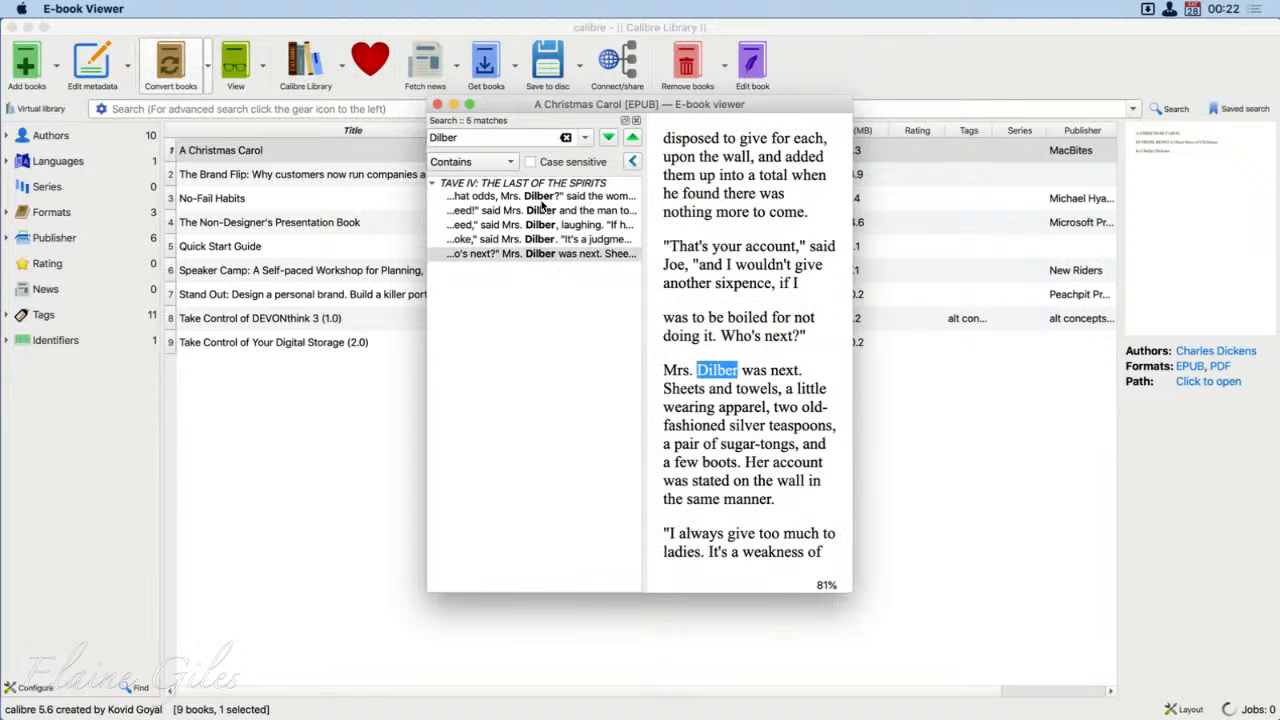
# Step: Widen the viewer slightly, close the search results and set the book's text to the fourth preset font size
pyautogui.moveTo(428, 240); pyautogui.dragTo(407, 268)
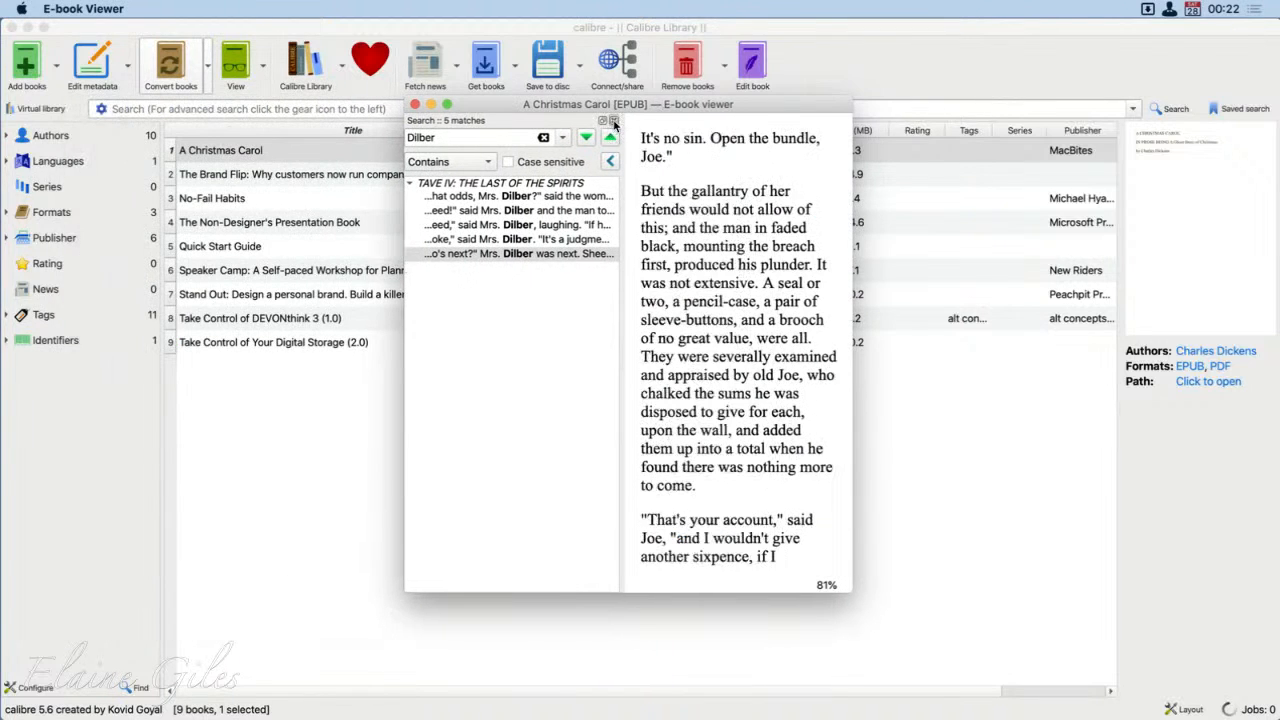
pyautogui.click(617, 120)
pyautogui.click(604, 178)
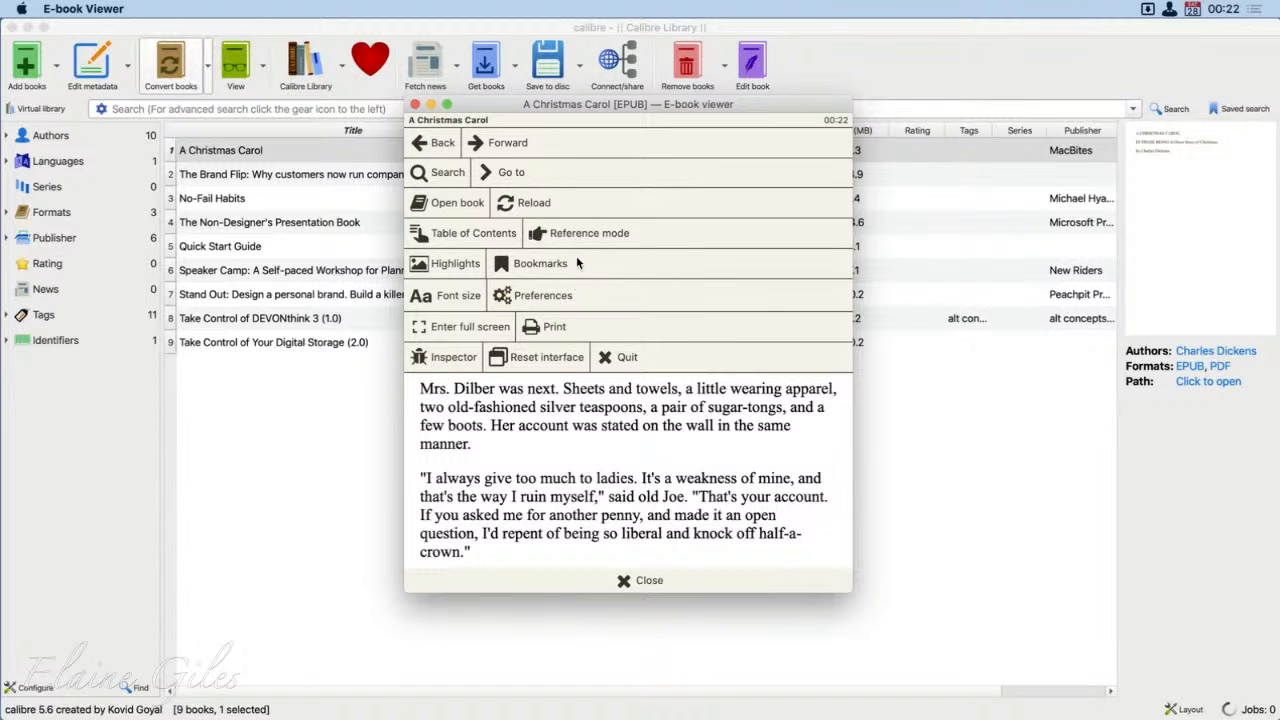
pyautogui.click(455, 300)
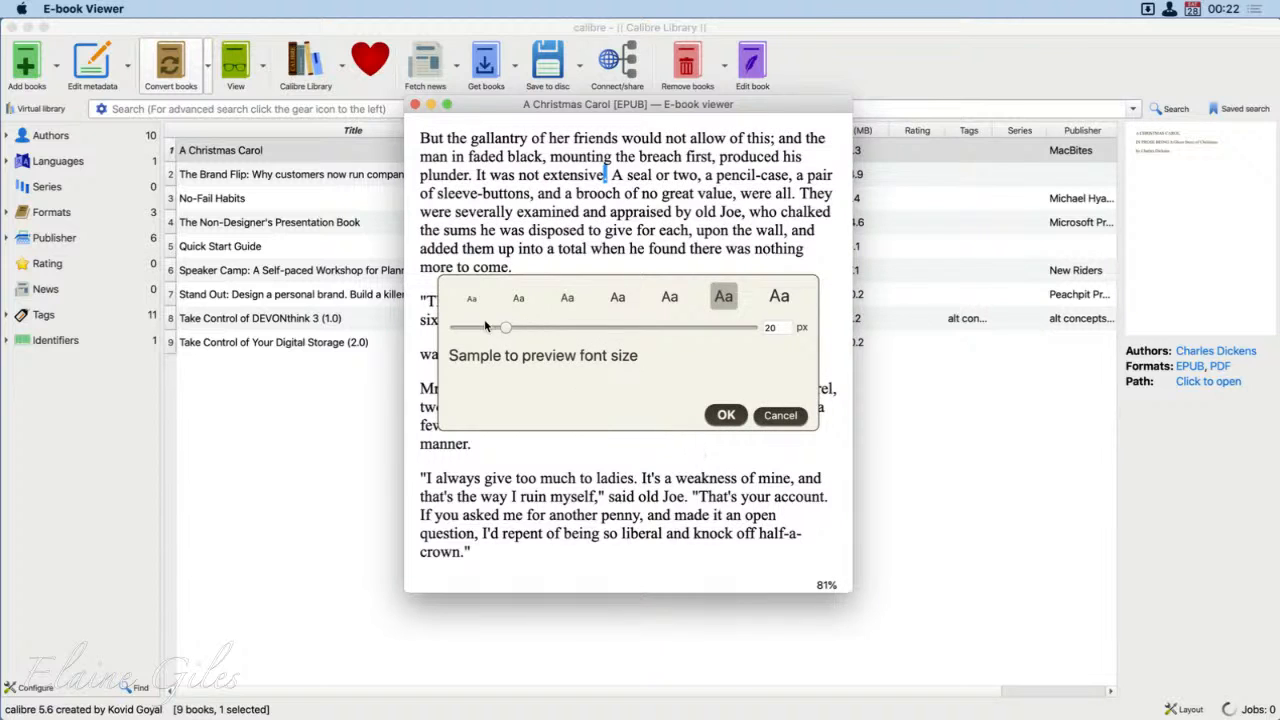
pyautogui.click(617, 300)
pyautogui.click(726, 415)
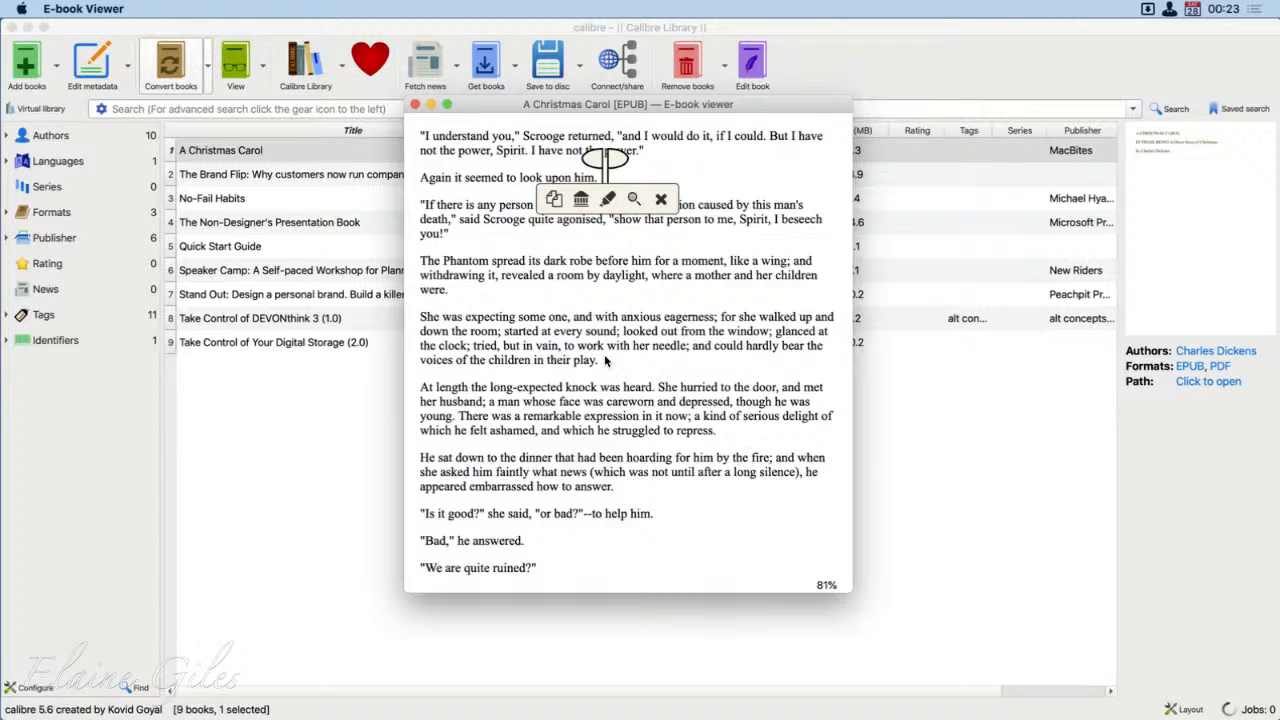
# Step: Set the viewer's colour scheme to Sepia dark and return to the book text
pyautogui.click(644, 300)
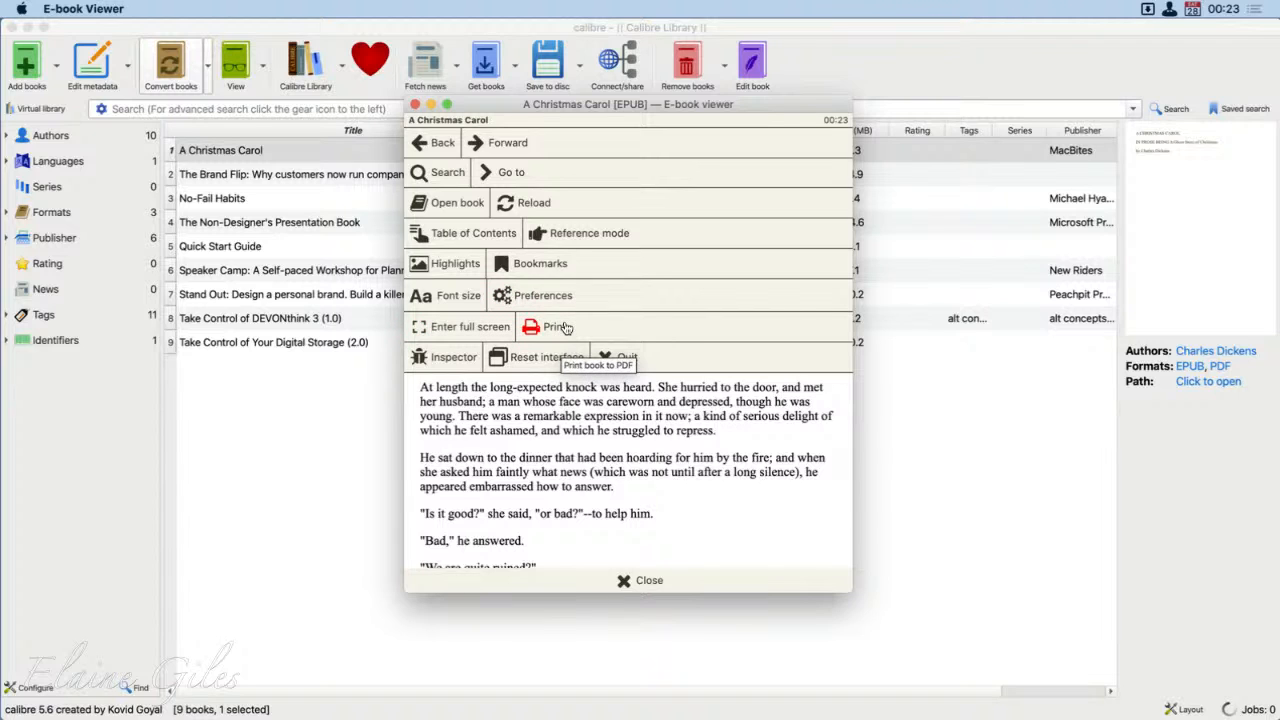
pyautogui.click(500, 295)
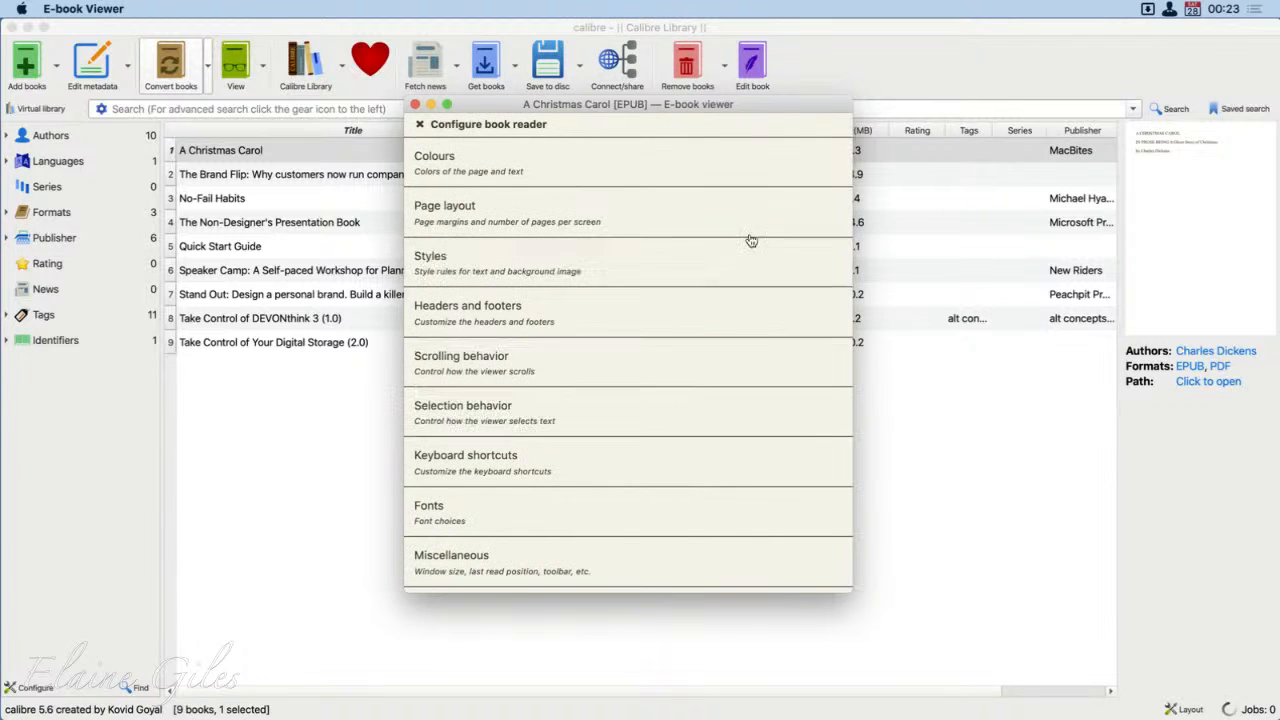
pyautogui.click(736, 164)
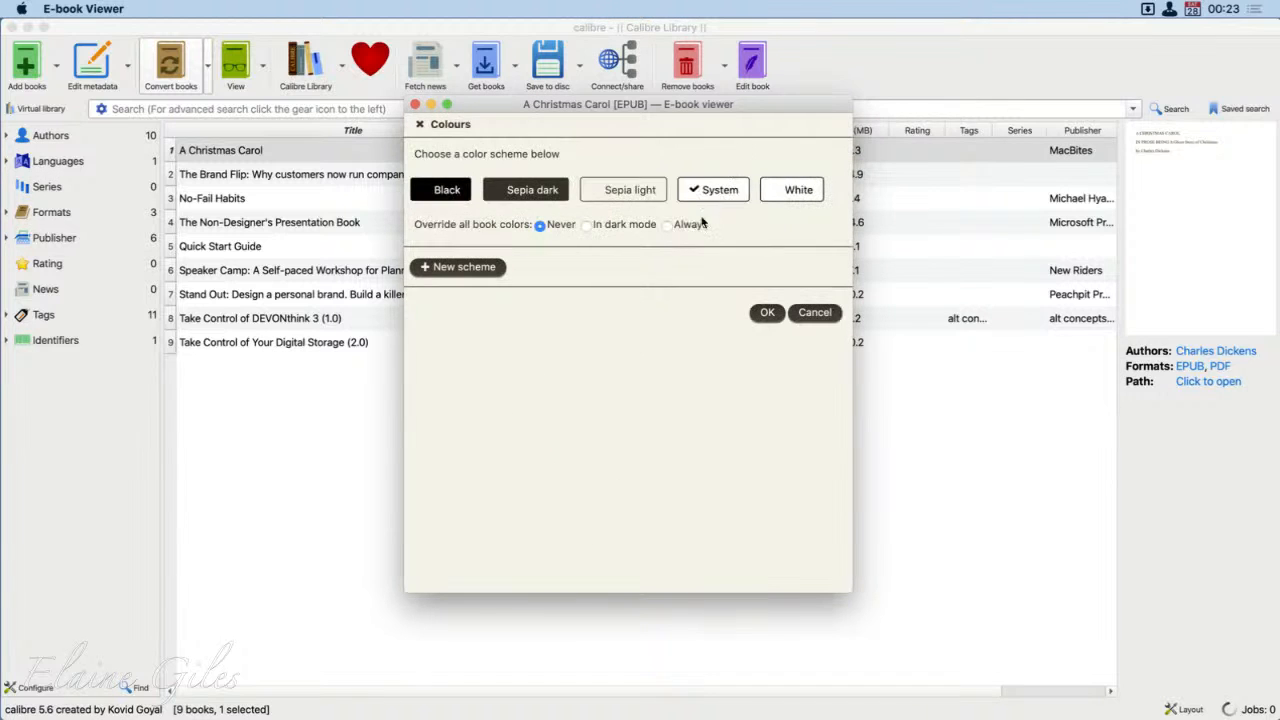
pyautogui.click(543, 192)
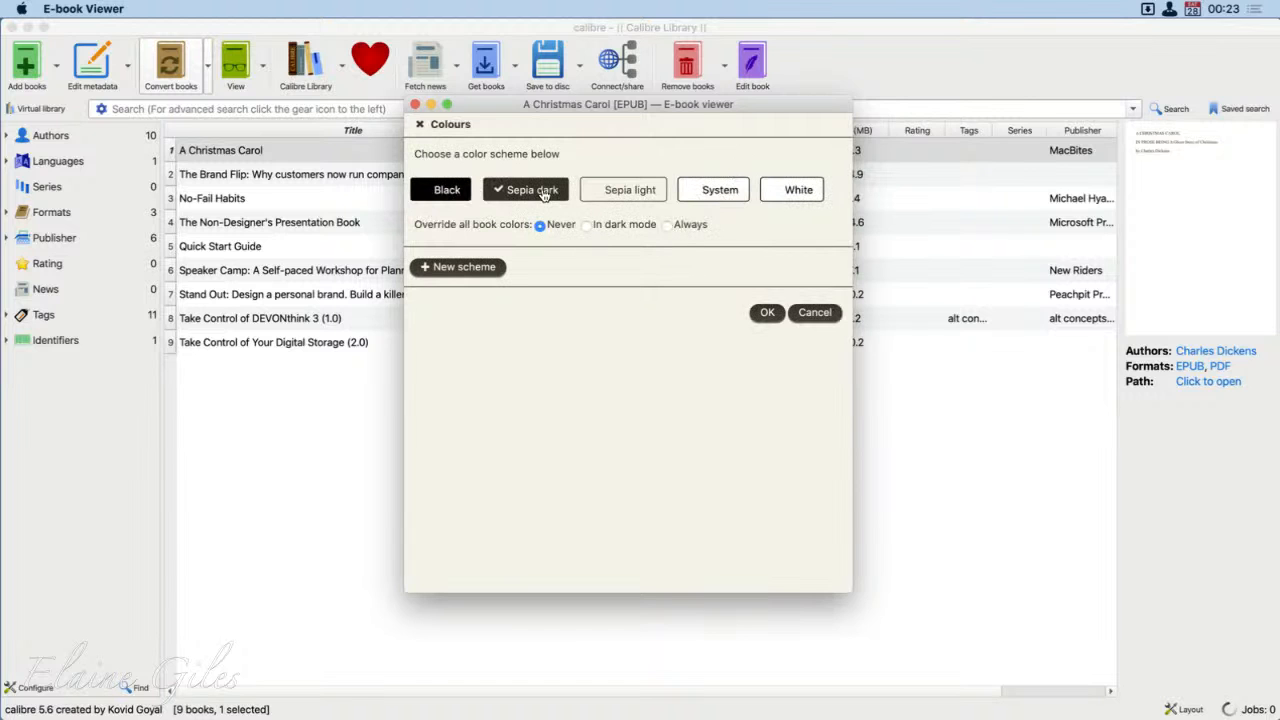
pyautogui.click(766, 312)
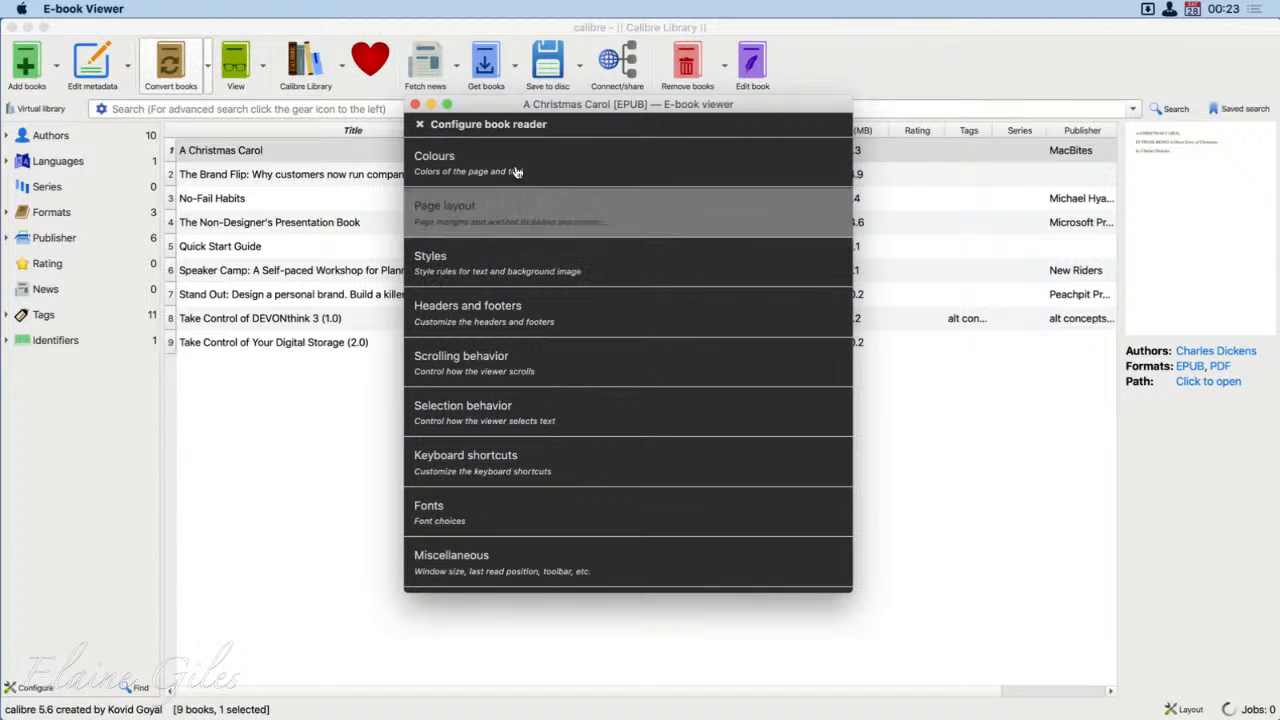
pyautogui.click(419, 124)
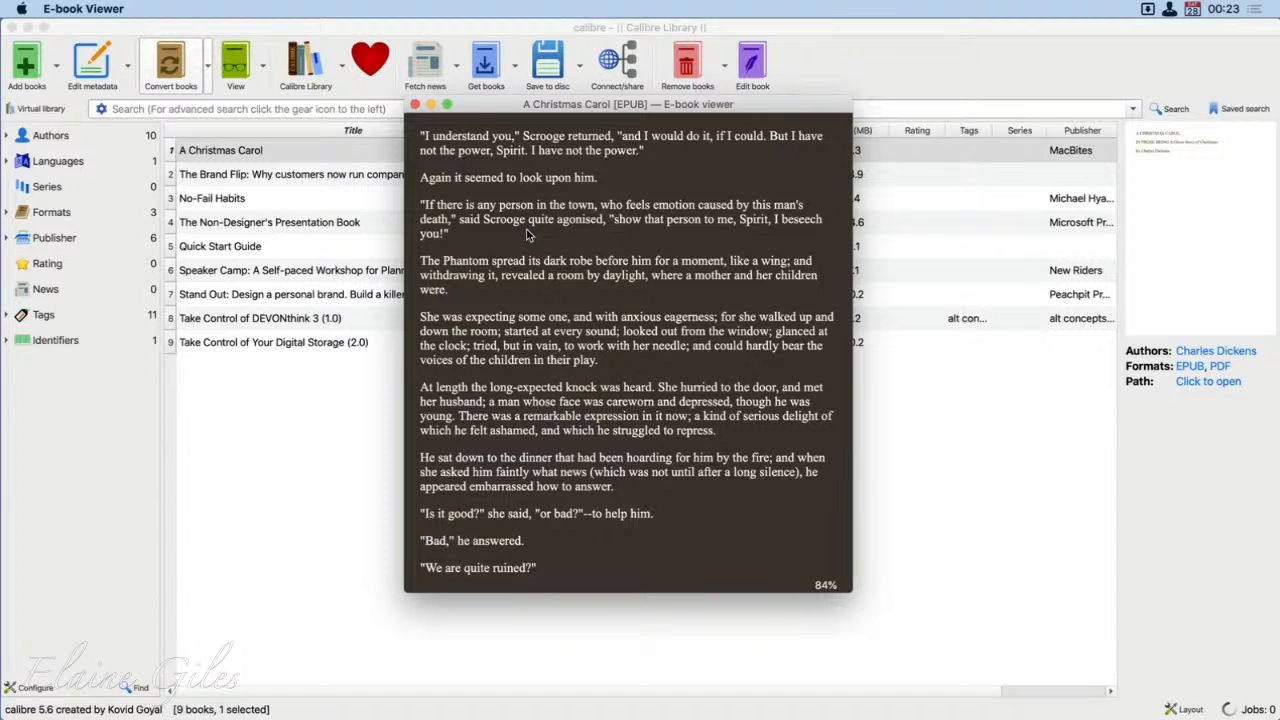
# Step: Close the e-book viewer and save only the EPUB format of A Christmas Carol to the iCloud Desktop
pyautogui.click(415, 104)
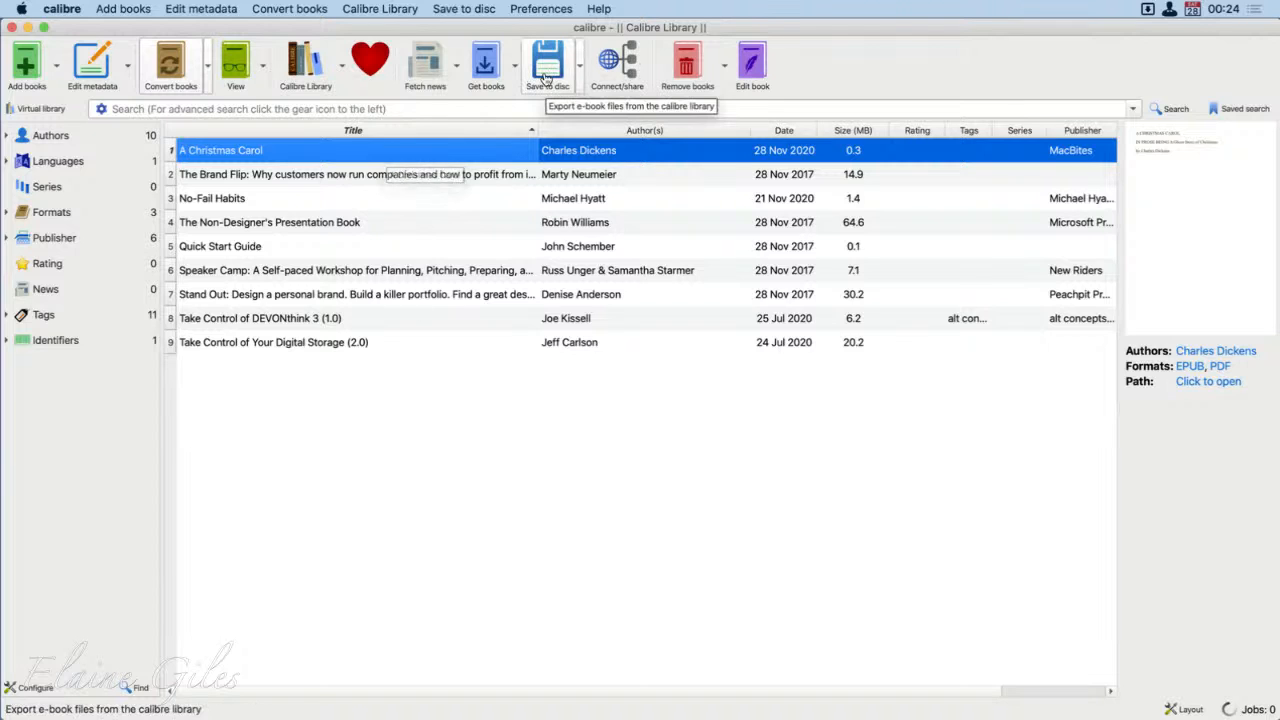
pyautogui.click(580, 70)
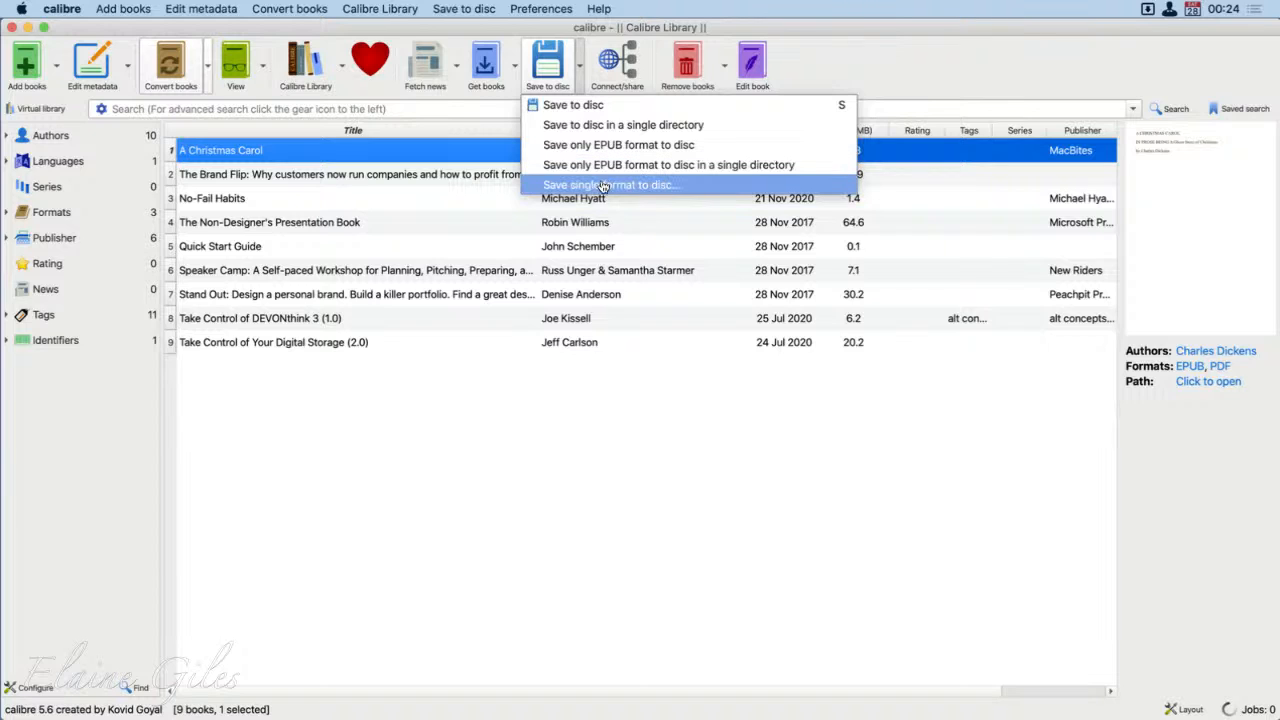
pyautogui.click(670, 163)
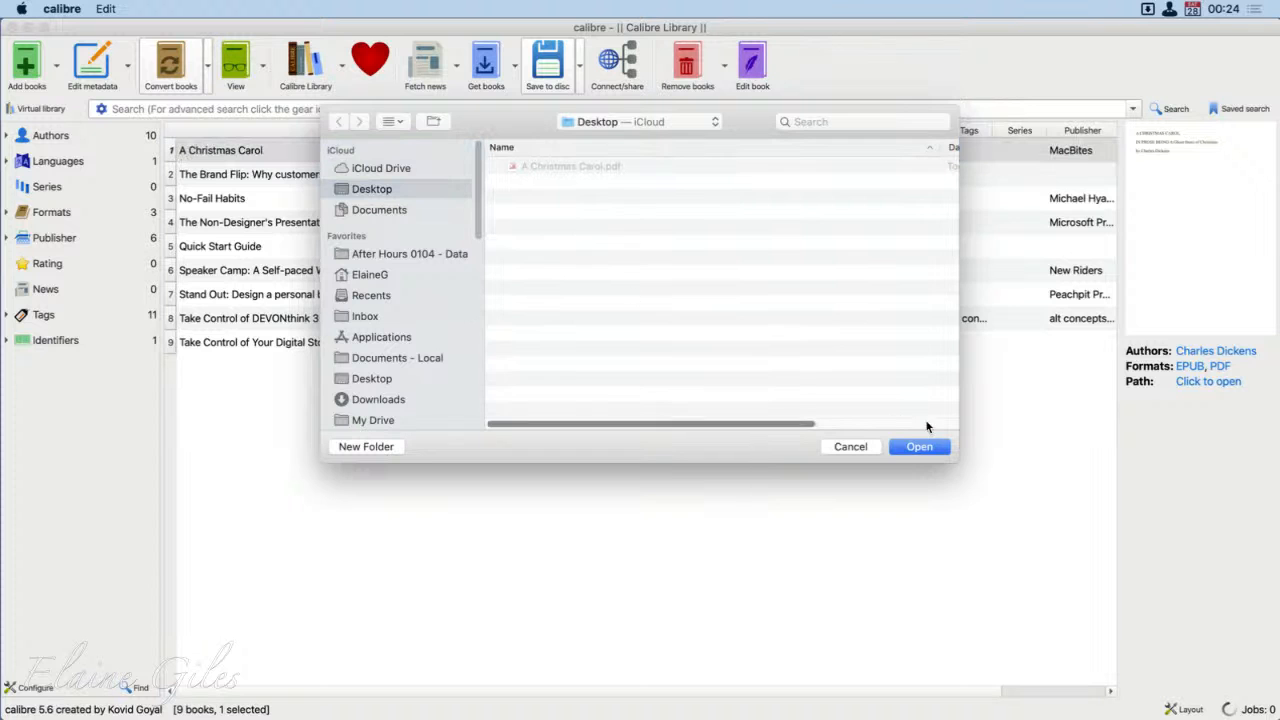
pyautogui.click(919, 446)
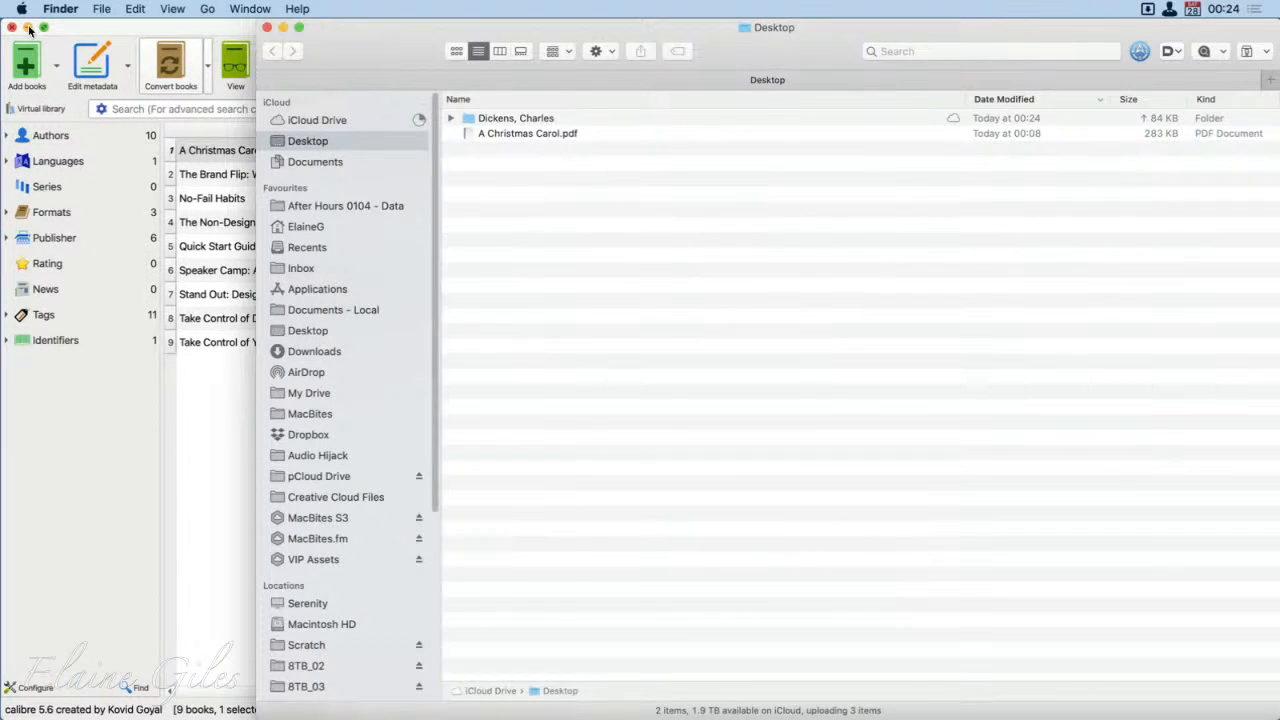
# Step: Enlarge the Finder window showing the Desktop and open the exported "Christmas Carol, A" folder inside "Dickens, Charles"
pyautogui.moveTo(395, 52); pyautogui.dragTo(274, 22)
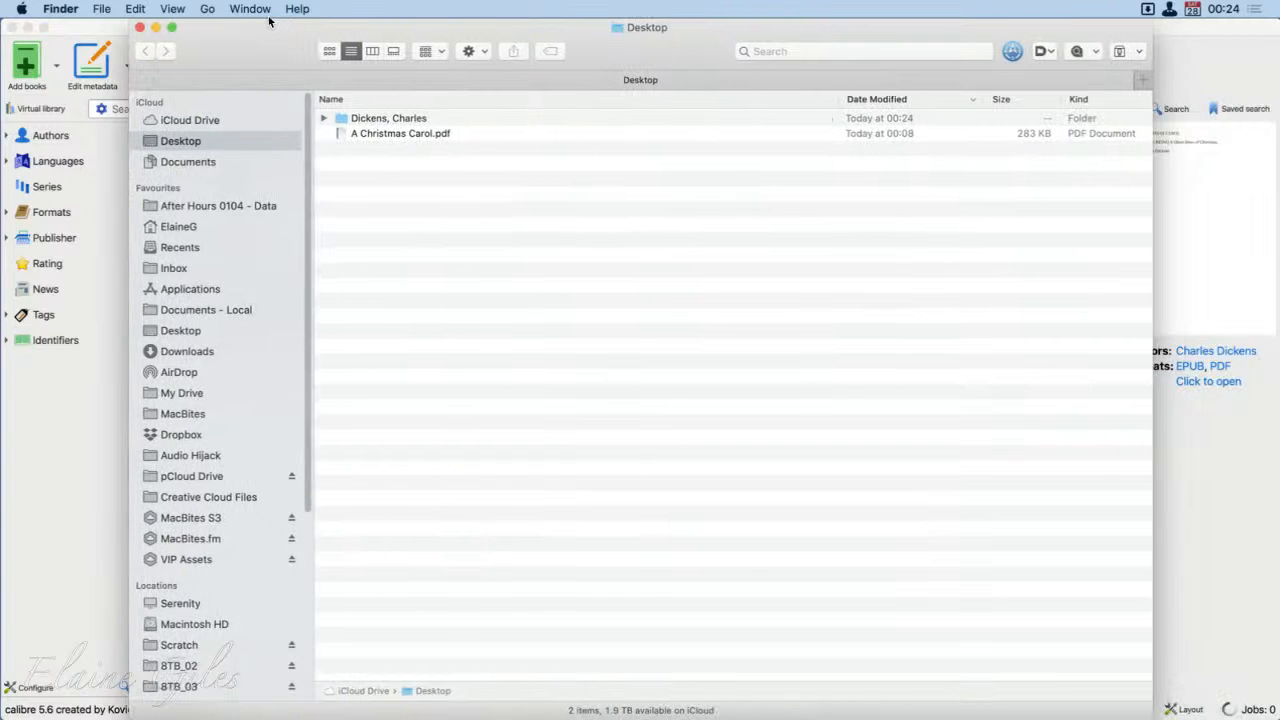
pyautogui.doubleClick(270, 21)
pyautogui.click(330, 137)
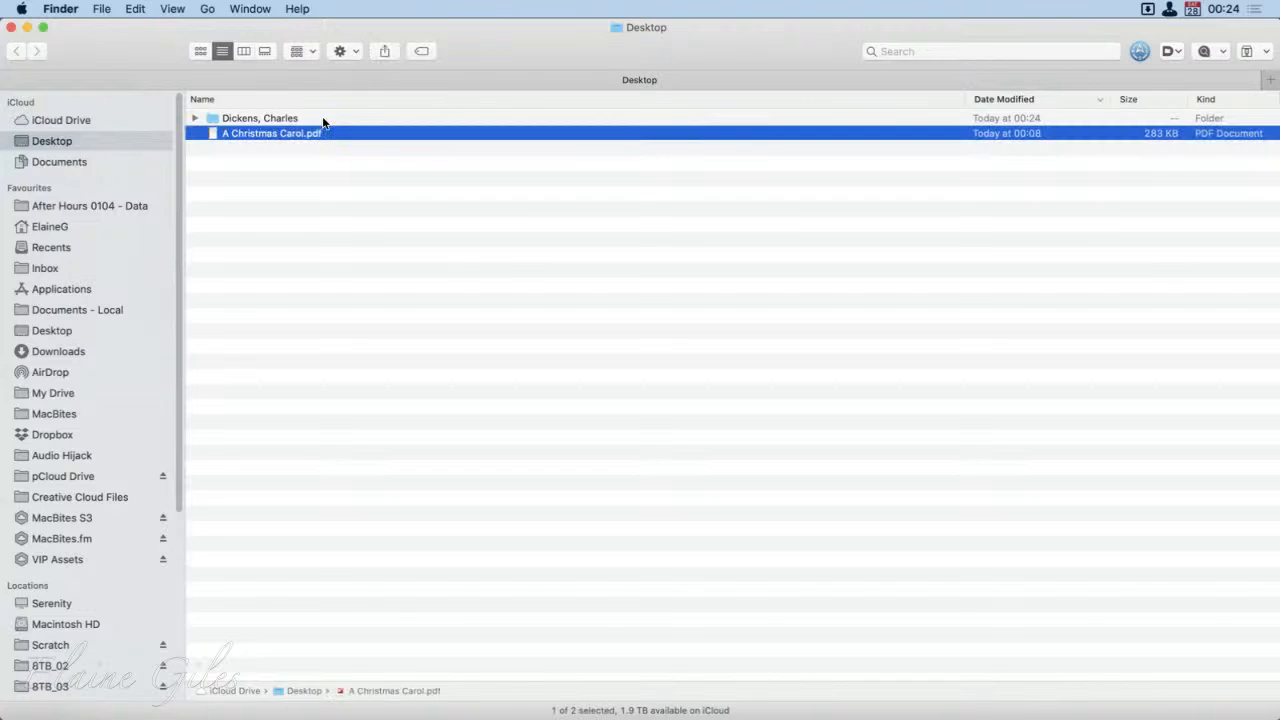
pyautogui.click(322, 120)
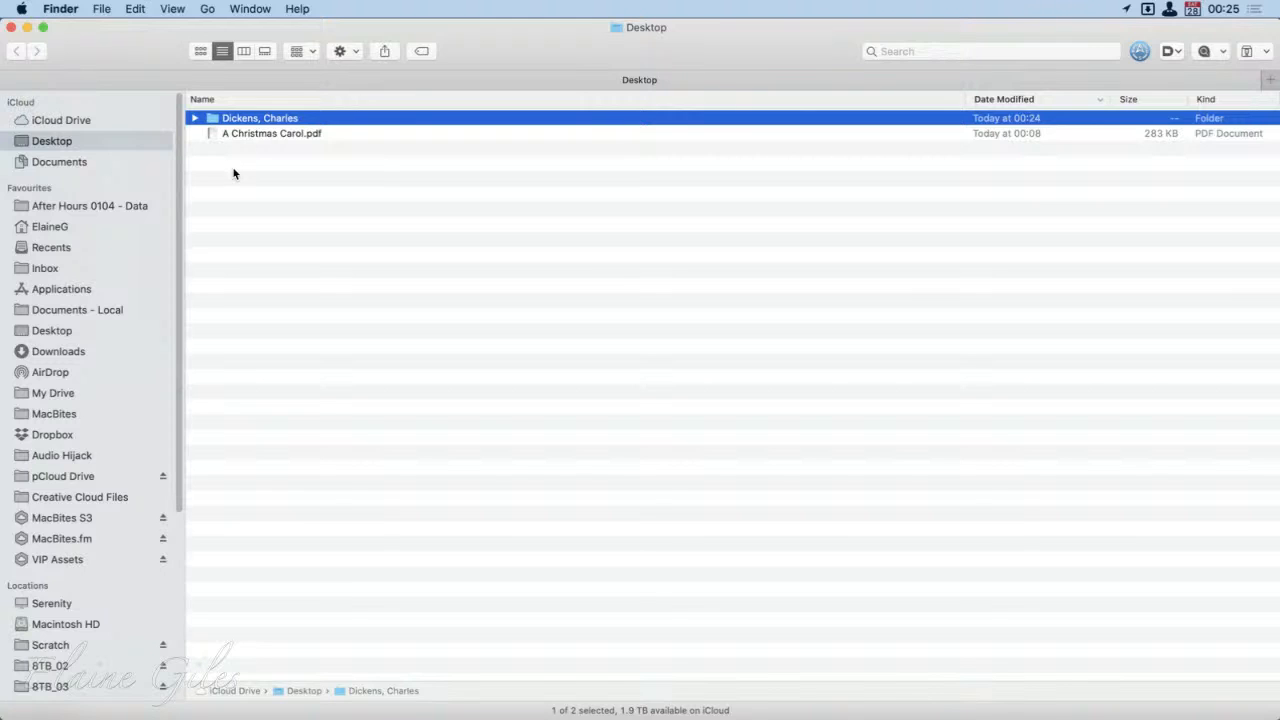
pyautogui.click(265, 119)
pyautogui.doubleClick(214, 120)
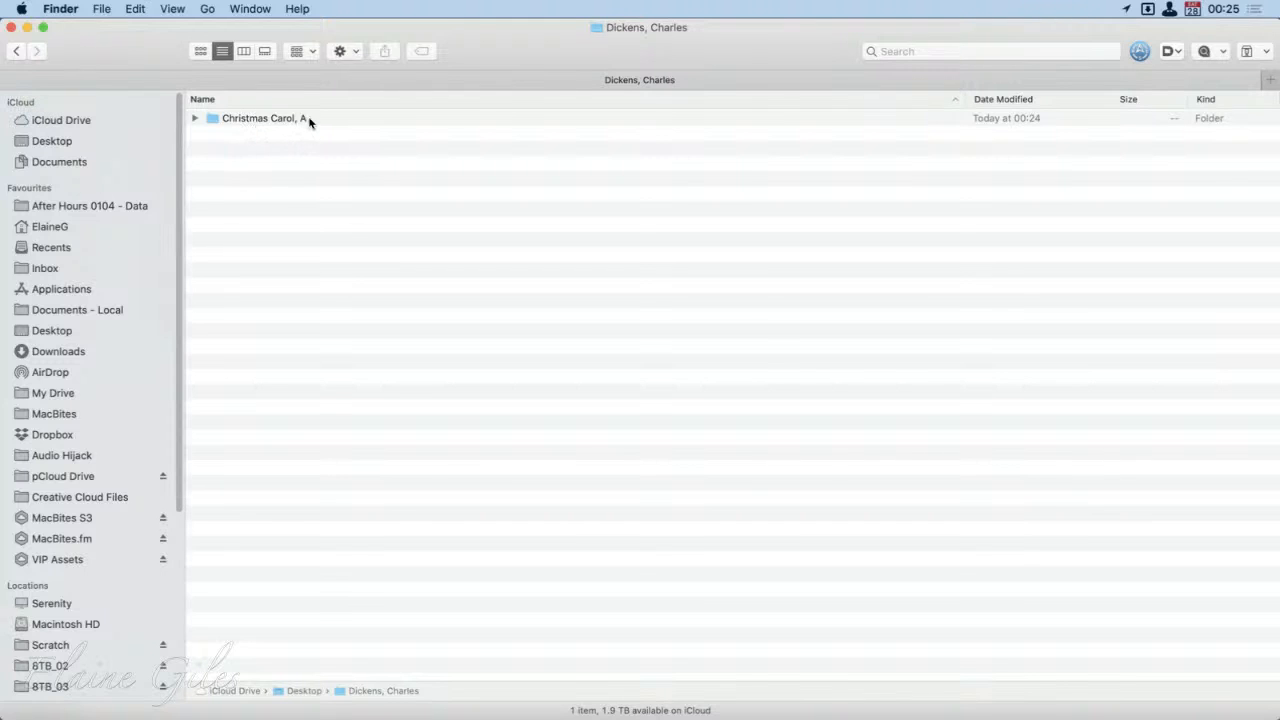
pyautogui.click(221, 120)
pyautogui.doubleClick(221, 120)
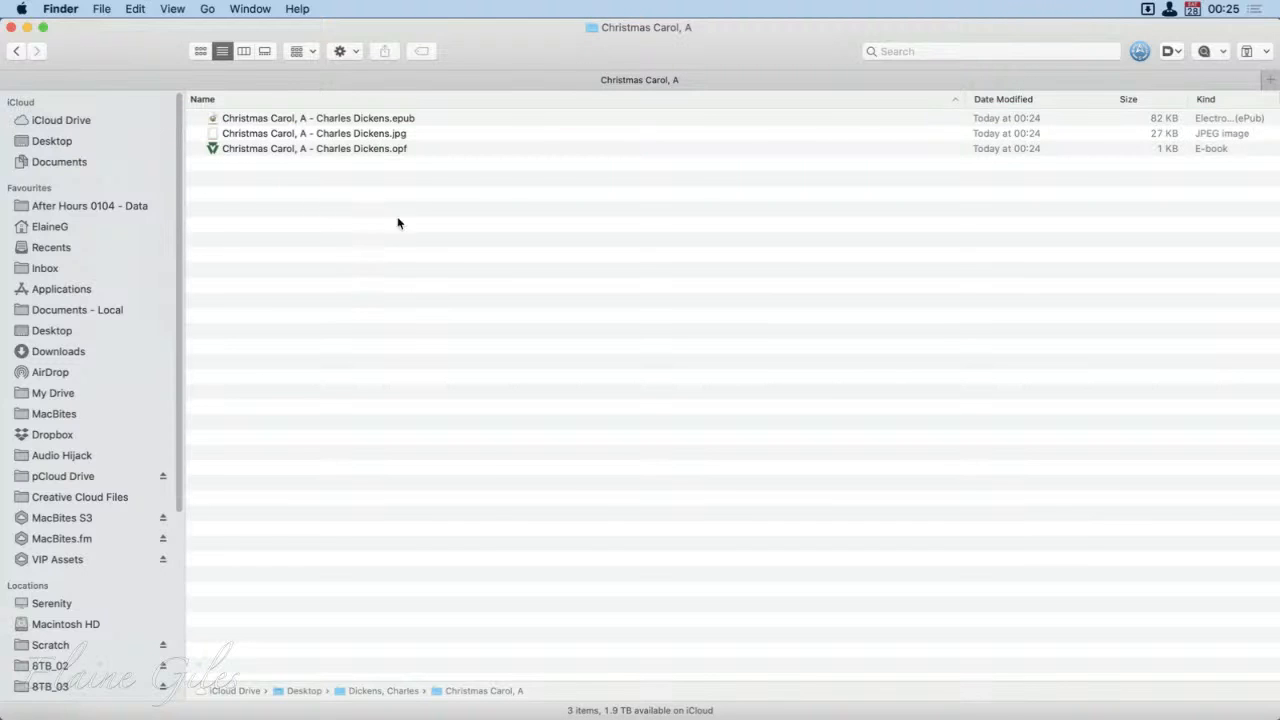
# Step: Preview the exported .epub, .jpg and .opf files of the book one after another, and clear the selection
pyautogui.click(408, 120)
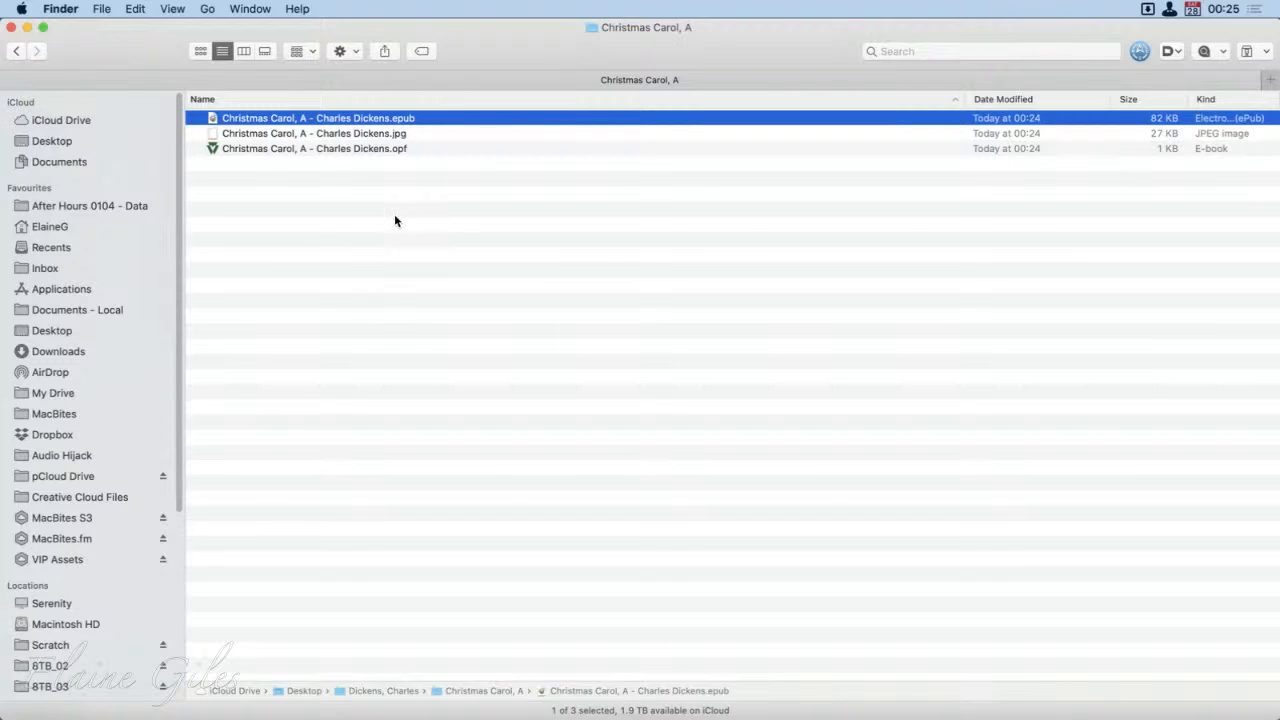
pyautogui.press('space')
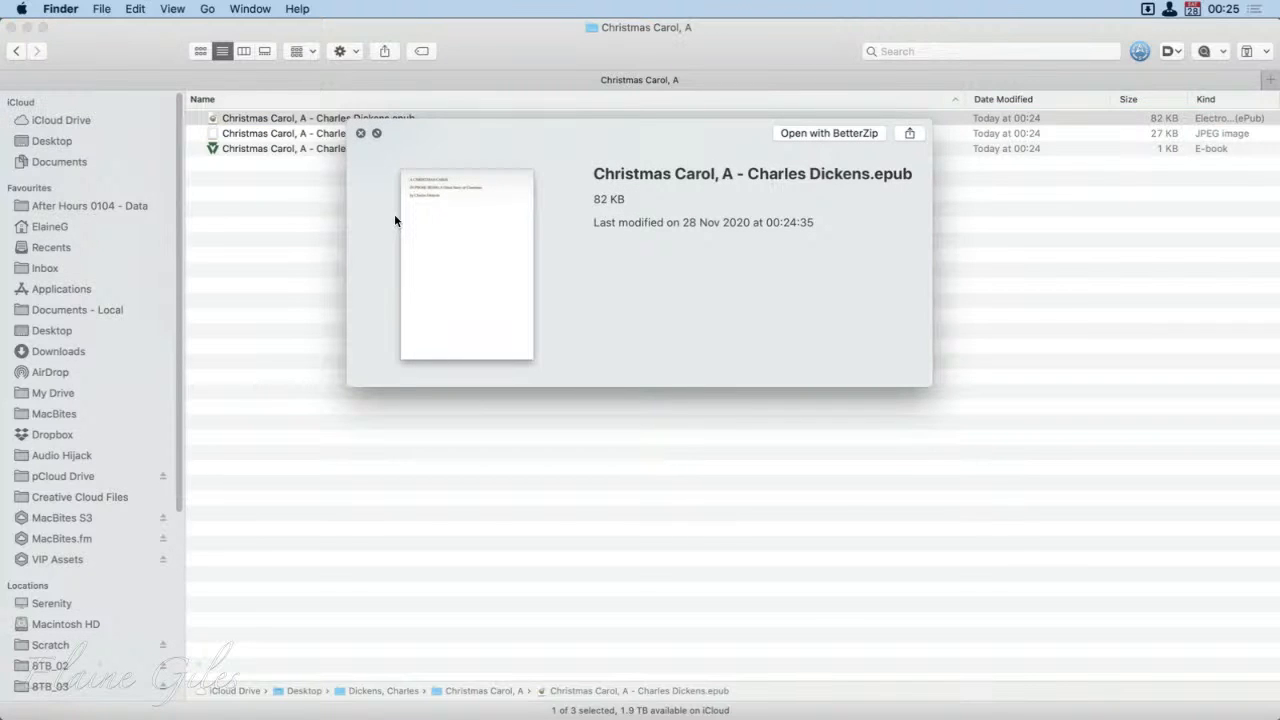
pyautogui.press('space')
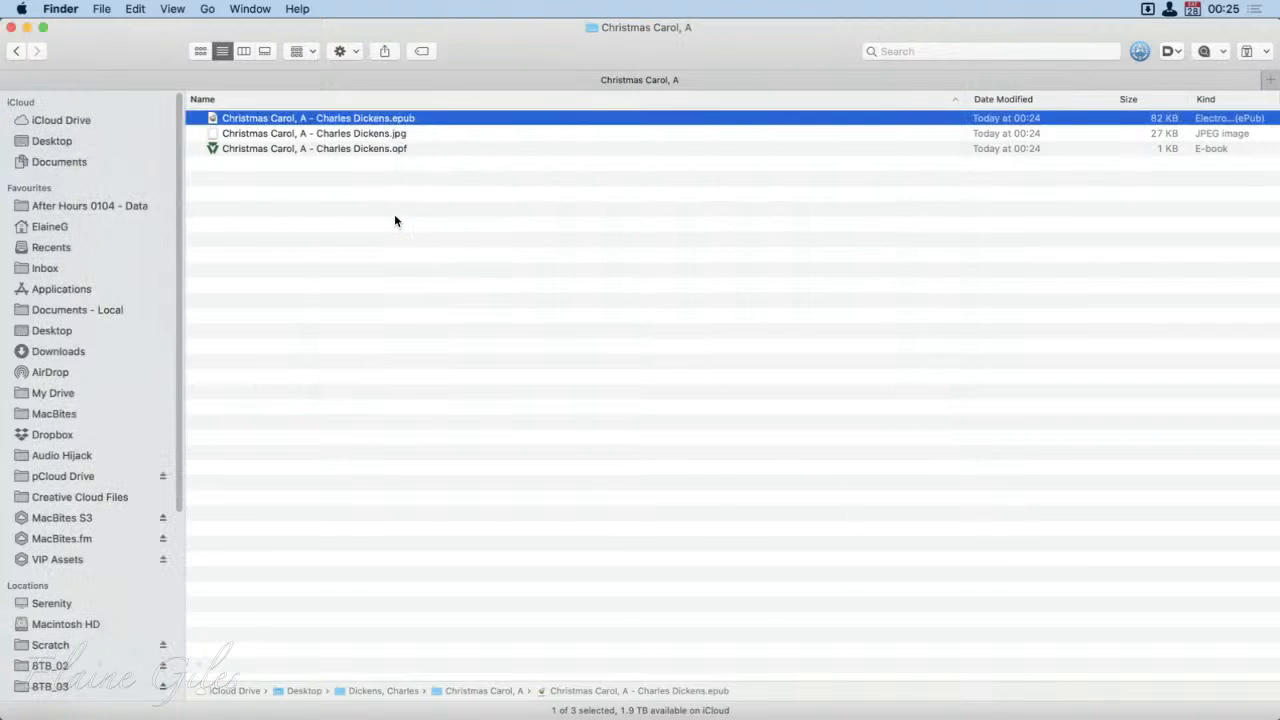
pyautogui.click(362, 133)
pyautogui.press('space')
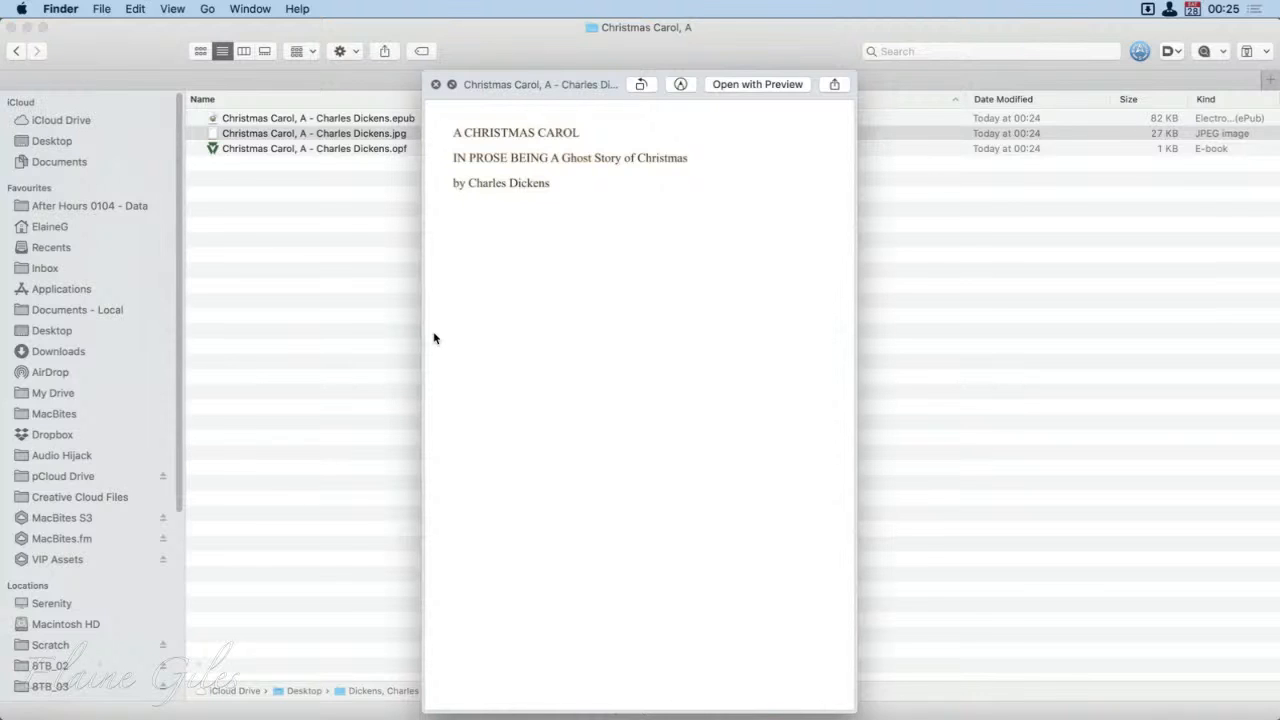
pyautogui.press('space')
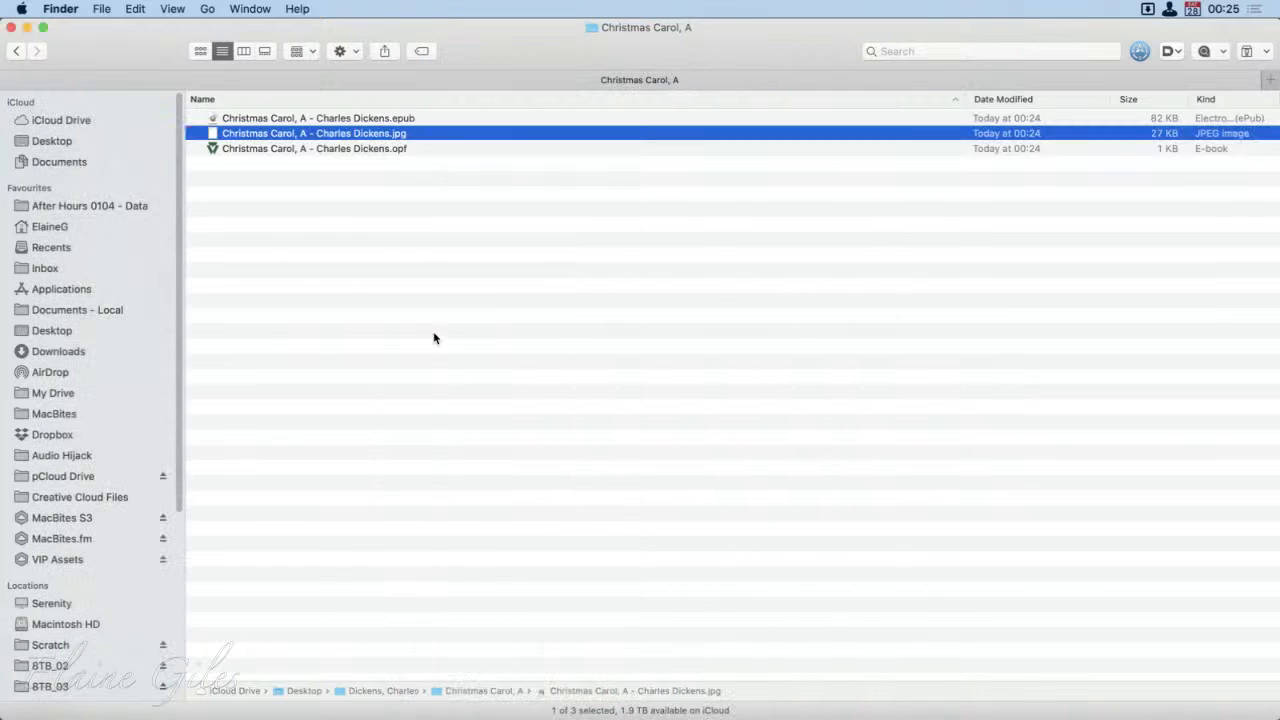
pyautogui.click(435, 149)
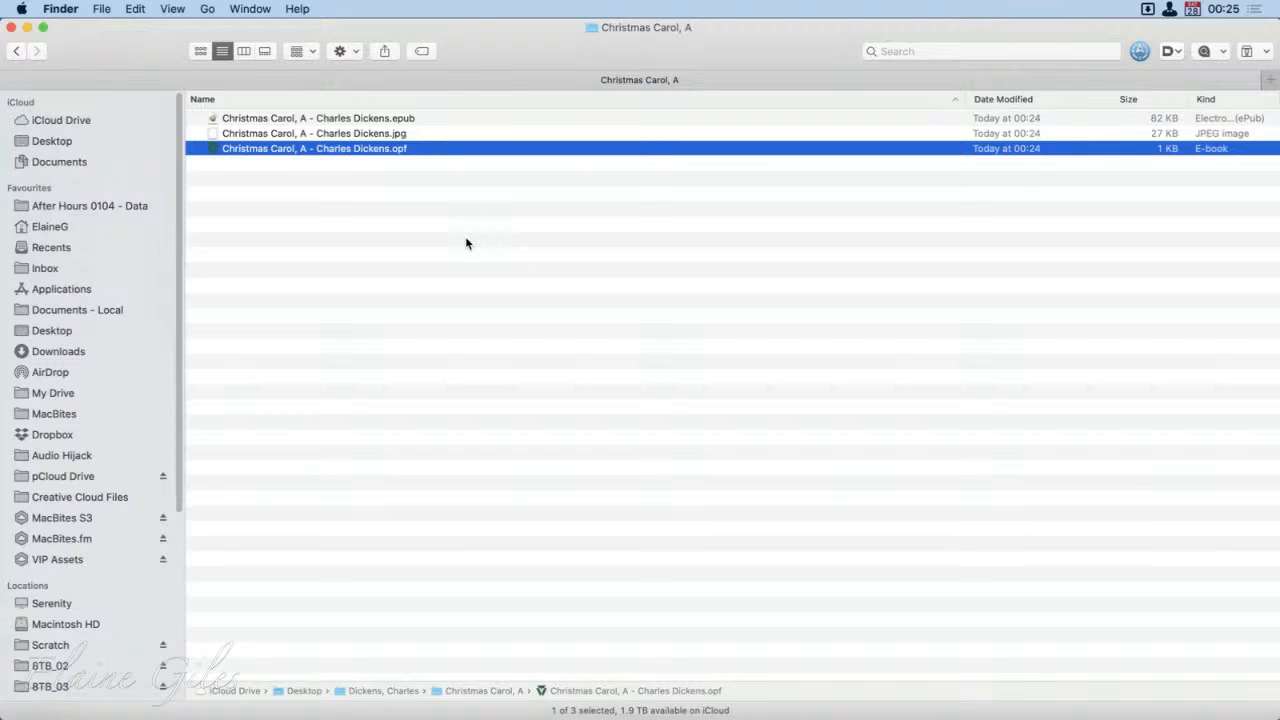
pyautogui.press('space')
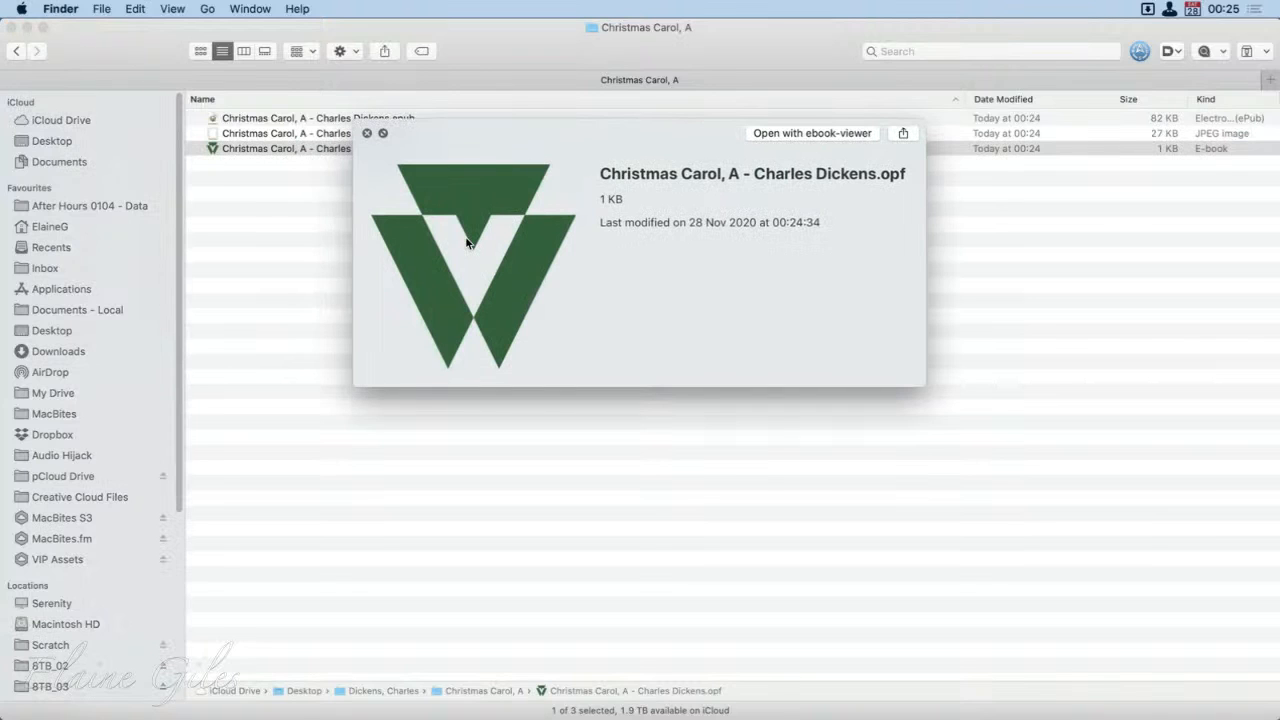
pyautogui.press('space')
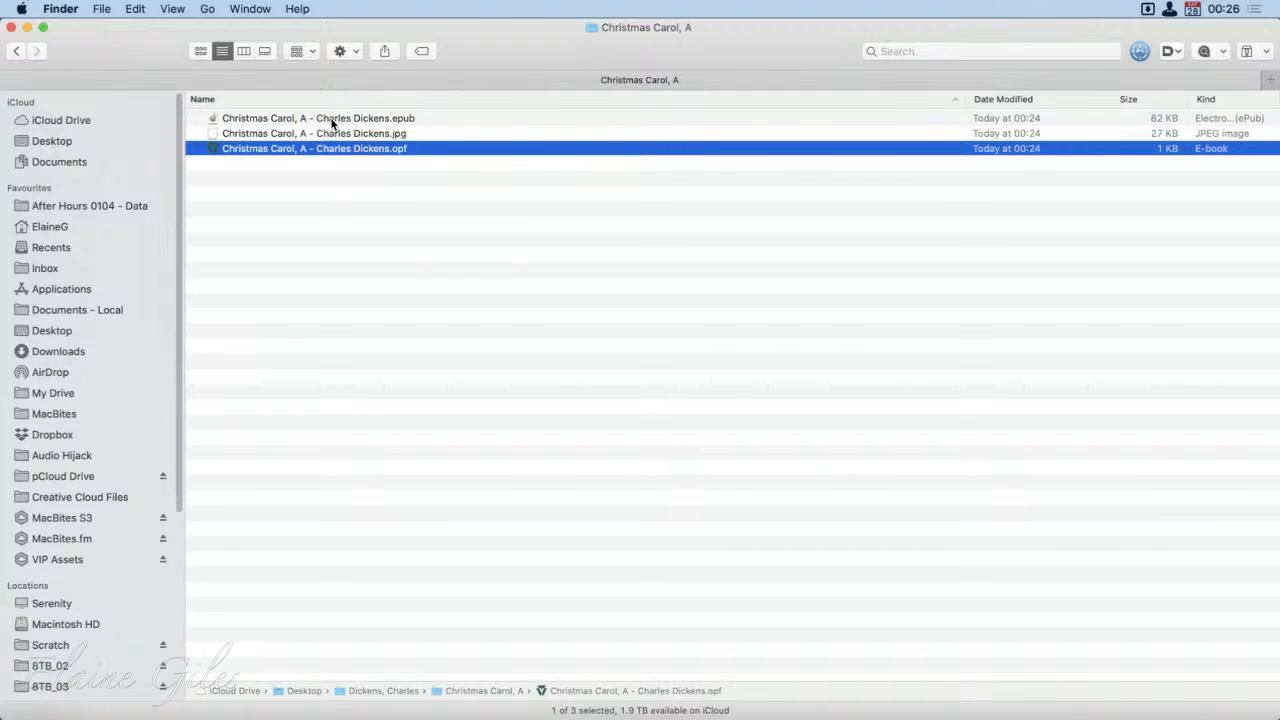
pyautogui.click(355, 183)
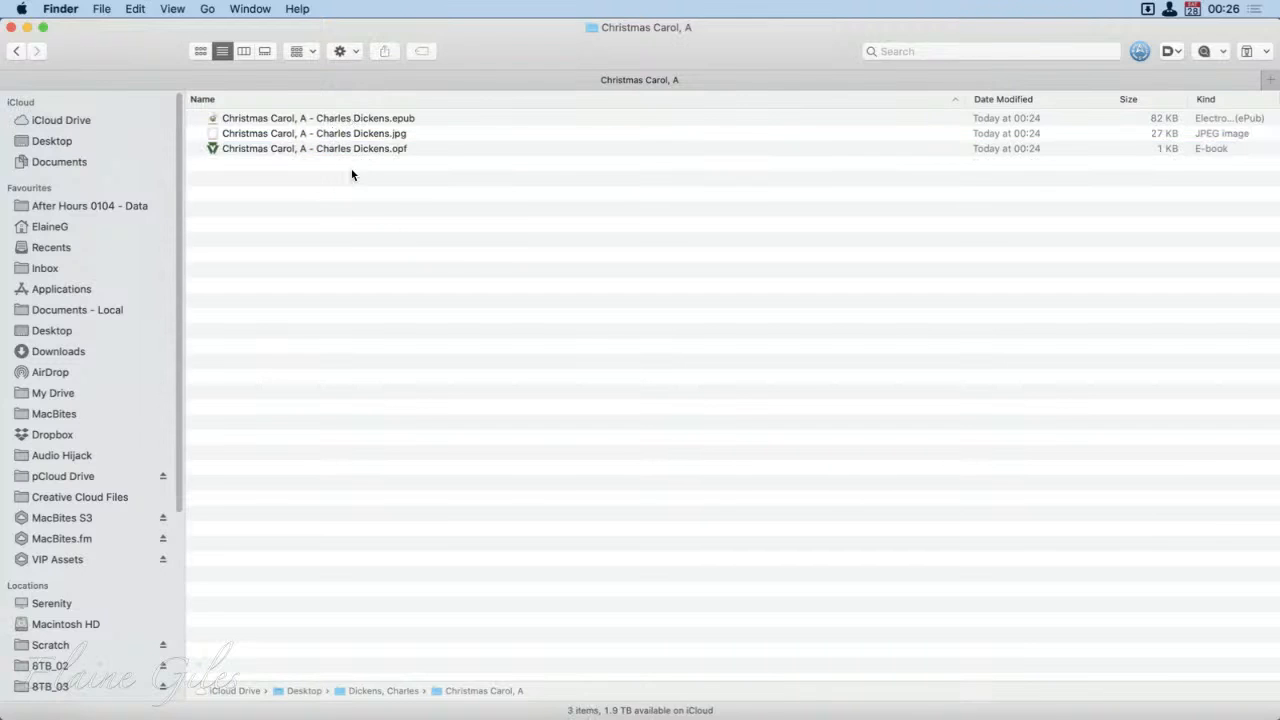
# Step: Preview the exported EPUB file again and open it with BetterZip to list its contents
pyautogui.click(407, 121)
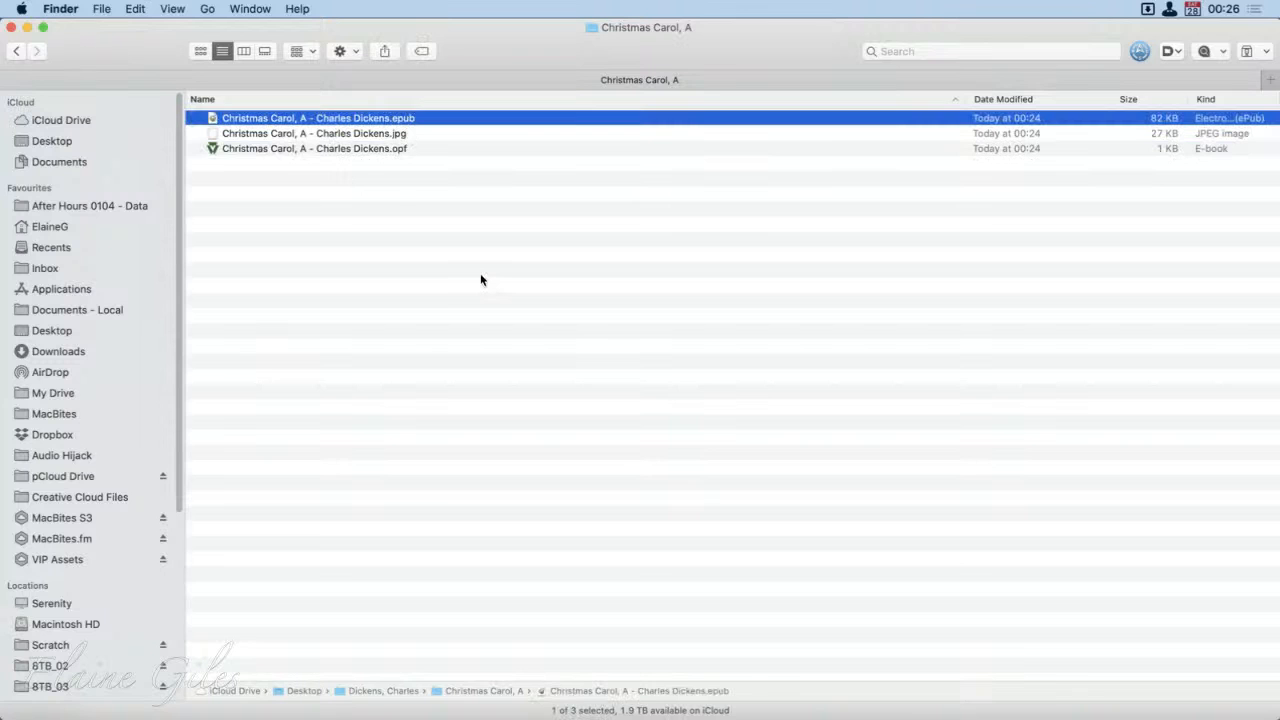
pyautogui.press('space')
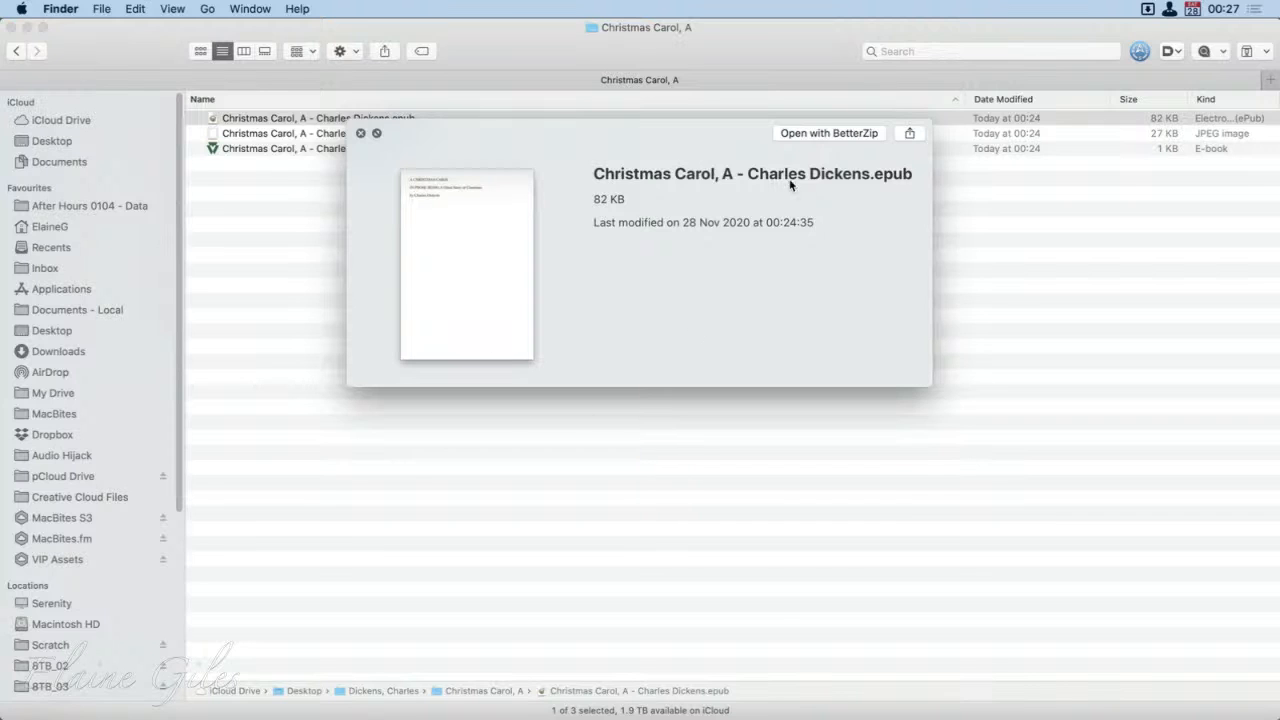
pyautogui.click(818, 135)
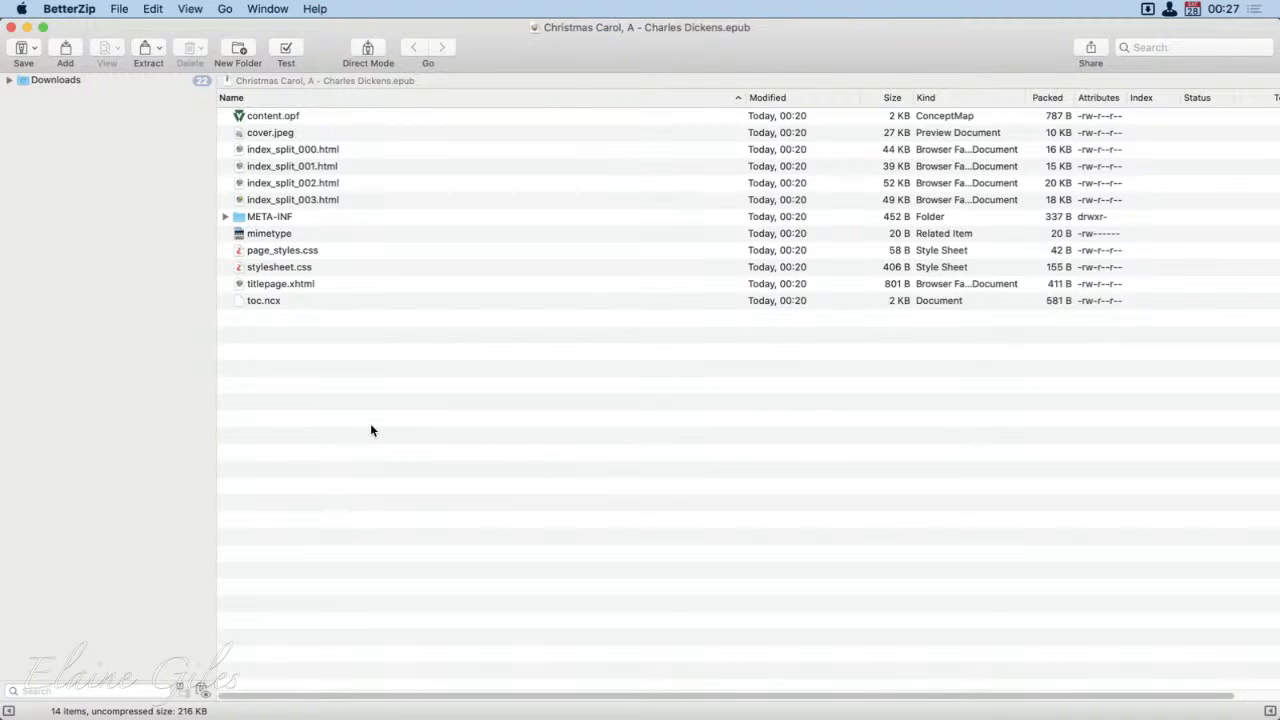
# Step: Preview cover.jpeg and the index_split HTML files inside the EPUB archive to examine the cover and the book text
pyautogui.click(322, 118)
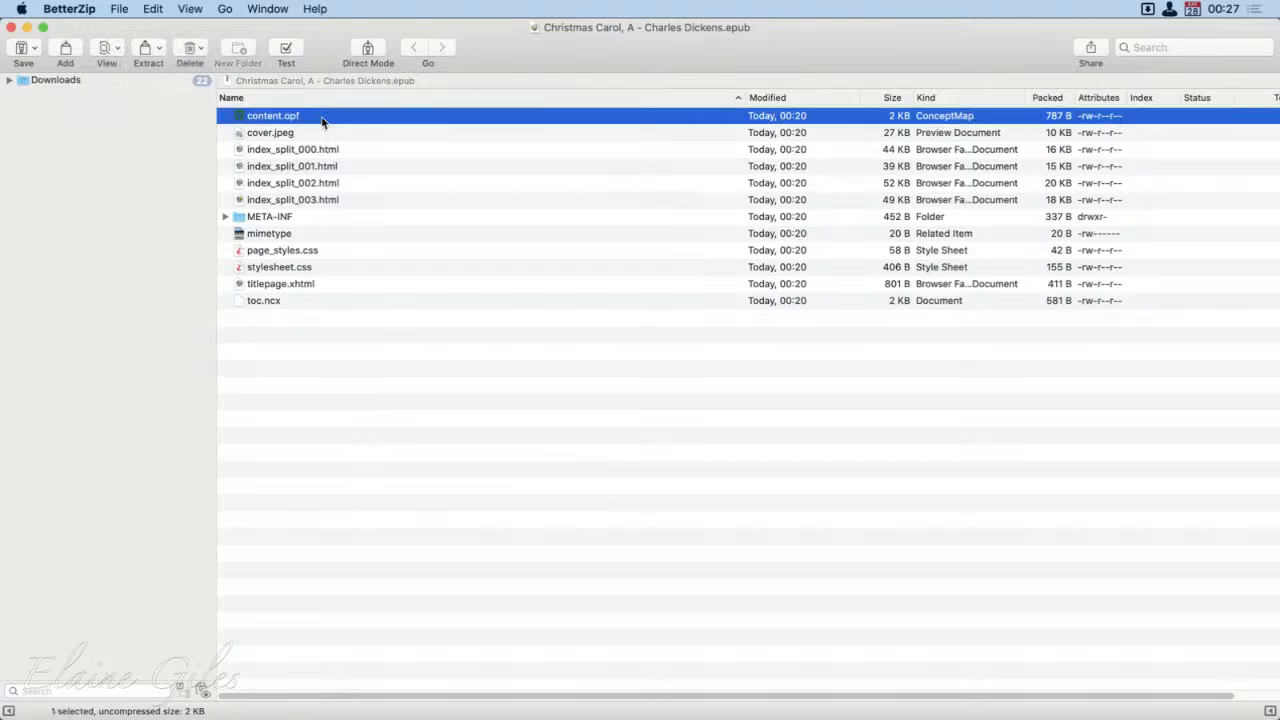
pyautogui.click(320, 137)
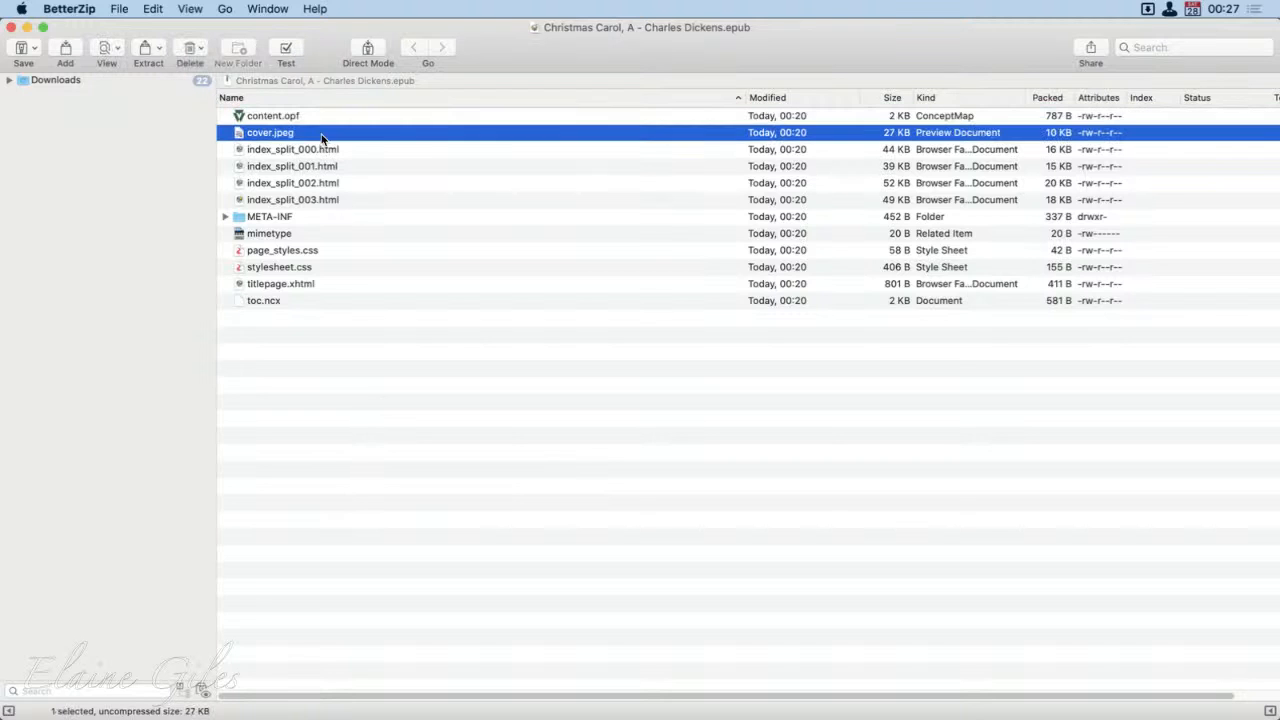
pyautogui.press('space')
pyautogui.press('space')
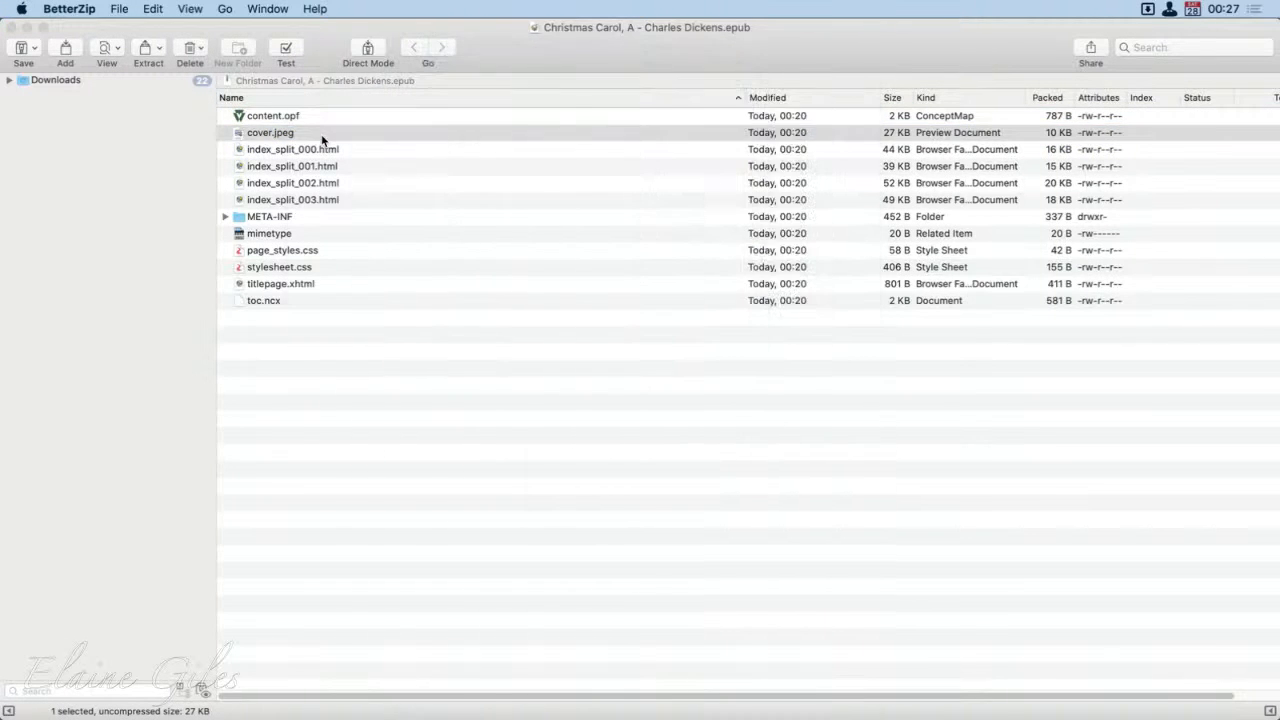
pyautogui.click(350, 148)
pyautogui.press('space')
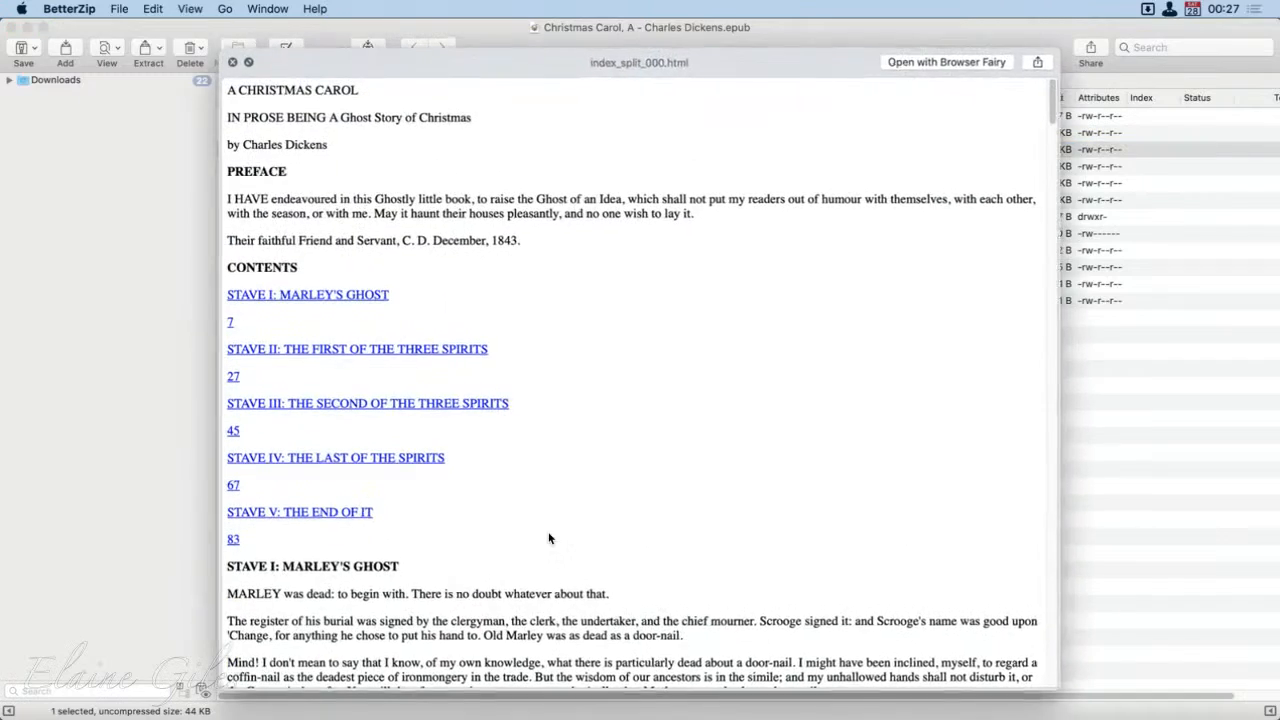
pyautogui.press('Down')
pyautogui.press('Down')
pyautogui.press('Down')
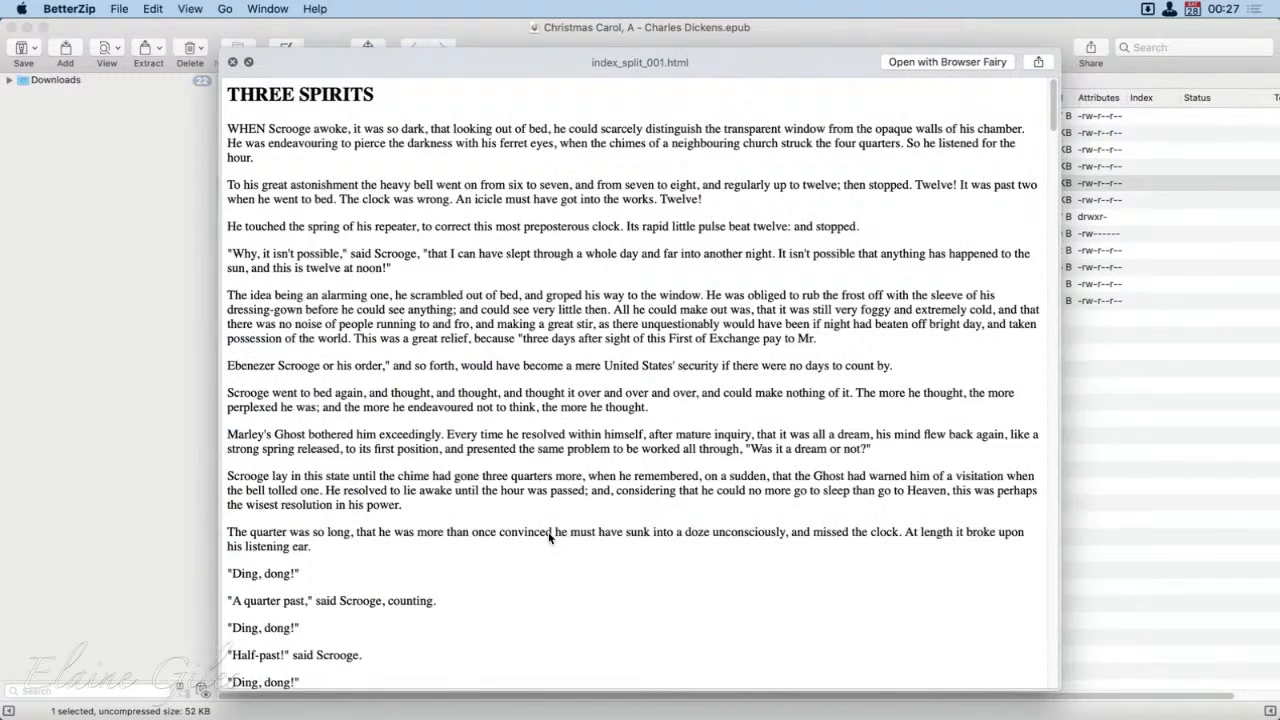
pyautogui.press('space')
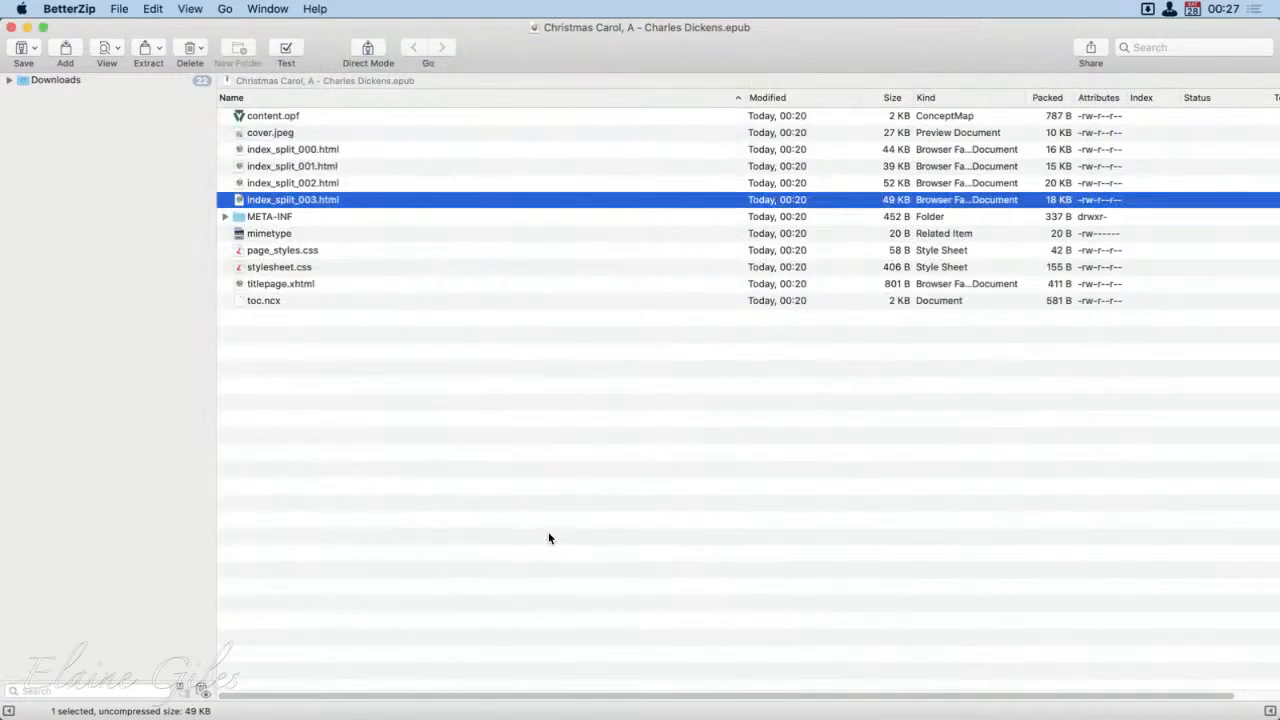
# Step: Expand the META-INF folder in the archive, preview container.xml and collapse the folder again
pyautogui.press('Down')
pyautogui.press('Right')
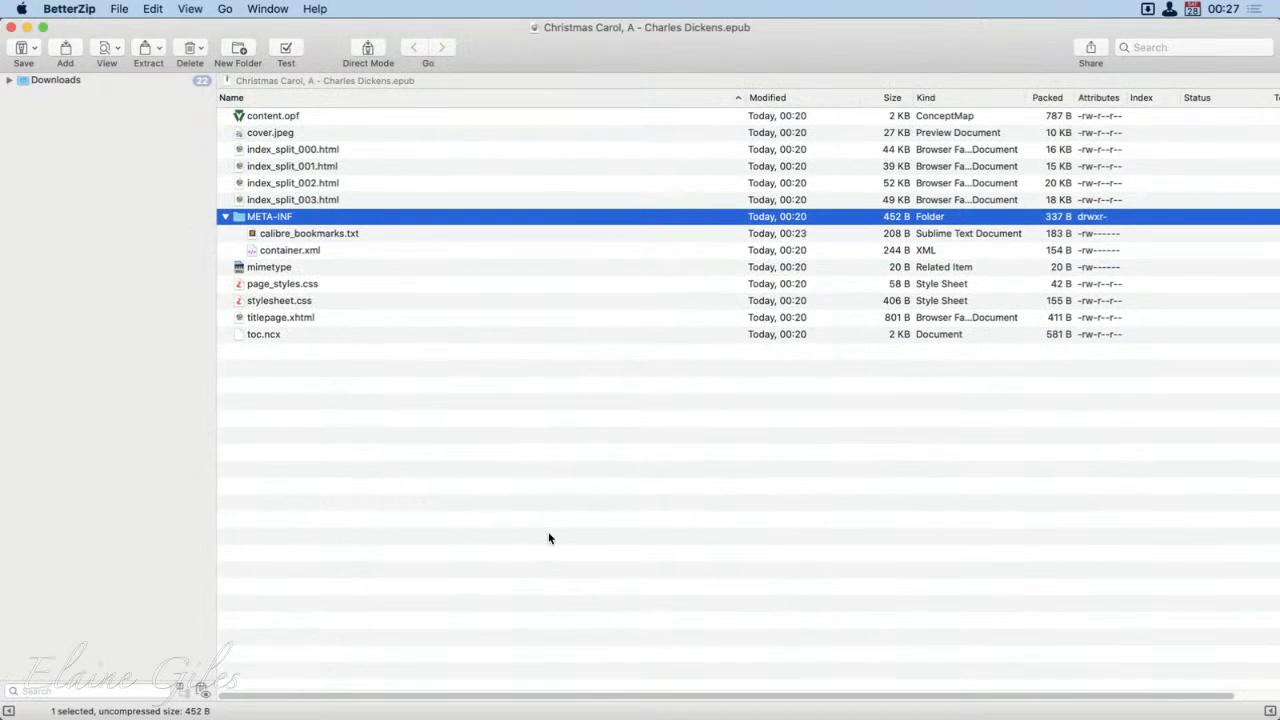
pyautogui.press('Down')
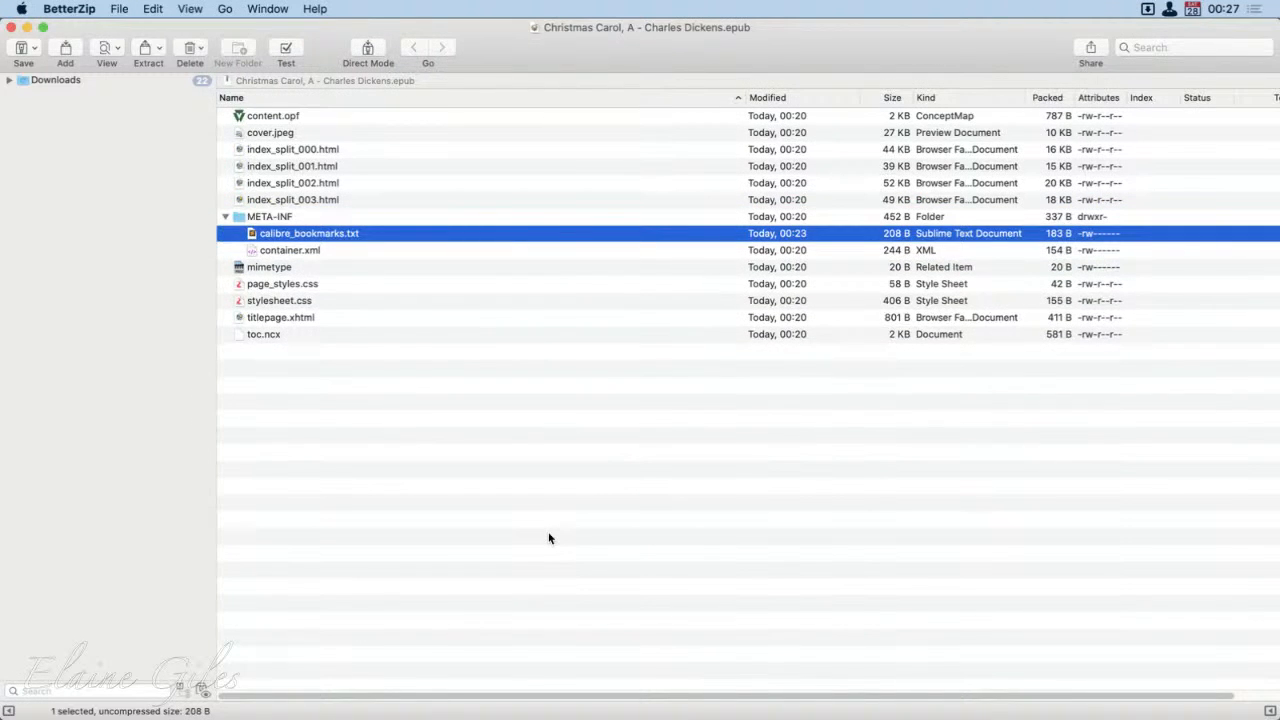
pyautogui.press('Down')
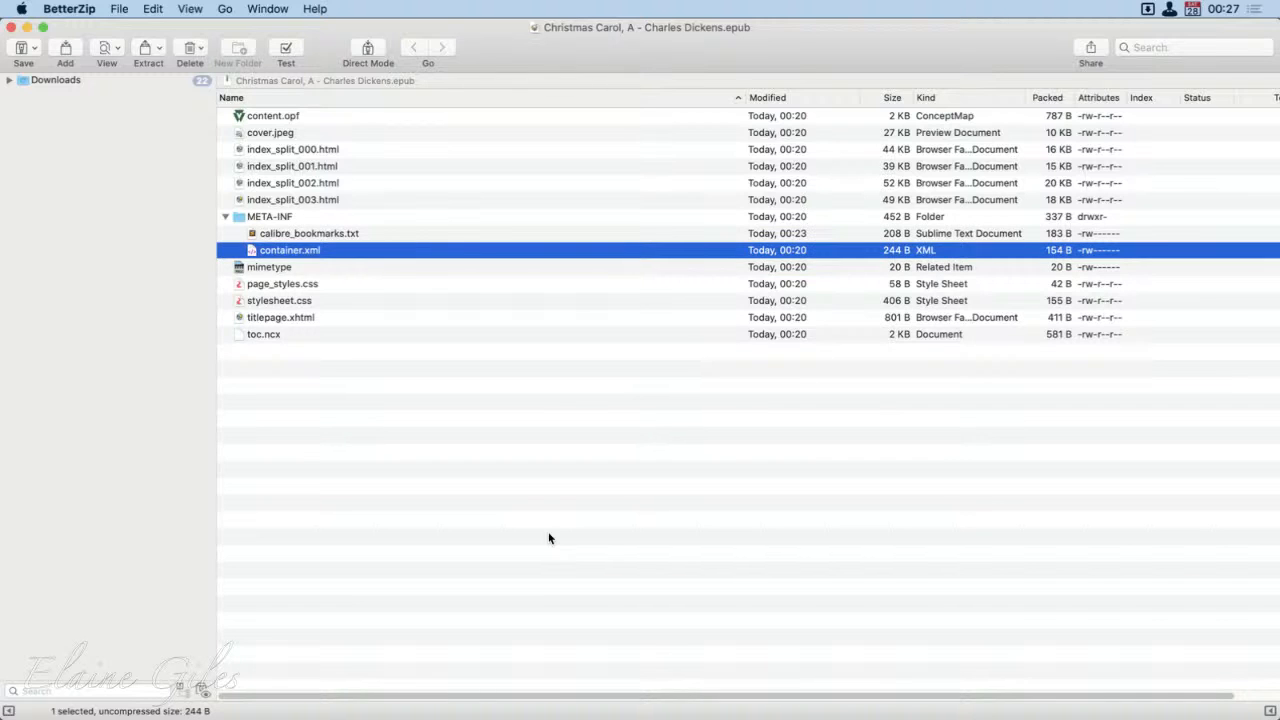
pyautogui.press('space')
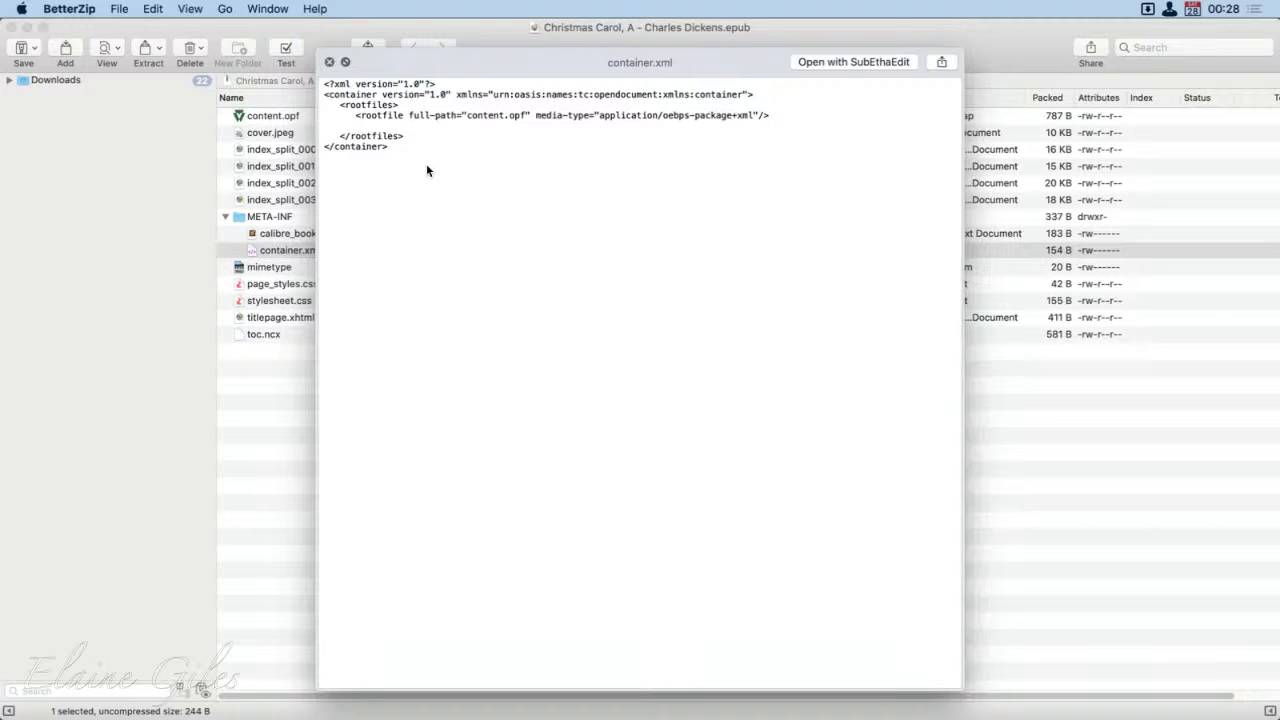
pyautogui.press('space')
pyautogui.click(226, 216)
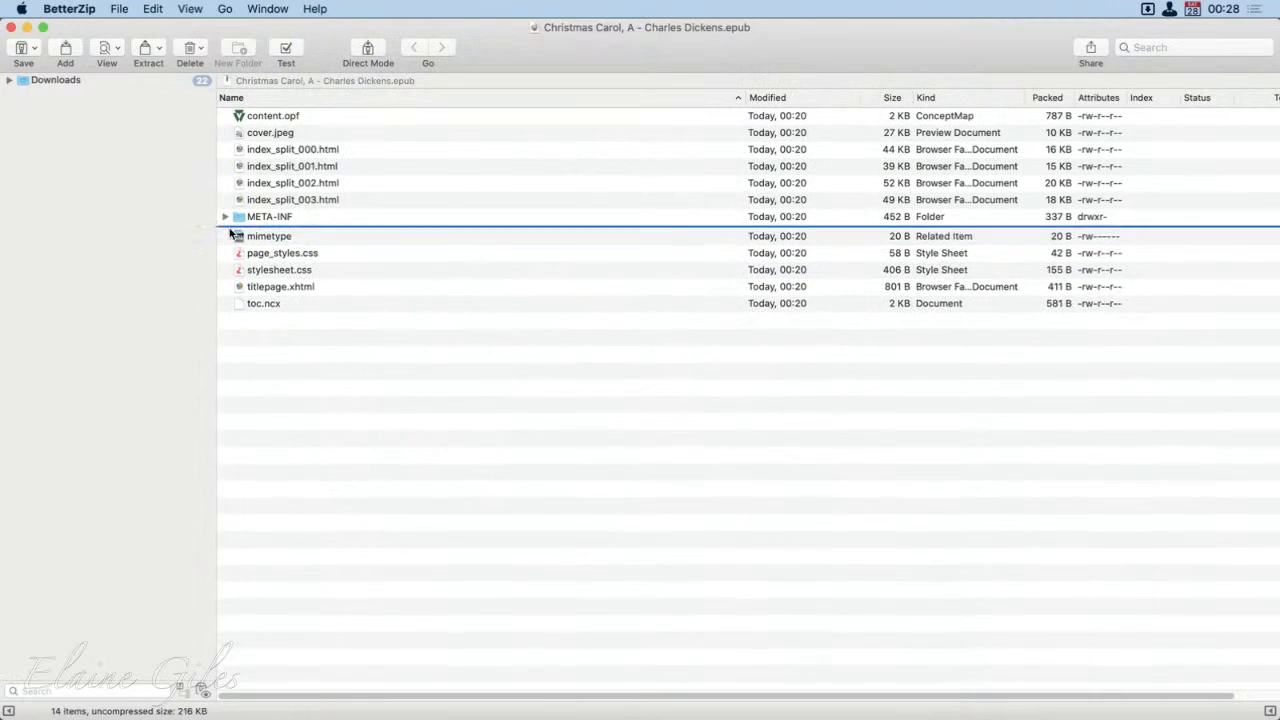
# Step: Go through the archive's mimetype and style sheet entries and preview page_styles.css
pyautogui.click(258, 237)
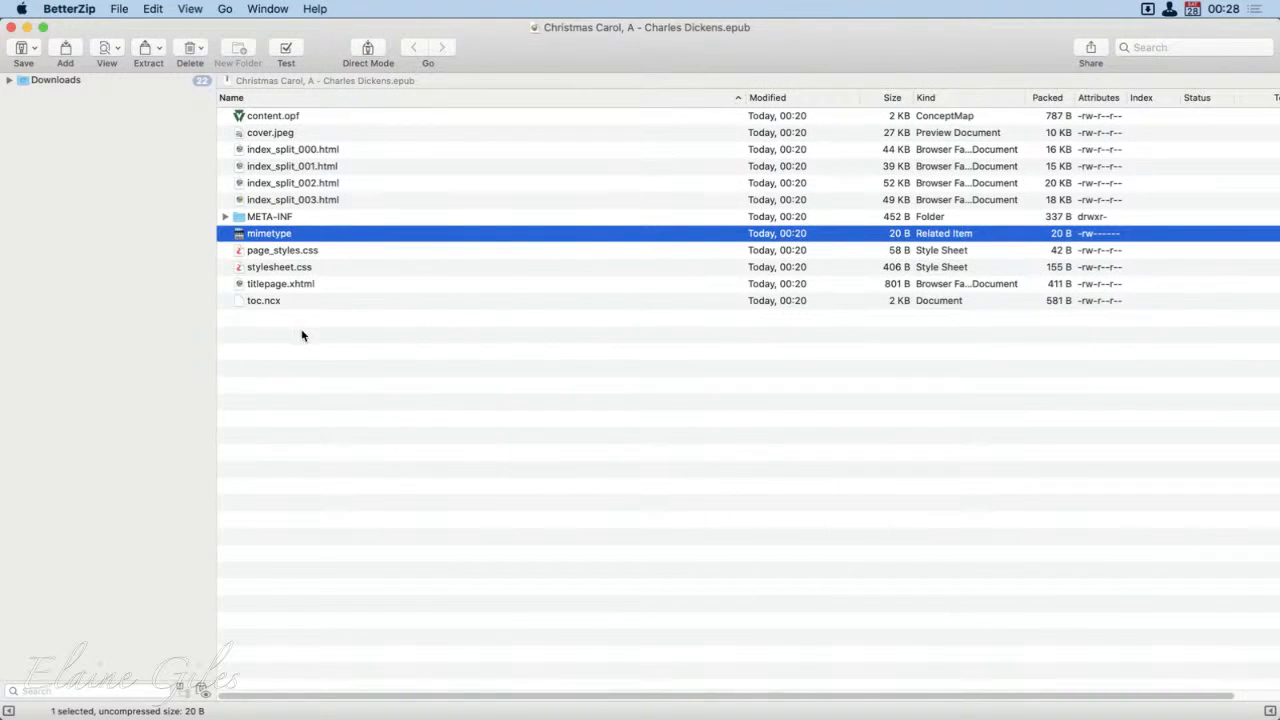
pyautogui.click(314, 251)
pyautogui.press('space')
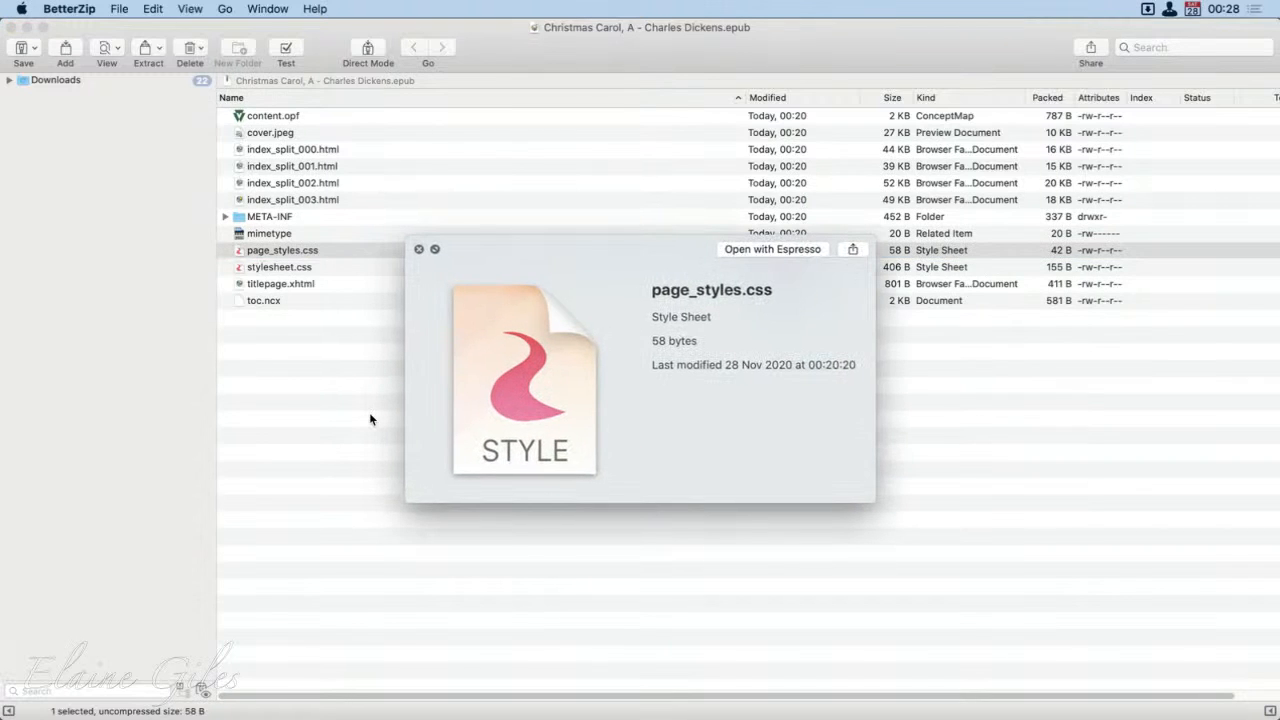
pyautogui.press('Down')
pyautogui.press('Up')
pyautogui.press('space')
pyautogui.press('space')
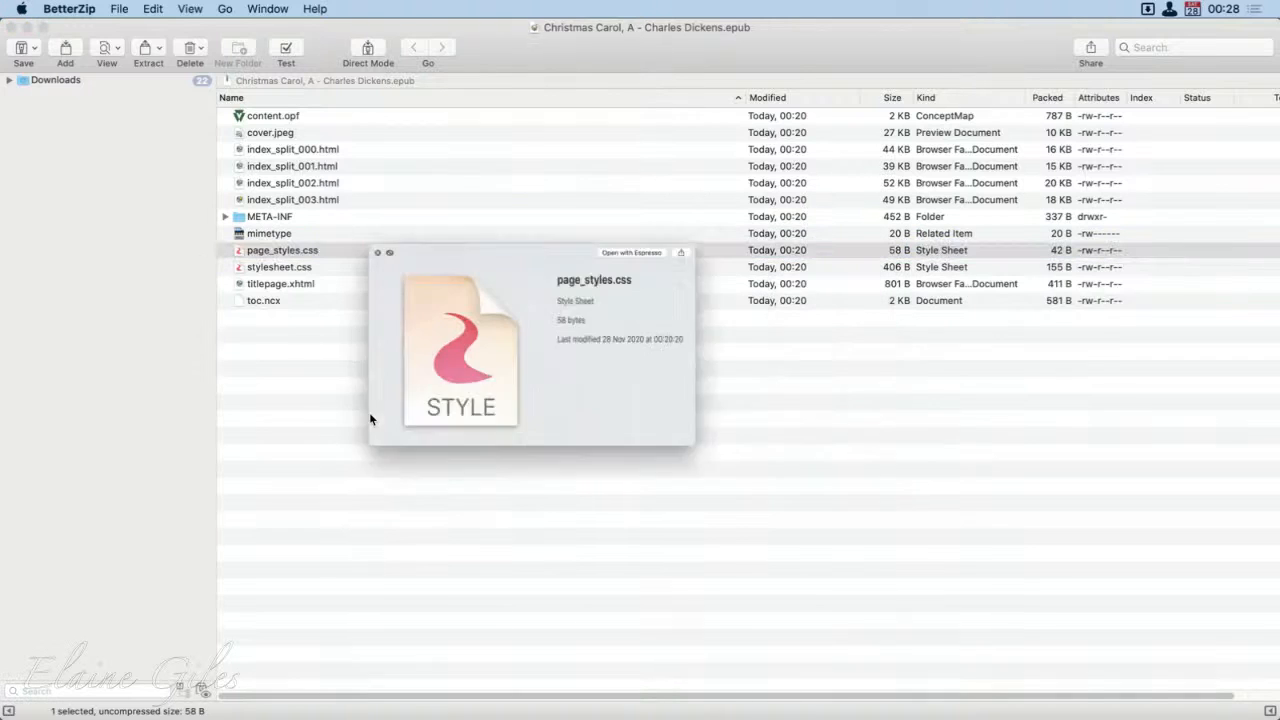
pyautogui.click(802, 248)
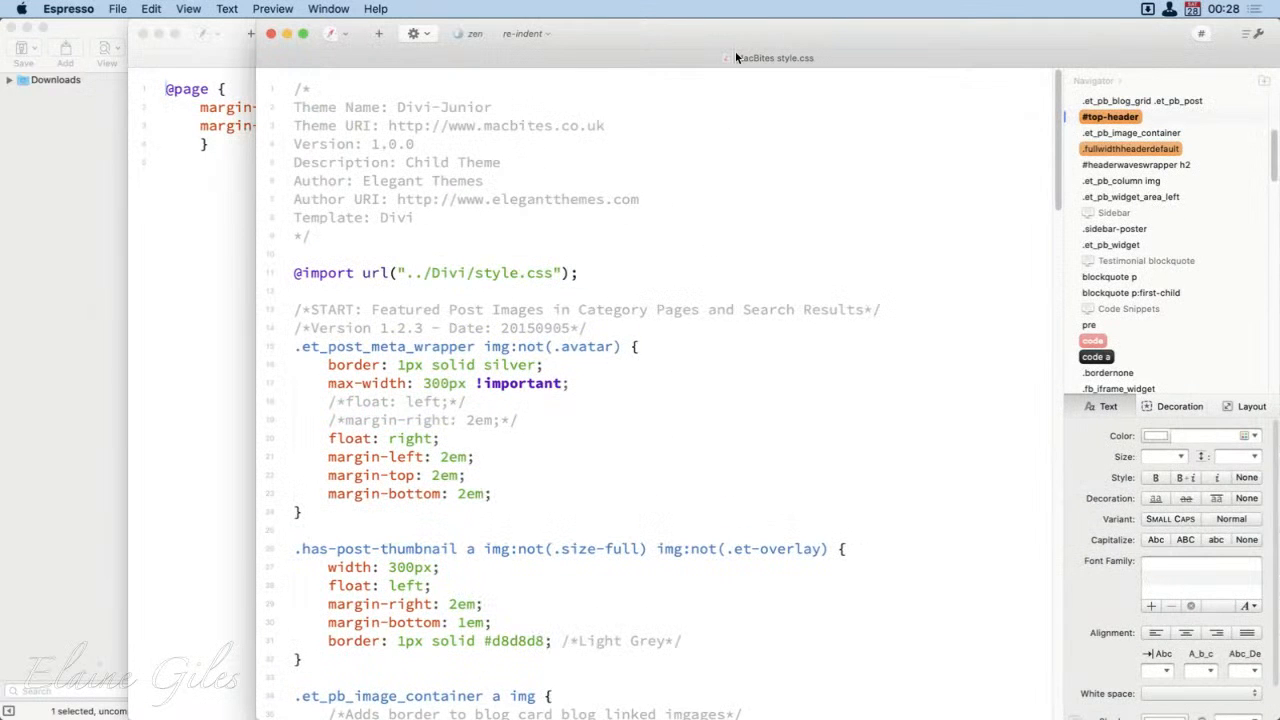
pyautogui.scroll(-20, 606, 615)
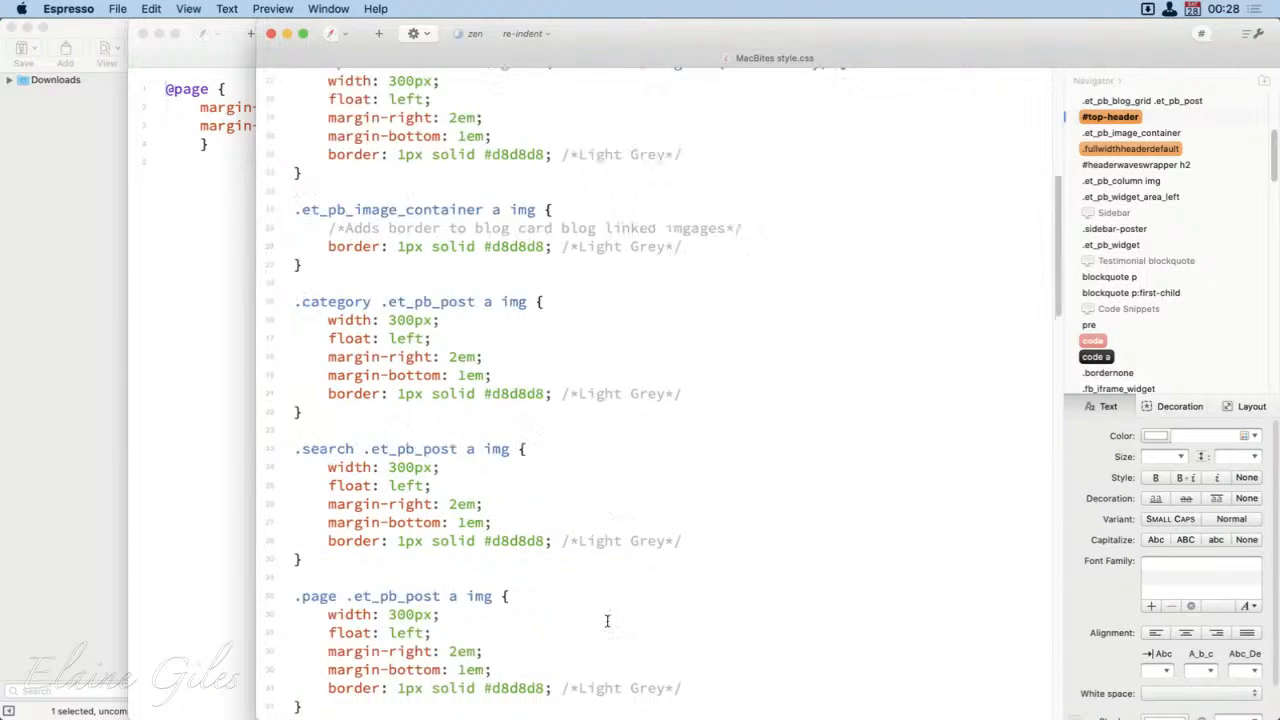
pyautogui.click(270, 34)
pyautogui.click(322, 256)
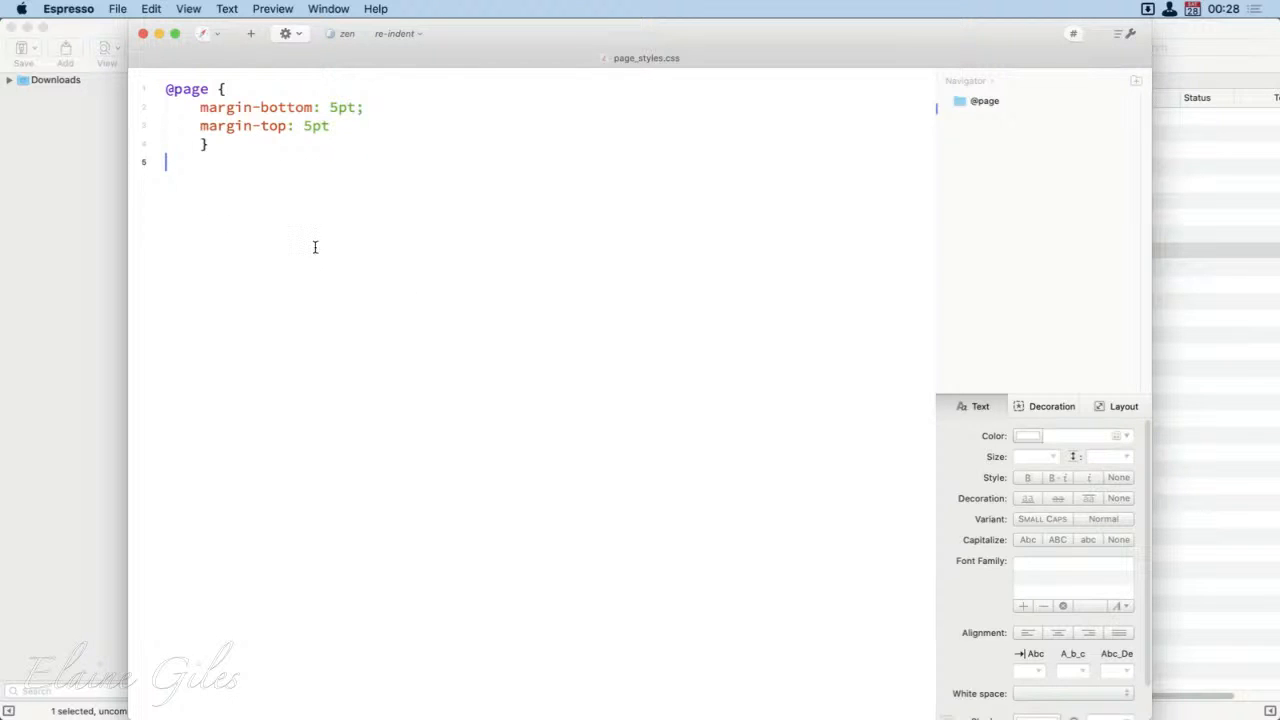
pyautogui.click(141, 33)
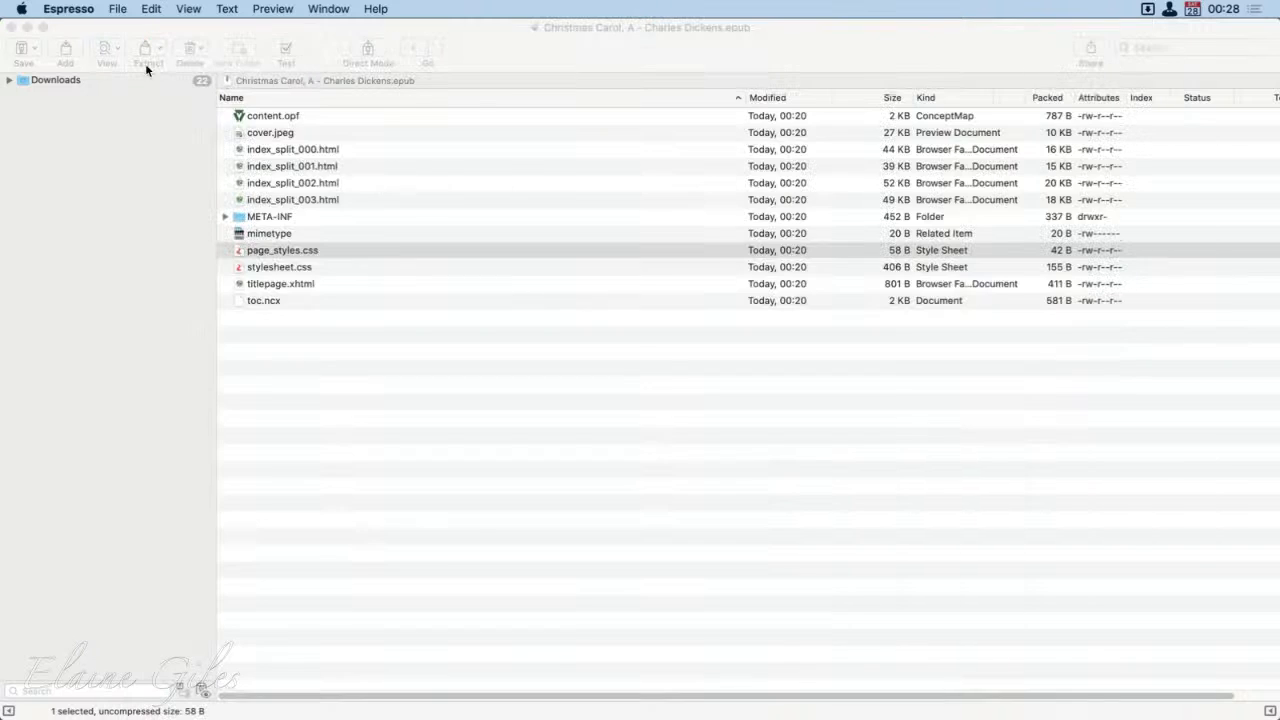
# Step: Open the archive's stylesheet.css in Espresso and examine the .calibre rule's selector, braces and declarations
pyautogui.click(313, 267)
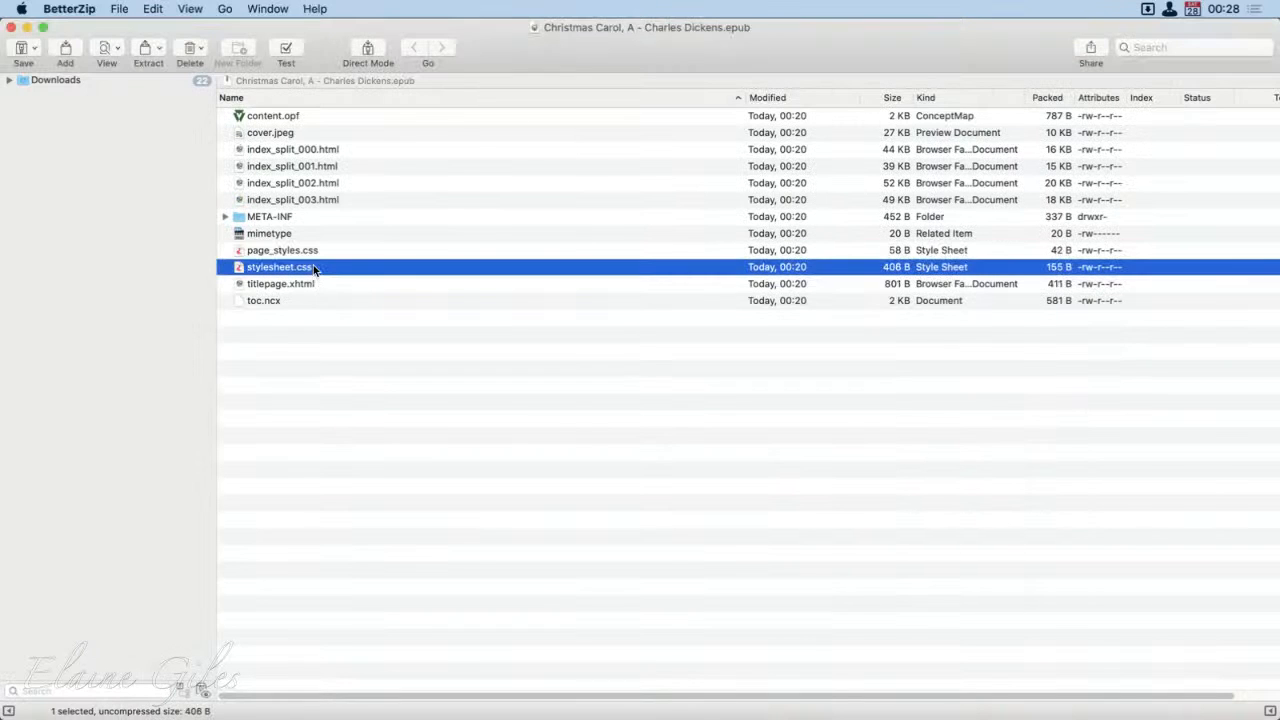
pyautogui.press('space')
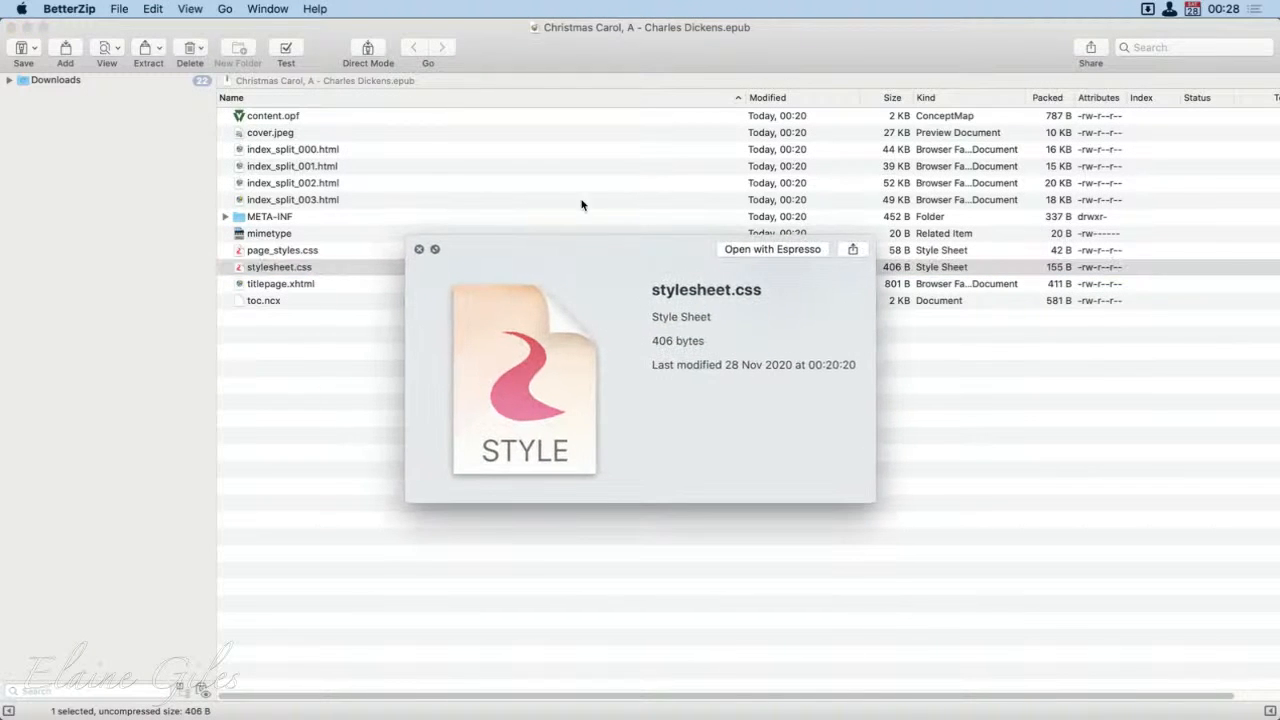
pyautogui.click(782, 249)
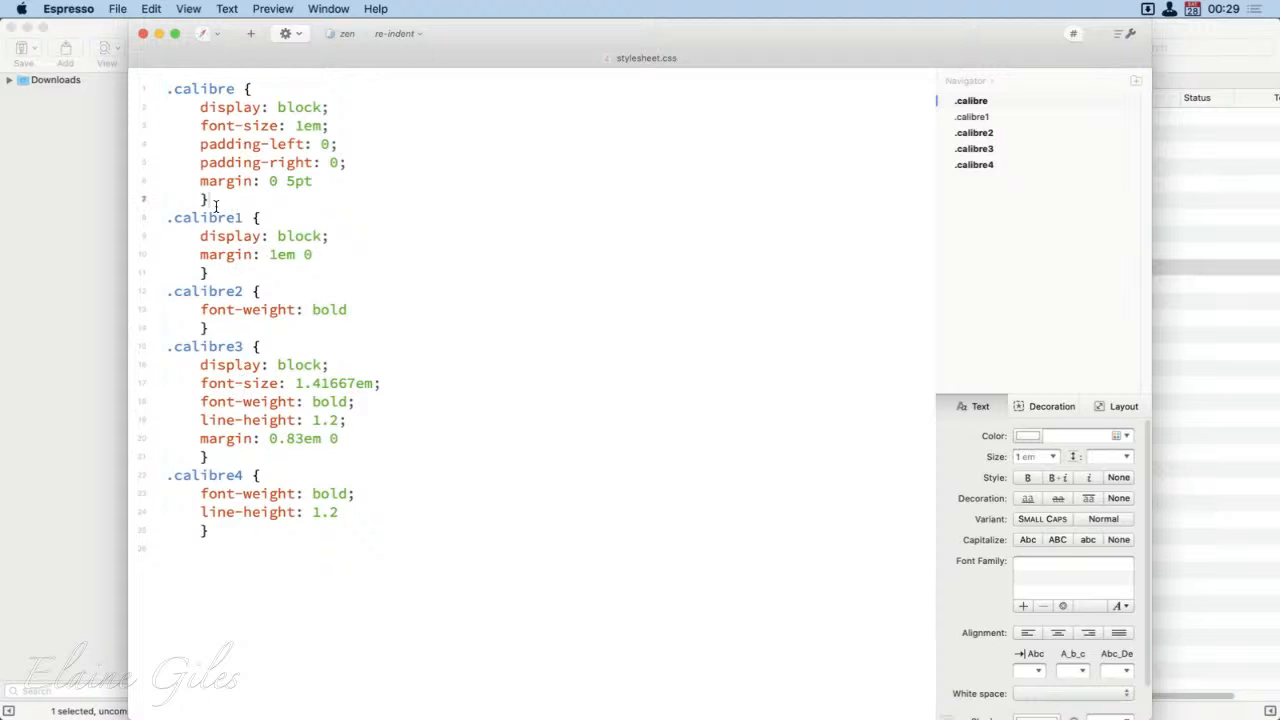
pyautogui.moveTo(210, 200); pyautogui.dragTo(166, 90)
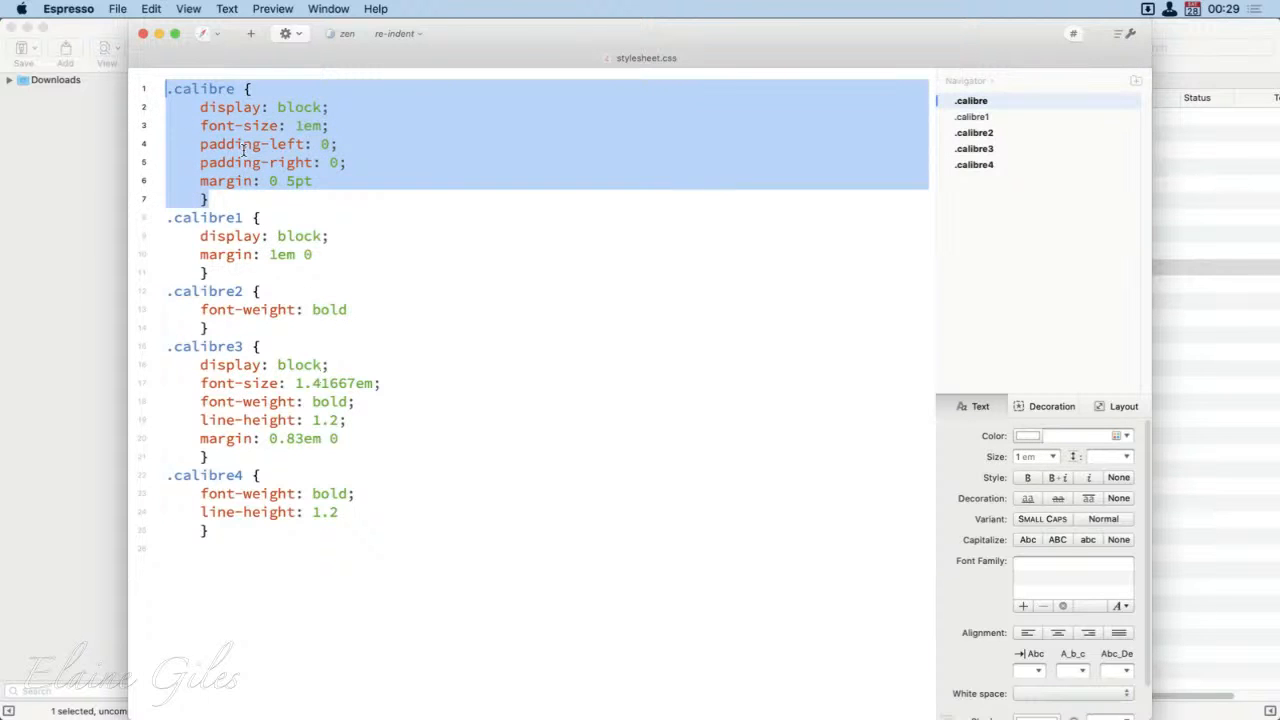
pyautogui.doubleClick(207, 92)
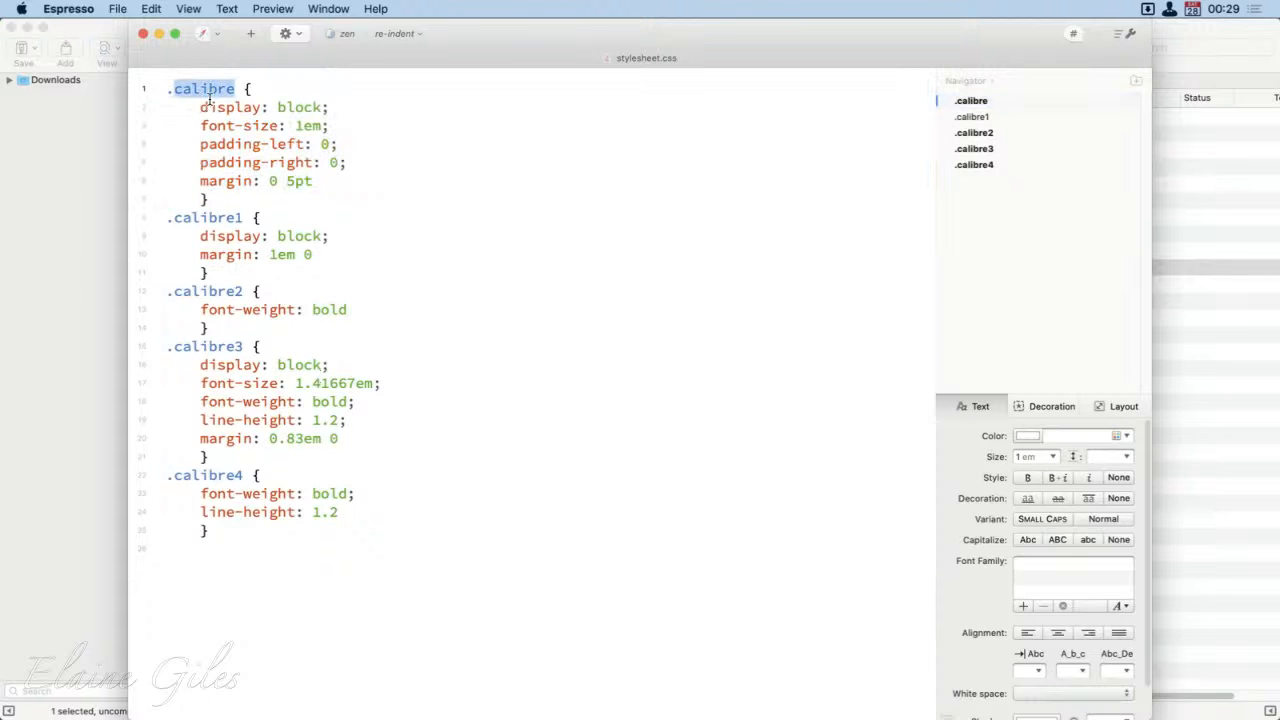
pyautogui.click(247, 90)
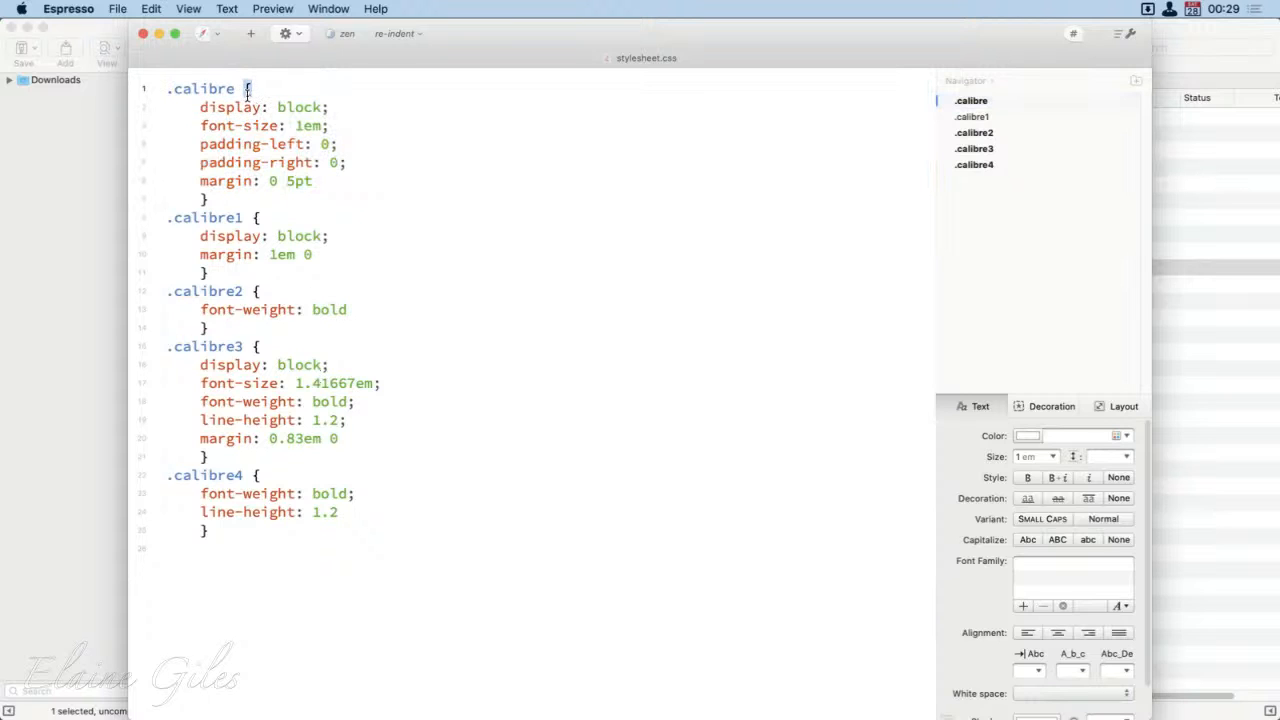
pyautogui.click(210, 201)
pyautogui.moveTo(330, 182); pyautogui.dragTo(160, 108)
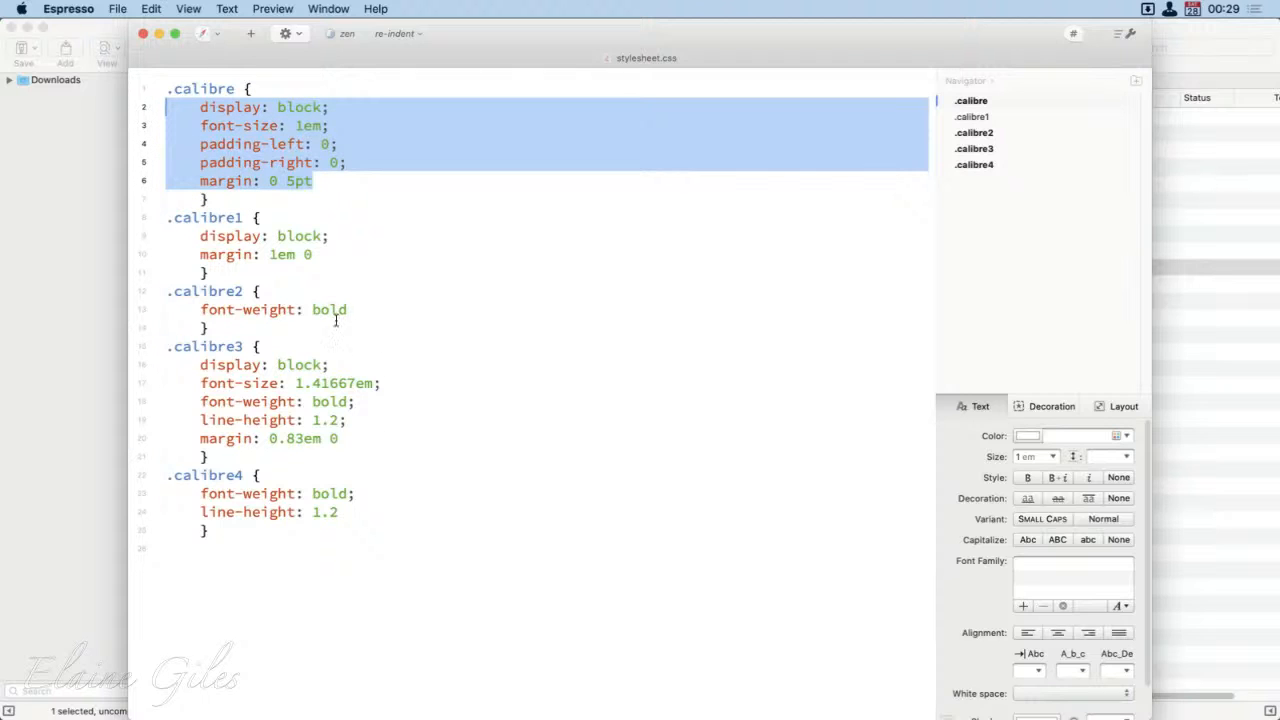
# Step: Try font sizes of 2em and 1.5em in the .calibre rule, restore 1em and quit Espresso without saving
pyautogui.click(303, 125)
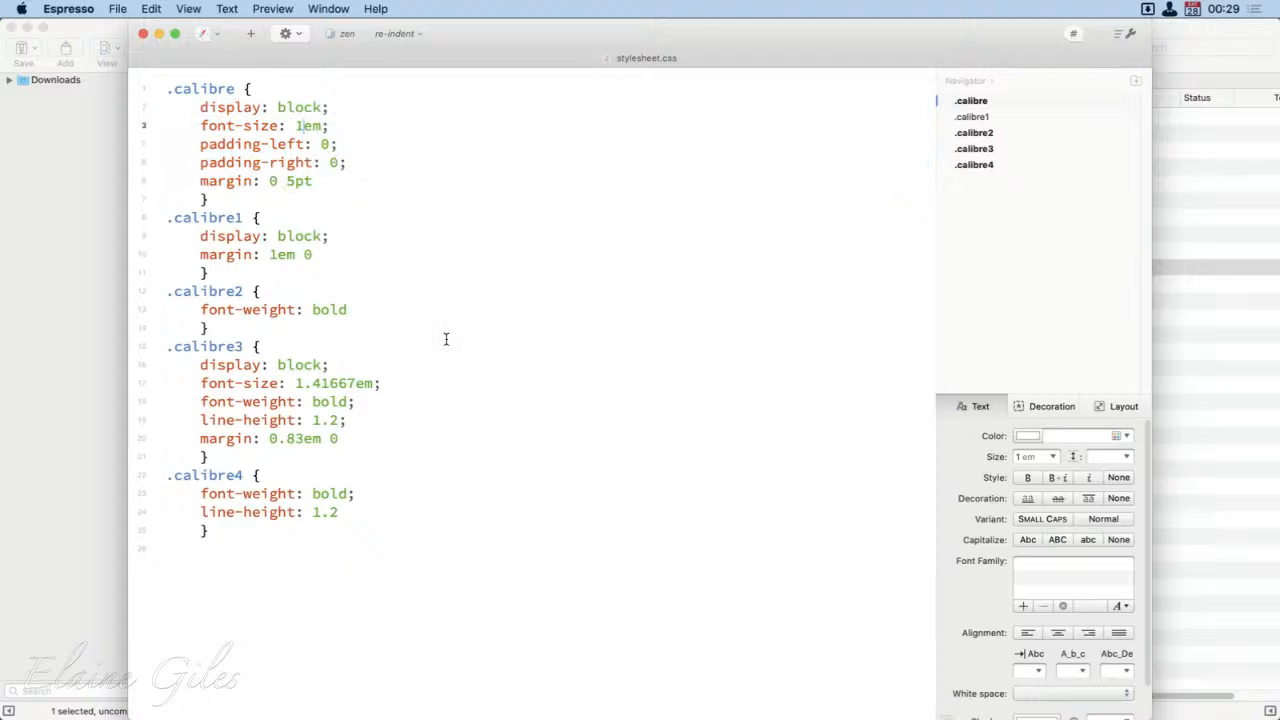
pyautogui.press('BackSpace')
pyautogui.write('2')
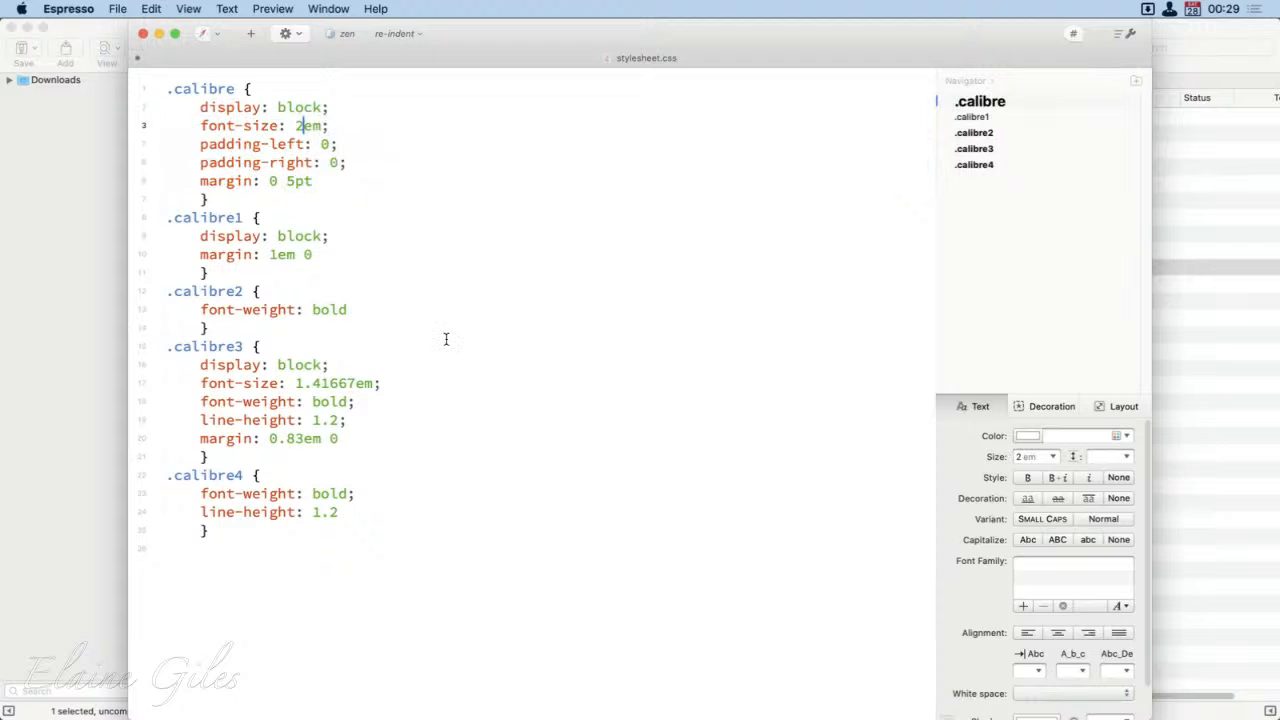
pyautogui.press('BackSpace')
pyautogui.write('1.5')
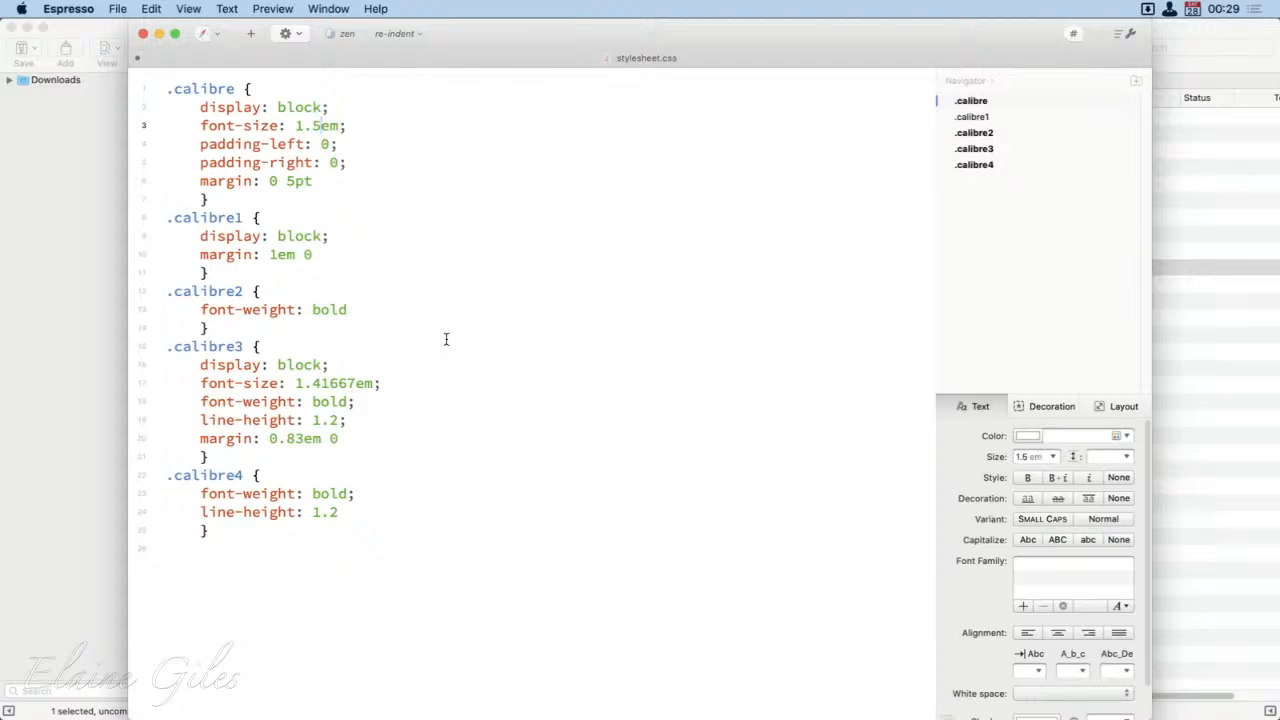
pyautogui.press('BackSpace')
pyautogui.press('BackSpace')
pyautogui.press('super+q')
pyautogui.click(588, 148)
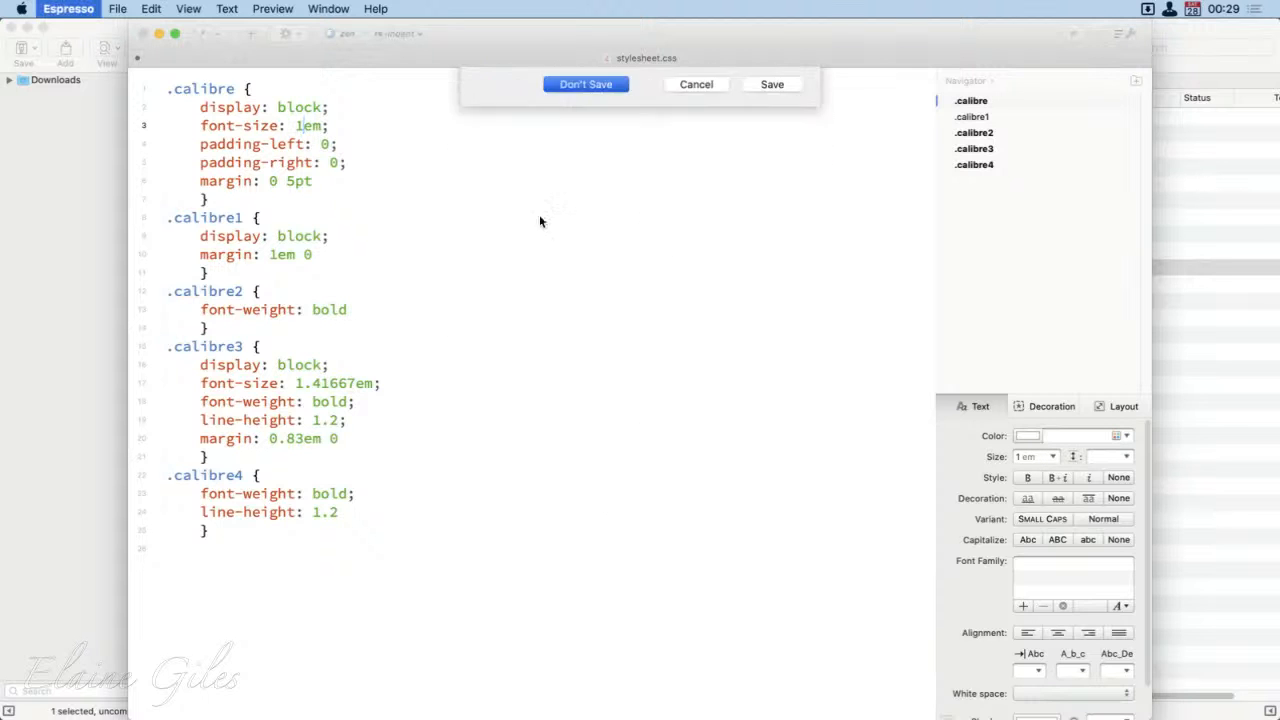
pyautogui.click(350, 370)
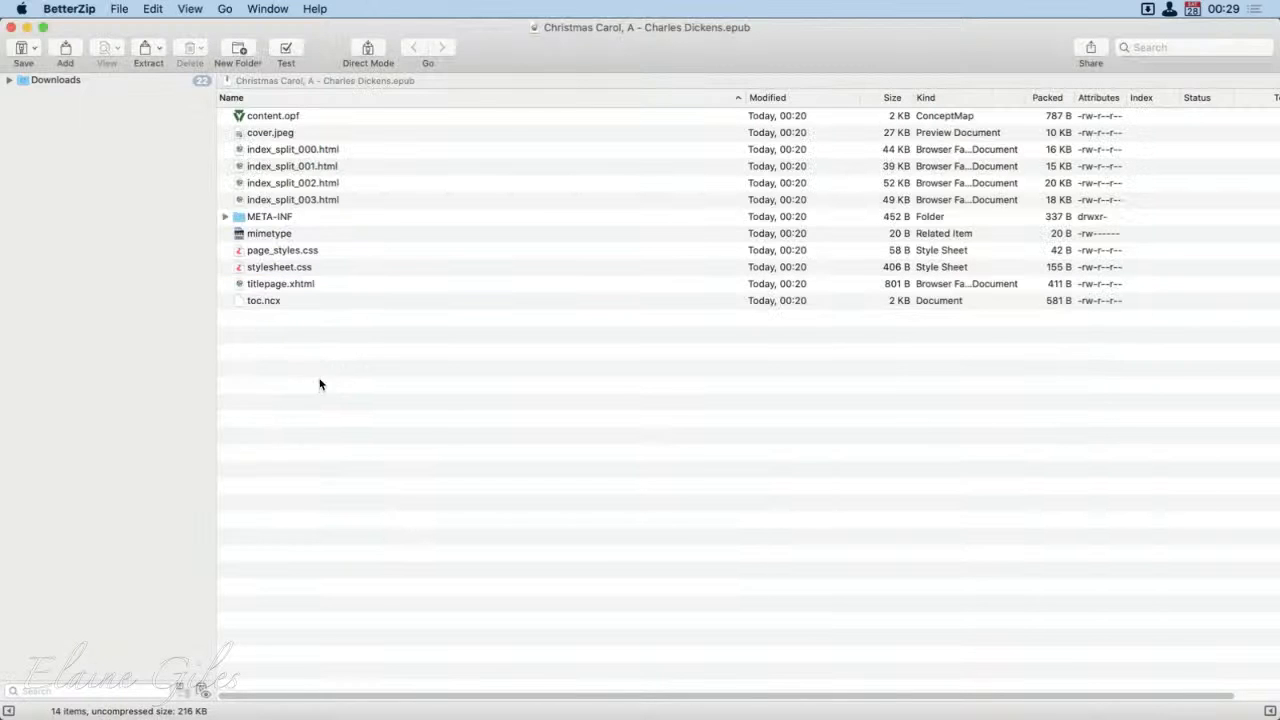
pyautogui.moveTo(354, 384); pyautogui.dragTo(209, 77)
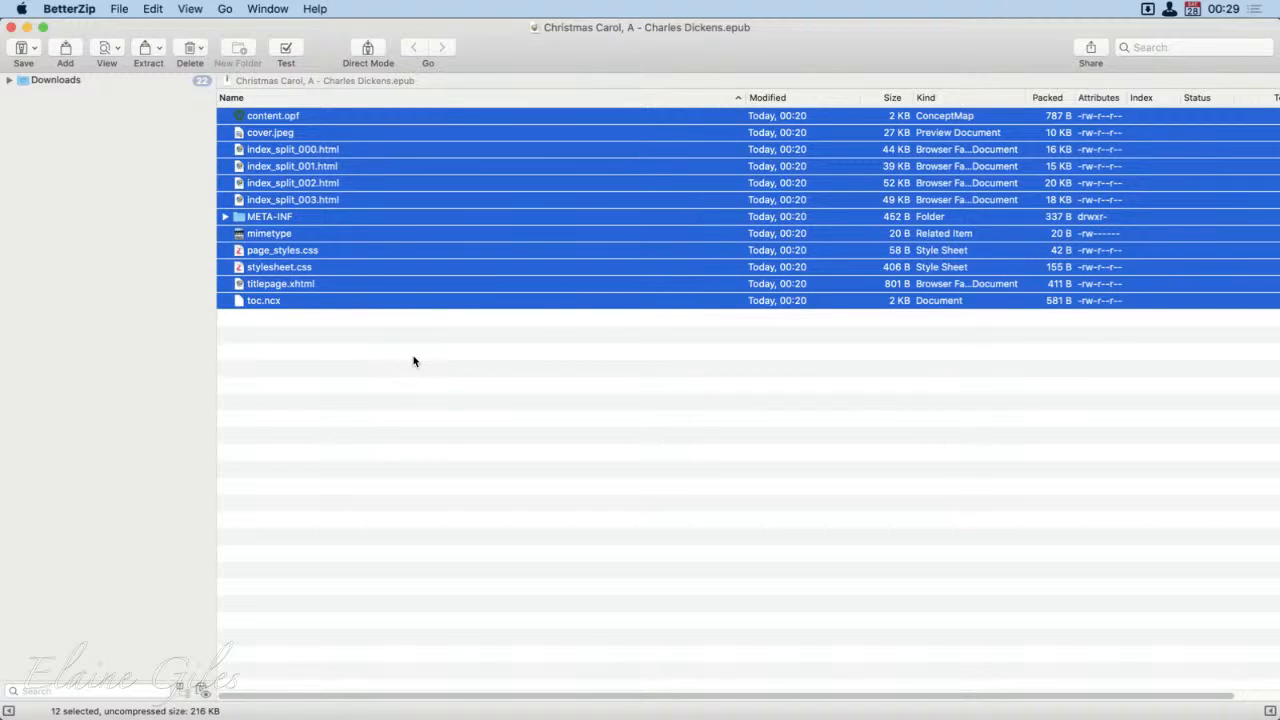
pyautogui.click(326, 354)
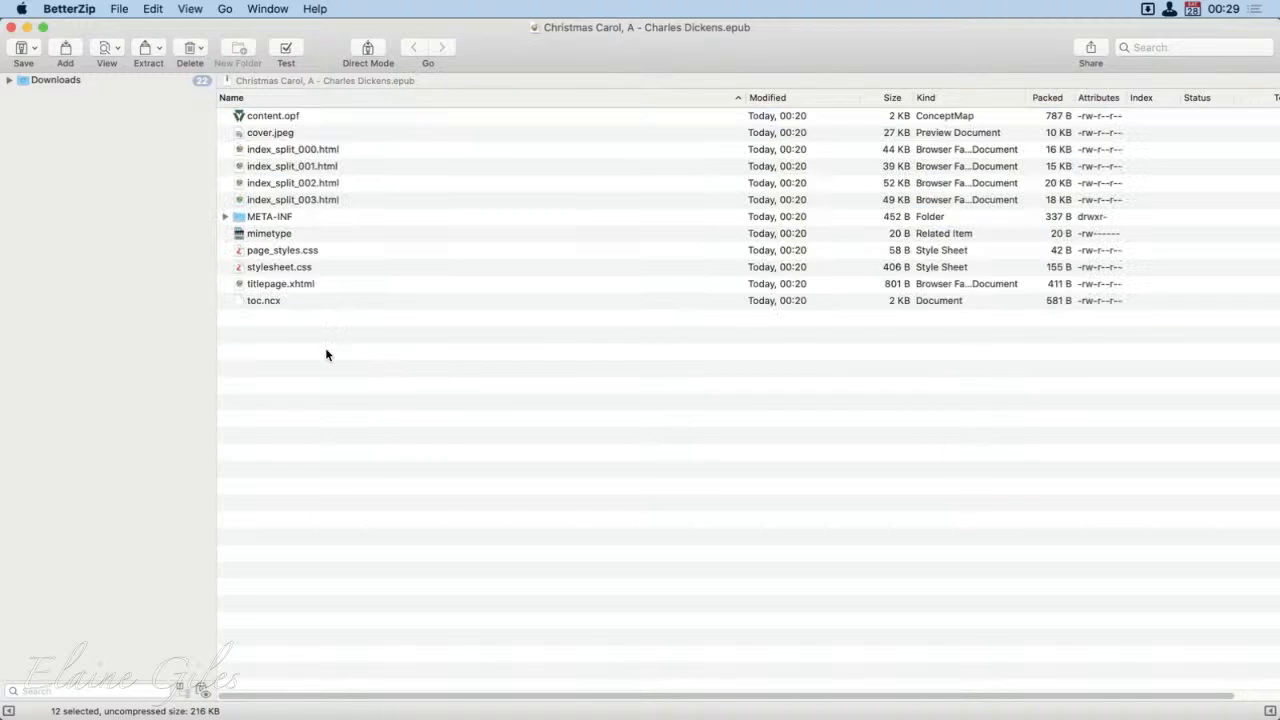
# Step: Preview titlepage.xhtml from the EPUB archive, look through the page and close the preview
pyautogui.click(318, 285)
pyautogui.press('space')
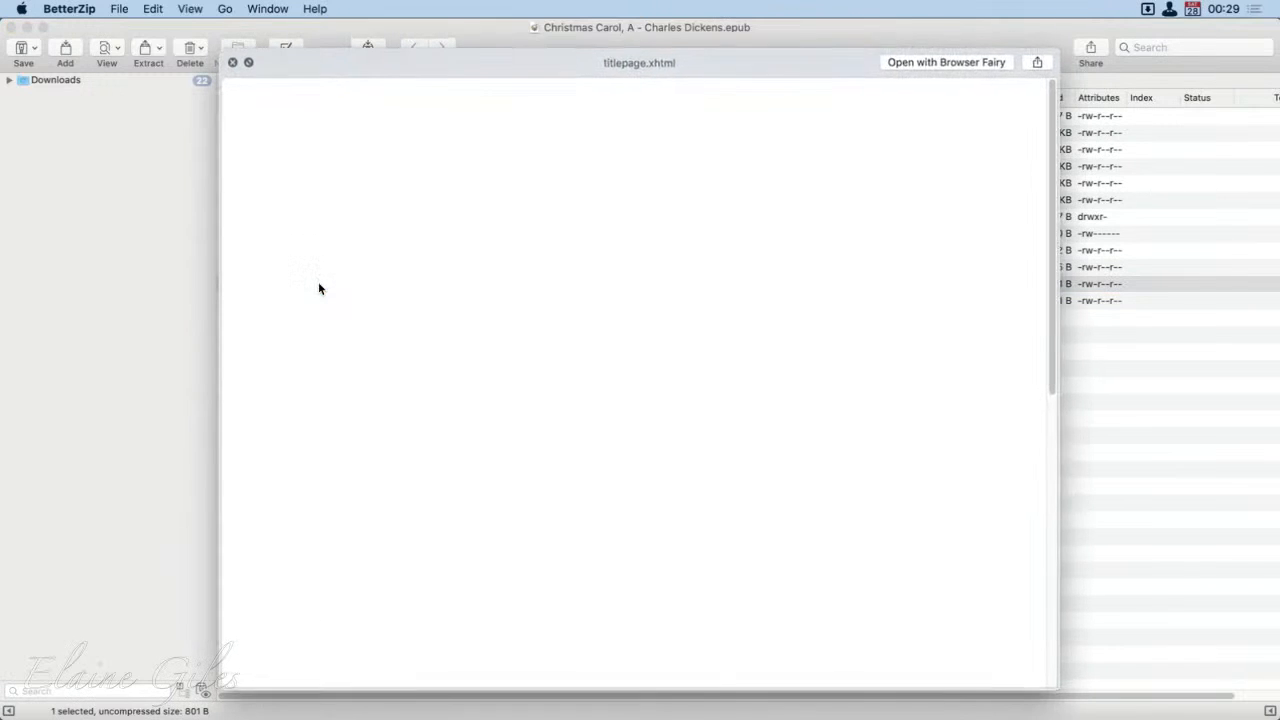
pyautogui.scroll(-10, 810, 565)
pyautogui.scroll(10, 810, 565)
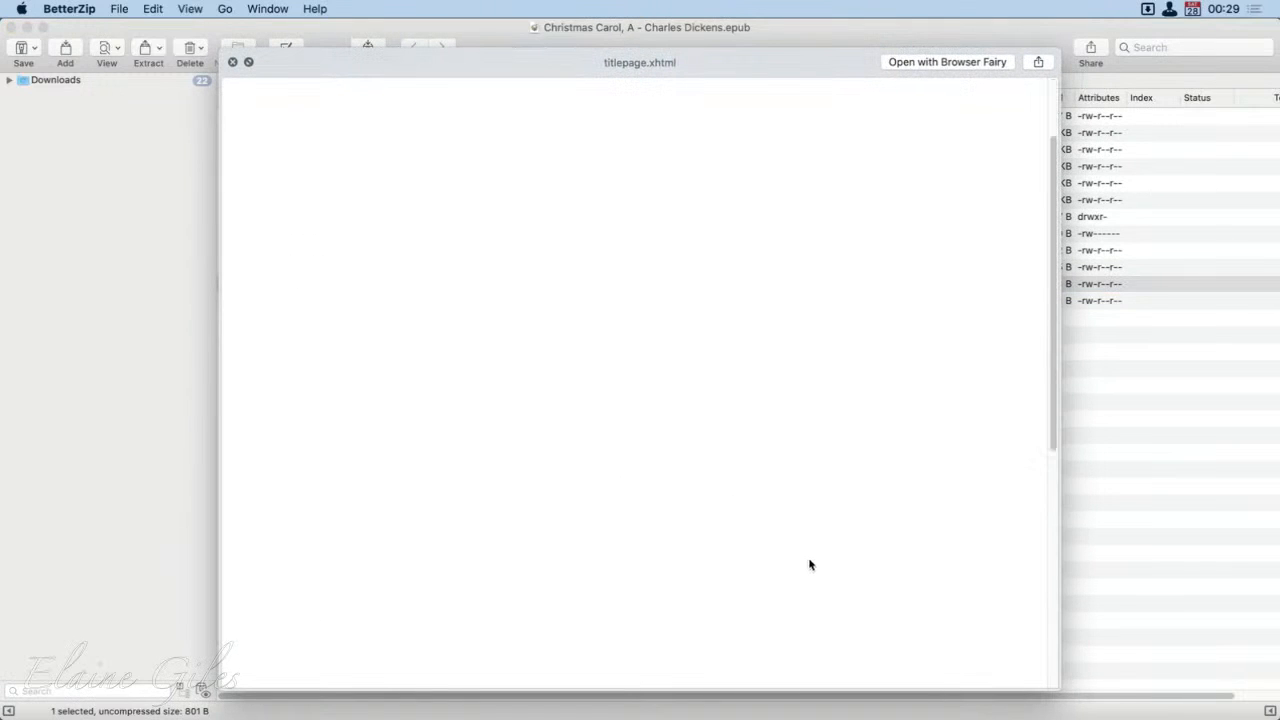
pyautogui.press('space')
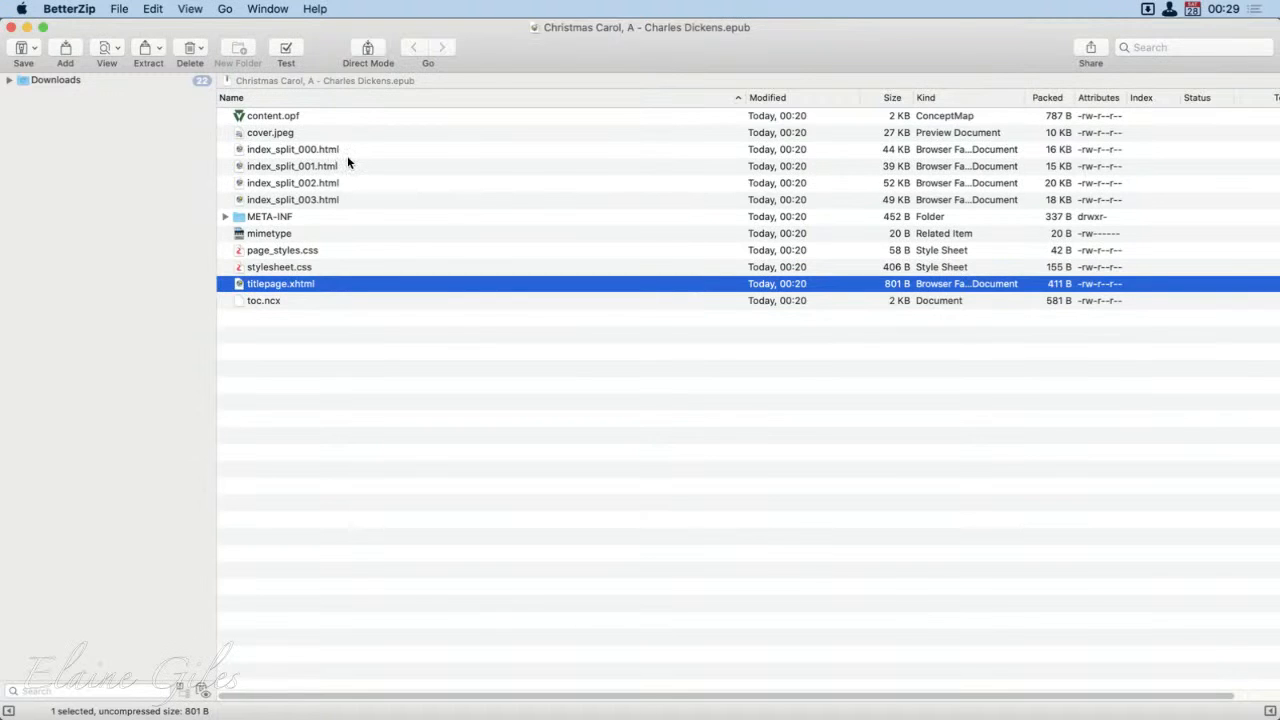
# Step: Preview index_split_000.html from the archive, look through the contents and story text, and close the preview
pyautogui.click(348, 163)
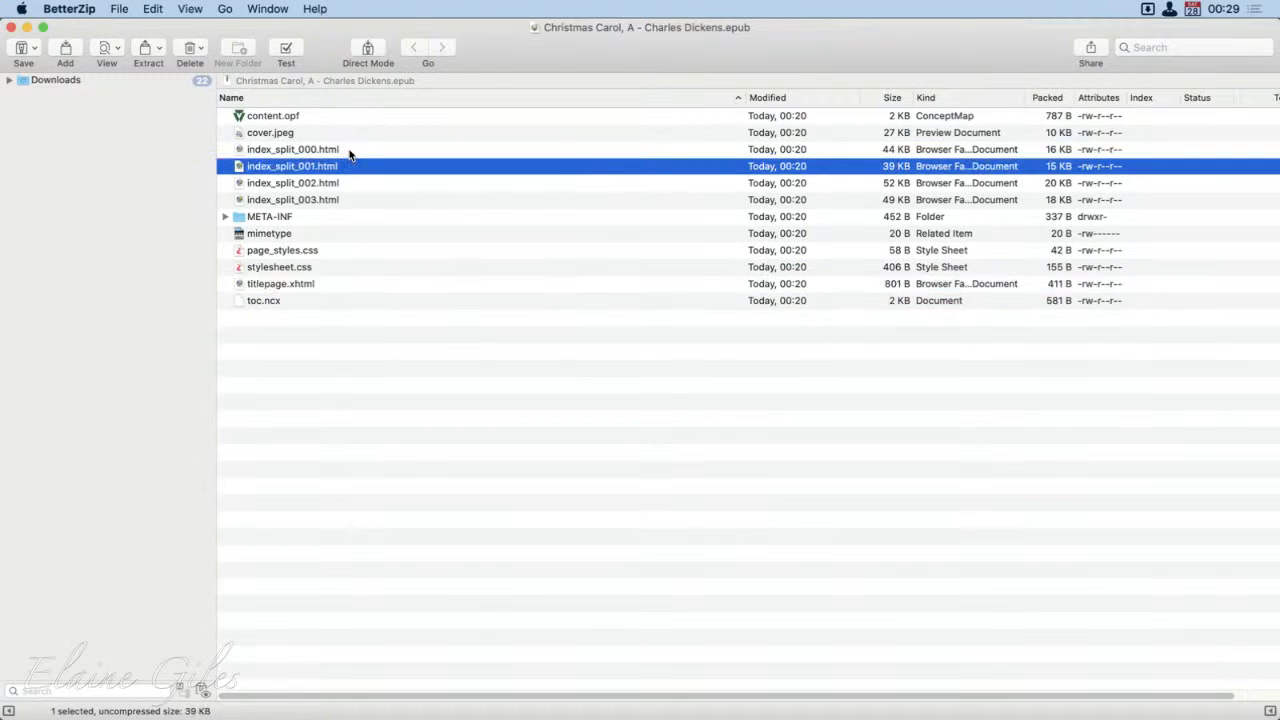
pyautogui.click(350, 151)
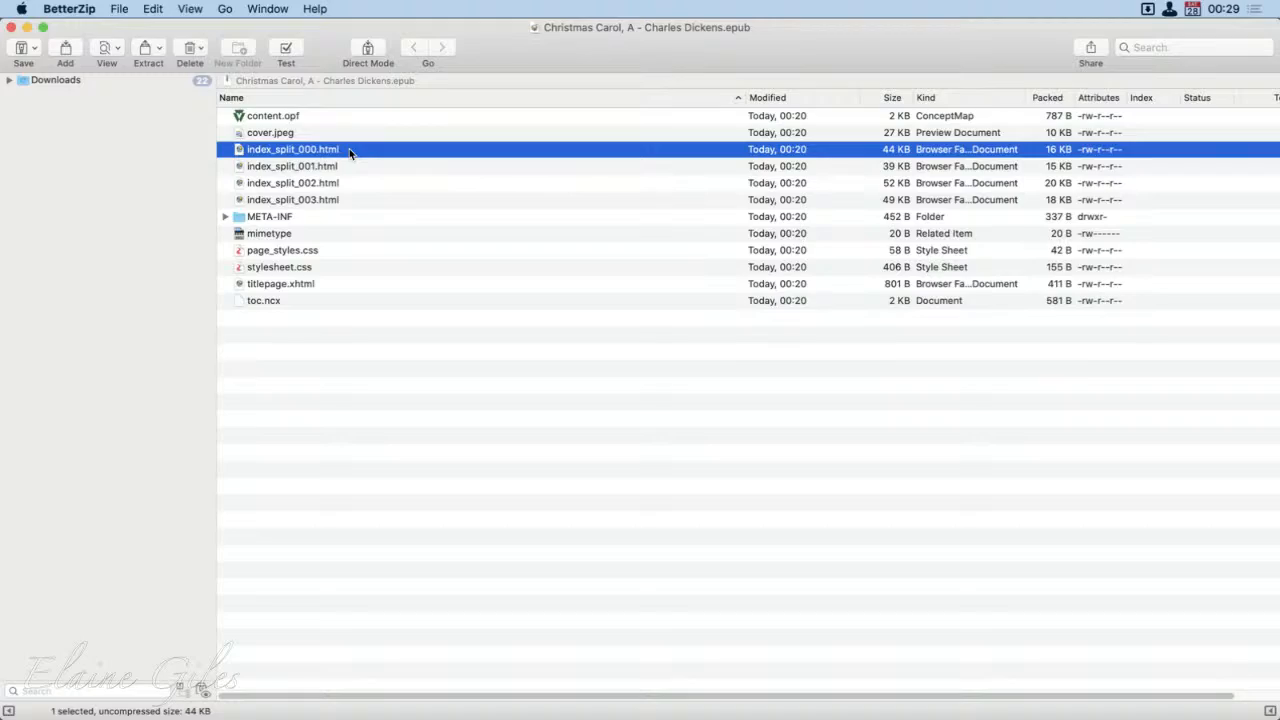
pyautogui.press('space')
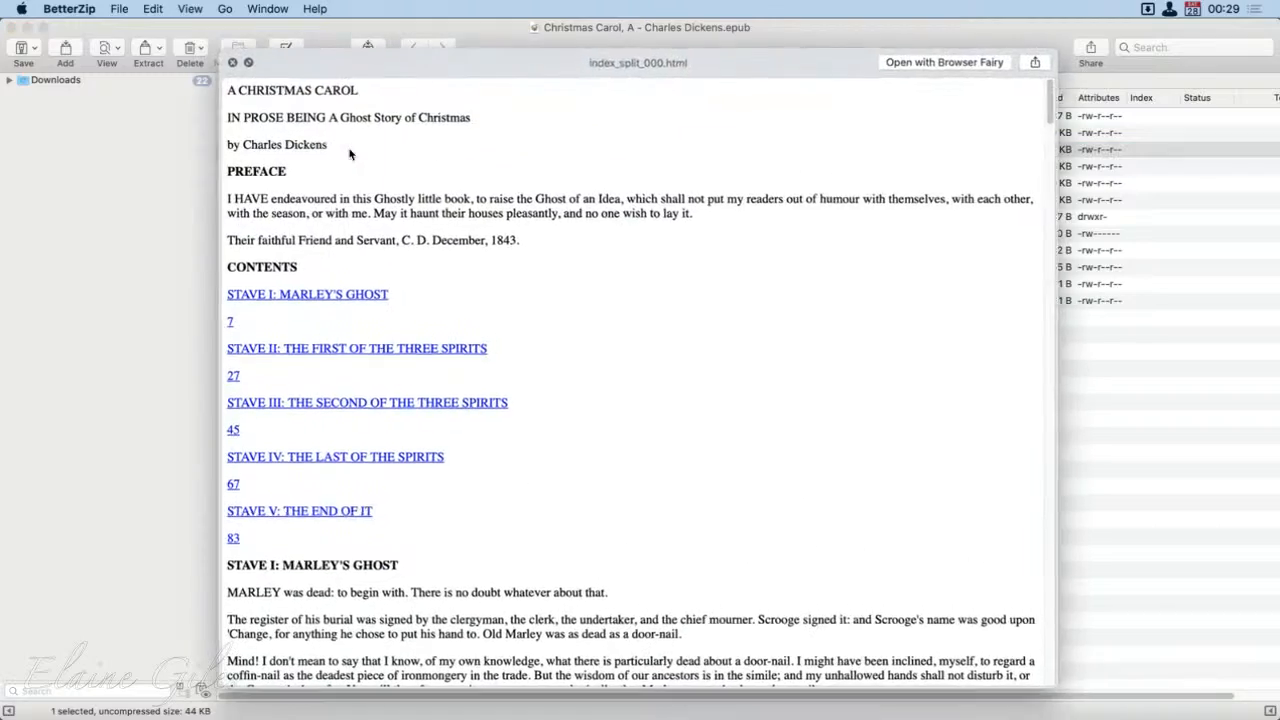
pyautogui.scroll(-10, 511, 514)
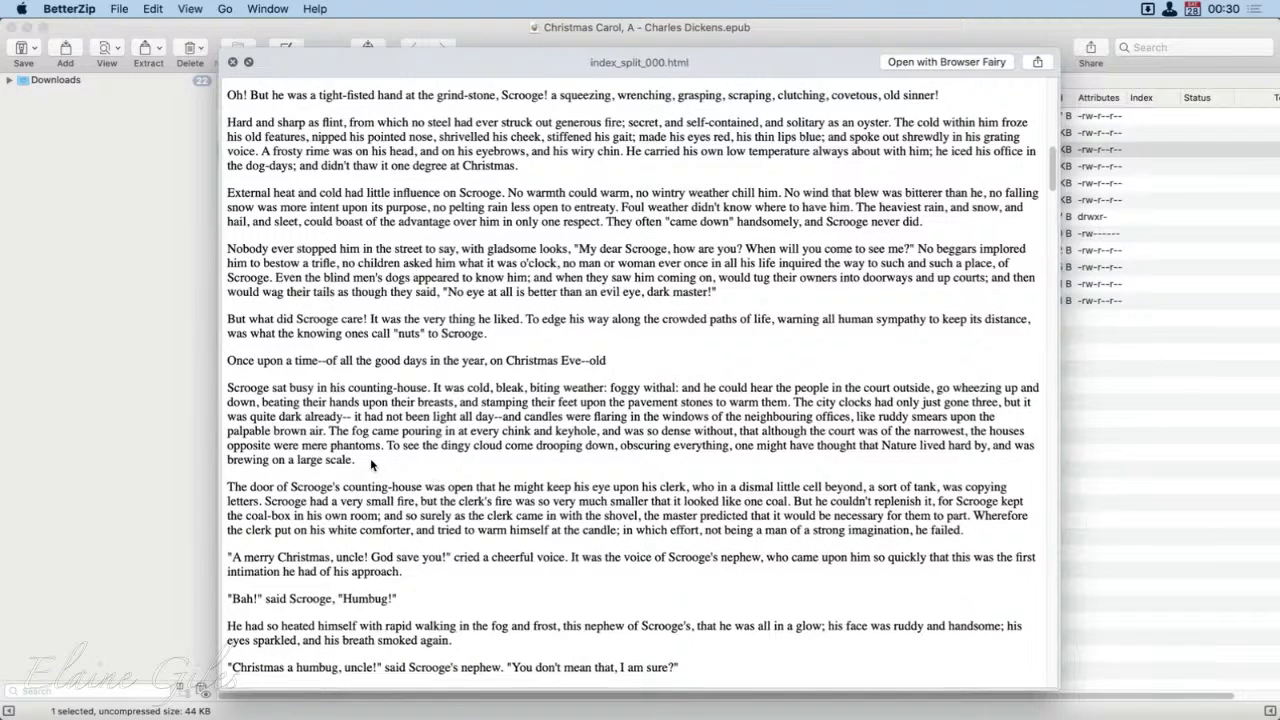
pyautogui.press('space')
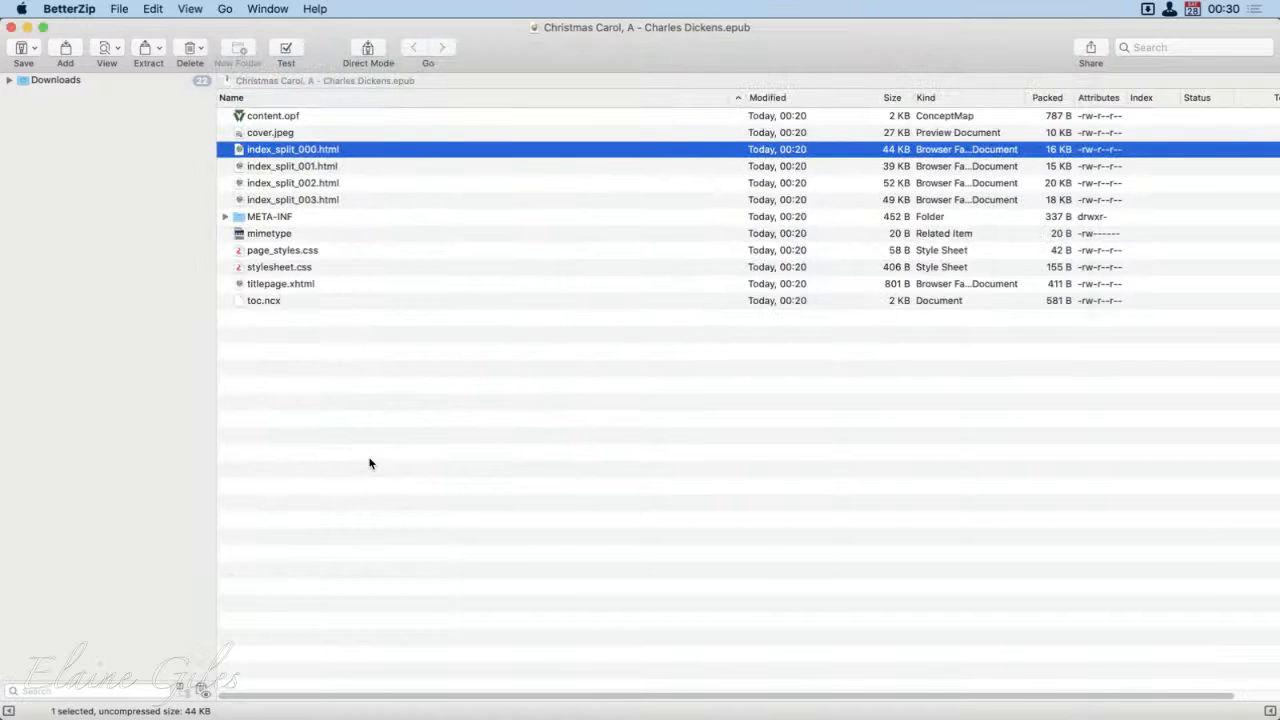
# Step: Go through the archive's four index_split HTML files, cover.jpeg and content.opf in the file list
pyautogui.keyDown('shift'); pyautogui.click(350, 196); pyautogui.keyUp('shift')
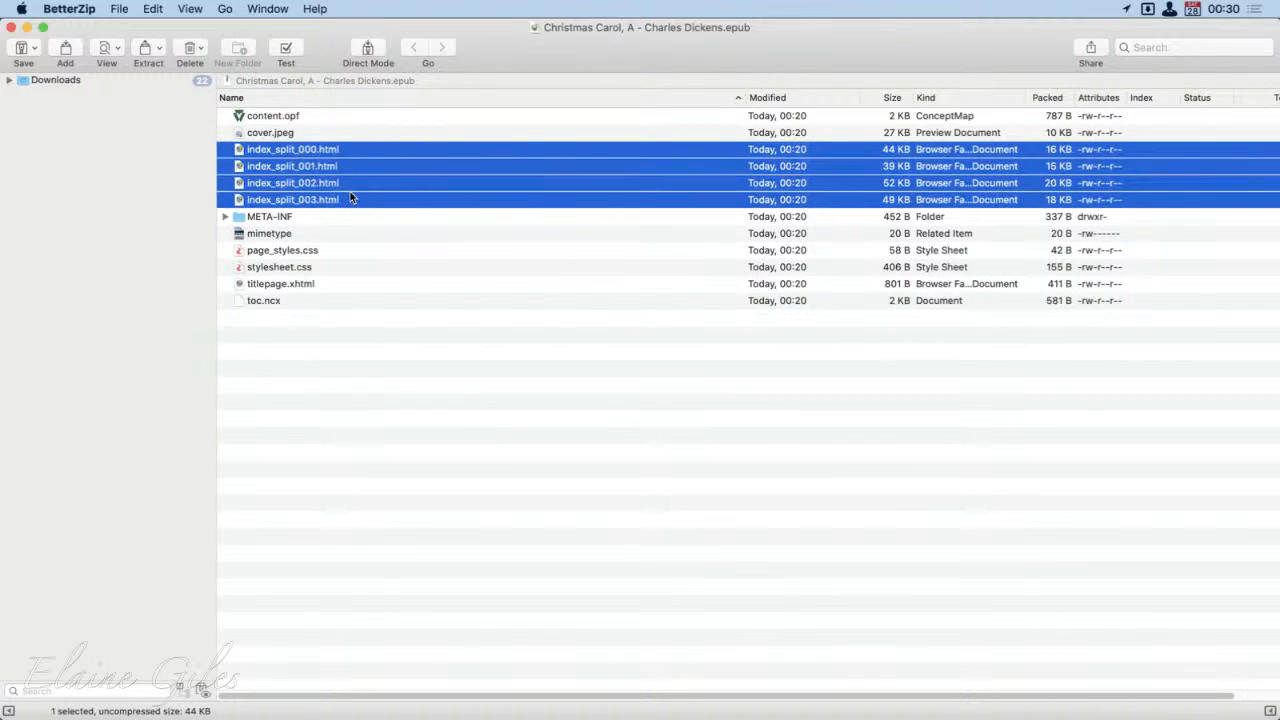
pyautogui.click(313, 132)
pyautogui.click(311, 117)
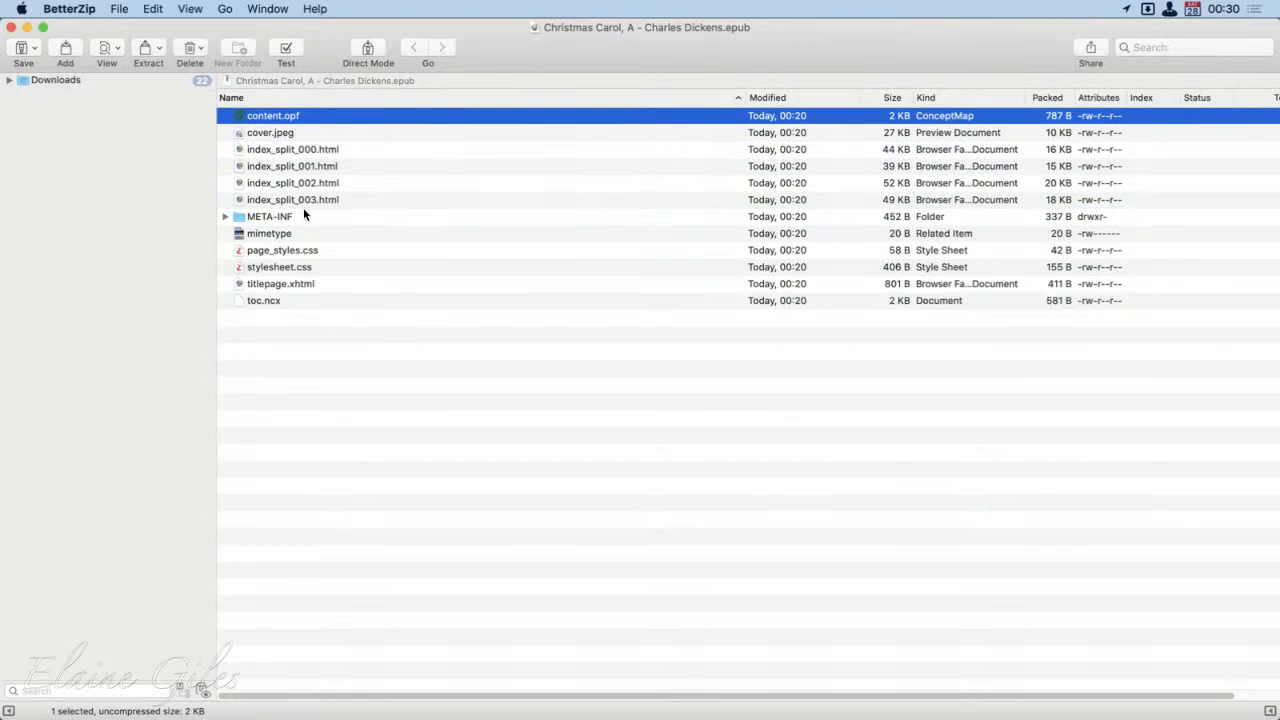
pyautogui.moveTo(350, 255); pyautogui.dragTo(351, 260)
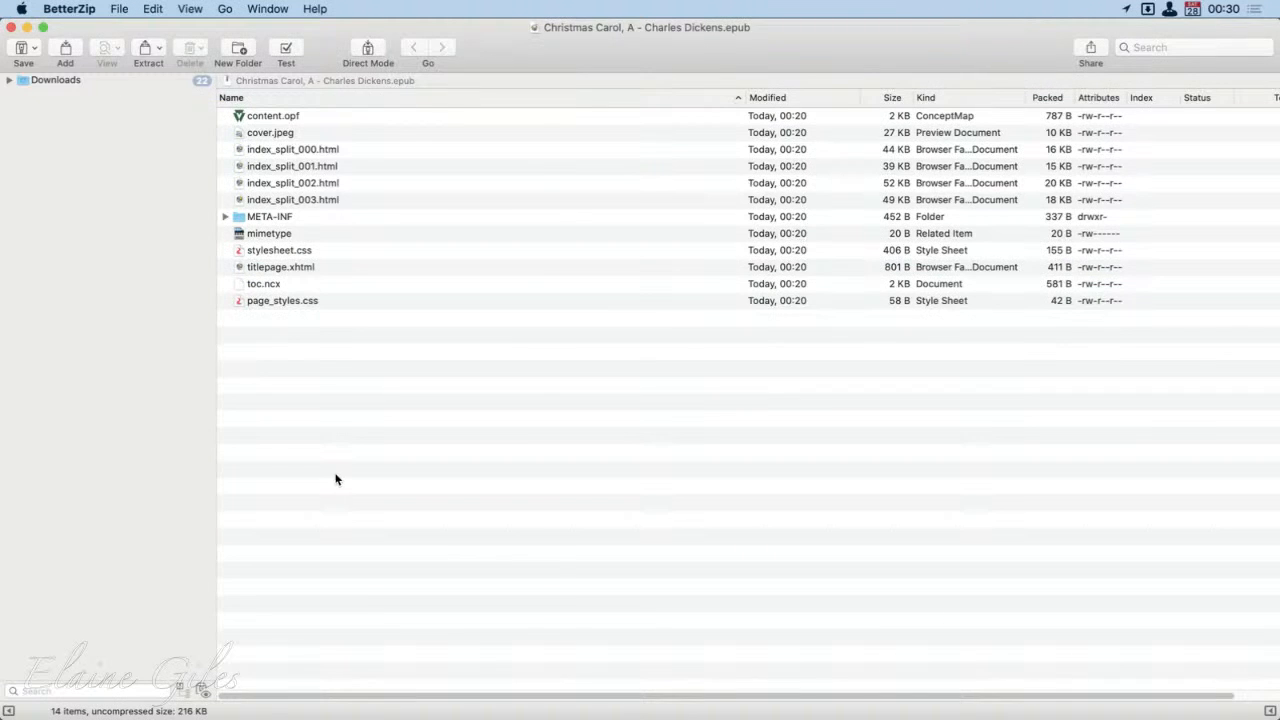
# Step: Switch to Finder, close the exported book's folder window and return to the calibre library
pyautogui.press('super+Tab')
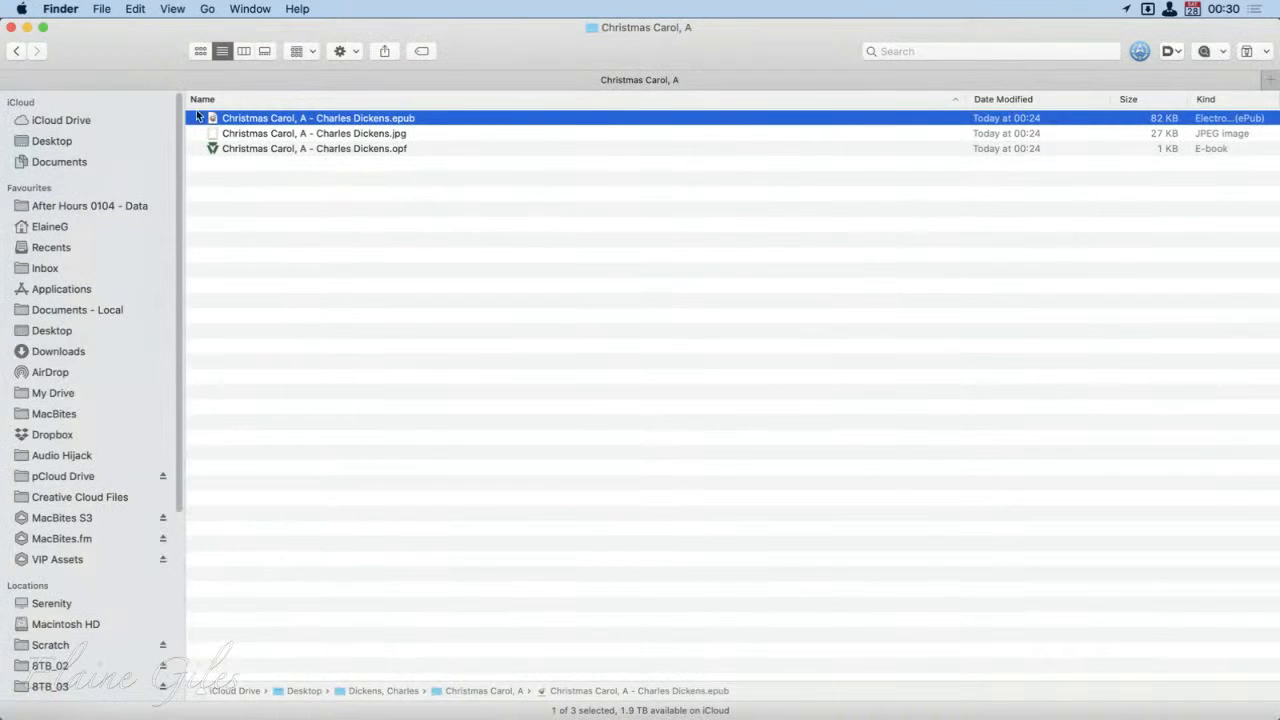
pyautogui.click(258, 192)
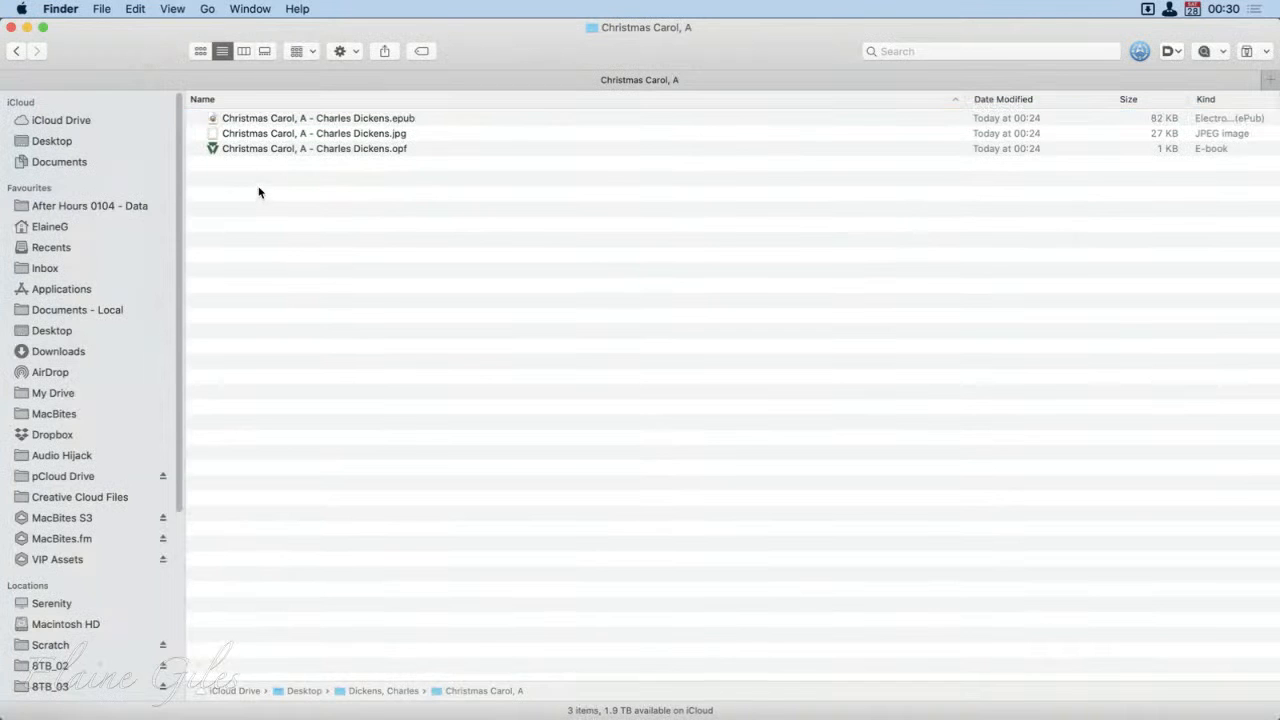
pyautogui.click(13, 27)
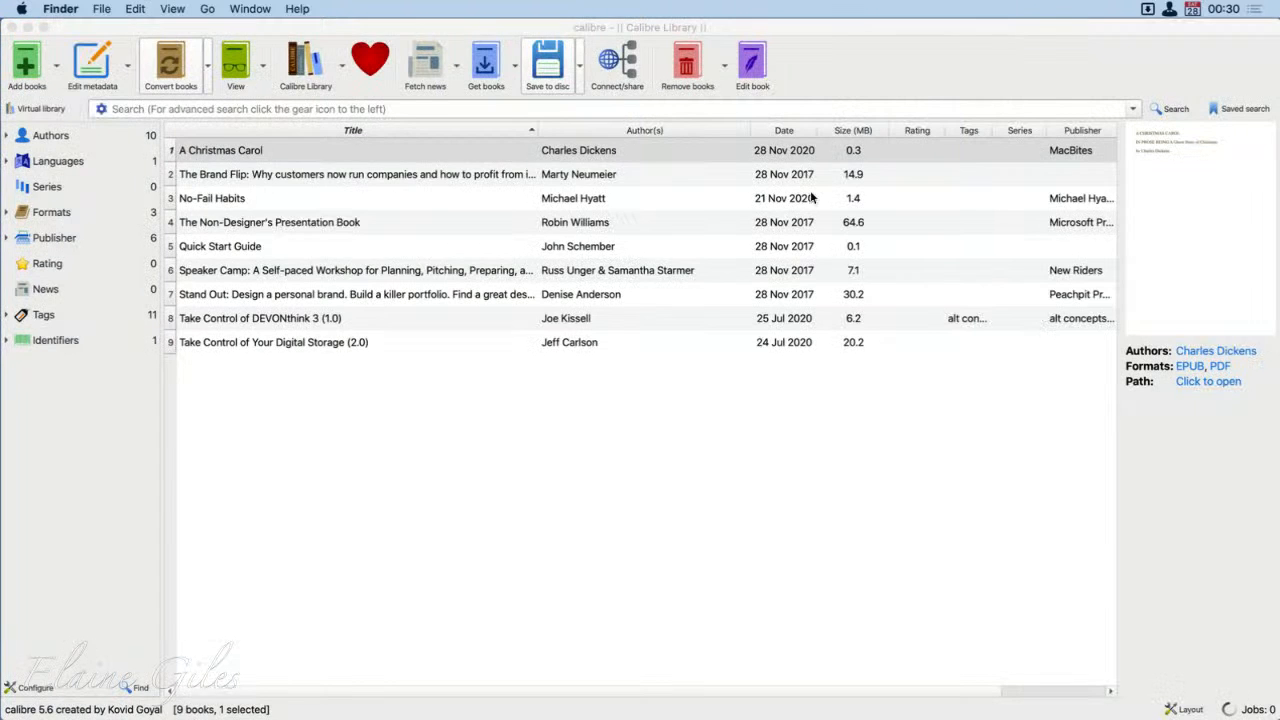
pyautogui.click(969, 40)
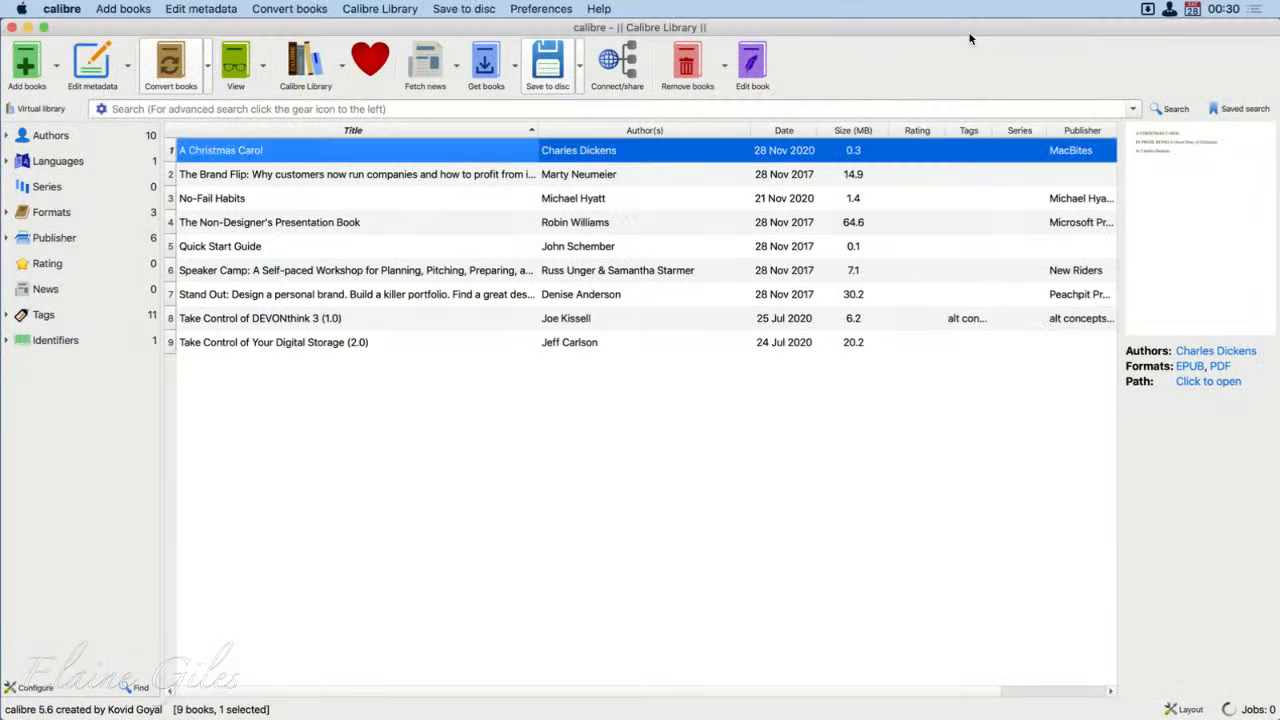